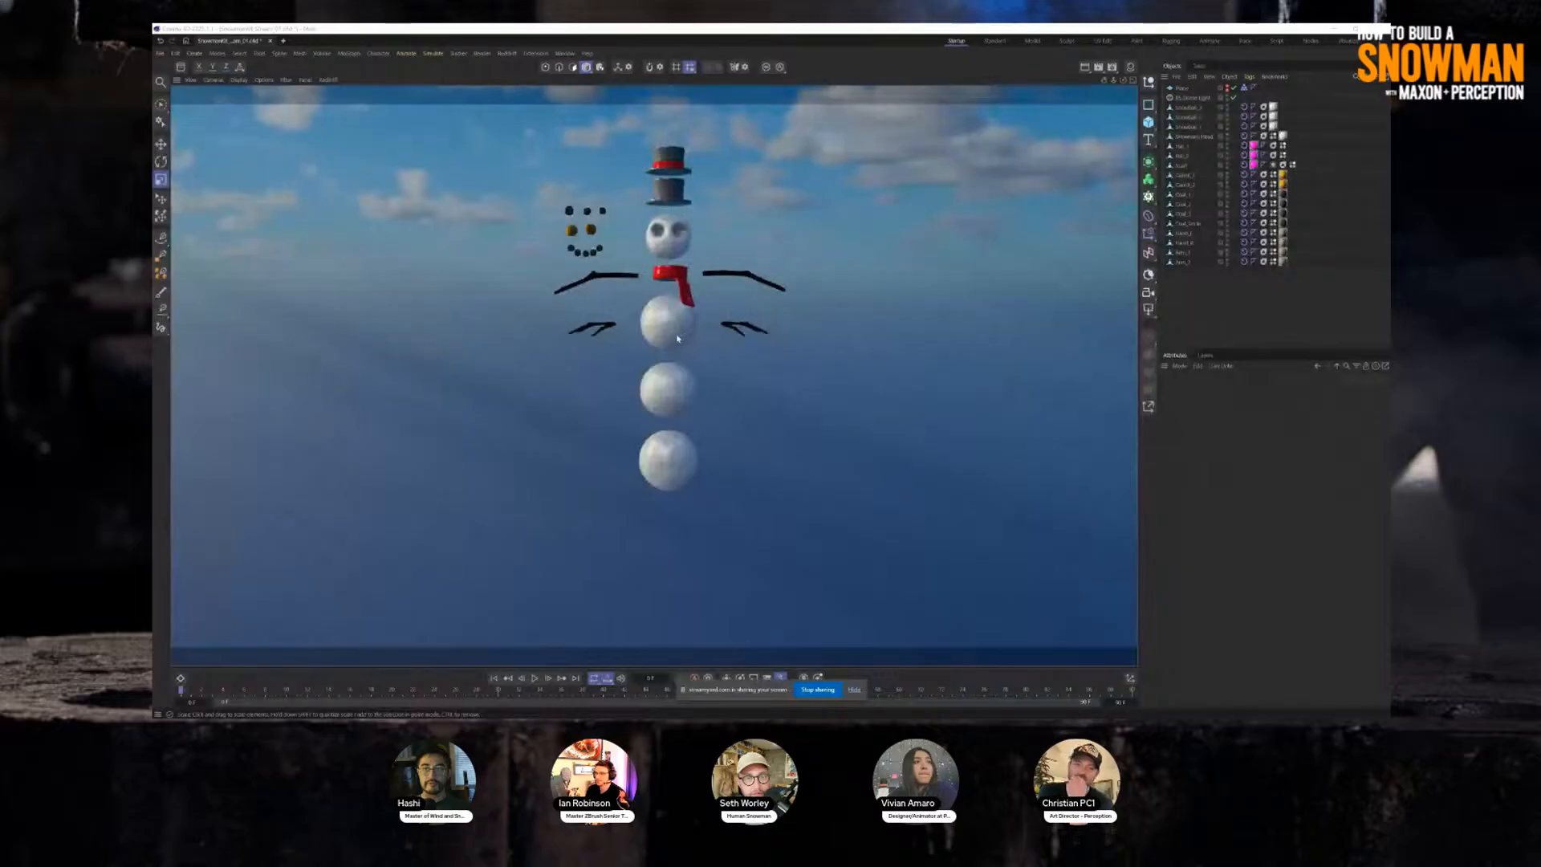
Examine the snowman kit's parts in the viewport along with the dome light's settings.
scroll(677, 339, "up", 4)
middle_click_drag(676, 331, 666, 393, "alt")
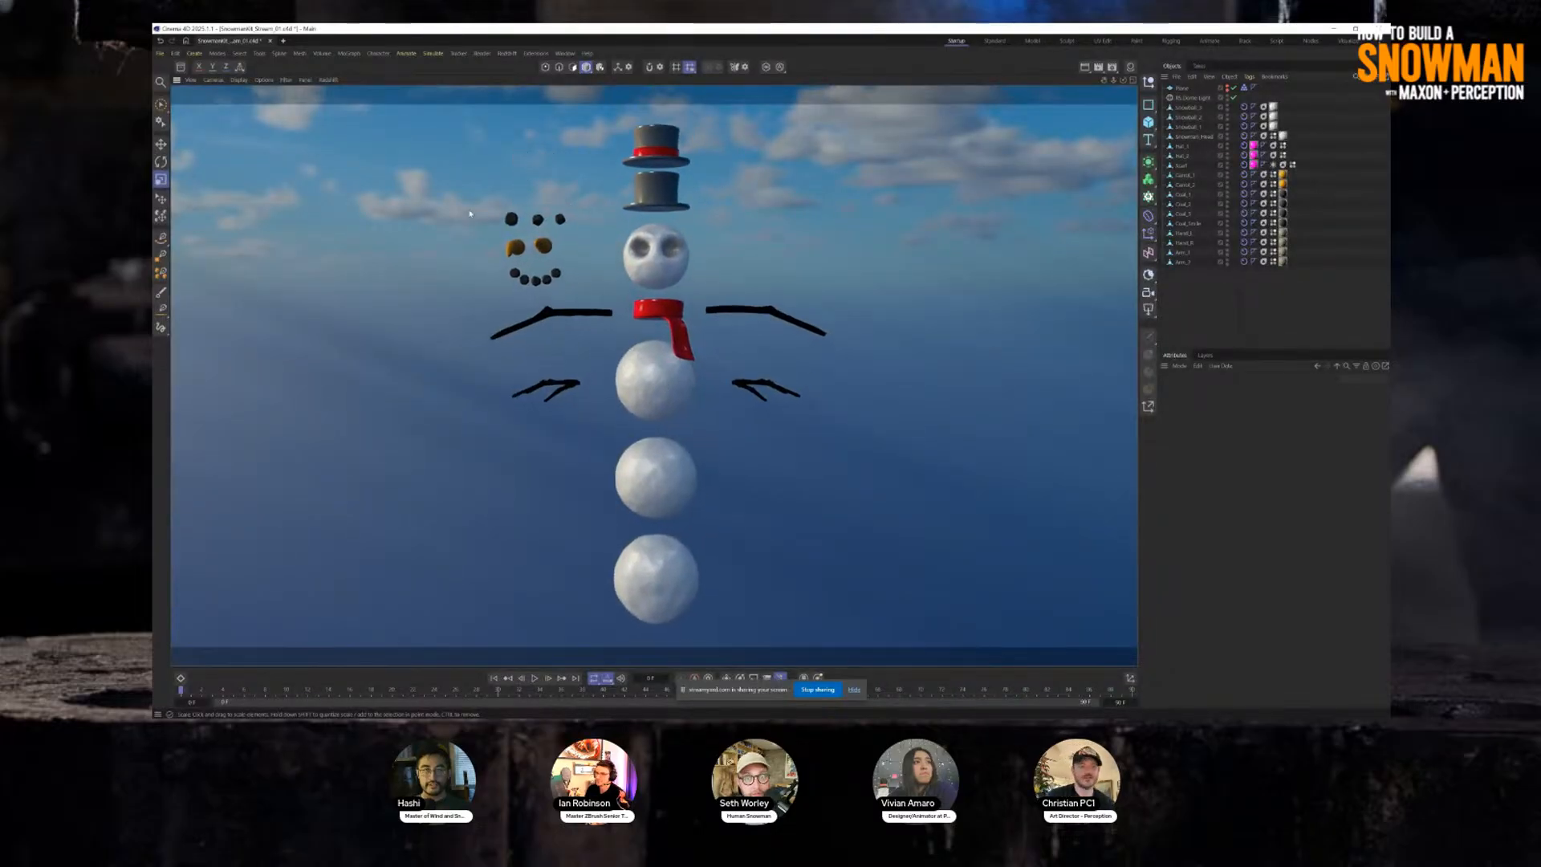
left_click_drag(653, 346, 660, 399, "alt")
left_click(1189, 98)
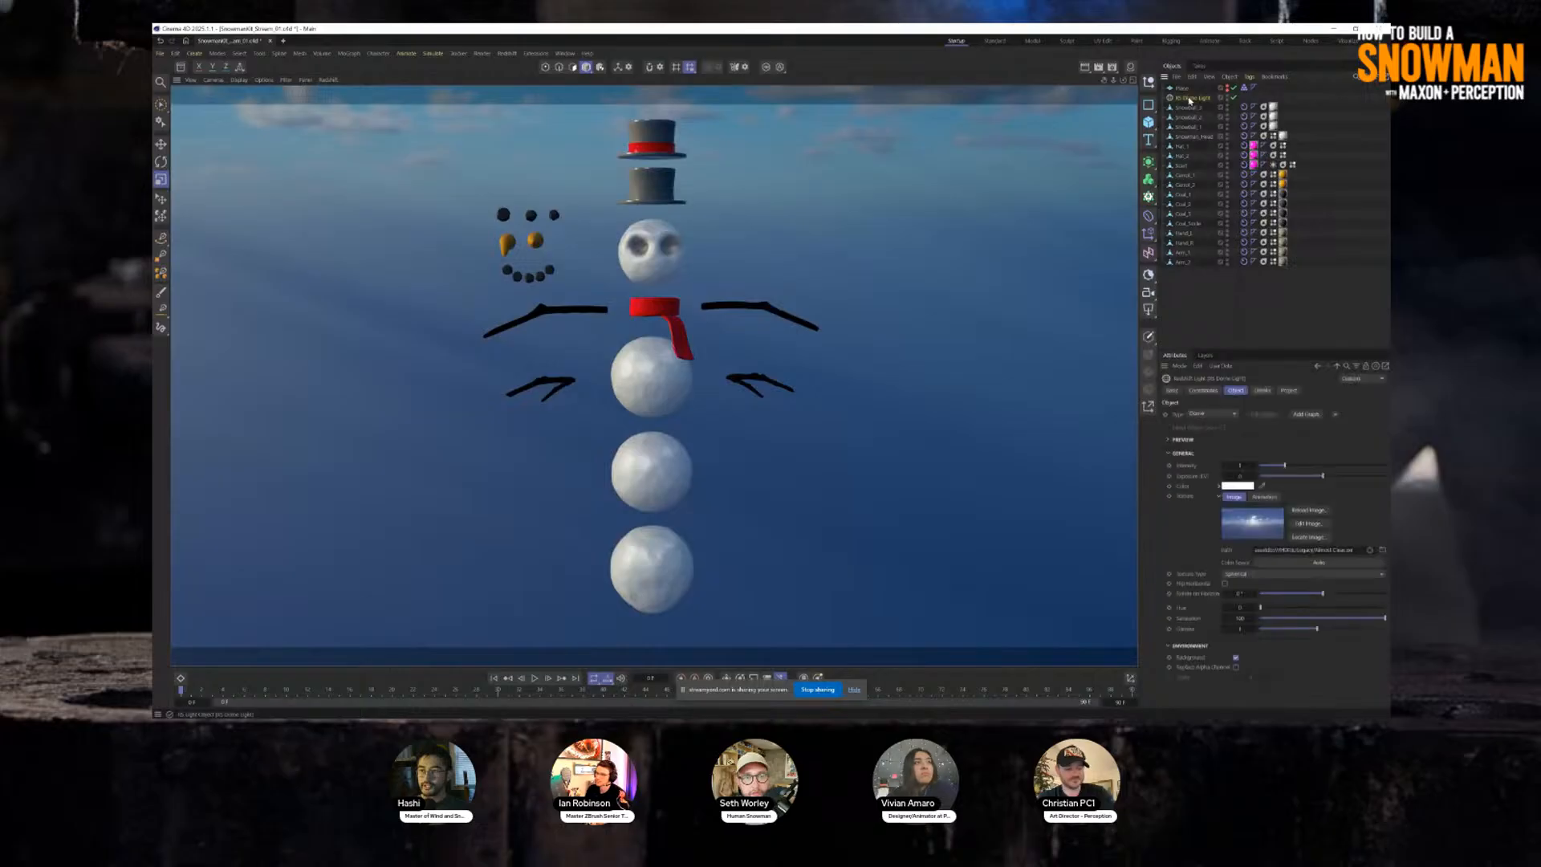
left_click_drag(680, 358, 653, 387, "alt")
left_click(654, 253)
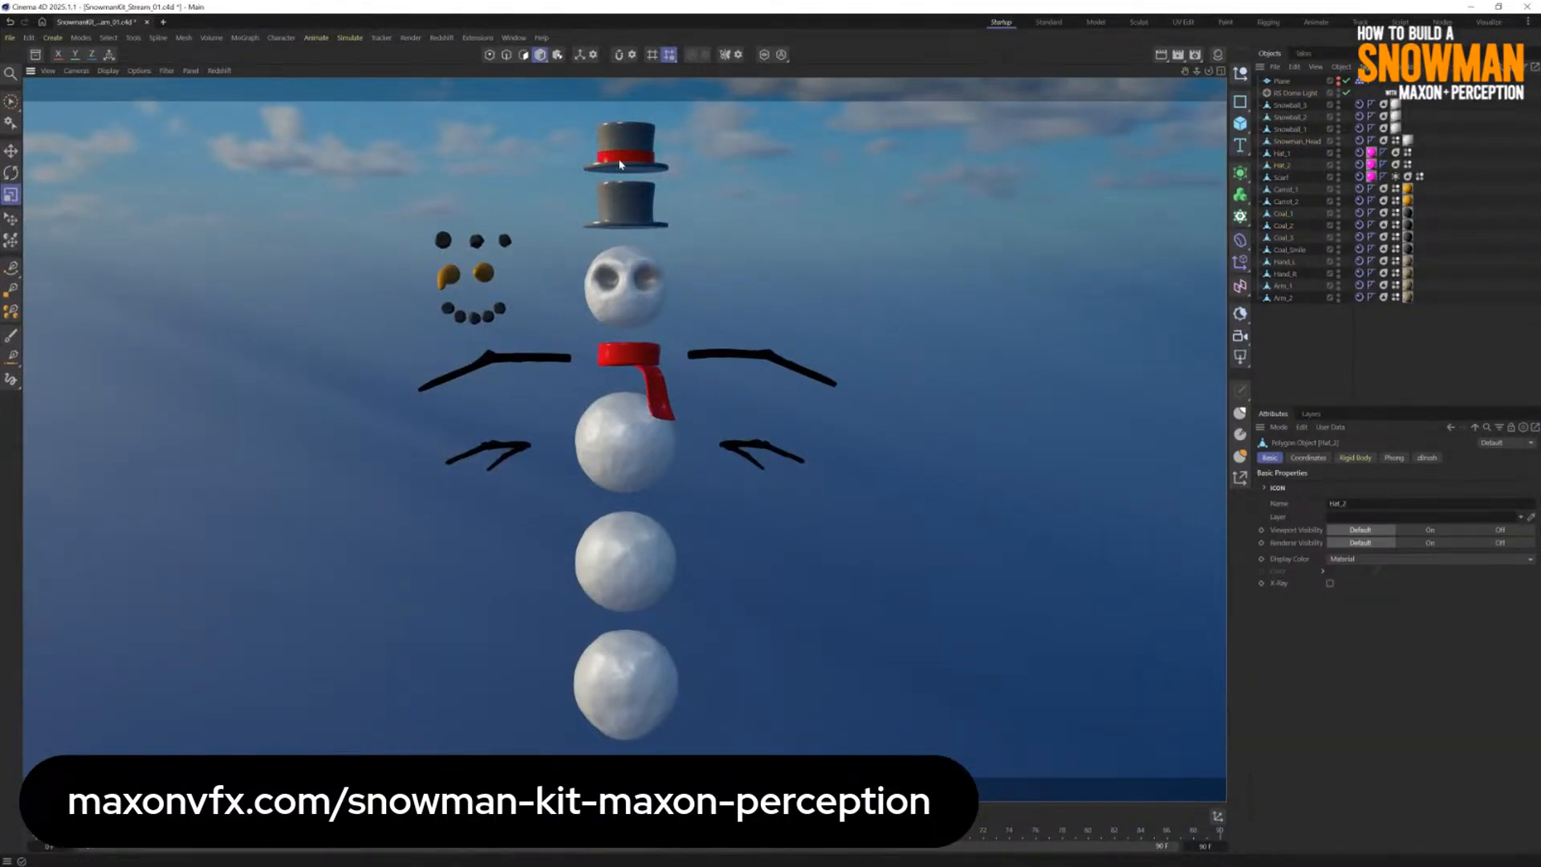
left_click(1367, 344)
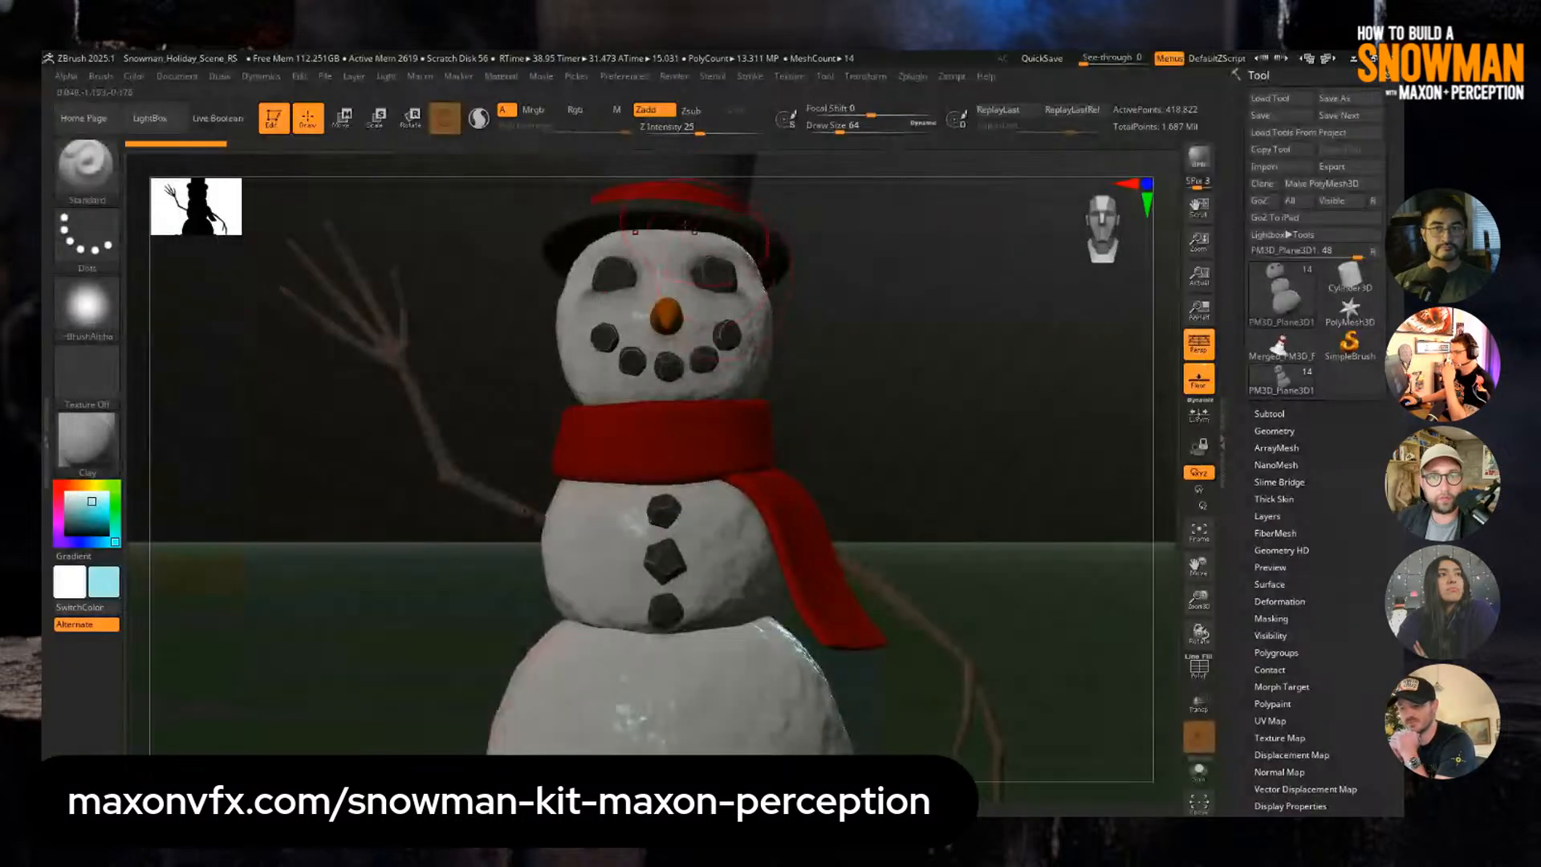
Switch to ZBrush and load the Snowman_IMM_Kit.ztl tool.
left_click_drag(937, 411, 885, 387, "alt")
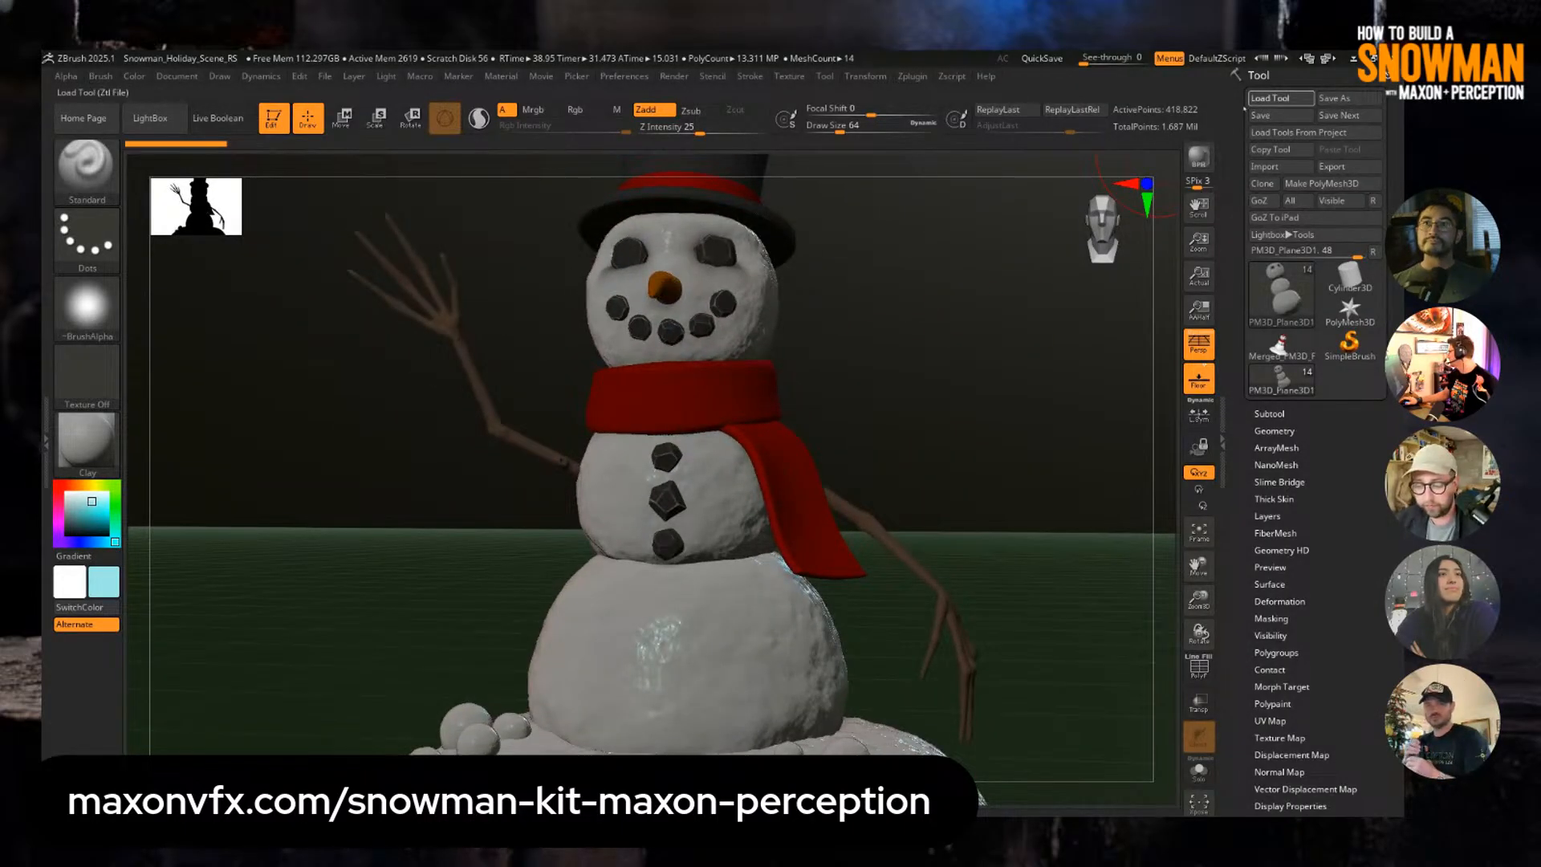
left_click(1269, 97)
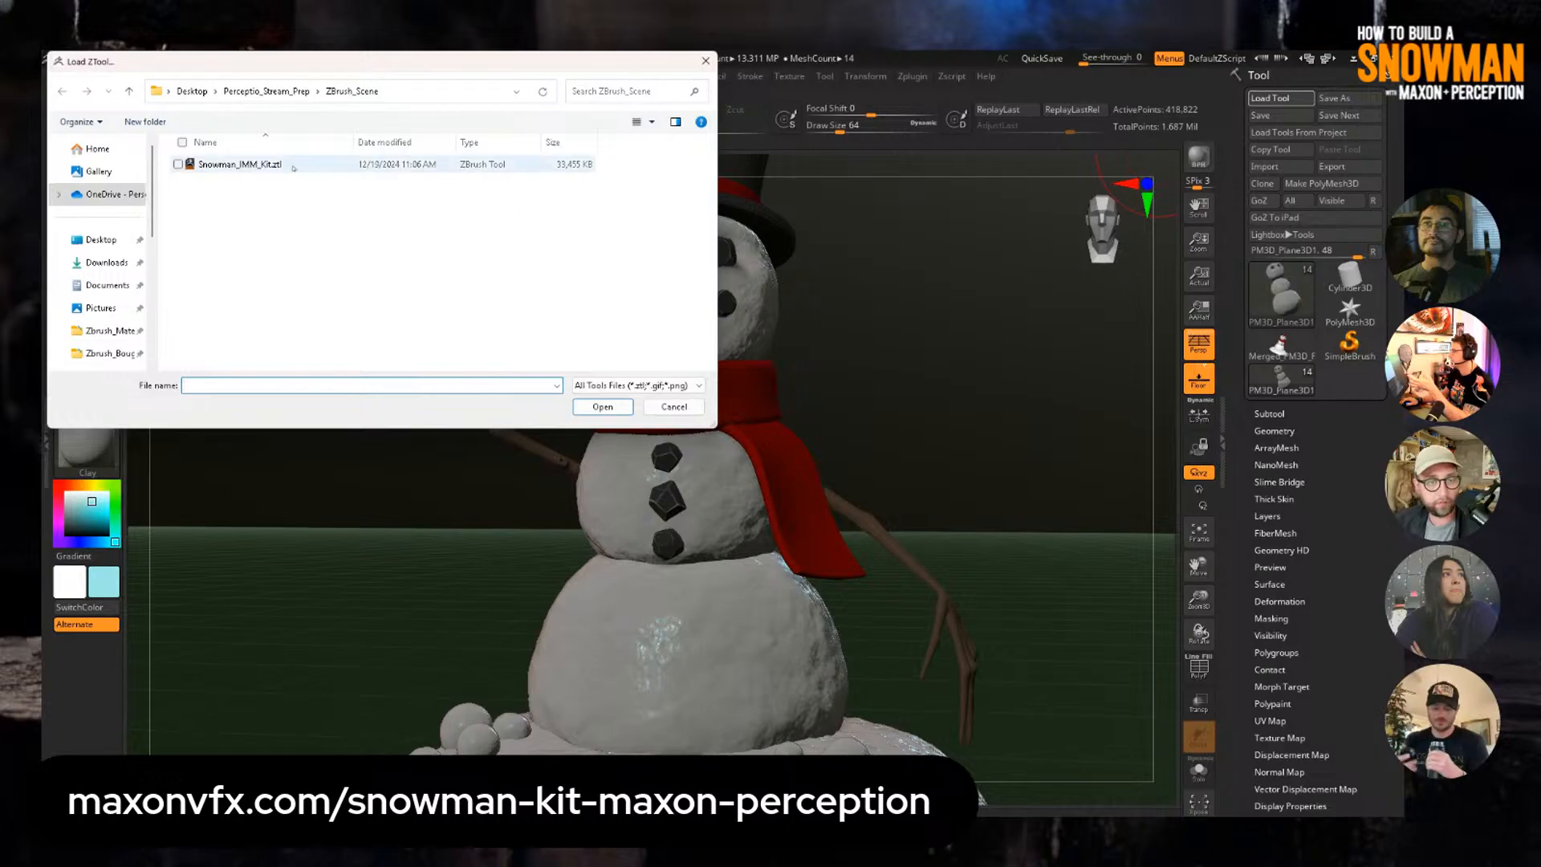
left_click(265, 164)
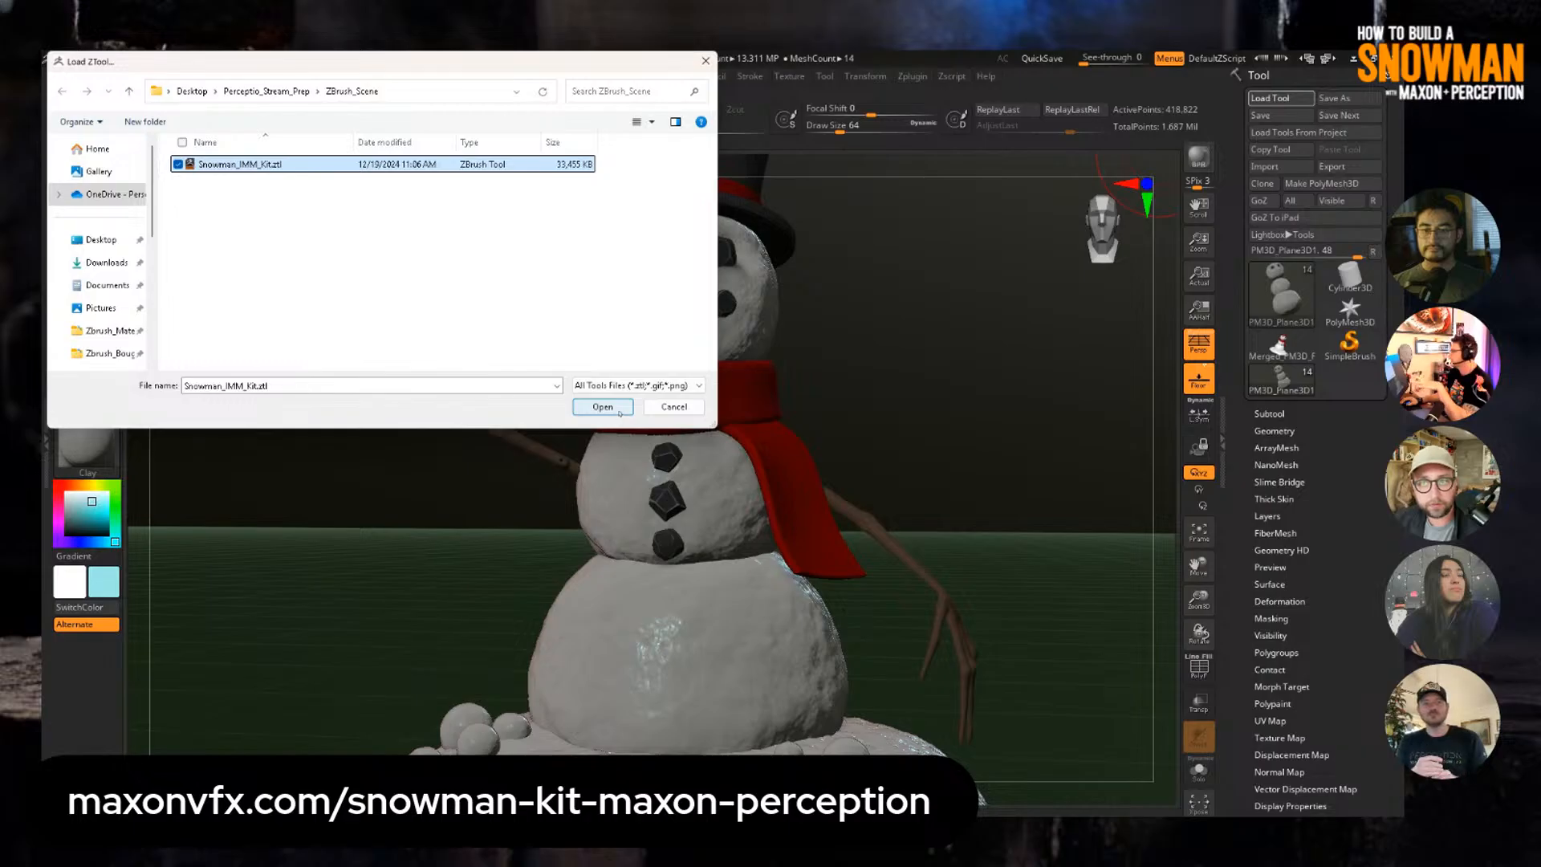
left_click(603, 407)
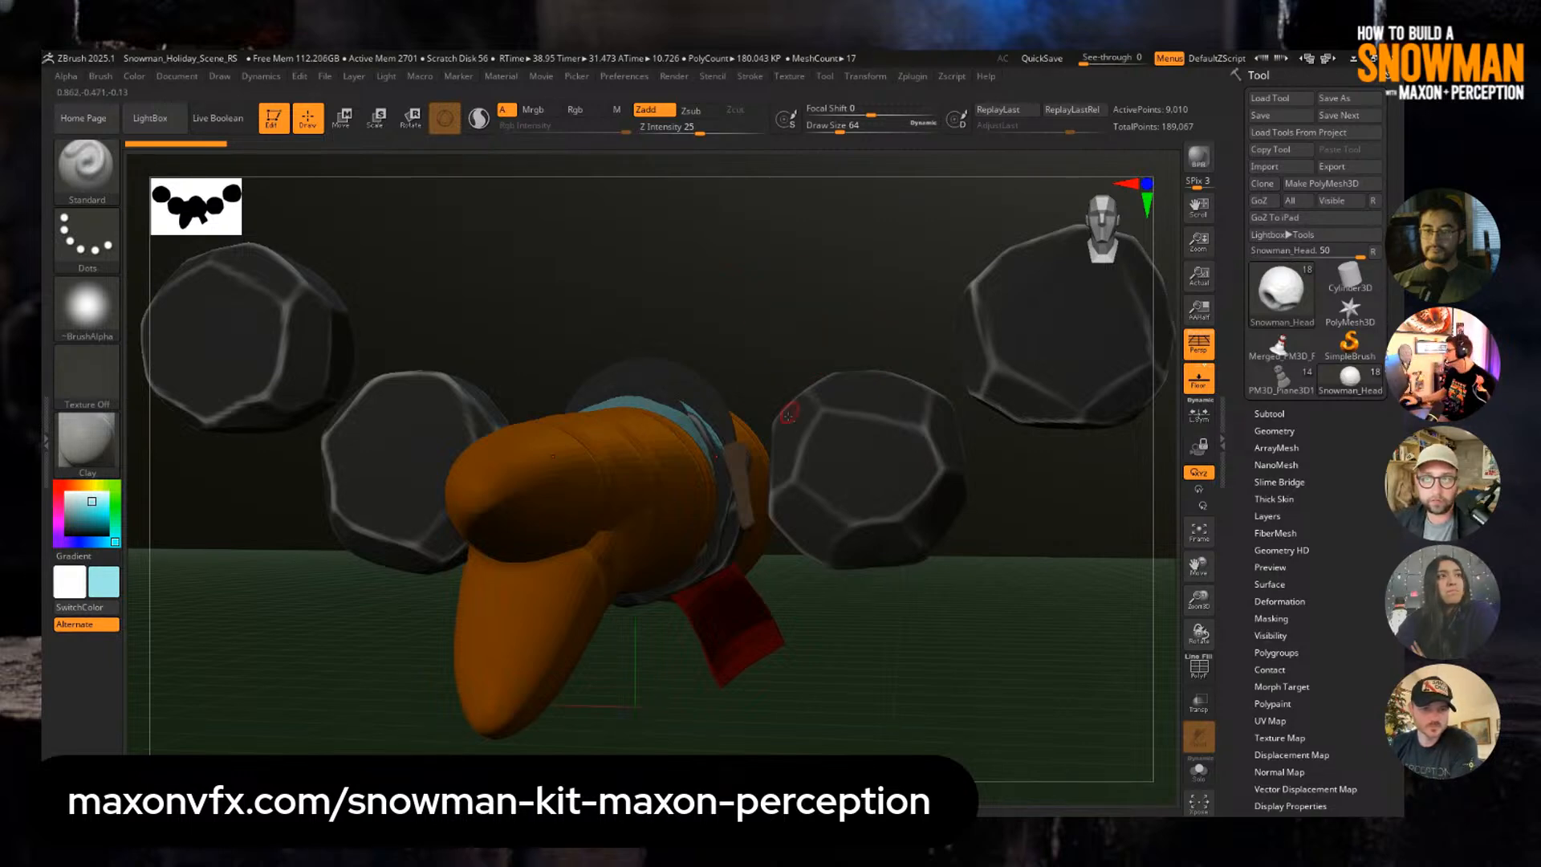
Spread the kit's subtools apart into an exploded layout, and set the color to white with the SkinShade4 material.
mouse_move(788, 415)
right_mouse_down("ctrl")
mouse_move(734, 325)
mouse_move(754, 330)
right_mouse_up("ctrl")
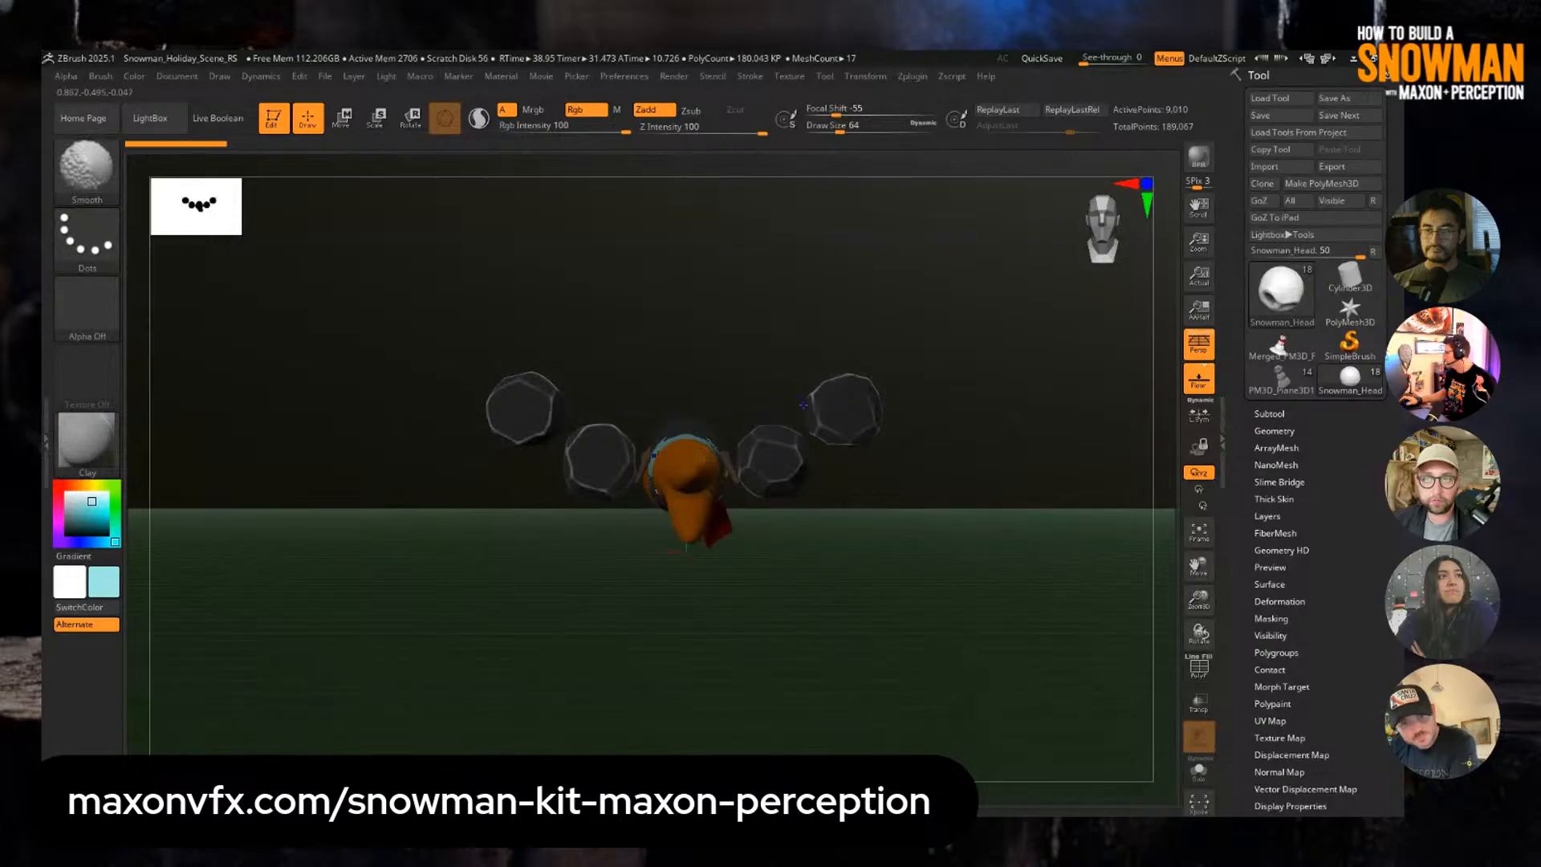
key("shift+x")
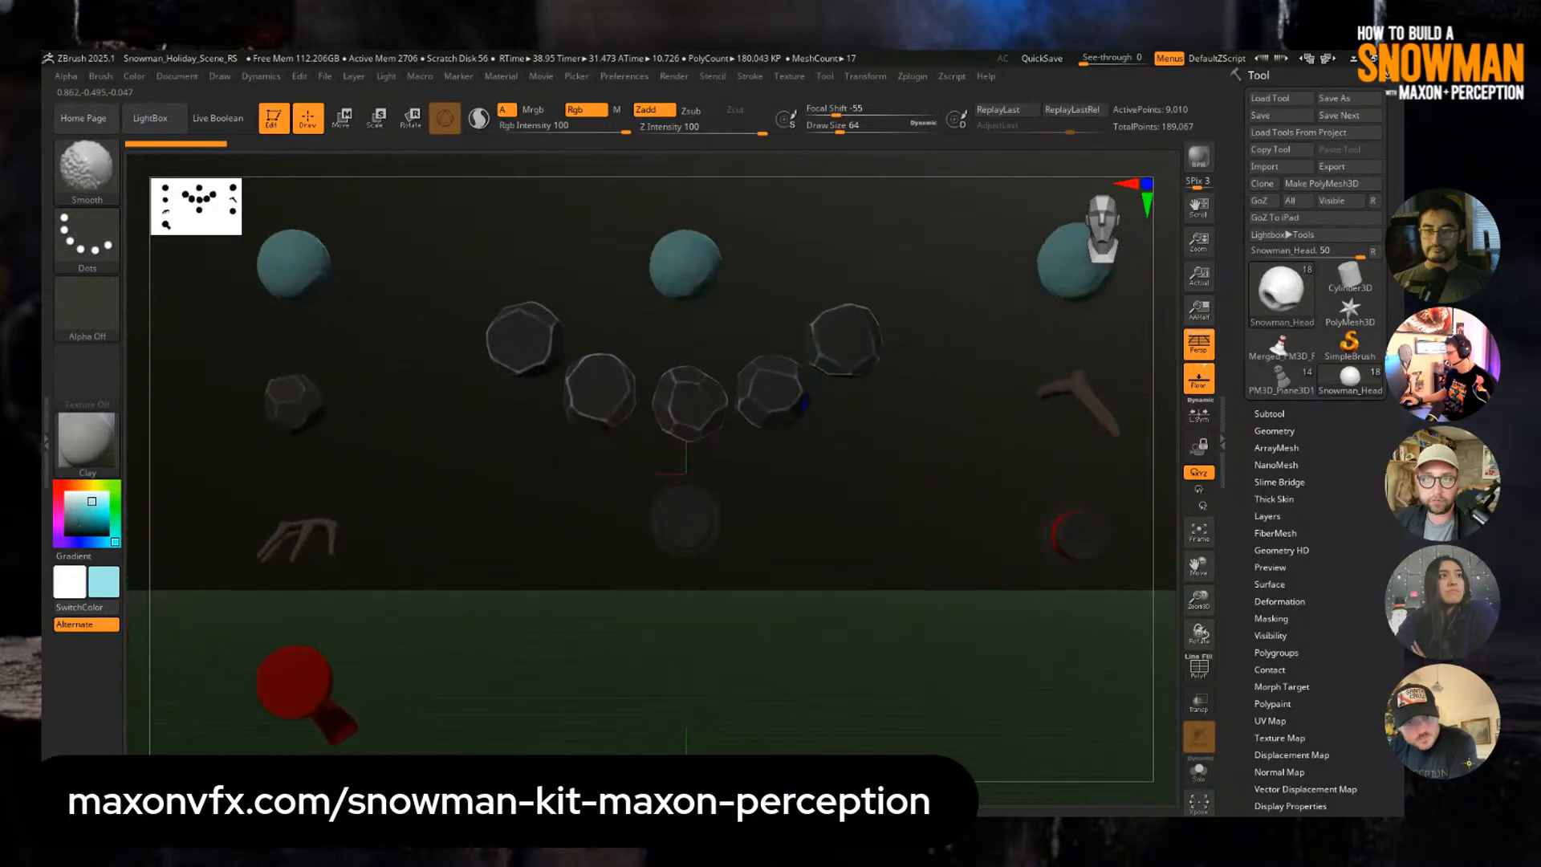
left_click(66, 494)
right_click_drag(464, 547, 438, 509, "ctrl")
left_click(82, 434)
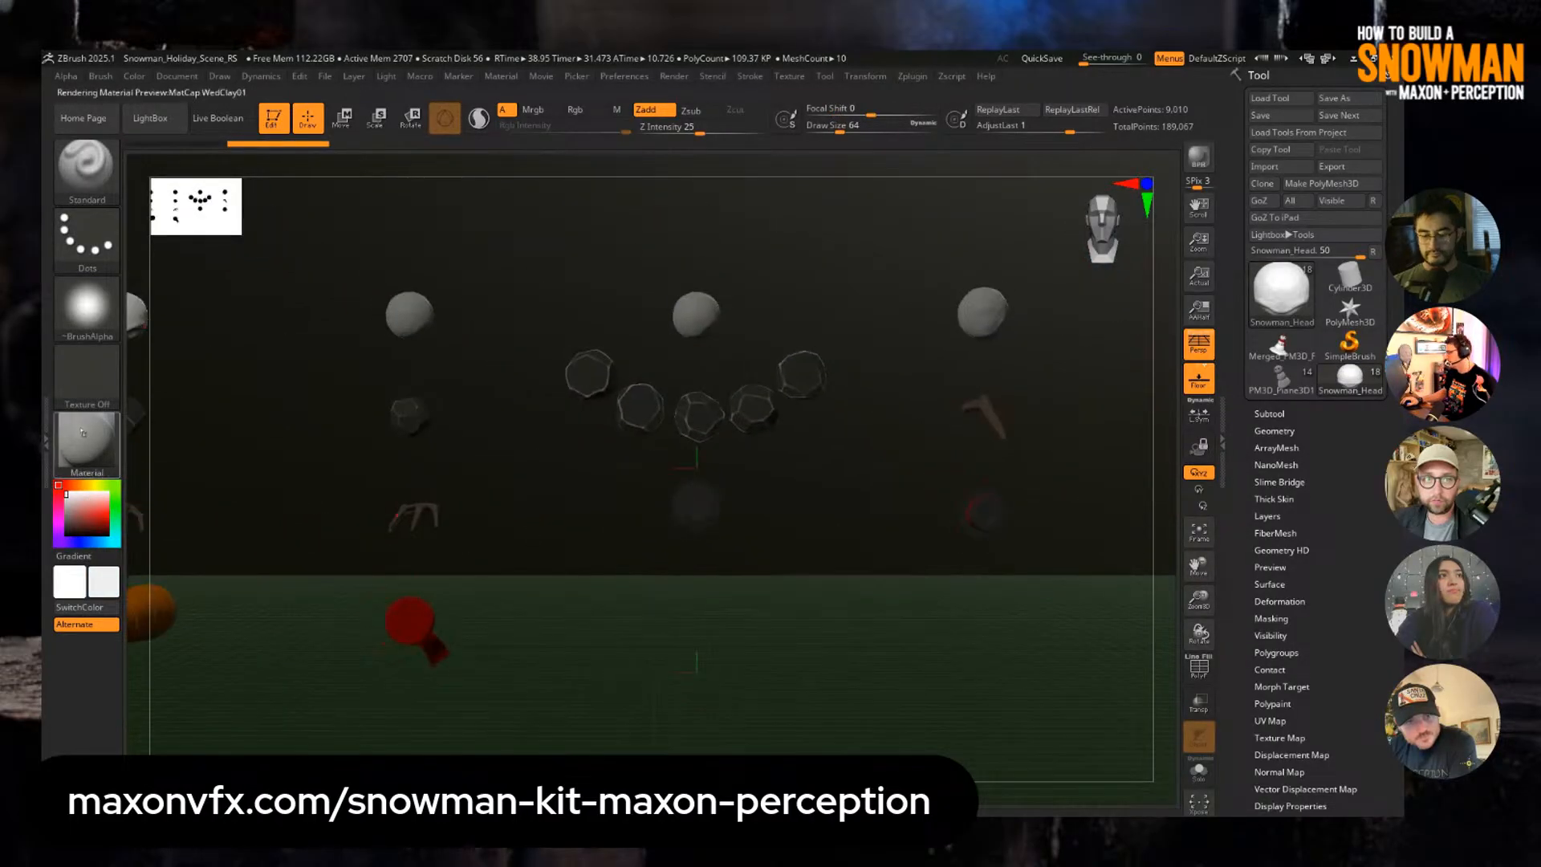
left_click(310, 563)
mouse_move(664, 503)
right_mouse_down("ctrl")
mouse_move(555, 474)
mouse_move(532, 451)
right_mouse_up("ctrl")
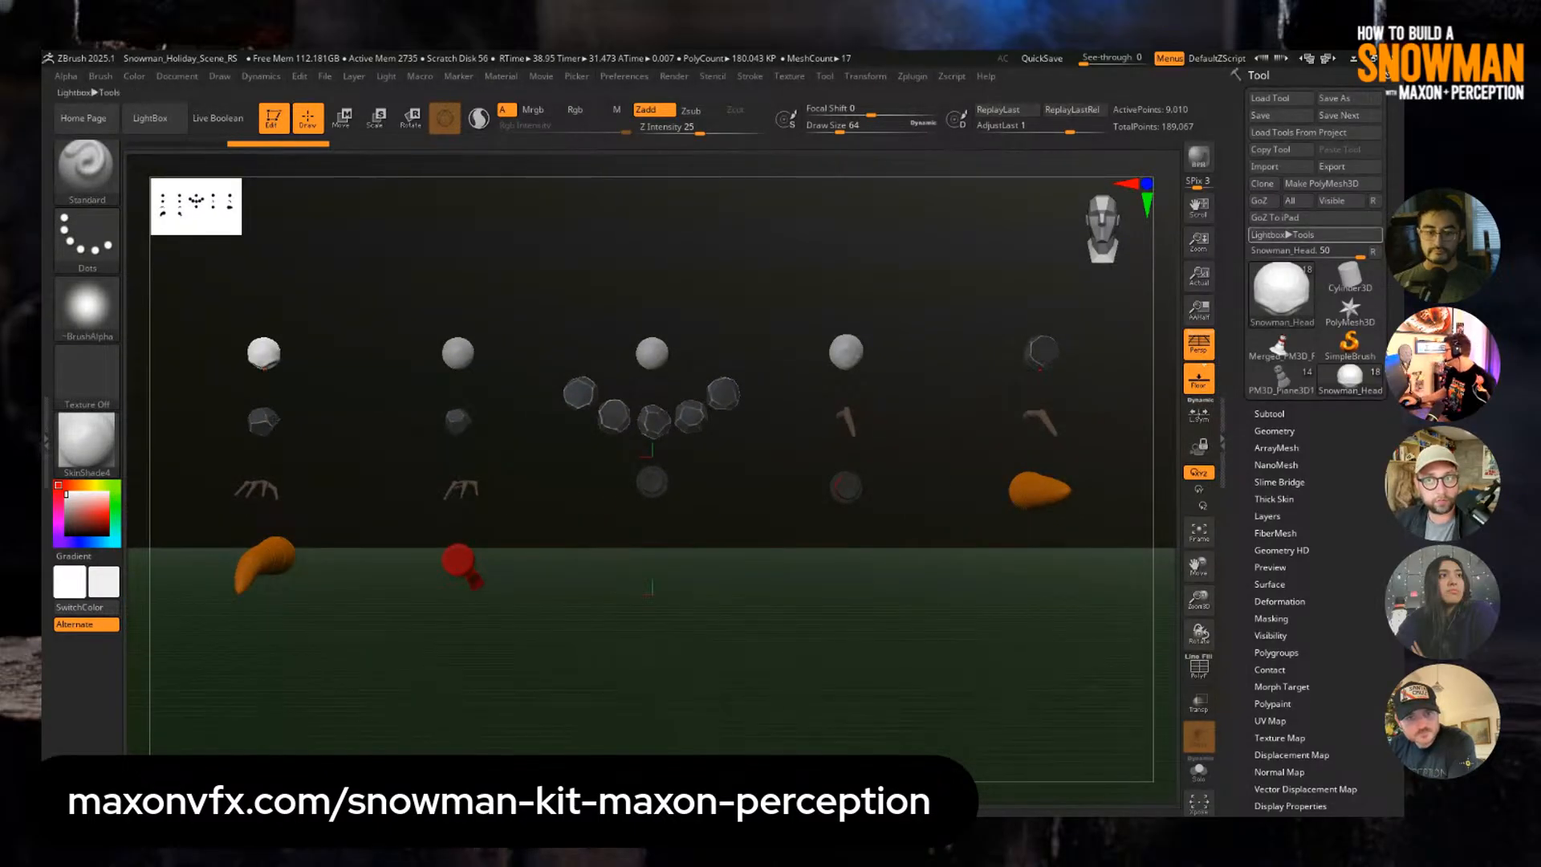
Isolate the Snowman_Head subtool in solo mode and inspect its shape and eye sockets.
left_click(1270, 413)
left_click(1198, 769)
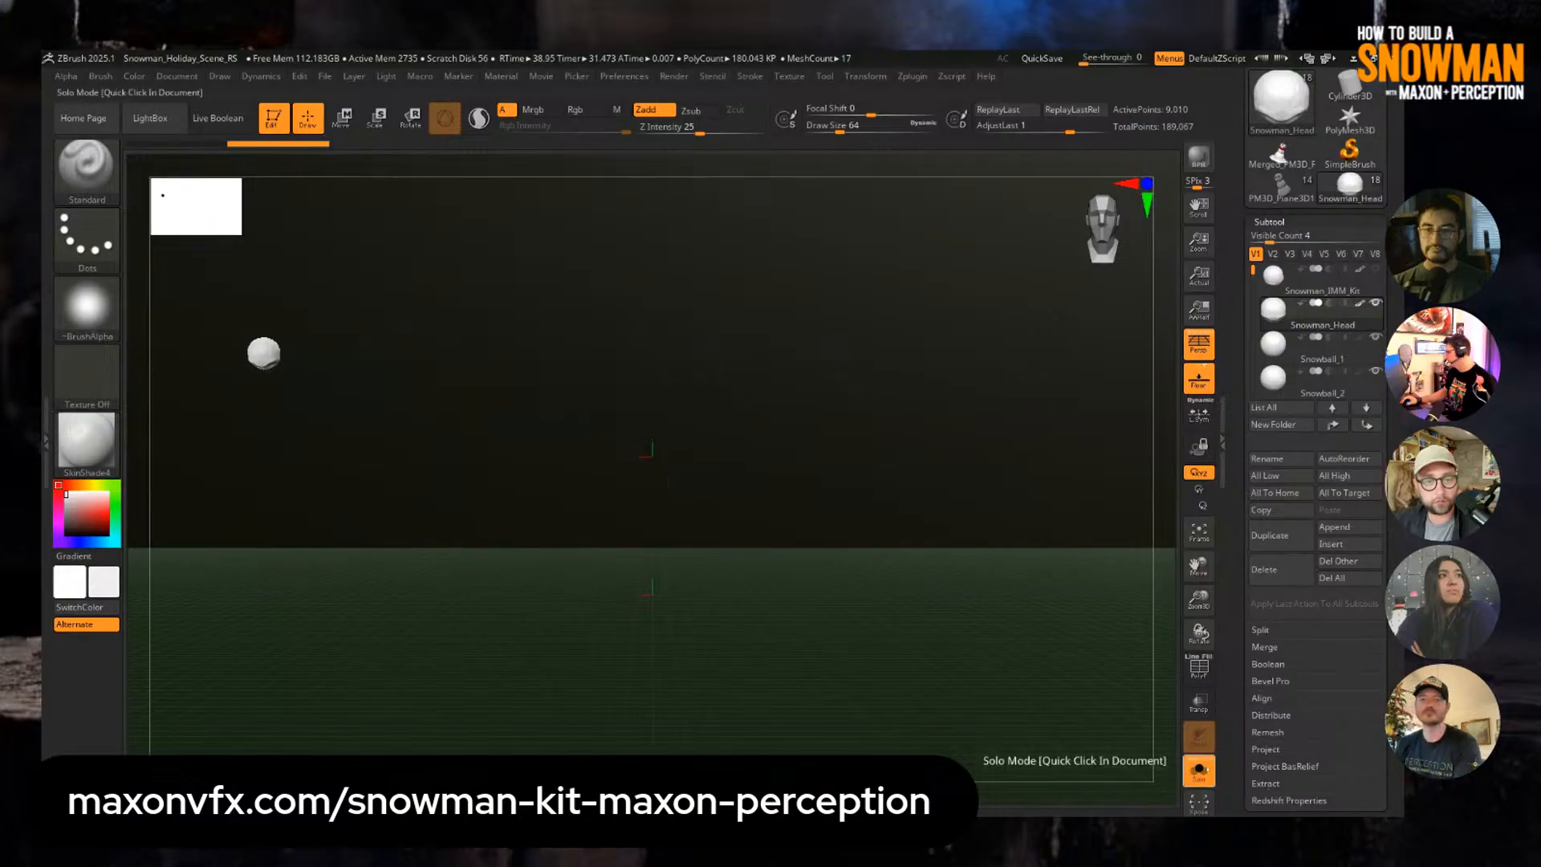
key("f")
right_click_drag(763, 385, 706, 358, "ctrl")
right_click_drag(706, 358, 742, 411, "alt")
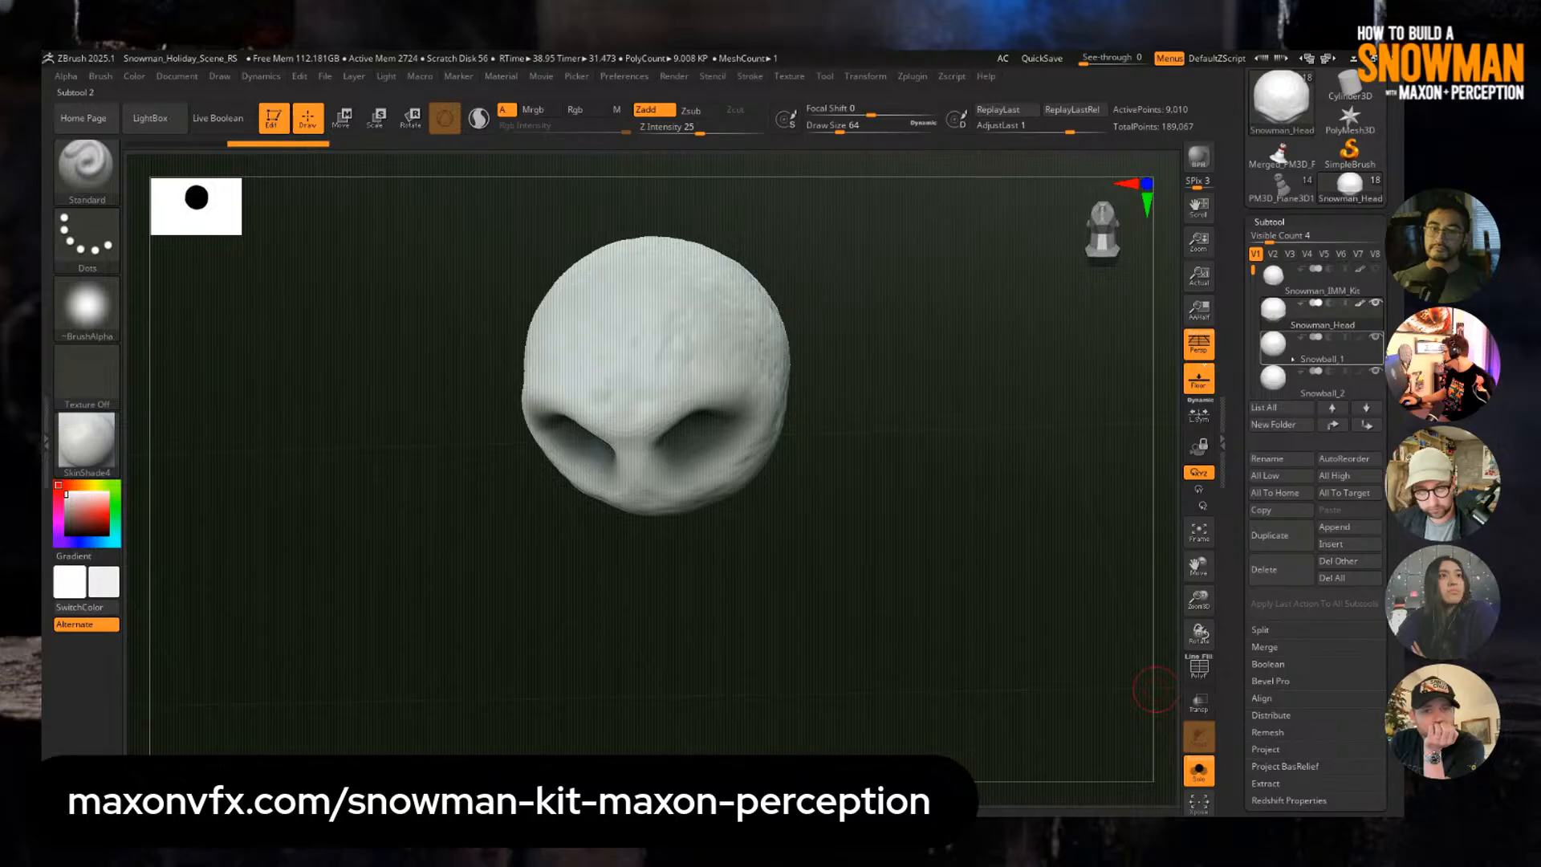
Inspect the Snowball_1 and Coal_1 subtools one at a time in solo mode.
left_click(1292, 353)
key("f")
key("f")
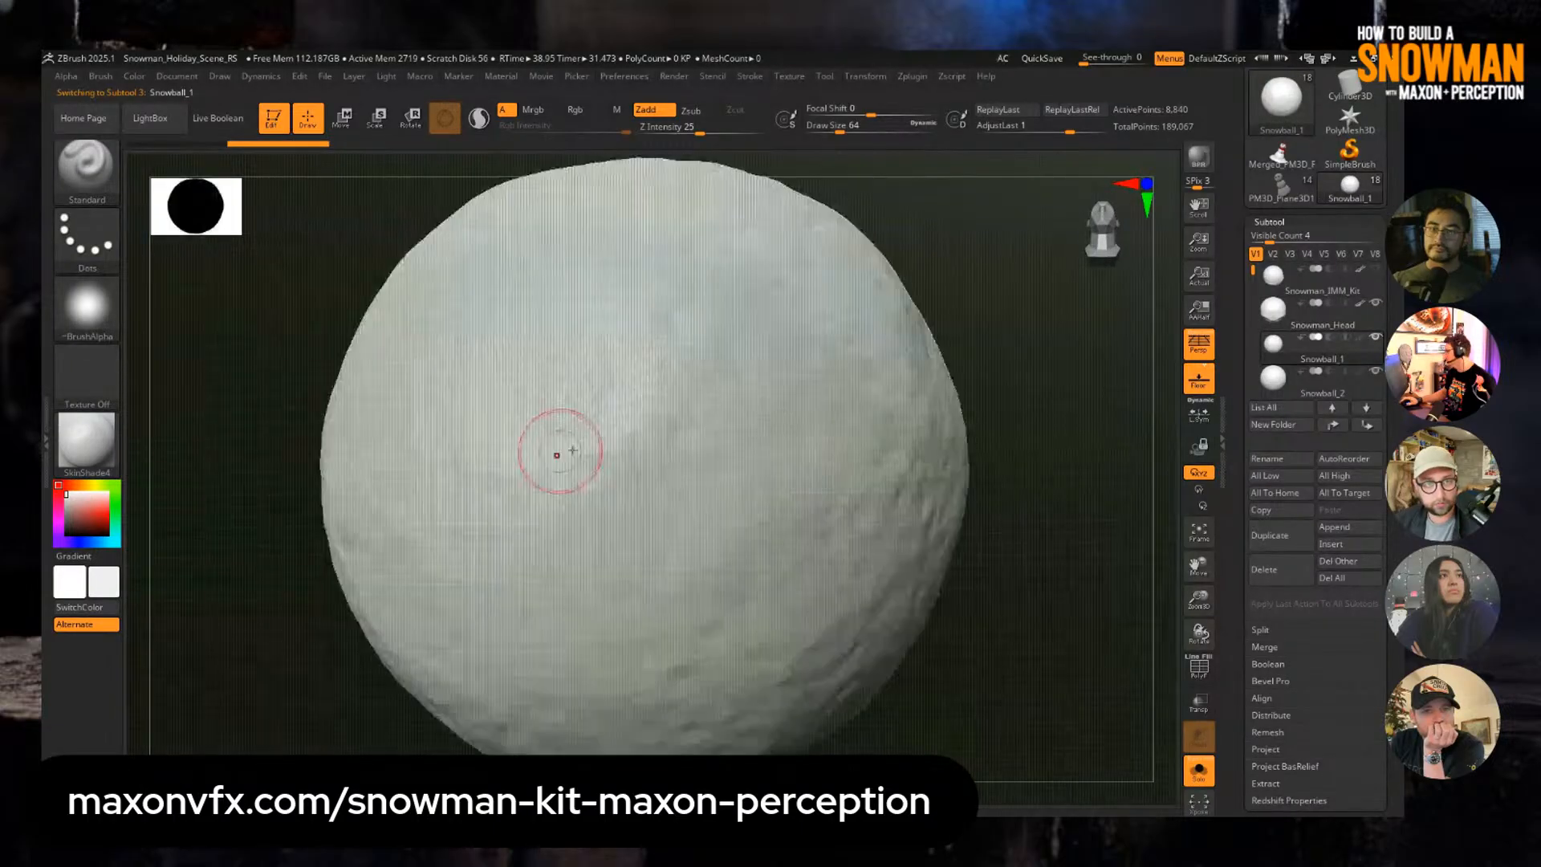
right_click_drag(765, 443, 726, 335, "ctrl")
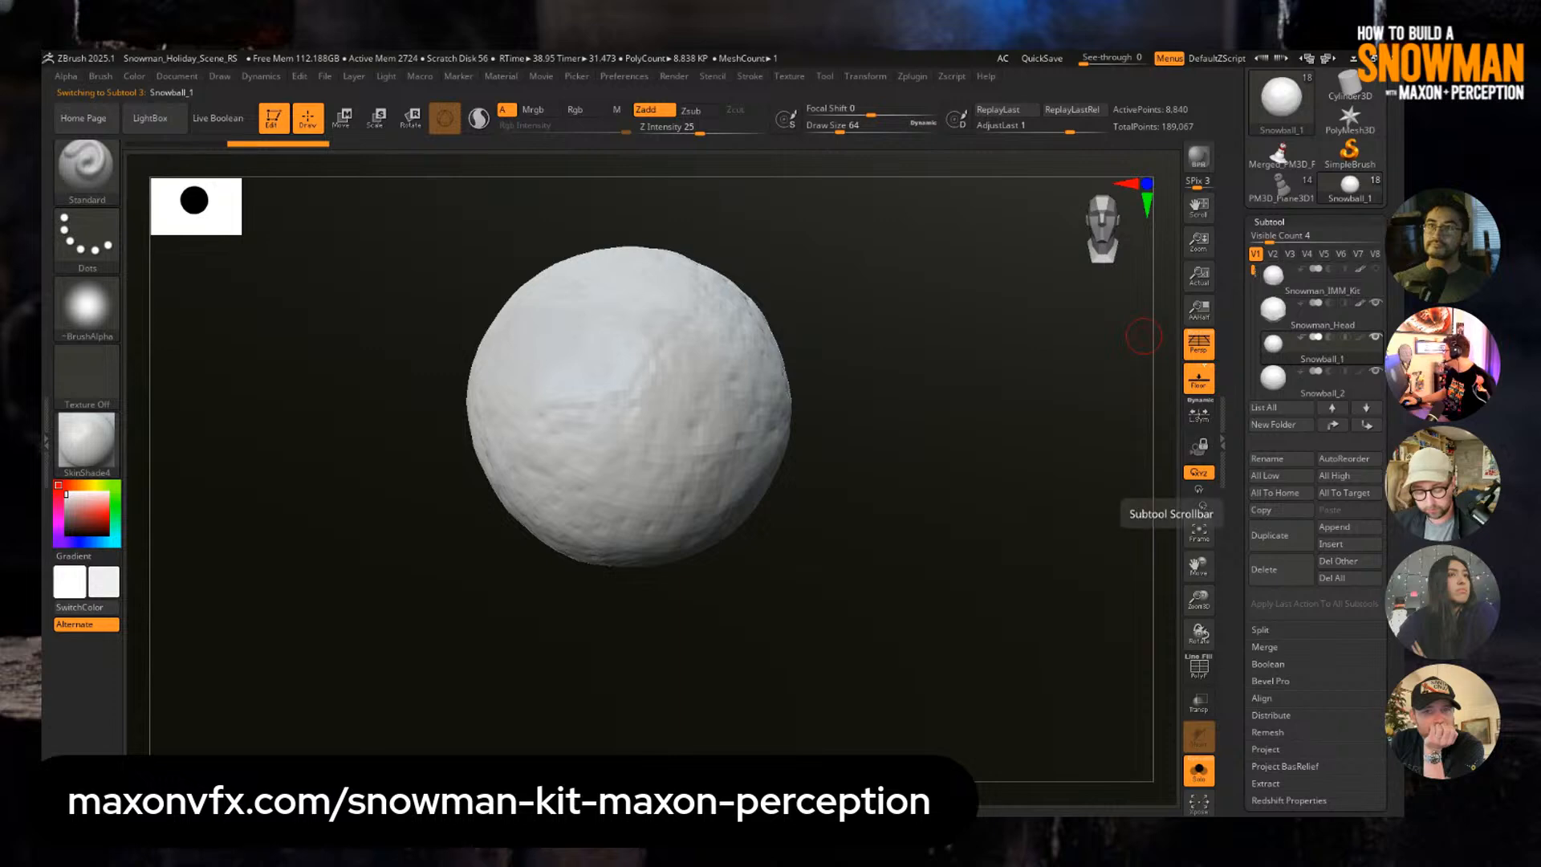
left_click_drag(1253, 270, 1253, 297)
key("f")
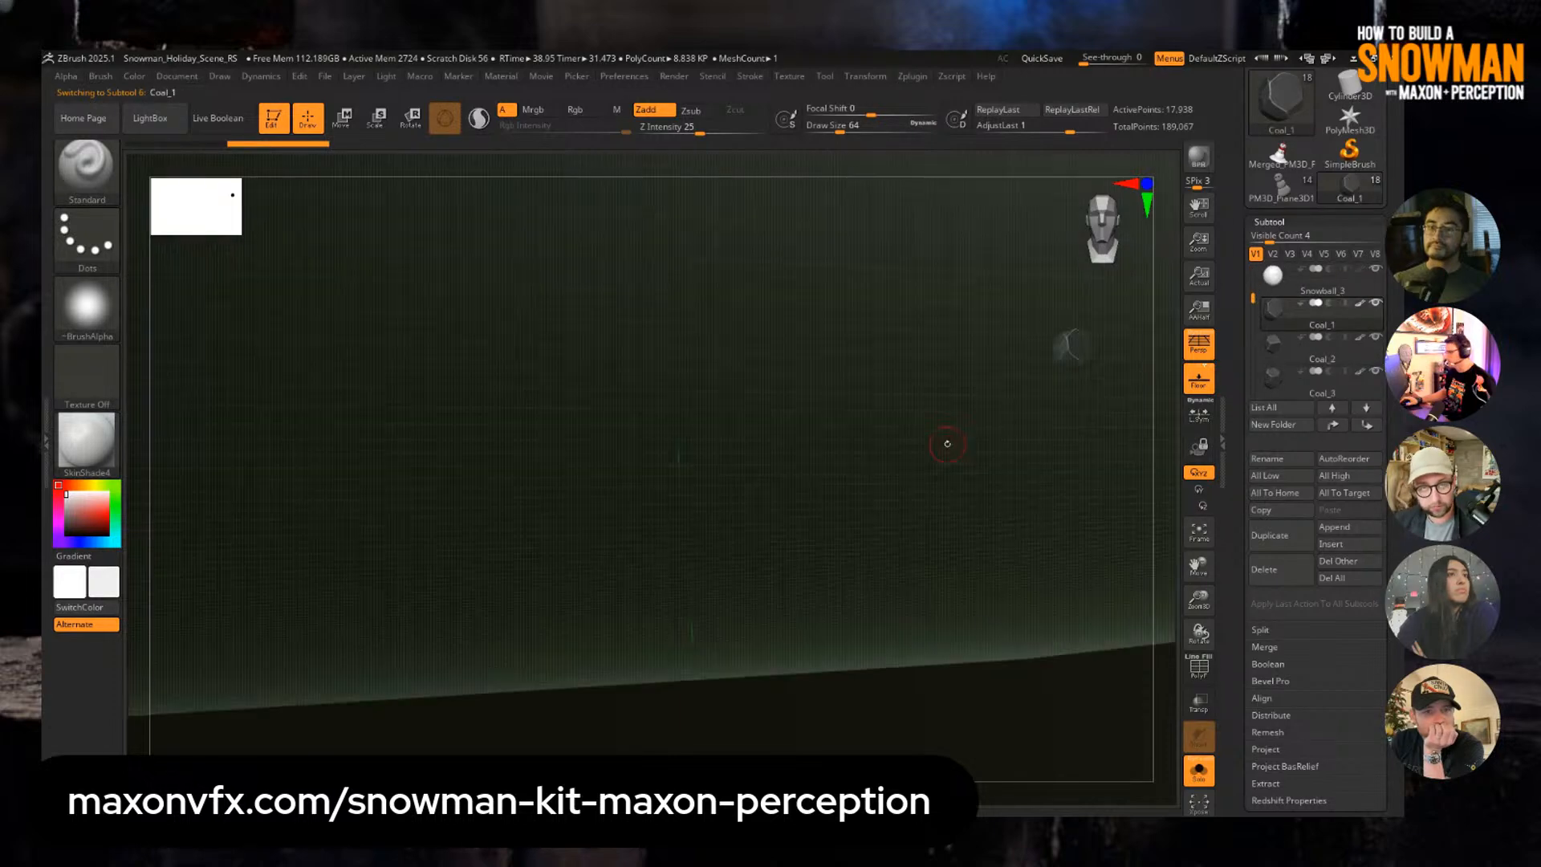
right_click_drag(819, 423, 853, 402)
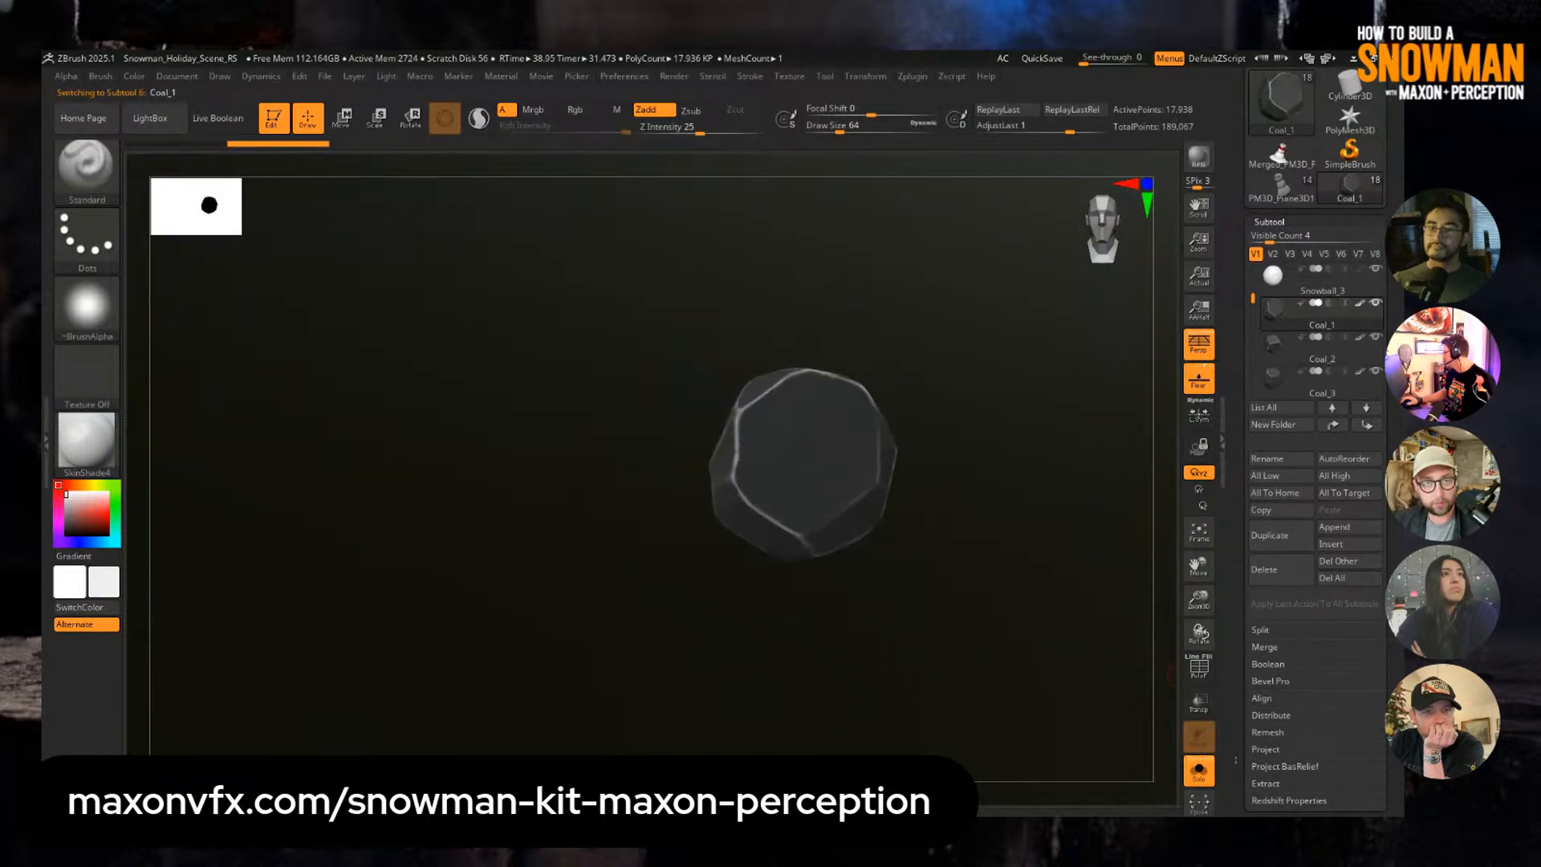
Show all the kit's subtools again and collapse the exploded layout back to their original positions.
left_click(1199, 771)
right_click_drag(944, 535, 906, 502, "alt")
key("f")
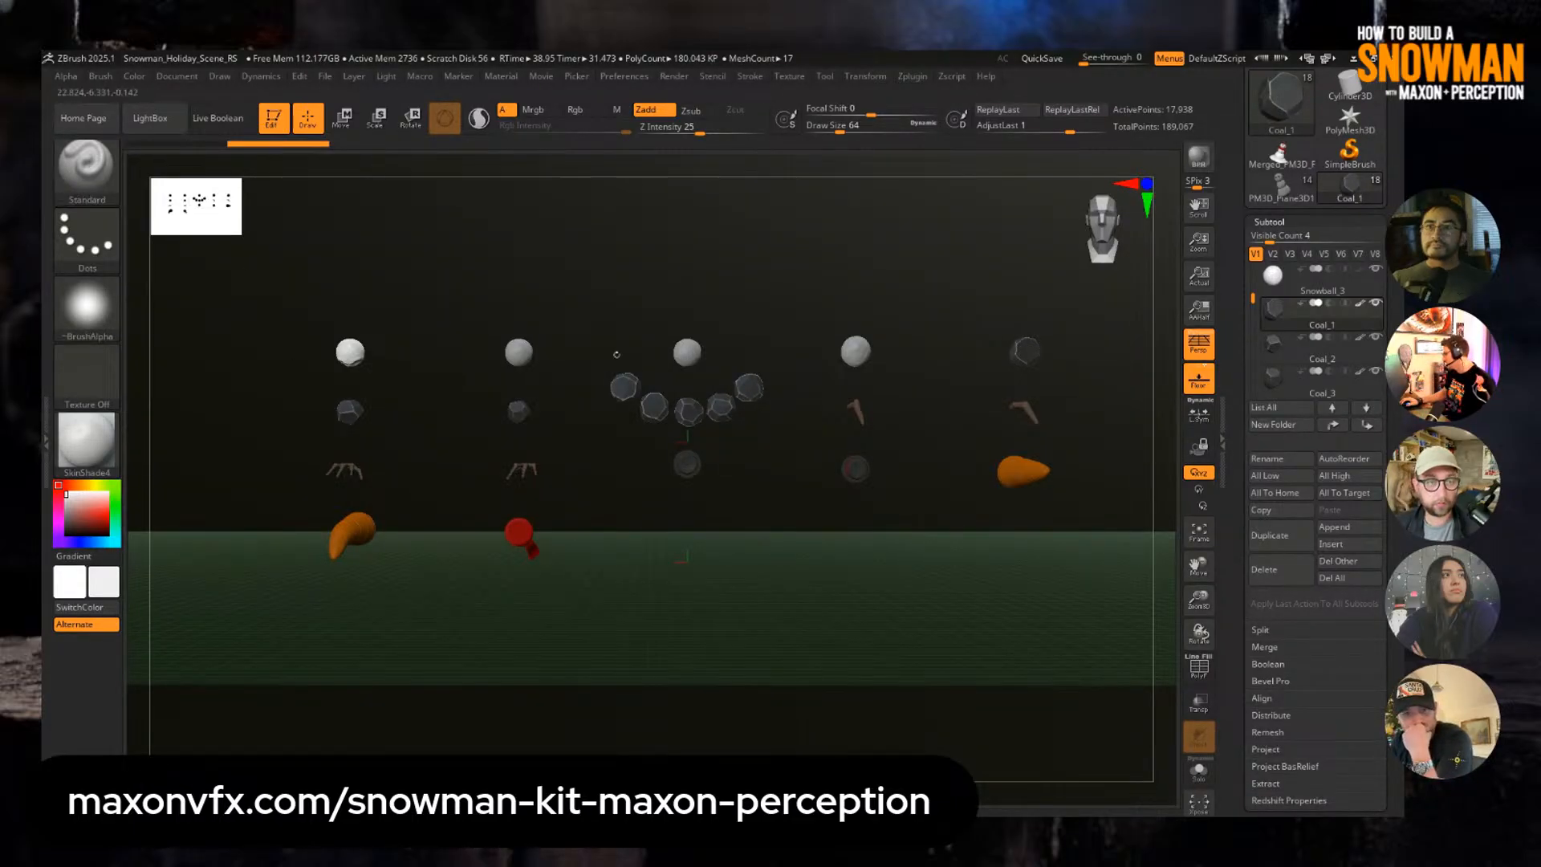
key("shift+x")
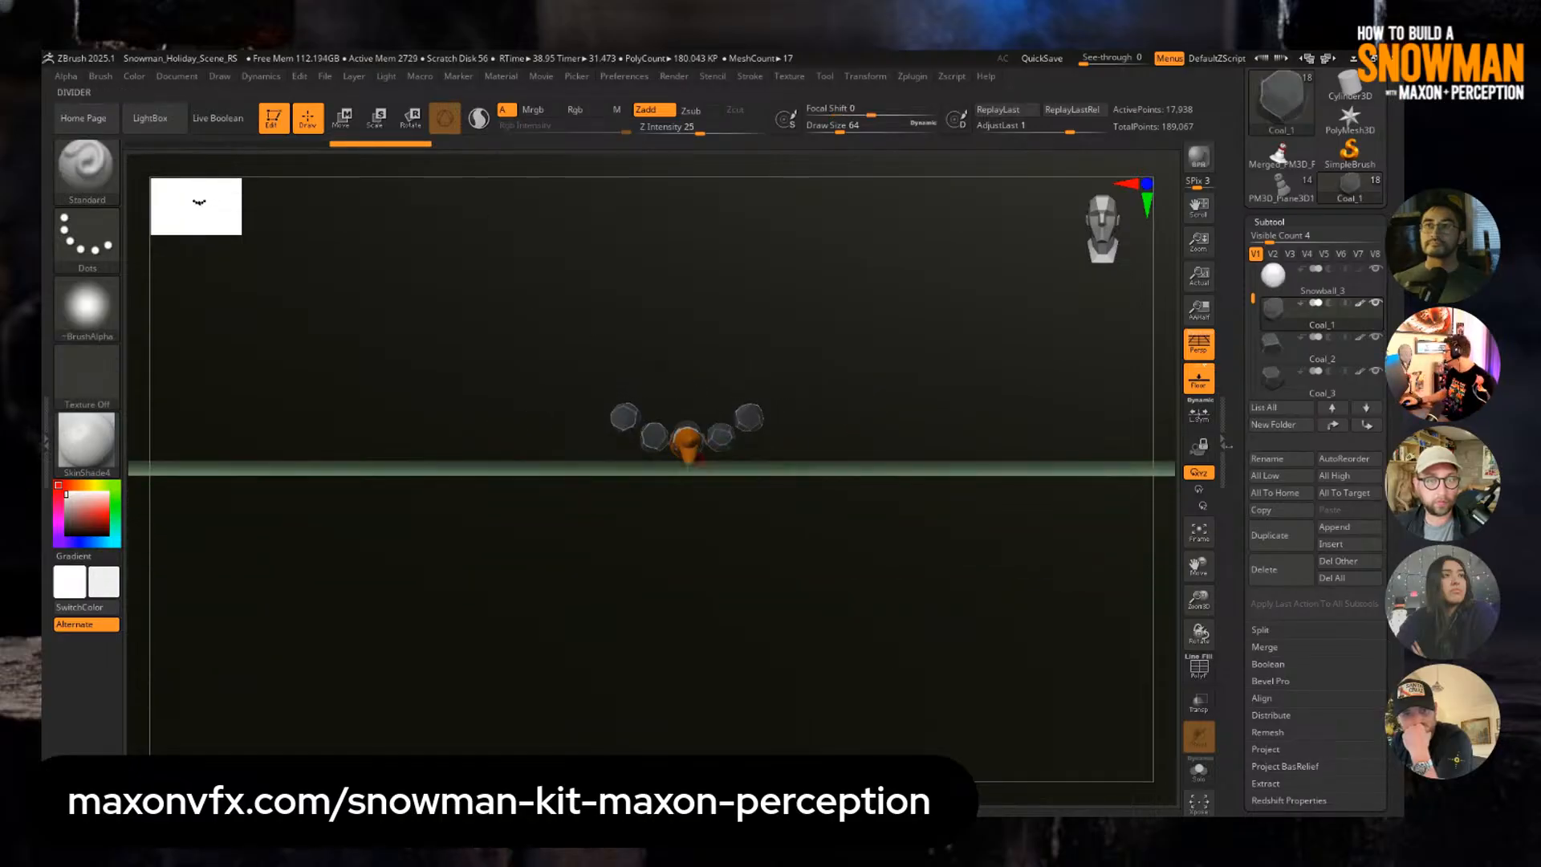
Turn off perspective and isolate the Carrot_1 subtool in solo mode.
left_click(1199, 345)
key("f")
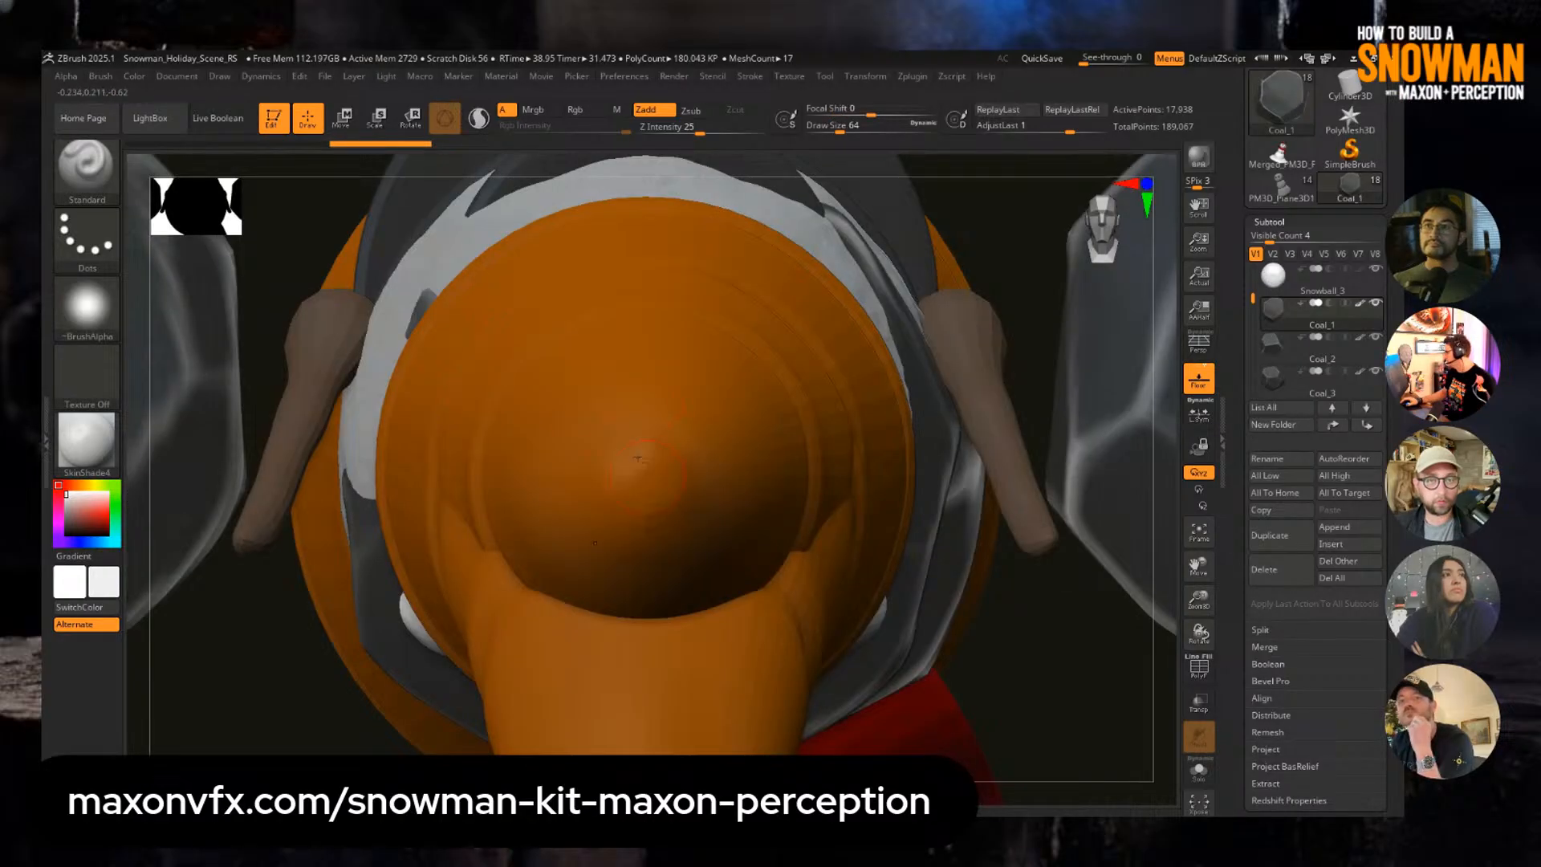
left_click(637, 458, "alt")
key("f")
key("shift+f")
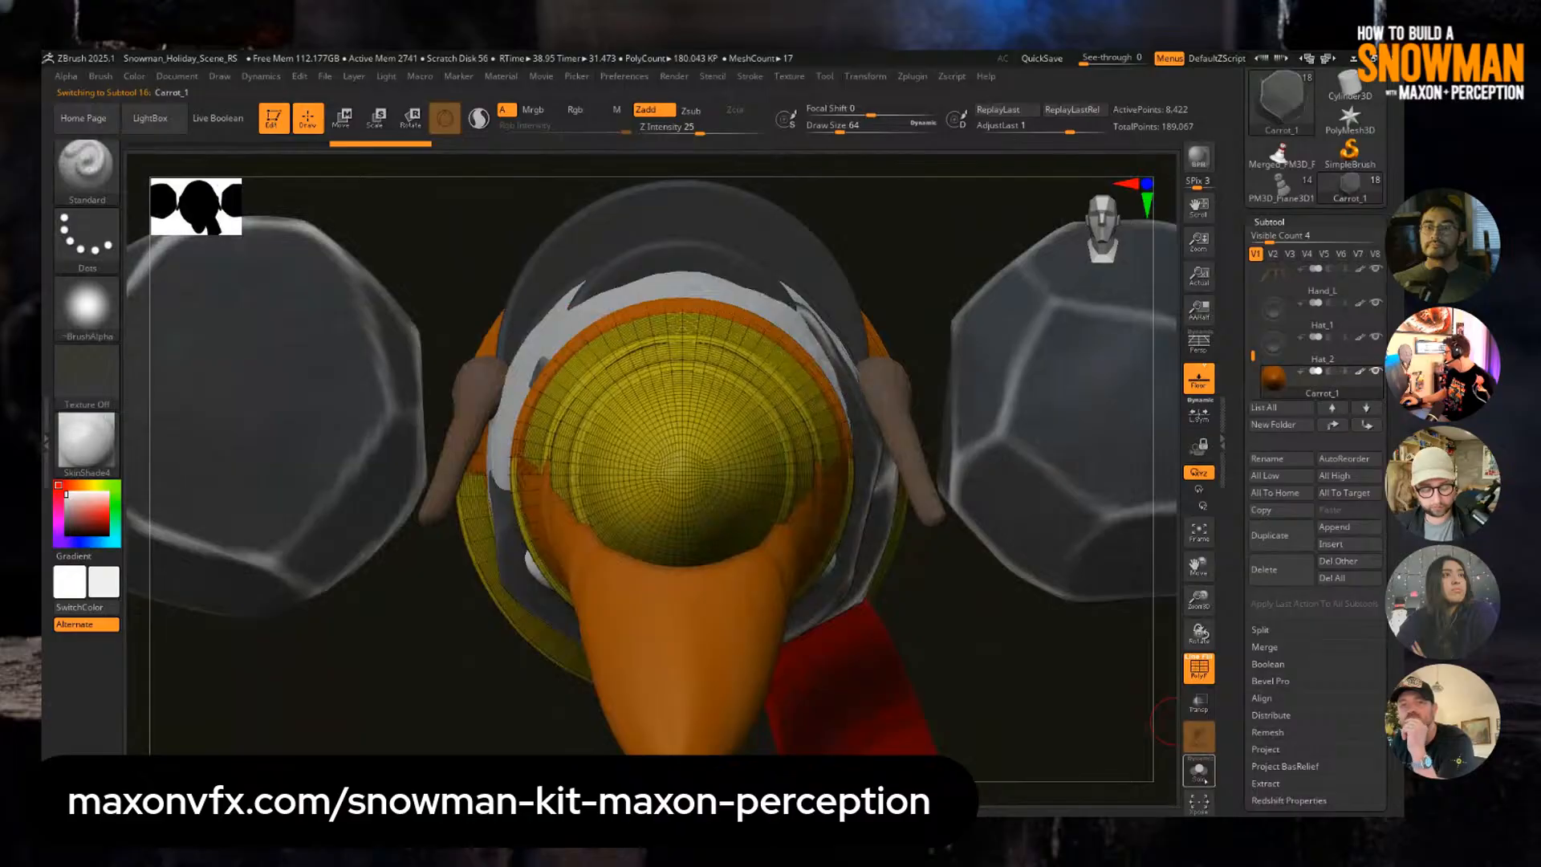
left_click(1204, 778)
left_click_drag(963, 594, 647, 430, "alt")
key("shift+f")
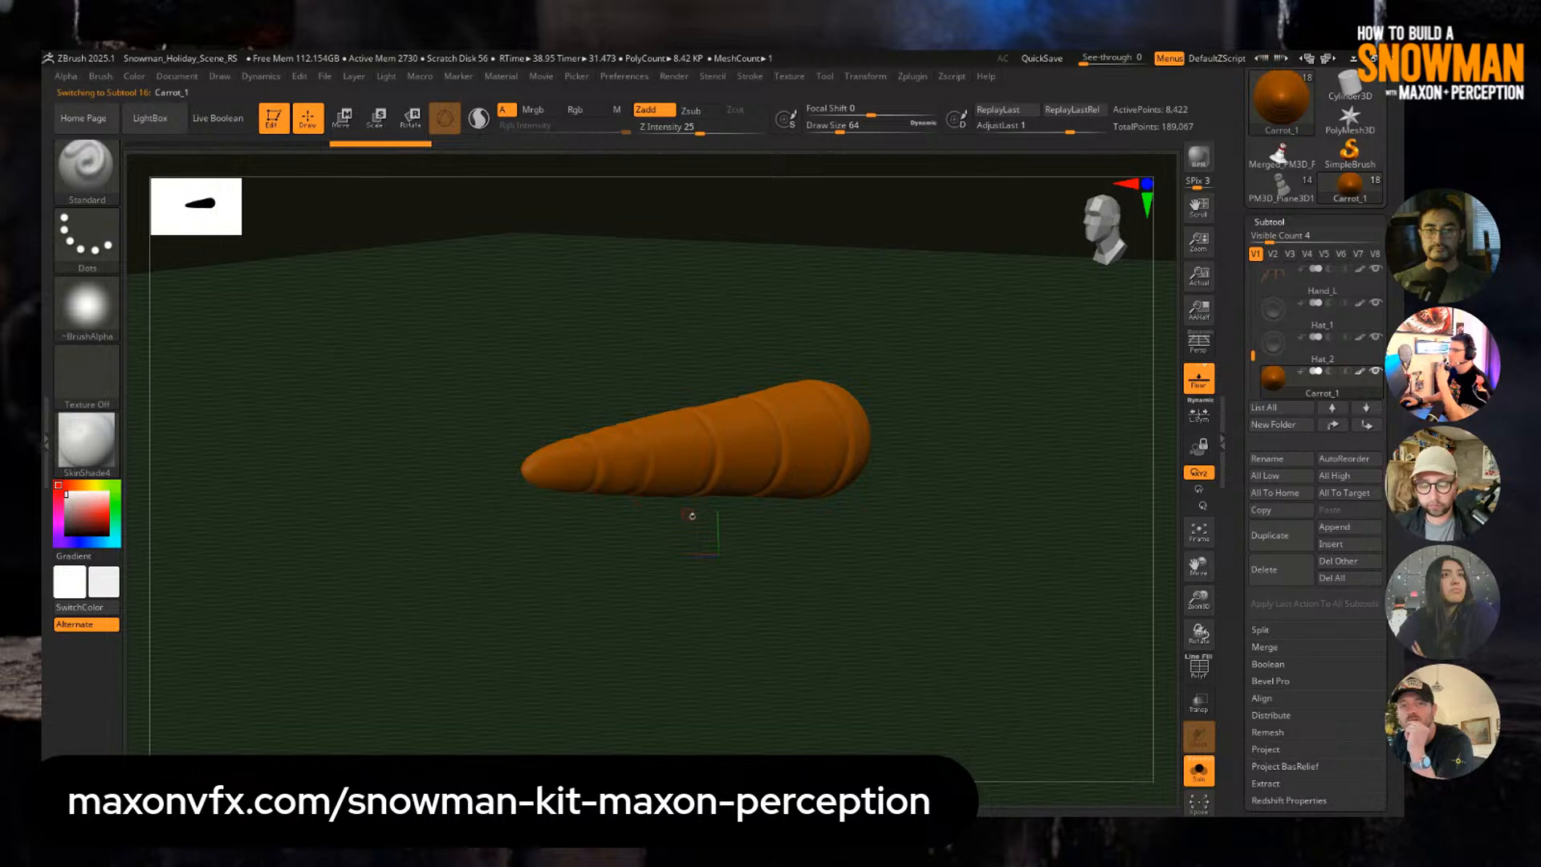
Examine the isolated carrot's orientation from the front, side and below, and show all subtools again.
mouse_move(697, 516)
left_mouse_down()
mouse_move(739, 502)
mouse_move(722, 512)
left_mouse_up()
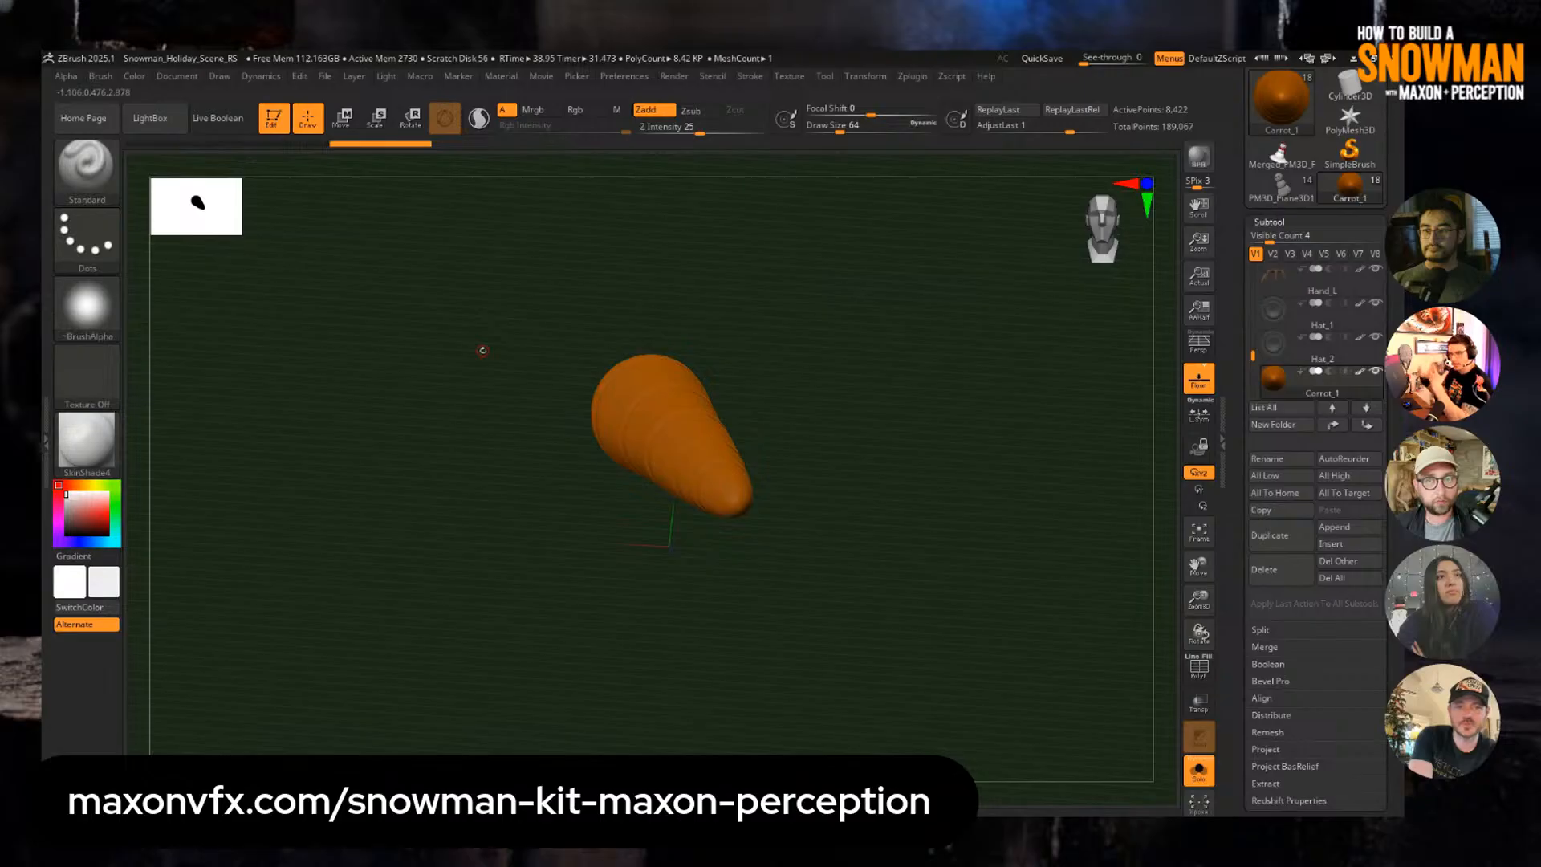
left_click_drag(619, 320, 767, 391)
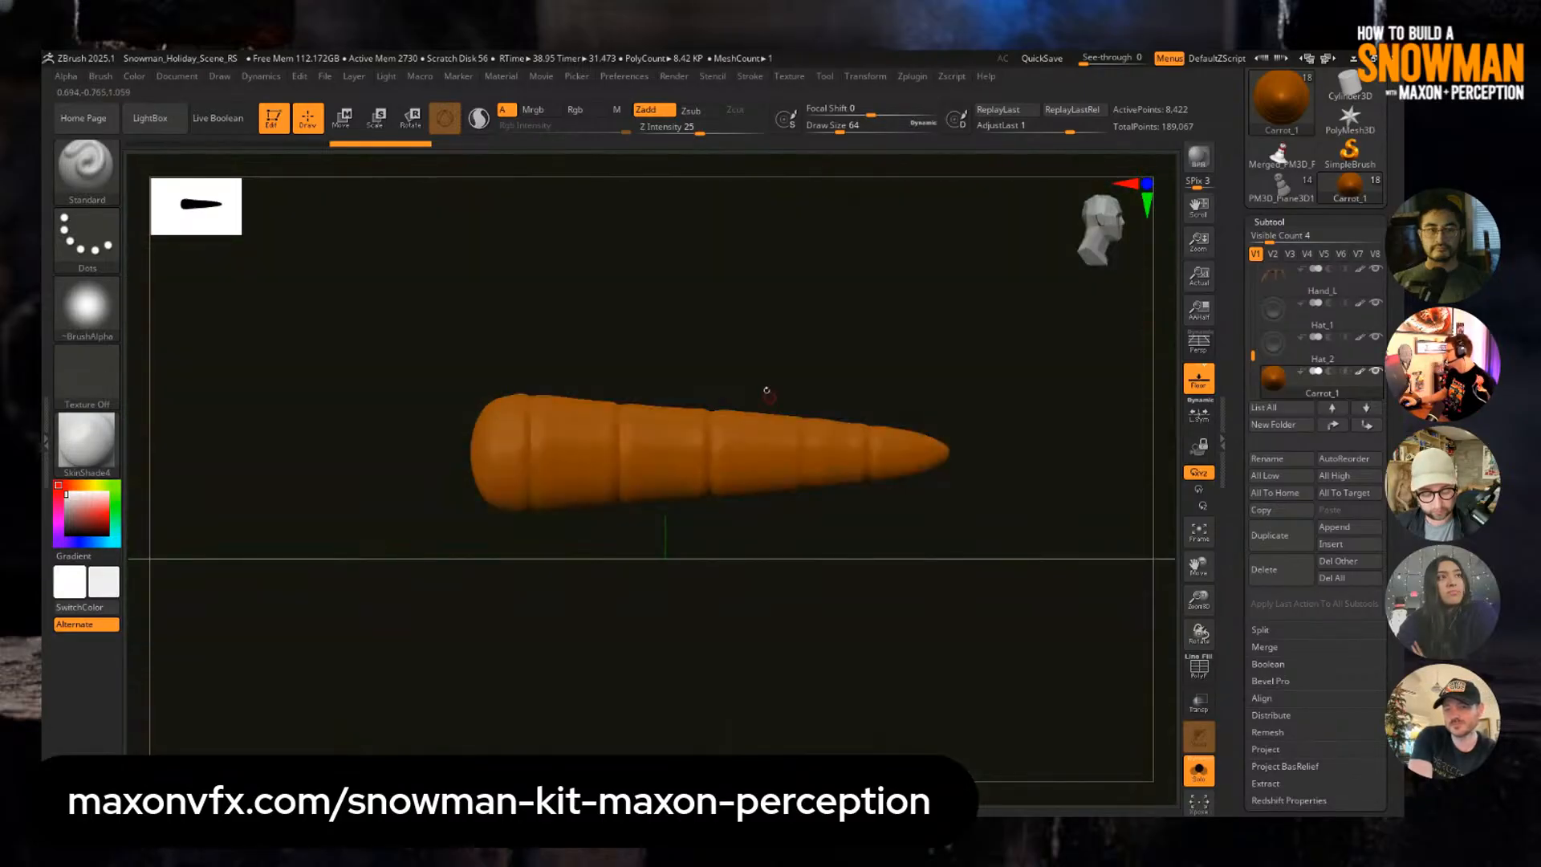
left_click_drag(798, 565, 775, 460, "alt")
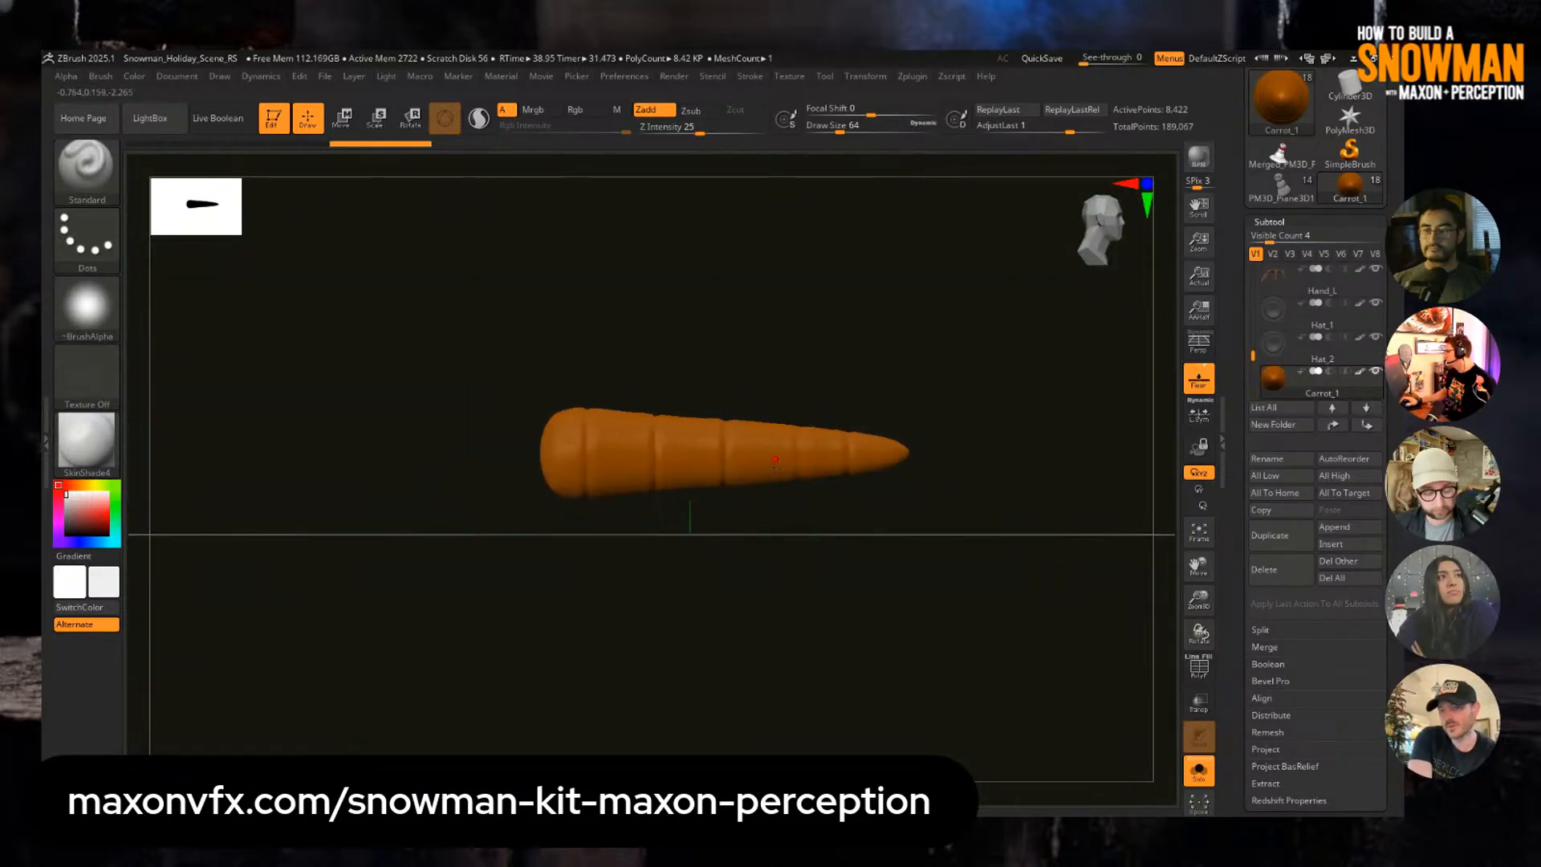
left_click_drag(747, 391, 555, 450, "shift")
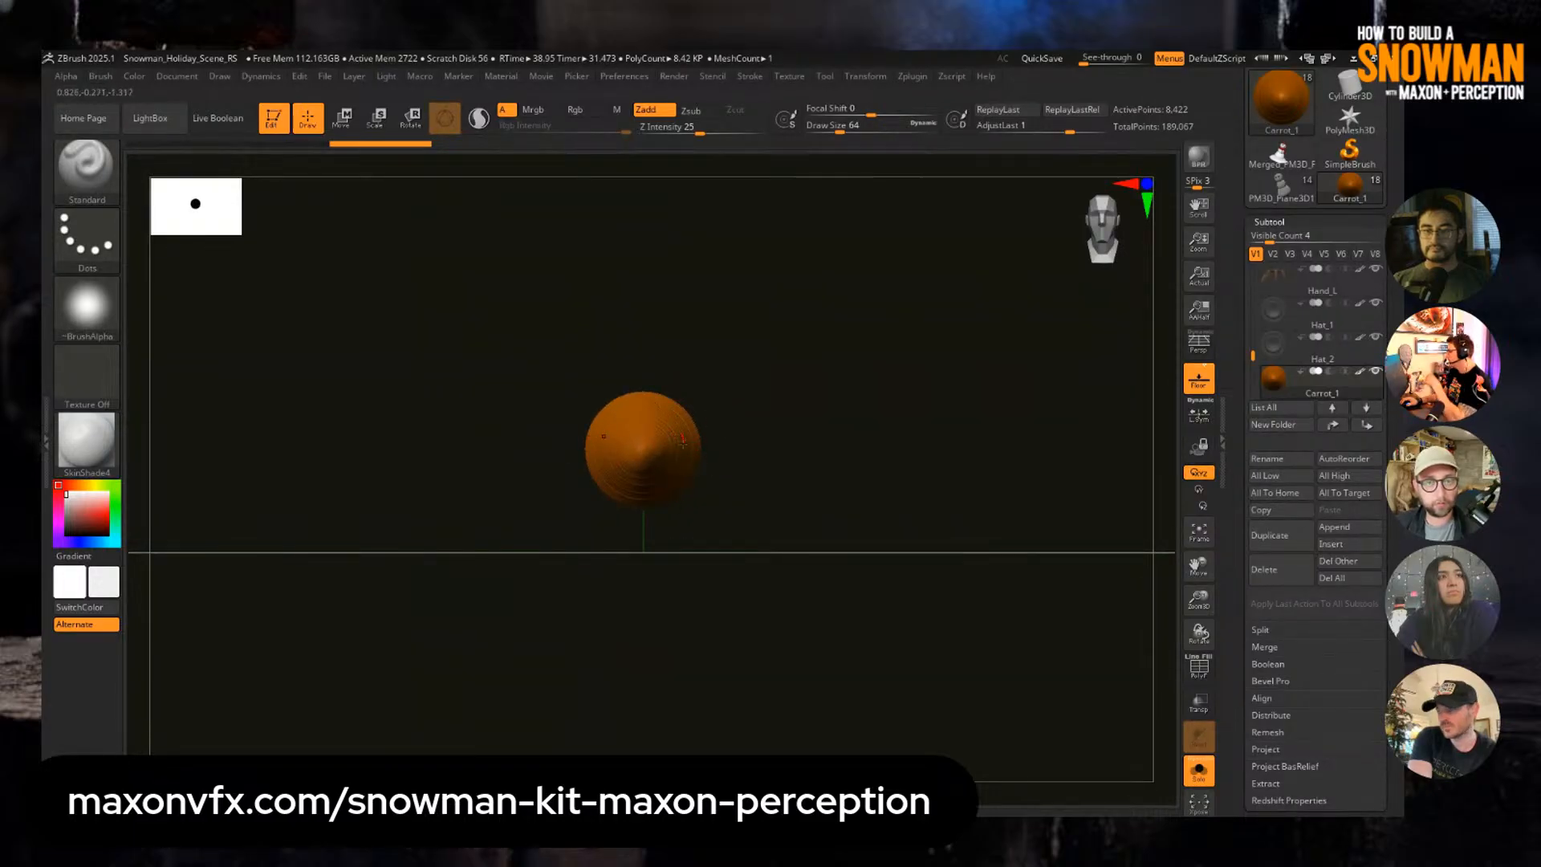
left_click_drag(743, 465, 688, 459, "shift")
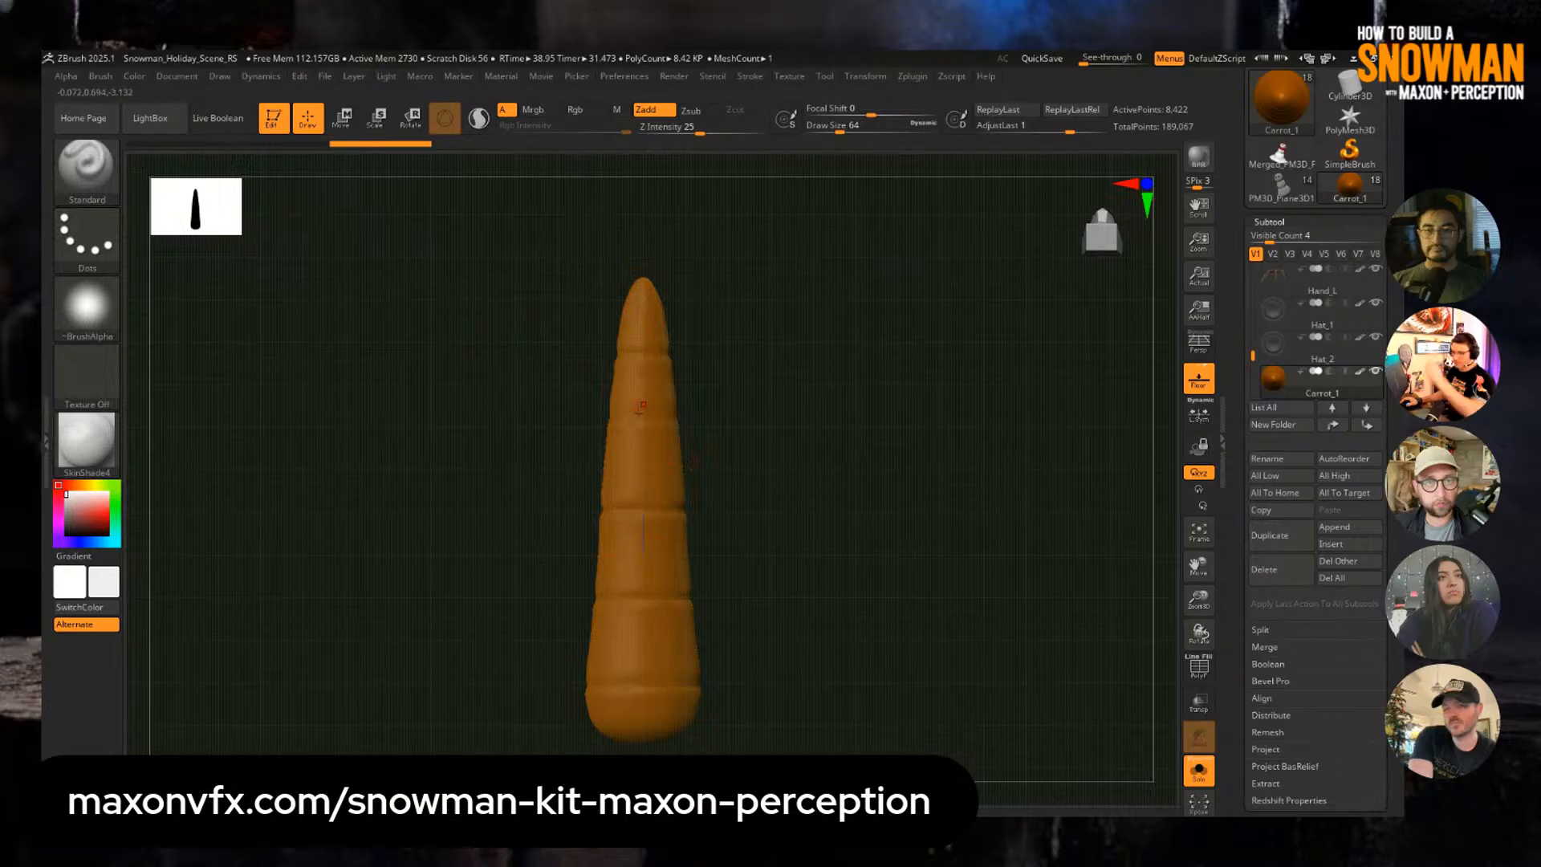
left_click_drag(691, 563, 714, 642, "shift")
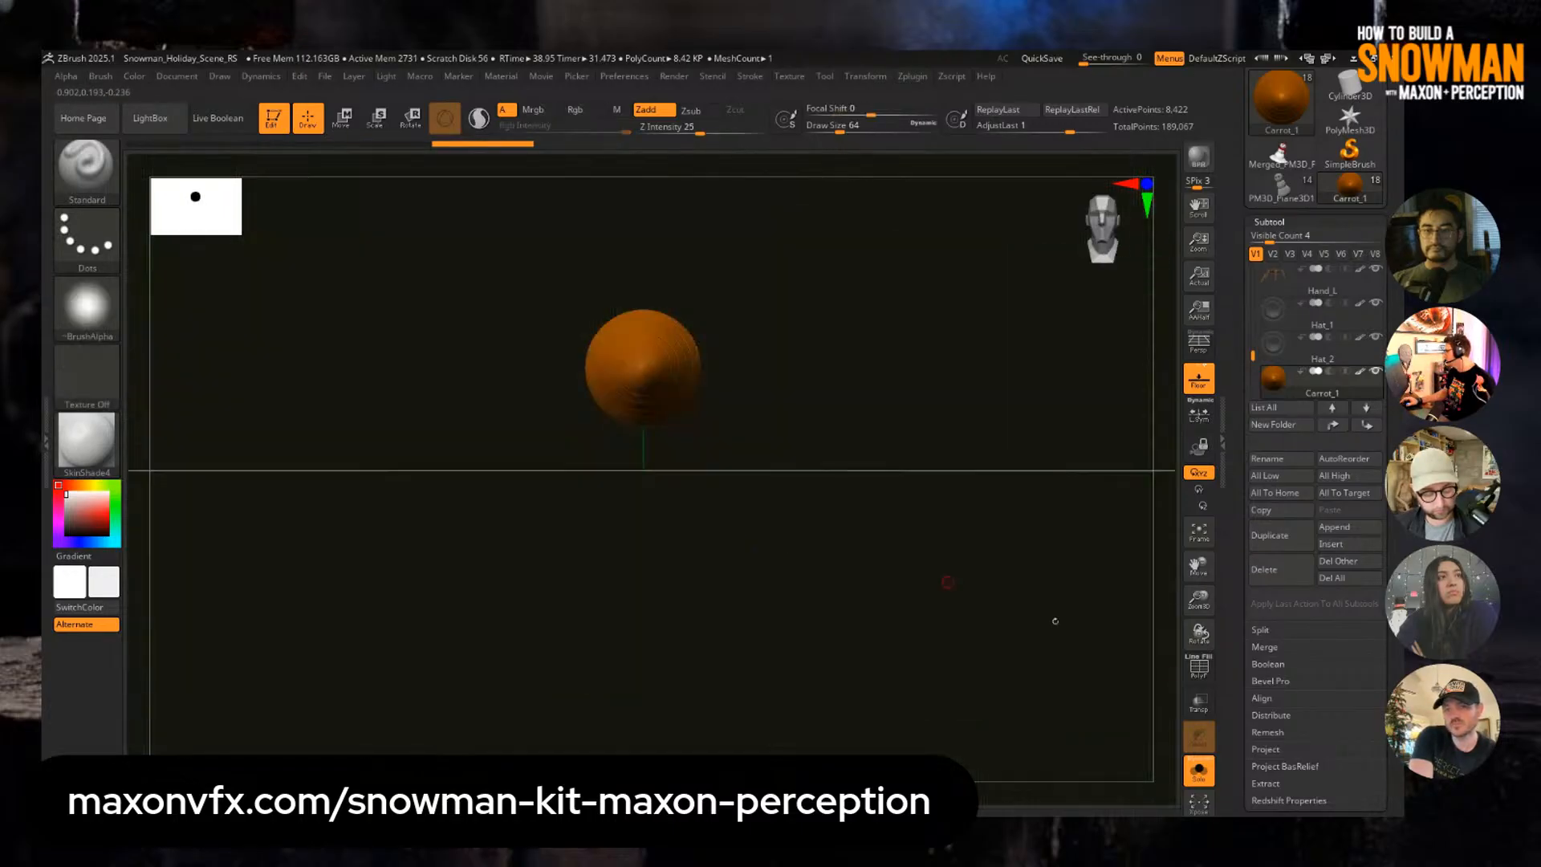
left_click(1198, 770)
left_click_drag(703, 431, 669, 435, "alt")
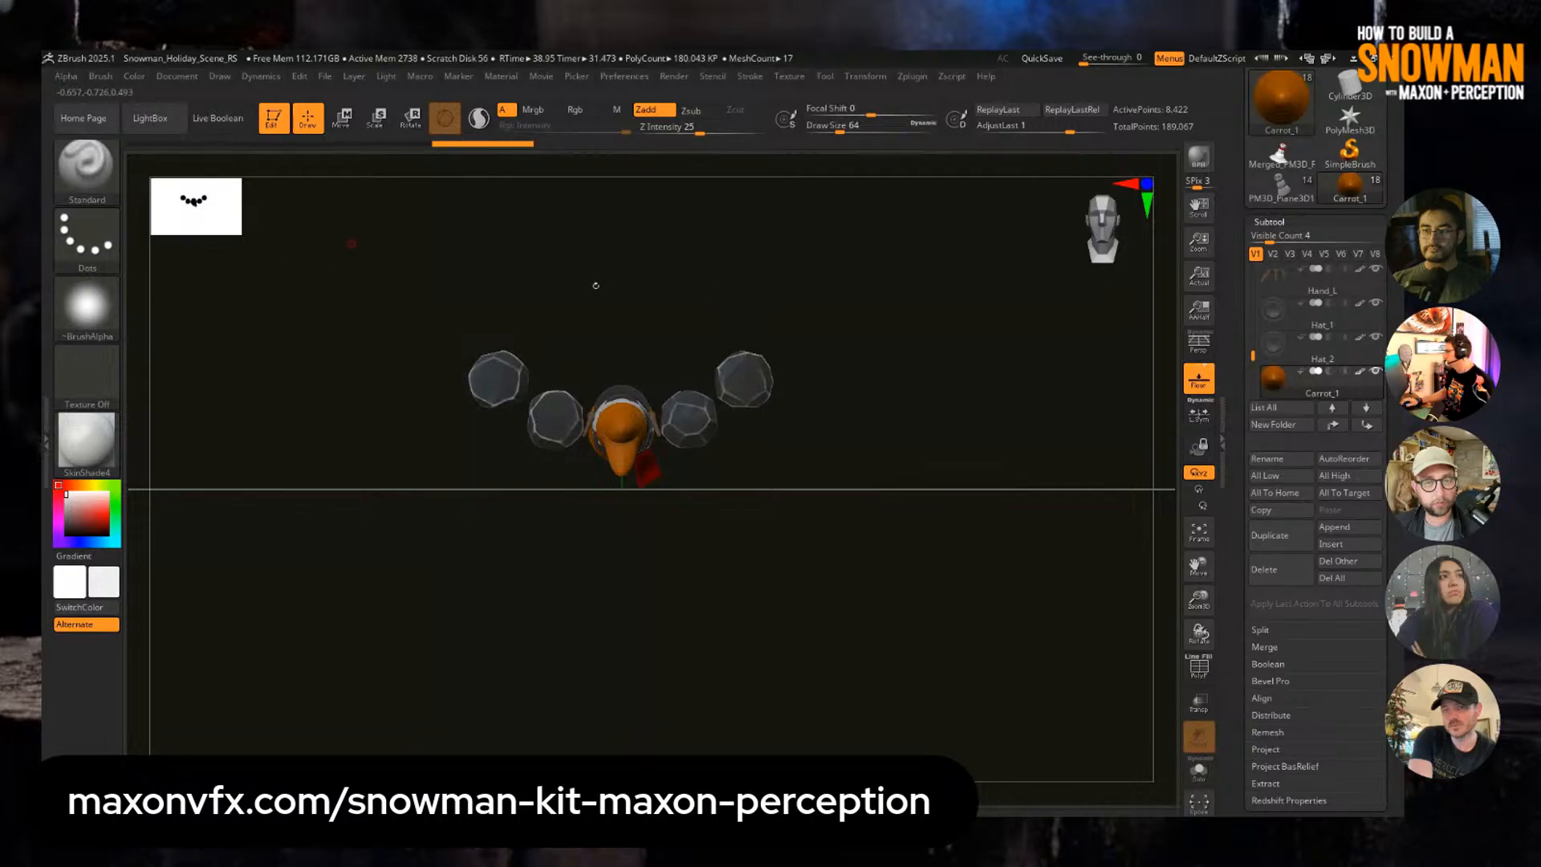
Look up the brush creation option for making an InsertMultiMesh brush from all subtools.
left_click(112, 78)
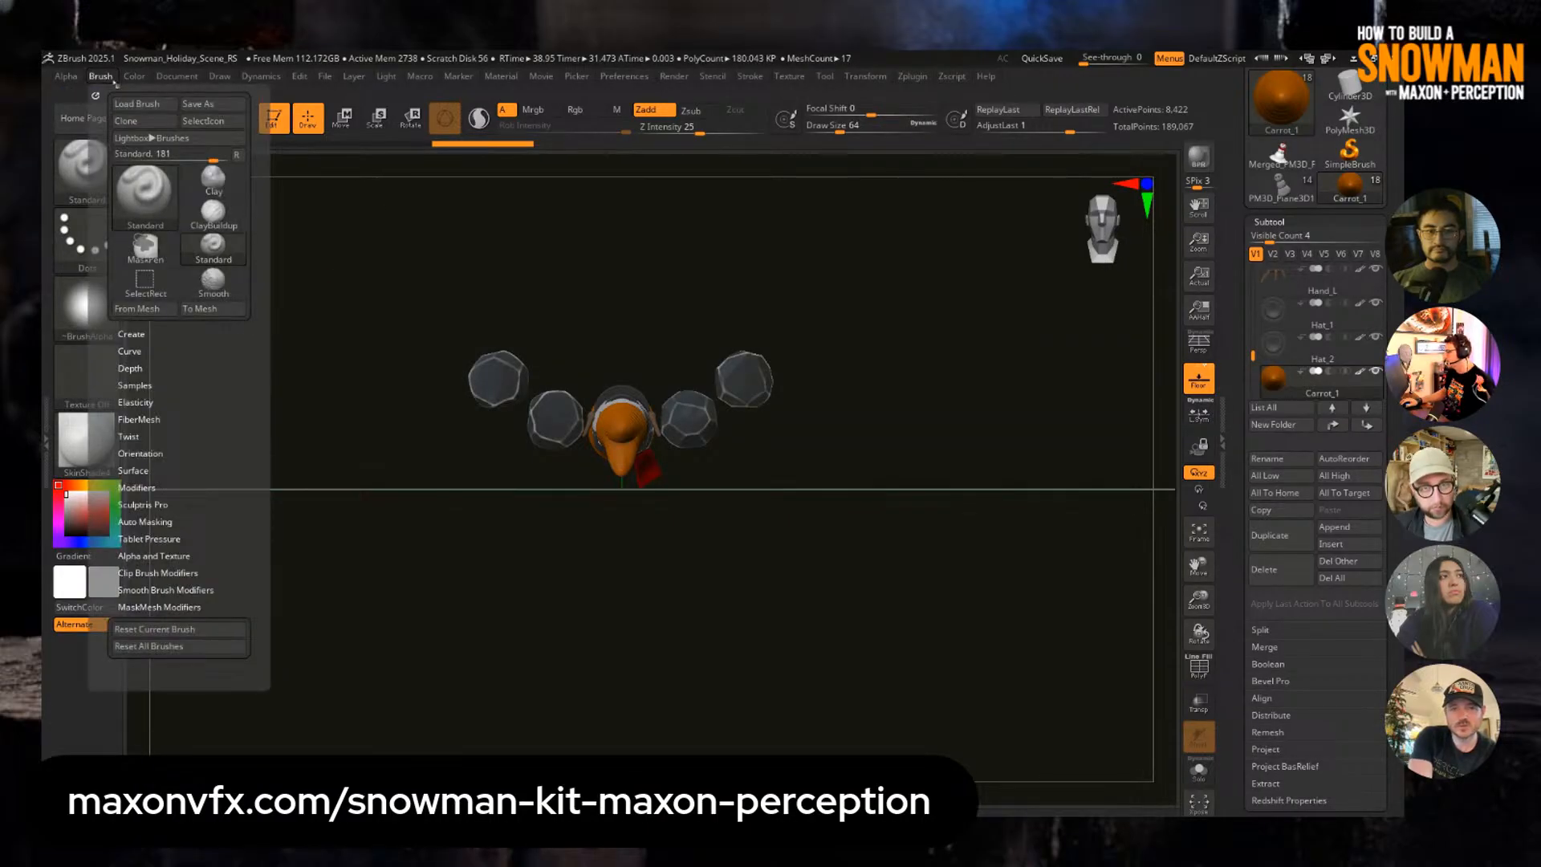
left_click(132, 334)
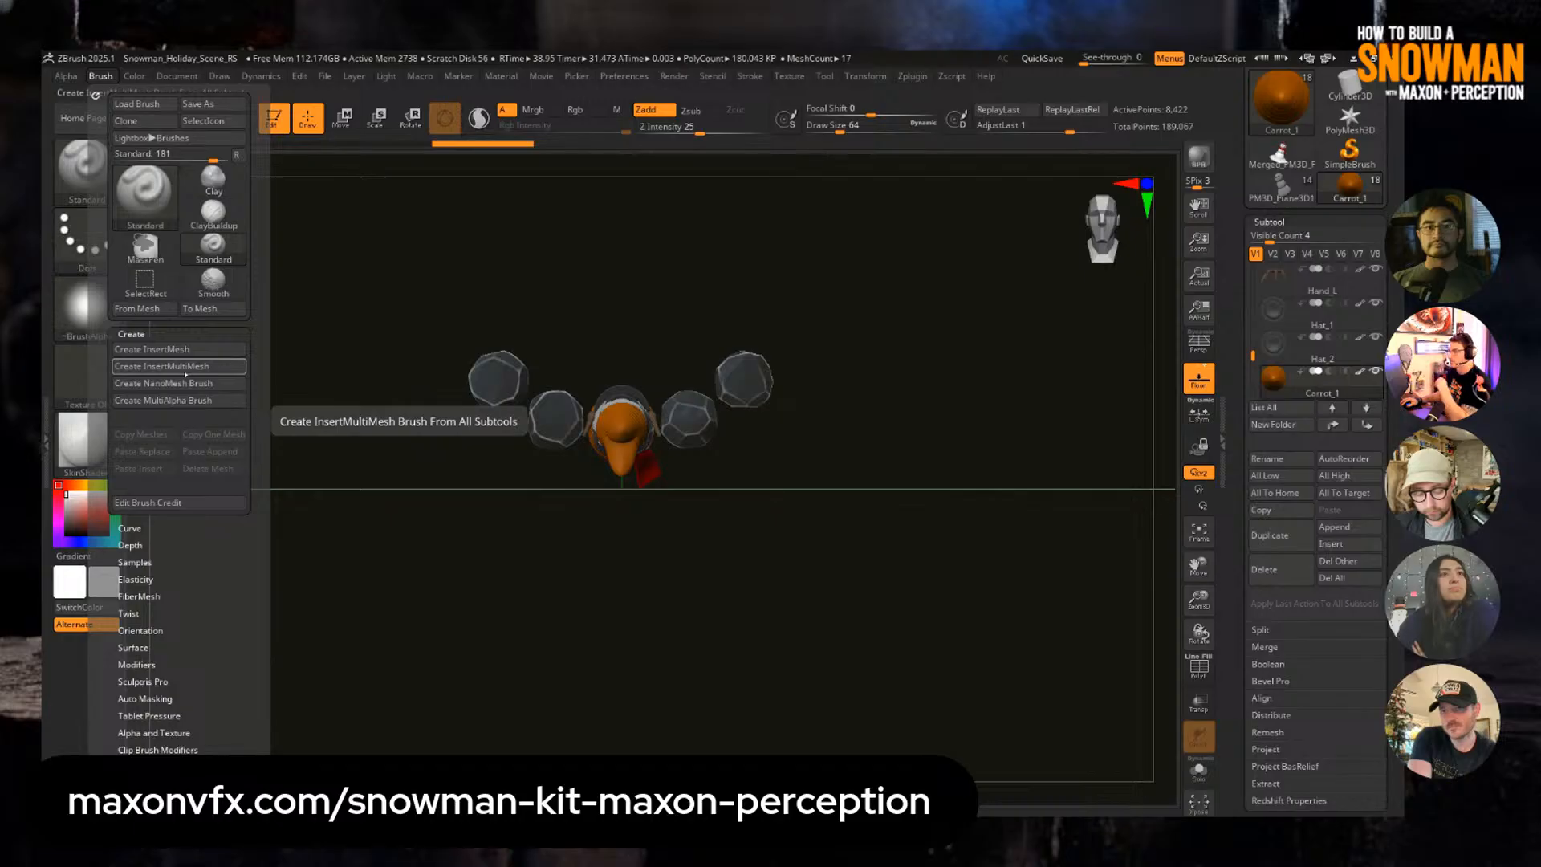
left_click(179, 366)
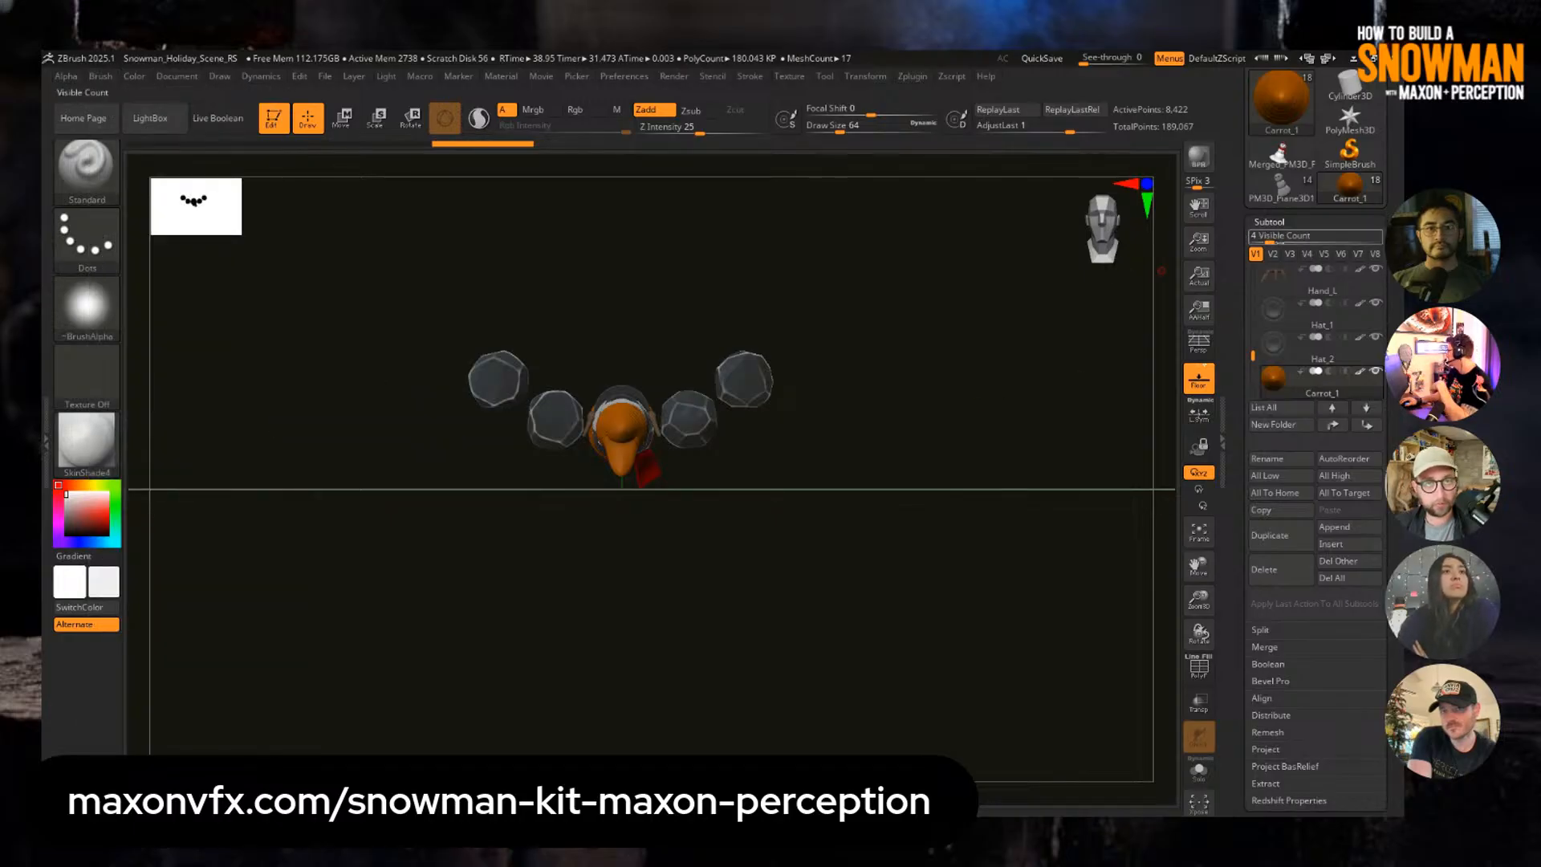
Set the subtool list's visible count to 13 and review the kit's subtools.
left_click_drag(1279, 242, 1318, 241)
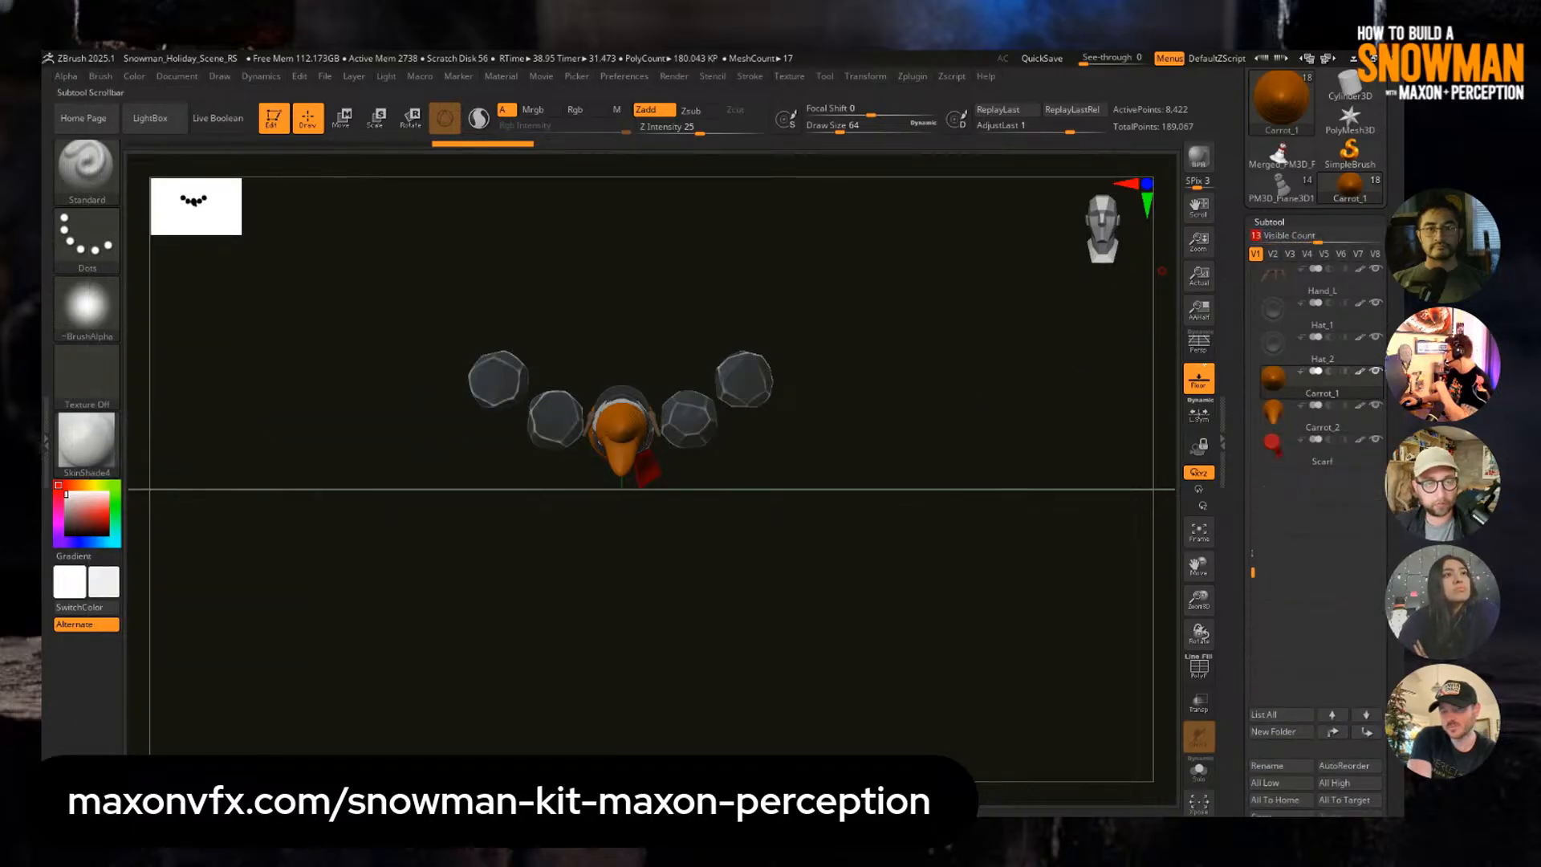
left_click_drag(1252, 553, 1252, 319)
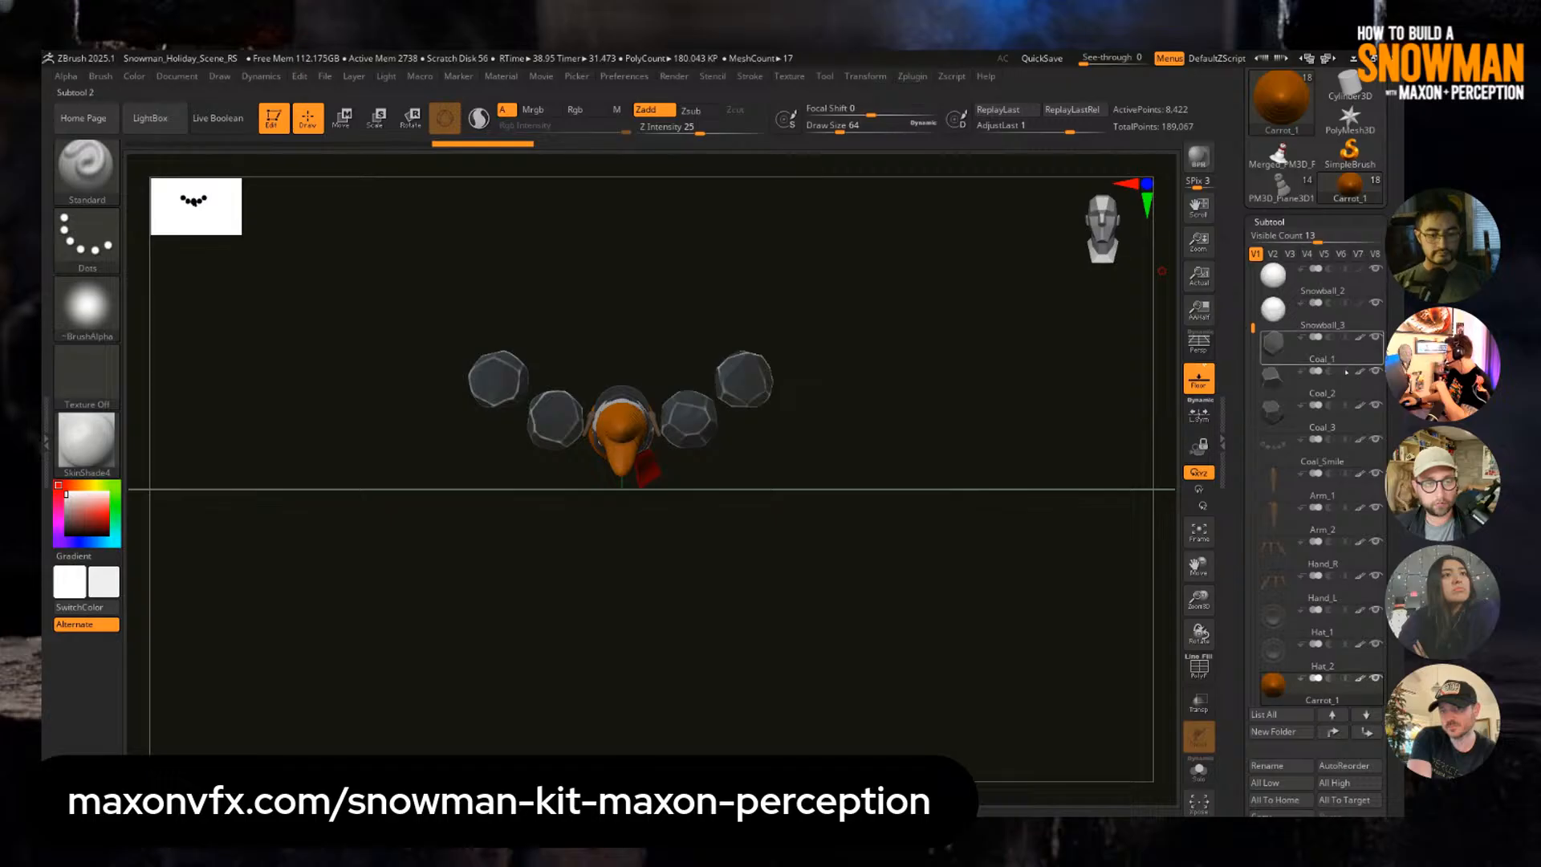
Create an InsertMultiMesh brush from all of the snowman kit's subtools.
left_click(1323, 454)
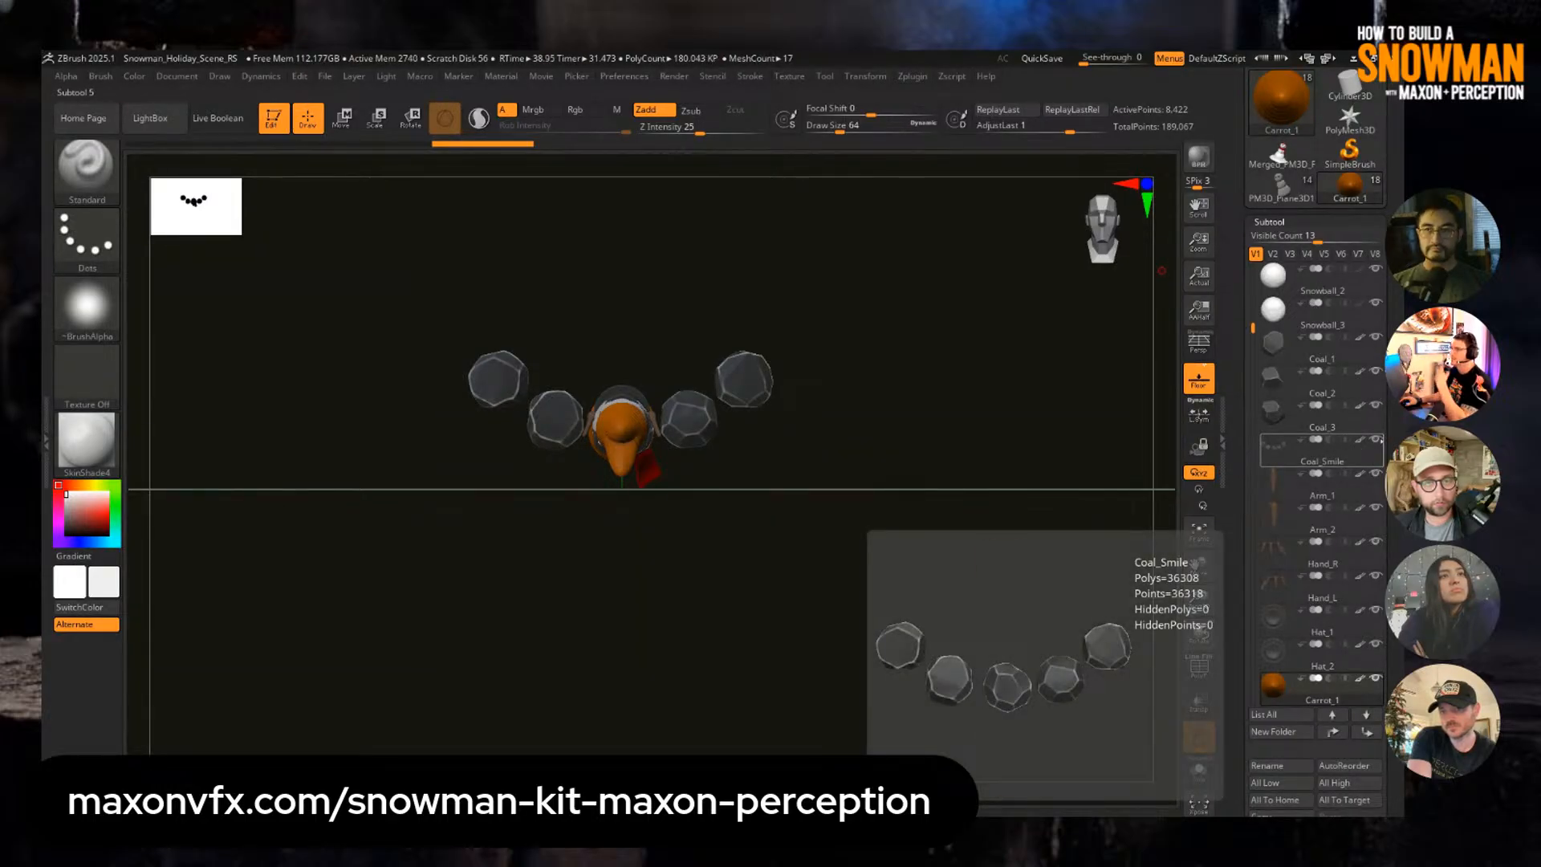
left_click(1357, 407)
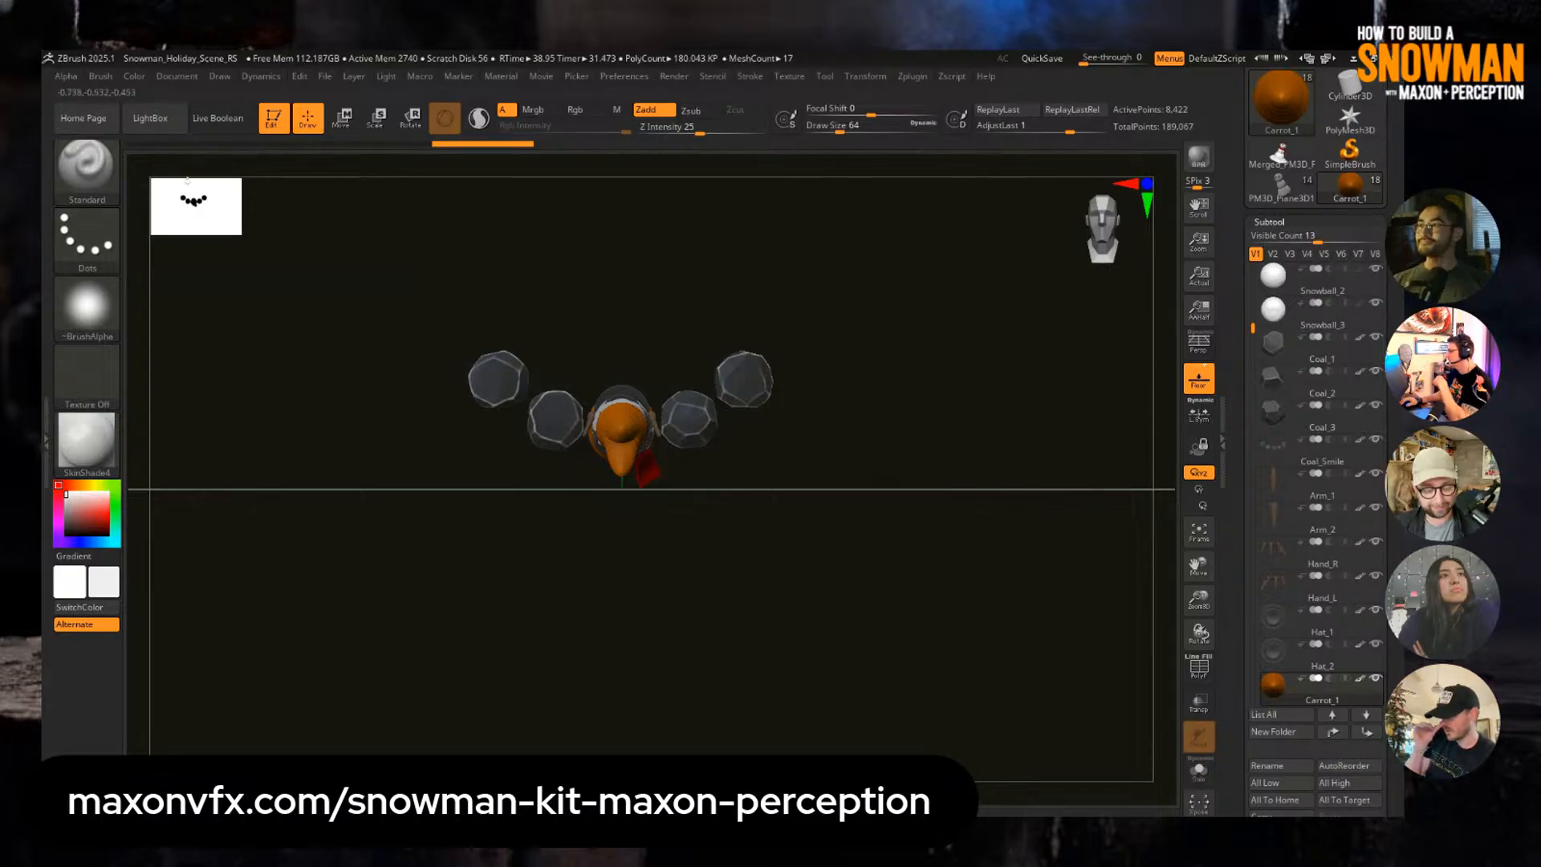
left_click(102, 76)
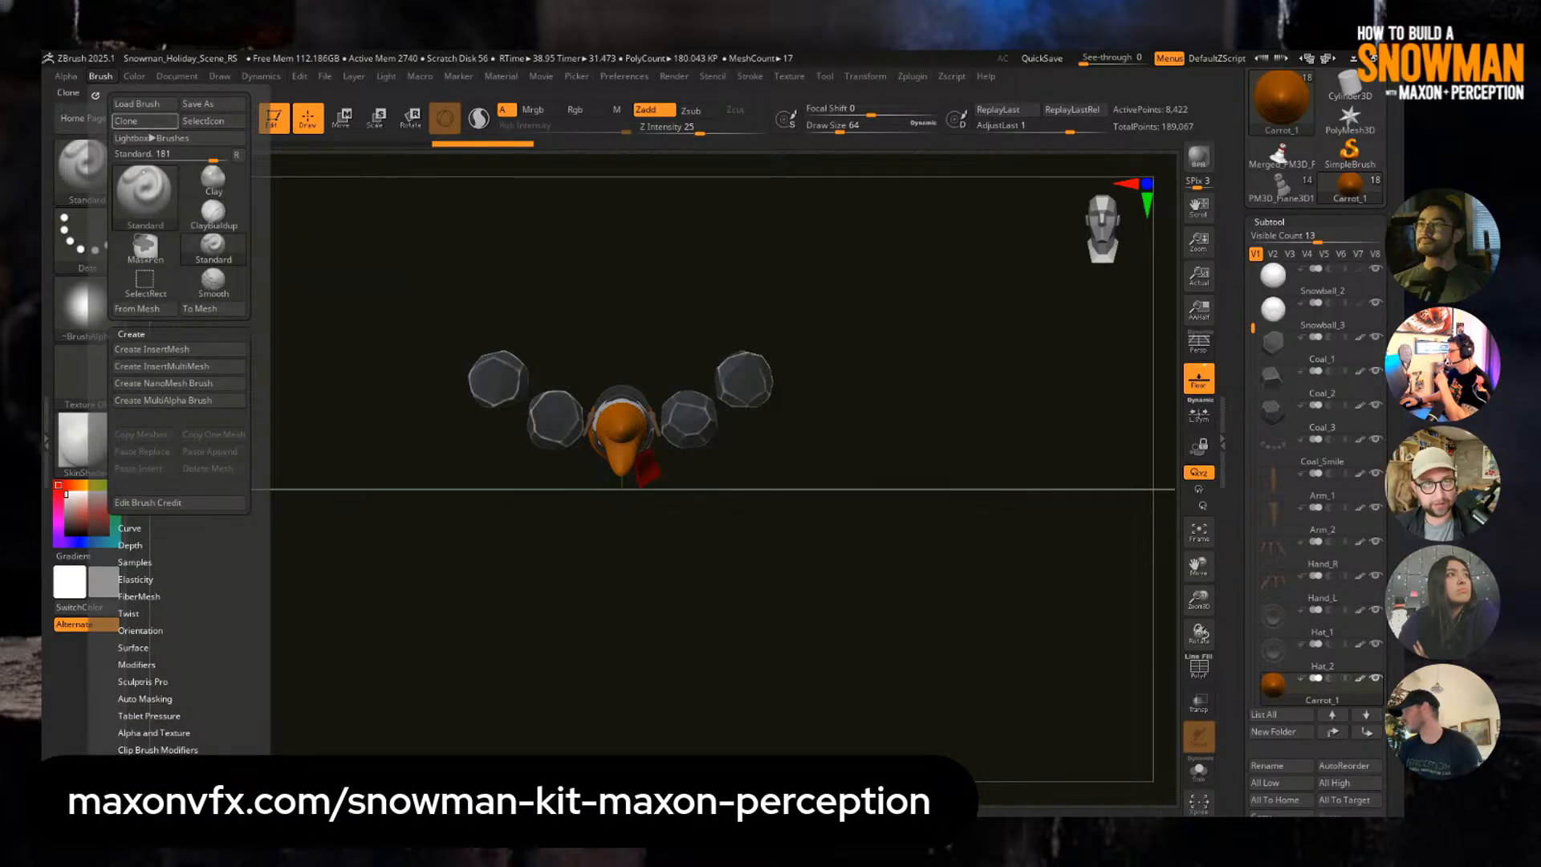
left_click(196, 366)
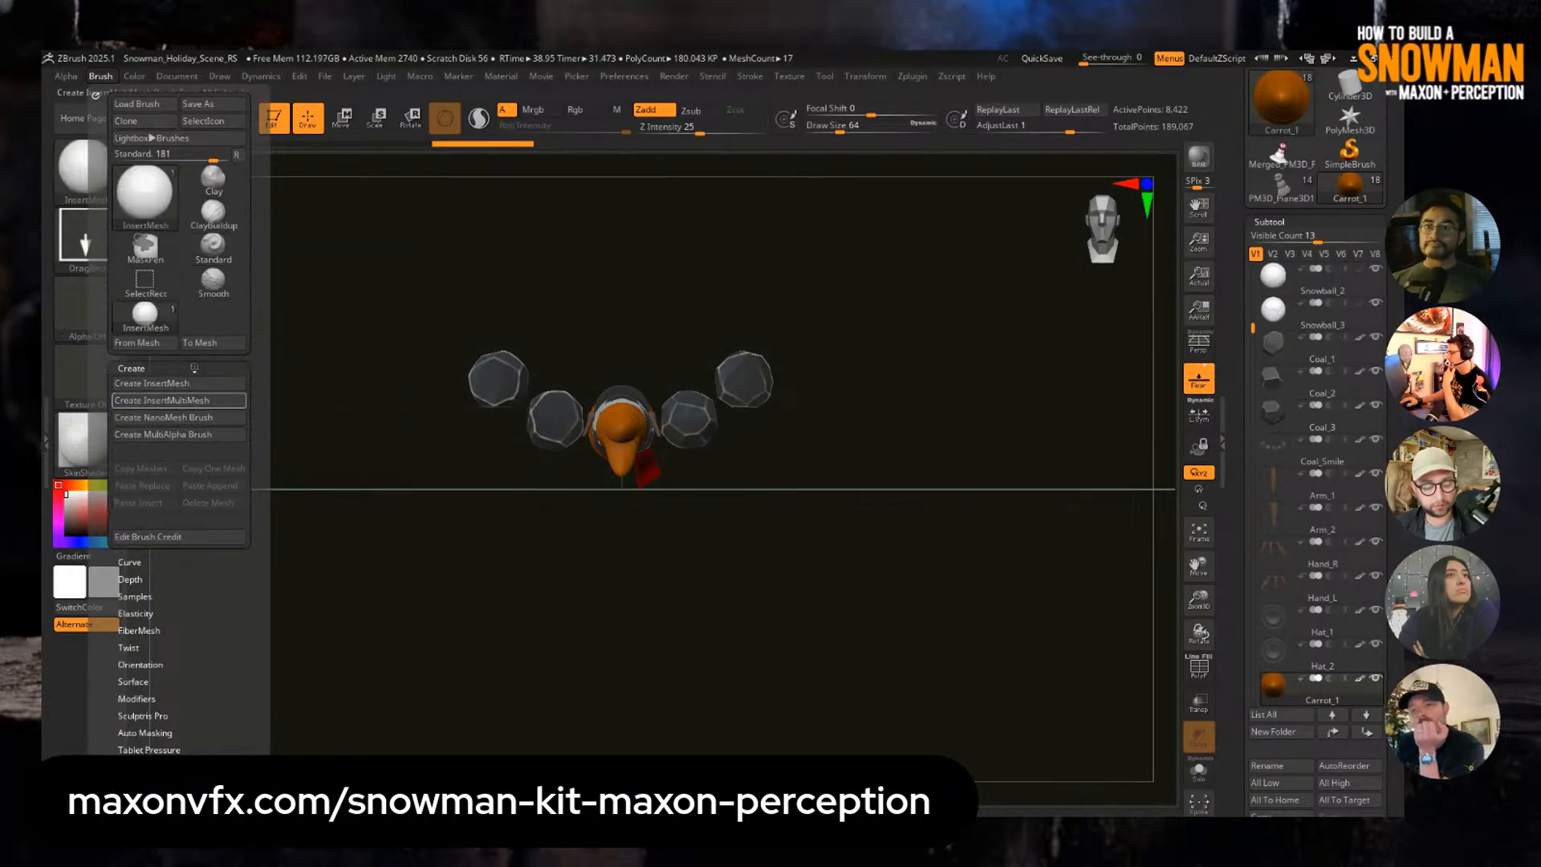
left_click_drag(307, 165, 499, 126)
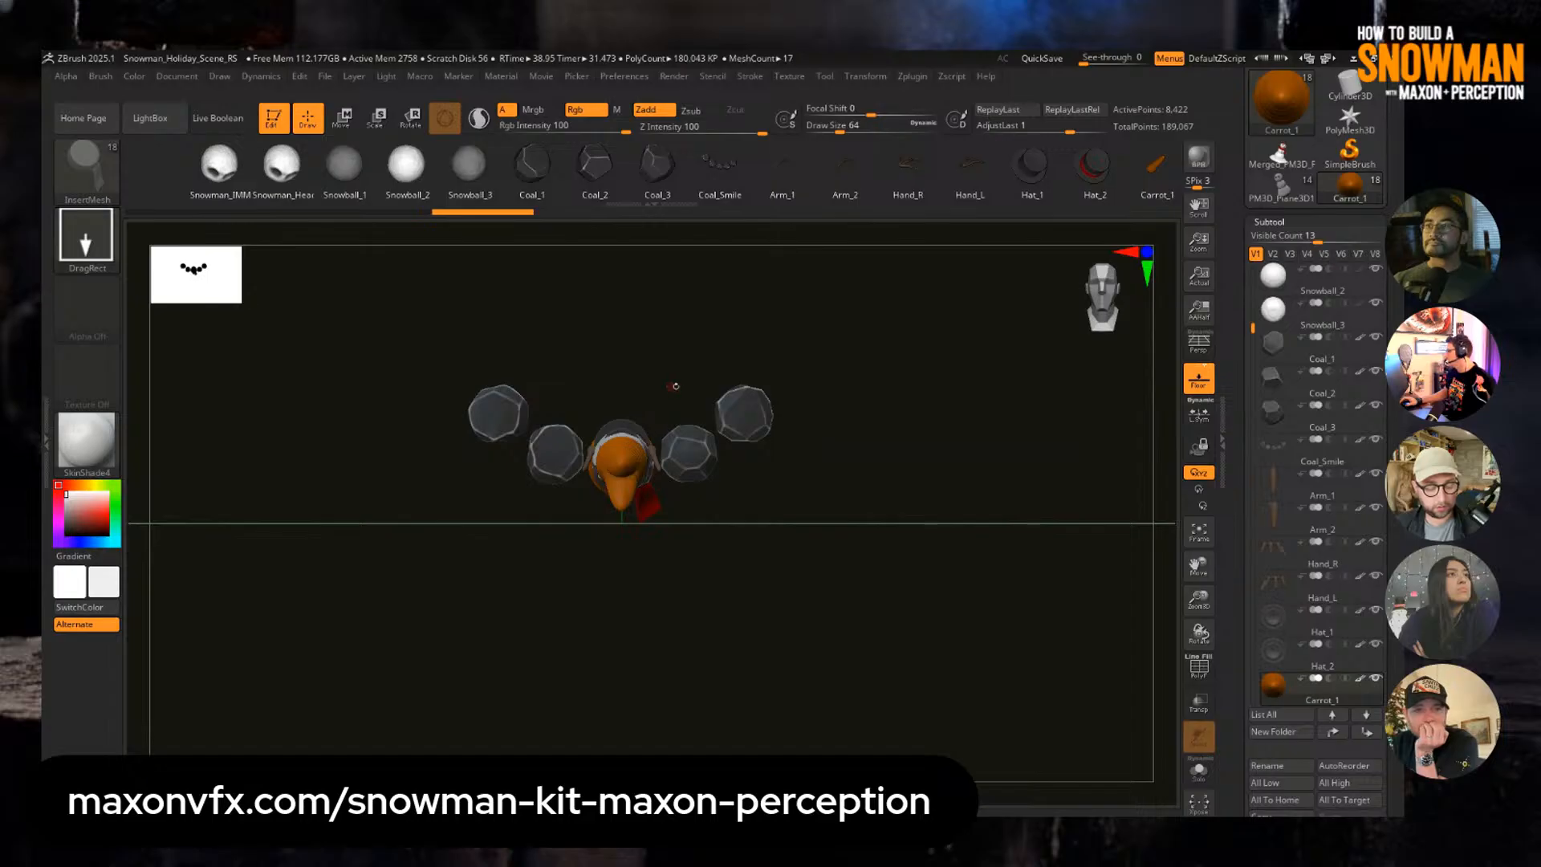
Isolate the carrot in solo mode and insert mirrored snowballs, Coal_1 and Coal_2 pieces on it with the InsertMesh brush.
left_click_drag(674, 387, 700, 514, "alt")
left_click(1199, 771)
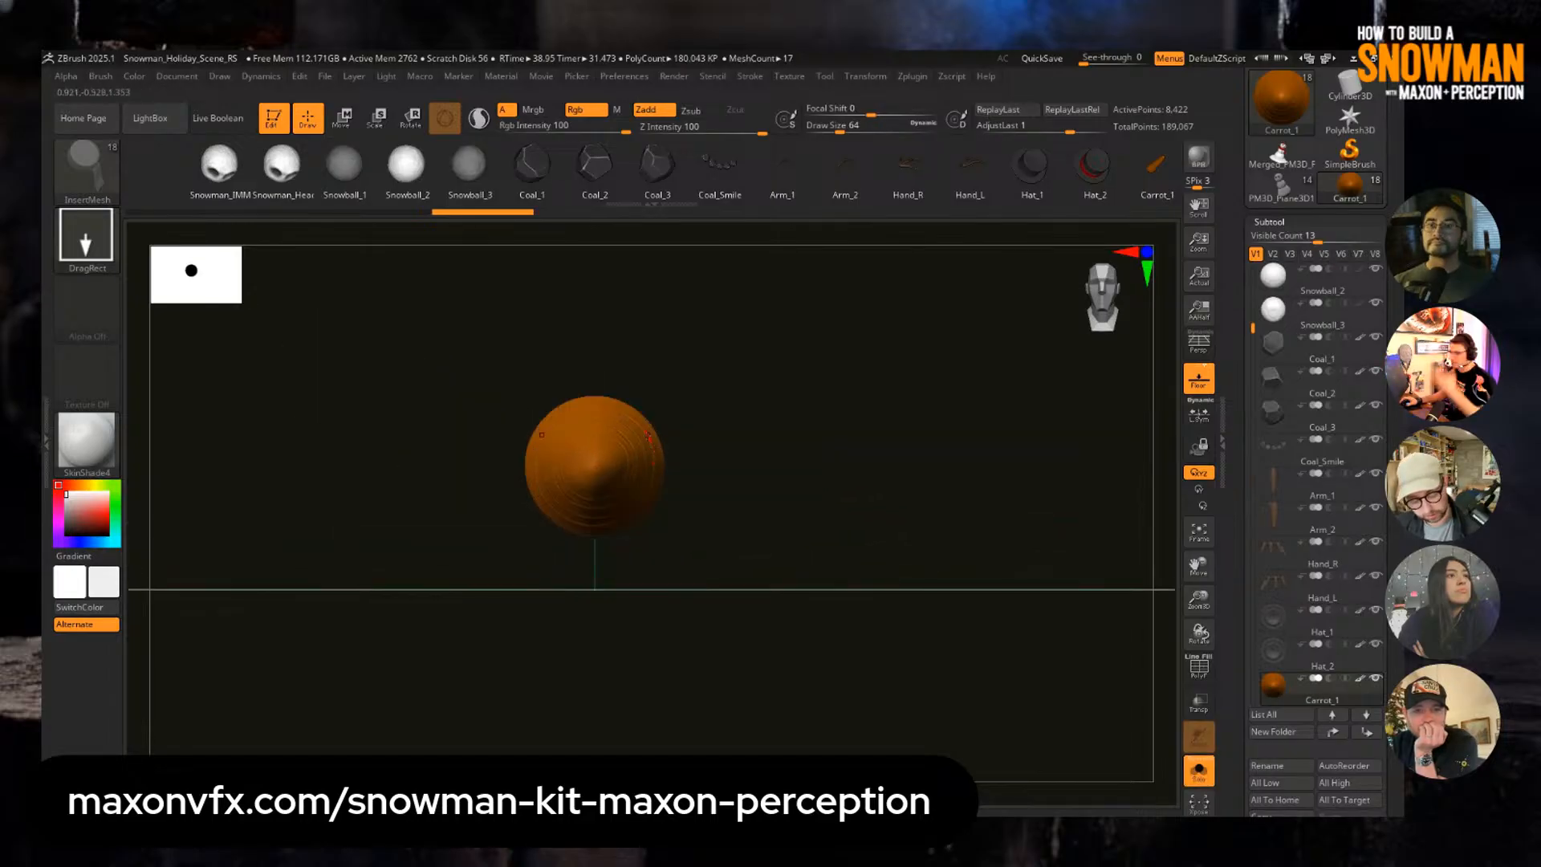
left_click_drag(671, 358, 560, 280)
left_click_drag(654, 382, 652, 343)
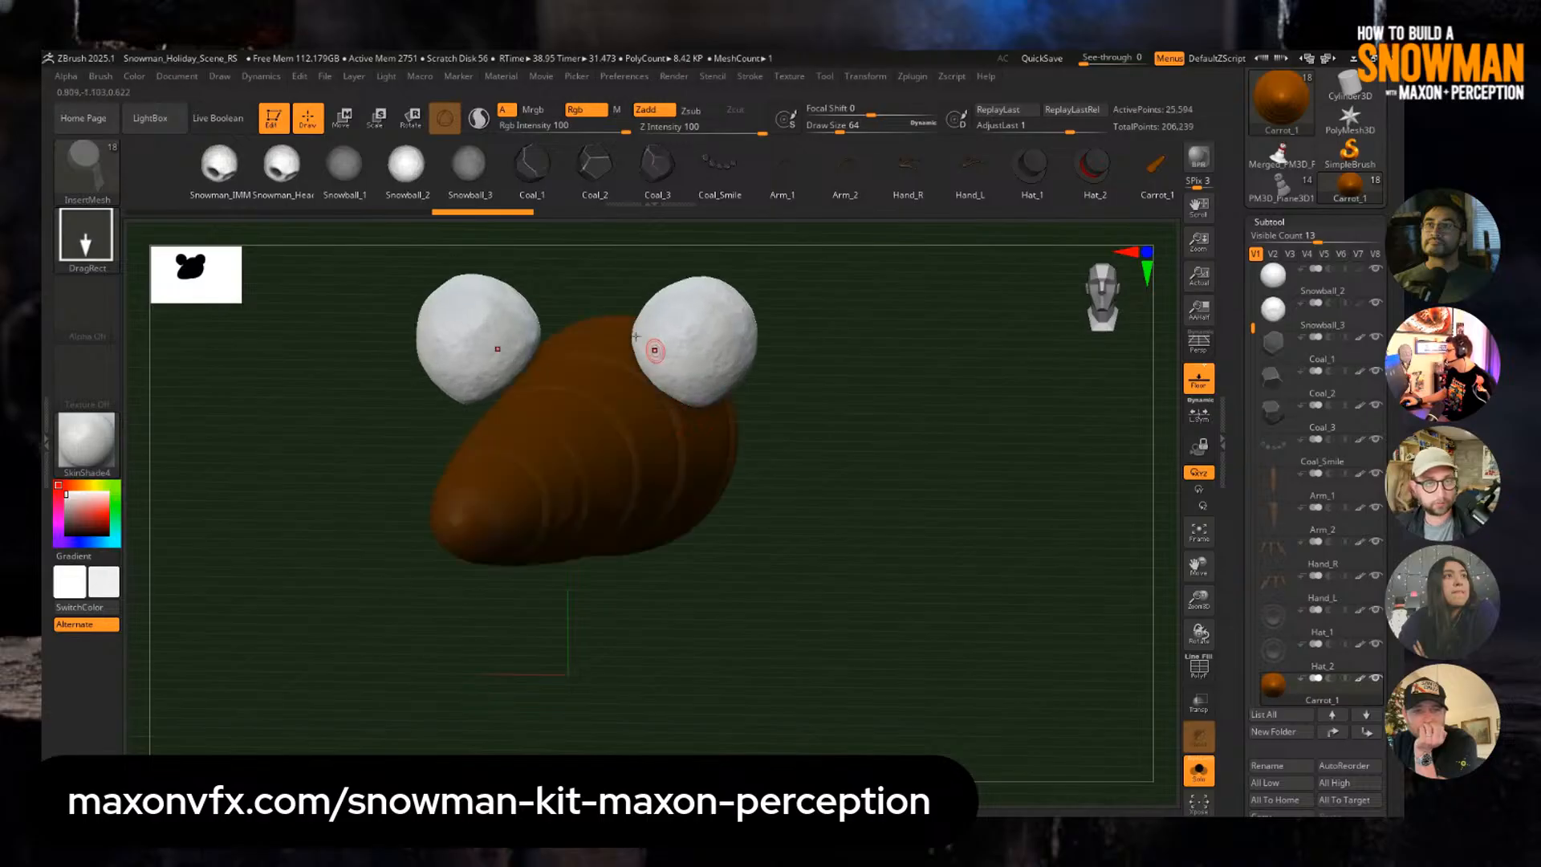
left_click(531, 165)
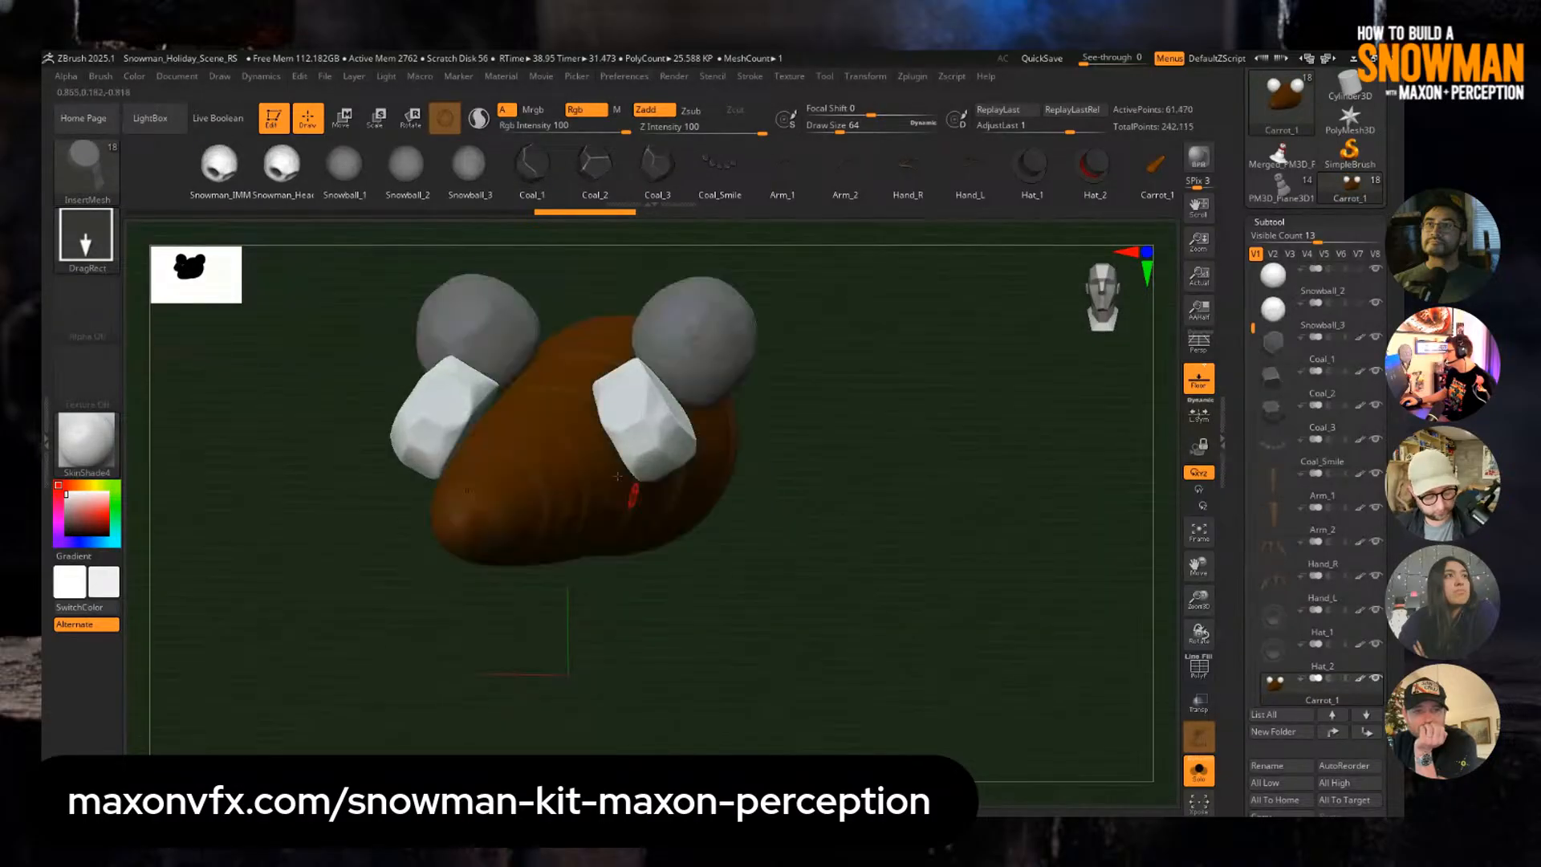
left_click(594, 166)
left_click_drag(559, 438, 558, 509)
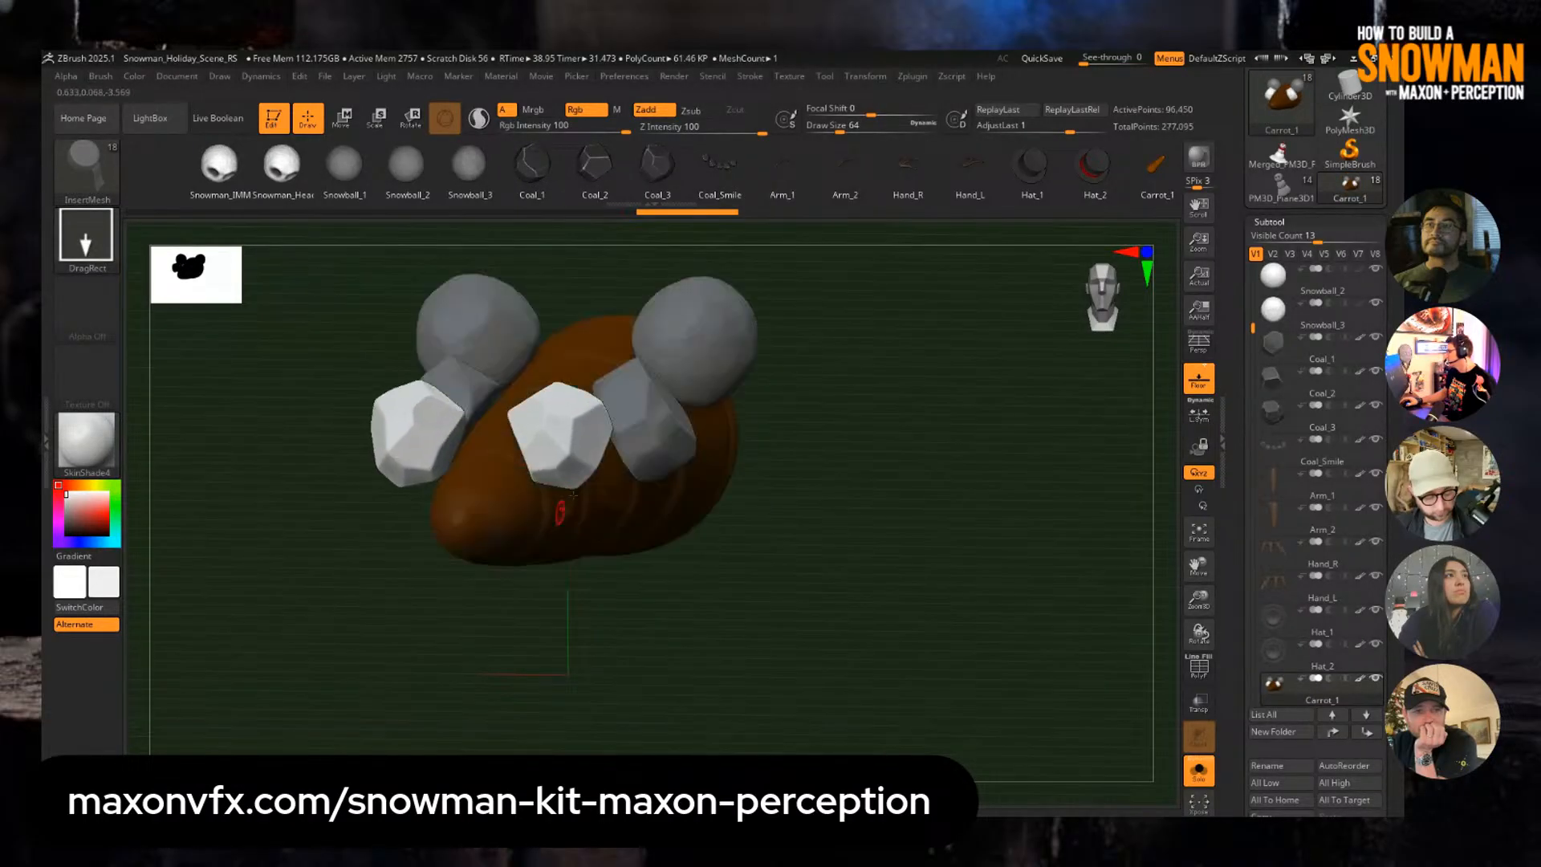
right_click_drag(621, 322, 480, 339)
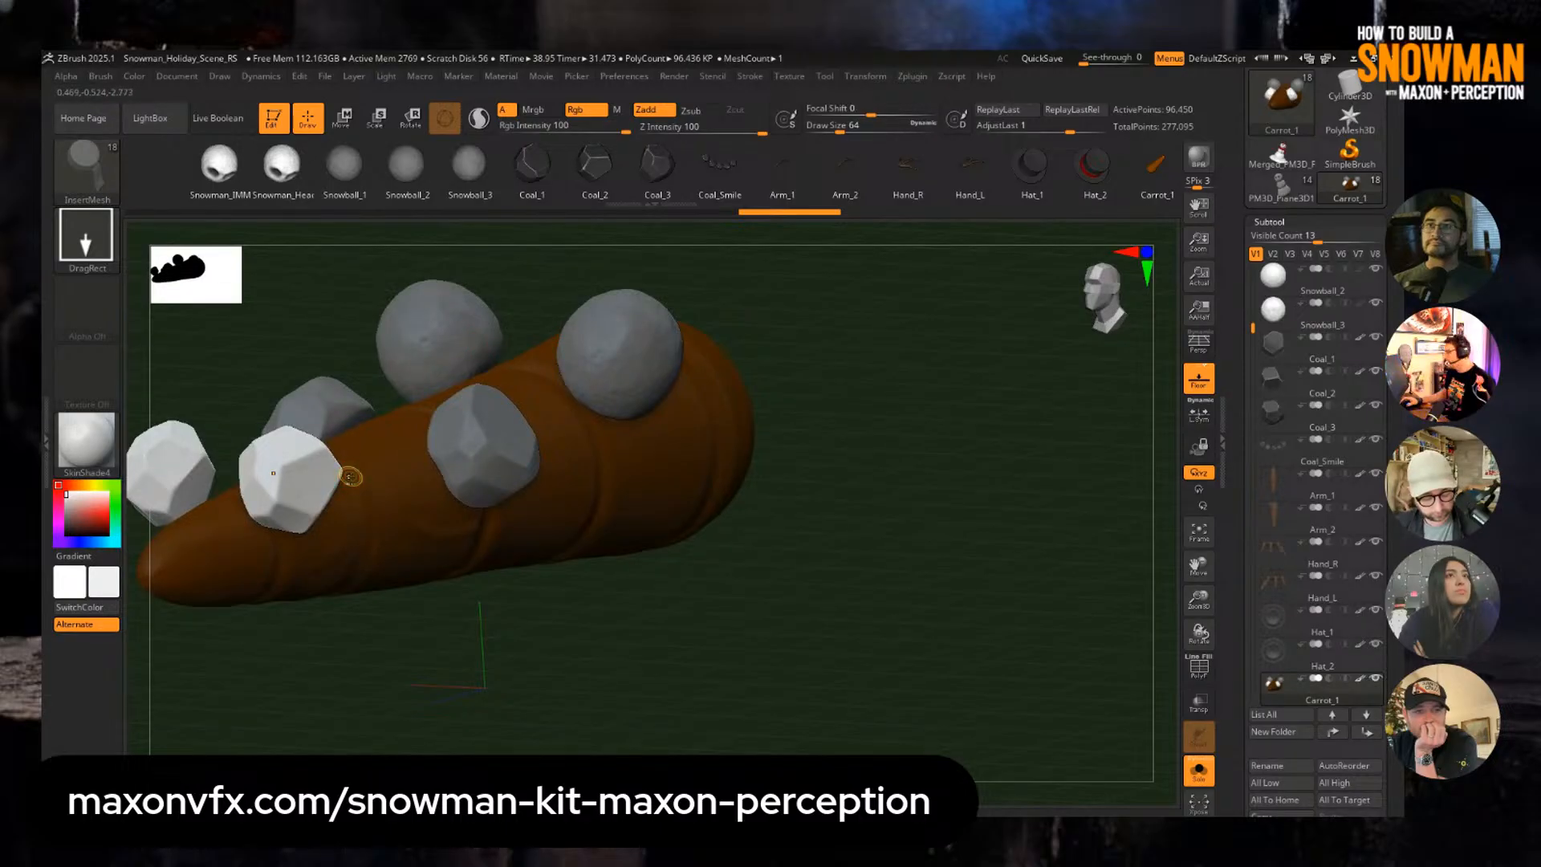
Undo all the snowball and coal pieces inserted on the carrot.
key("ctrl+z")
key("ctrl+z")
key("ctrl+z")
key("ctrl+z")
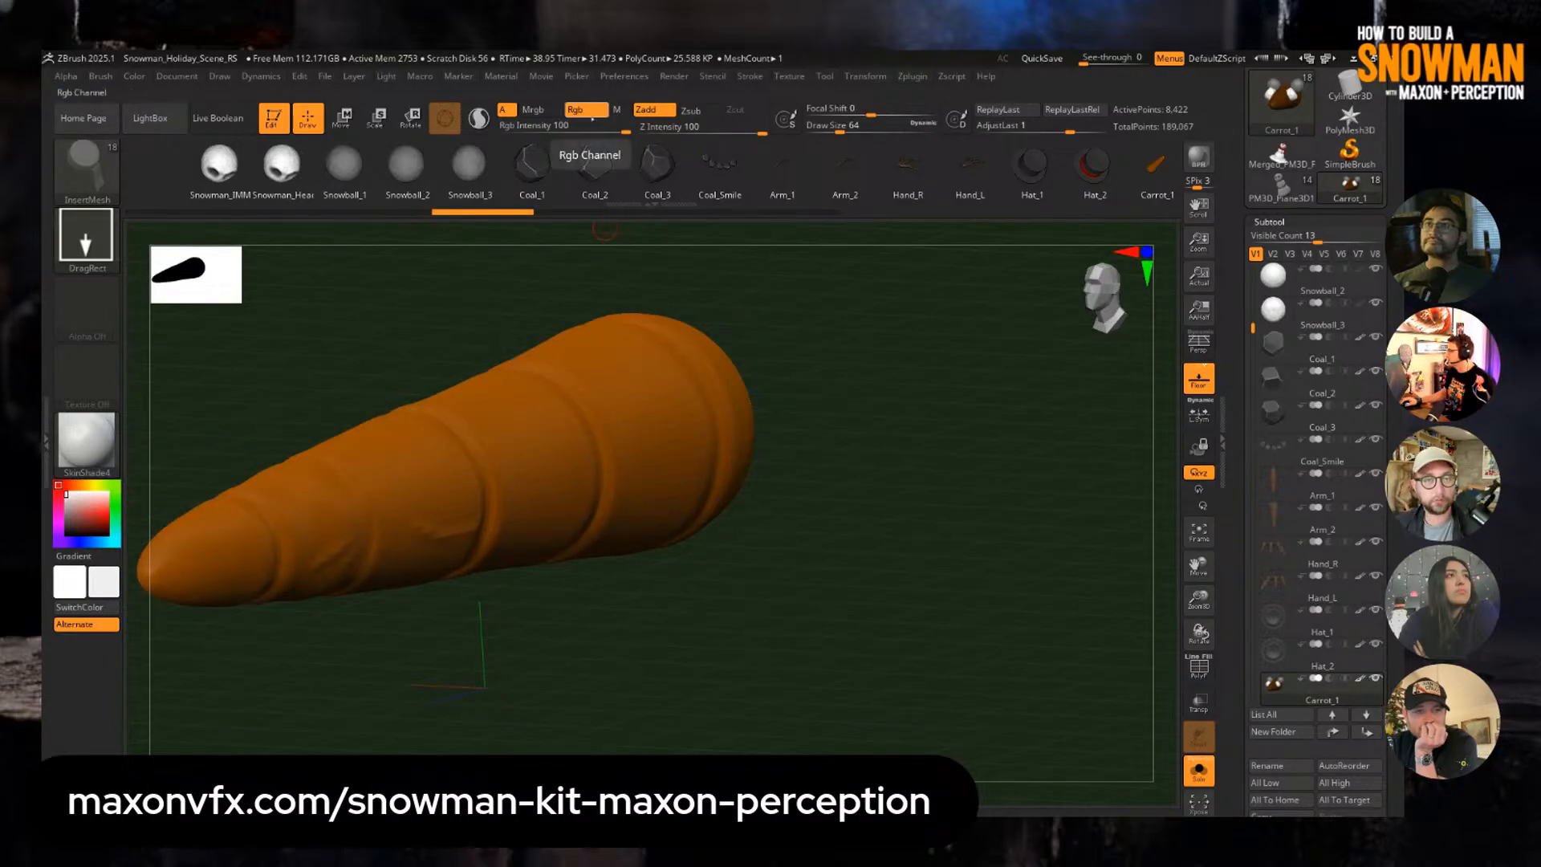
key("ctrl+z")
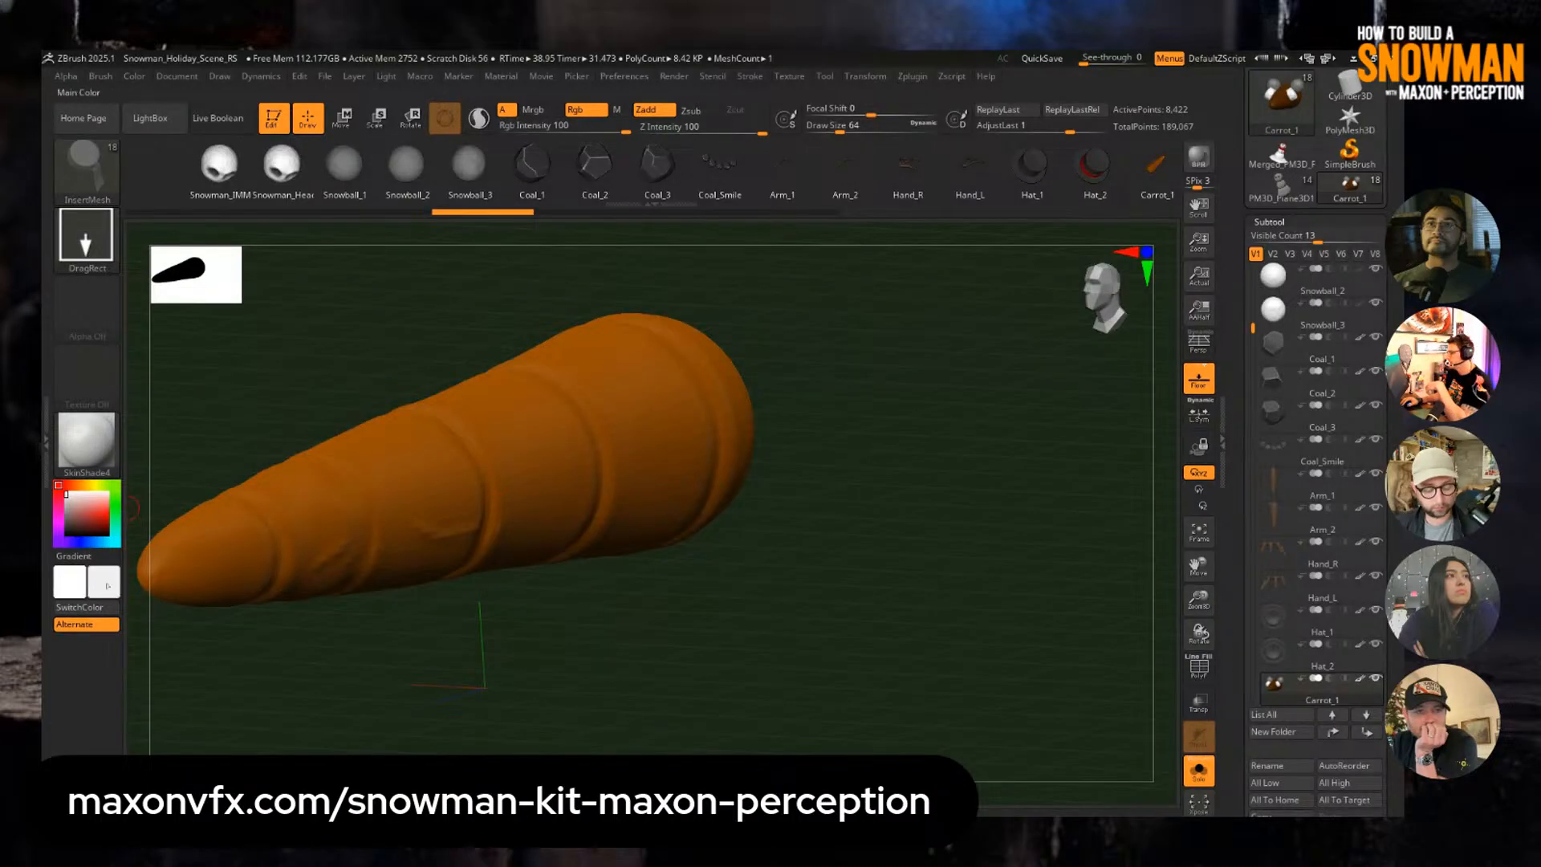
Try inserting a mirrored coal piece on the carrot with the Rgb channel active, and undo it.
left_click(103, 586)
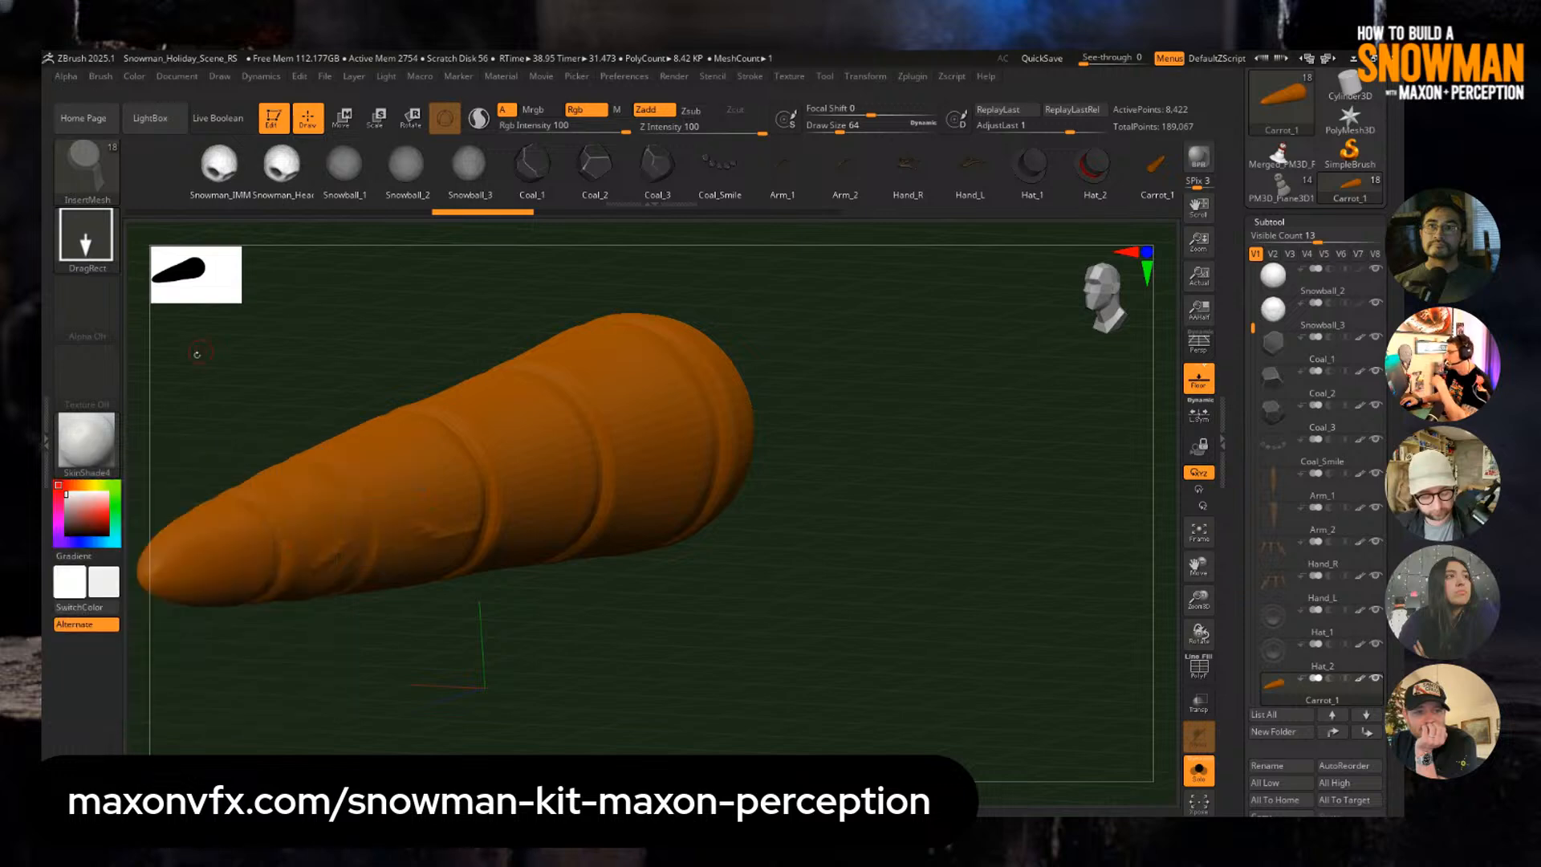
left_click(594, 164)
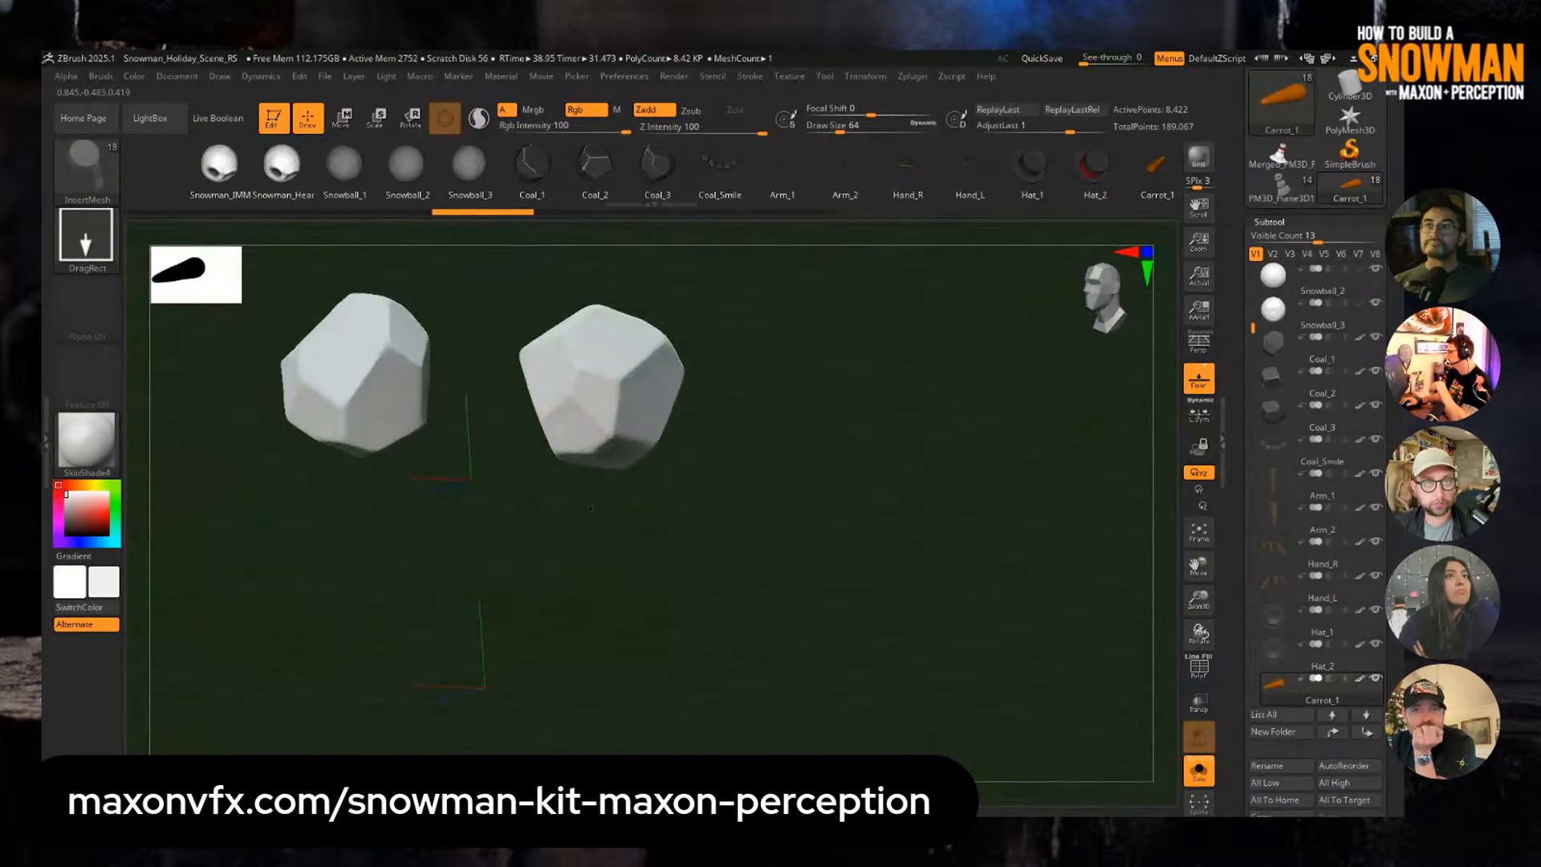
key("ctrl+z")
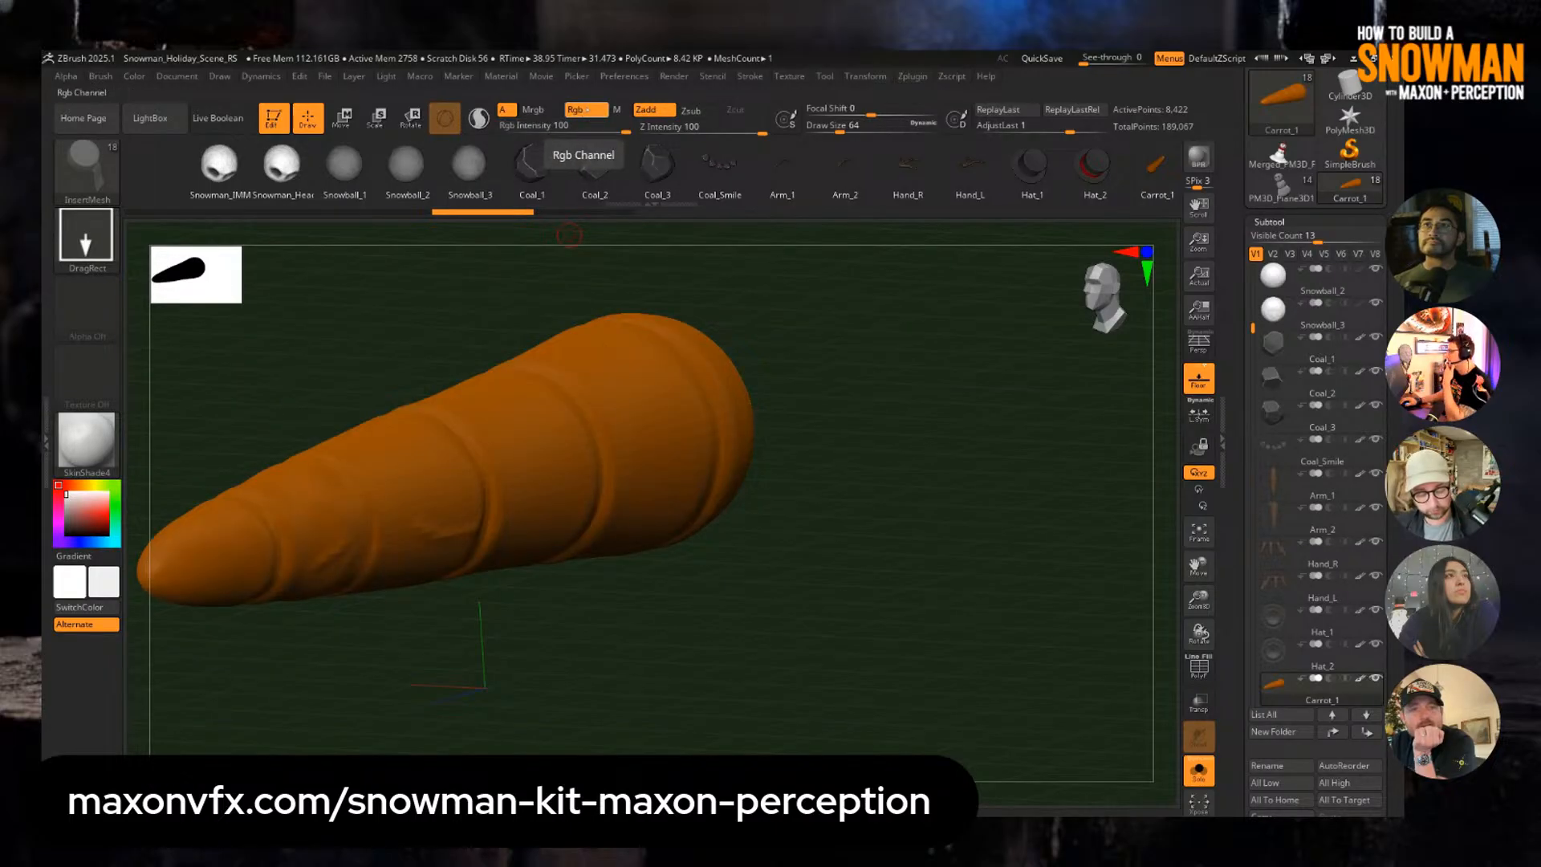
Turn off the brush's Rgb channel and insert mirrored Coal_2 pieces with their own colour on the carrot.
left_click(587, 111)
left_click(595, 165)
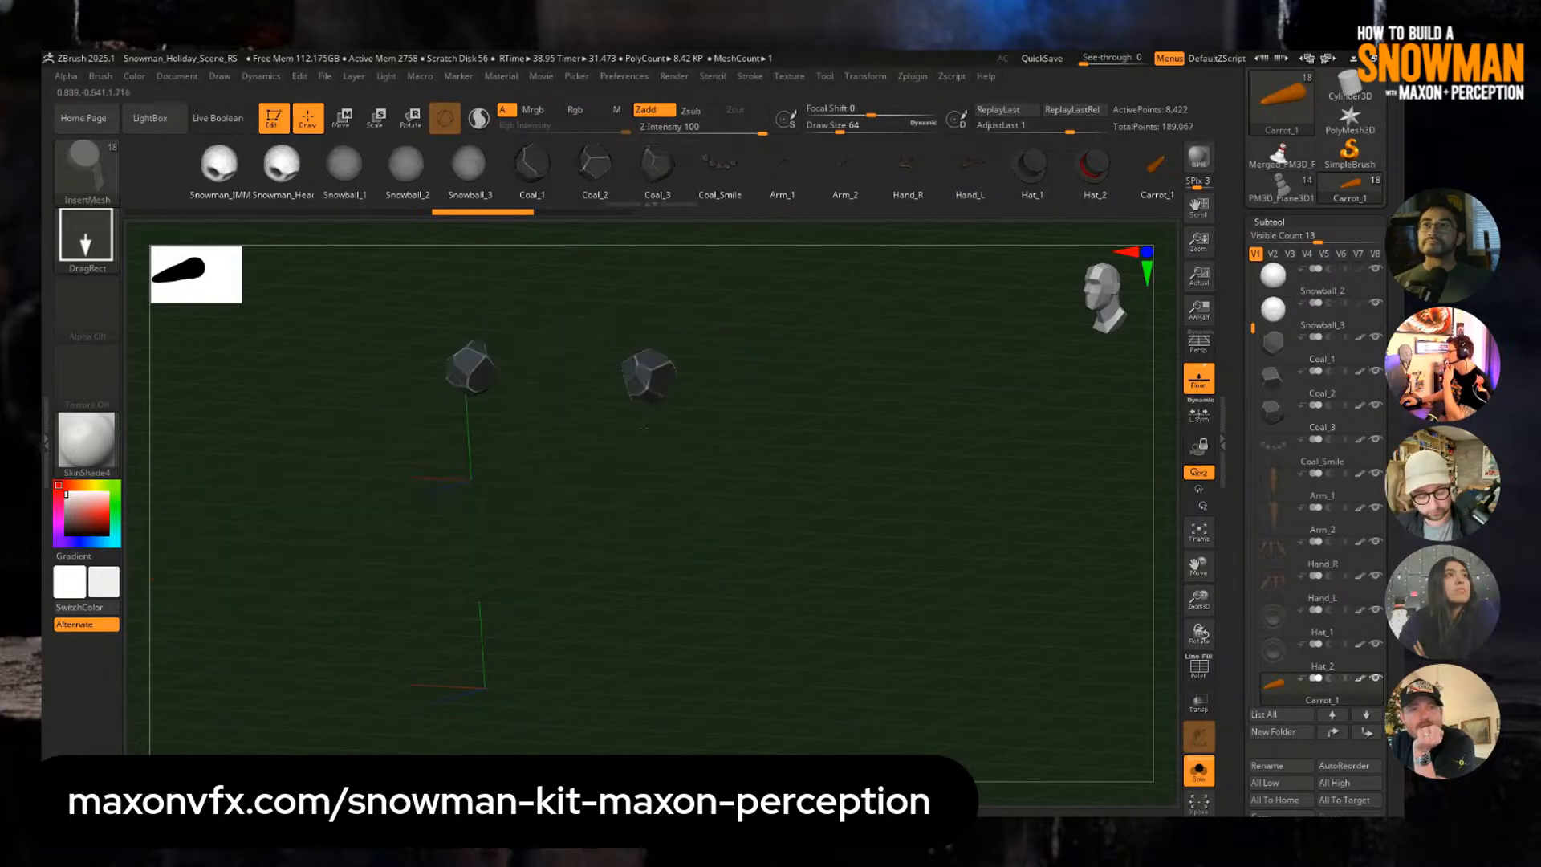
Insert two mirrored sets of the Coal_Smile piece along the sides of the carrot.
left_click(712, 165)
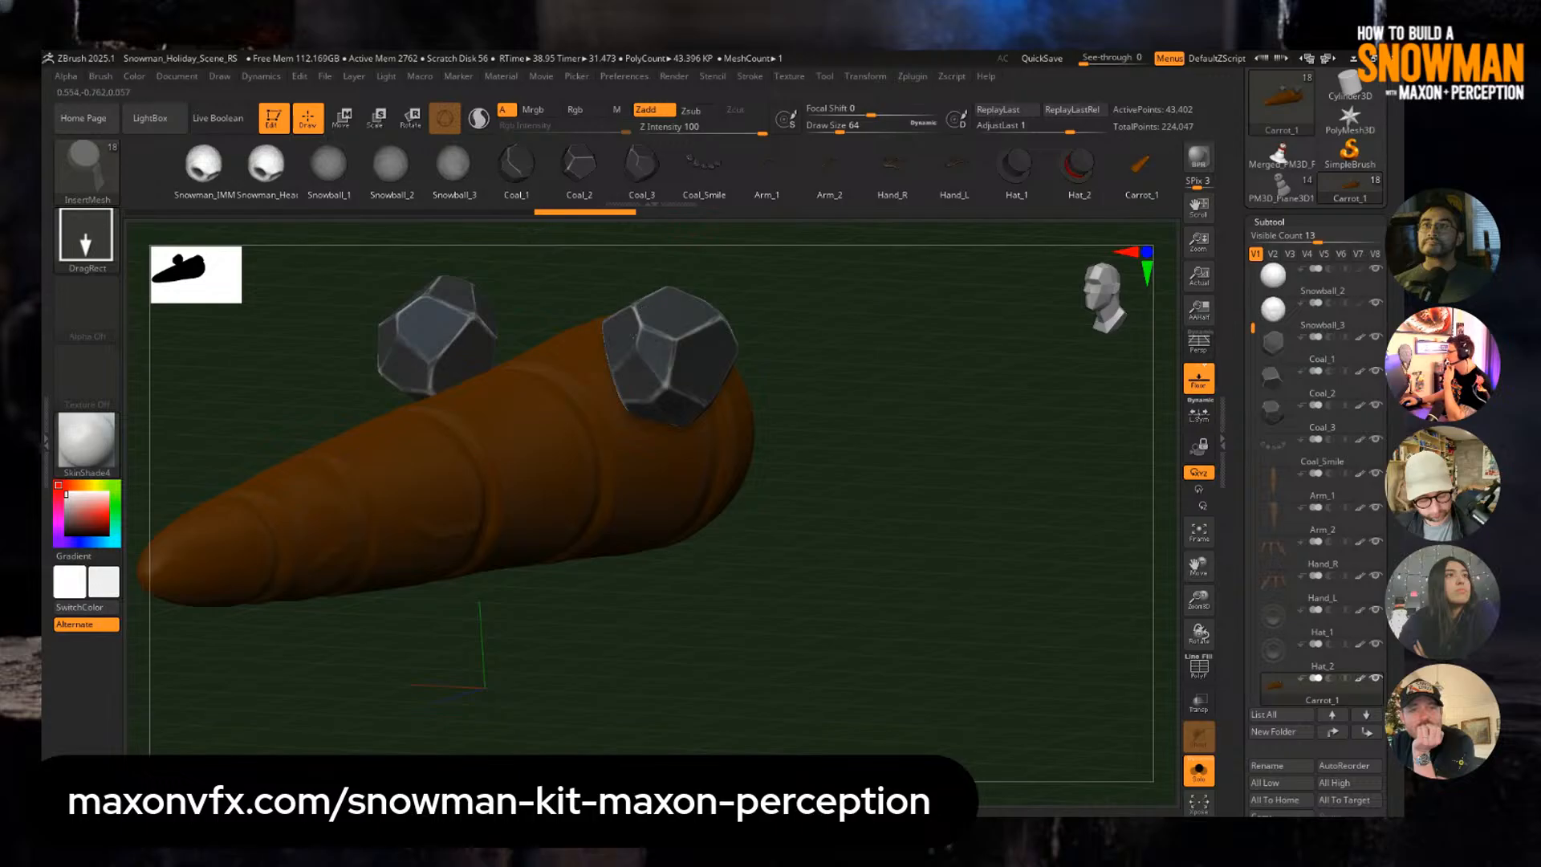
left_click(698, 179)
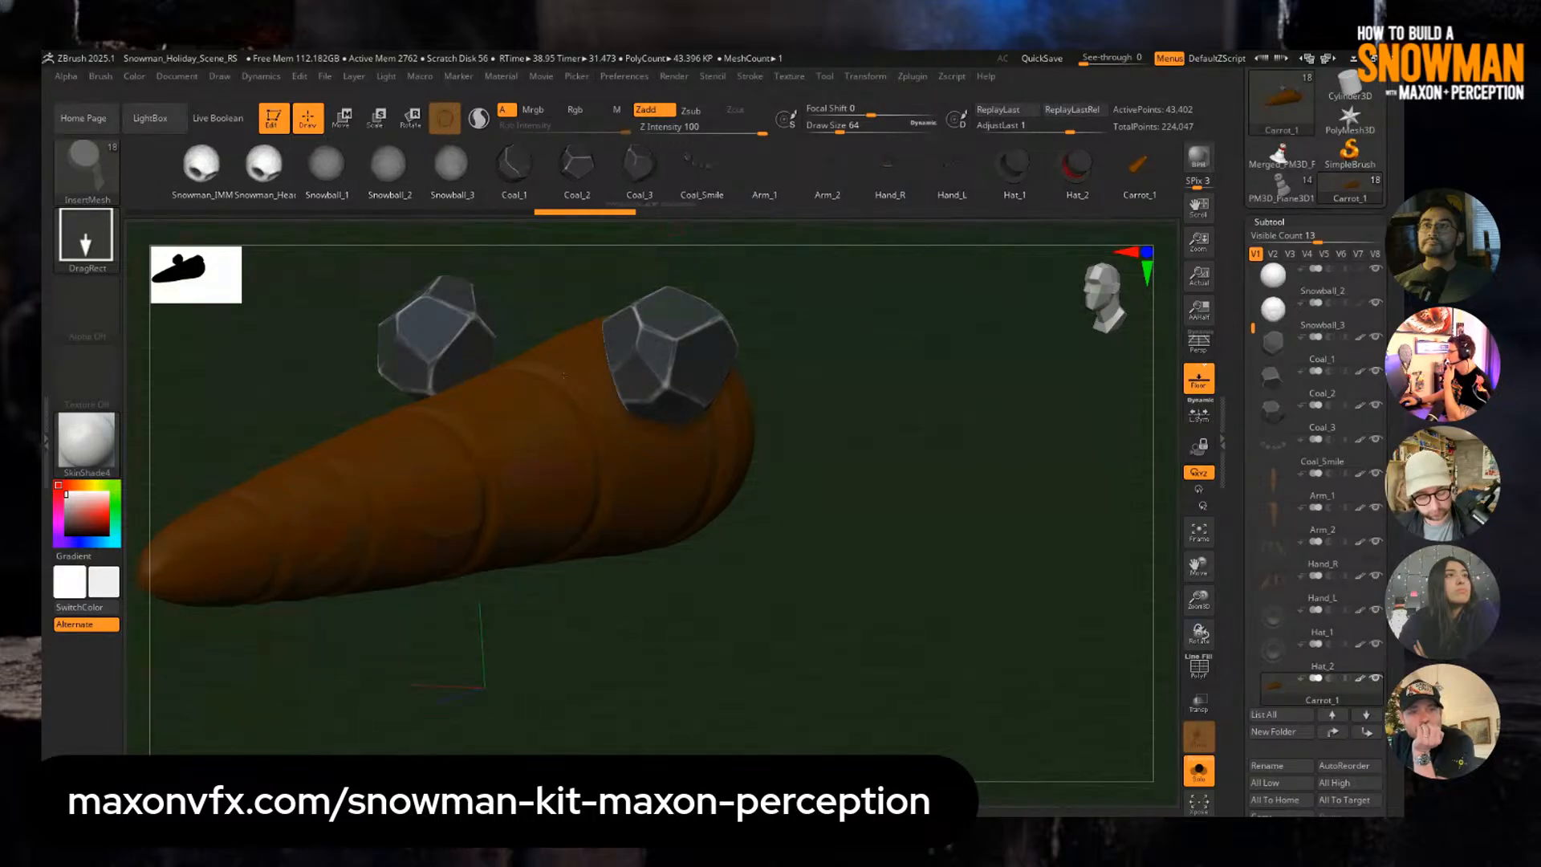
right_click_drag(535, 531, 608, 399)
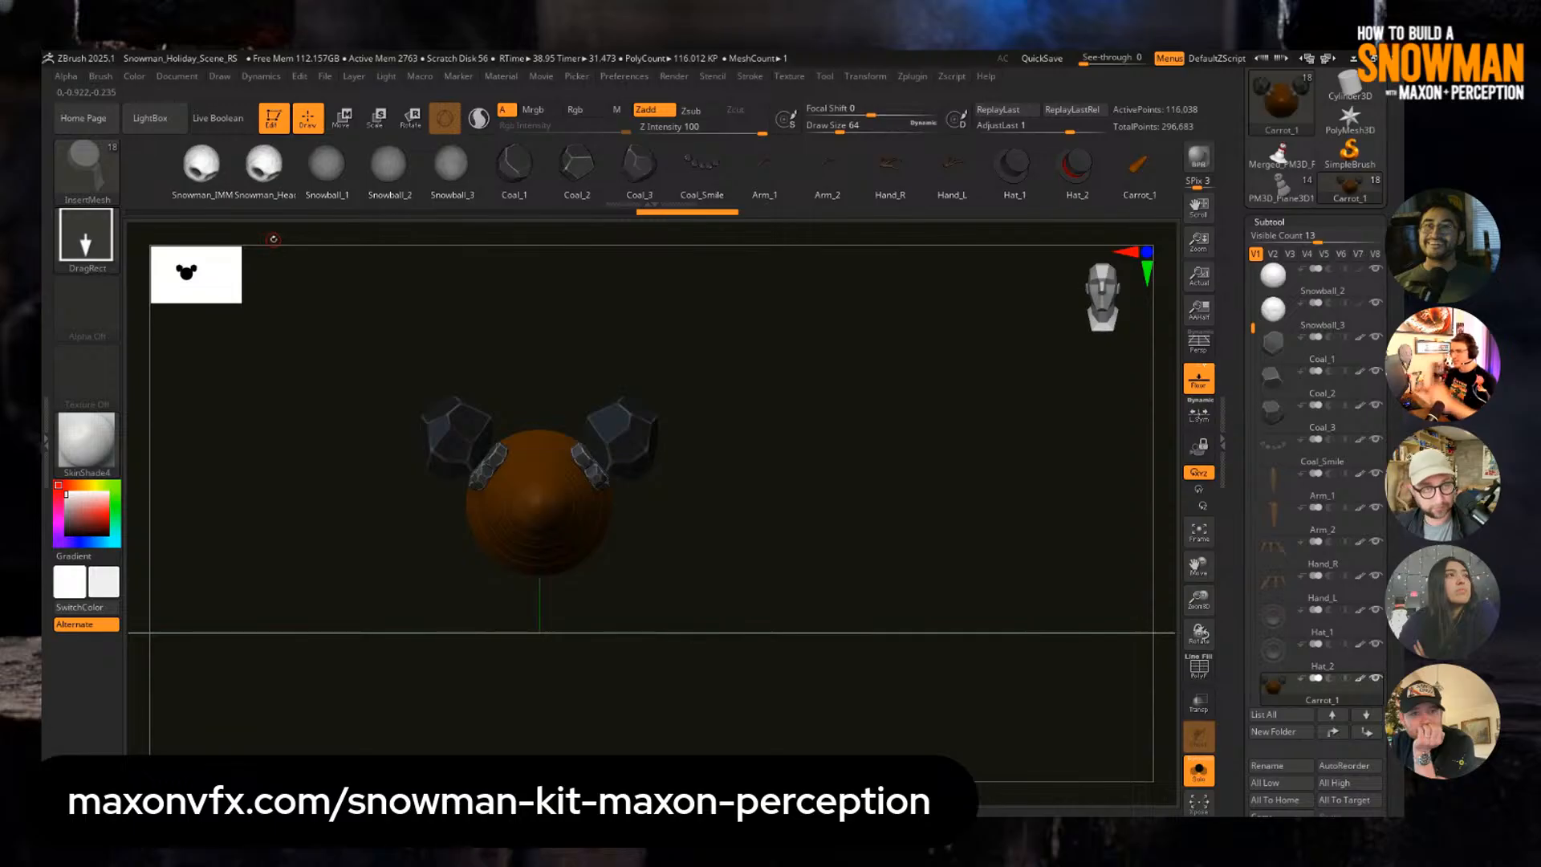
right_click_drag(608, 492, 530, 520)
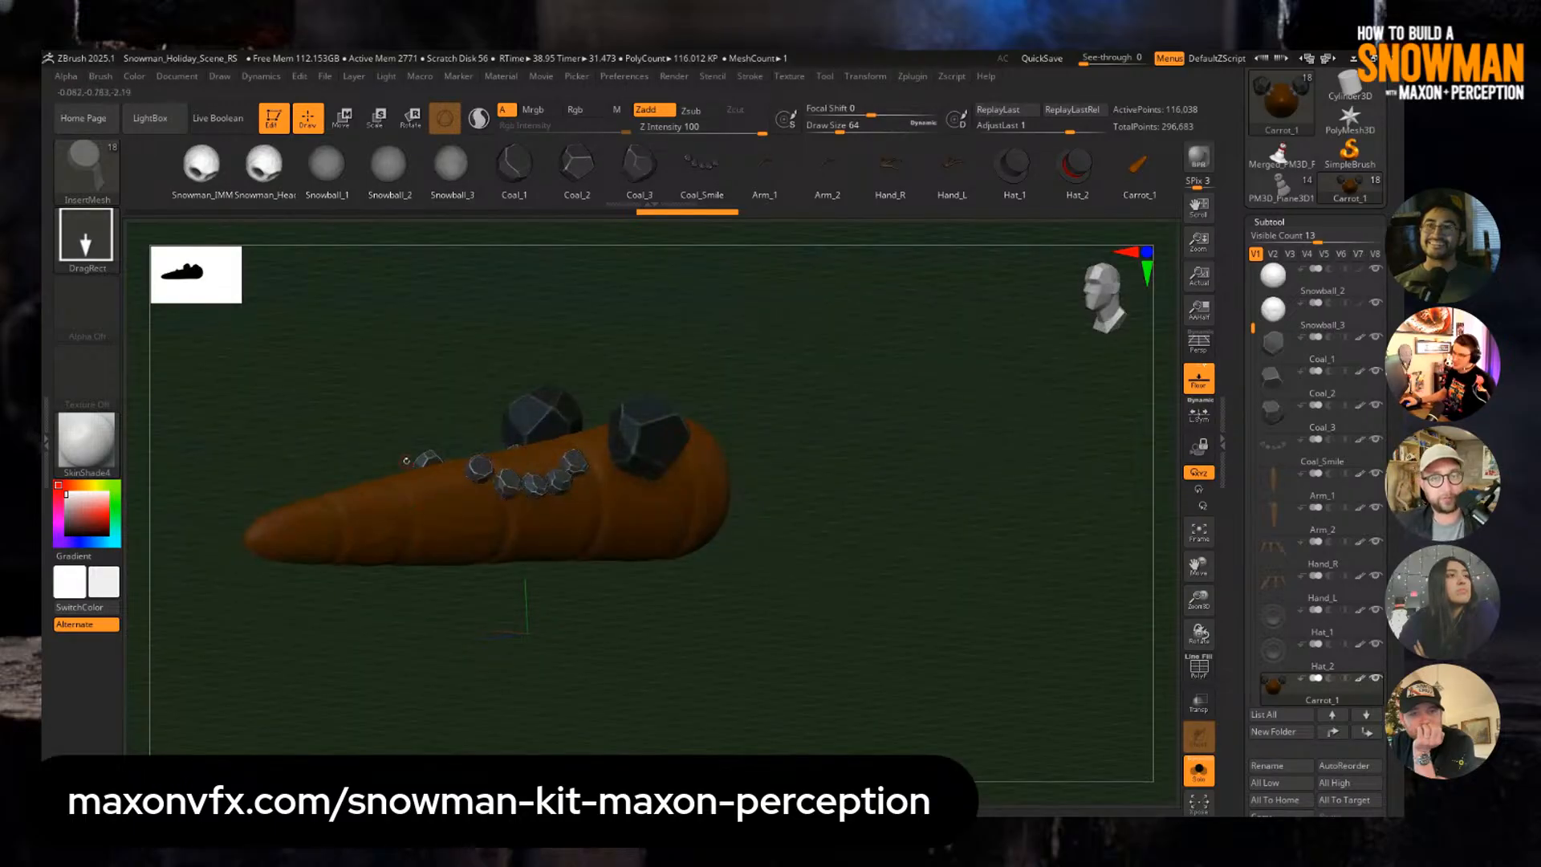
right_click_drag(318, 456, 330, 533, "alt")
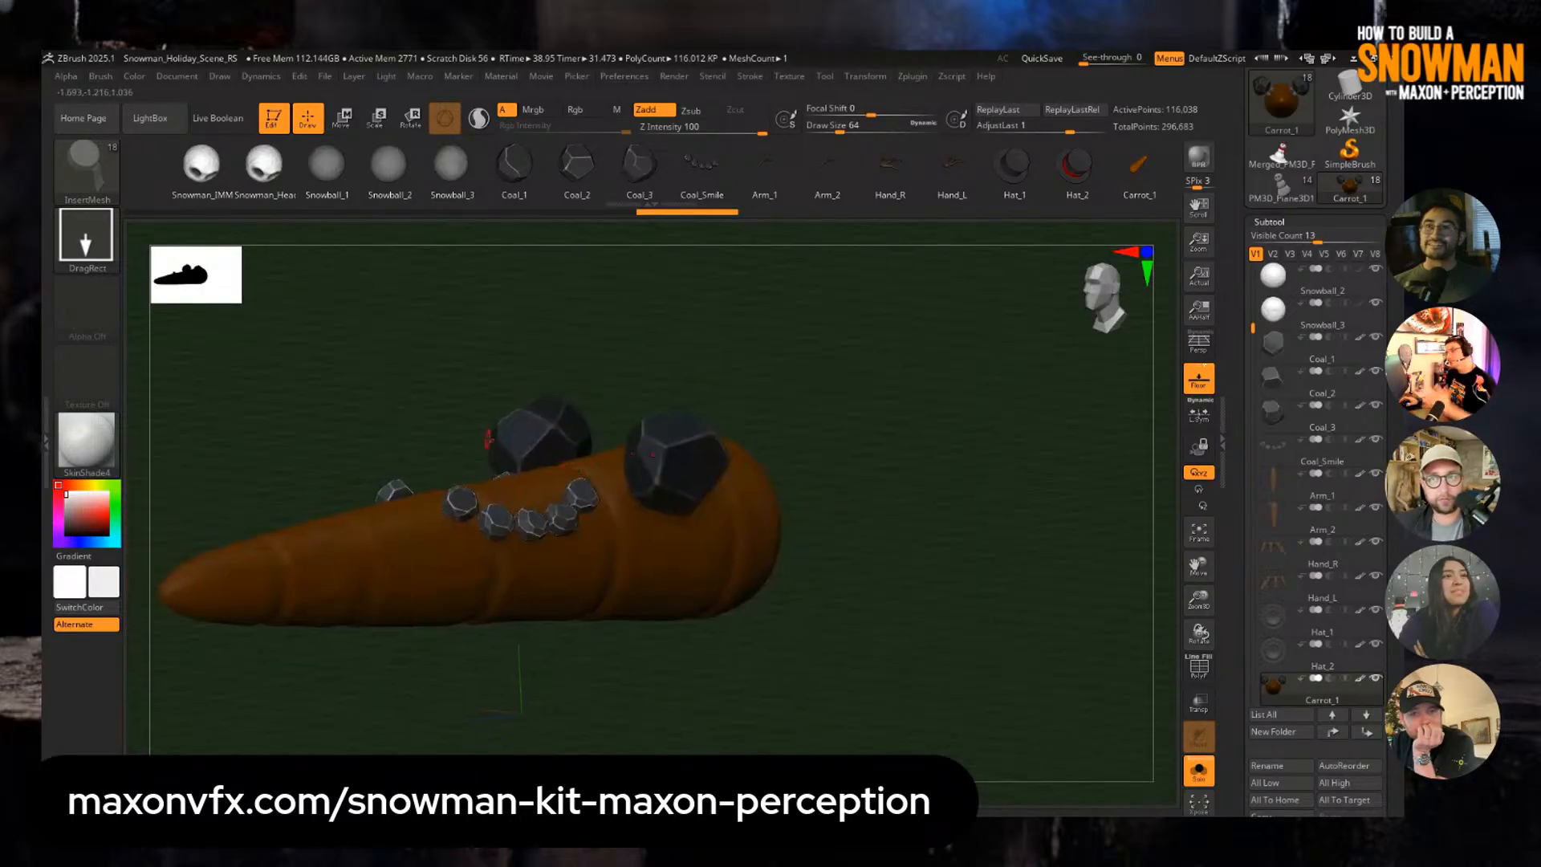
right_click_drag(599, 499, 383, 437)
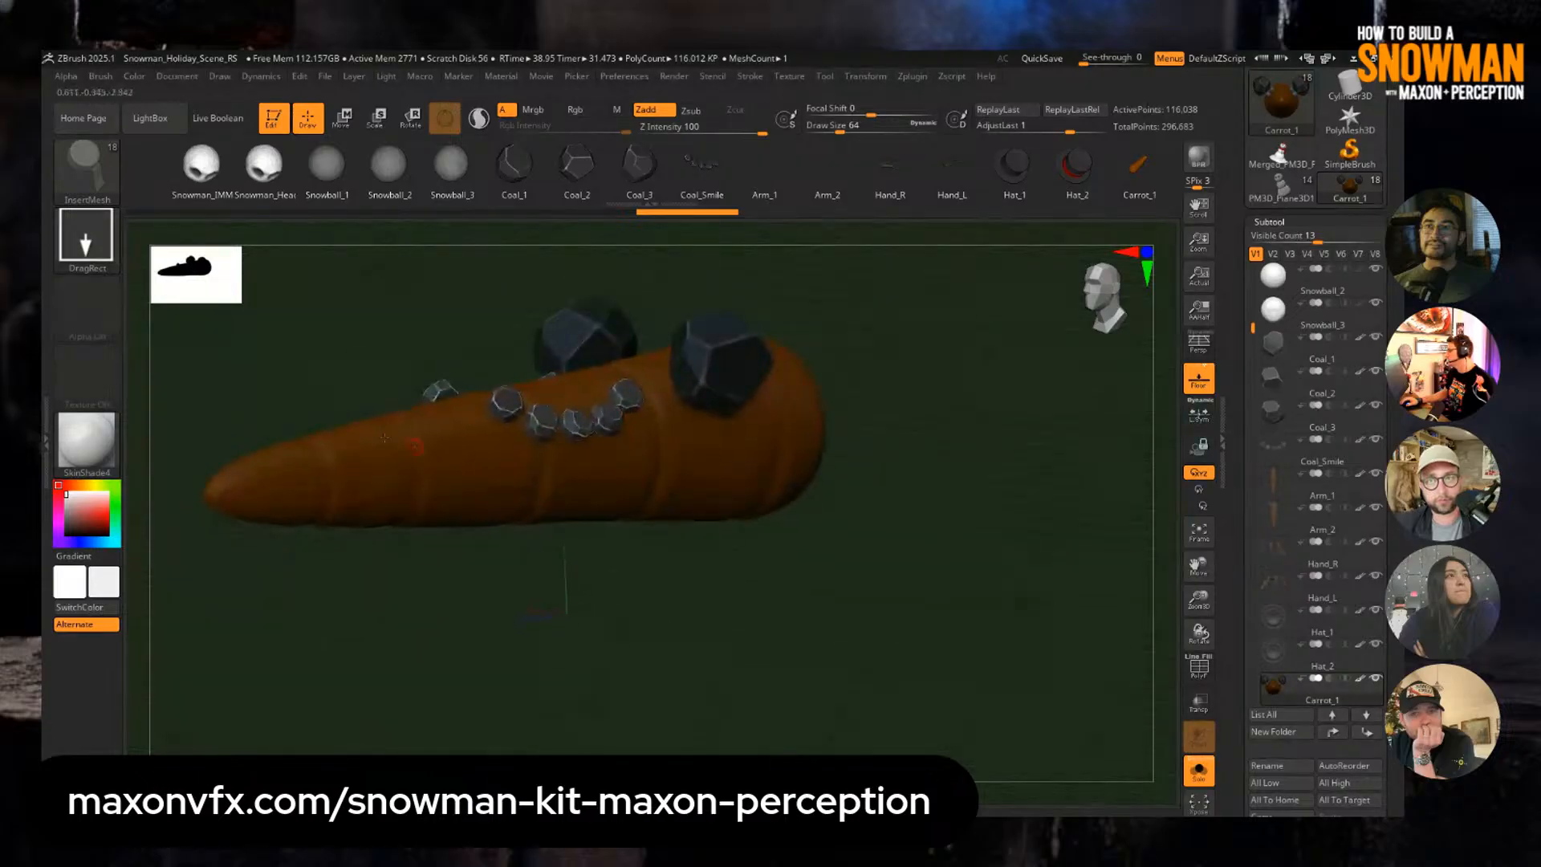
right_click_drag(511, 450, 516, 513, "ctrl")
left_click_drag(361, 446, 401, 553)
mouse_move(401, 554)
right_mouse_down()
mouse_move(433, 482)
mouse_move(417, 449)
right_mouse_up()
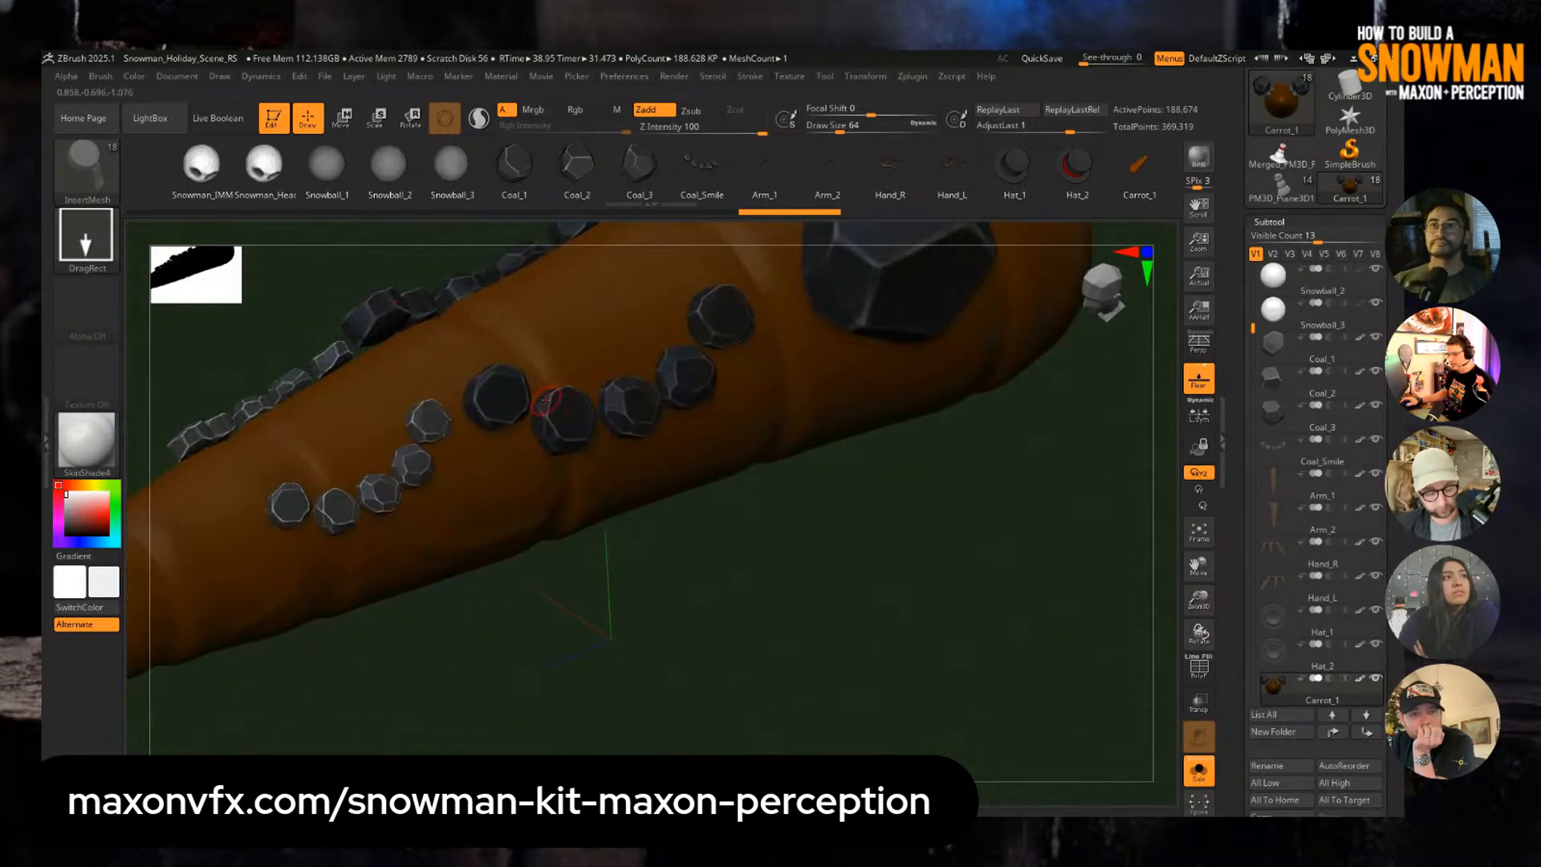
Switch to the ClayBuildup brush with a draw size of about 163 and try sculpting around the inserted coal.
key("b")
key("c")
key("b")
key("s")
left_click(611, 408)
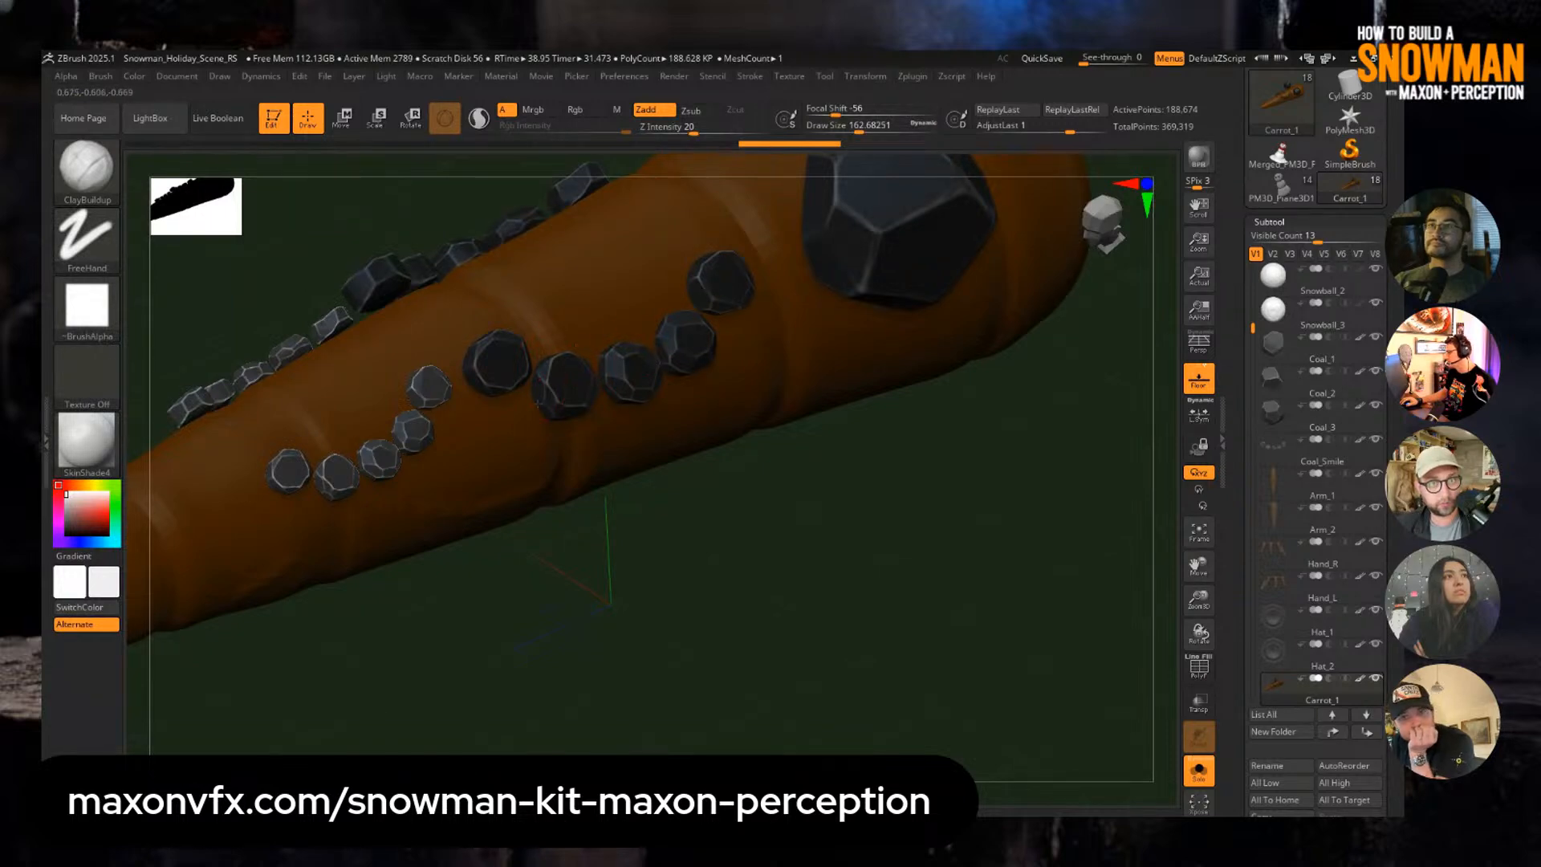
mouse_move(426, 390)
left_mouse_down()
mouse_move(401, 443)
mouse_move(309, 472)
mouse_move(471, 452)
left_mouse_up()
left_click_drag(592, 496, 581, 431, "alt")
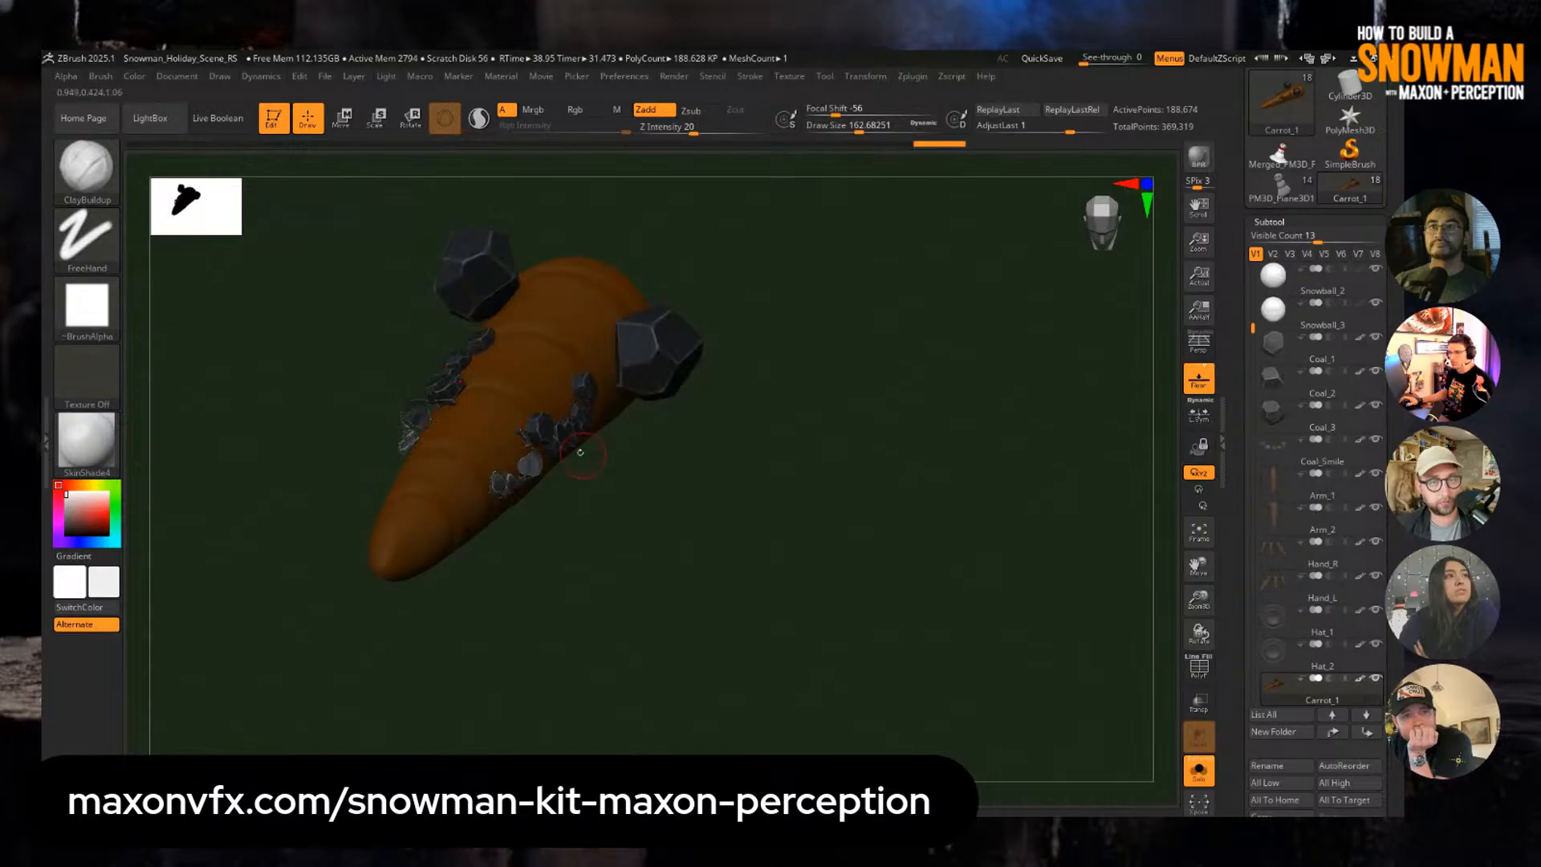
Undo the changes on the carrot until all inserted coal pieces are removed.
key("ctrl+z")
key("ctrl+z")
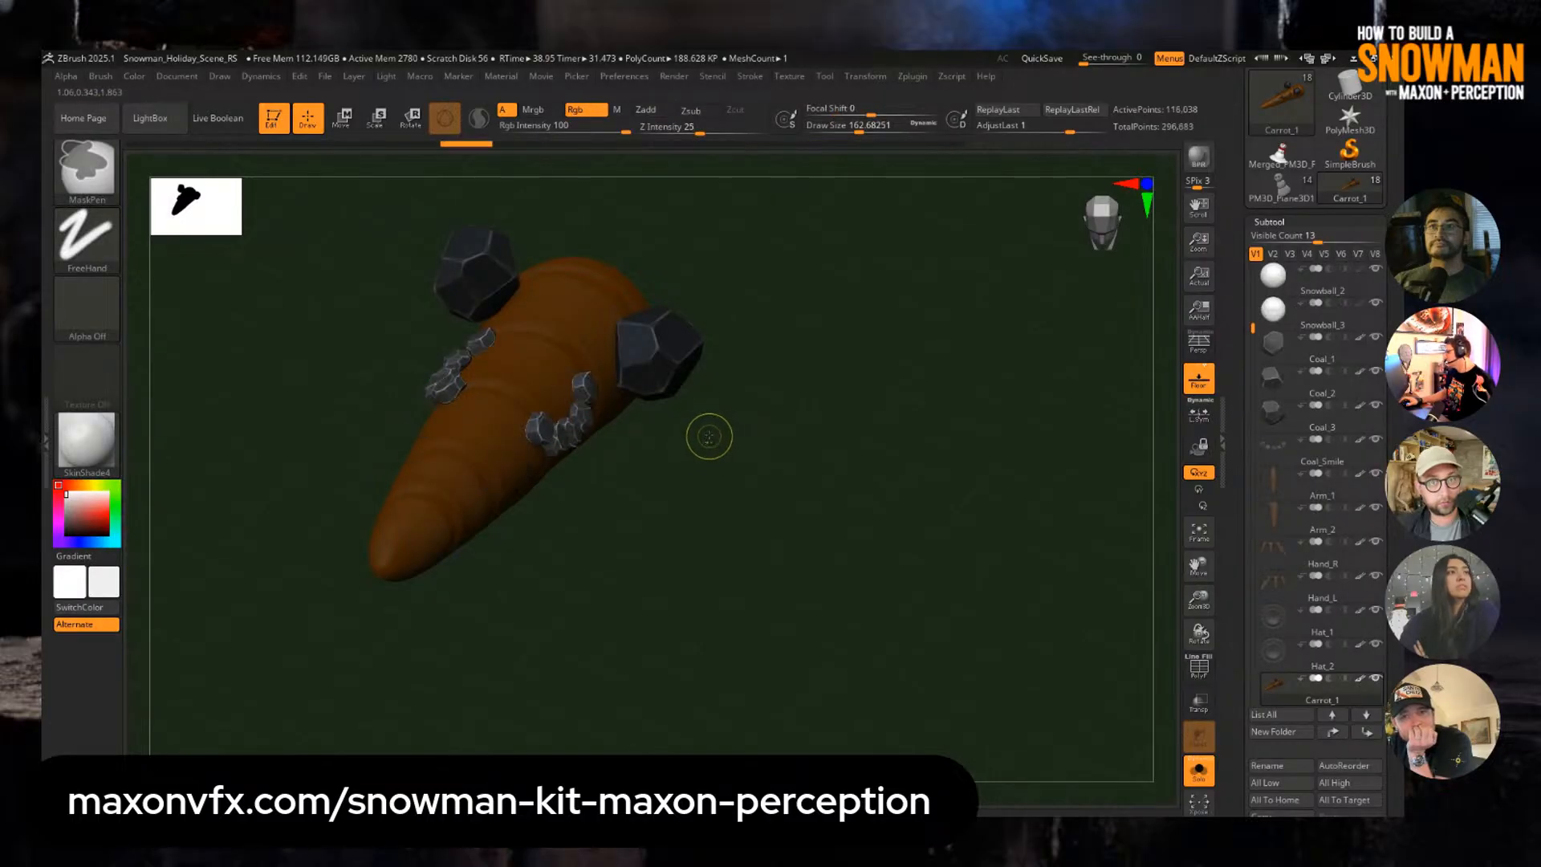
key("ctrl+z")
key("ctrl+z")
key("ctrl+z")
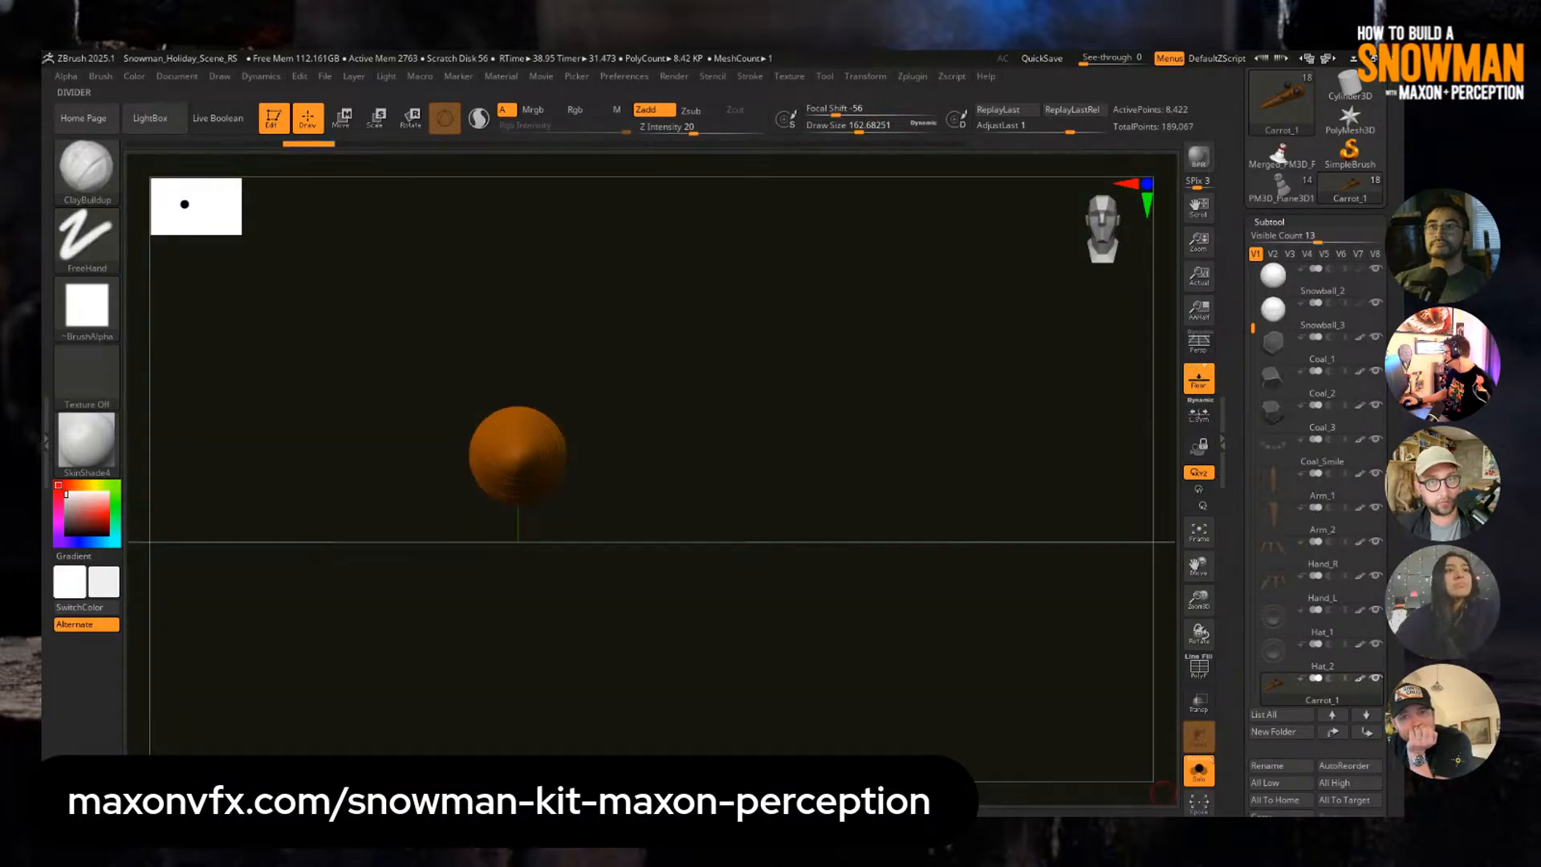
Turn off solo mode to show all subtools, and switch to the merged snowman tool framed in the view.
left_click_drag(1018, 661, 674, 454, "alt")
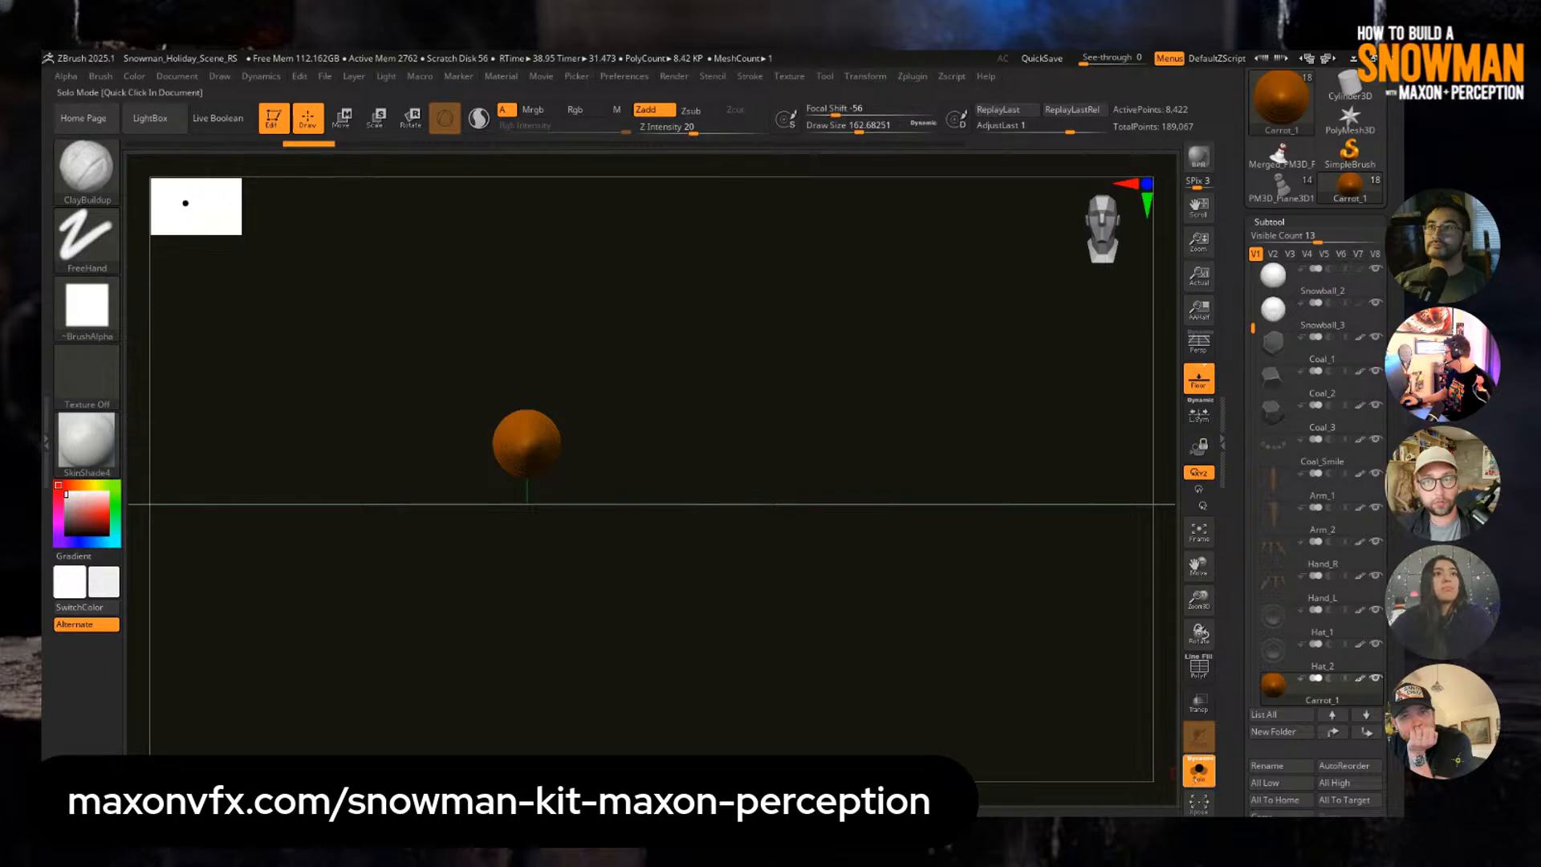
left_click(1199, 771)
left_click_drag(867, 523, 875, 493, "alt")
left_click(1316, 315)
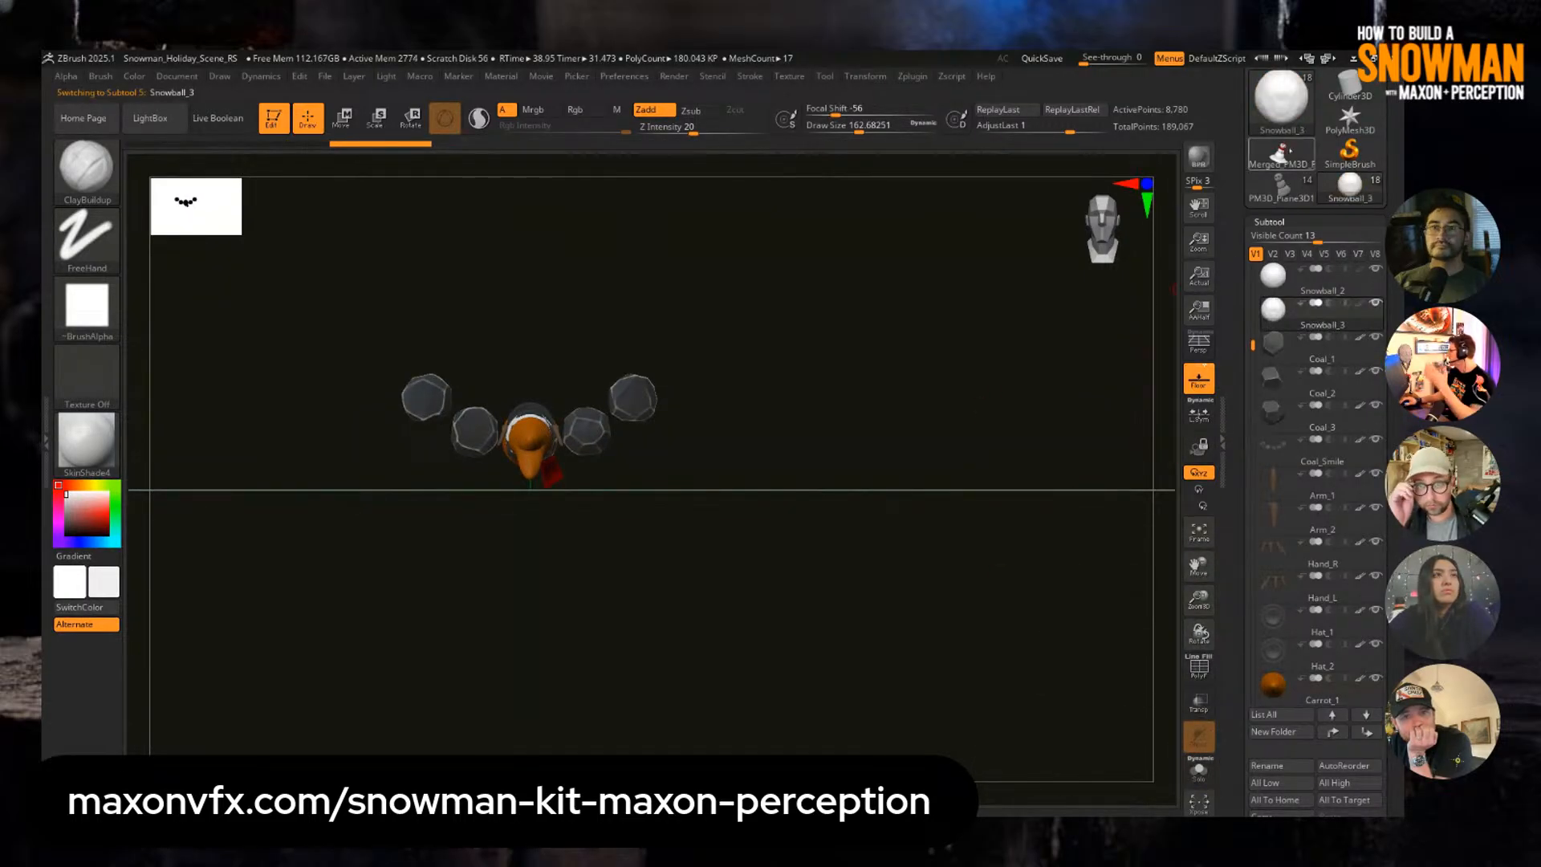
left_click(1281, 156)
key("f")
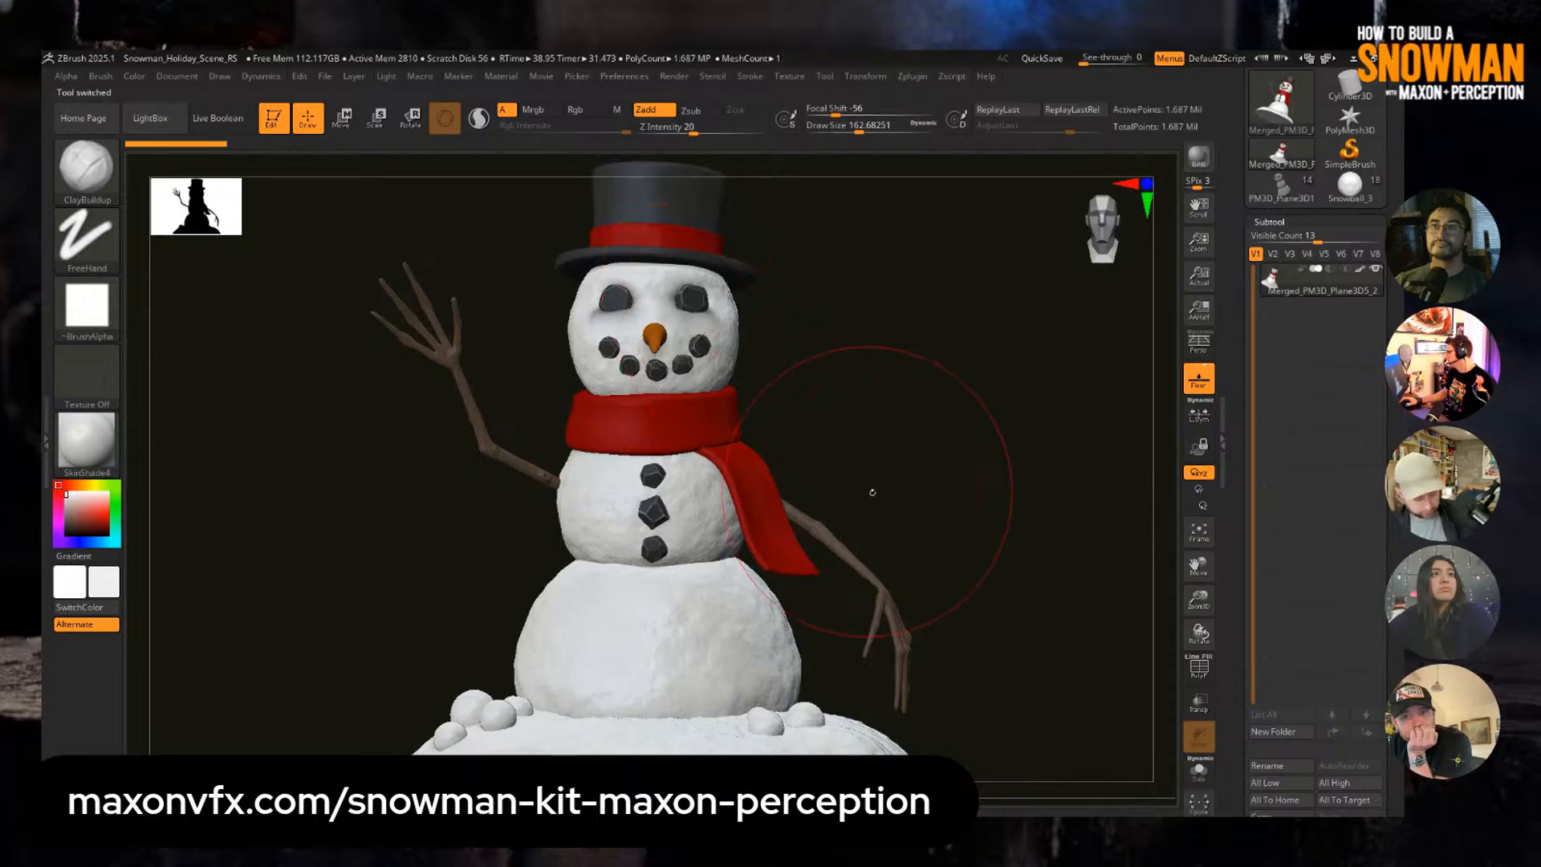
Reduce the draw size to about 59 and view the assembled snowman from slightly different angles.
key("s")
left_click_drag(877, 438, 859, 438)
mouse_move(859, 440)
left_mouse_down()
mouse_move(813, 459)
mouse_move(805, 347)
left_mouse_up()
mouse_move(805, 347)
left_mouse_down()
mouse_move(822, 366)
mouse_move(829, 315)
mouse_move(810, 413)
left_mouse_up()
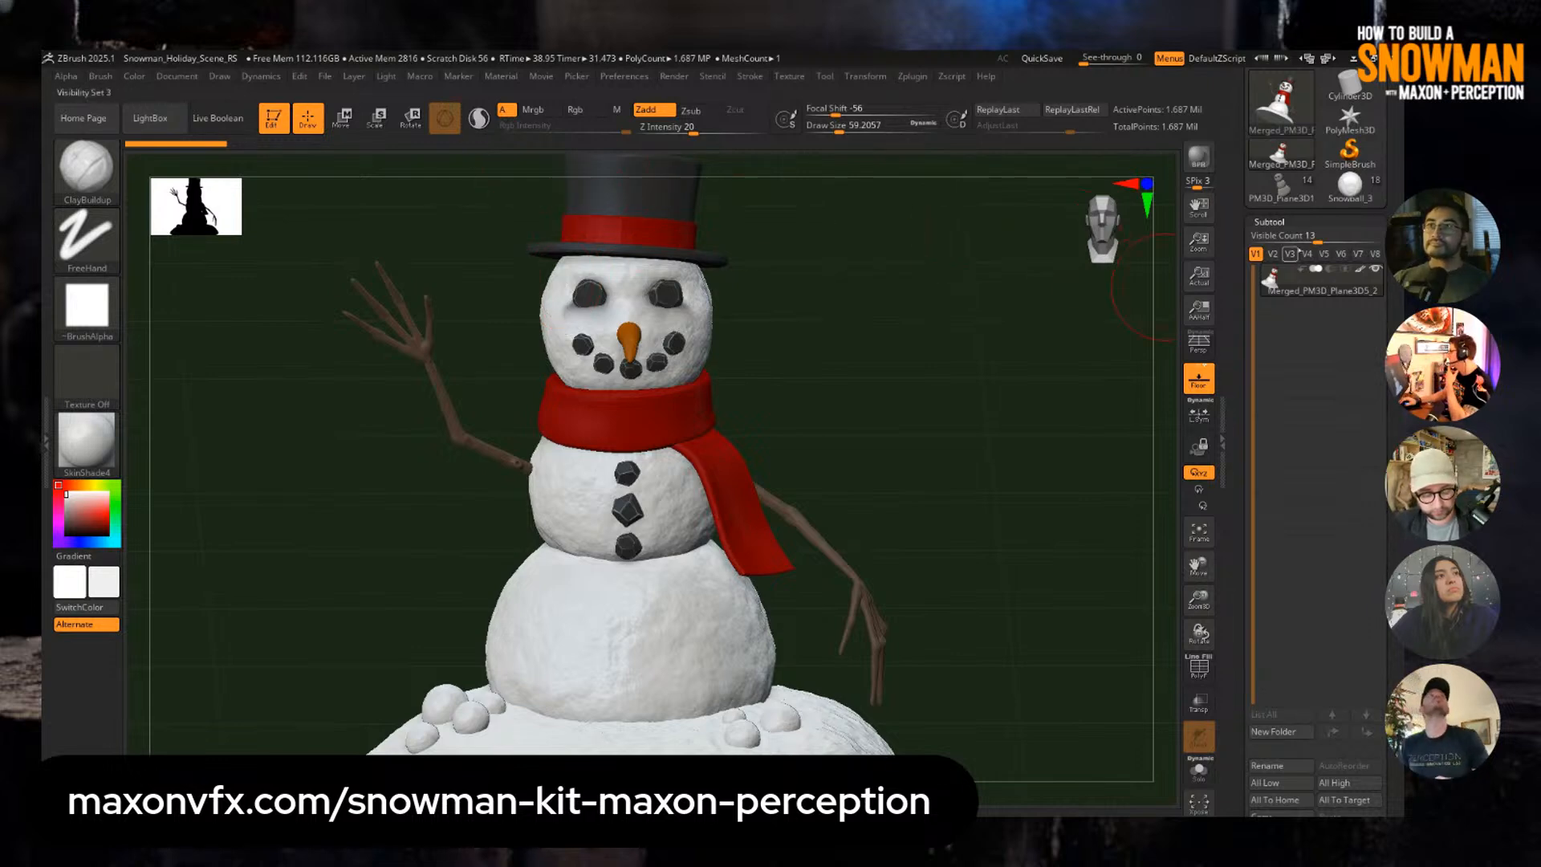
Open the Snowman_Holiday_Scene_RS.ZPR project without saving the changes to the current one.
left_click_drag(1386, 191, 1386, 383)
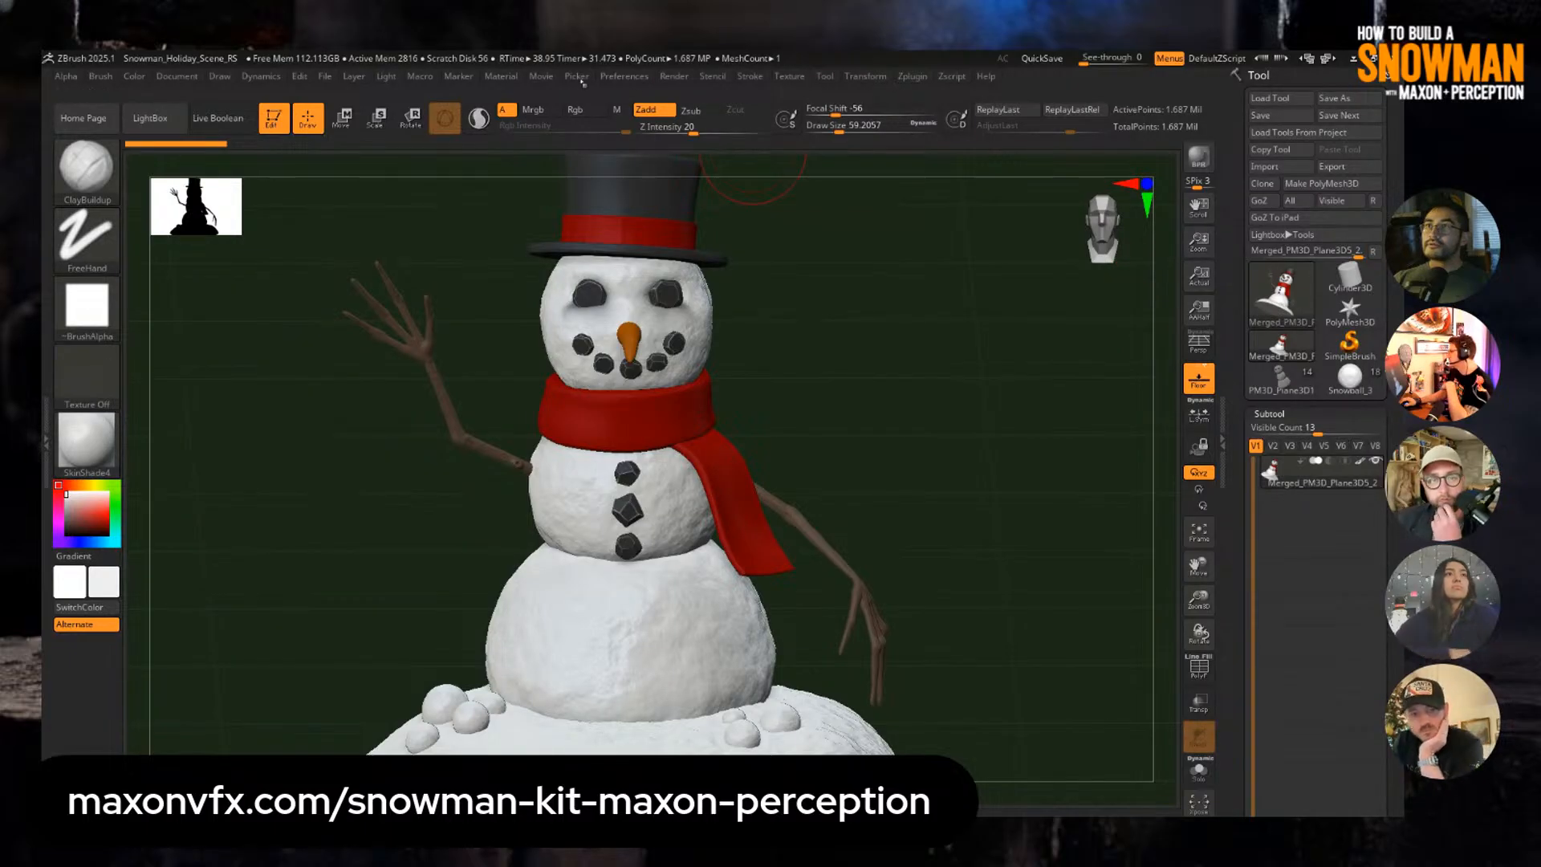
left_click(680, 78)
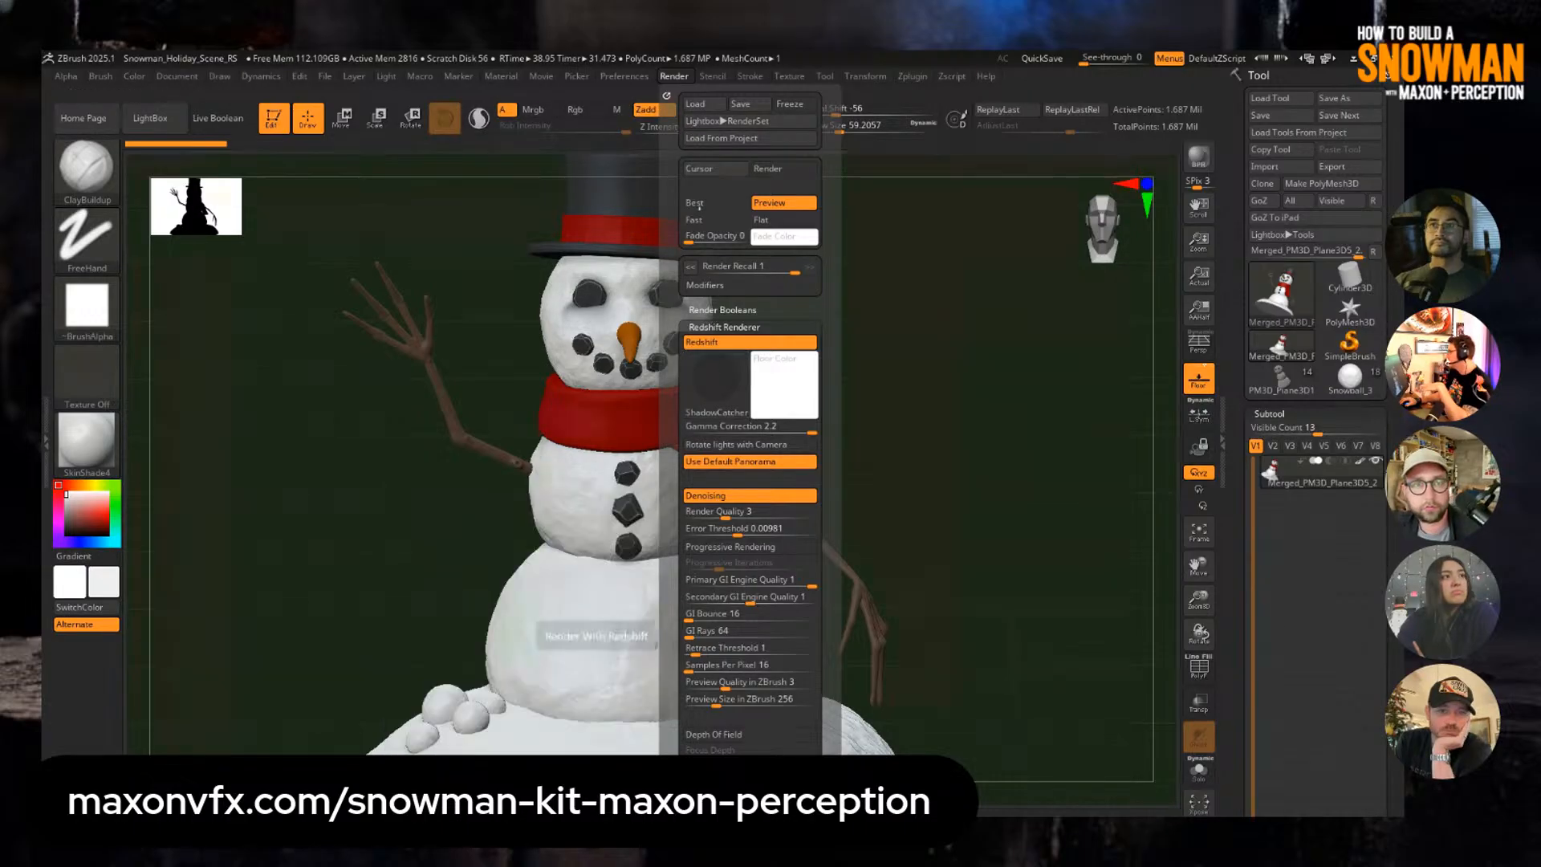
key("ctrl+o")
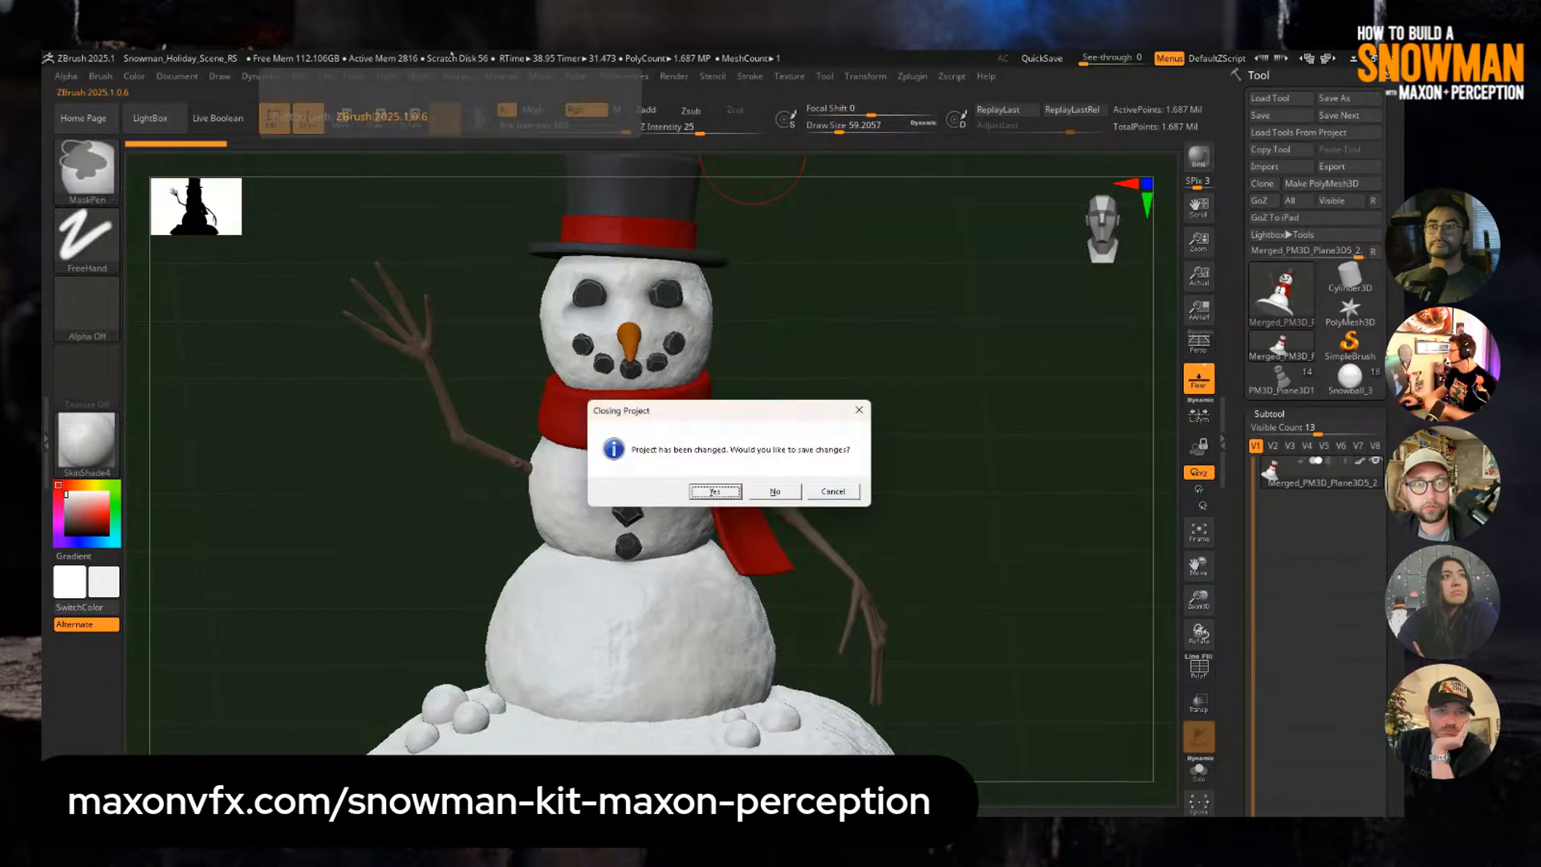
left_click(775, 492)
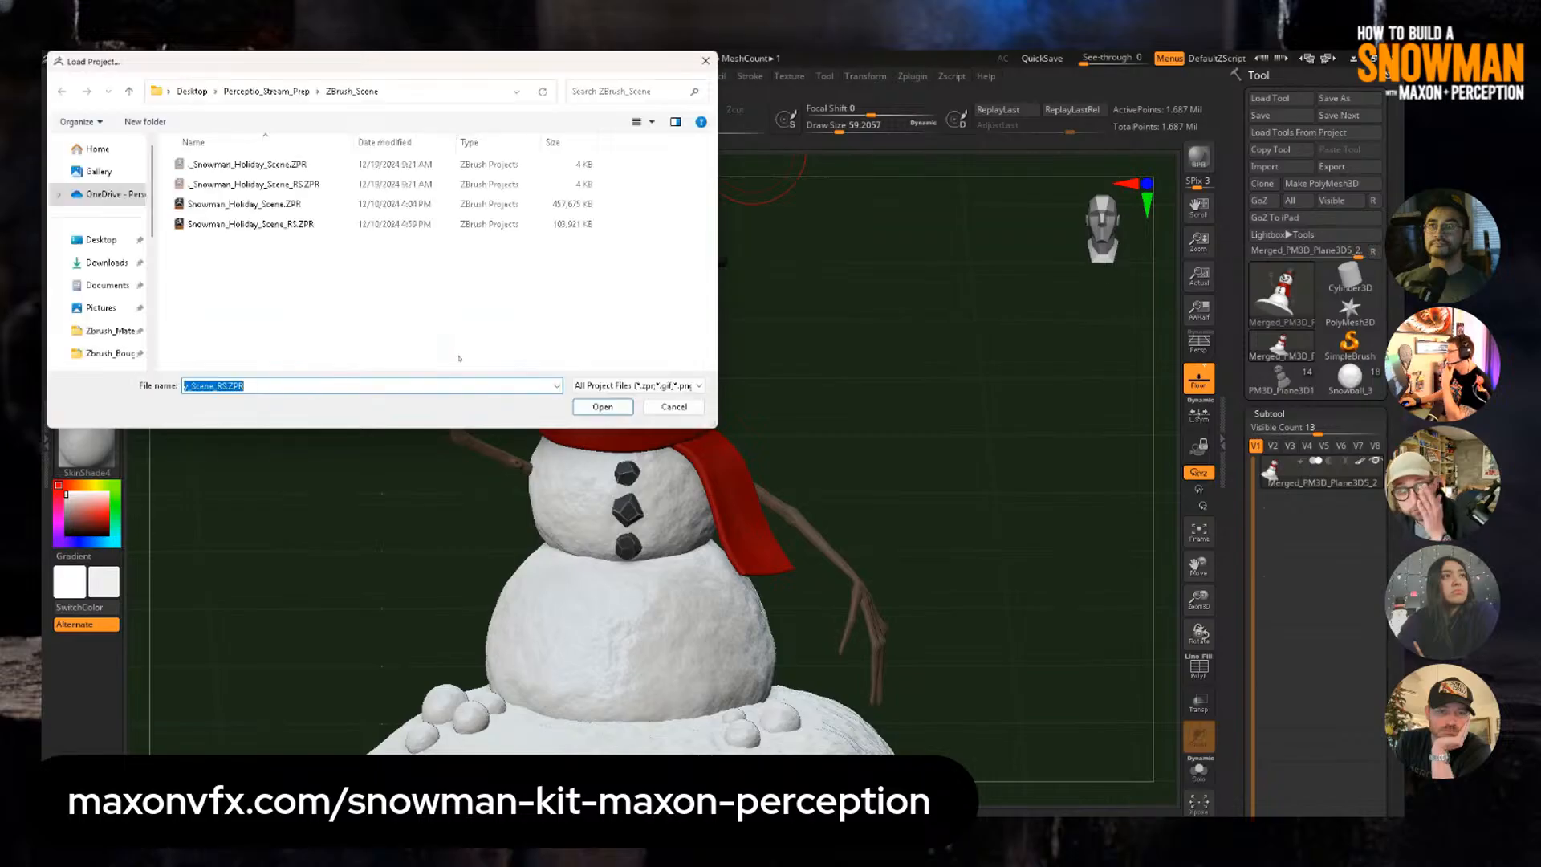
double_click(326, 231)
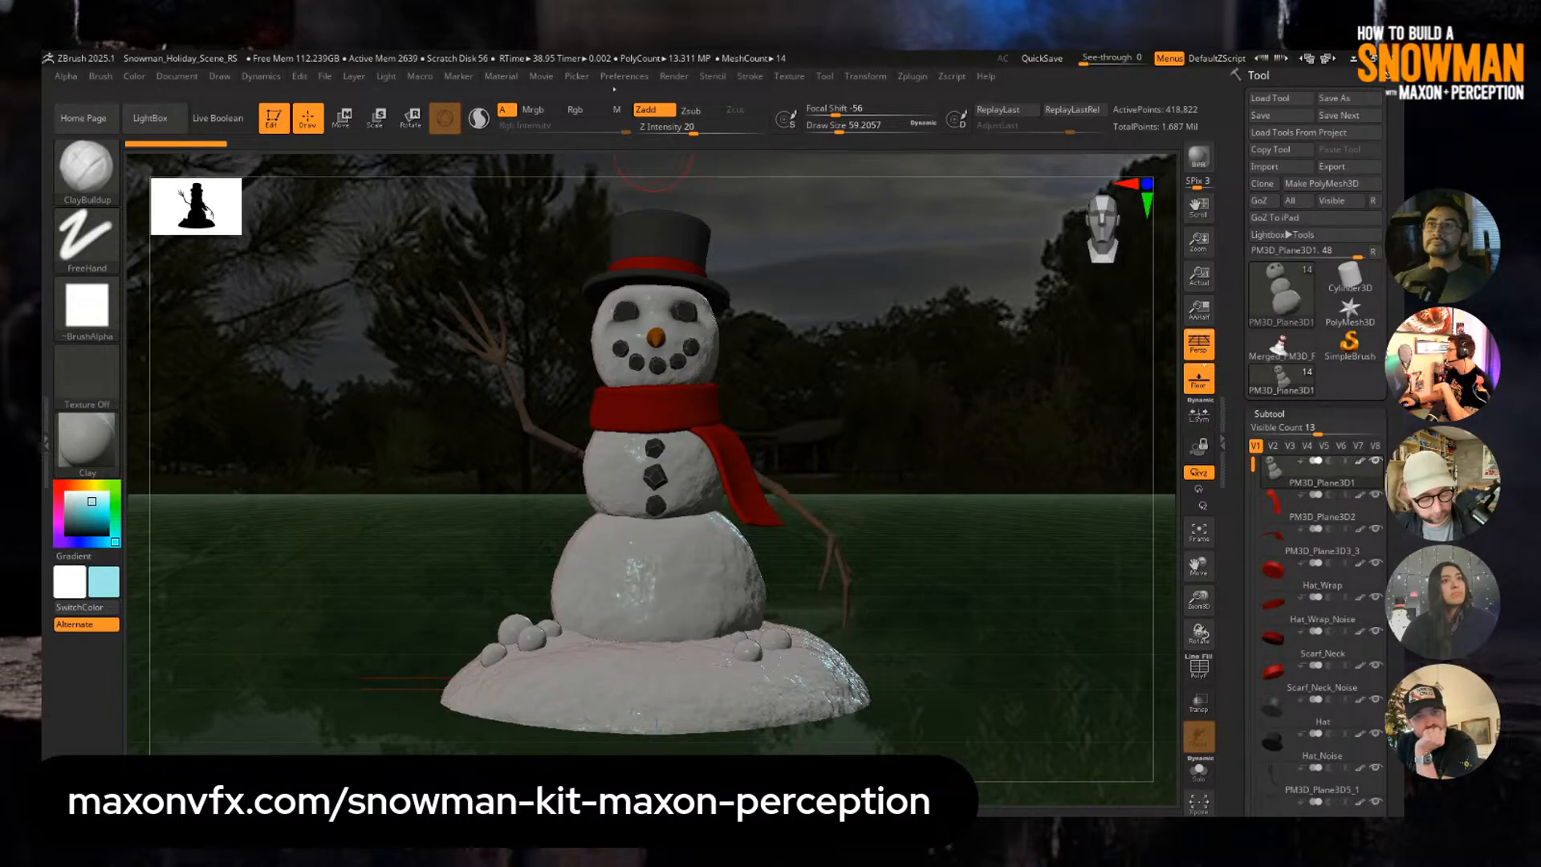
Dock the Light palette beside the canvas and examine the environment texture in its Background settings.
left_click(674, 76)
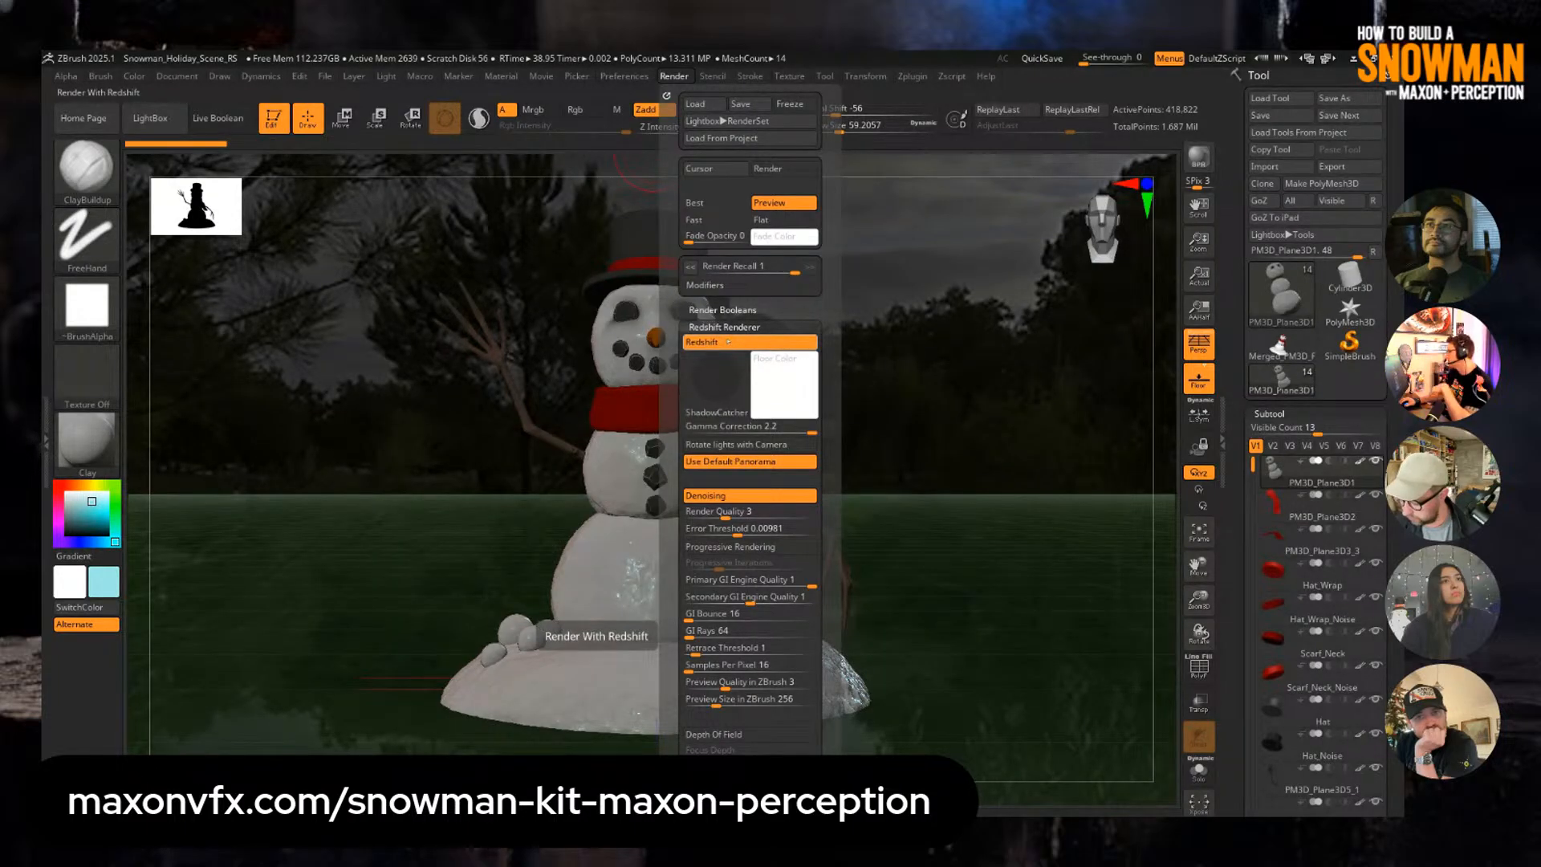
left_click(386, 77)
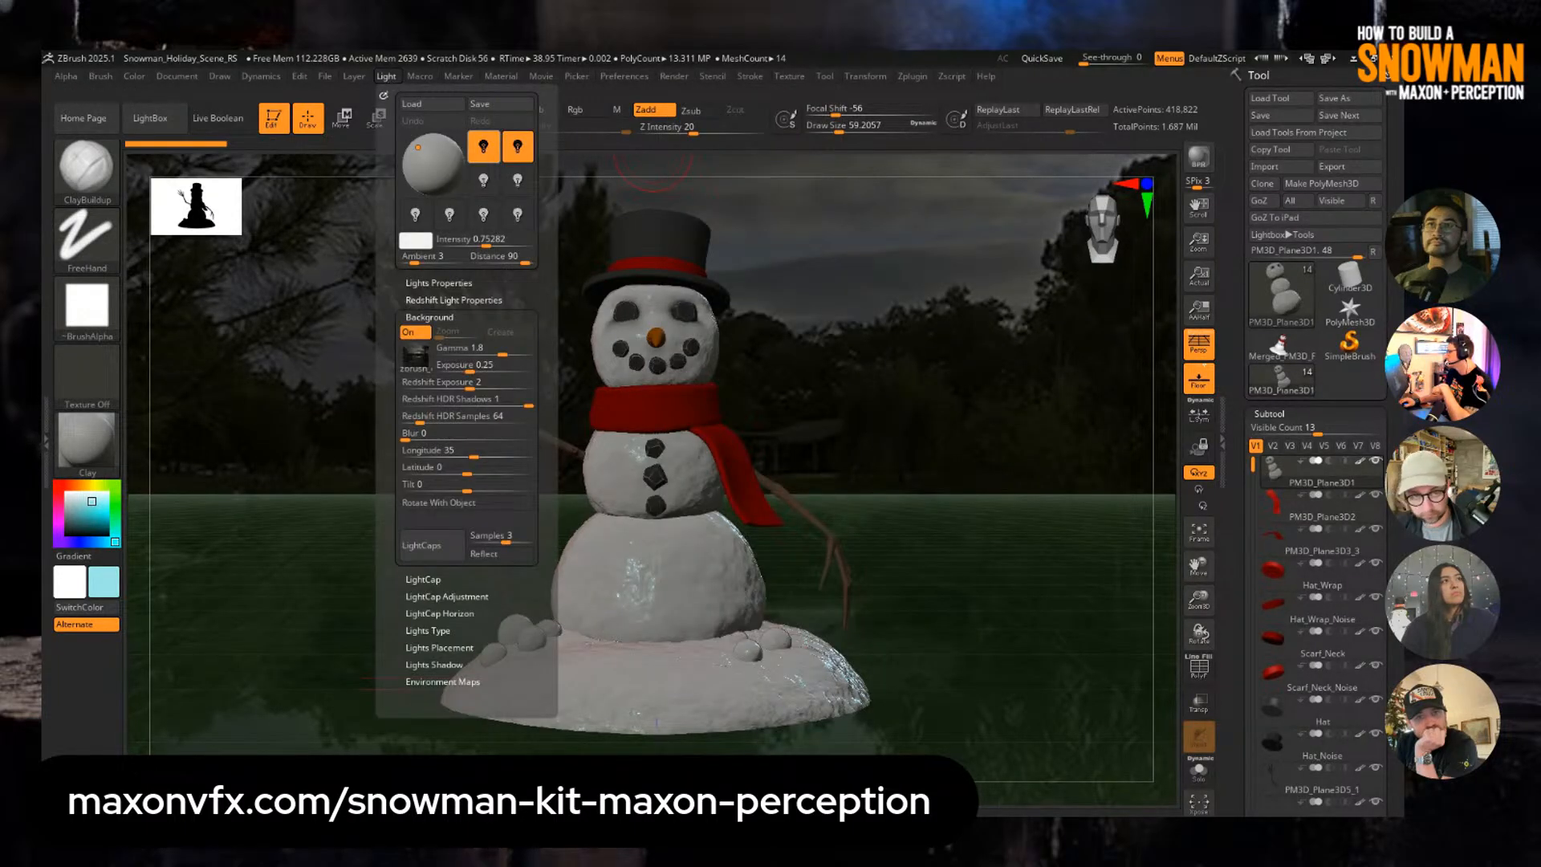
left_click(383, 95)
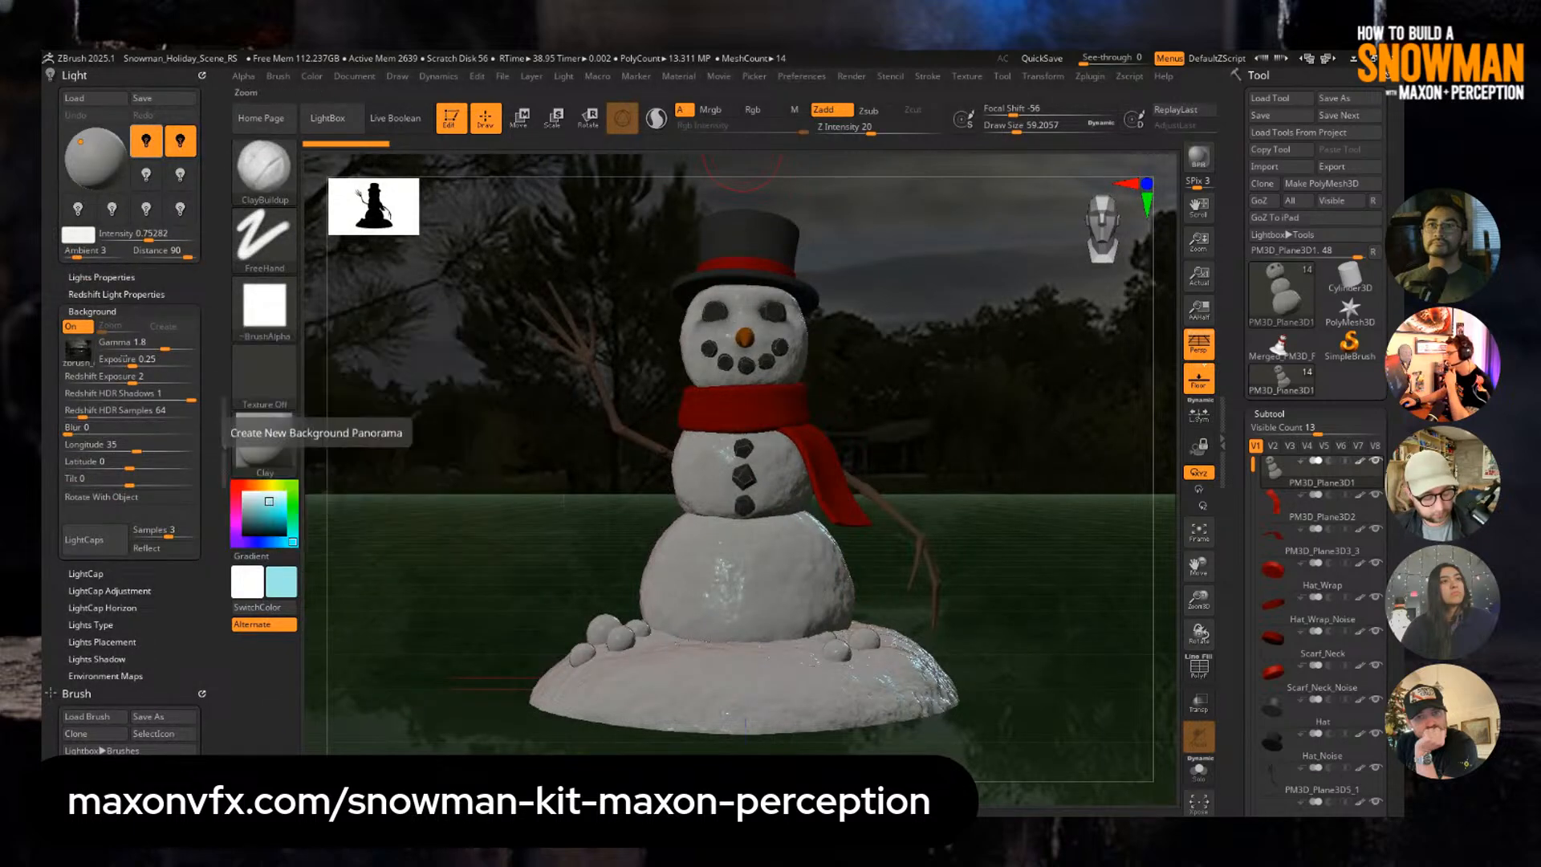
mouse_move(78, 351)
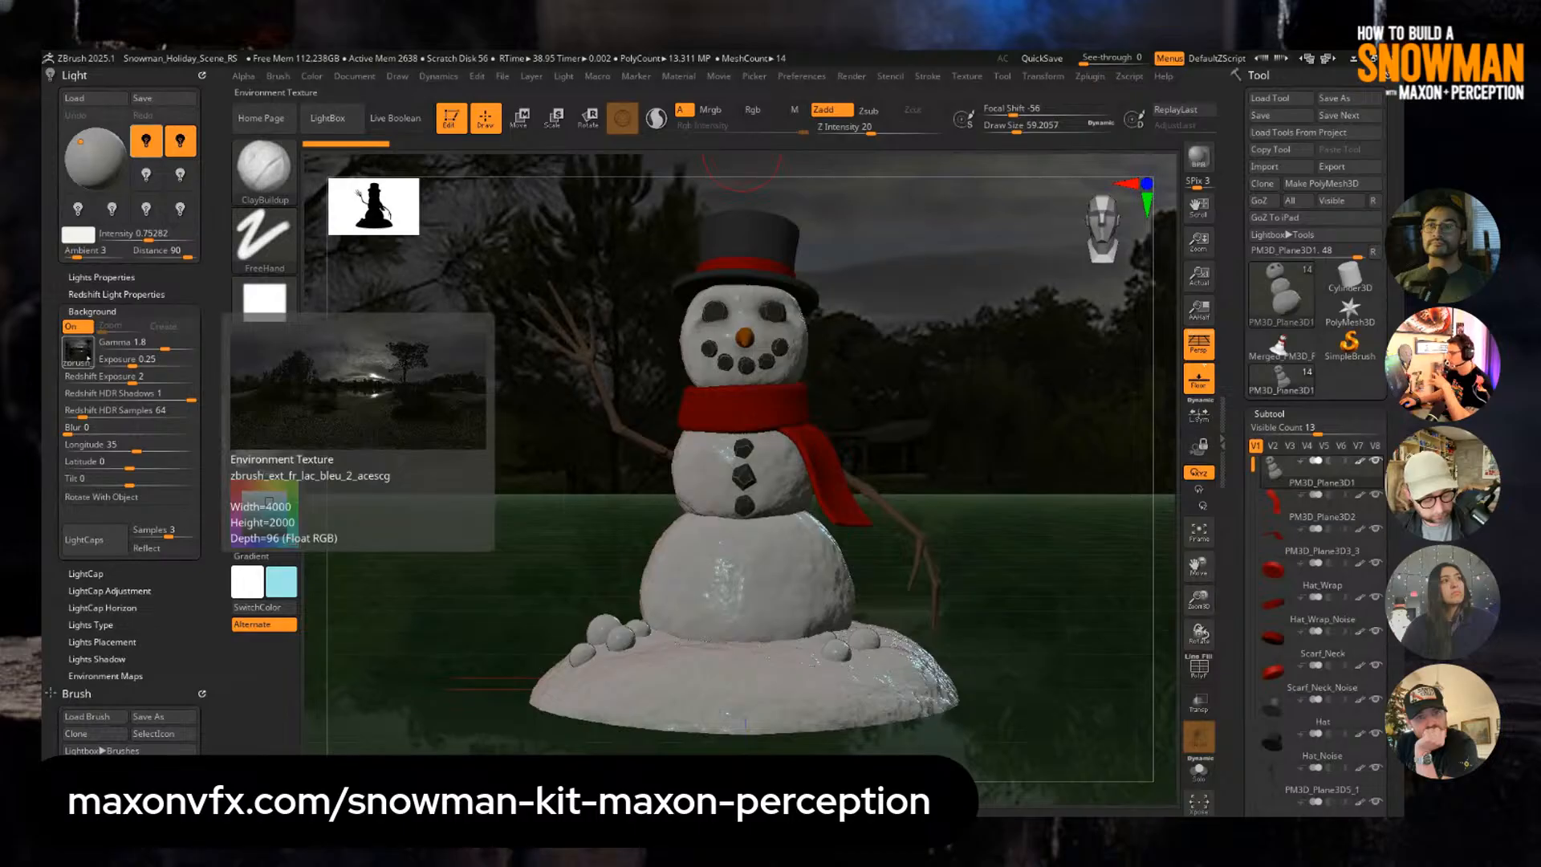
Set the background blur to about 47 and render a closer view of the snowman with Redshift.
left_click_drag(66, 427, 124, 432)
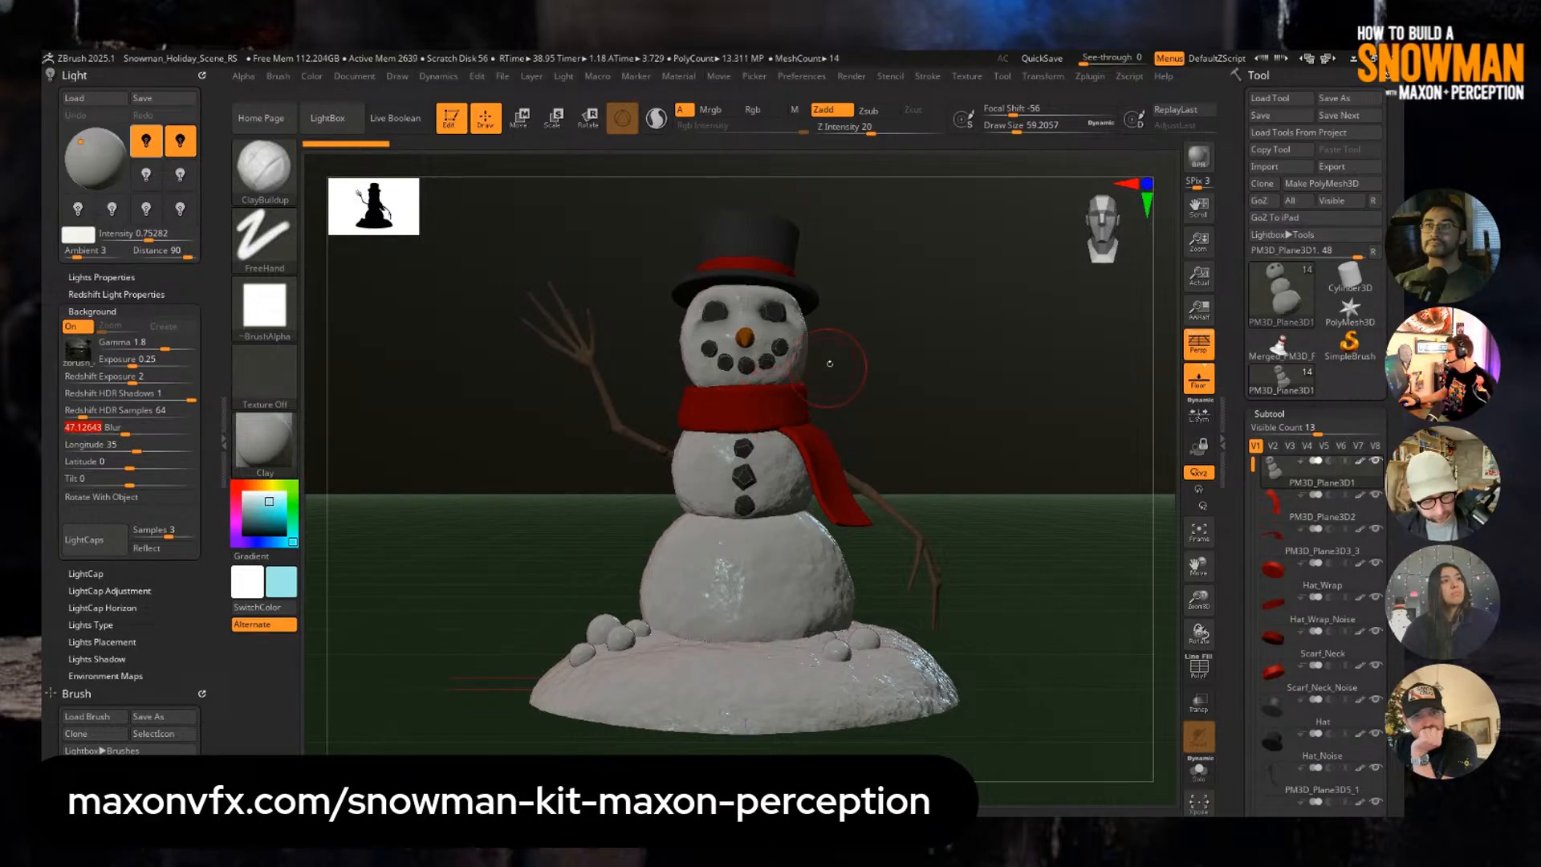
right_click_drag(843, 364, 953, 437, "ctrl")
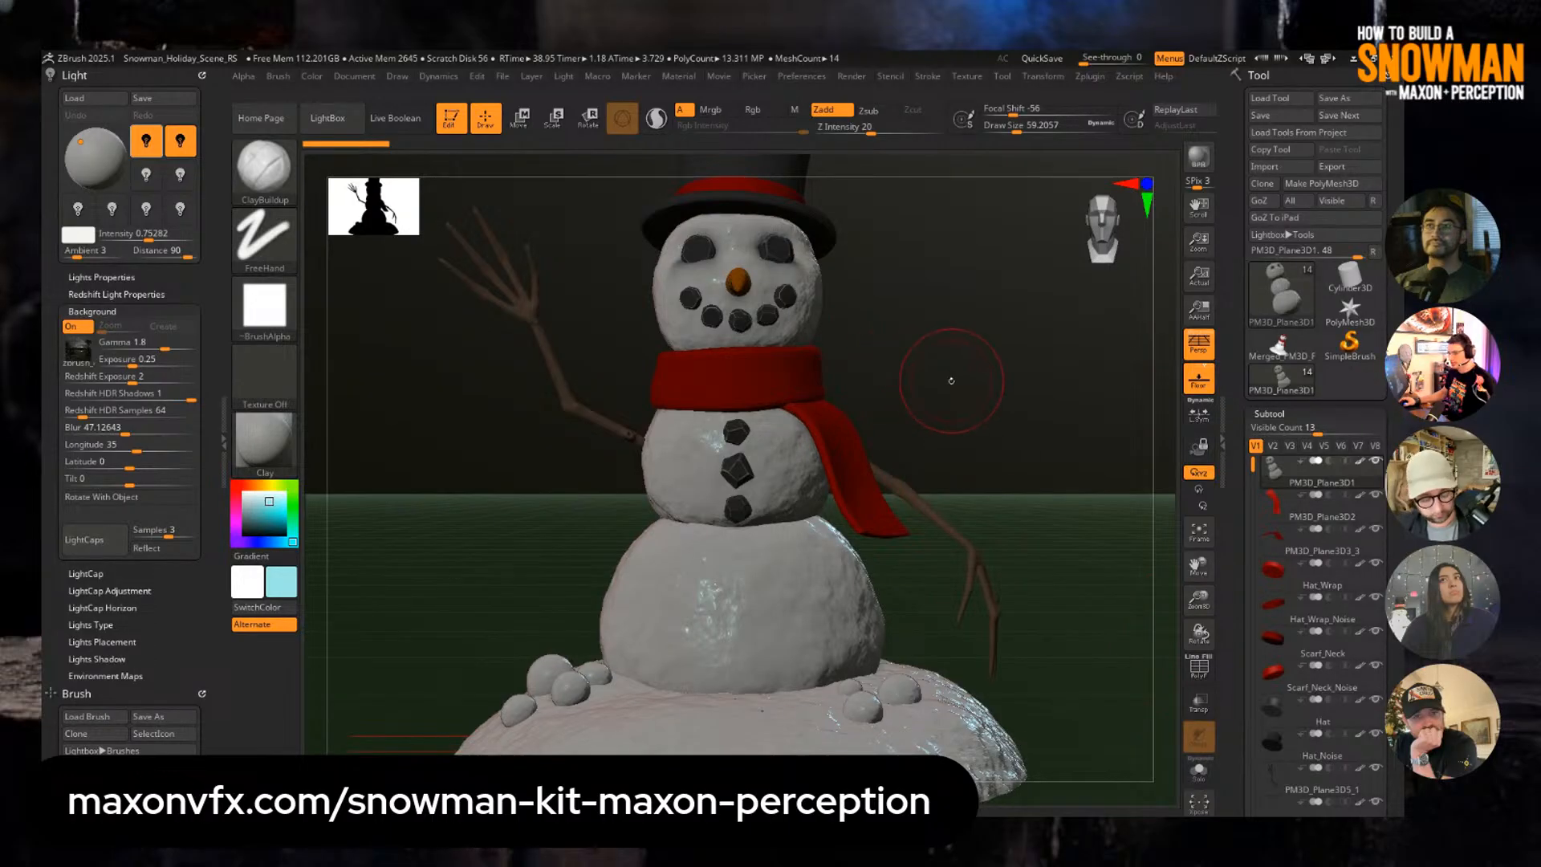
key("shift+r")
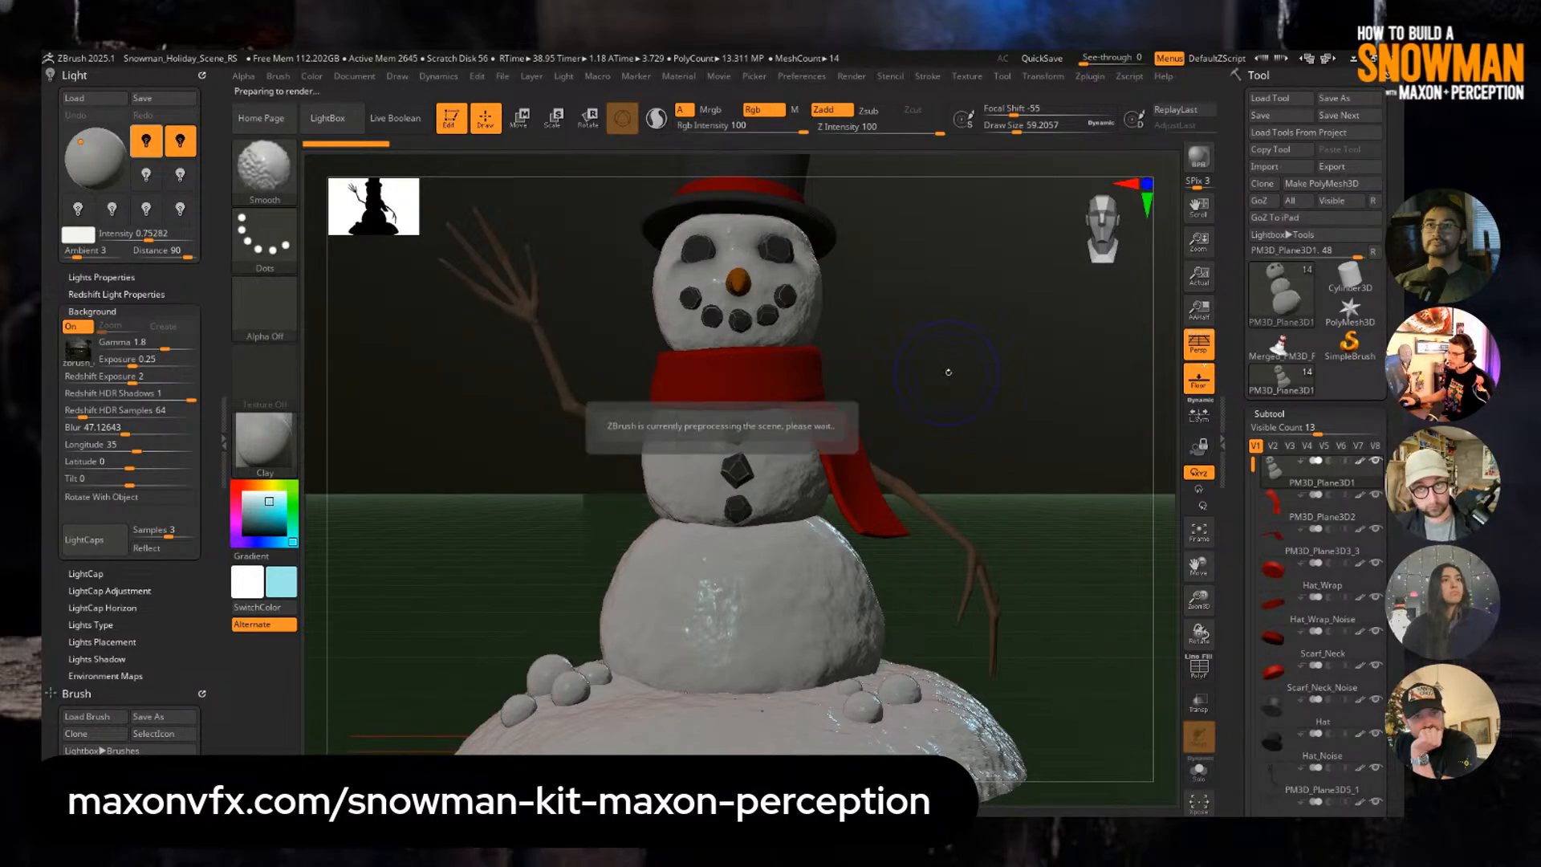
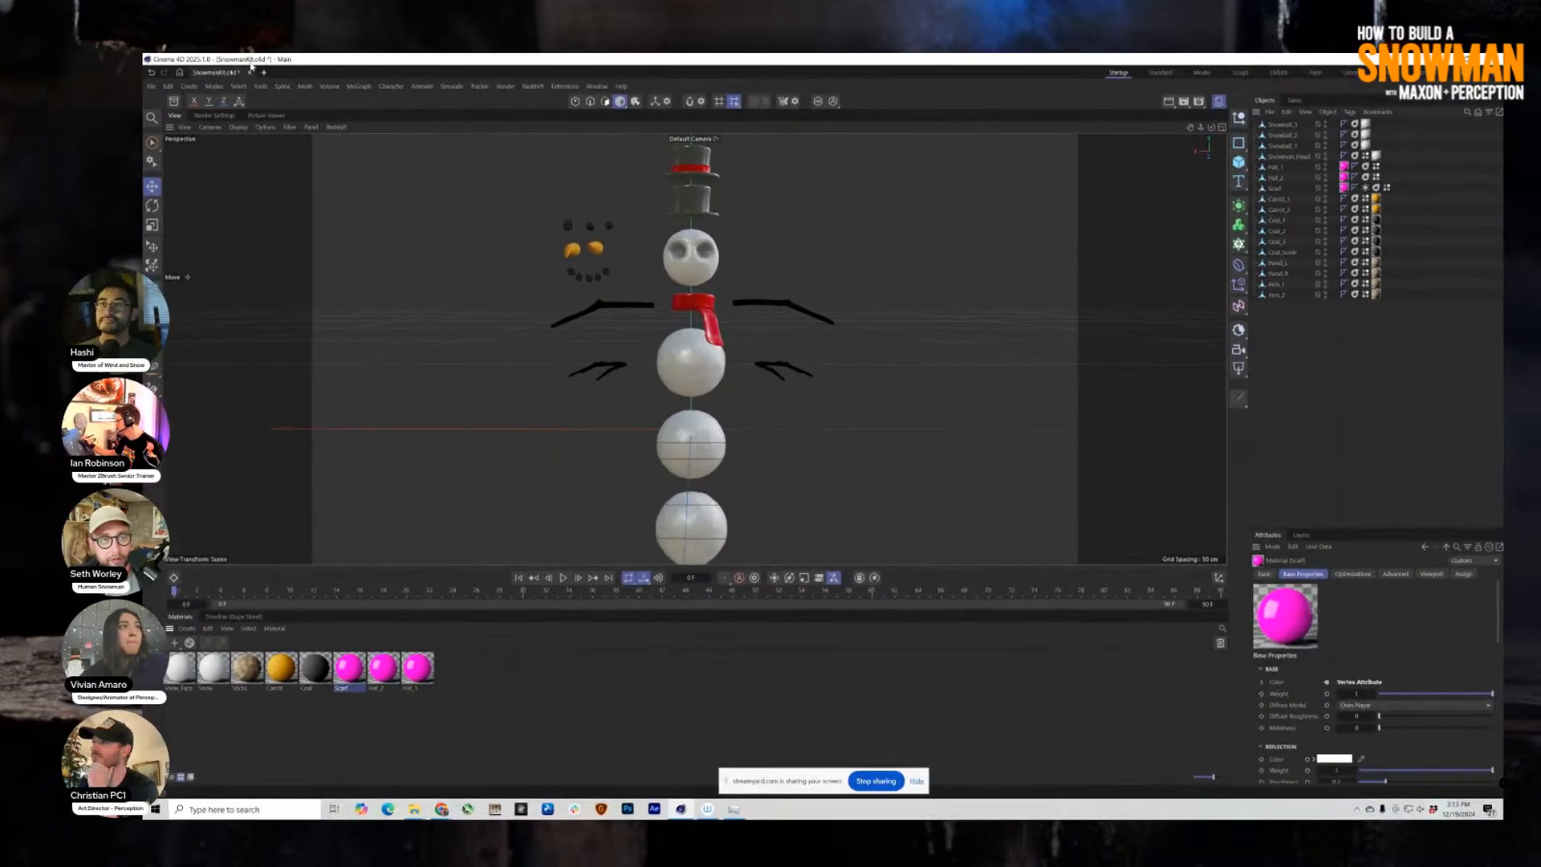
In Cinema 4D, create a new empty project and add a Motion Tracker object.
left_click(403, 102)
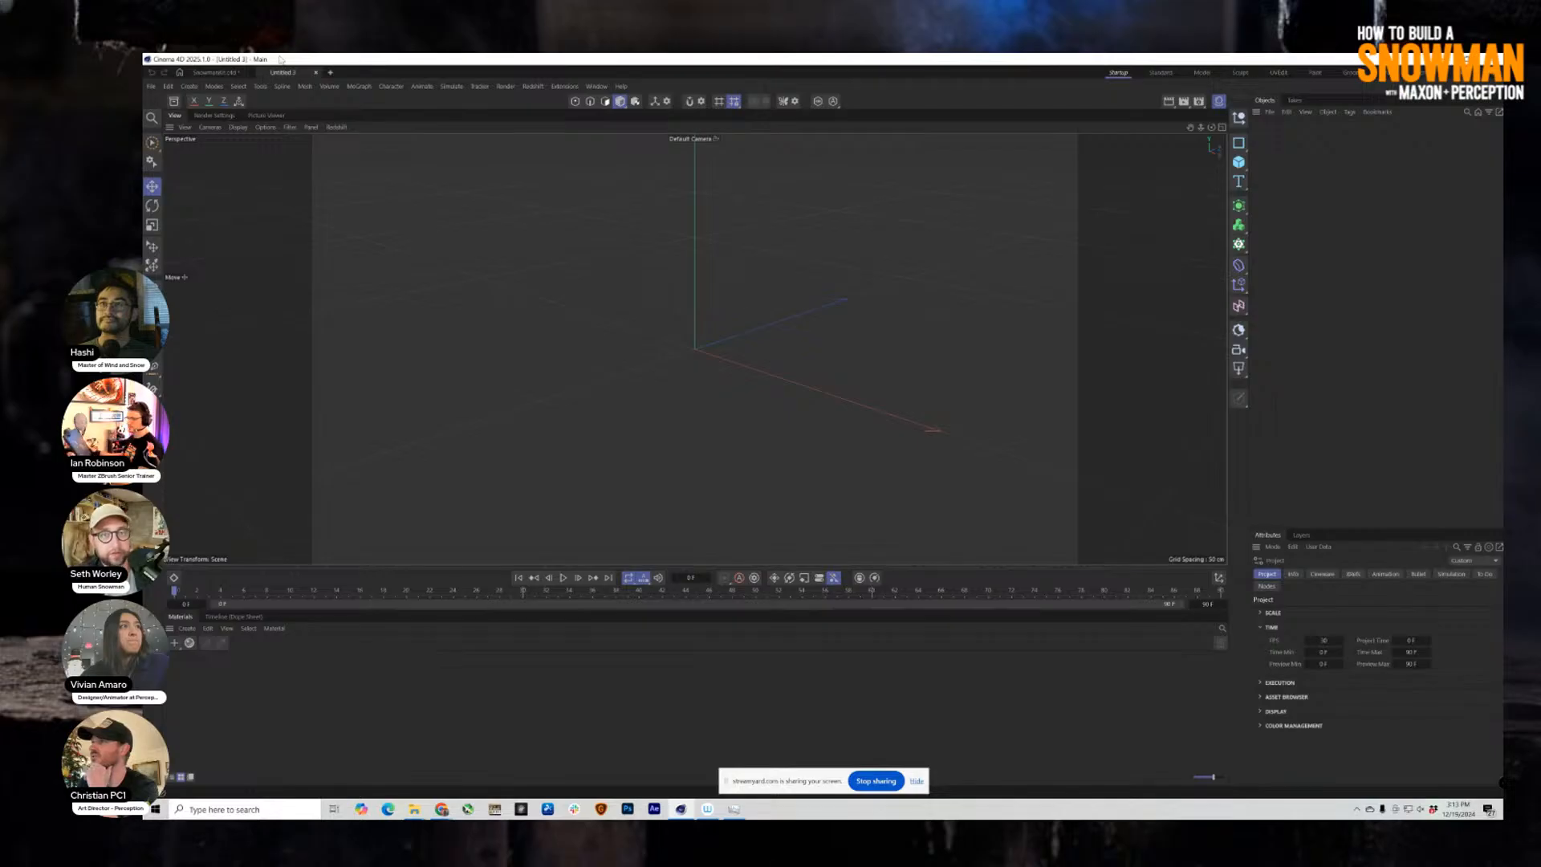
left_click(358, 86)
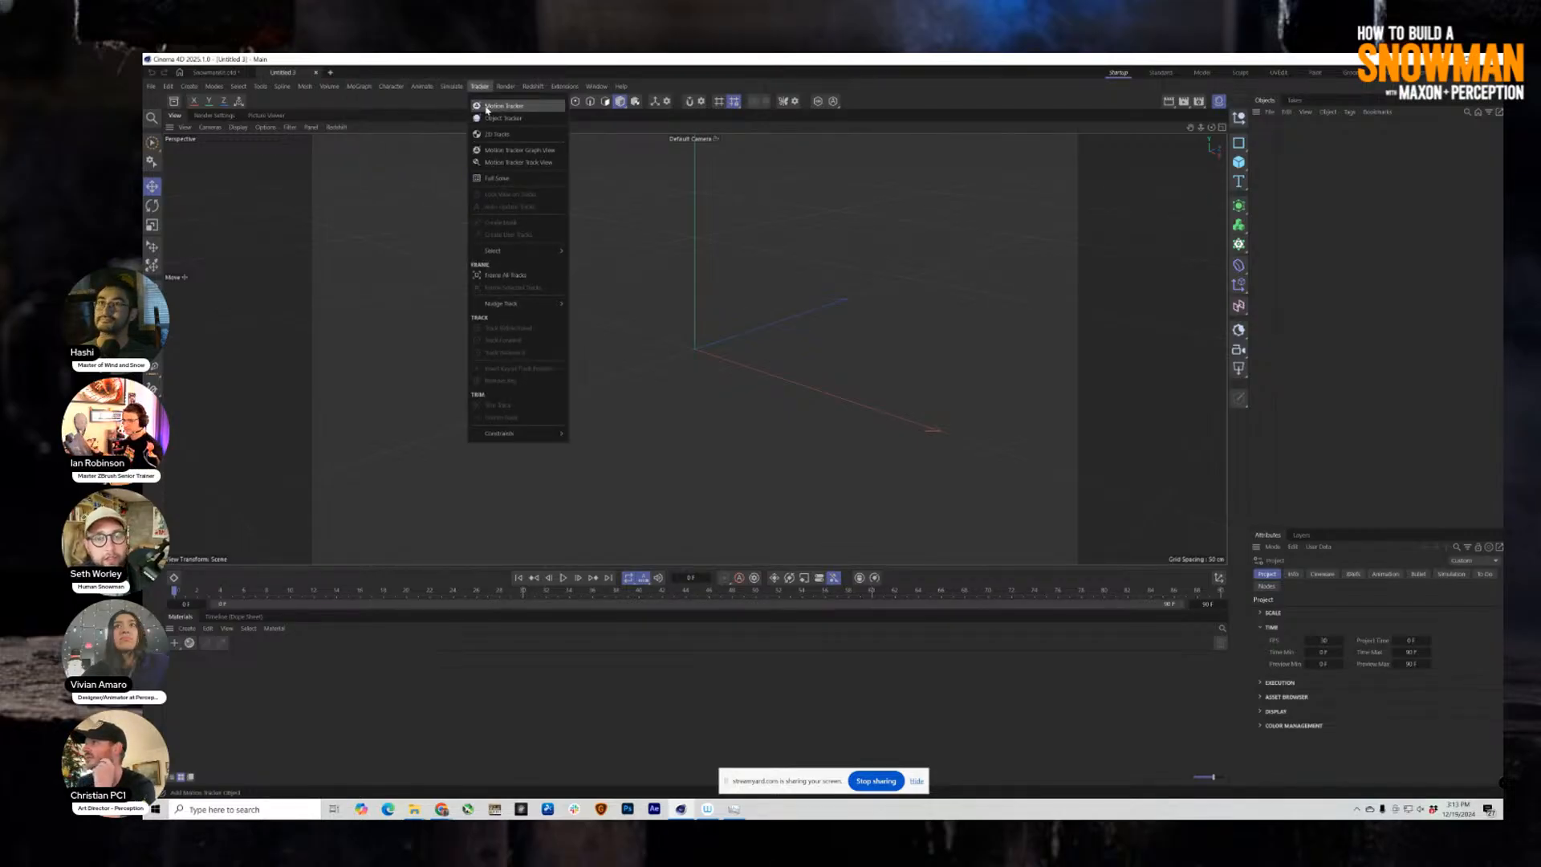
left_click(503, 105)
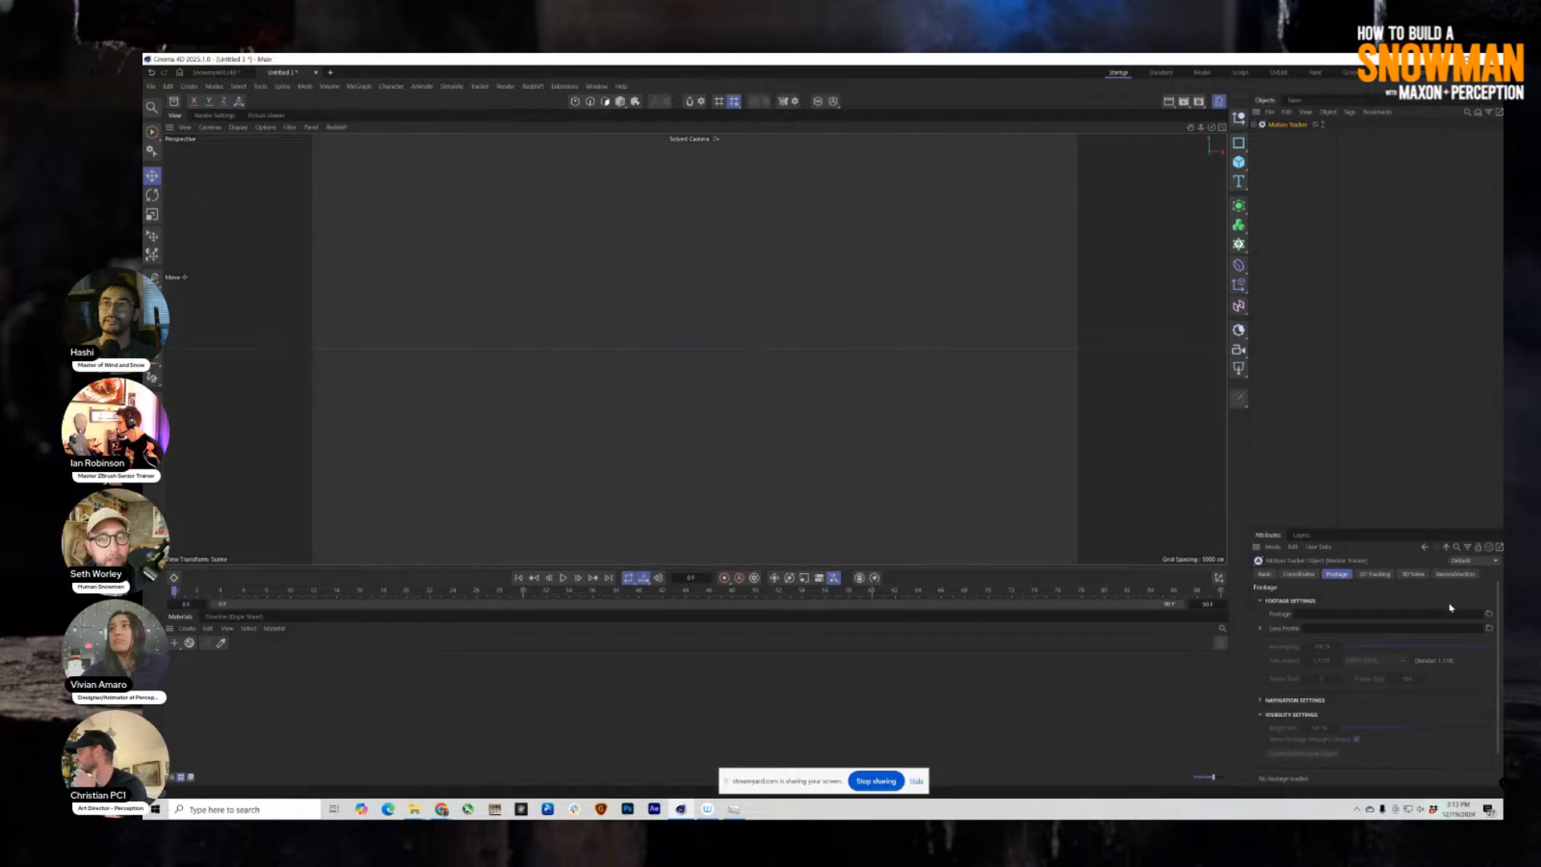
Load the MP4 clip from the _SHOTS for C4D folder as the Motion Tracker's footage.
left_click(1488, 613)
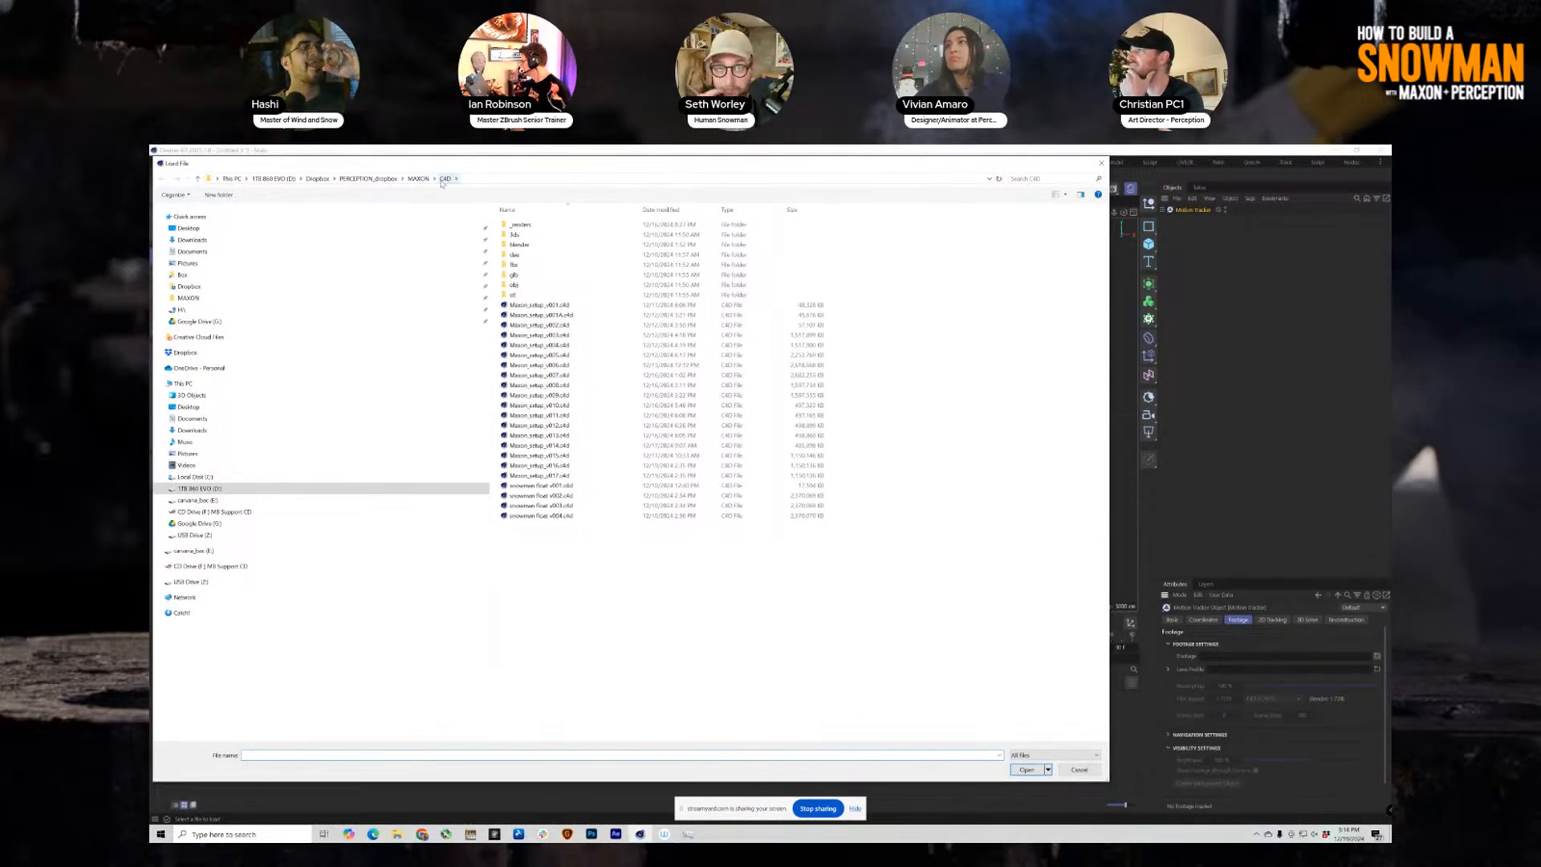
left_click(418, 178)
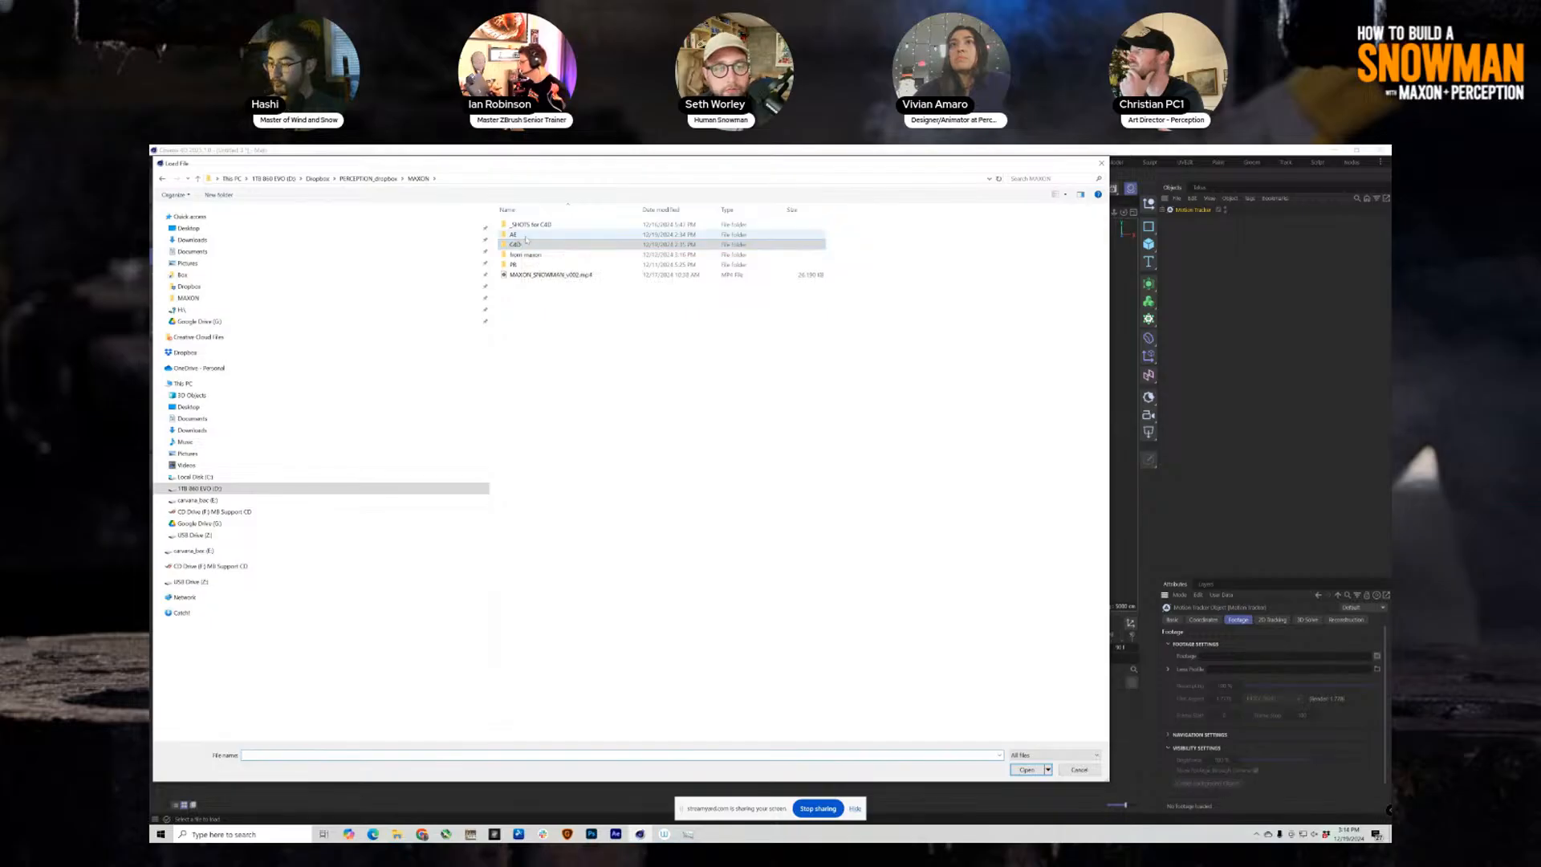
double_click(514, 235)
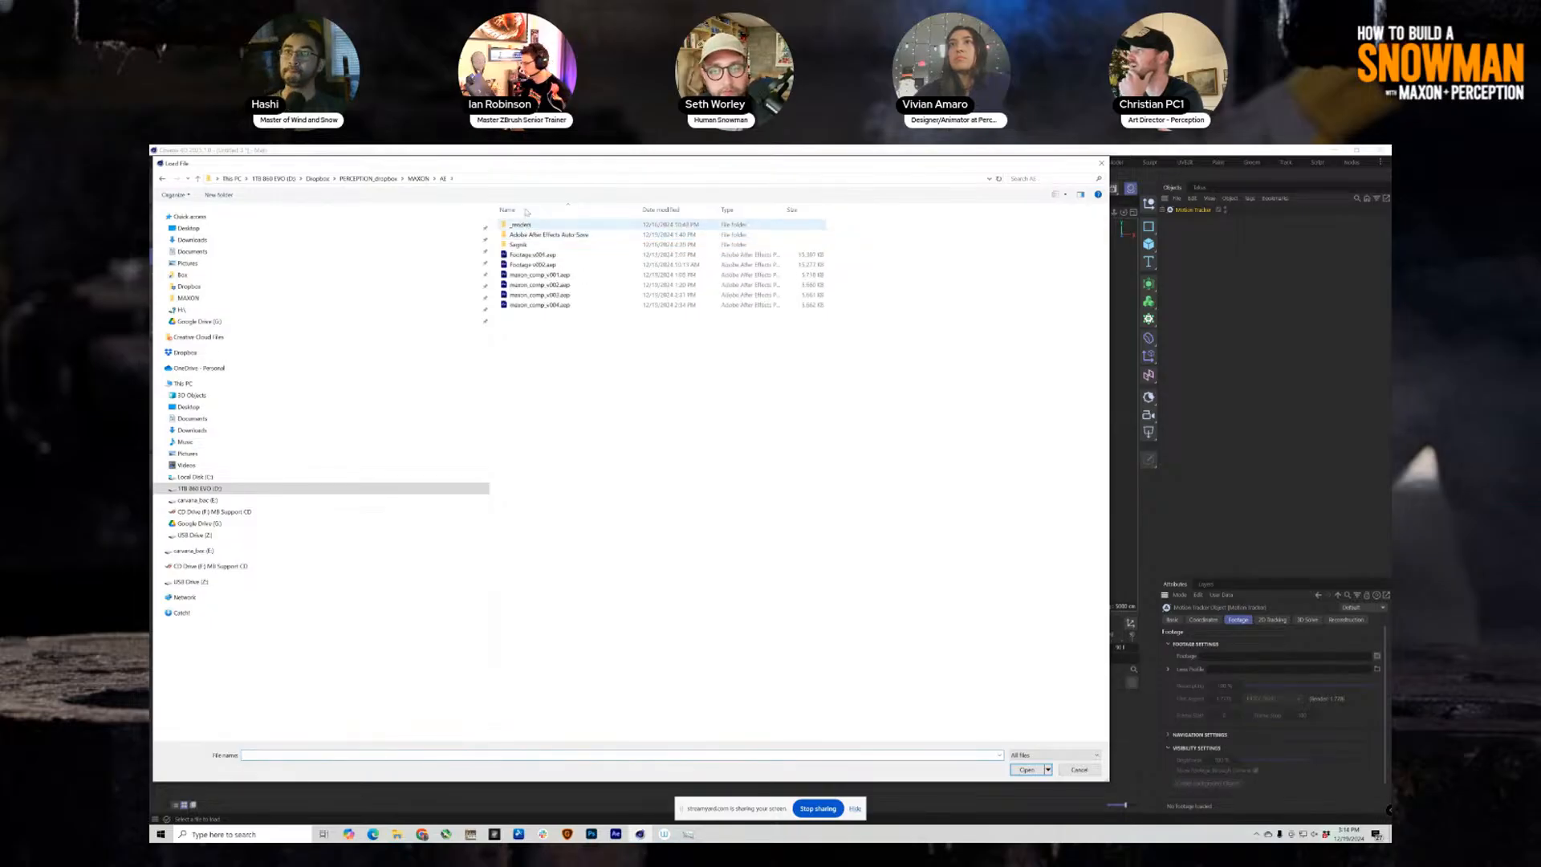
double_click(520, 224)
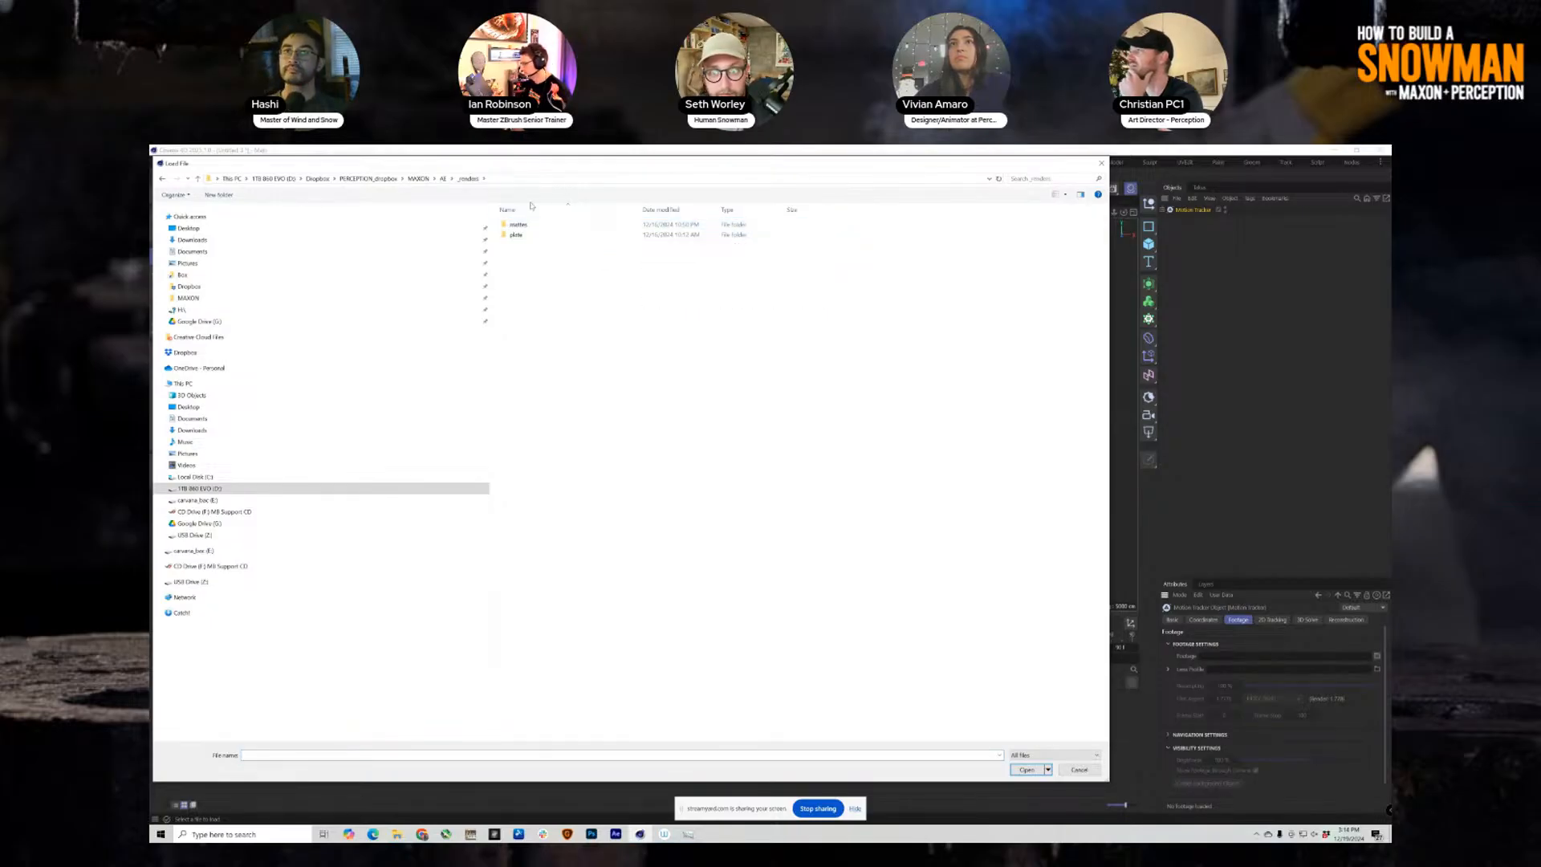
left_click(450, 178)
left_click(443, 178)
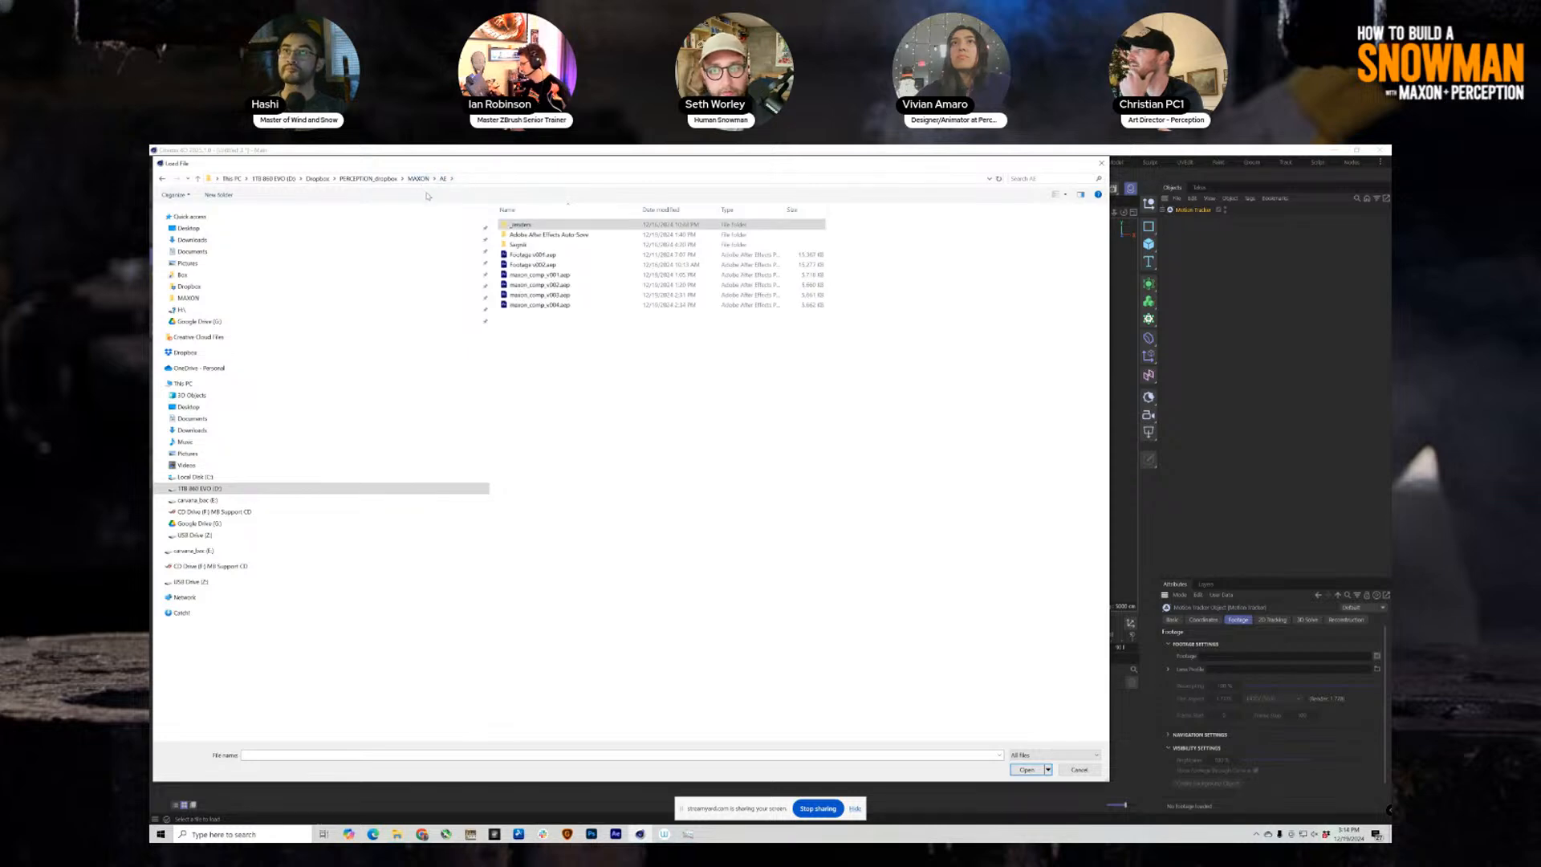
left_click(419, 178)
double_click(520, 224)
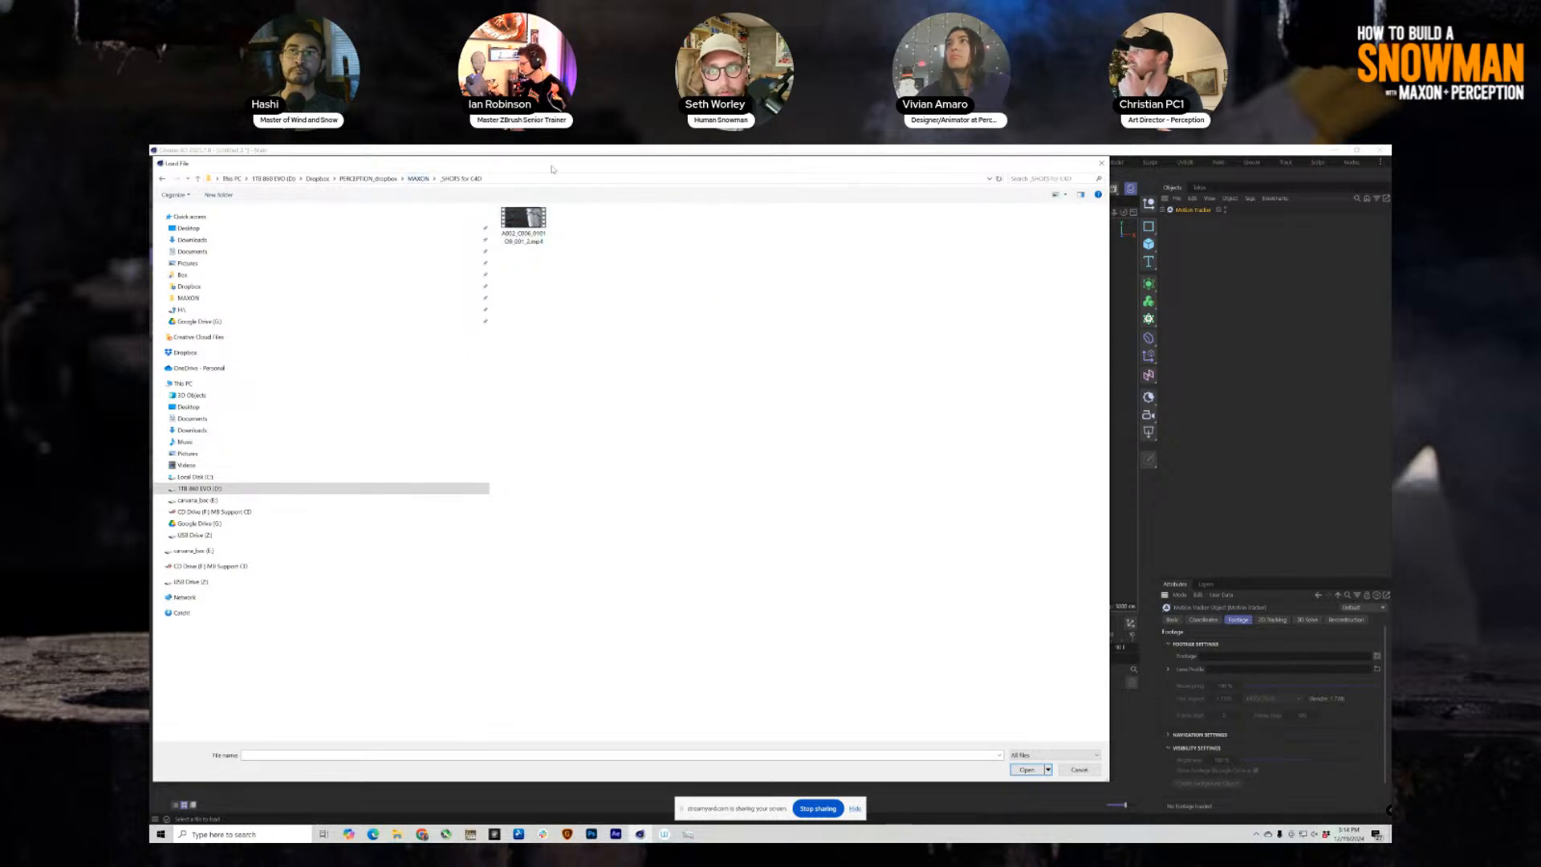
left_click(524, 224)
double_click(523, 223)
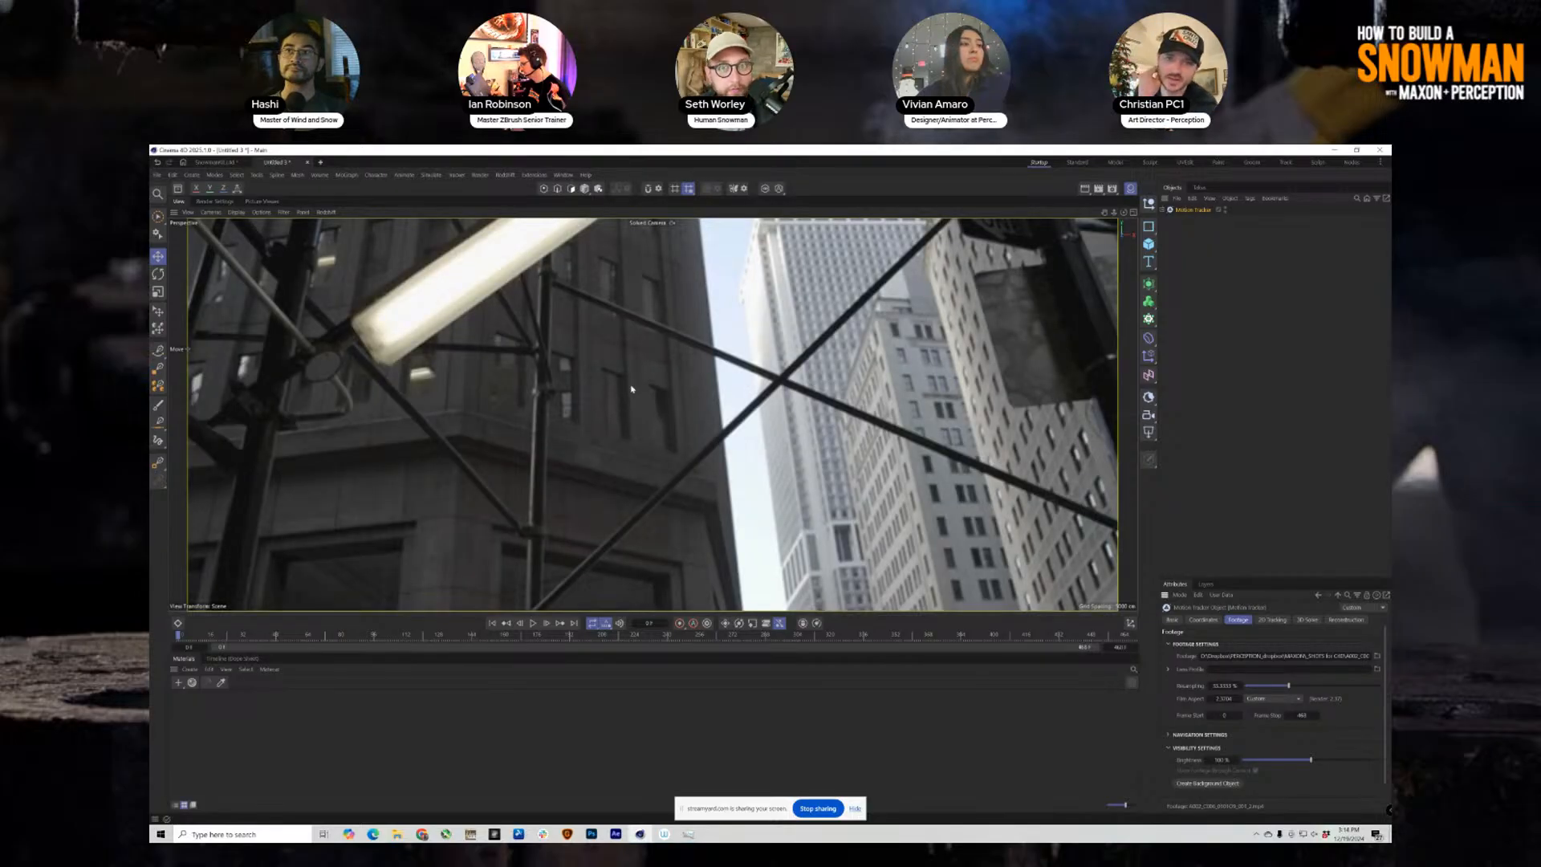
Scrub through the loaded footage and back to the first frame, and run a Full Solve on it.
left_click_drag(207, 634, 387, 634)
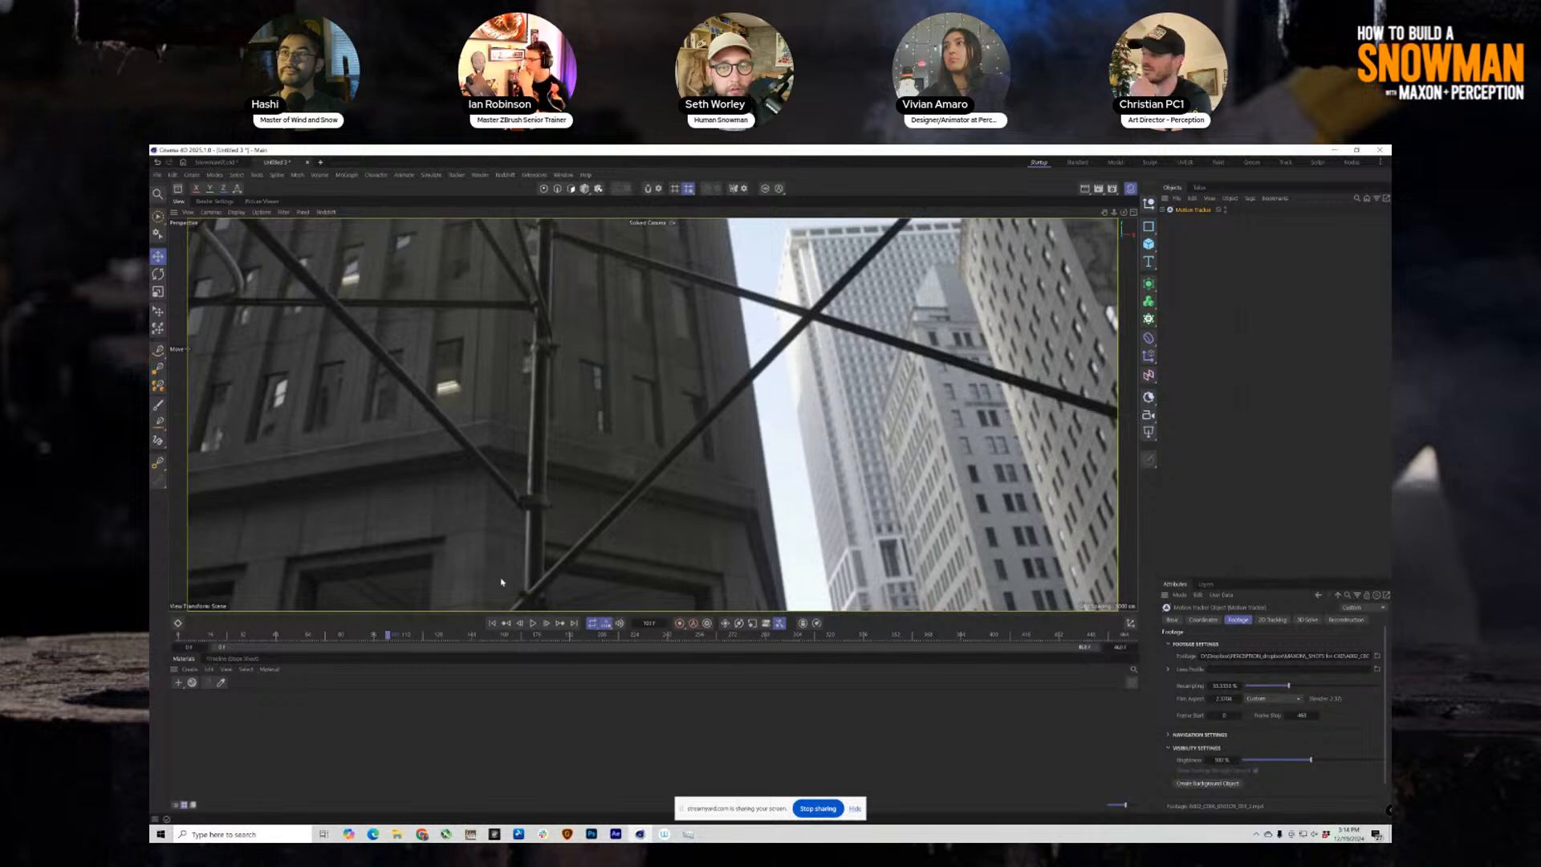
left_click_drag(388, 636, 164, 647)
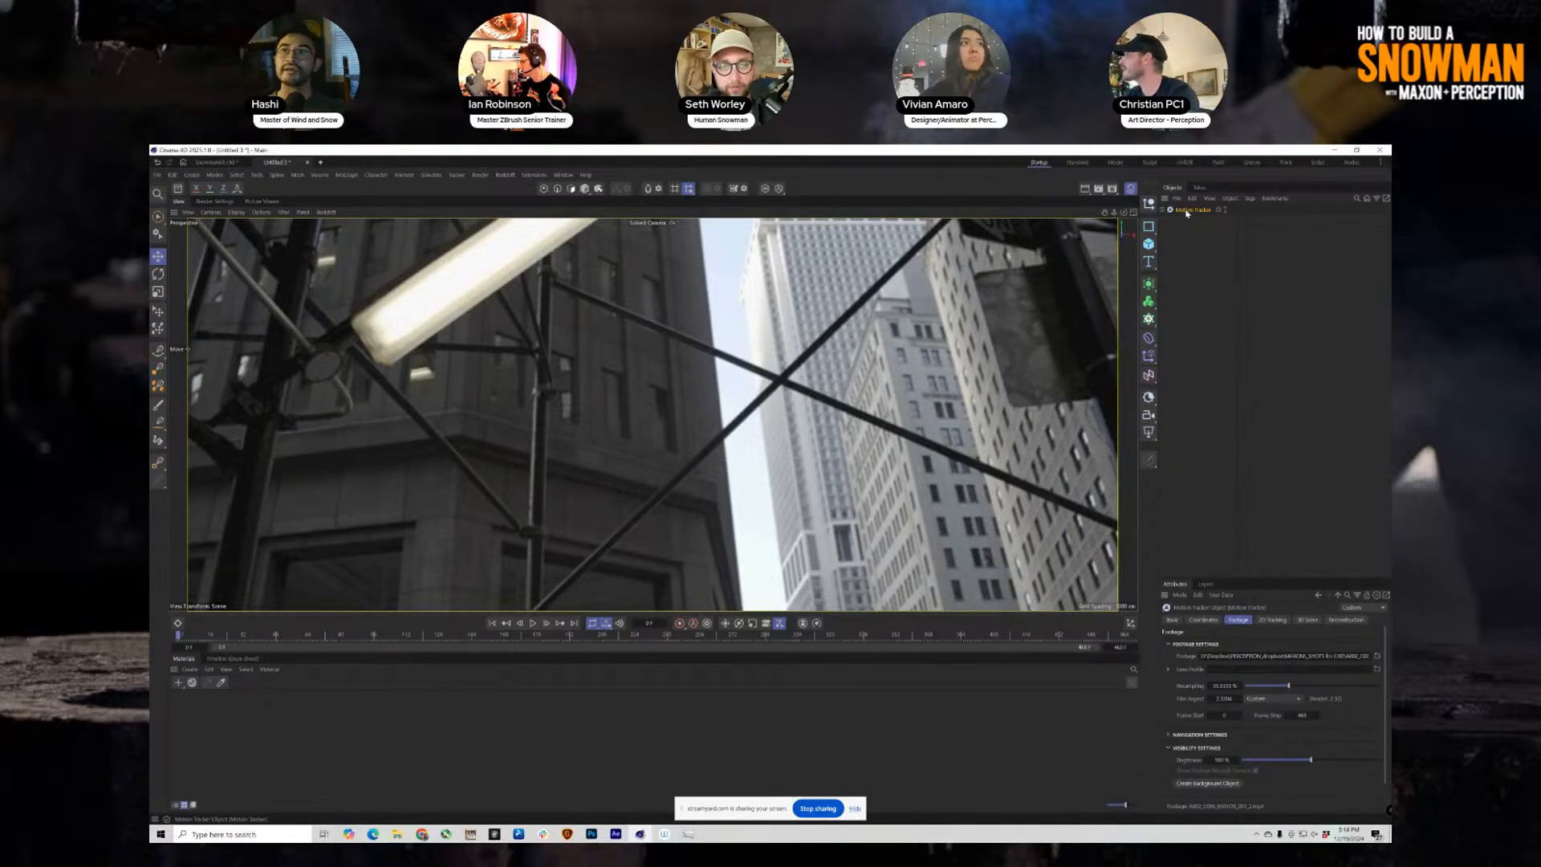
left_click(456, 174)
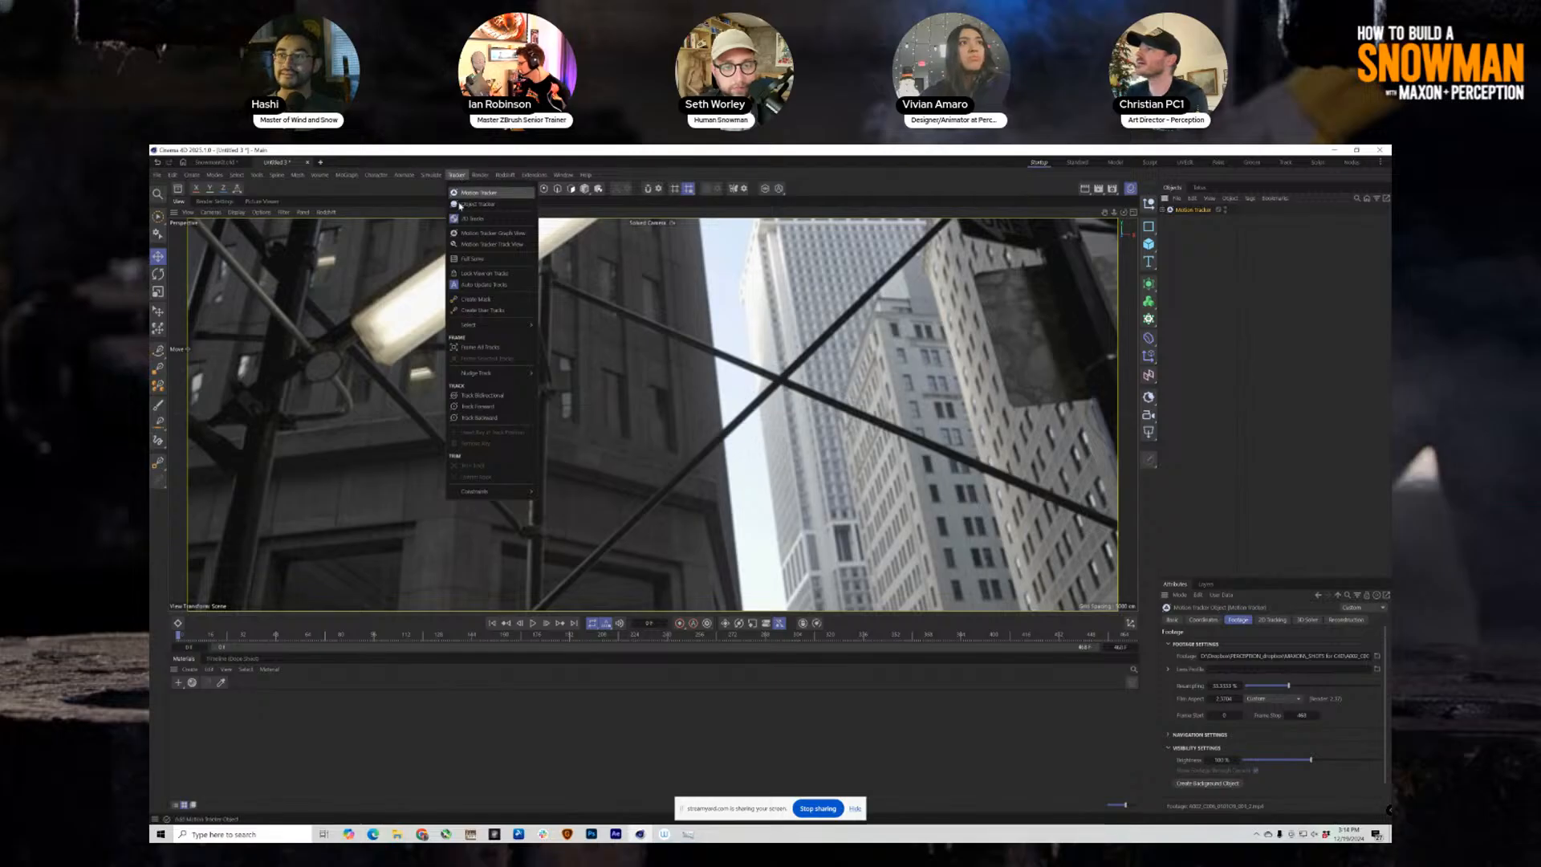
left_click(473, 259)
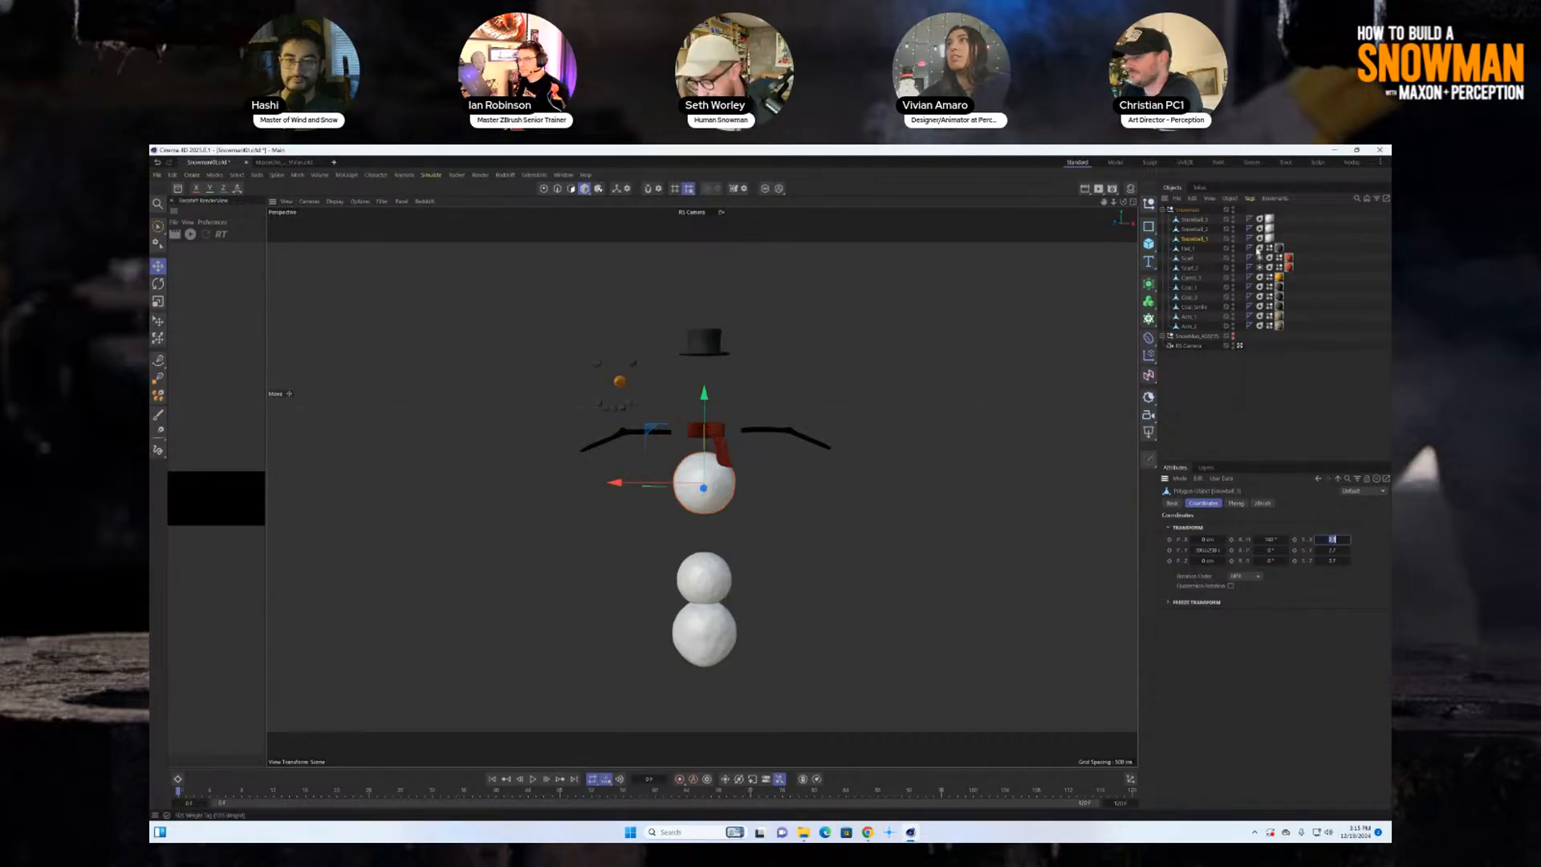
Compare the snowman group with the additional assets group by toggling their visibility, and expand the assets group.
left_click(1233, 210)
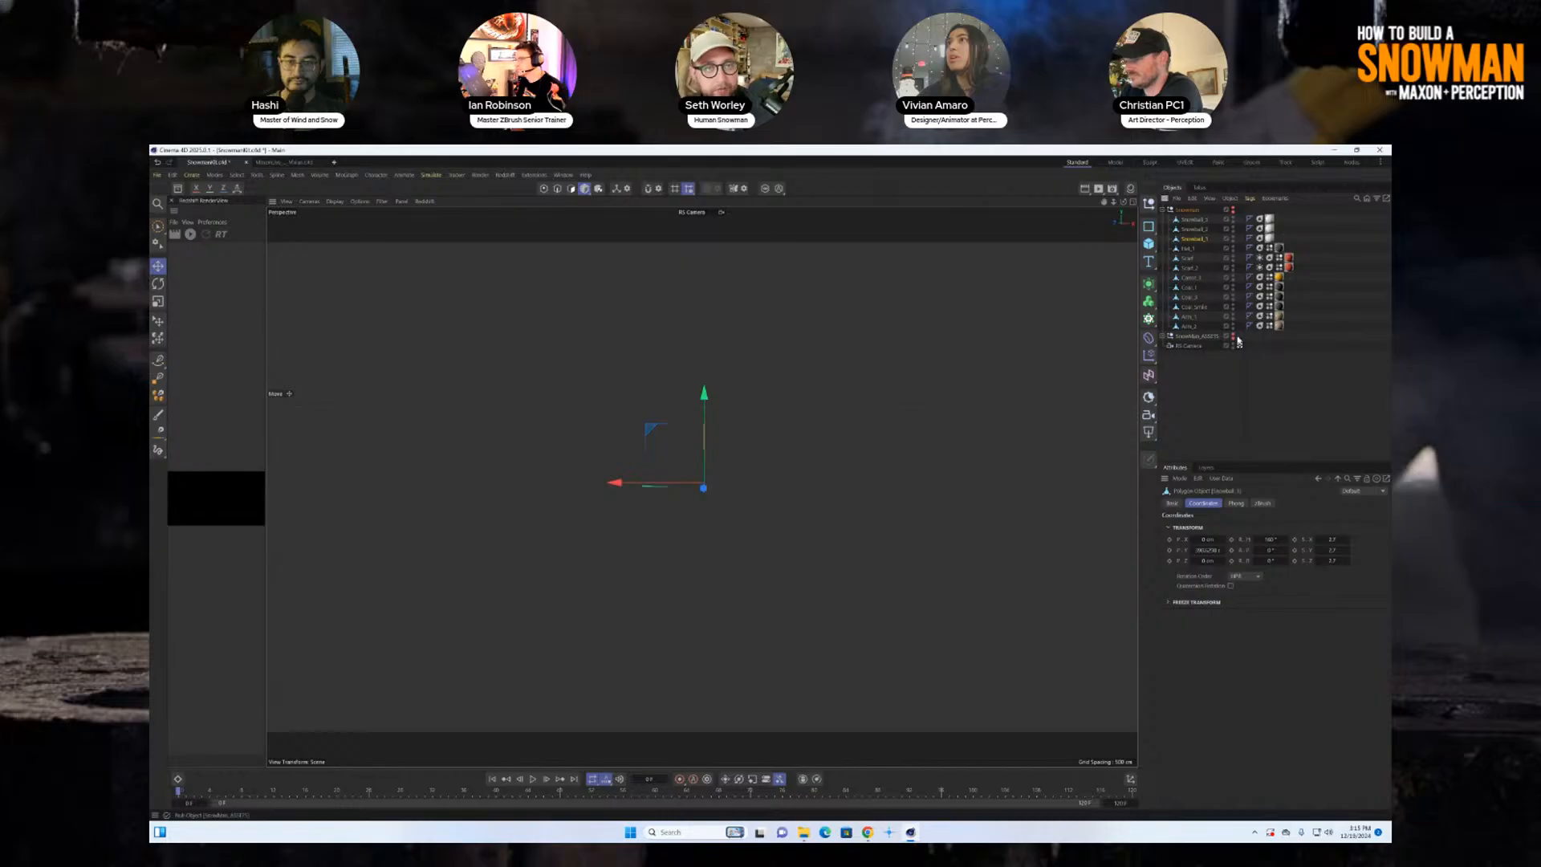
left_click(1233, 336)
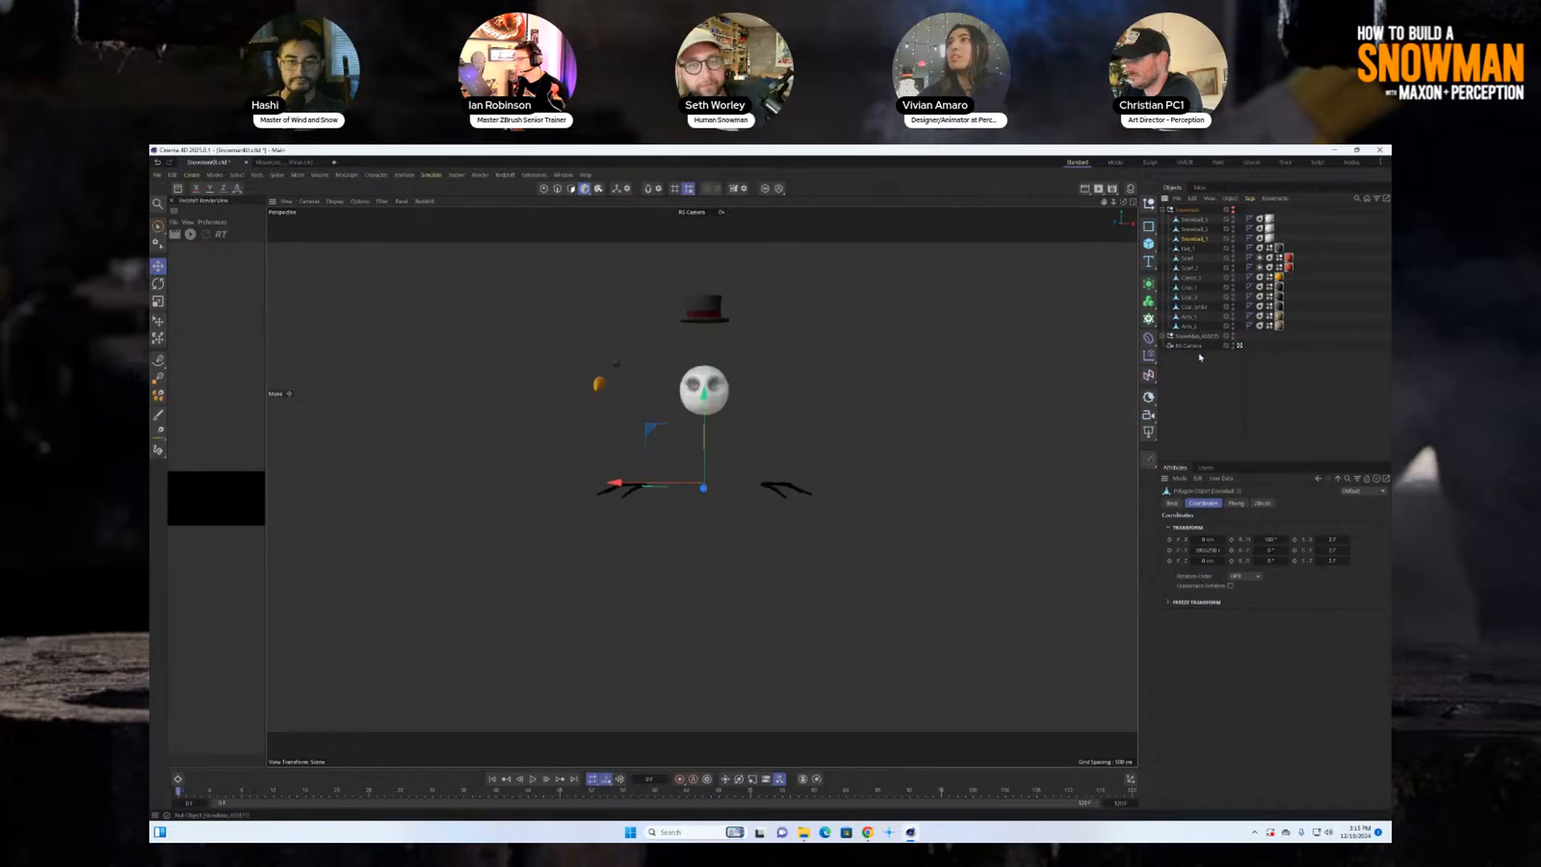
left_click(1162, 337)
left_click(1234, 210)
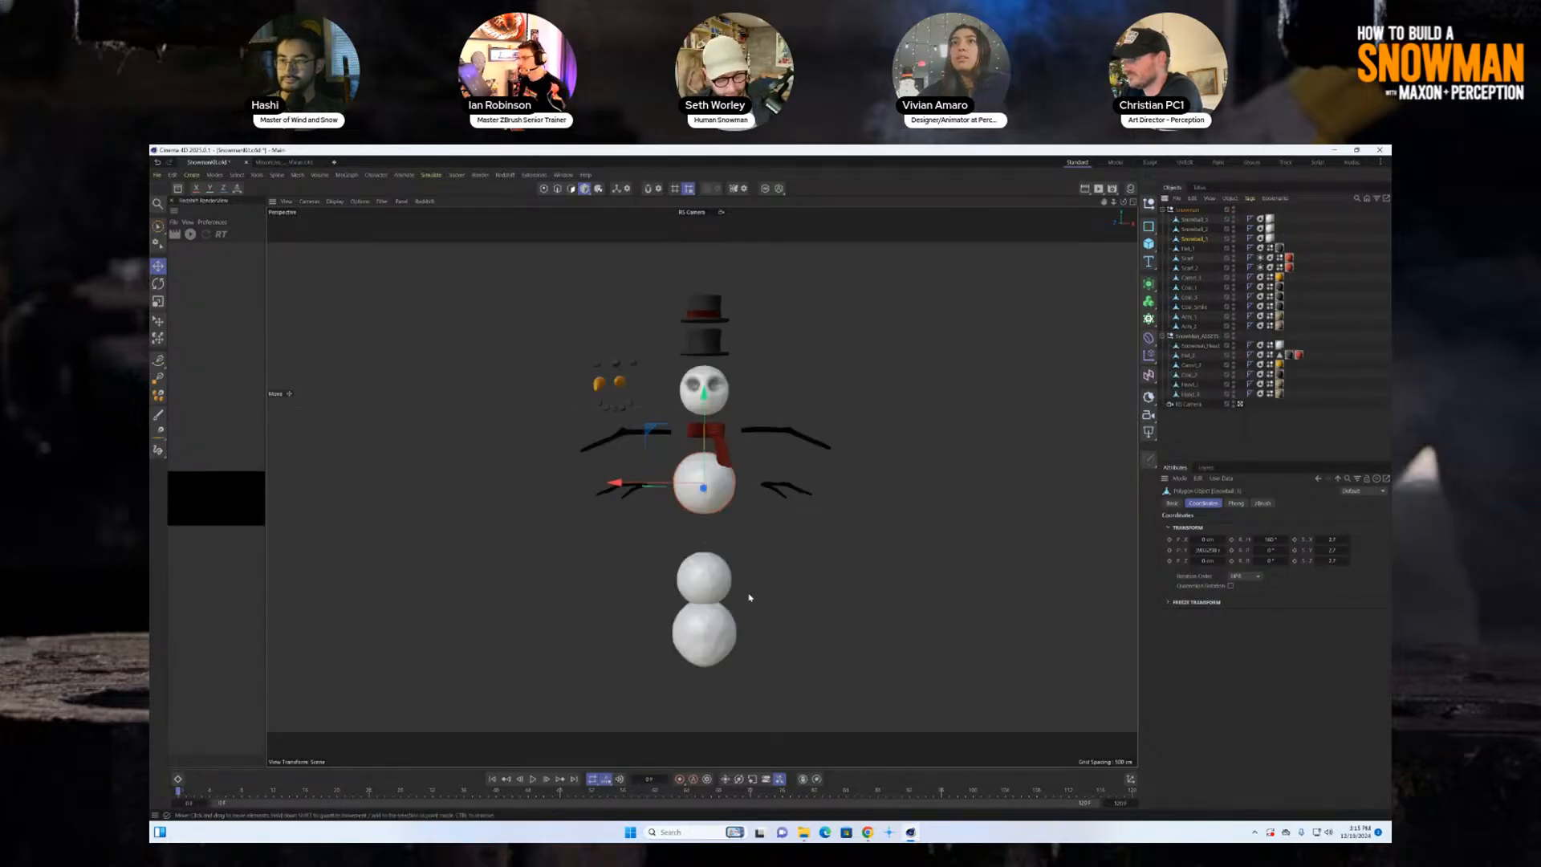
left_click(1234, 337)
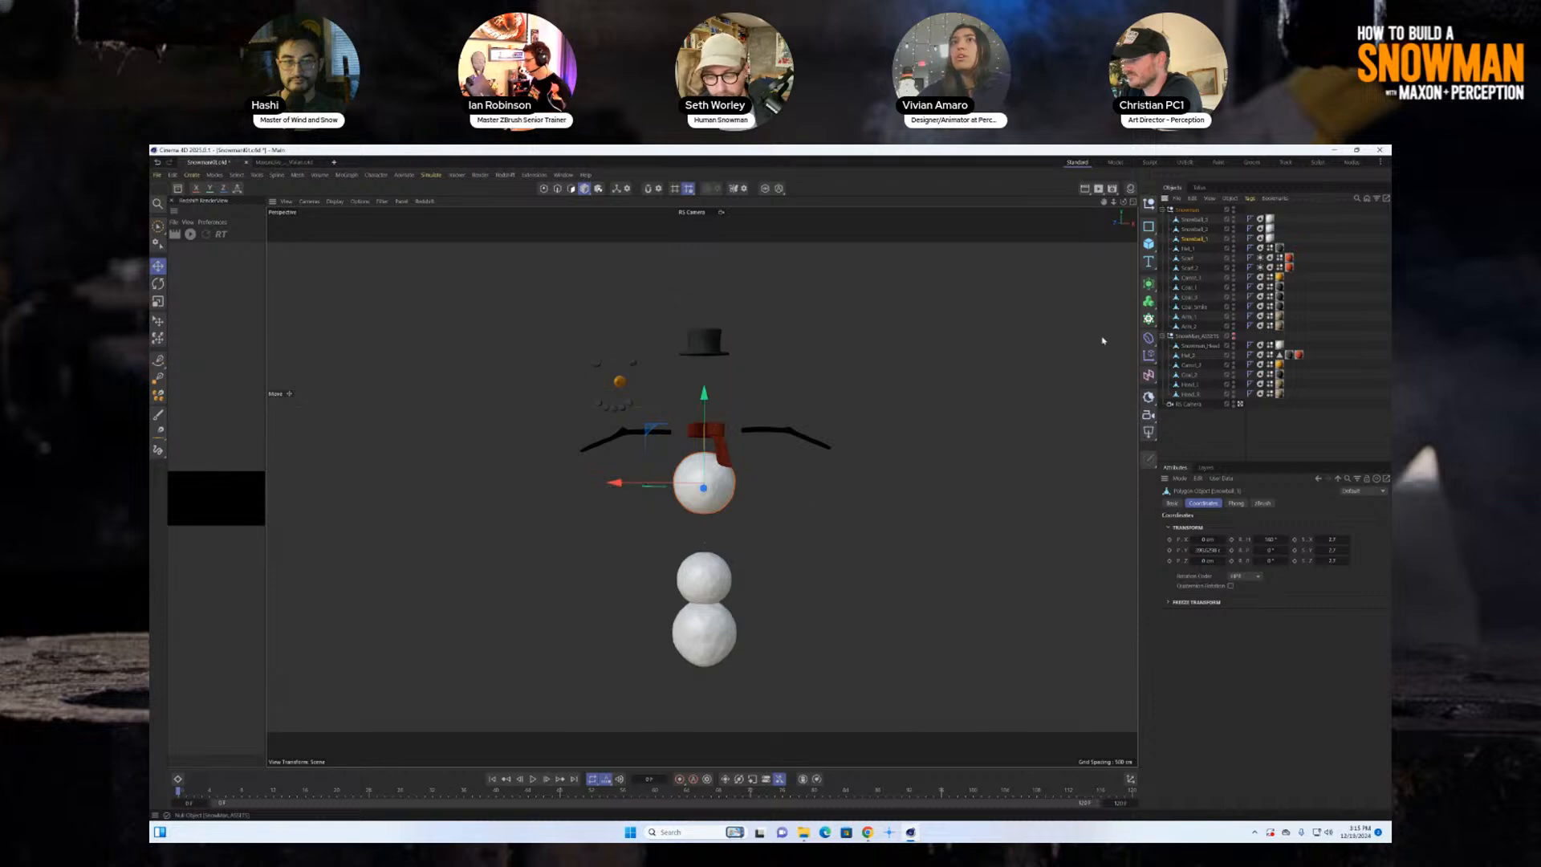
Select the scarf and the snowball just below it, and open the snowball's X and Z scale values.
left_click(719, 445)
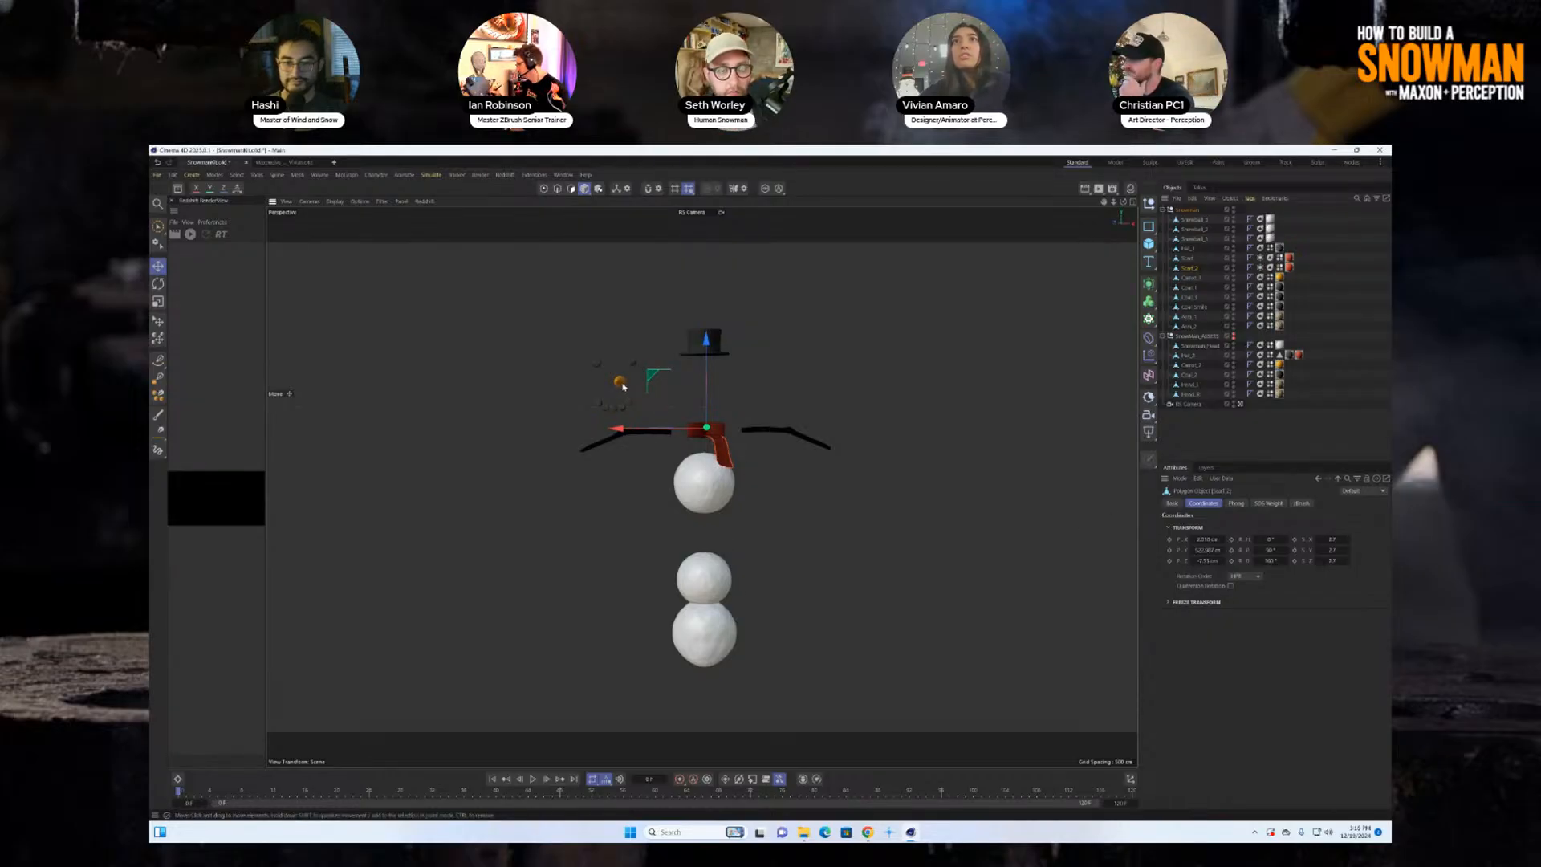
left_click(723, 499)
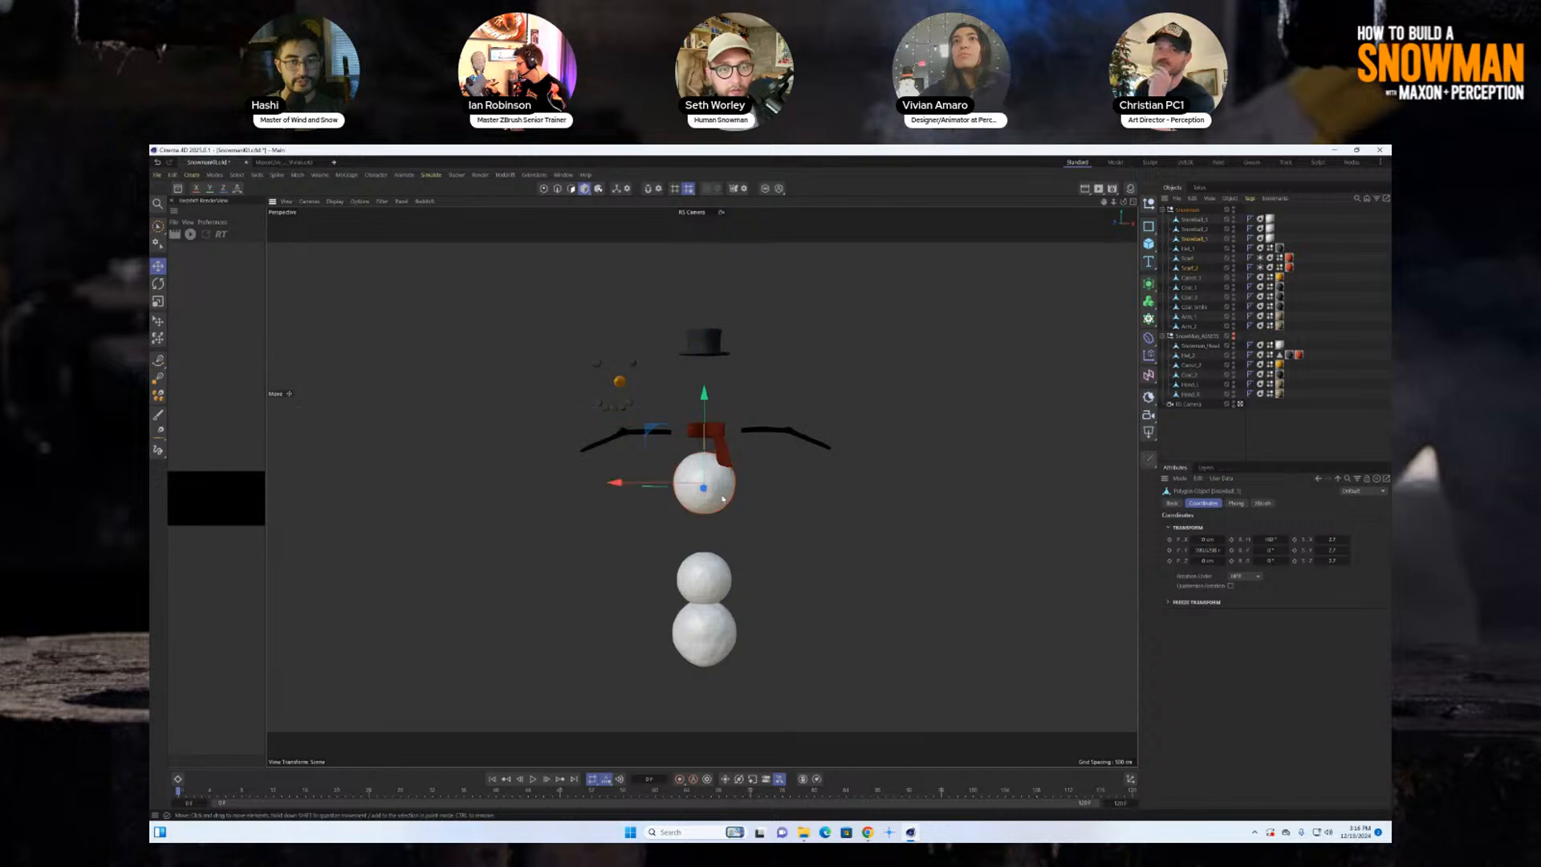
left_click(1331, 539)
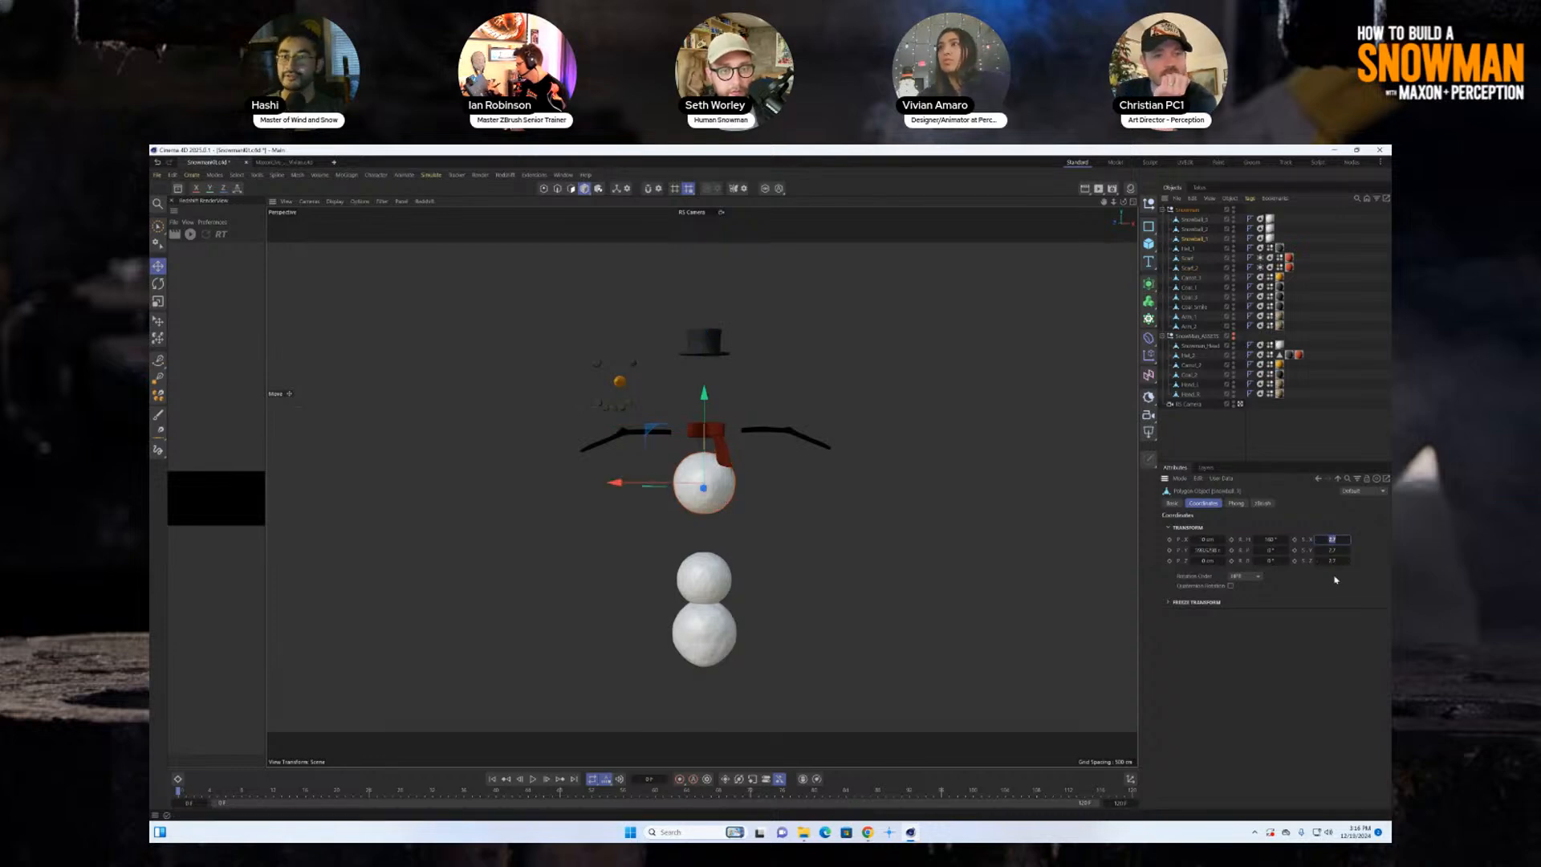
left_click(1332, 560)
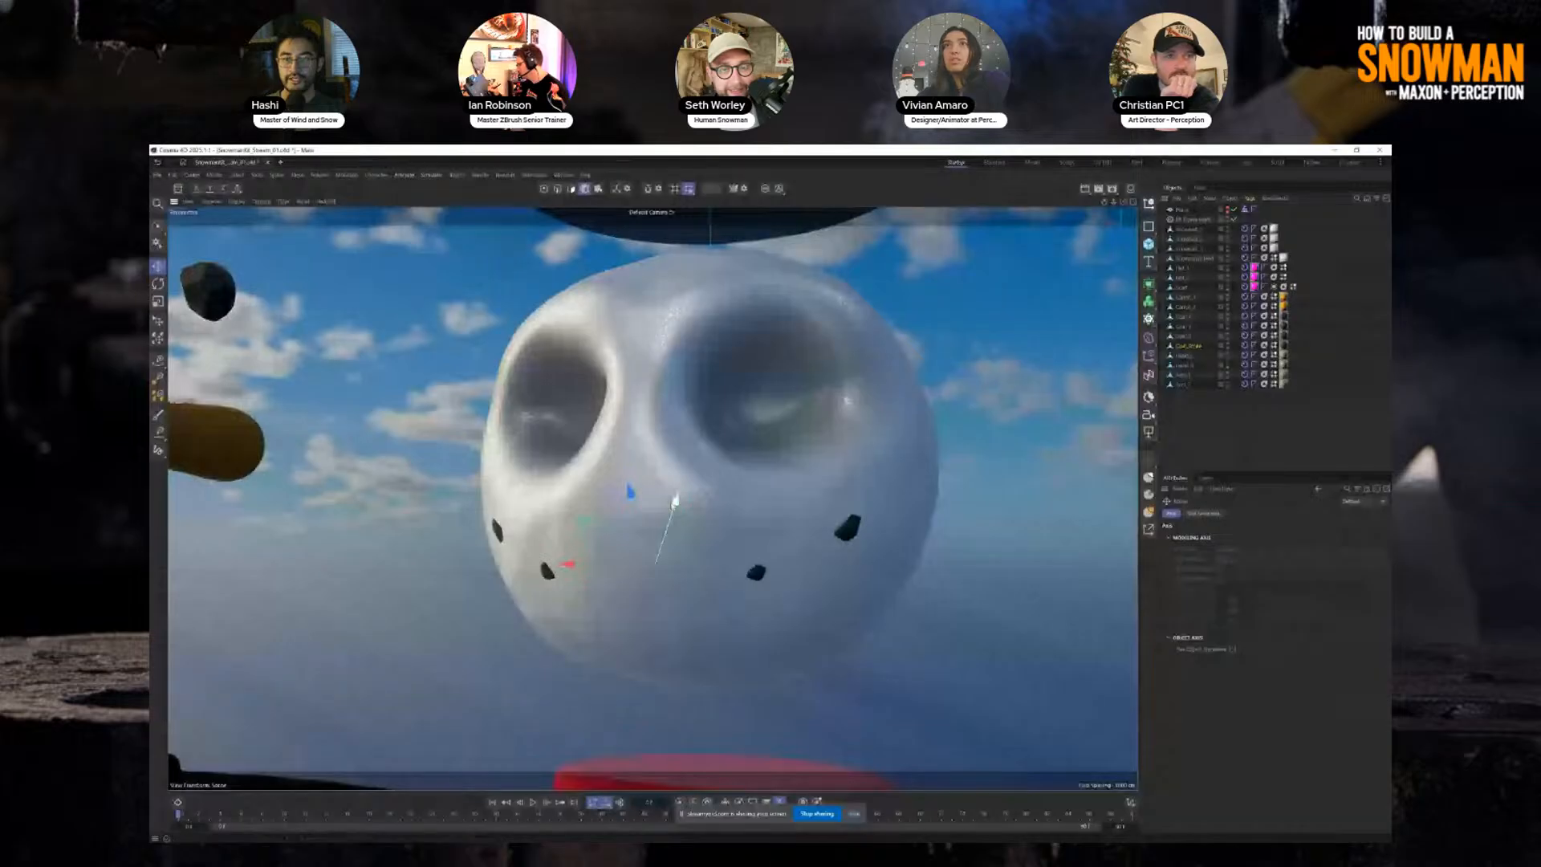
Pull the coal smile out of the snowman's head and adjust its scale so the coals sit thicker on the lower face.
left_click_drag(677, 513, 630, 486)
left_click_drag(659, 541, 526, 553, "alt")
left_click(158, 284)
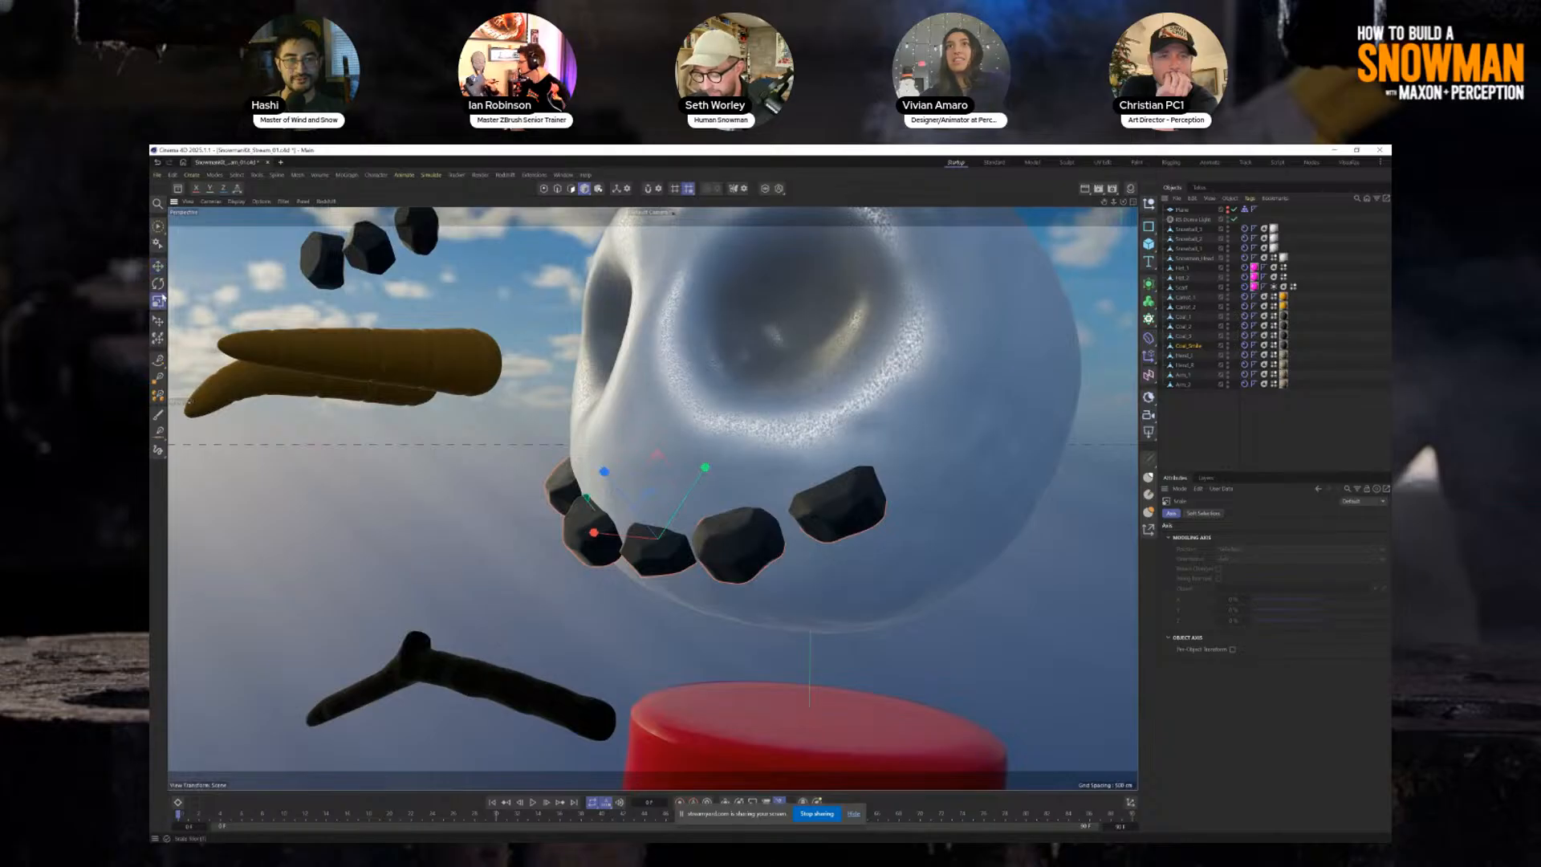
left_click_drag(622, 525, 616, 544)
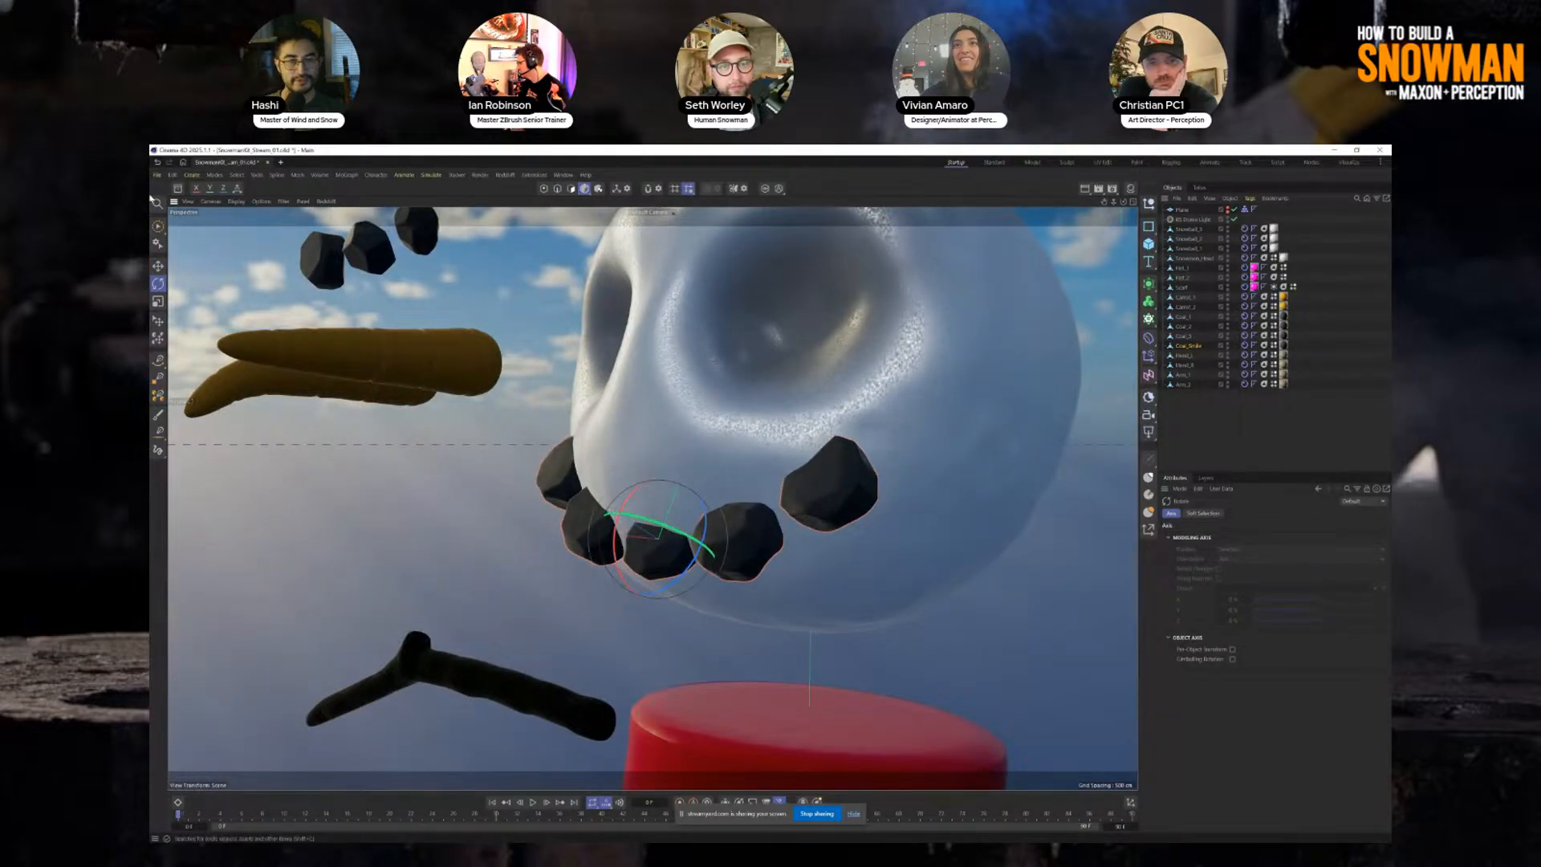
Reposition the coal smile against the lower face and check its fit from several angles.
left_click(161, 269)
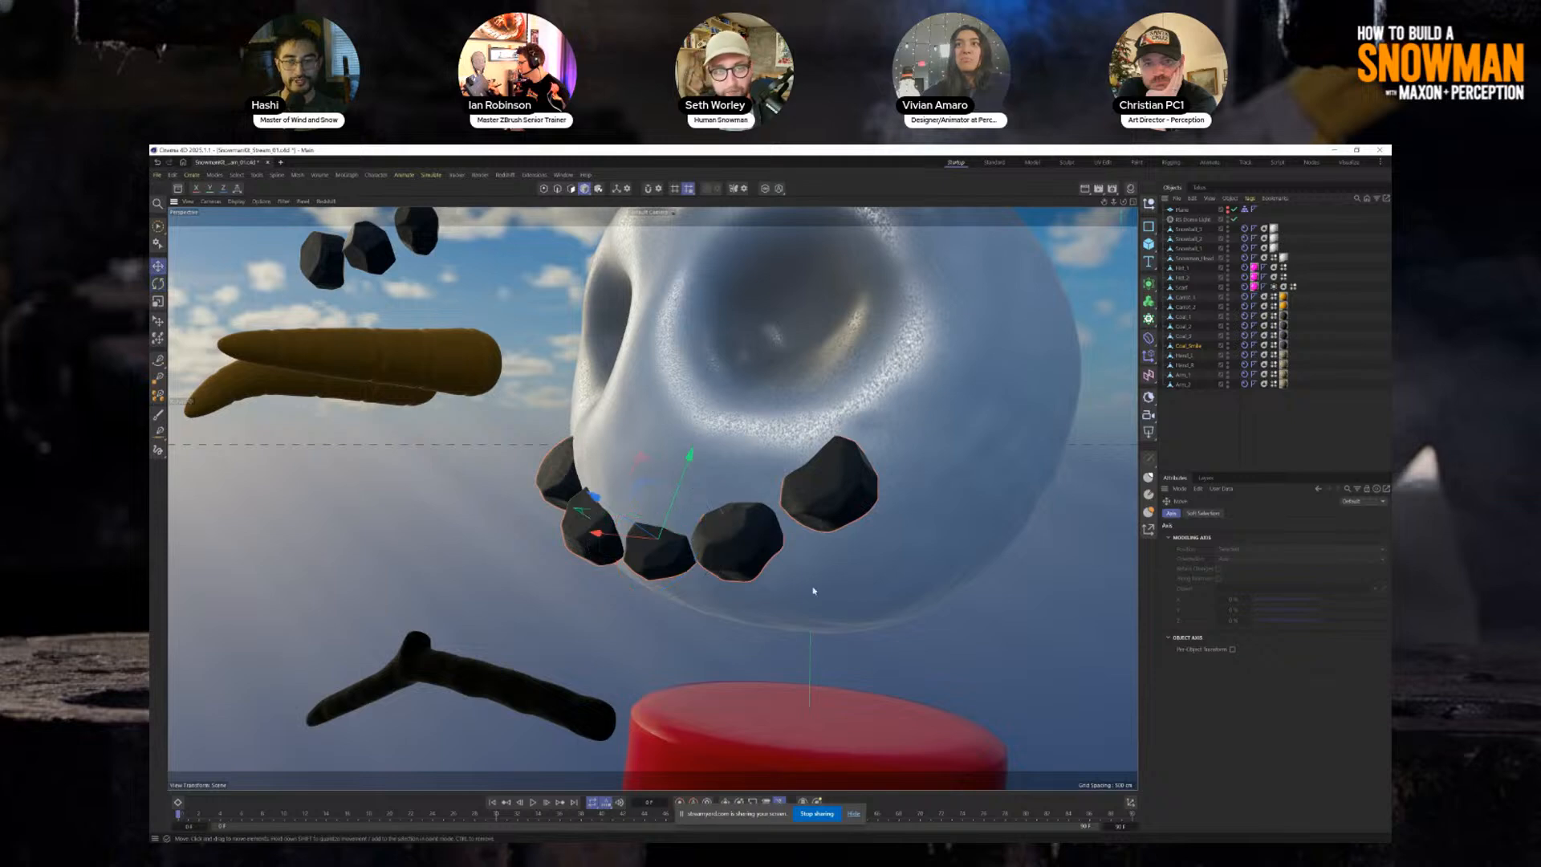
left_click_drag(813, 590, 929, 579, "alt")
mouse_move(802, 498)
left_mouse_down()
mouse_move(740, 562)
mouse_move(798, 512)
left_mouse_up()
left_click_drag(860, 554, 793, 572, "alt")
scroll(793, 572, "down", 10)
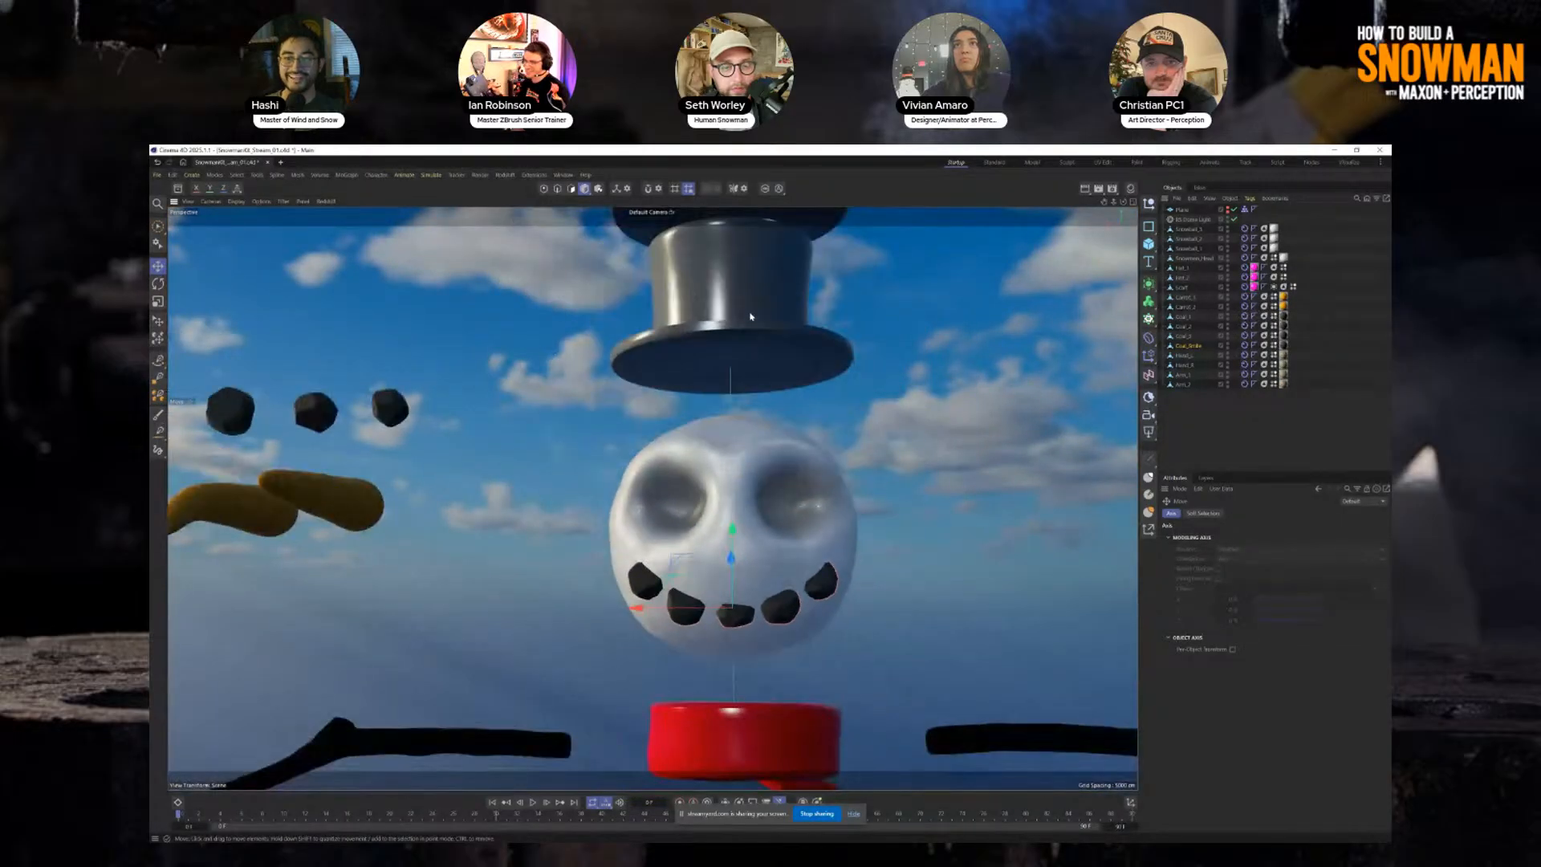
left_click_drag(766, 581, 669, 590, "alt")
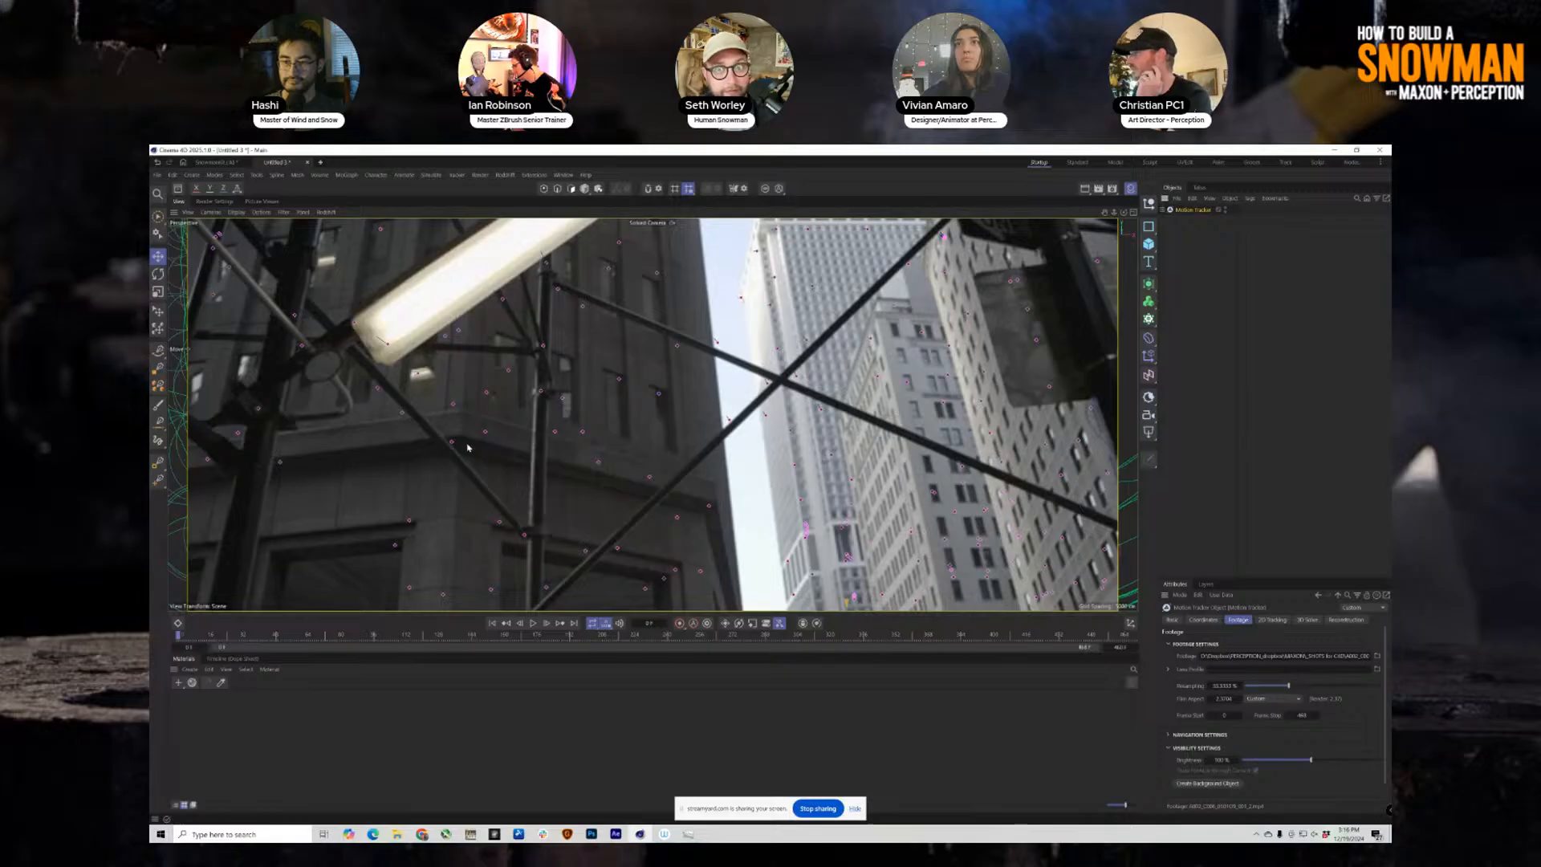
Scrub through the tracked footage in the untitled project, and expand the Motion Tracker and its Auto Features group.
left_click_drag(179, 634, 464, 636)
left_click(1165, 210)
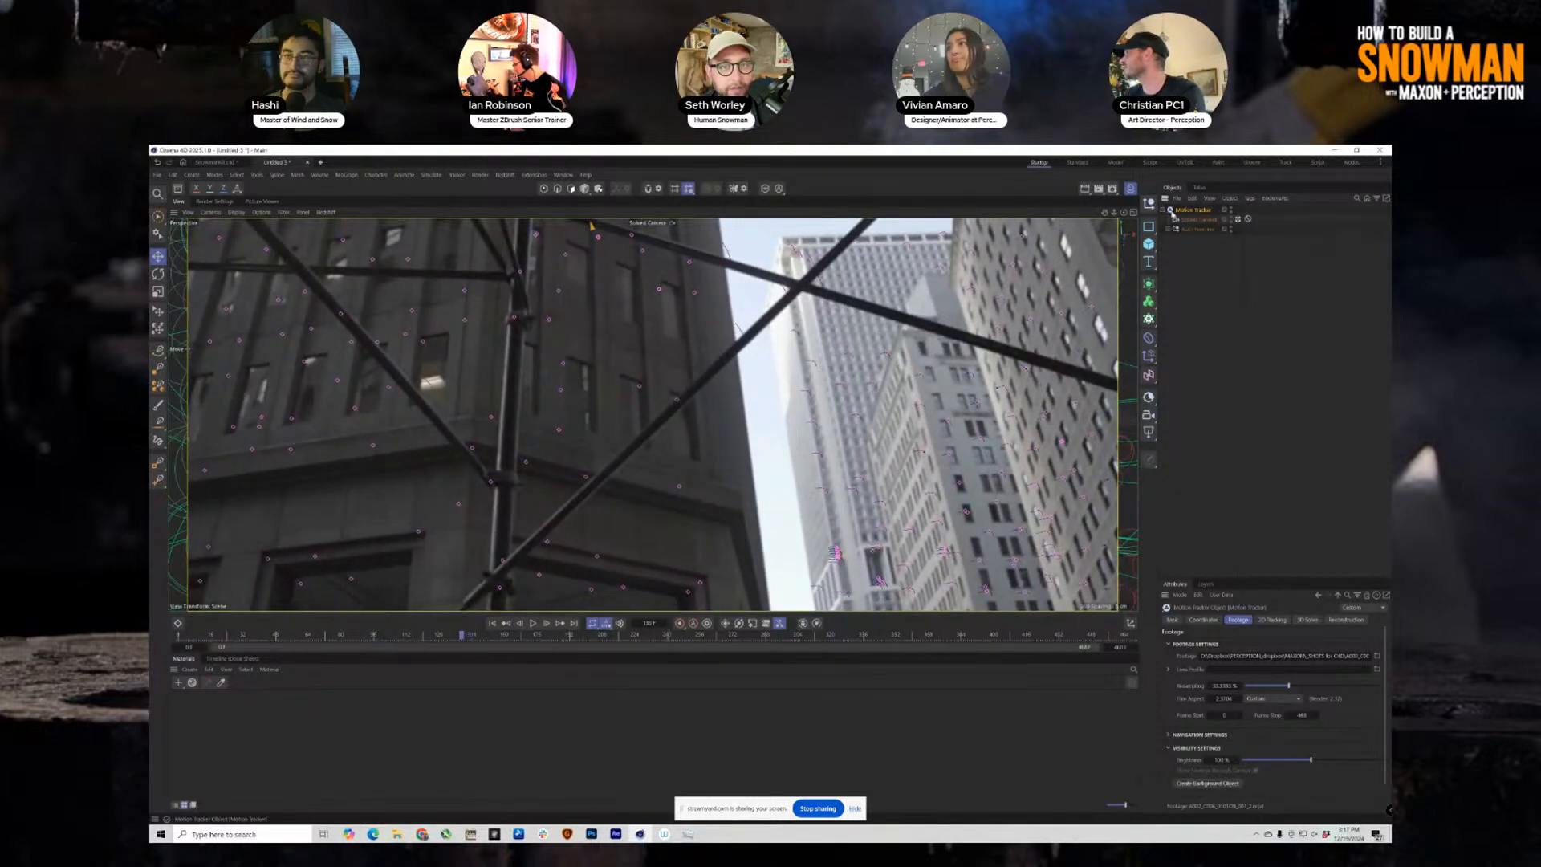
left_click(1186, 231)
left_click(1168, 229)
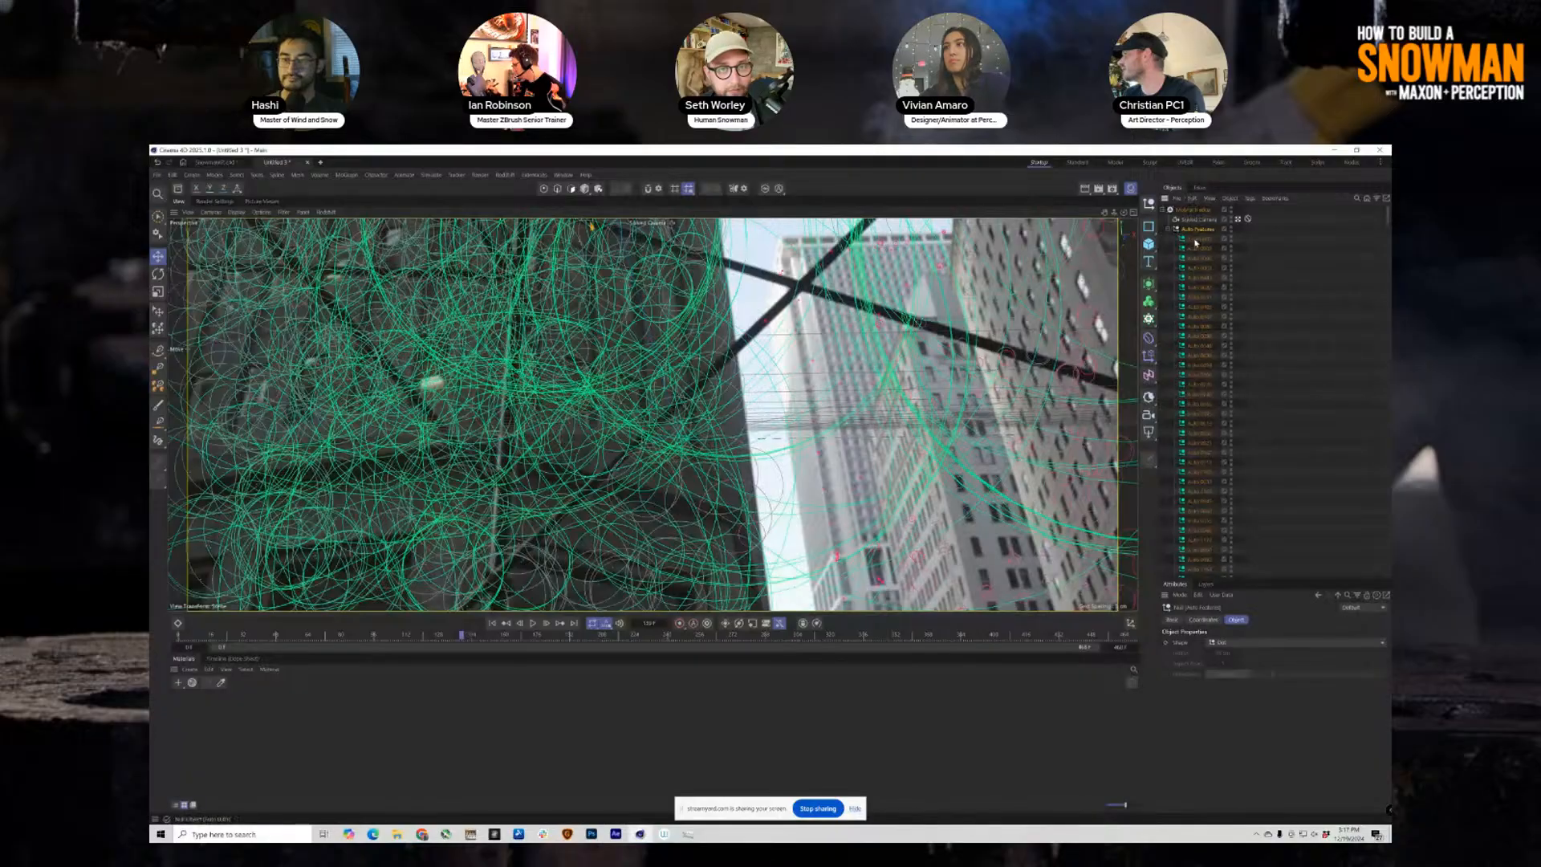
Select all the auto feature nulls and reduce their circle radius to its minimum.
left_click(1196, 239)
left_click_drag(1387, 217, 1388, 568)
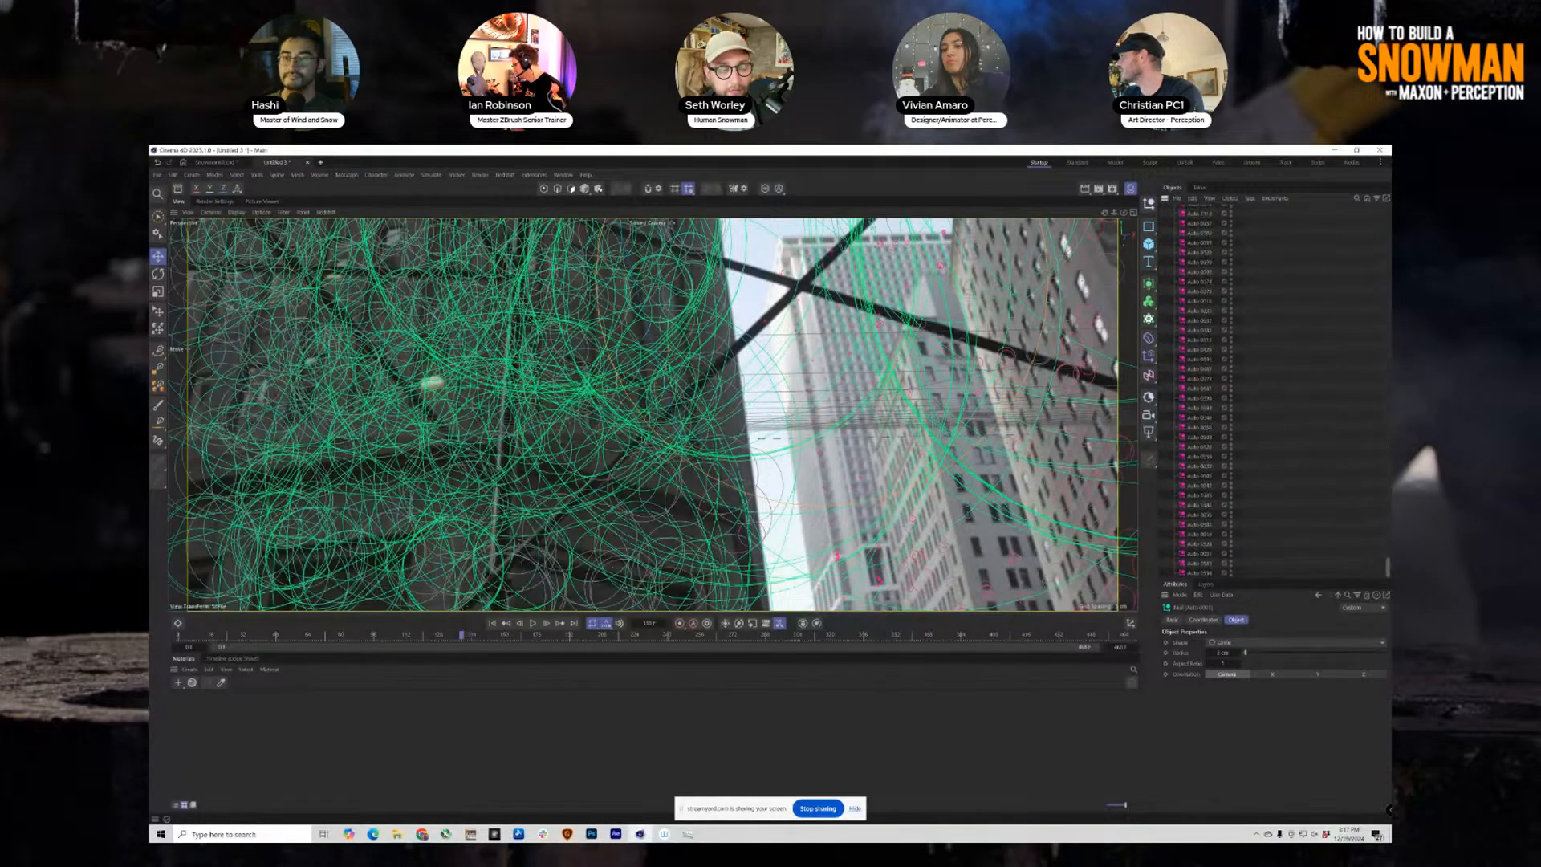
left_click(1200, 573, "shift")
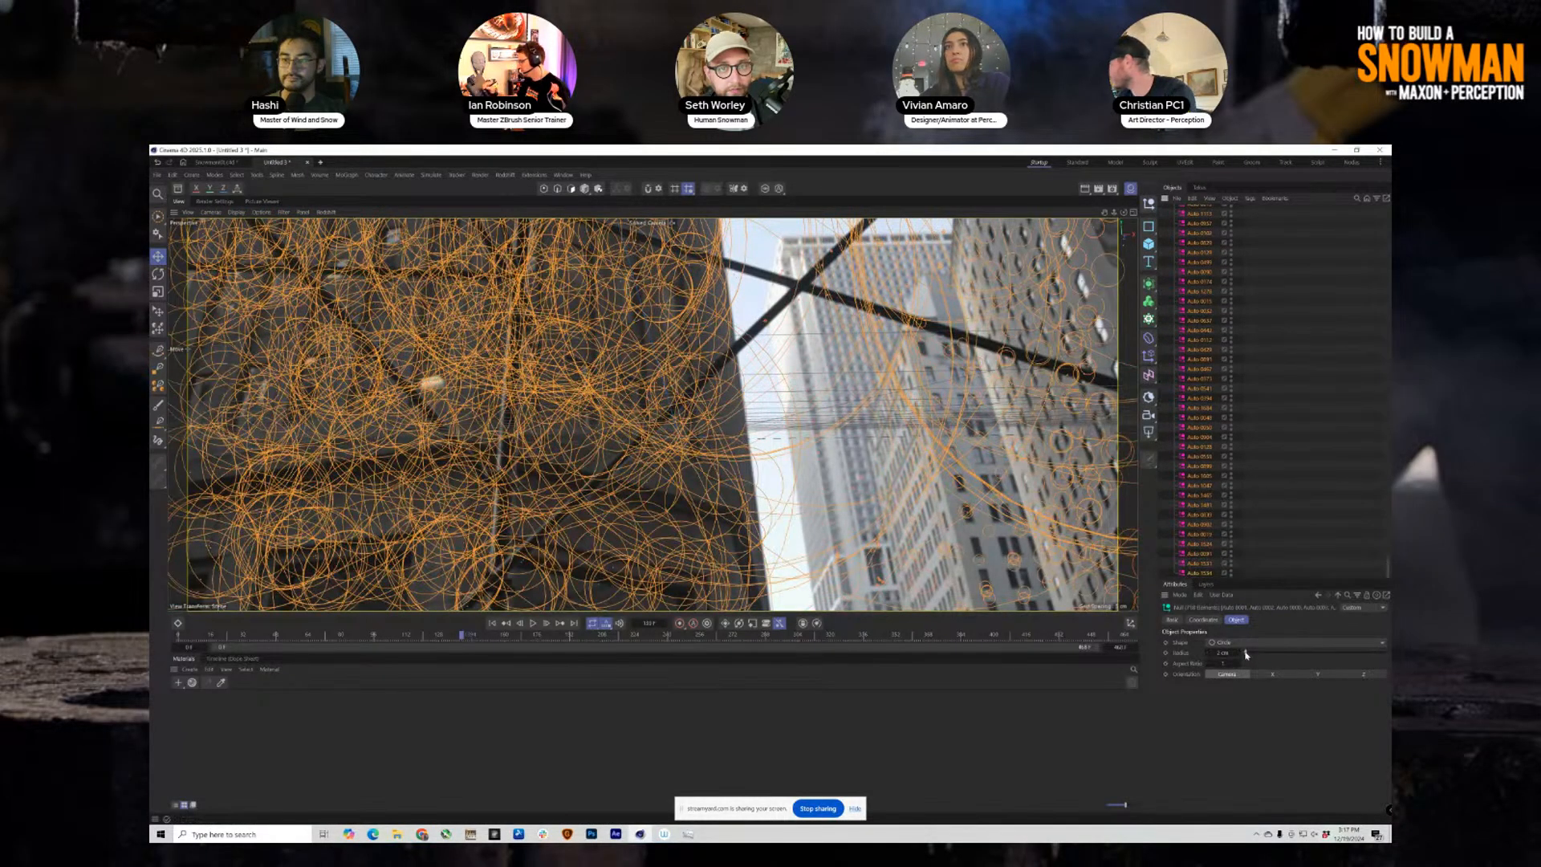
left_click_drag(1244, 653, 1226, 654)
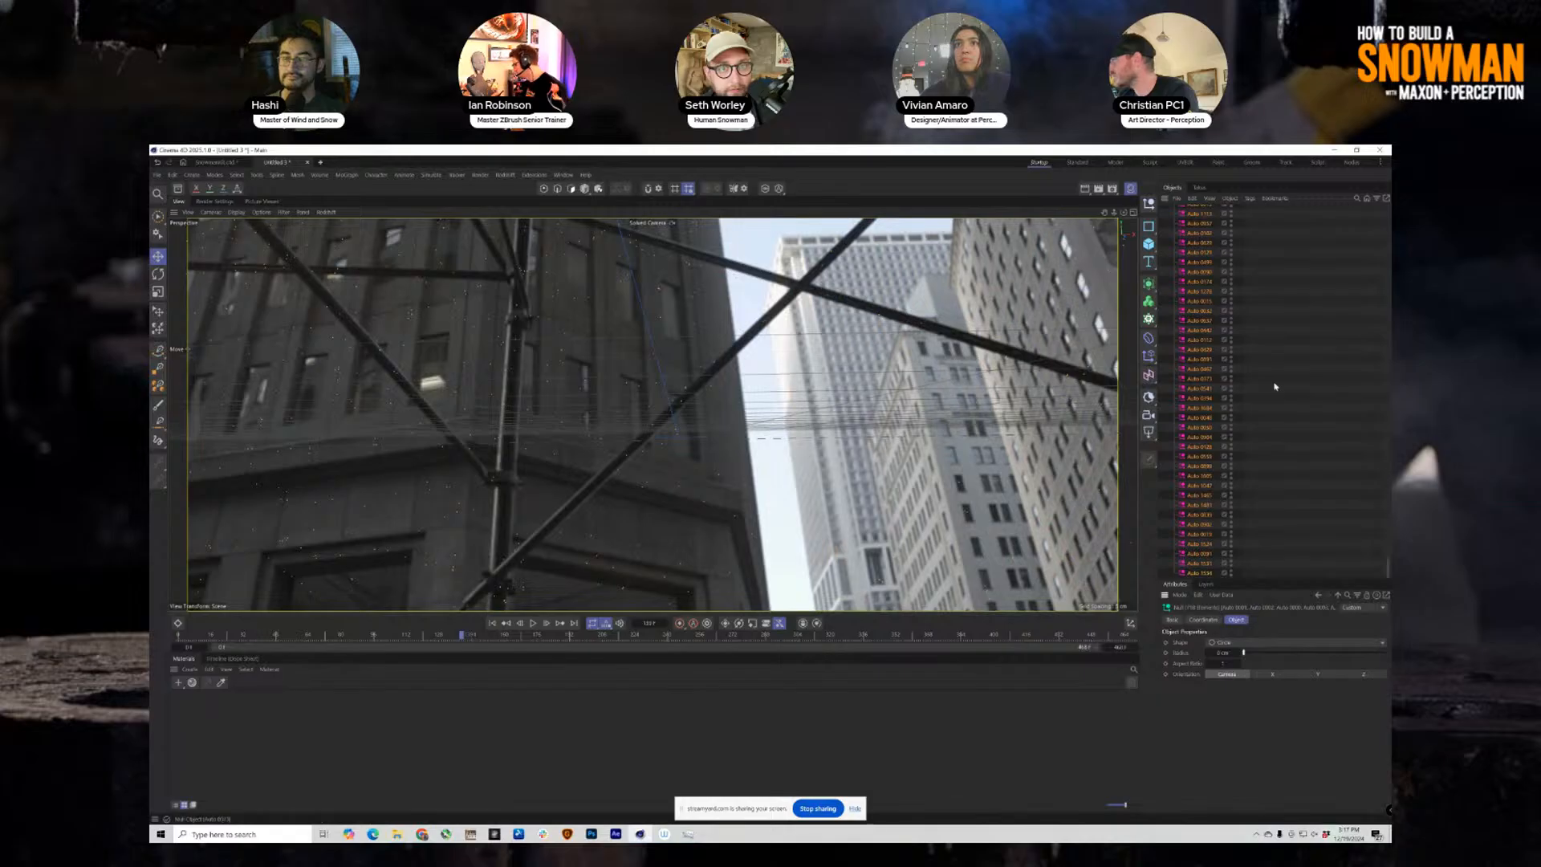
Brush-select the feature nulls on the upper facade of the dark building and move them to the top of the Auto Features group.
left_click(584, 434)
key("9")
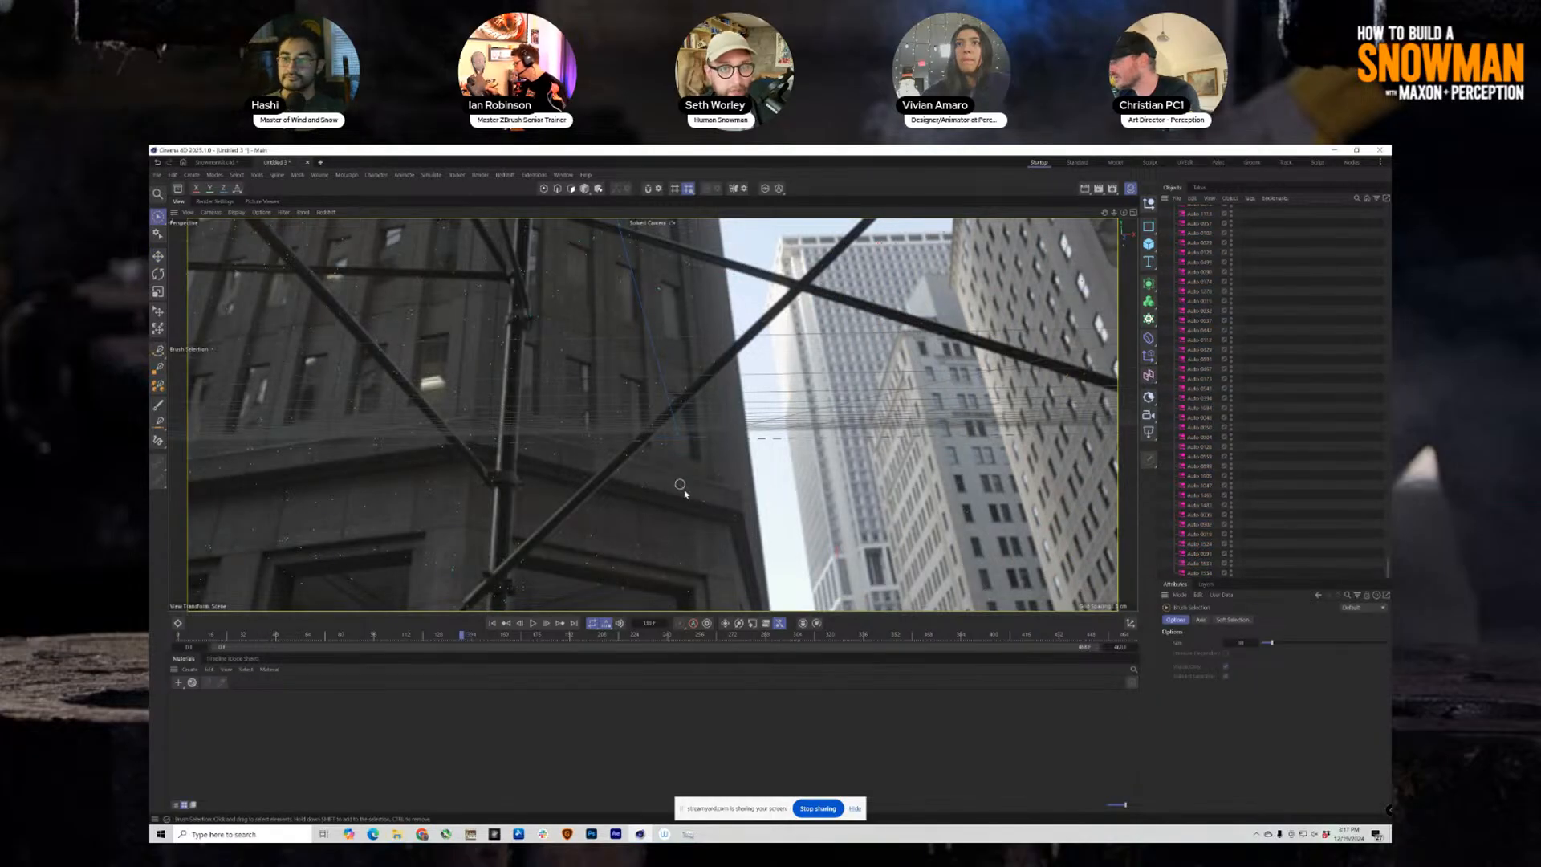
left_click(679, 491)
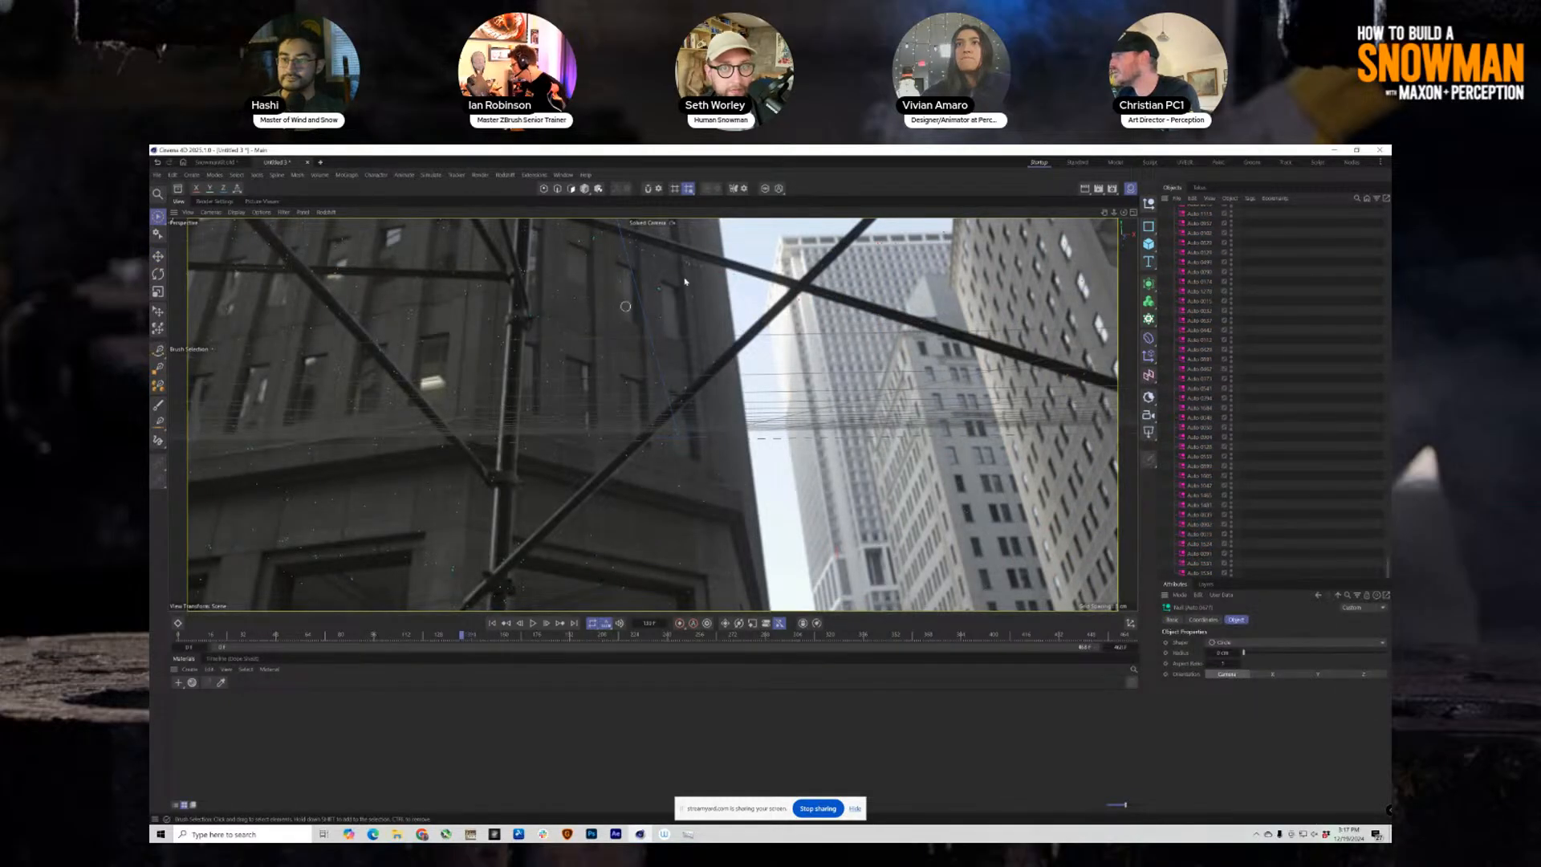
left_click_drag(675, 302, 659, 306)
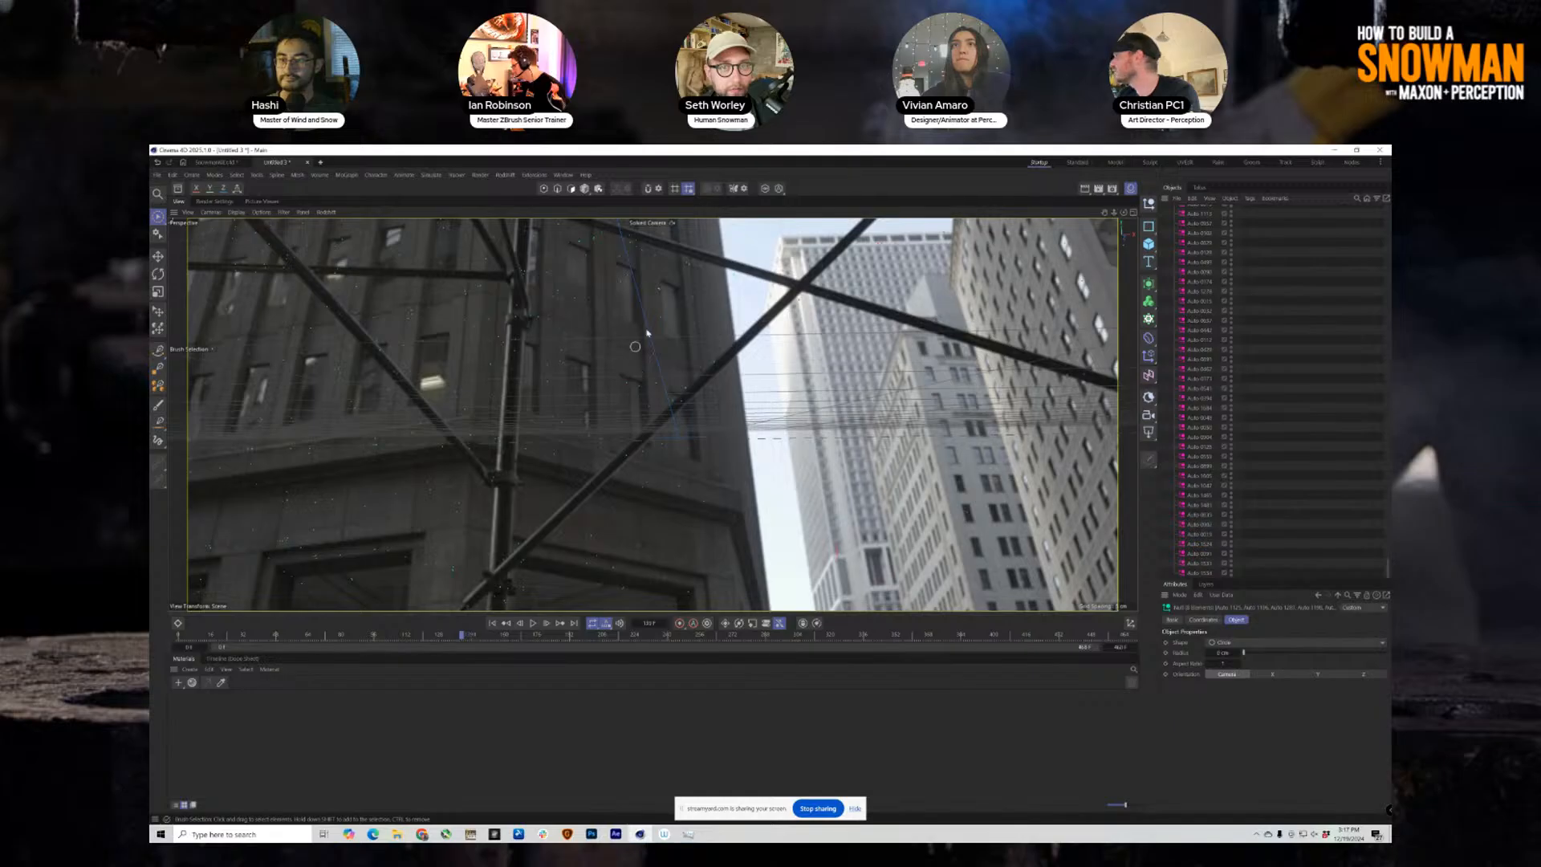
left_click_drag(1382, 568, 1387, 211)
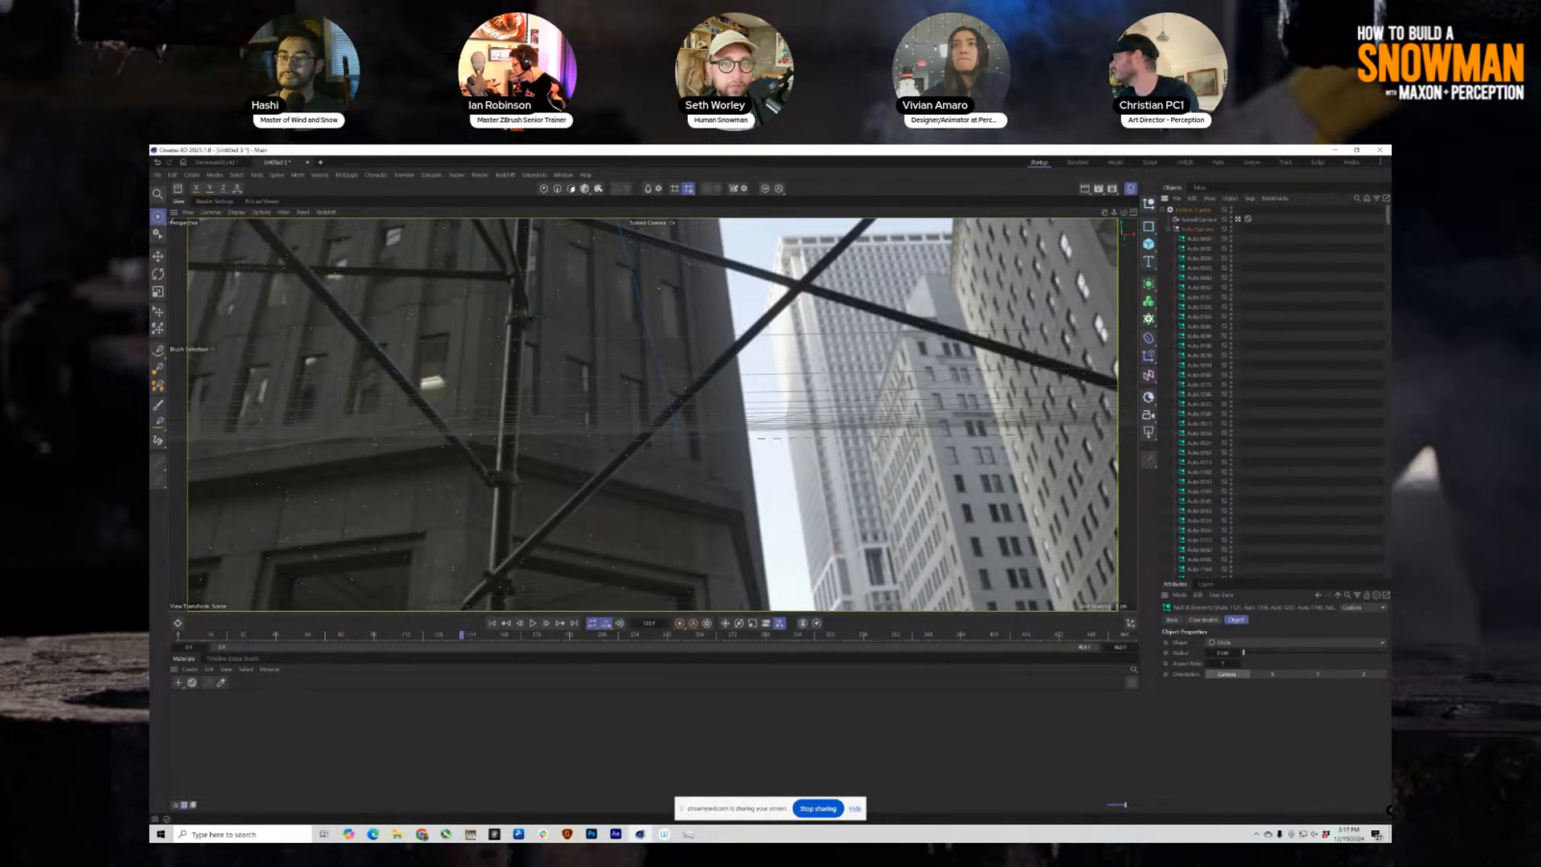
left_click(1197, 231)
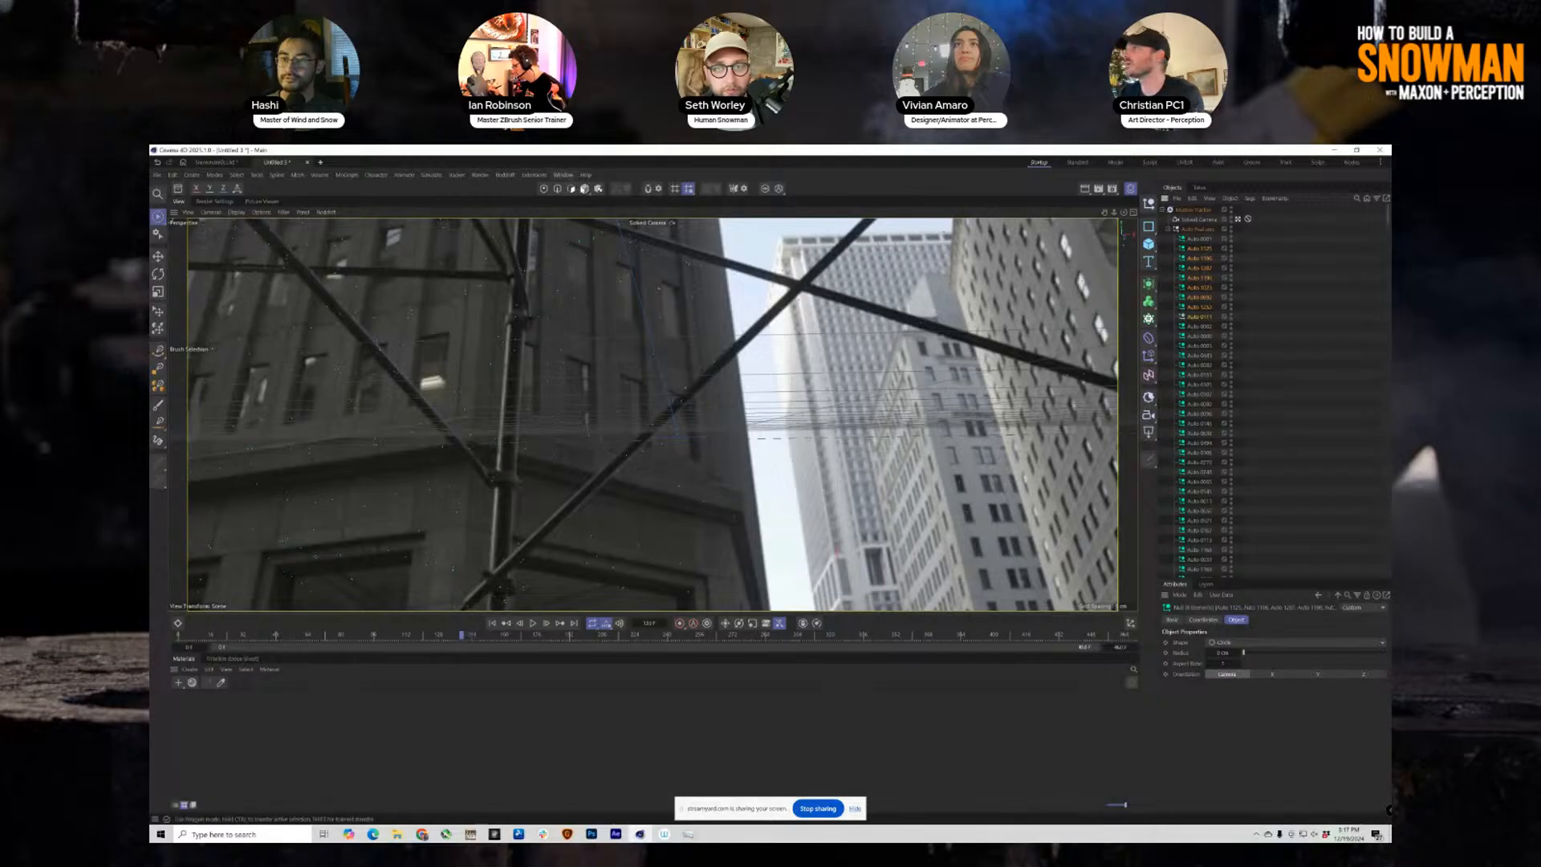
Add a cube at one of the facade's feature nulls, scale it down to window size, and separate the null from under it.
left_click(585, 189)
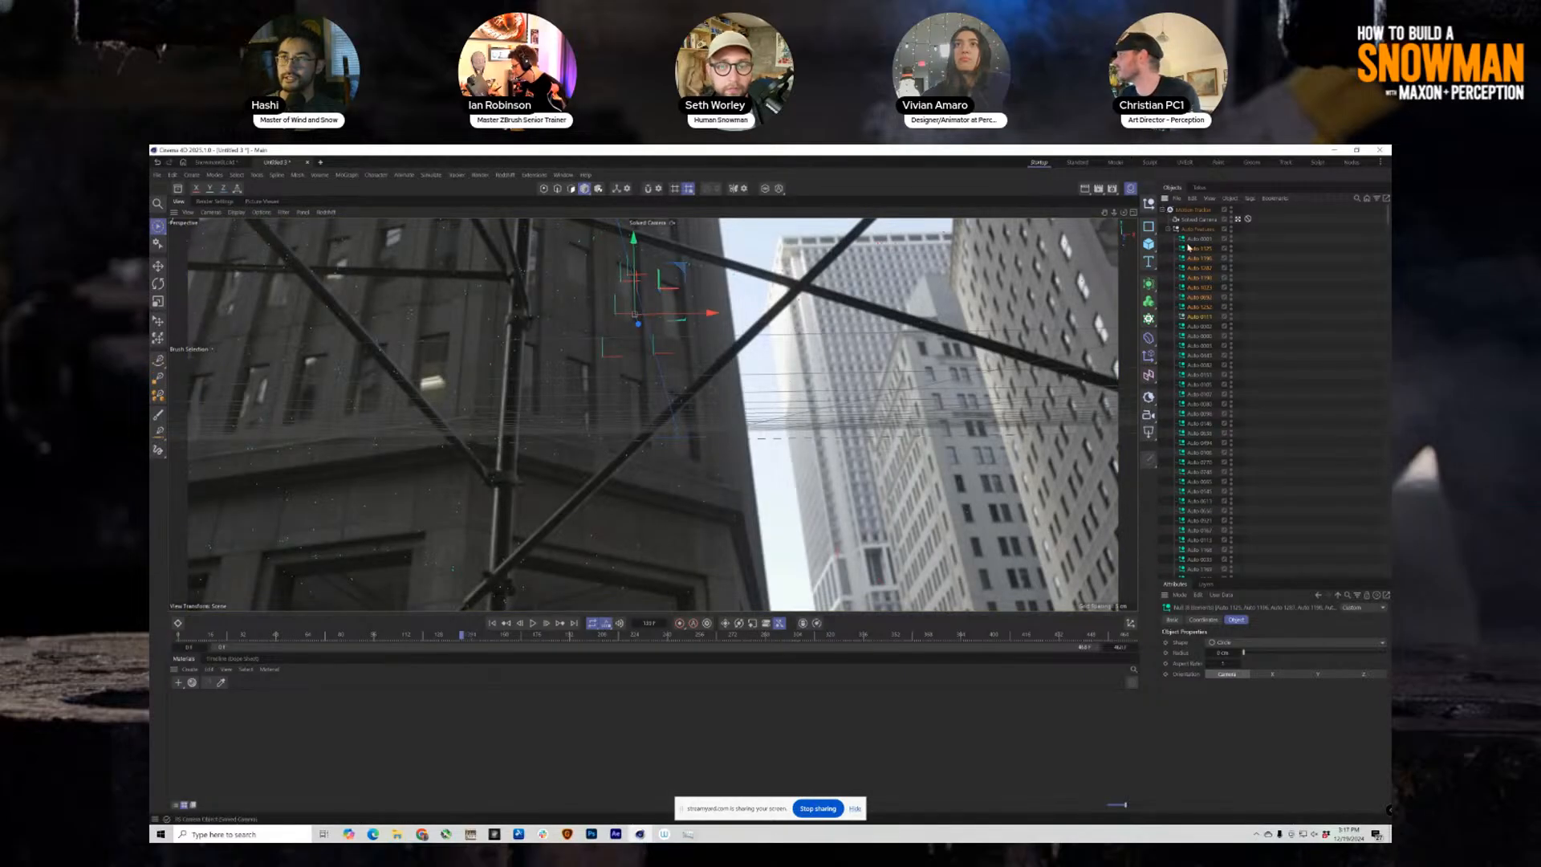
left_click(1210, 248)
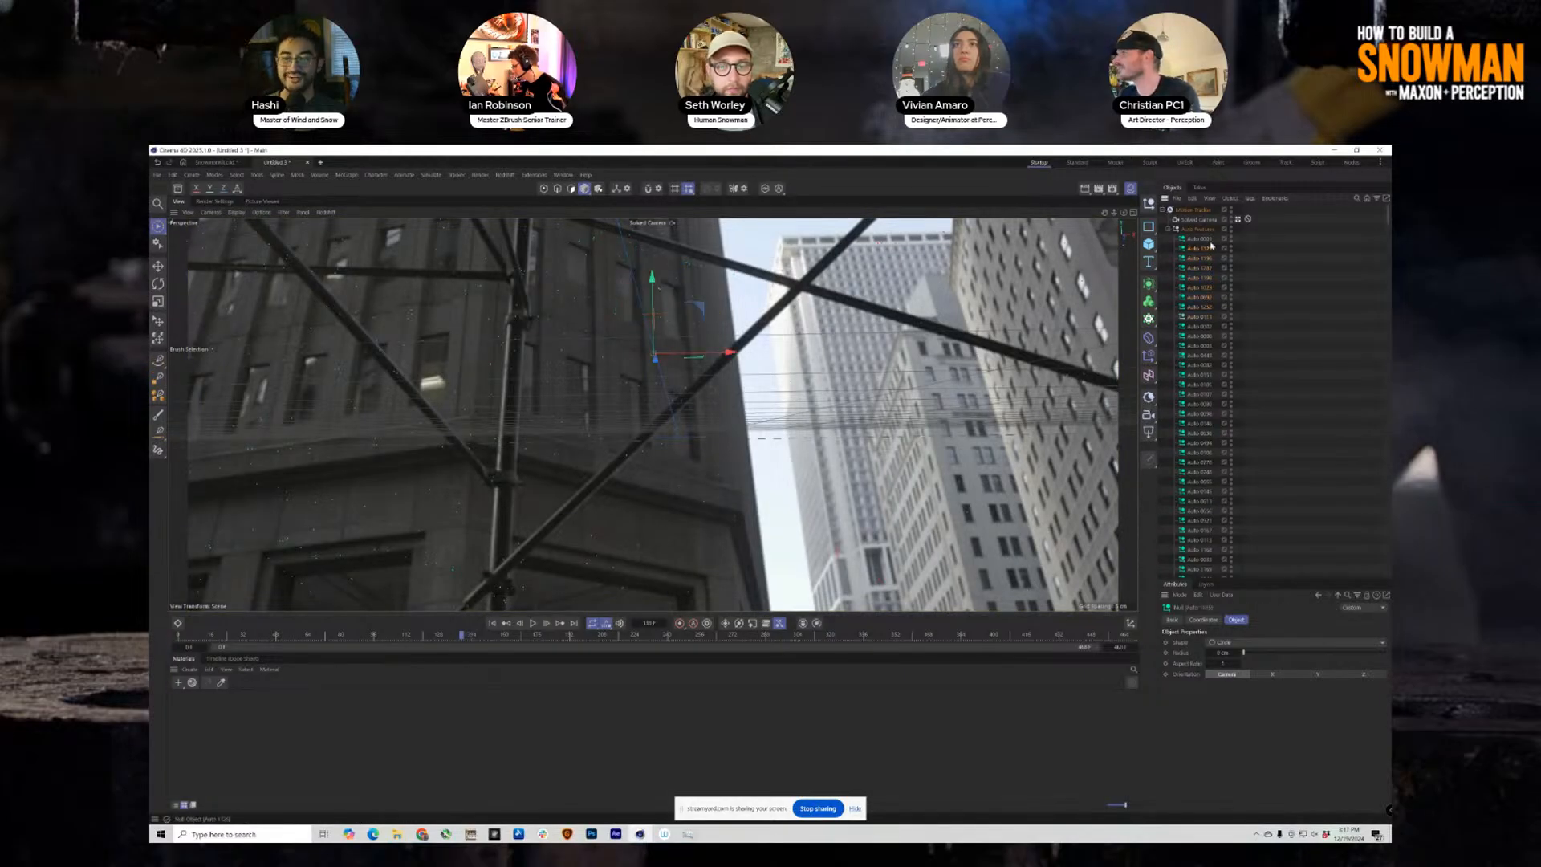
left_click(1148, 246)
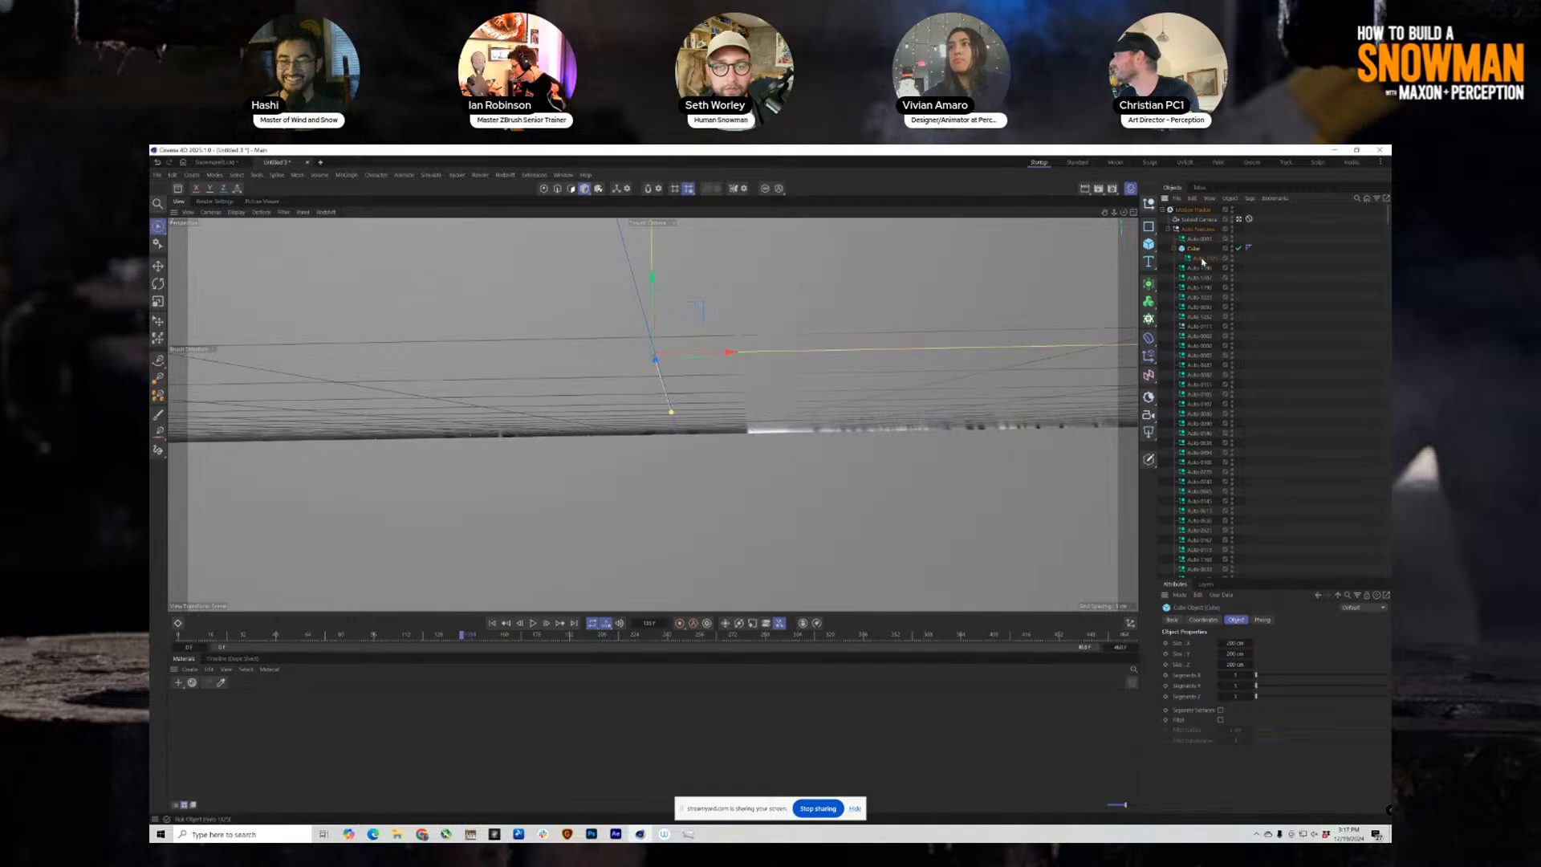
key("t")
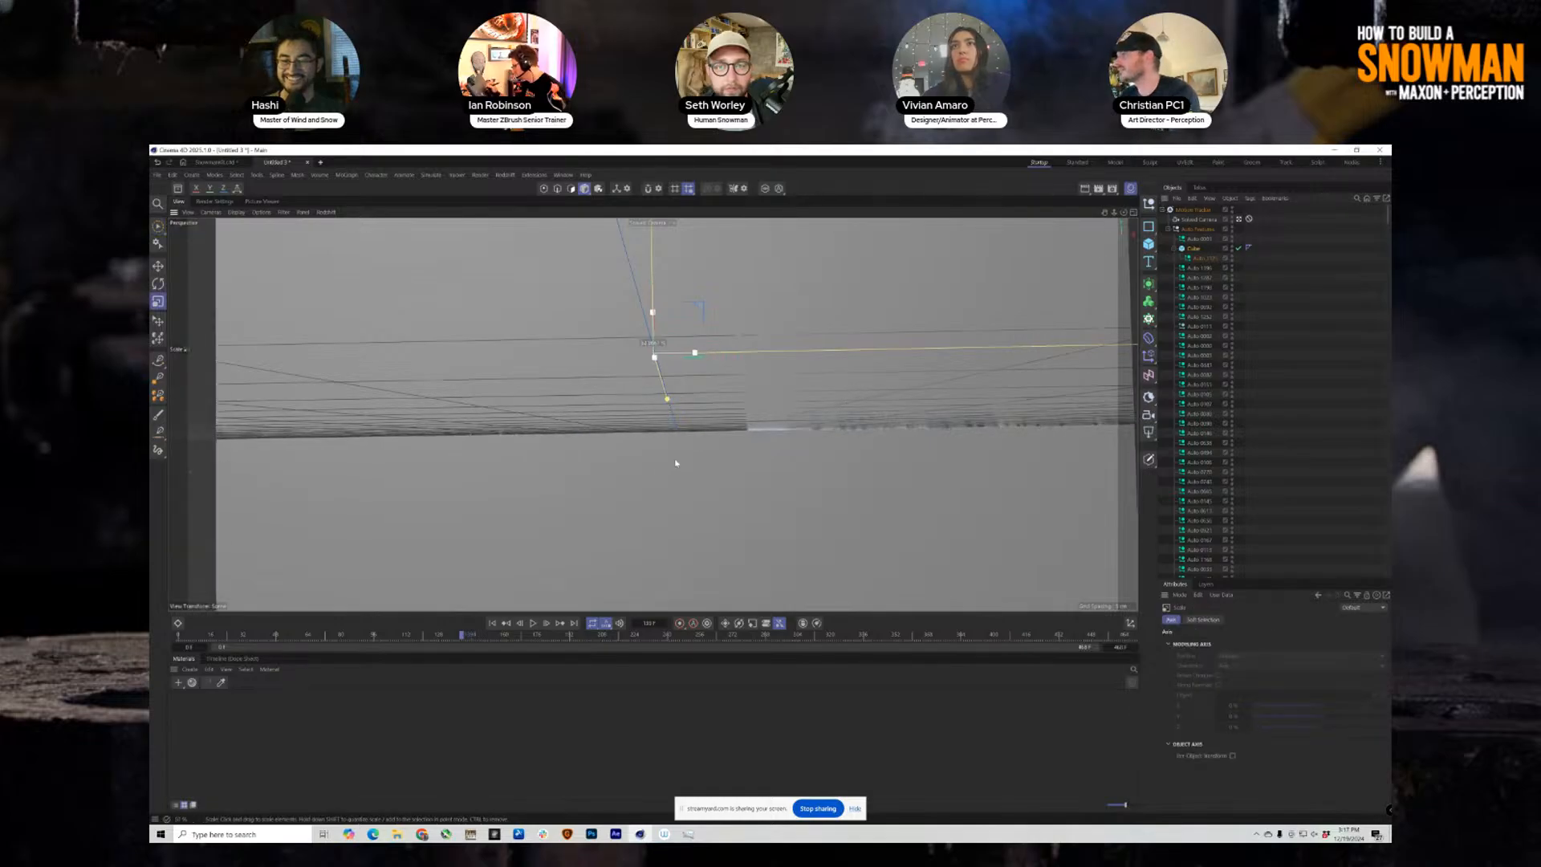
left_click_drag(678, 457, 499, 515)
left_click_drag(1198, 260, 1194, 244)
left_click(1195, 259)
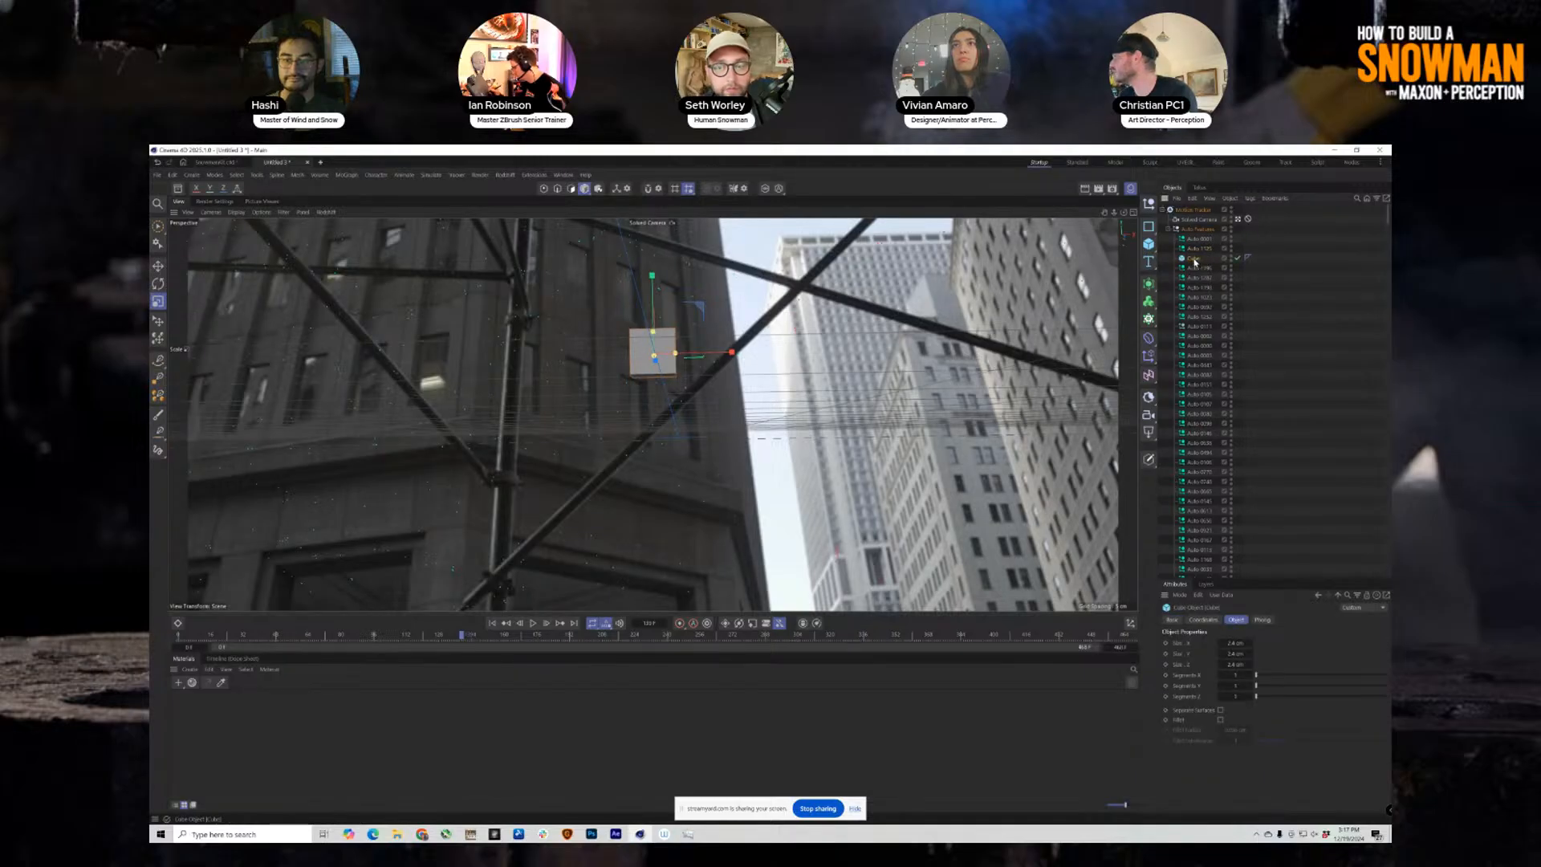
Play the shot from the first frame to check how the cube sticks to the building.
left_click(492, 623)
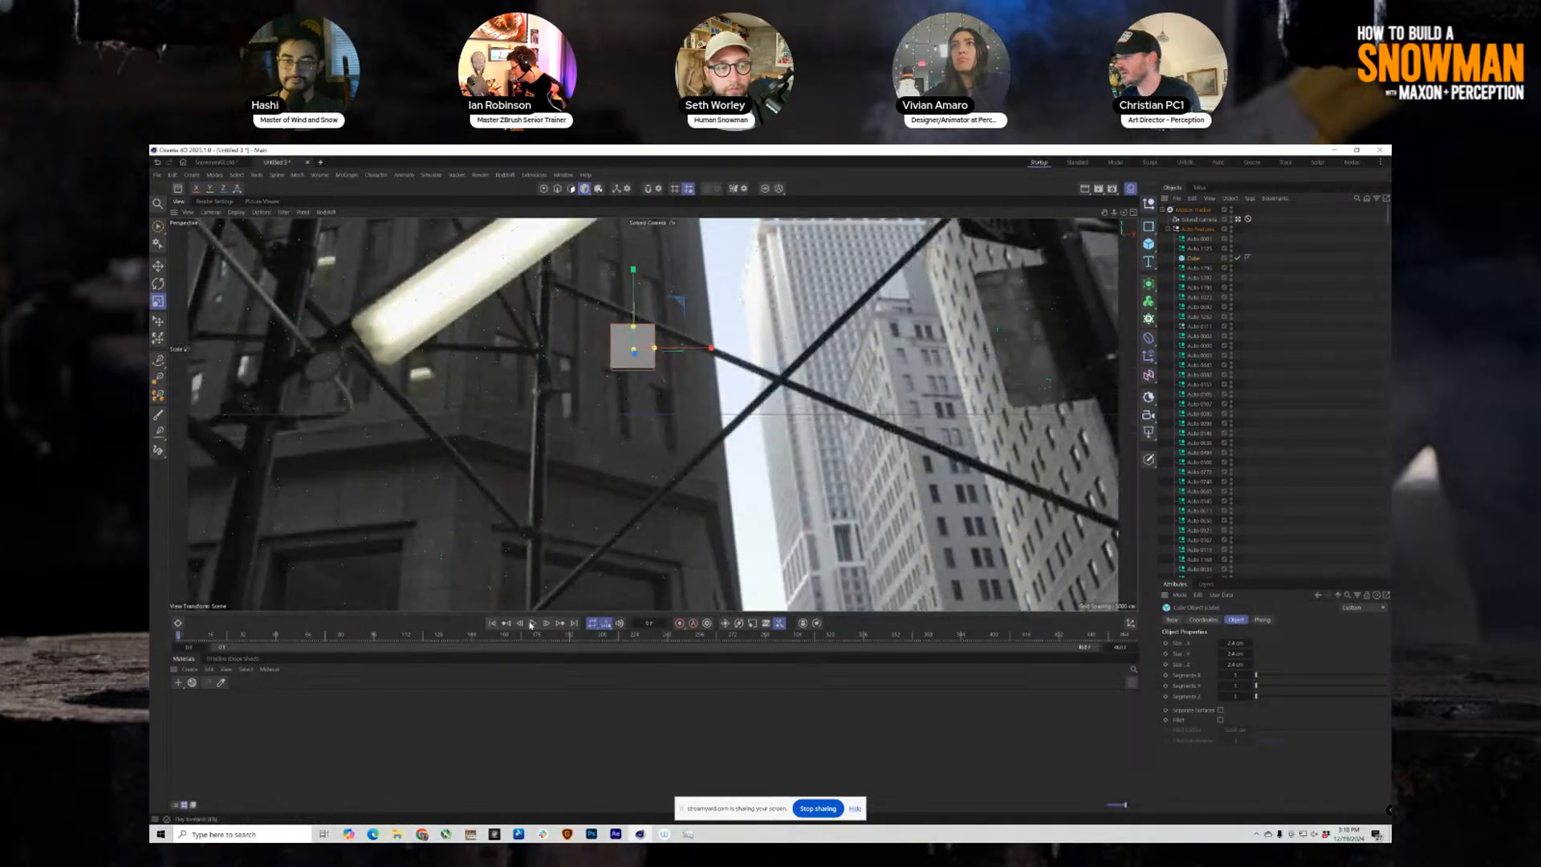
left_click(533, 622)
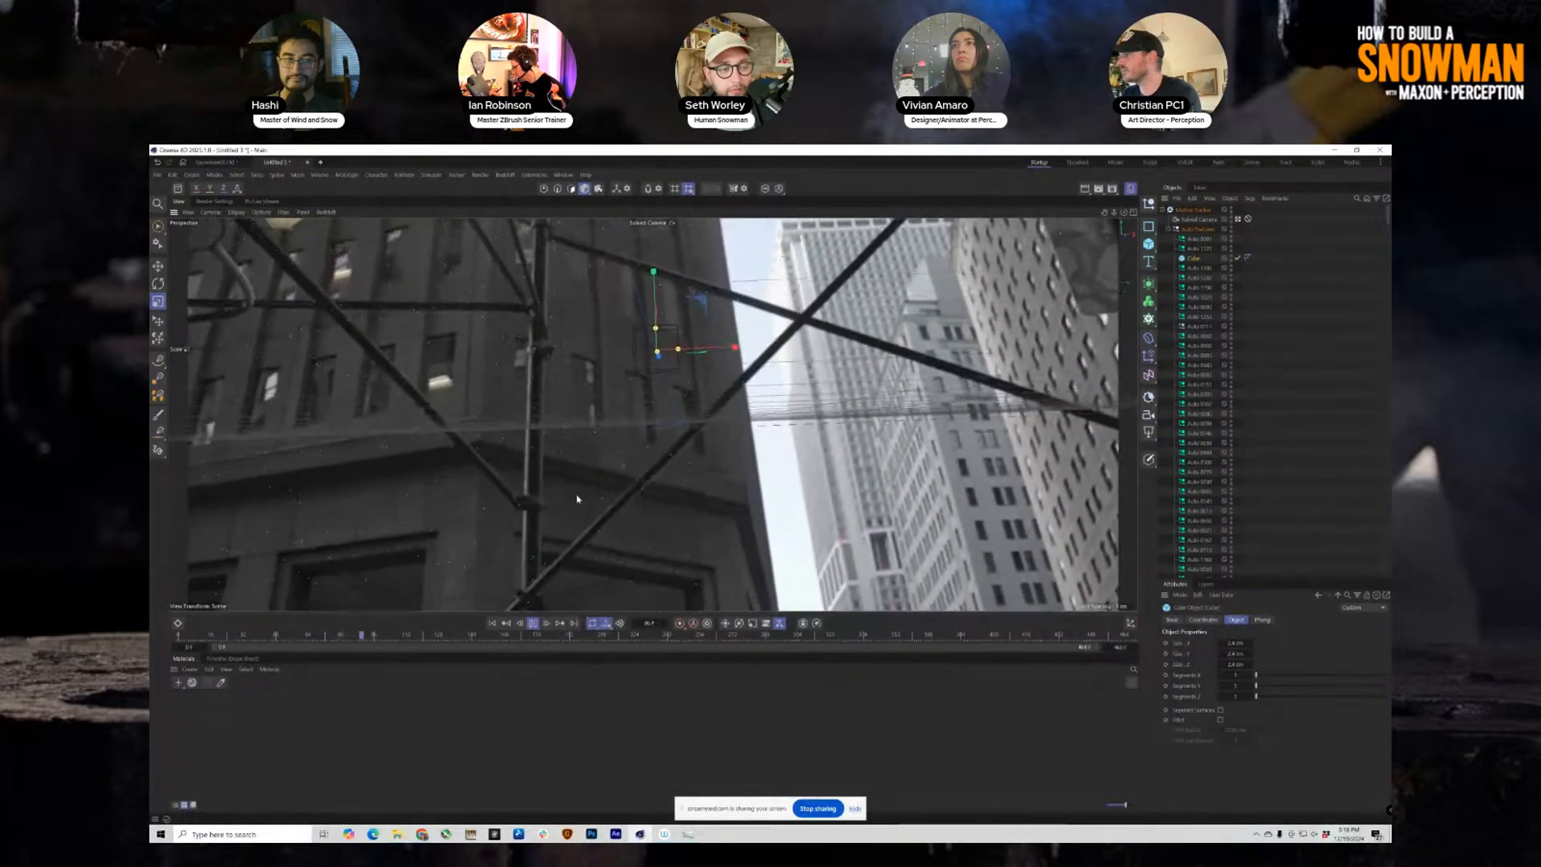
left_click(532, 623)
Rotate the cube to match the building's perspective and enlarge it to cover the facade corner.
key("r")
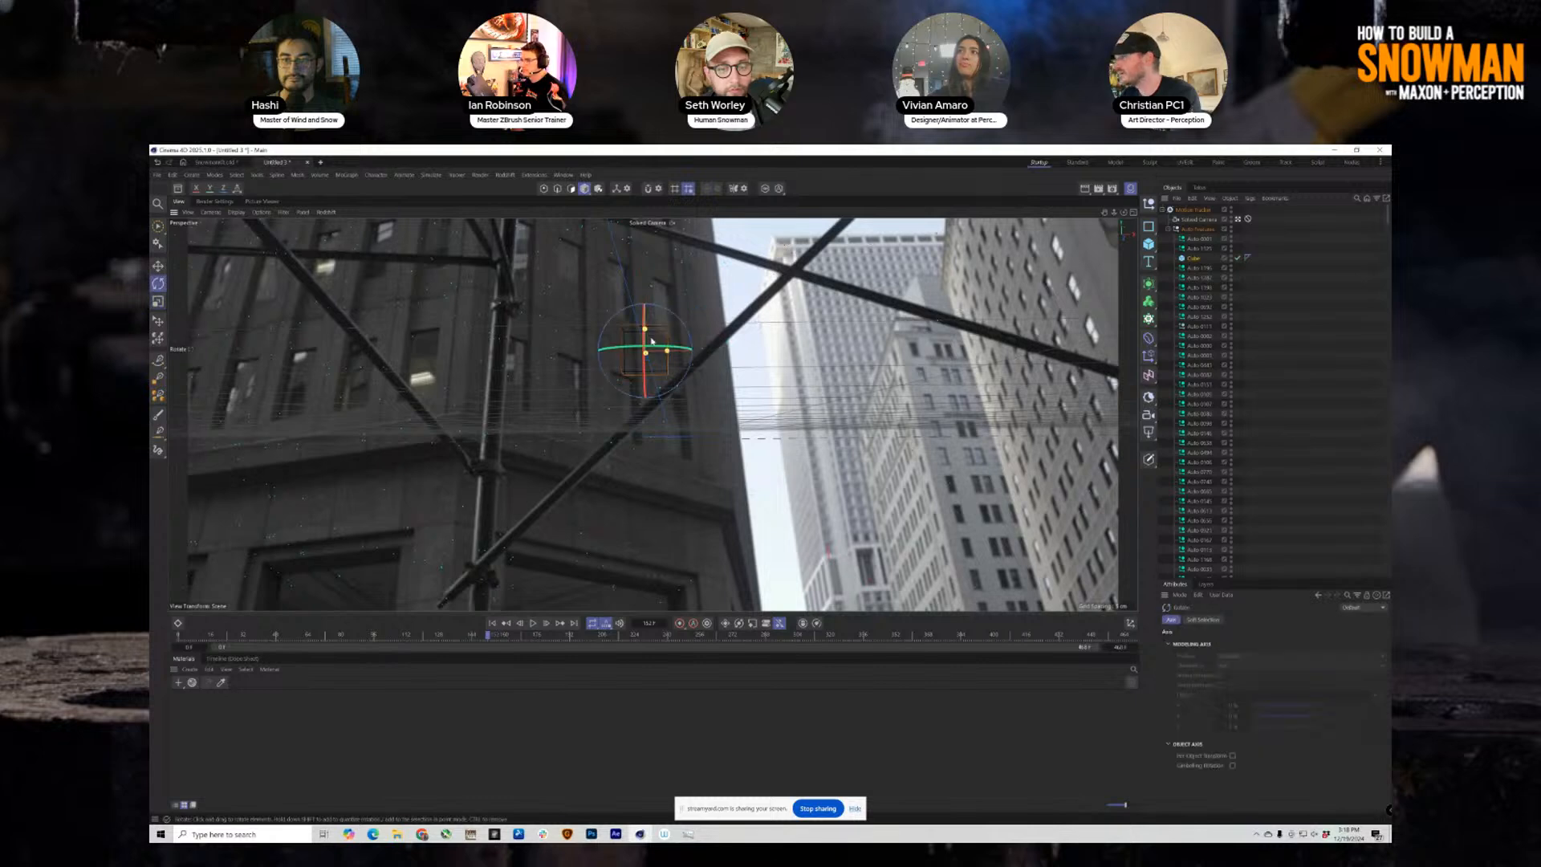
left_click_drag(654, 345, 603, 329)
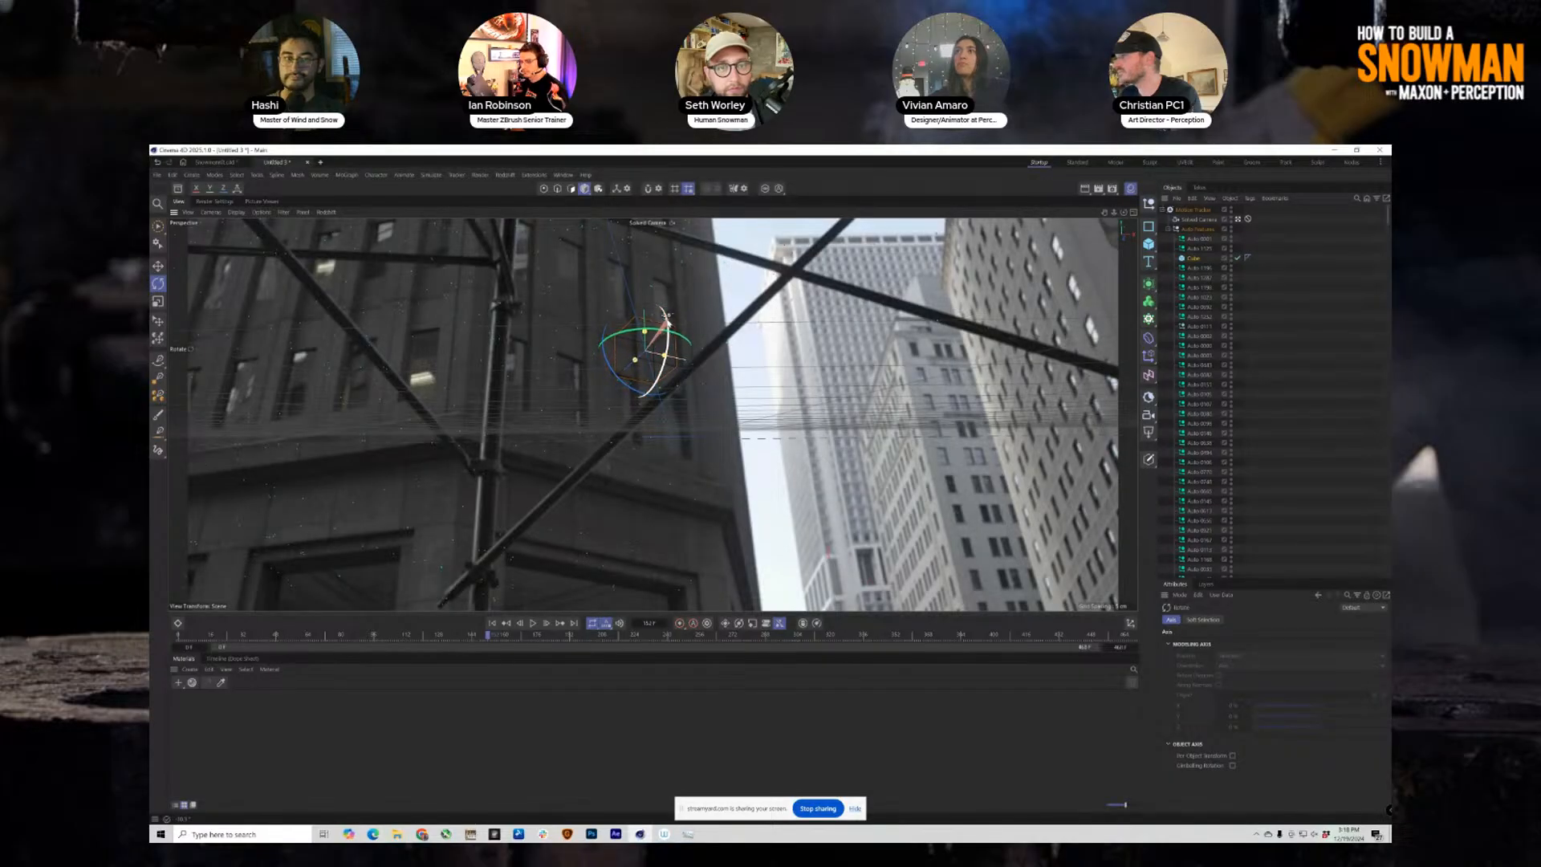
left_click_drag(667, 322, 641, 356)
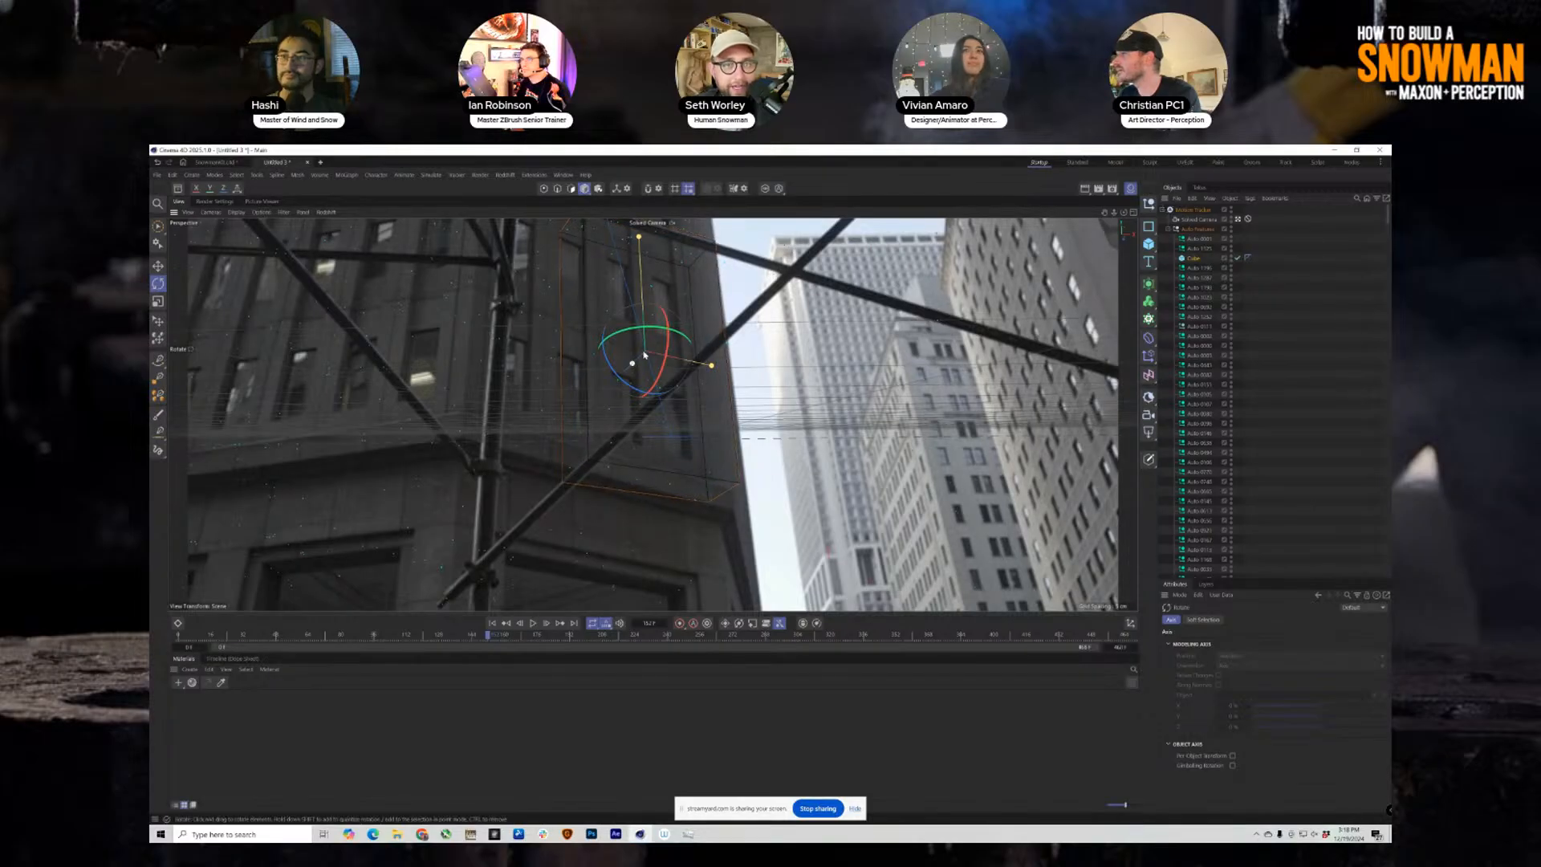
left_click_drag(666, 352, 668, 352)
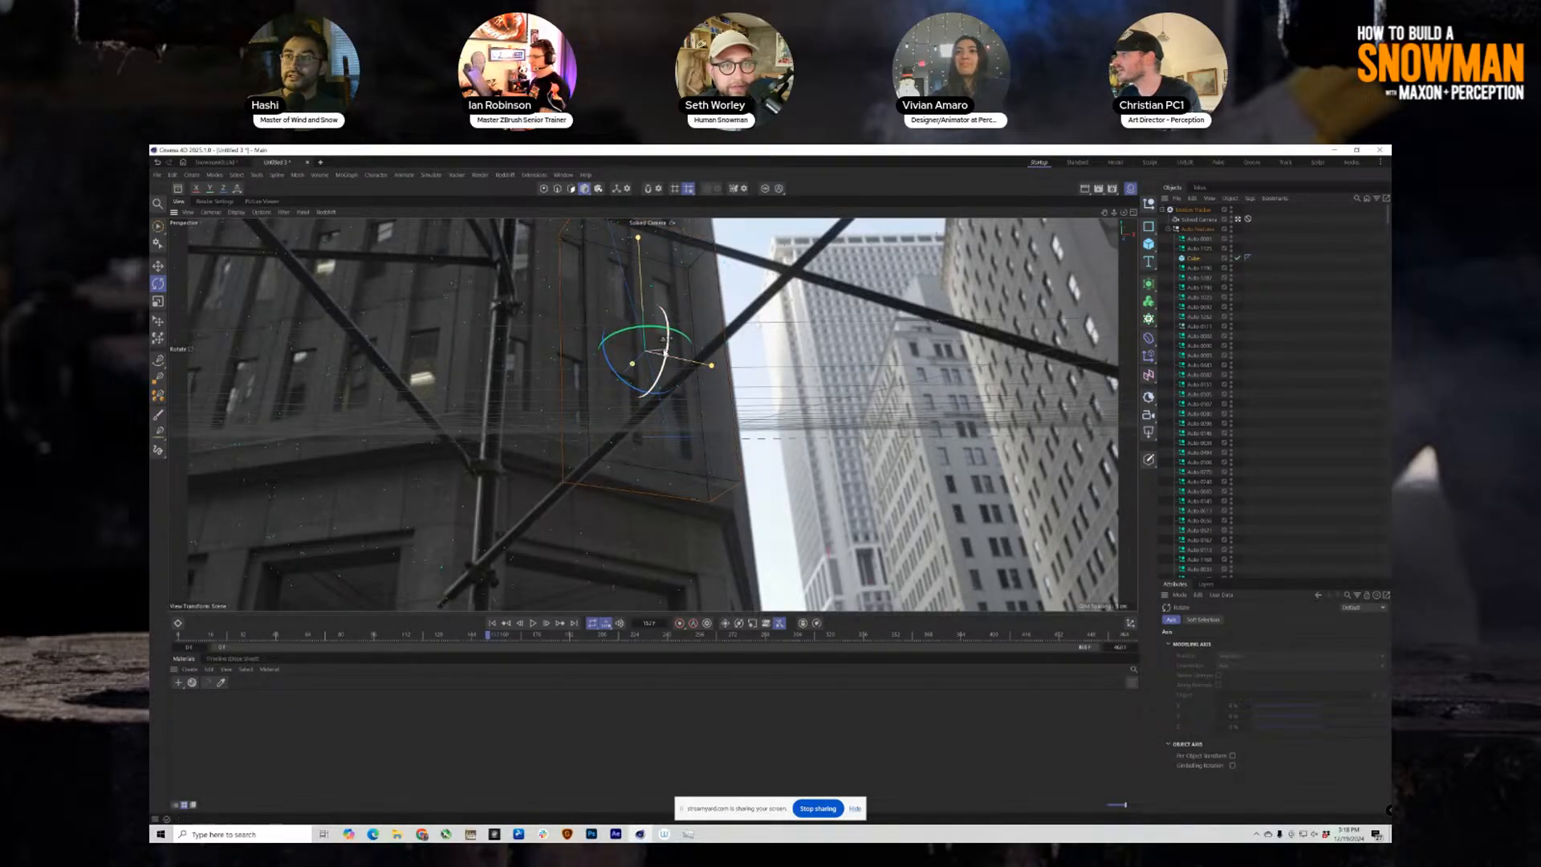
Play the shot again from the first frame to check the aligned cube's tracking, with the cube selected.
left_click(492, 623)
left_click(533, 623)
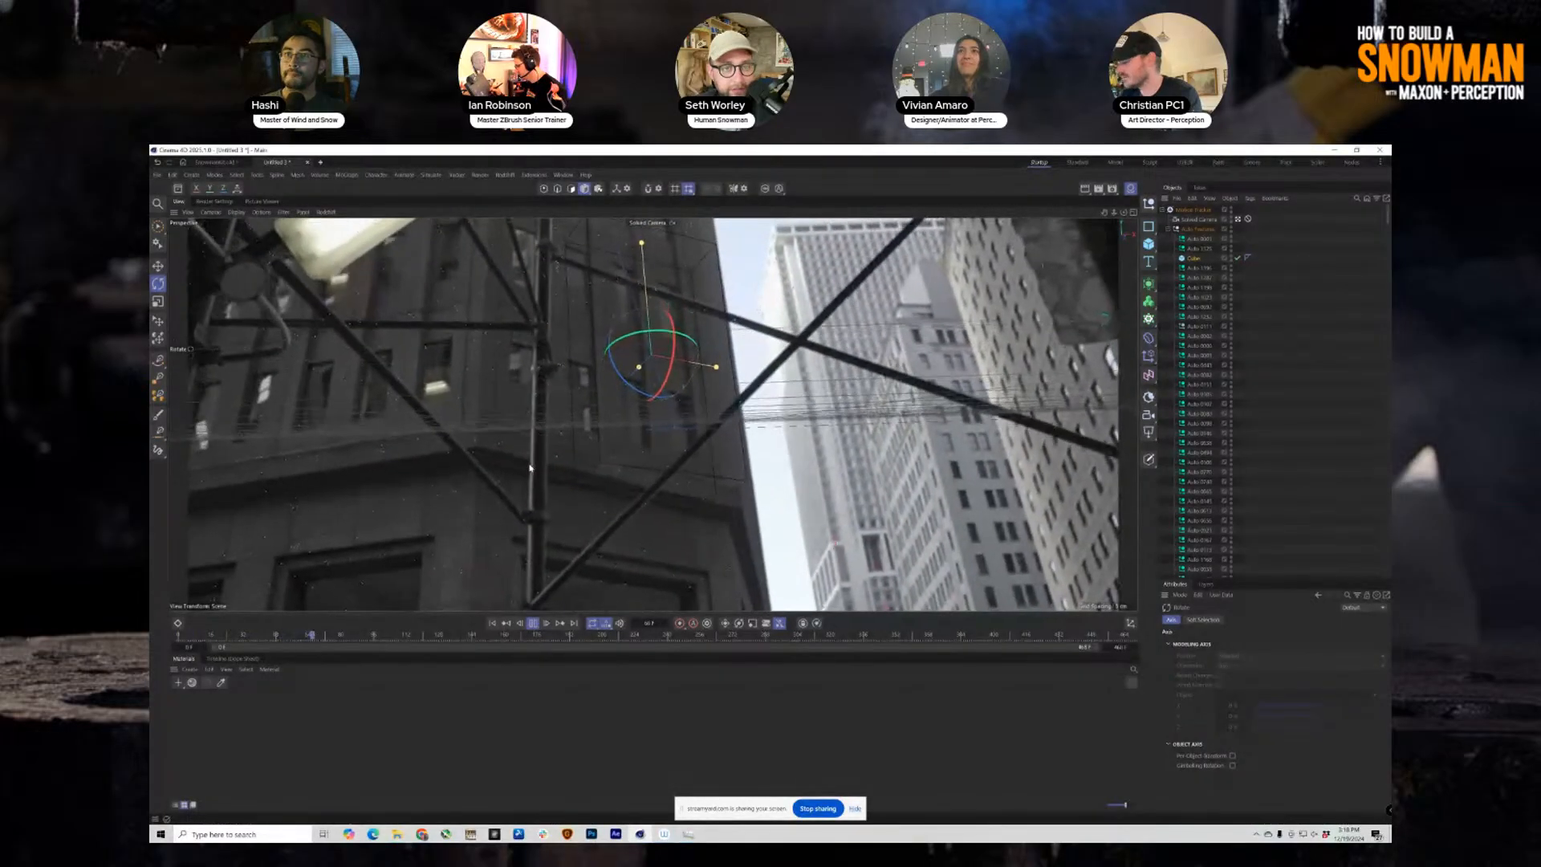
left_click(1195, 259)
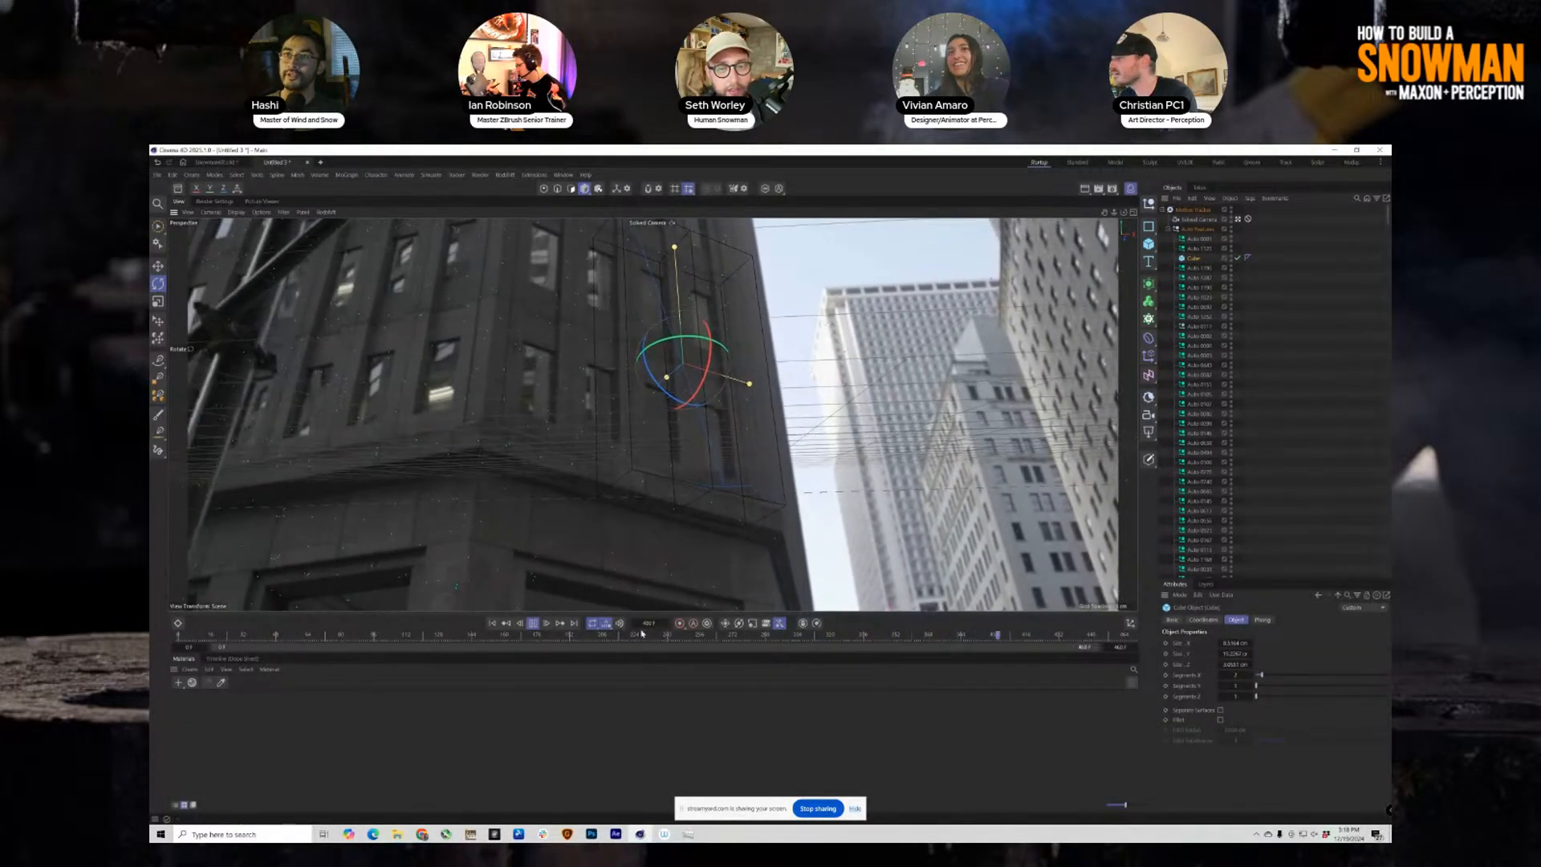
Set the timeline's end frame to 120.
left_click(501, 622)
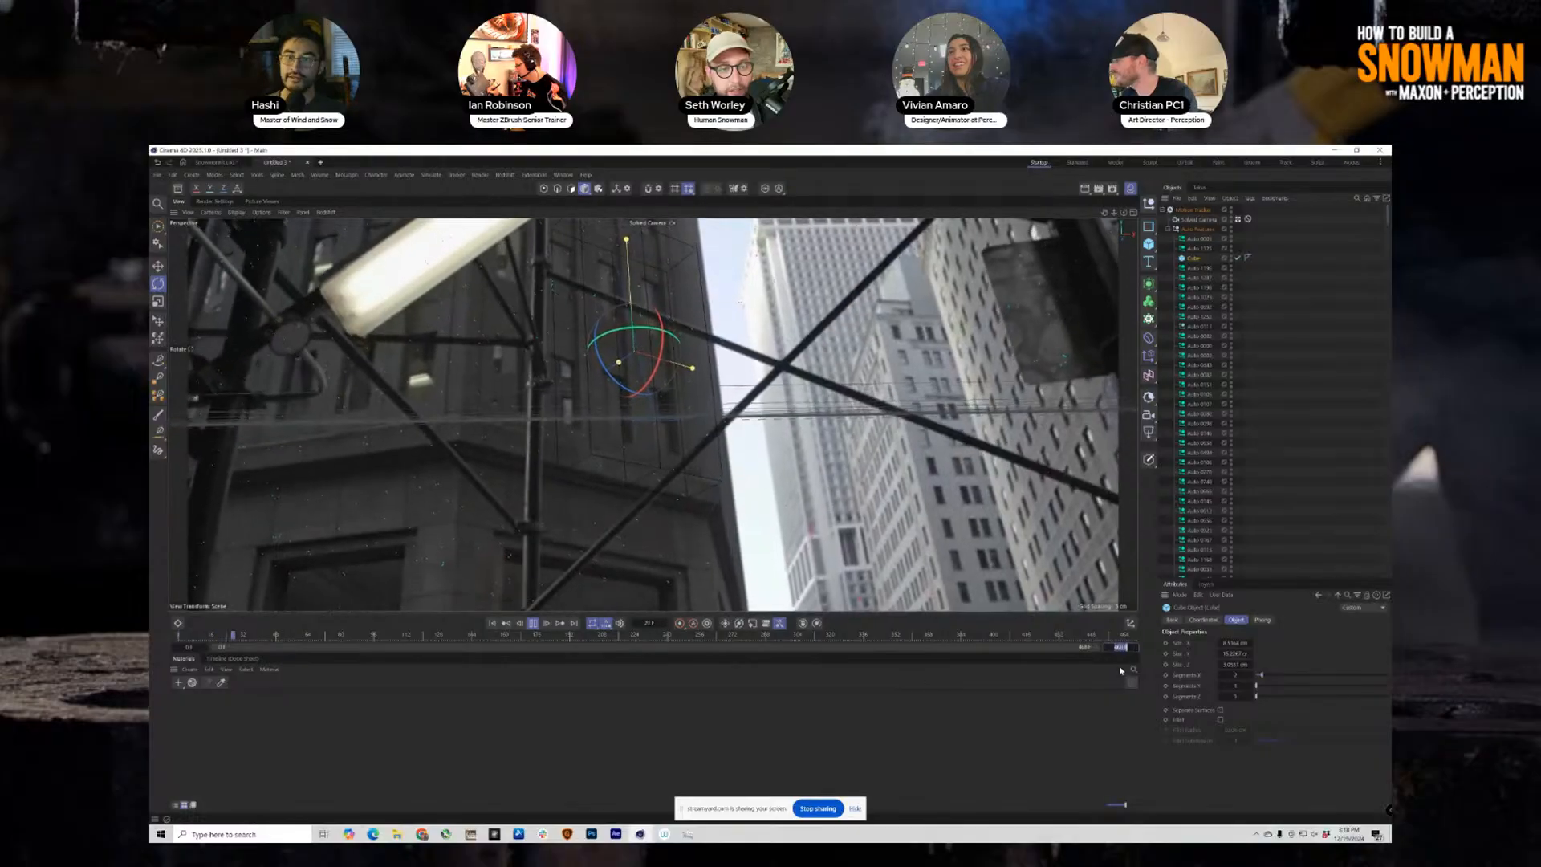
type("120")
key("Return")
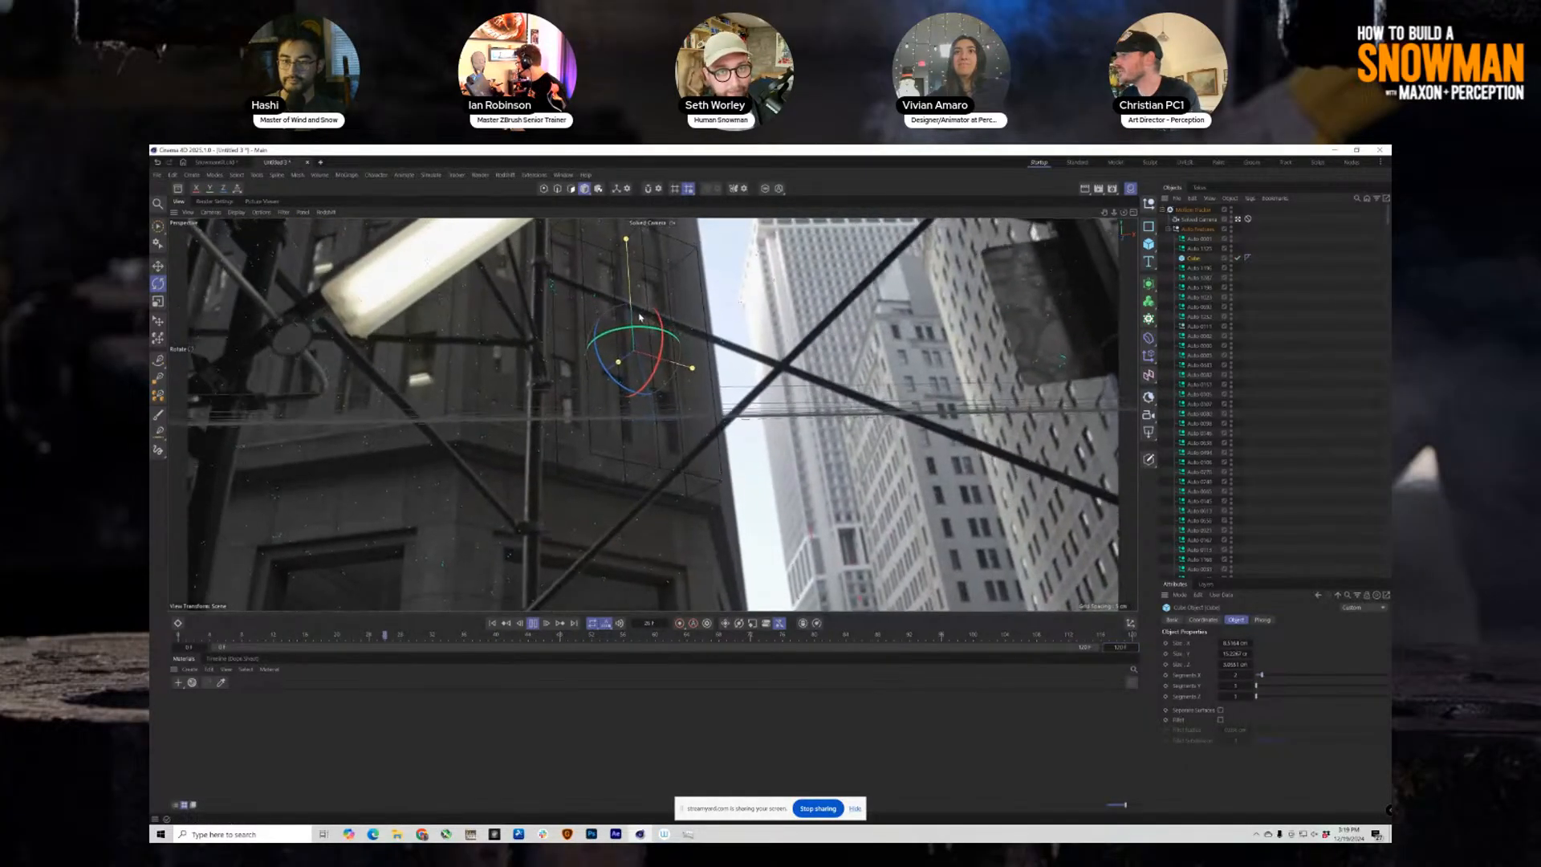
Select four tracked features, stop playback, and examine the cube among the tracked points in a close top view of the four-view layout.
left_click(1201, 271)
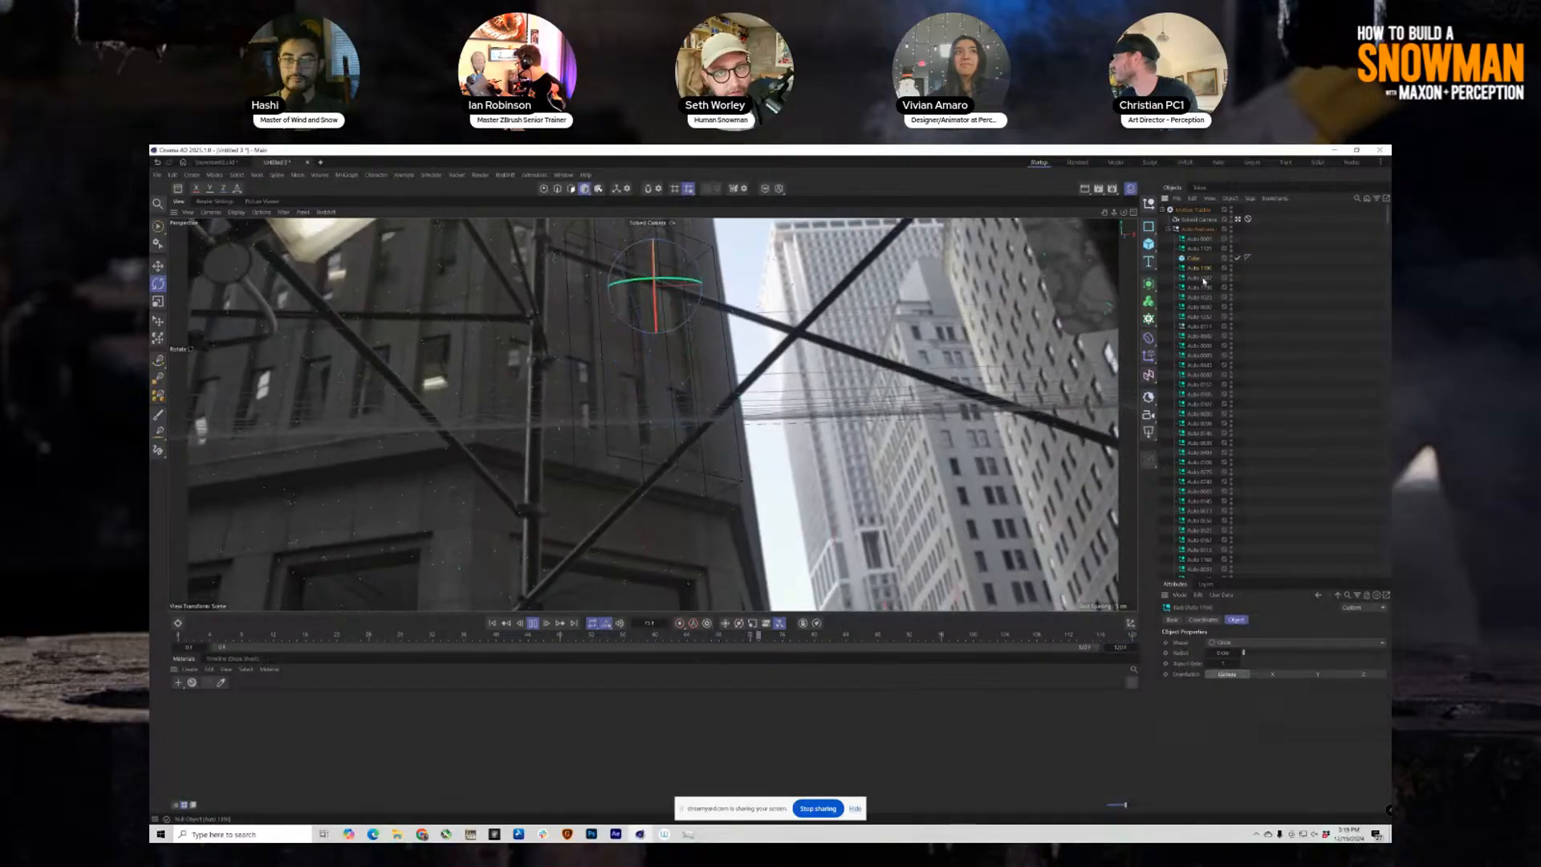
left_click(1203, 298, "shift")
left_click(1133, 213)
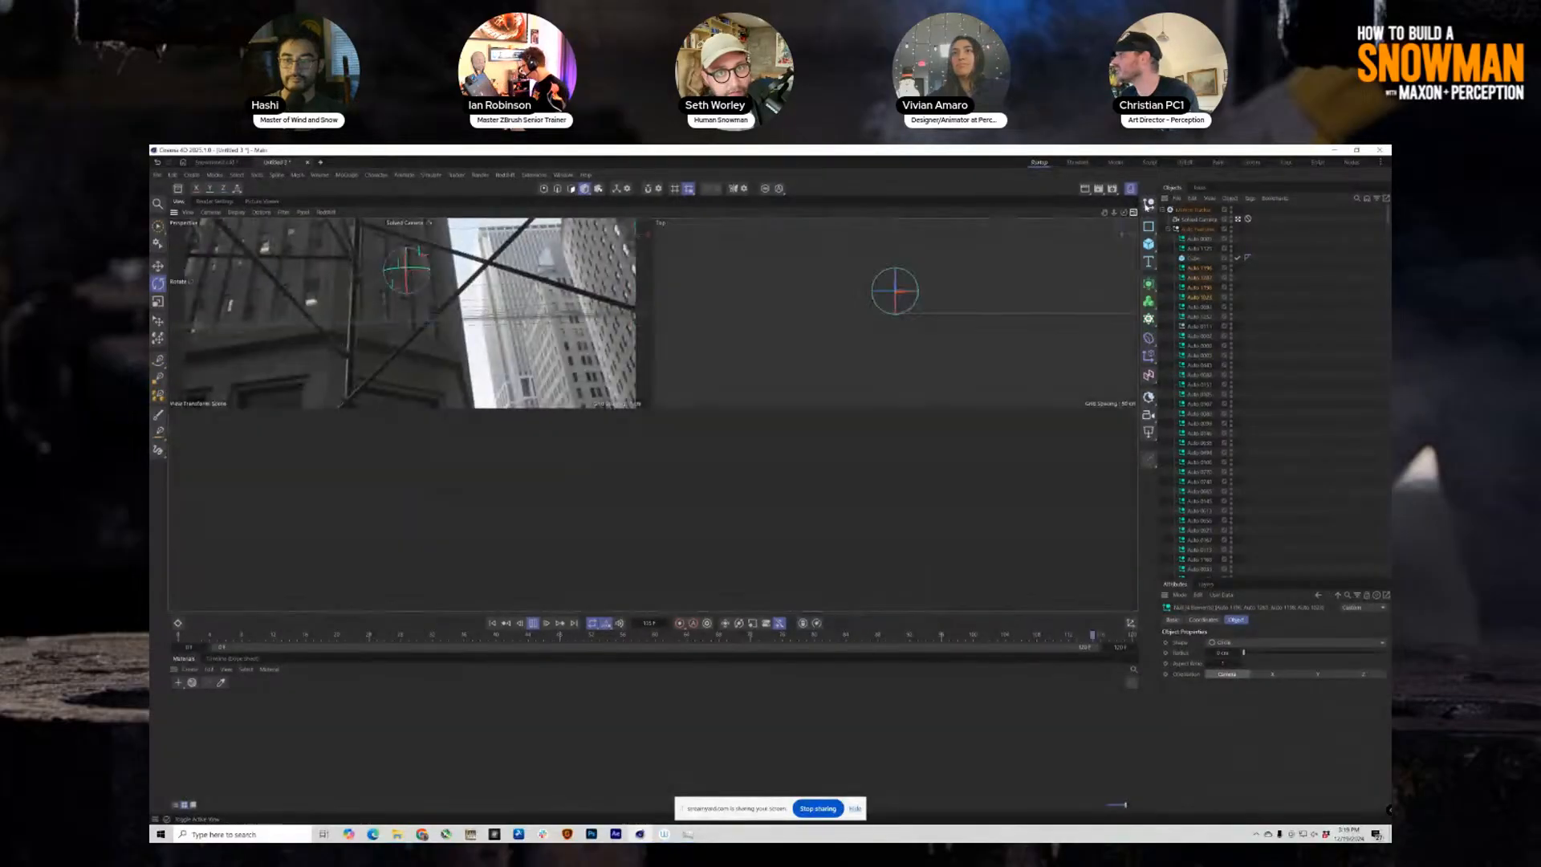
left_click(533, 624)
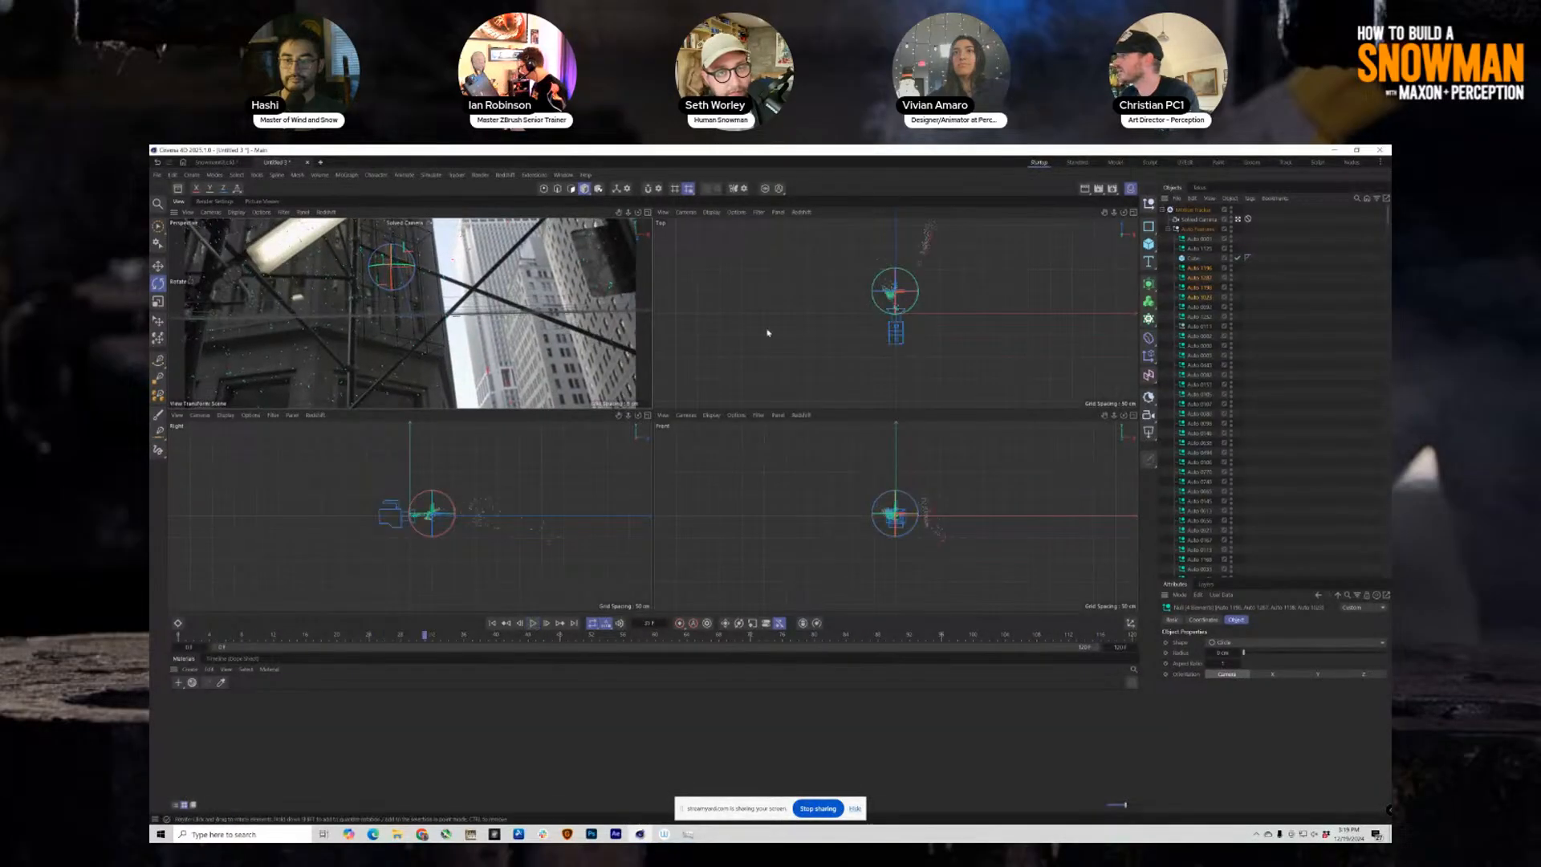
mouse_move(892, 278)
right_mouse_down("alt")
mouse_move(949, 262)
mouse_move(877, 309)
right_mouse_up("alt")
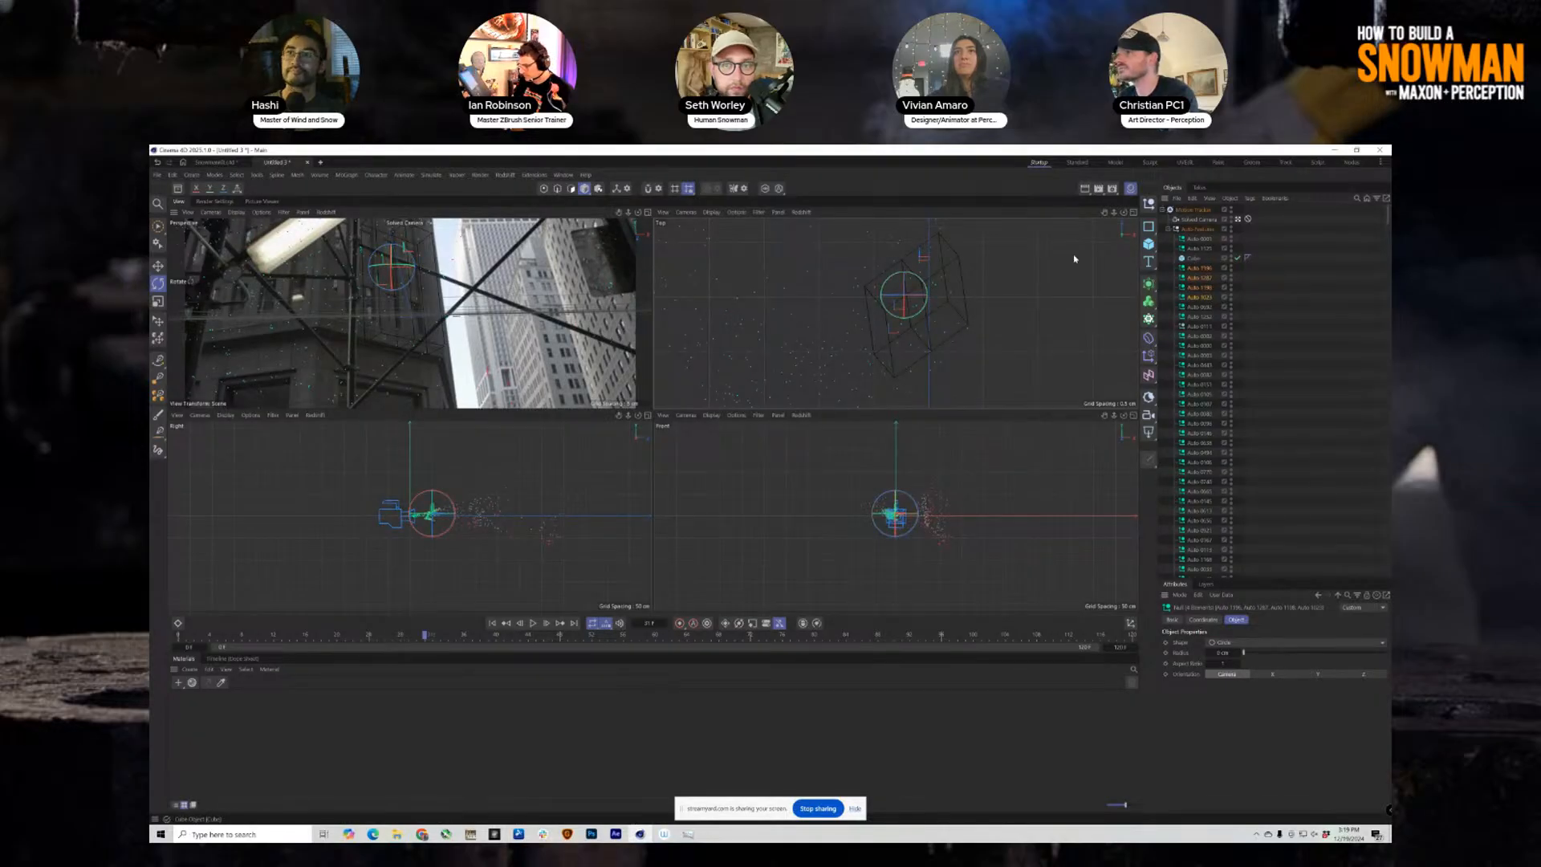
Rotate the cube slightly in the full-size camera view to refine its alignment with the building's facade.
left_click(1194, 258)
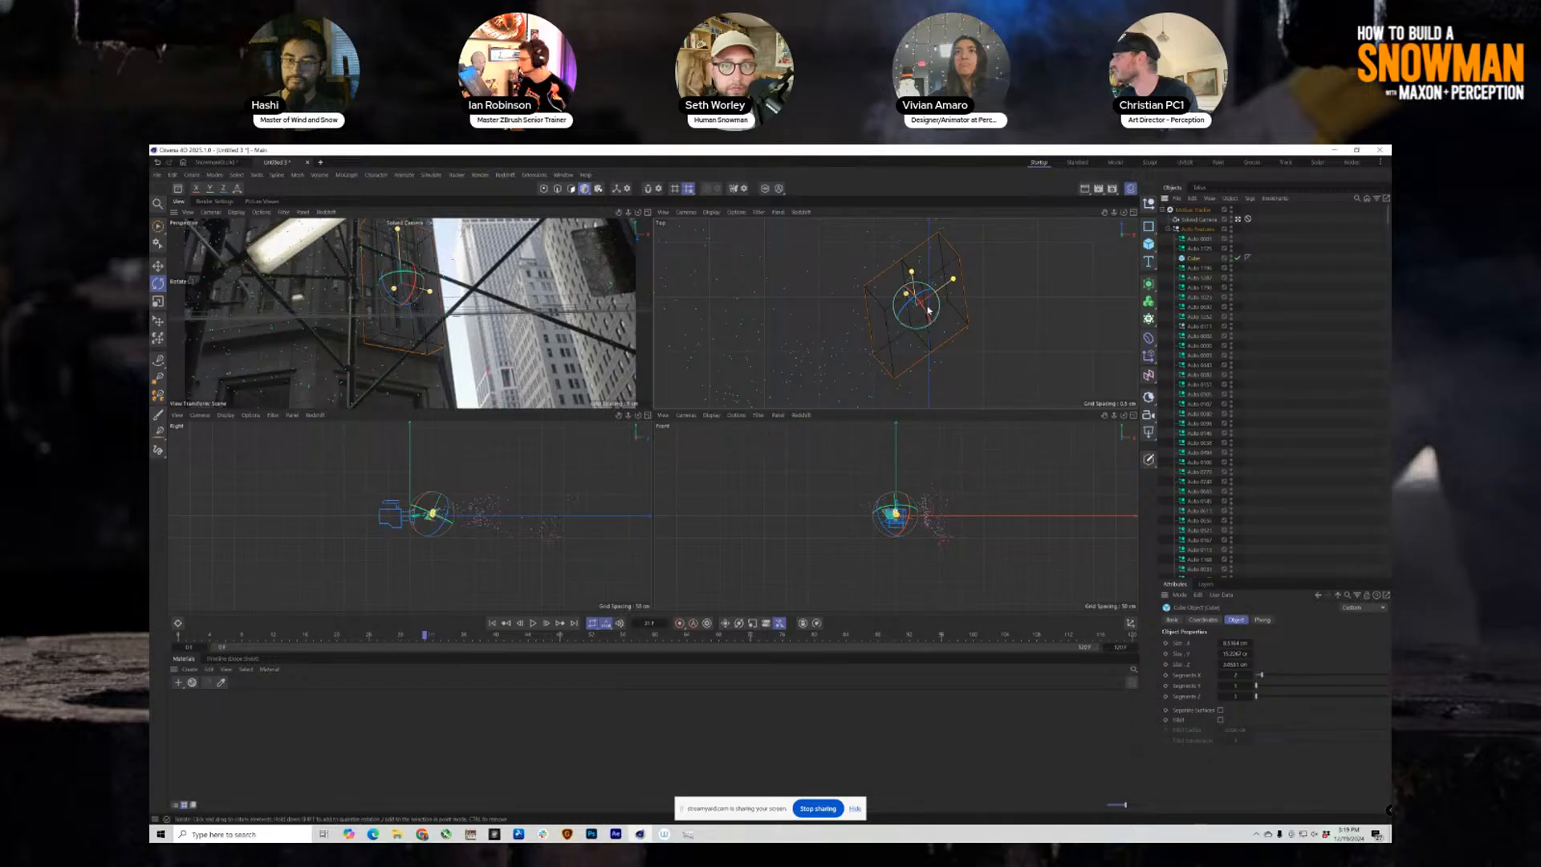
left_click_drag(925, 315, 927, 318)
key("ctrl+z")
left_click(647, 214)
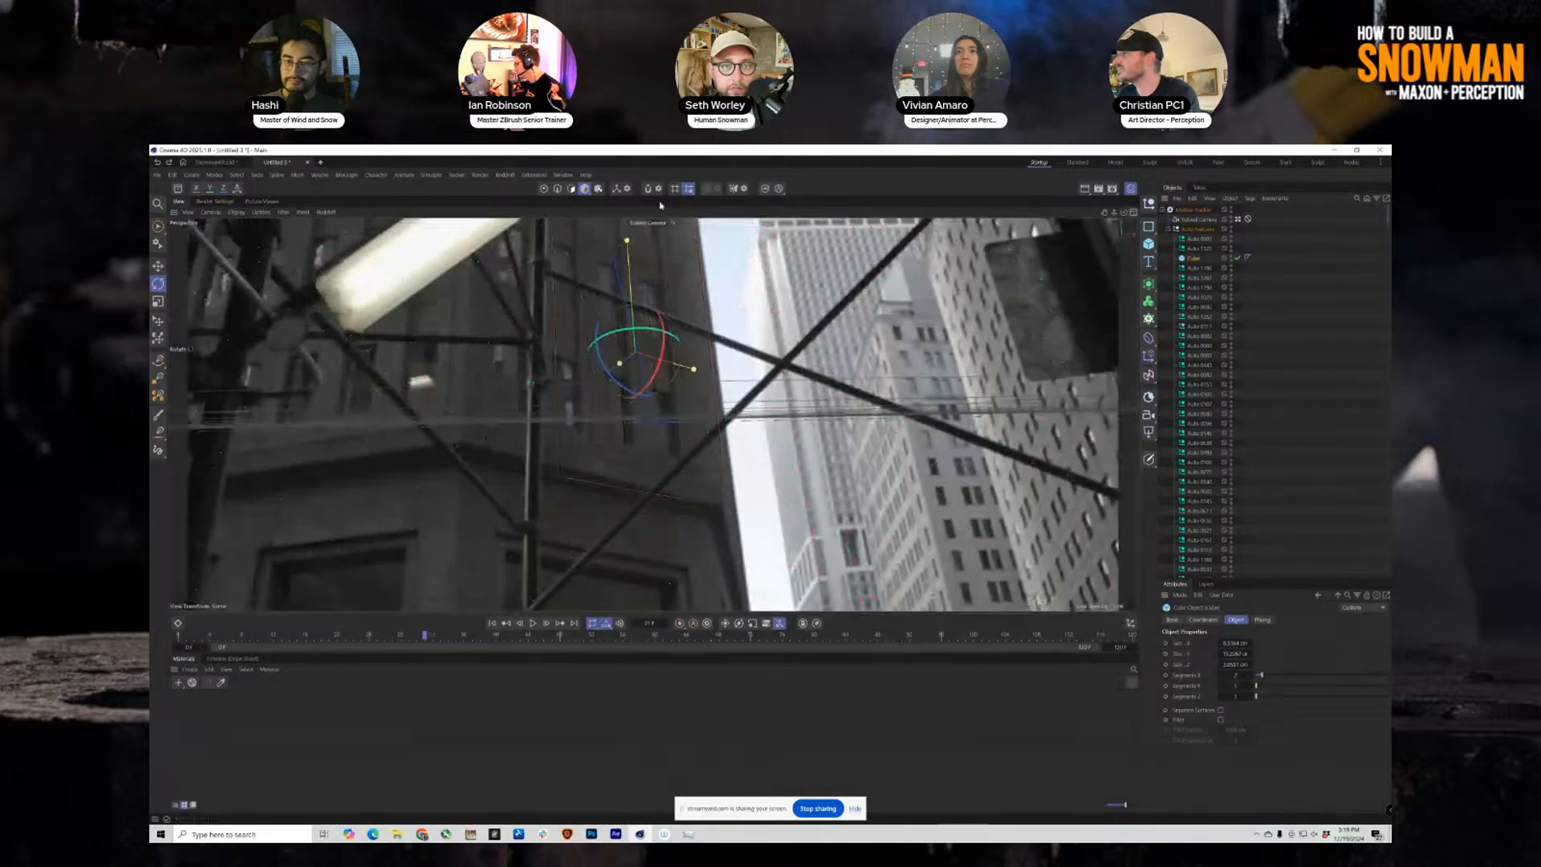
left_click_drag(652, 331, 660, 346)
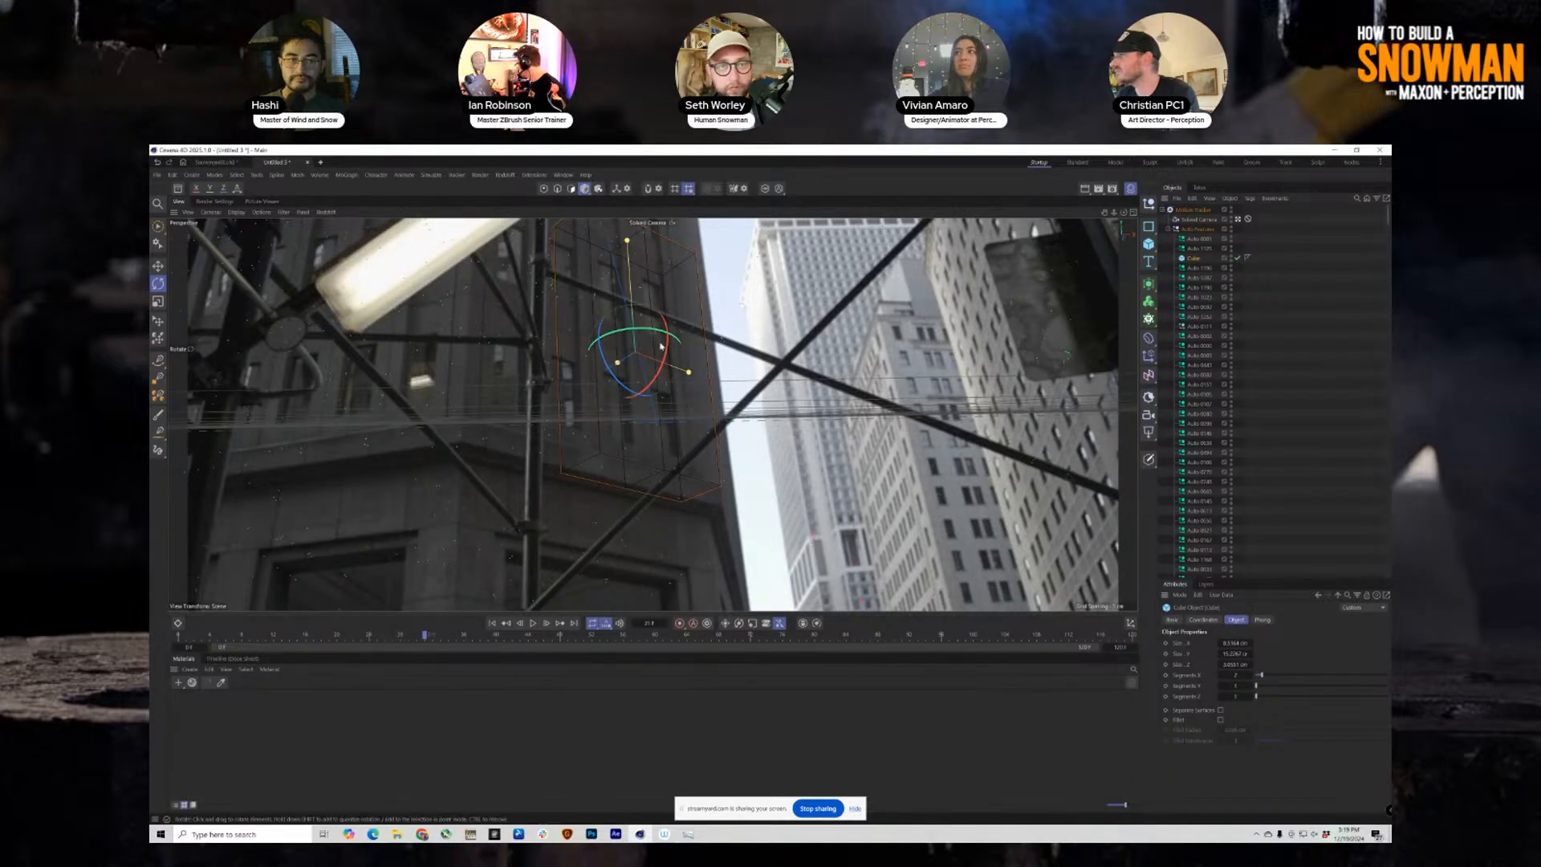
Scrub the shot from the first frame to about frame 100 to check the tracking, with a feature on the right-hand building selected.
left_click_drag(429, 634, 175, 619)
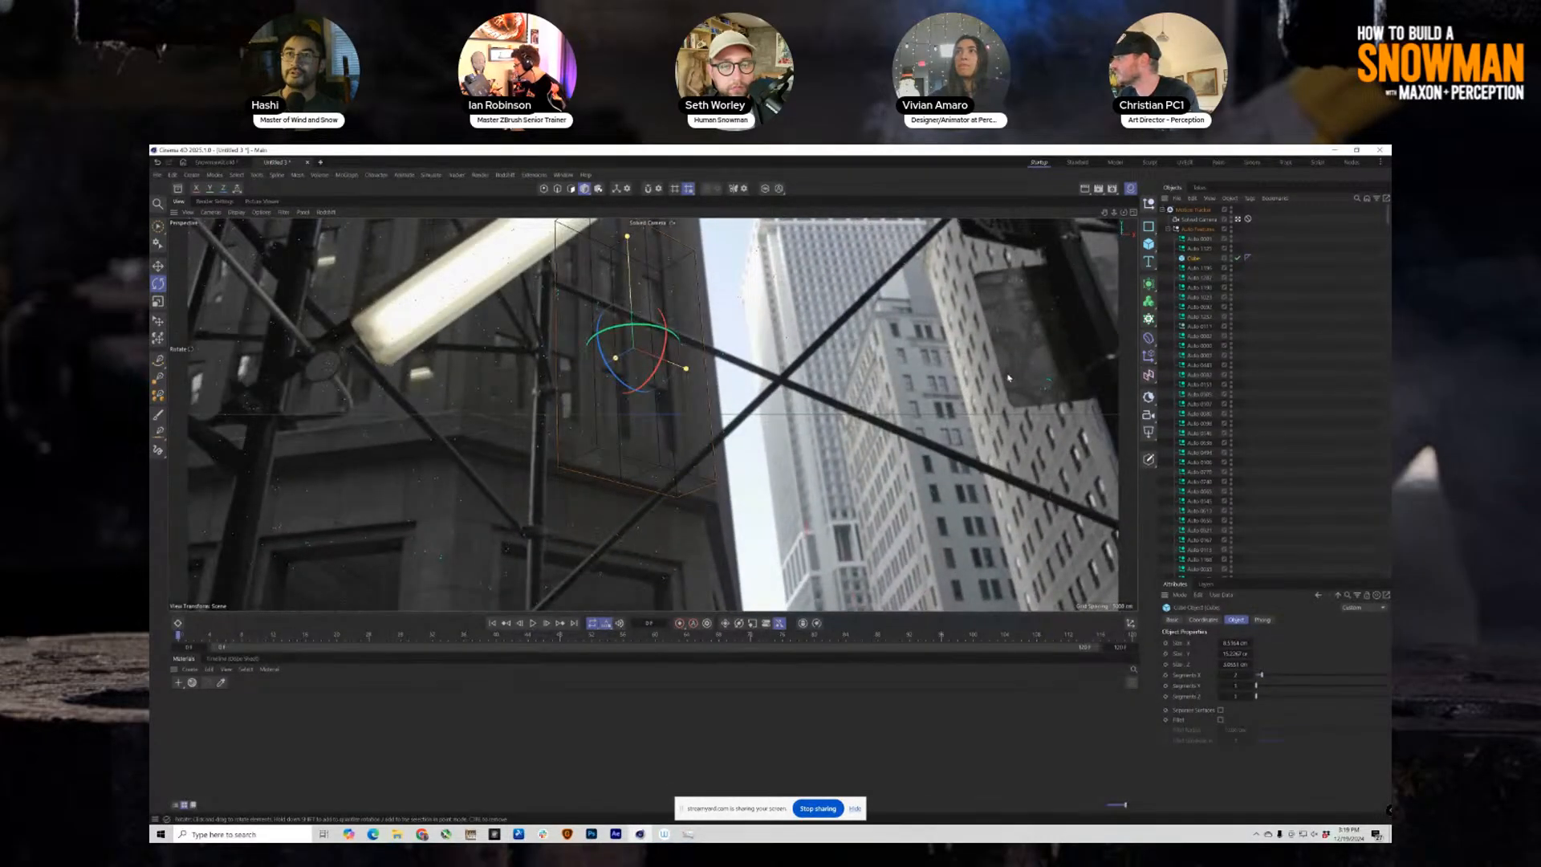
left_click(1002, 436)
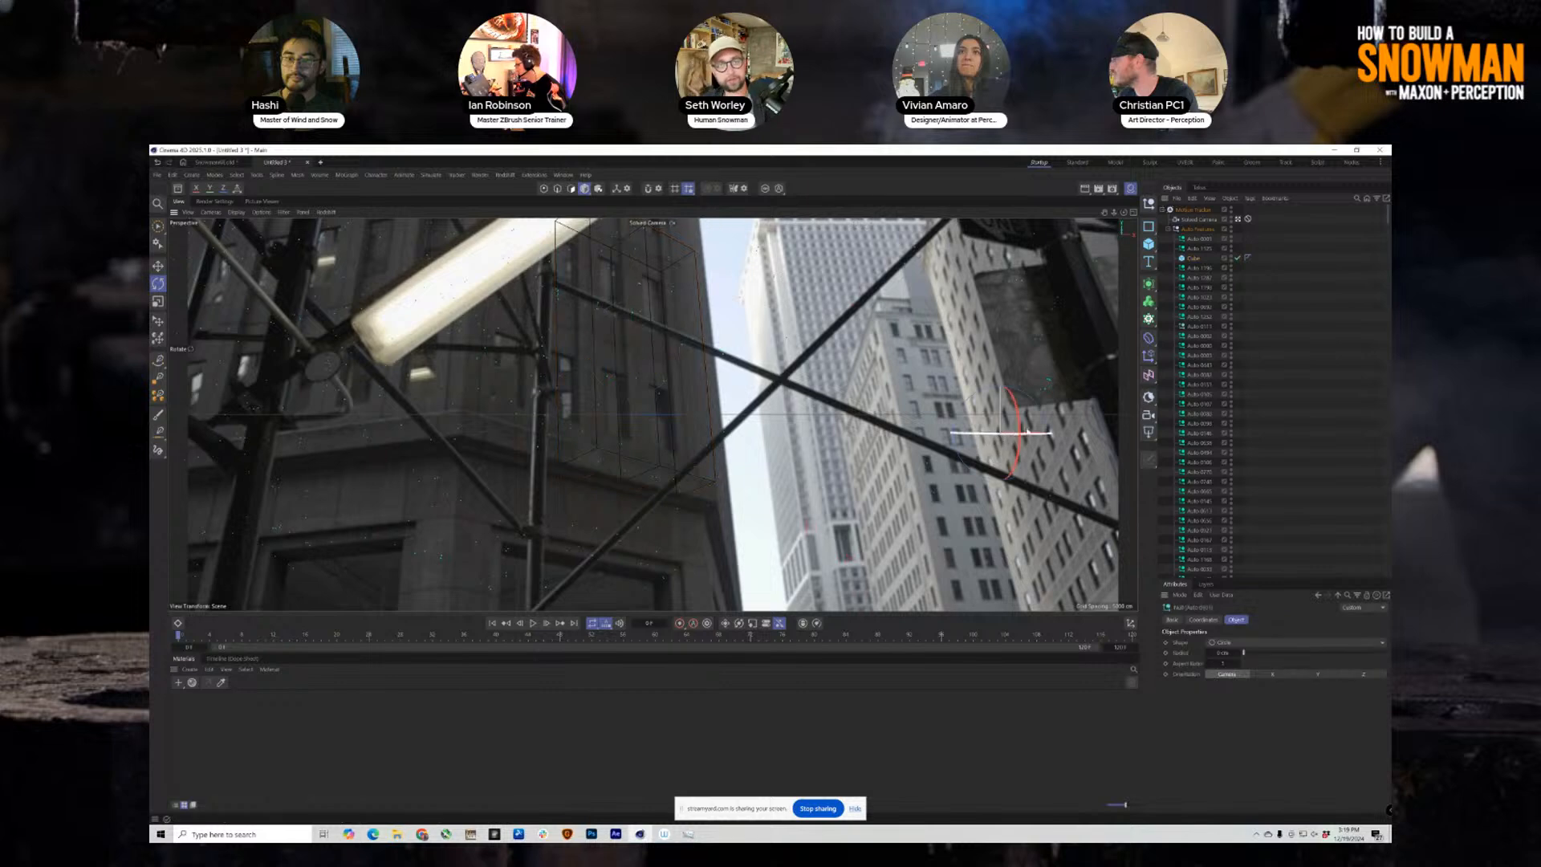
key("space")
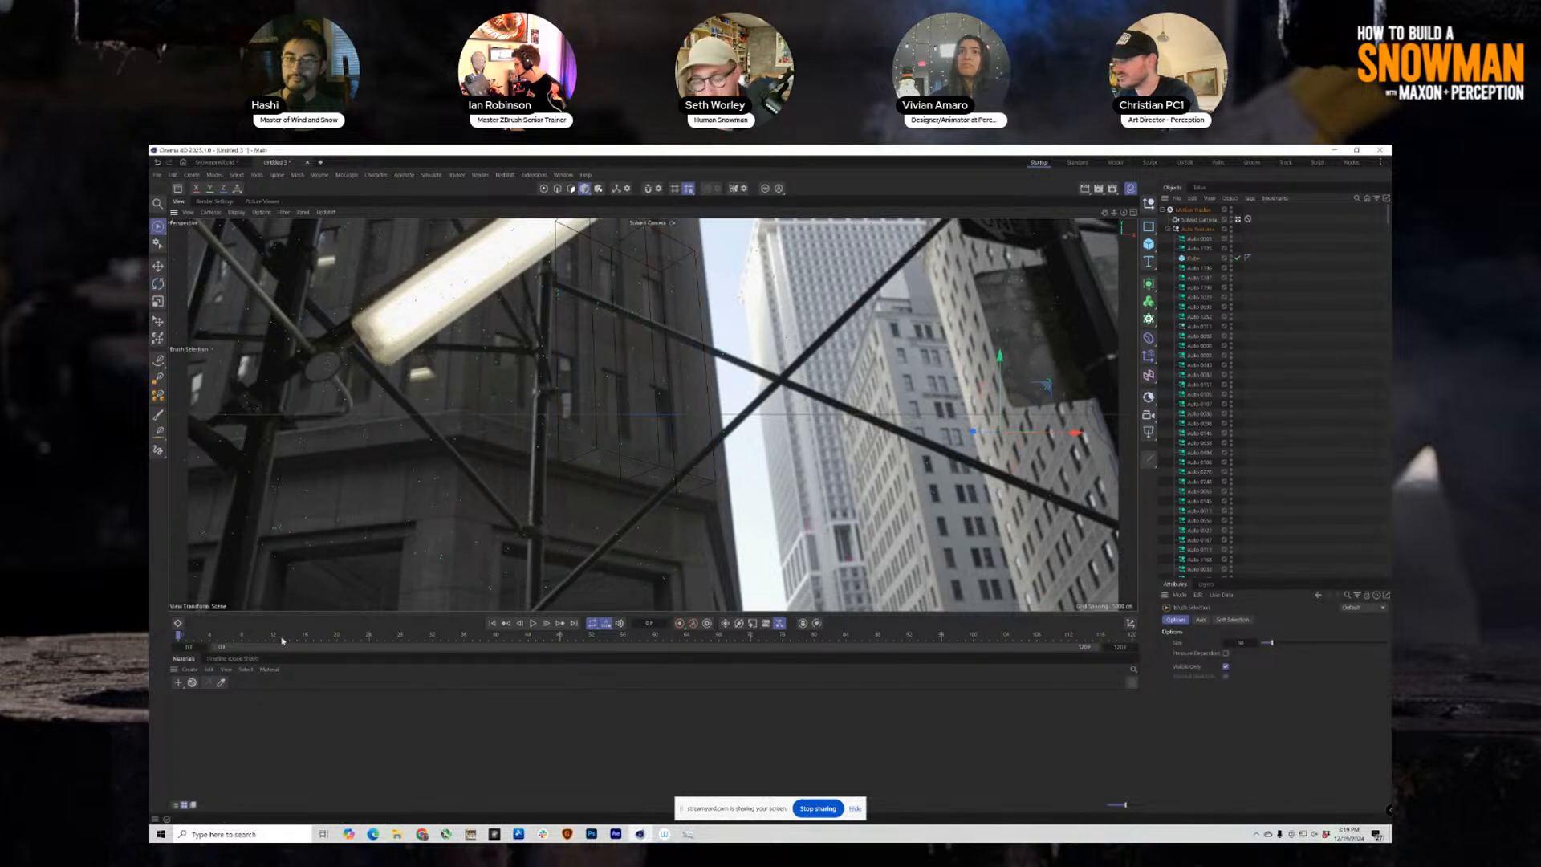
left_click_drag(184, 636, 983, 601)
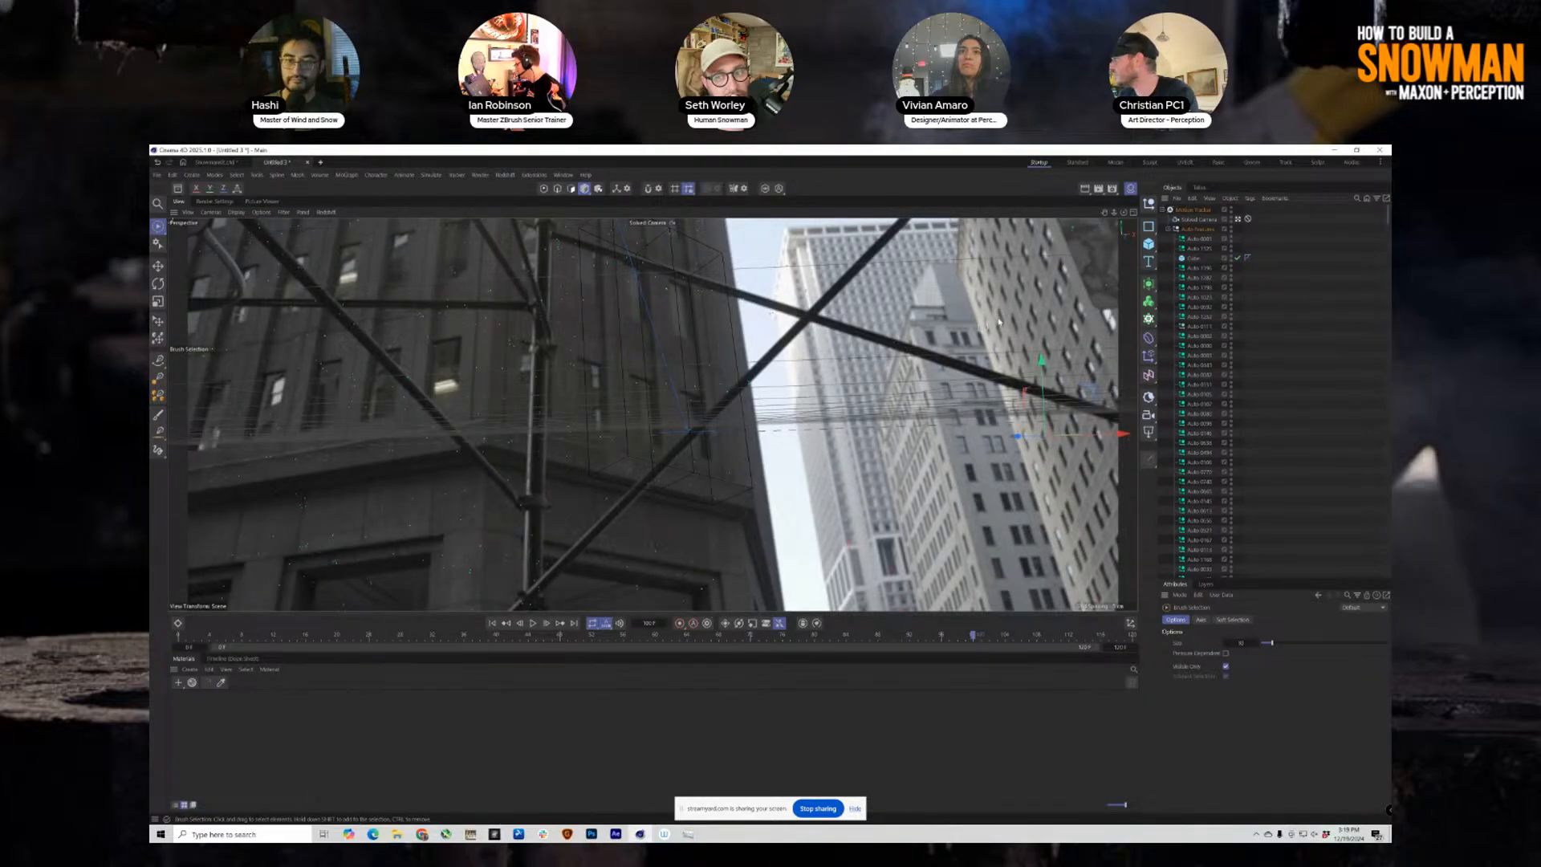
Move the tracked features picked on the right-hand building to the start of the feature list and select one of them.
left_click(1041, 302)
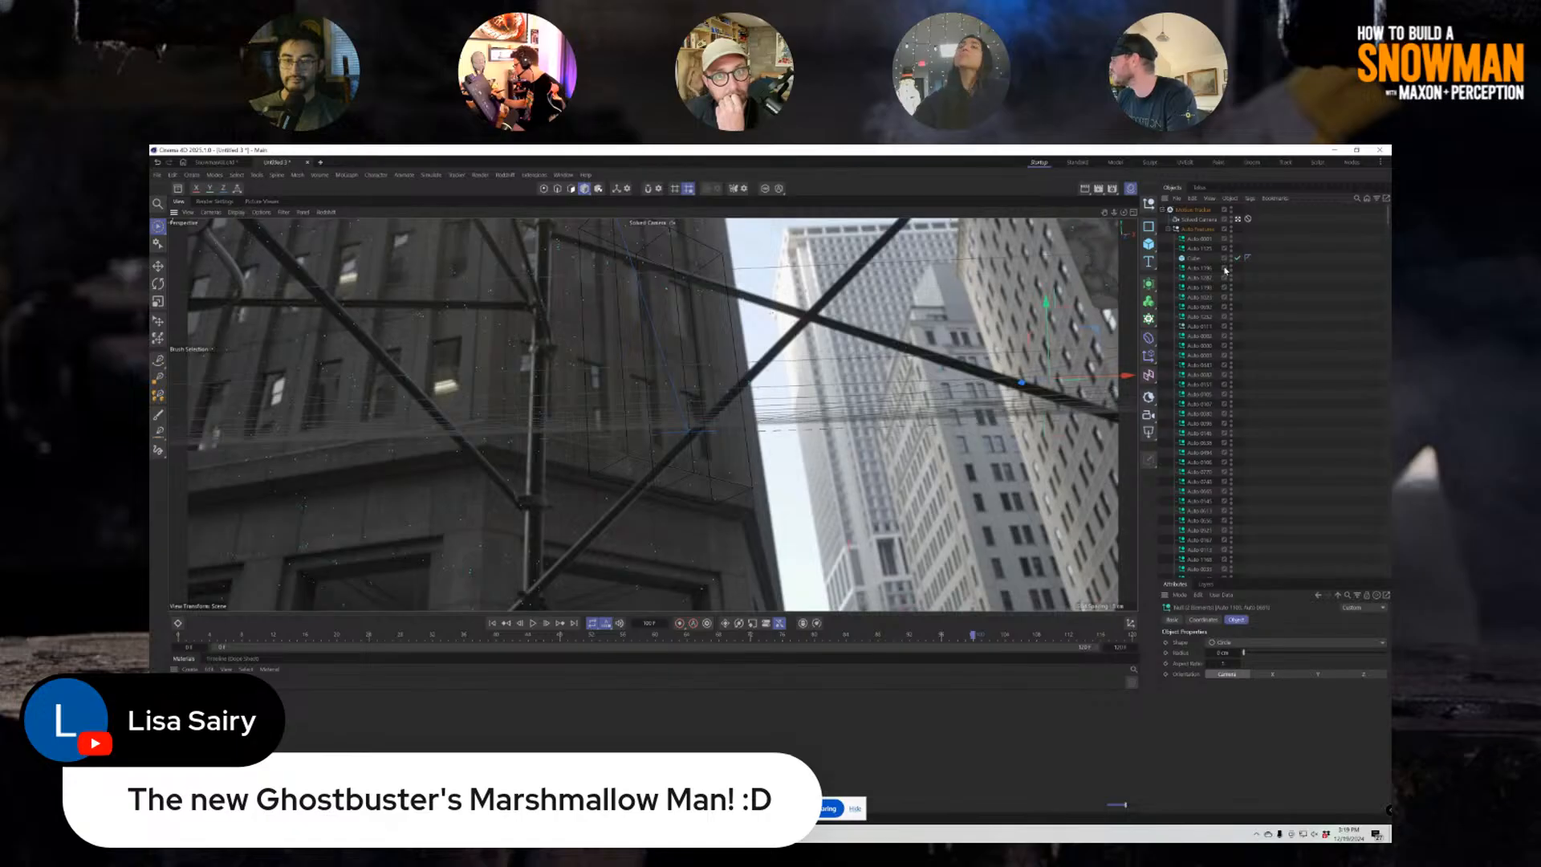
left_click(1198, 269, "ctrl")
left_click_drag(1198, 268, 1200, 236)
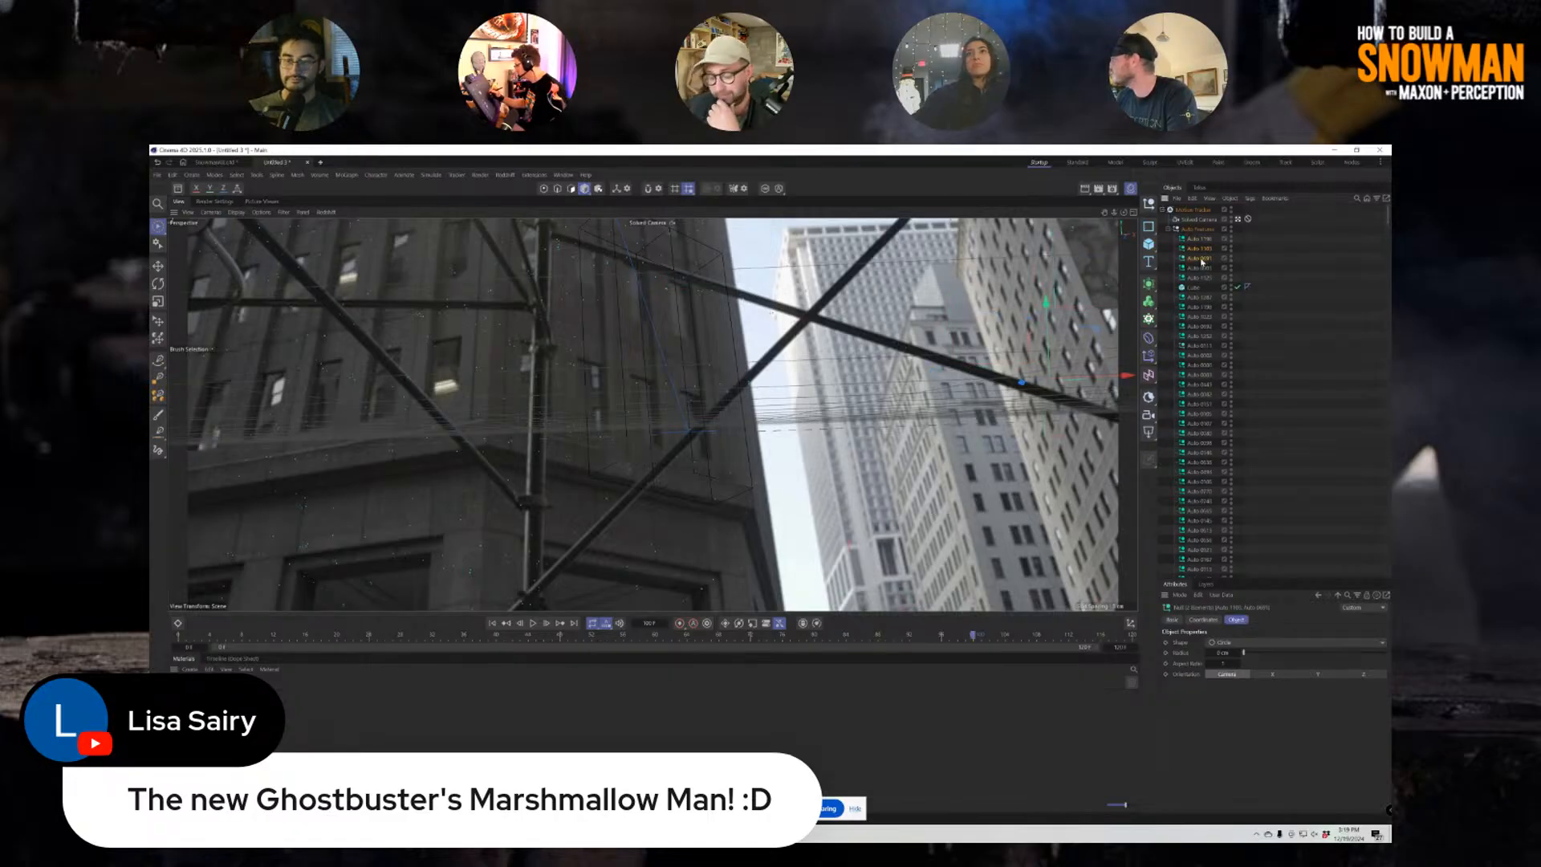
left_click(1200, 249)
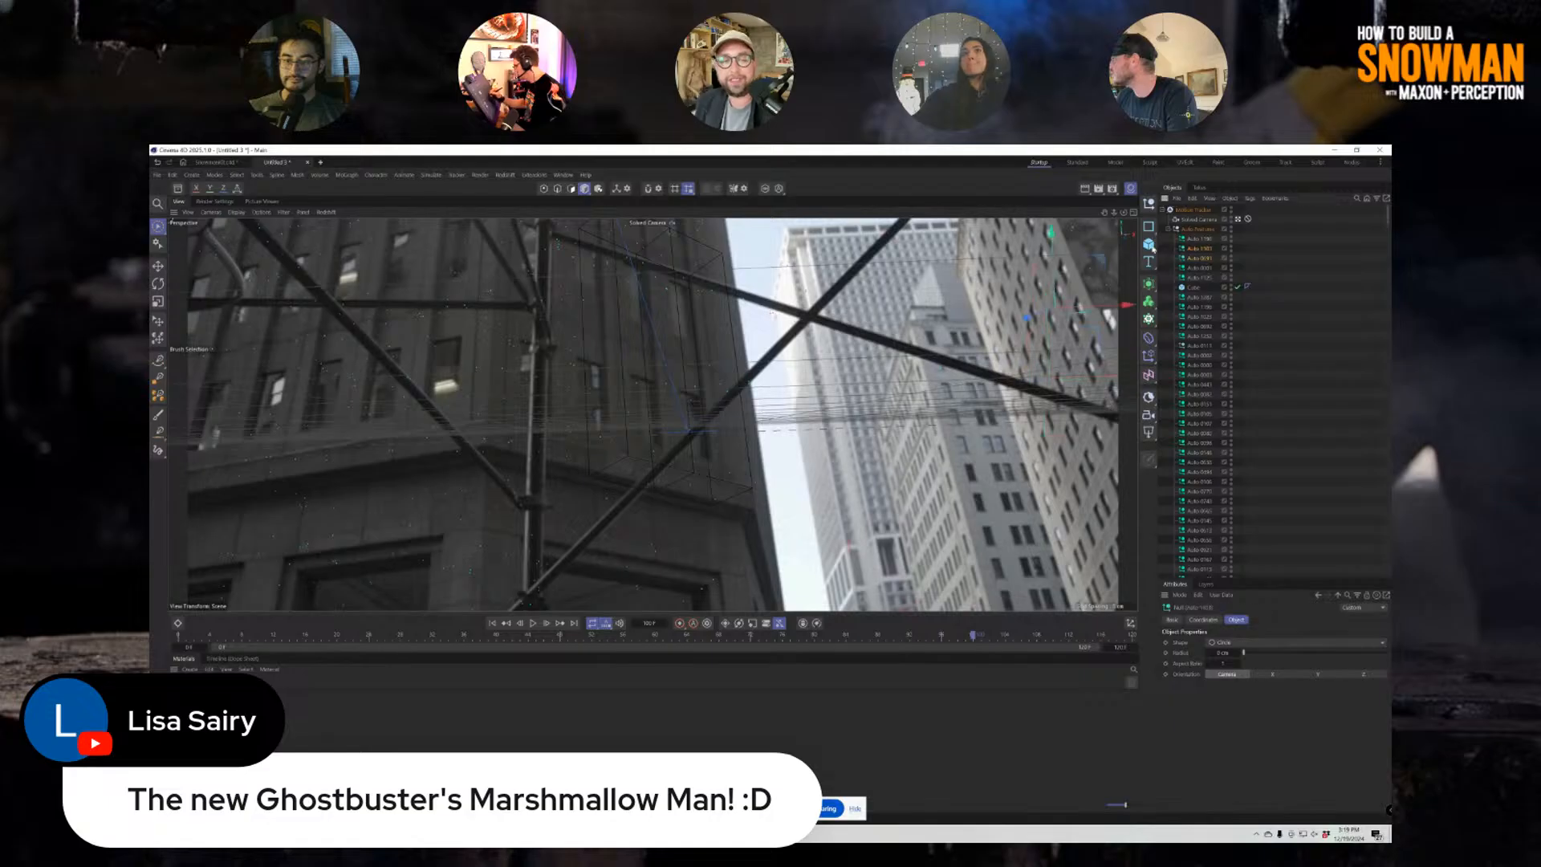
Add a second cube and make it a child of the selected tracked feature on the right-hand building.
left_click(1150, 245)
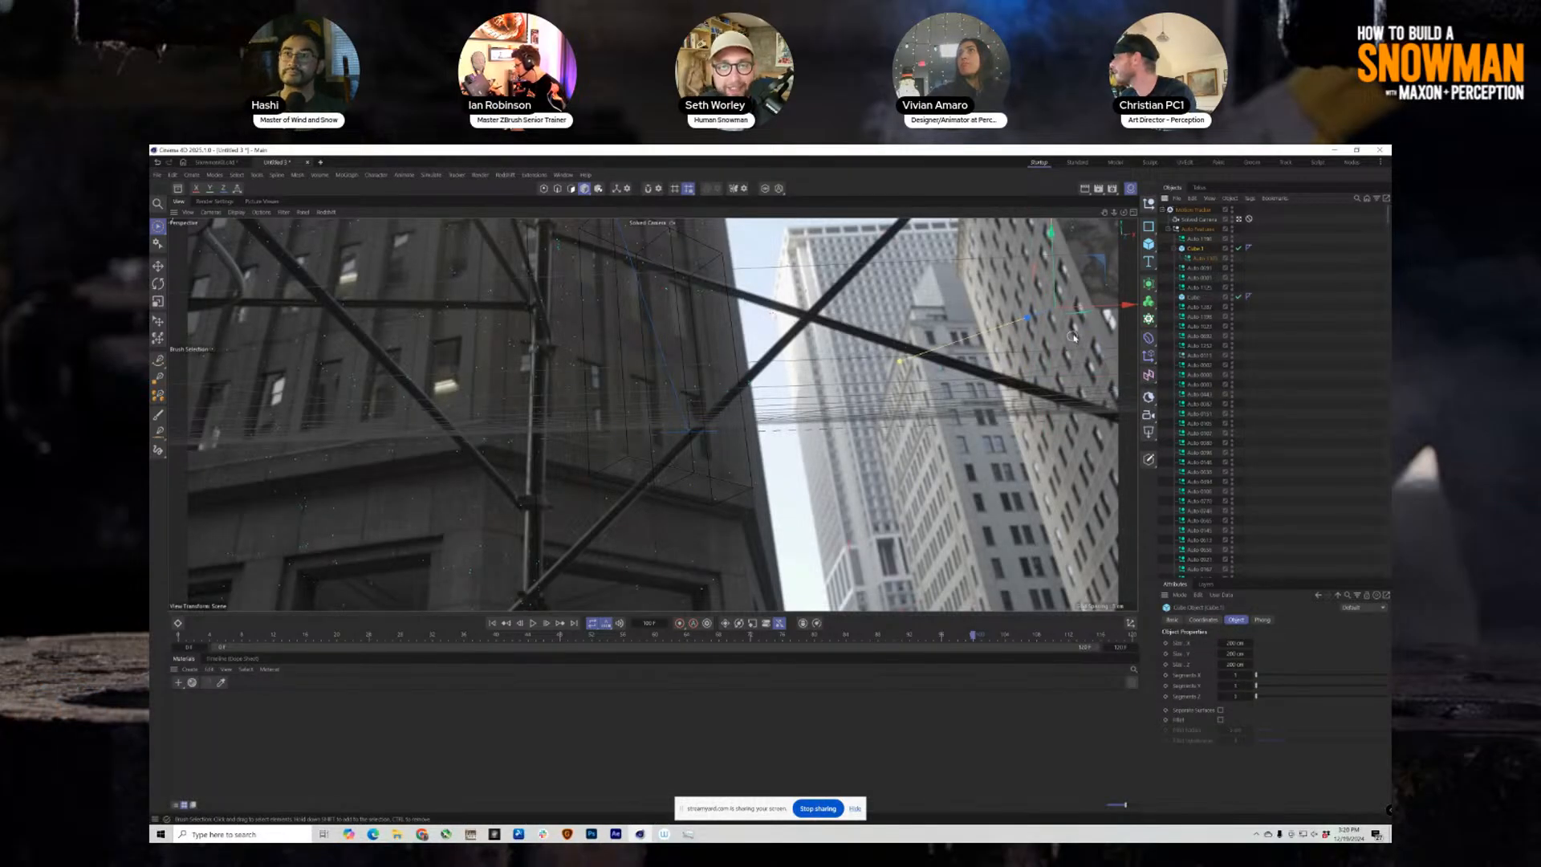
left_click_drag(1196, 248, 1196, 248)
left_click(1201, 259)
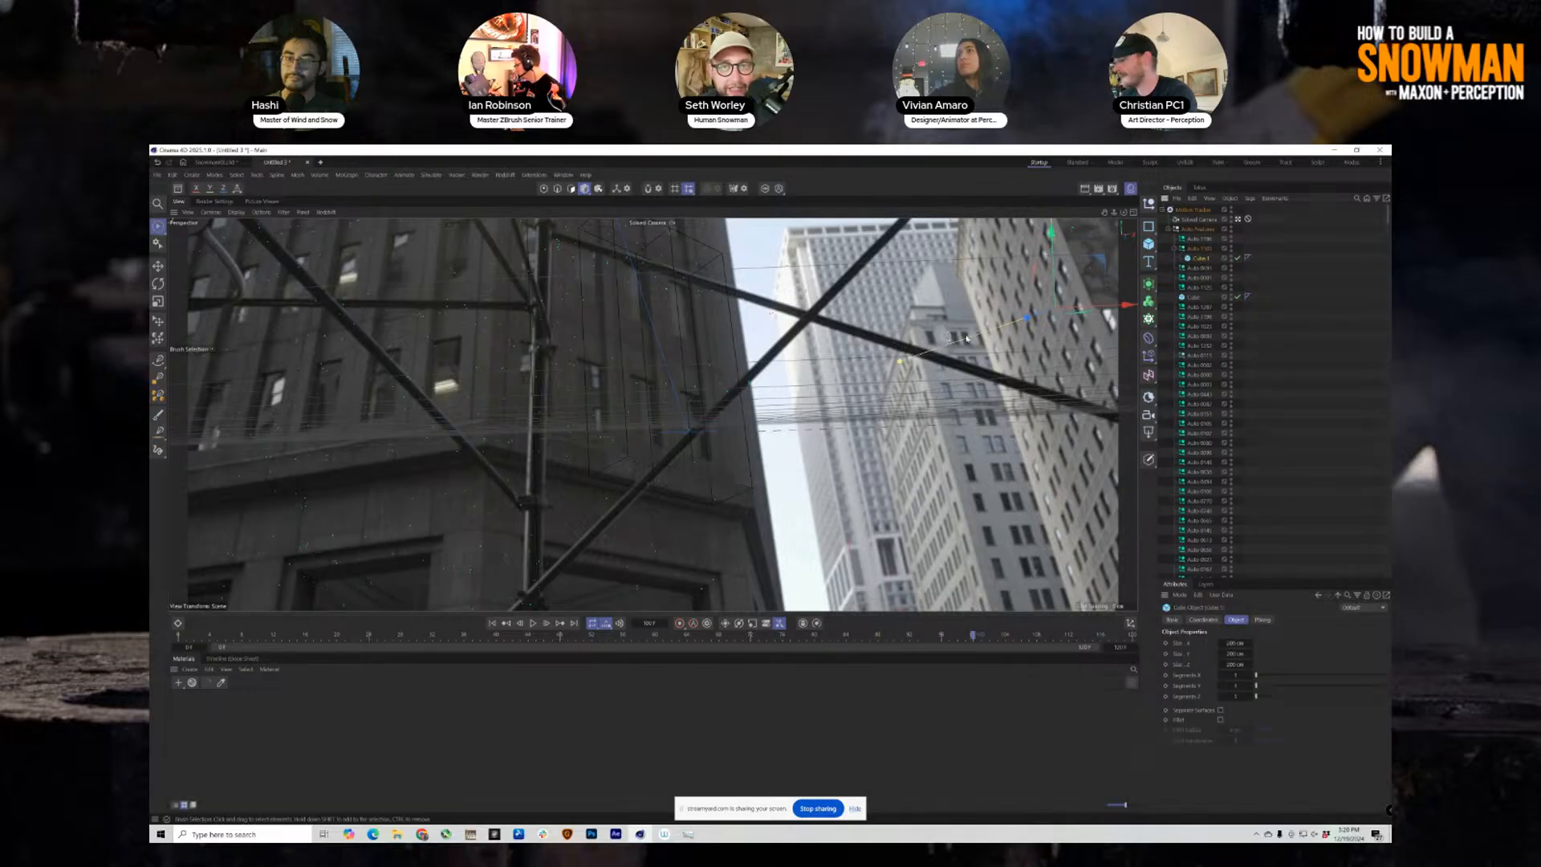
Scale down the second cube and rotate it towards the perspective of the right-hand building's facade.
key("t")
left_click_drag(935, 396, 1080, 267)
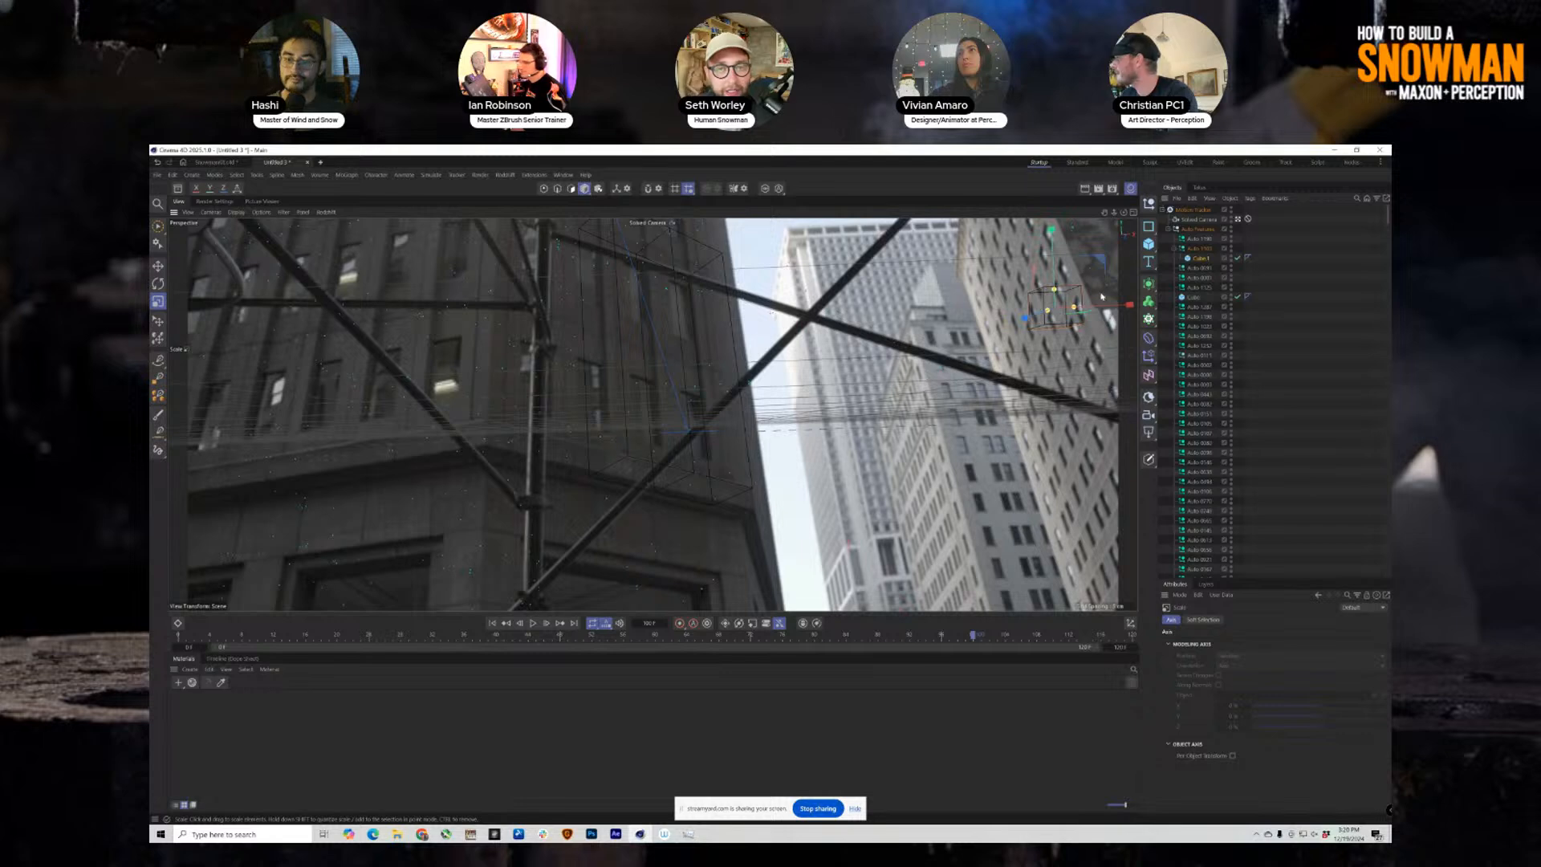
key("r")
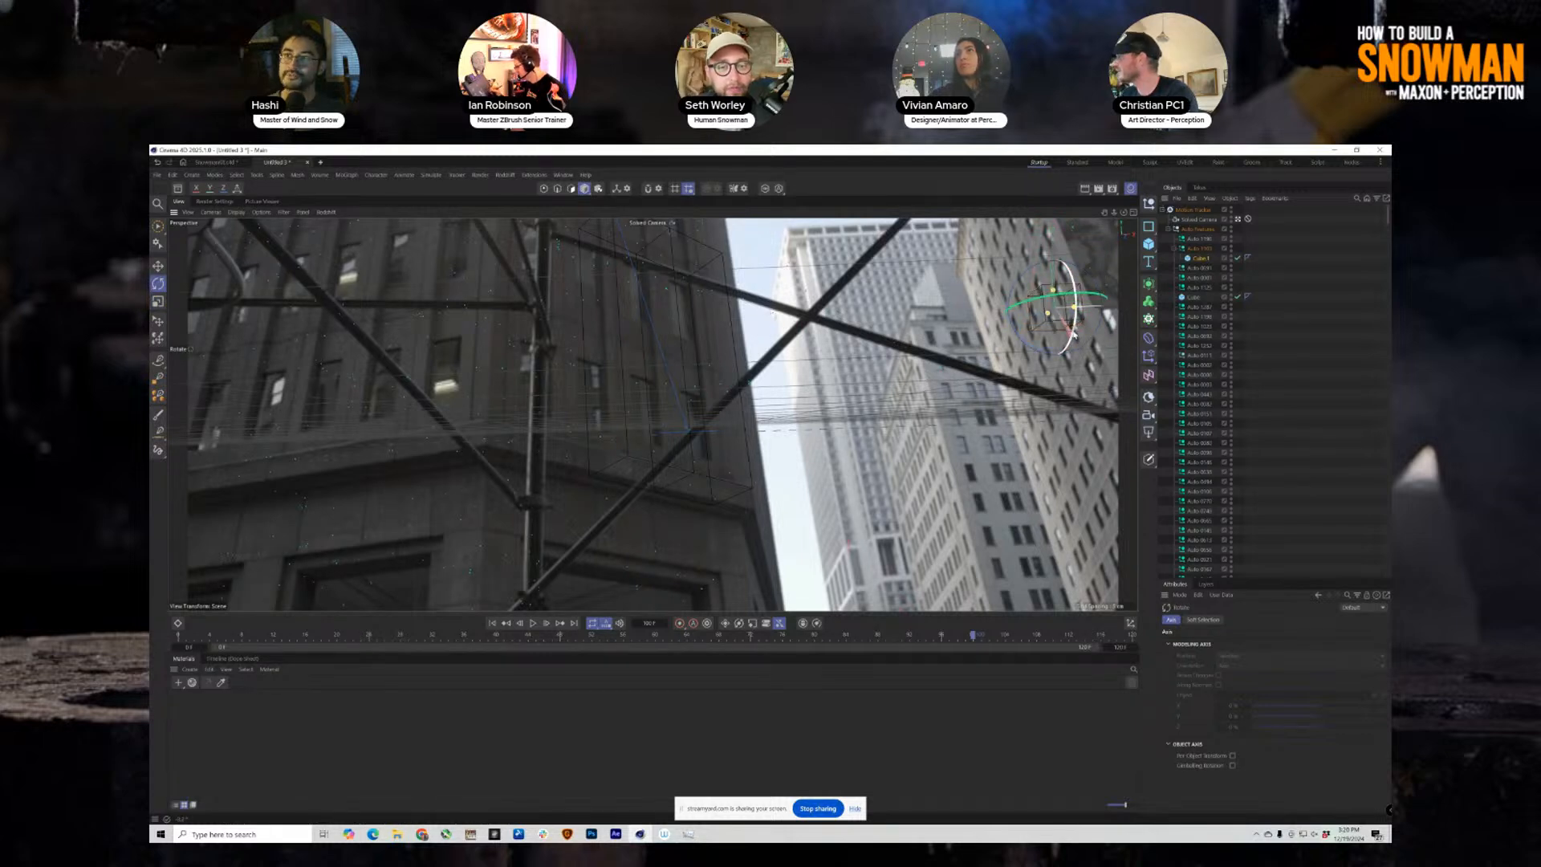
left_click_drag(1073, 334, 1024, 349)
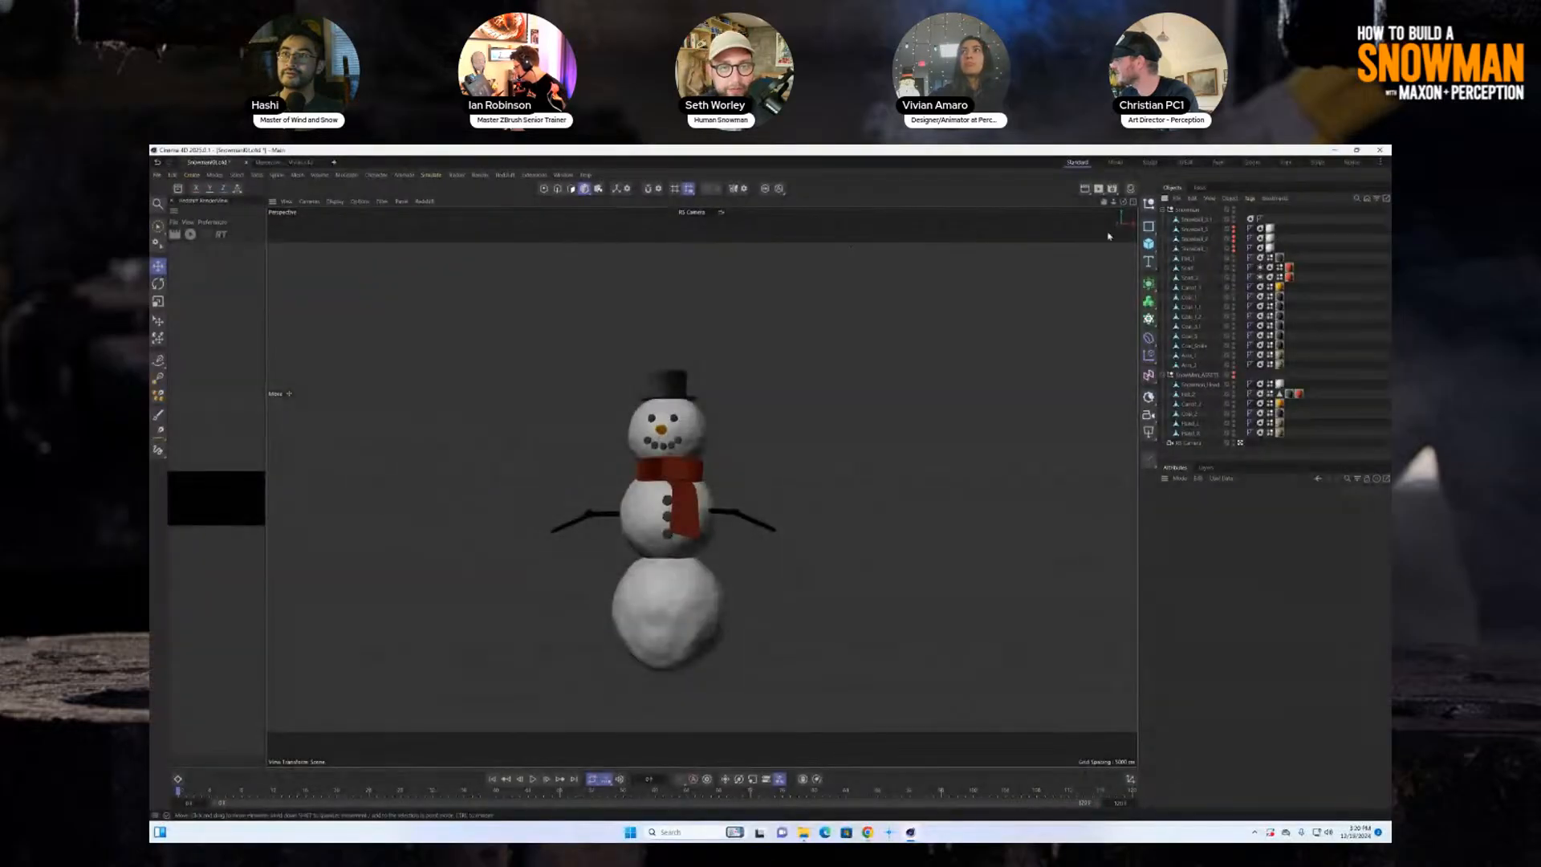
Add a Matrix object to the snowman scene.
left_click(1148, 302)
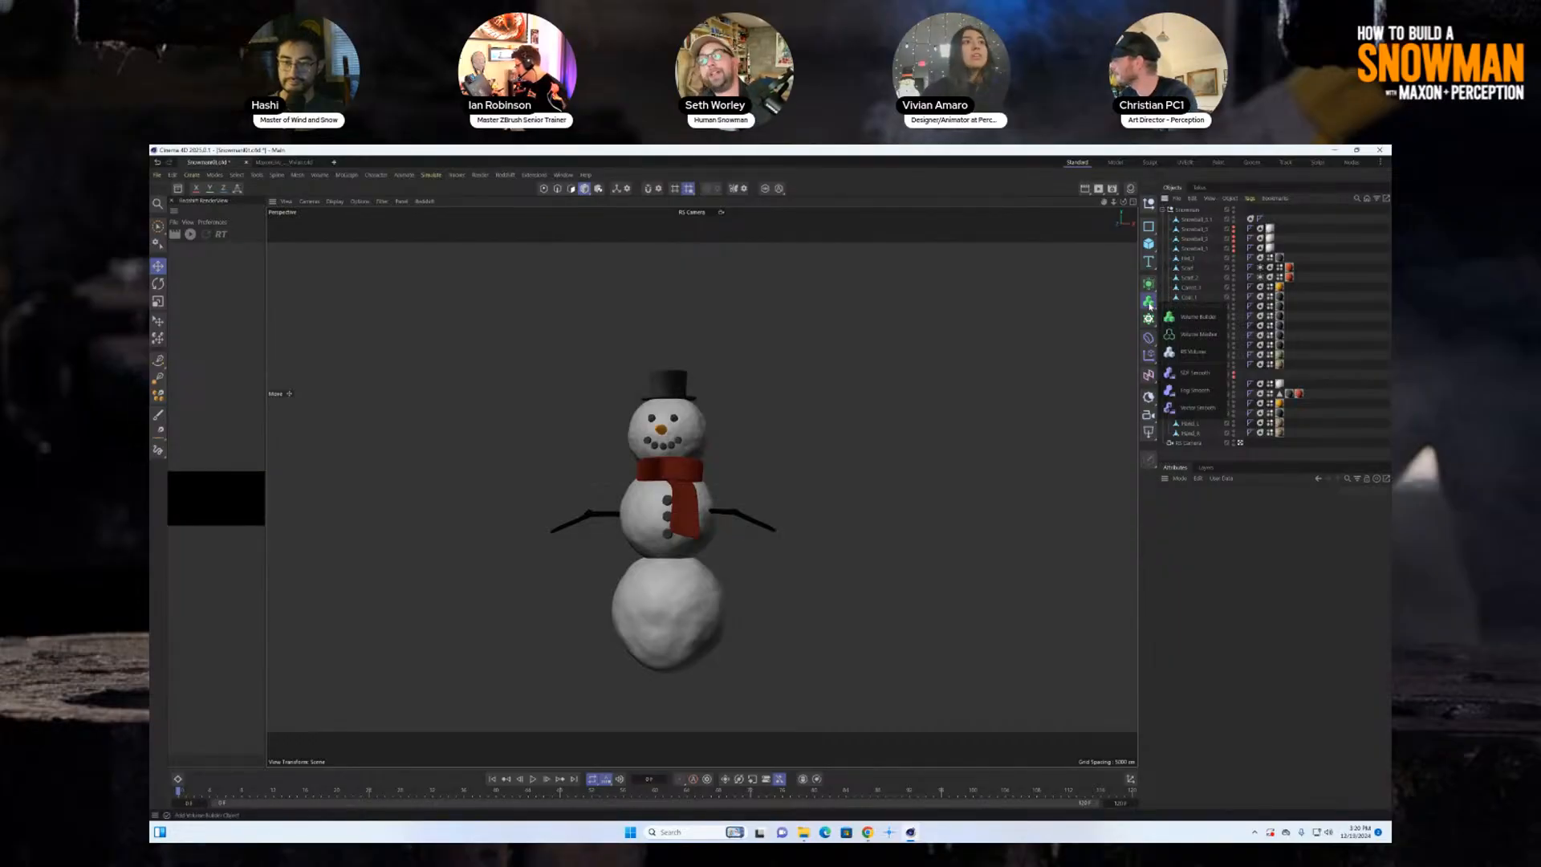
left_click(1155, 308)
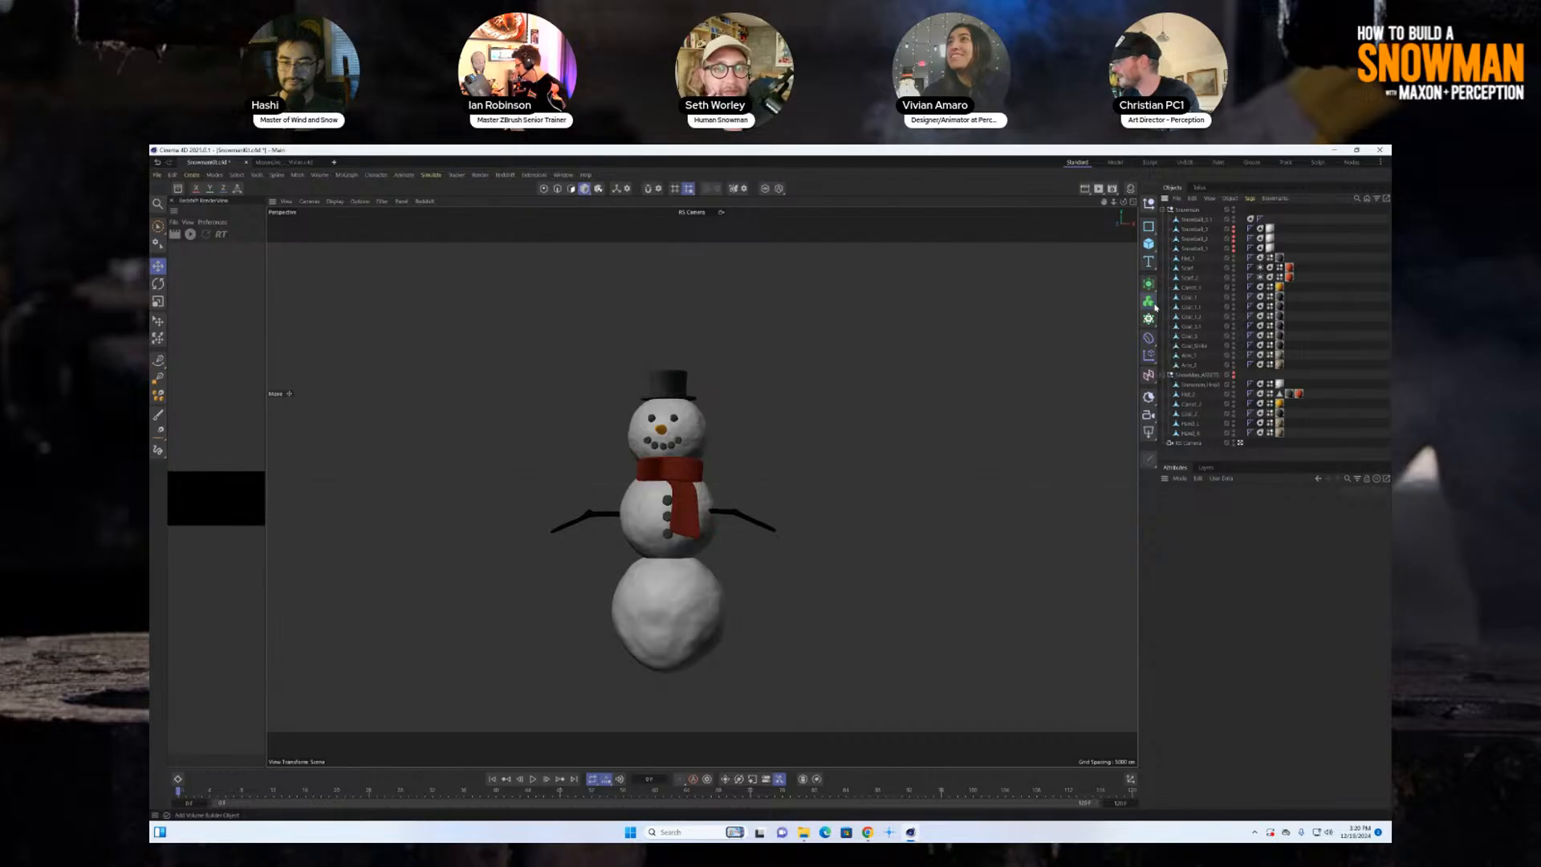
left_click(1155, 308)
left_click(1184, 337)
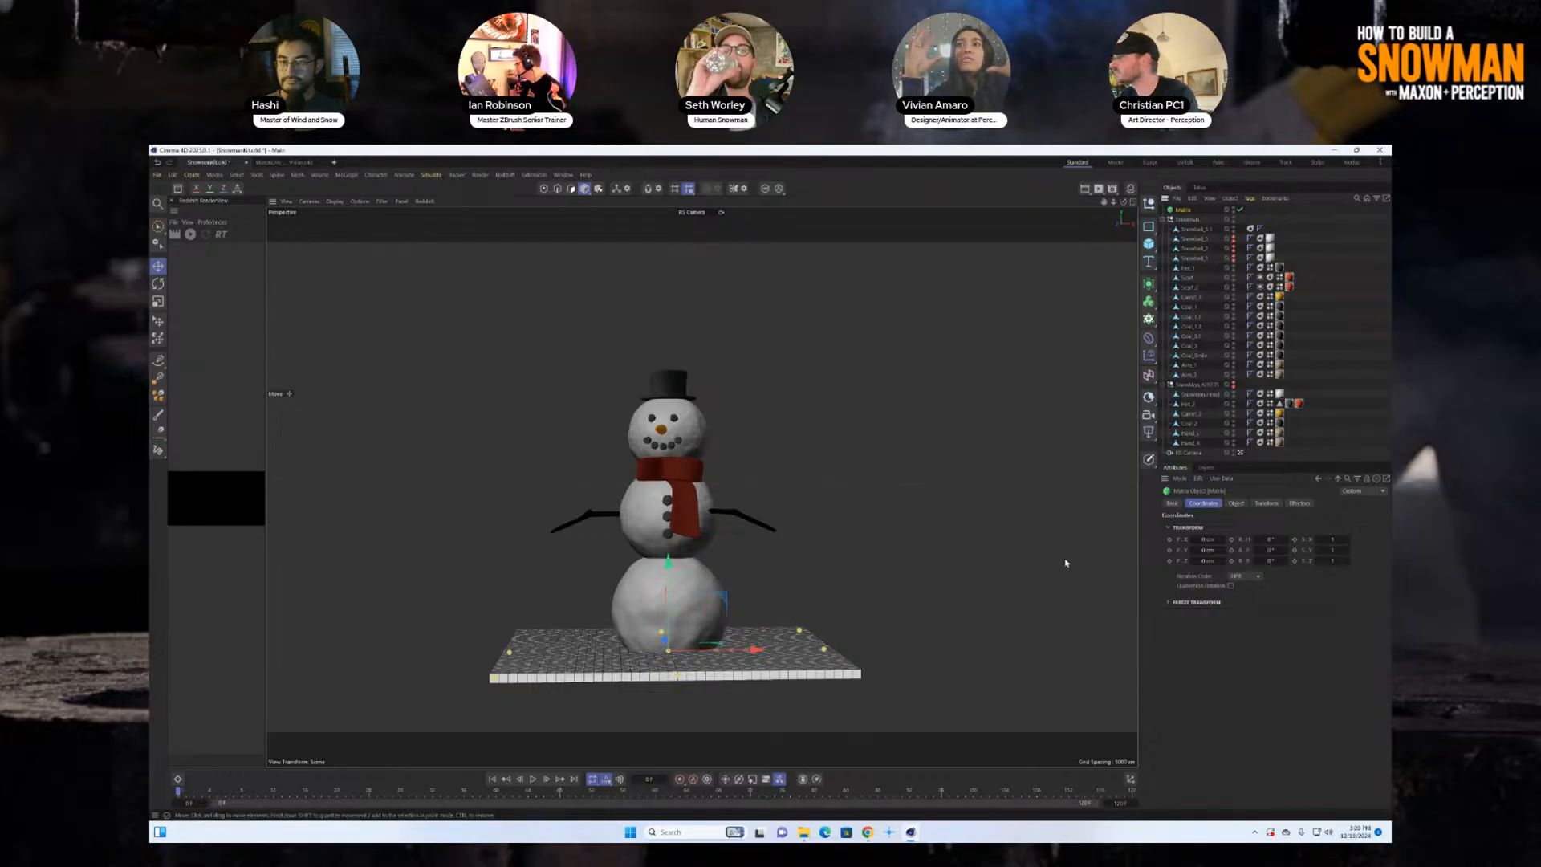
Set the draw size of the Matrix elements to 5 cm.
left_click(1236, 504)
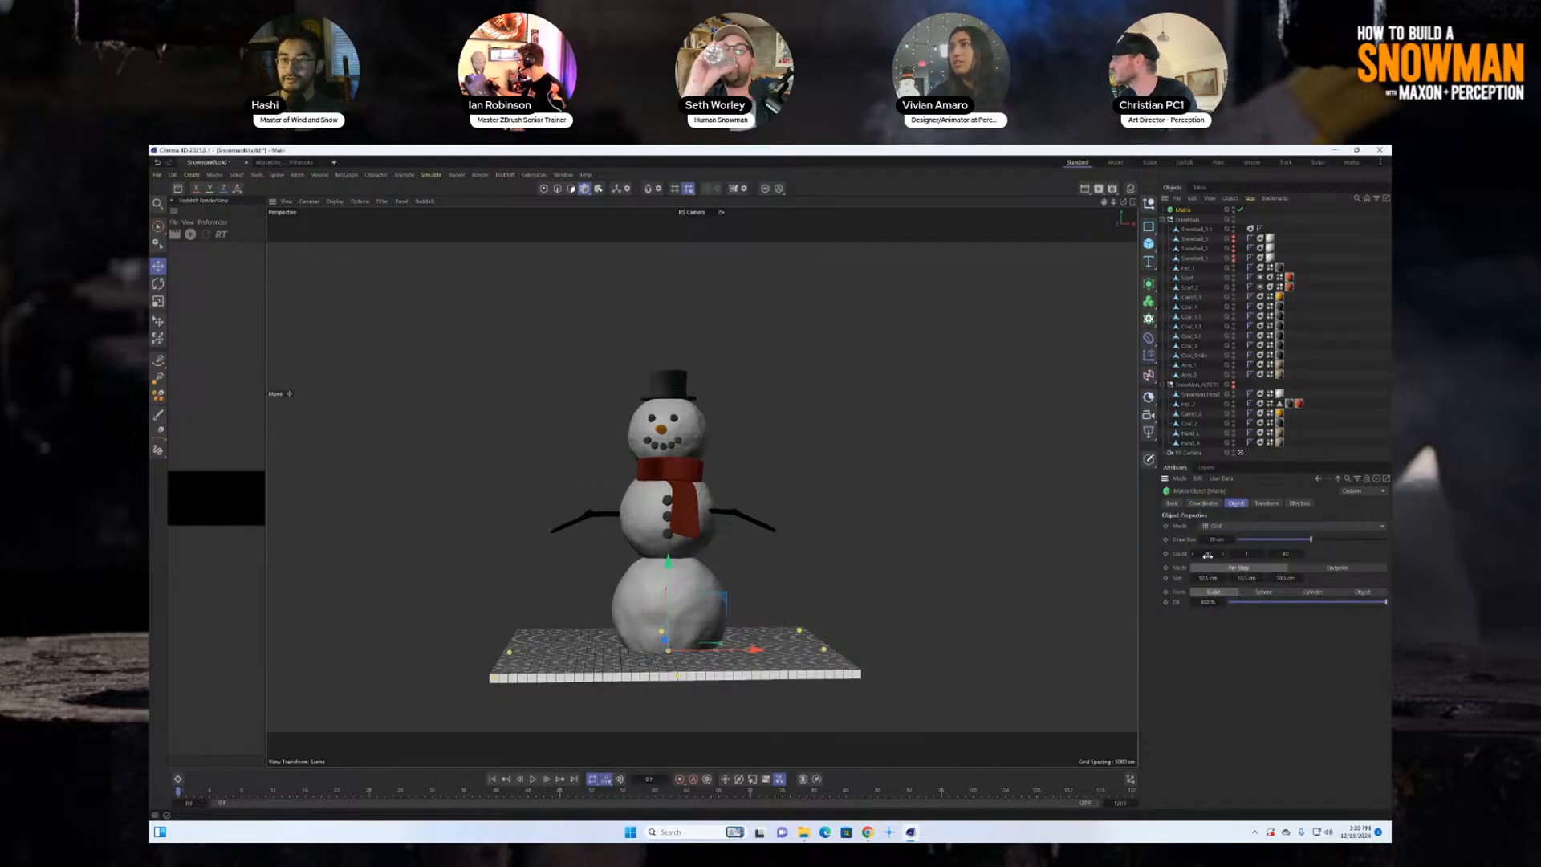
double_click(1217, 540)
type("5")
key("Return")
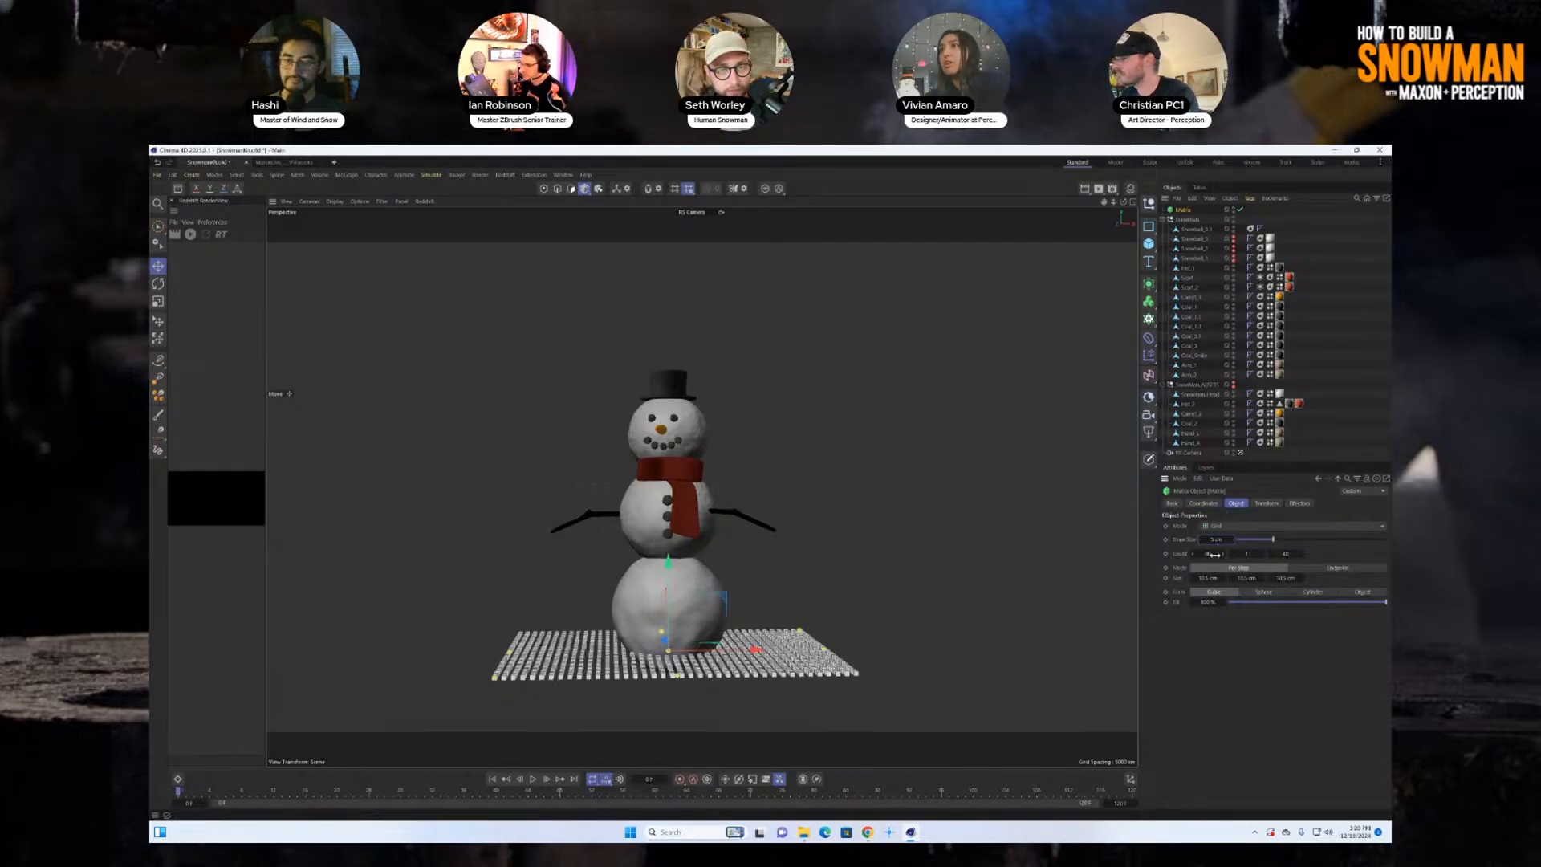
Set the Matrix grid's spacing to 5 cm per step on all three axes.
left_click(1234, 623)
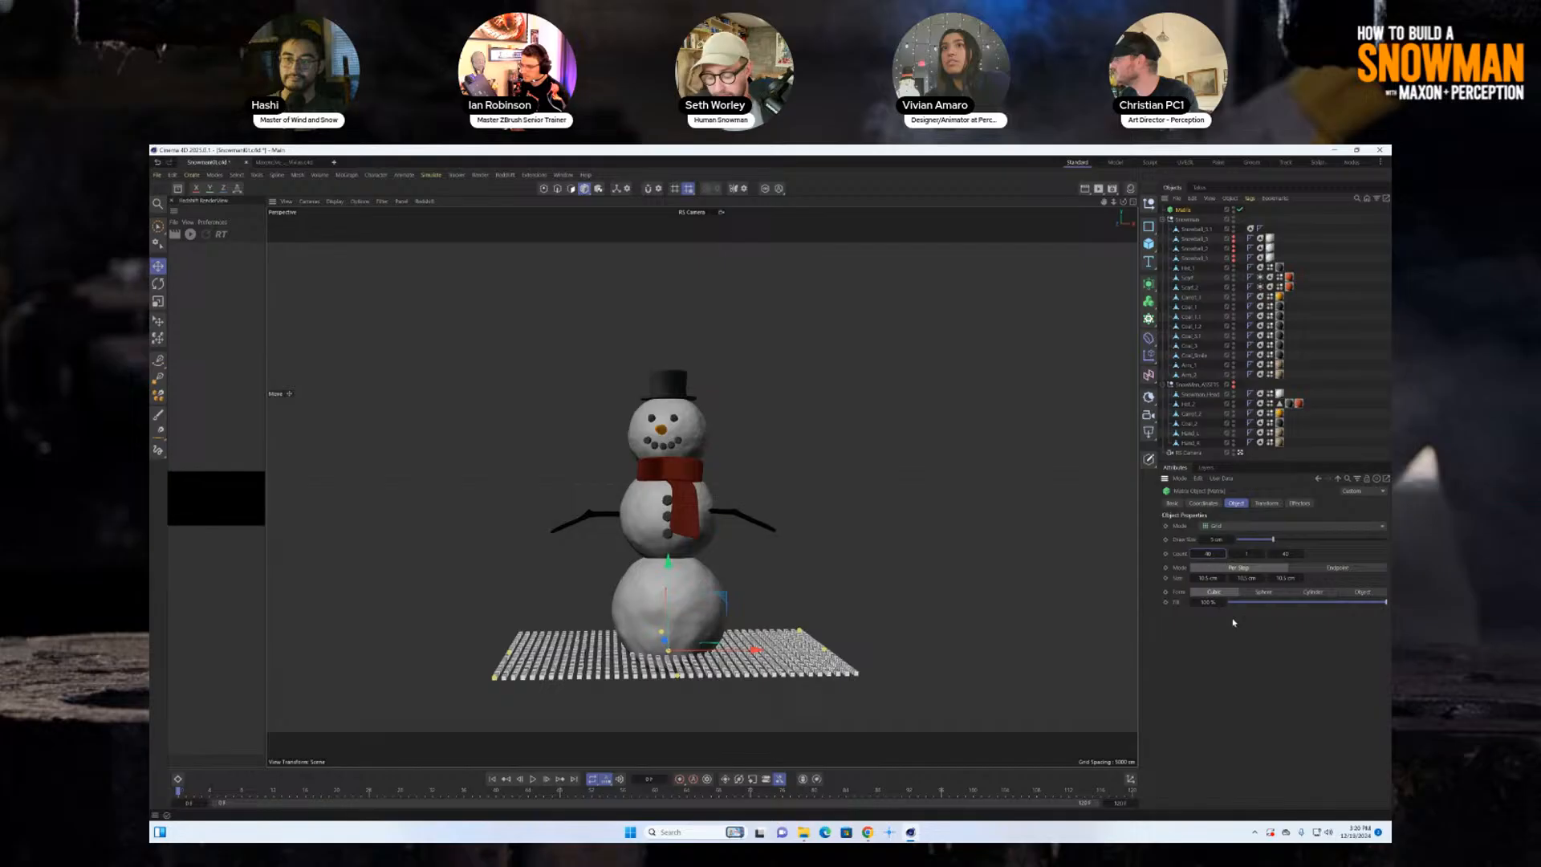
double_click(1208, 578)
type("5")
key("Tab")
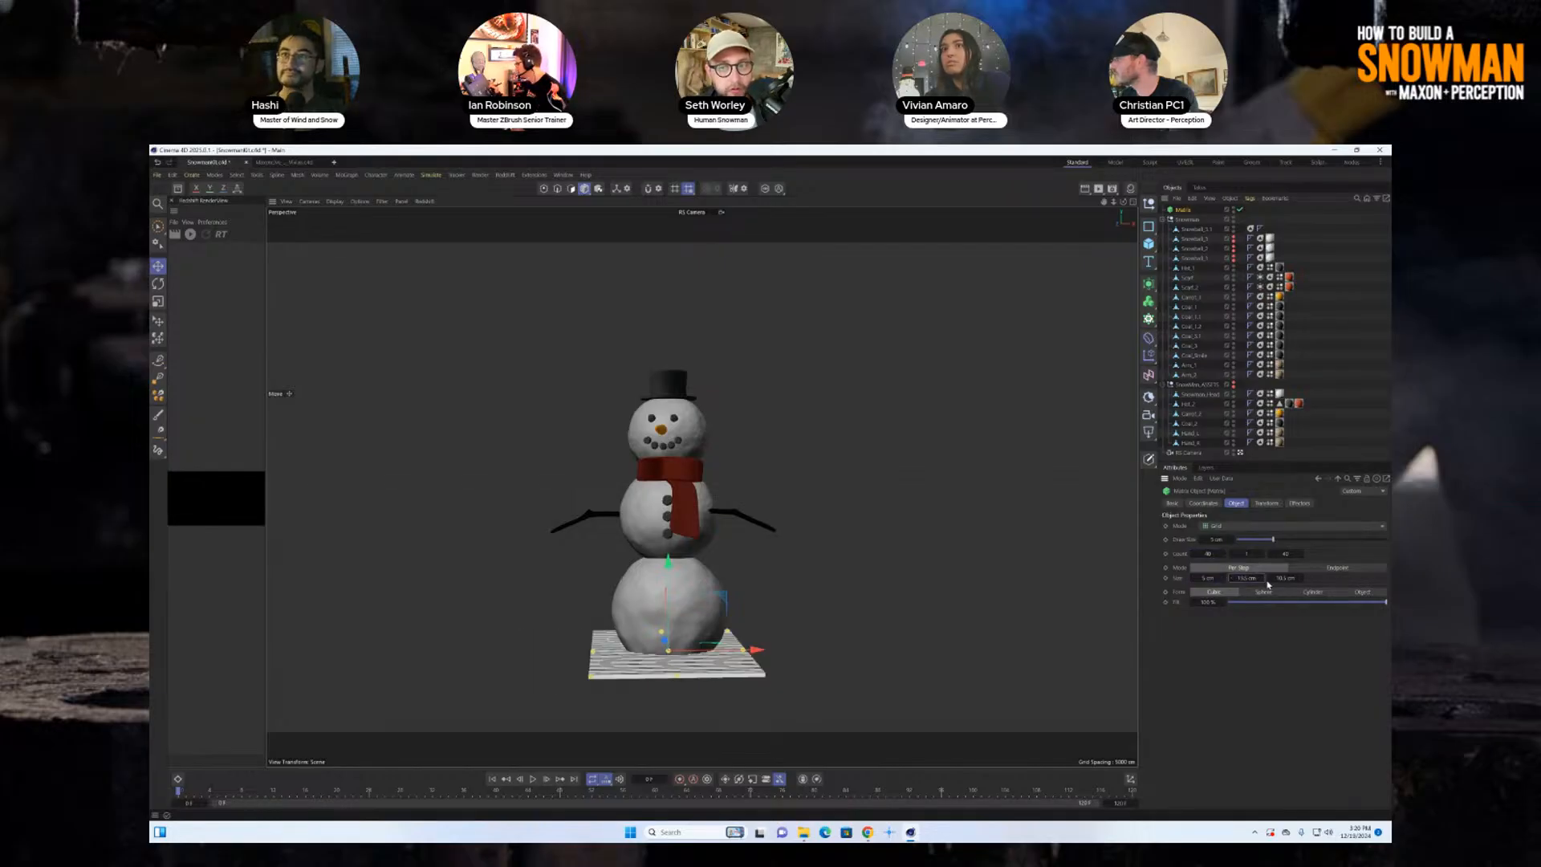
key("Tab")
double_click(1245, 578)
type("5")
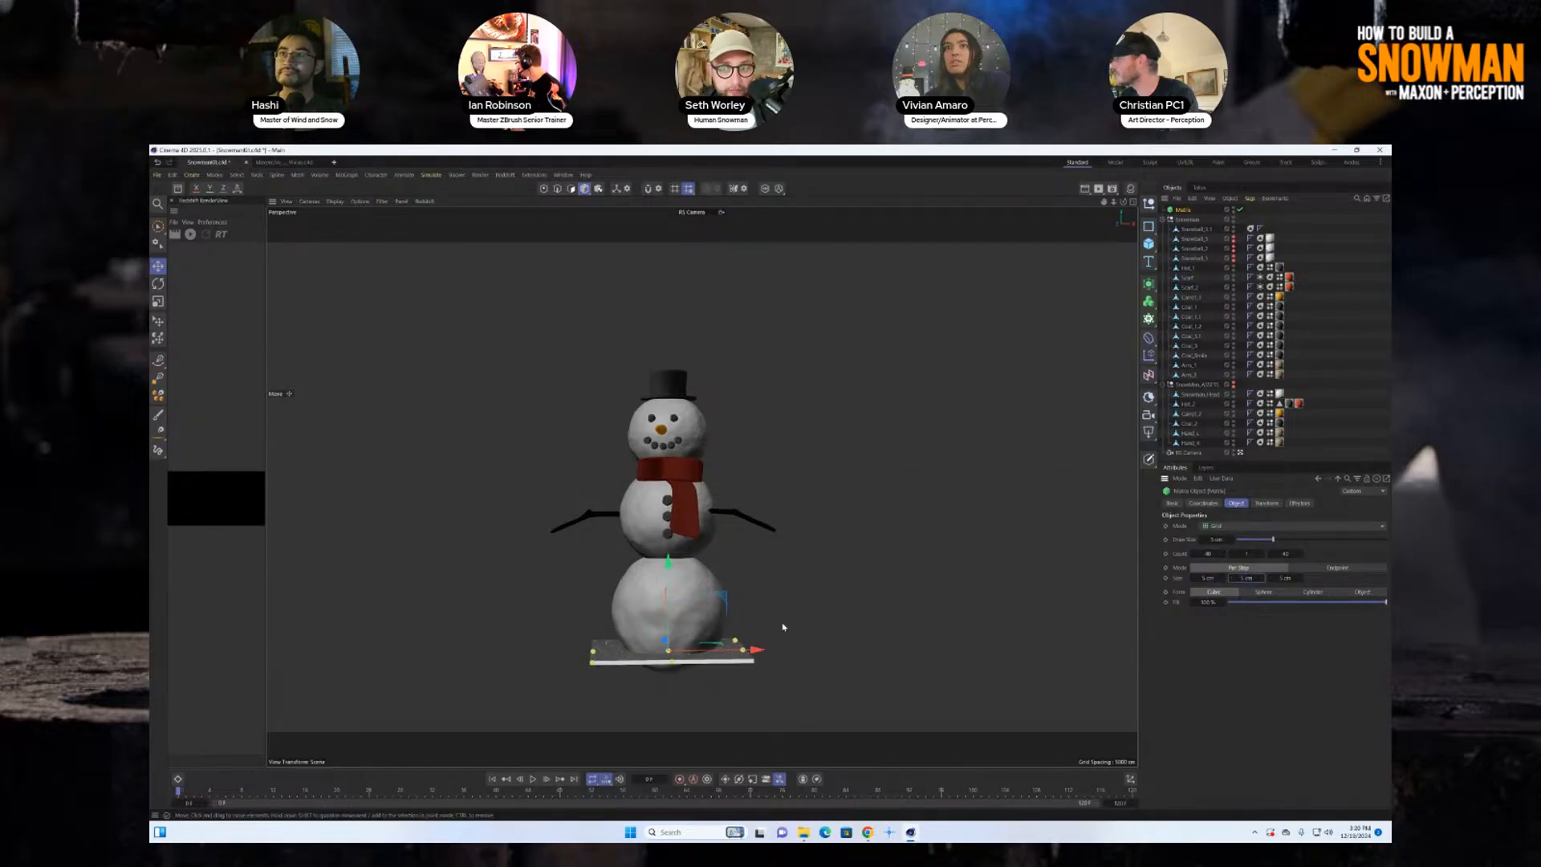
Raise the Matrix to the snowman's middle section and set its grid count to 50 × 100 × 50.
left_click_drag(664, 567, 662, 428)
left_click(1249, 556)
type("10")
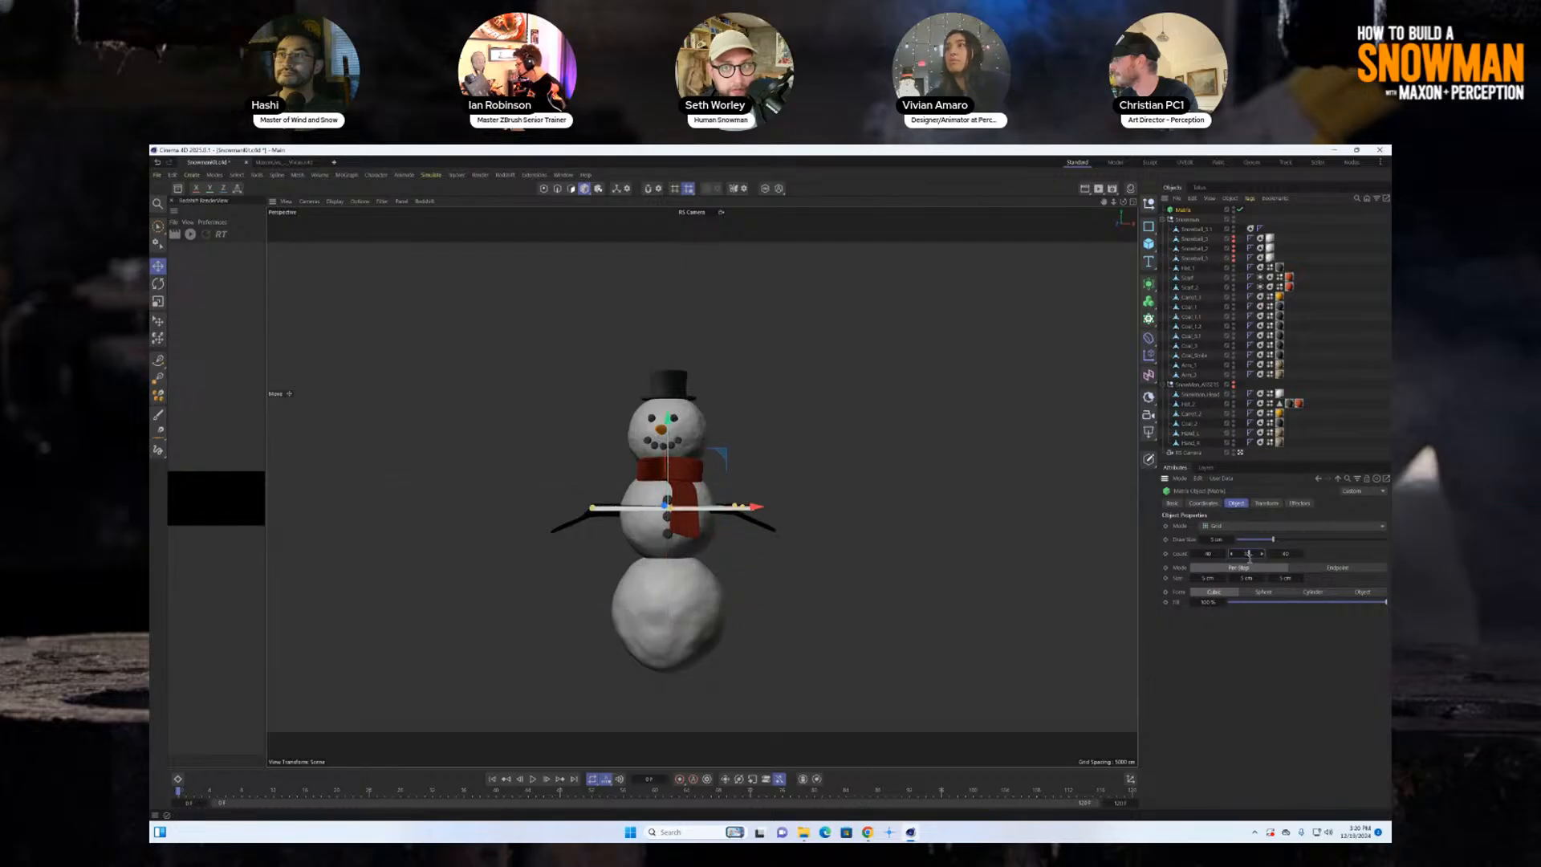
type("0")
double_click(1207, 556)
type("50")
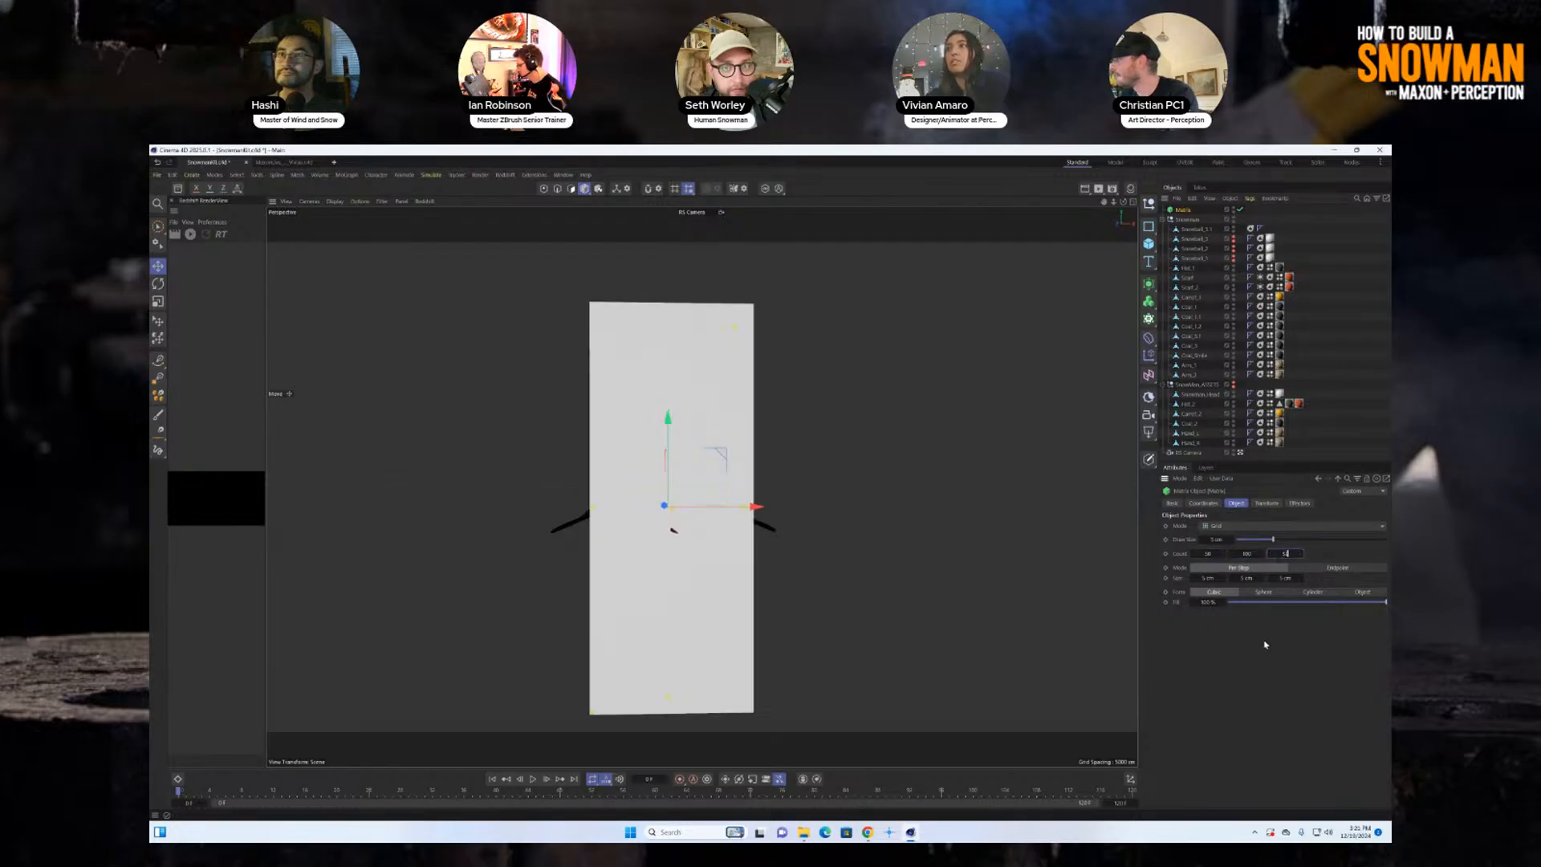
key("Return")
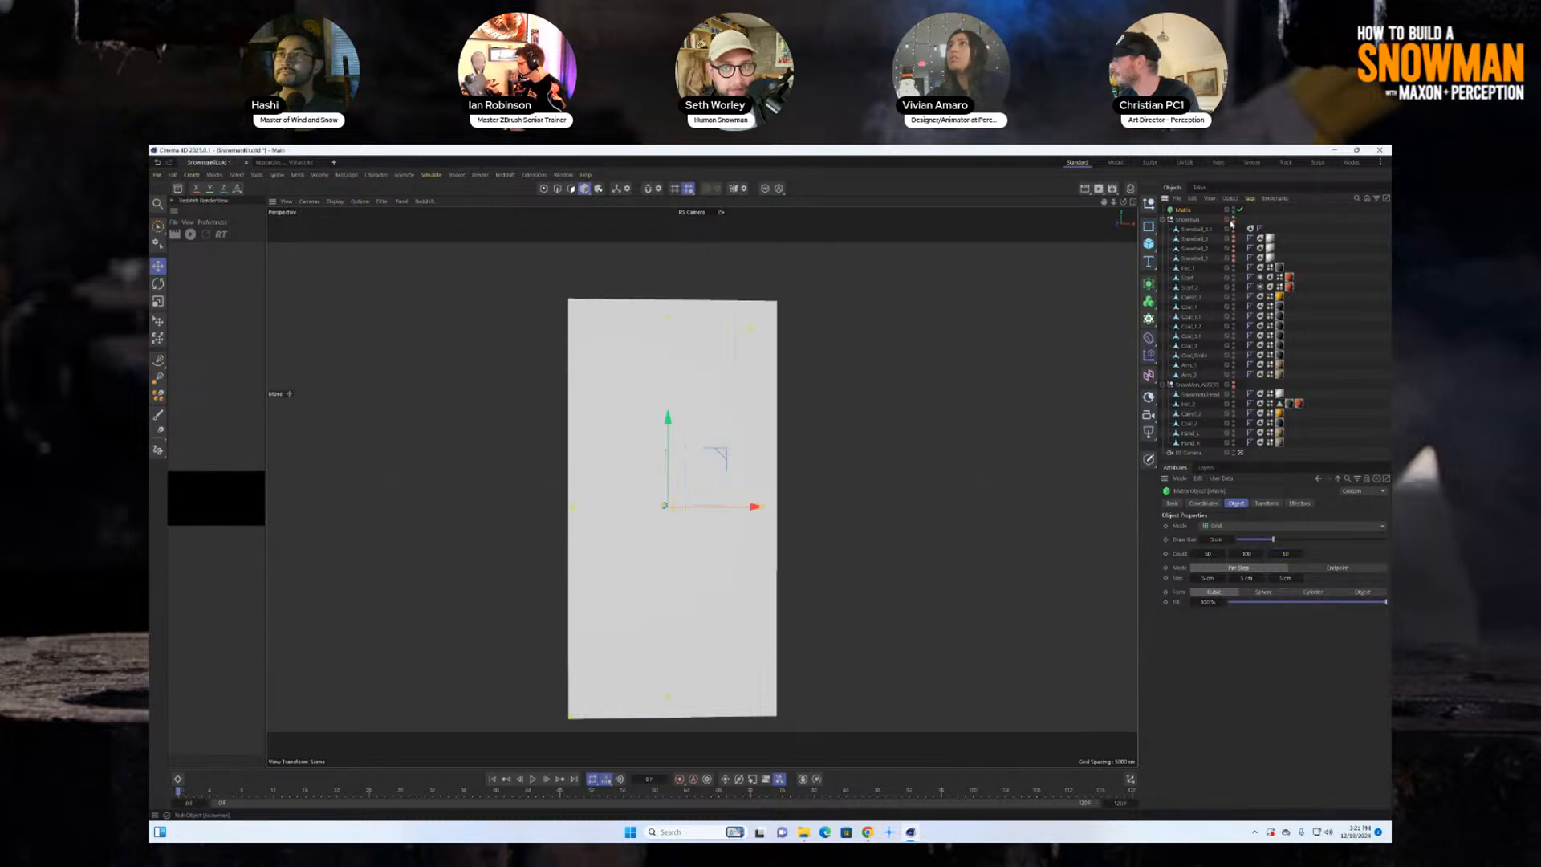
Collapse the two snowman groups in the object hierarchy and add a Volume Builder to the scene.
left_click(1162, 219)
left_click(1162, 229)
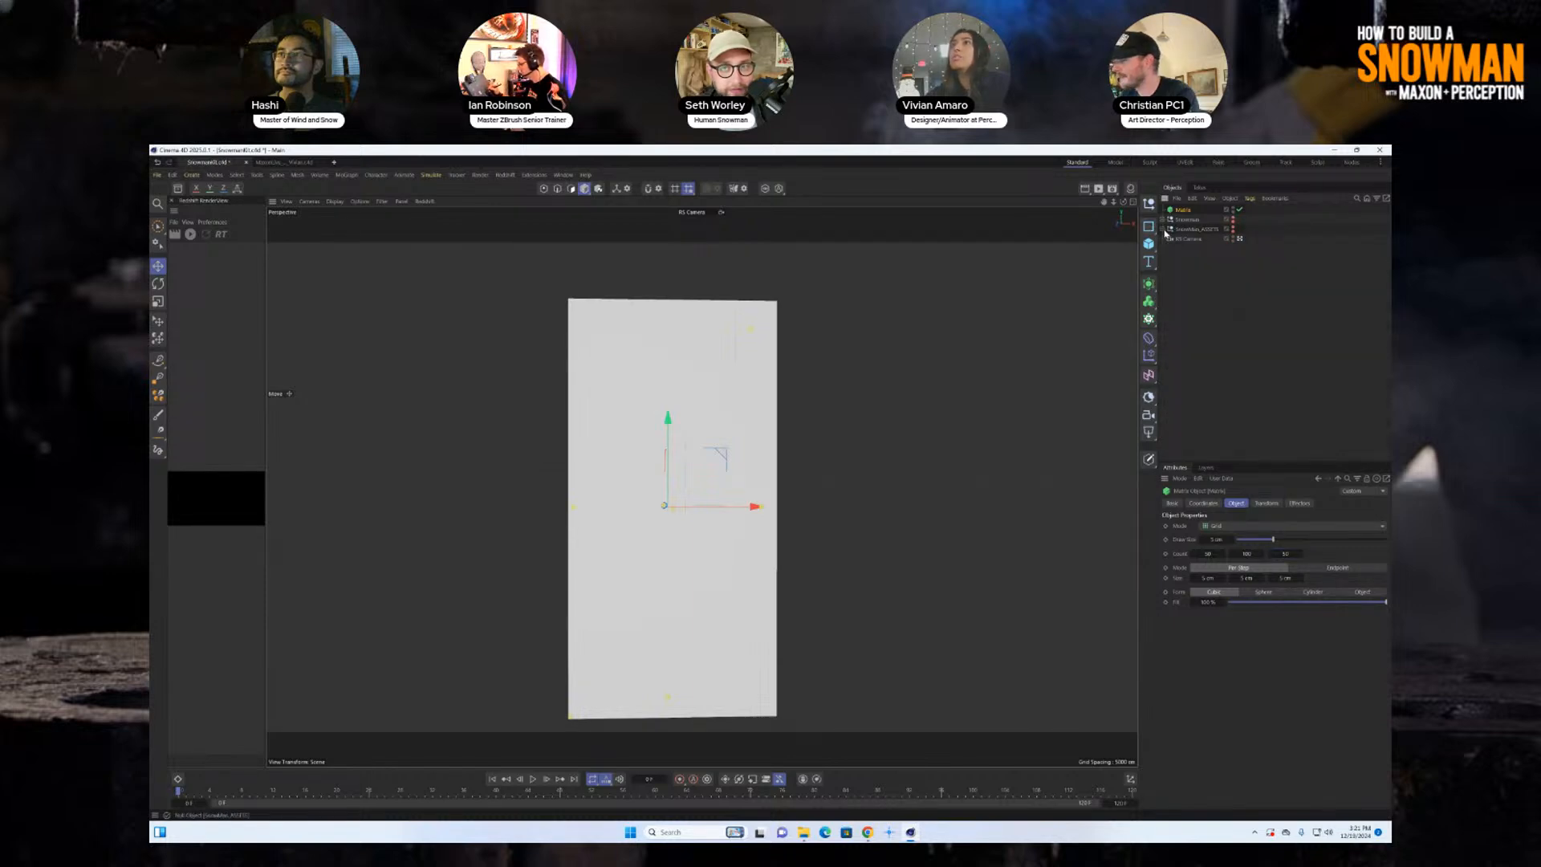
left_click(1149, 301)
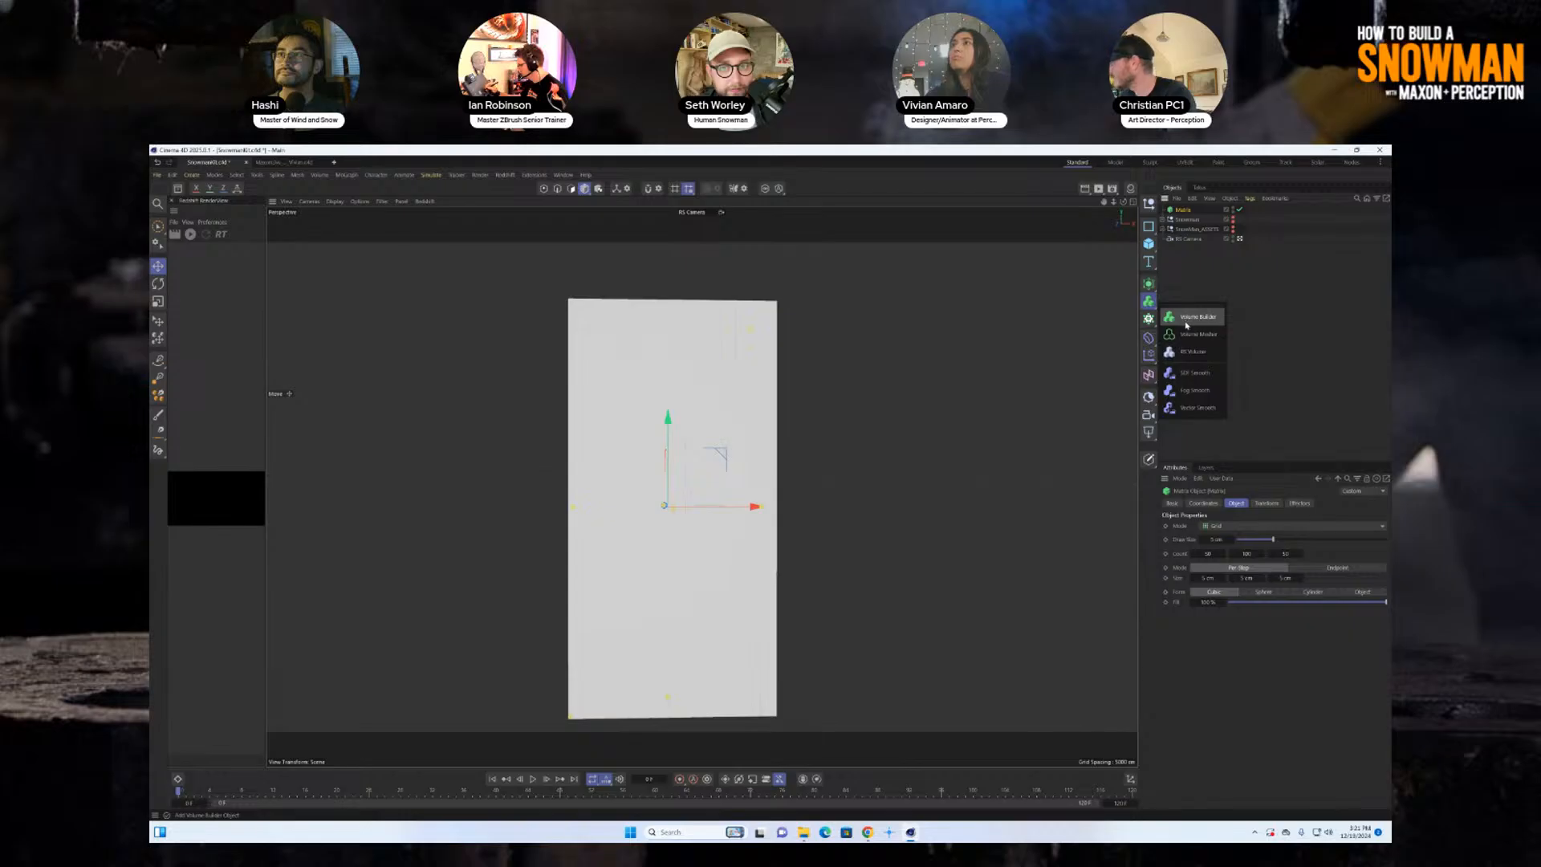
left_click(1186, 319)
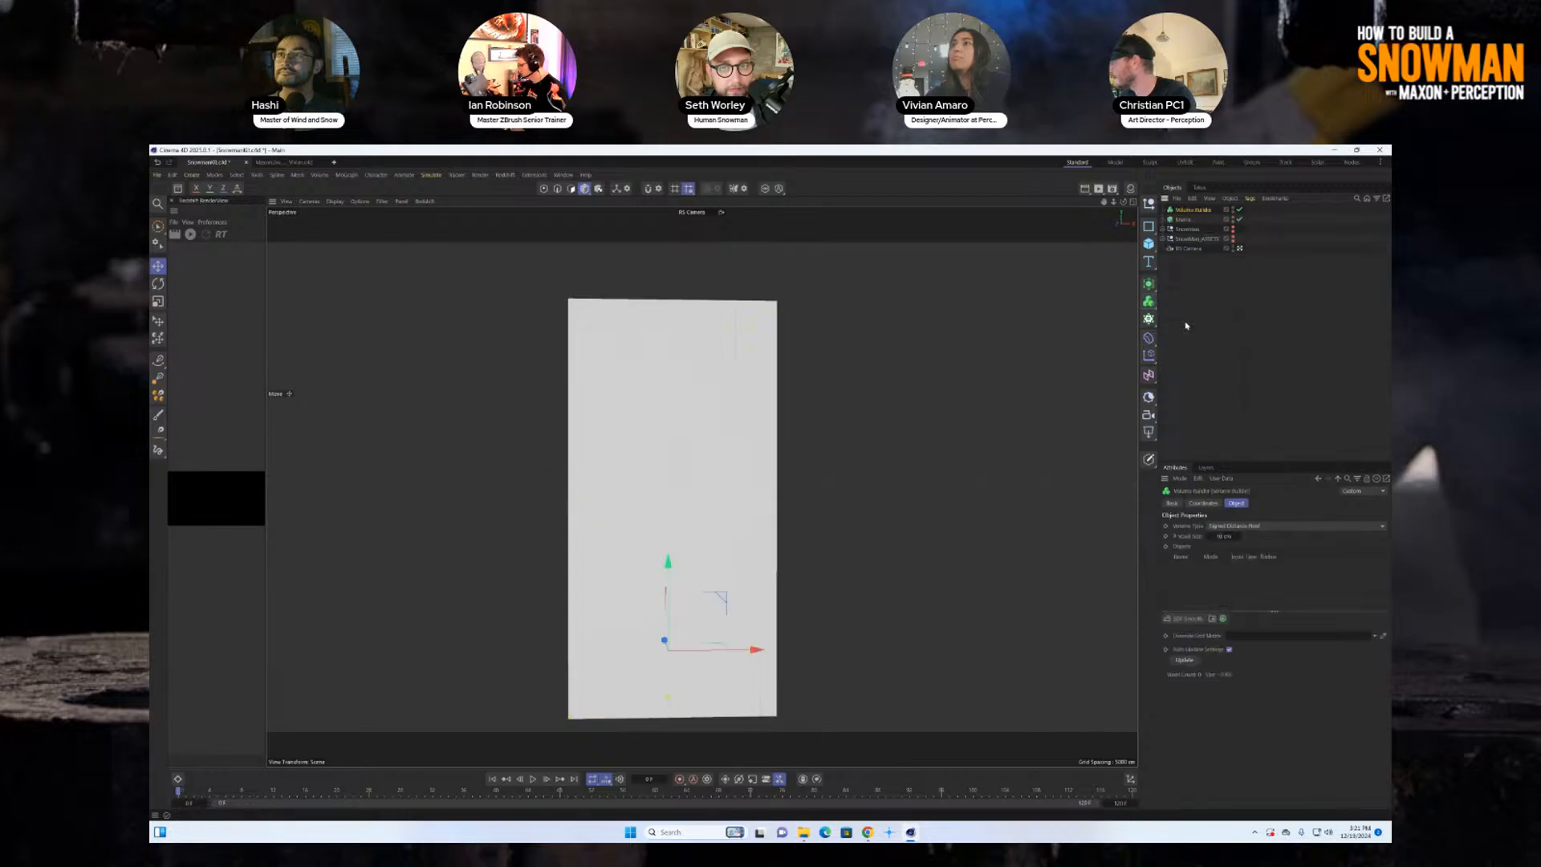
Add the combined snowball mesh from the Snowman group to the Volume Builder and hide the Matrix in the viewport.
left_click(1162, 229)
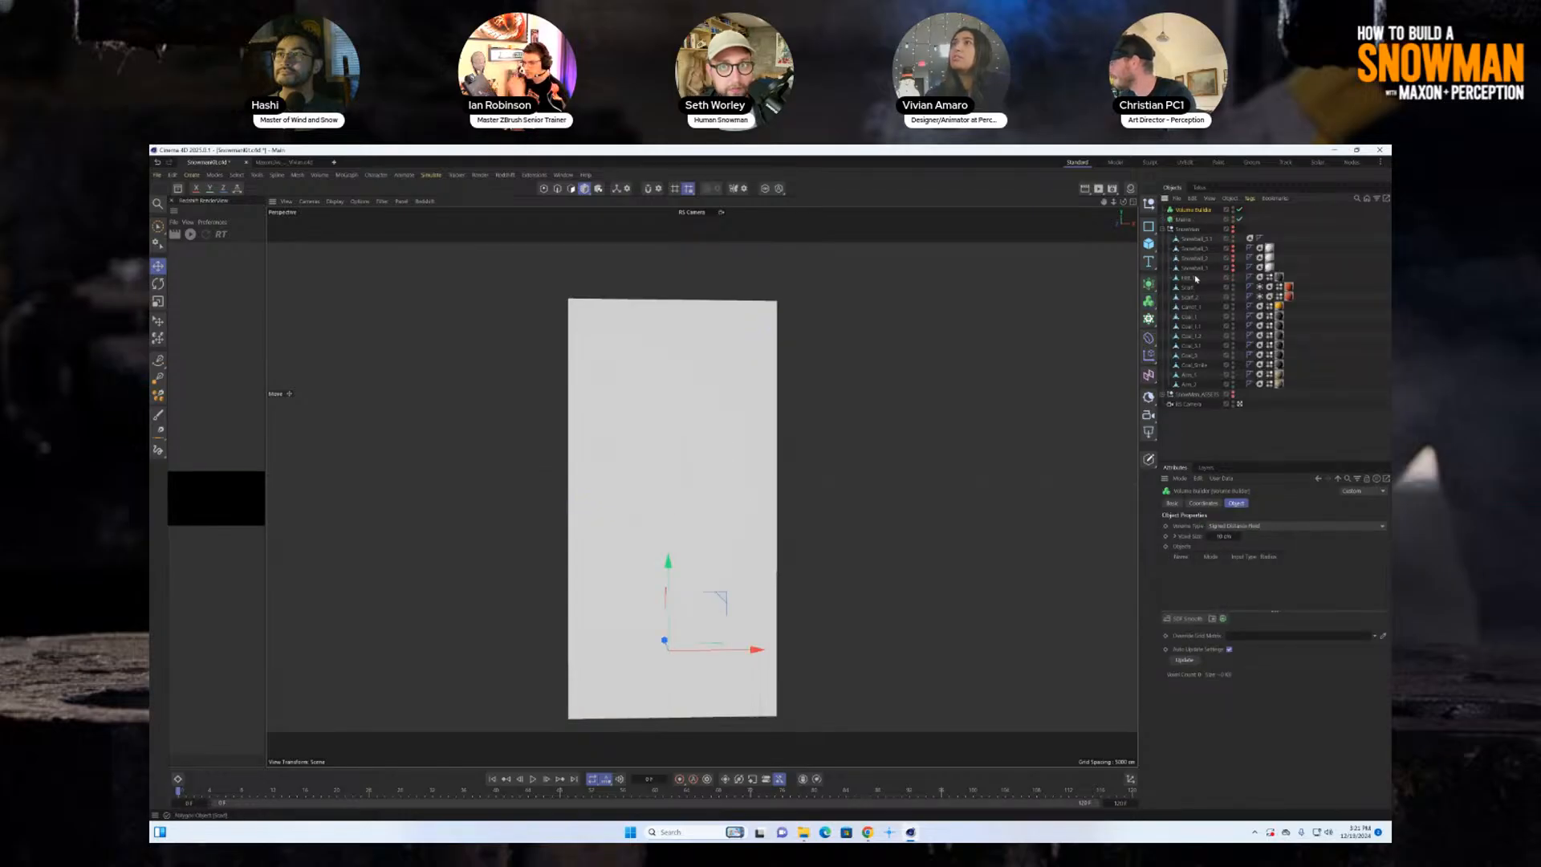
left_click_drag(1195, 240, 1204, 566)
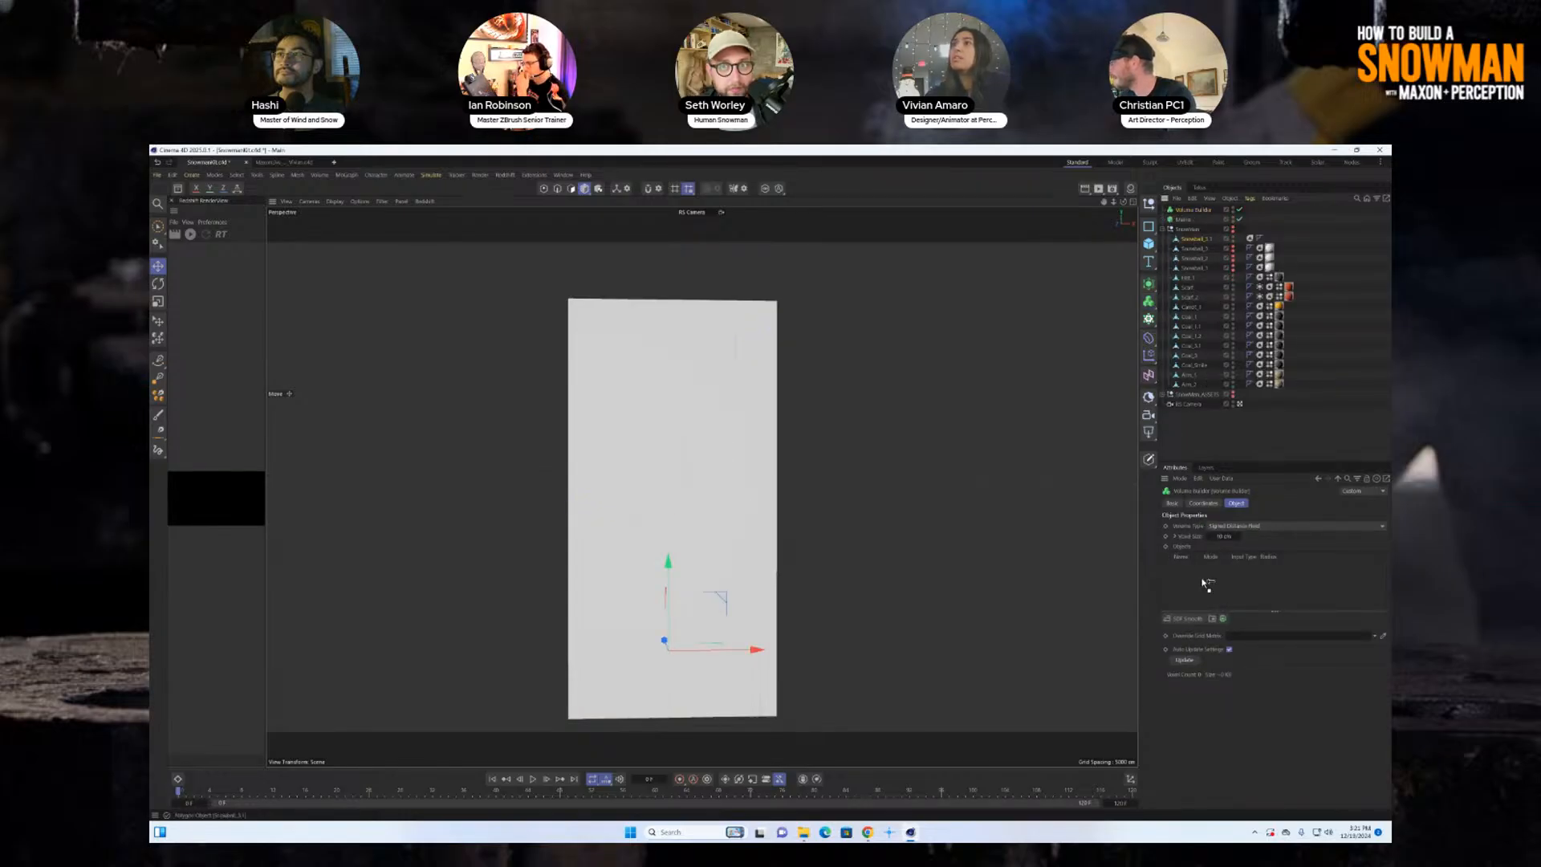
left_click(1164, 231)
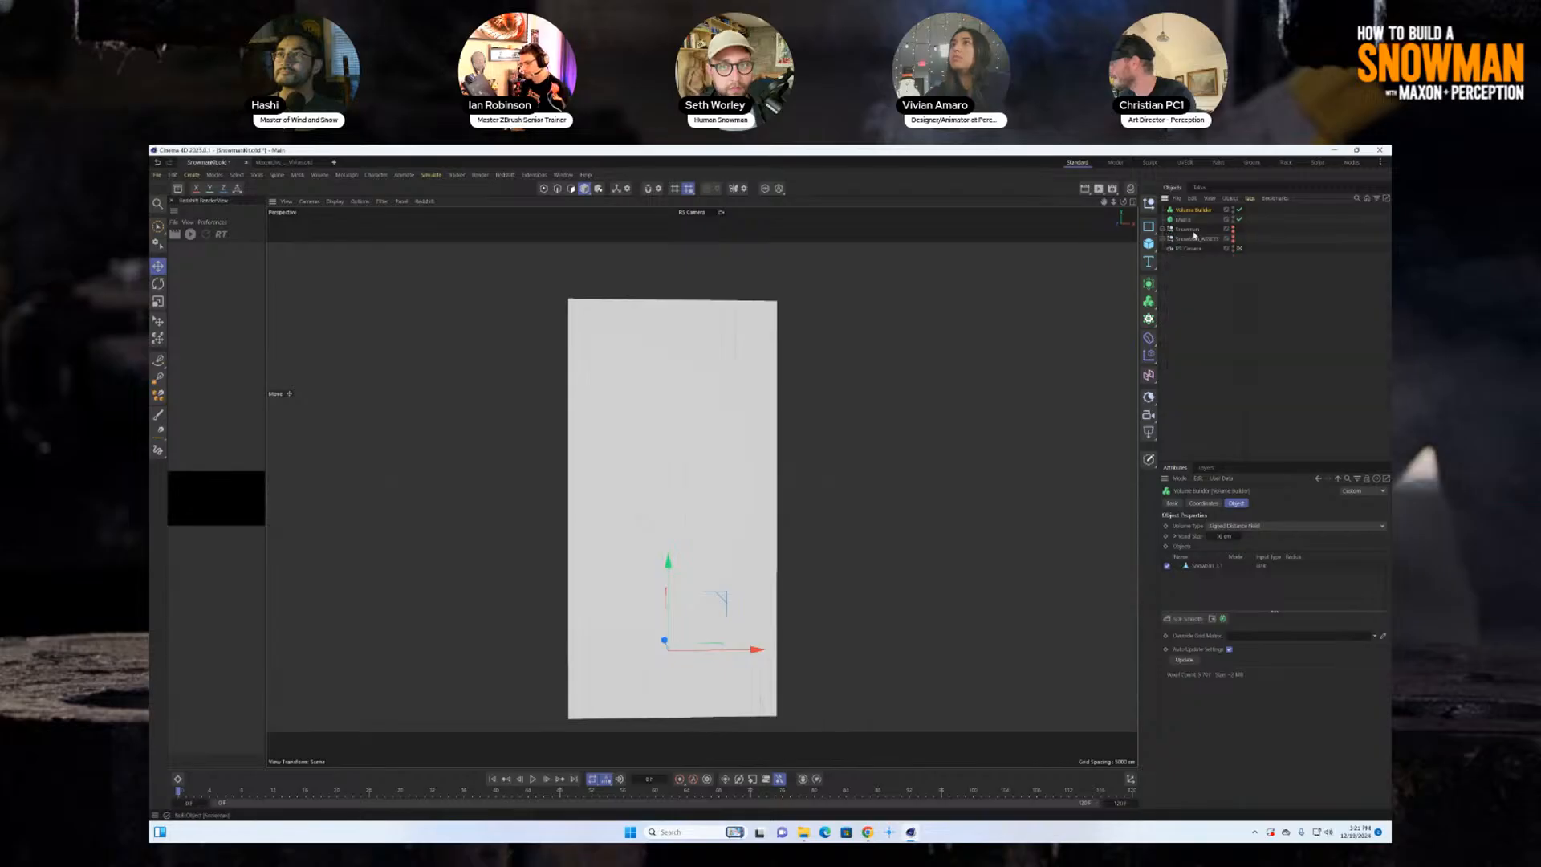
left_click(1233, 222)
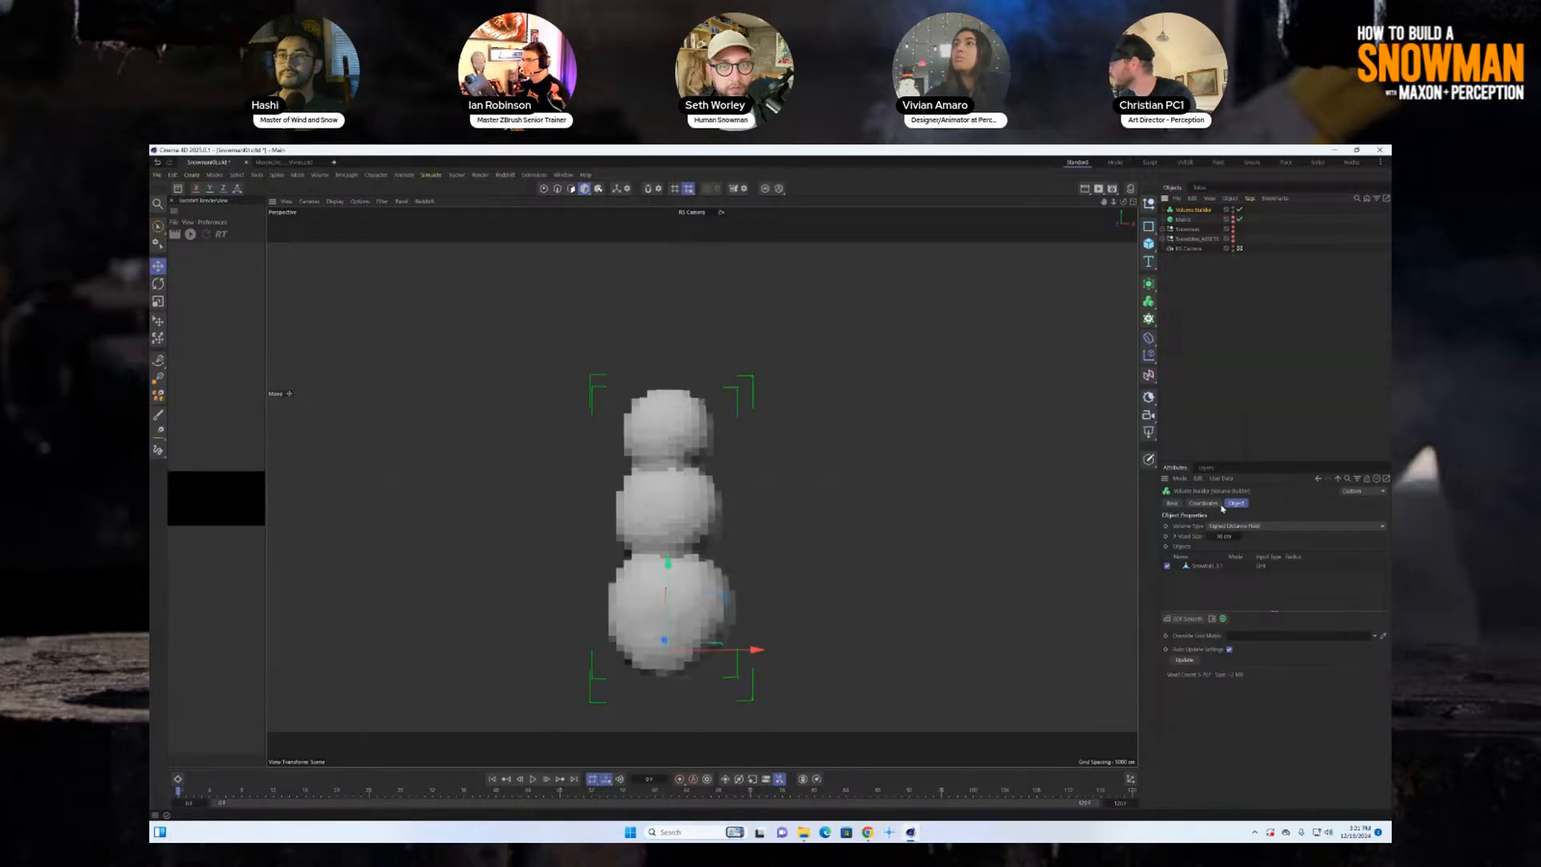
Set the Volume Builder's voxel size to 1 cm.
left_click(1203, 625)
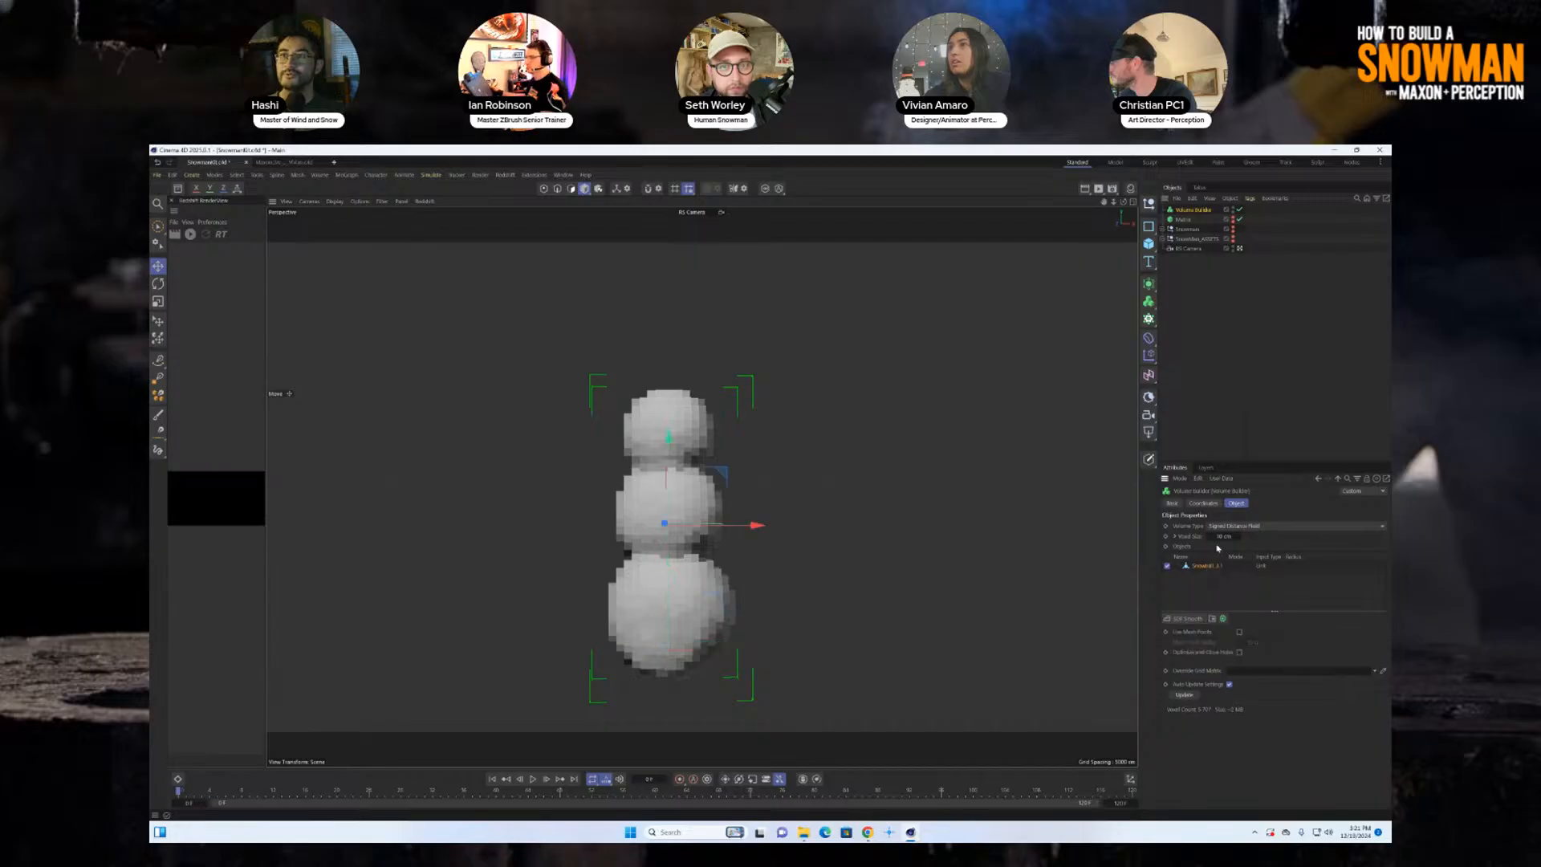
type("1")
key("Return")
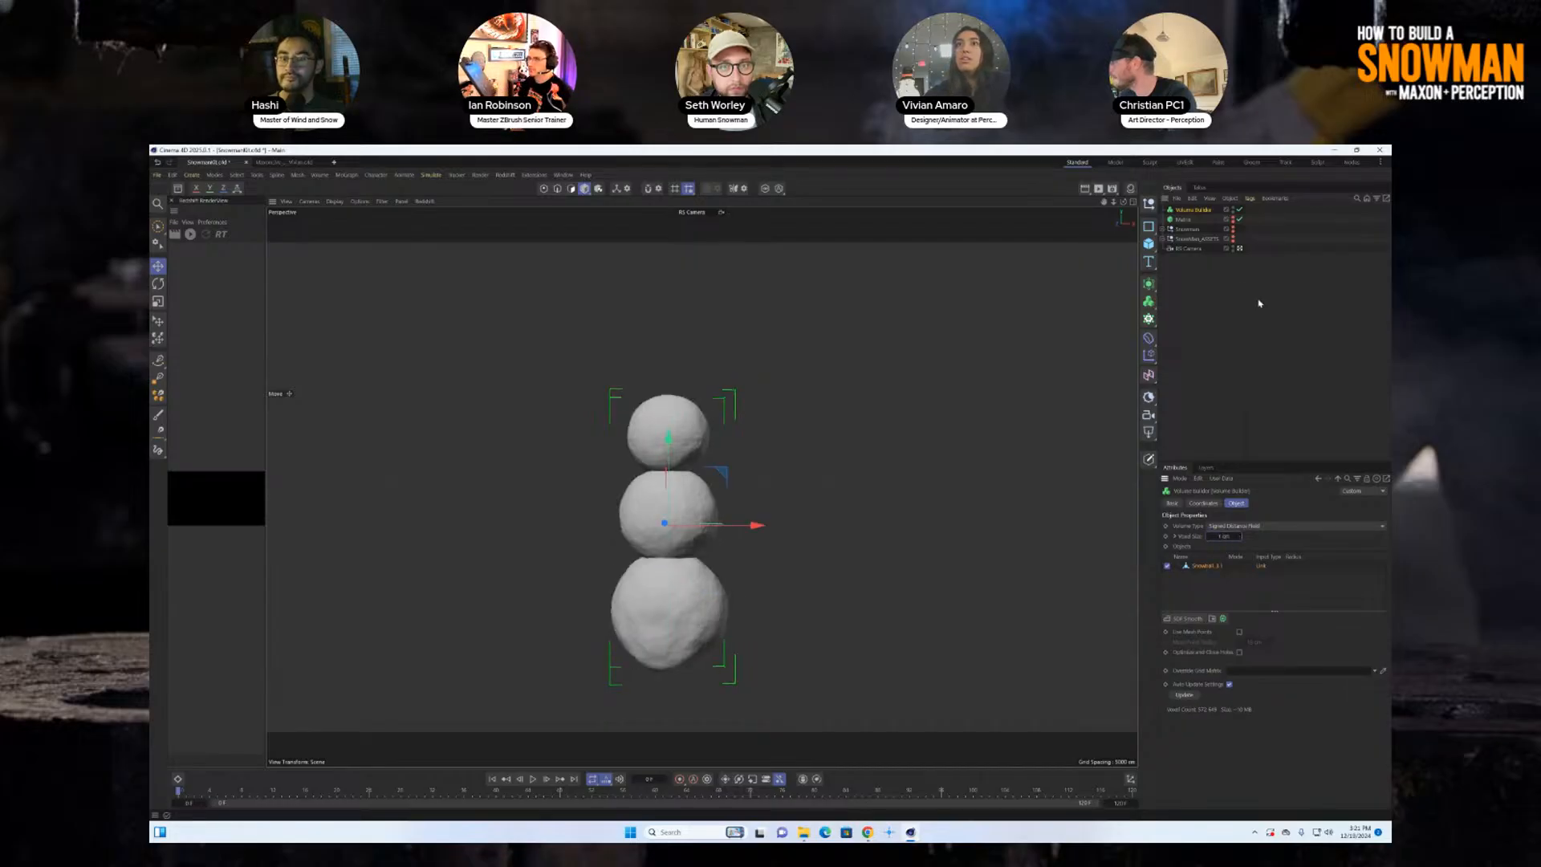
Intersect the Matrix with the snowball mesh in the Volume Builder and enable its Use Mesh Points option.
left_click(1181, 220)
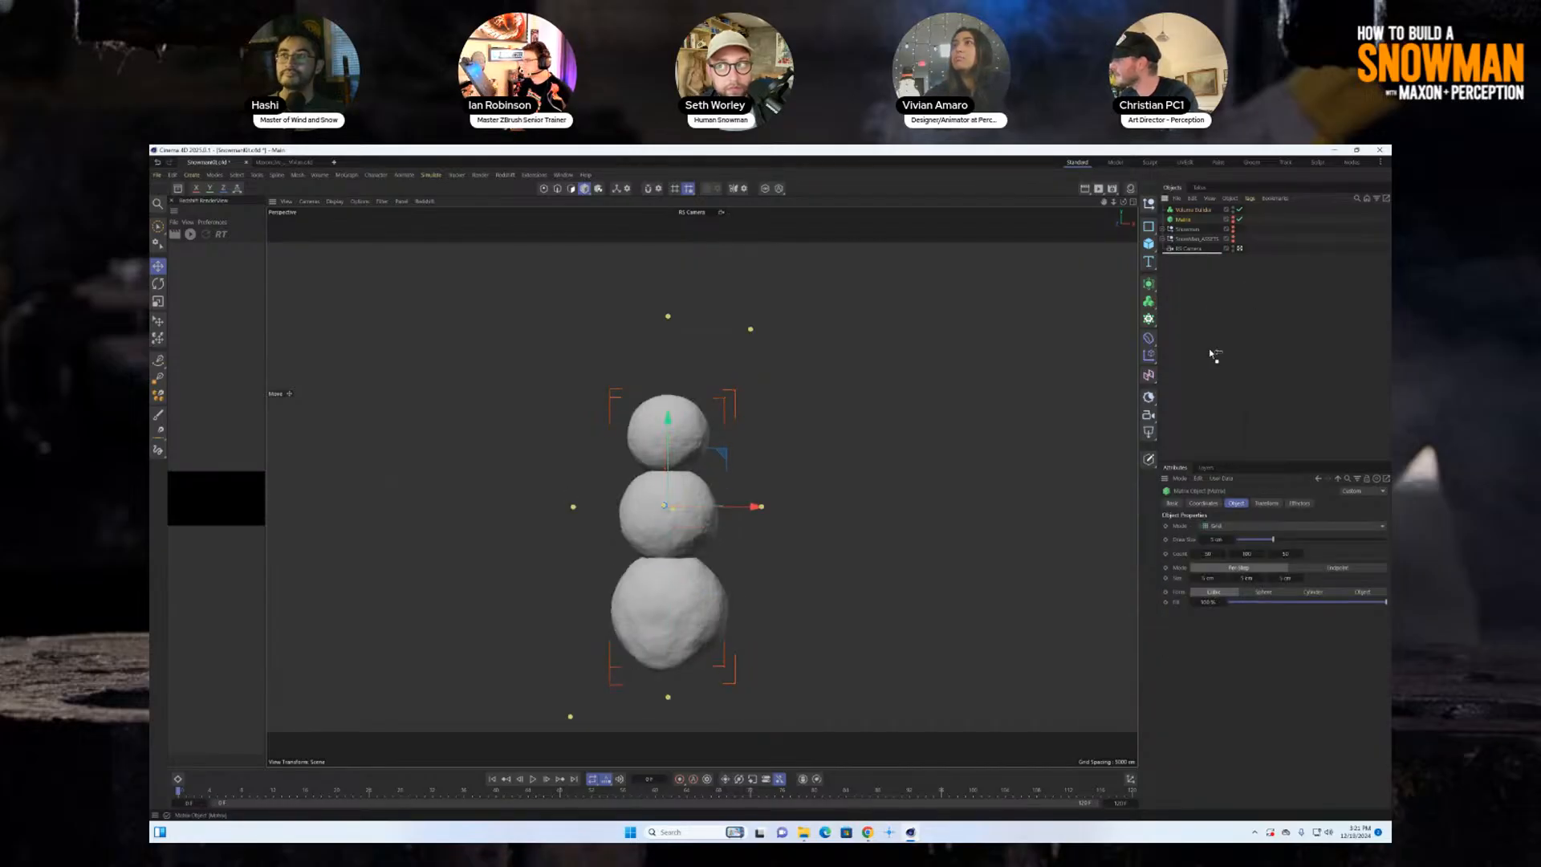
left_click(1192, 210)
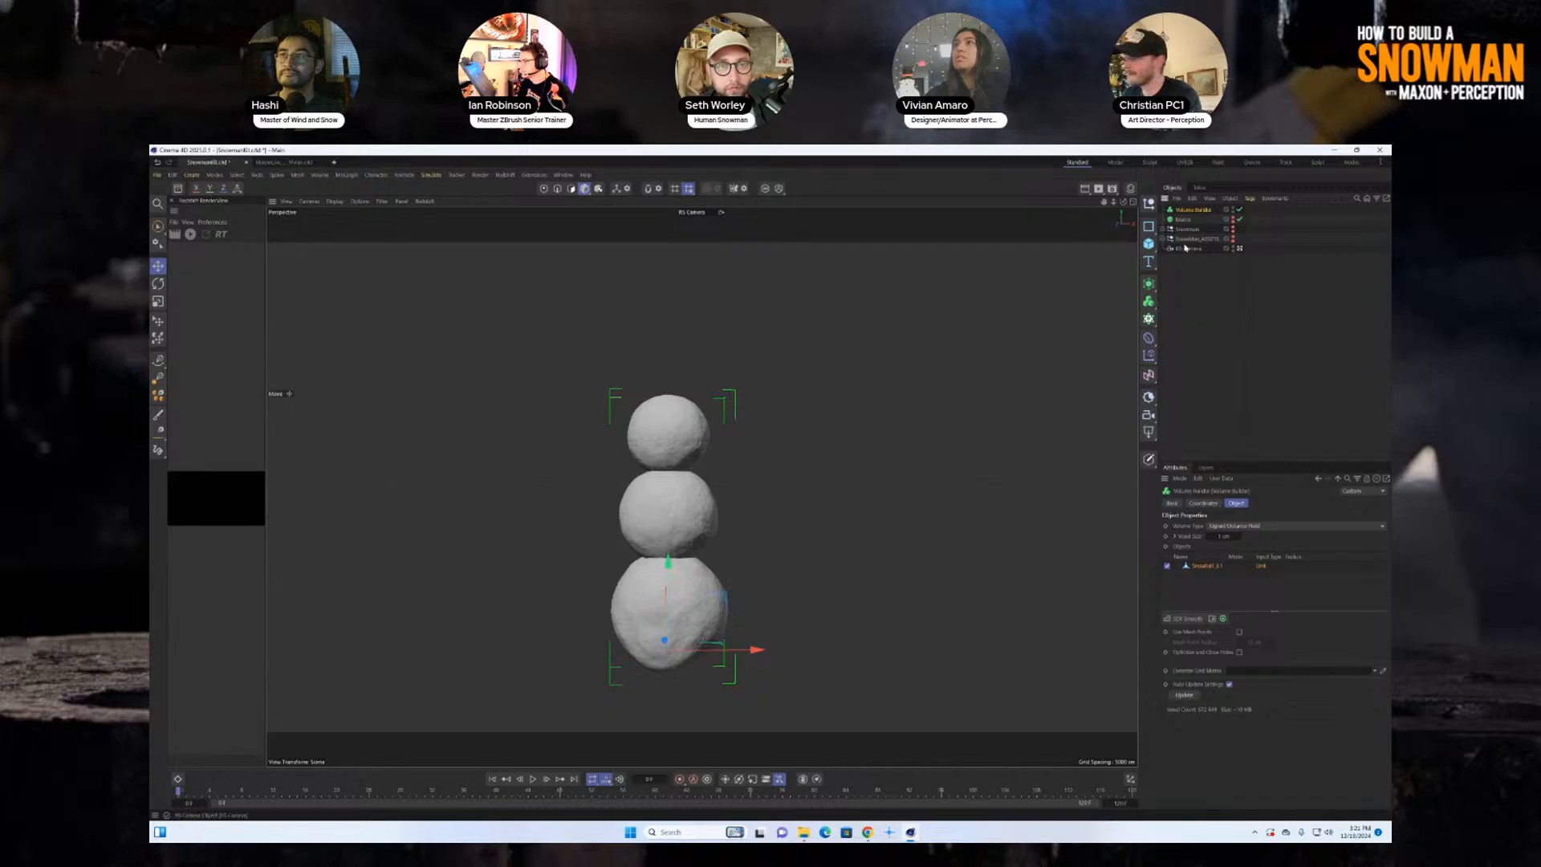
left_click_drag(1215, 567, 1213, 562)
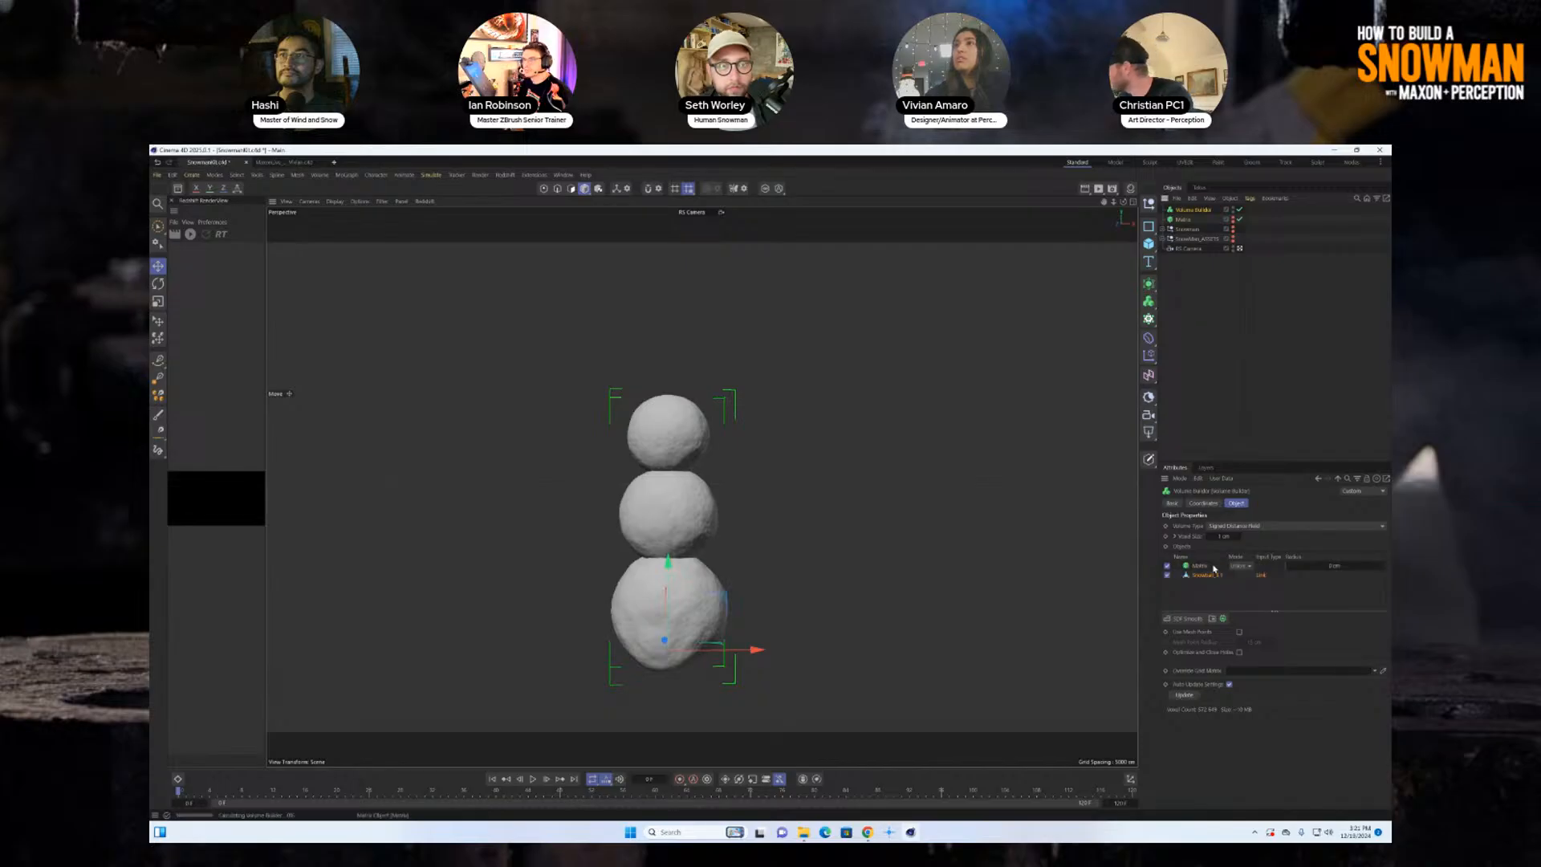
left_click(1240, 566)
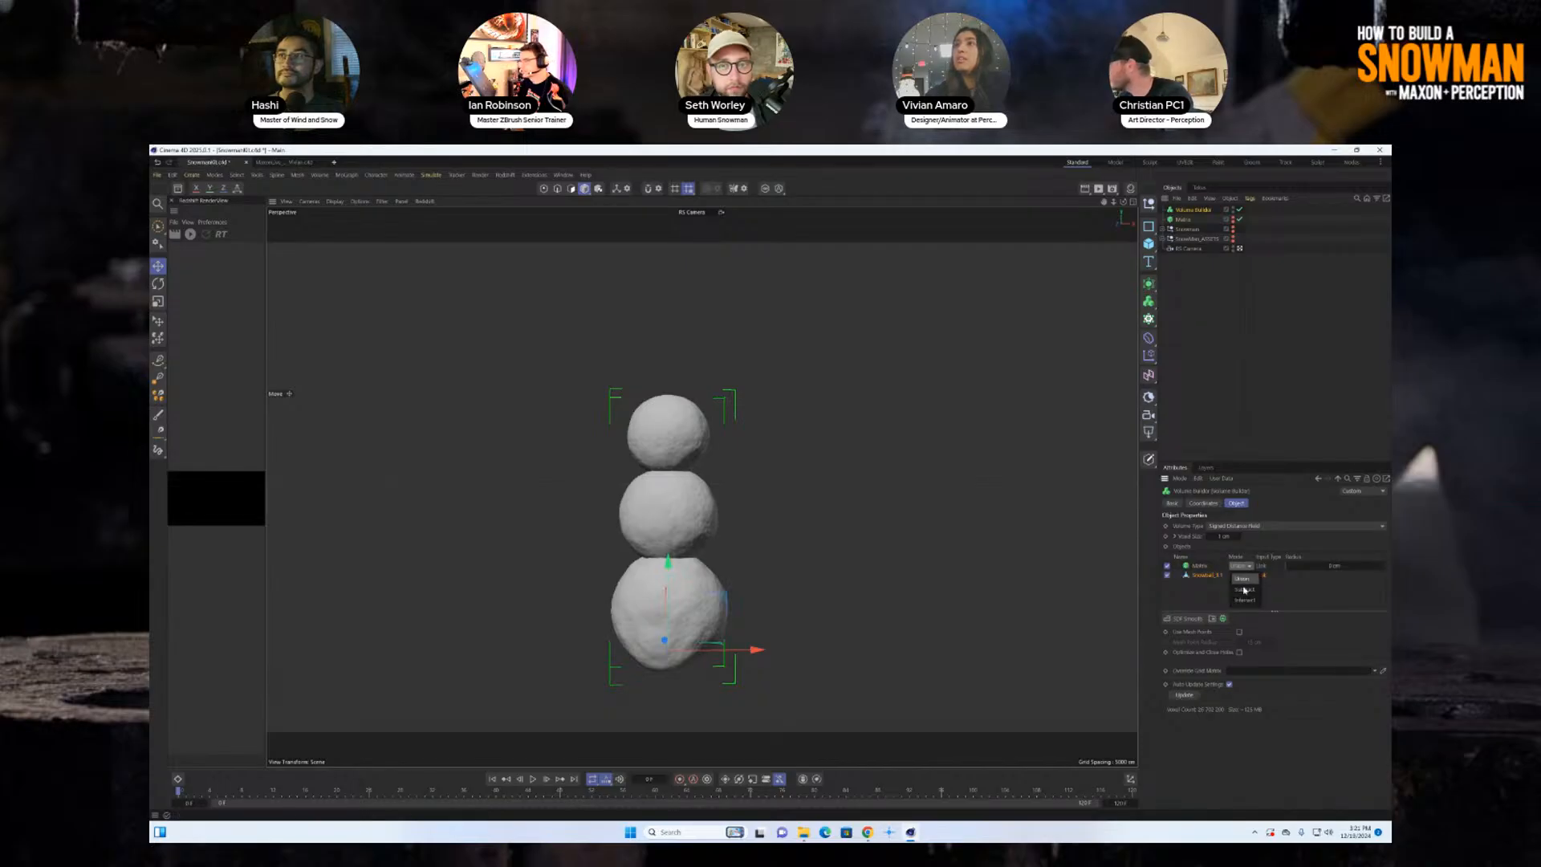
left_click(1245, 601)
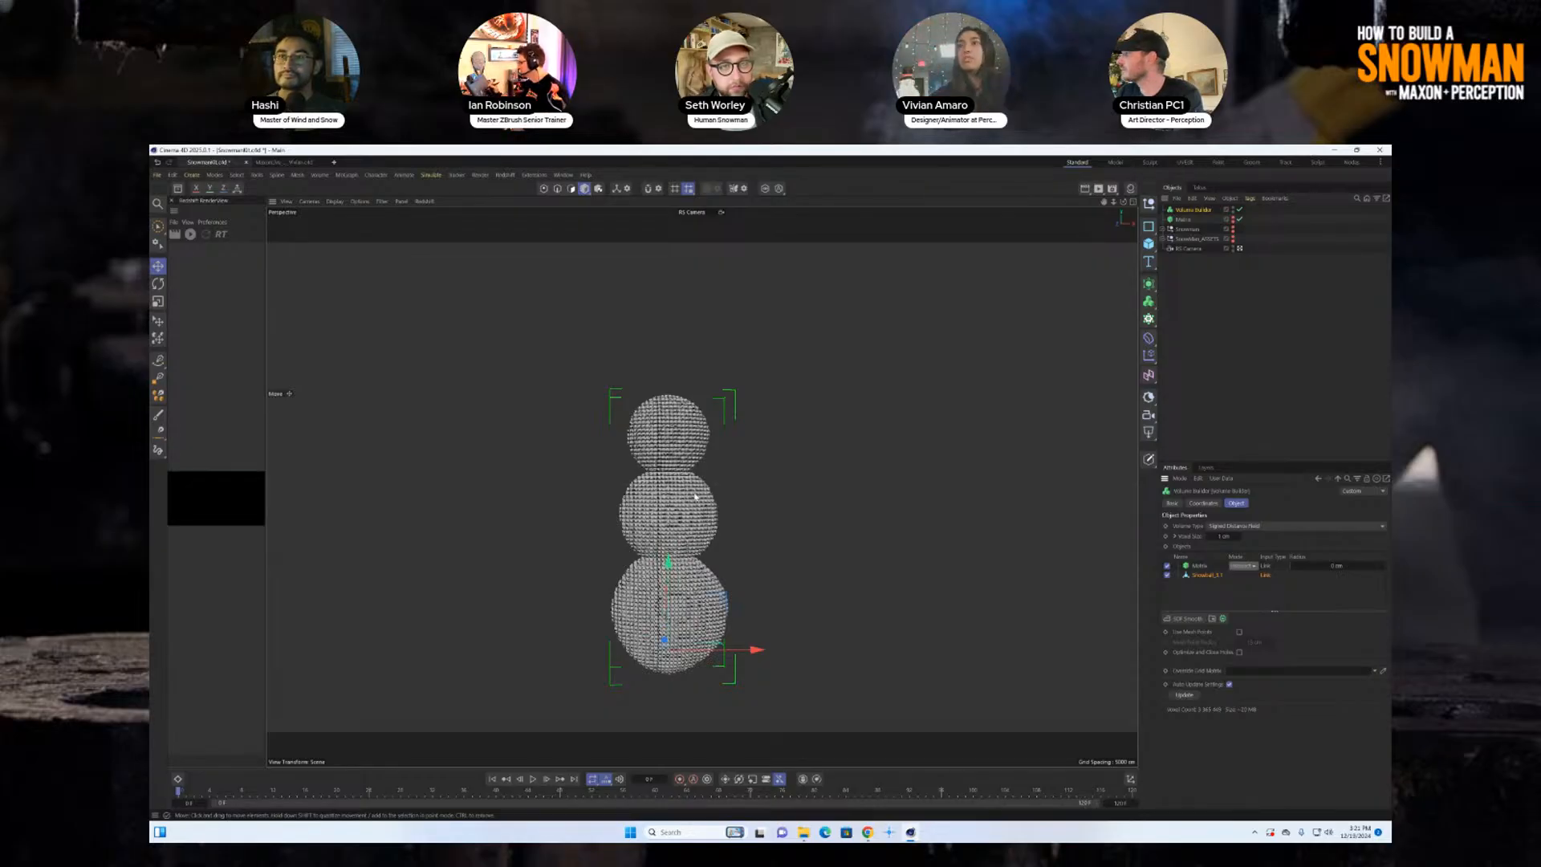
left_click(1239, 631)
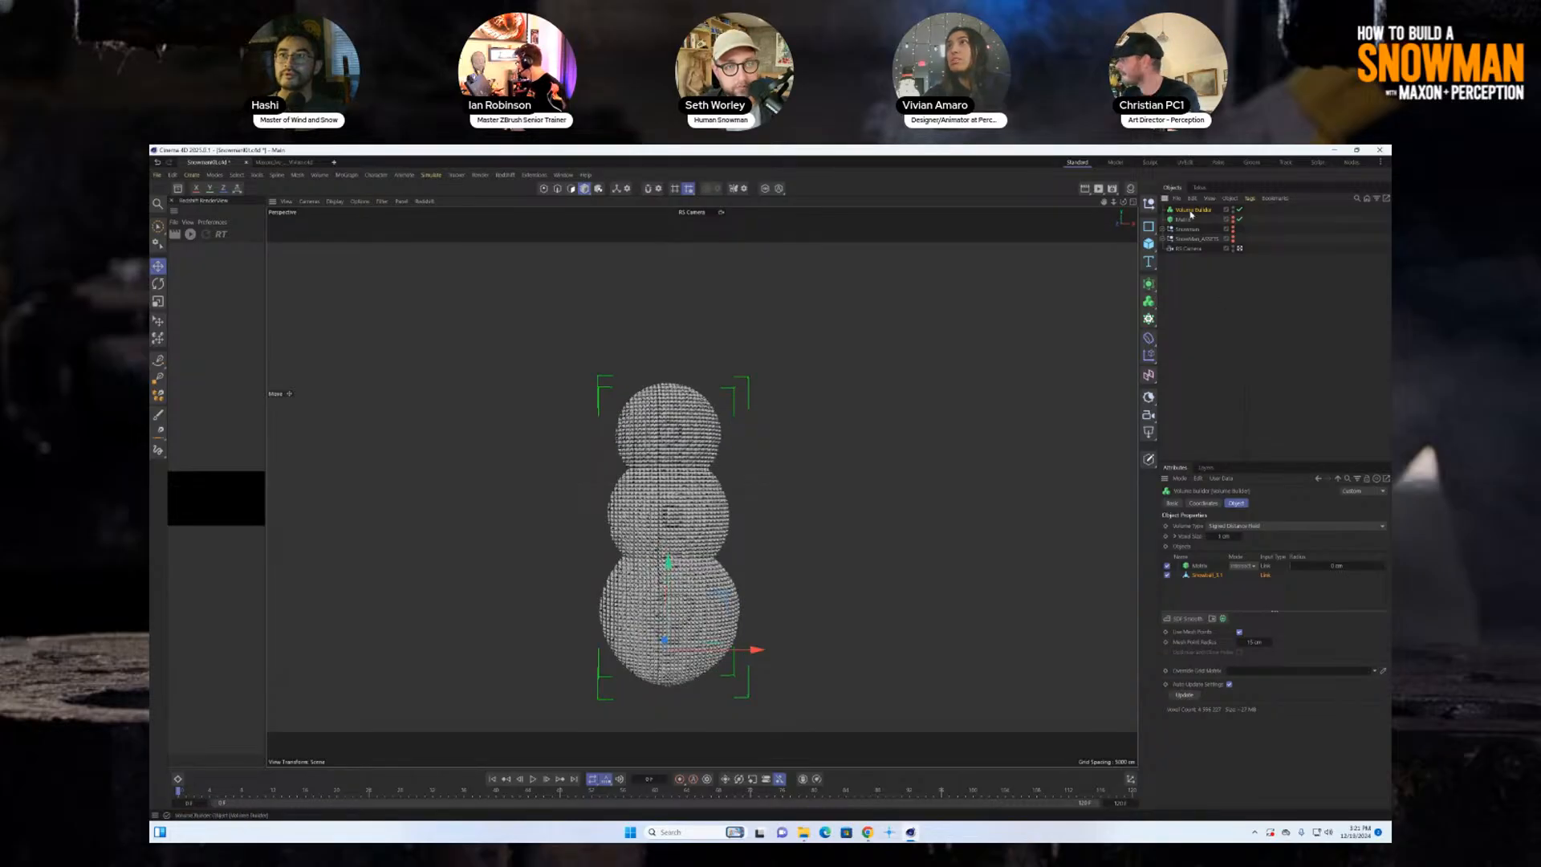
Add a Plain effector to the Matrix and make it affect uniform scale instead of position.
left_click(1217, 219)
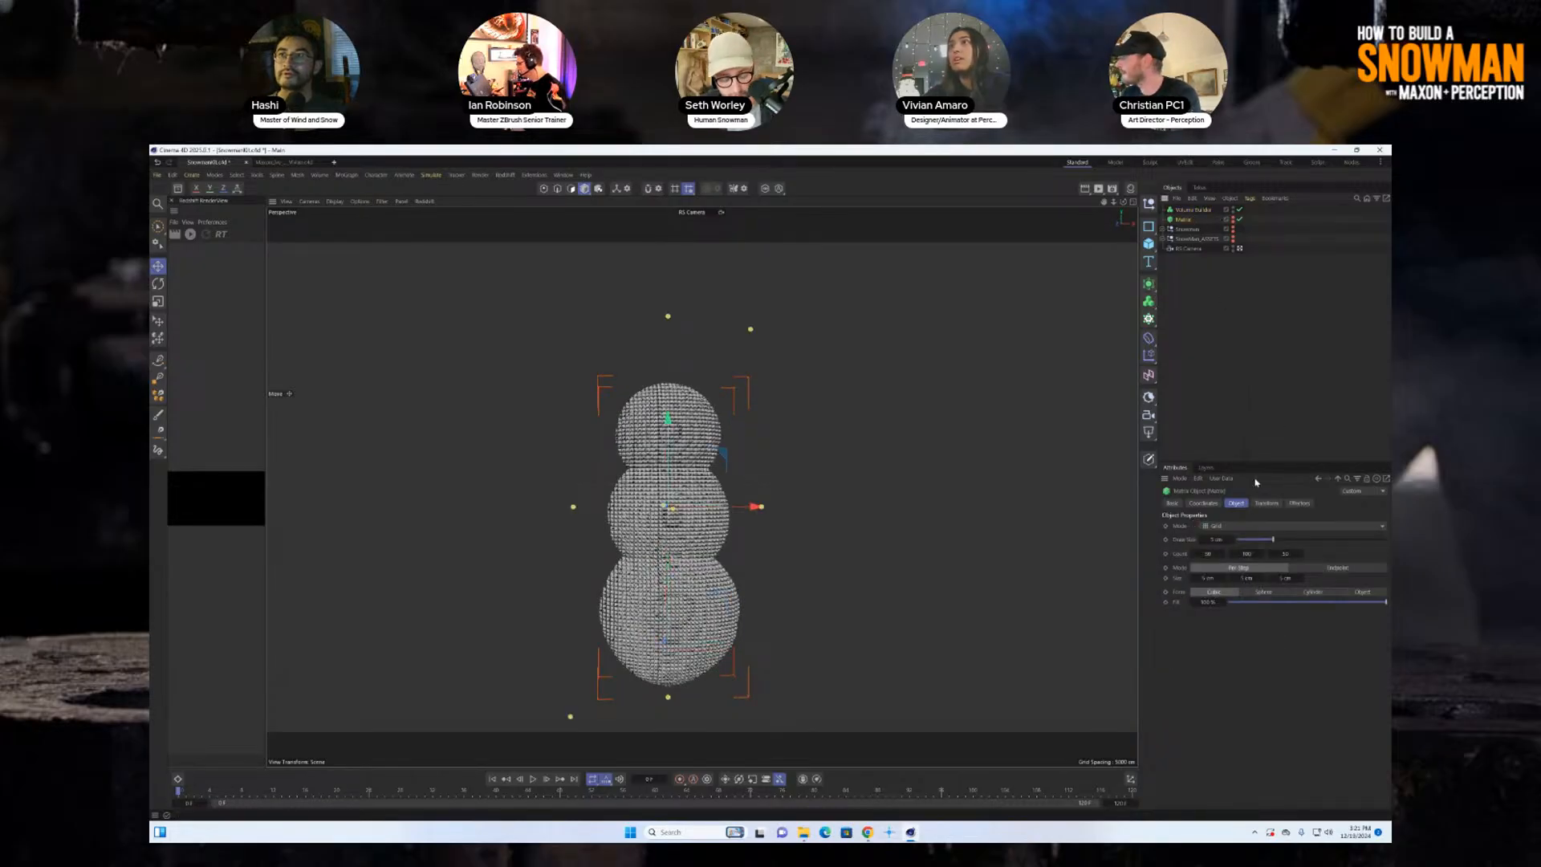
left_click(1299, 503)
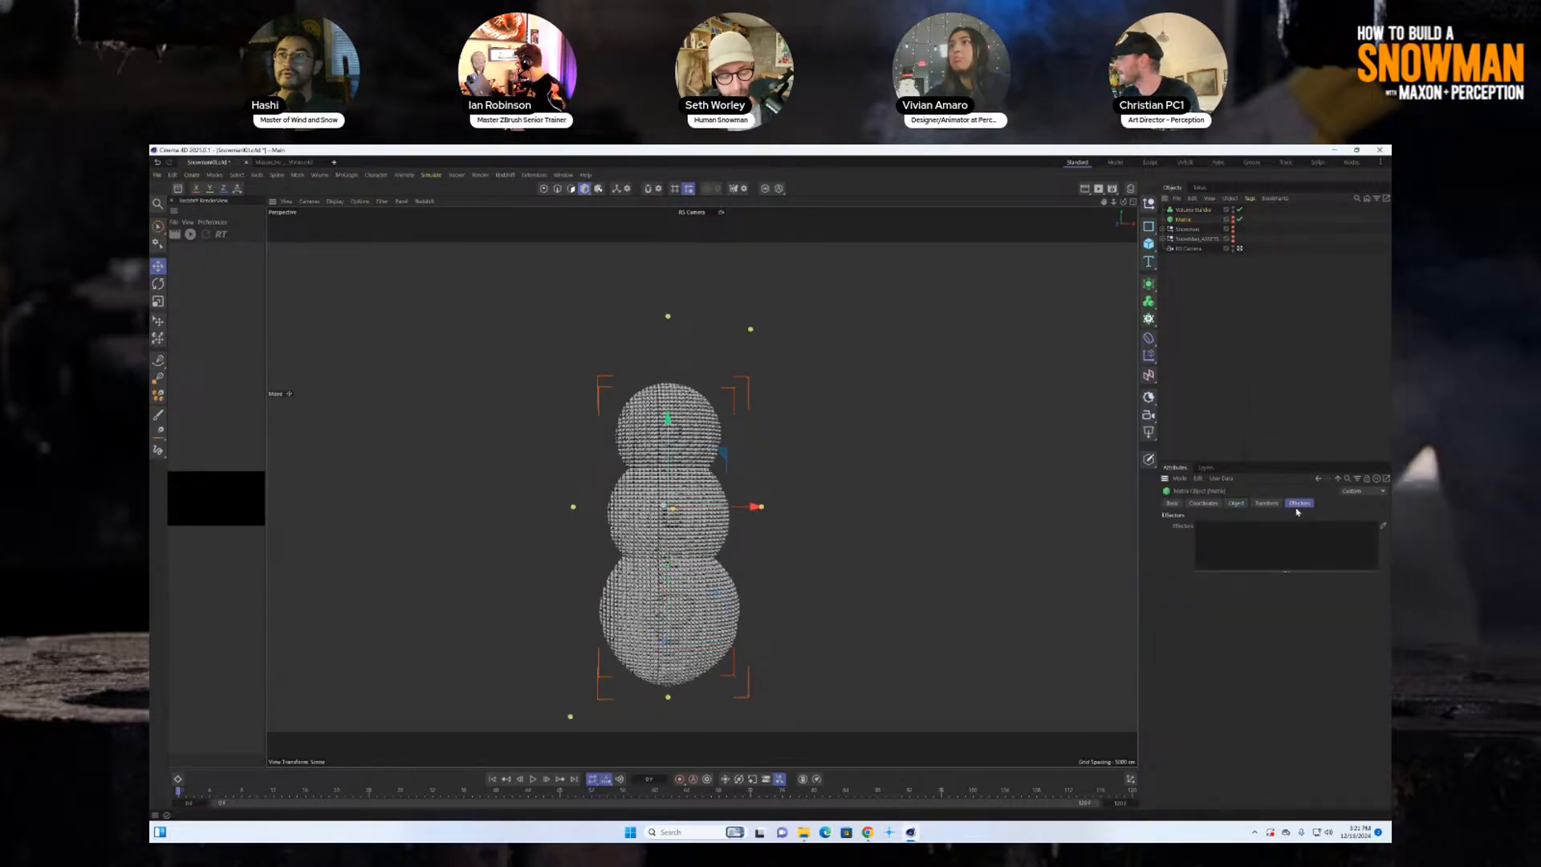
left_click(348, 175)
mouse_move(385, 191)
left_click(440, 199)
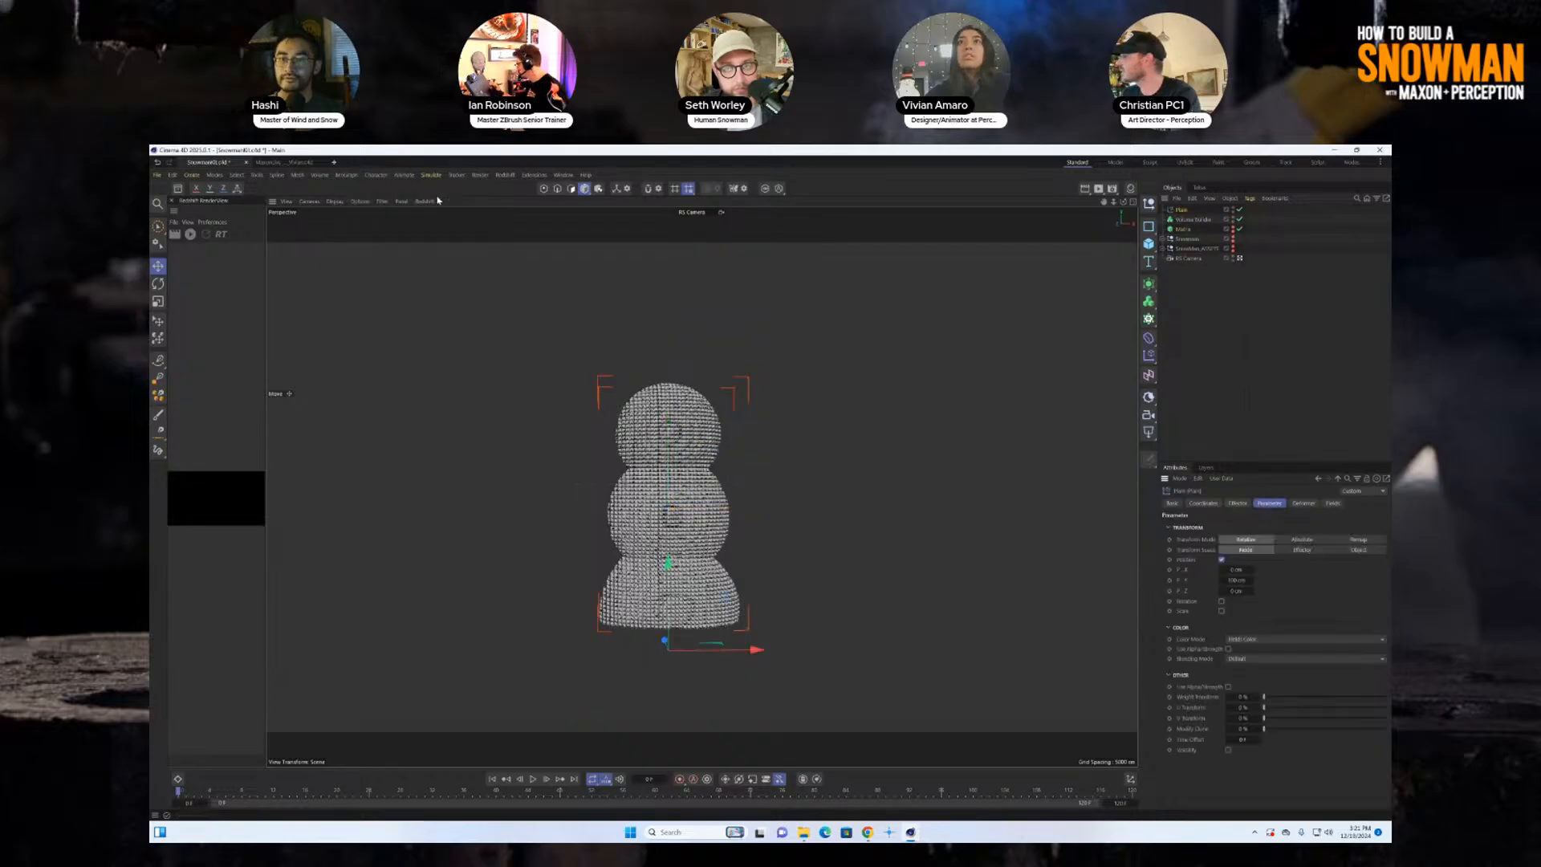
left_click(1221, 560)
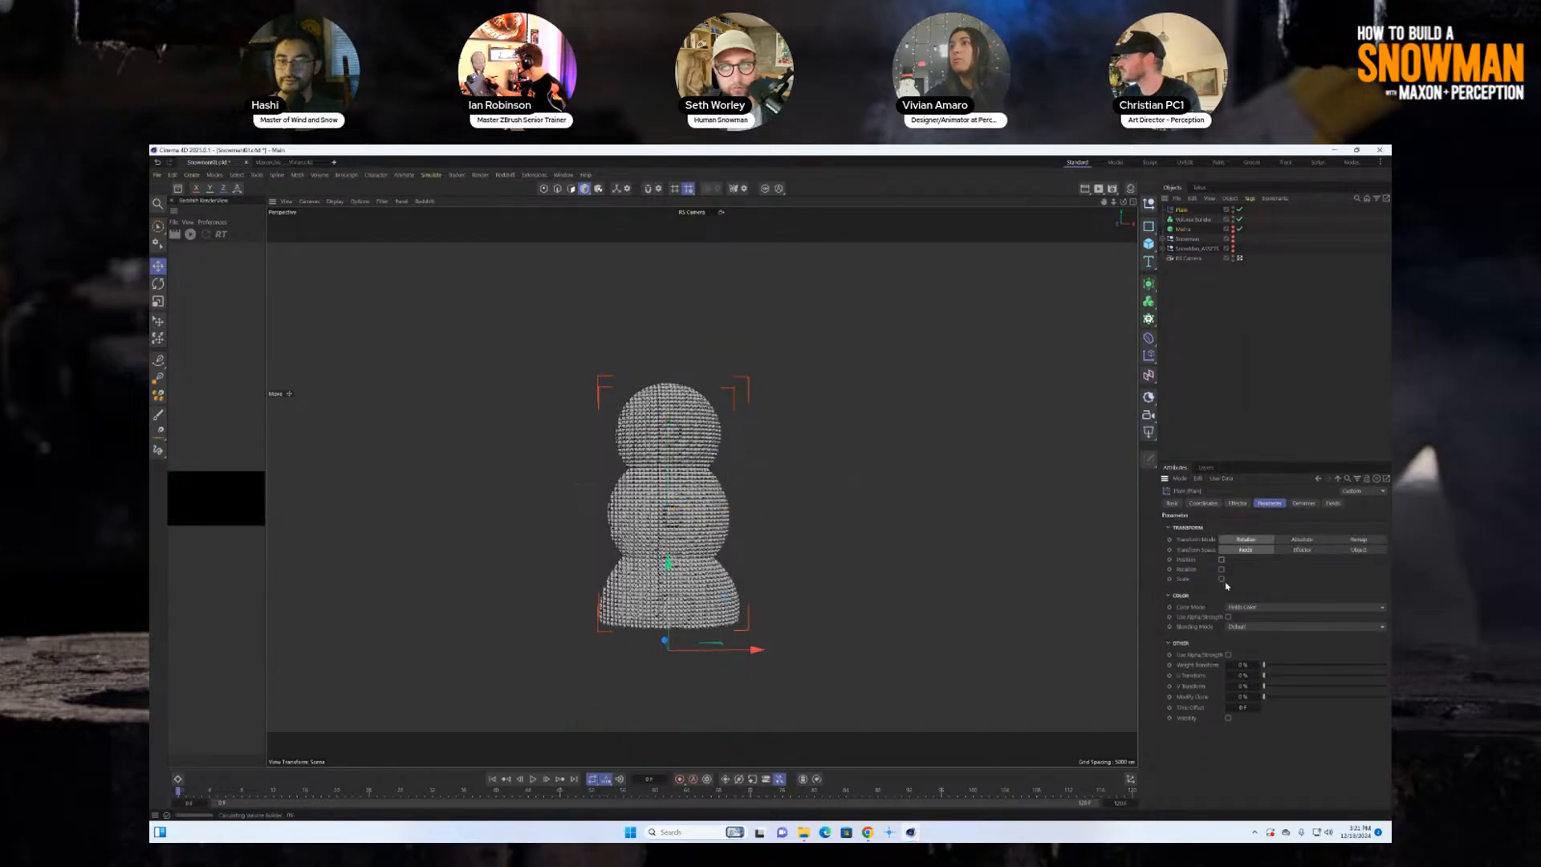
left_click(1221, 578)
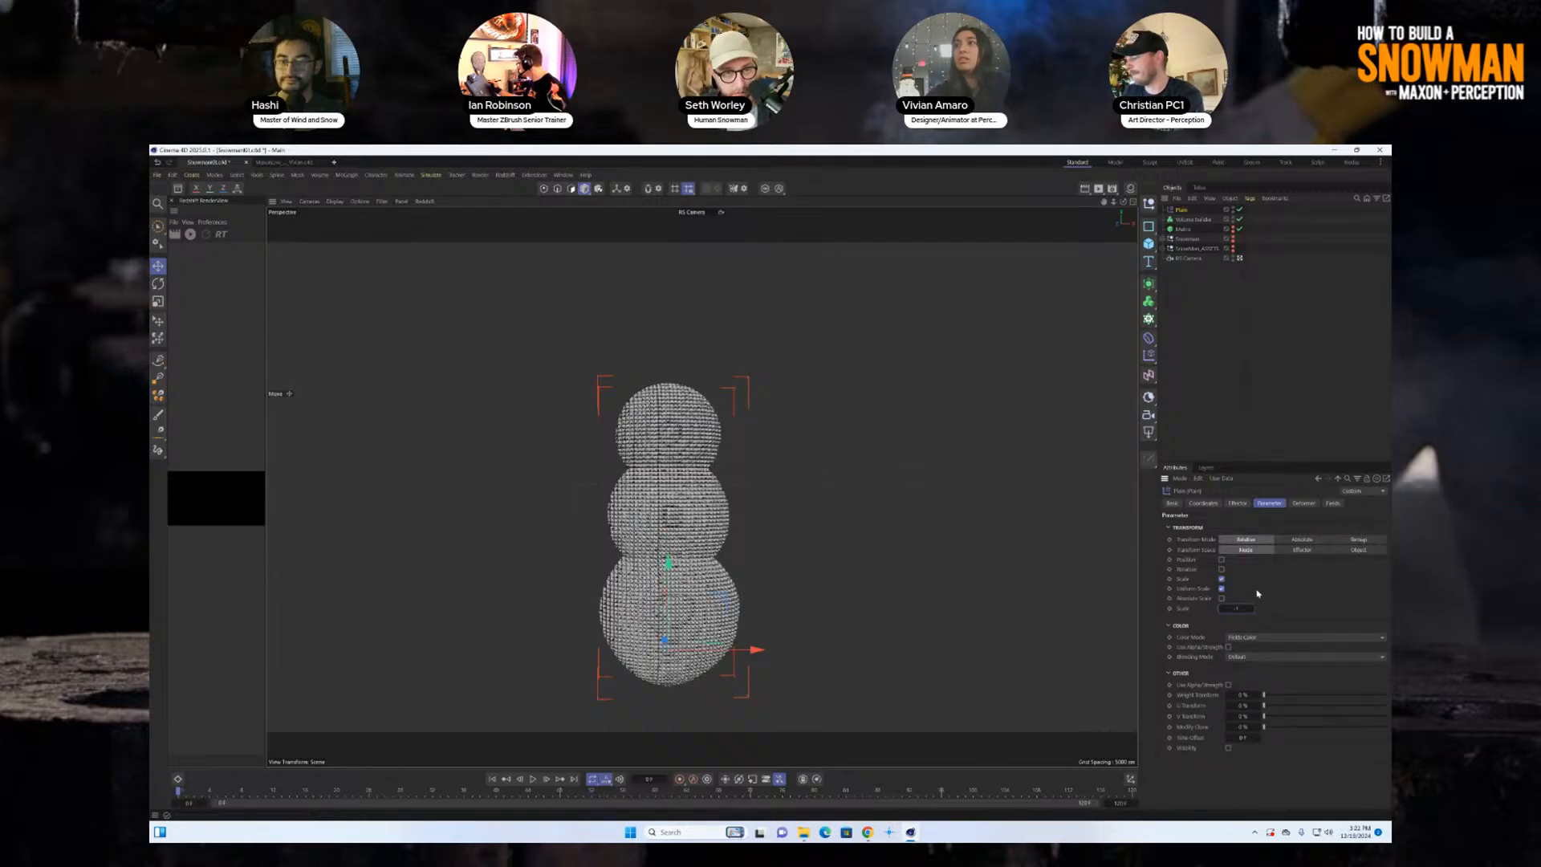
Add a Spherical Field to the Plain effector and lower it beneath the snowman's bottom snowball.
left_click(1332, 504)
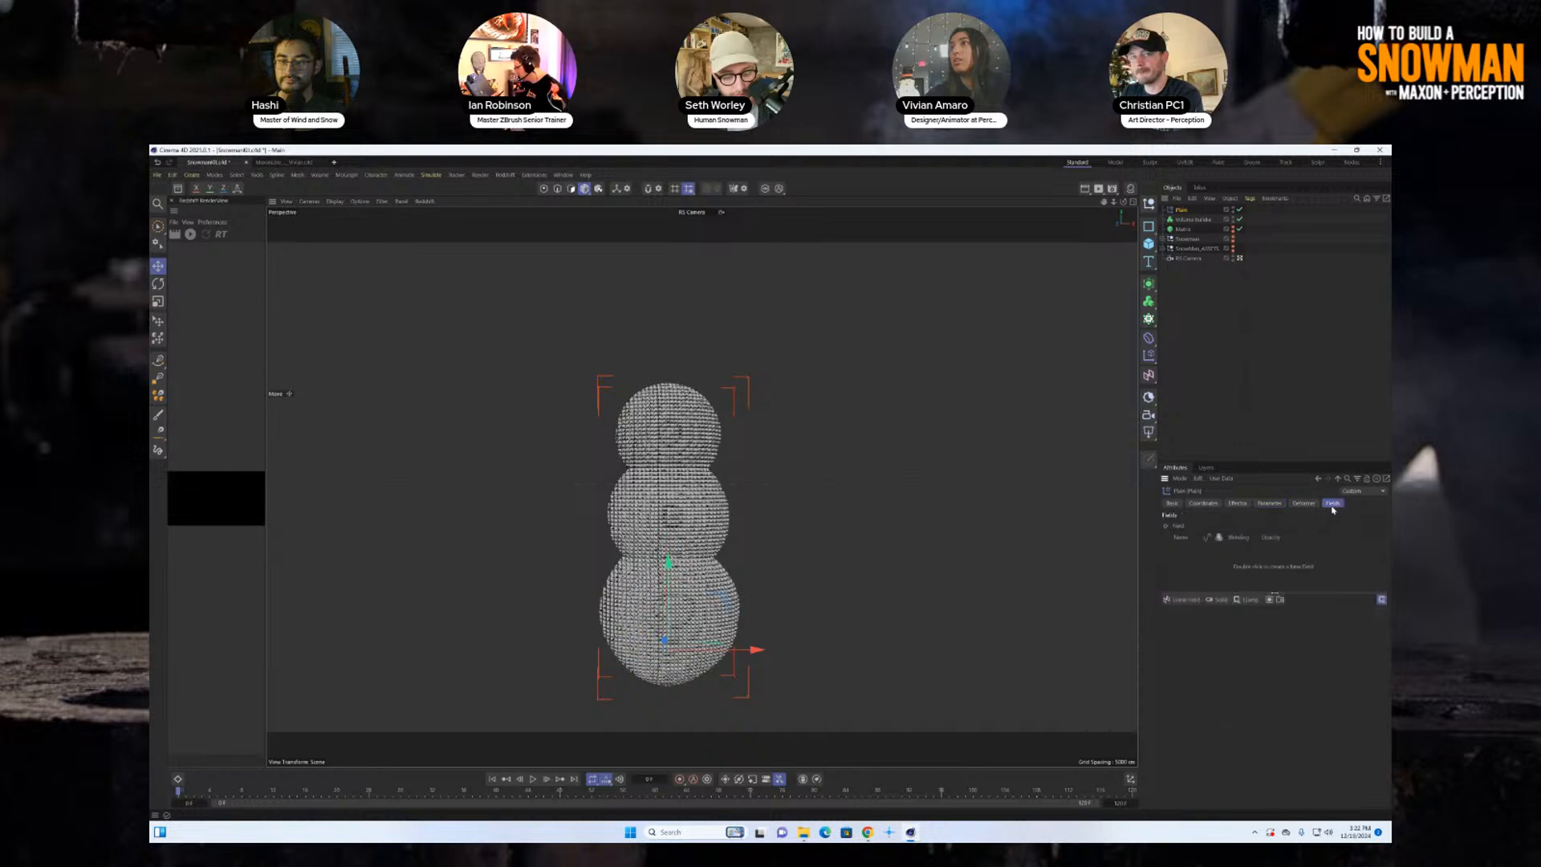
left_click(1186, 600)
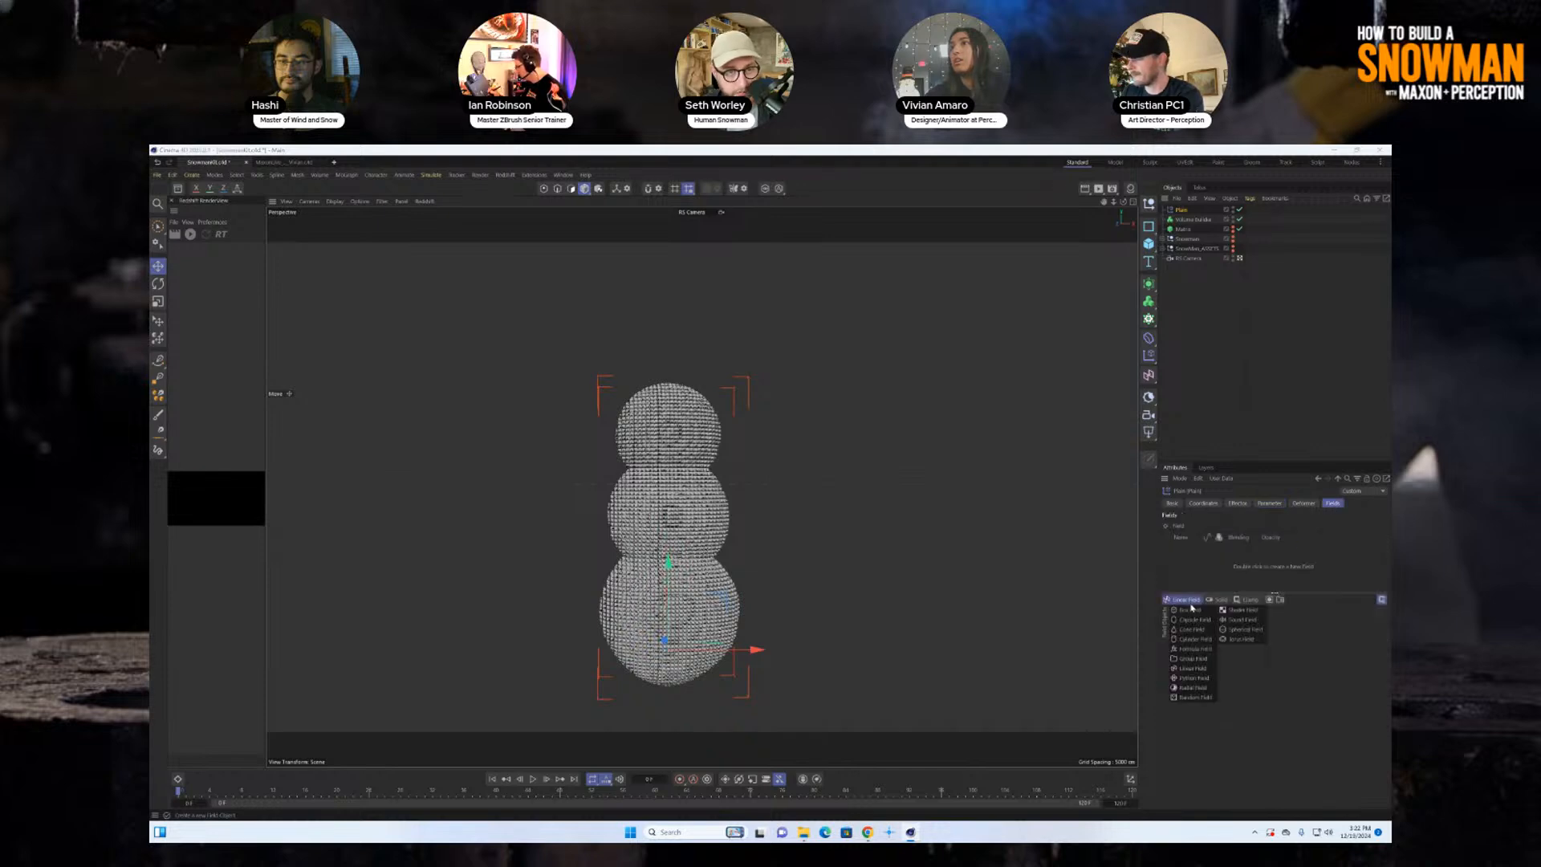
left_click(1244, 629)
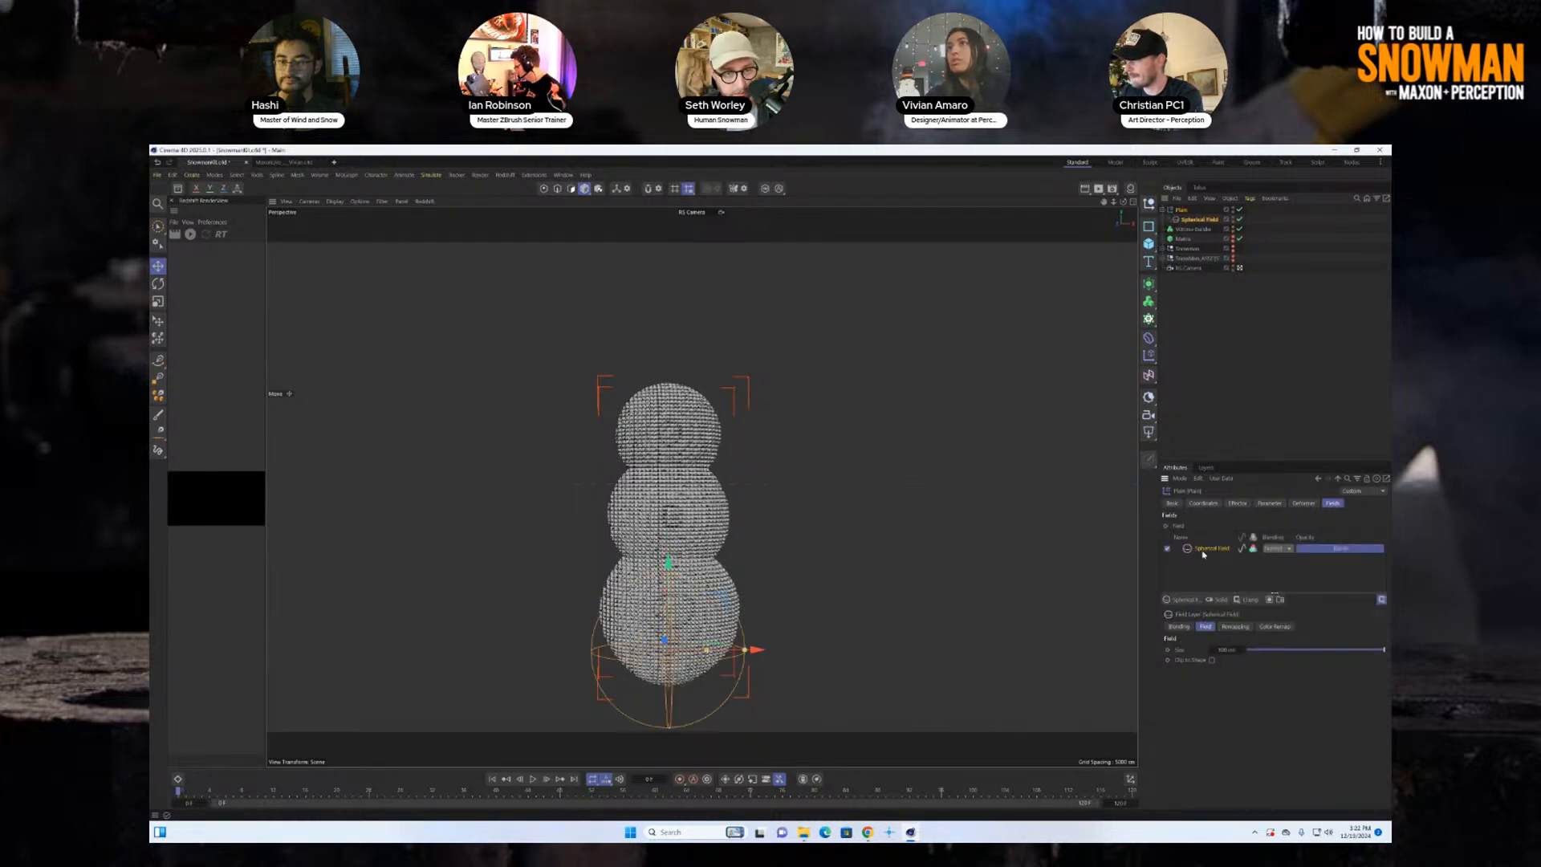
middle_click_drag(717, 568, 692, 487, "alt")
left_click_drag(692, 487, 661, 551, "alt")
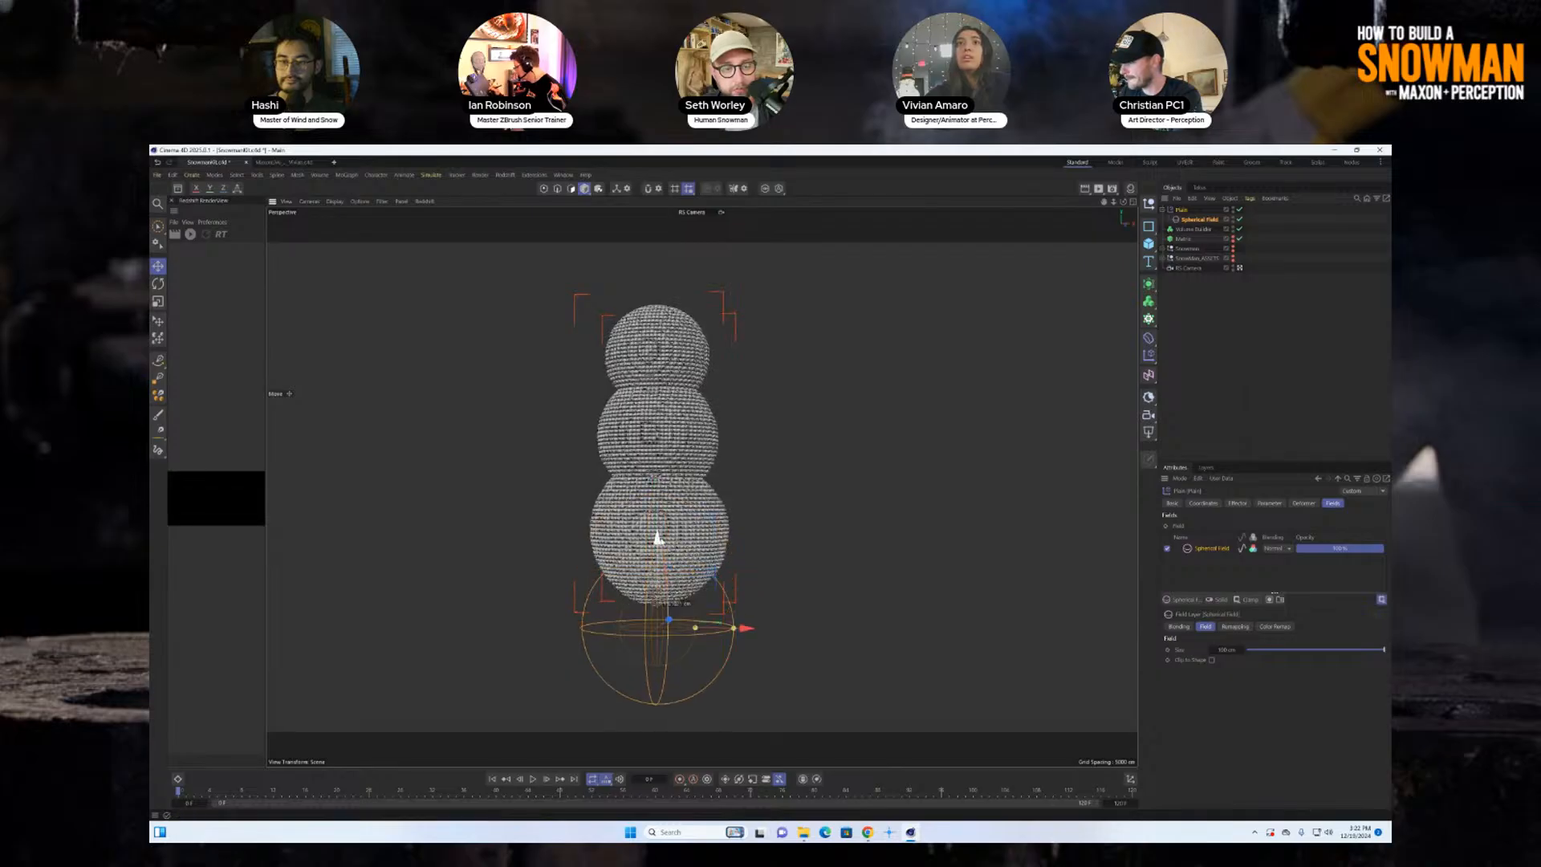
Hide the Volume Builder, show the Matrix in the viewport from below, and check the effector assigned to the Matrix.
left_click(1187, 230)
left_click(1234, 230)
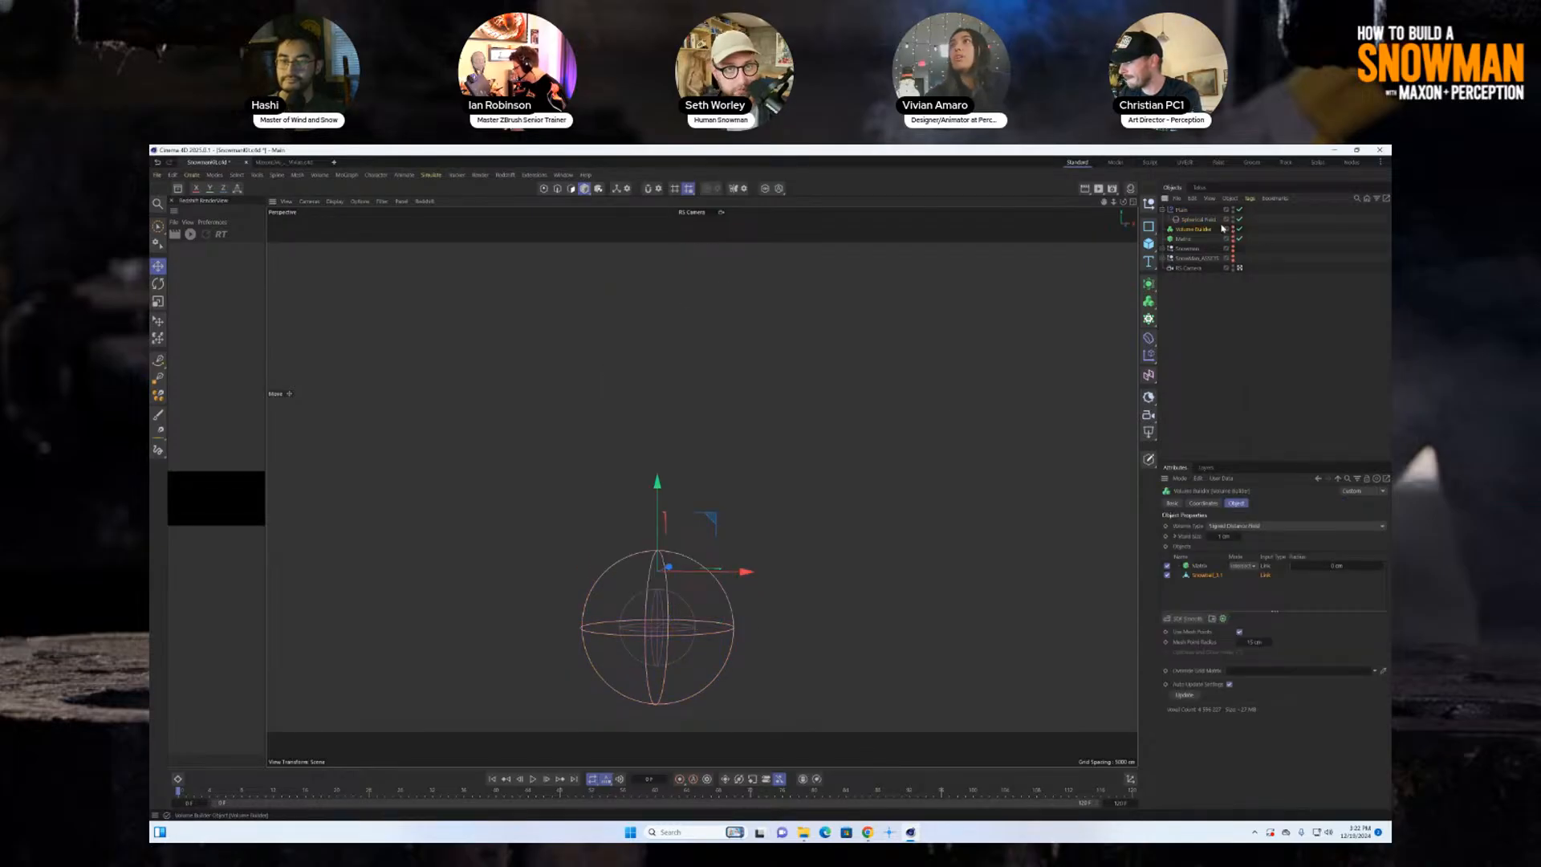
left_click(1201, 238)
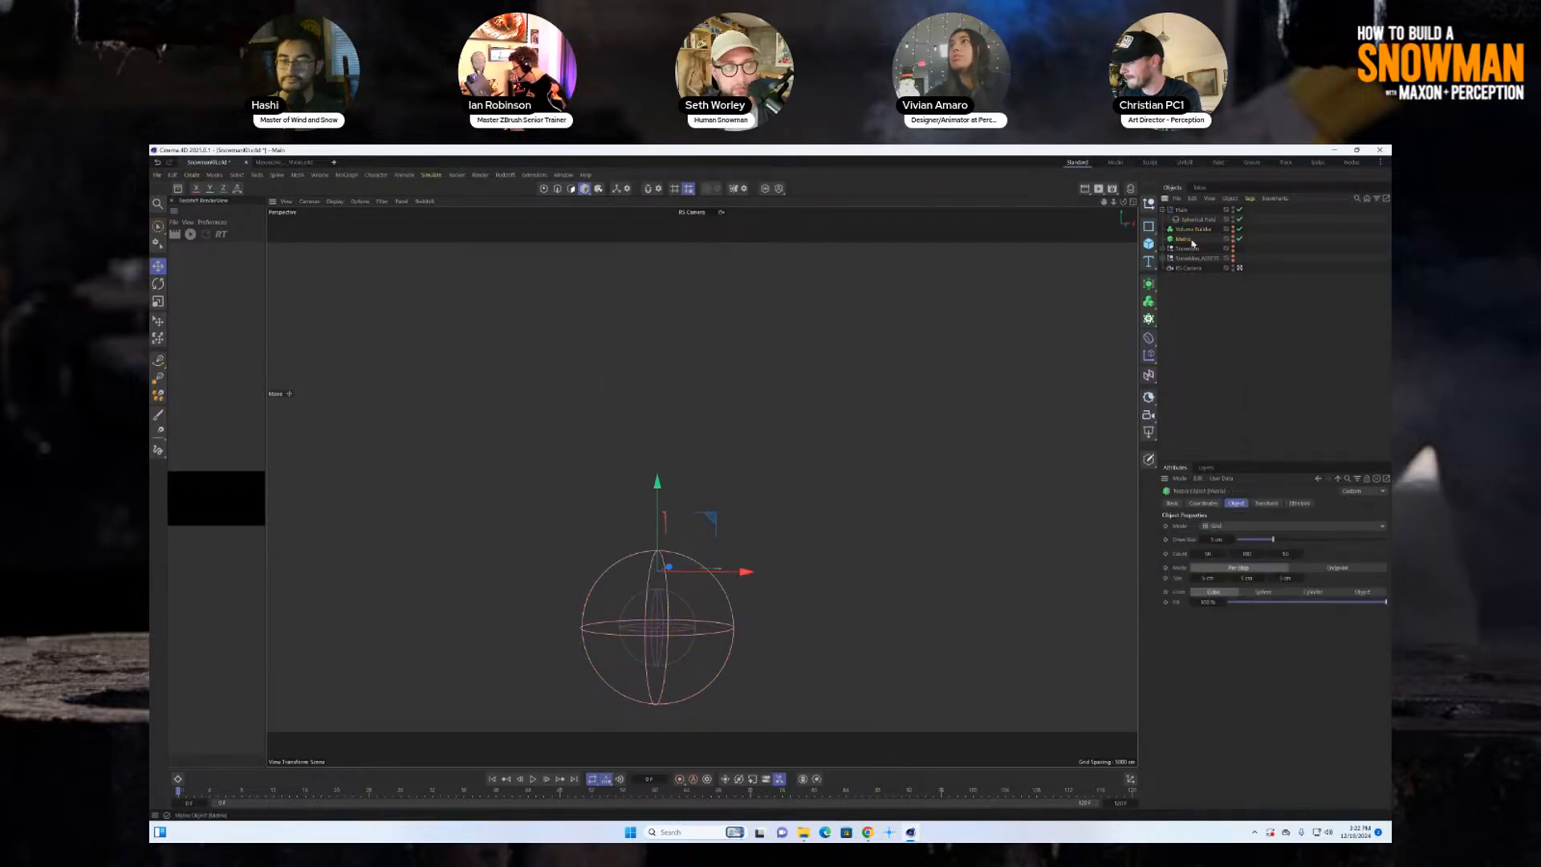
left_click(1233, 240)
left_click_drag(690, 634, 667, 578, "alt")
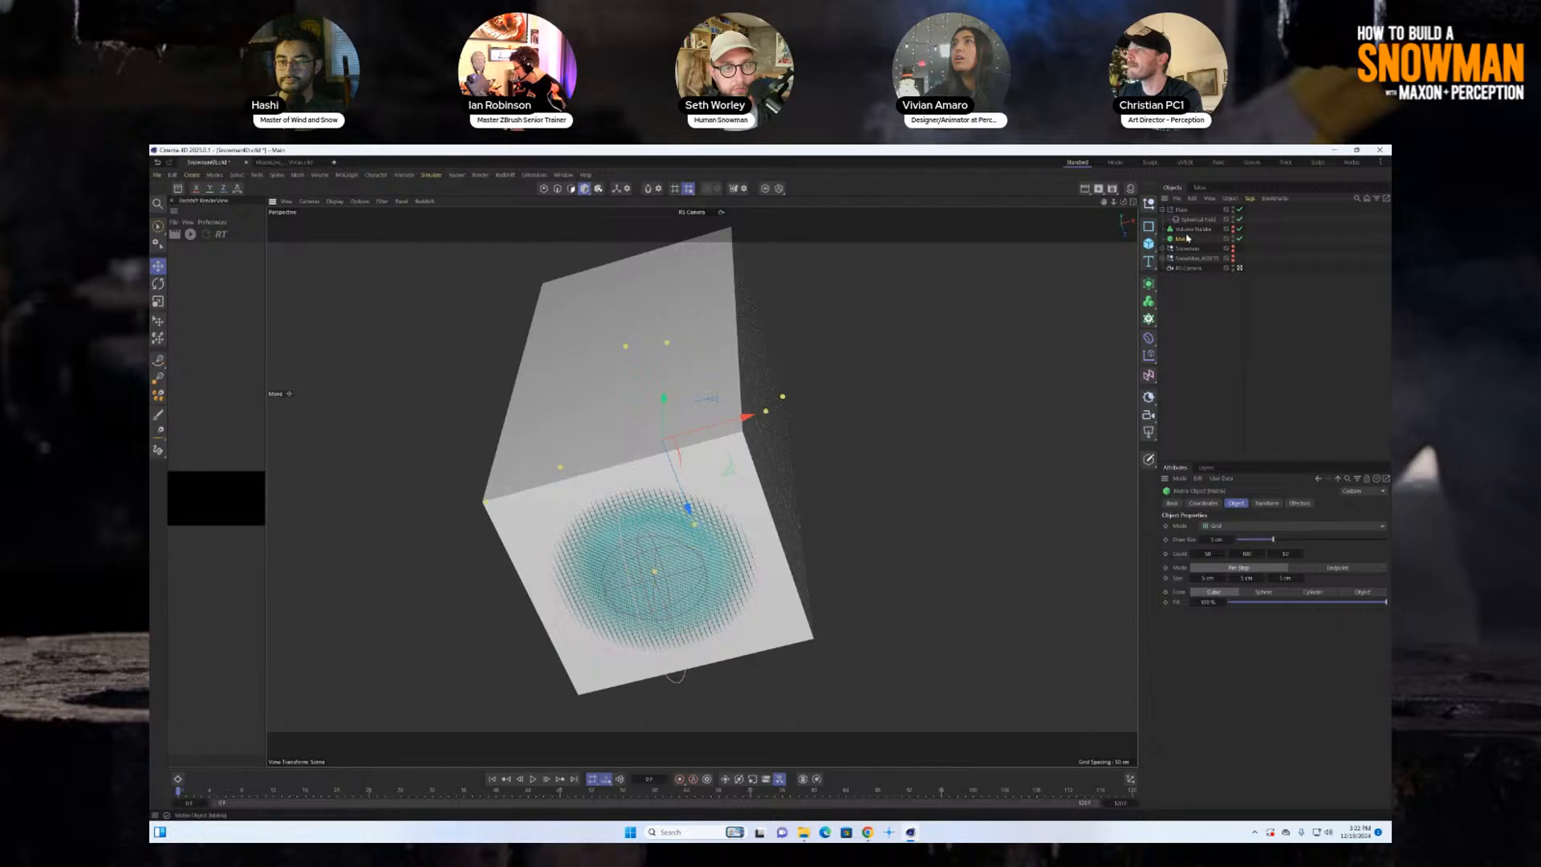
left_click(1299, 503)
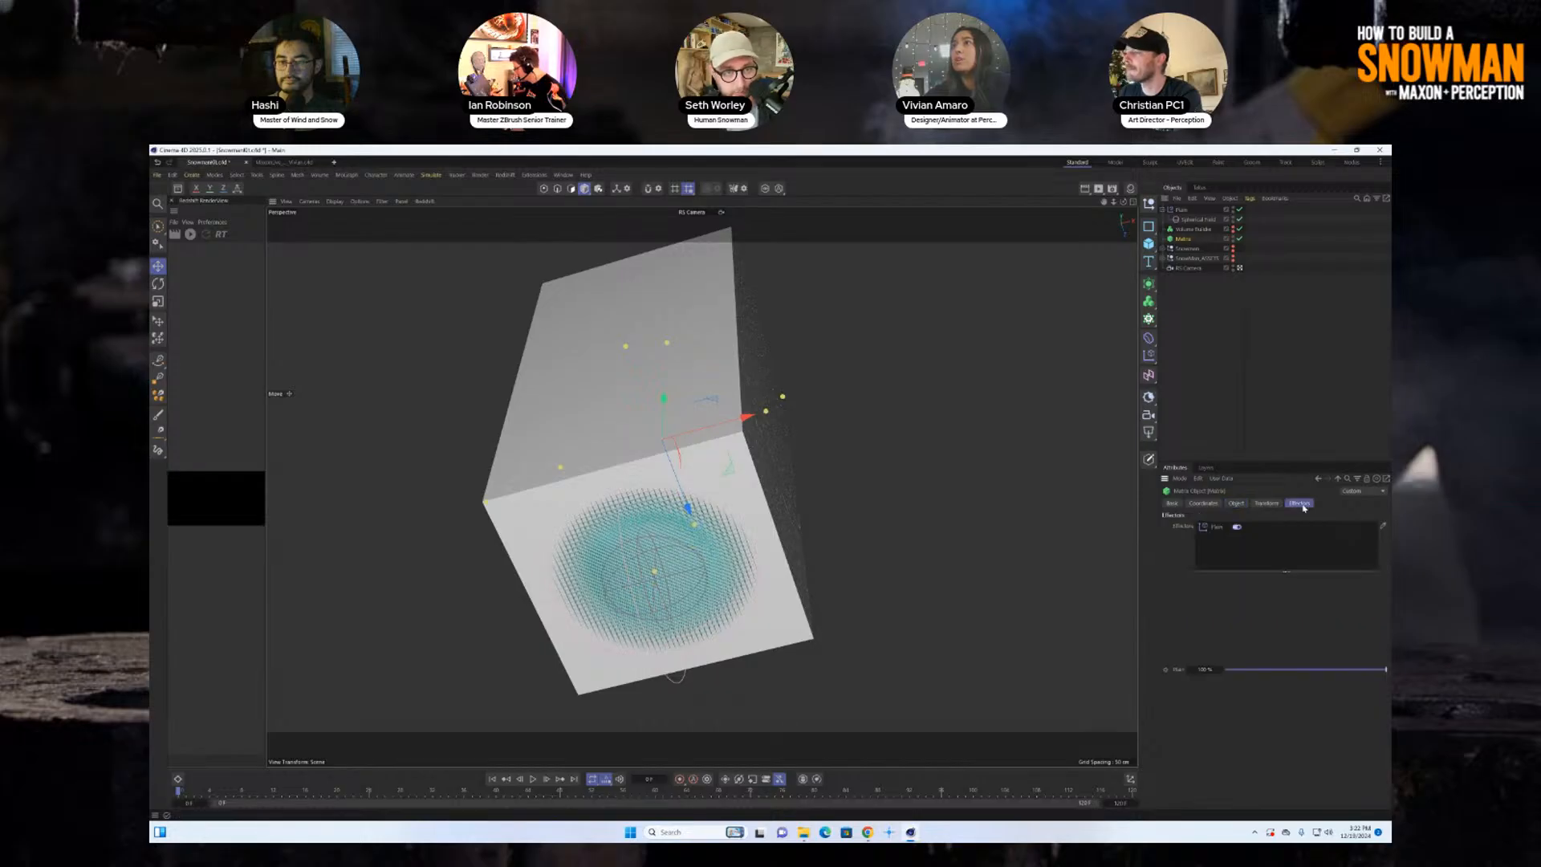
Animate the Spherical Field's Y position from below the Matrix at frame 0 to inside its base at frame 1.
left_click(1197, 219)
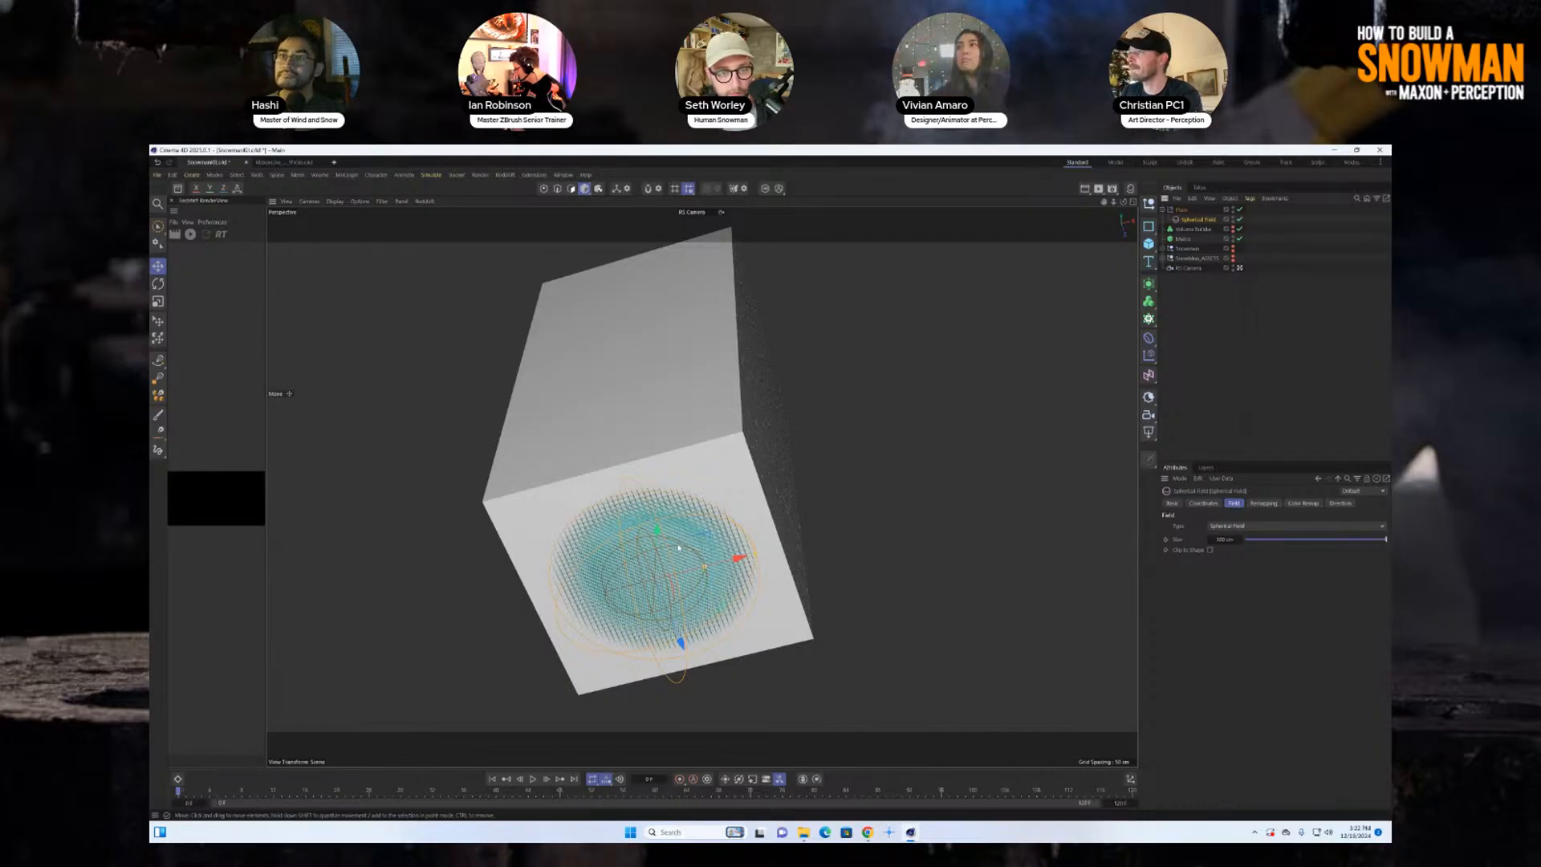
left_click(1213, 504)
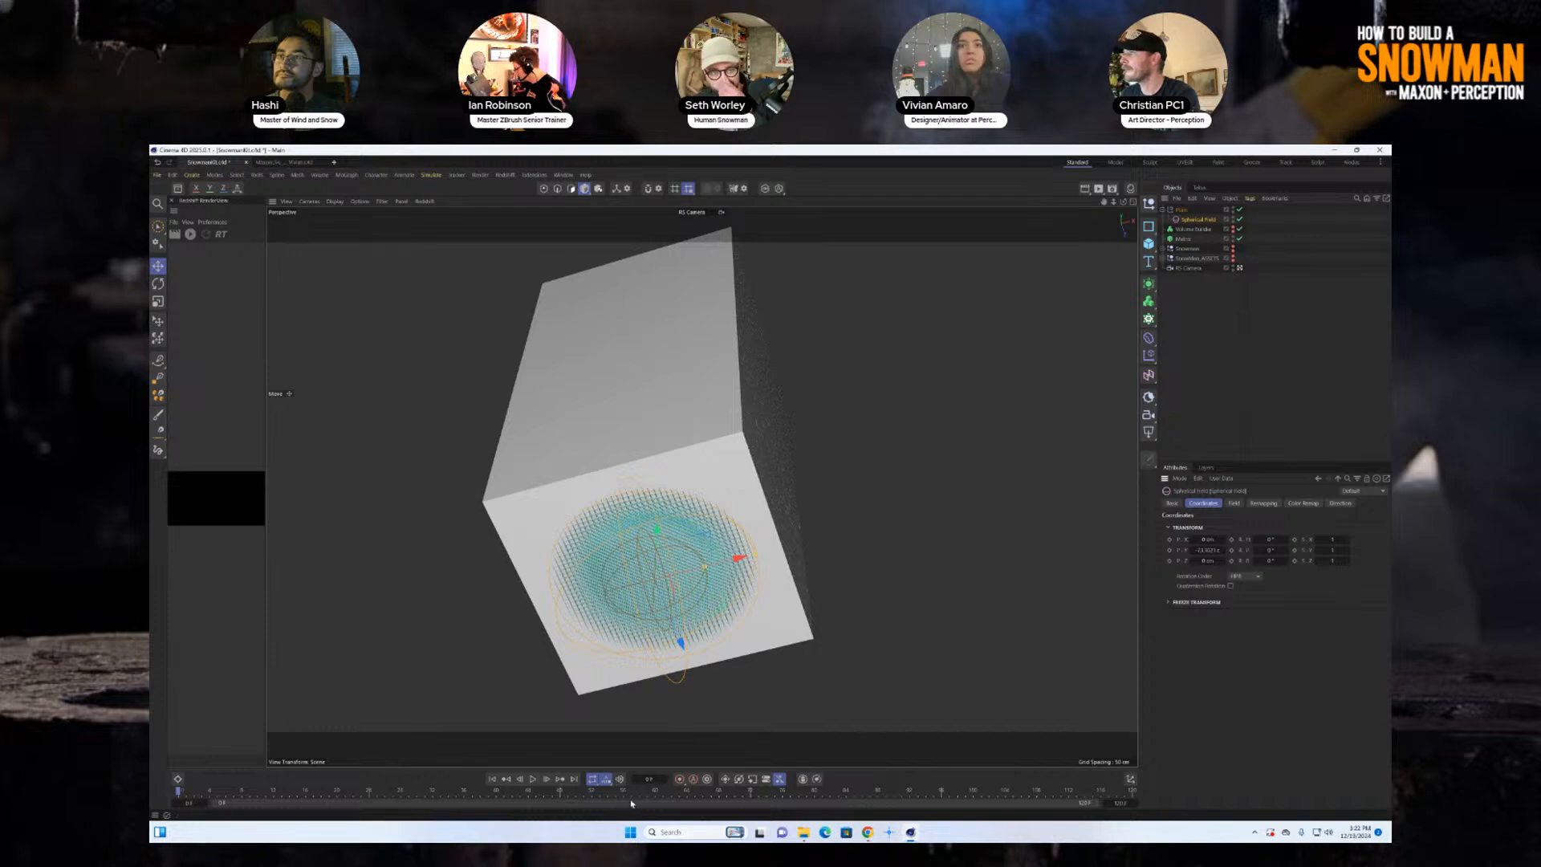
left_click(547, 778)
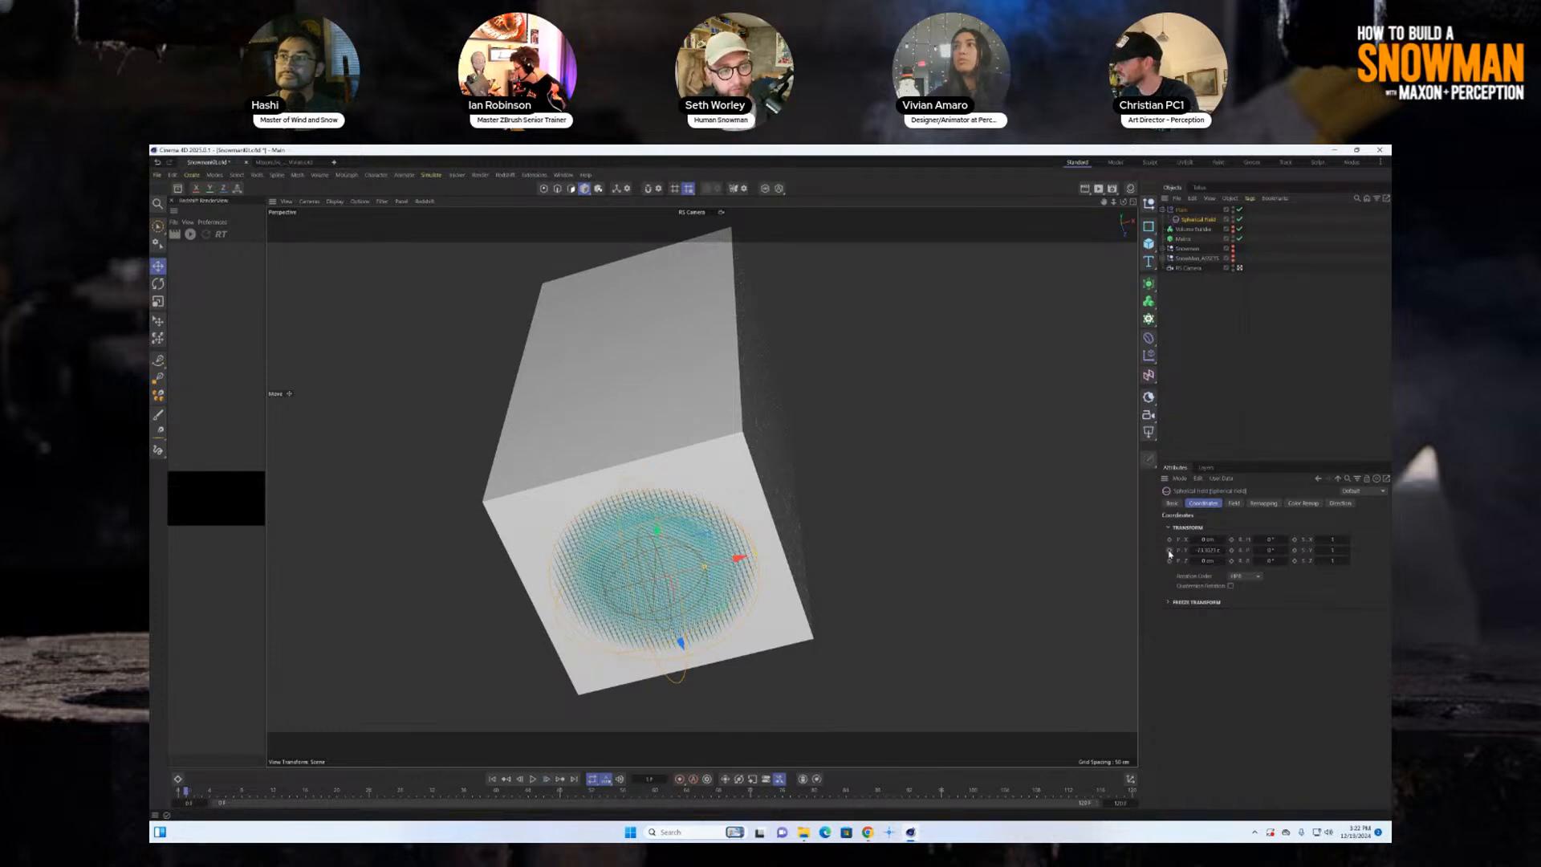
left_click(519, 779)
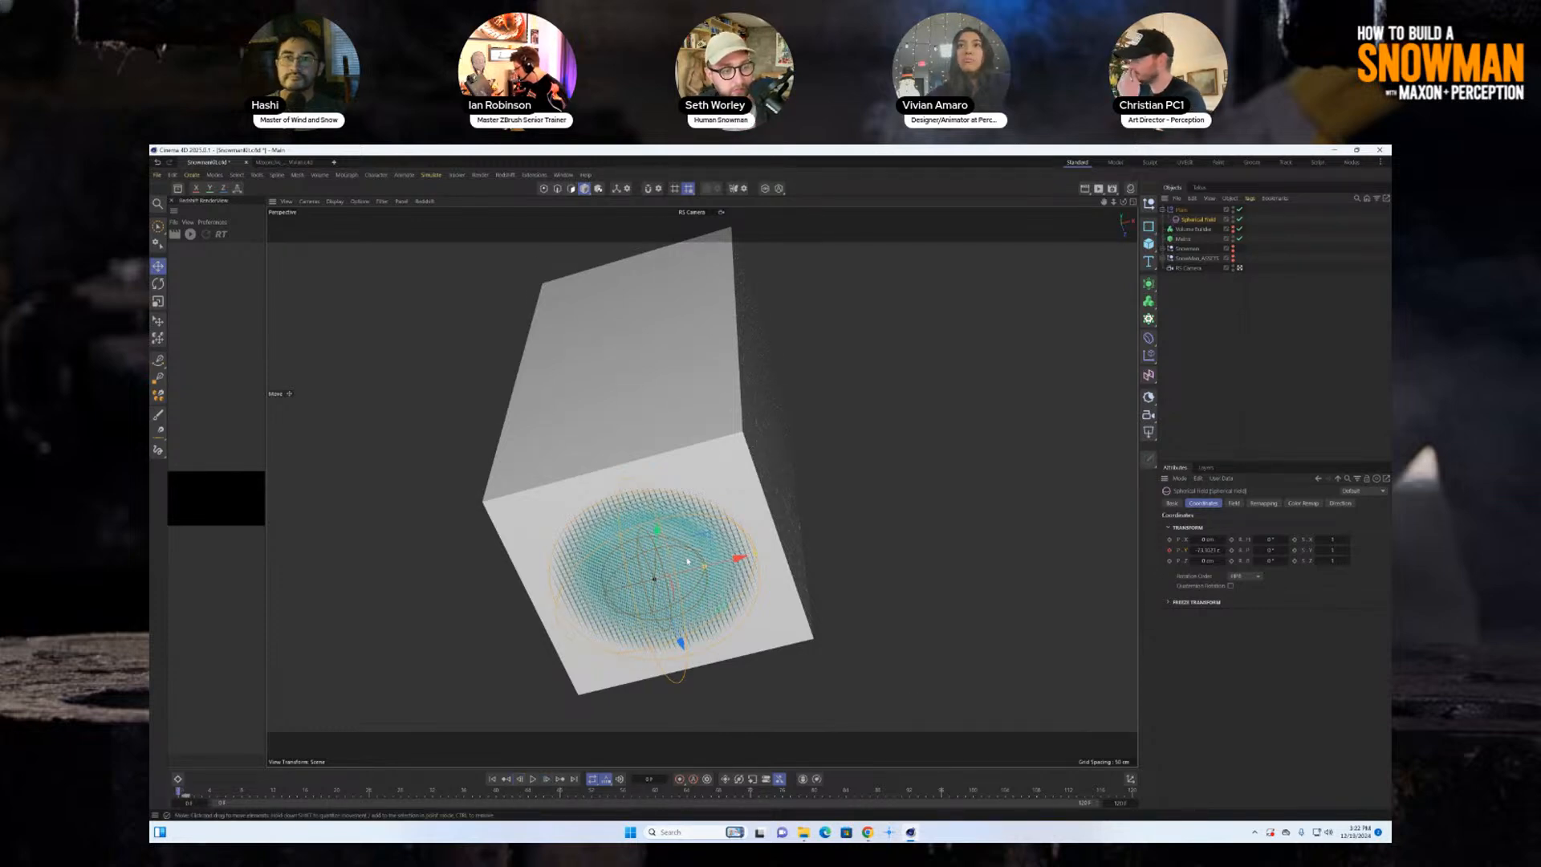
left_click_drag(667, 489, 655, 687, "alt")
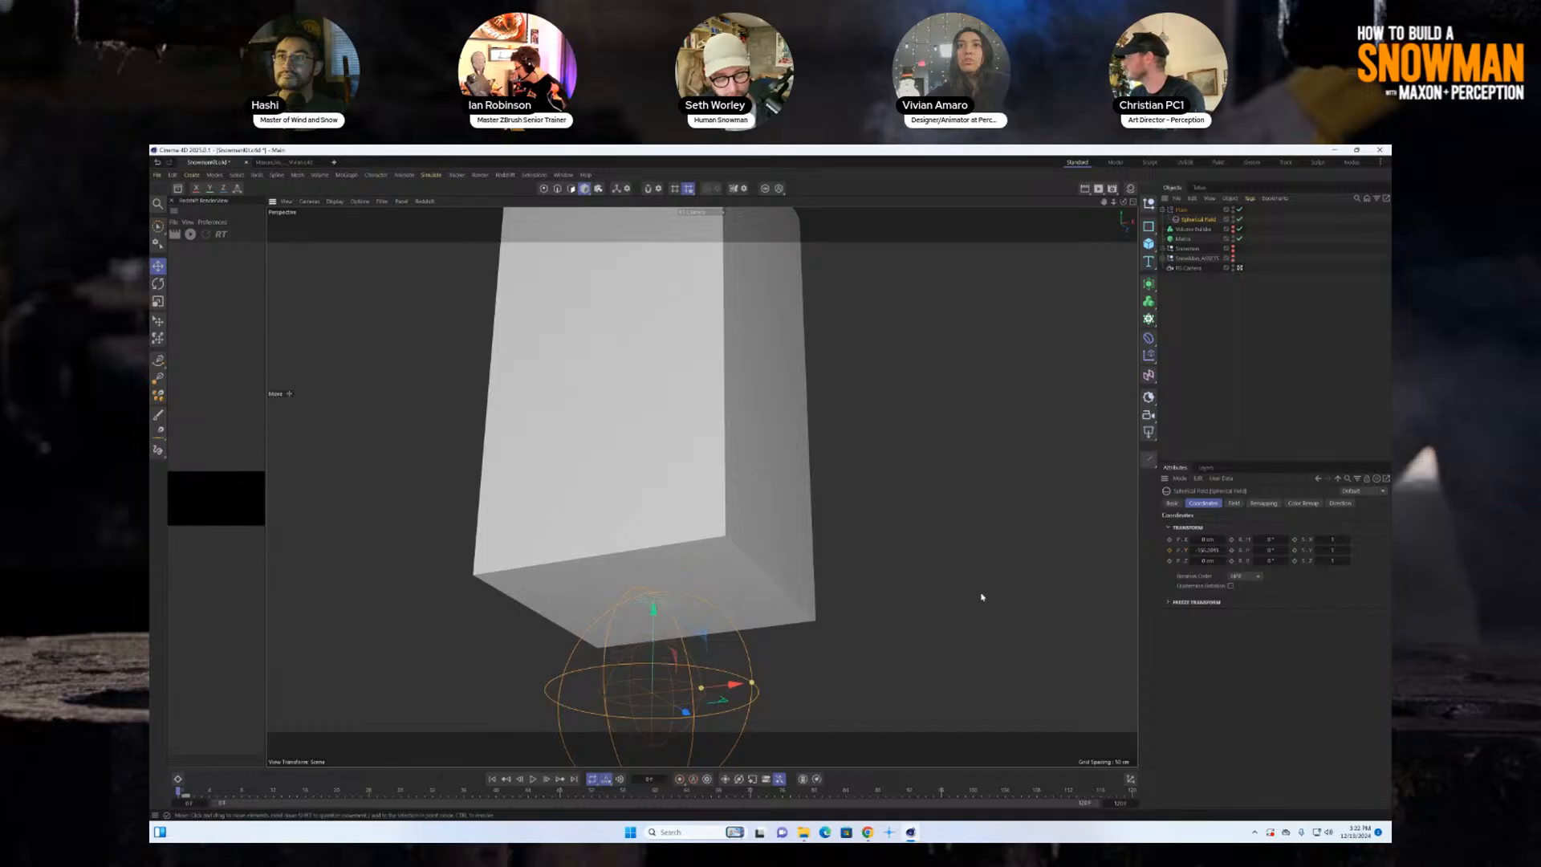
left_click_drag(646, 612, 649, 659)
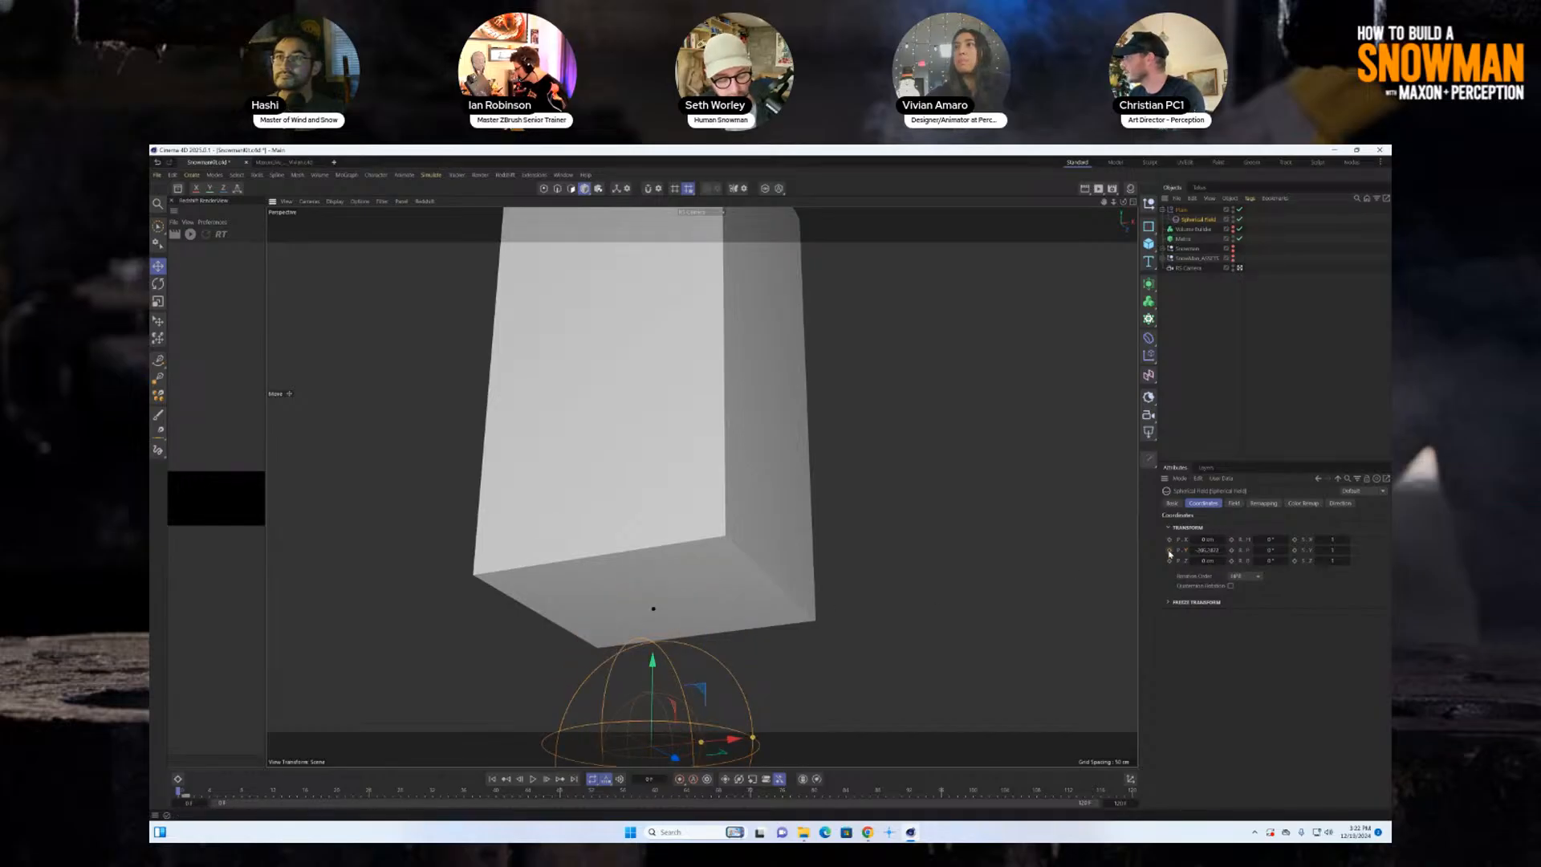
Add a Freeze layer to the Plain effector's fields and place it below the Spherical Field.
left_click(1318, 479)
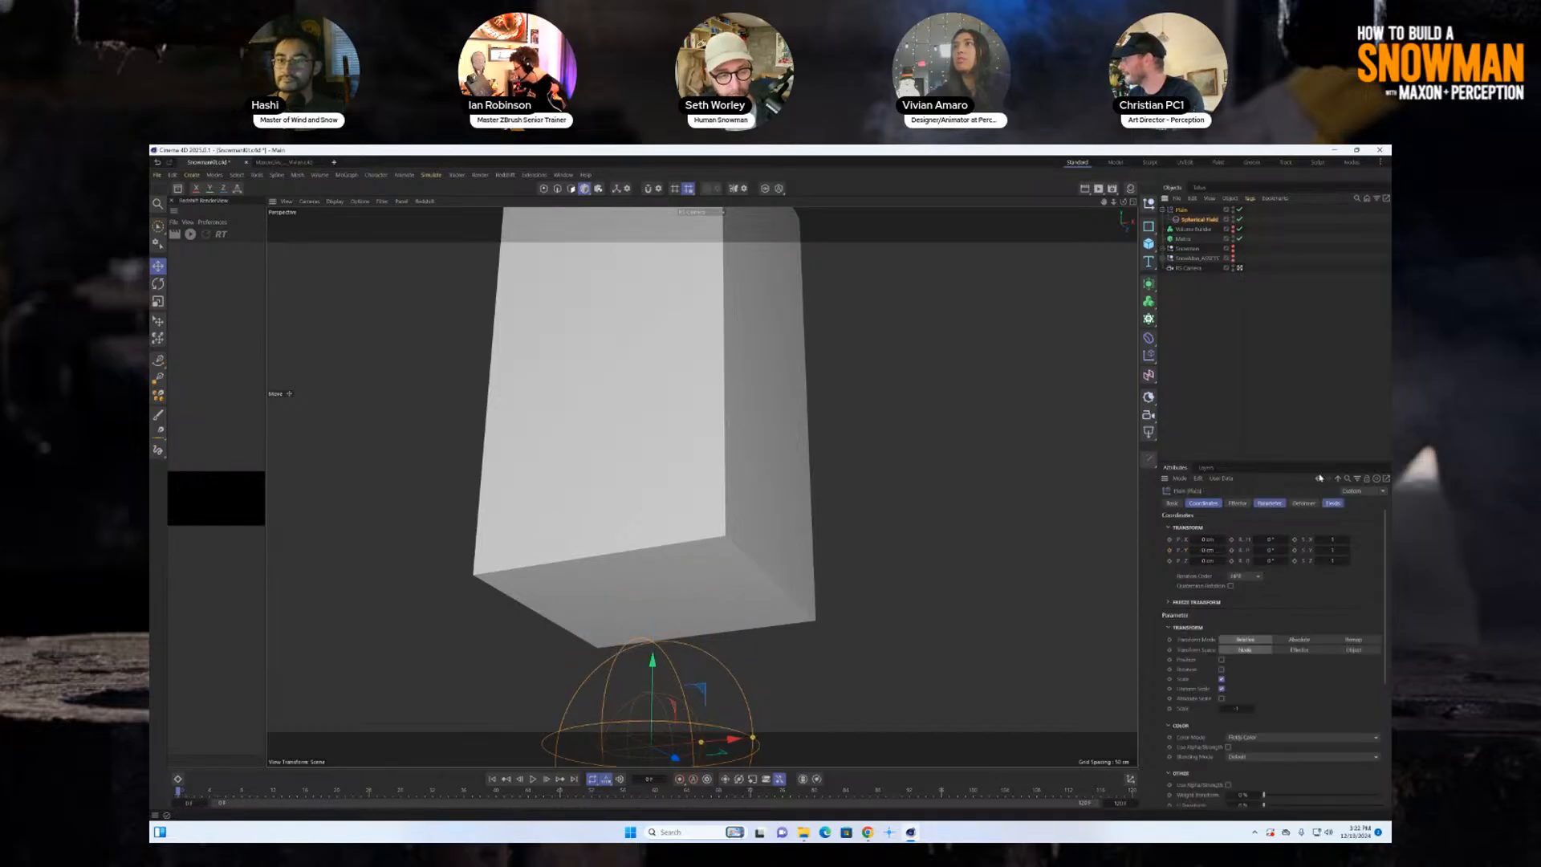
left_click(1332, 503)
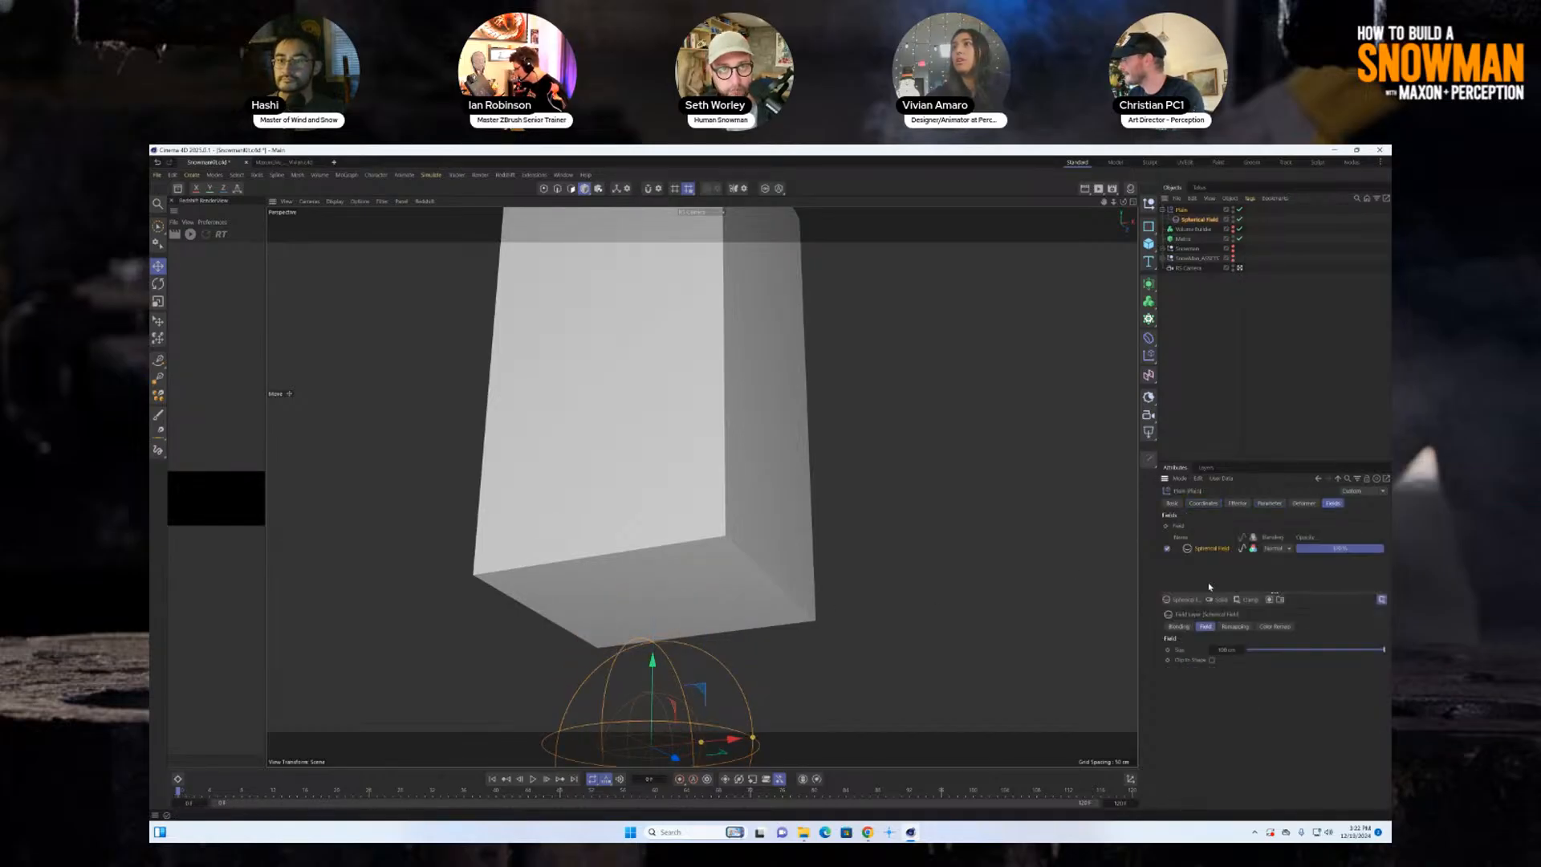
left_click(1250, 599)
left_click(1264, 679)
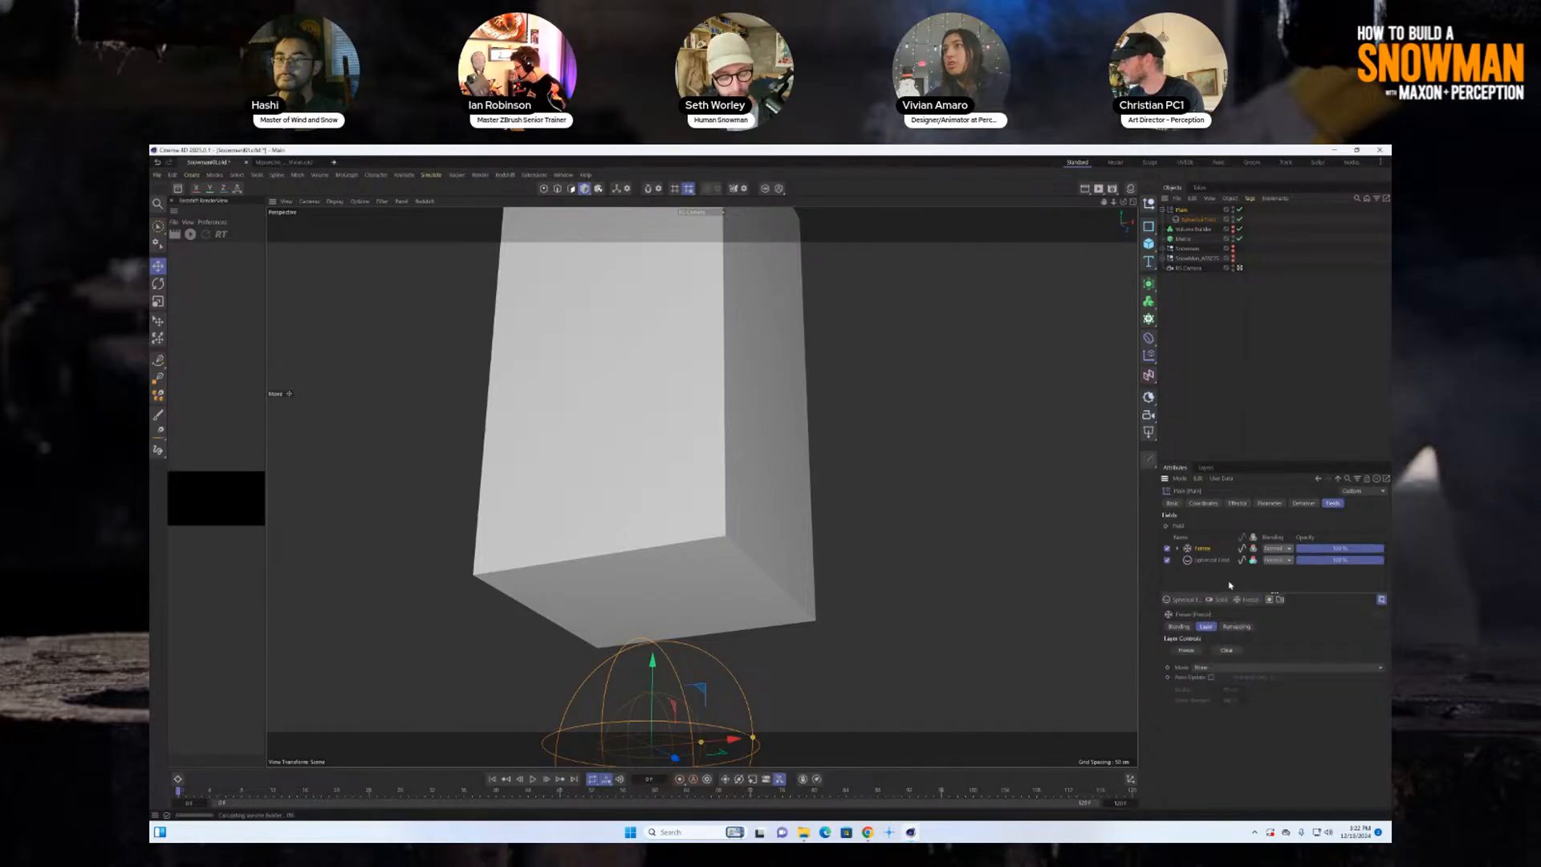
left_click_drag(1201, 549, 1205, 569)
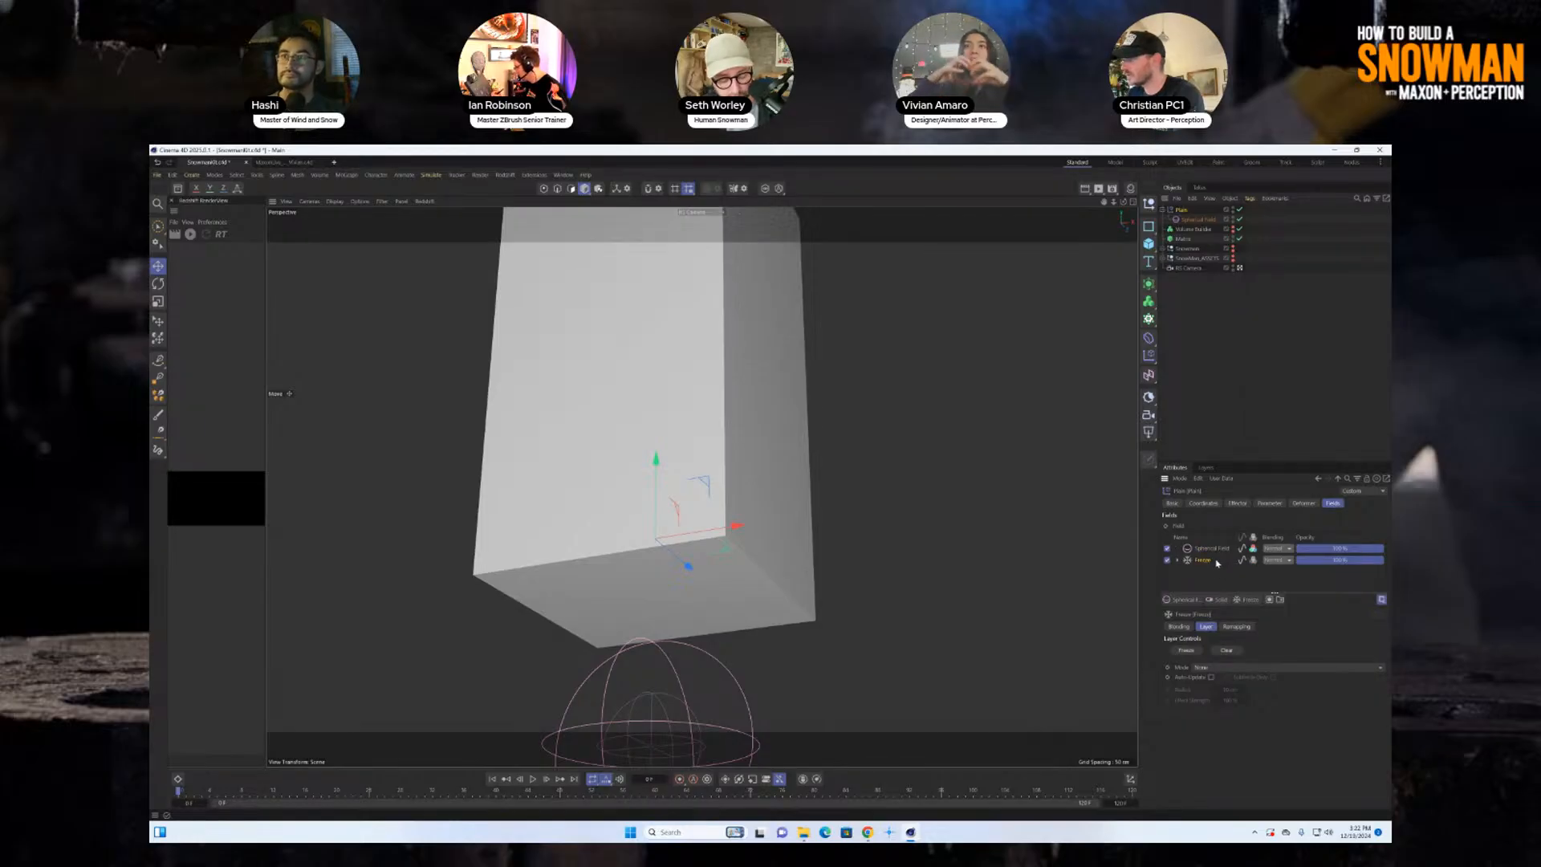
Set the Spherical Field's blending to Max and the Freeze layer's mode to Grow, checking the growth in playback.
left_click(1279, 549)
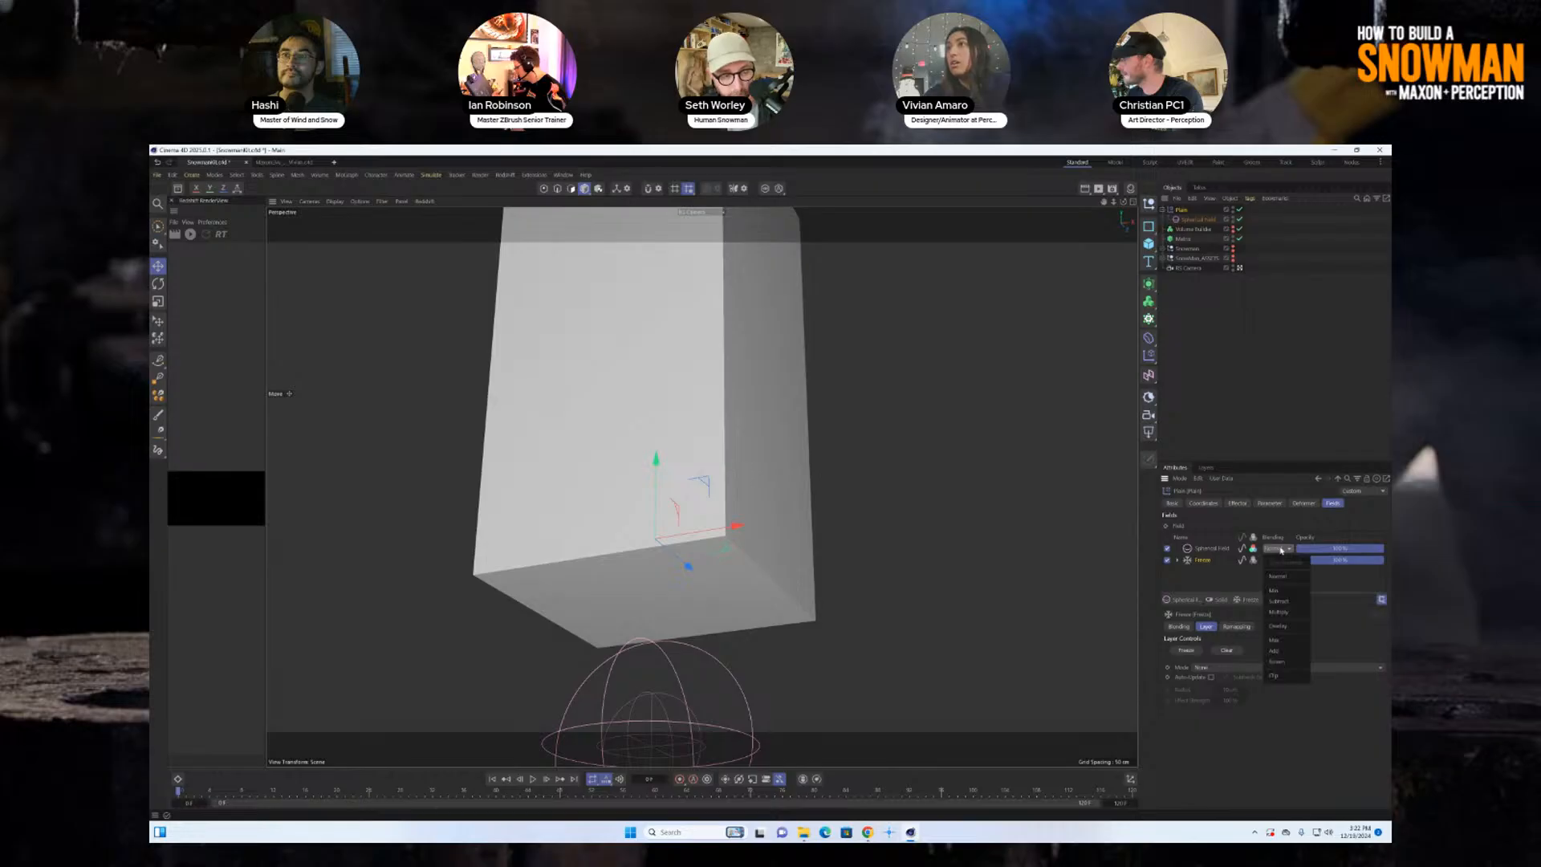
left_click(1282, 640)
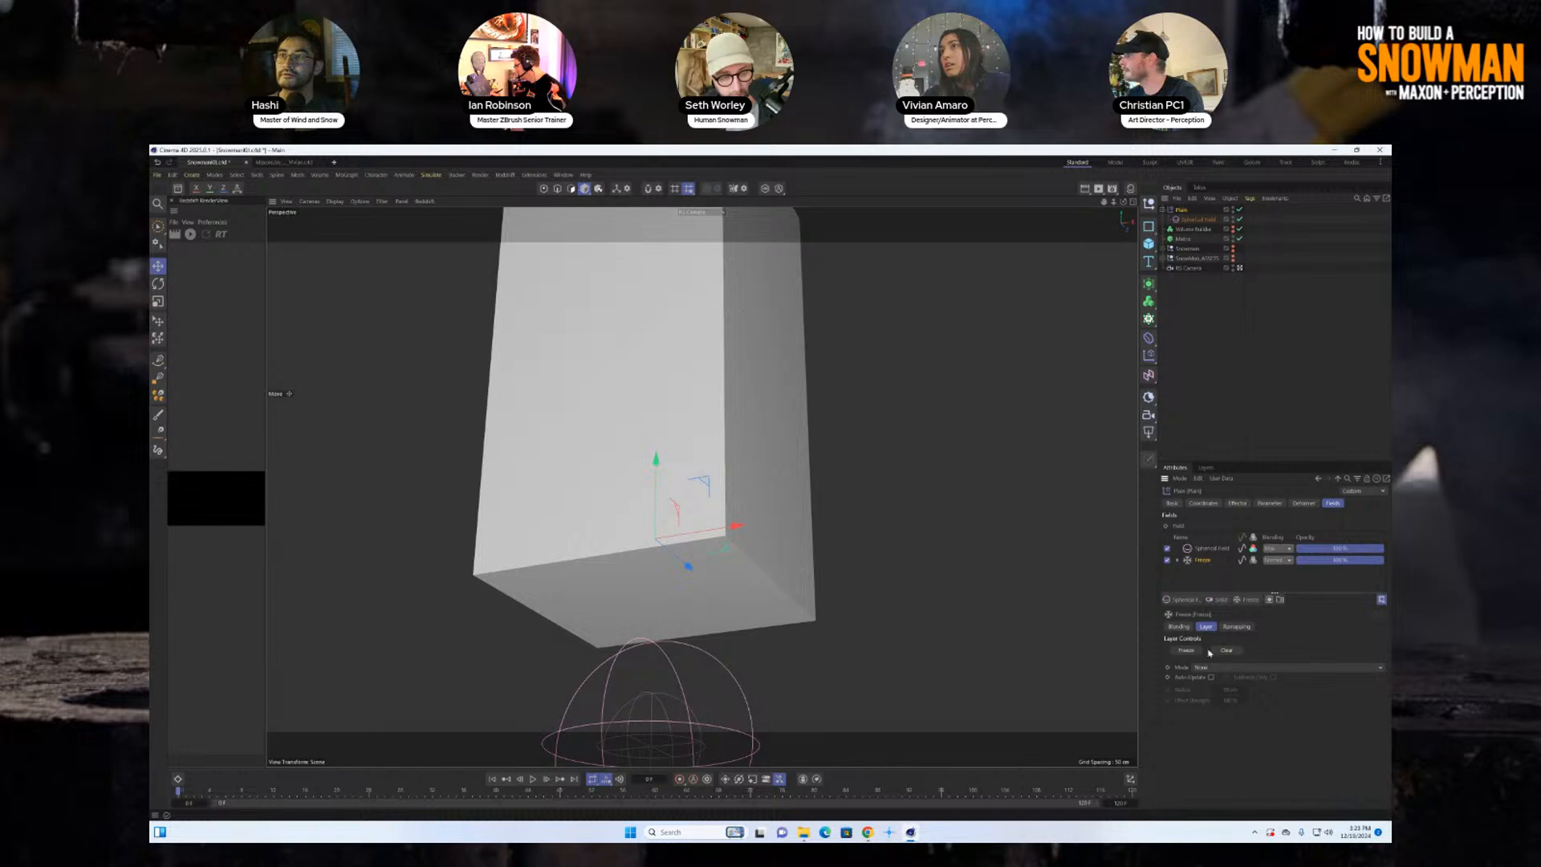
left_click(1210, 666)
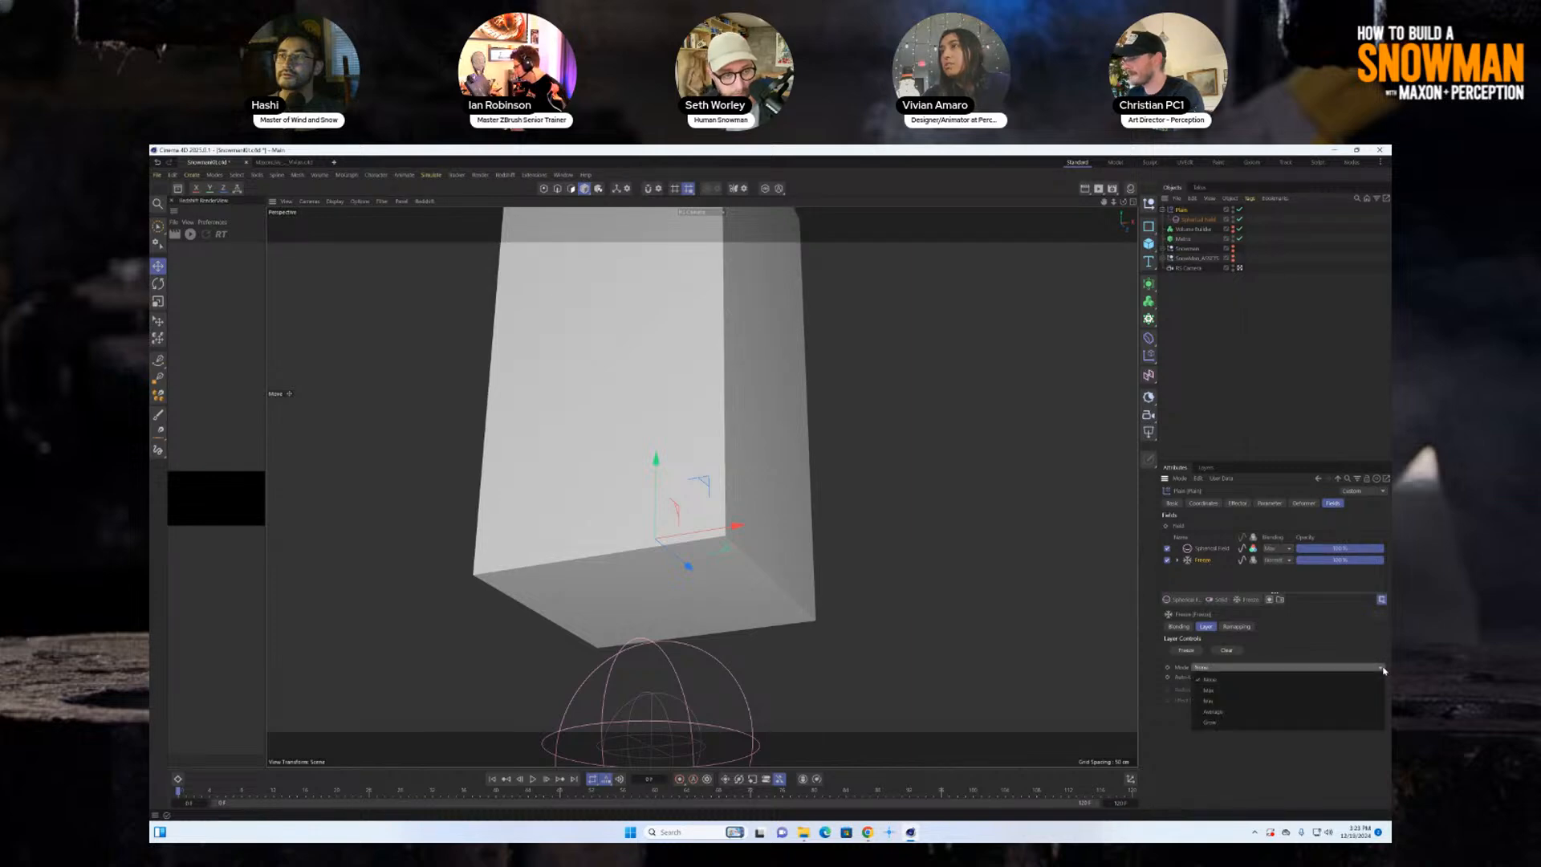
left_click(1213, 725)
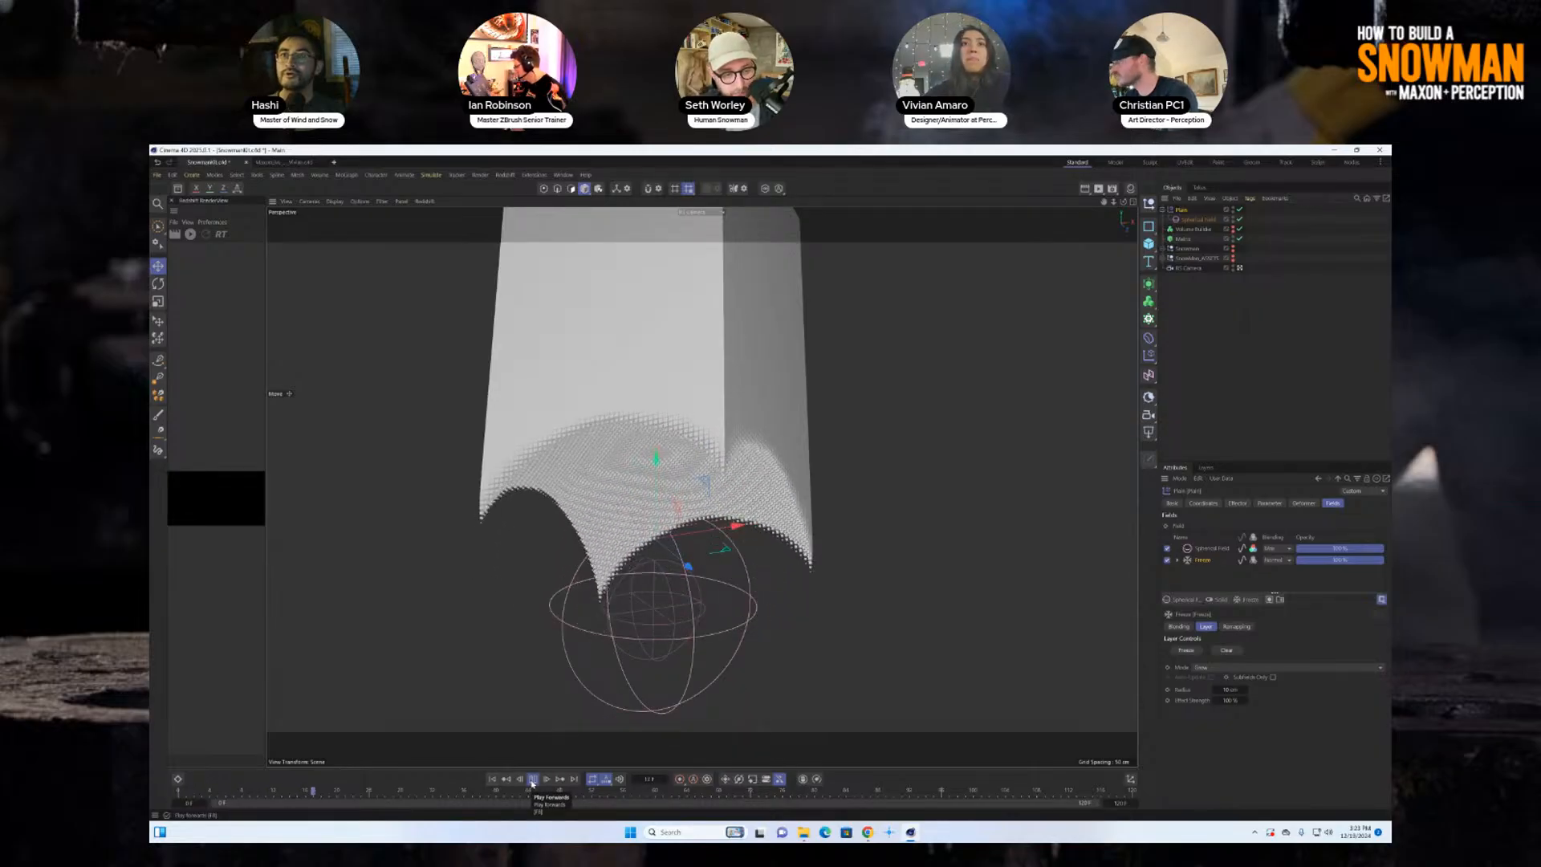
left_click(532, 778)
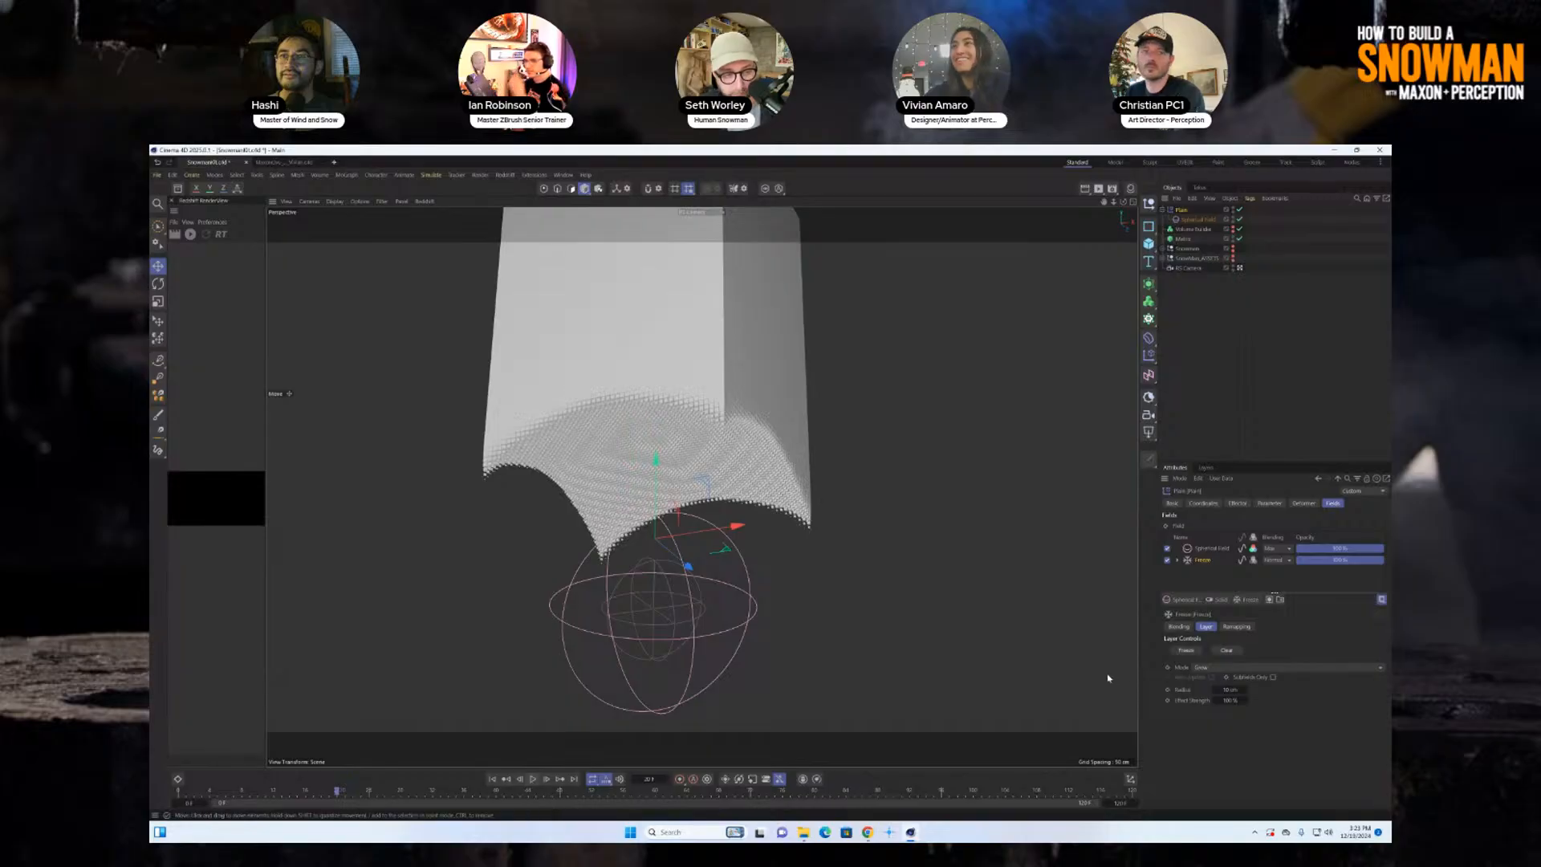
Set the Plain effector's Transform Mode to Remap.
left_click_drag(680, 552, 700, 488, "alt")
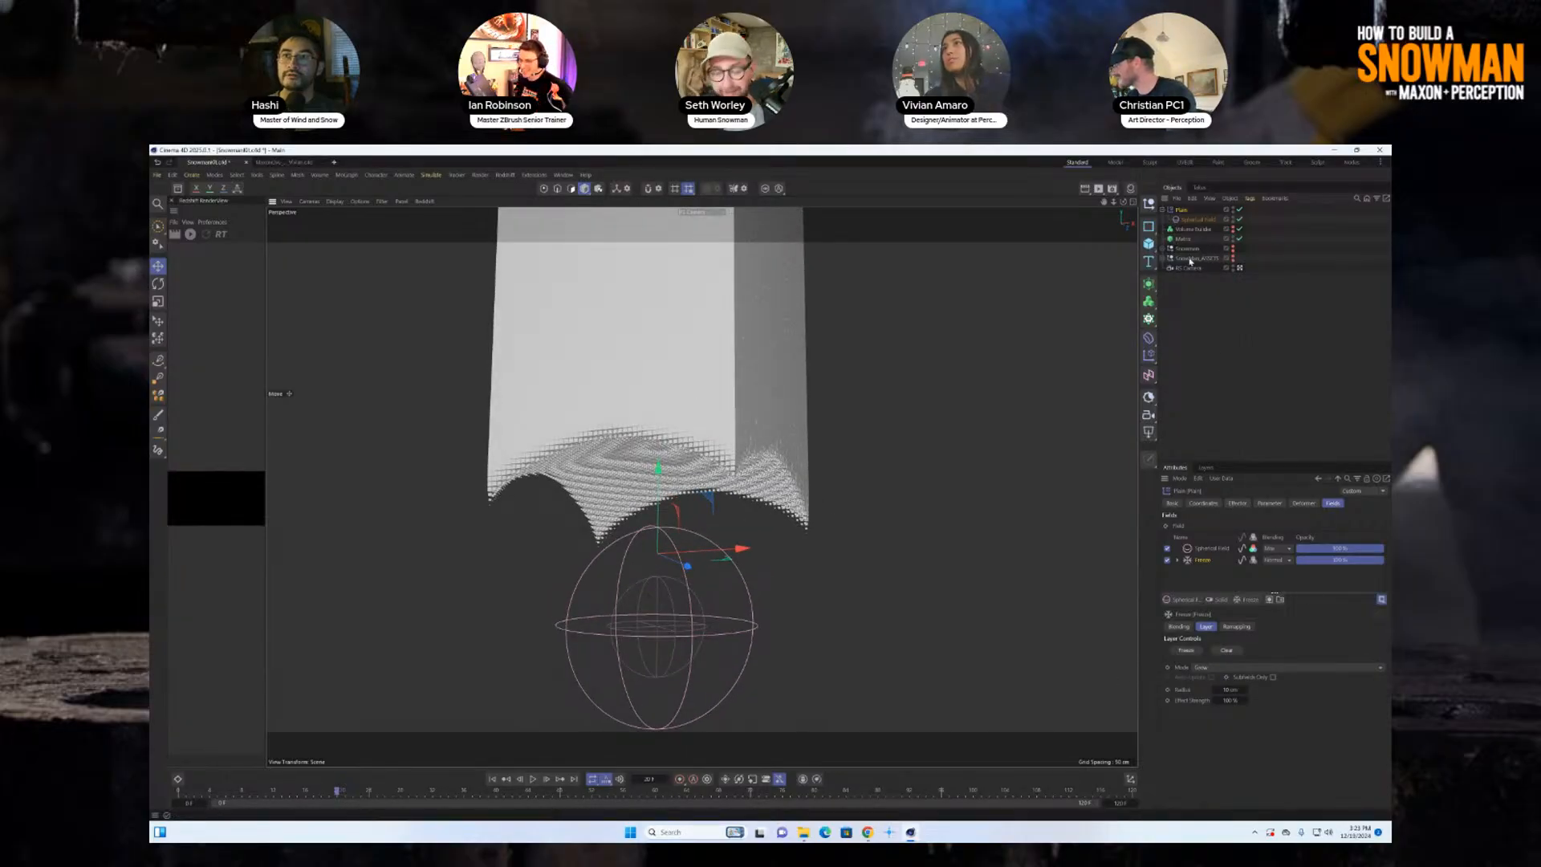
left_click(1236, 504)
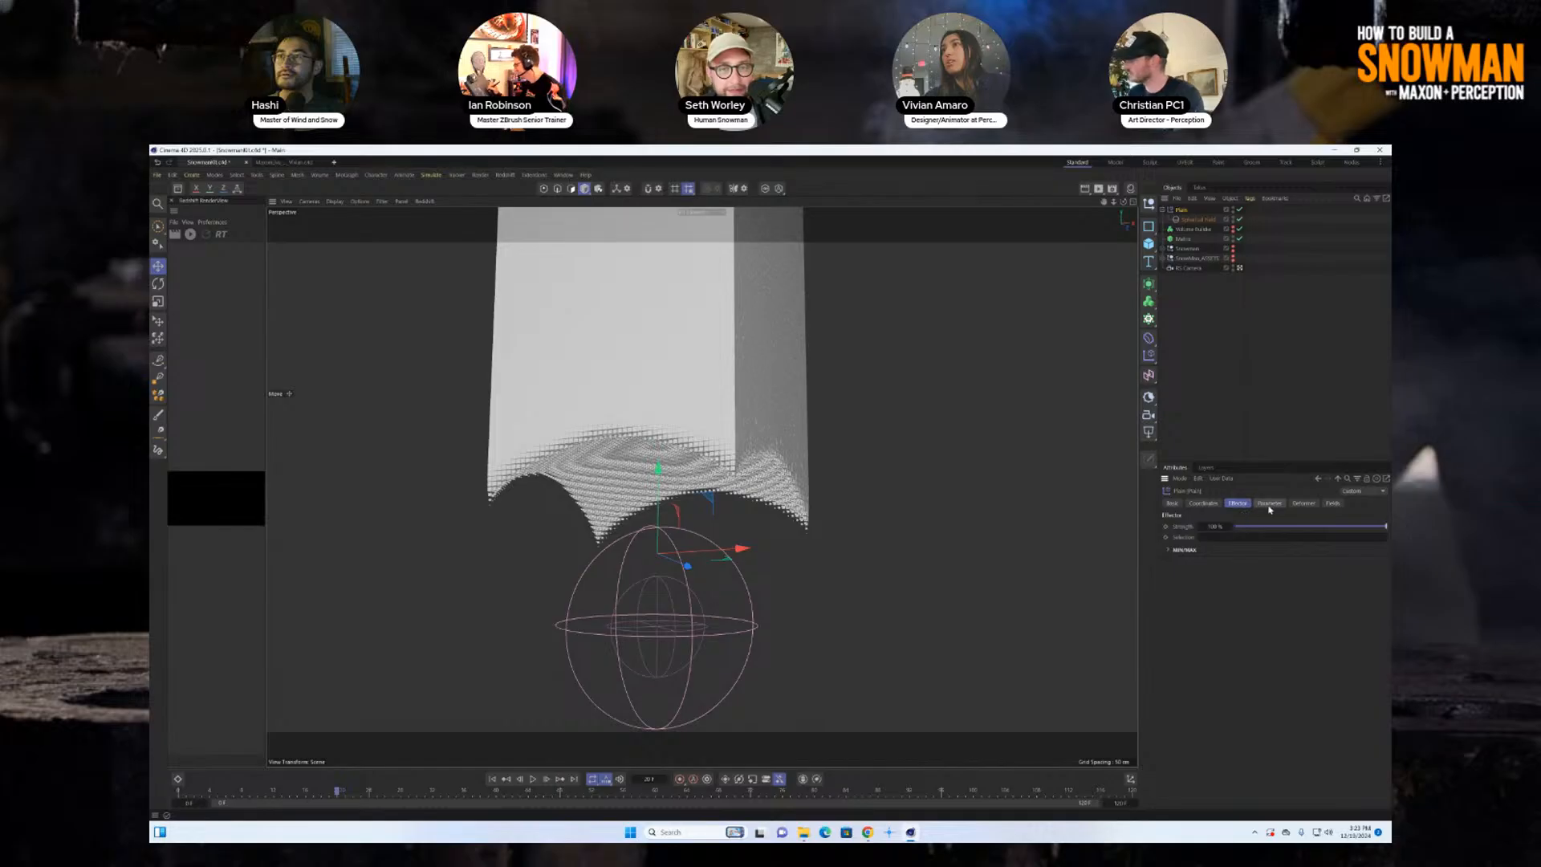
left_click(1269, 503)
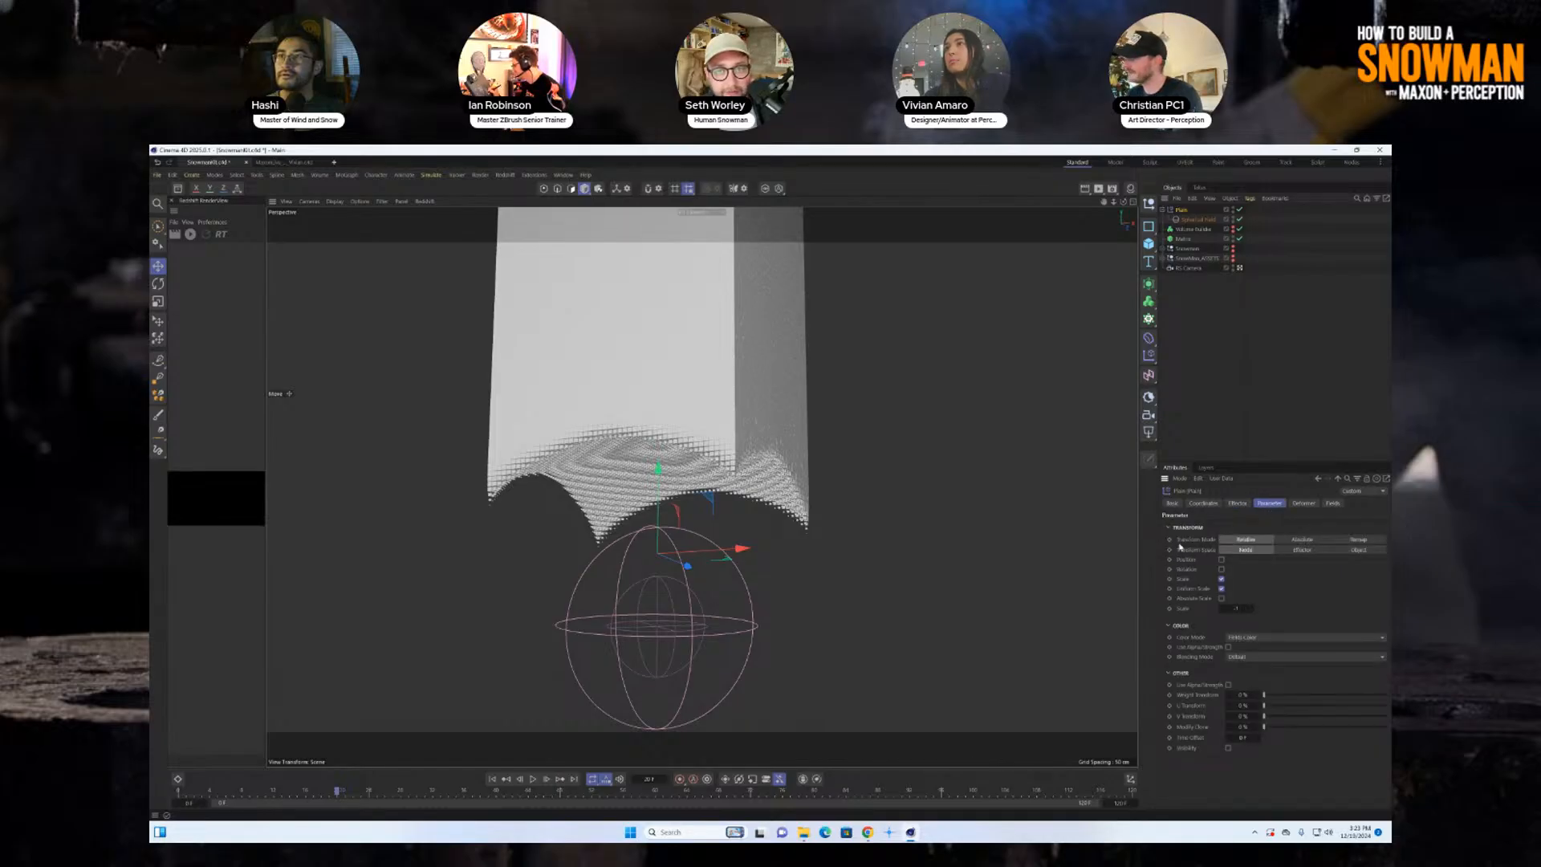
left_click(1356, 540)
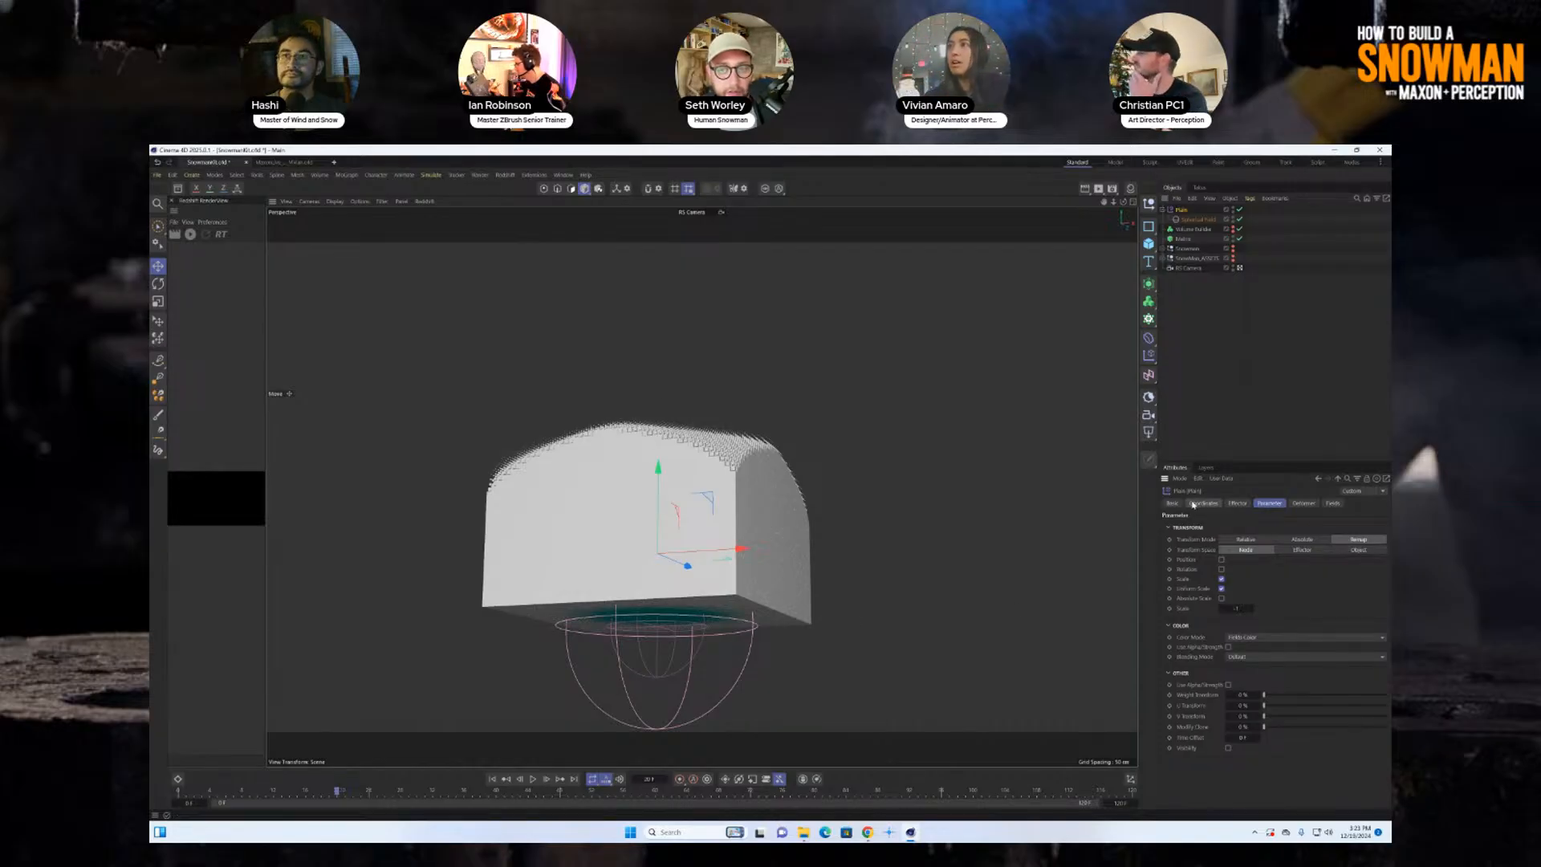
Add a Shader Field to the Plain effector's fields and load a Noise shader into it.
left_click(1332, 503)
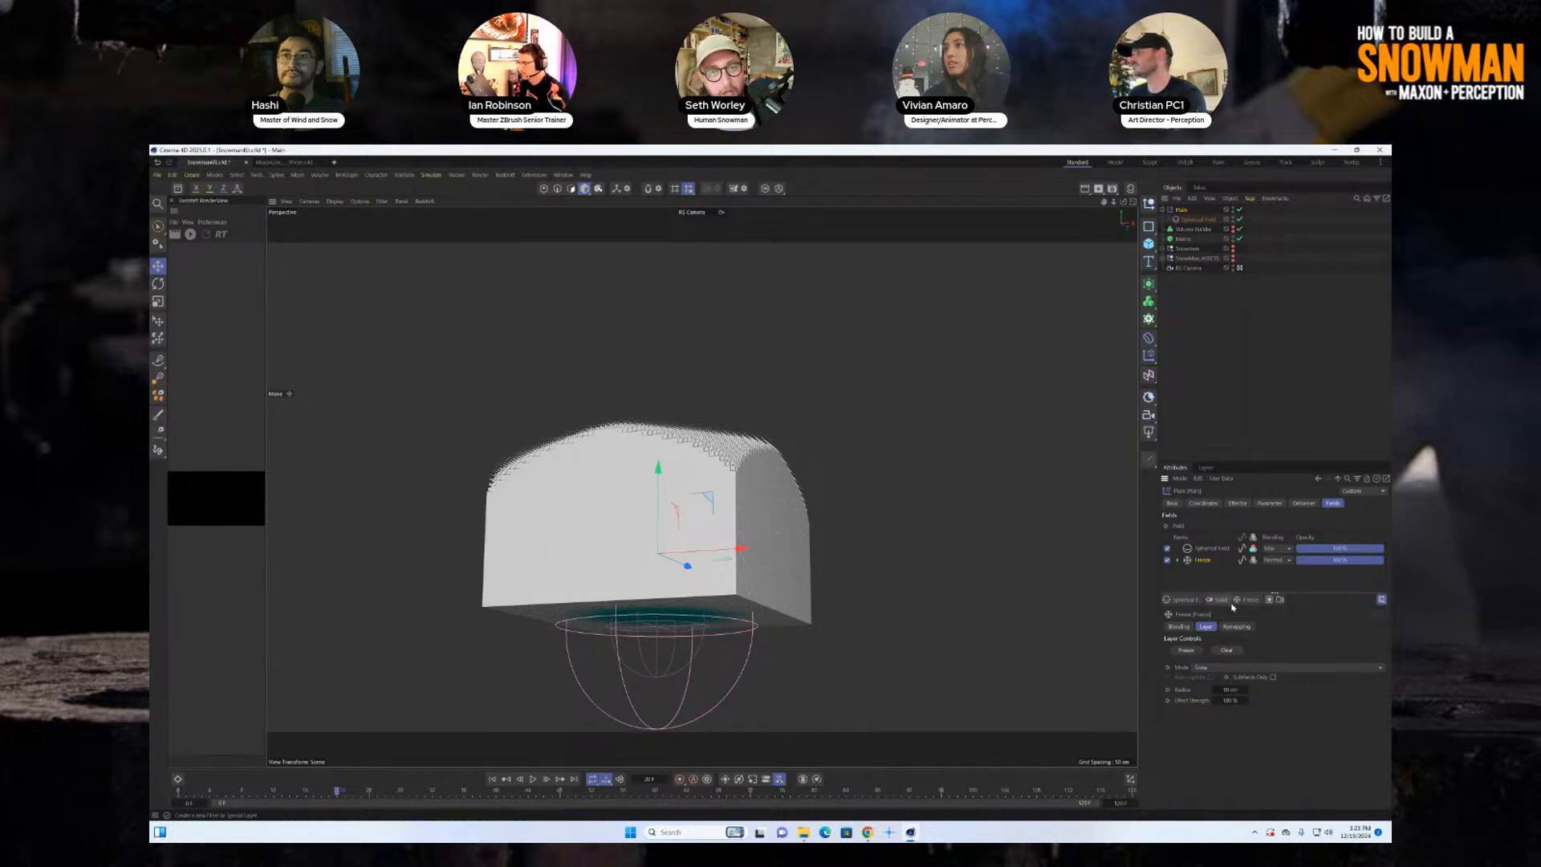
left_click(1189, 604)
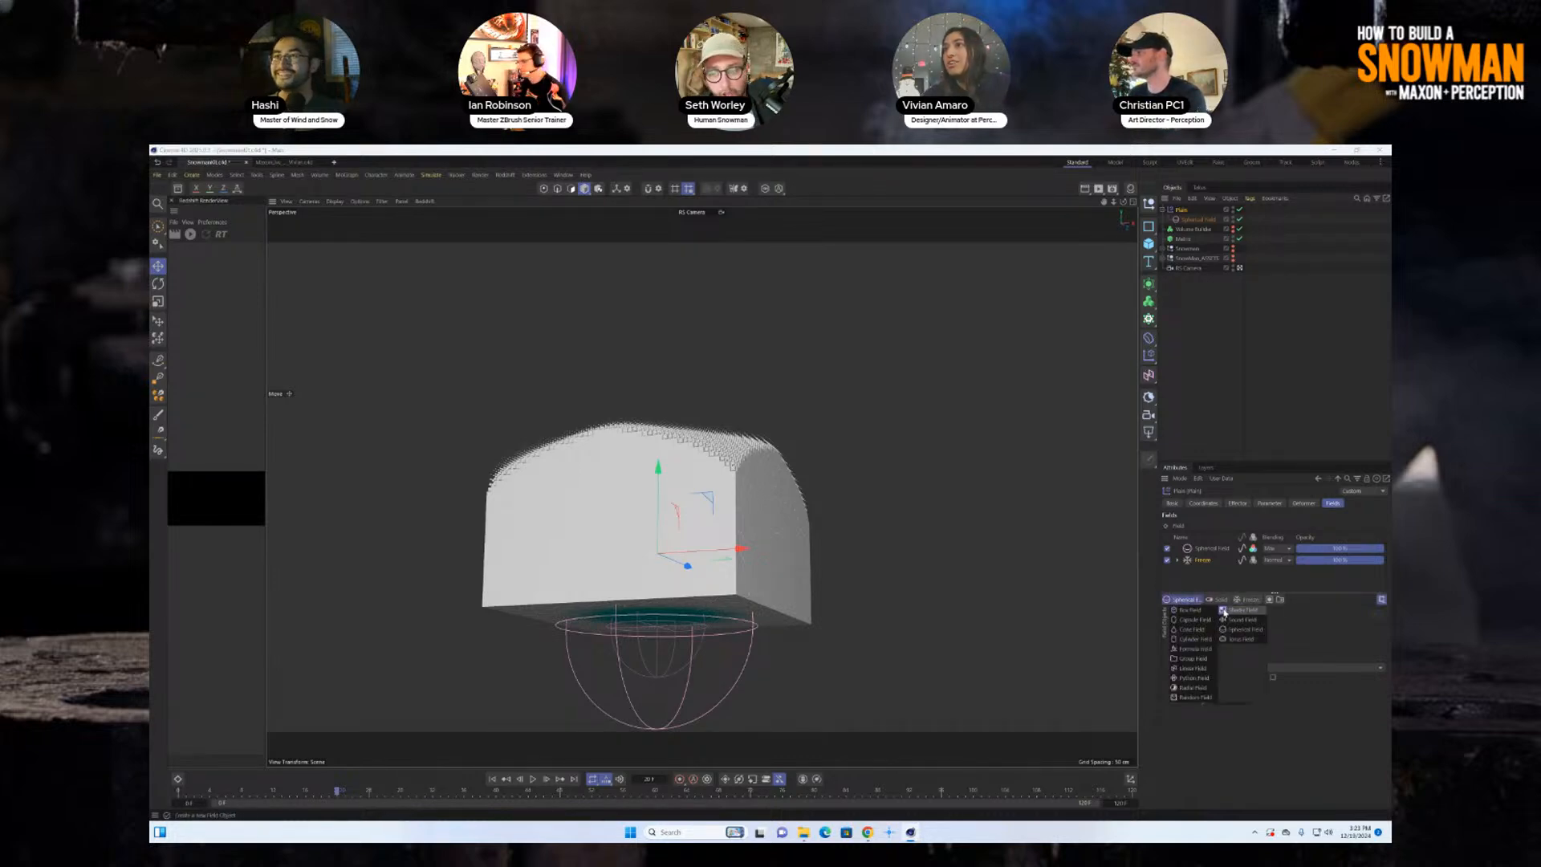
left_click(1225, 612)
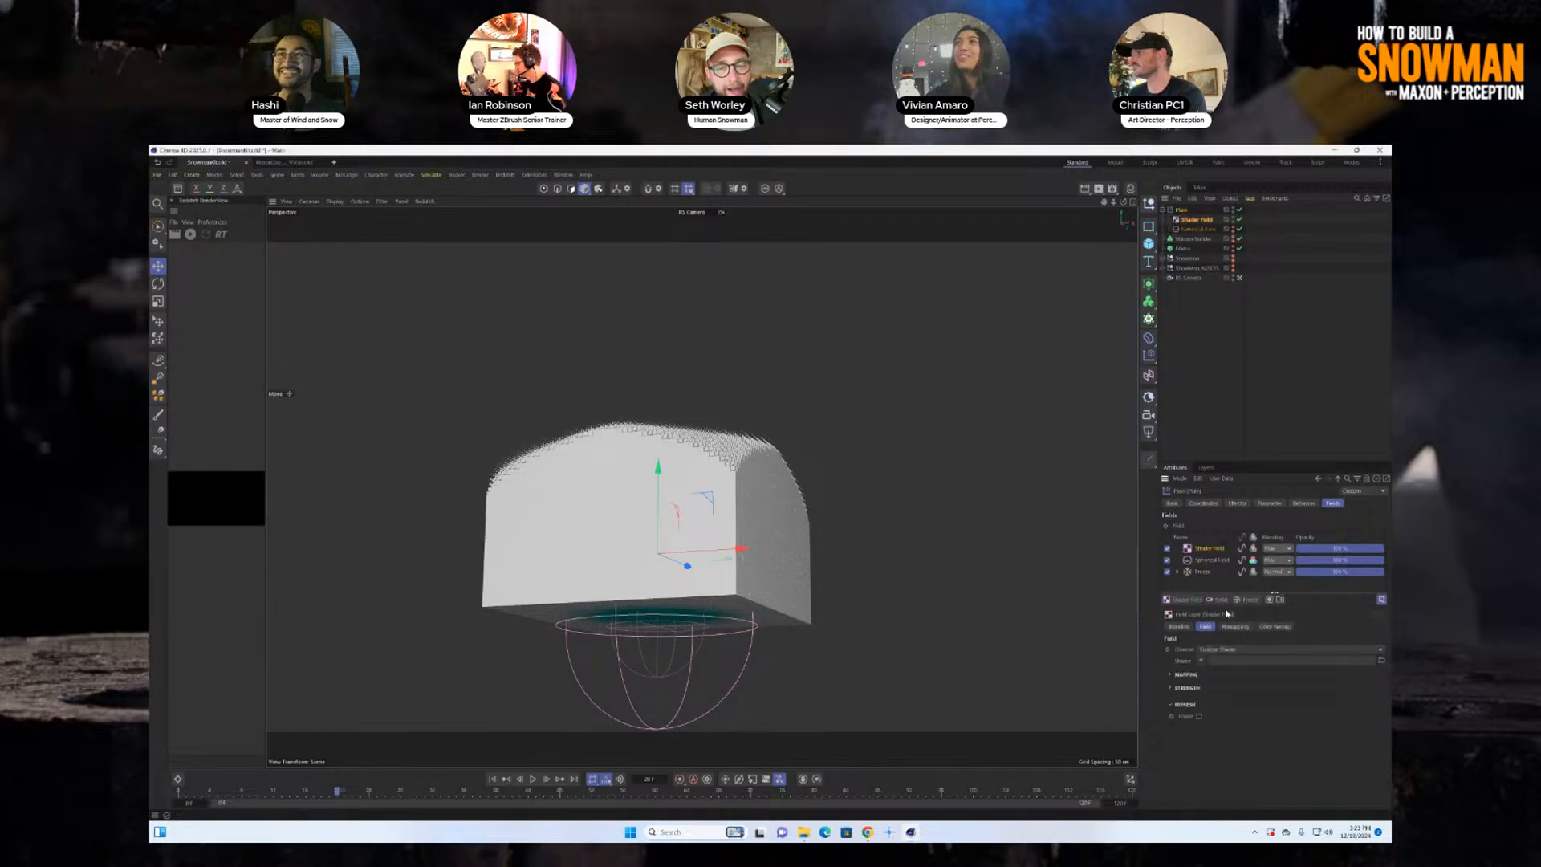
left_click(1201, 660)
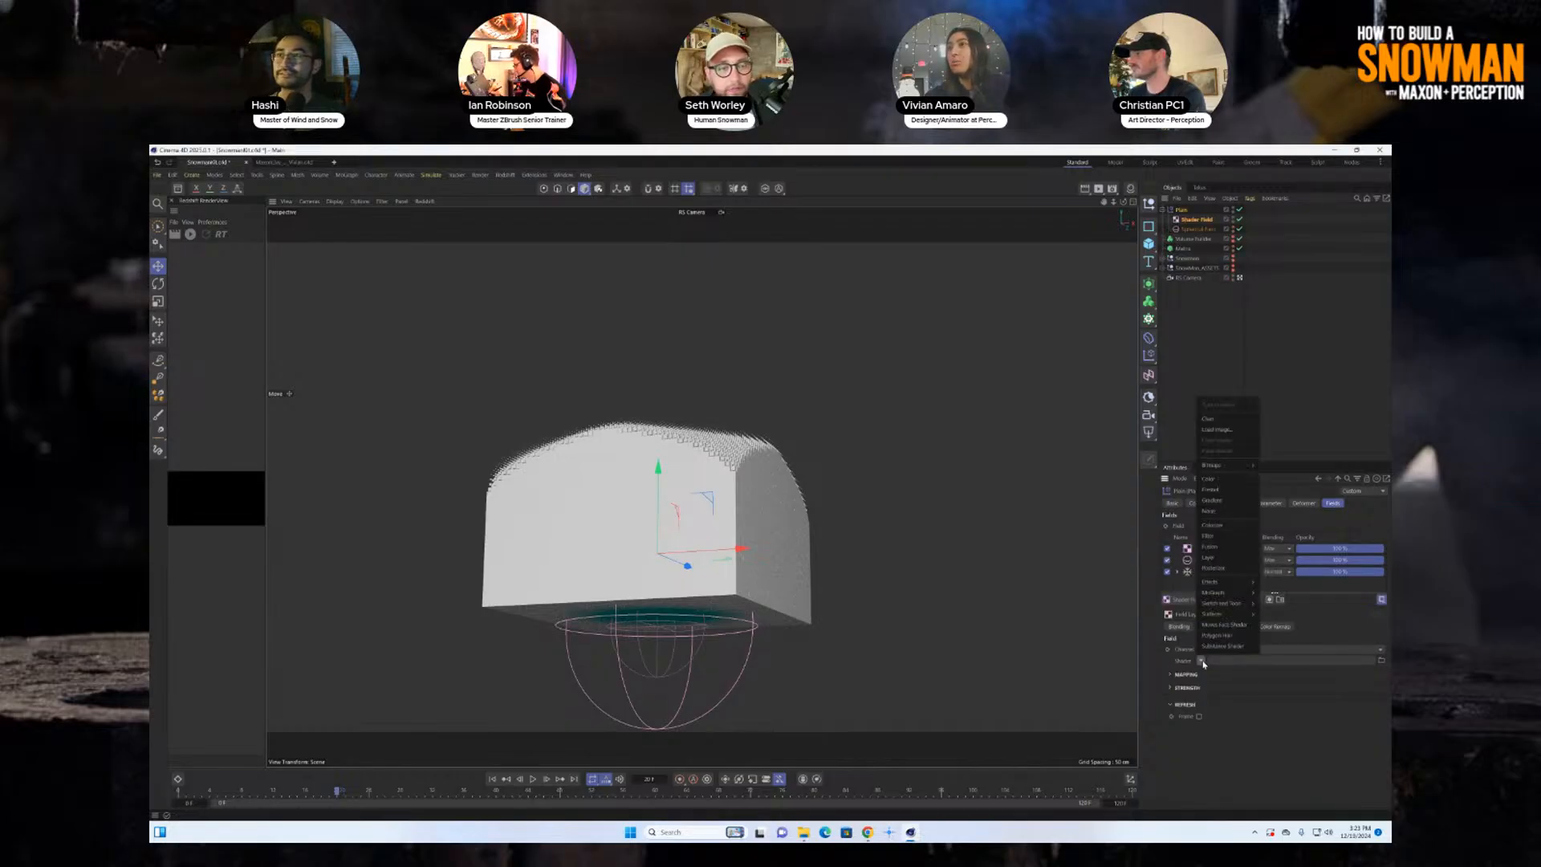
left_click(1240, 516)
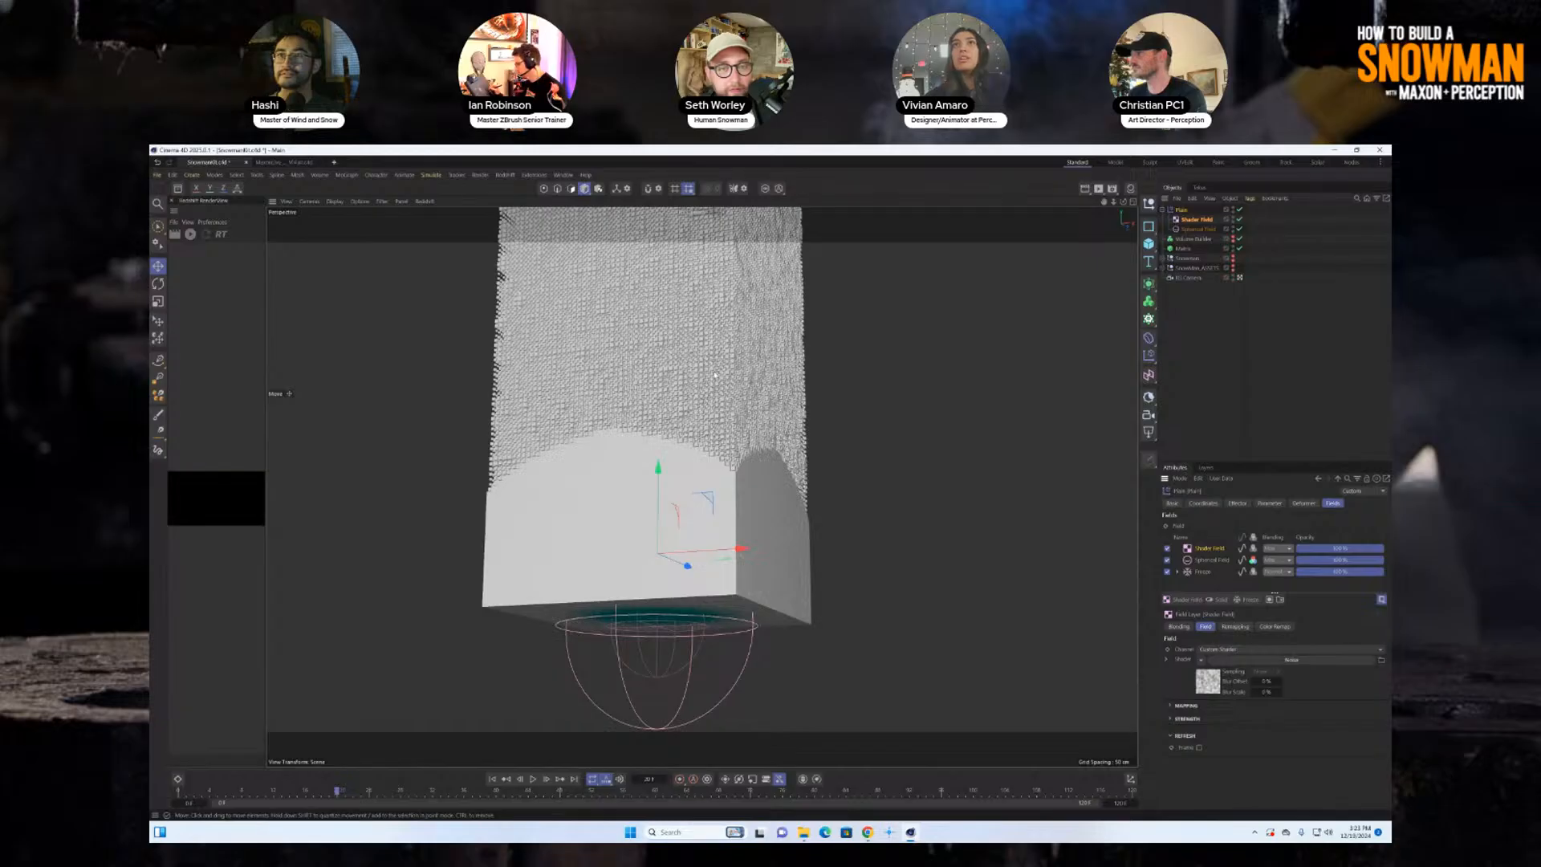
Nest the Shader Field inside the Freeze layer's sub-field group in the Plain effector's field list.
scroll(714, 374, "down", 2)
left_click_drag(715, 375, 680, 552, "alt")
middle_click_drag(663, 560, 647, 500, "alt")
scroll(647, 499, "down", 1)
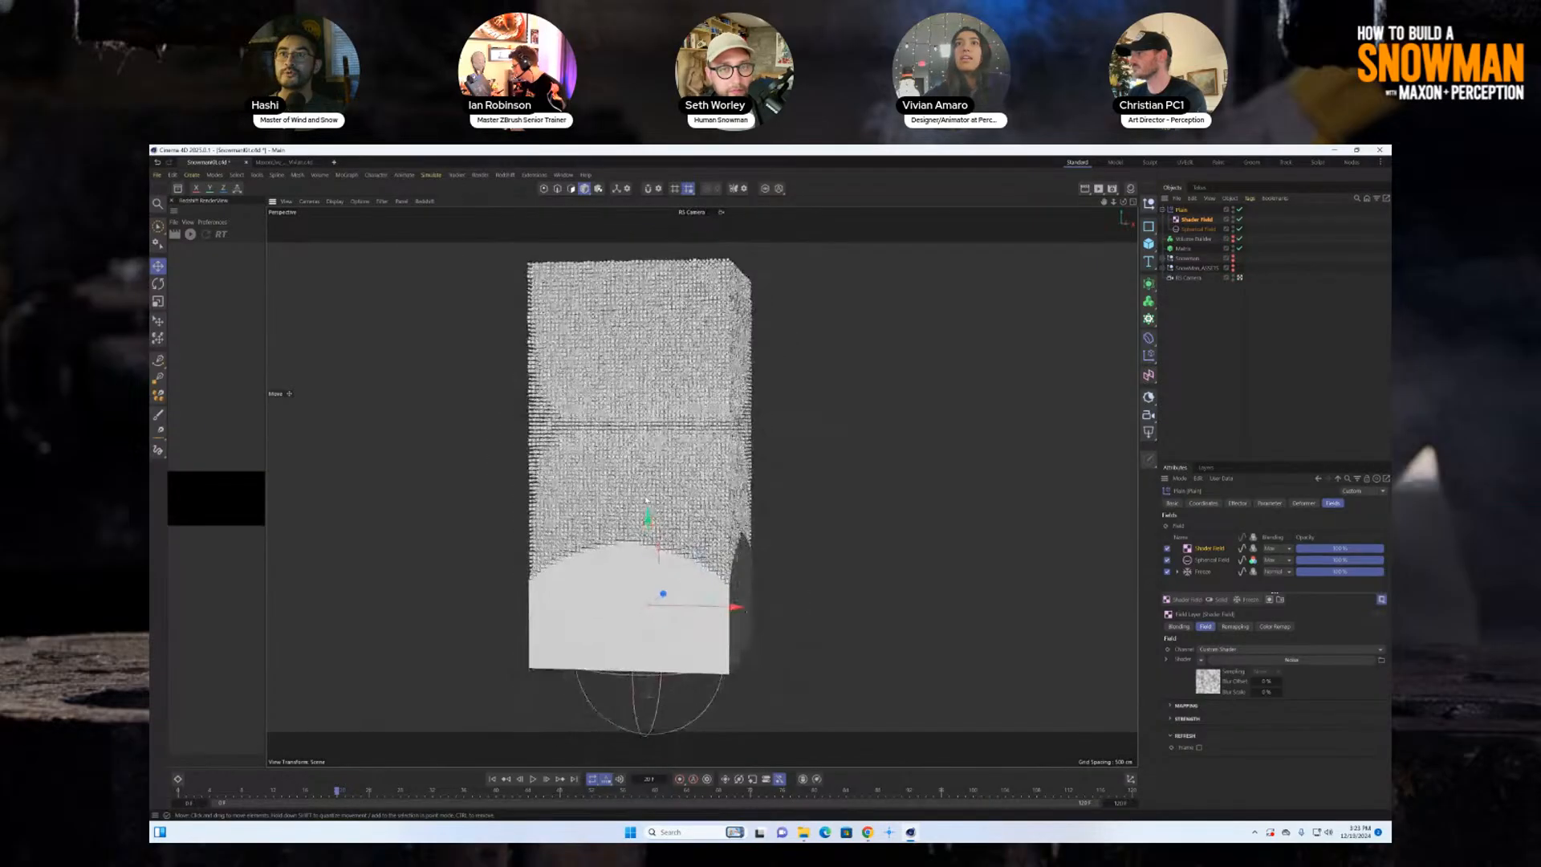
left_click(1177, 571)
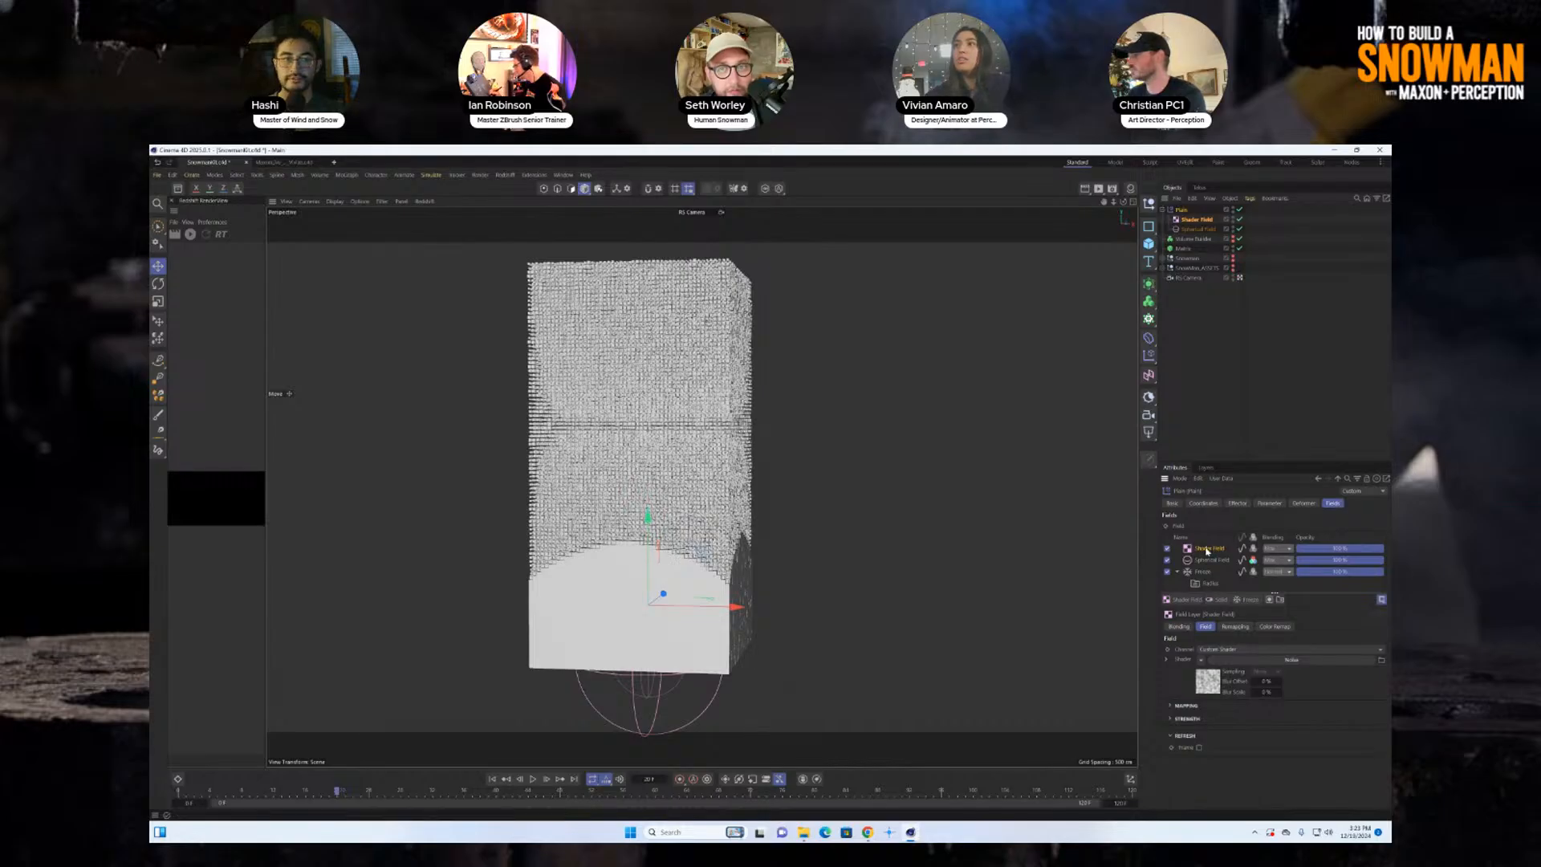
left_click_drag(1211, 552, 1215, 584)
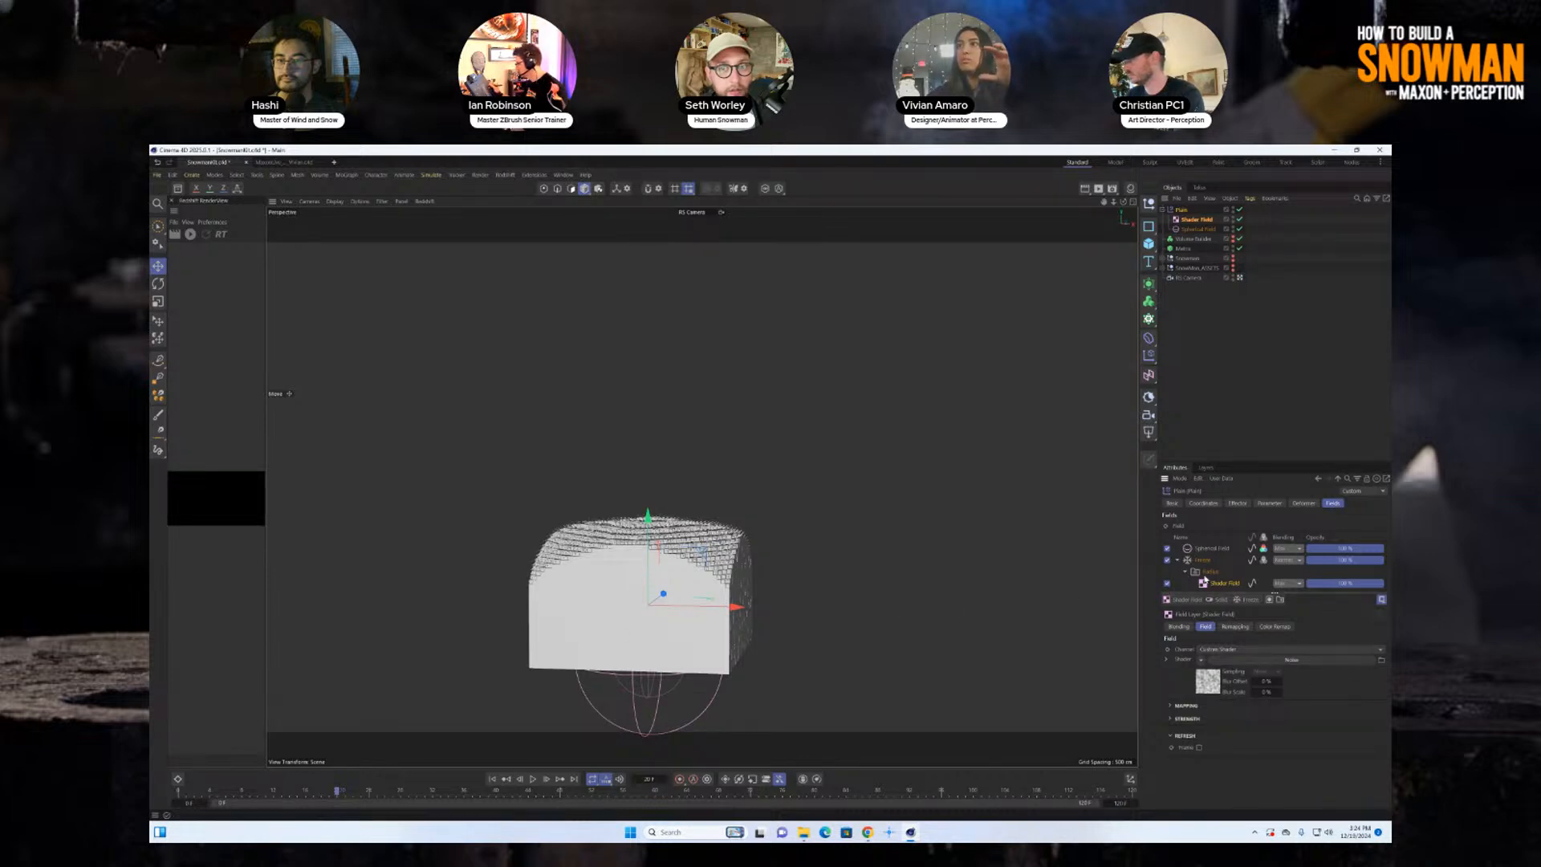
Increase the noise's global scale, set its animation speed to 2, and sharpen its contrast with the low and high clip.
left_click(1286, 660)
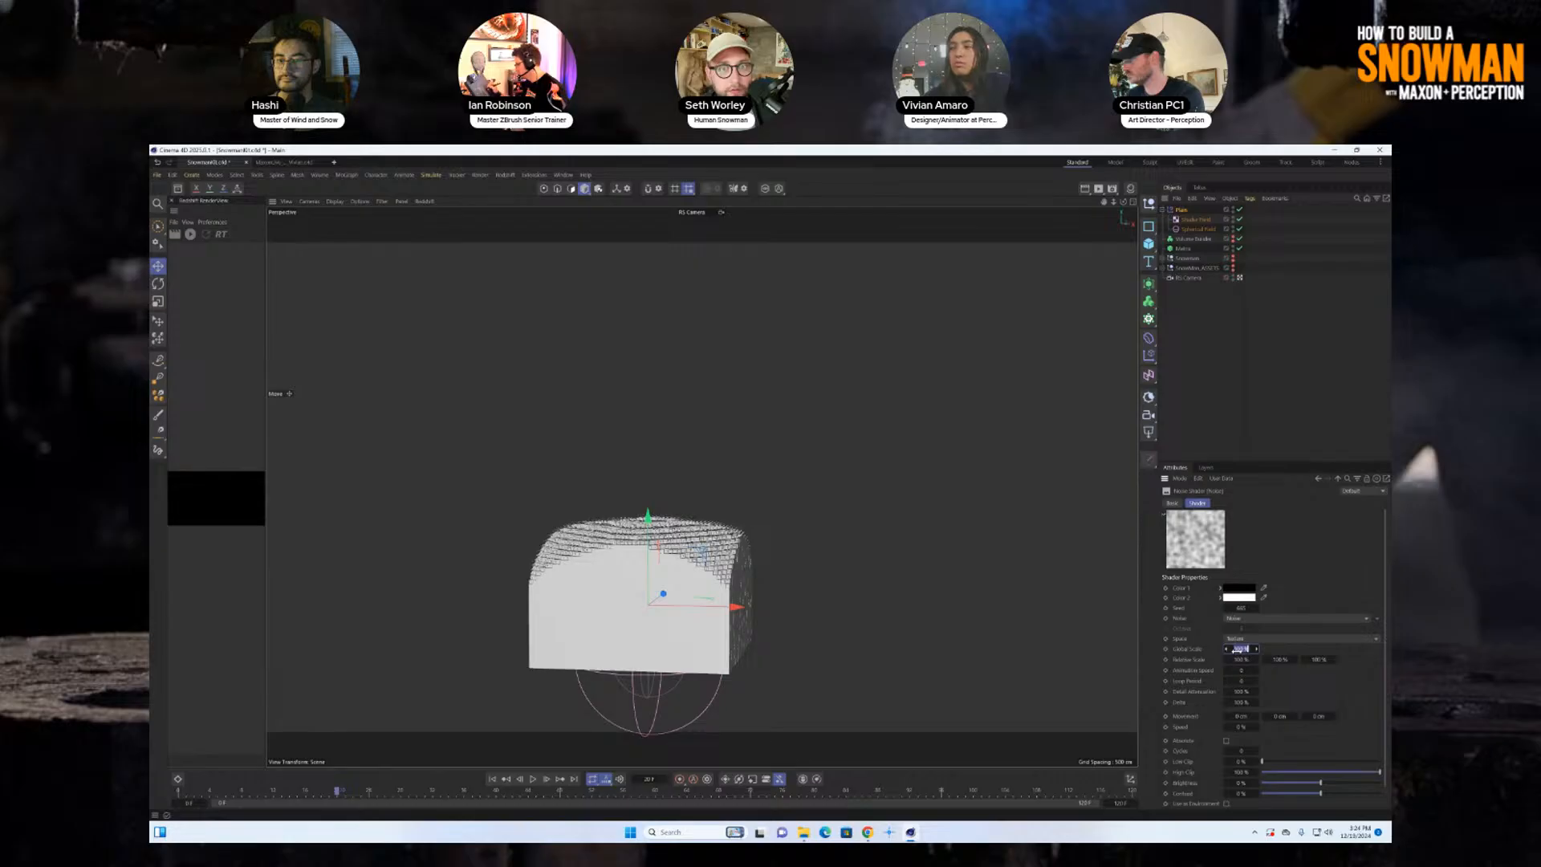
left_click_drag(1237, 650, 1292, 650)
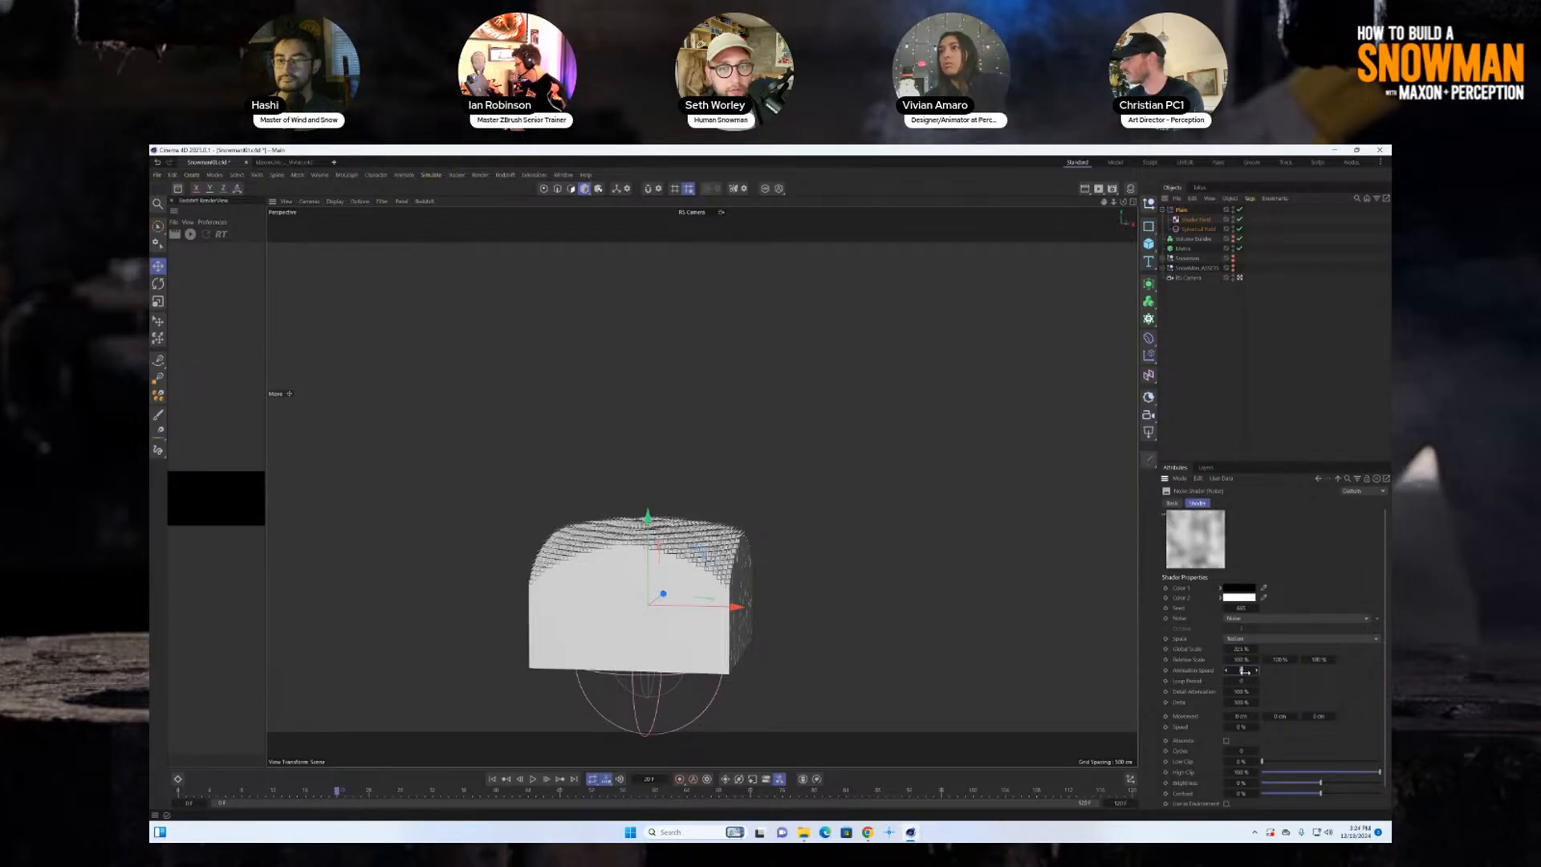
left_click(1243, 671)
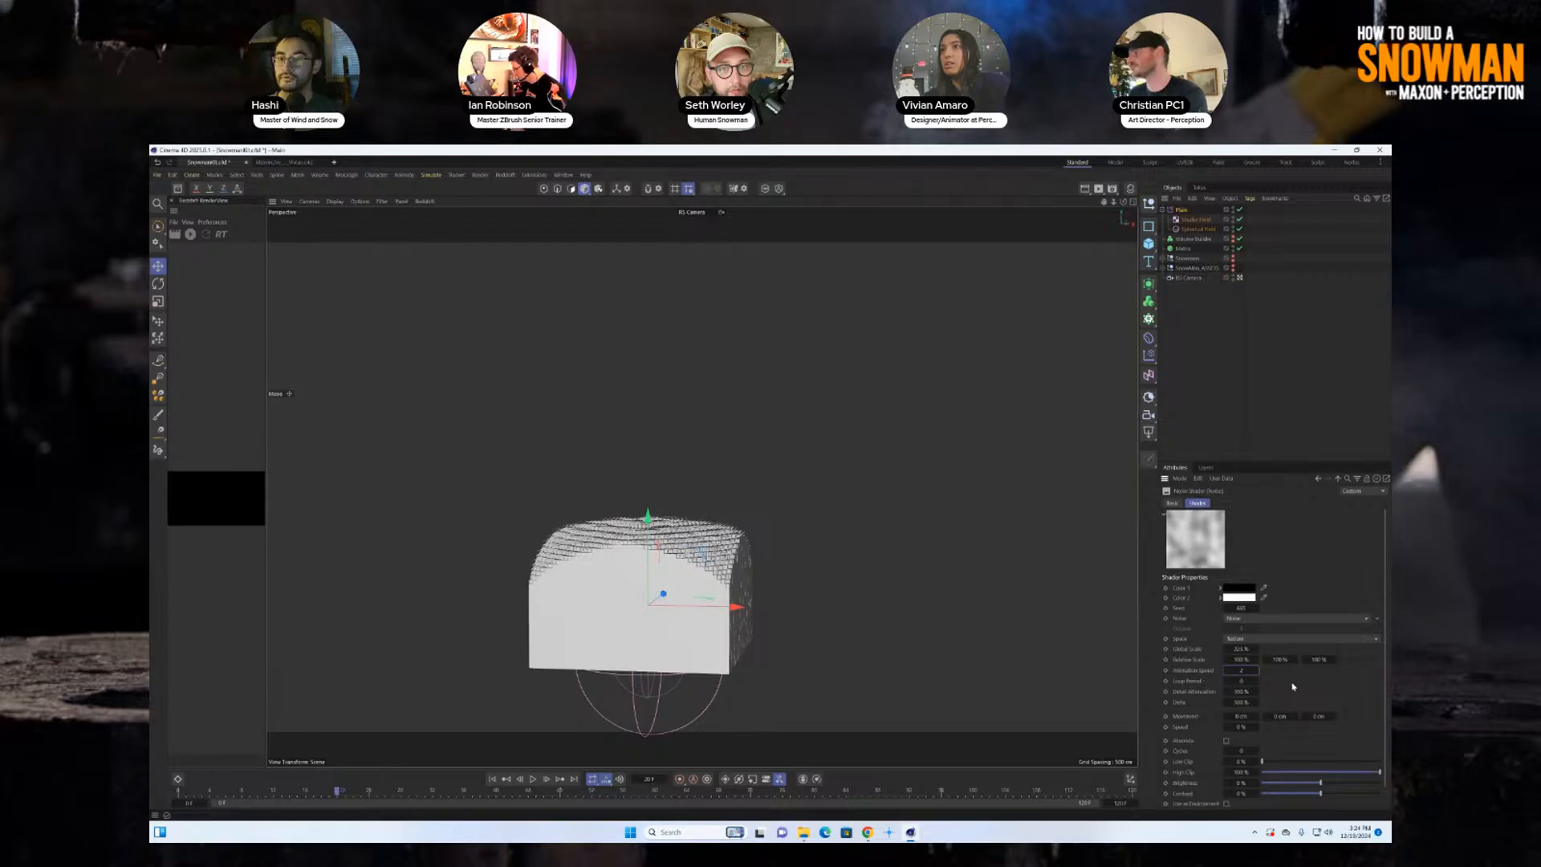
type("2")
key("Return")
left_click_drag(1265, 762, 1305, 763)
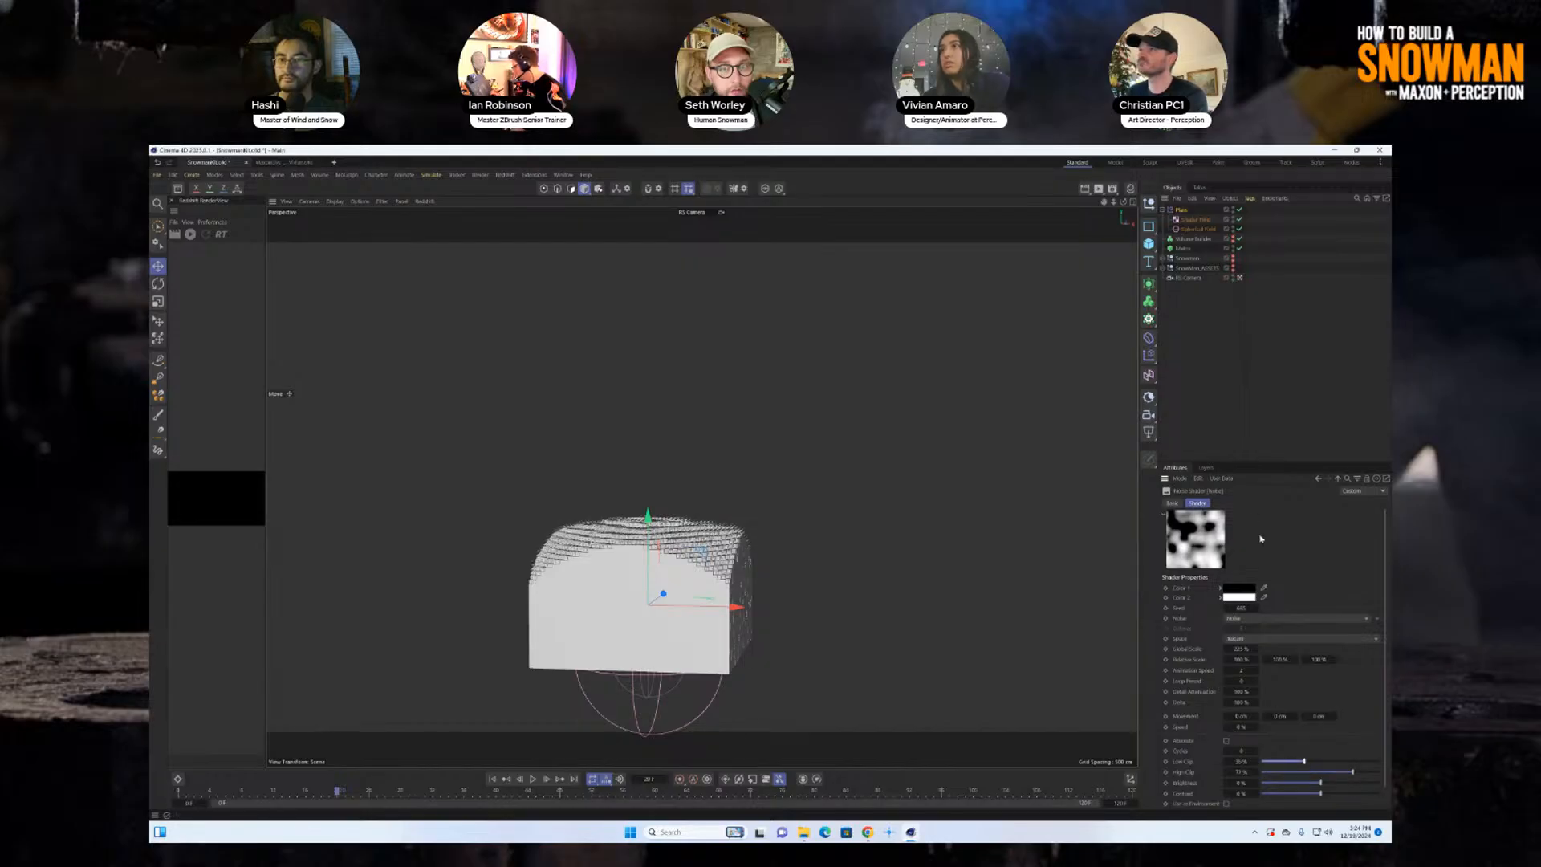
Check the effector assigned to the Matrix and review the Plain effector's parameters and fields.
left_click(1189, 210)
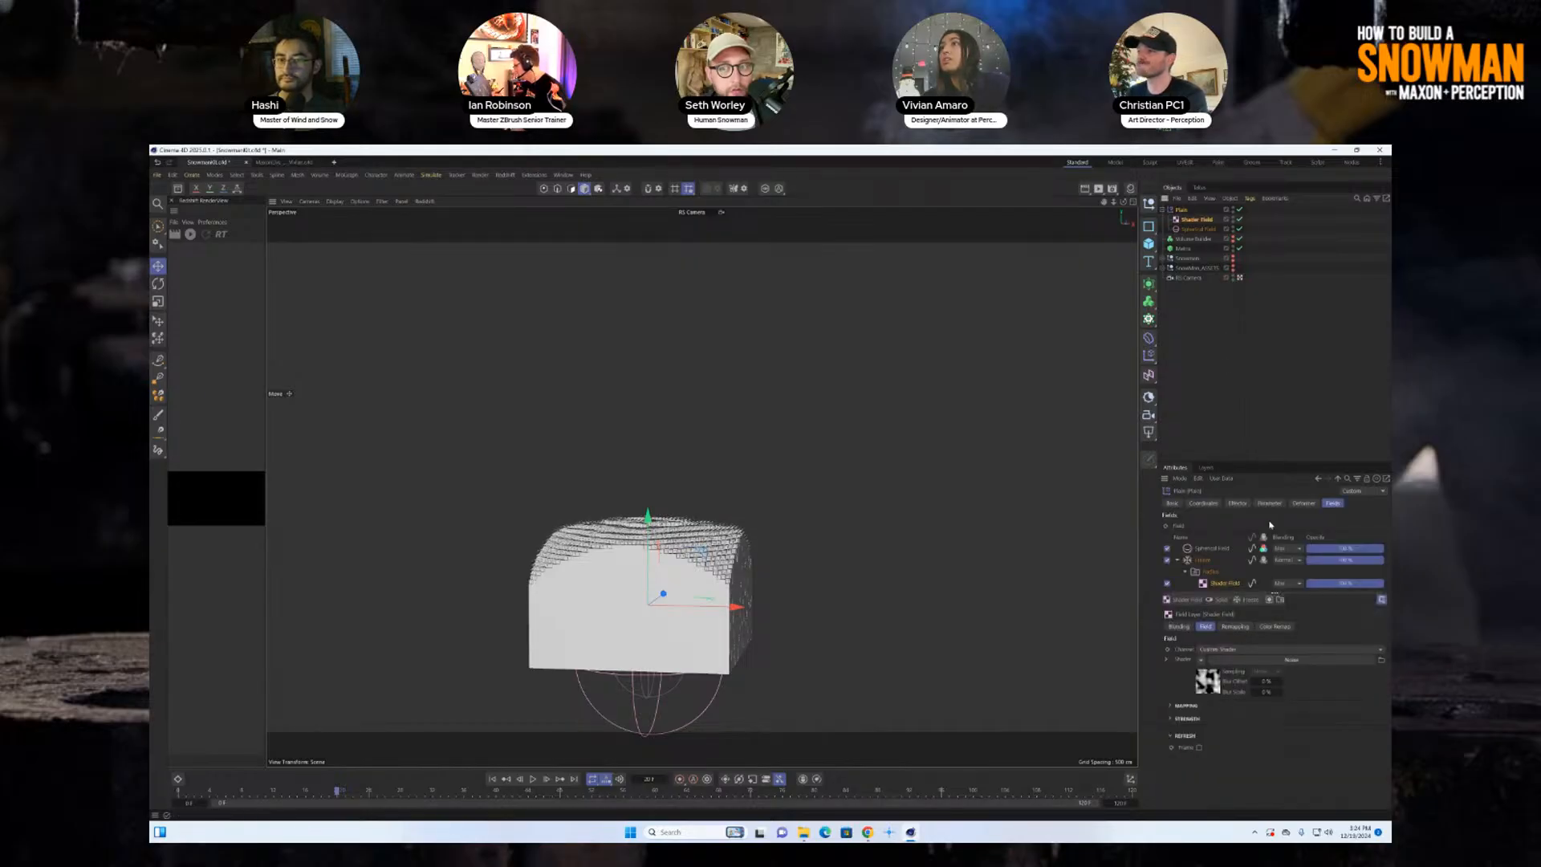
left_click(1183, 250)
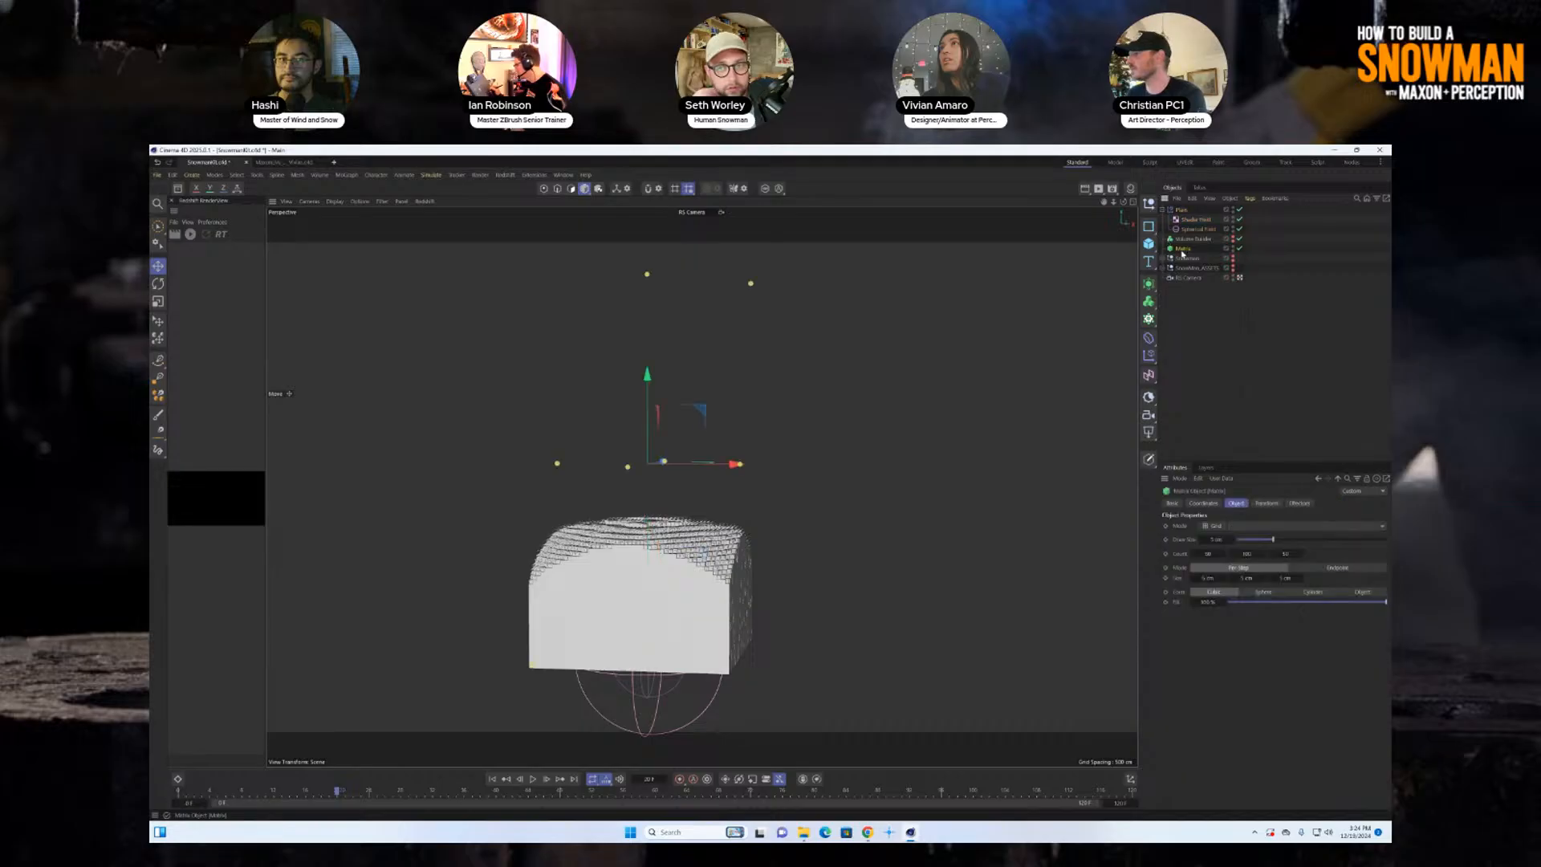
left_click(1299, 503)
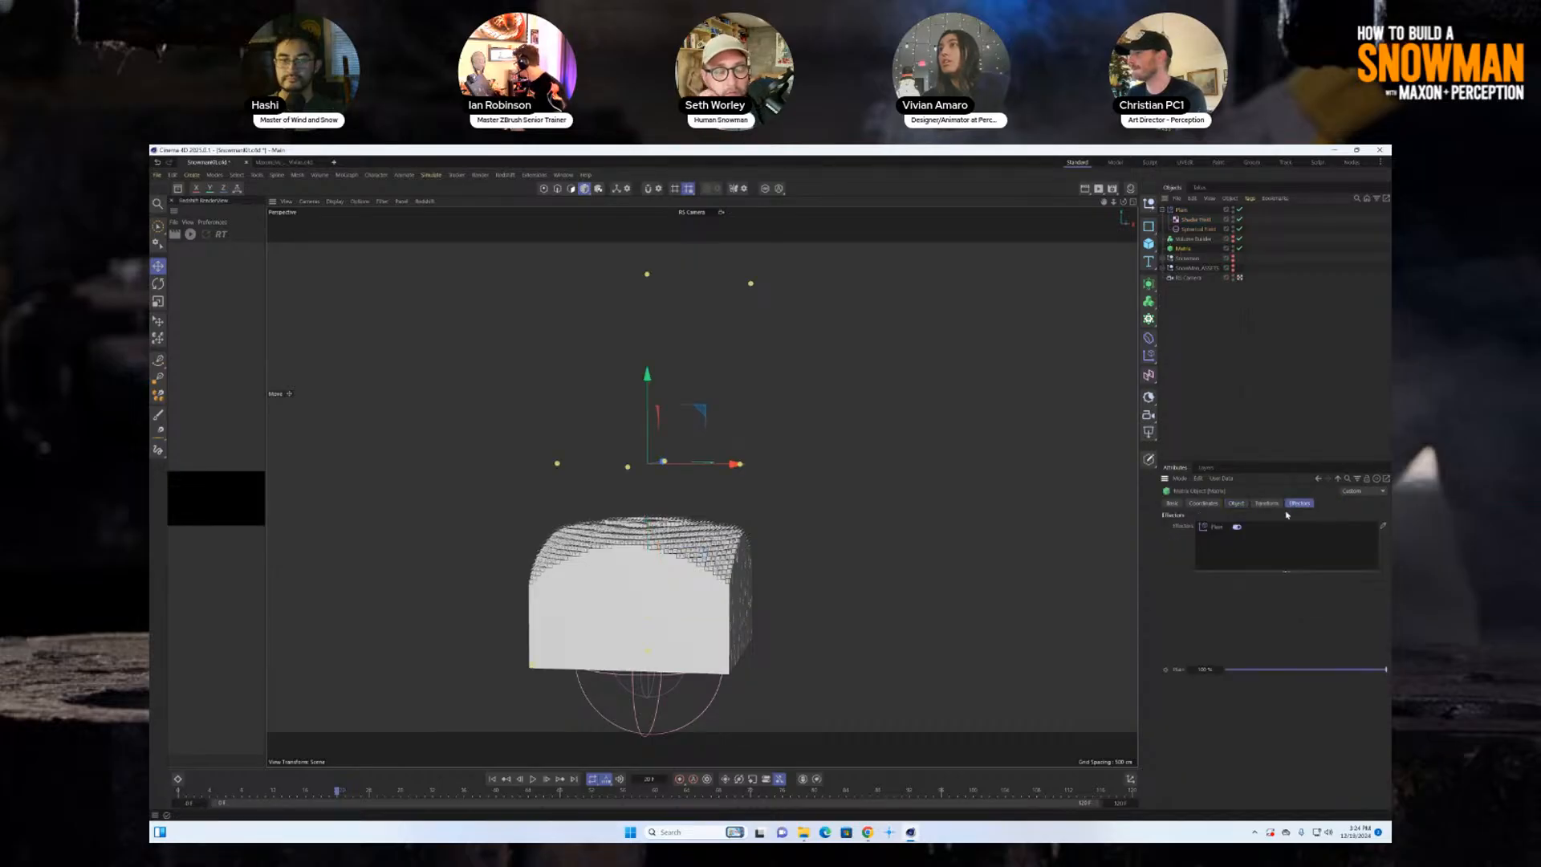
left_click(1181, 212)
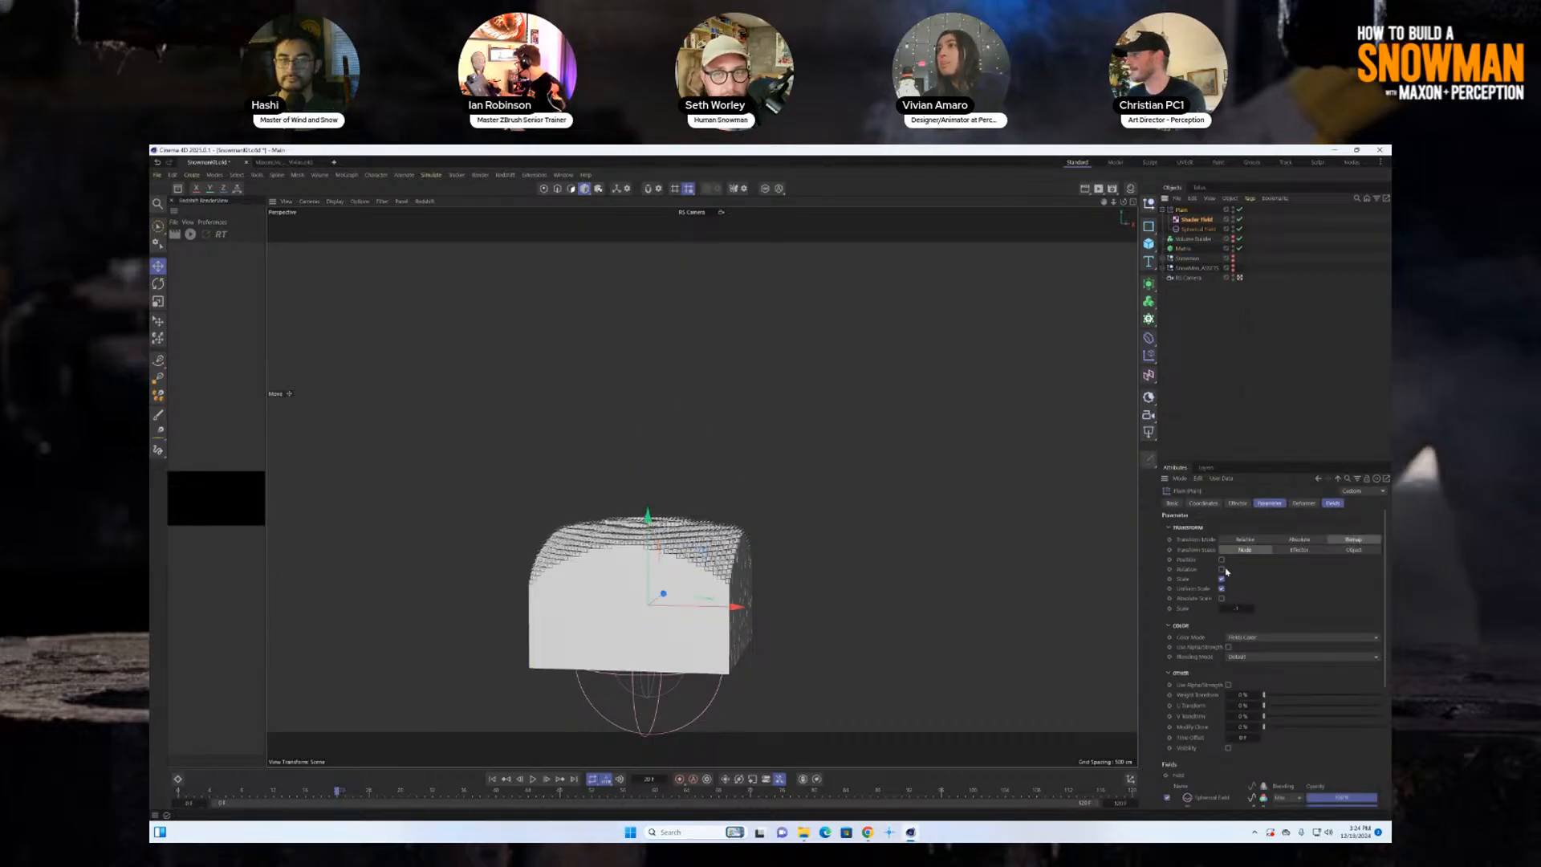
left_click(1333, 503)
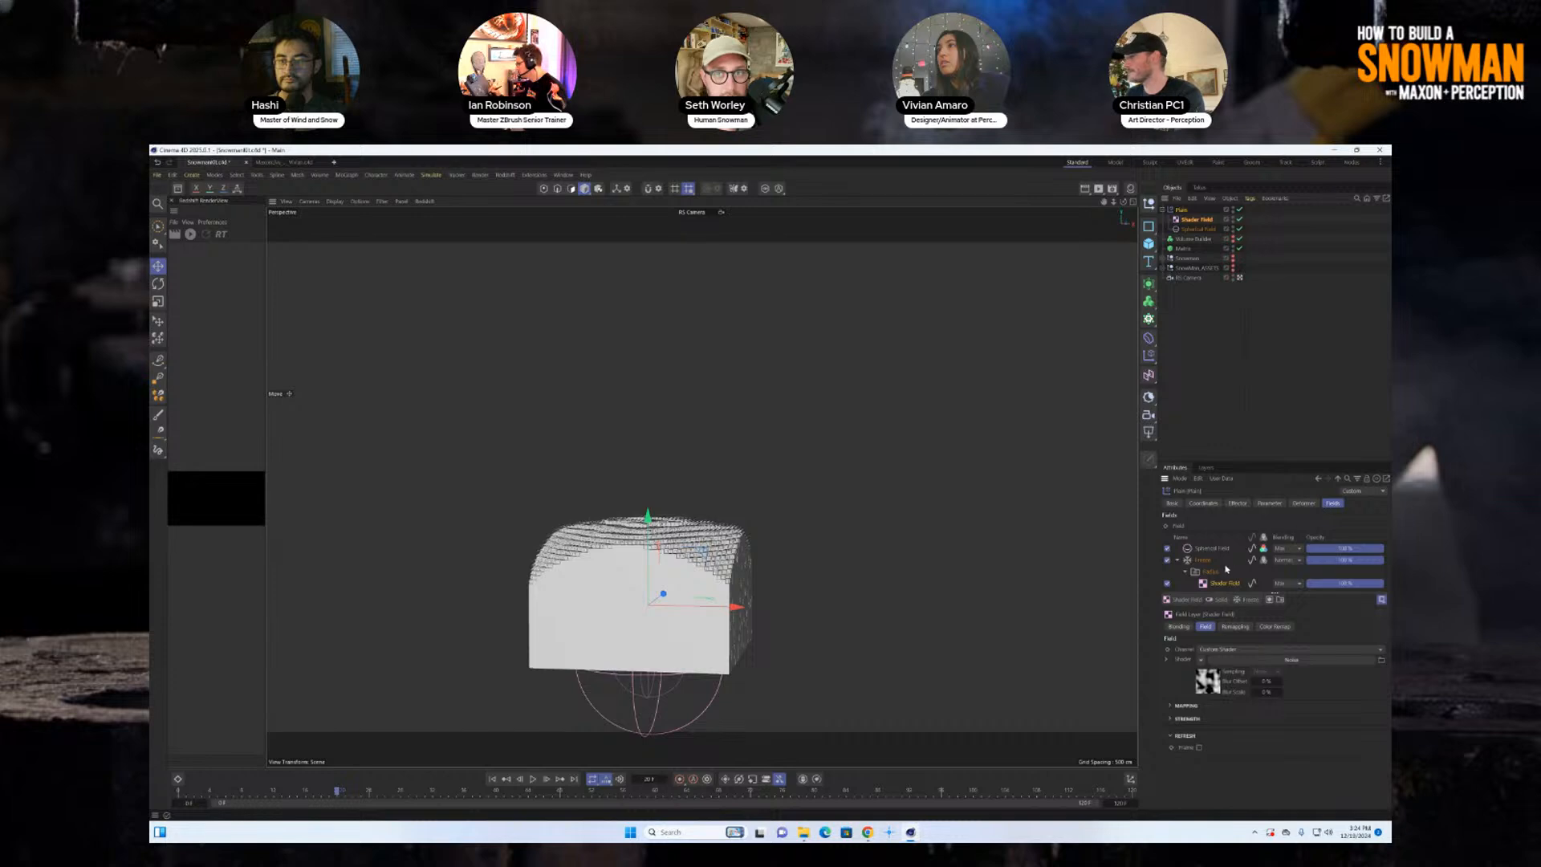
left_click(1201, 659)
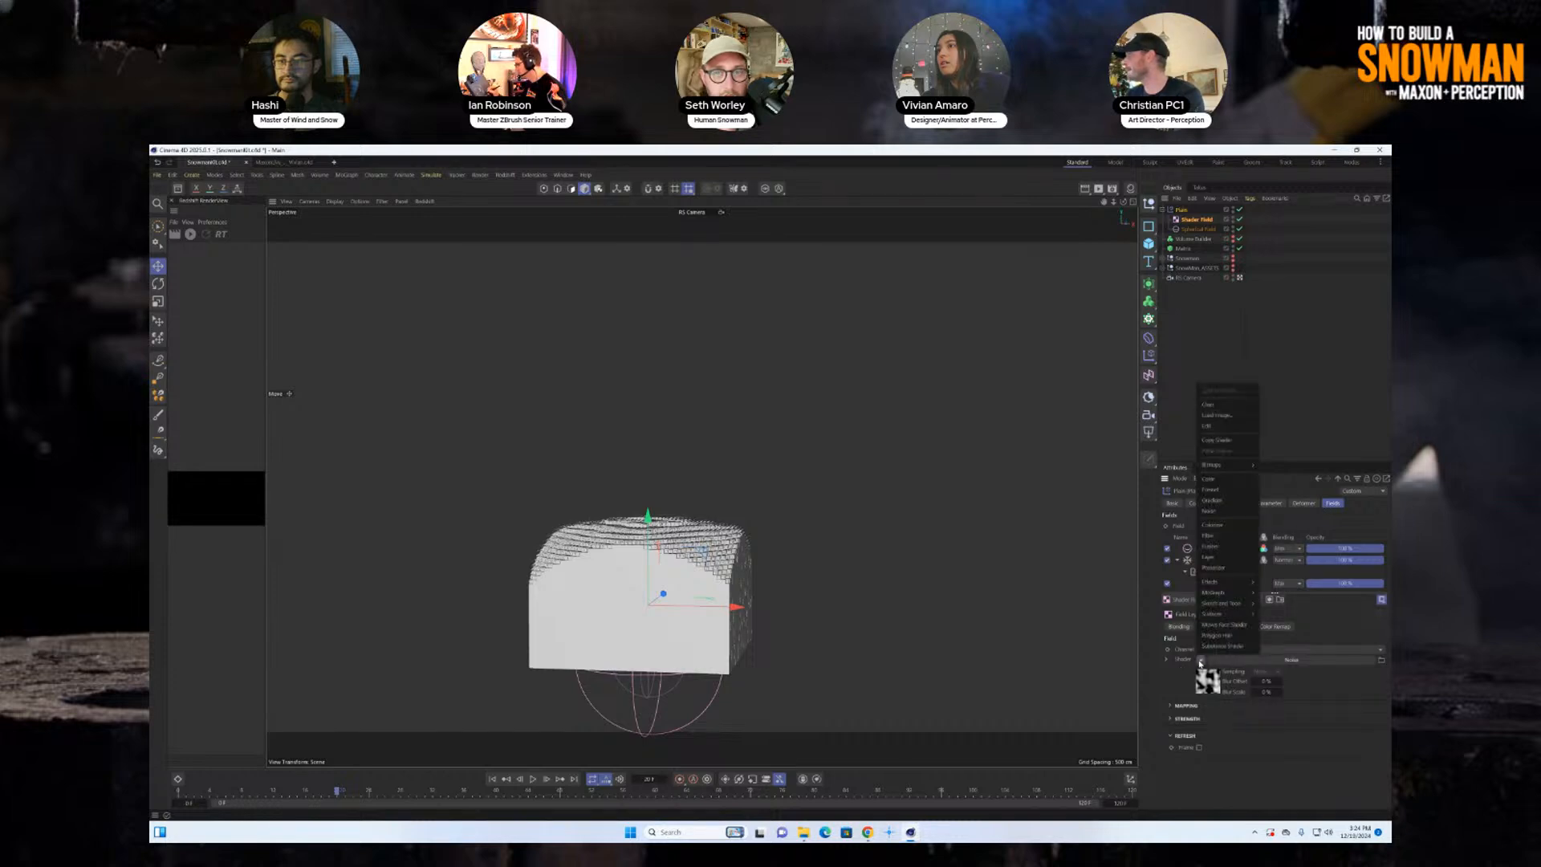
left_click(1208, 407)
key("ctrl+z")
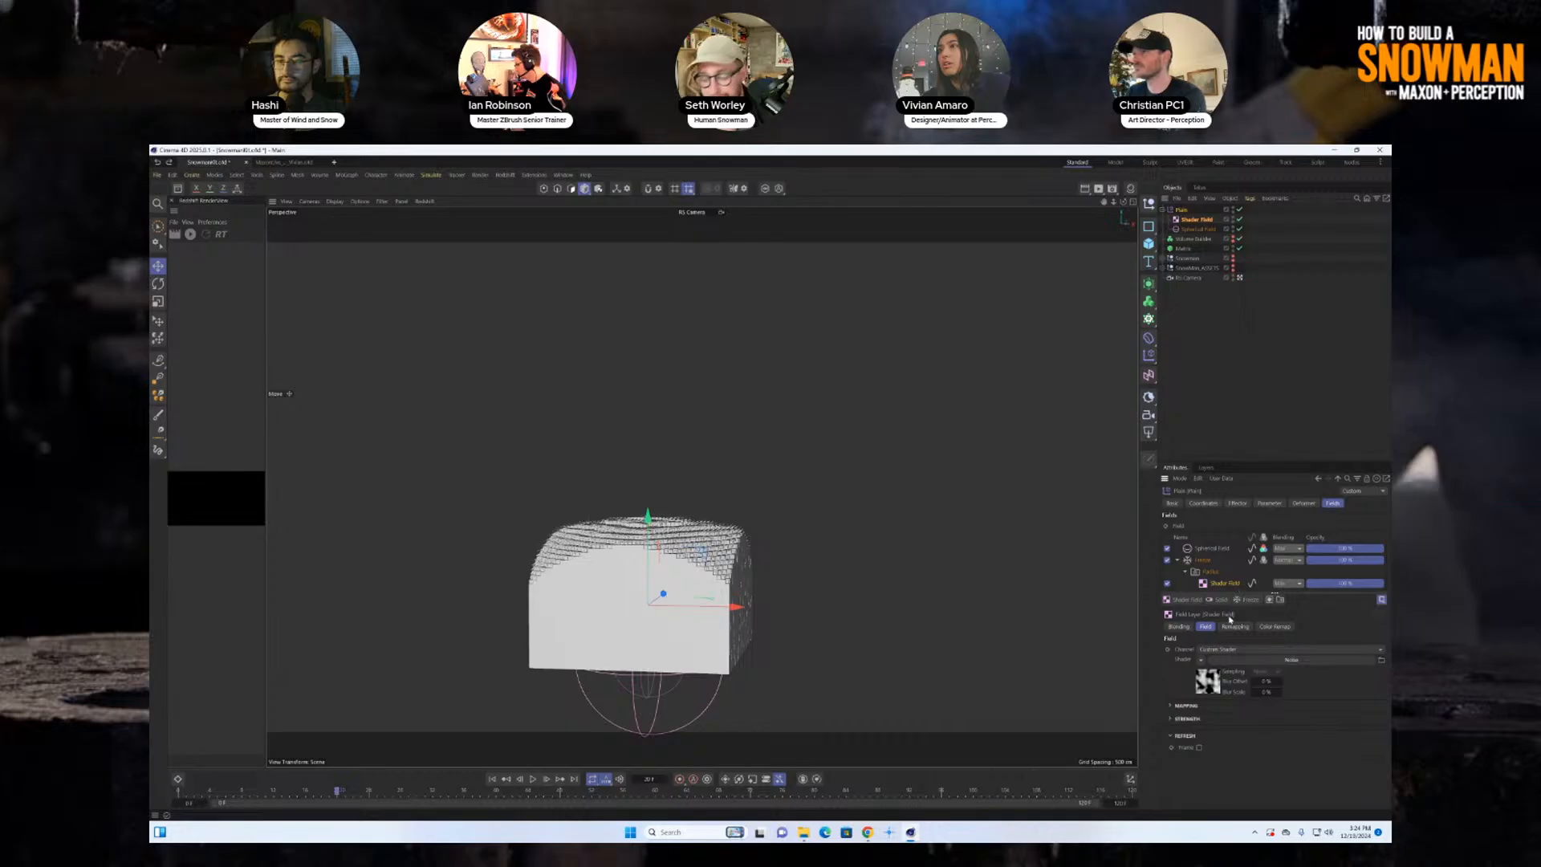
left_click(1232, 628)
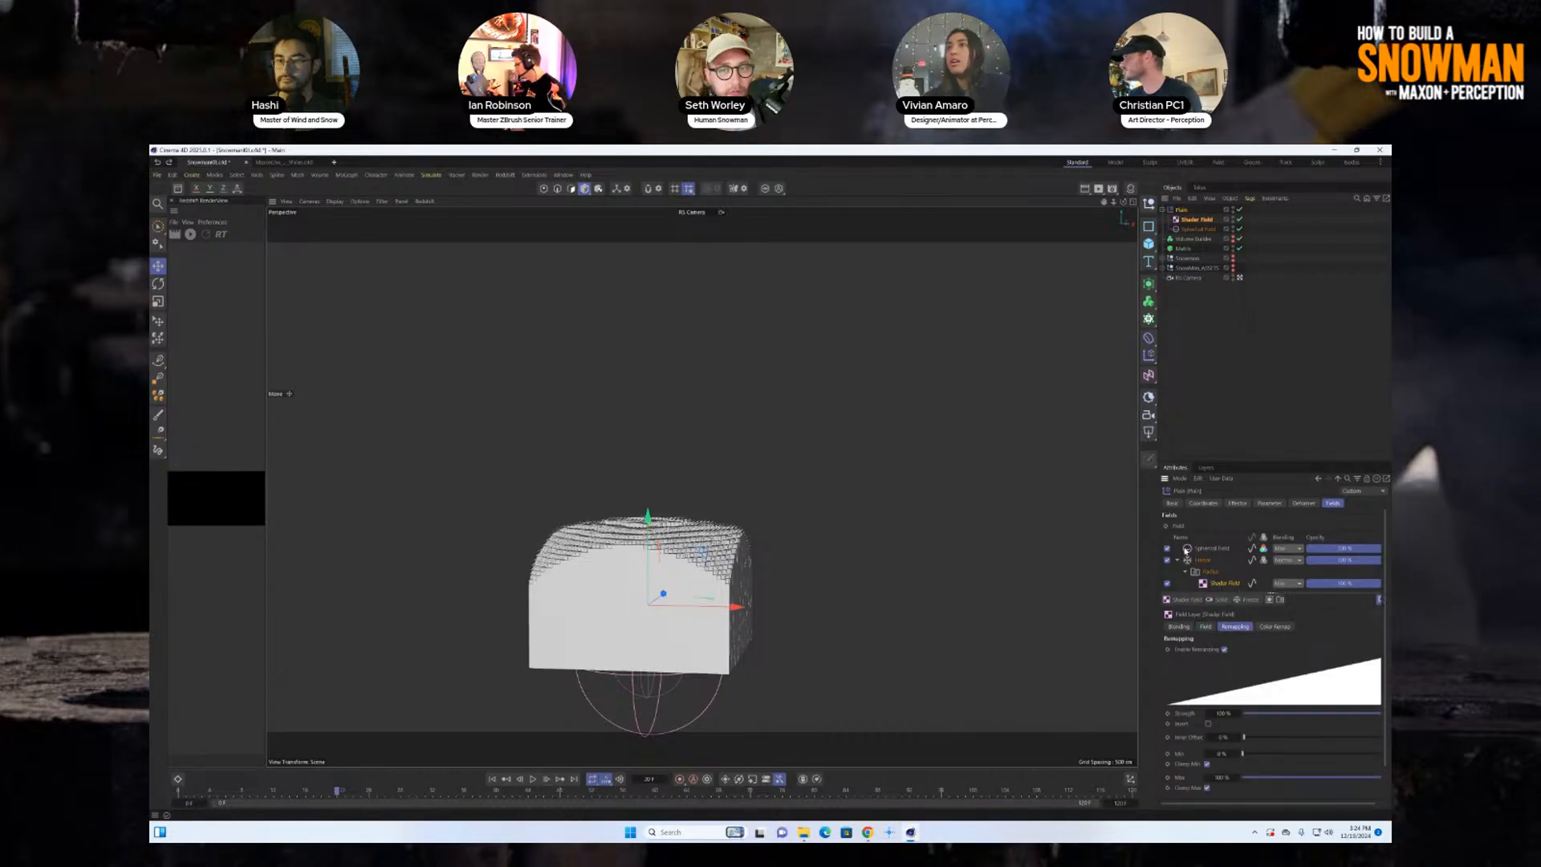
left_click(1177, 560)
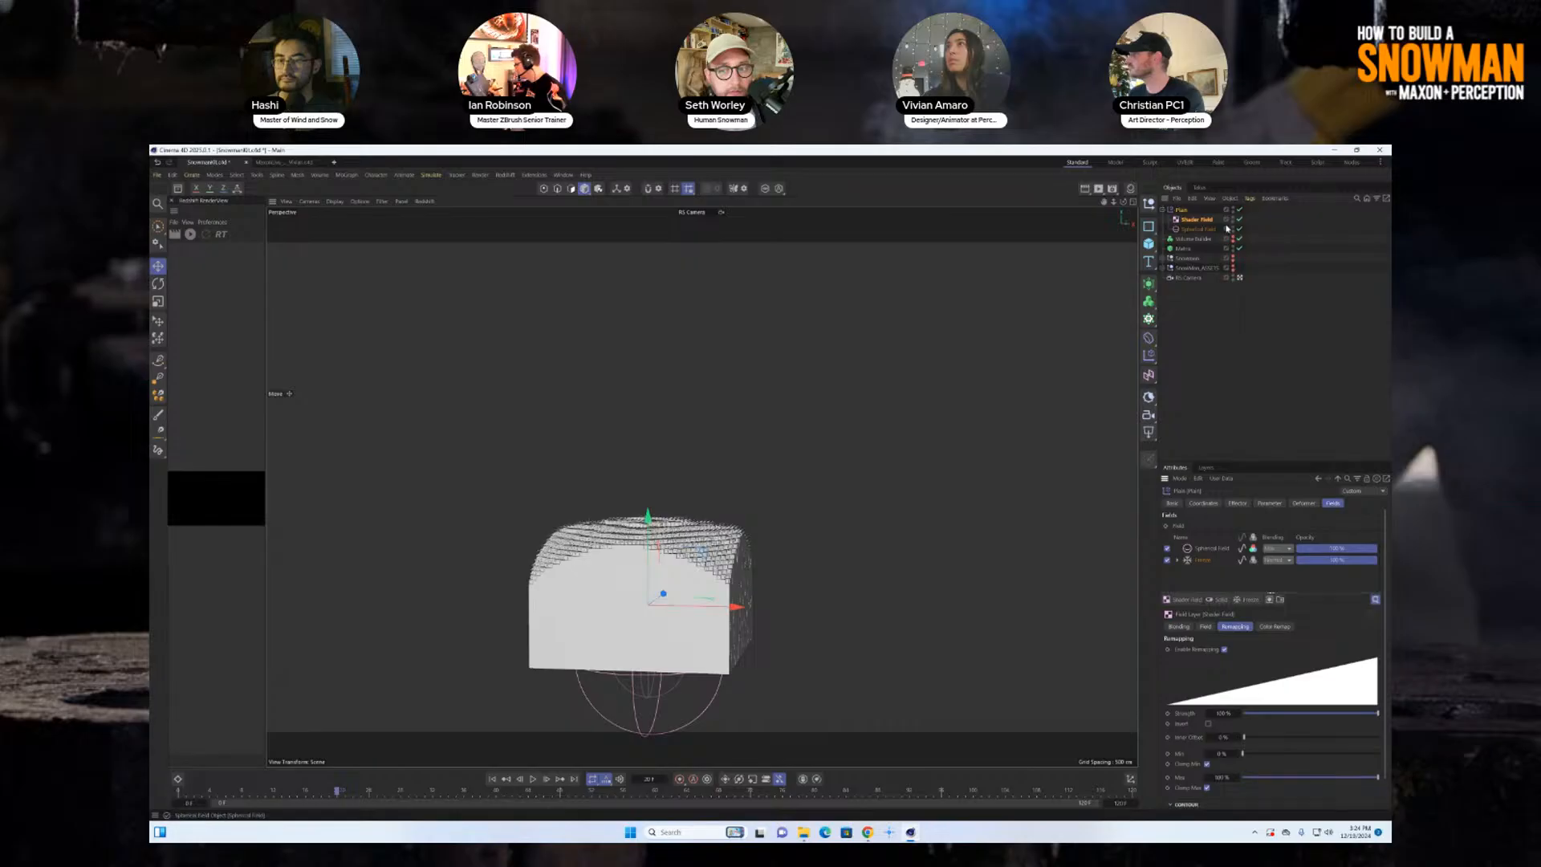
Show the Volume Builder in place of the Matrix, and enable Use Particle Size for its Matrix entry.
left_click(1186, 248)
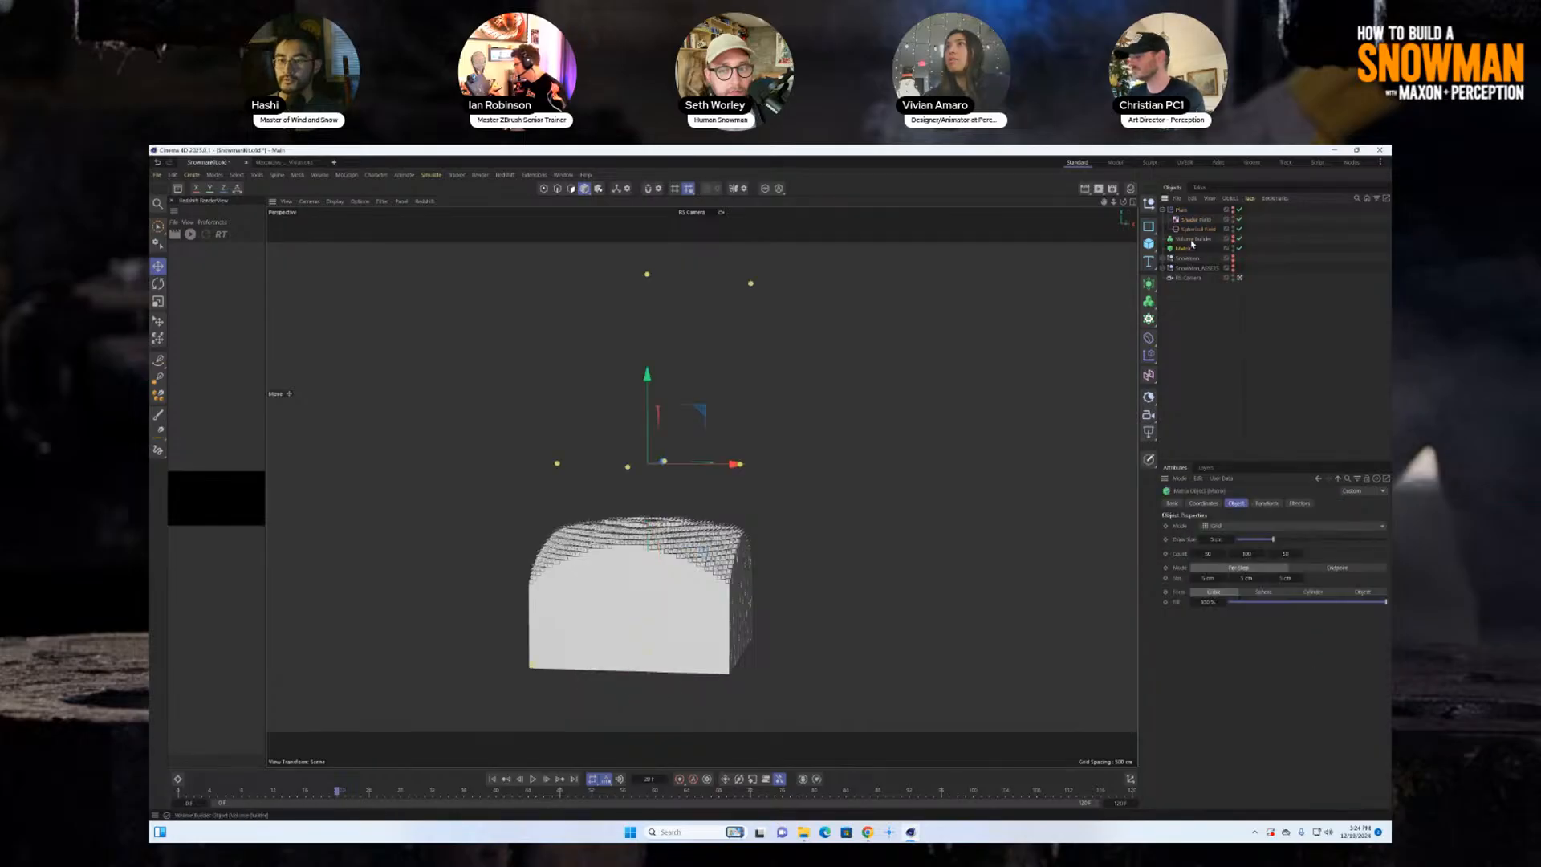
left_click(1192, 240)
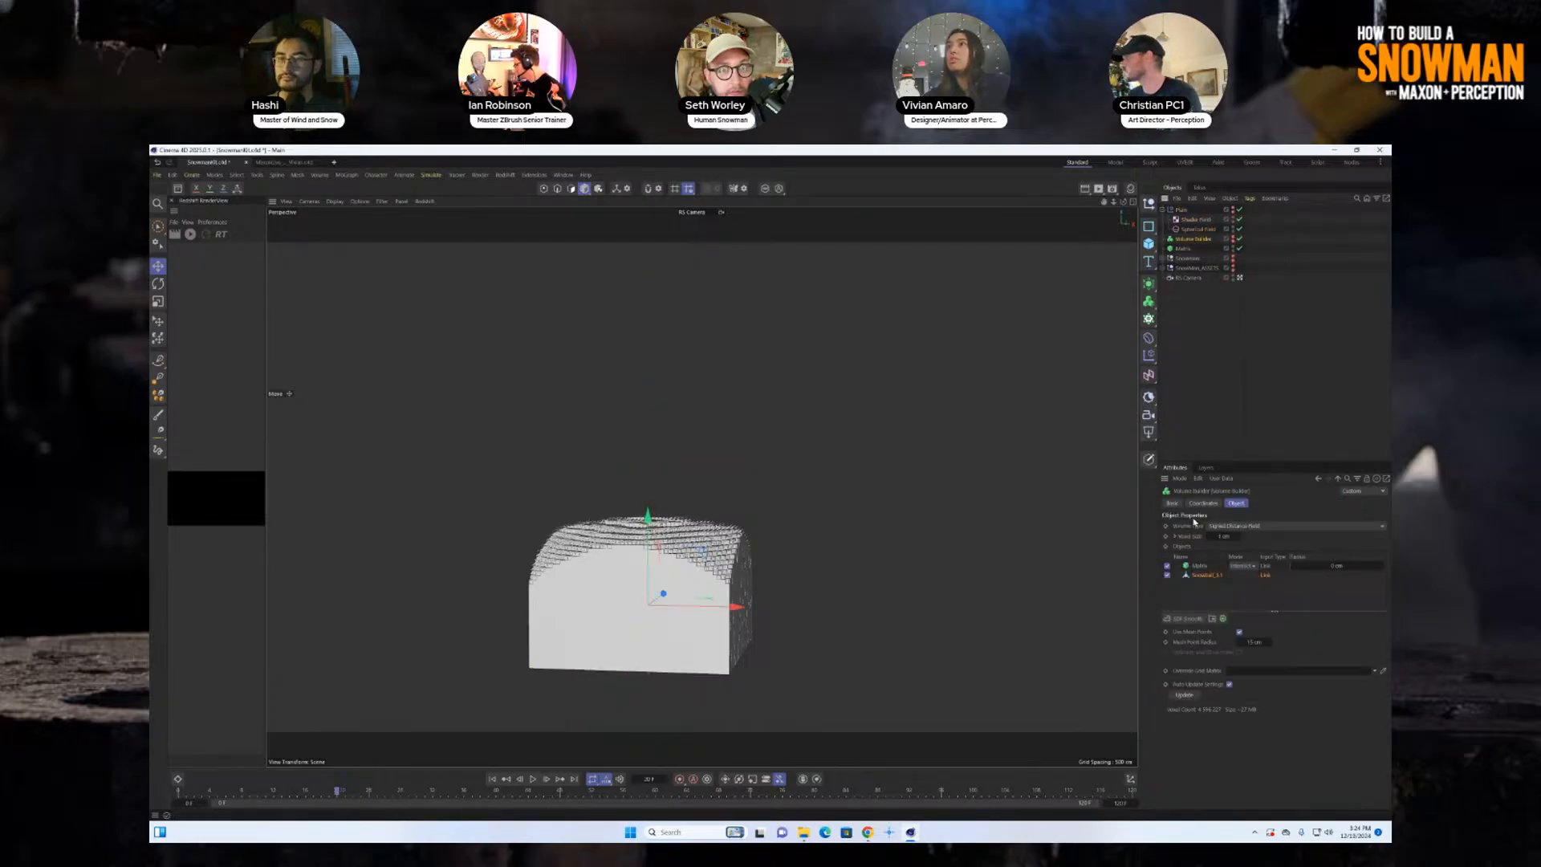
left_click(1233, 238)
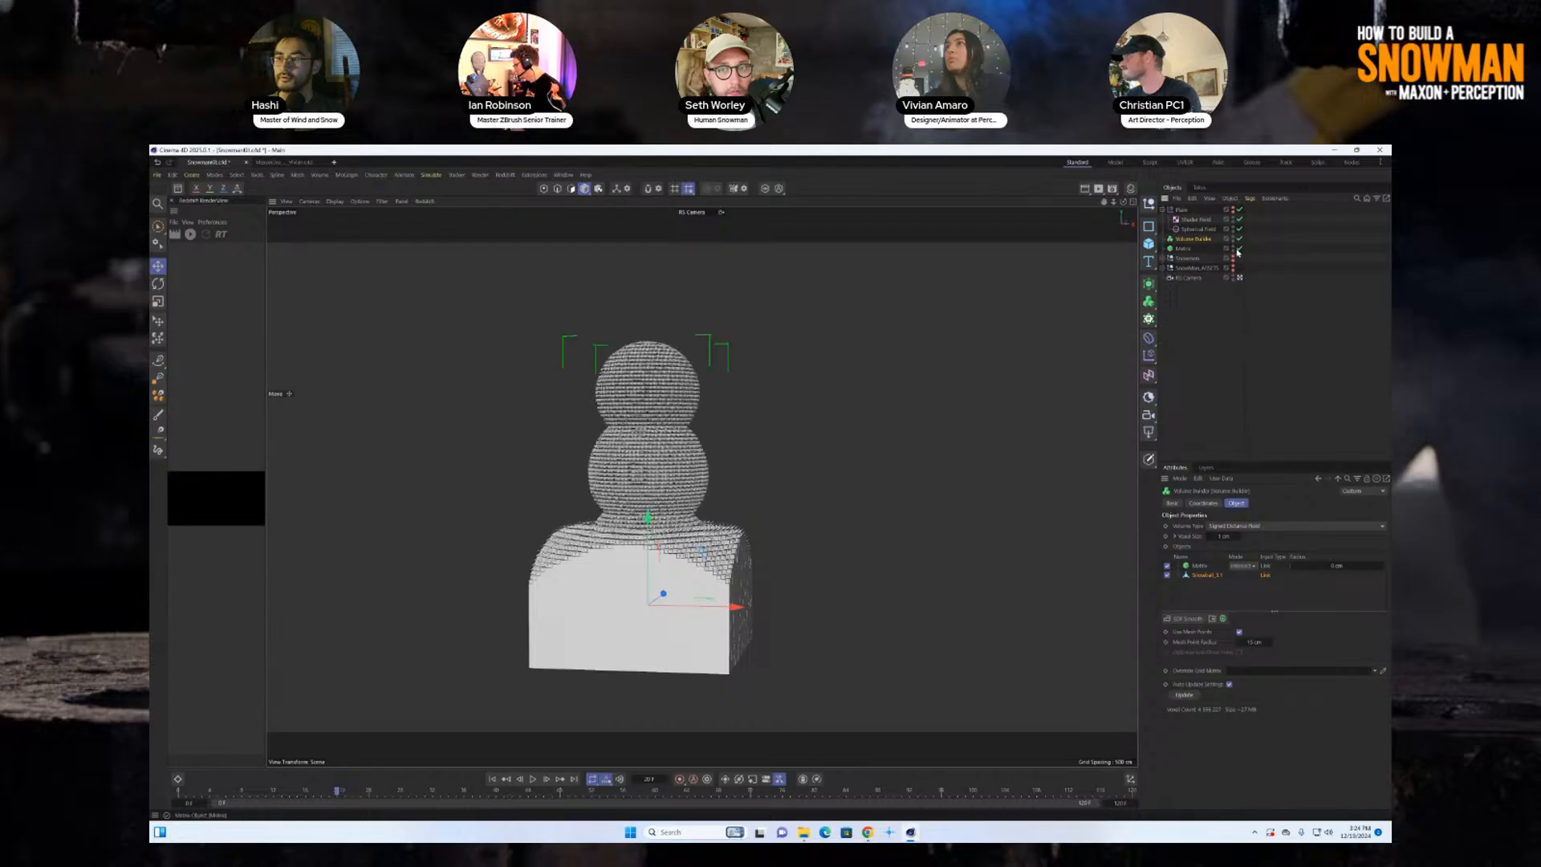
left_click(1203, 569)
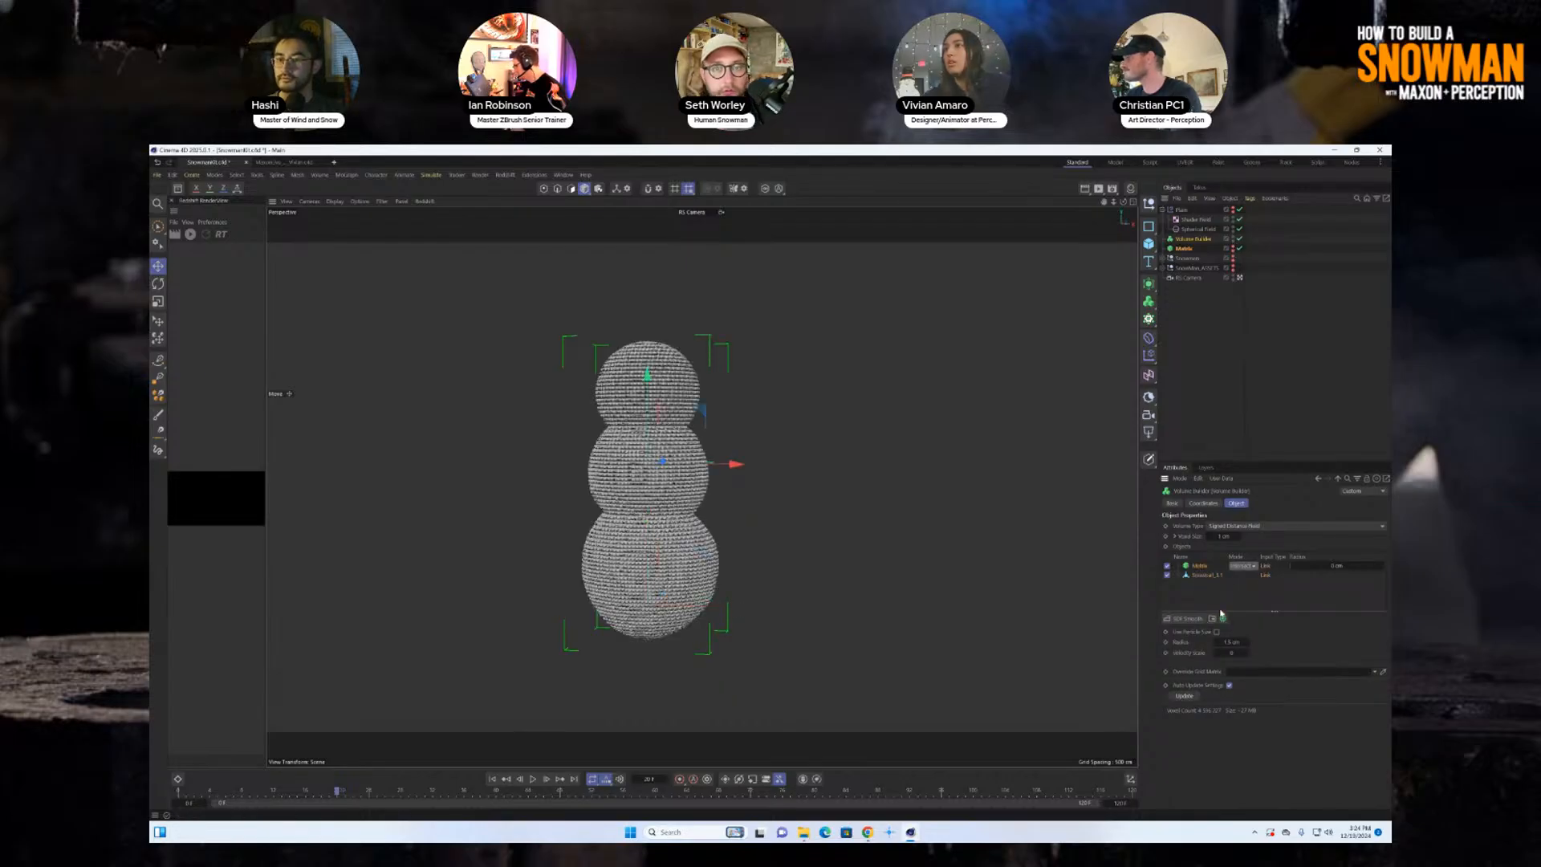
left_click(1216, 631)
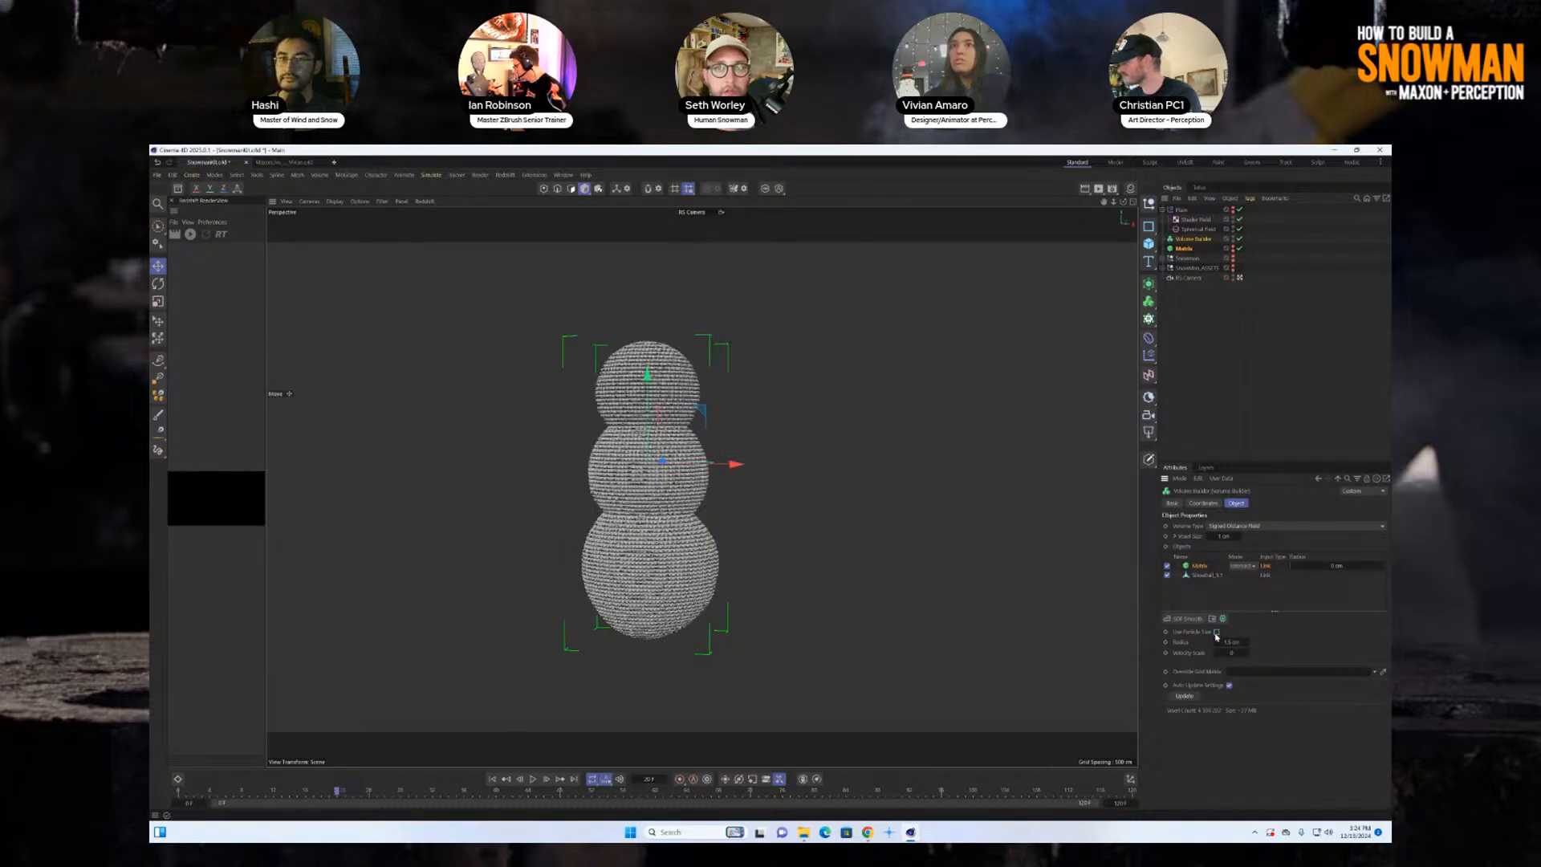
Compare the volume with Use Particle Size on and off and with the Matrix disabled, leaving both enabled.
left_click(1216, 632)
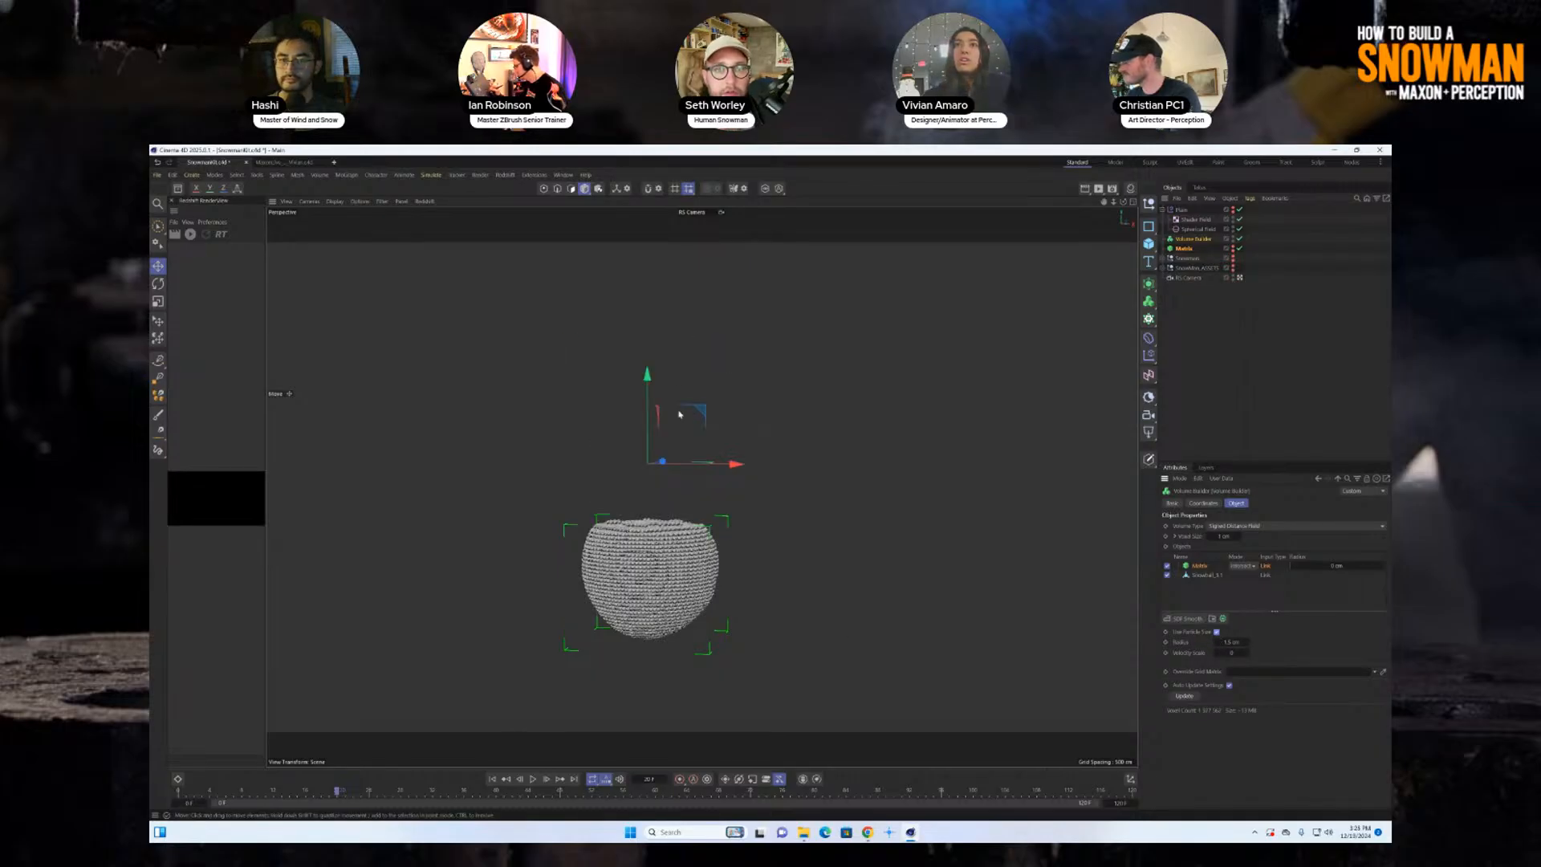
left_click(1217, 631)
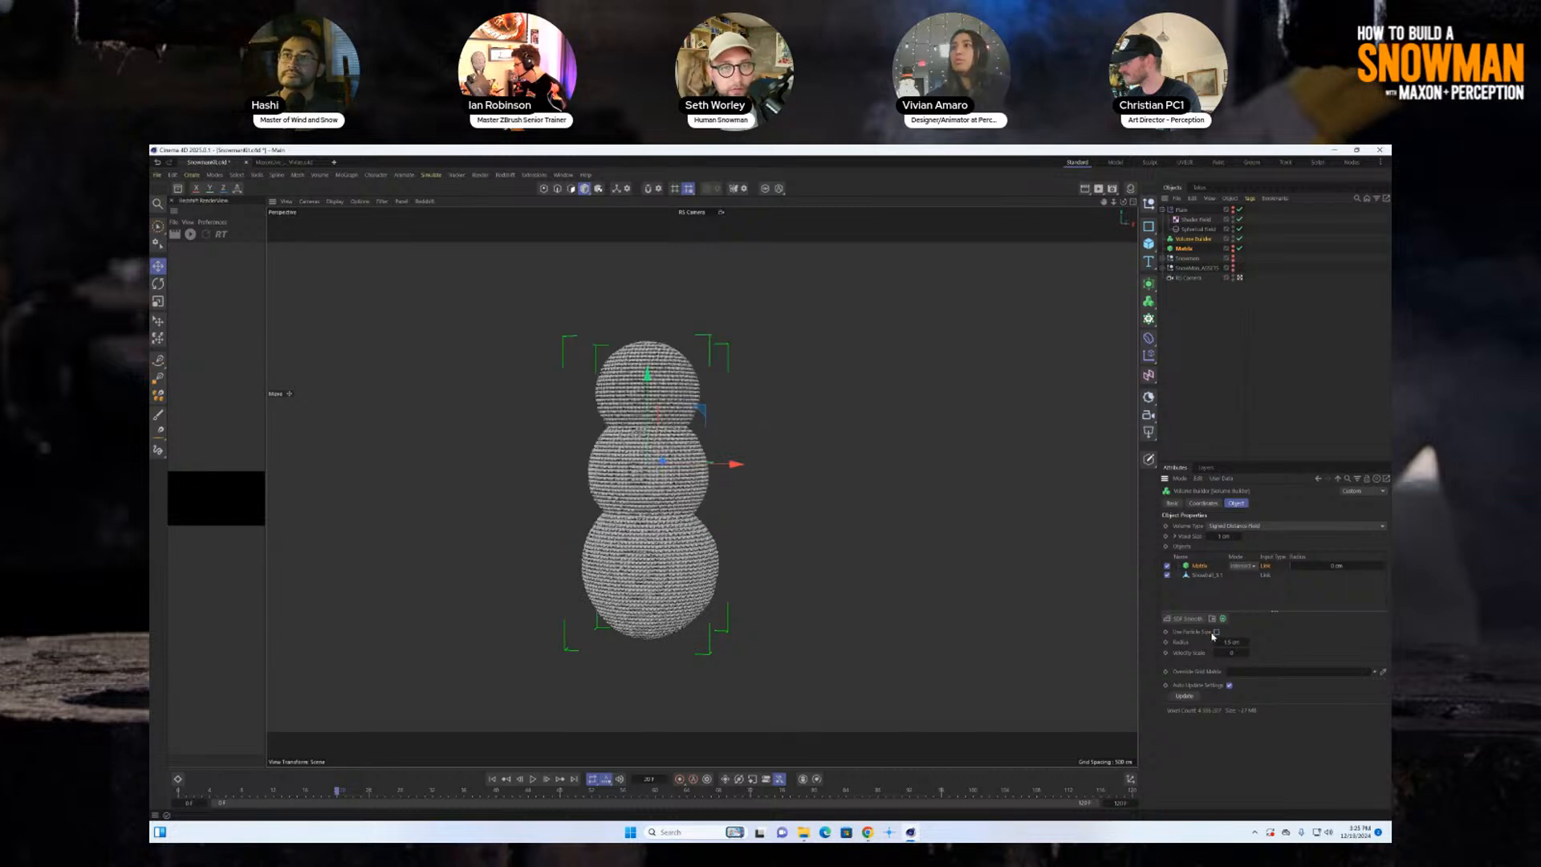
left_click(1217, 632)
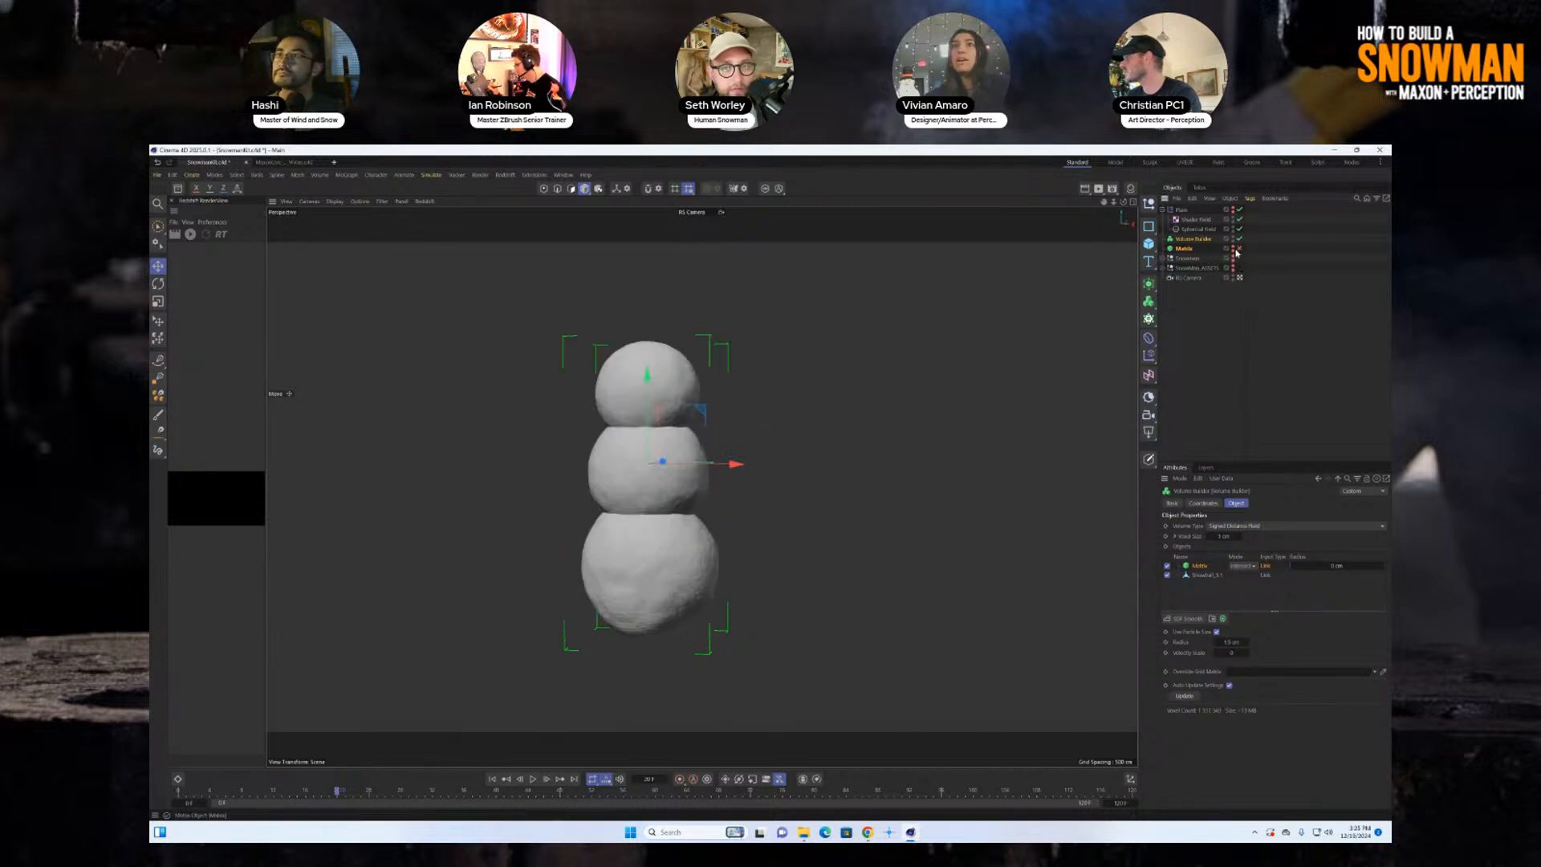
left_click(1240, 248)
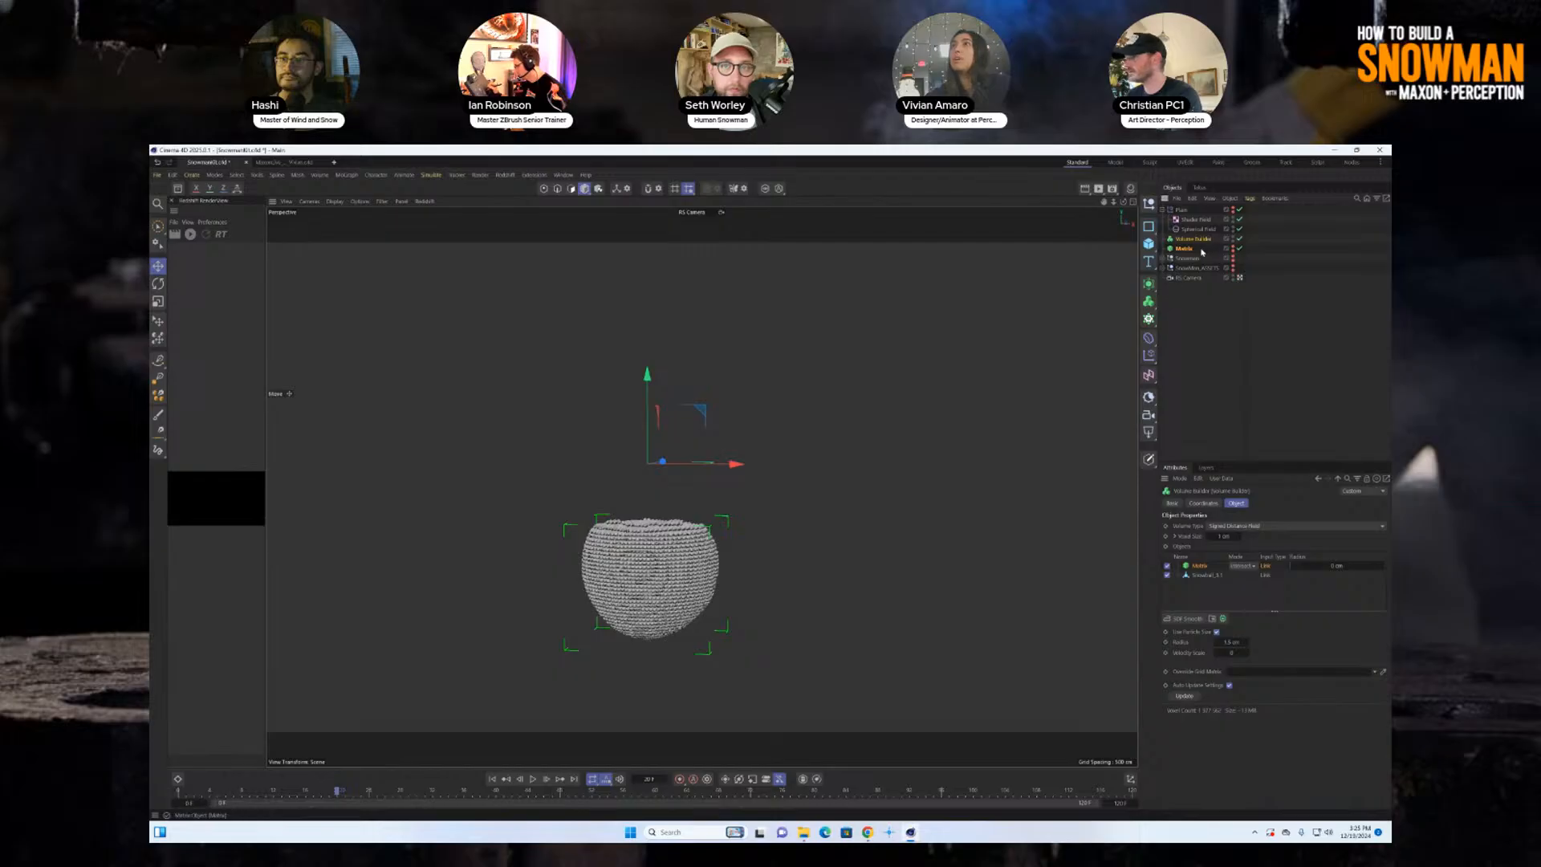
Set the particle radius of the Volume Builder's Matrix entry to 7 cm.
left_click(1195, 240)
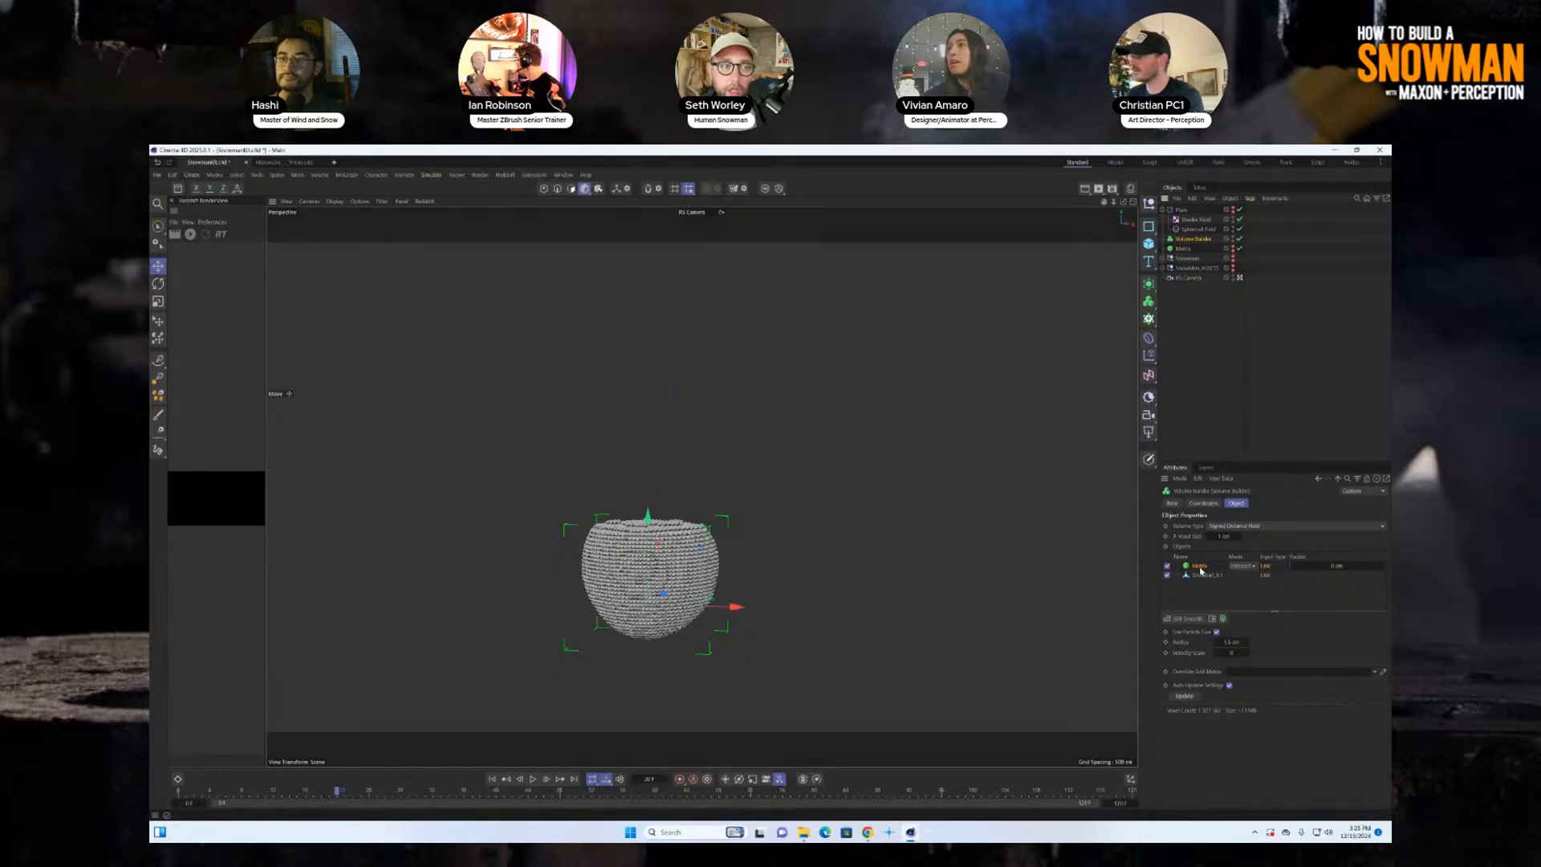
double_click(1231, 643)
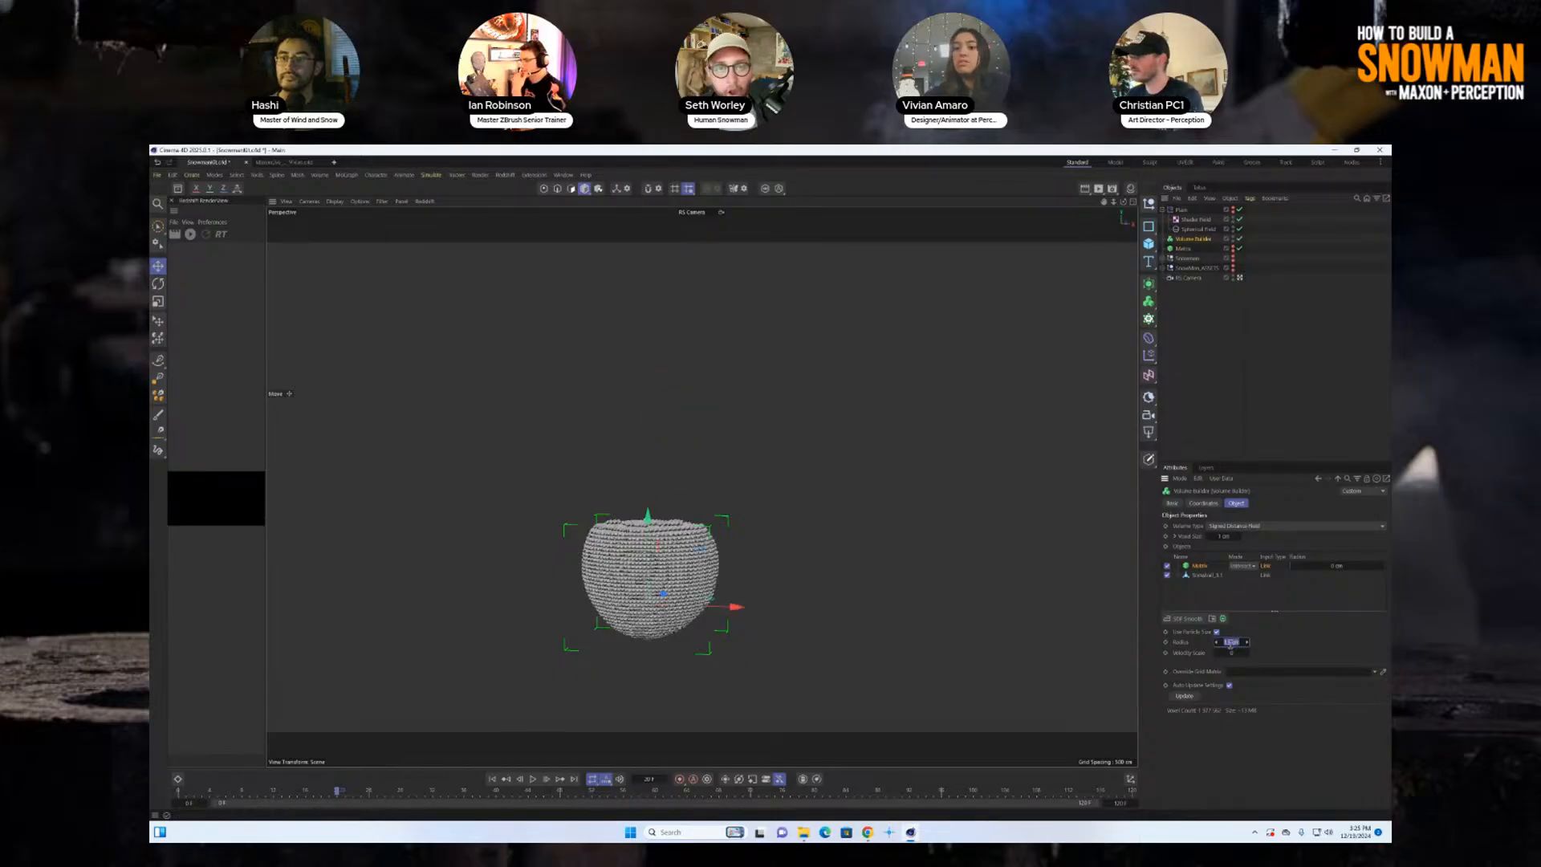
type("5")
key("Return")
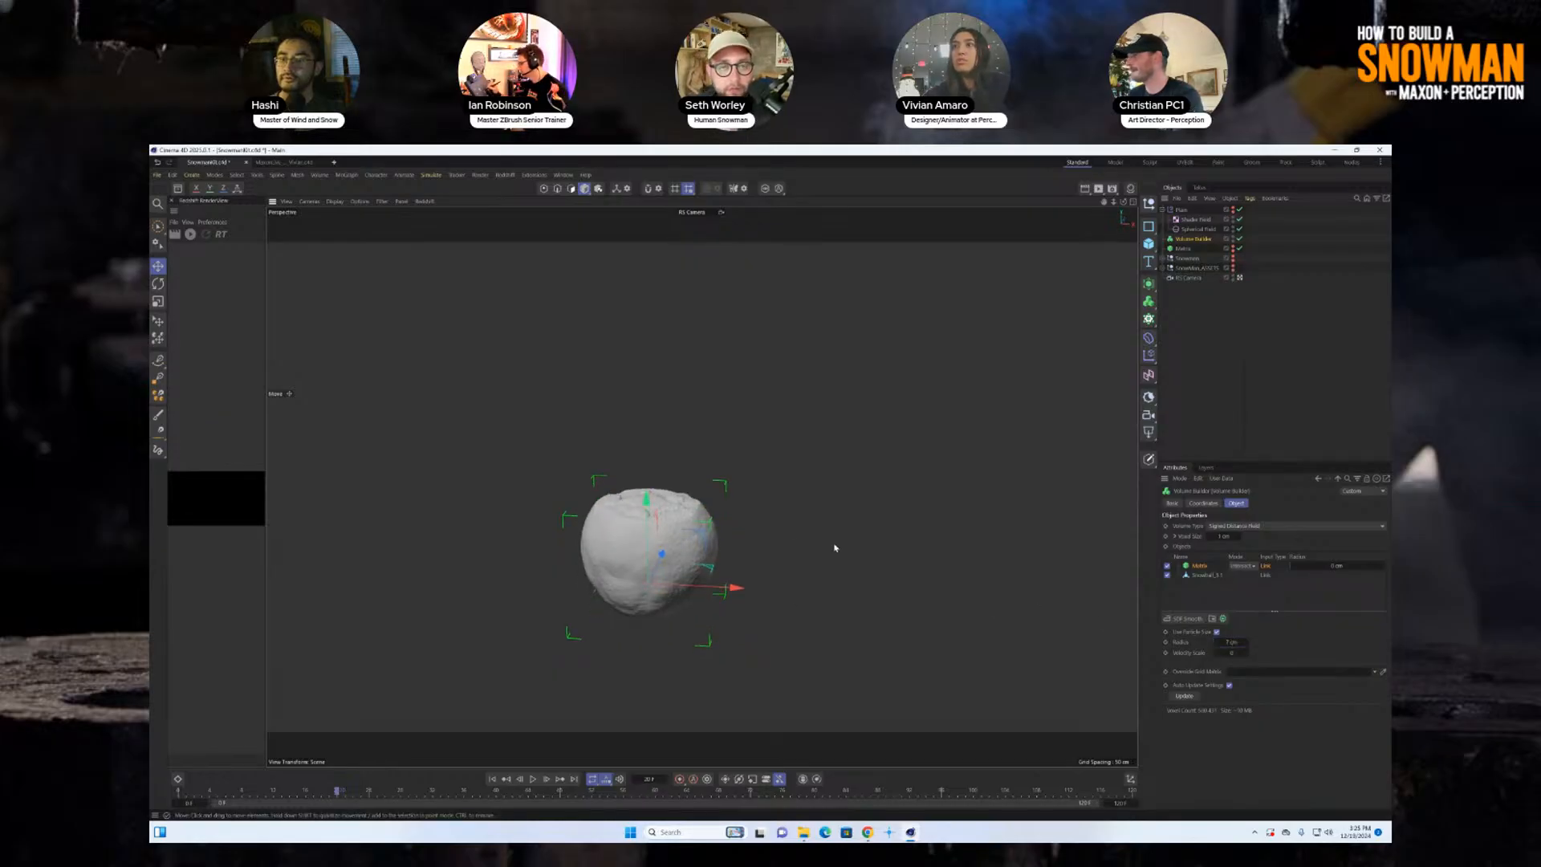
Put the Matrix entry and a new SDF Smooth filter in a Volume Builder folder set to Intersect.
scroll(670, 549, "up", 4)
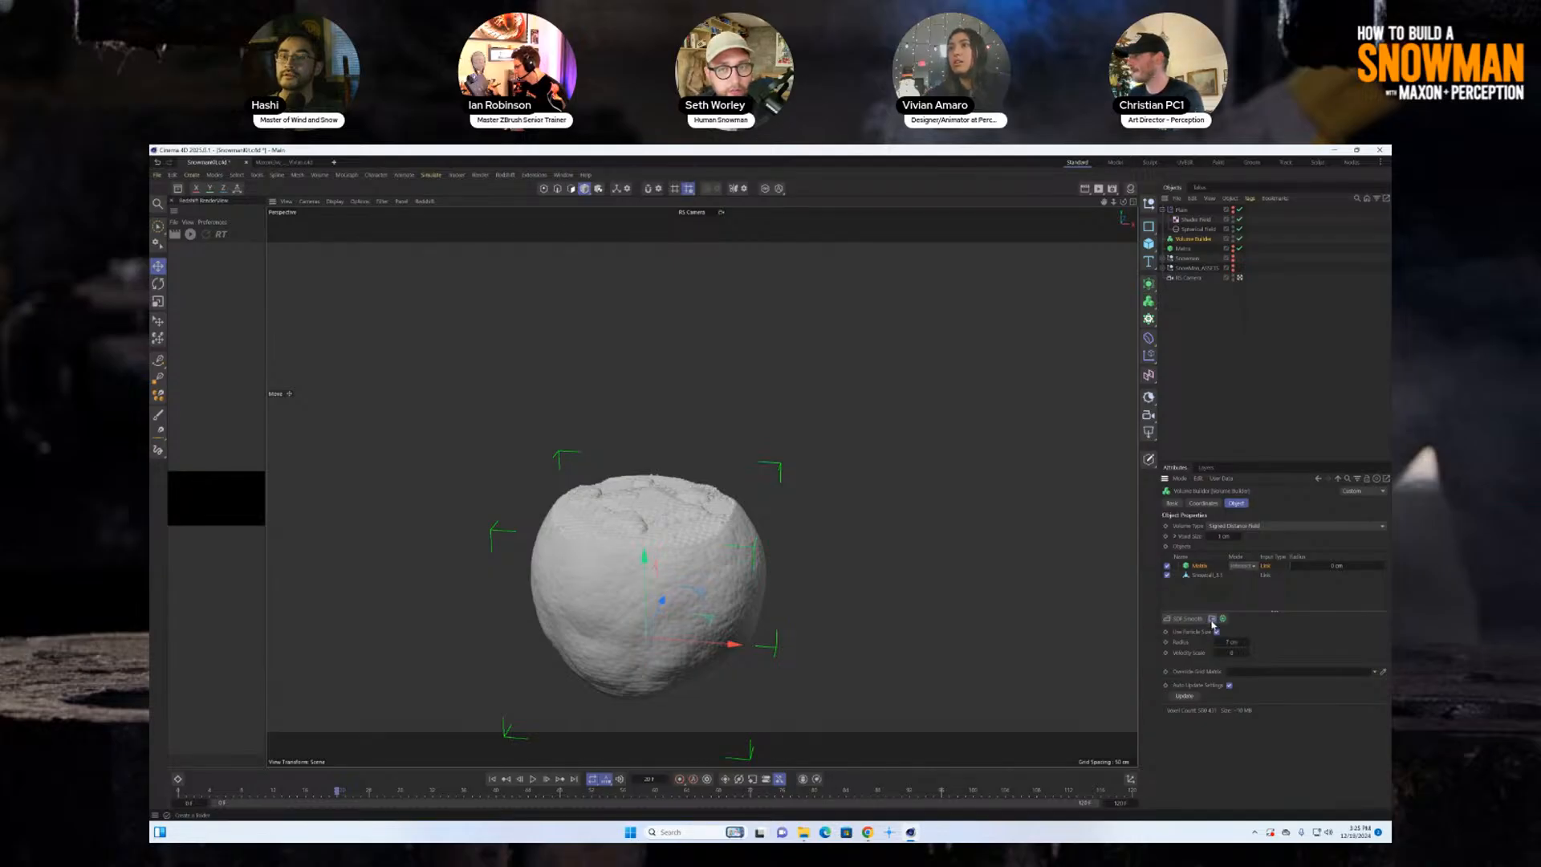
left_click(1212, 618)
left_click_drag(1204, 569, 1206, 566)
left_click(1189, 618)
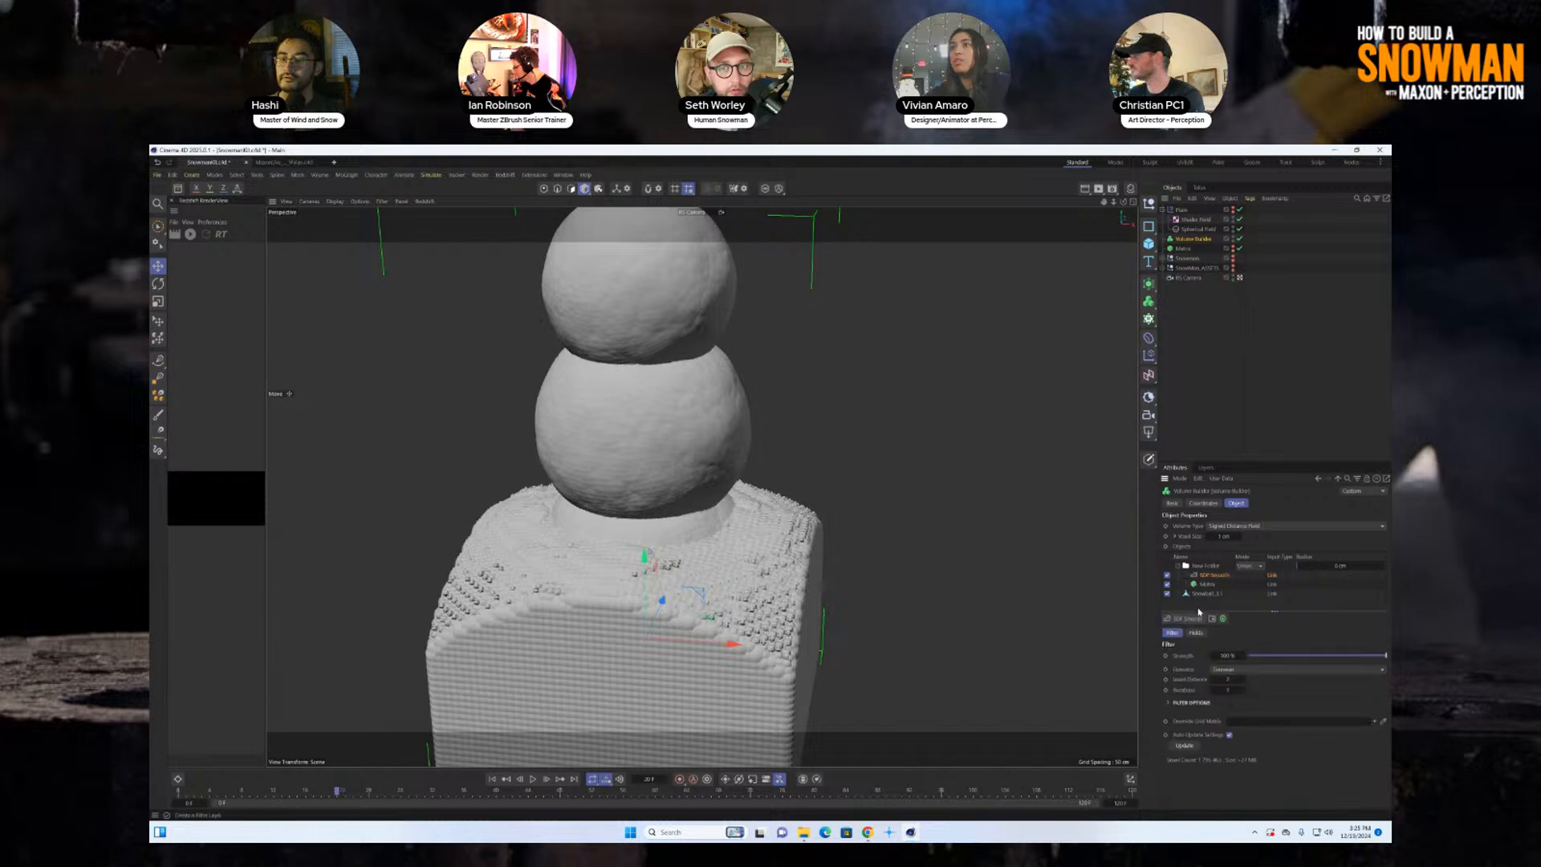
left_click(1247, 566)
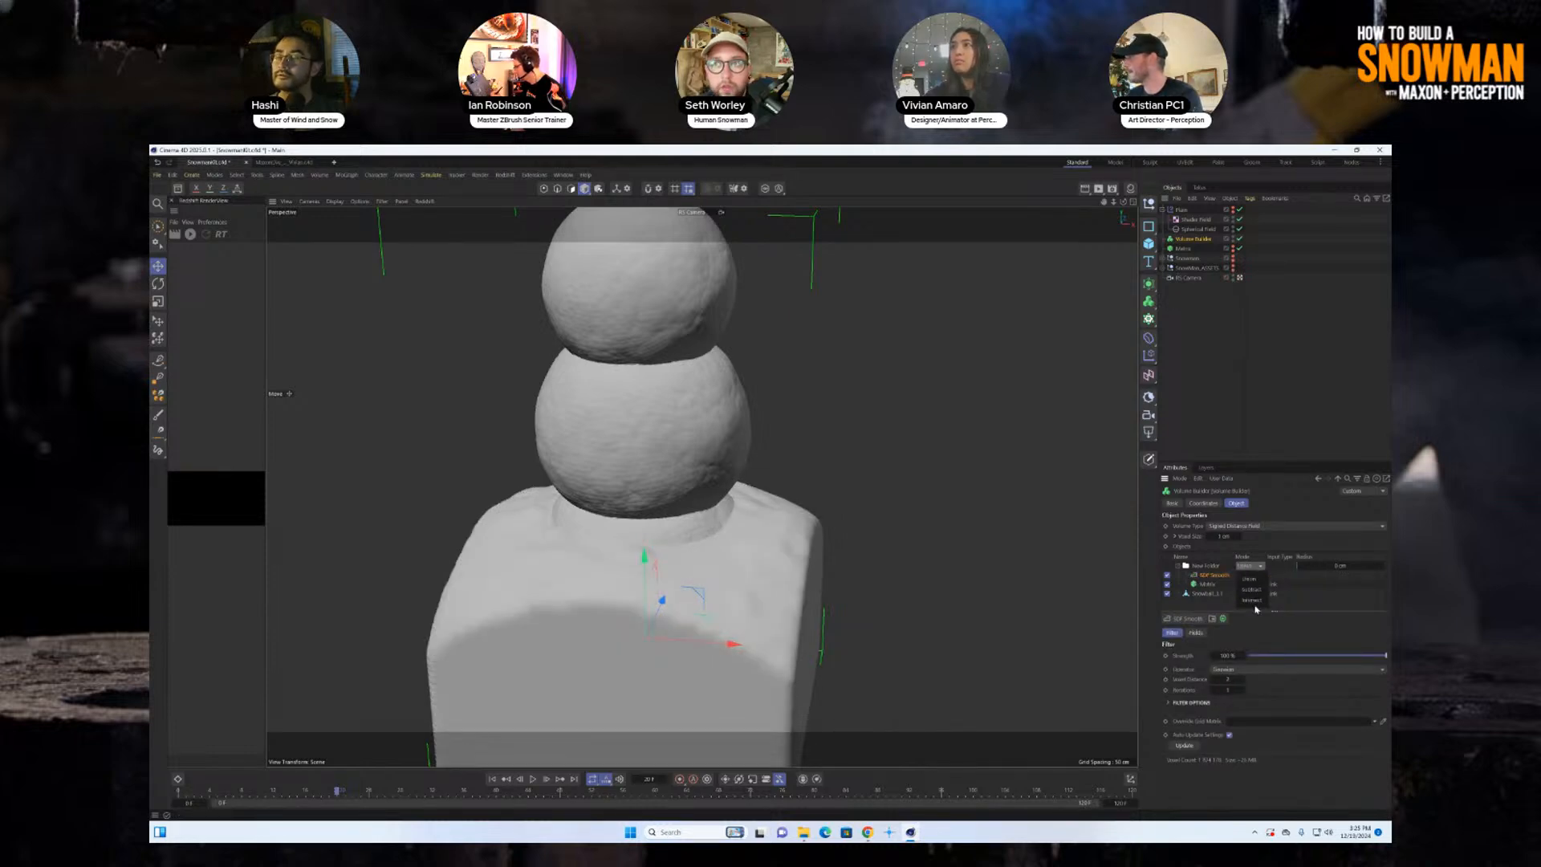
left_click(1248, 604)
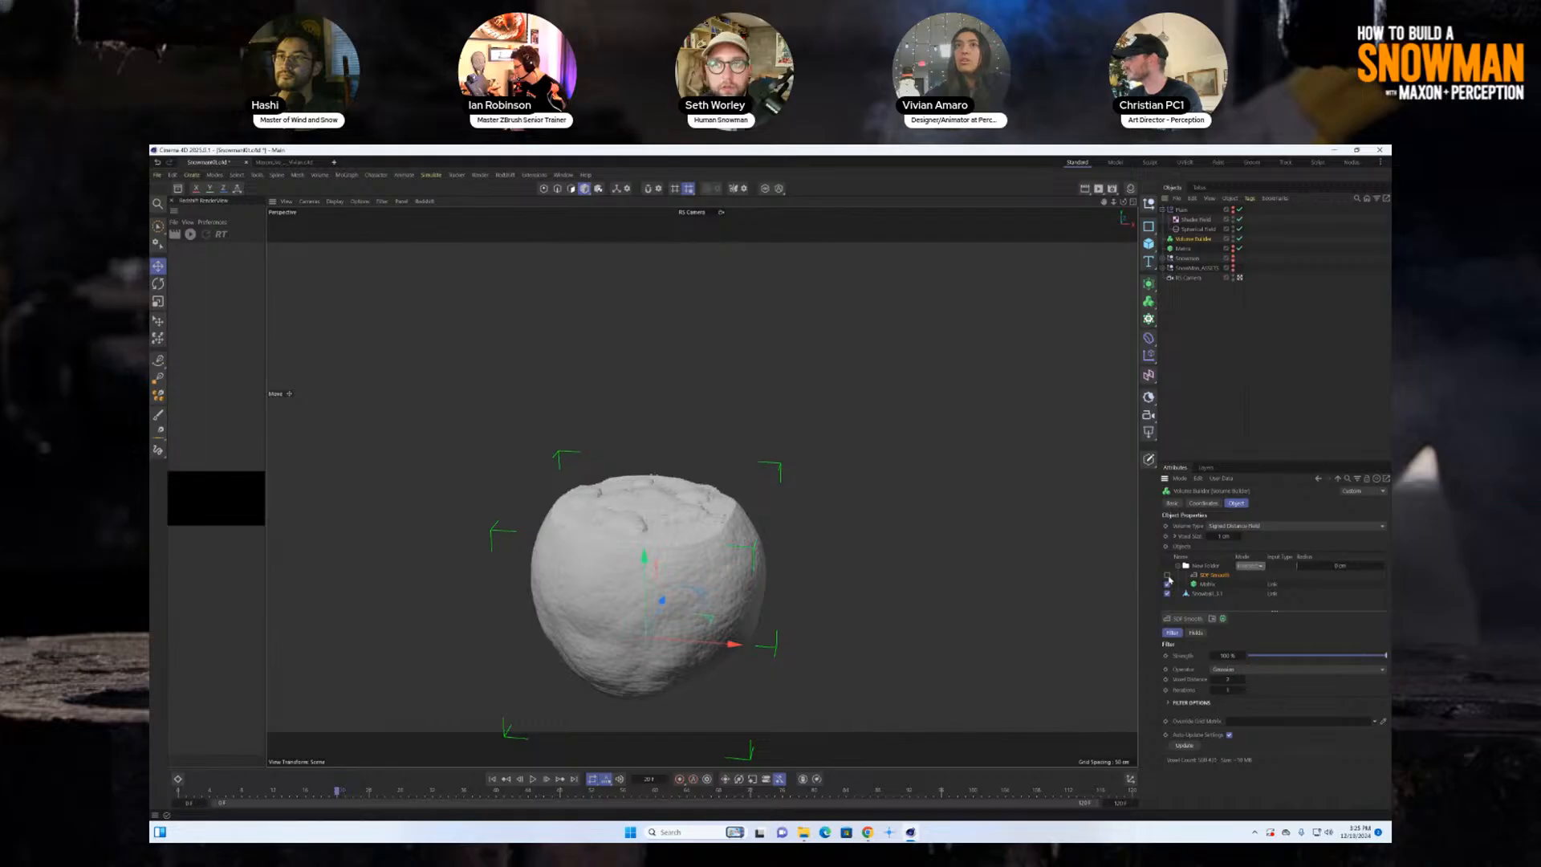
Compare the cut surface of the snowman volume with the SDF Smooth filter off and on.
left_click(1168, 576)
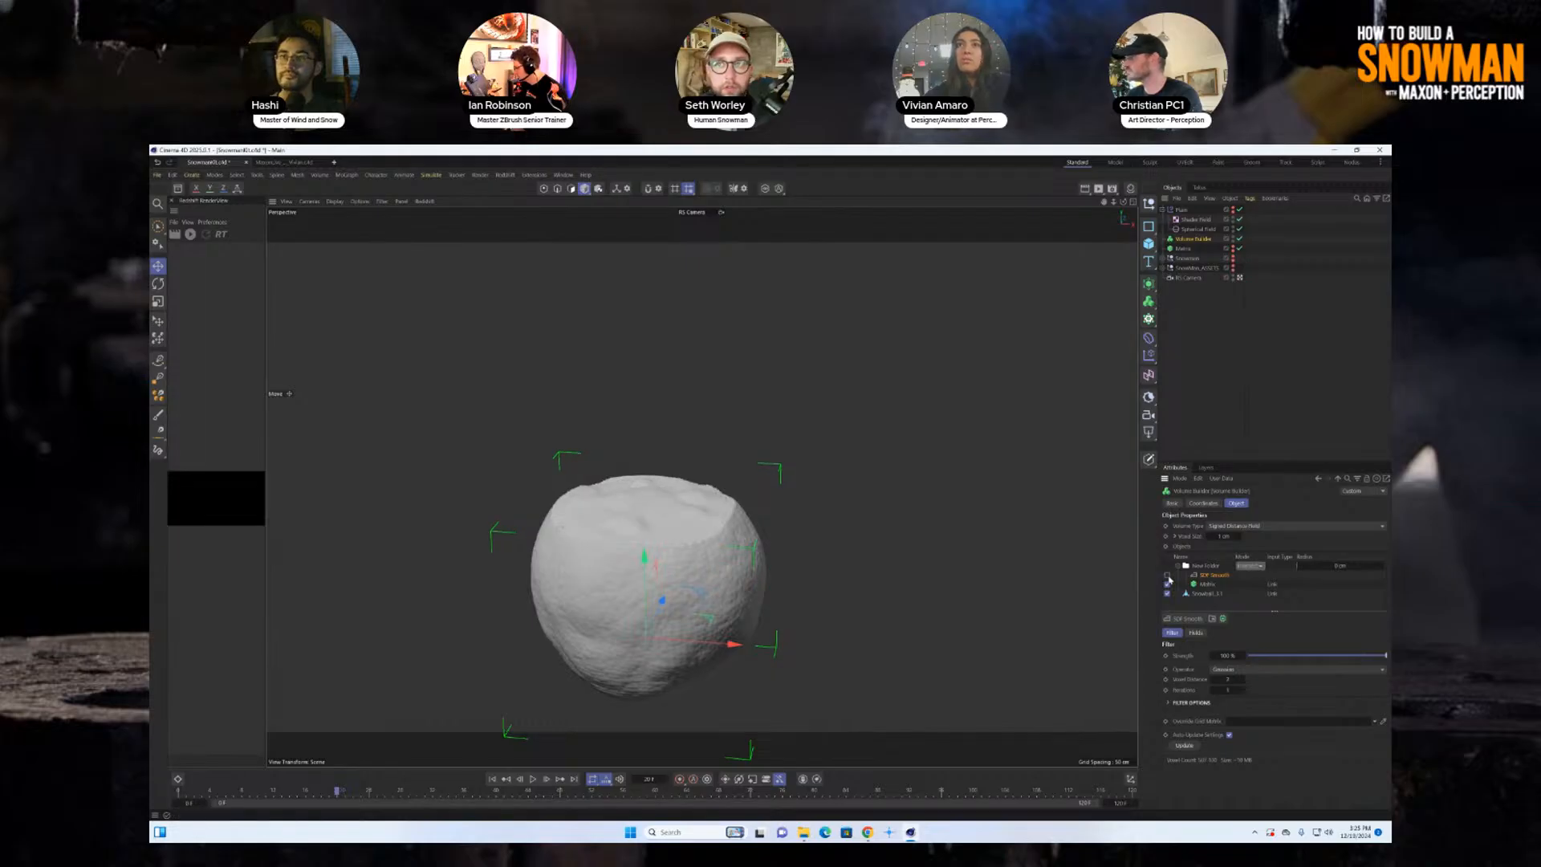
scroll(769, 523, "up", 3)
scroll(769, 524, "up", 5)
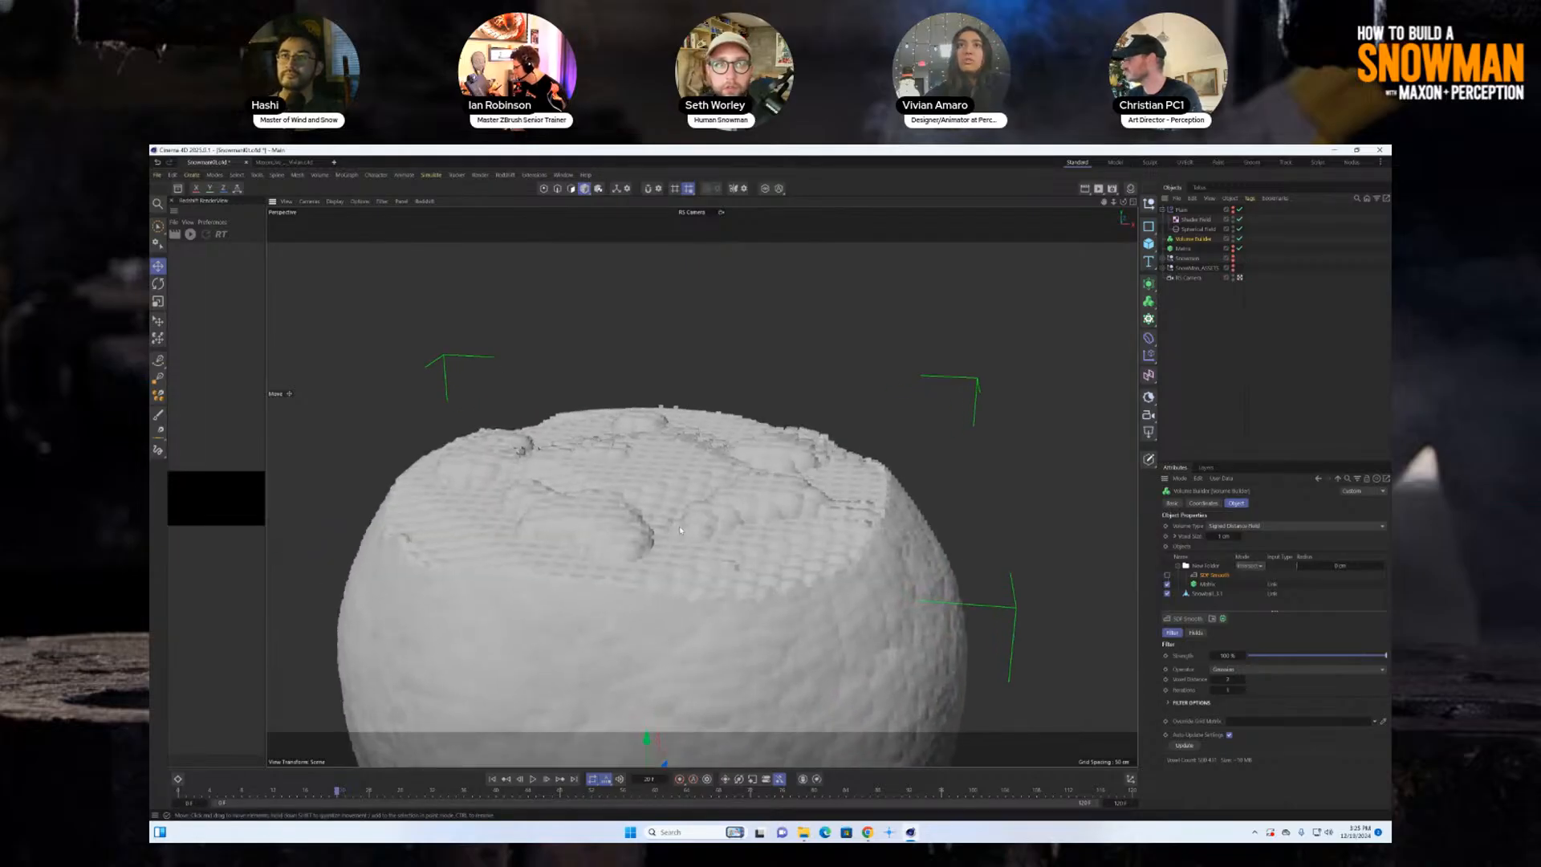
left_click(1168, 575)
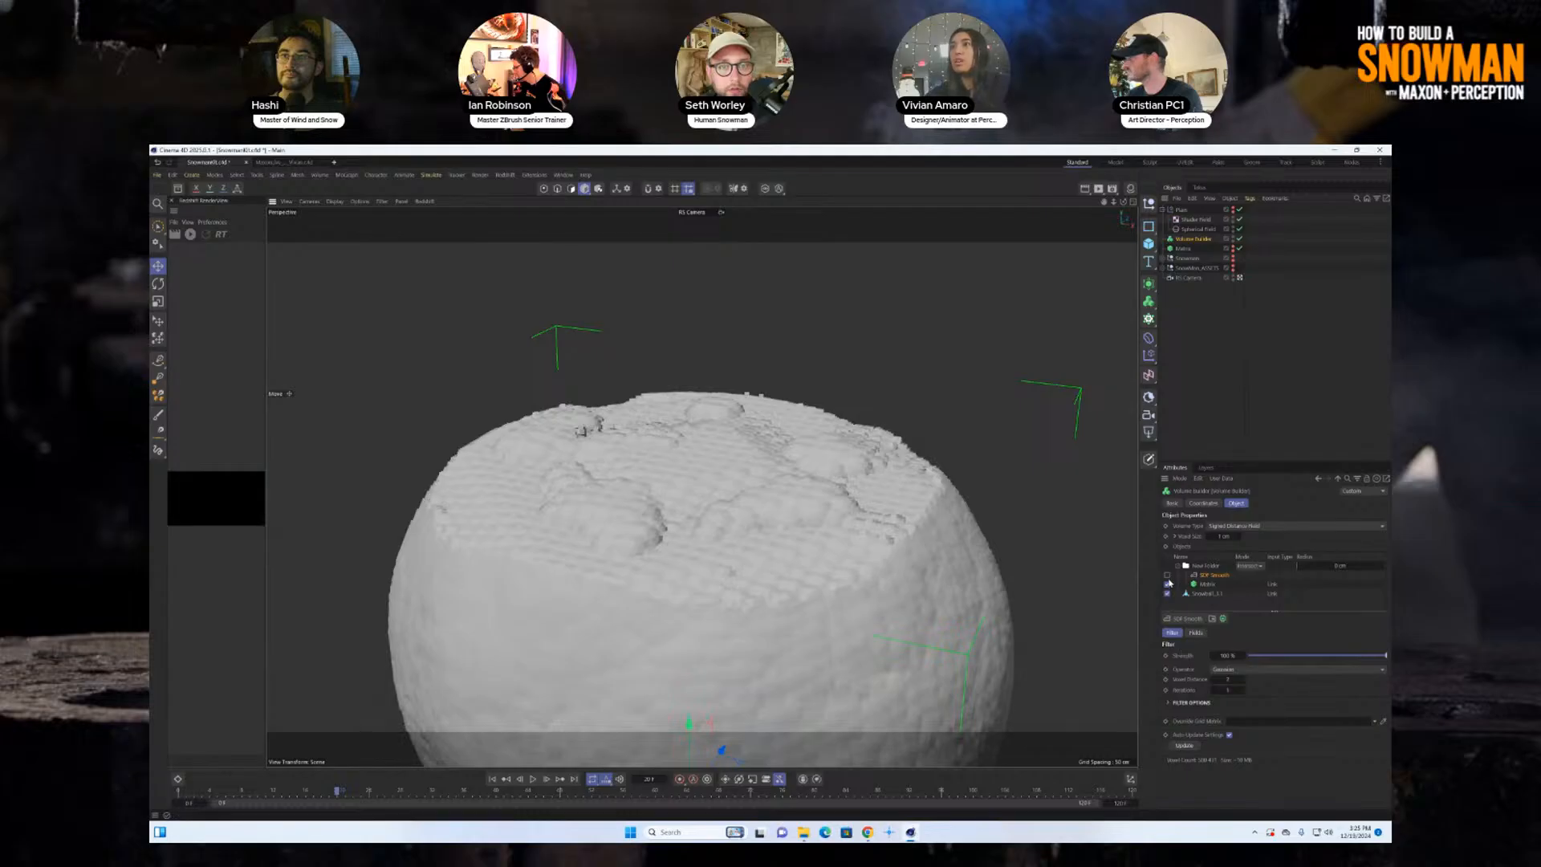
scroll(547, 492, "down", 5)
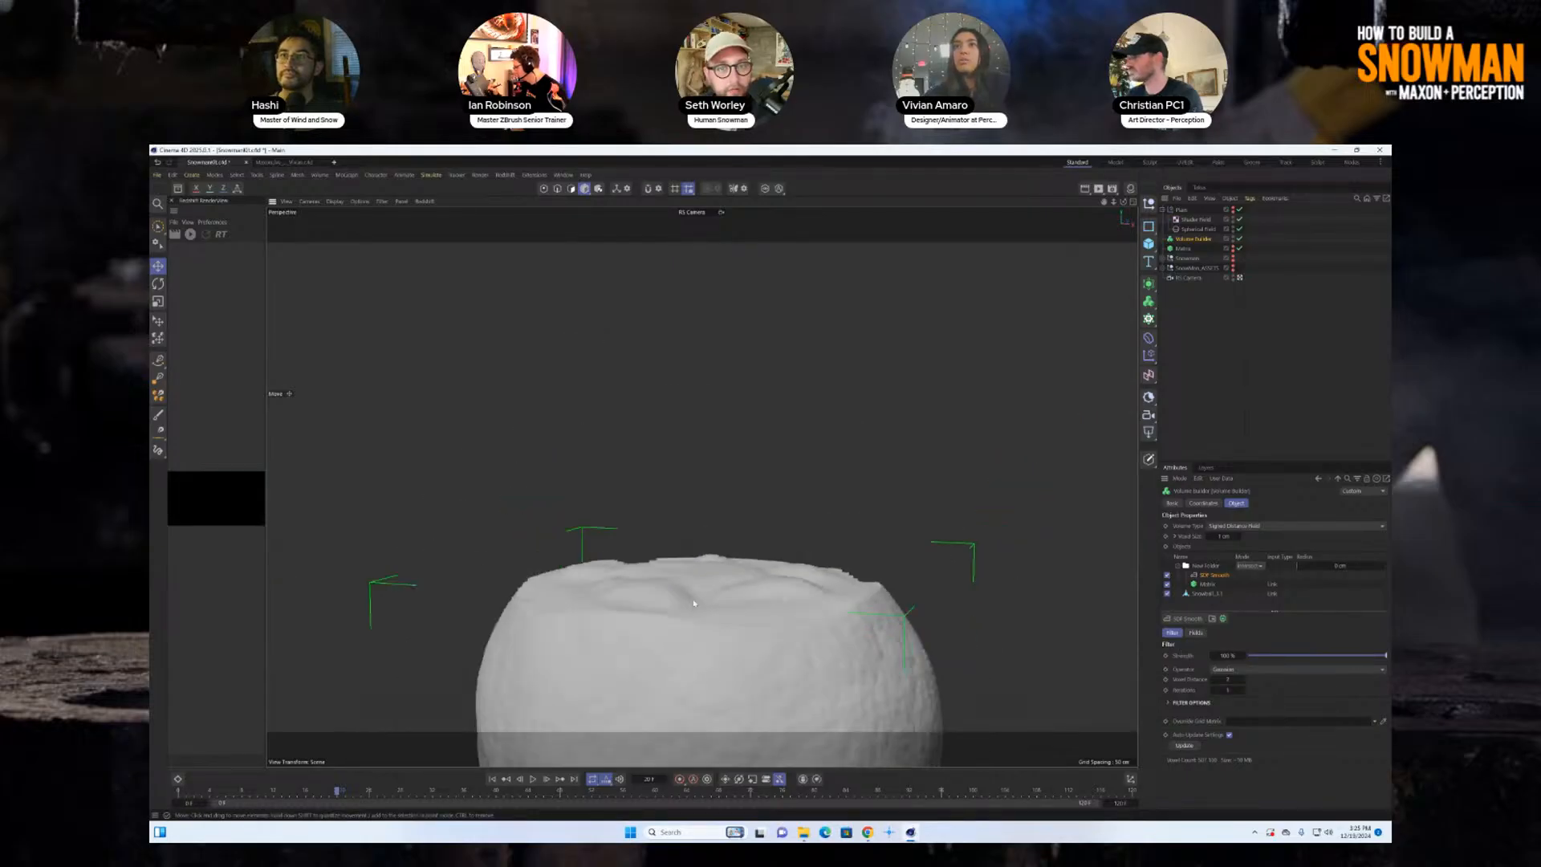
scroll(546, 491, "down", 3)
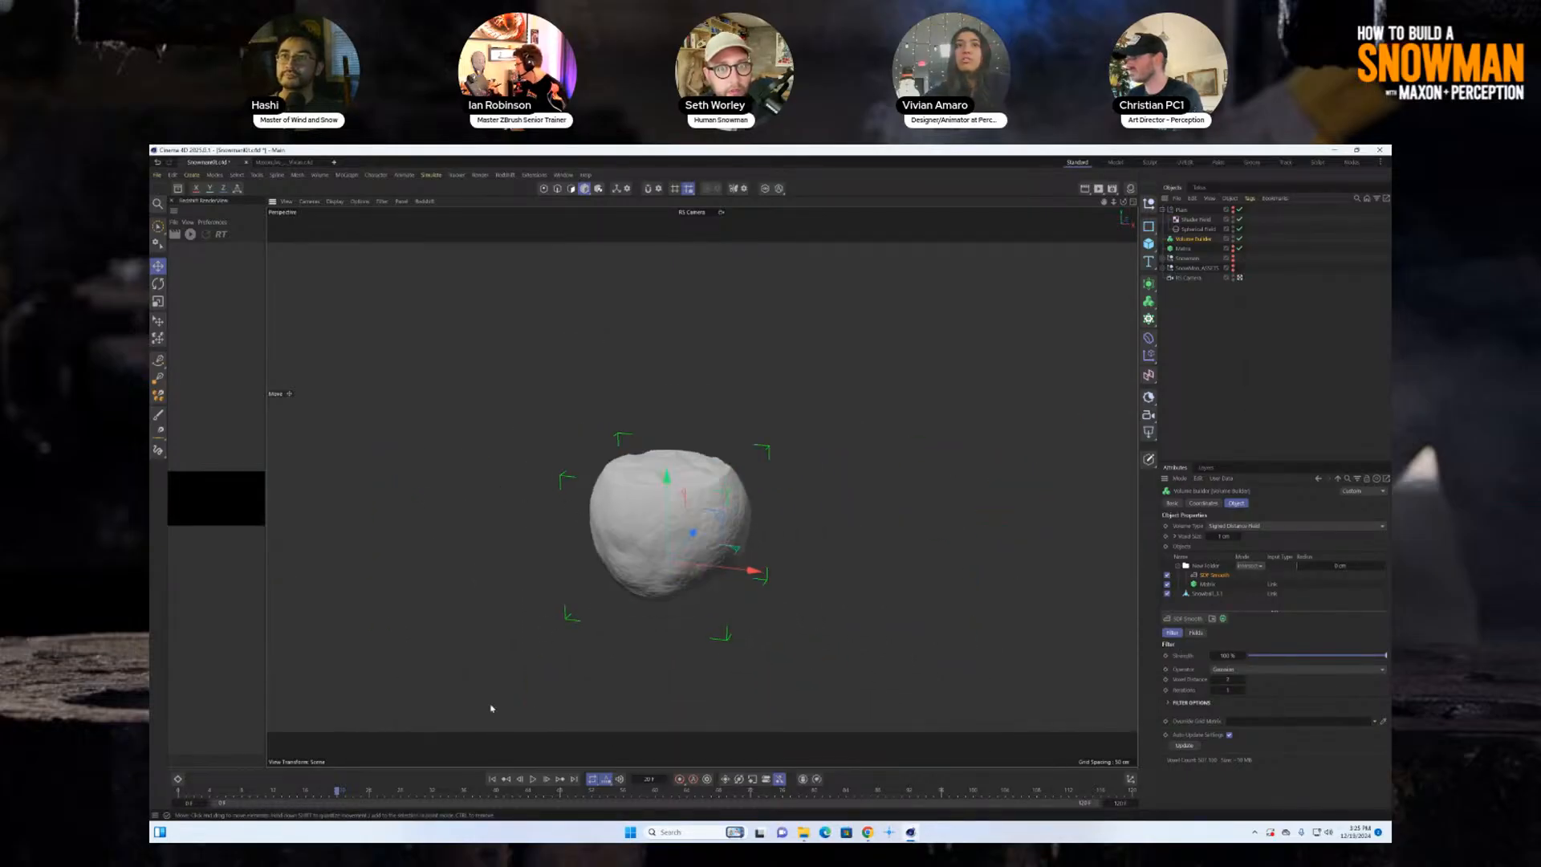
Play the smoothed snowman animation from the first frame and stop it partway through the growth.
left_click(498, 785)
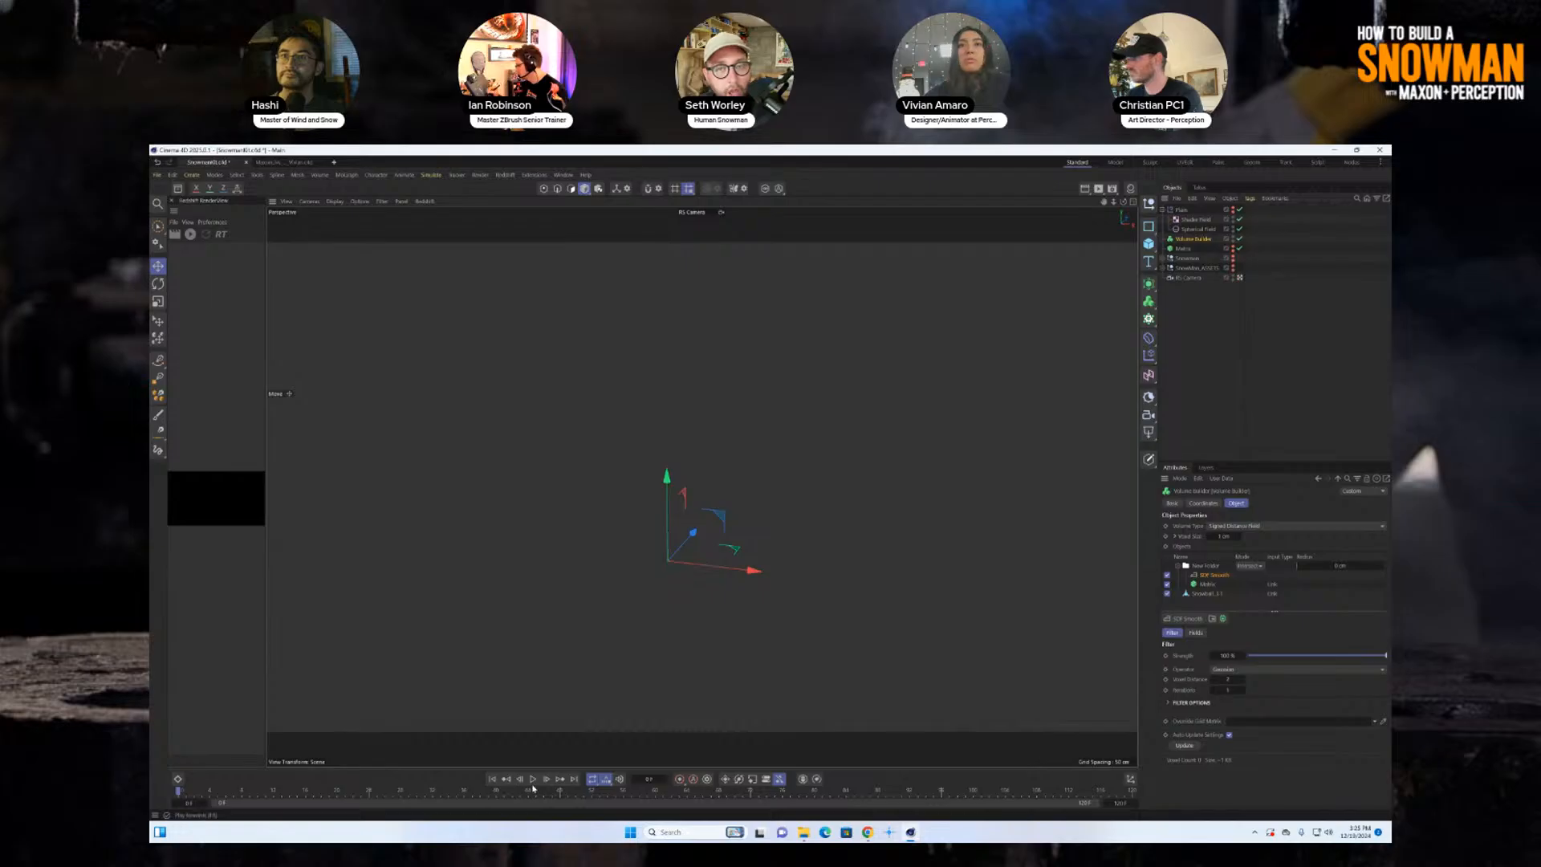
left_click(533, 785)
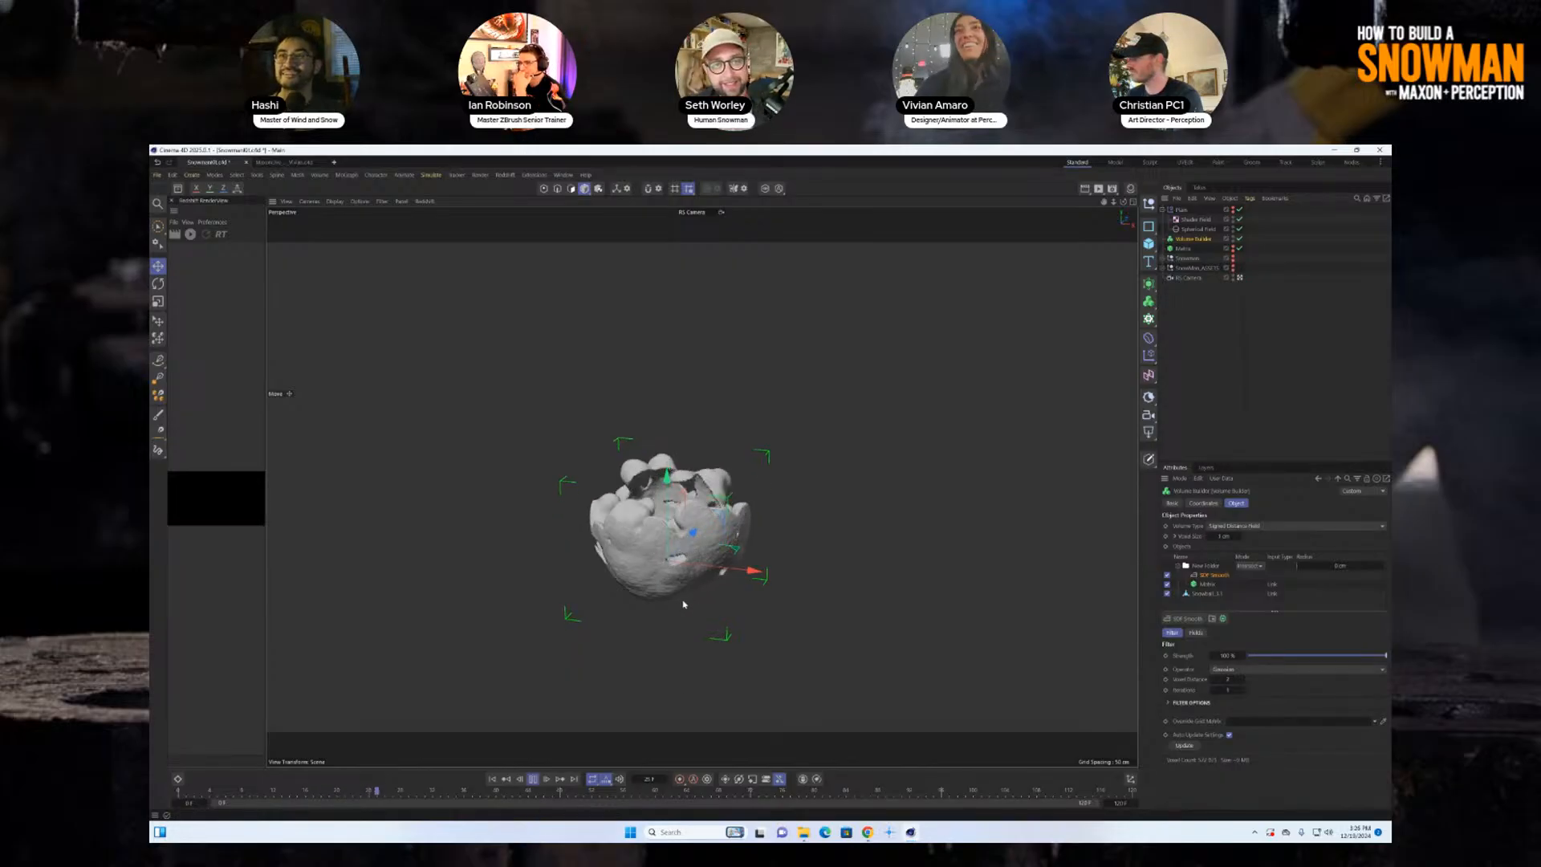
left_click(534, 778)
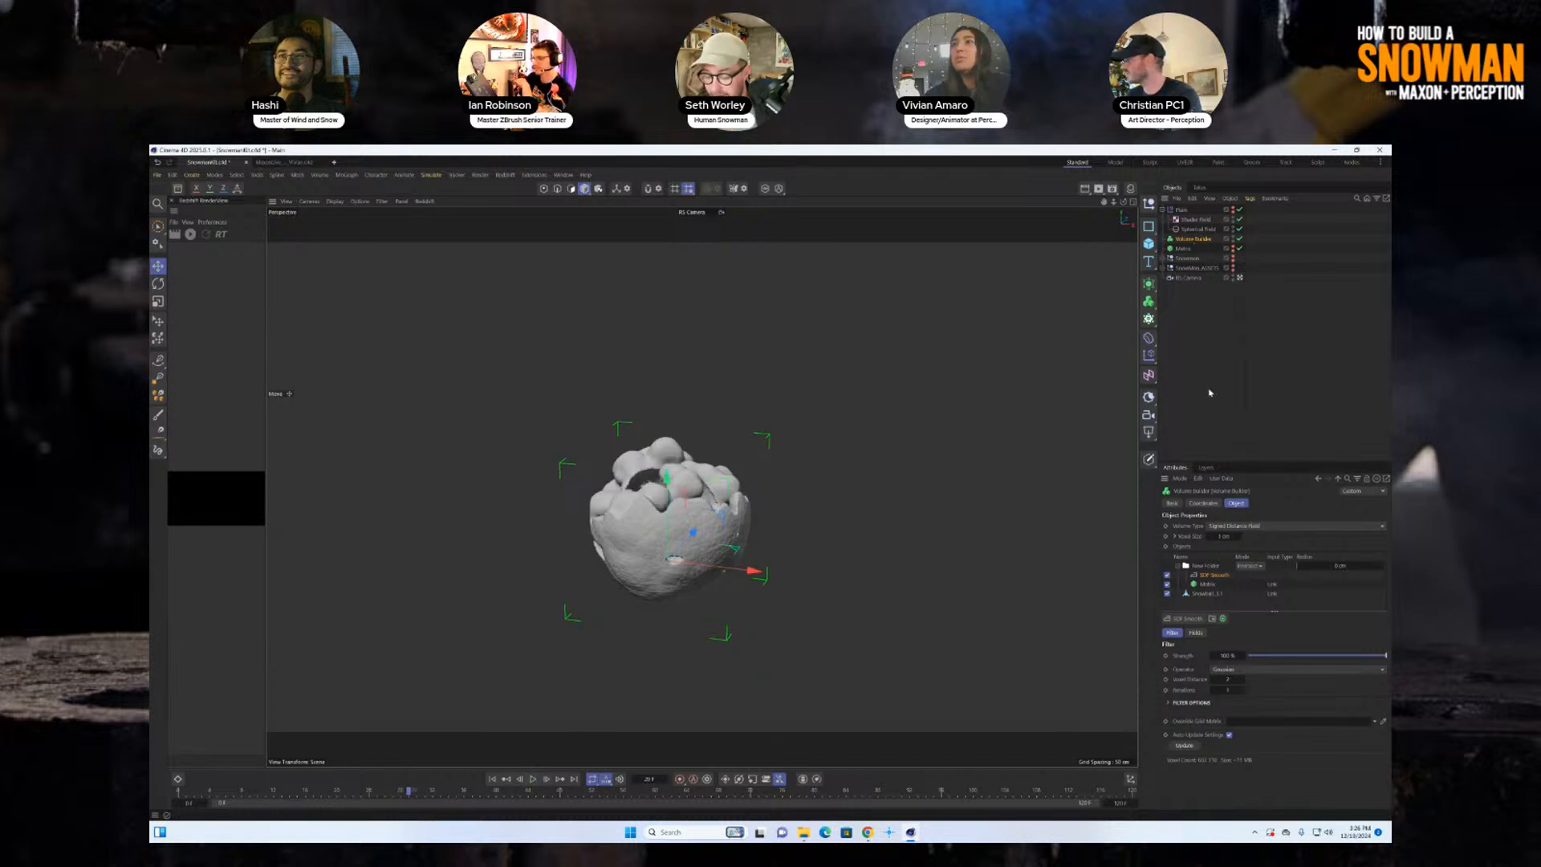
Review the Matrix's grid settings, the Shader Field's noise properties, and the Plain effector's field list.
left_click(1185, 249)
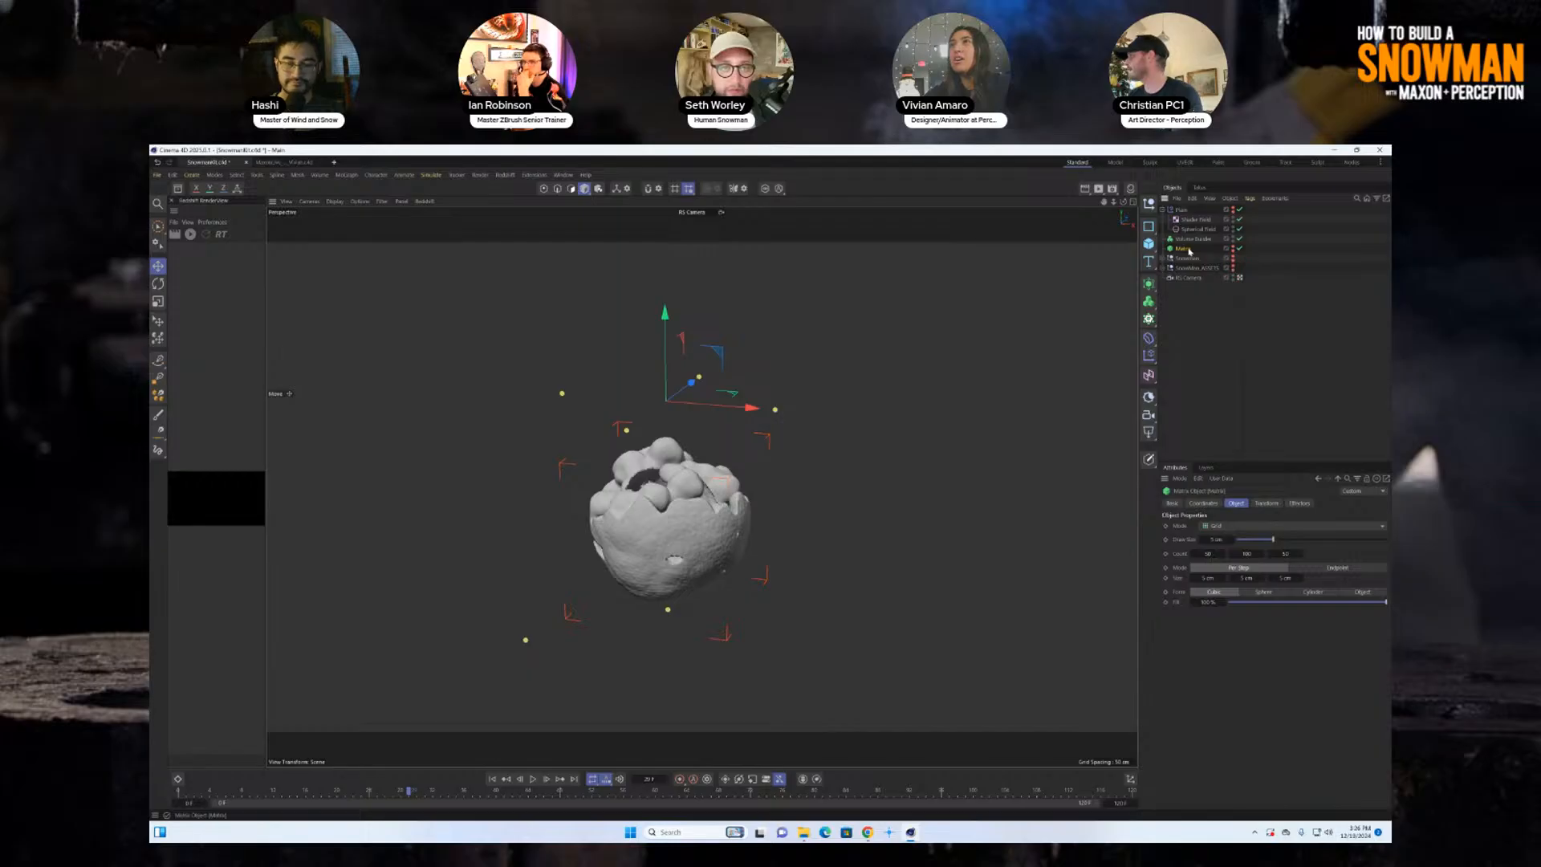
left_click(1193, 220)
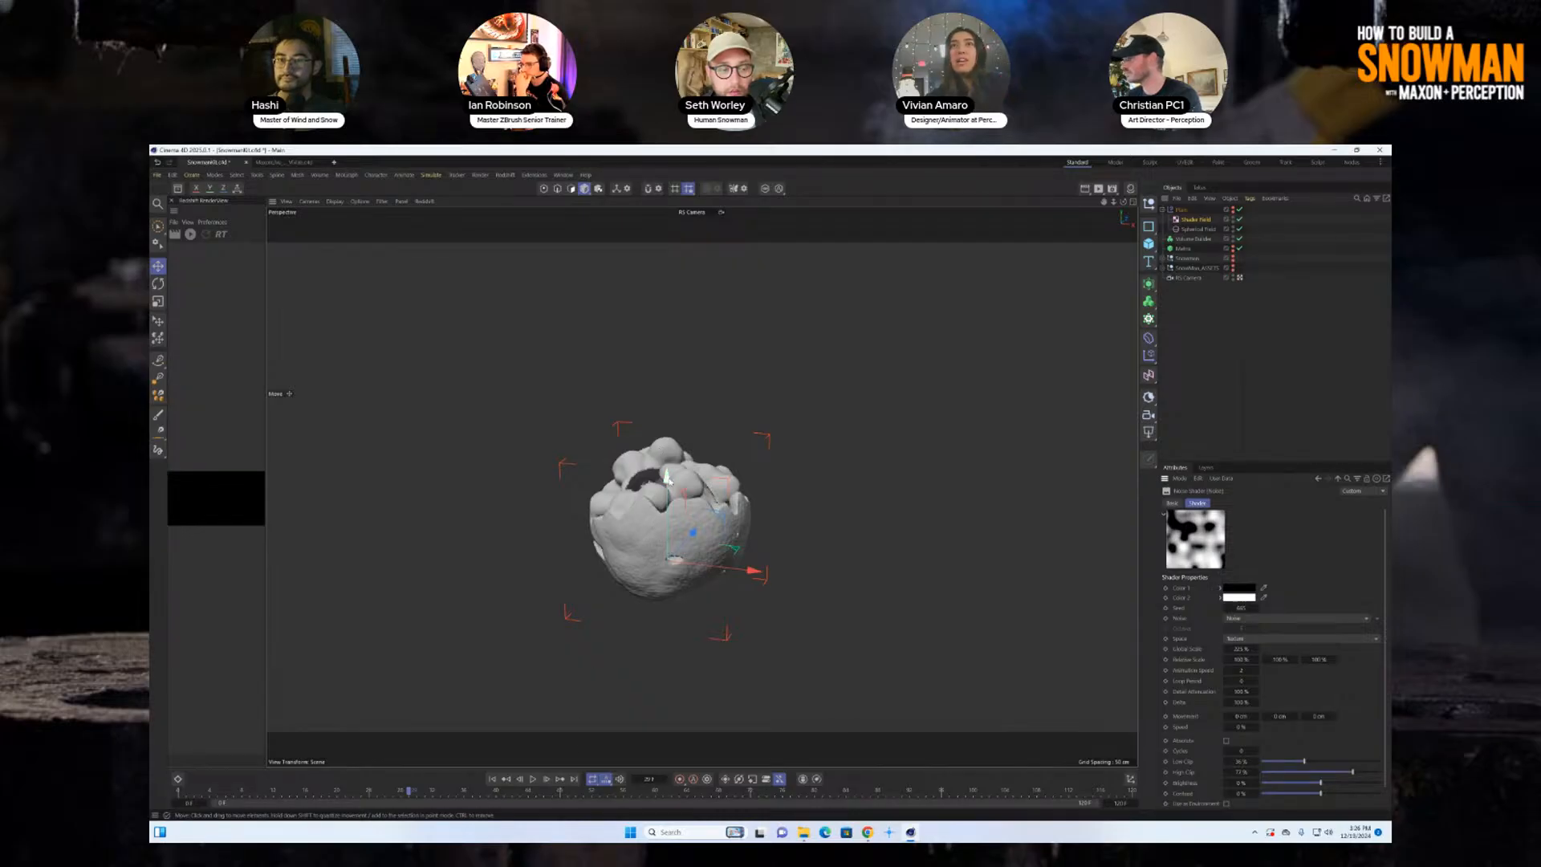
left_click_drag(715, 492, 585, 521, "alt")
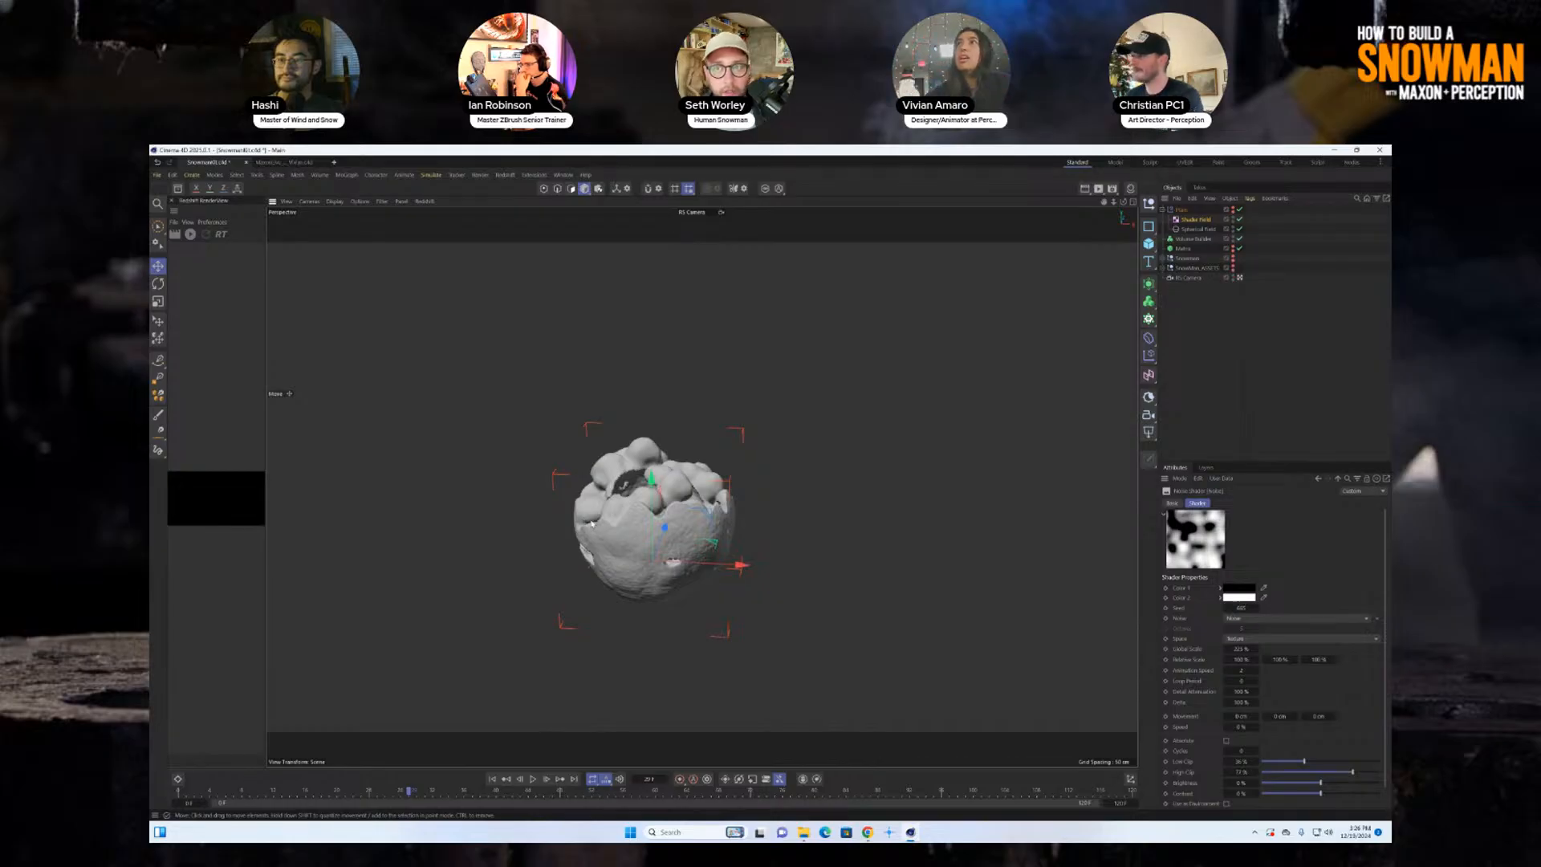
left_click(1182, 209)
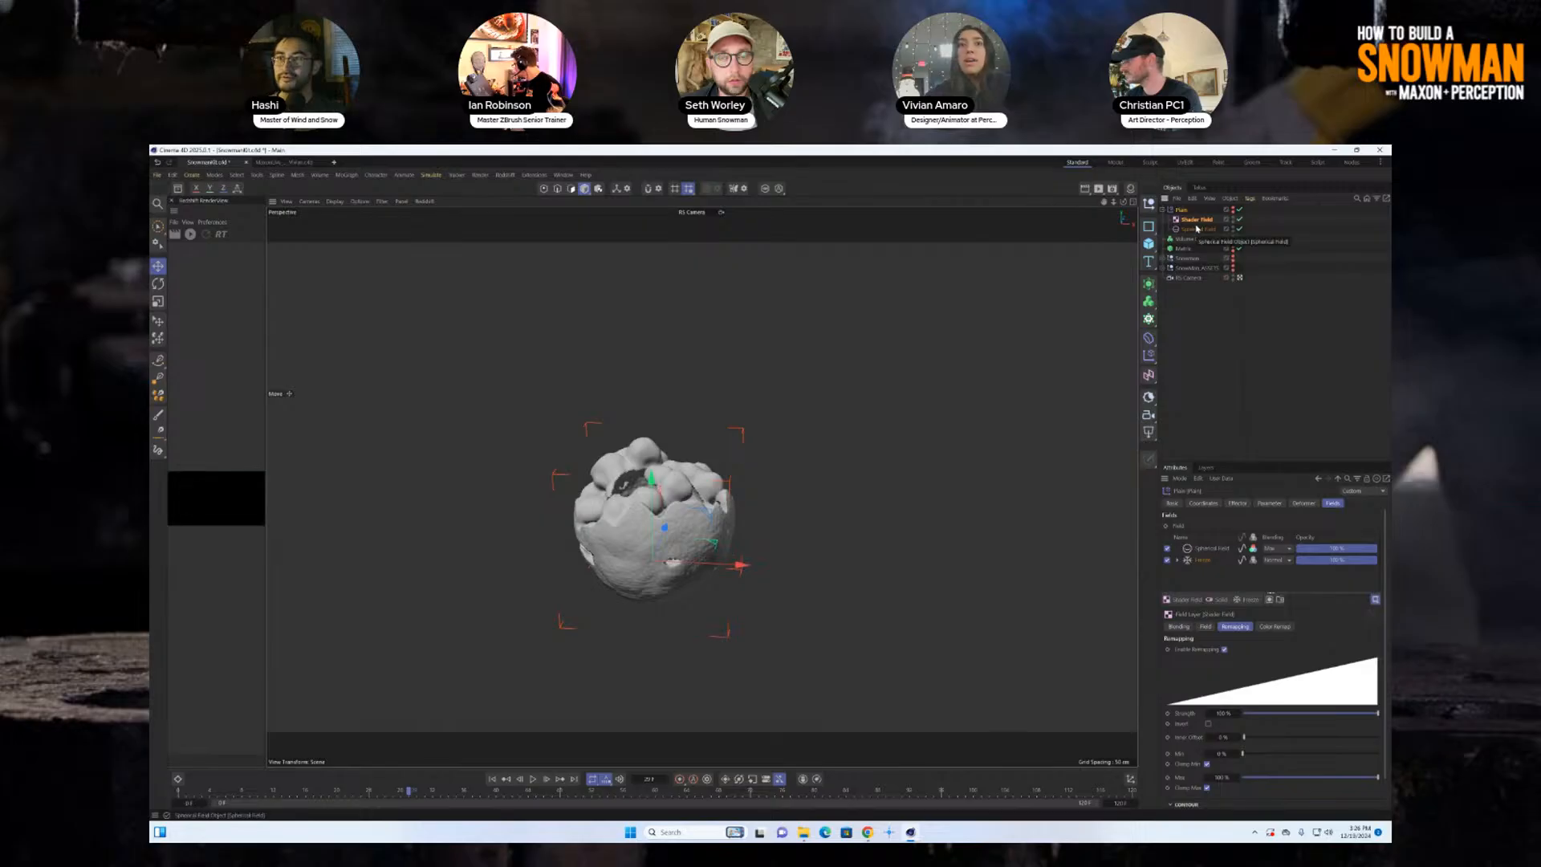
Replay the growth from the start of the timeline to check how the noise-driven fields shape it.
left_click(491, 782)
left_click(532, 780)
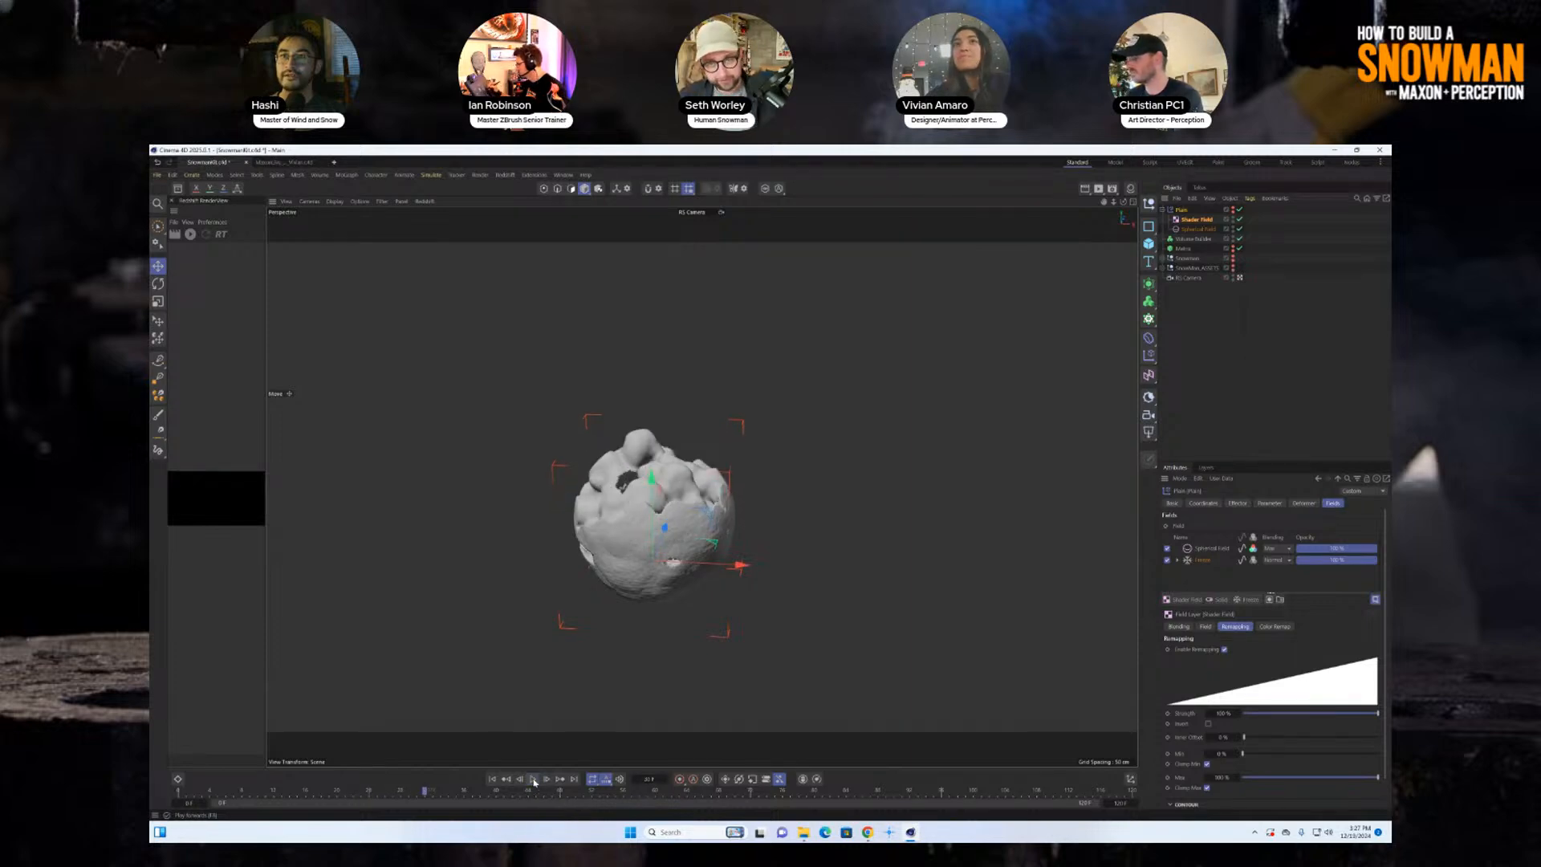
left_click(532, 779)
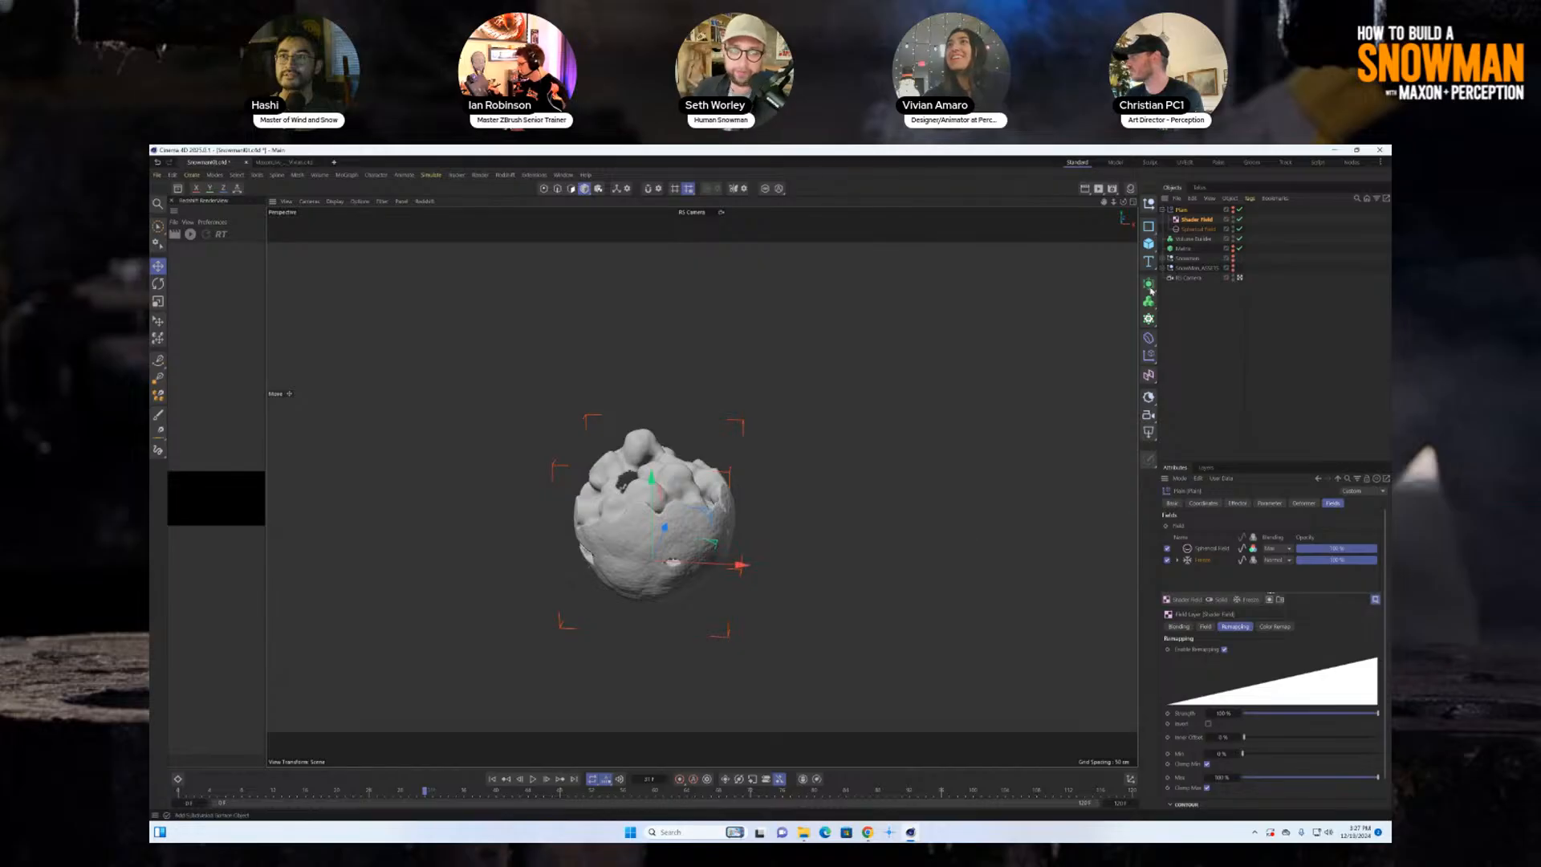
Check the Matrix's assigned effector and the Freeze layer in the Plain effector's fields.
left_click(1184, 249)
left_click(1300, 503)
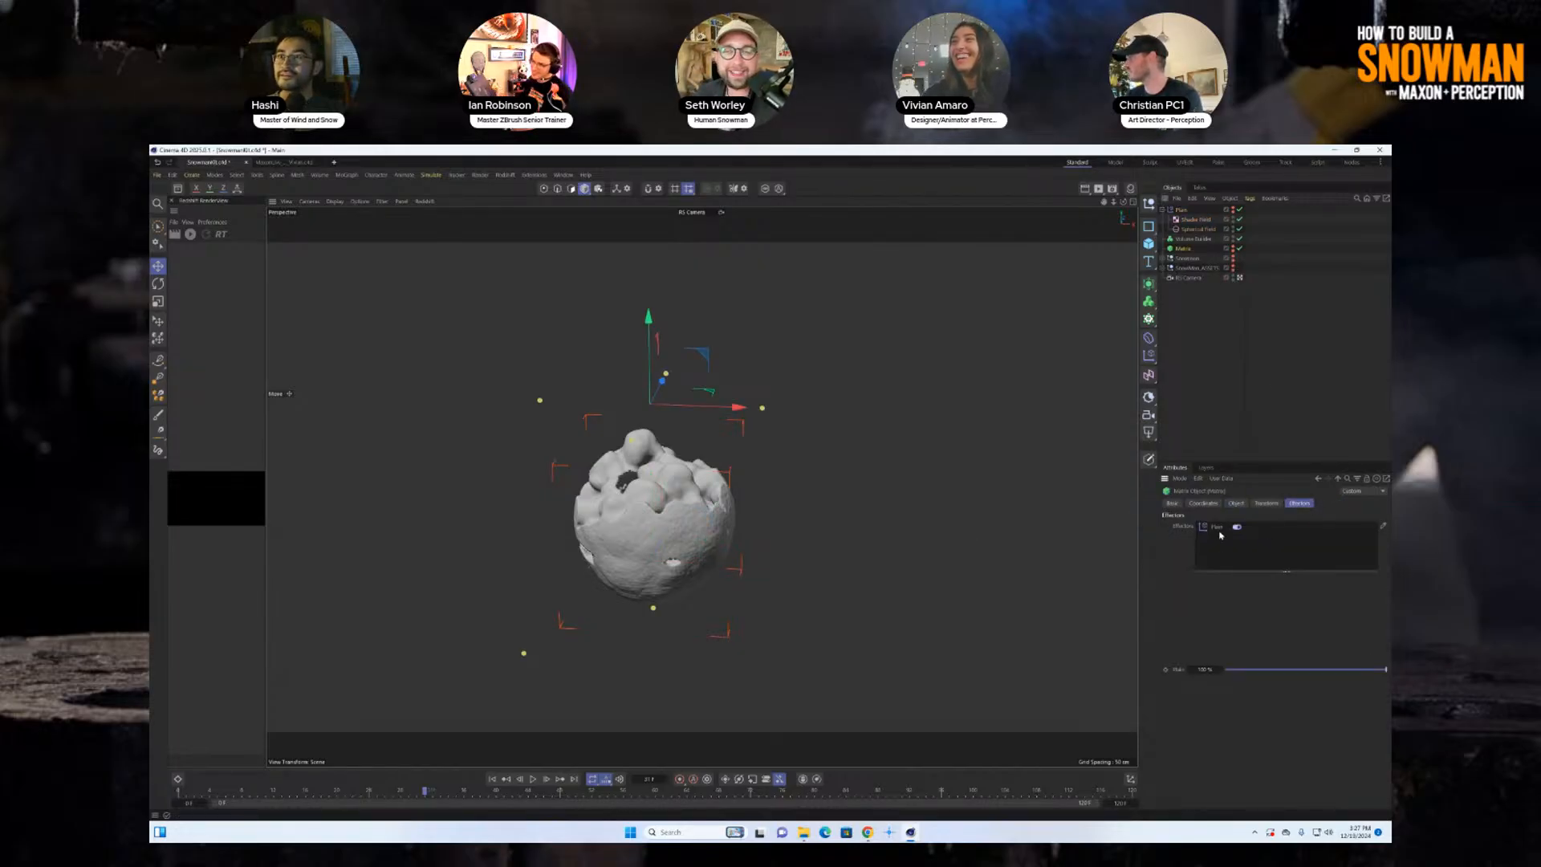
left_click(1195, 213)
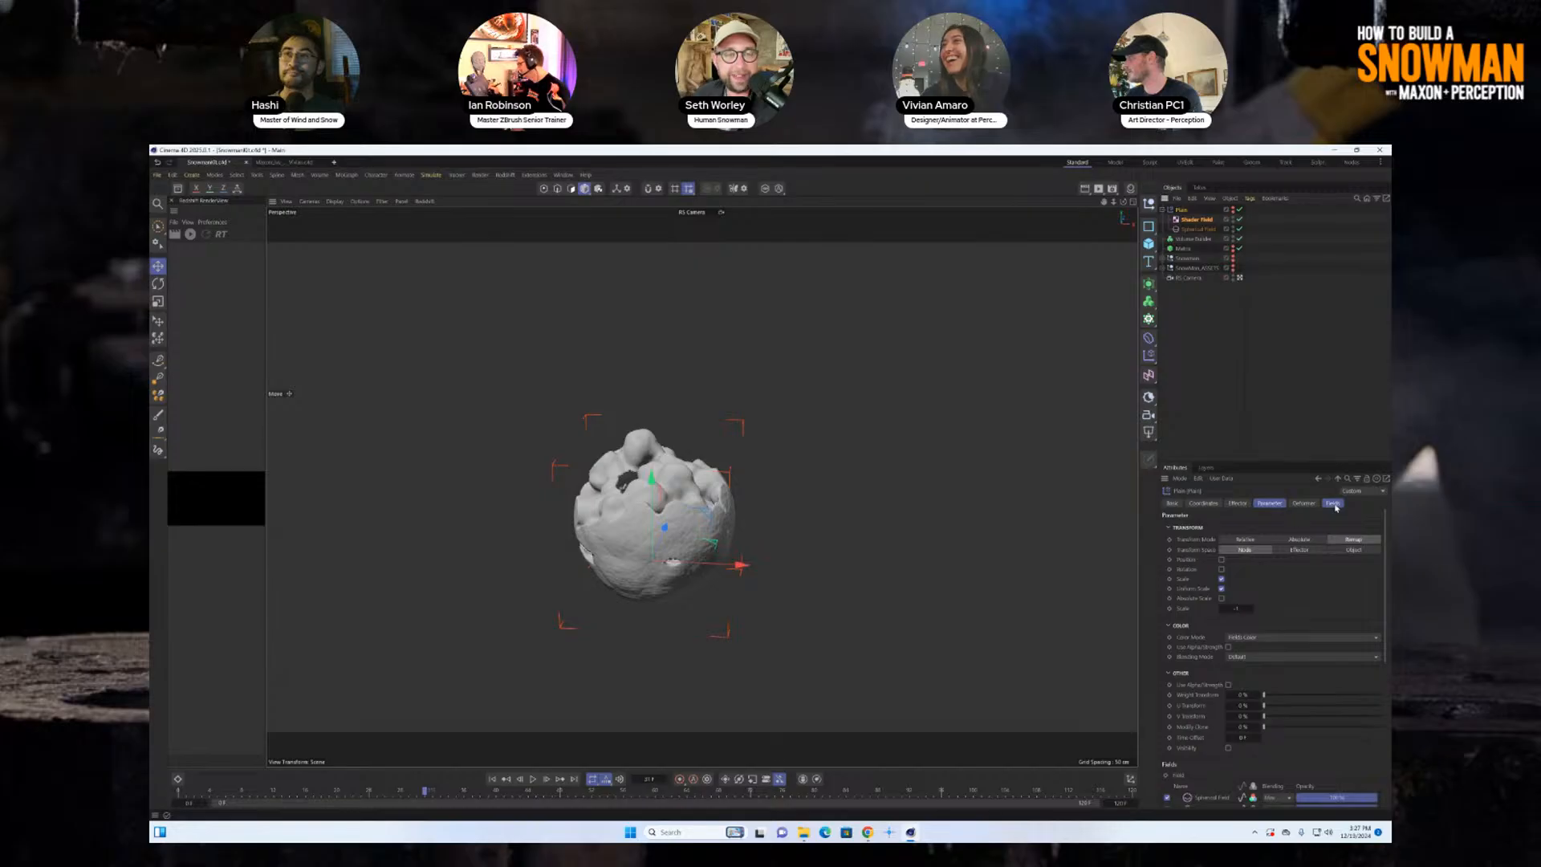
left_click(1333, 503)
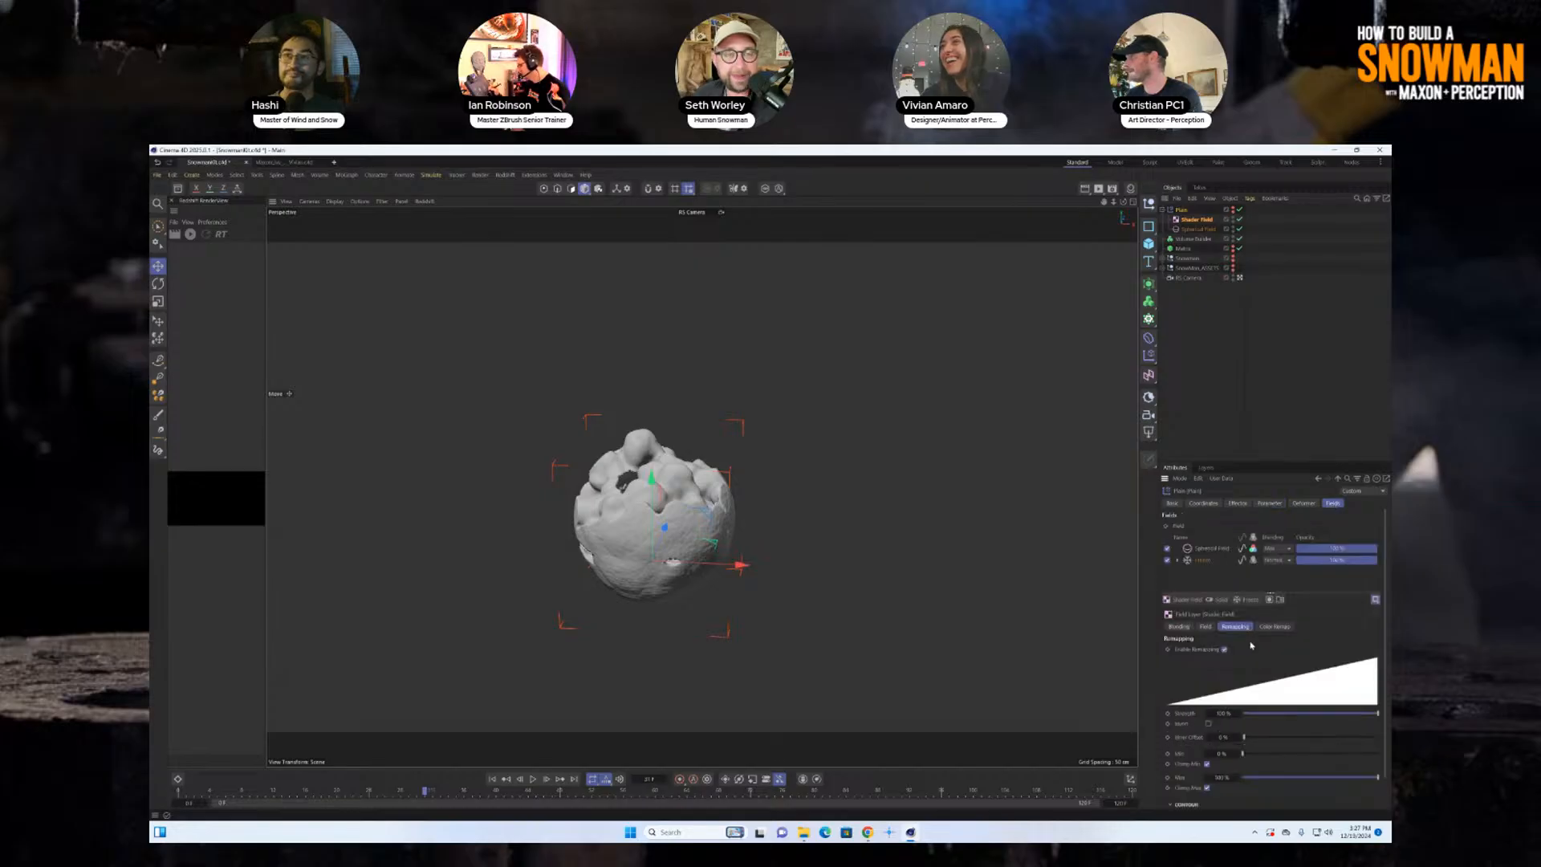
left_click(1190, 560)
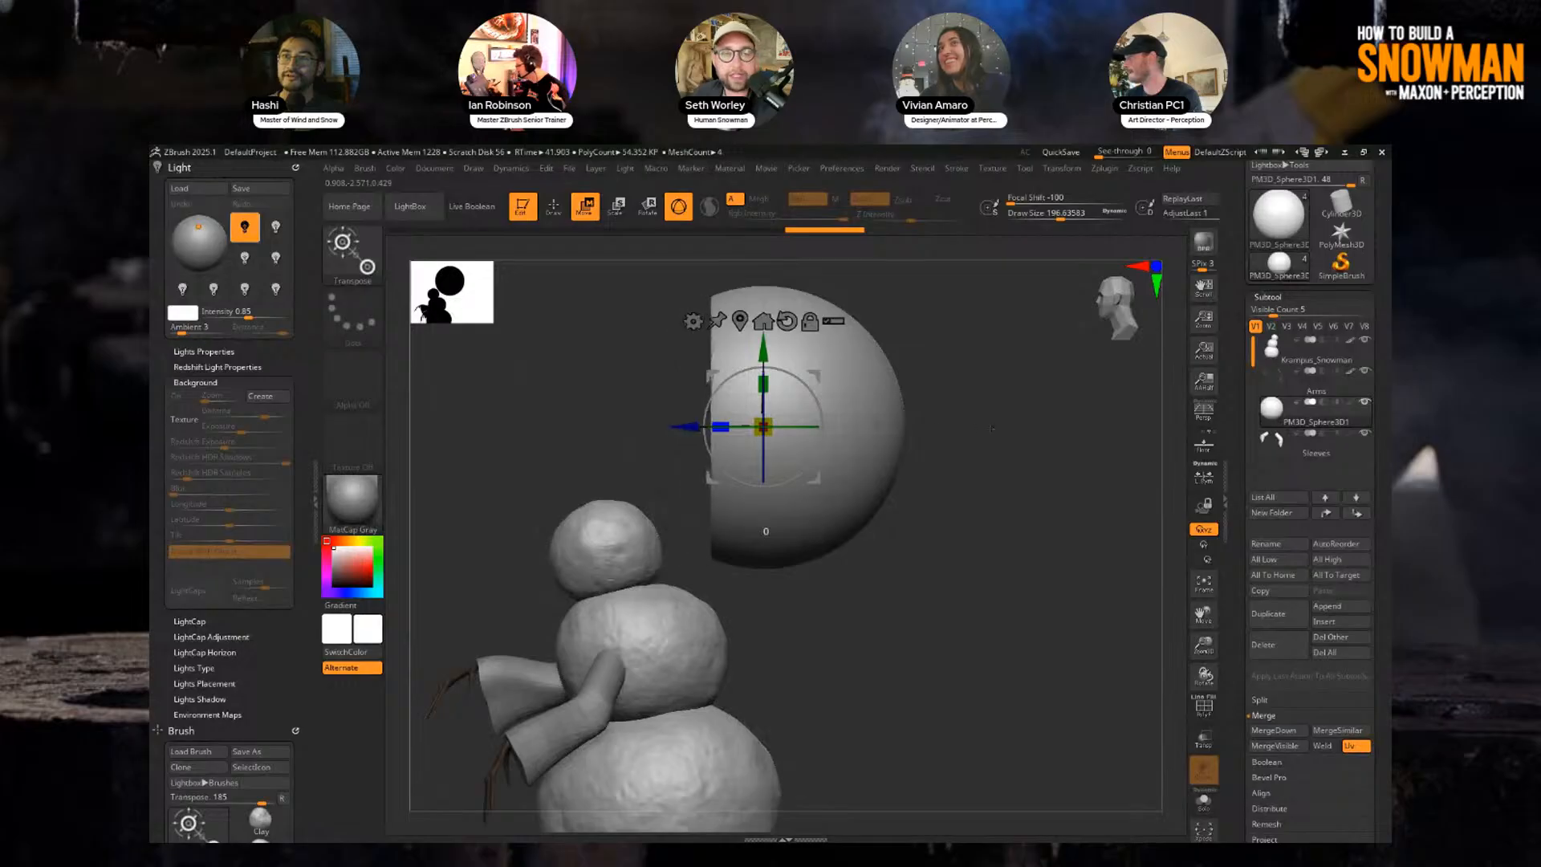
In ZBrush, scale down the half-sphere hood, move it onto the snowman's head, and tilt it backward.
left_click_drag(992, 428, 1052, 429)
left_click_drag(763, 426, 565, 465)
left_click_drag(640, 347, 639, 430)
left_click_drag(774, 438, 1036, 295)
left_click_drag(1036, 296, 947, 305)
left_click_drag(751, 413, 700, 415)
left_click_drag(810, 341, 758, 389)
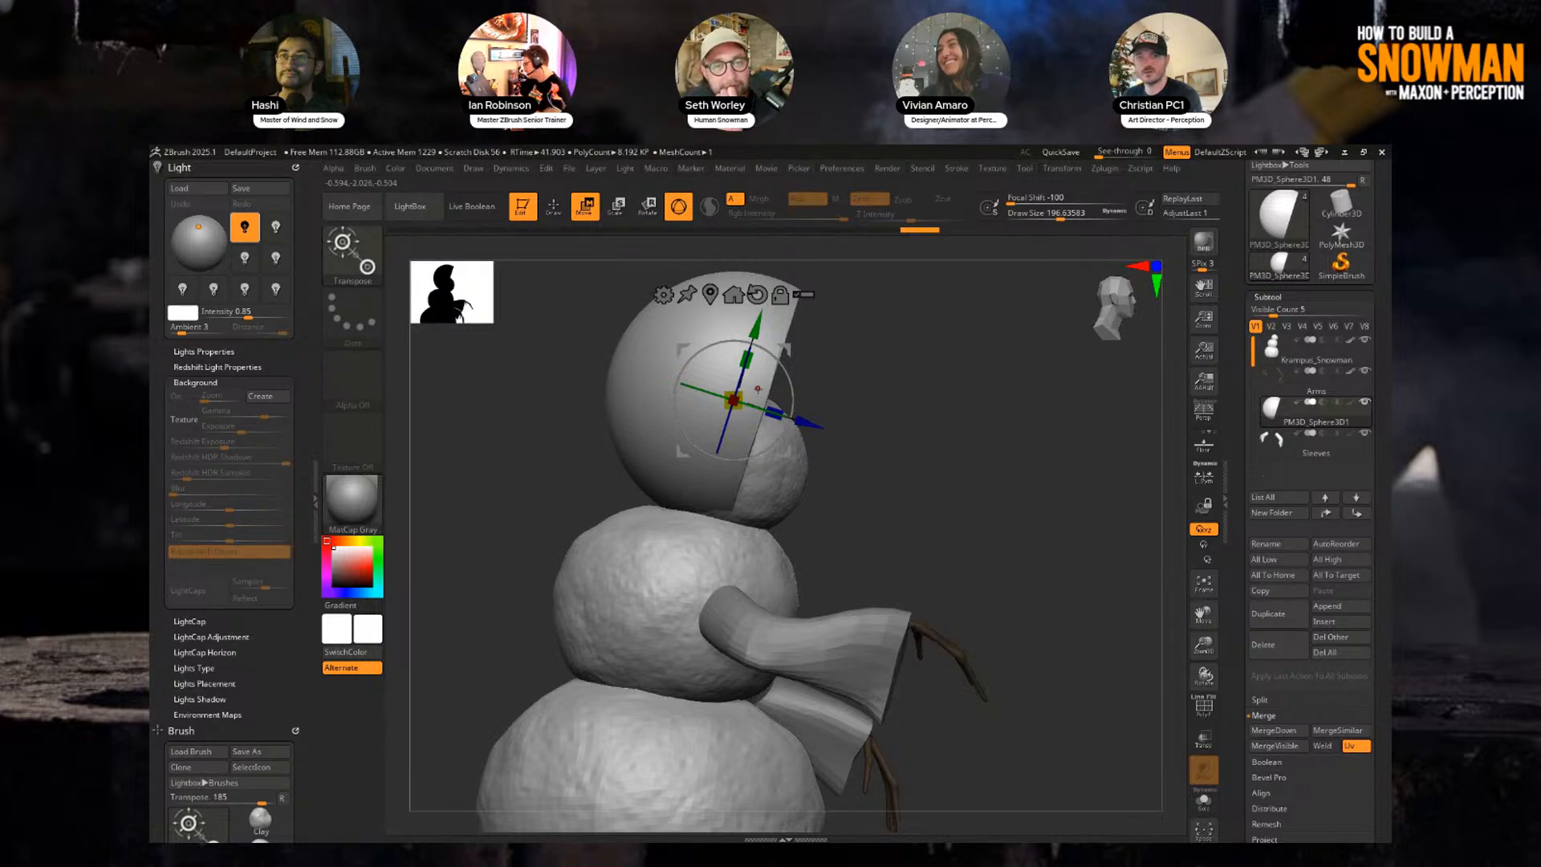
Fine-tune the hood's position around the back of the head, leaving the snowman's face exposed.
left_click_drag(757, 324, 742, 375)
left_click_drag(1076, 361, 893, 367)
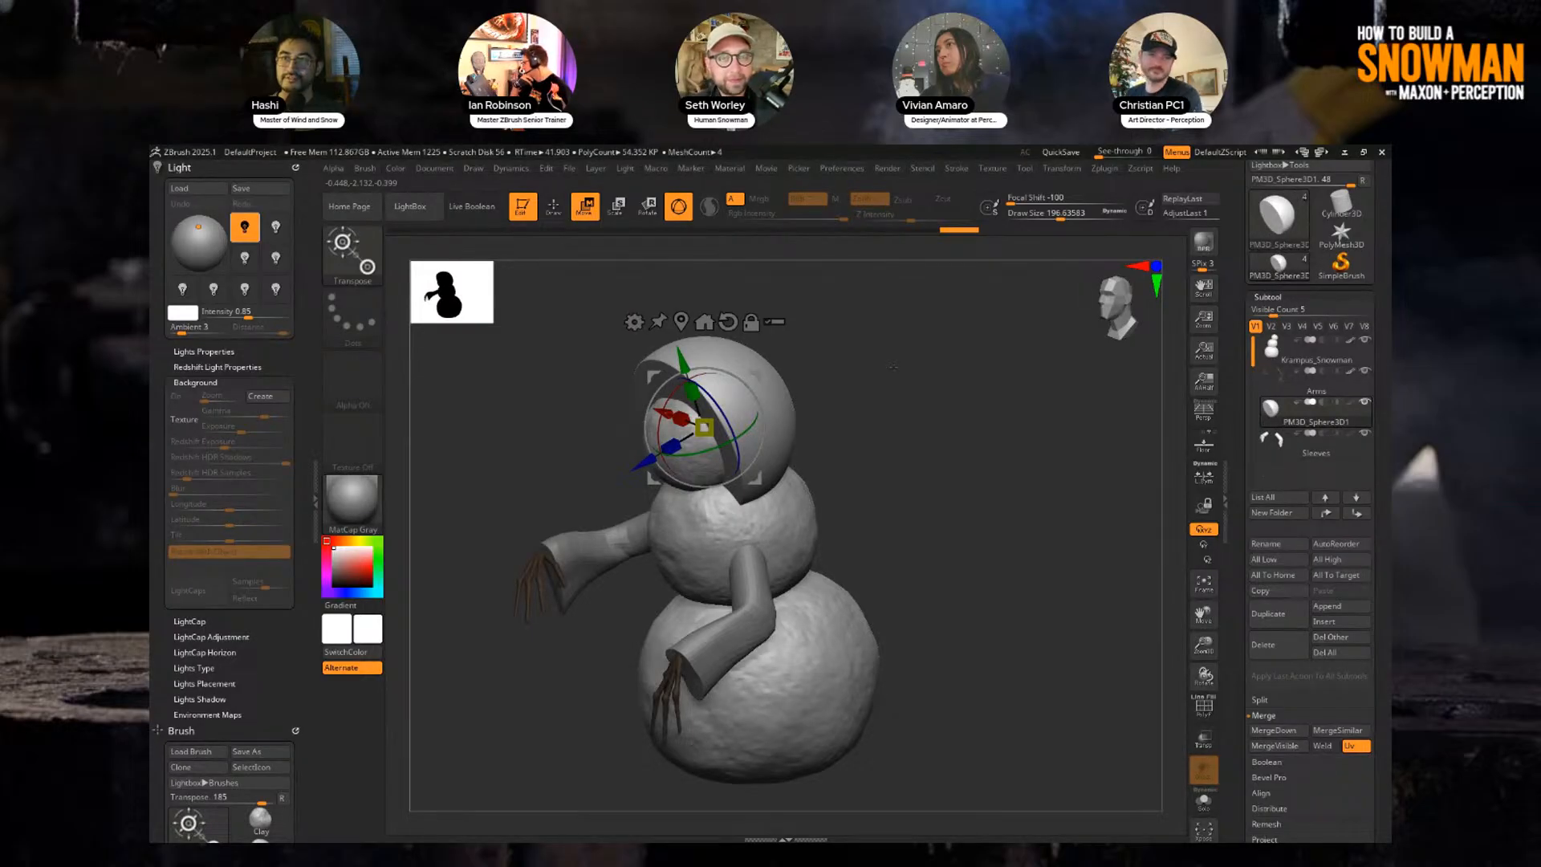
left_click_drag(893, 367, 871, 350)
left_click_drag(871, 349, 882, 389, "alt")
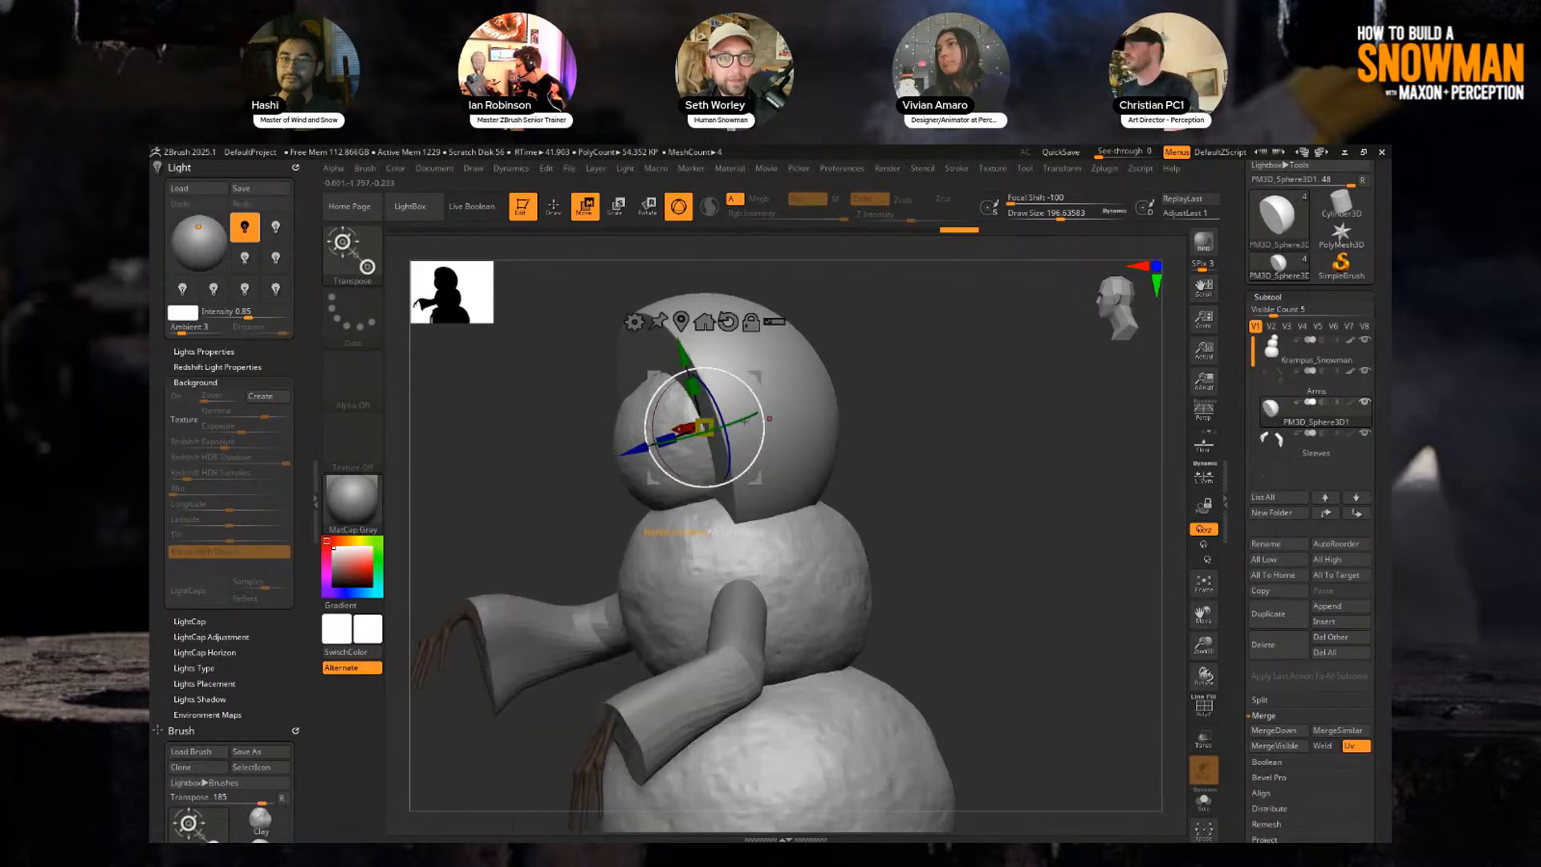
left_click_drag(706, 427, 677, 431)
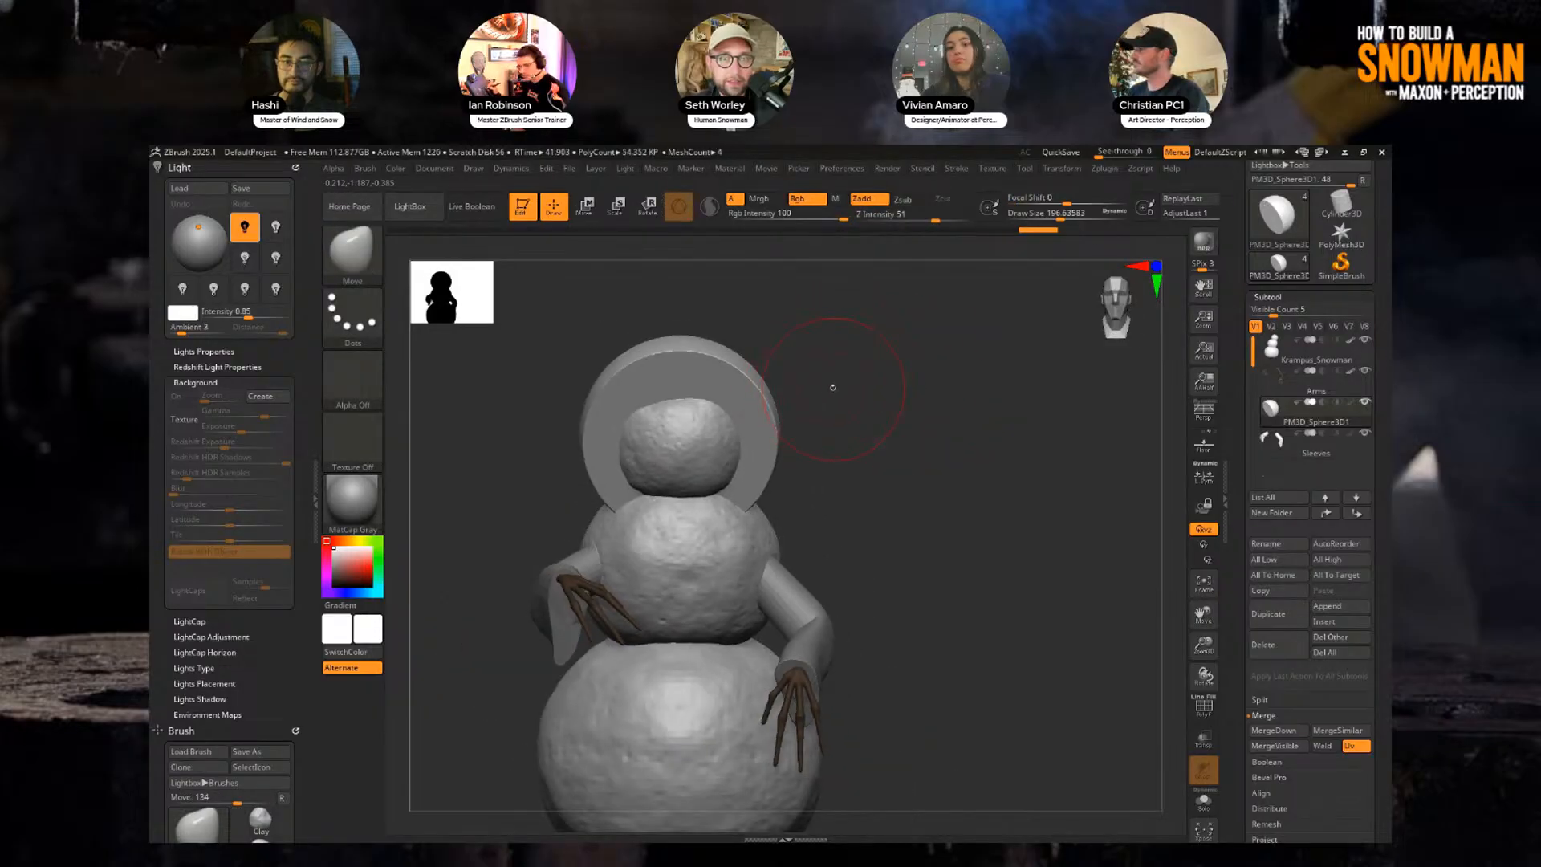
With the Move brush at a draw size of about 331, shape the hood's sides and rim closely around the snowman's head.
key("b")
key("m")
key("v")
key("s")
mouse_move(869, 367)
left_mouse_down()
mouse_move(882, 368)
mouse_move(797, 364)
mouse_move(814, 361)
mouse_move(734, 385)
mouse_move(747, 442)
left_mouse_up()
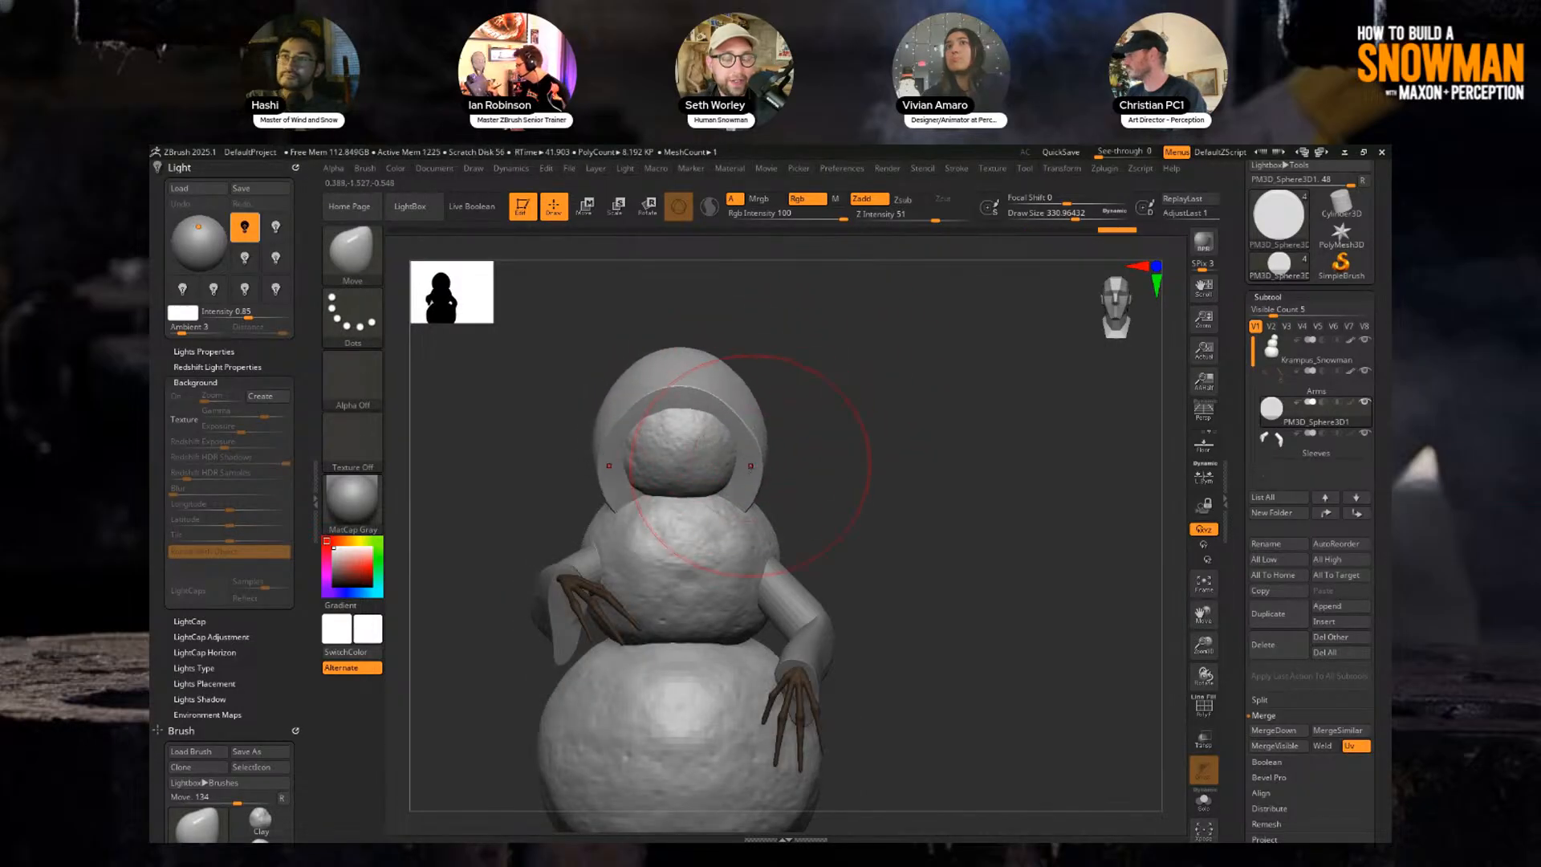
left_click_drag(895, 417, 782, 398)
left_click_drag(726, 377, 740, 375)
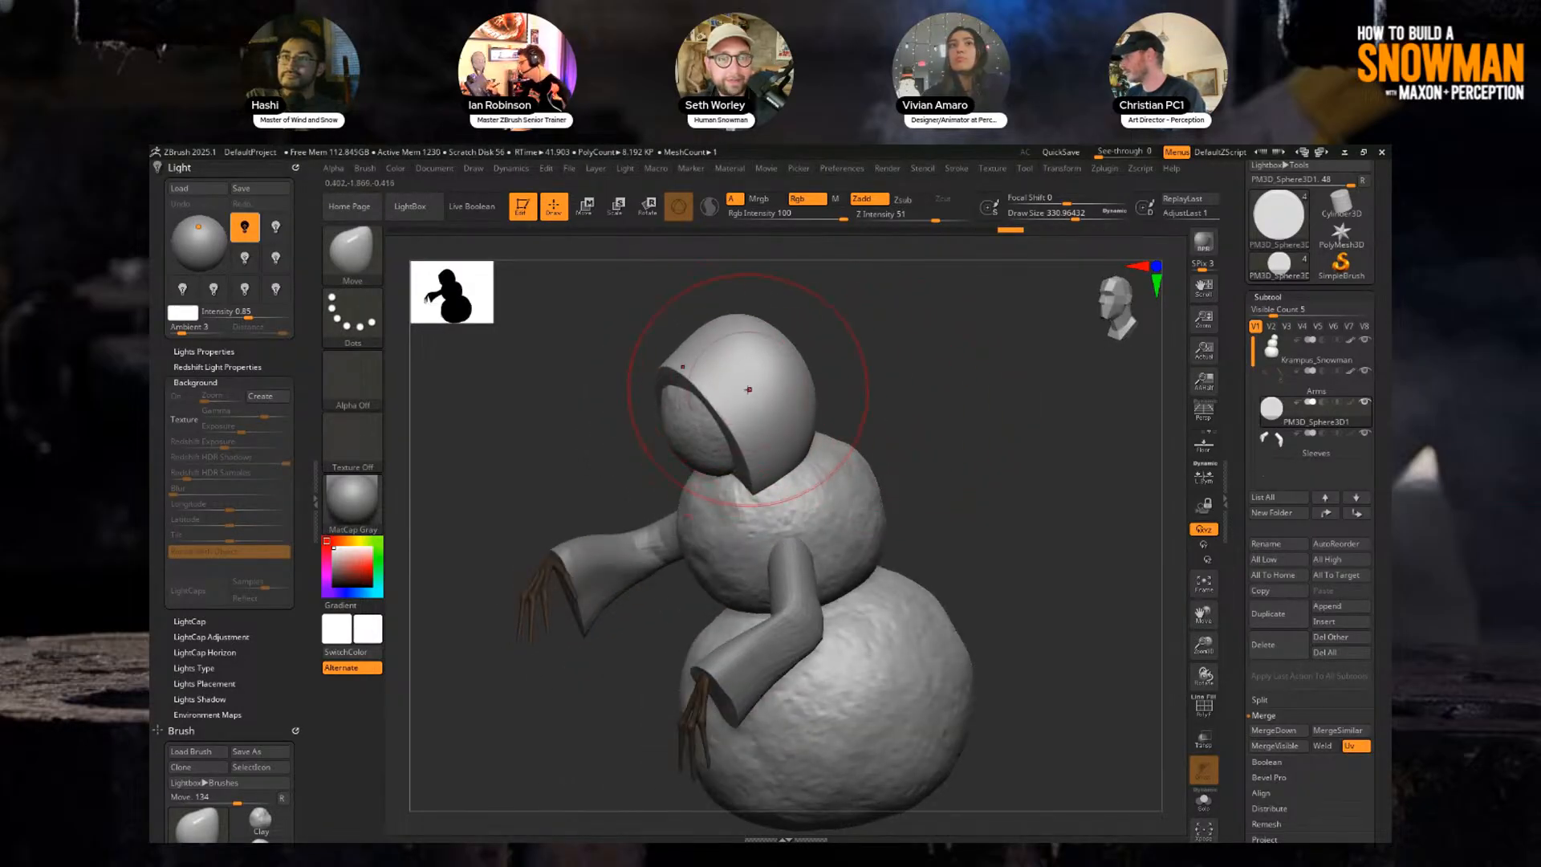
left_click_drag(850, 328, 807, 345)
left_click_drag(882, 437, 951, 449)
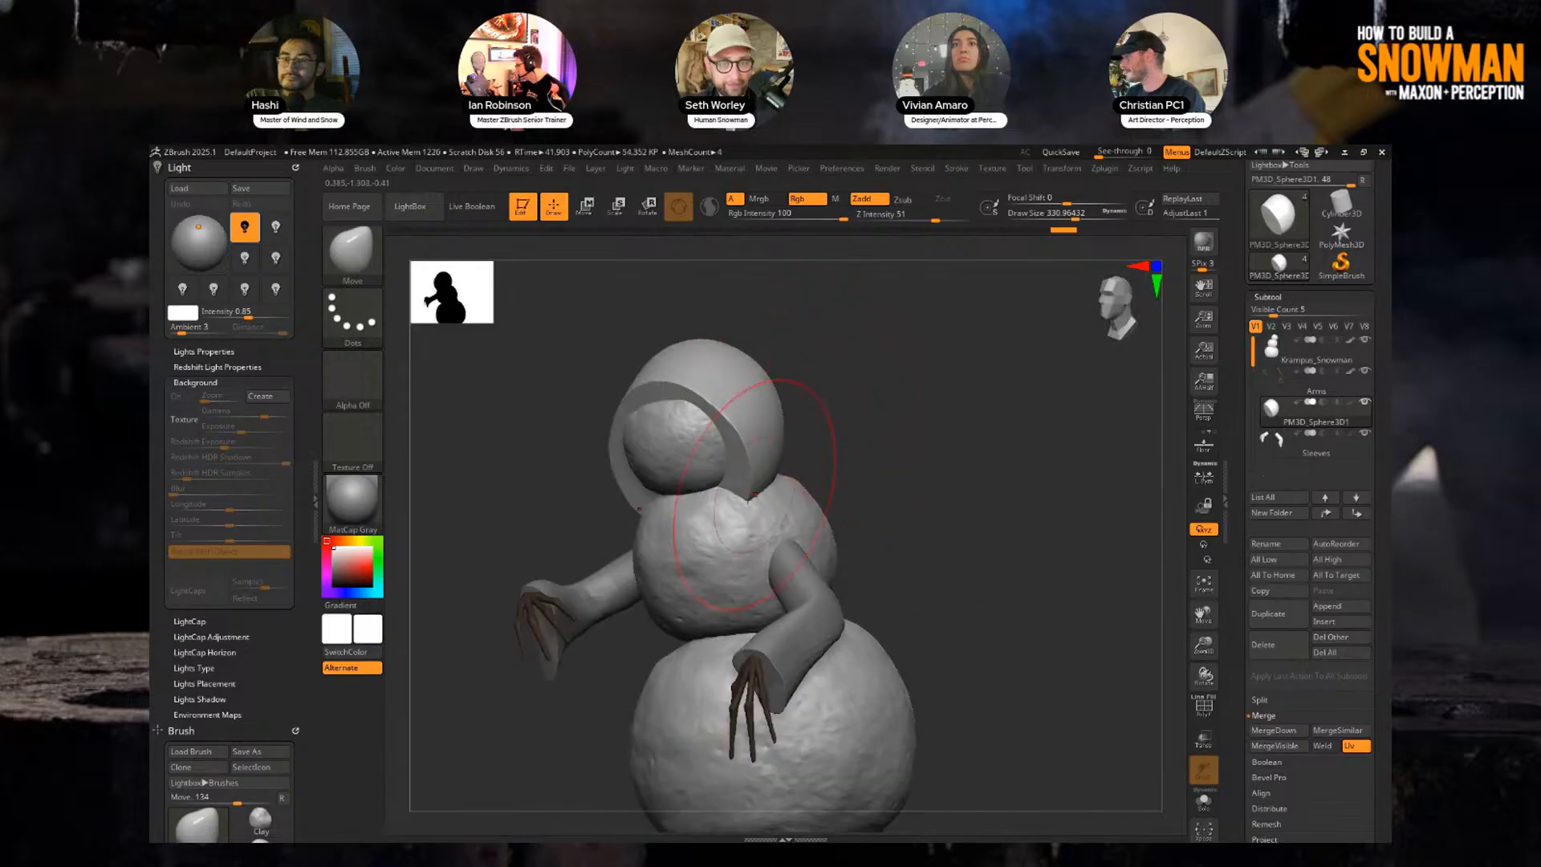
left_click_drag(815, 411, 689, 496)
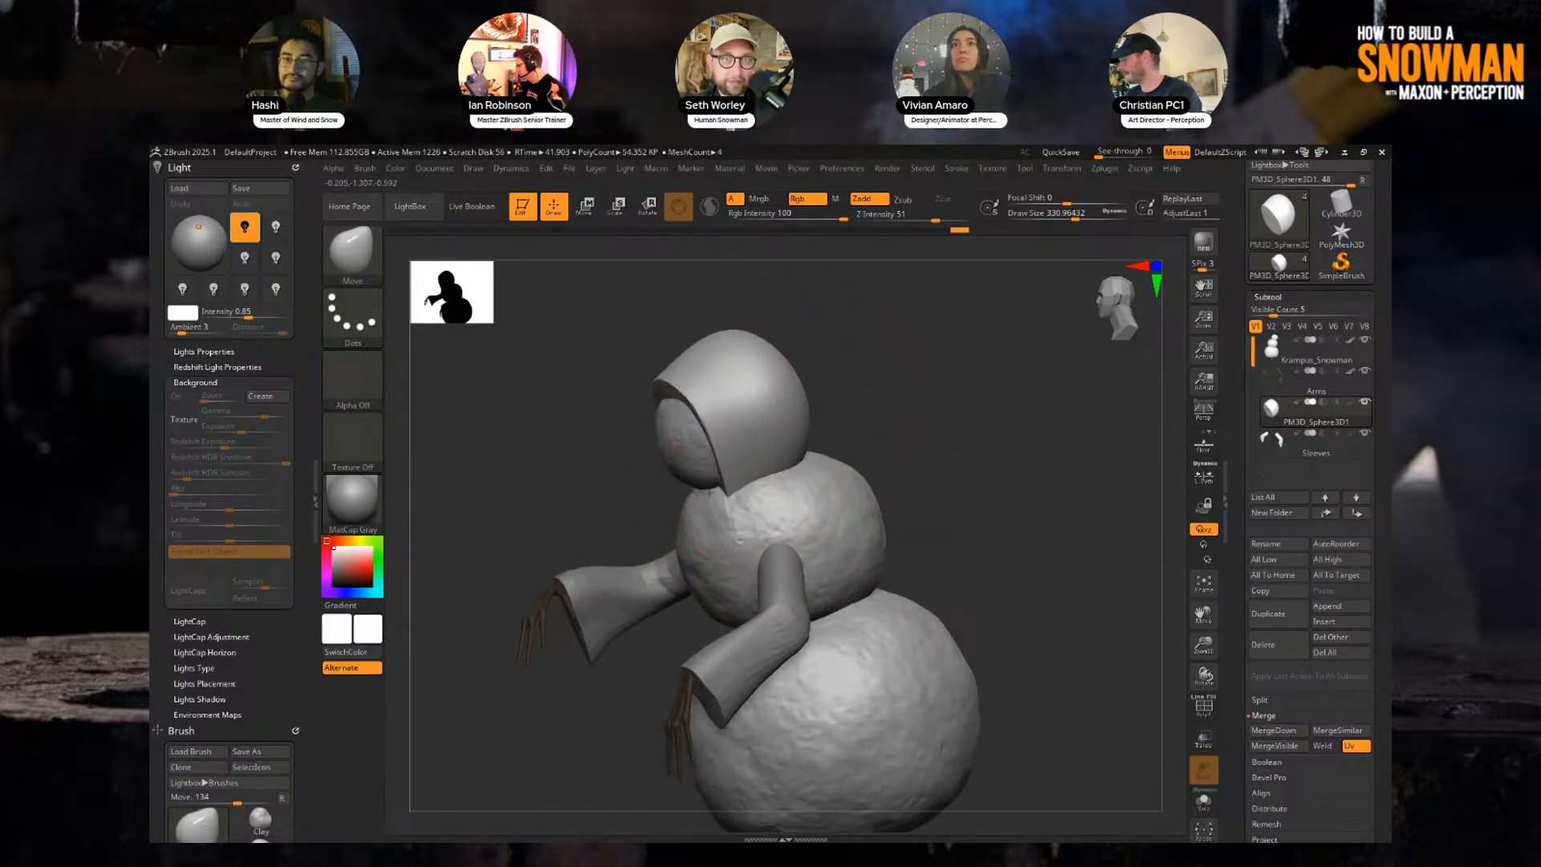
Pull the hood's front brim forward into a peak above the face, reducing the Move brush's draw size to about 293.
left_click_drag(667, 384, 678, 377)
key("s")
left_click(827, 356)
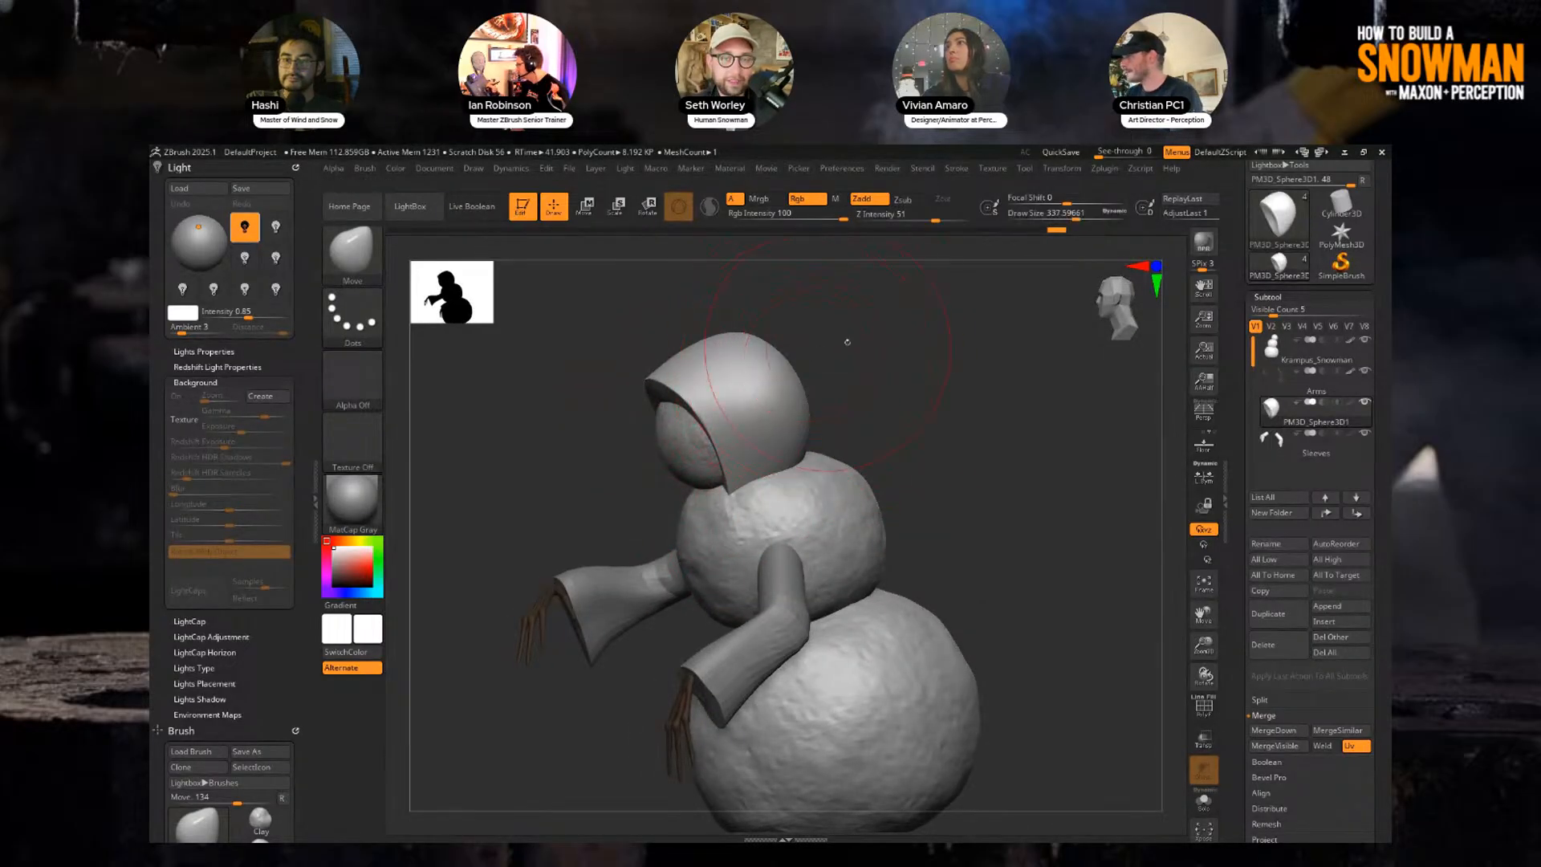
mouse_move(849, 340)
left_mouse_down()
mouse_move(782, 337)
mouse_move(781, 321)
mouse_move(717, 334)
left_mouse_up()
key("s")
left_click(777, 338)
left_click_drag(851, 329, 915, 330)
left_click_drag(650, 337, 644, 327)
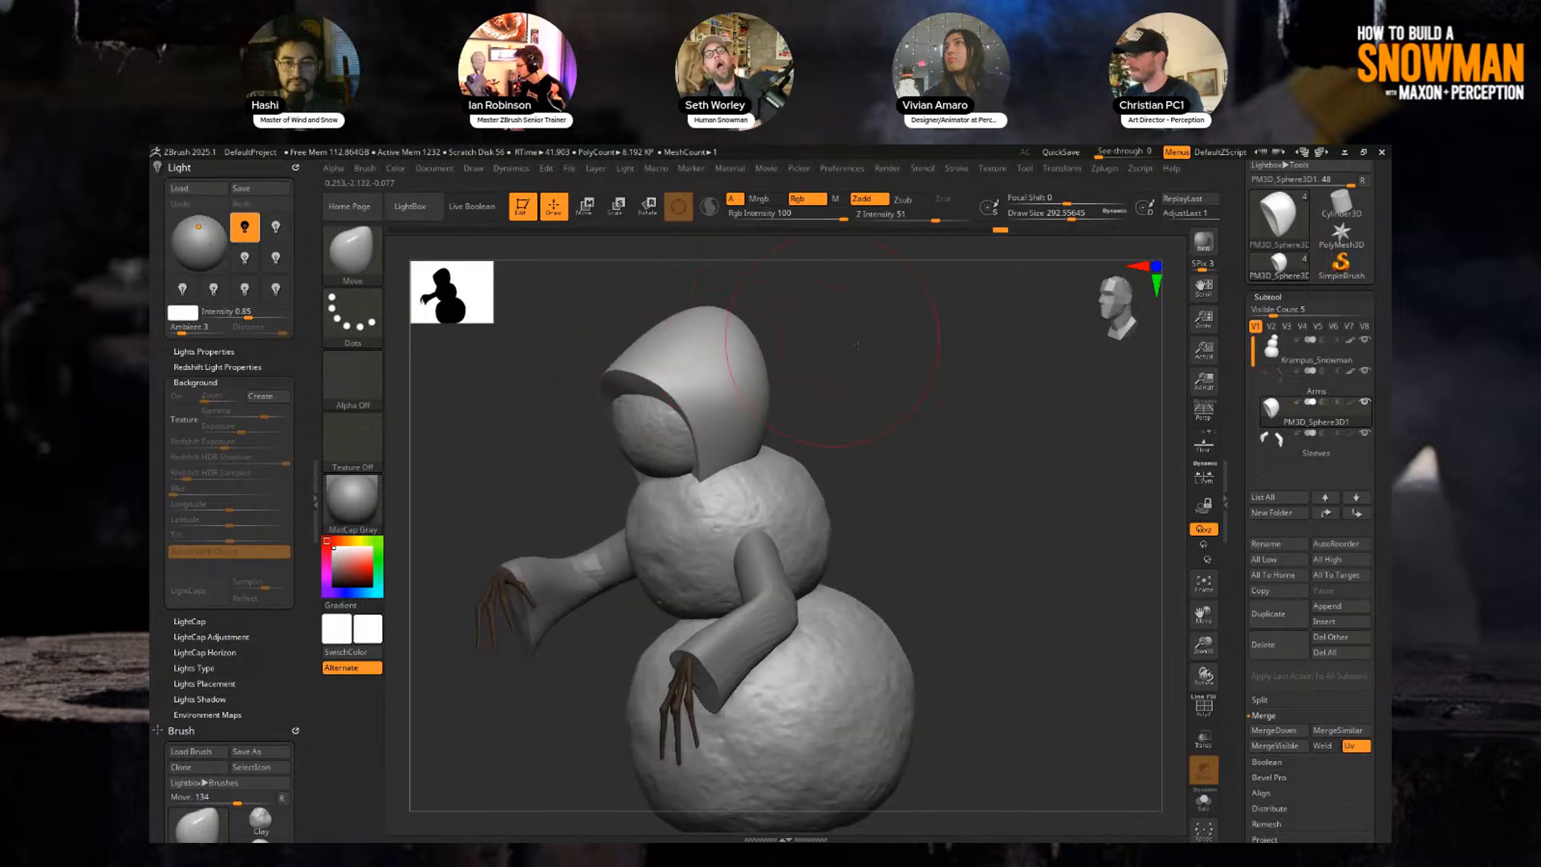
Refine the hood's brim and crown from both sides with the Move brush at a draw size of about 192.
left_click_drag(831, 346, 875, 351)
key("s")
left_click_drag(868, 352, 856, 352)
left_click_drag(835, 361, 891, 366)
left_click_drag(658, 413, 640, 399)
left_click_drag(750, 375, 726, 376)
left_click_drag(637, 345, 629, 331)
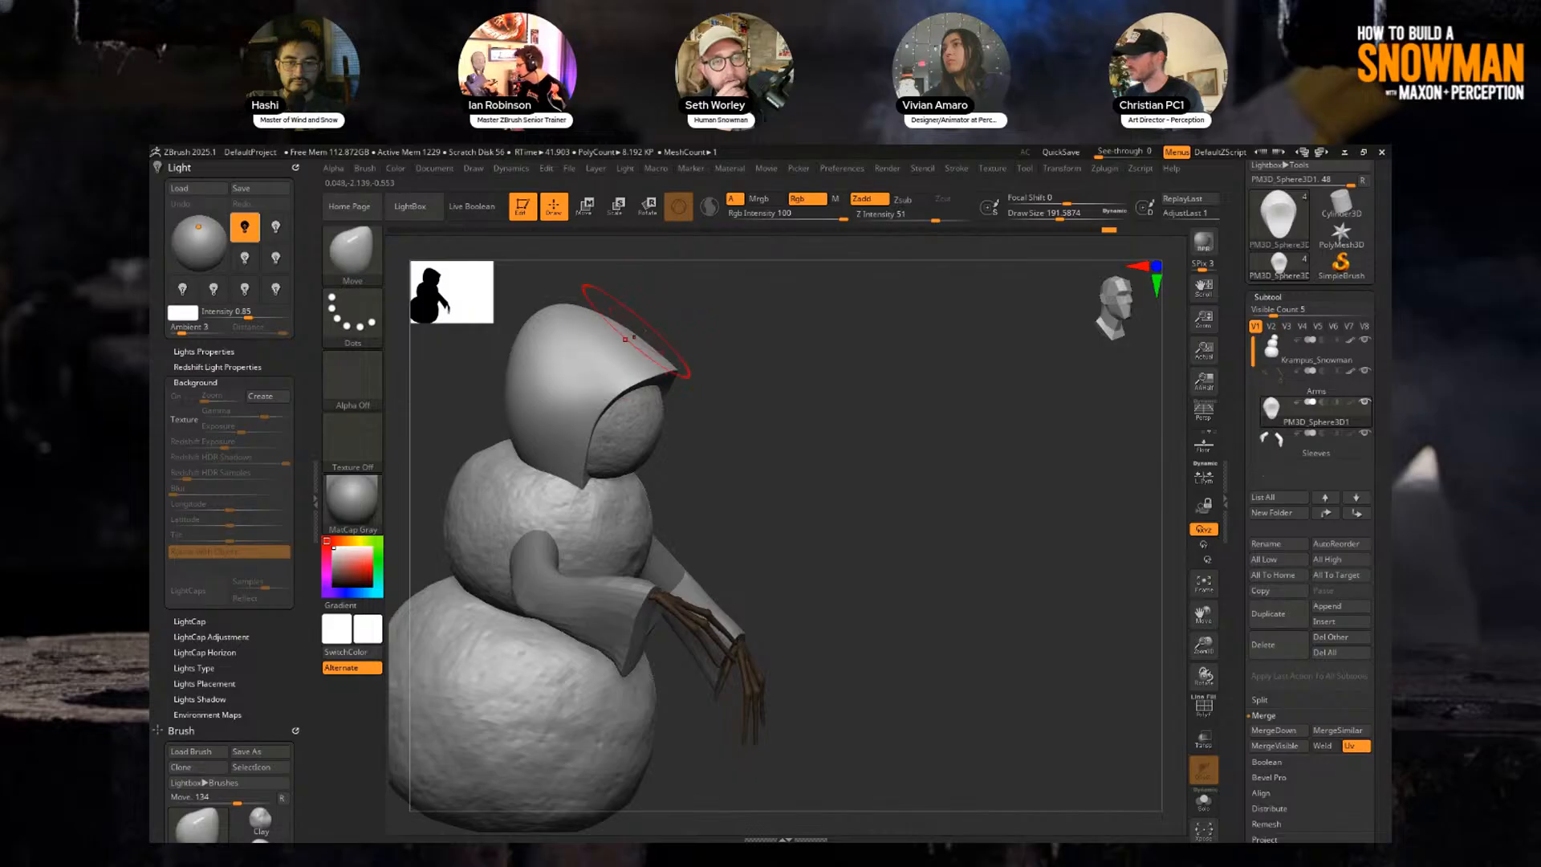
Pull the hood's lower front edge down beneath the snowman's chin to form a hanging flap.
mouse_move(822, 341)
left_mouse_down()
mouse_move(694, 391)
mouse_move(677, 435)
left_mouse_up()
left_click_drag(855, 401, 747, 429)
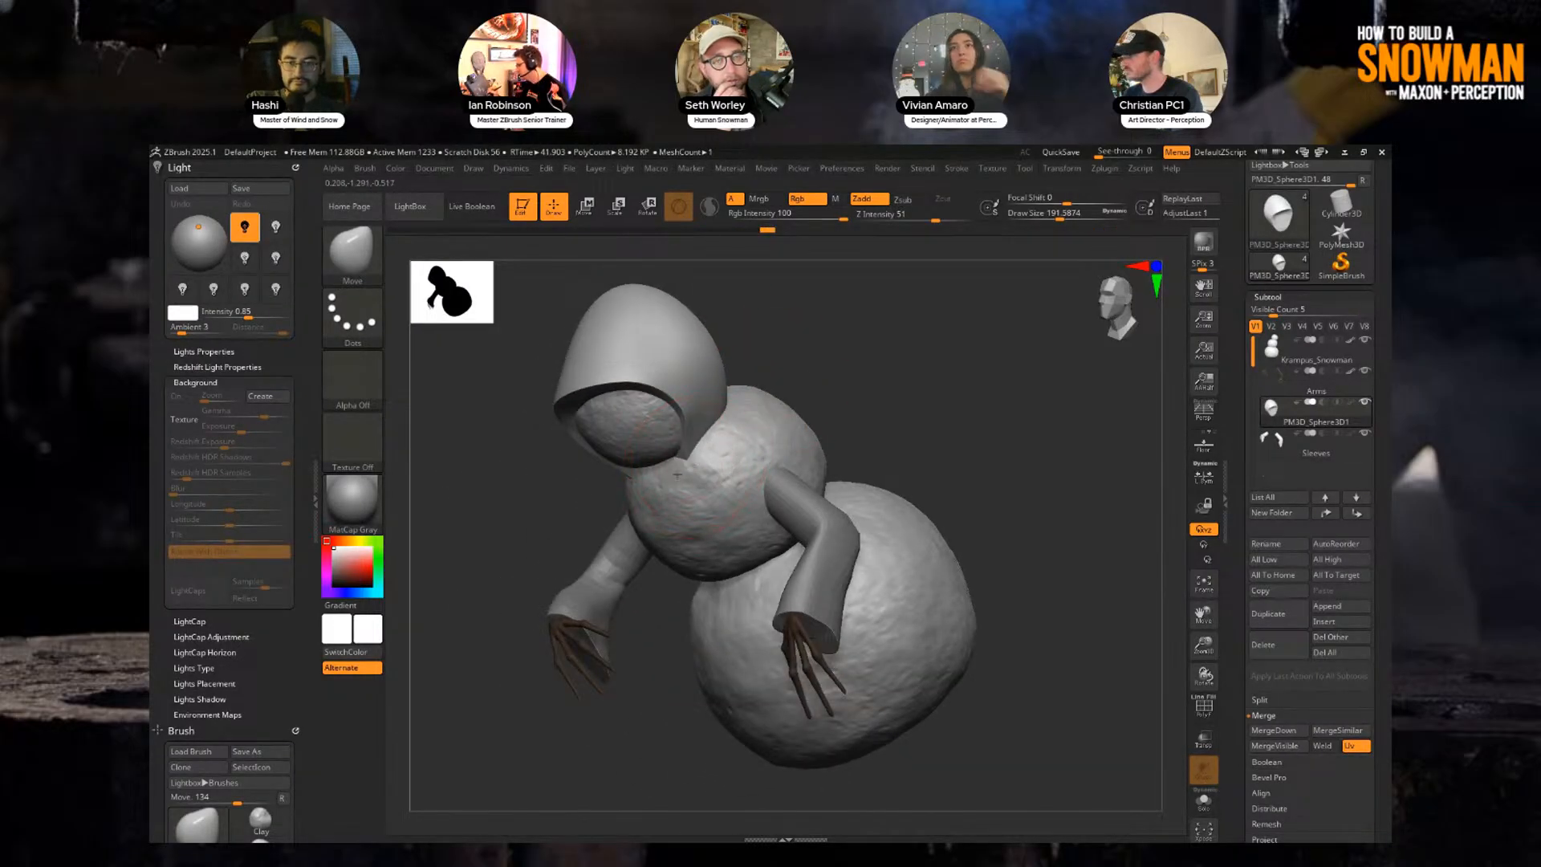
left_click_drag(676, 475, 661, 499)
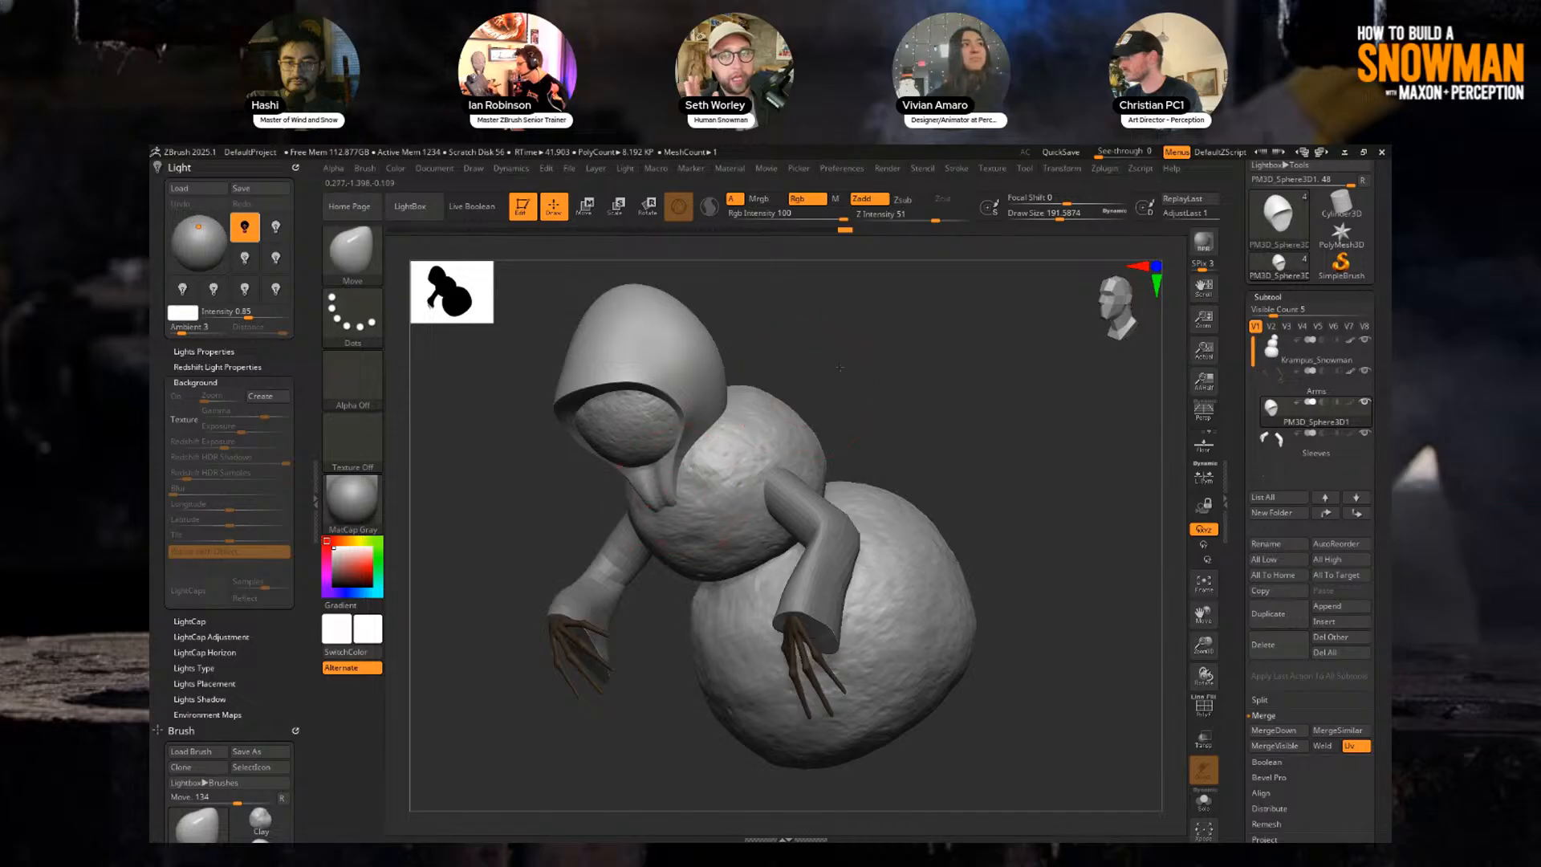
left_click_drag(871, 429, 814, 414)
mouse_move(741, 396)
right_mouse_down()
mouse_move(682, 473)
mouse_move(718, 451)
mouse_move(726, 442)
mouse_move(678, 463)
right_mouse_up()
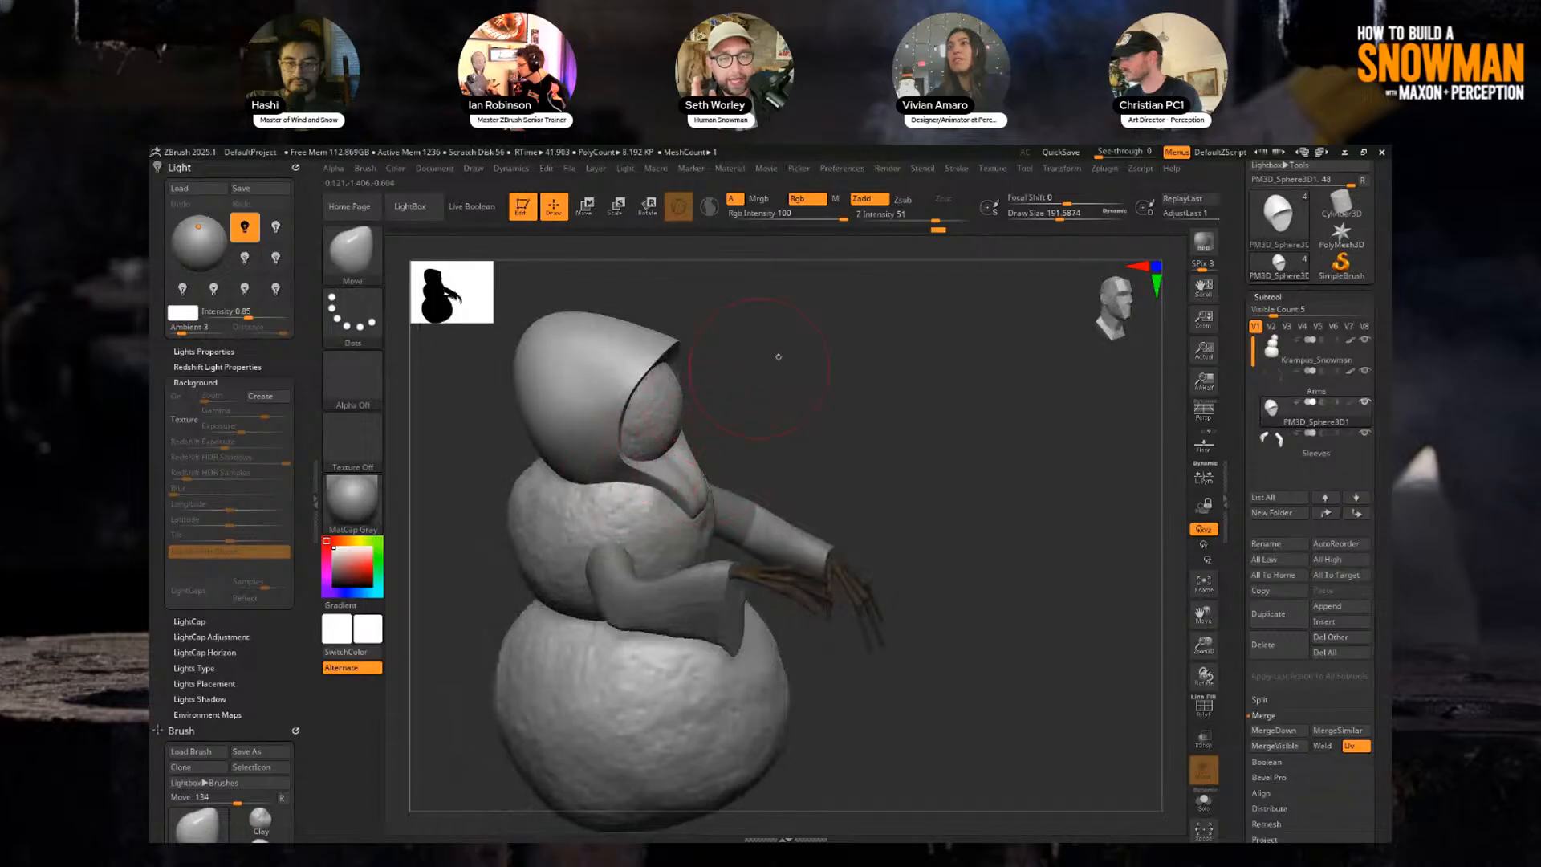
right_click_drag(777, 357, 730, 345)
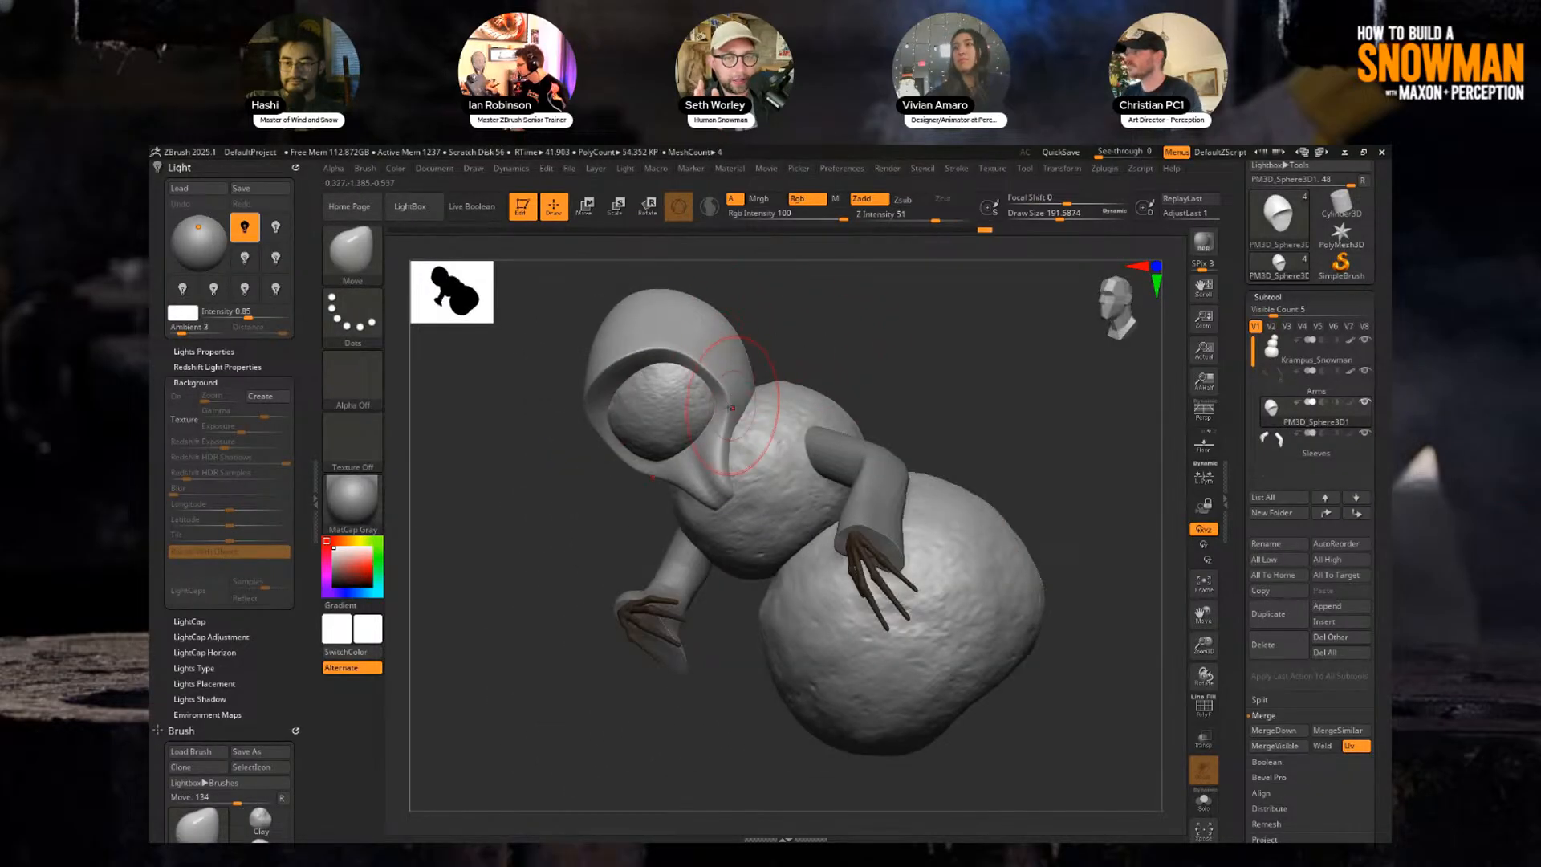
right_click_drag(731, 407, 814, 399)
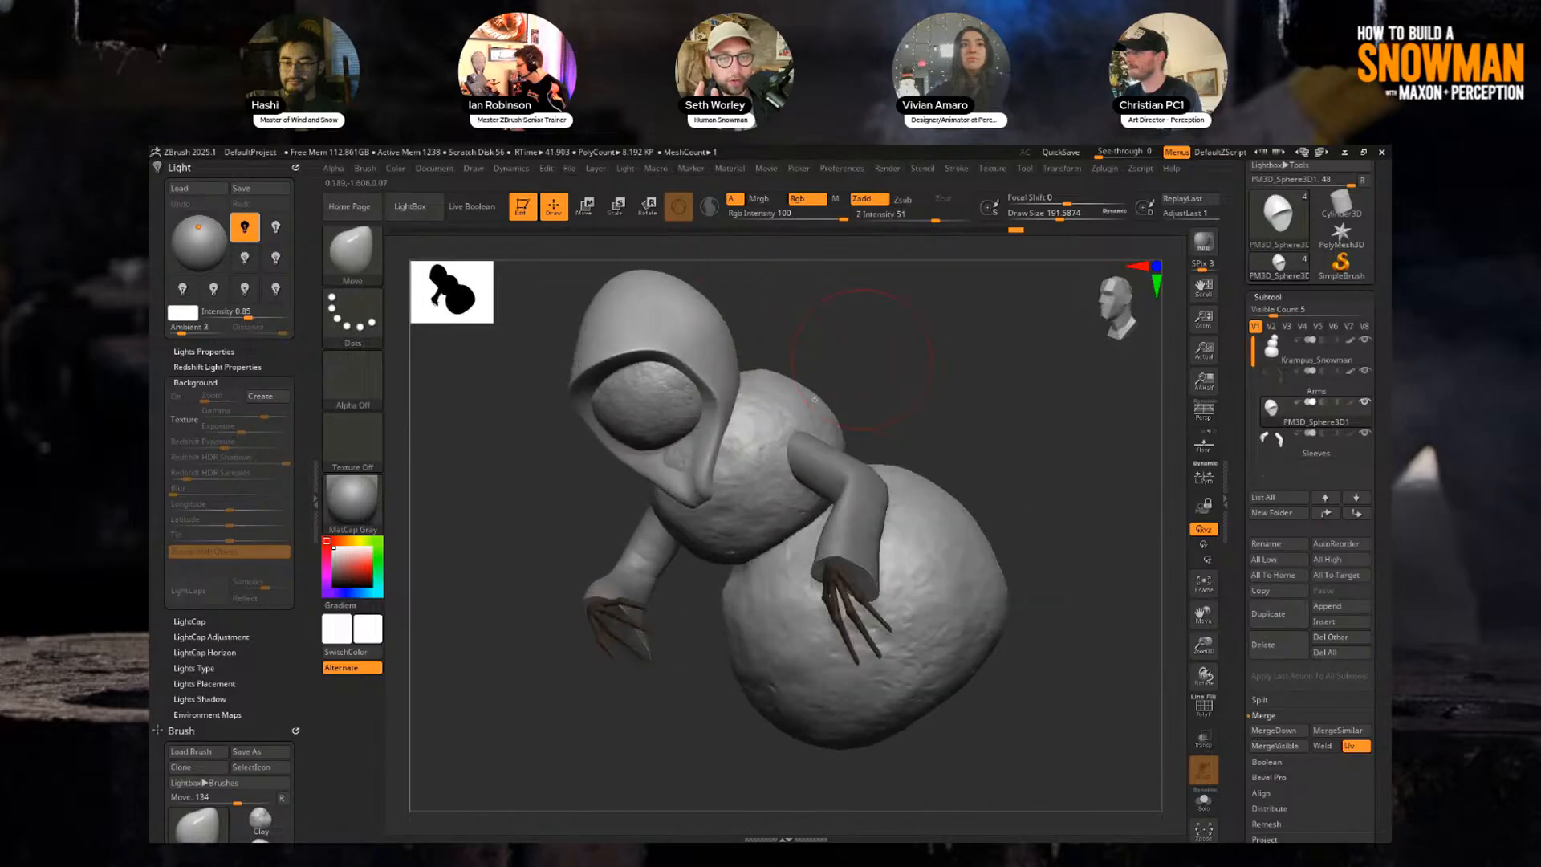
Reduce the draw size to about 167 and stretch the chin flap down over the chest toward the lower body.
key("s")
left_click_drag(709, 505, 705, 505)
left_click_drag(707, 505, 718, 545)
right_click_drag(717, 537, 681, 473)
left_click_drag(700, 514, 757, 568)
right_click_drag(838, 426, 884, 375)
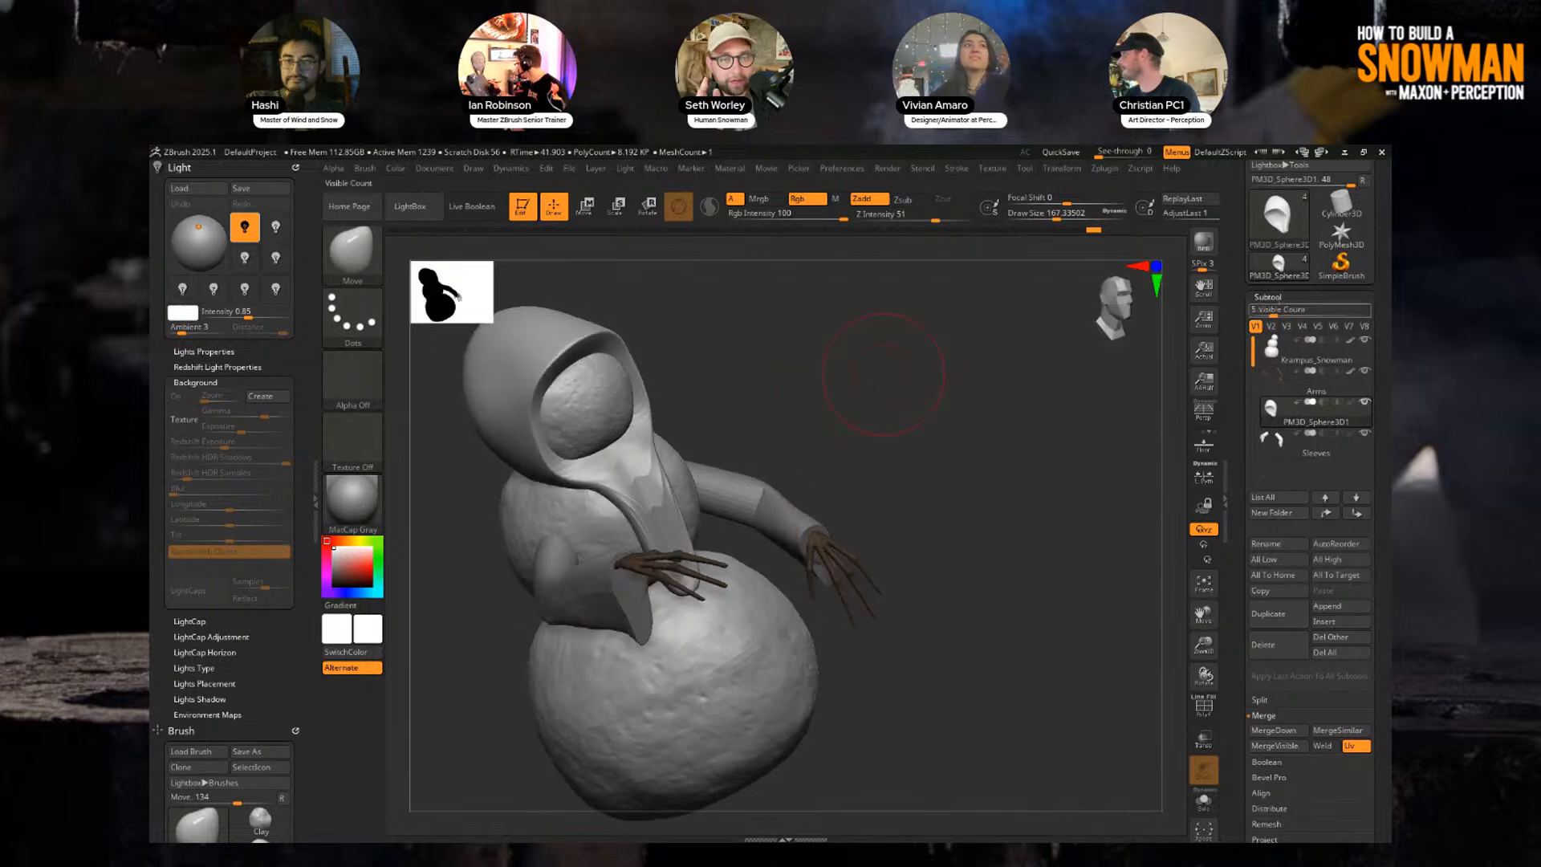
Convert the hood to a DynaMesh at resolution 128.
left_click(1269, 298)
left_click(1272, 261)
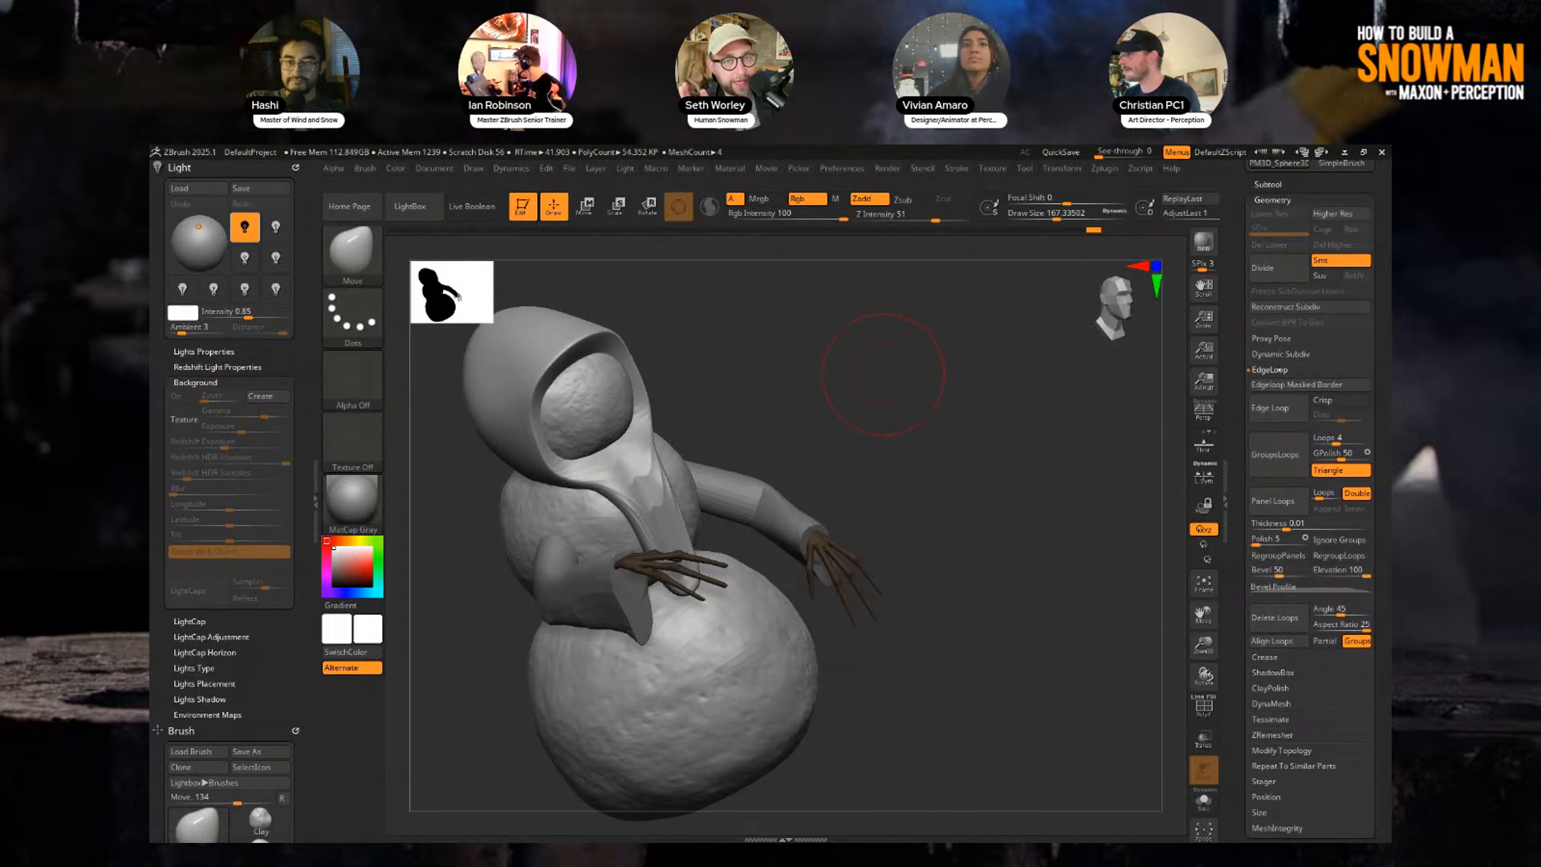
left_click(1270, 369)
left_click(1276, 432)
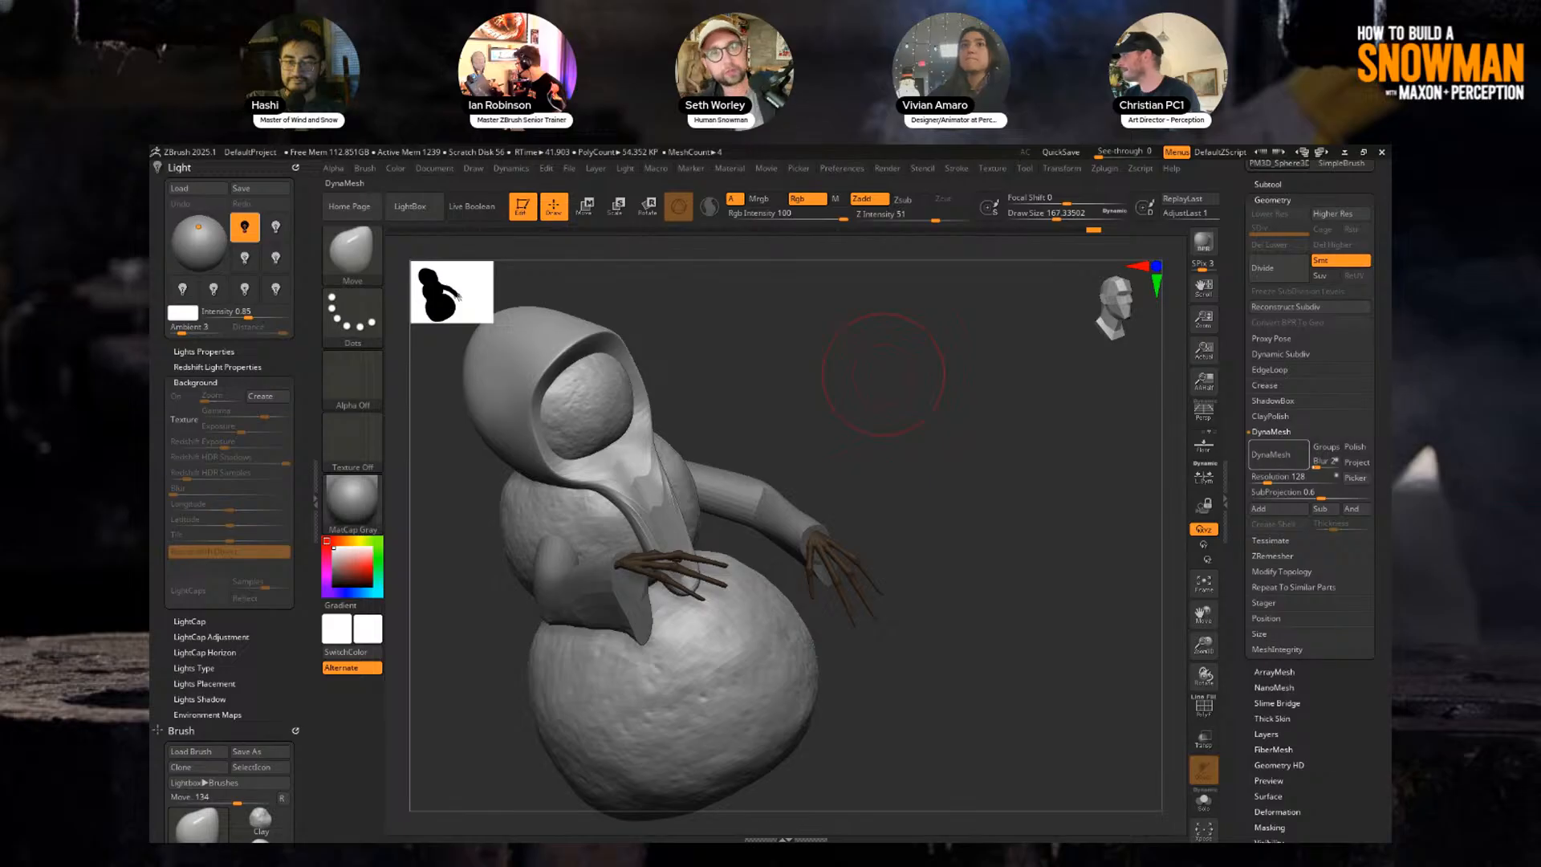
left_click(1278, 454)
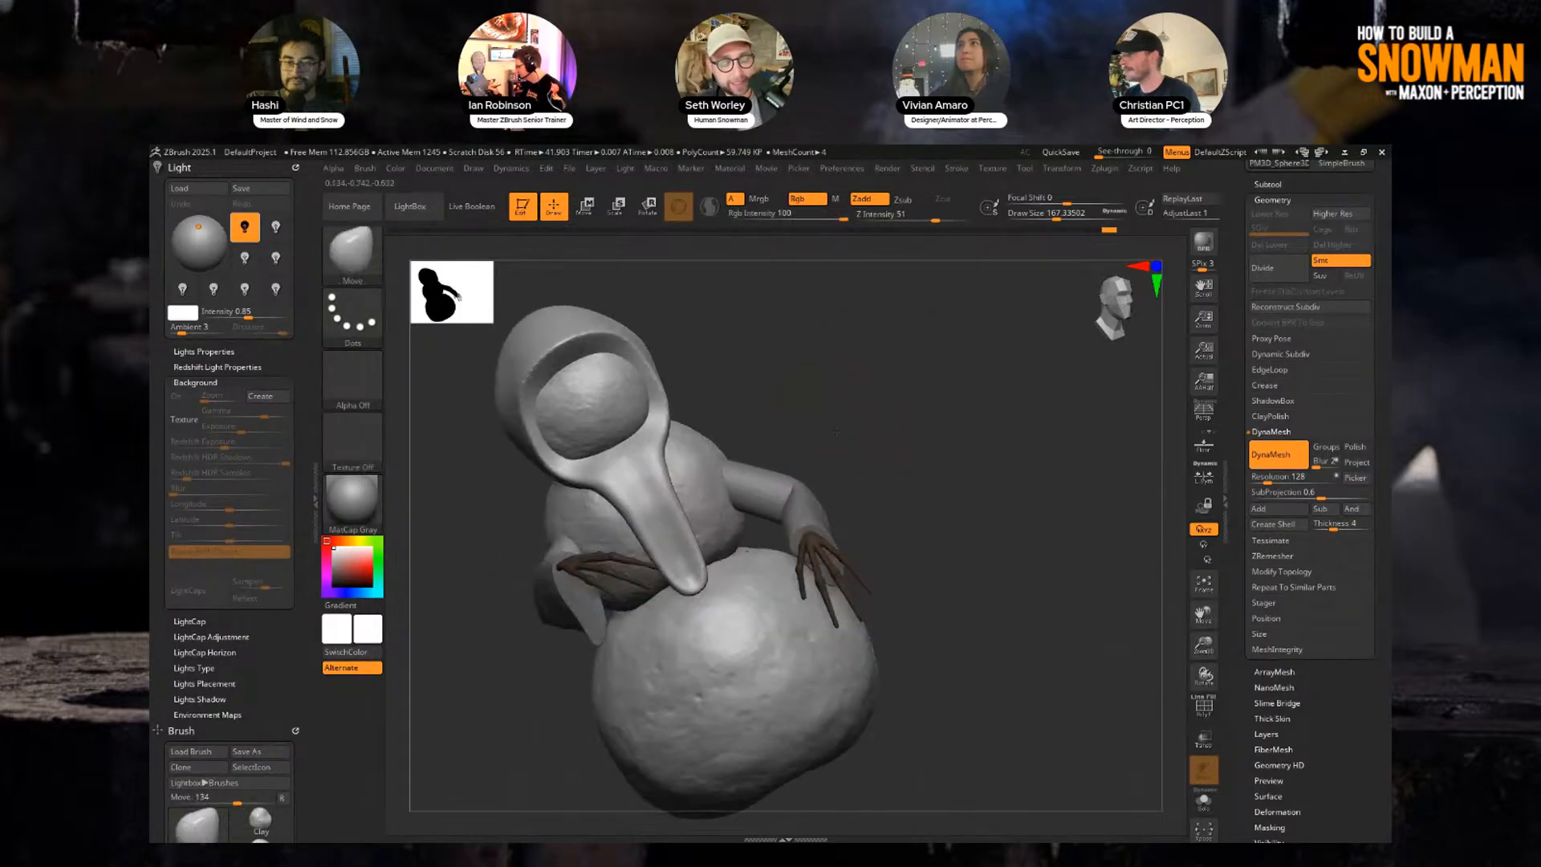
Stretch the hood's front strip down over the belly of the lower snowball and refresh the DynaMesh.
right_click_drag(732, 539, 762, 626)
left_click_drag(740, 536, 764, 562)
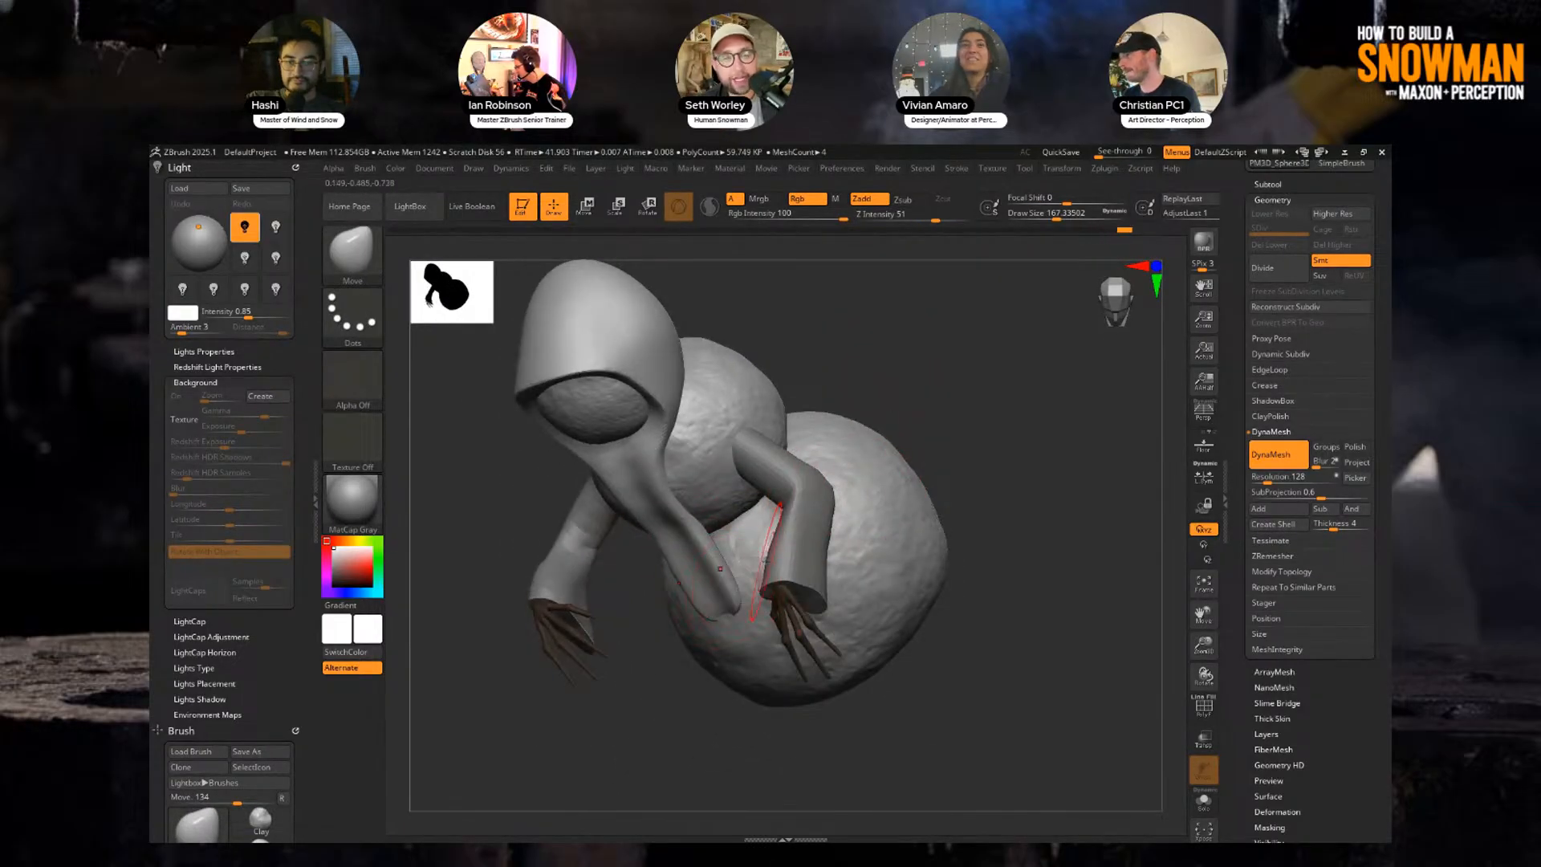
right_click_drag(720, 568, 729, 624)
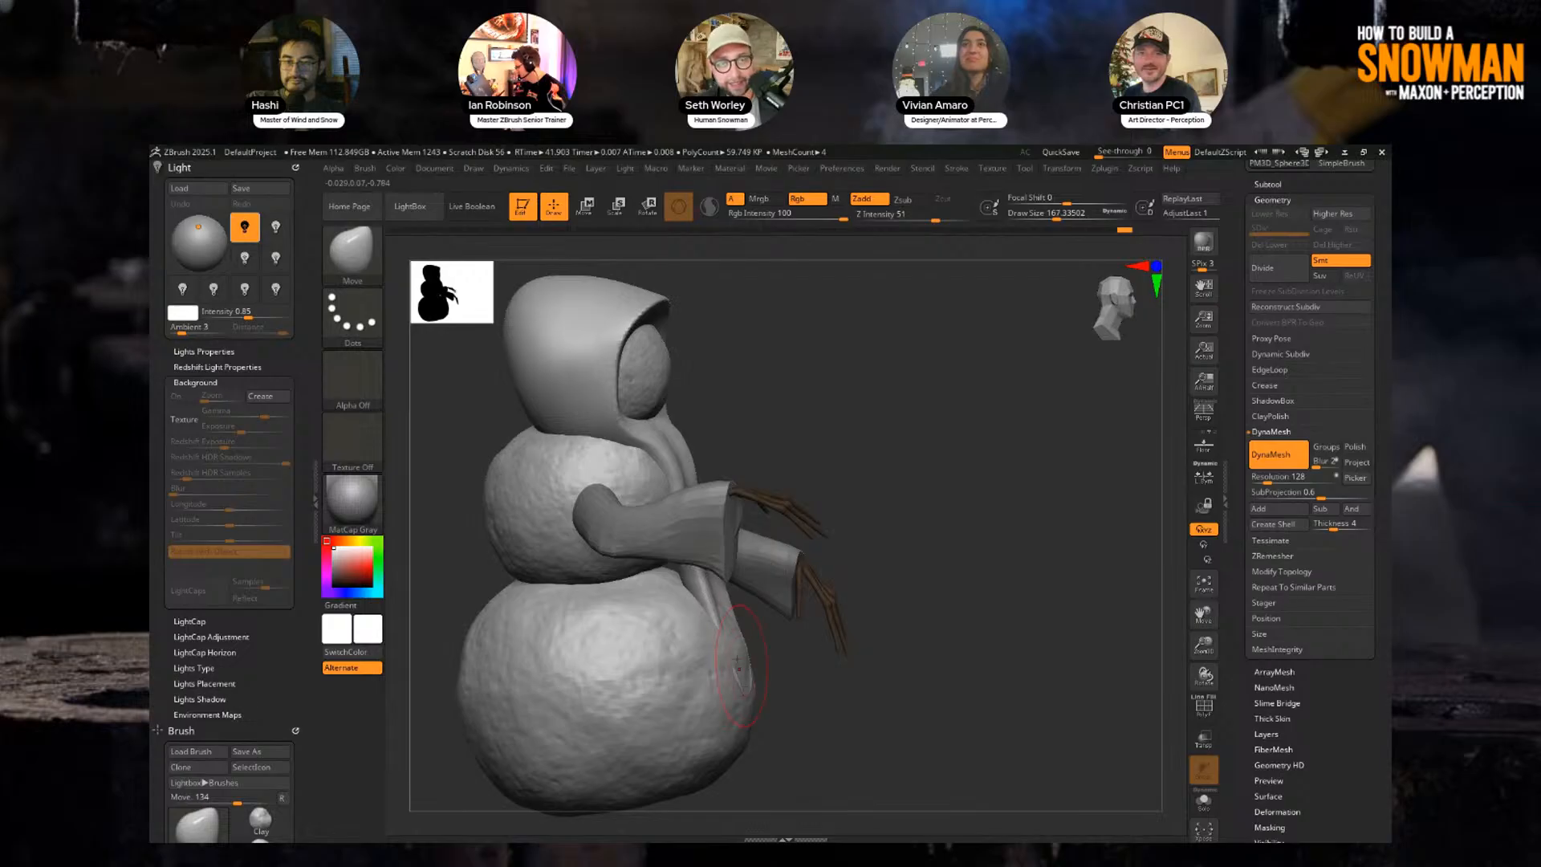
left_click_drag(738, 666, 749, 740)
right_click_drag(836, 518, 864, 513)
left_click_drag(749, 658, 748, 724, "shift")
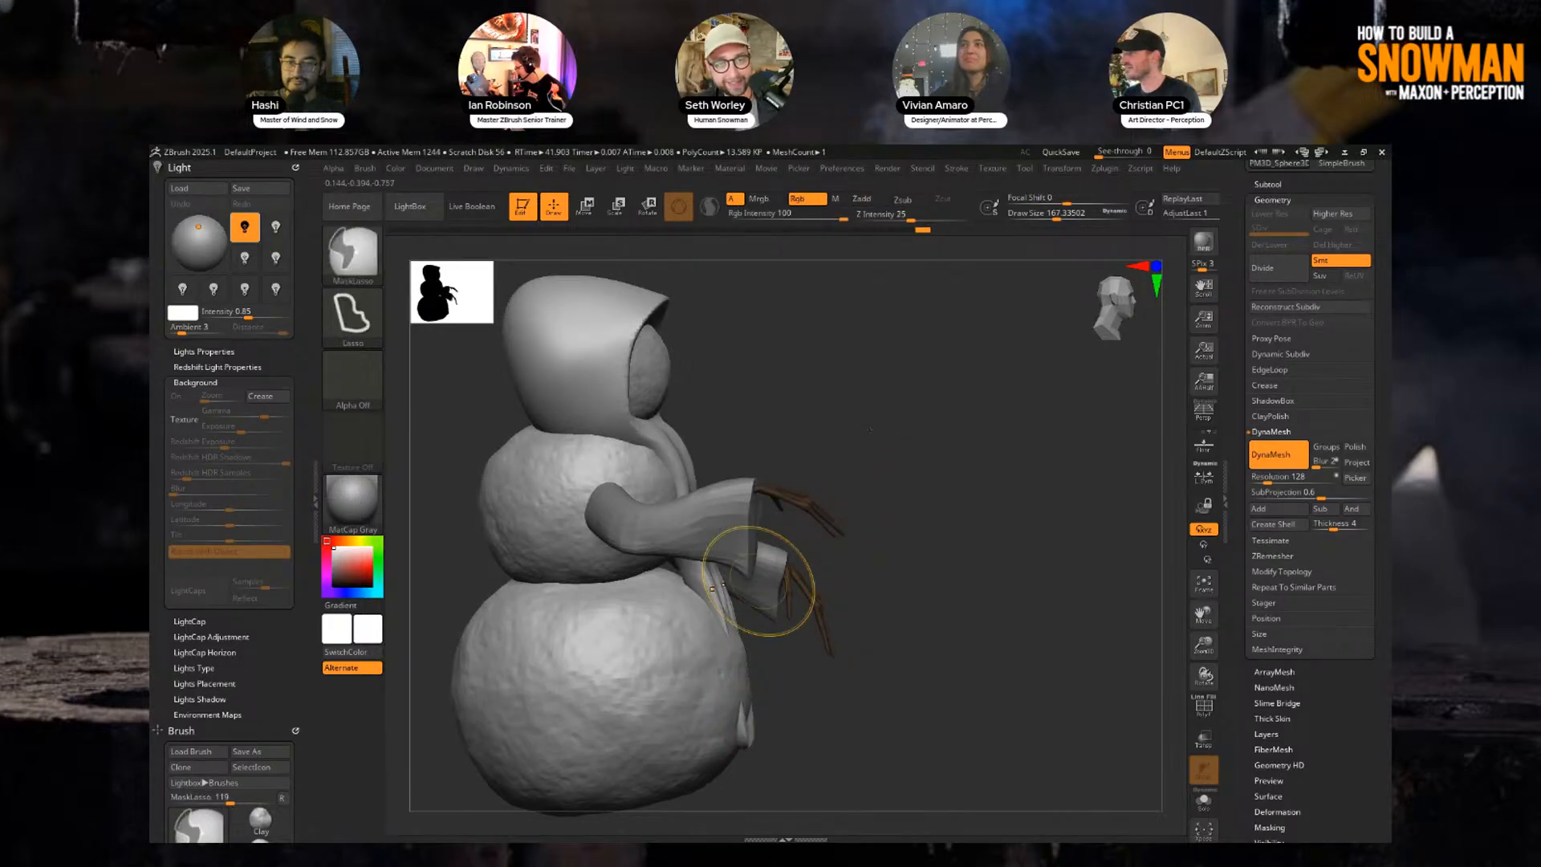
right_click_drag(865, 514, 854, 512)
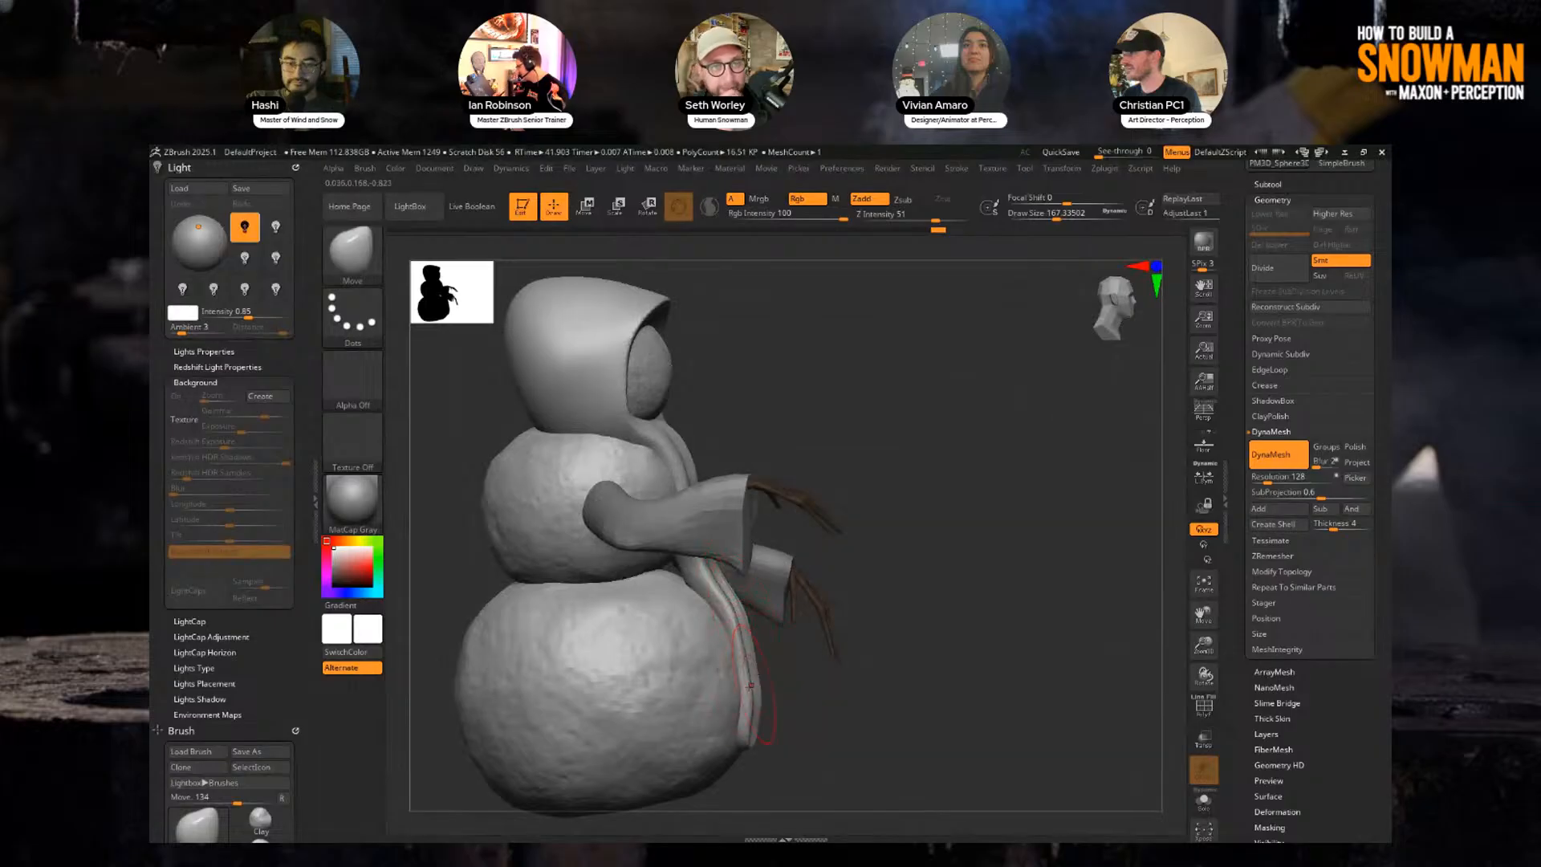
Fit the long front strip against the curve of the snowman's middle and lower snowballs.
mouse_move(752, 695)
right_mouse_down()
mouse_move(955, 413)
mouse_move(890, 392)
mouse_move(899, 349)
mouse_move(747, 474)
right_mouse_up()
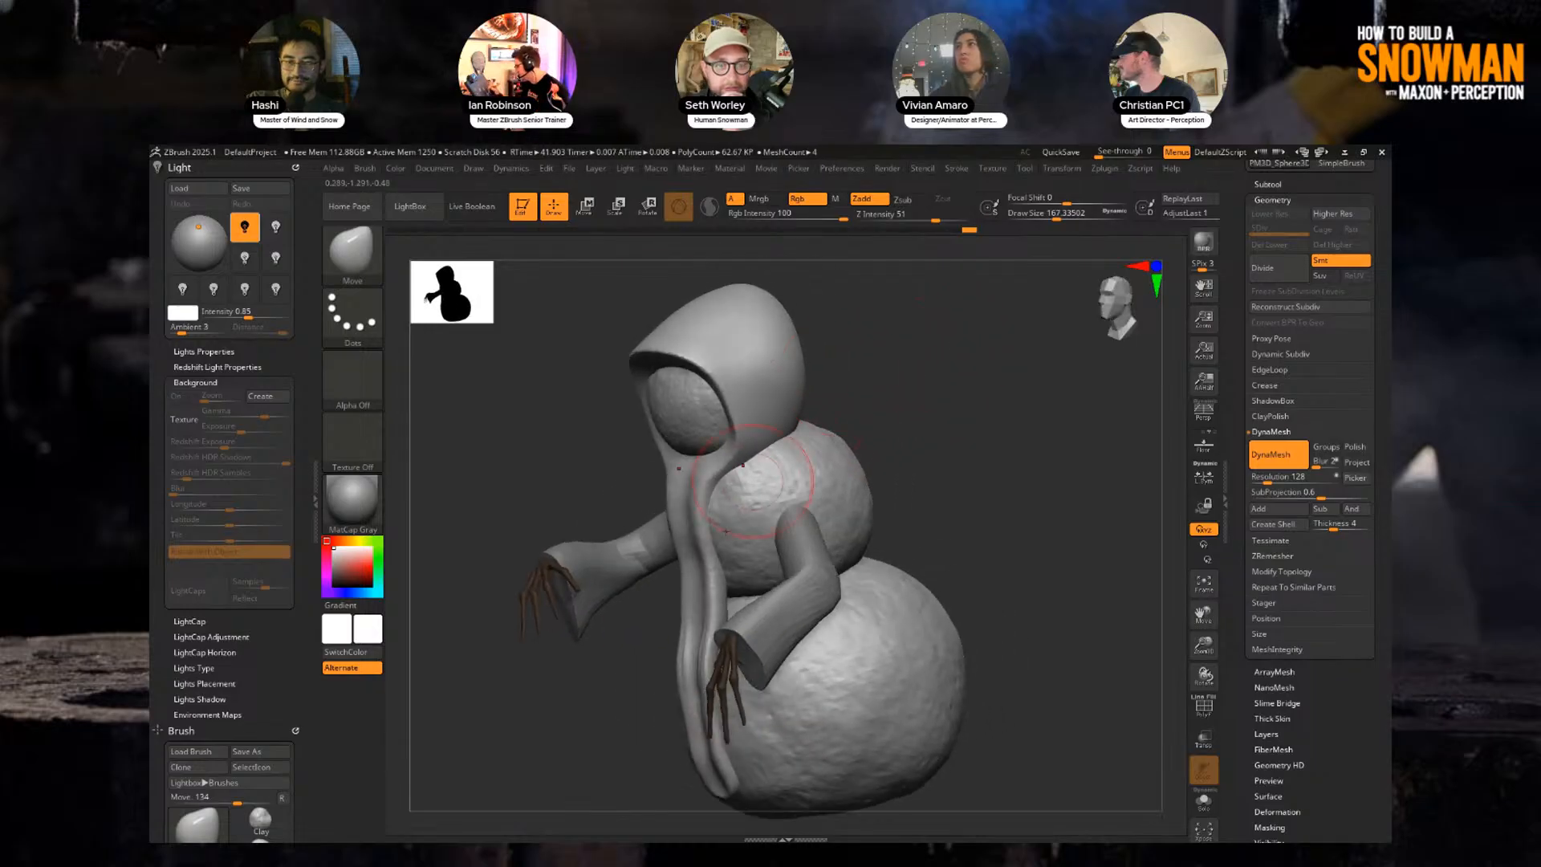
mouse_move(726, 581)
right_mouse_down()
mouse_move(949, 436)
mouse_move(922, 365)
right_mouse_up()
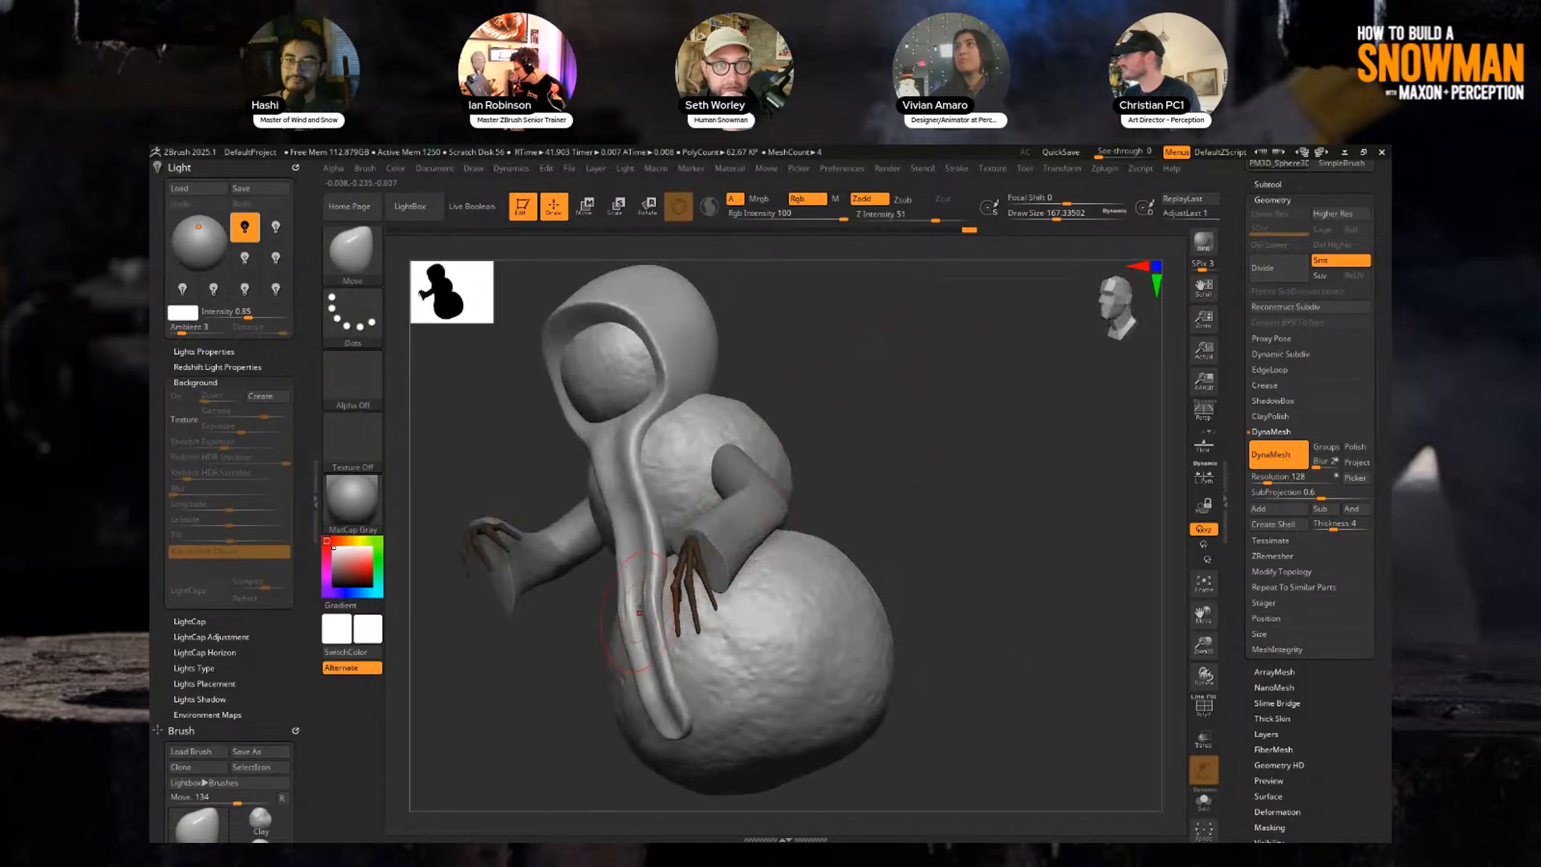
key("shift")
mouse_move(706, 634)
right_mouse_down()
mouse_move(918, 378)
mouse_move(877, 454)
mouse_move(634, 554)
right_mouse_up()
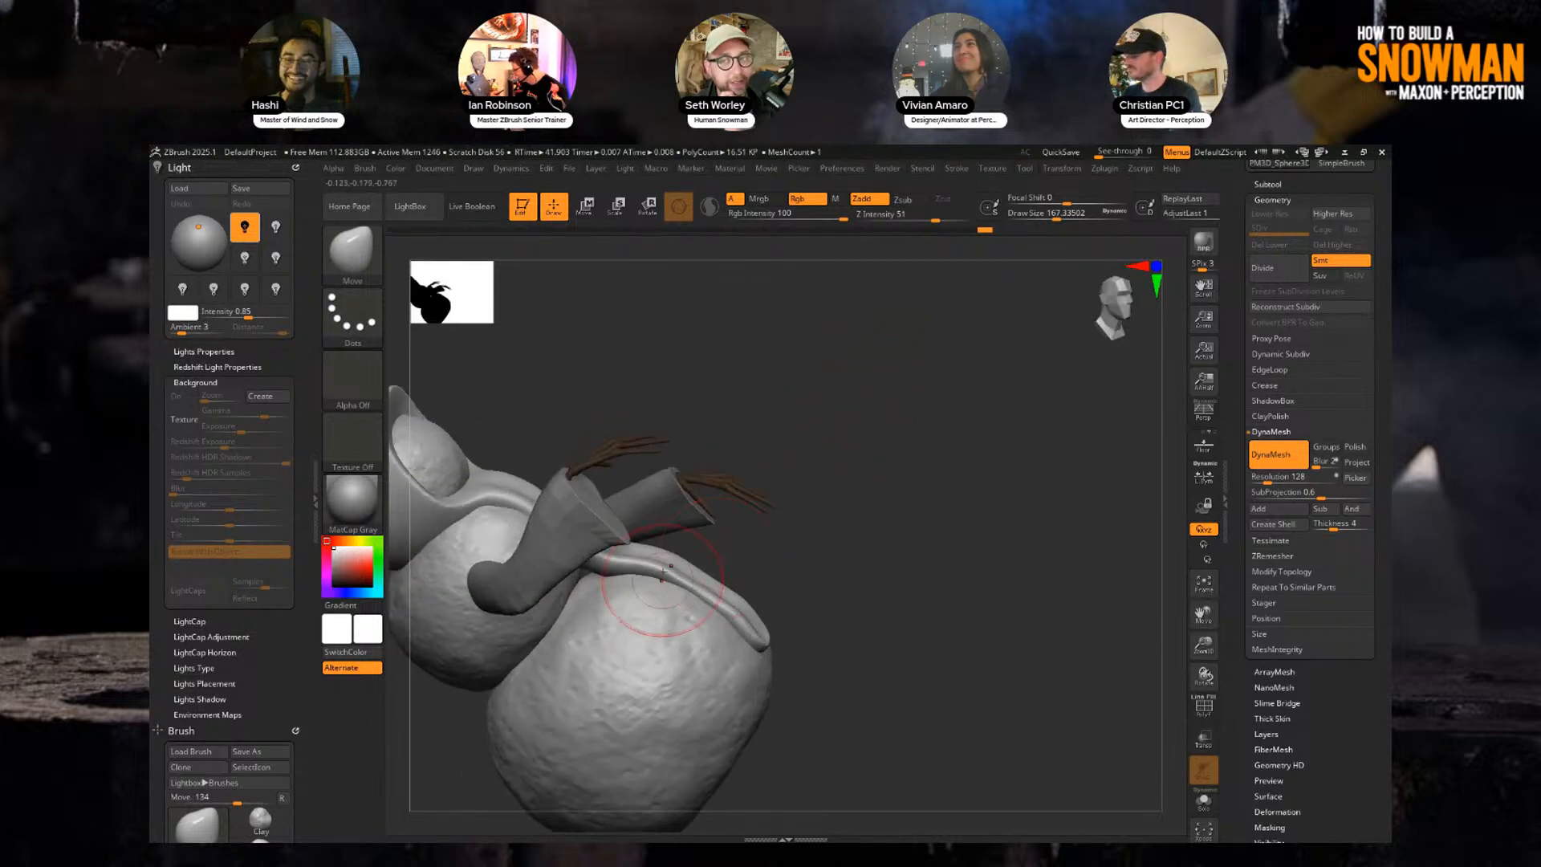
right_click_drag(835, 437, 872, 478)
right_click_drag(723, 497, 511, 489)
Reshape the hood's collar and the upper part of the strip across the snowman's chest with the Move brush.
left_click_drag(507, 486, 483, 507)
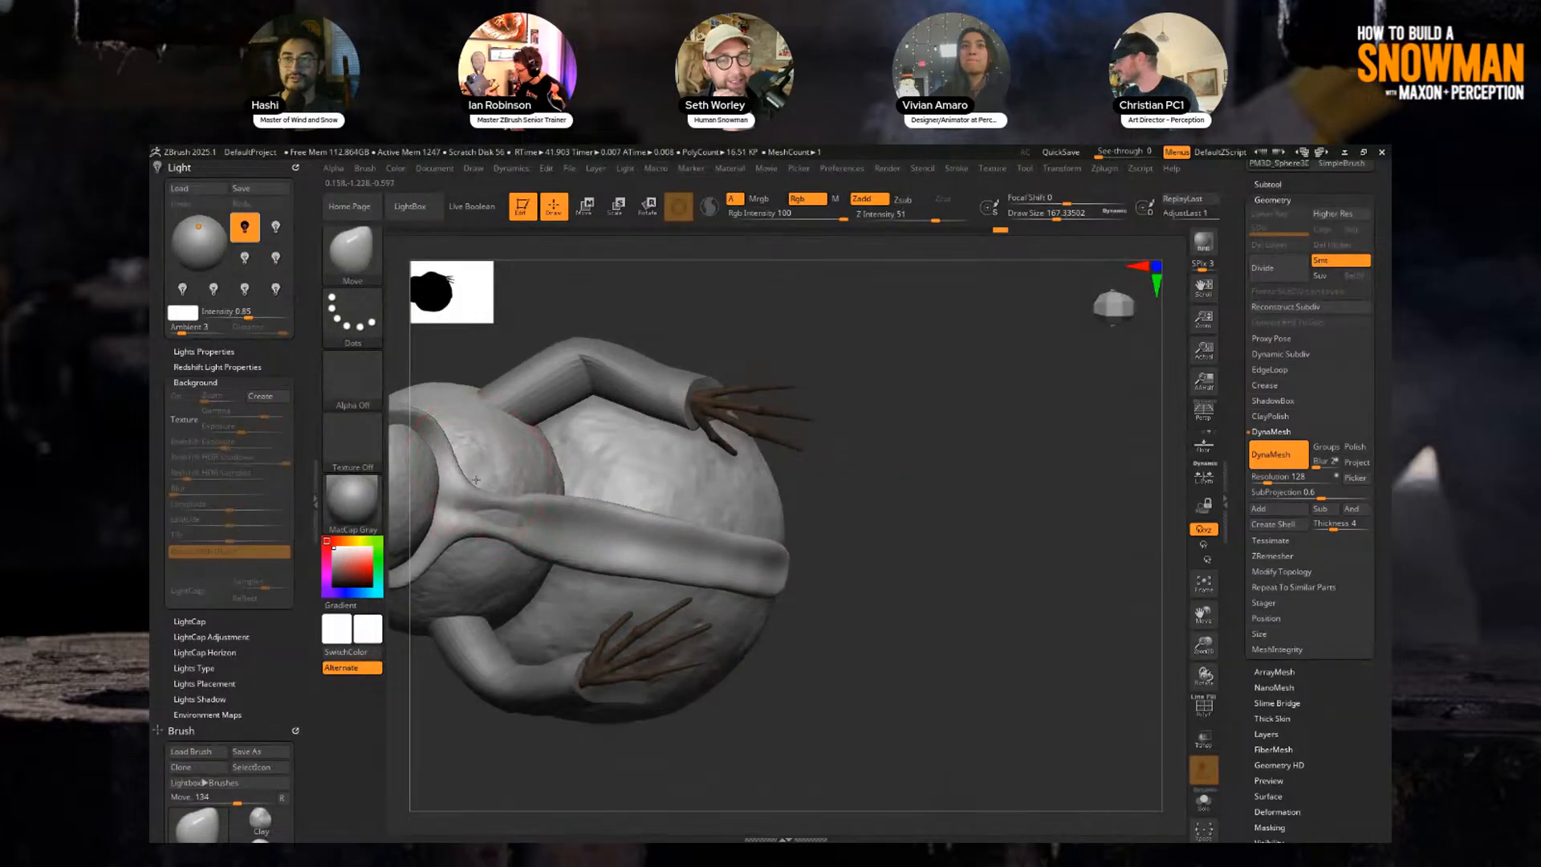
right_click_drag(630, 514, 664, 509)
left_click_drag(568, 492, 558, 512)
right_click_drag(642, 454, 815, 372)
left_click_drag(576, 490, 558, 511)
right_click_drag(610, 465, 851, 393)
right_click_drag(963, 417, 1013, 415, "ctrl")
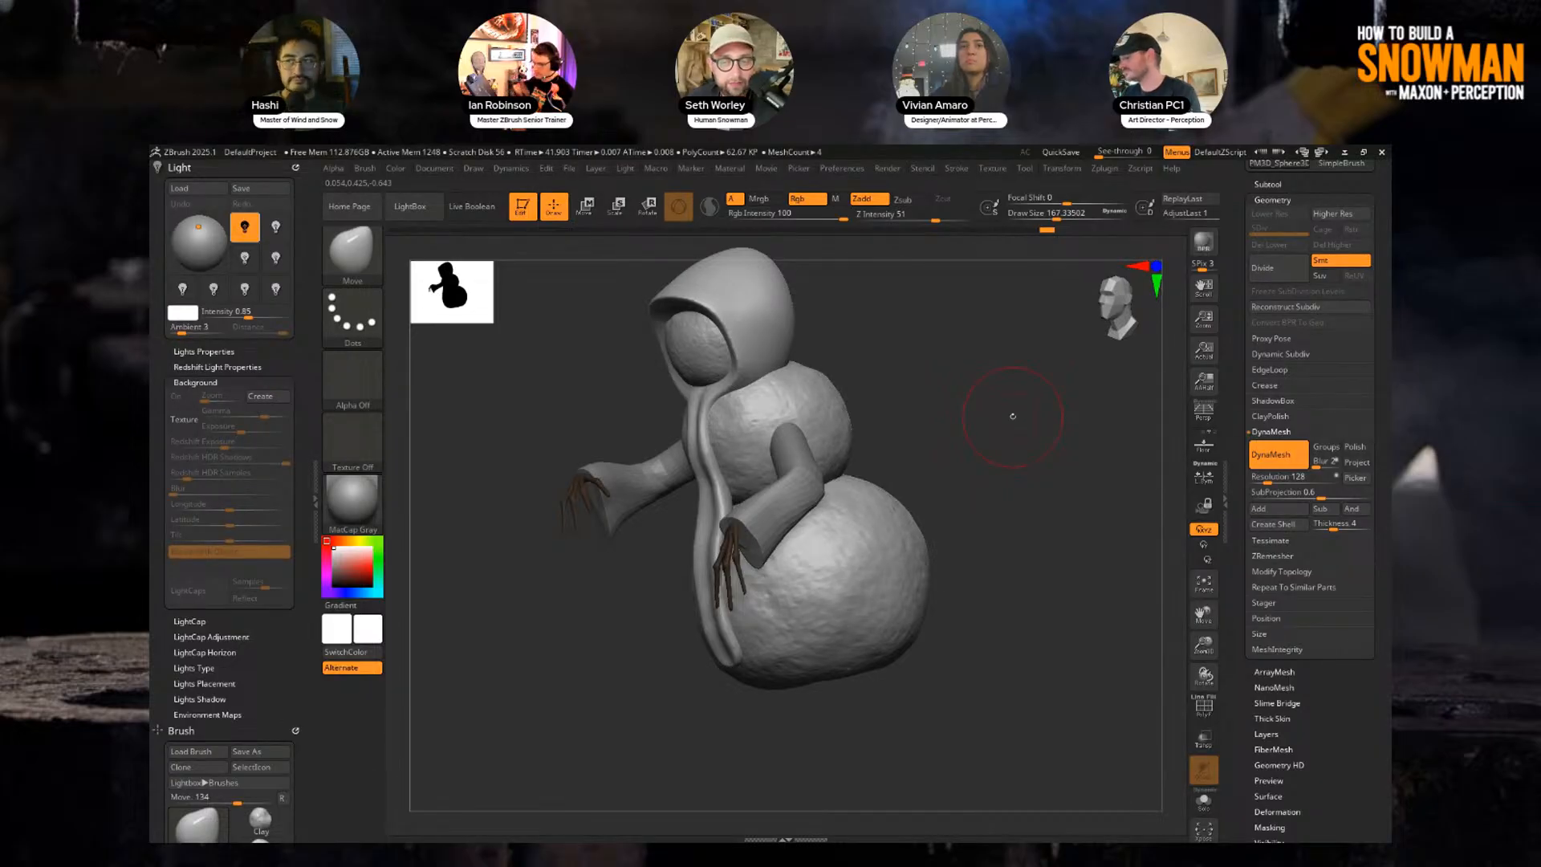
With a draw size of about 132, reshape the junction of the hood opening and front strip under the chin.
right_click_drag(1013, 416, 933, 373)
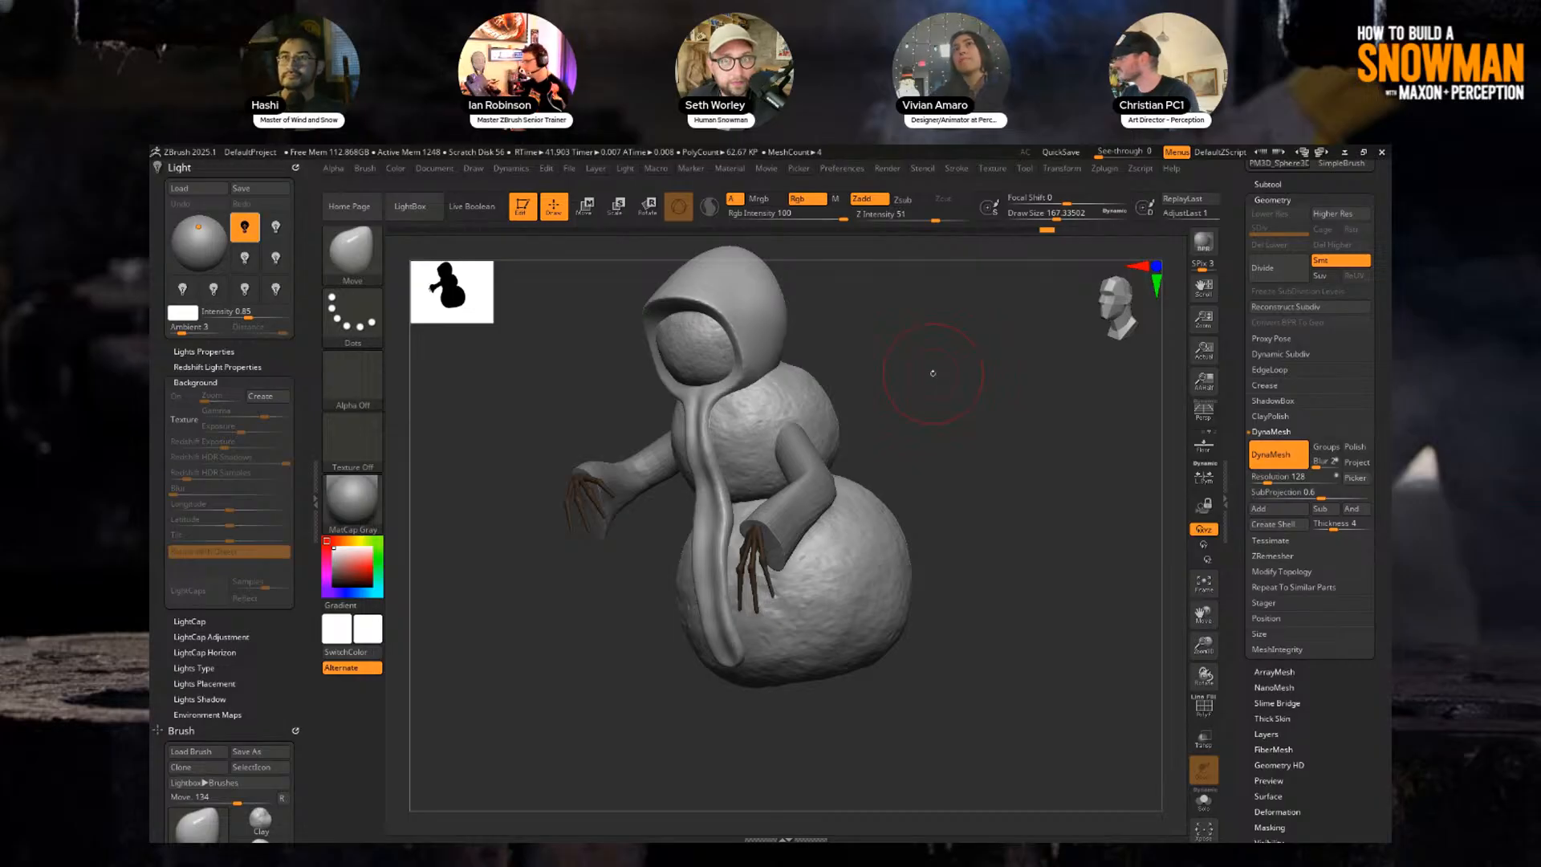
mouse_move(932, 373)
right_mouse_down()
mouse_move(939, 346)
mouse_move(916, 334)
right_mouse_up()
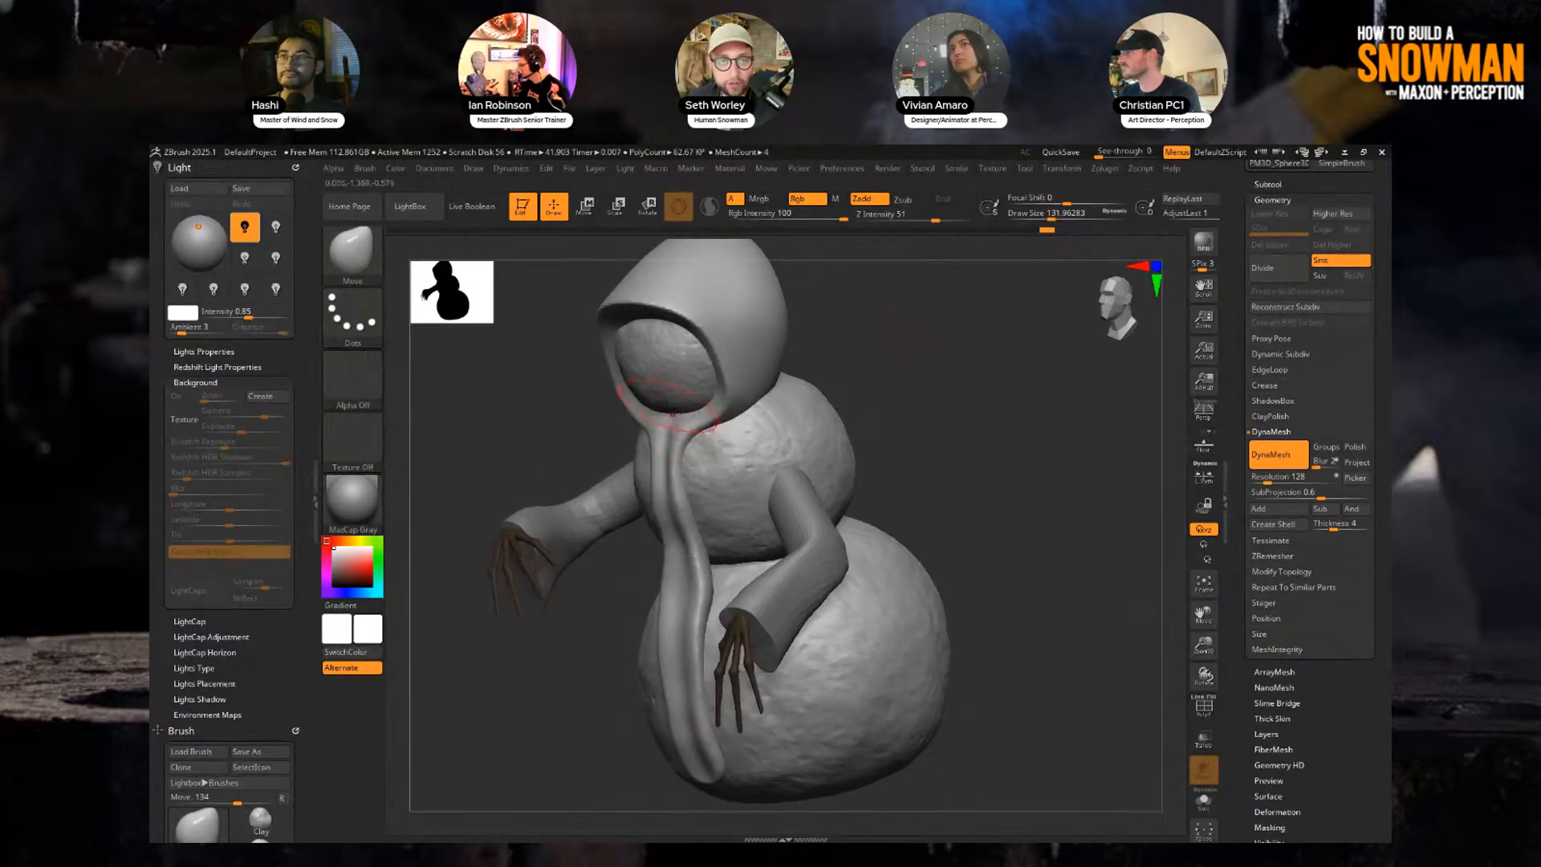
left_click_drag(827, 362, 950, 353)
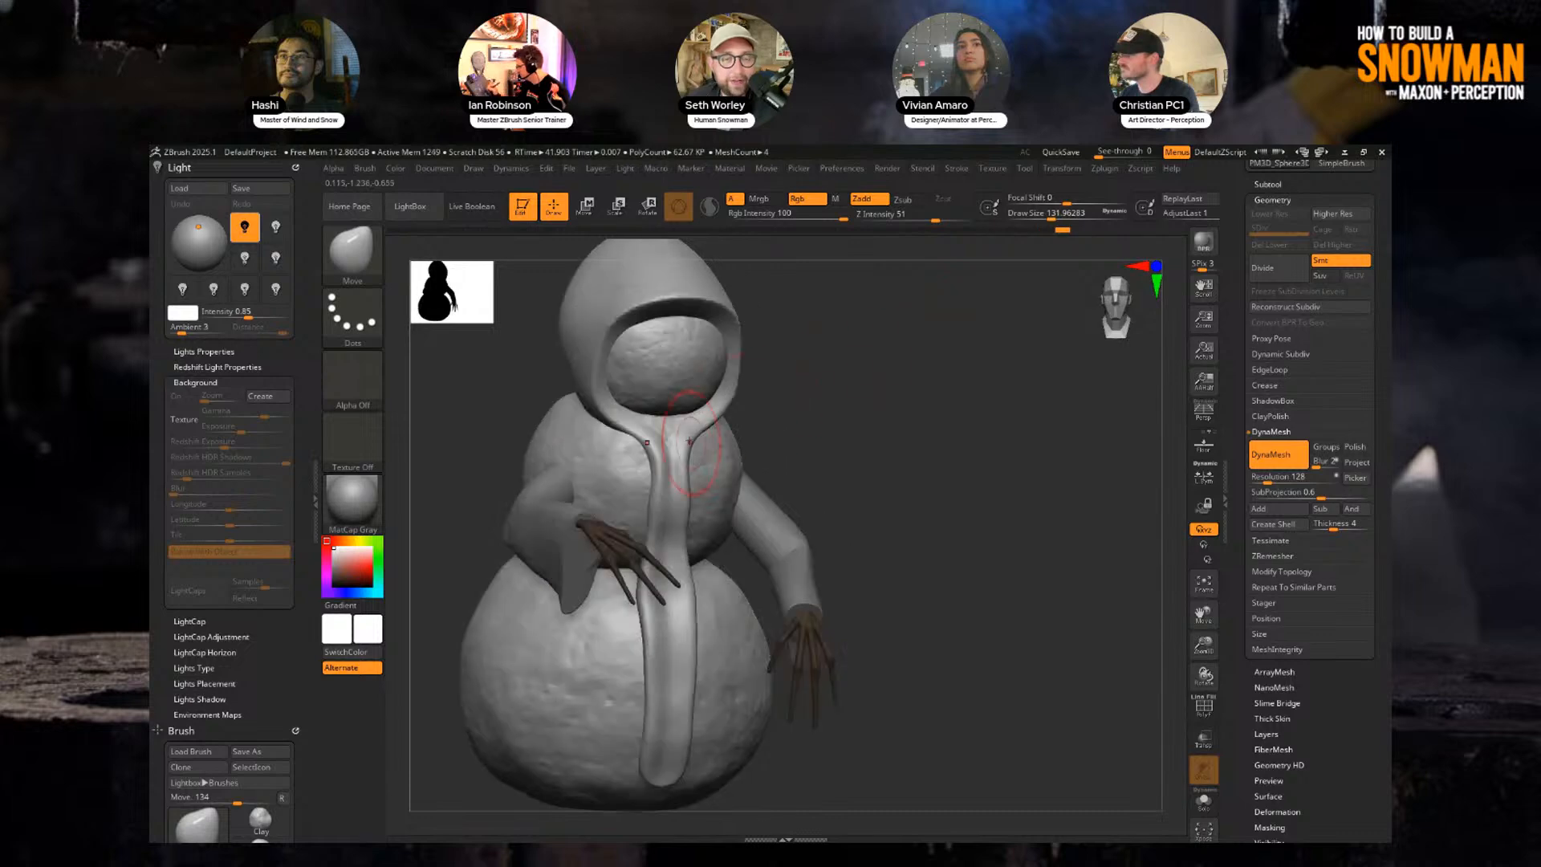
mouse_move(690, 441)
left_mouse_down()
mouse_move(696, 425)
mouse_move(687, 483)
left_mouse_up()
left_click_drag(795, 406, 852, 417)
left_click_drag(883, 409, 808, 413)
left_click_drag(664, 437, 676, 440)
left_click_drag(931, 397, 883, 399)
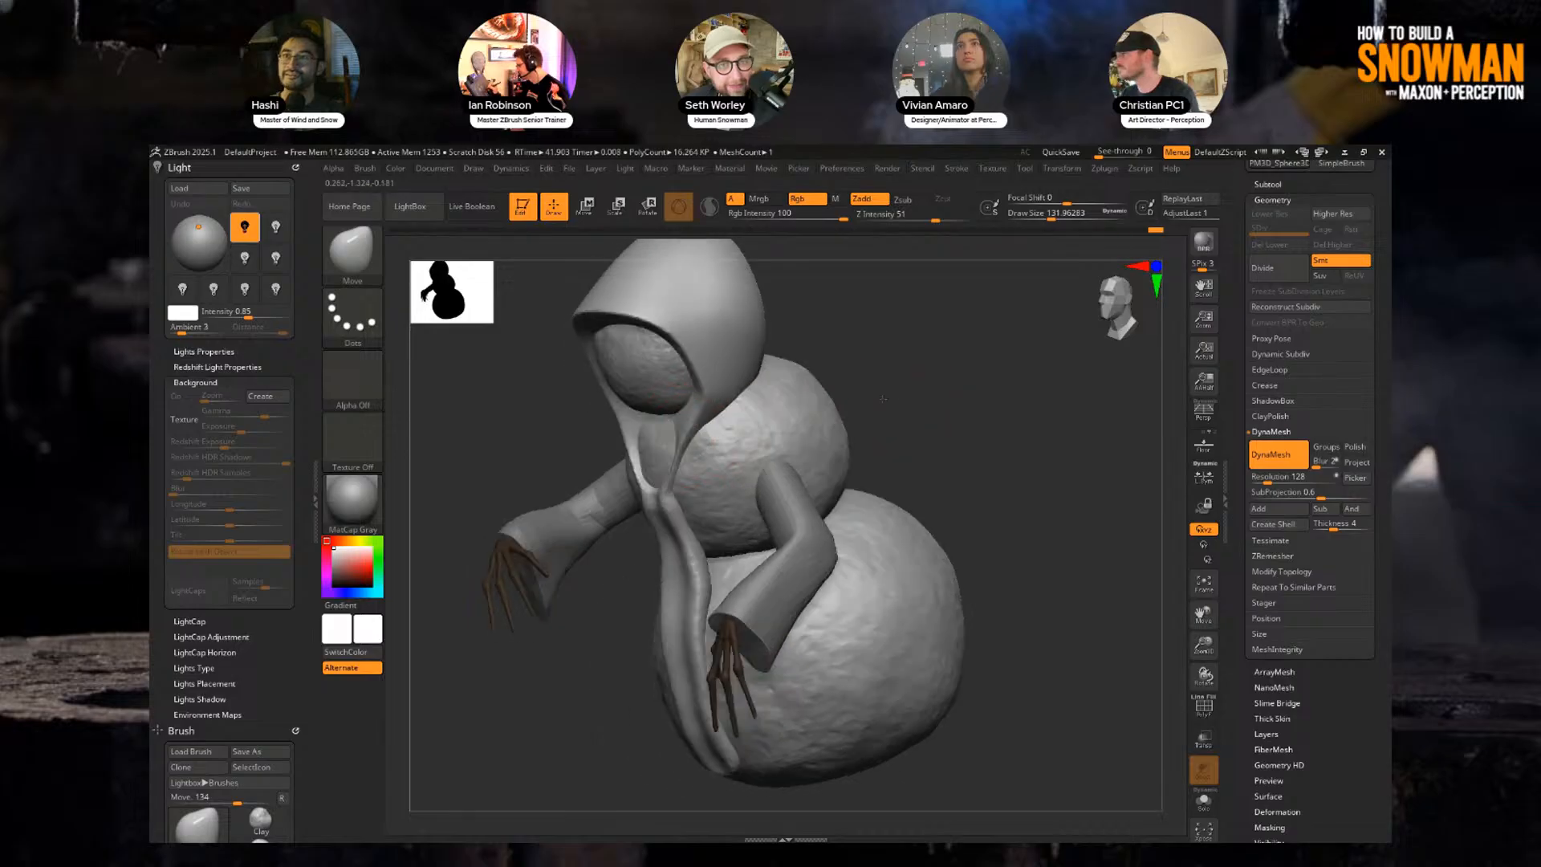
Undo the last Move stroke on the hood and enlarge the brush to a draw size of about 202.
key("ctrl+z")
key("bracketright")
key("bracketright")
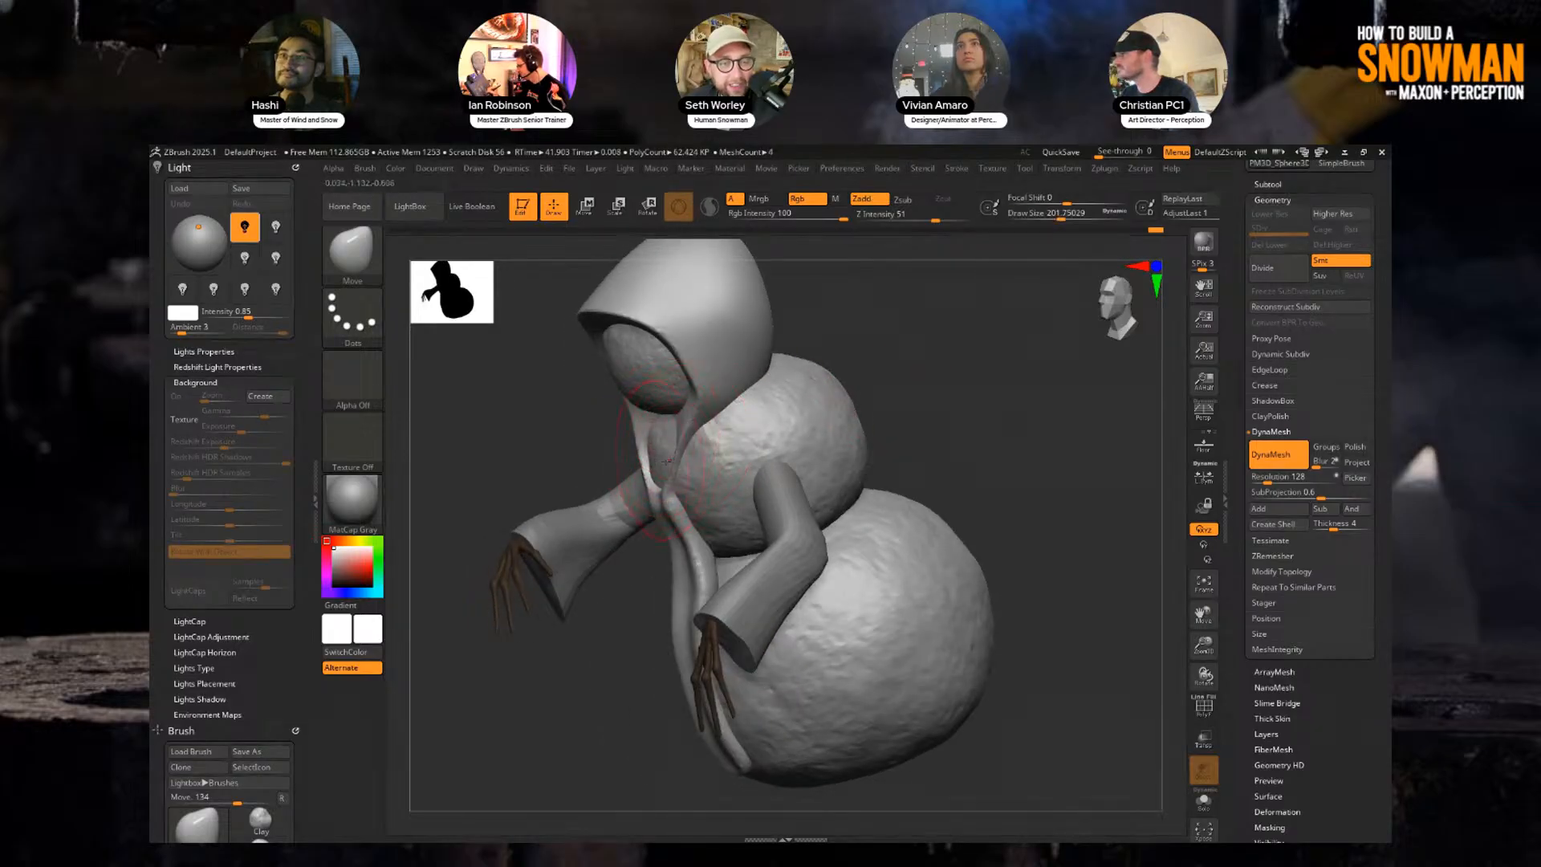
left_click_drag(850, 345, 931, 329)
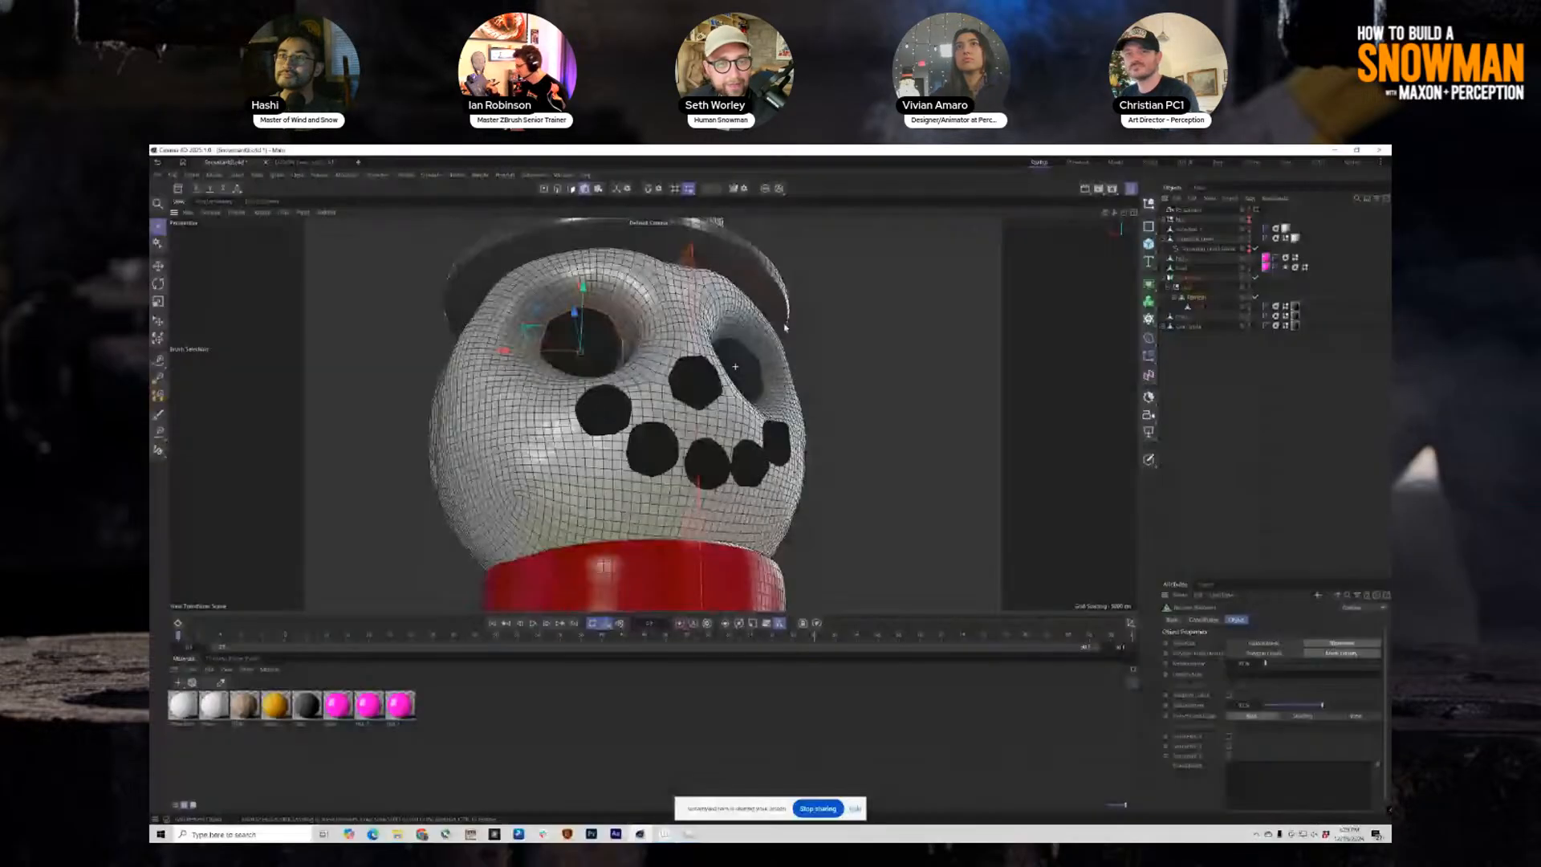
In Cinema 4D, switch from the snowman project to the tracked city footage project, clear the selection, and play the solved camera shot.
left_click_drag(786, 327, 650, 350, "alt")
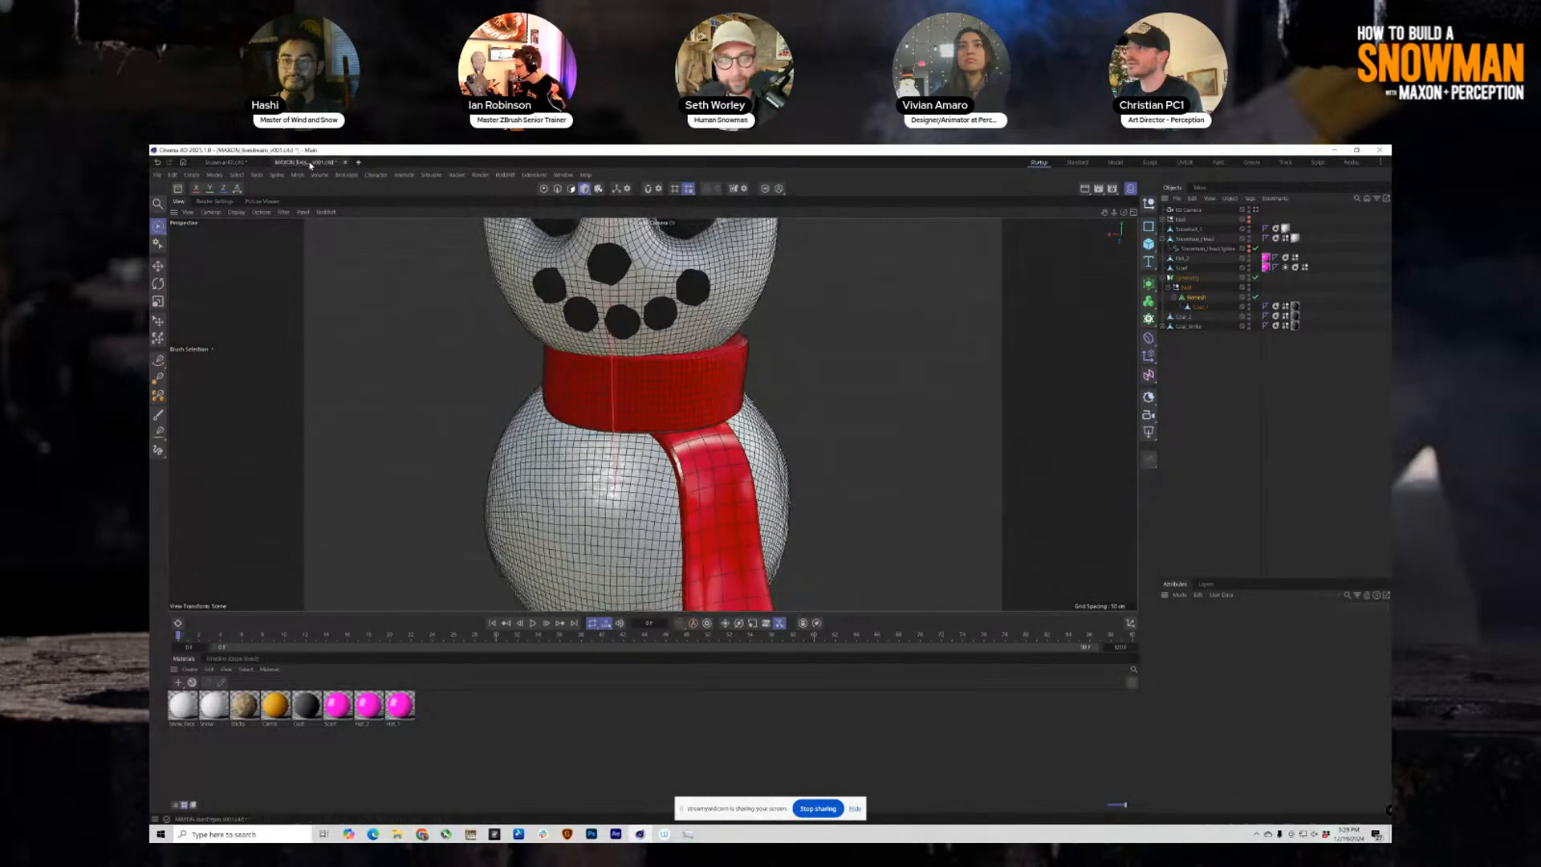
left_click(305, 162)
left_click(1074, 457)
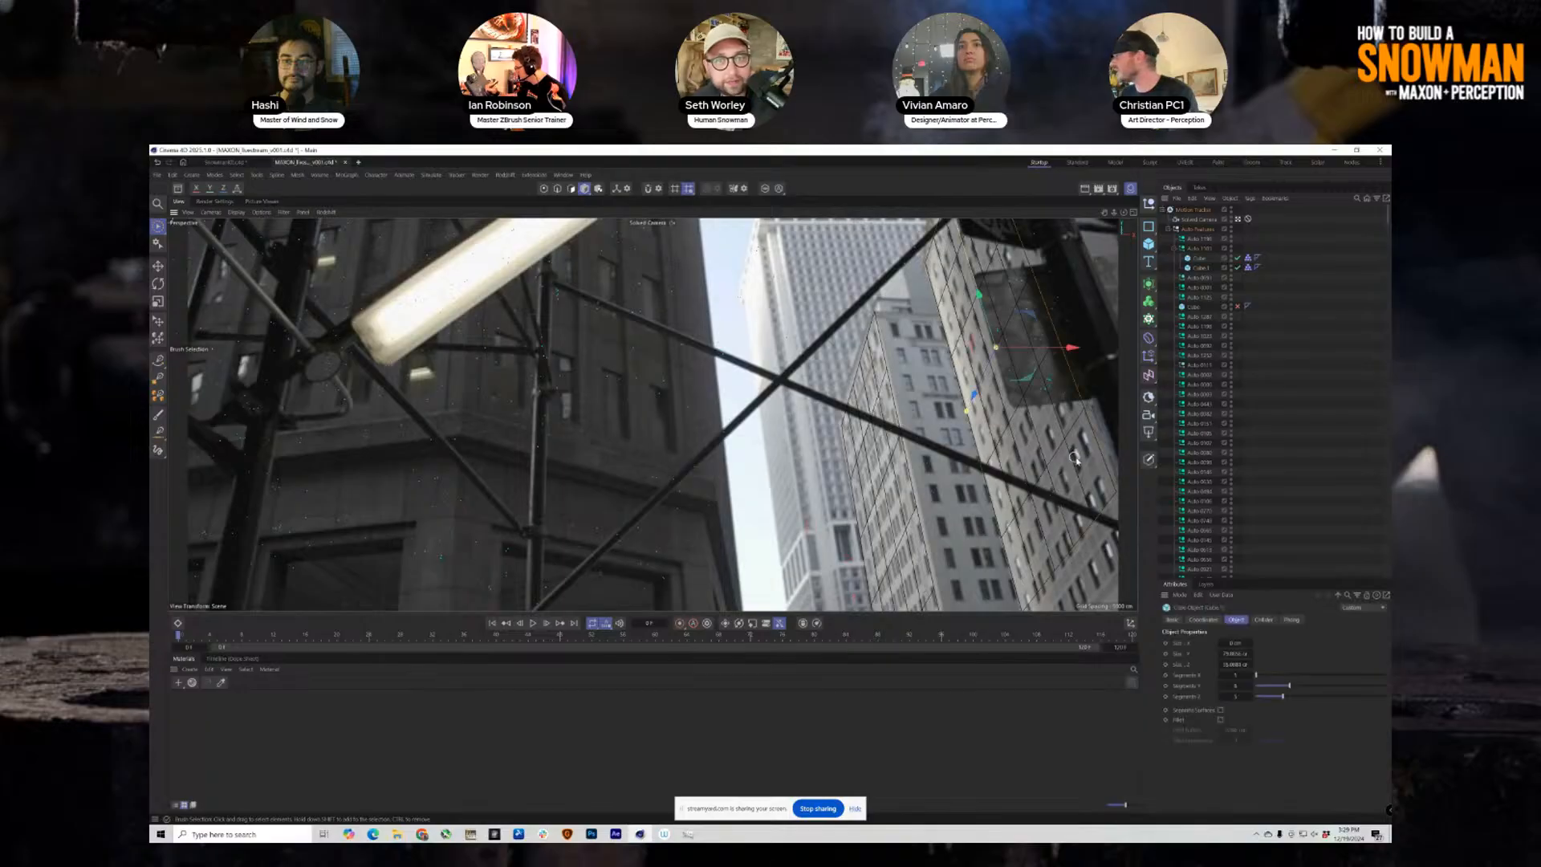
left_click(907, 508)
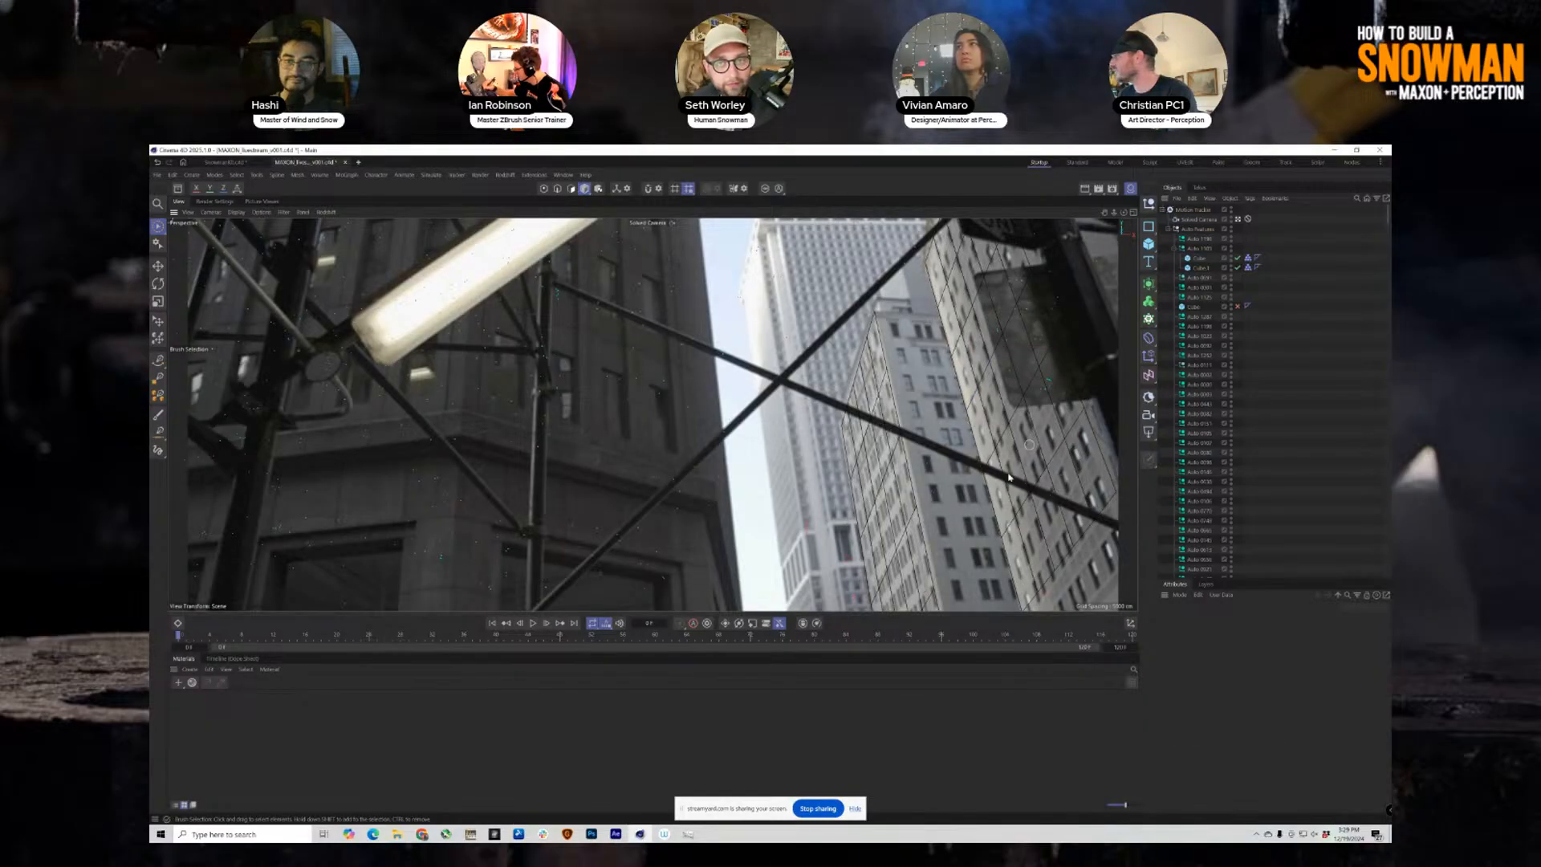
left_click(533, 624)
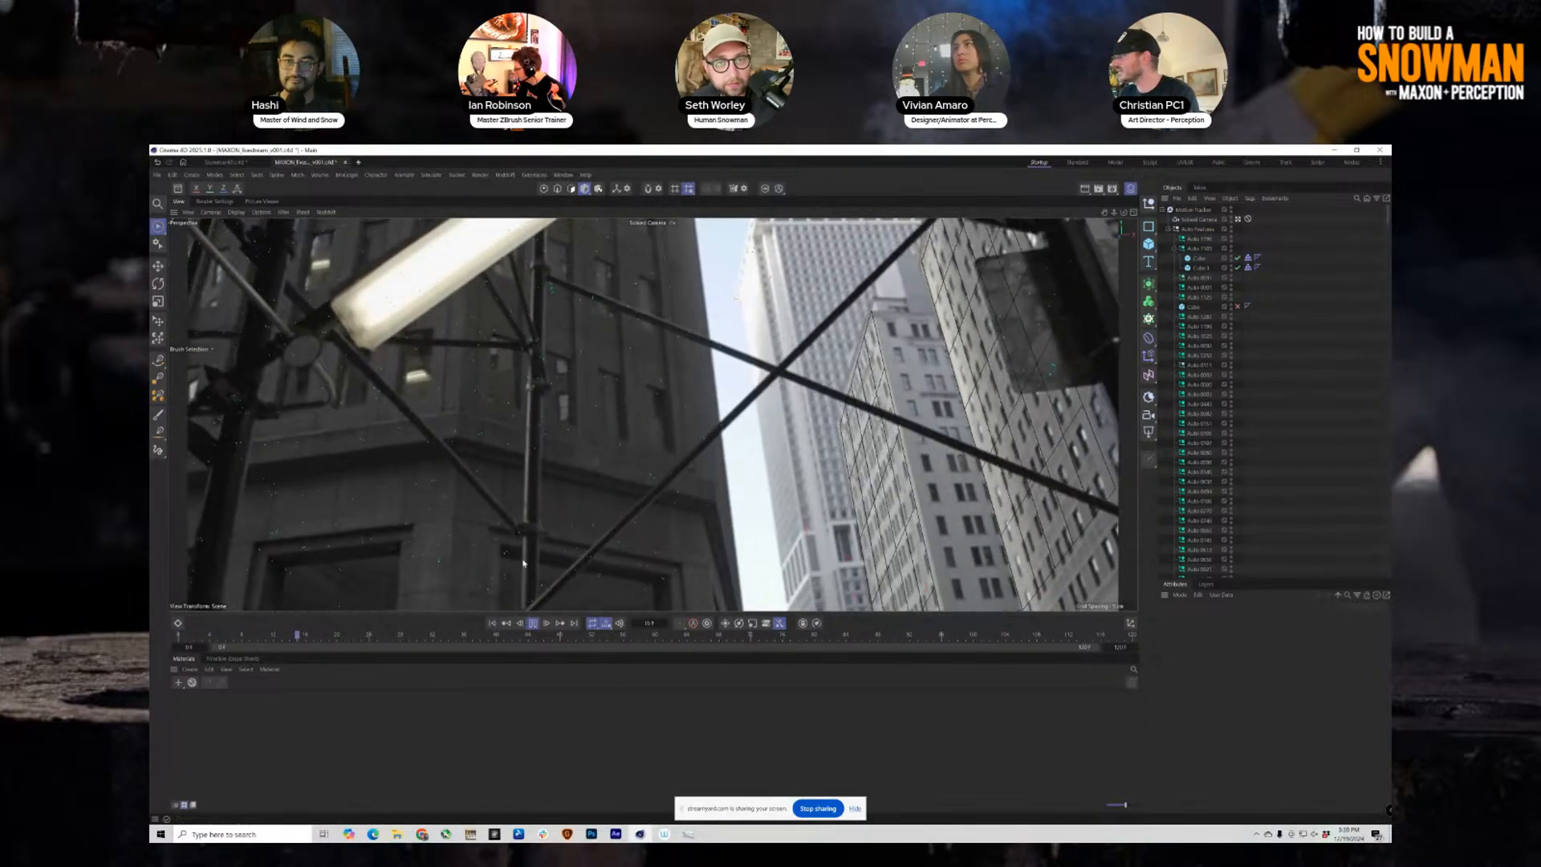
Stop the footage playback, return to the snowman project and examine the scarf, face and hat from several angles.
left_click(536, 627)
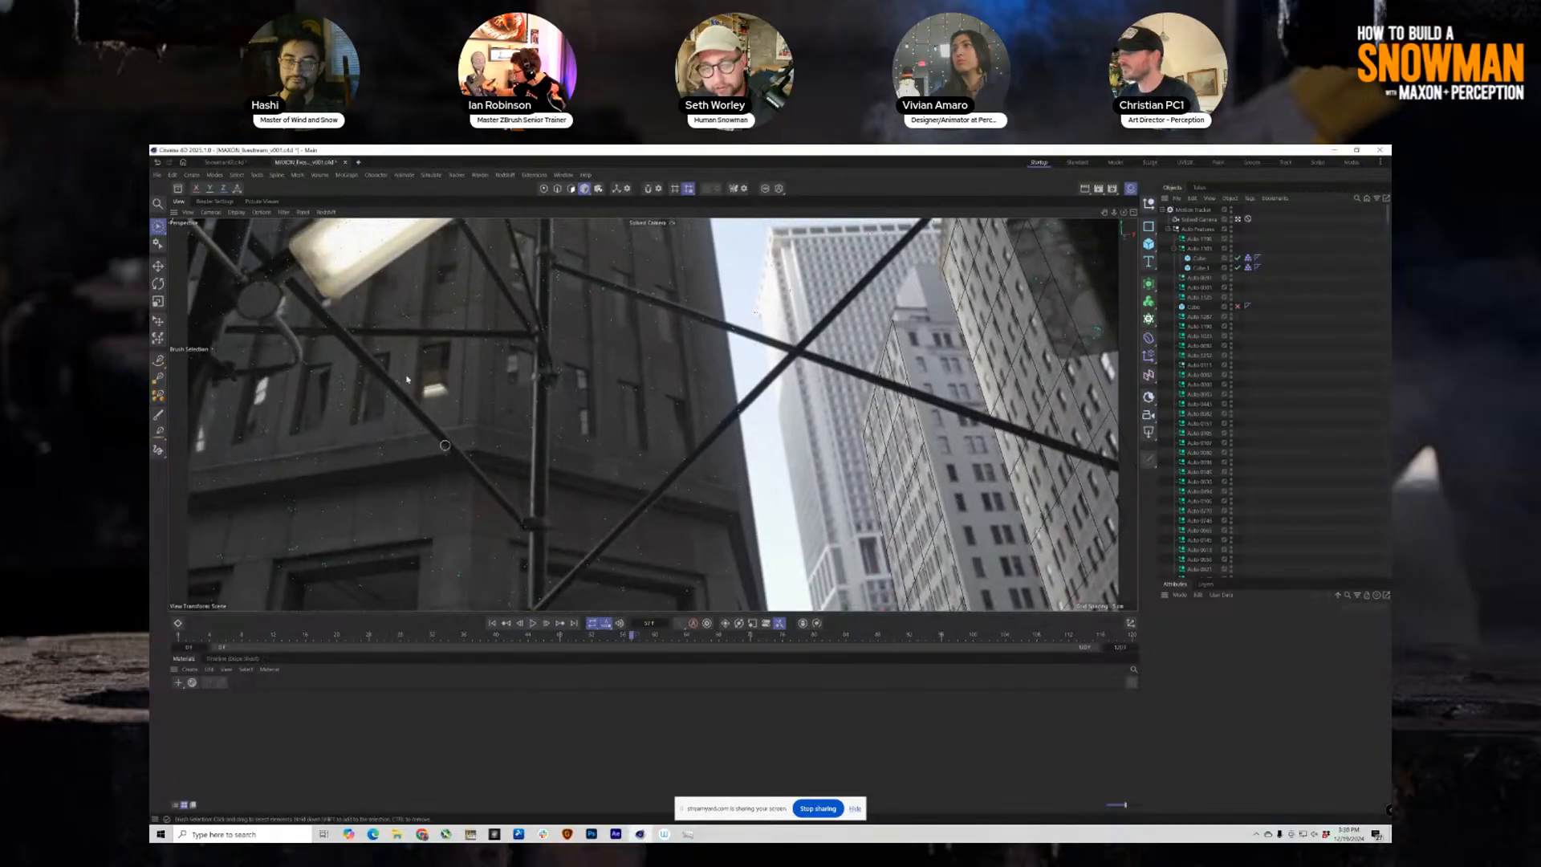
left_click(224, 163)
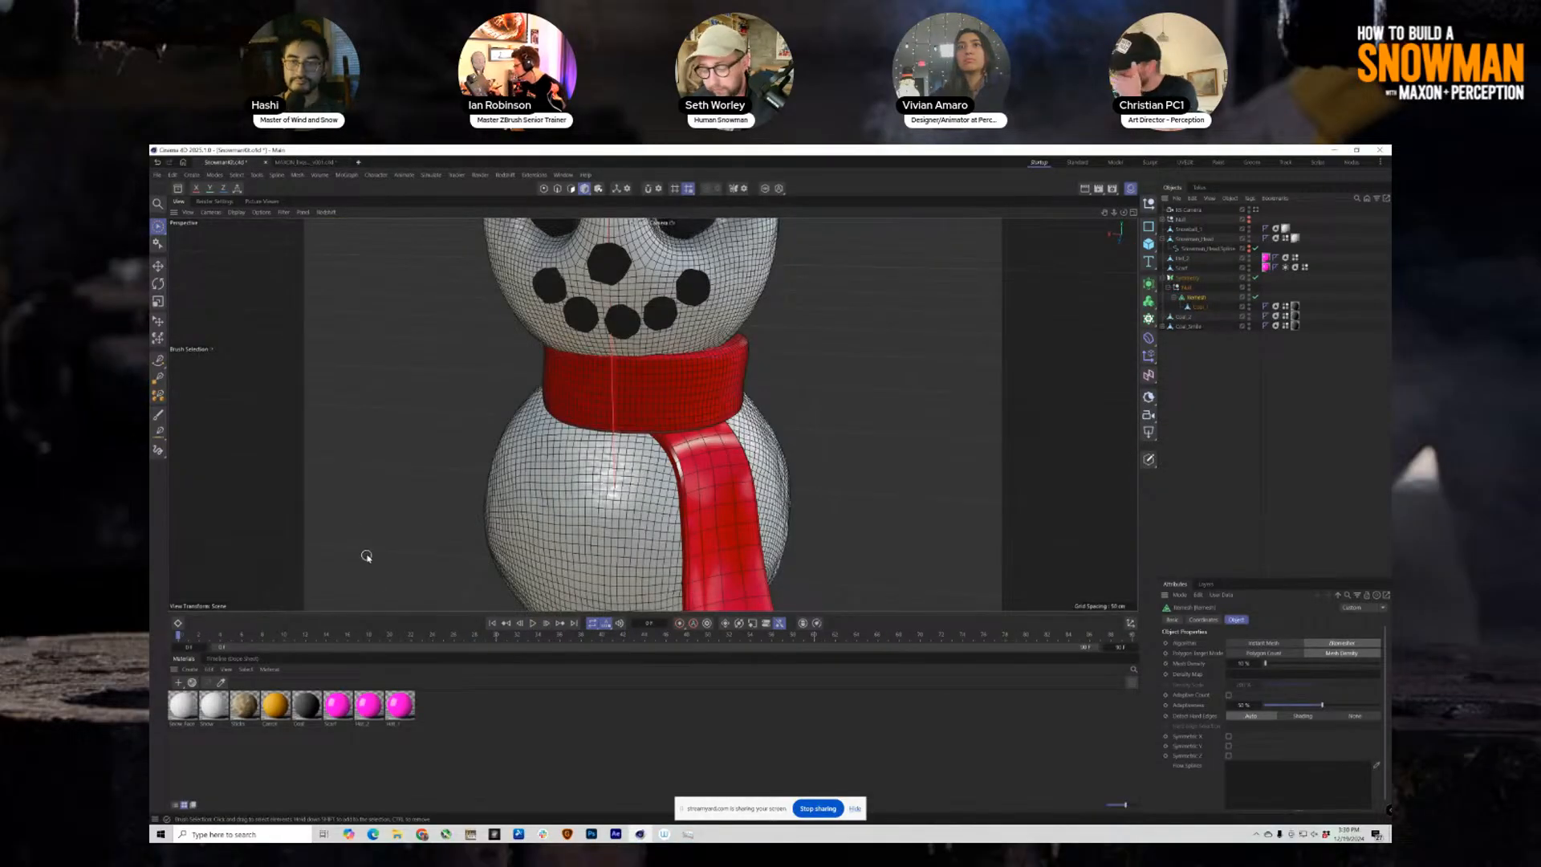
left_click_drag(553, 411, 673, 328, "alt")
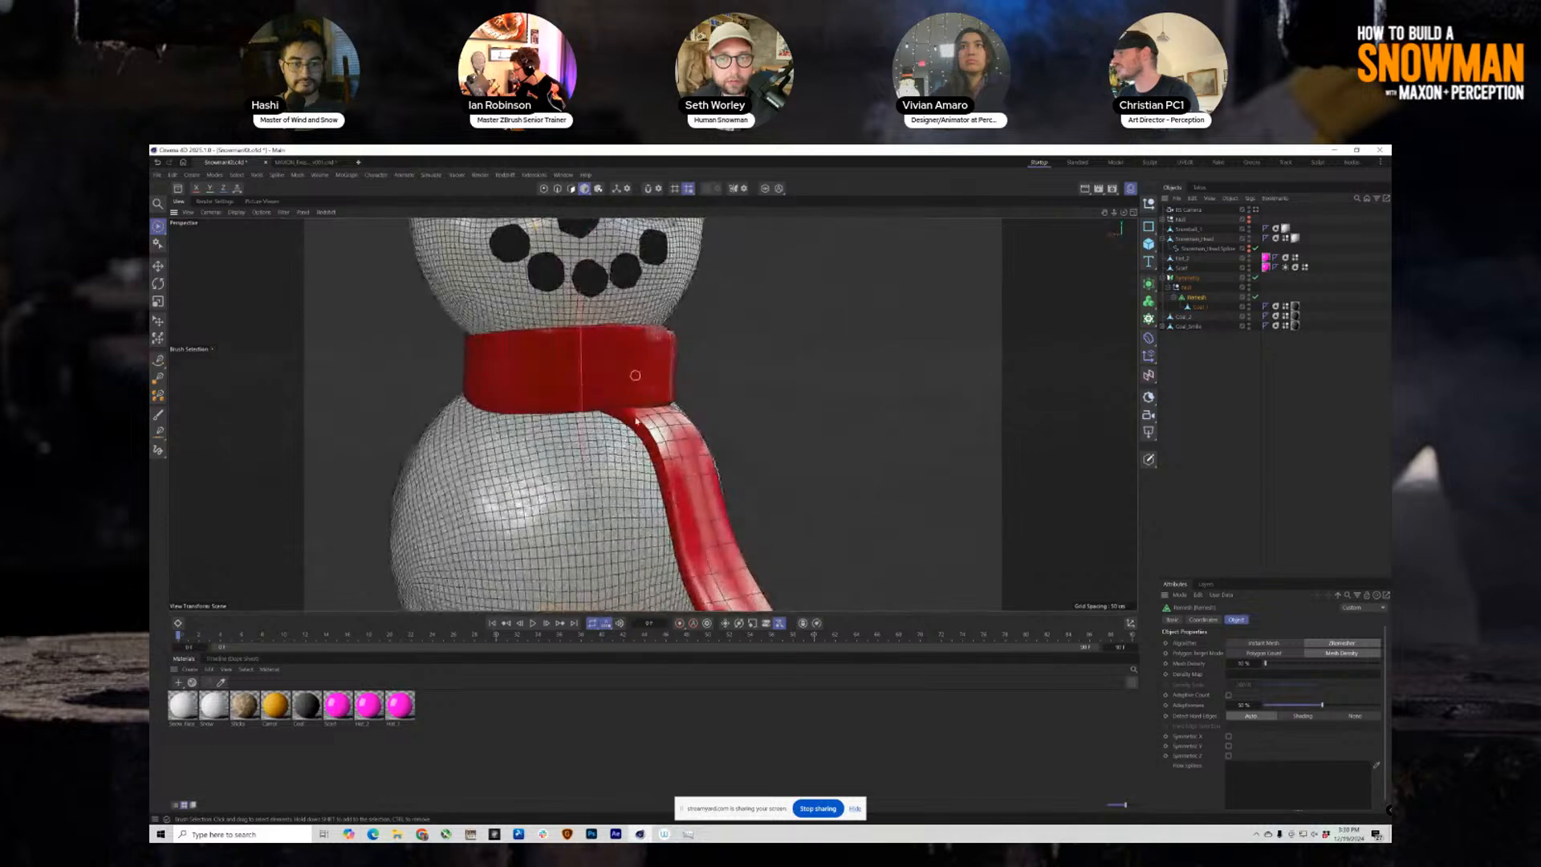
middle_click_drag(636, 375, 642, 250, "alt")
right_click_drag(640, 353, 605, 318, "alt")
middle_click_drag(605, 319, 591, 411, "alt")
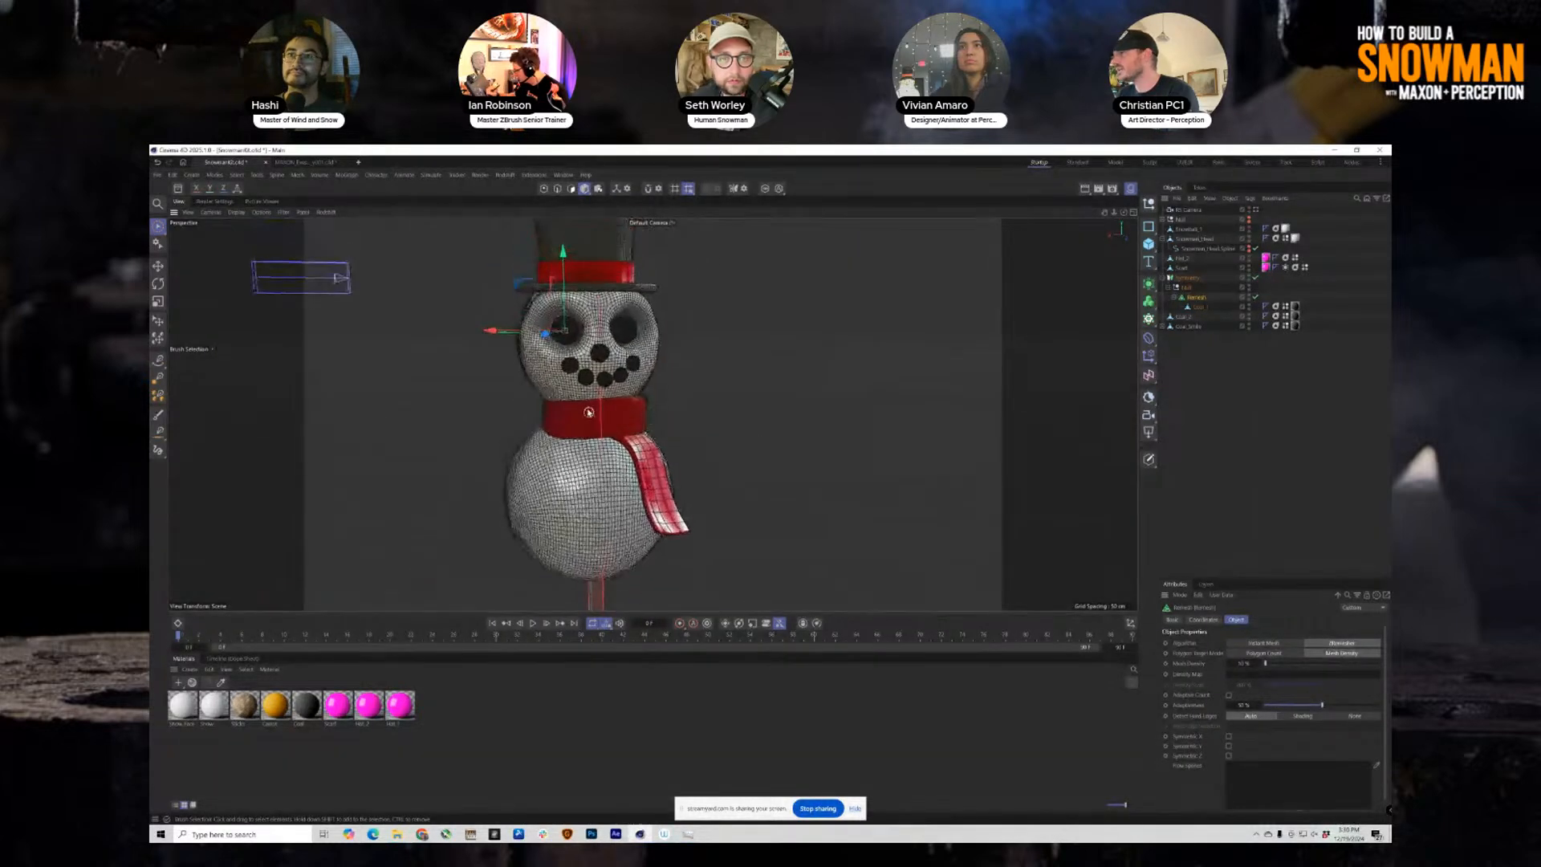
left_click_drag(610, 298, 624, 365, "alt")
middle_click_drag(590, 255, 606, 306, "alt")
left_click_drag(607, 306, 645, 321, "alt")
middle_click_drag(645, 322, 646, 295, "alt")
right_click_drag(697, 336, 663, 321, "alt")
Collapse the part hierarchies, select every snowman part from the snowball to the coal smile, and search the commands for Boole.
left_click(1162, 279)
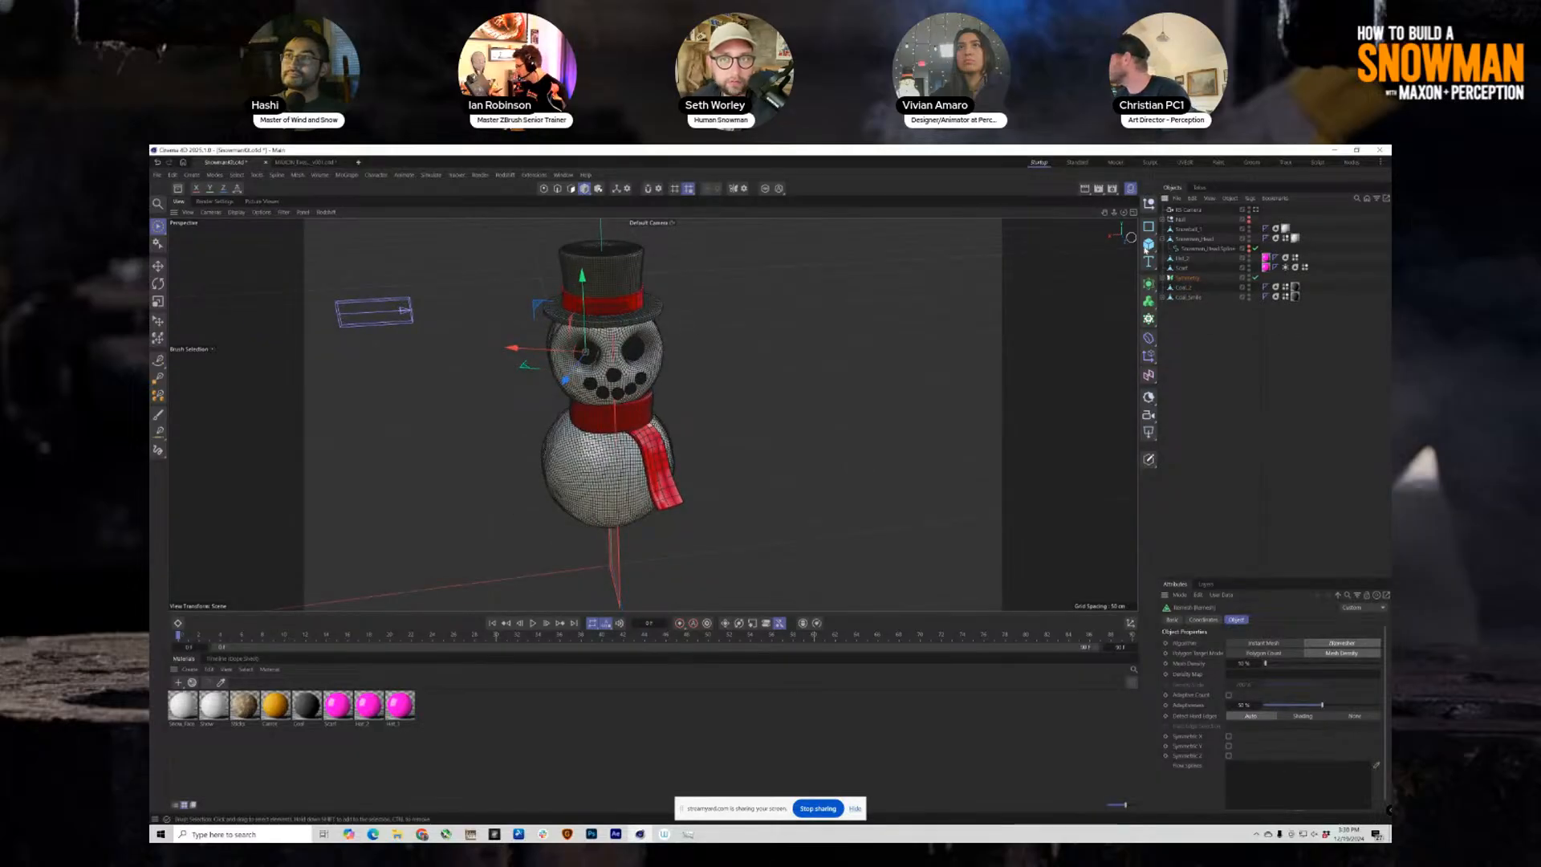
left_click(1165, 238)
left_click(1186, 229)
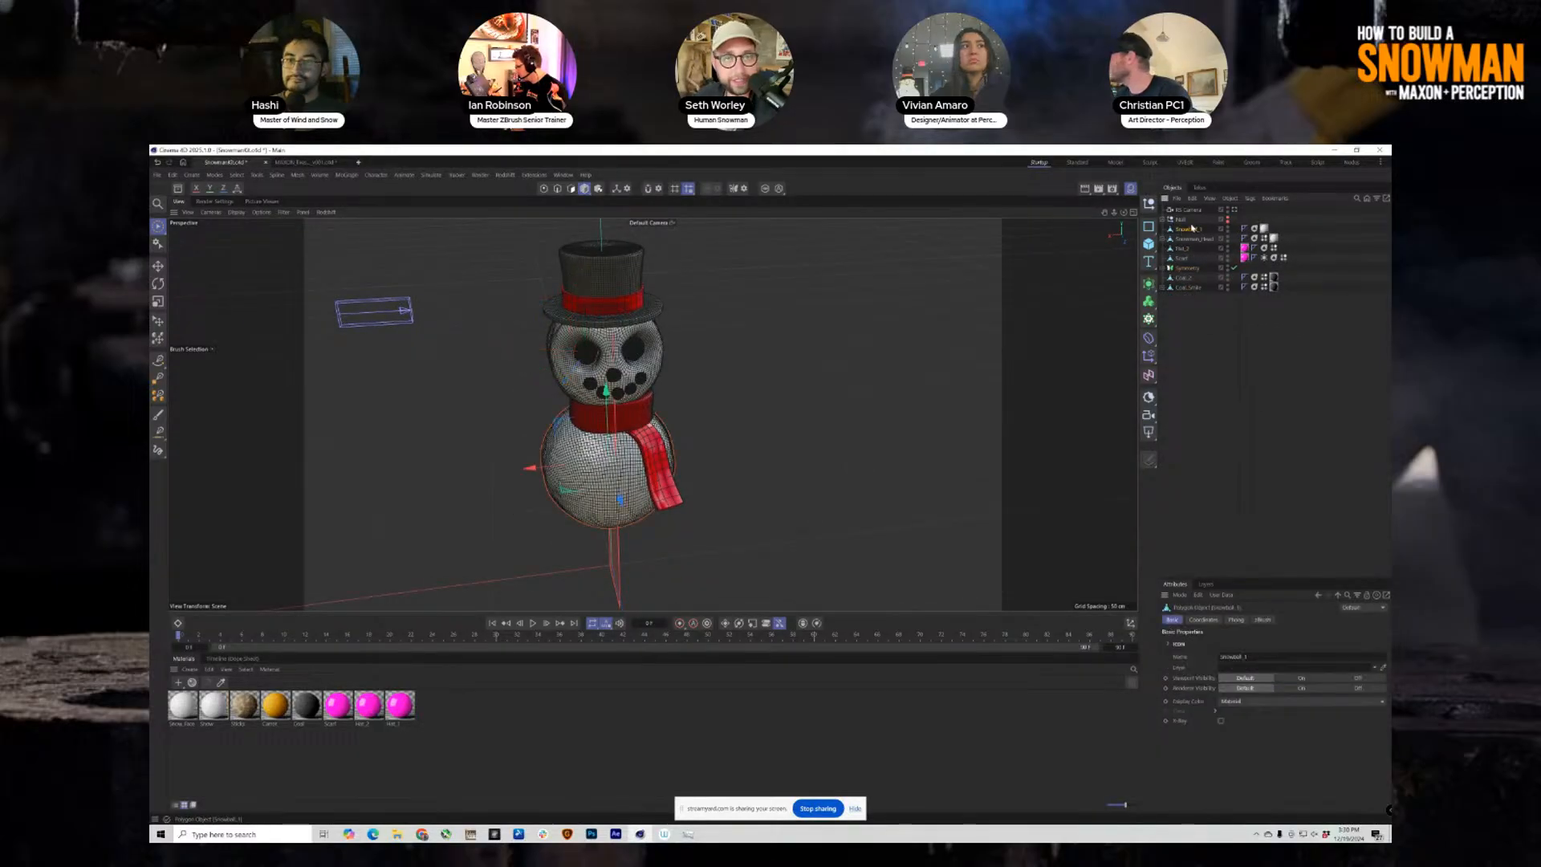
left_click(1193, 287, "shift")
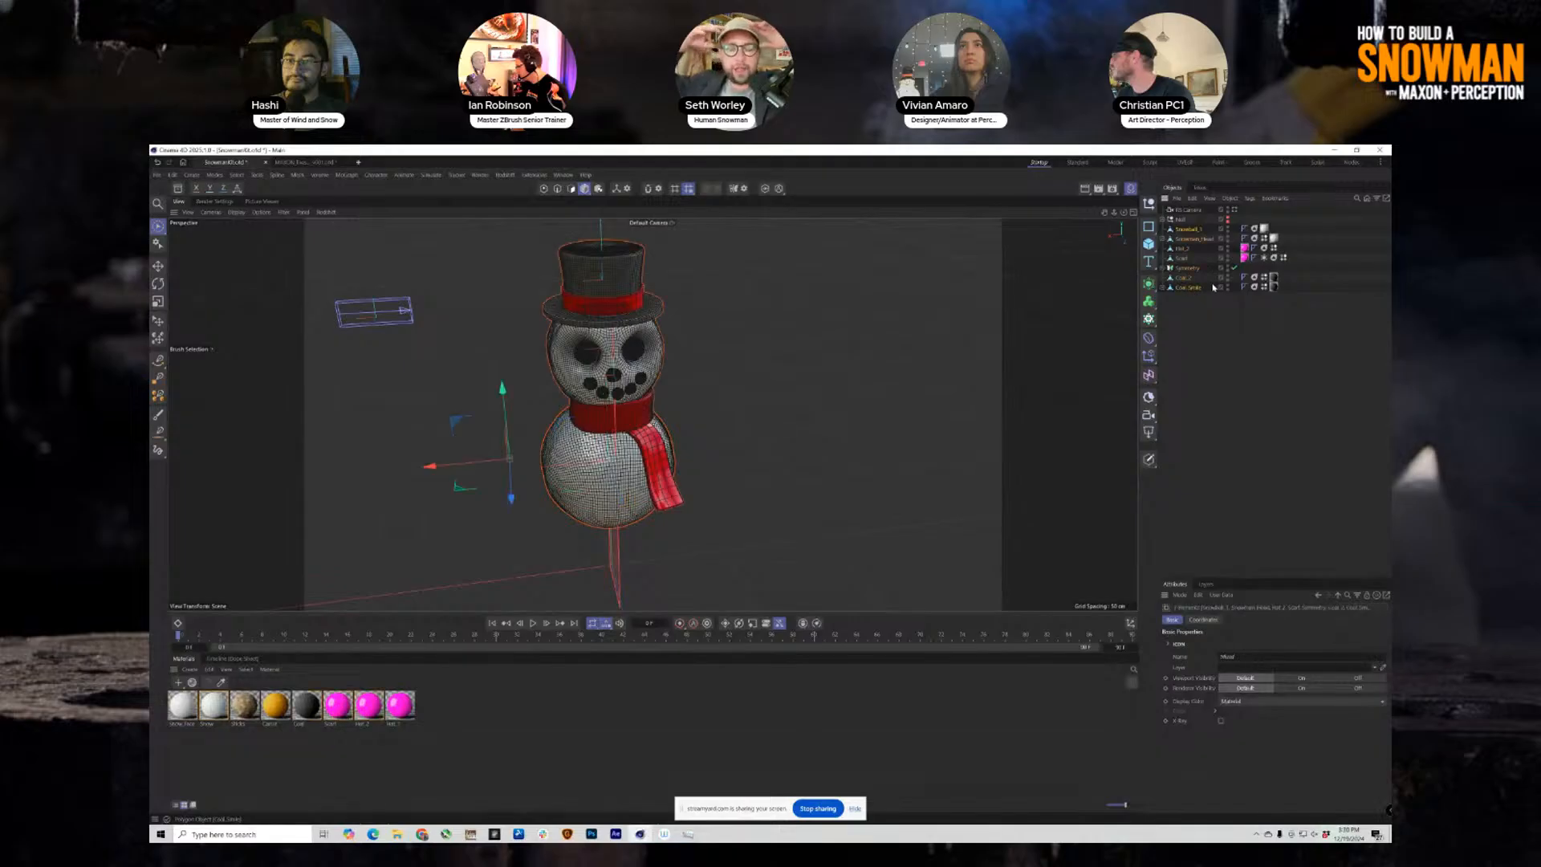
key("shift+c")
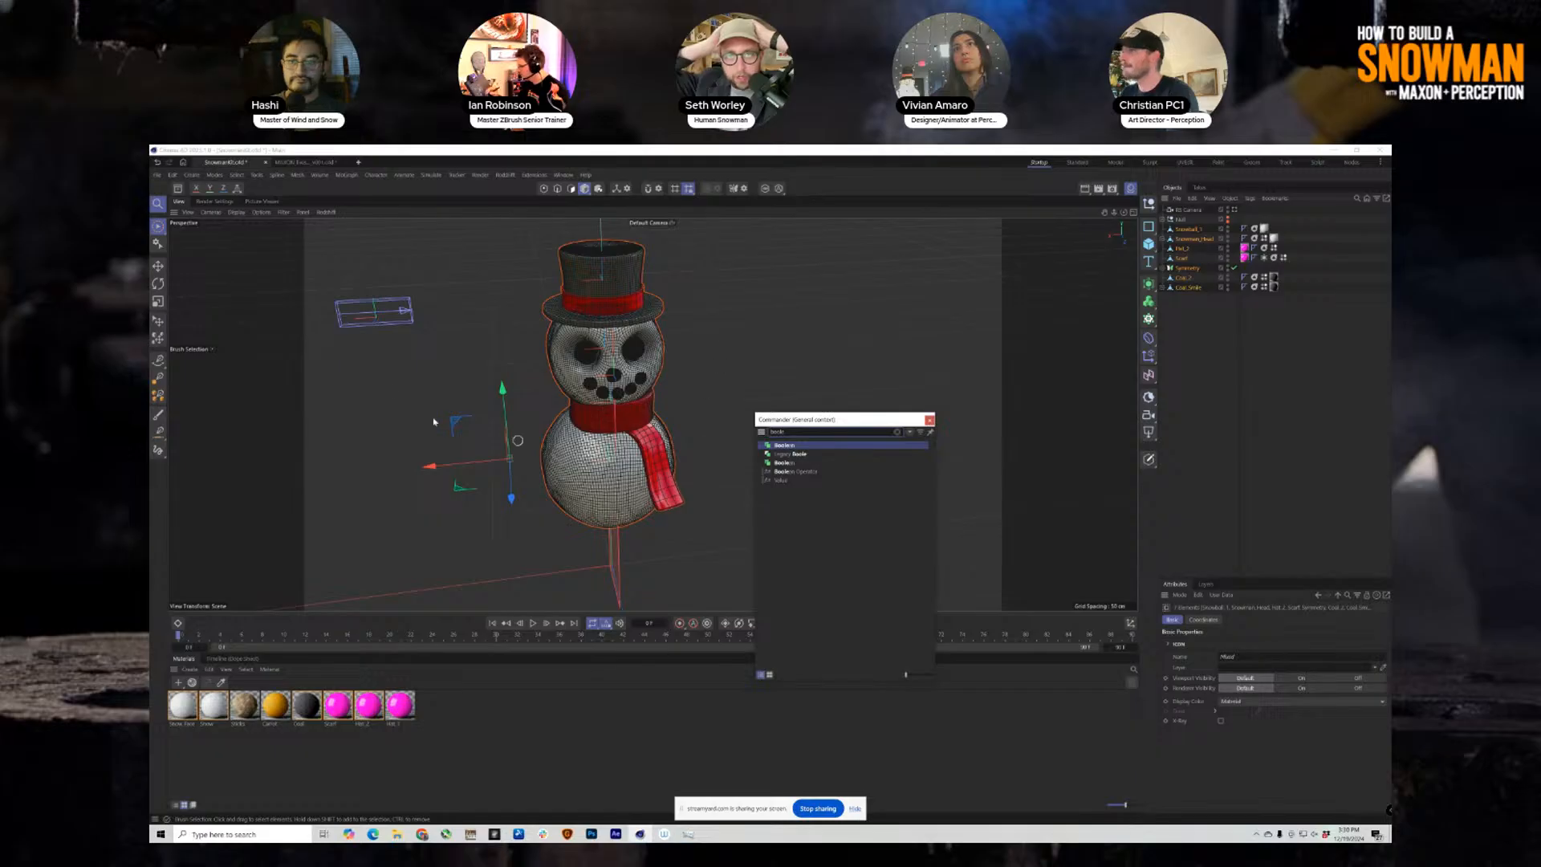
In the tracked city footage project, add a Redshift Object tag to the second cube under the tracked feature.
left_click(288, 163)
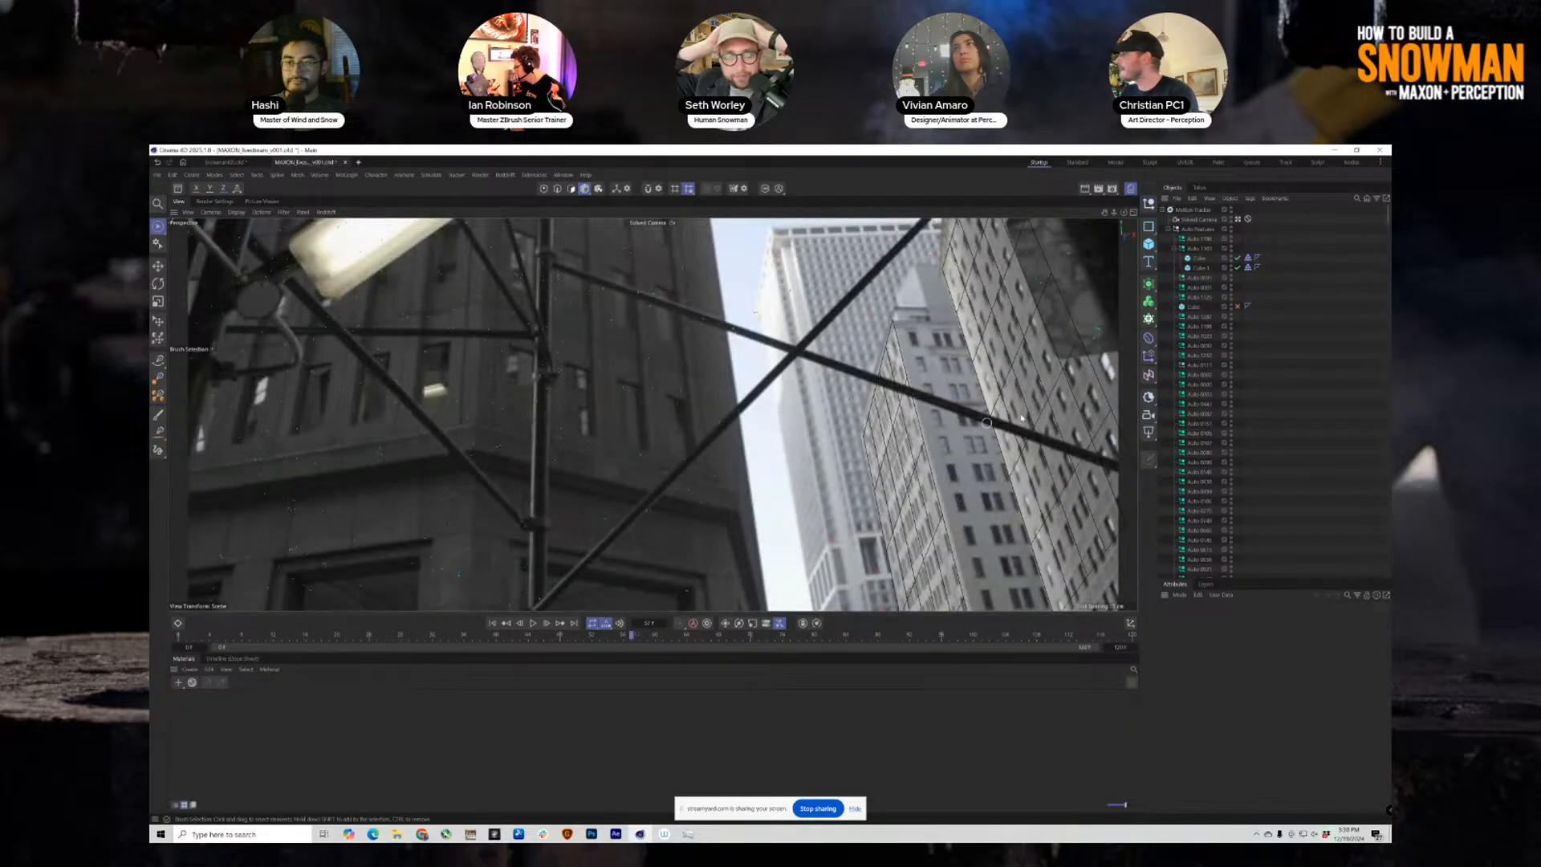
left_click(1202, 266)
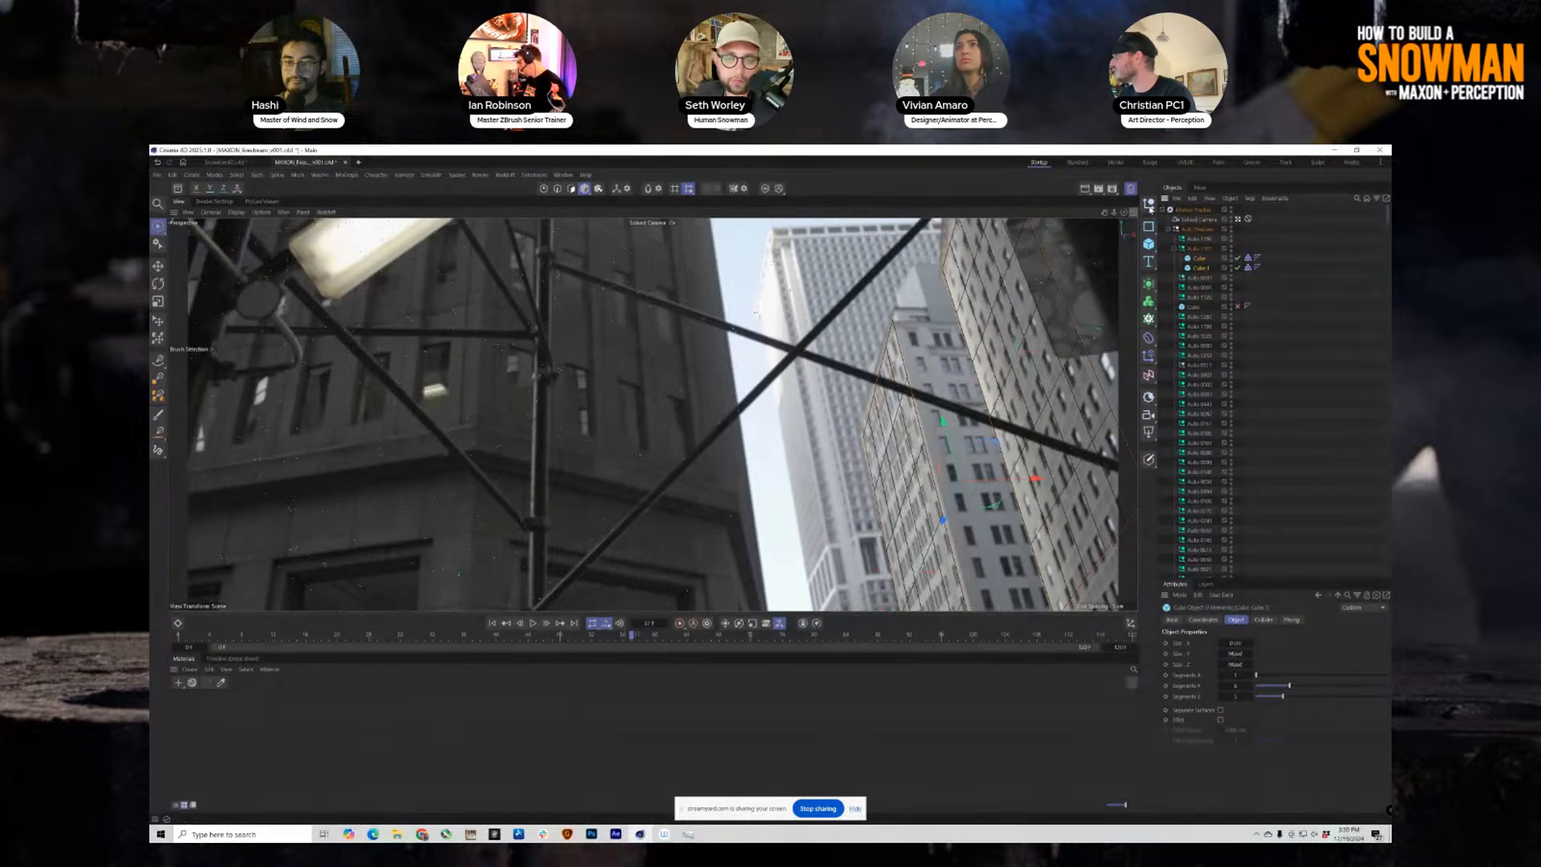
left_click(1247, 258)
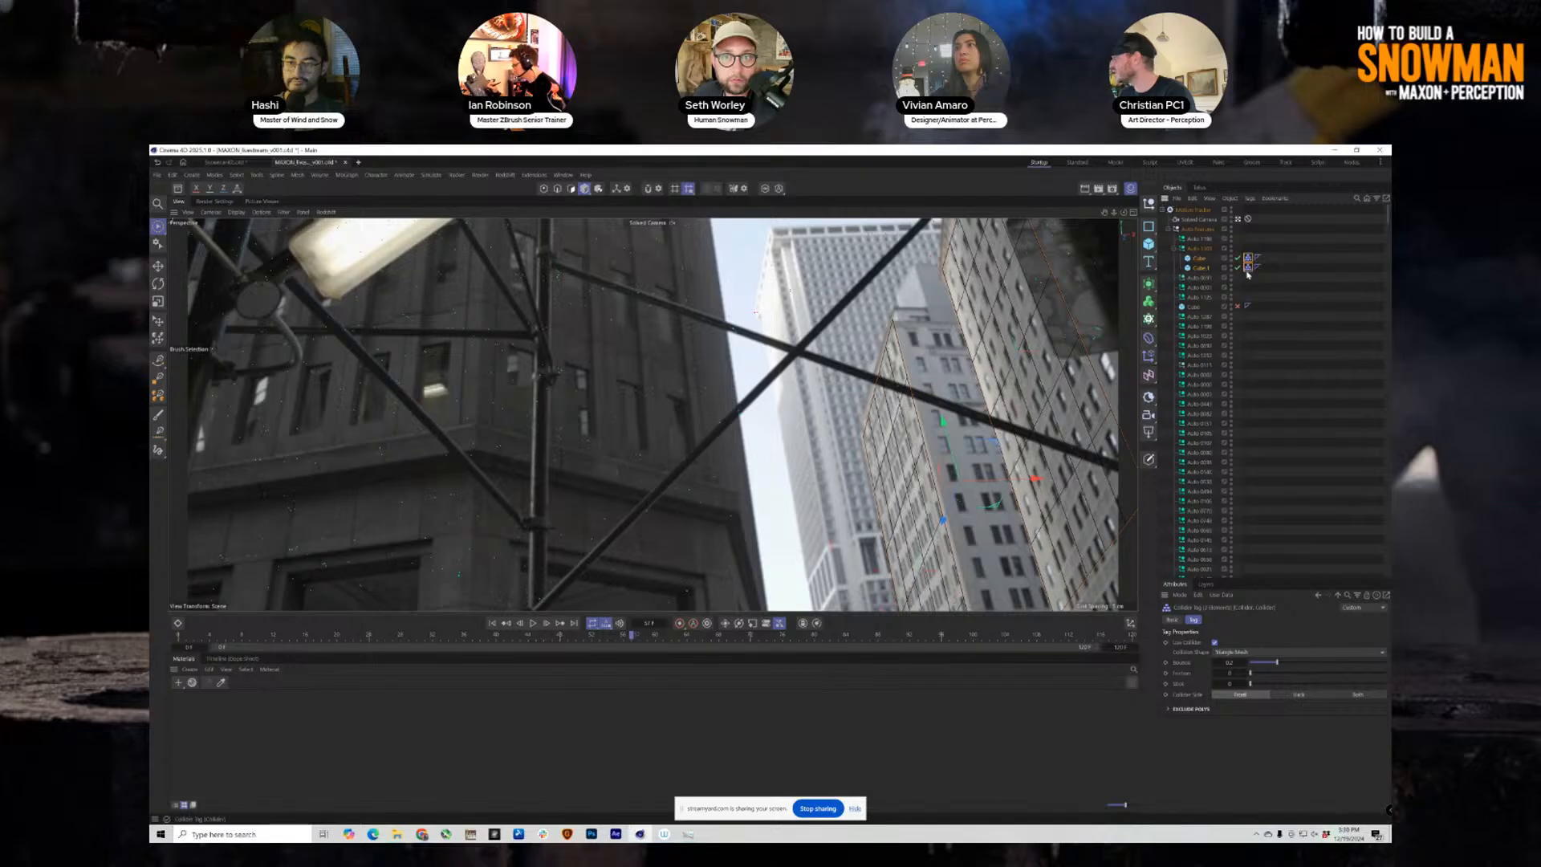
left_click(1204, 269)
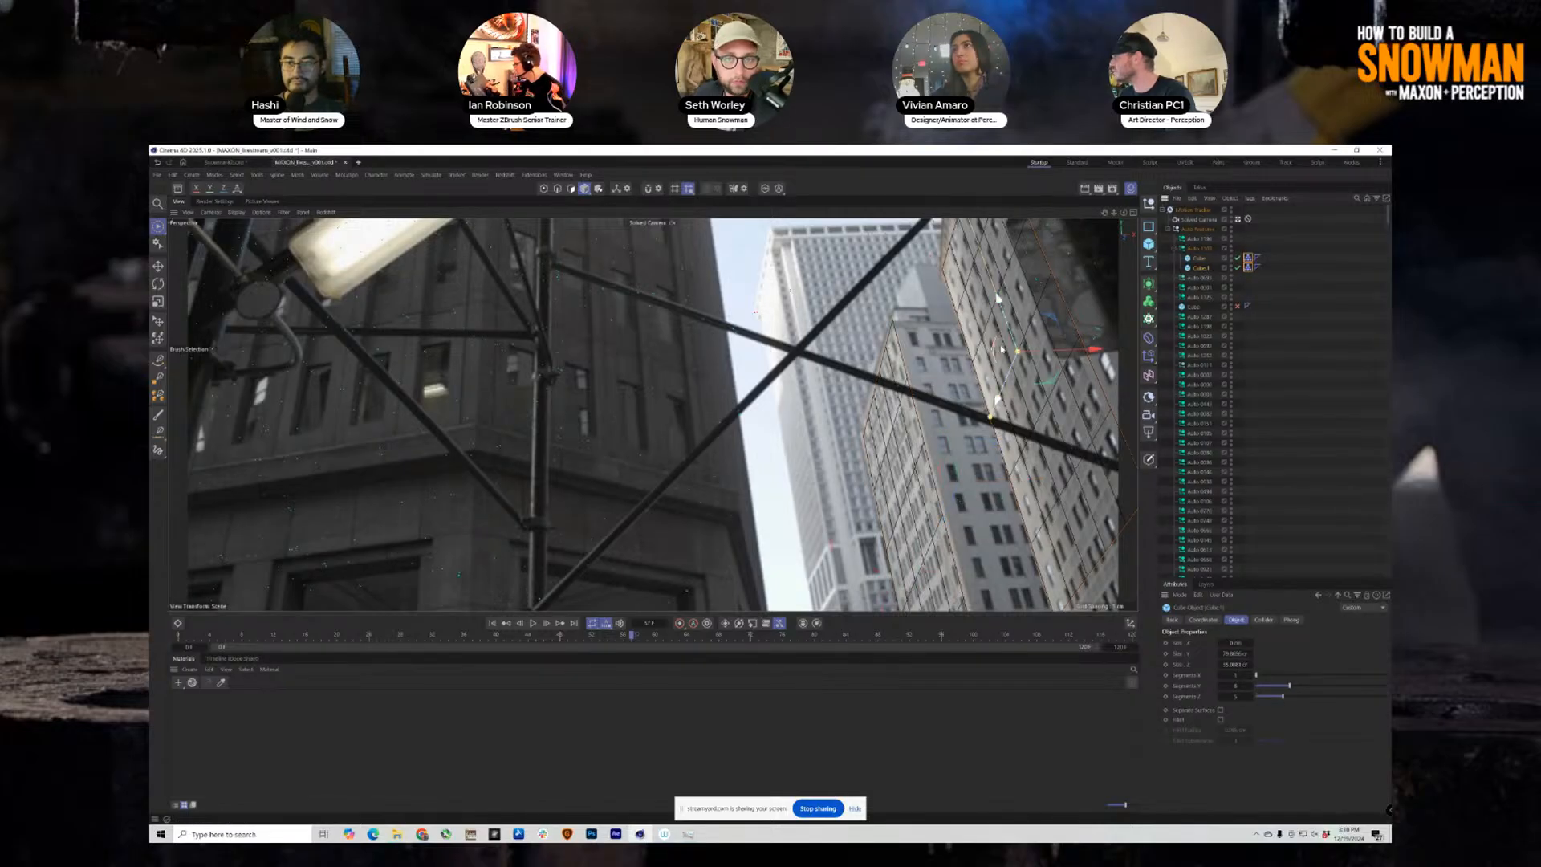
right_click(1198, 268)
mouse_move(1236, 385)
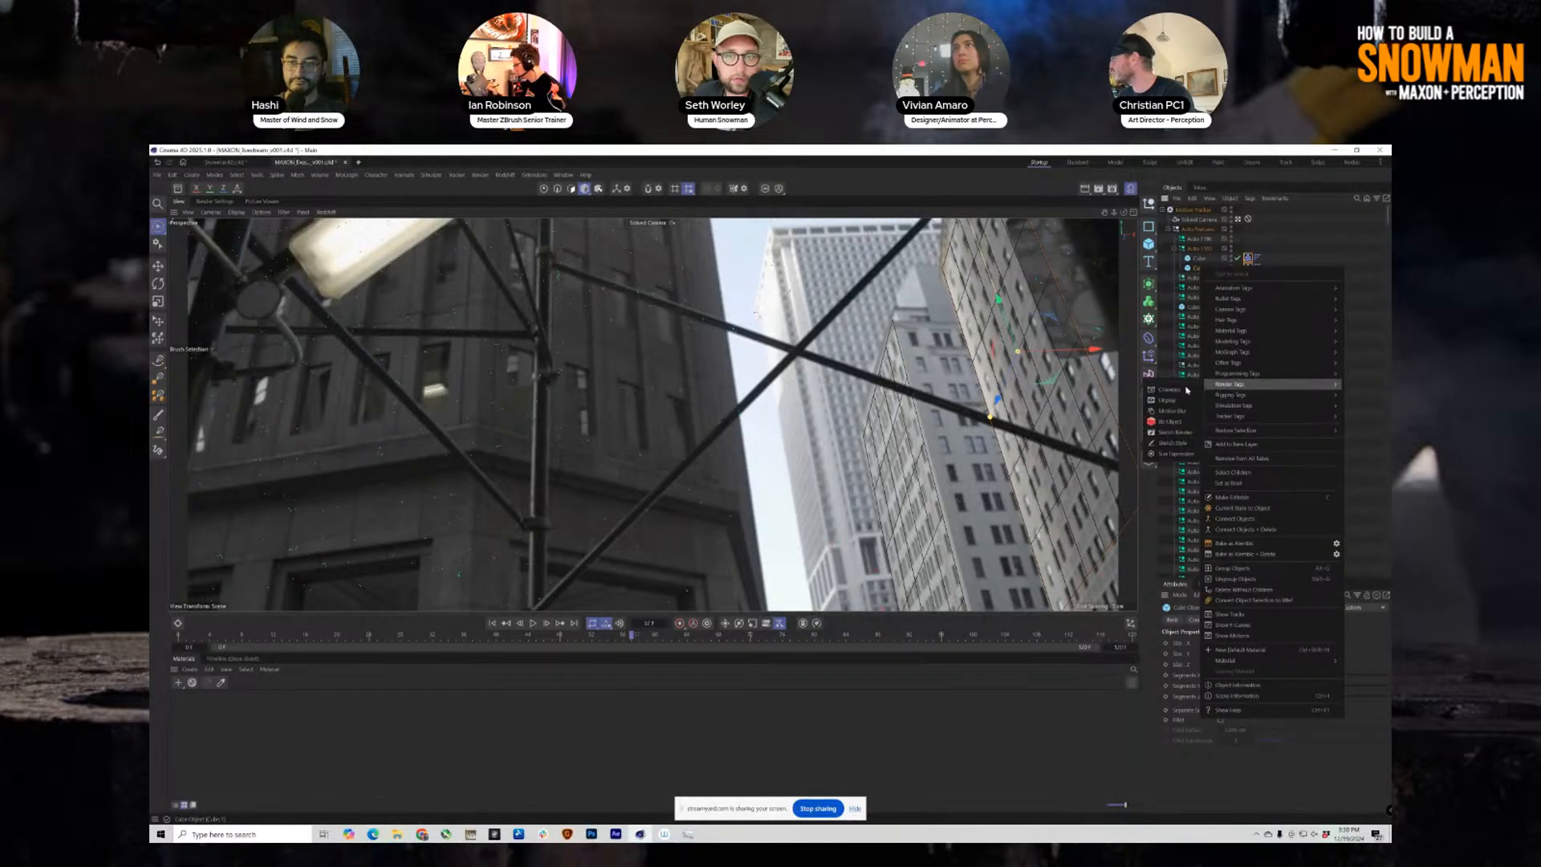
left_click(1172, 422)
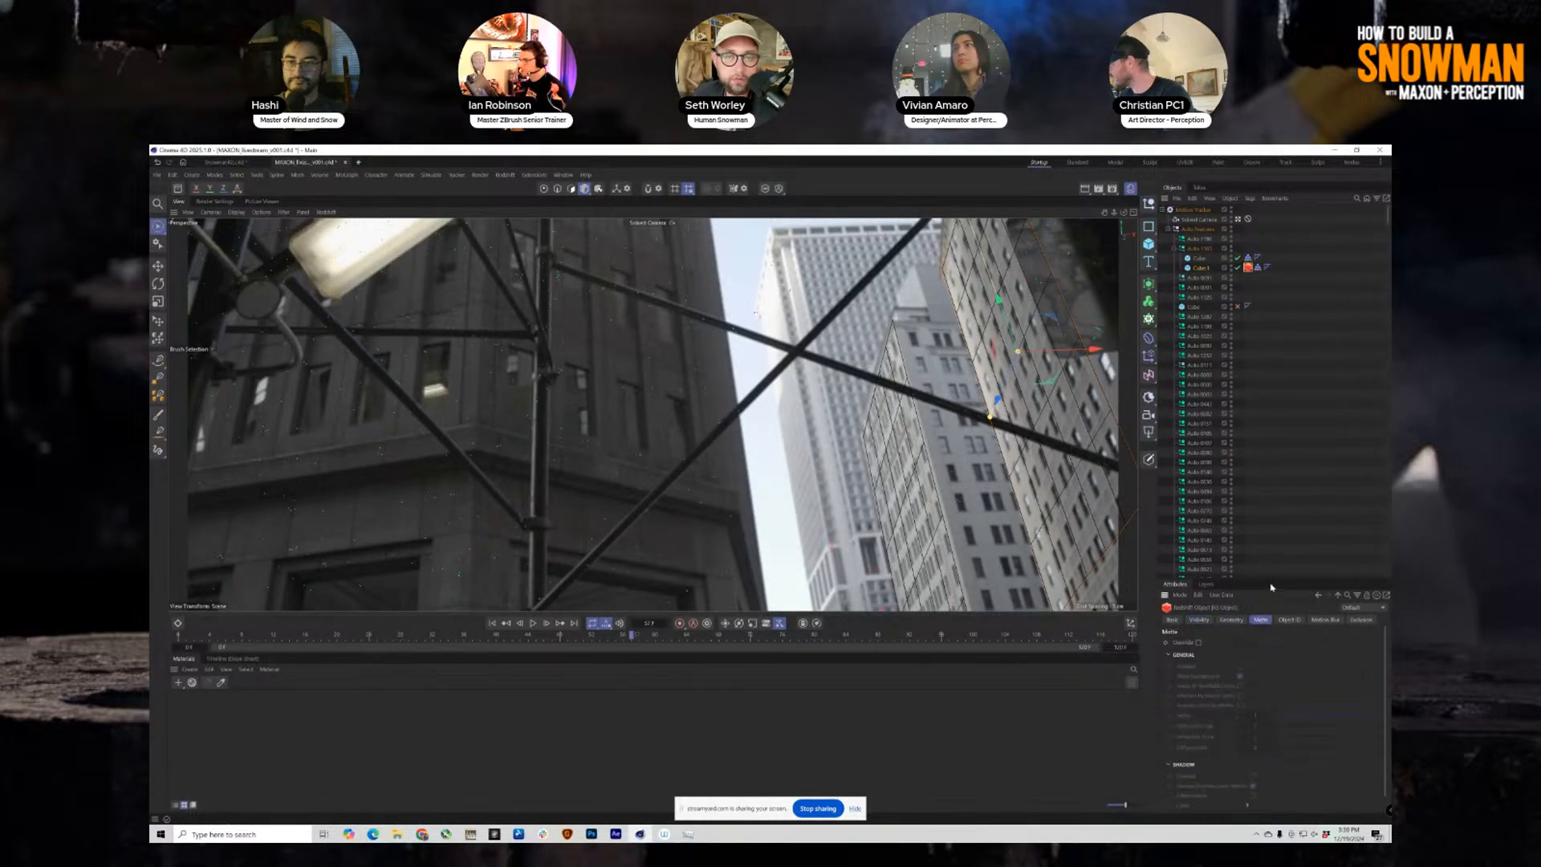
Try the matte override with matte enabled on the cube's Redshift Object tag, and switch the override off again.
left_click_drag(1271, 578, 1238, 388)
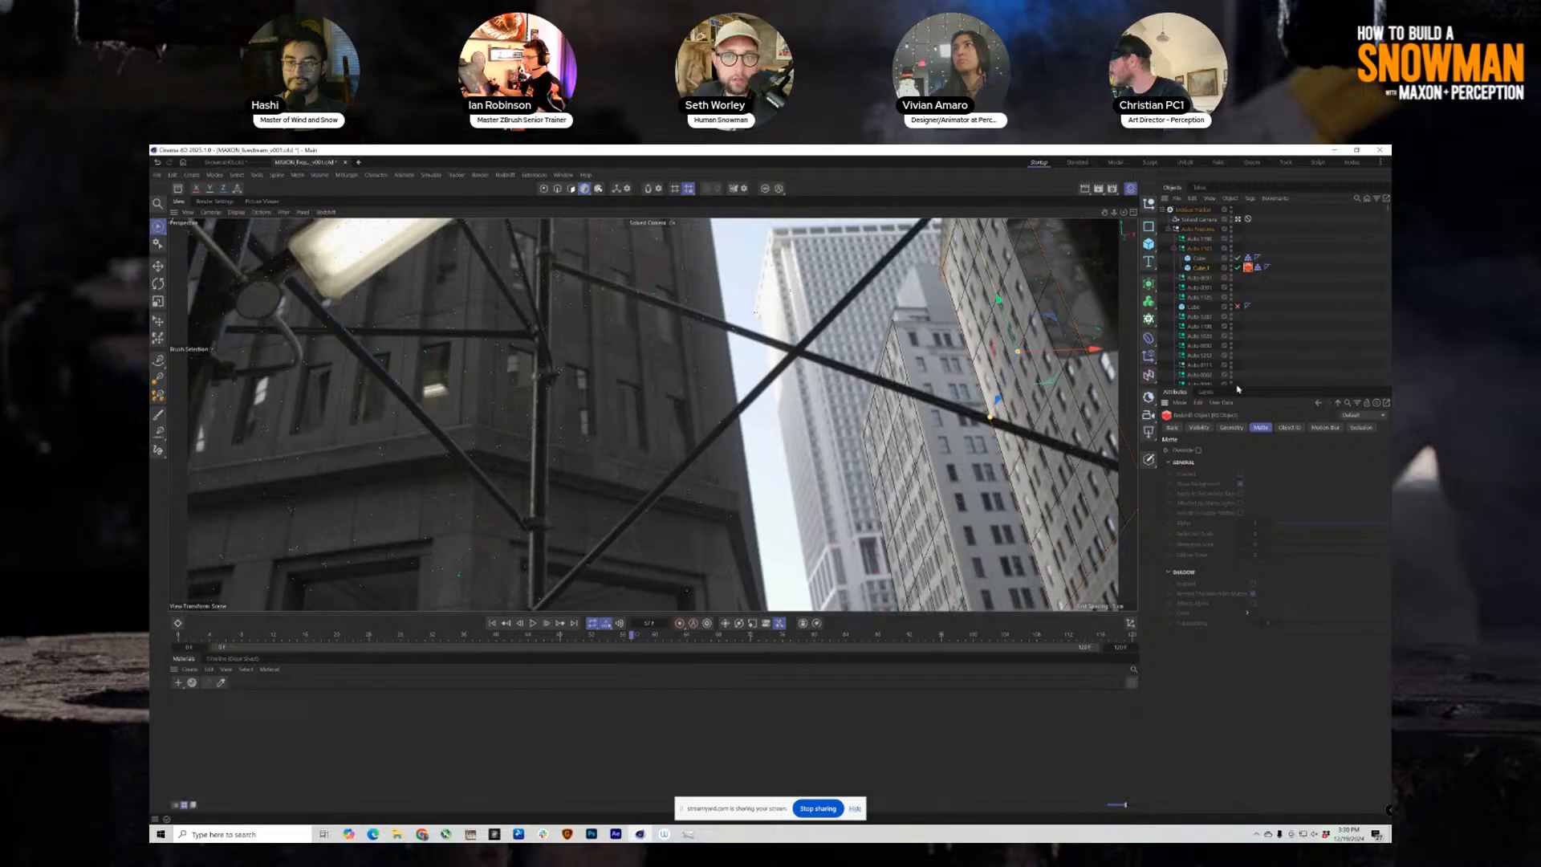
left_click(1199, 451)
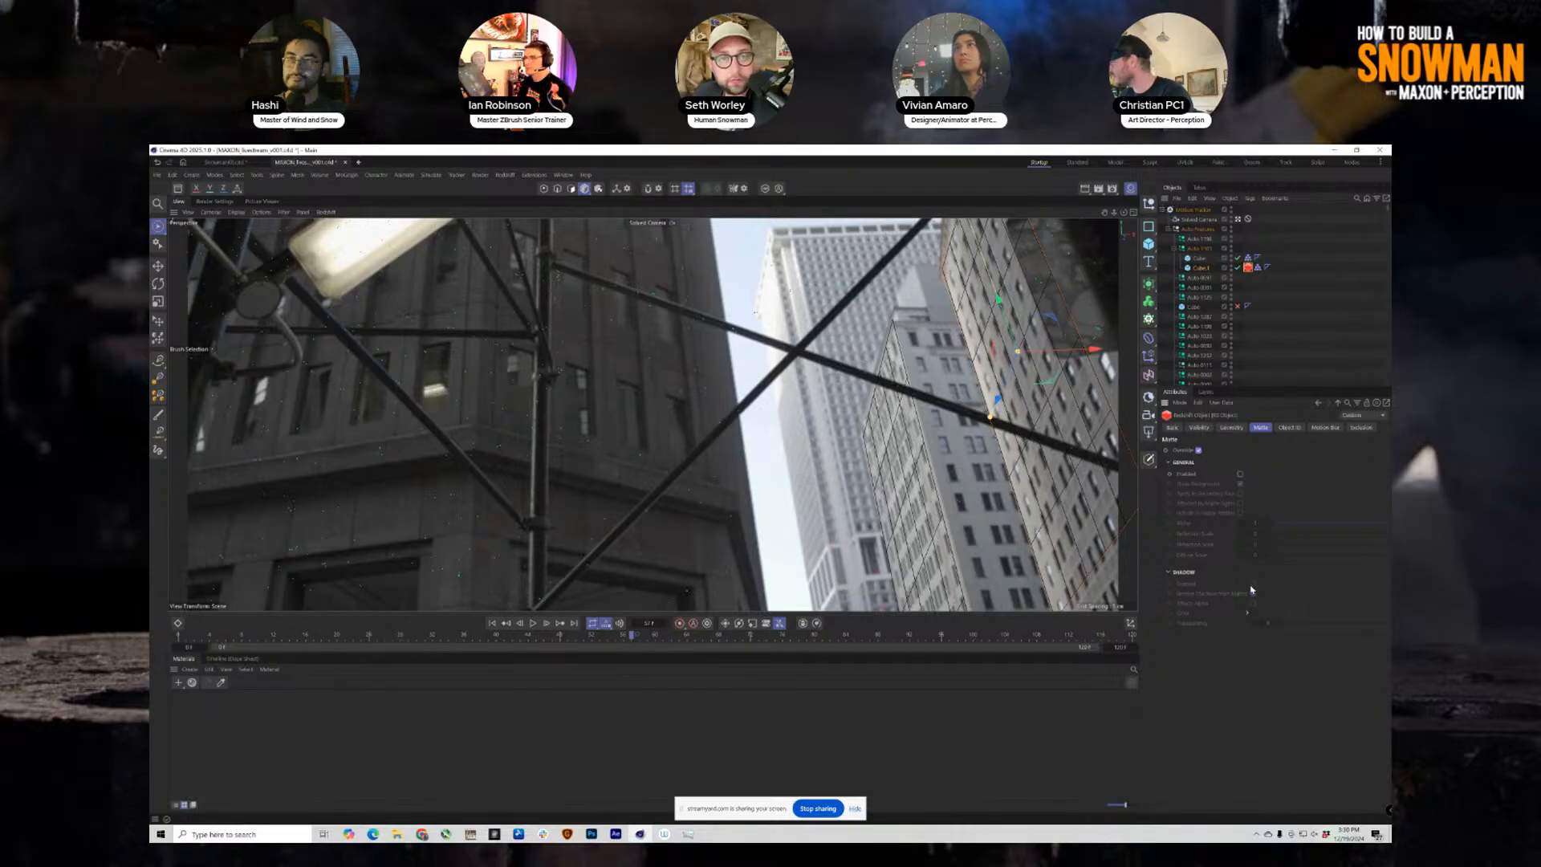
left_click(1240, 474)
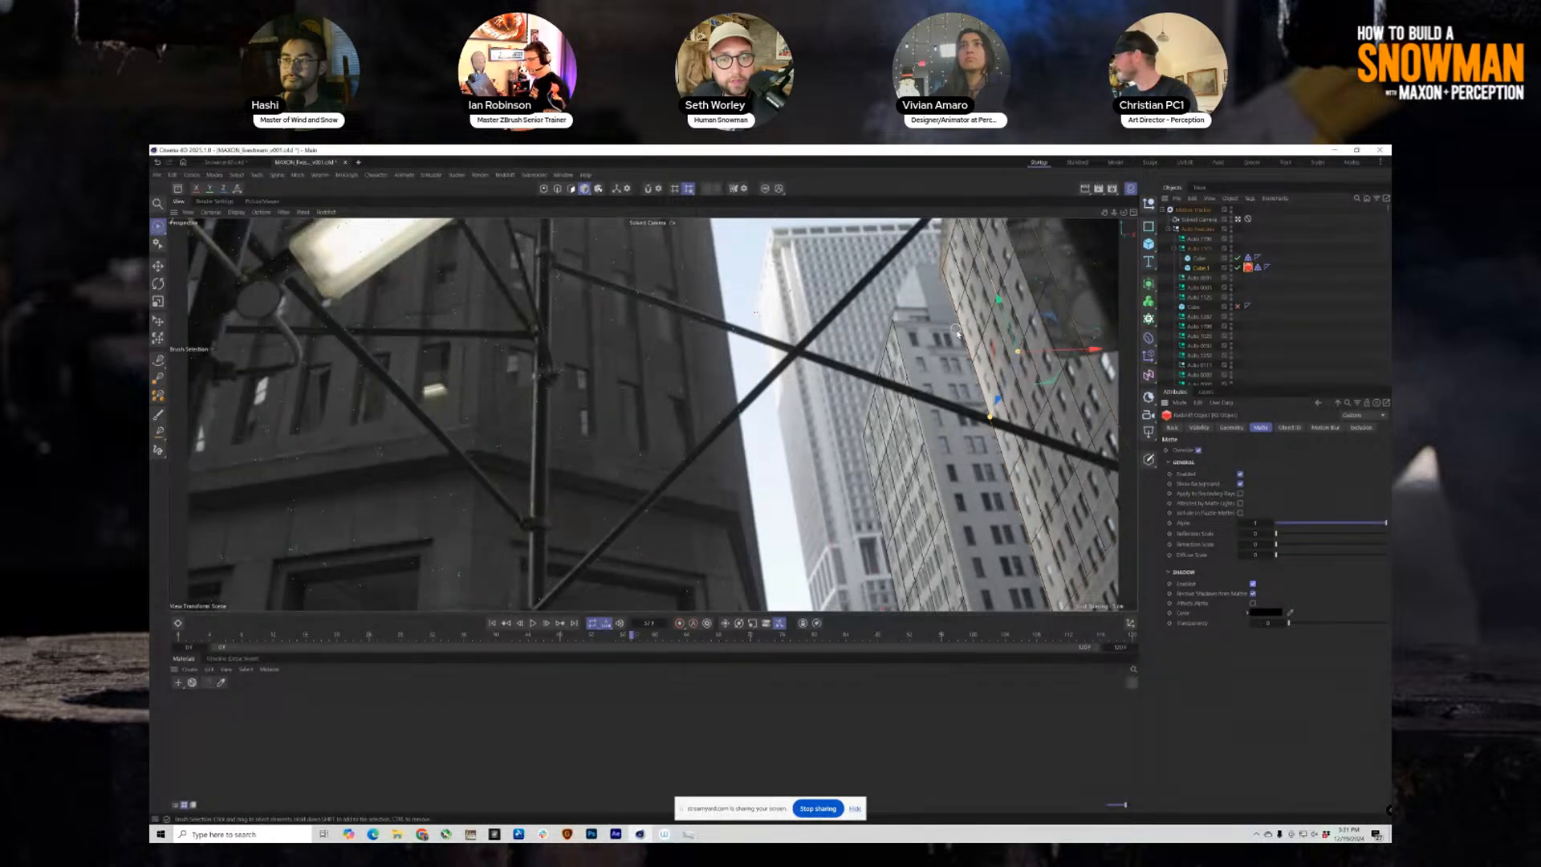
left_click(1199, 451)
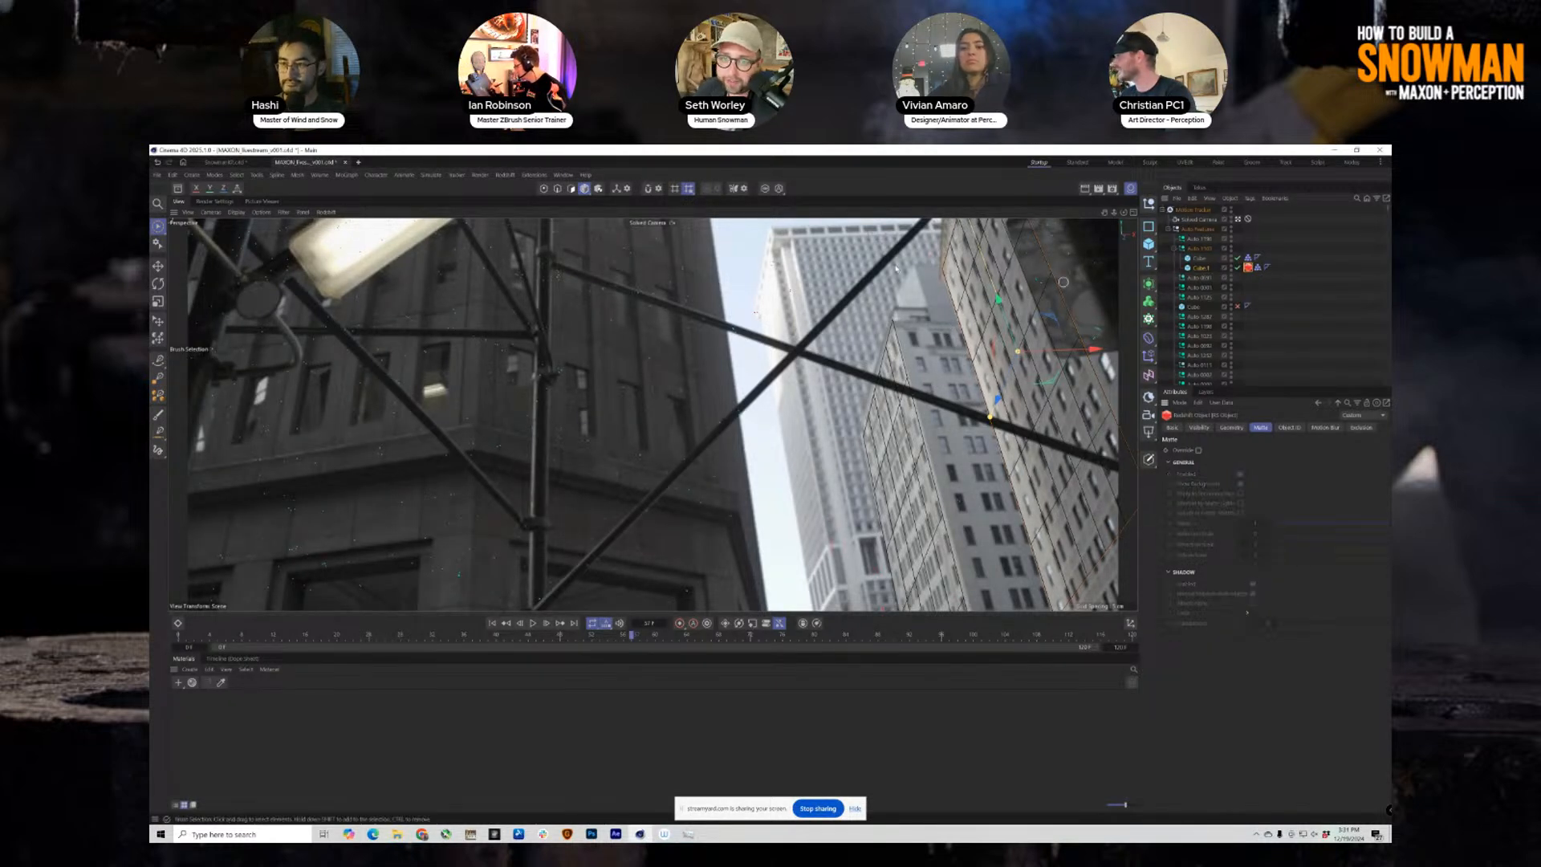
Go back to the snowman project and add a Boolean generator to the scene.
left_click(227, 164)
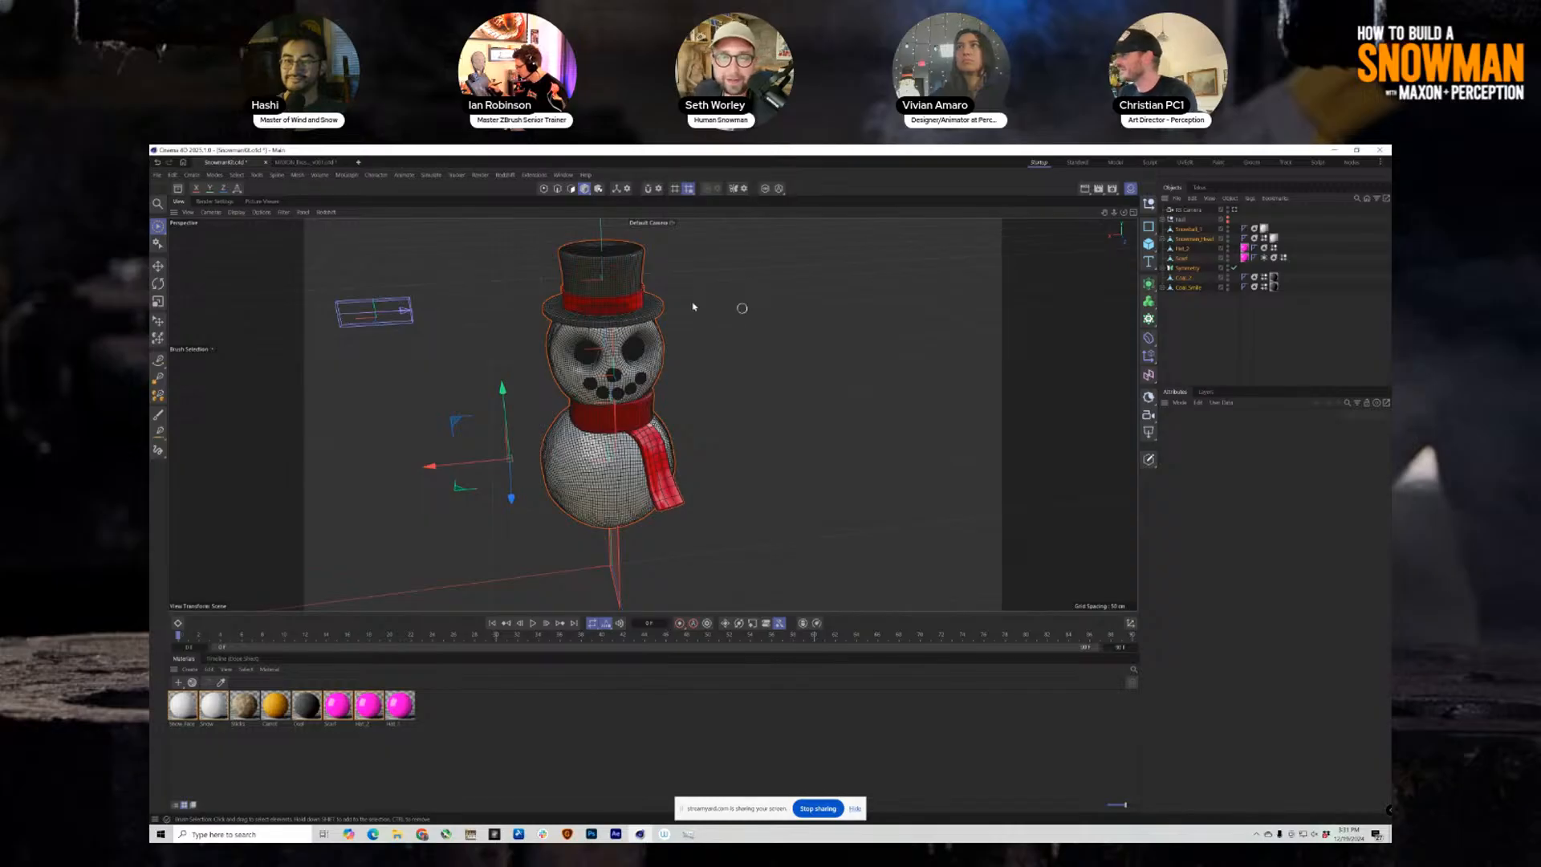
scroll(699, 297, "up", 3)
scroll(692, 337, "up", 3)
left_click_drag(687, 351, 662, 323, "alt")
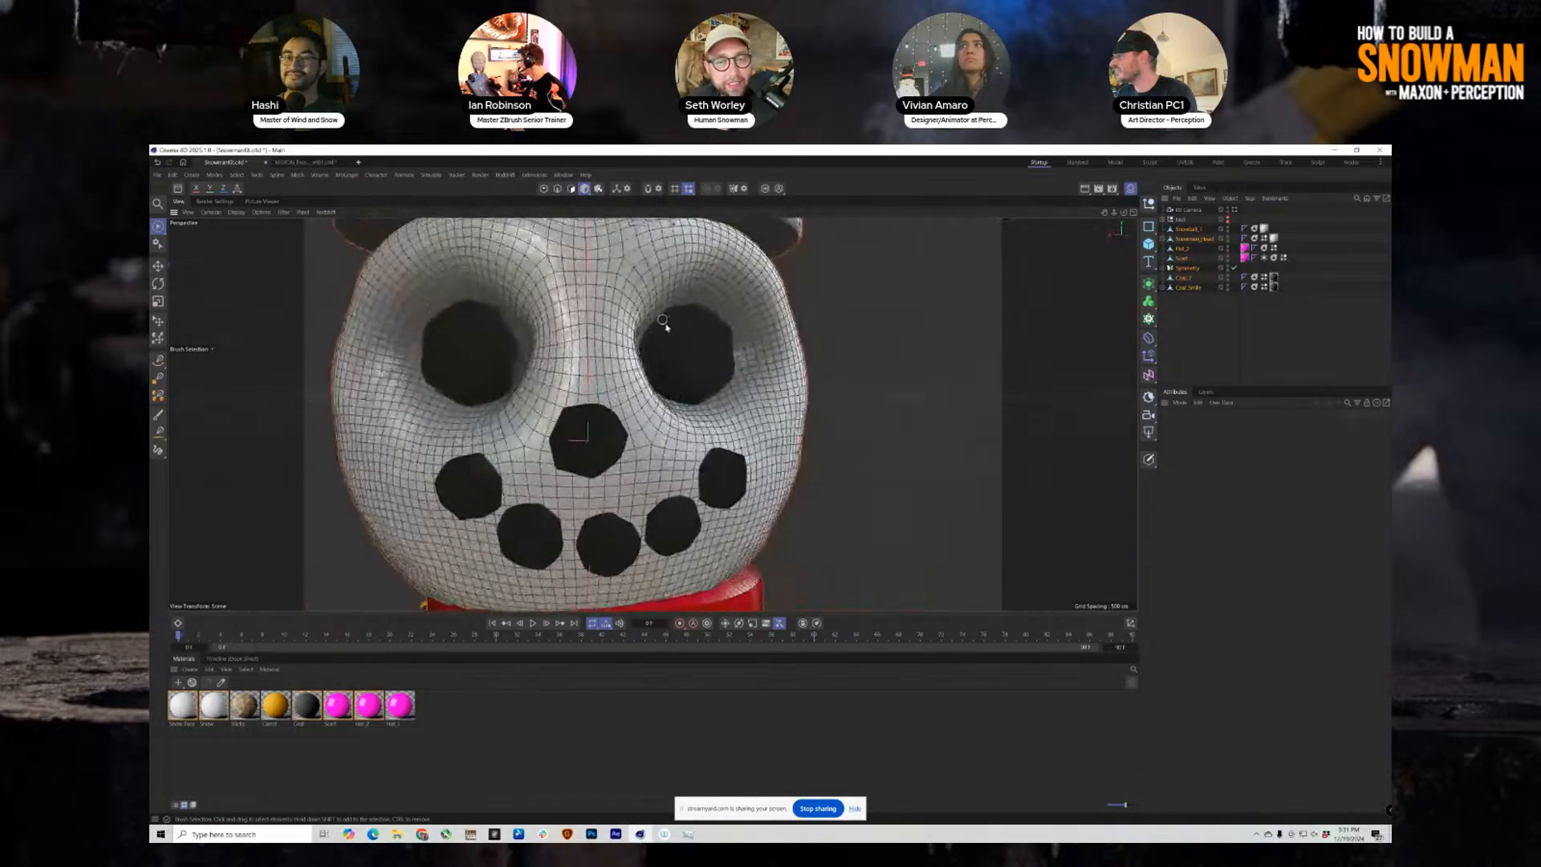
left_click(1183, 232)
key("shift+c")
type("b")
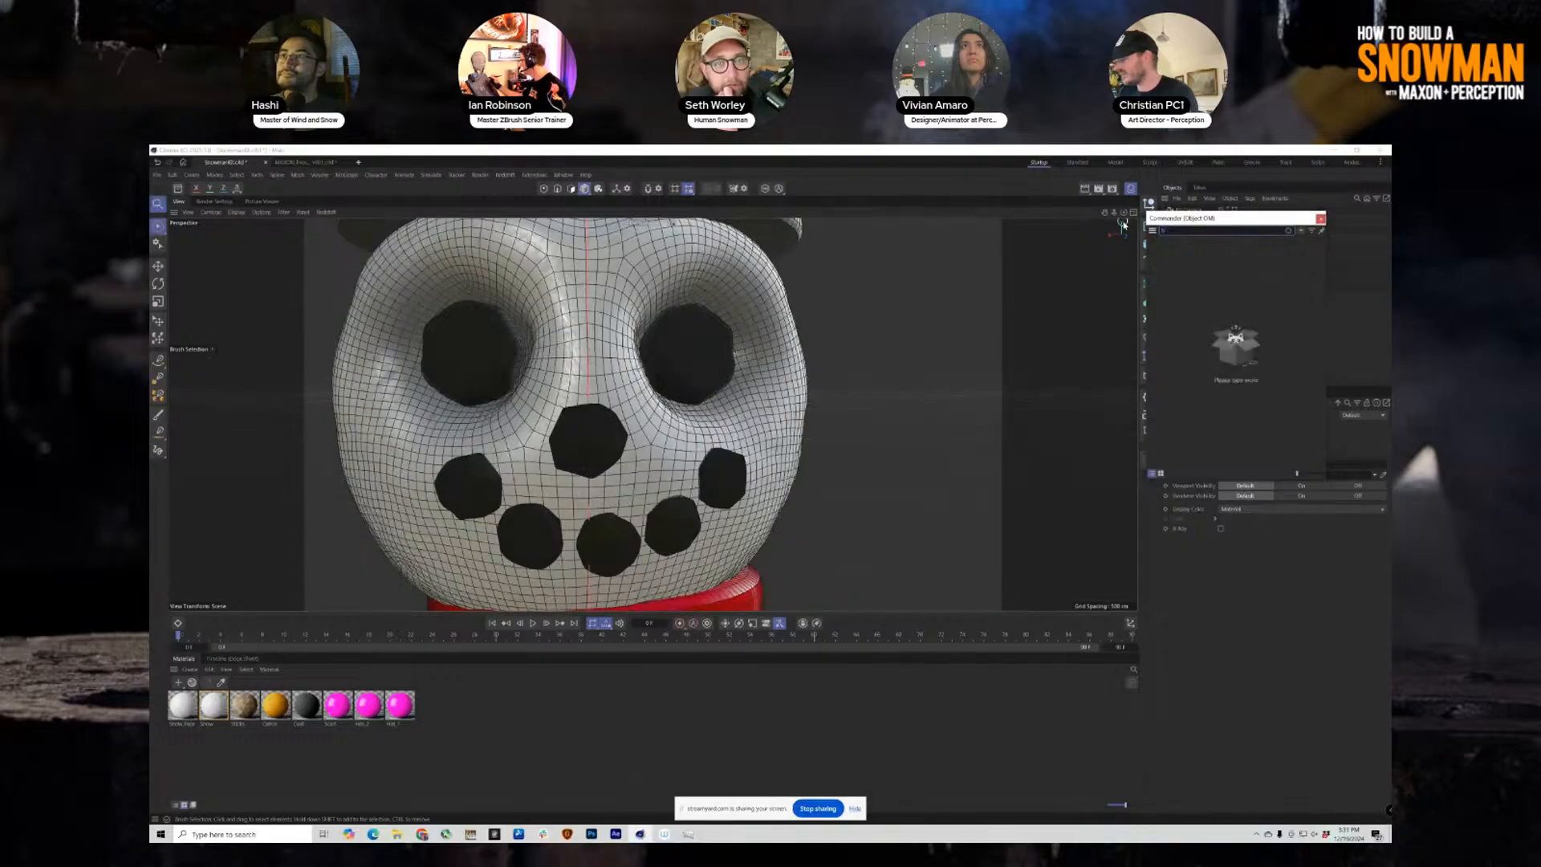
type("oole")
key("Return")
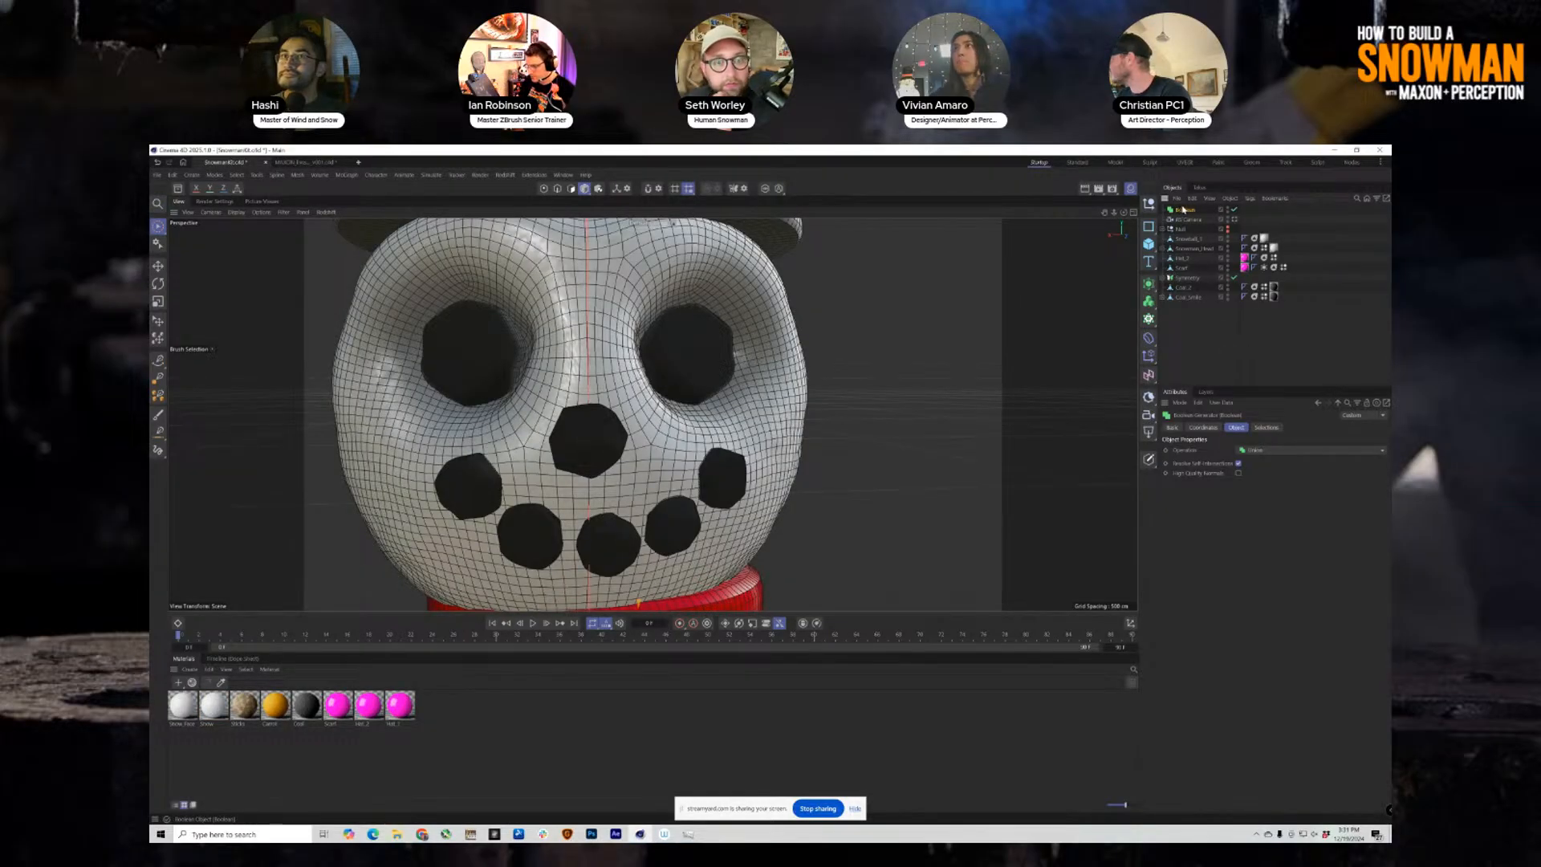
Move the Boolean below the null and nest all snowman parts, from the snowball to the coal smile, inside it.
left_click_drag(1183, 210, 1188, 235)
left_click(1189, 239)
left_click(1185, 299, "shift")
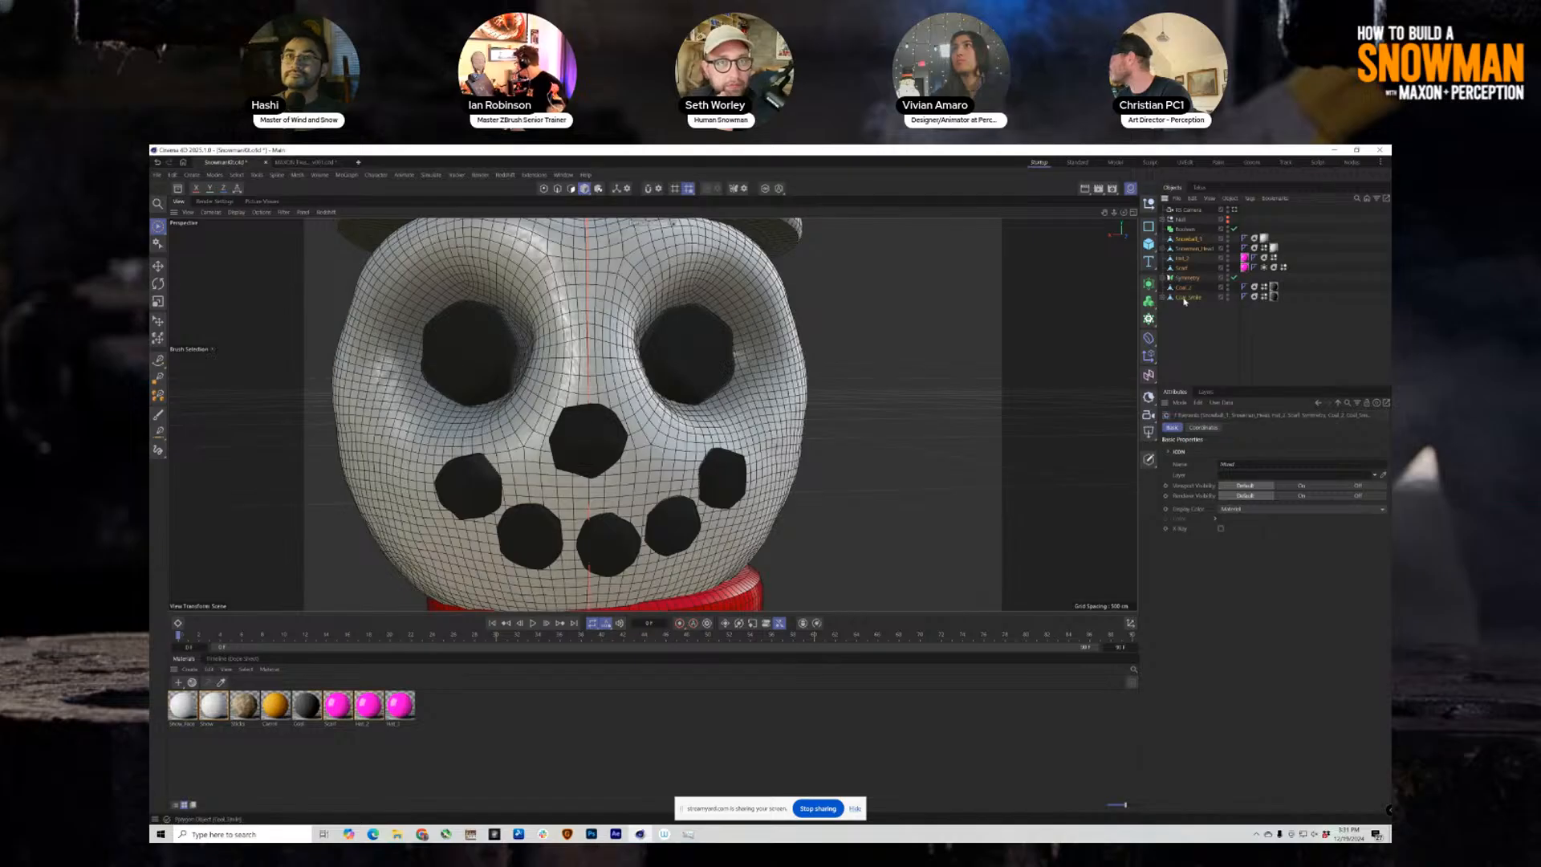
left_click_drag(1184, 301, 1185, 235)
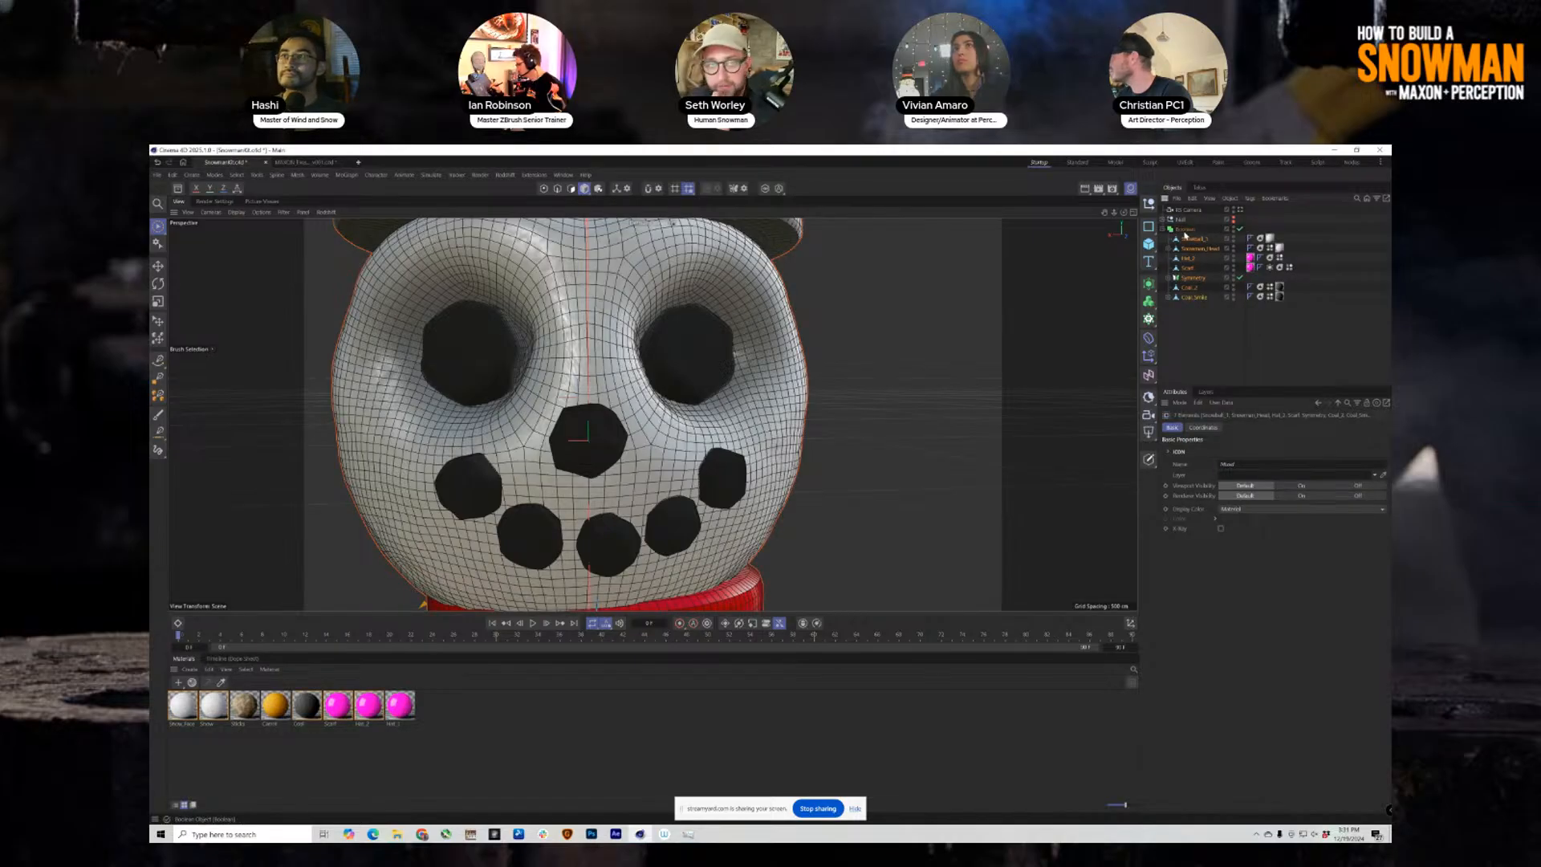
left_click(1185, 230)
Examine the geometry inside the snowman at the scarf, comparing it with the Boolean disabled and enabled.
middle_click_drag(706, 554, 756, 343, "alt")
left_click_drag(634, 405, 761, 418, "alt")
middle_click_drag(543, 430, 626, 425, "alt")
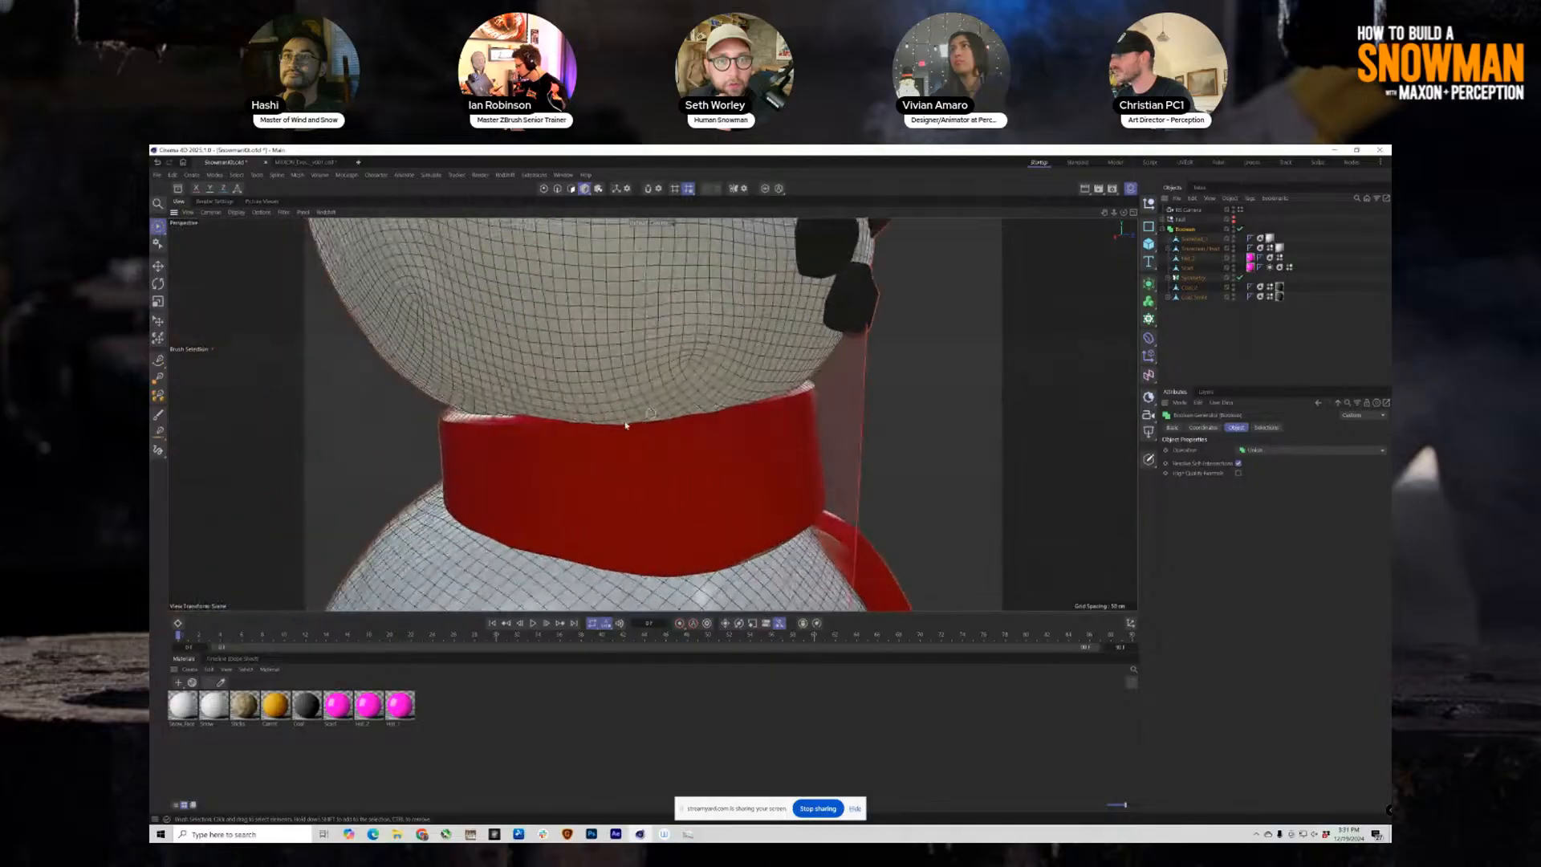
right_click_drag(619, 421, 829, 337, "alt")
left_click_drag(773, 337, 739, 273, "alt")
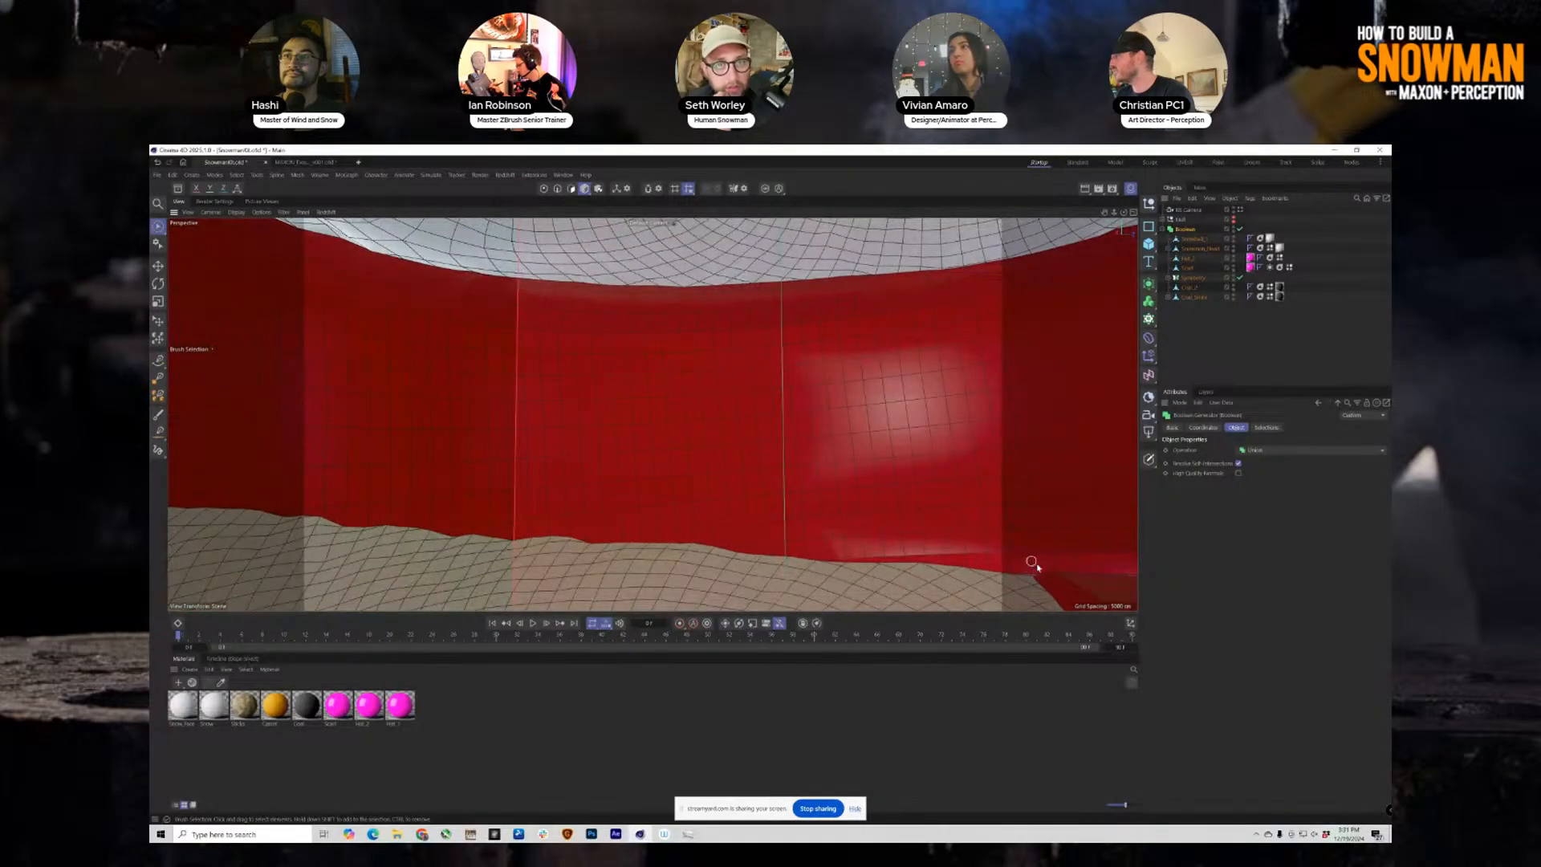
left_click_drag(1037, 567, 1004, 543, "alt")
middle_click_drag(1004, 543, 653, 413, "alt")
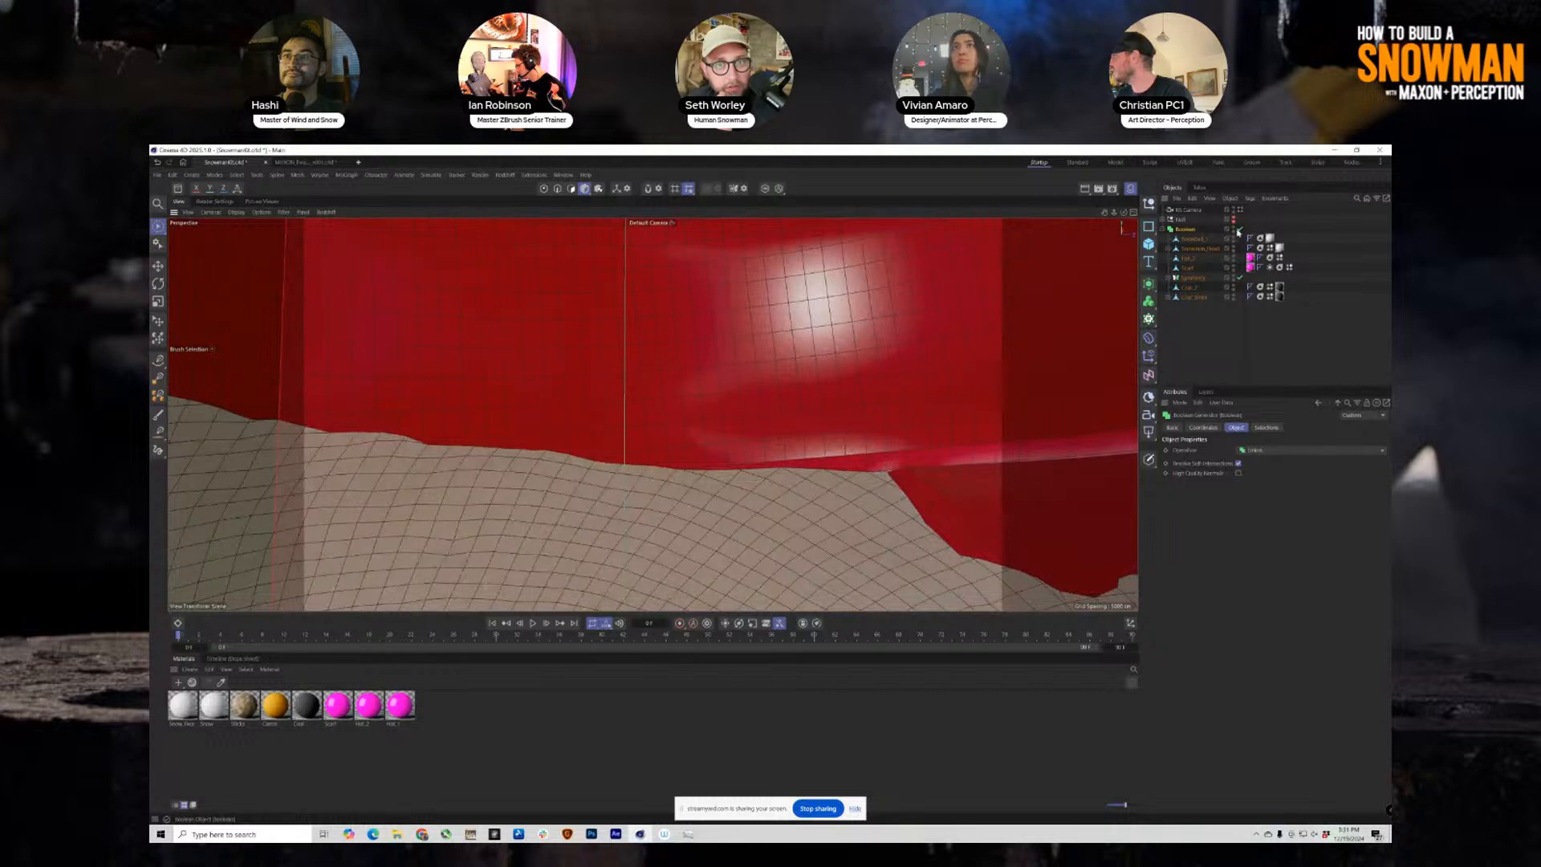
left_click(1239, 230)
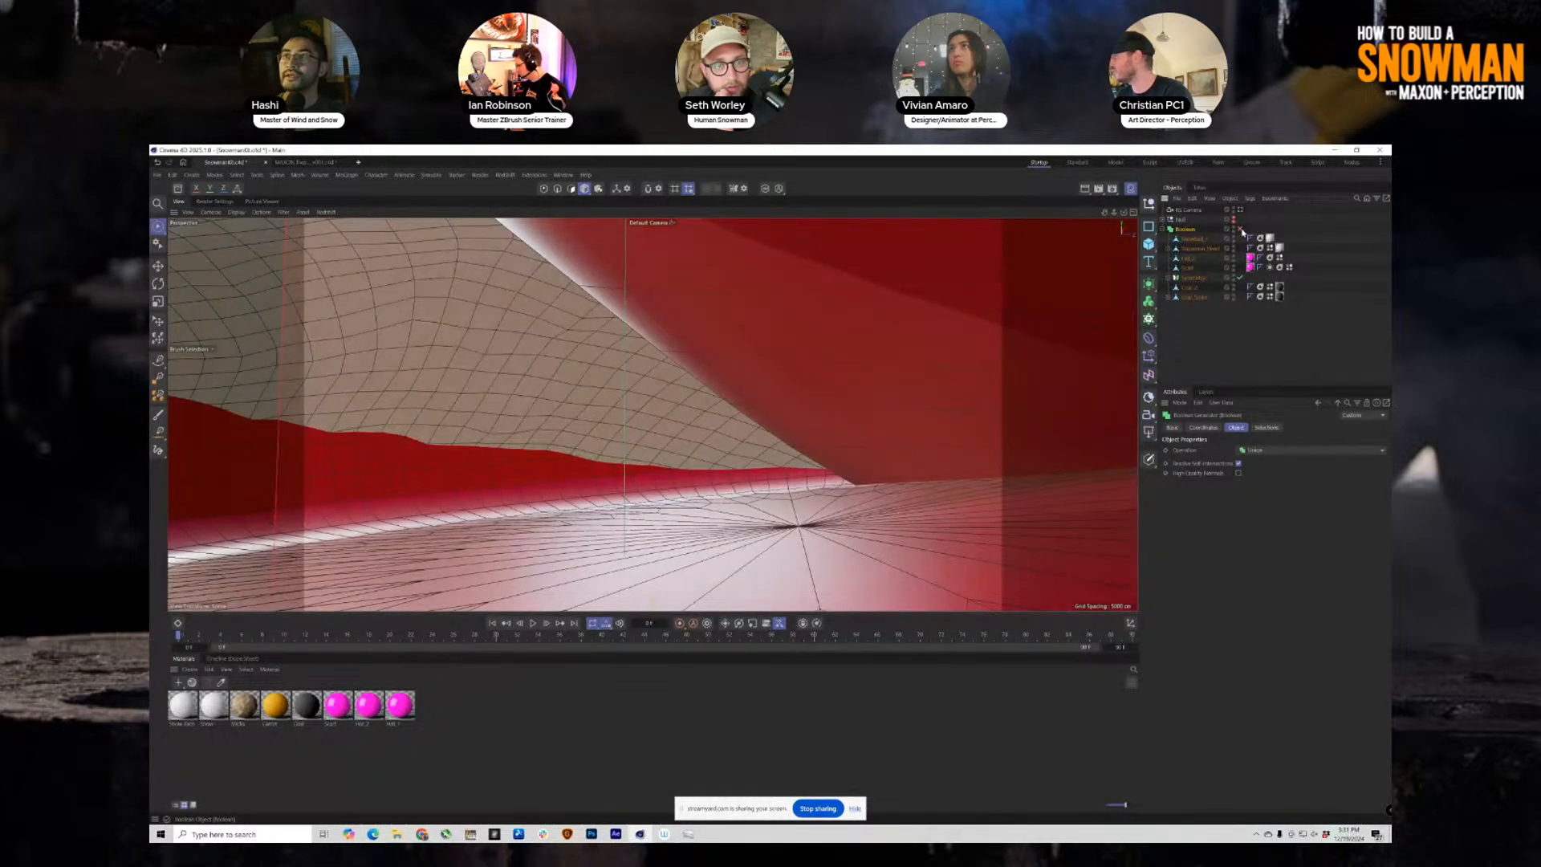
left_click(1239, 229)
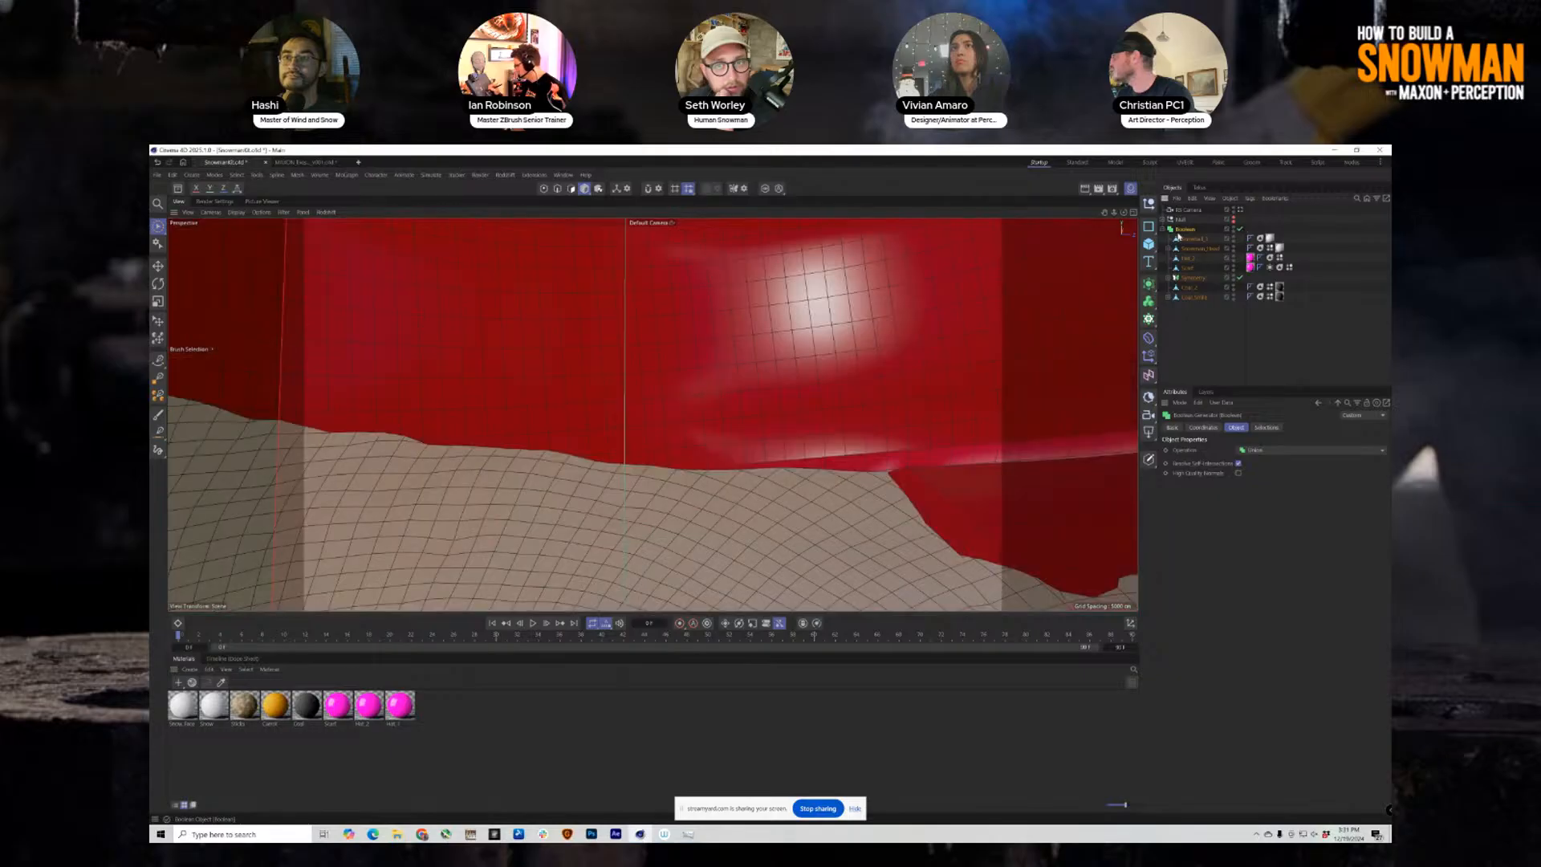
left_click_drag(581, 482, 434, 457, "alt")
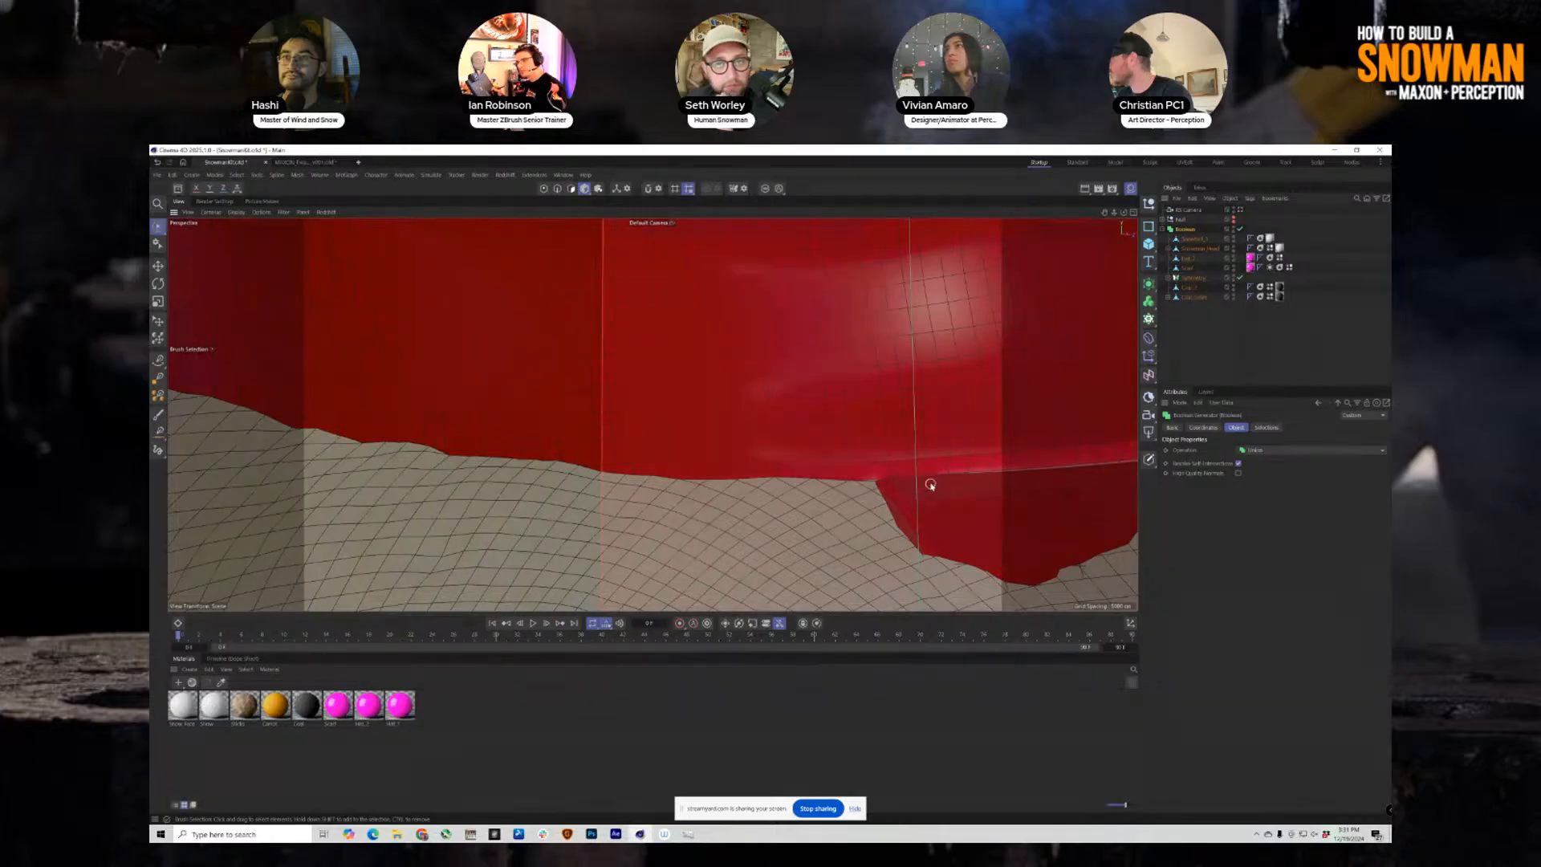
right_click_drag(926, 483, 710, 482, "alt")
Examine how the coal eyes, nose and mouth pieces merge with the snowman's head surface.
left_click_drag(901, 410, 589, 386, "alt")
middle_click_drag(853, 407, 706, 408, "alt")
right_click_drag(692, 375, 791, 355, "alt")
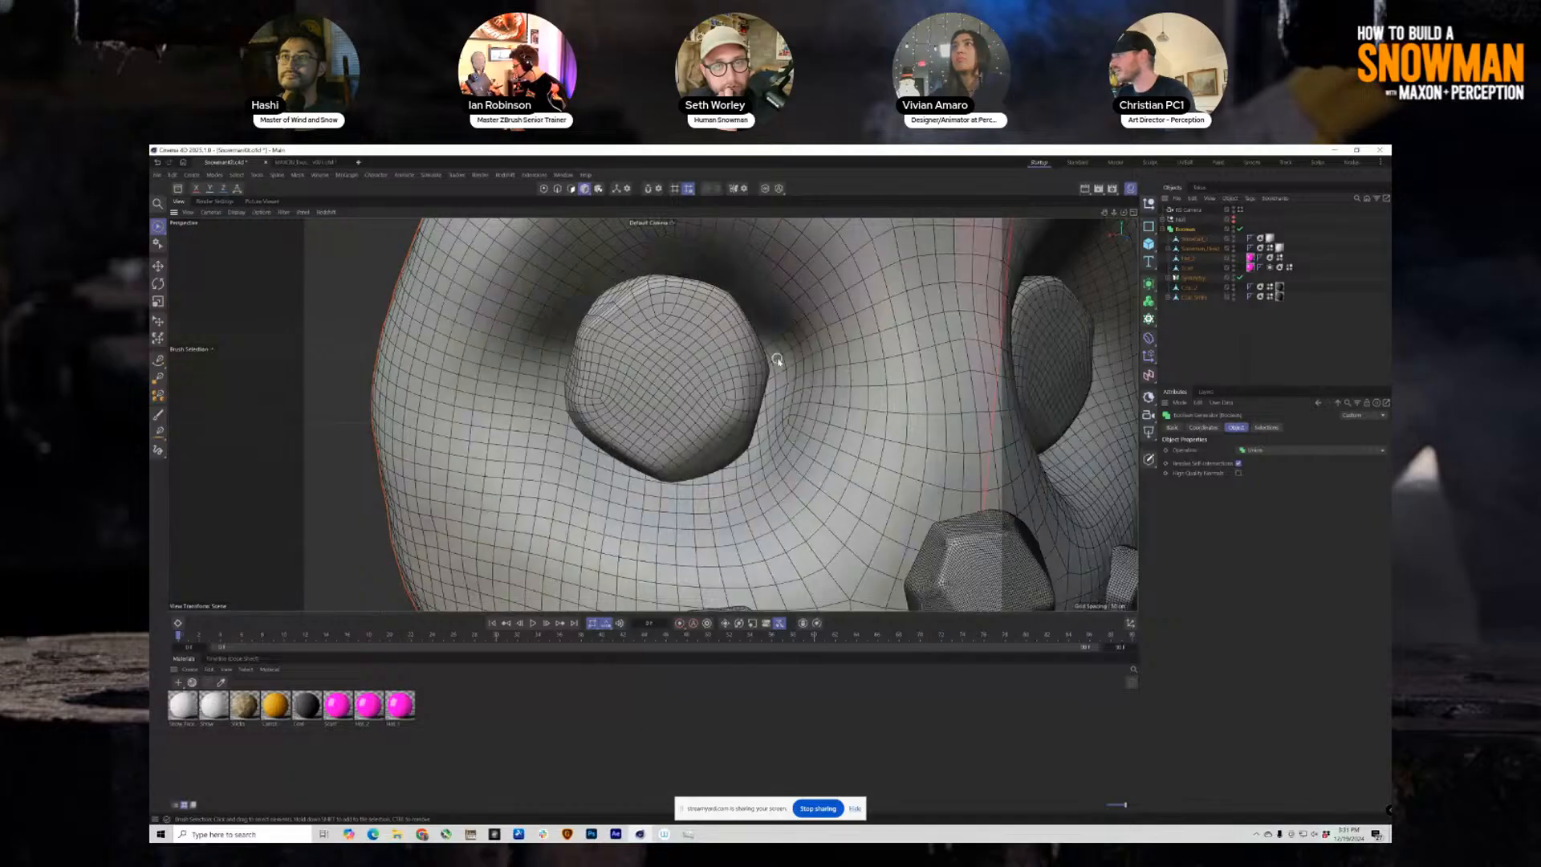
middle_click_drag(827, 337, 640, 229, "alt")
right_click_drag(703, 367, 613, 343, "alt")
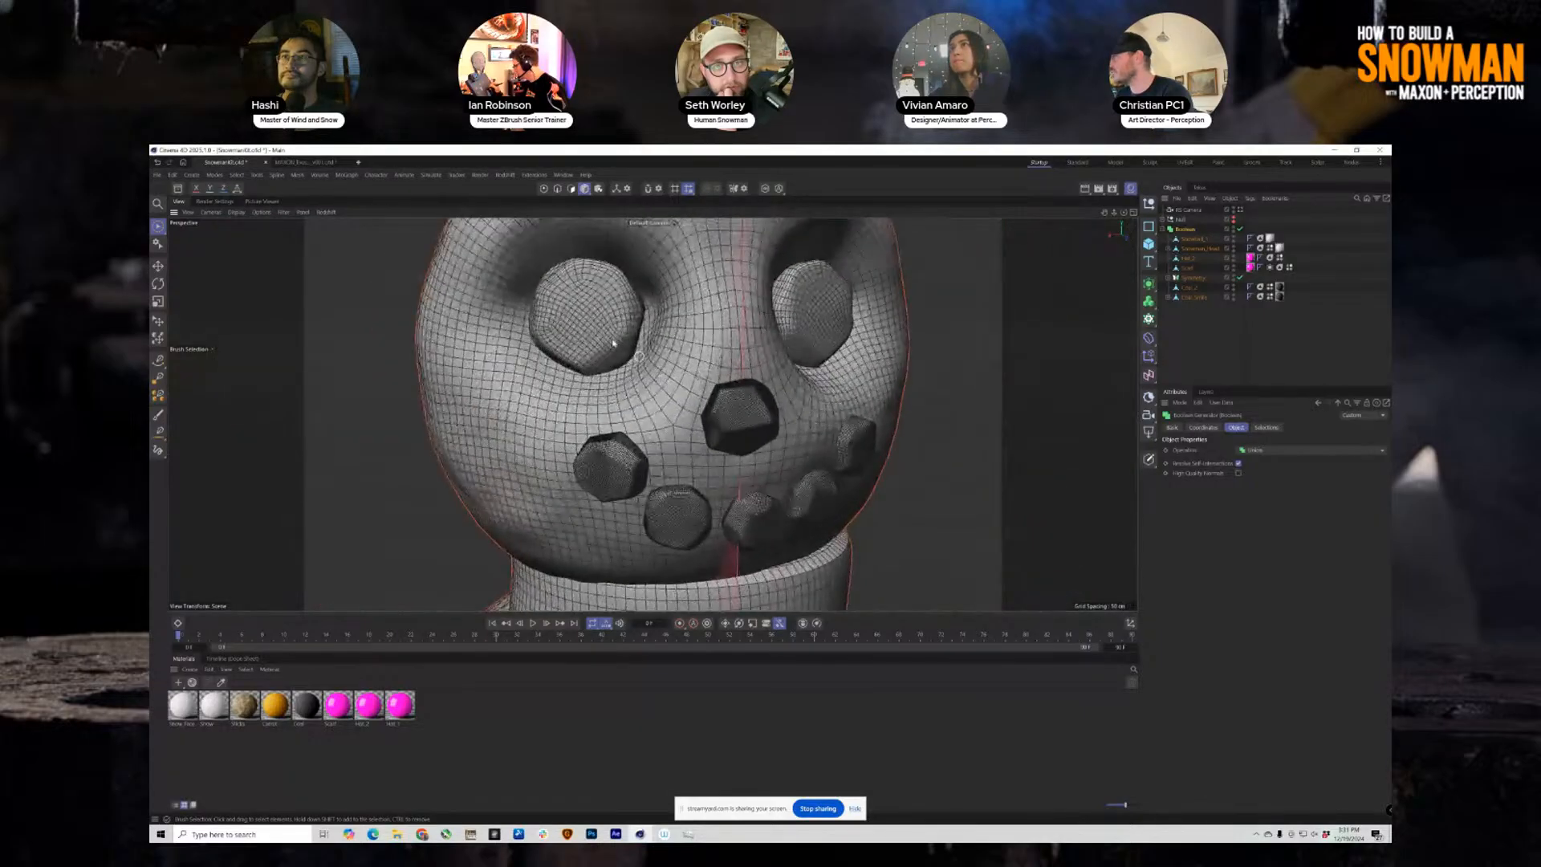
middle_click_drag(577, 305, 560, 331, "alt")
right_click_drag(579, 332, 690, 389, "alt")
middle_click_drag(790, 479, 682, 414, "alt")
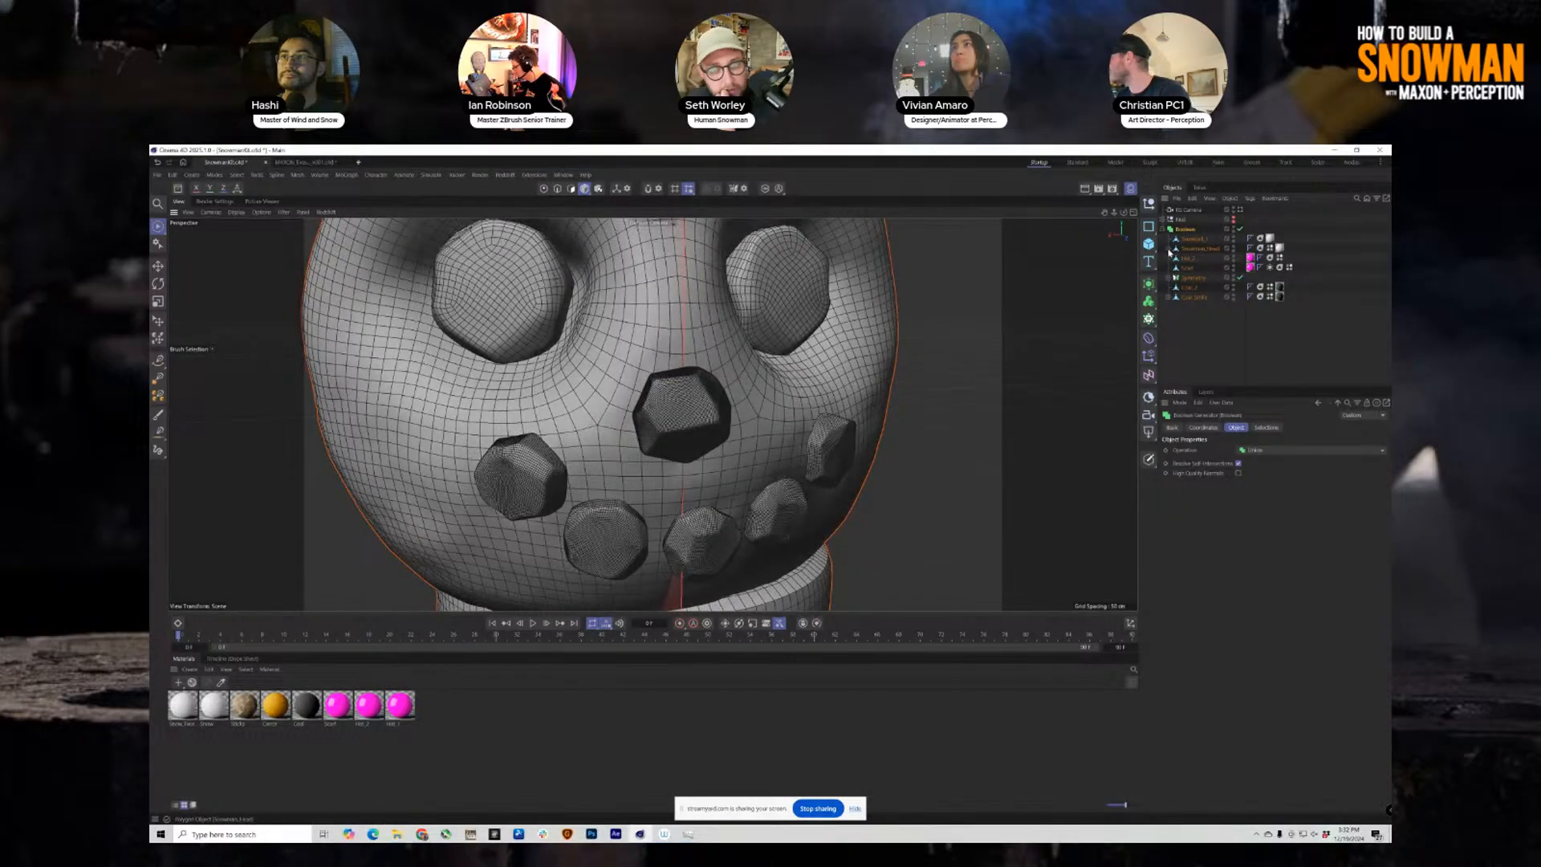
Expand the object hierarchies under the Boolean and compare the coal eyes with their Remesh generator disabled and enabled.
left_click(1169, 297)
left_click(1167, 251)
left_click(1170, 249)
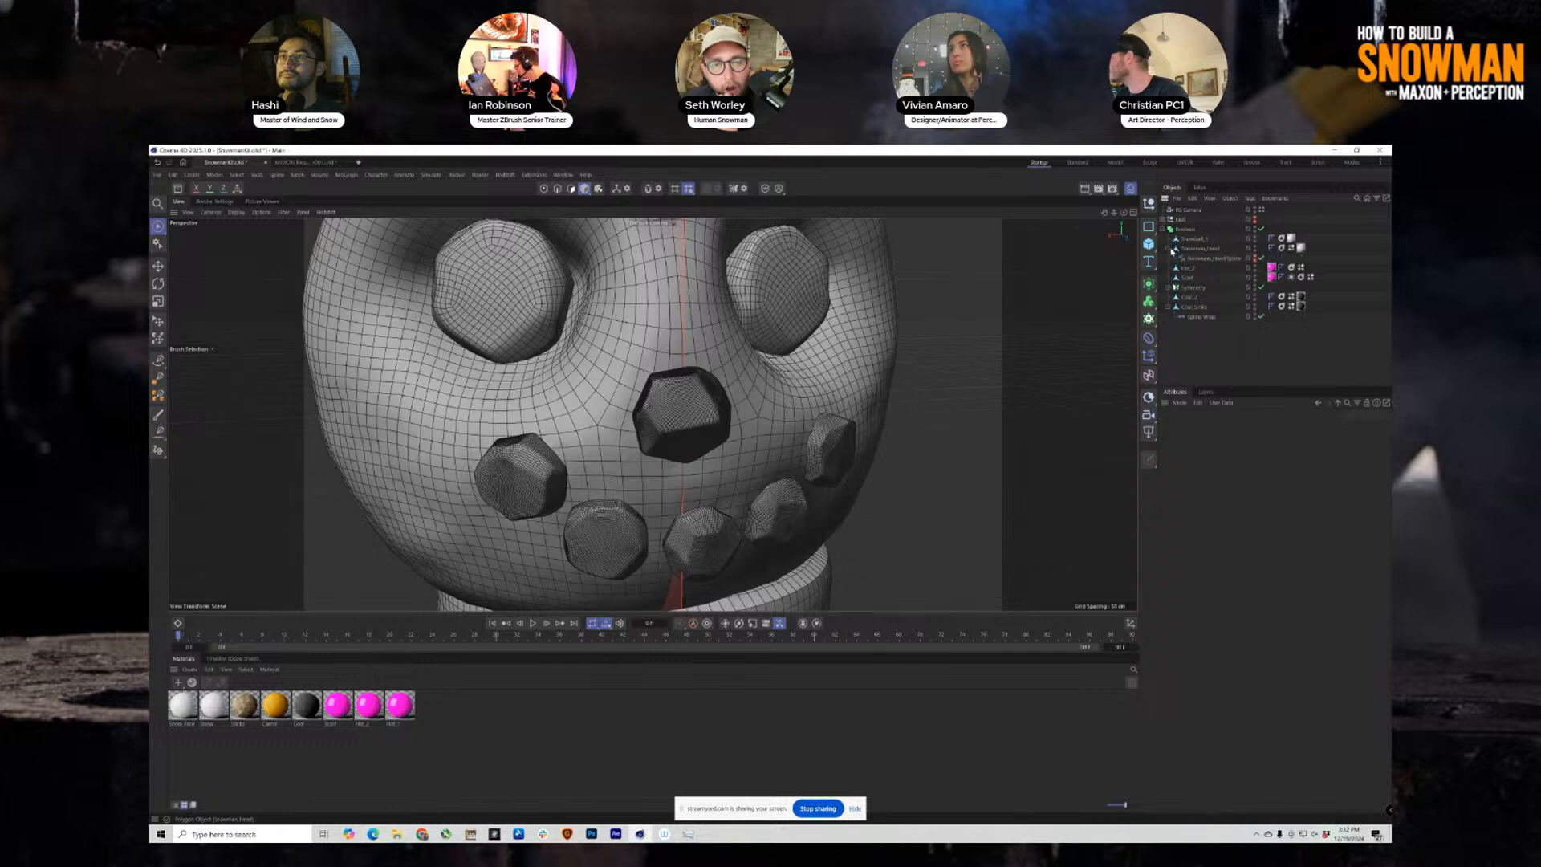
left_click(1168, 288)
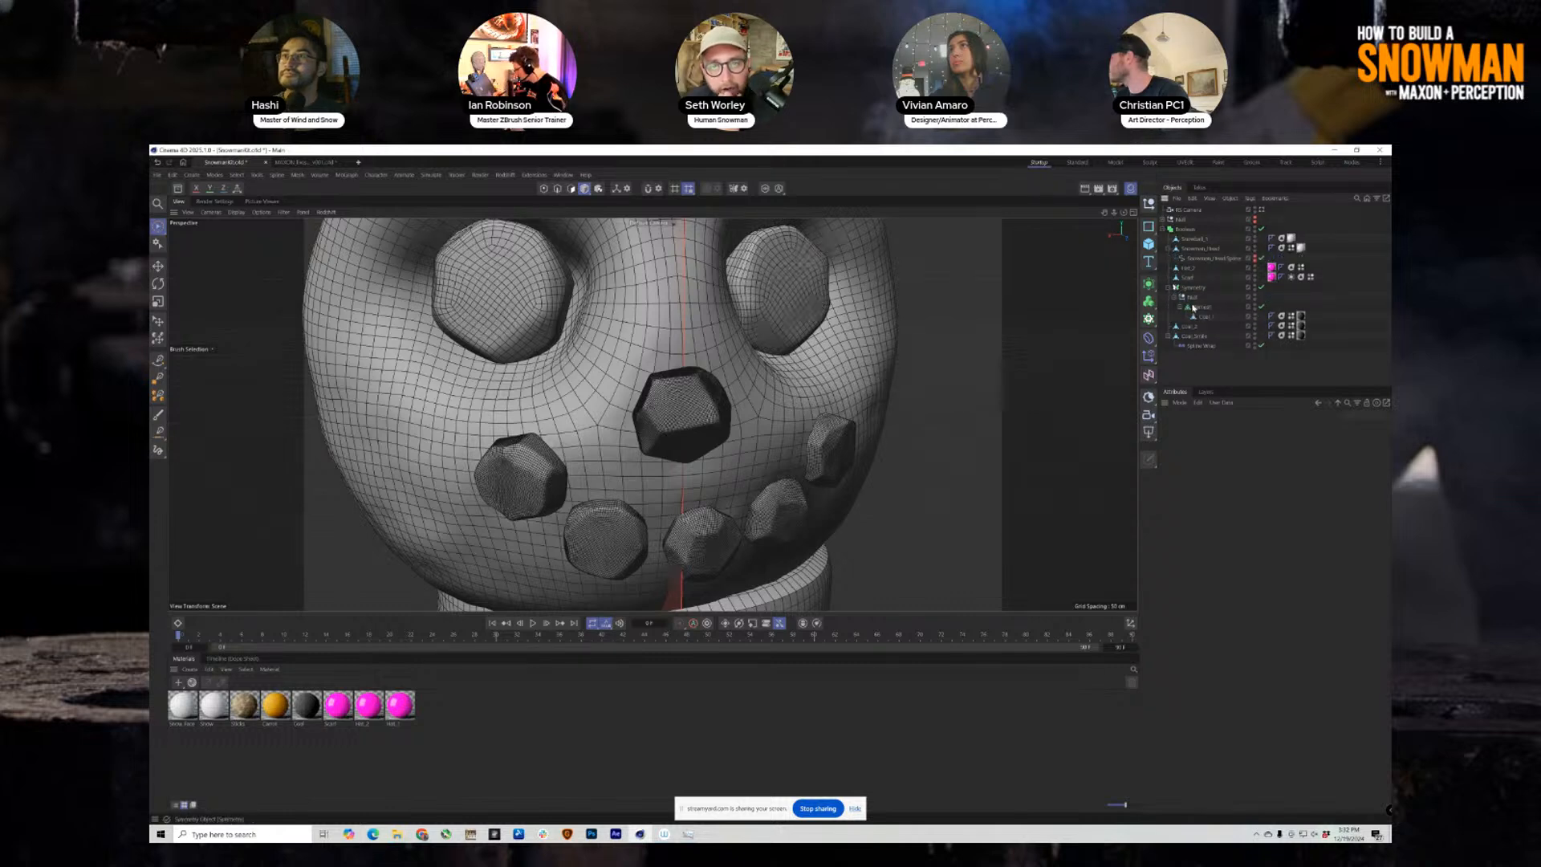
left_click(1203, 307)
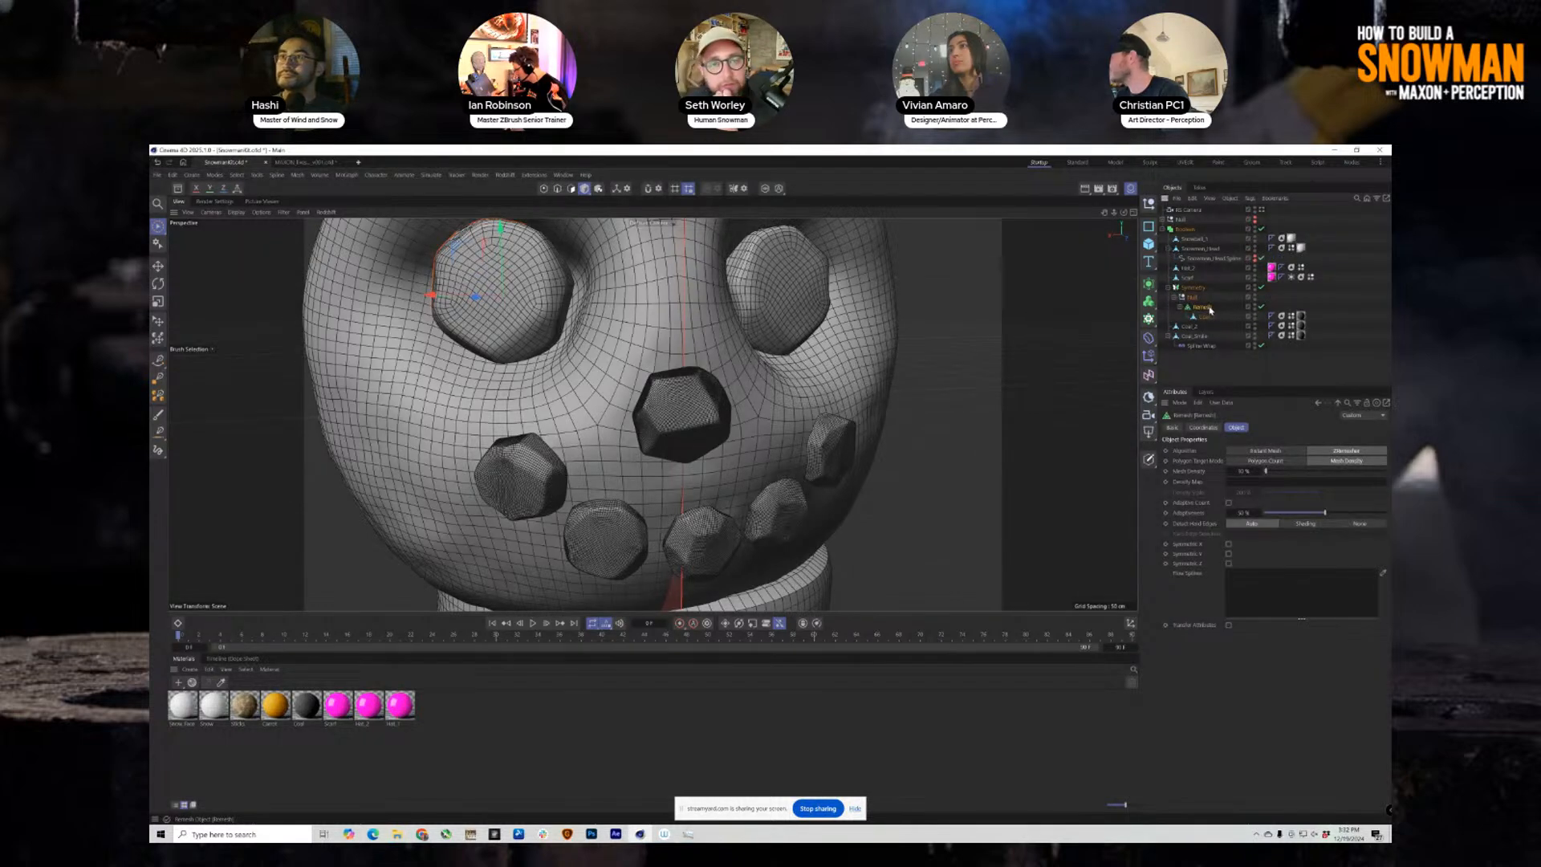
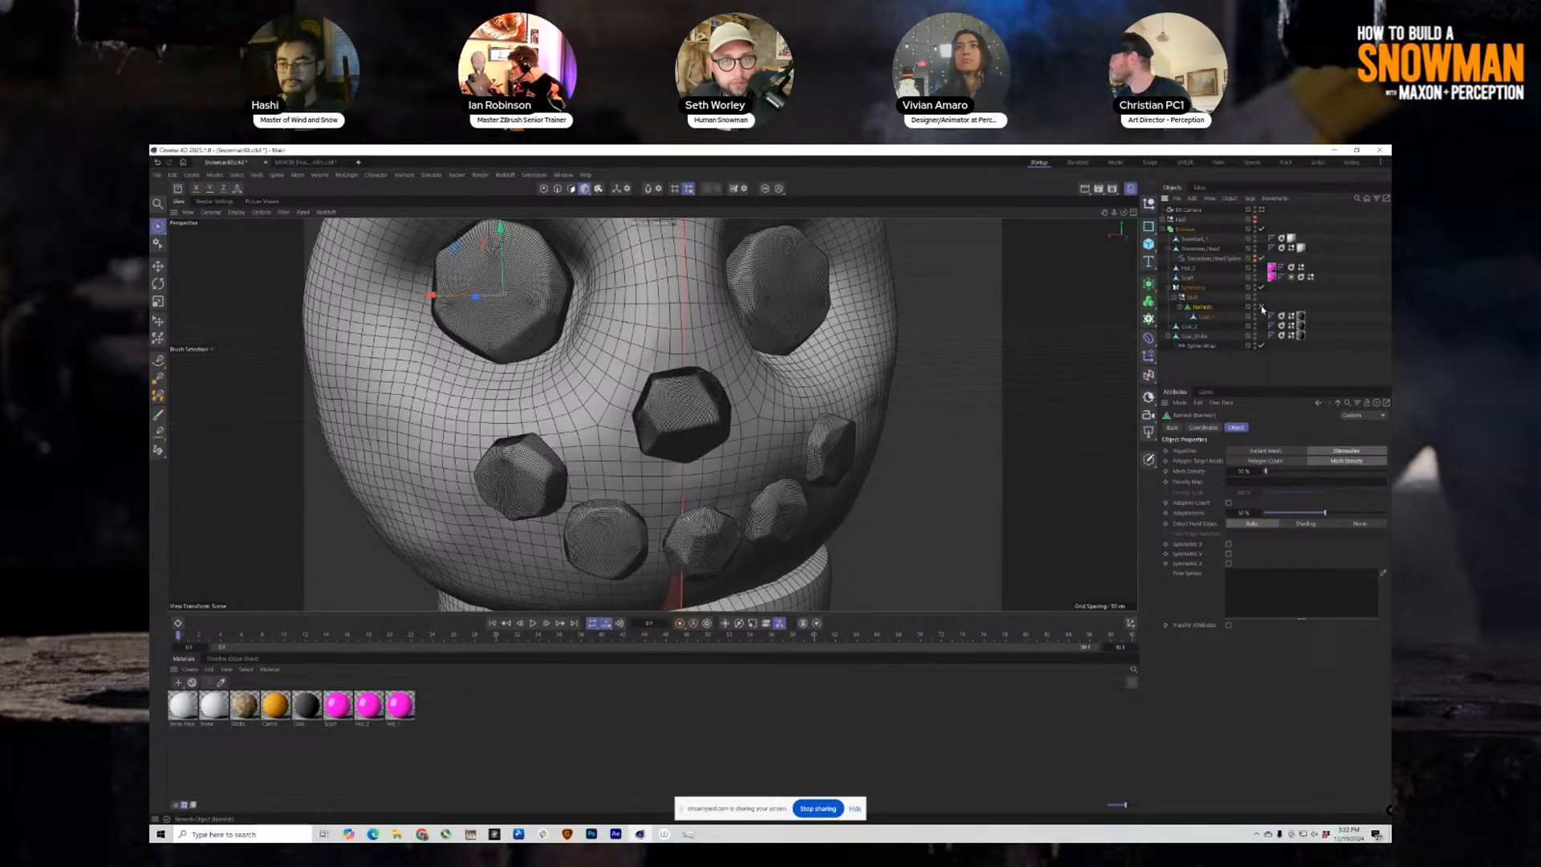
left_click(1262, 307)
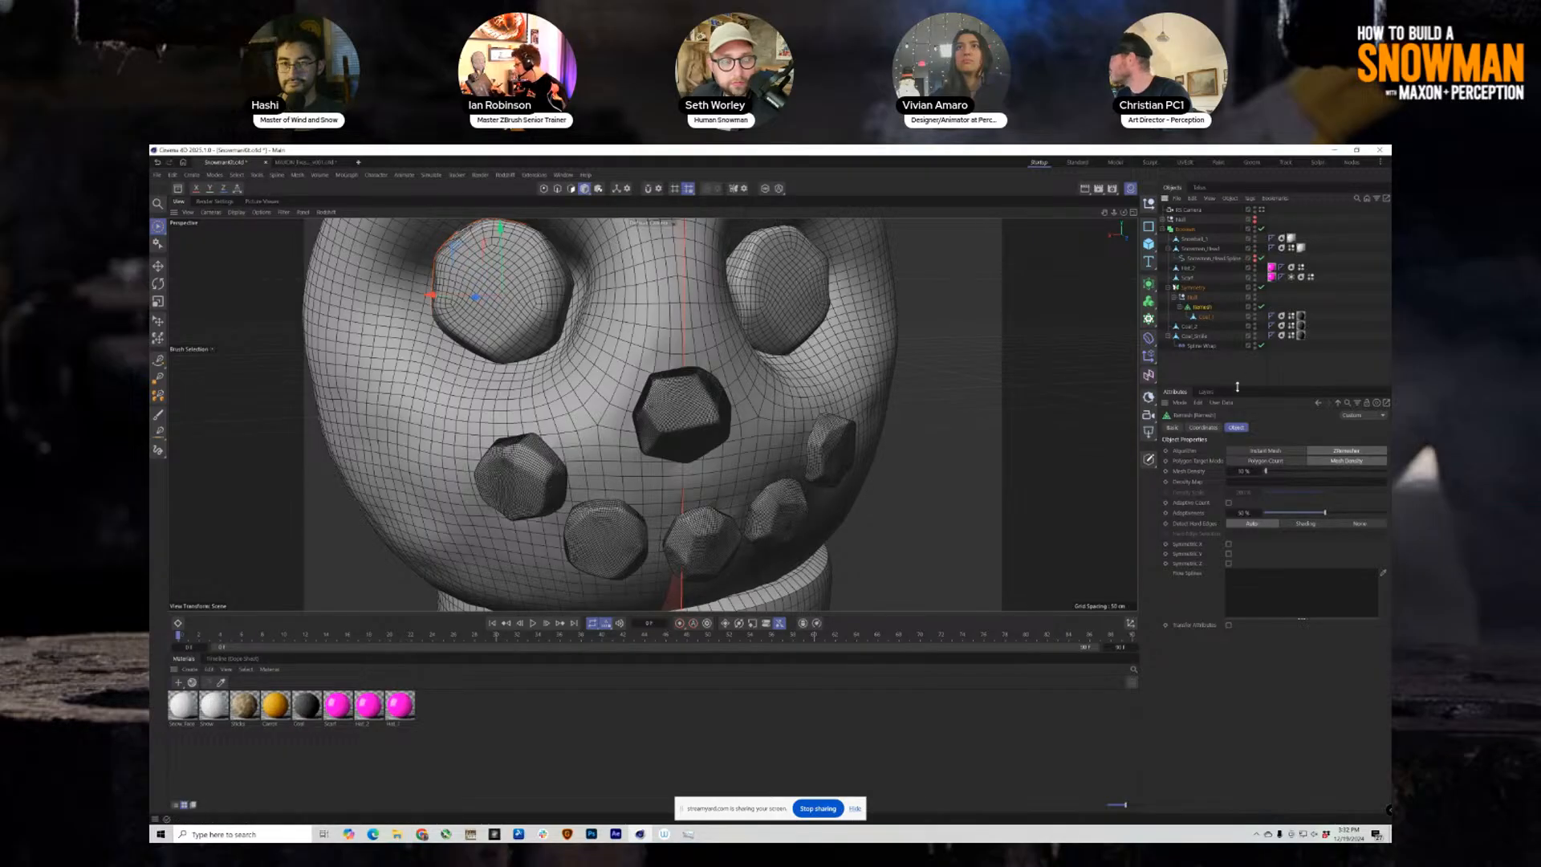
Enlarge the object list and inspect the Coal_2 nose piece alongside the eyes' Remesh generator.
left_click_drag(1242, 386, 1243, 443)
left_click(1198, 328)
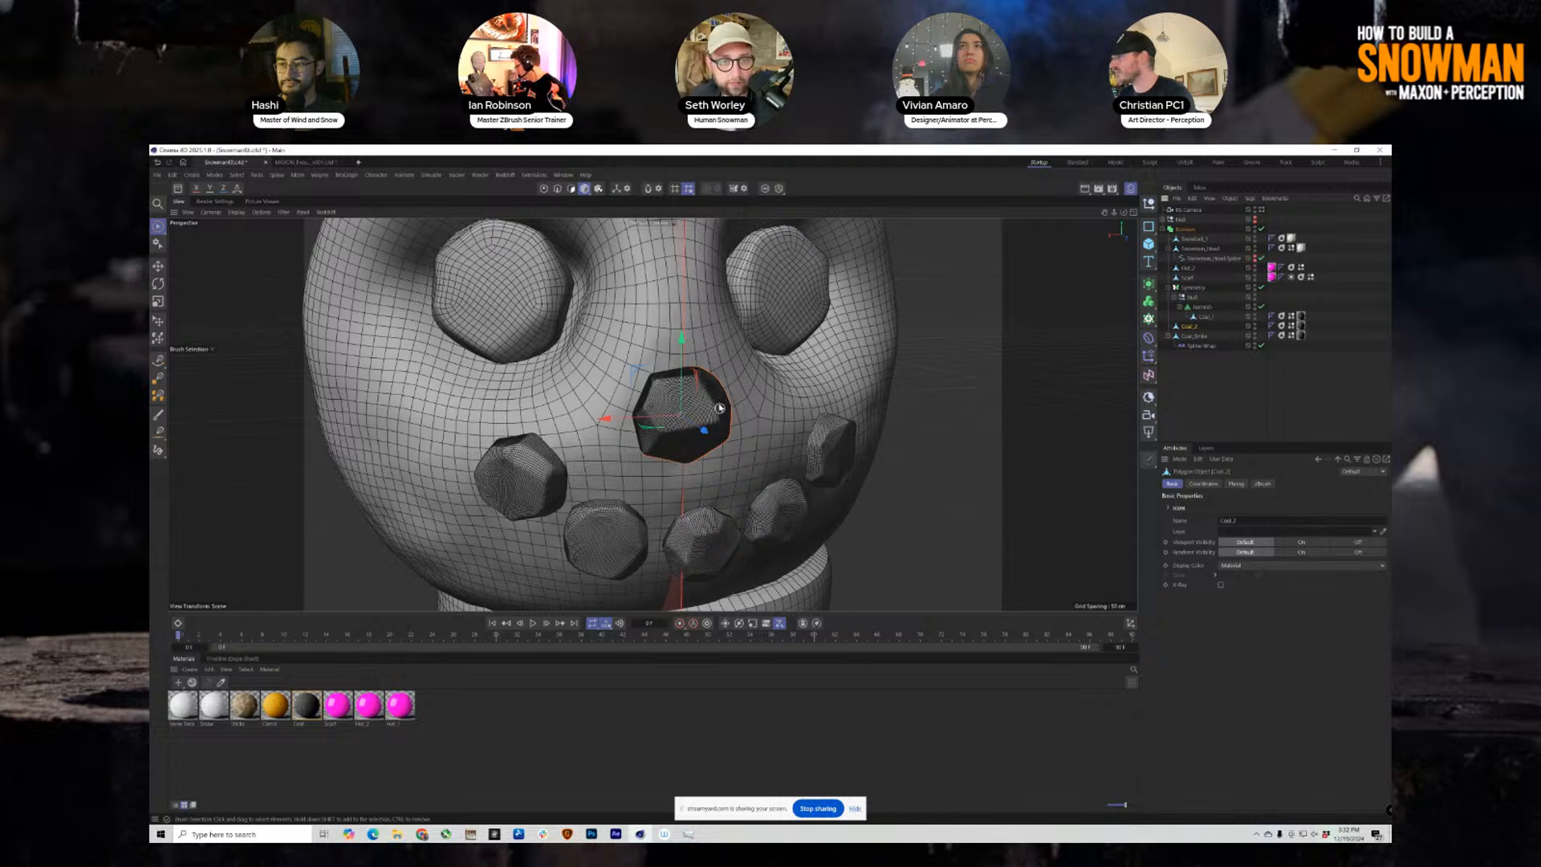
left_click(1208, 307)
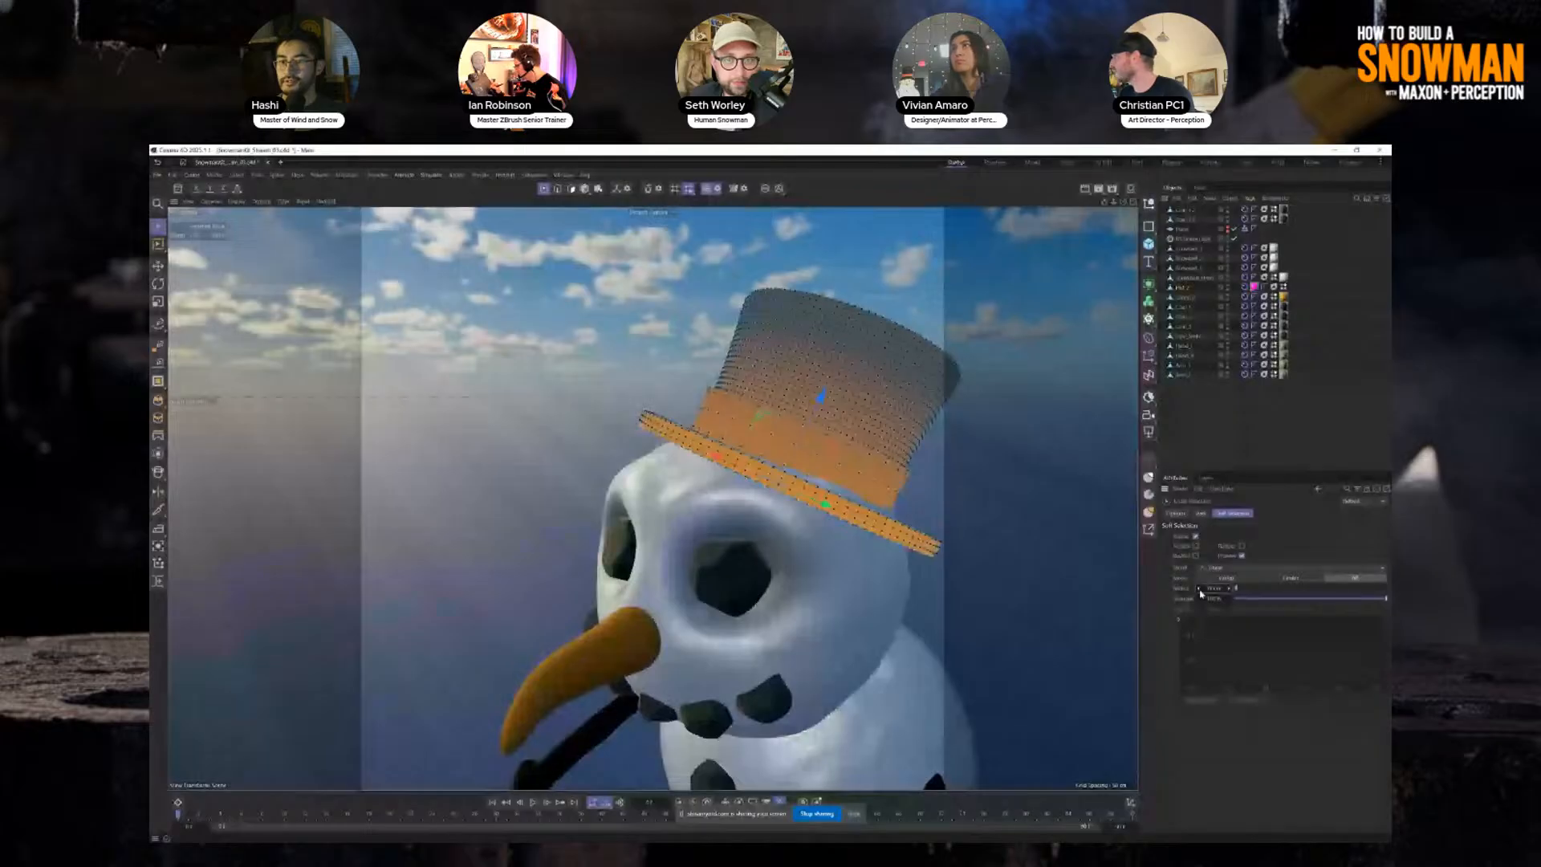
Adjust the soft selection radius on the snowman's hat and examine the selected brim and head from several sides.
left_click(1200, 591)
scroll(628, 751, "down", 4)
middle_click_drag(634, 748, 658, 497, "alt")
scroll(706, 473, "down", 5)
left_click_drag(750, 576, 842, 563, "alt")
scroll(833, 443, "up", 5)
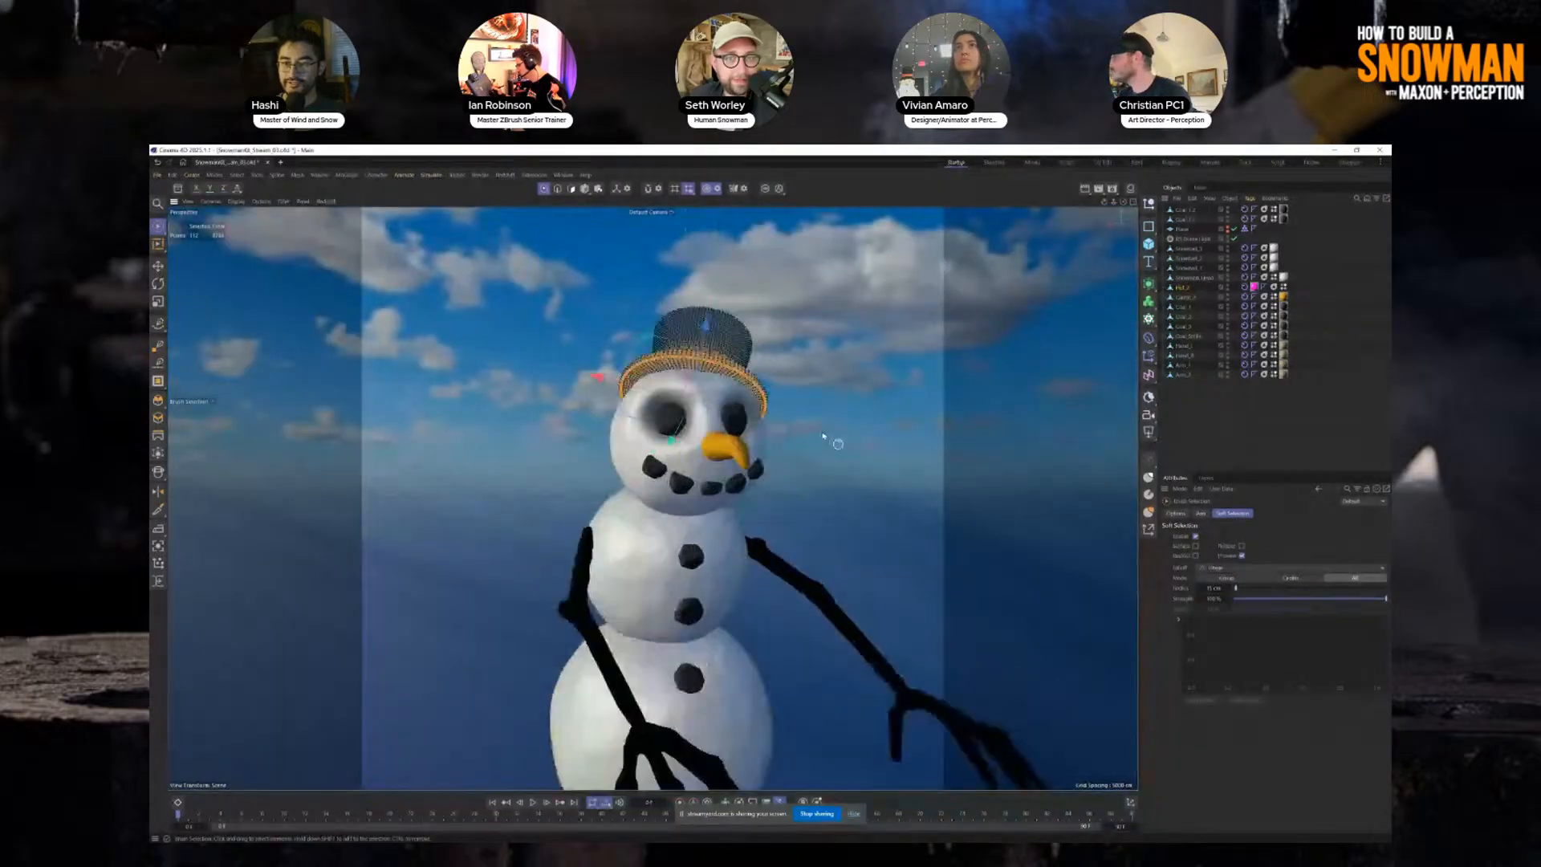
scroll(706, 426, "up", 2)
left_click_drag(753, 448, 800, 431, "alt")
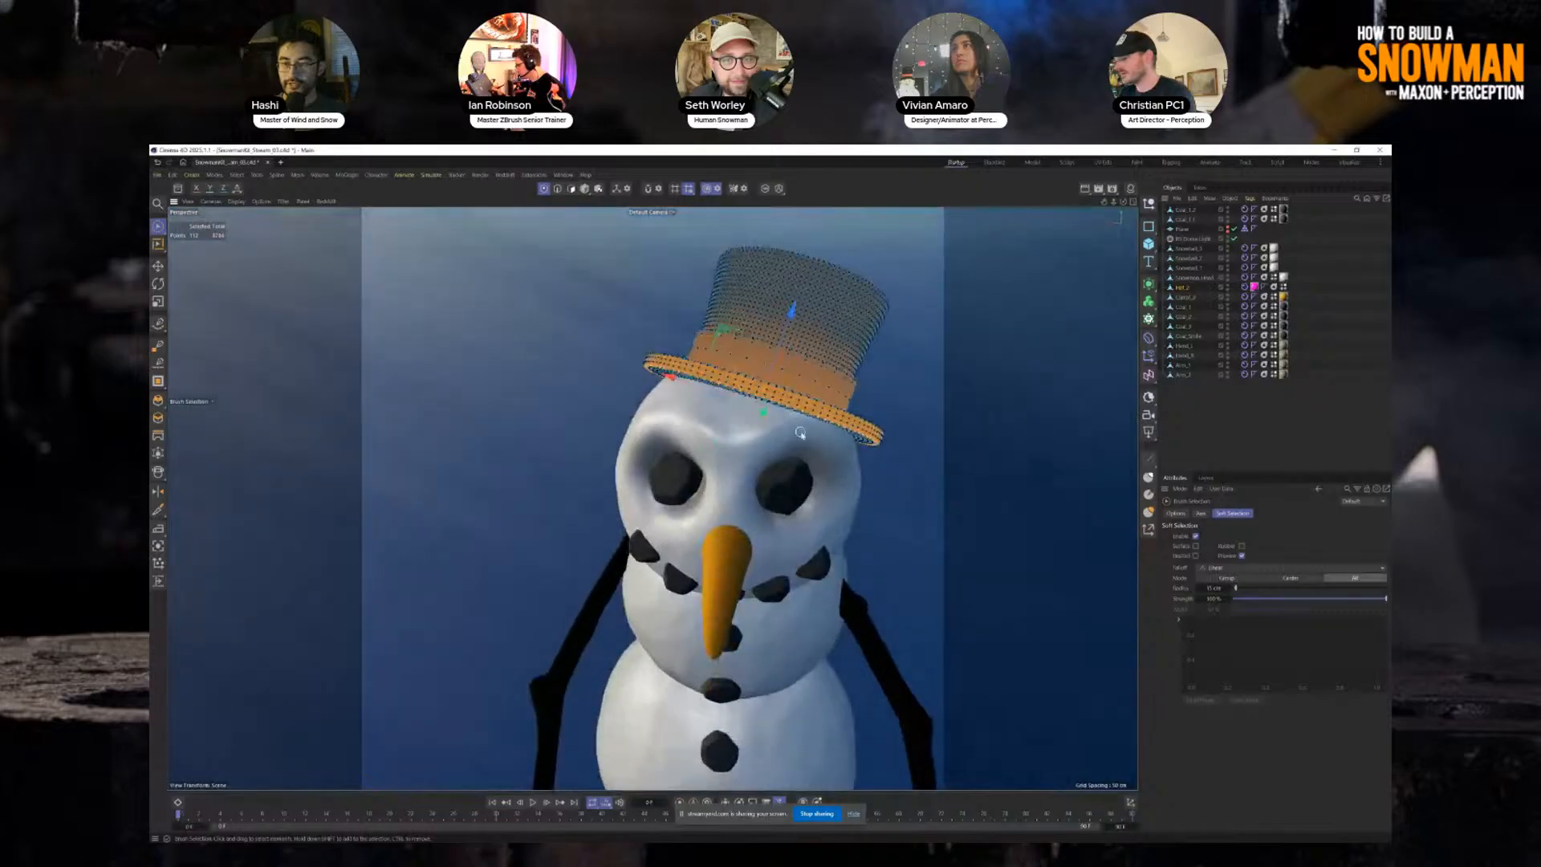
scroll(800, 409, "up", 2)
scroll(800, 408, "up", 3)
middle_click_drag(795, 376, 686, 453, "alt")
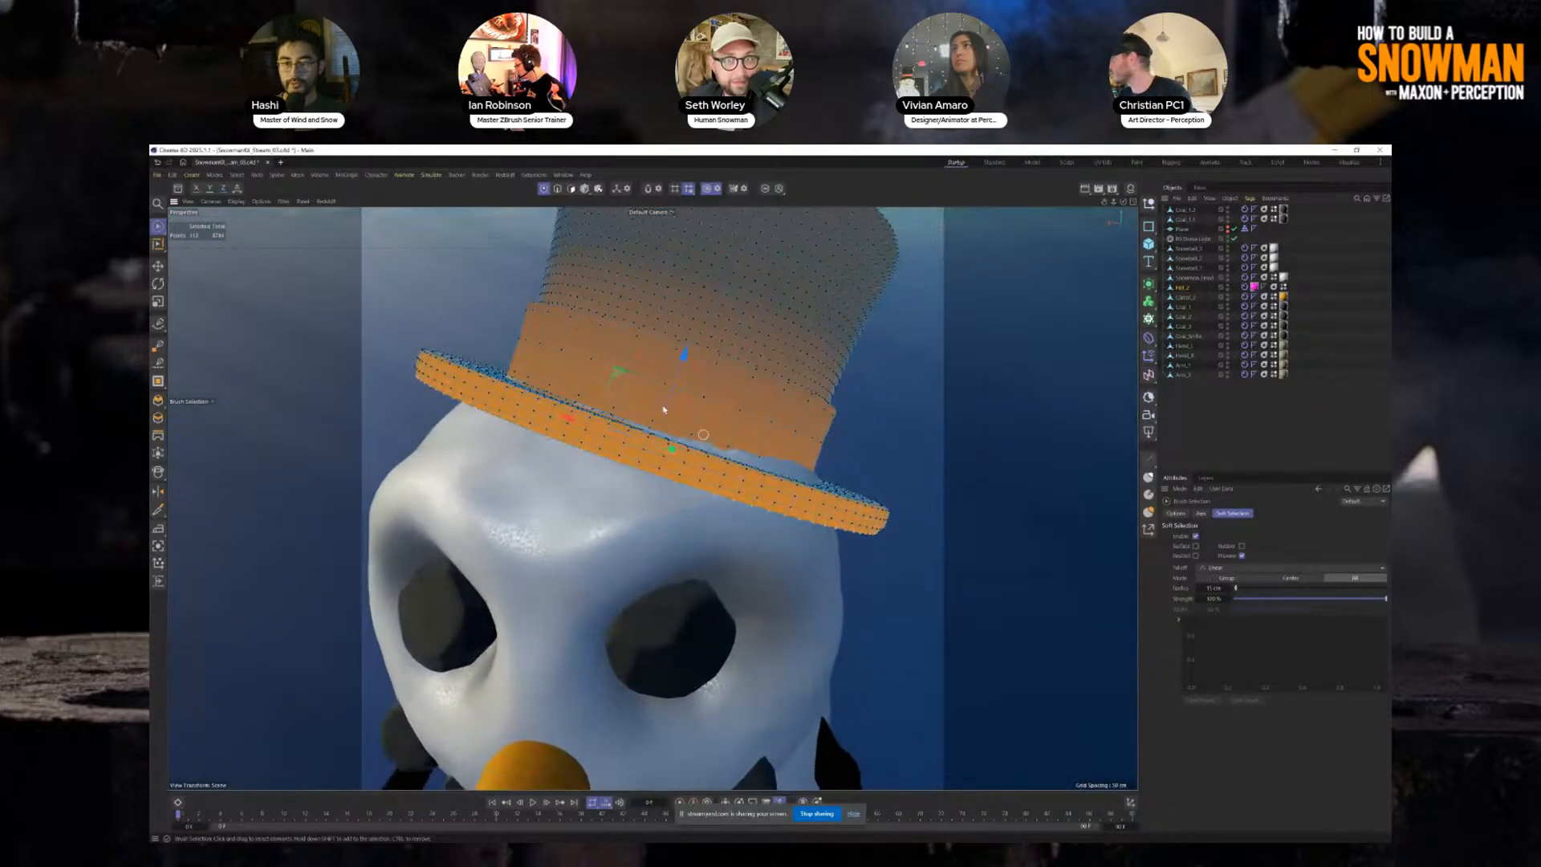
Reduce the soft selection radius so the falloff covers only the hat's brim and the base of its crown.
left_click(1199, 589)
left_click(1199, 589)
left_click(1199, 589)
left_click(1199, 589)
left_click(1199, 589)
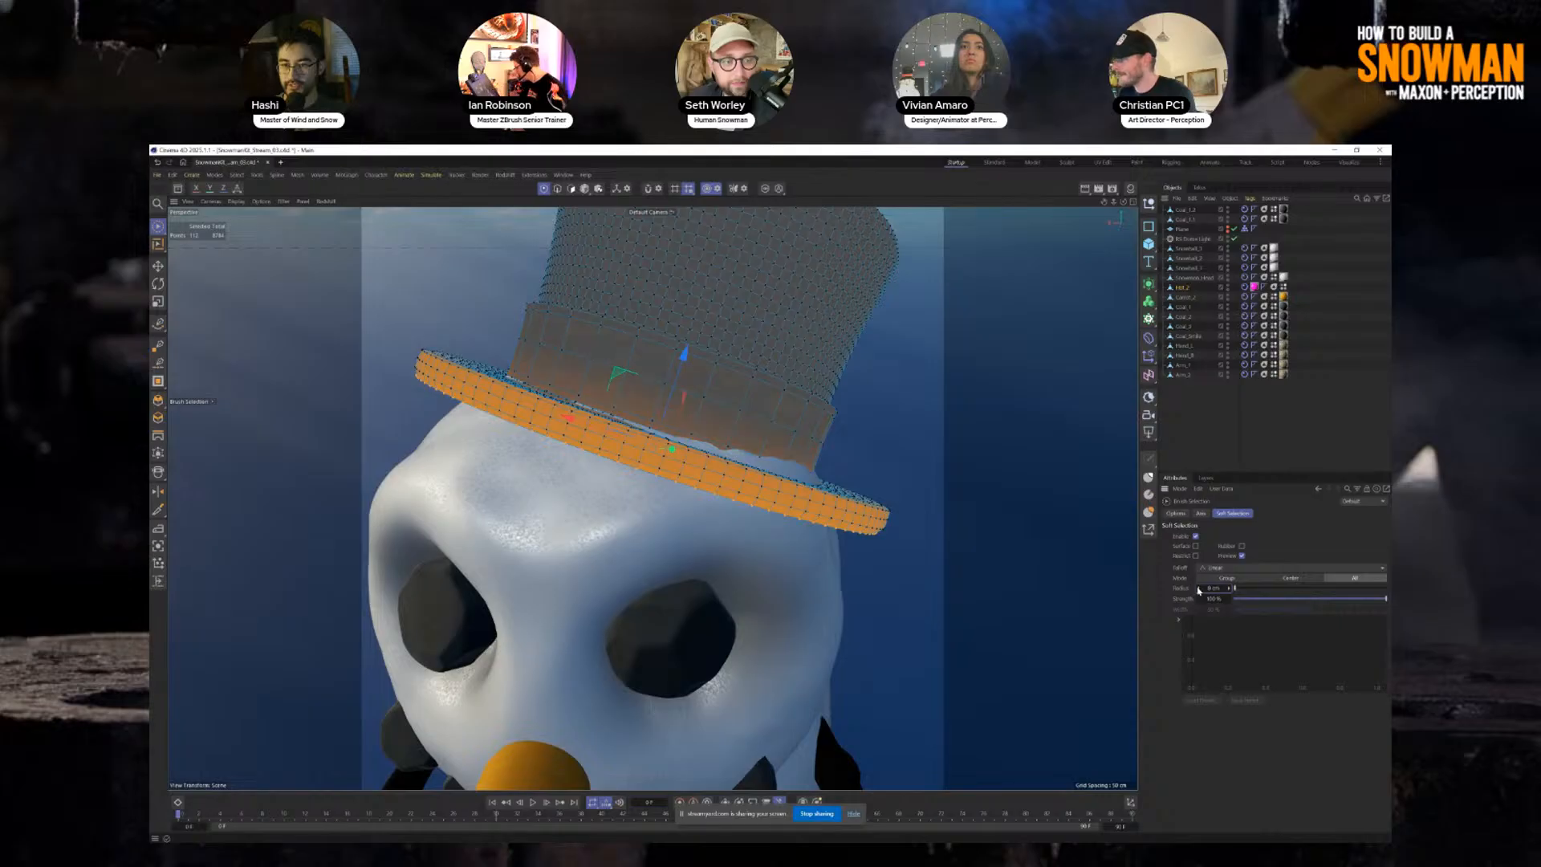
Try to move the soft-selected hat brim slightly upward along its axis.
scroll(675, 533, "down", 3)
left_click_drag(689, 379, 689, 375)
key("ctrl+z")
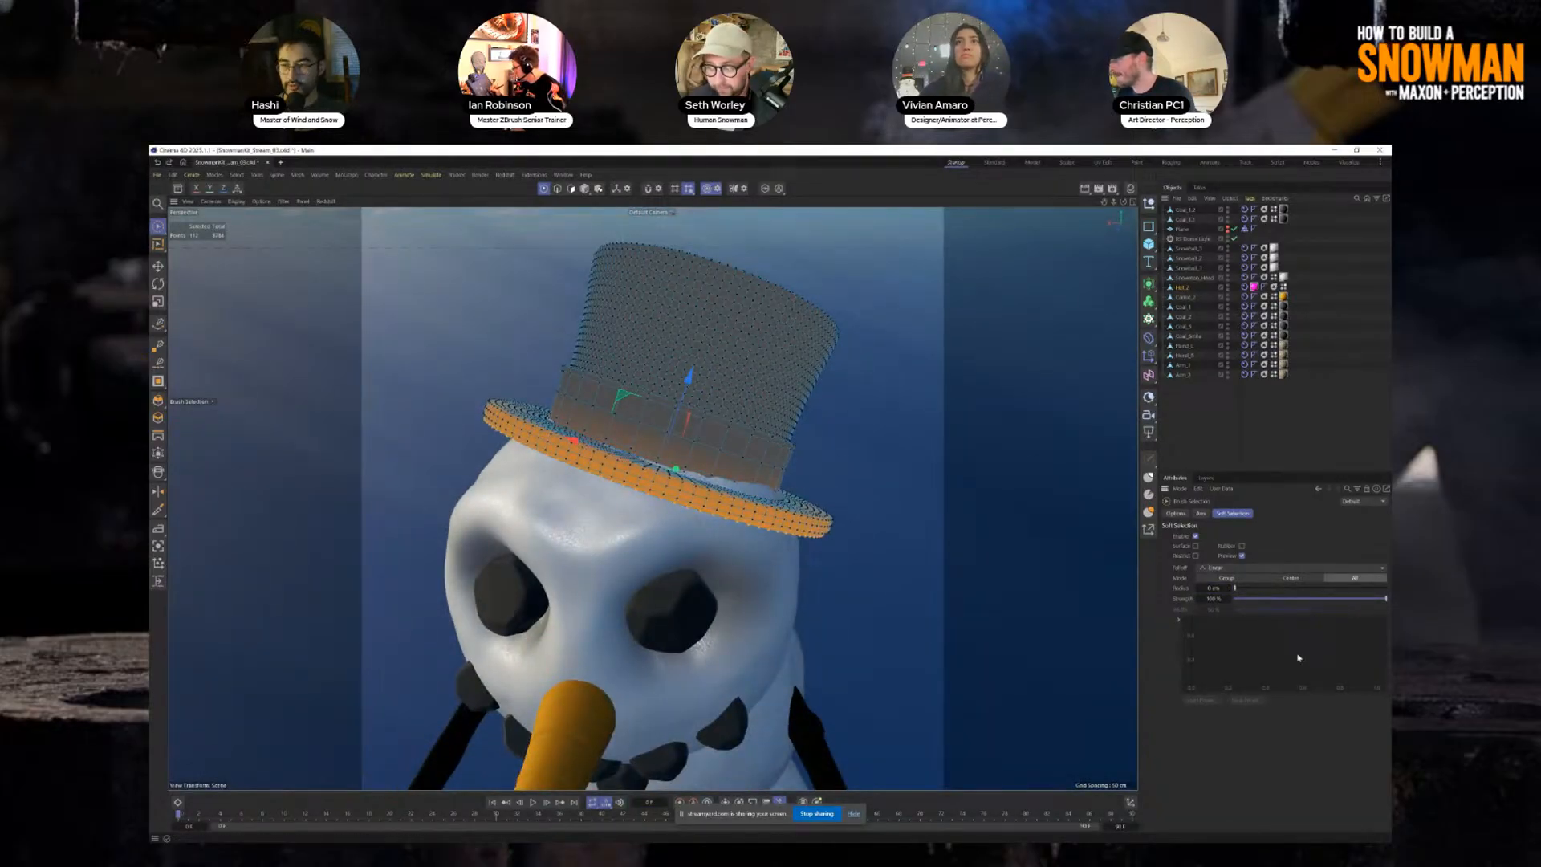
Reduce the soft selection radius to 2 cm and move the hat brim's edge points slightly upward.
left_click(1199, 589)
left_click(1199, 589)
left_click(1199, 589)
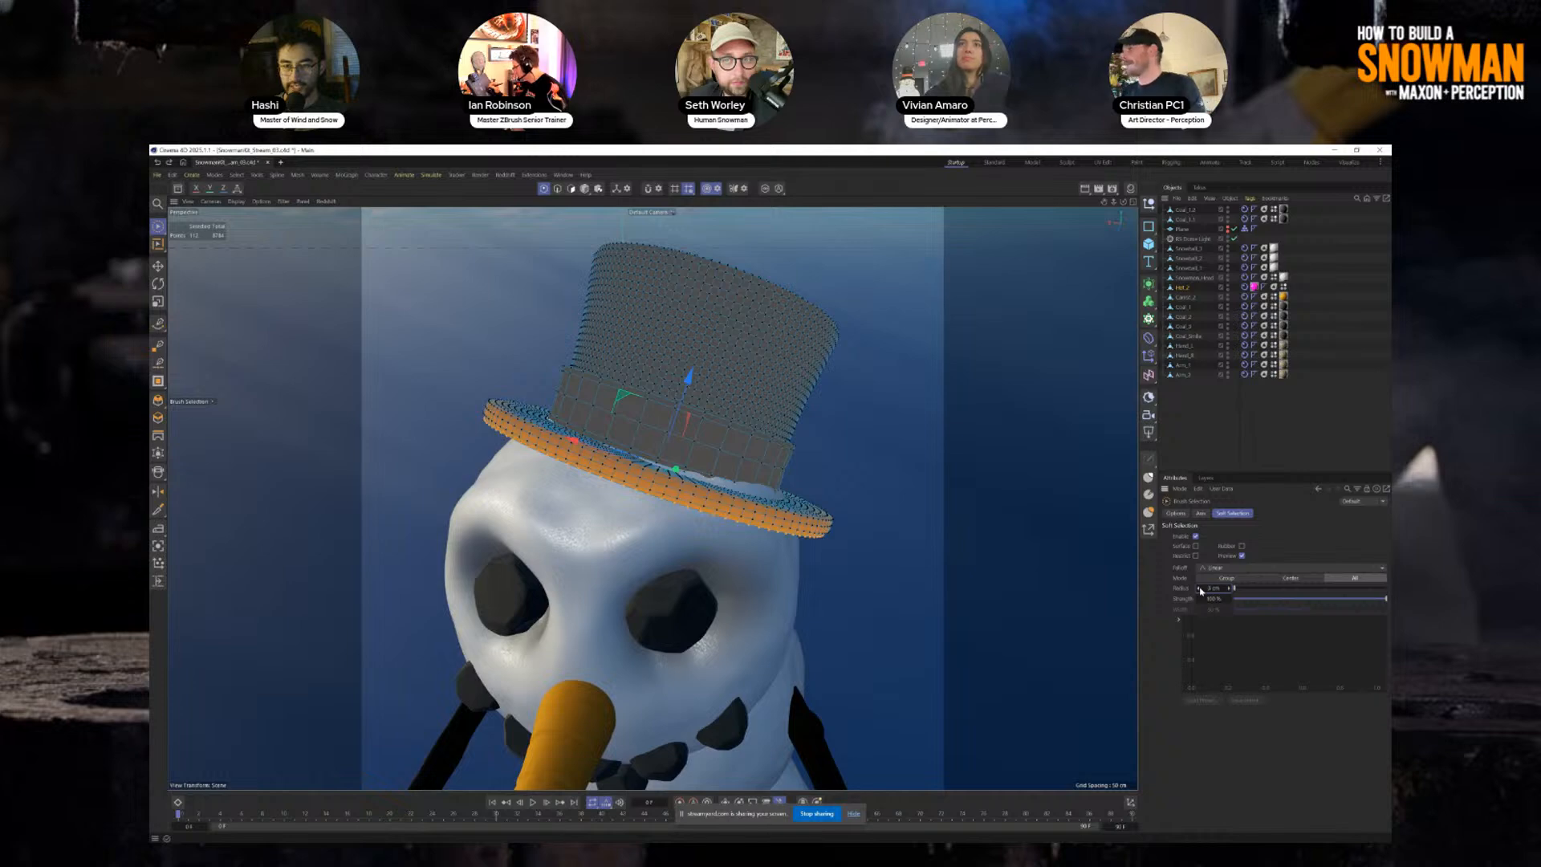
left_click(1199, 589)
left_click(1198, 589)
middle_click_drag(616, 600, 655, 596, "alt")
left_click_drag(655, 596, 654, 572, "alt")
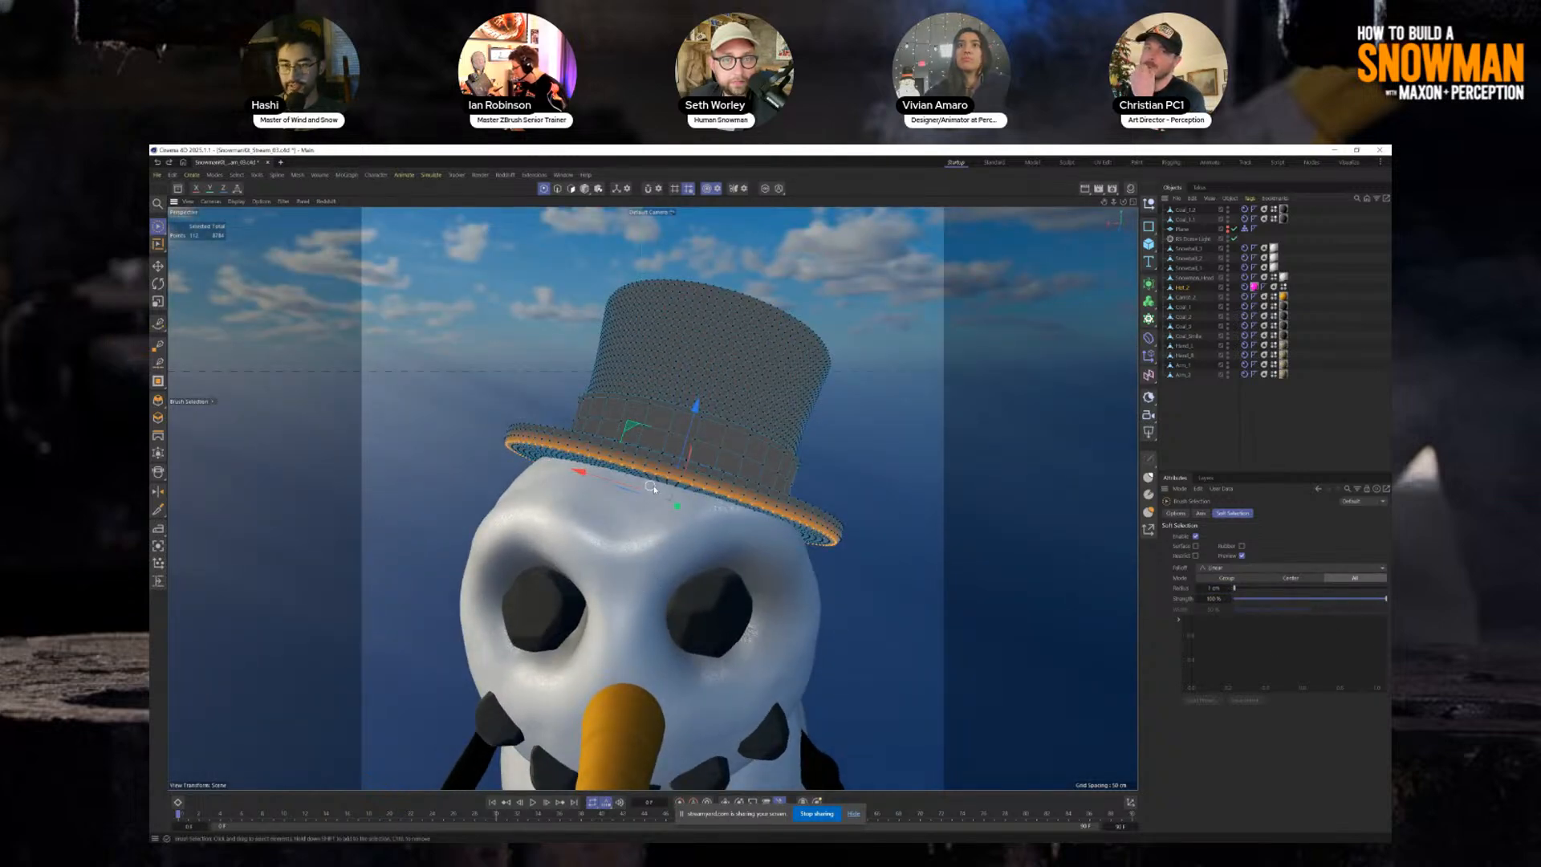
left_click_drag(702, 405, 712, 399)
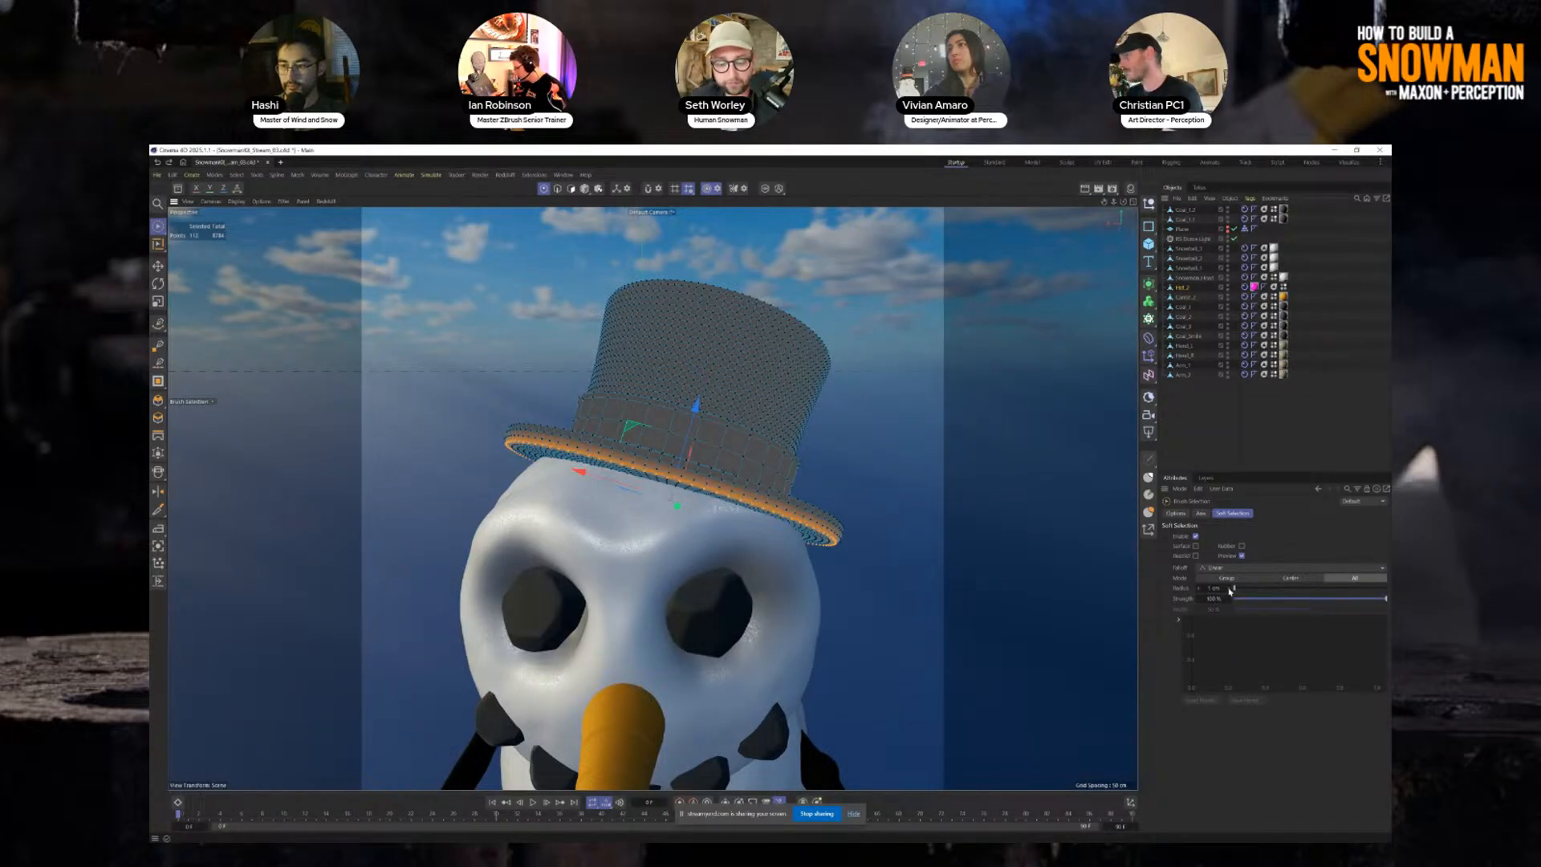
left_click_drag(1230, 592, 1232, 590)
left_click(1199, 589)
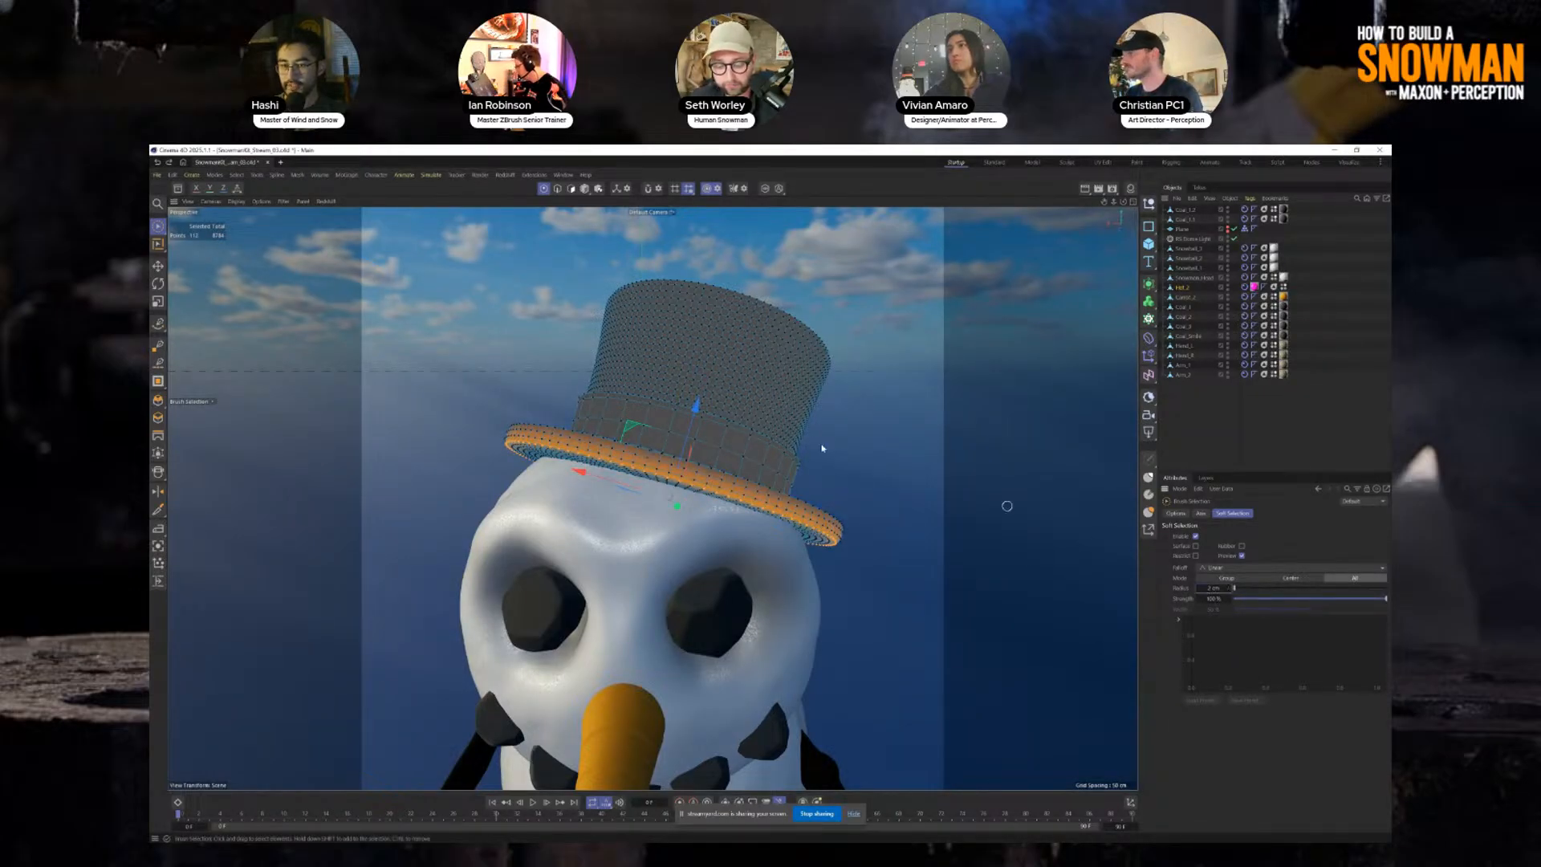
left_click_drag(695, 404, 709, 396)
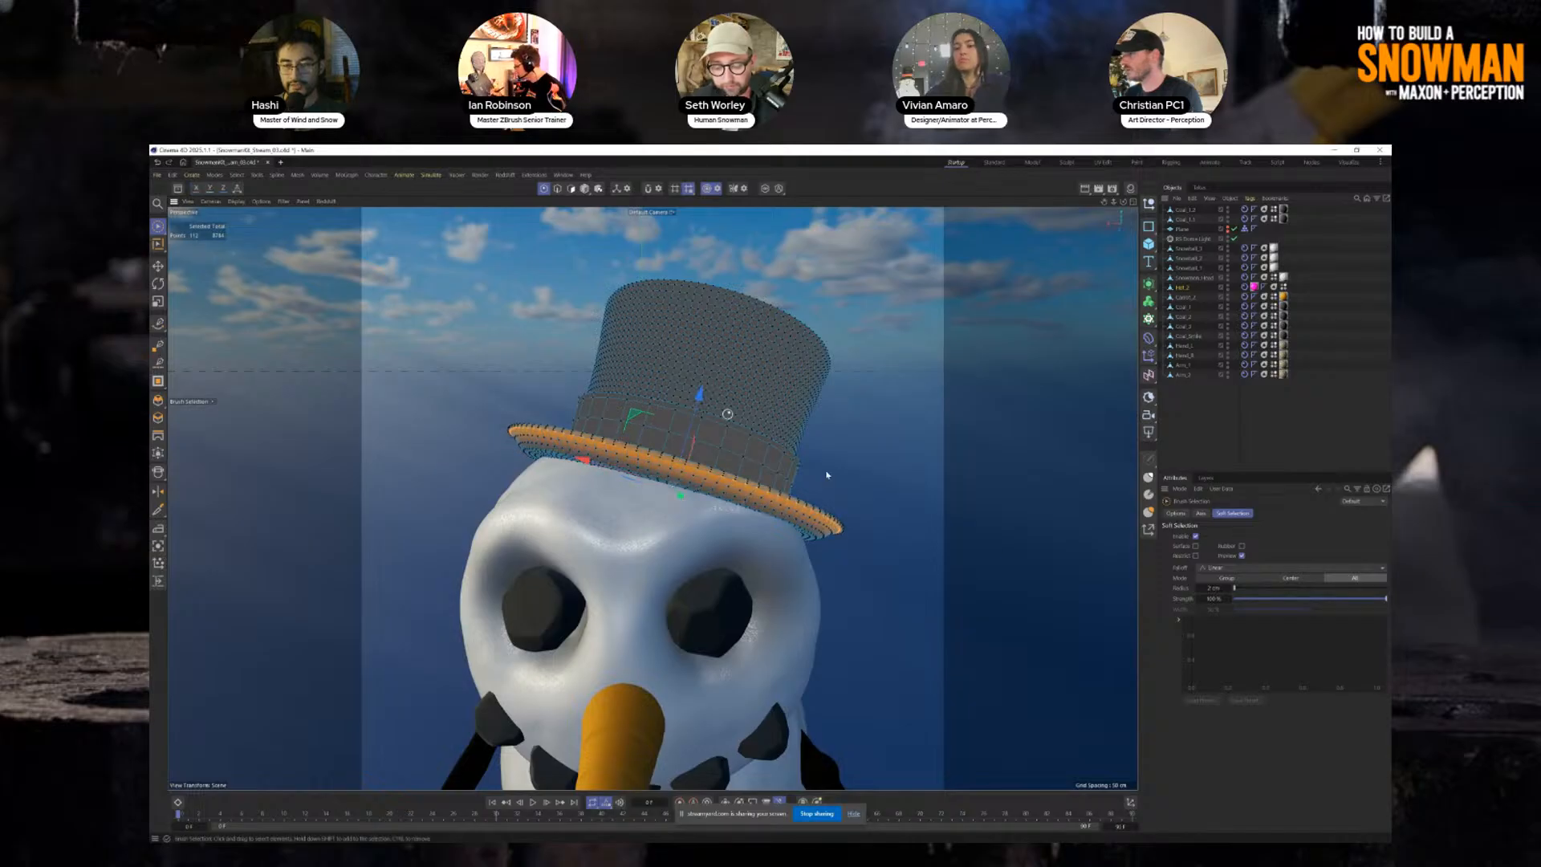
Select adjacent point loops around the outer rim of the hat brim using Loop Selection.
left_click(158, 244)
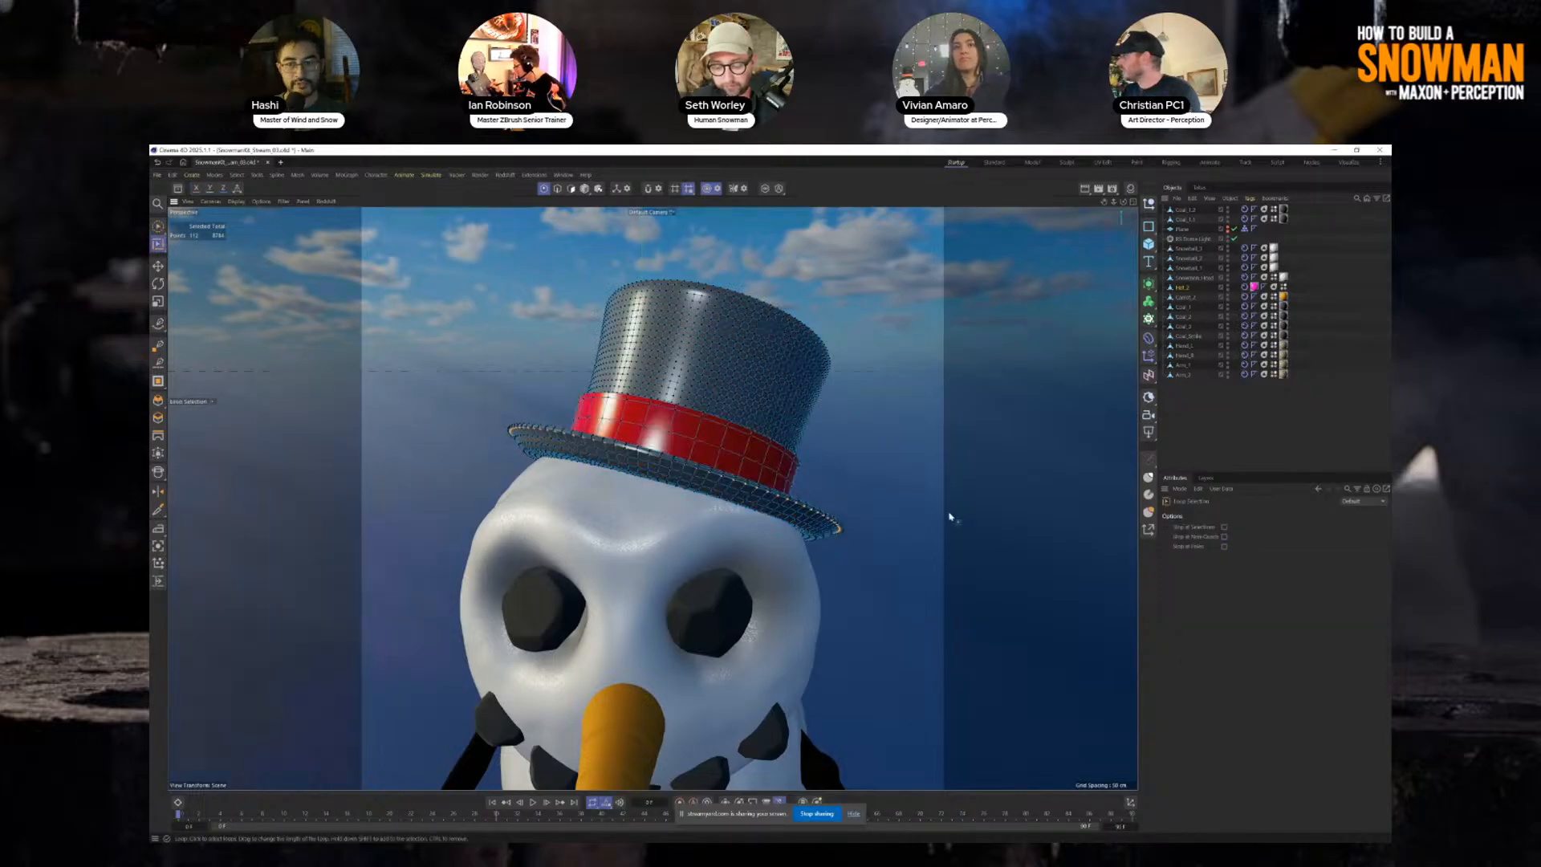
scroll(950, 516, "up", 3)
scroll(780, 521, "up", 2)
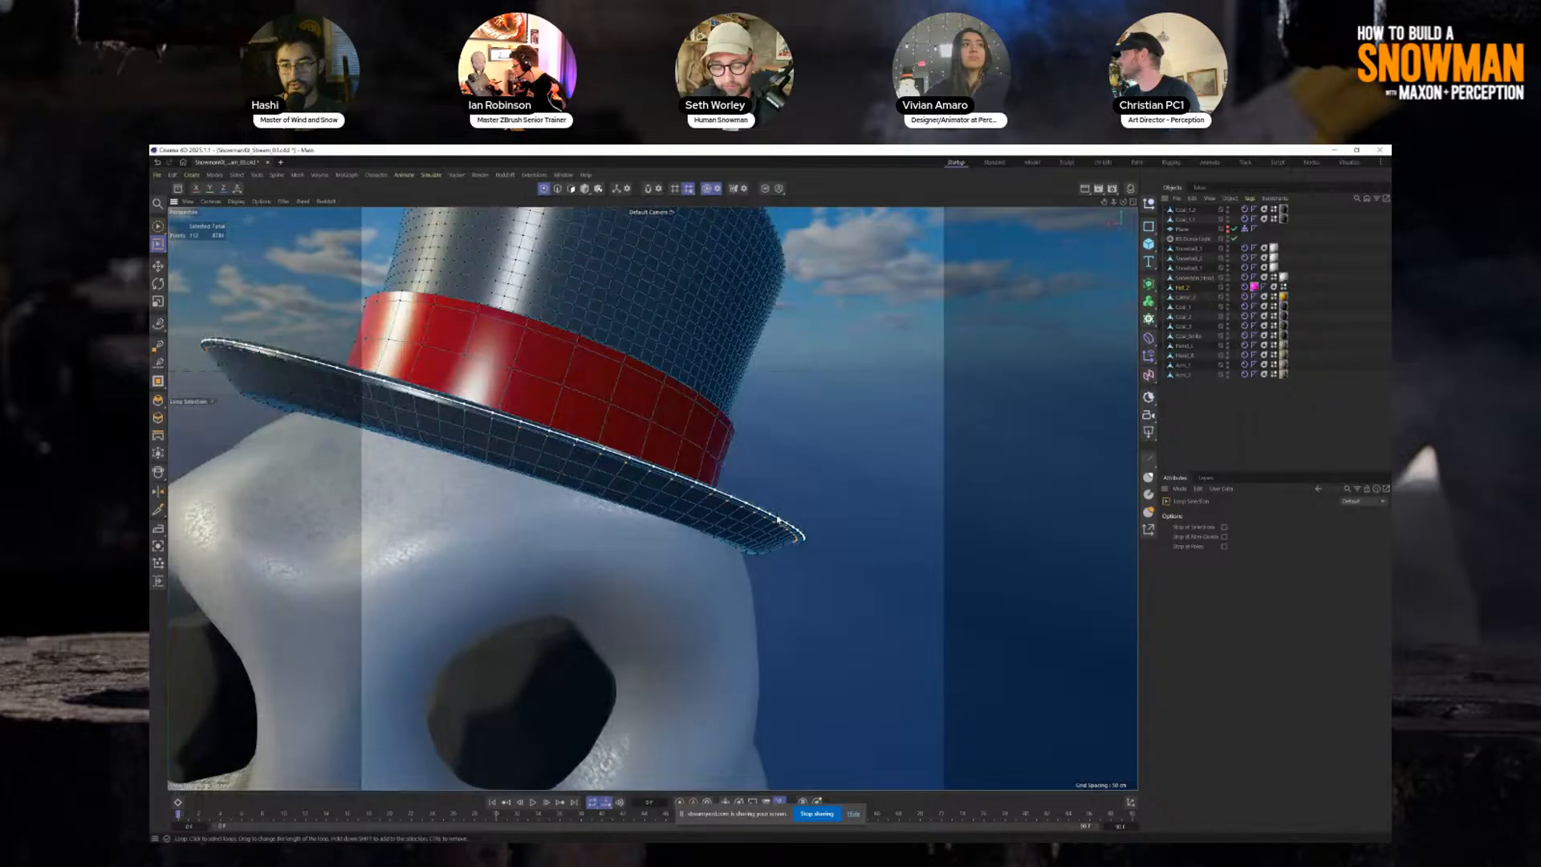
left_click_drag(782, 545, 764, 567, "alt")
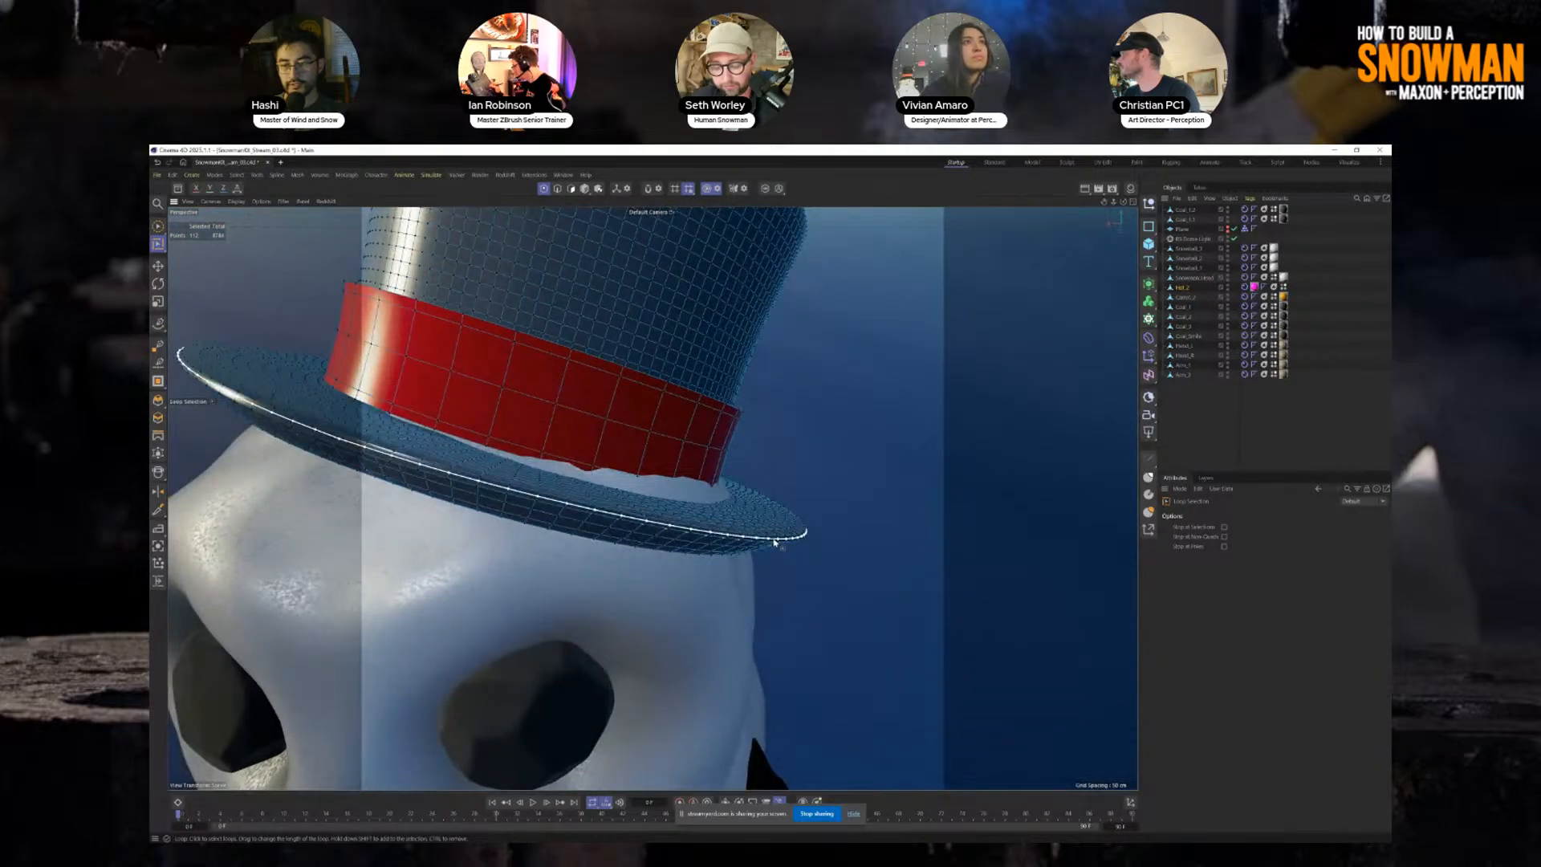
left_click(776, 543, "shift")
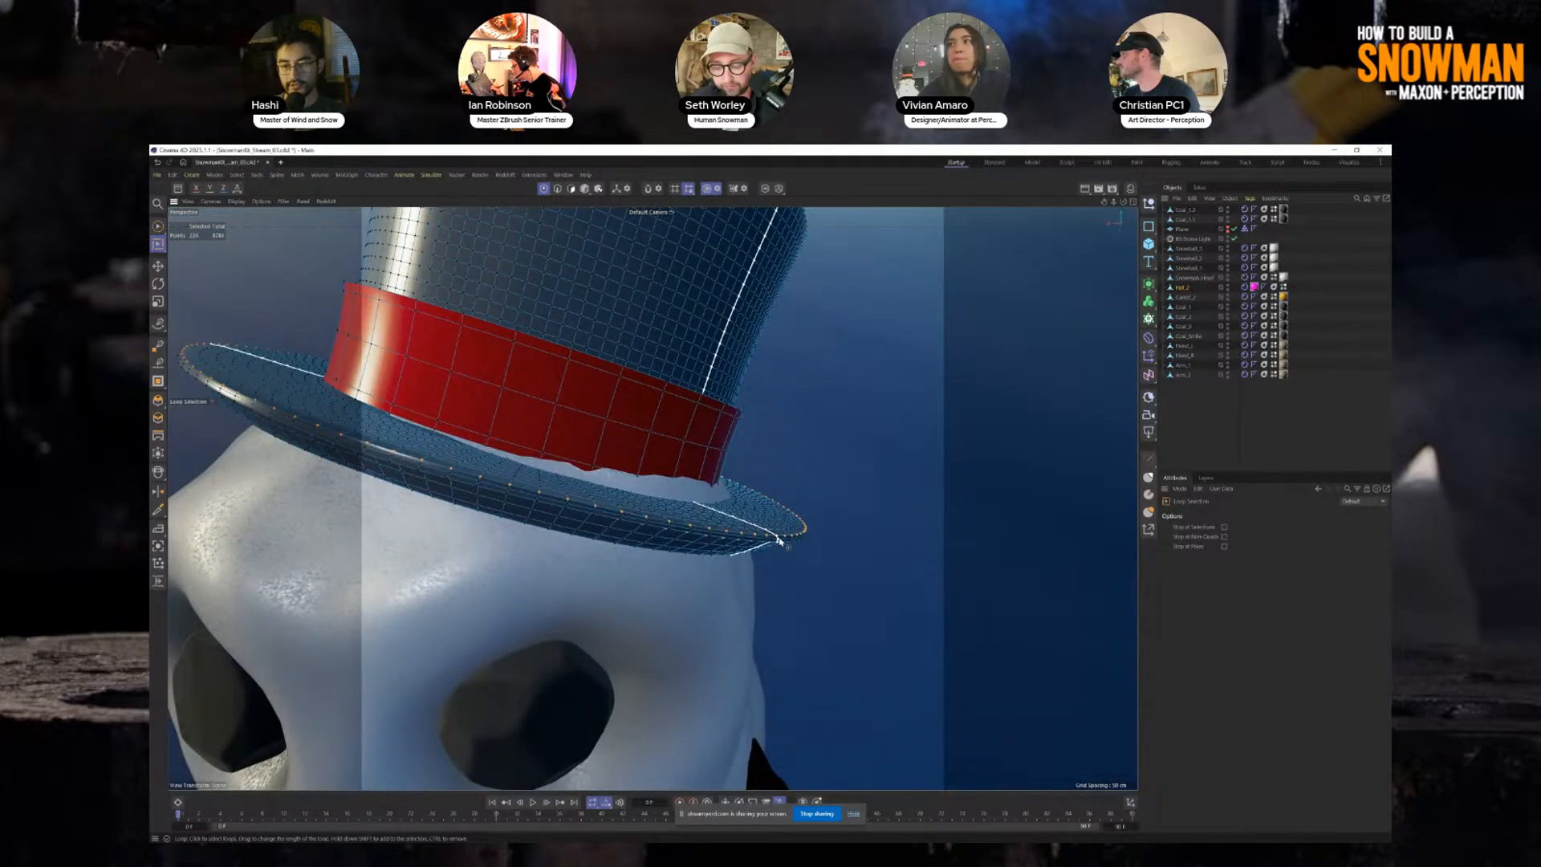
left_click(780, 544, "shift")
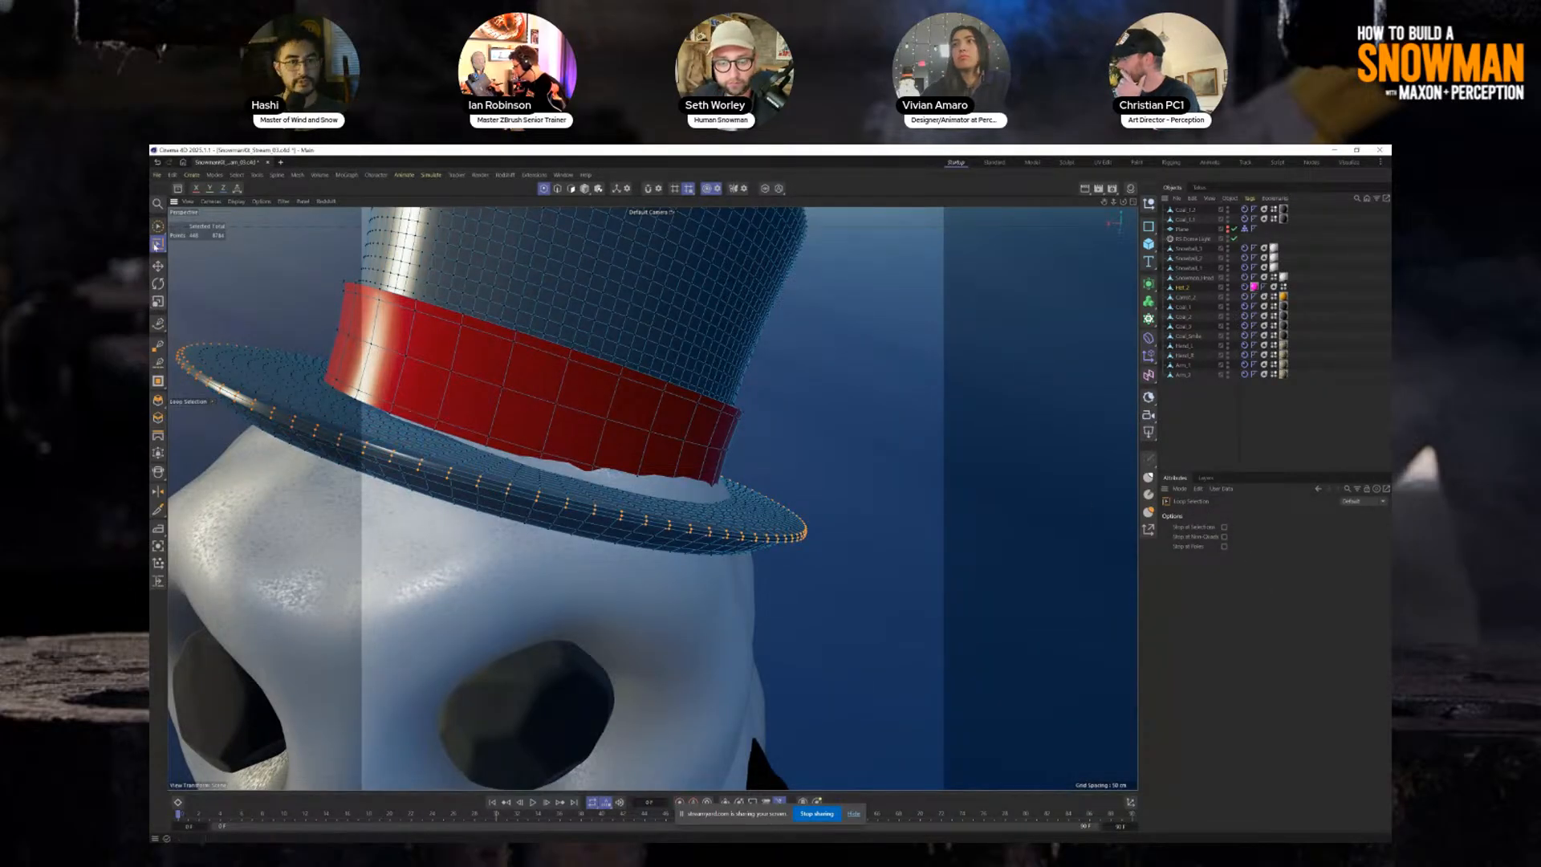
Enlarge the soft selection radius to cover the whole hat brim and scale the brim outward along its two horizontal axes.
left_click(158, 227)
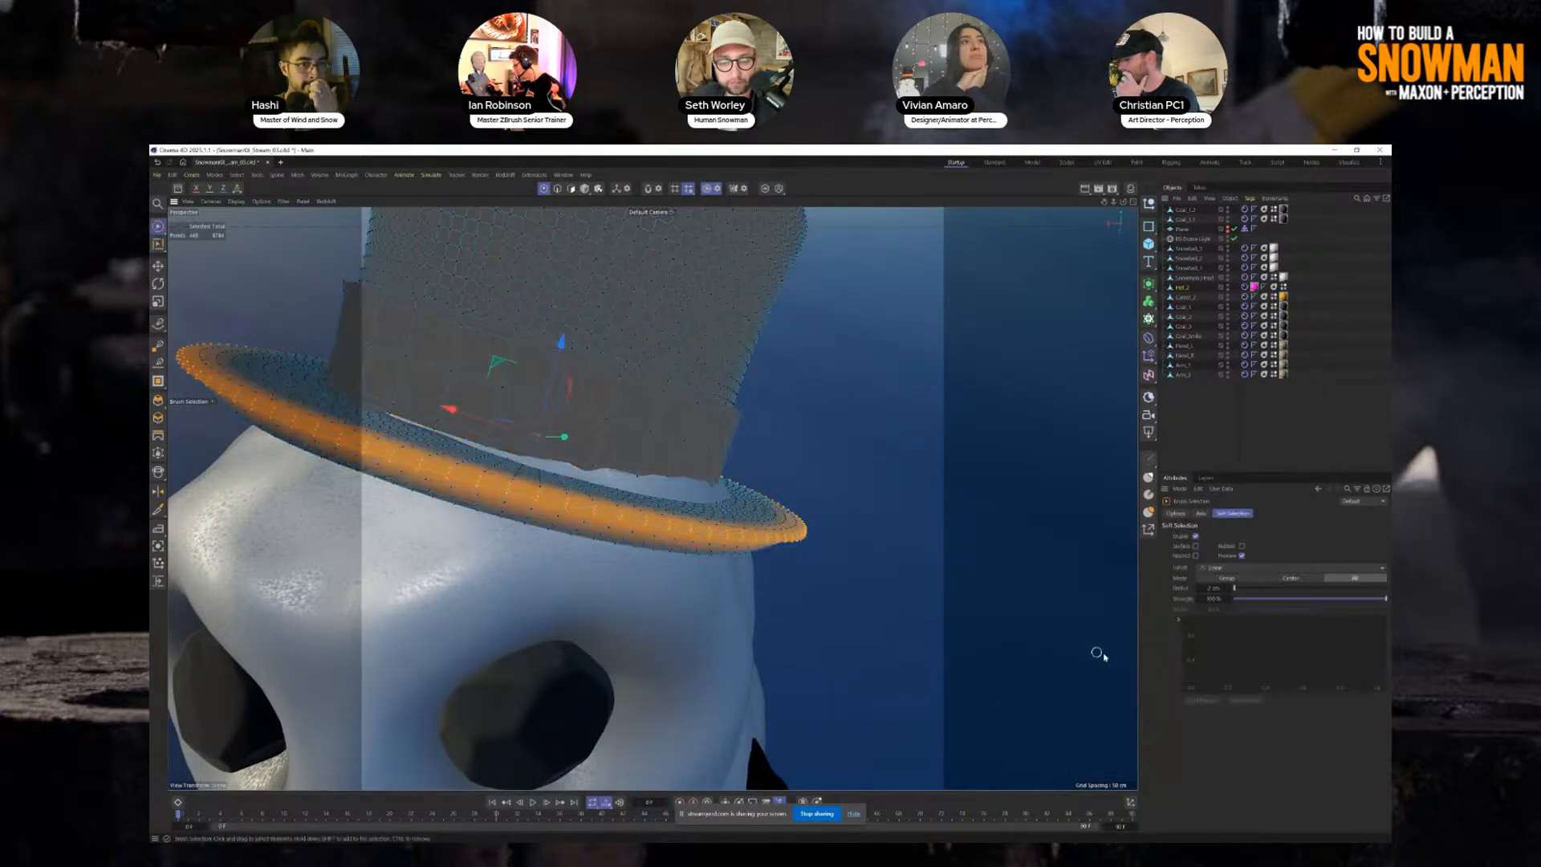
left_click(1228, 590)
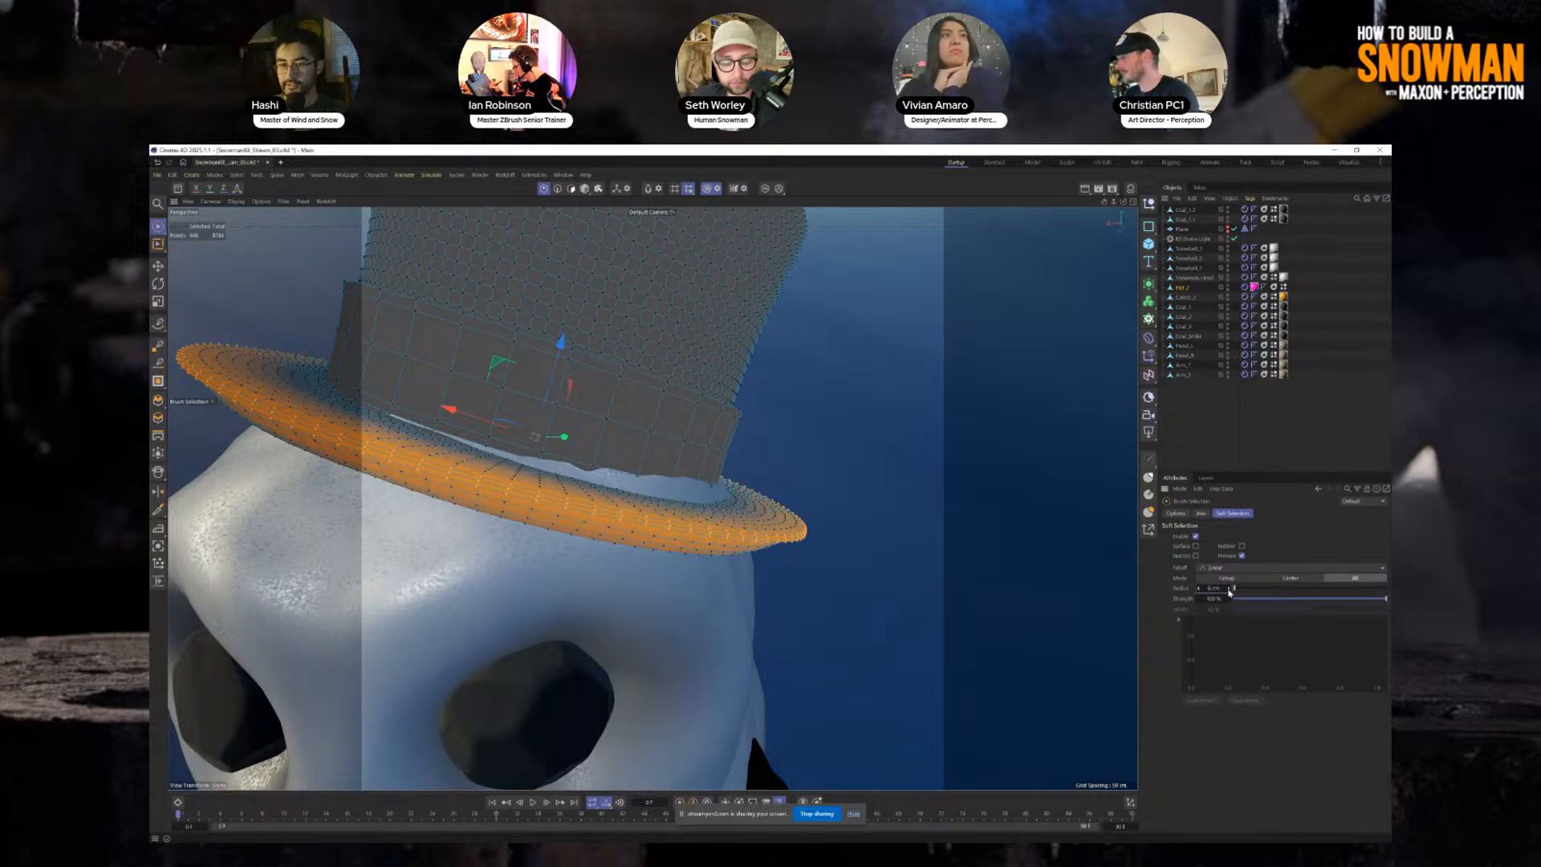
left_click_drag(514, 448, 368, 298, "alt")
key("t")
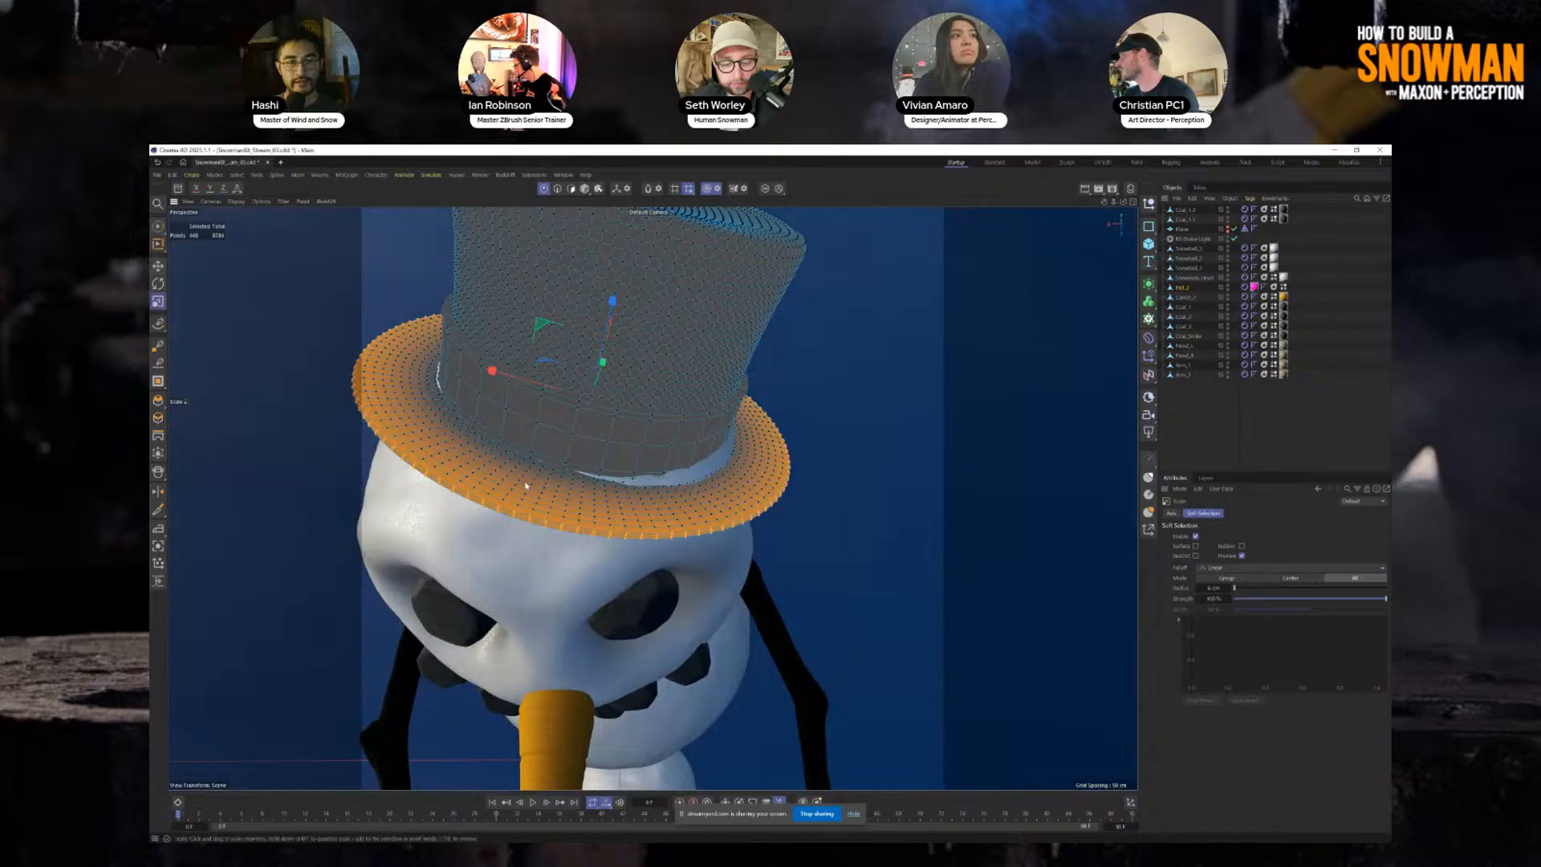
left_click_drag(568, 420, 765, 480)
left_click_drag(661, 582, 929, 504, "alt")
mouse_move(726, 434)
left_mouse_down()
mouse_move(746, 454)
mouse_move(729, 436)
left_mouse_up()
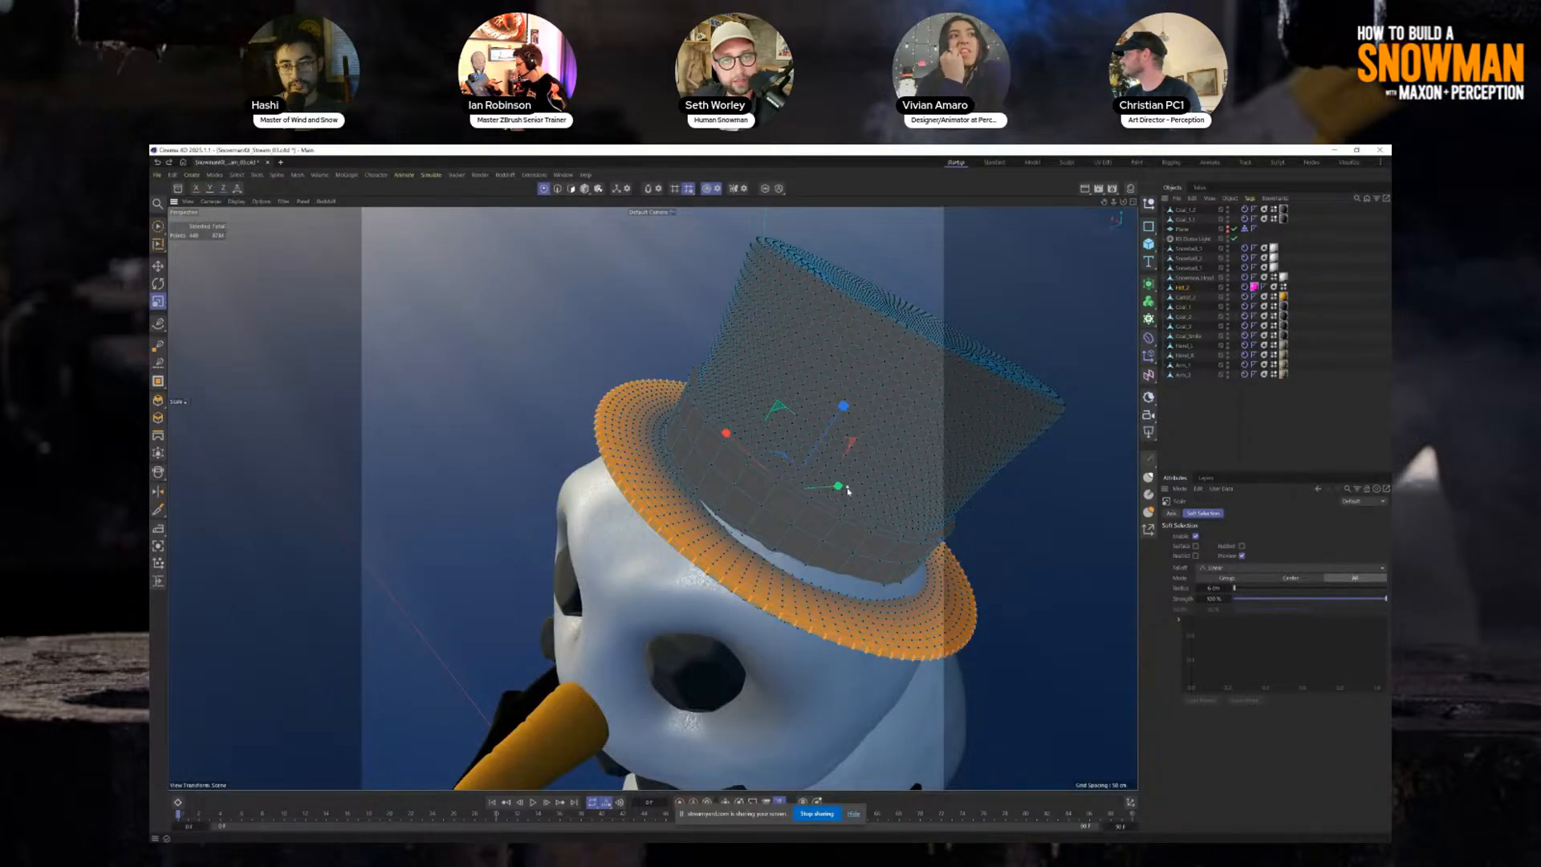
left_click_drag(838, 485, 853, 488)
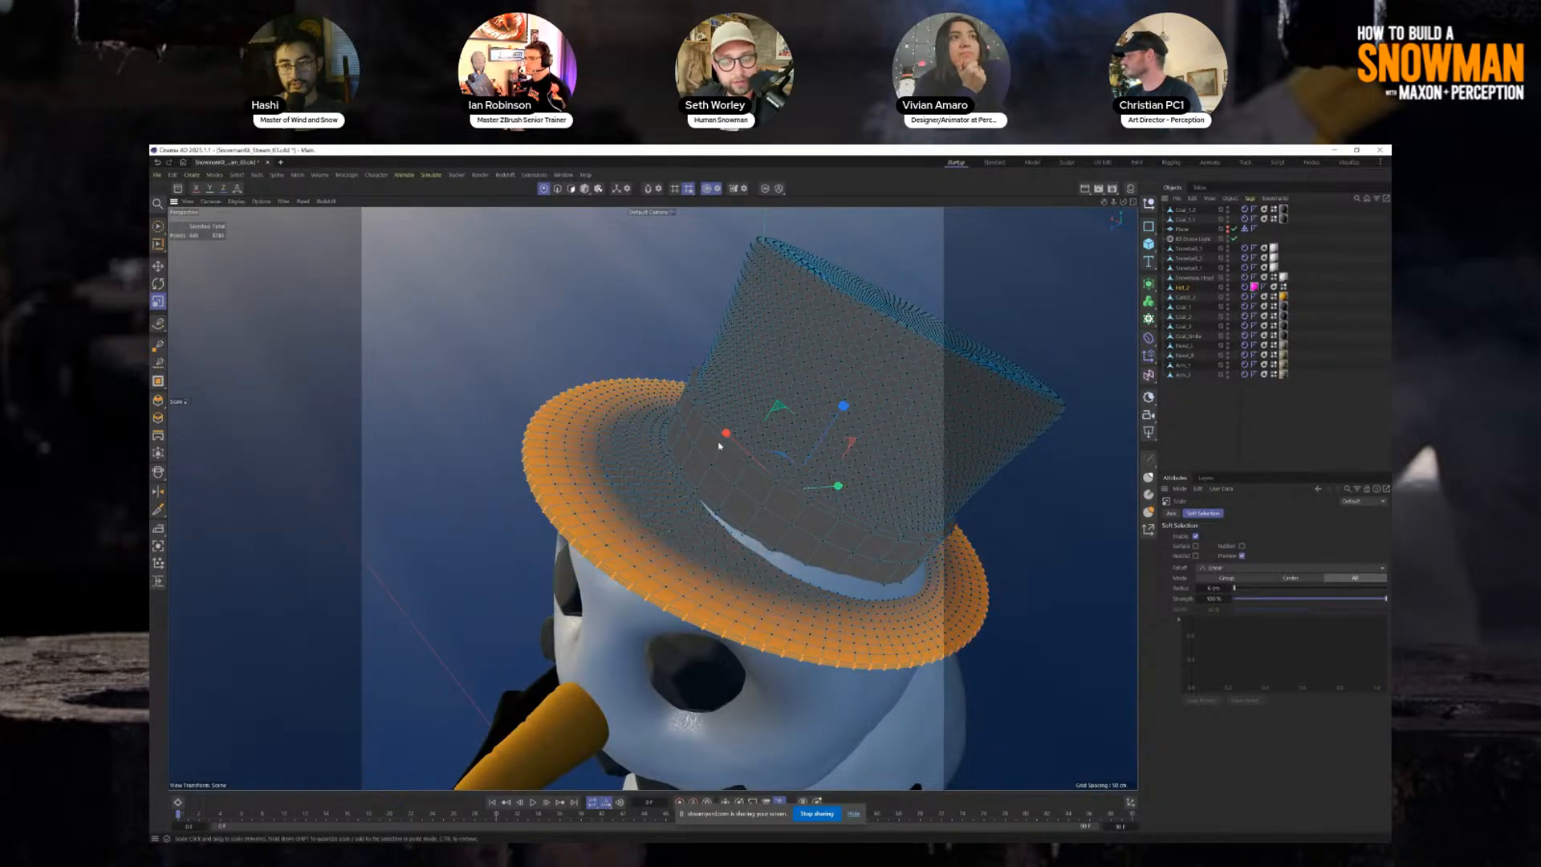
left_click_drag(727, 434, 723, 420)
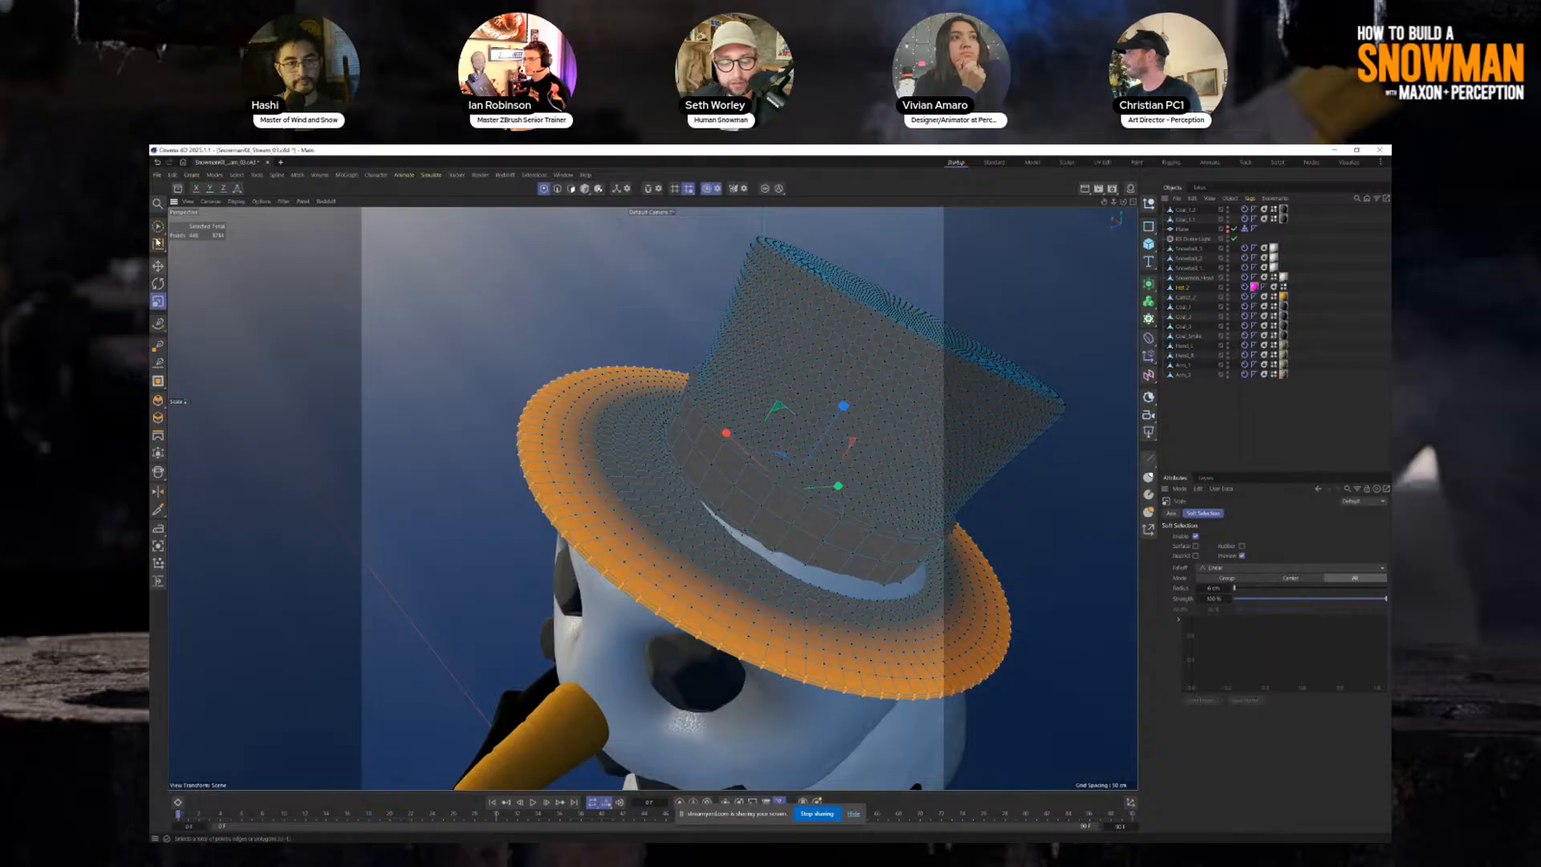
Clear the point and object selections and examine the hat's brim on the snowman from the front and side.
left_click(160, 228)
scroll(1069, 729, "down", 2)
left_click(1128, 533)
mouse_move(970, 638)
left_mouse_down("alt")
mouse_move(980, 592)
mouse_move(1015, 608)
left_mouse_up("alt")
scroll(865, 552, "down", 5)
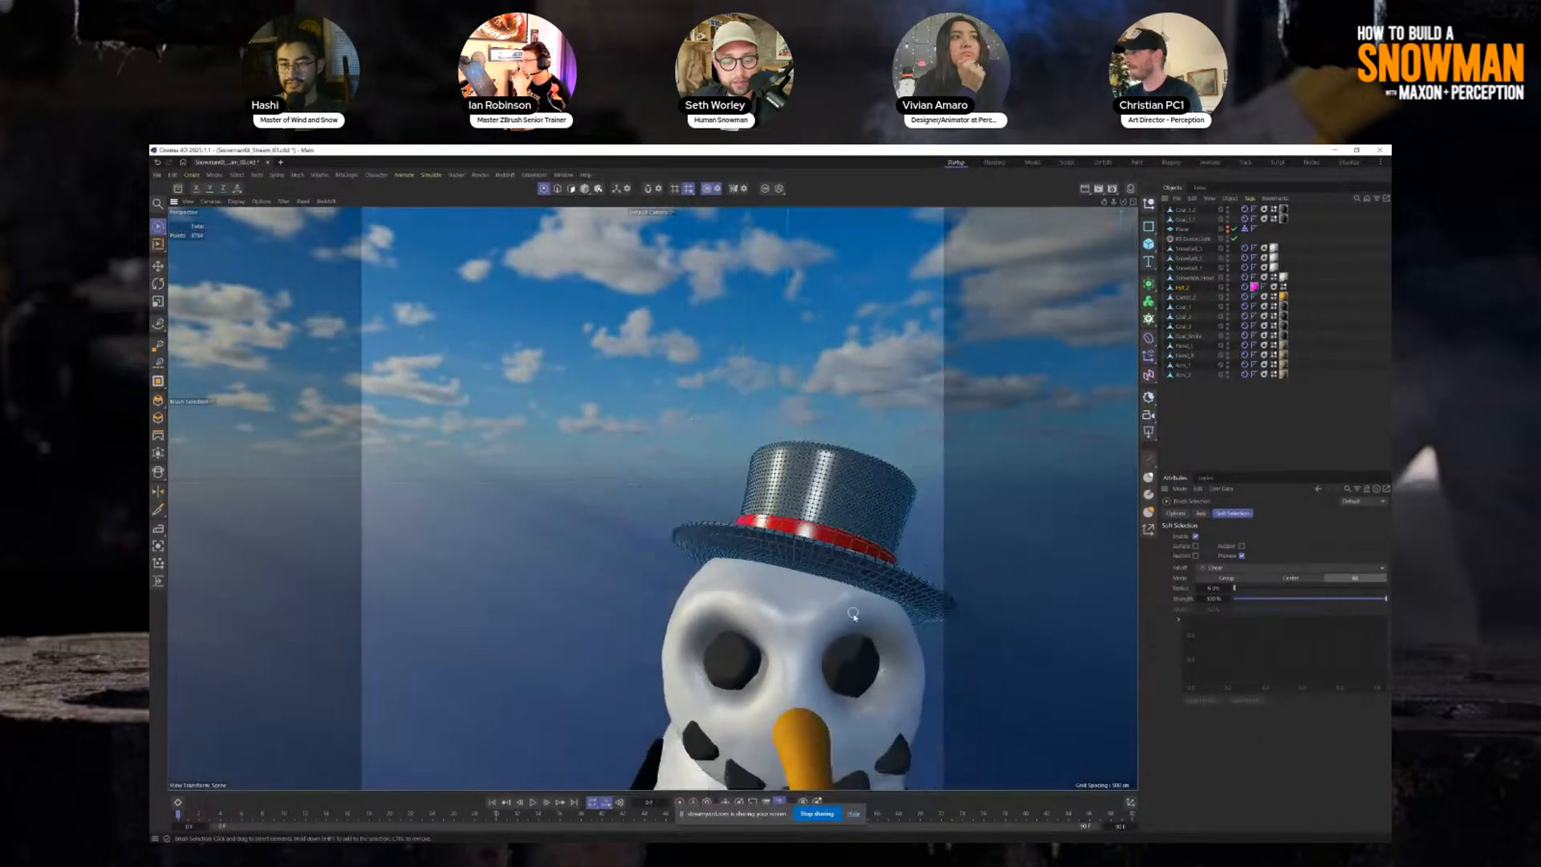
middle_click_drag(819, 571, 698, 316, "alt")
left_click_drag(698, 316, 698, 372, "alt")
left_click(1275, 469)
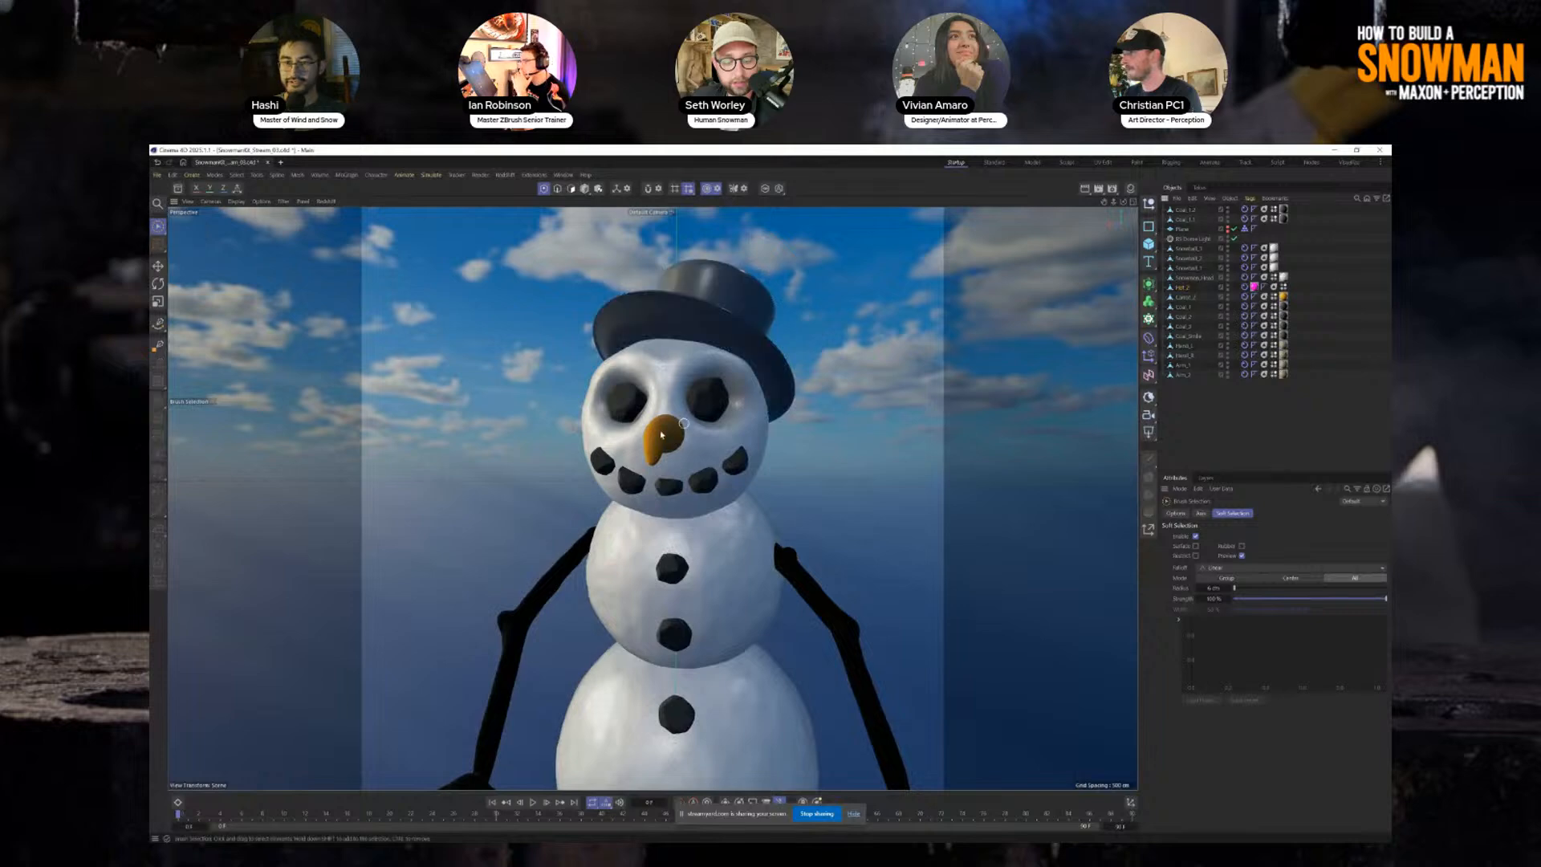
left_click_drag(963, 498, 706, 482, "alt")
middle_click_drag(867, 434, 674, 515, "alt")
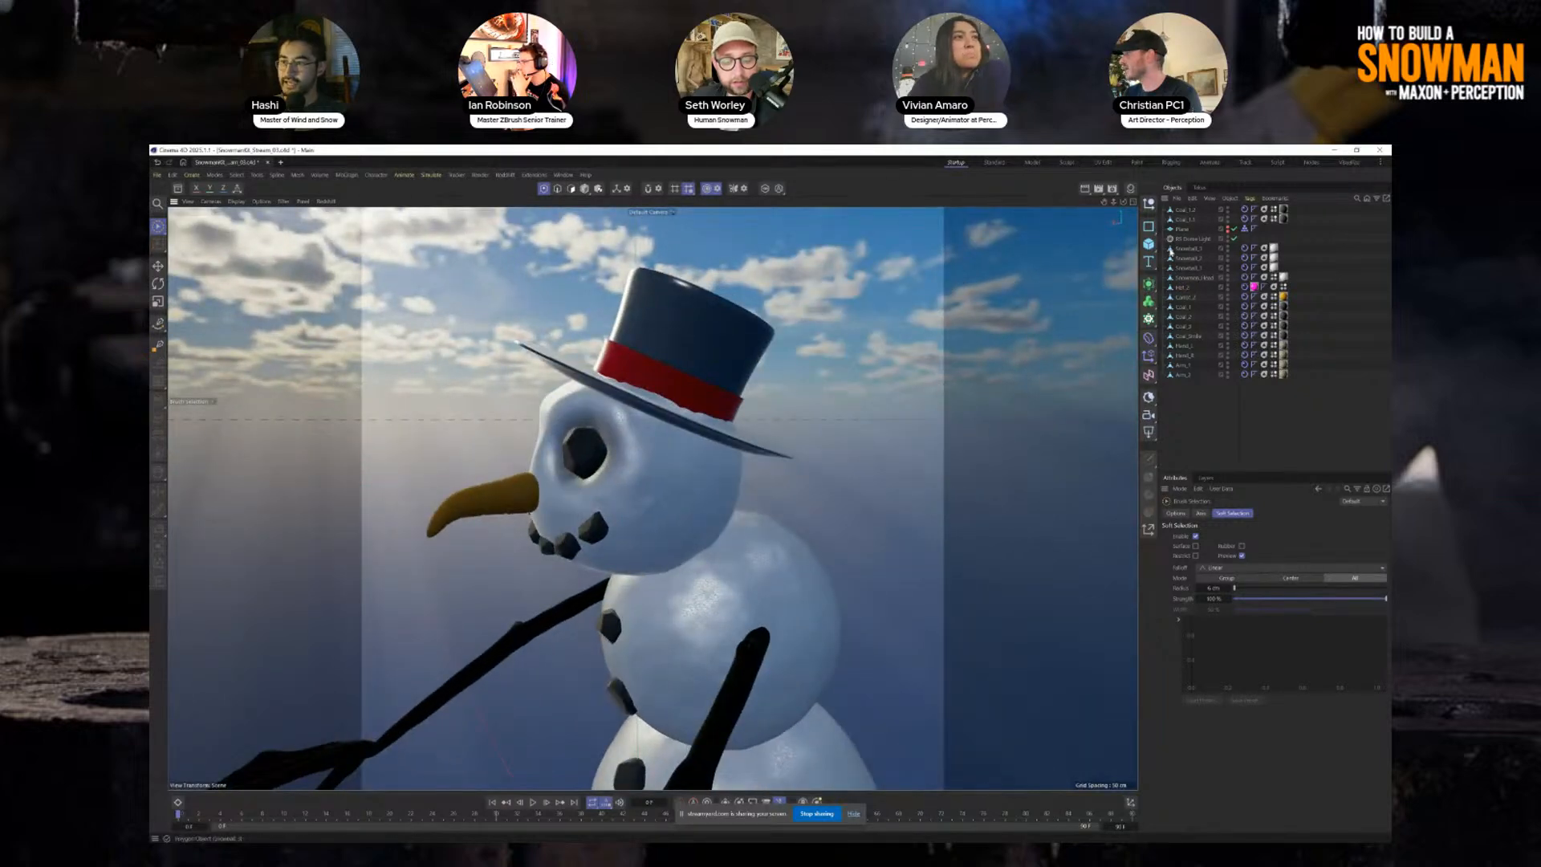
Select the hat as a whole object and shift it toward the back of the snowman's head.
left_click(1180, 249)
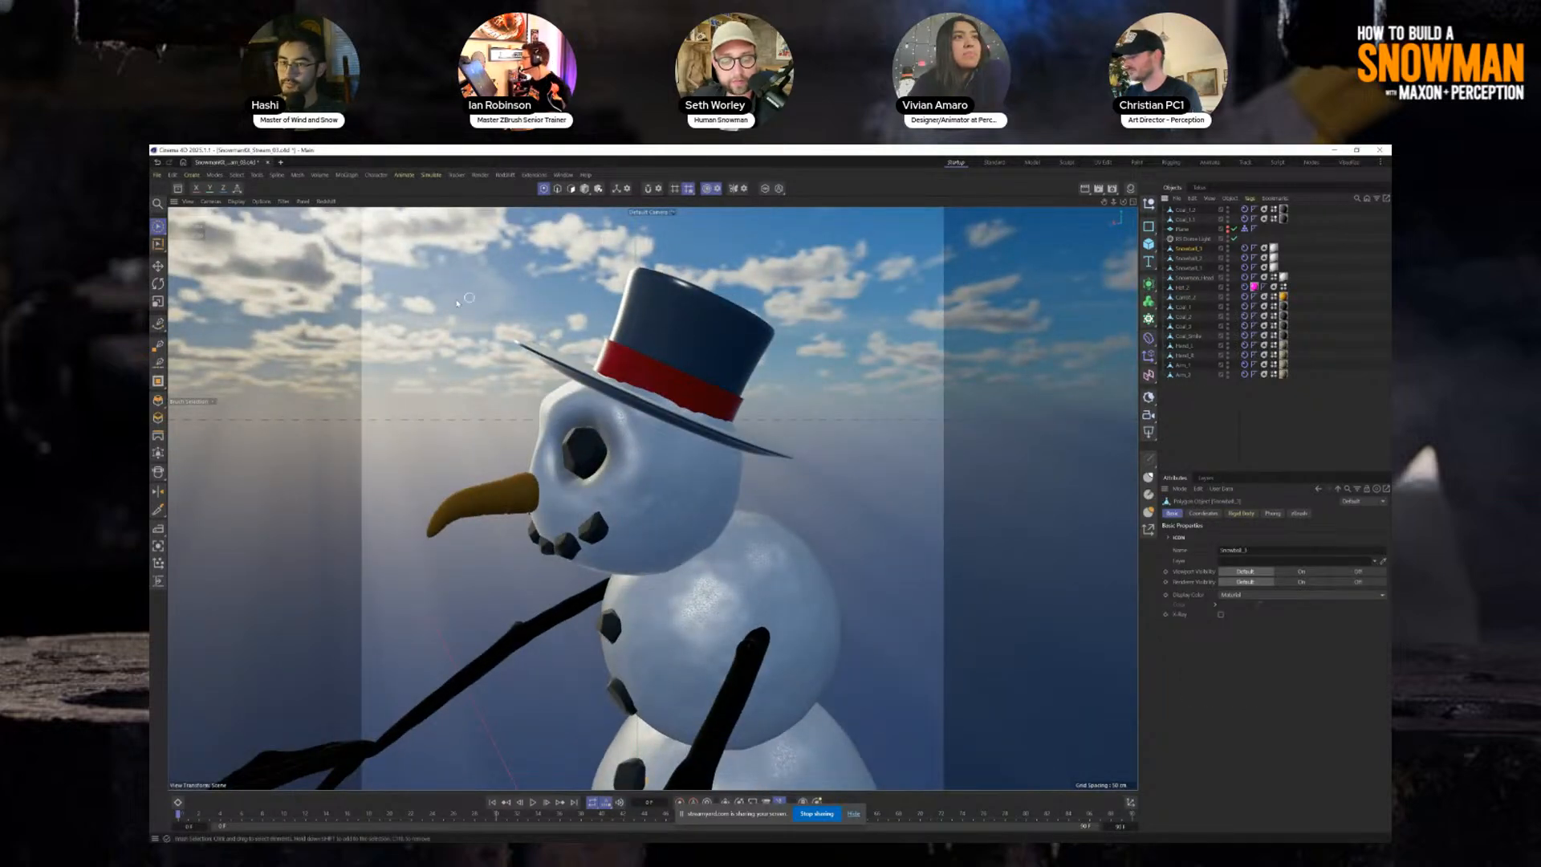
key("t")
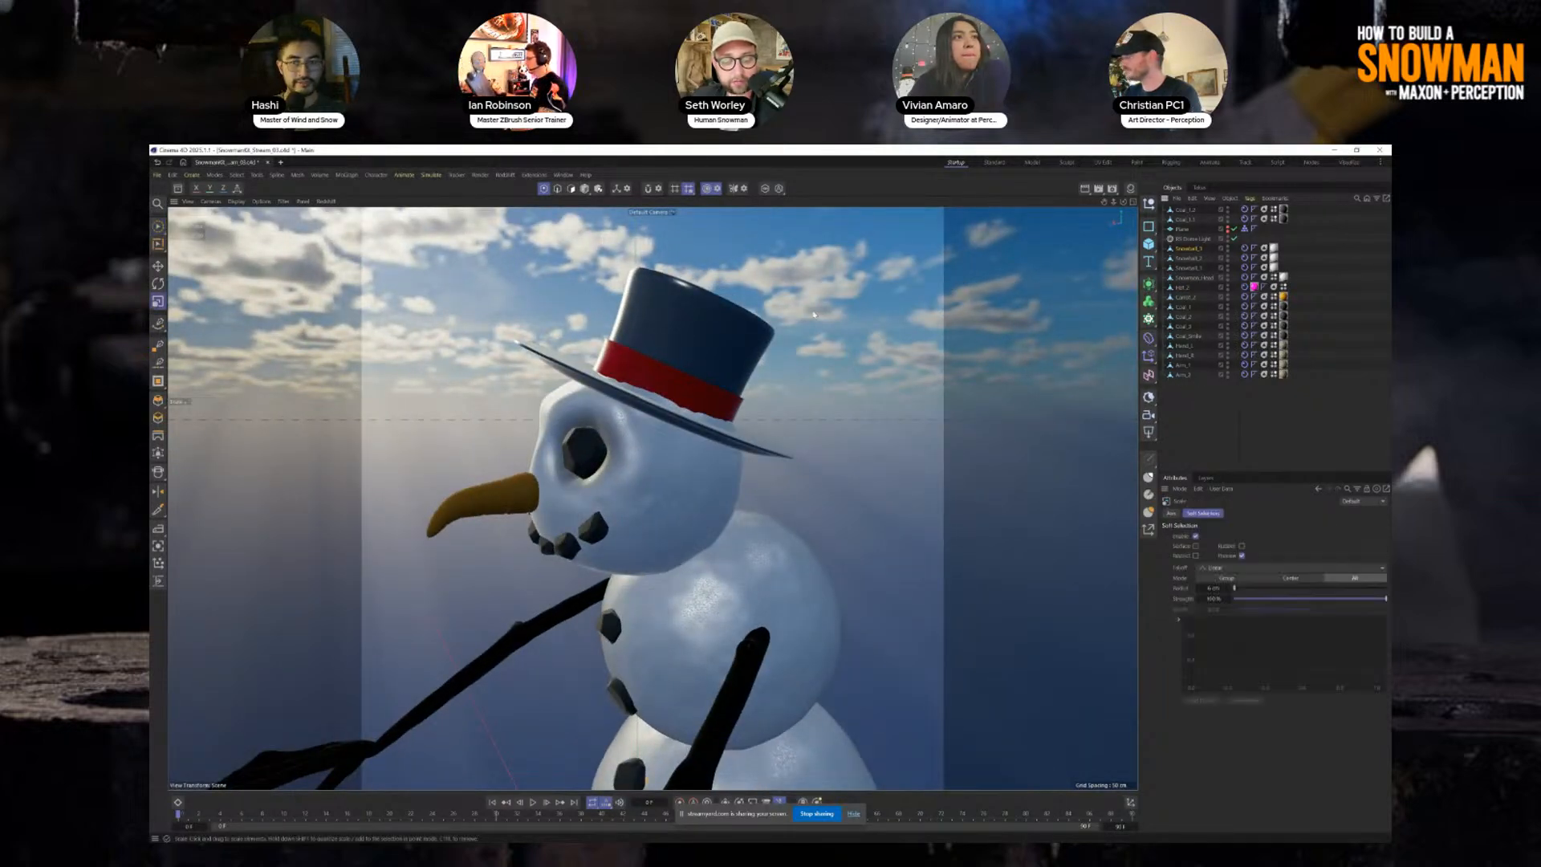
left_click(710, 345)
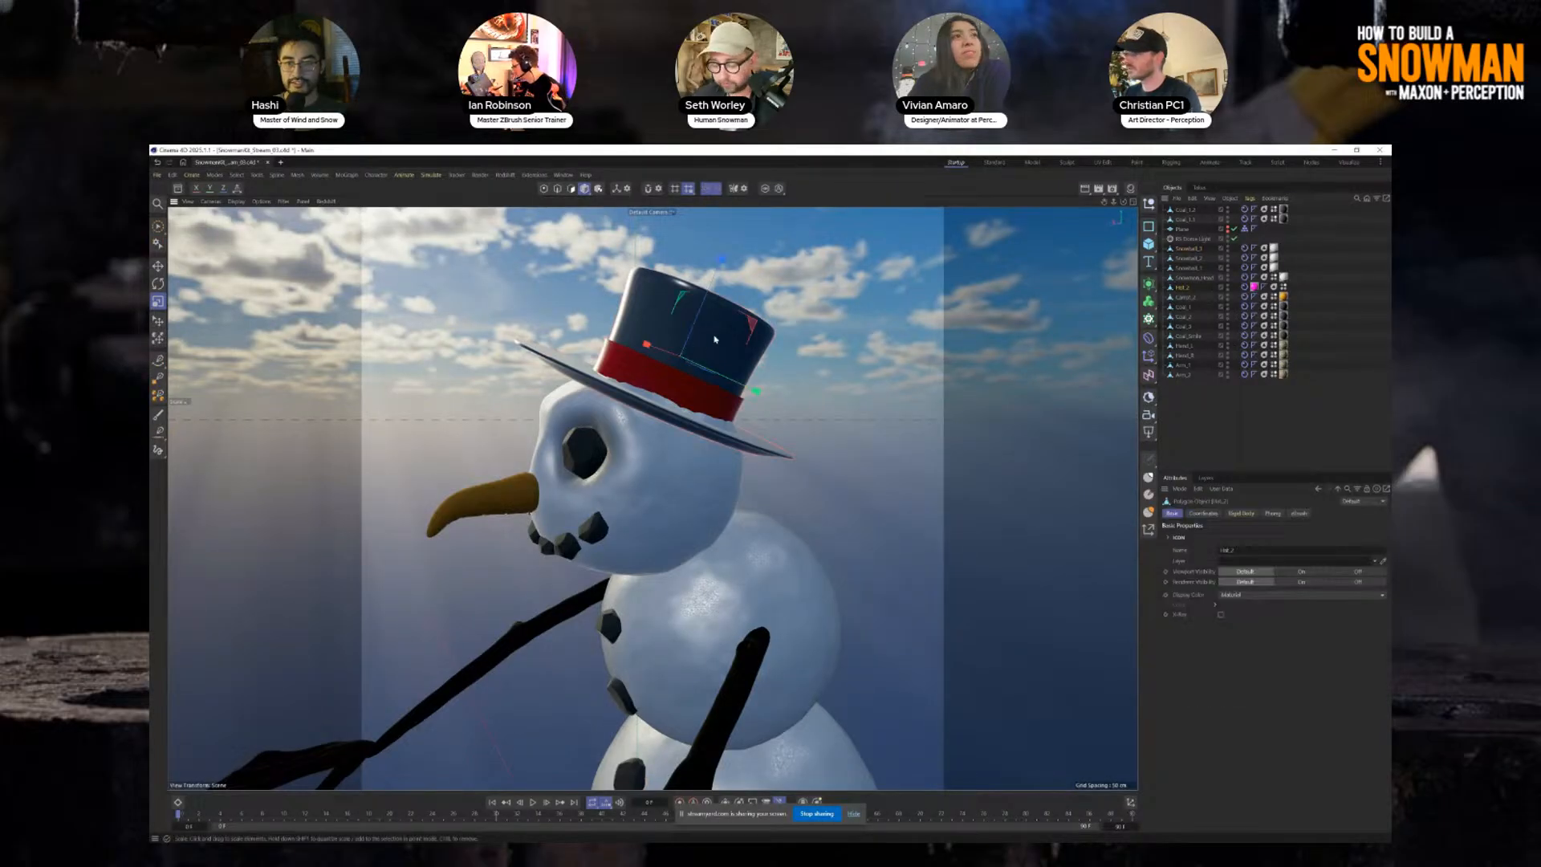
left_click_drag(715, 339, 497, 318, "alt")
key("e")
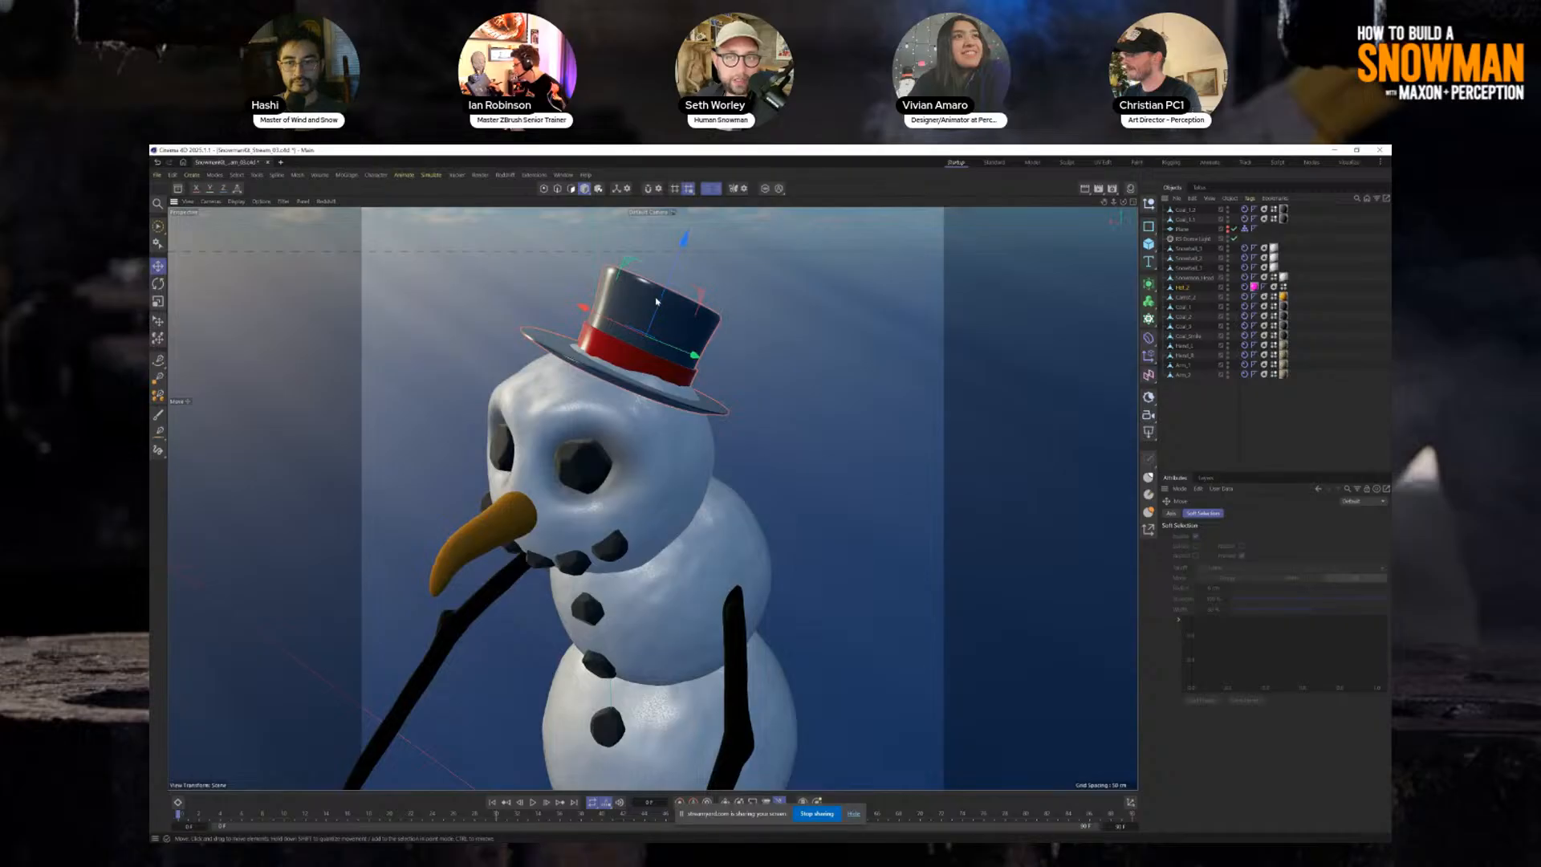
left_click_drag(657, 301, 703, 244)
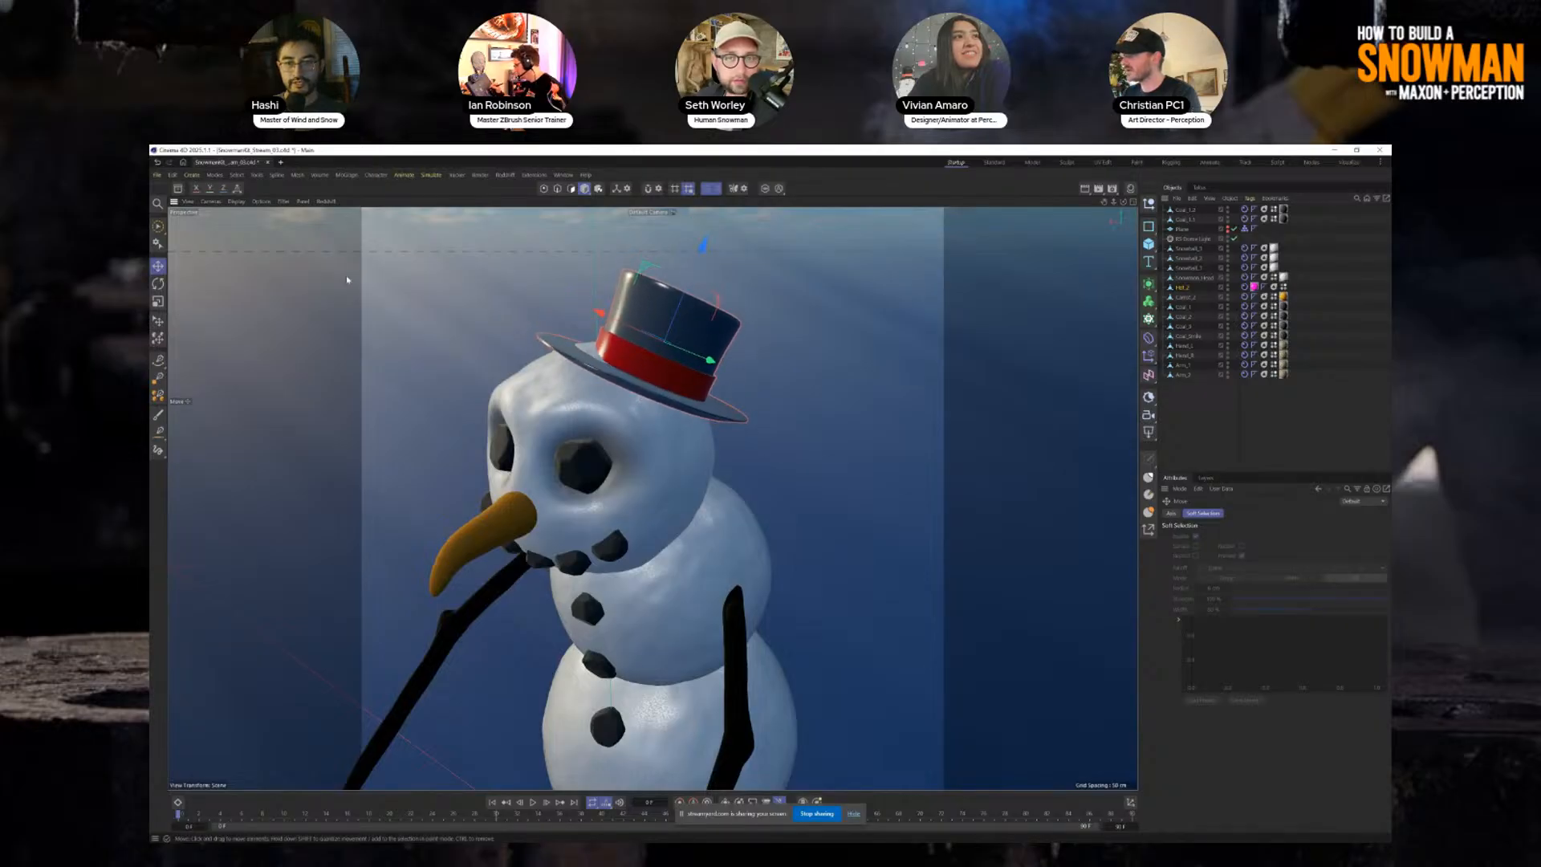
Tilt the hat on the head and raise it slightly along its own upright axis.
left_click_drag(714, 362, 703, 360)
left_click(158, 266)
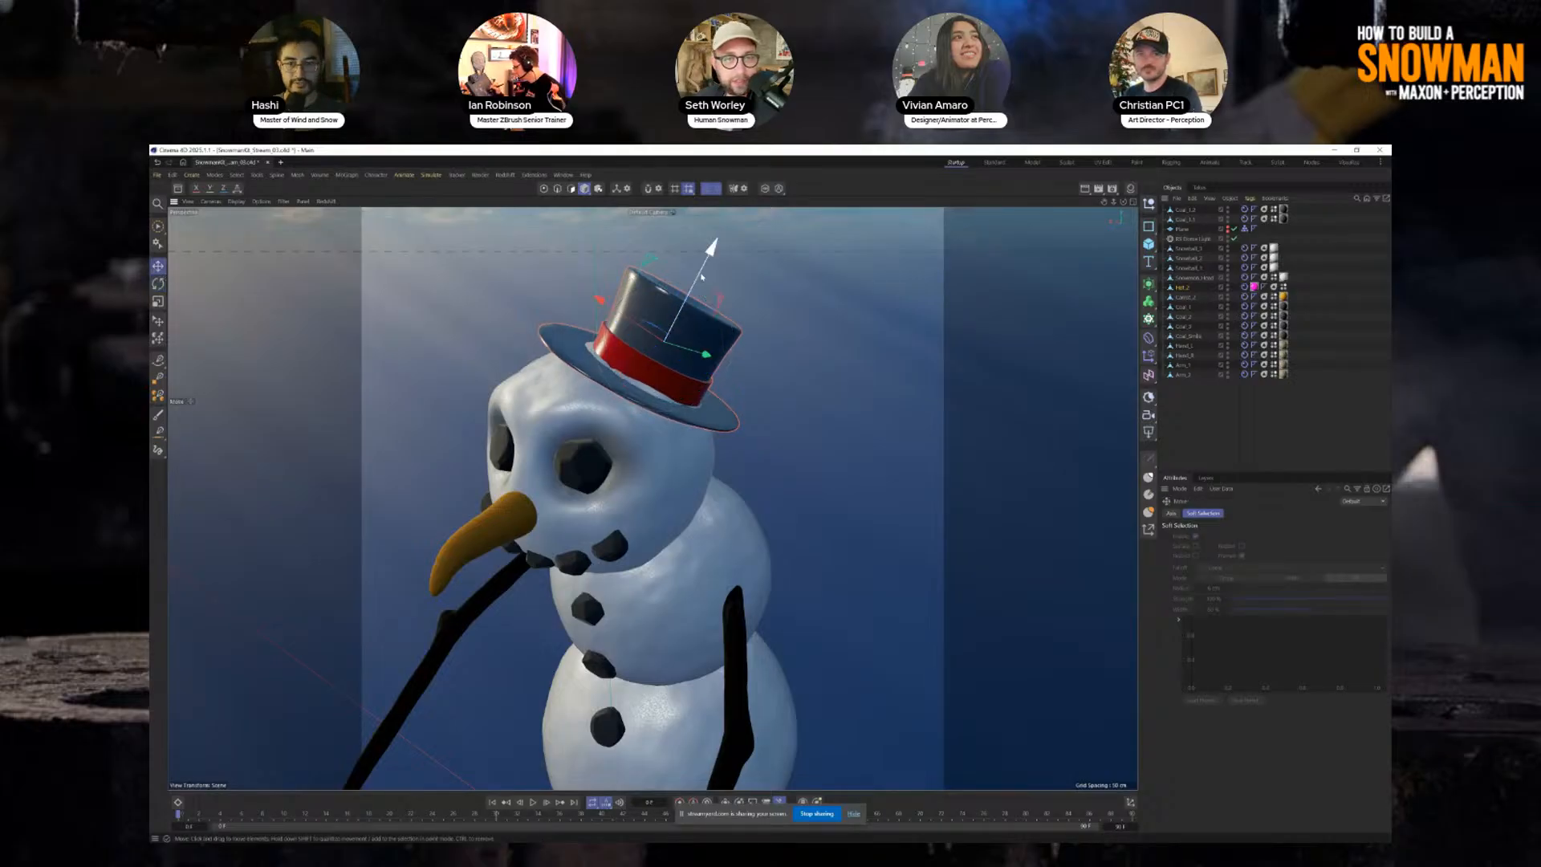
left_click_drag(707, 274, 712, 267)
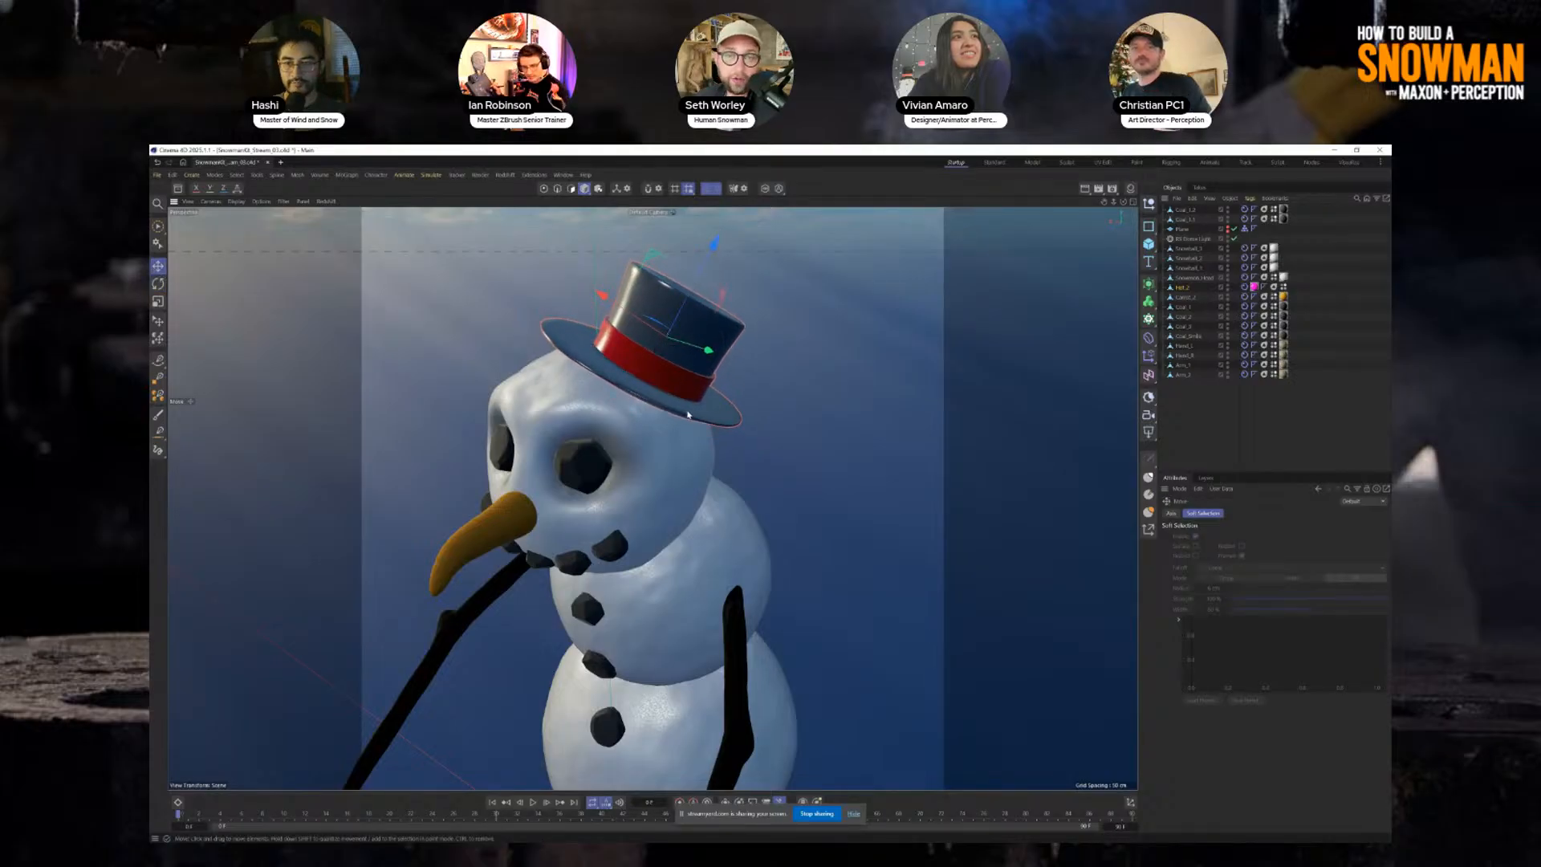
Fine-tune the hat's height along its own upright axis so the brim rests on the head.
left_click_drag(683, 410, 482, 337, "alt")
right_click_drag(778, 596, 736, 496, "alt")
left_click_drag(736, 495, 707, 305, "alt")
left_click_drag(750, 406, 860, 311, "alt")
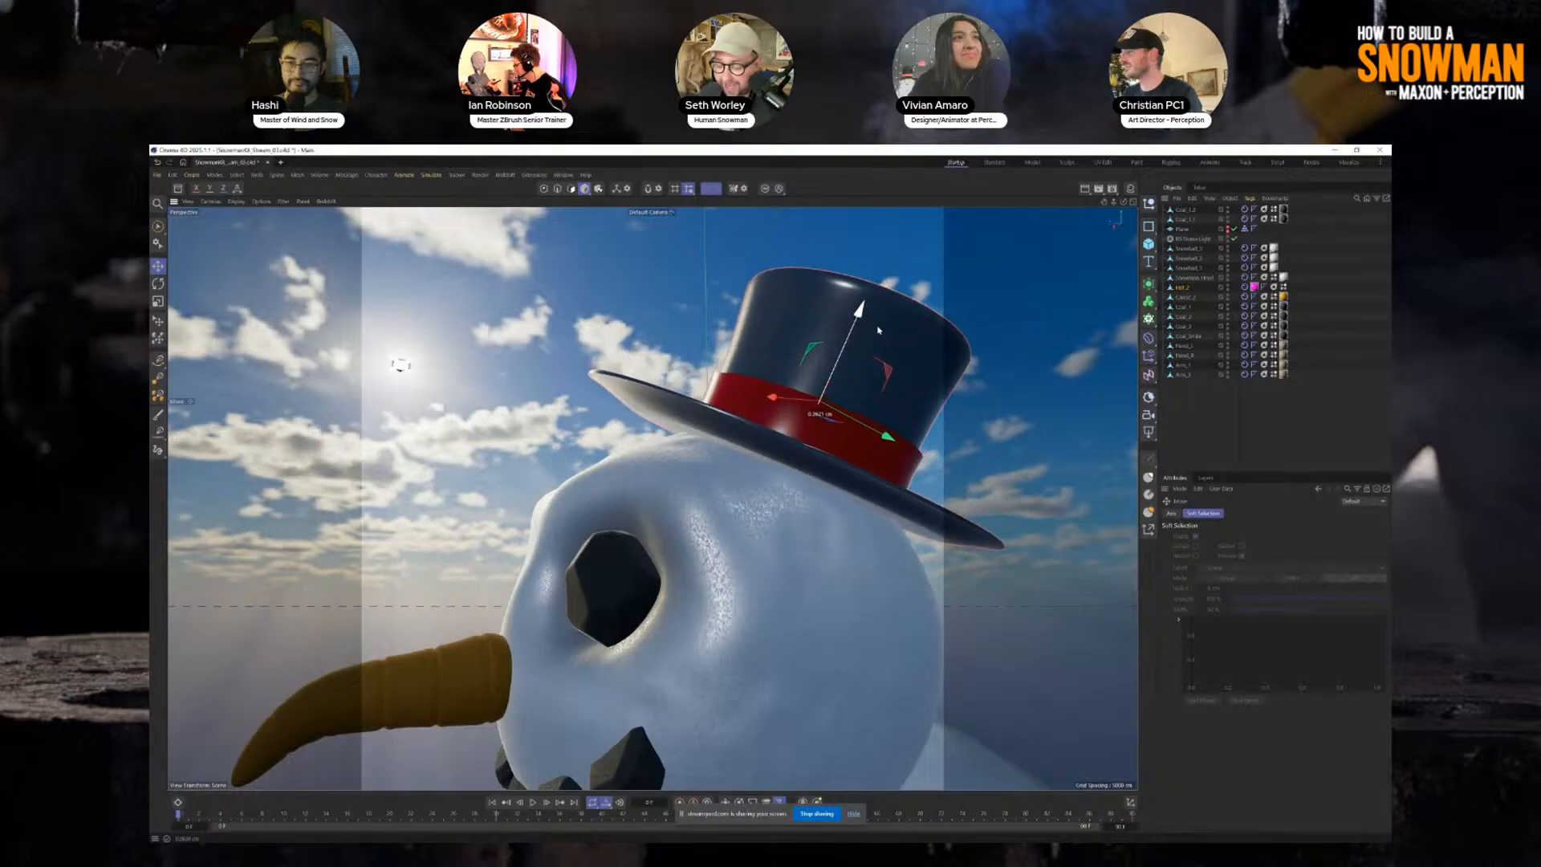
left_click_drag(832, 447, 699, 367, "alt")
scroll(823, 526, "down", 8)
scroll(699, 367, "up", 8)
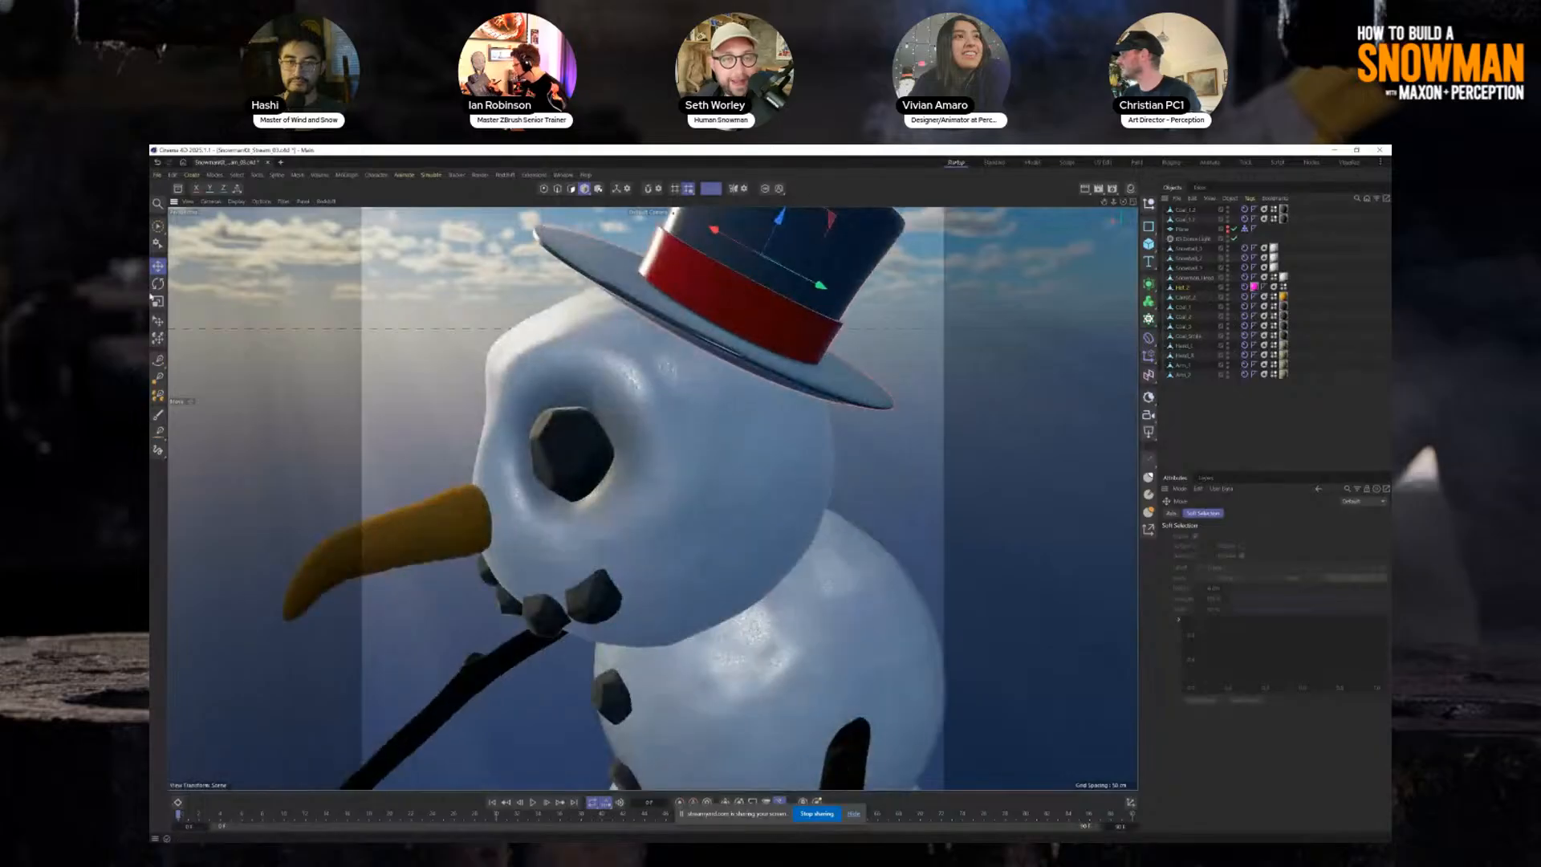
Try to reposition the hat on the snowman's head with the Place tool and undo the placement.
left_click(160, 321)
middle_click_drag(725, 383, 739, 536, "alt")
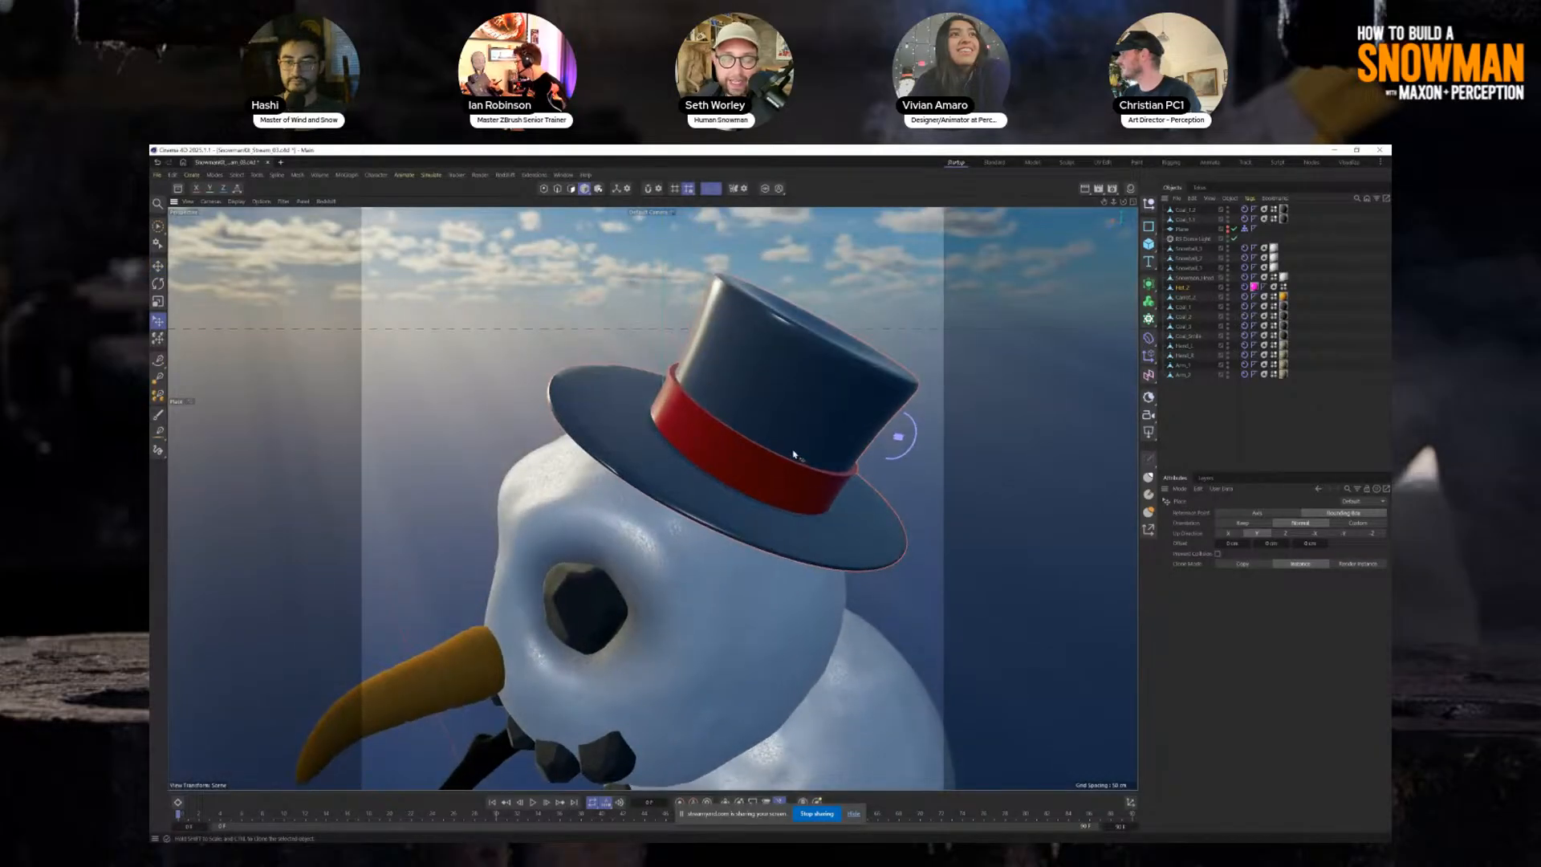
left_click_drag(804, 437, 567, 258)
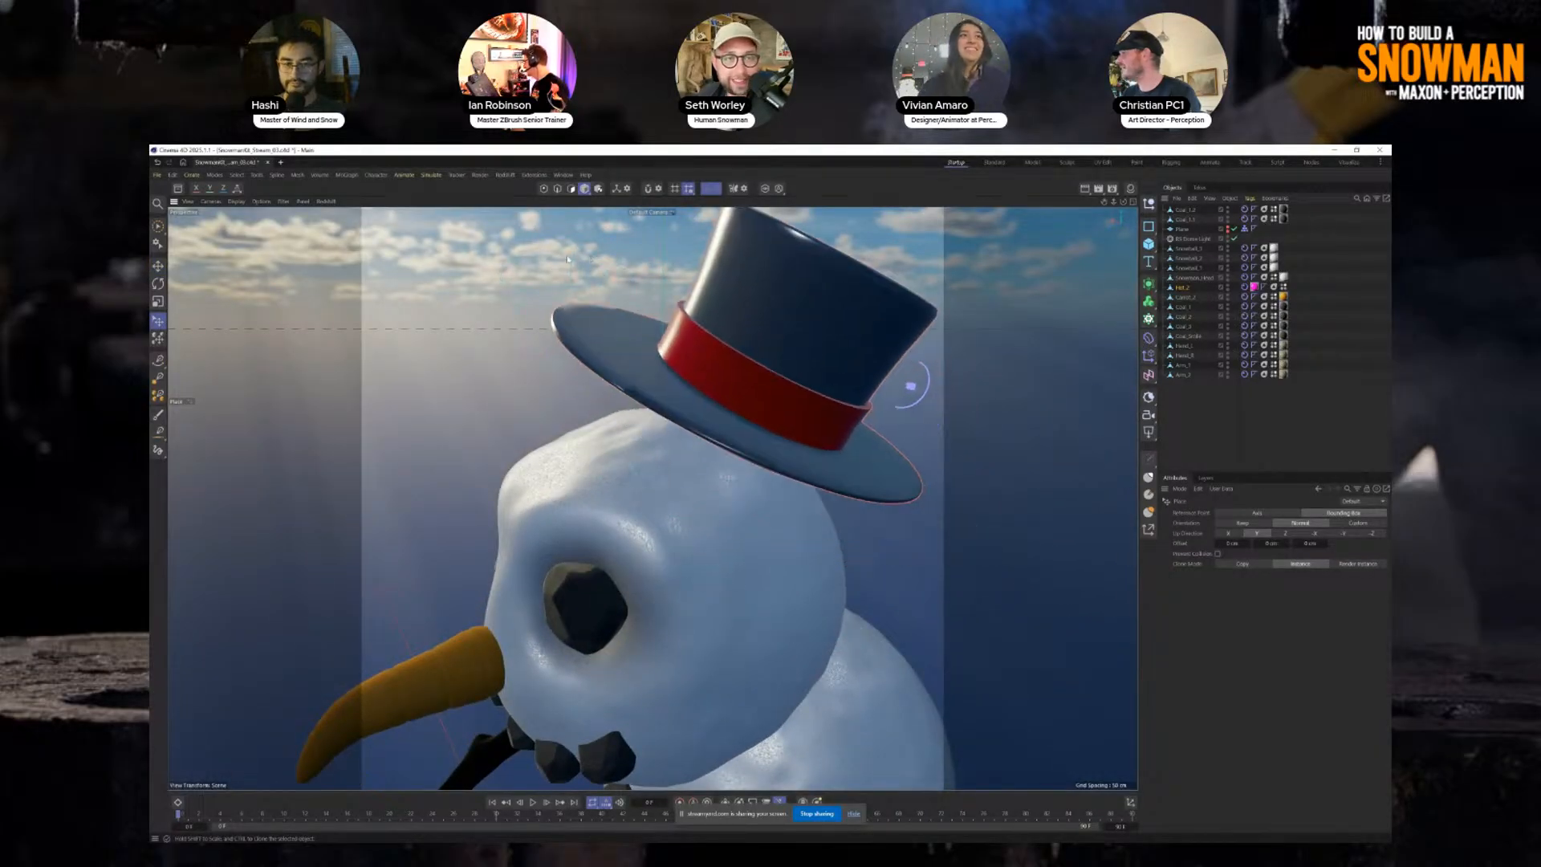
key("ctrl+z")
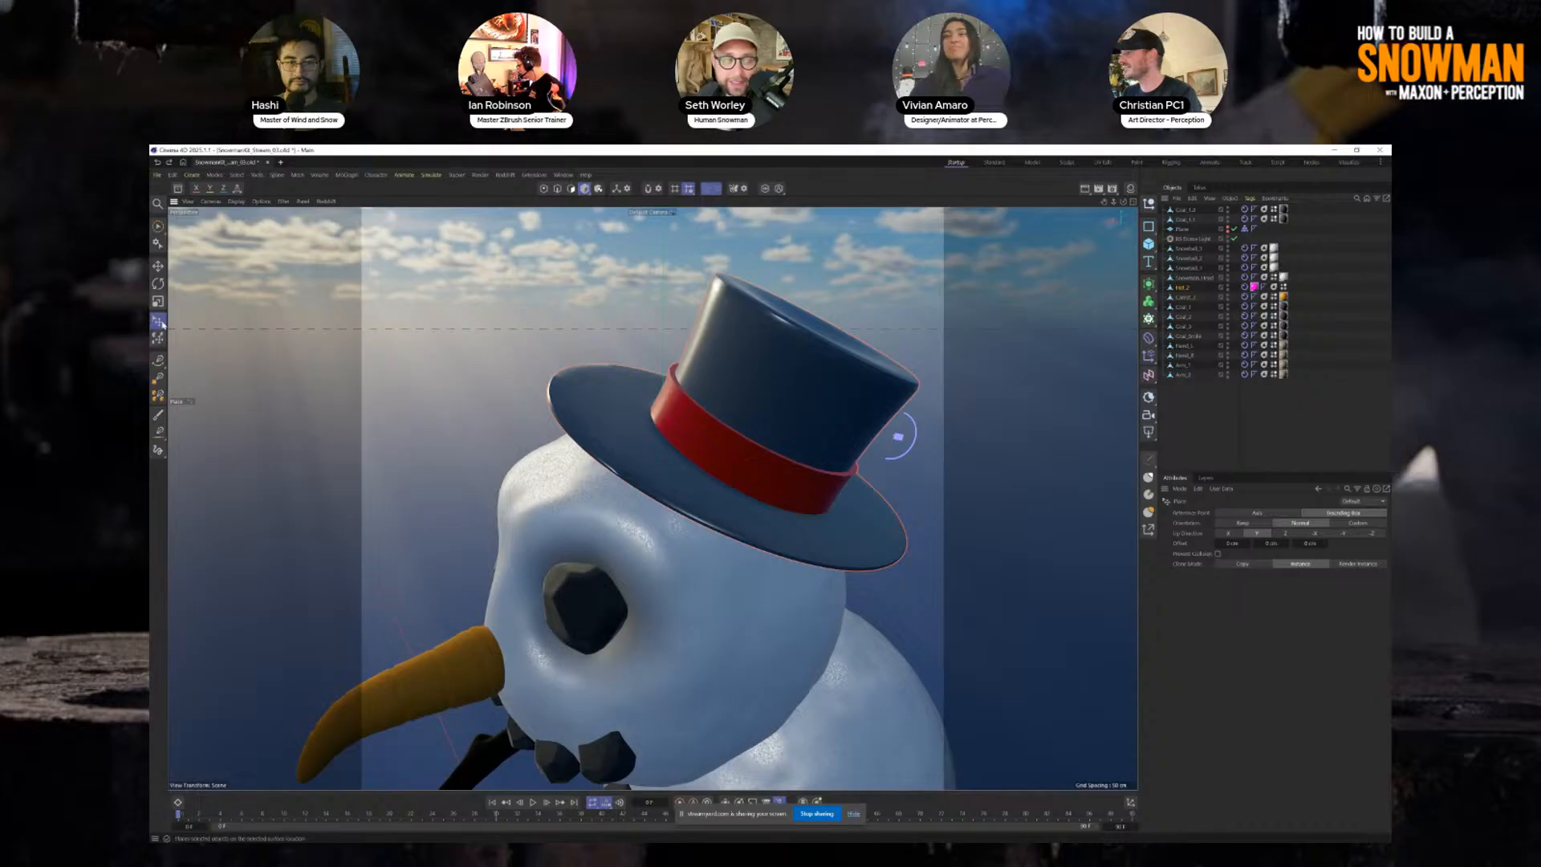
Activate rotation for the hat and examine how it sits on the snowman's head from the side, front and below.
scroll(806, 504, "down", 5)
left_click_drag(807, 503, 822, 445, "alt")
left_click_drag(790, 465, 744, 500)
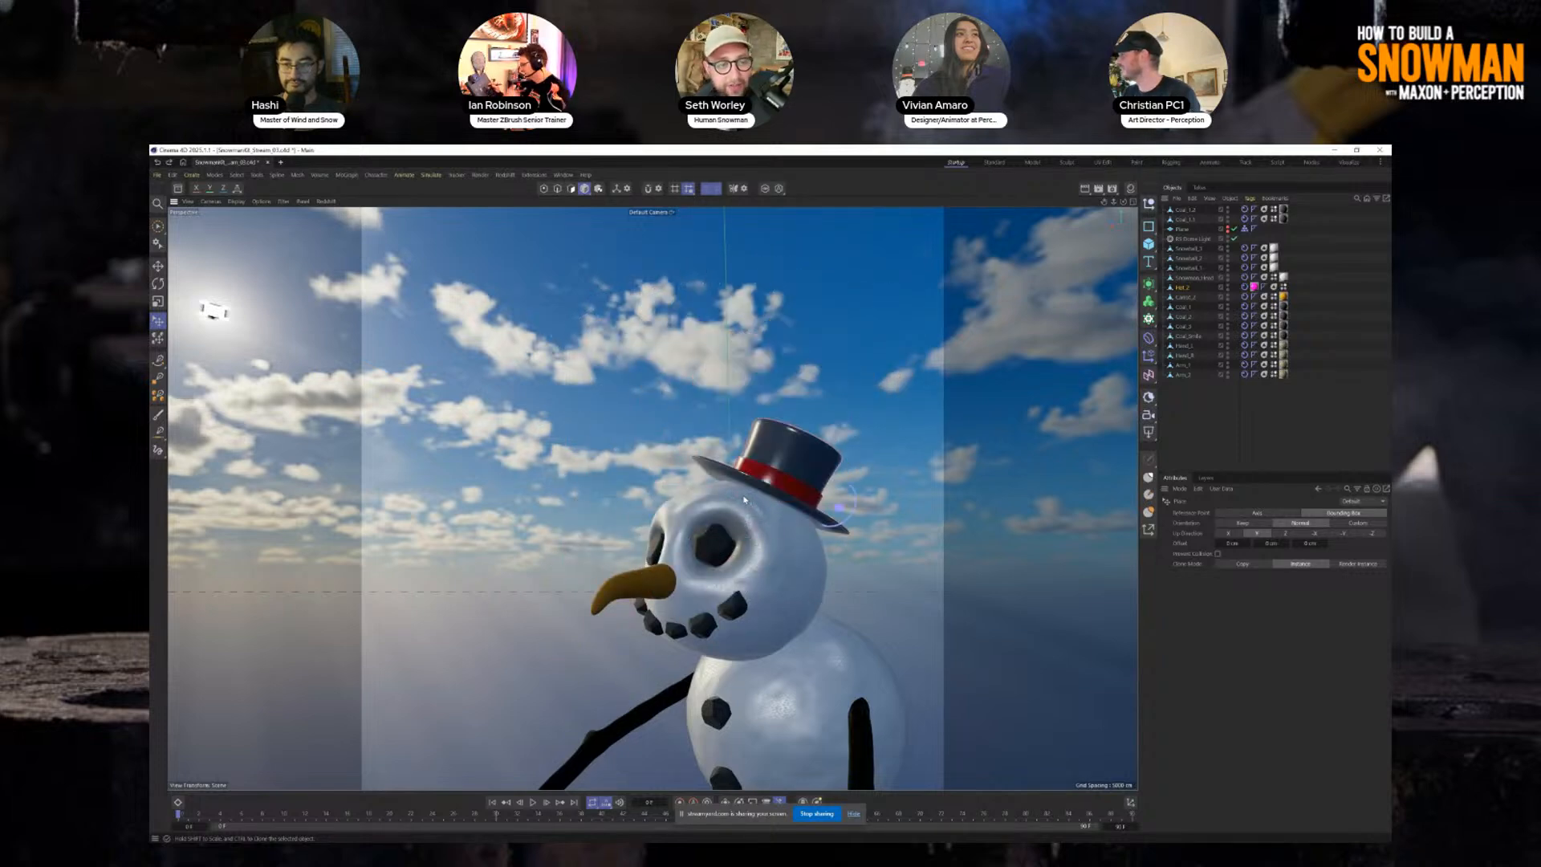
key("e")
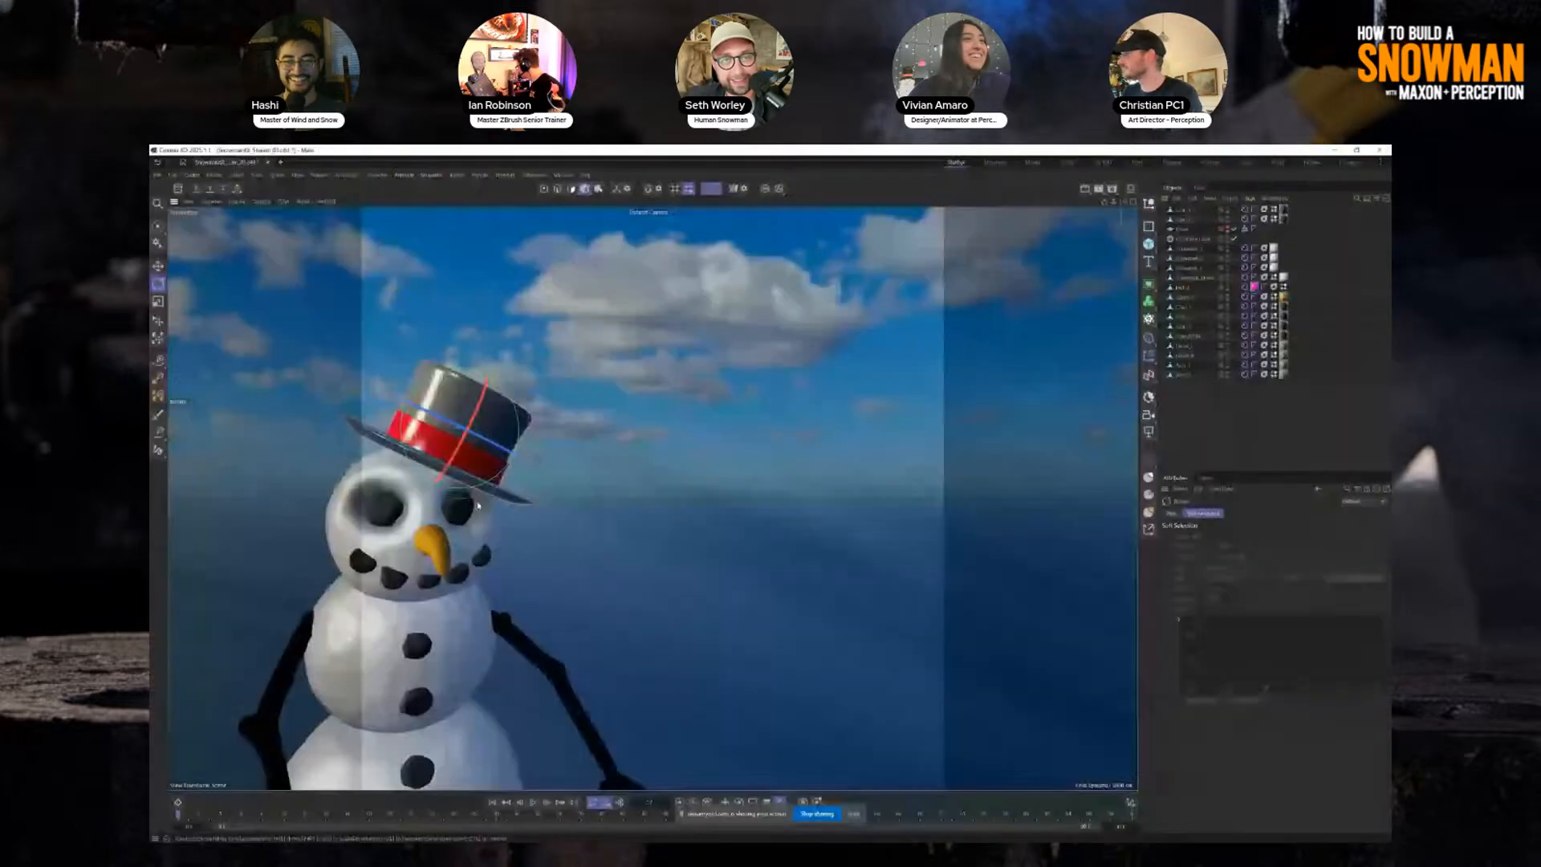
left_click_drag(417, 449, 720, 562)
middle_click_drag(720, 562, 696, 386, "alt")
scroll(698, 397, "up", 3)
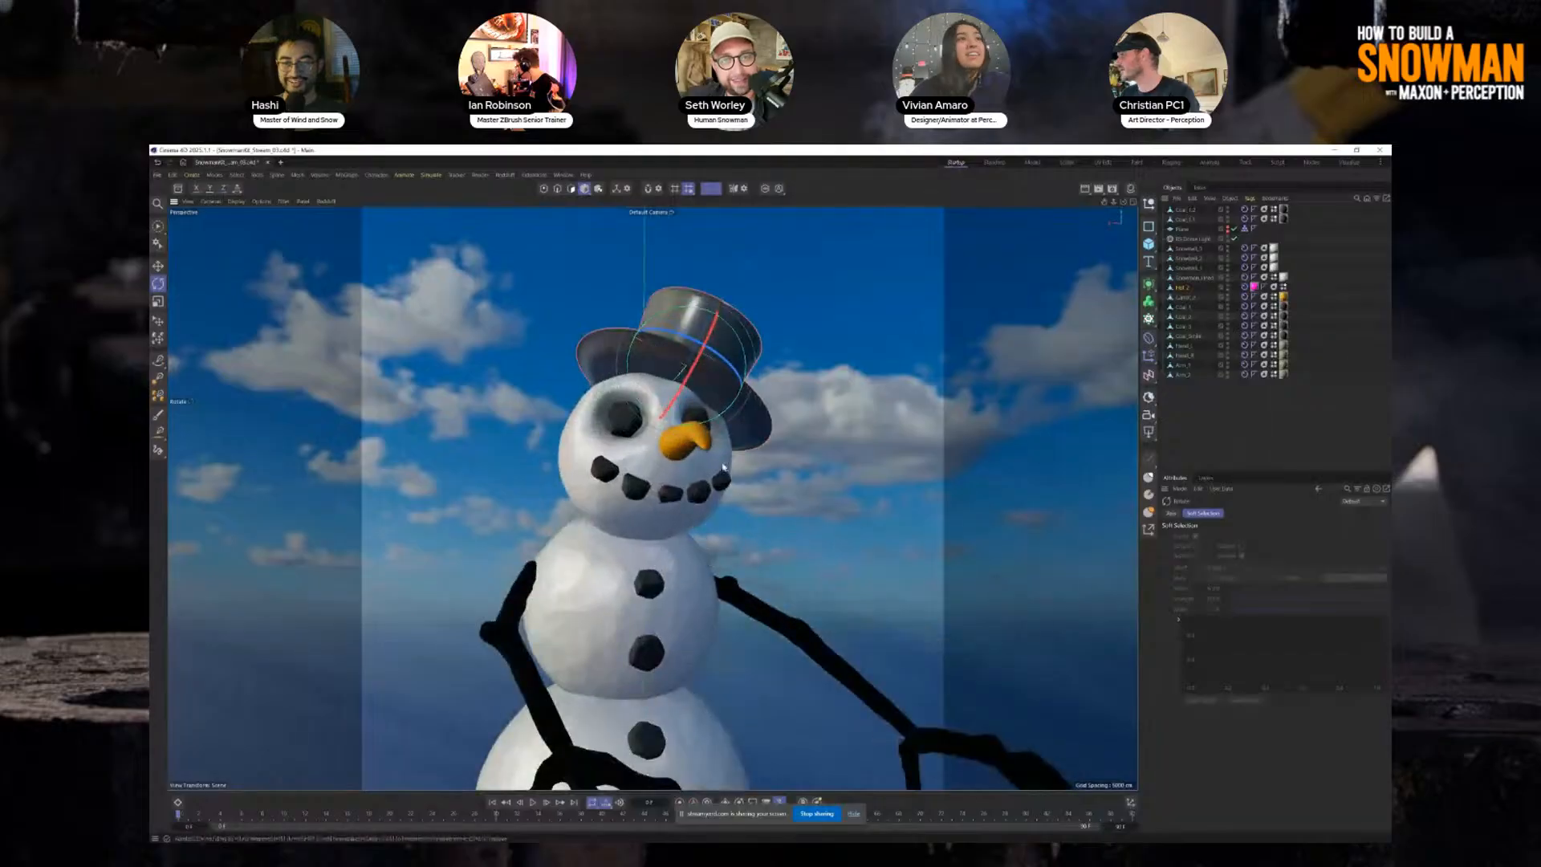
left_click_drag(719, 474, 703, 398, "alt")
left_click_drag(701, 543, 743, 585, "alt")
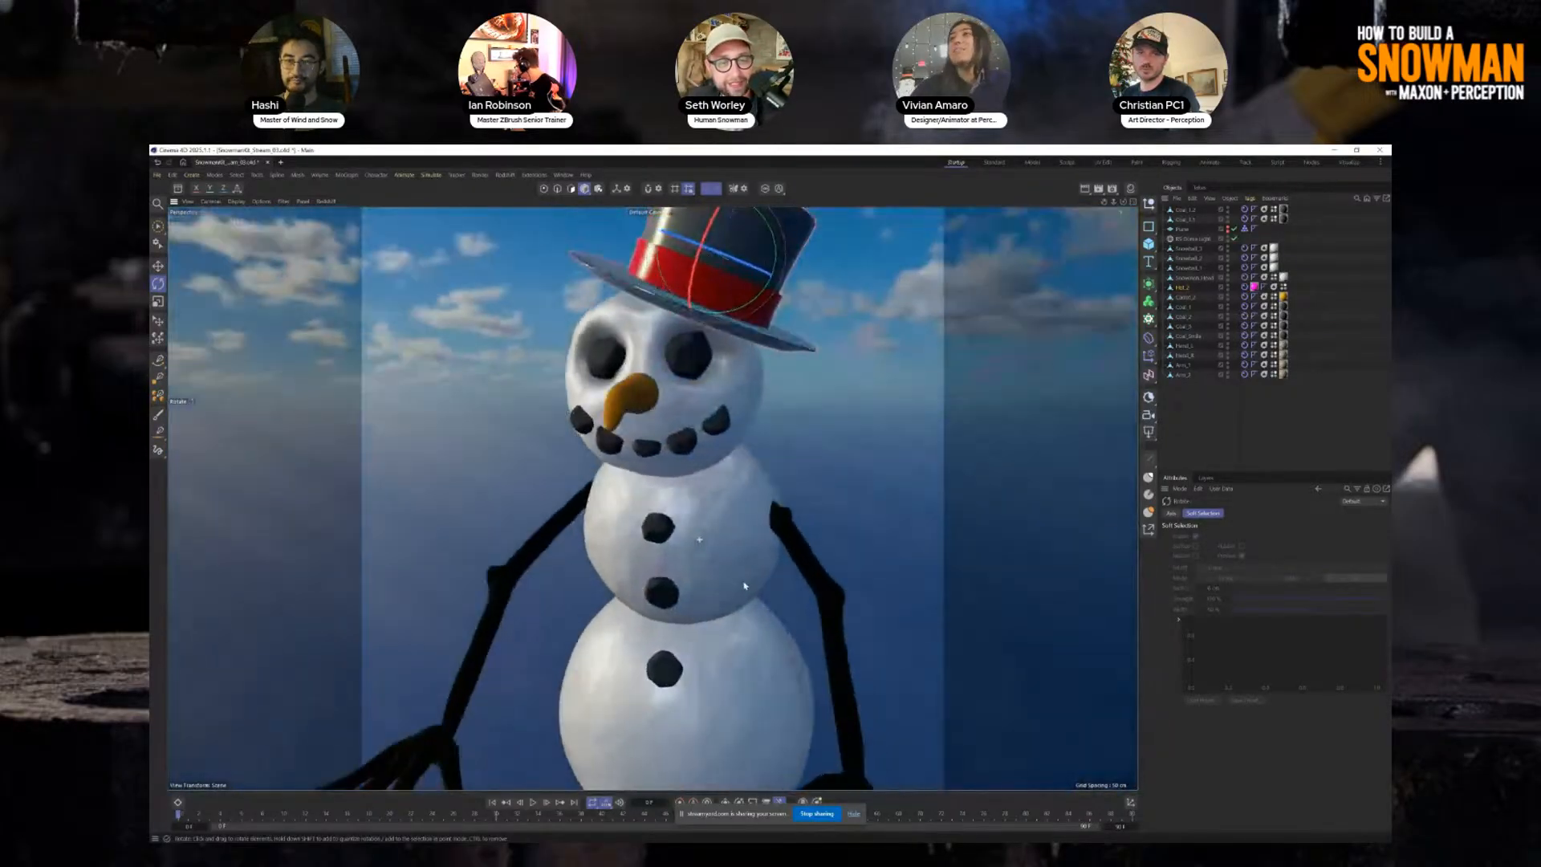
scroll(738, 585, "down", 6)
middle_click_drag(738, 585, 744, 513, "alt")
left_click_drag(744, 514, 723, 514, "alt")
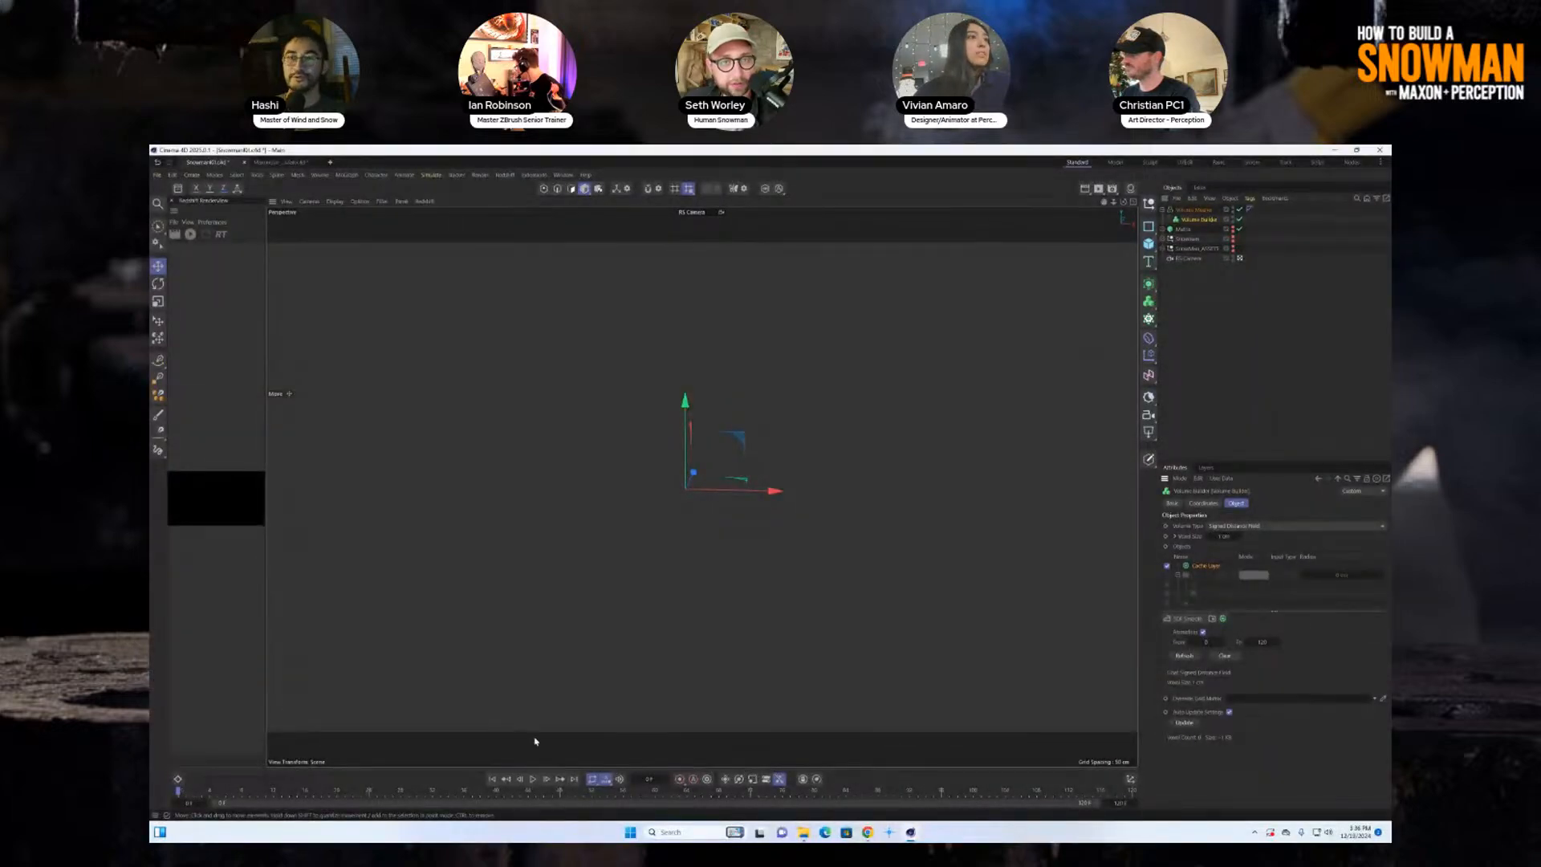
Play the cached volume growth animation to review how the snowman mesh builds up.
left_click(533, 780)
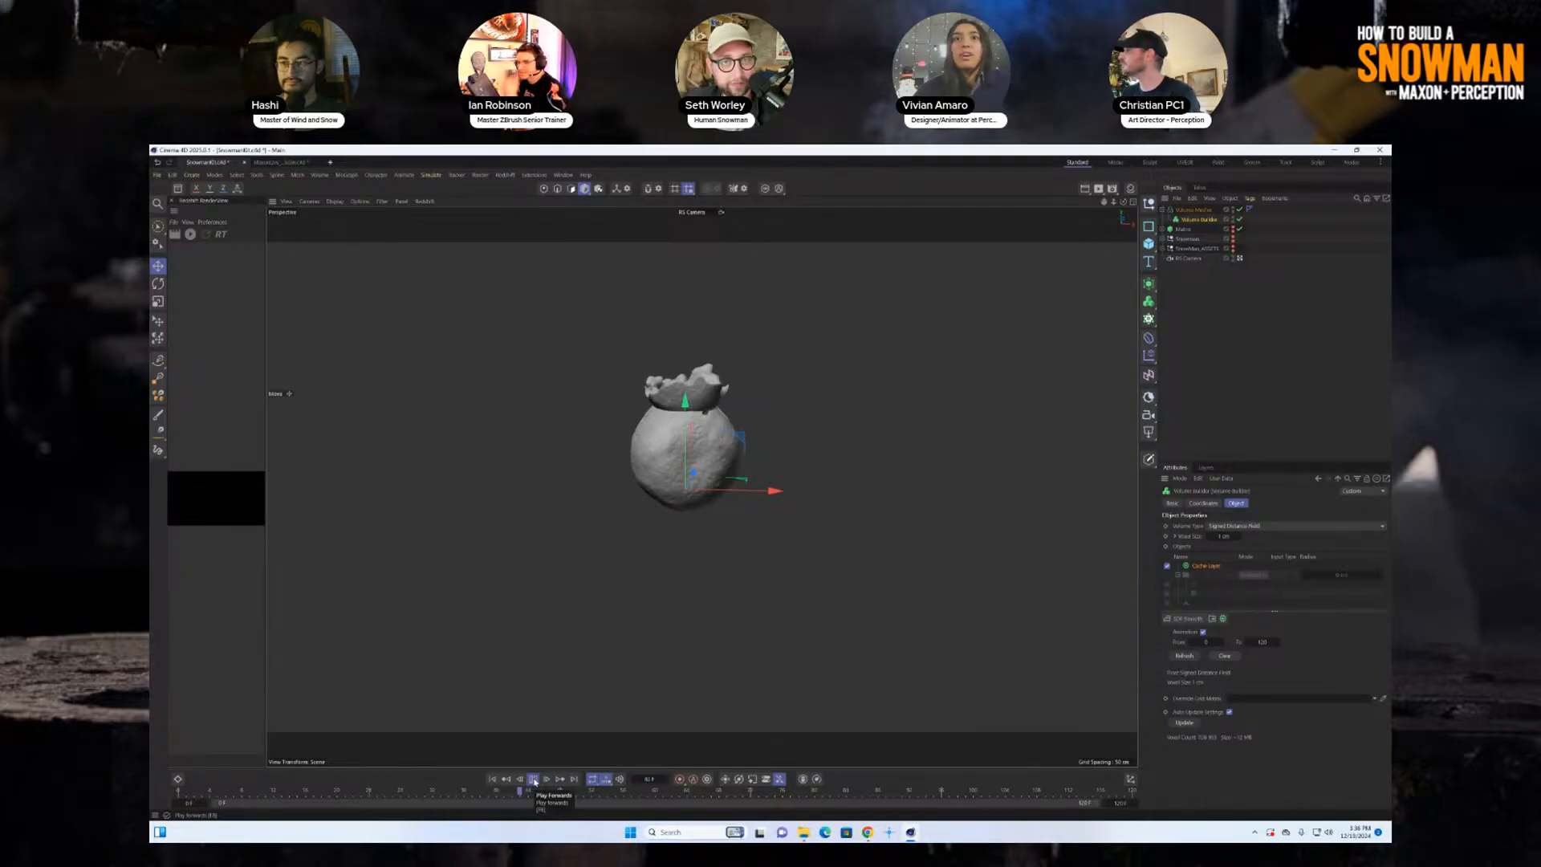
left_click(533, 779)
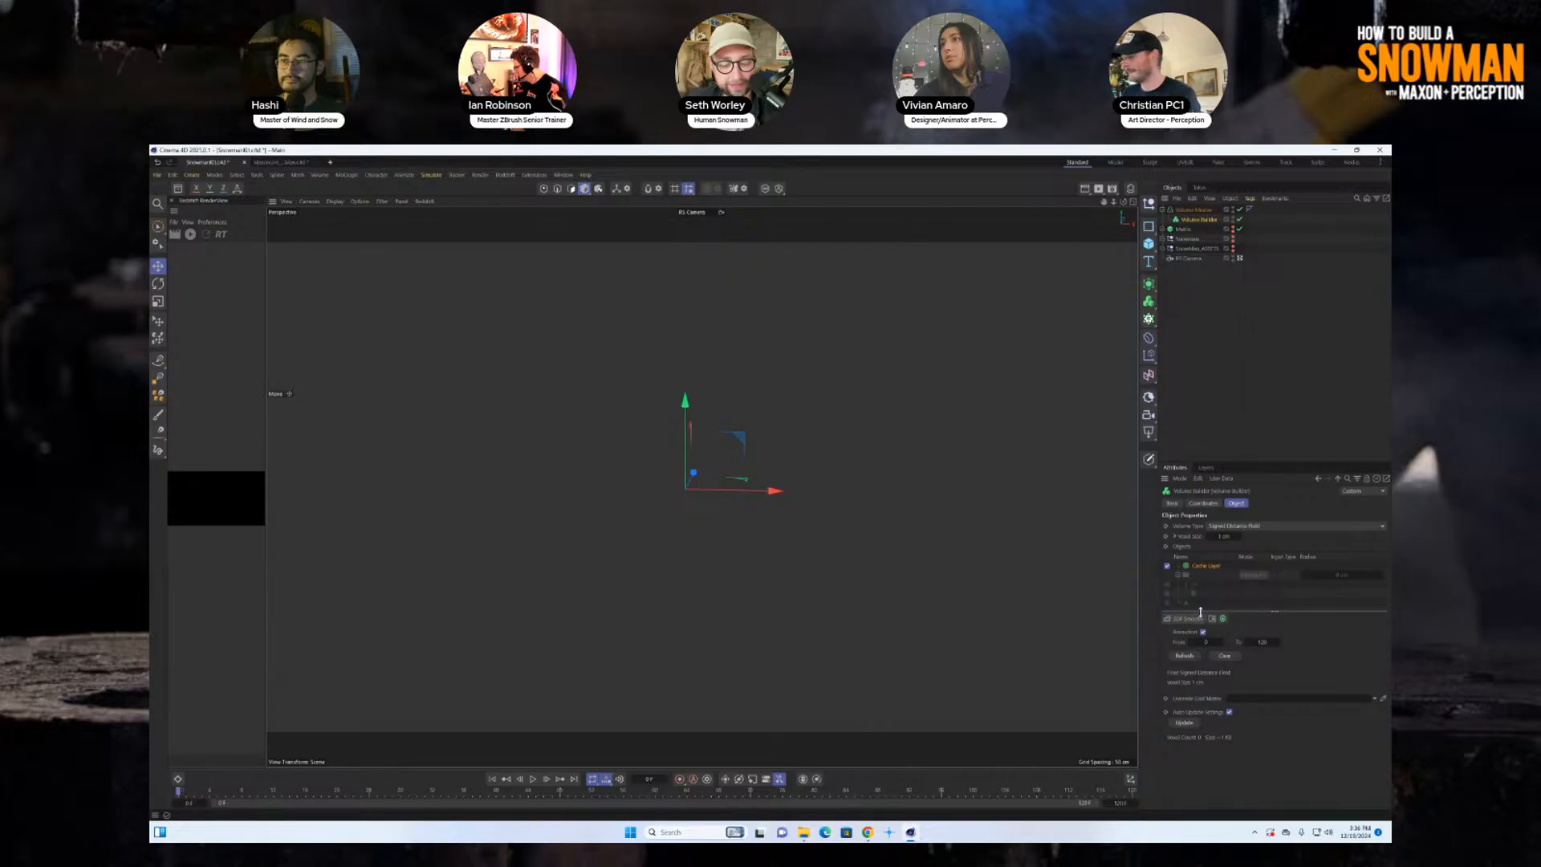
Try adding a second cache layer with animation enabled to the Volume Builder, and remove it.
left_click_drag(1201, 611, 1198, 655)
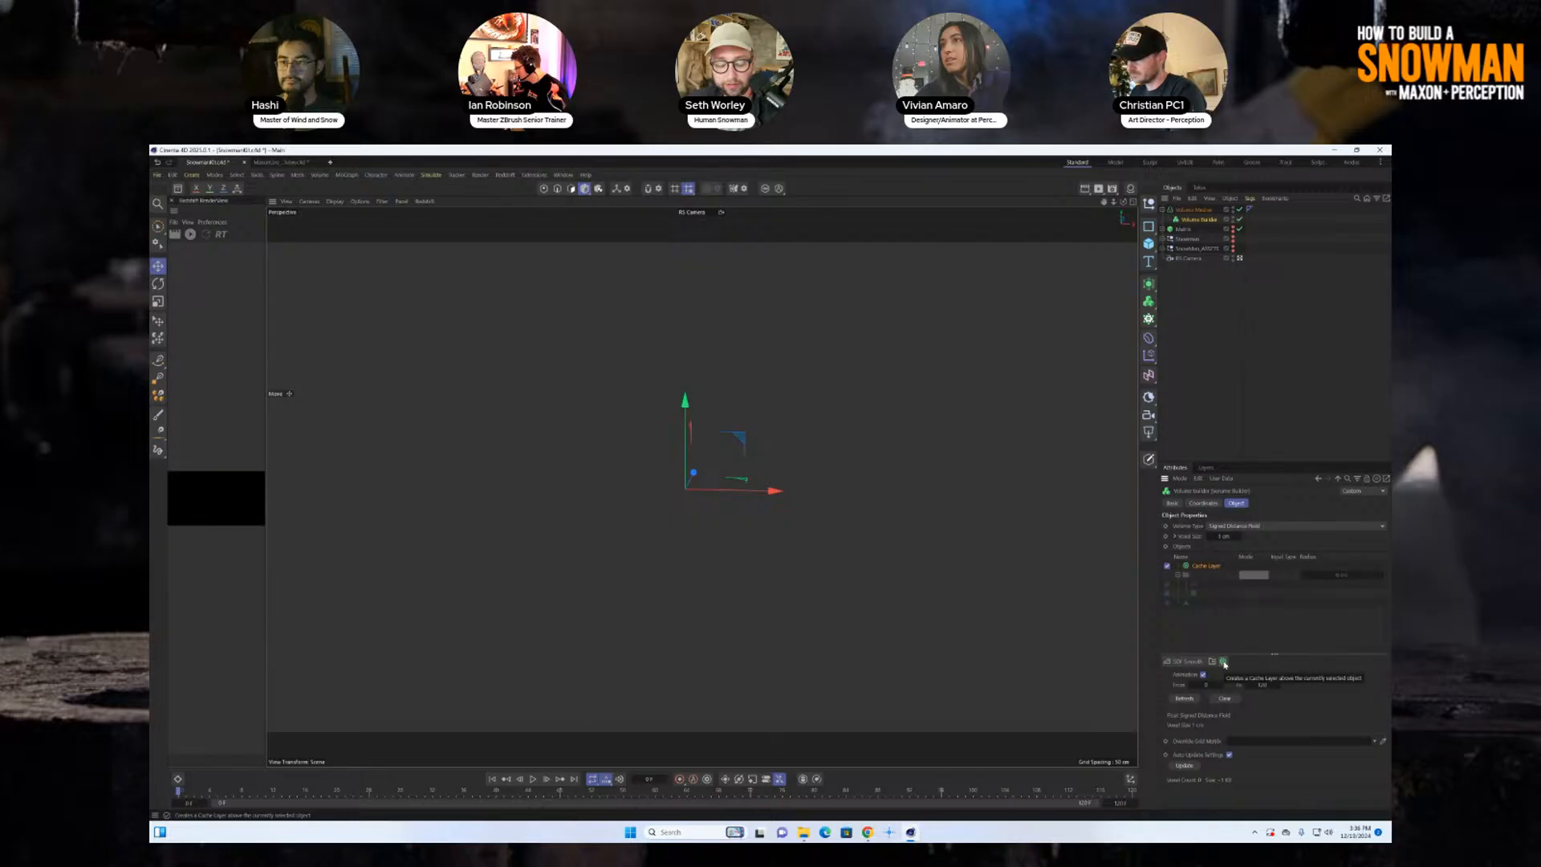
left_click(1223, 663)
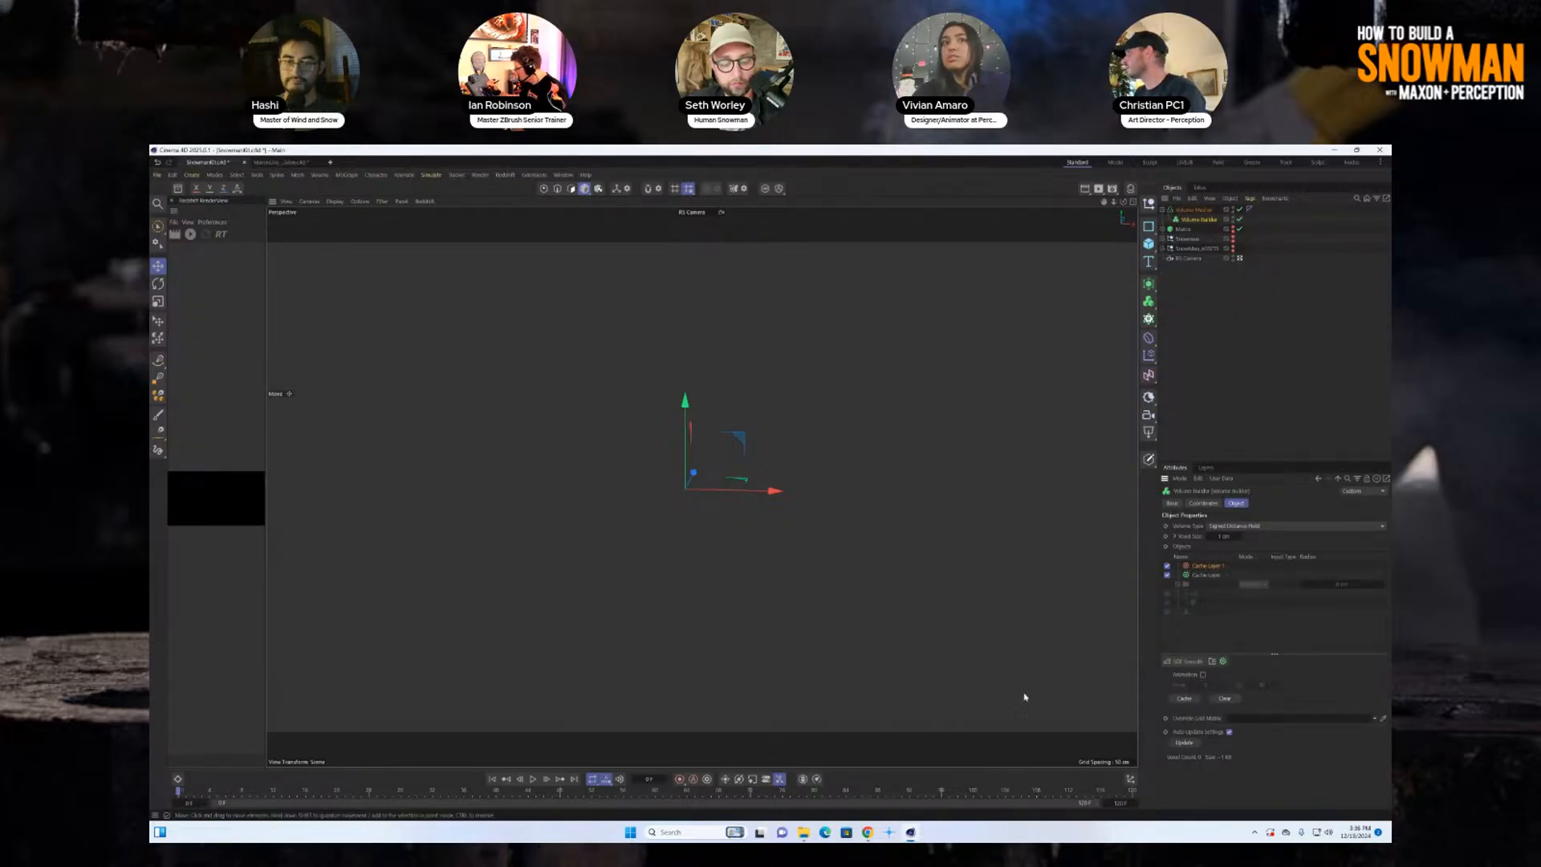
left_click(1202, 675)
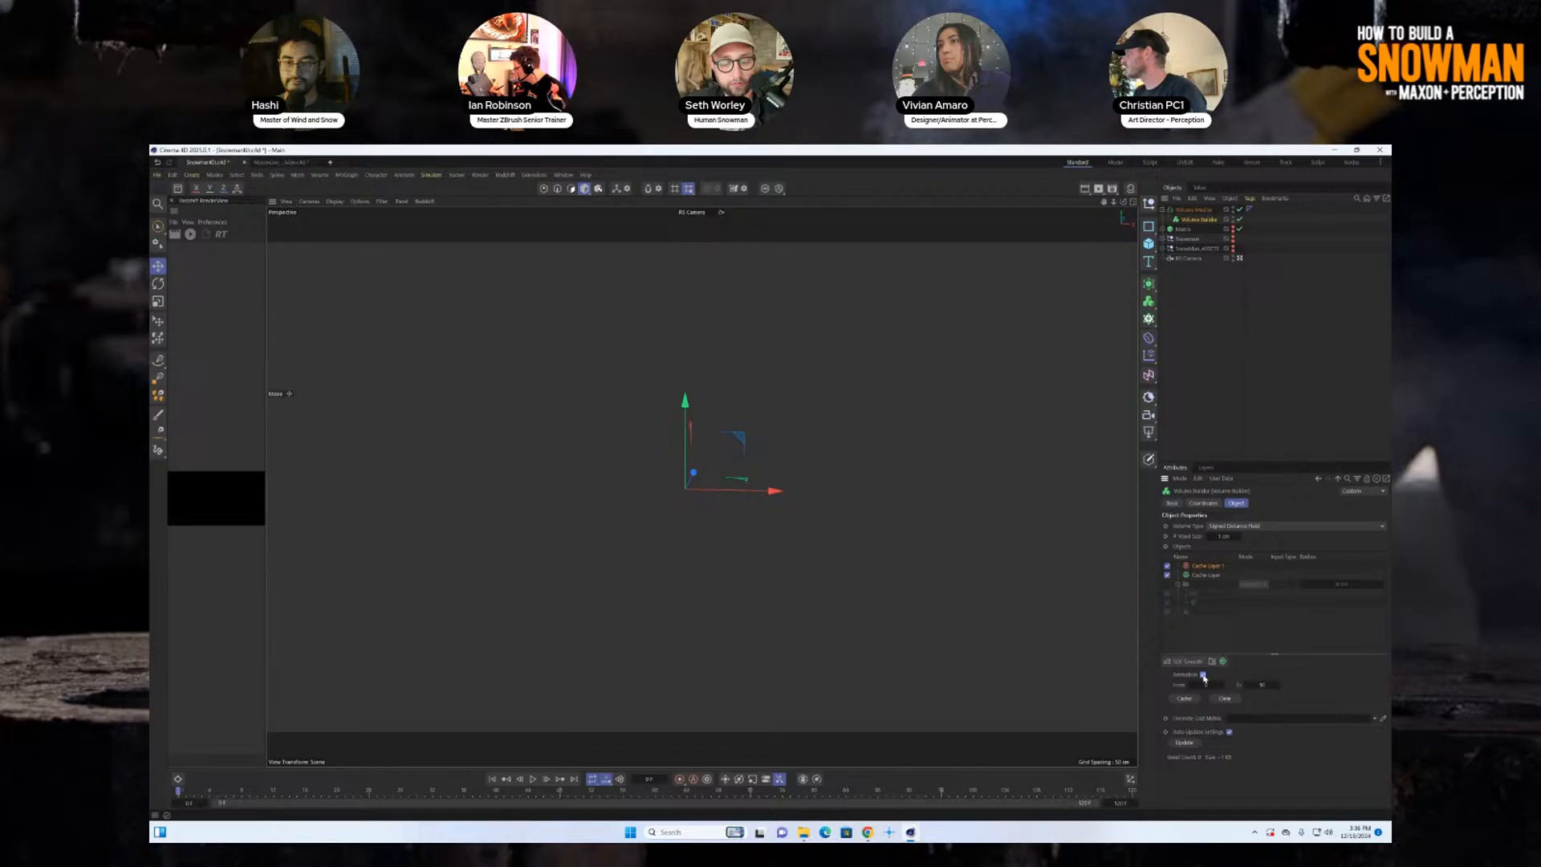
left_click(1260, 685)
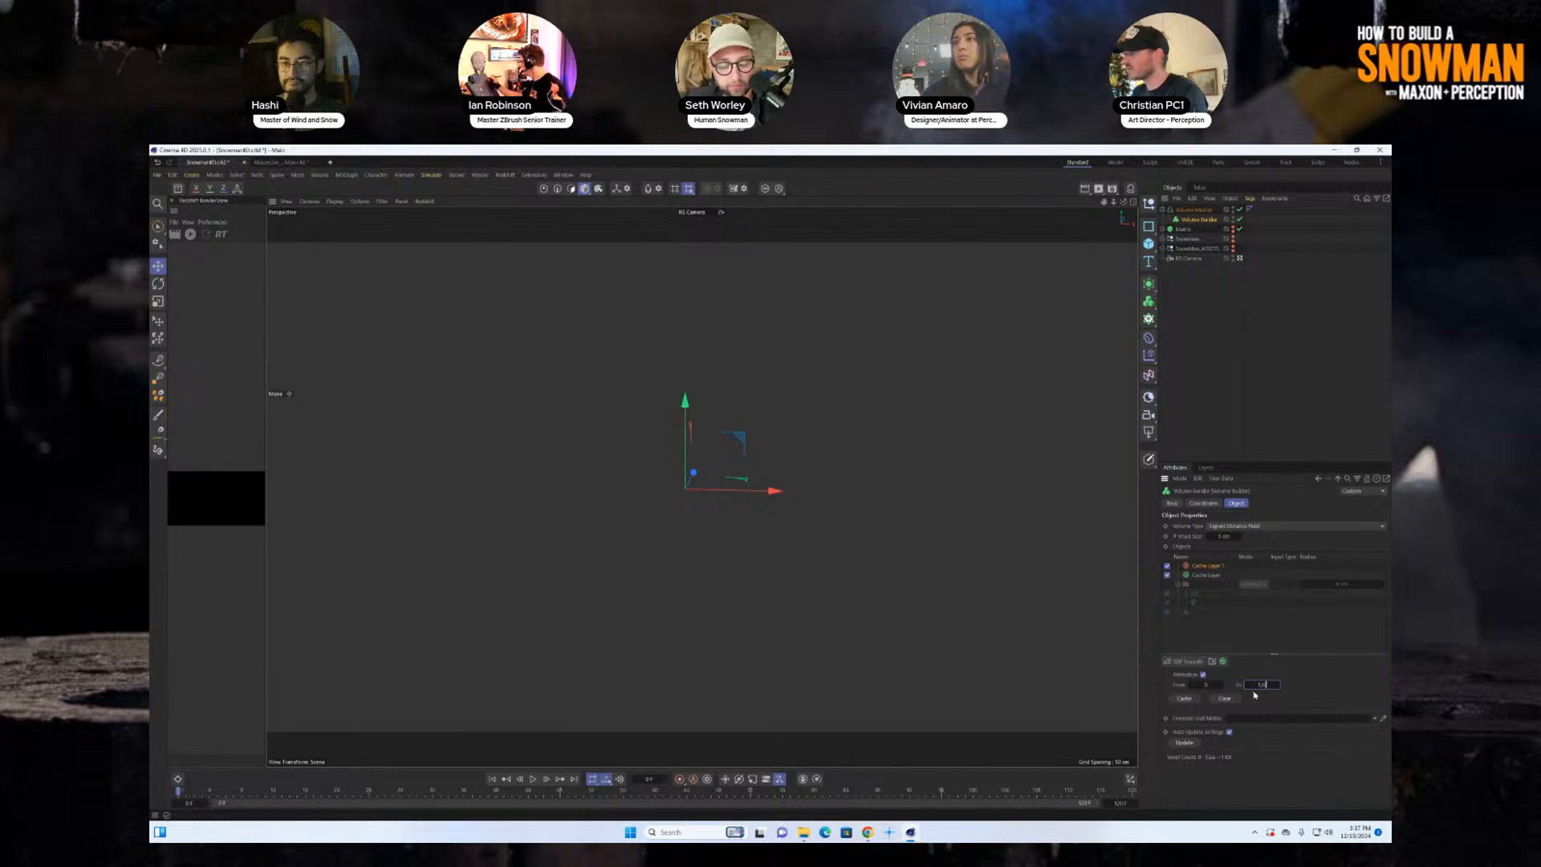
left_click(1202, 569)
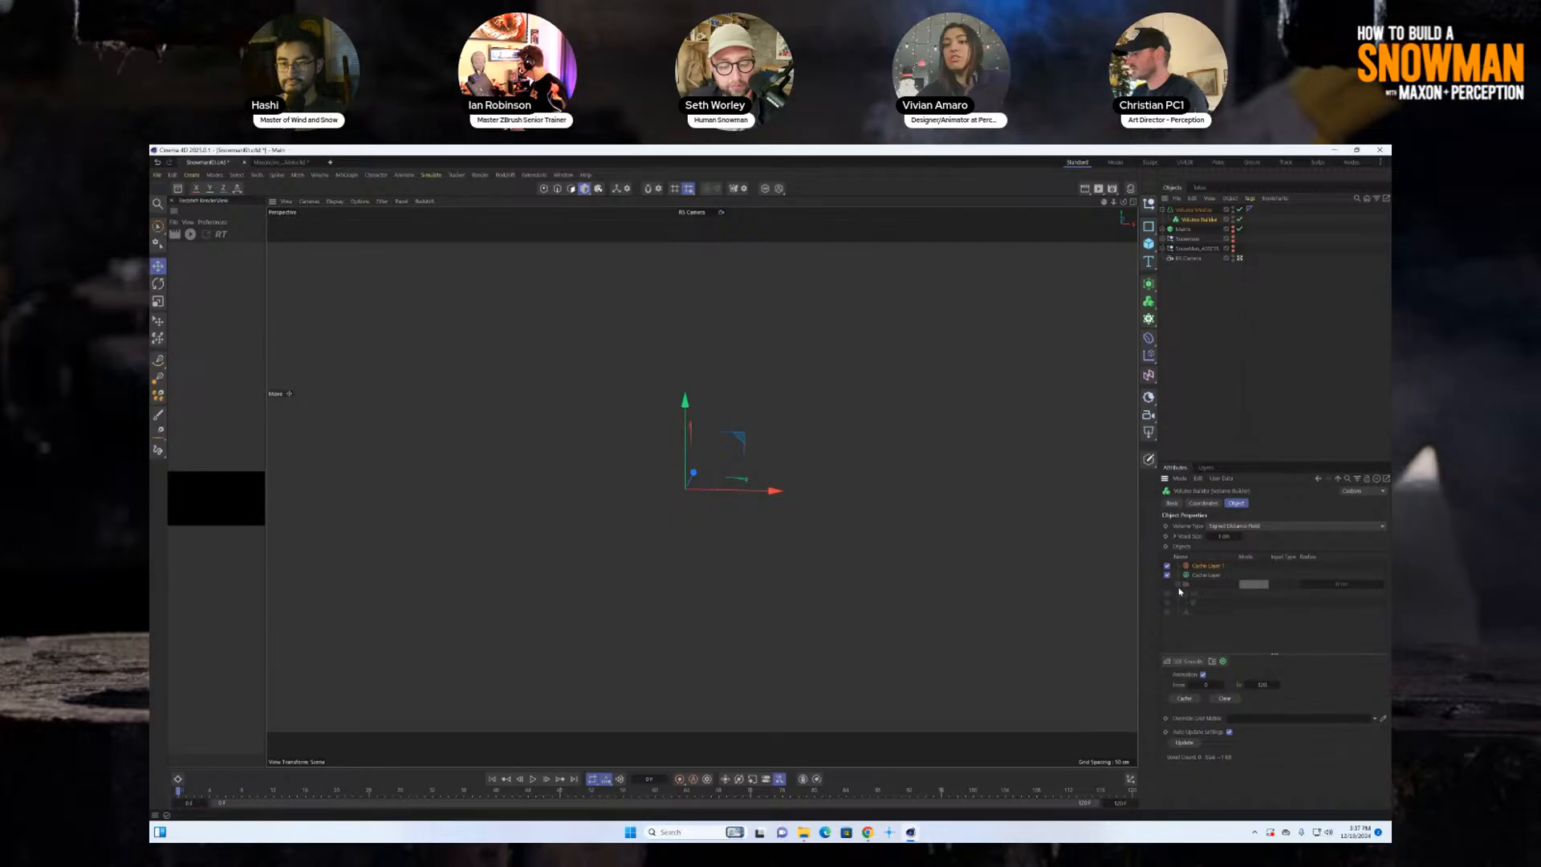
key("Delete")
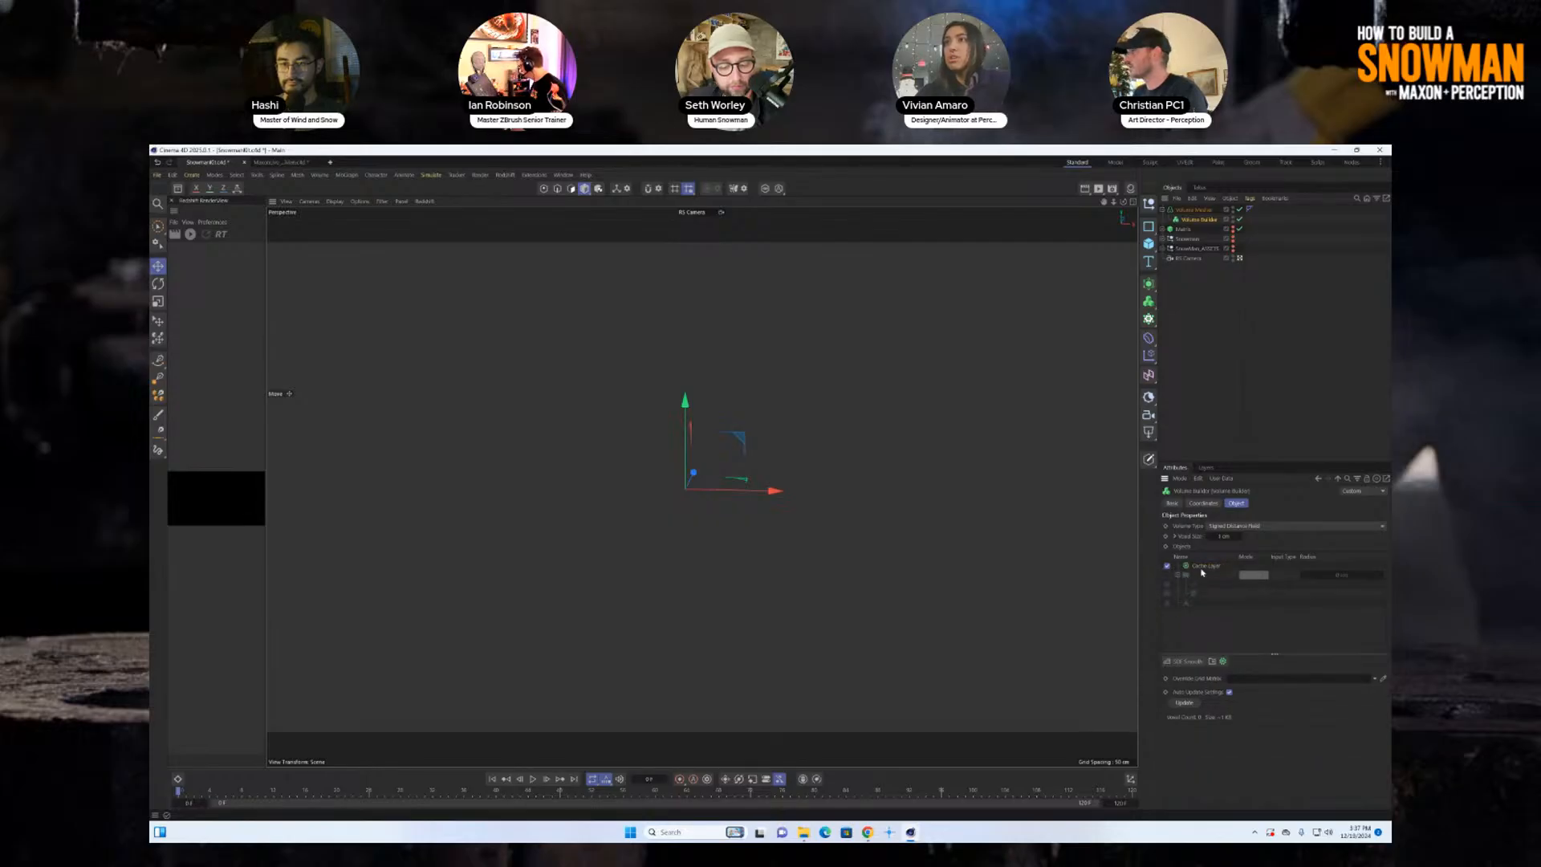
key("ctrl+z")
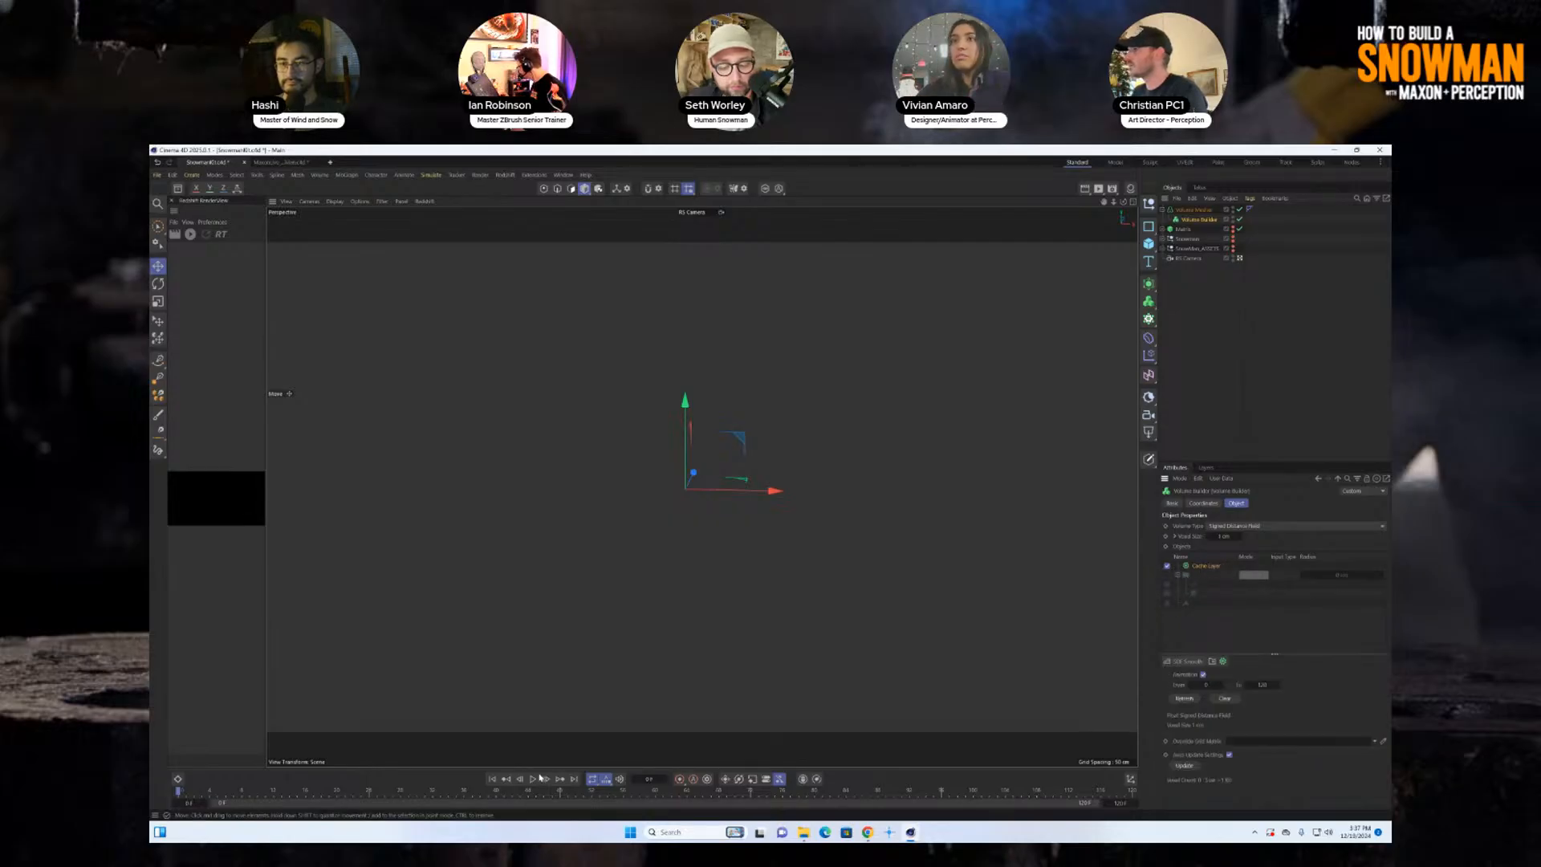
Advance the animation to a partly grown snowman and add a Vertex Map tag to the Volume Mesher.
left_click(533, 778)
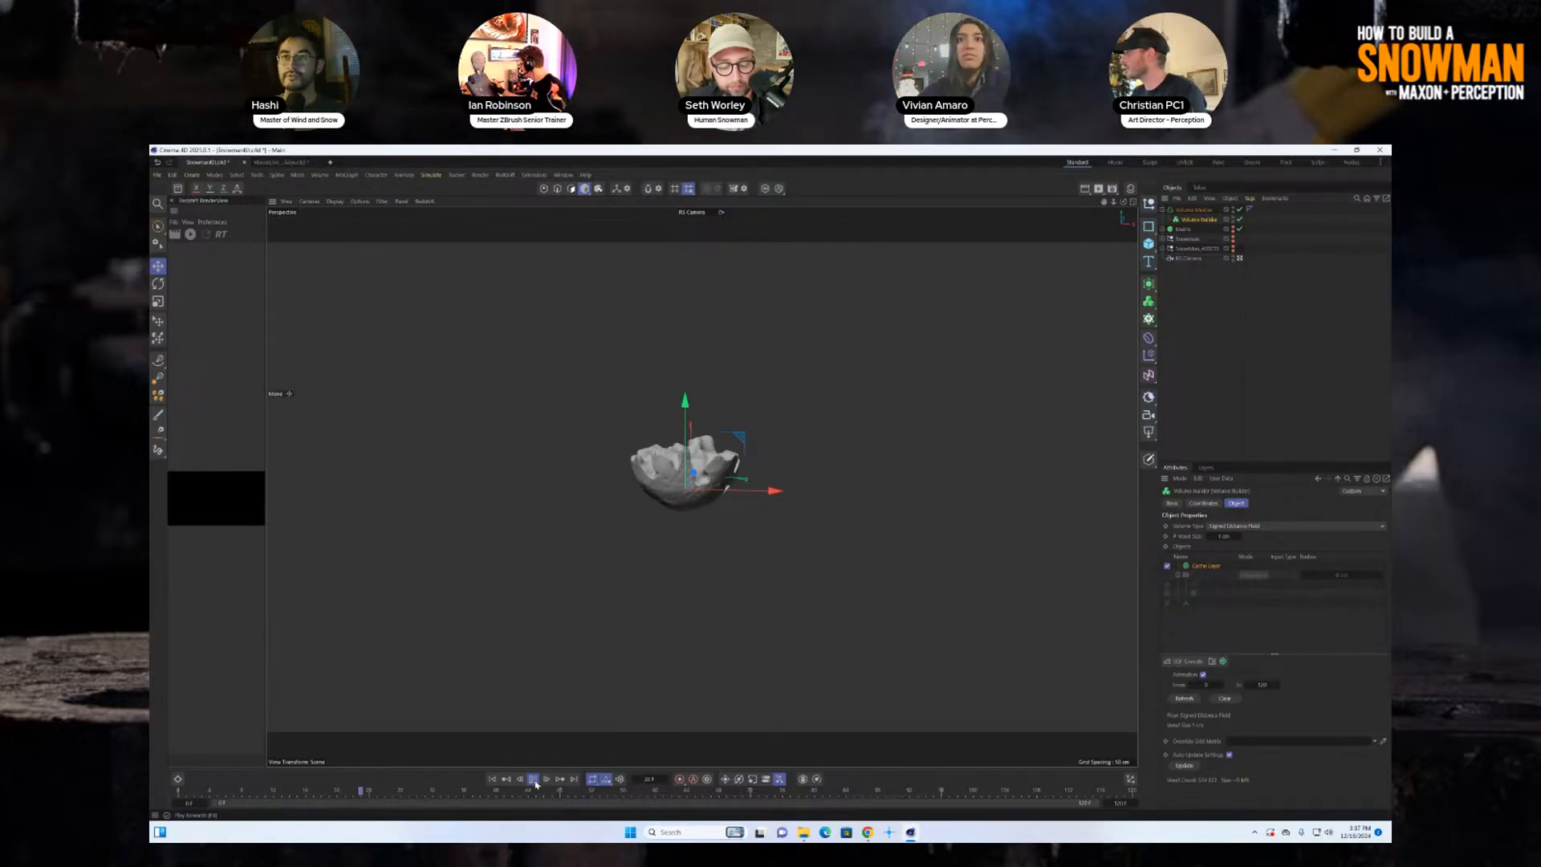
left_click(533, 779)
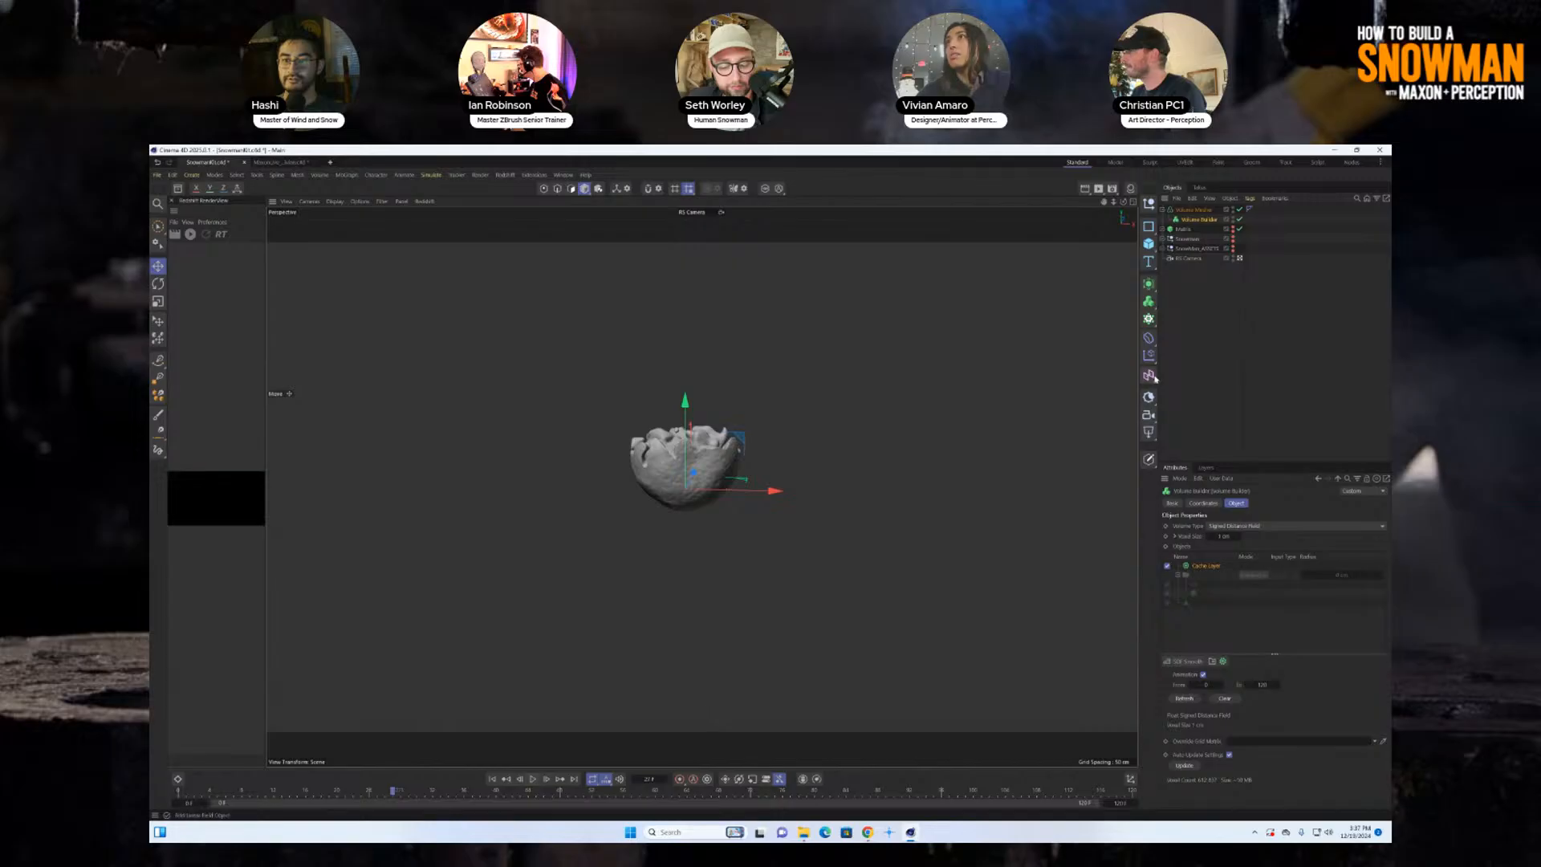
left_click(1162, 210)
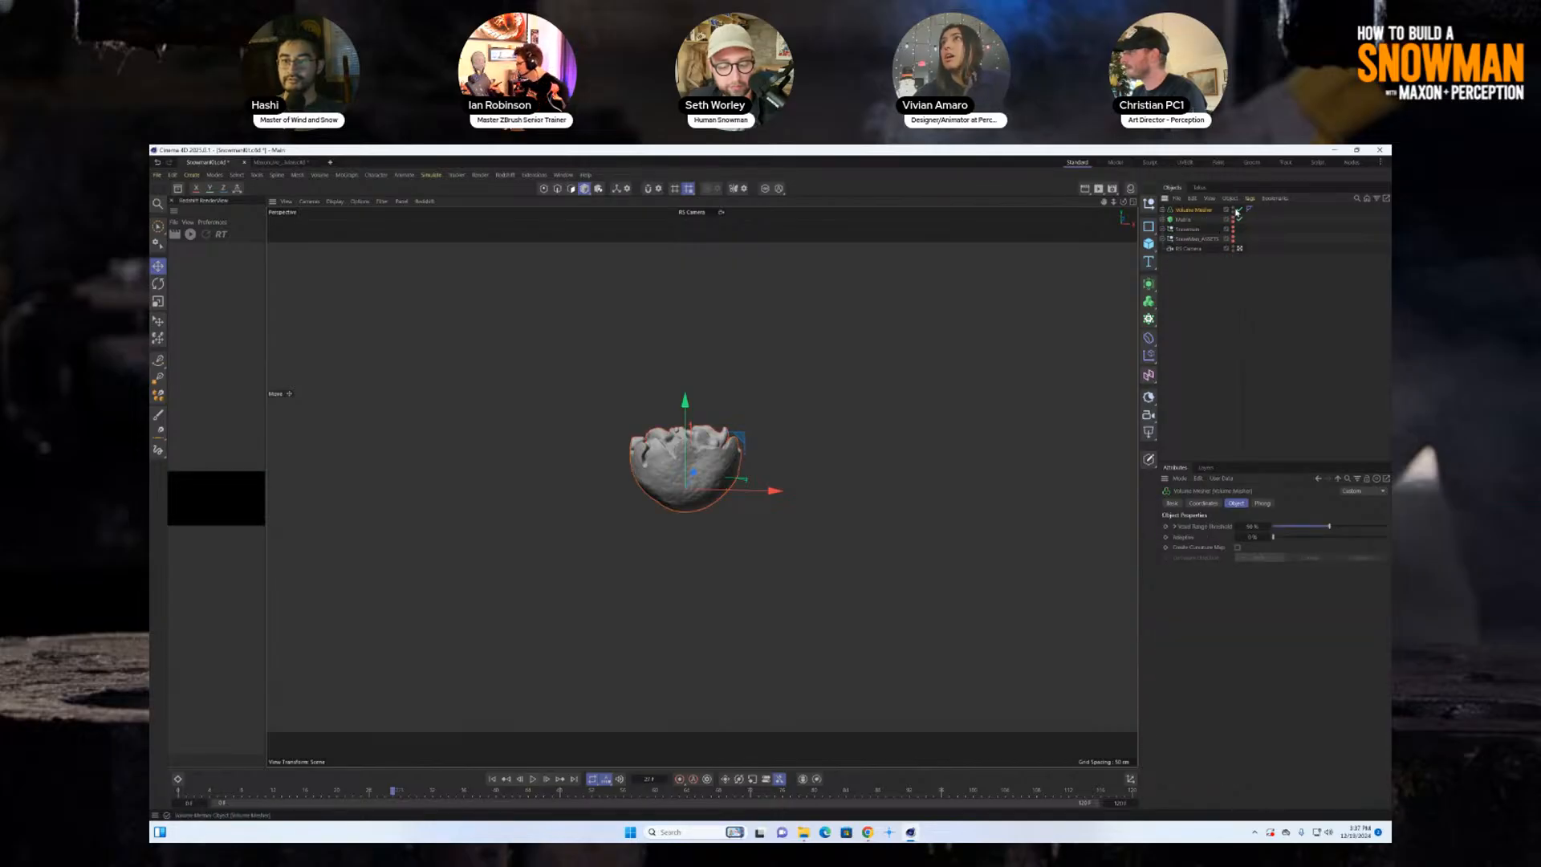
left_click(1248, 198)
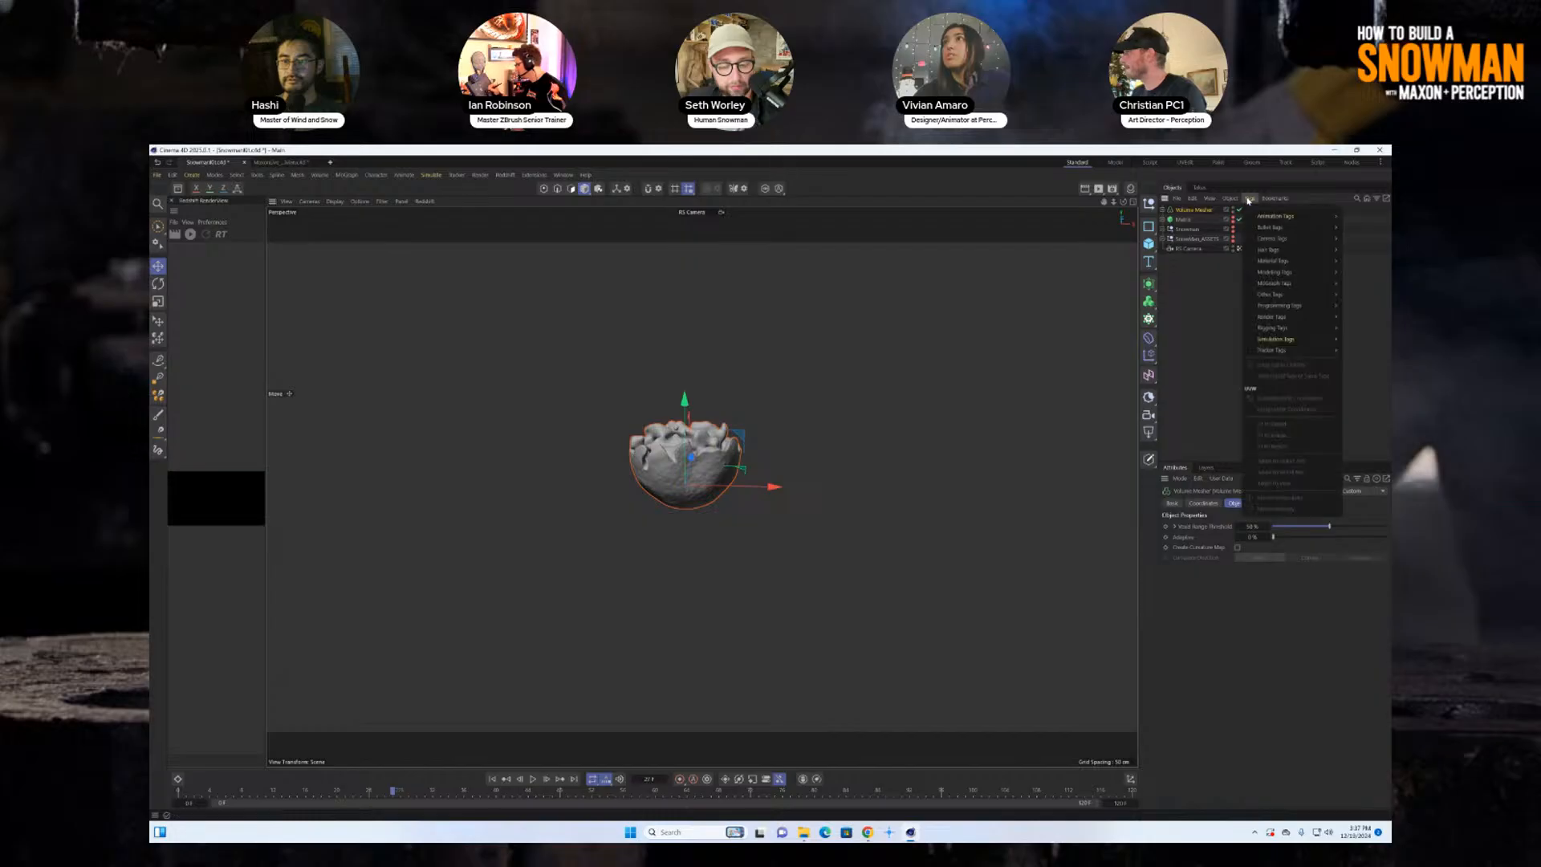
mouse_move(1270, 285)
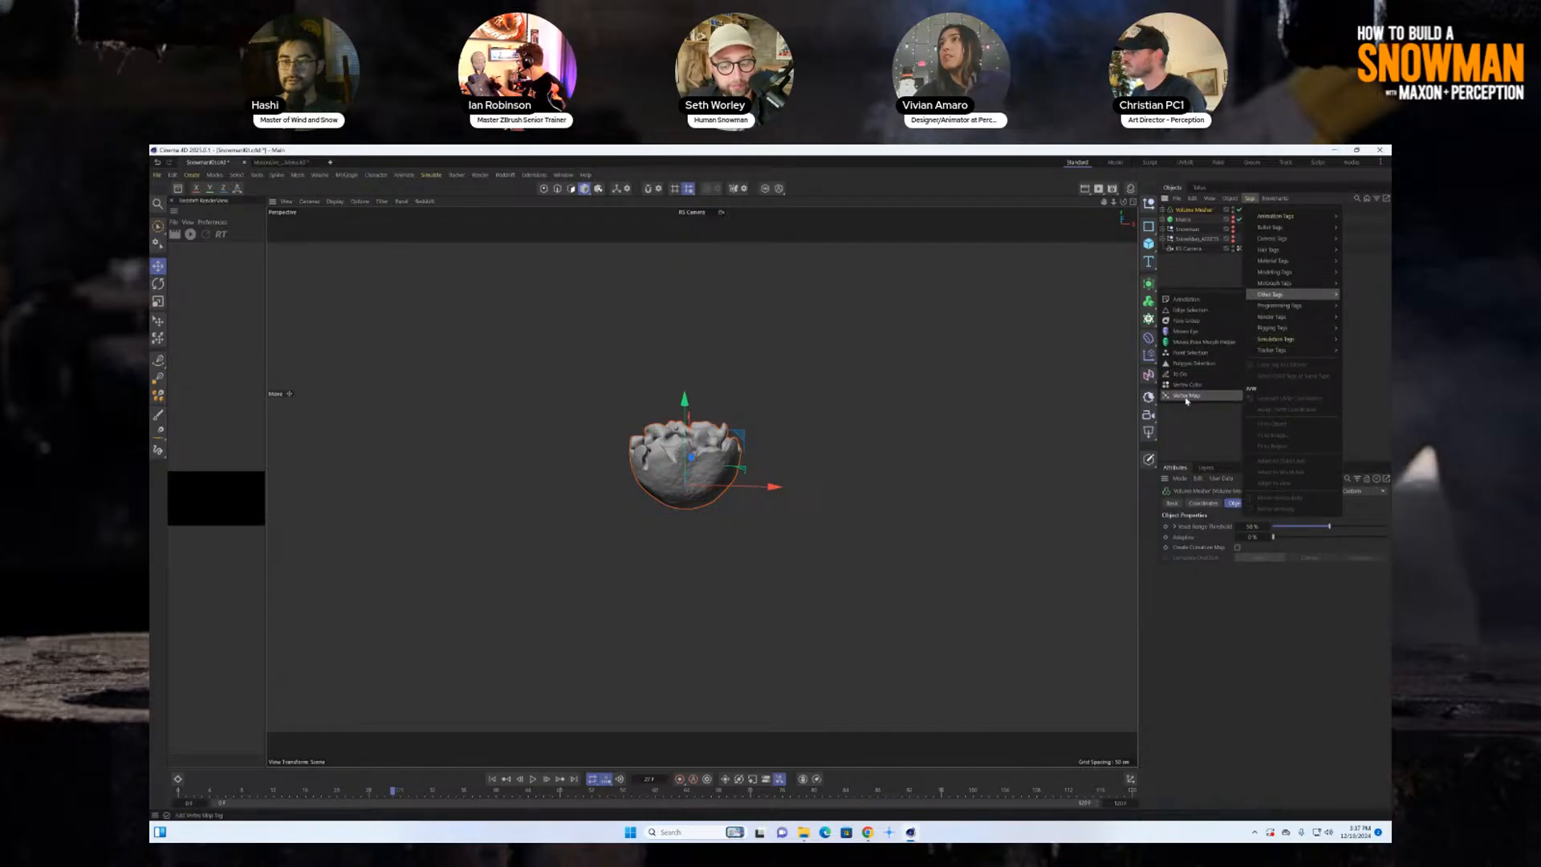
left_click(1186, 396)
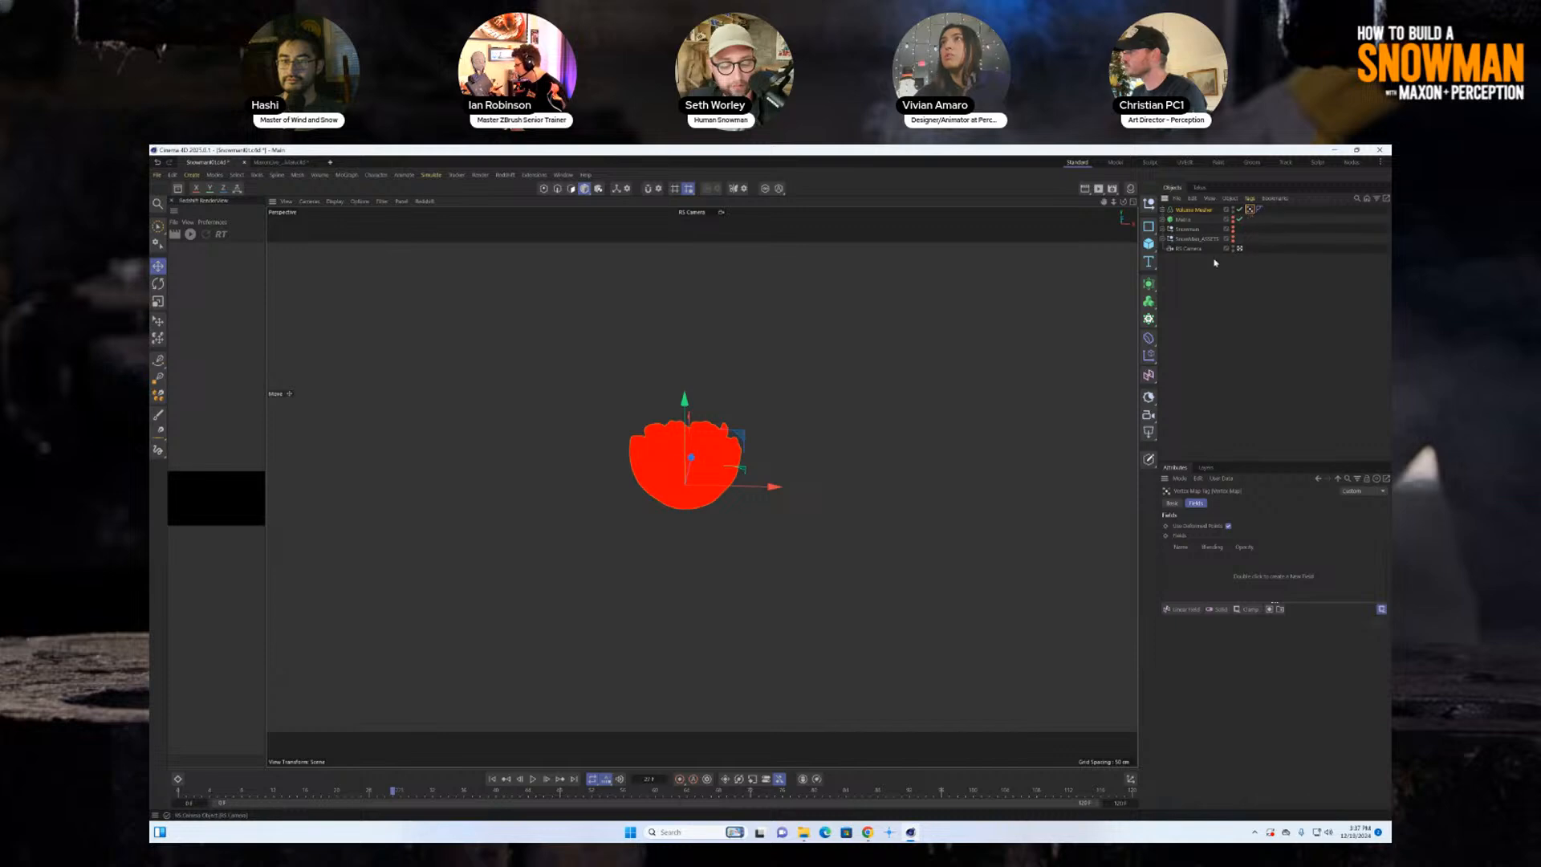
Add the Snowball_MERGE object from the Snowman group as a field in the vertex map.
left_click(1162, 240)
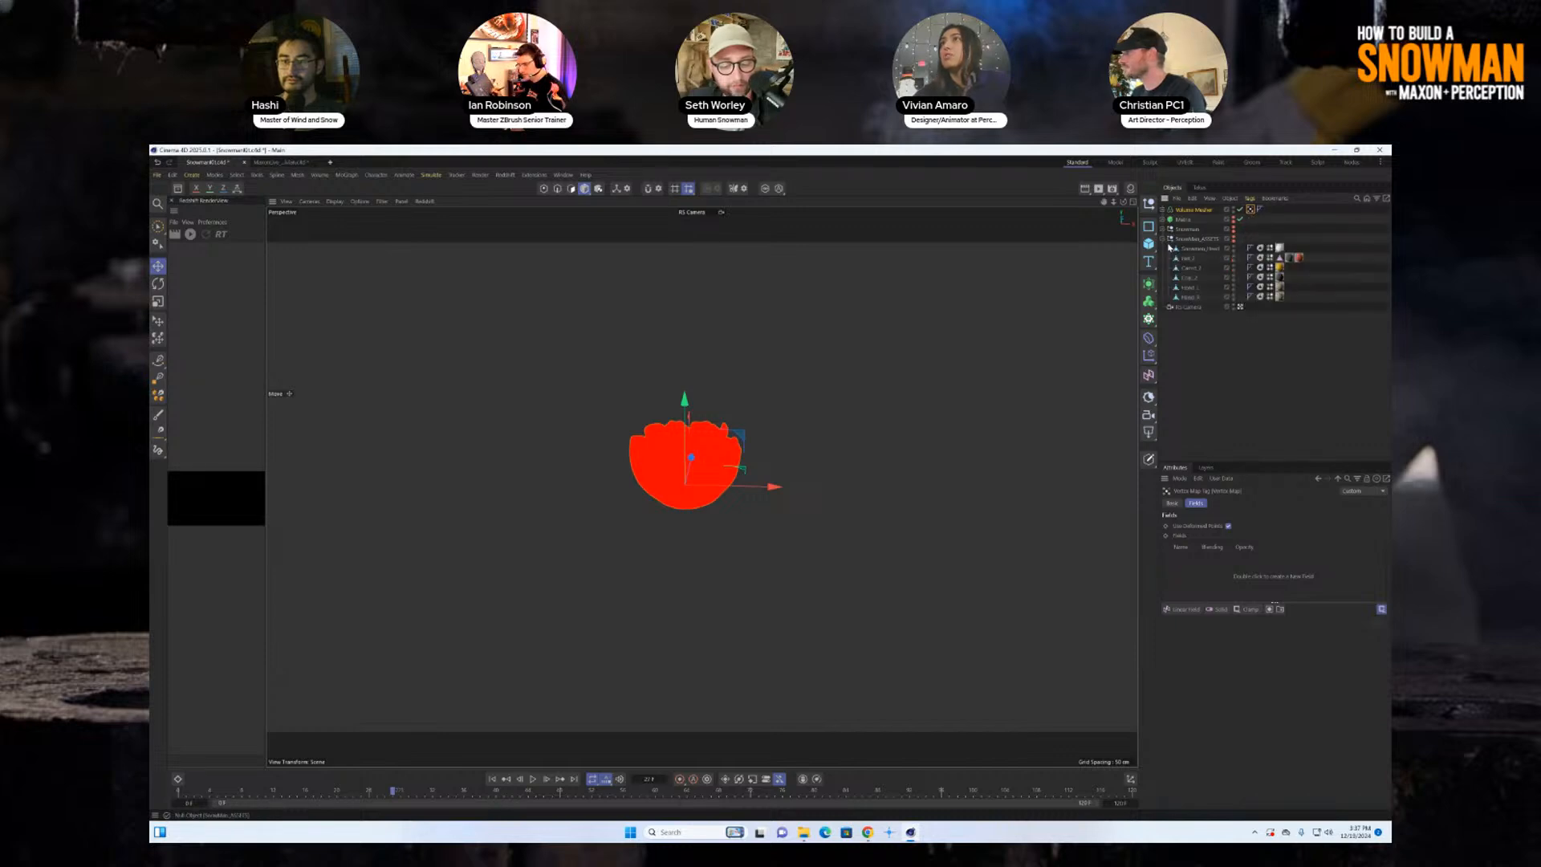
left_click(1162, 239)
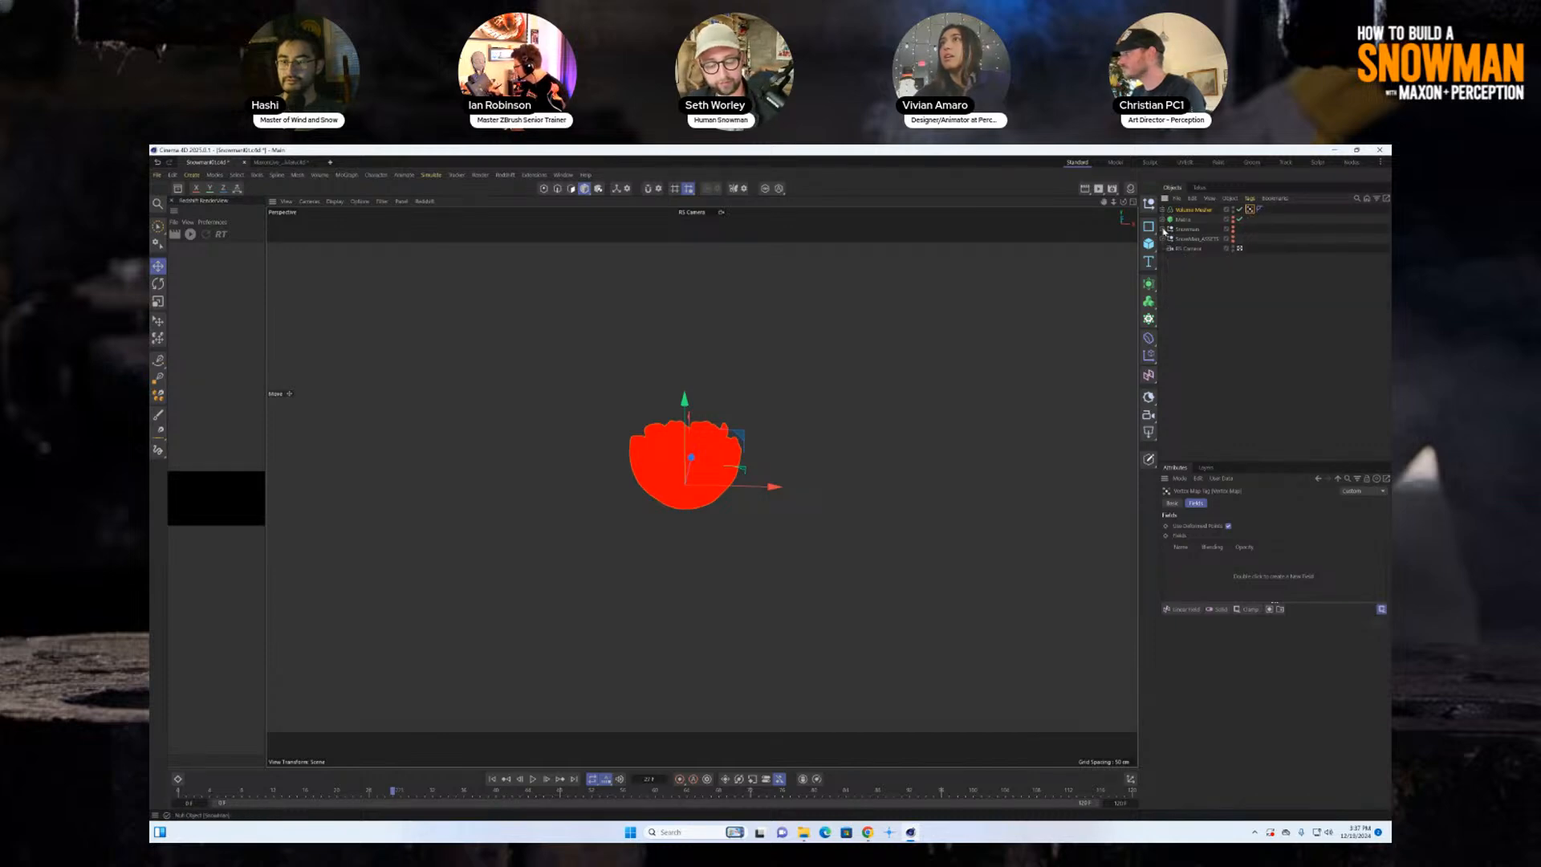
left_click(1162, 228)
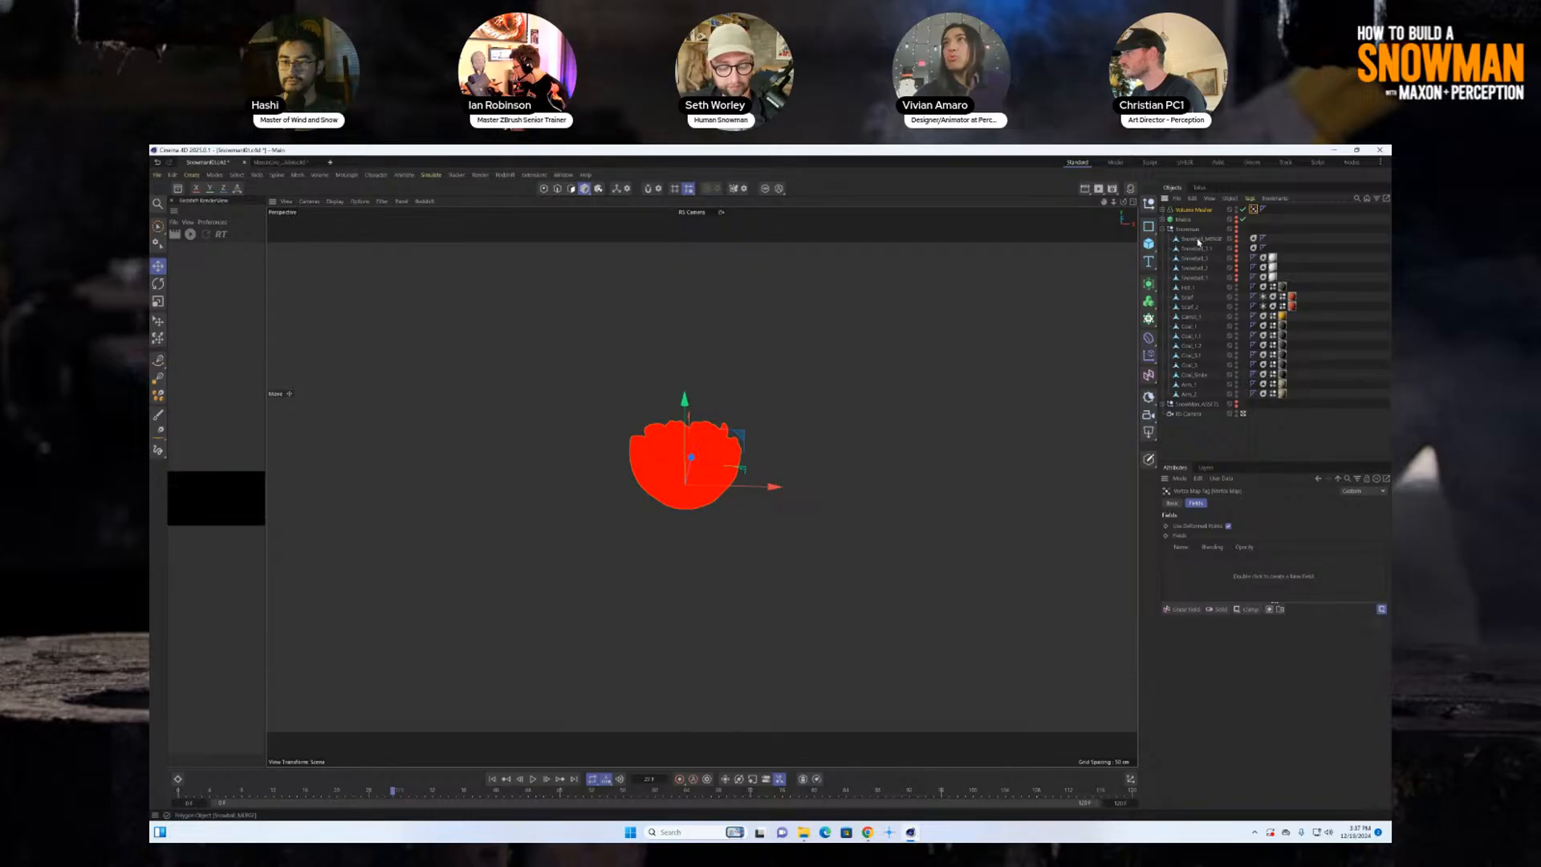
left_click_drag(1200, 243, 1214, 571)
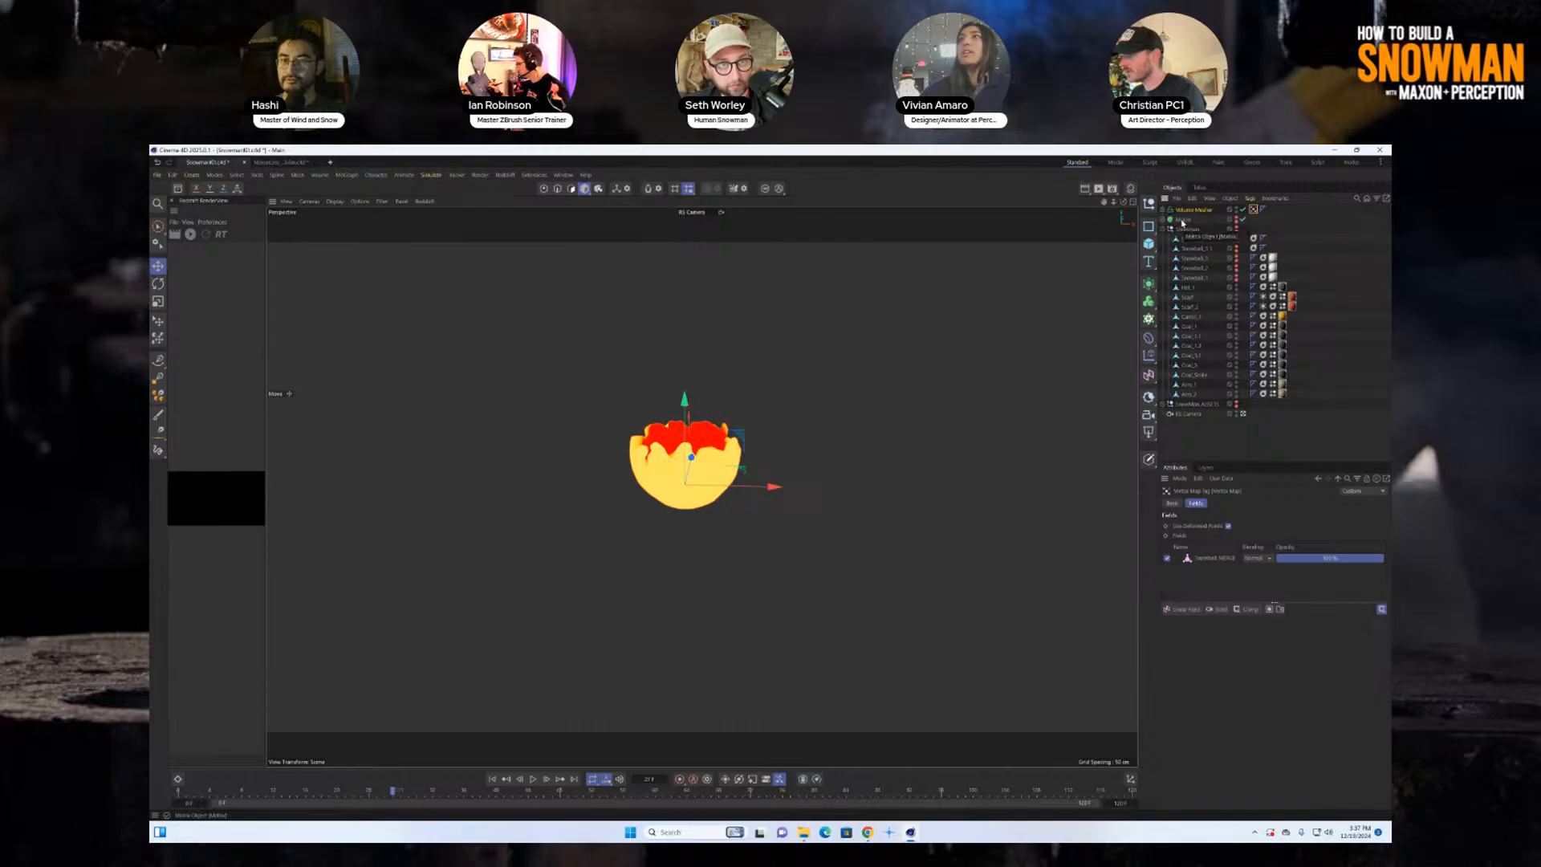
Inspect the Snowball_MERGE field layer and replay the animation from the start to check the vertex map on the growing mesh.
left_click(1163, 209)
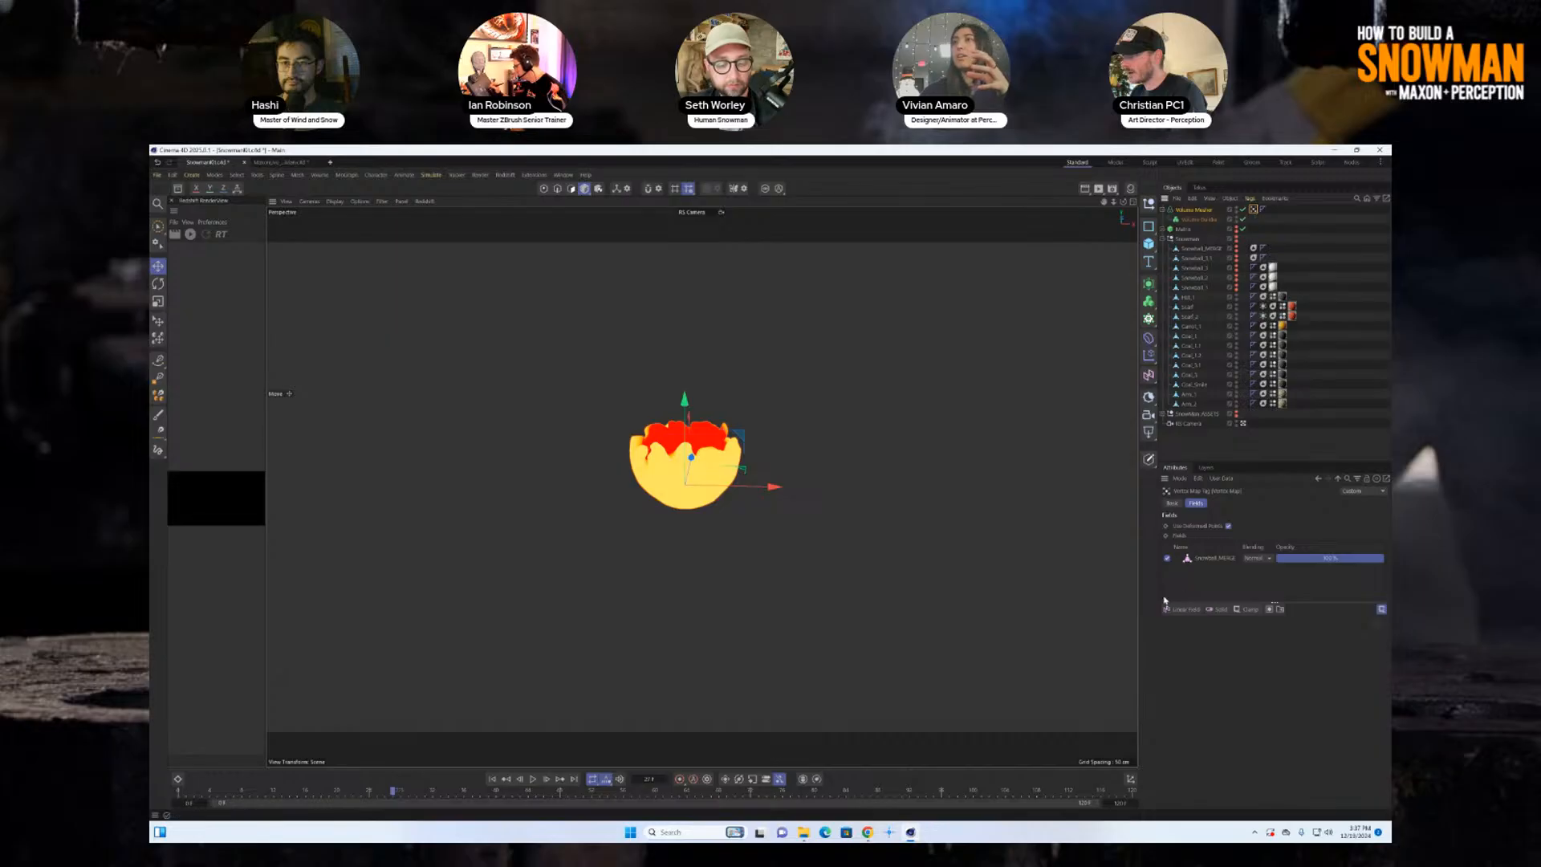
left_click(1223, 560)
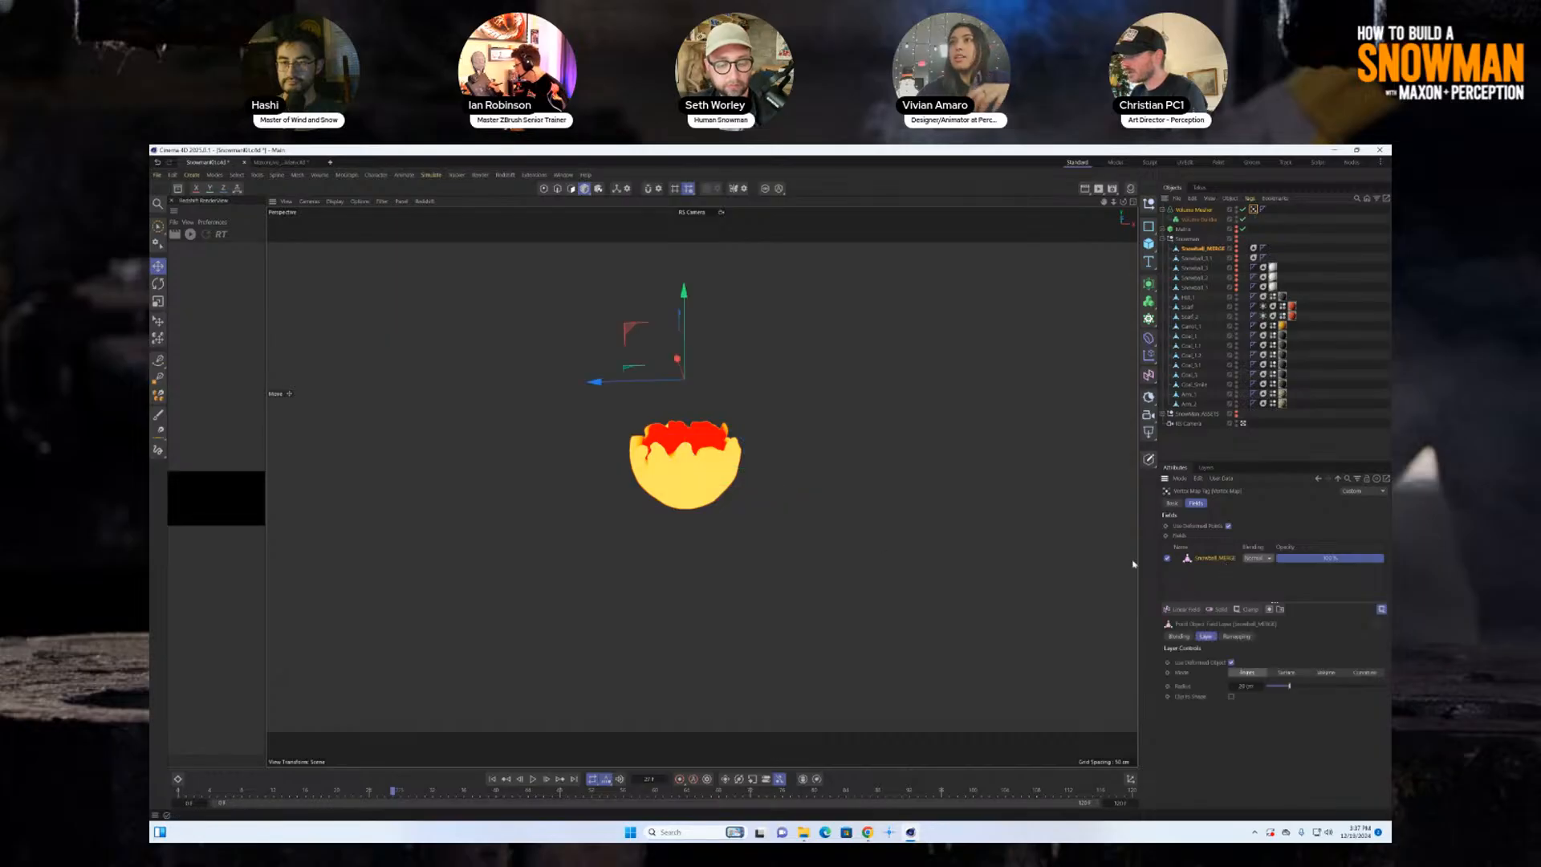
left_click_drag(696, 493, 690, 500, "alt")
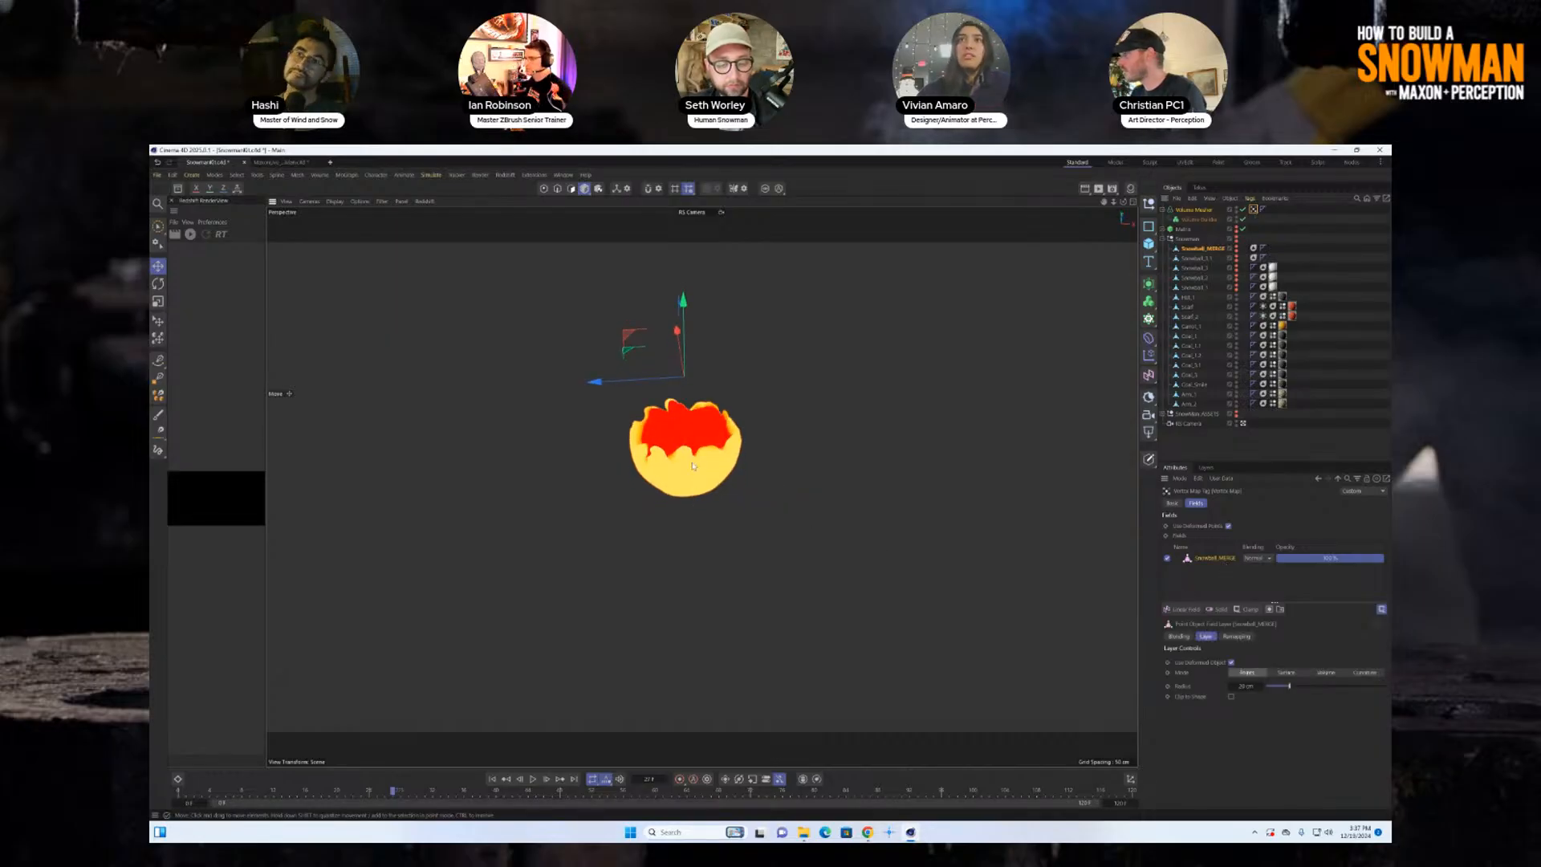
right_click_drag(709, 473, 712, 462, "alt")
left_click(493, 780)
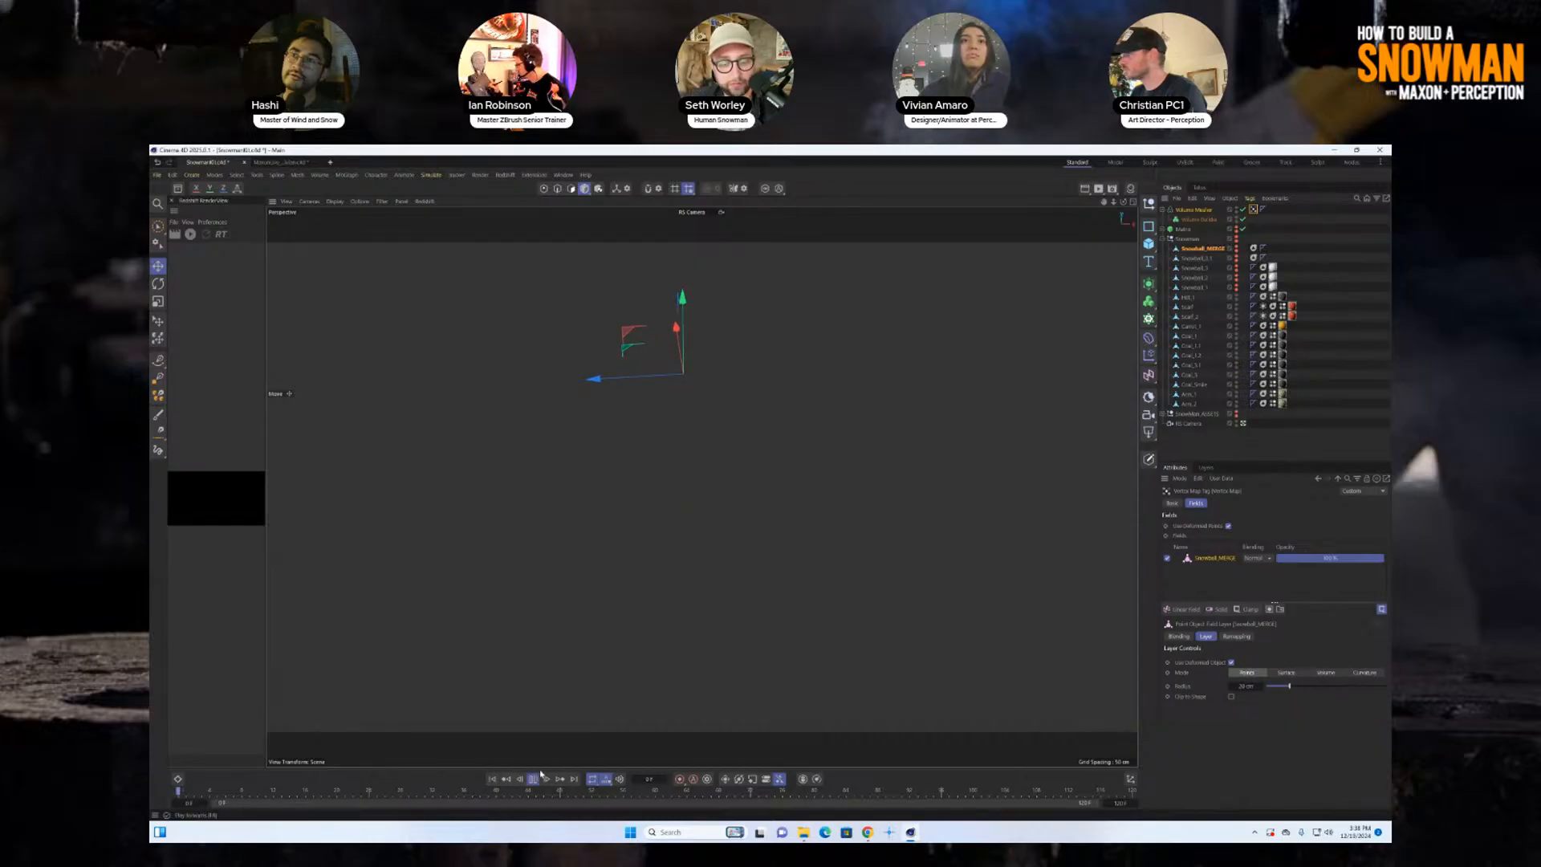
left_click(543, 777)
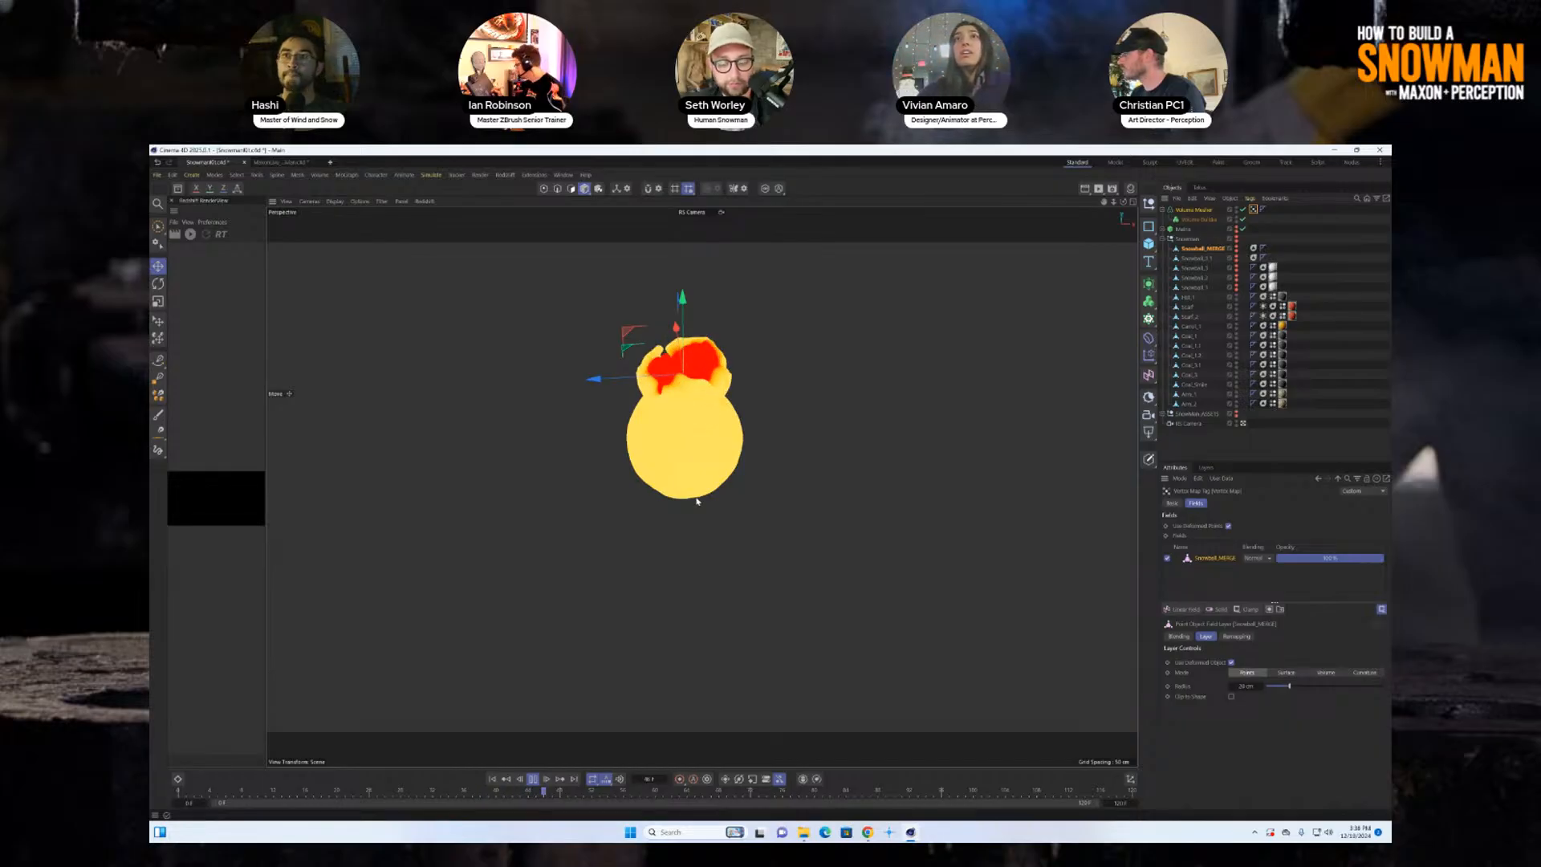
left_click(535, 779)
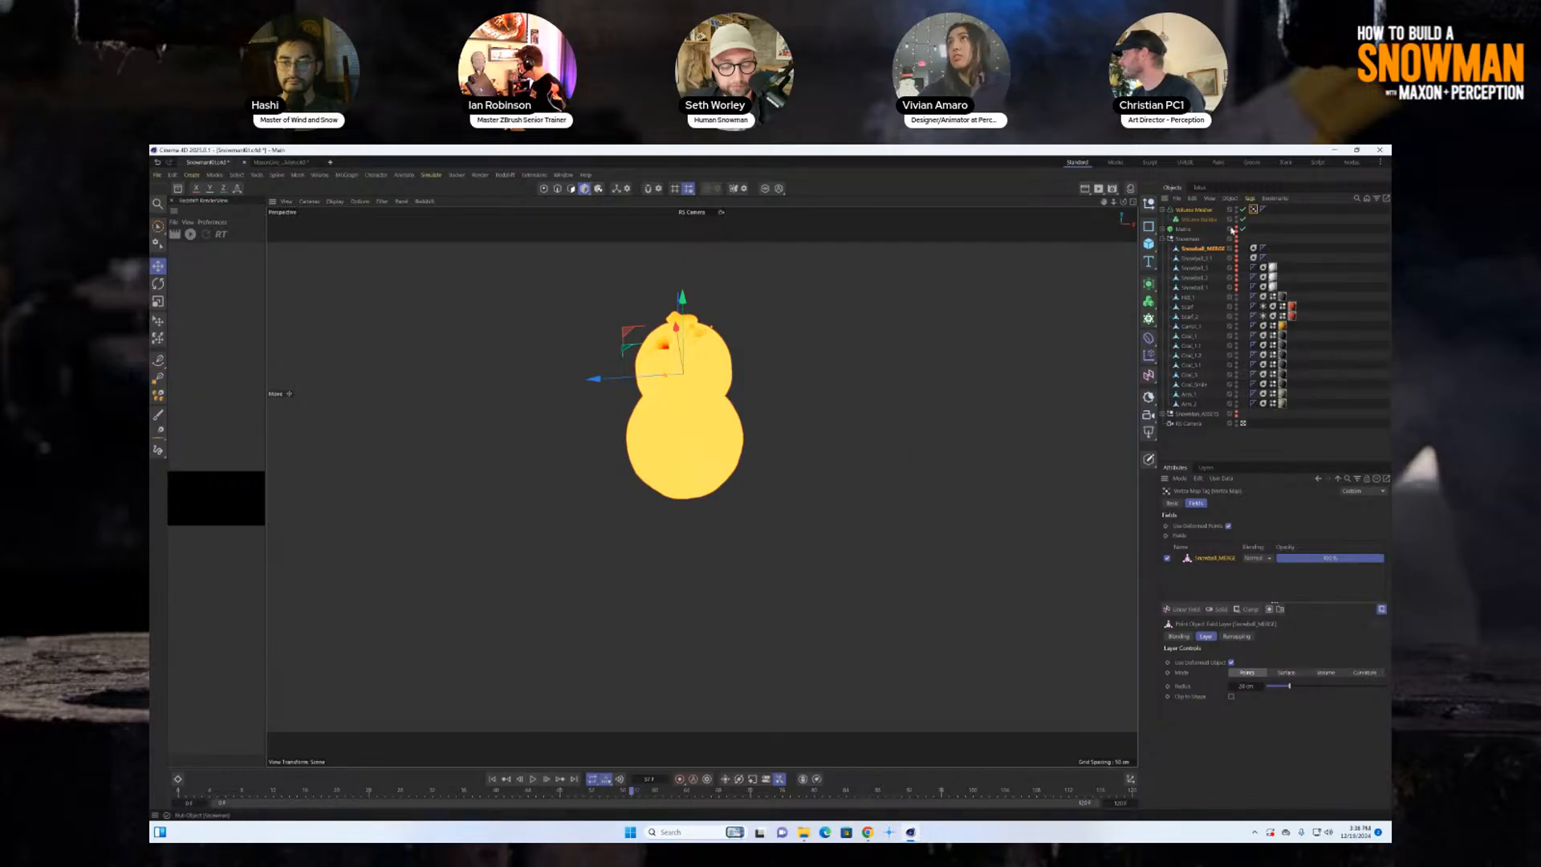
Duplicate the Volume Mesher's vertex map tag and replace the copy's Snowball_MERGE field with the original vertex map.
left_click(1260, 209)
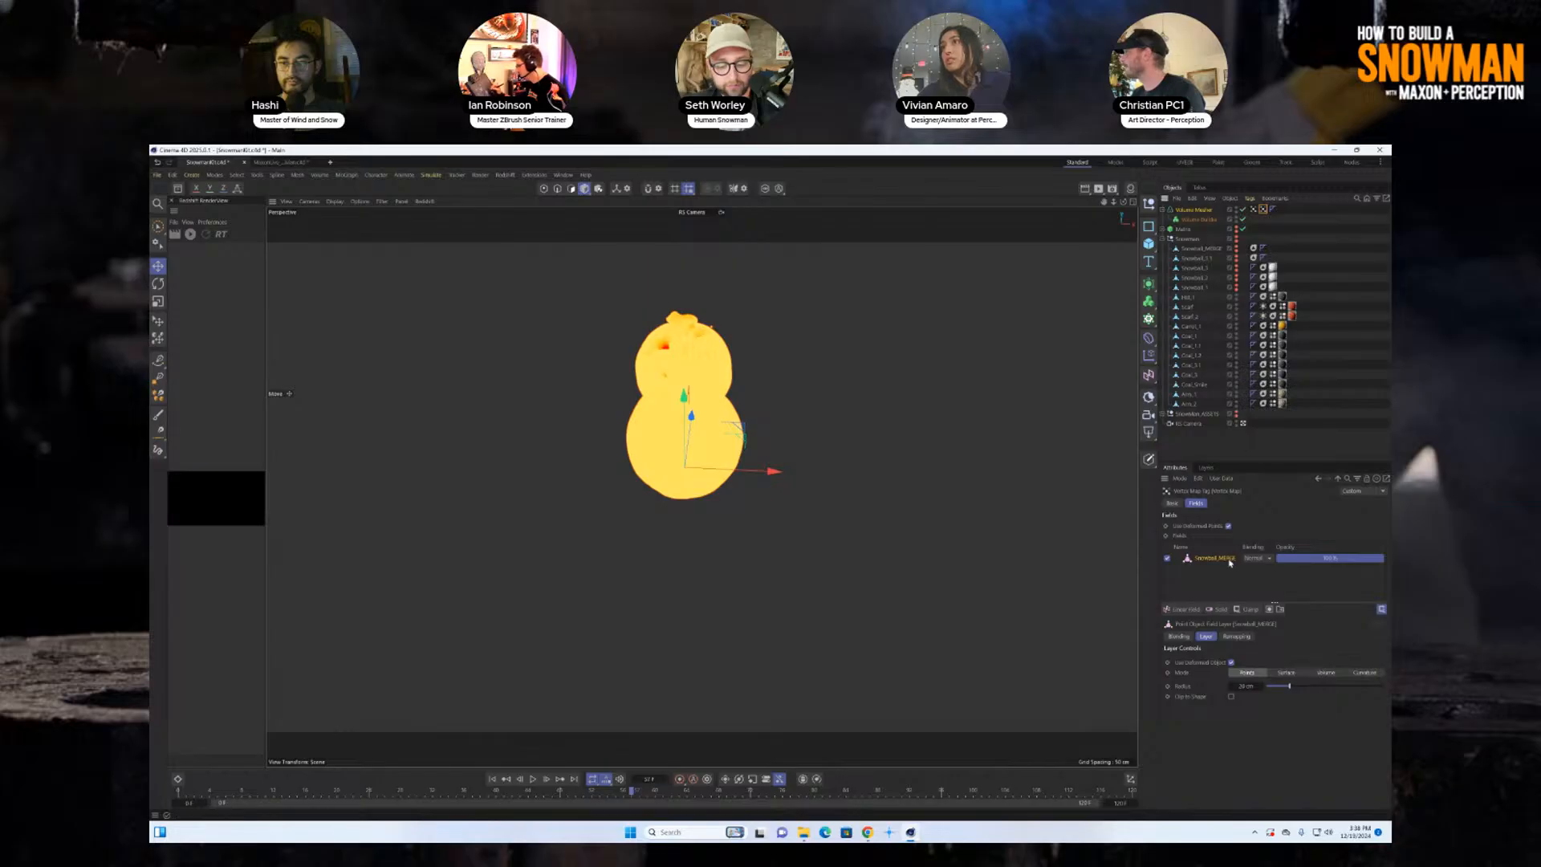
key("Delete")
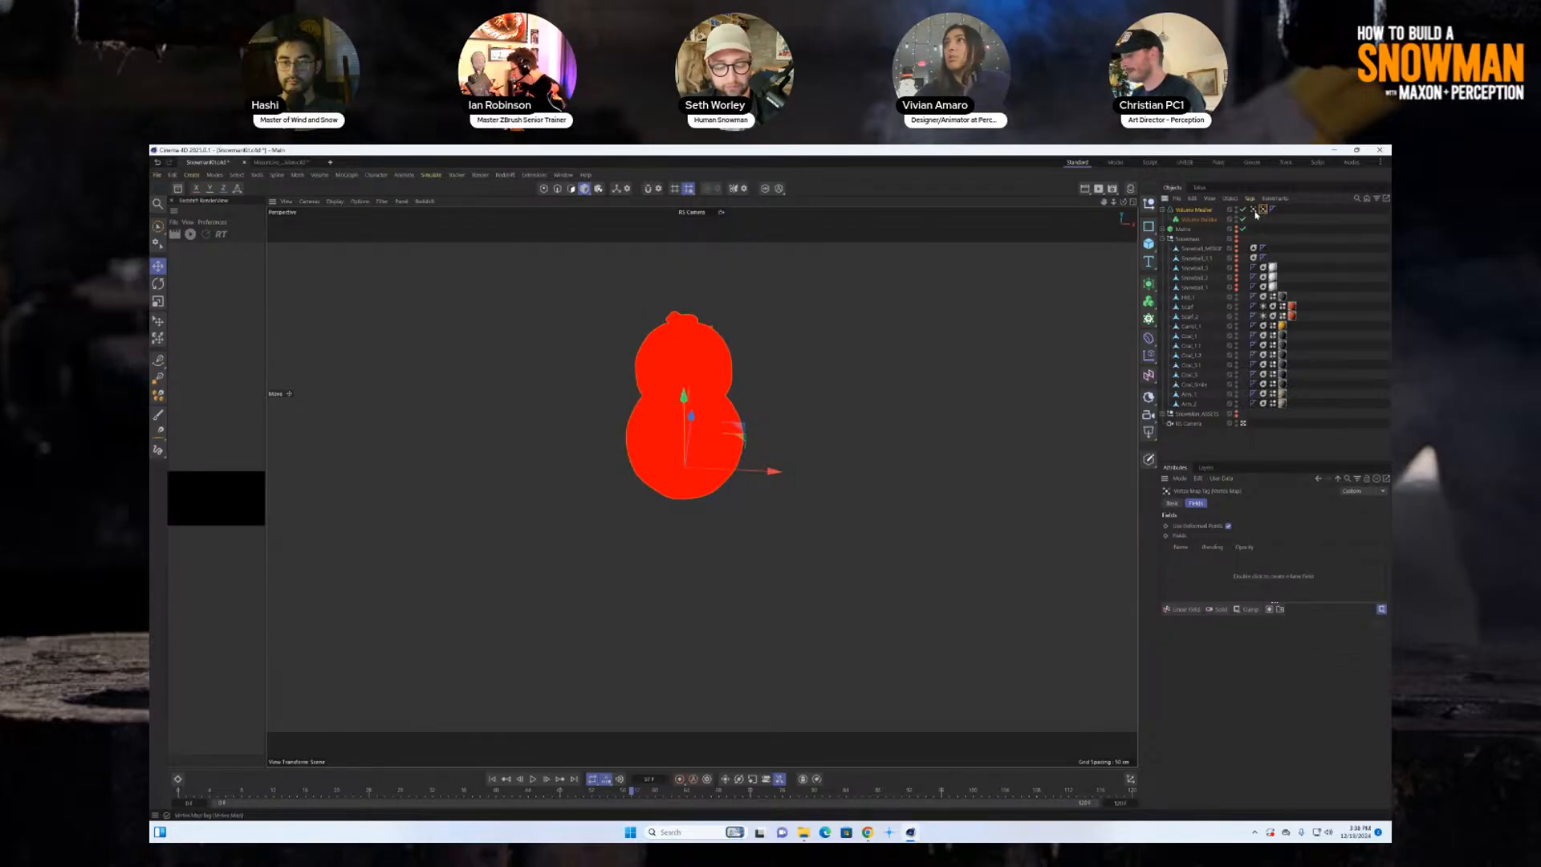
left_click(492, 779)
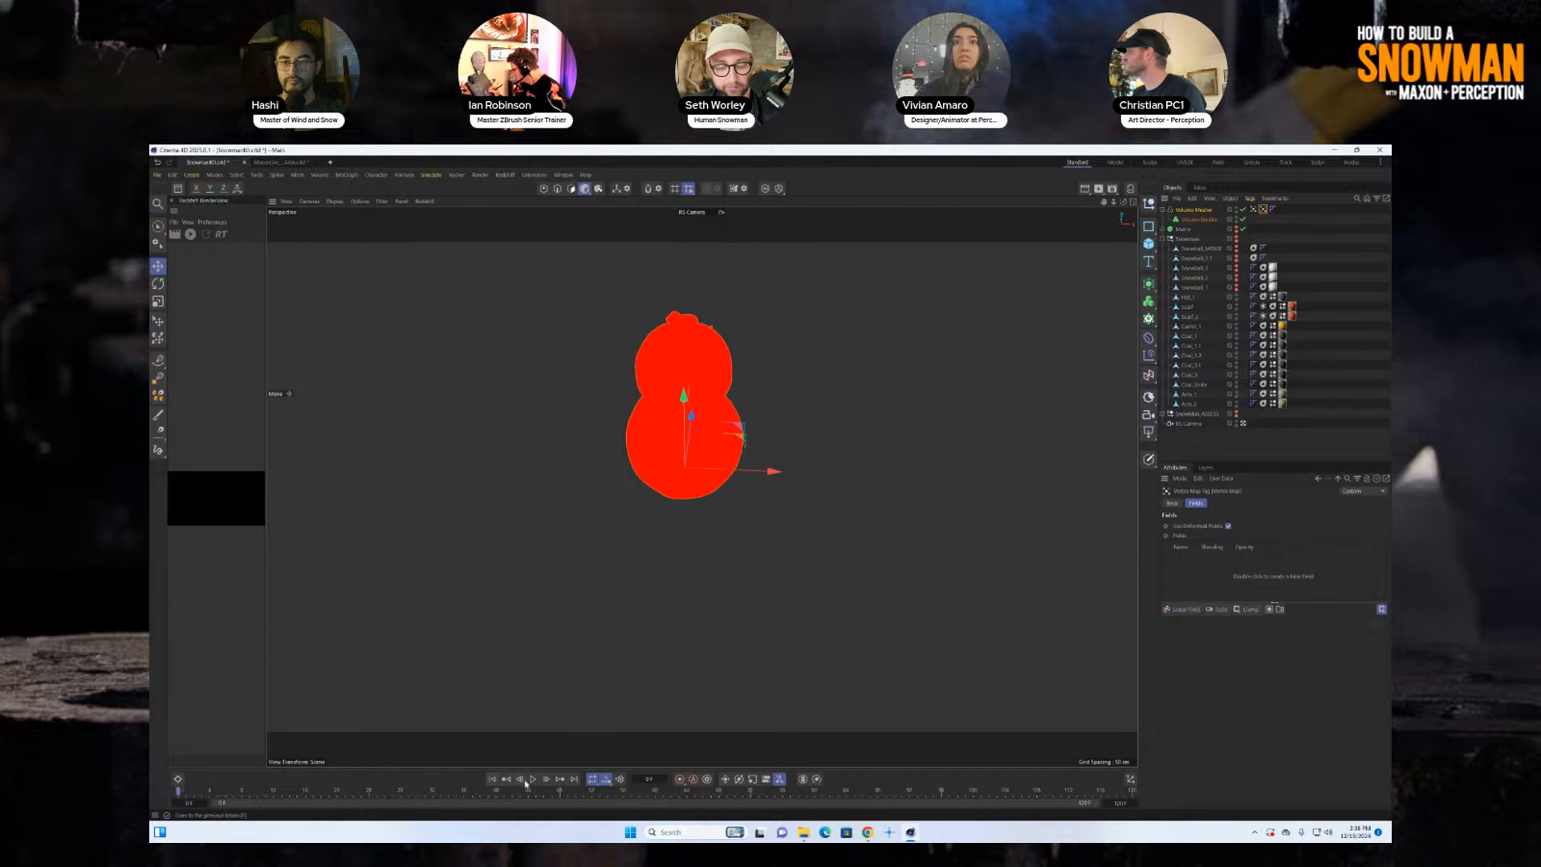
left_click(534, 779)
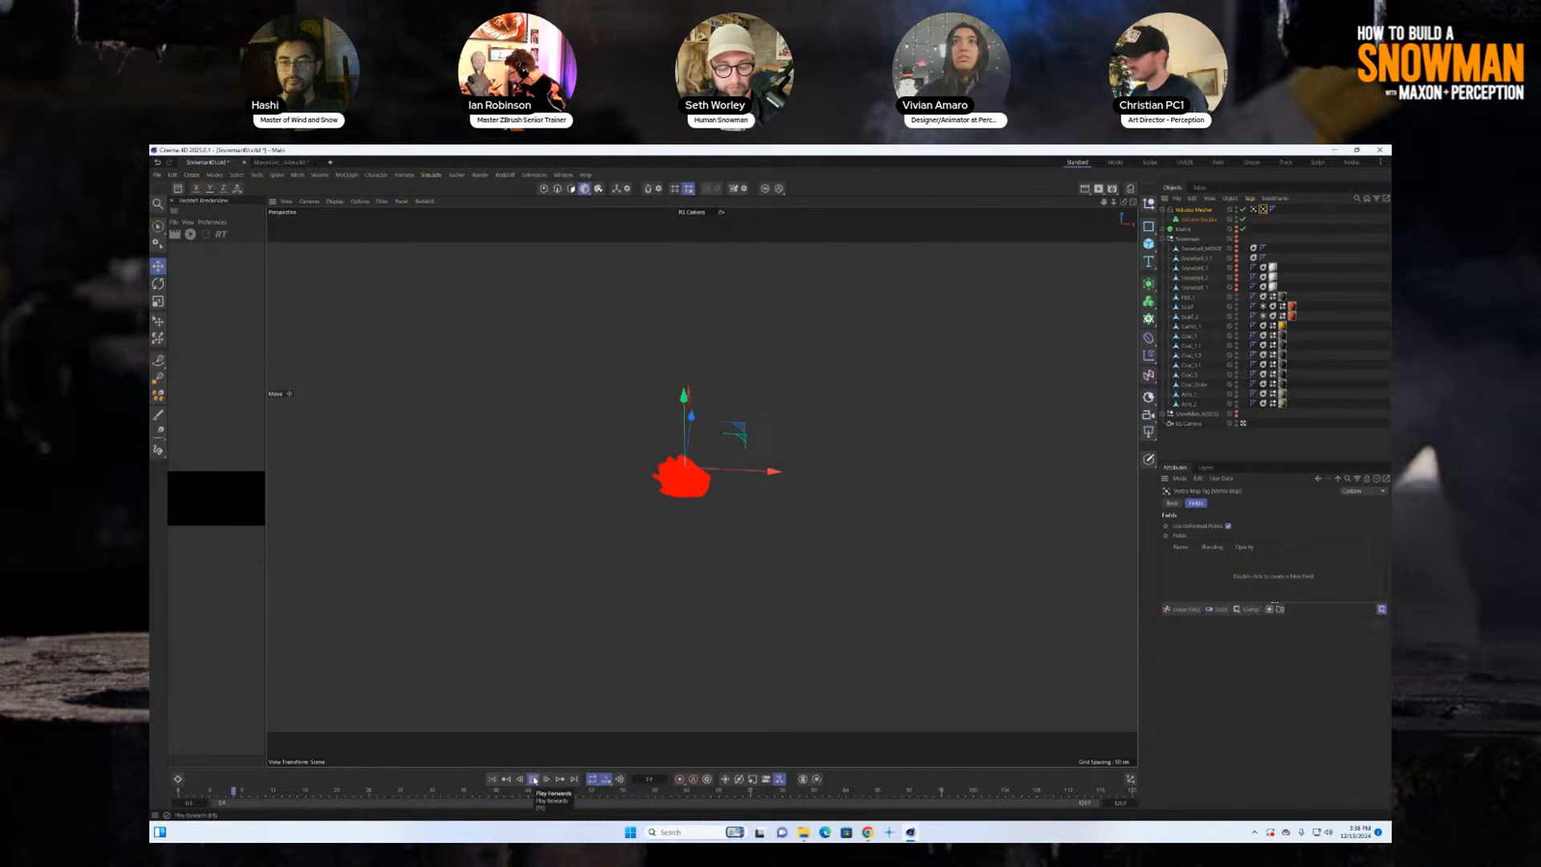
left_click(534, 779)
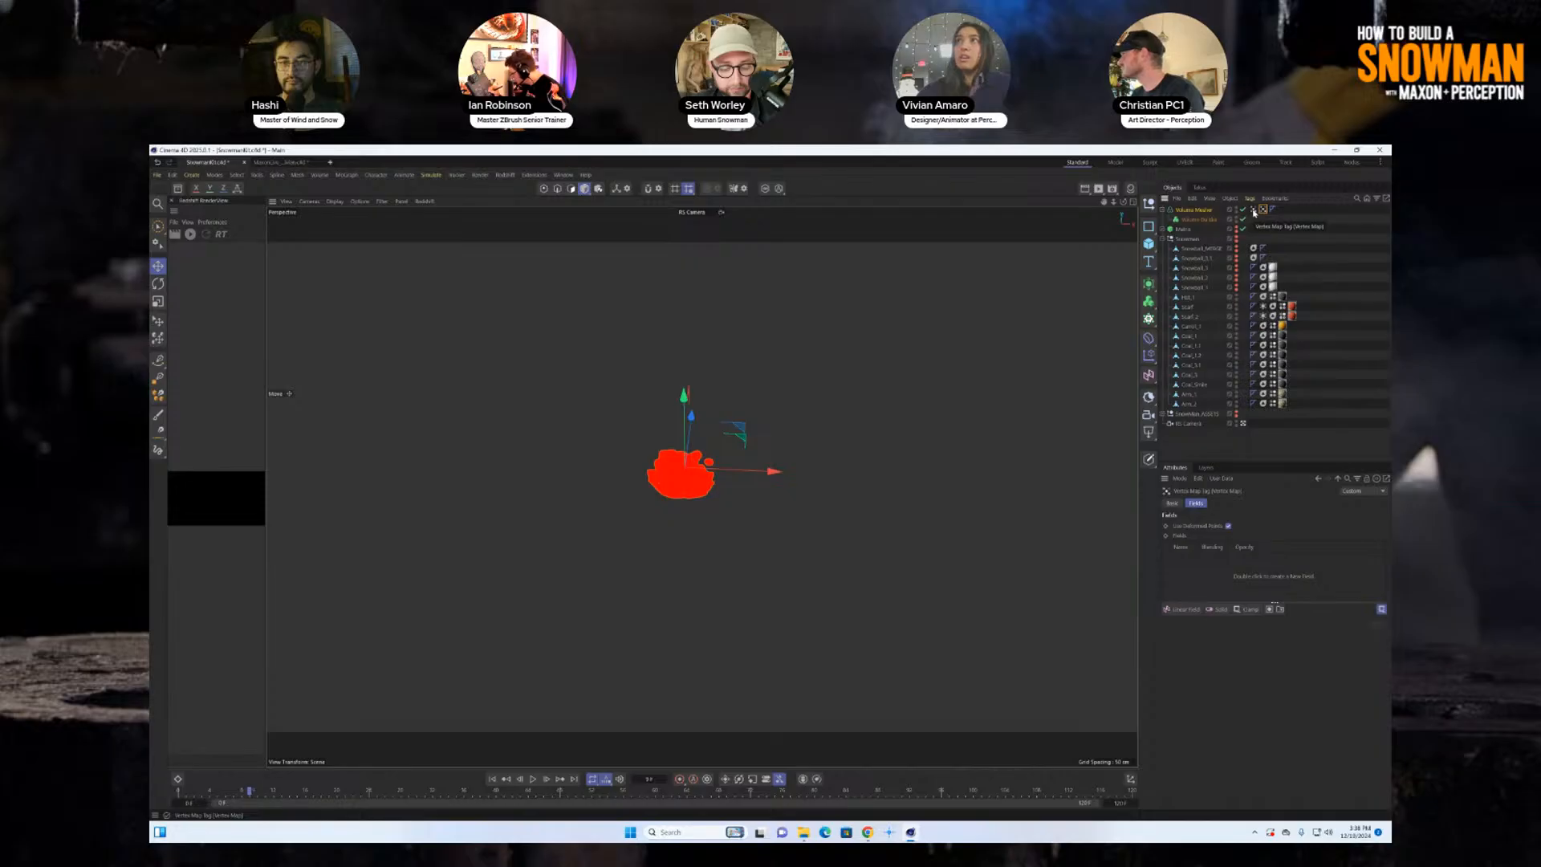
left_click_drag(1201, 248, 1194, 562)
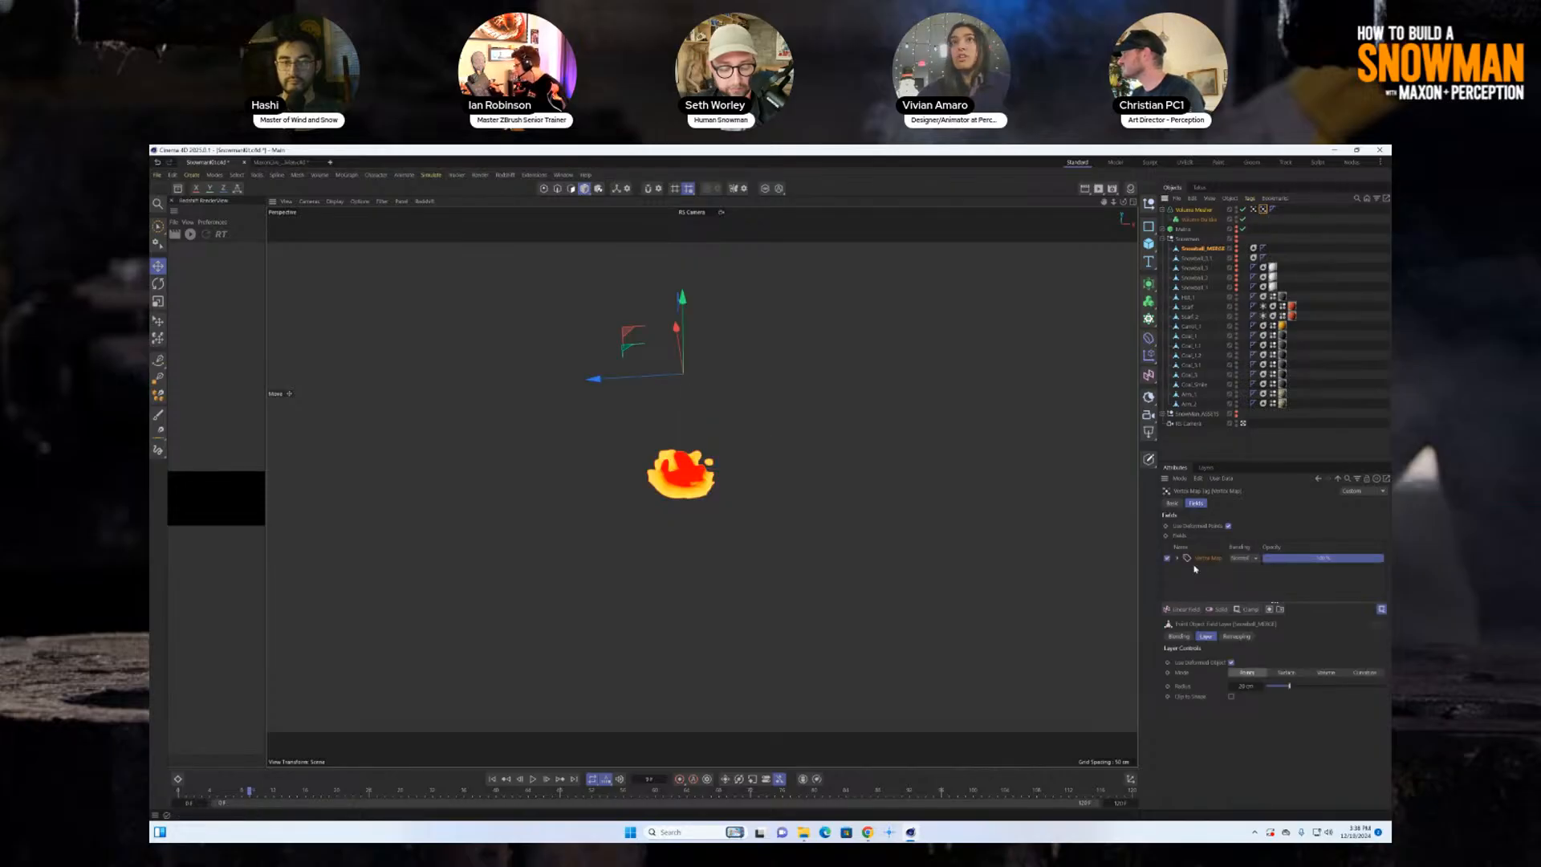
Add a Curve layer above the Vertex Map field in the duplicated vertex map and shape it into a narrow peak near the low end.
left_click(1252, 609)
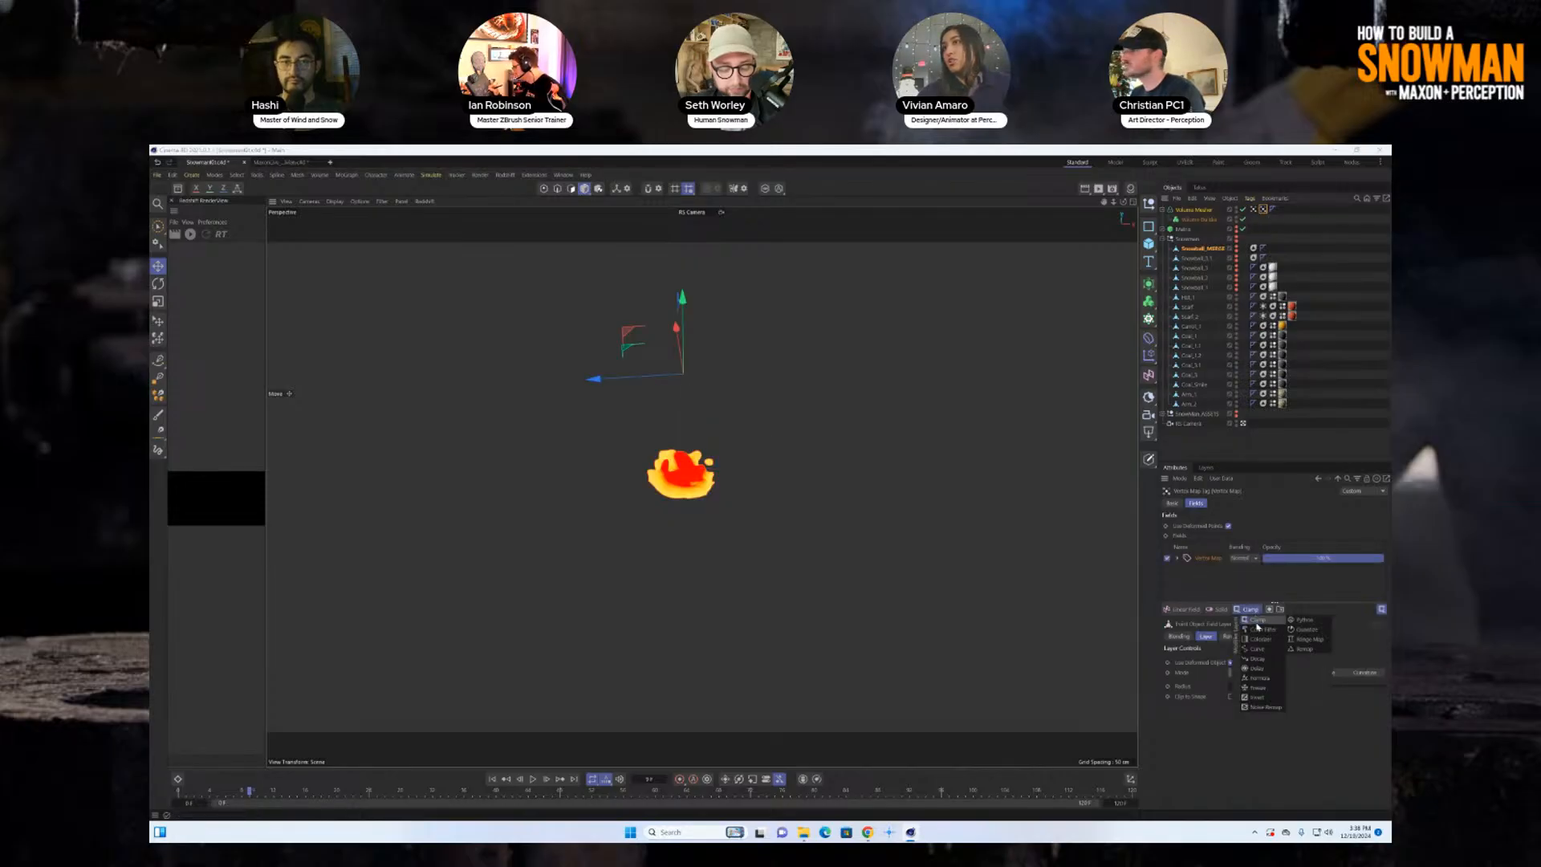
left_click(1263, 649)
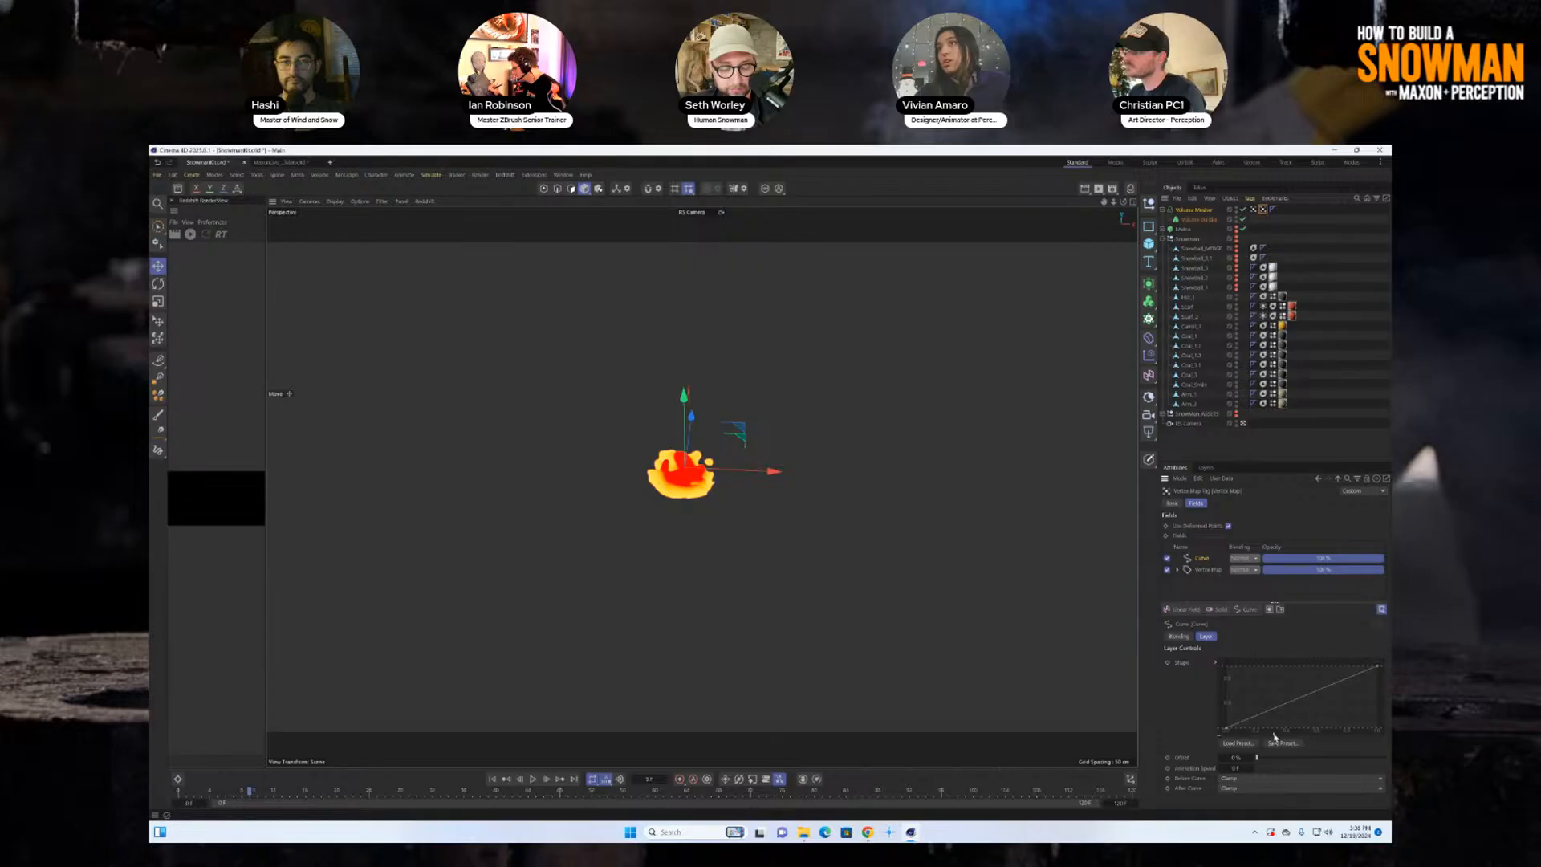
left_click_drag(1378, 666, 1259, 674)
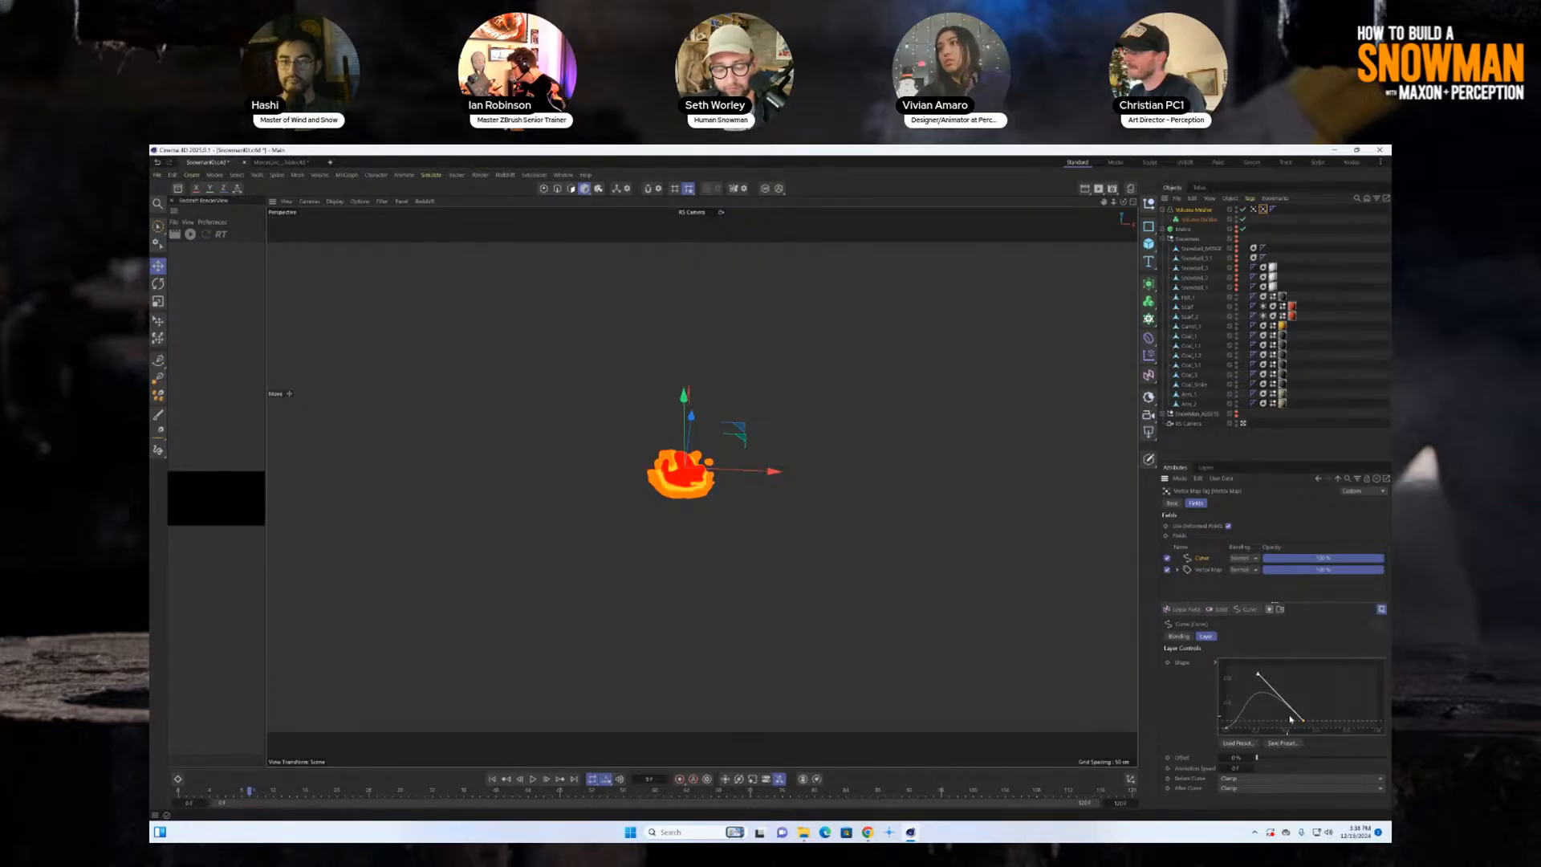
left_click_drag(1303, 724, 1256, 665)
left_click(1230, 729)
left_click(1268, 727)
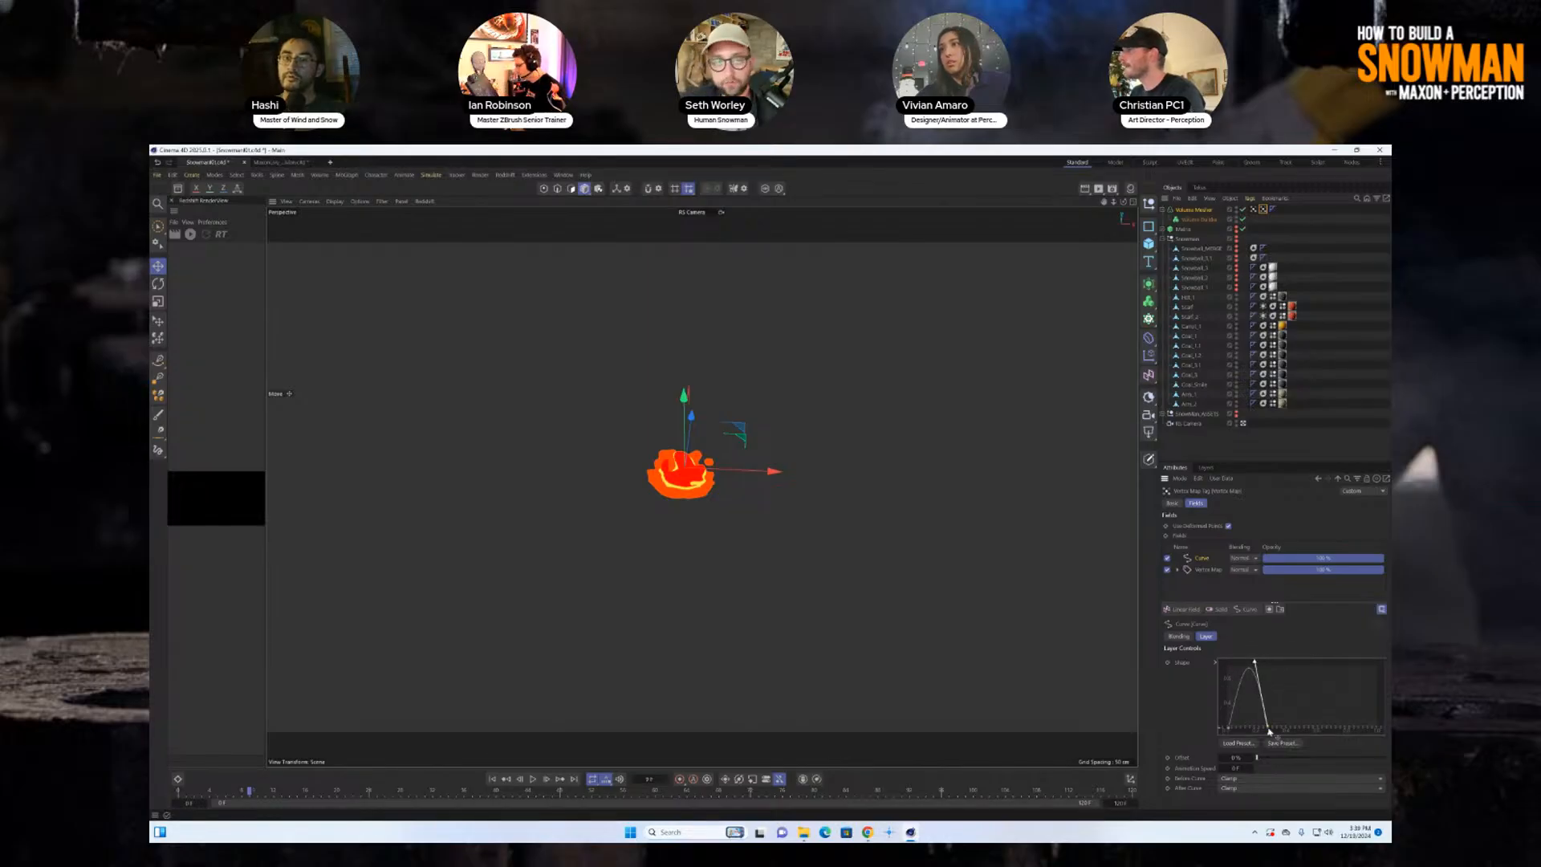
mouse_move(1268, 727)
left_mouse_down()
mouse_move(1364, 731)
mouse_move(1263, 731)
left_mouse_up()
left_click_drag(1251, 635, 1200, 547)
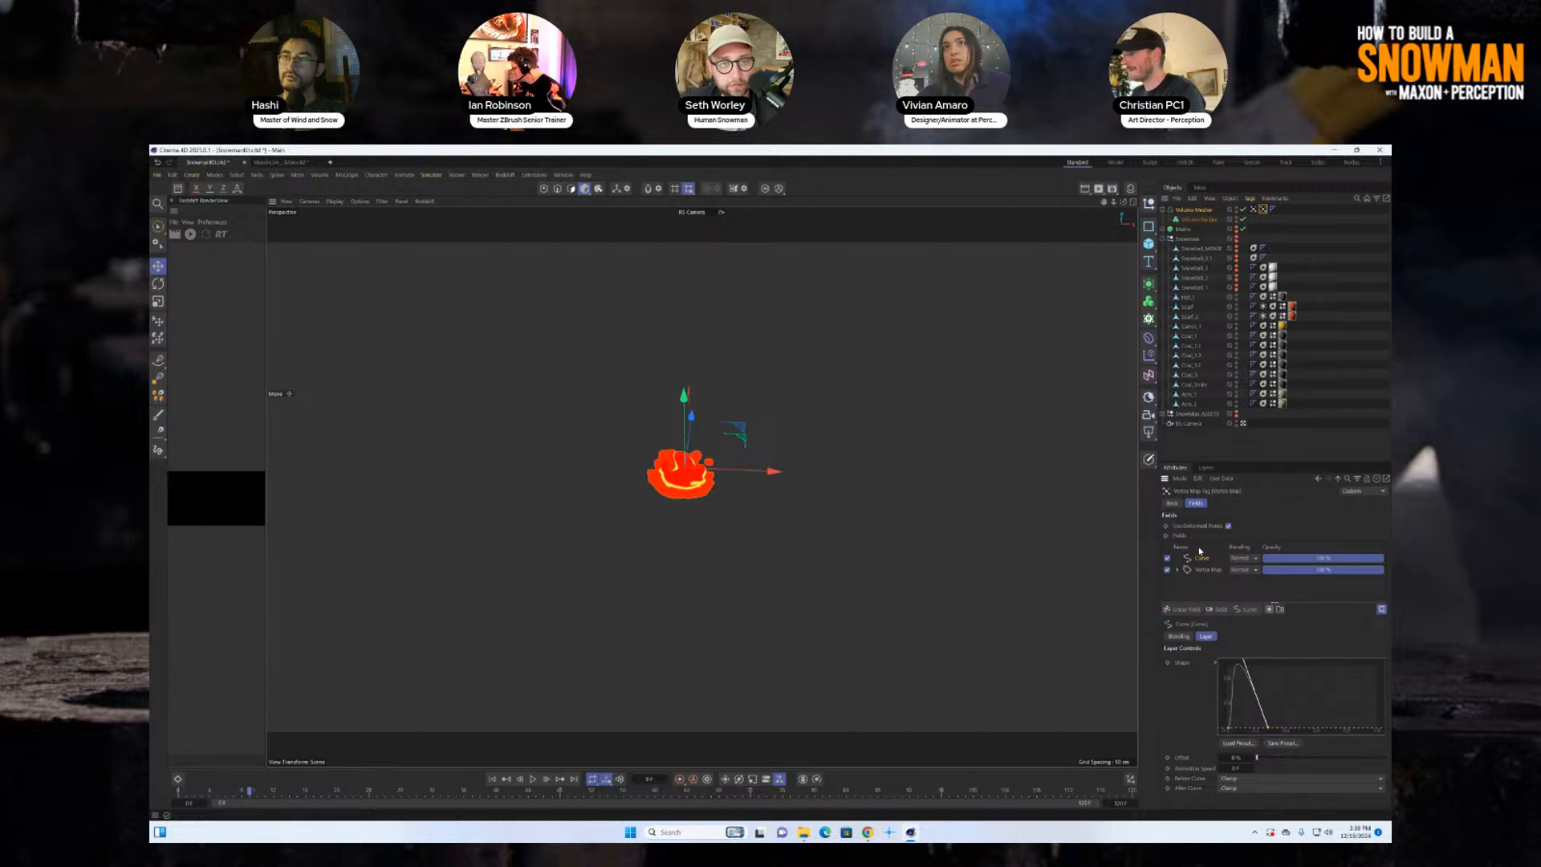
Replay the animation from the start to check the growth edge in the vertex map, stopping at a partly grown snowman.
left_click(492, 778)
left_click(532, 778)
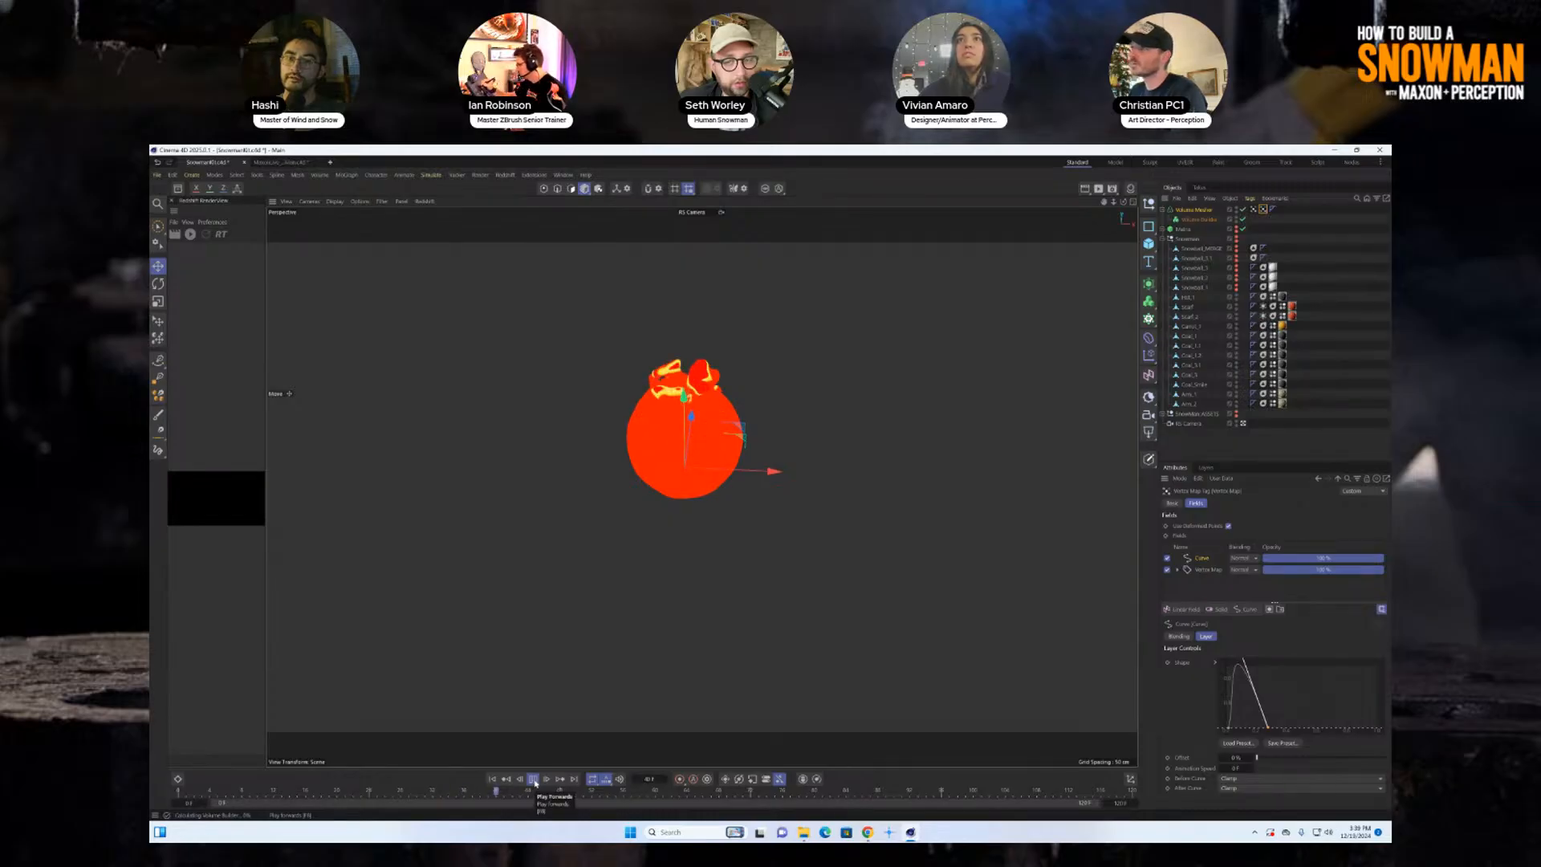
left_click(533, 779)
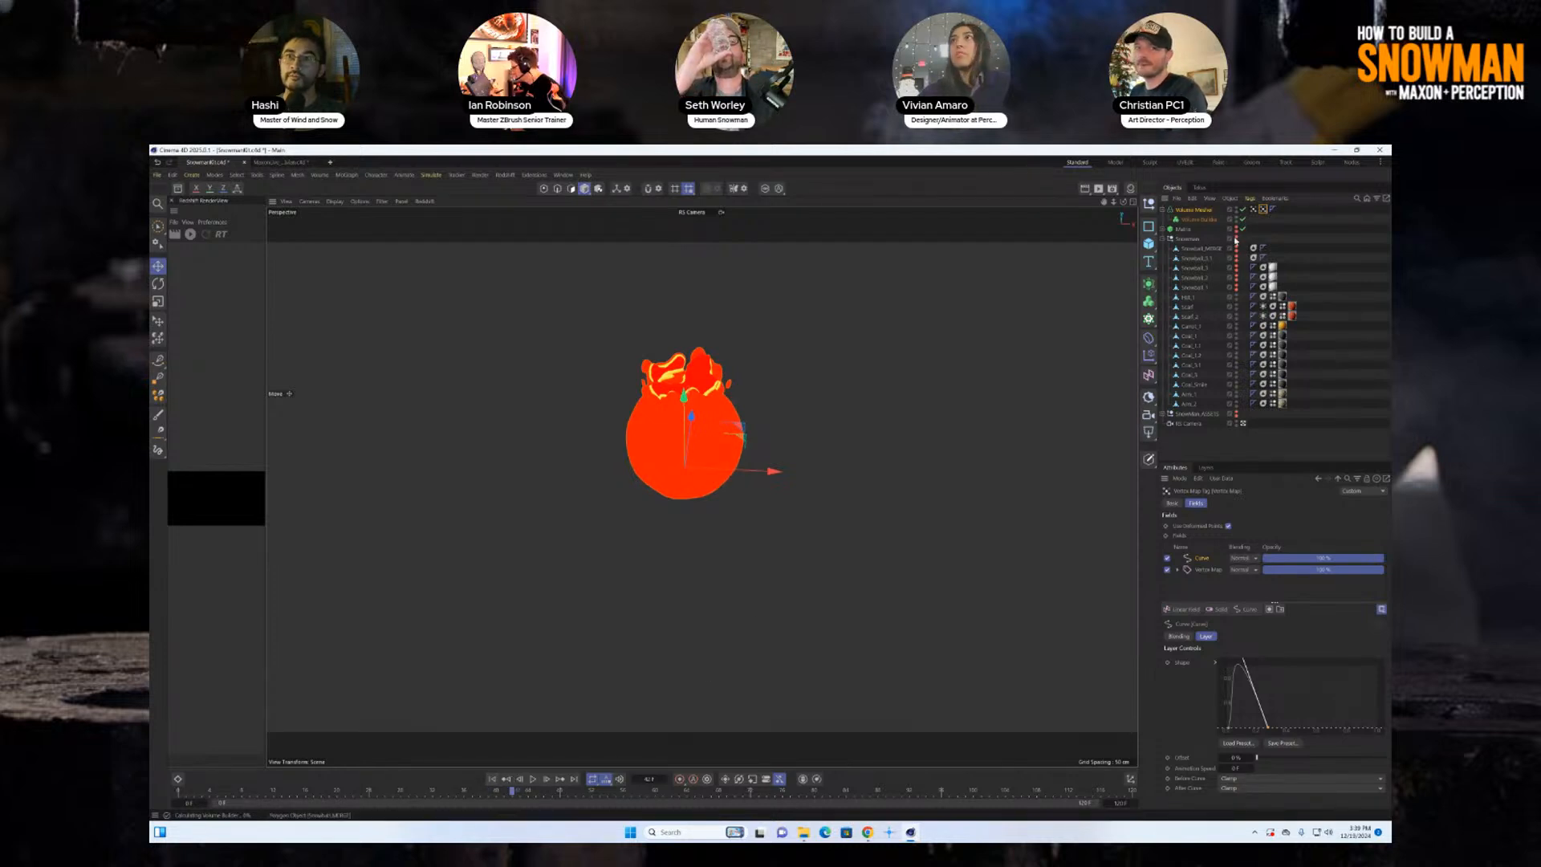
Reduce the Radius of the Snowball_MERGE field layer in the original vertex map.
left_click(1254, 211)
left_click(1263, 210)
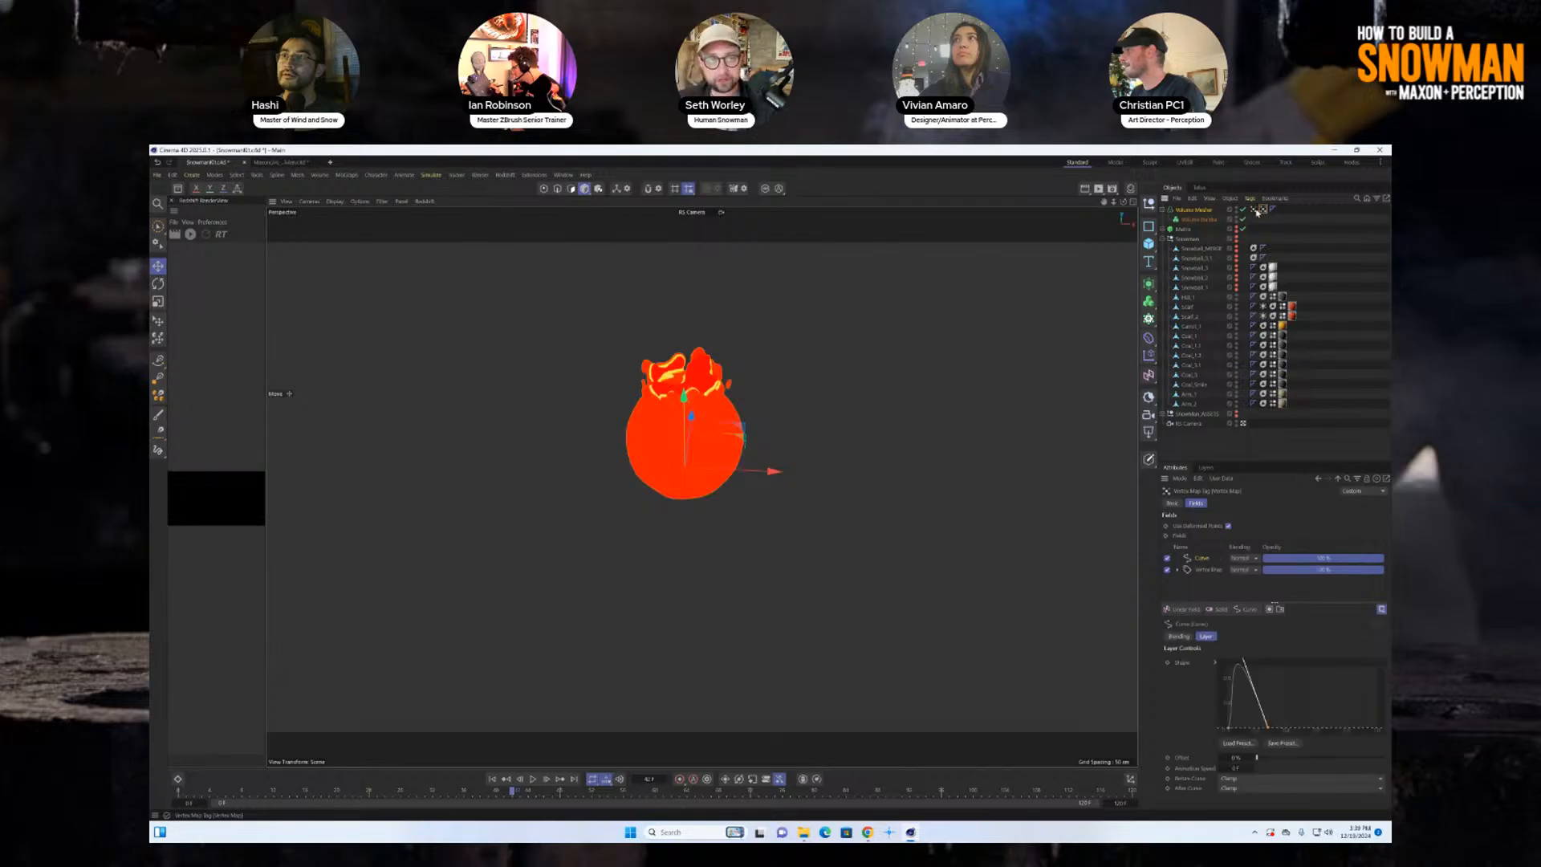
left_click(1255, 210)
left_click(1213, 559)
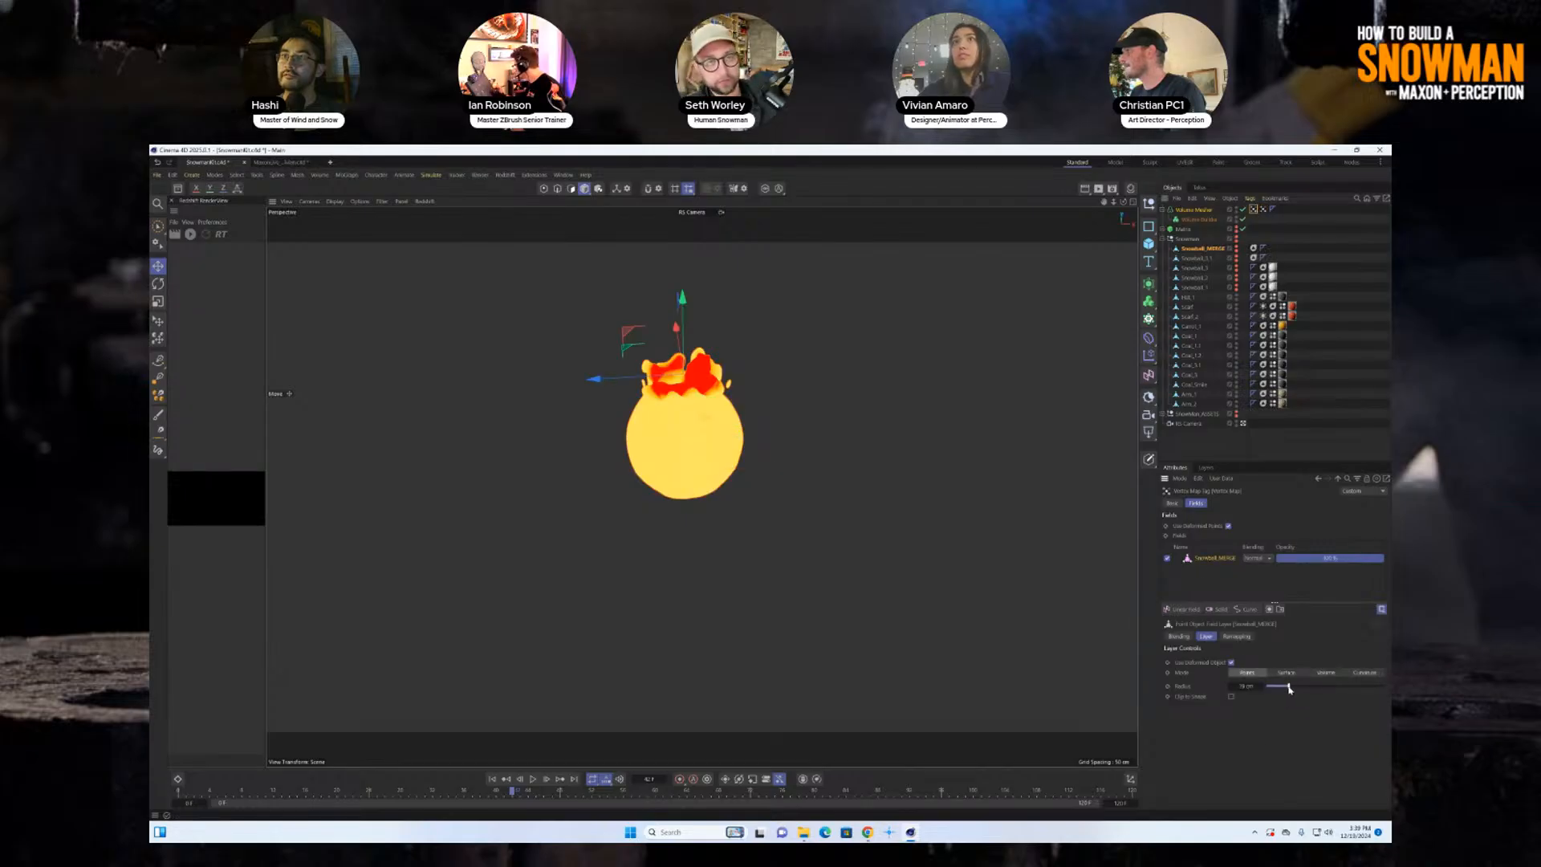
left_click_drag(1276, 688, 1279, 688)
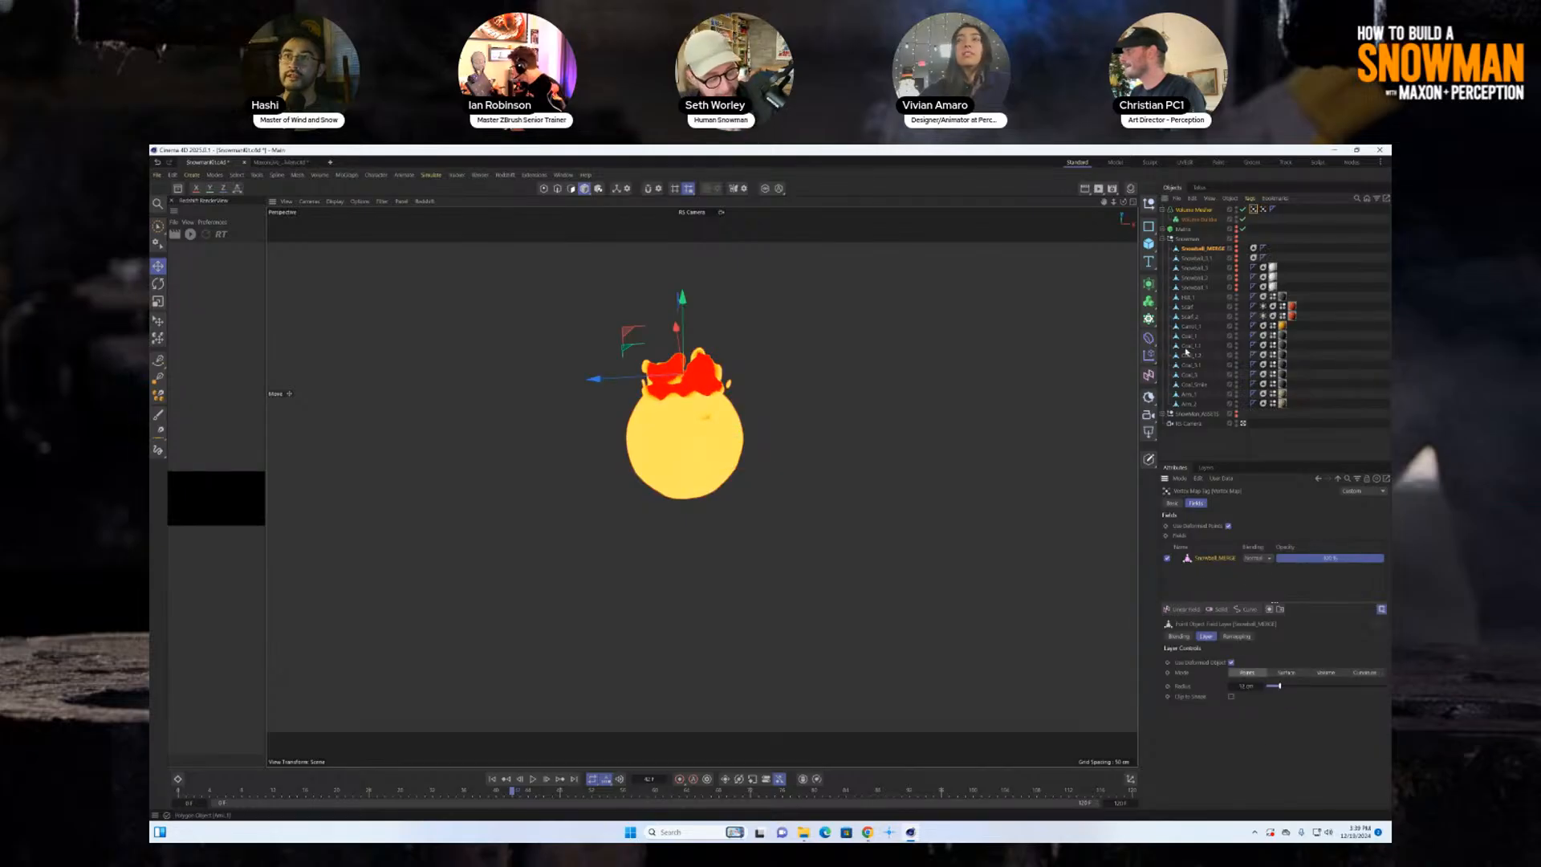
Compare the two vertex maps and widen the Curve layer's peak slightly by shifting its falloff toward higher values.
left_click(1263, 210)
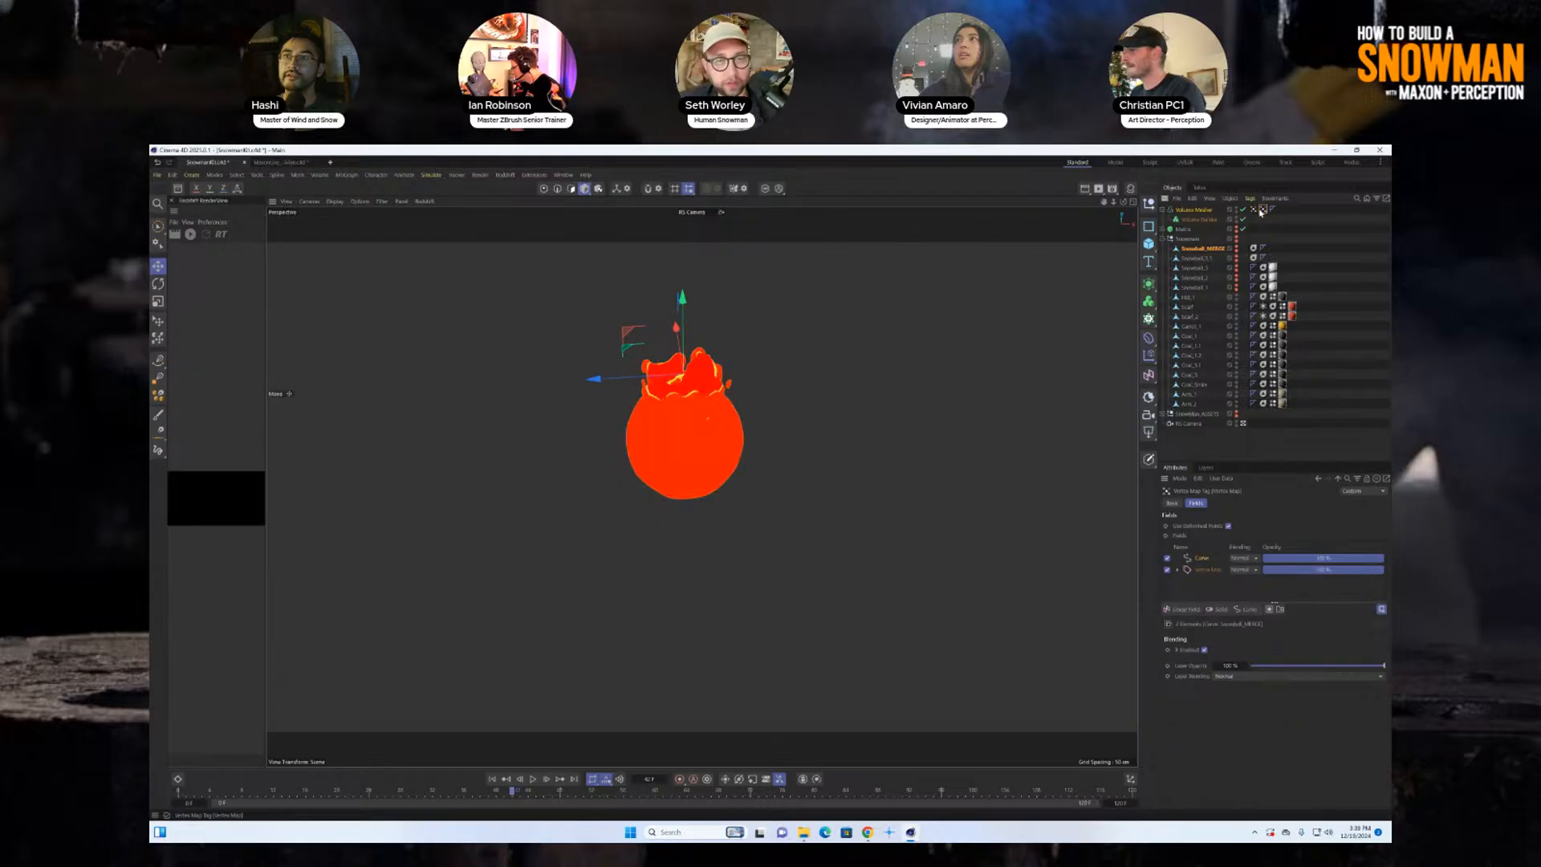
left_click(1254, 211)
left_click(1263, 211)
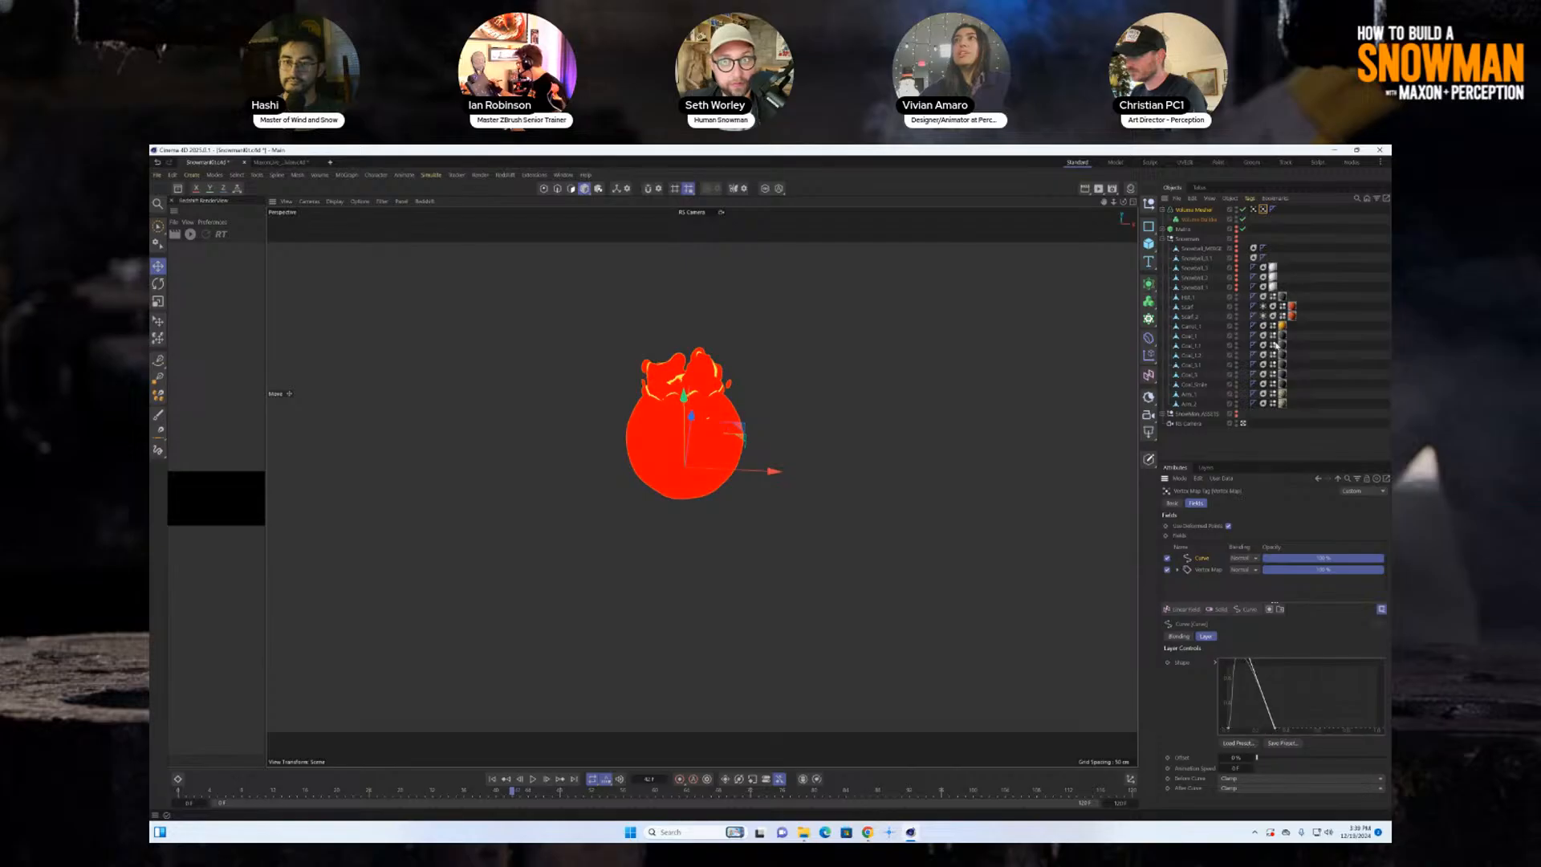
left_click(1253, 210)
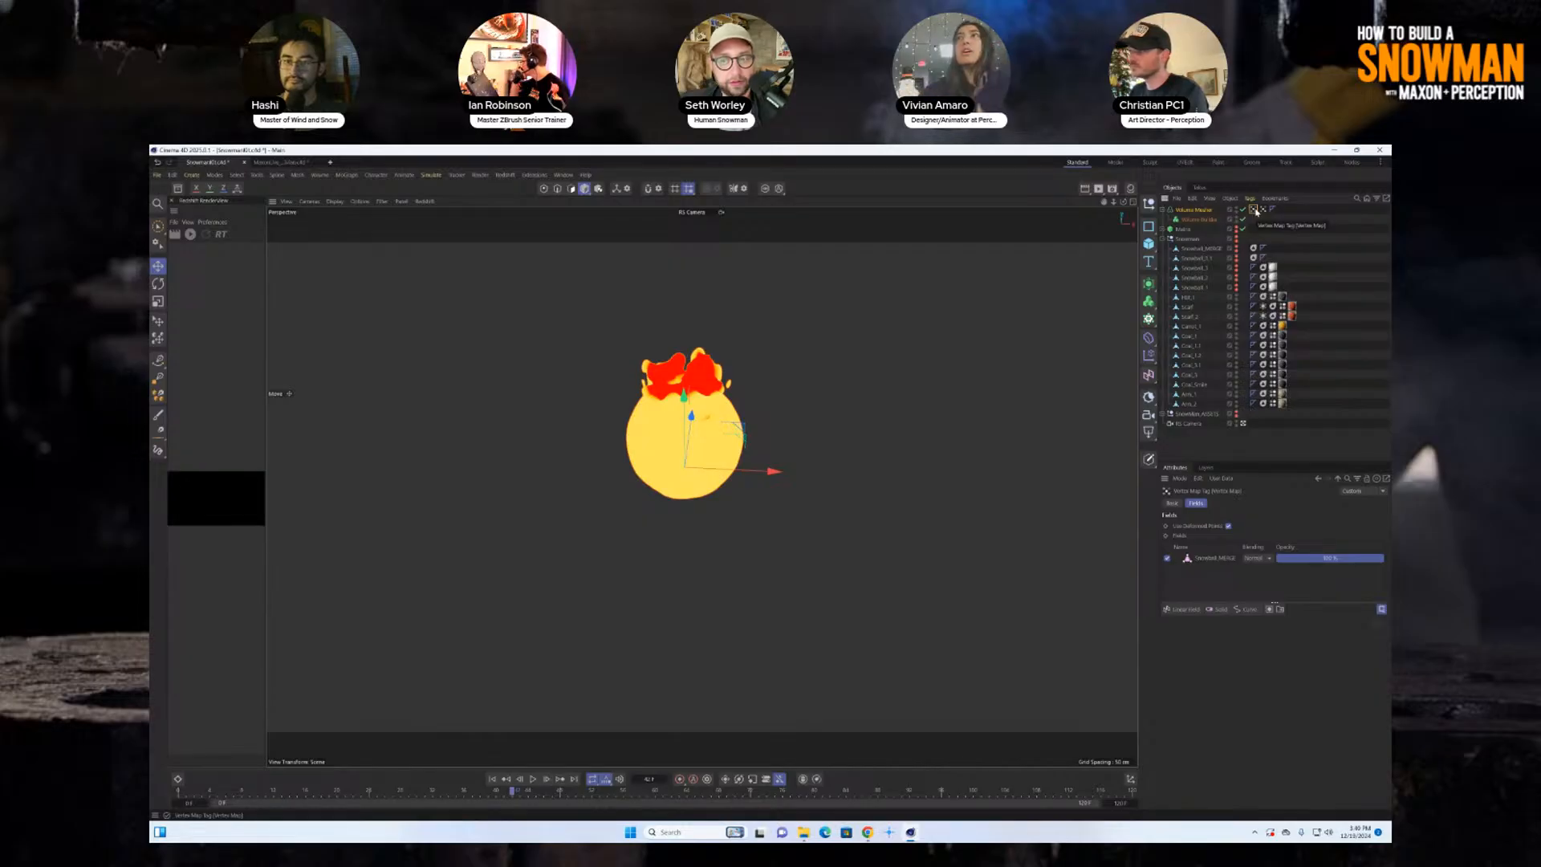
left_click(1247, 609)
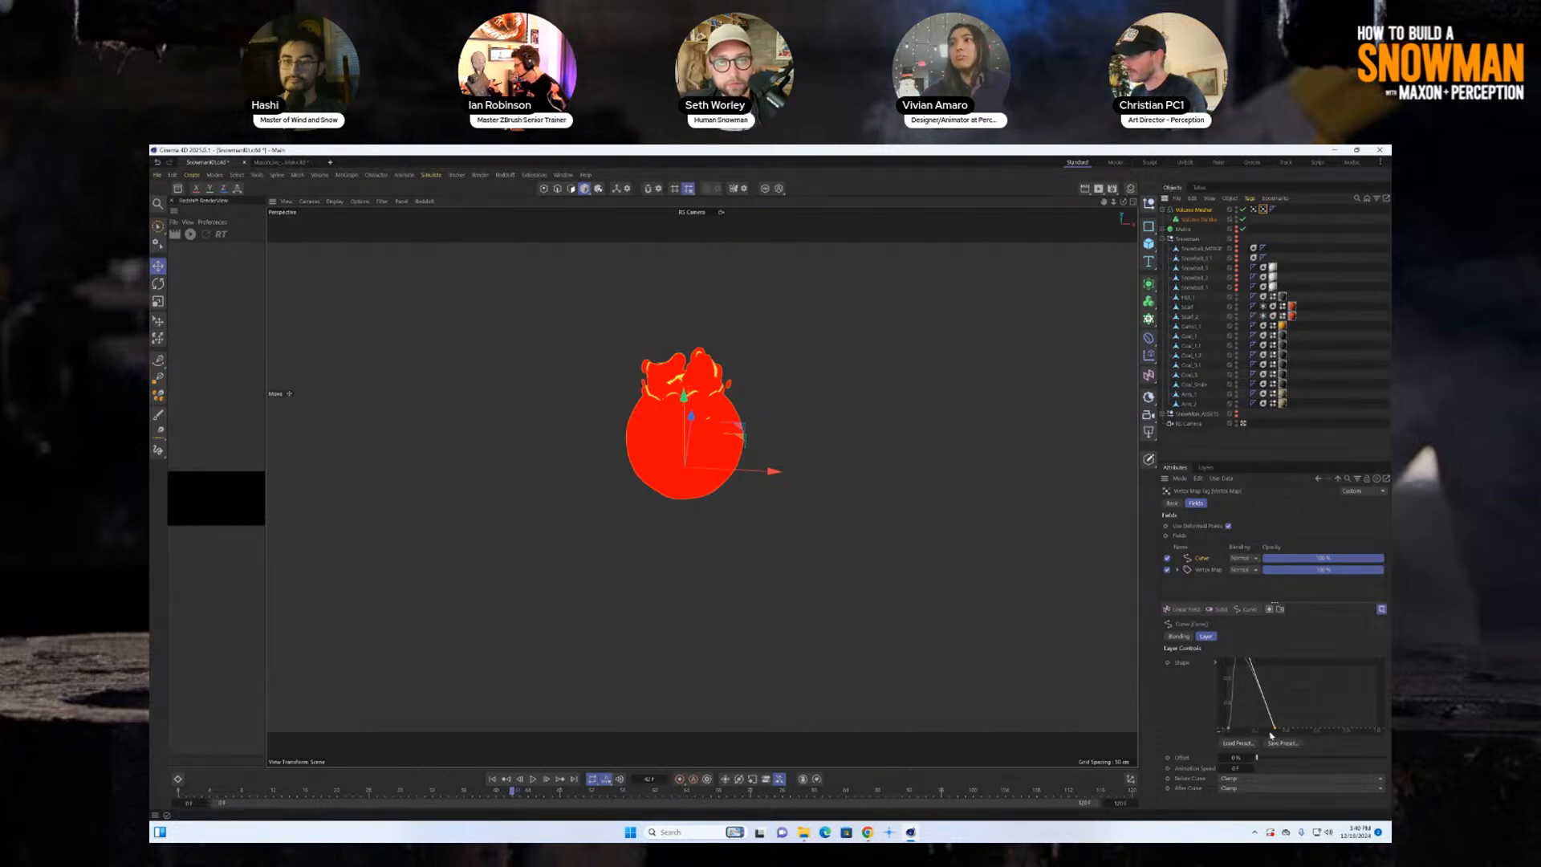
left_click_drag(1275, 732, 1284, 732)
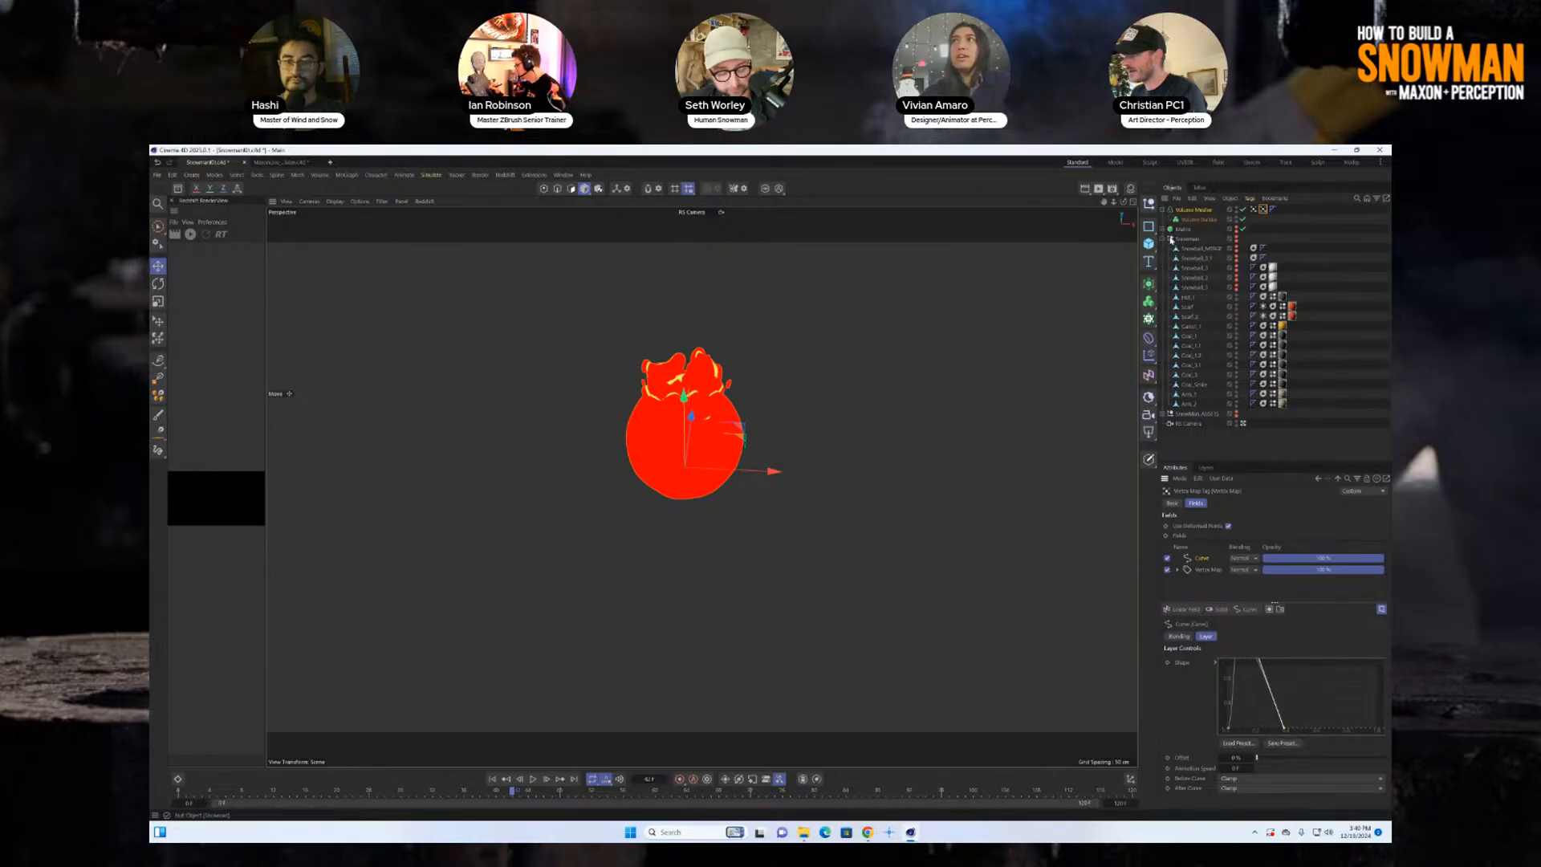
Duplicate the Snow material and open the copy in the Node Editor.
left_click(1130, 189)
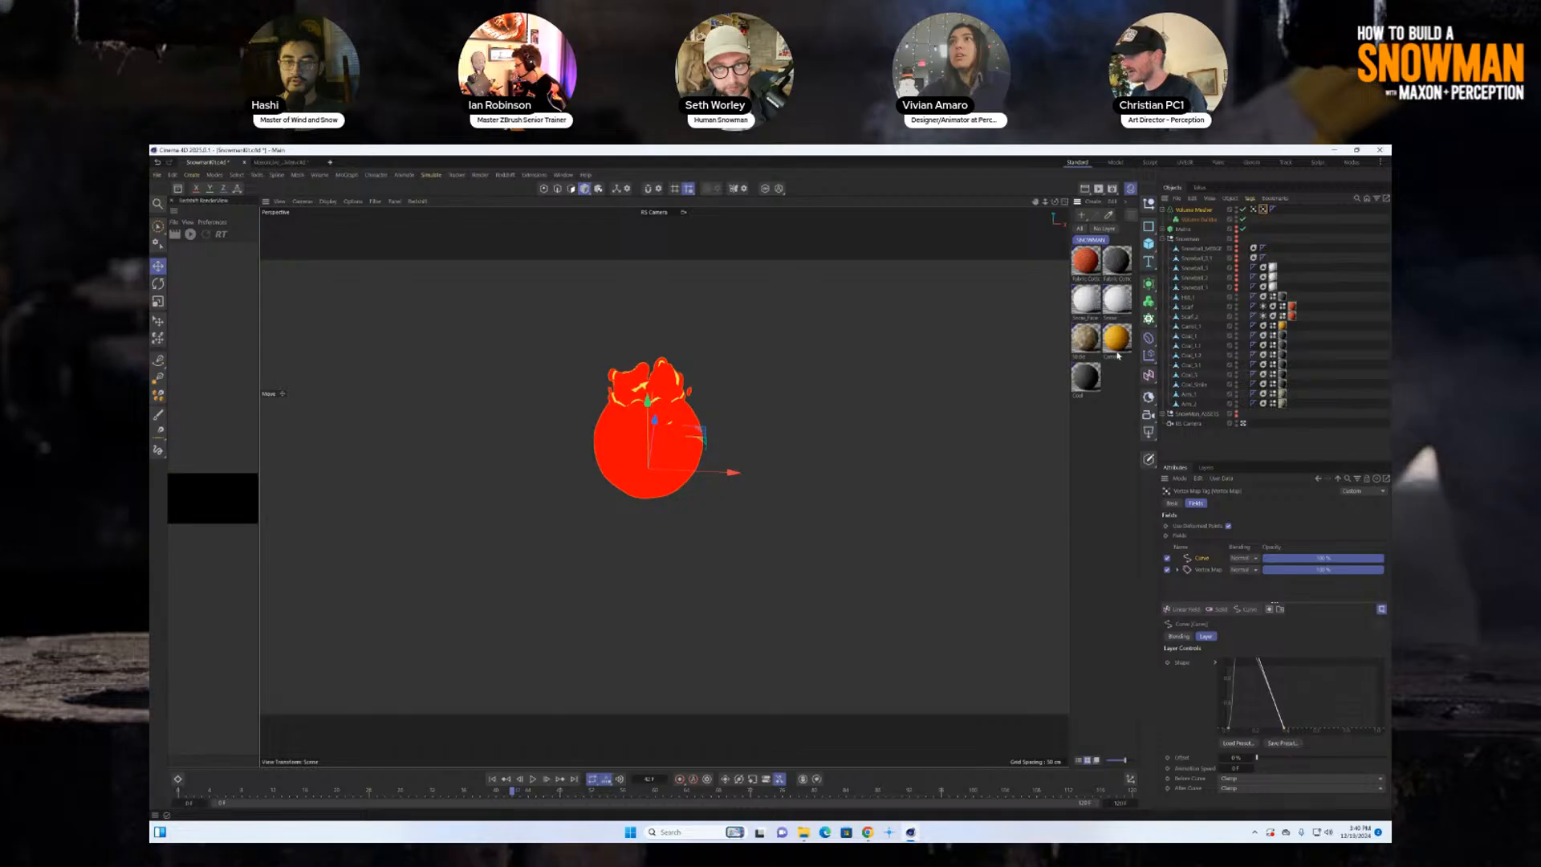
left_click(1118, 320)
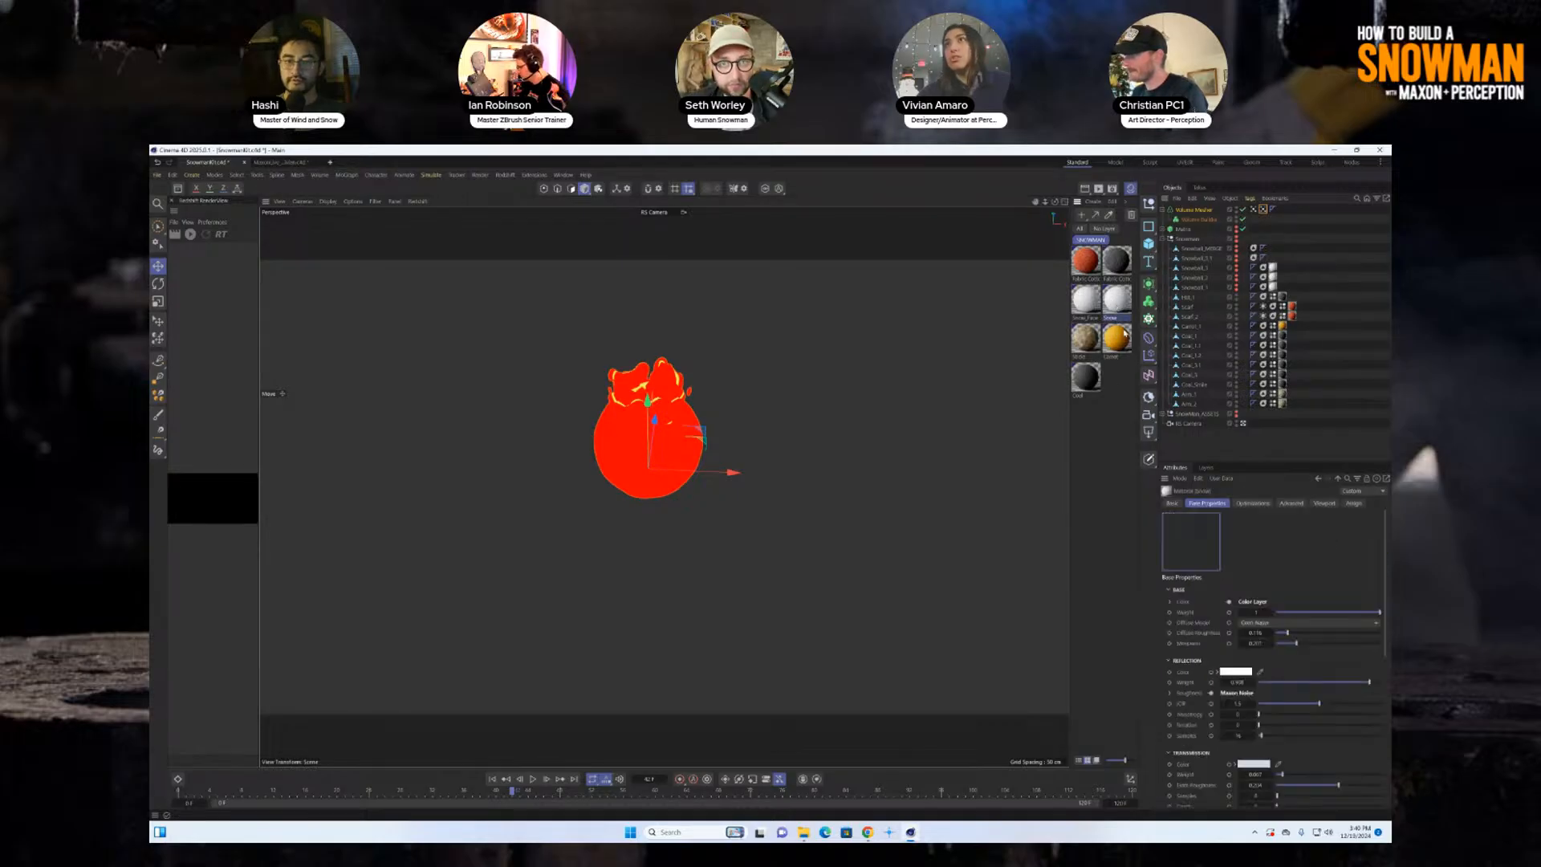
left_click_drag(1124, 310, 1104, 394)
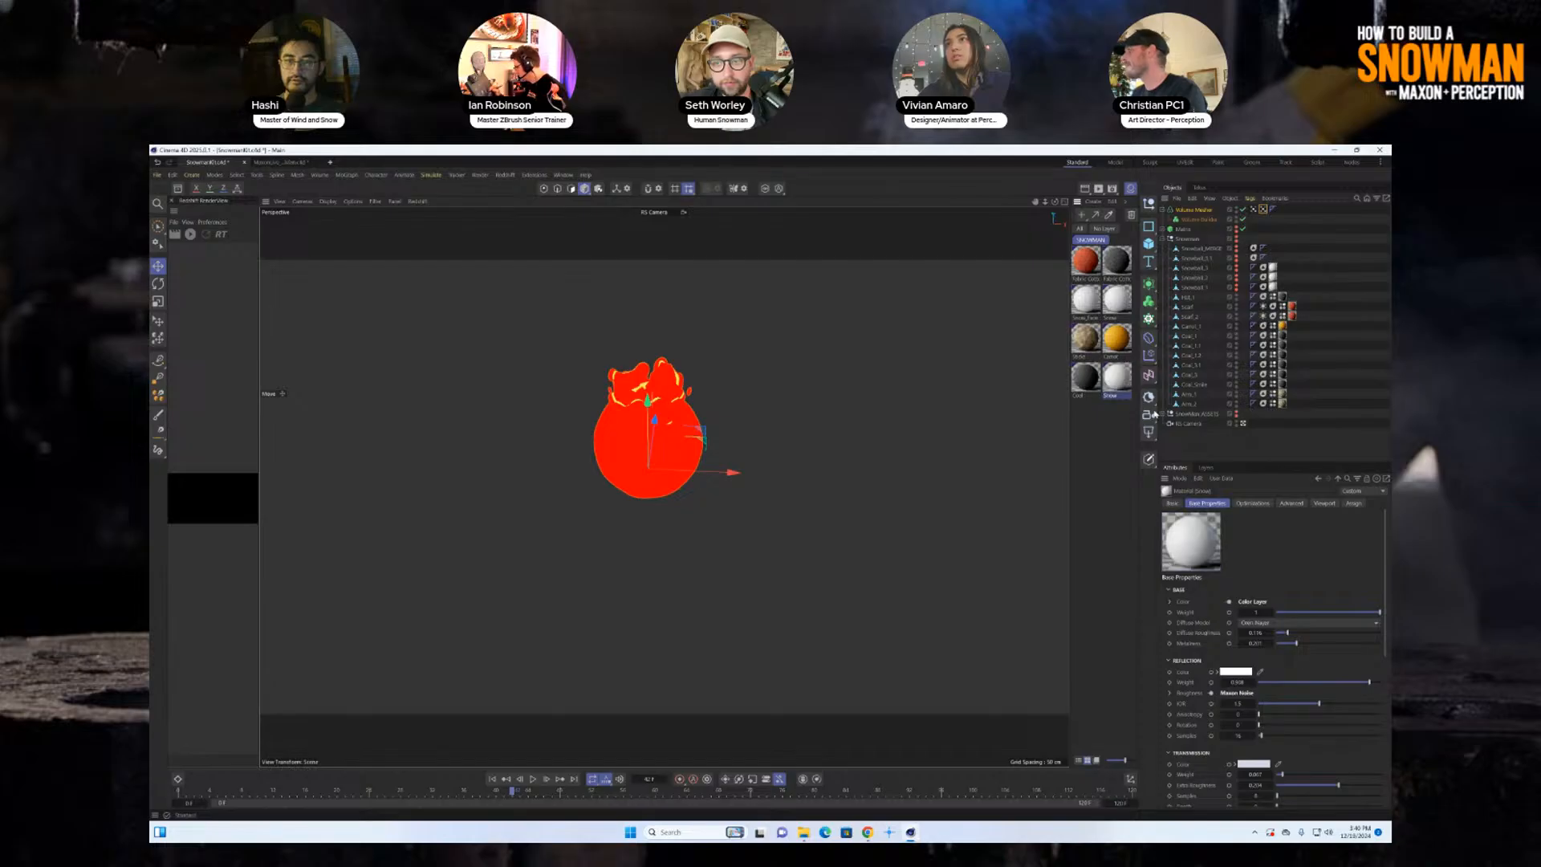
double_click(1118, 377)
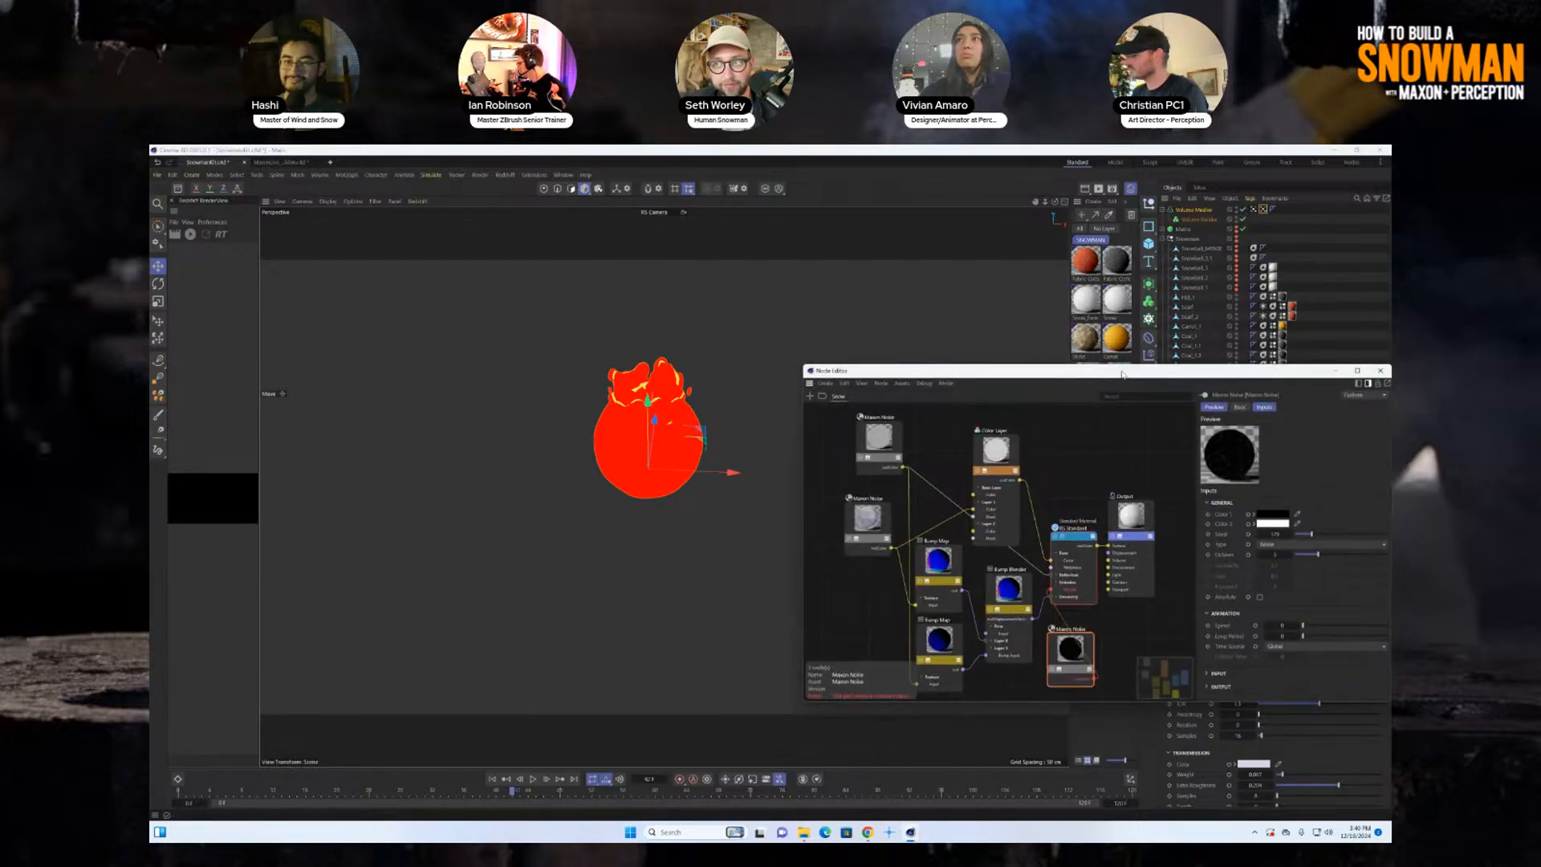
Enlarge the Node Editor and space out the Output, RS Standard and lower Maxon Noise nodes to make room in the graph.
left_click_drag(1084, 369, 642, 312)
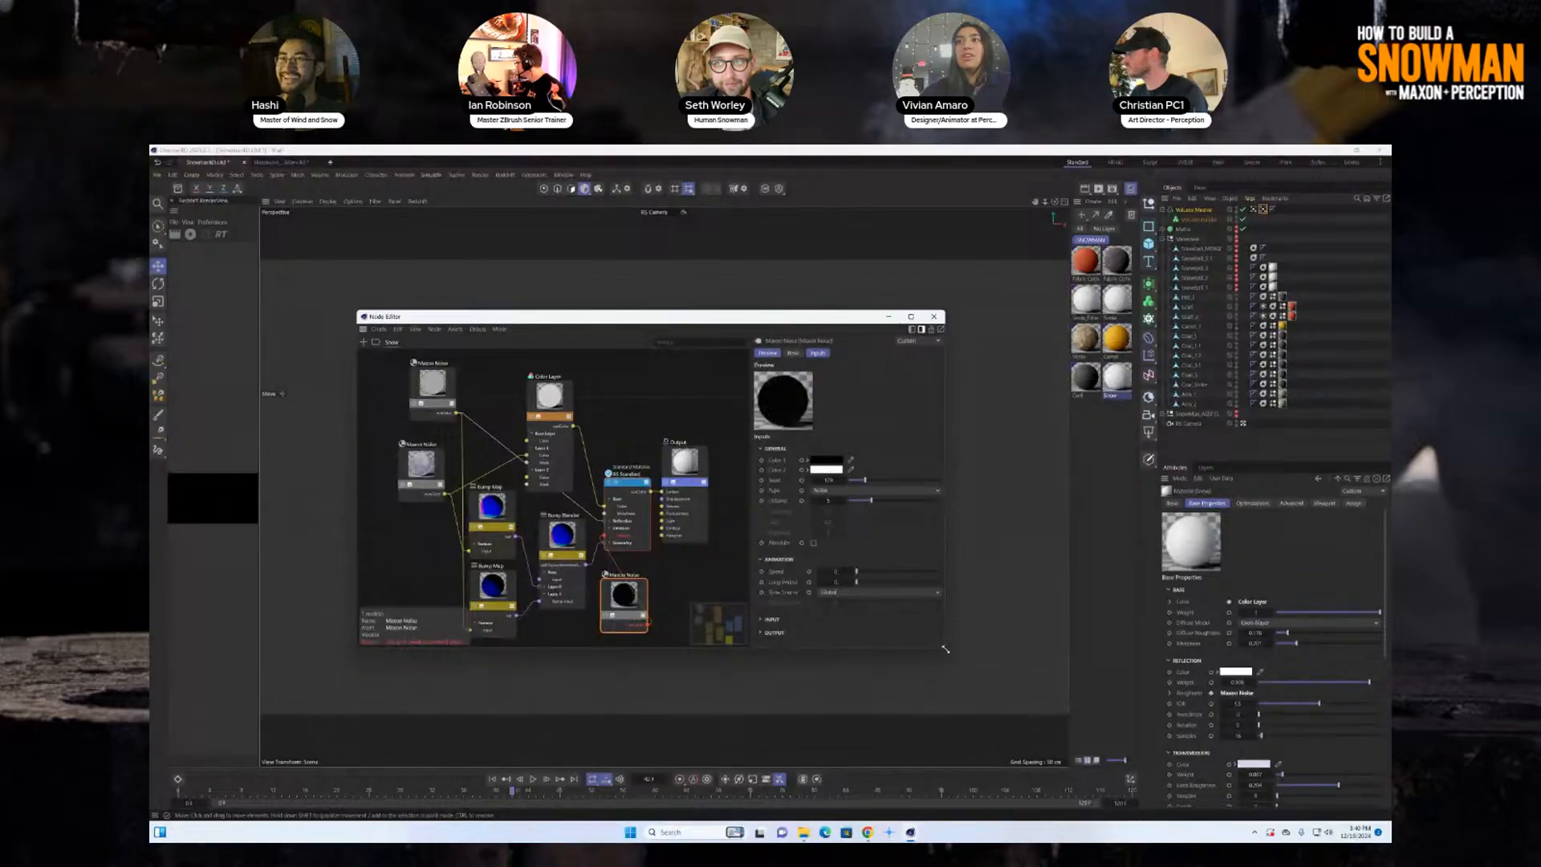
left_click_drag(946, 648, 1187, 778)
left_click_drag(684, 459, 859, 471)
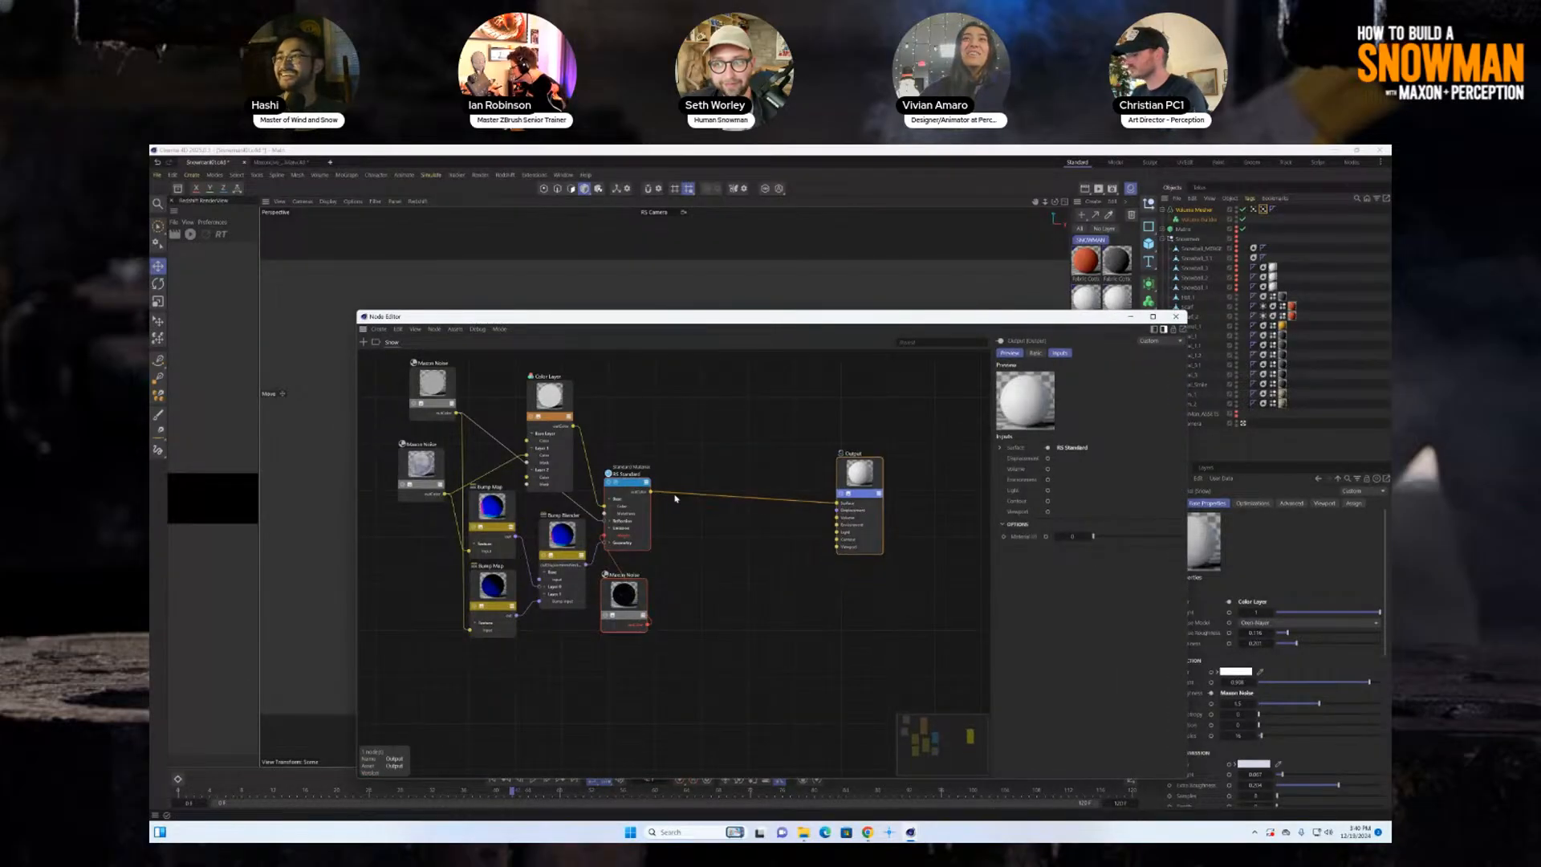
left_click_drag(630, 485, 670, 482)
left_click_drag(851, 478, 878, 464)
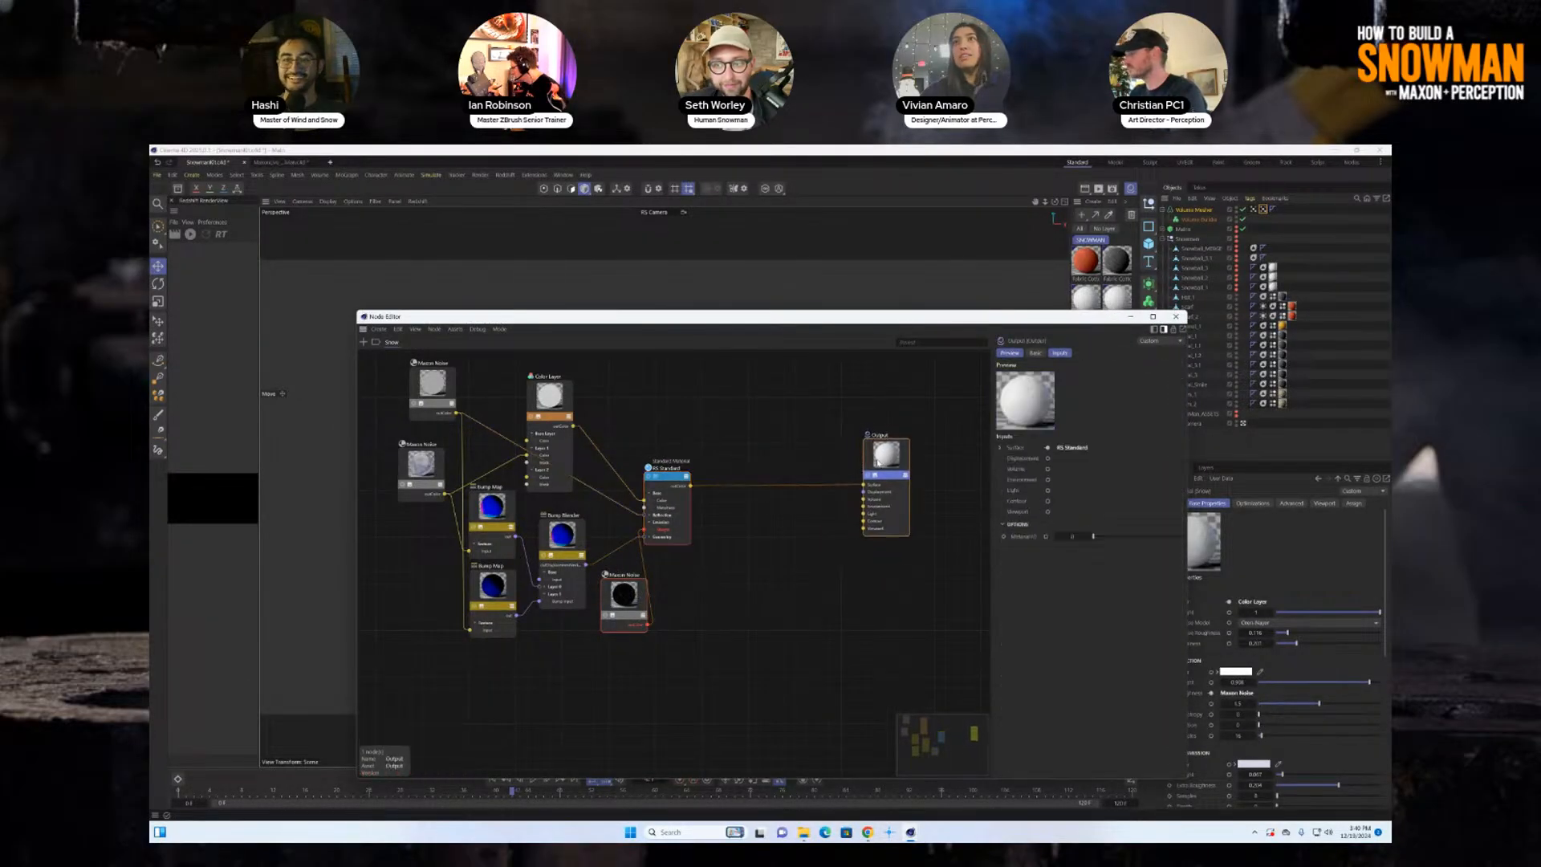
middle_click_drag(695, 419, 696, 462)
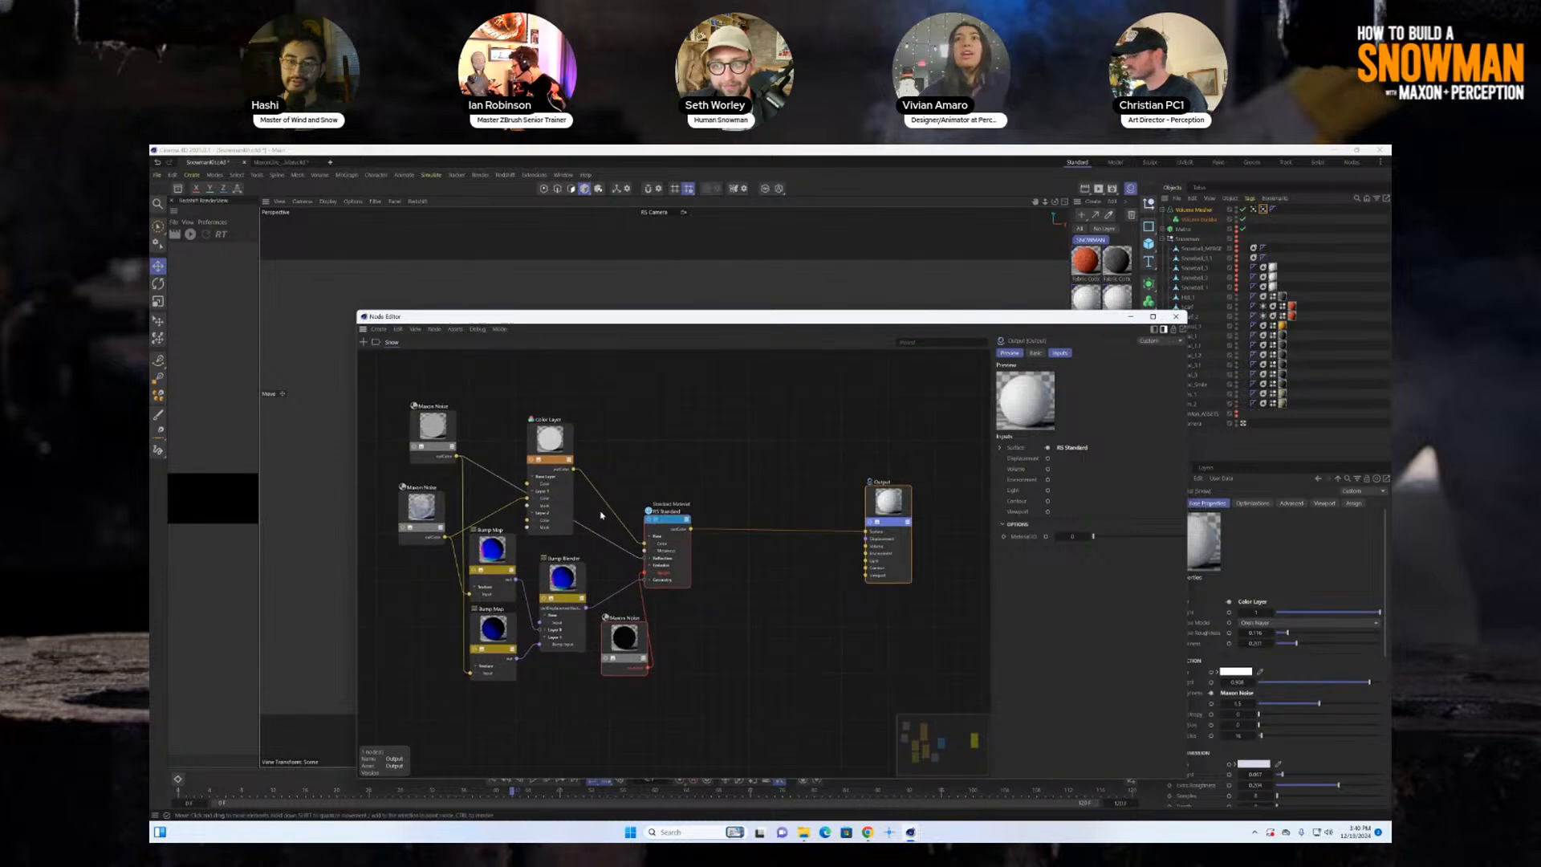
left_click_drag(623, 638, 610, 664)
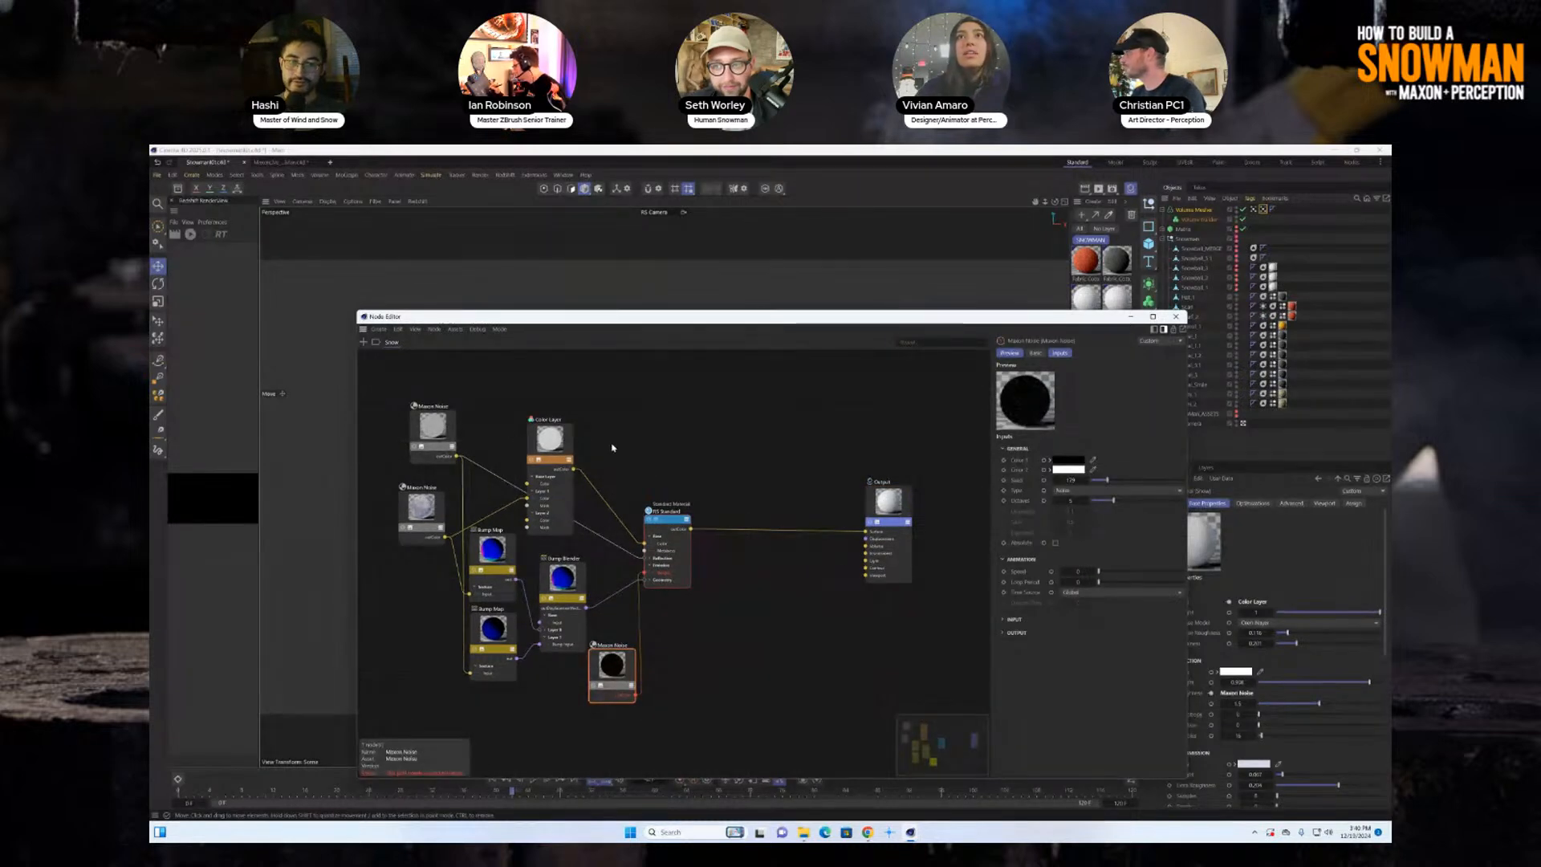
Add a Material node above RS Standard and a Material Blender node before the Output.
left_click(365, 342)
type("m")
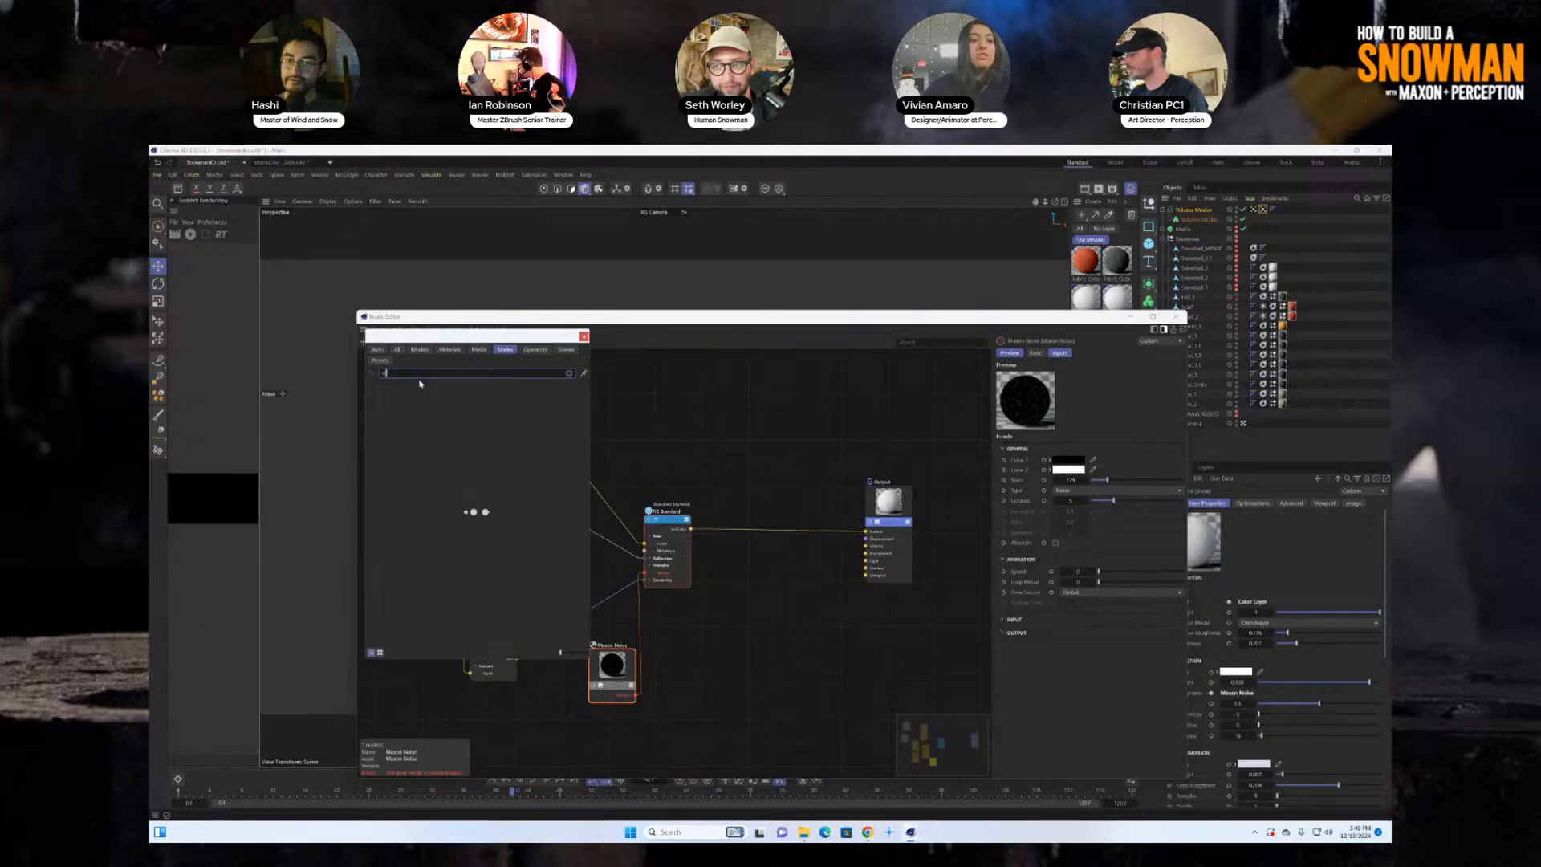
type("axo")
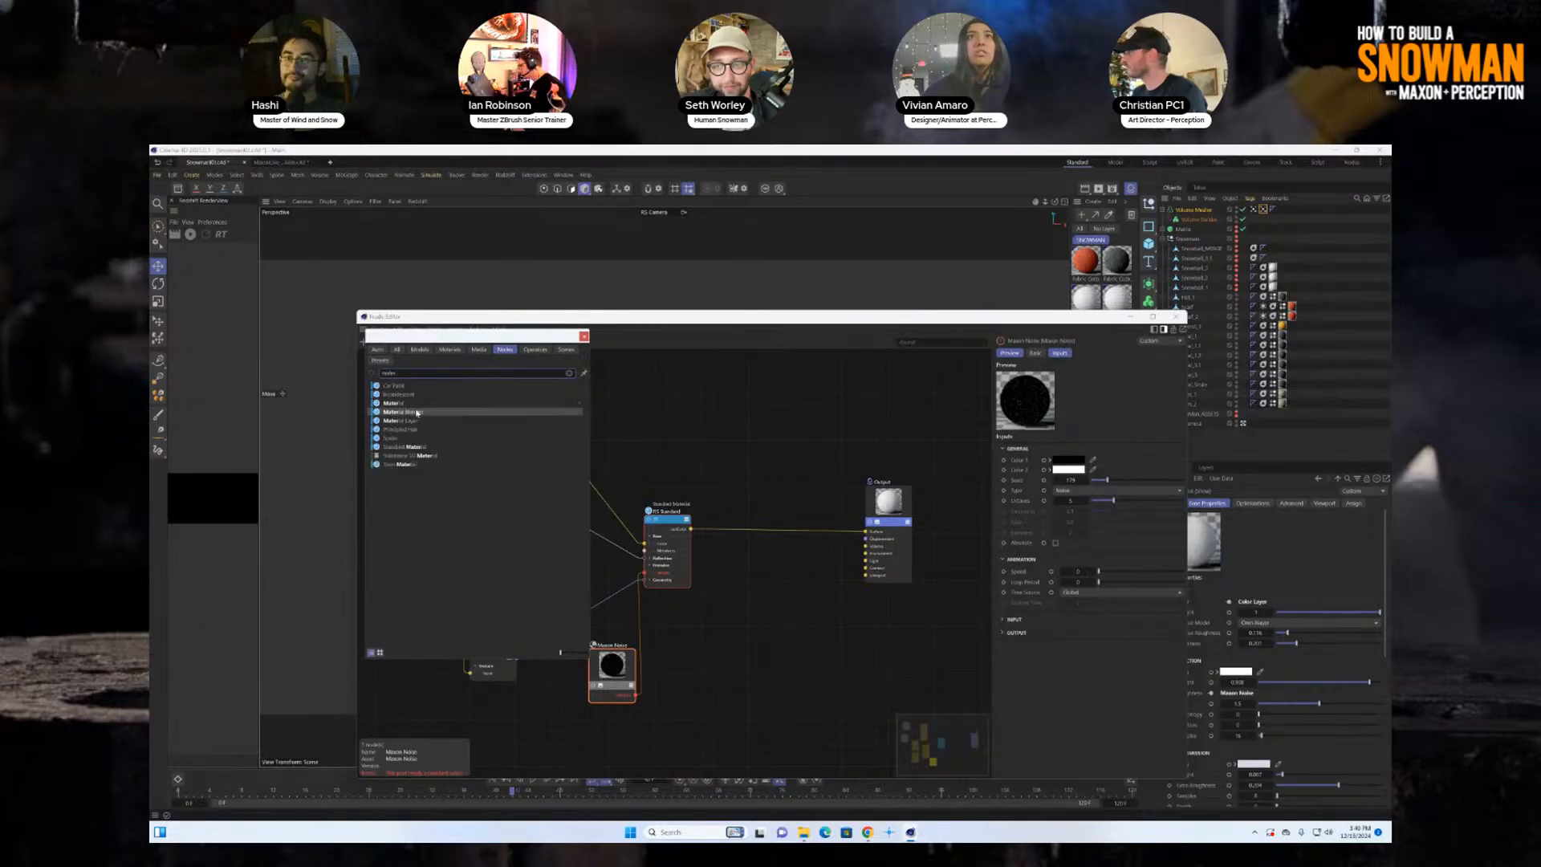
left_click_drag(393, 402, 674, 406)
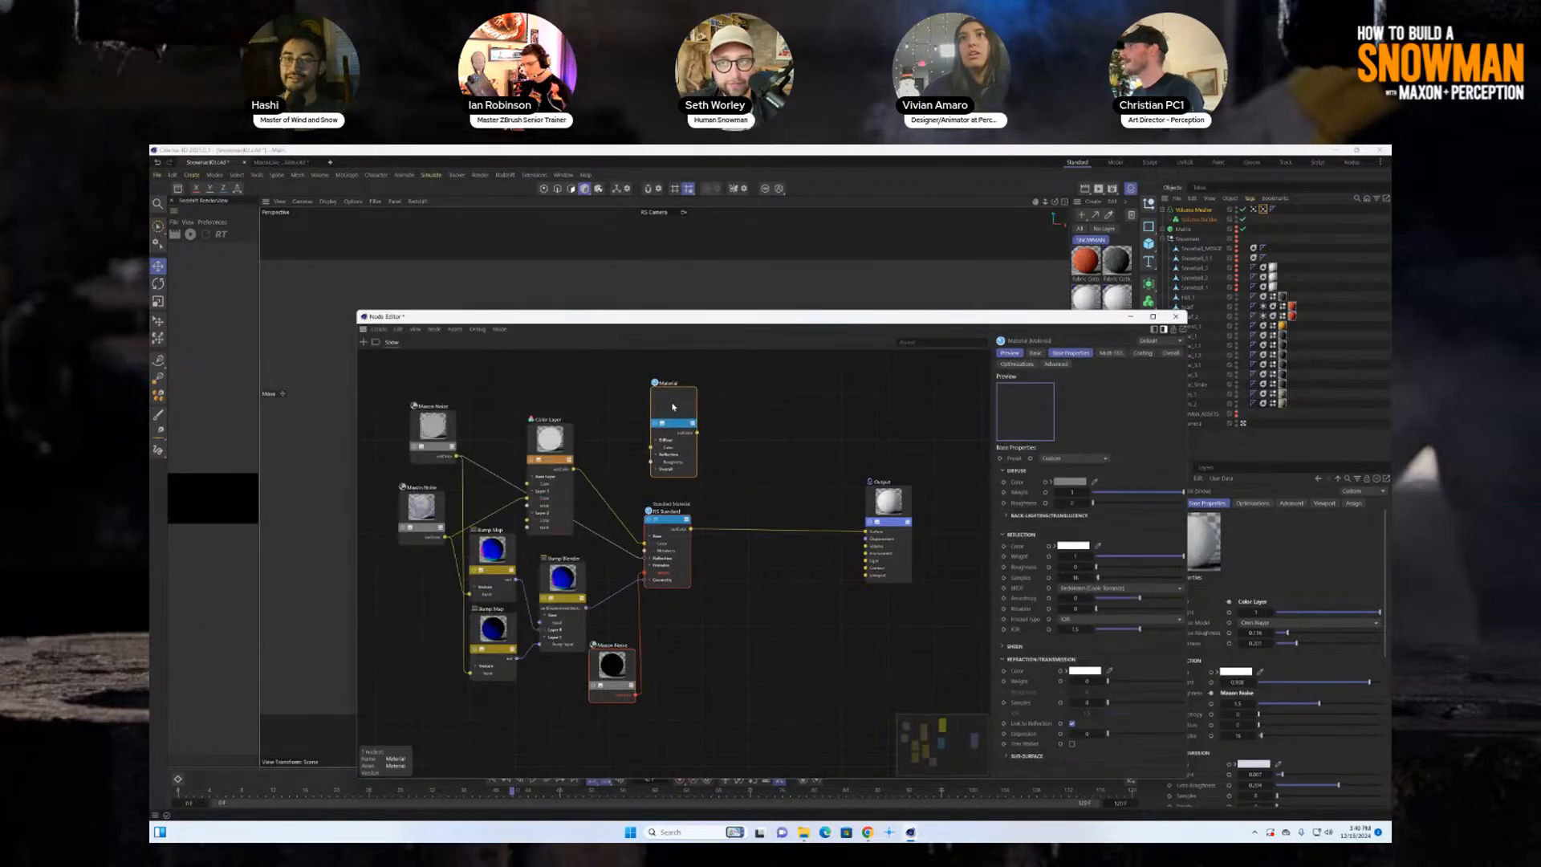
left_click(364, 343)
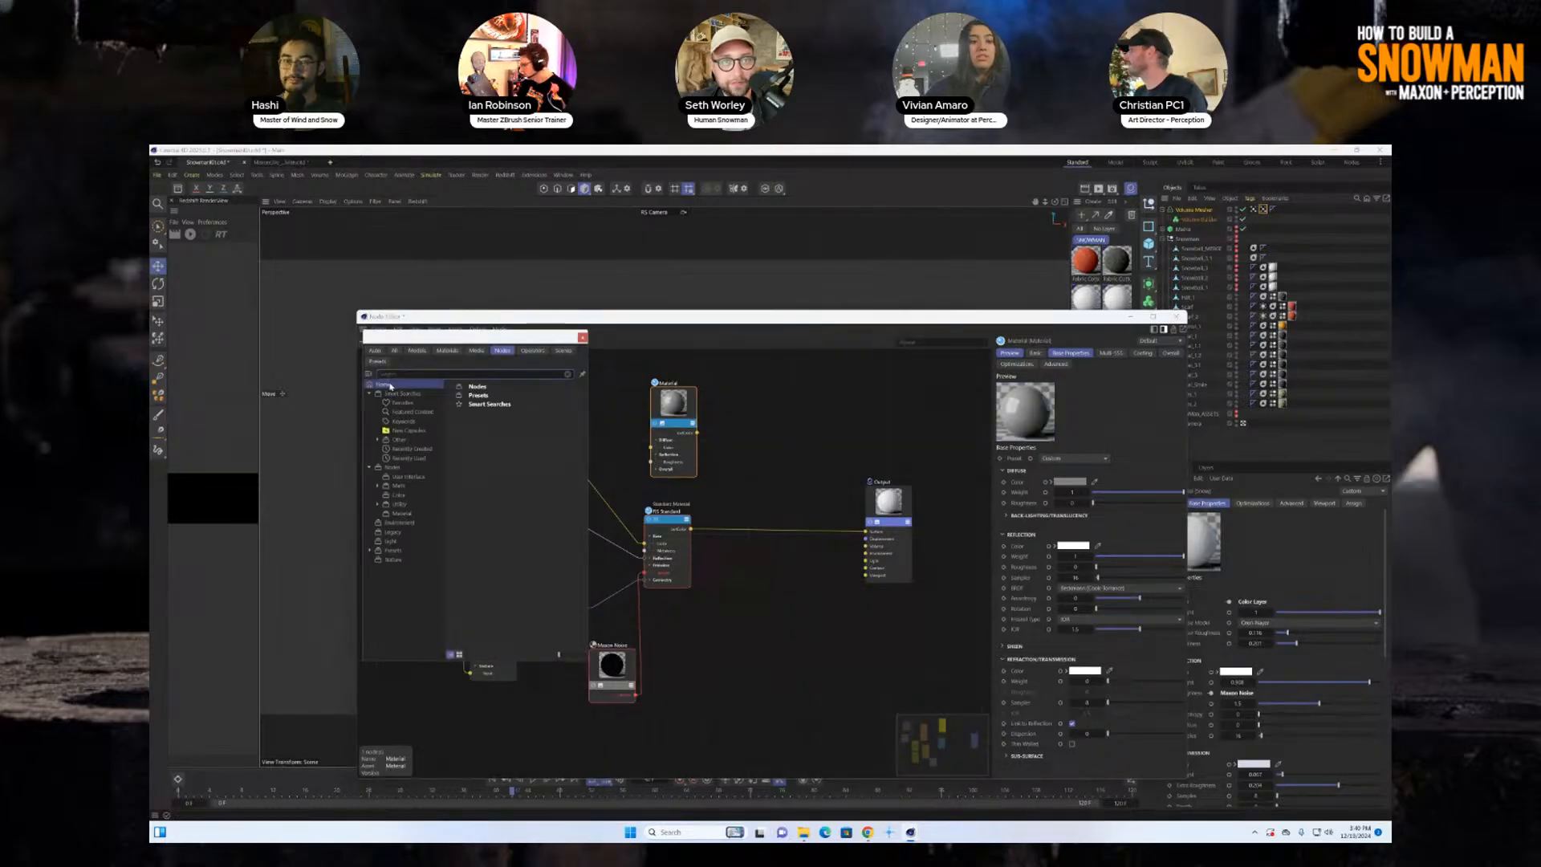
type("blend")
left_click_drag(392, 393, 792, 465)
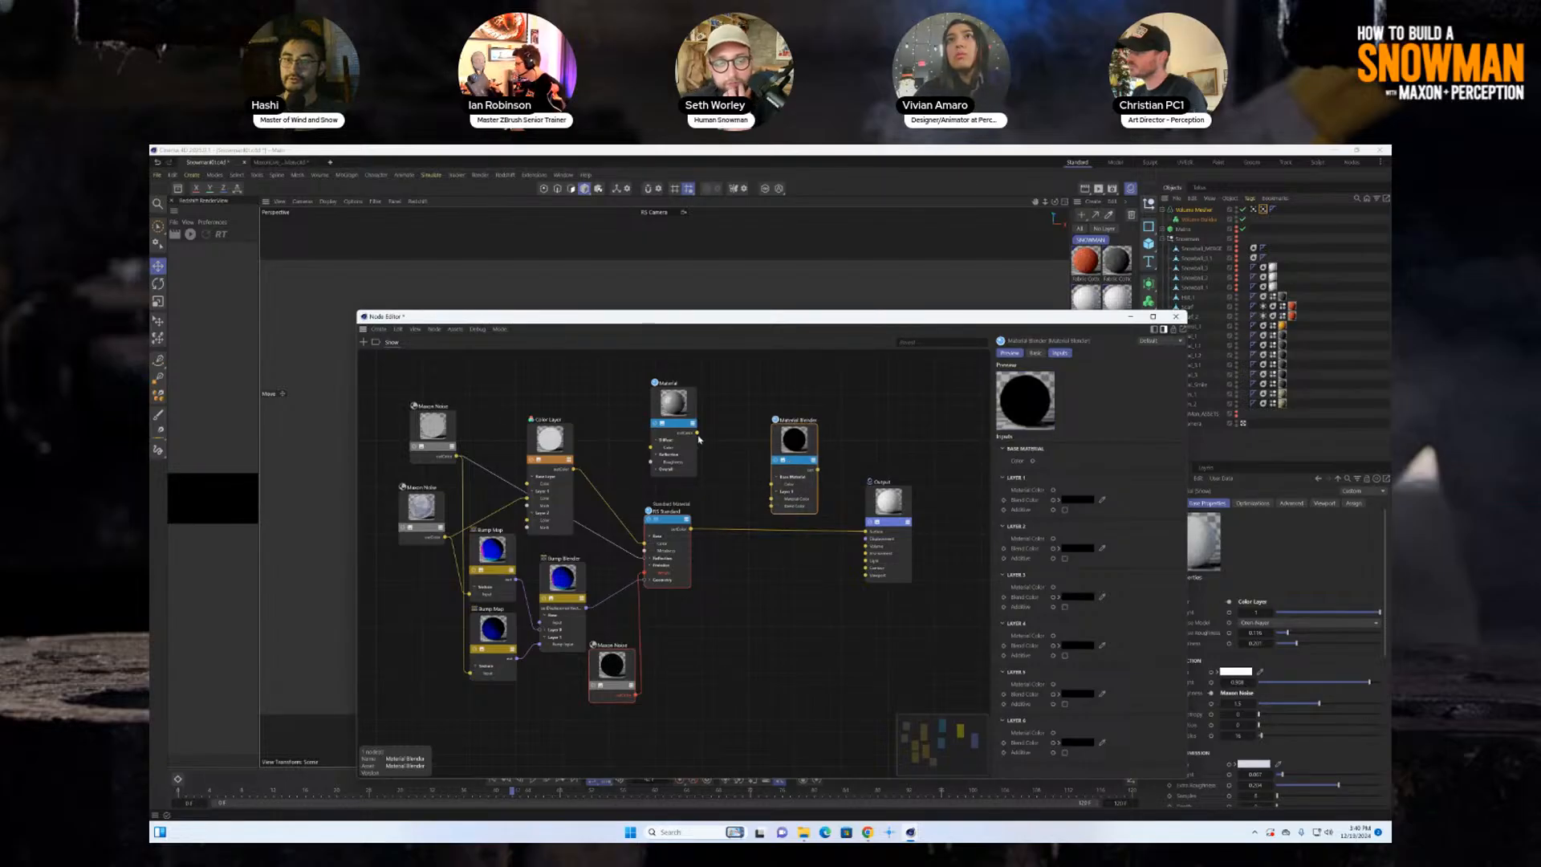
Connect Material to the blender's Base Material, RS Standard to its Layer 1 Material Color, and the blender to the Output's Surface.
left_click_drag(697, 432, 773, 487)
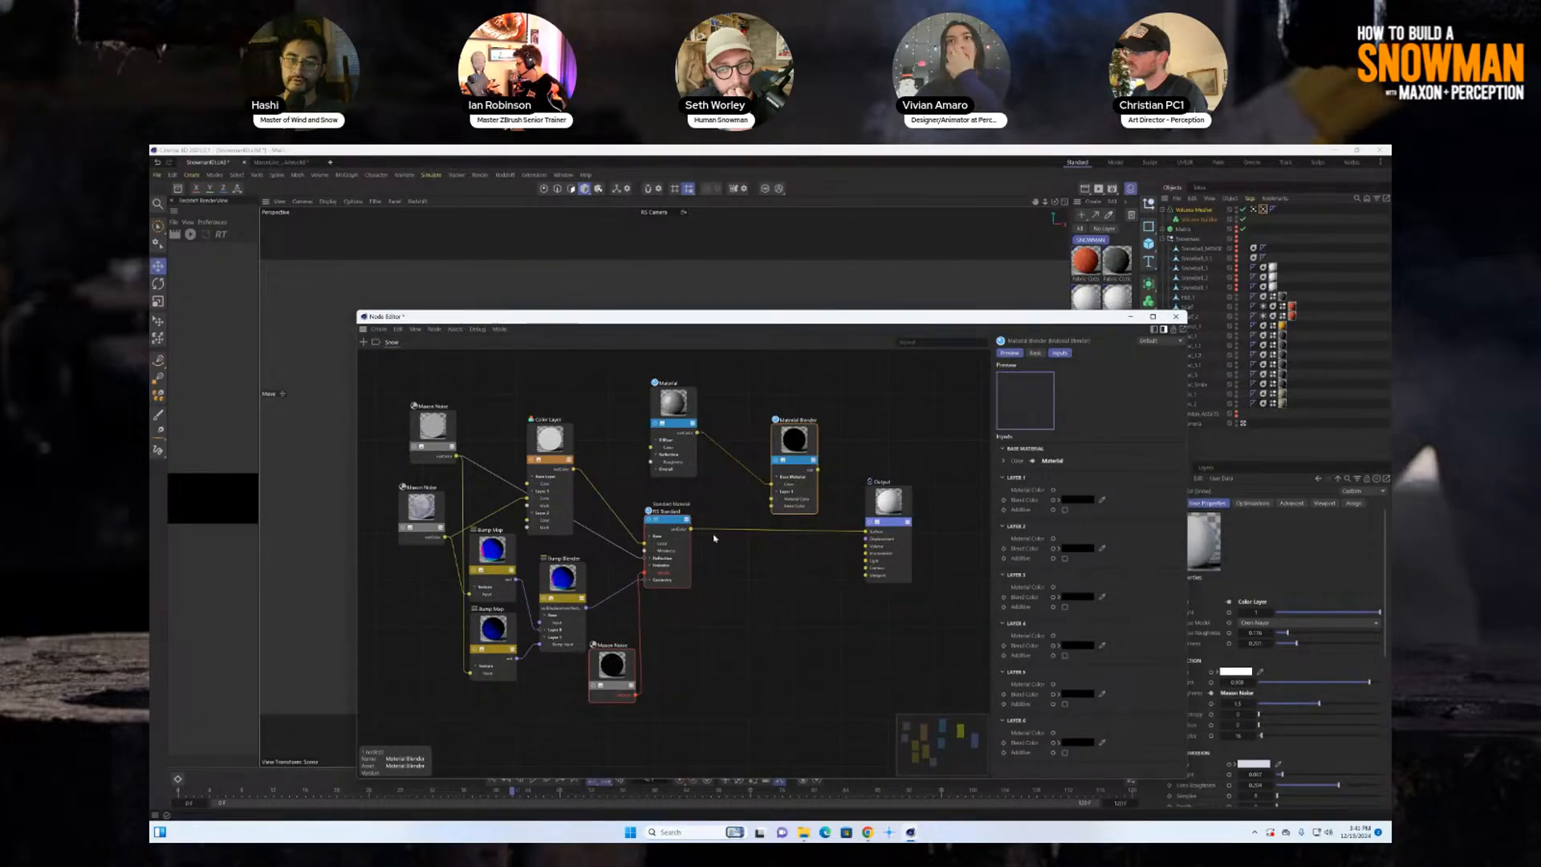
left_click_drag(837, 533, 771, 502)
left_click_drag(794, 450, 821, 432)
Apply the Water preset to the new Material node.
left_click(676, 407)
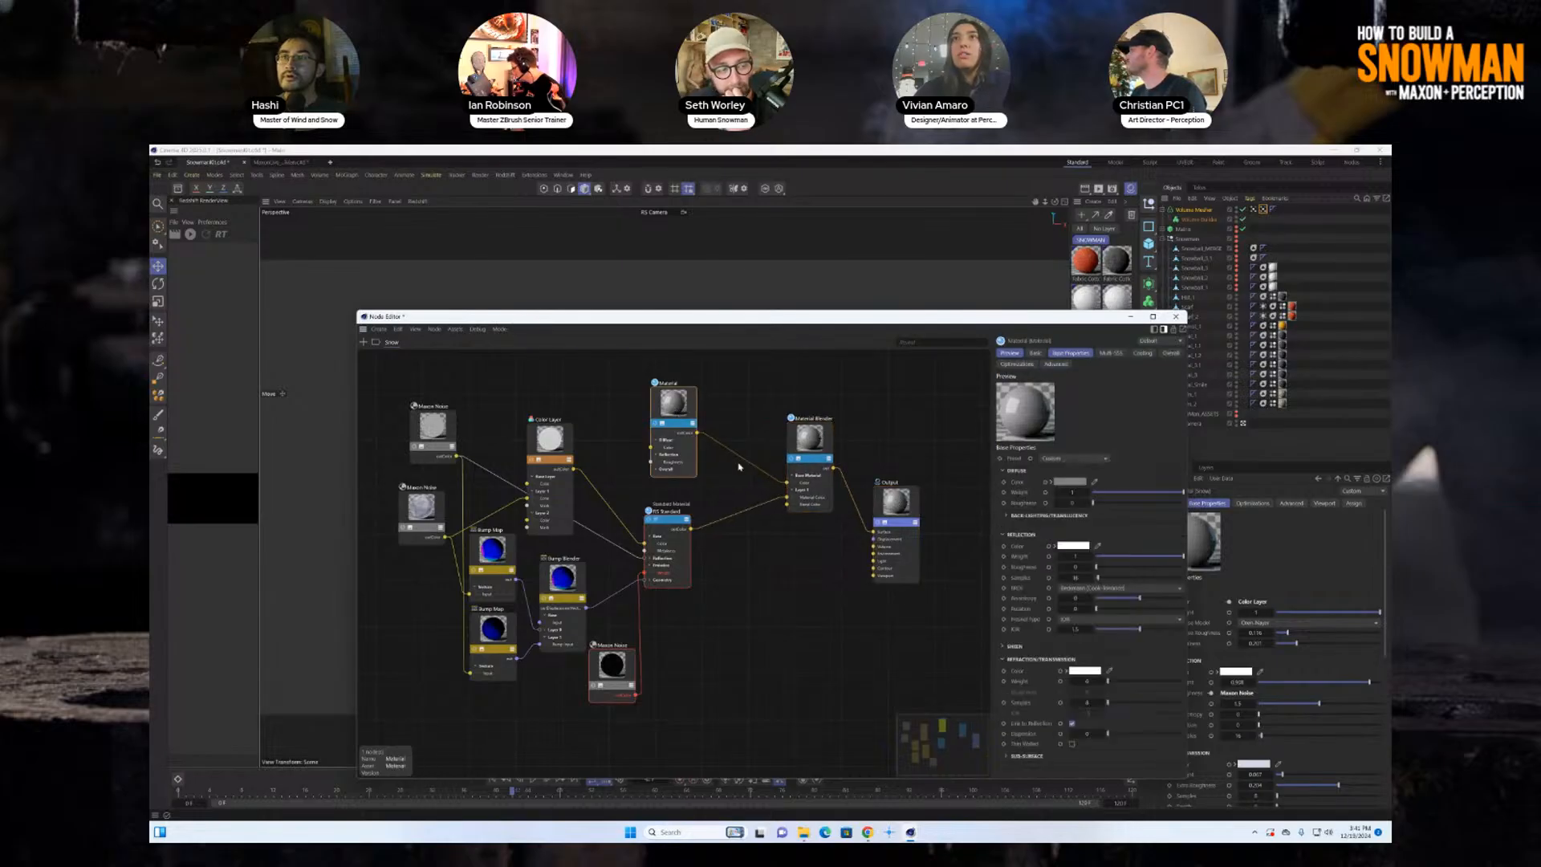
left_click(1052, 459)
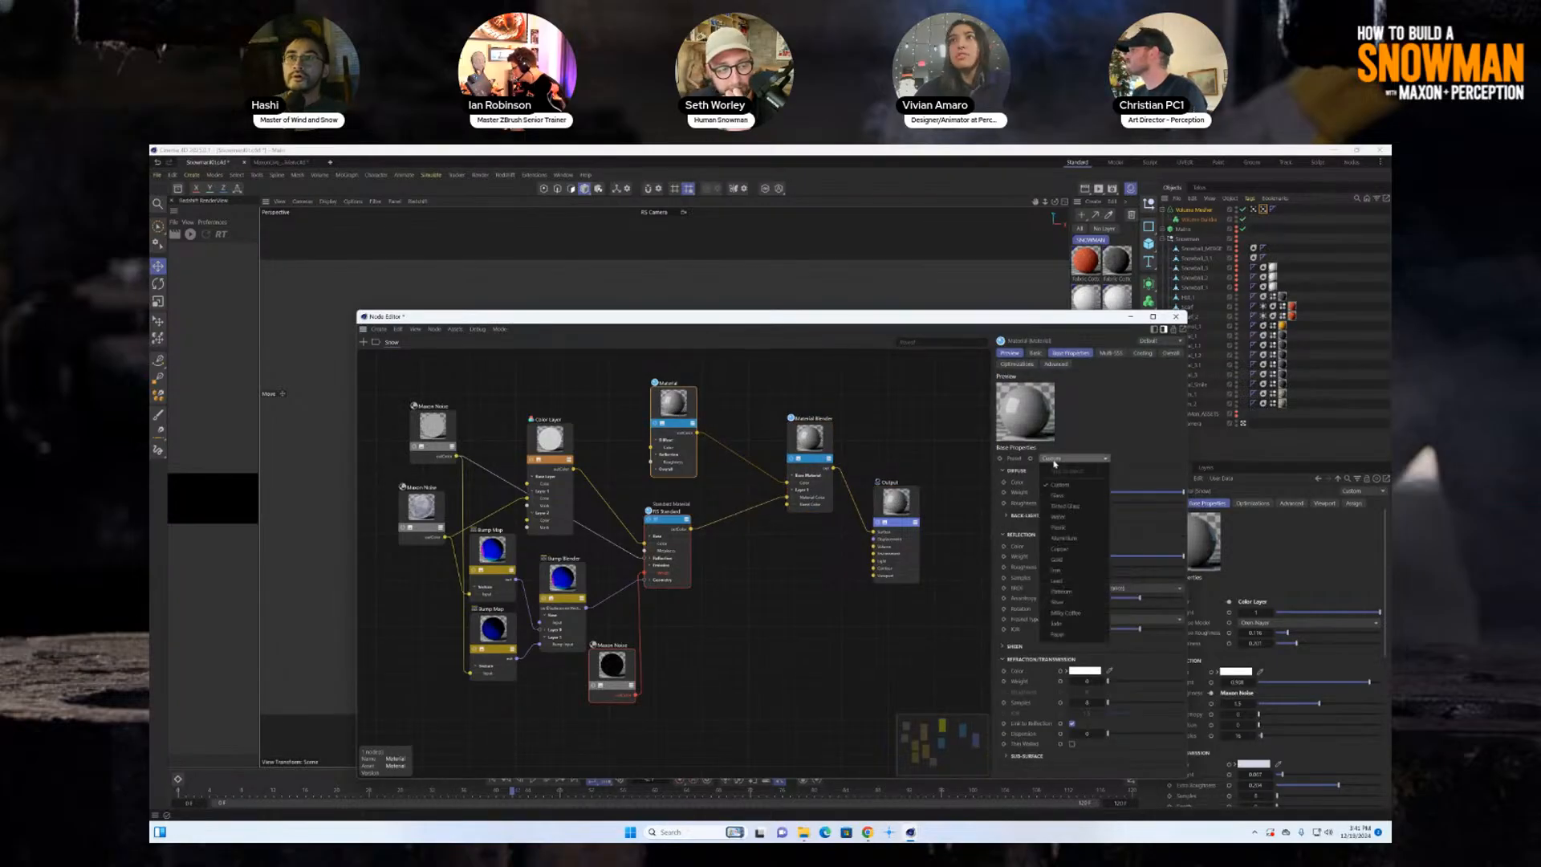
left_click(1058, 518)
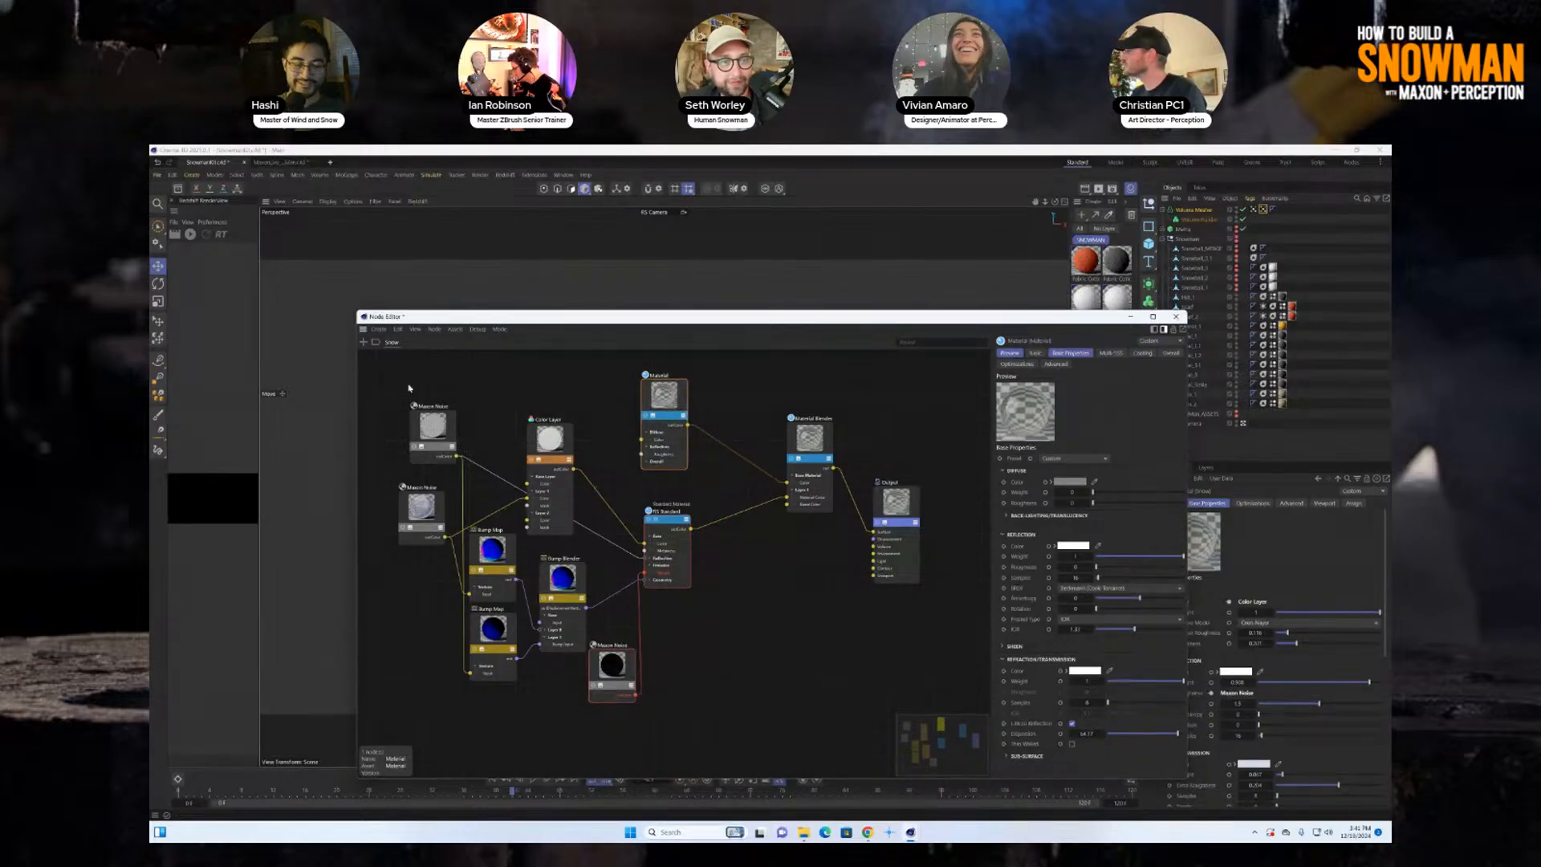
Add a Vertex Attribute node below the Material Blender and connect it to the blender's Layer 1 Blend Color.
left_click(366, 342)
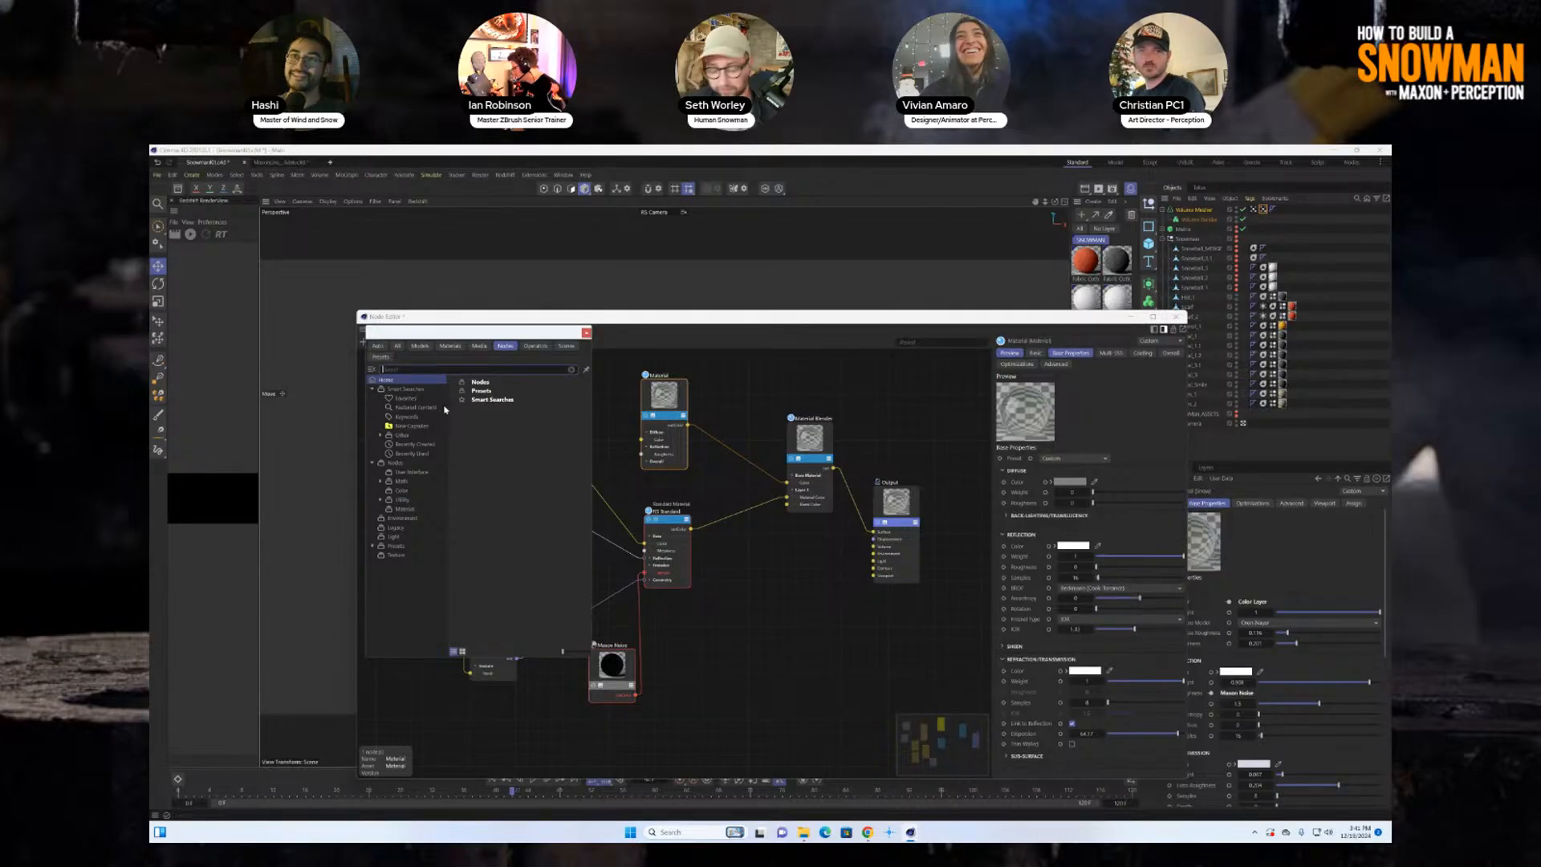
type("vert")
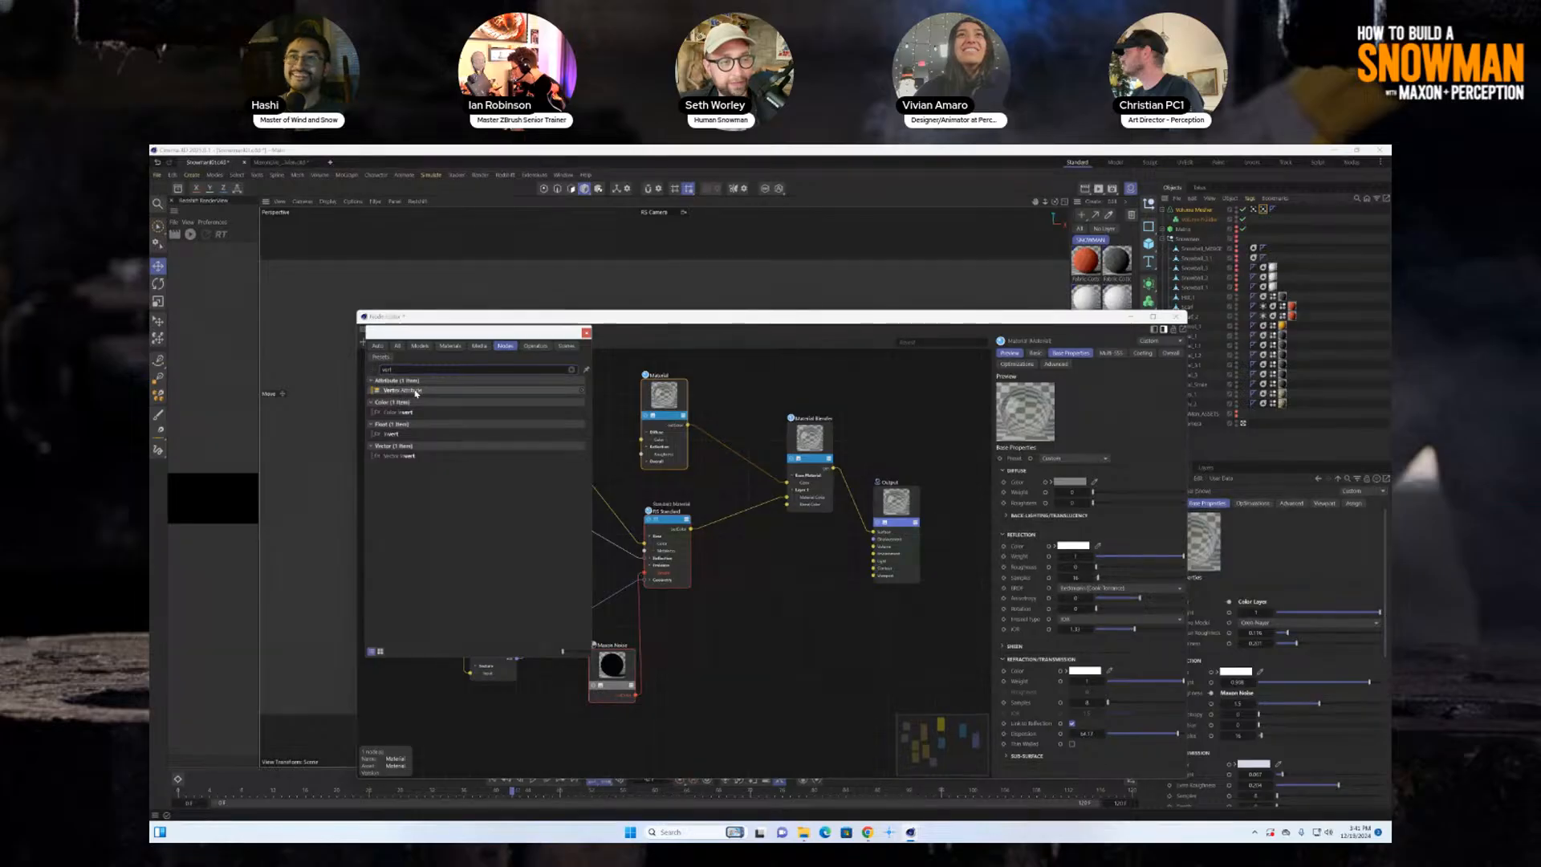
left_click_drag(435, 391, 553, 457)
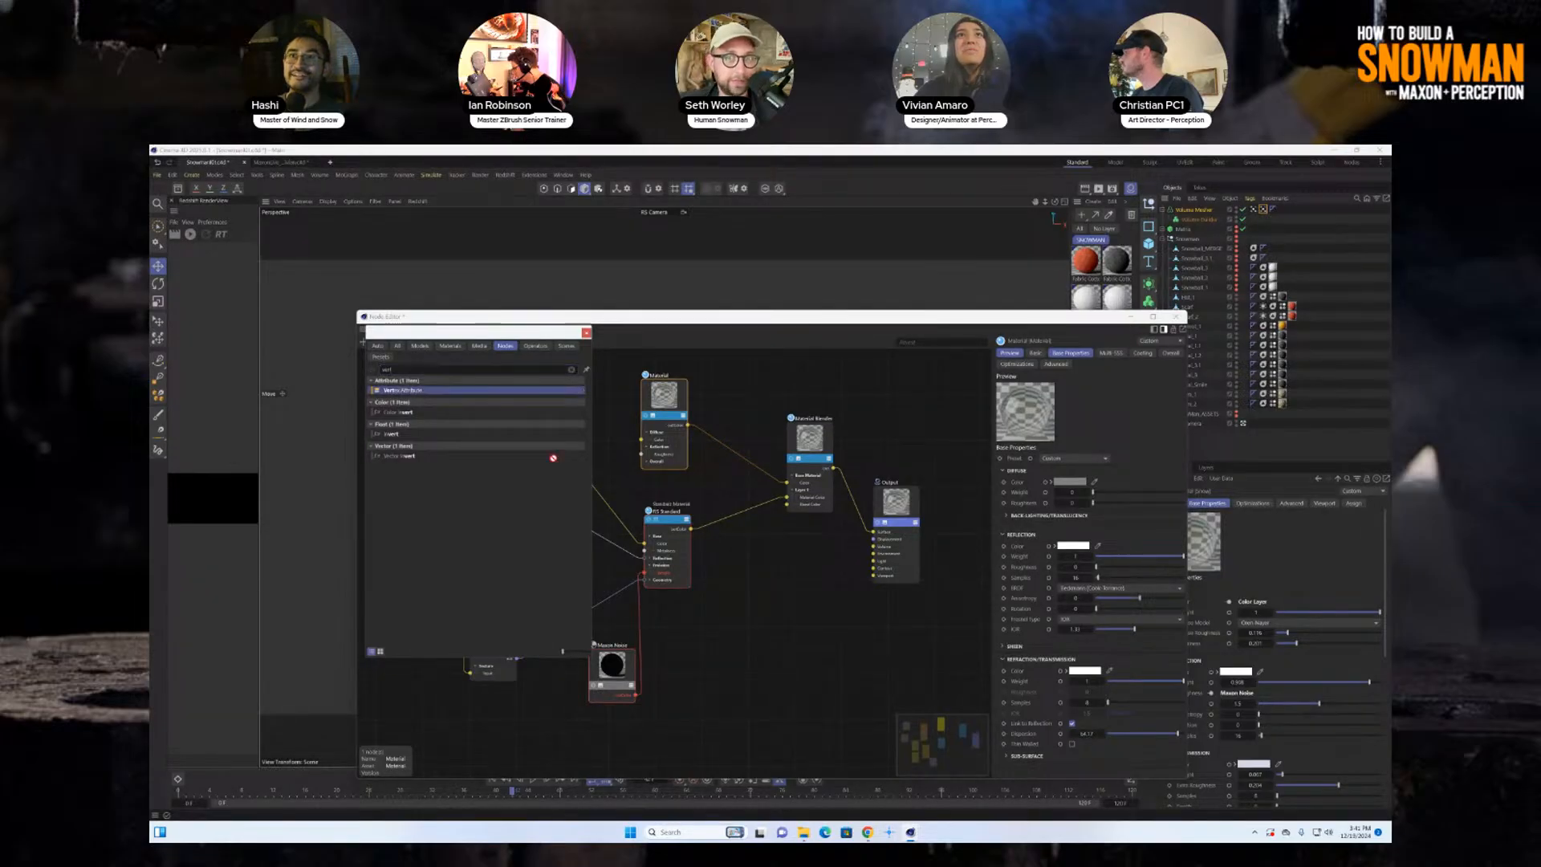
left_click_drag(786, 600, 745, 576)
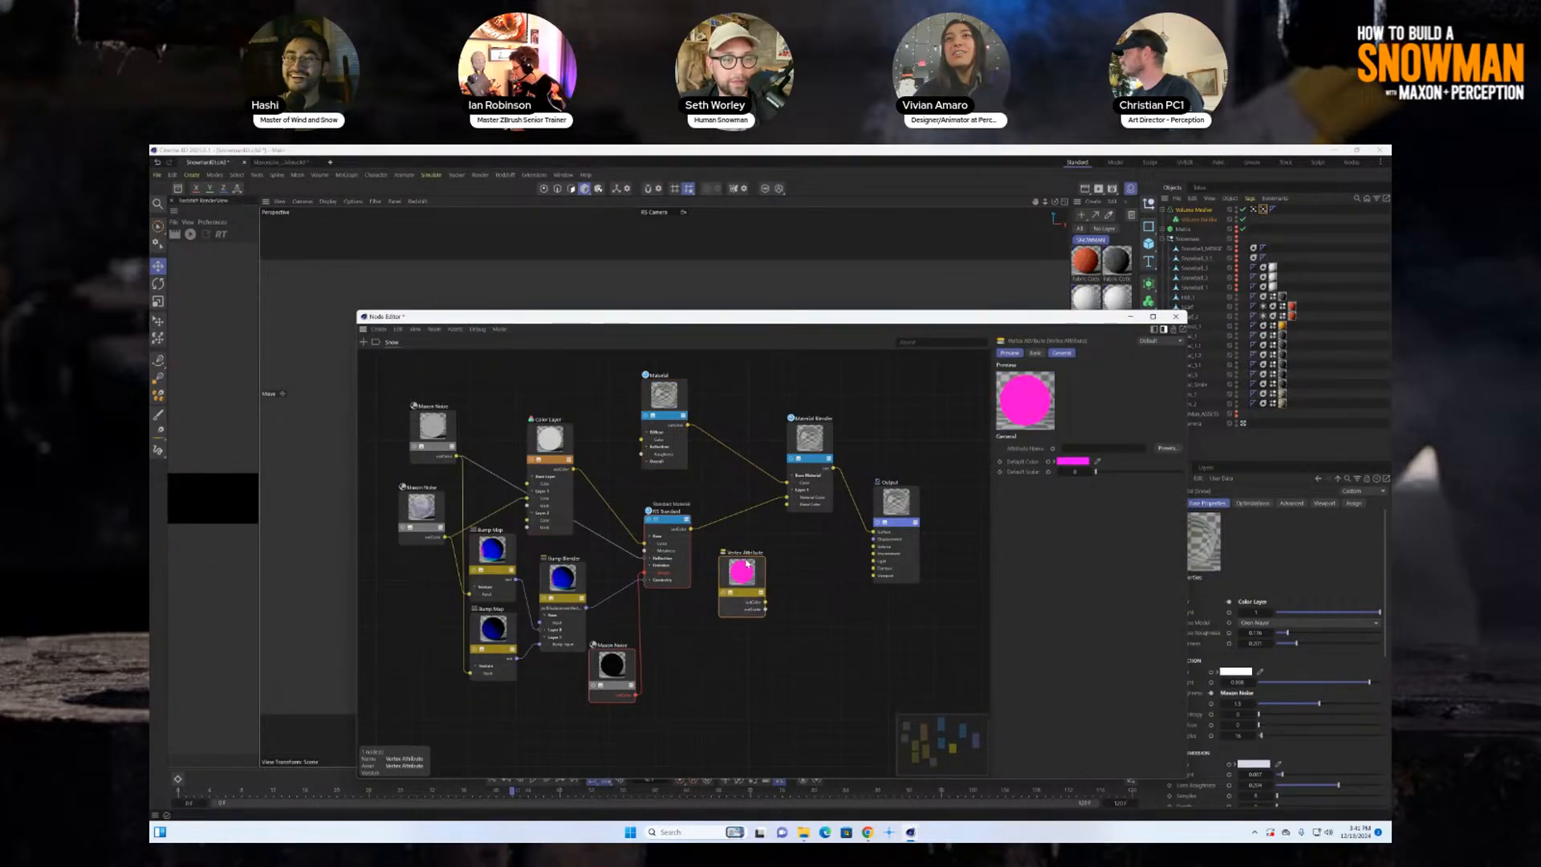
left_click_drag(744, 577, 788, 505)
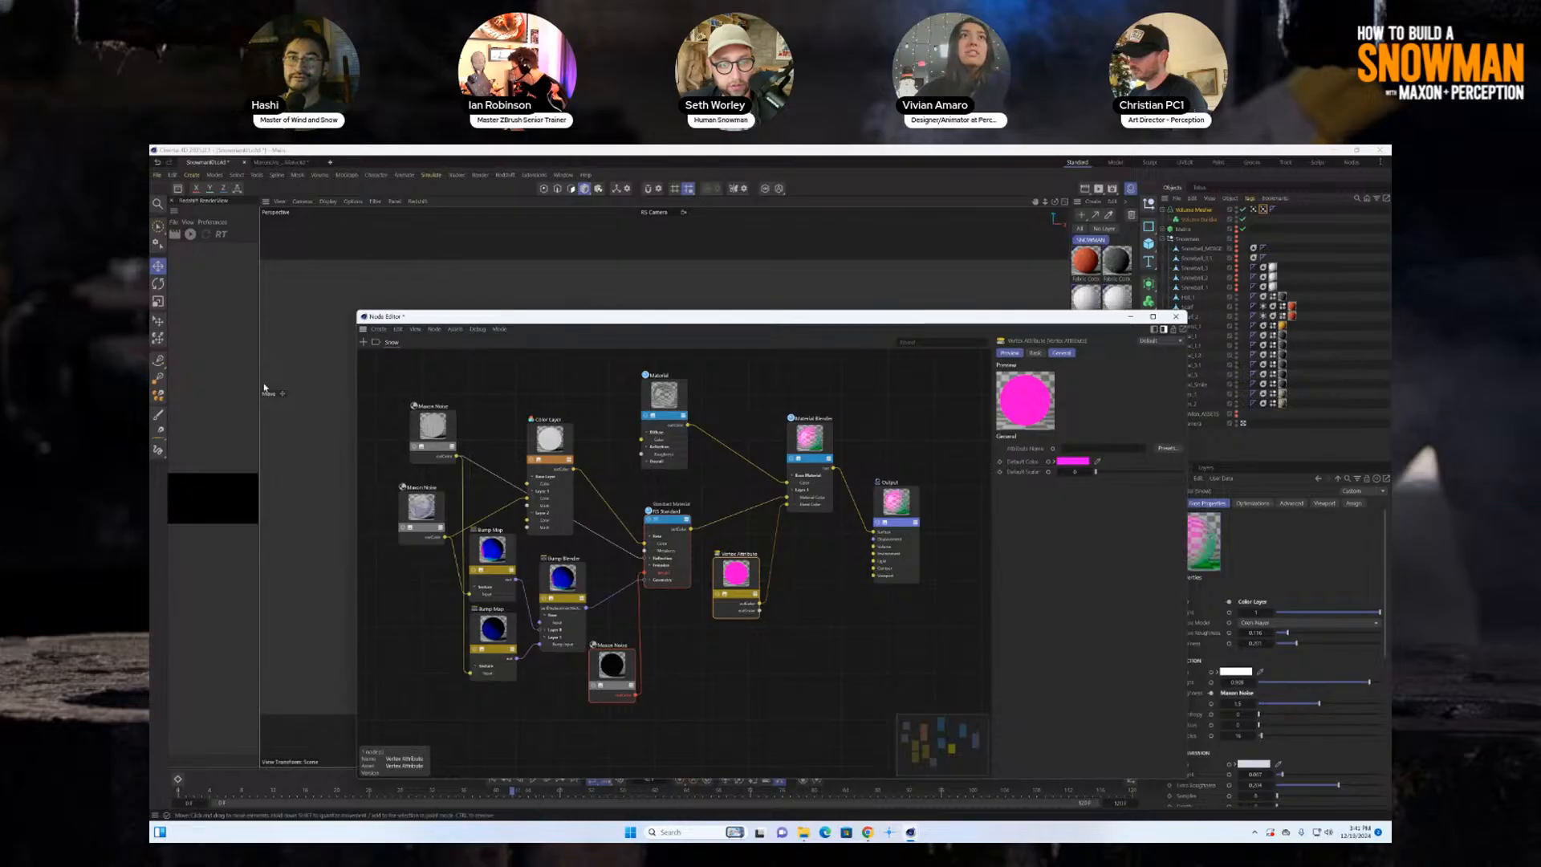
Widen the Redshift render view, move the Node Editor clear of the viewport and start the live render.
left_click_drag(259, 382, 396, 375)
left_click_drag(418, 317, 795, 522)
left_click(191, 234)
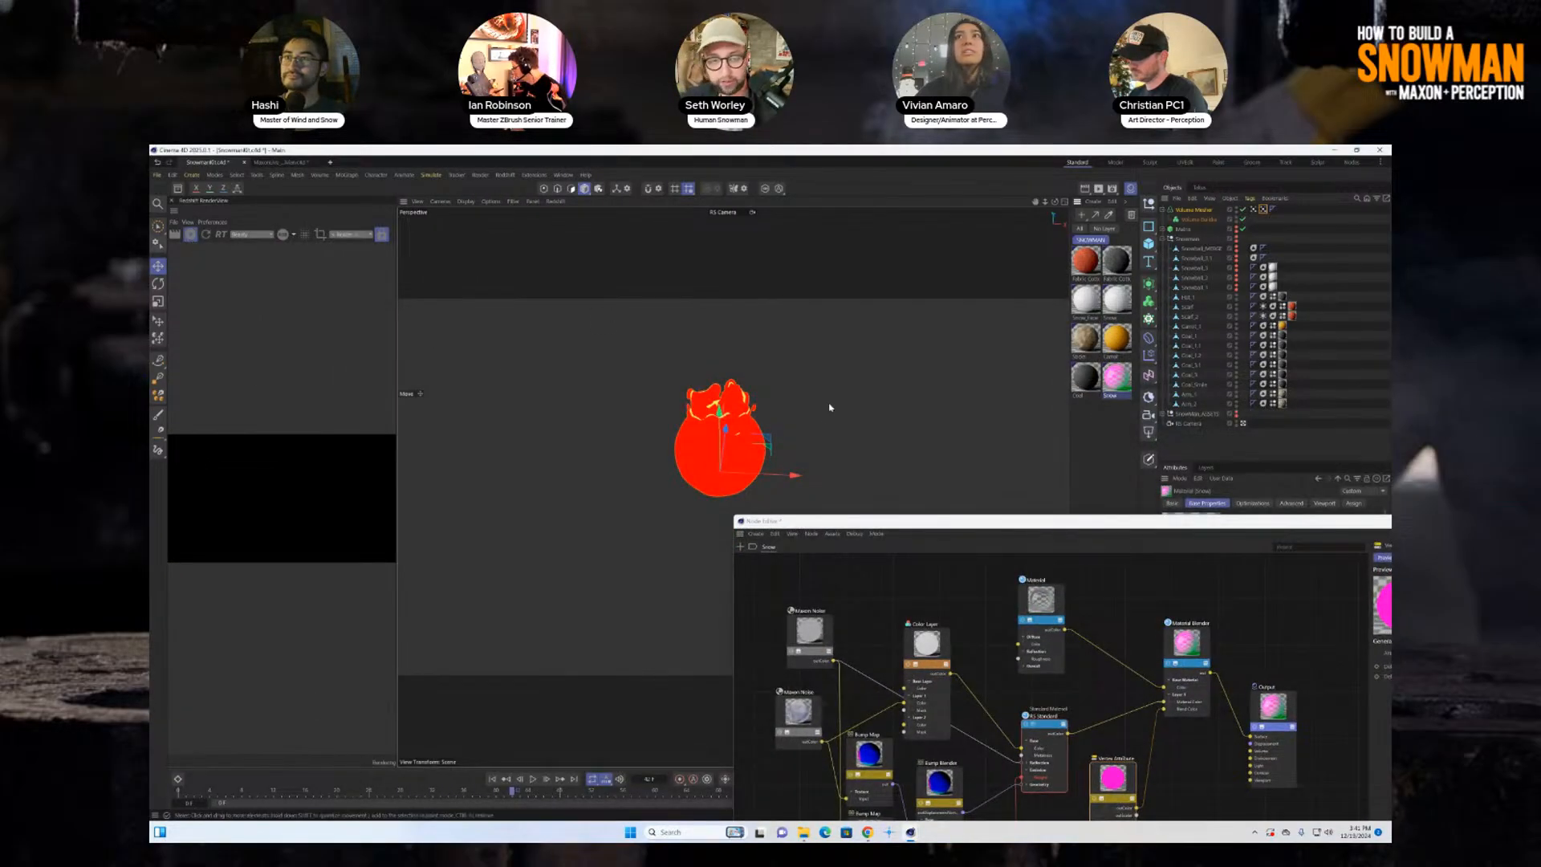
Apply the Snow material to the Volume Mesher and bring the Node Editor back into full view beside the render.
left_click(1163, 239)
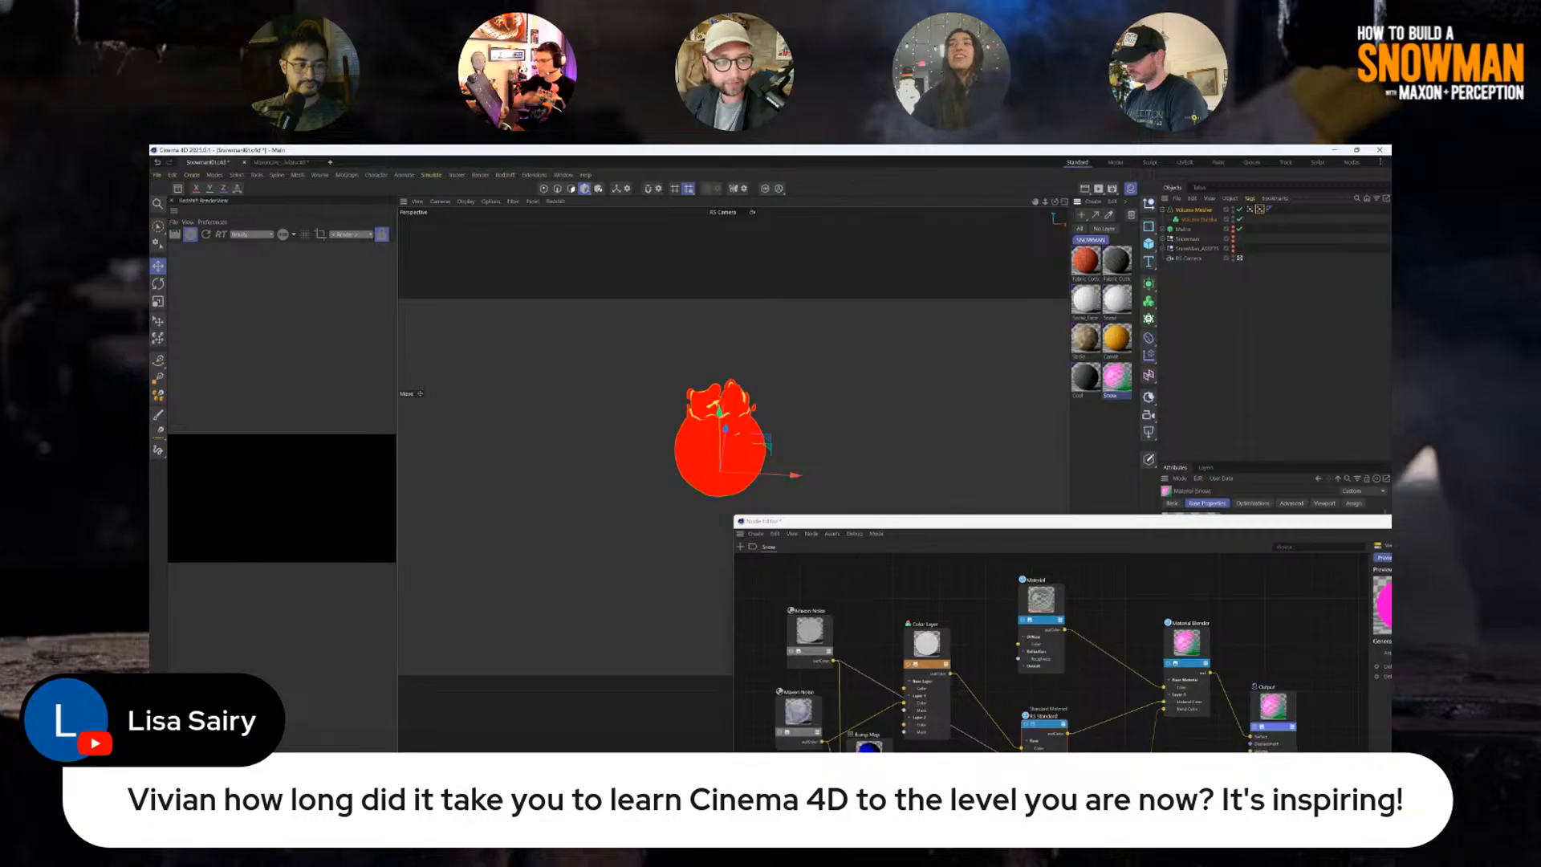
left_click_drag(1116, 377, 1193, 209)
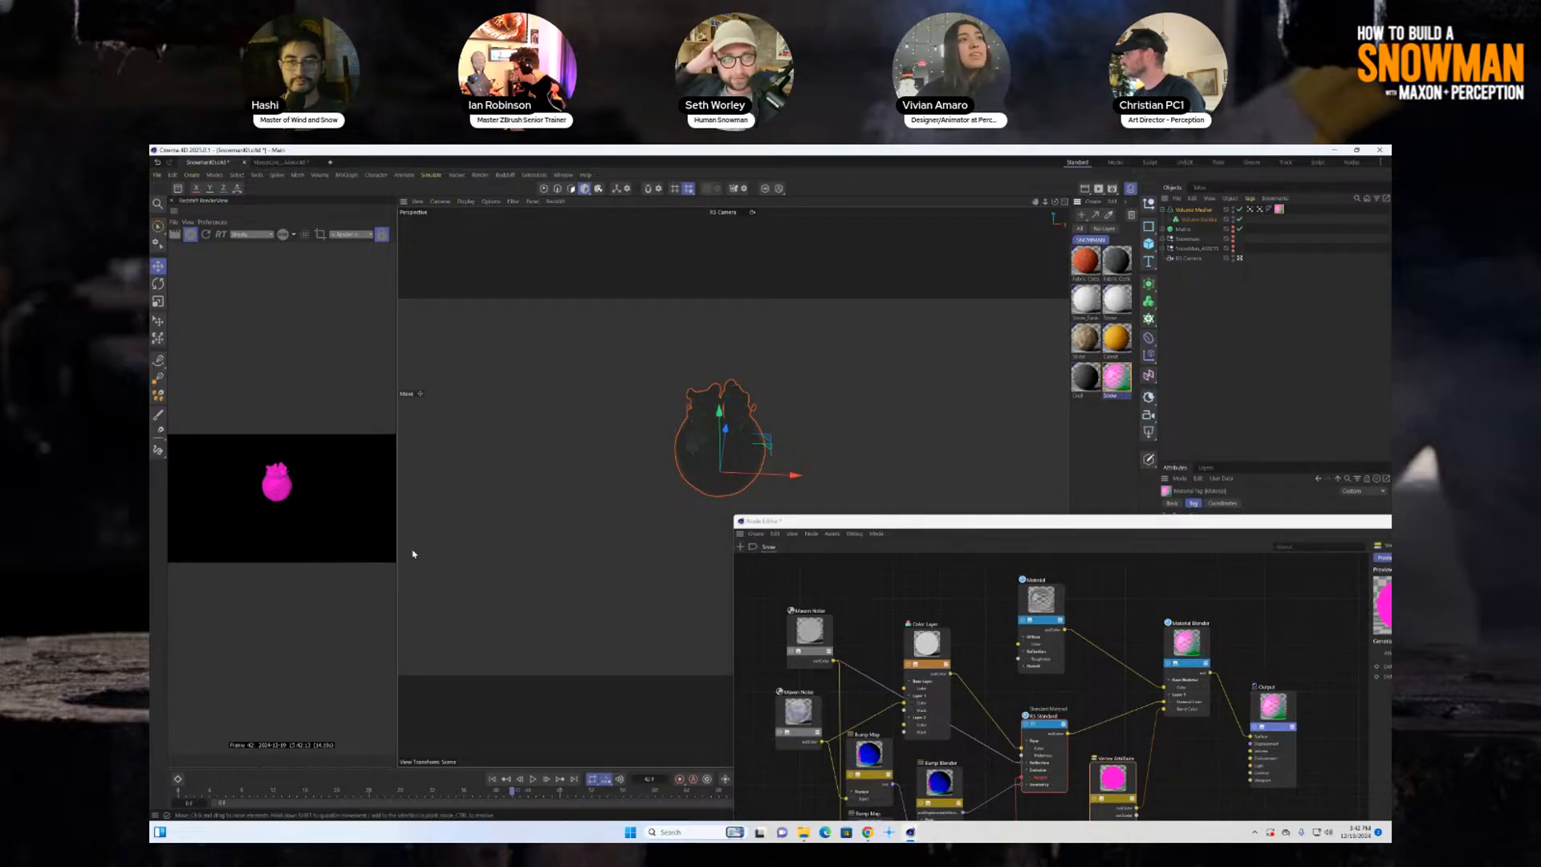
left_click_drag(906, 518, 581, 353)
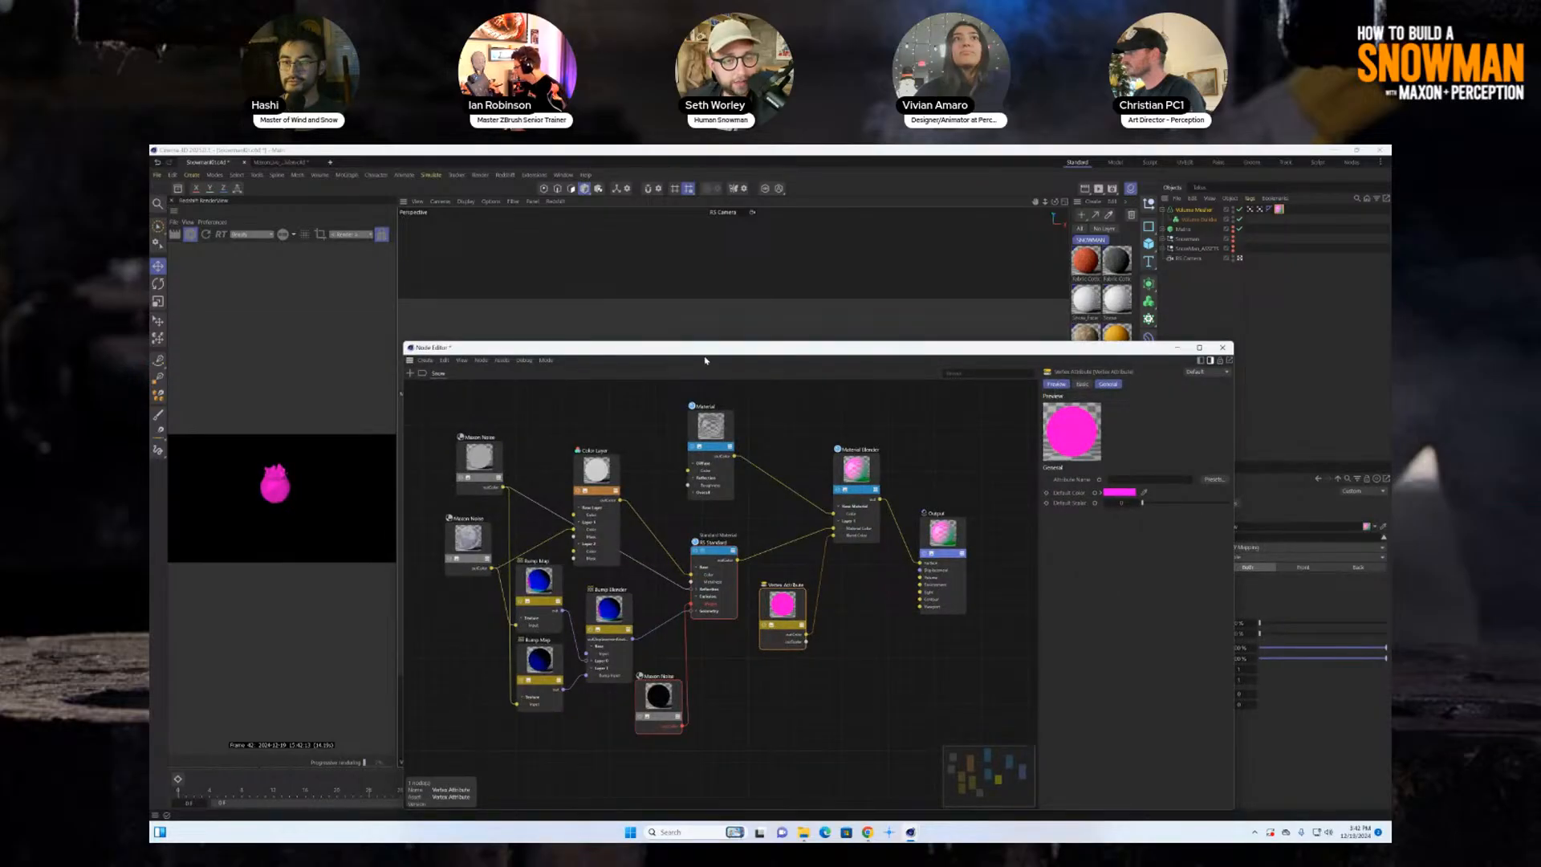
left_click_drag(711, 357, 671, 310)
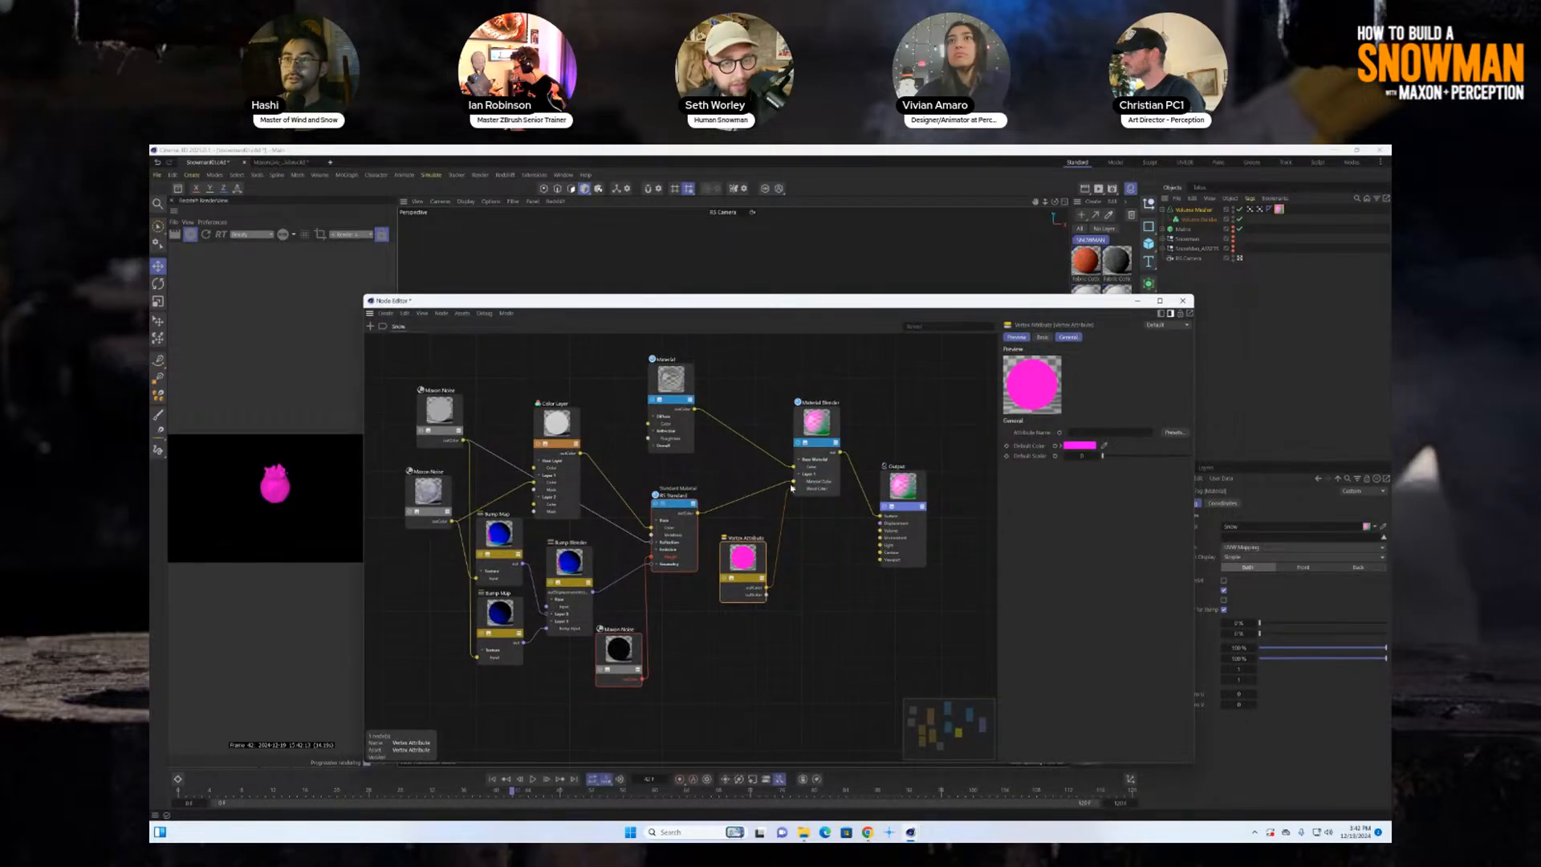
left_click_drag(792, 482, 884, 518)
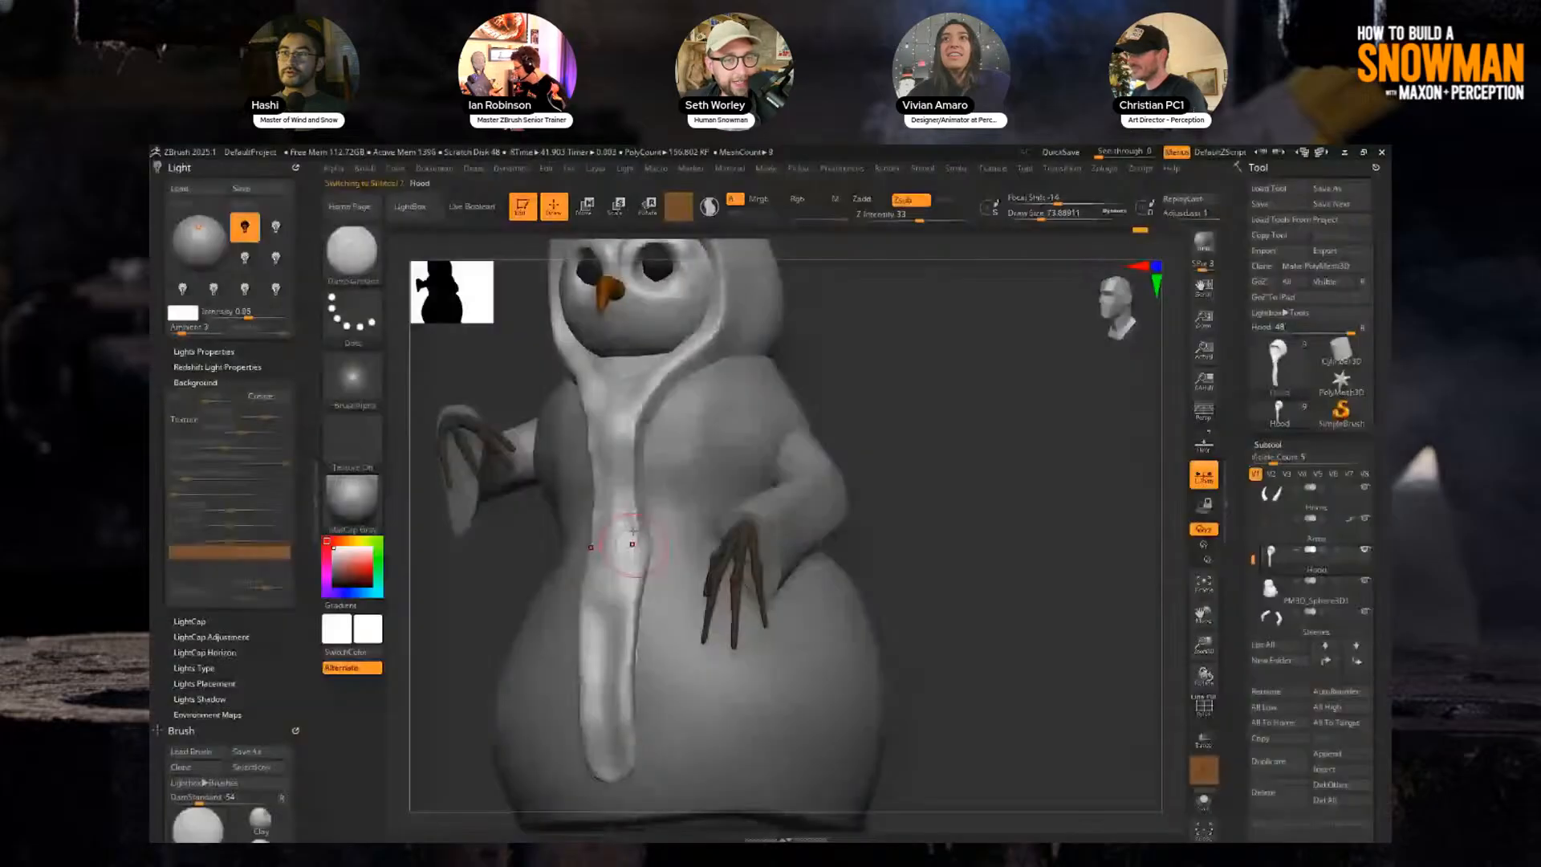
In ZBrush, carve fold strokes down the hood's long front strip with the DamStandard brush.
left_click_drag(626, 522, 619, 618)
left_click_drag(625, 565, 624, 674)
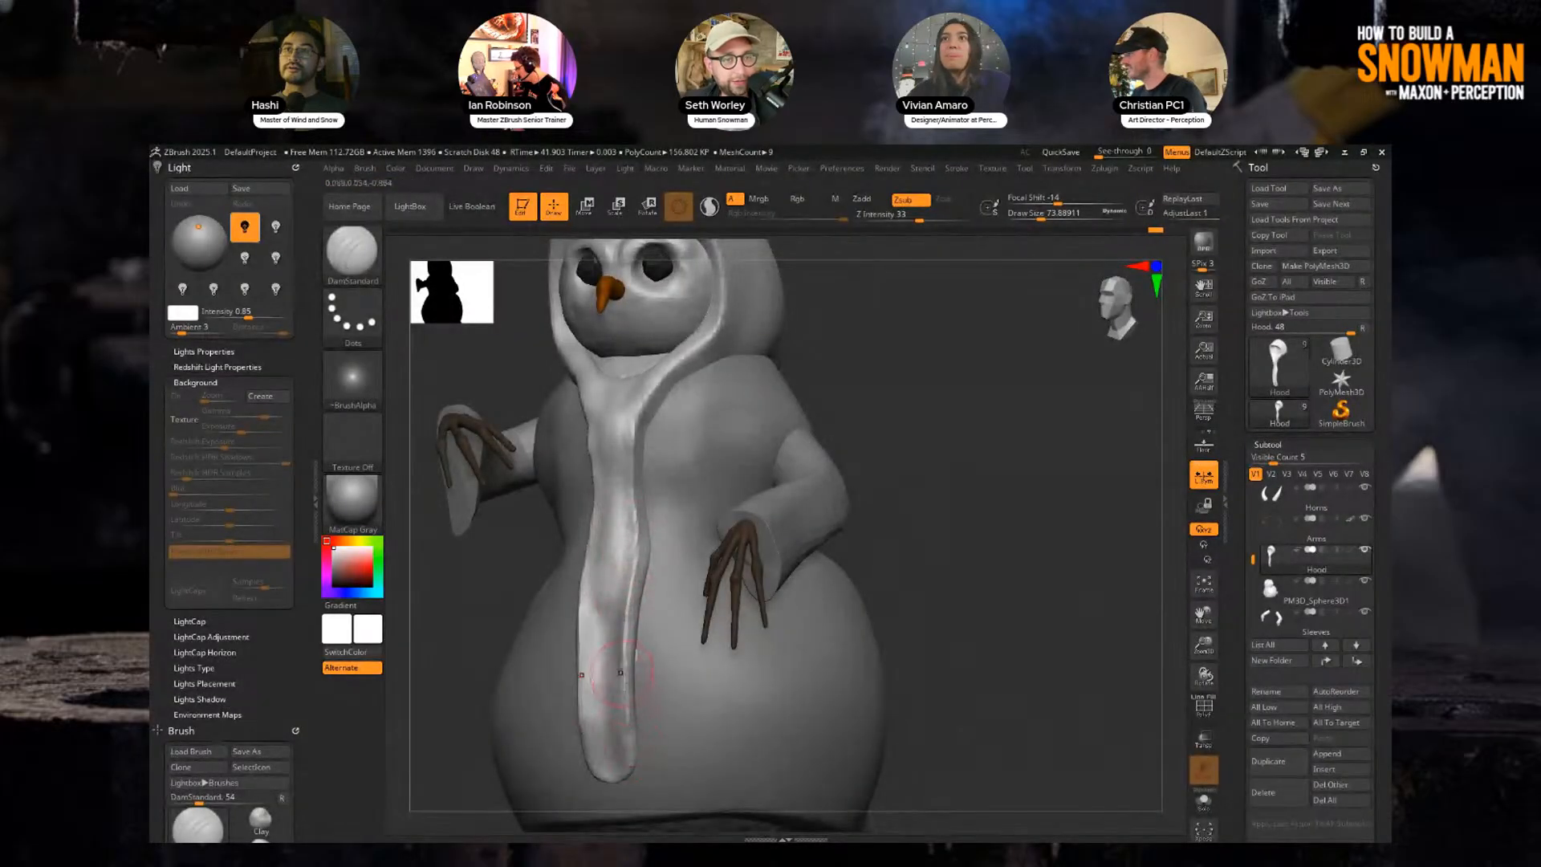
mouse_move(911, 514)
left_mouse_down("alt")
mouse_move(902, 440)
mouse_move(952, 437)
mouse_move(887, 447)
mouse_move(918, 457)
left_mouse_up("alt")
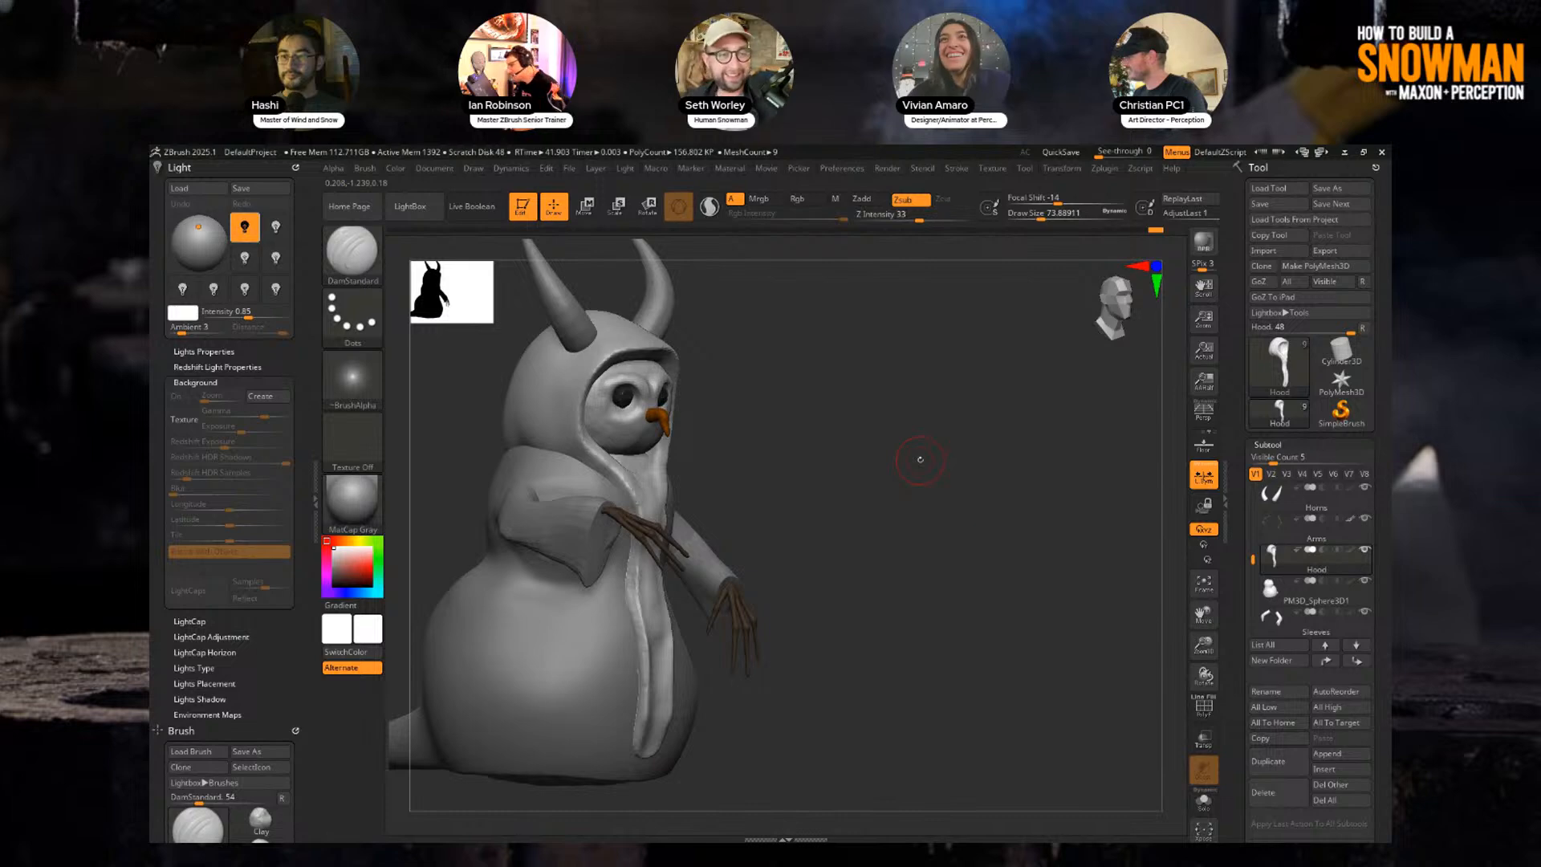
left_click_drag(920, 460, 967, 476)
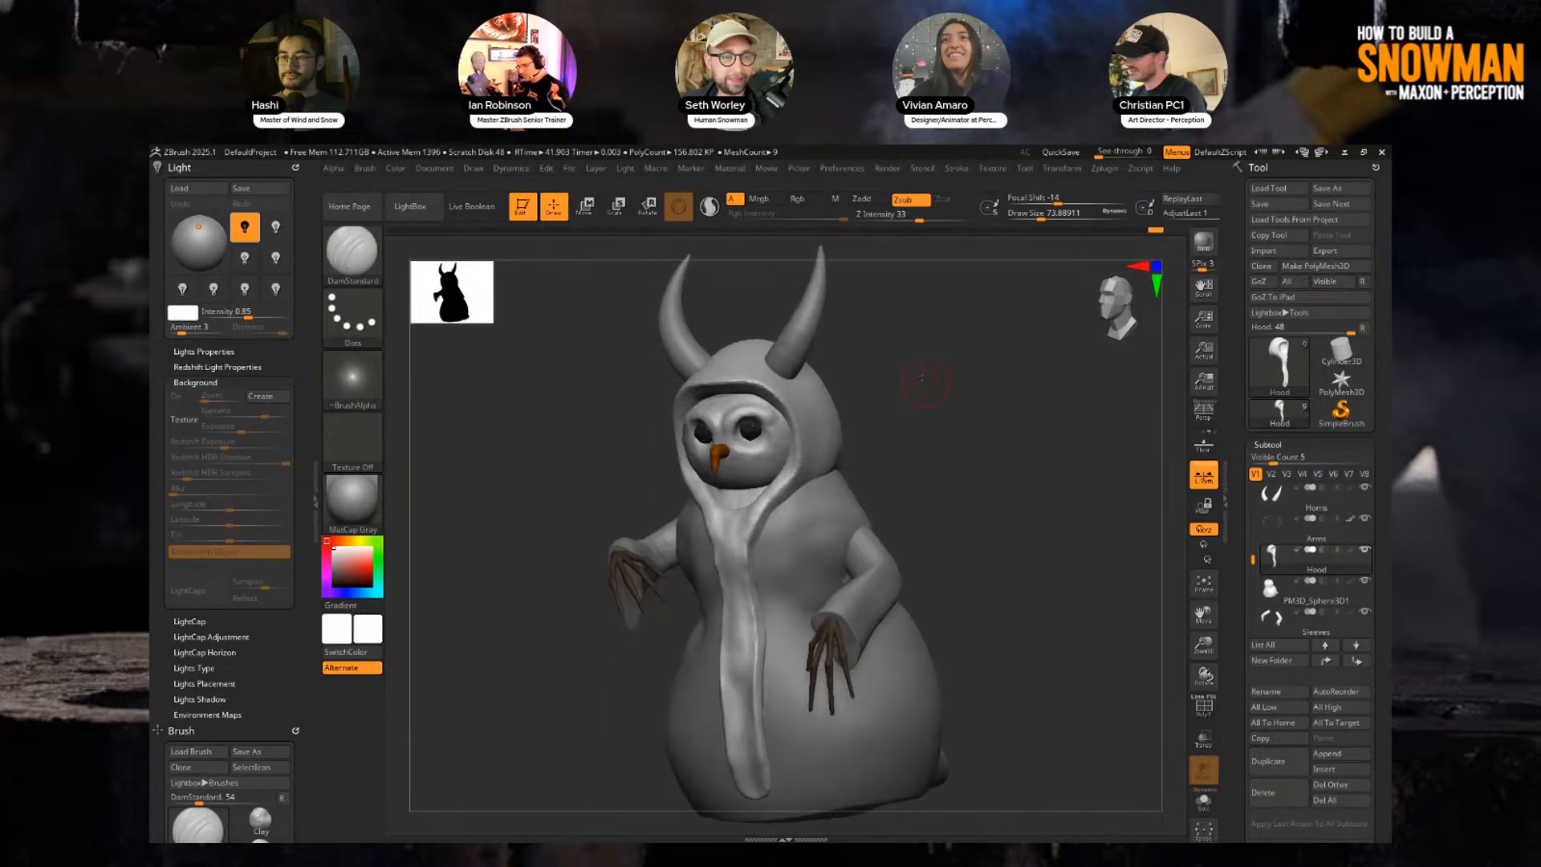
key("w")
left_click_drag(922, 379, 887, 459, "shift")
left_click(776, 374, "alt")
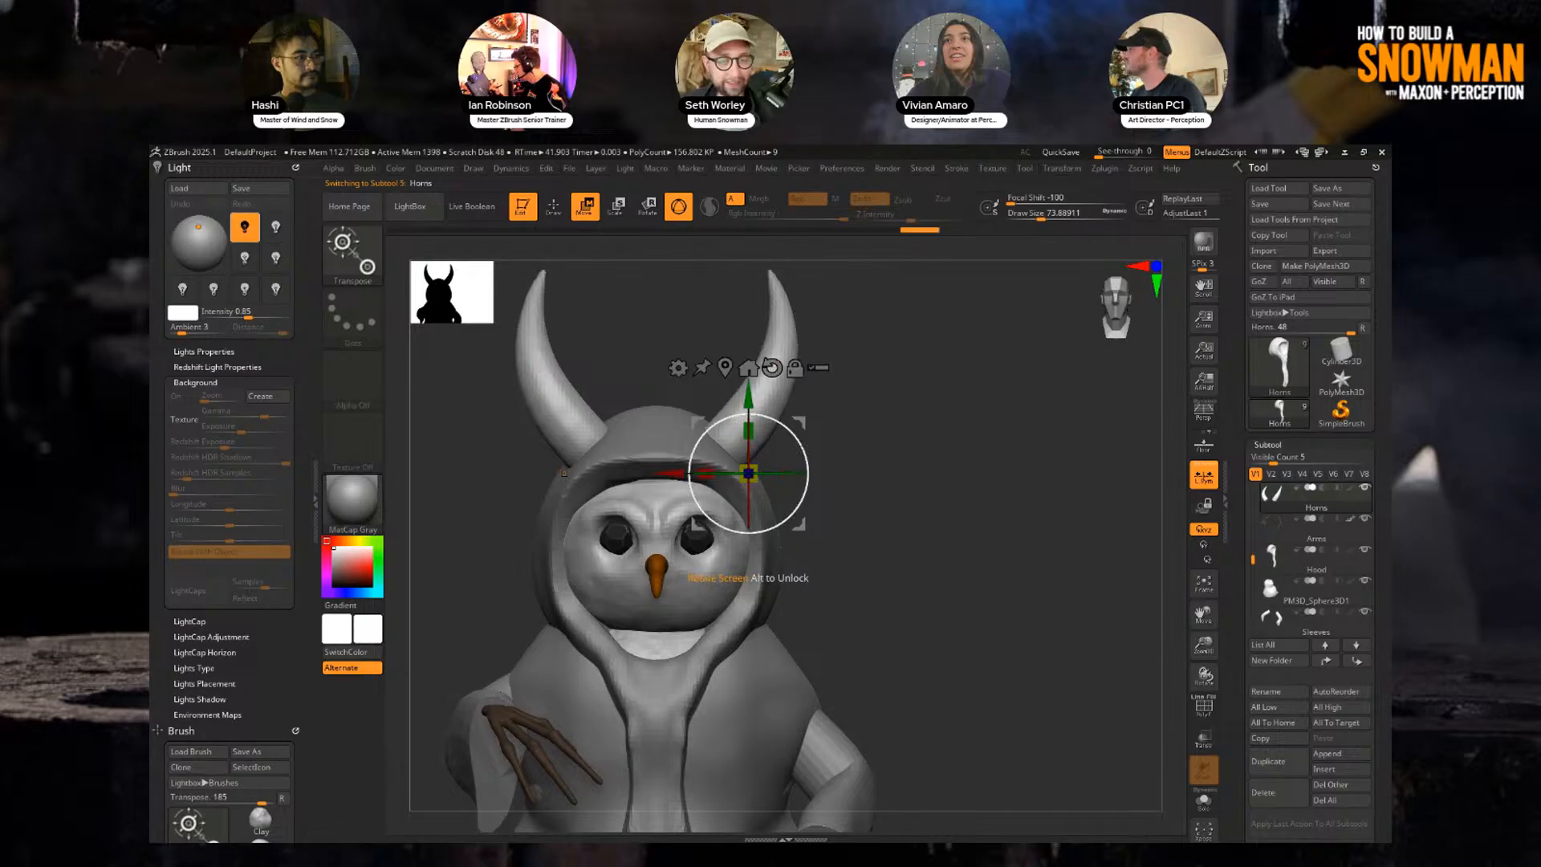
mouse_move(798, 422)
left_mouse_down("alt")
mouse_move(792, 380)
mouse_move(778, 384)
mouse_move(813, 427)
left_mouse_up("alt")
key("q")
left_click_drag(923, 437, 935, 473)
Select the Nose subtool and show its transform gizmo in a close side view.
left_click(487, 626, "alt")
mouse_move(915, 416)
left_mouse_down("alt")
mouse_move(1033, 333)
mouse_move(1006, 360)
left_mouse_up("alt")
key("shift+f")
key("w")
key("q")
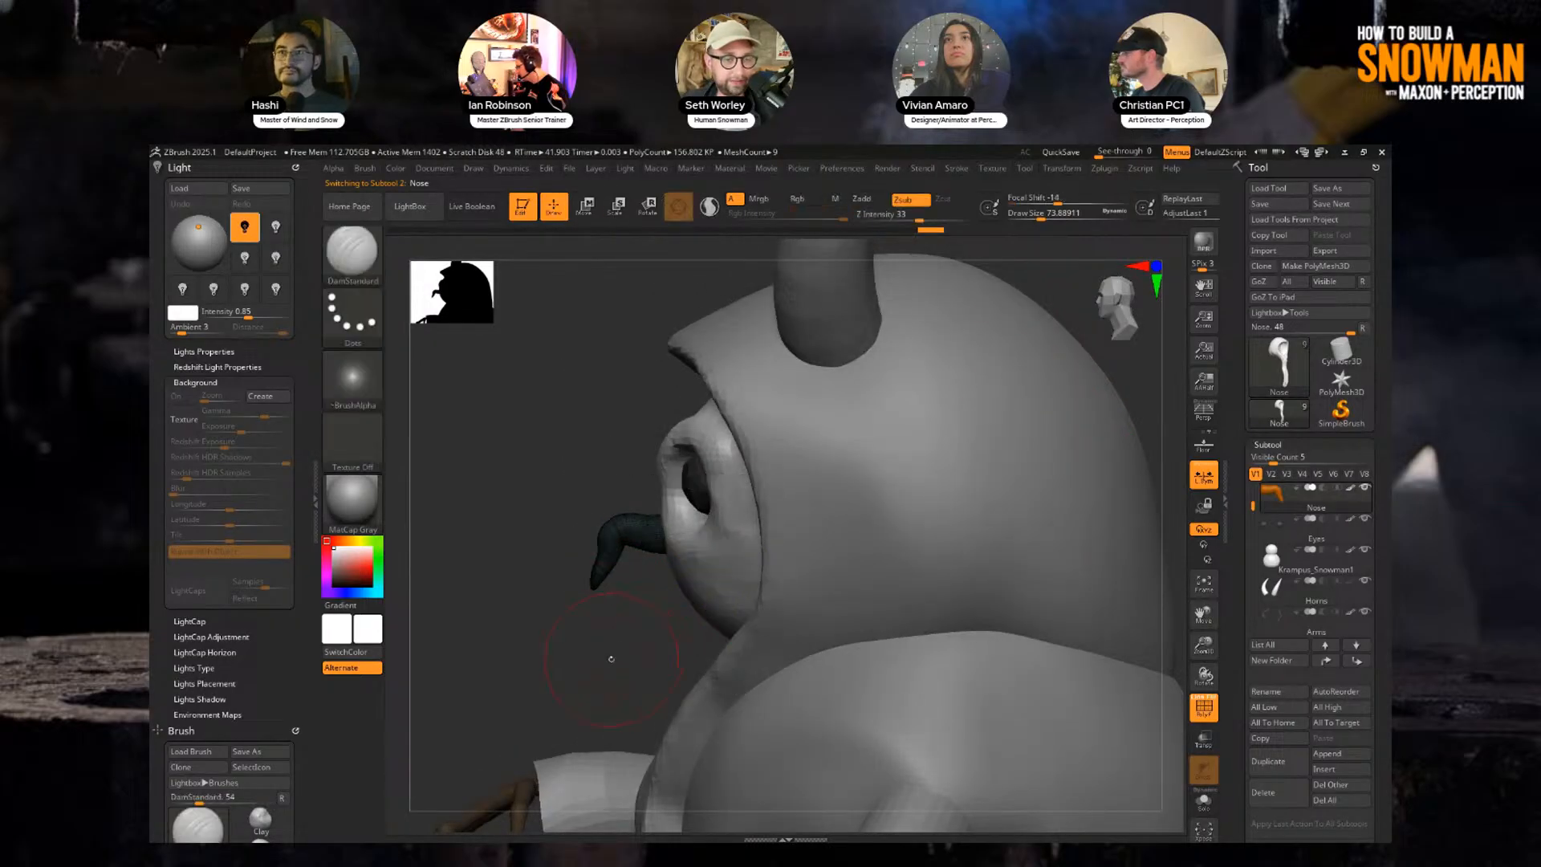
key("w")
right_click_drag(619, 666, 636, 695, "ctrl")
right_click_drag(636, 695, 951, 704, "alt")
right_click_drag(706, 615, 744, 579, "alt")
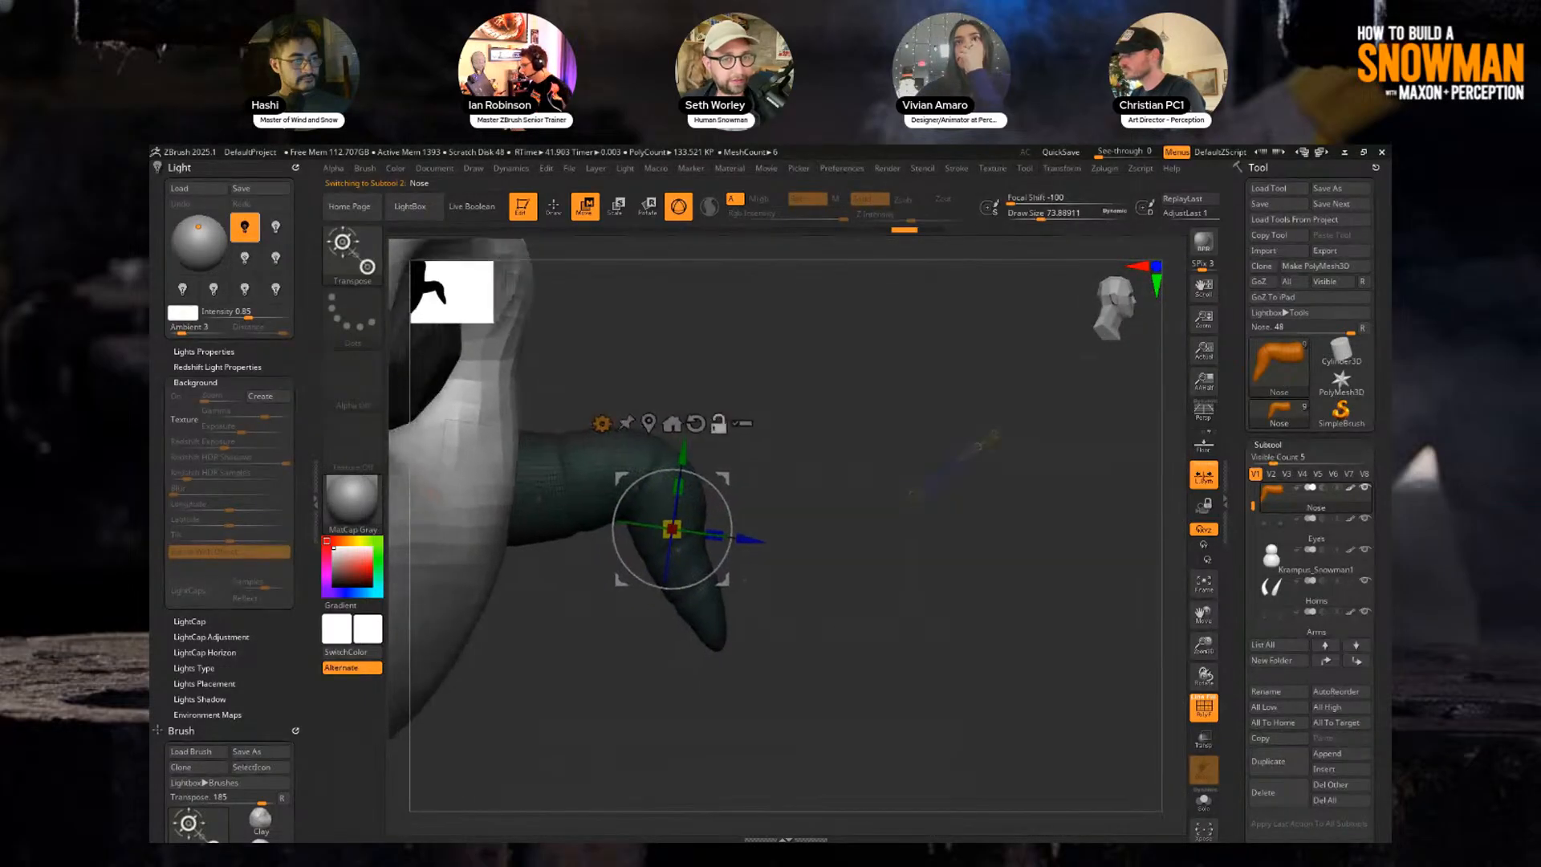
Undo the nose's earlier bend edits back to the long, gently curved carrot shape and turn off its polyframe display.
key("ctrl+z")
key("ctrl+z")
key("ctrl+z")
key("ctrl+z")
key("ctrl+z")
key("ctrl+z")
key("ctrl+z")
key("shift+f")
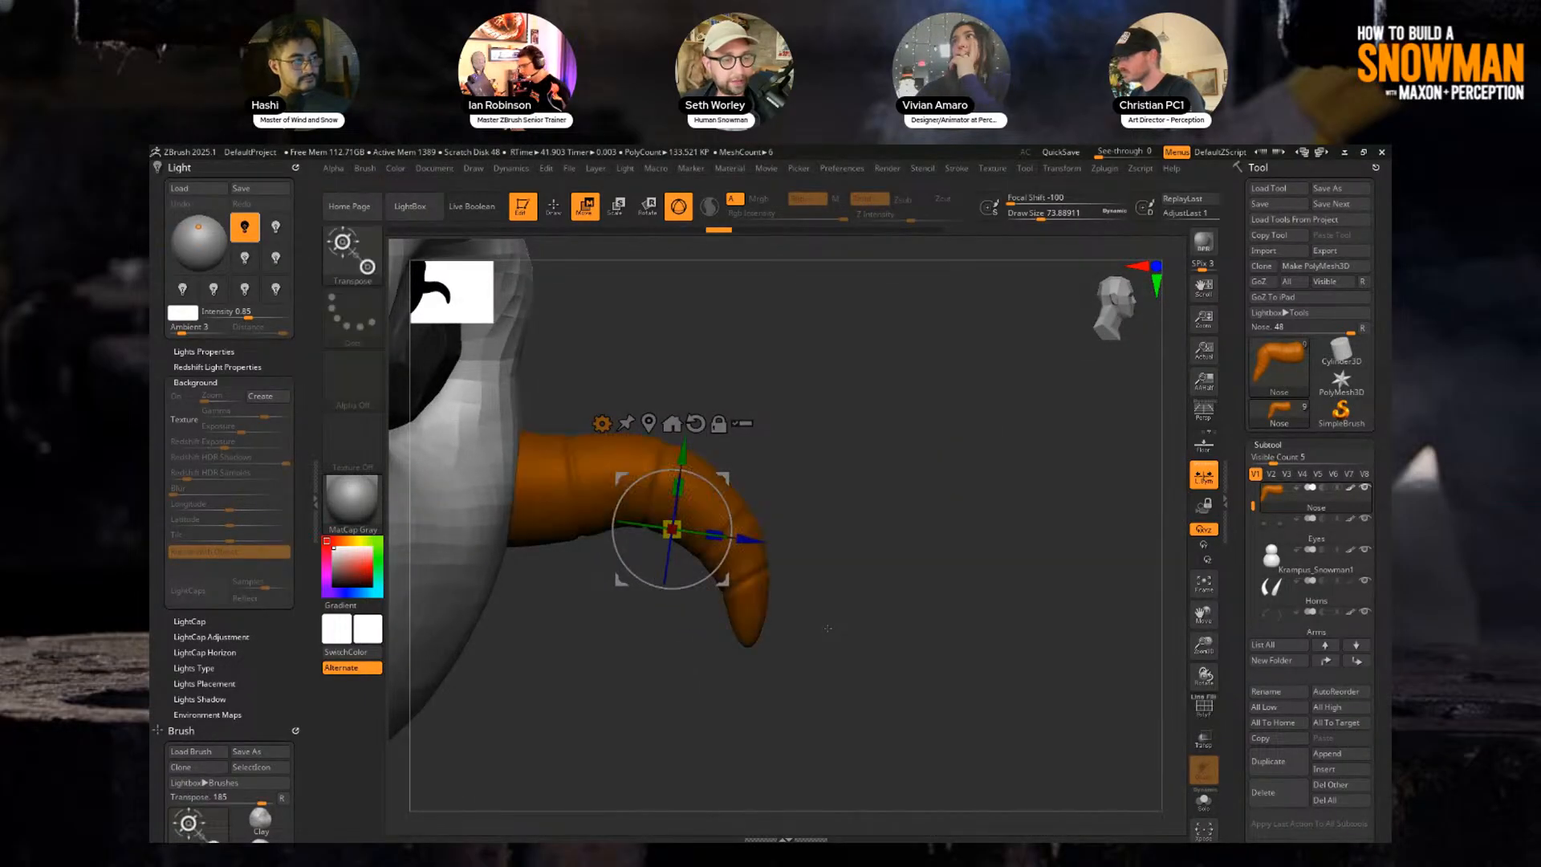
key("ctrl+z")
key("ctrl+z")
key("ctrl+z")
key("ctrl+z")
key("ctrl+z")
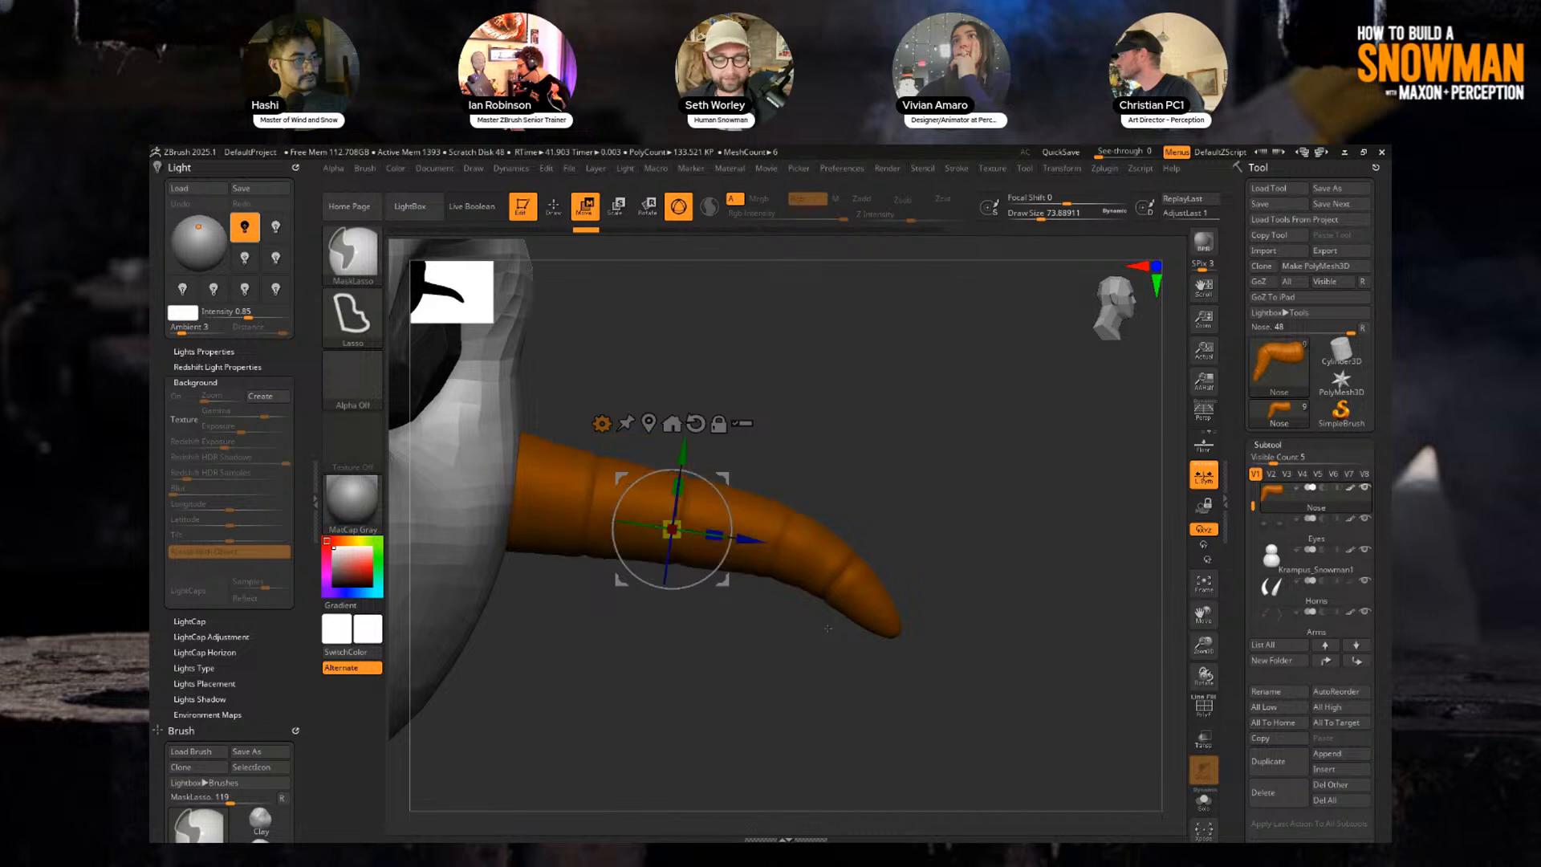
key("ctrl+z")
key("ctrl+z")
key("ctrl+z")
key("ctrl+z")
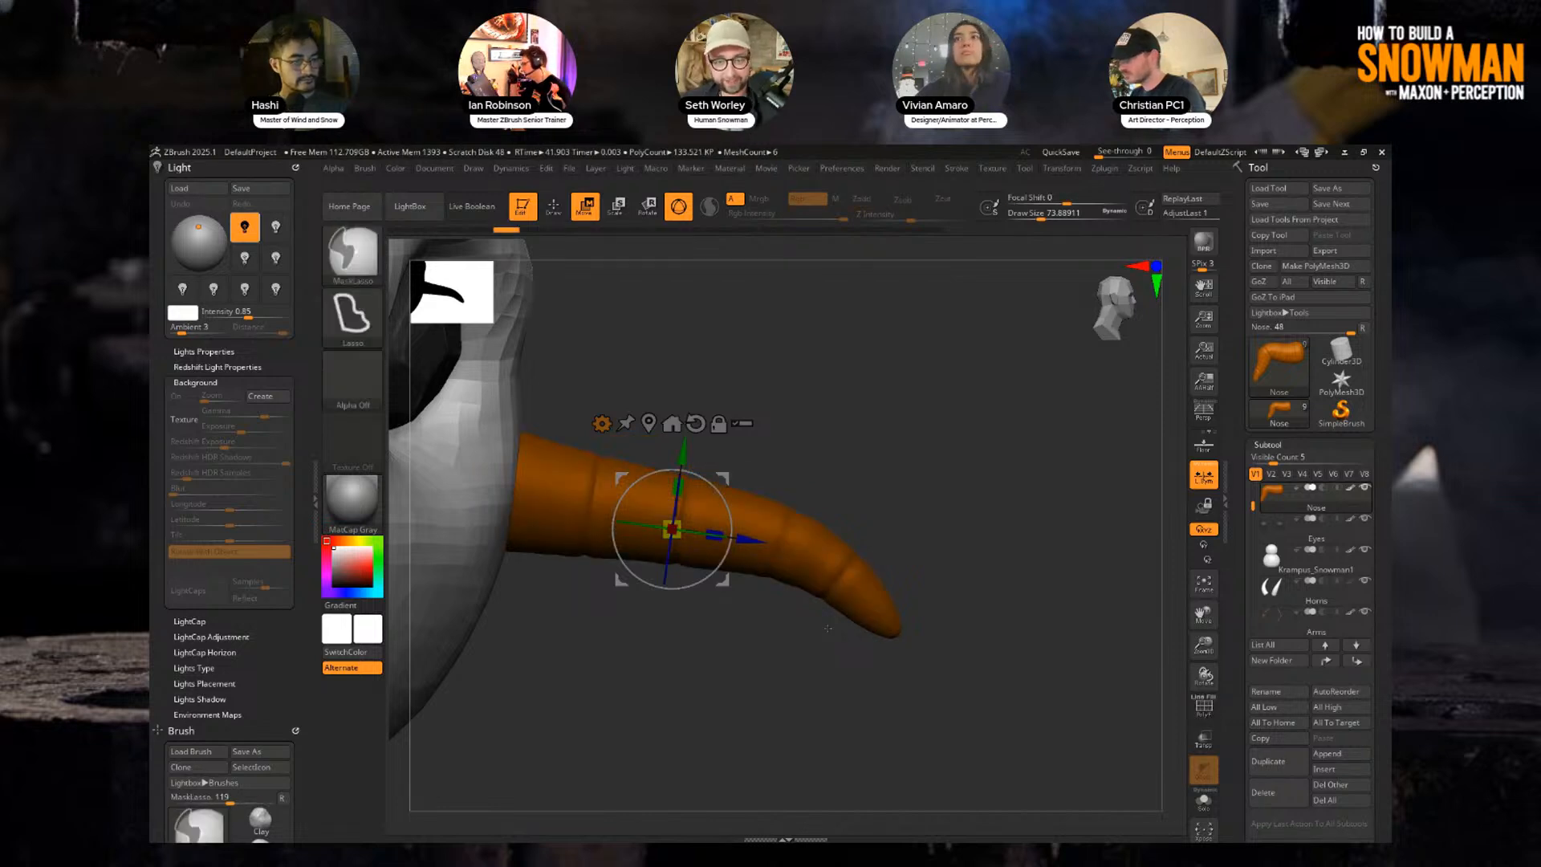
key("ctrl+z")
key("ctrl+z")
key("ctrl+z")
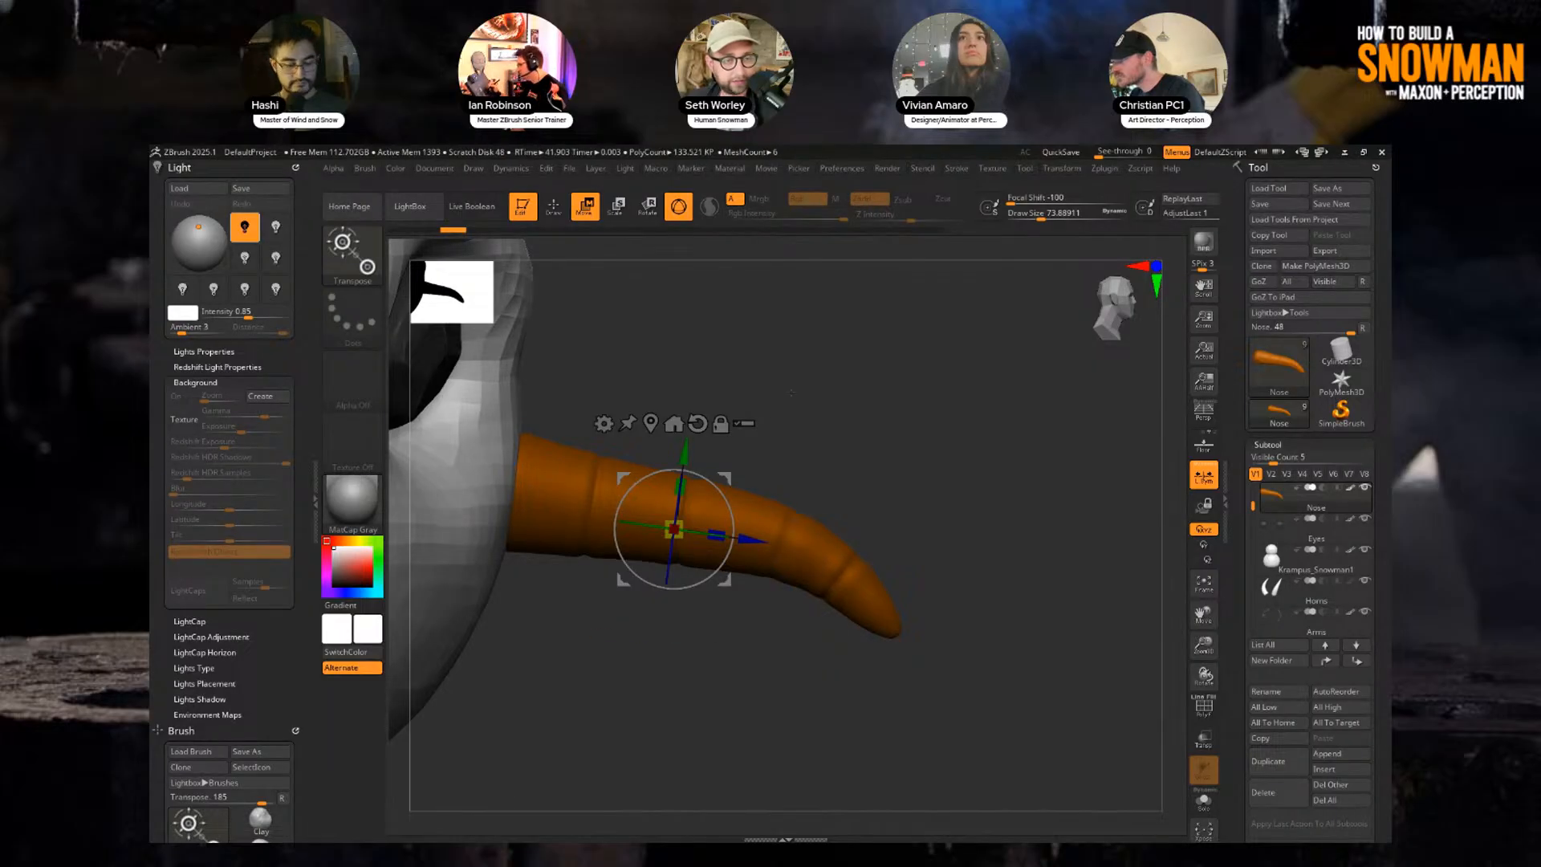
Apply the Bend Curve deformer to the nose and bend its front half sharply downward.
left_click(606, 425)
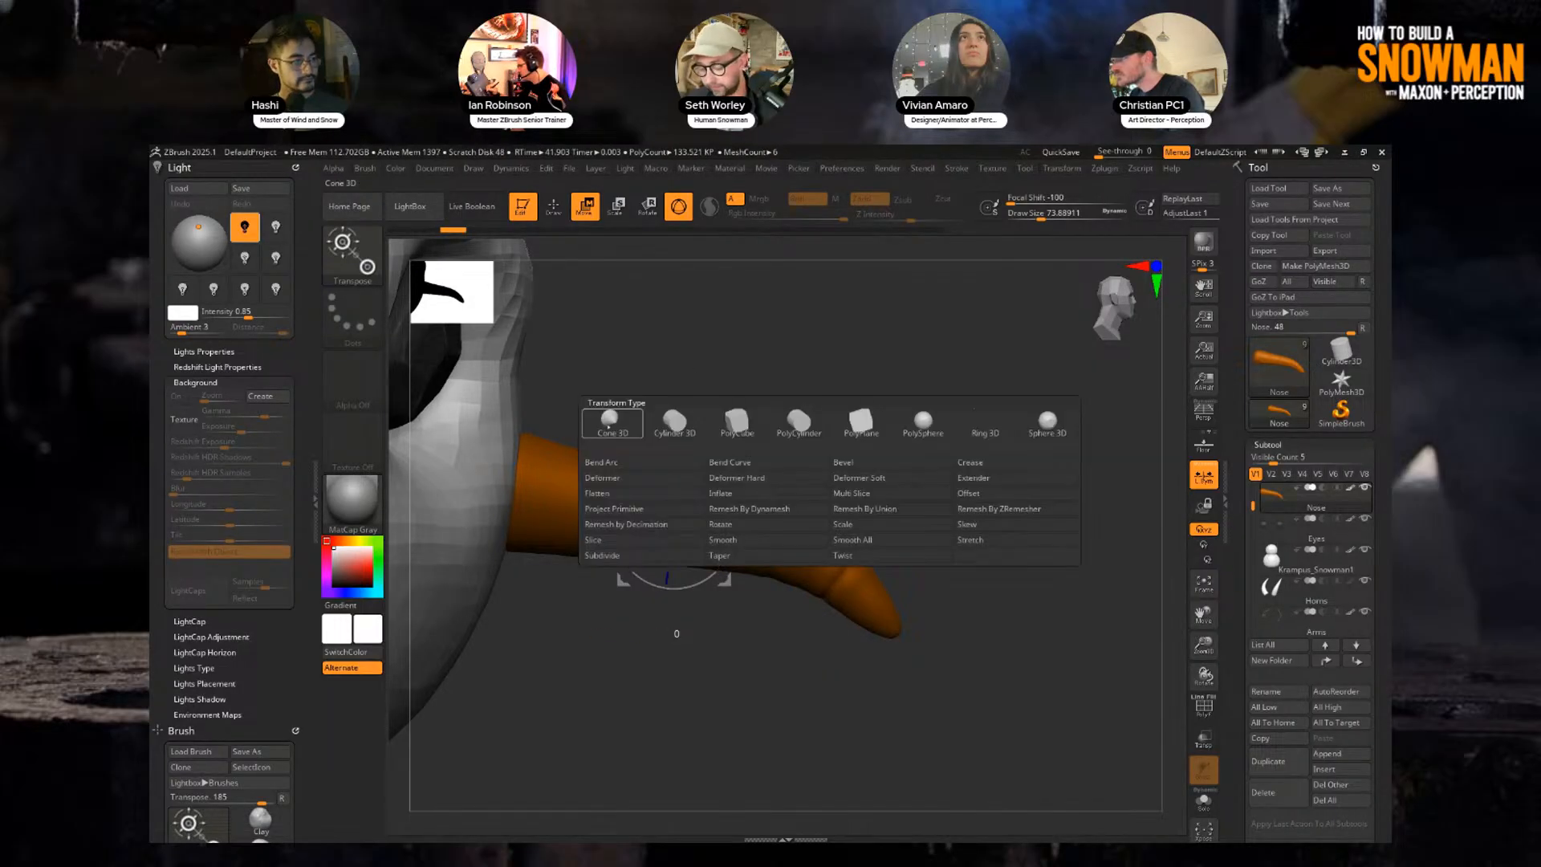
left_click(728, 463)
left_click(607, 427)
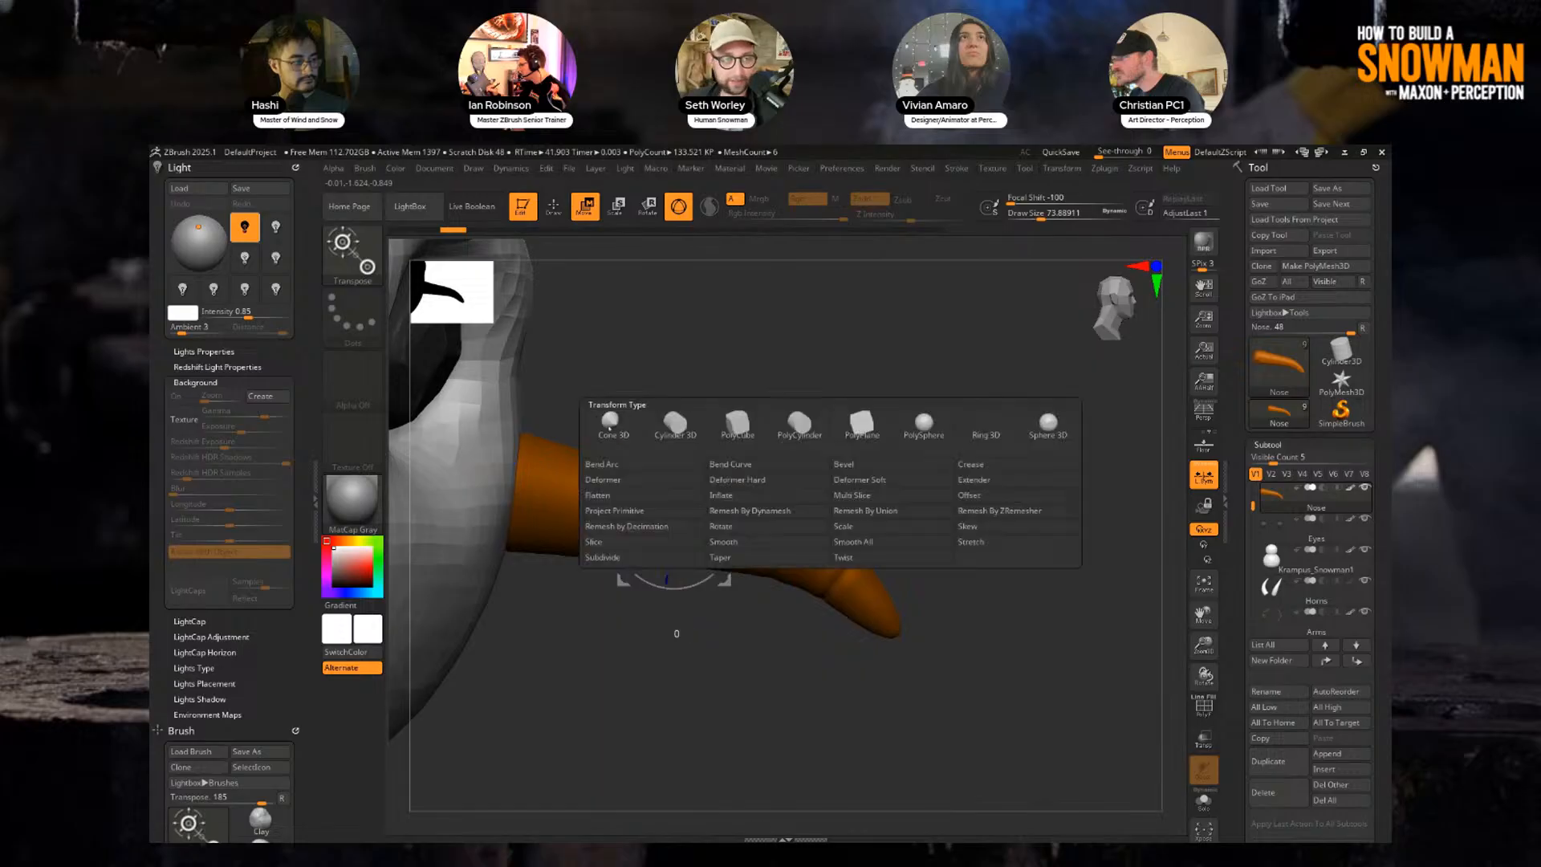
left_click(764, 464)
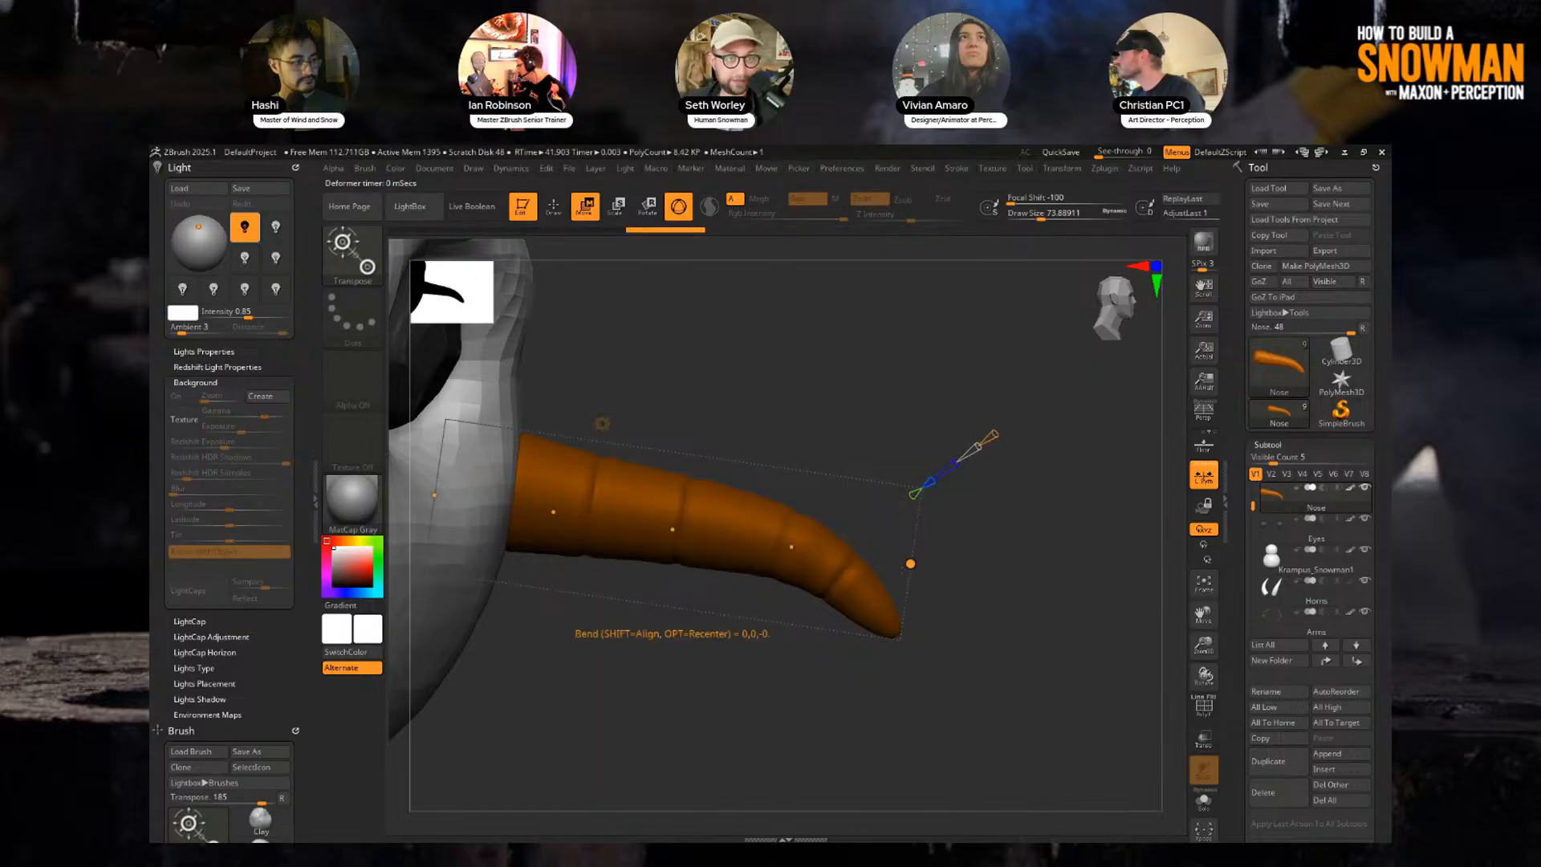
left_click_drag(673, 530, 672, 510)
left_click_drag(791, 543, 777, 649)
left_click_drag(724, 592, 699, 577)
left_click_drag(776, 648, 796, 642)
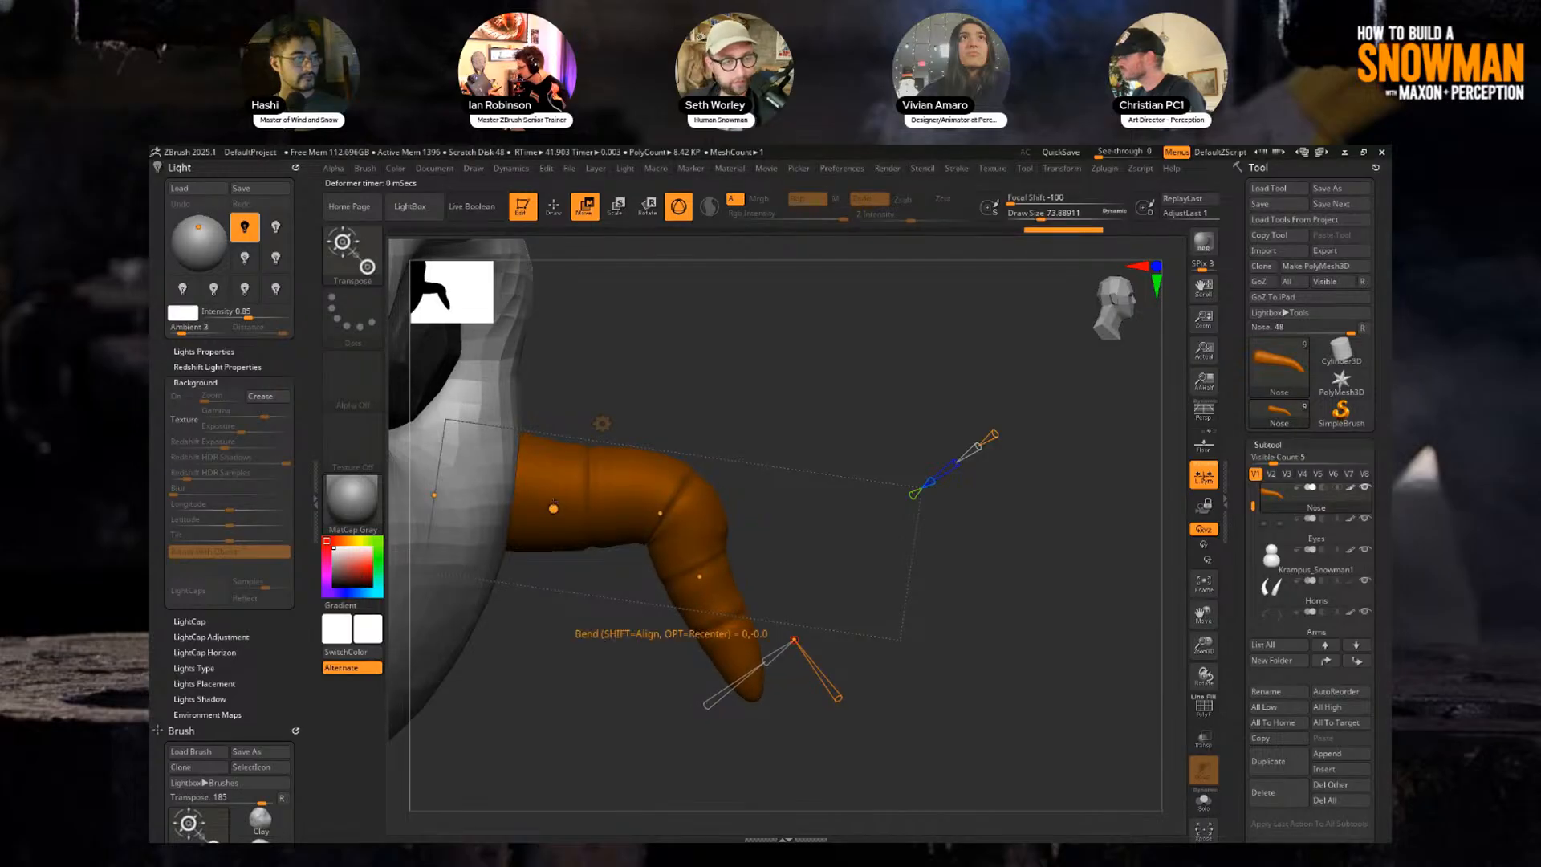
Fine-tune the bend curve's points to shorten and tighten the nose's hook, and leave the deformer.
left_click_drag(660, 513, 652, 492)
left_click_drag(698, 572, 686, 570)
left_click_drag(794, 639, 757, 603)
left_click_drag(682, 565, 678, 547)
left_click_drag(649, 492, 641, 490)
left_click_drag(543, 507, 538, 507)
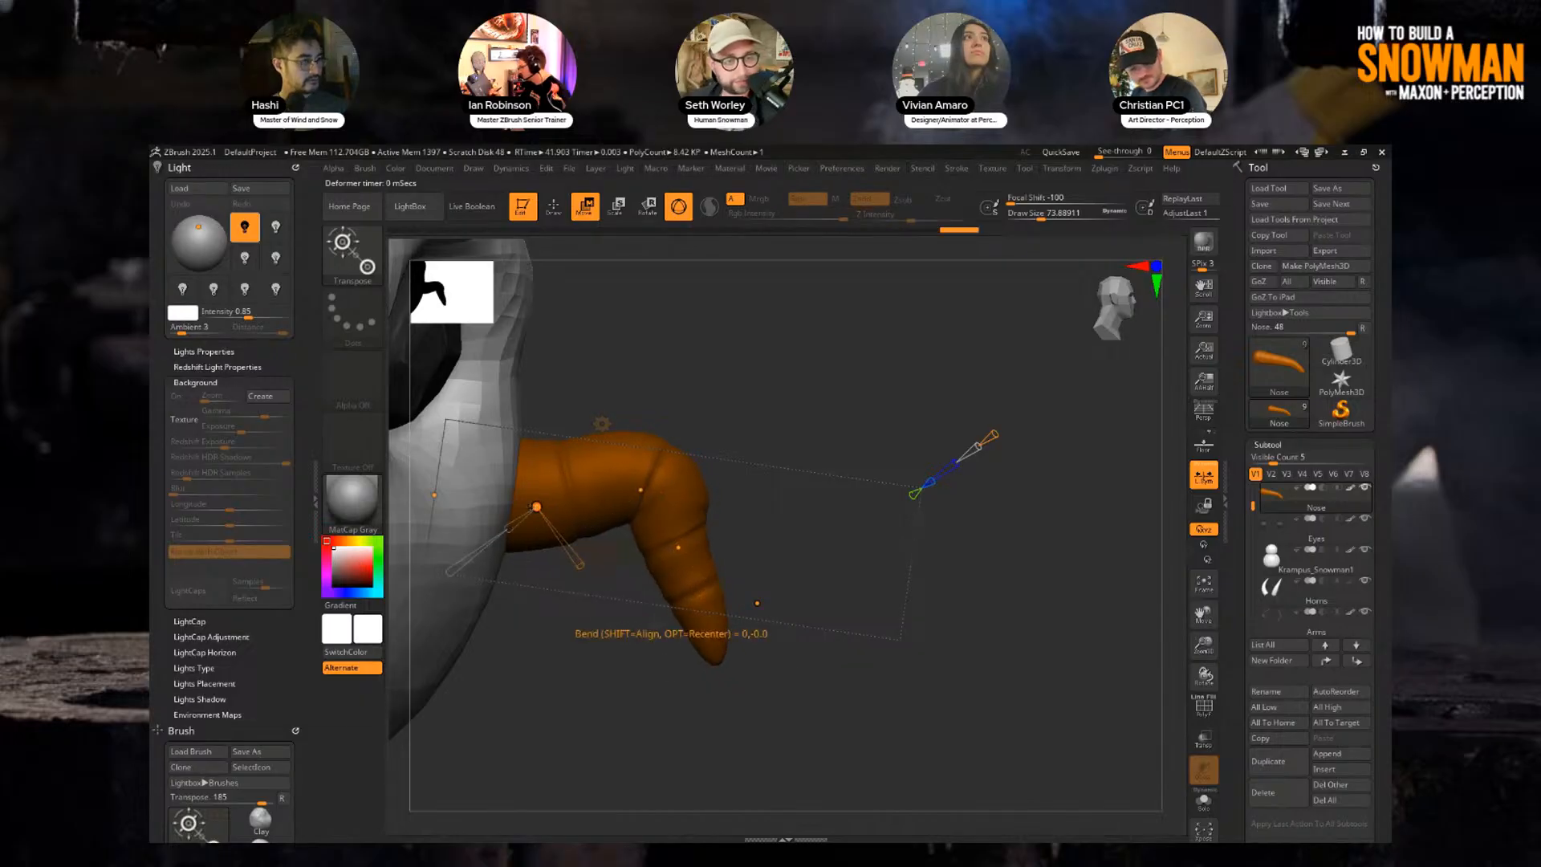
right_click_drag(846, 301, 787, 359, "ctrl")
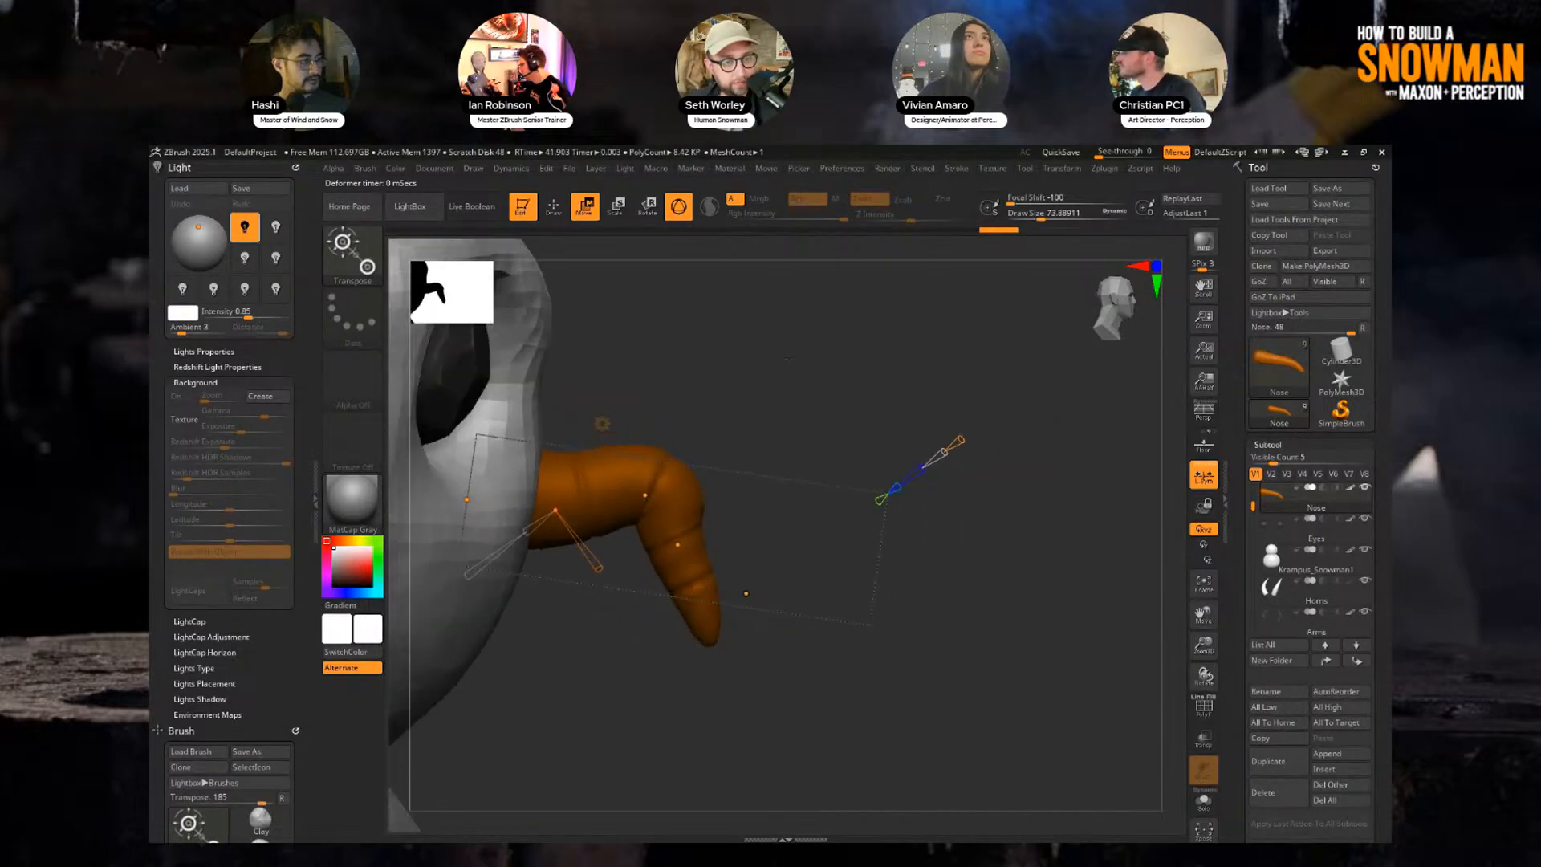
key("q")
mouse_move(874, 674)
right_mouse_down()
mouse_move(620, 697)
mouse_move(567, 640)
mouse_move(707, 630)
right_mouse_up()
right_click_drag(995, 501, 968, 307, "ctrl")
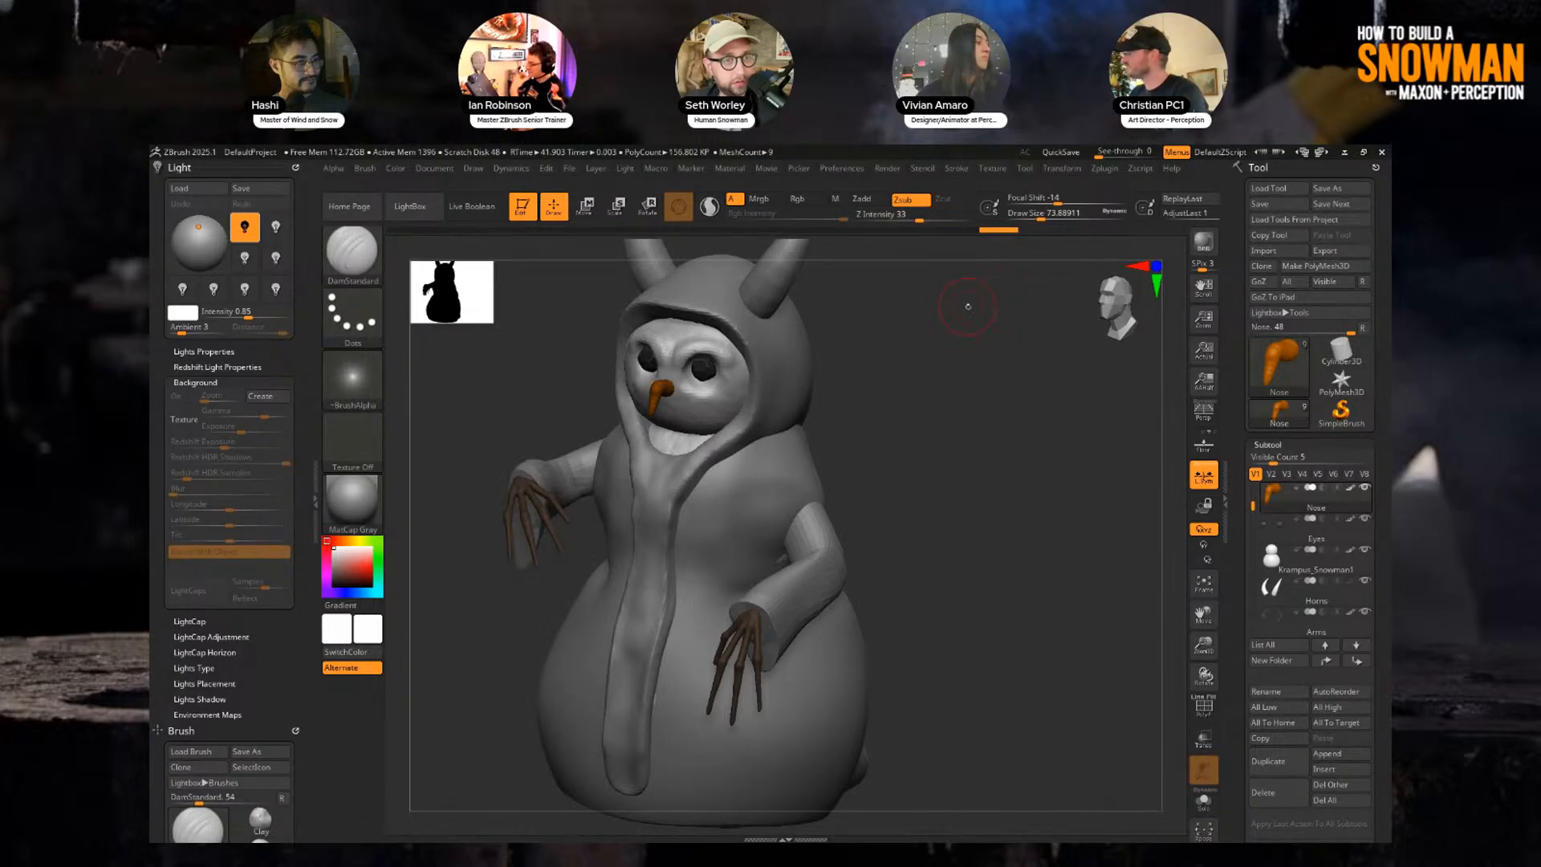
Reshape the PM3D_Sphere3D1 body subtool slightly with the Move brush at a draw size of about 187.
mouse_move(968, 307)
right_mouse_down()
mouse_move(835, 430)
mouse_move(920, 389)
mouse_move(956, 416)
mouse_move(966, 374)
right_mouse_up()
key("b")
key("m")
key("v")
left_click(854, 424, "alt")
key("s")
left_click_drag(892, 389, 906, 390)
left_click_drag(756, 402, 734, 407)
mouse_move(912, 394)
right_mouse_down()
mouse_move(883, 411)
mouse_move(936, 413)
mouse_move(911, 430)
right_mouse_up()
Examine the character's silhouette from the side and front by enlarging the silhouette thumbnail, and shrink it back to 136.
left_click_drag(487, 305, 720, 612)
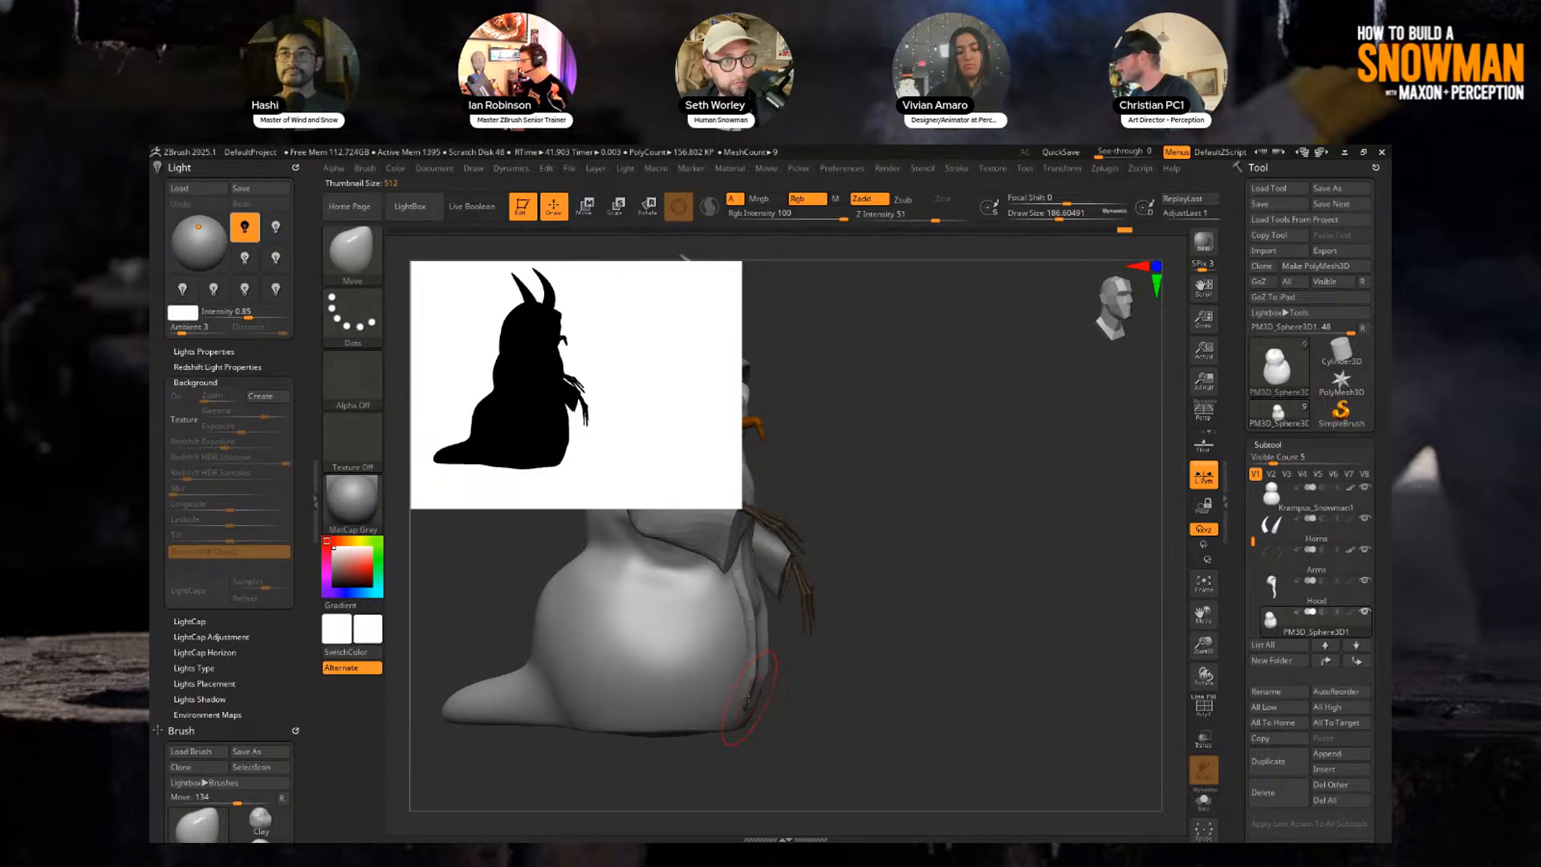
left_click_drag(727, 498, 491, 305)
mouse_move(790, 345)
right_mouse_down()
mouse_move(831, 341)
mouse_move(788, 339)
right_mouse_up()
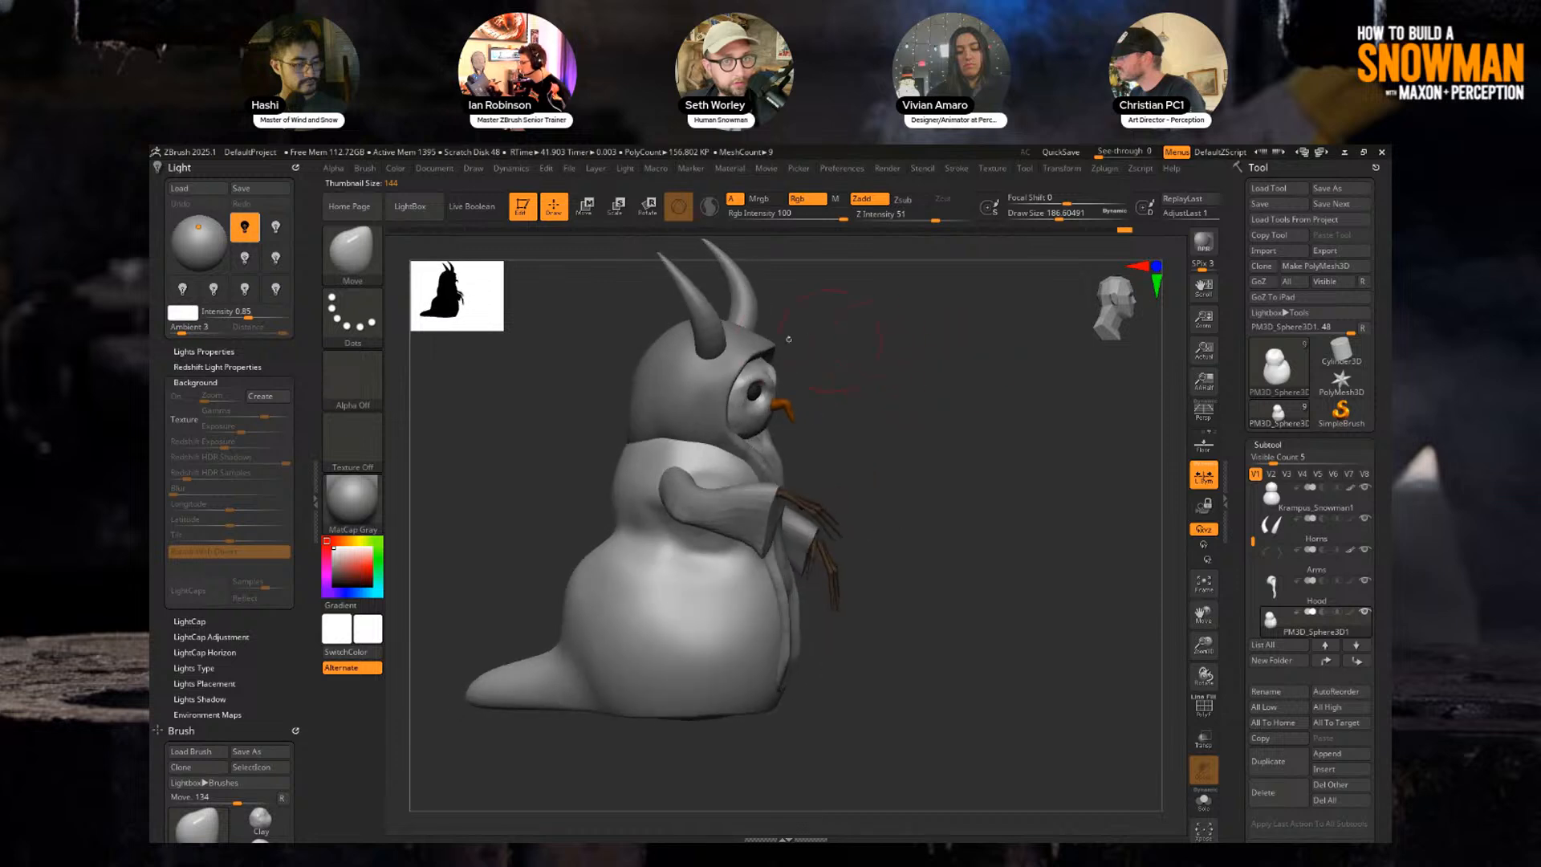
left_click_drag(498, 324, 640, 433)
right_click_drag(859, 370, 935, 361)
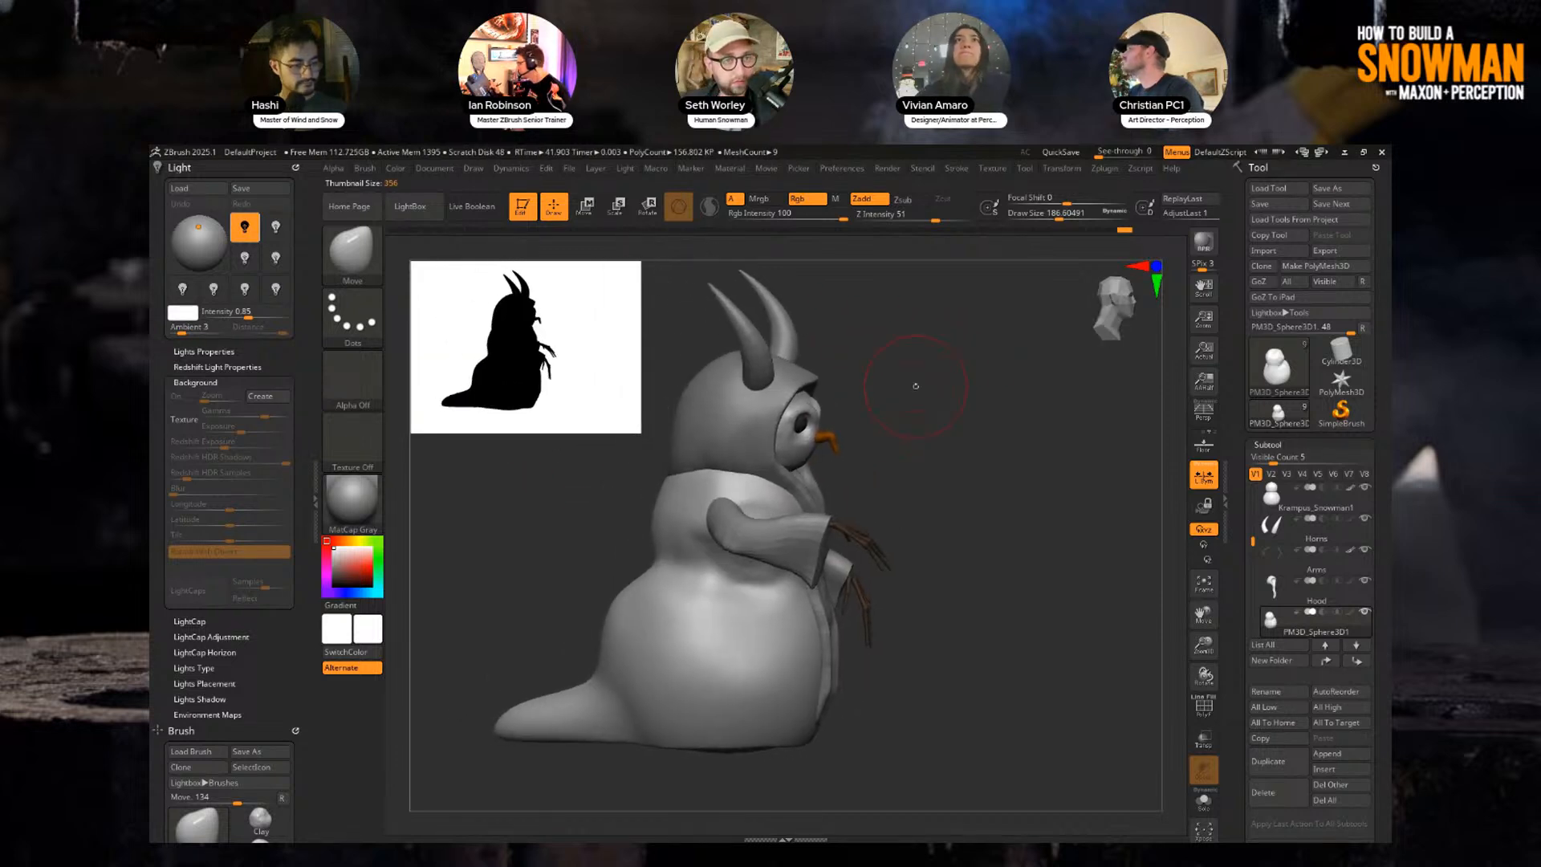
left_click_drag(628, 423, 507, 333)
right_click_drag(1003, 377, 995, 441)
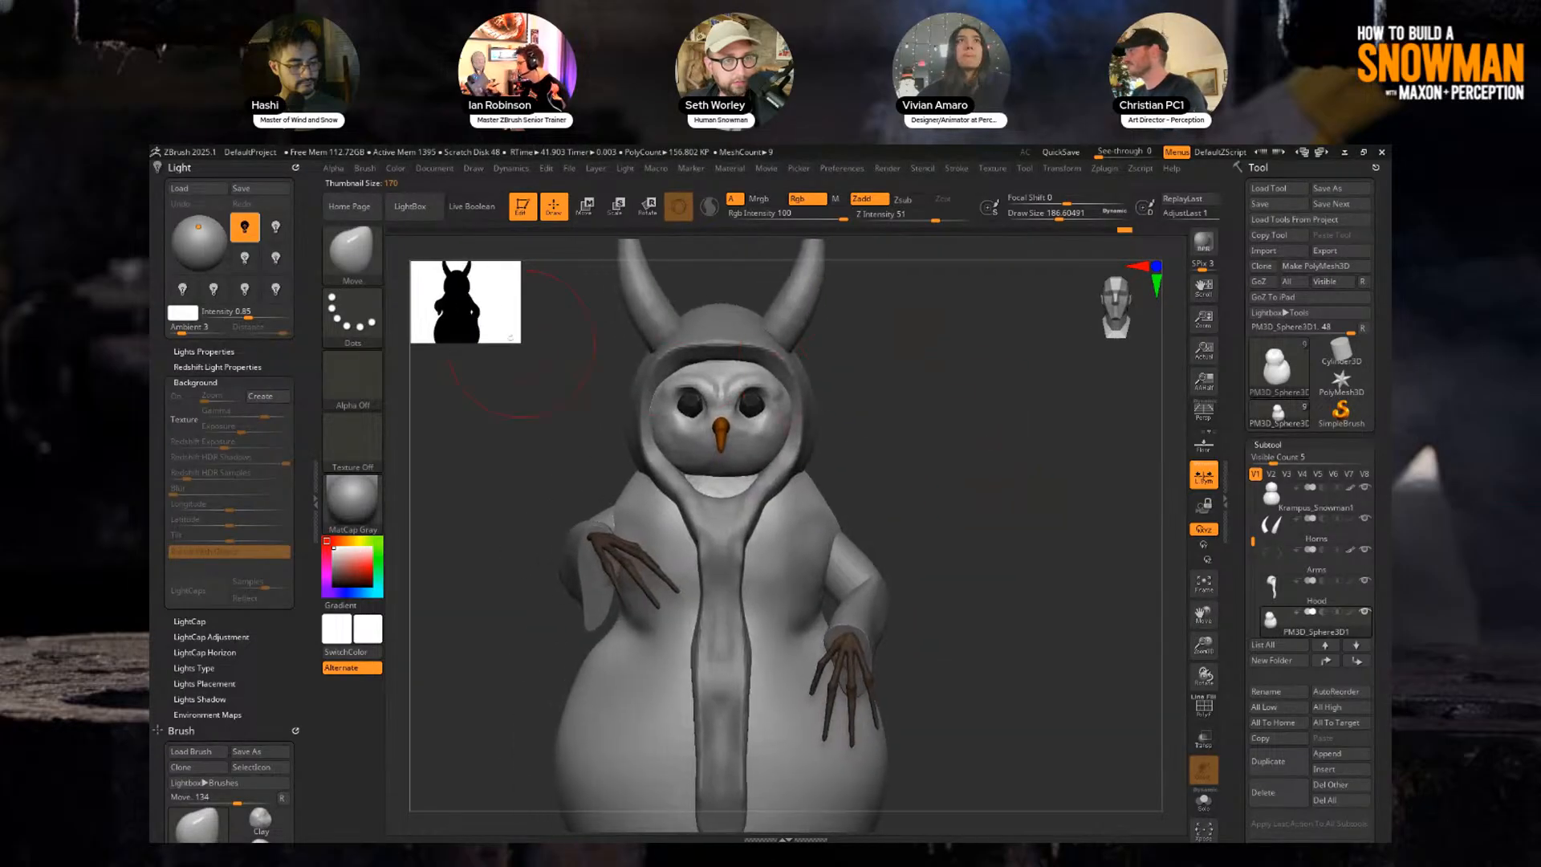
left_click_drag(520, 343, 499, 326)
Set the draw size to about 108, switch to the DamStandard brush and select the Hood subtool.
mouse_move(974, 402)
right_mouse_down("ctrl")
mouse_move(915, 353)
mouse_move(929, 379)
right_mouse_up("ctrl")
key("s")
left_click_drag(913, 393, 895, 396)
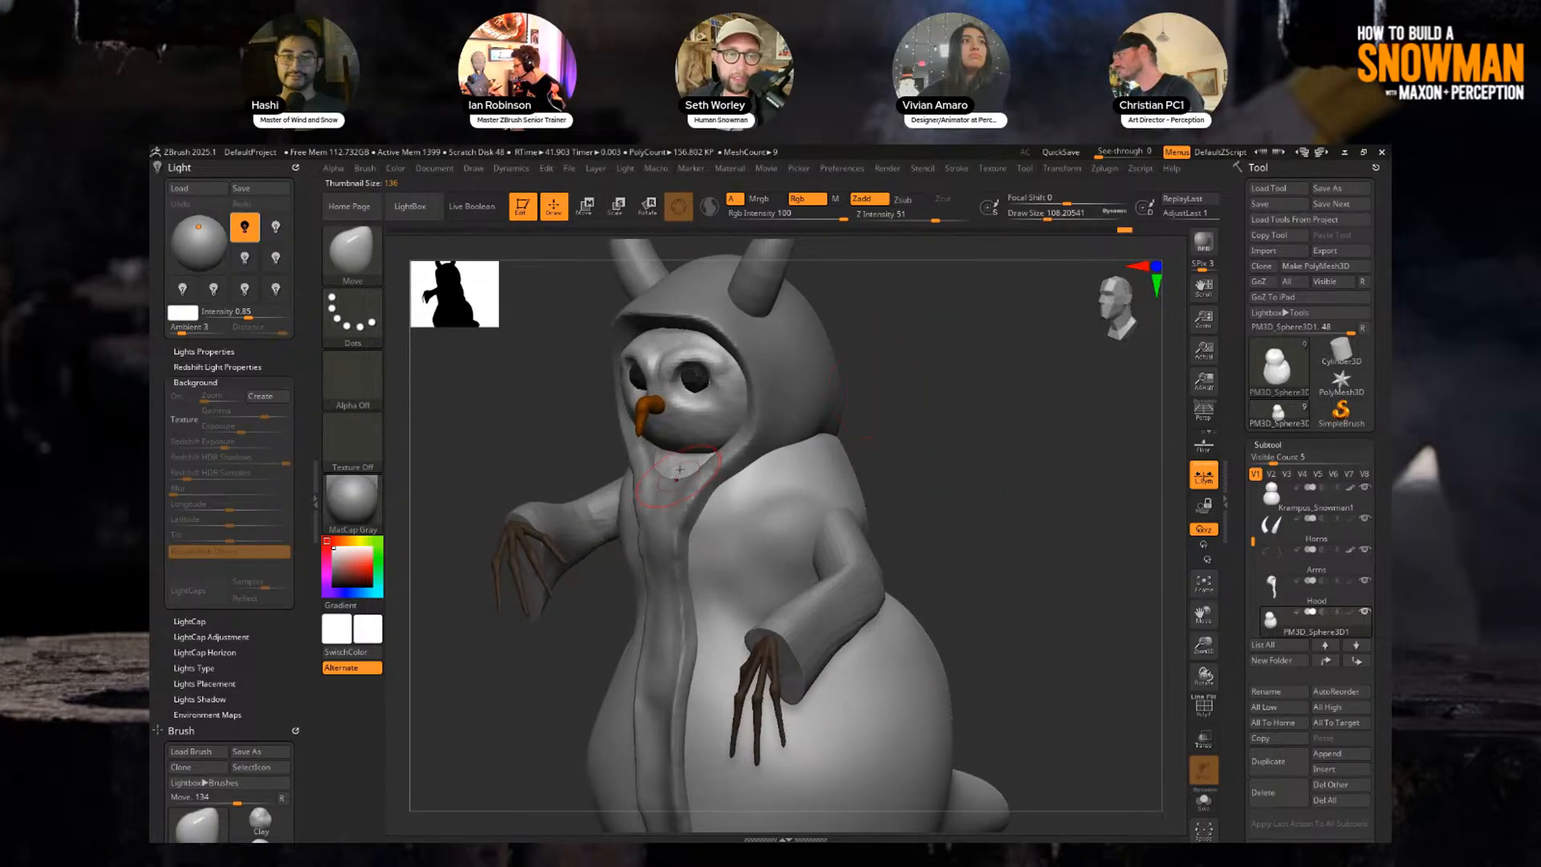
right_click_drag(903, 389, 870, 423, "shift")
key("b")
key("d")
key("s")
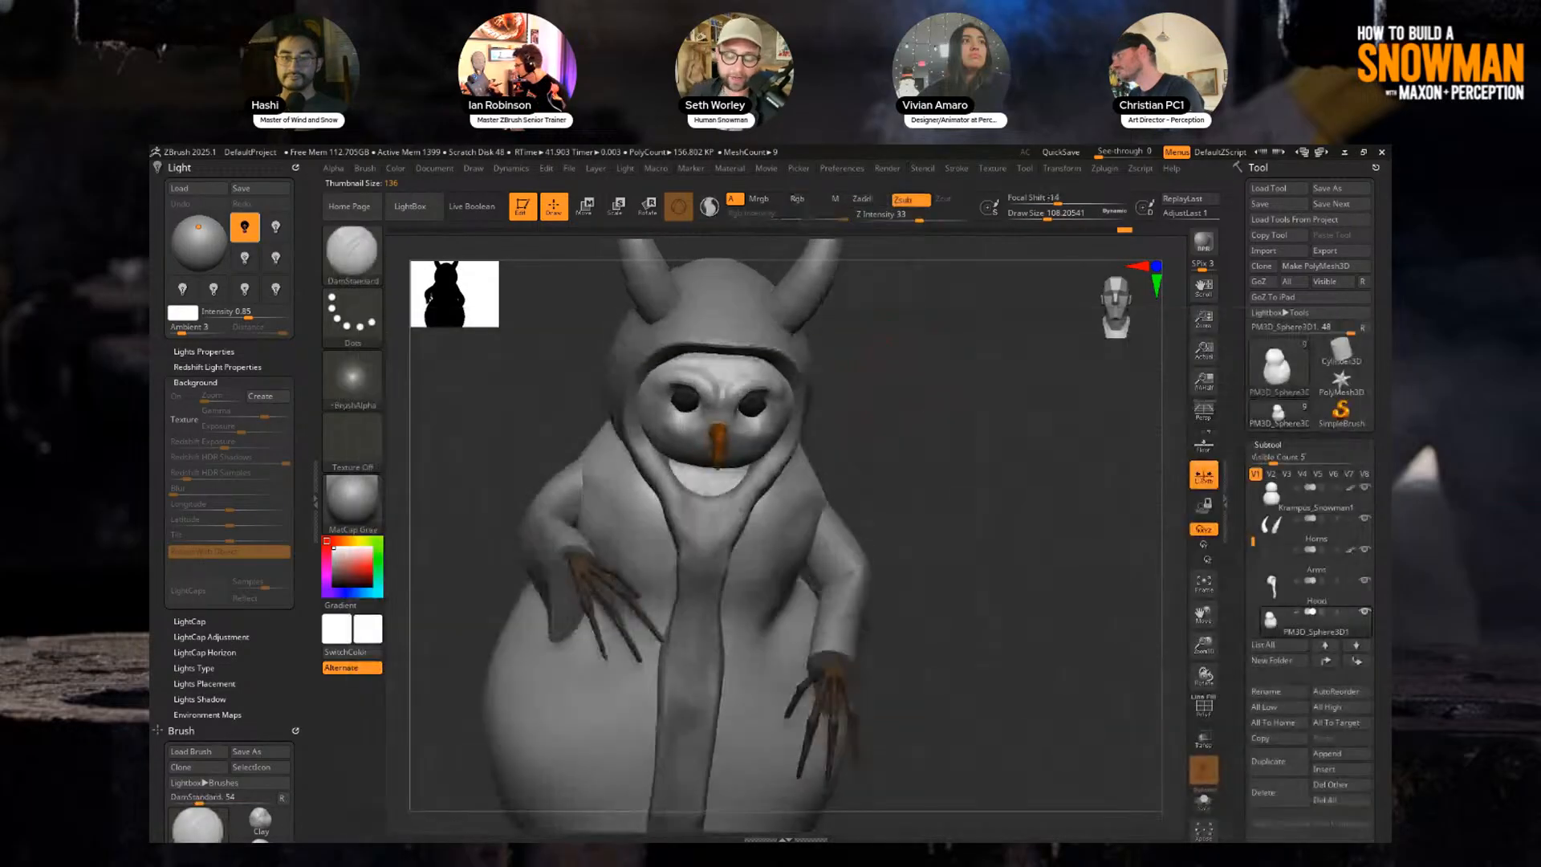
left_click(710, 518, "alt")
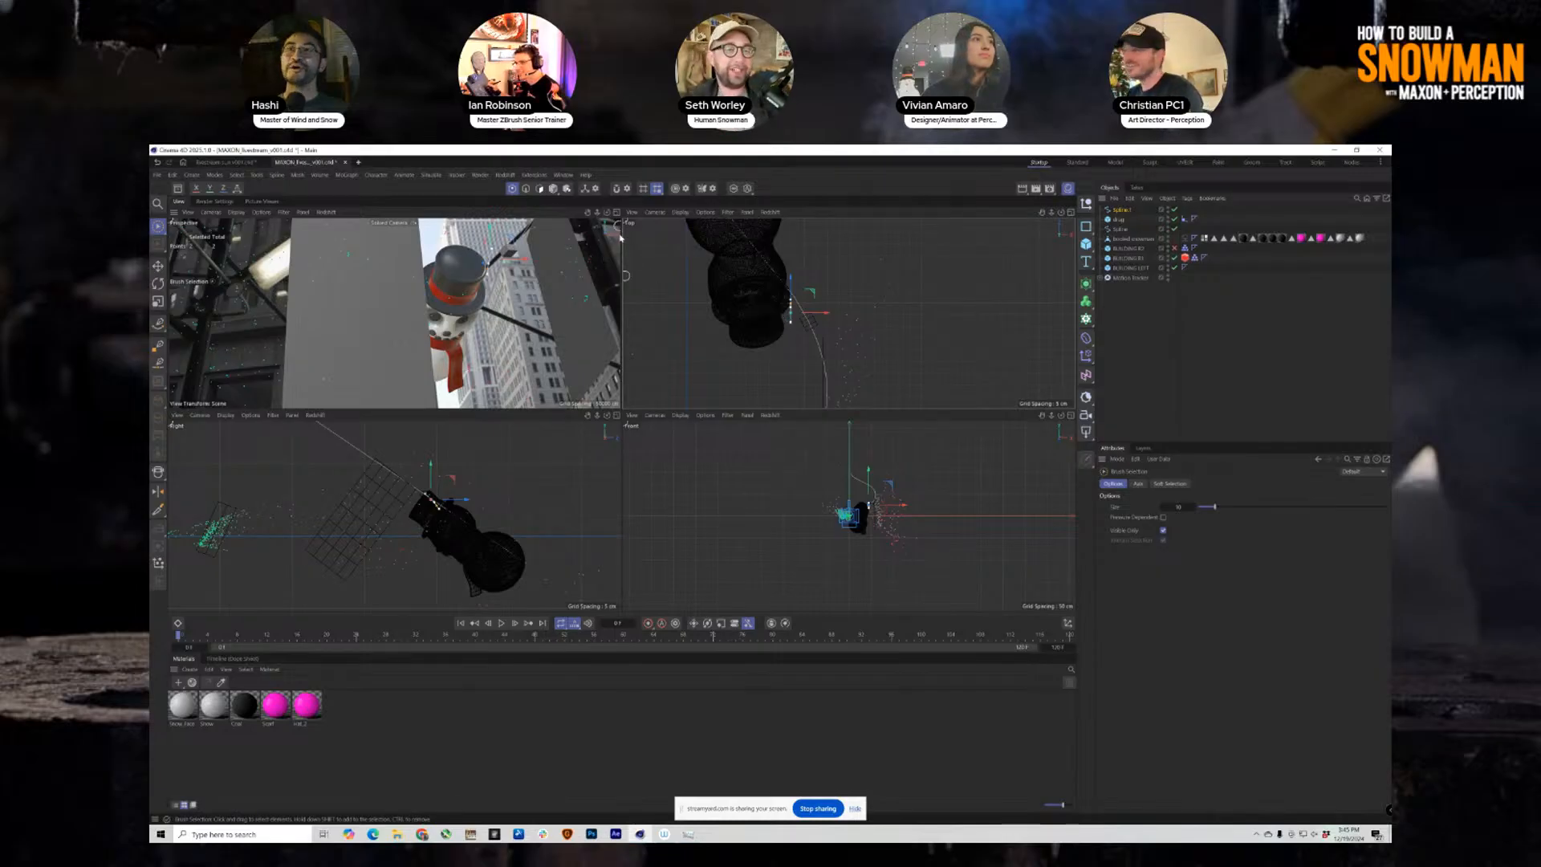
Play the animation in the enlarged perspective view, rewind it, and check the basic properties of the snowman's Soft Body tag.
key("F1")
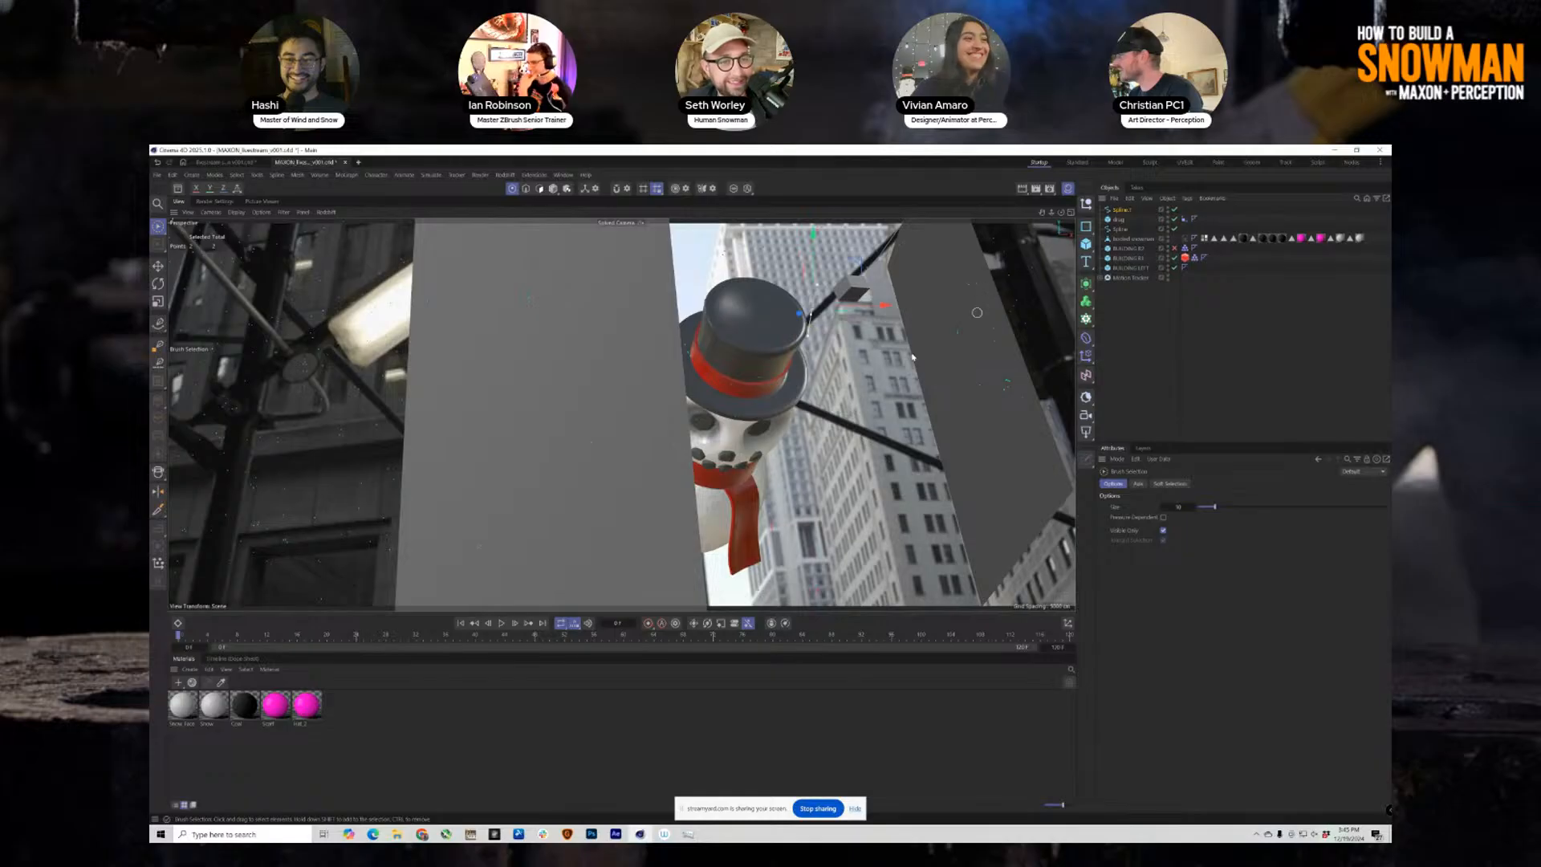
left_click(501, 623)
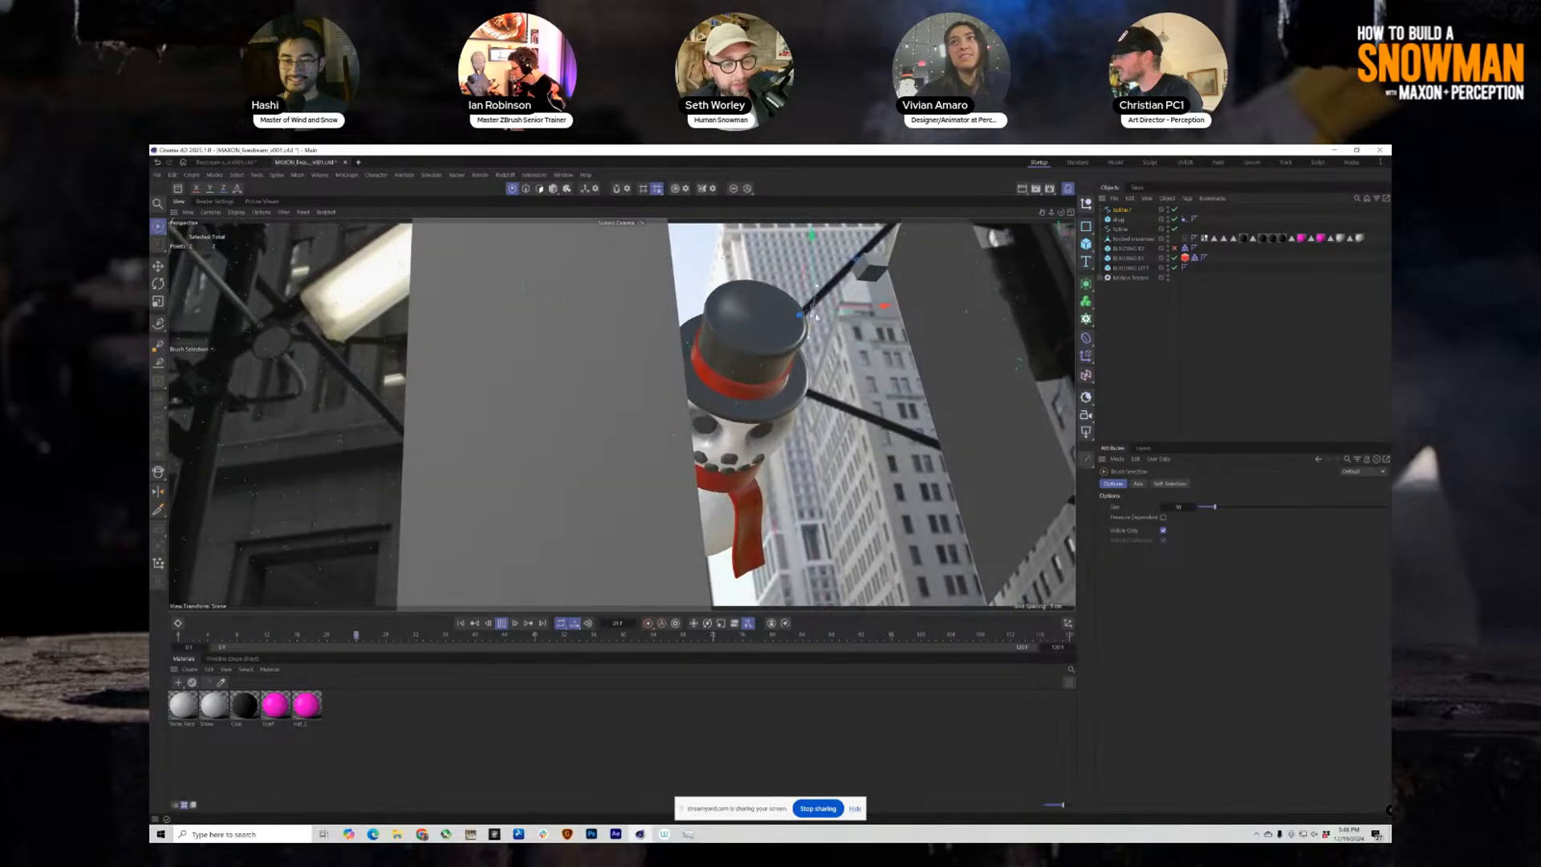
key("space")
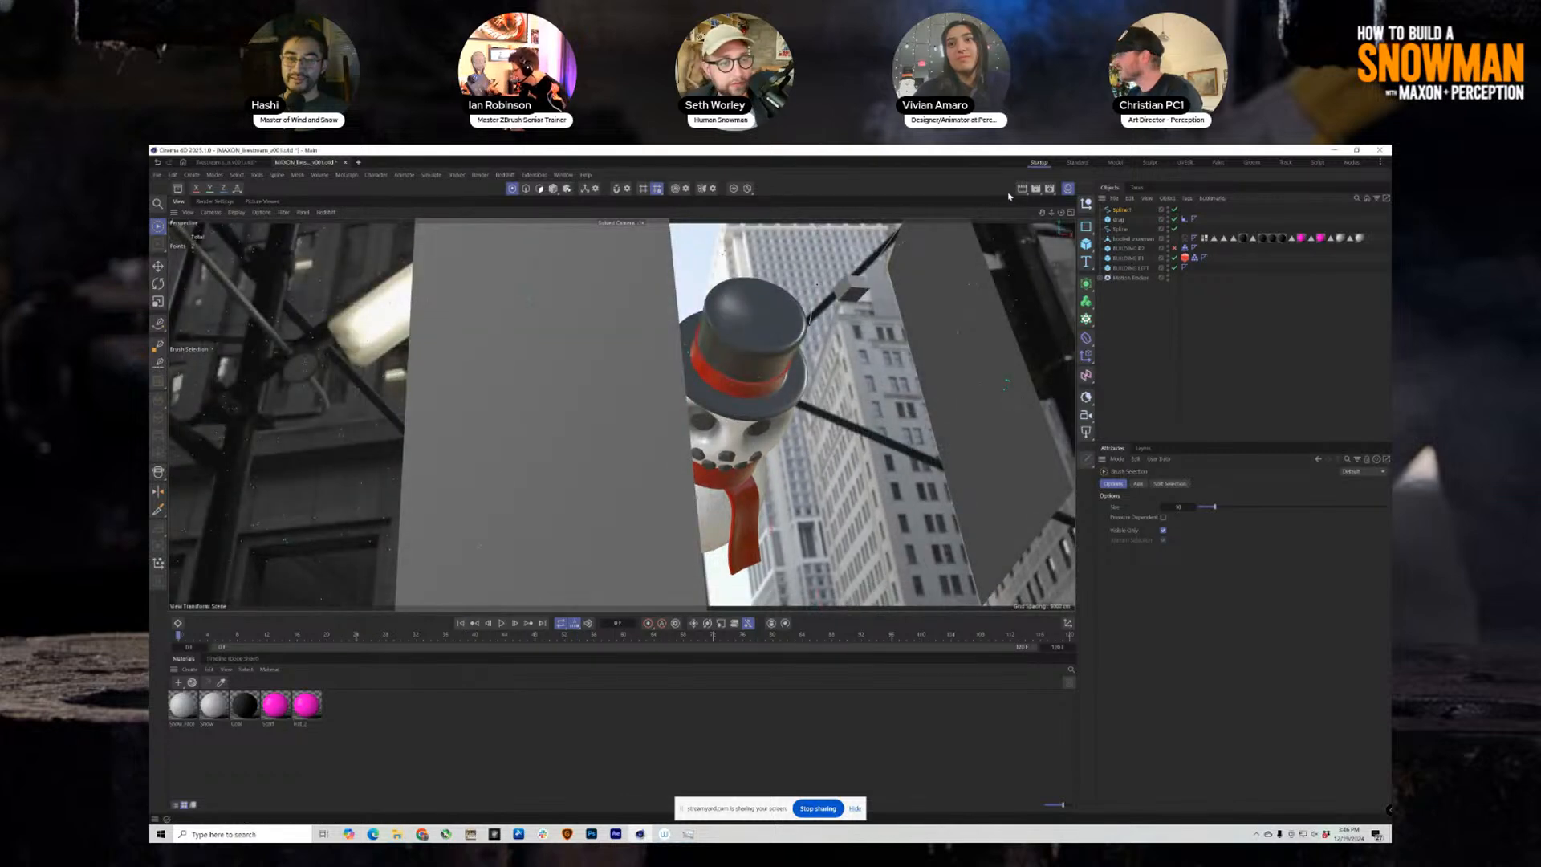
left_click(1186, 239)
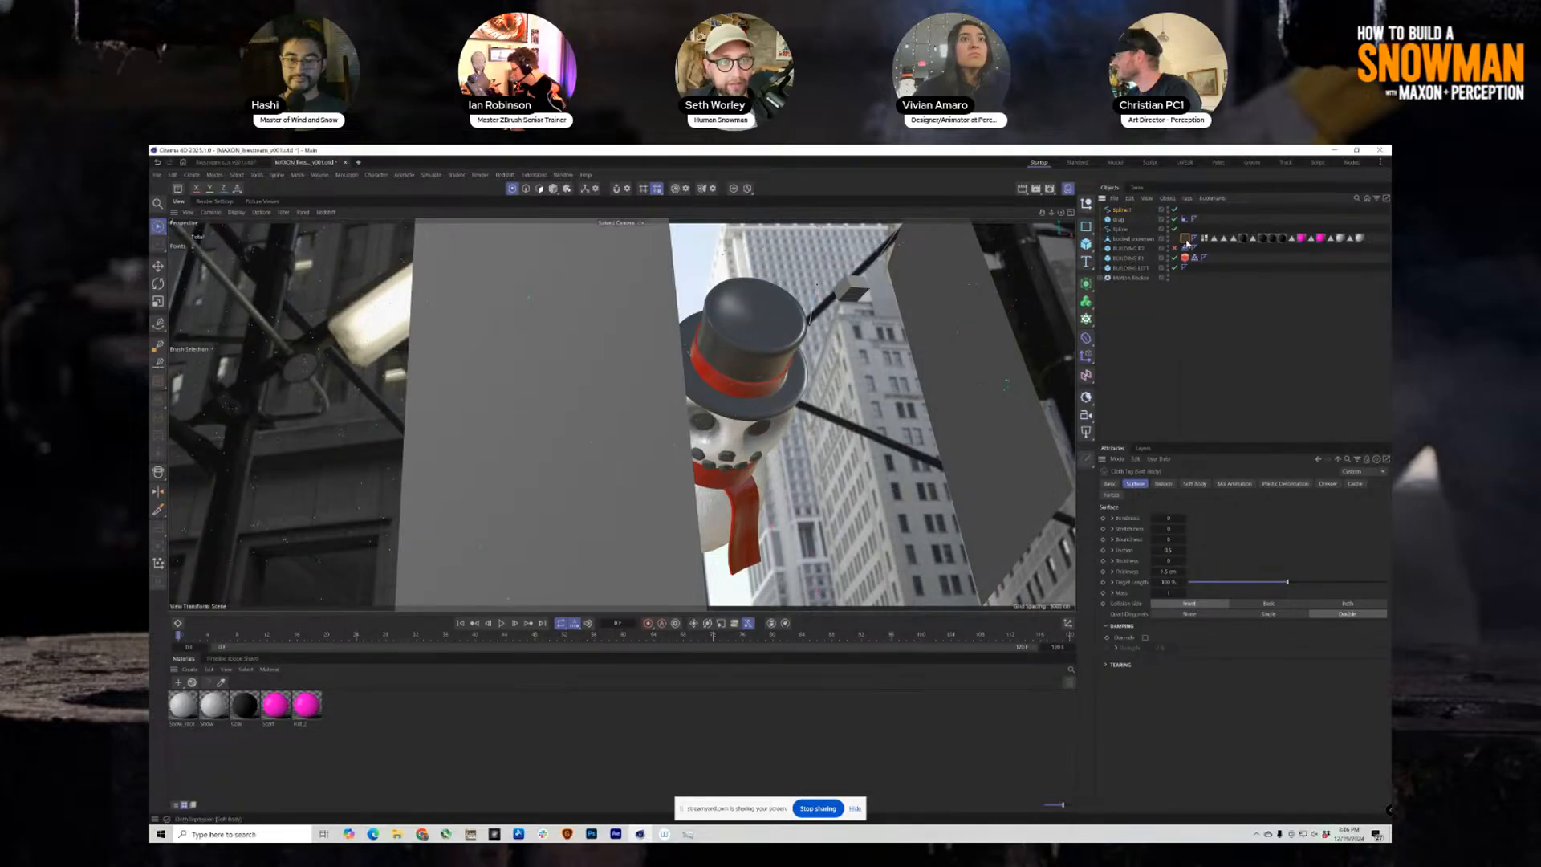
left_click(1110, 483)
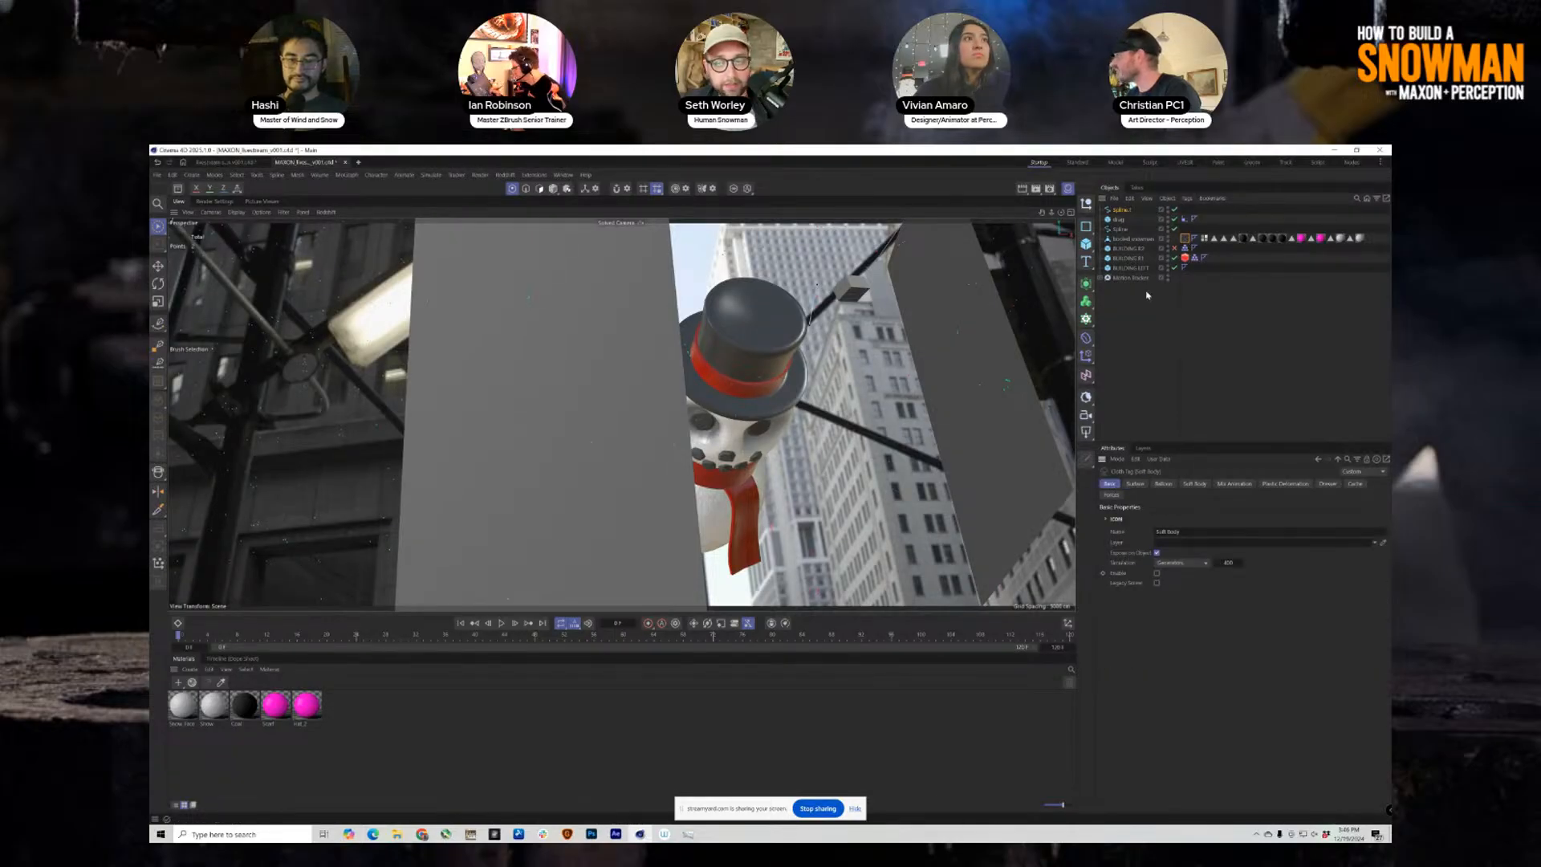
Select the point of the topmost spline that lies by the cube beside the snowman's hat, using the four-view layout.
left_click(1122, 210)
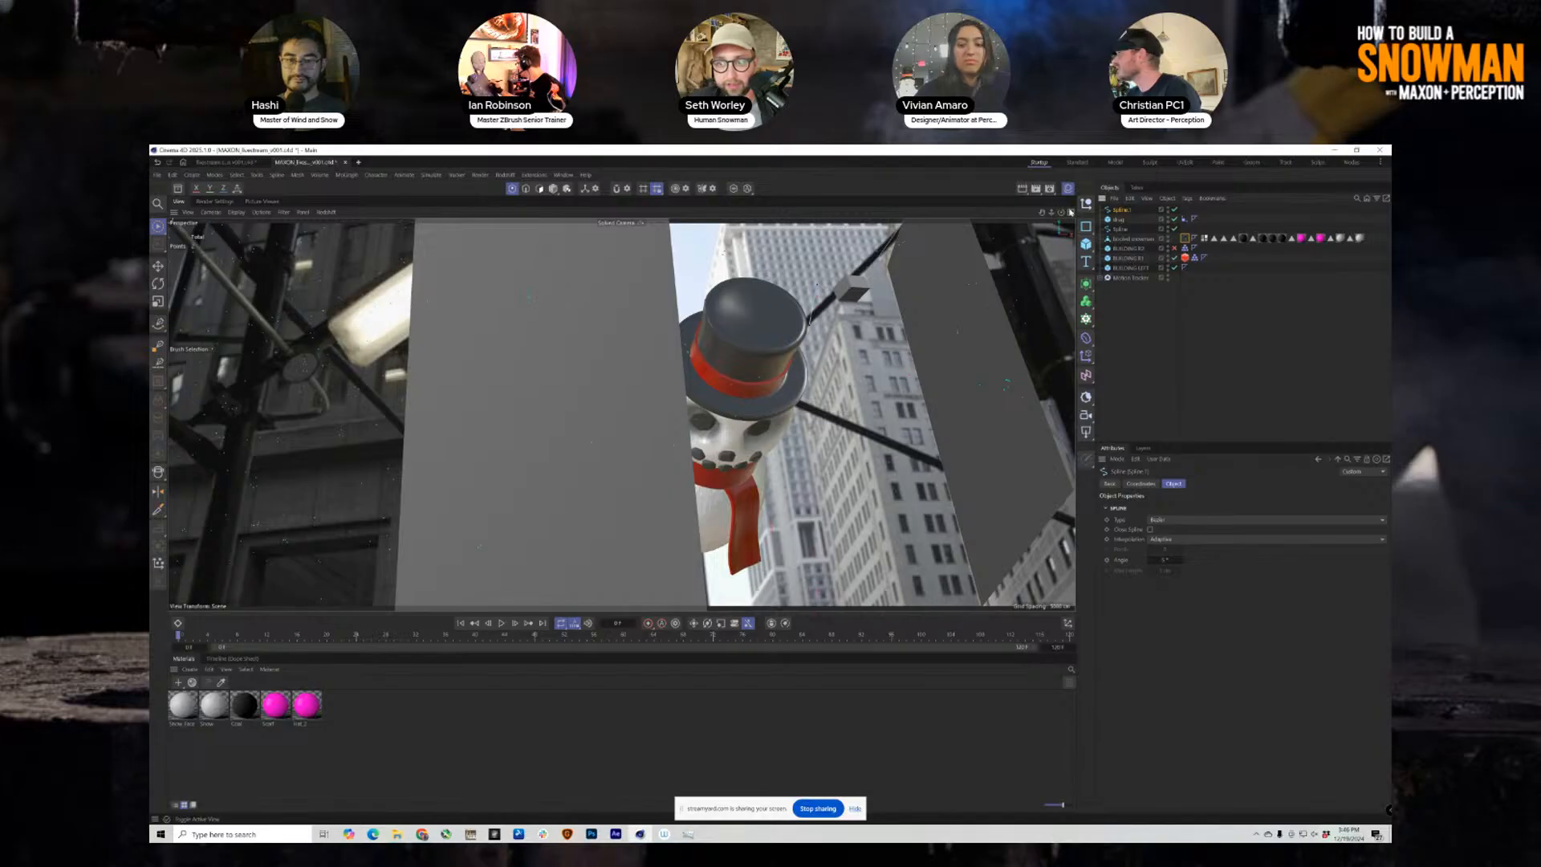
left_click(1070, 213)
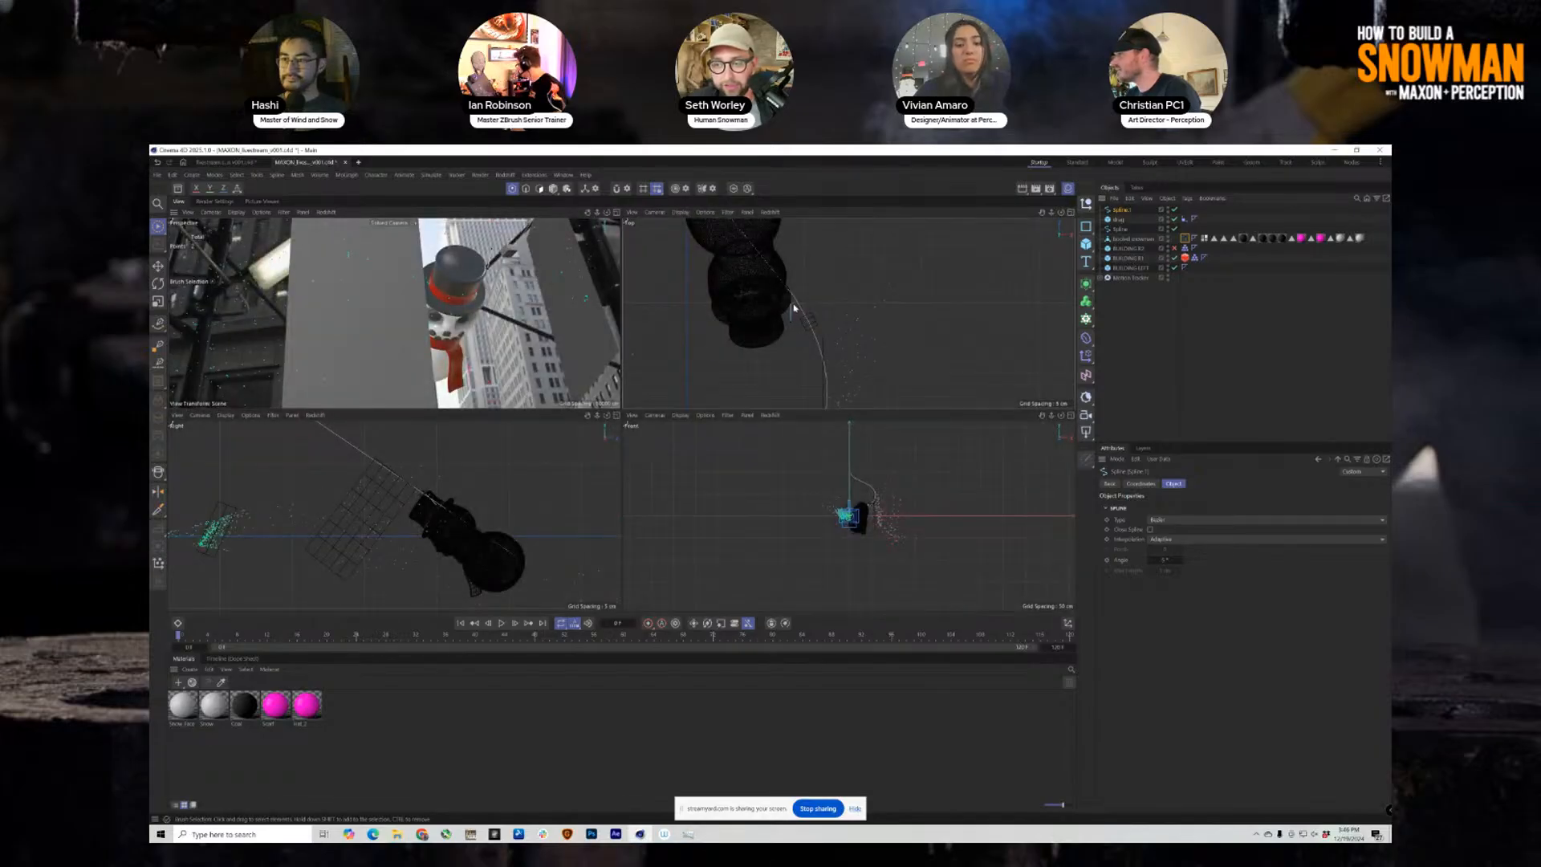
left_click_drag(818, 305, 841, 324)
scroll(500, 530, "up", 5)
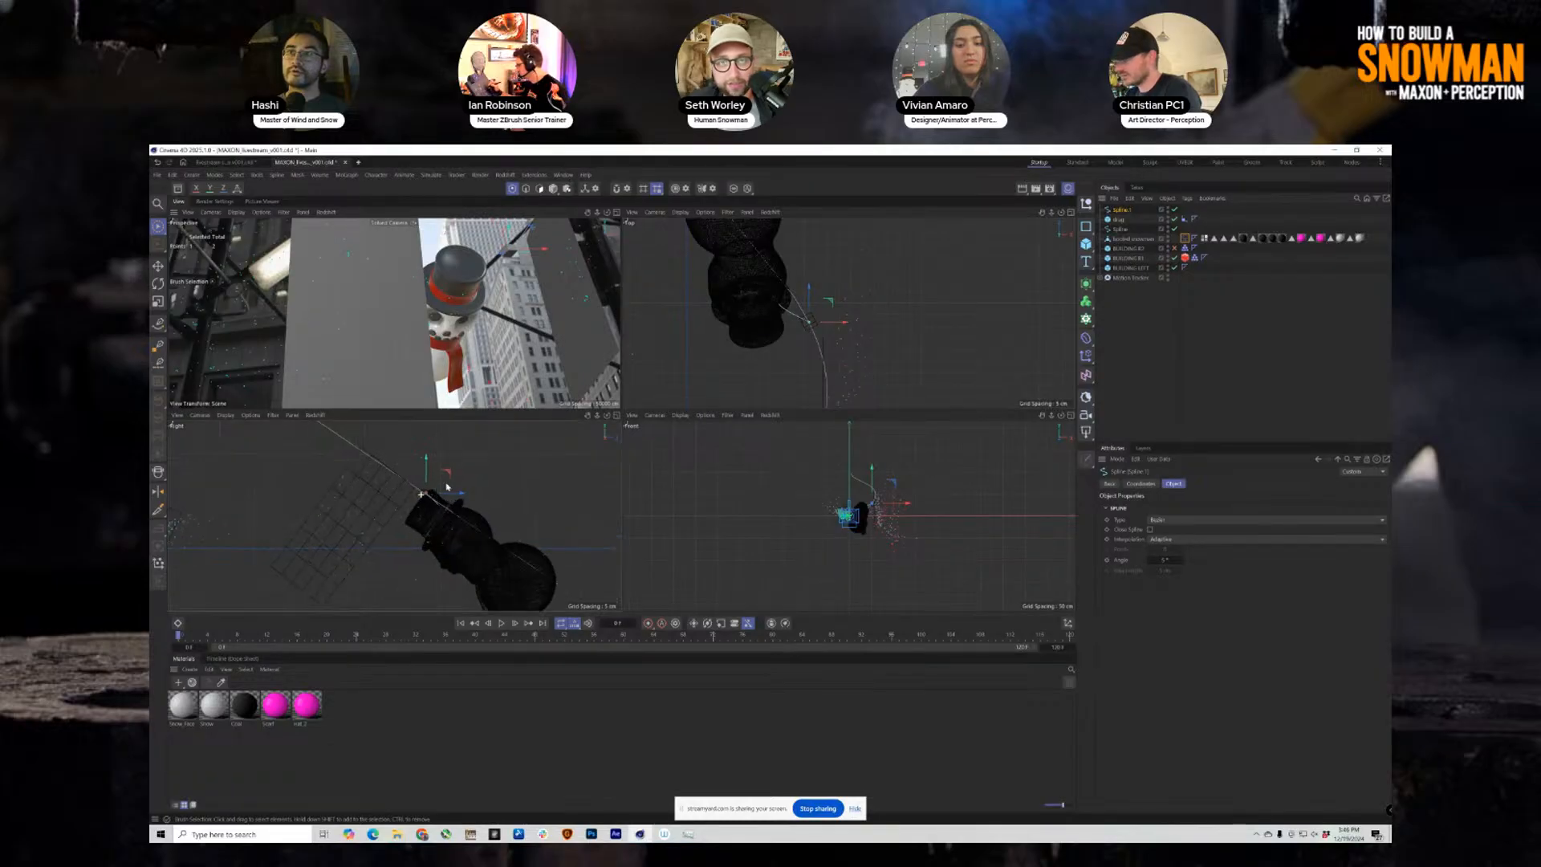
left_click(1118, 219)
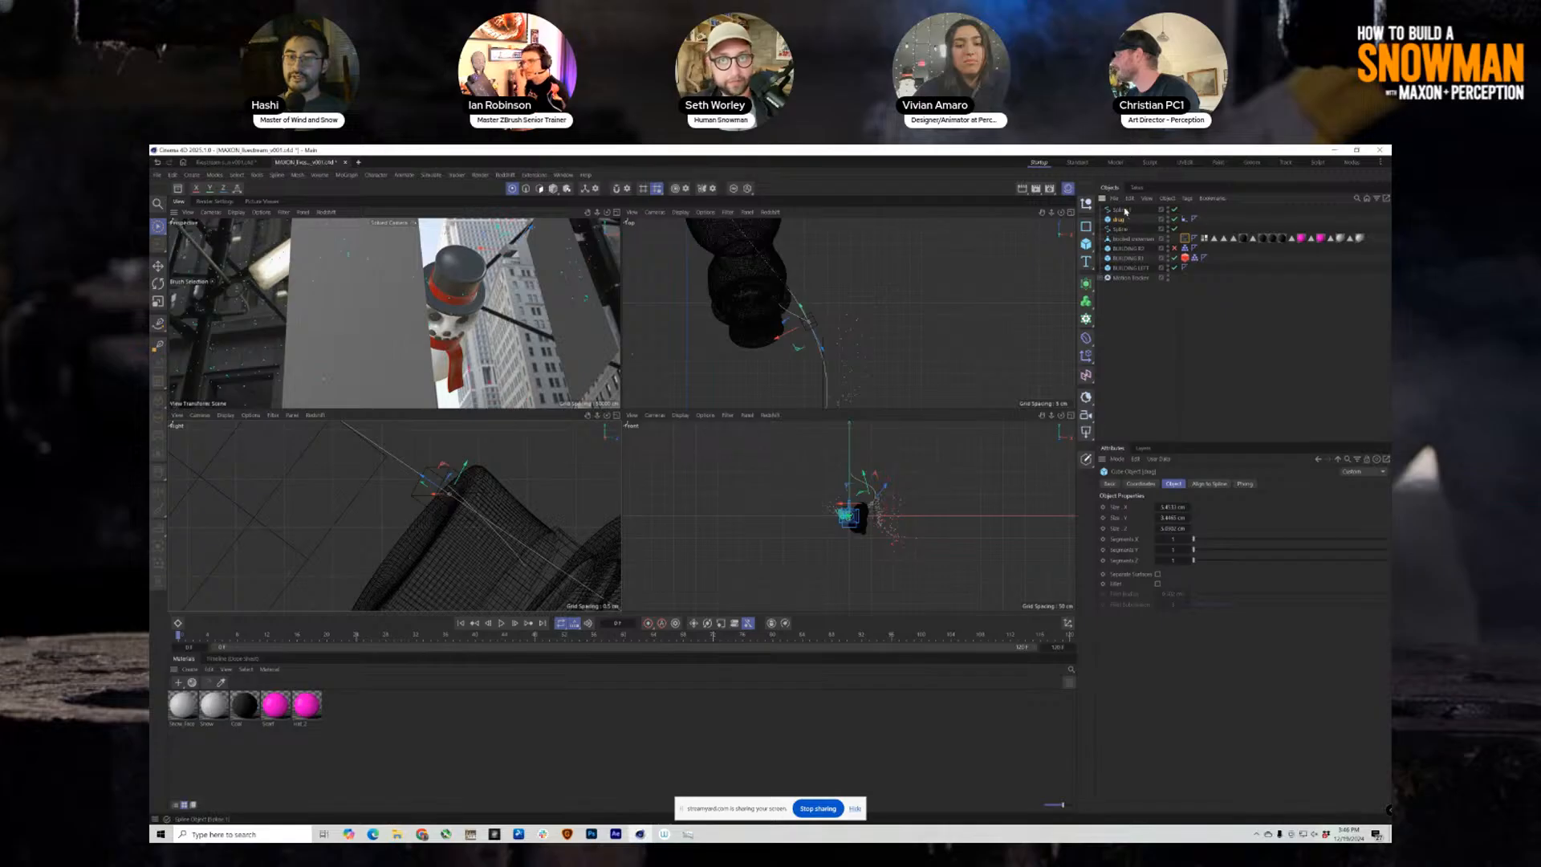
left_click(1120, 209)
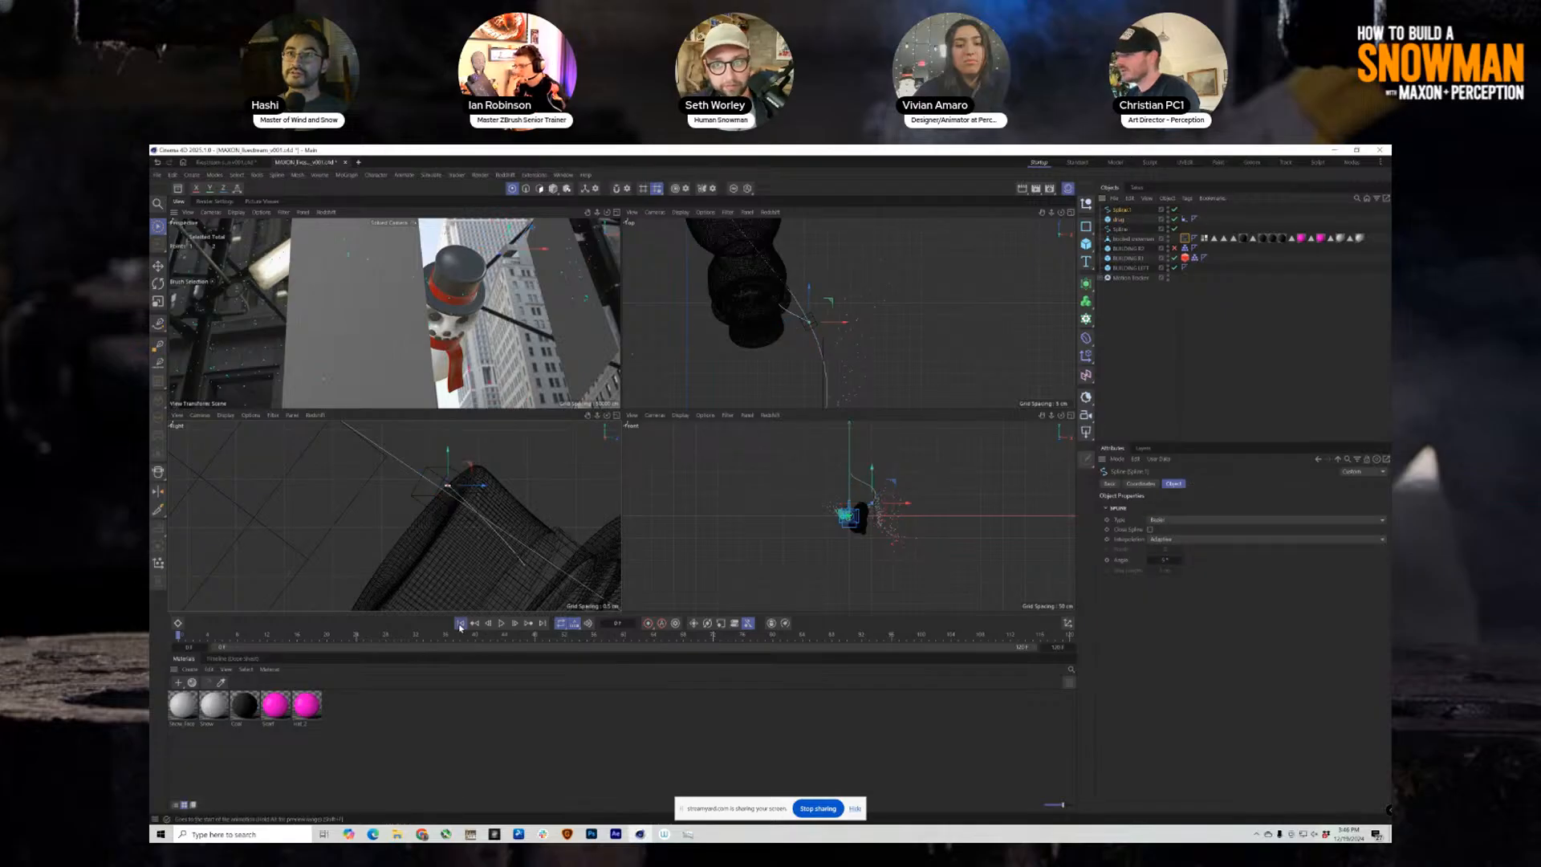
Add a Rope tag and a Rope Belt tag to the topmost spline, and link the cube as the belt's object.
right_click(1122, 211)
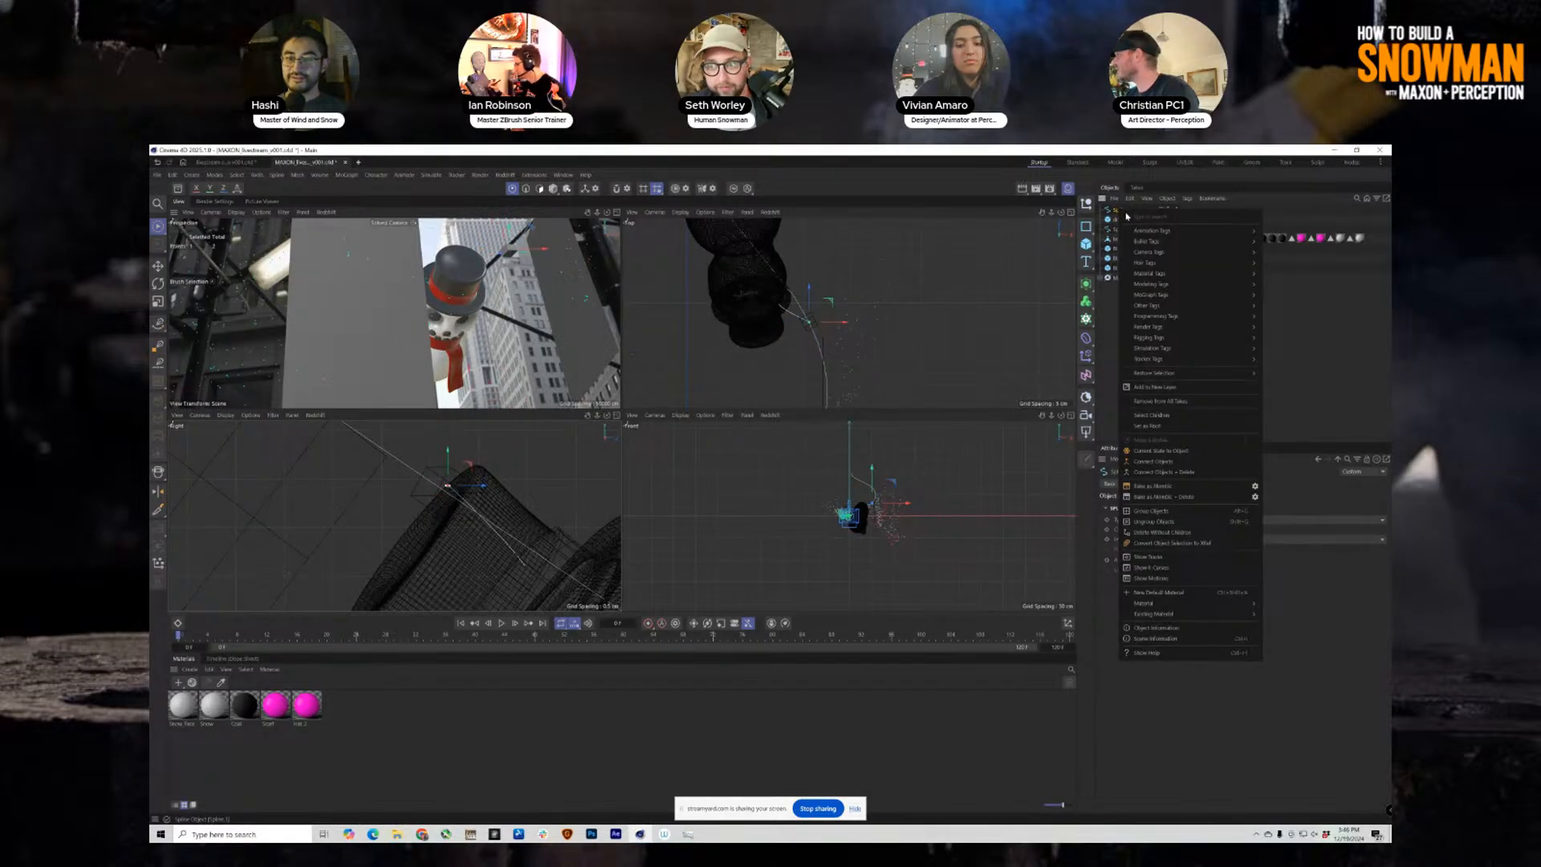
mouse_move(1164, 348)
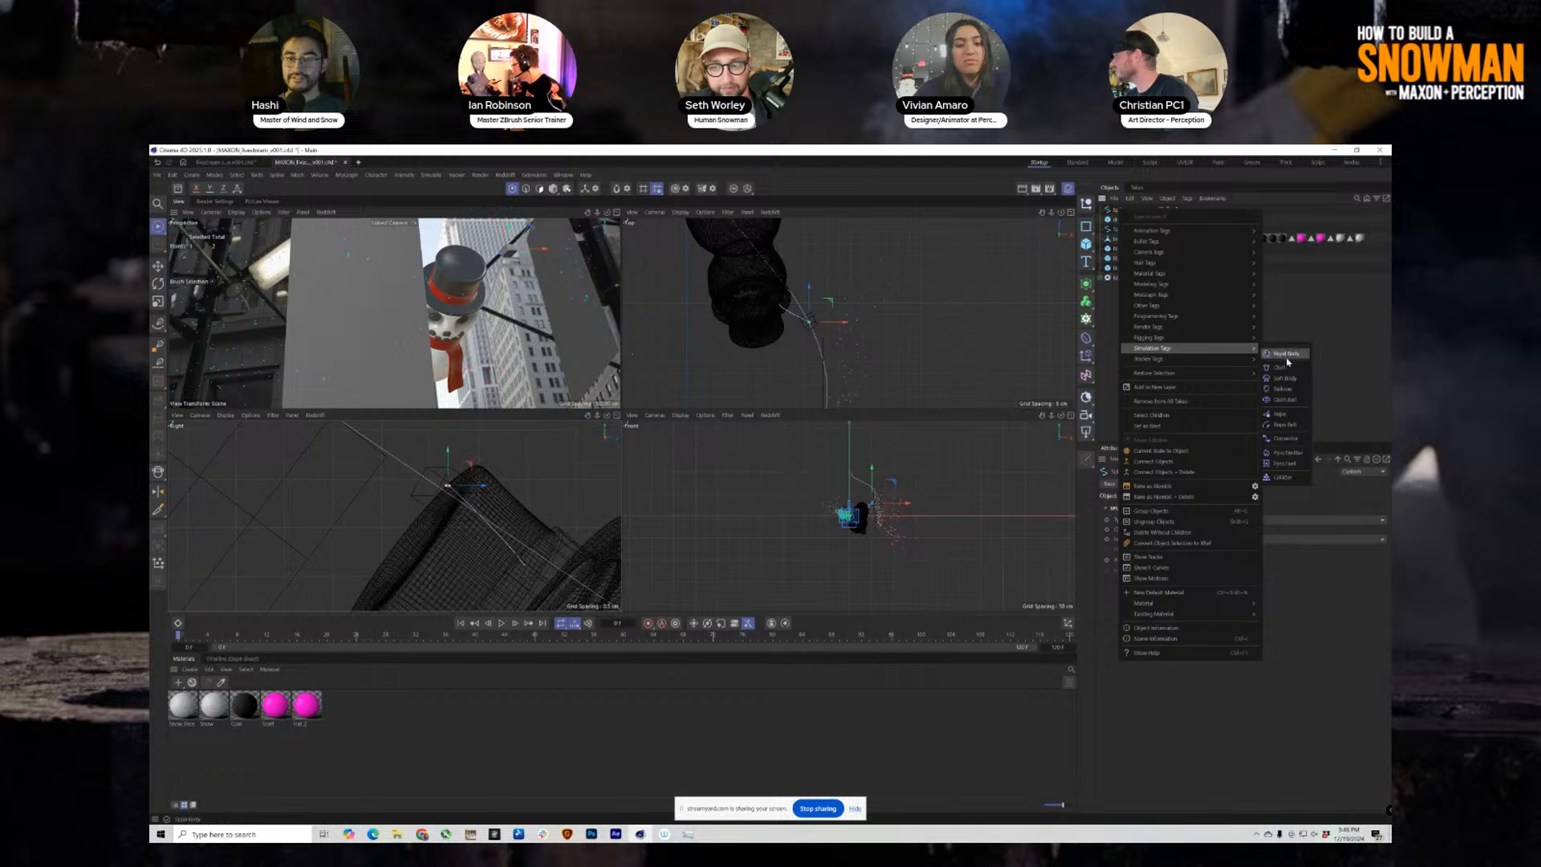
left_click(1280, 415)
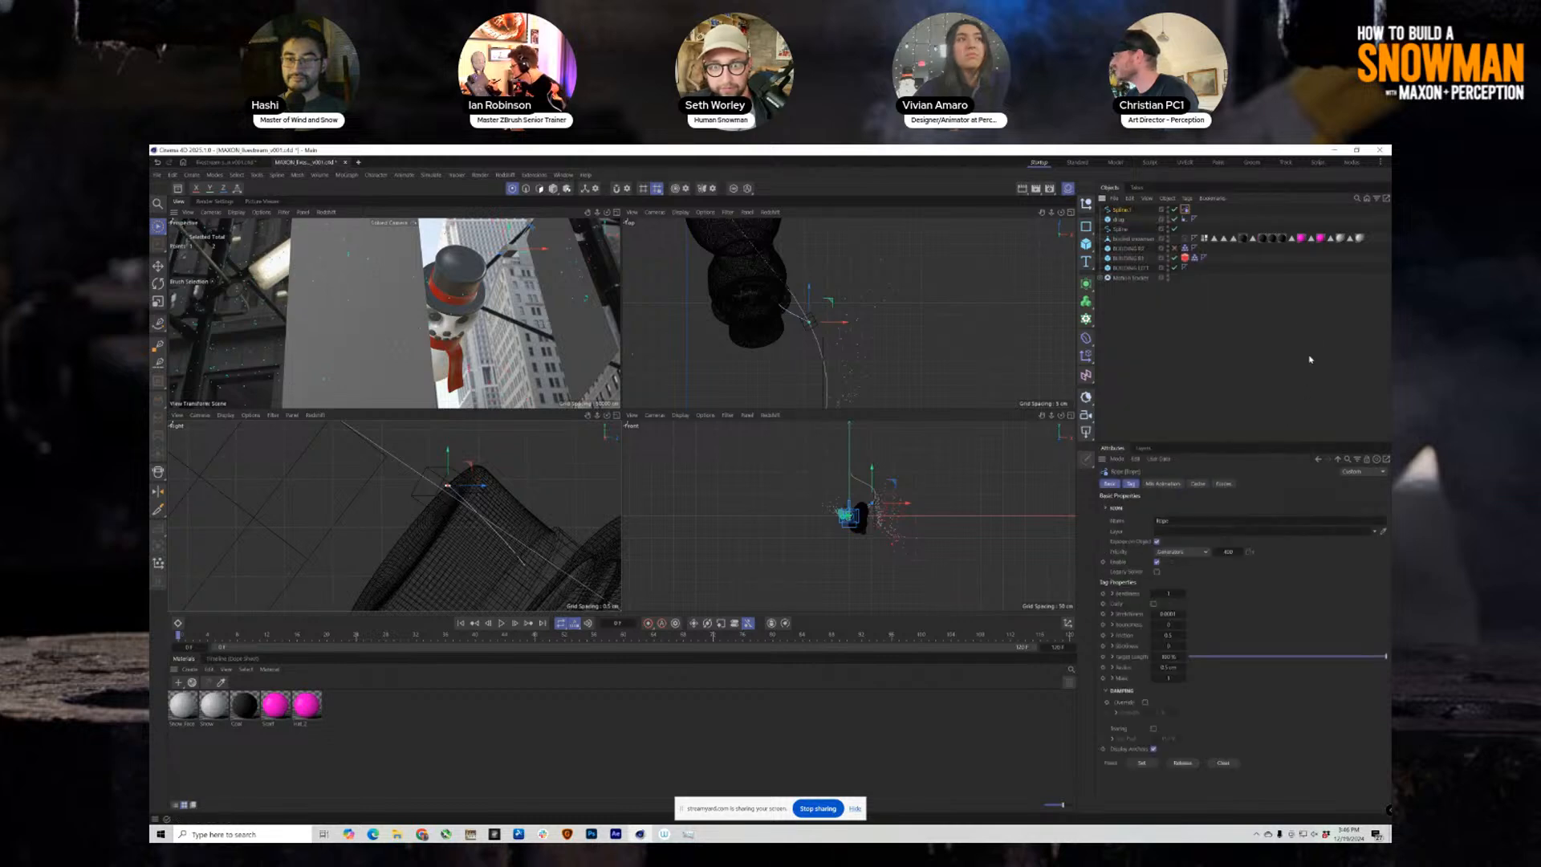
right_click(1128, 211)
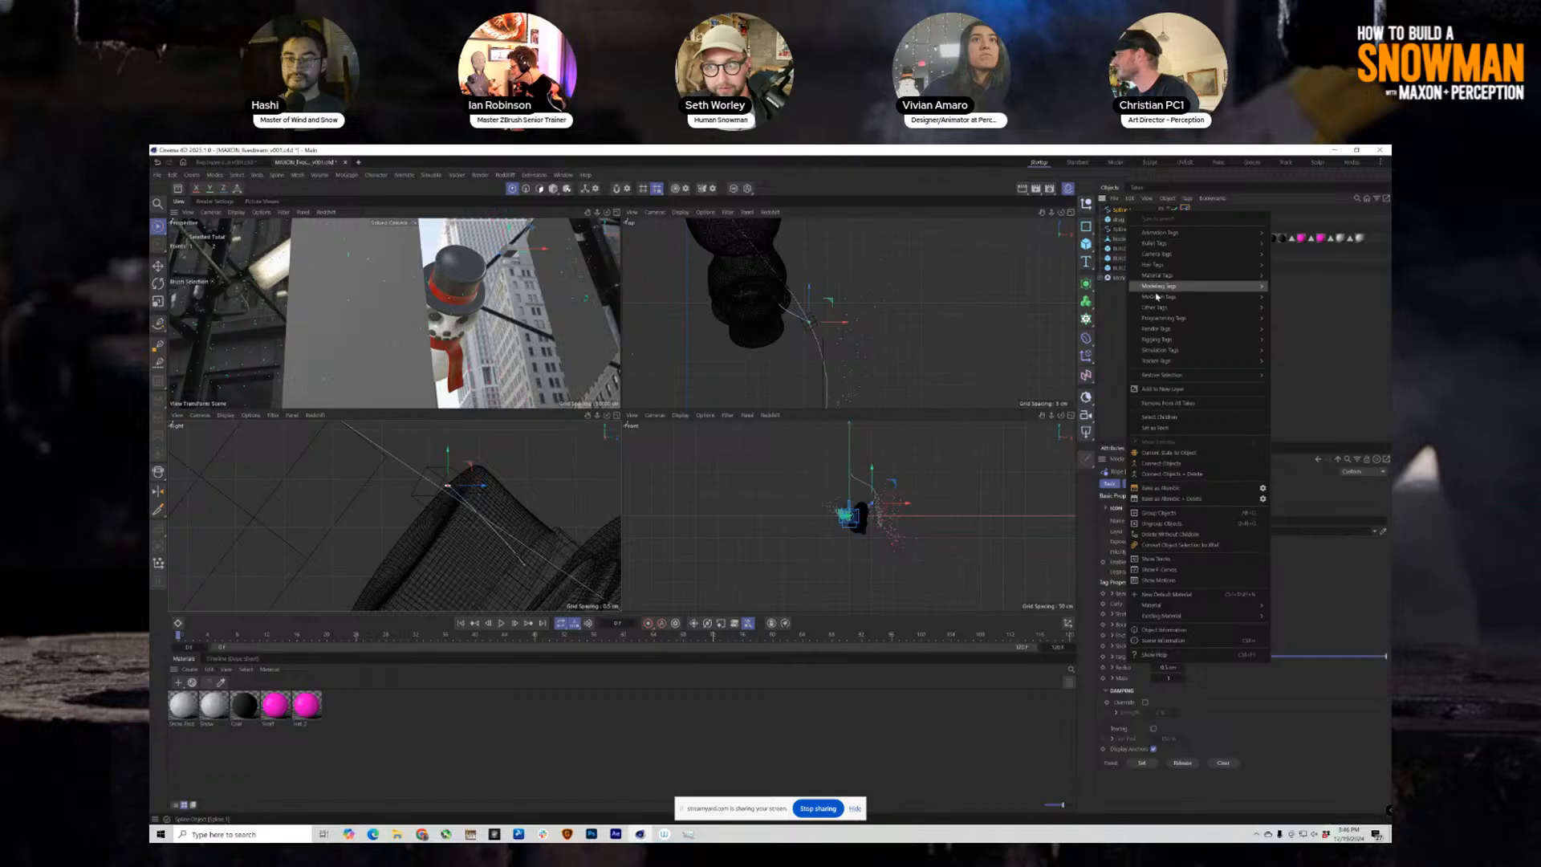
mouse_move(1181, 356)
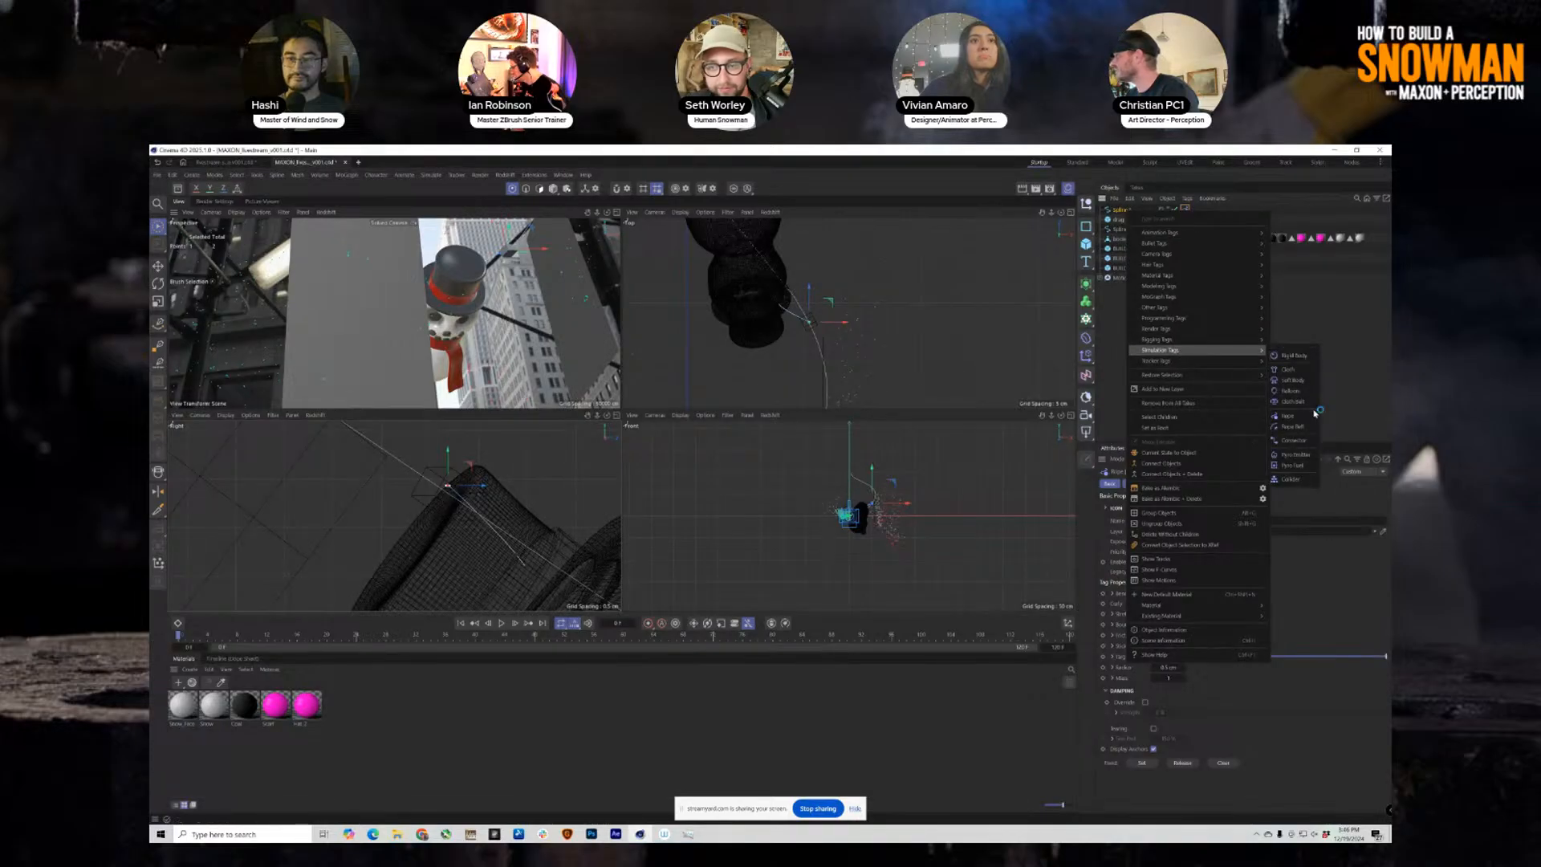
left_click(1294, 428)
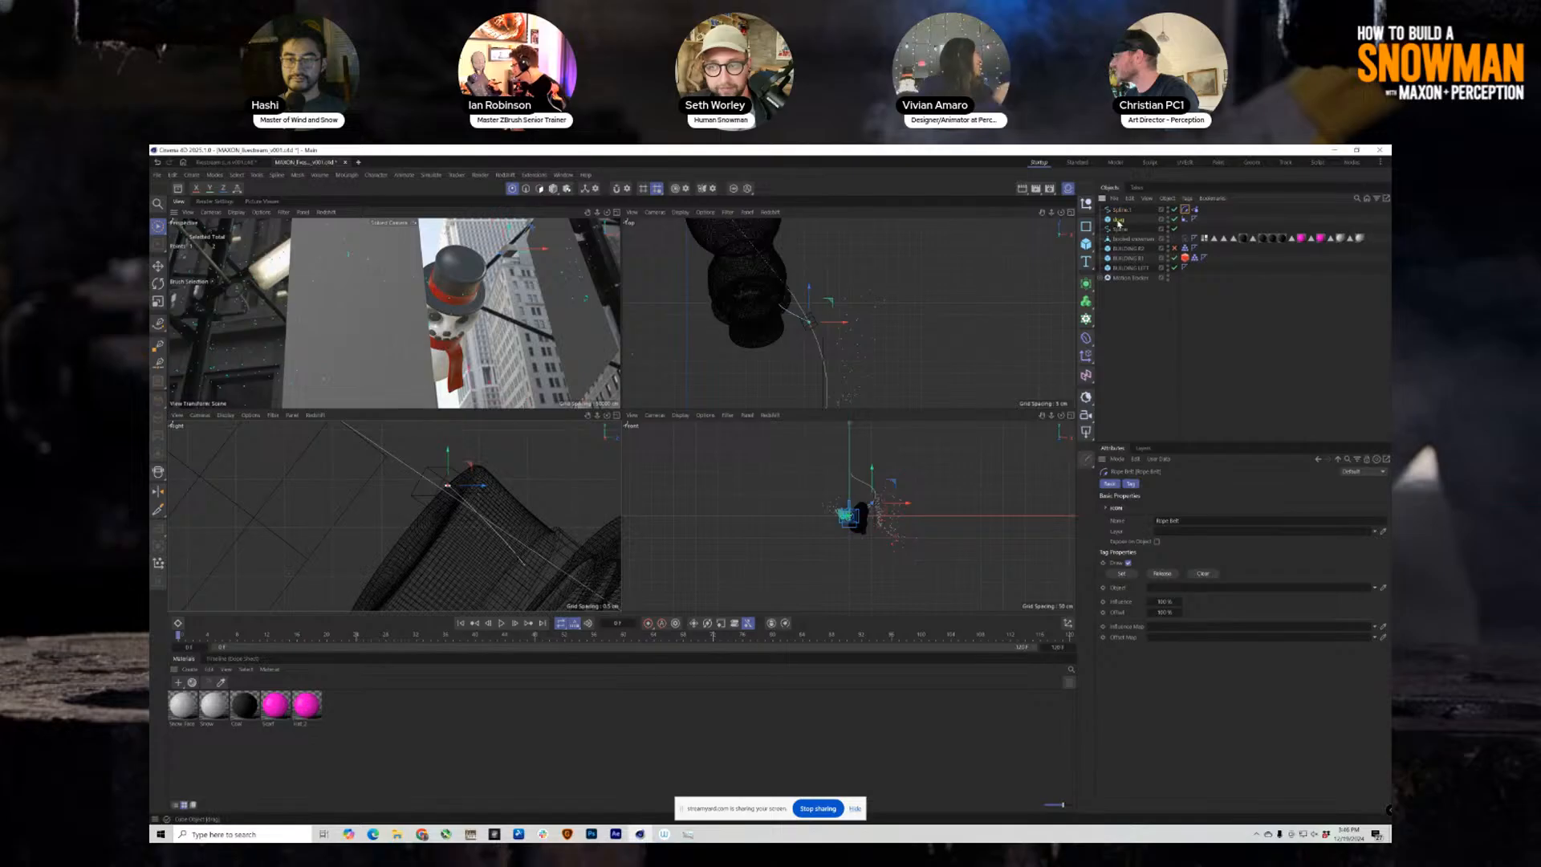
left_click_drag(1149, 440, 1163, 586)
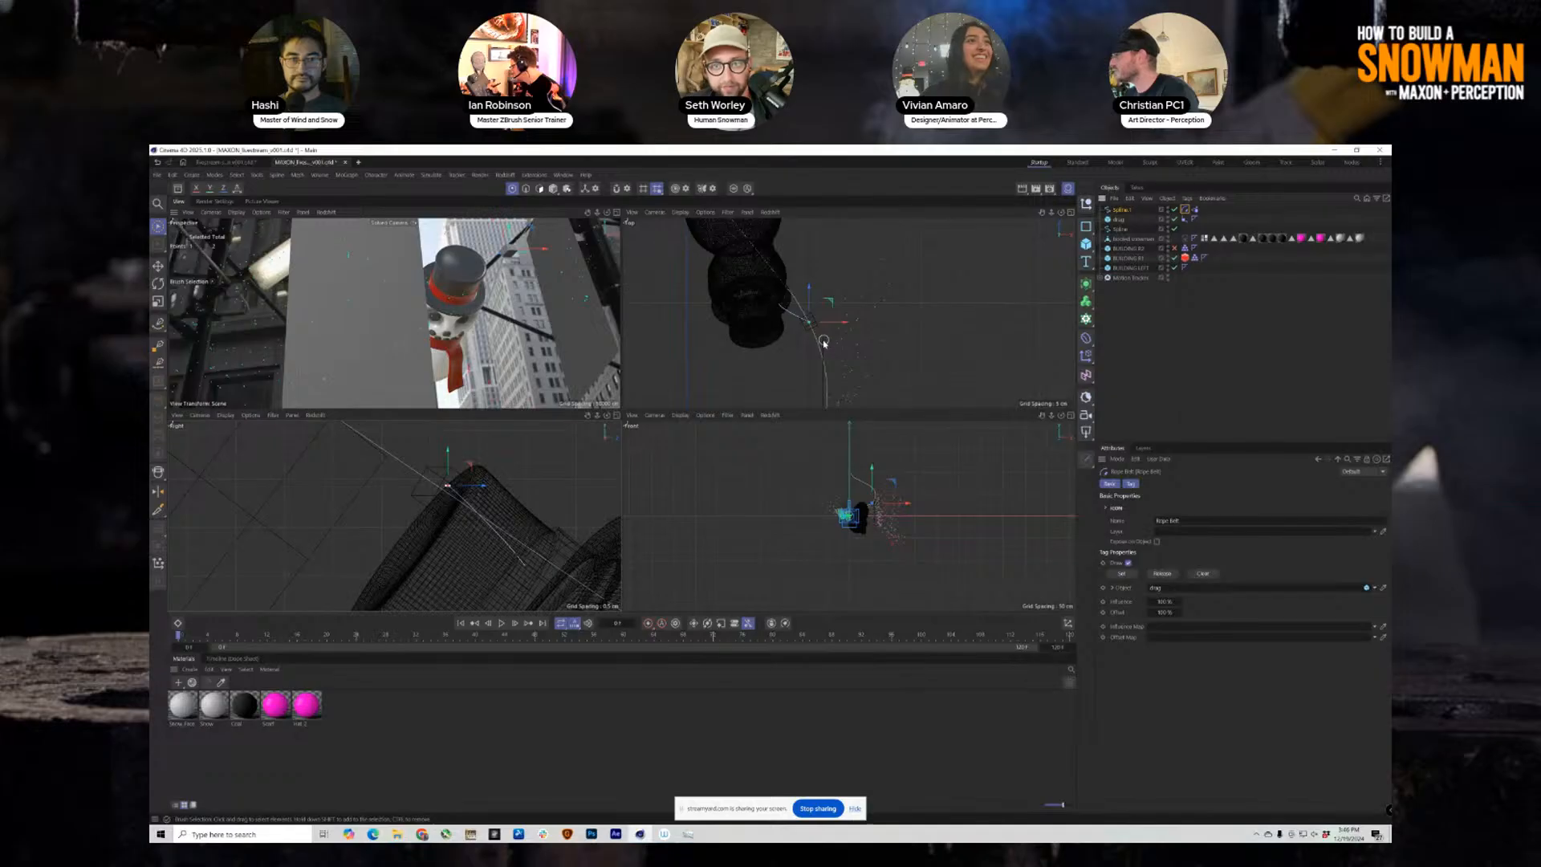
Move the spline's selected point slightly within the cube in the top view.
scroll(817, 325, "up", 6)
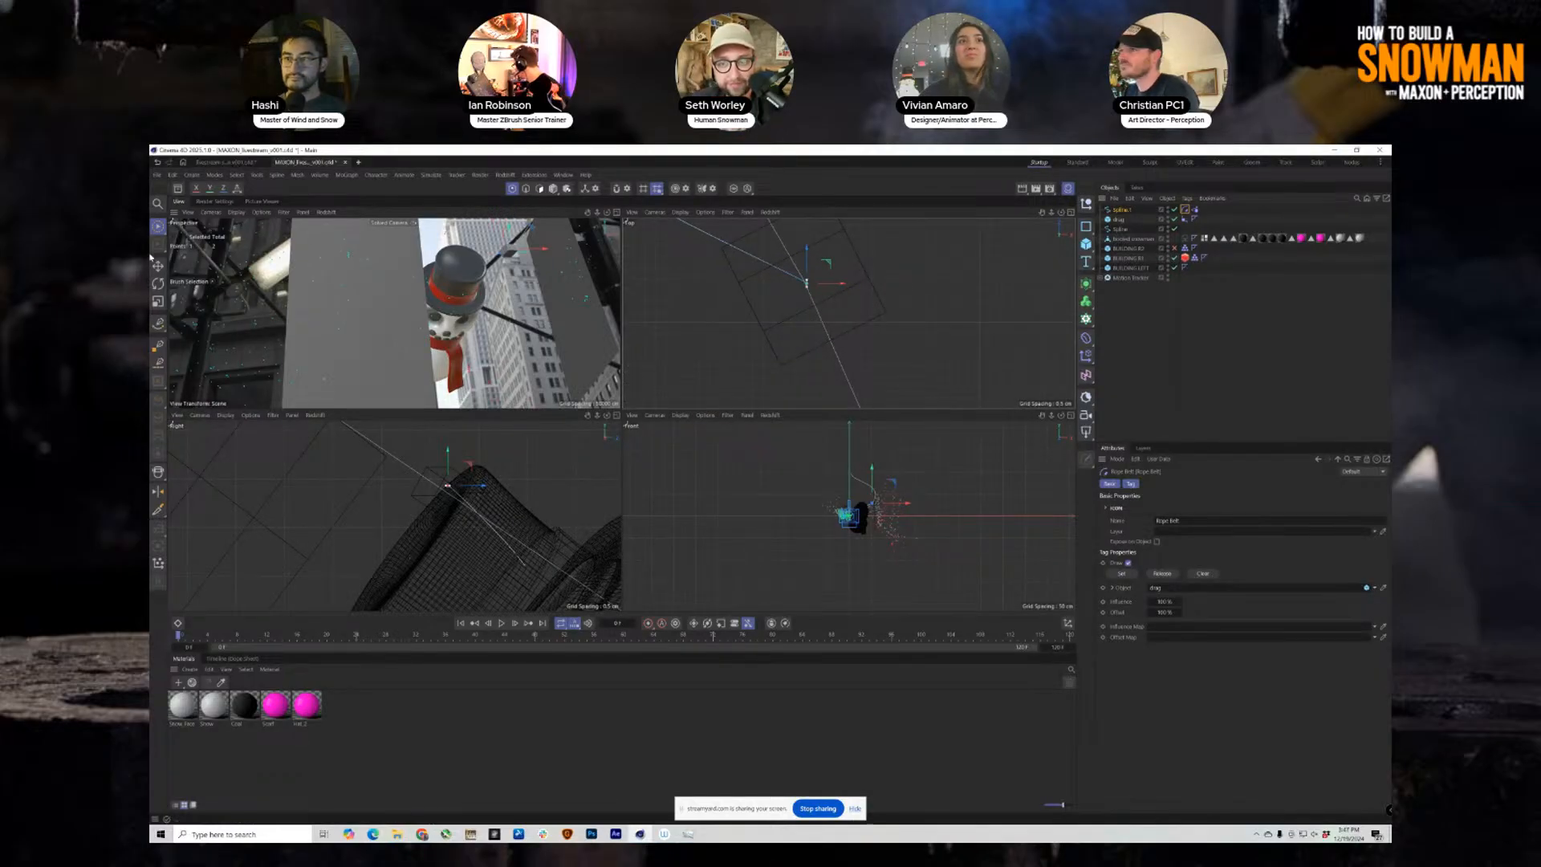
left_click(158, 267)
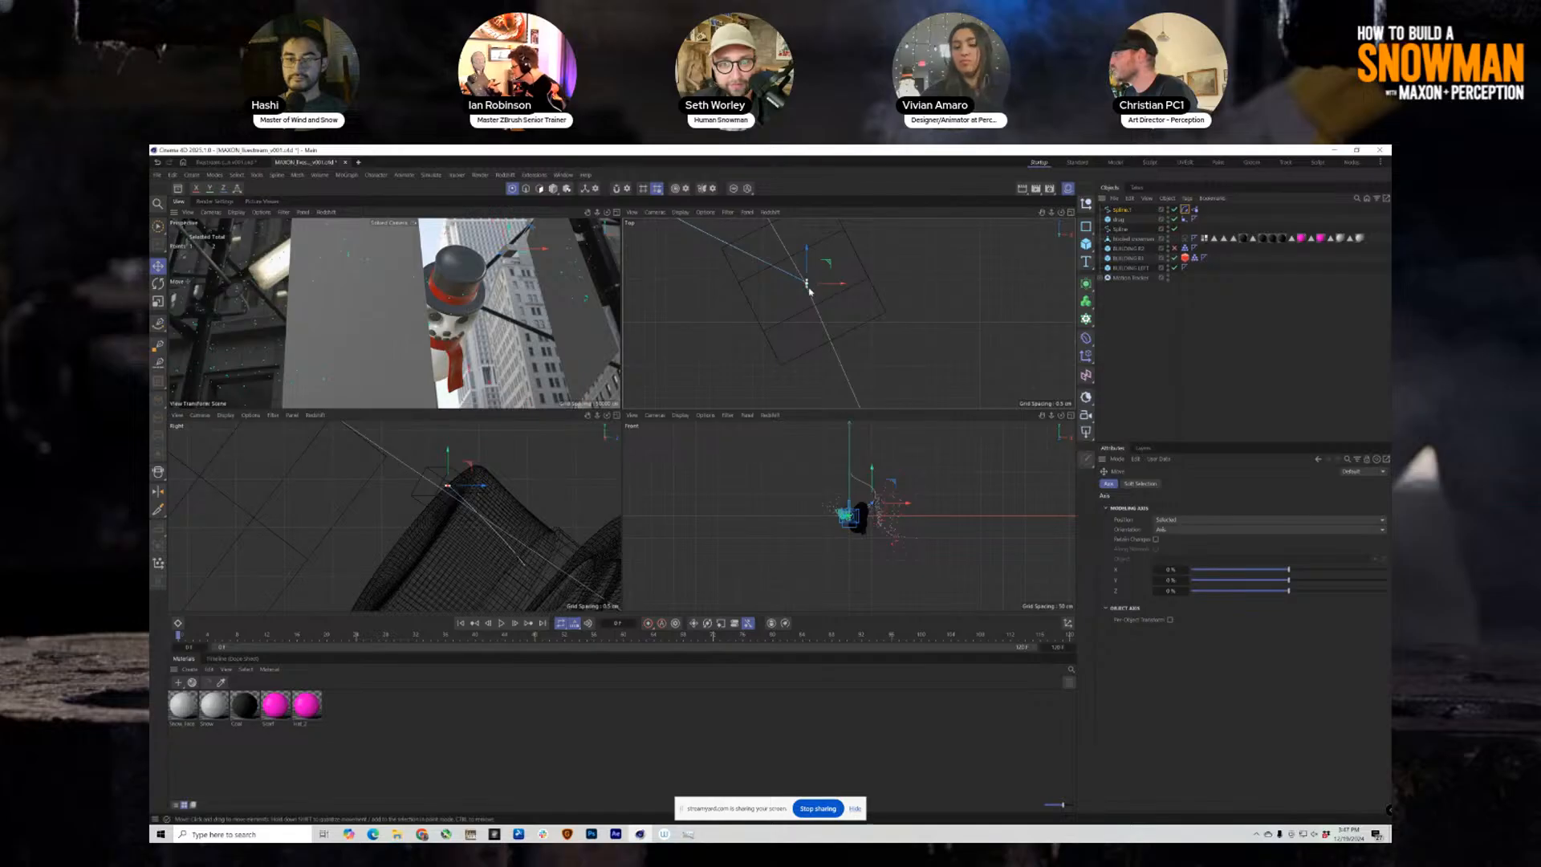
scroll(811, 279, "up", 3)
left_click_drag(803, 298, 831, 306)
Clear the Rope Belt tag's stored points and set the belt again on the selected spline point.
left_click(1184, 210)
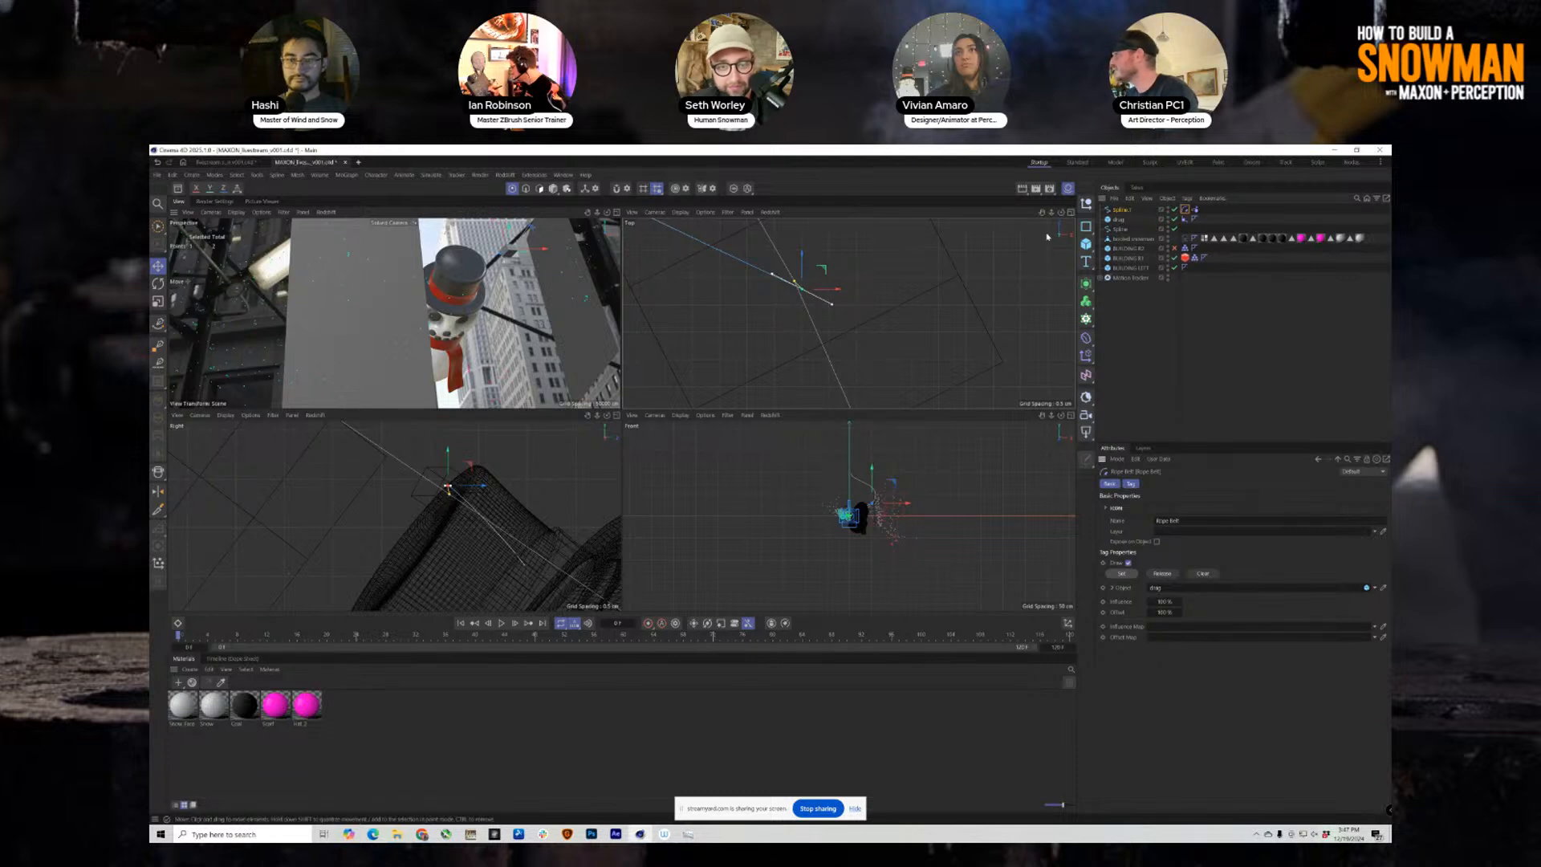
key("9")
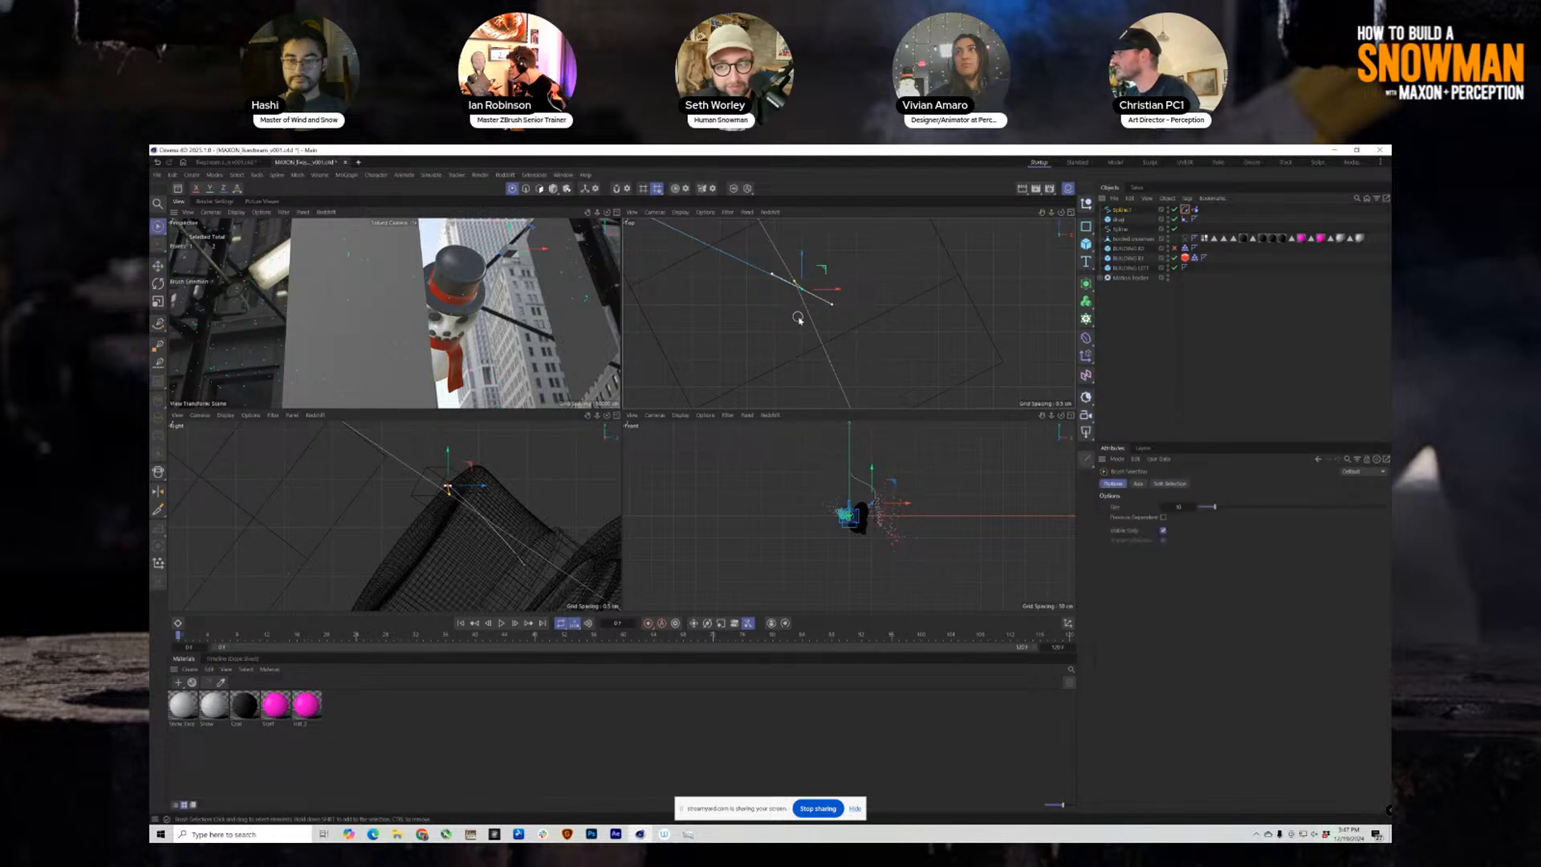
left_click(1184, 210)
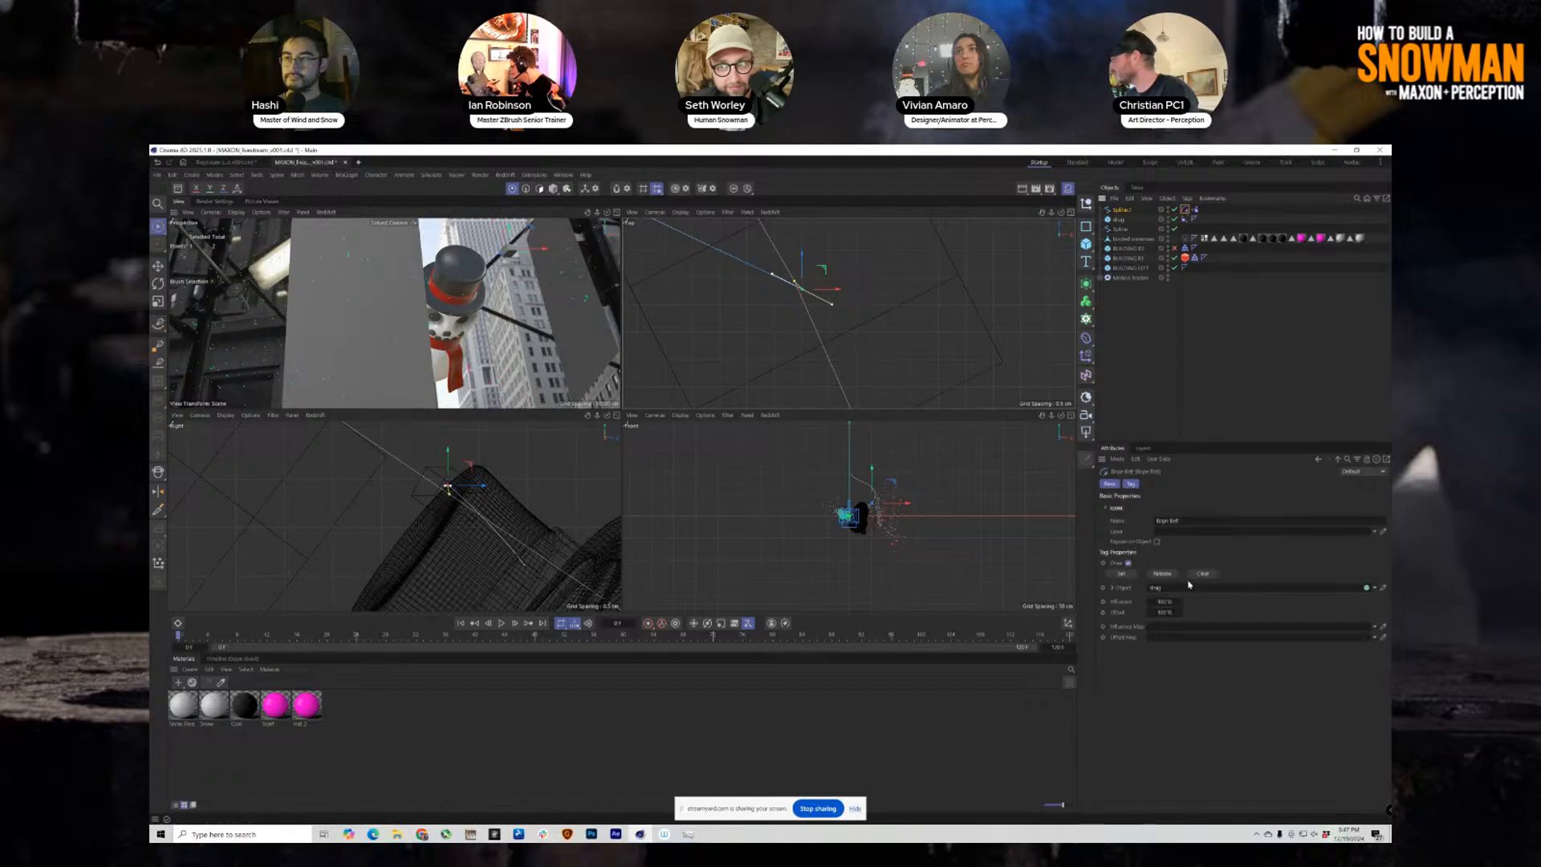
left_click(1205, 575)
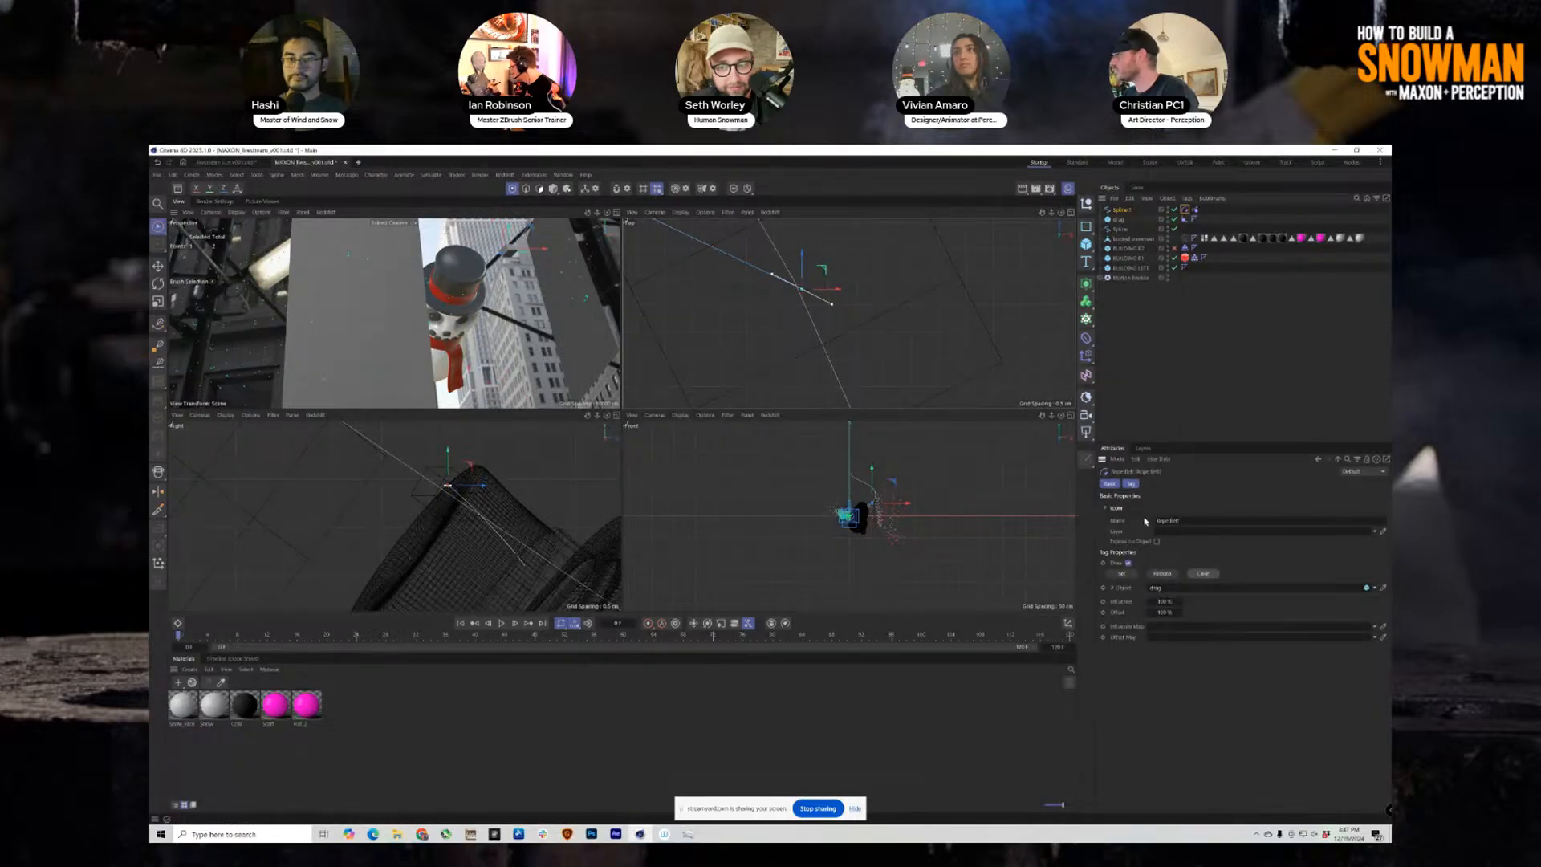
left_click(1122, 577)
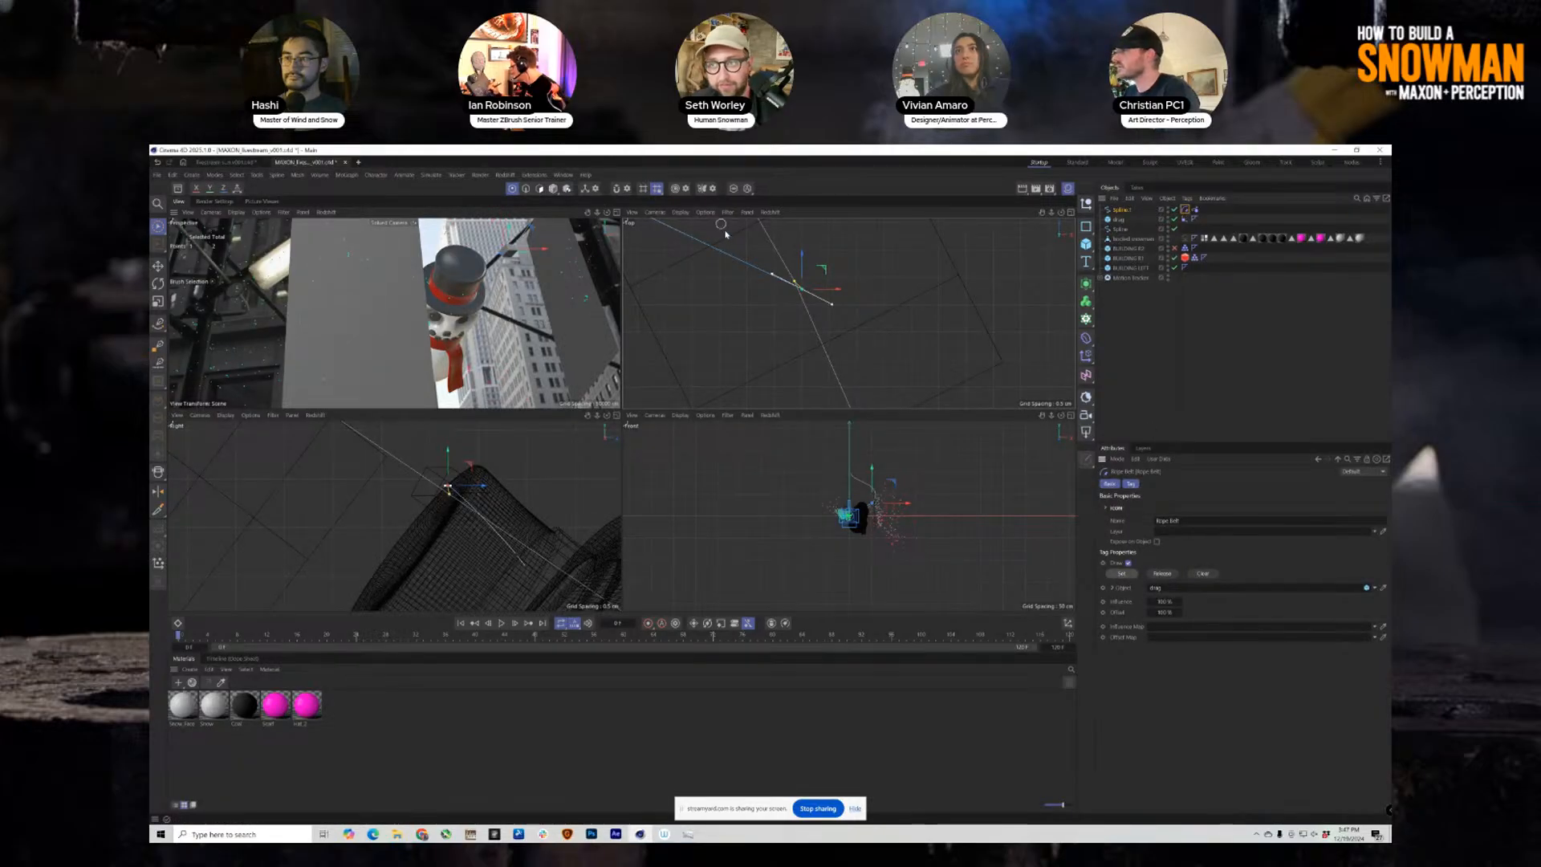
Select the spline's other end point at the snowman's hat and move it slightly closer to the hat.
scroll(726, 241, "down", 5)
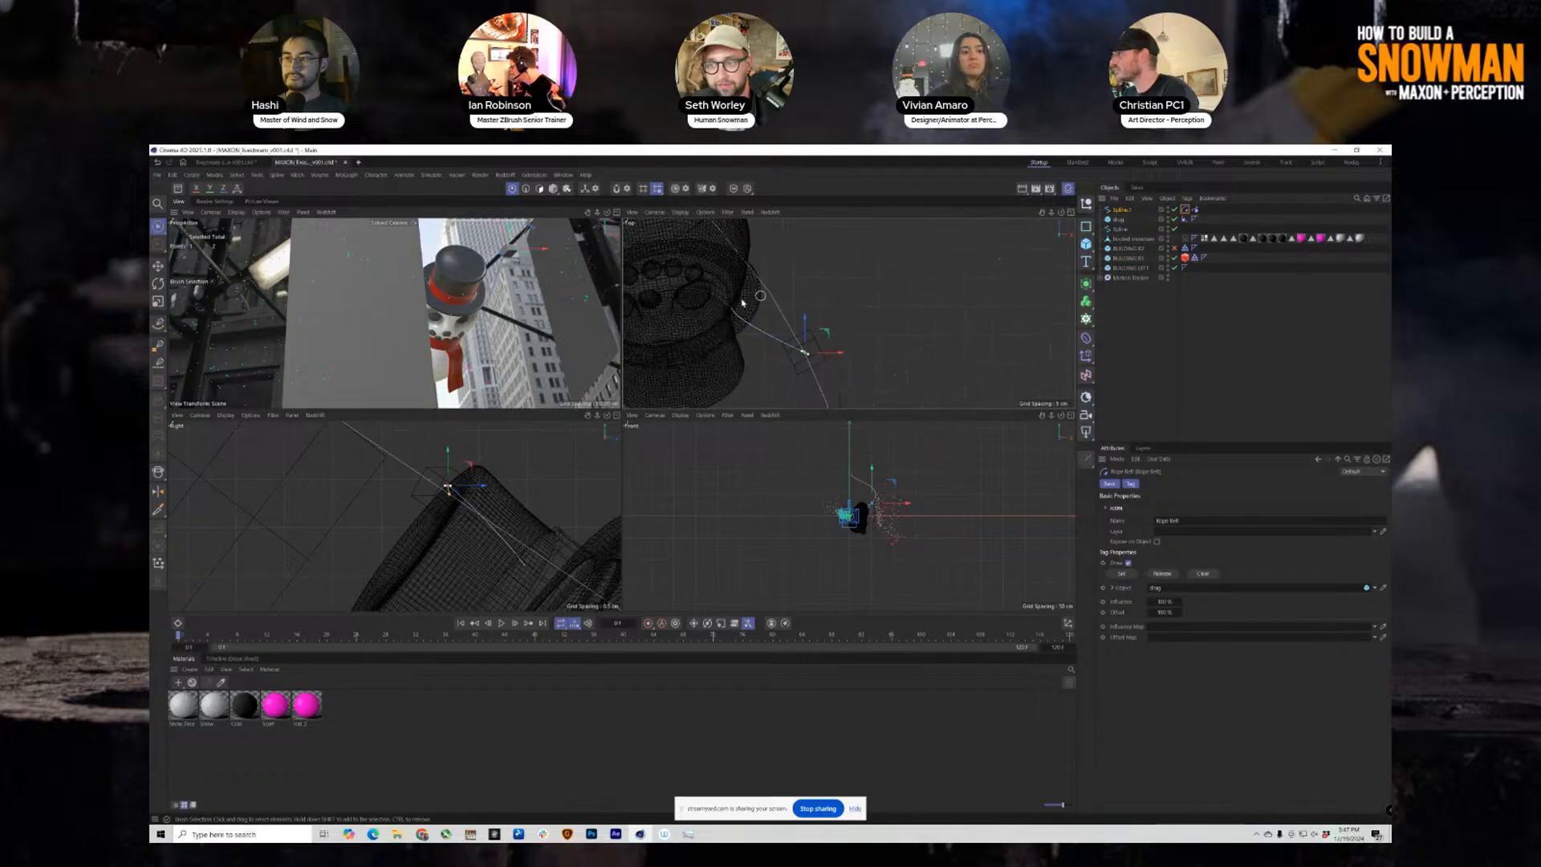
left_click(730, 308)
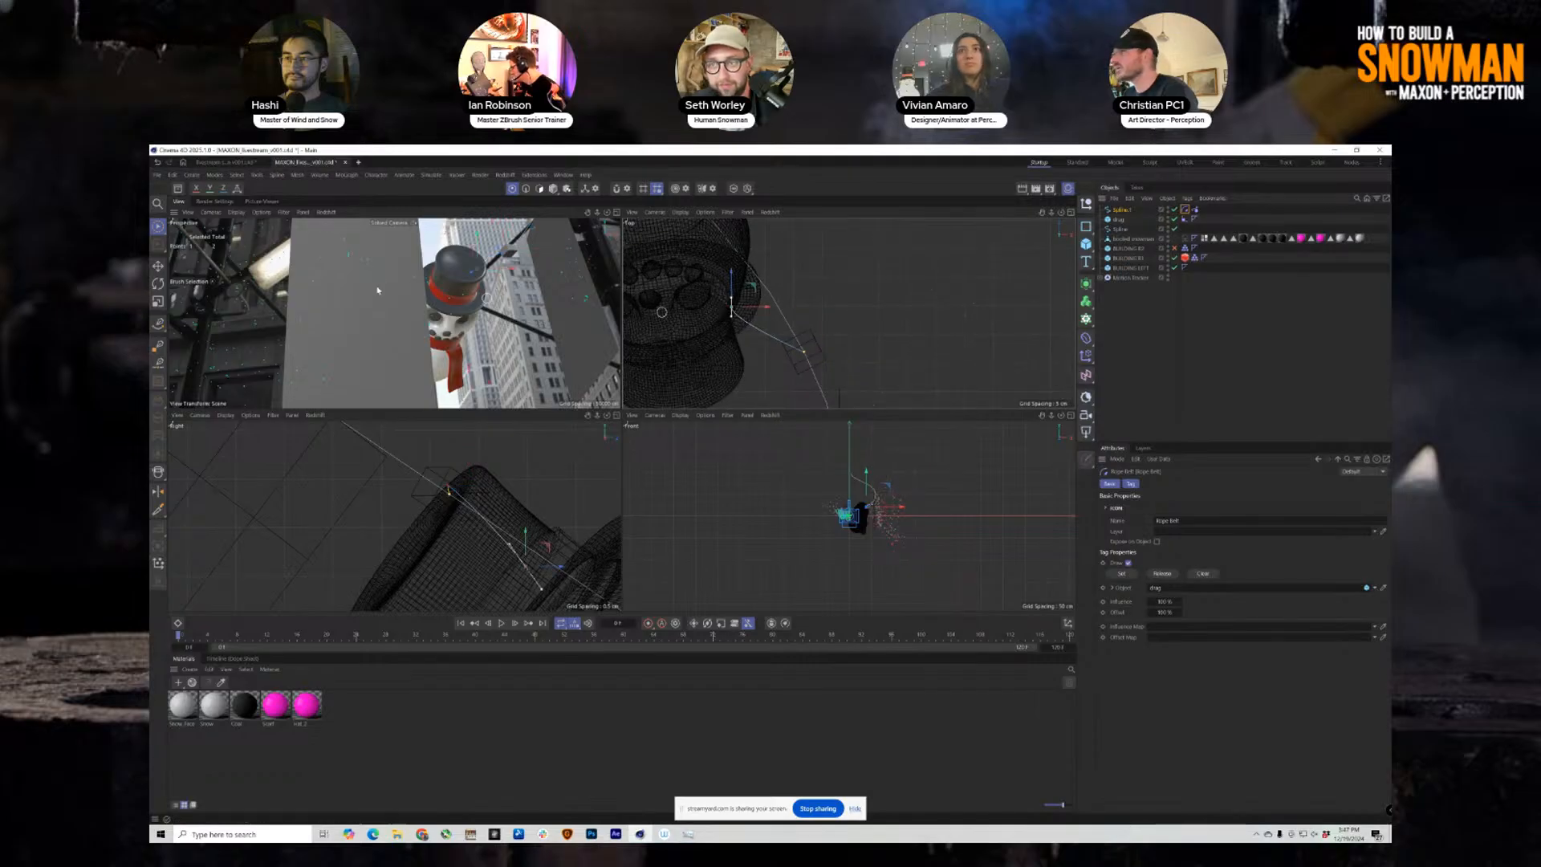
left_click(159, 266)
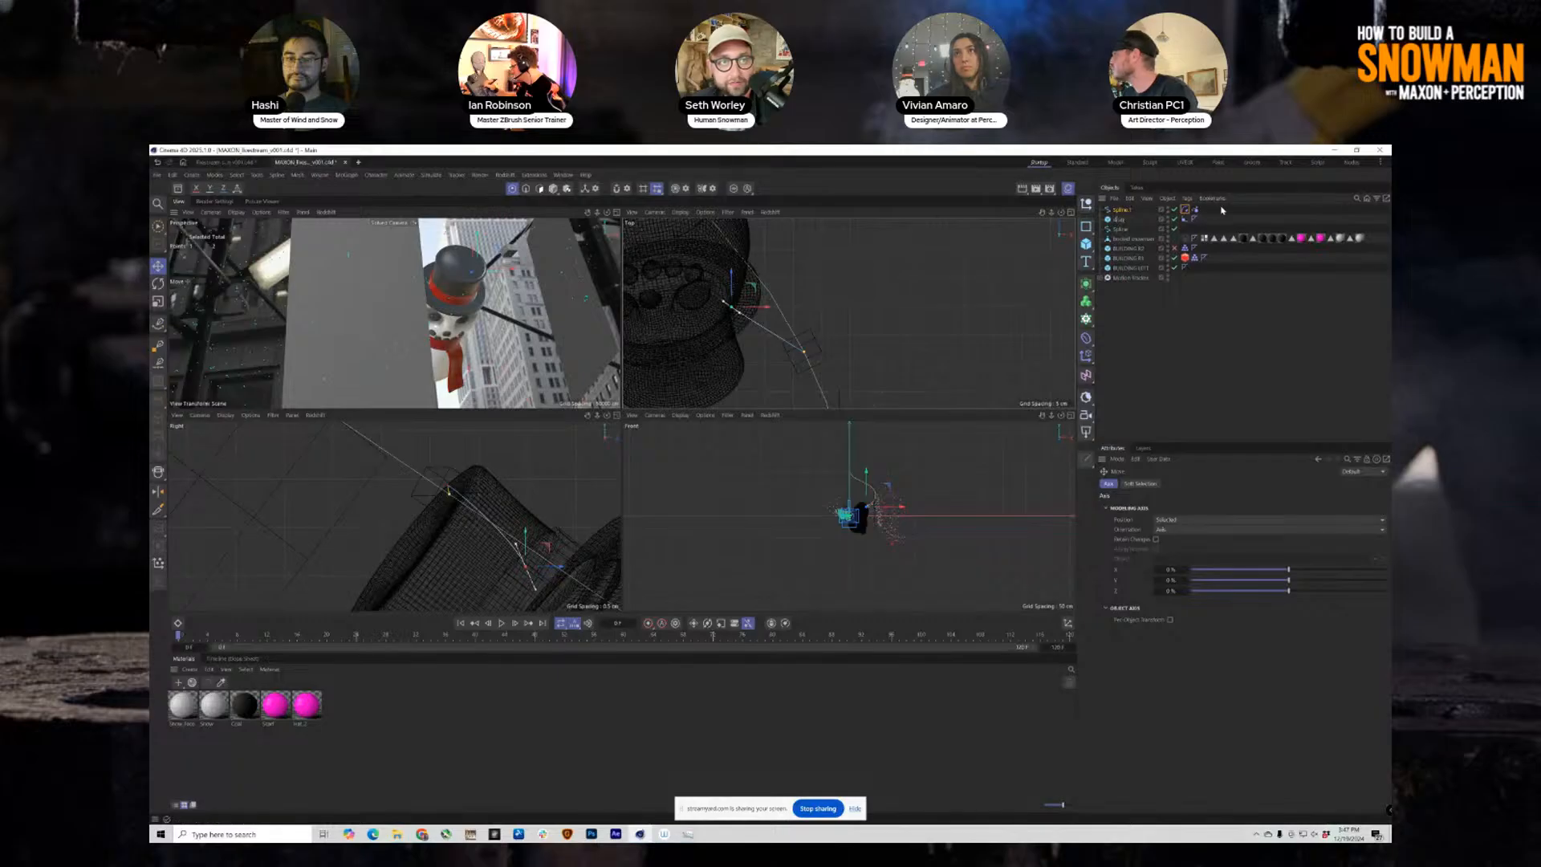
Add a Connector simulation tag to the topmost spline.
left_click(1122, 209)
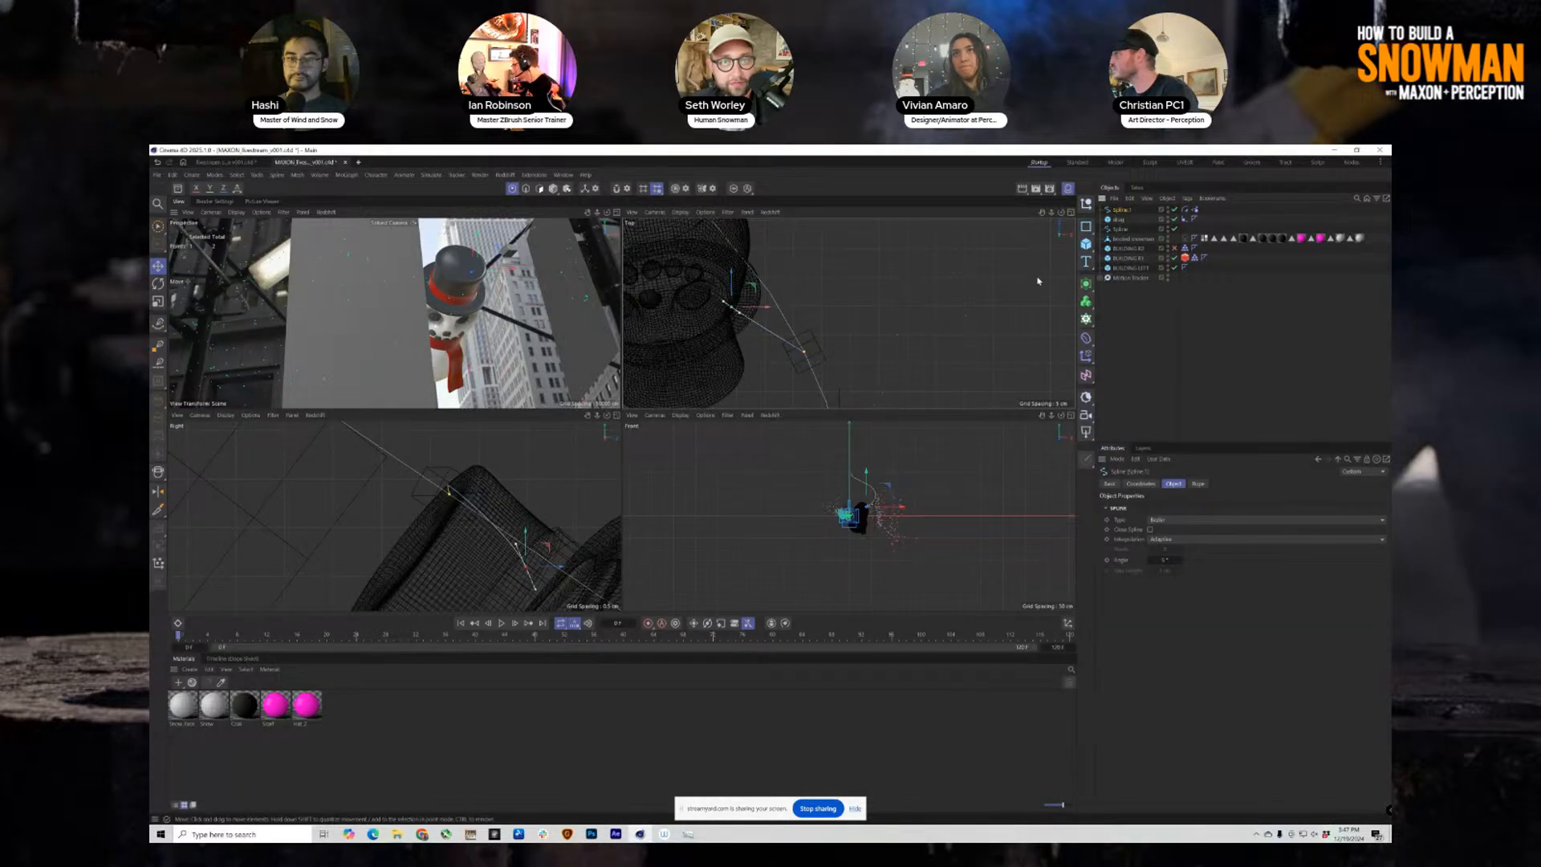
right_click(1123, 210)
mouse_move(1174, 349)
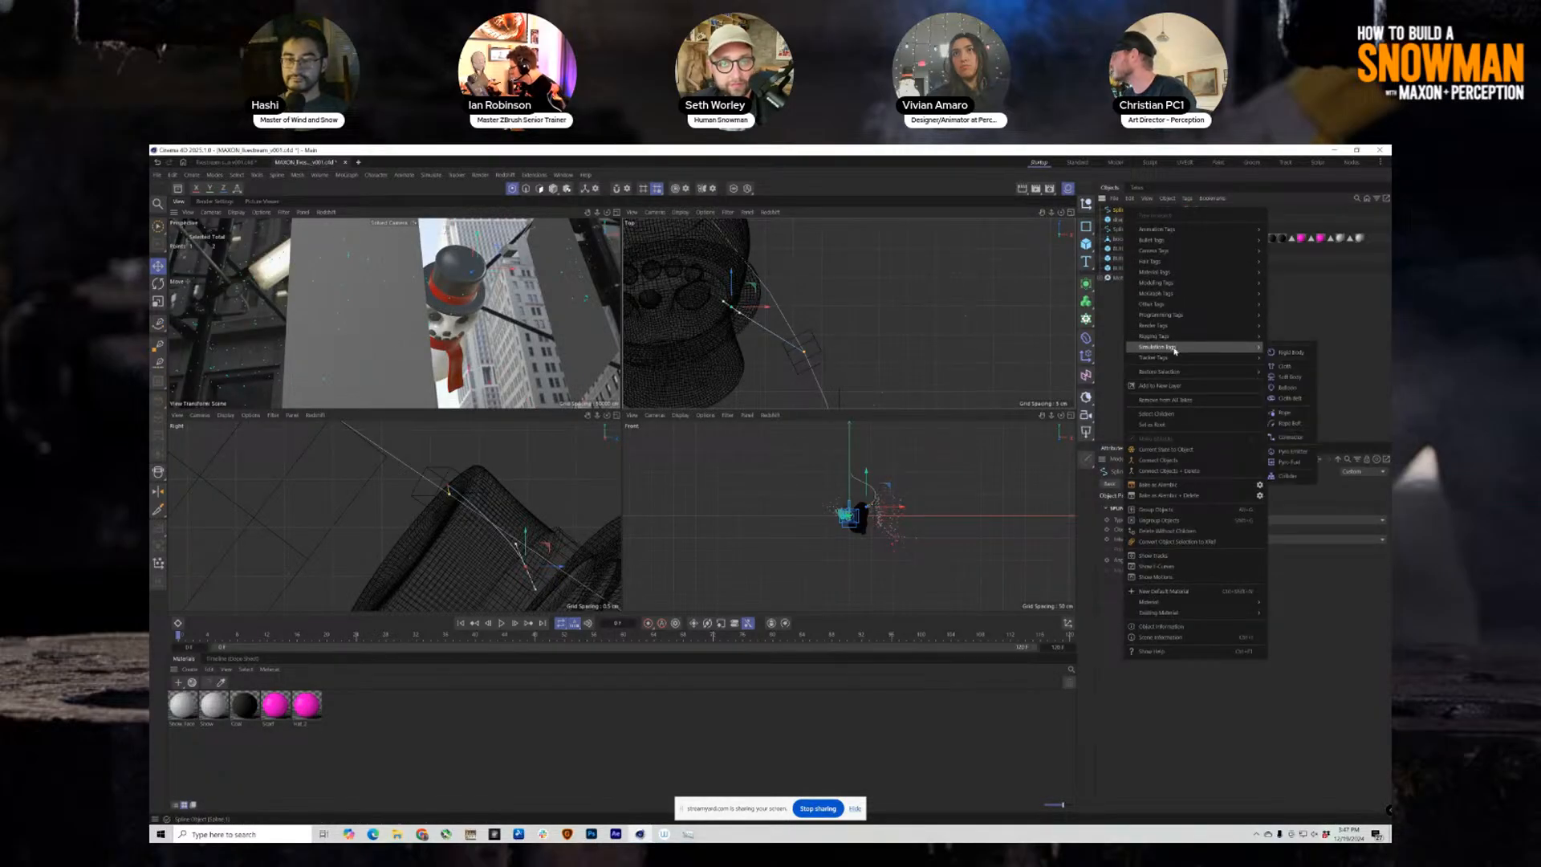
left_click(1290, 436)
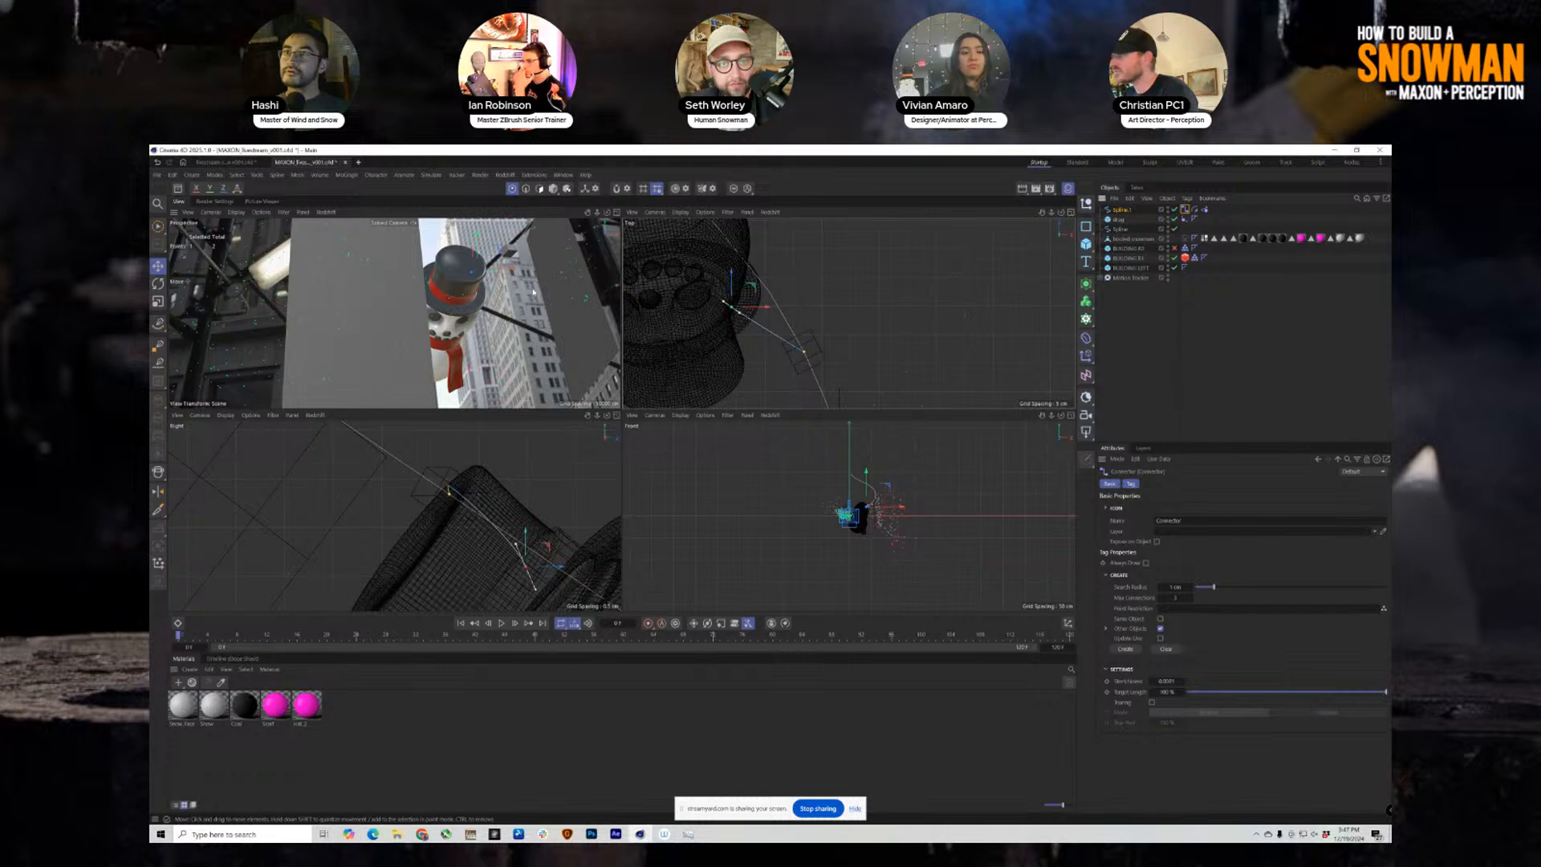
Change the front viewport to a perspective view and move the spline's end point onto the snowman's hat beside the red band.
left_click(655, 415)
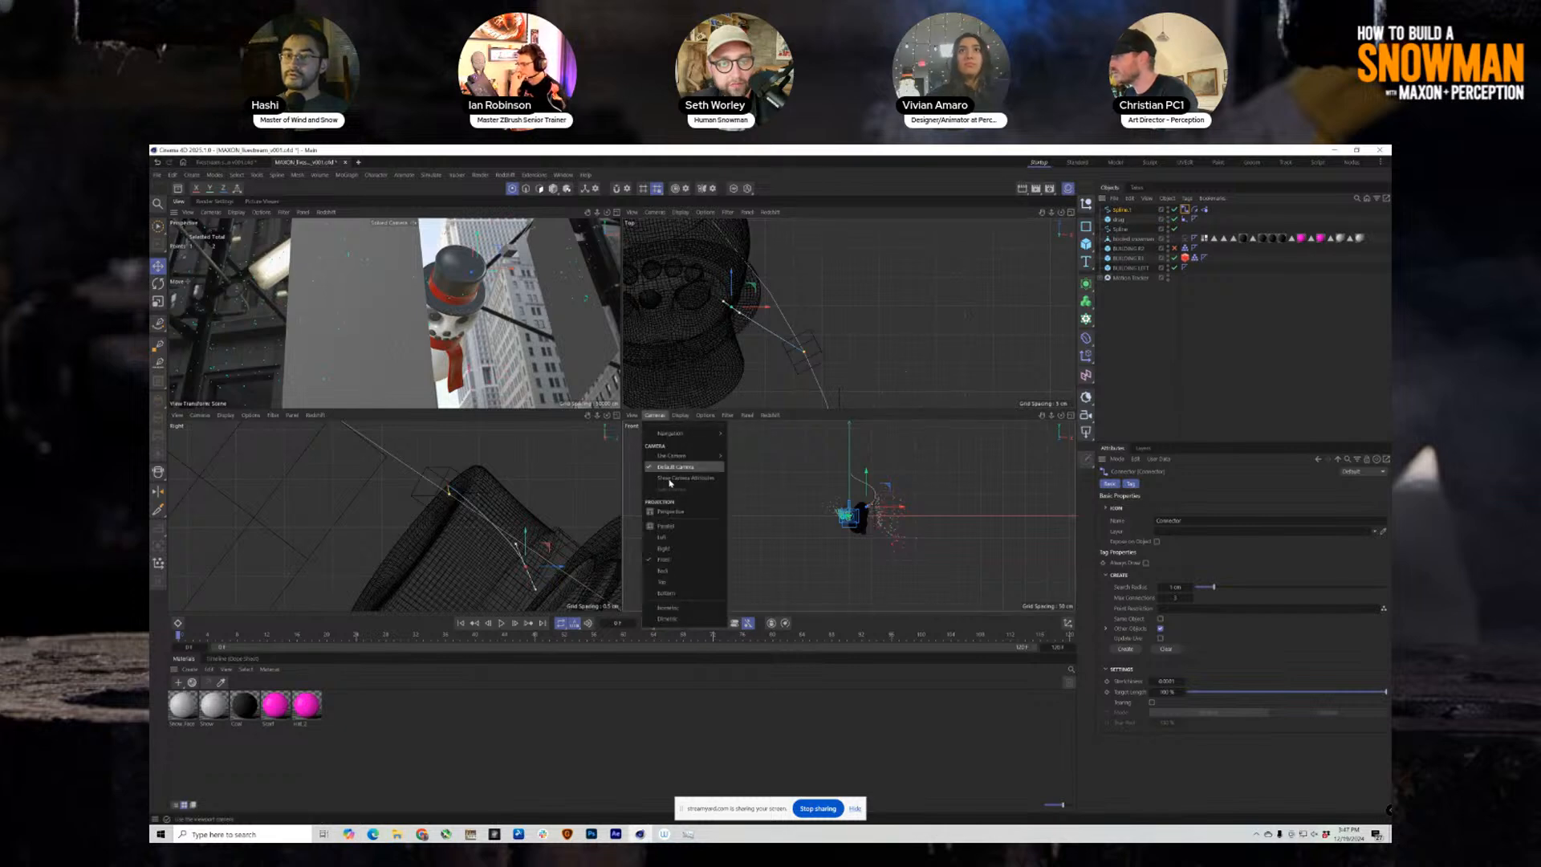
left_click(667, 517)
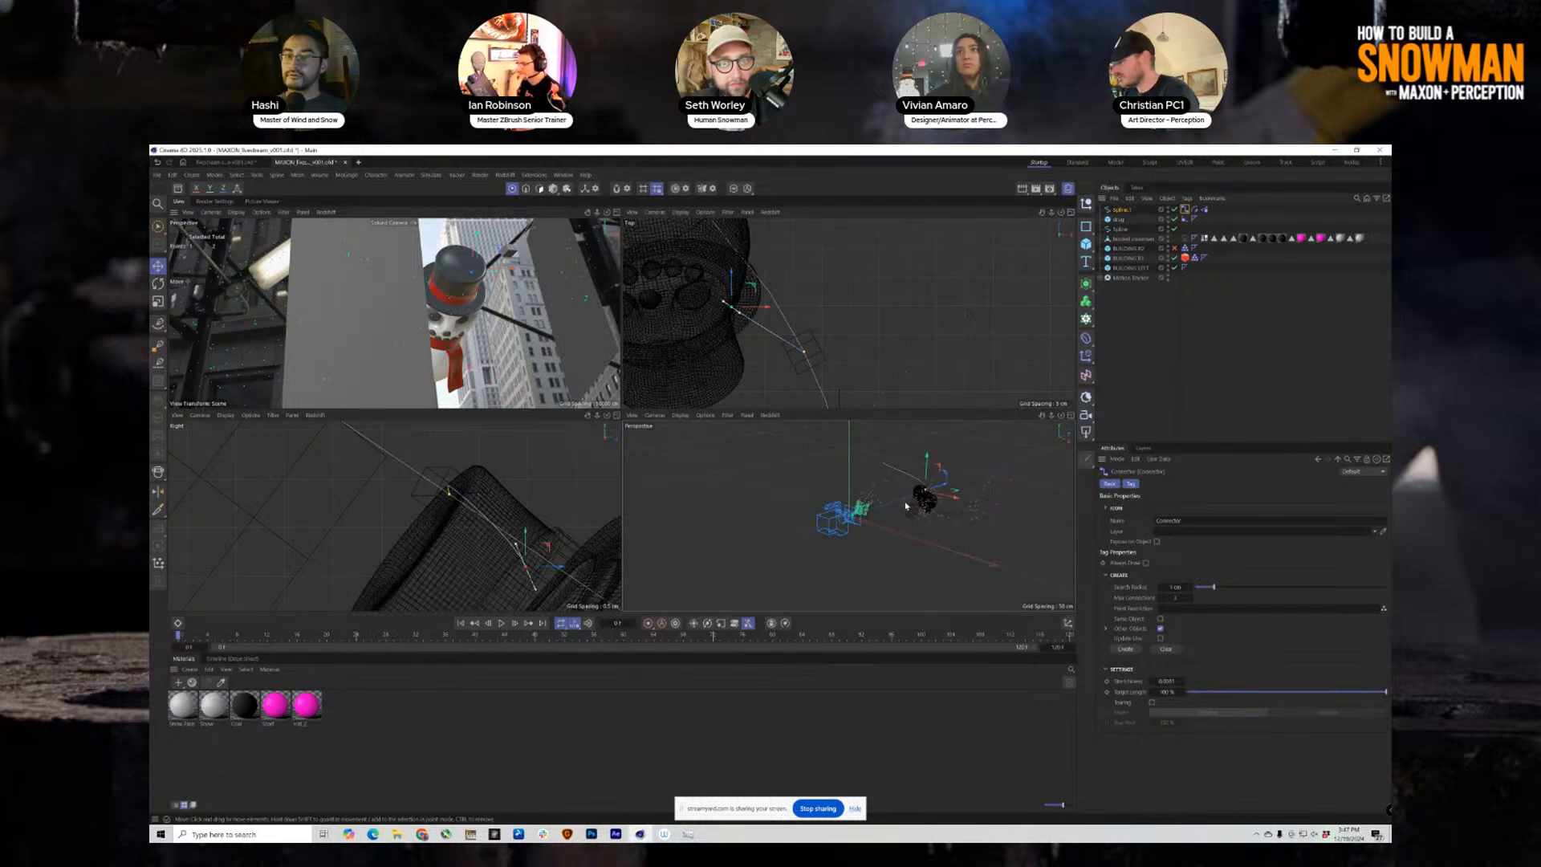
right_click_drag(931, 491, 1035, 451, "alt")
left_click_drag(1035, 451, 963, 503, "alt")
right_click_drag(870, 438, 963, 457, "alt")
left_click_drag(829, 500, 763, 531, "alt")
right_click_drag(897, 462, 973, 431, "alt")
left_click_drag(974, 431, 950, 468, "alt")
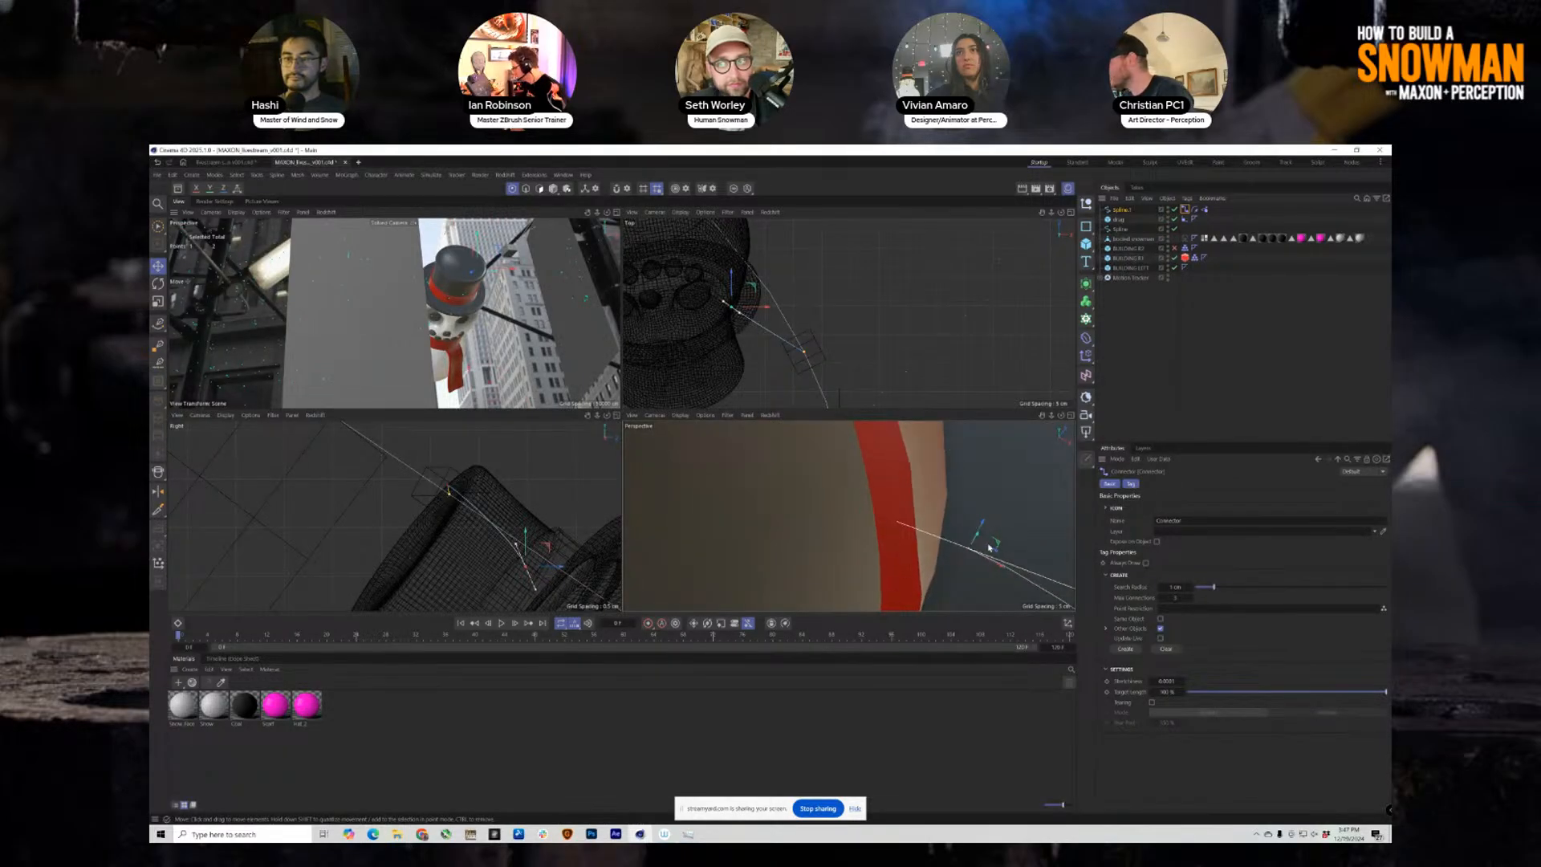
left_click_drag(1001, 565, 947, 537)
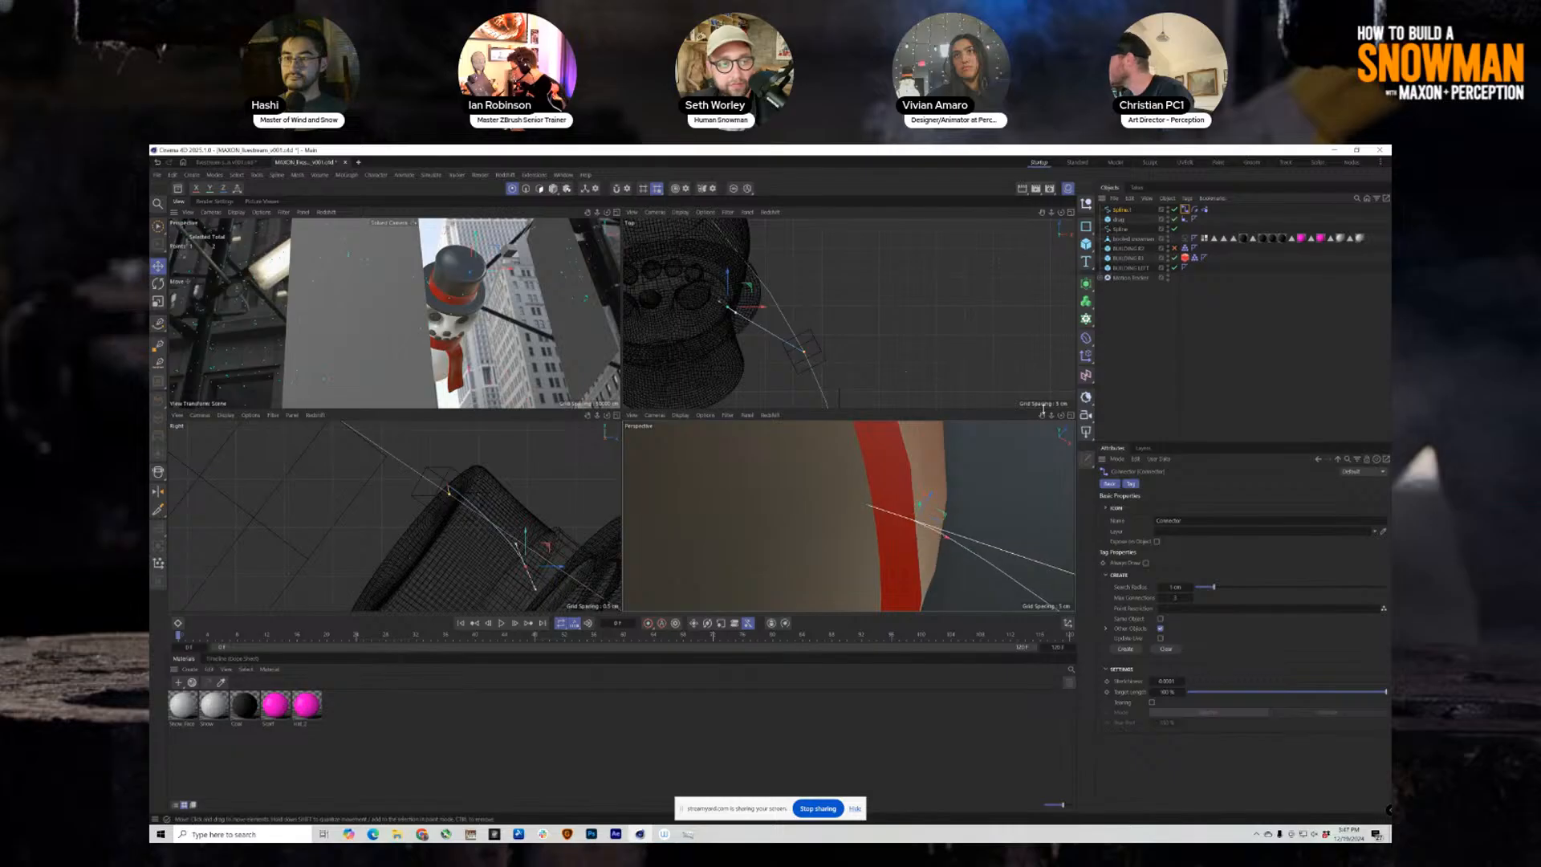
Enable the Soft Body tag on the snowman model.
left_click(1184, 238)
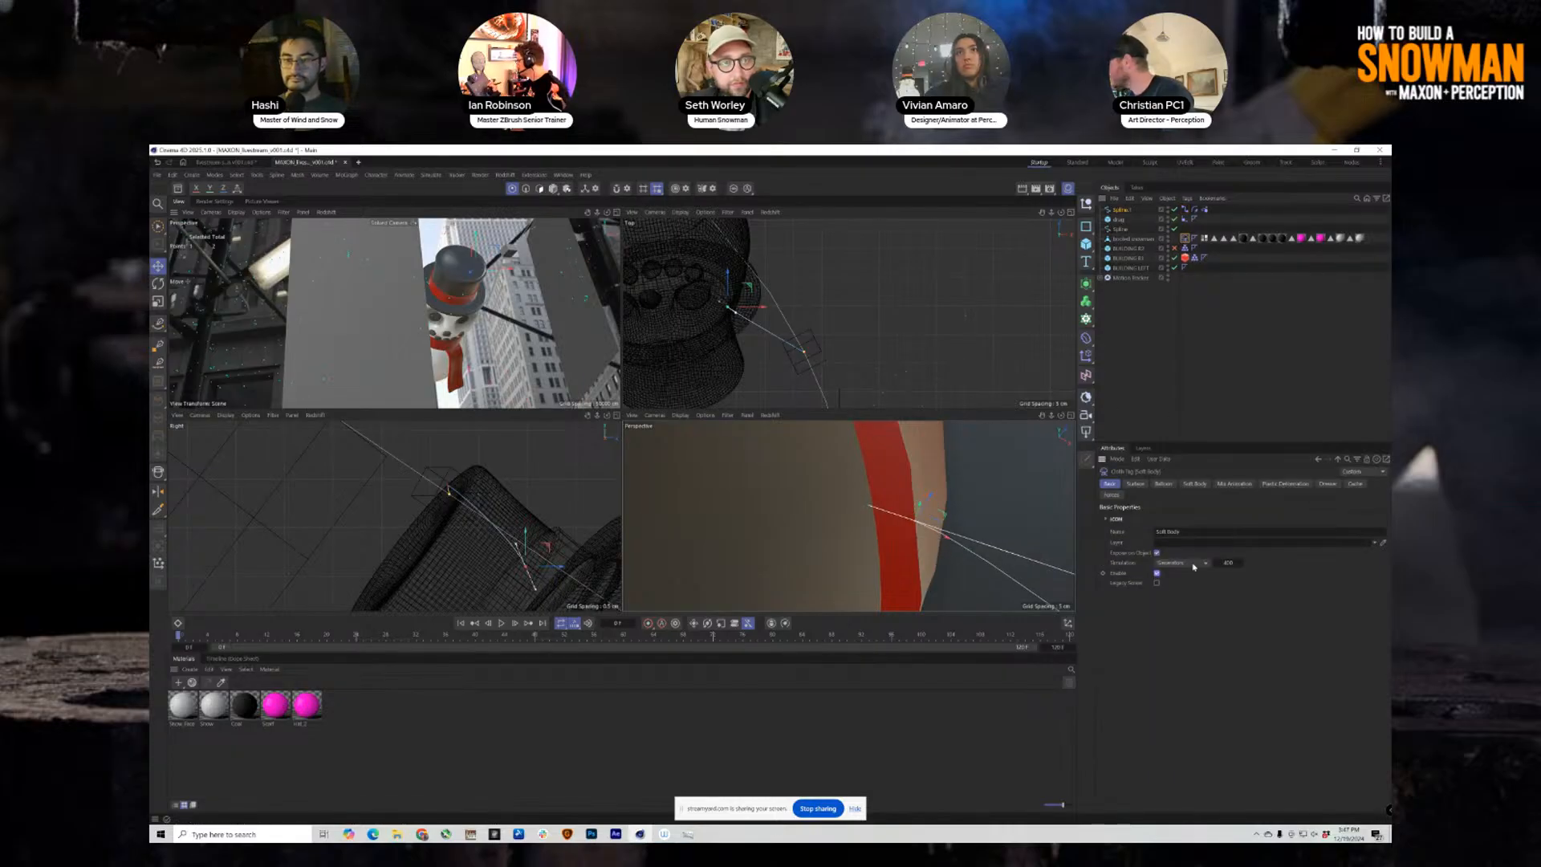
Set the Connector tag's search radius to 10 cm and create the connections between the rope spline and the snowman's hat.
left_click(1185, 209)
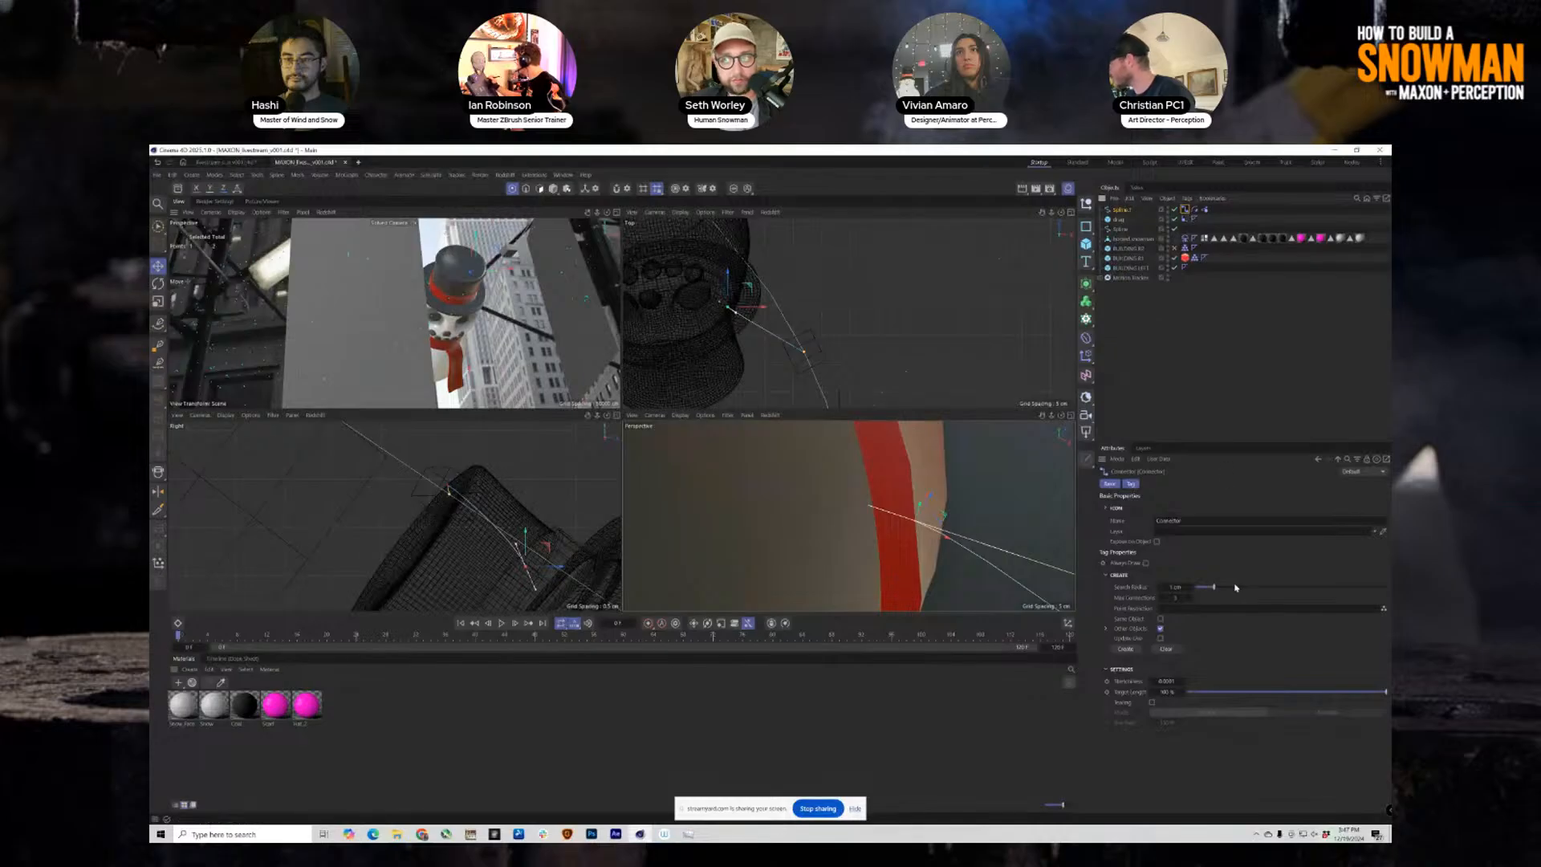
left_click(1174, 587)
type("10")
key("Return")
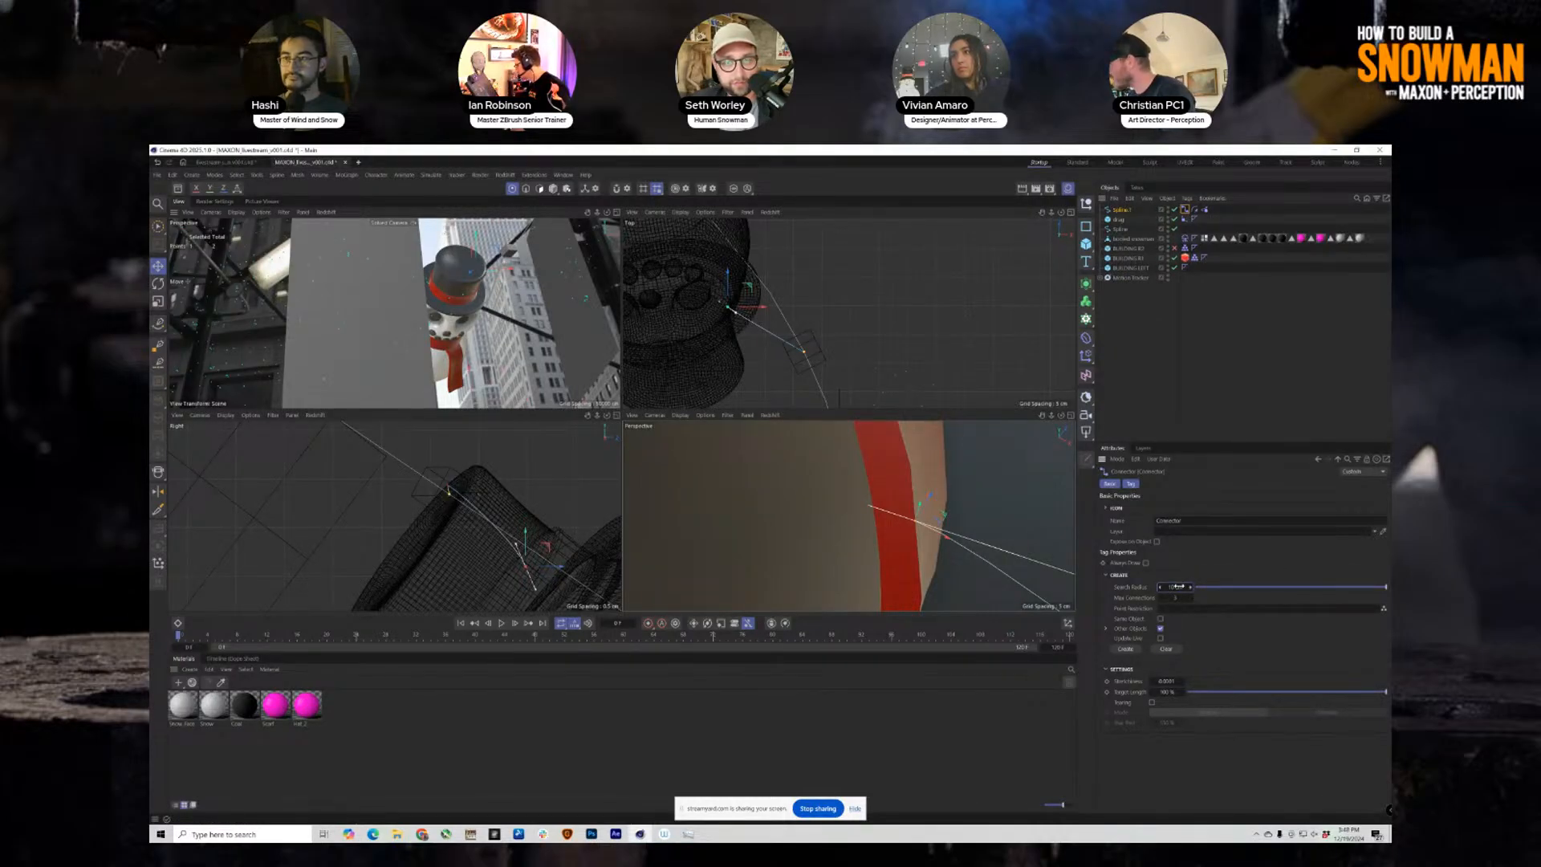
left_click(1126, 649)
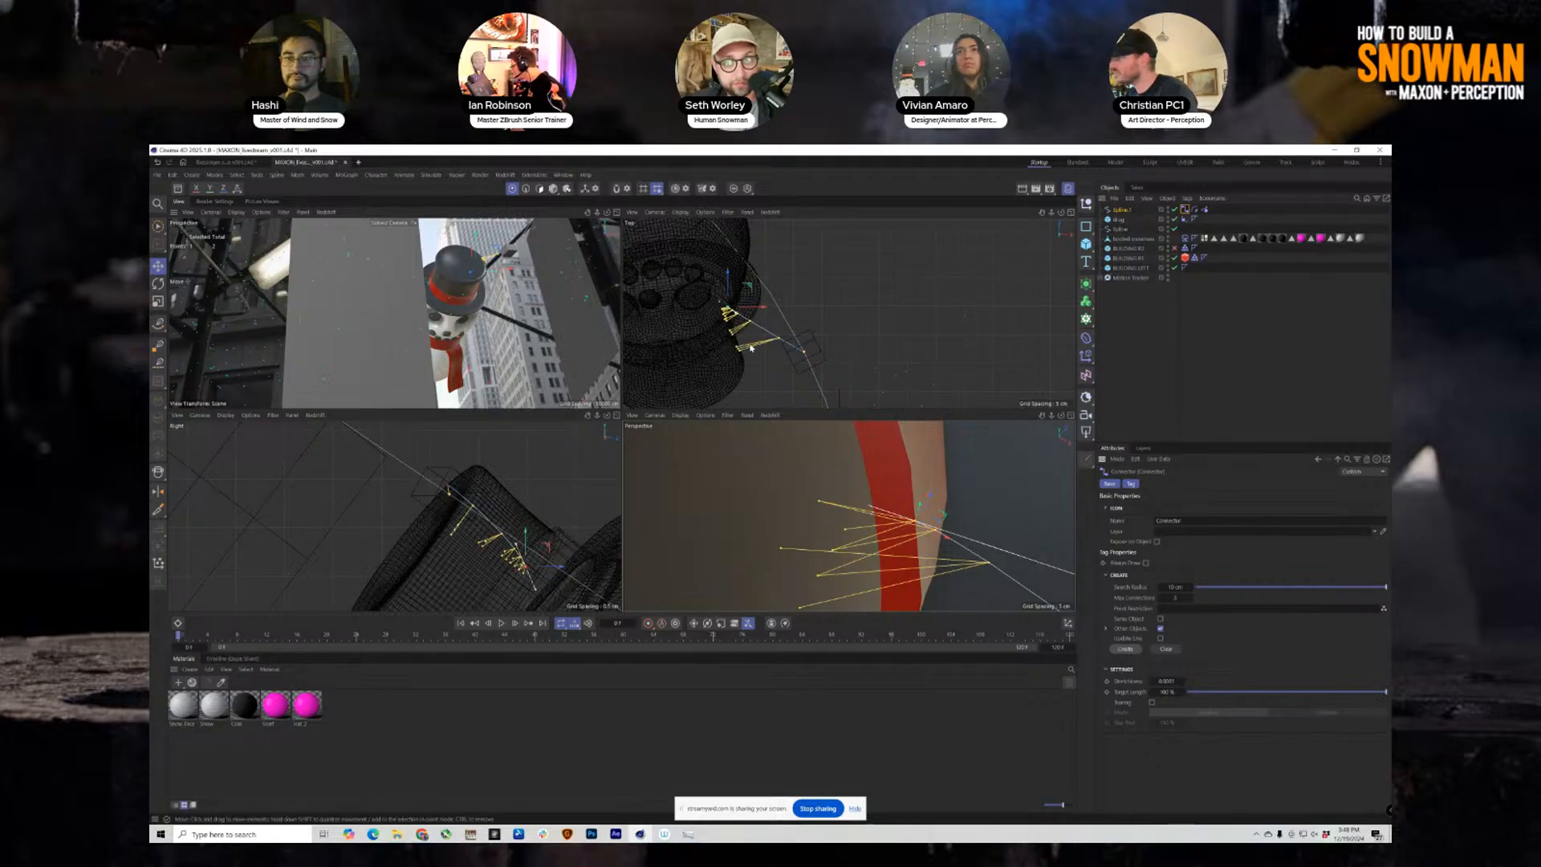
scroll(757, 345, "up", 2)
scroll(734, 306, "up", 1)
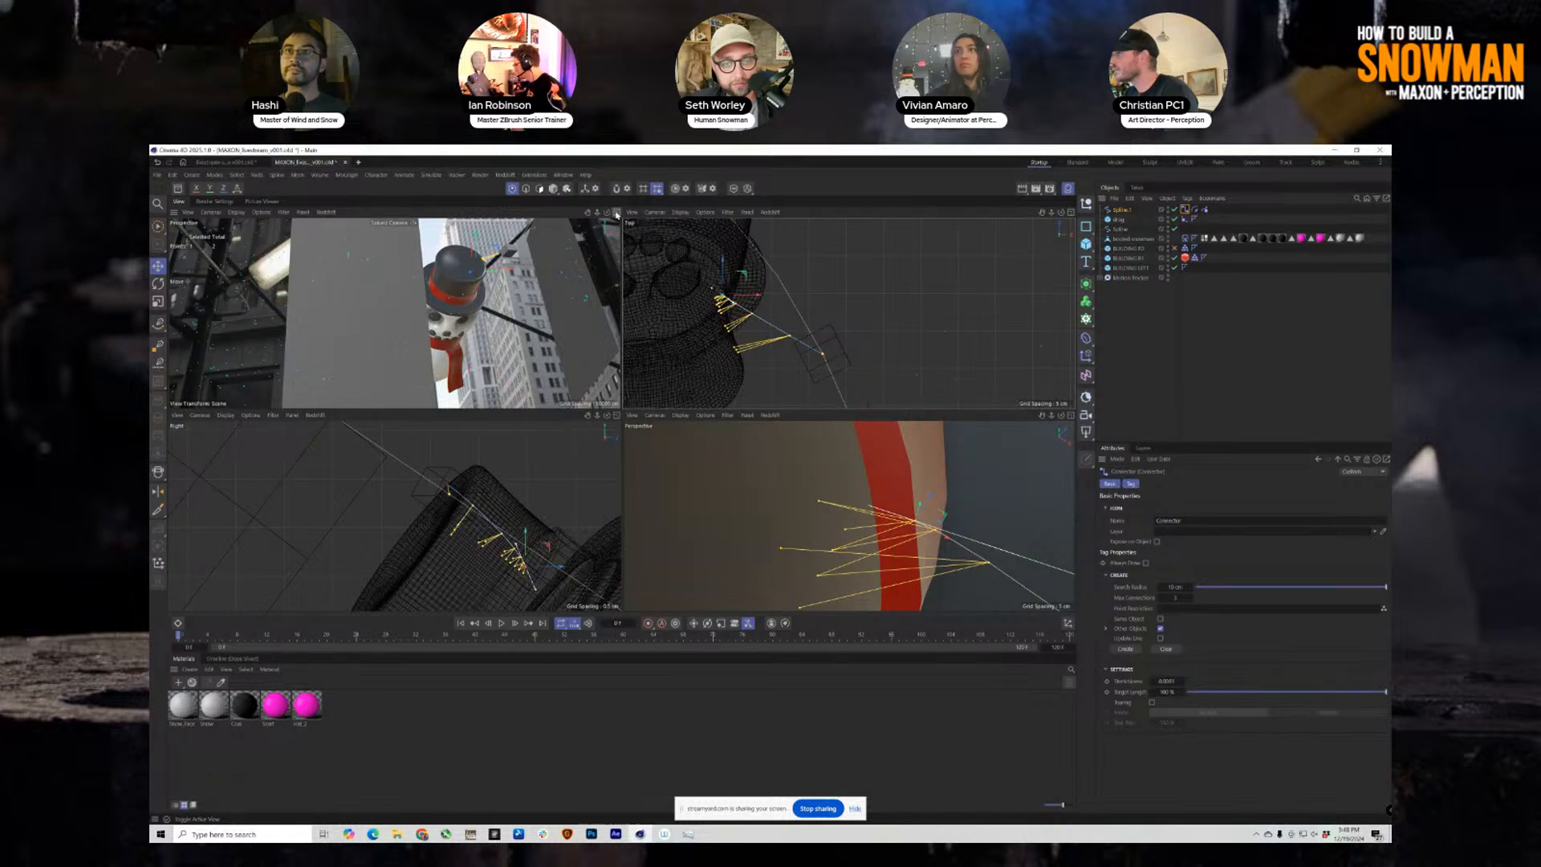
Enlarge the camera view and cache the whole scene's simulation from the snowman's Soft Body tag.
left_click(616, 215)
left_click(1184, 239)
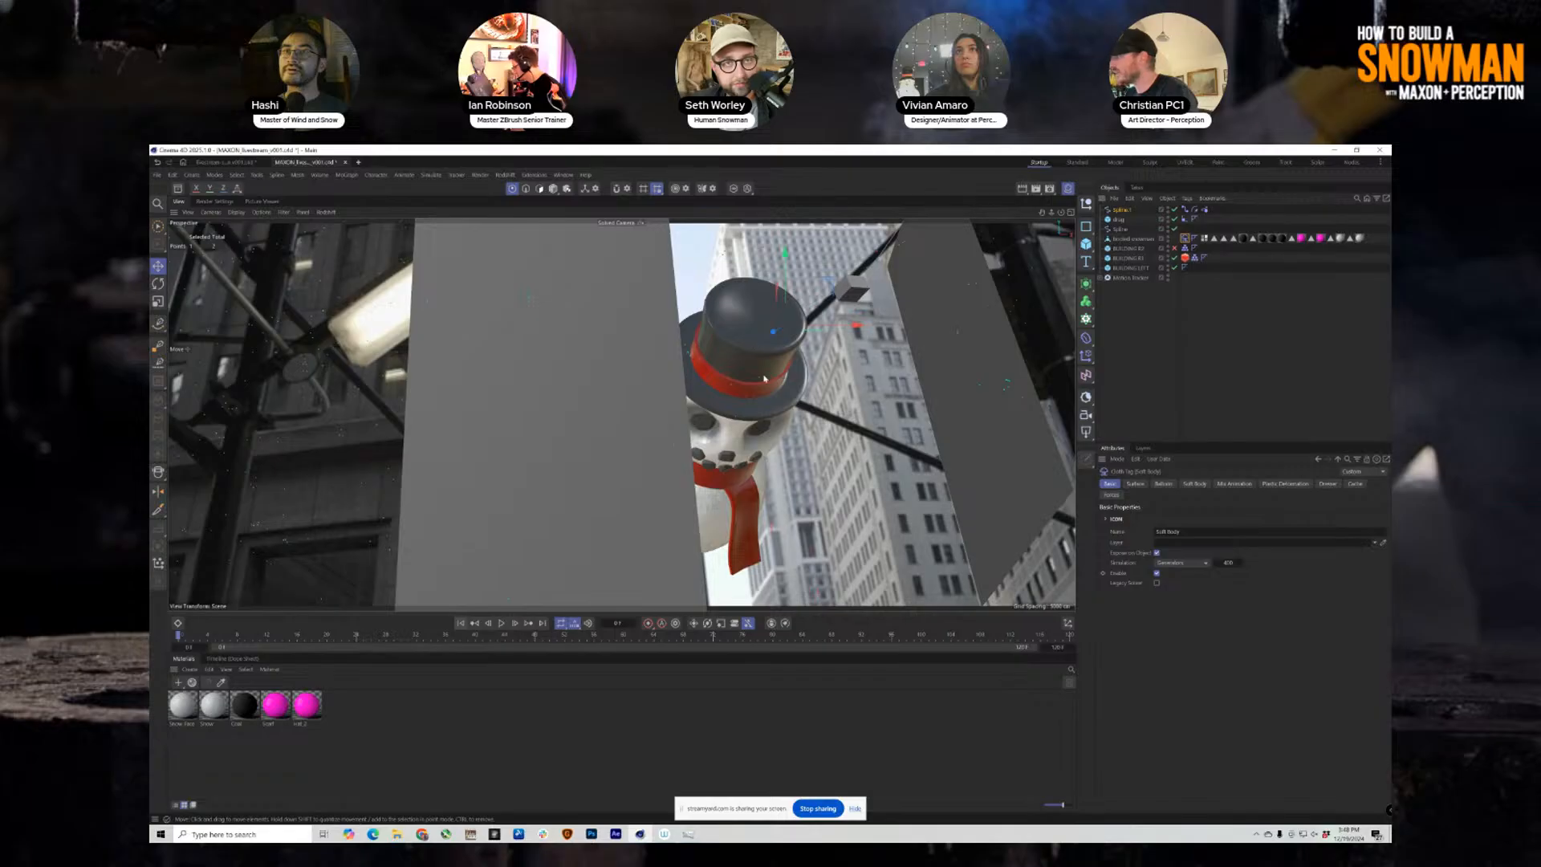
left_click(1195, 484)
left_click(1354, 484)
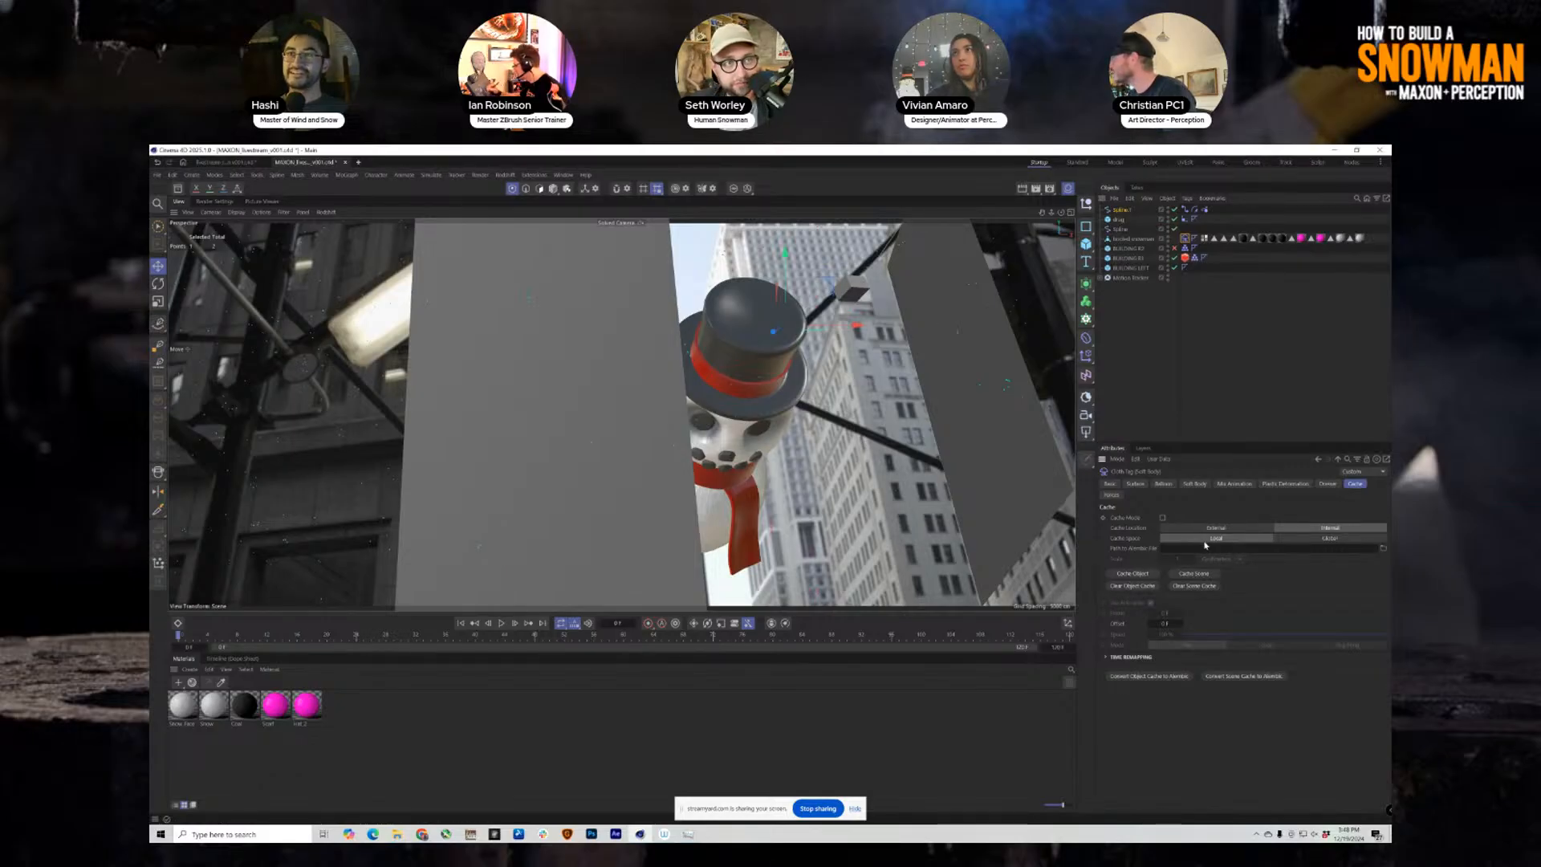
left_click(1194, 573)
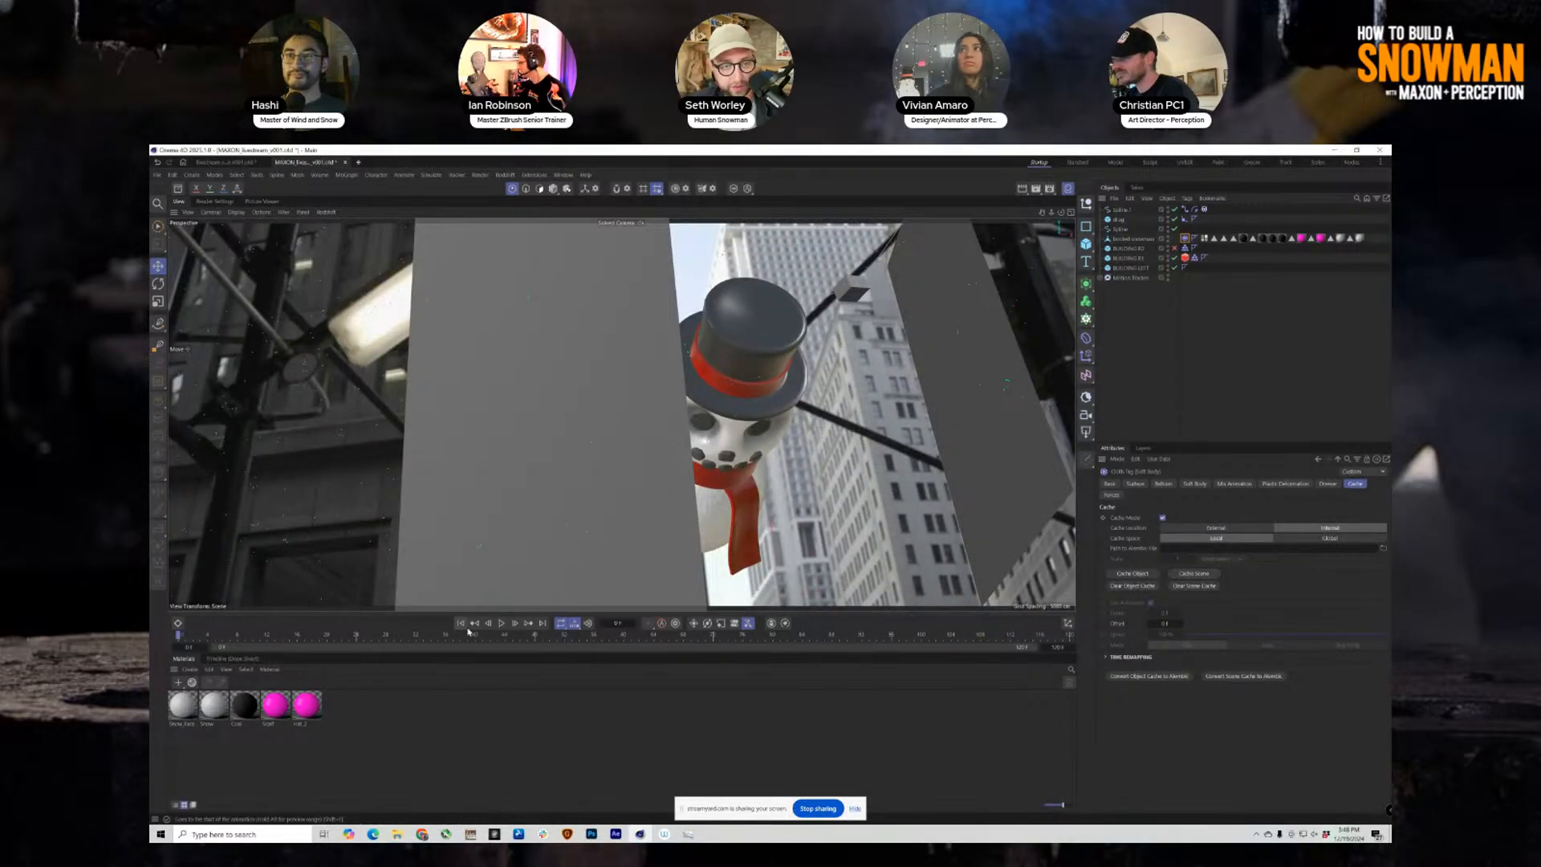
Play back the cached snowman simulation and return to the first frame.
left_click(501, 624)
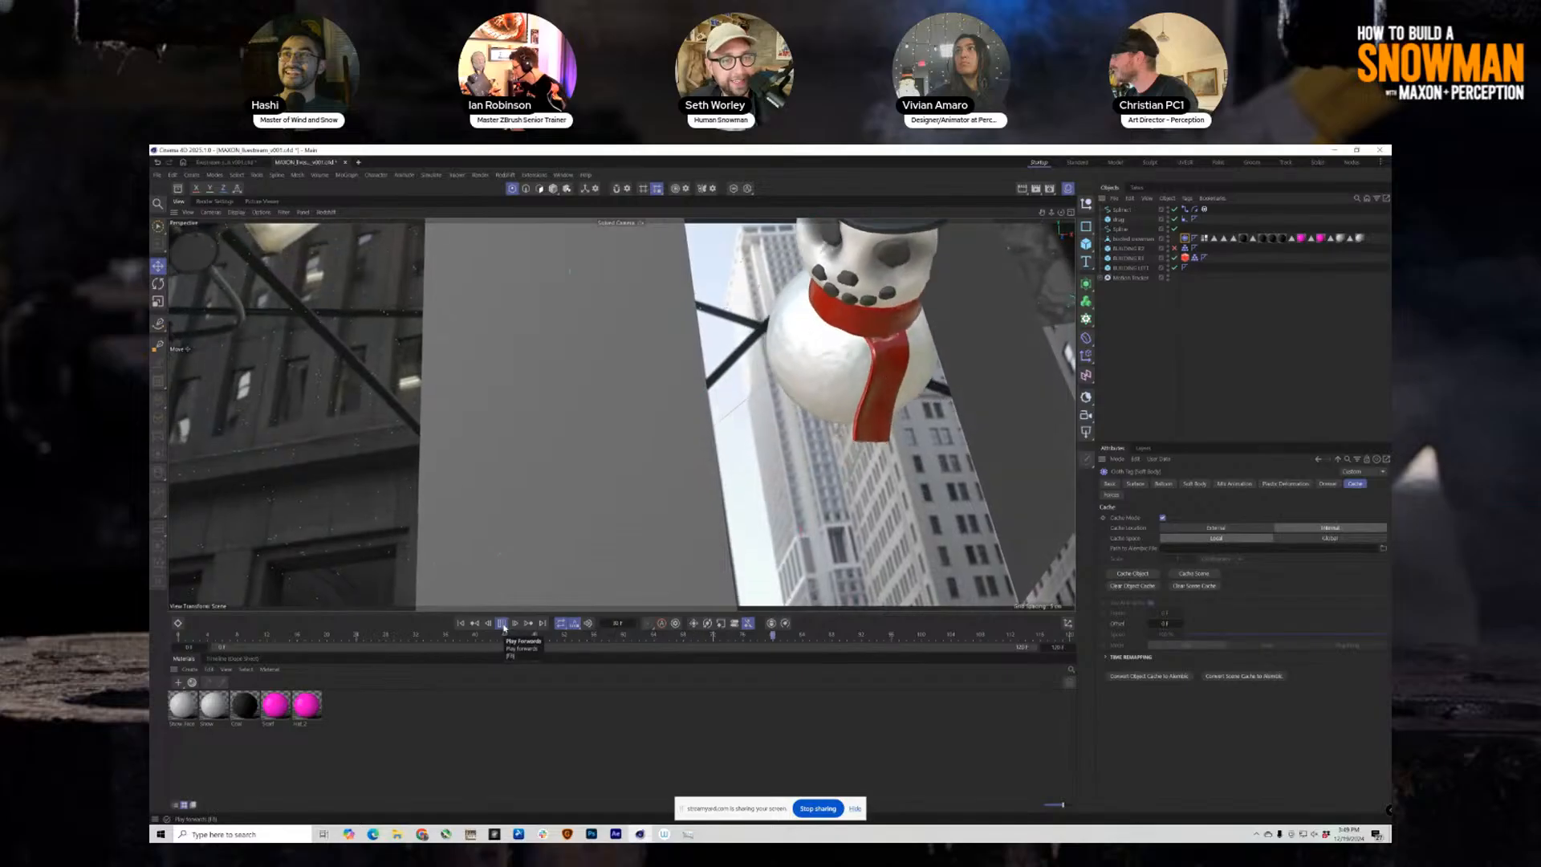
left_click(502, 623)
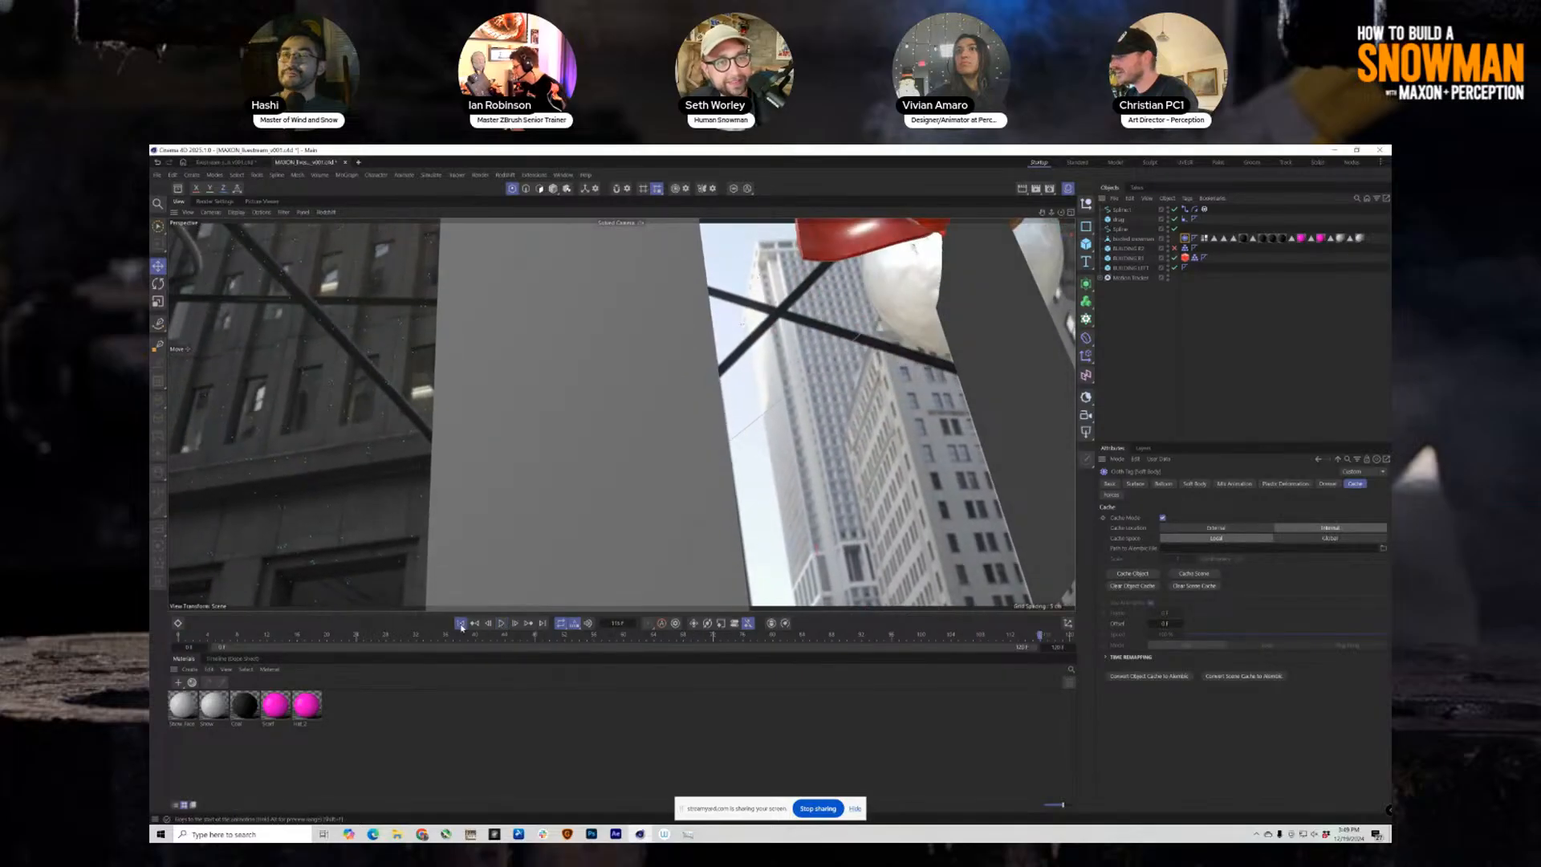
left_click(460, 622)
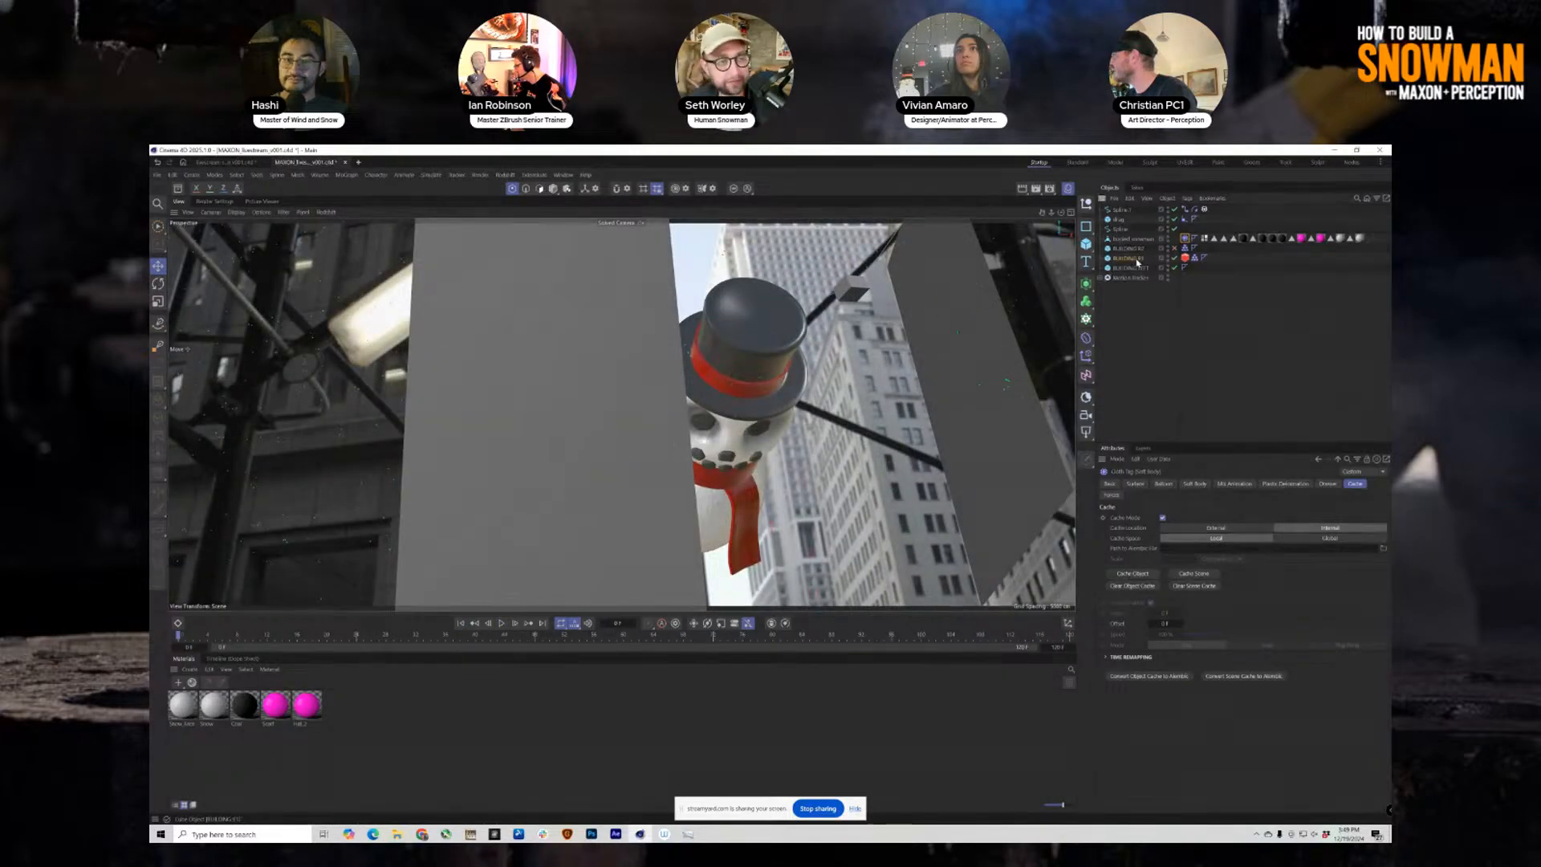
Show the view in wireframe, thicken the right-hand building cube along X and move it outward along its X axis.
left_click(1135, 259)
key("h")
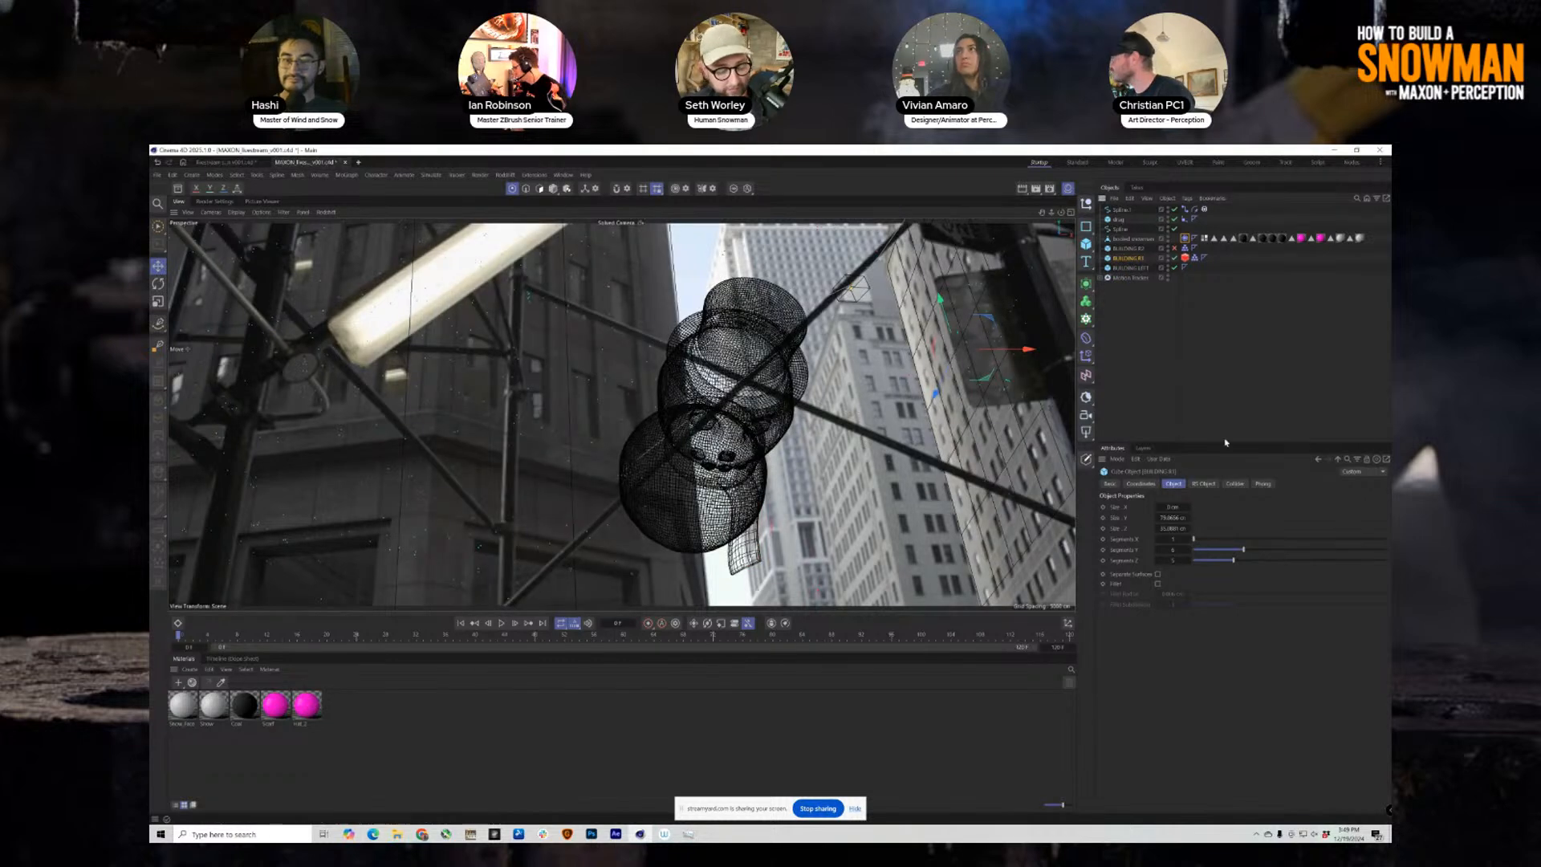
left_click_drag(1183, 507, 1211, 510)
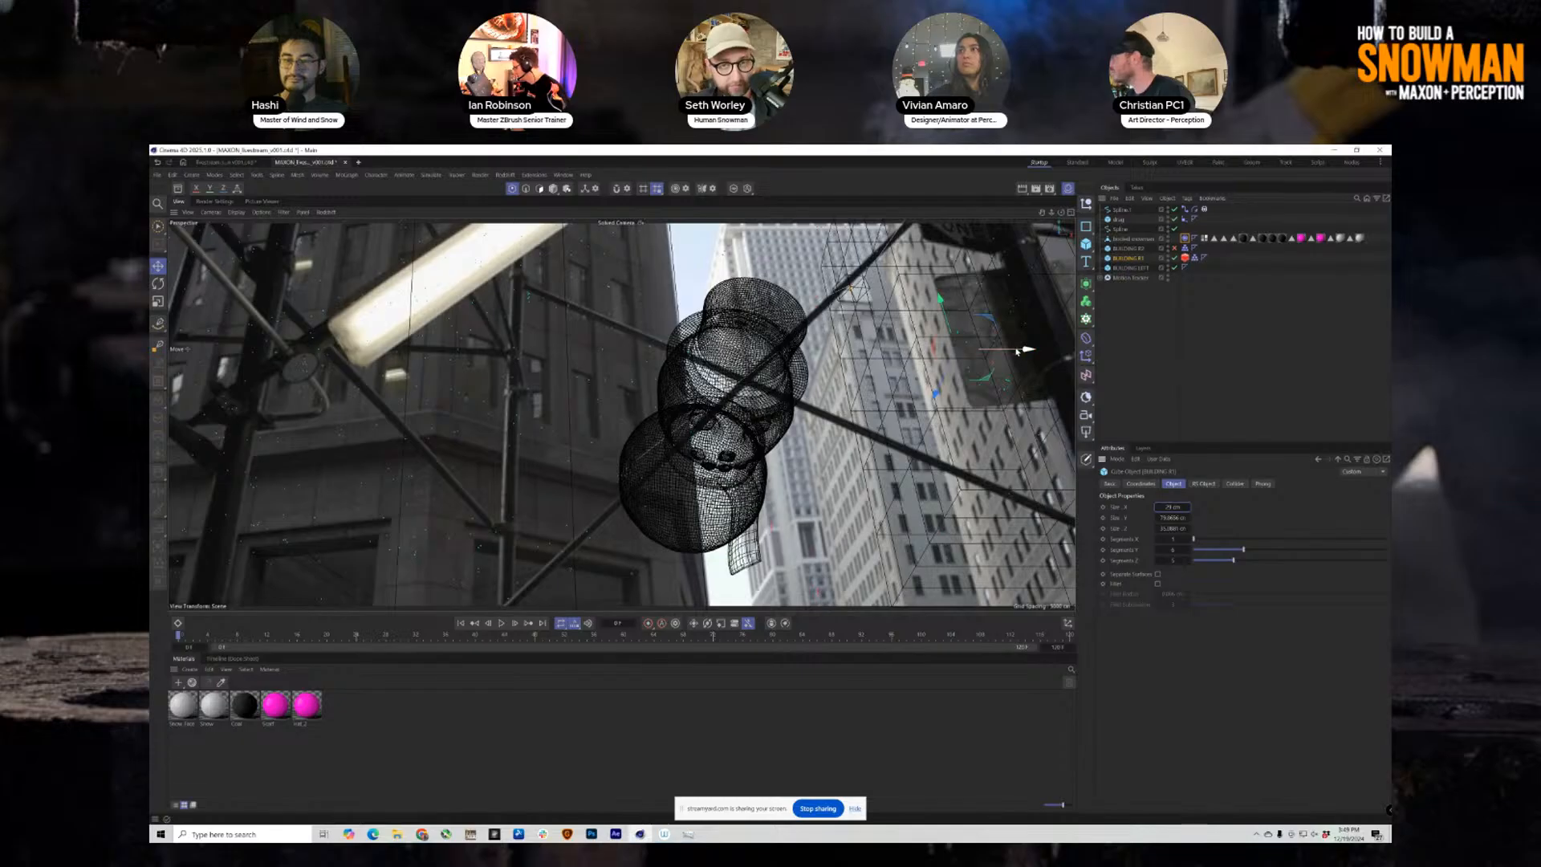
left_click_drag(1017, 351, 1098, 354)
Clear the scene cache and stretch the Align to Spline position animation to the full length of the Motion Tracker track.
left_click(1184, 238)
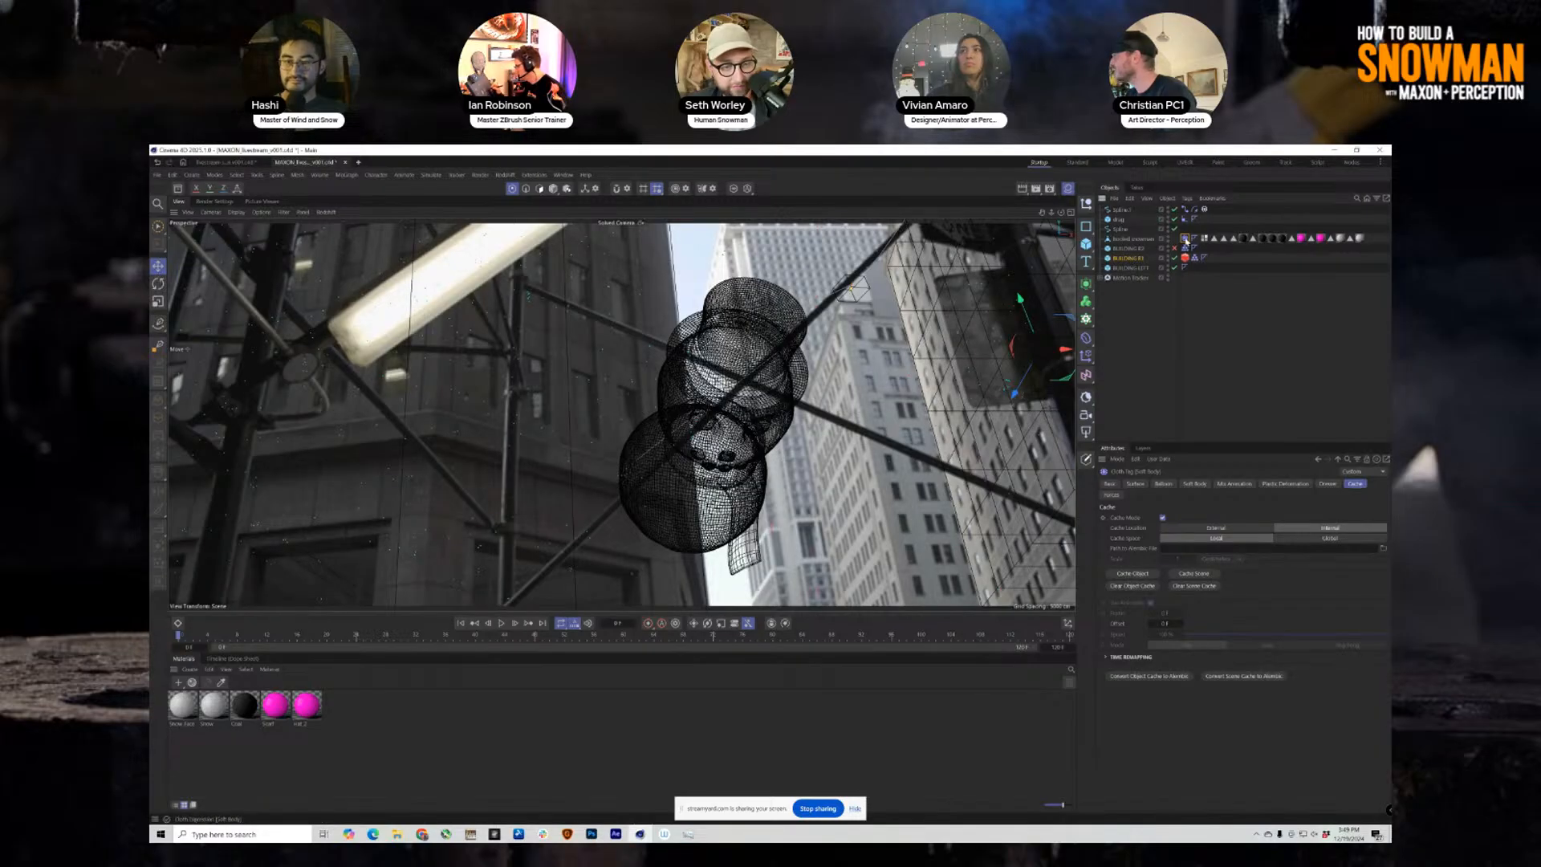
left_click(1184, 586)
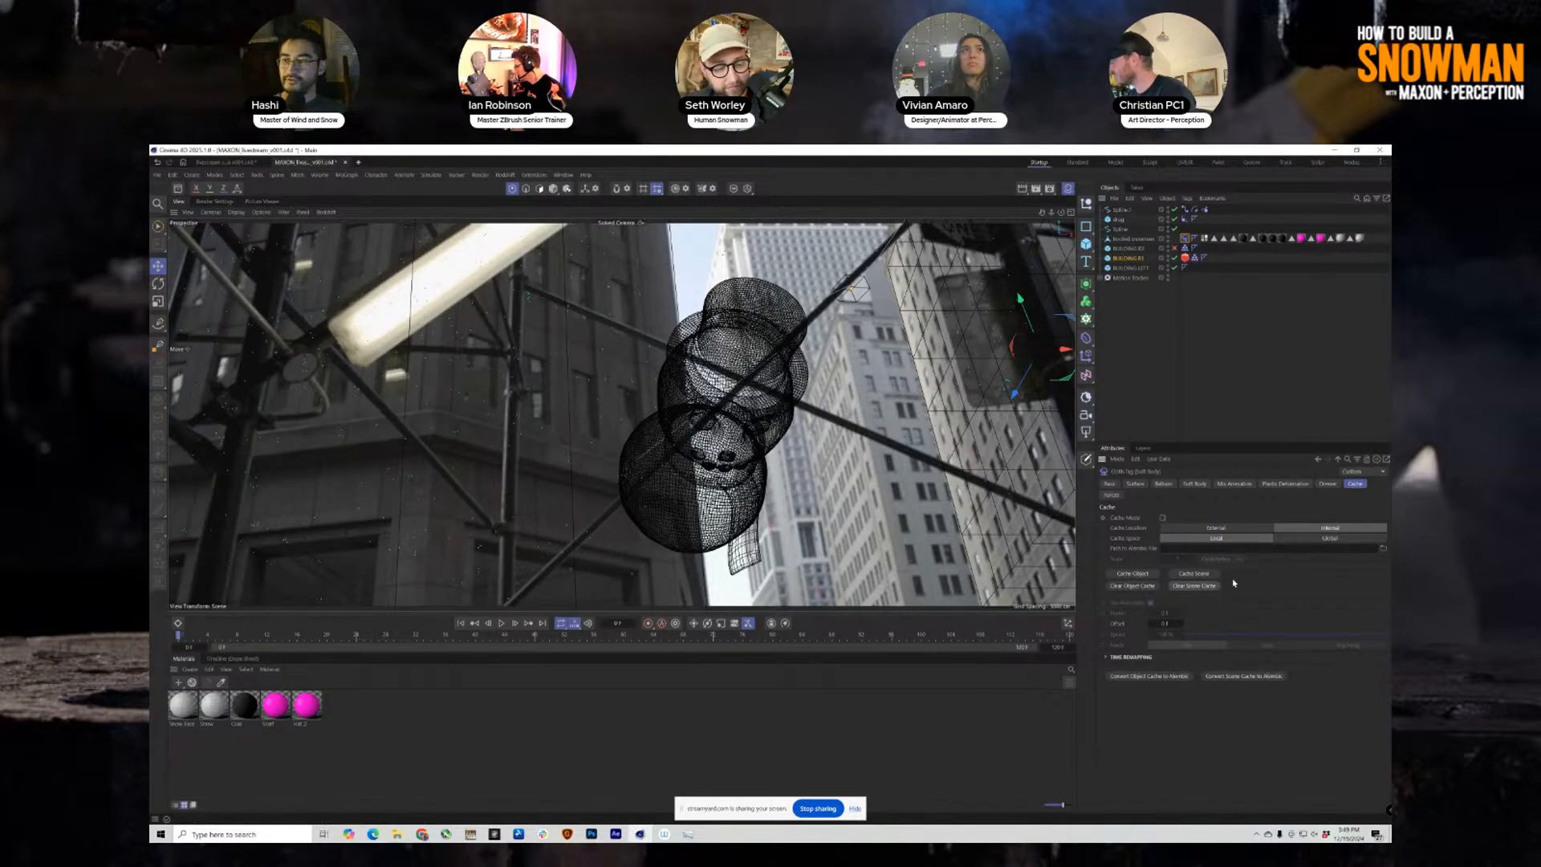
left_click(1184, 220)
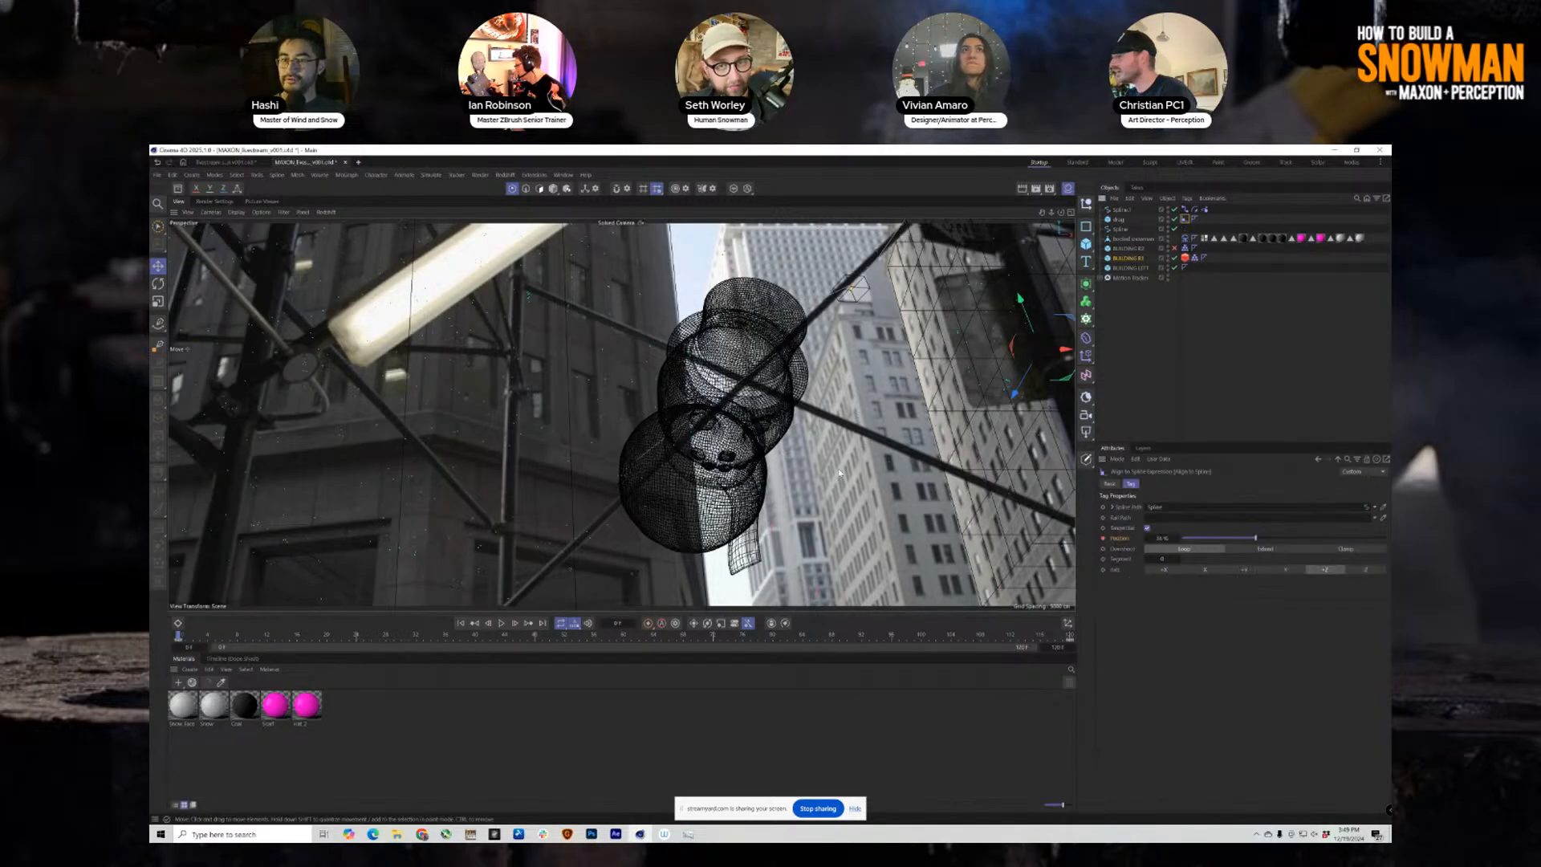
left_click(233, 658)
left_click(204, 730)
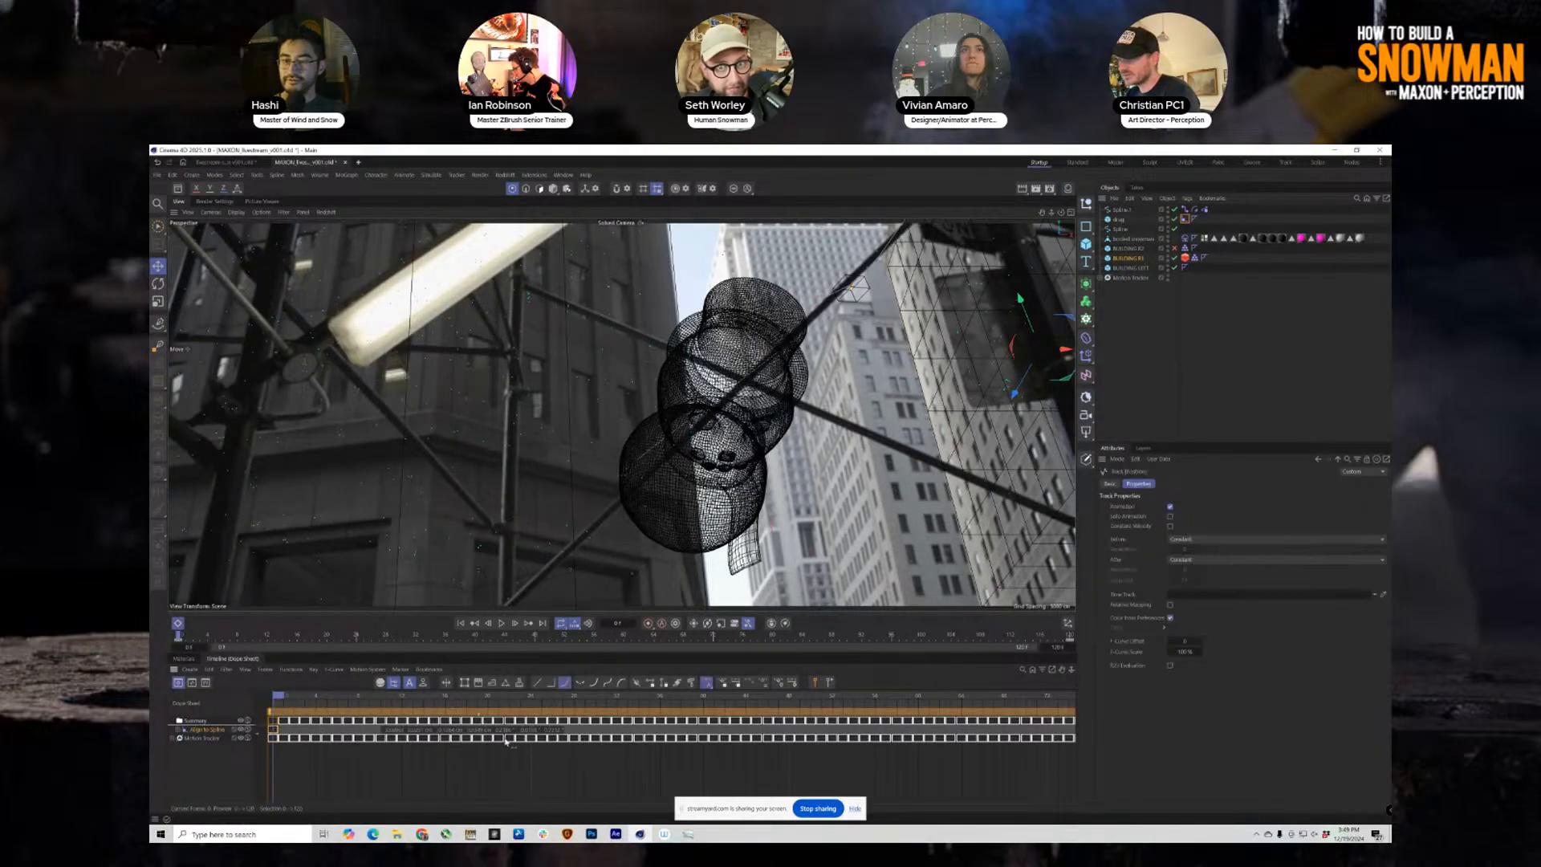
scroll(484, 757, "down", 5)
scroll(796, 773, "down", 3)
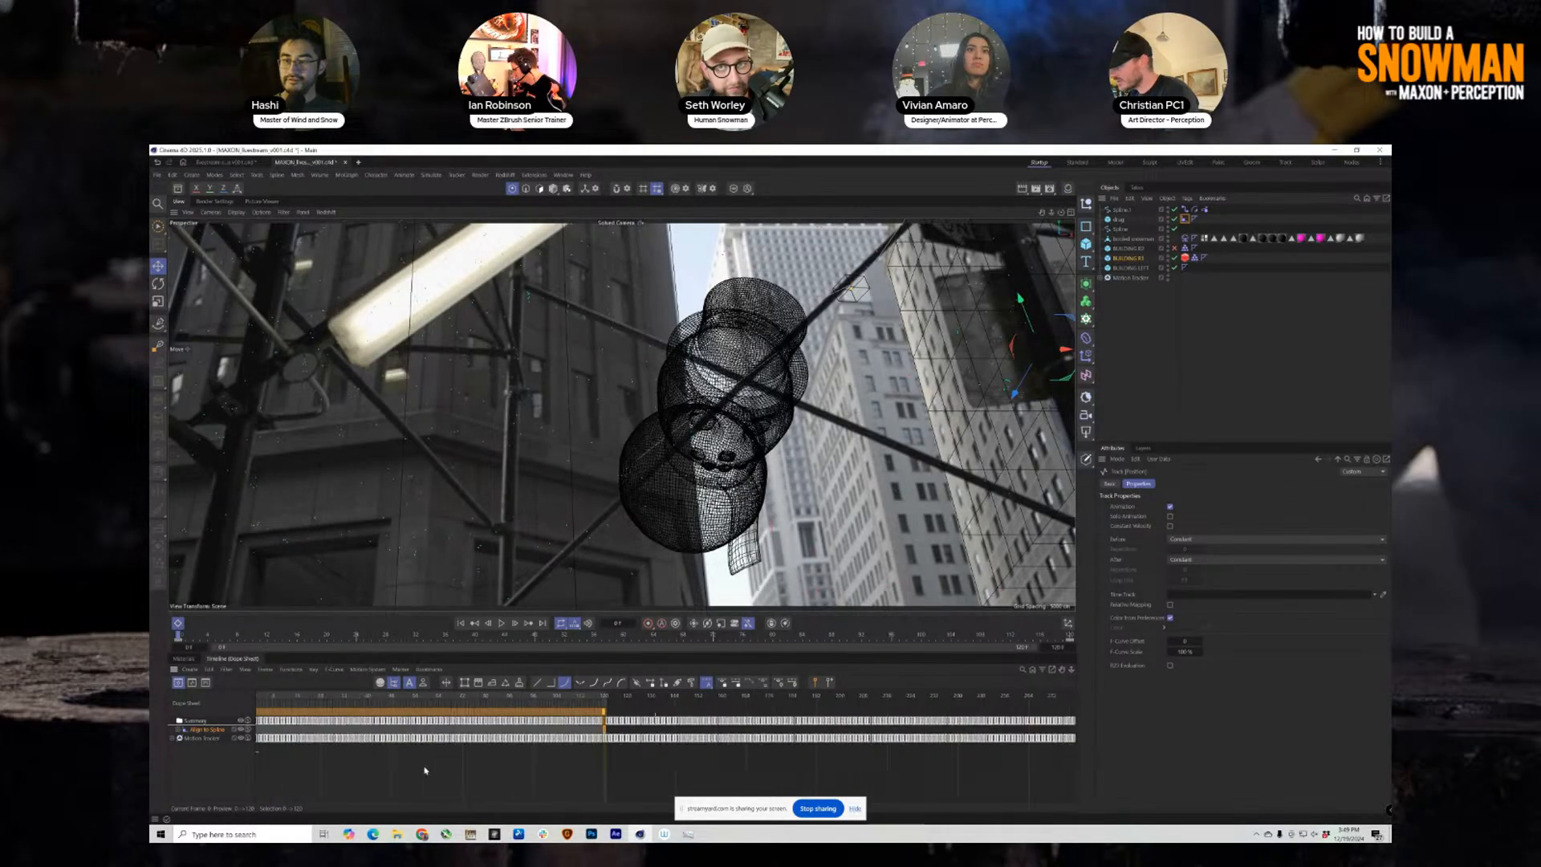
left_click_drag(625, 712, 1050, 711)
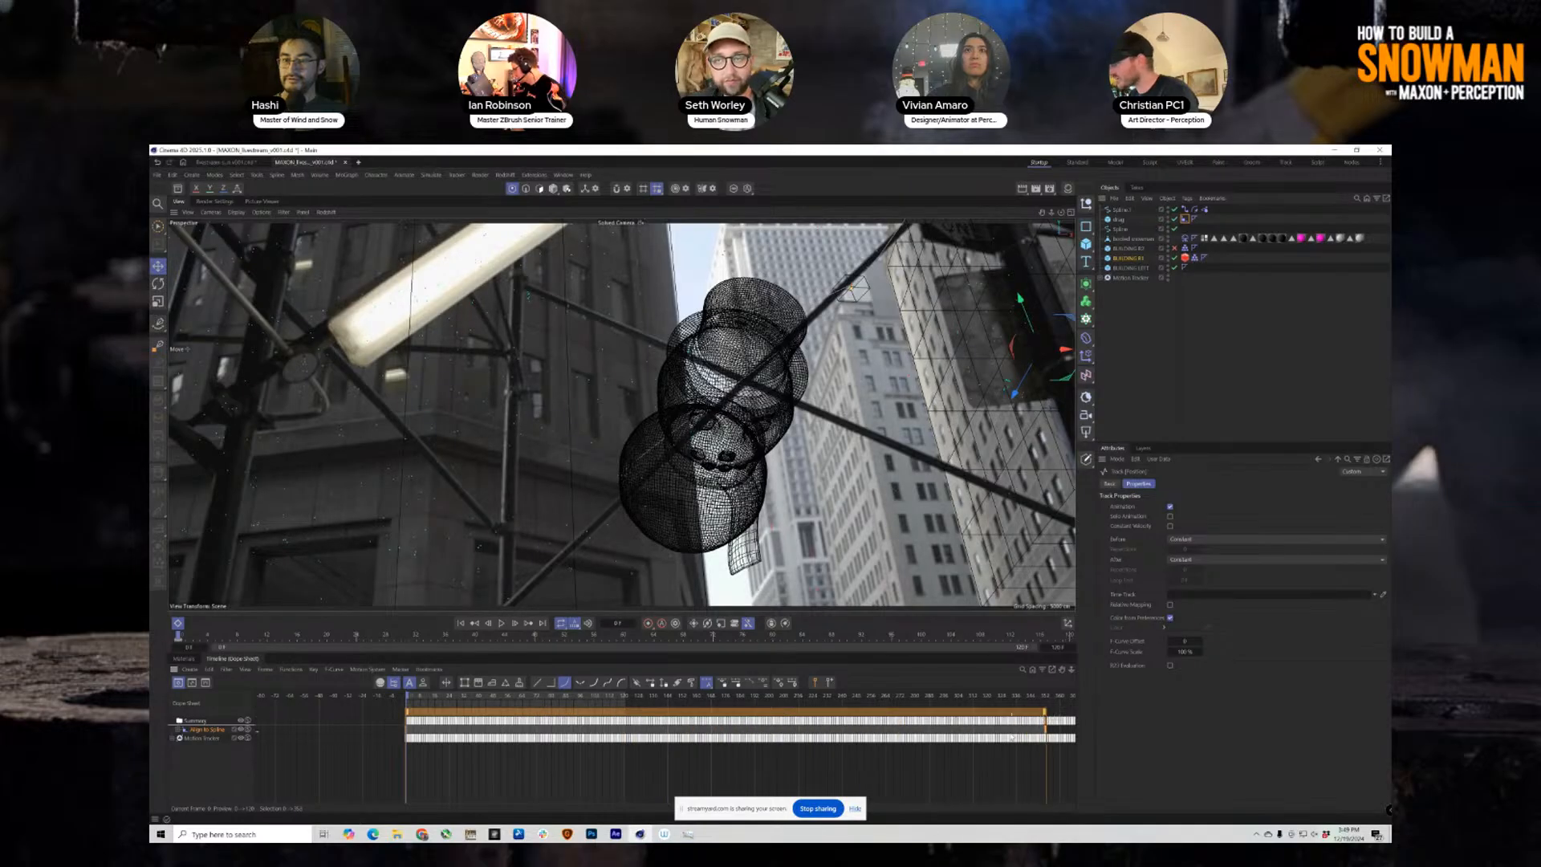
right_click_drag(1011, 737, 808, 746, "alt")
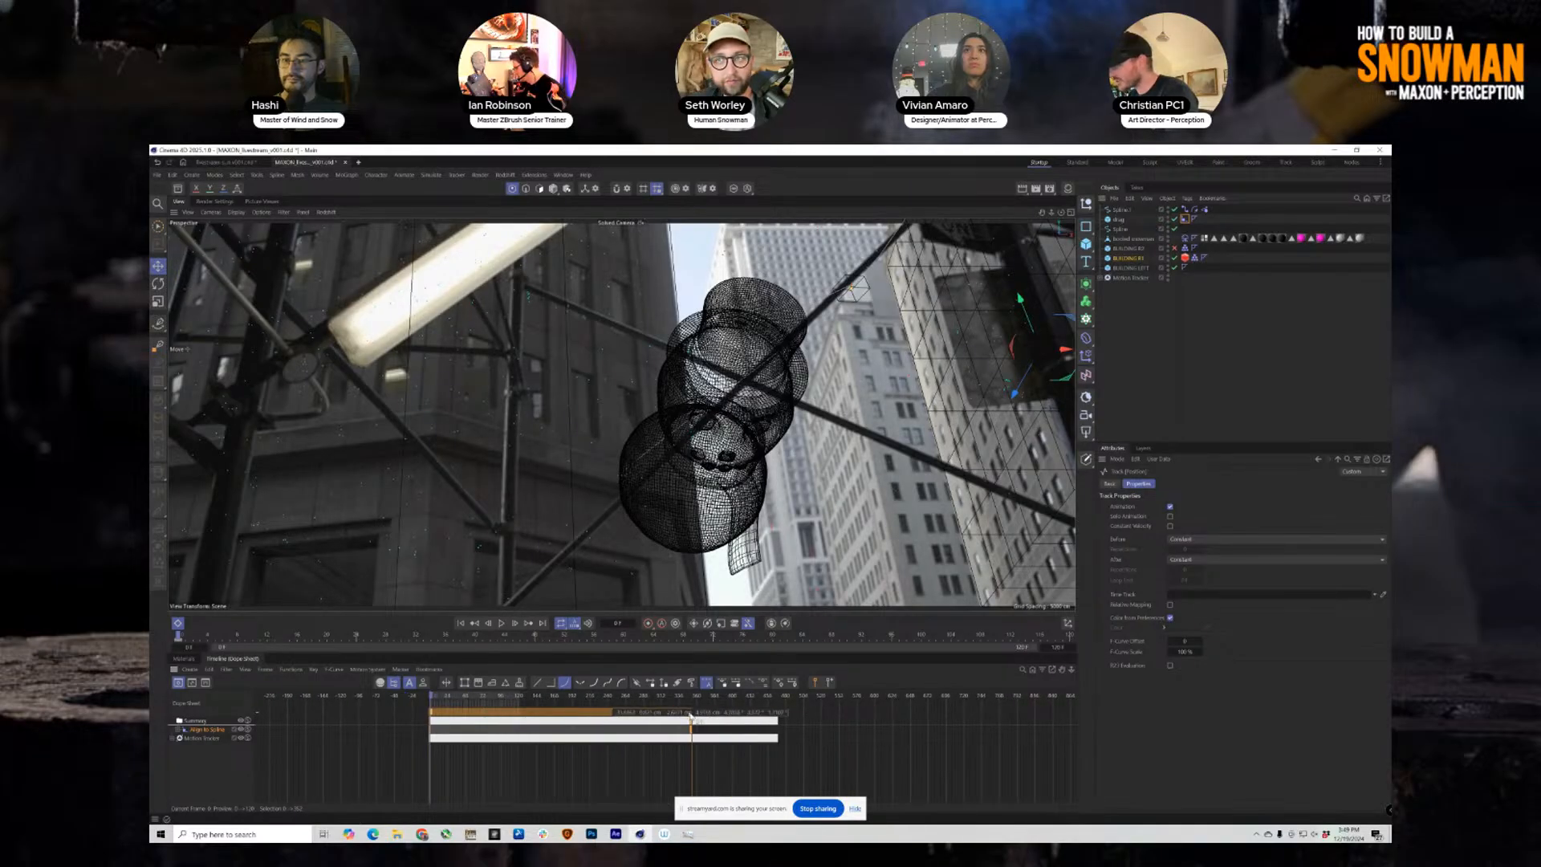
left_click_drag(691, 713, 776, 719)
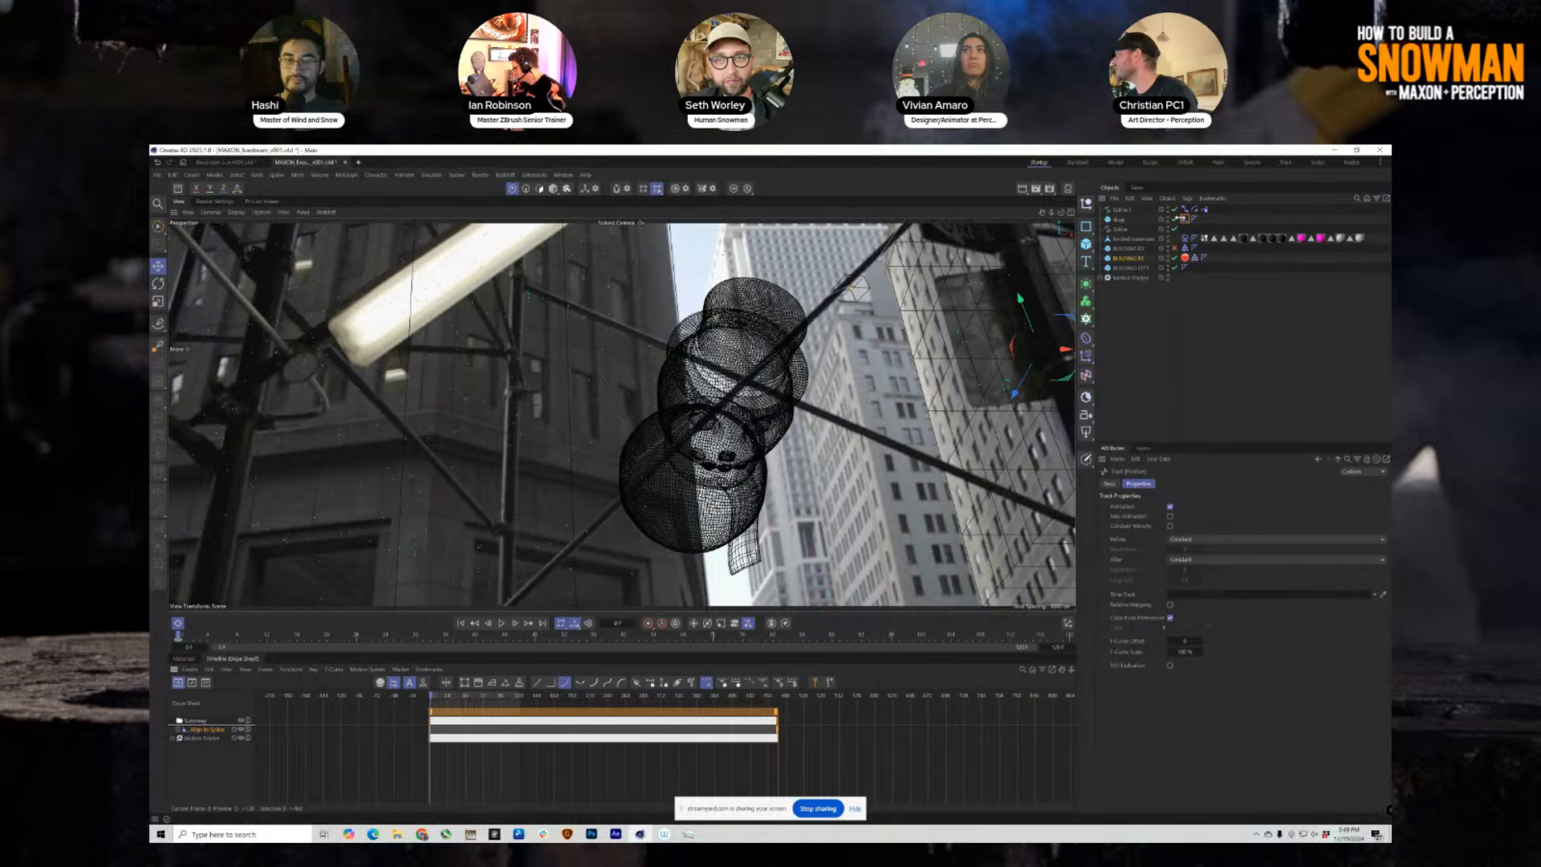
Cache the scene simulation again from the Soft Body tag with the slower Align to Spline animation.
left_click(1184, 219)
left_click(1184, 238)
left_click(1194, 578)
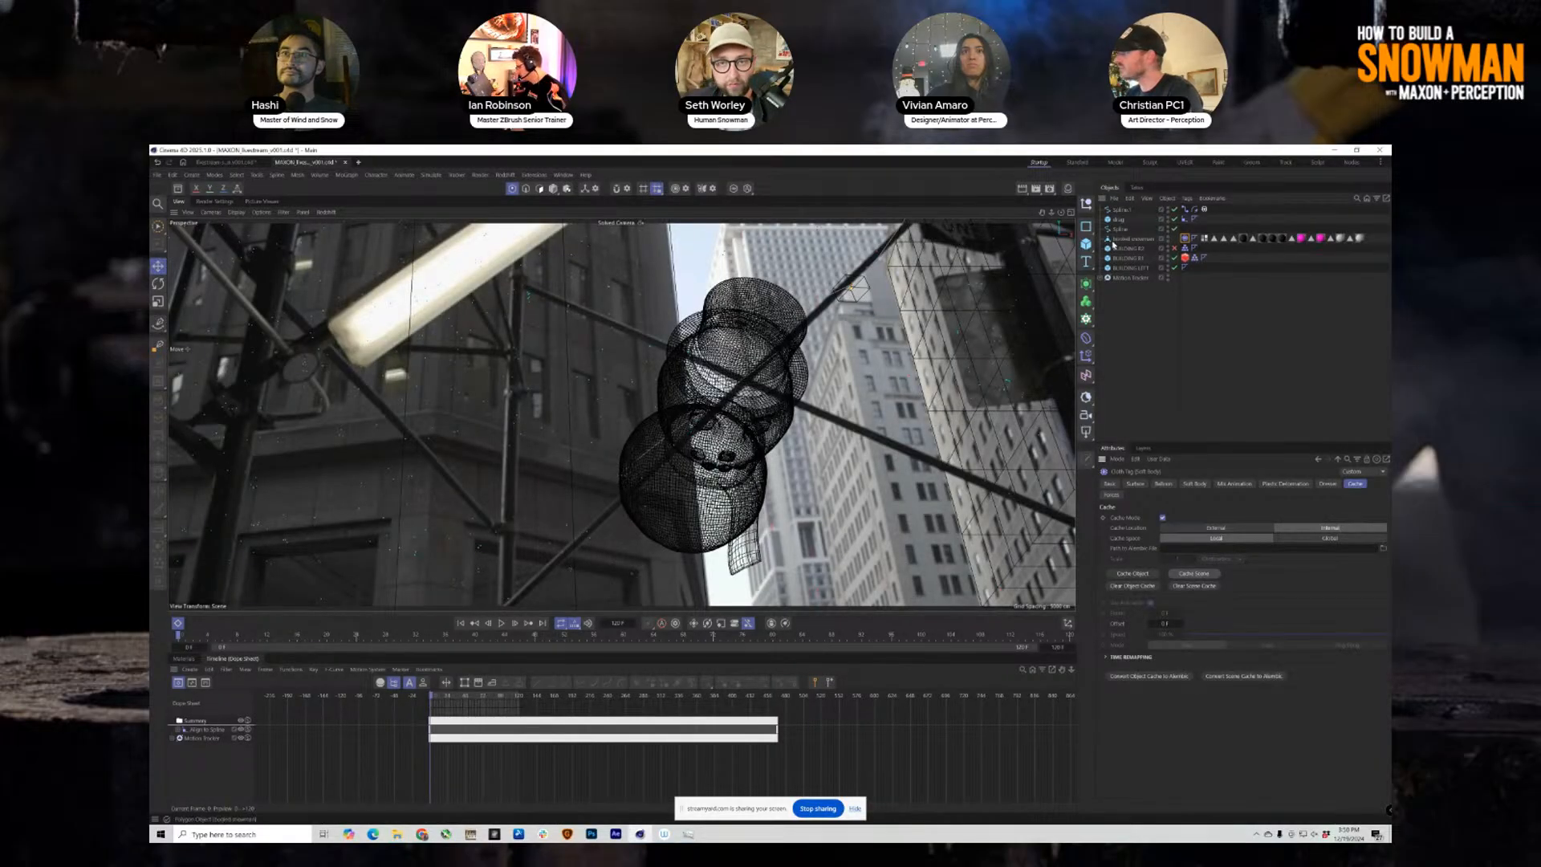
Return the view to shaded display and play the cached snowman simulation for a few seconds.
left_click(1132, 278)
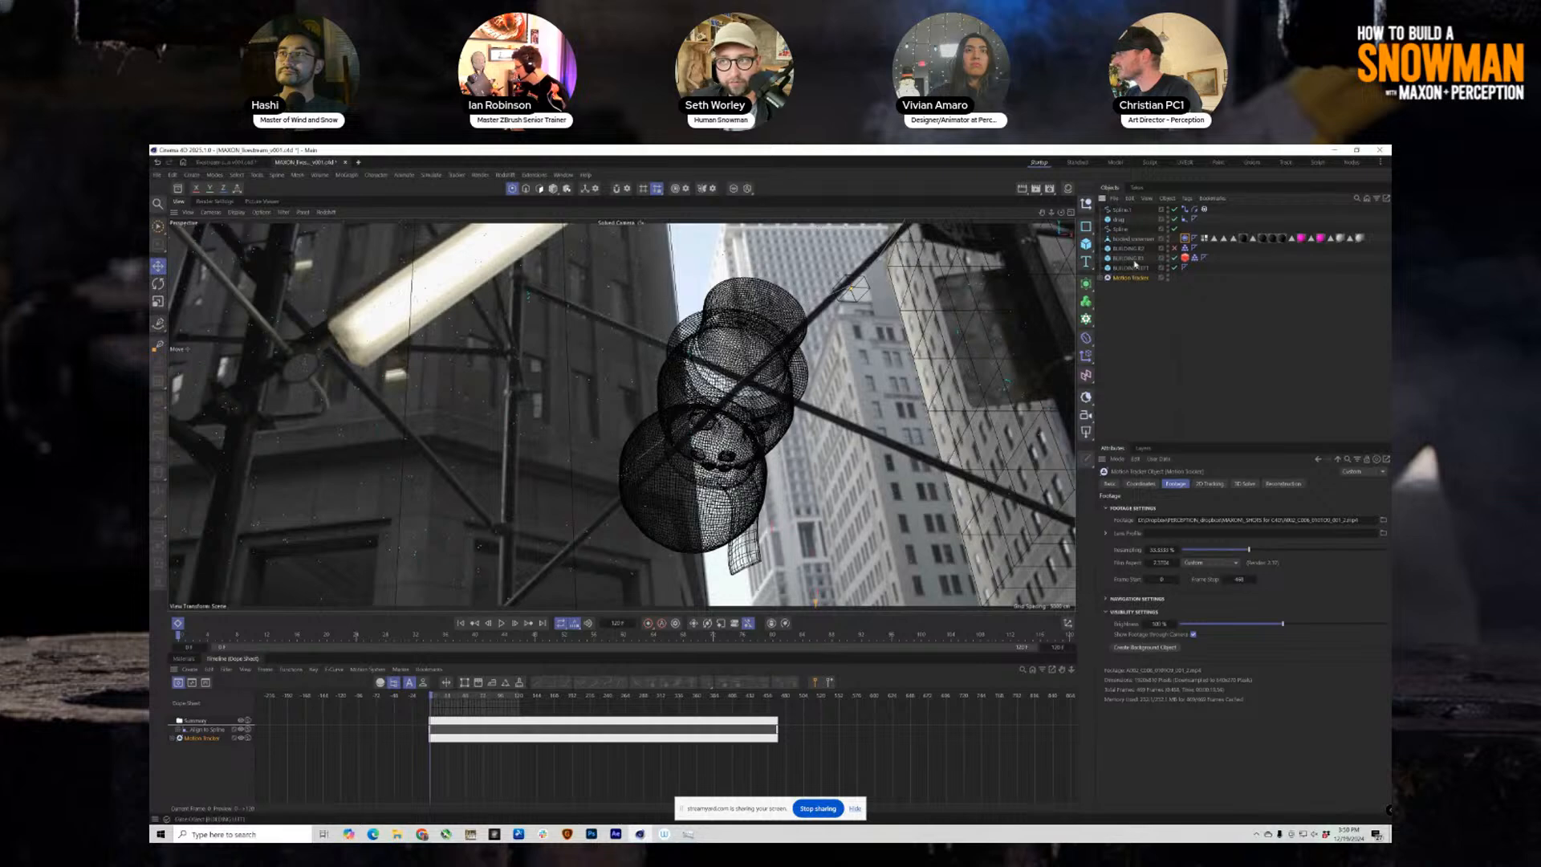
left_click_drag(1099, 286, 1162, 200)
left_click(1132, 298)
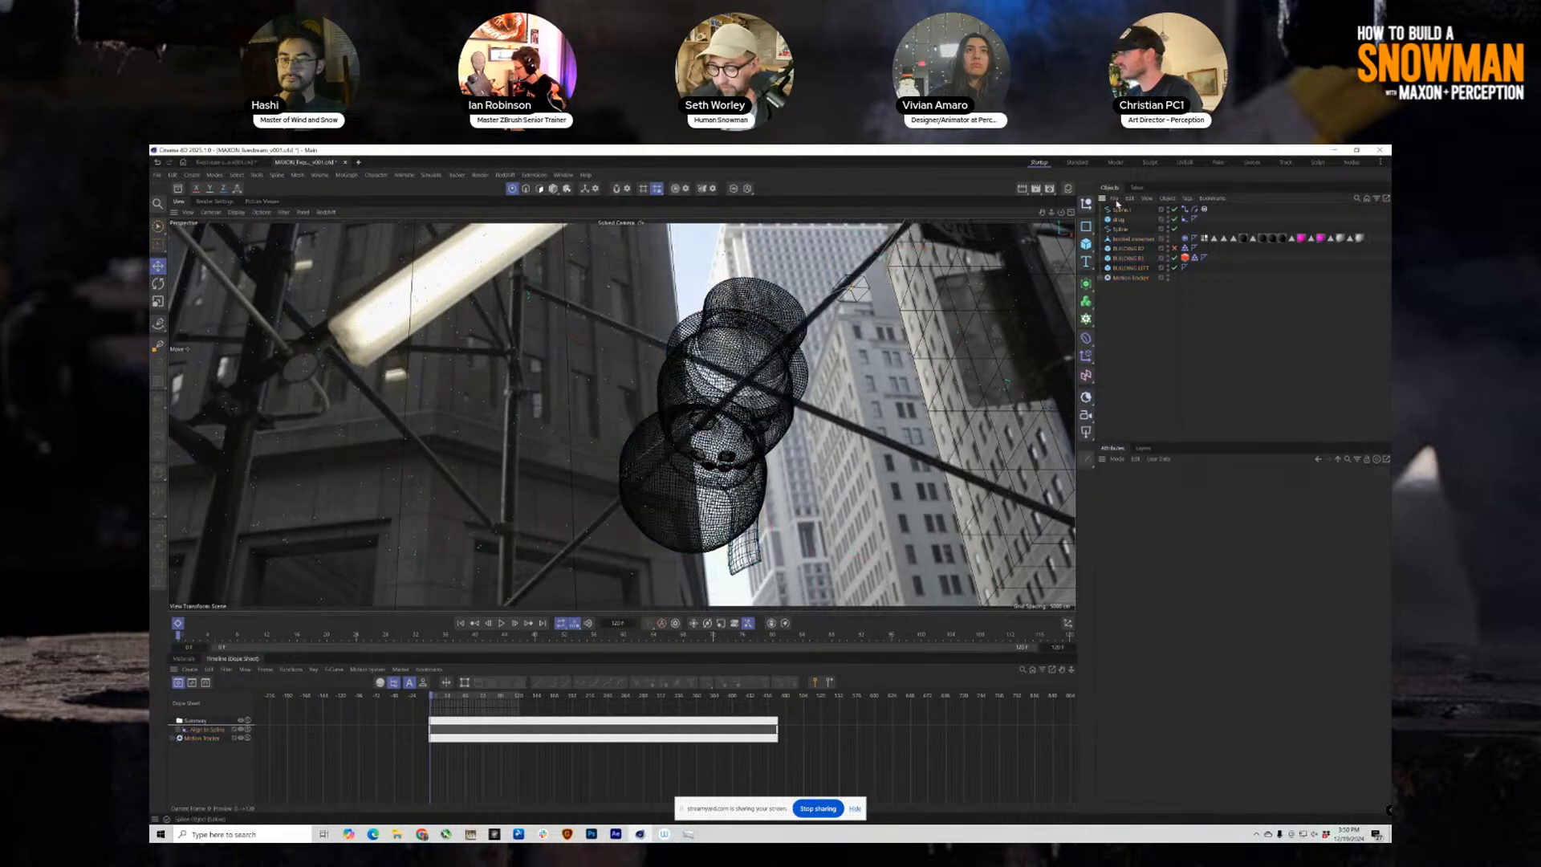
left_click(1129, 258)
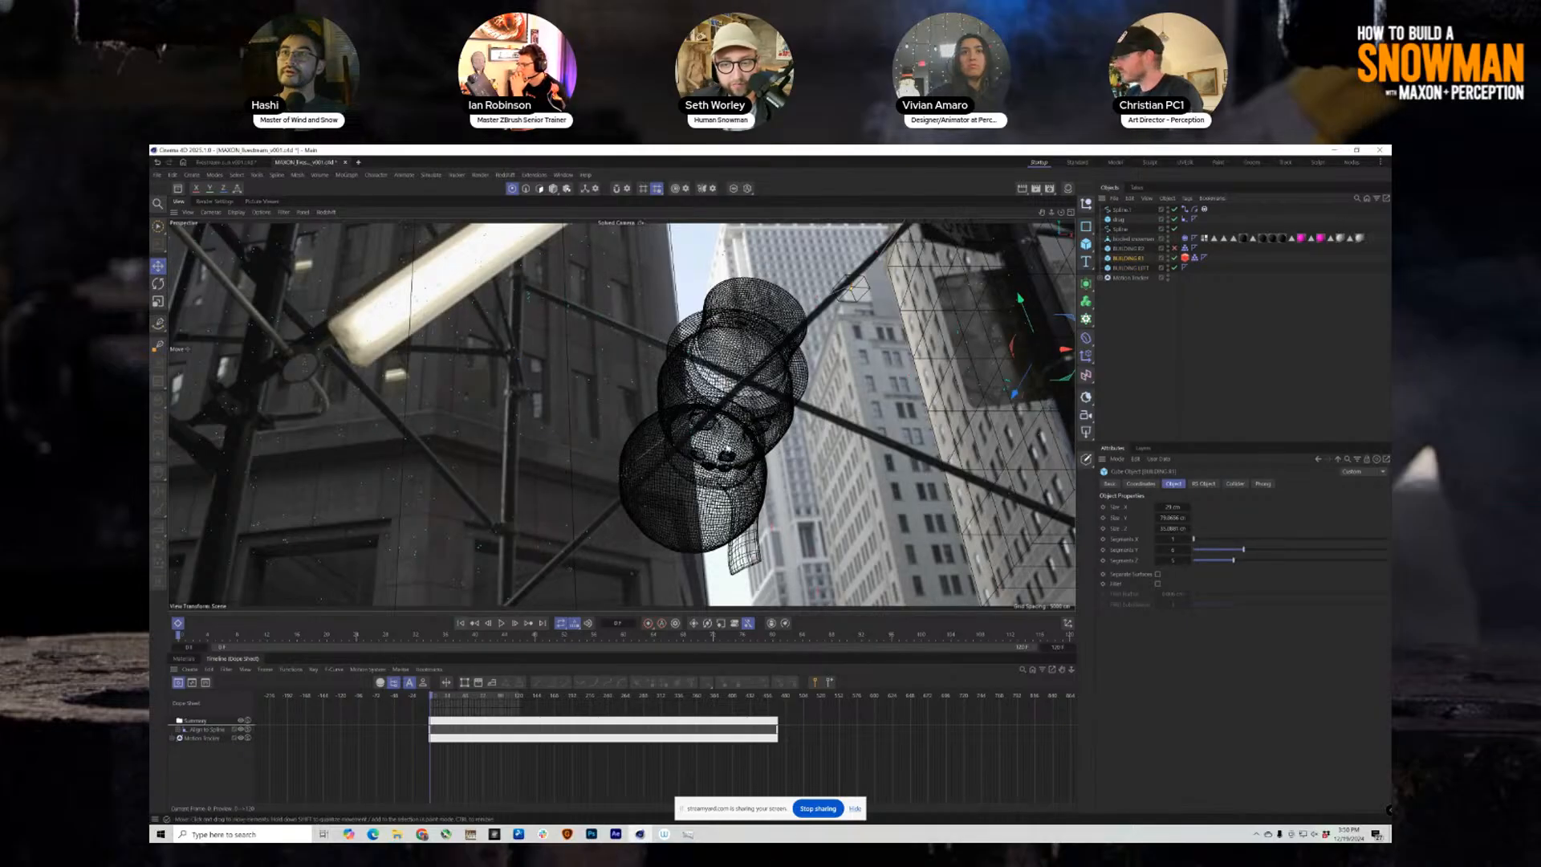
key("n")
key("a")
left_click(501, 622)
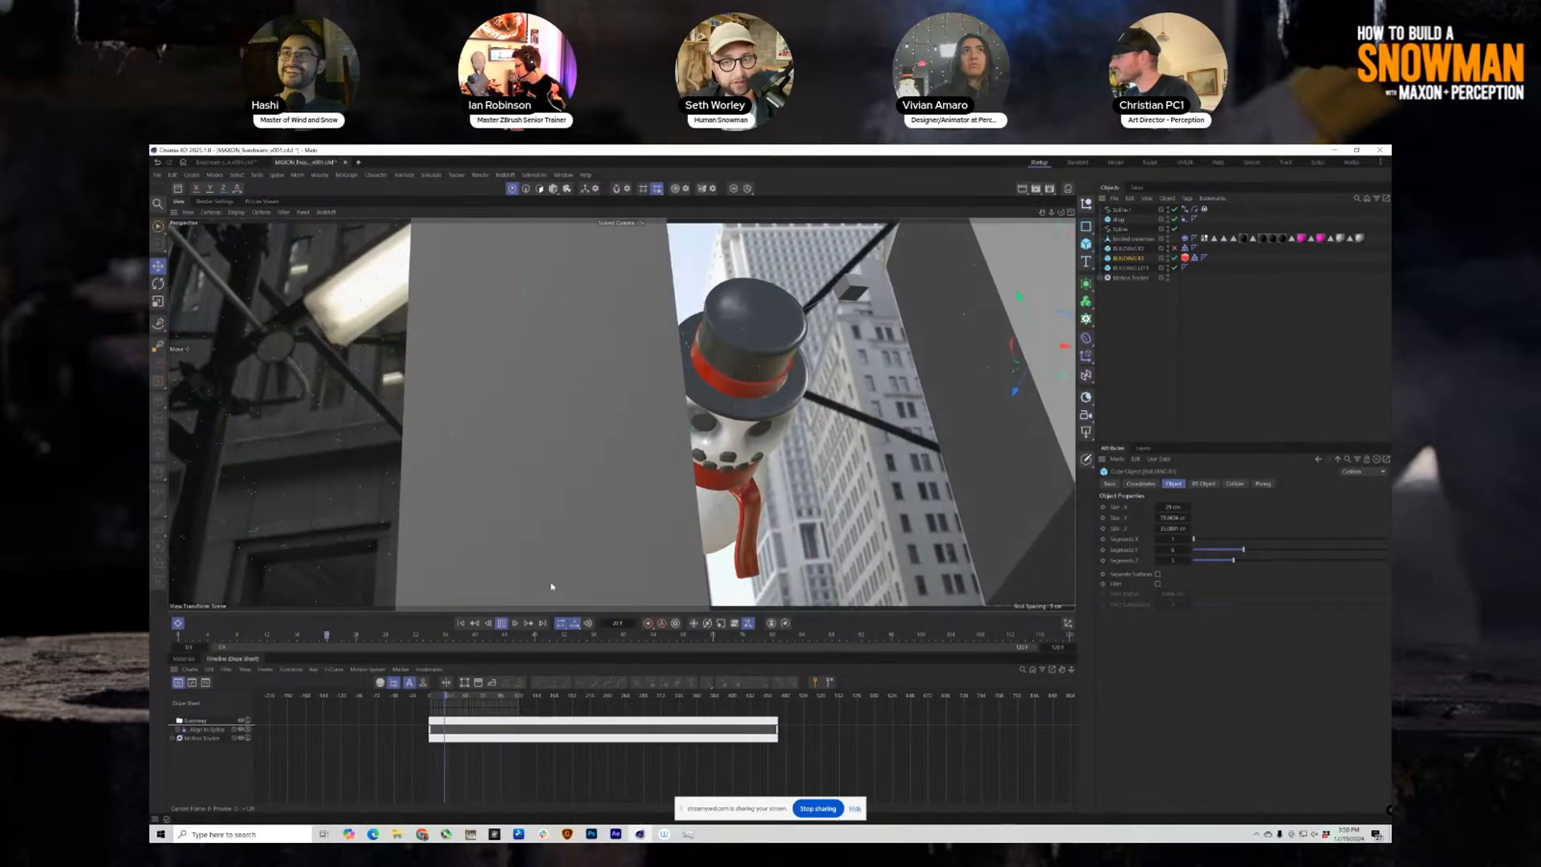
left_click(502, 623)
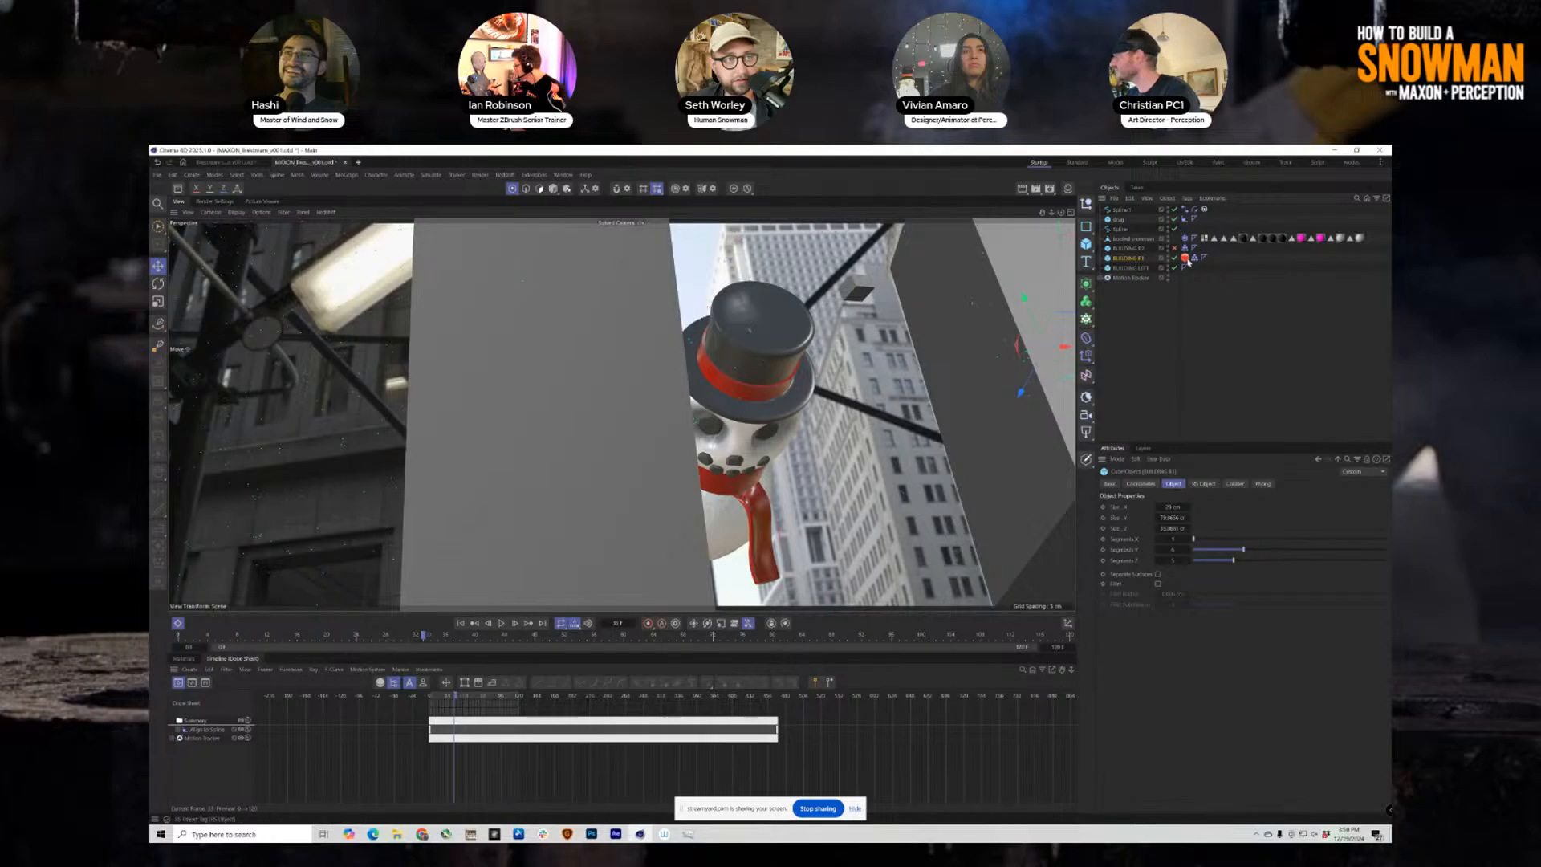
Rewind, clear the scene cache and shorten the Align to Spline animation to slightly over half of the Motion Tracker track.
left_click(1185, 239)
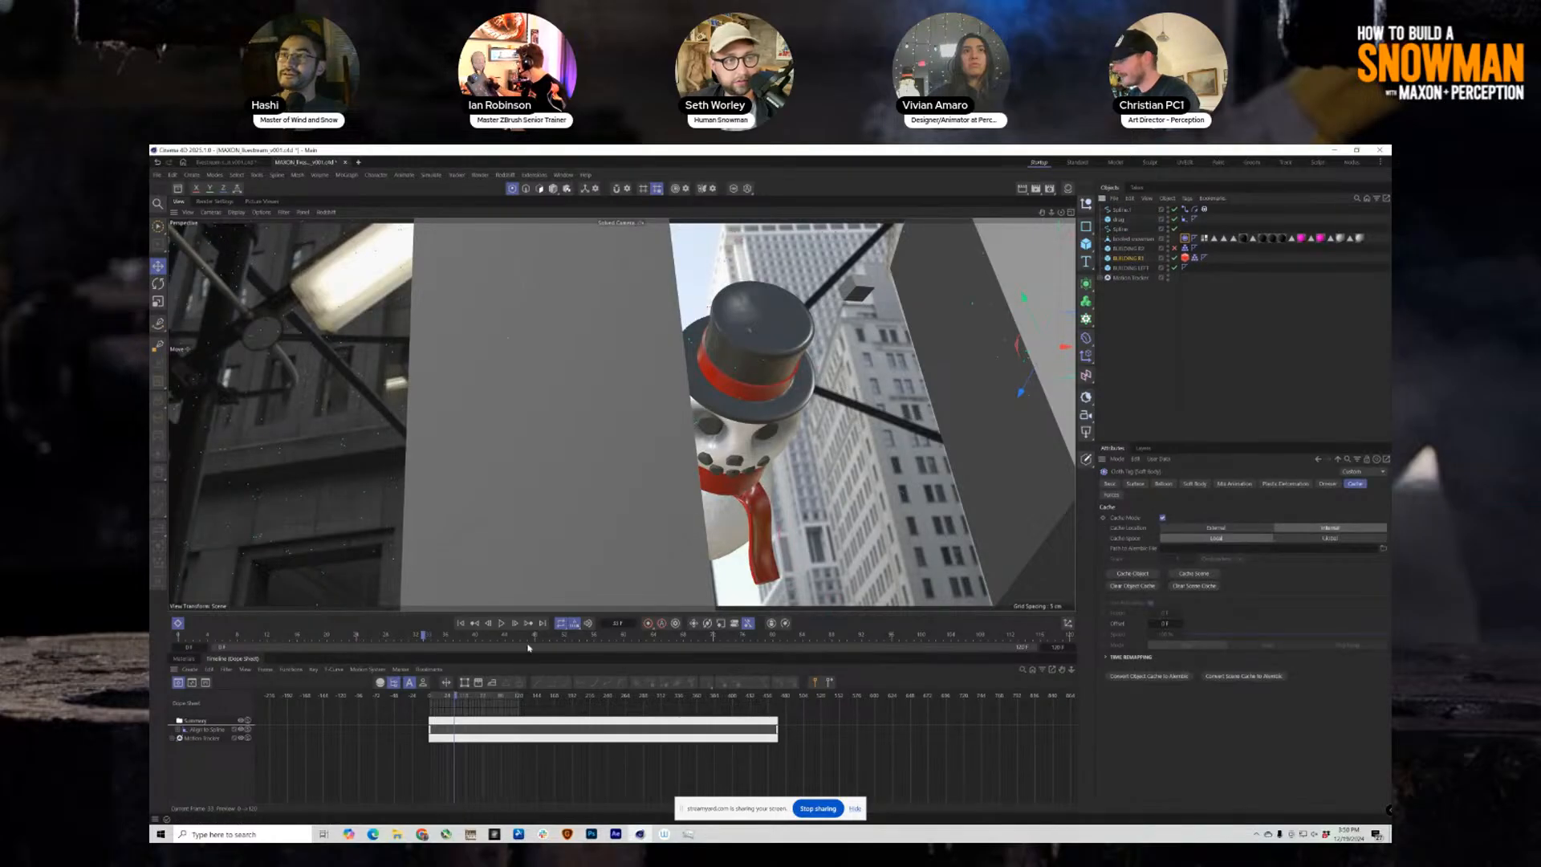
left_click(460, 623)
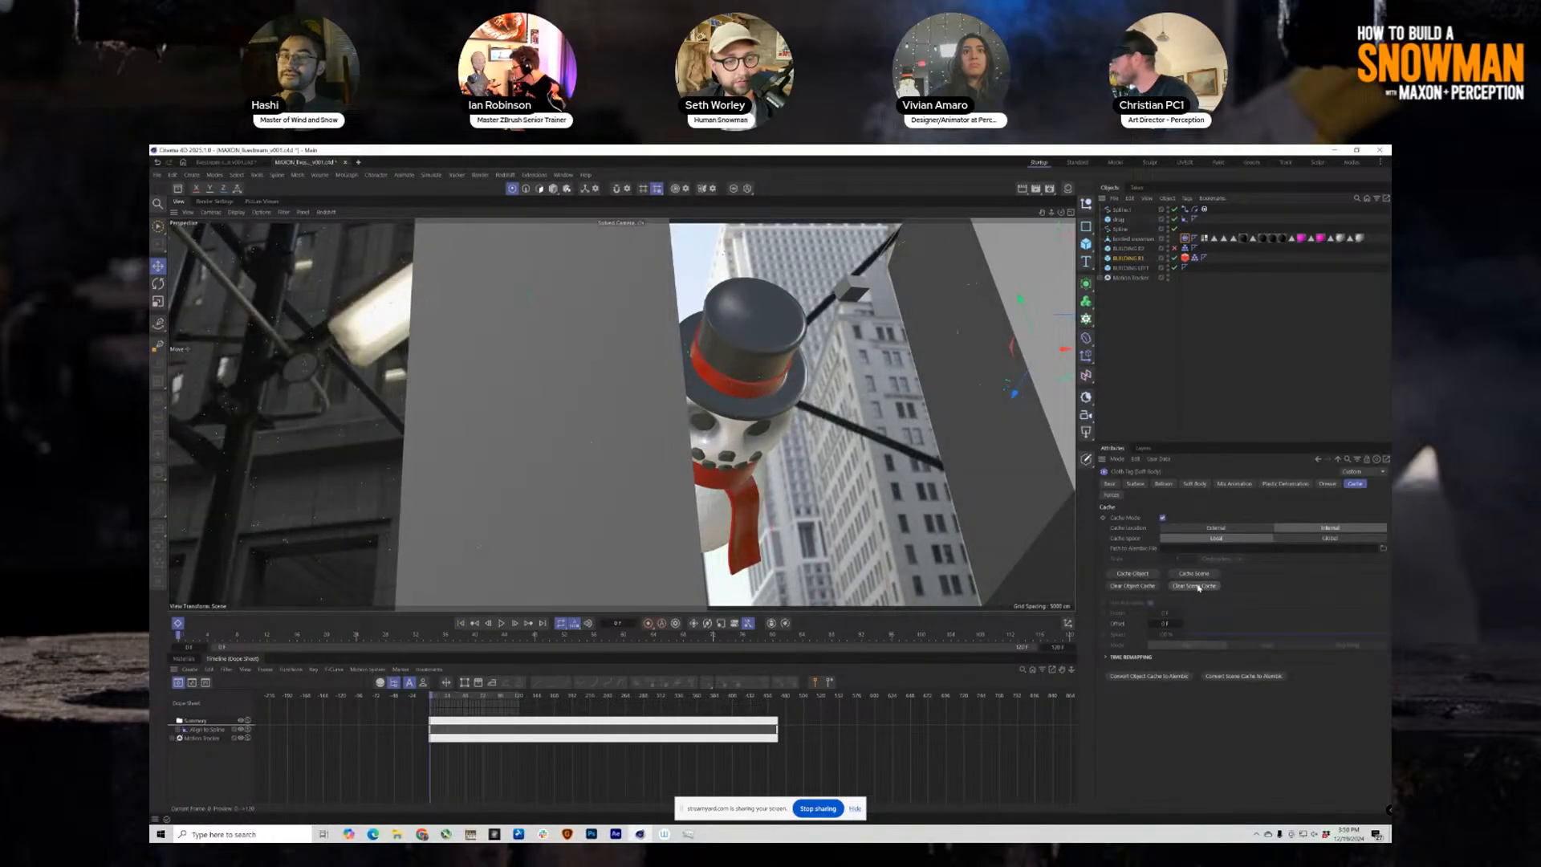
left_click(1183, 220)
left_click_drag(776, 712, 619, 714)
left_click(1203, 239)
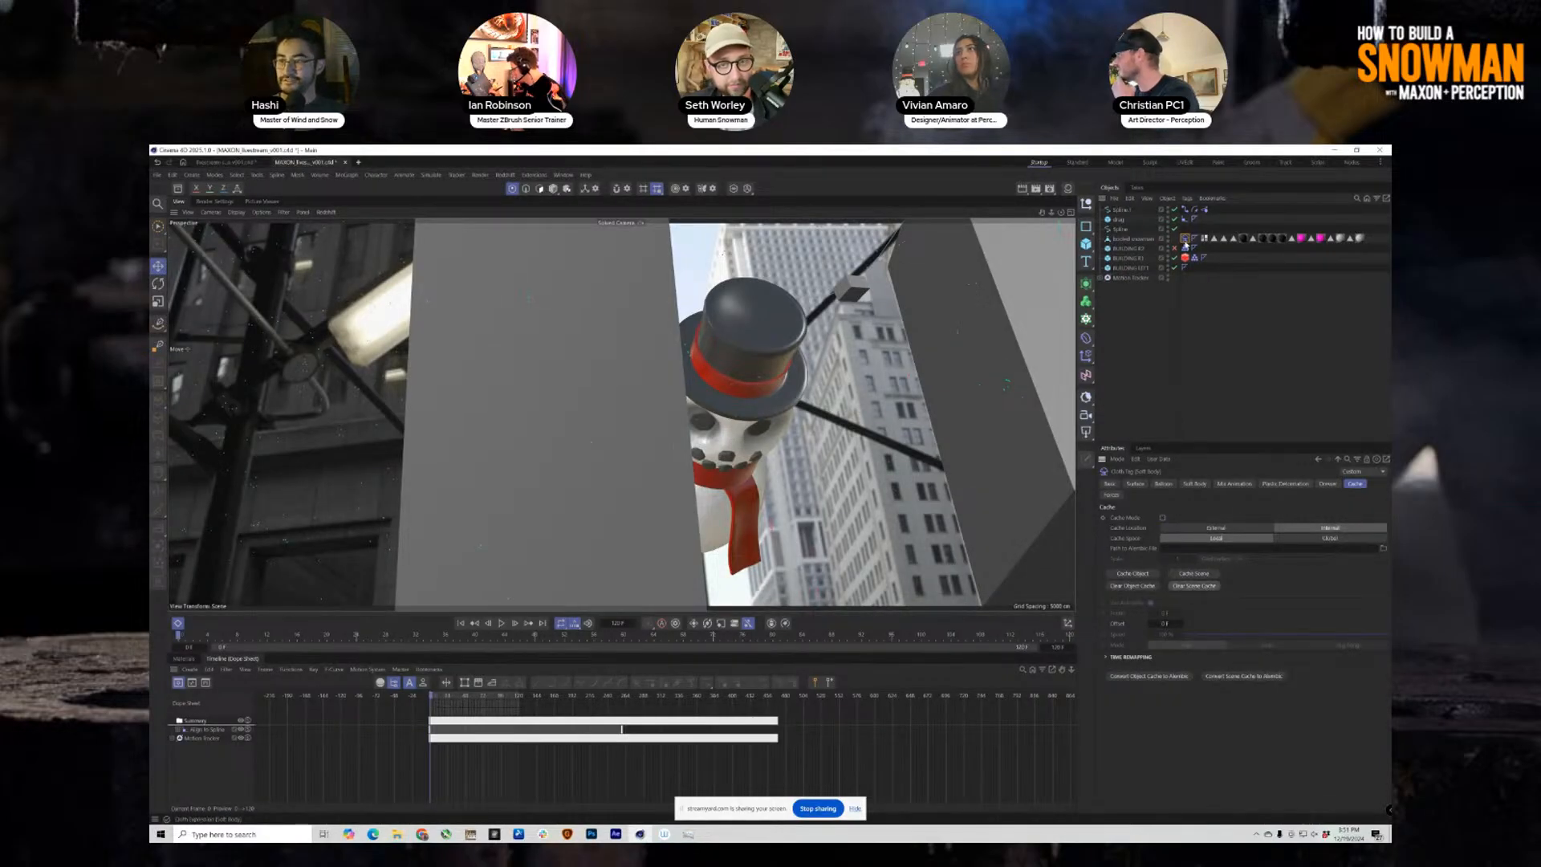
Show all four views and compress the Align to Spline animation further, to just over a third of the Motion Tracker track.
left_click(1163, 484)
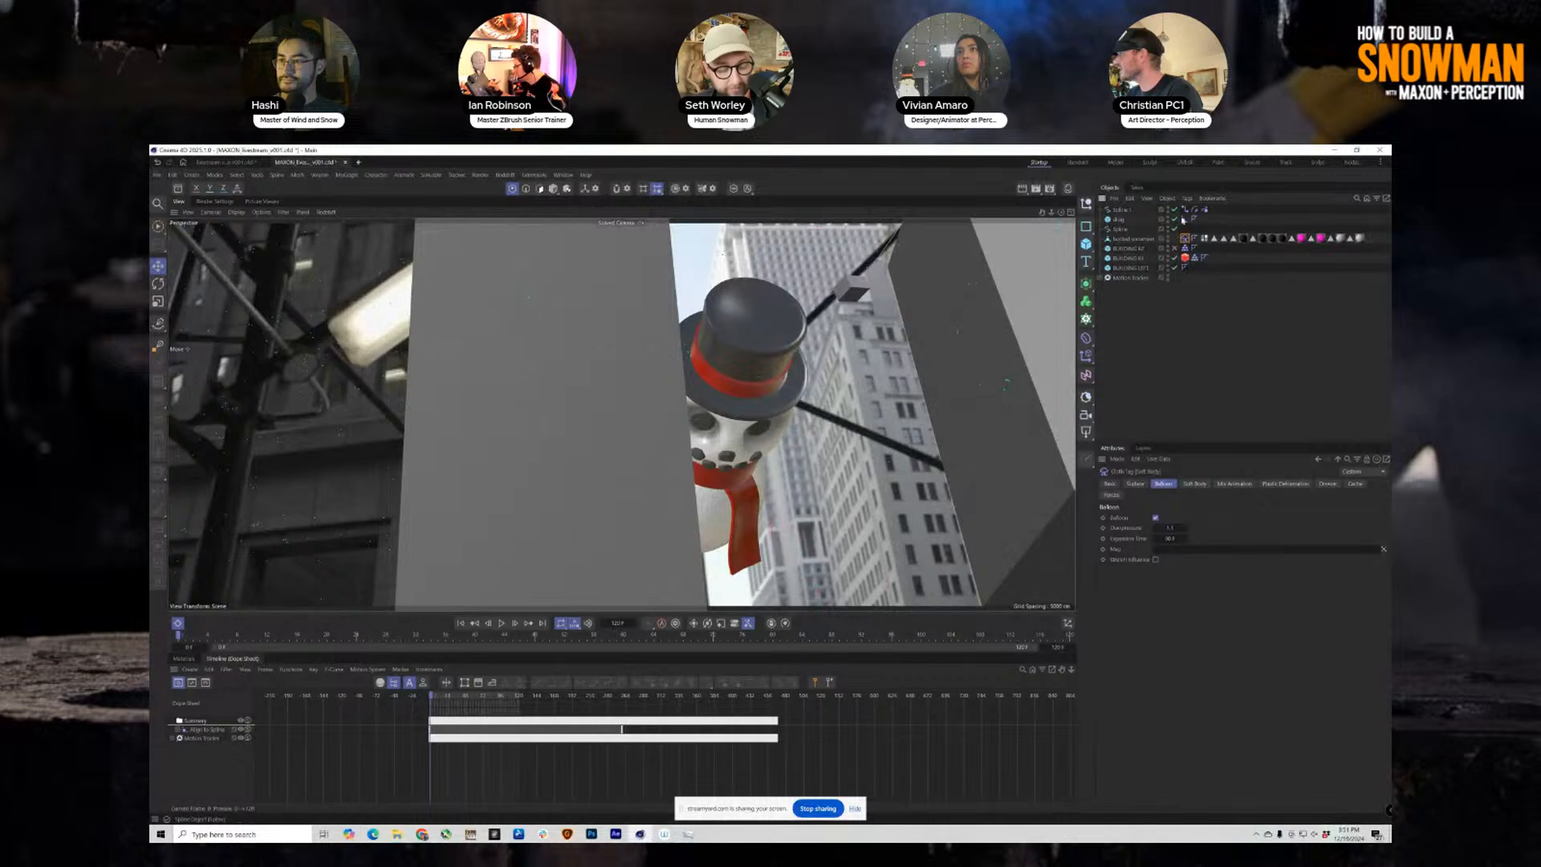
key("F5")
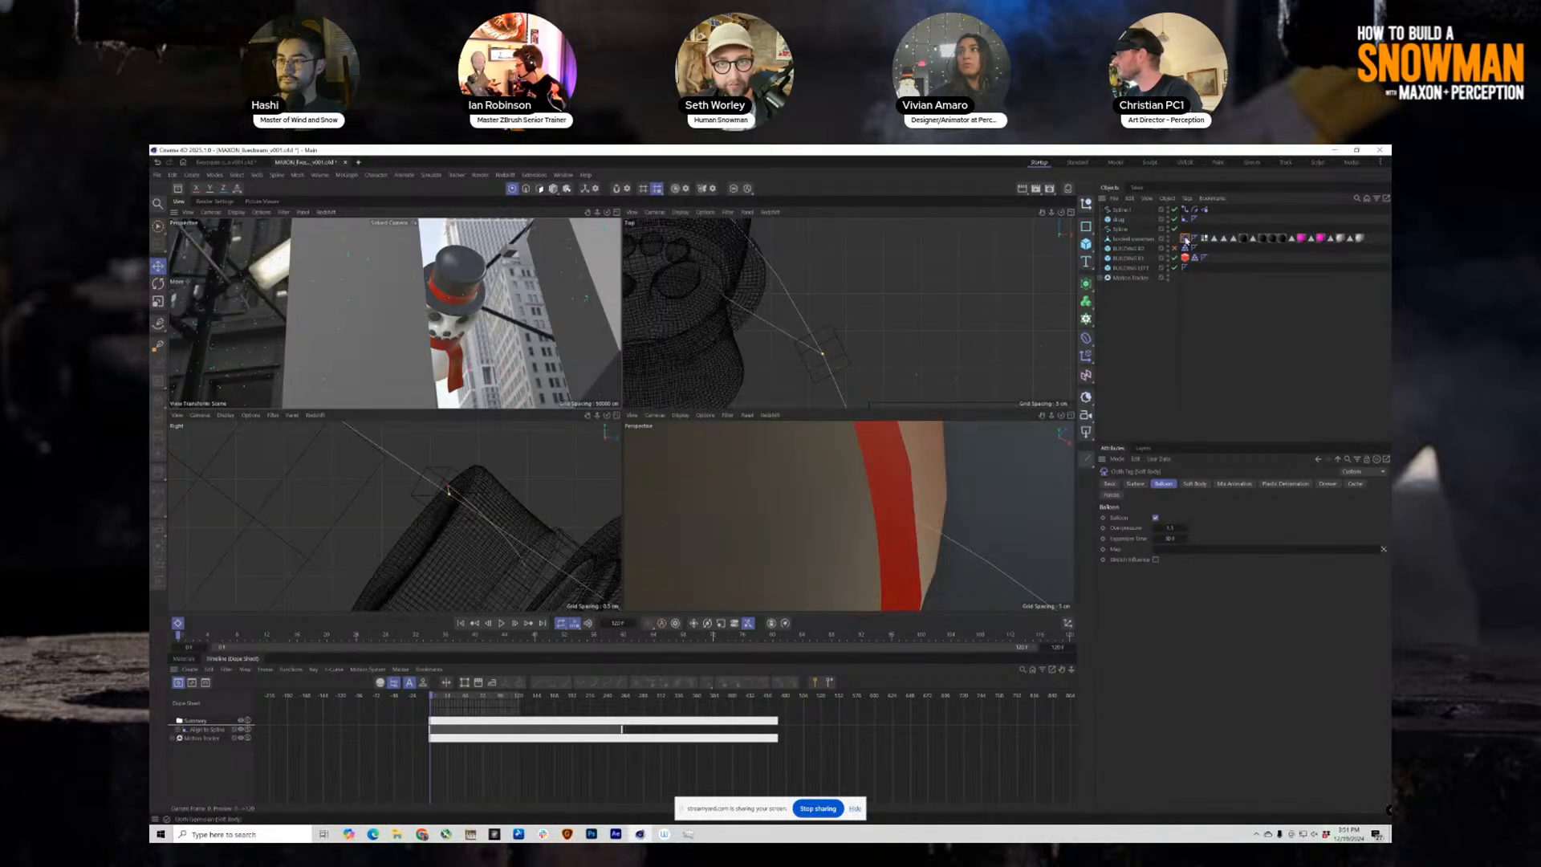
left_click(623, 727)
left_click_drag(622, 711, 557, 711)
Select the path spline's bend point beside the building in the top view and move it farther away from the snowman.
mouse_move(817, 295)
right_mouse_down("alt")
mouse_move(733, 320)
mouse_move(746, 314)
right_mouse_up("alt")
key("9")
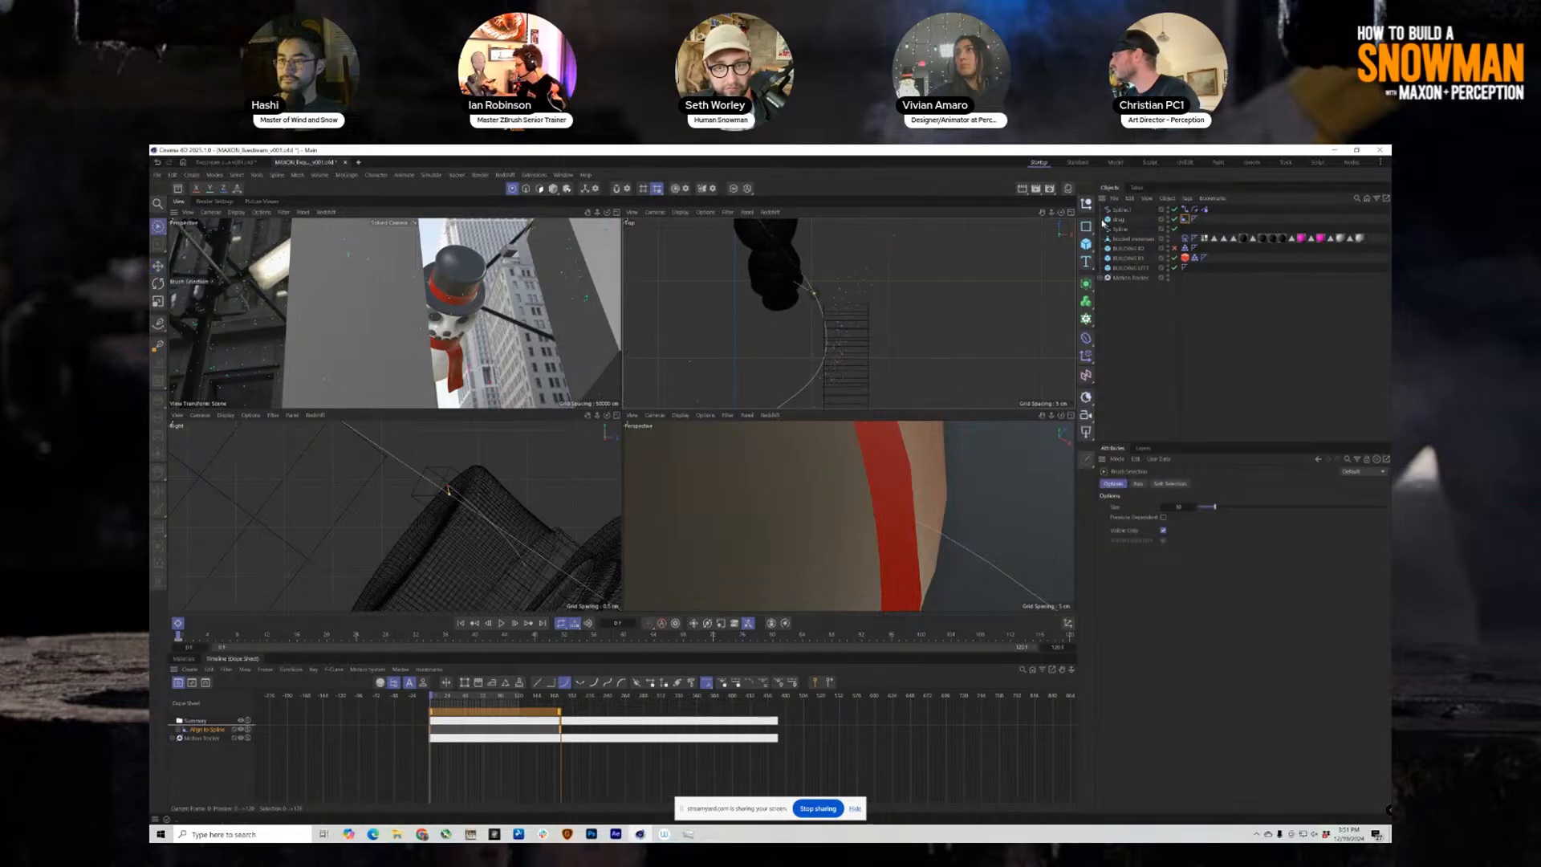
left_click(817, 299)
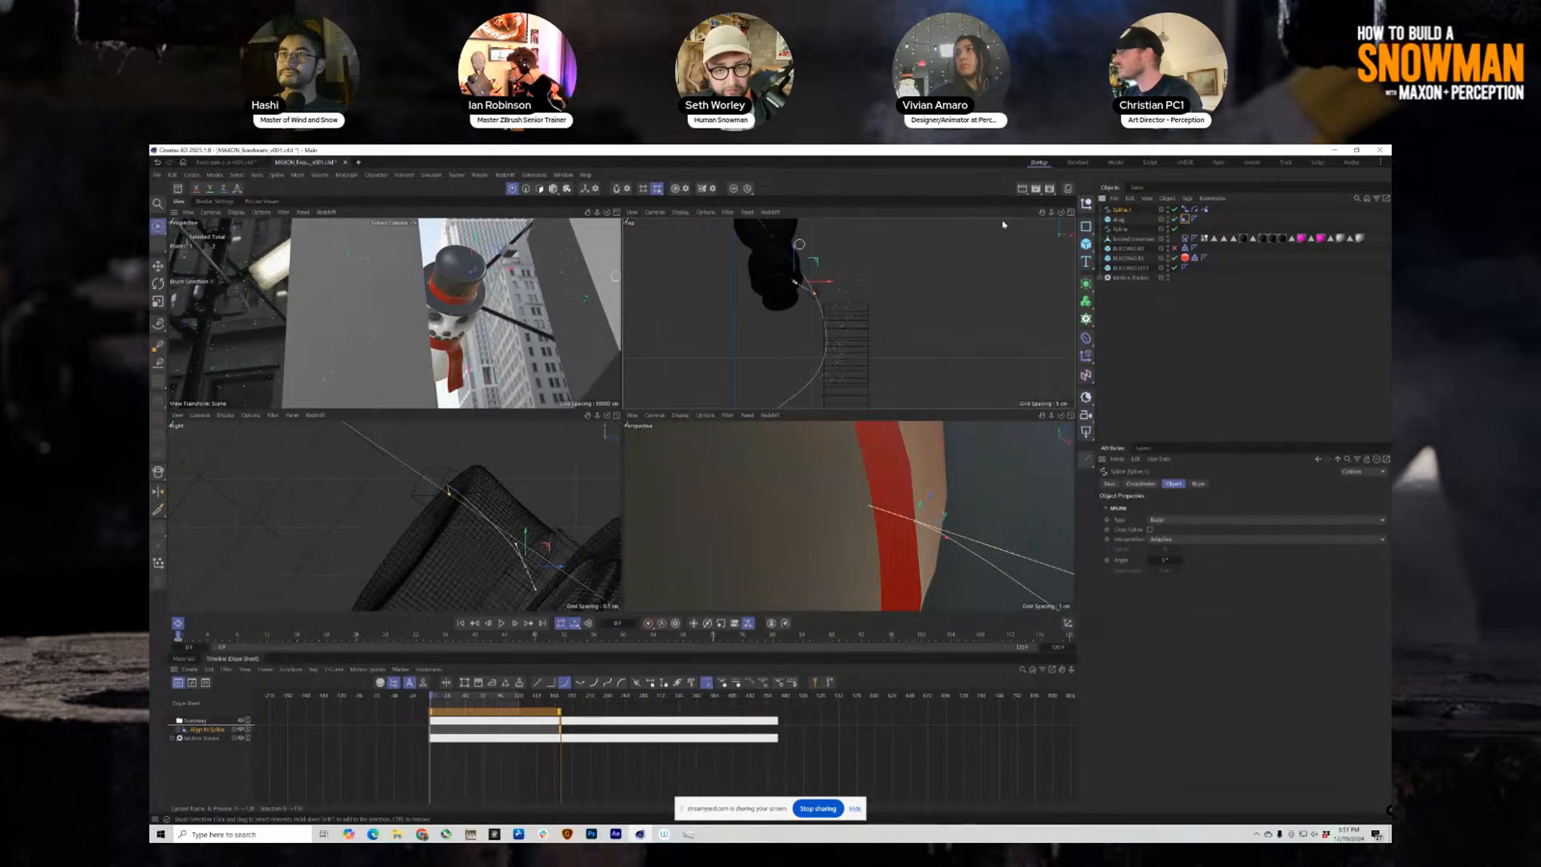
left_click(1121, 229)
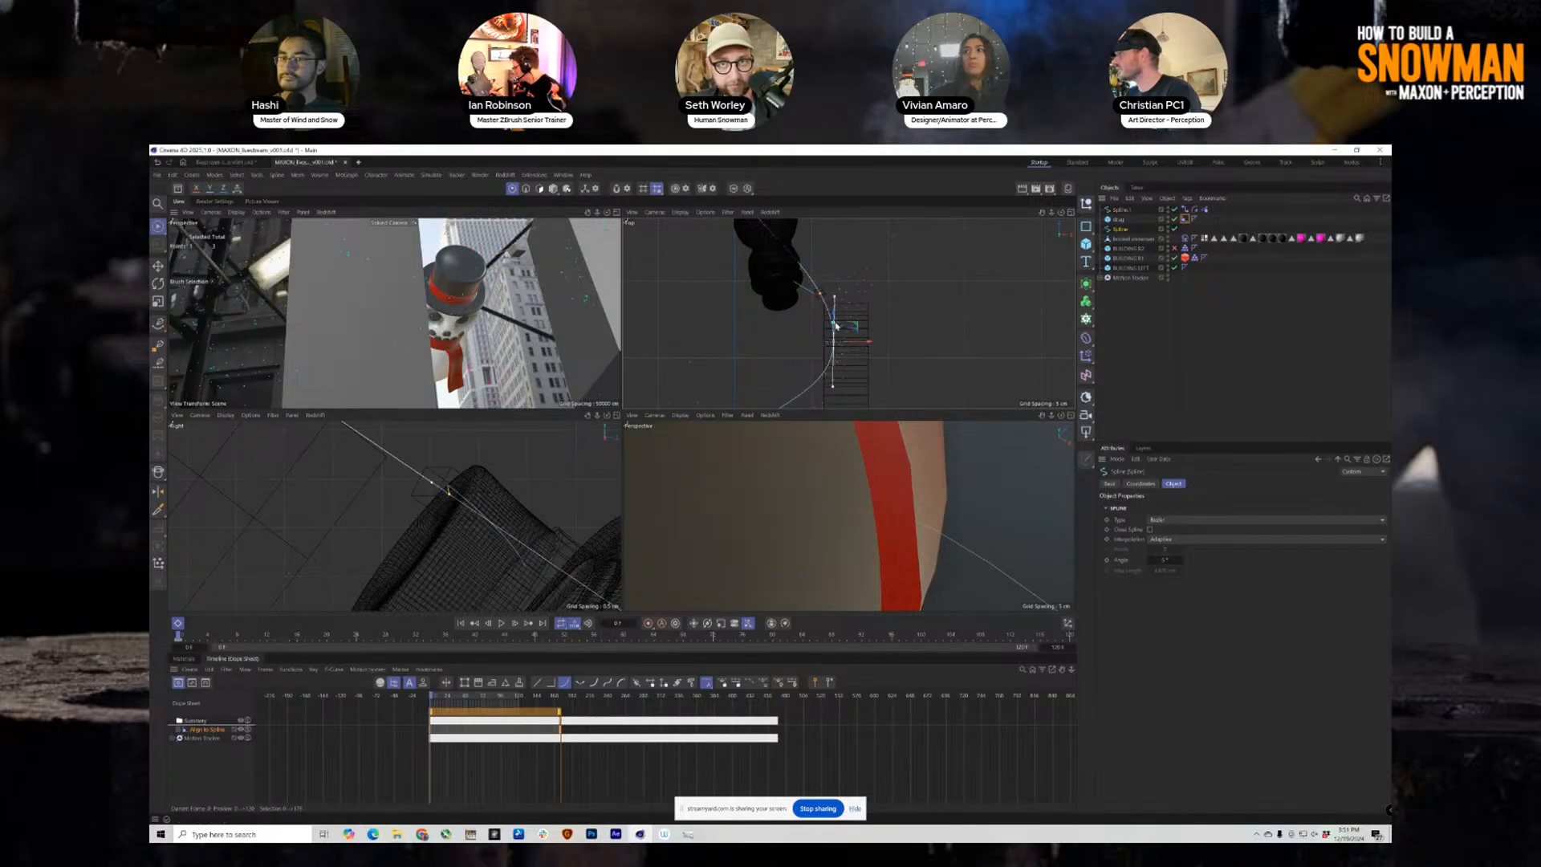
left_click_drag(836, 326, 842, 361)
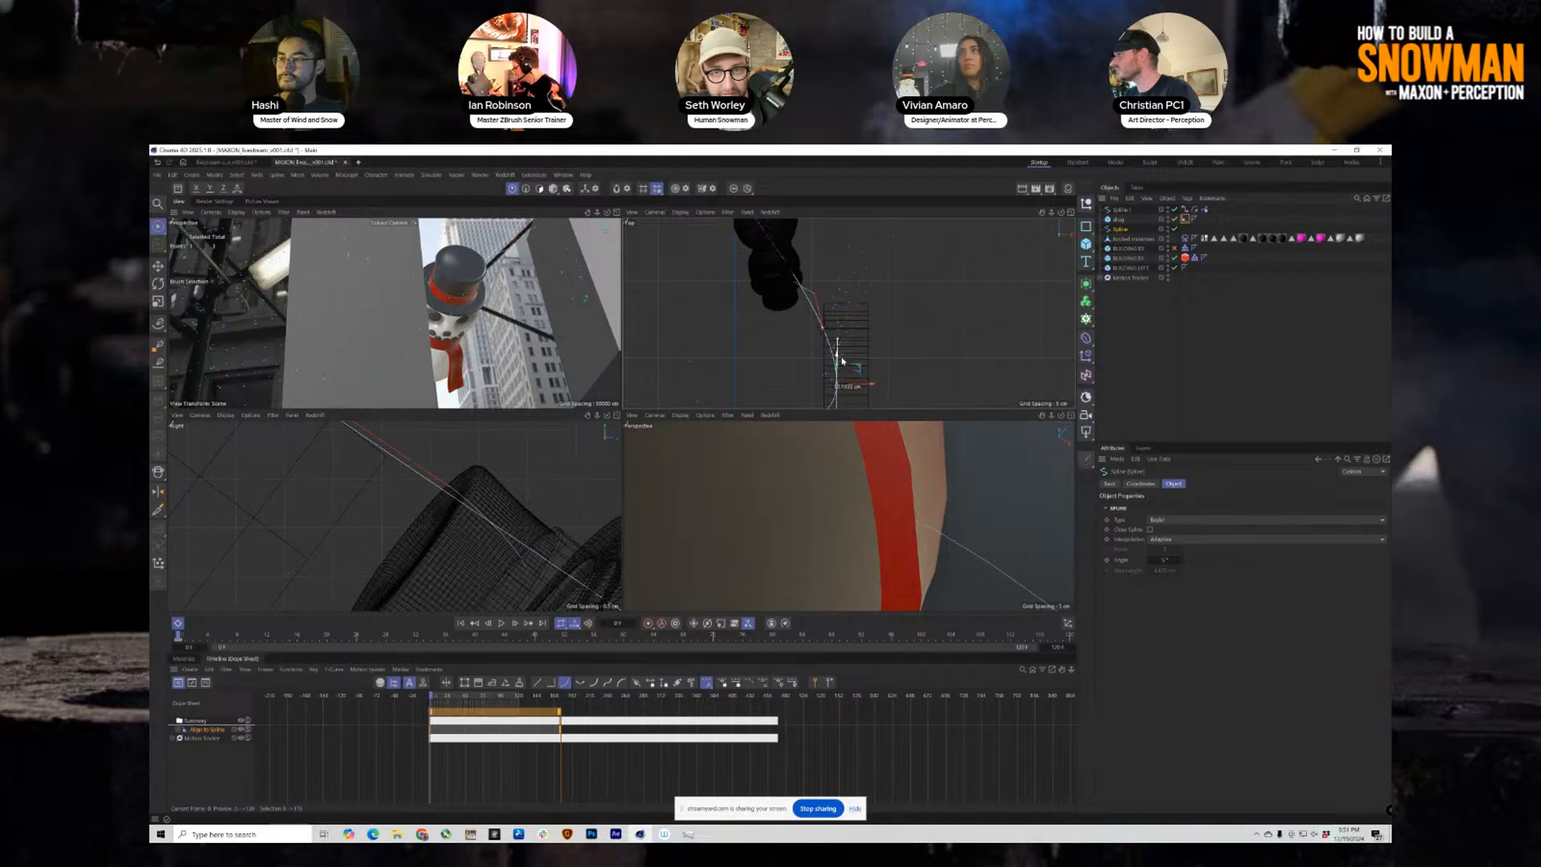
Start caching the scene simulation from the snowman's soft body tag in the maximized camera view and cancel it partway.
left_click(1185, 238)
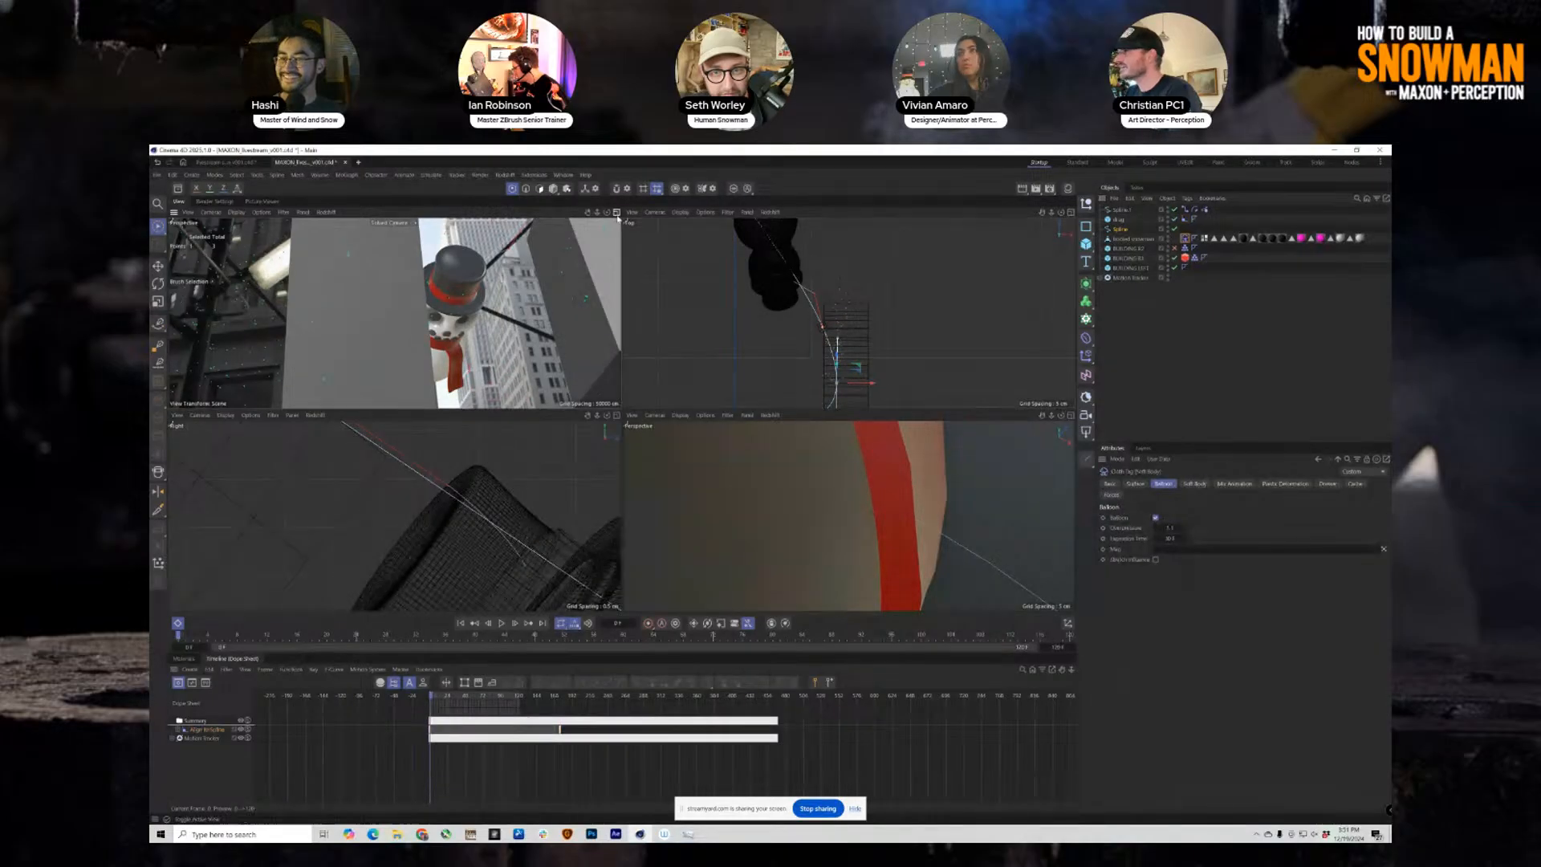
left_click(616, 213)
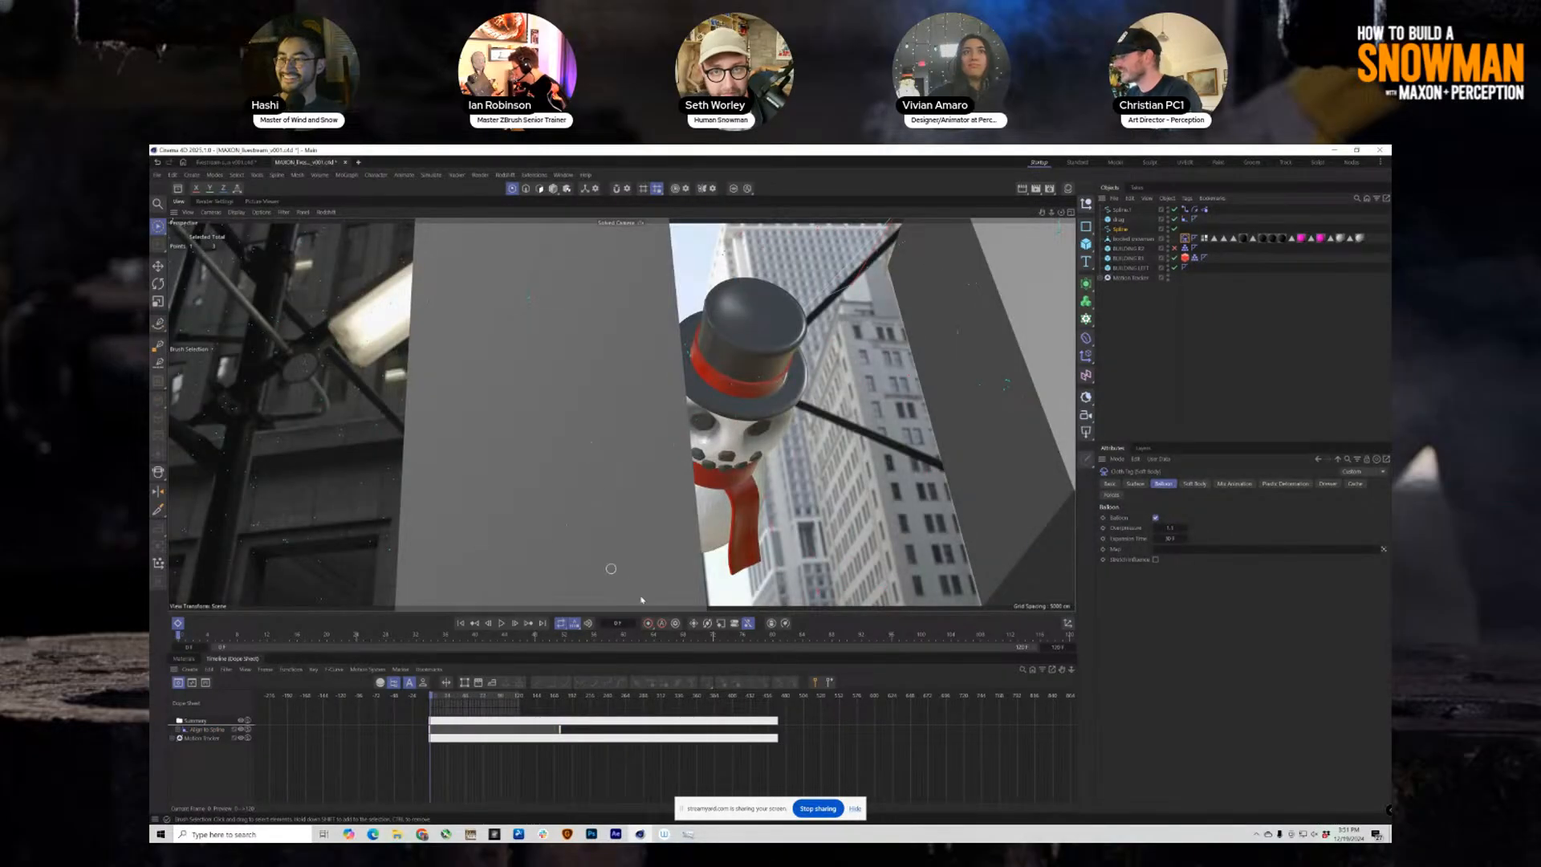
left_click(1353, 484)
left_click(1194, 573)
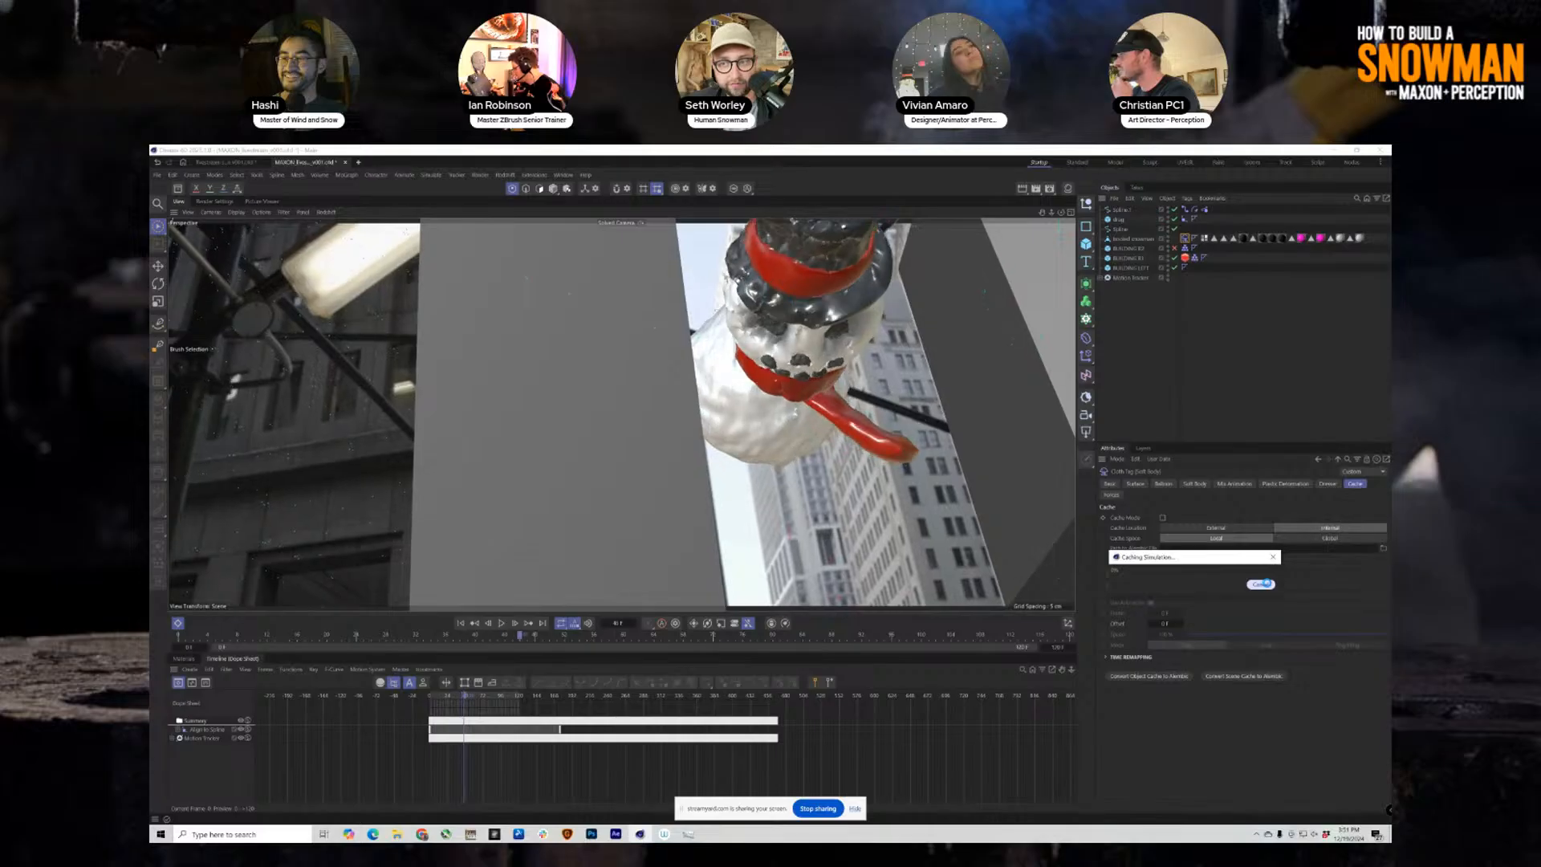
left_click(1260, 585)
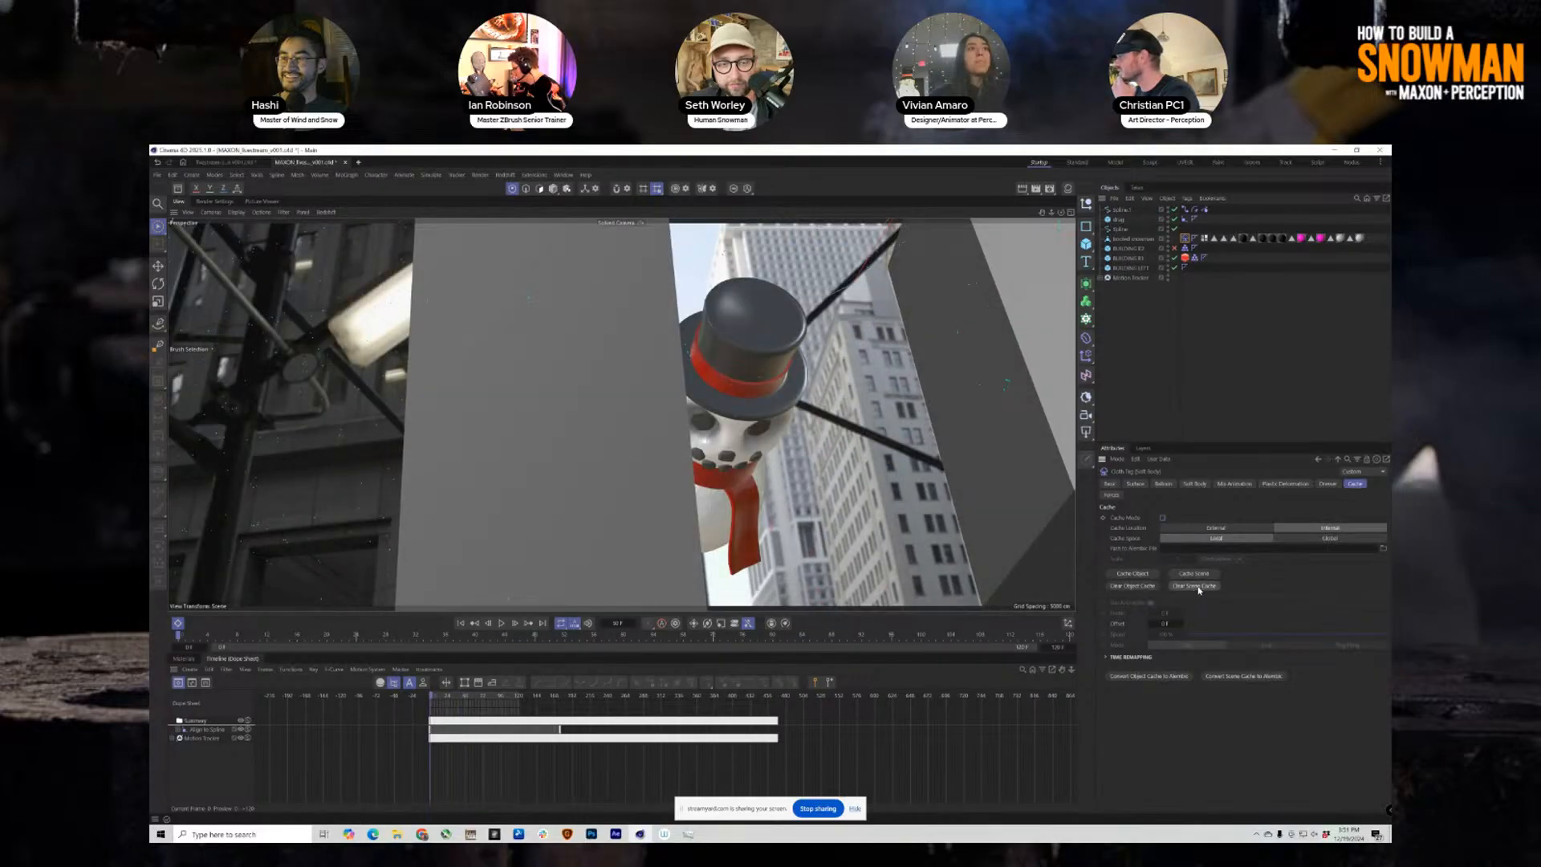
Adjust the soft body's balloon overpressure and add a Turbulence force to the scene.
left_click(1164, 484)
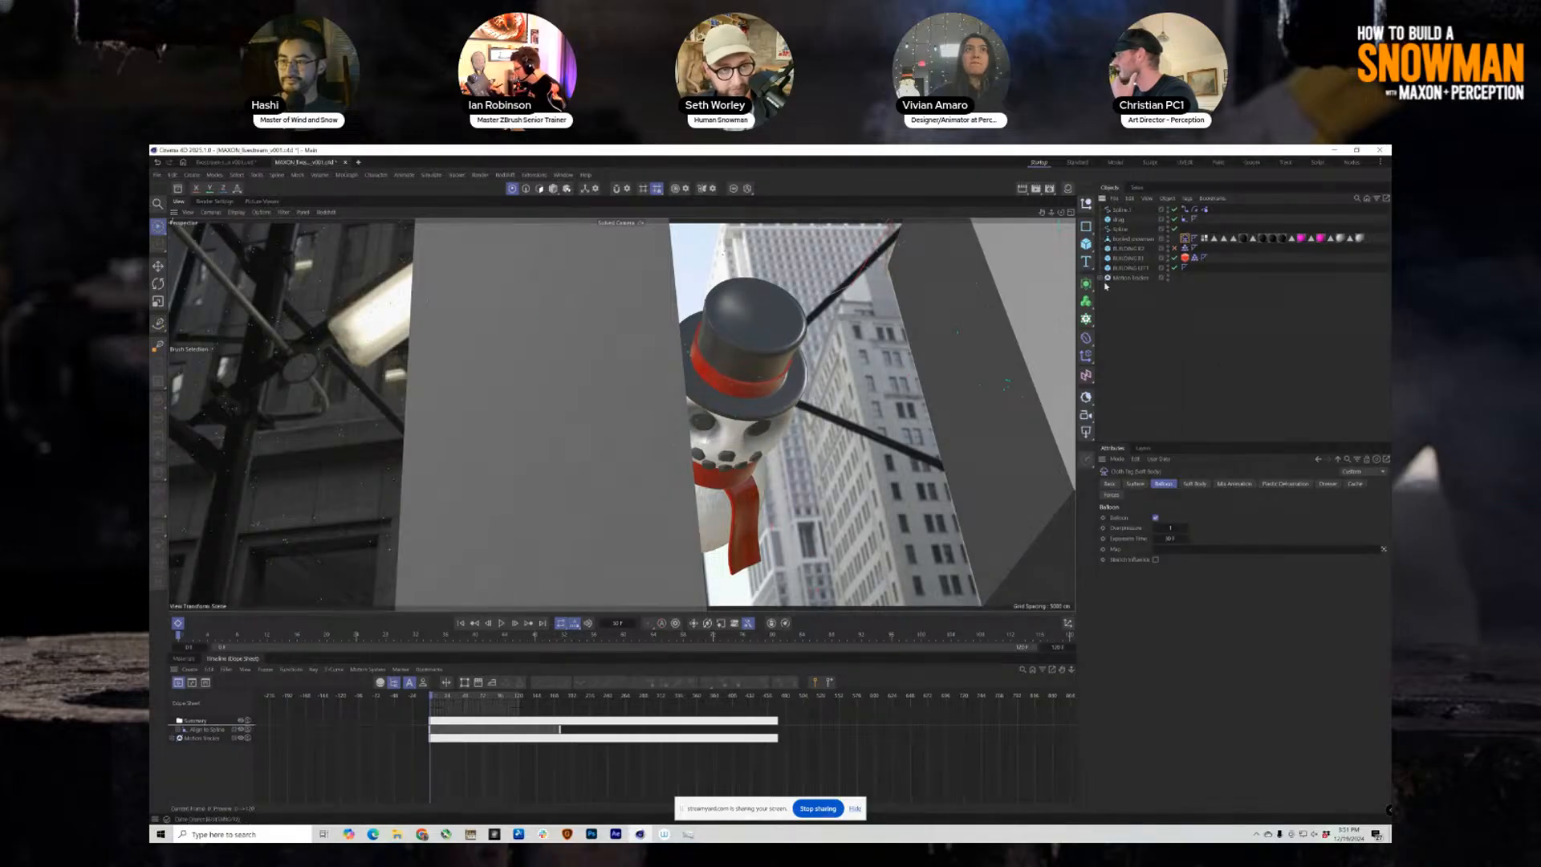
left_click(432, 175)
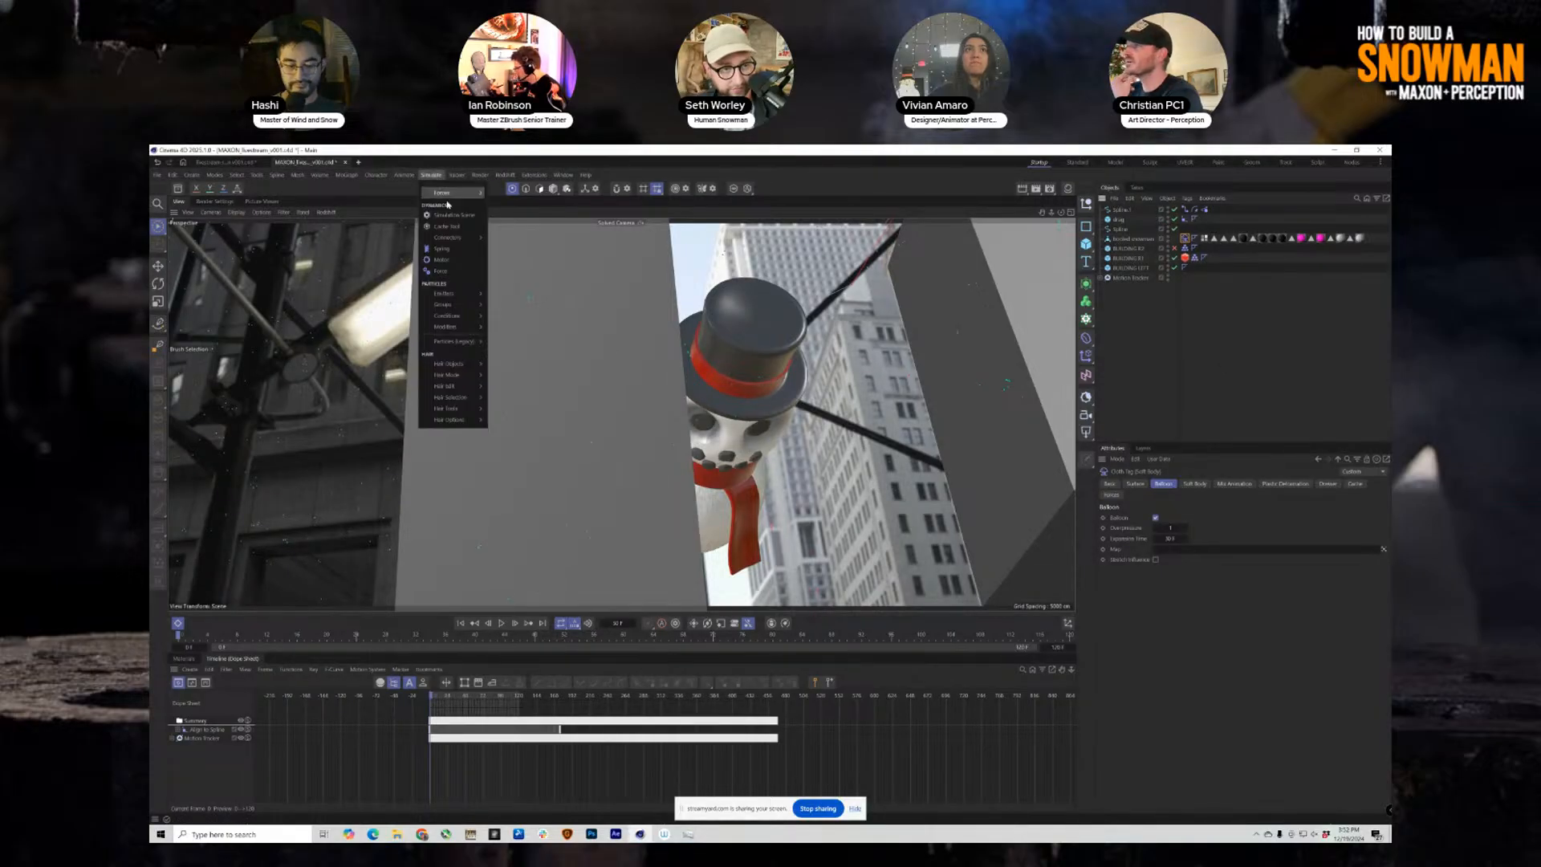
mouse_move(461, 193)
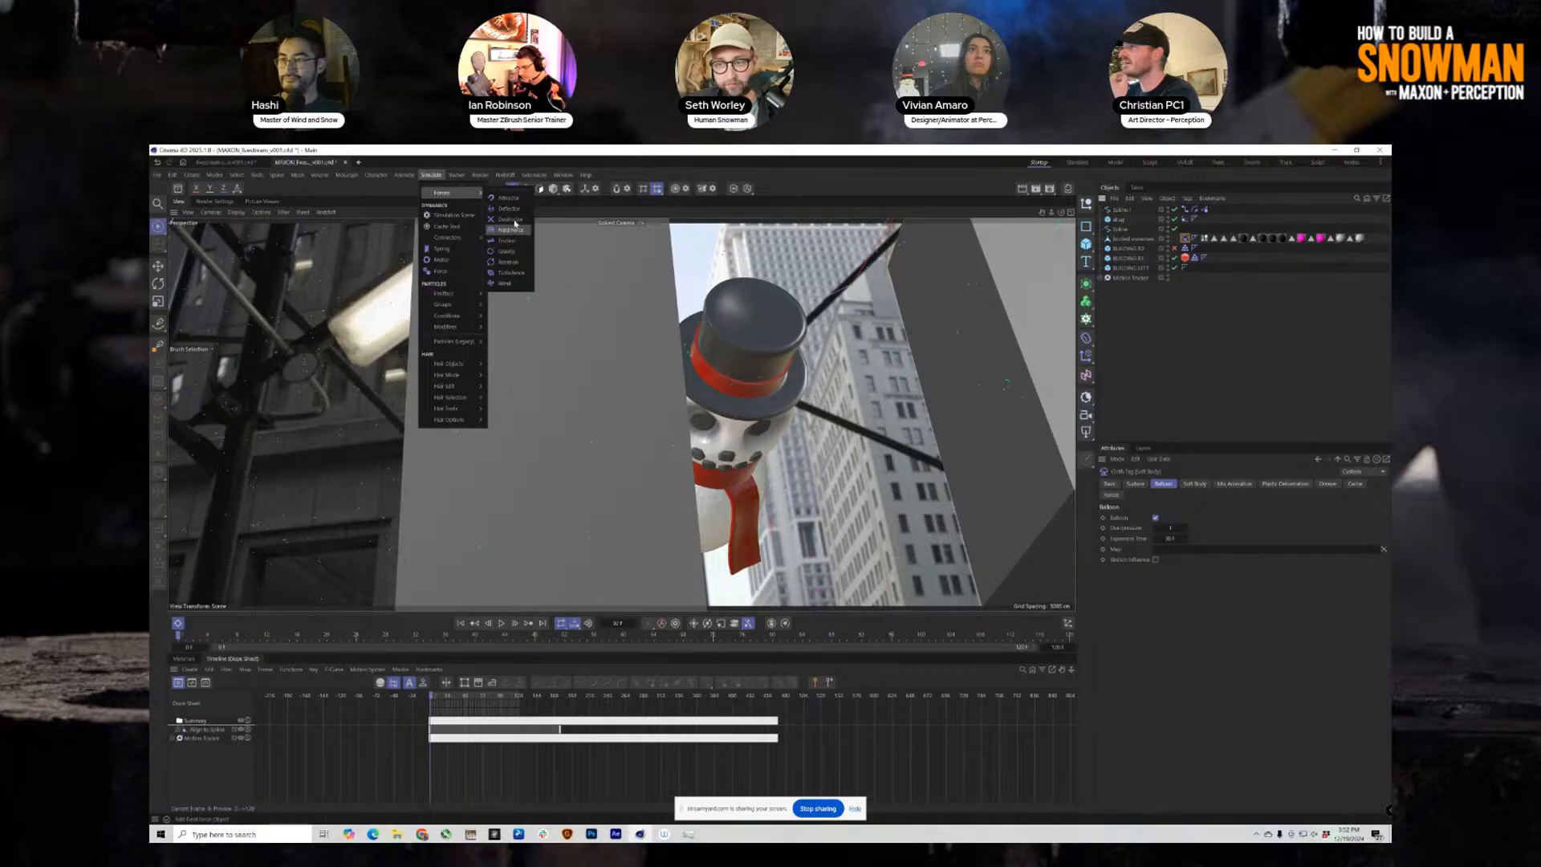
left_click(516, 274)
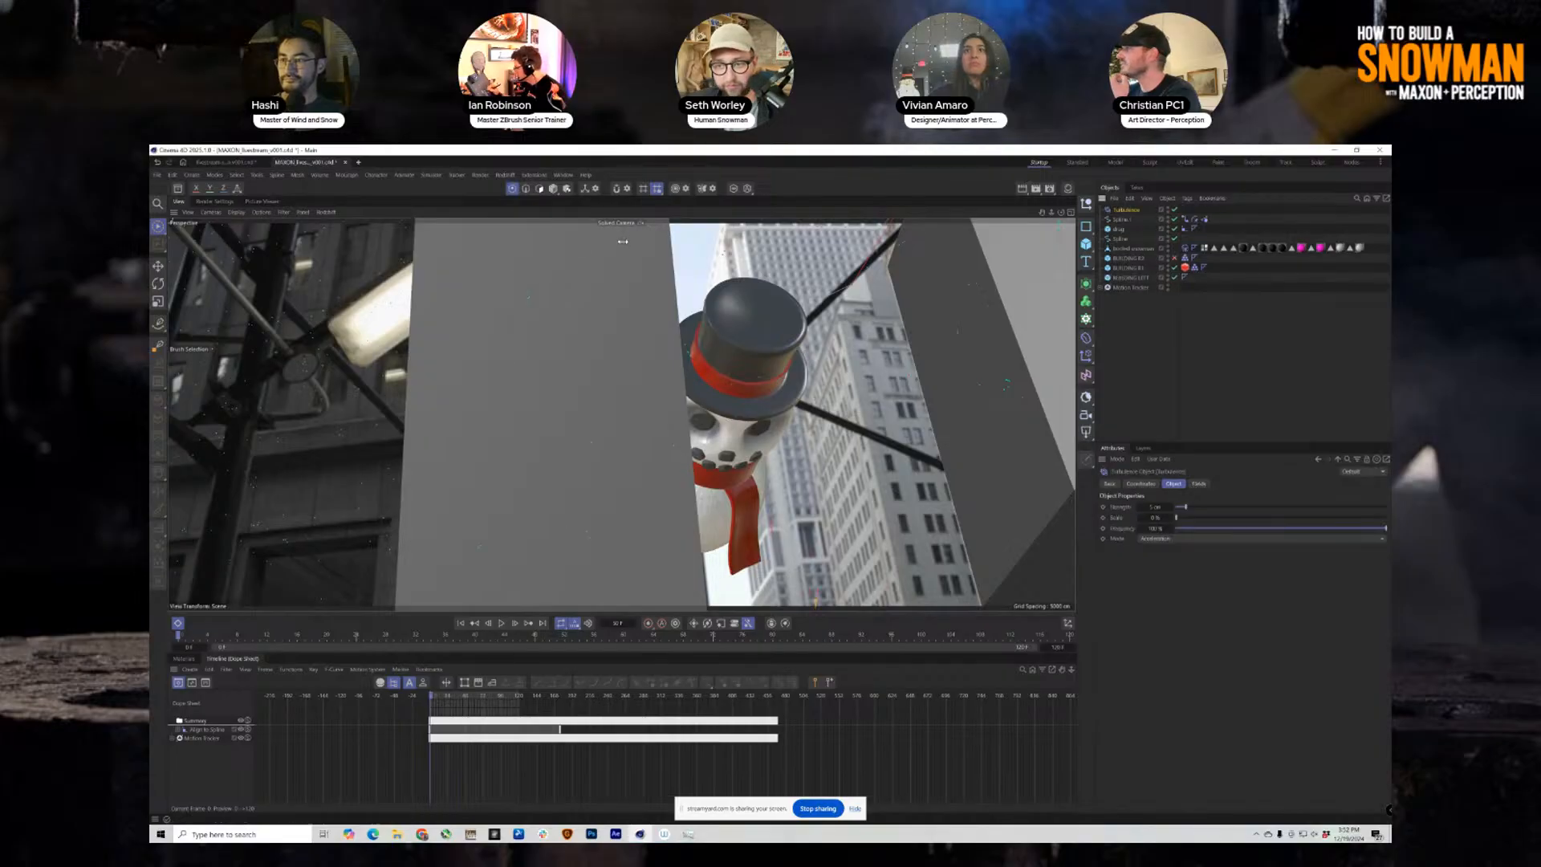
Add a Wind force, placing it behind the snowman in the top view and rotating it slightly.
left_click(432, 175)
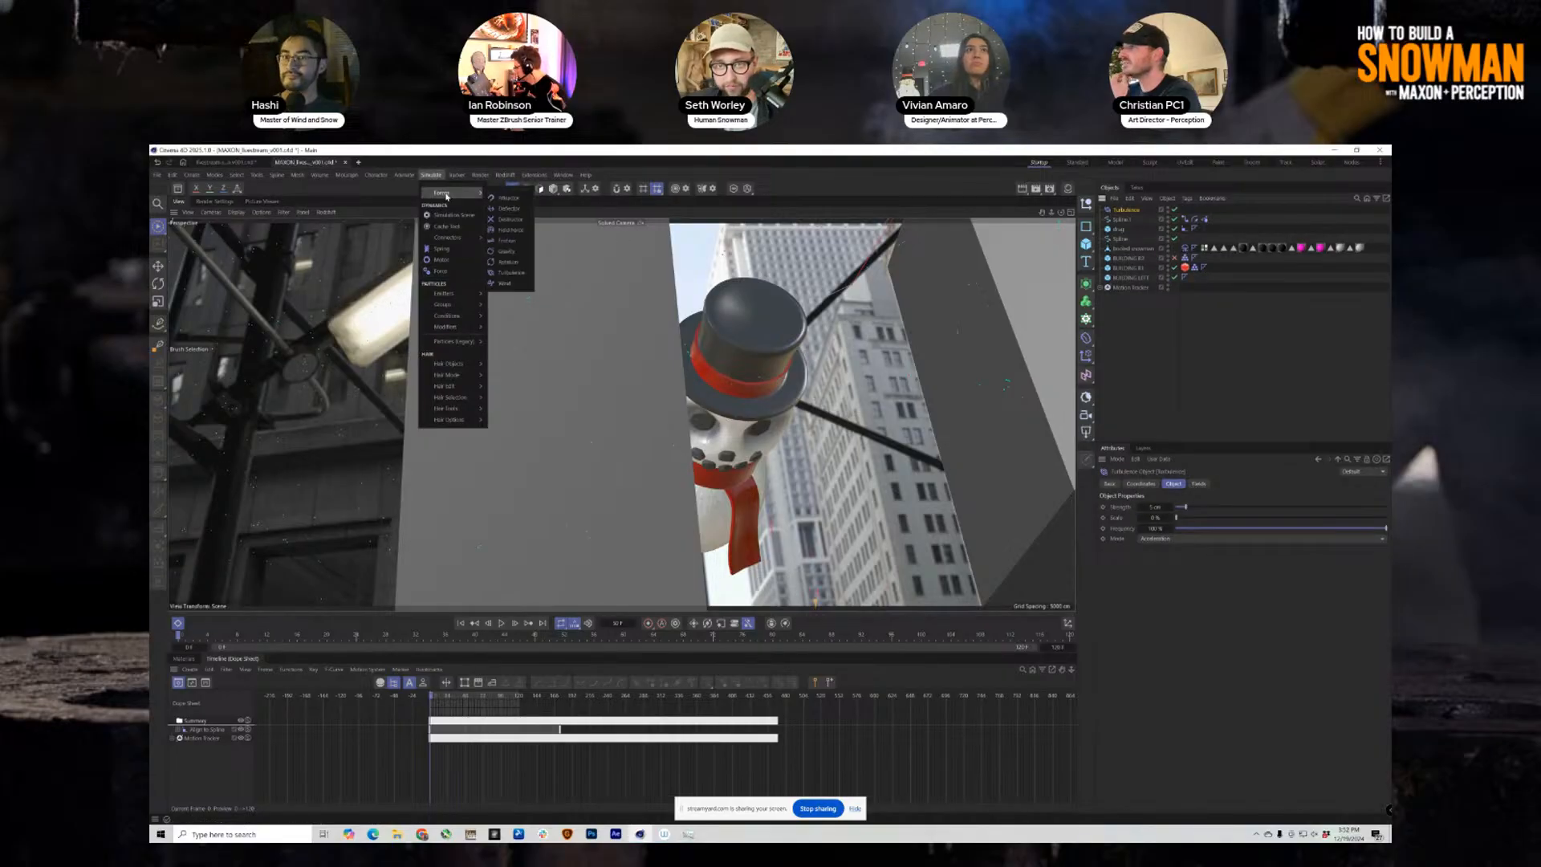
mouse_move(469, 193)
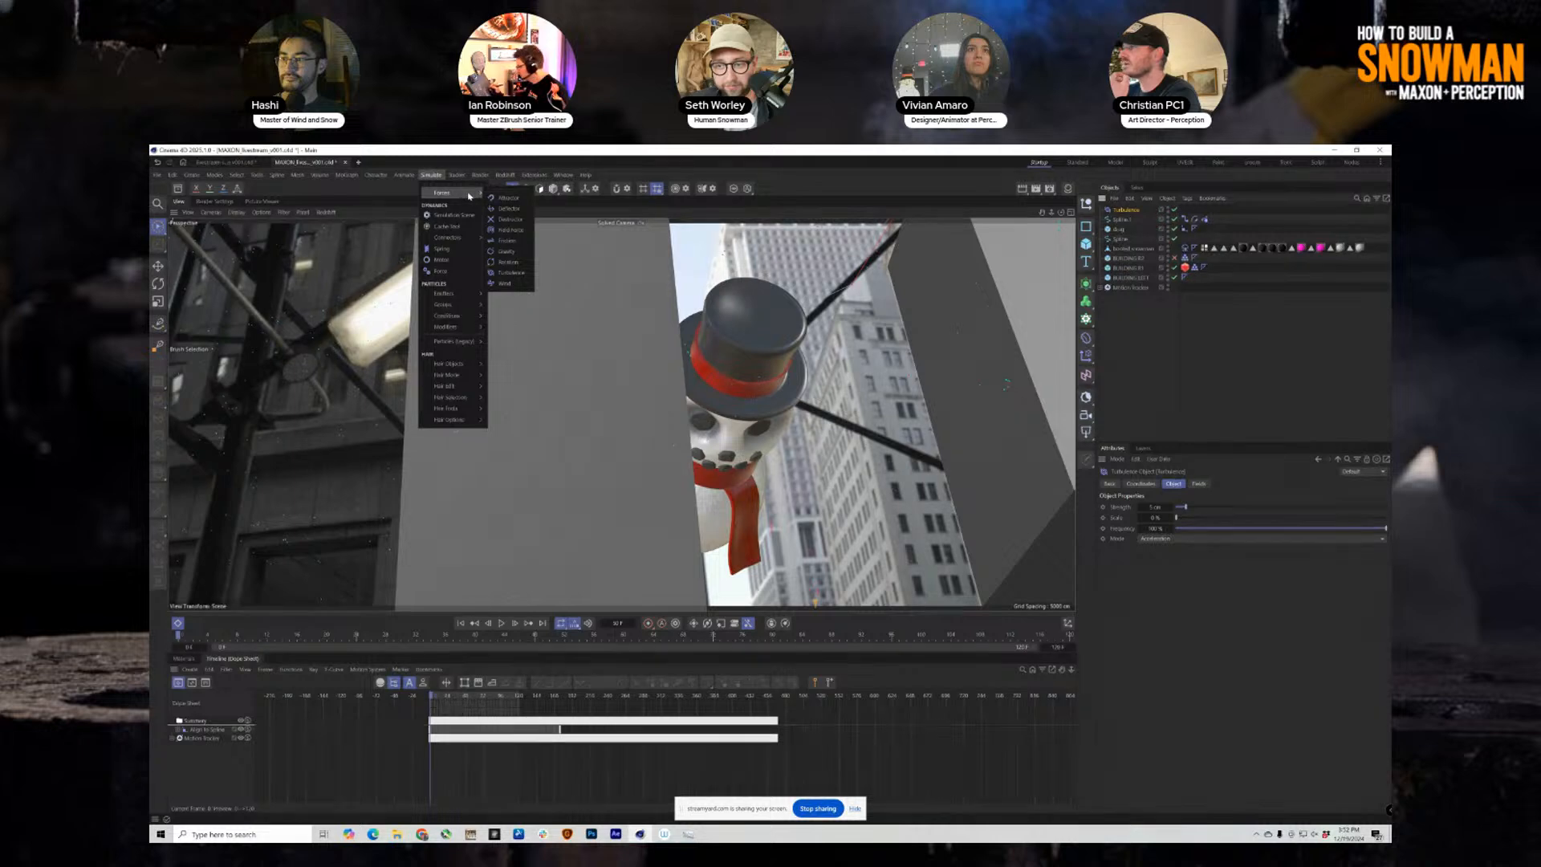
left_click(504, 283)
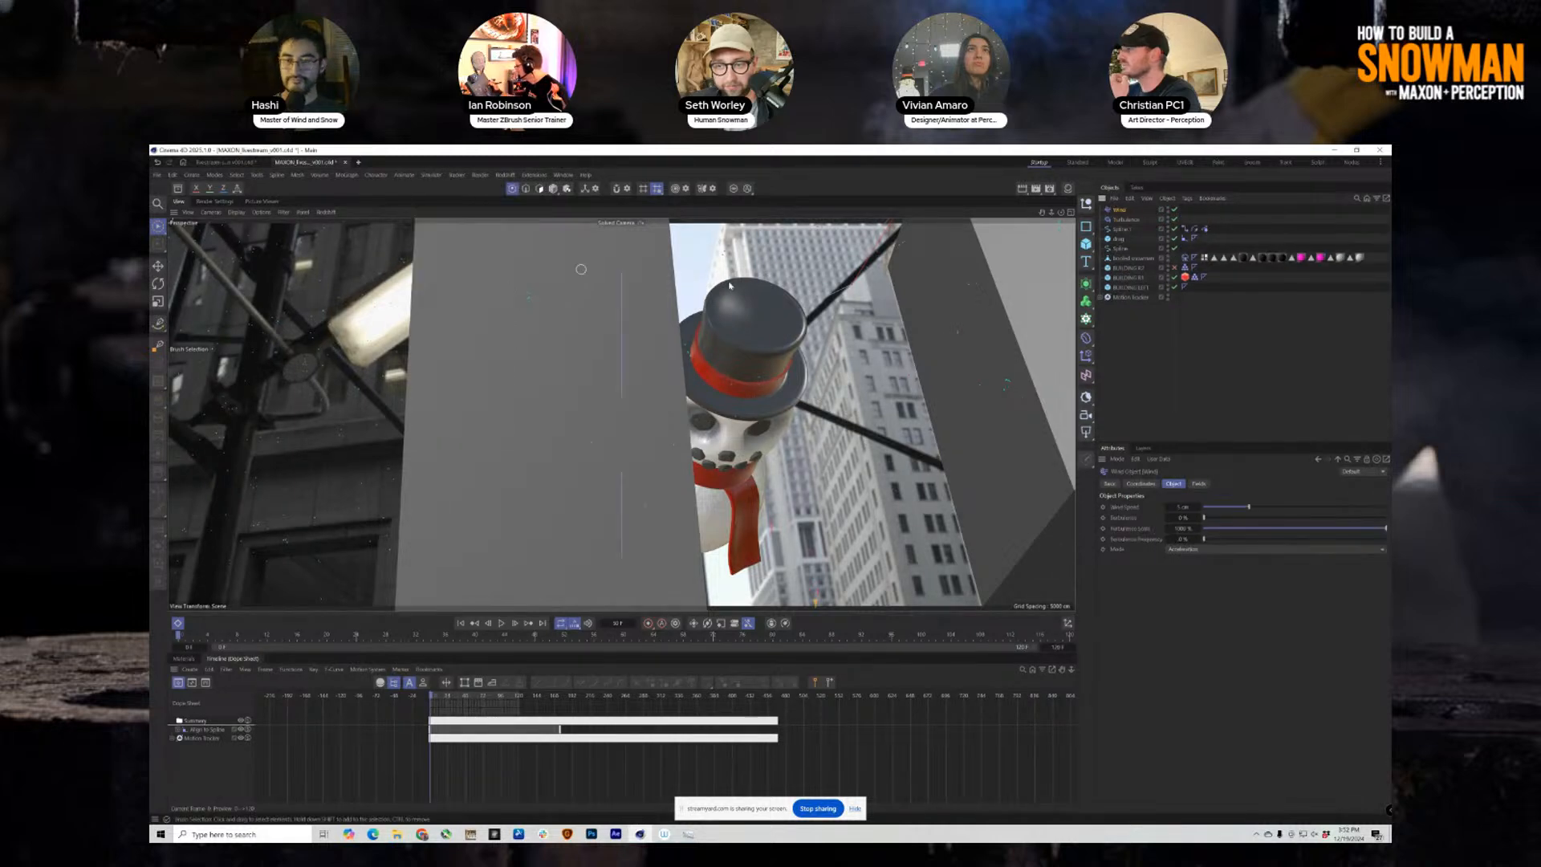
middle_click(835, 286)
right_click_drag(836, 285, 695, 327, "alt")
left_click_drag(765, 345, 743, 295)
key("r")
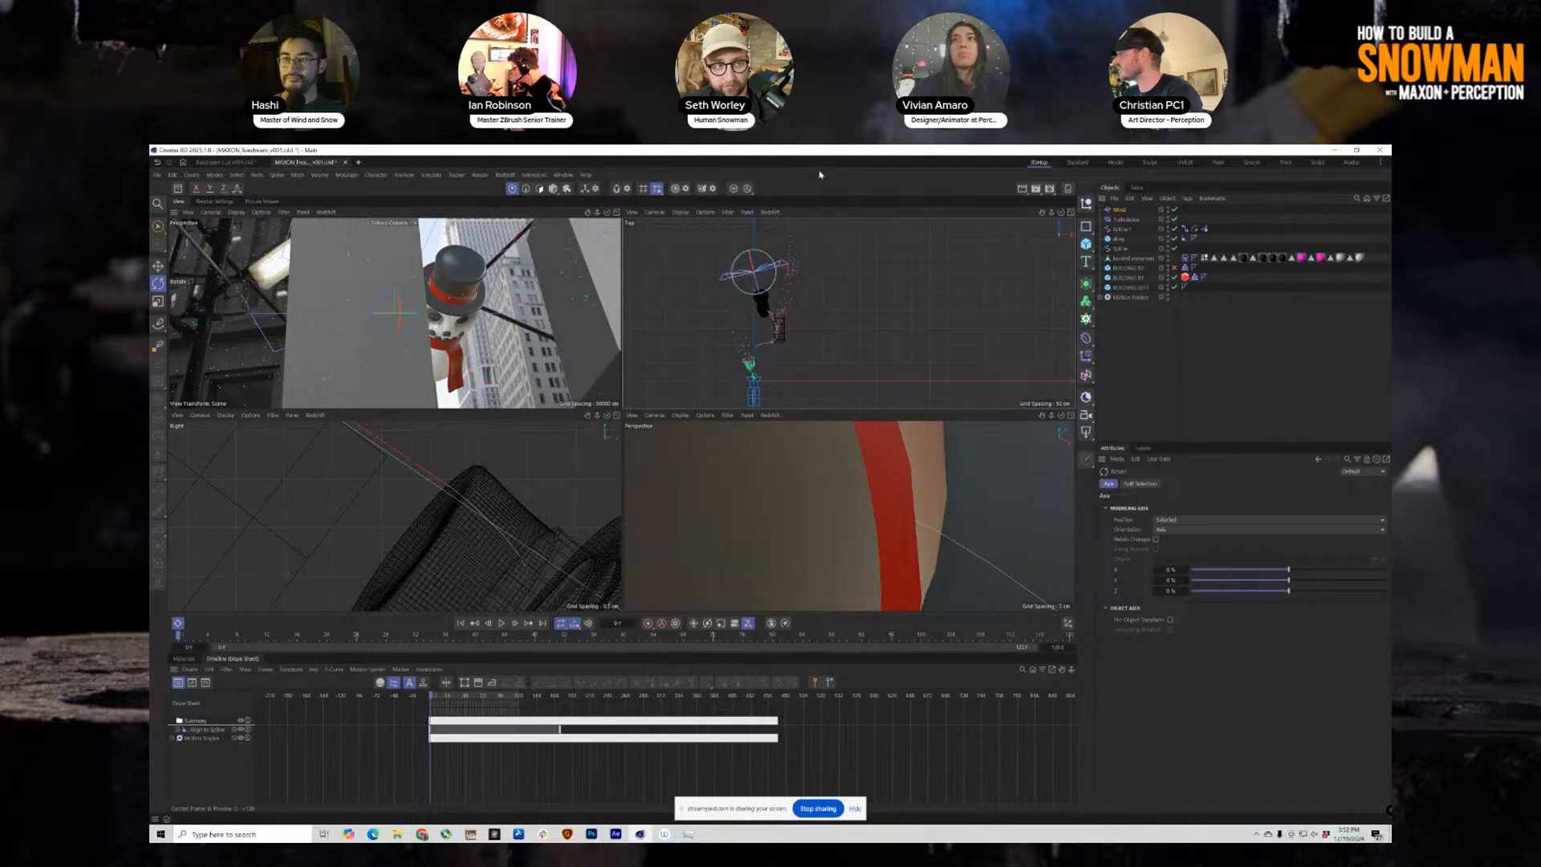
Raise the Turbulence force's scale and cache the scene simulation from the snowman's soft body tag.
left_click(1126, 219)
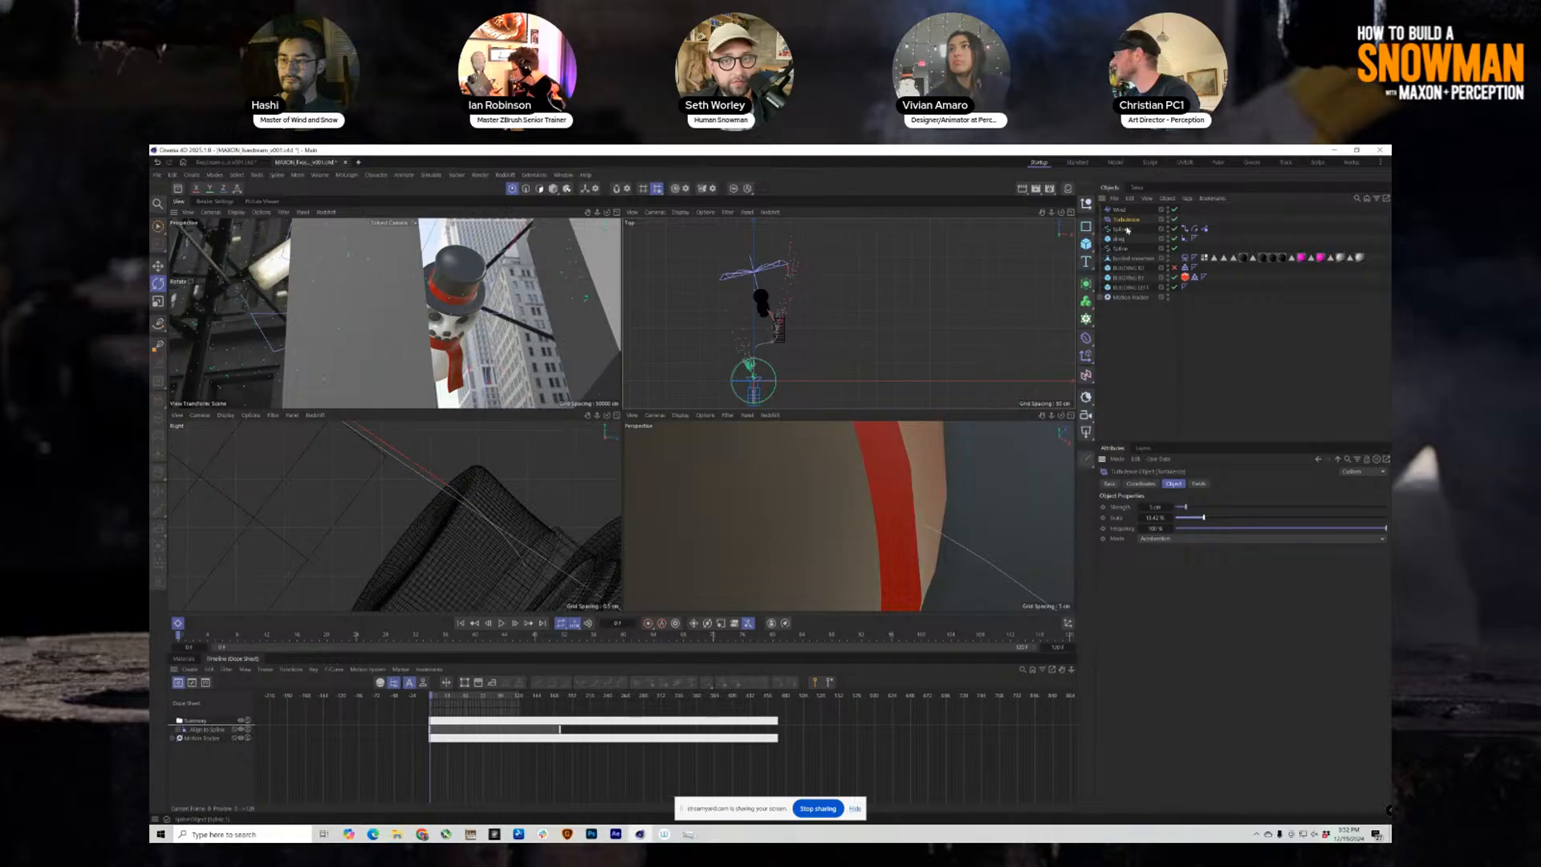
left_click(1185, 258)
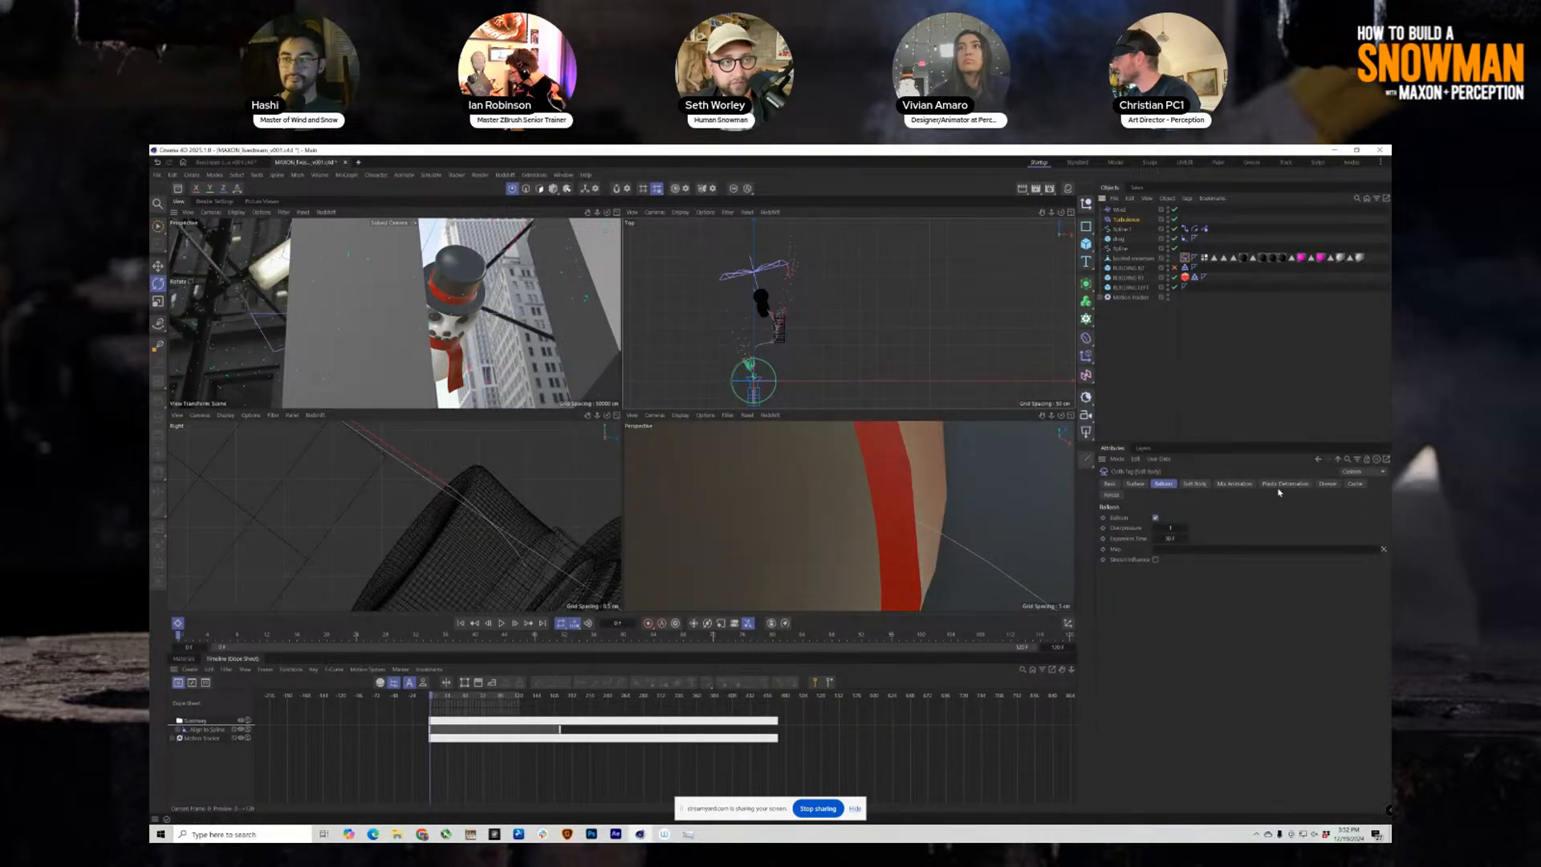
left_click(1355, 484)
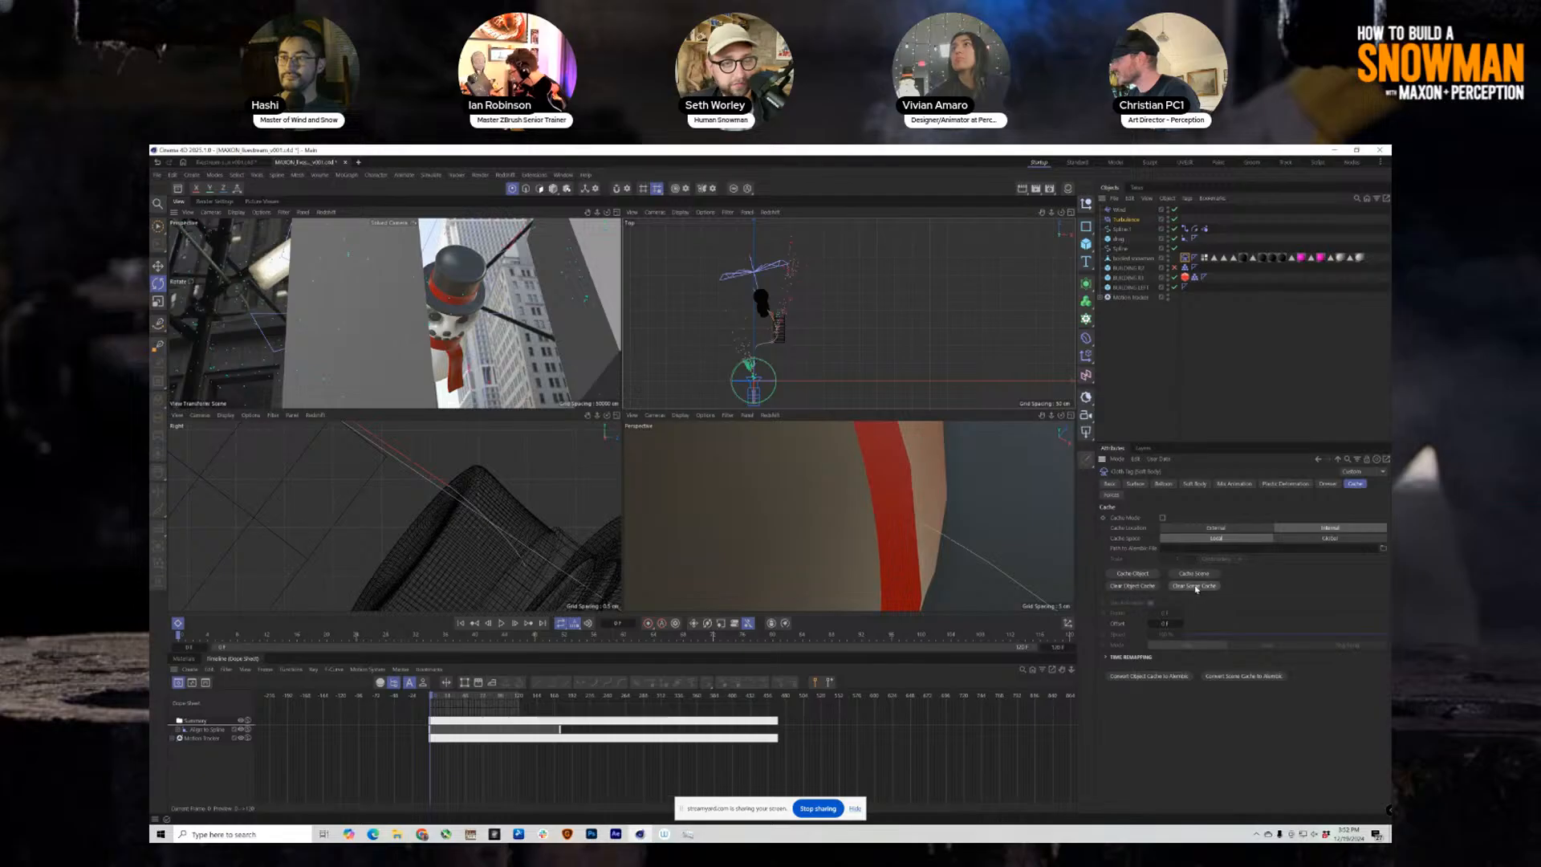
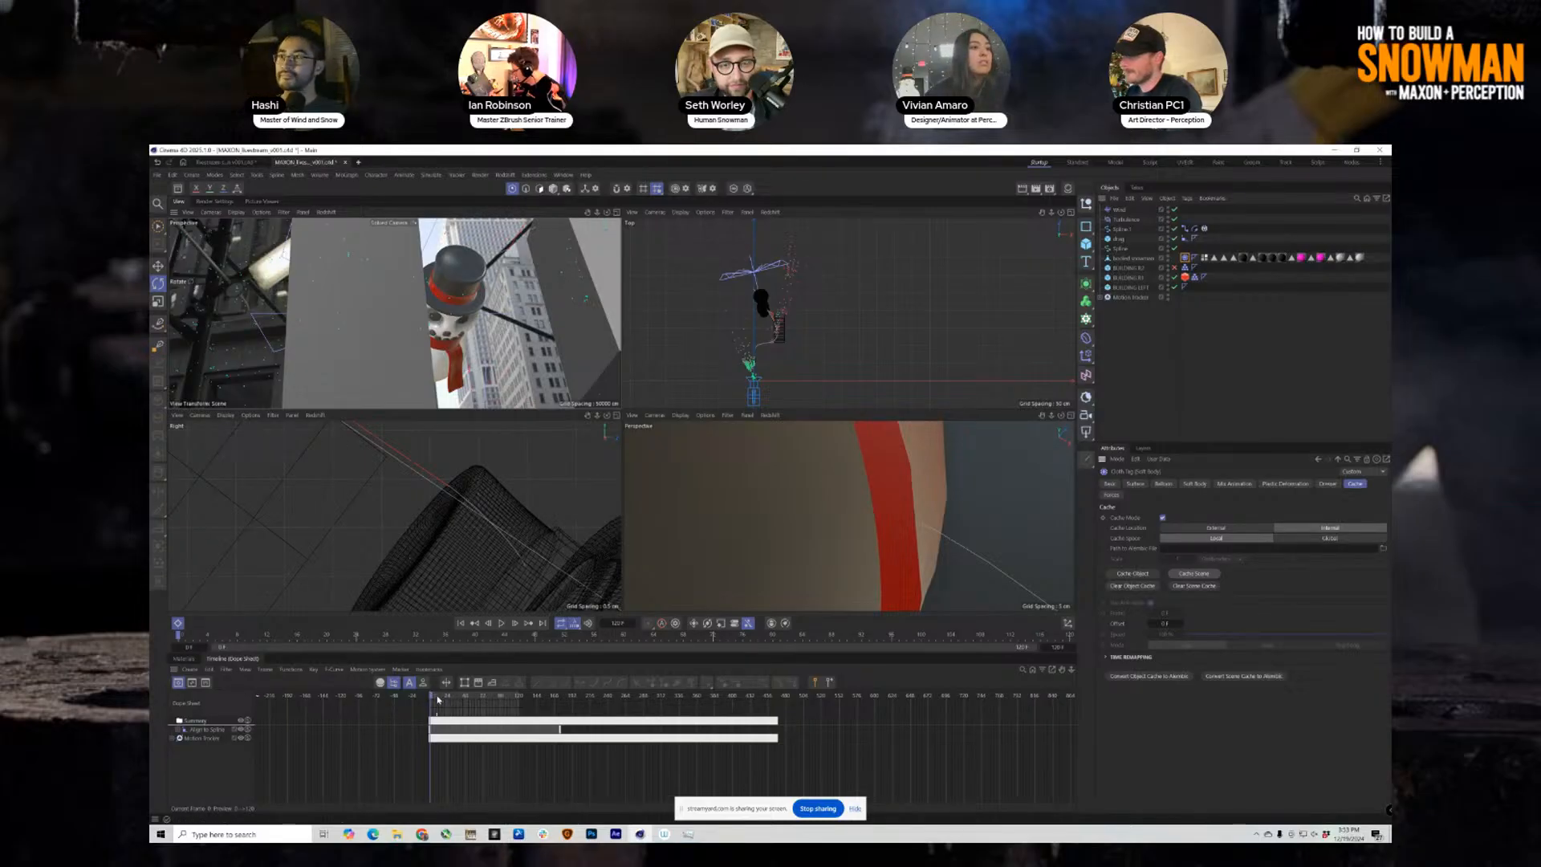
Maximize the camera view and play the cached snowman simulation from the first frame.
left_click_drag(437, 700, 430, 700)
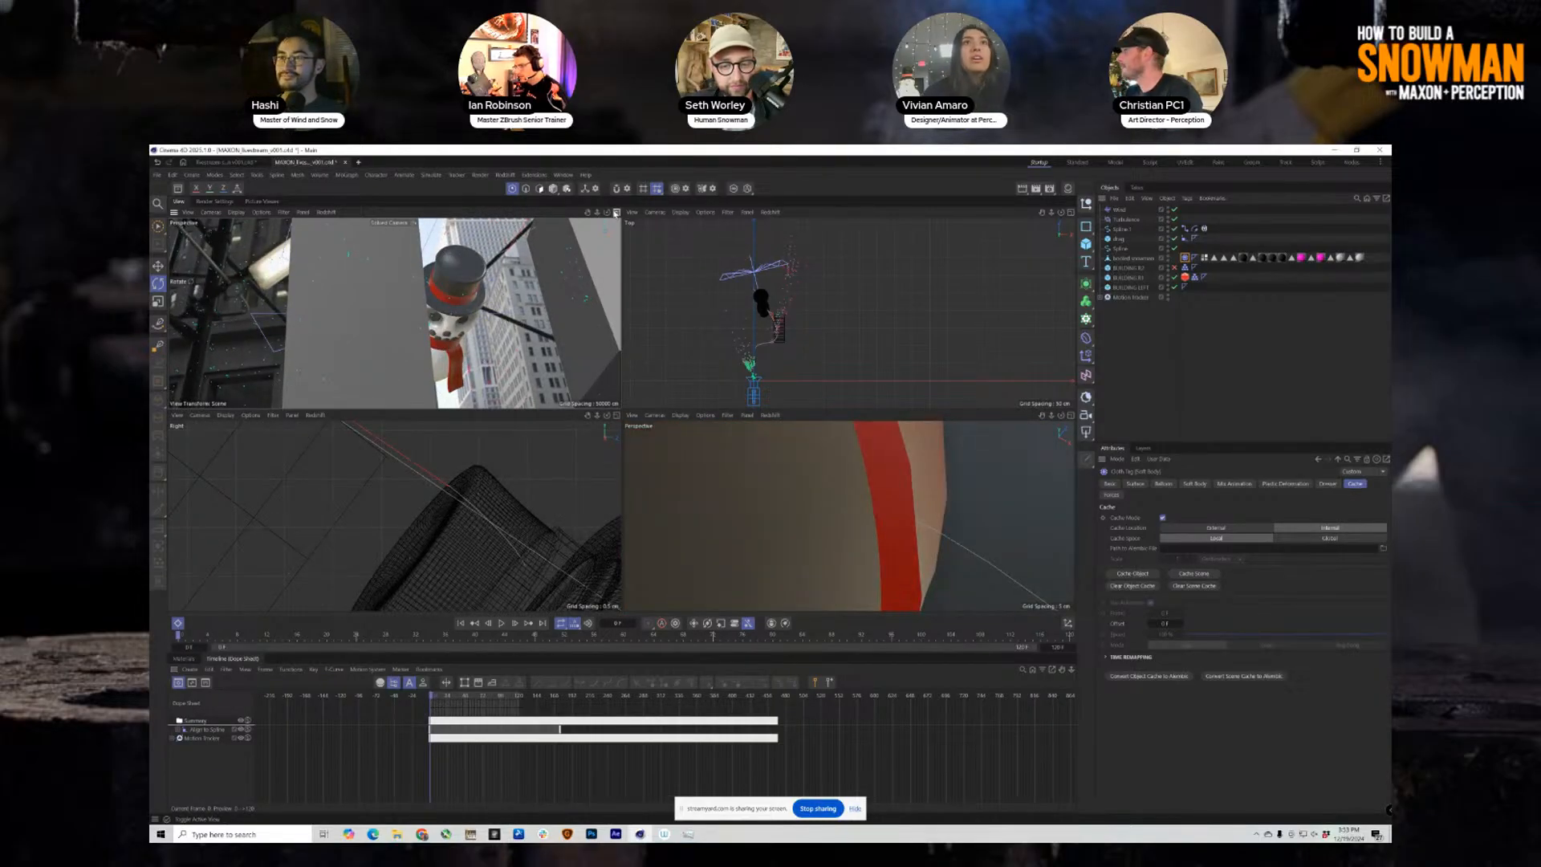
left_click(615, 213)
left_click(502, 623)
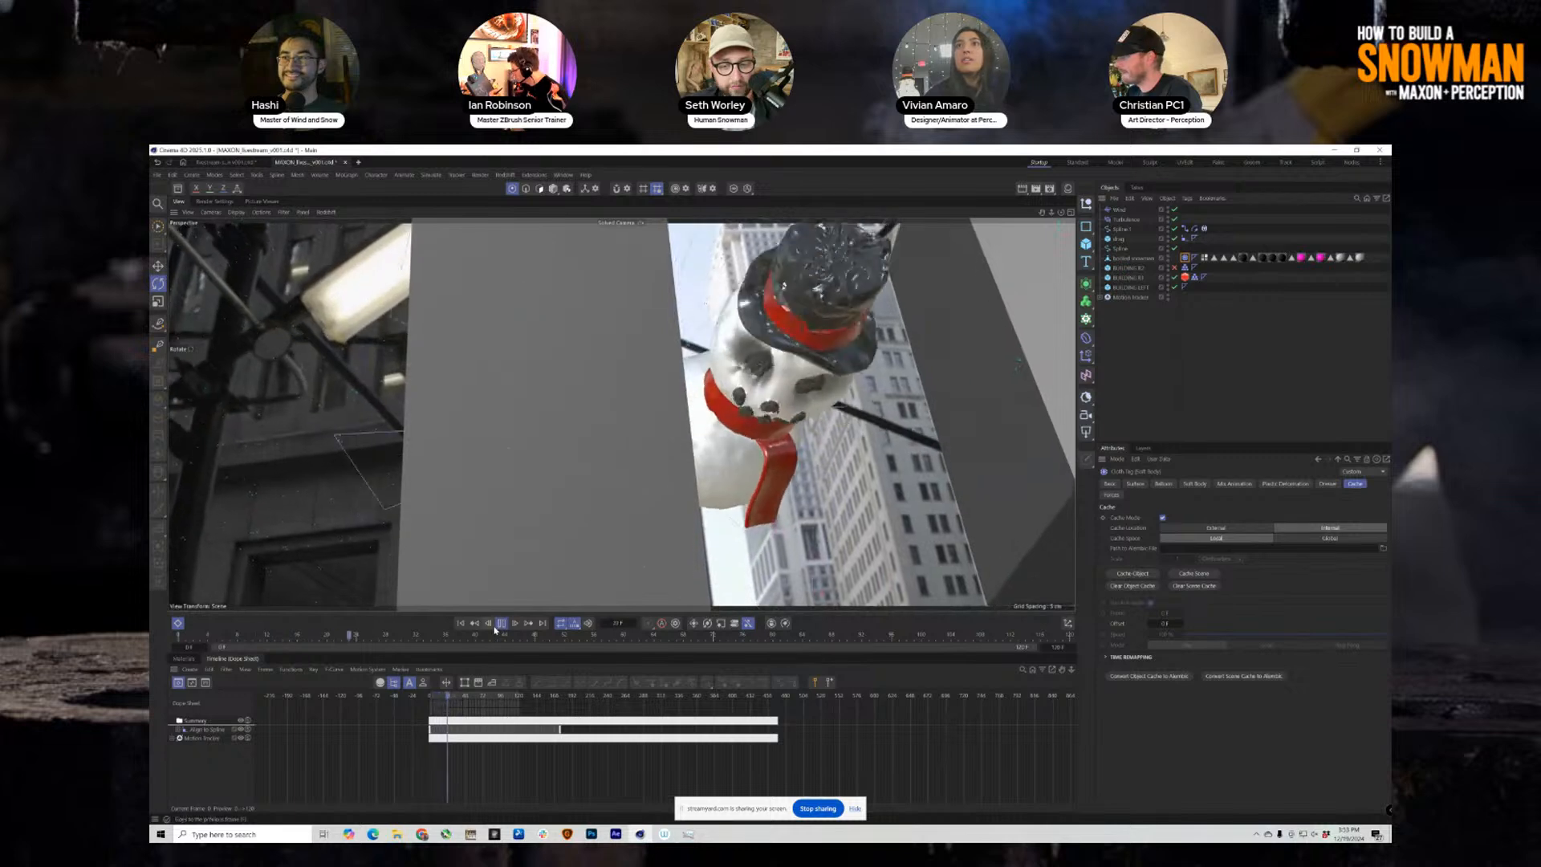
left_click(499, 625)
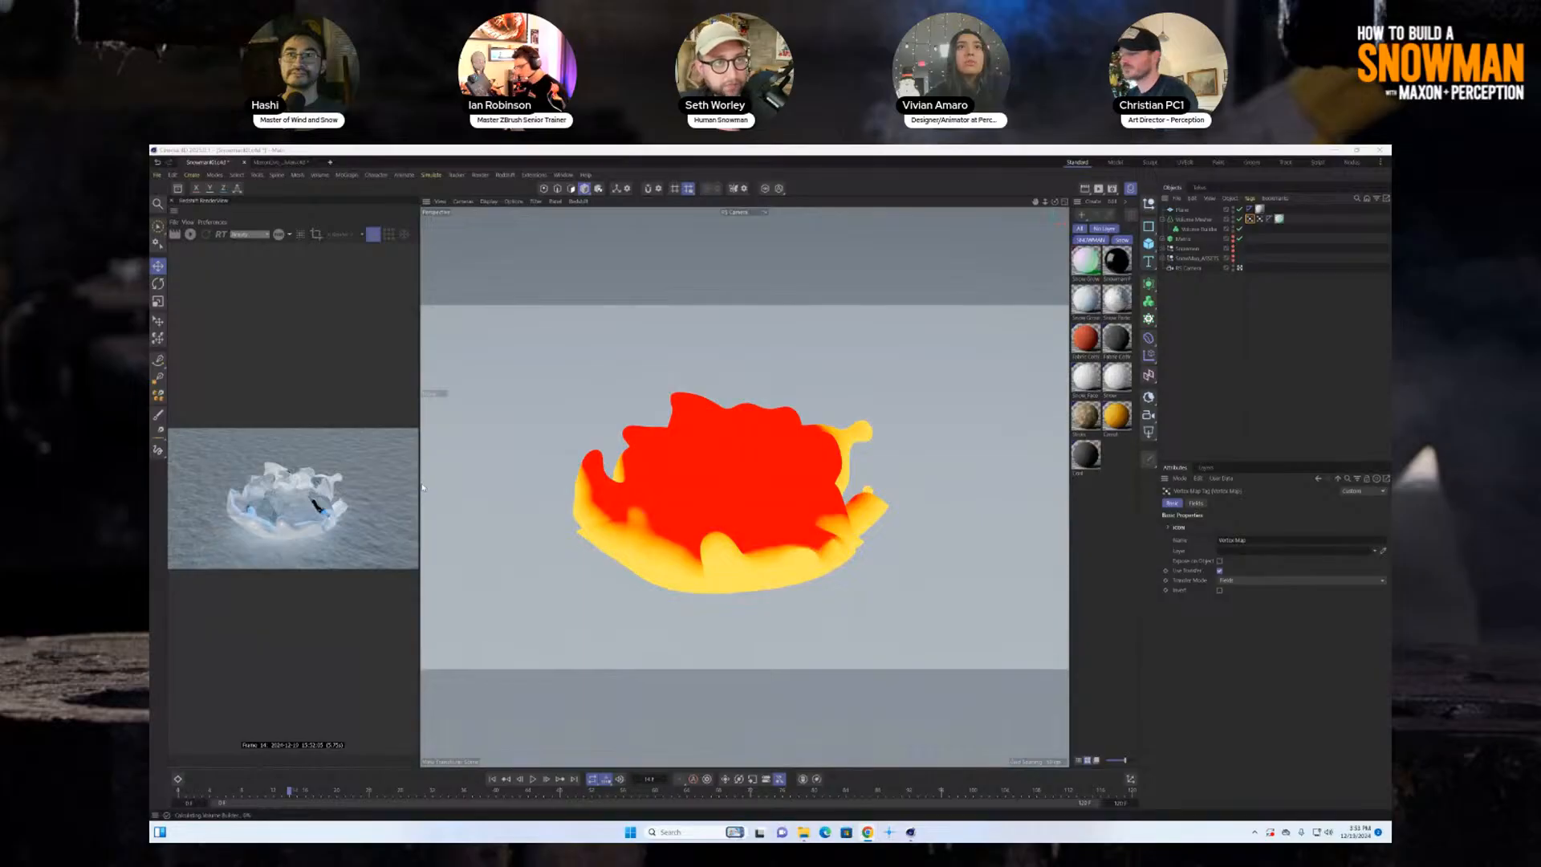
Enlarge the render view, play the snow splash animation from the start to frame 22 and render that frame.
left_click_drag(419, 487, 616, 484)
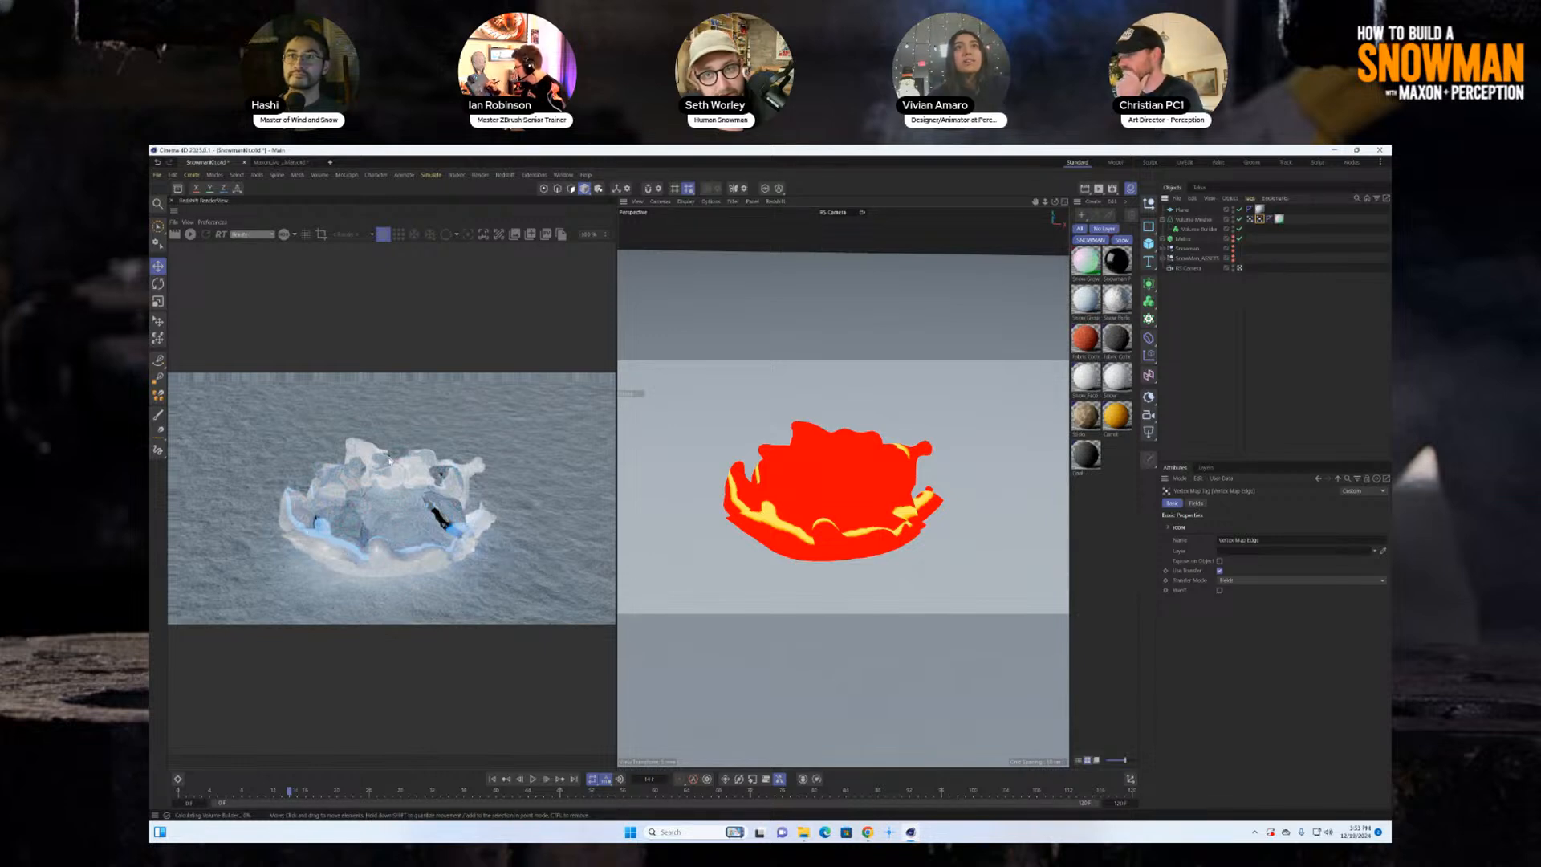
left_click(492, 778)
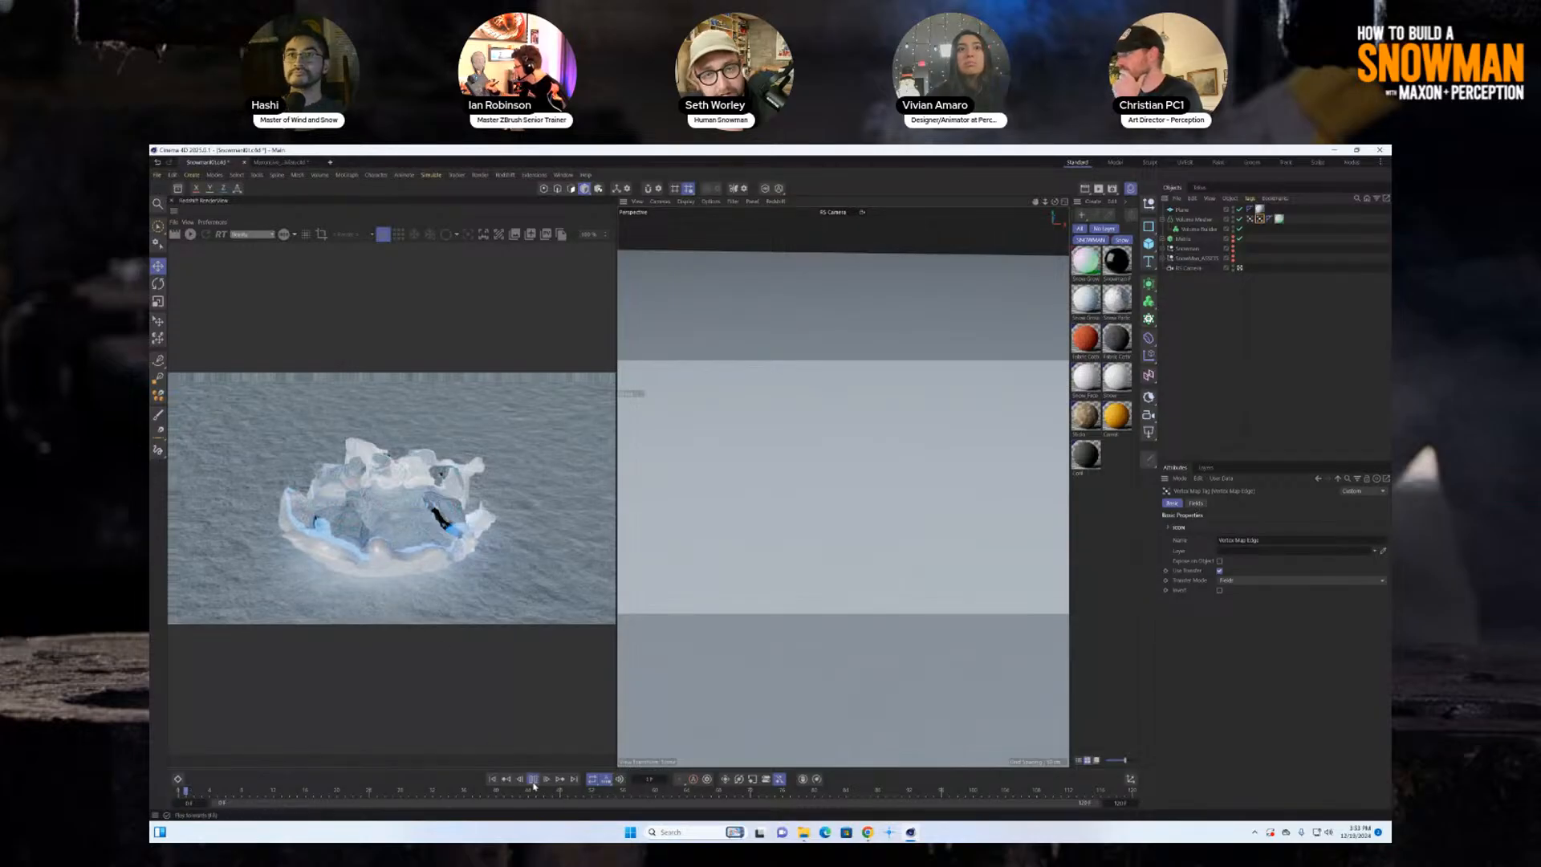
left_click(533, 783)
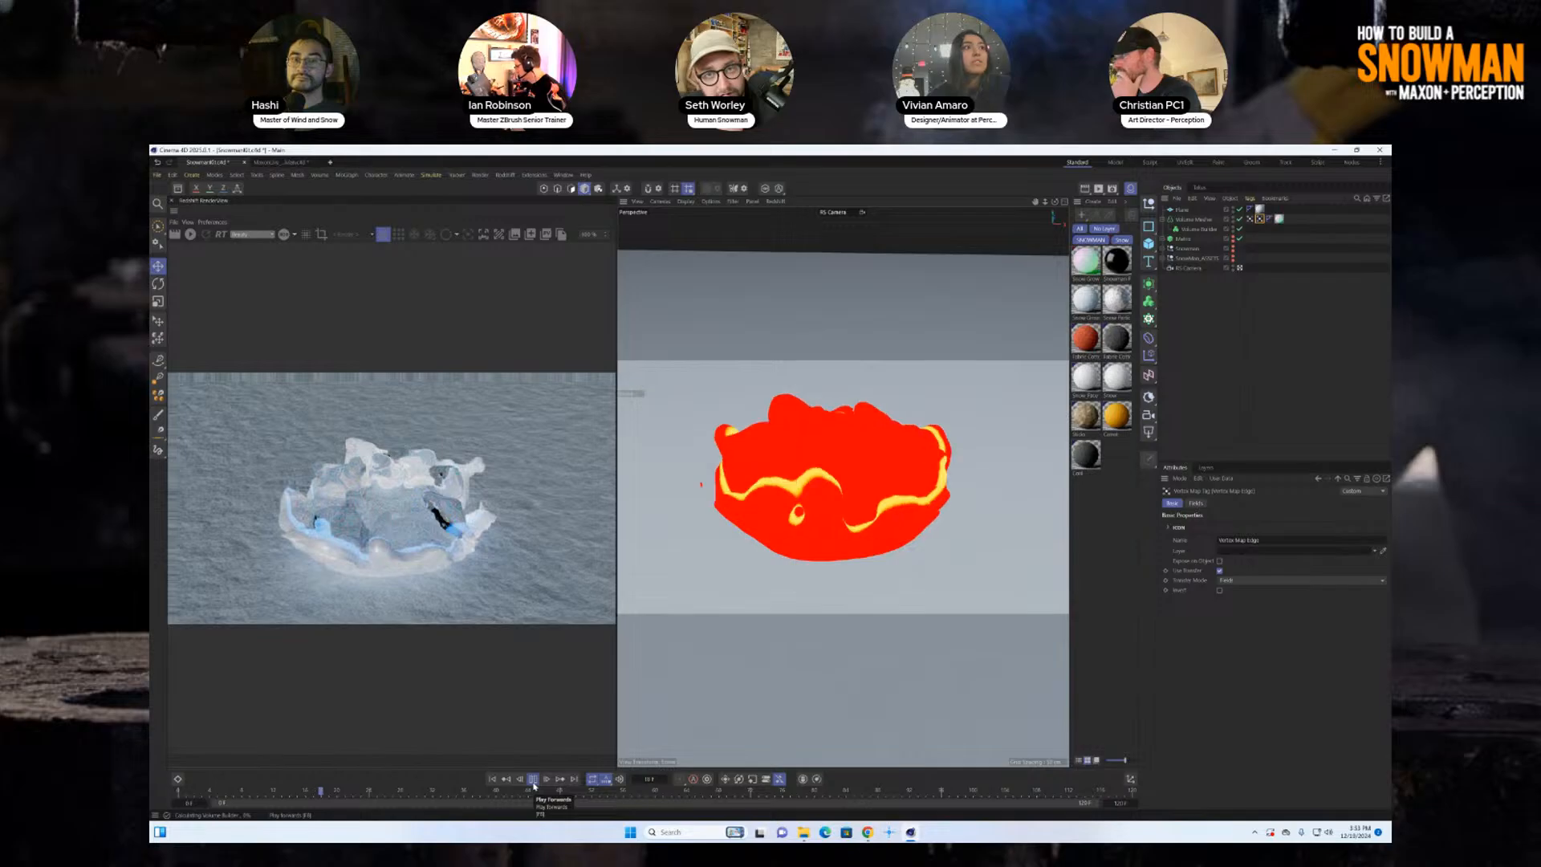
left_click(534, 785)
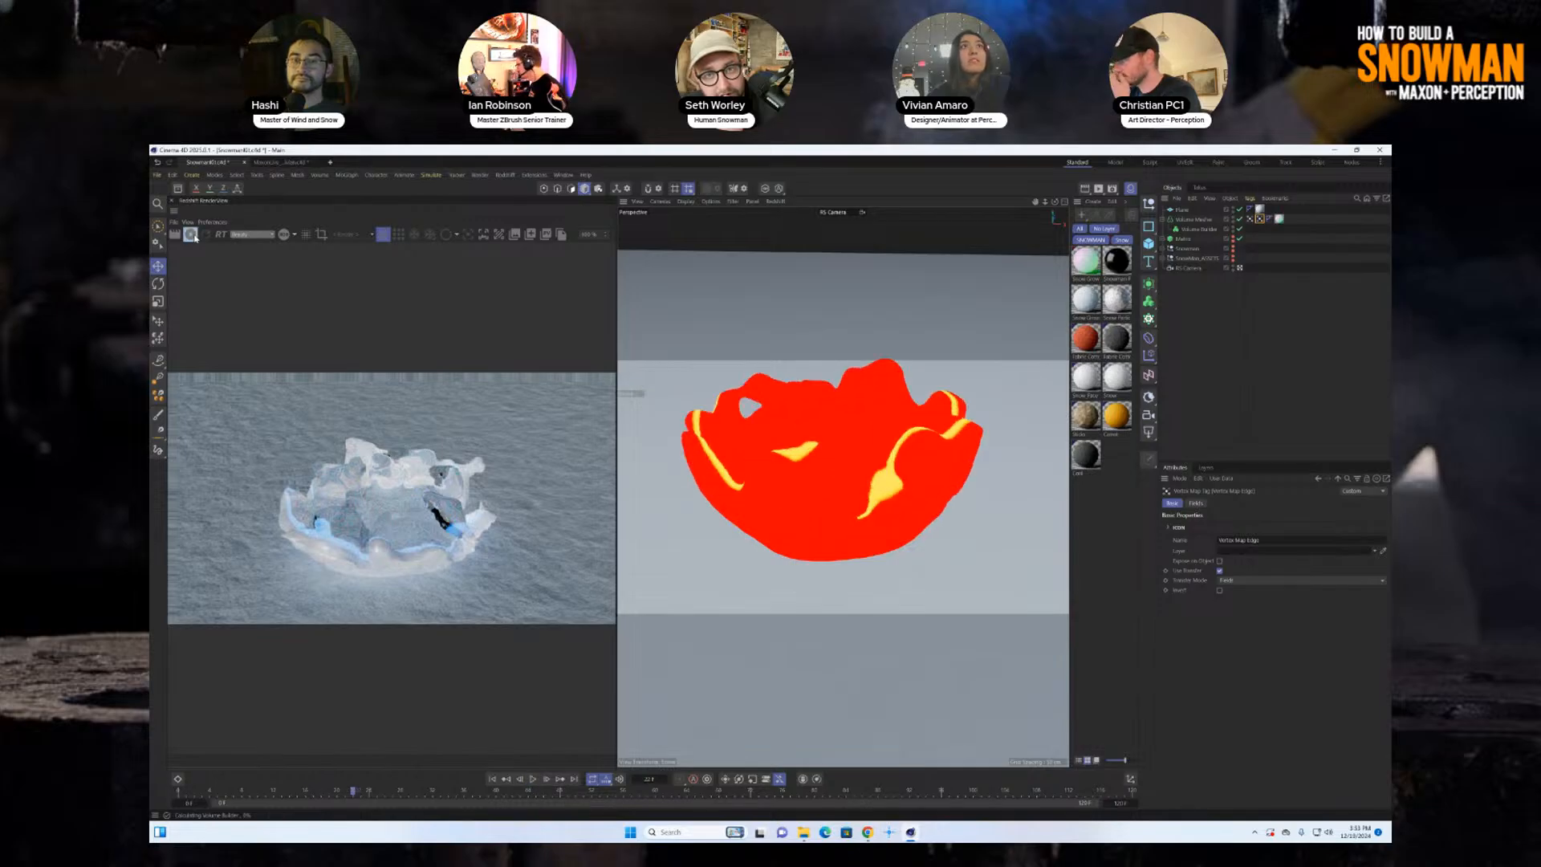
left_click(193, 235)
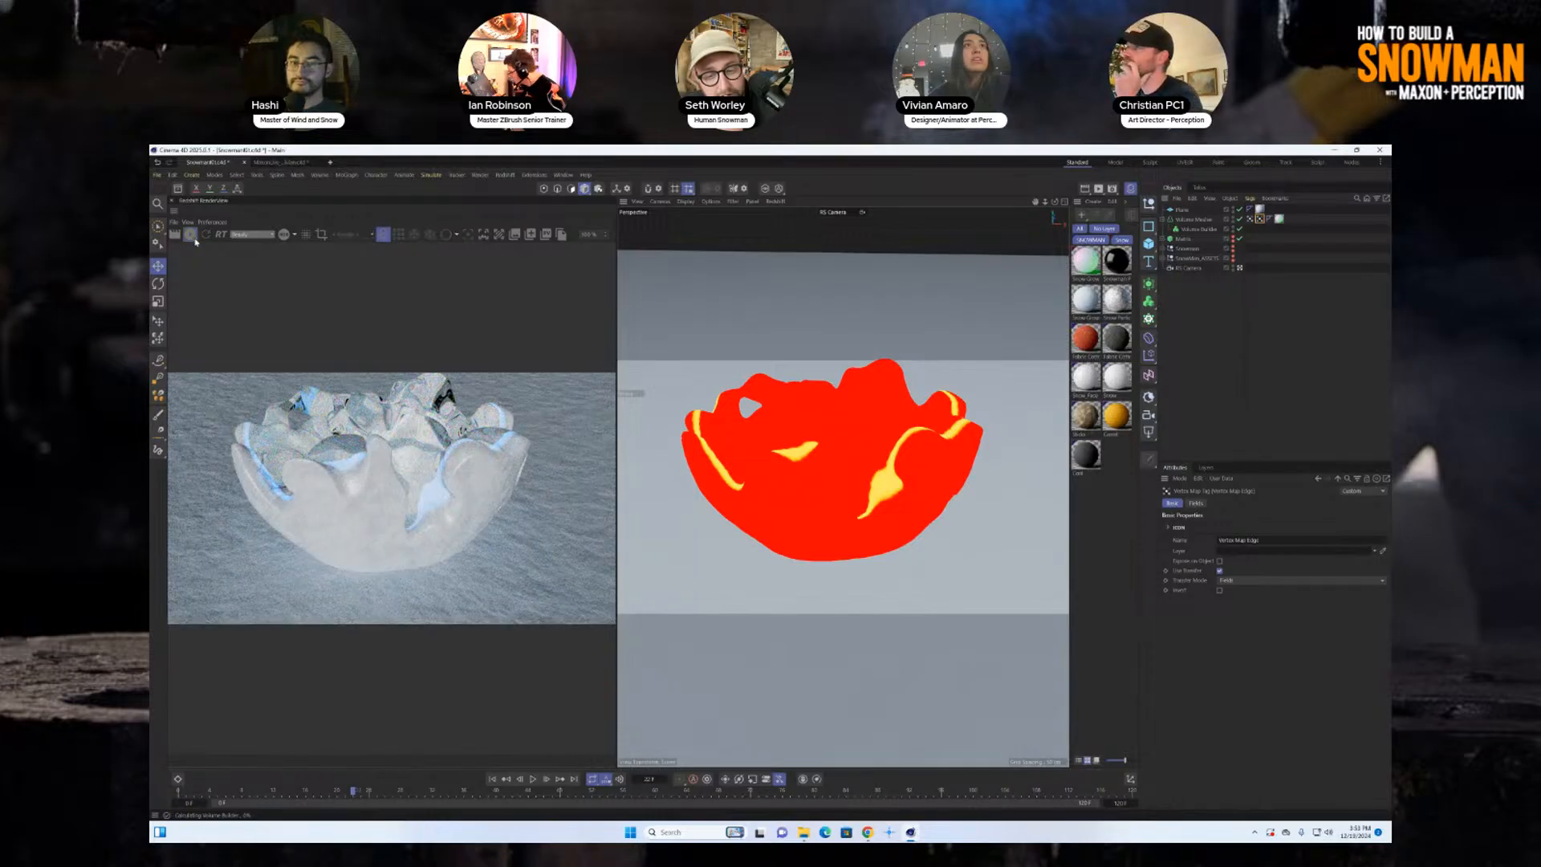
Move the camera farther back from the bowl-shaped splash and re-render the frame.
scroll(717, 471, "down", 5)
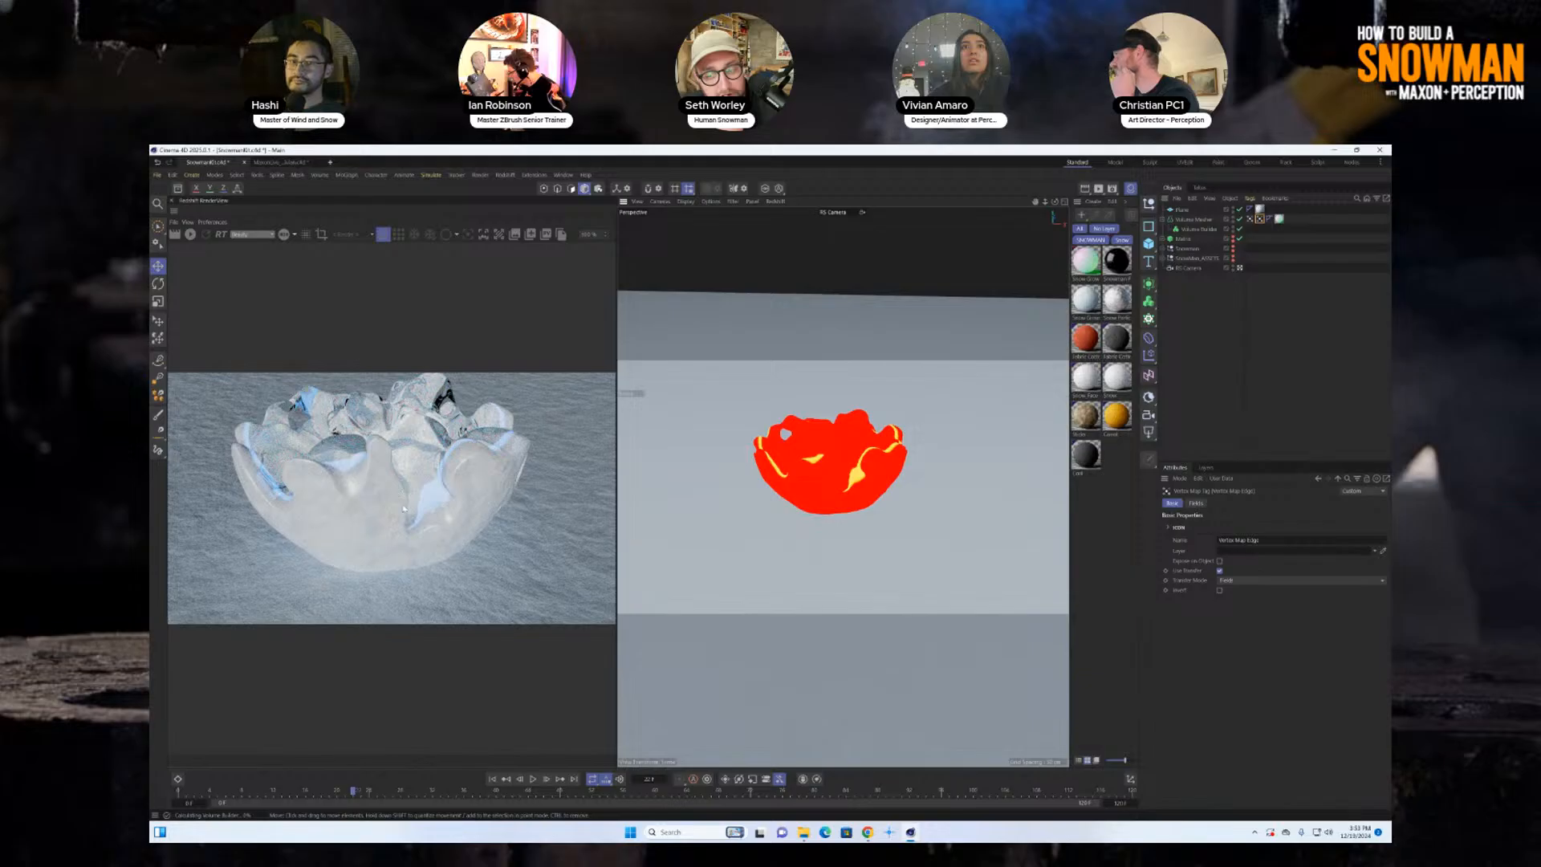
middle_click_drag(835, 456, 829, 494, "alt")
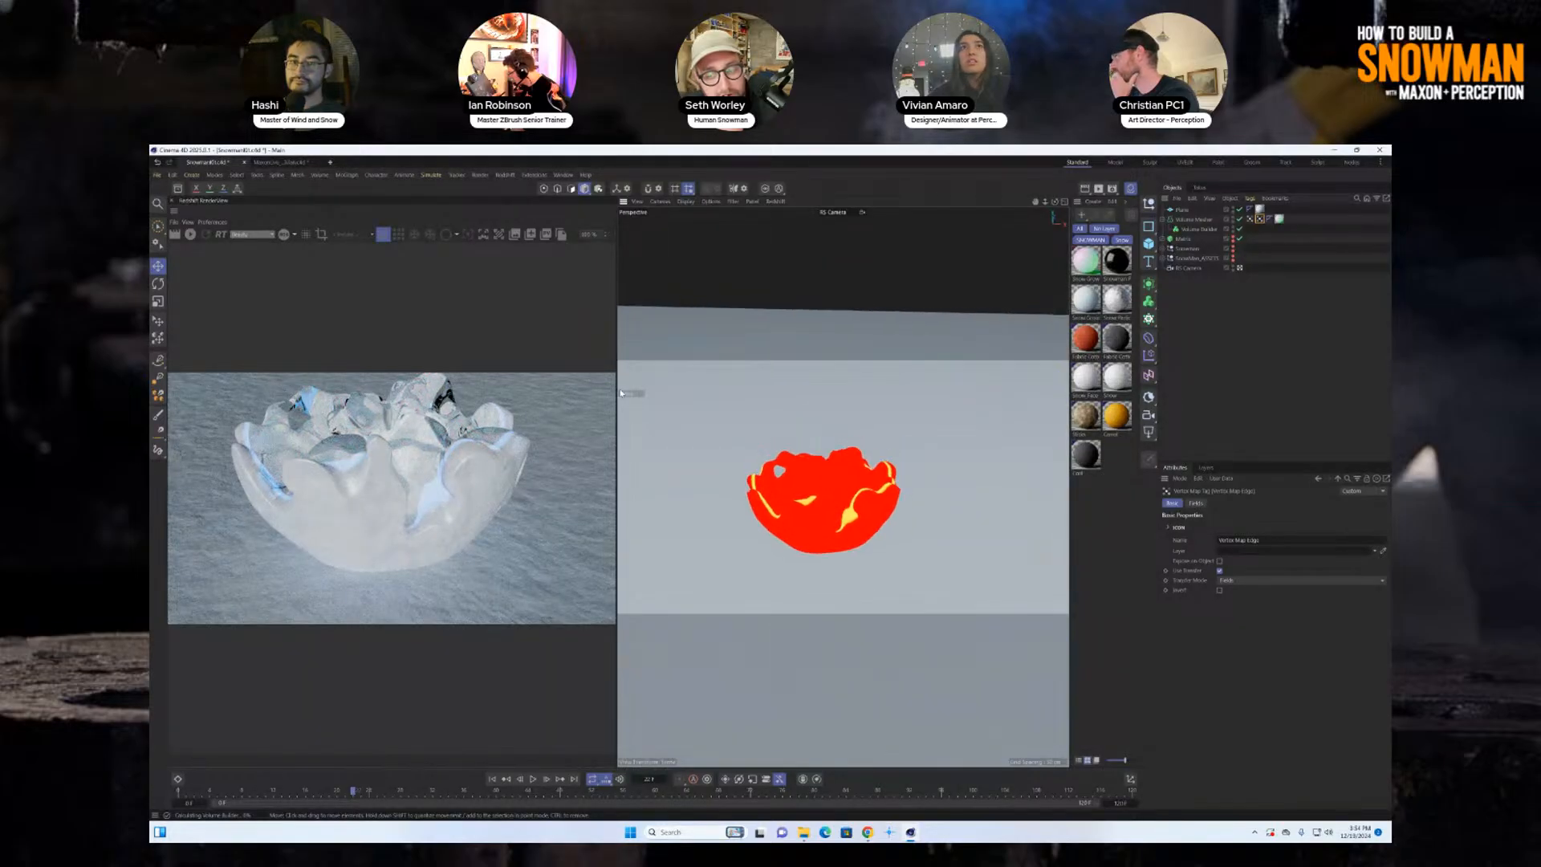
left_click(192, 236)
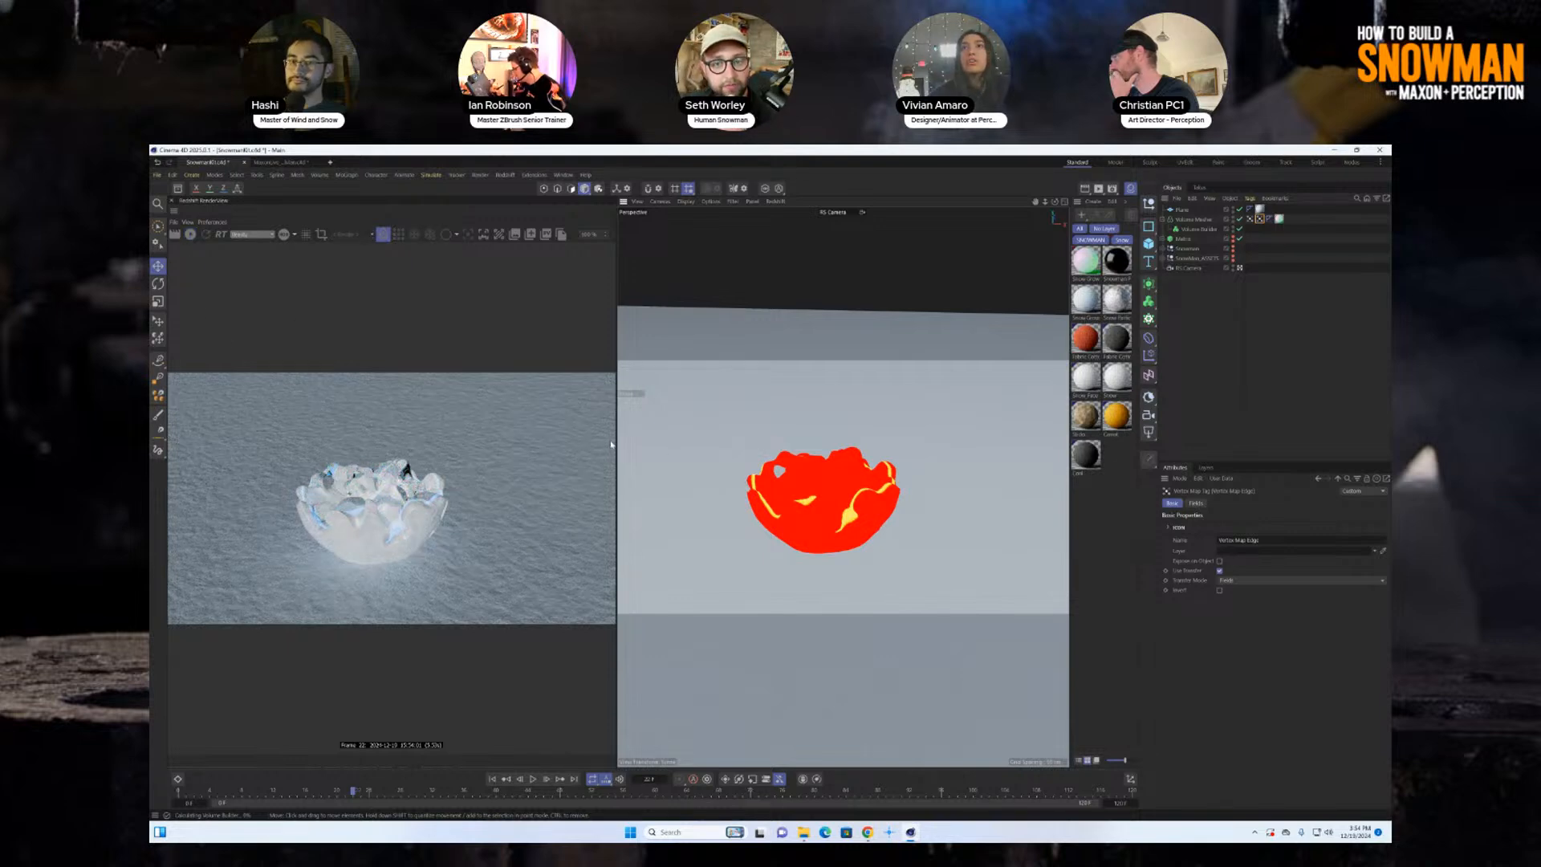
Widen the viewport and replay the splash animation from the start, stopping at frame 13.
left_click_drag(615, 441, 540, 441)
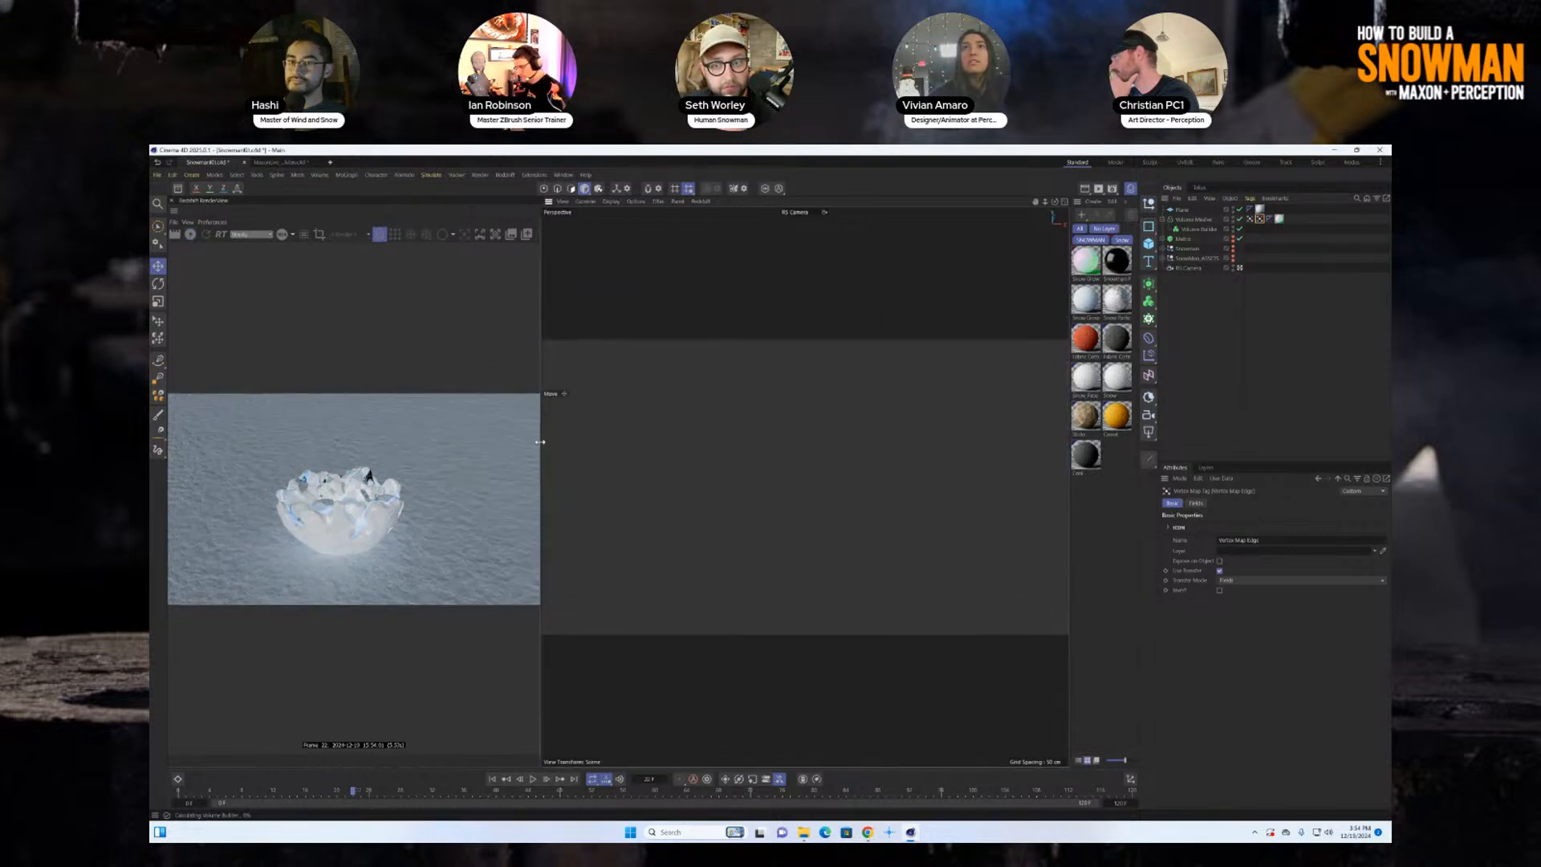
left_click(493, 779)
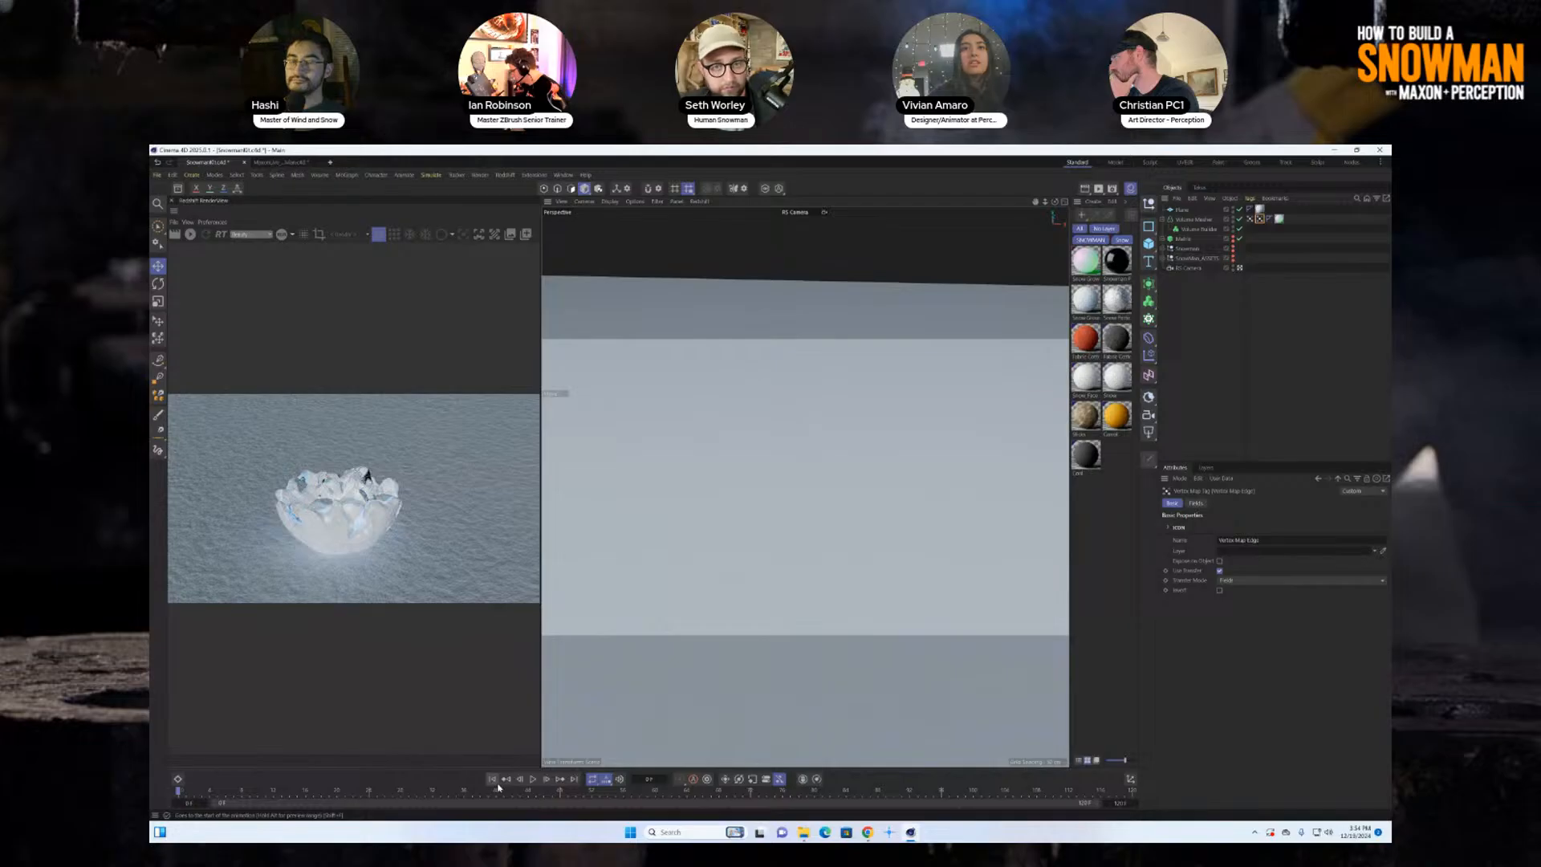
left_click(533, 779)
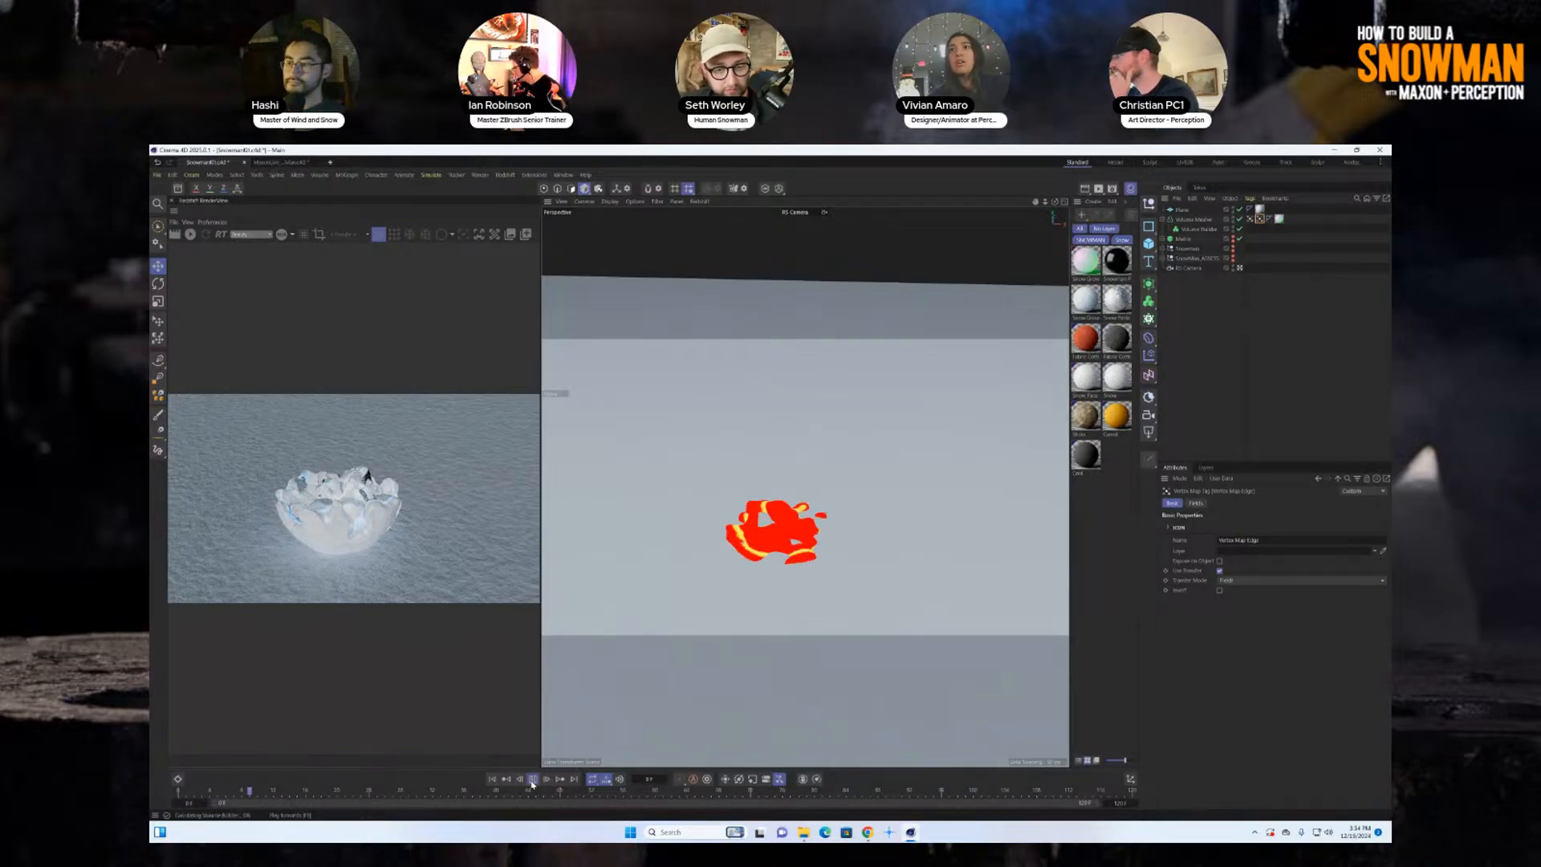
left_click(533, 781)
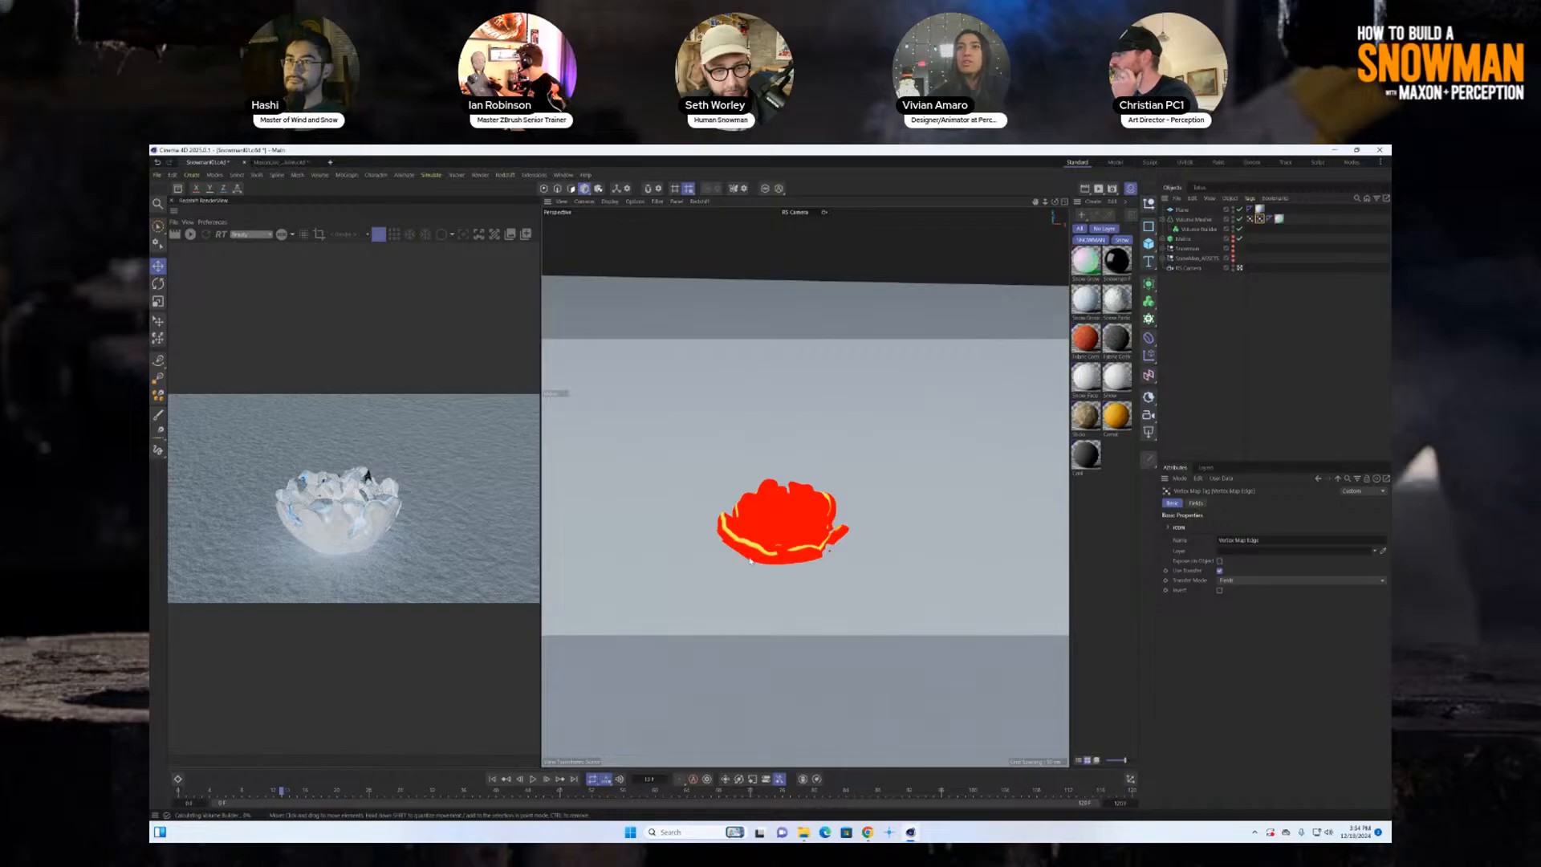
Examine the first Vertex Map's fields and its snowball point object layer controls, with the viewport enlarged.
left_click(1249, 220)
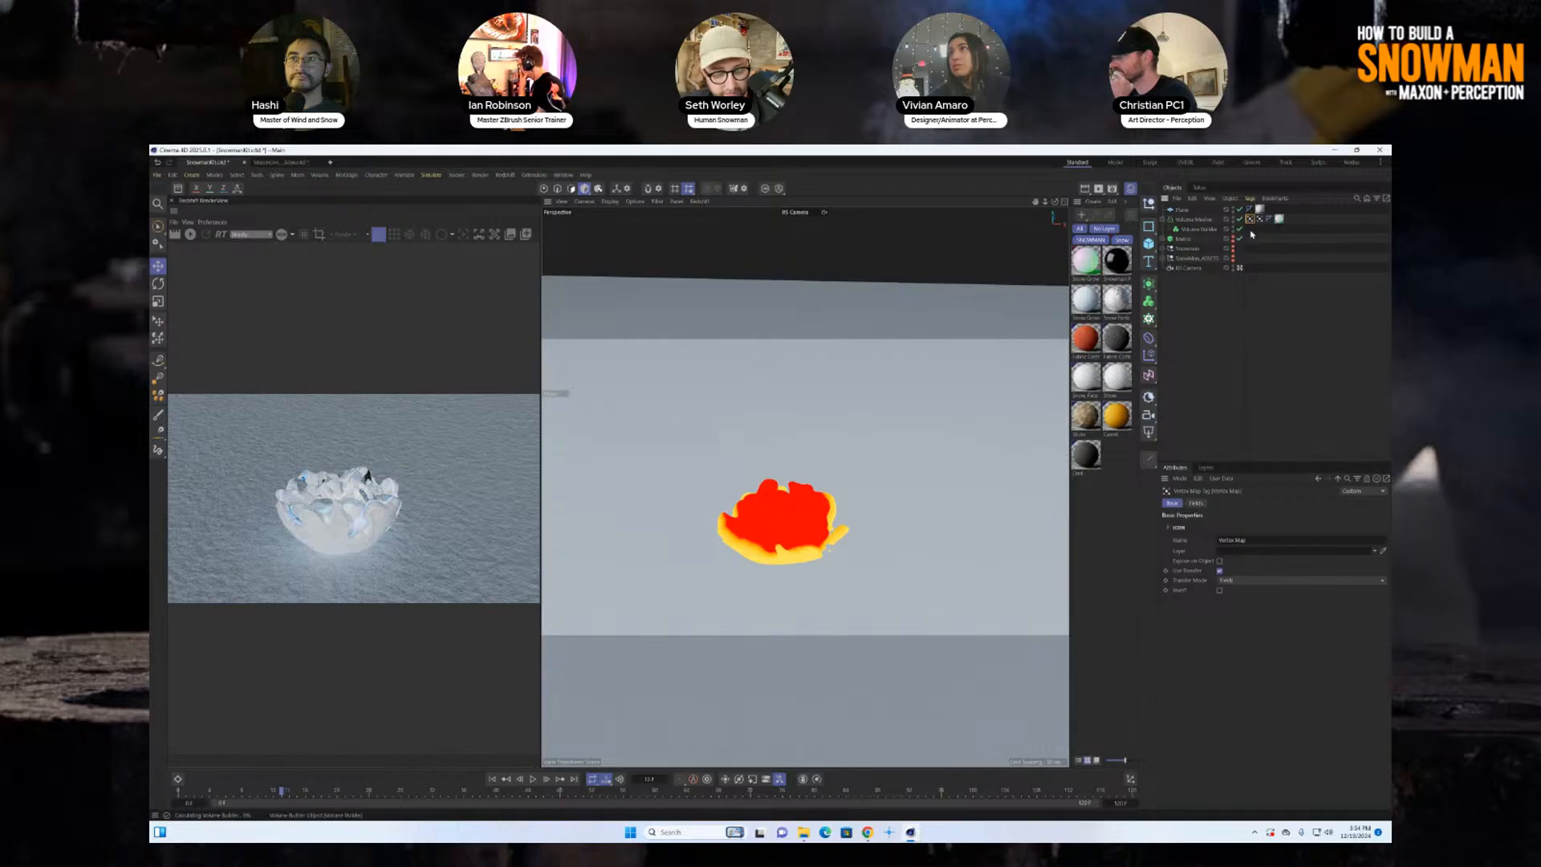
left_click(1195, 504)
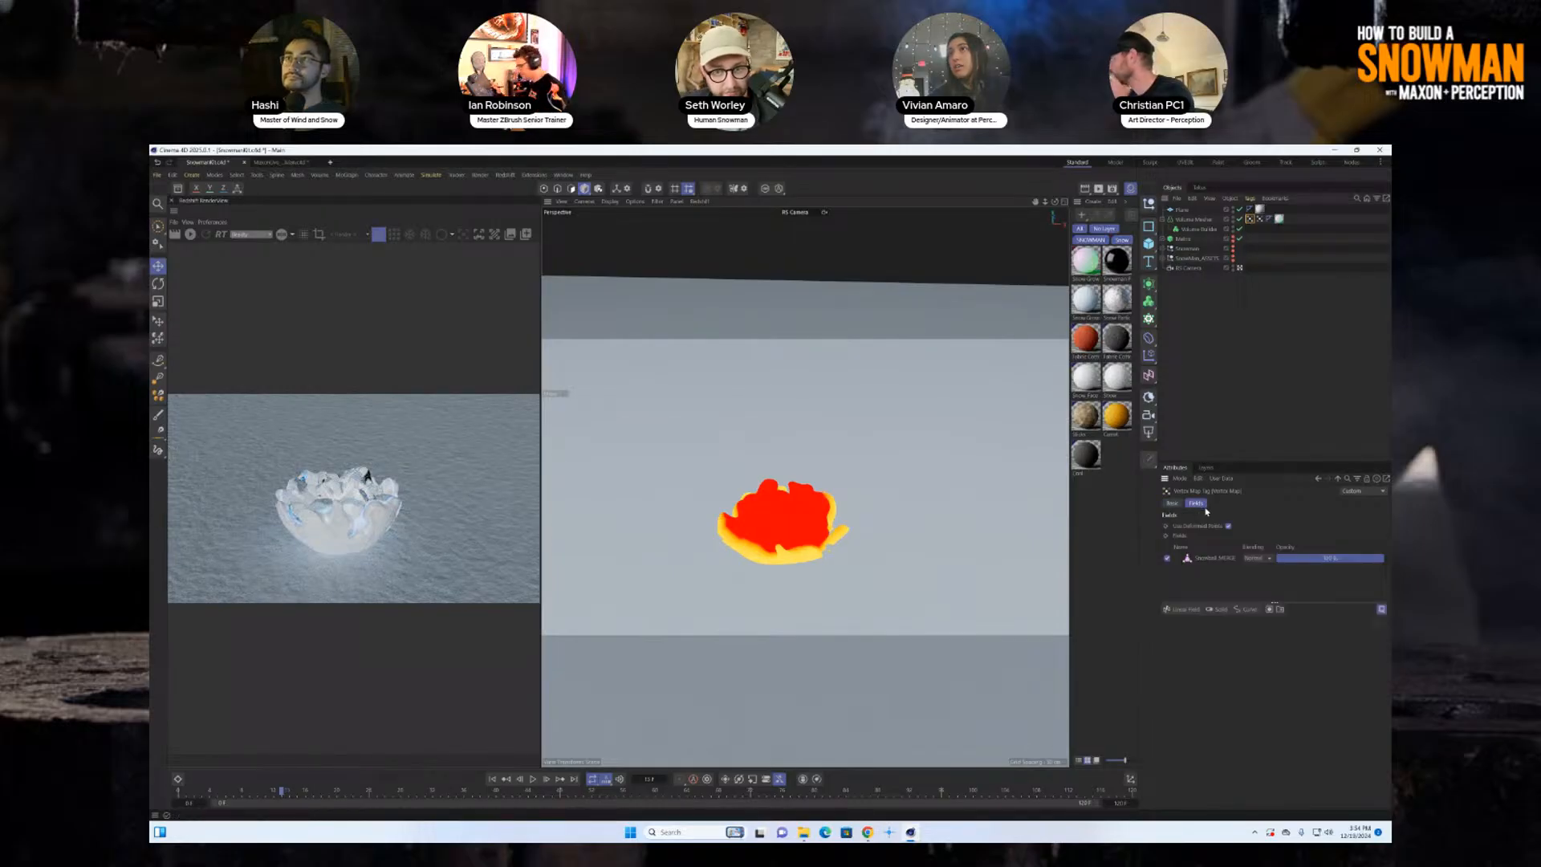
left_click(1213, 558)
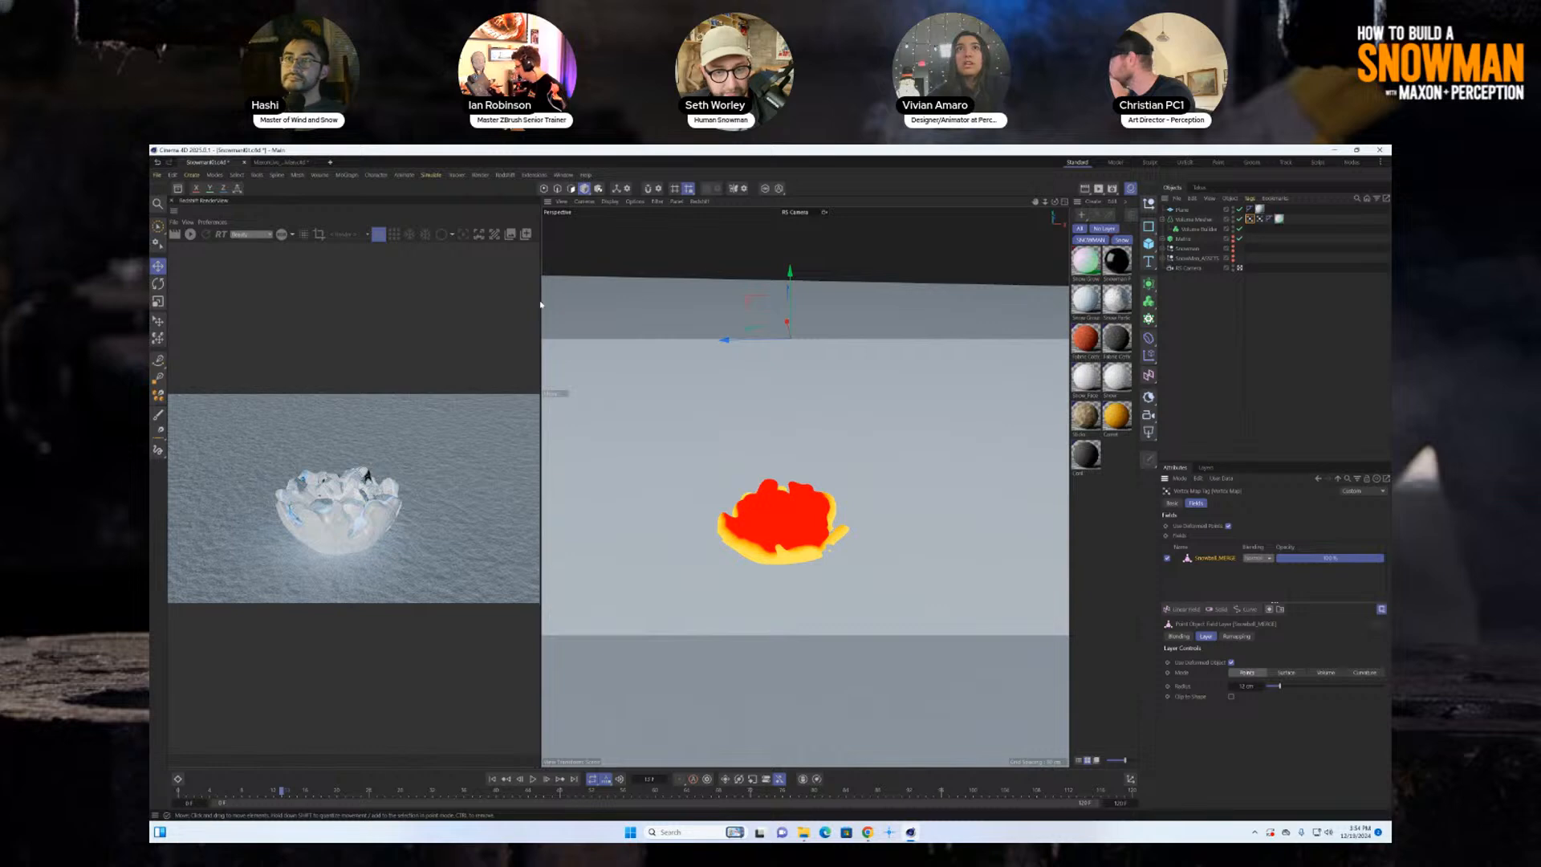
left_click_drag(541, 304, 330, 307)
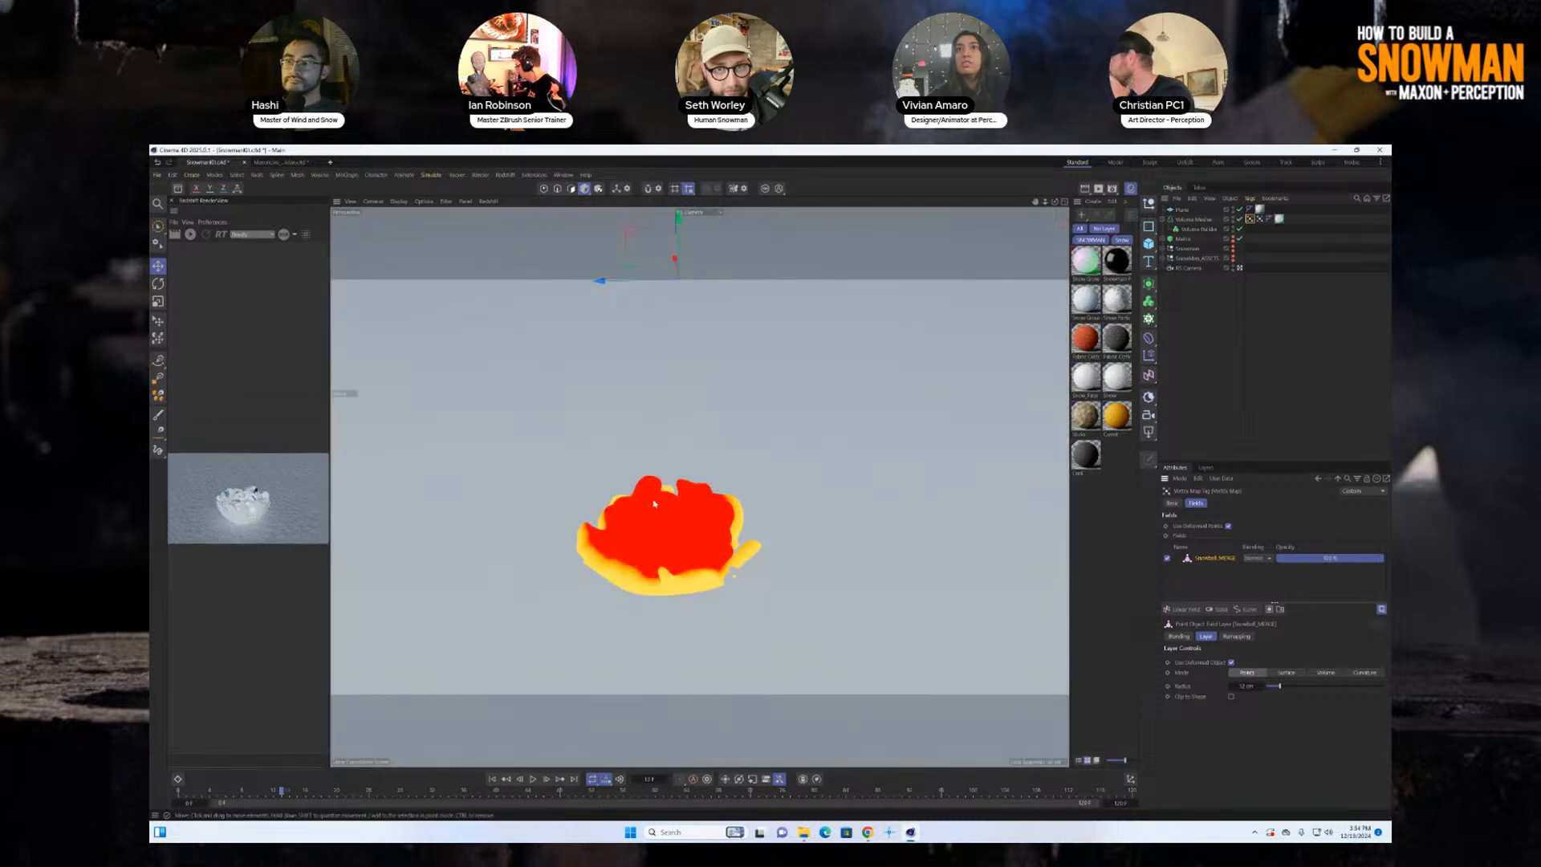
Add a Solid layer to the Vertex Map's fields with a value of 0% and Min blending.
left_click(1218, 609)
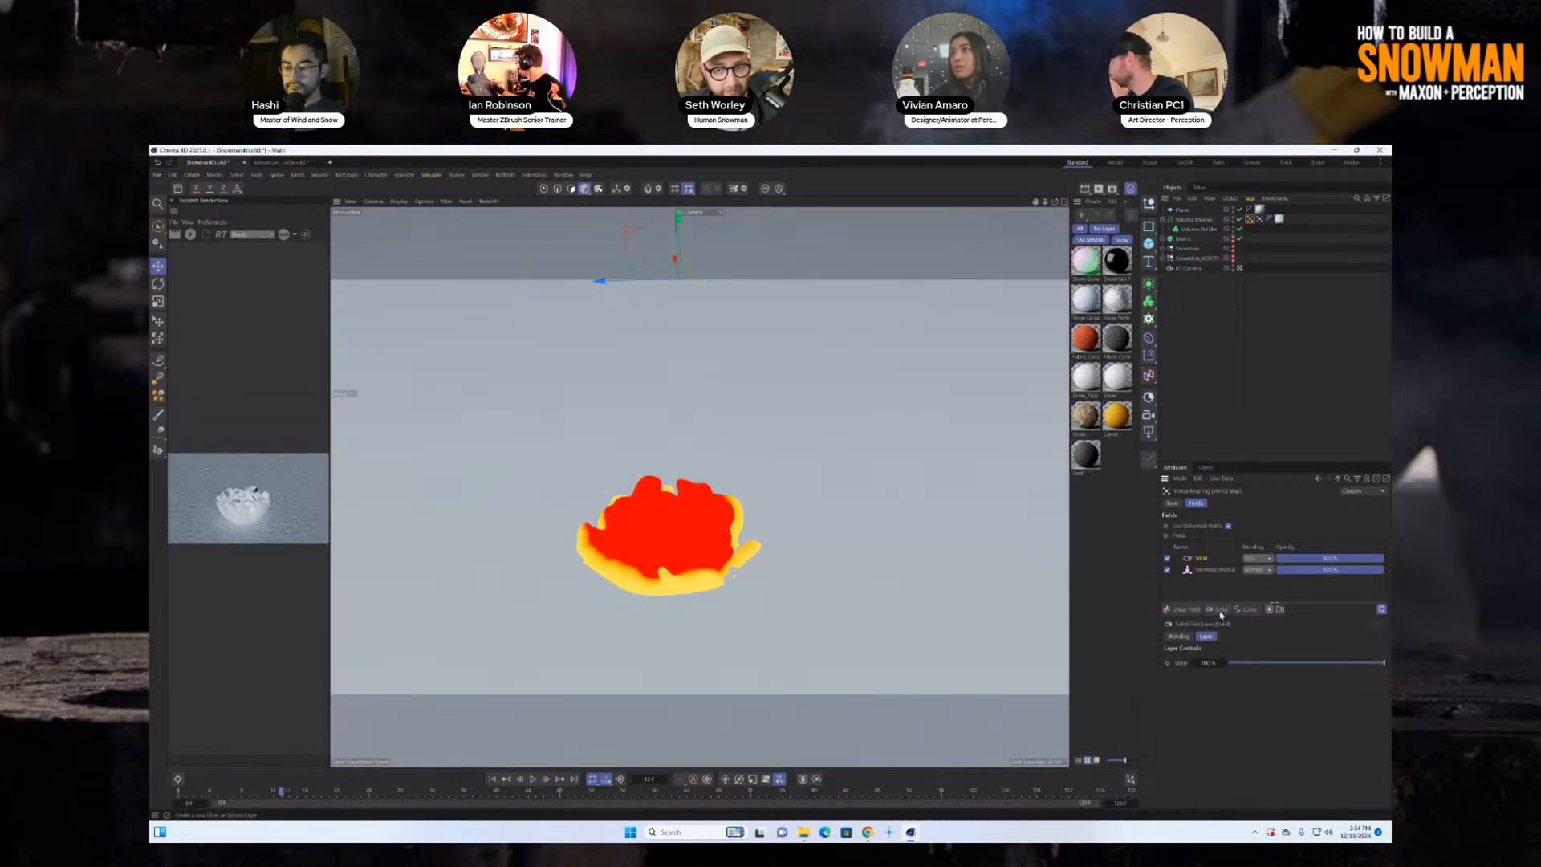
left_click(1168, 560)
left_click(1169, 560)
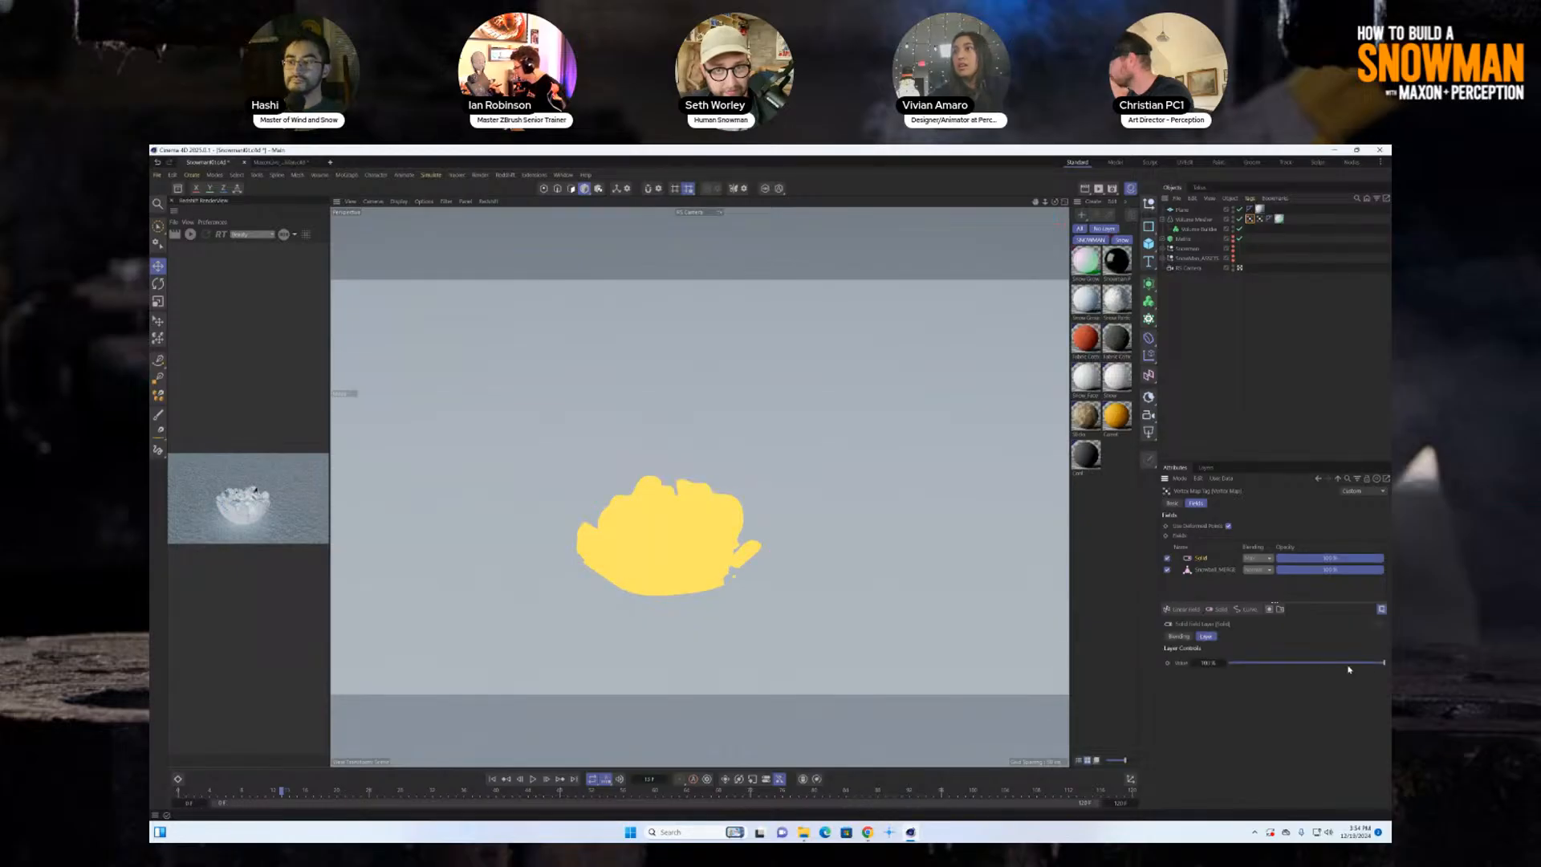
left_click_drag(1384, 664, 1228, 663)
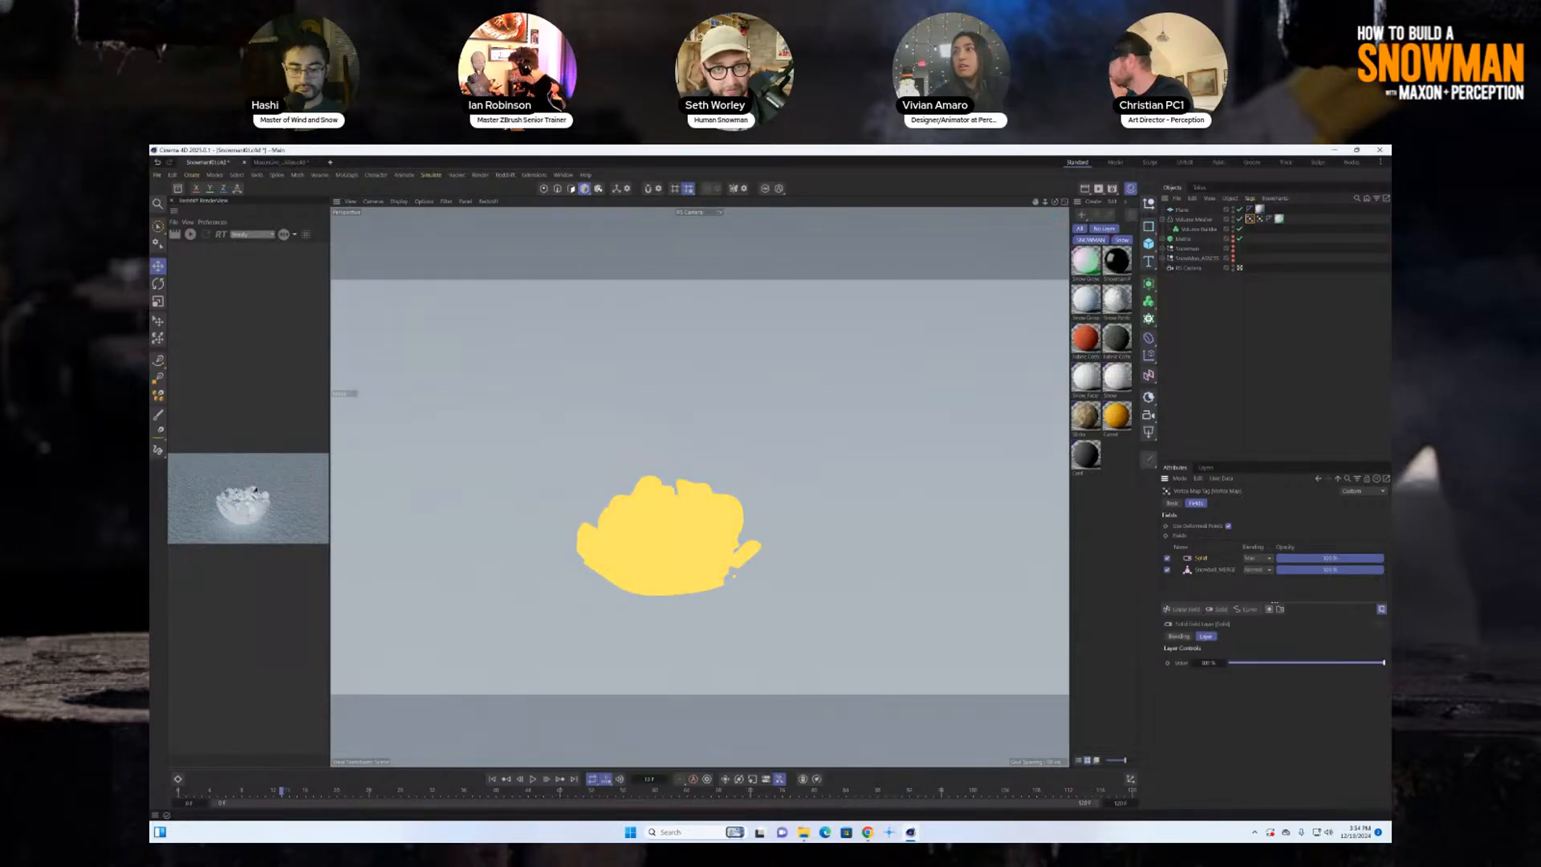
left_click(1258, 557)
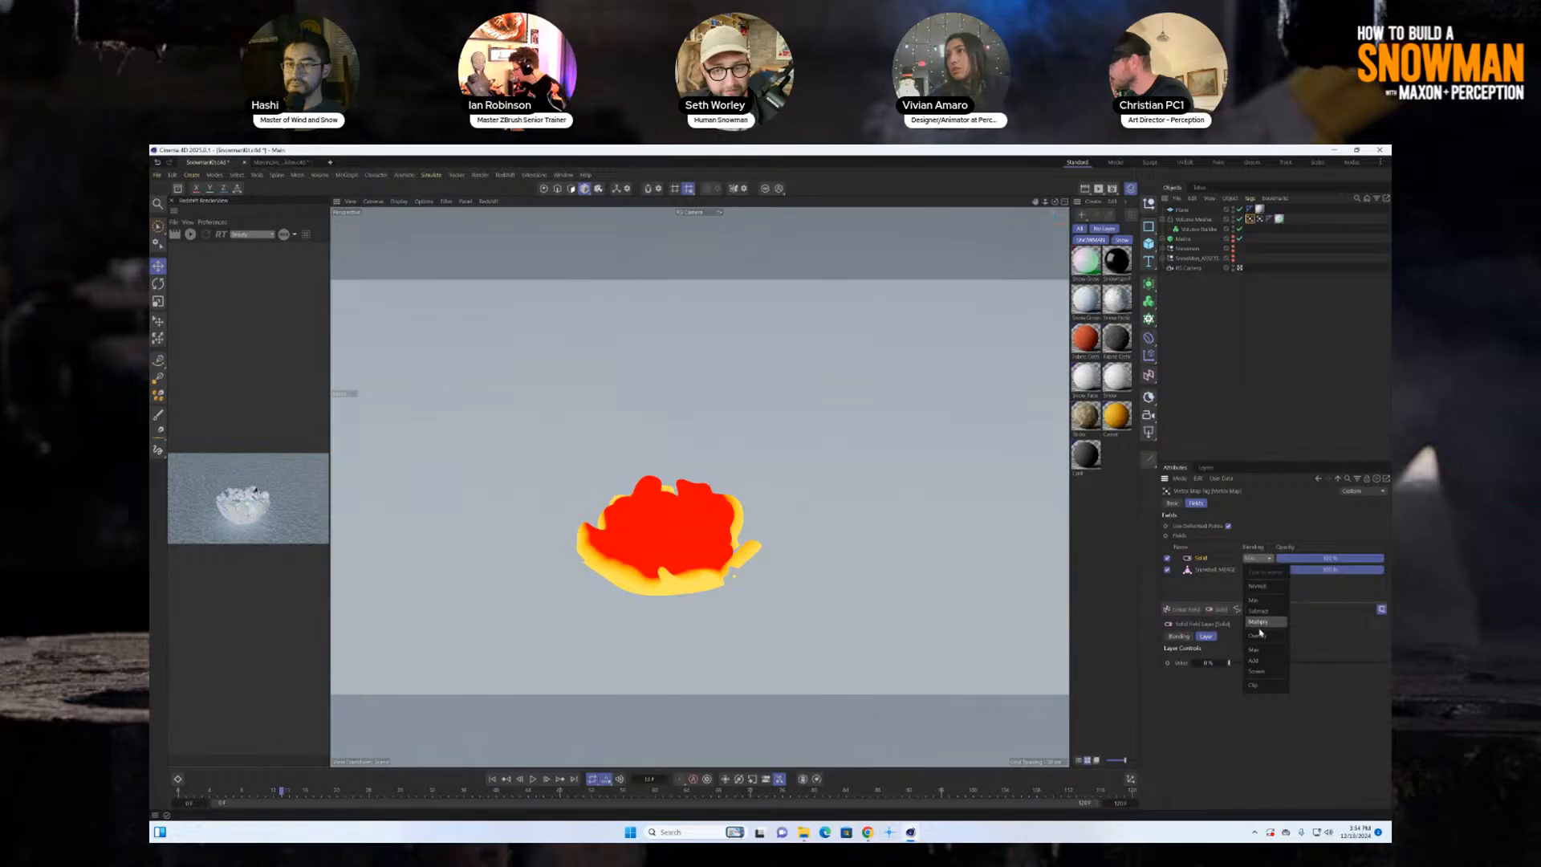
left_click(1256, 599)
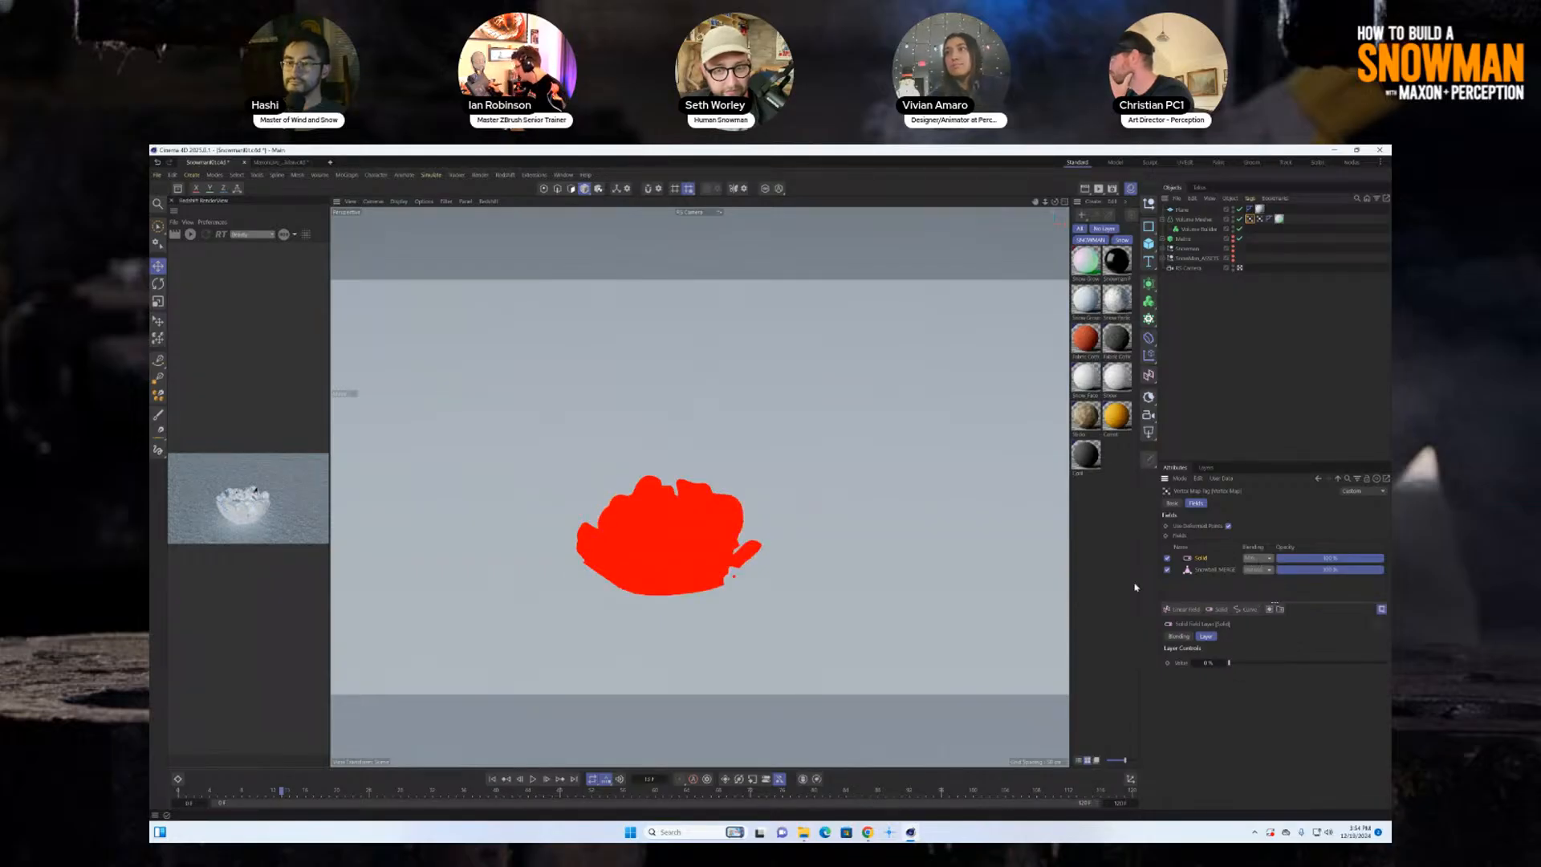
Keyframe the vertex map's fields at frame 0 and, with the Solid layer's opacity at 0%, at frame 20, and play the result.
left_click(492, 779)
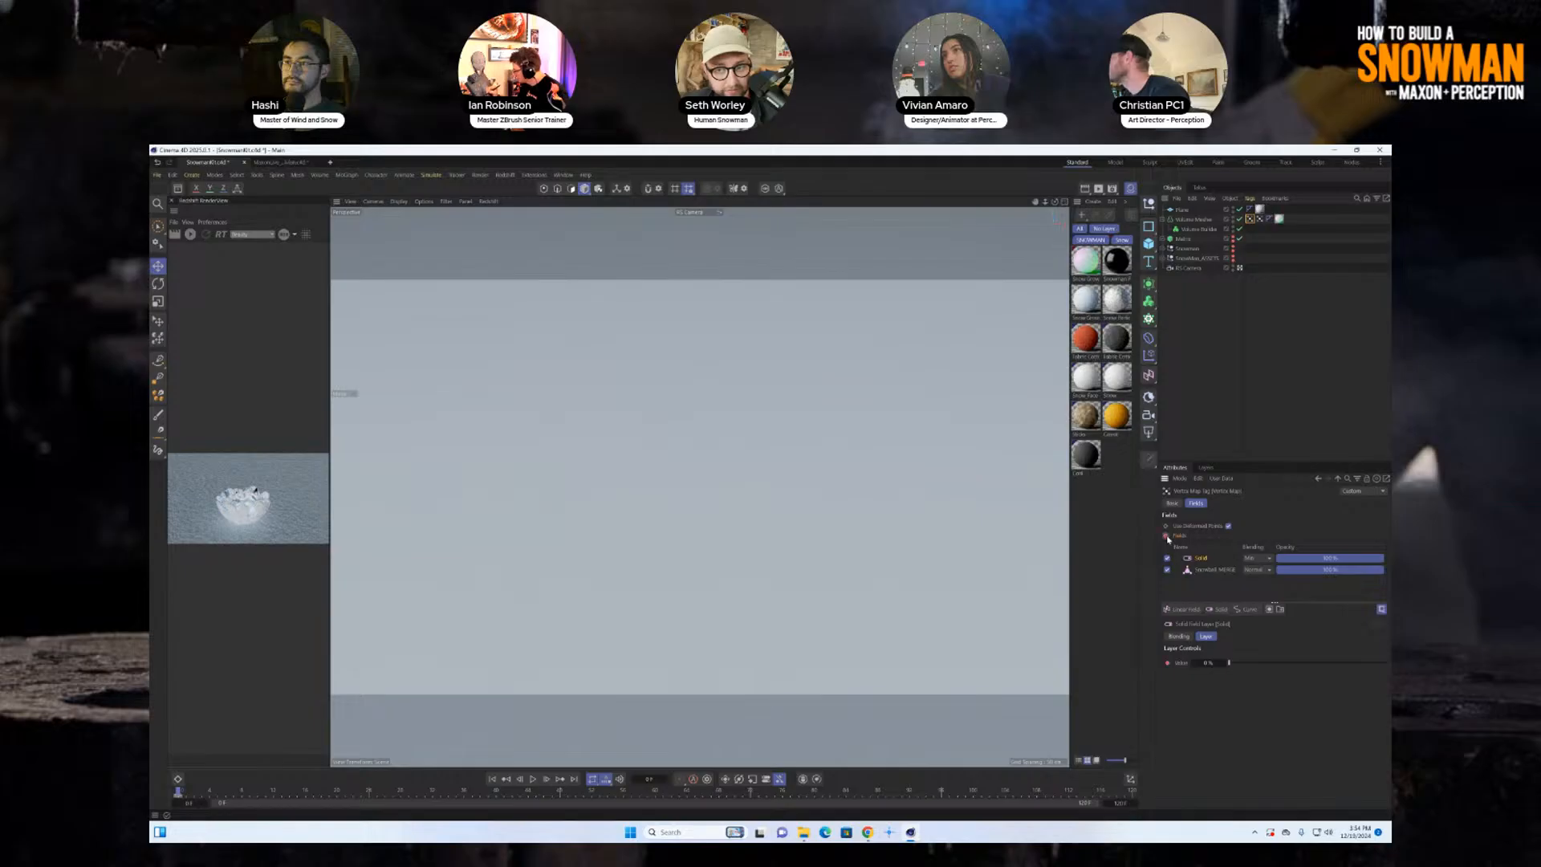
left_click(339, 793)
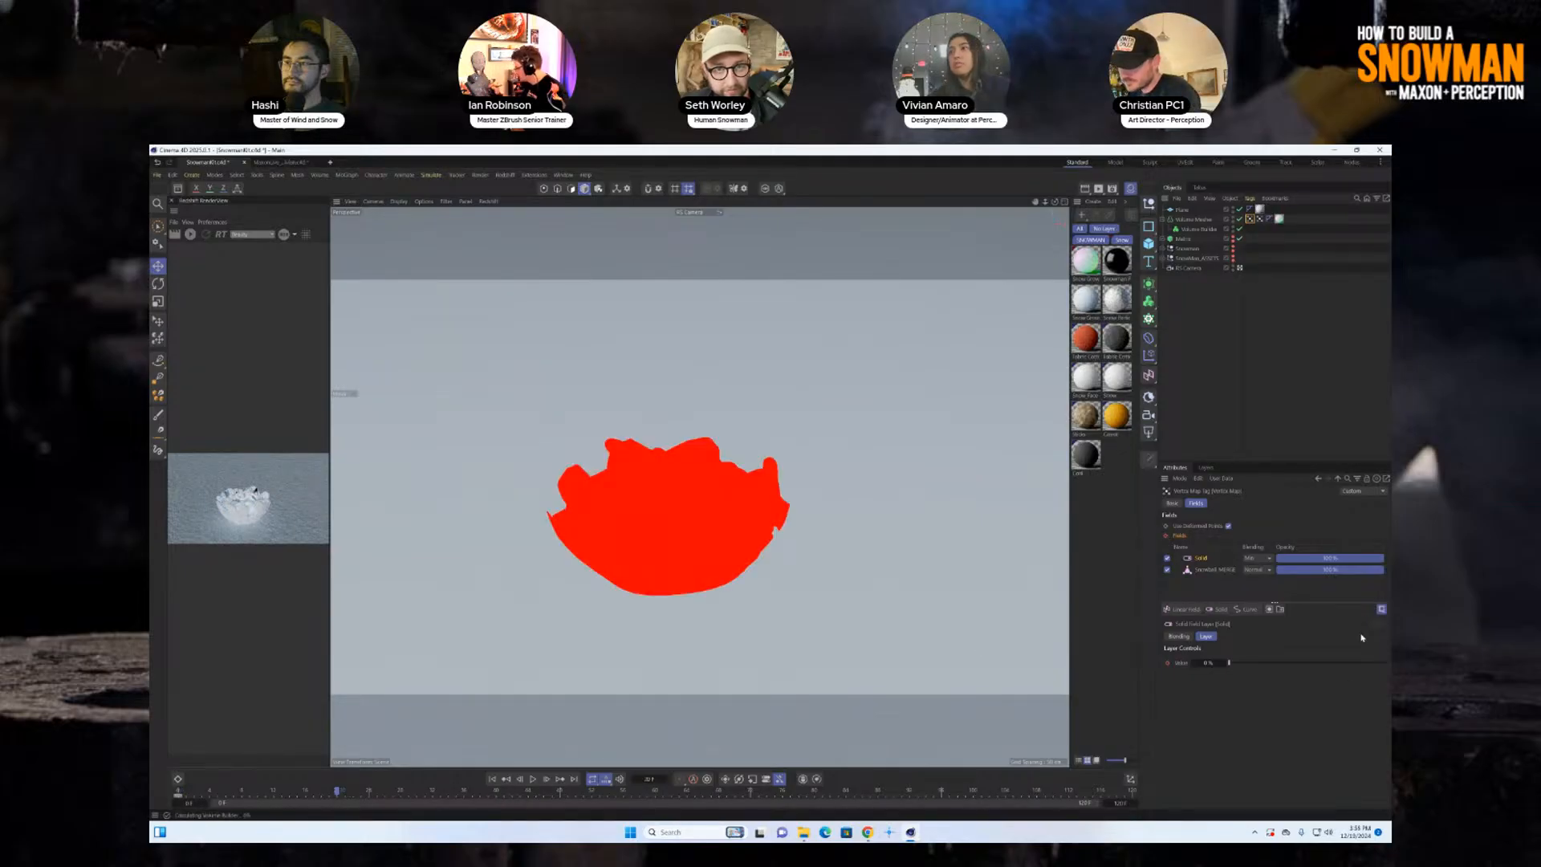
left_click_drag(1362, 560, 1287, 560)
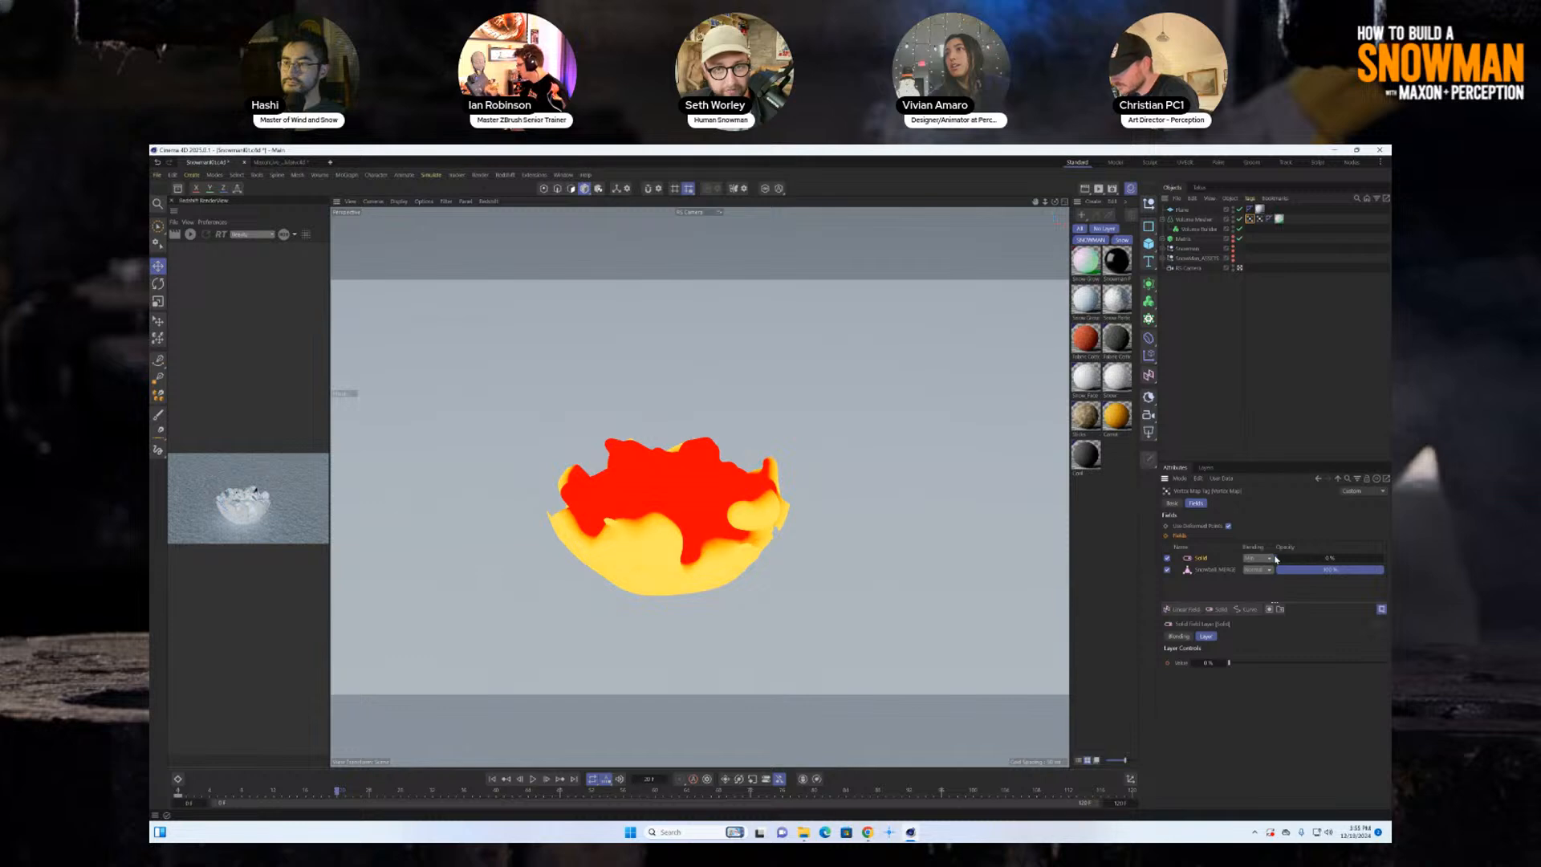
left_click(1166, 535)
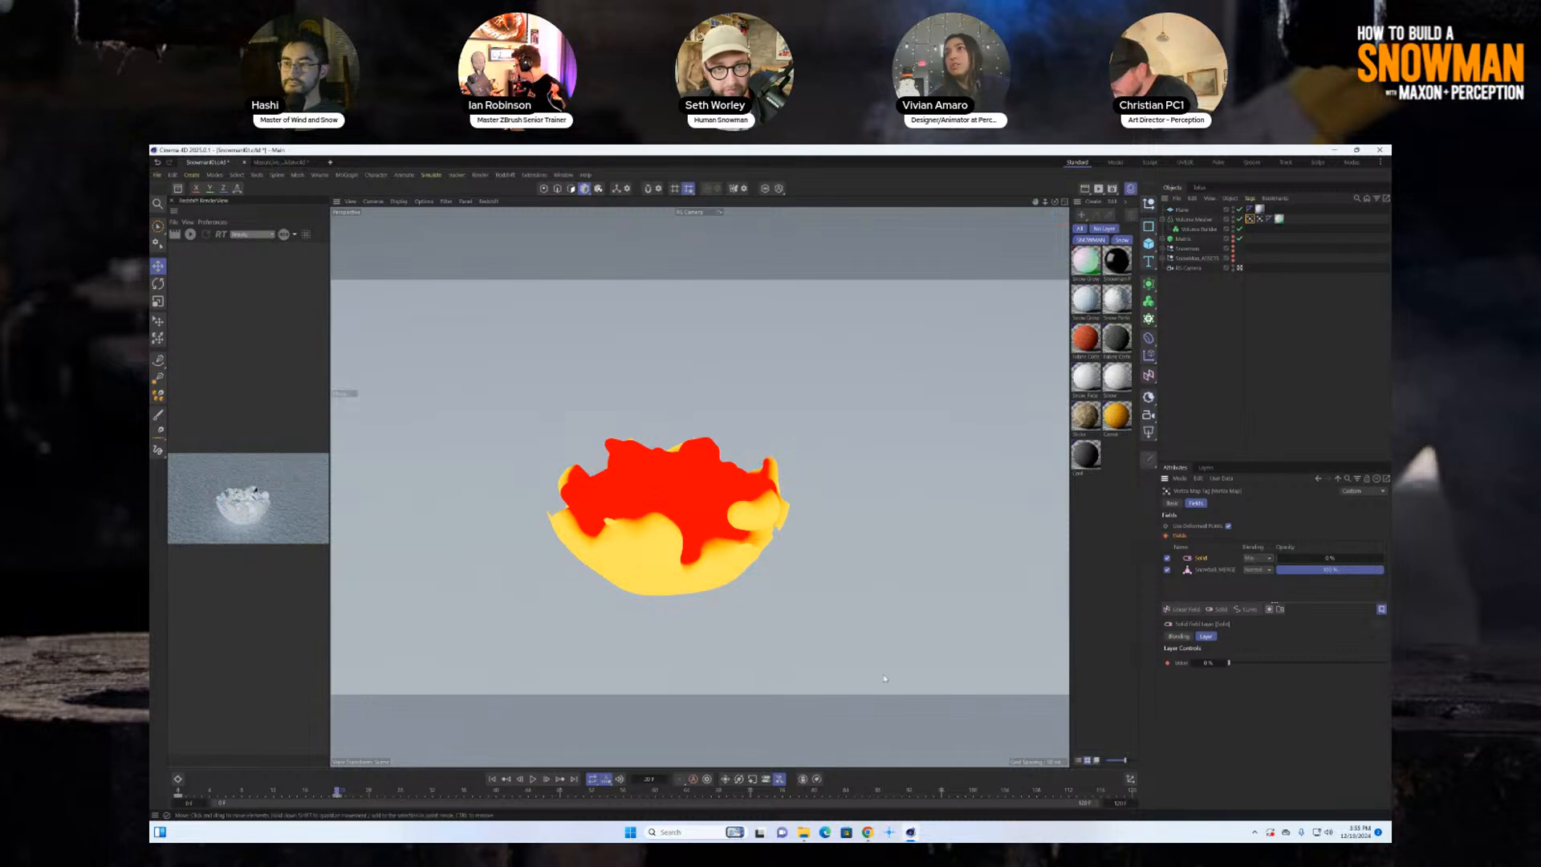
left_click(493, 778)
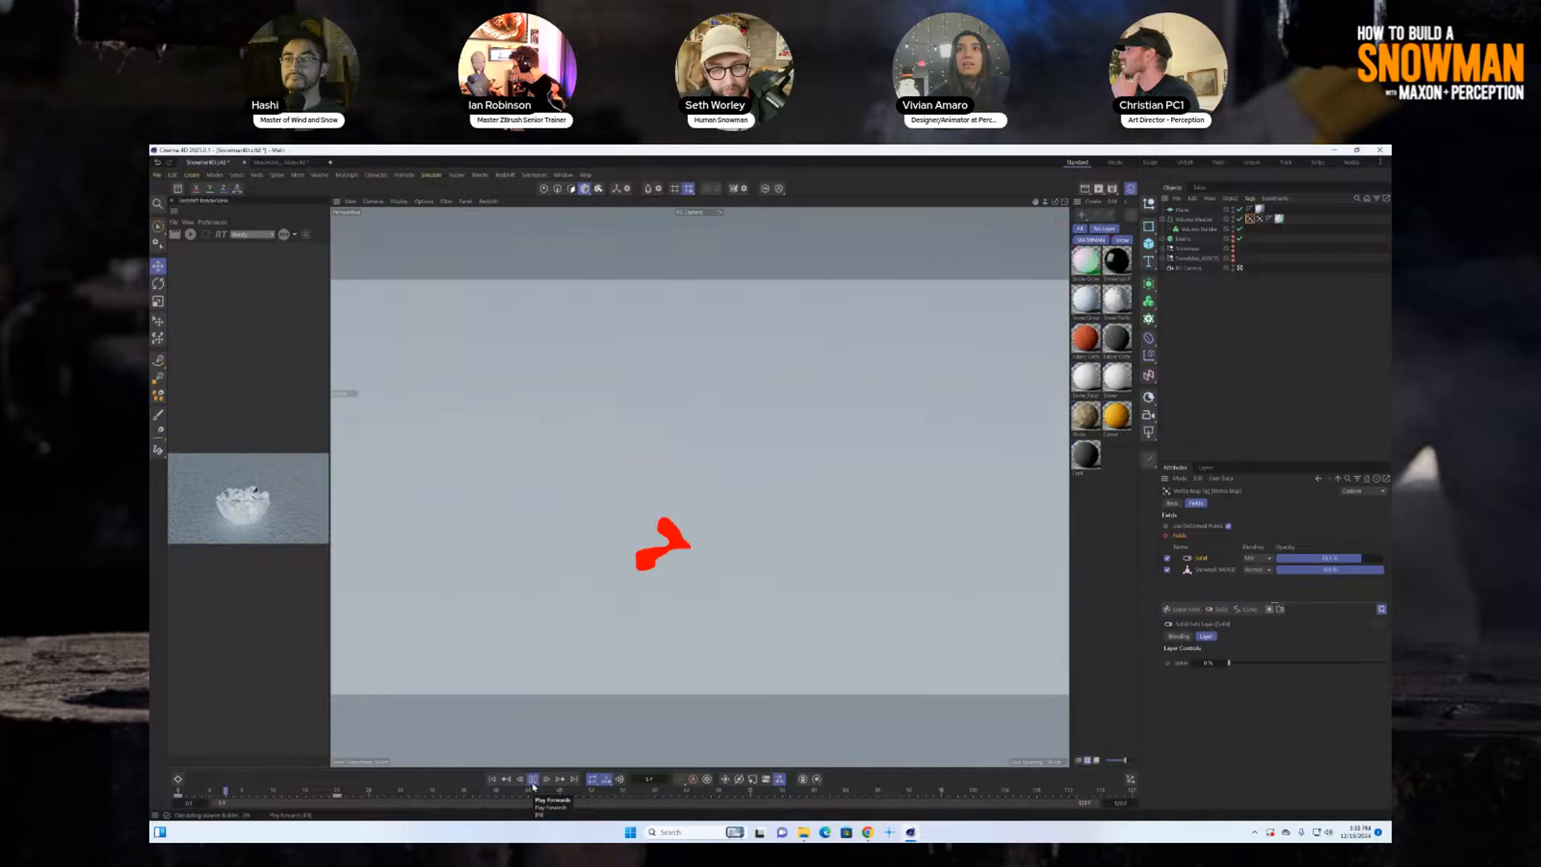
left_click(533, 780)
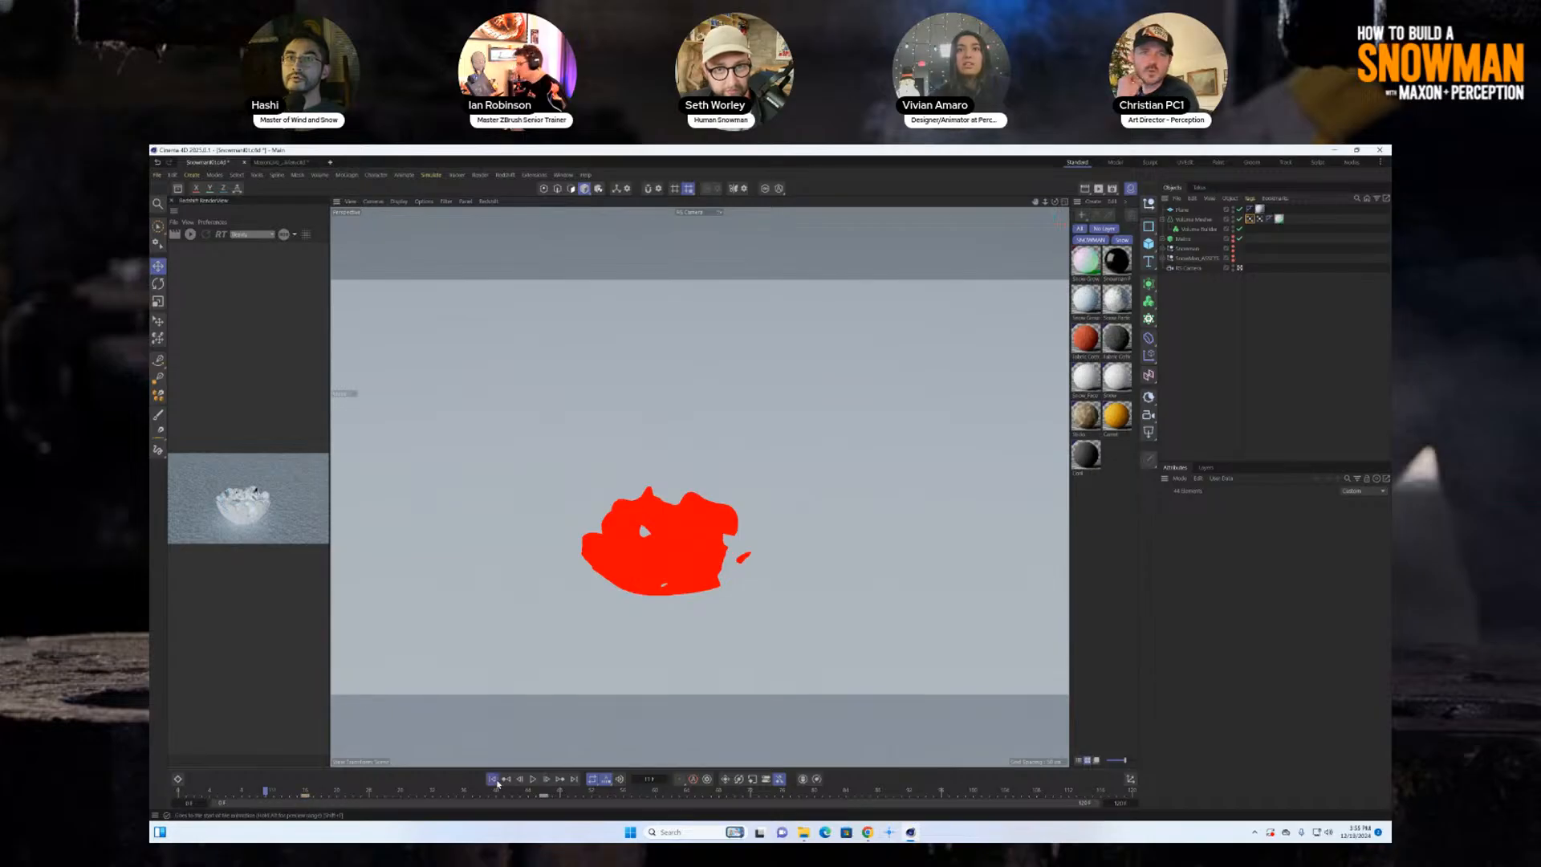
Replay the splash animation from the start to check the vertex map's timing, stopping at frame 17.
left_click(492, 778)
left_click(532, 778)
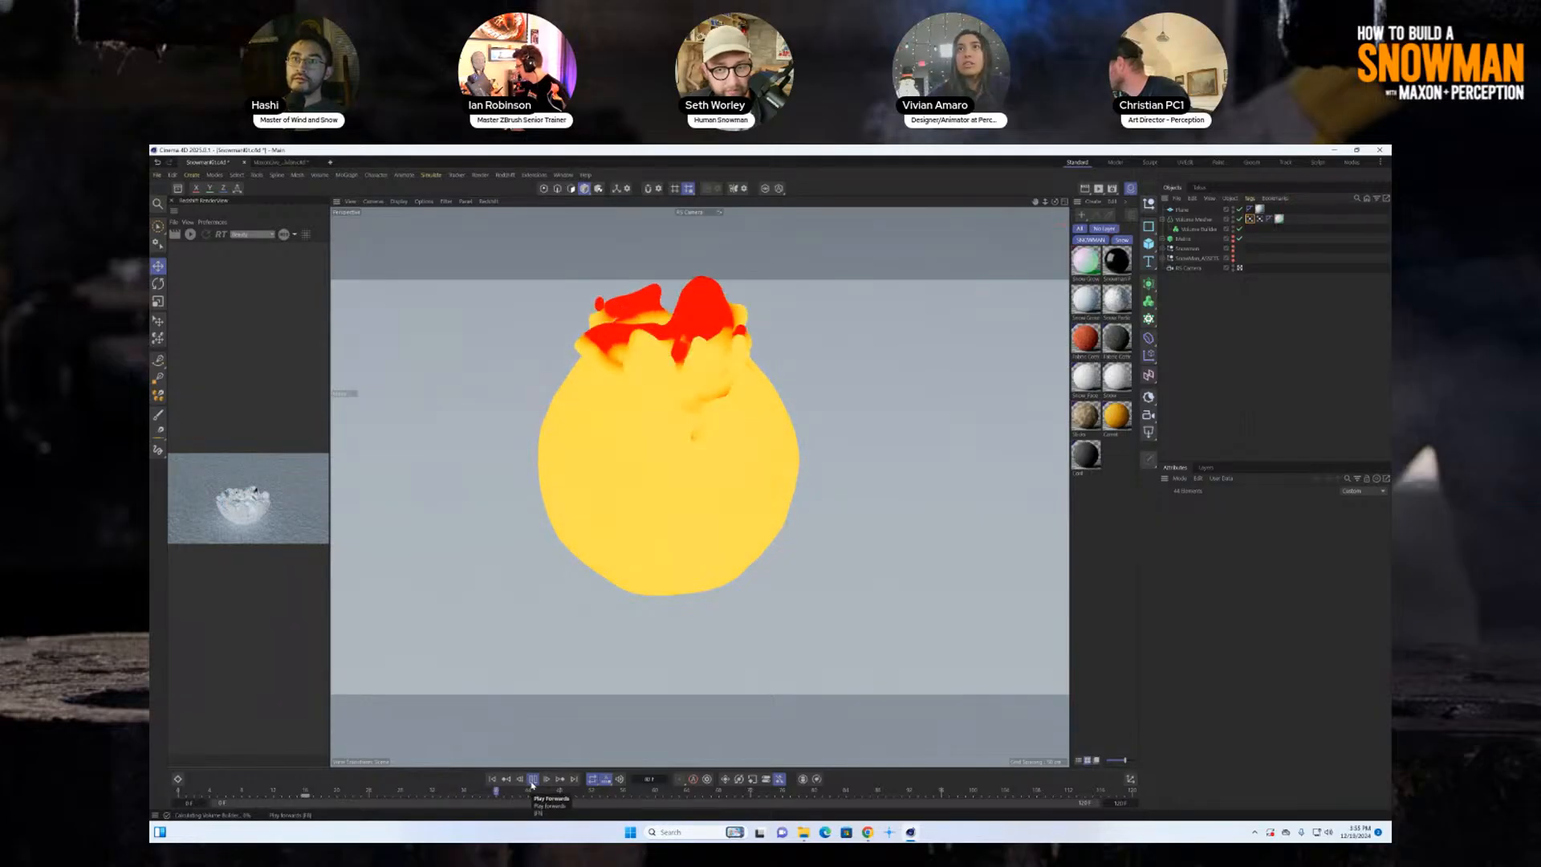
left_click(532, 783)
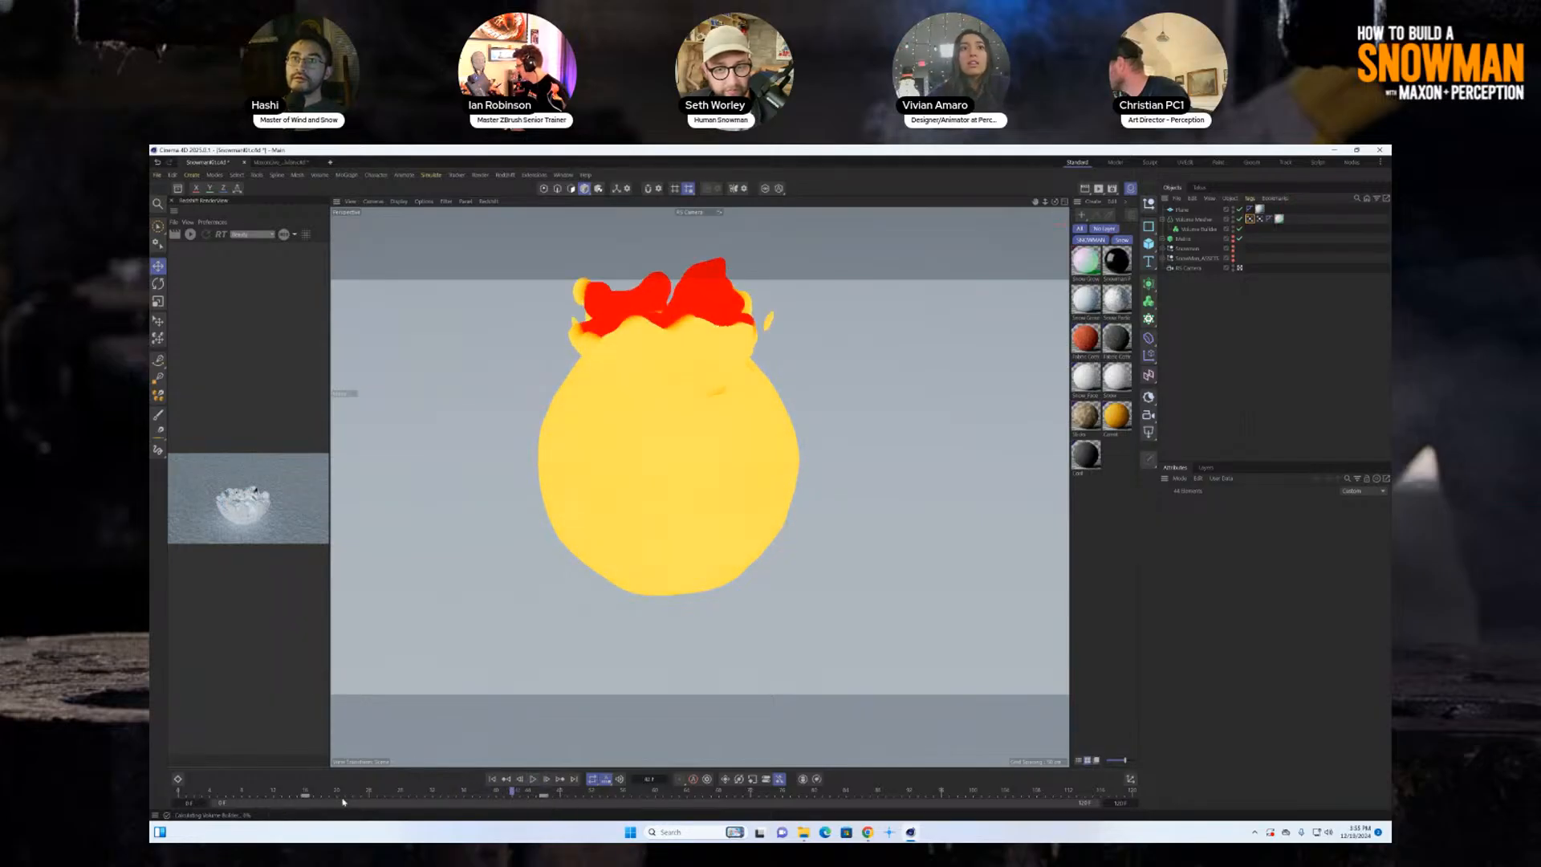
left_click(493, 778)
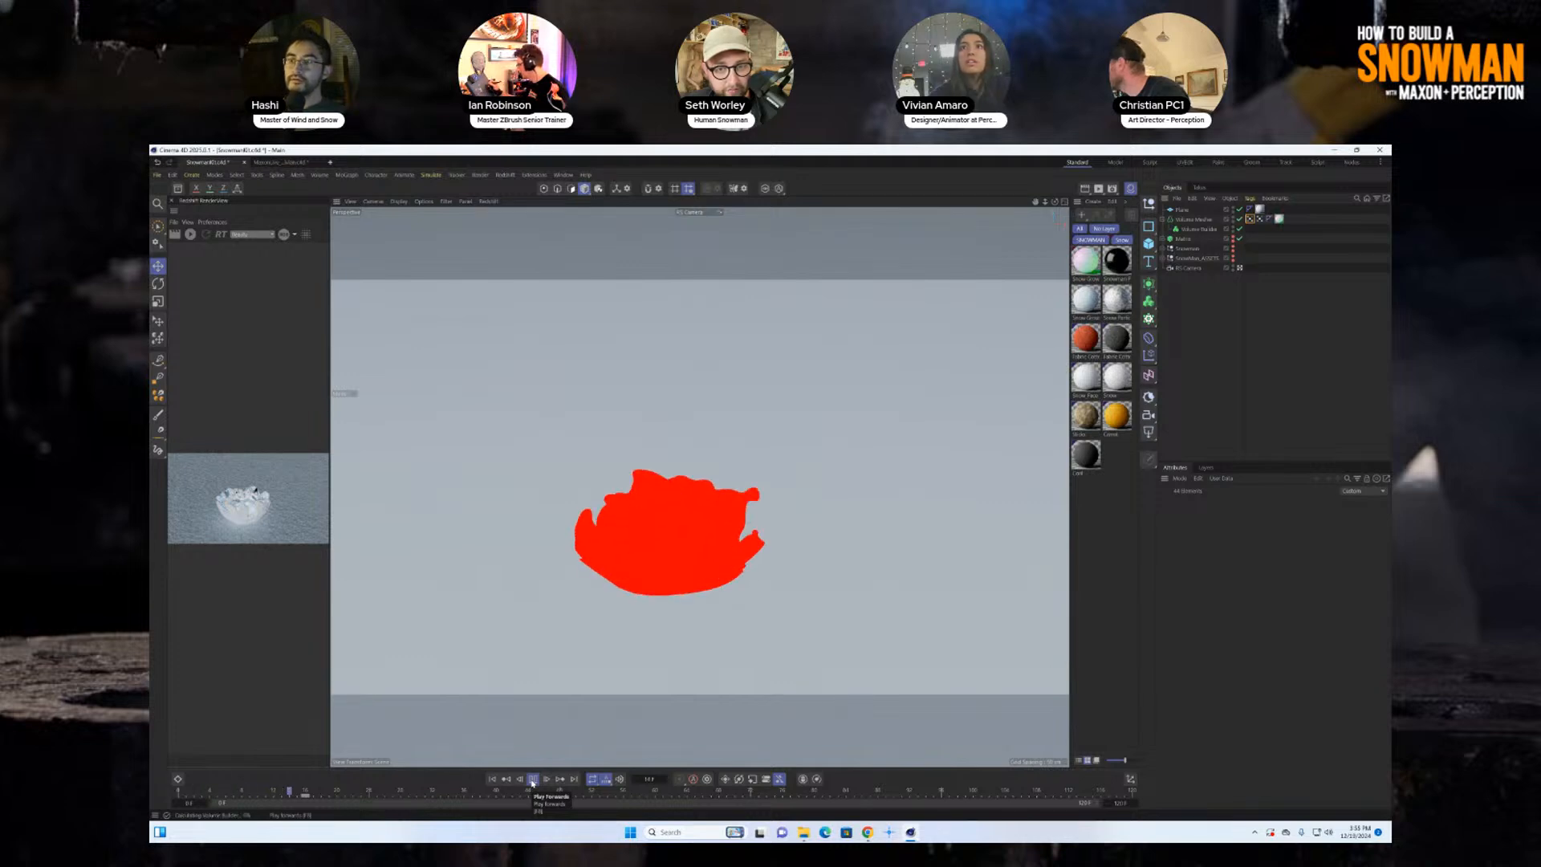
left_click(531, 783)
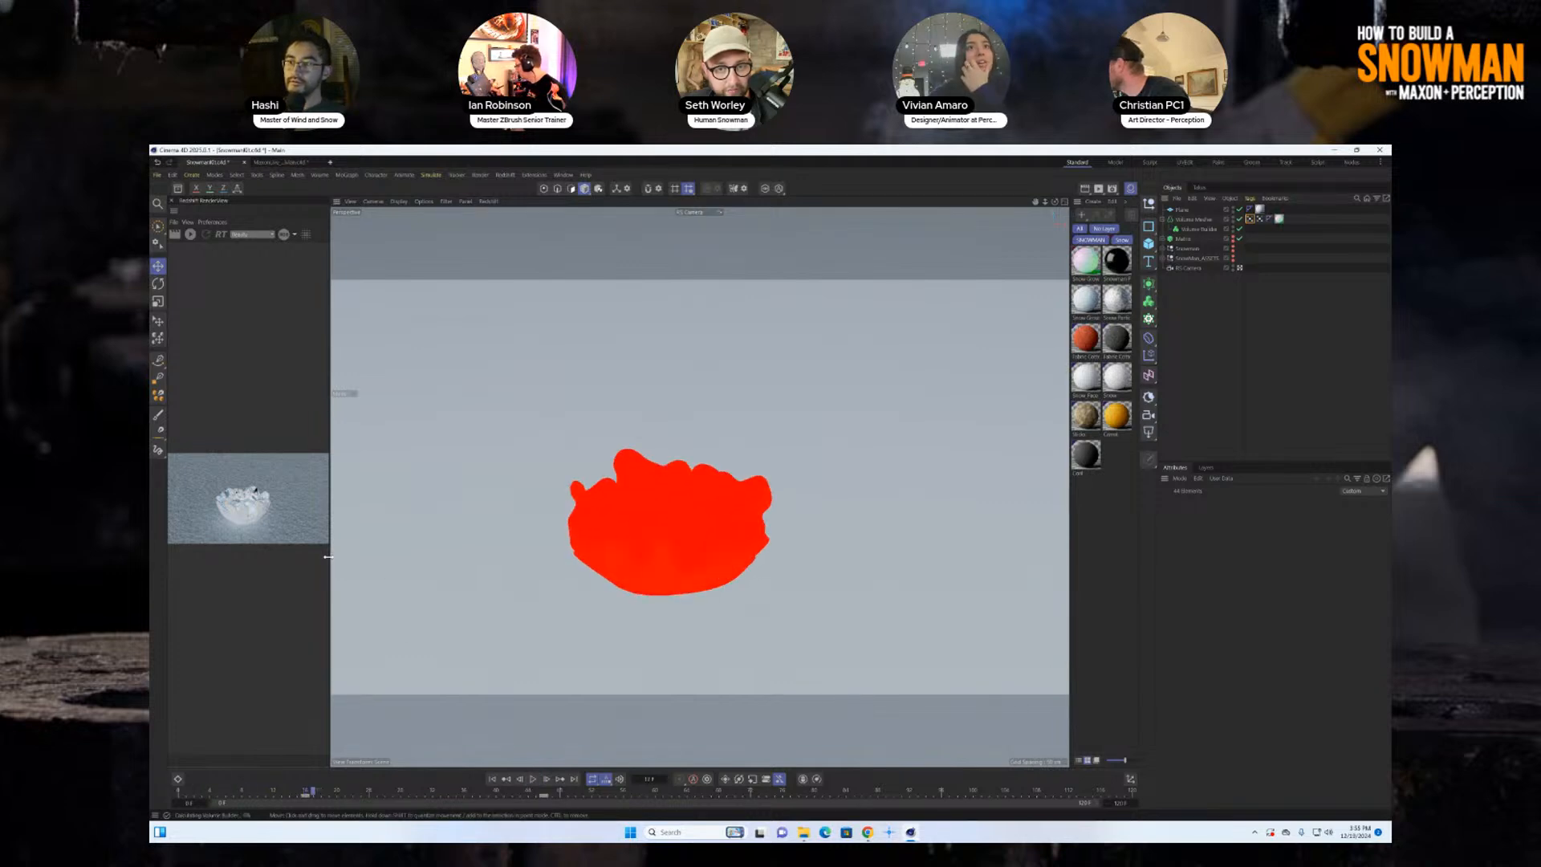
Enlarge the render view and render the current frame of the splash.
left_click_drag(328, 557, 539, 556)
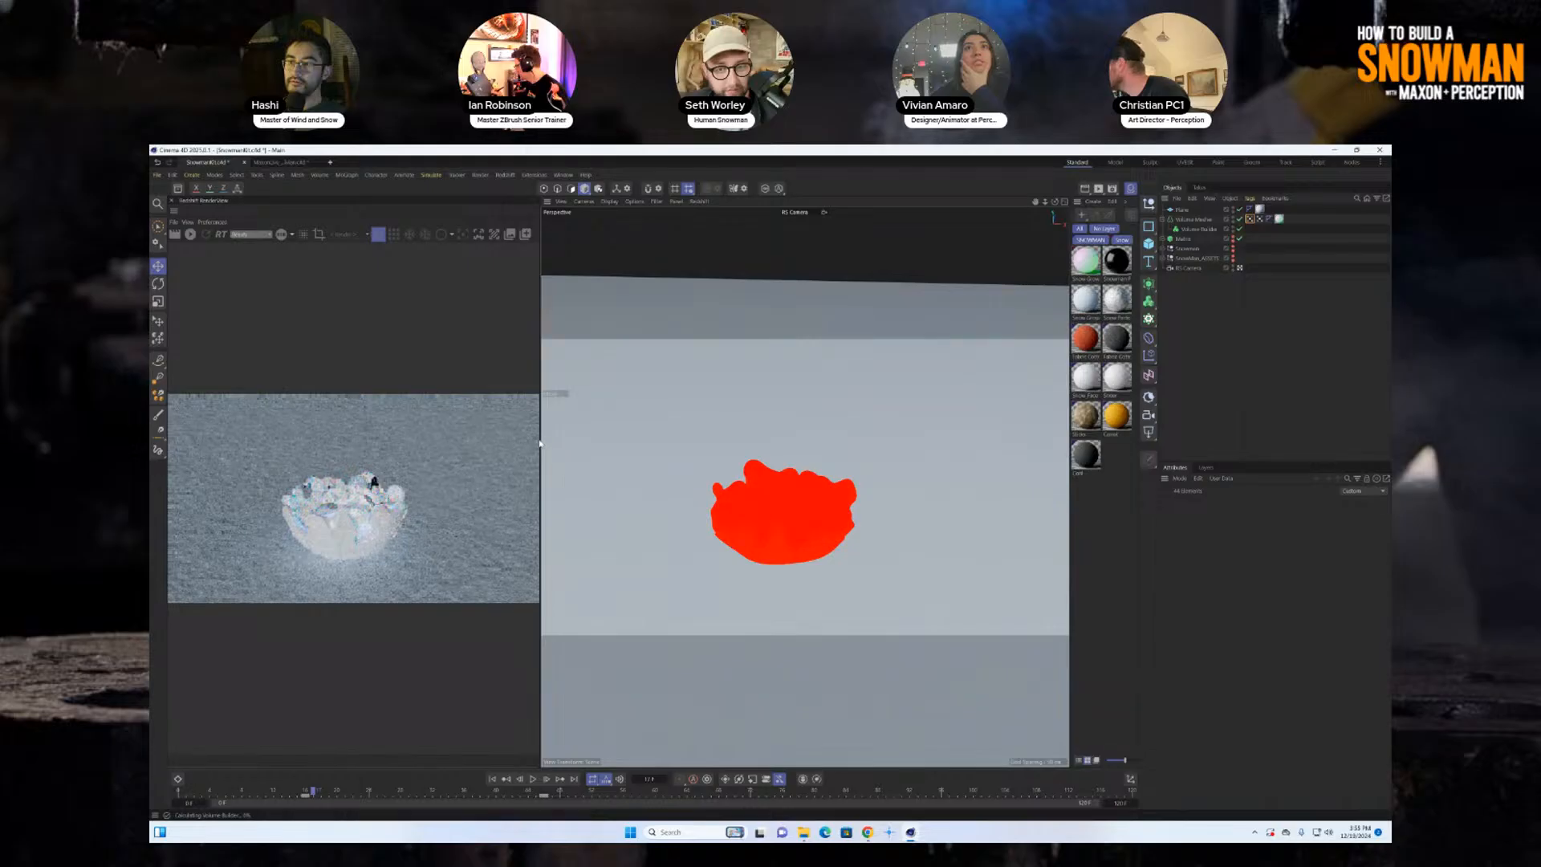
left_click_drag(540, 443, 659, 458)
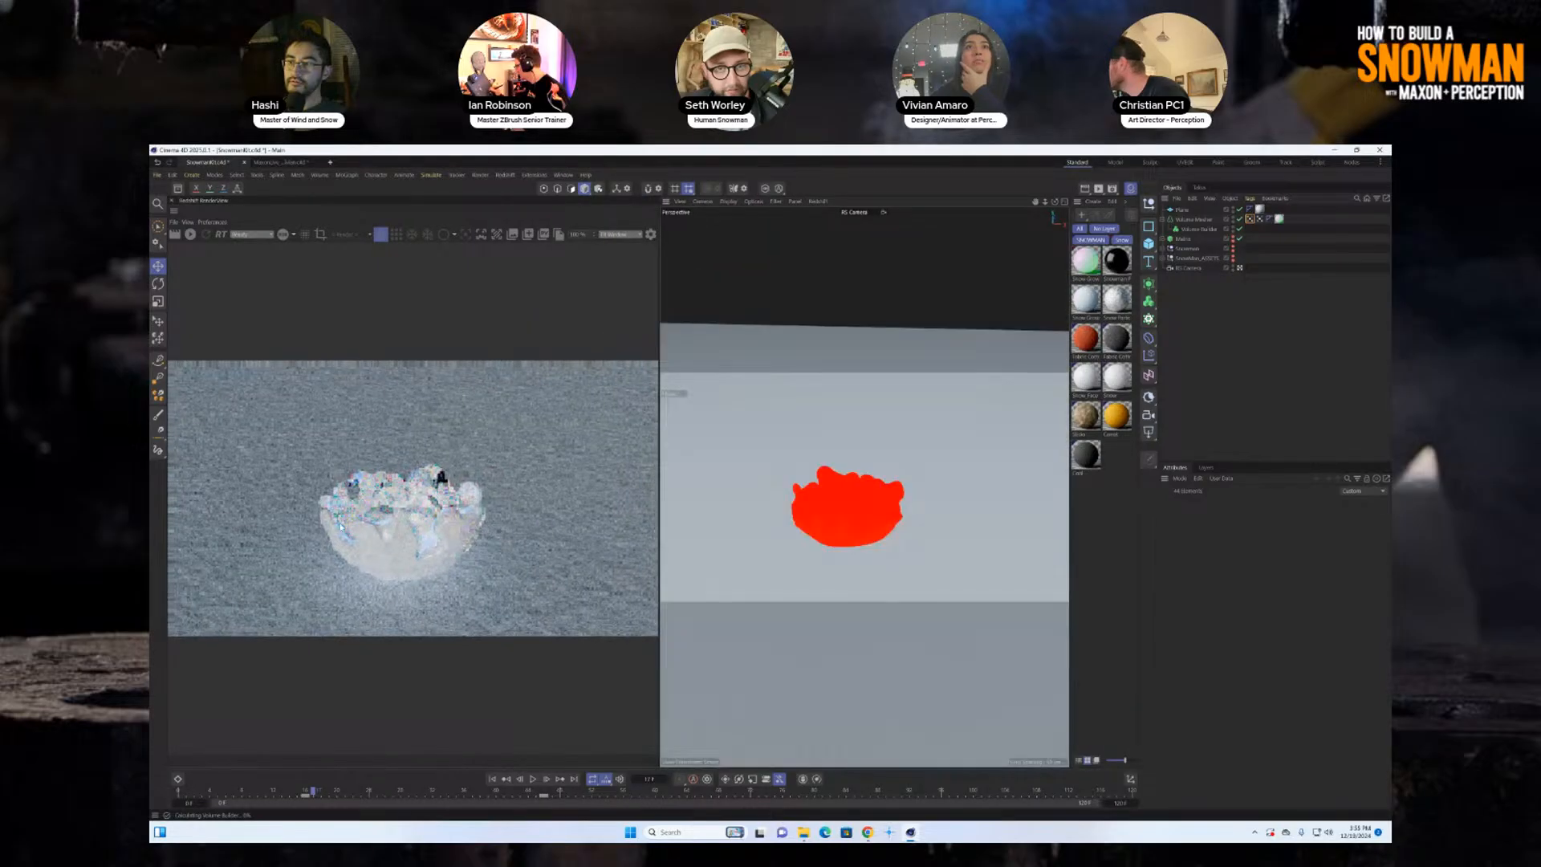
left_click(190, 234)
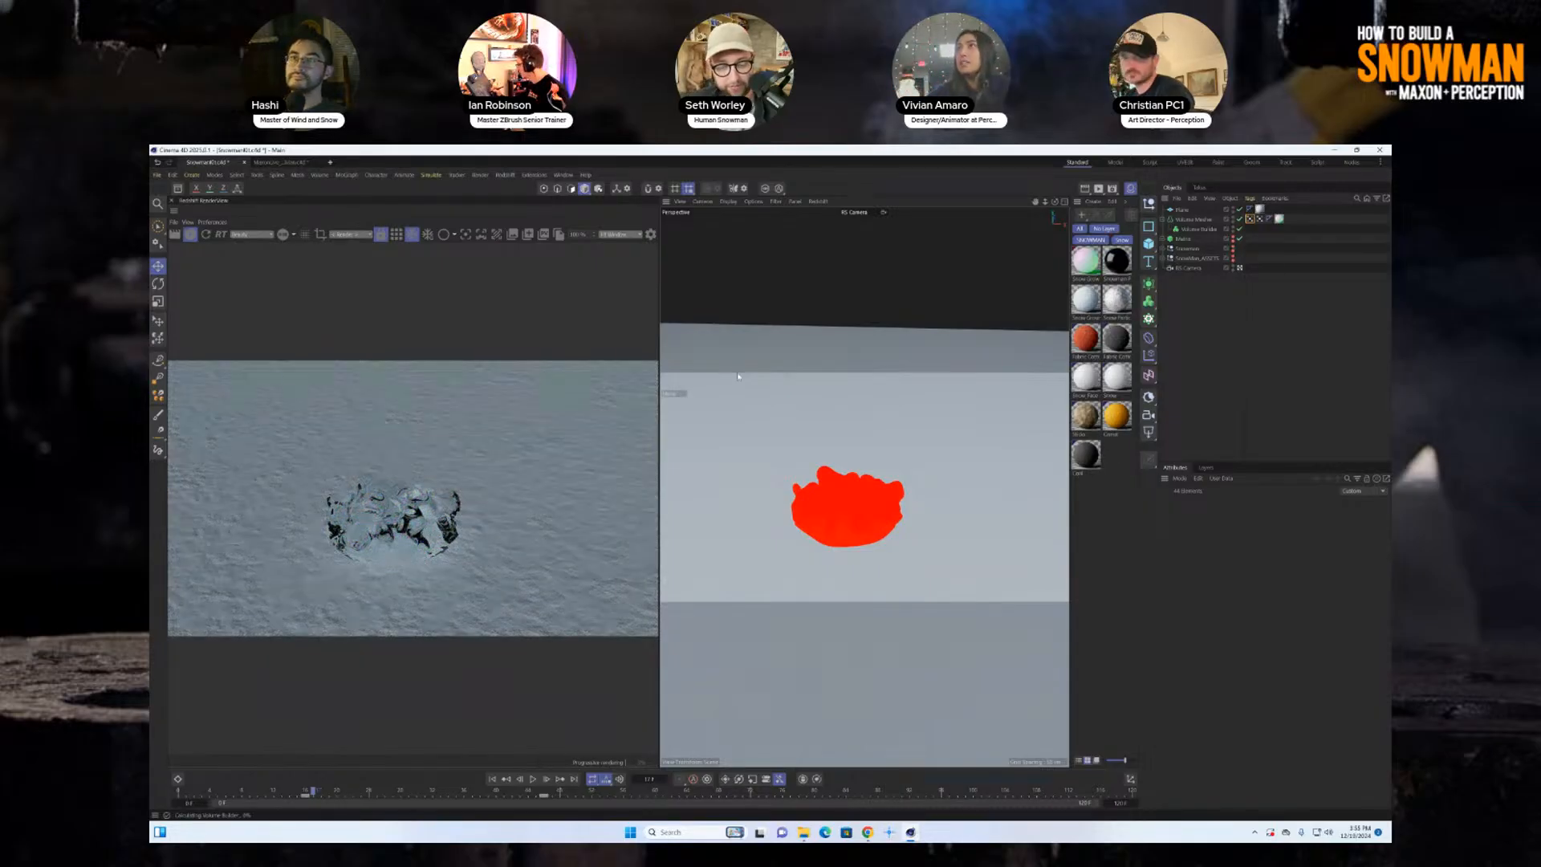
Disable and re-enable the Vertex Map's Solid layer to compare its effect on the rendered splash.
left_click(1249, 220)
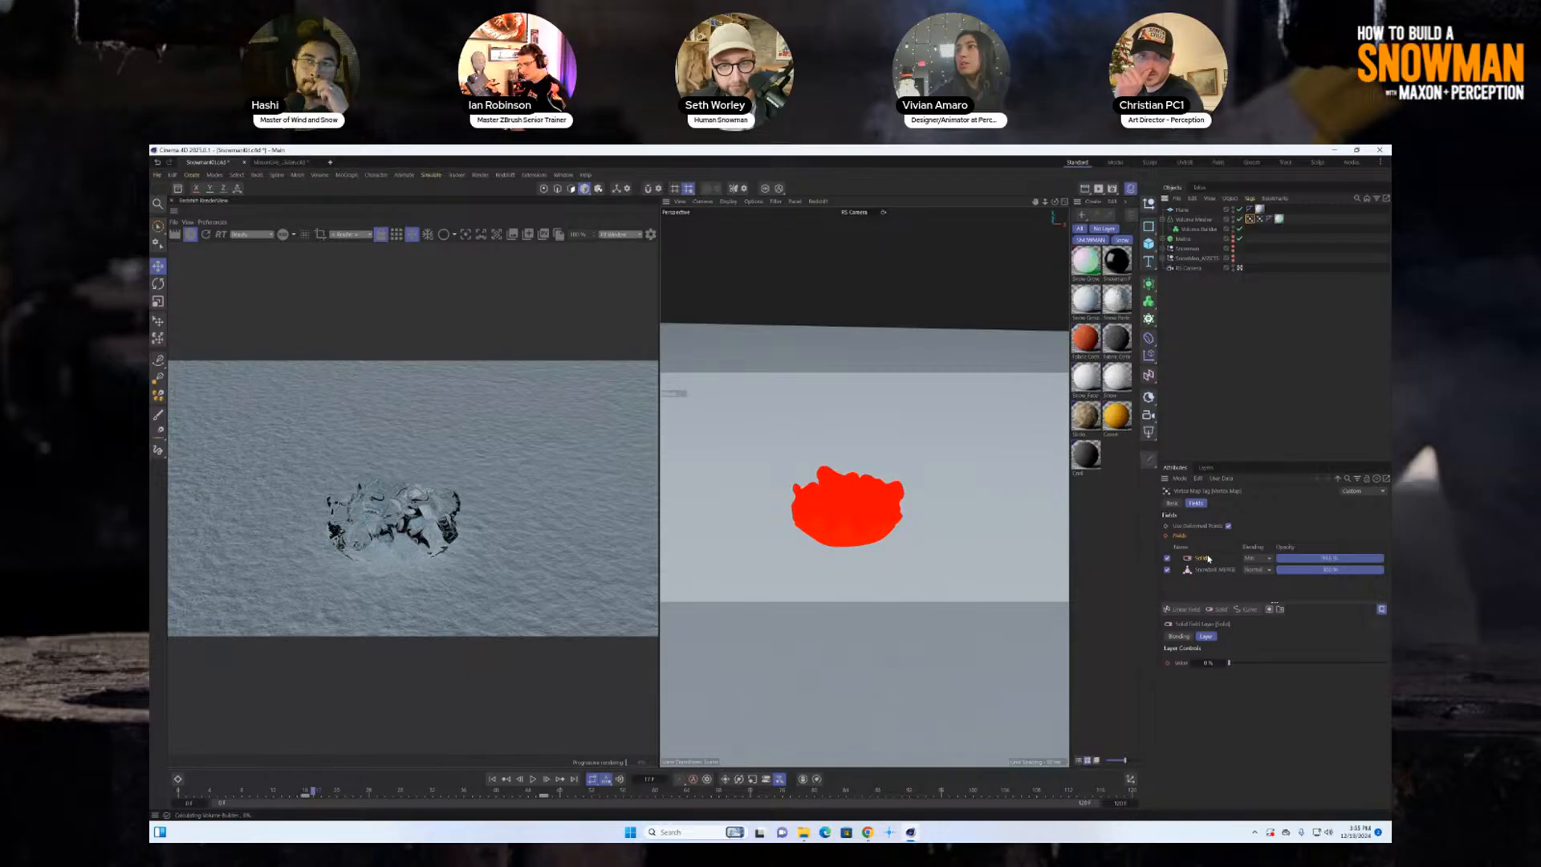
left_click(1167, 558)
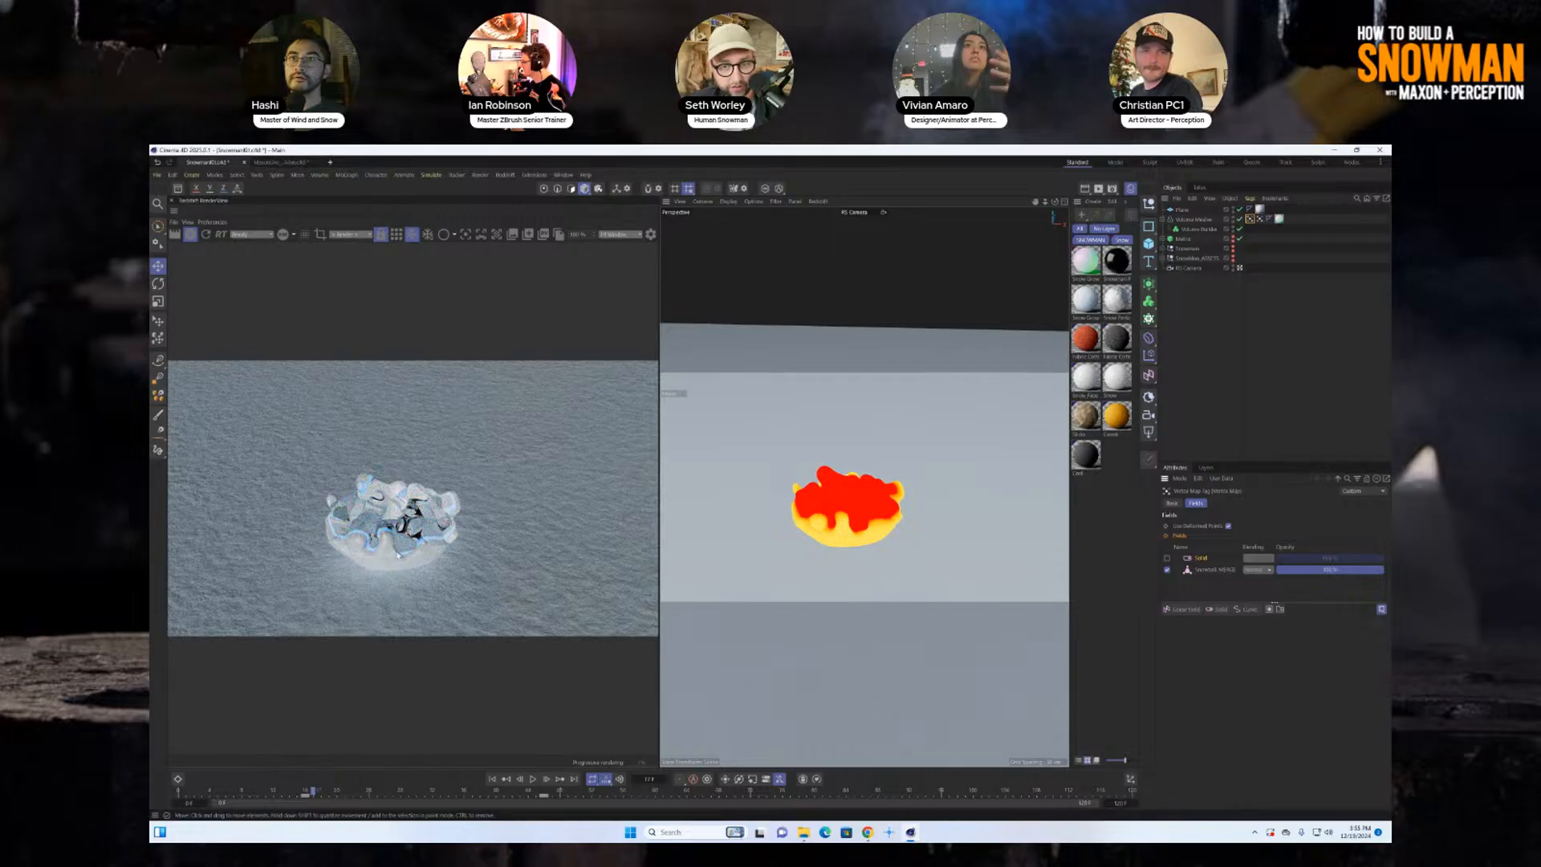
left_click(1166, 557)
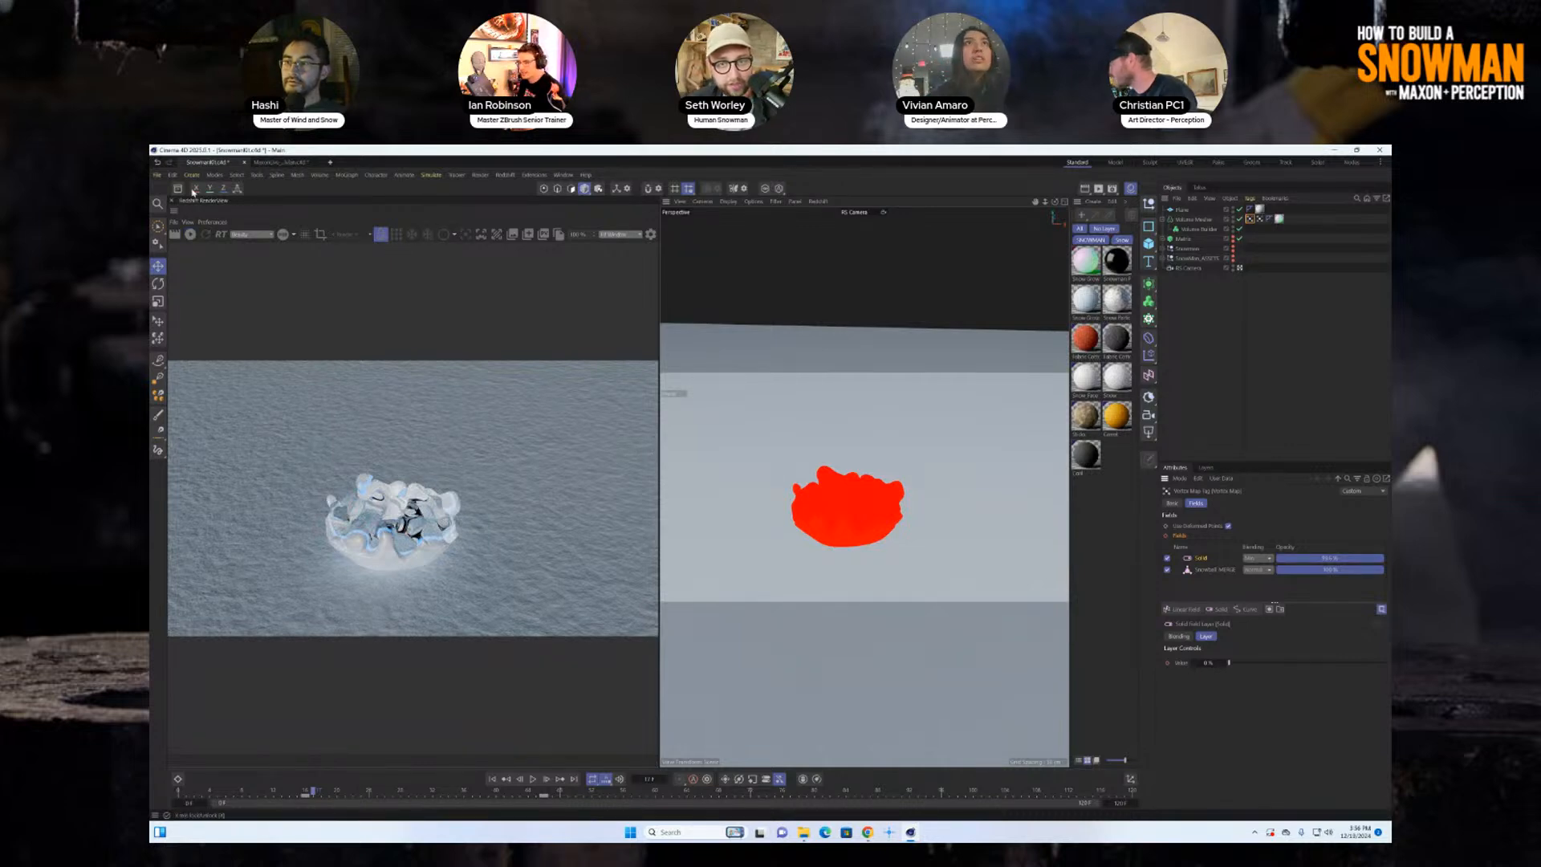
Search the Asset Browser for "snow", place the snowy tree model on the plane behind the splash and close the browser.
left_click(179, 188)
left_click(214, 237)
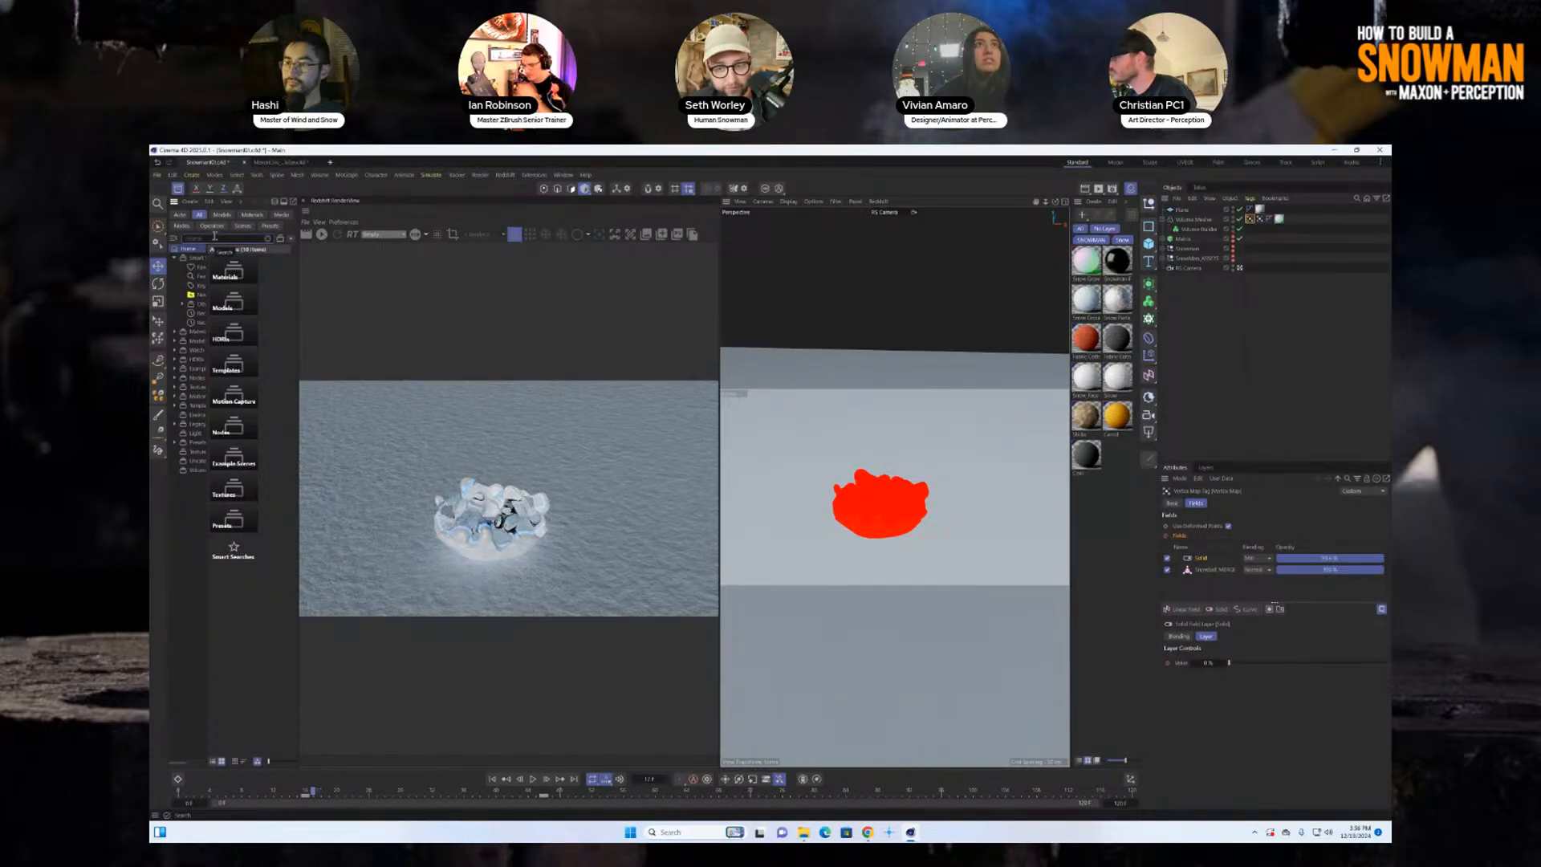
type("snow")
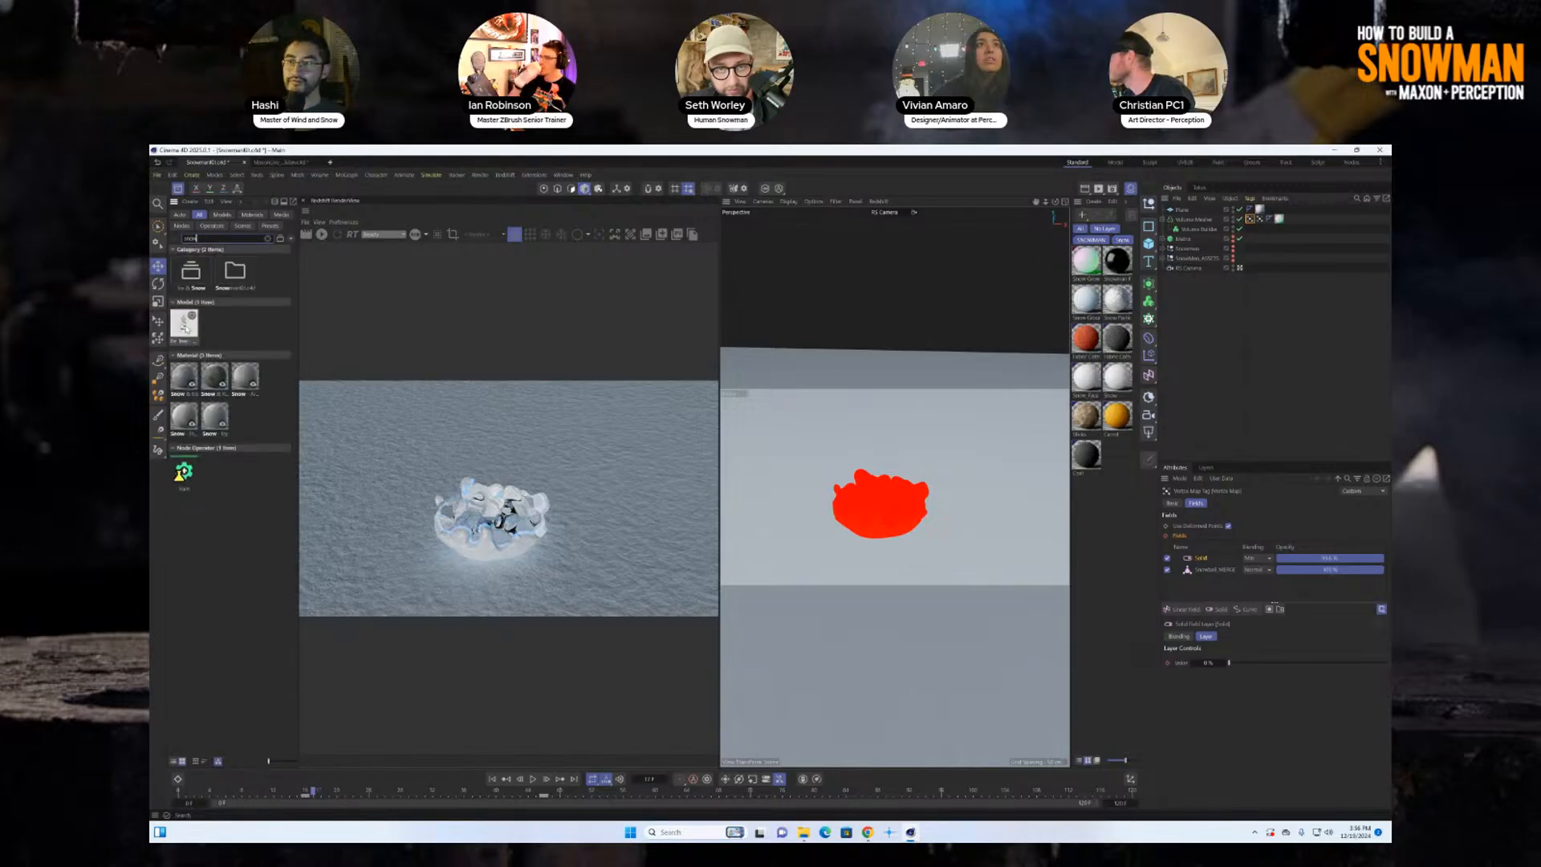
left_click_drag(739, 448, 741, 449)
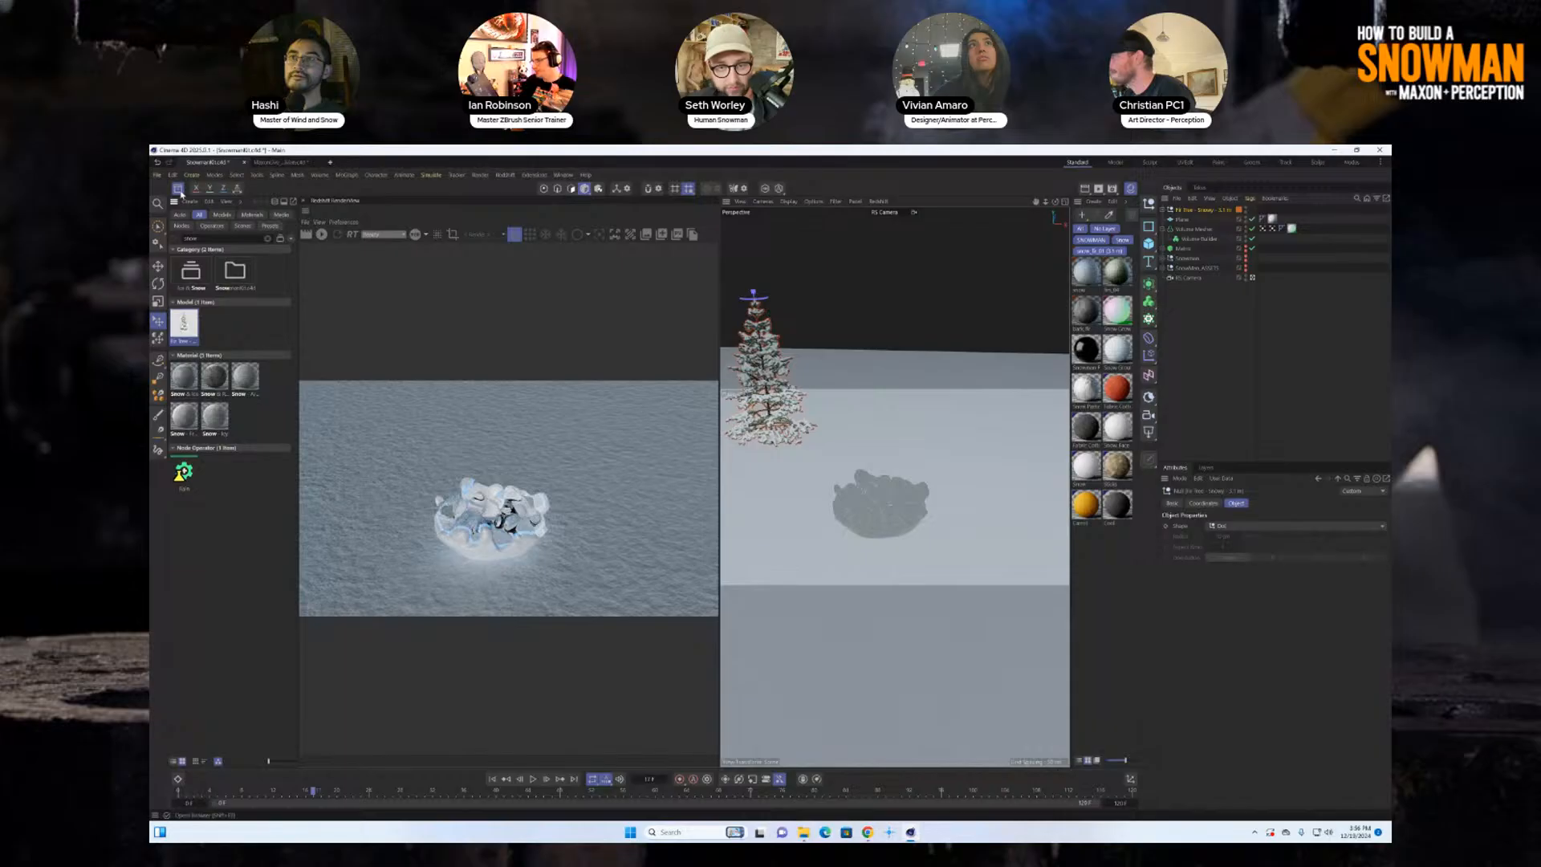
left_click(178, 189)
Widen the viewport, leave the RS Camera for the default camera and frame the whole snow plane with the tree.
left_click_drag(658, 302, 281, 313)
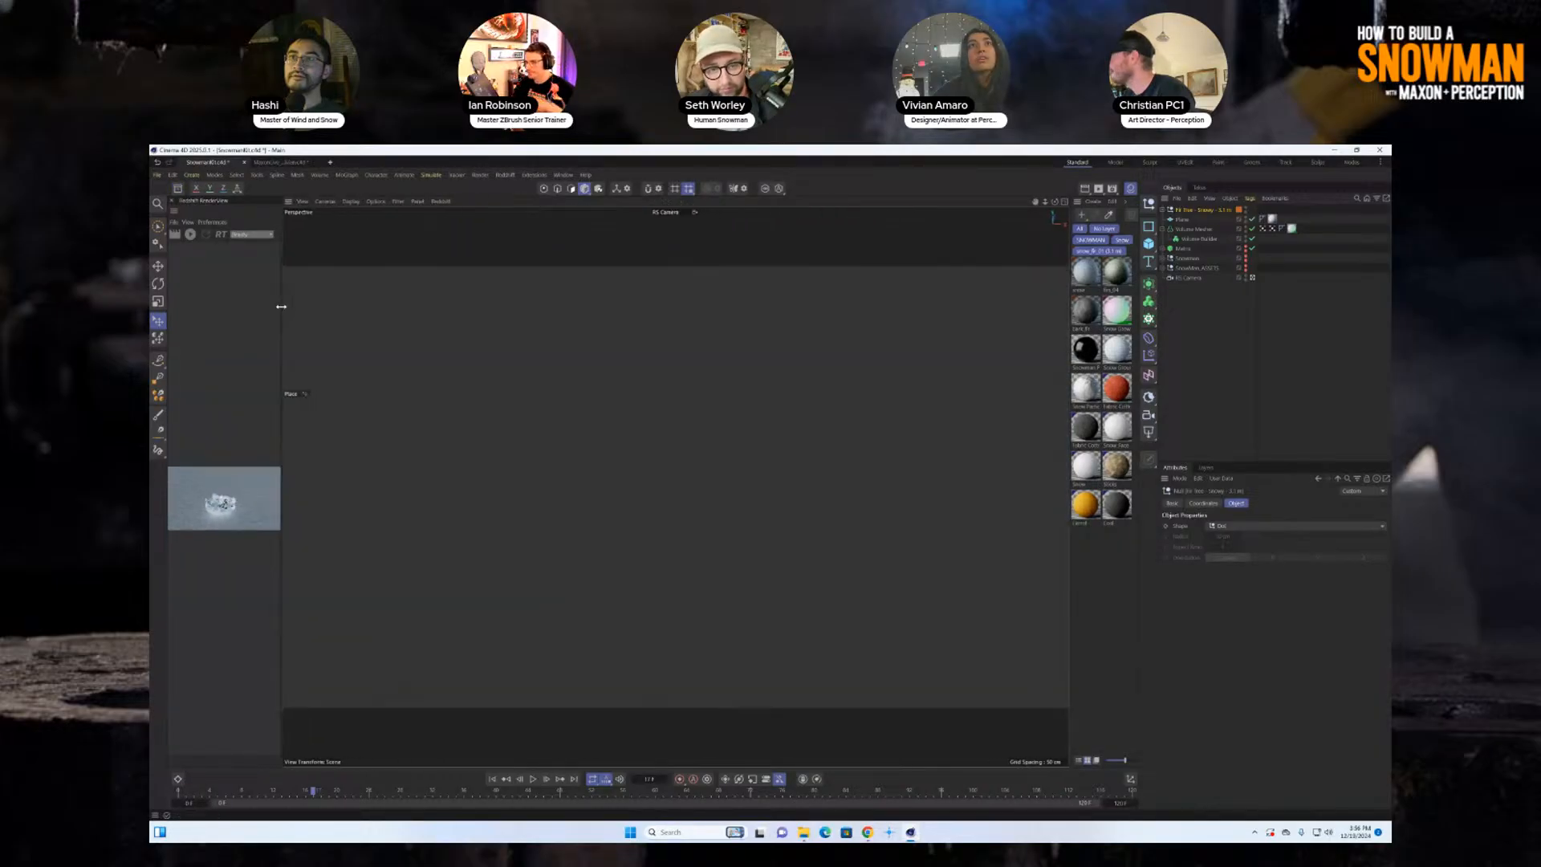
left_click(1252, 278)
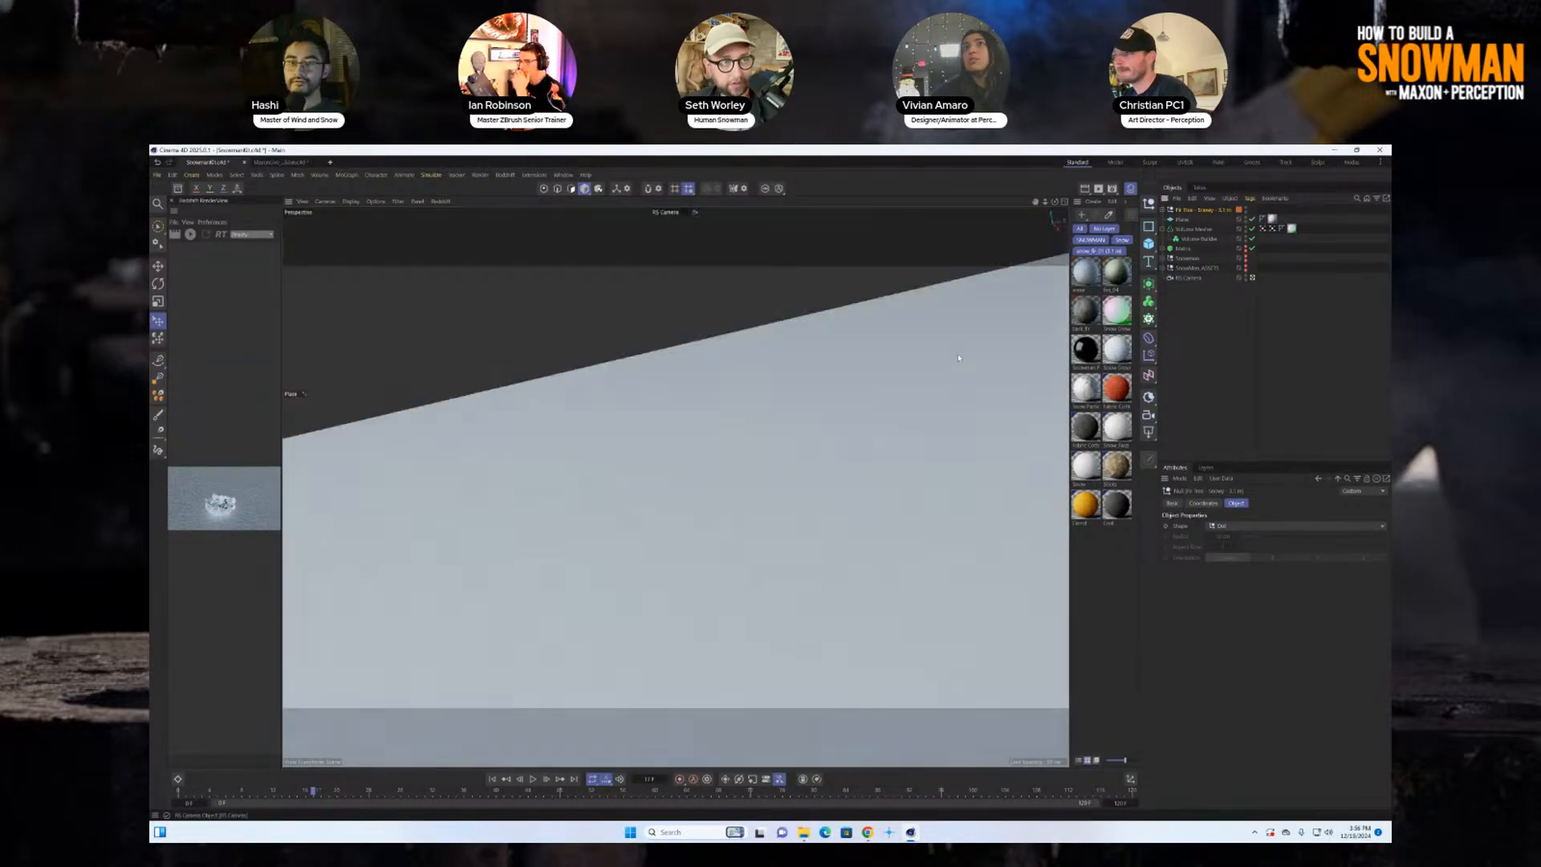
left_click_drag(947, 450, 819, 485, "alt")
scroll(817, 562, "down", 8)
left_click_drag(818, 562, 812, 614, "alt")
middle_click_drag(812, 614, 689, 594, "alt")
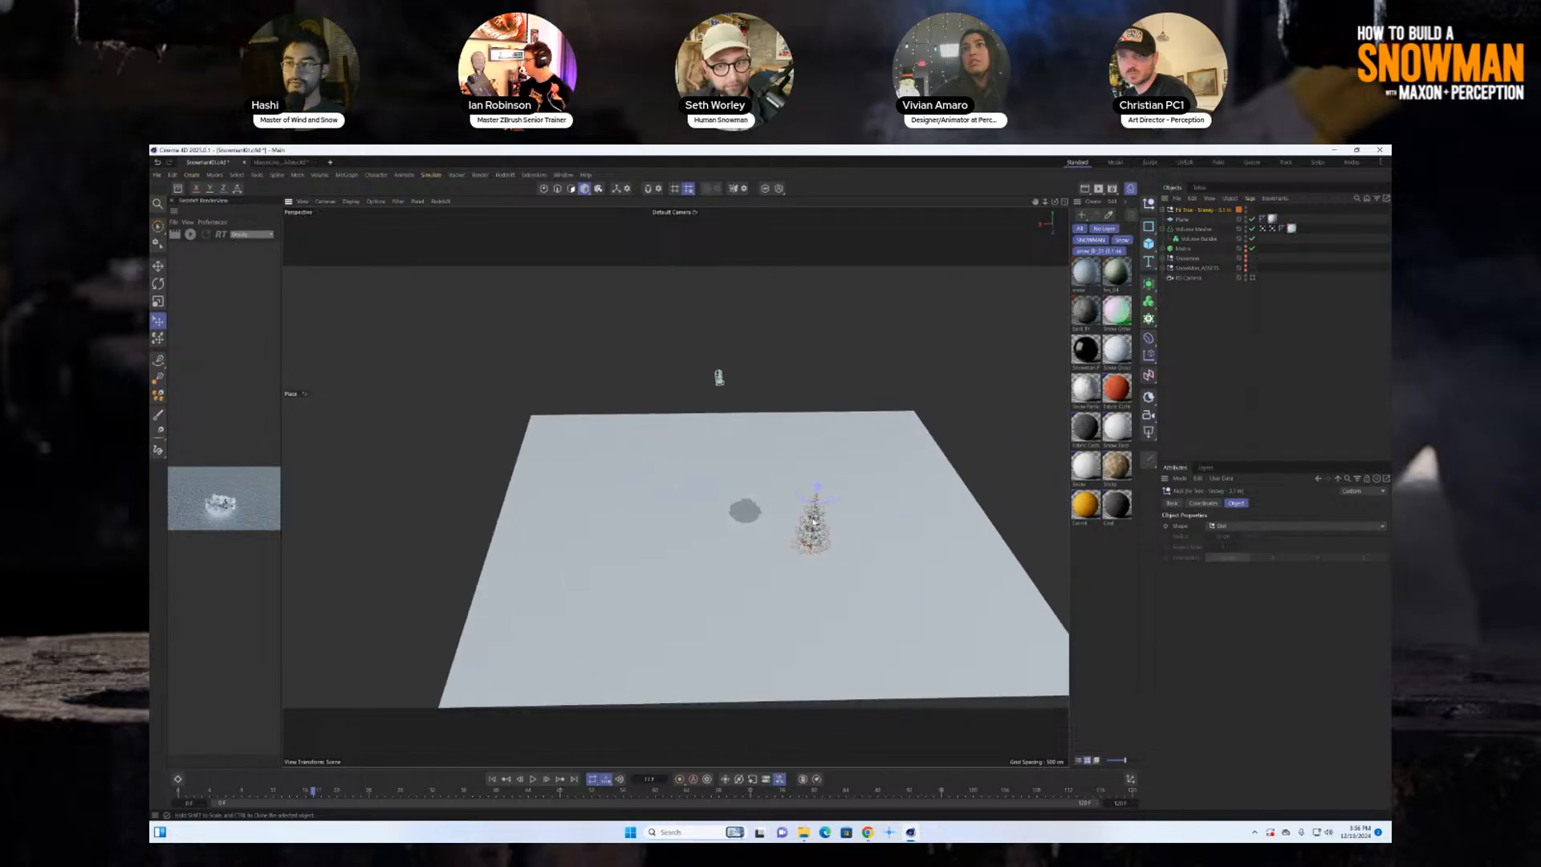
left_click_drag(804, 574, 683, 499, "alt")
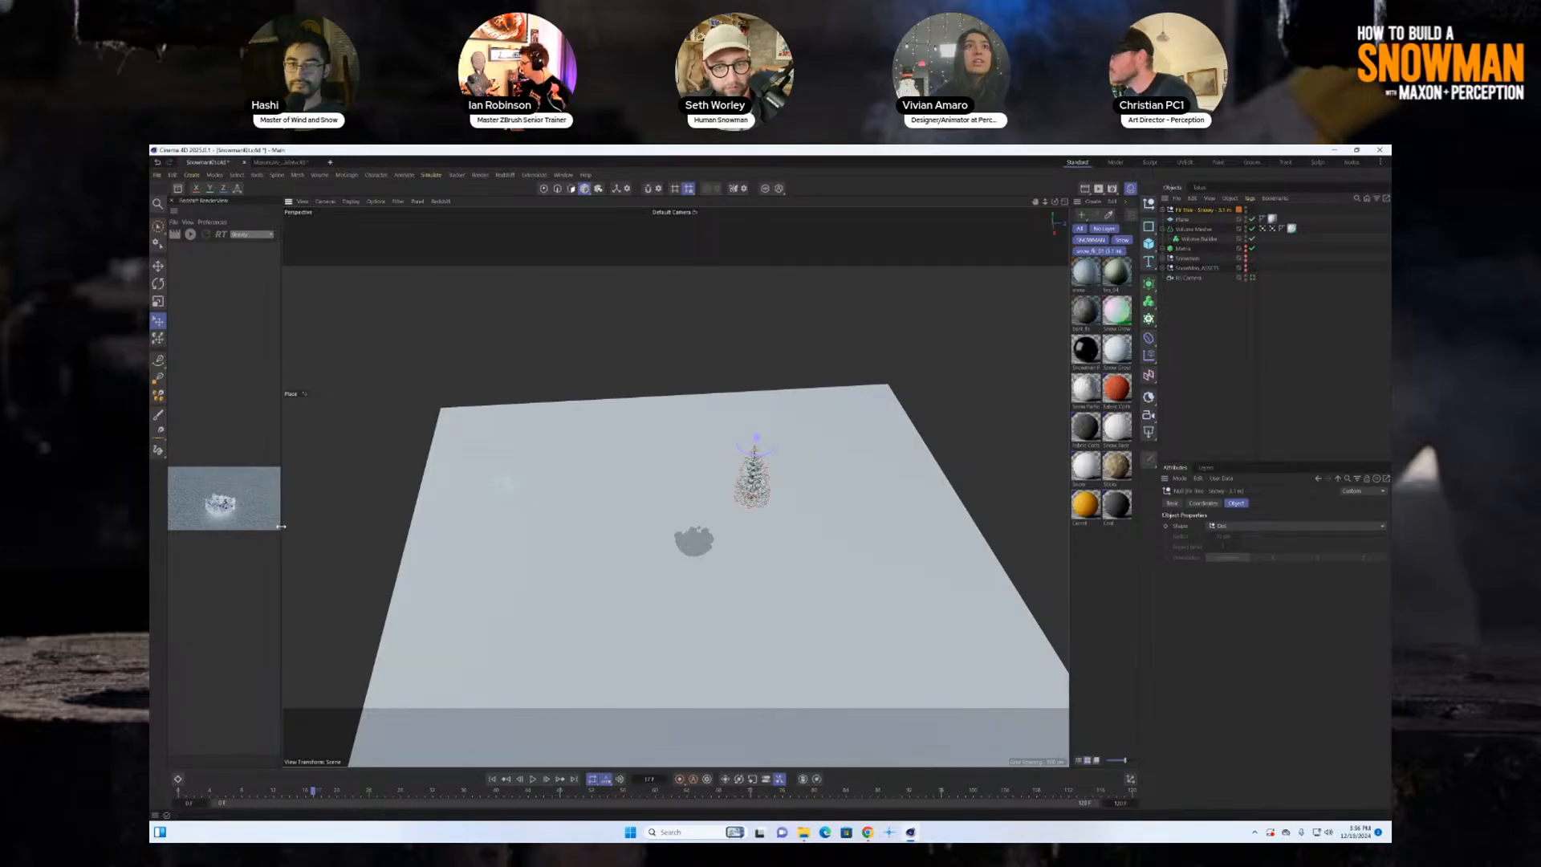
Inspect the tree and the splash from closer up and show the tree's coordinates.
left_click_drag(281, 527, 332, 529)
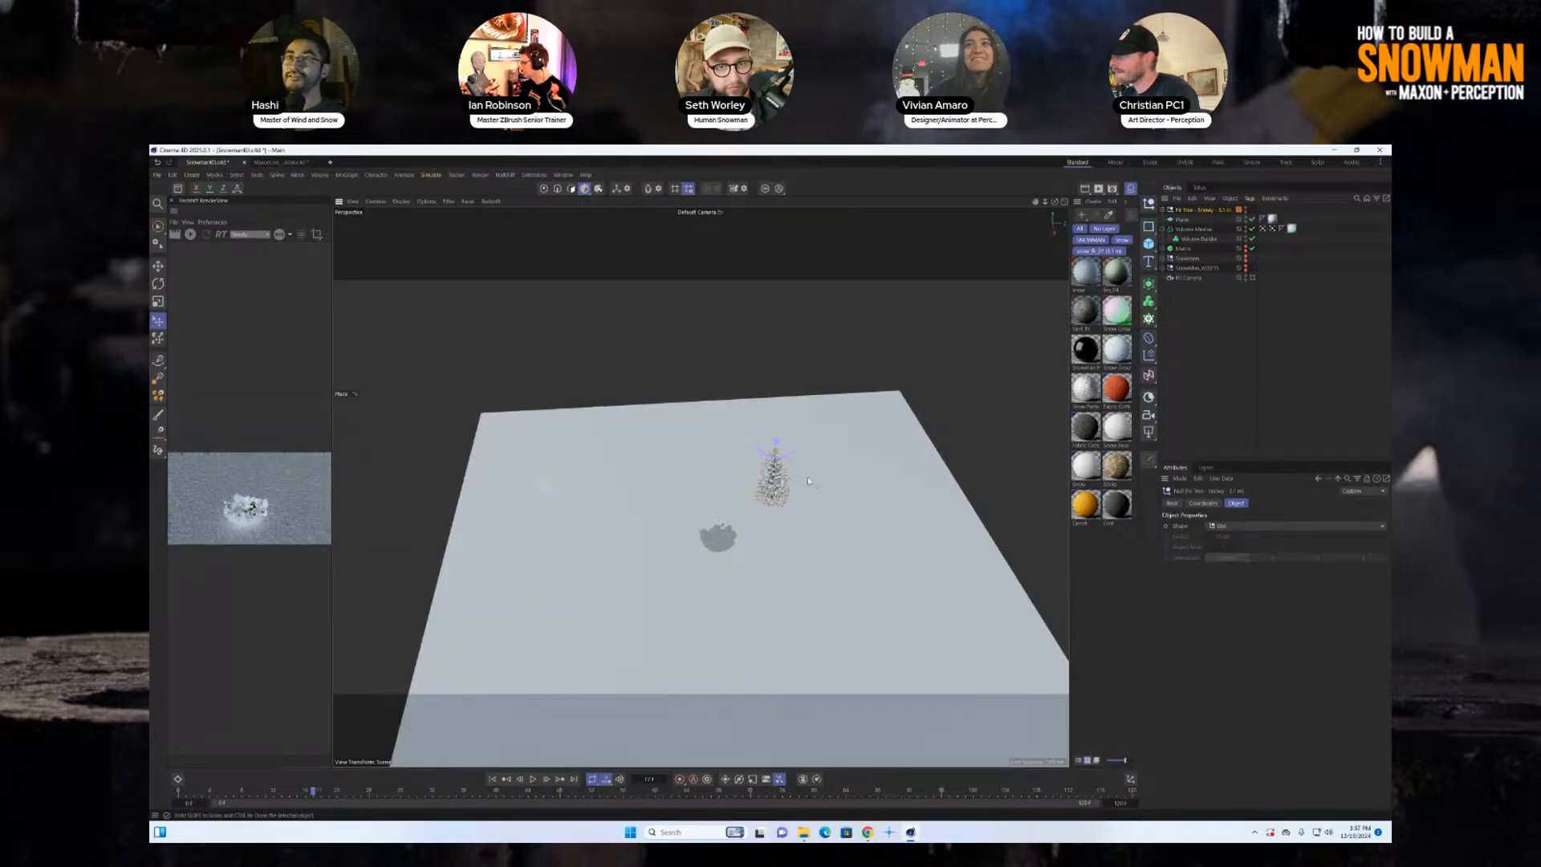
scroll(744, 525, "up", 5)
left_click_drag(739, 528, 650, 592, "alt")
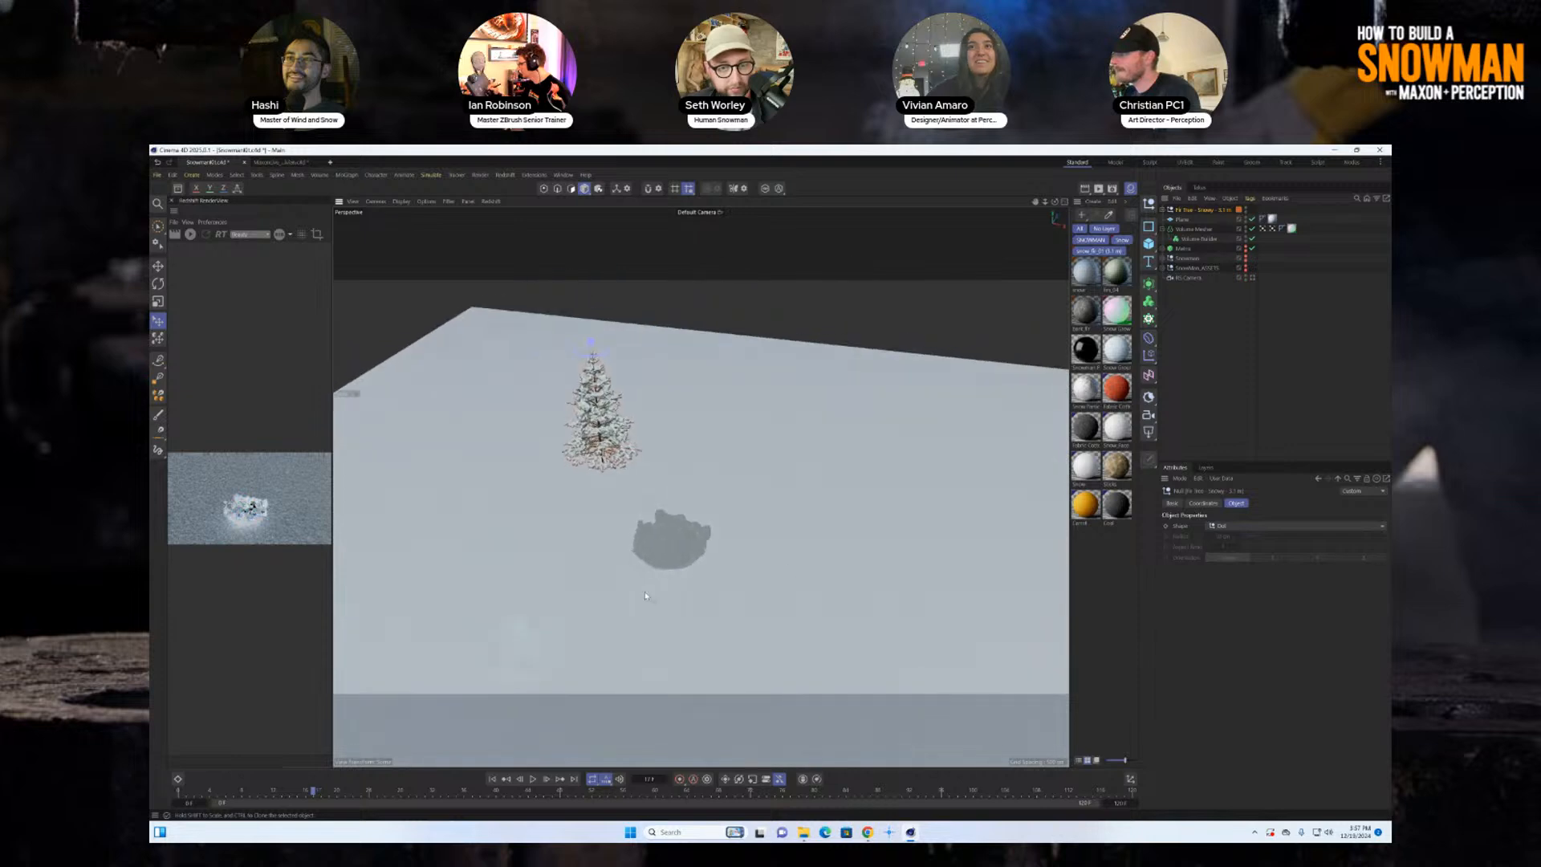
middle_click_drag(650, 593, 674, 564, "alt")
left_click_drag(674, 564, 701, 559, "alt")
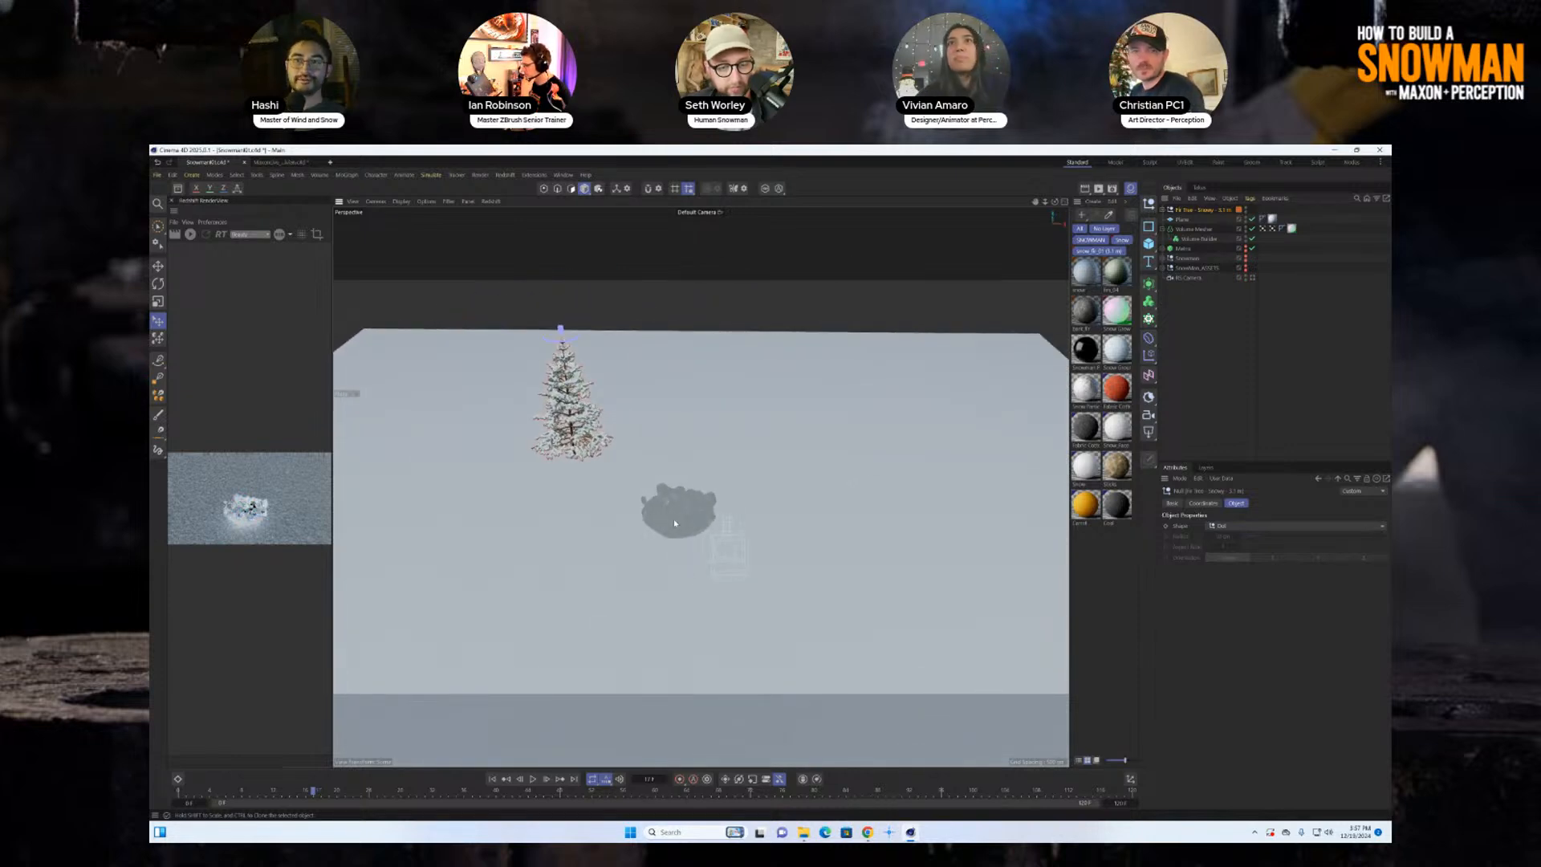
left_click(1218, 503)
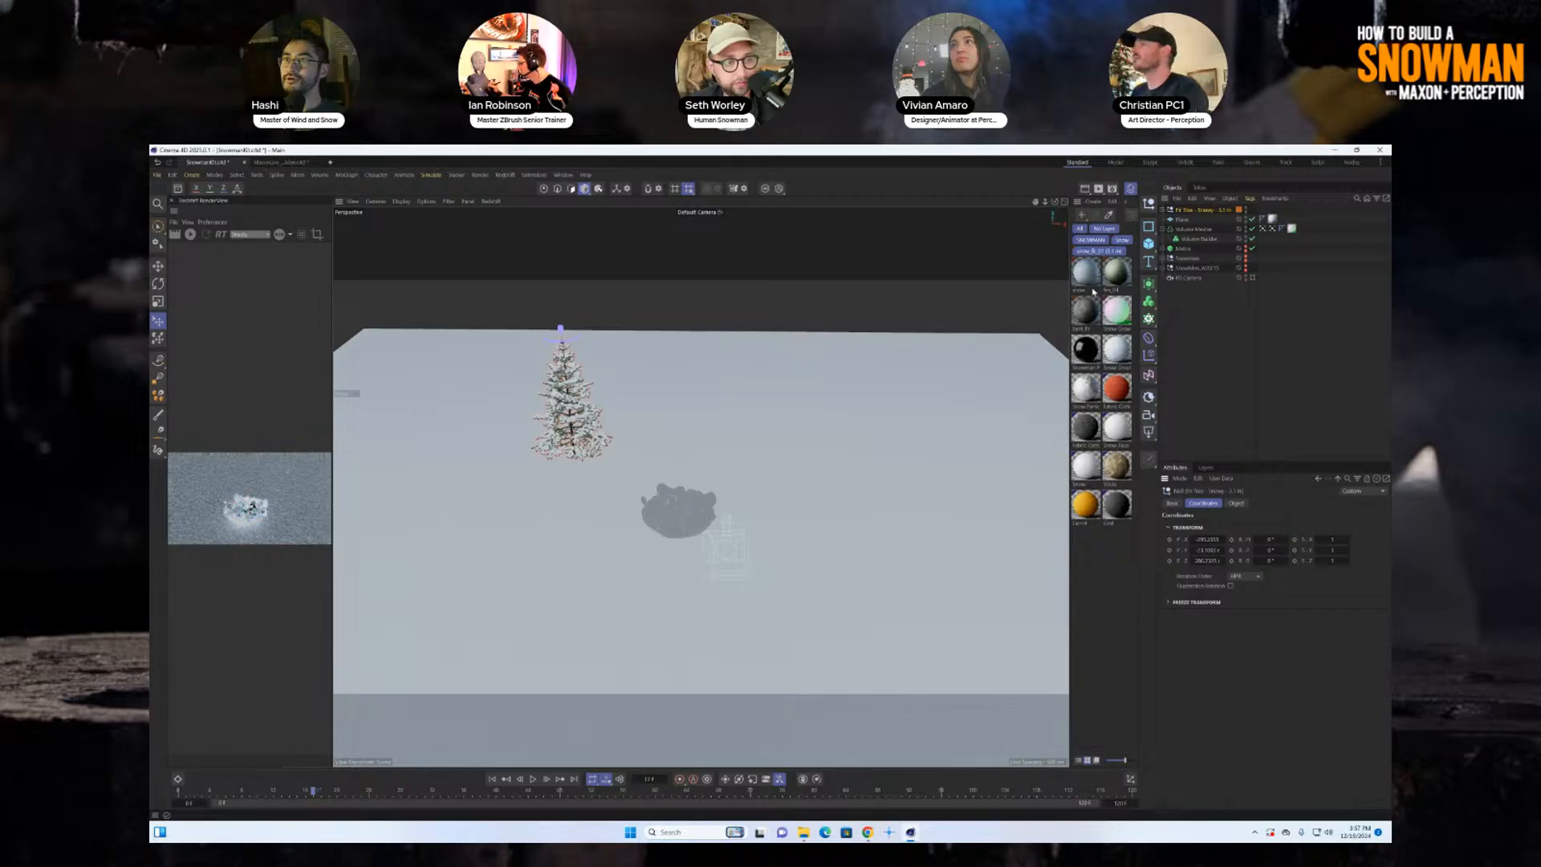
Open the Snow Growth material's node graph and examine the Vertex Attribute node feeding the Ramp and RS Material.
double_click(1118, 312)
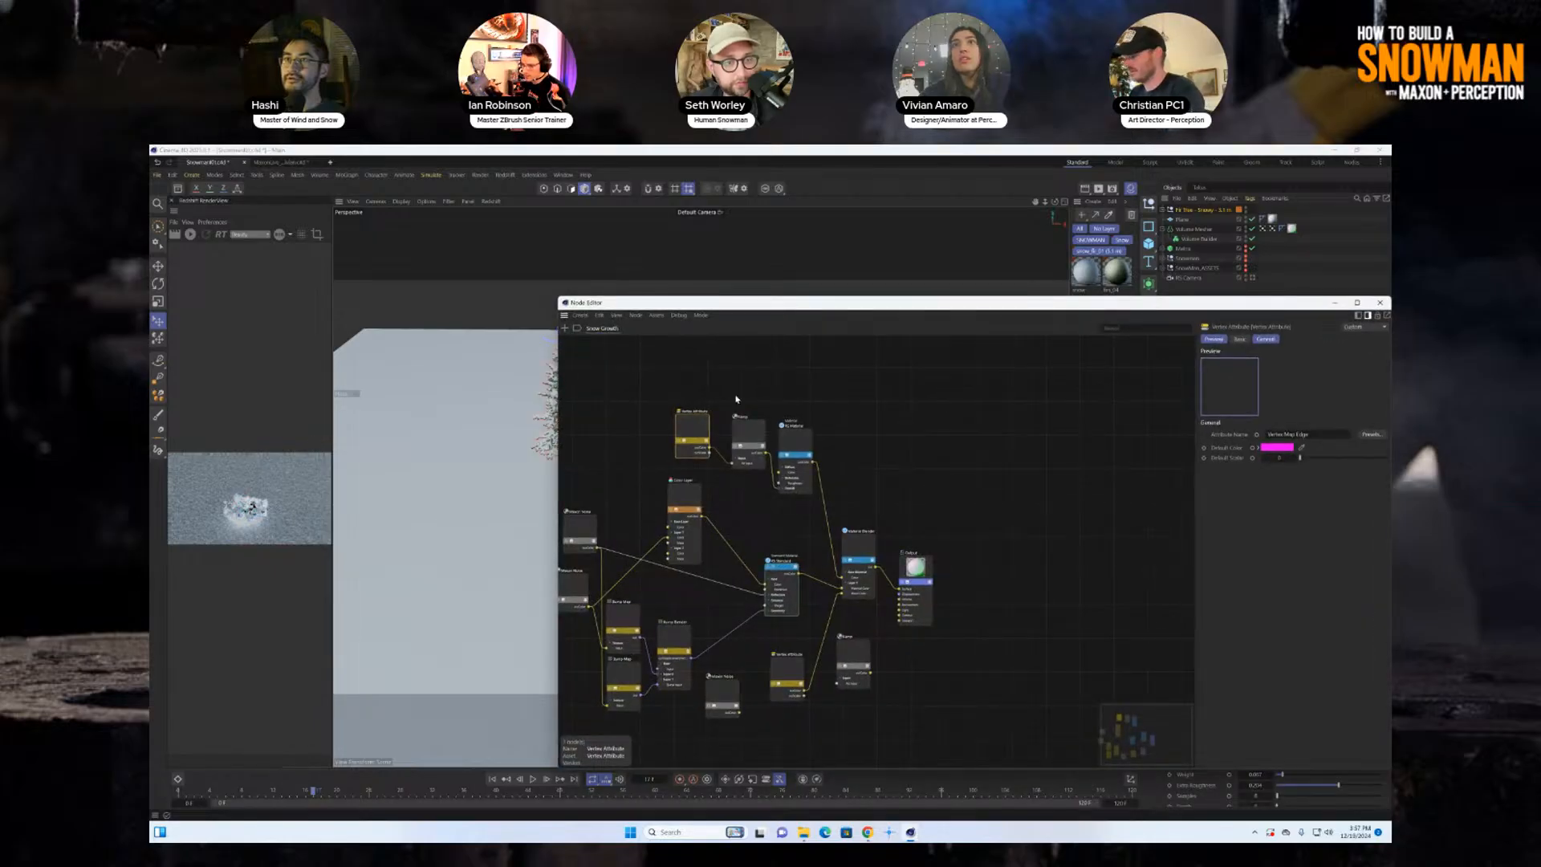
scroll(736, 399, "up", 2)
scroll(792, 418, "up", 1)
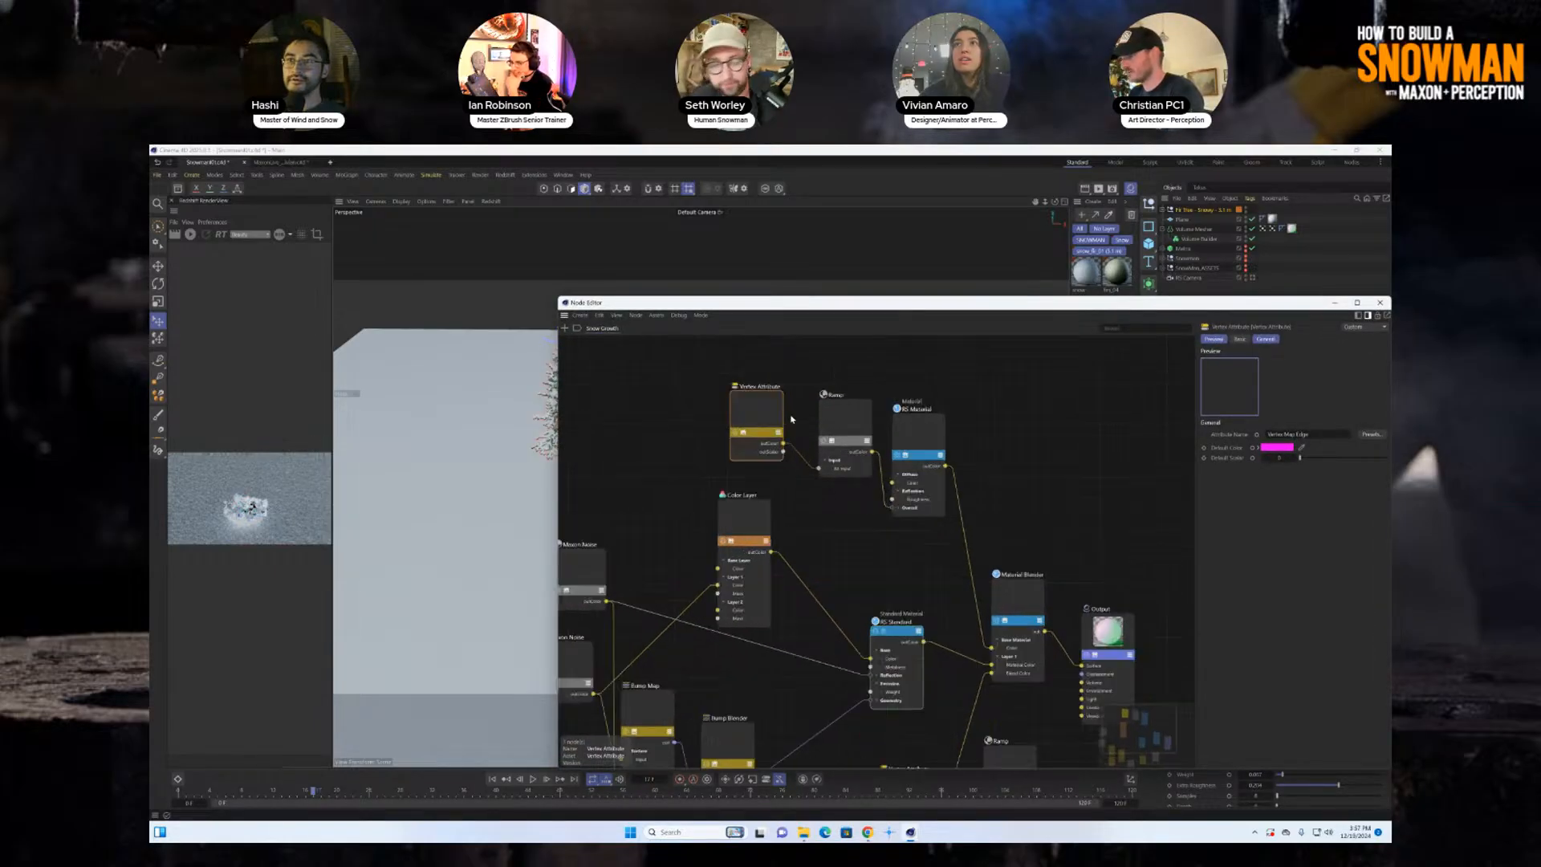
scroll(796, 411, "up", 2)
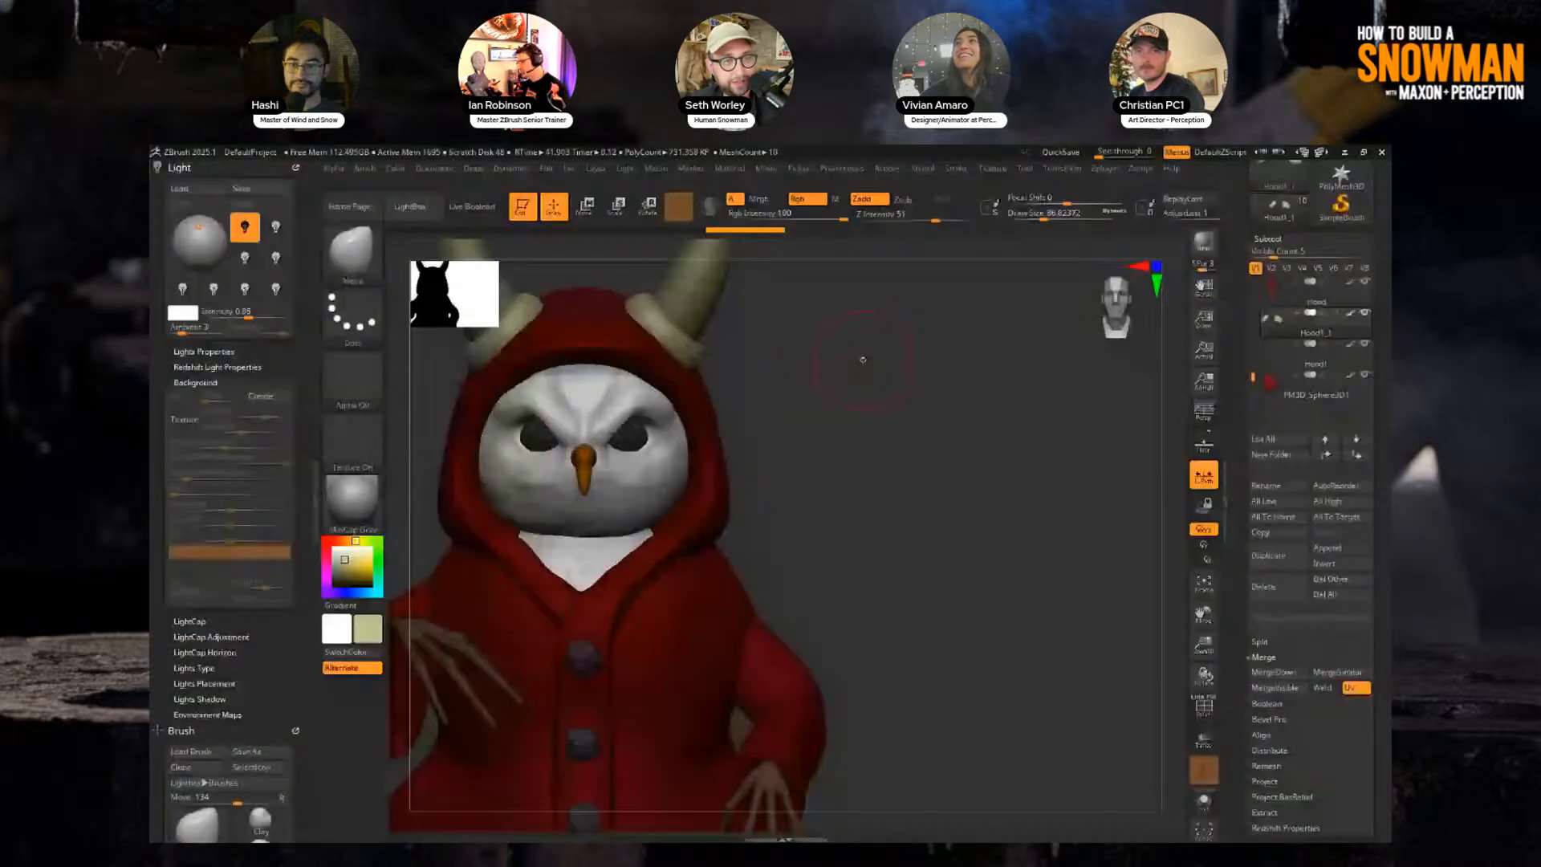
Select the hood subtool on the horned snowman, check its polyframe and frame the whole figure from the front.
left_click_drag(803, 357, 840, 369)
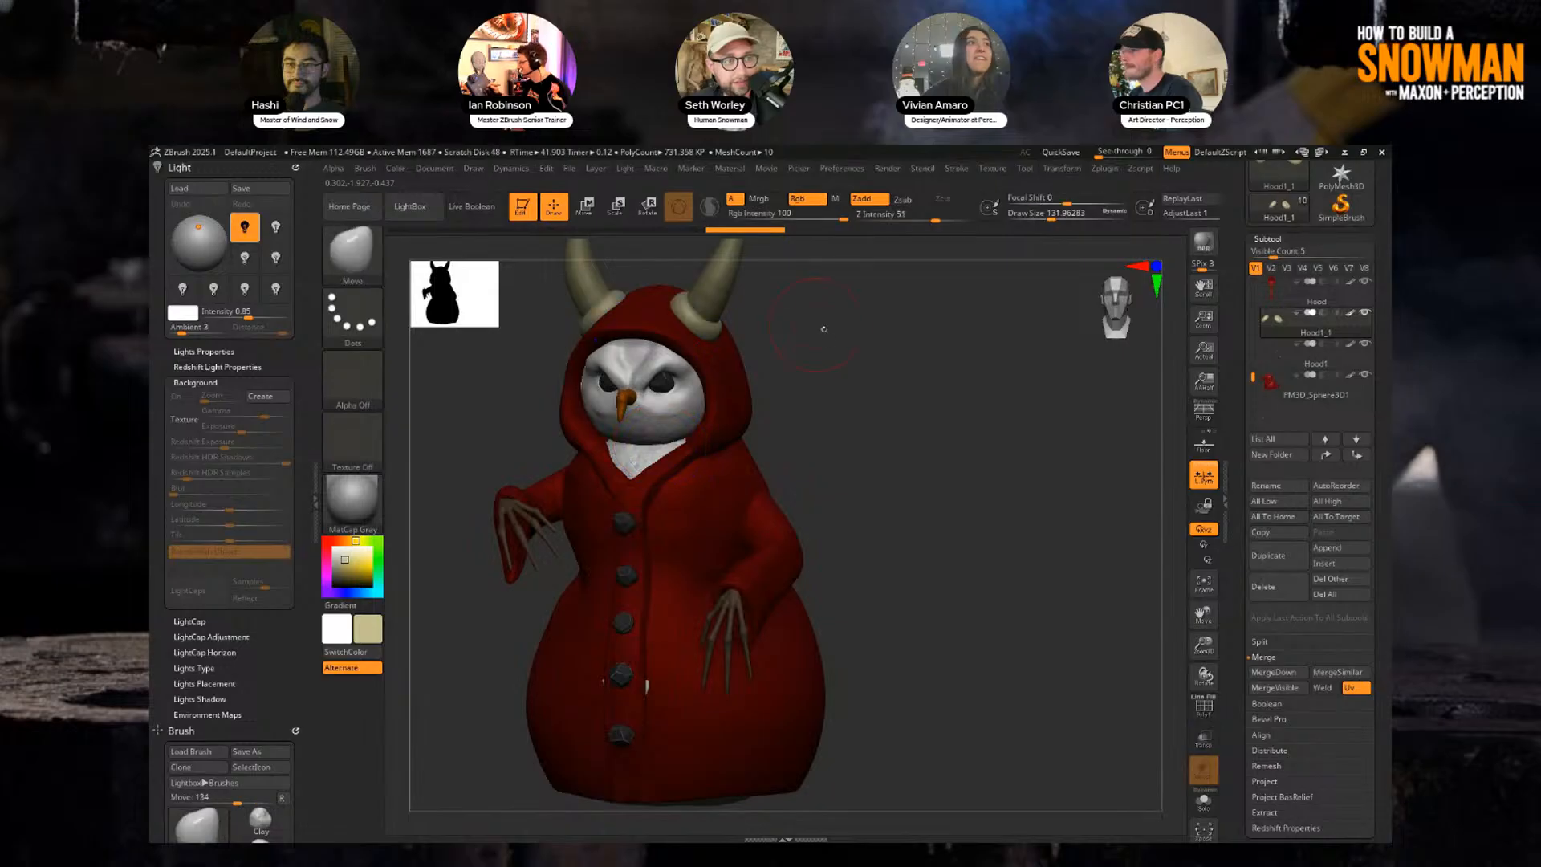
left_click_drag(822, 330, 842, 370, "alt")
left_click(736, 403, "alt")
key("shift+f")
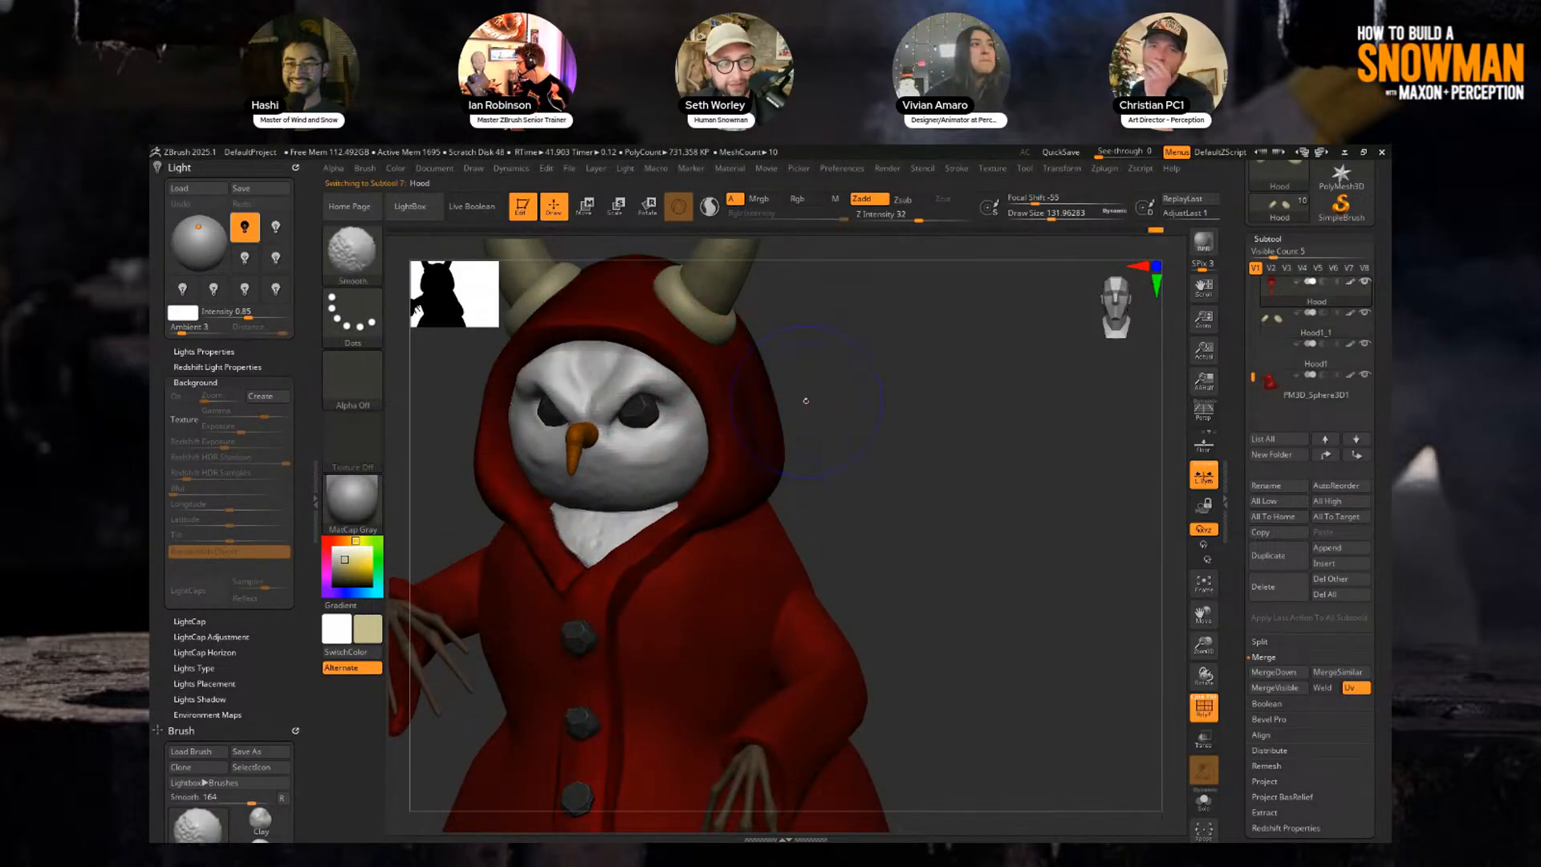
key("shift+f")
left_click_drag(977, 629, 758, 436, "alt")
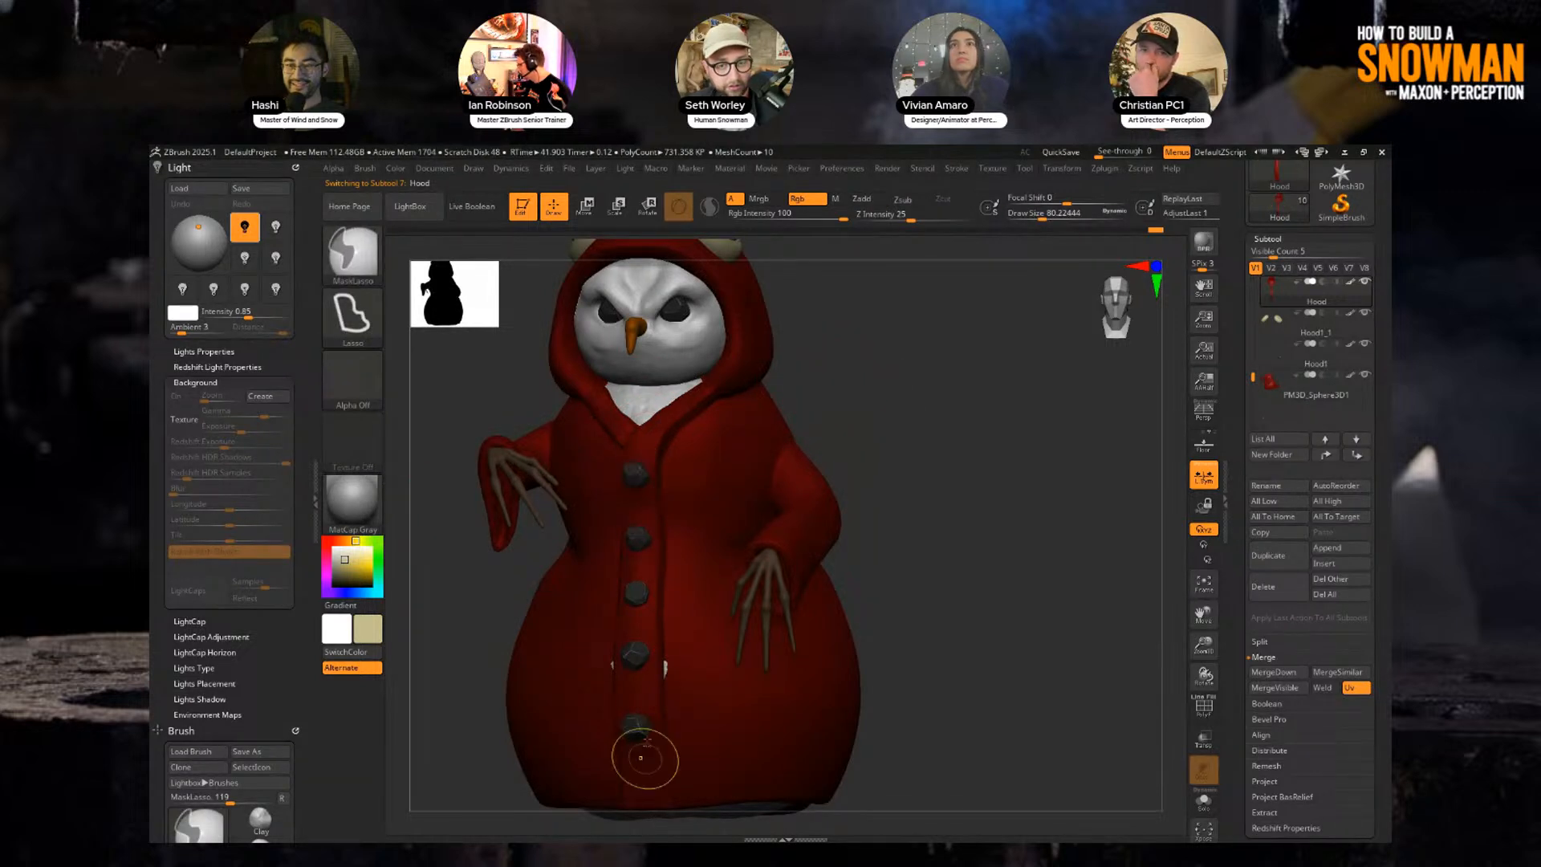
left_click_drag(853, 436, 865, 407, "alt")
mouse_move(865, 407)
left_mouse_down()
mouse_move(922, 414)
mouse_move(928, 496)
left_mouse_up()
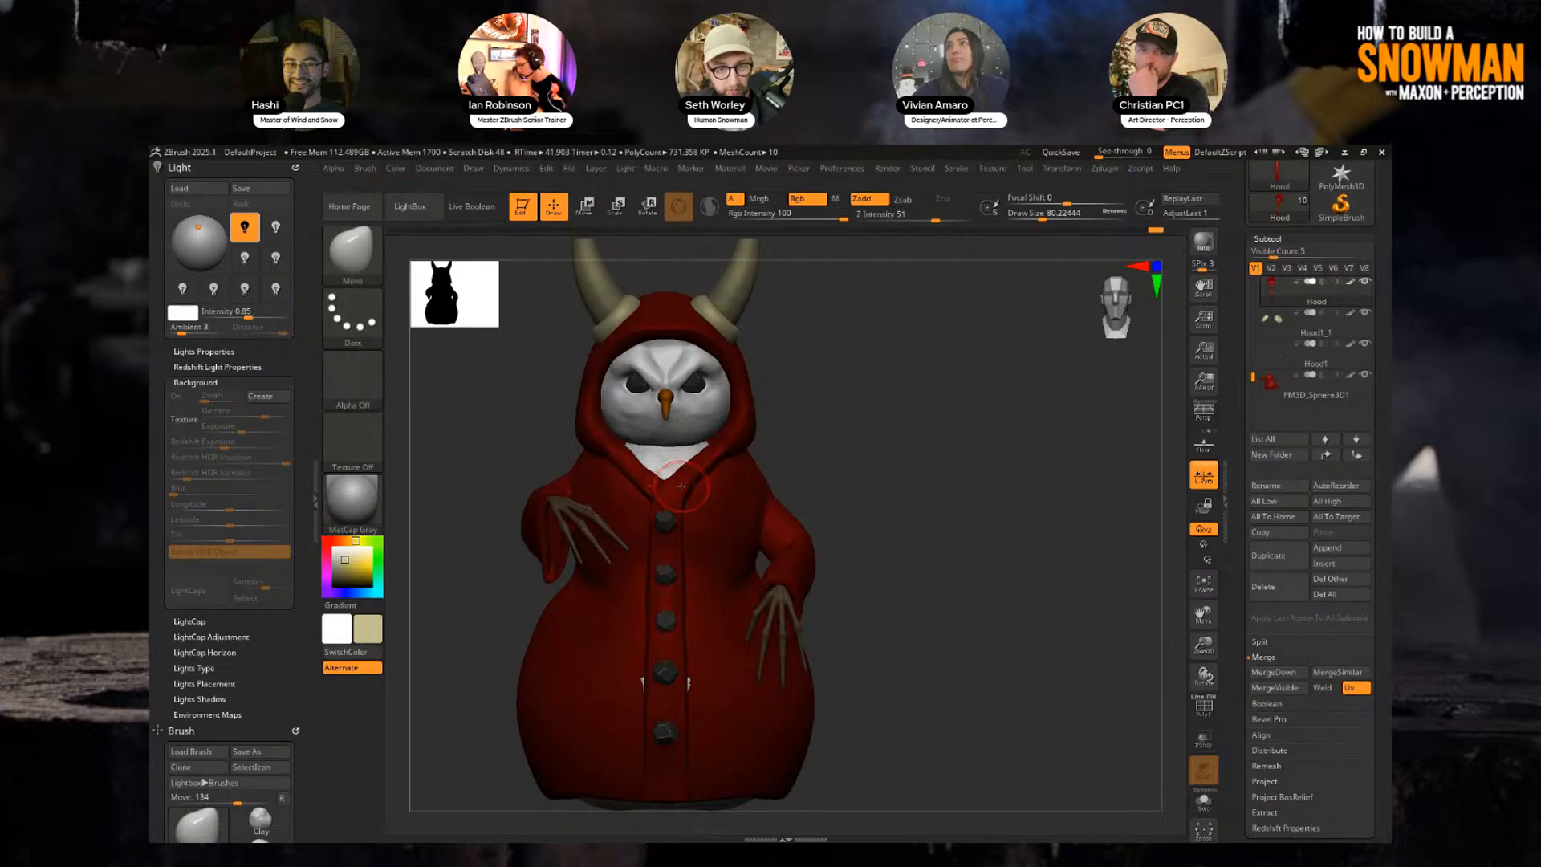
right_click_drag(680, 487, 662, 485)
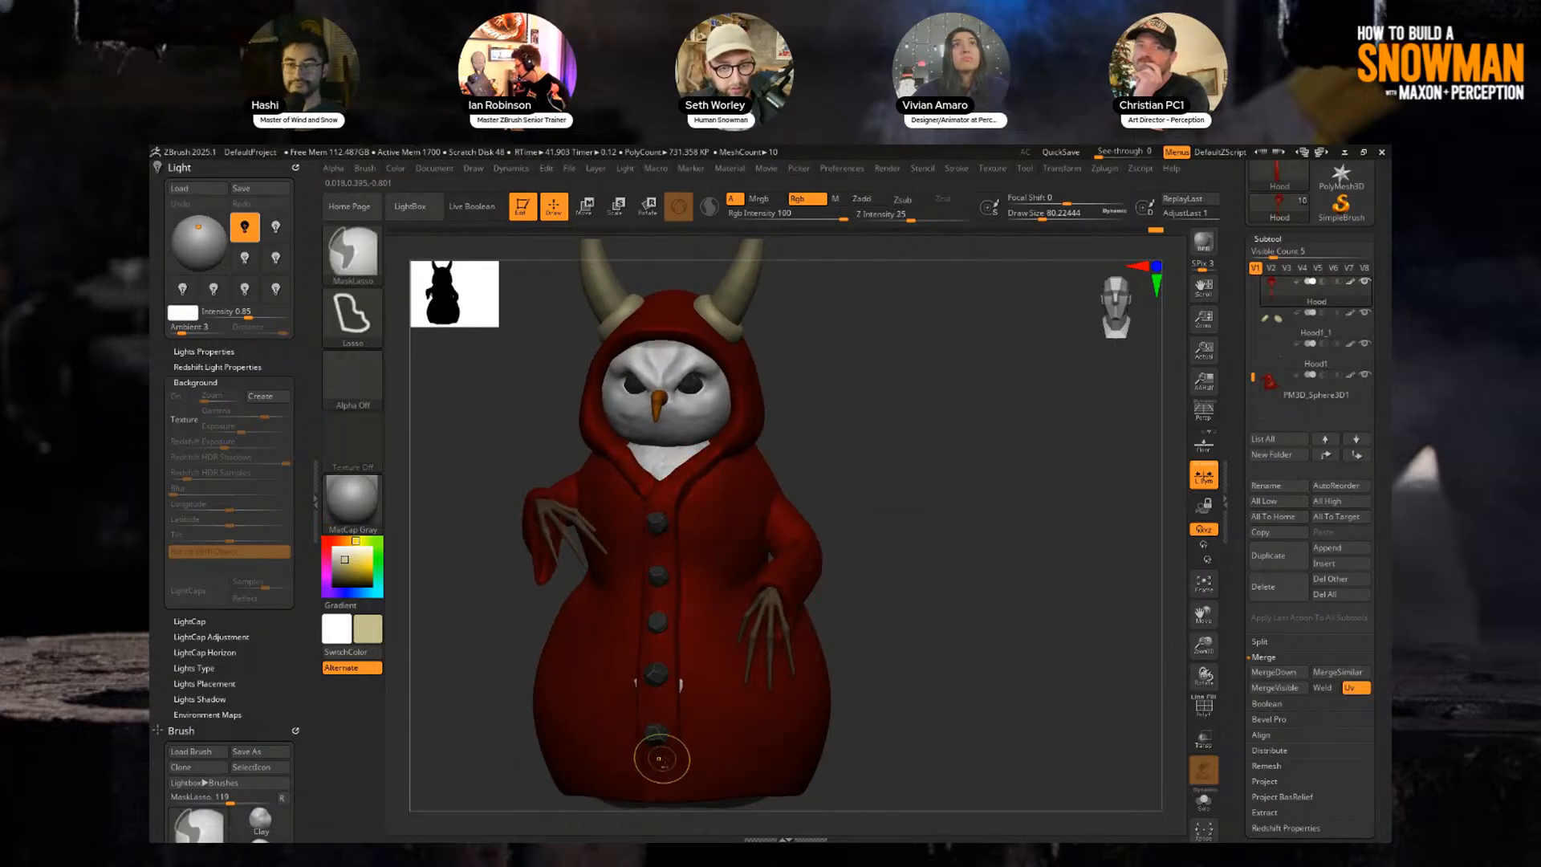
Isolate the hood in Solo mode, lasso-mask it behind its front edge and show the whole character again.
left_click(658, 699, "ctrl+shift")
left_click(1203, 801)
mouse_move(997, 648)
right_mouse_down()
mouse_move(831, 642)
mouse_move(814, 574)
right_mouse_up()
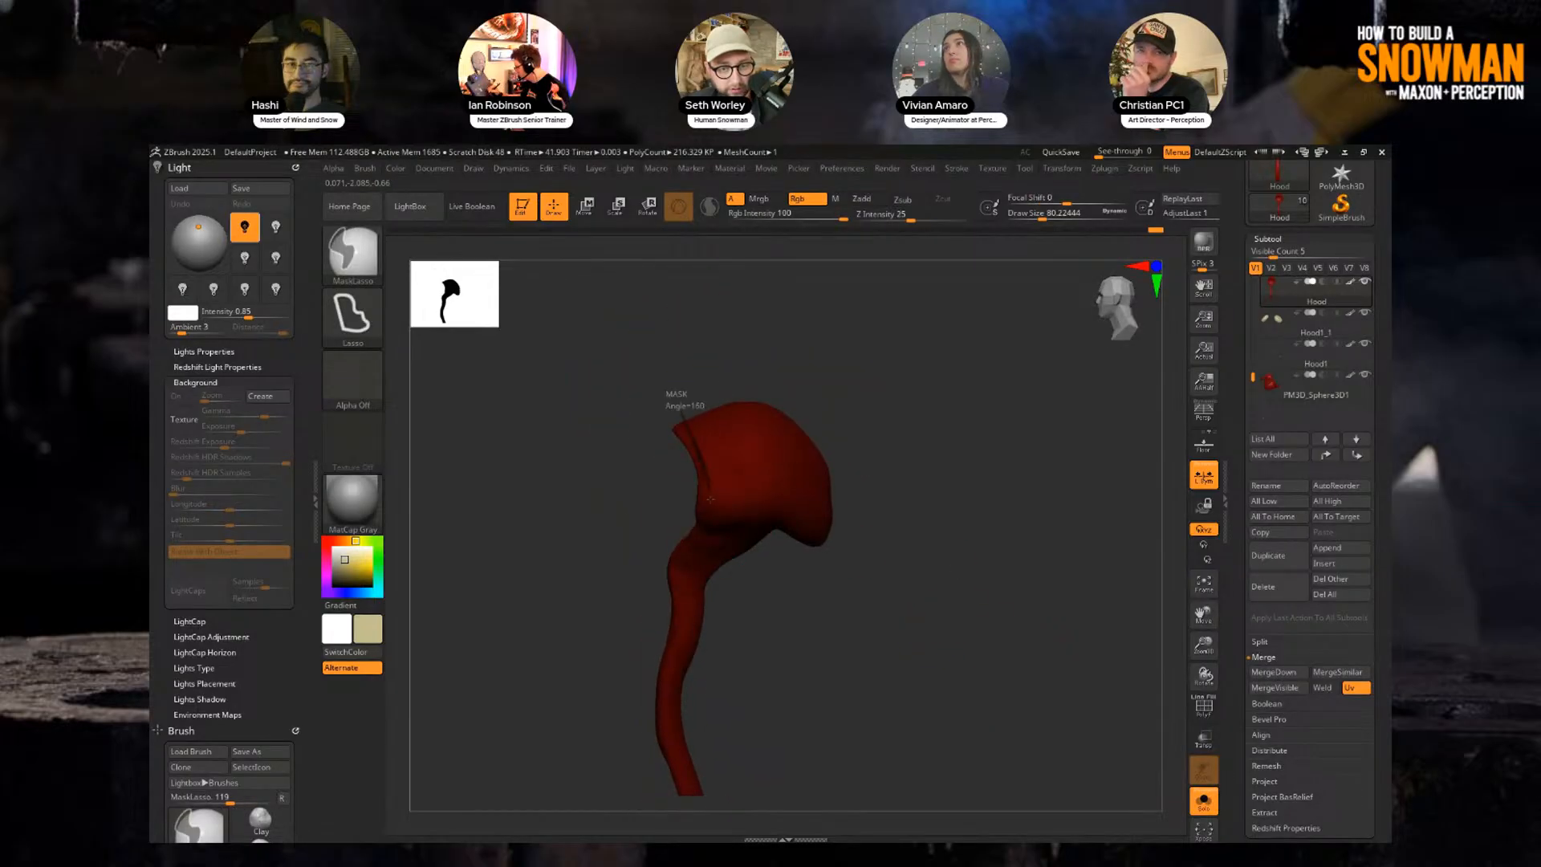
mouse_move(731, 717)
left_mouse_down("ctrl")
mouse_move(697, 825)
mouse_move(651, 437)
mouse_move(672, 408)
left_mouse_up("ctrl")
mouse_move(746, 382)
right_mouse_down()
mouse_move(901, 377)
mouse_move(886, 404)
right_mouse_up()
left_click(907, 421, "ctrl")
left_click(860, 397, "ctrl")
left_click(875, 398, "ctrl")
key("s")
left_click_drag(894, 404, 899, 404)
right_click_drag(899, 403, 884, 423)
left_click(884, 424)
left_click(884, 424)
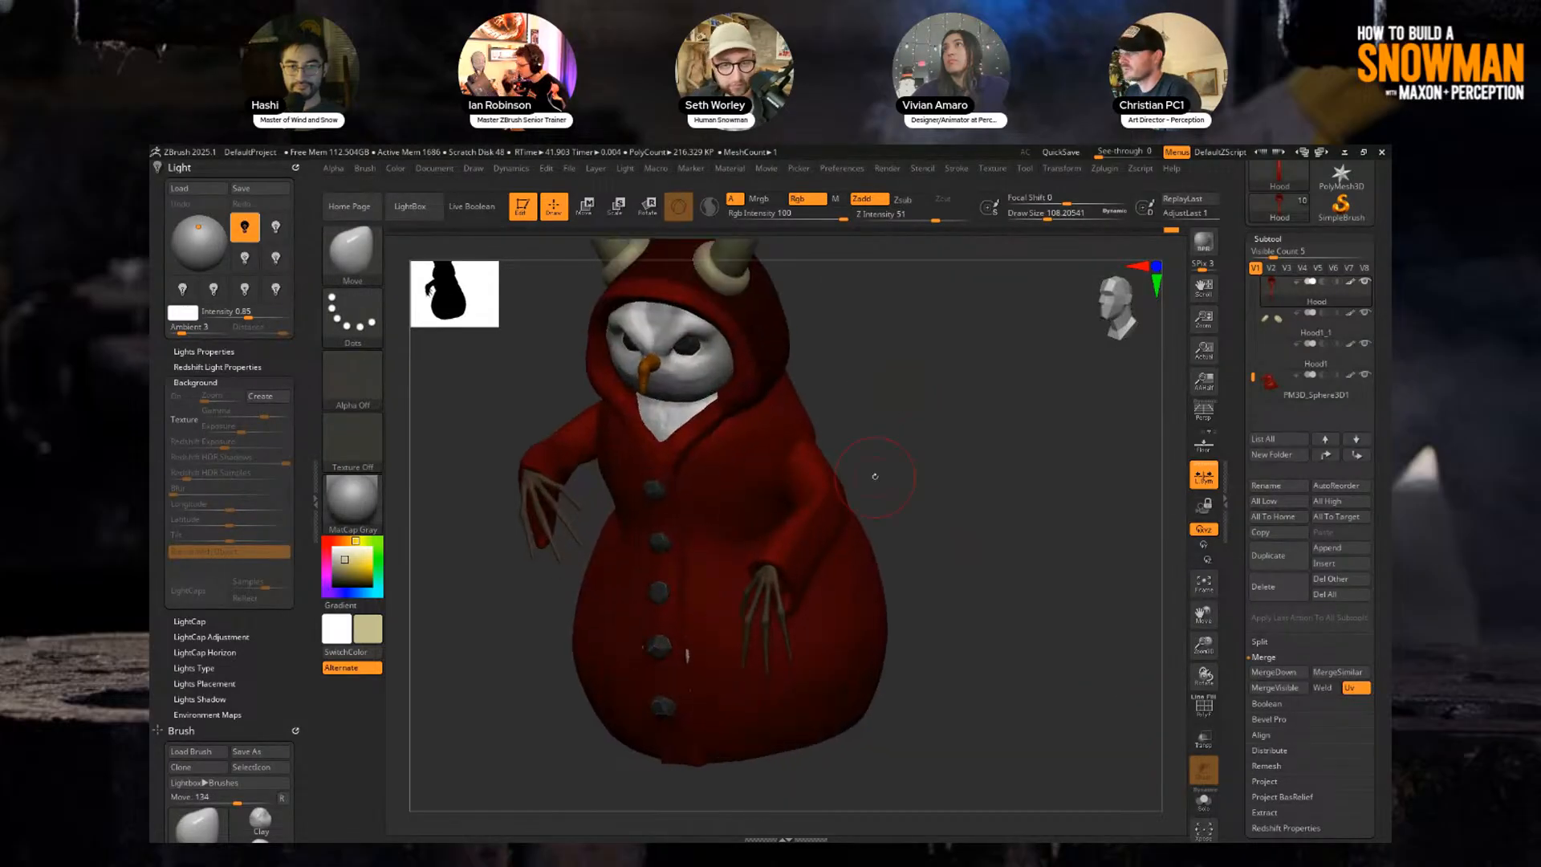
Fill the unmasked front trim of the hood with beige (R 197, G 189, B 143) and compare it before and after.
left_click(397, 168)
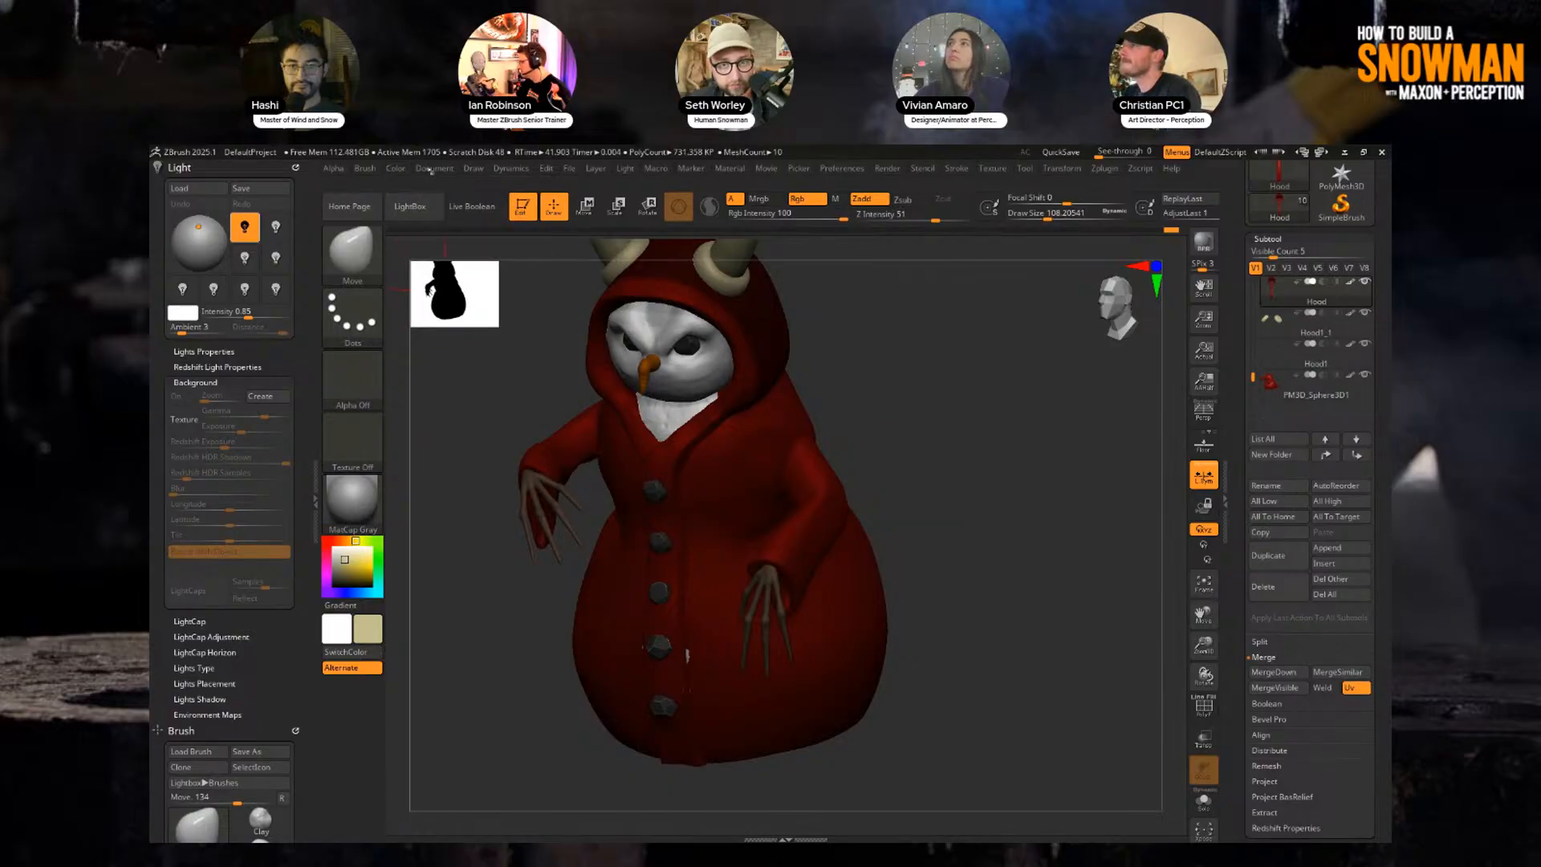
left_click(396, 168)
key("shift")
left_click(437, 441)
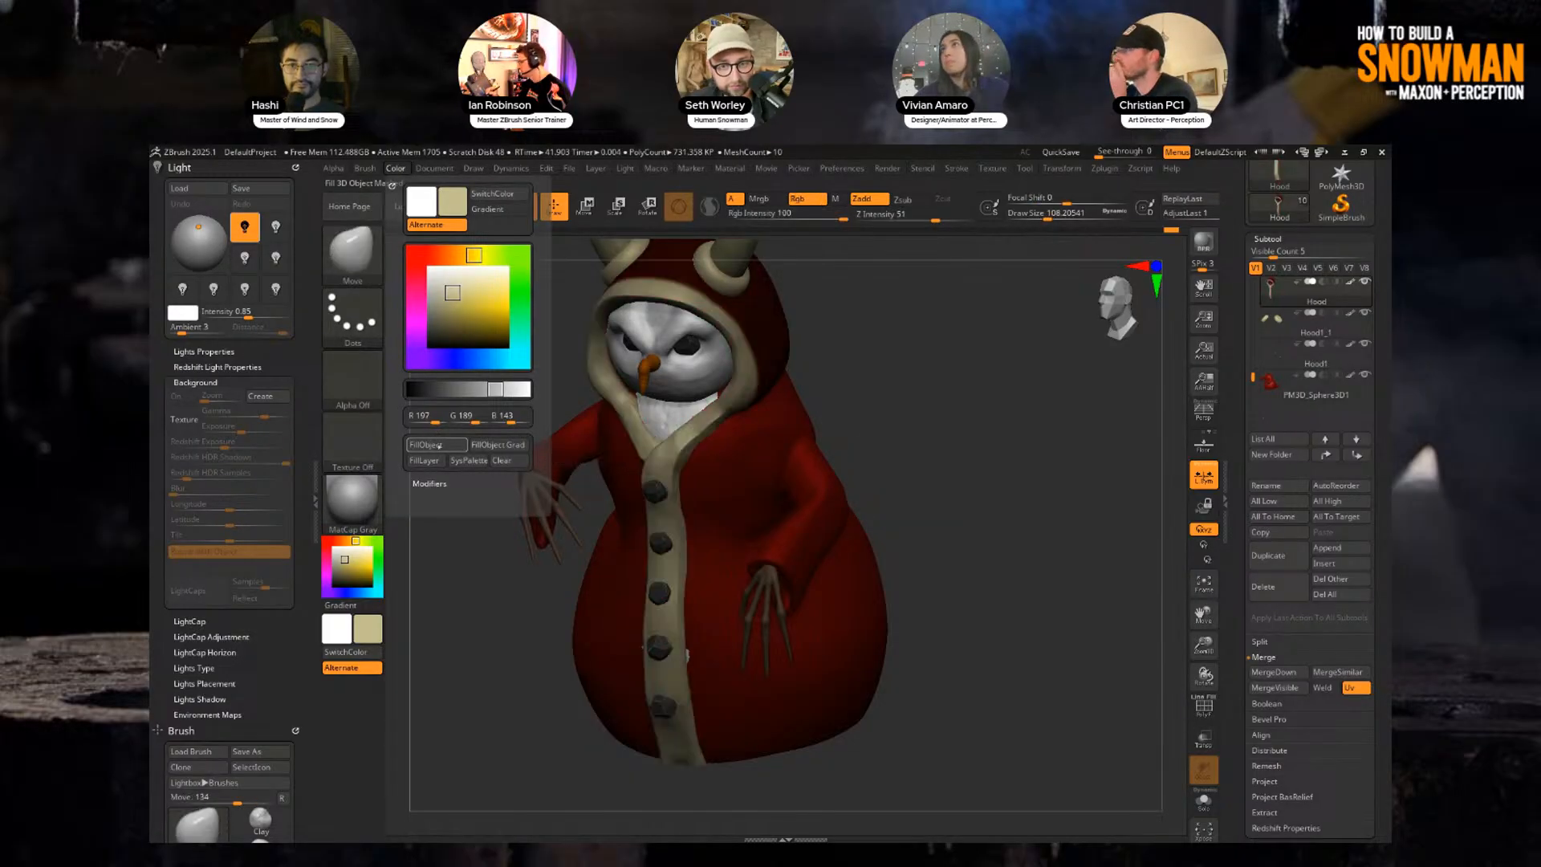
left_click_drag(989, 385, 812, 420)
key("ctrl+z")
key("ctrl+shift+z")
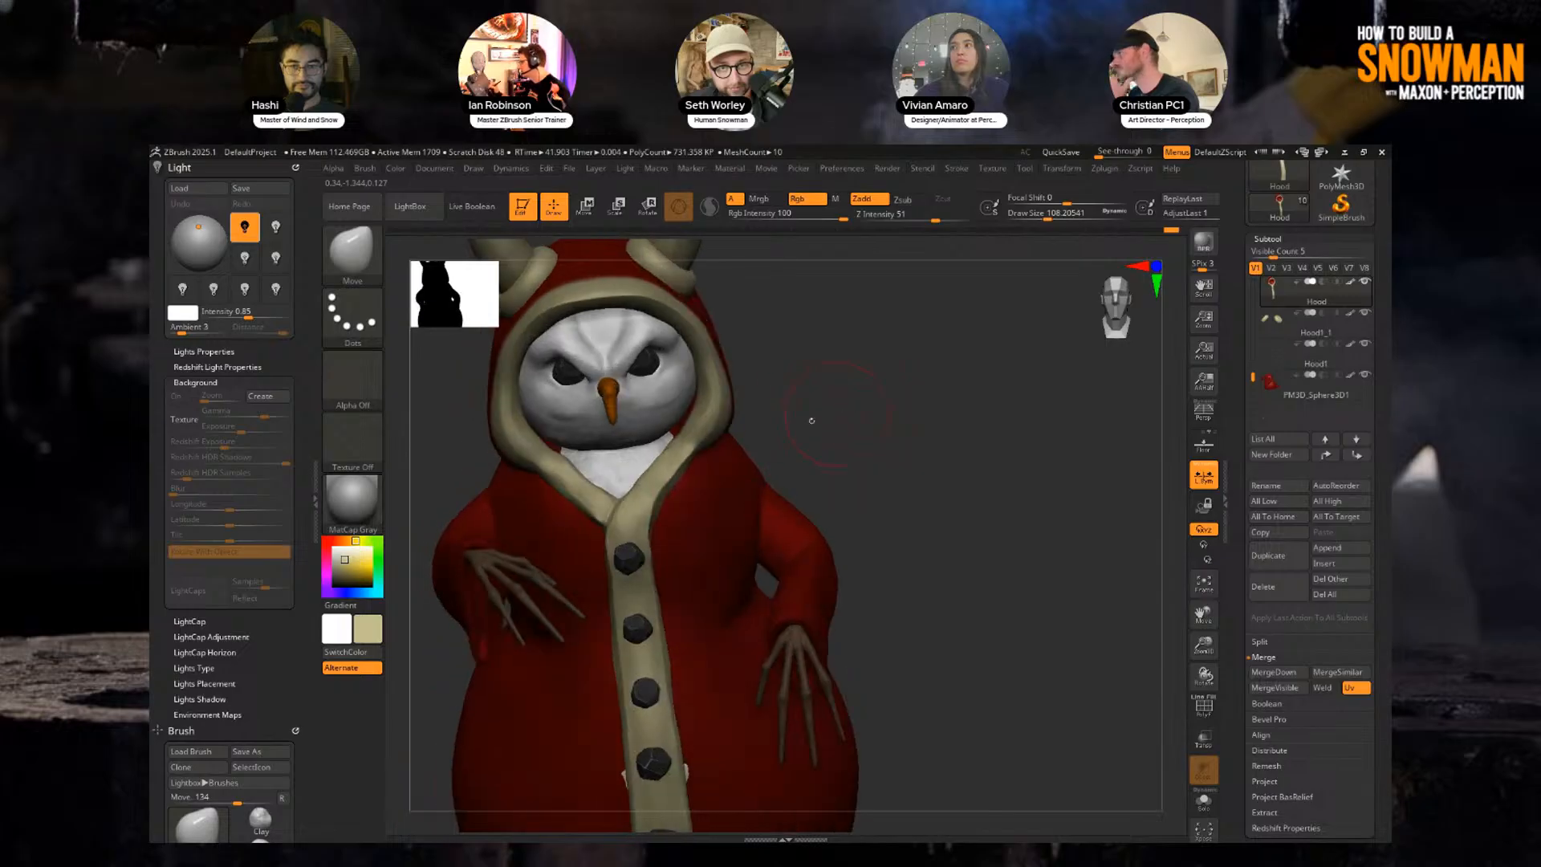
Select the horns subtool and fill it with light grey (R 190, G 190, B 190).
left_click_drag(850, 370, 769, 321)
left_click(766, 319, "alt")
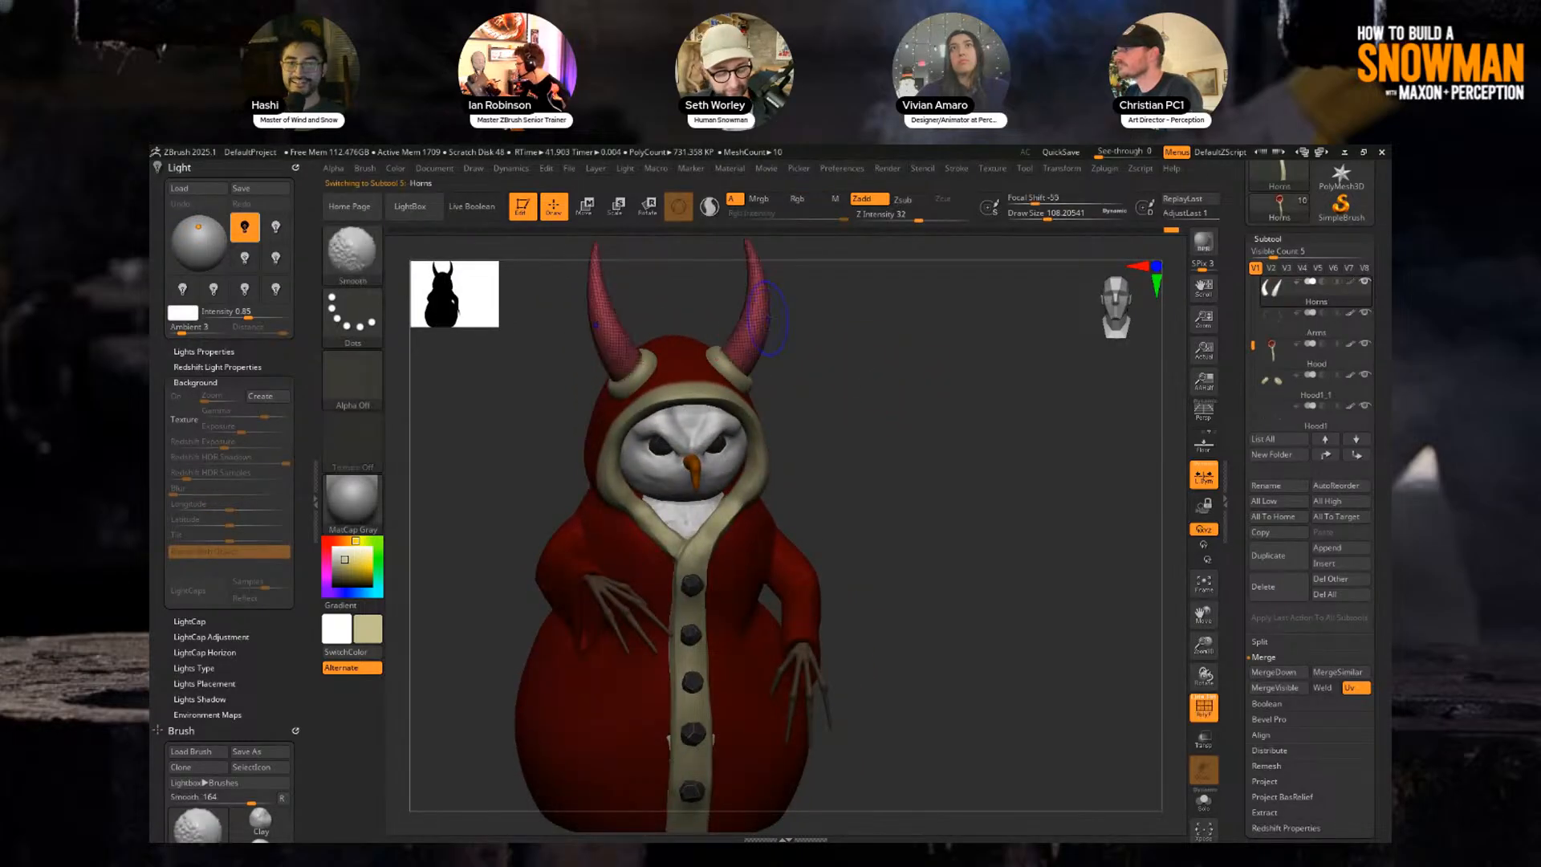
left_click(333, 565)
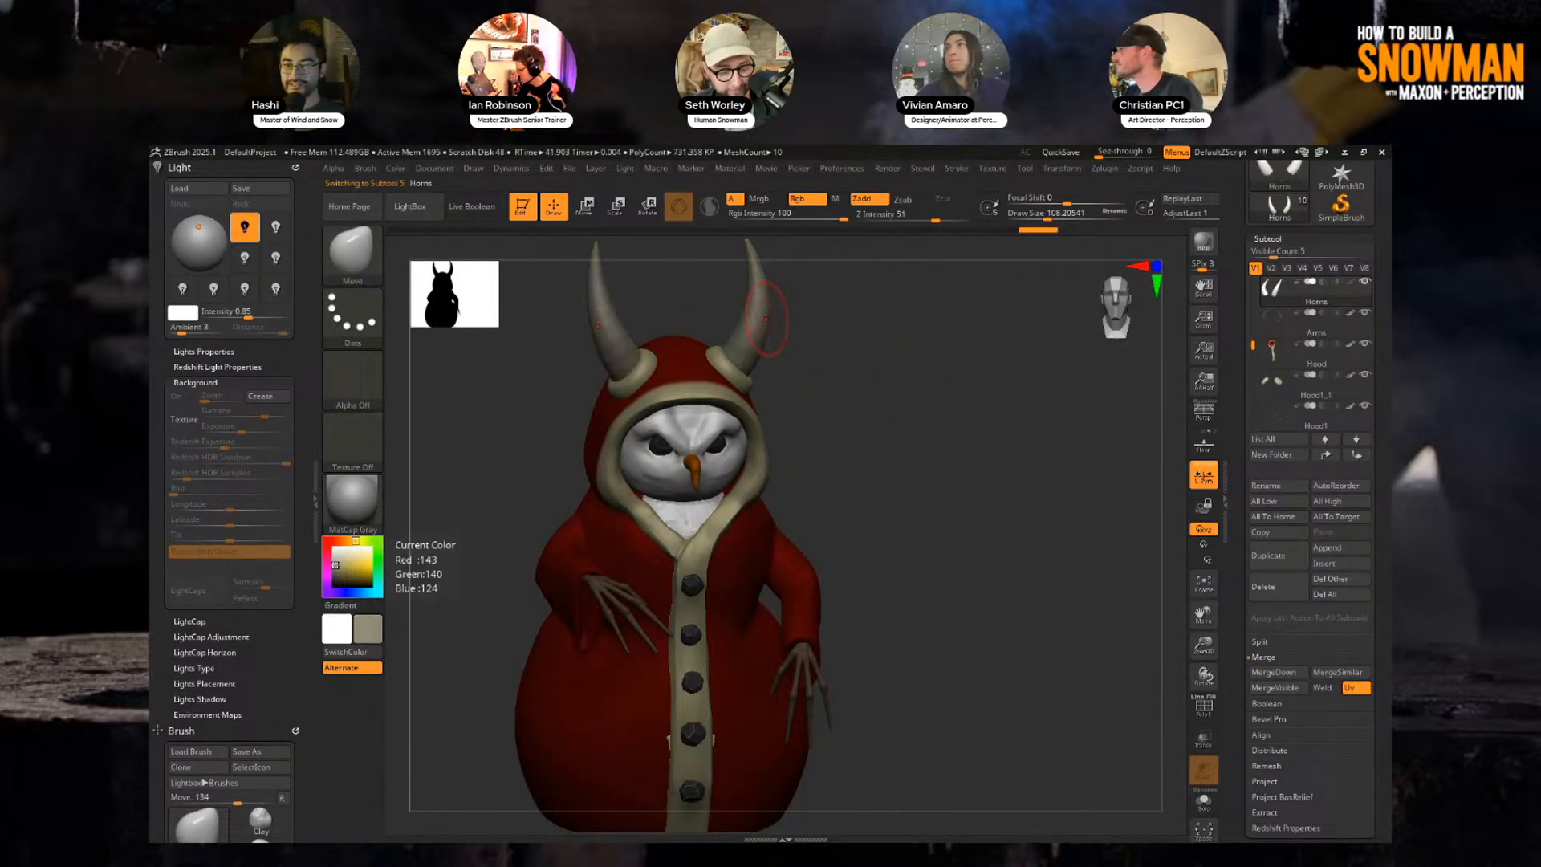
left_click(333, 556)
mouse_move(400, 170)
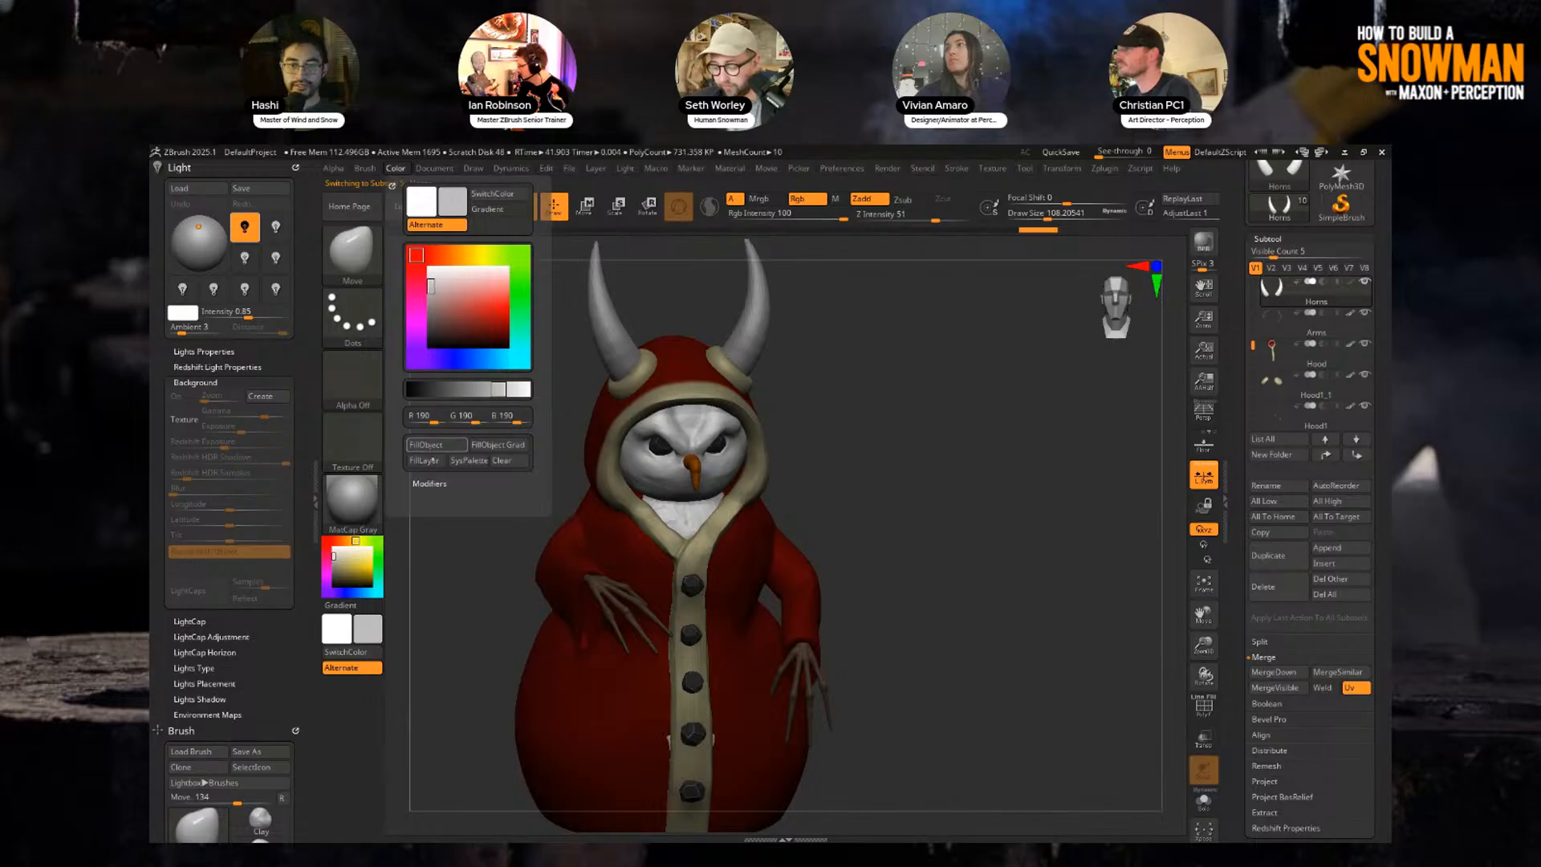
left_click(437, 444)
Try a saturated orange (R 255, G 96, B 0) on the horns and pick a darker, less saturated shade.
left_click(371, 566)
left_click(344, 540)
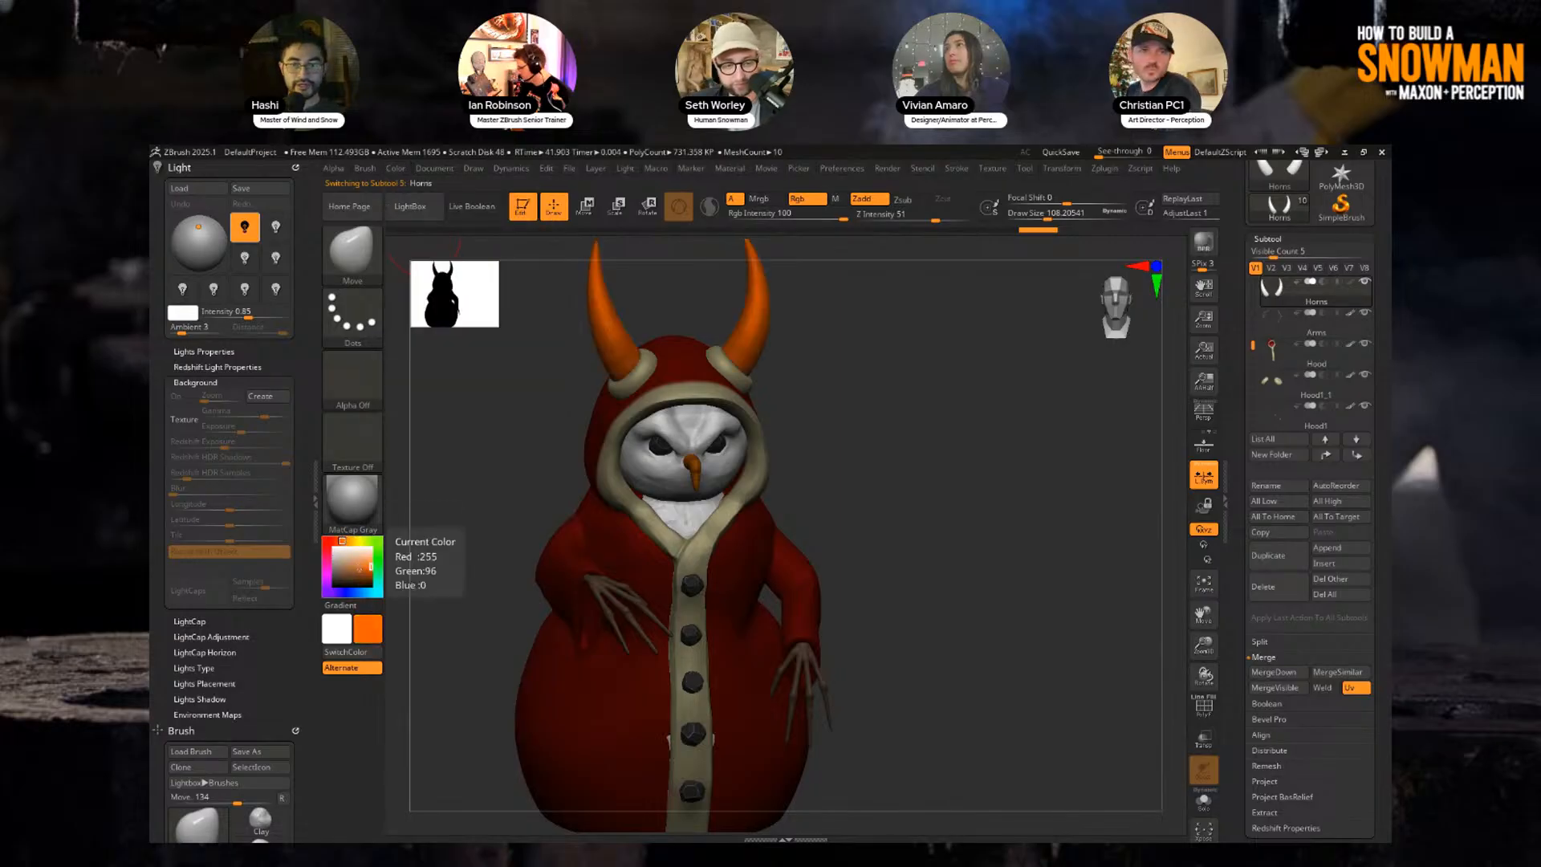
left_click(347, 576)
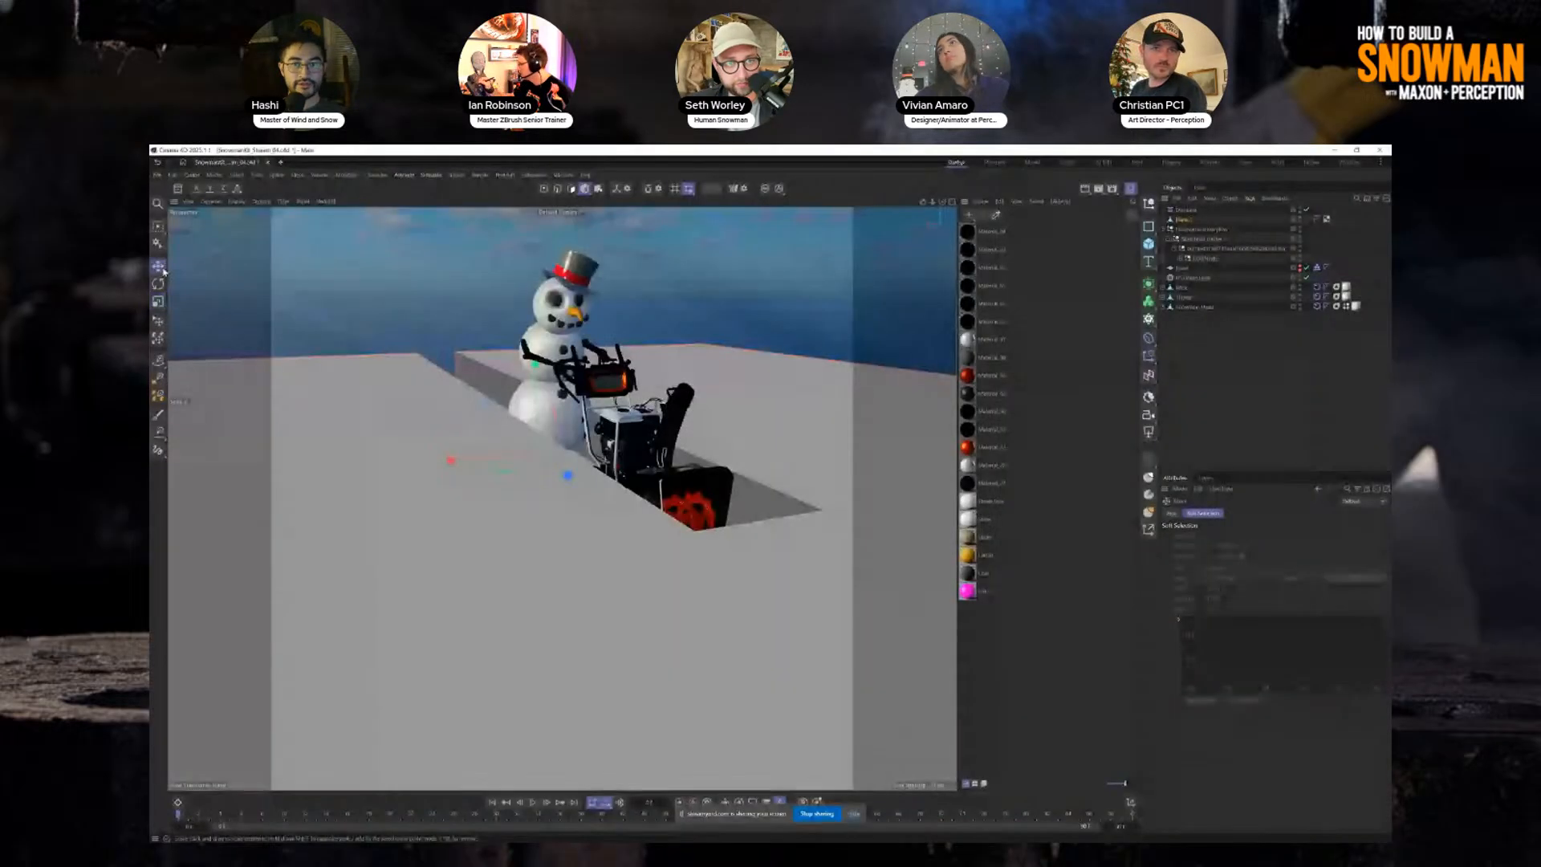
In Cinema 4D, move the snow plane clear of the snow blower and inspect the blower's auger and housing up close.
left_click_drag(642, 417, 670, 449, "alt")
left_click_drag(533, 457, 579, 509)
scroll(634, 525, "up", 5)
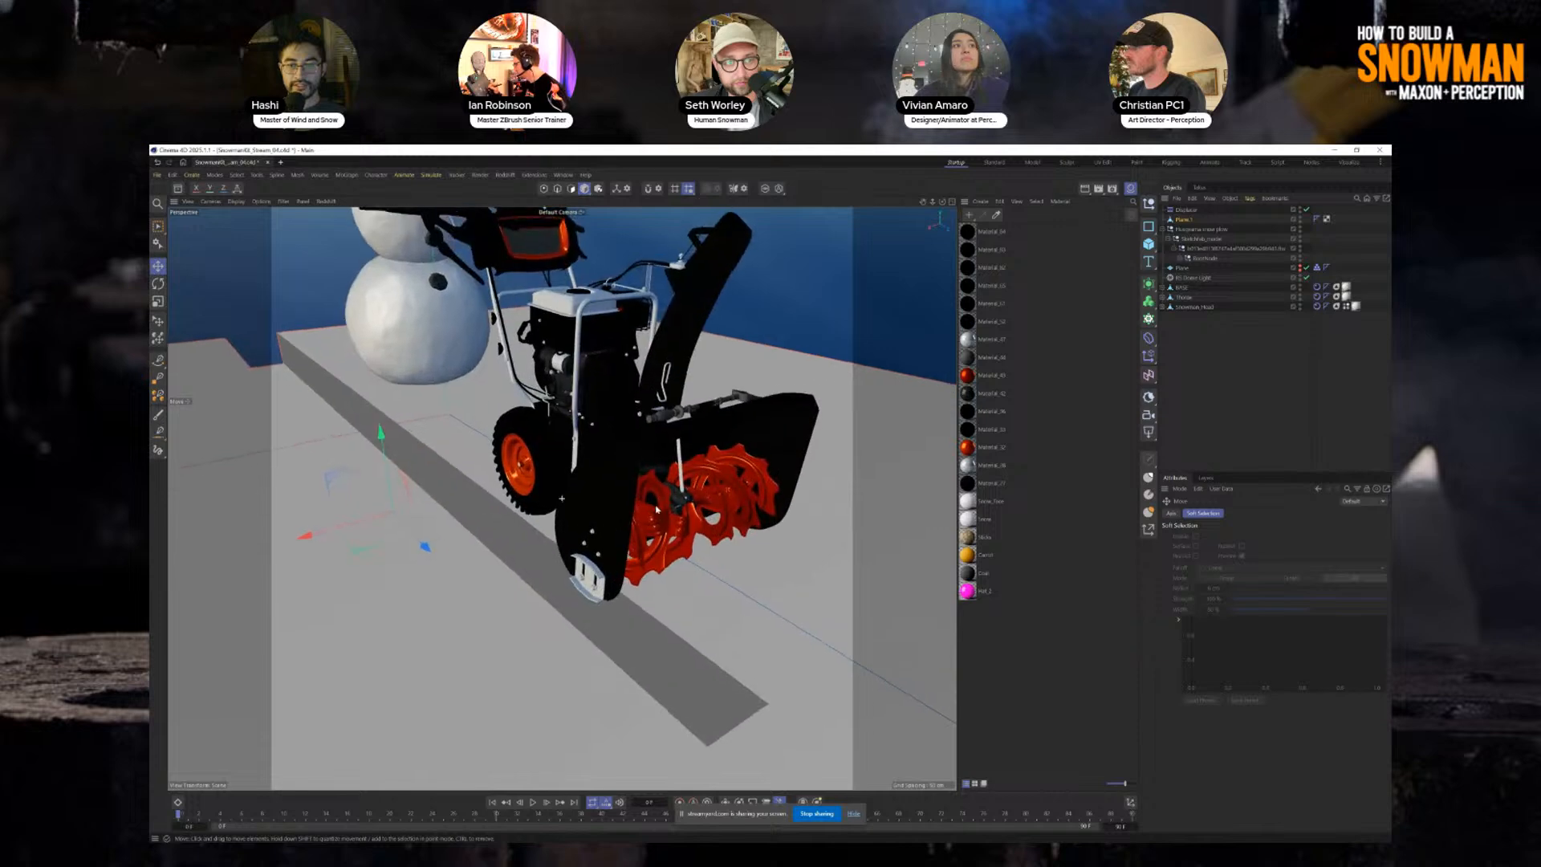
middle_click_drag(654, 509, 621, 621, "alt")
left_click_drag(621, 621, 622, 584, "alt")
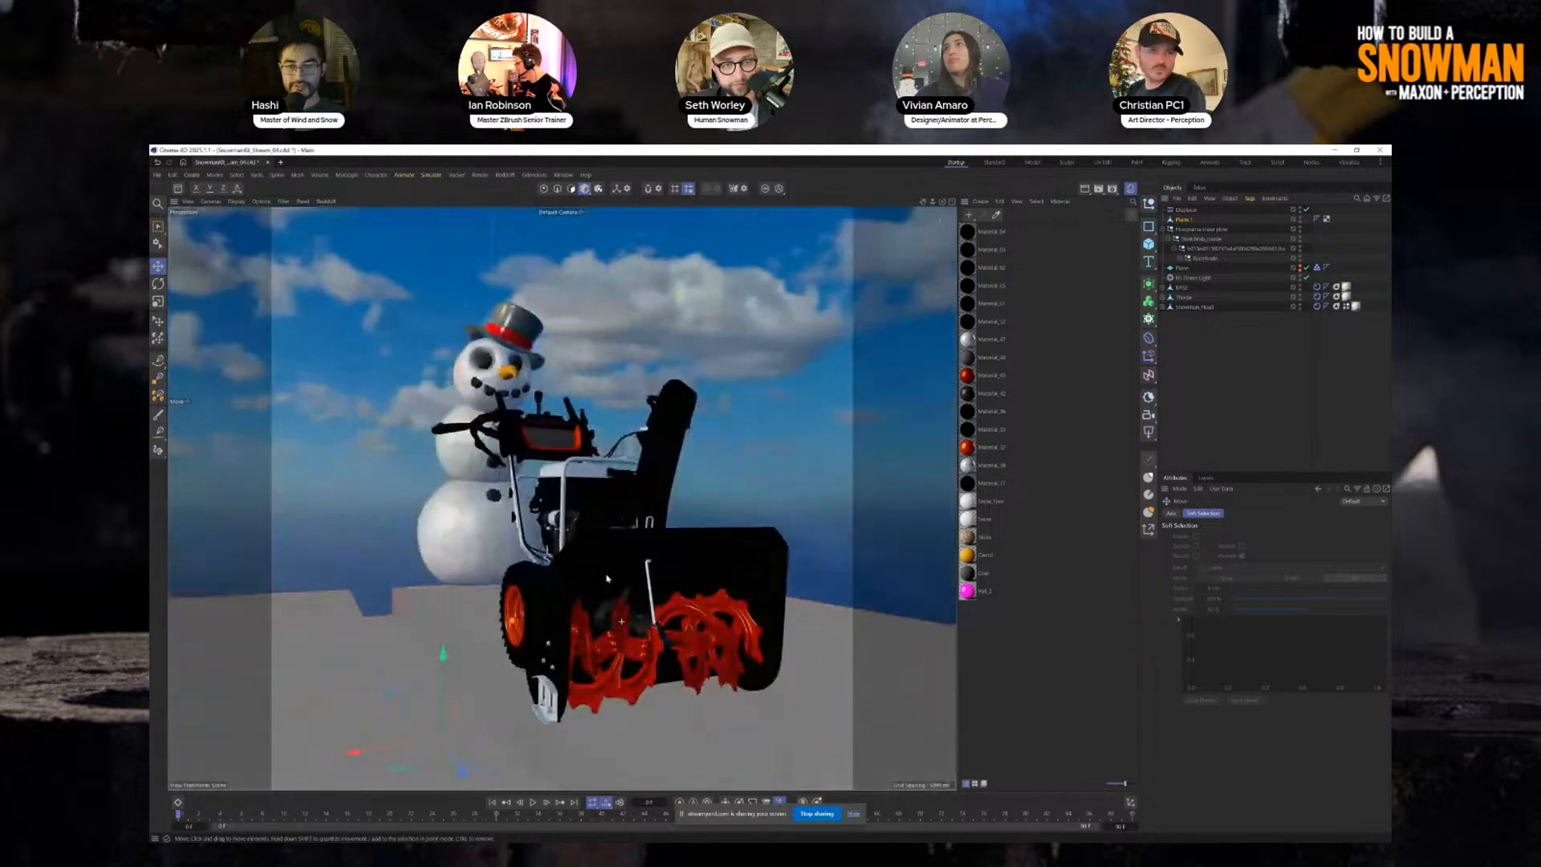
middle_click_drag(622, 584, 557, 556, "alt")
scroll(557, 556, "up", 2)
left_click_drag(557, 556, 483, 577, "alt")
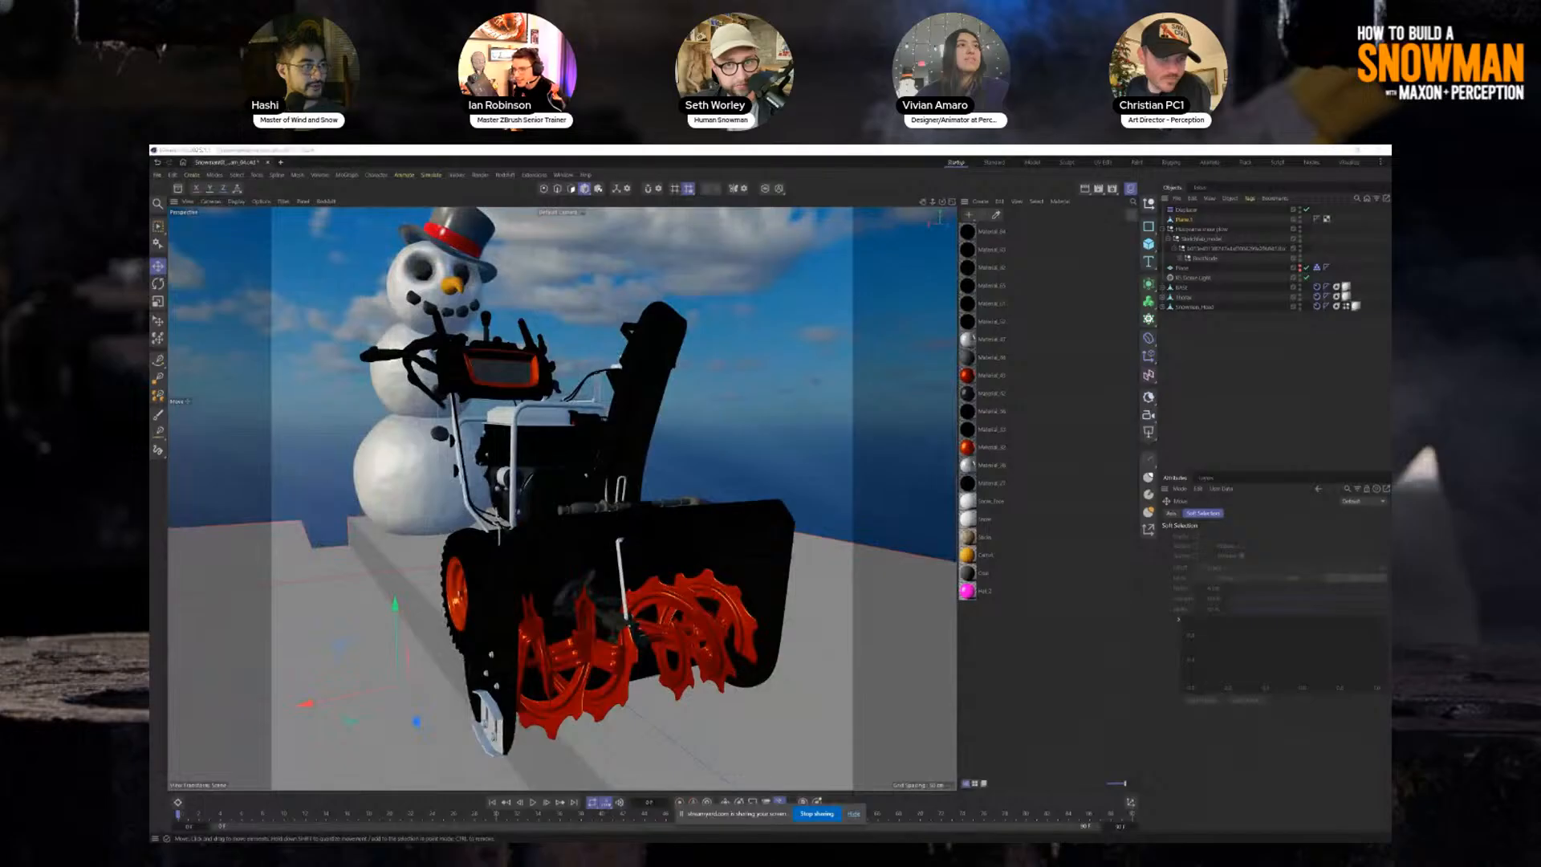
Switch to the browser to show Sketchfab's Husqvarna snow plow page, return to Cinema 4D and select the blower mesh.
mouse_move(151, 554)
left_mouse_down()
mouse_move(586, 460)
mouse_move(575, 386)
mouse_move(631, 202)
left_mouse_up()
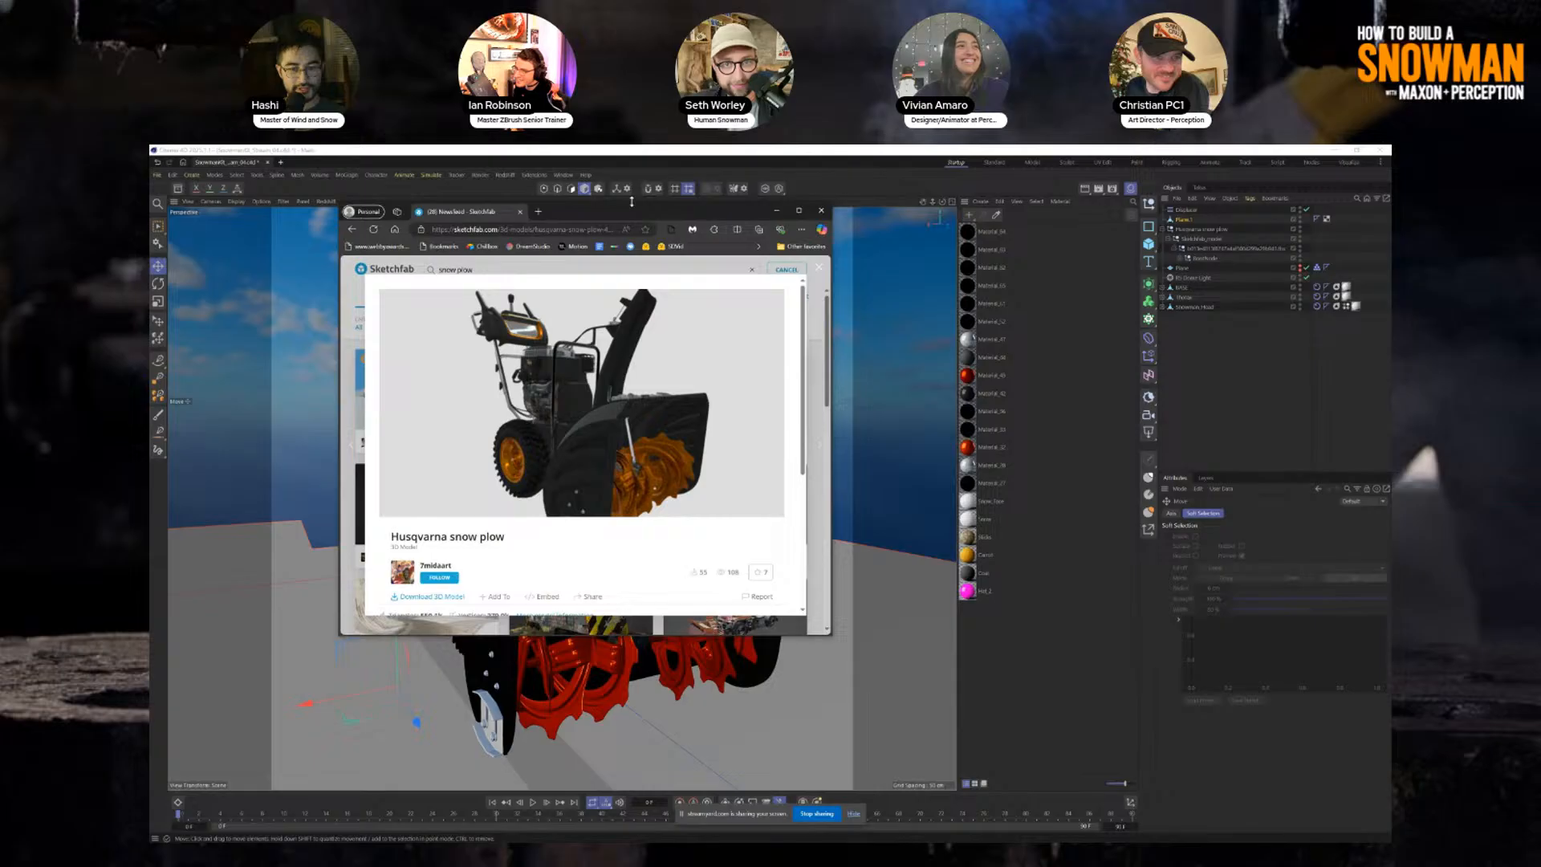
left_click_drag(631, 201, 150, 554)
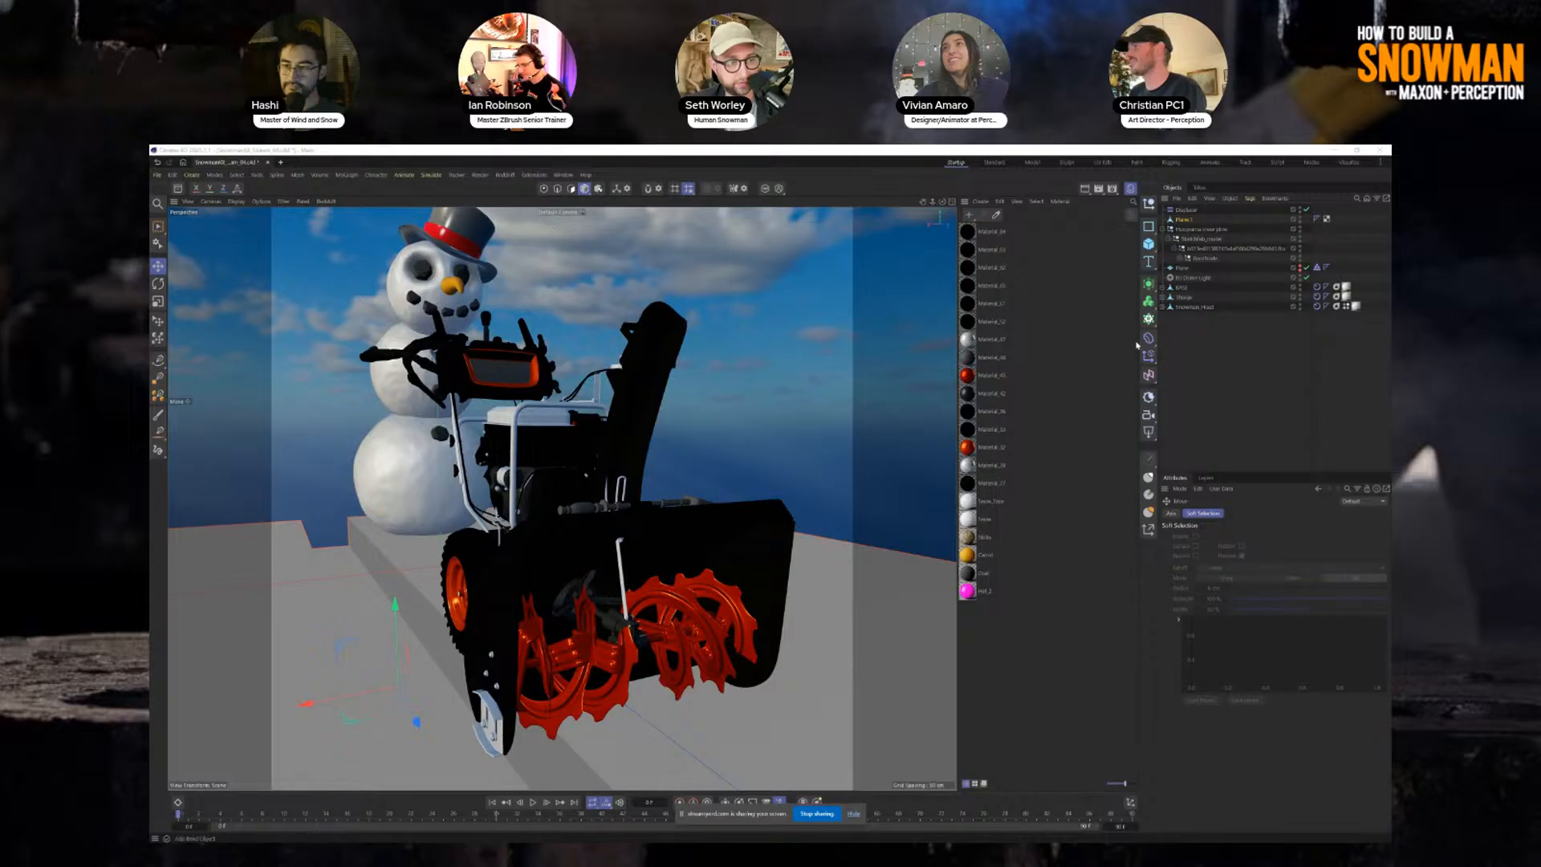
left_click(730, 542)
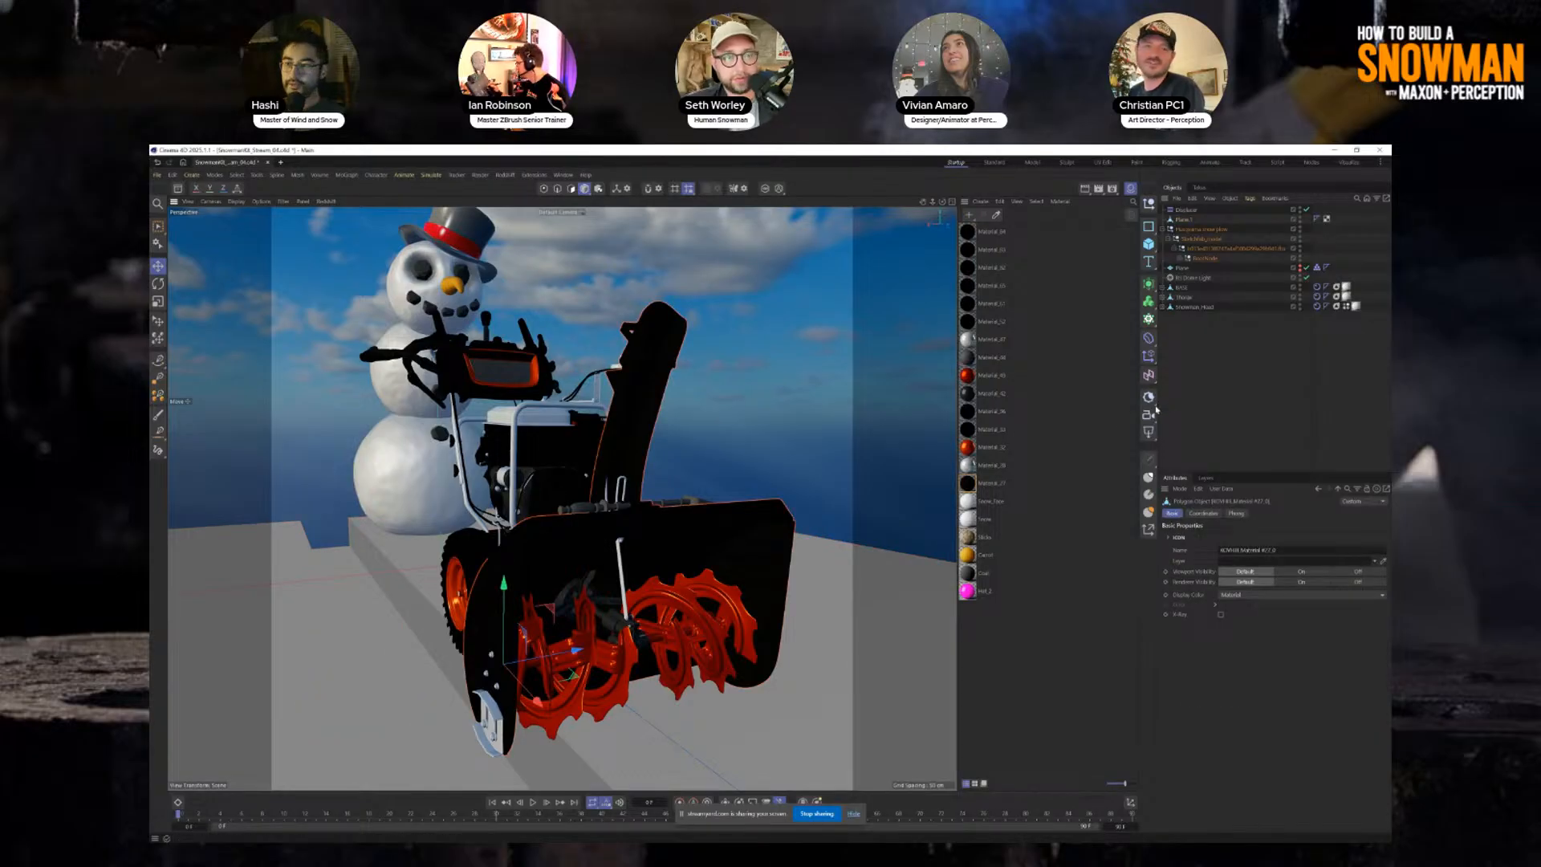
Undo the blower selection and the last move of the snow plane, and frame the whole scene.
key("ctrl+z")
key("ctrl+z")
scroll(612, 555, "down", 1)
mouse_move(612, 555)
left_mouse_down("alt")
mouse_move(520, 586)
mouse_move(857, 552)
mouse_move(679, 610)
mouse_move(734, 604)
mouse_move(610, 568)
left_mouse_up("alt")
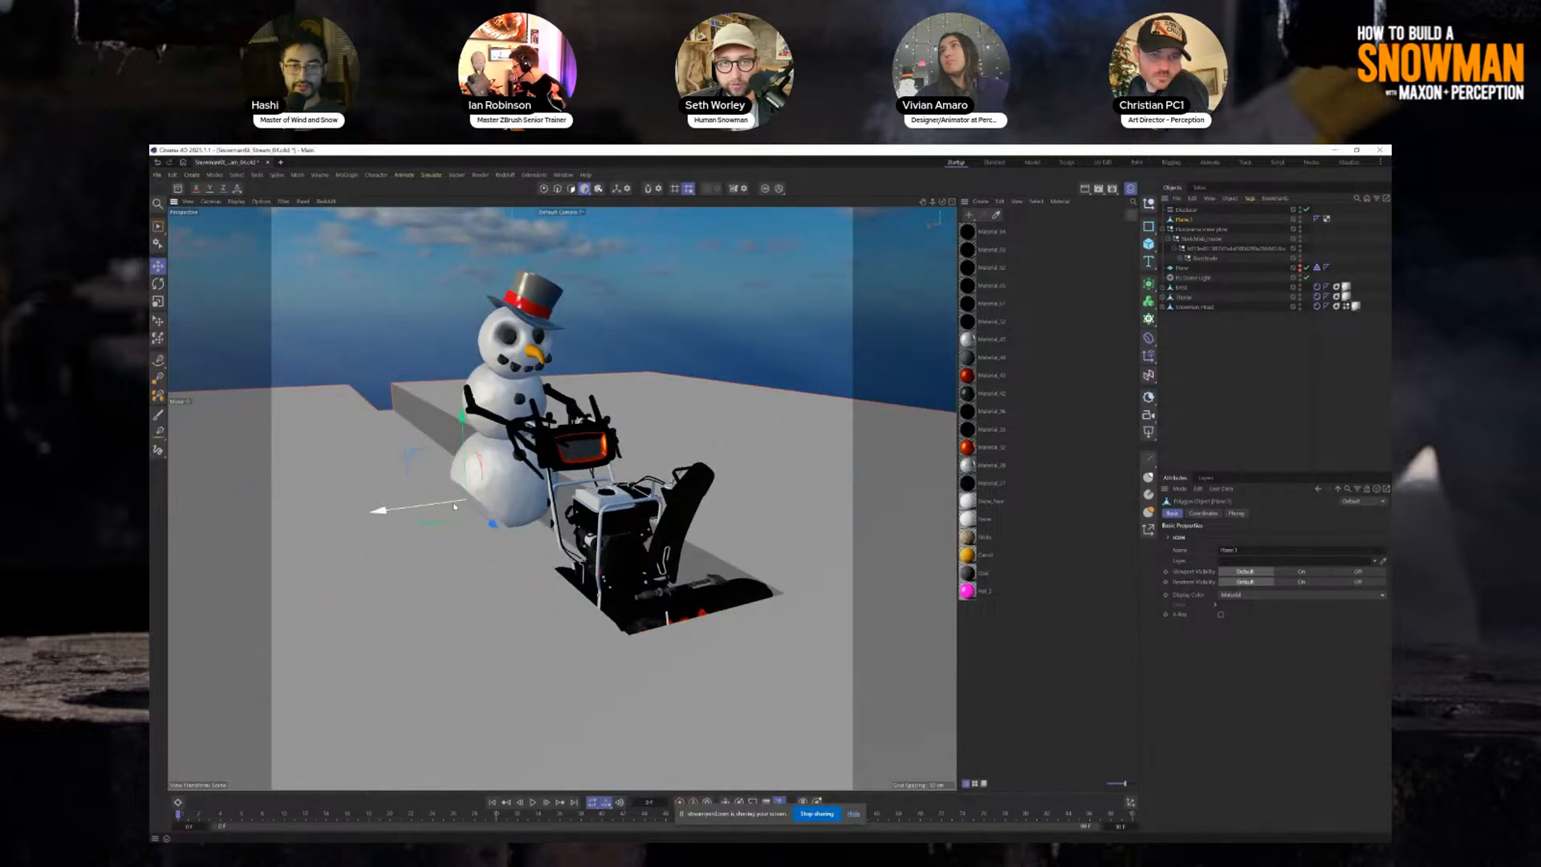
Scale the snow plane up slightly and shift it so its trench fits around the snow blower.
left_click_drag(665, 543, 308, 370, "alt")
left_click(160, 300)
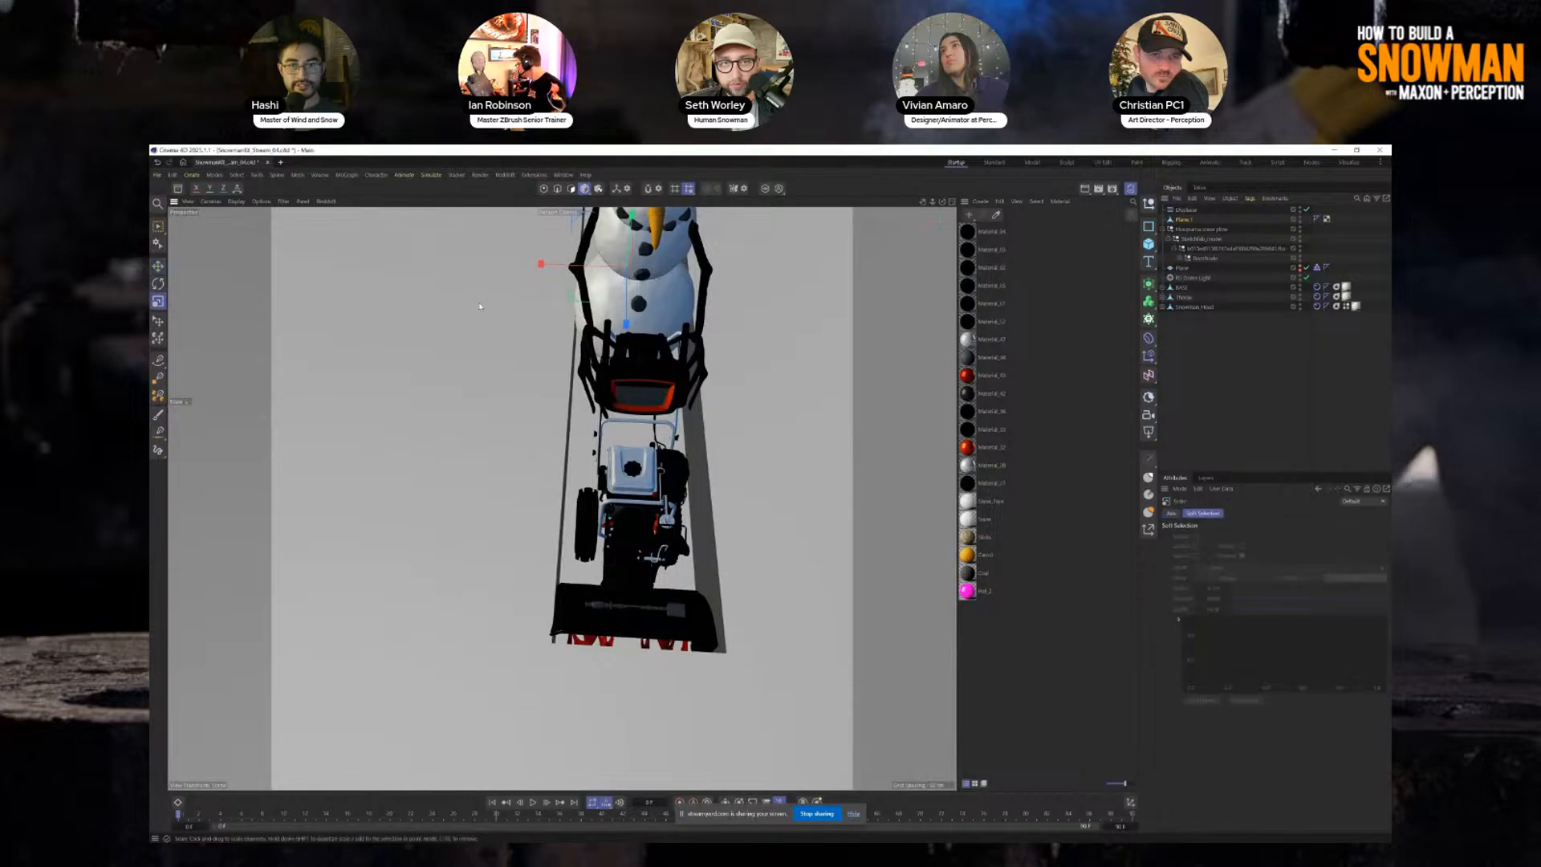
left_click_drag(703, 348, 743, 344)
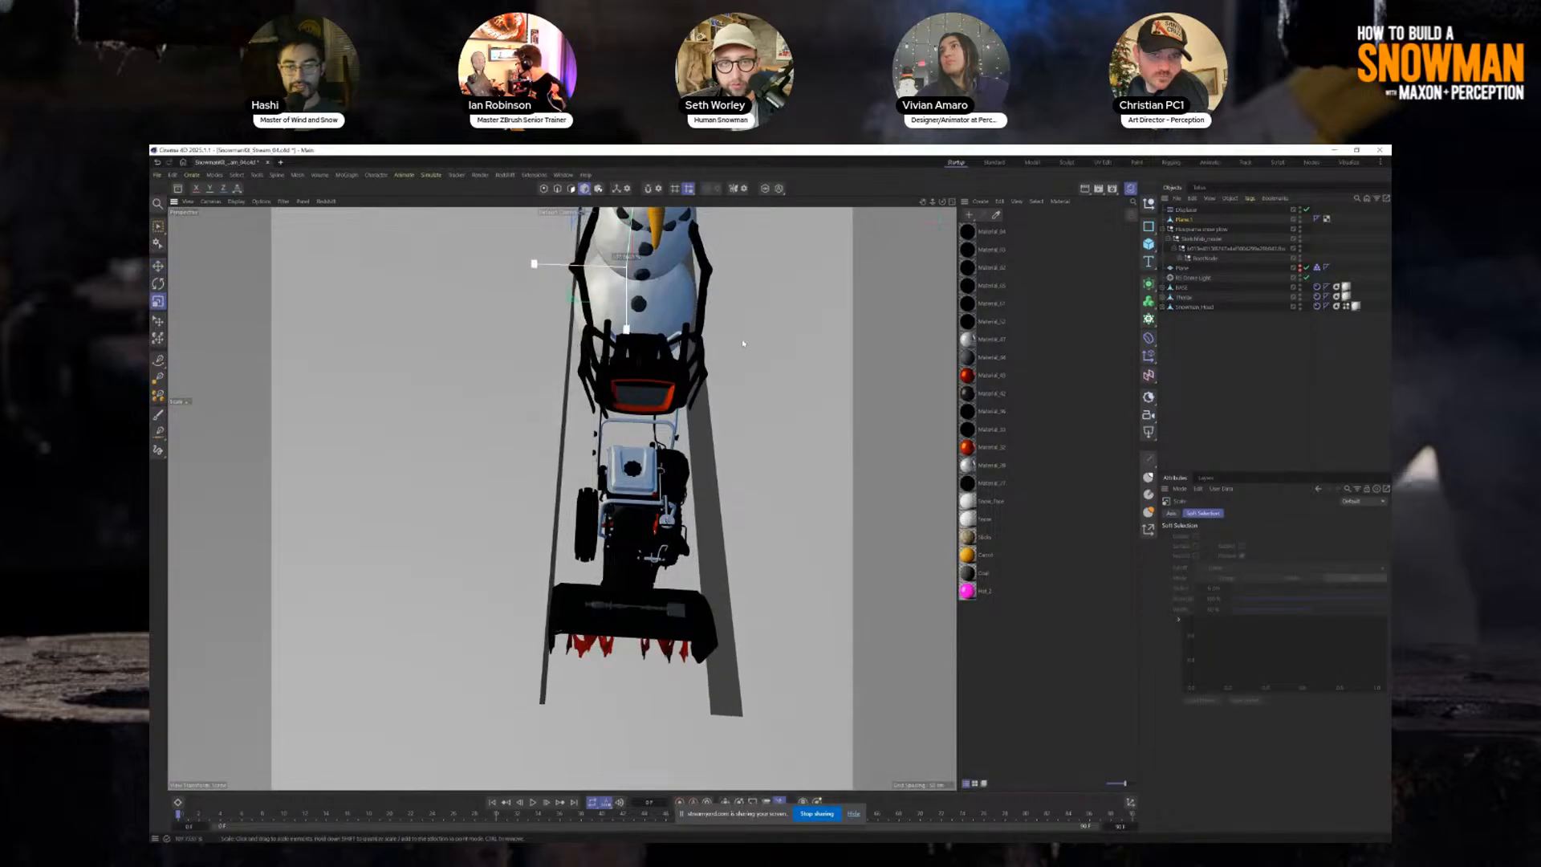
key("e")
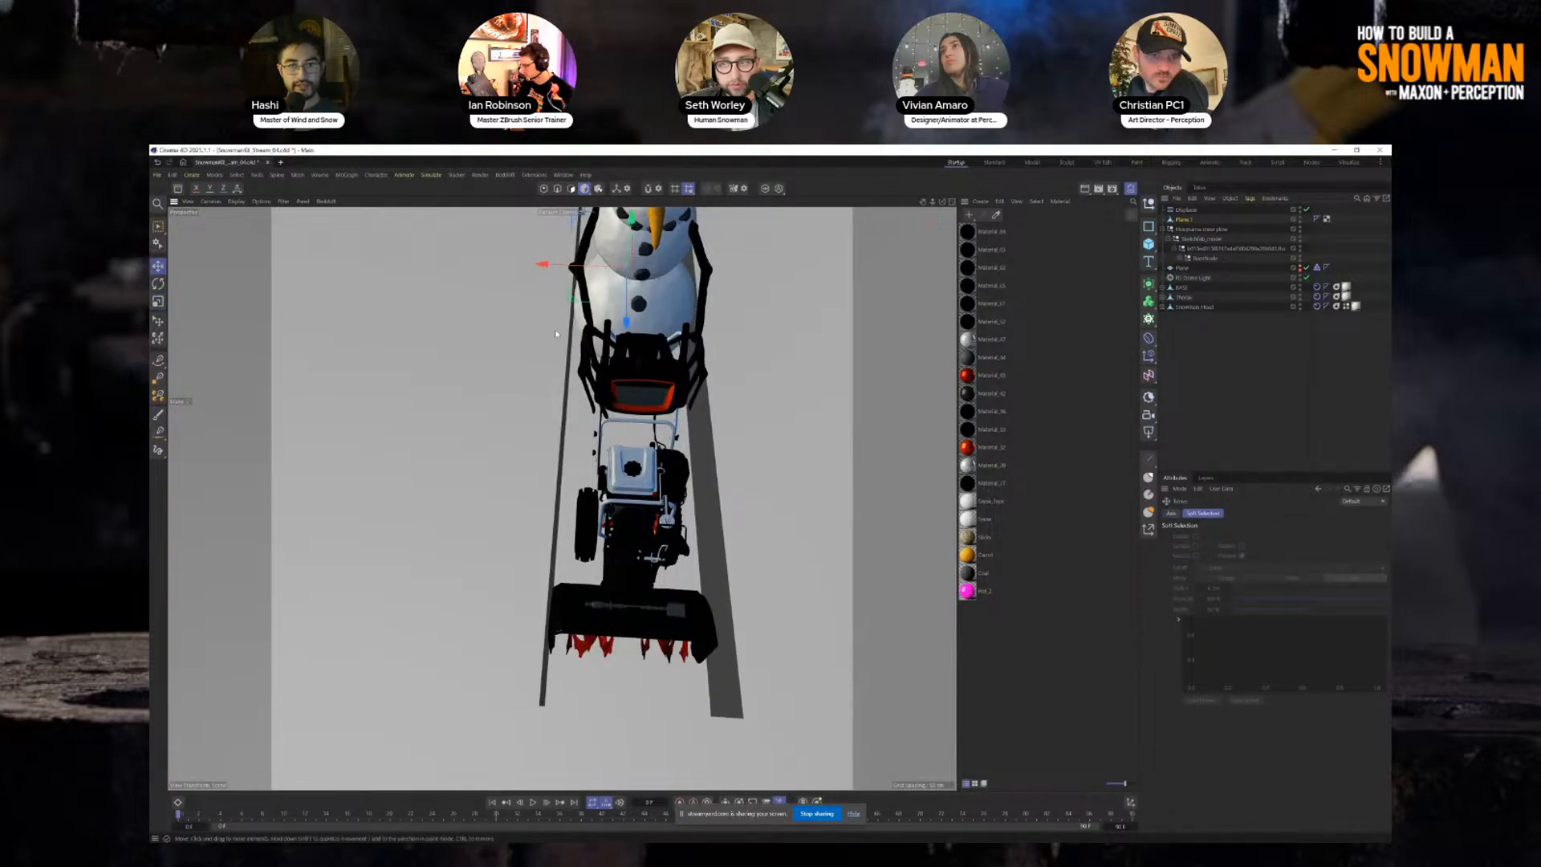
left_click_drag(625, 322, 630, 301)
left_click_drag(586, 244, 576, 250)
Examine from several angles how the snowman and snow blower sit in the plane's trench.
left_click_drag(590, 385, 698, 386, "alt")
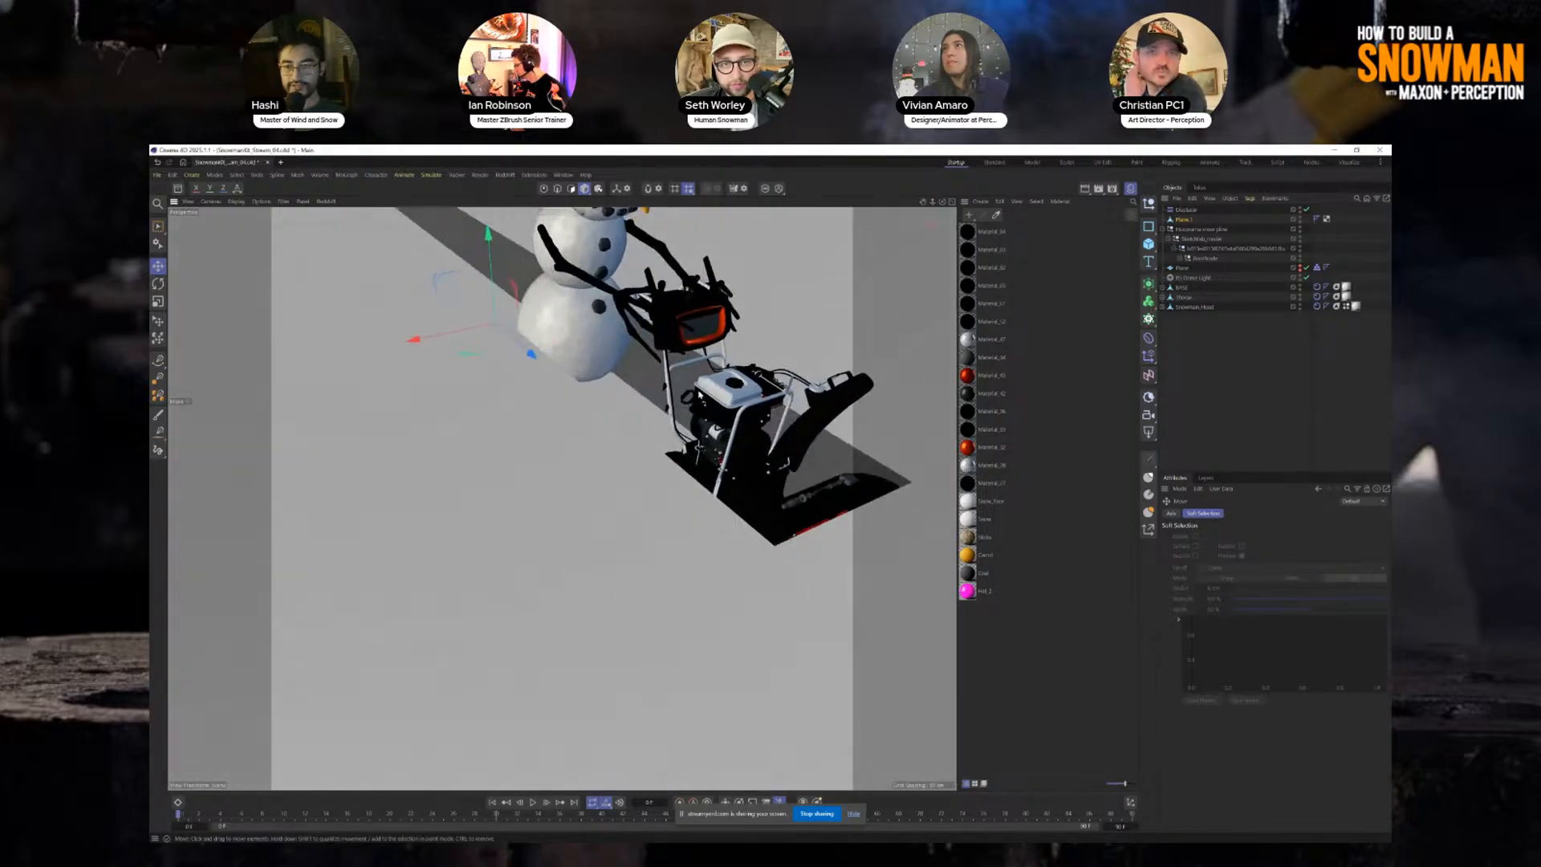
middle_click_drag(698, 385, 480, 420, "alt")
left_click_drag(481, 420, 514, 345, "alt")
middle_click_drag(481, 421, 559, 451, "alt")
mouse_move(559, 451)
left_mouse_down("alt")
mouse_move(553, 413)
mouse_move(559, 451)
left_mouse_up("alt")
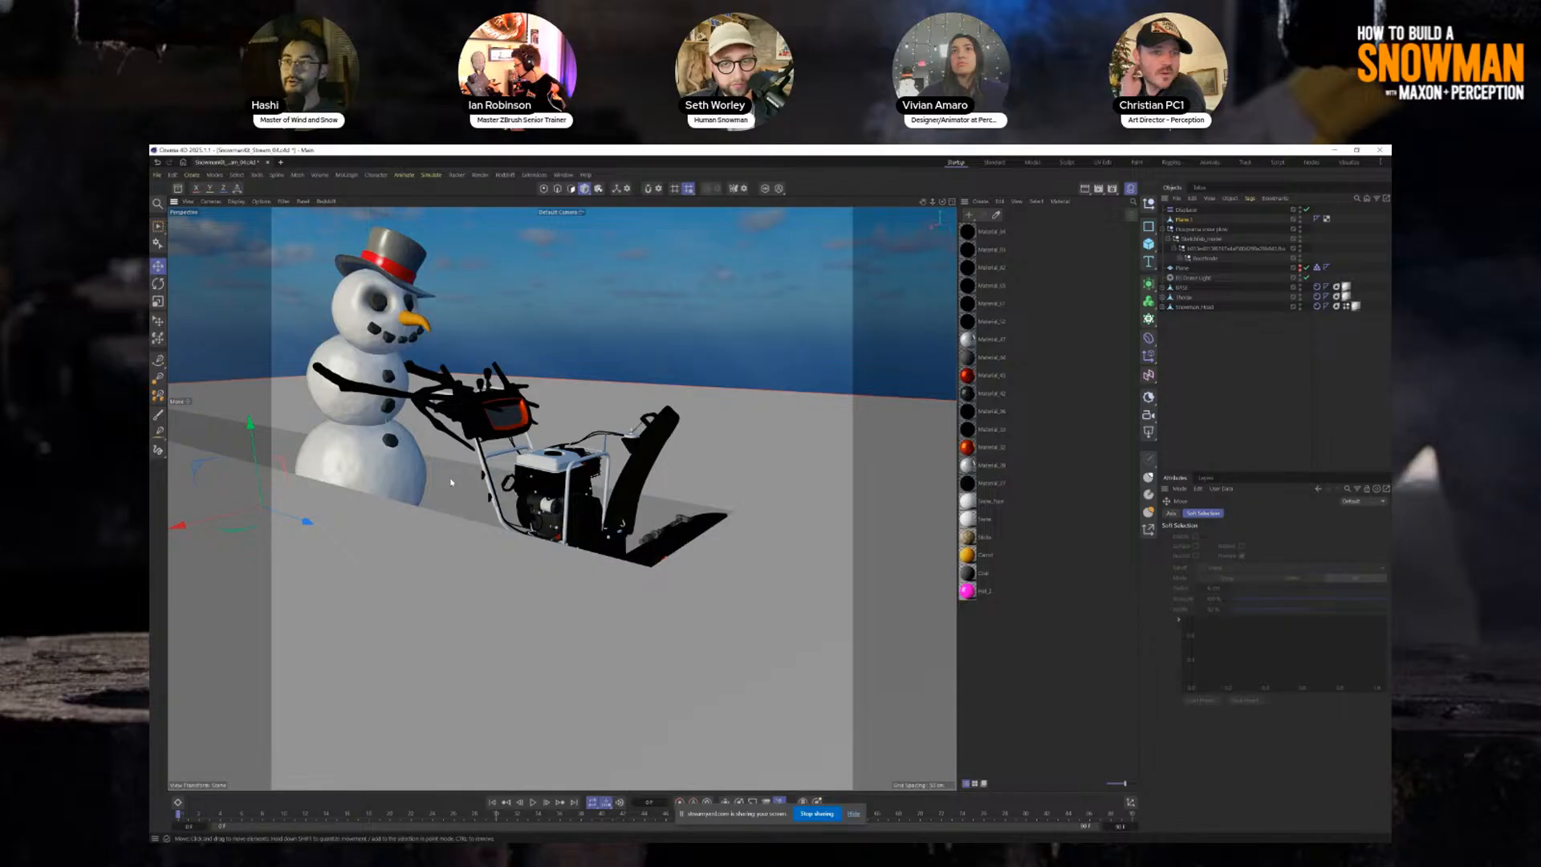
left_click_drag(451, 481, 483, 505, "alt")
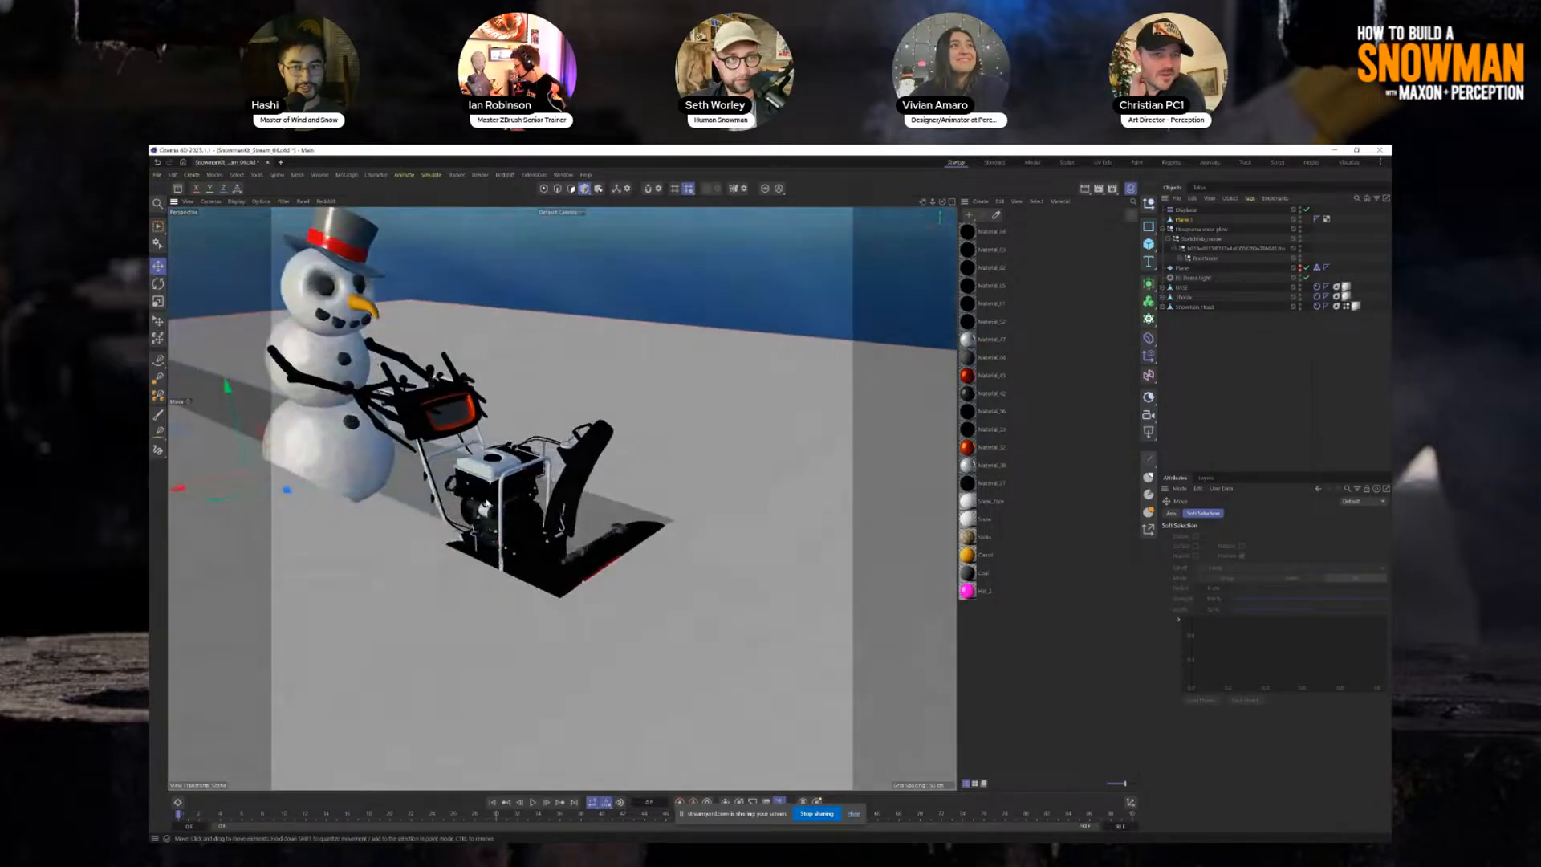
Select the snowman's base, reselect the snow plane and open the white snow material.
left_click(353, 460)
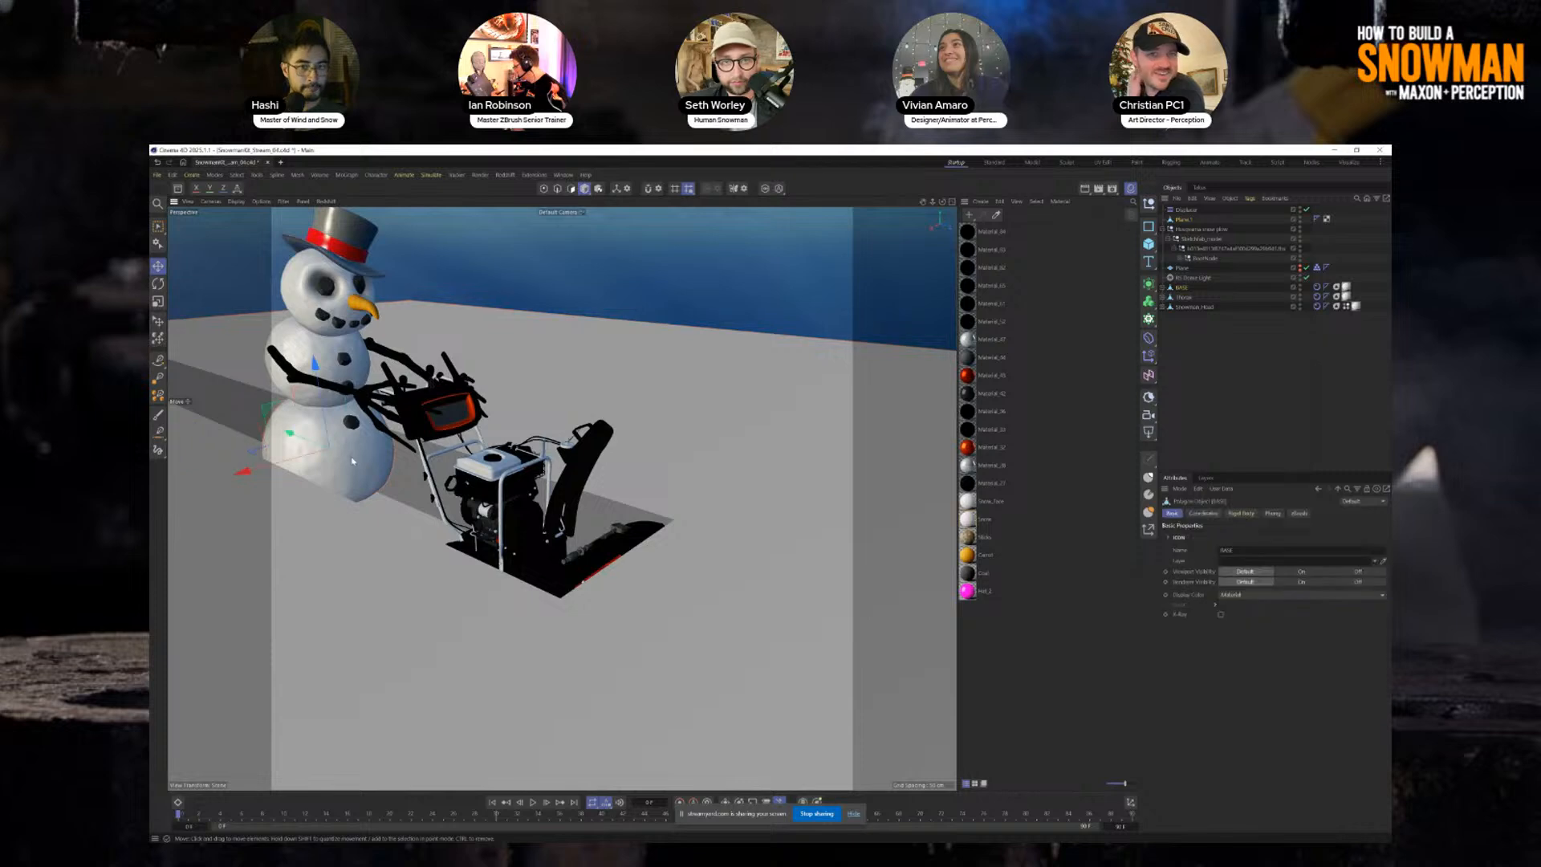
left_click(725, 454)
left_click_drag(725, 454, 636, 542, "alt")
scroll(636, 542, "up", 4)
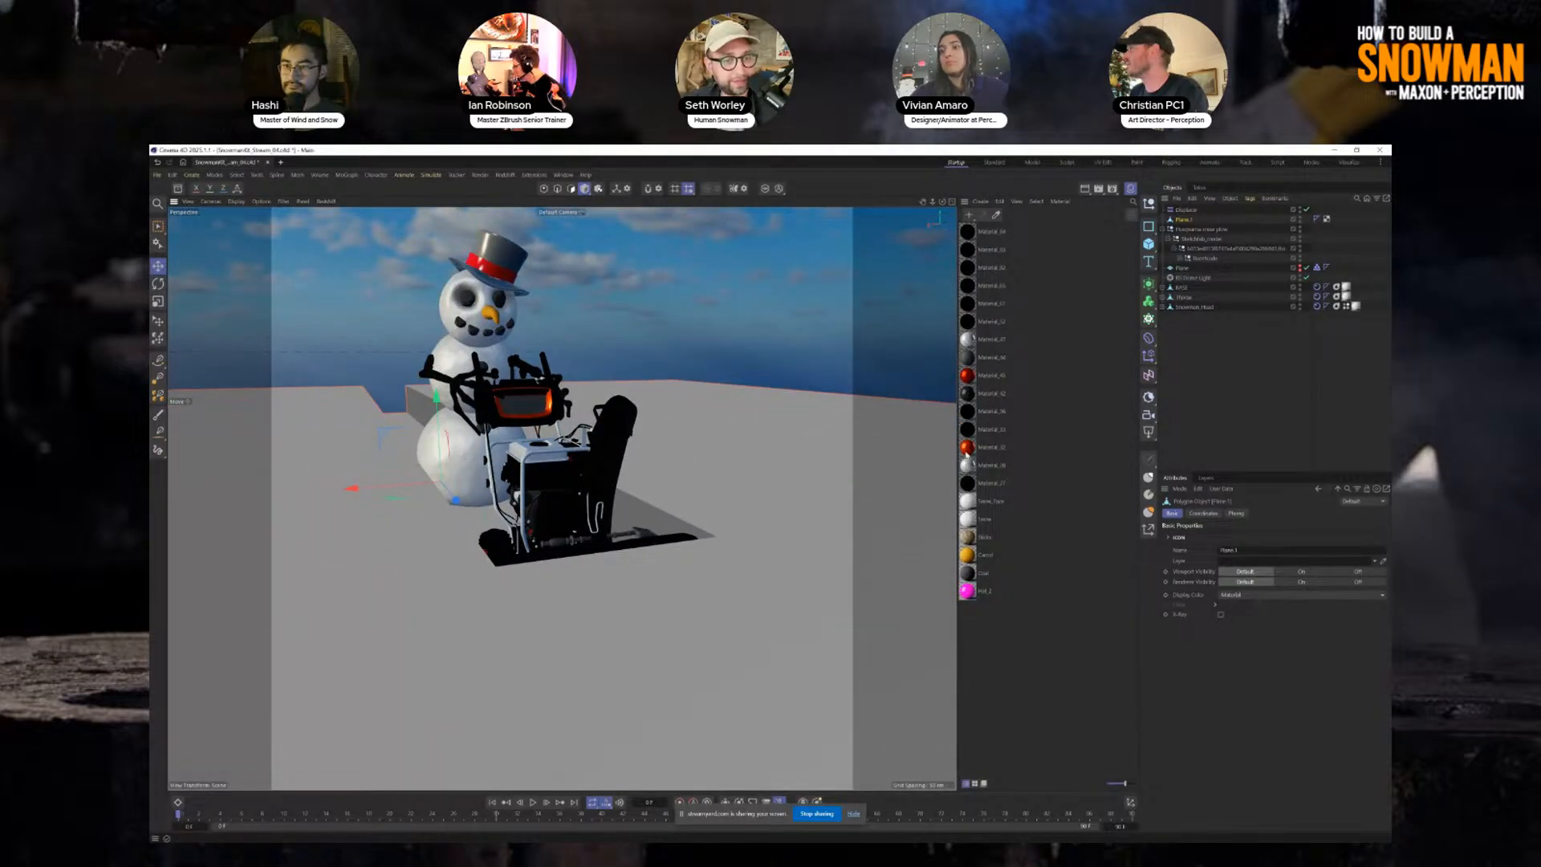
mouse_move(967, 518)
left_mouse_down()
mouse_move(776, 503)
mouse_move(825, 561)
mouse_move(955, 505)
mouse_move(992, 511)
left_mouse_up()
double_click(984, 519)
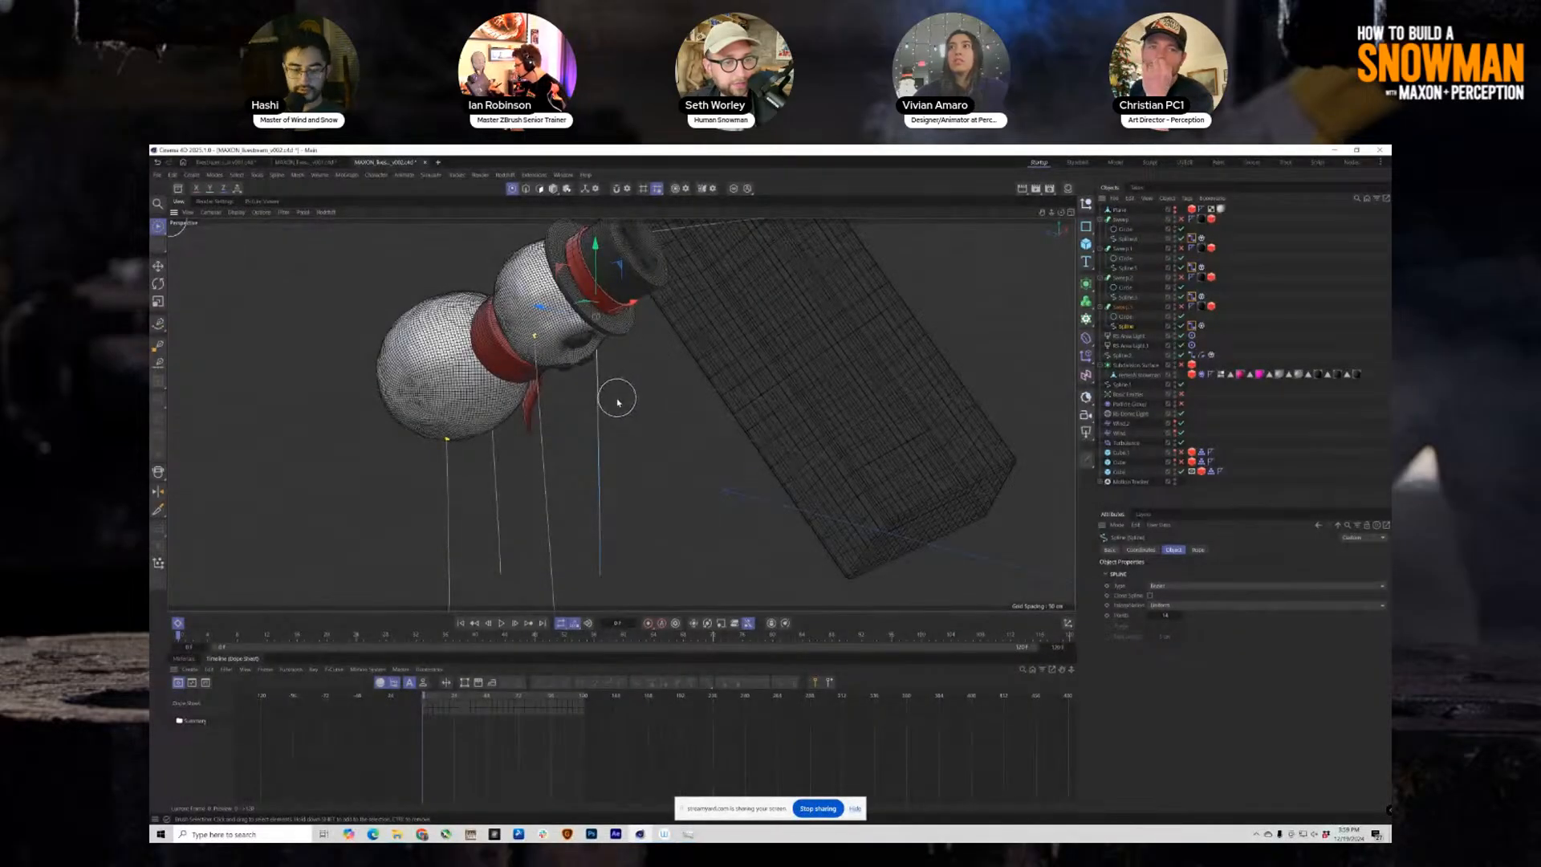
View the hanging snowman through the tracked camera and examine the Connector tags on its rope splines.
mouse_move(591, 388)
left_mouse_down("alt")
mouse_move(529, 321)
mouse_move(546, 462)
mouse_move(529, 475)
mouse_move(509, 446)
left_mouse_up("alt")
middle_click(1042, 221)
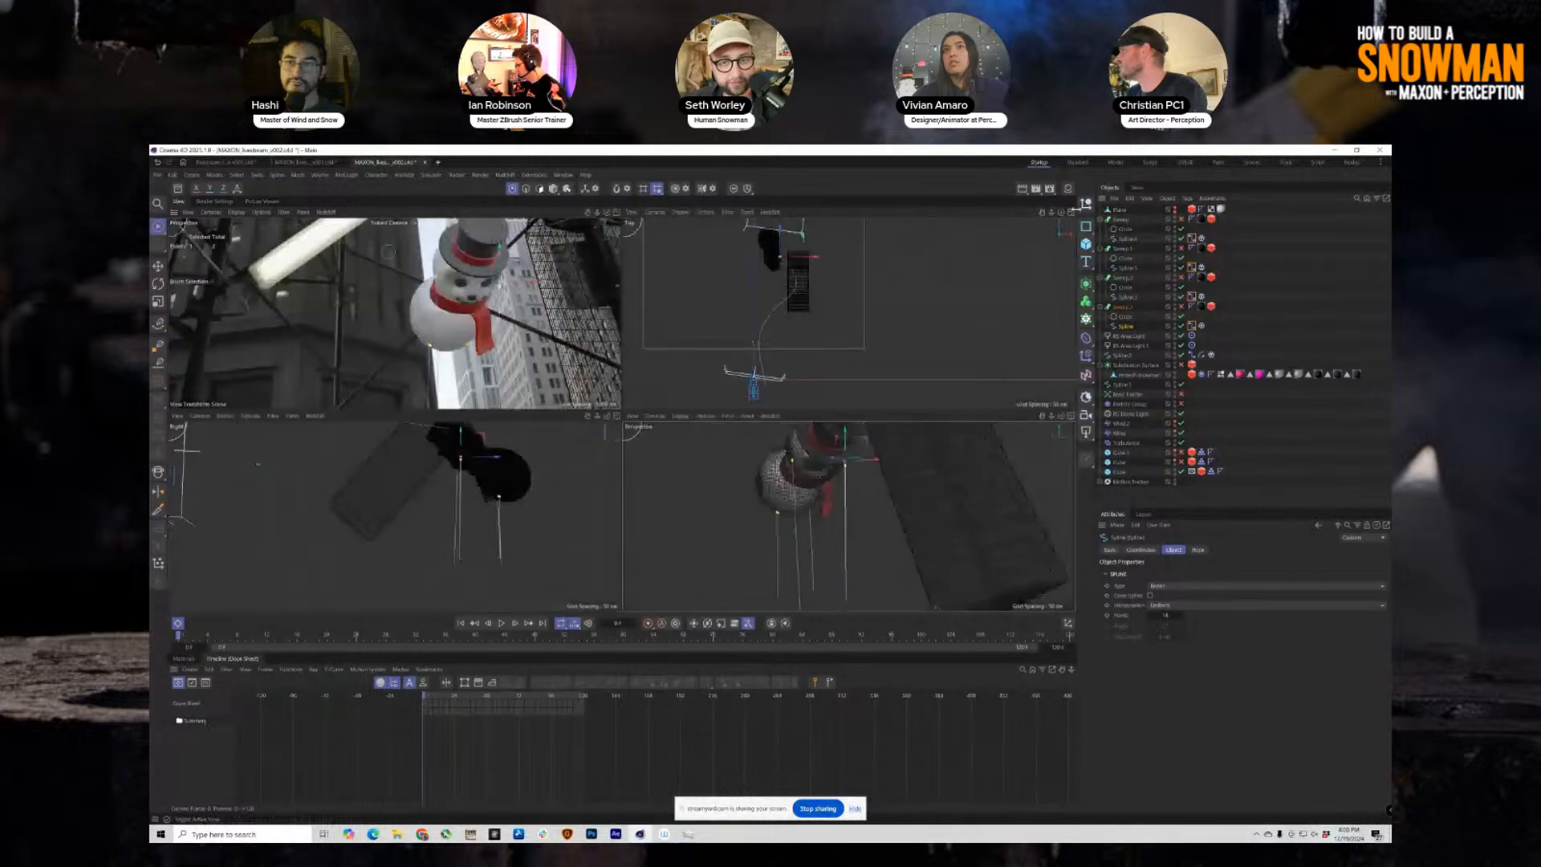
middle_click(619, 223)
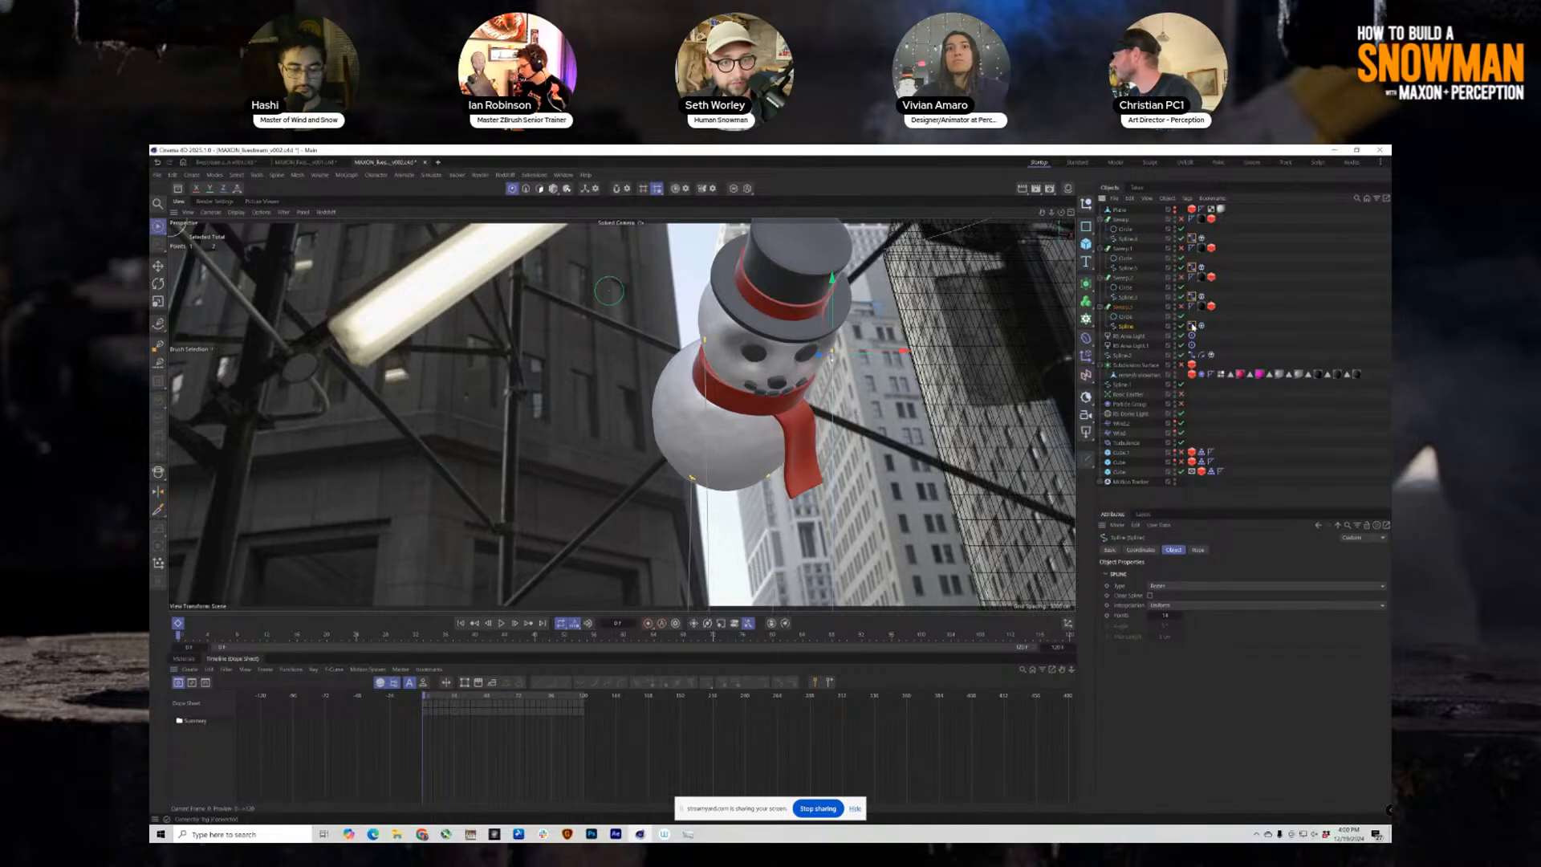
left_click(1192, 326)
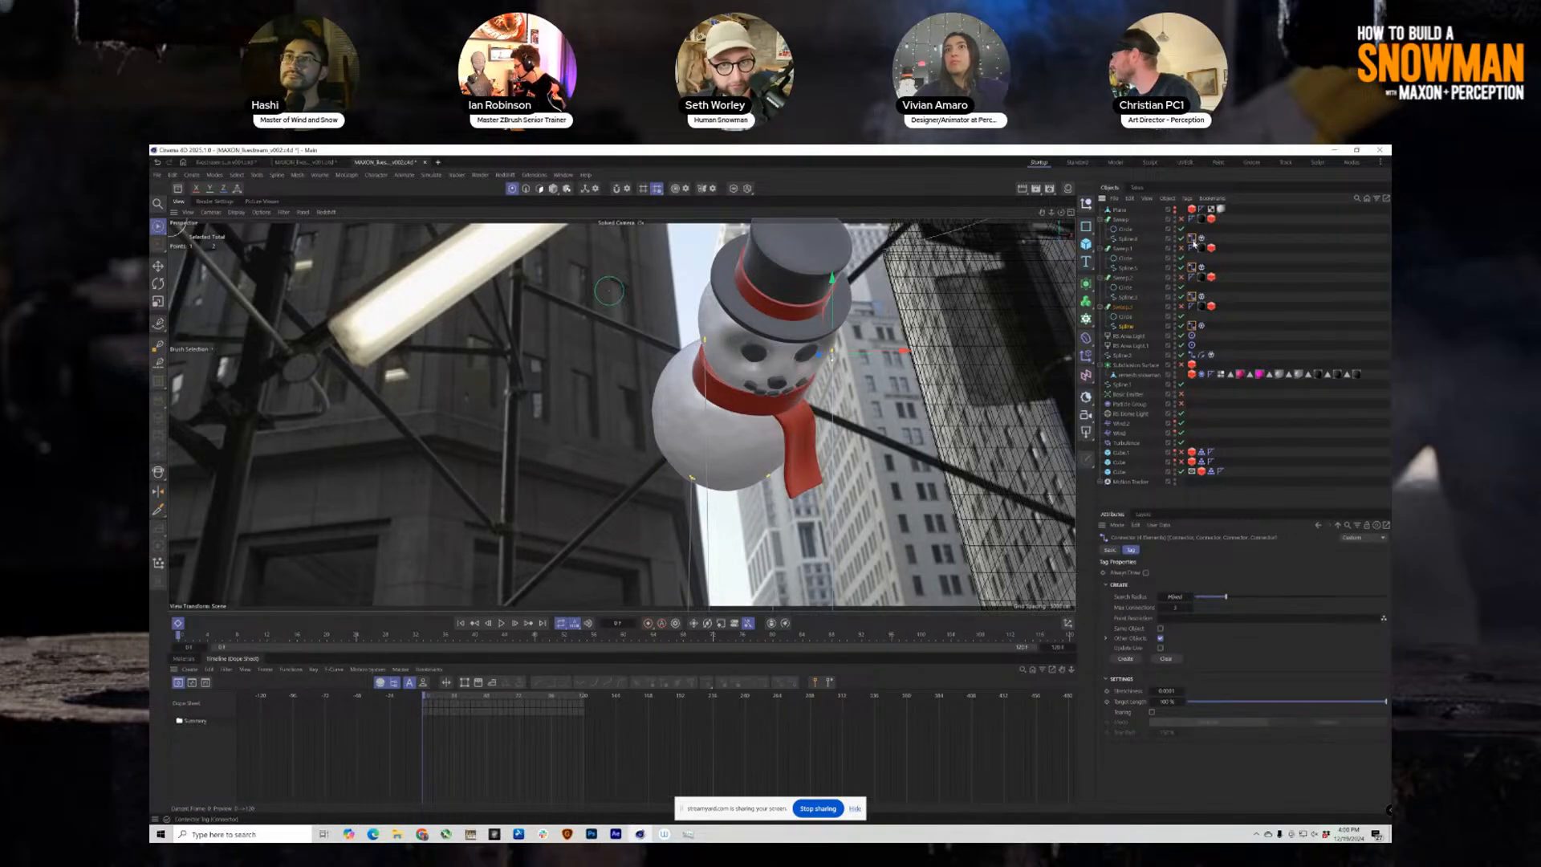
left_click(1192, 245)
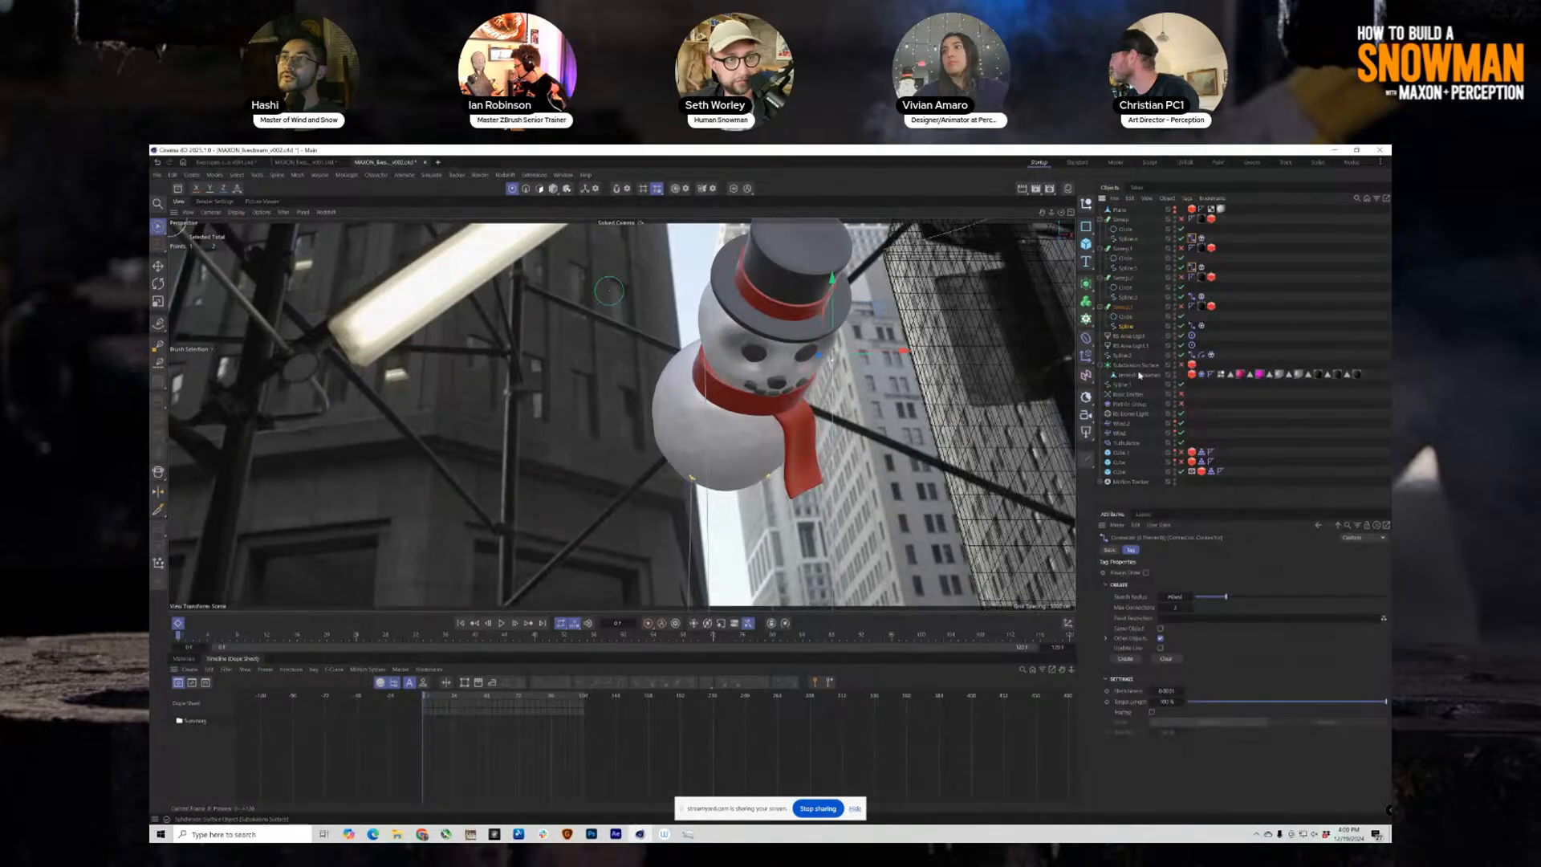
Clear the scene's simulation cache from the snowman's Soft Body tag and open the rope tags' settings.
left_click(1202, 375)
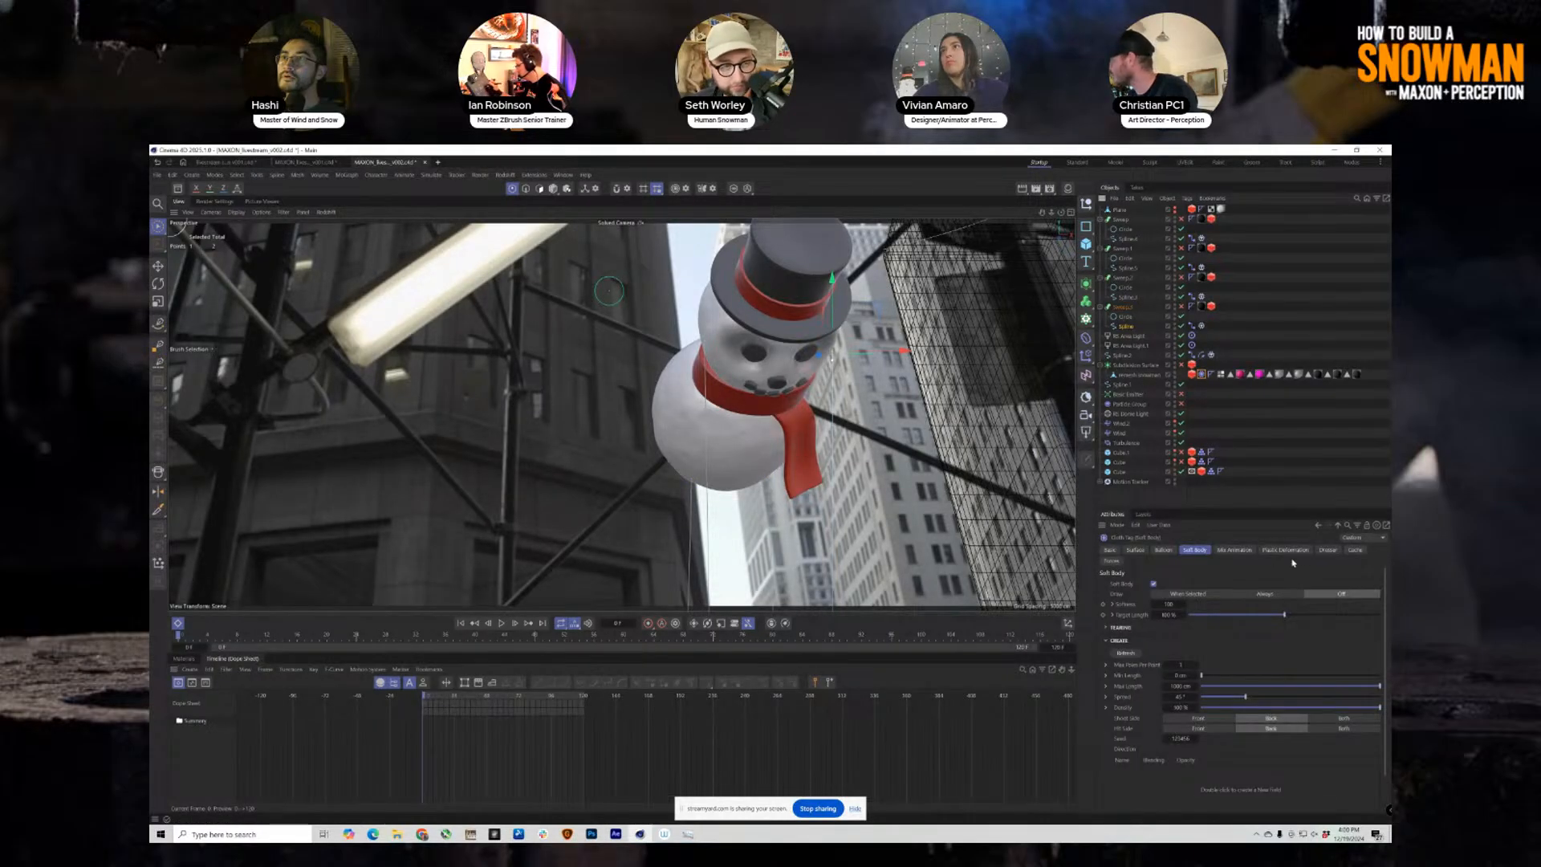
left_click(1355, 550)
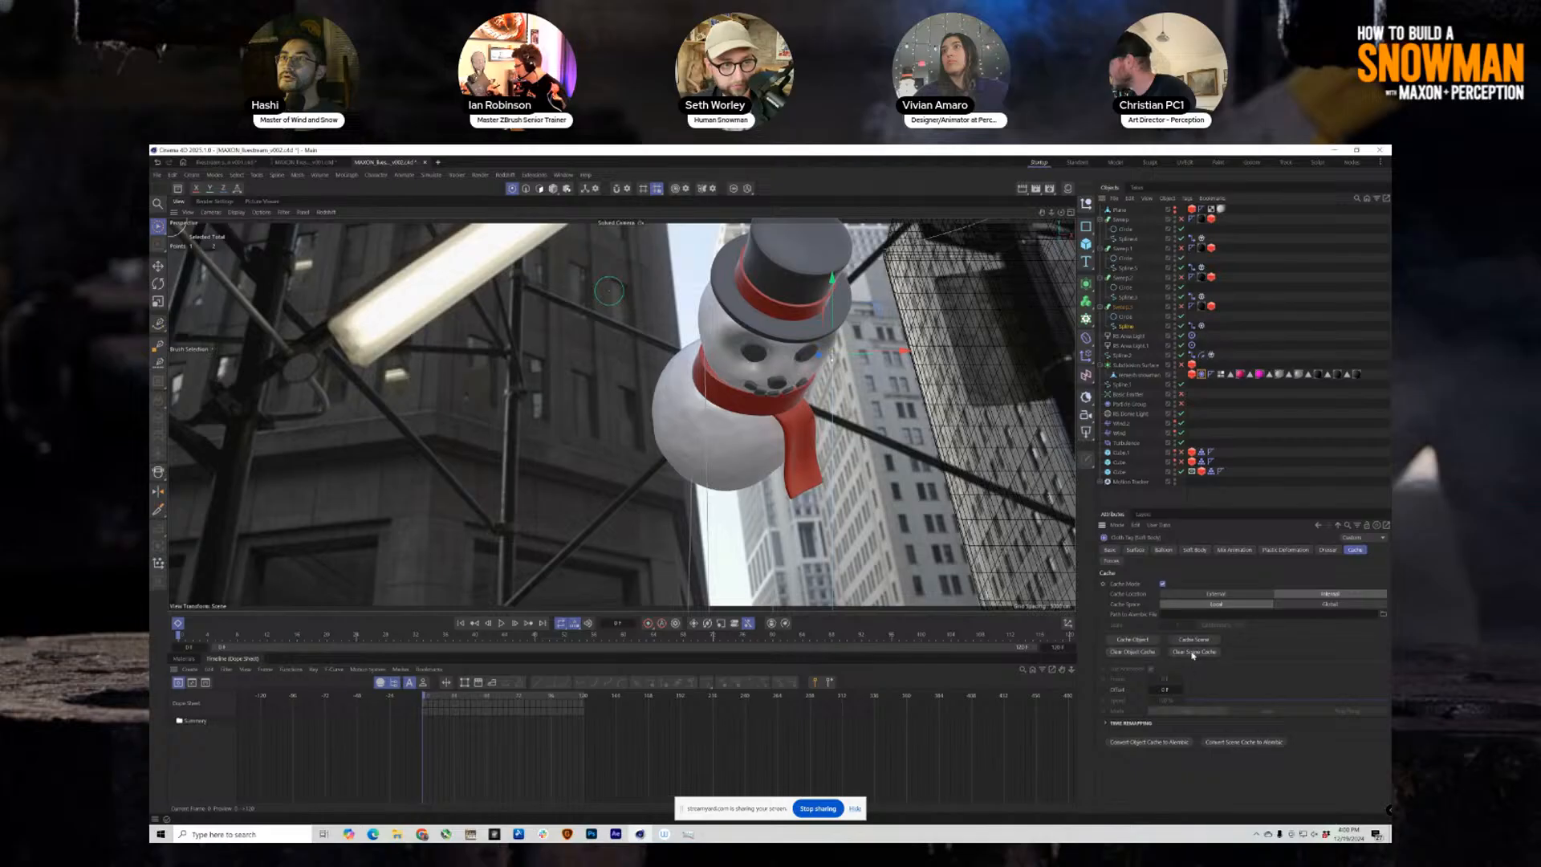
left_click(1202, 239)
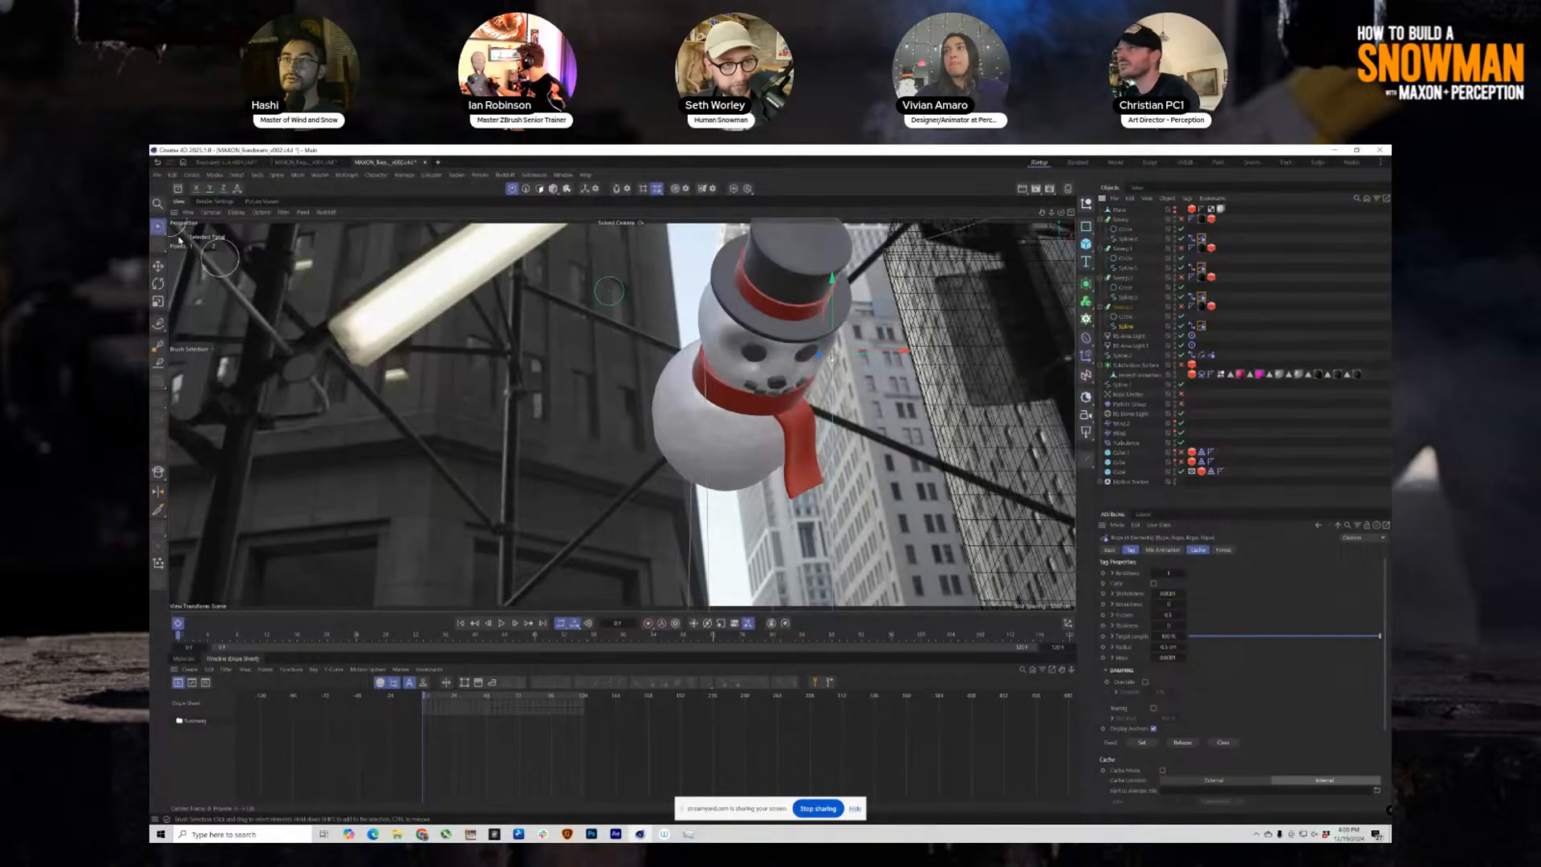
Open the project settings and examine the Scene and Simulation sections of its simulation properties.
left_click(172, 175)
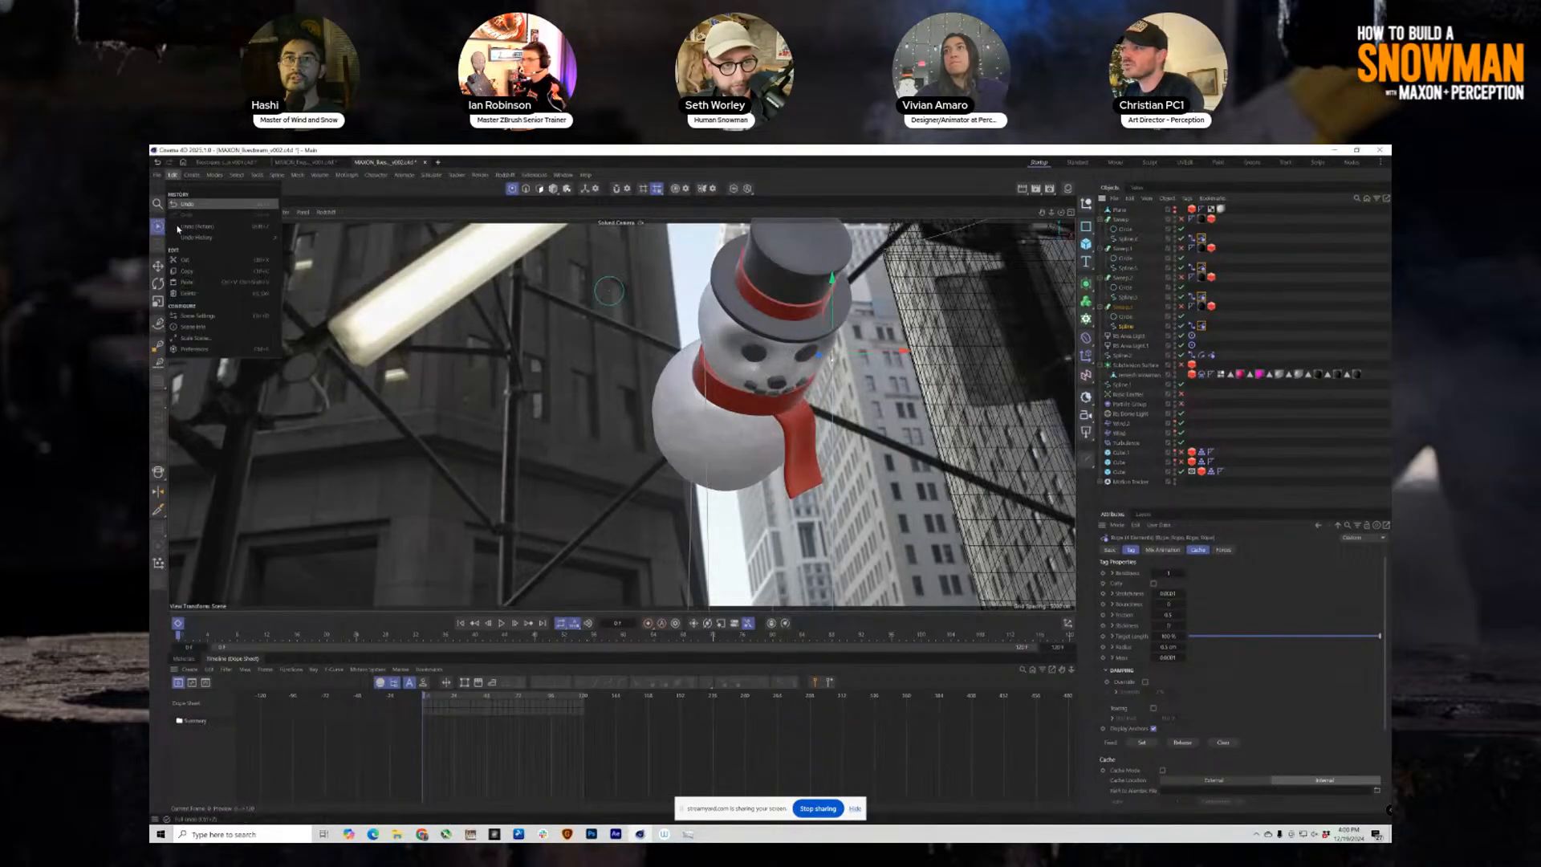
left_click(197, 316)
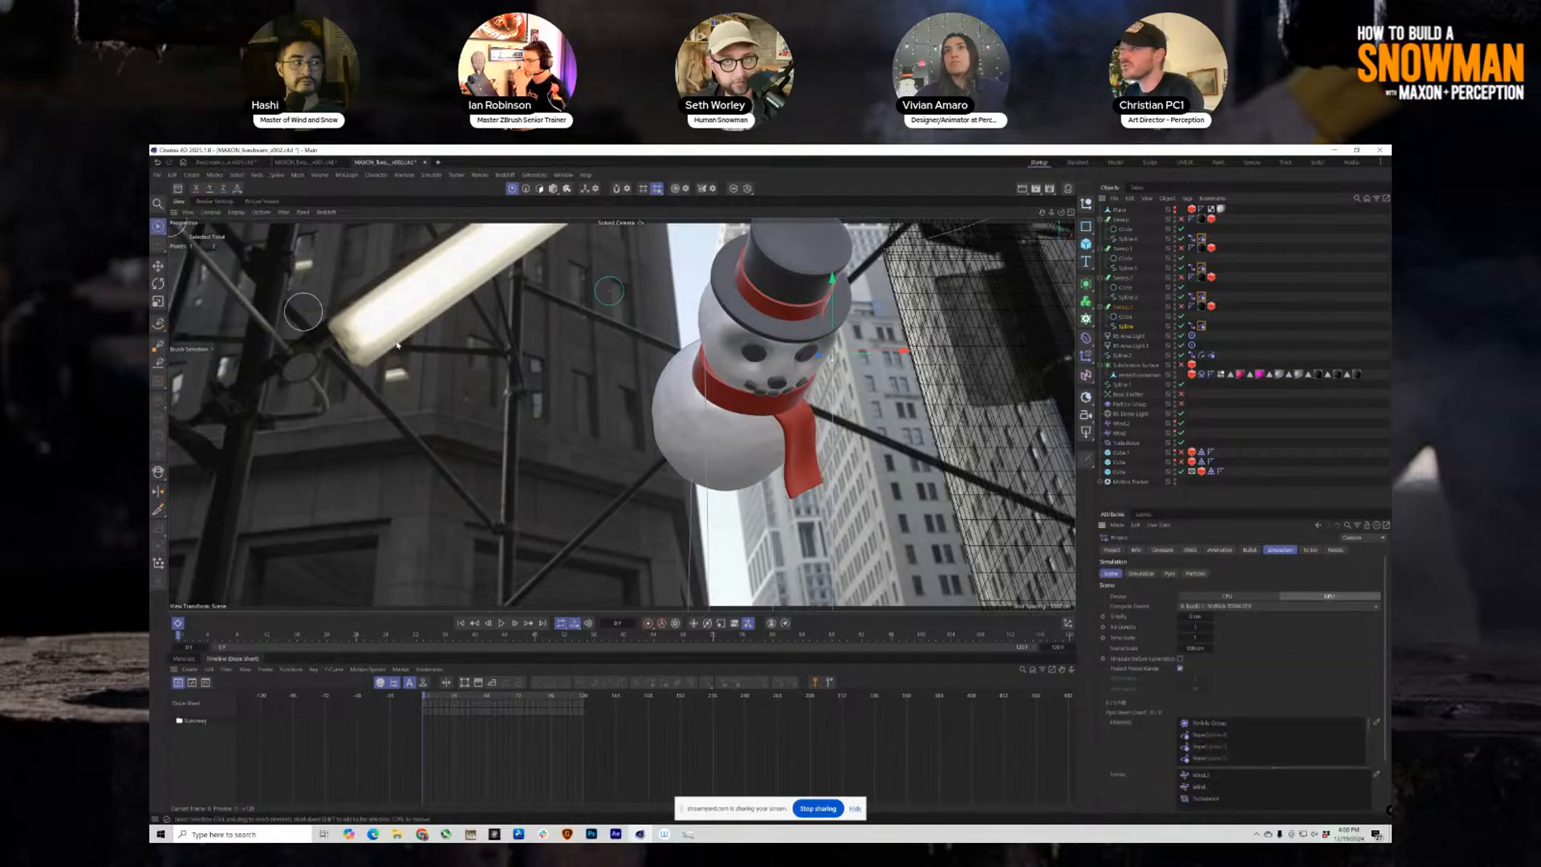
left_click(1140, 573)
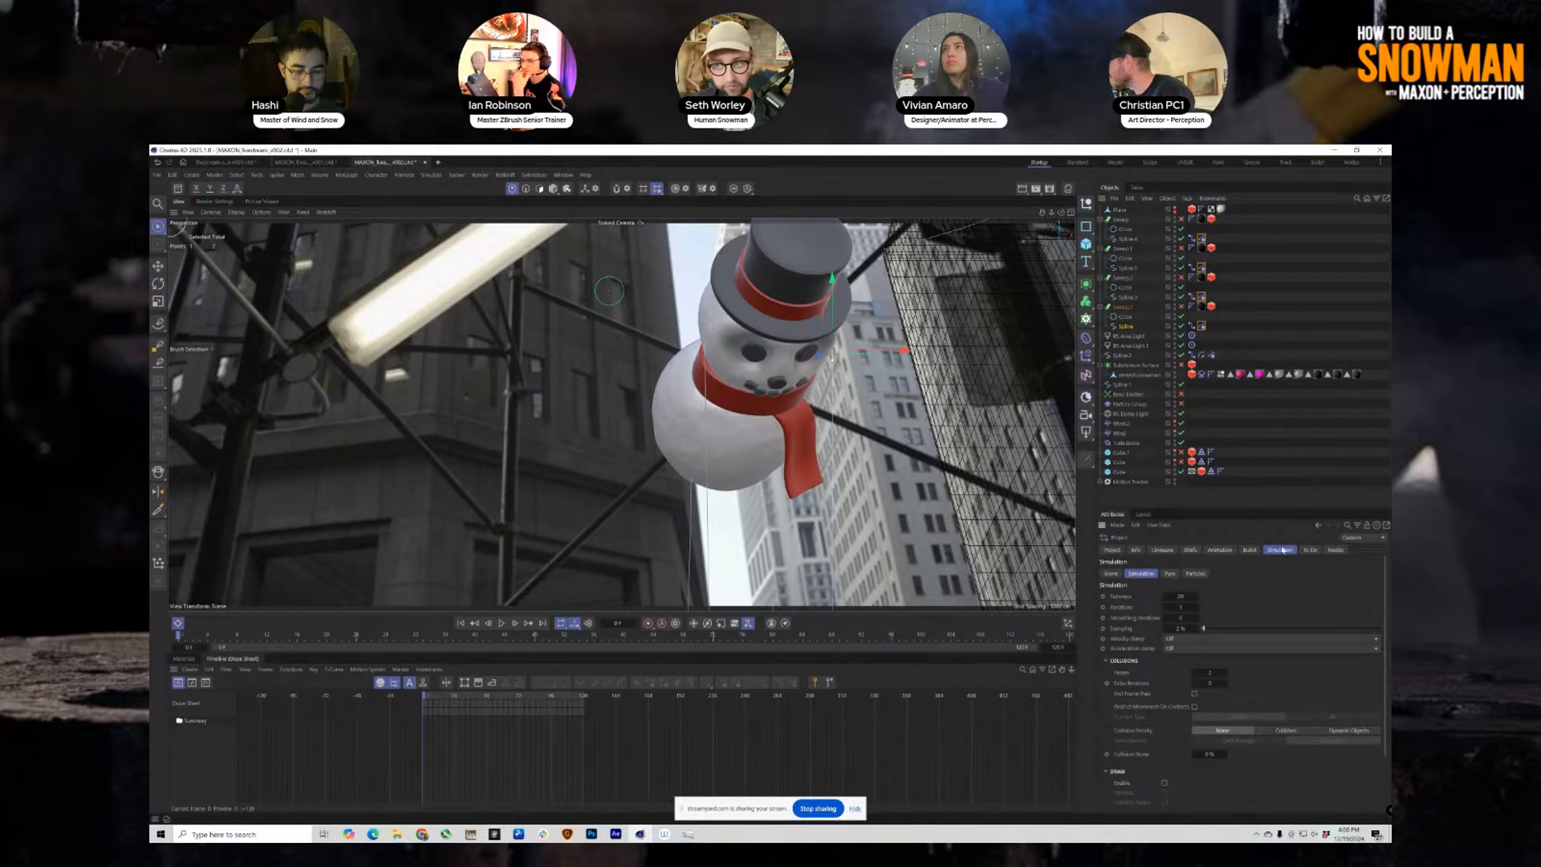
left_click(173, 175)
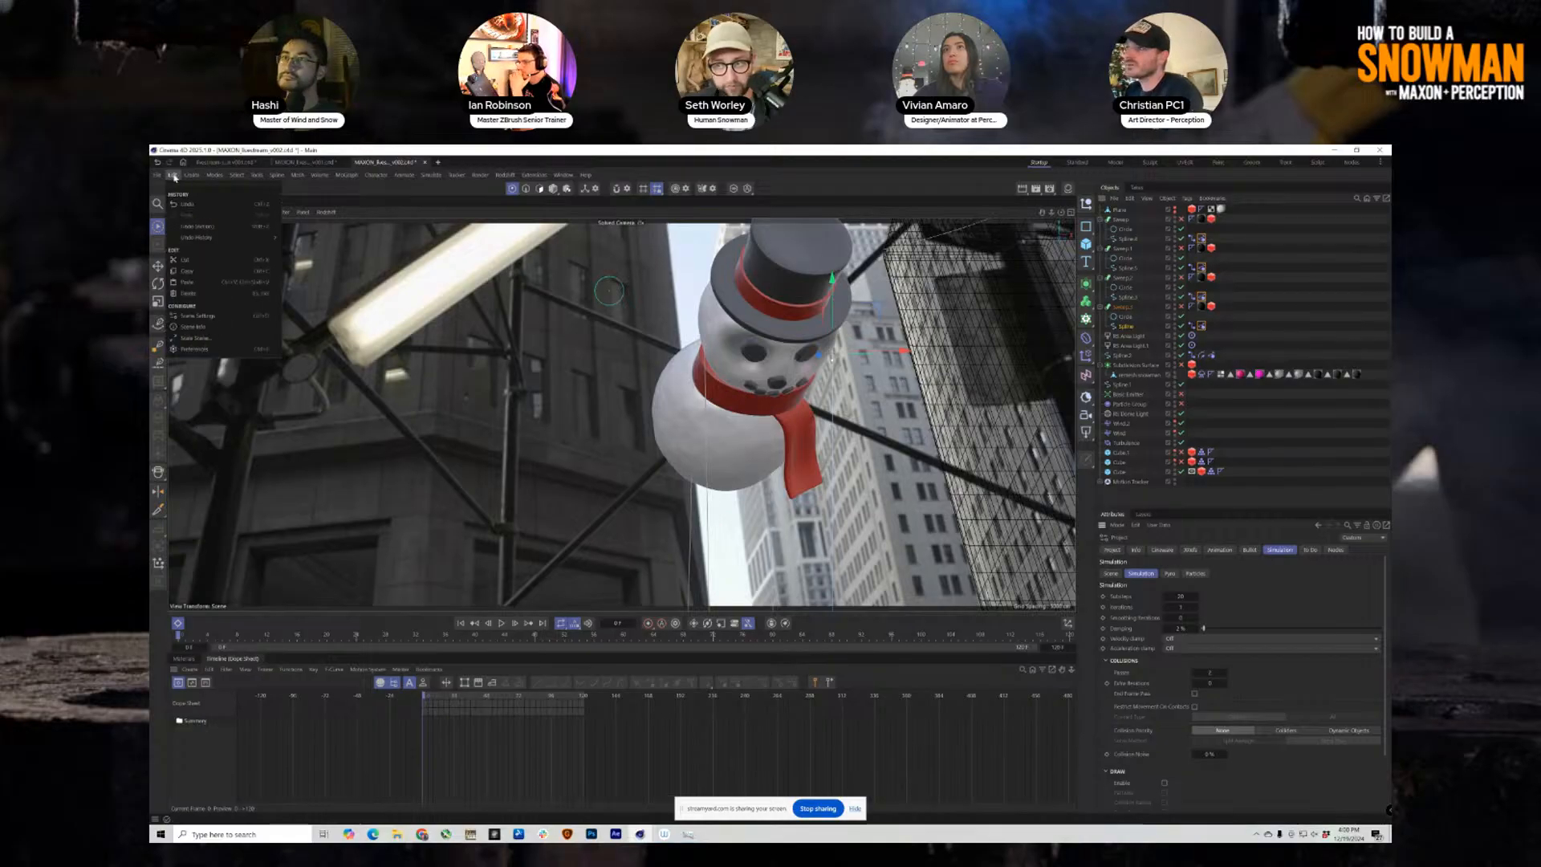
left_click(203, 316)
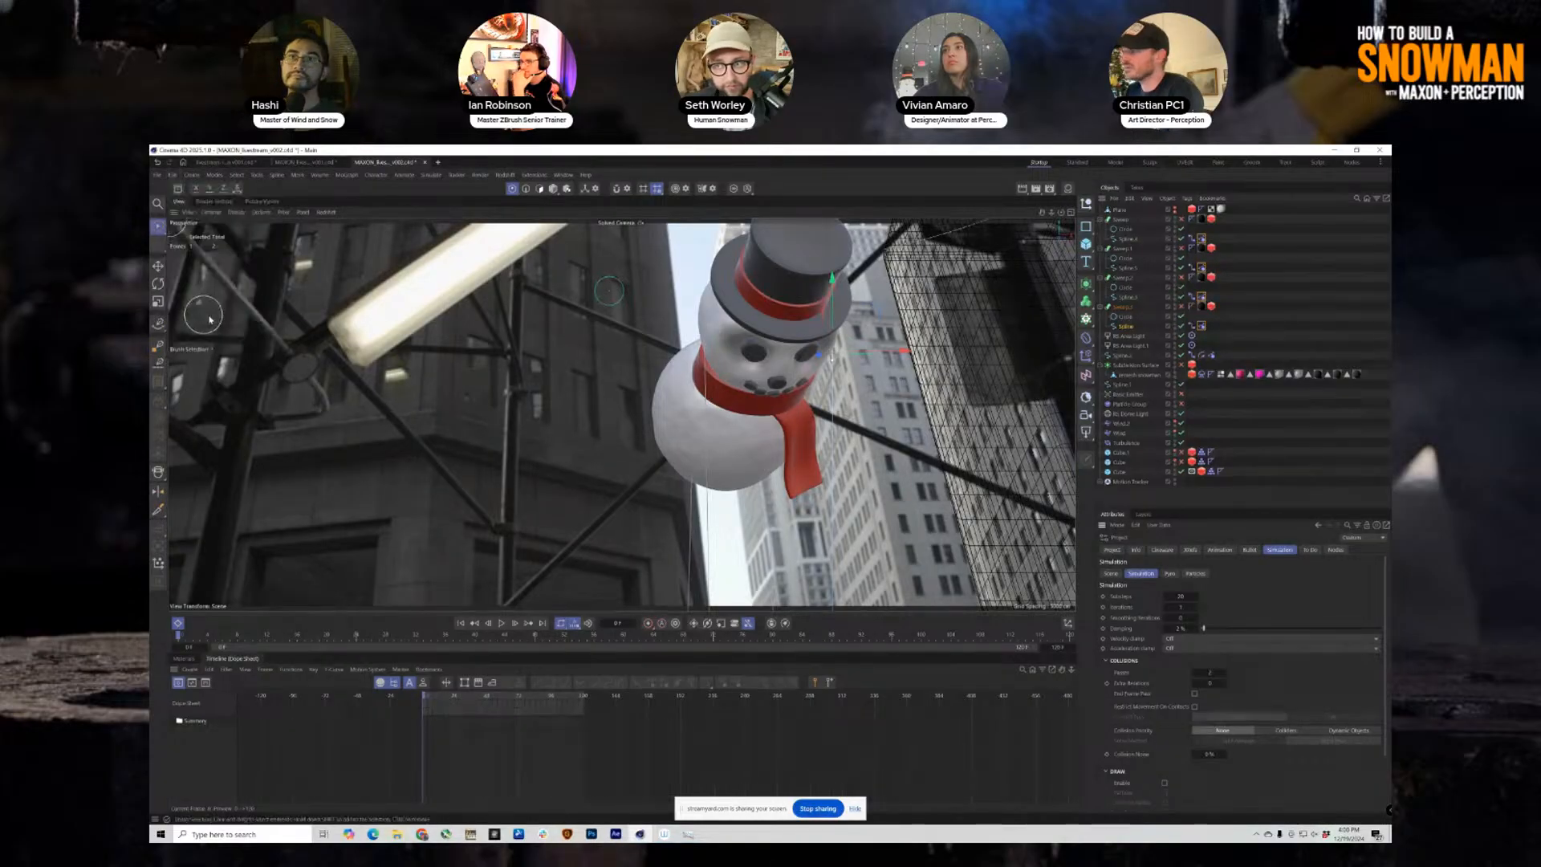
left_click(1111, 574)
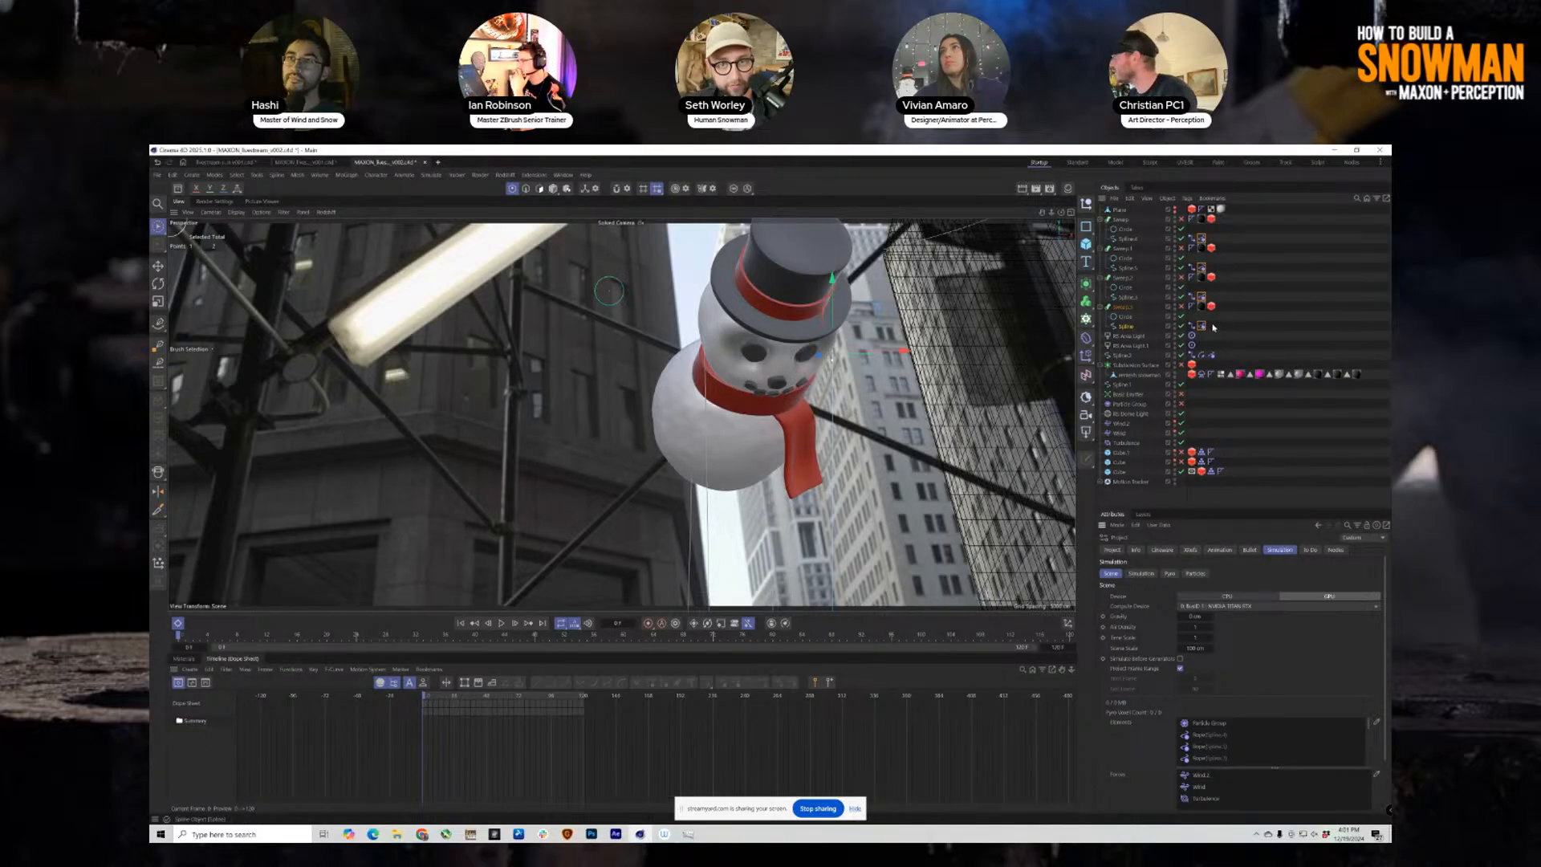
Examine the Rope and Connector tags on the rope splines, checking the rope layout in the four-view arrangement.
left_click(1211, 296)
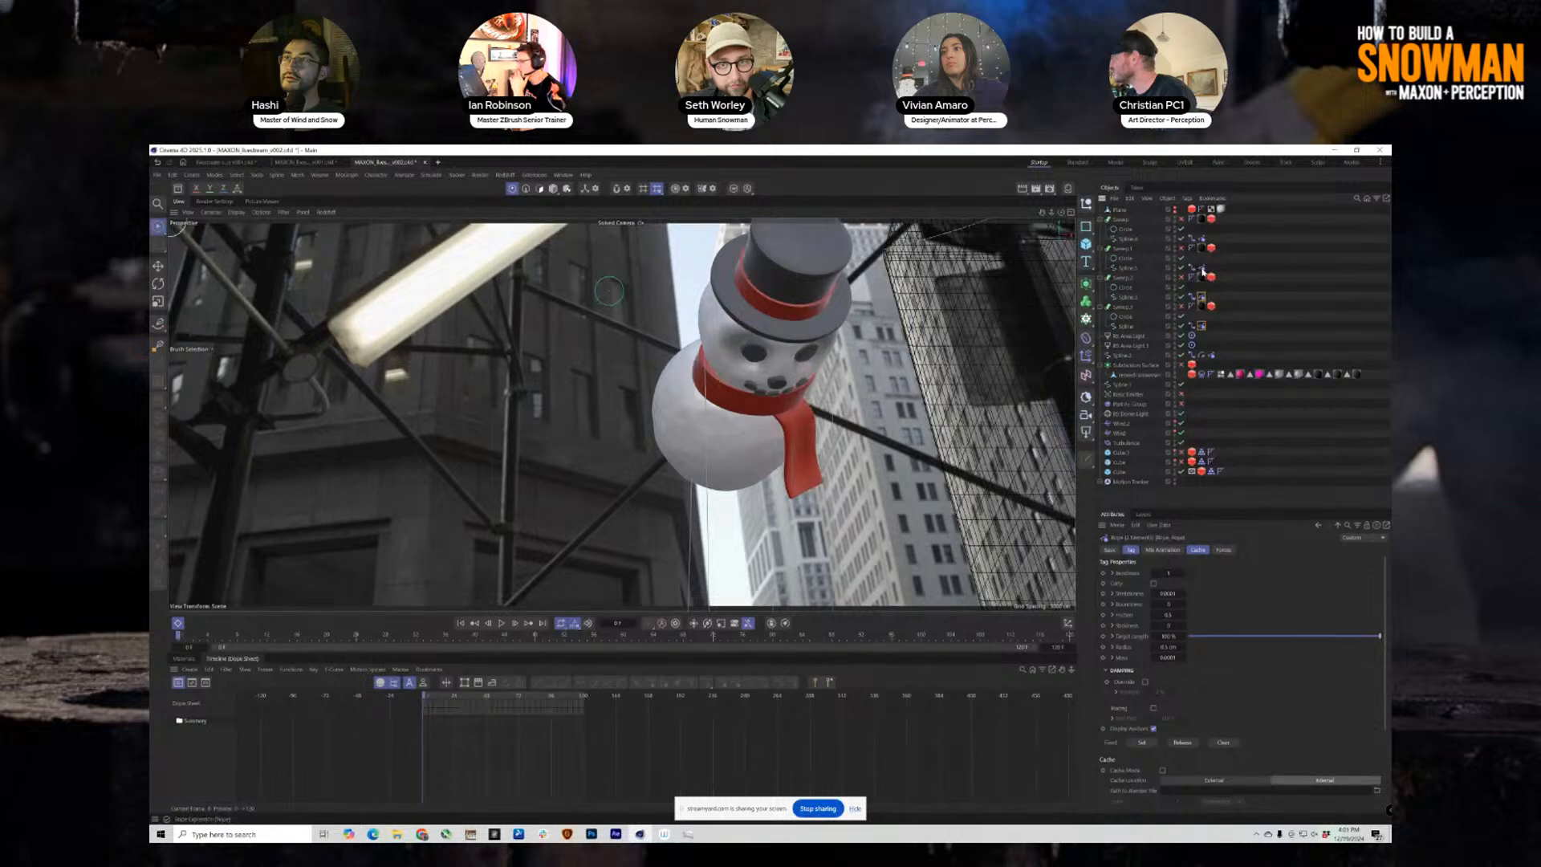
left_click(1192, 238)
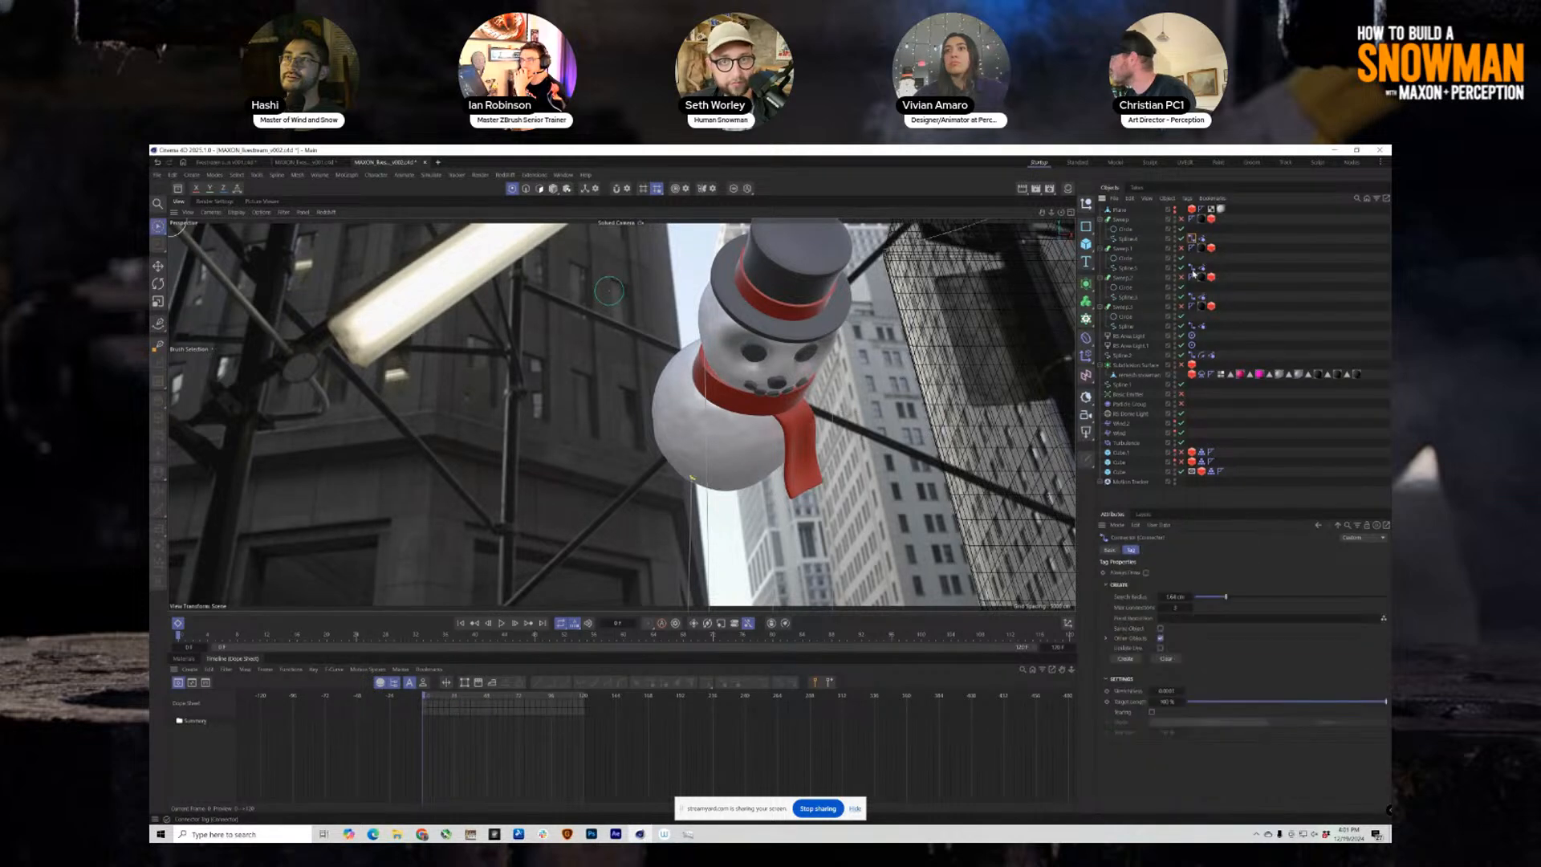
left_click(1191, 327, "ctrl")
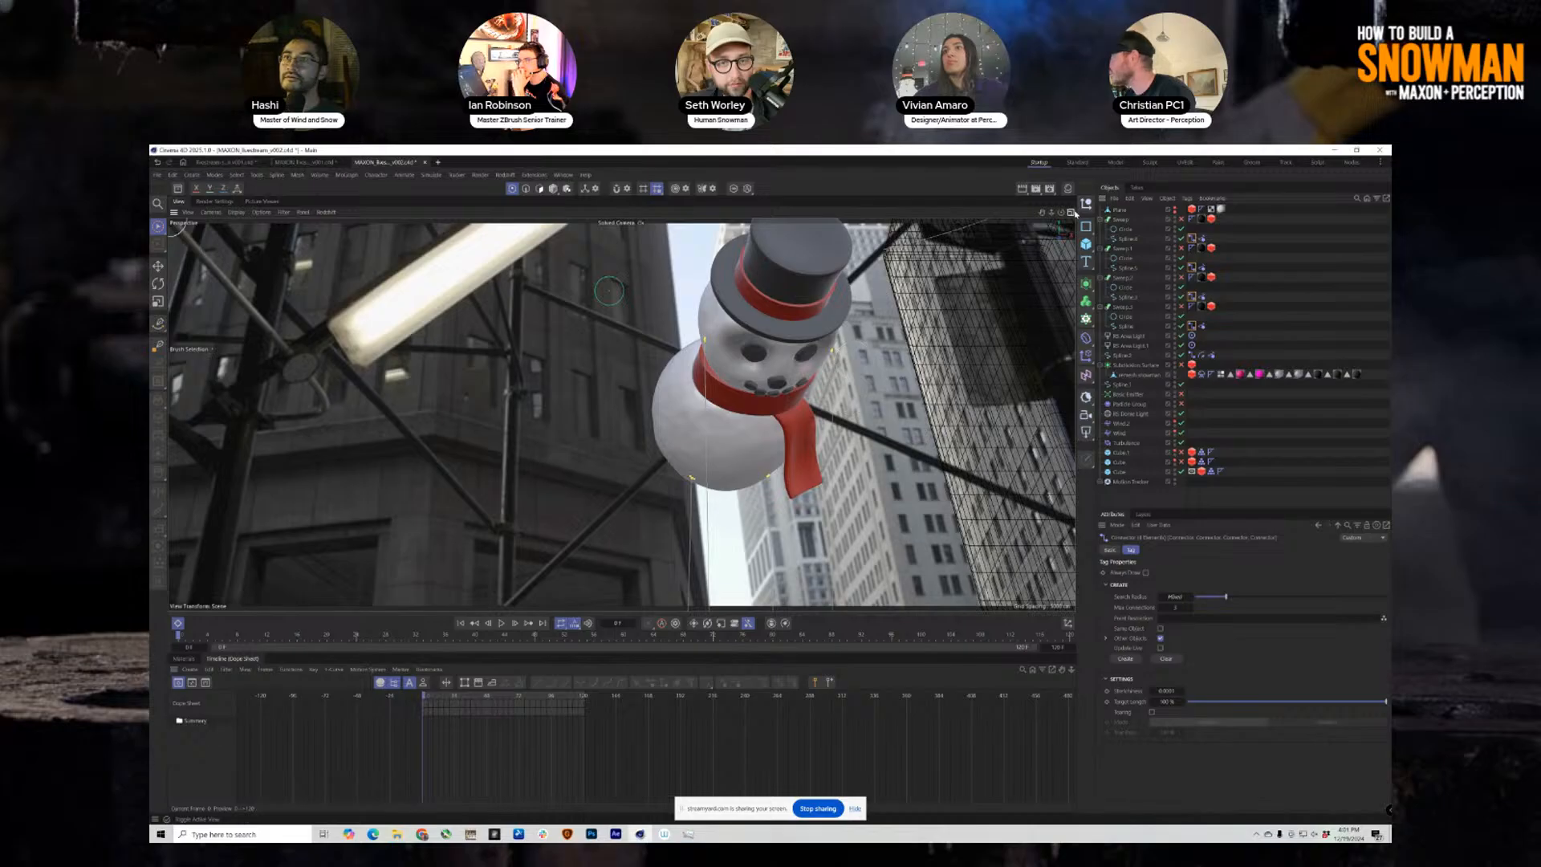
left_click(1071, 212)
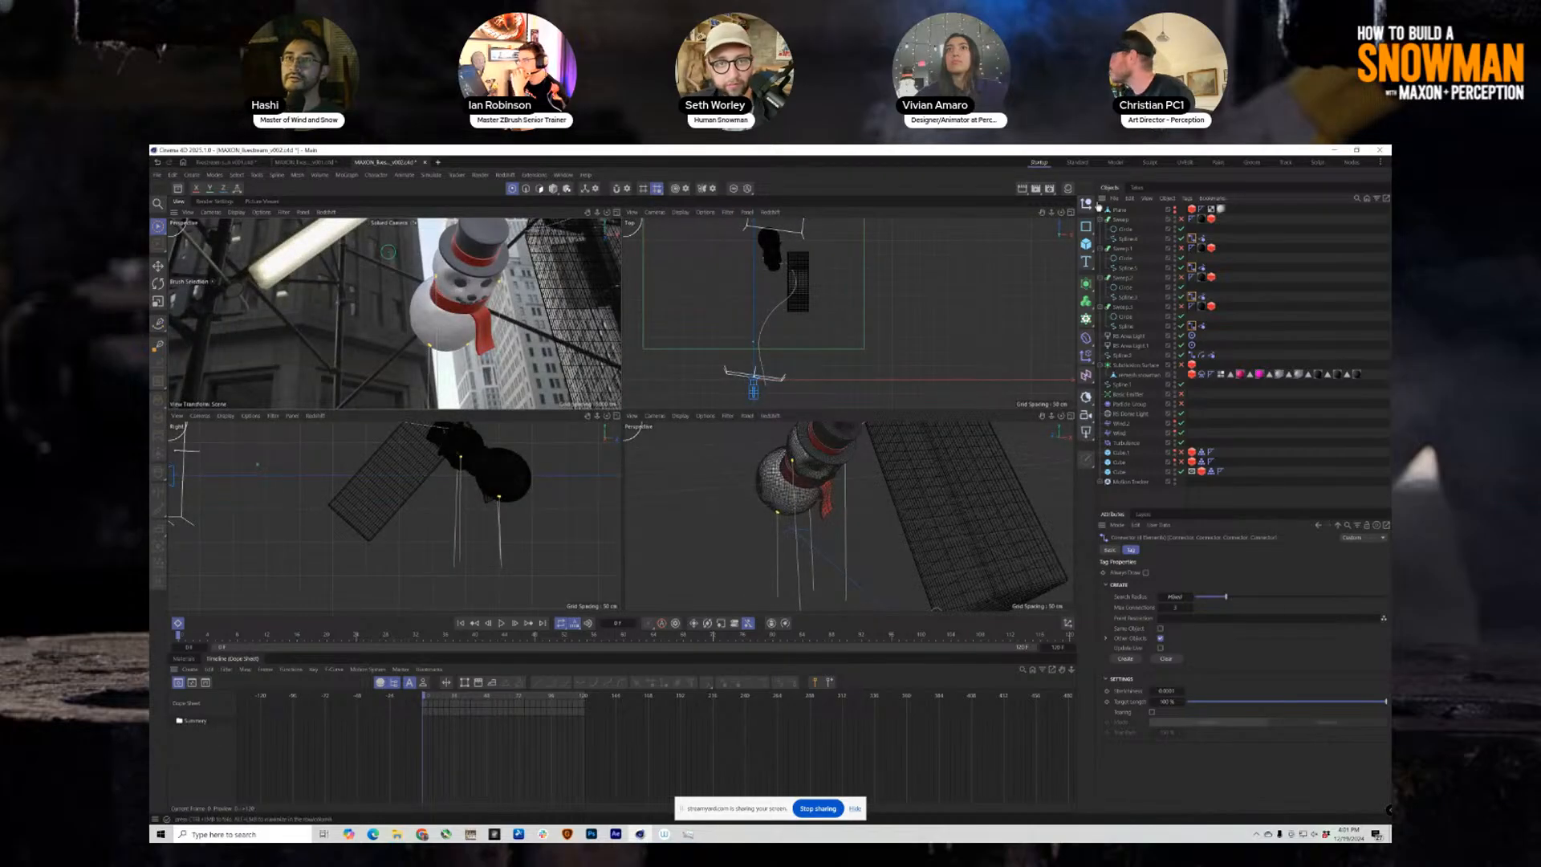
left_click(616, 213)
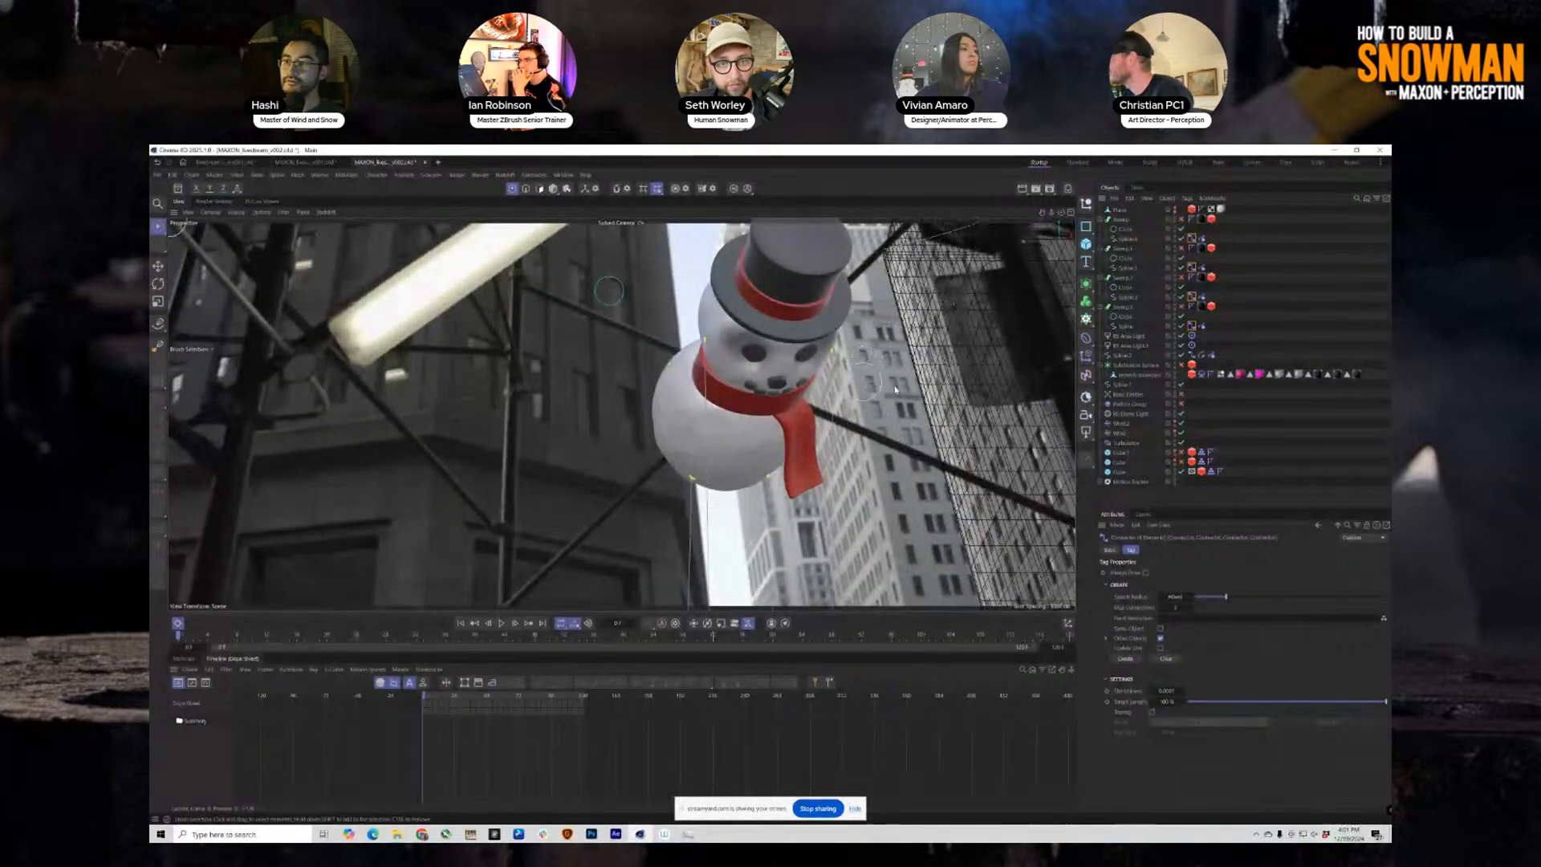
Cache the simulation for the whole scene from the snowman mesh's Soft Body tag.
left_click(1138, 375)
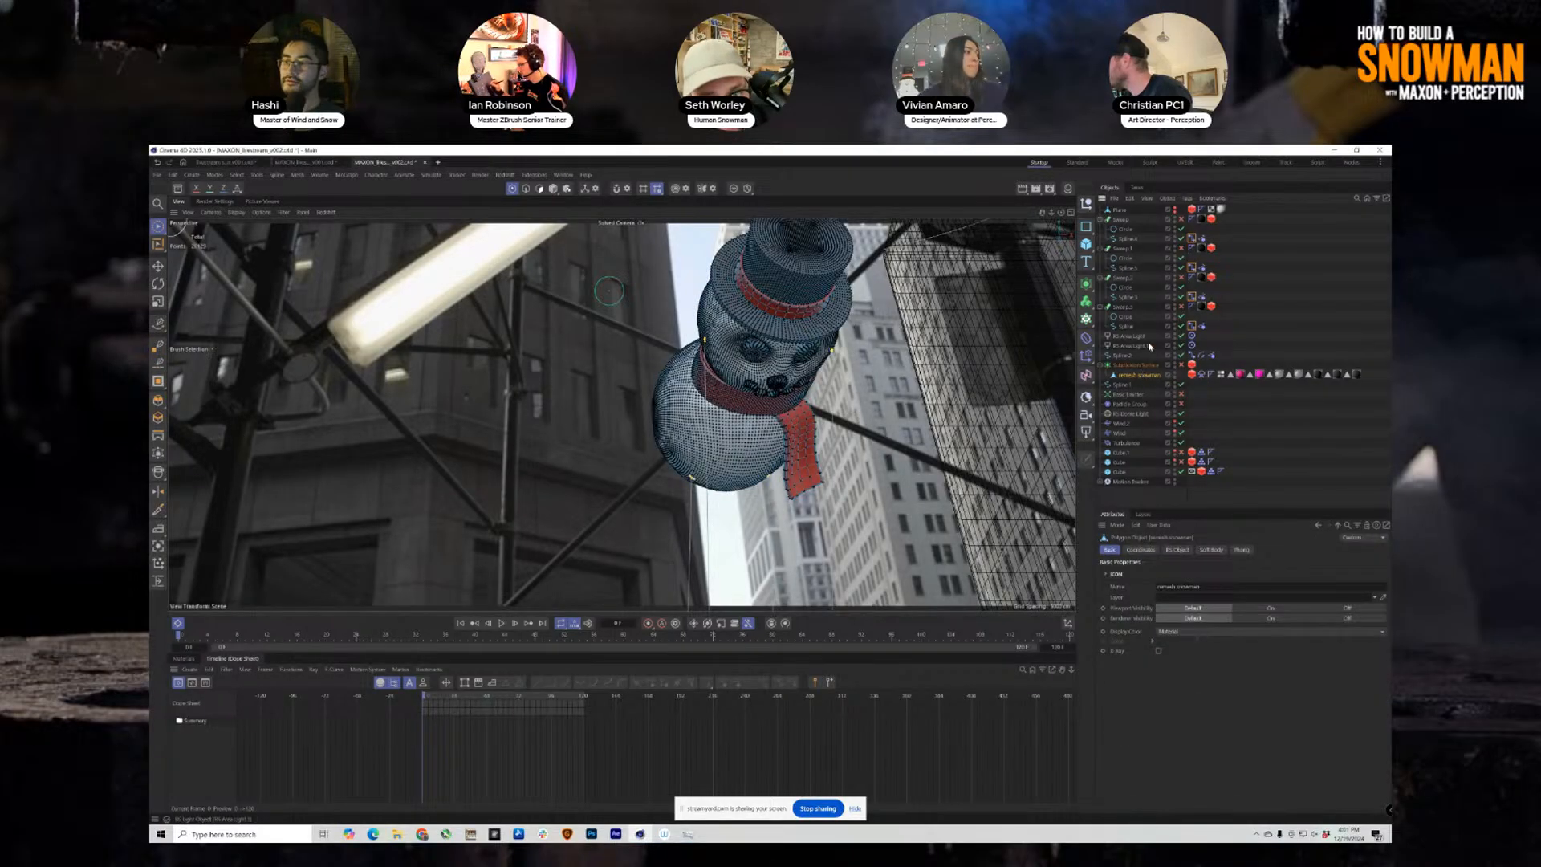
left_click(1213, 377)
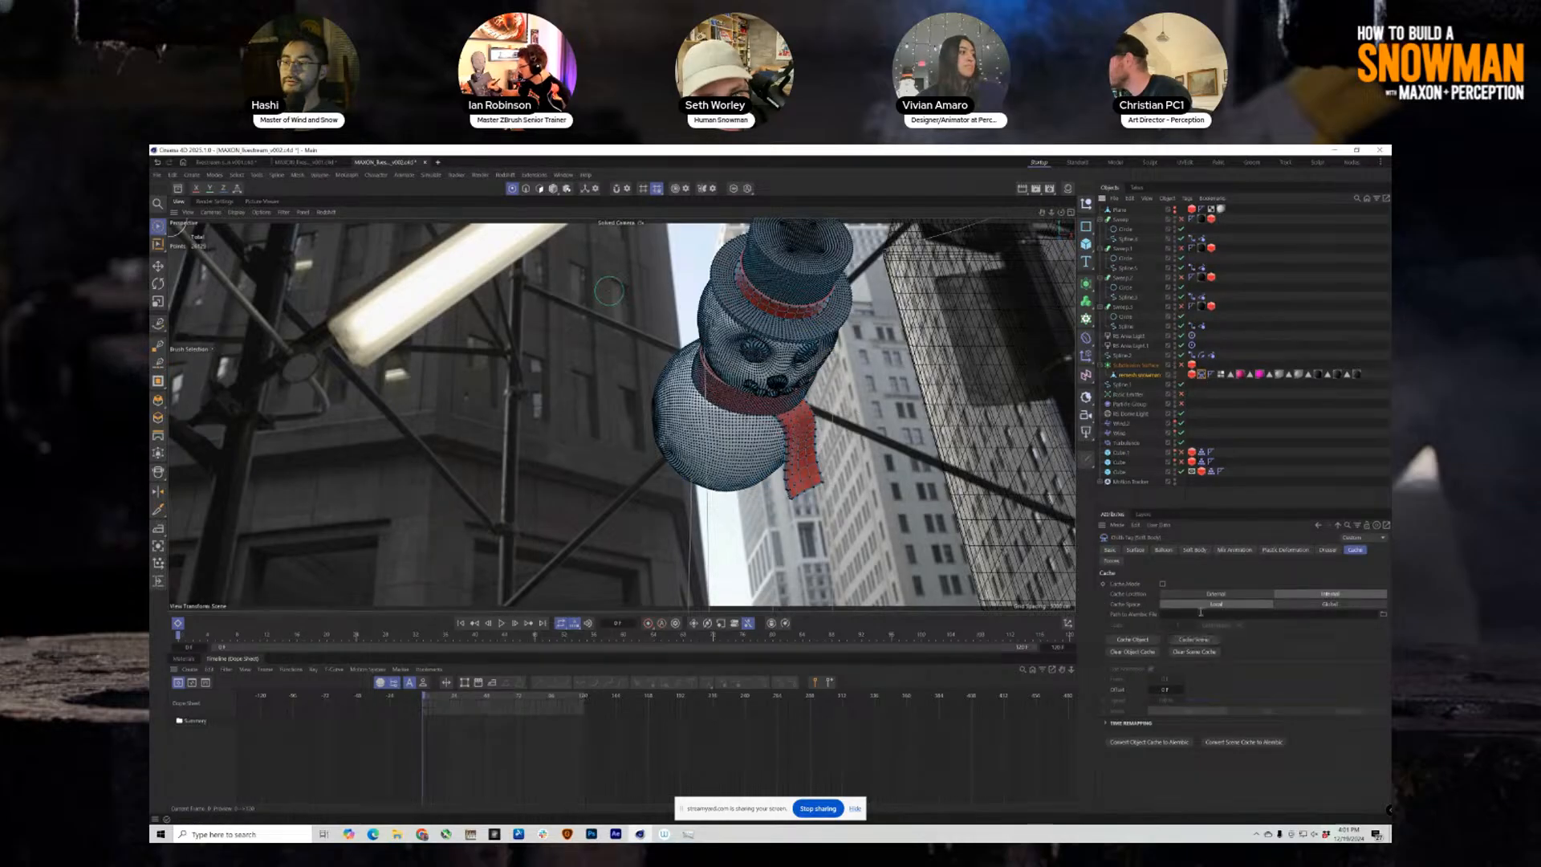
left_click(1242, 282)
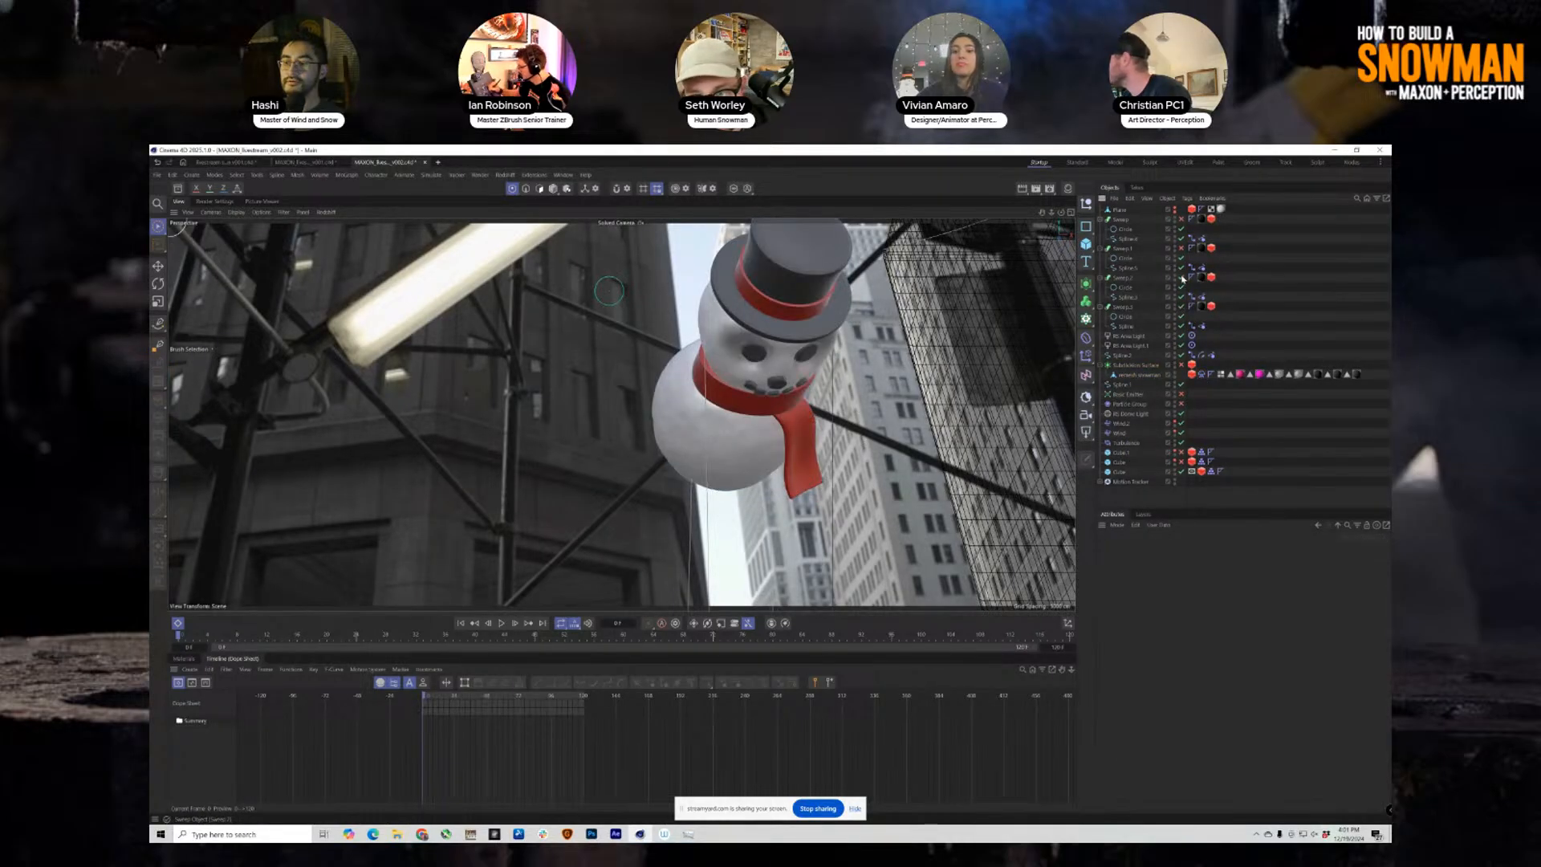
left_click(1127, 221)
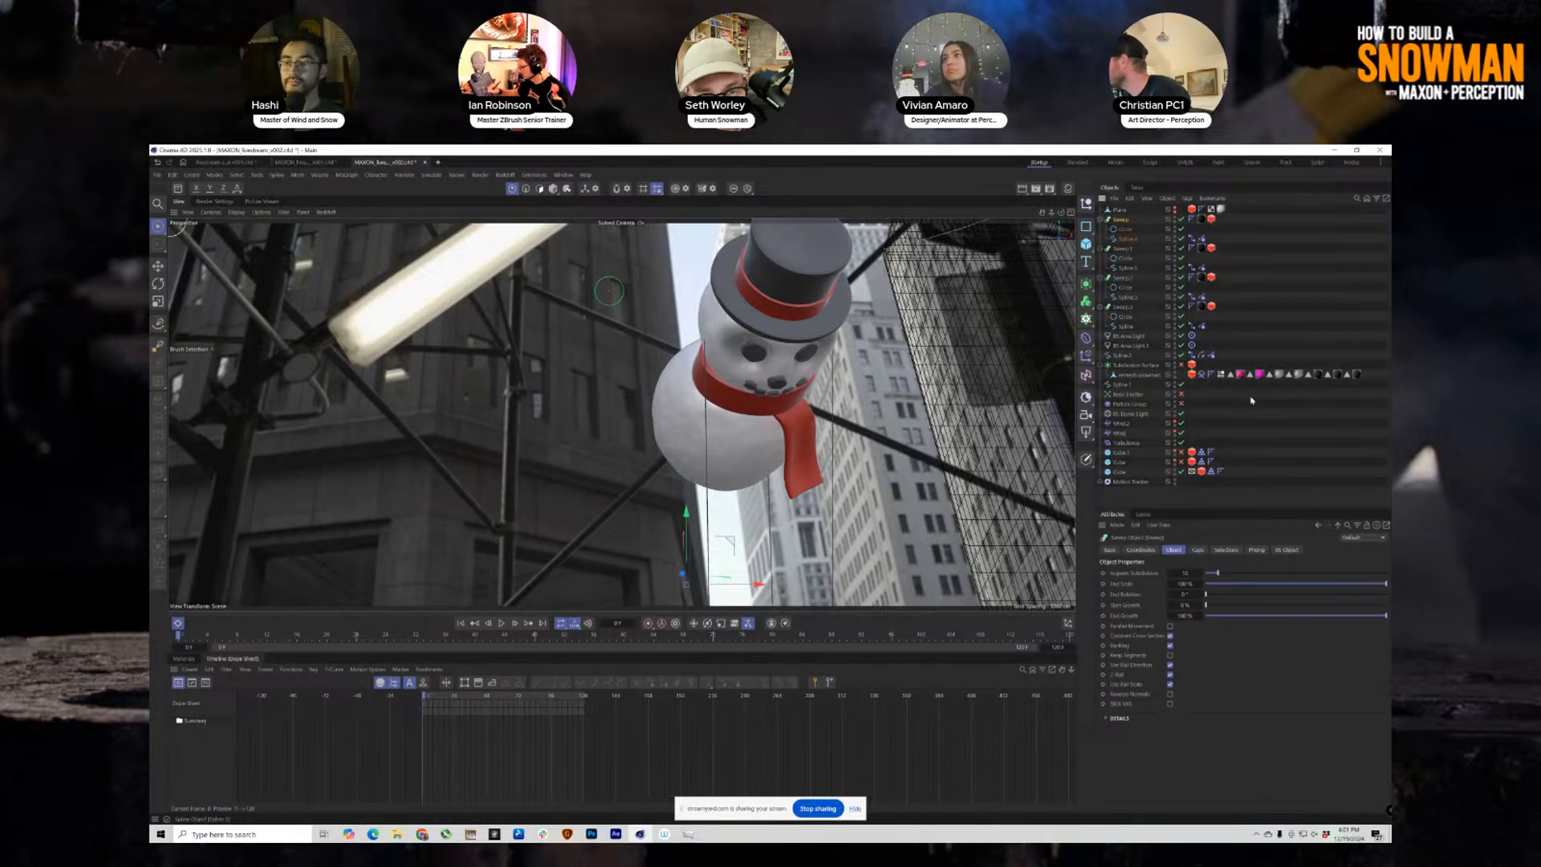
left_click(1201, 374)
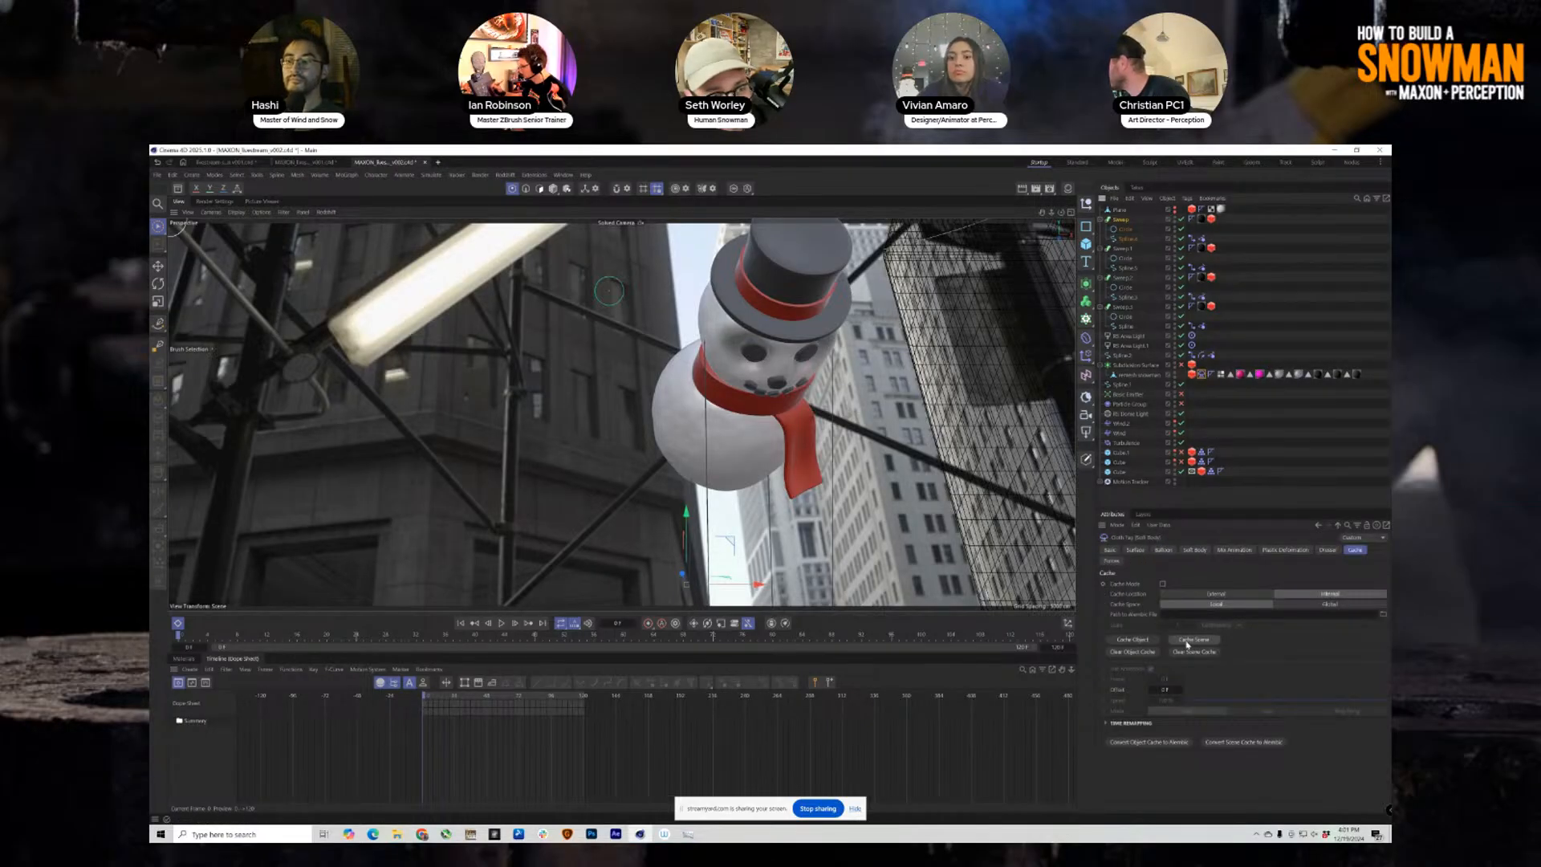
left_click(1213, 639)
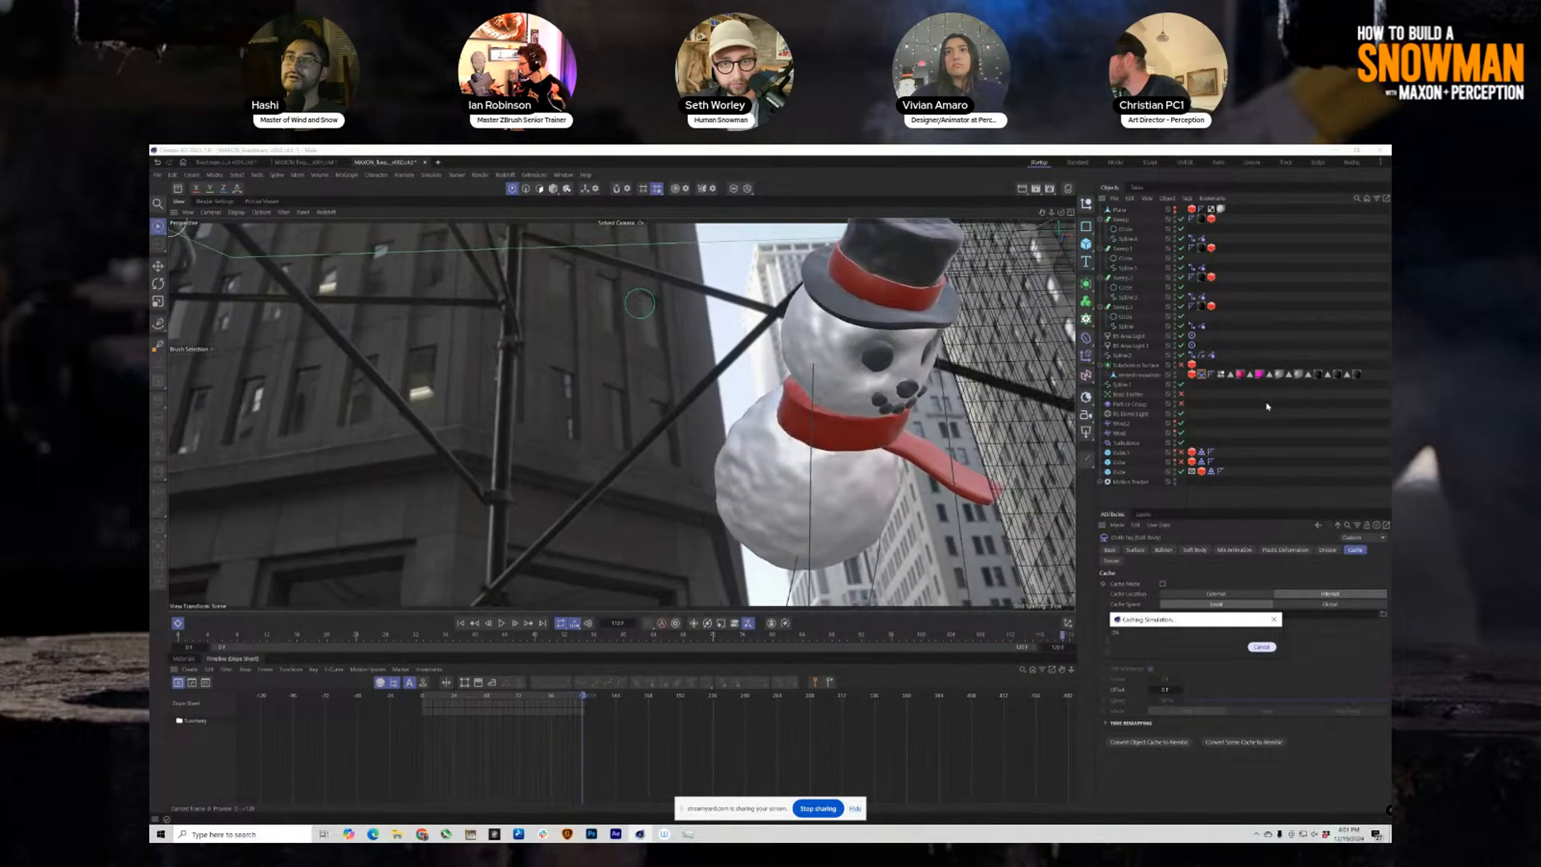
Play back the cached simulation with the building cubes shown and select the snowman's Subdivision Surface.
left_click(506, 623)
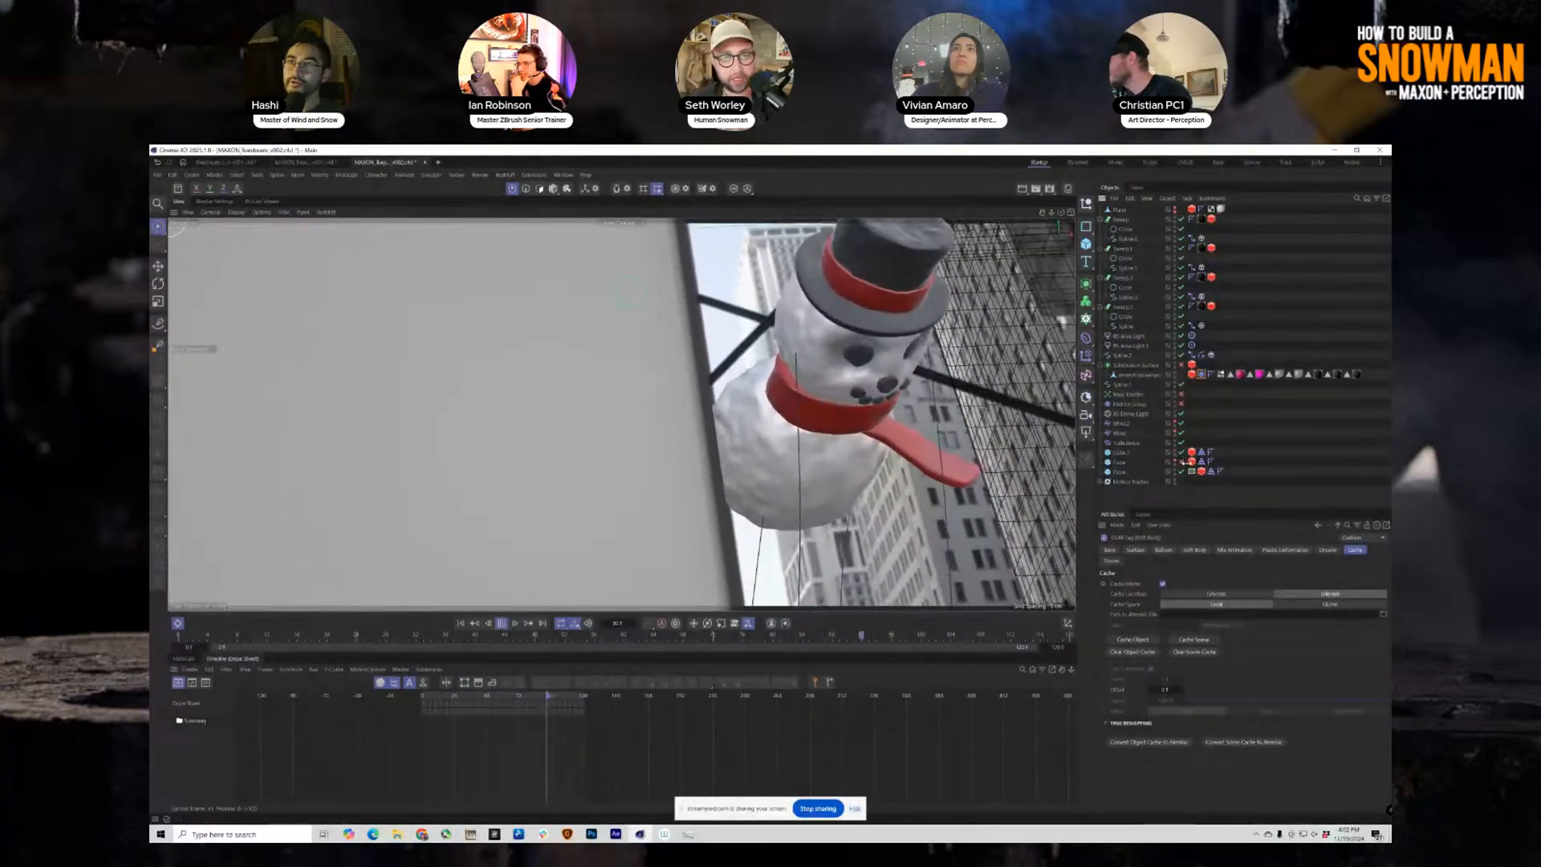
left_click(1130, 454)
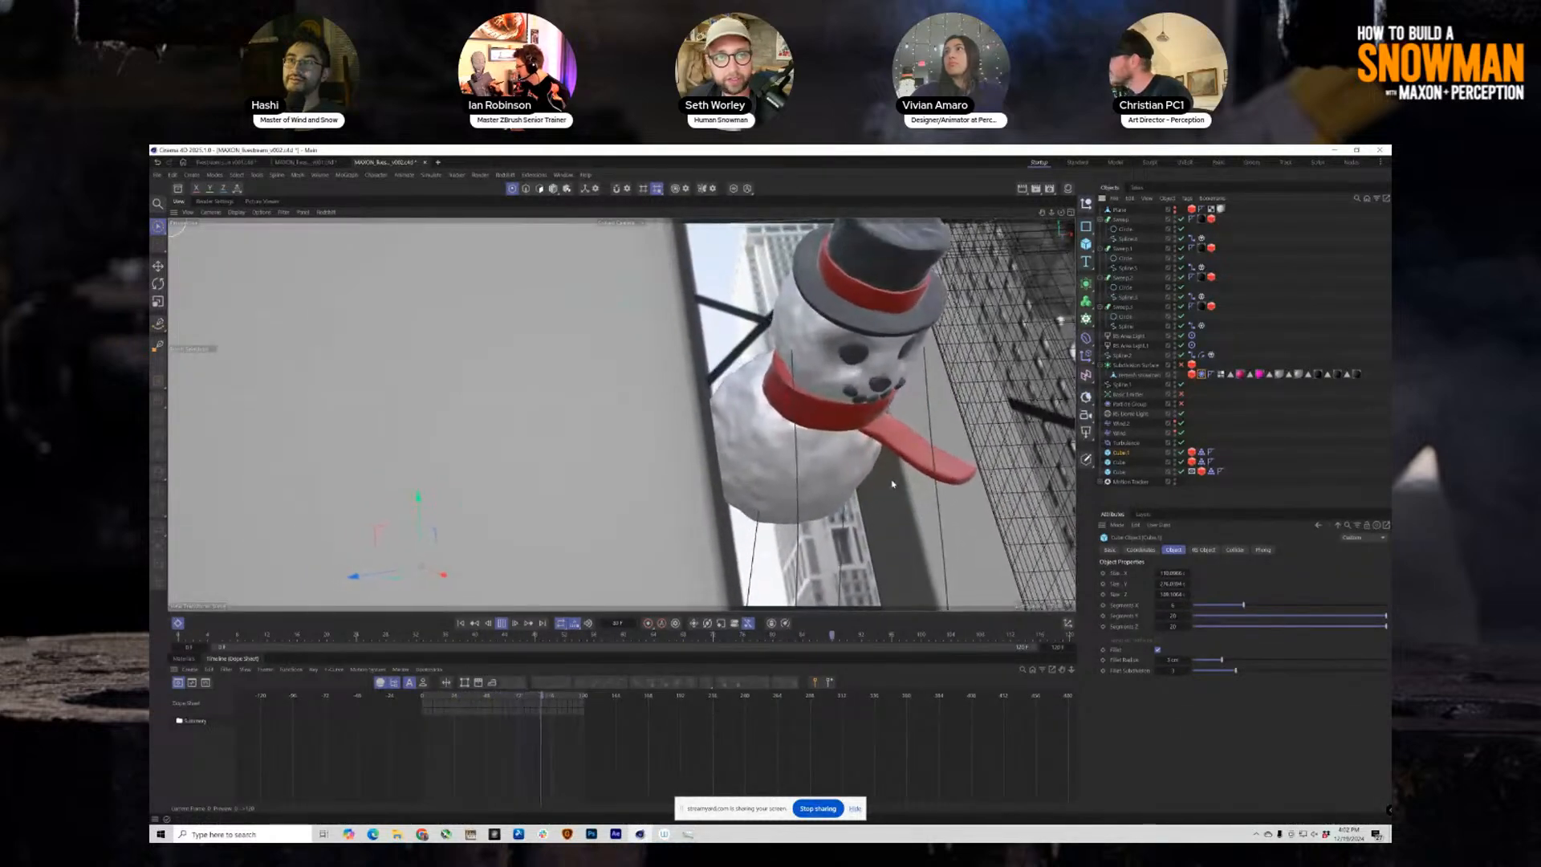
left_click(1147, 366)
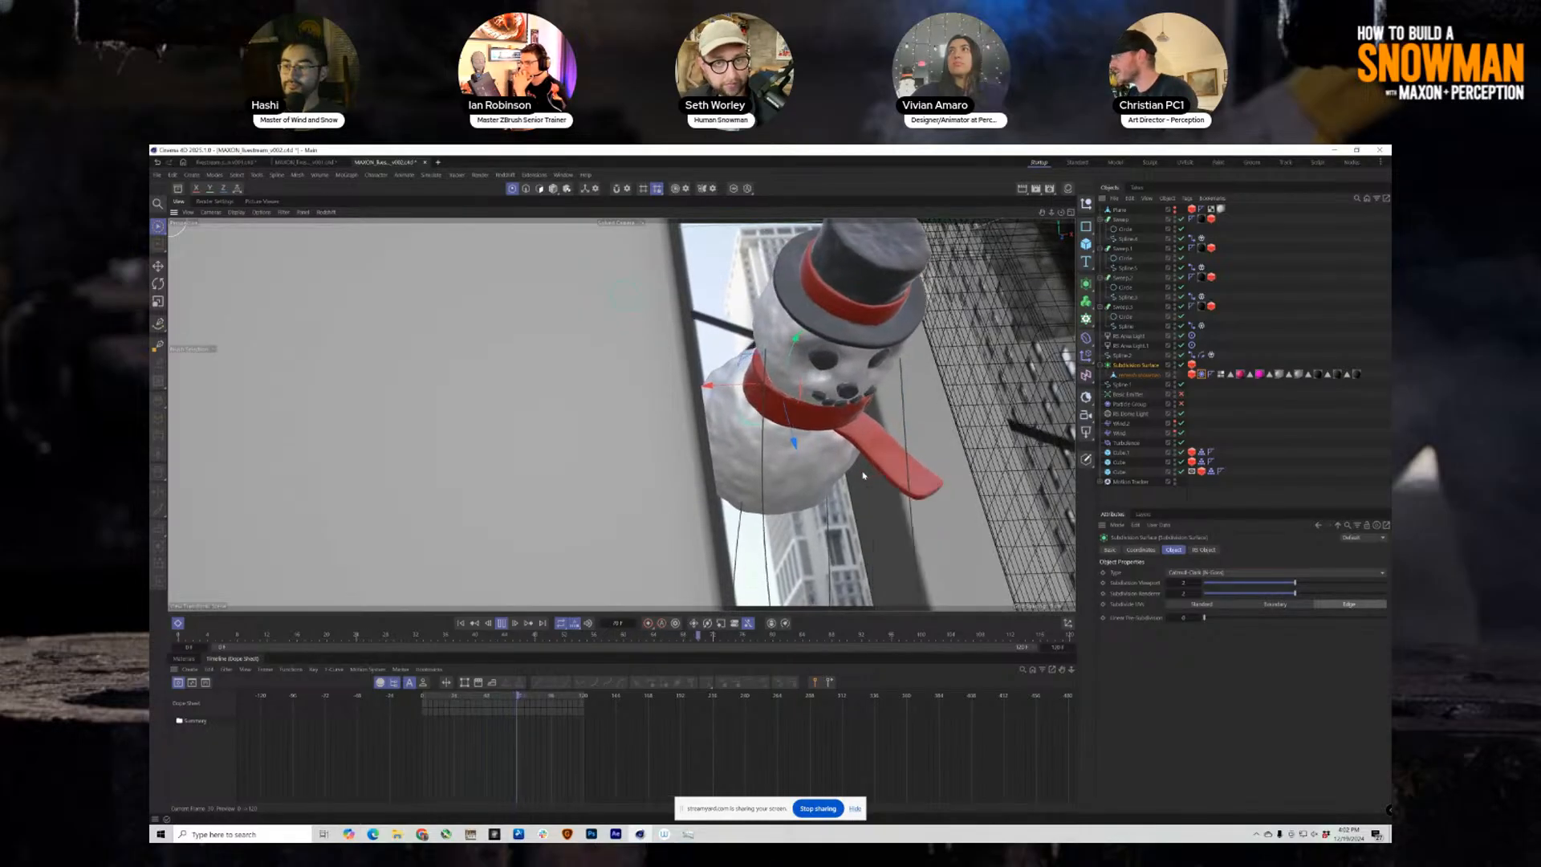
Compare the playing snowman in Gouraud Shading with and without lines to examine its mesh, and stop playback.
key("n")
key("b")
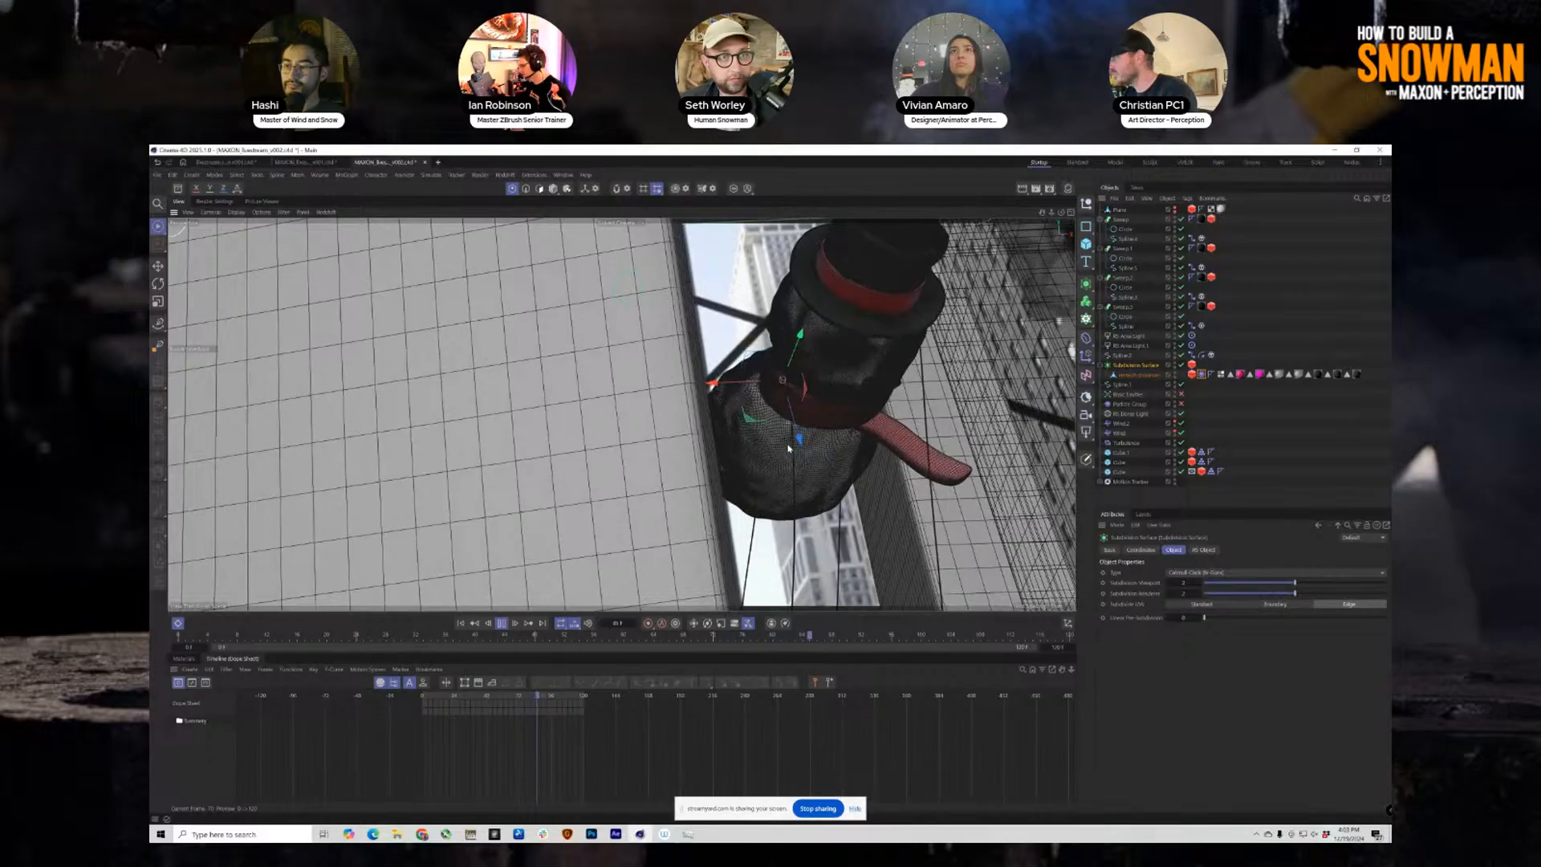
key("n")
key("a")
key("n")
key("b")
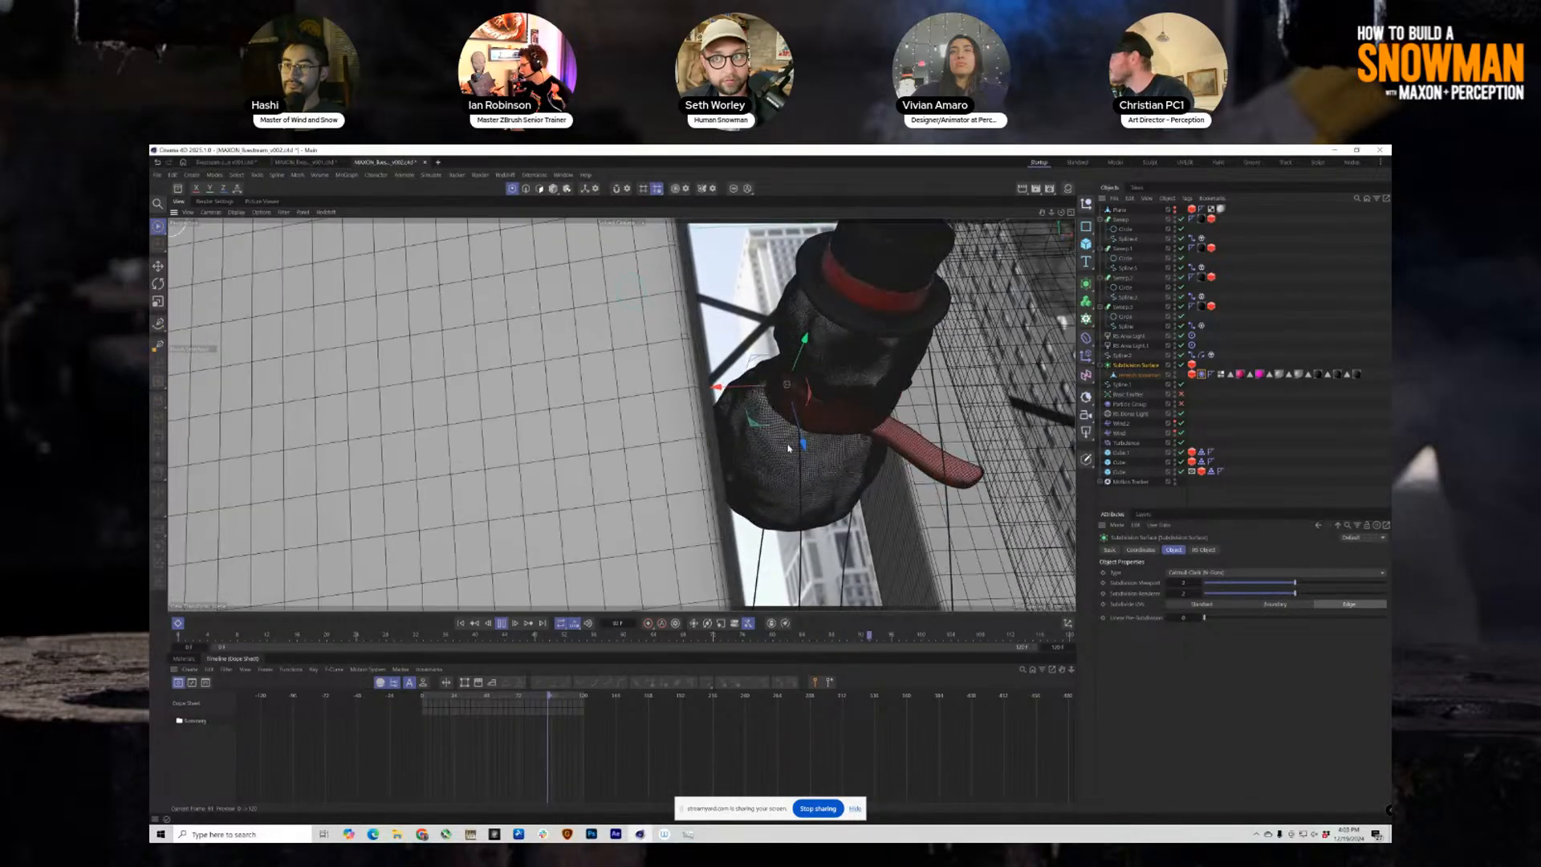
key("n")
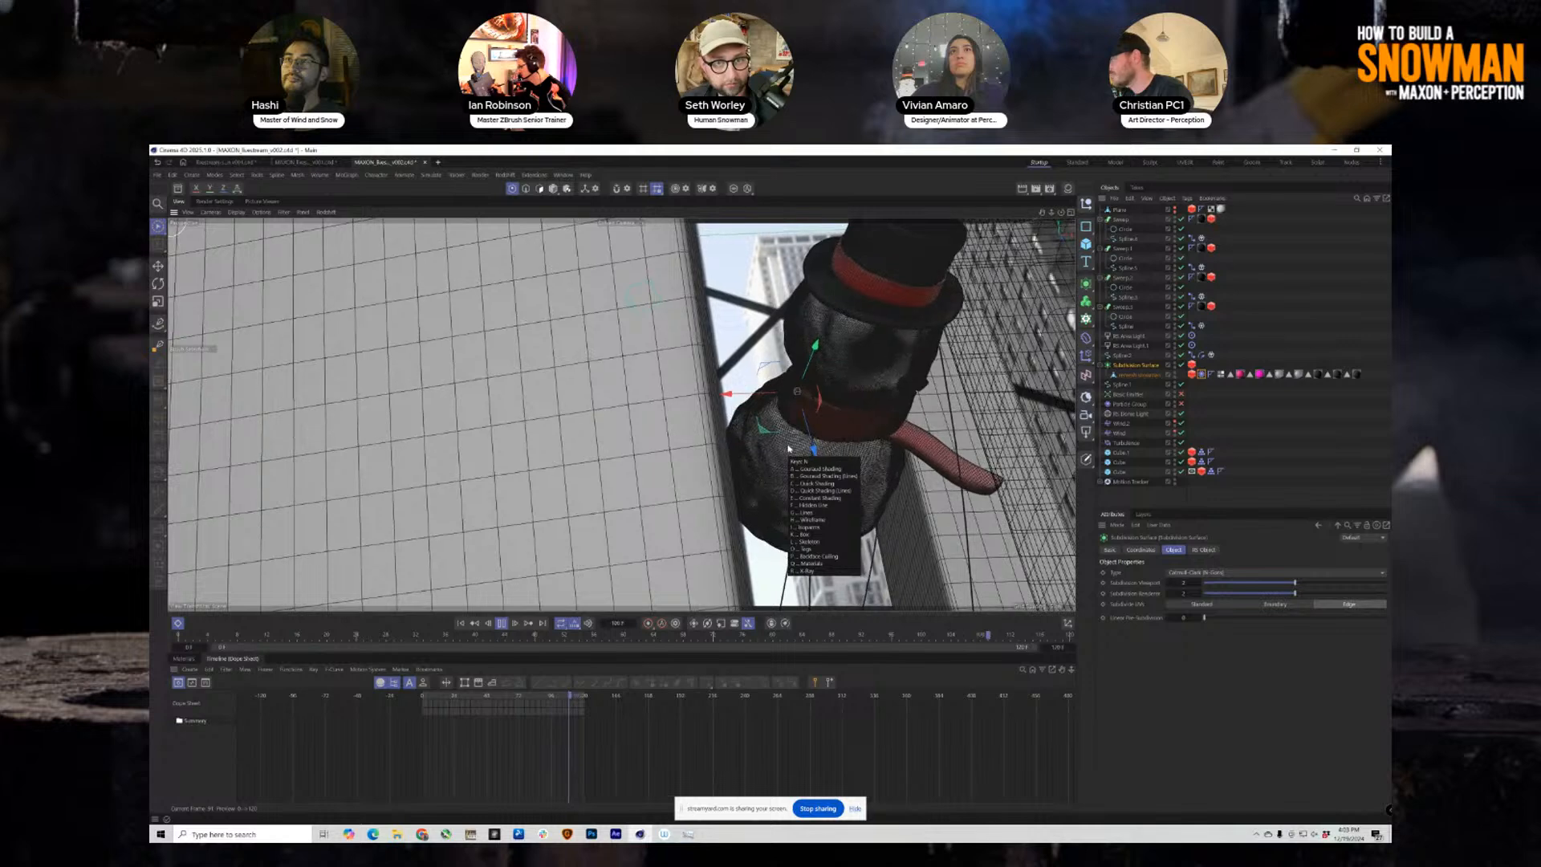
key("a")
left_click(499, 625)
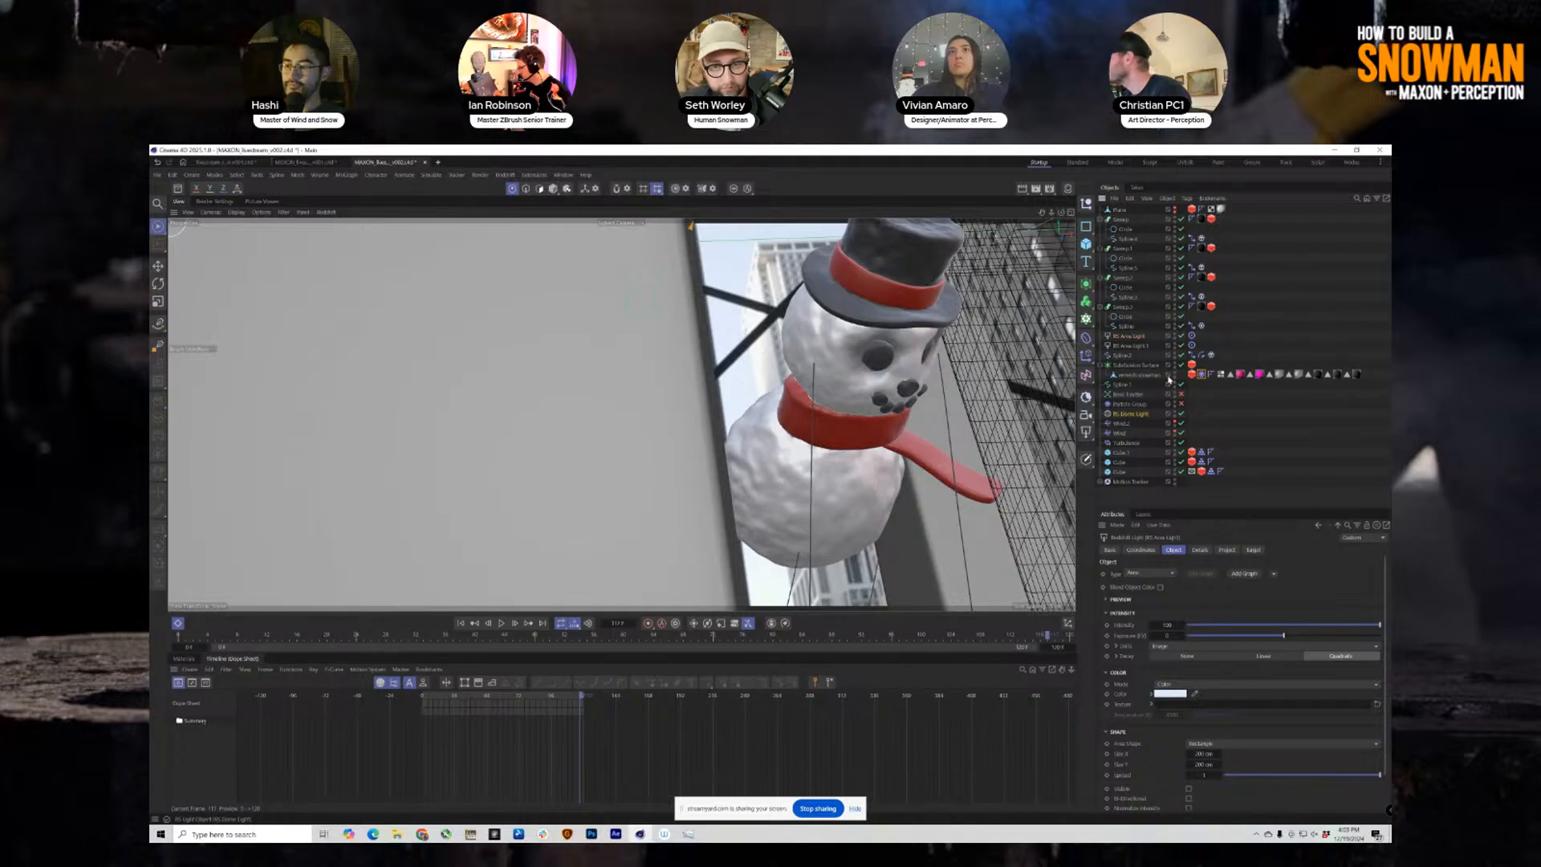
Hide the building cubes and open the RS Dome Light's settings.
left_click(1168, 413)
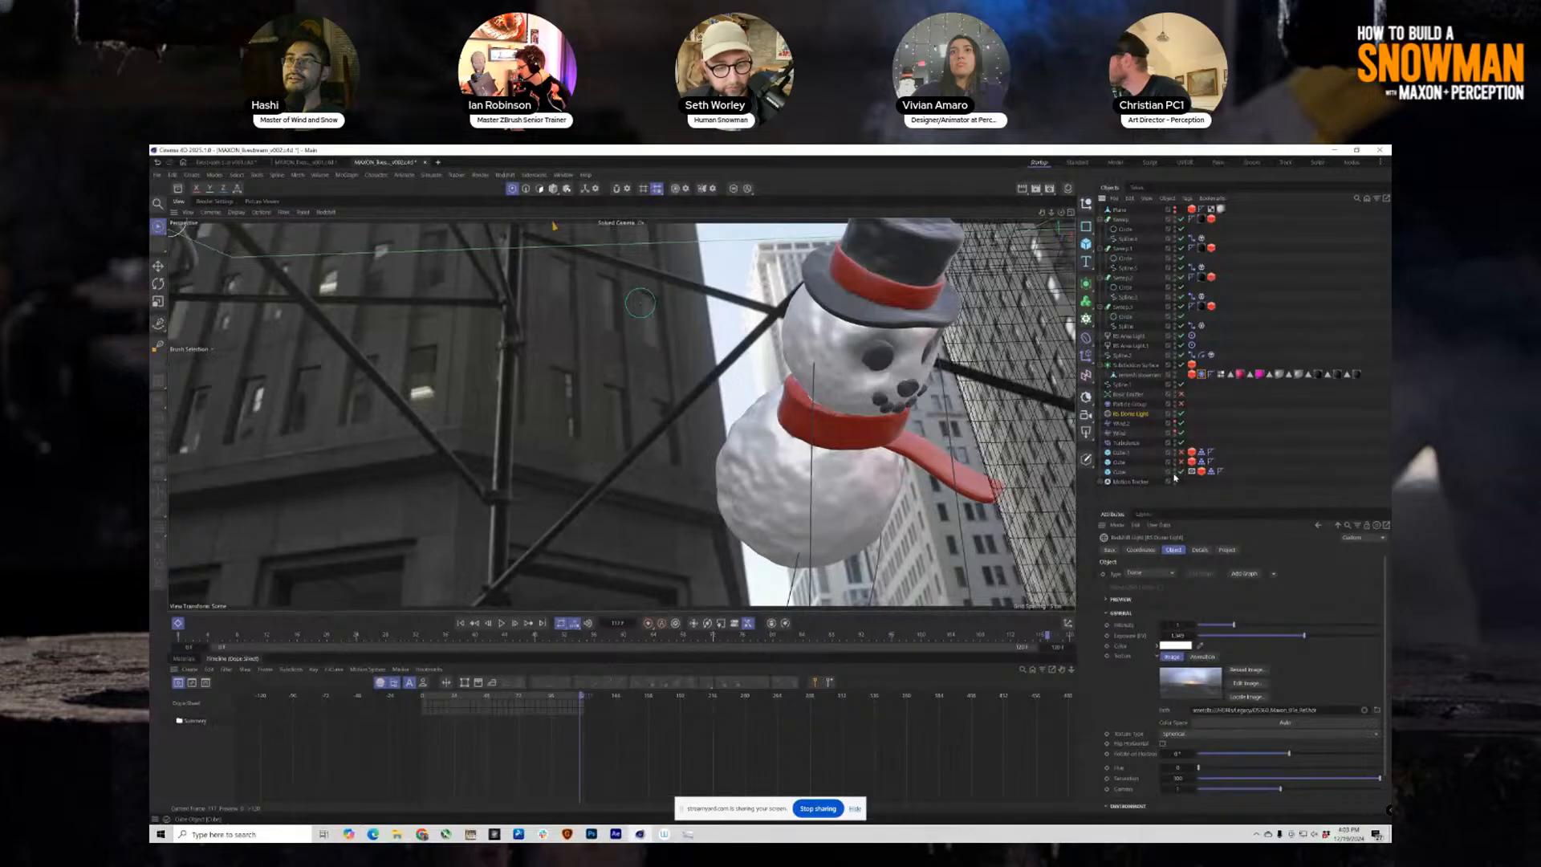
left_click(1123, 471)
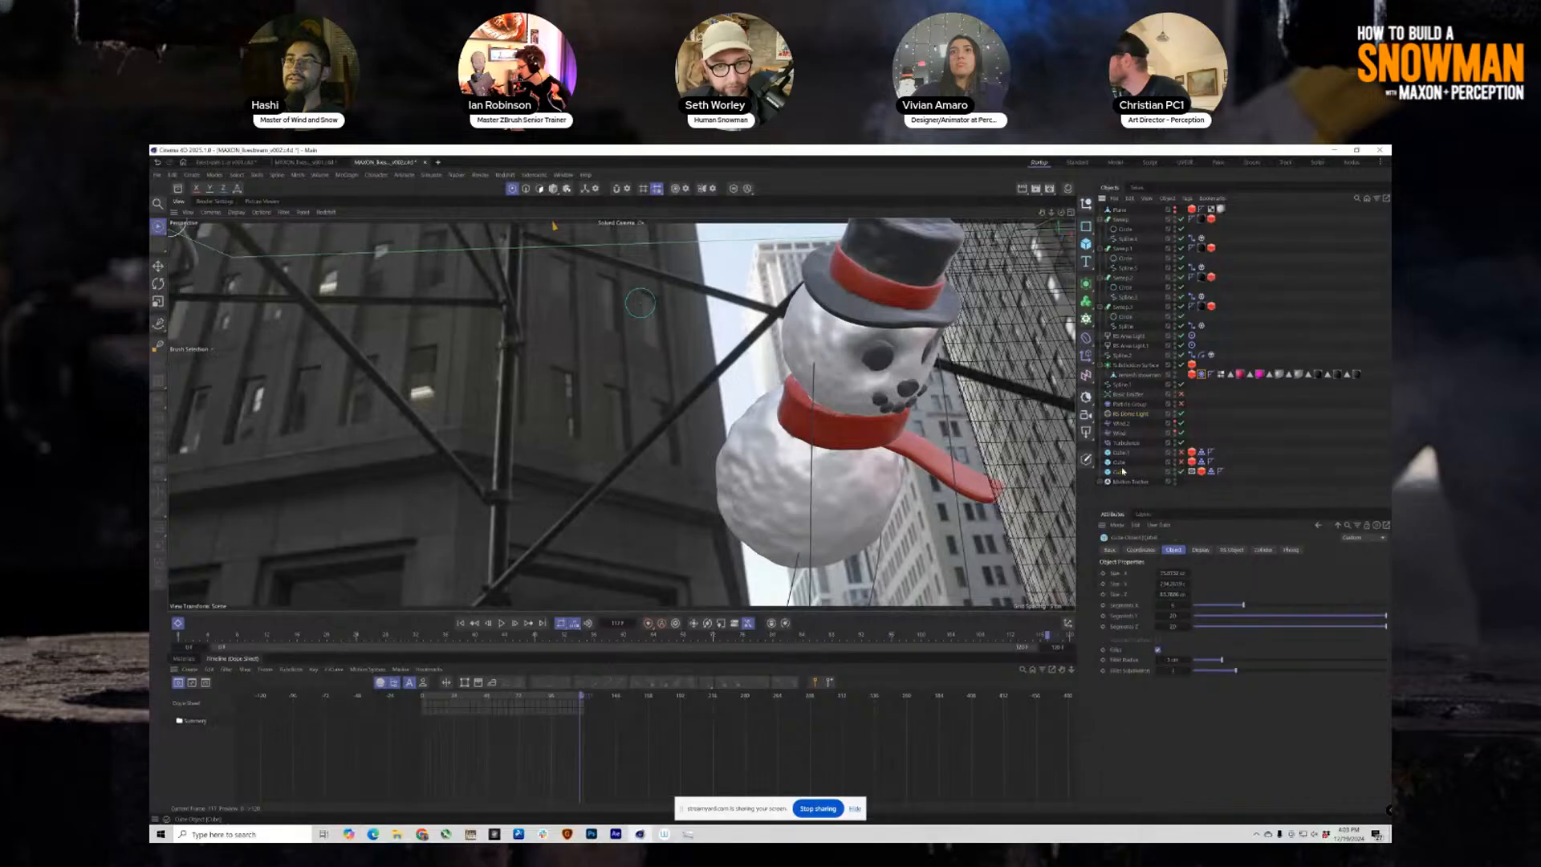
left_click(1139, 413)
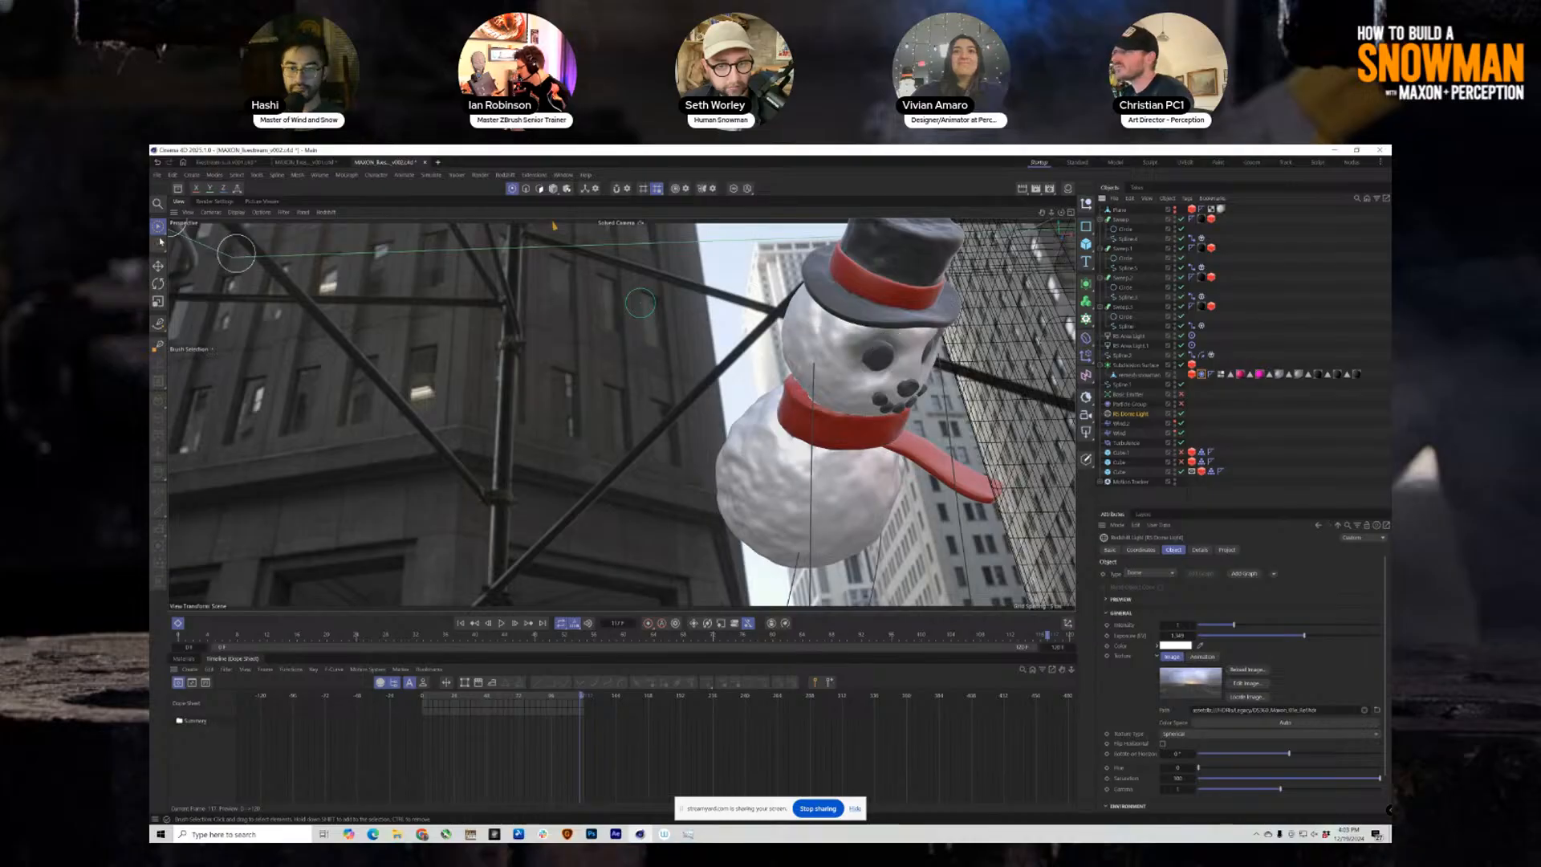
Search the asset library for "hdri" and browse the available HDRI images.
left_click(178, 188)
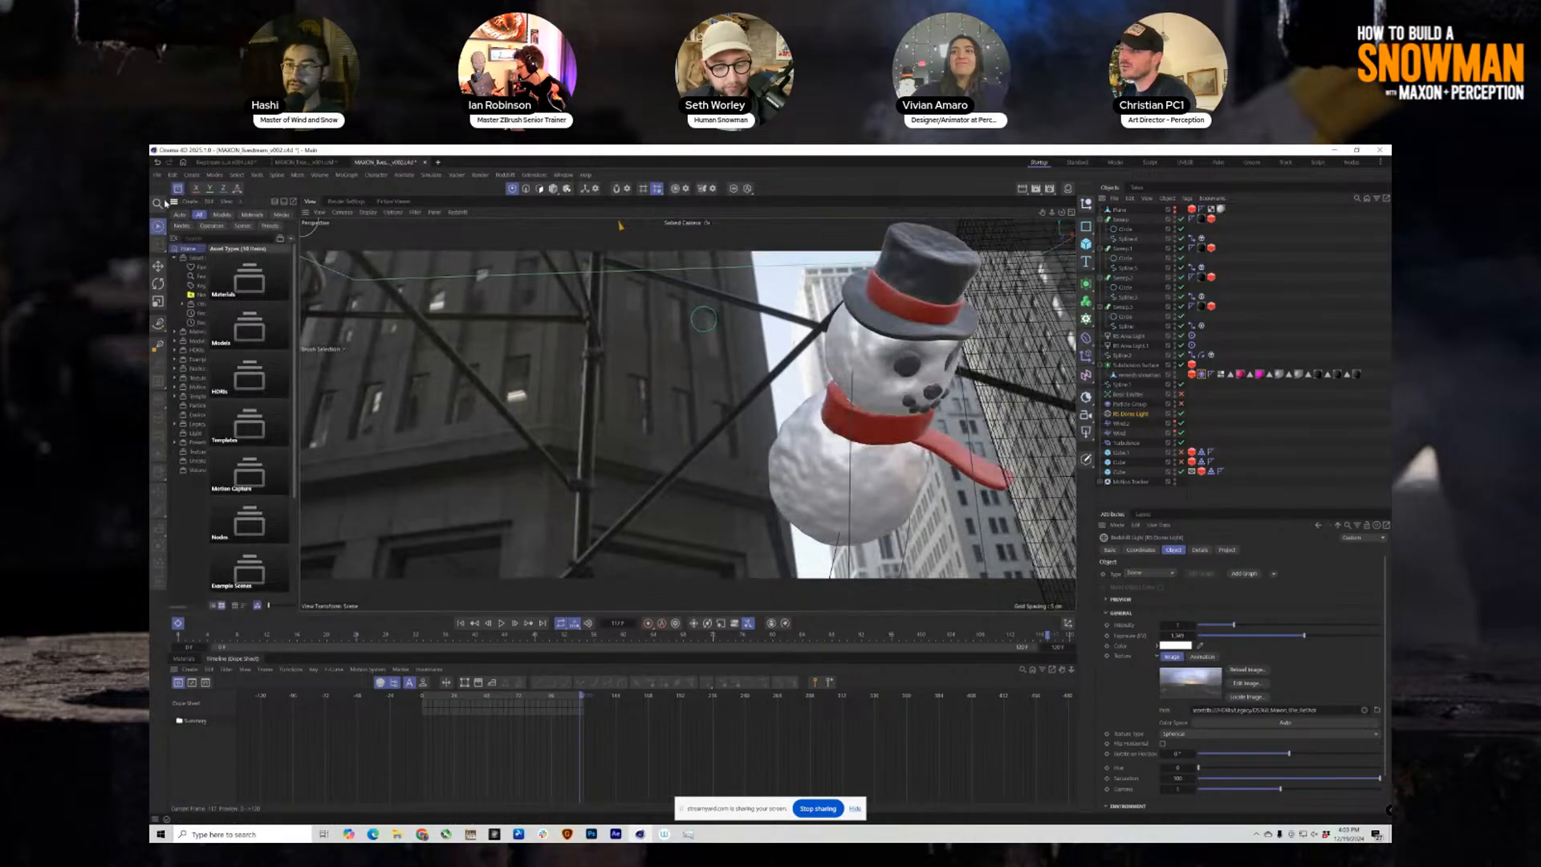
left_click(219, 238)
type("hdri")
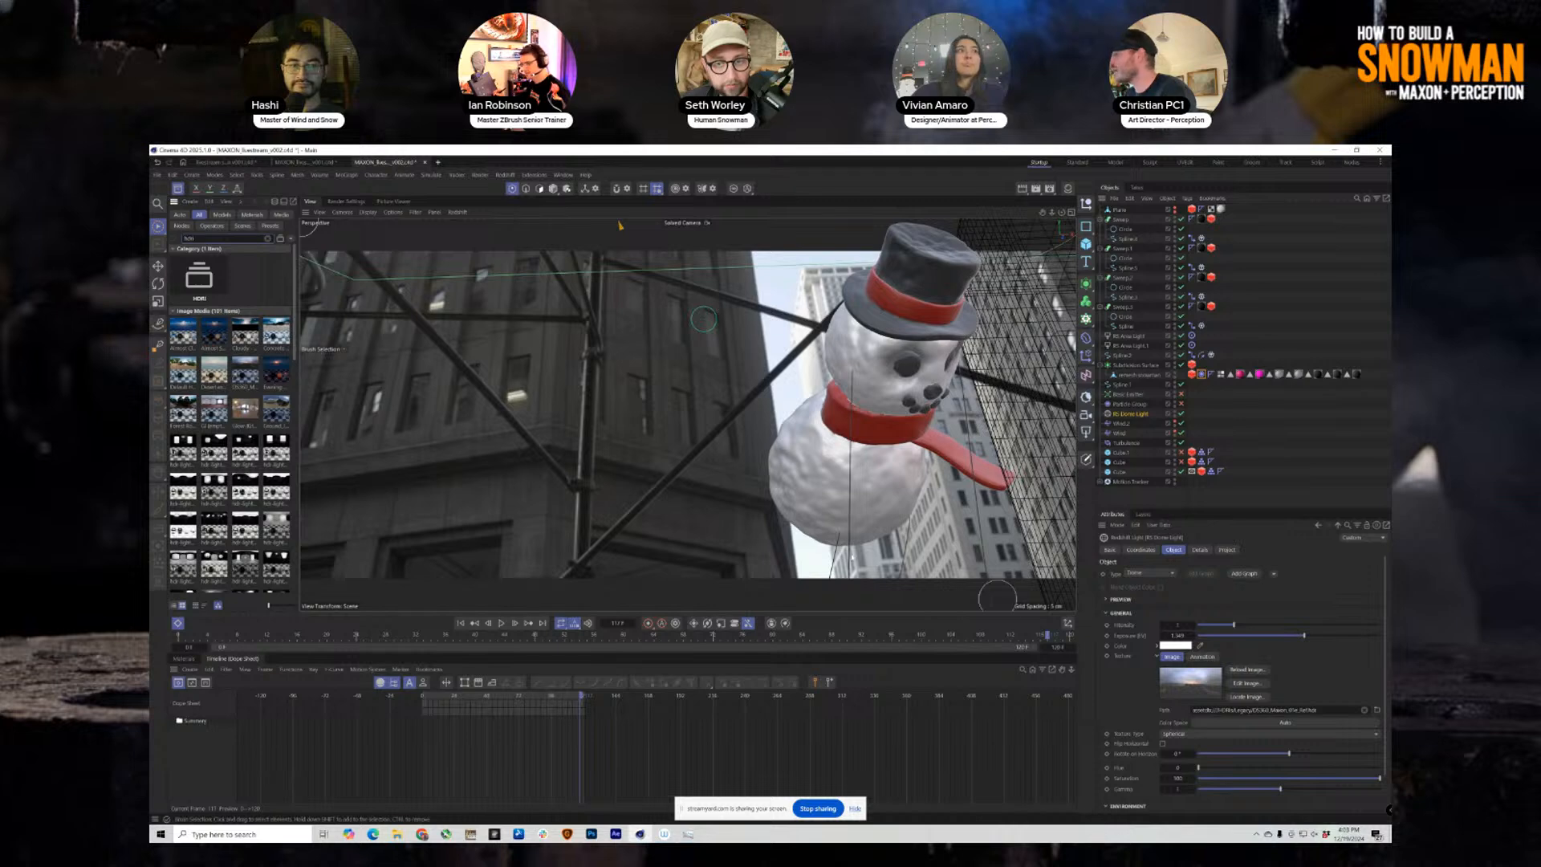
scroll(298, 394, "down", 5)
scroll(298, 394, "down", 4)
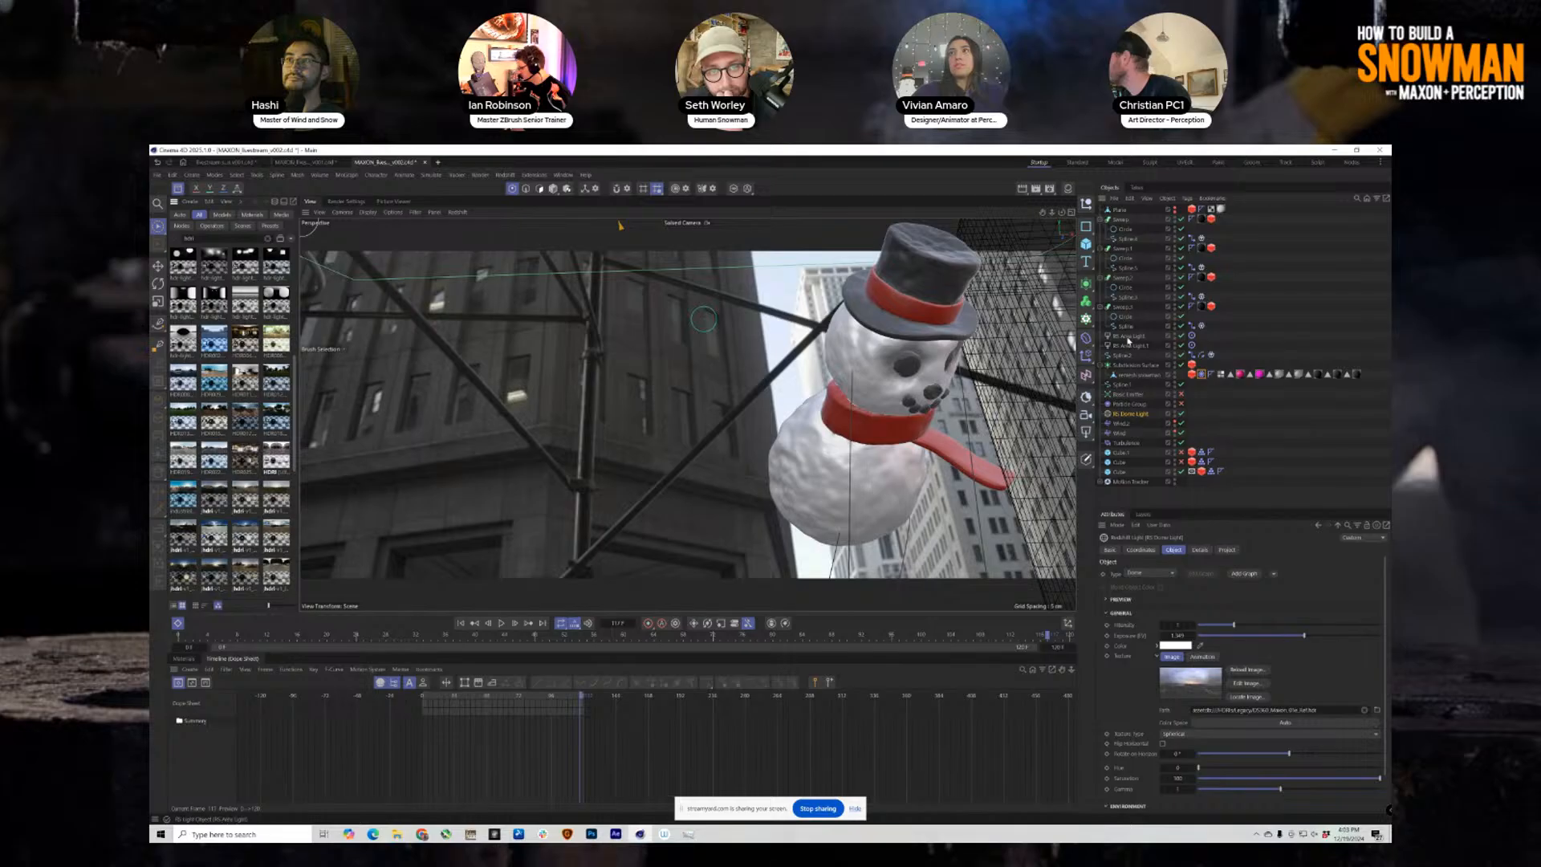
Select both RS Area Lights, locate them in the four-view arrangement and check the target object of their Target tags.
left_click(1131, 337)
left_click(1072, 213)
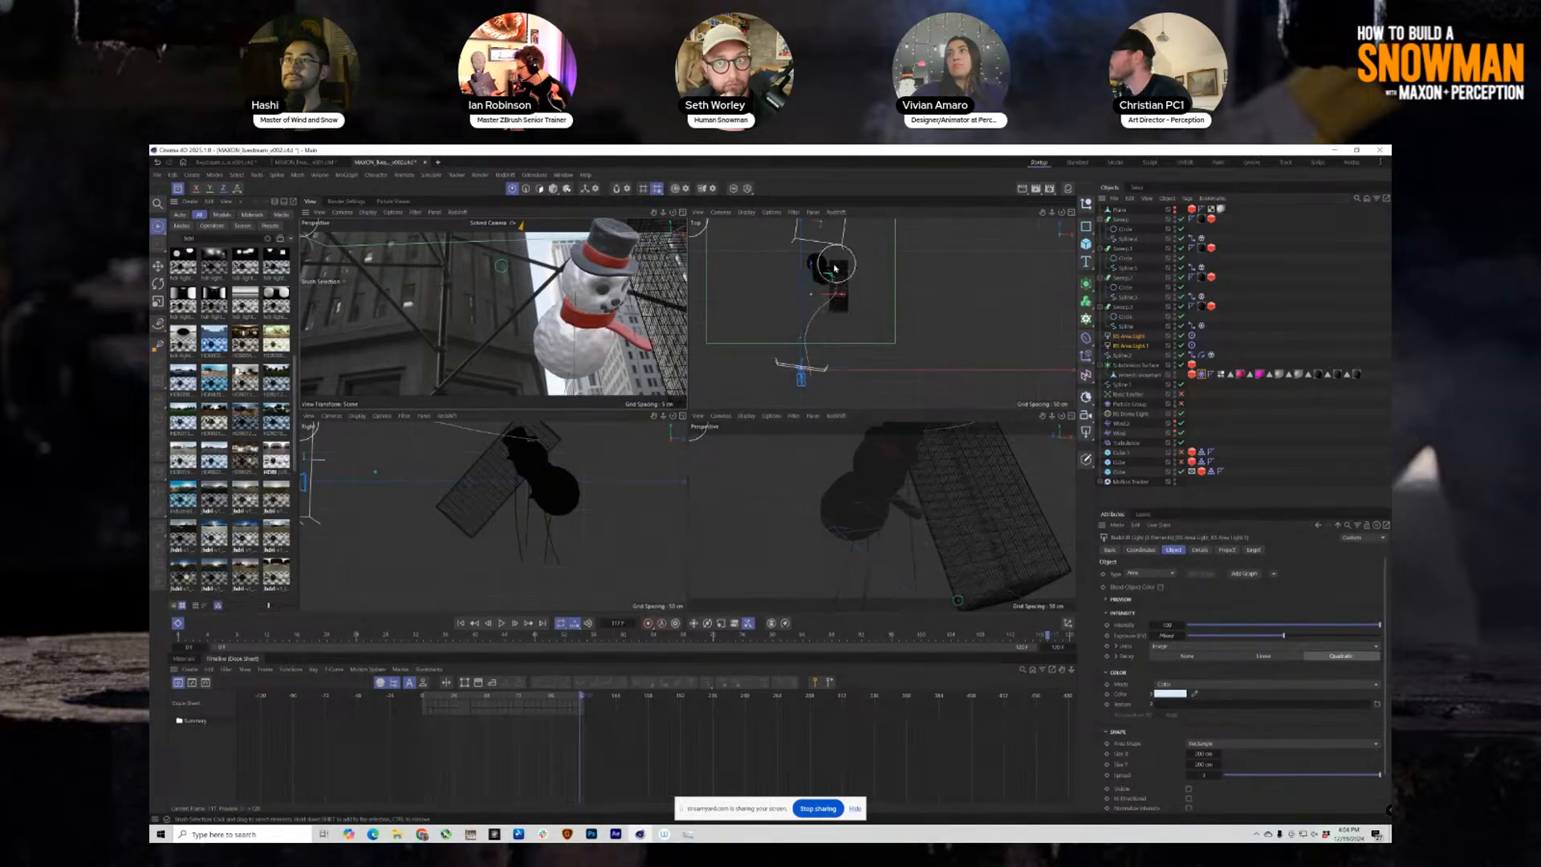
middle_click_drag(836, 263, 828, 338, "alt")
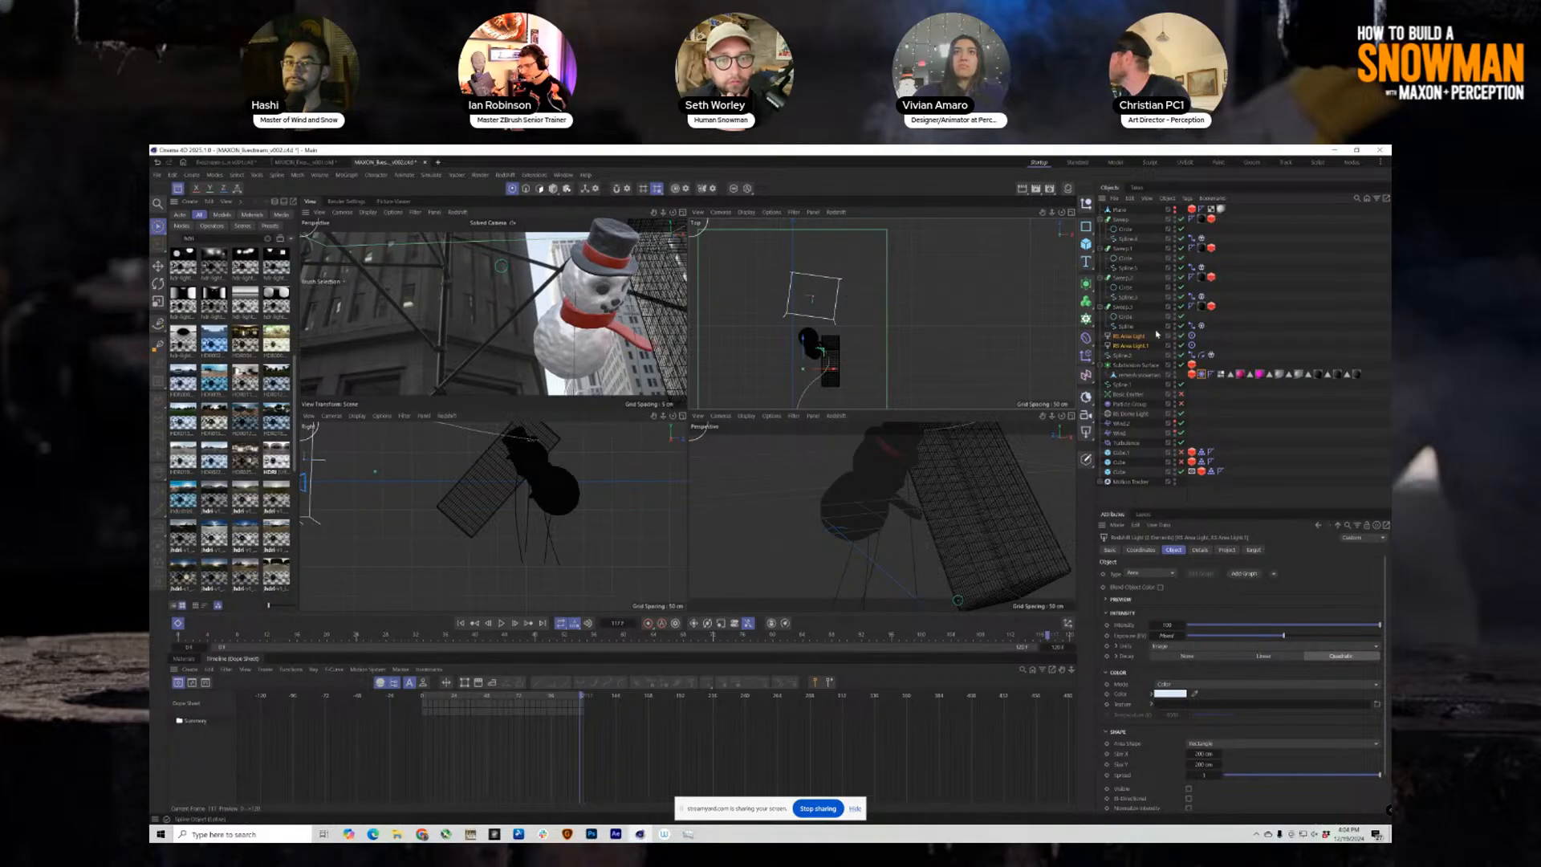
left_click(1192, 345)
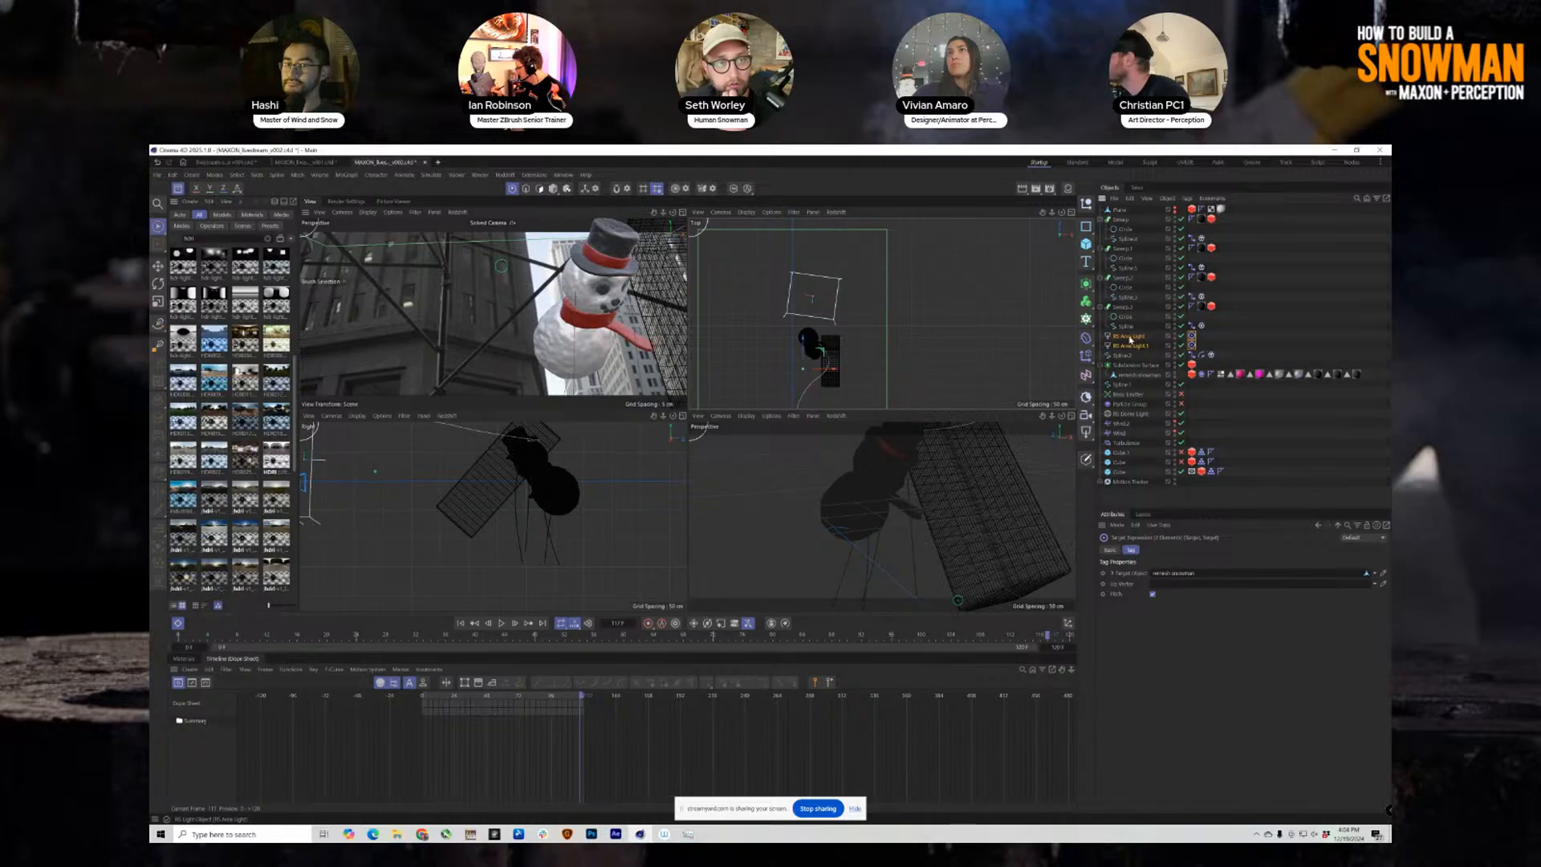
Examine from the top and perspective views how the RS Area Lights are placed around the snowman.
left_click(837, 329)
mouse_move(810, 331)
left_mouse_down("alt")
mouse_move(783, 327)
mouse_move(814, 336)
left_mouse_up("alt")
middle_click_drag(833, 349, 827, 343, "alt")
scroll(840, 509, "down", 8)
left_click_drag(835, 502, 980, 485, "alt")
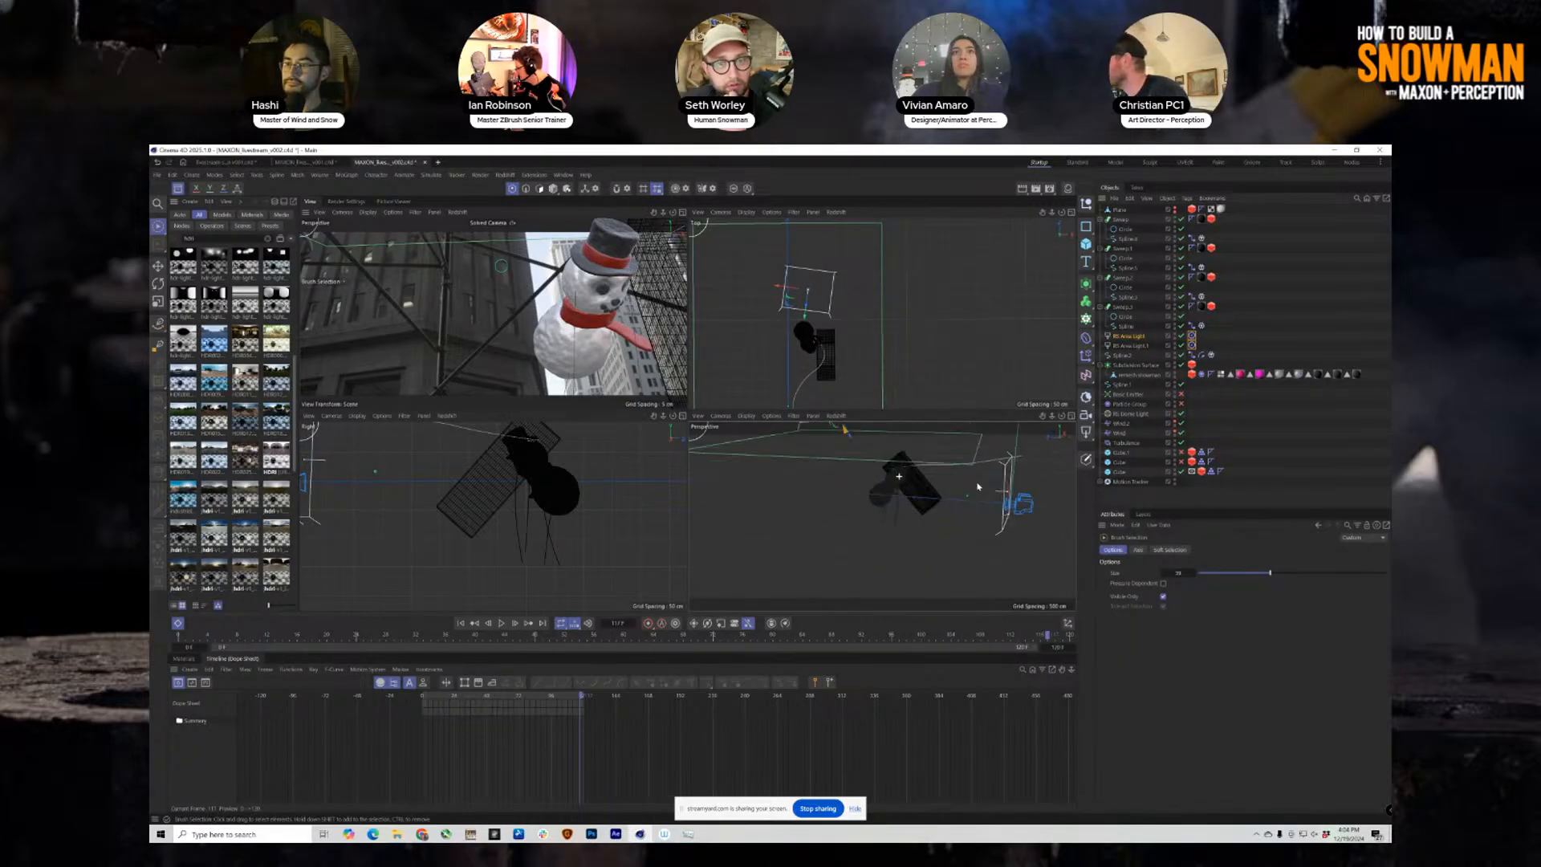
Select the second RS area light, open the Redshift RenderView and start an interactive render of the snowman.
left_click_drag(886, 479, 947, 514, "alt")
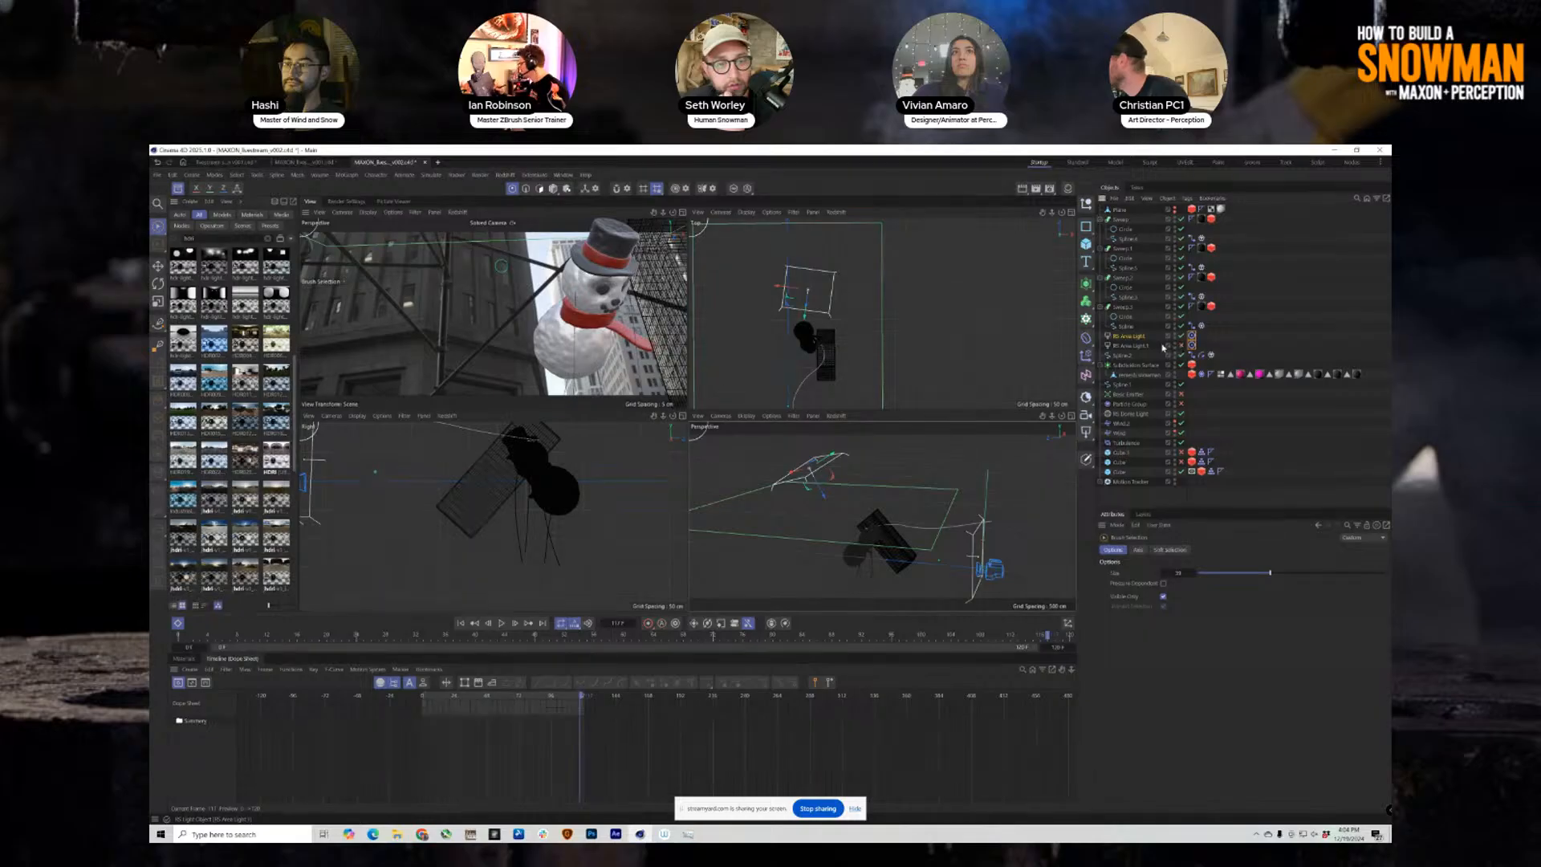
left_click(1139, 346)
left_click(505, 175)
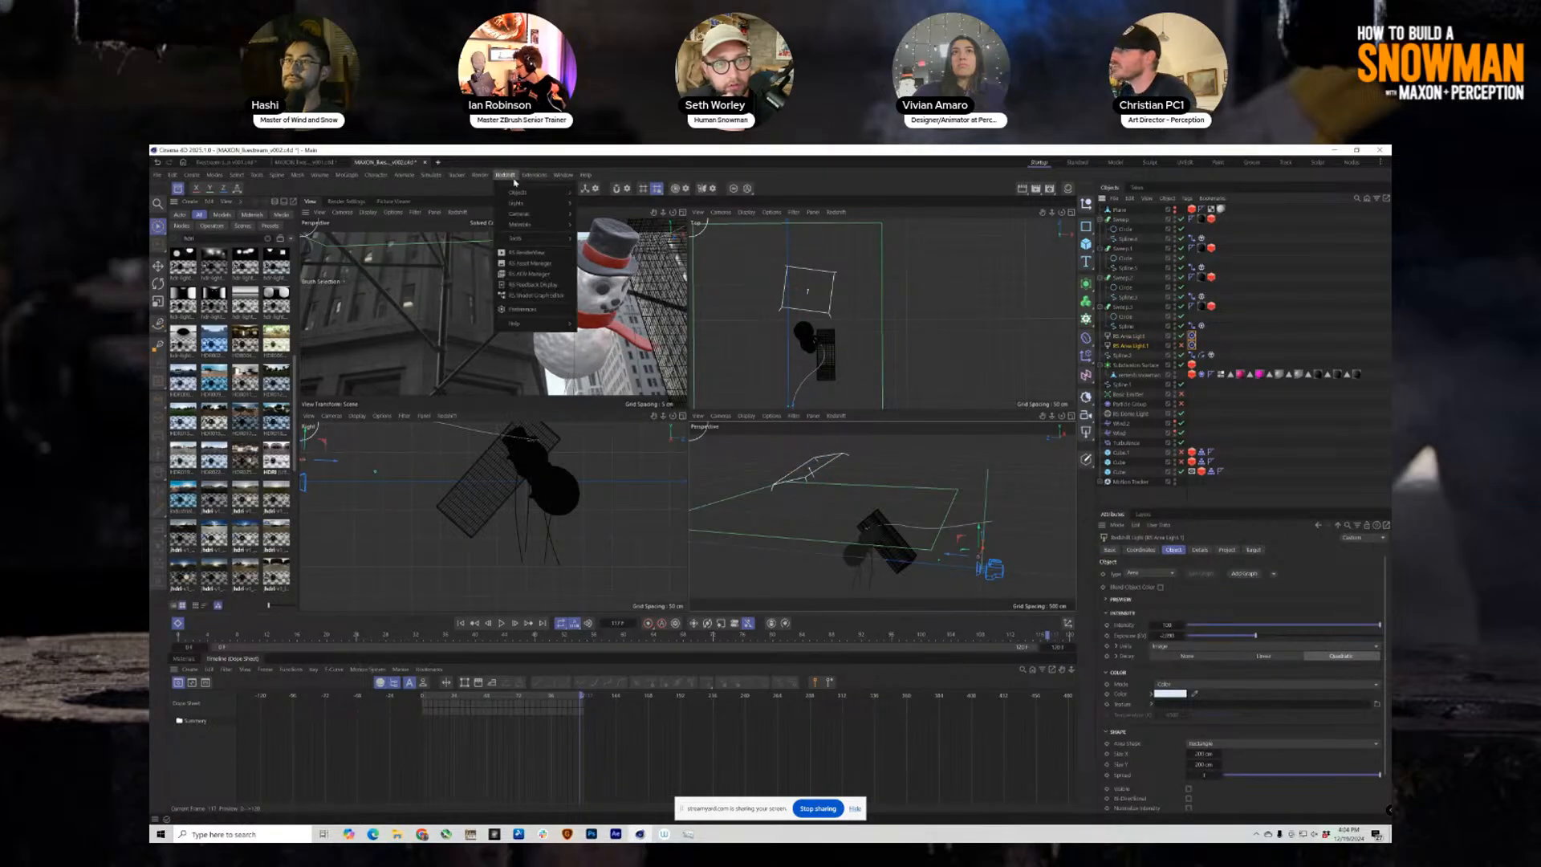
left_click(503, 253)
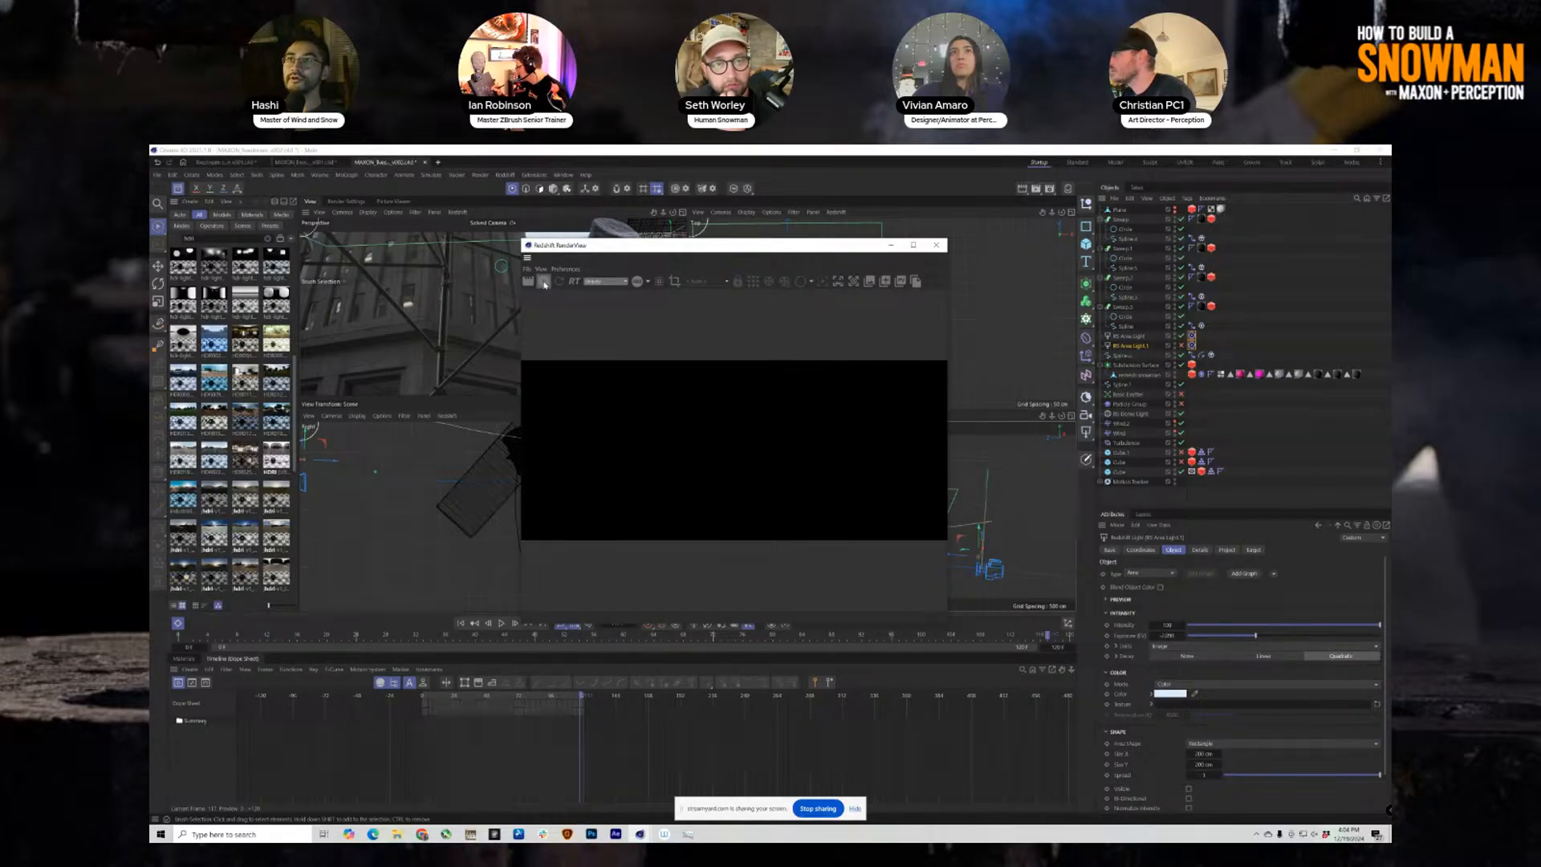
left_click(544, 283)
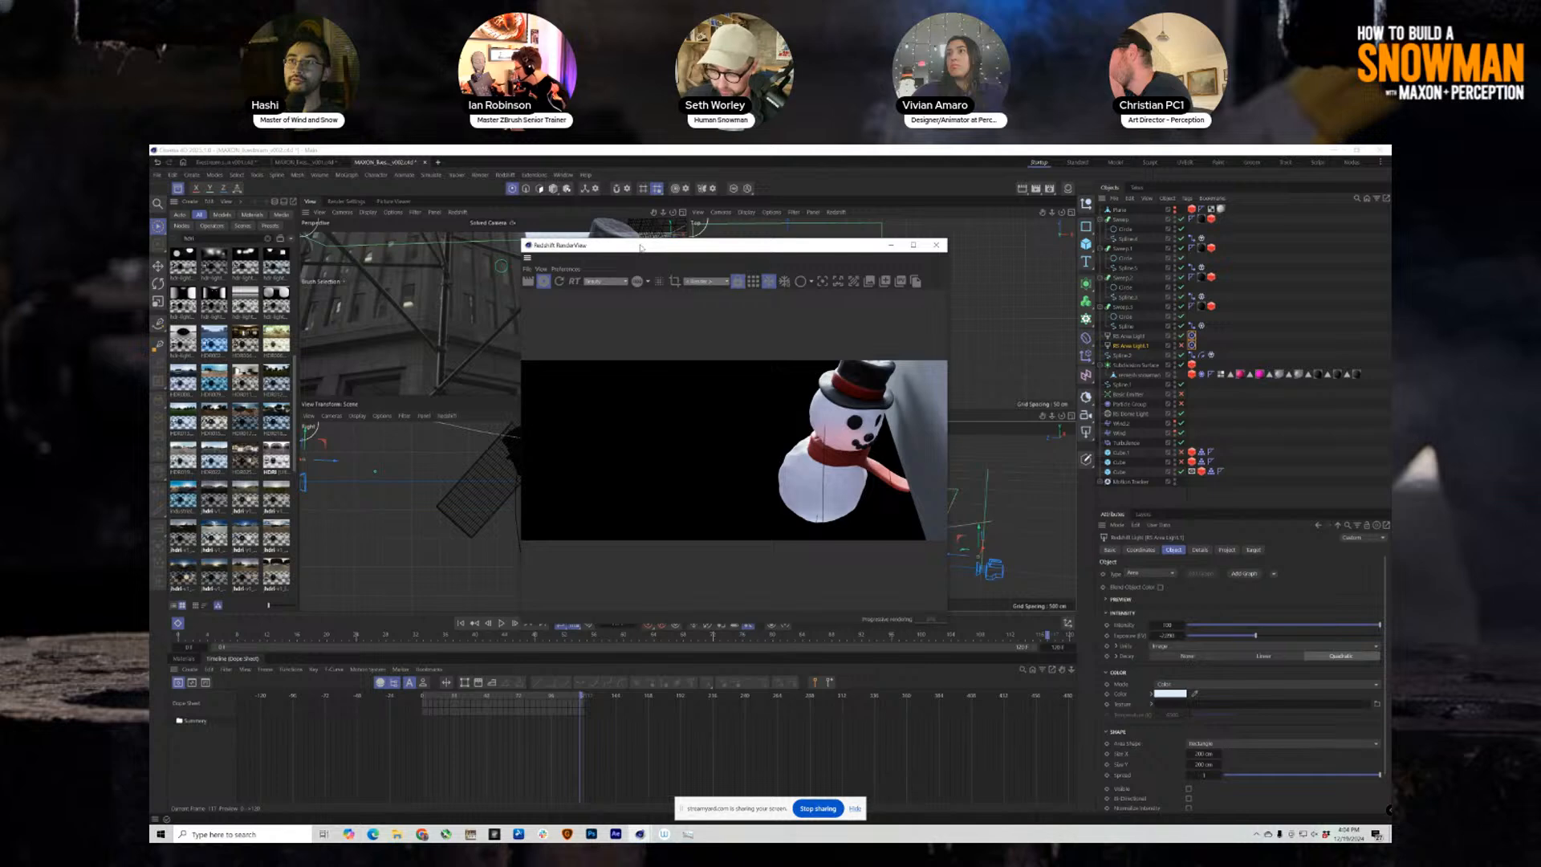
Enlarge the render window and reposition it so the snowman in the solved camera view stays uncovered.
left_click_drag(642, 247, 436, 325)
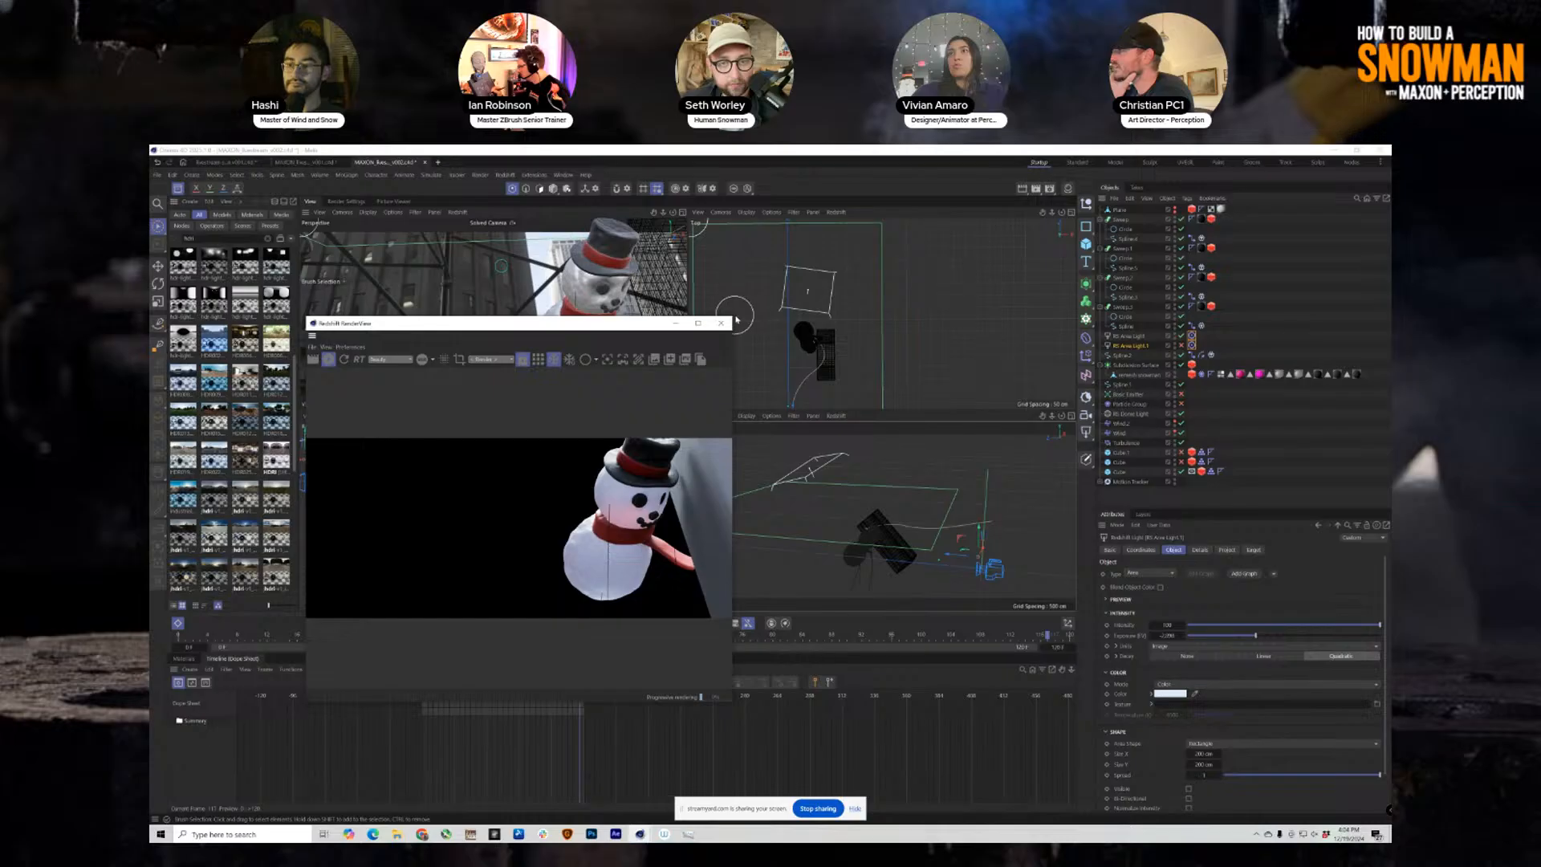
left_click_drag(735, 317, 816, 406)
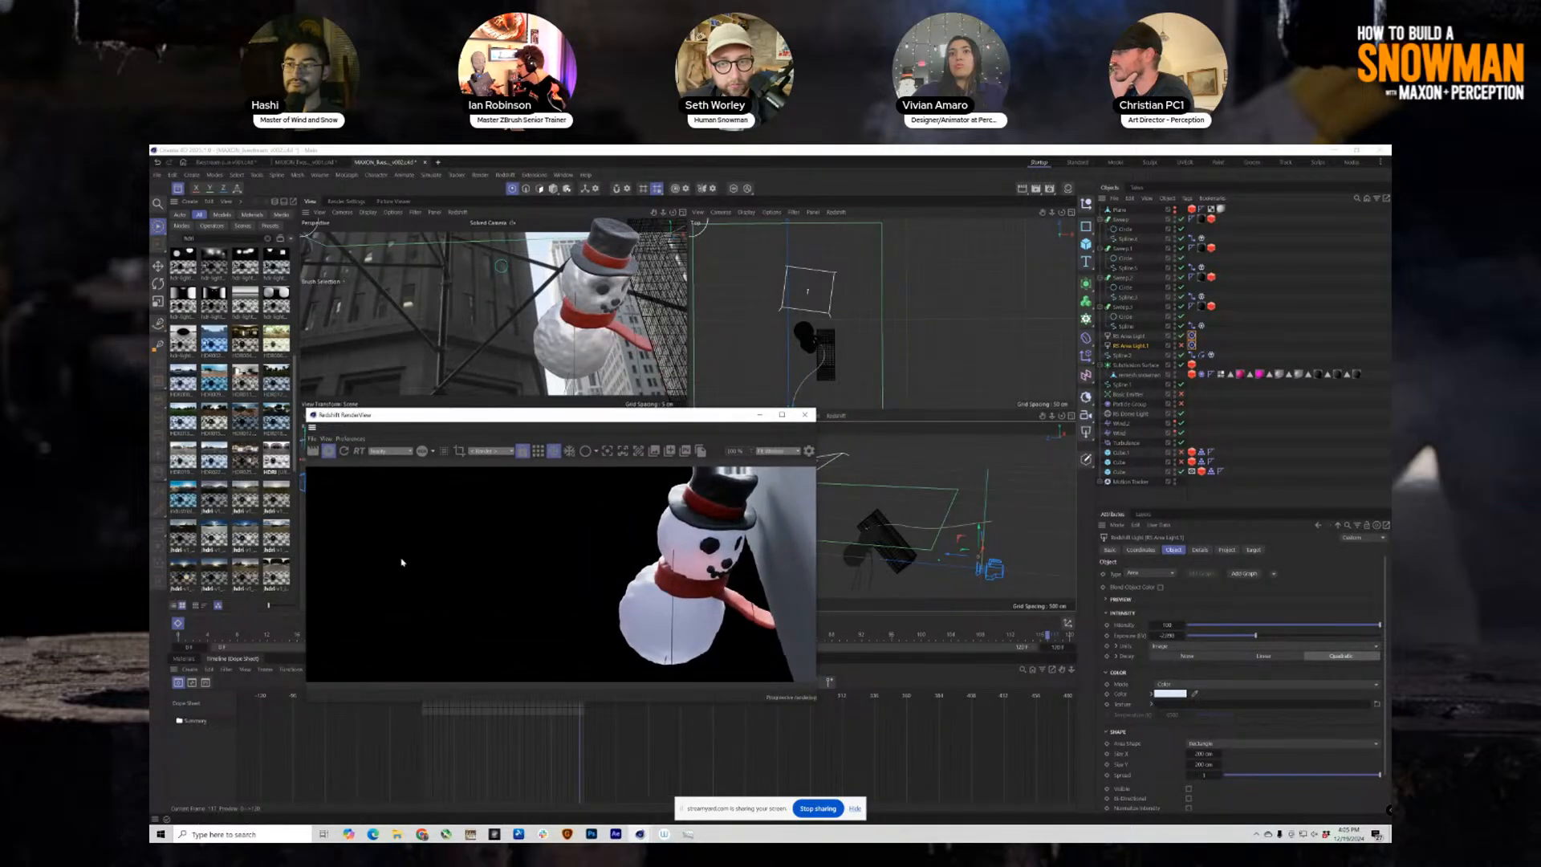
left_click_drag(576, 418, 483, 418)
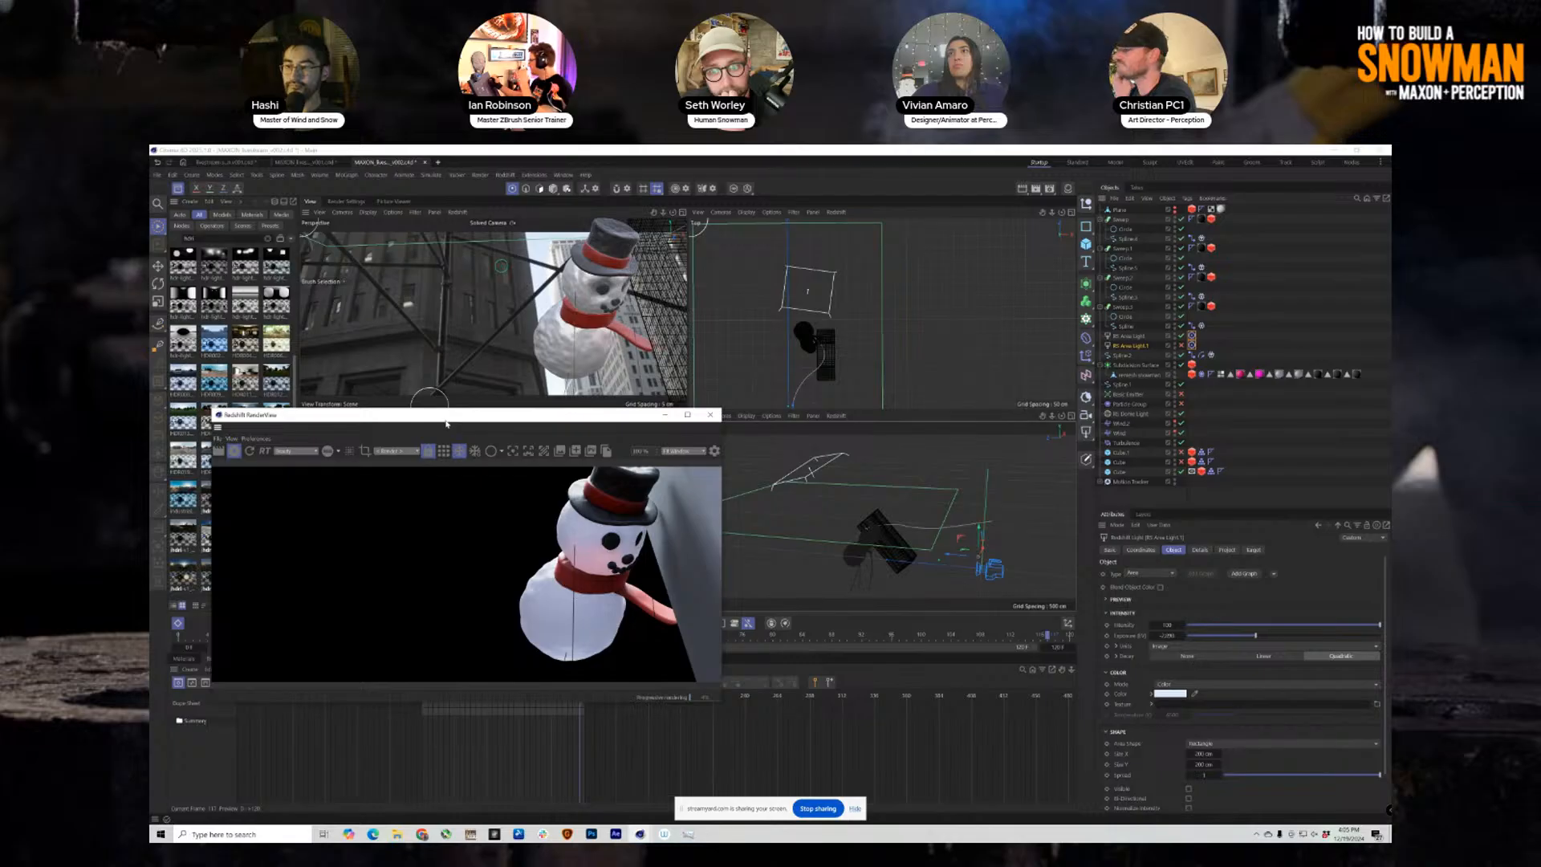
left_click_drag(447, 424, 440, 417)
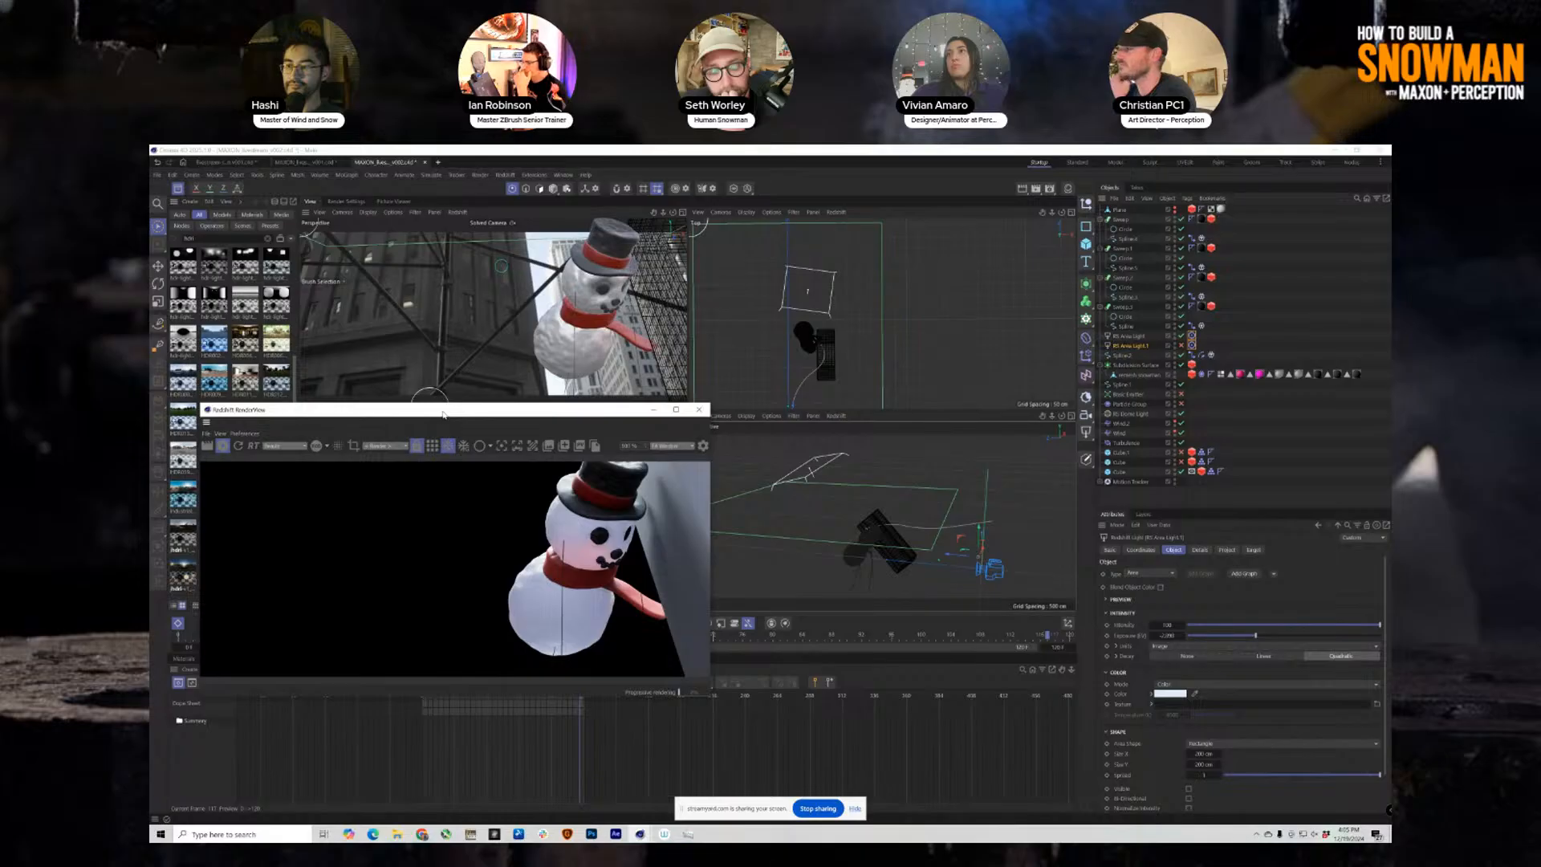
left_click_drag(445, 413, 443, 420)
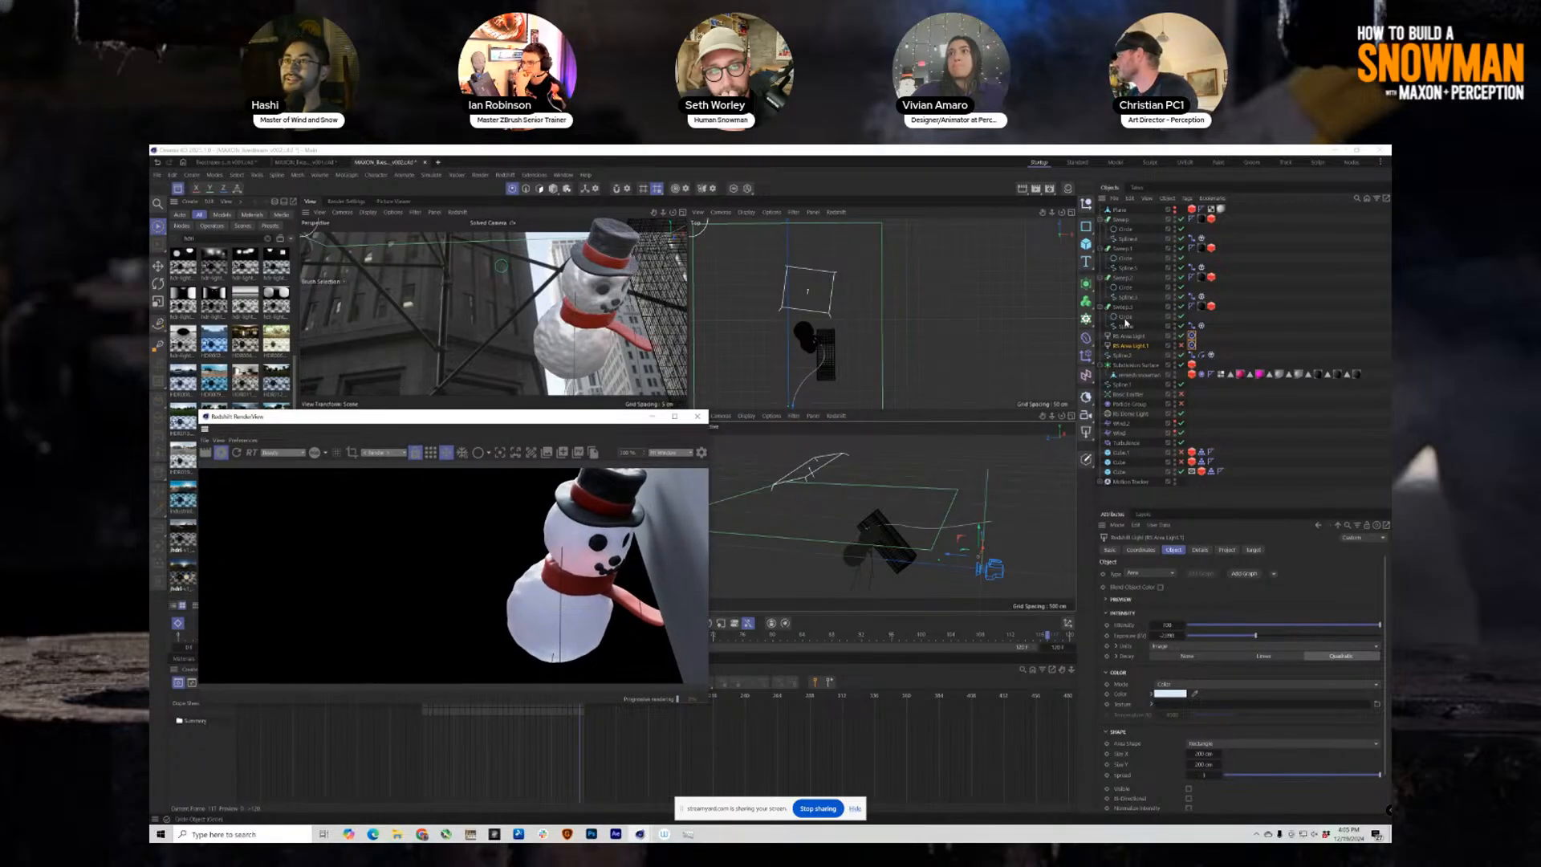
Select the RS Dome Light and fine-tune its exposure against the live render.
left_click(1158, 415)
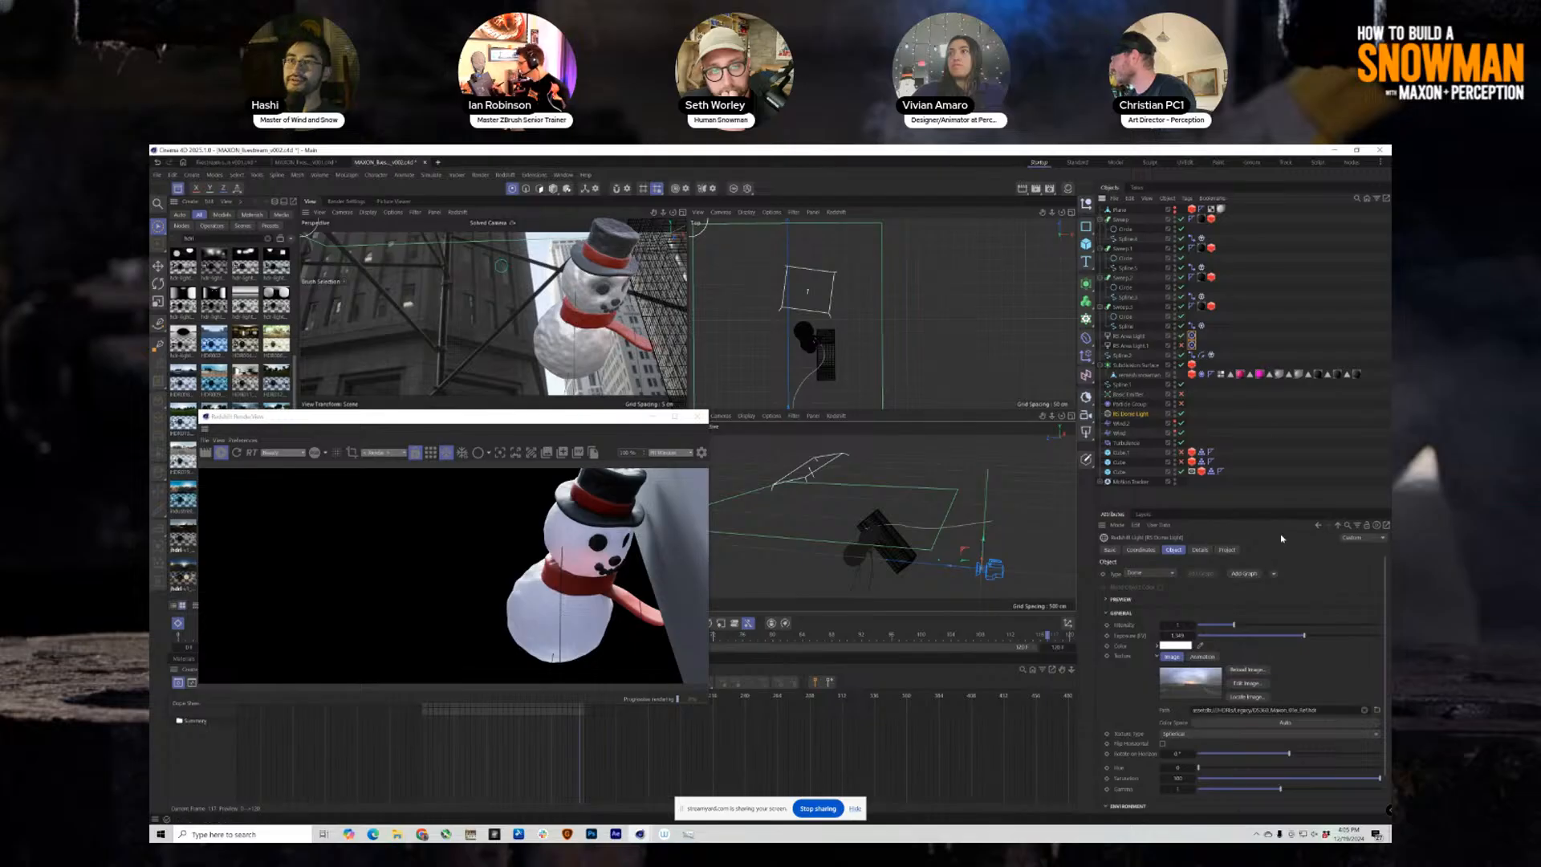
left_click_drag(1305, 636, 1312, 638)
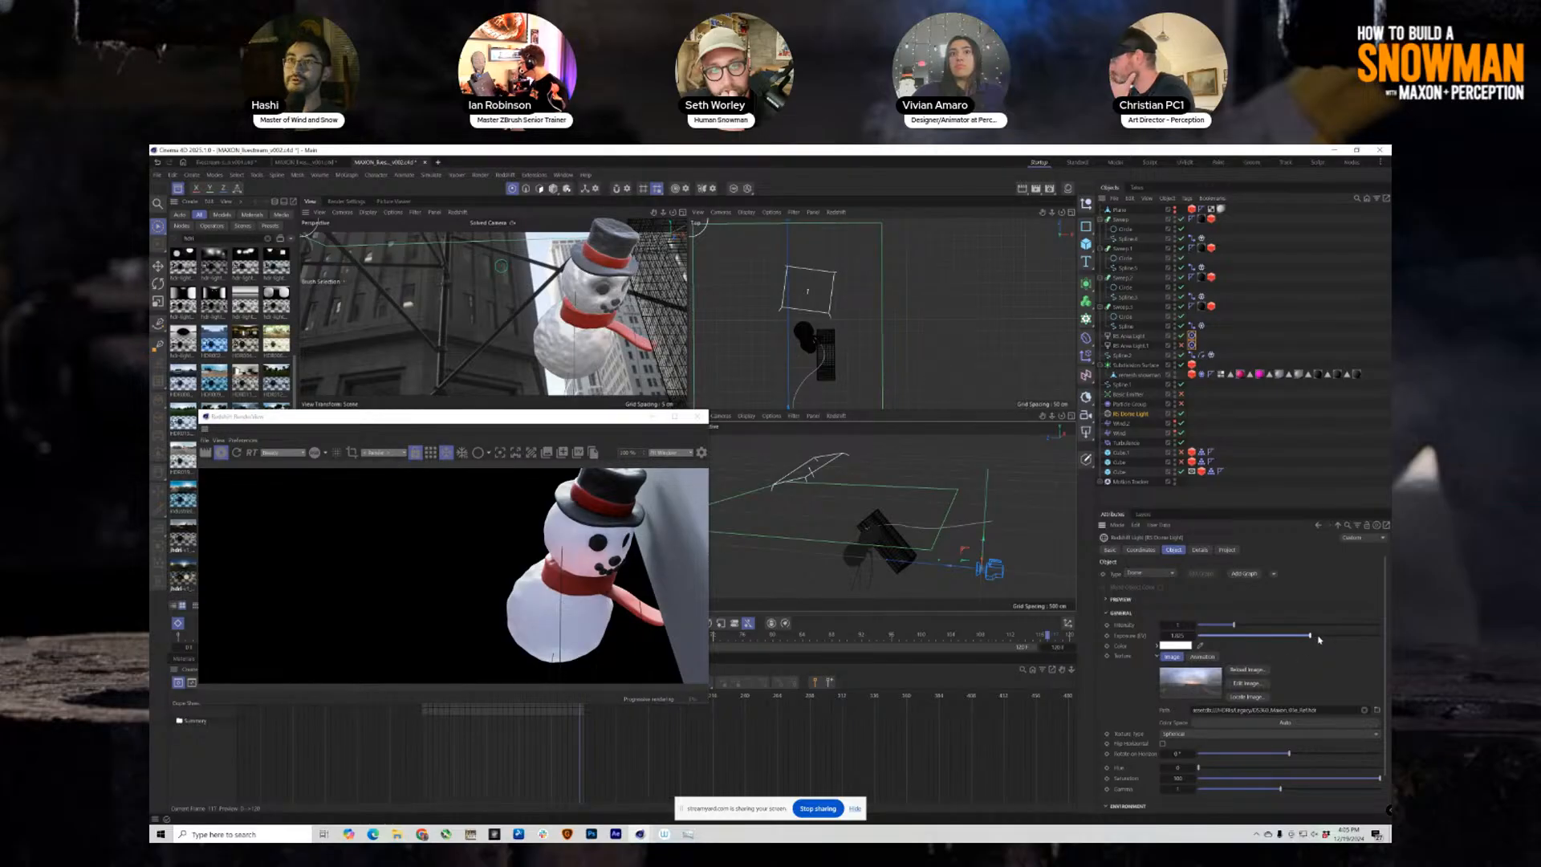
left_click_drag(1316, 638, 1311, 643)
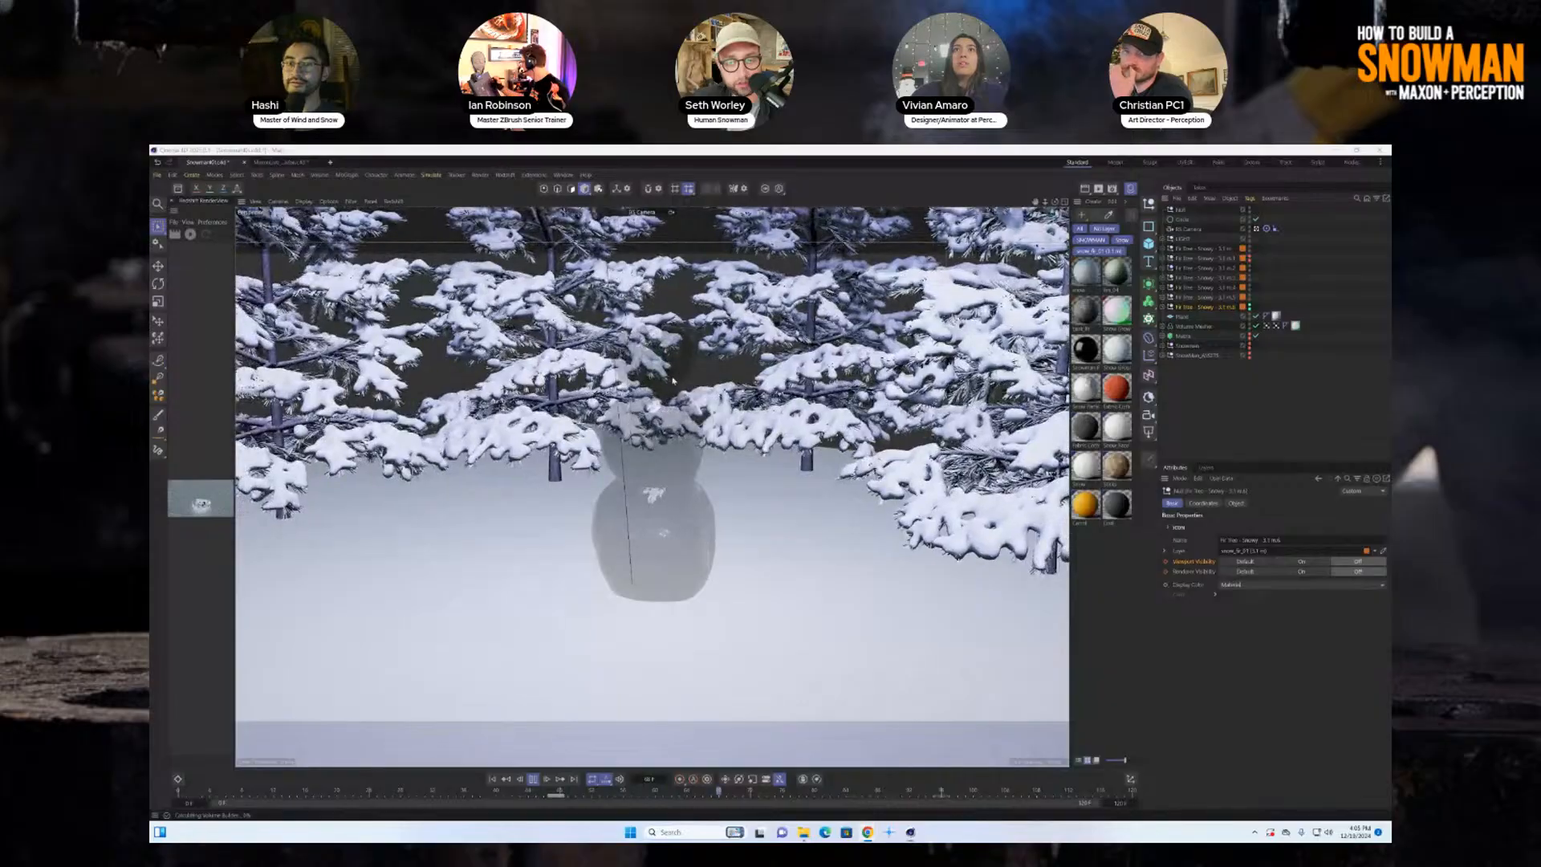
Display the vertex map on the snowman's Volume Mesher and play the animation from the first frame to examine it.
left_click(534, 780)
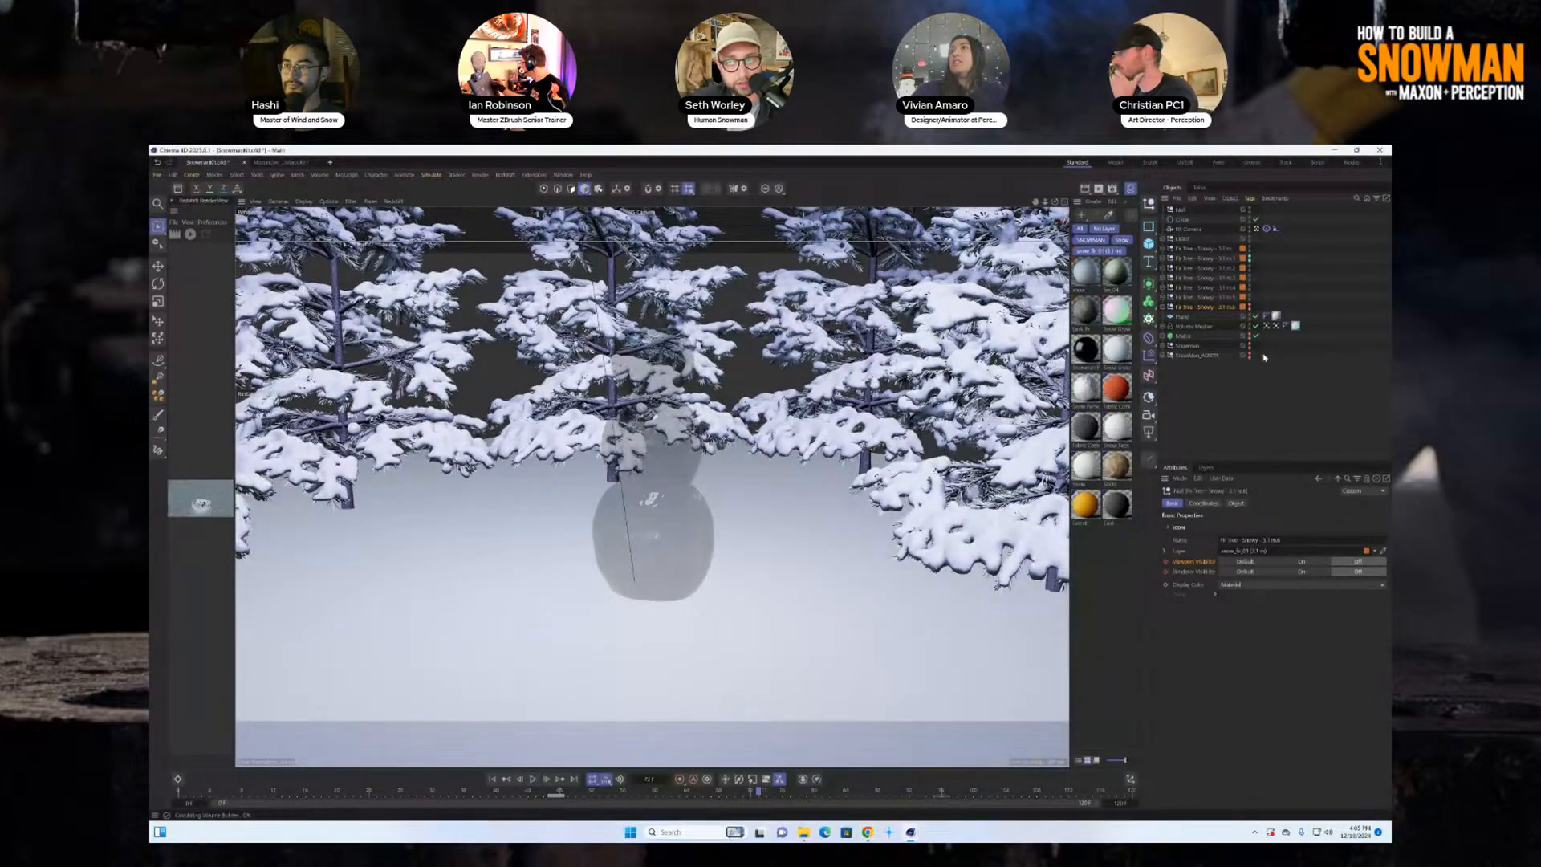
left_click(1275, 326)
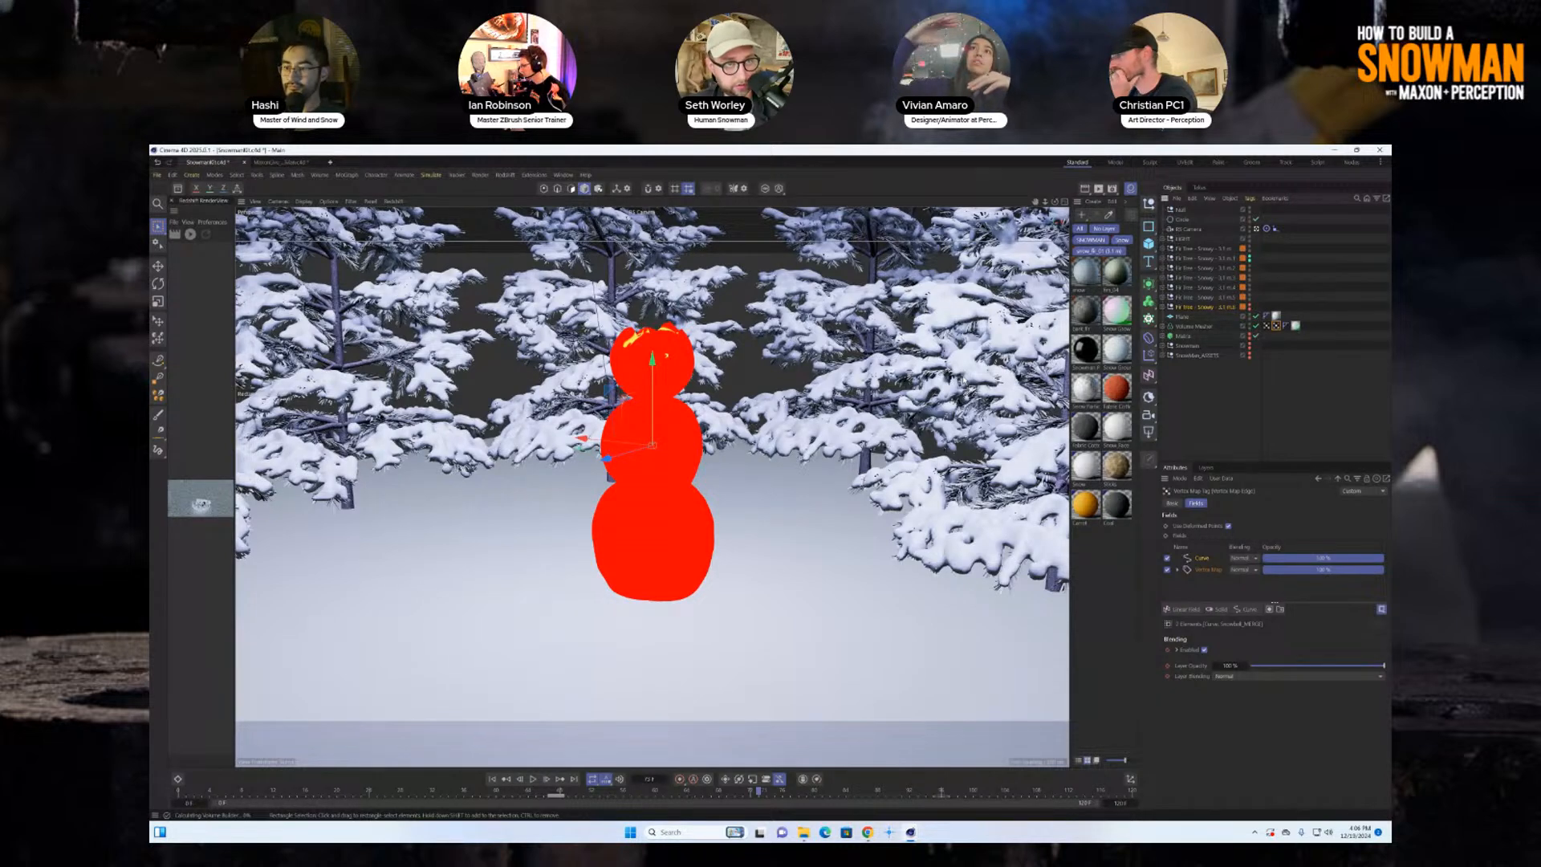
left_click(492, 780)
left_click(533, 779)
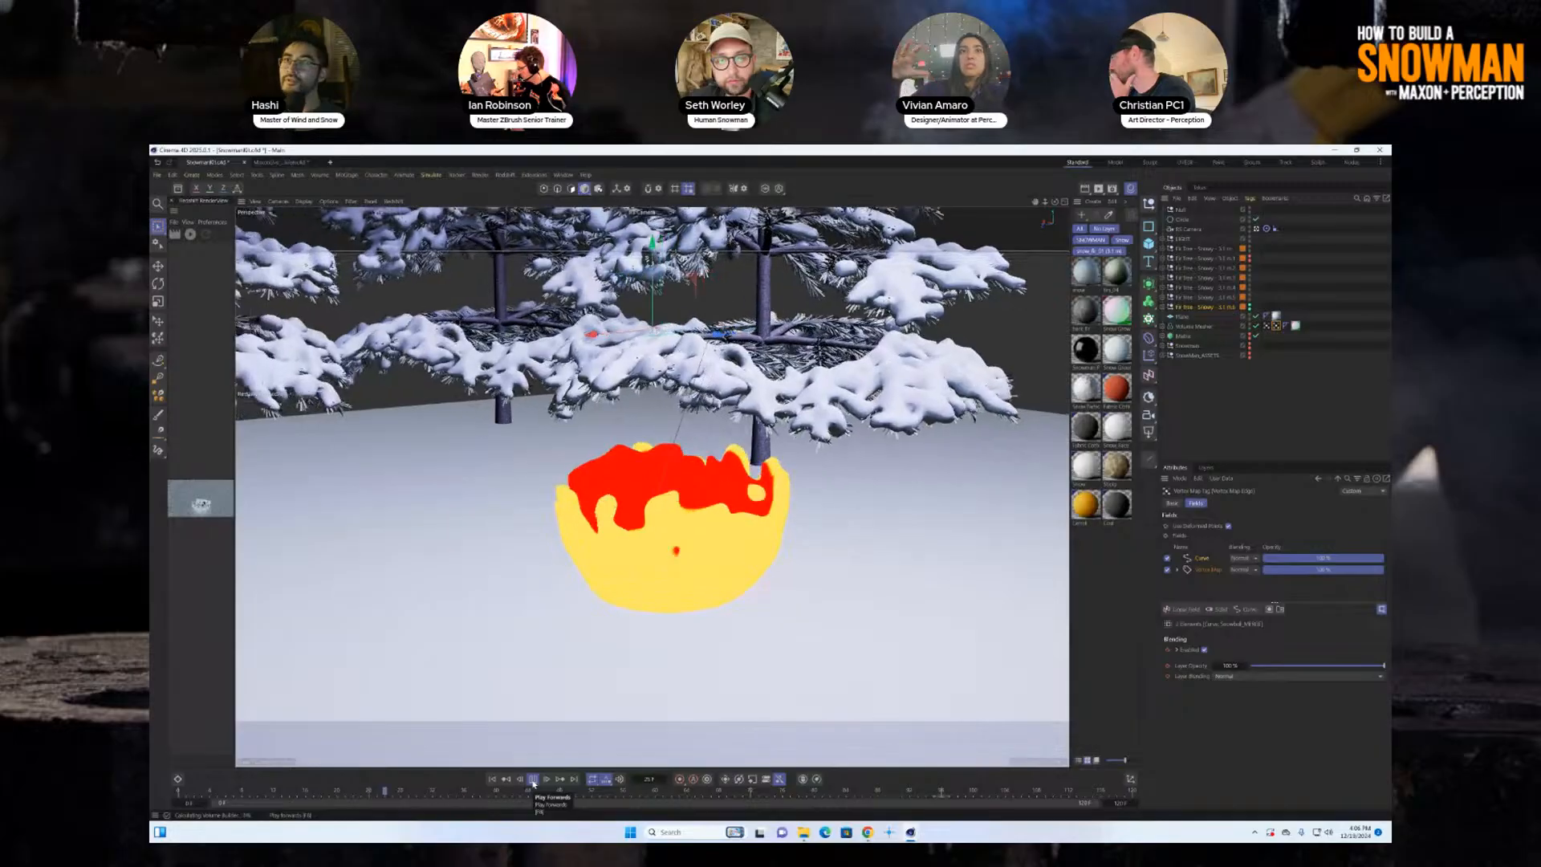
left_click(533, 783)
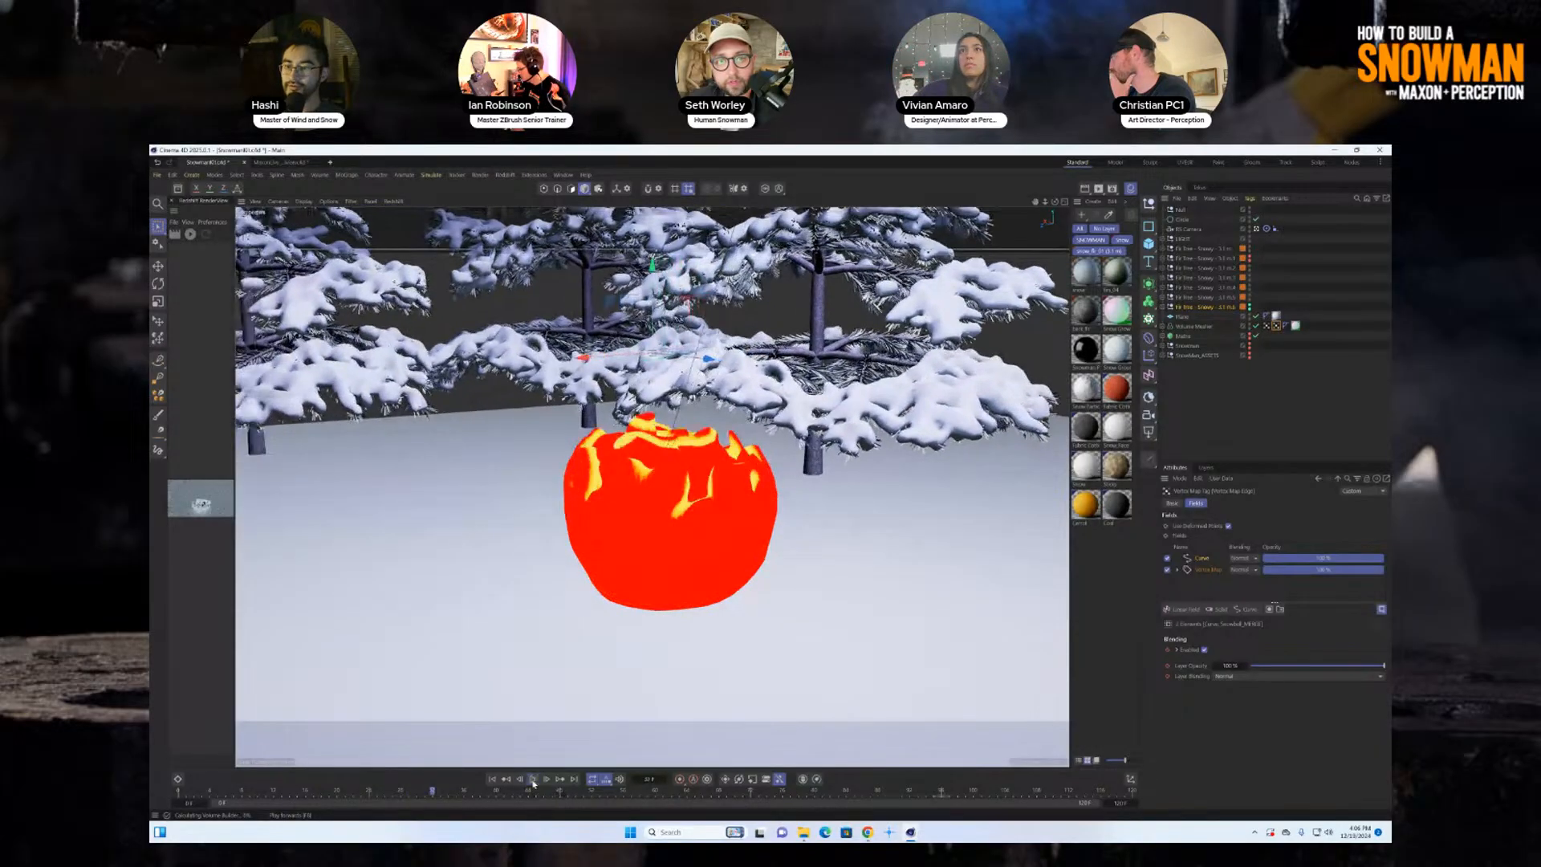
left_click(1303, 274)
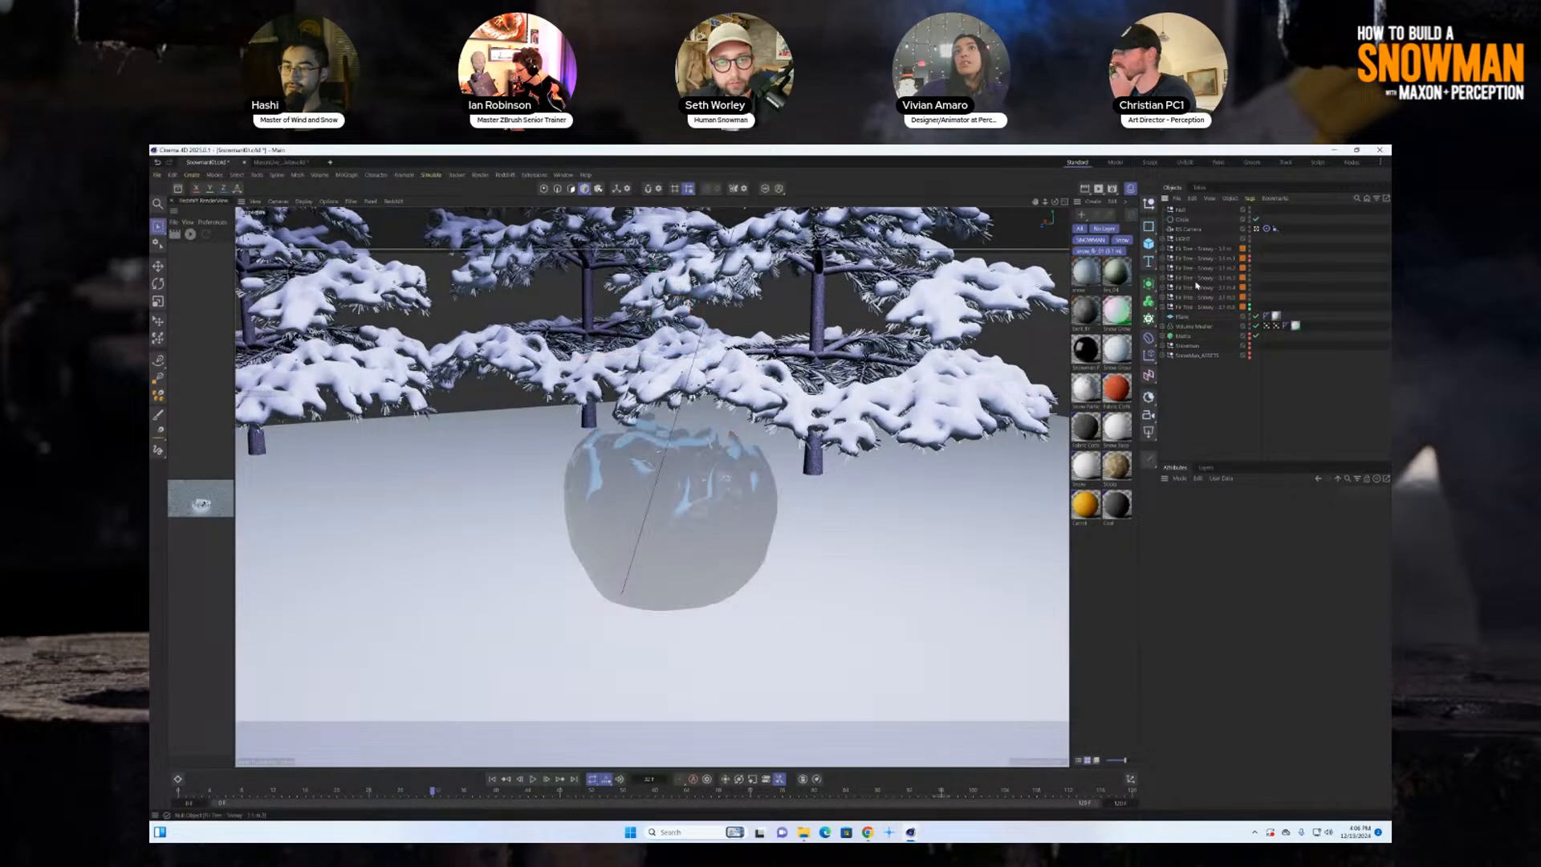
Select the RS Camera and replay the animation from the start to examine the camera move.
left_click(1189, 231)
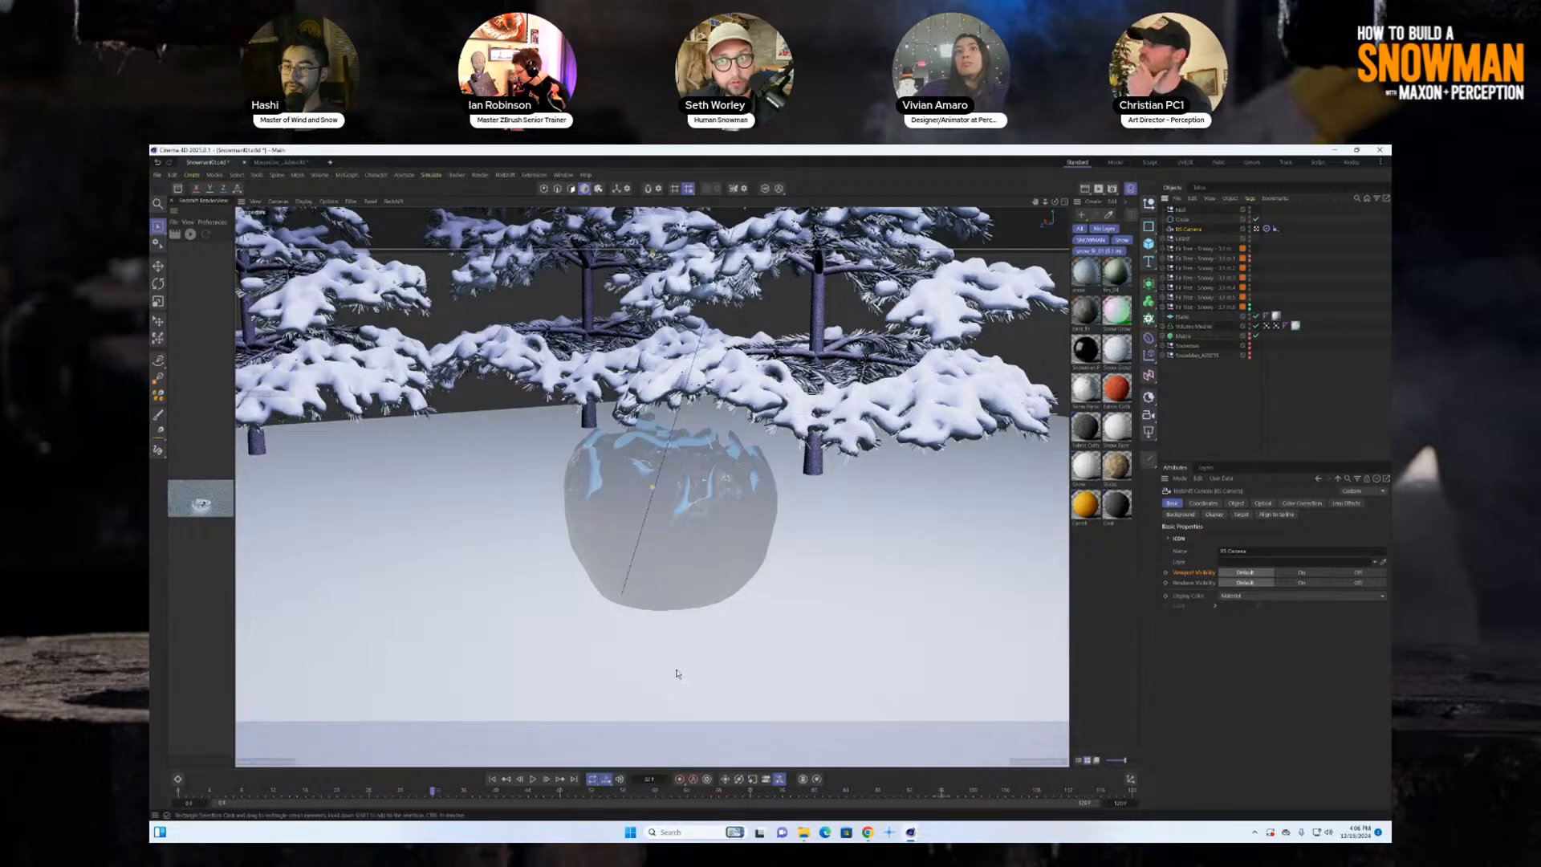
key("shift+f")
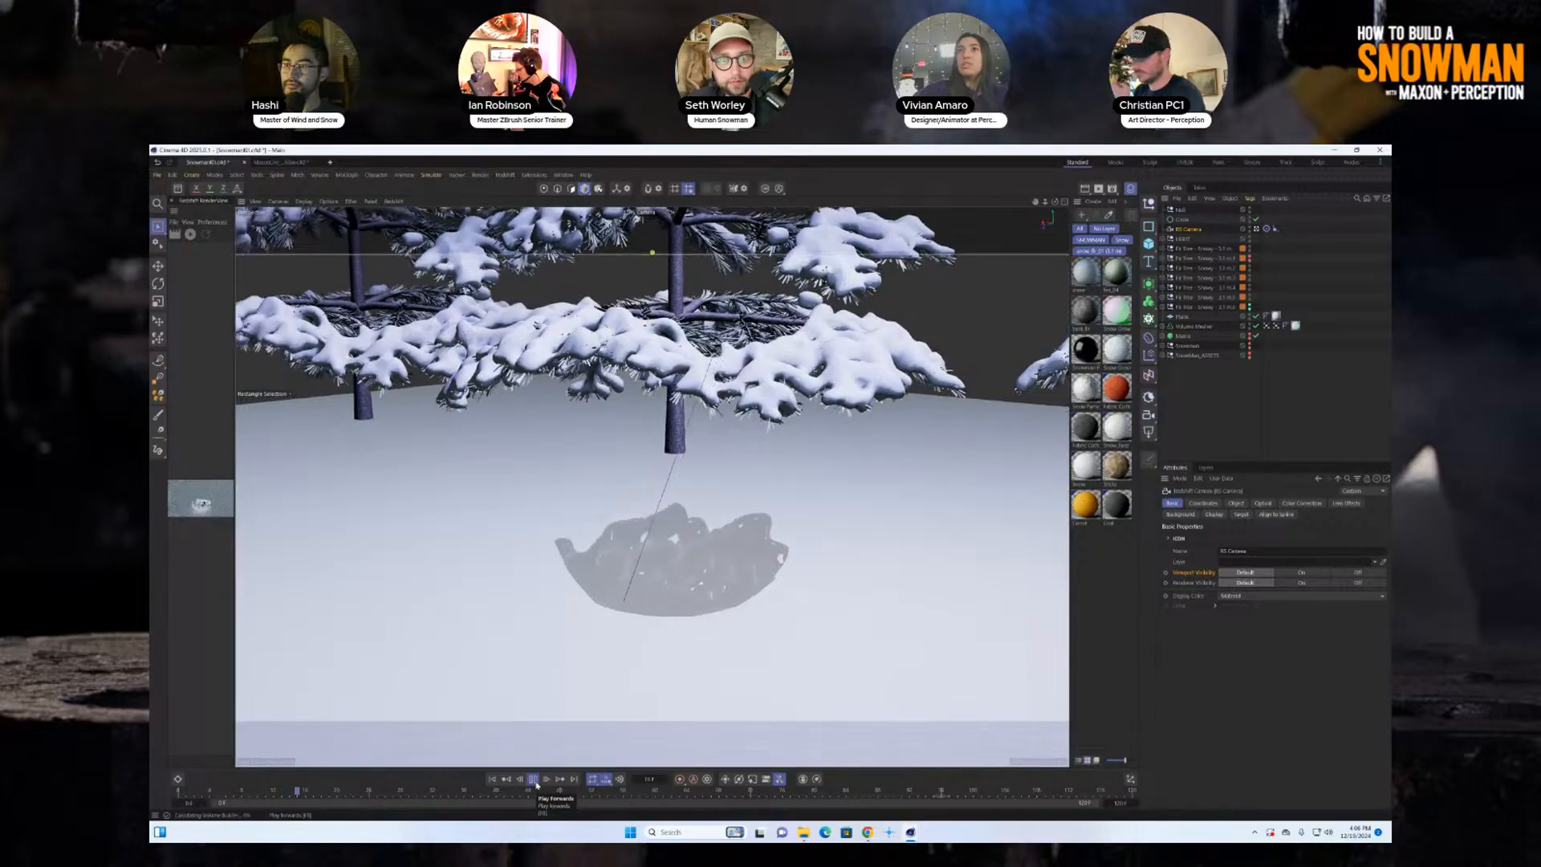
left_click(535, 782)
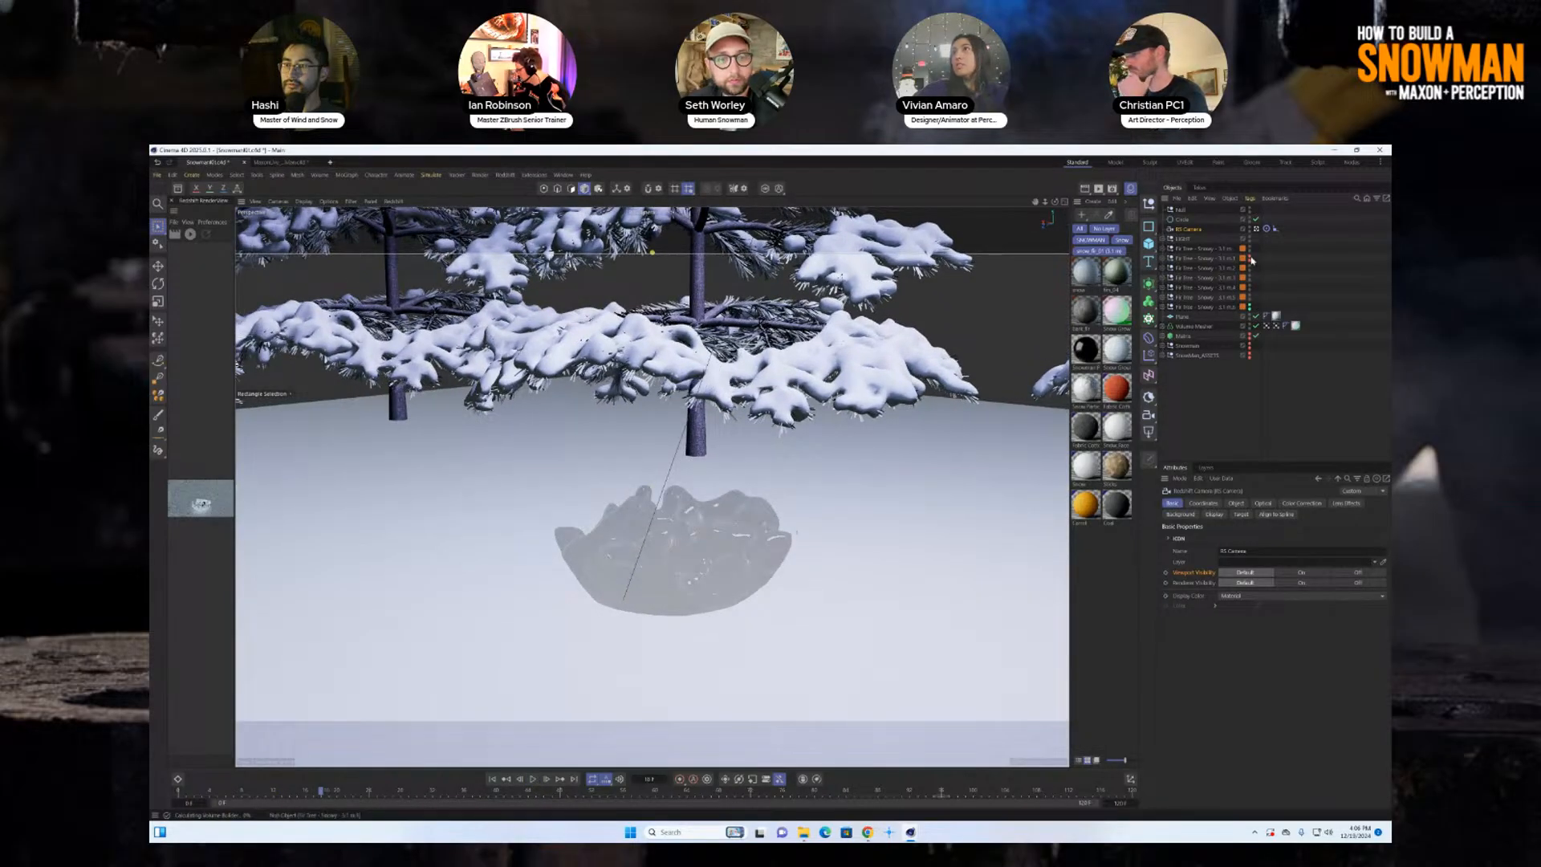
Leave the RS Camera's view, look at the scene from above and inspect the camera's Align to Spline tag.
left_click(1257, 229)
left_click_drag(732, 523, 657, 520, "alt")
scroll(660, 420, "up", 3)
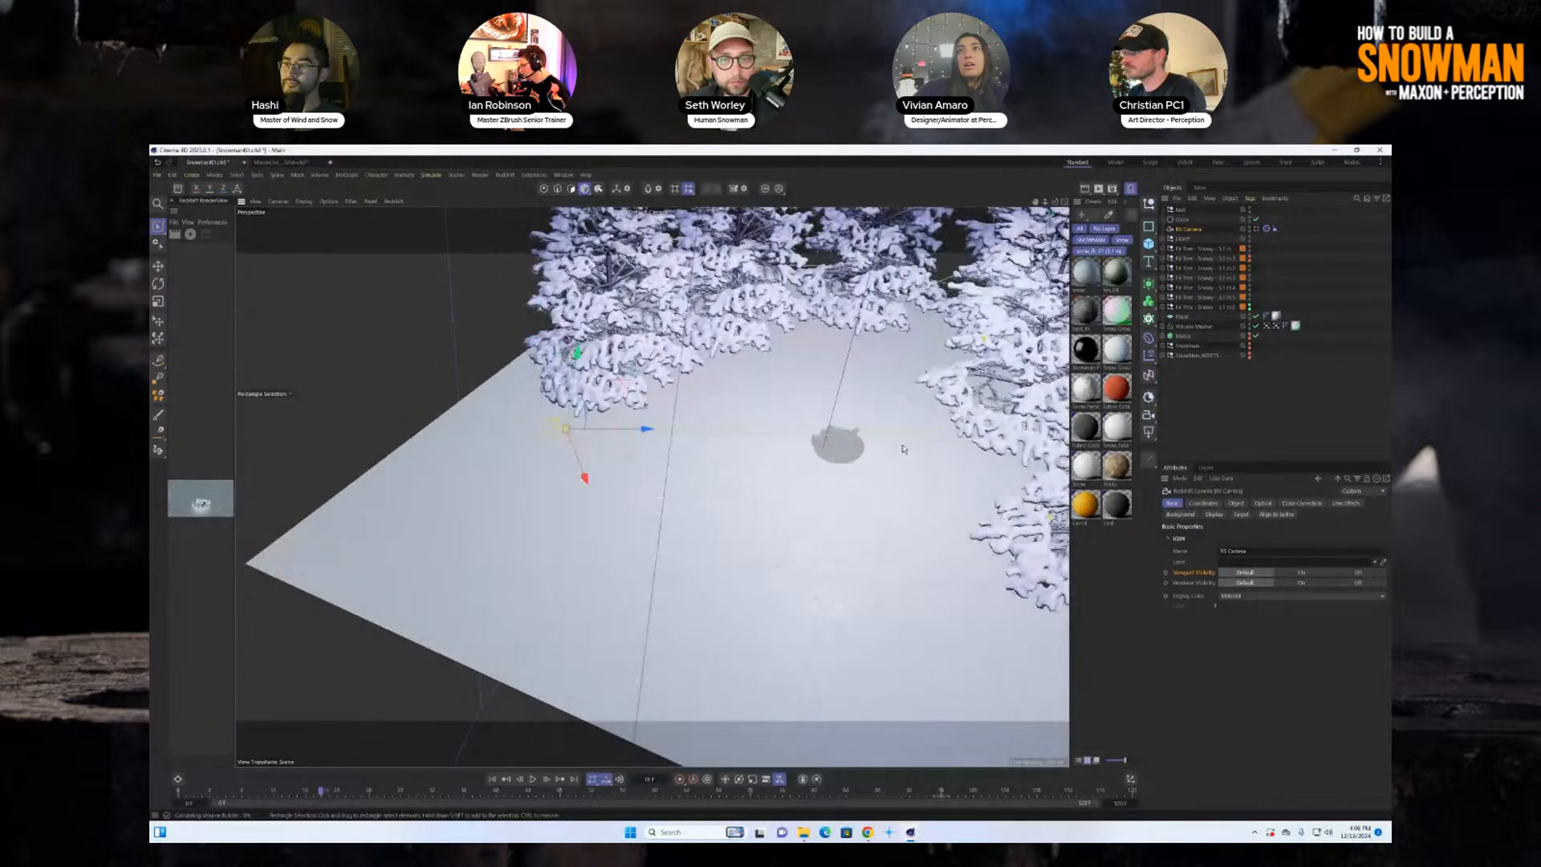
middle_click_drag(904, 449, 814, 470, "alt")
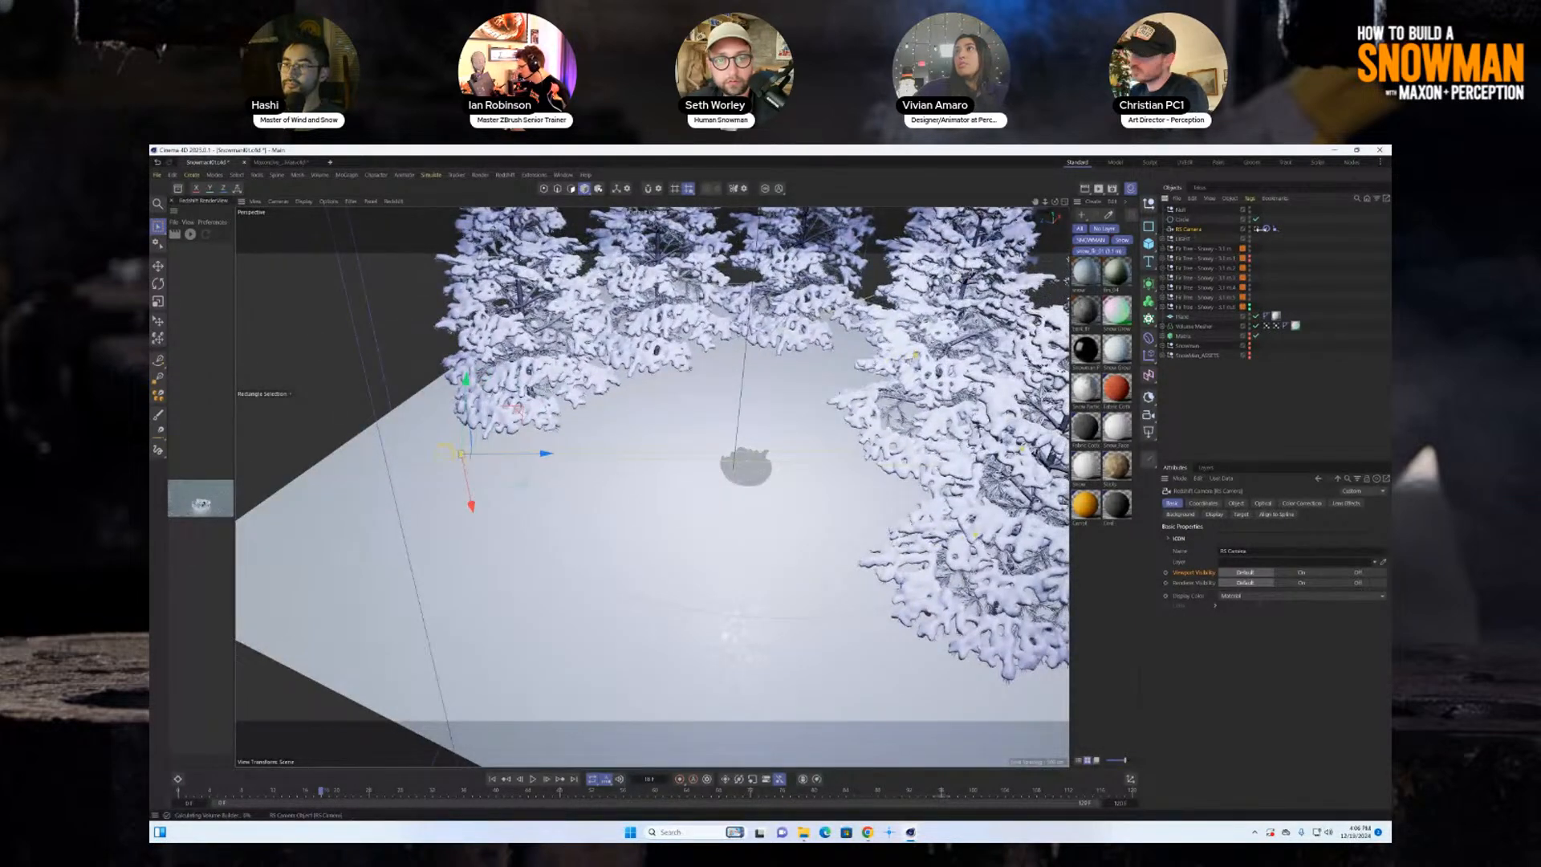
left_click(1266, 229)
left_click(1276, 229)
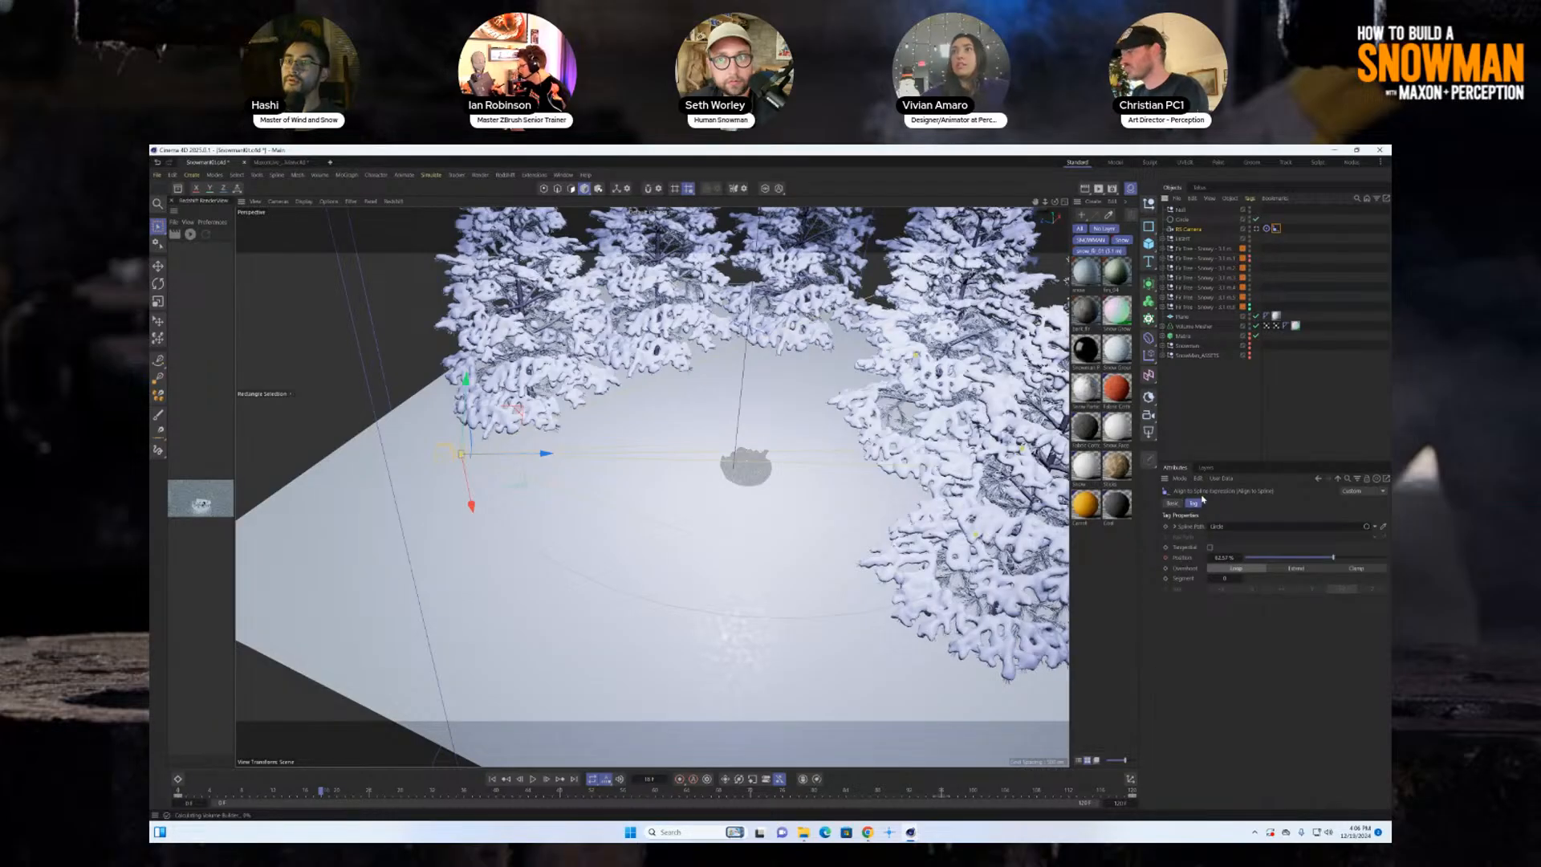
Show where Align to Spline is found among the animation tags and reopen the RS Camera's existing tag.
left_click(1251, 198)
mouse_move(1274, 221)
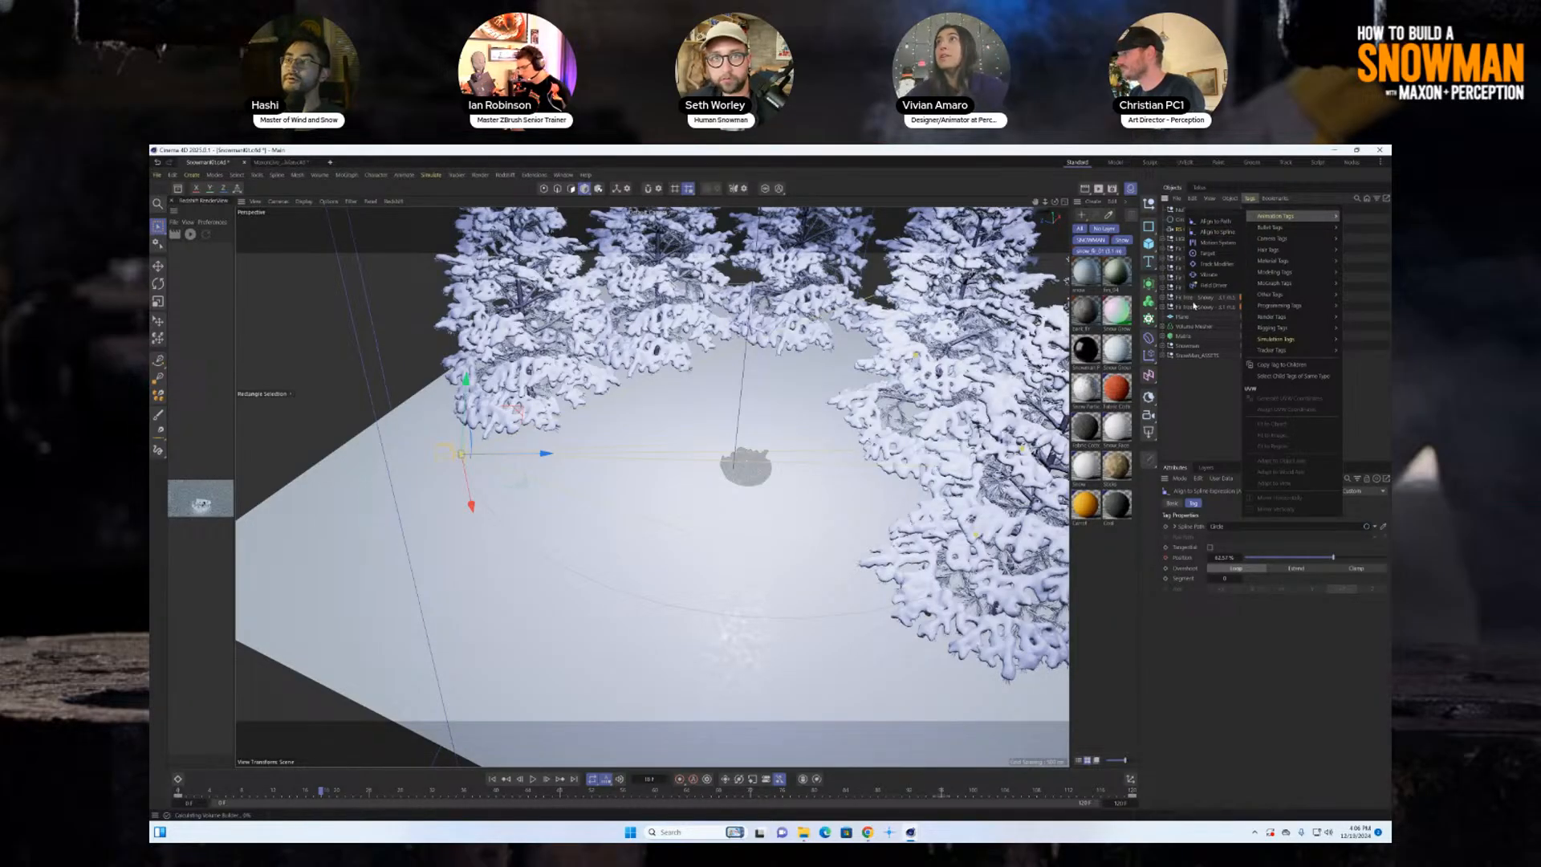
left_click(1185, 319)
left_click(1188, 230)
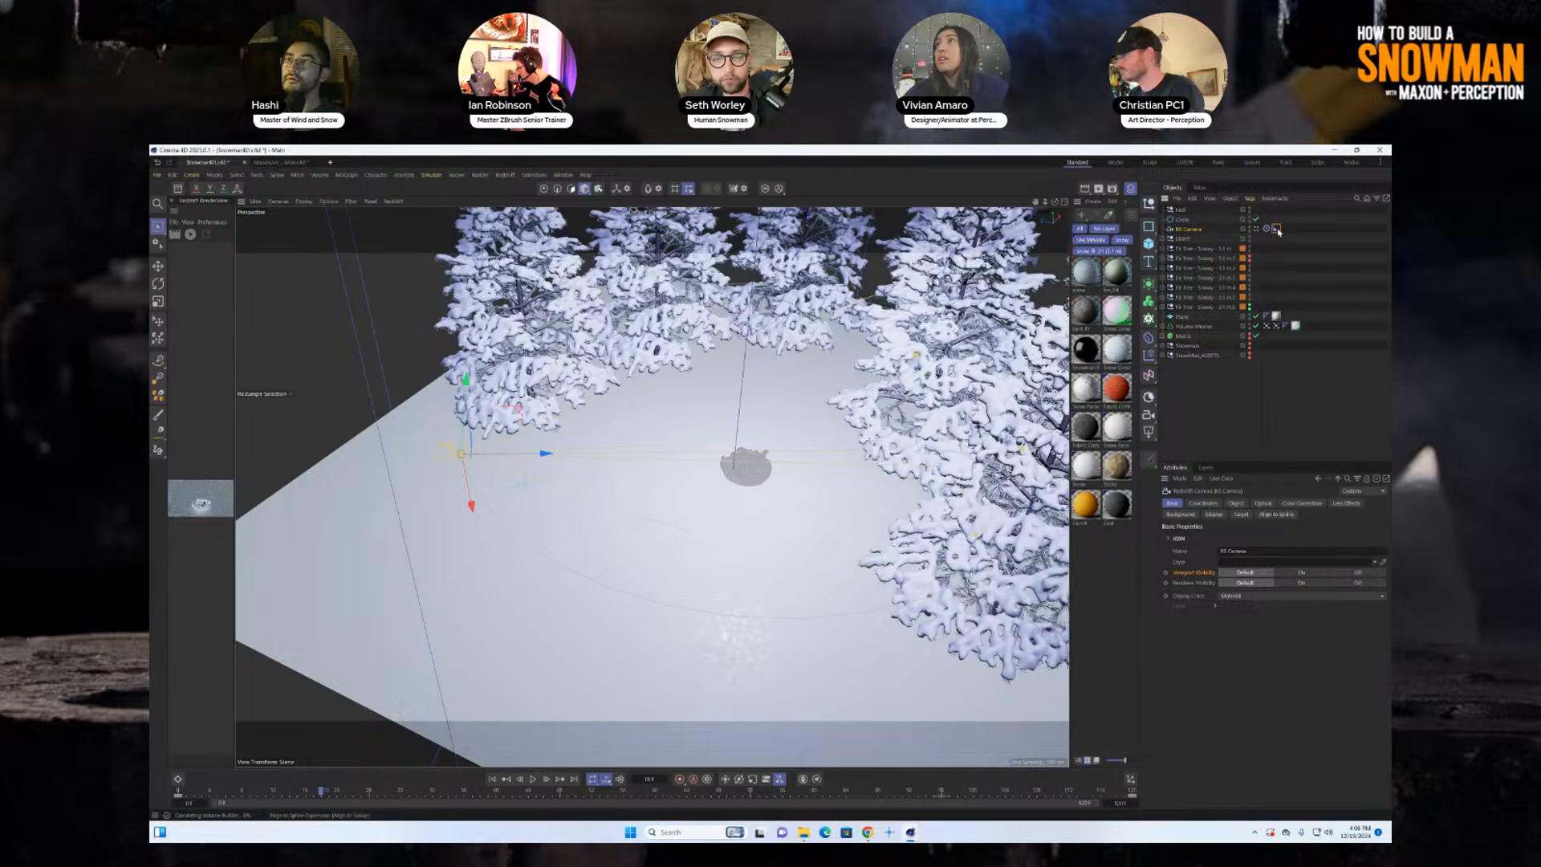
left_click(1276, 229)
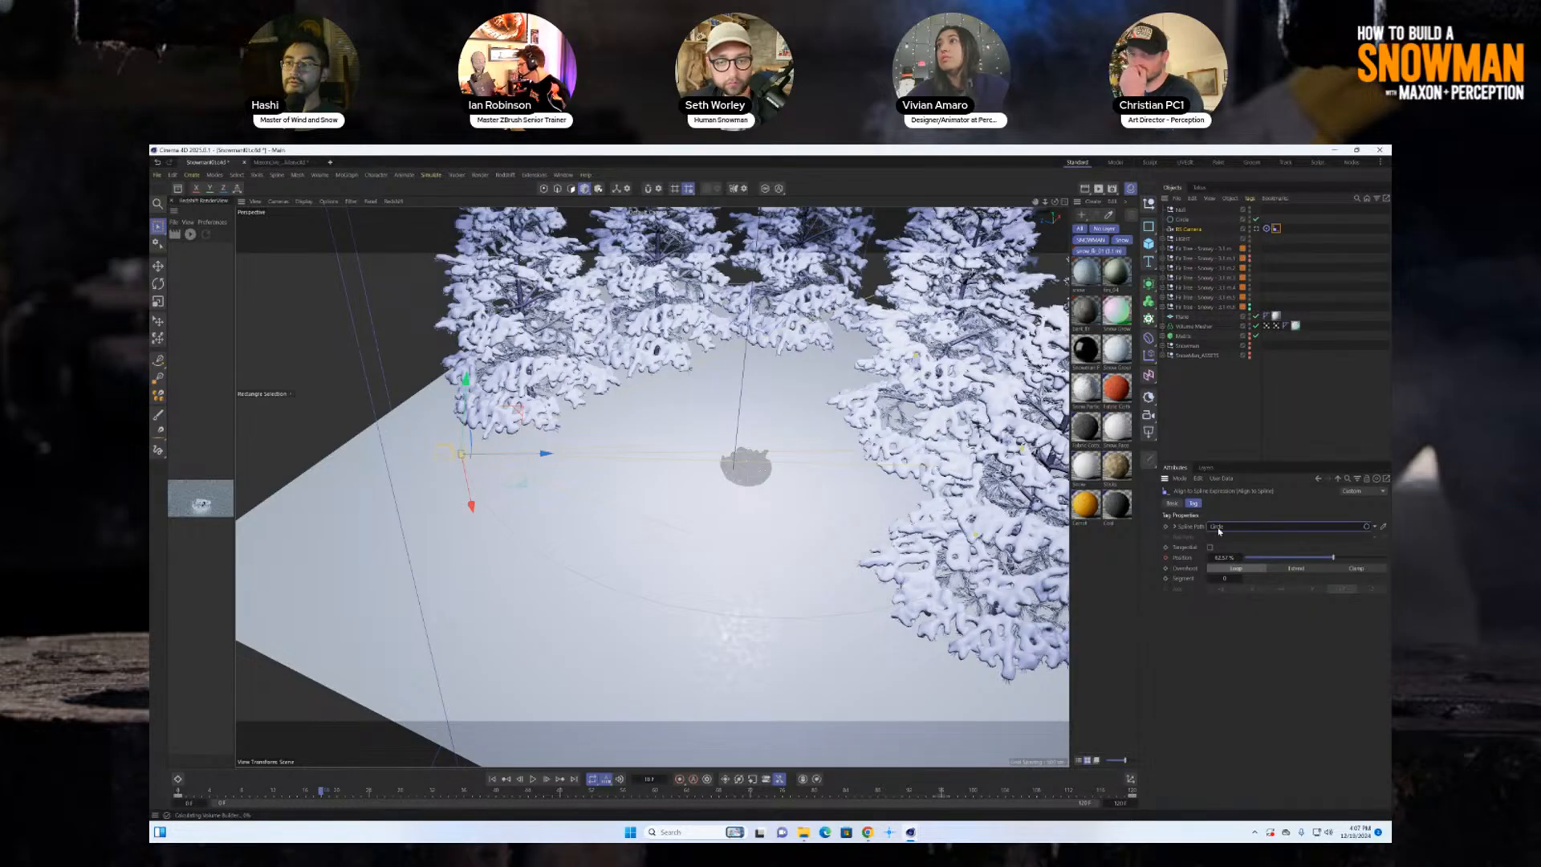
Delete the Circle spline used as the path of the RS Camera's Align to Spline tag and check the tag.
left_click(1269, 531)
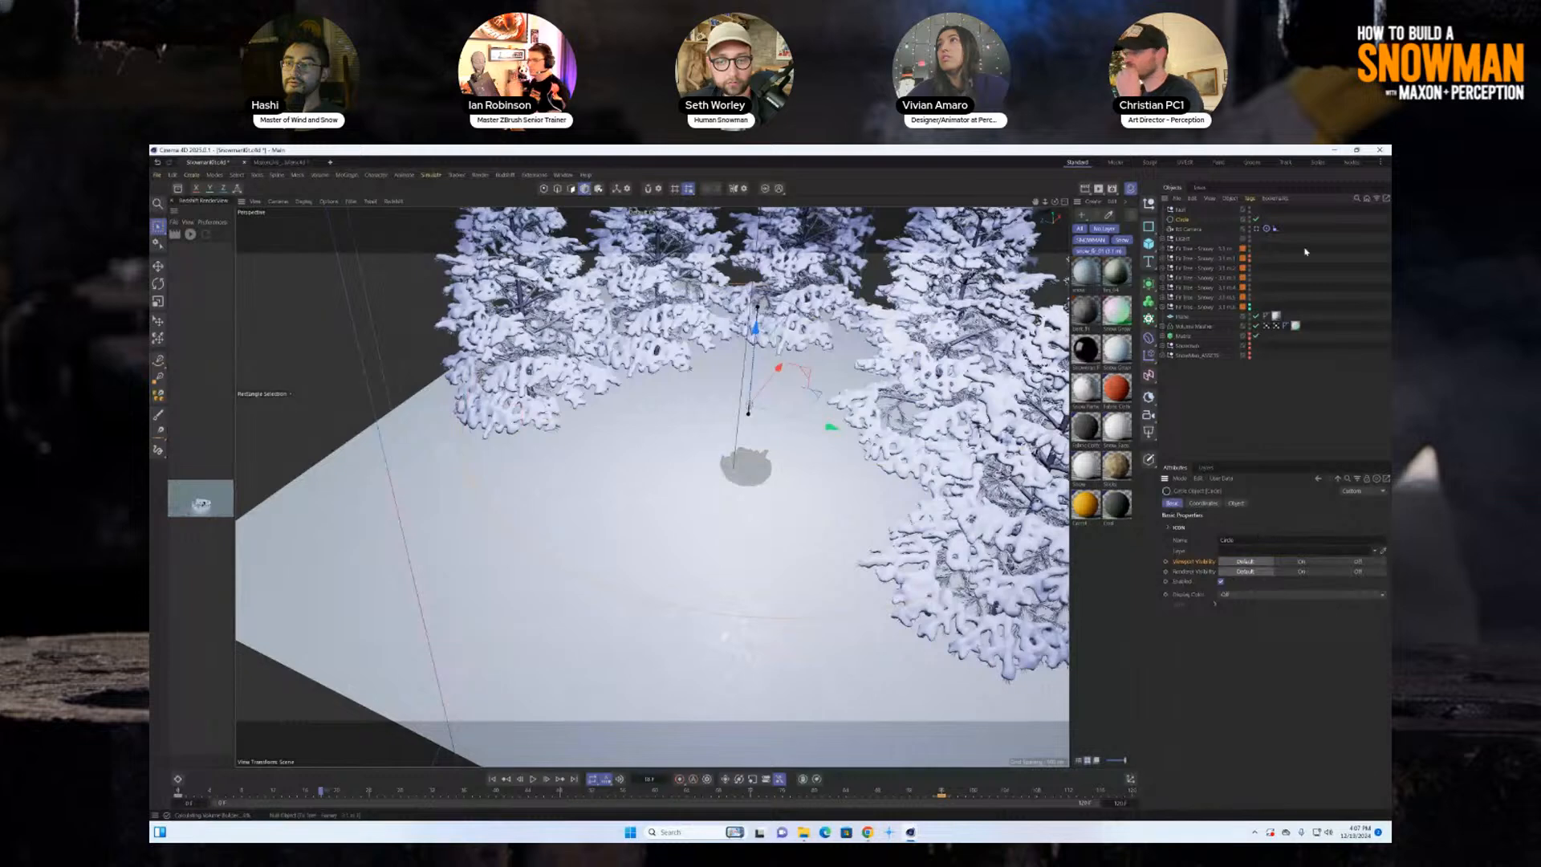
left_click(1275, 228)
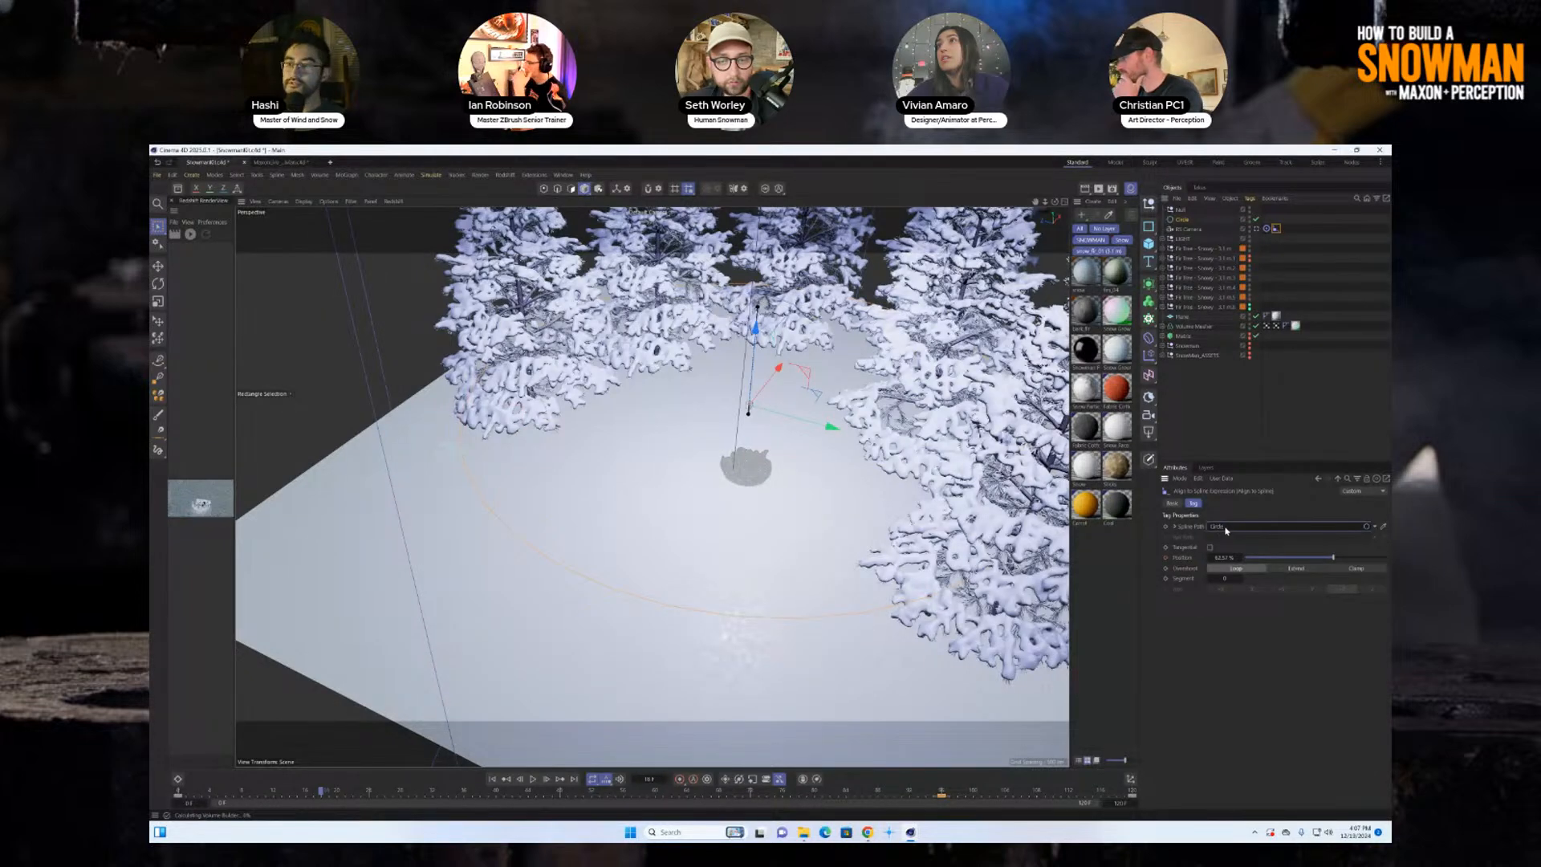
key("Delete")
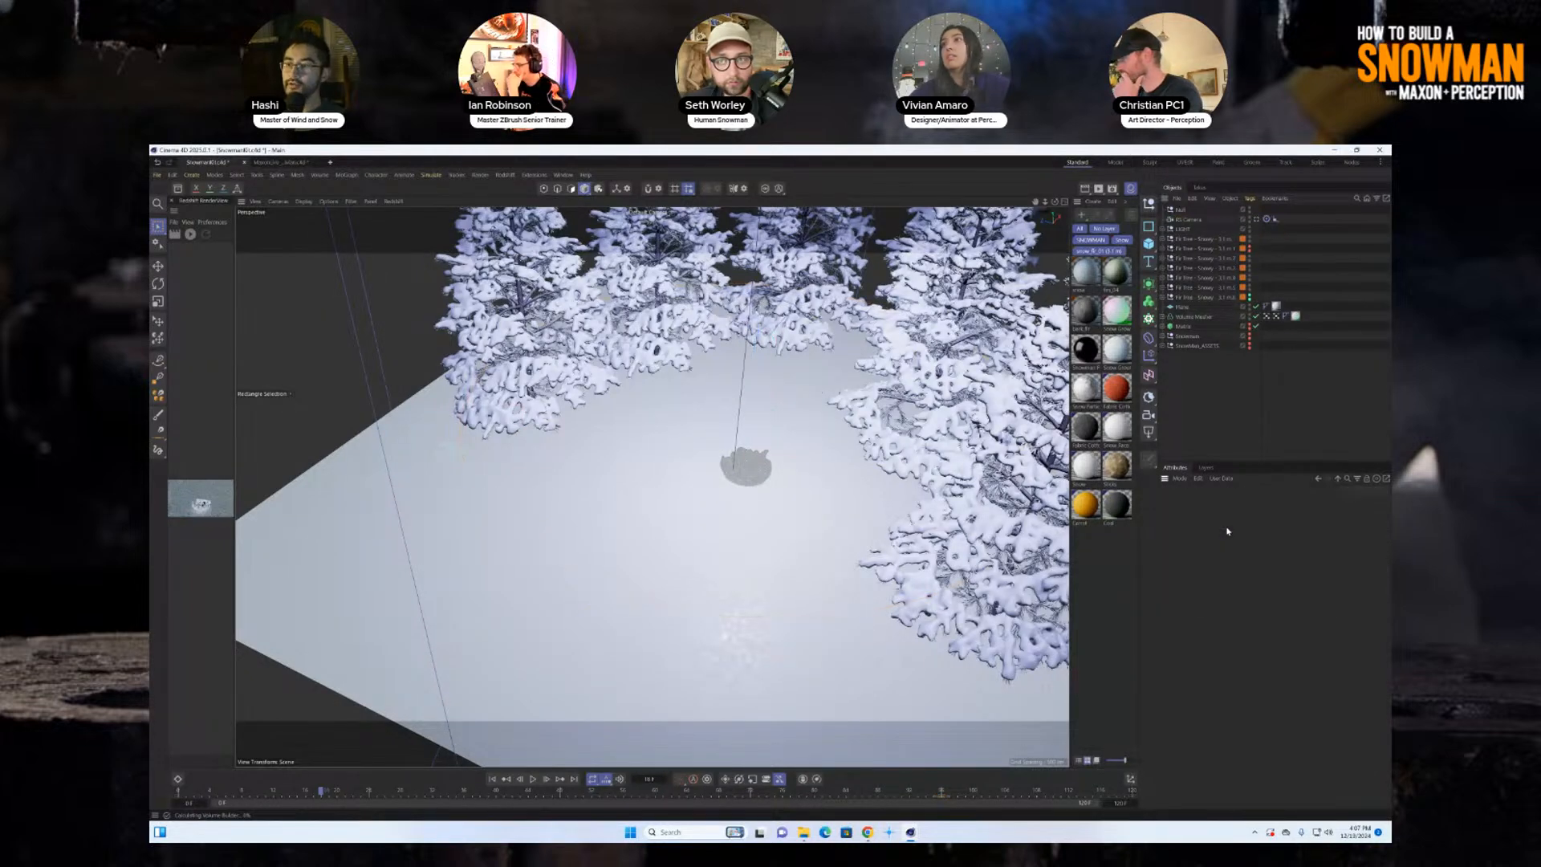
left_click(1275, 218)
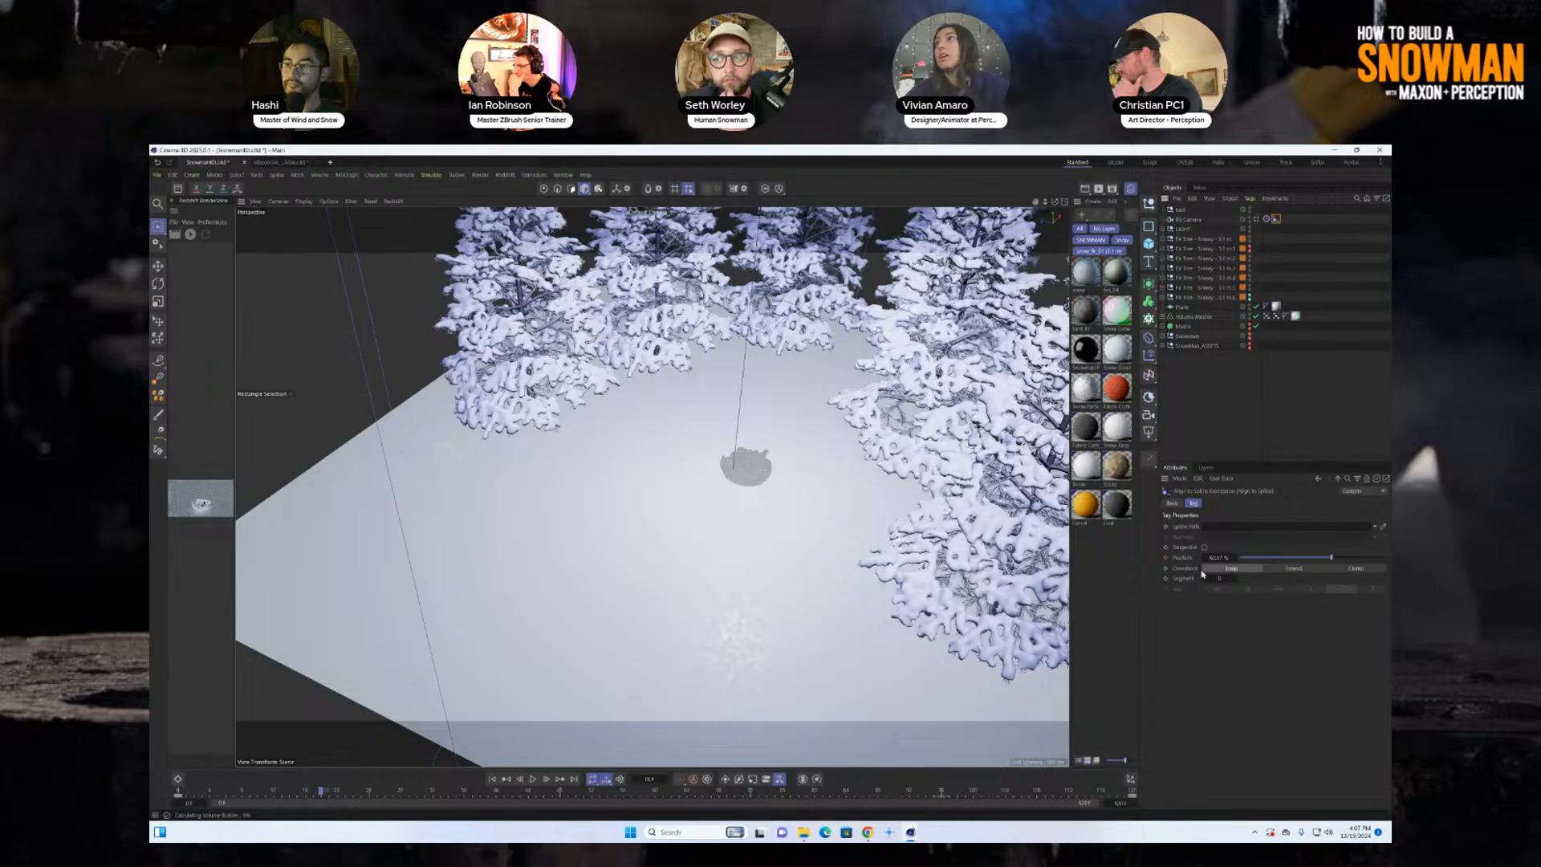
Move the RS Camera along its X axis to a new spot beside the ground plane and reopen its Align to Spline tag.
scroll(869, 457, "down", 6)
middle_click_drag(870, 458, 778, 477, "alt")
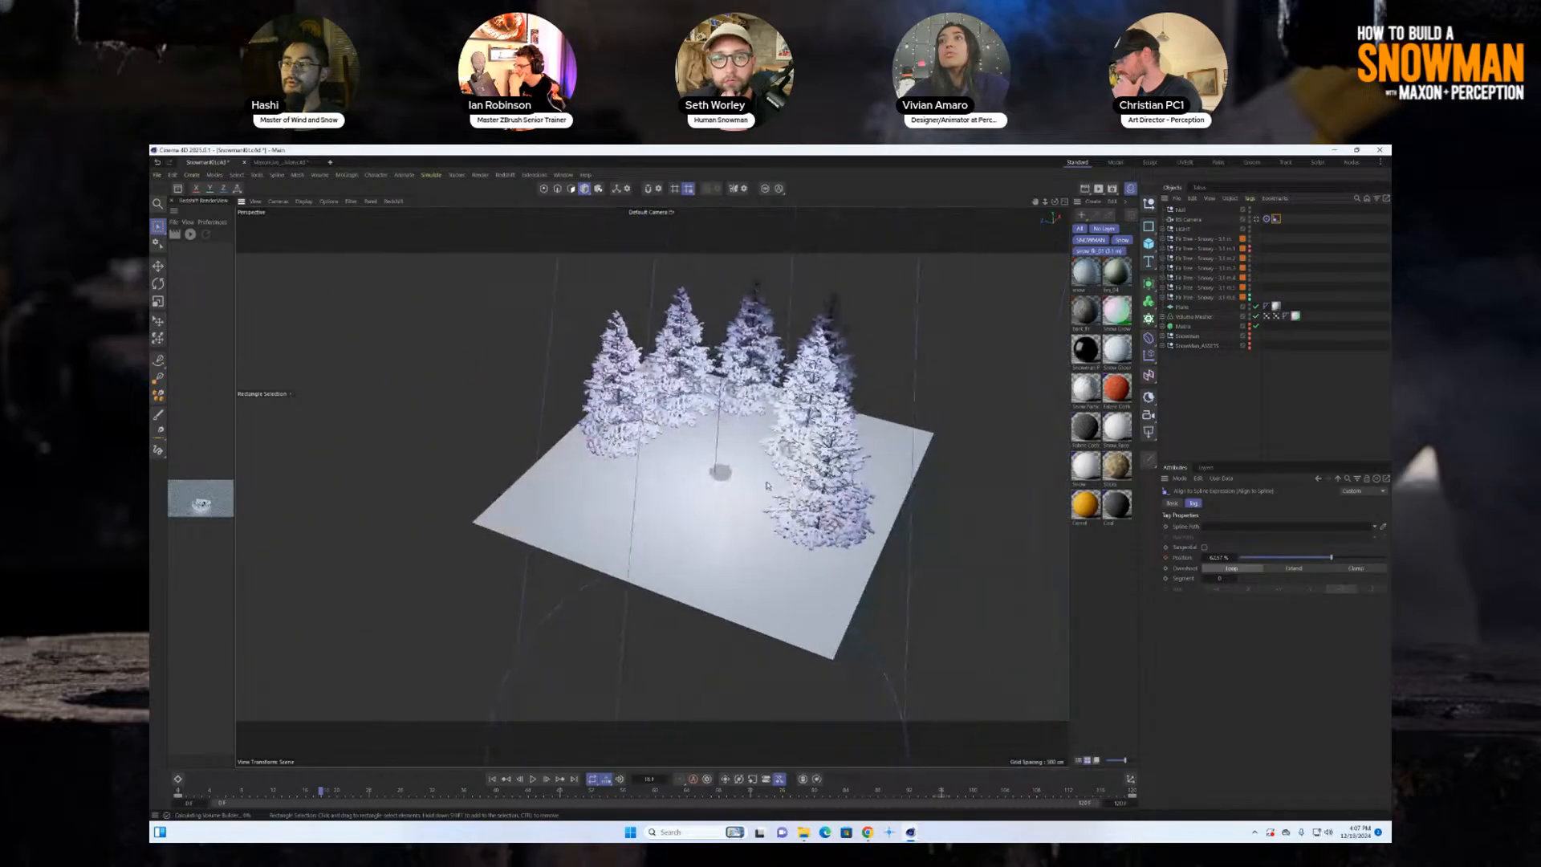
scroll(778, 476, "down", 2)
left_click_drag(778, 477, 746, 524, "alt")
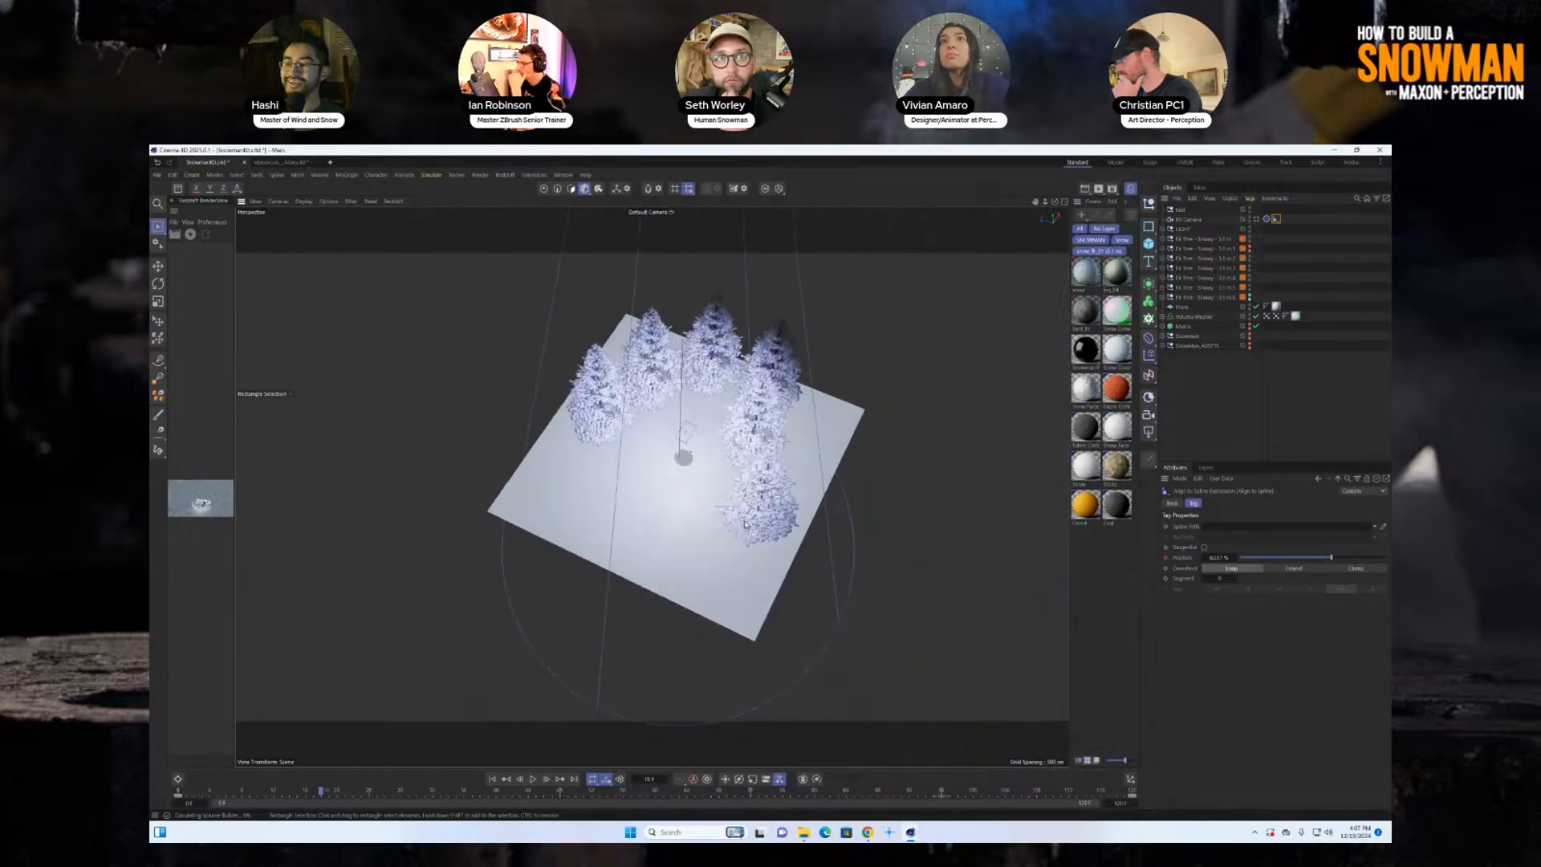
left_click(1184, 220)
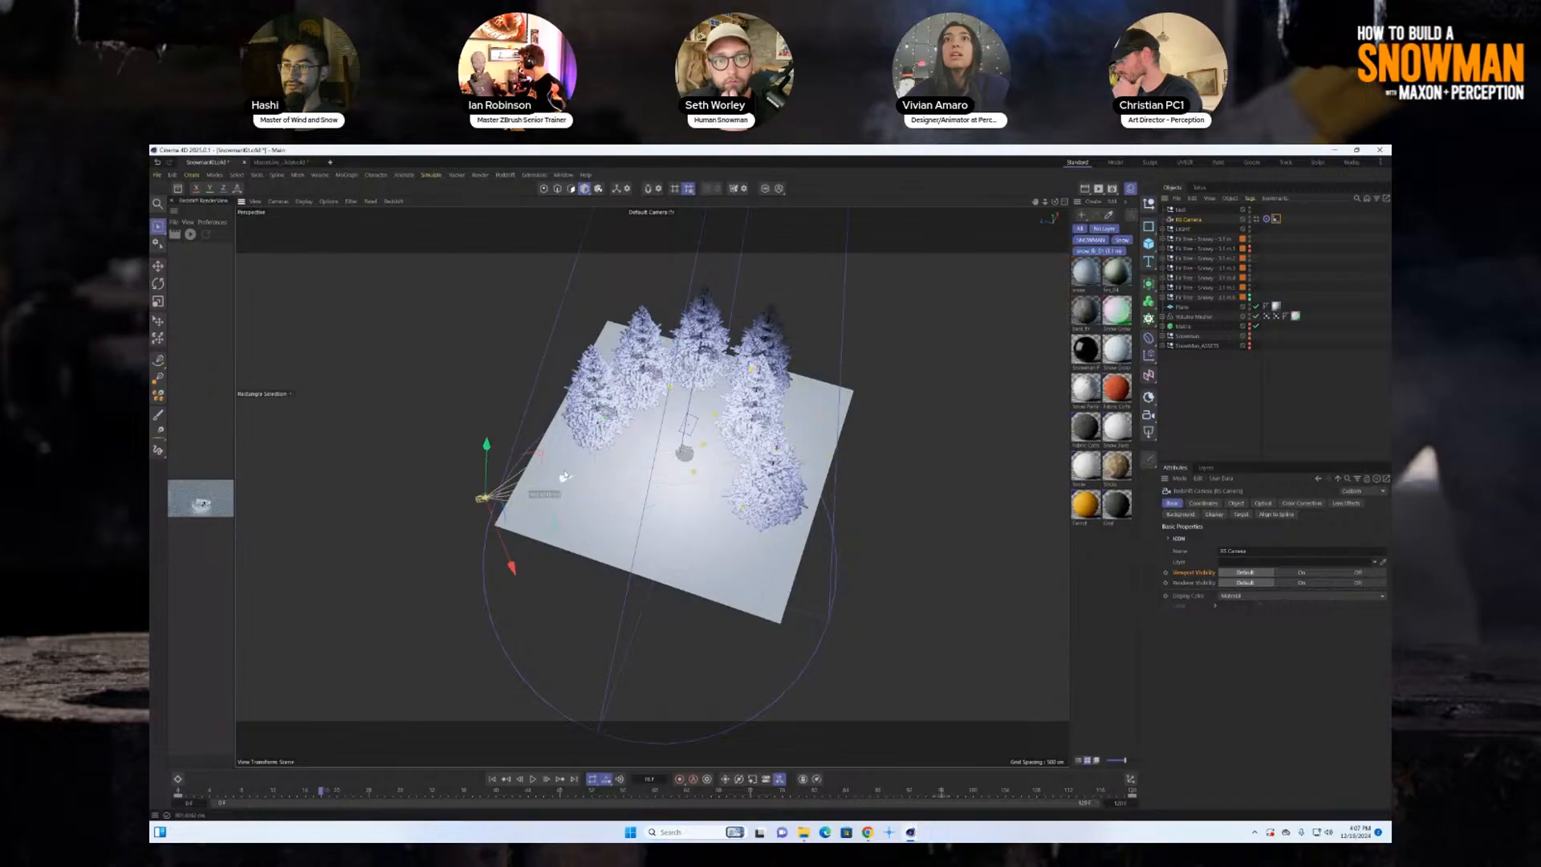
left_click_drag(511, 568, 470, 455)
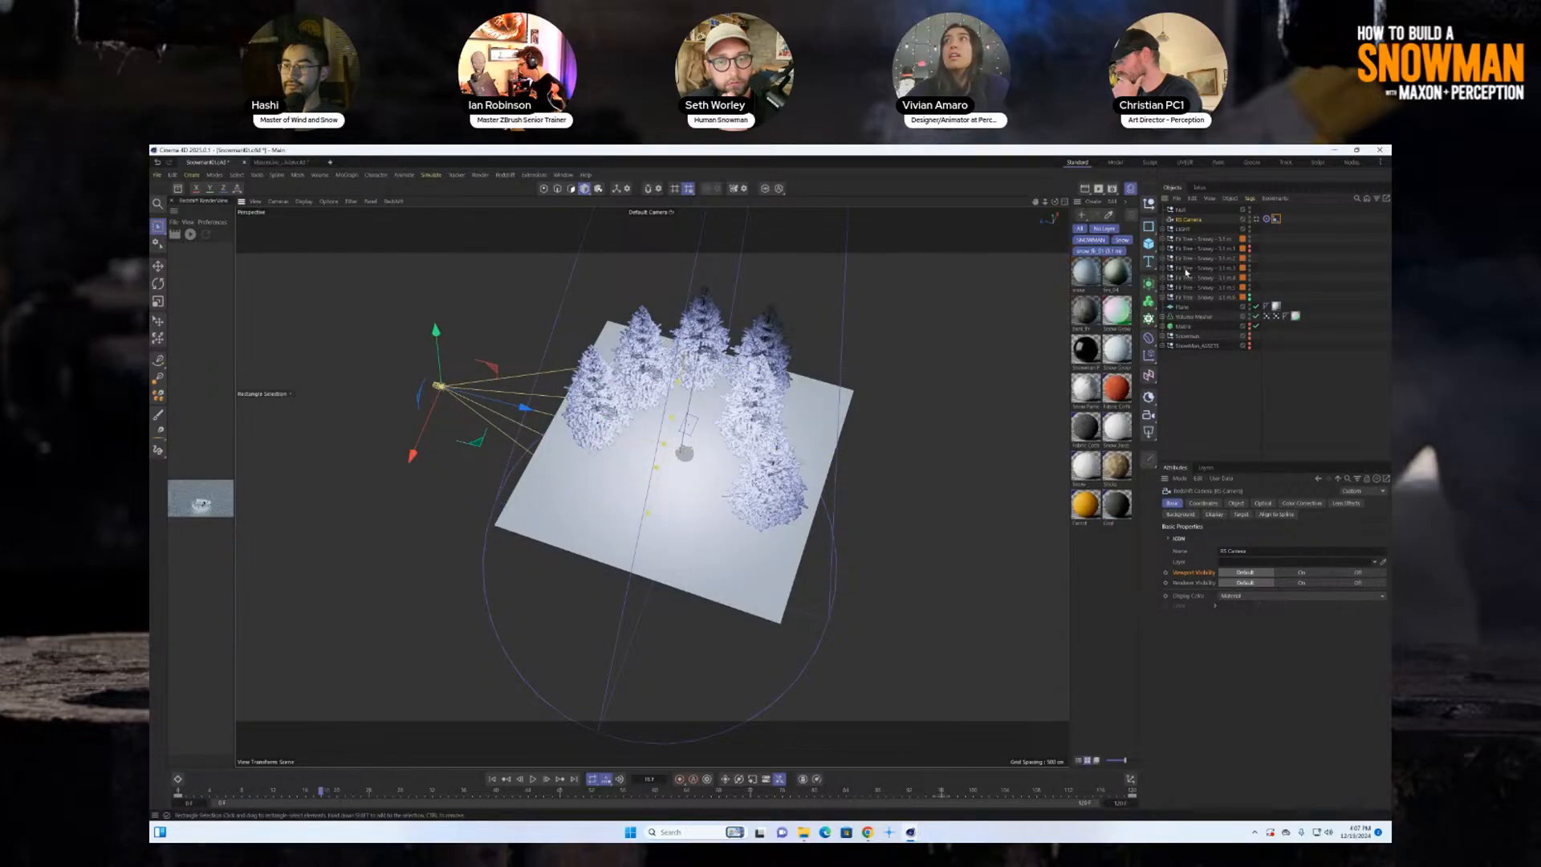
left_click(1276, 219)
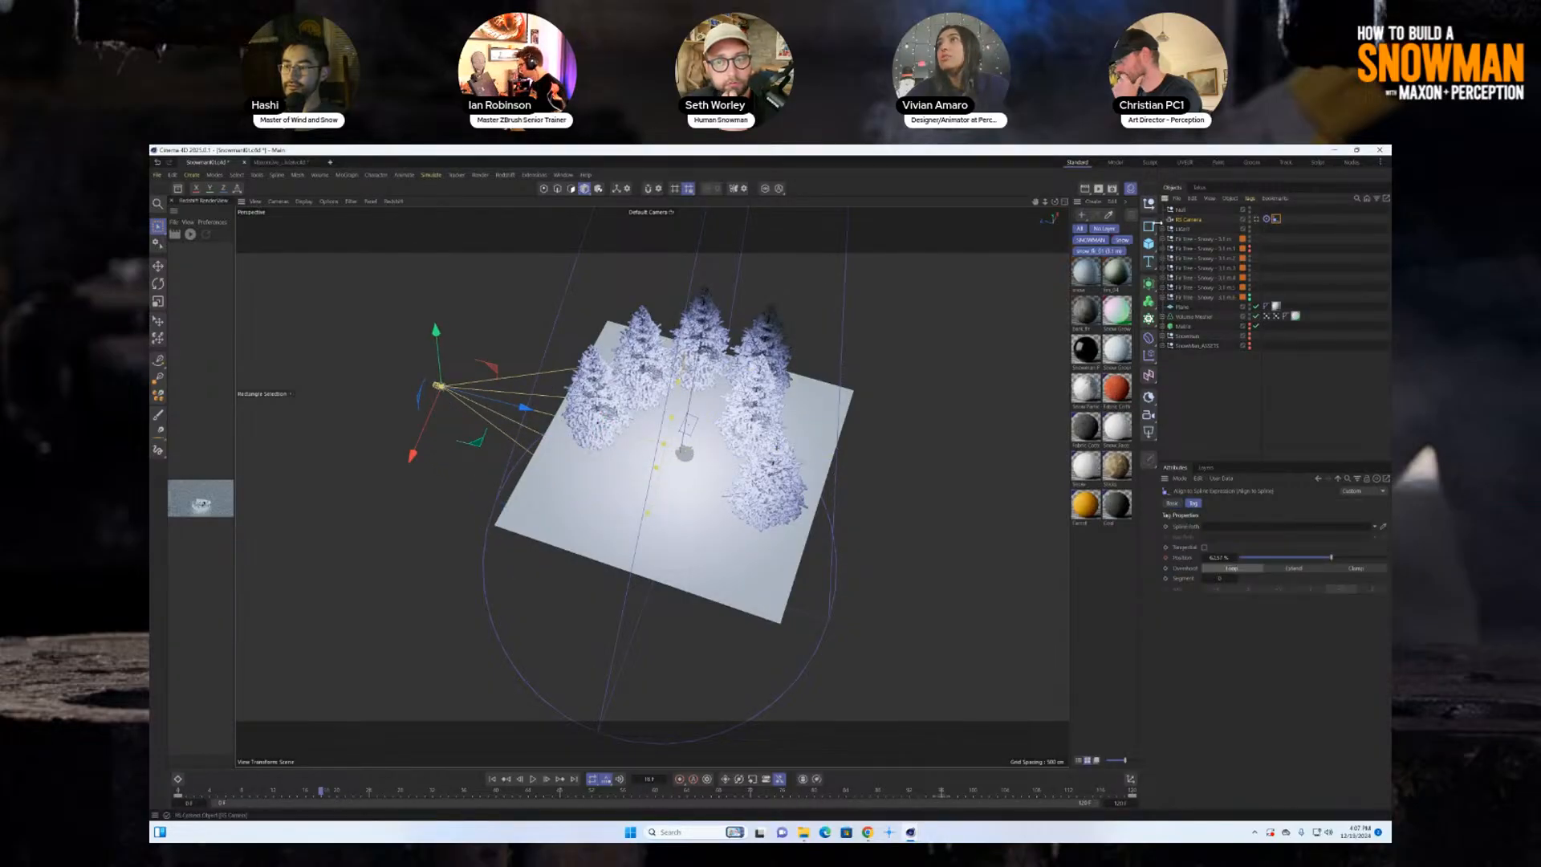
Create a Circle spline, rotate it to lie flat around the scene and enlarge its radius.
left_click(1148, 228)
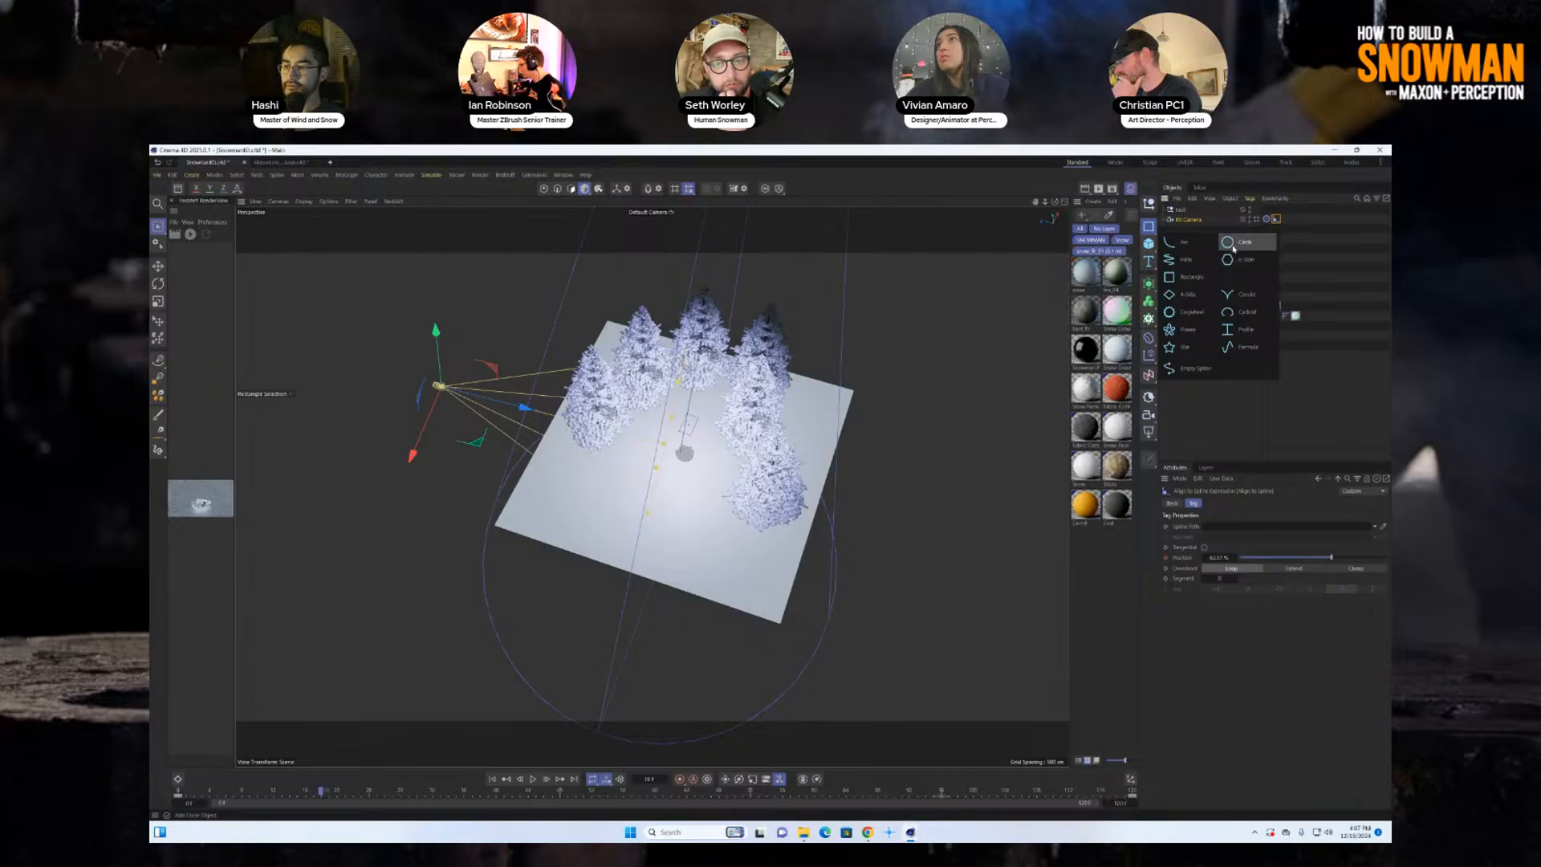
left_click(1176, 225)
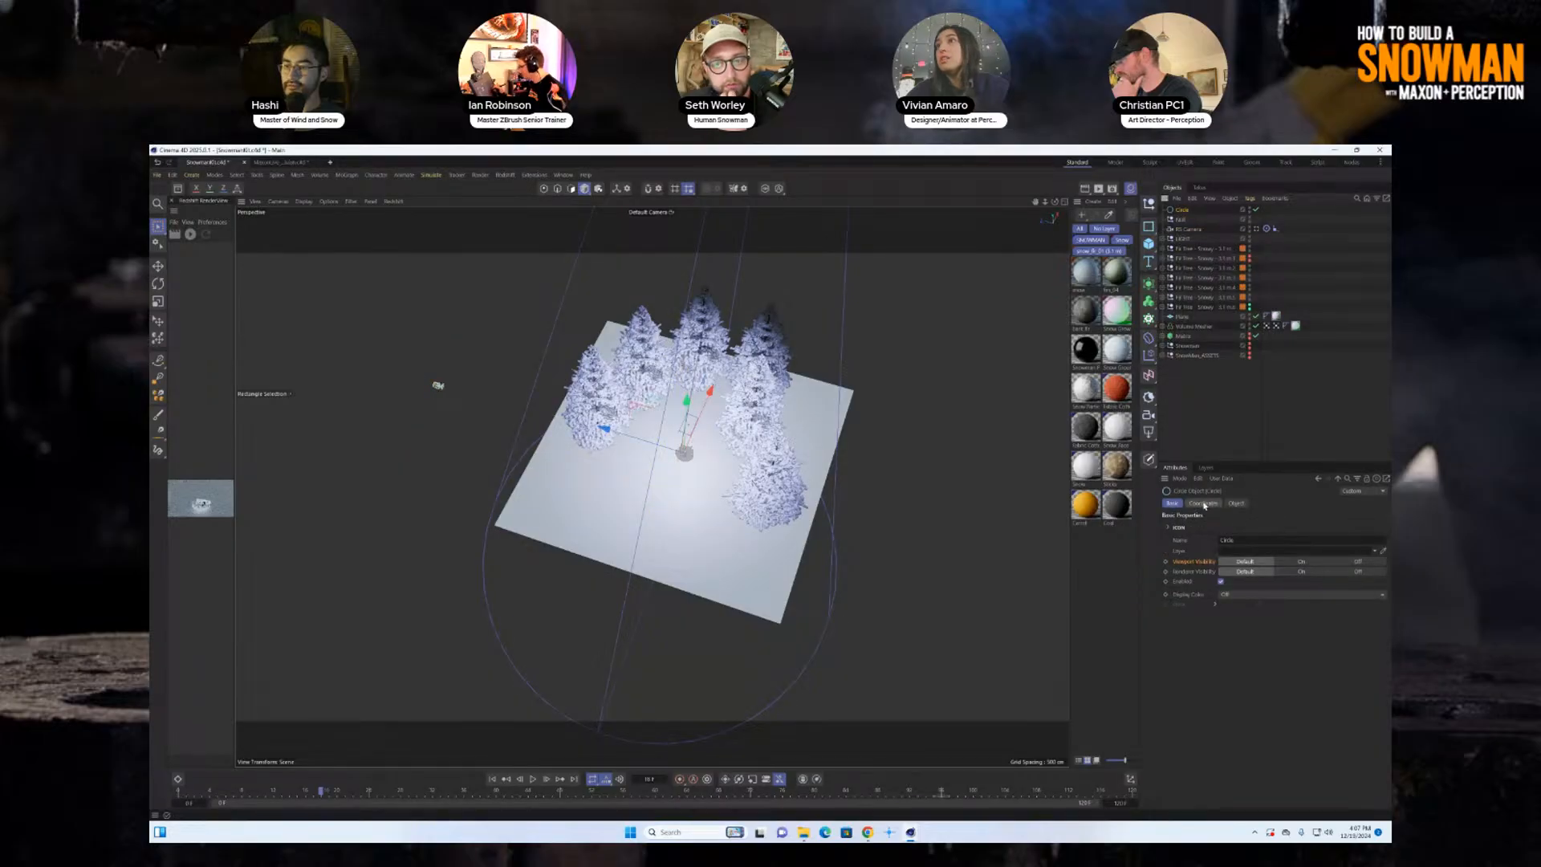
left_click(1204, 504)
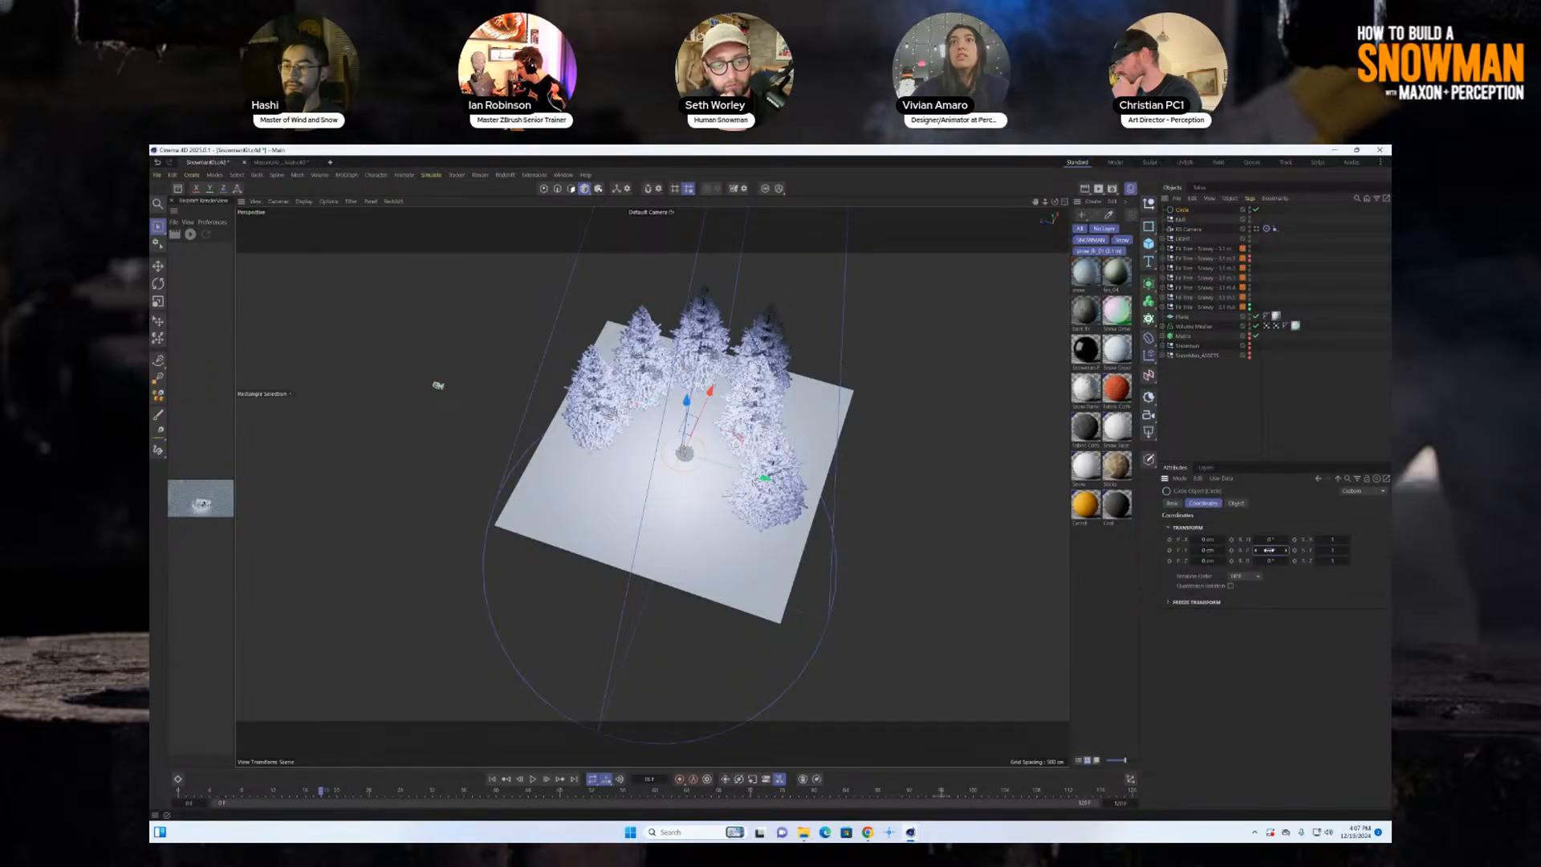
left_click(1236, 504)
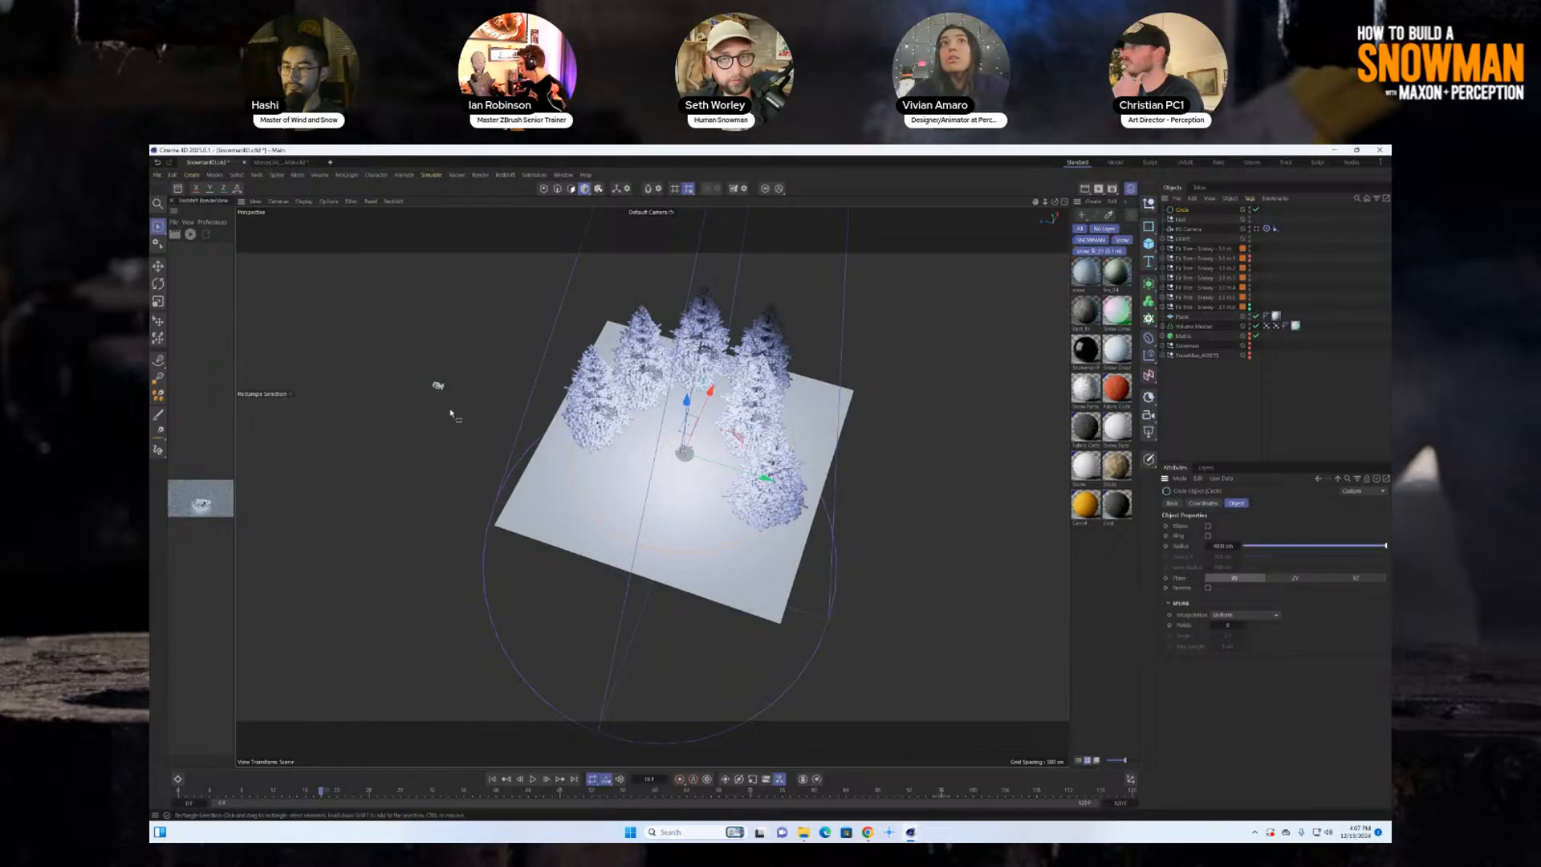
Select the RS Camera and assign the Circle as the Spline Path of its Align to Spline tag.
scroll(443, 386, "up", 2)
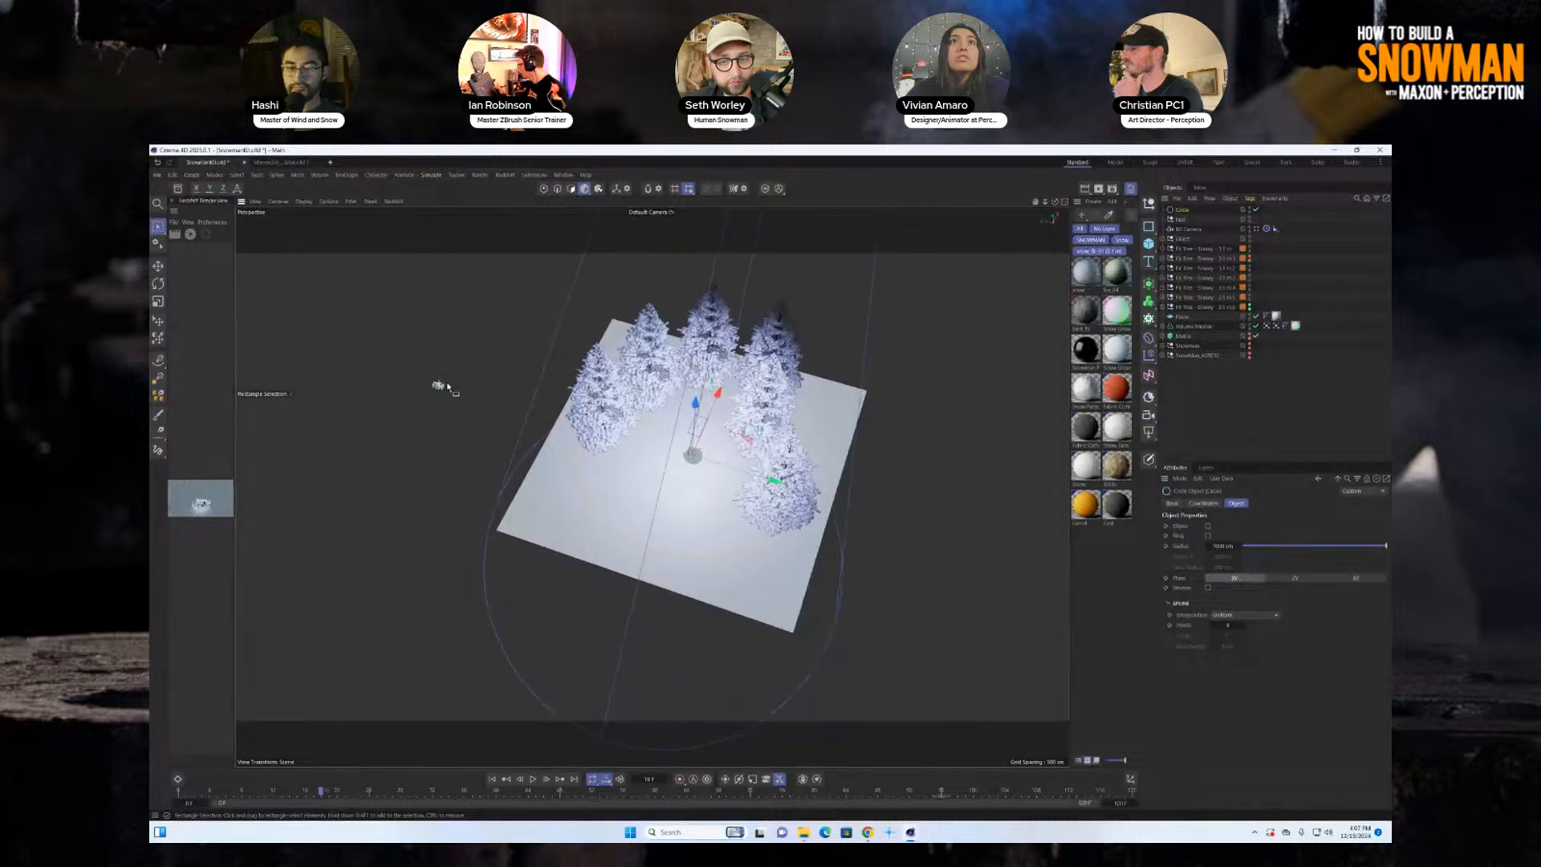
left_click(440, 386)
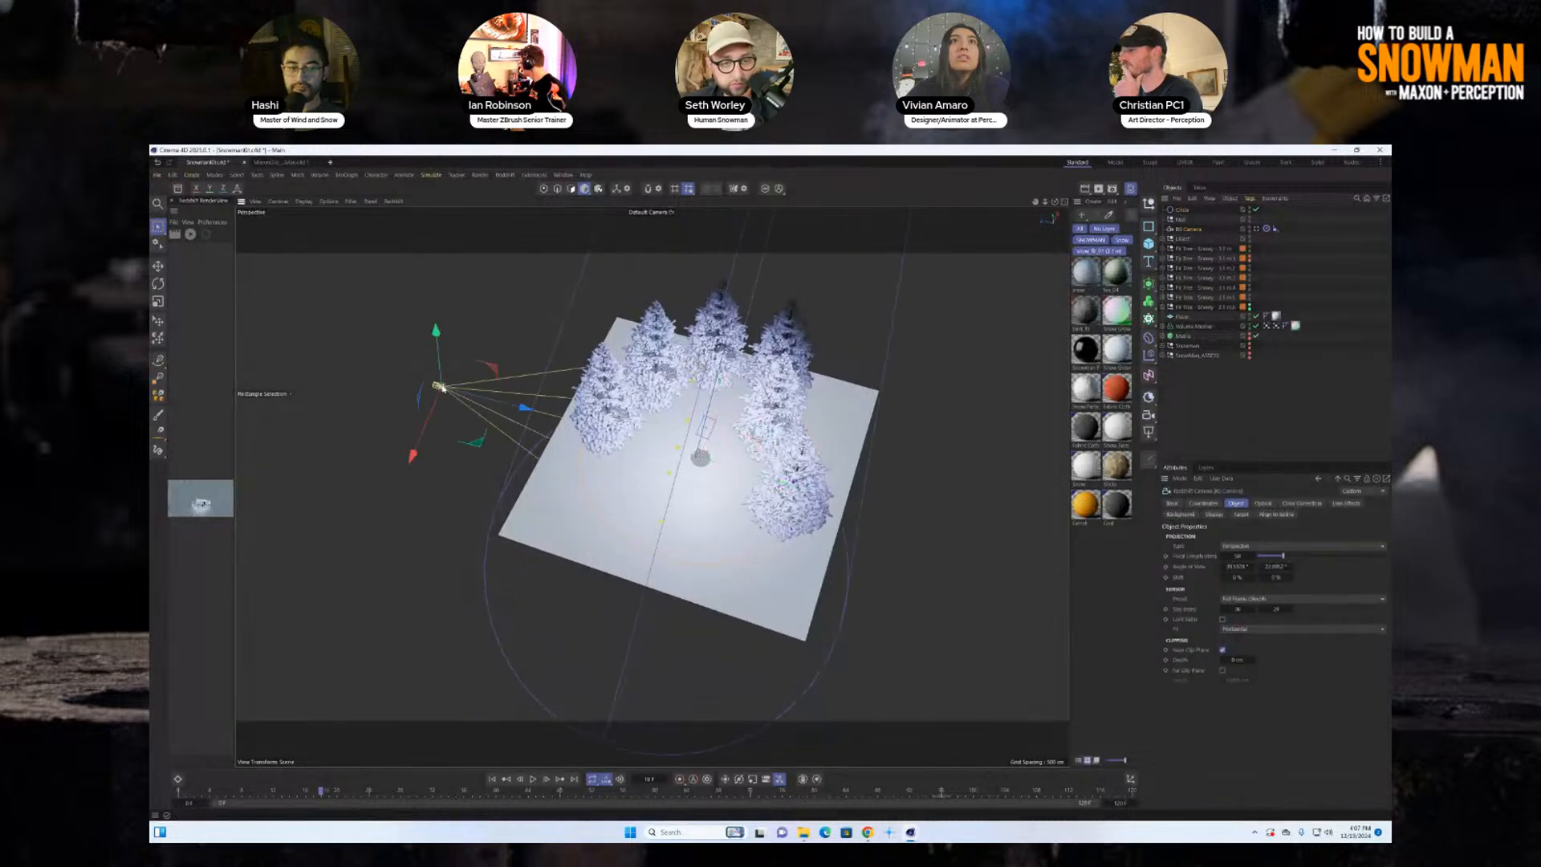
left_click(1276, 229)
left_click_drag(1179, 212, 1220, 533)
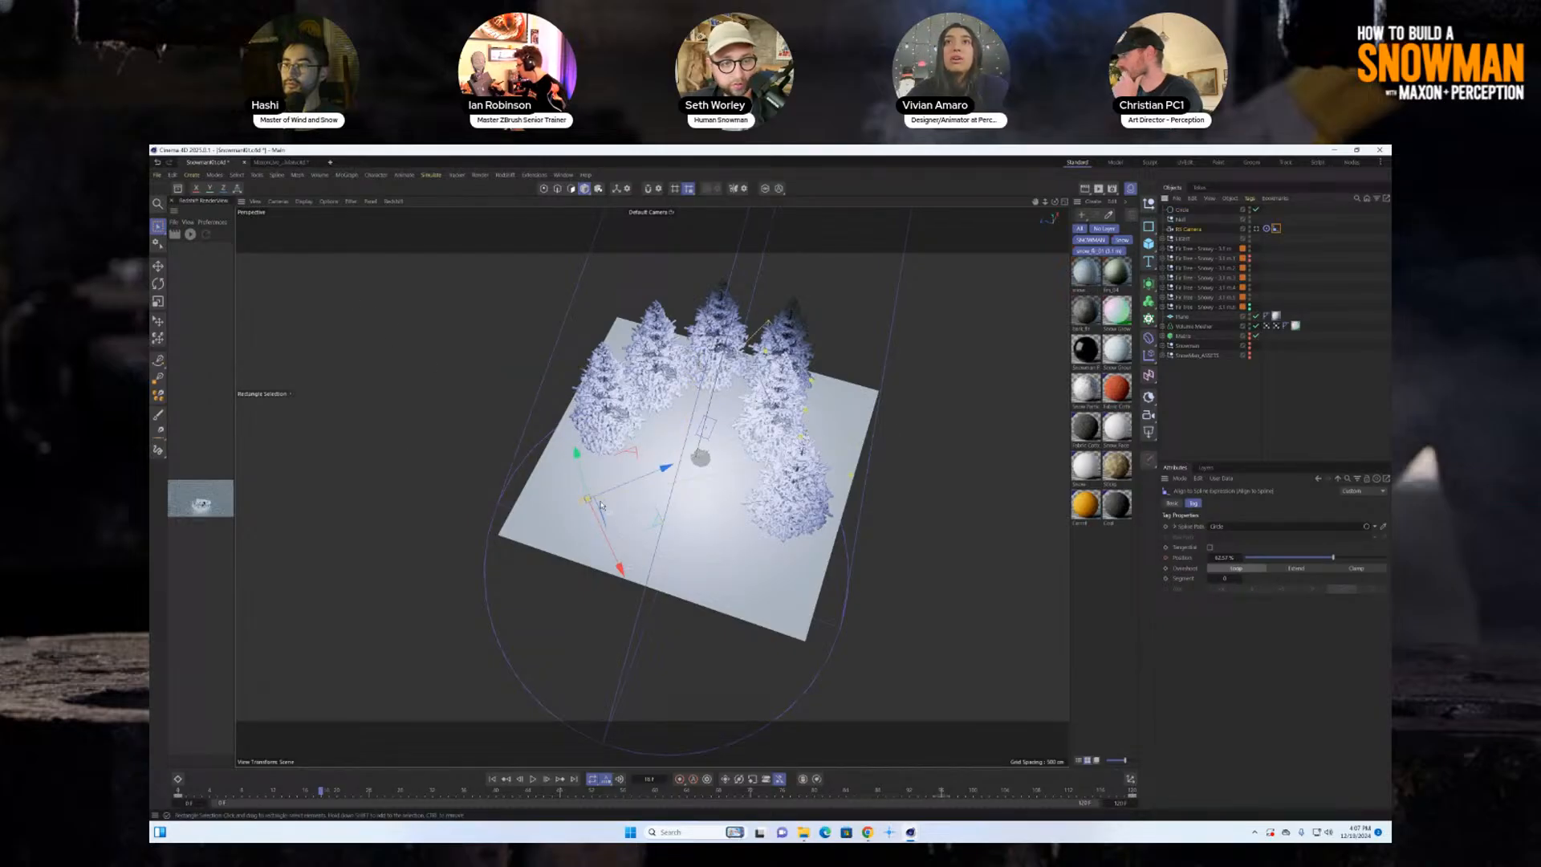
Demonstrate the camera's travel along the circle by changing the Align to Spline Position to 25 % and back again.
scroll(600, 506, "up", 5)
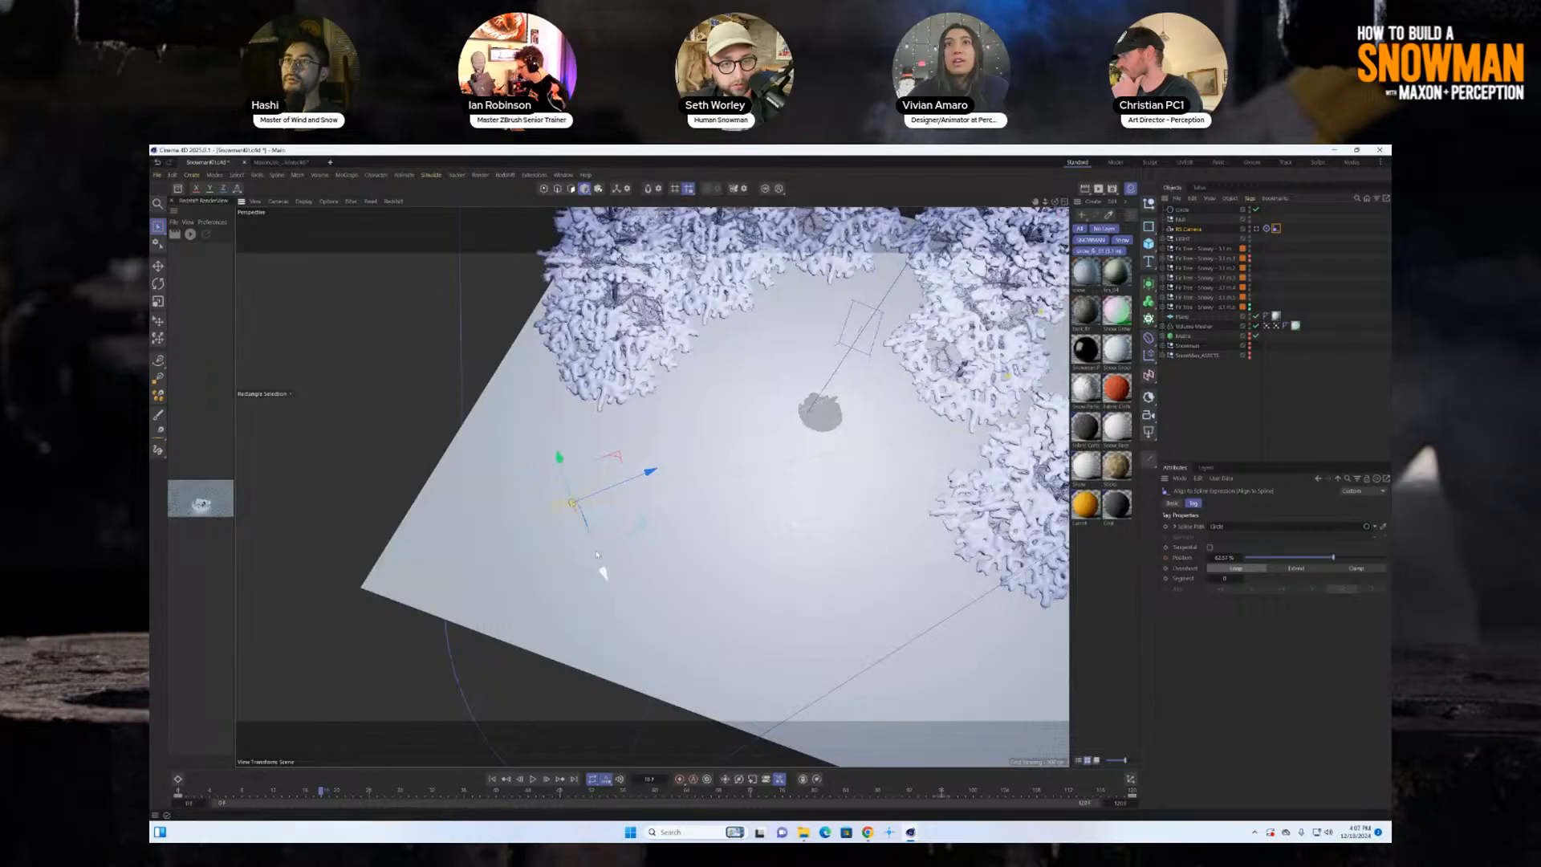
scroll(786, 405, "down", 4)
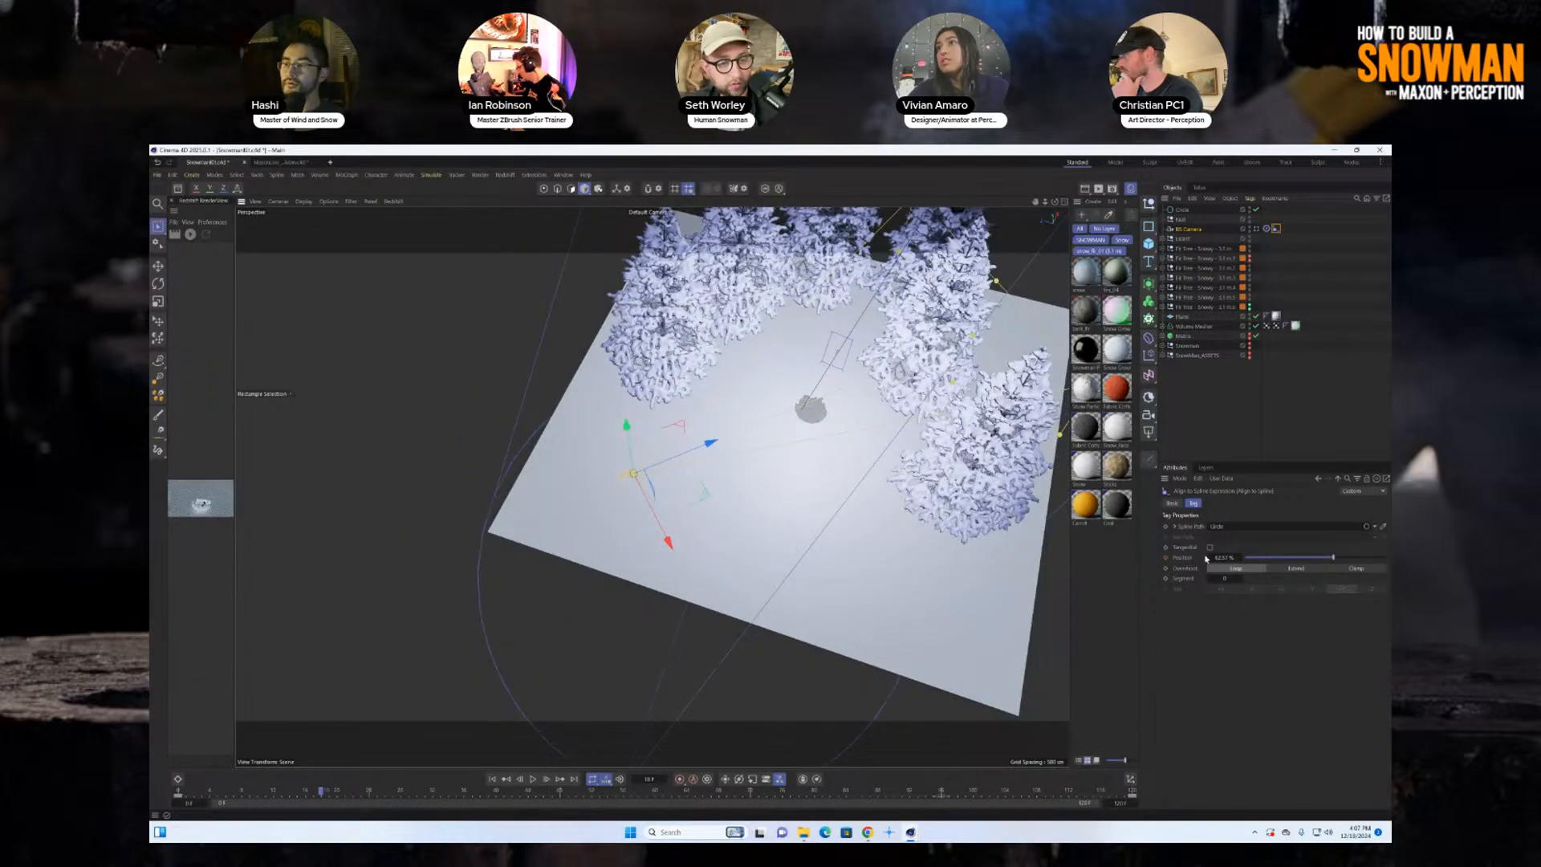
left_click_drag(1329, 564, 1282, 564)
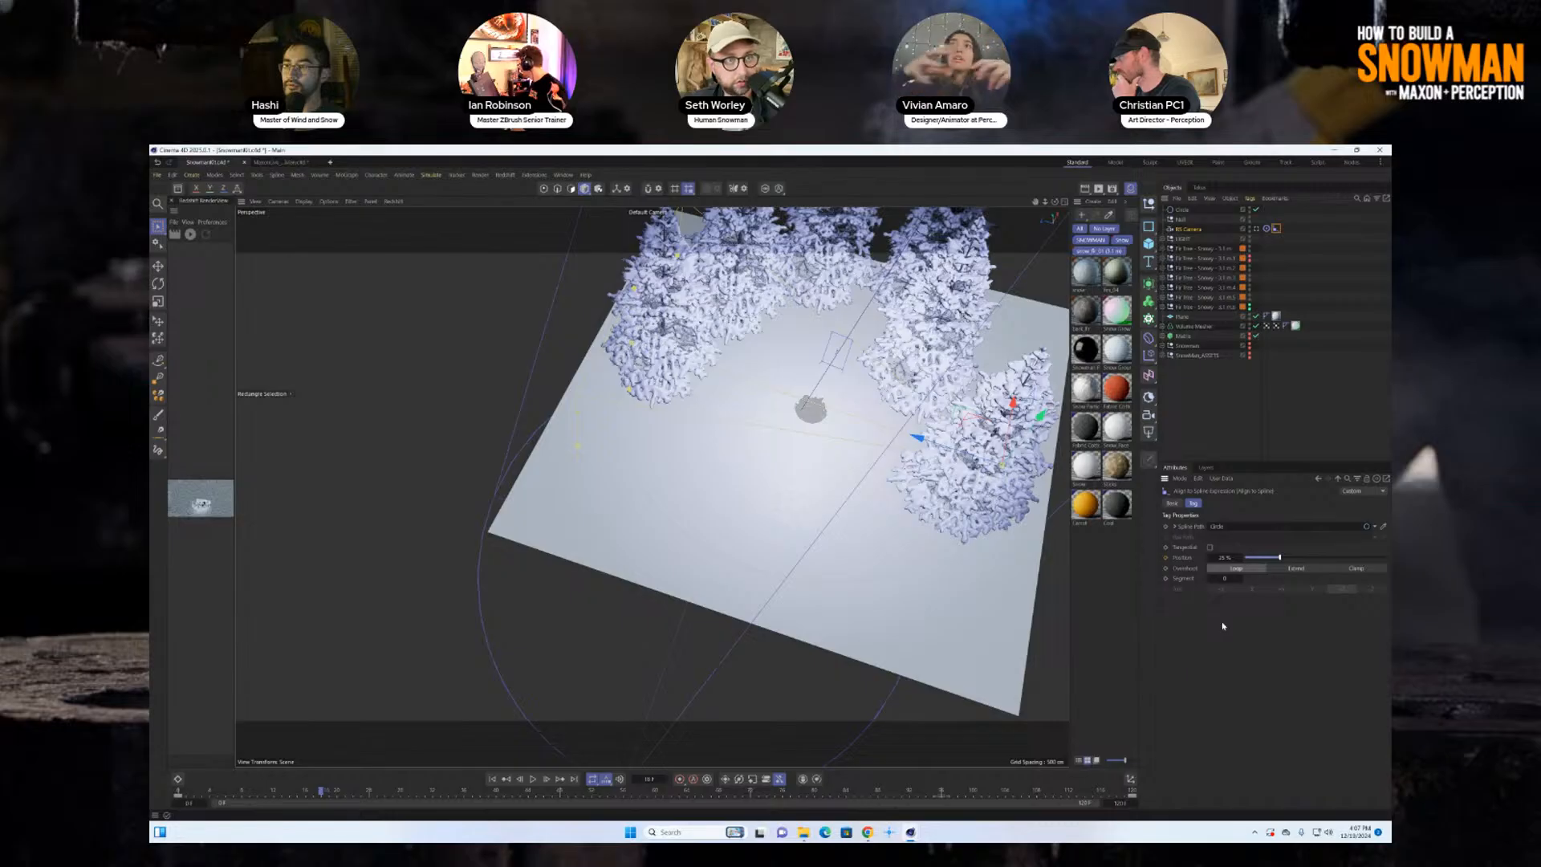
left_click_drag(1279, 557, 1333, 557)
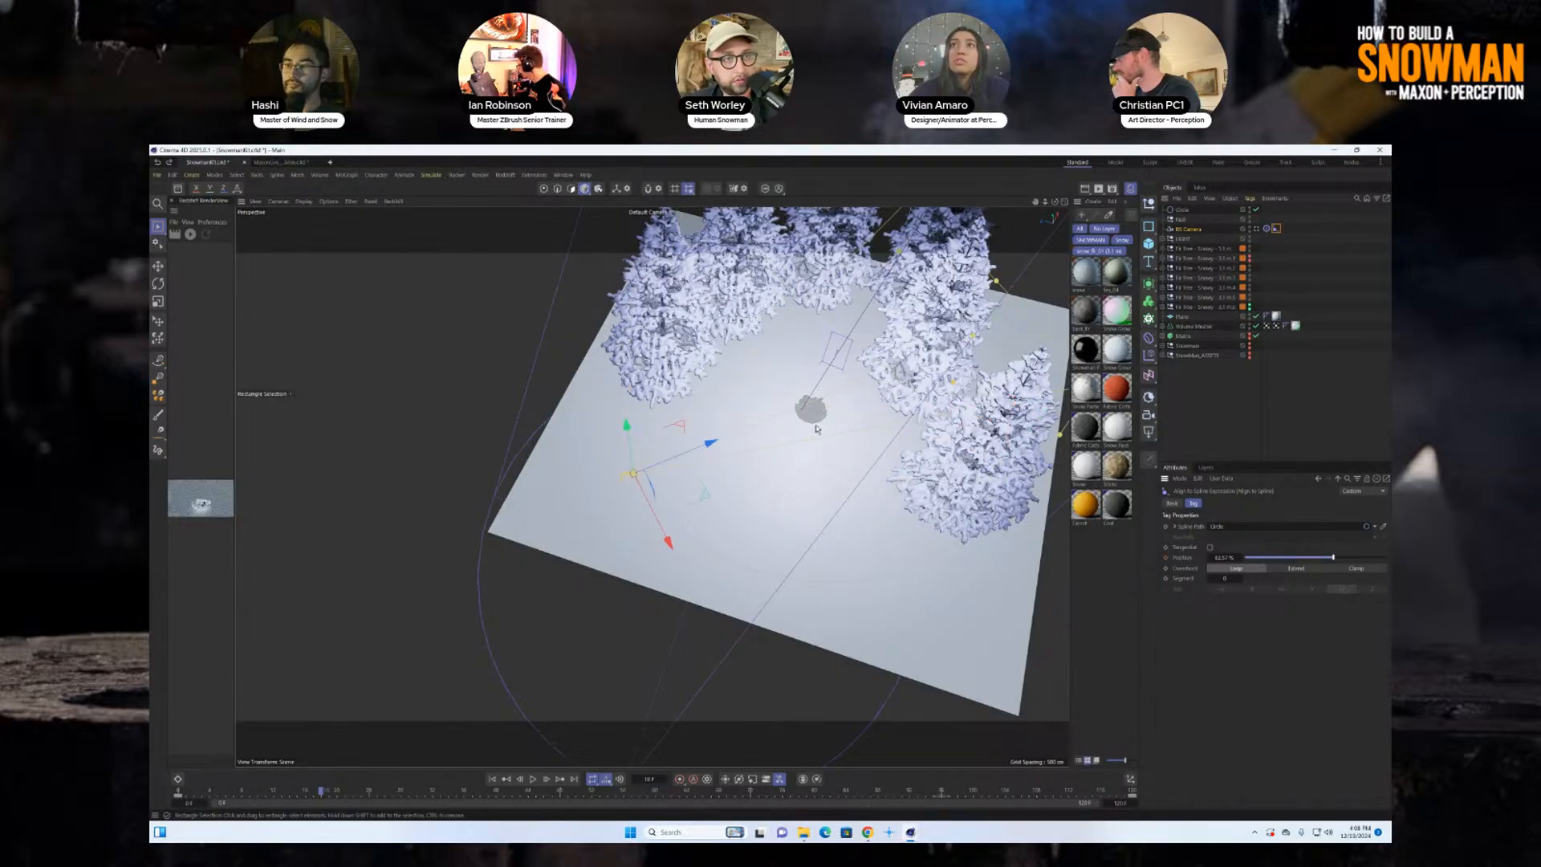
left_click_drag(817, 428, 825, 407, "alt")
scroll(826, 409, "up", 3)
middle_click_drag(826, 408, 735, 427, "alt")
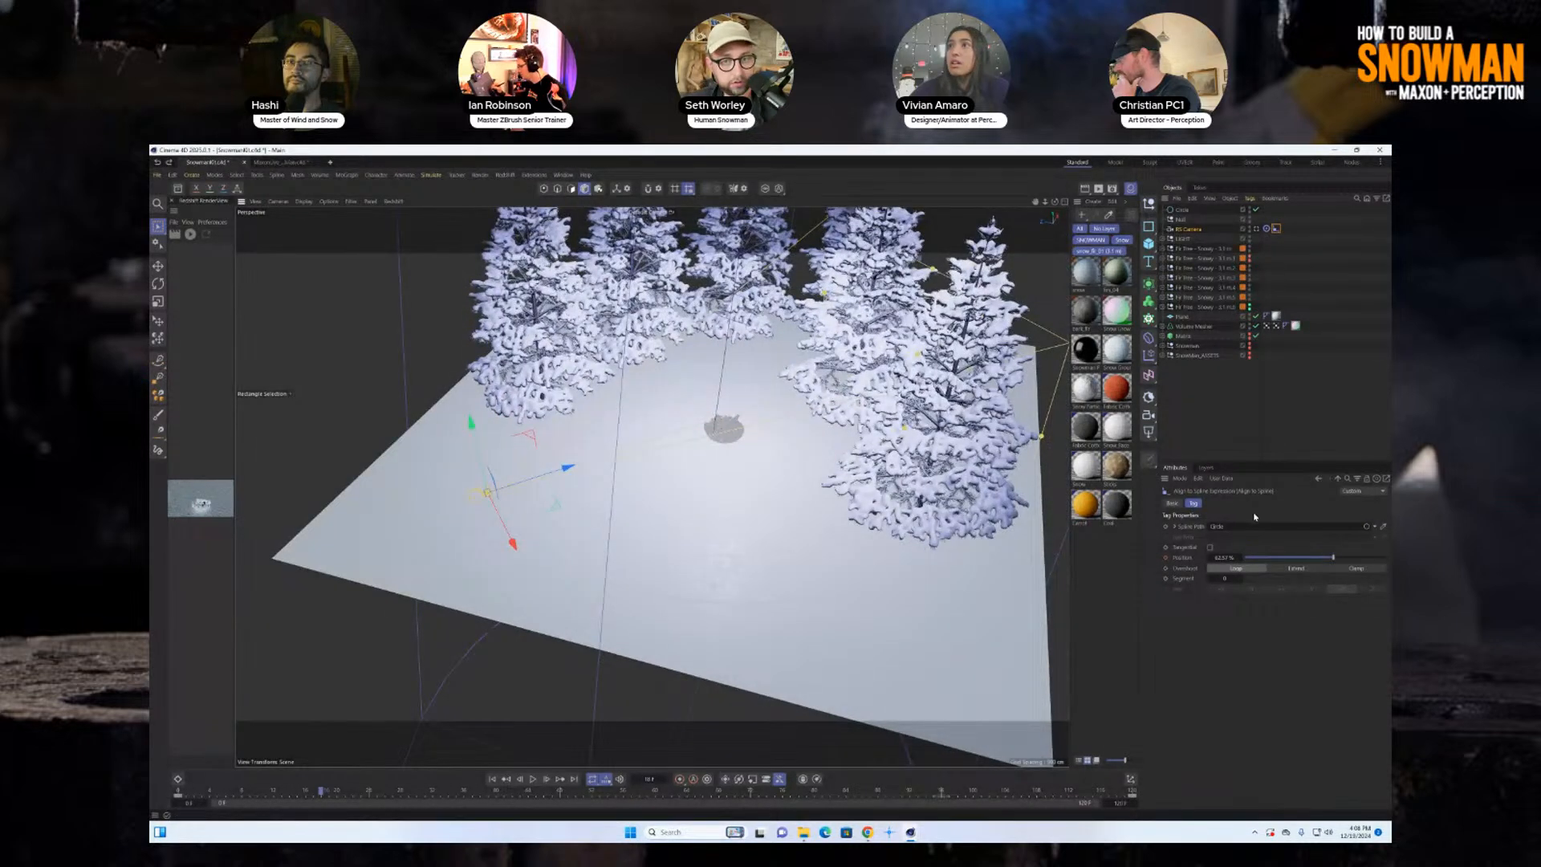
Inspect the RS Camera's Target tag and the Null it aims at while looking through the camera.
left_click(1267, 229)
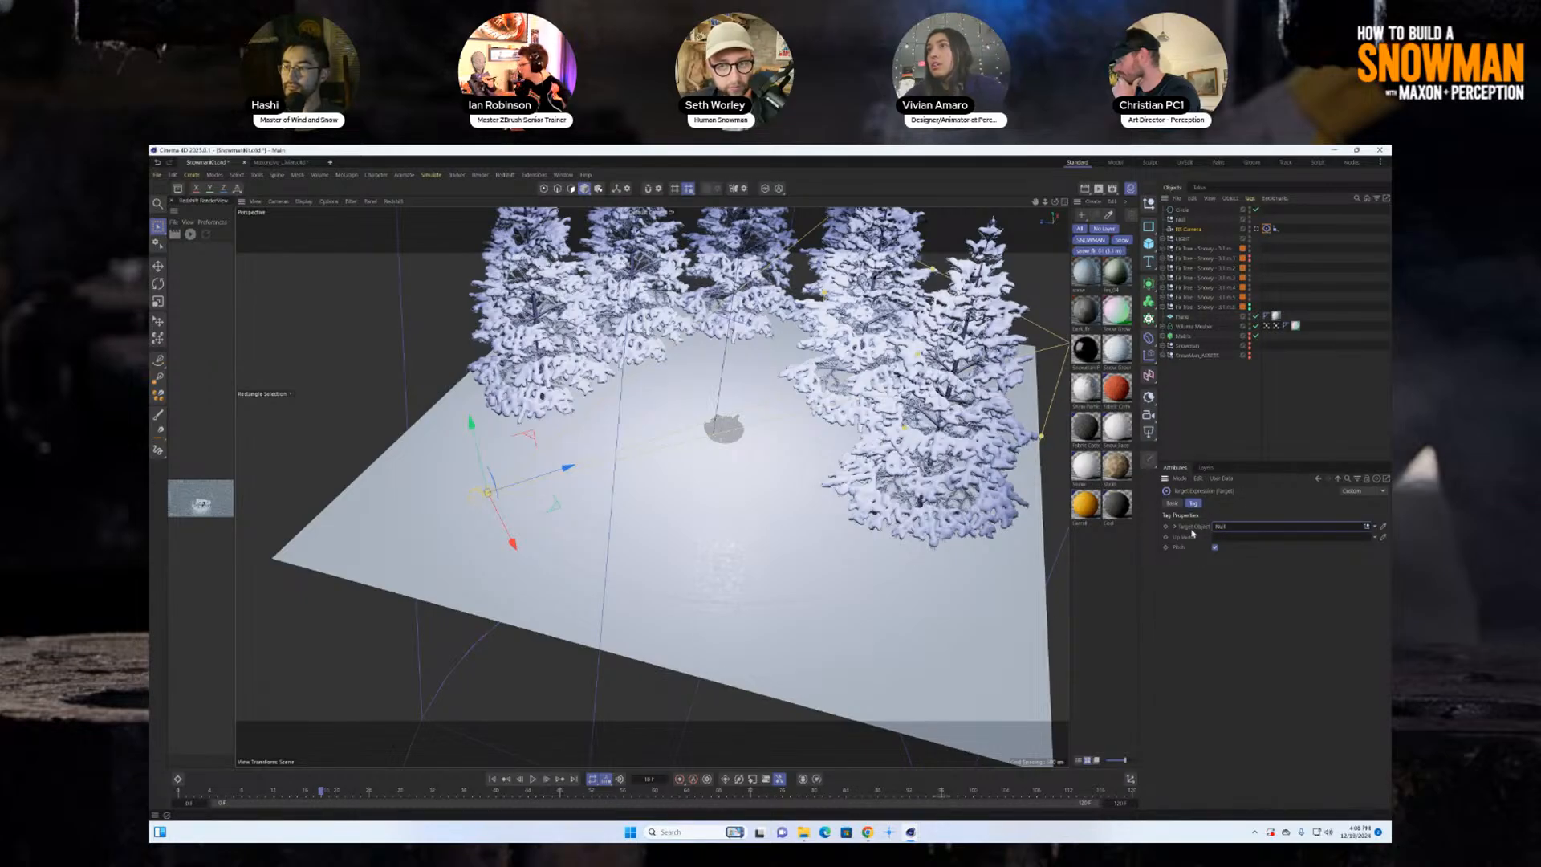
left_click(1256, 230)
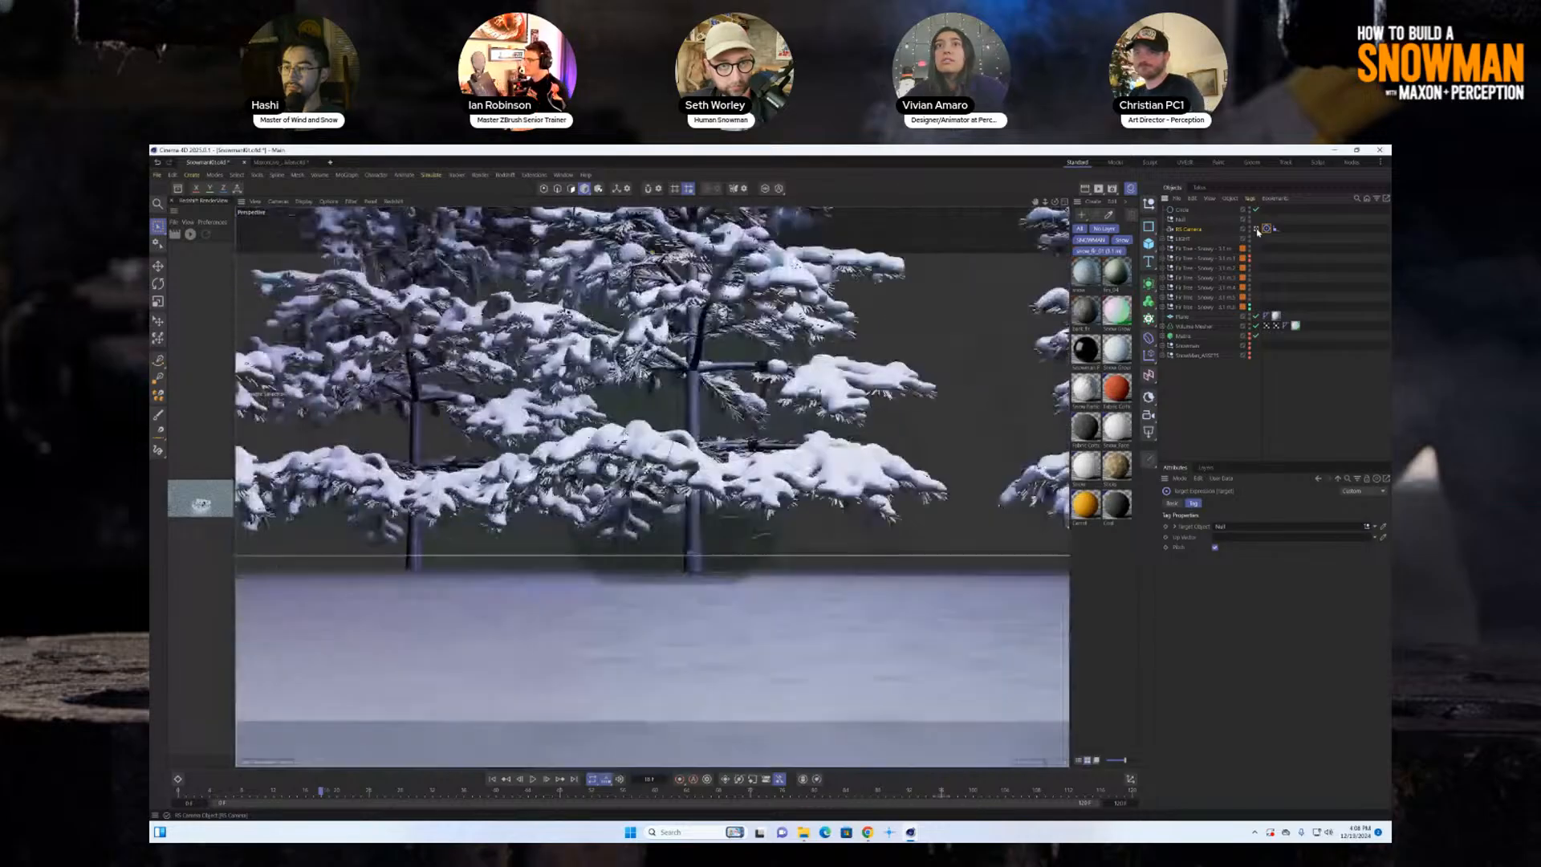
left_click(1191, 230)
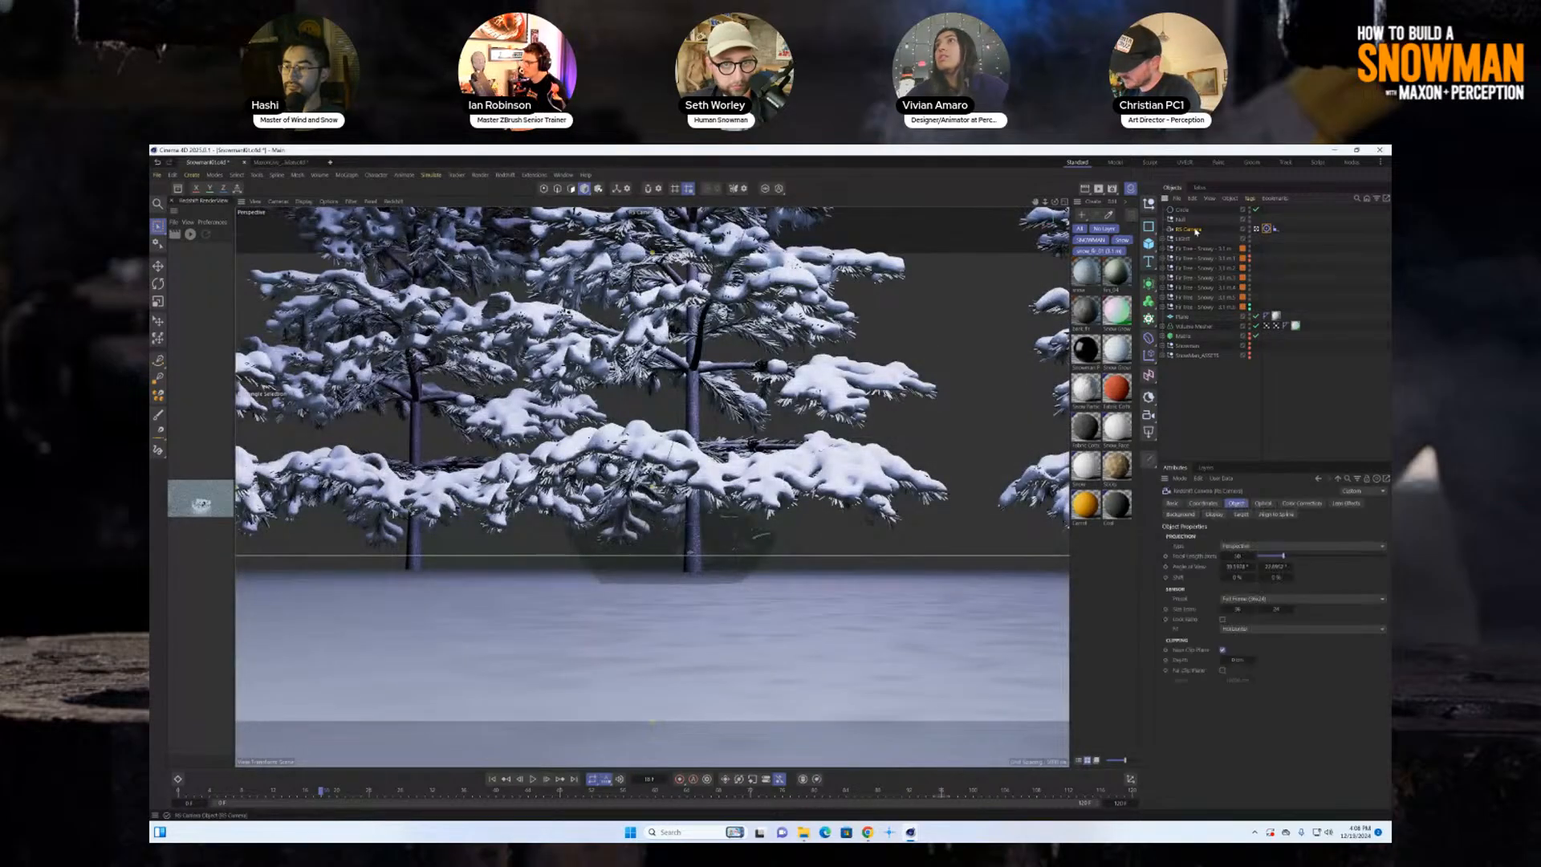
left_click(1180, 219)
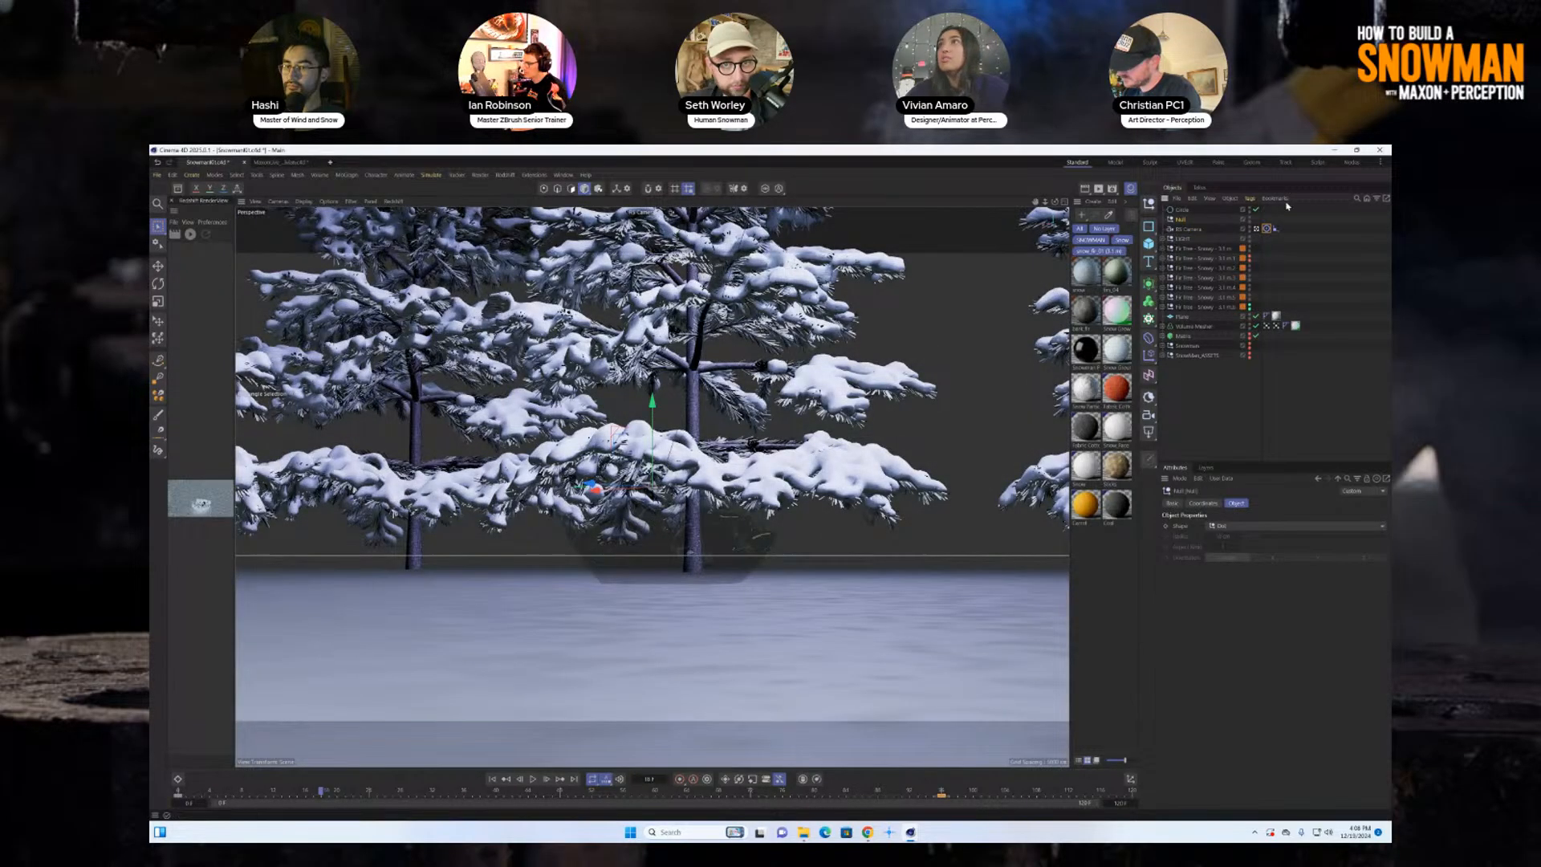
left_click(1267, 230)
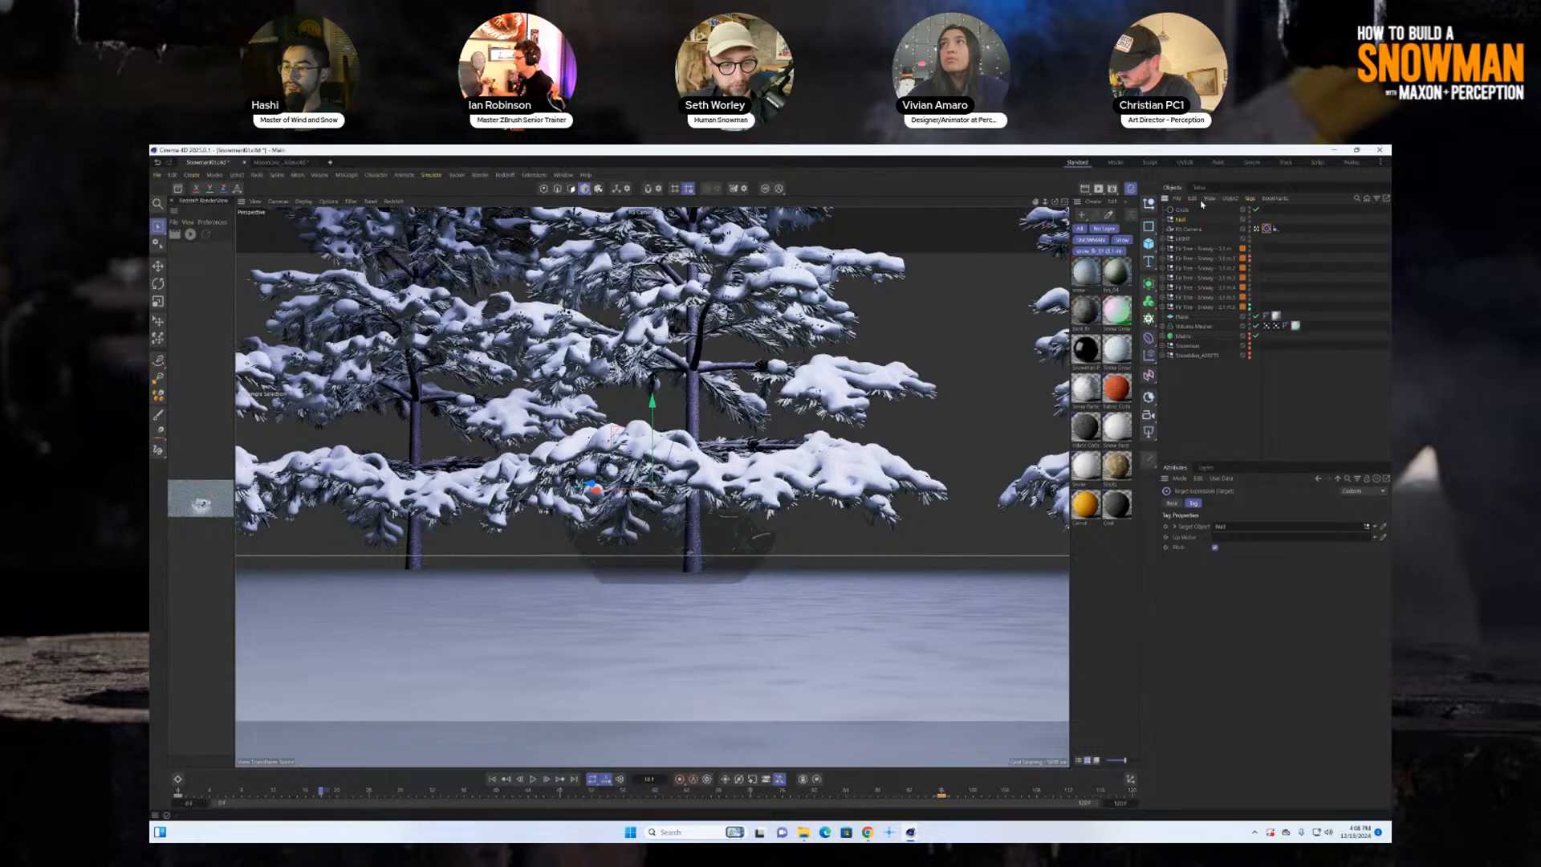
Create a second Null and assign it as the Target Object of the RS Camera's Target tag.
left_click(1151, 205)
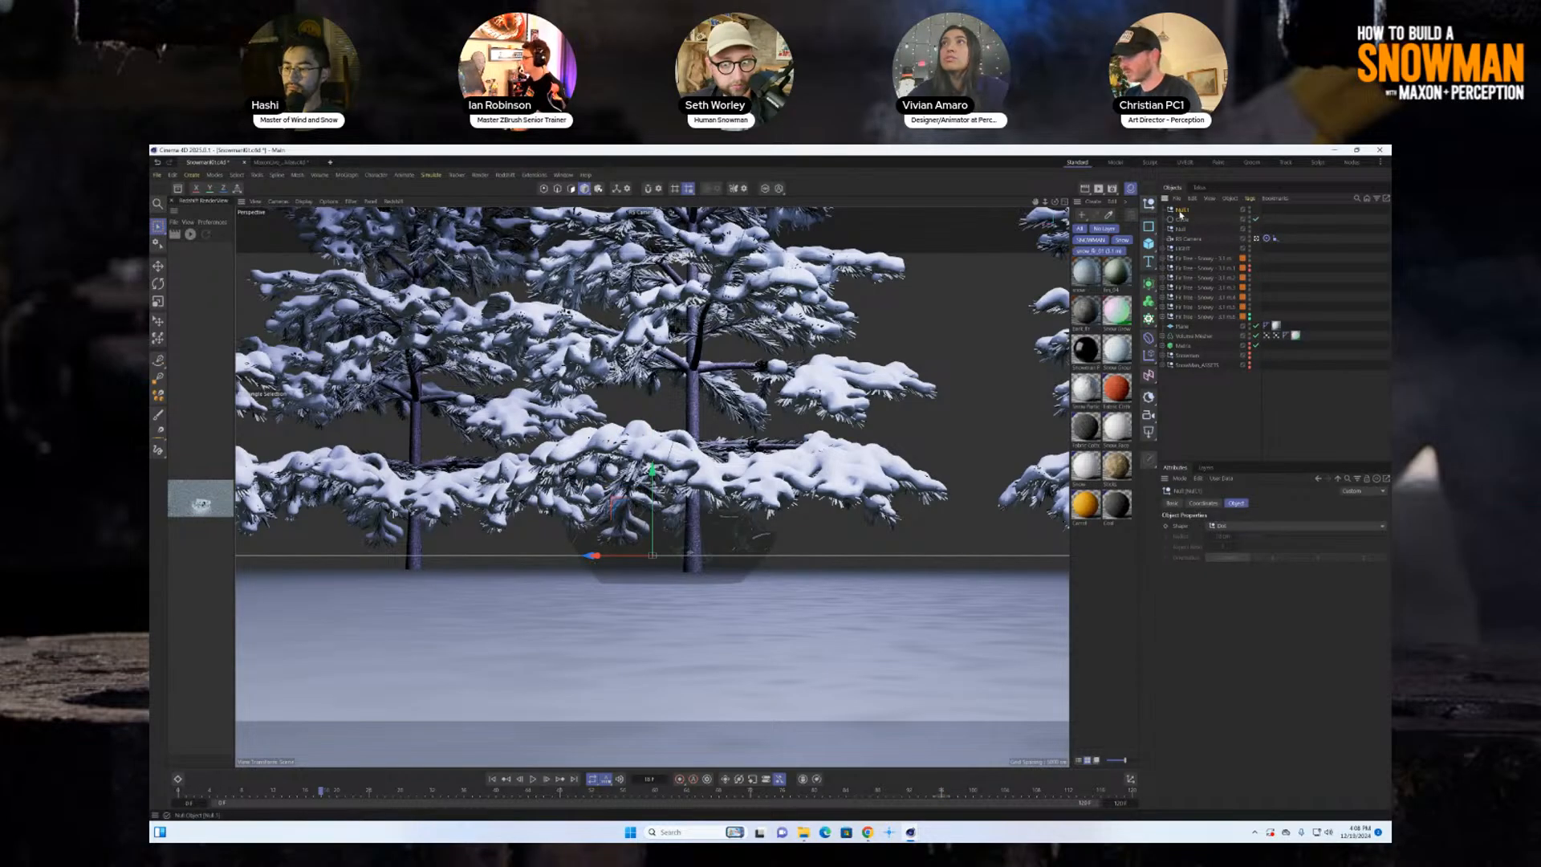
left_click(1267, 239)
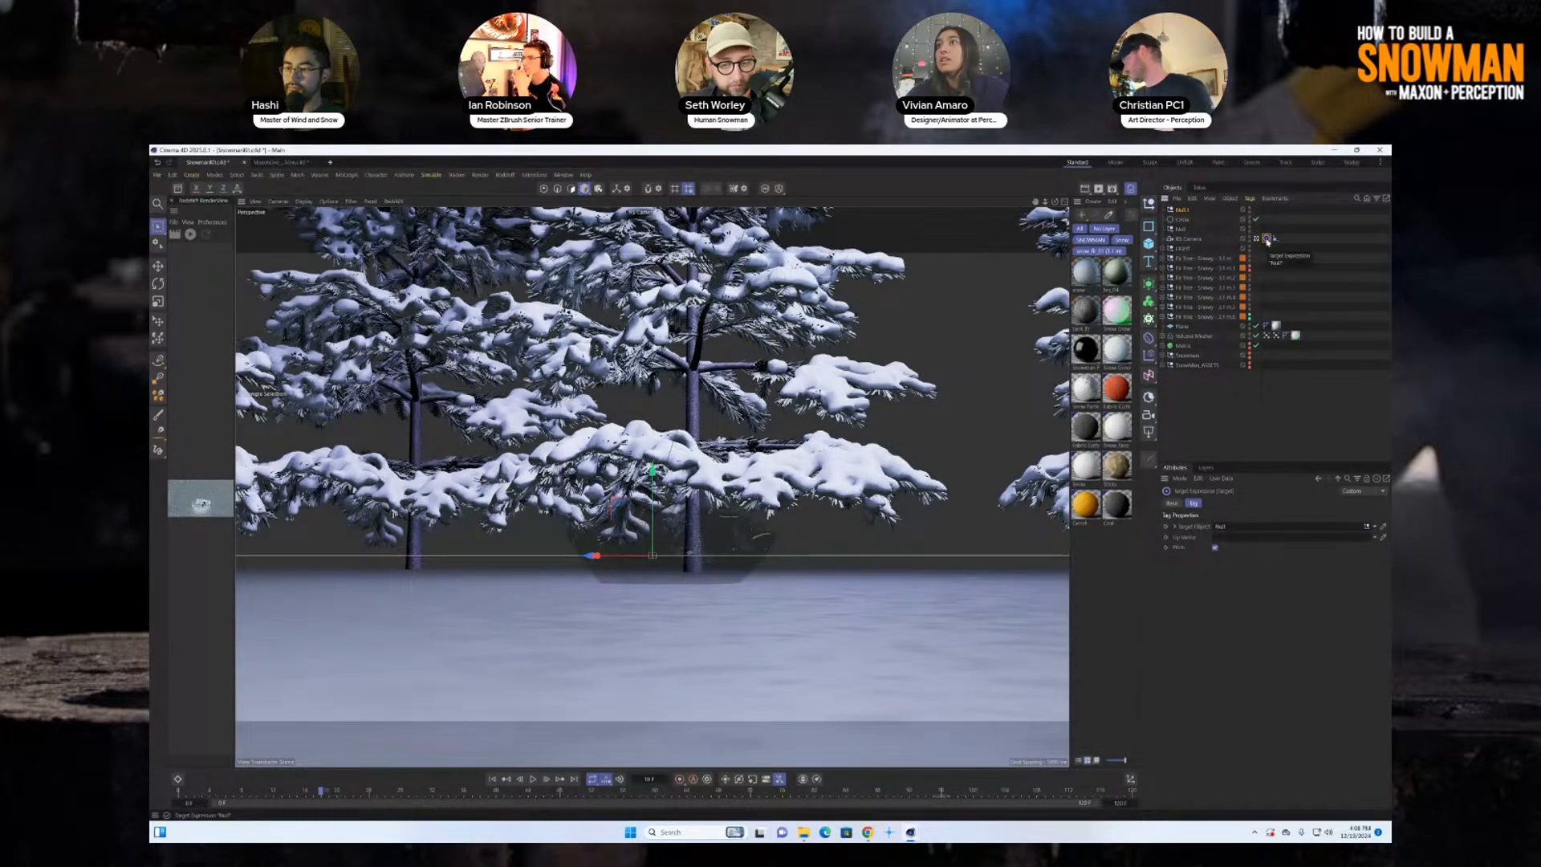
left_click_drag(1182, 210, 1226, 530)
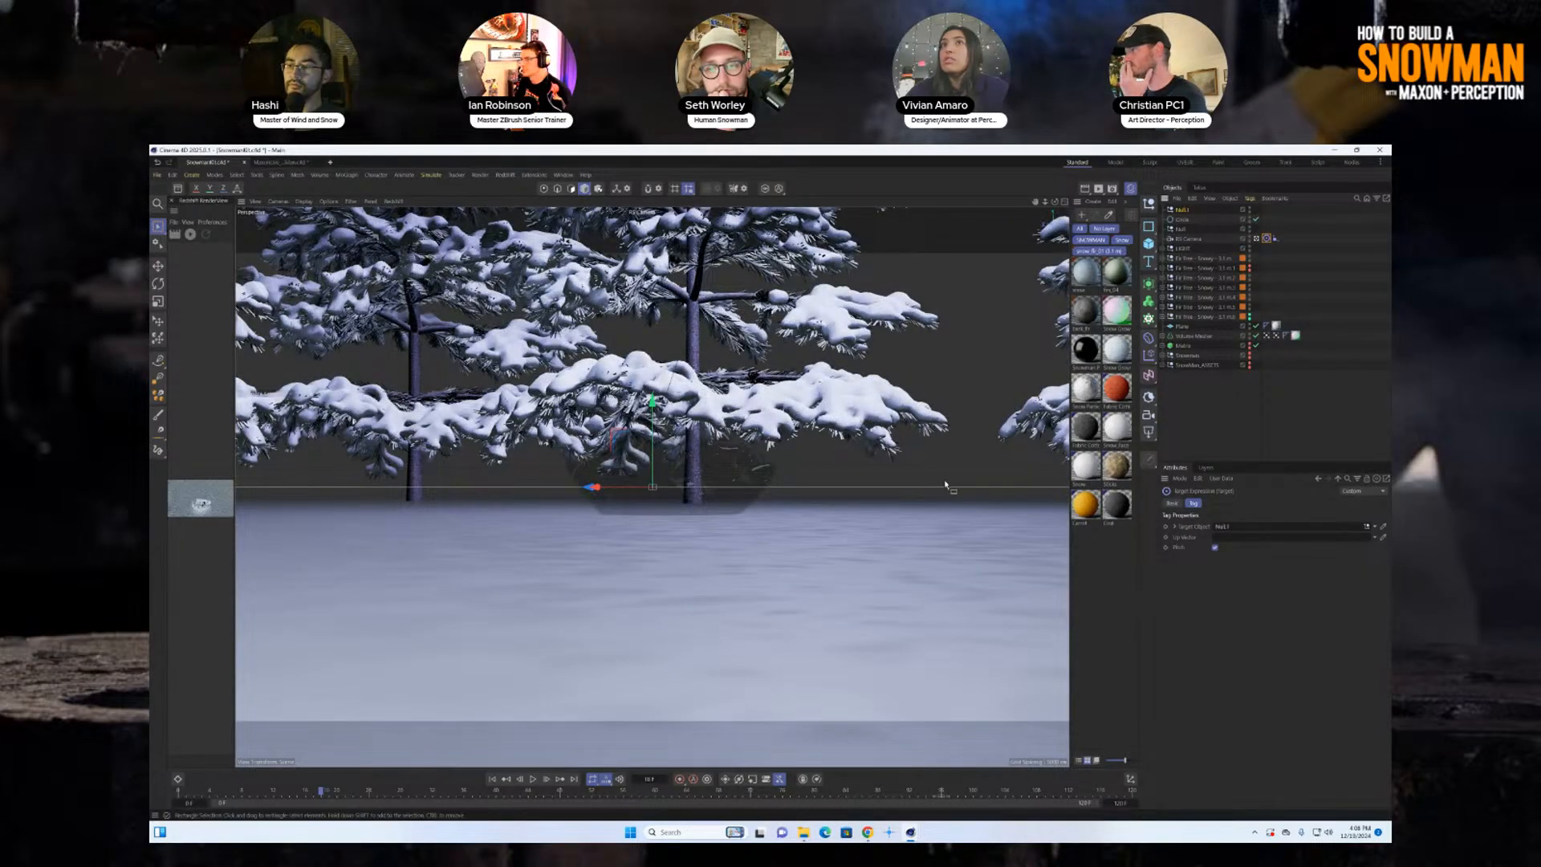
Move the new Null upward and sideways to show the camera aiming at it, and undo both moves.
left_click_drag(653, 401, 652, 276)
left_click_drag(590, 476, 811, 518)
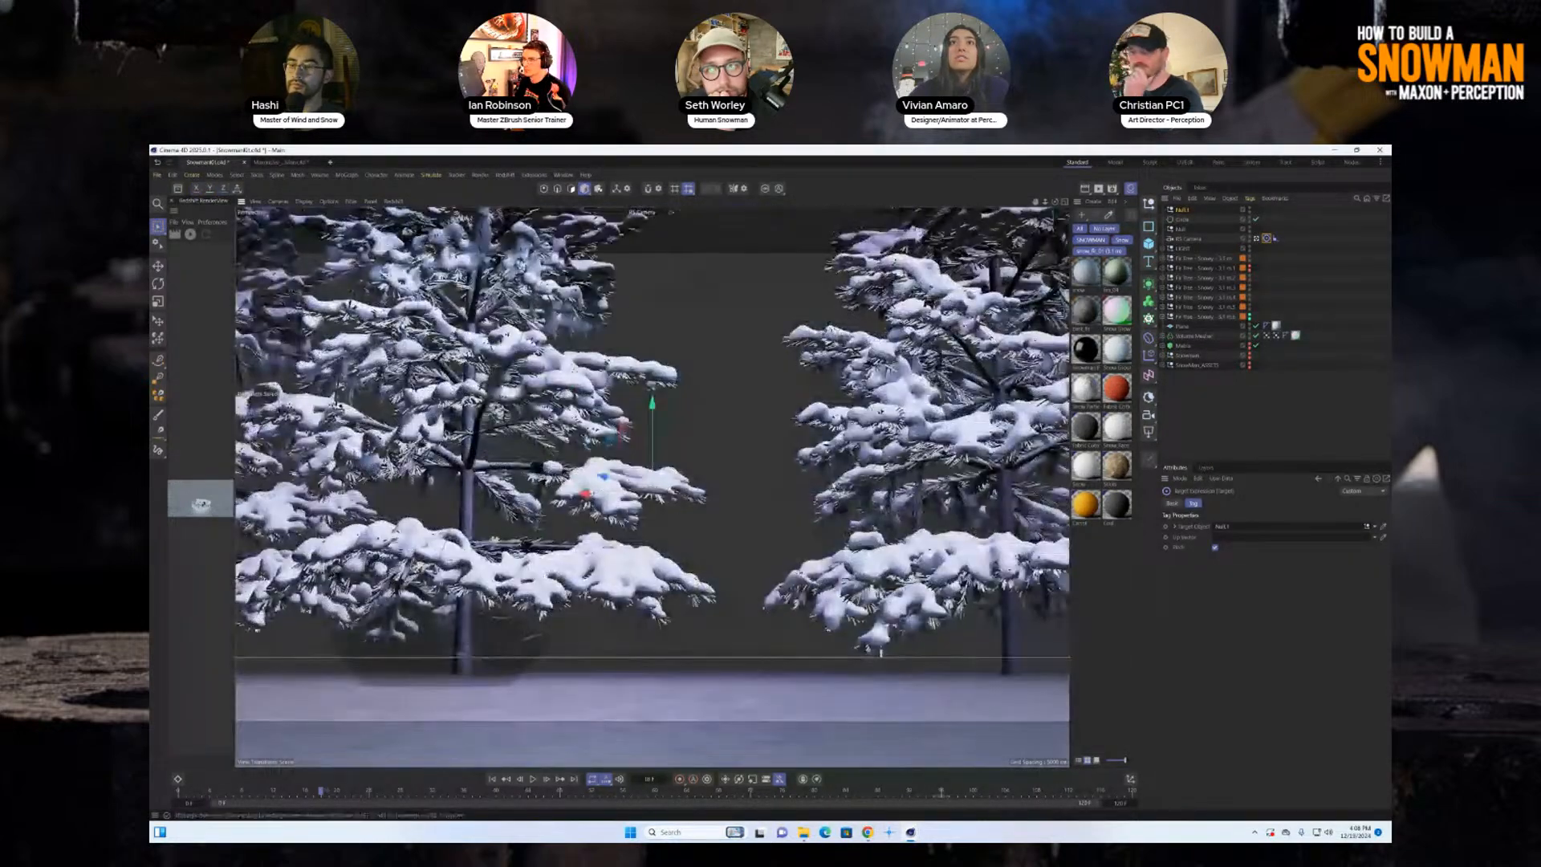
key("ctrl+z")
key("ctrl+z")
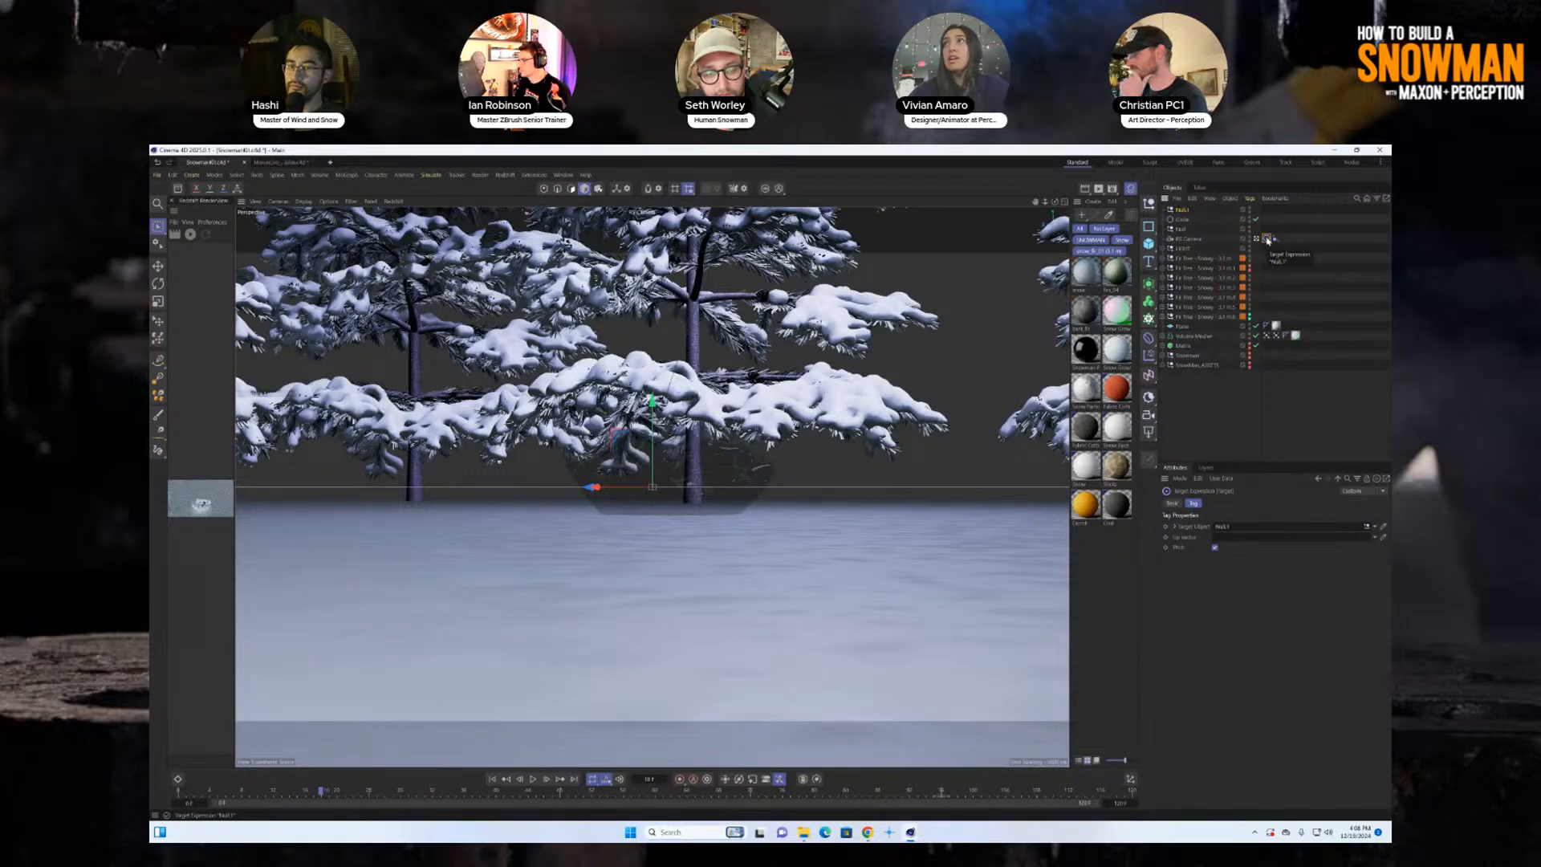
Leave the camera's view and delete the RS Camera's Target tag.
left_click(1264, 239)
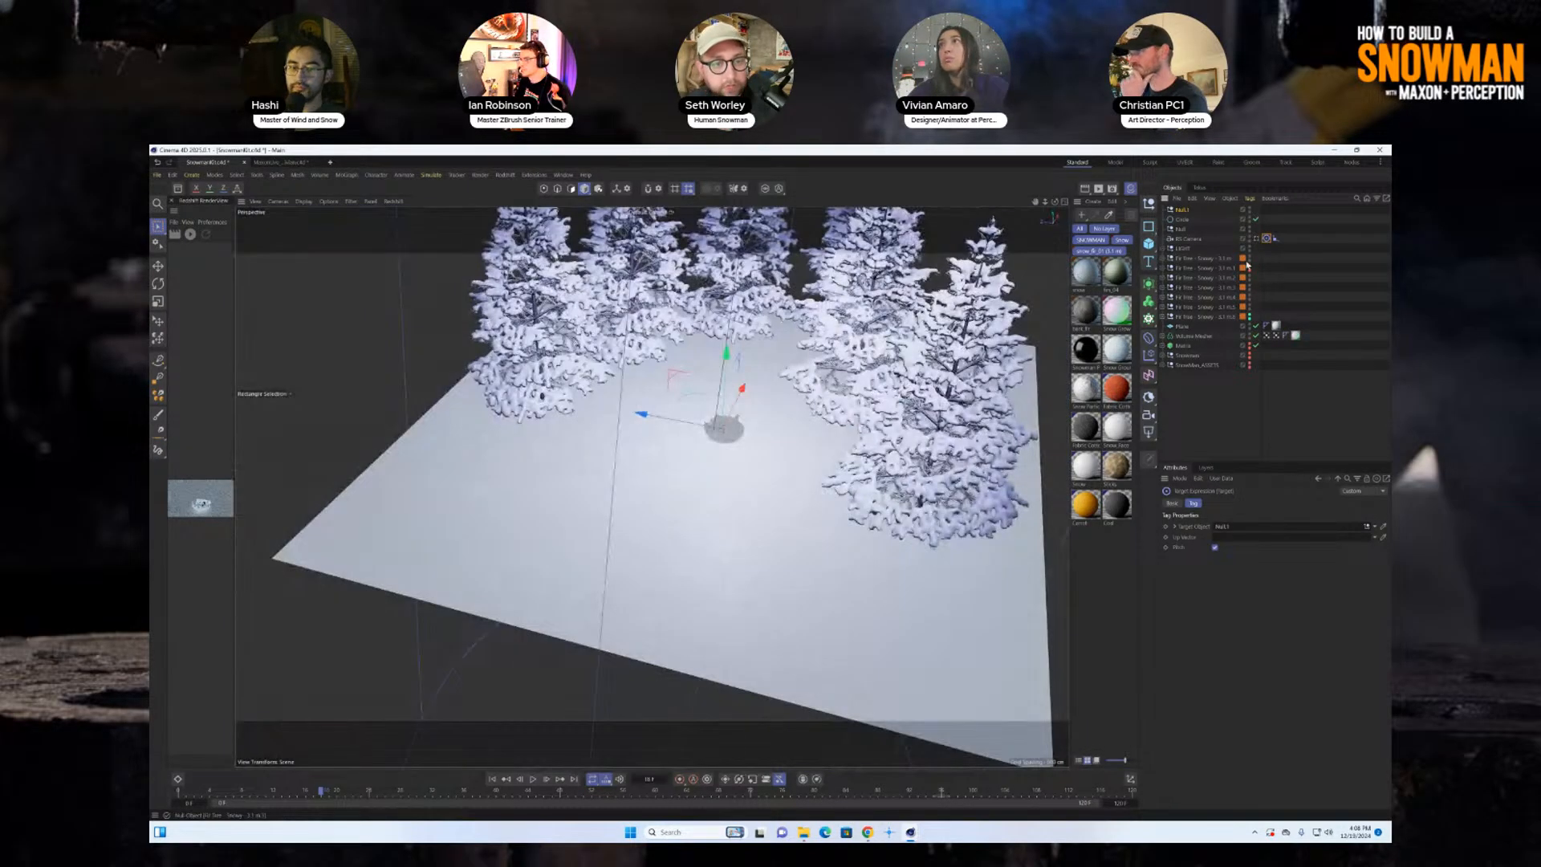
key("Delete")
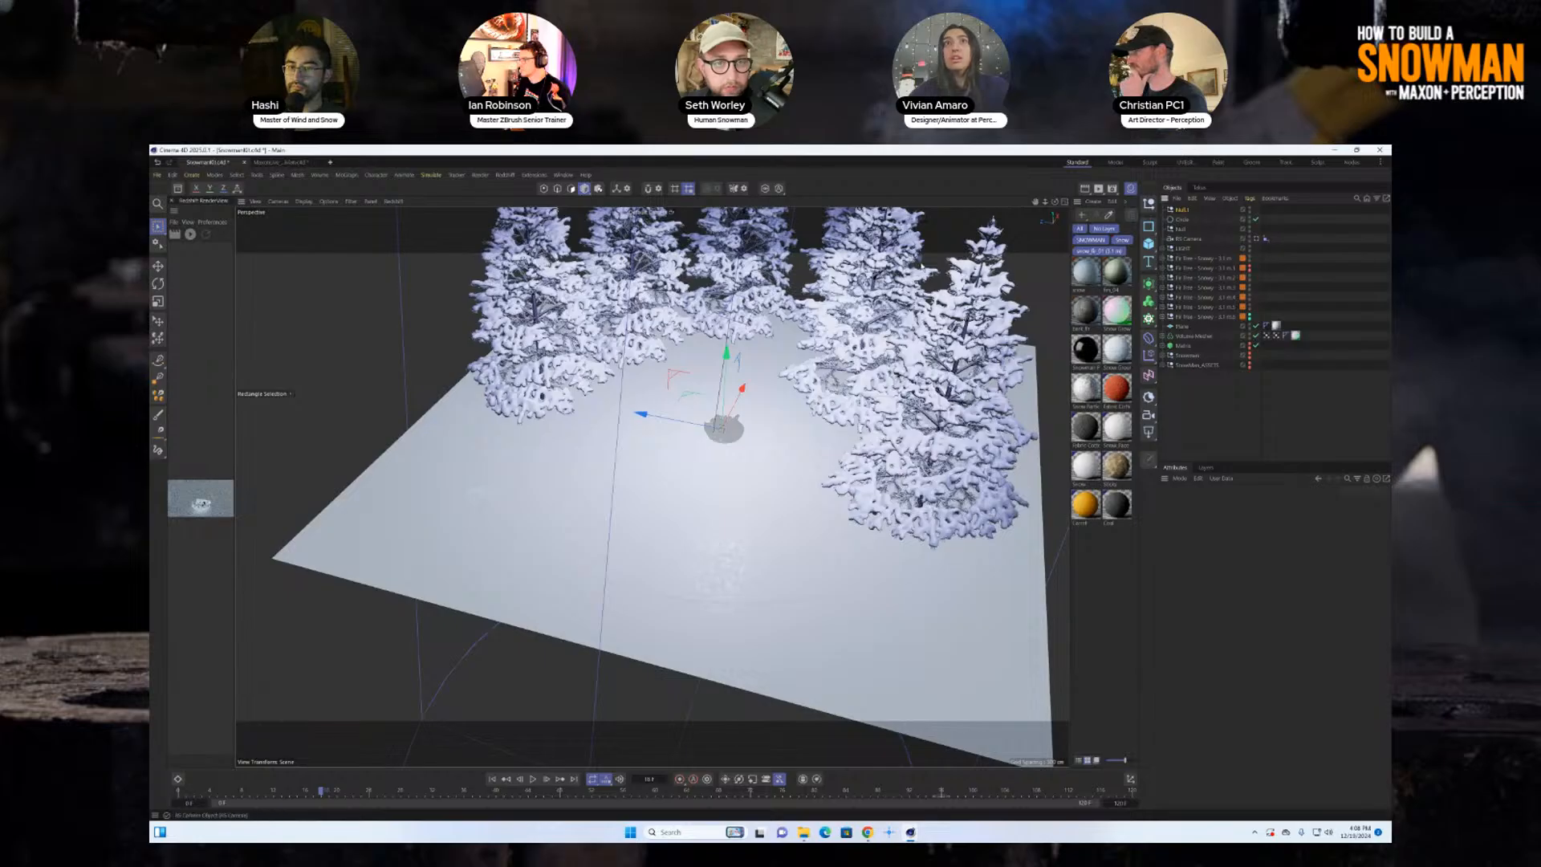
scroll(560, 572, "down", 2)
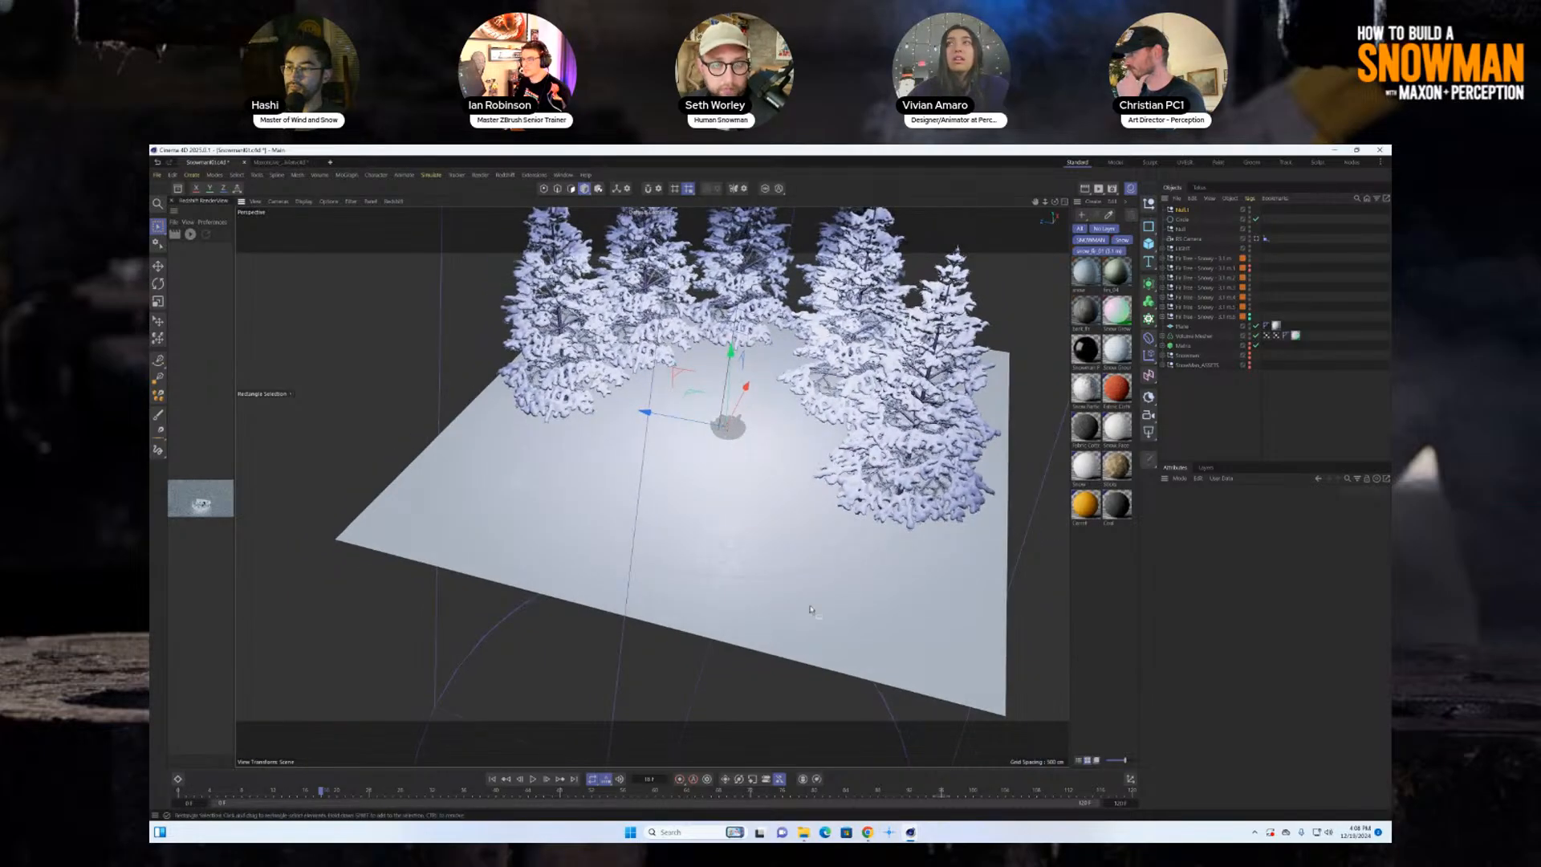
Slide the RS Camera along the circle without a target, ending with the Align to Spline Position at 62 % in the camera's view.
left_click(1189, 239)
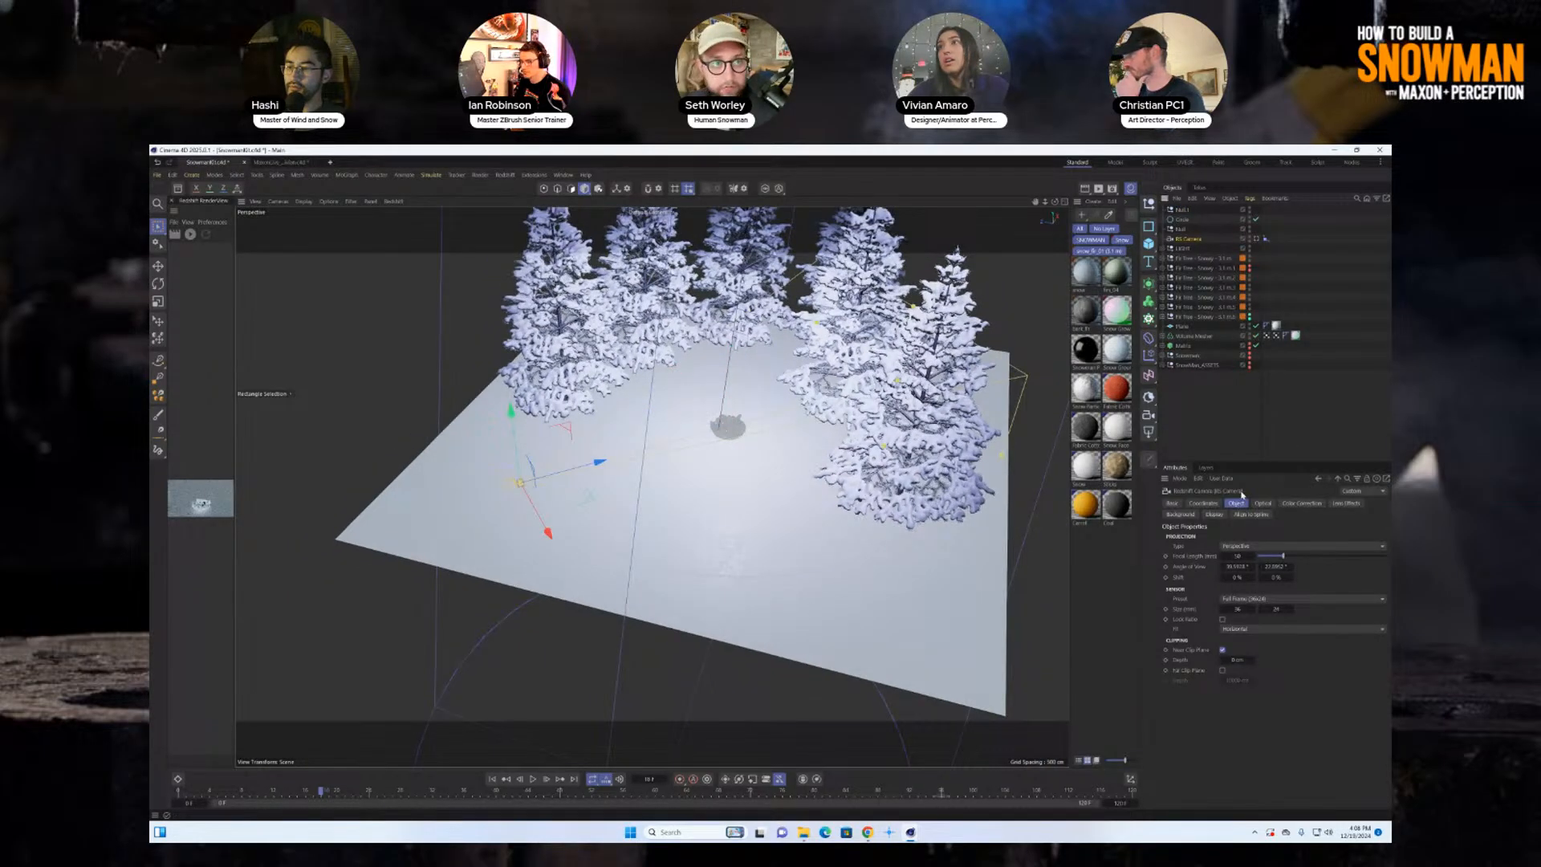
left_click(1266, 238)
mouse_move(1328, 565)
left_mouse_down()
mouse_move(1301, 560)
mouse_move(1321, 568)
left_mouse_up()
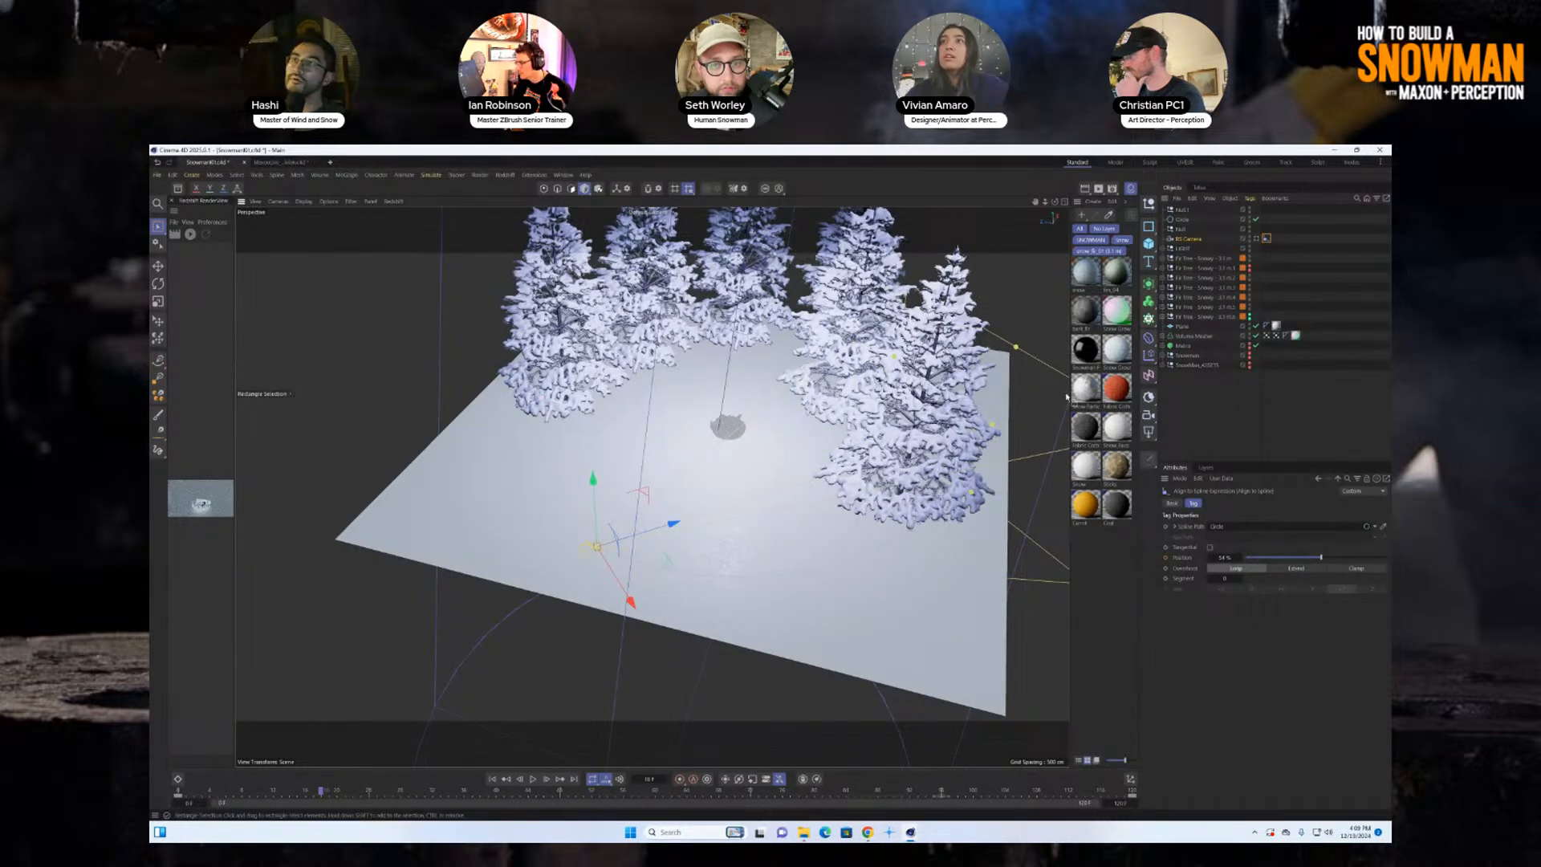
left_click(1256, 239)
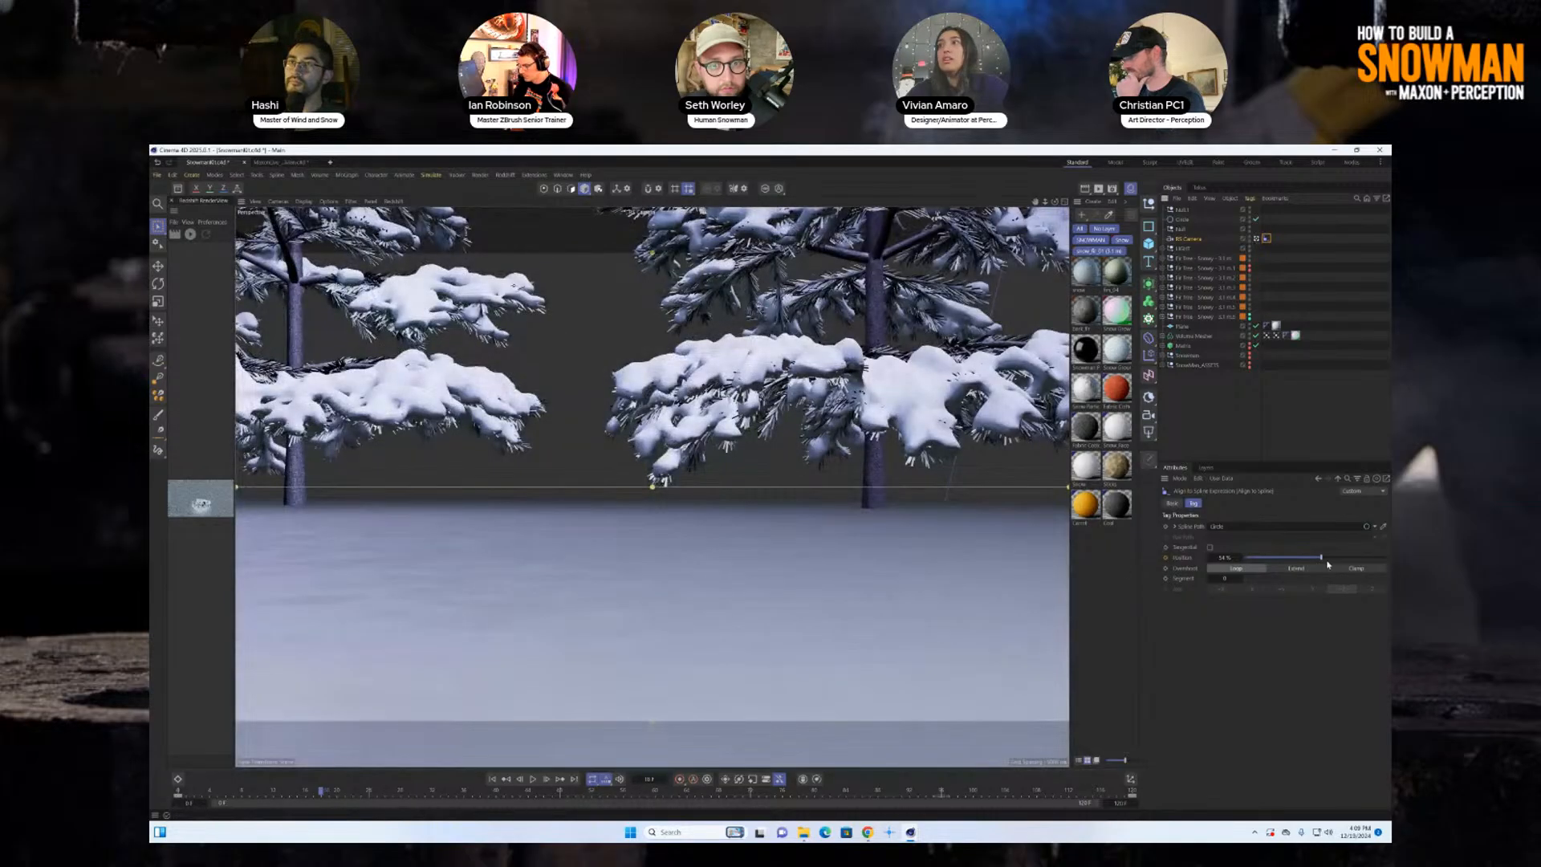
mouse_move(1327, 564)
left_mouse_down()
mouse_move(1296, 568)
mouse_move(1332, 565)
left_mouse_up()
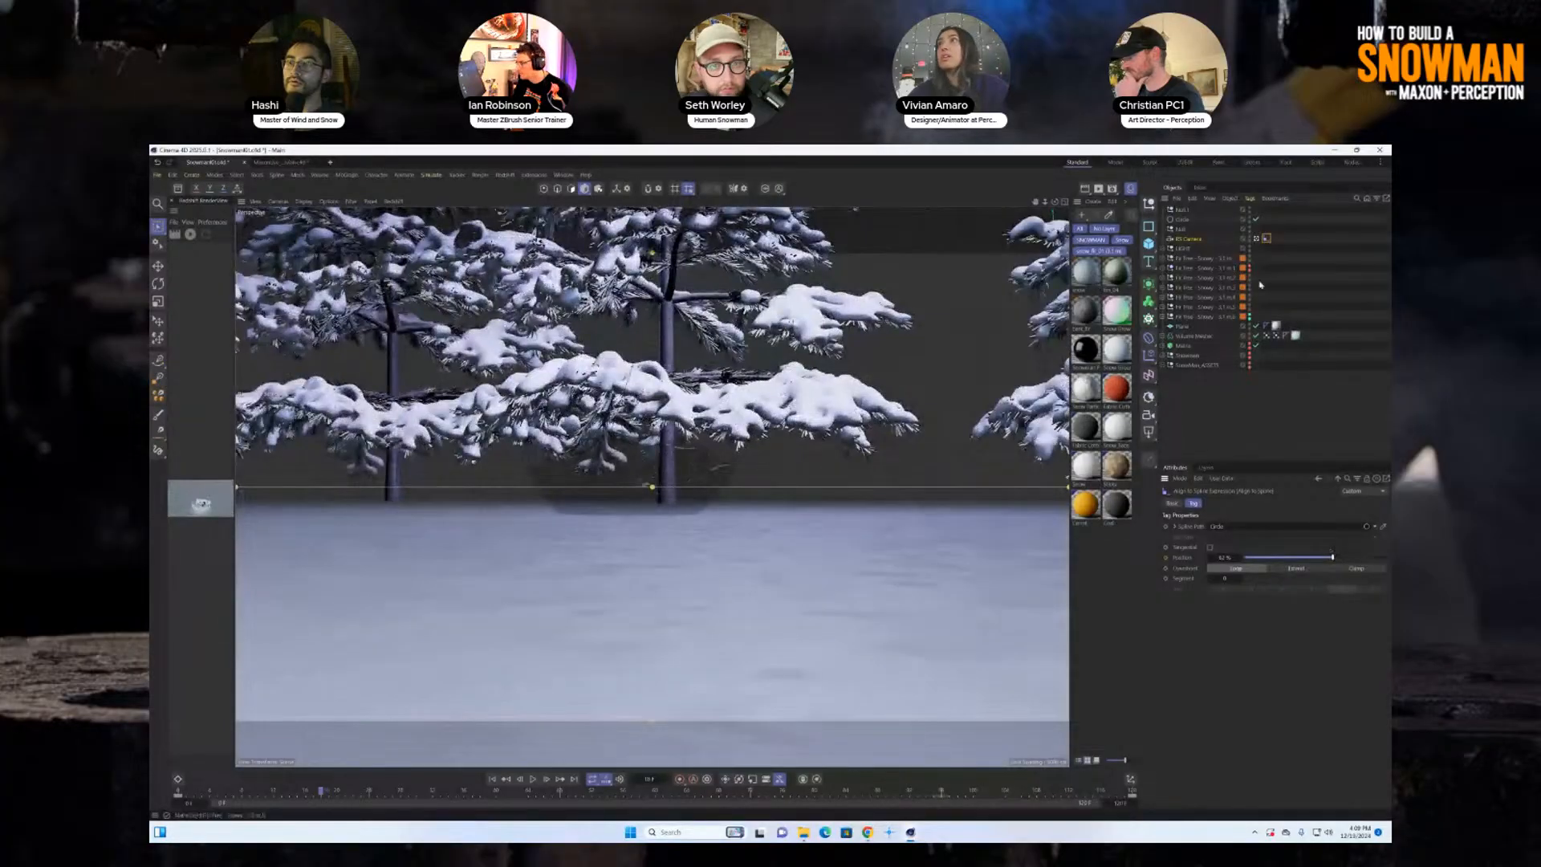
Add a Target animation tag to the RS Camera and set the original Null as its Target Object.
left_click(1249, 198)
mouse_move(1276, 216)
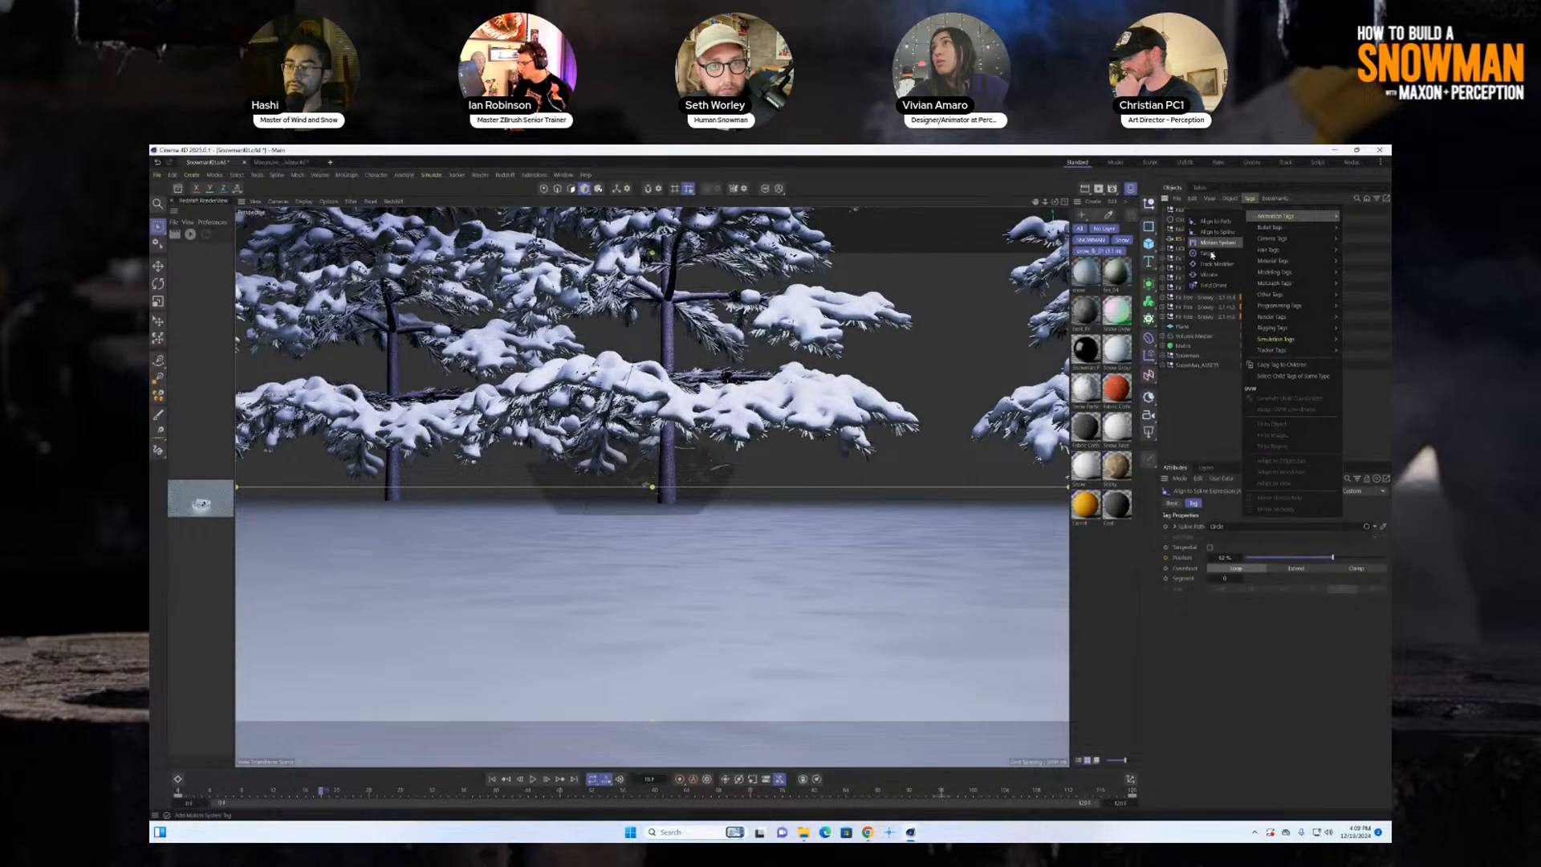
left_click(1211, 254)
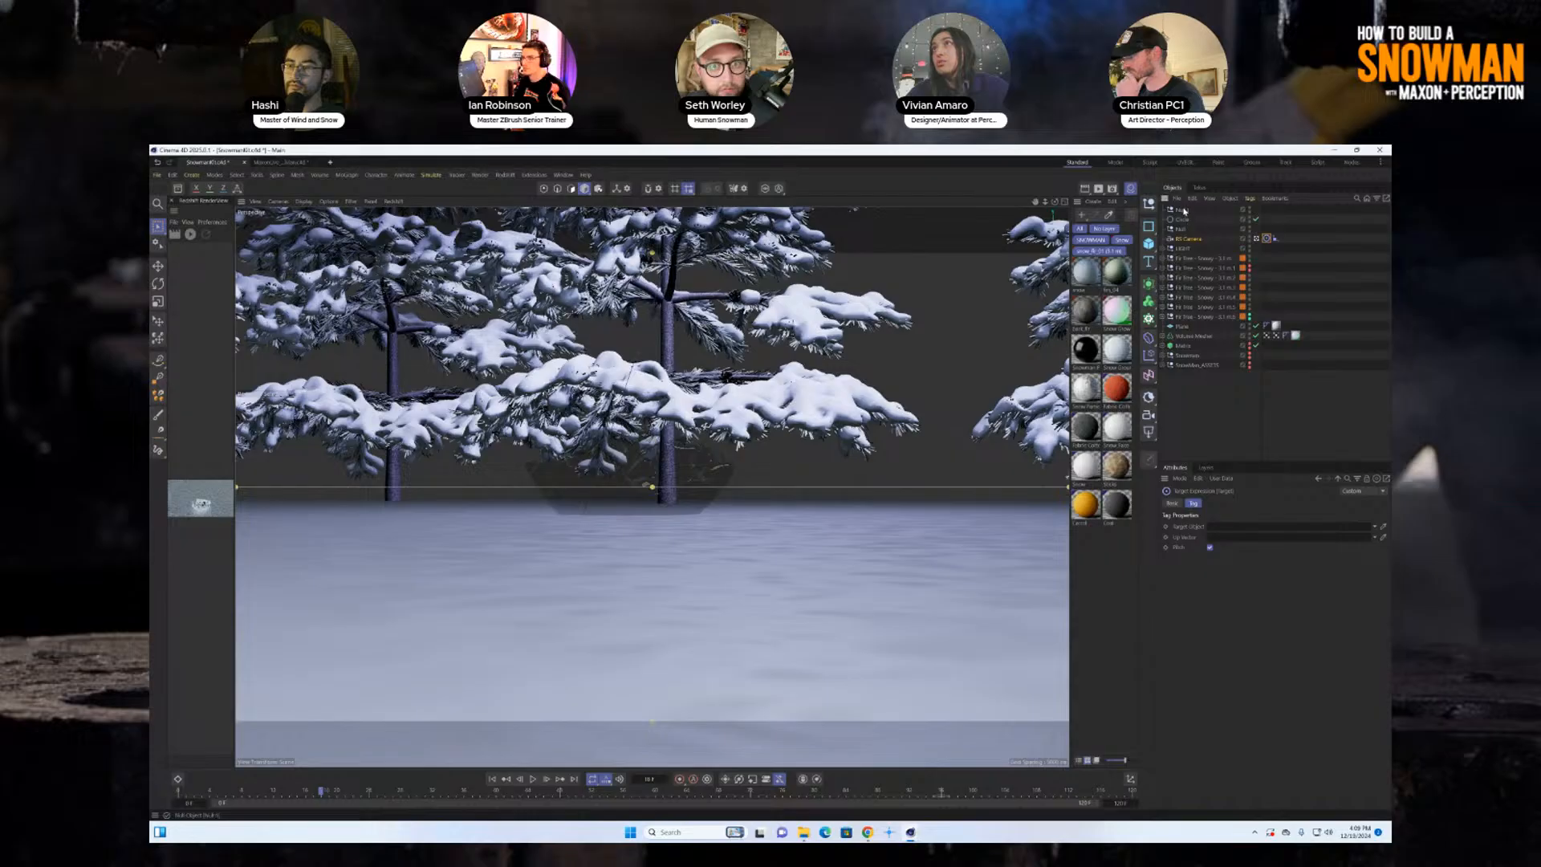
left_click_drag(1220, 532, 1218, 528)
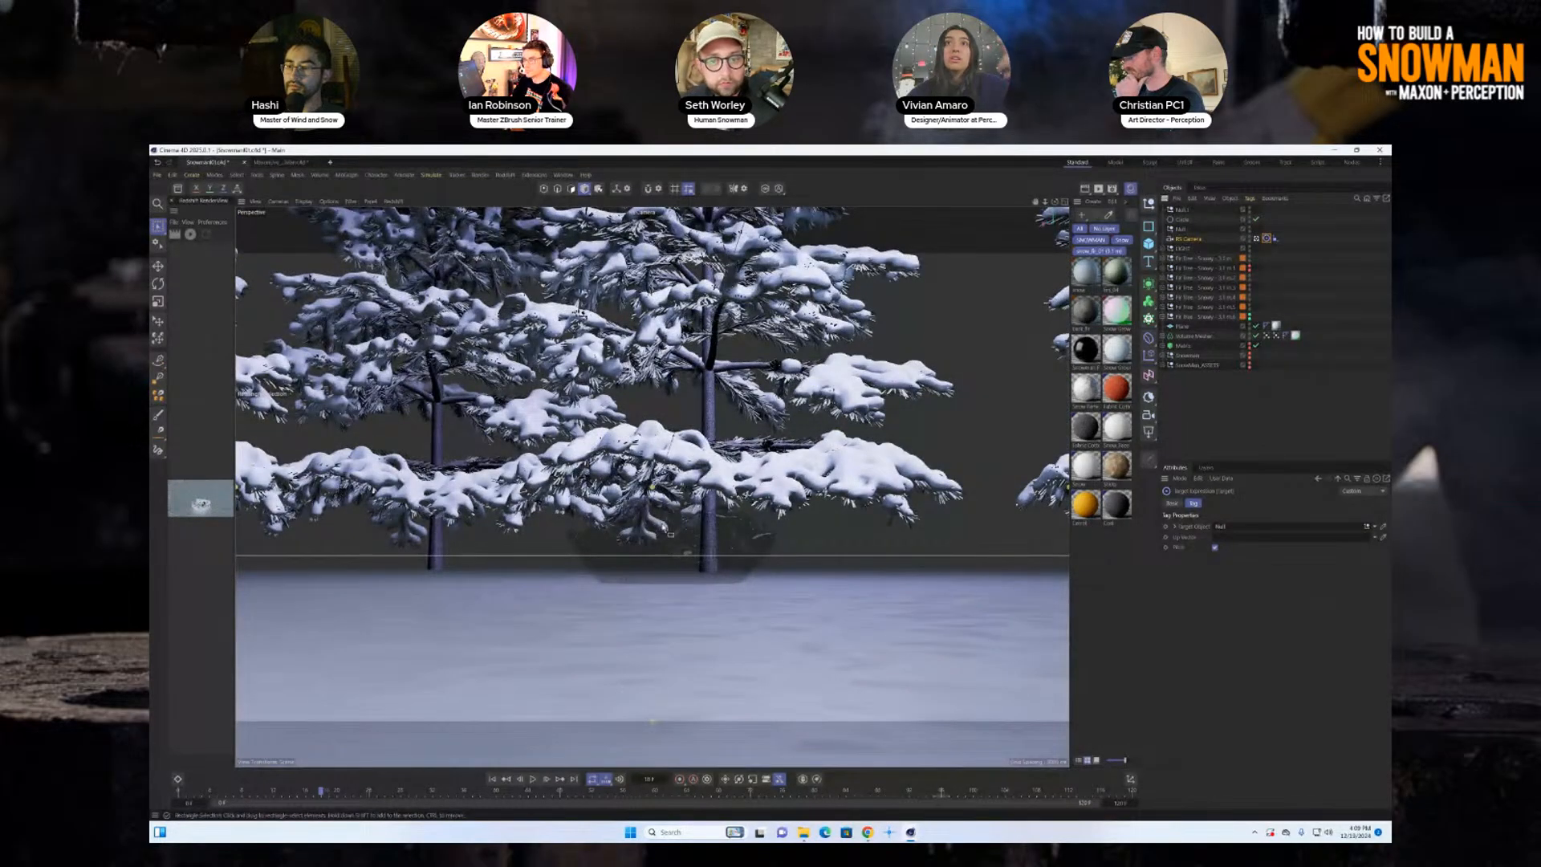
Play the snowman's growth through the camera, show the Volume Mesher's vertex map and reselect the RS Camera.
left_click(533, 778)
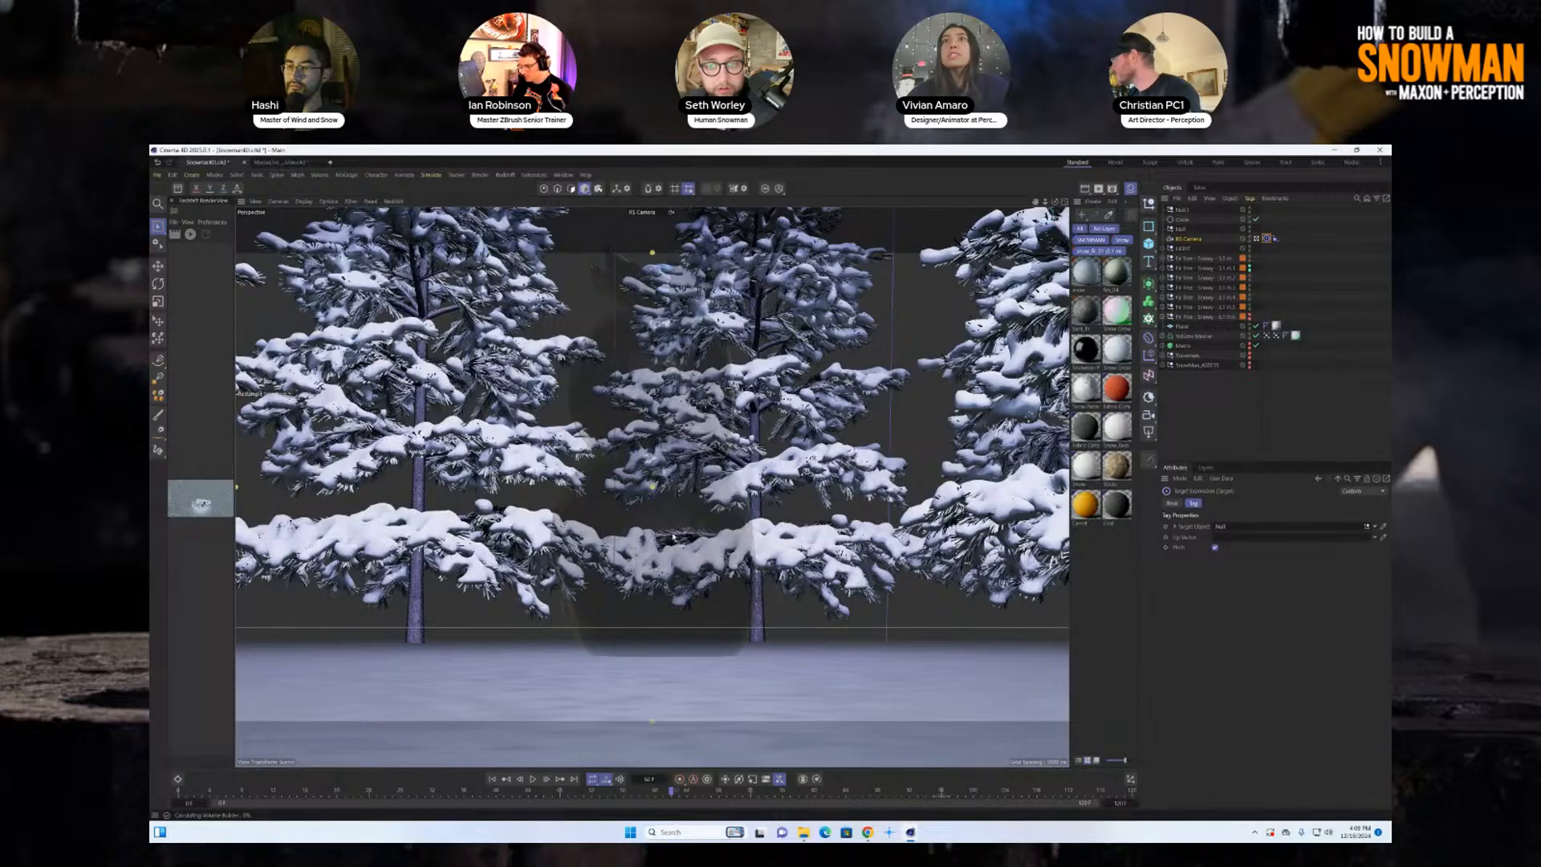
left_click(1276, 335)
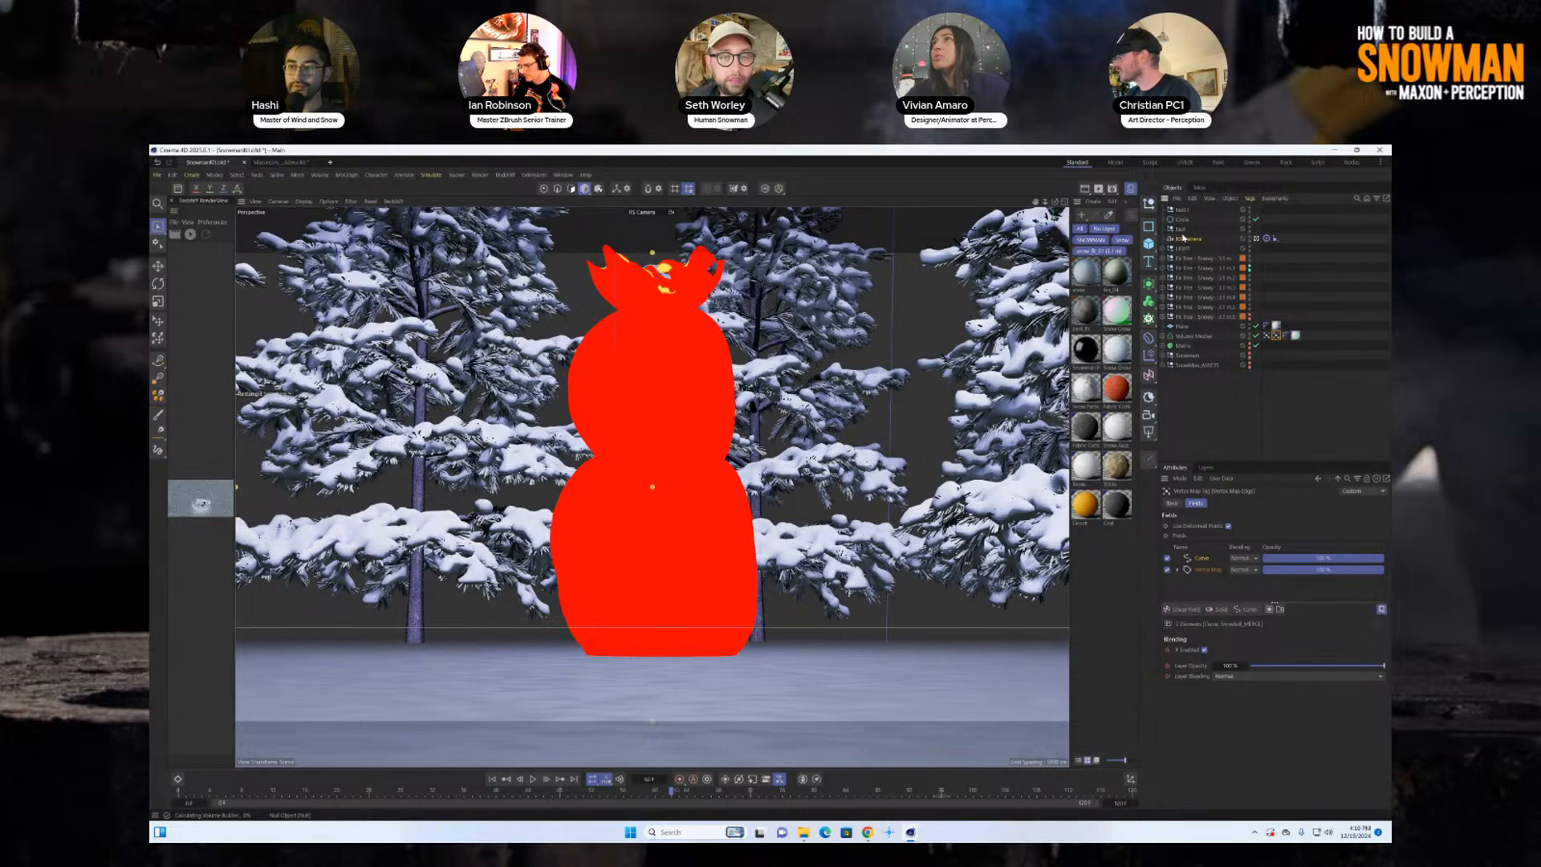
left_click(1185, 239)
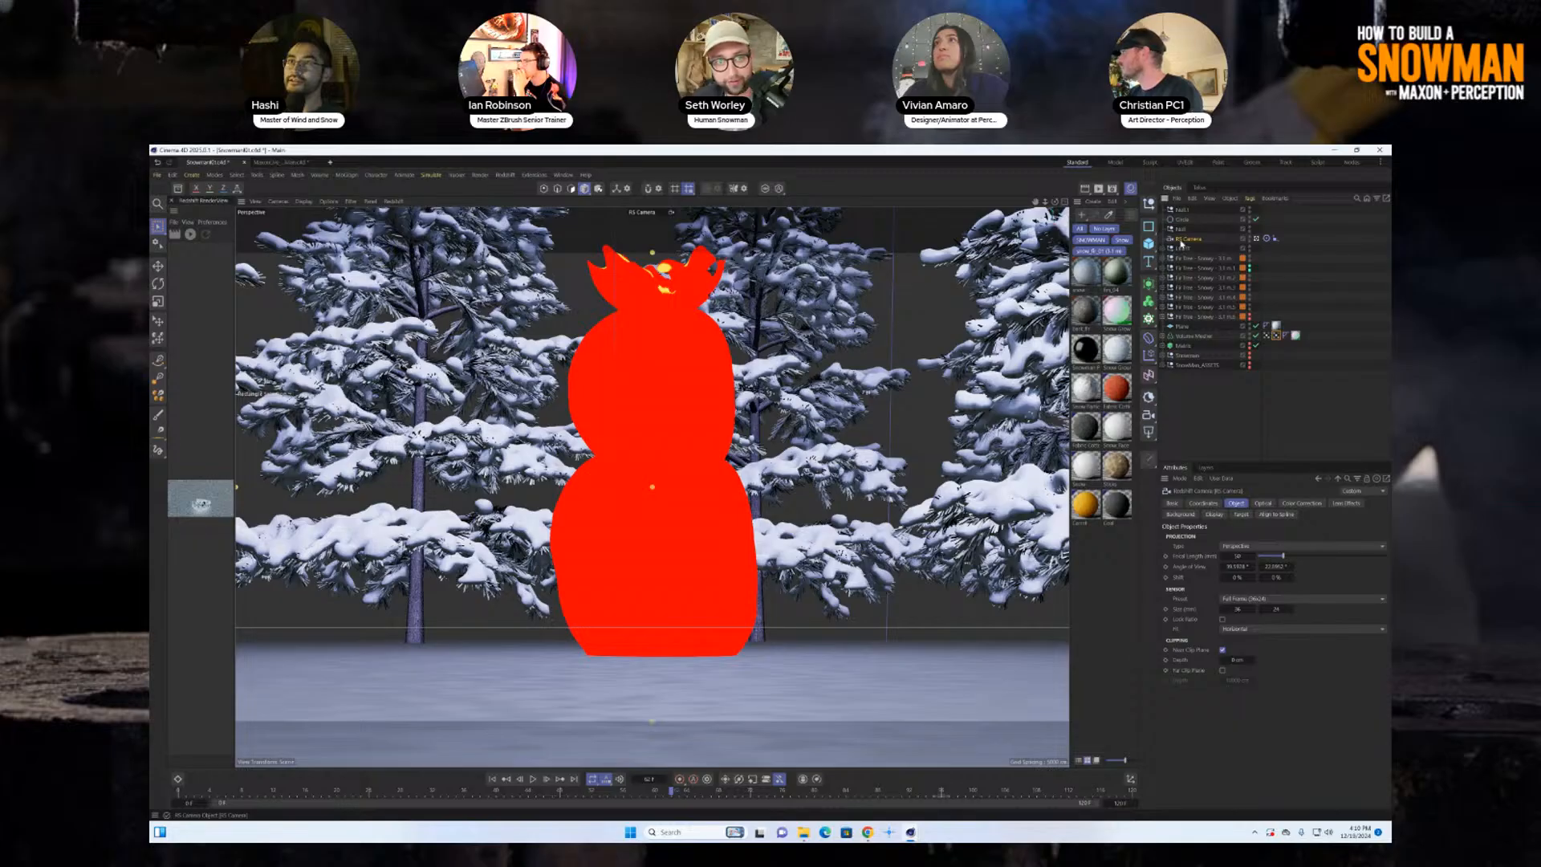
left_click(1181, 228)
left_click(1190, 258)
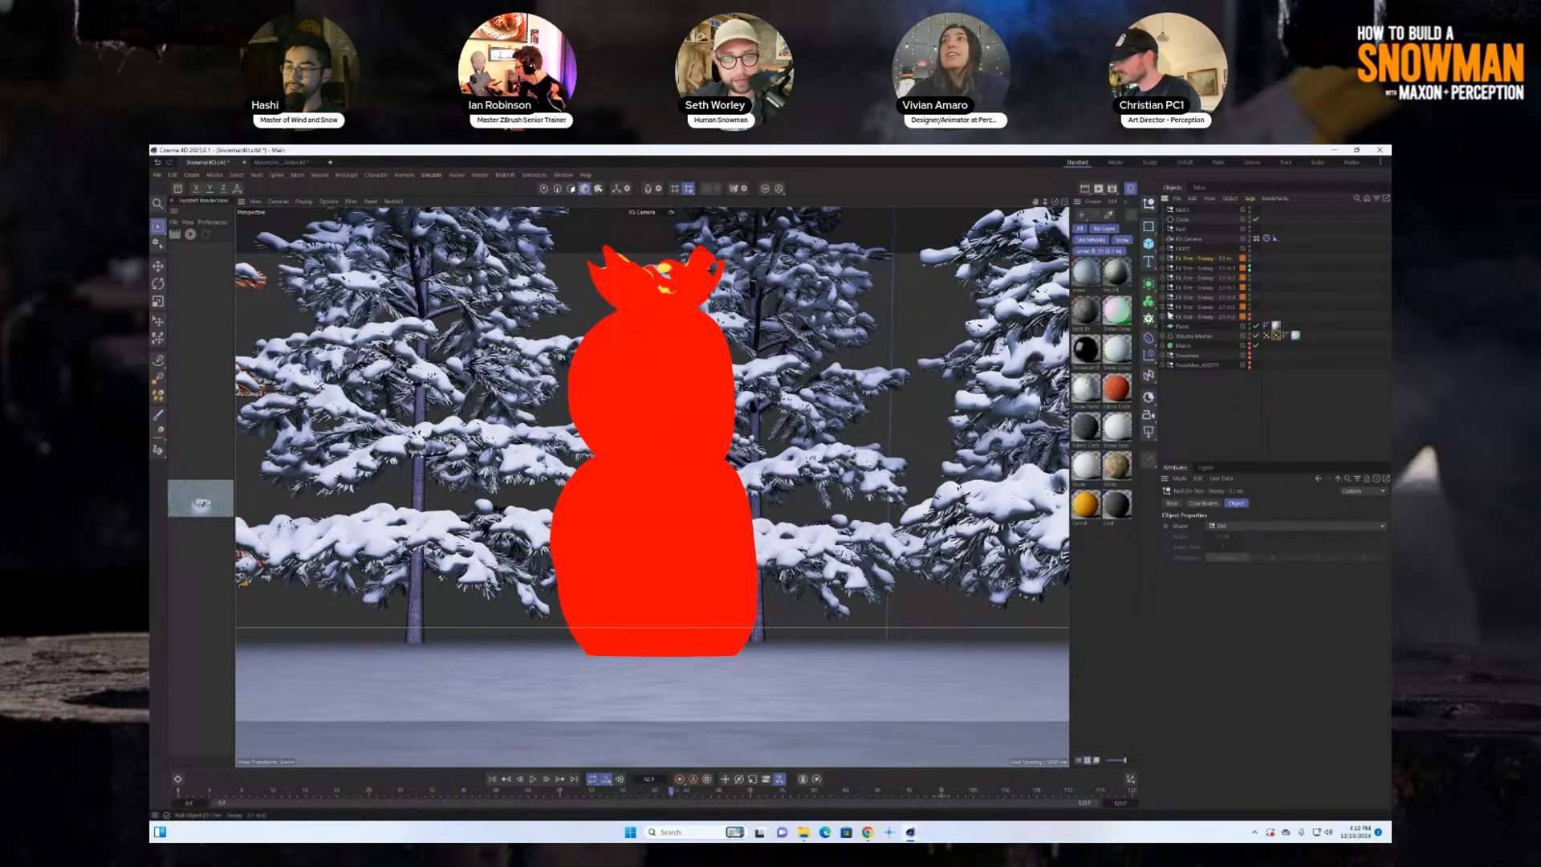
left_click(1178, 310)
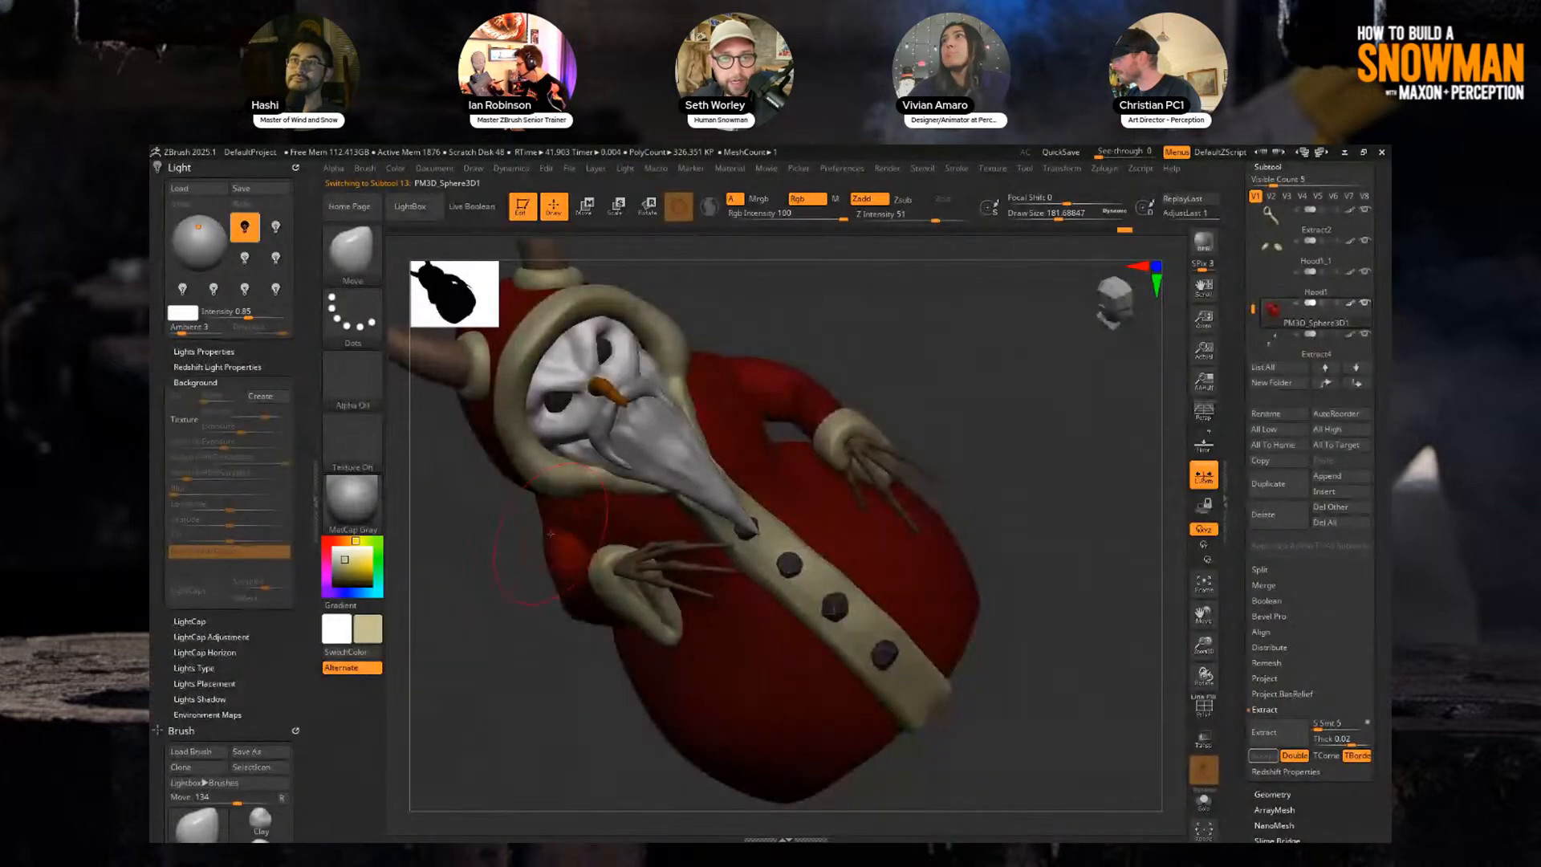
Switch to ZBrush, examine the hooded, horned snowman from several sides, and view the Hood subtool on its own.
mouse_move(850, 341)
left_mouse_down()
mouse_move(973, 327)
mouse_move(867, 375)
mouse_move(891, 378)
mouse_move(905, 355)
mouse_move(871, 361)
mouse_move(1017, 349)
mouse_move(987, 338)
mouse_move(936, 436)
mouse_move(955, 377)
mouse_move(980, 361)
mouse_move(1018, 407)
mouse_move(950, 392)
left_mouse_up()
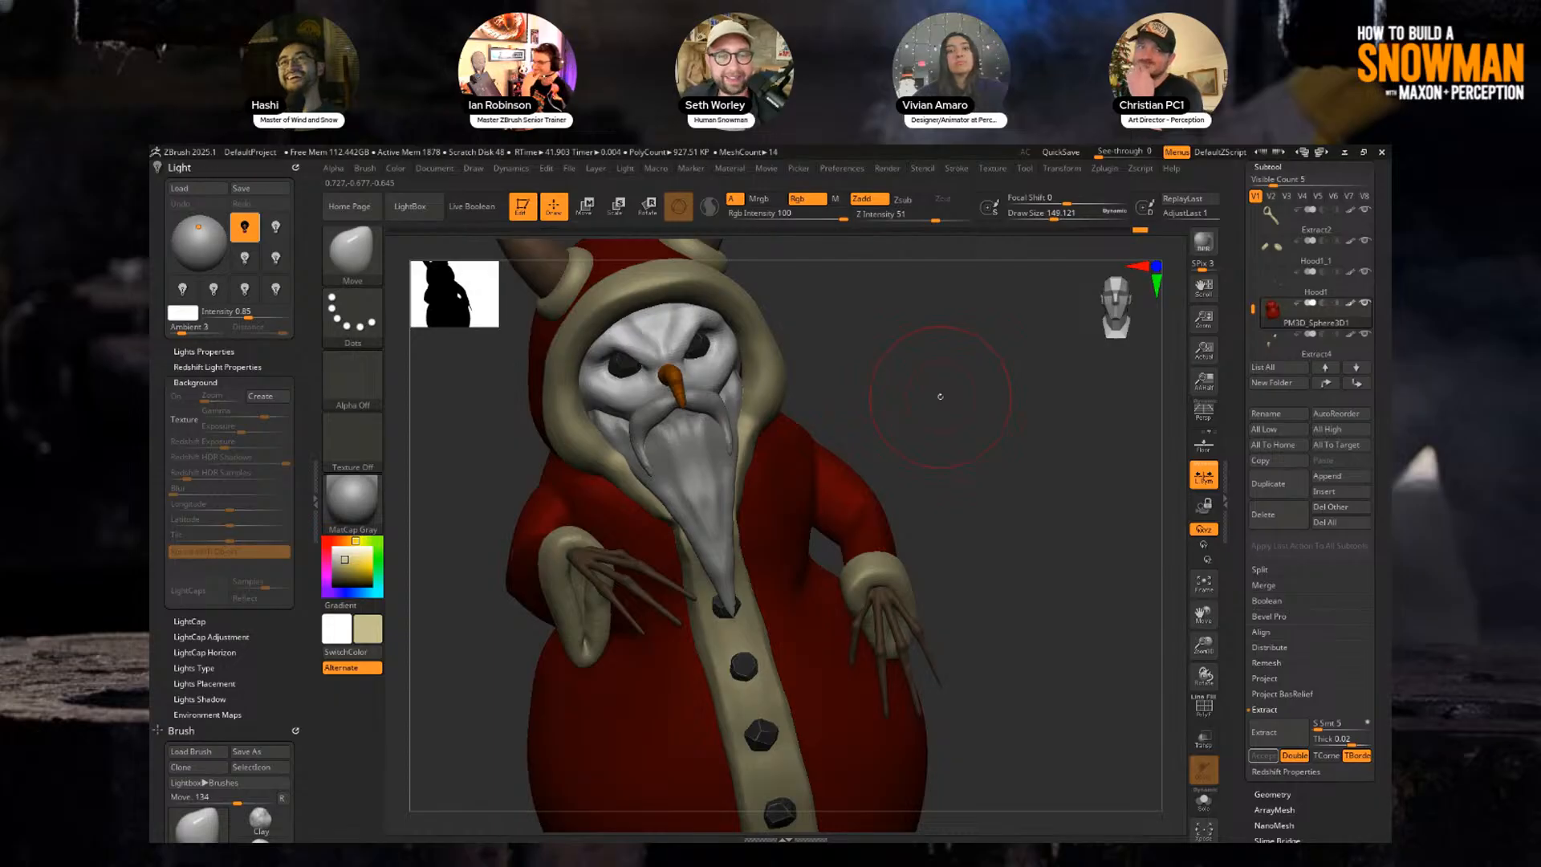
left_click_drag(939, 396, 930, 387)
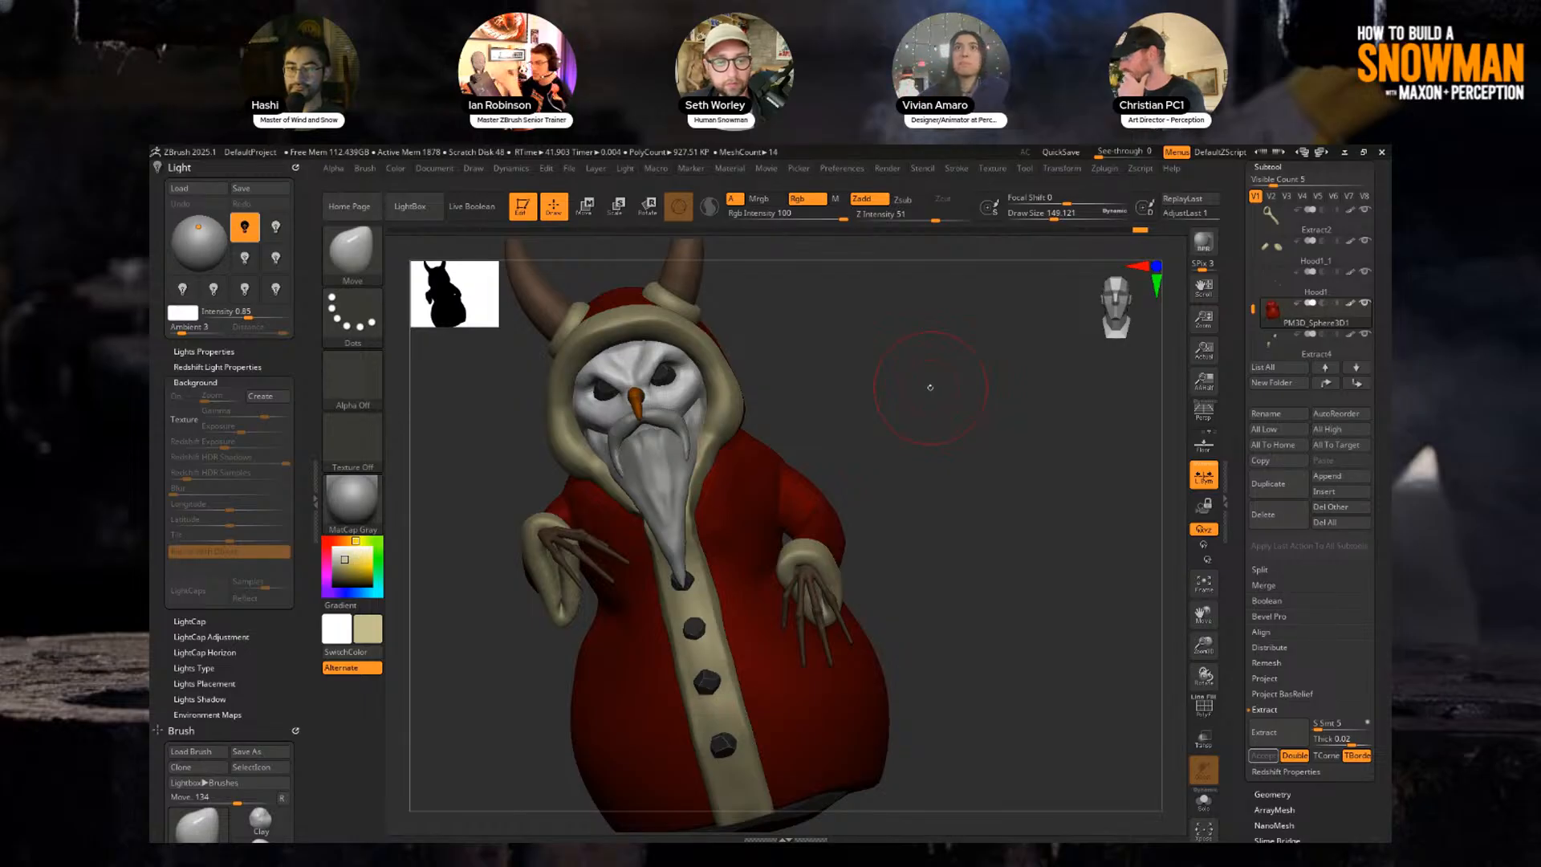
left_click_drag(901, 412, 911, 451)
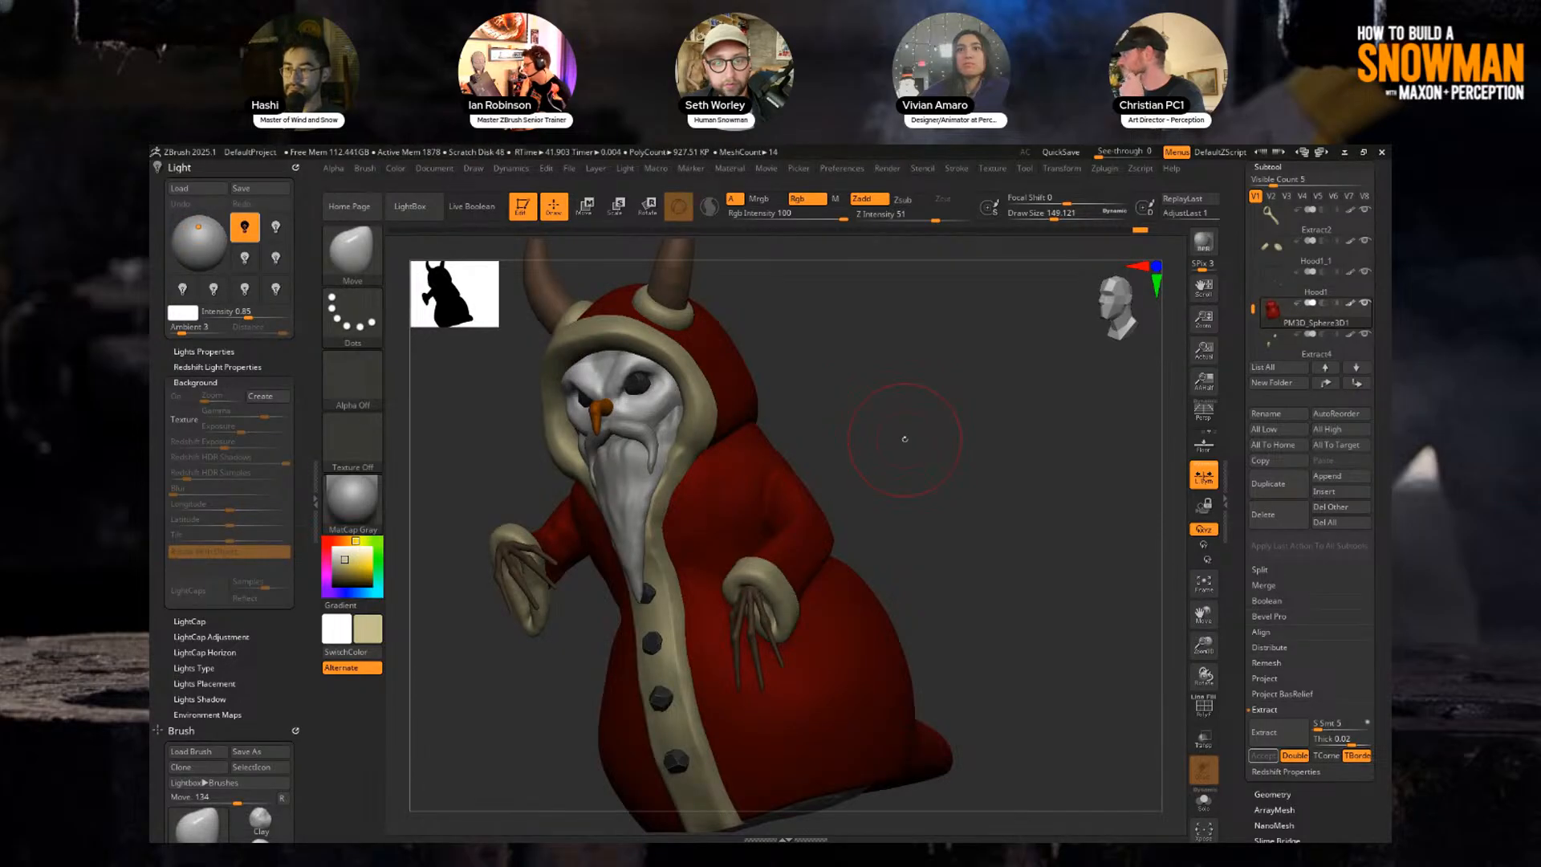
mouse_move(950, 423)
left_mouse_down("shift")
mouse_move(932, 396)
mouse_move(955, 435)
mouse_move(839, 426)
left_mouse_up("shift")
left_click(622, 361, "alt")
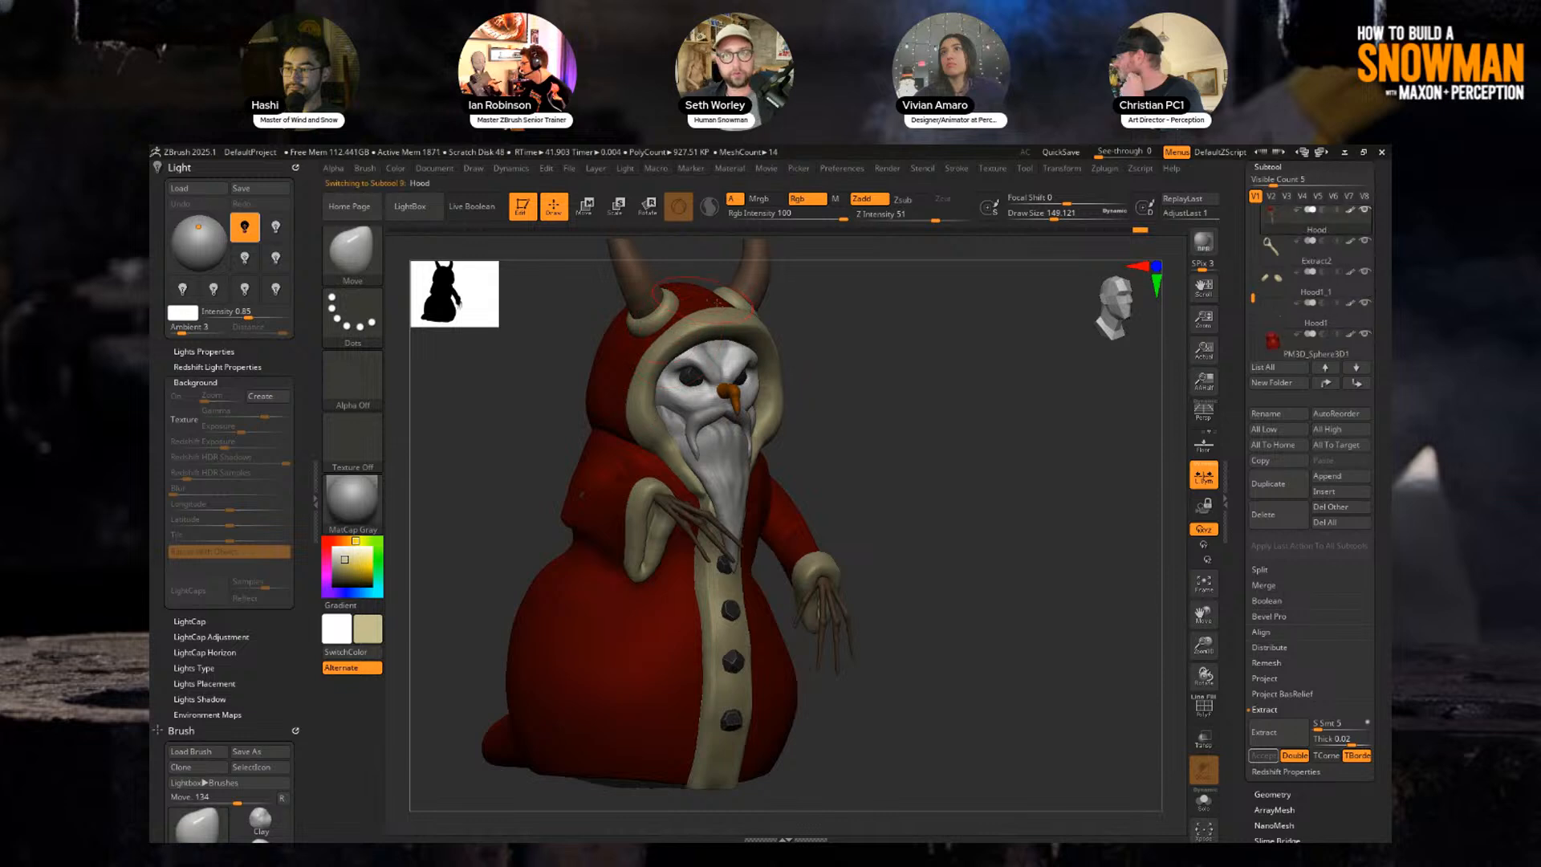
left_click(1203, 800)
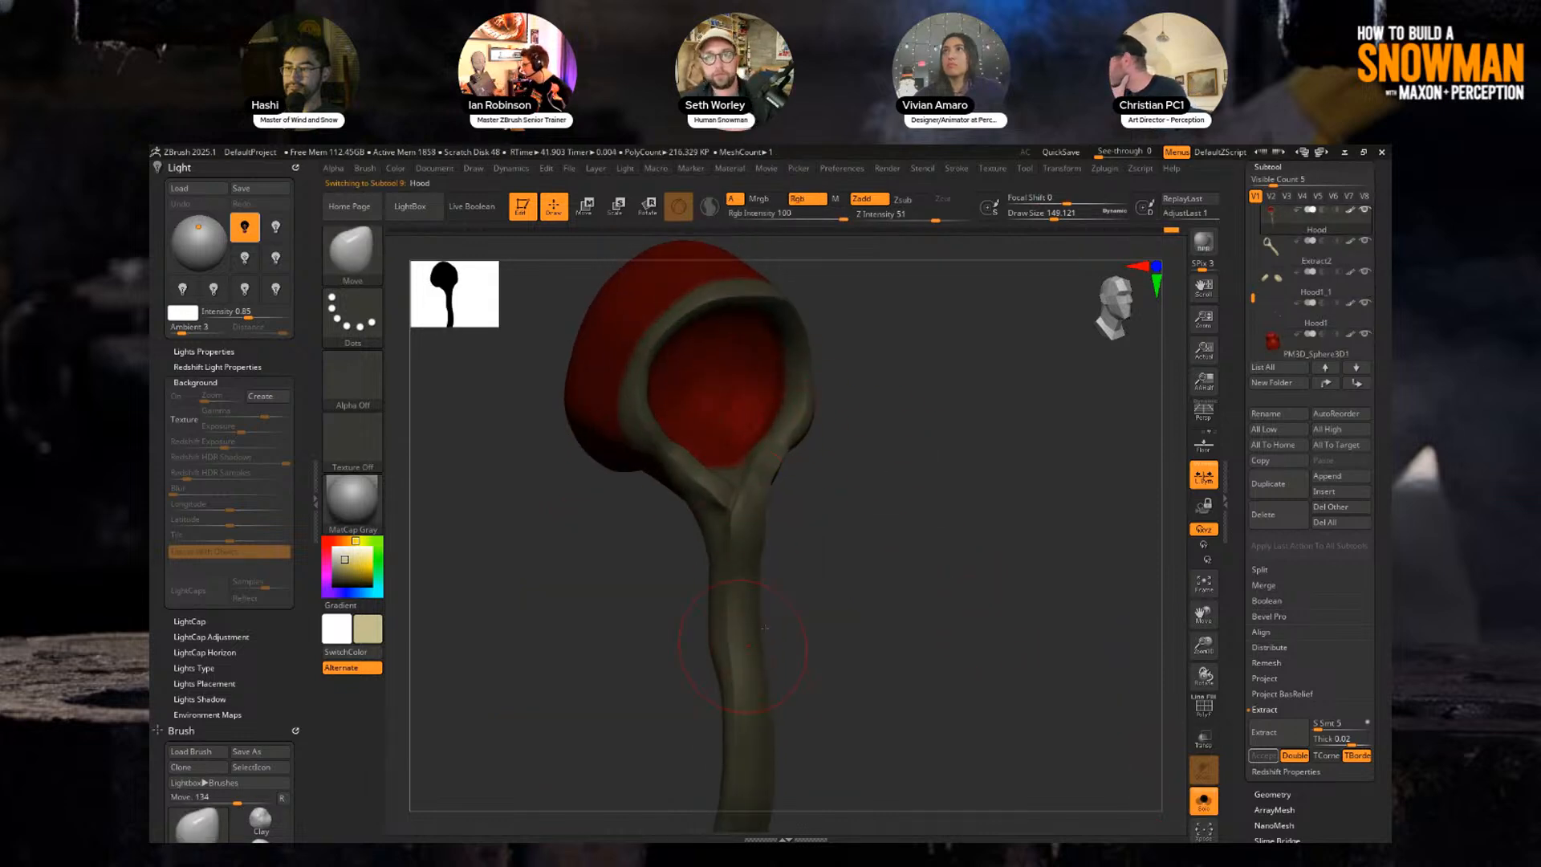
left_click(739, 526, "ctrl")
left_click_drag(874, 554, 860, 495, "alt")
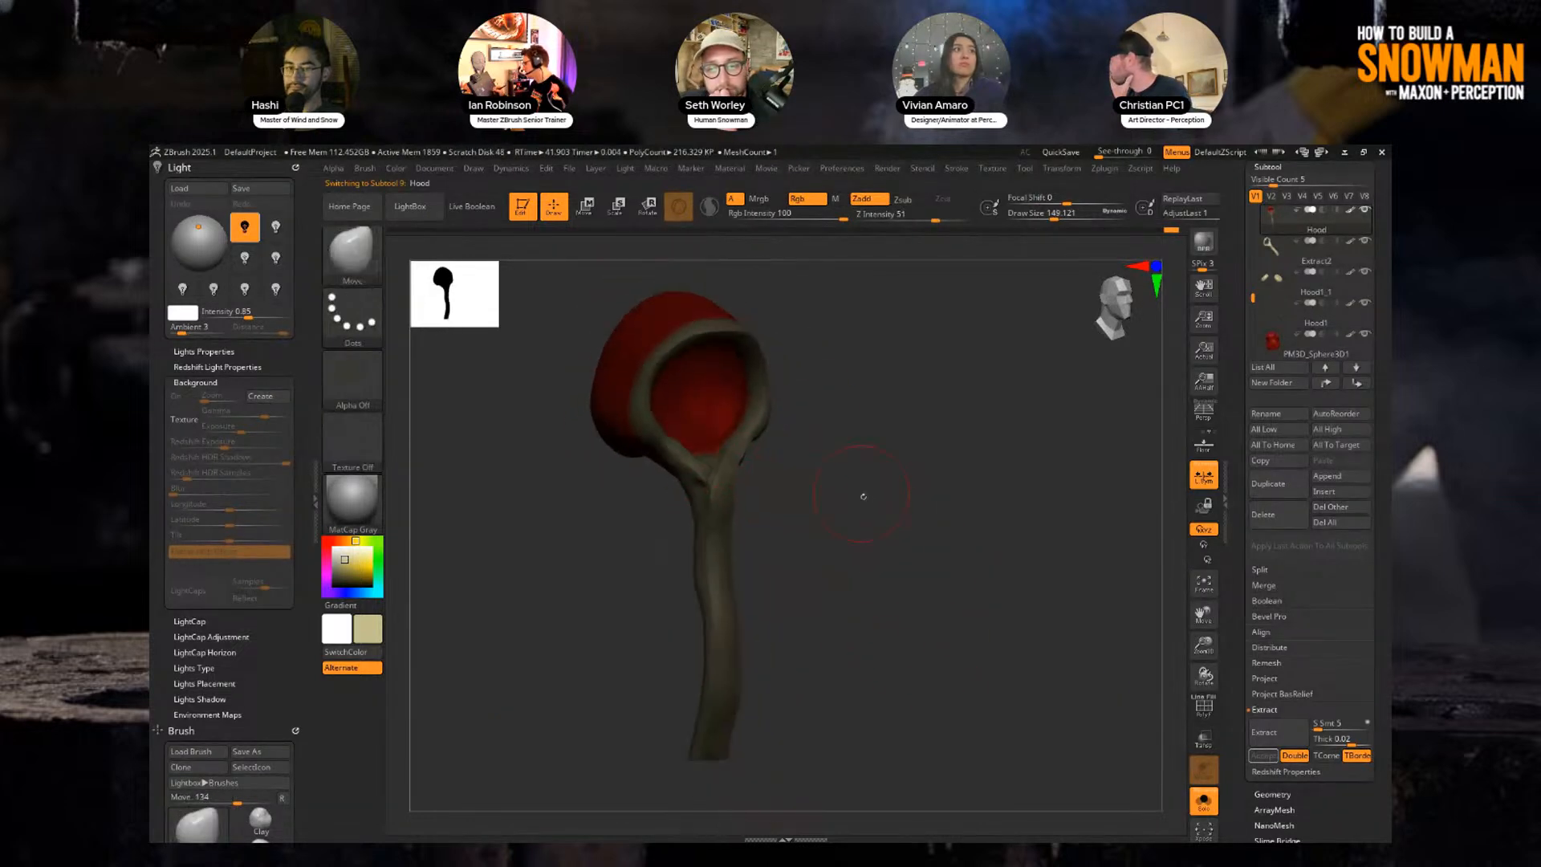
left_click(1203, 800)
Select the Extract2 trim around the hood and coat front, and open NoiseMaker for its surface noise.
left_click_drag(862, 371, 874, 411, "alt")
left_click(822, 367, "alt")
left_click_drag(987, 399, 955, 423, "alt")
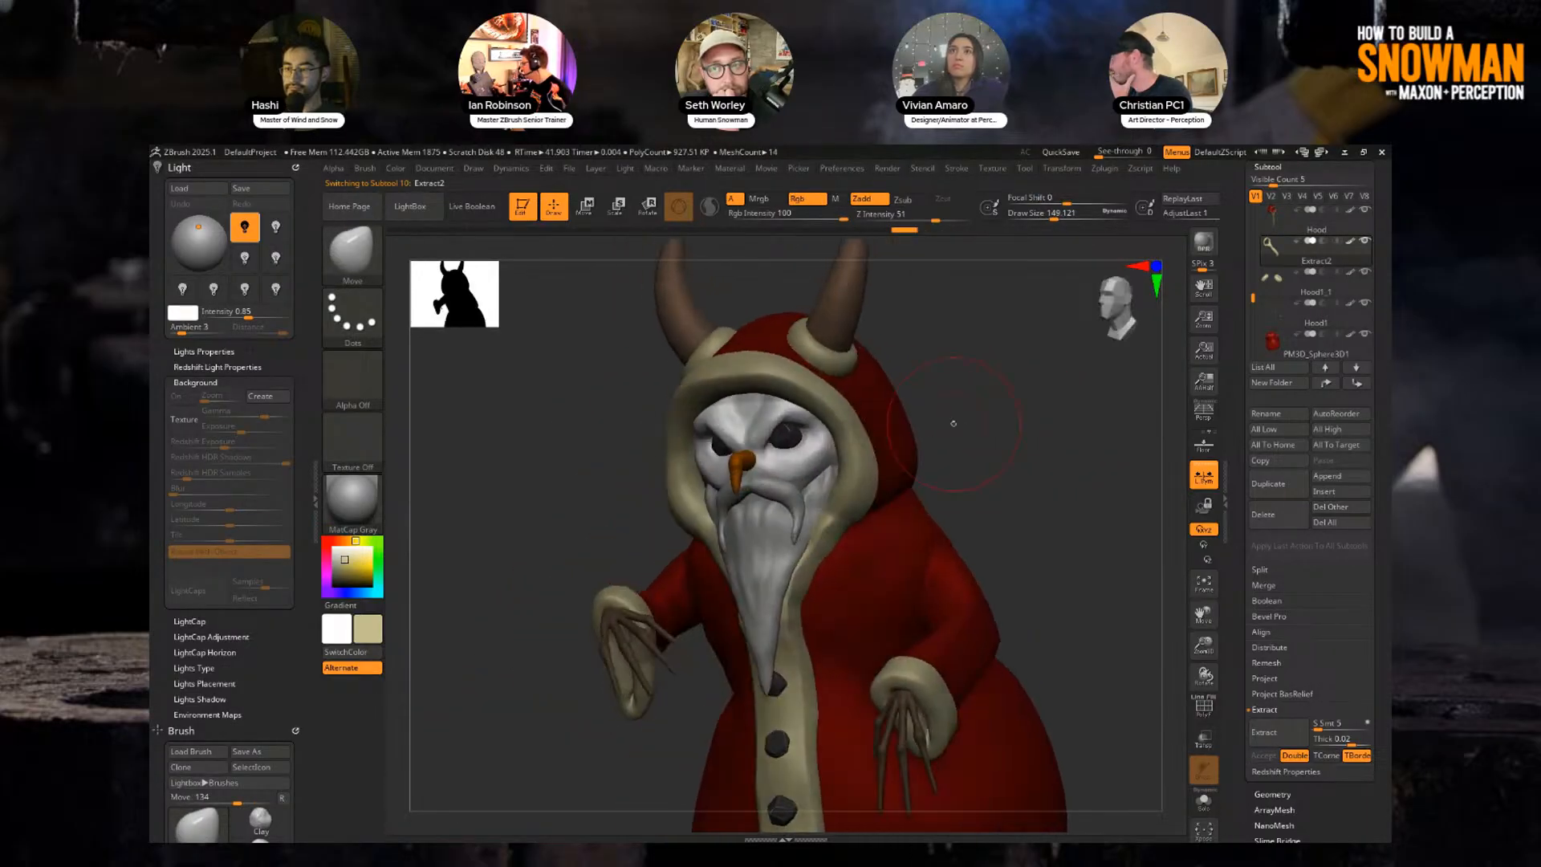
left_click(1271, 168)
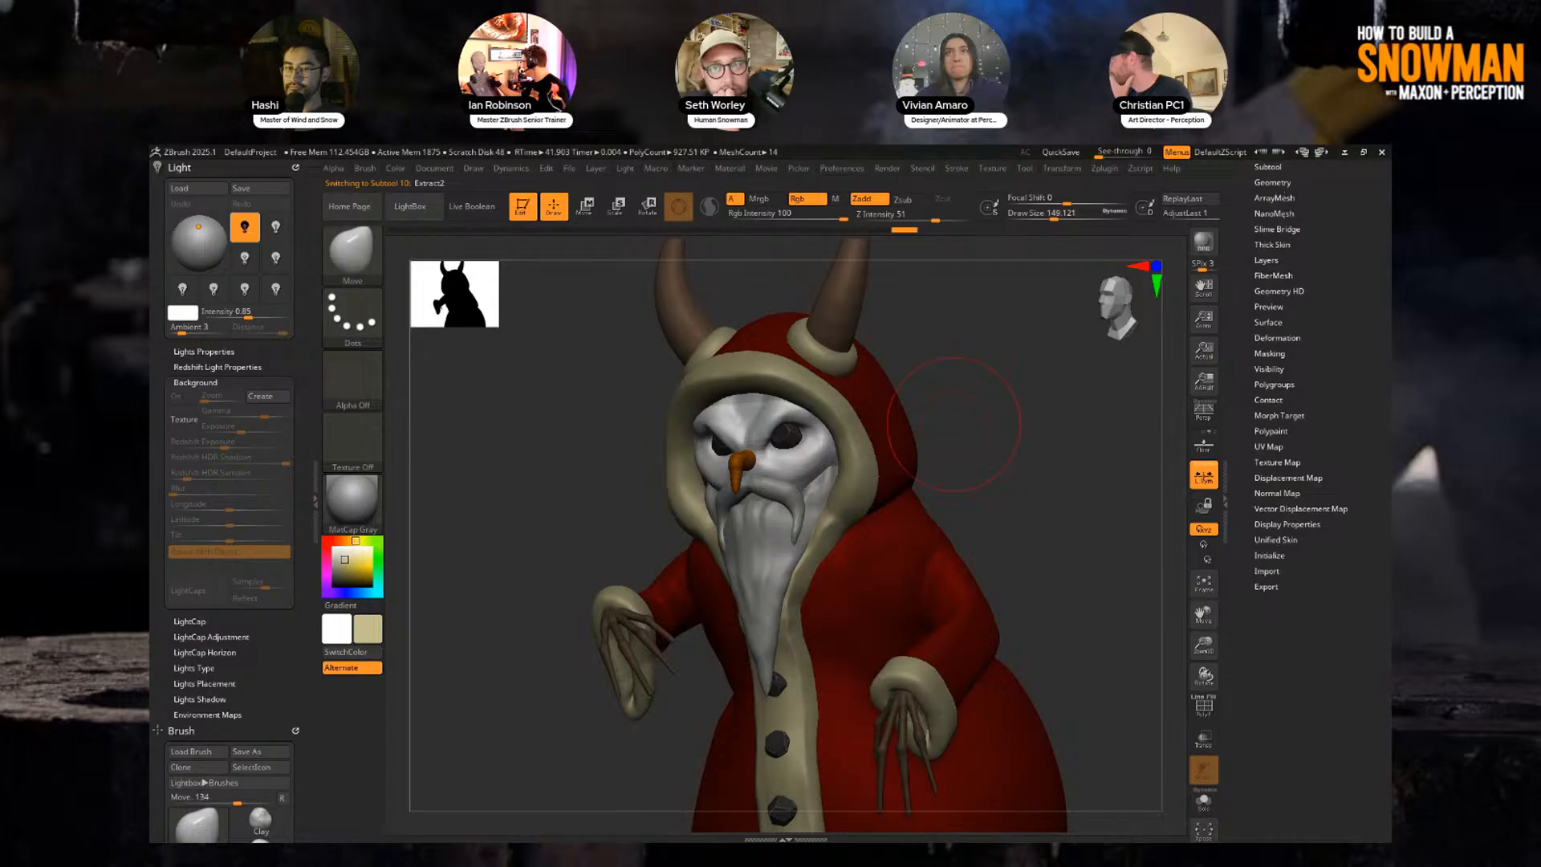
mouse_move(1032, 395)
left_mouse_down("alt")
mouse_move(1043, 416)
mouse_move(966, 384)
left_mouse_up("alt")
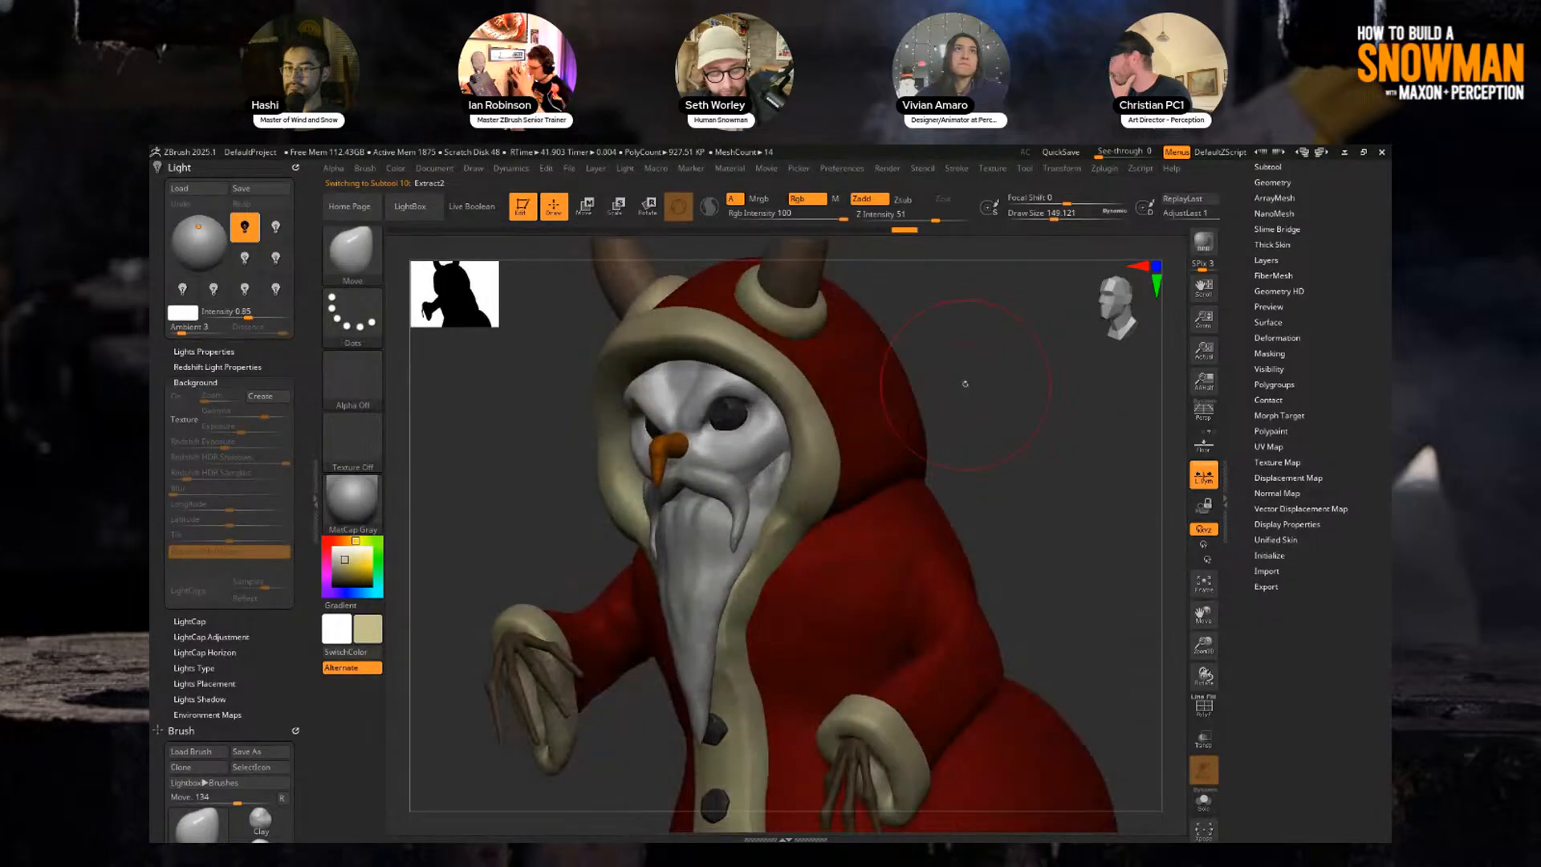
left_click(1273, 320)
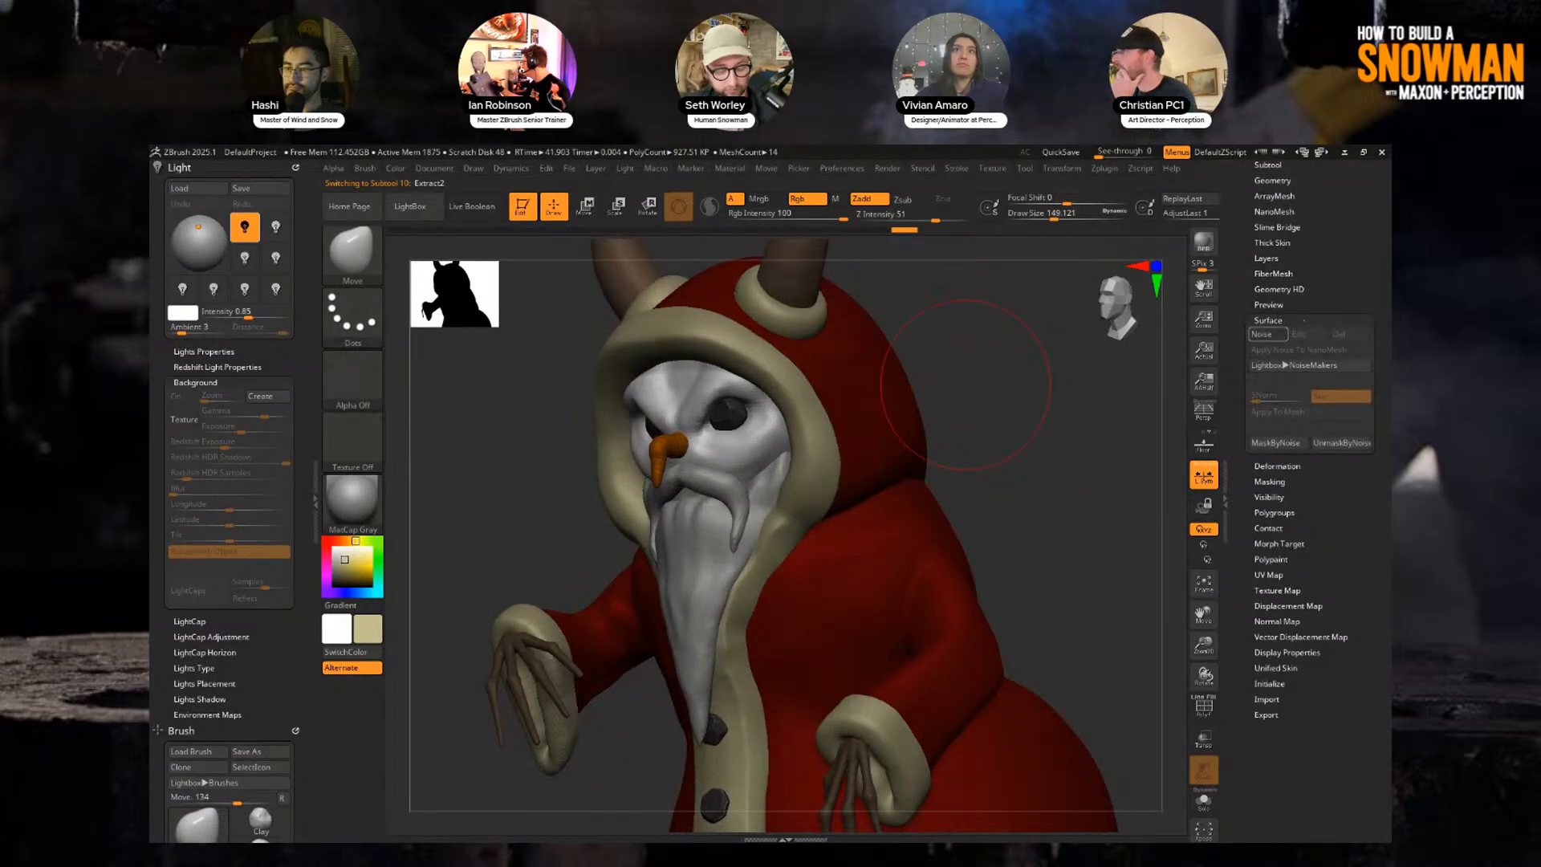
left_click_drag(1268, 315, 1281, 595)
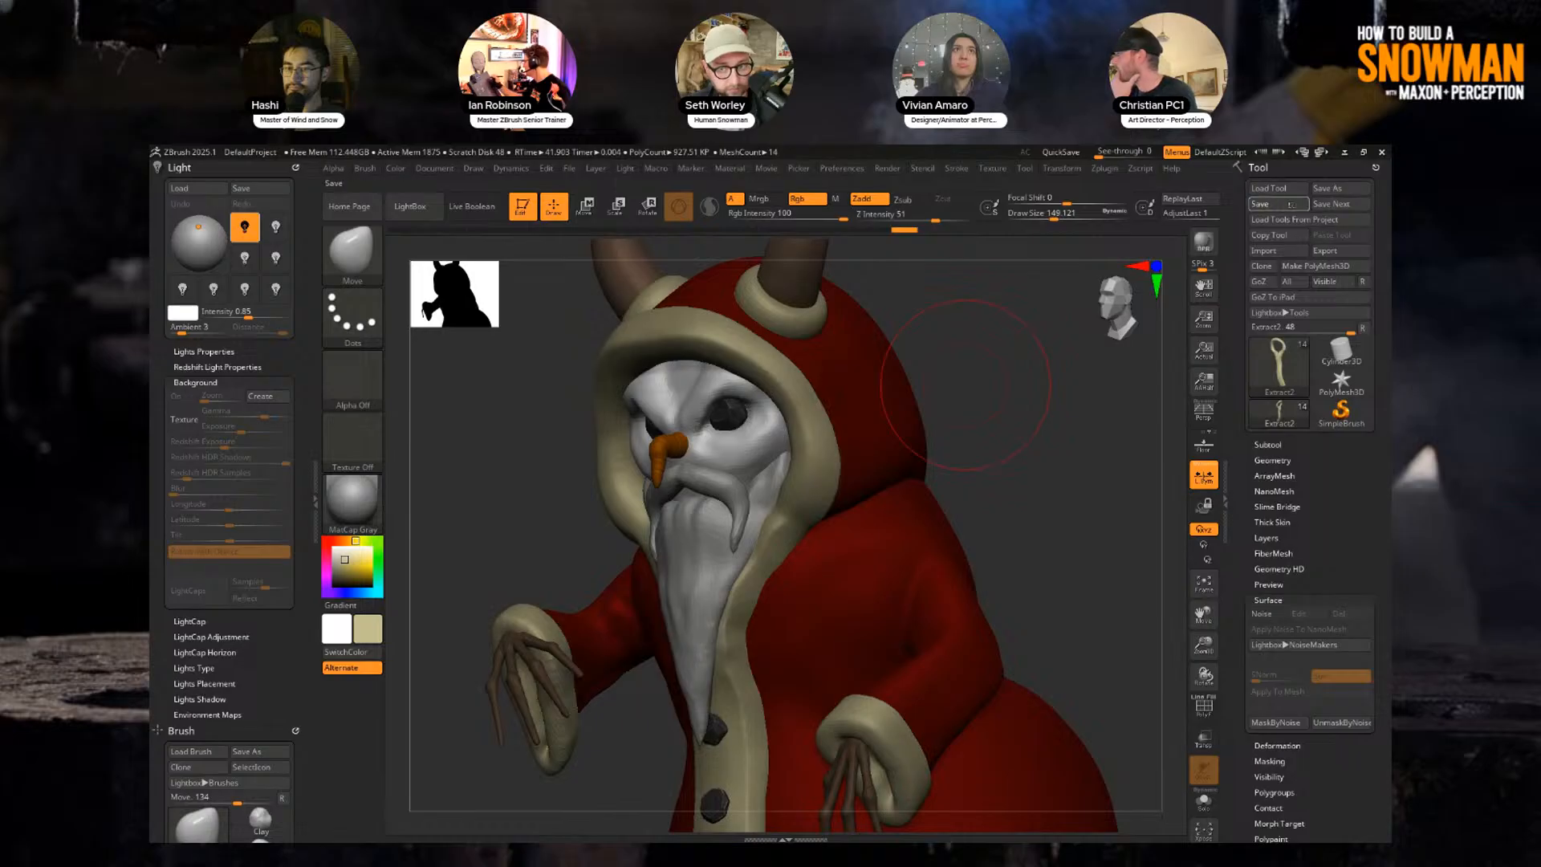
left_click_drag(1358, 553, 1348, 180)
left_click(1267, 237)
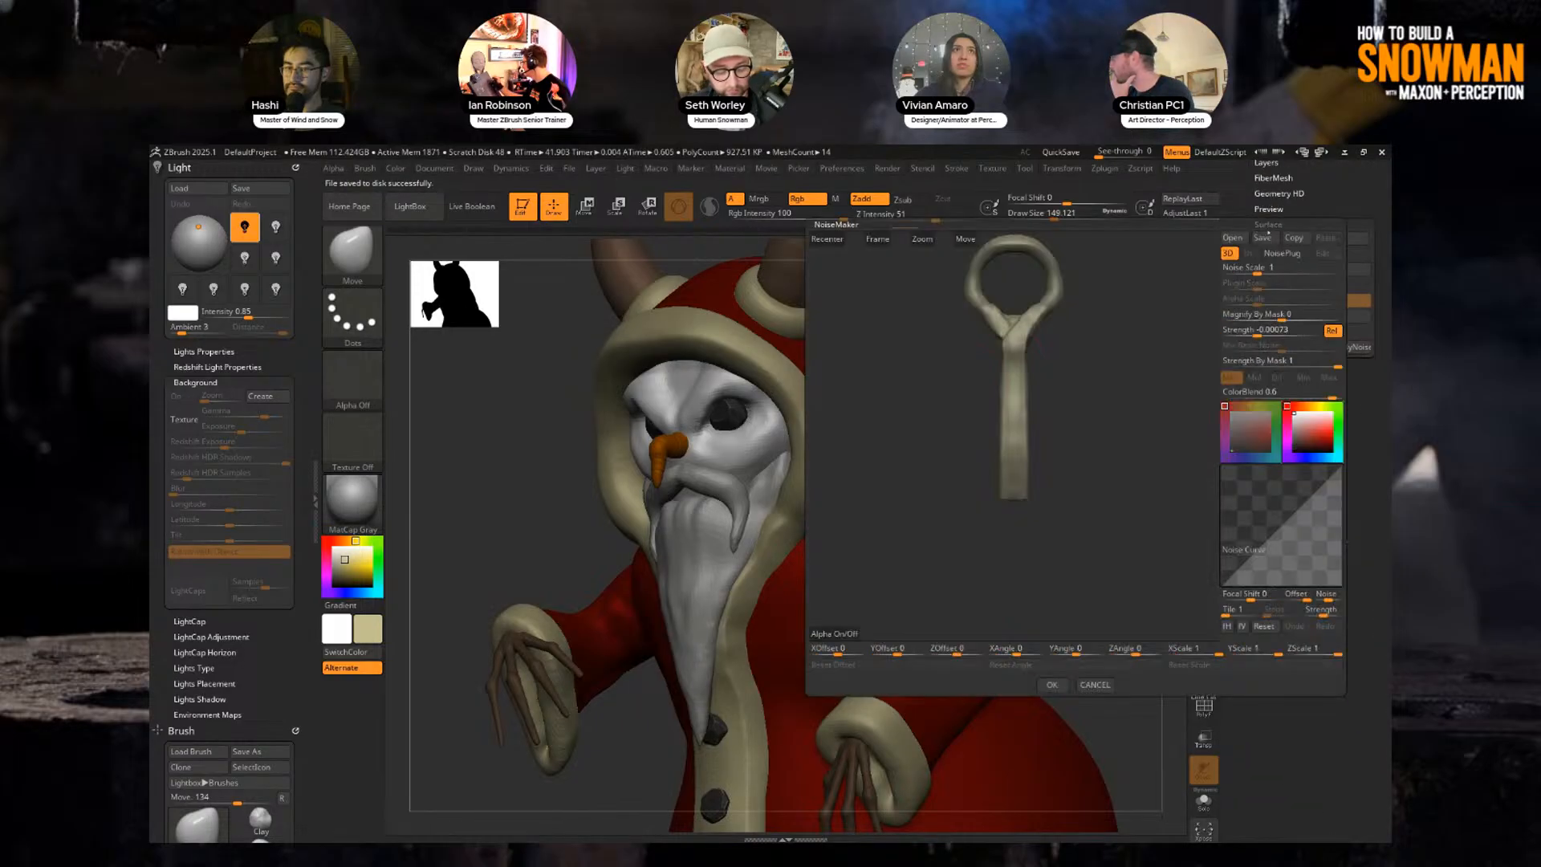
Try a coarse noise on the trim with Noise Scale 16 and Strength -0.00292.
left_click_drag(1098, 353, 1090, 429, "alt")
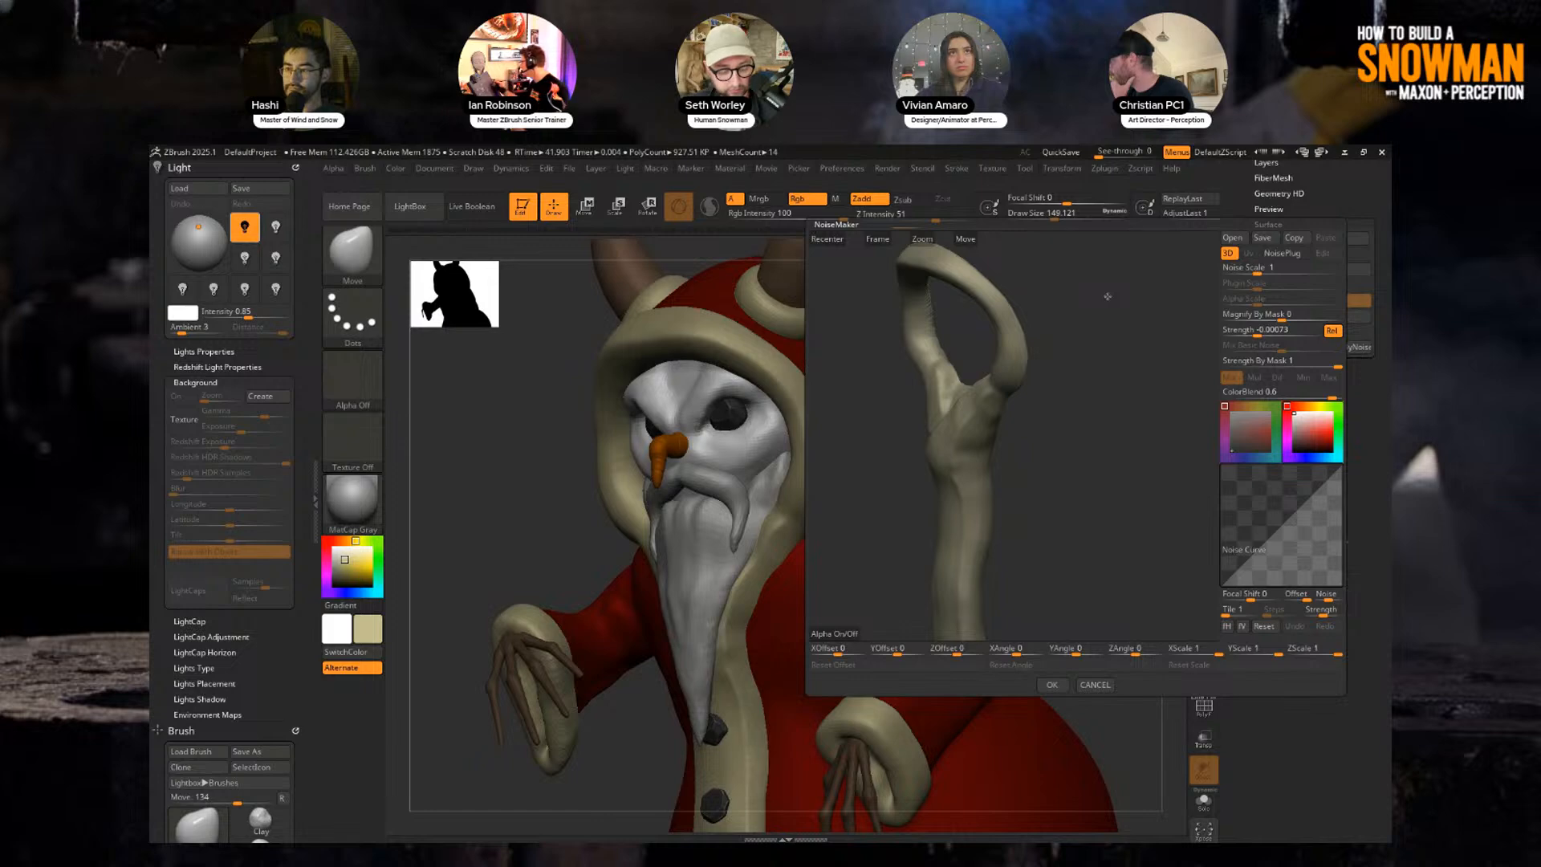
left_click(1279, 273)
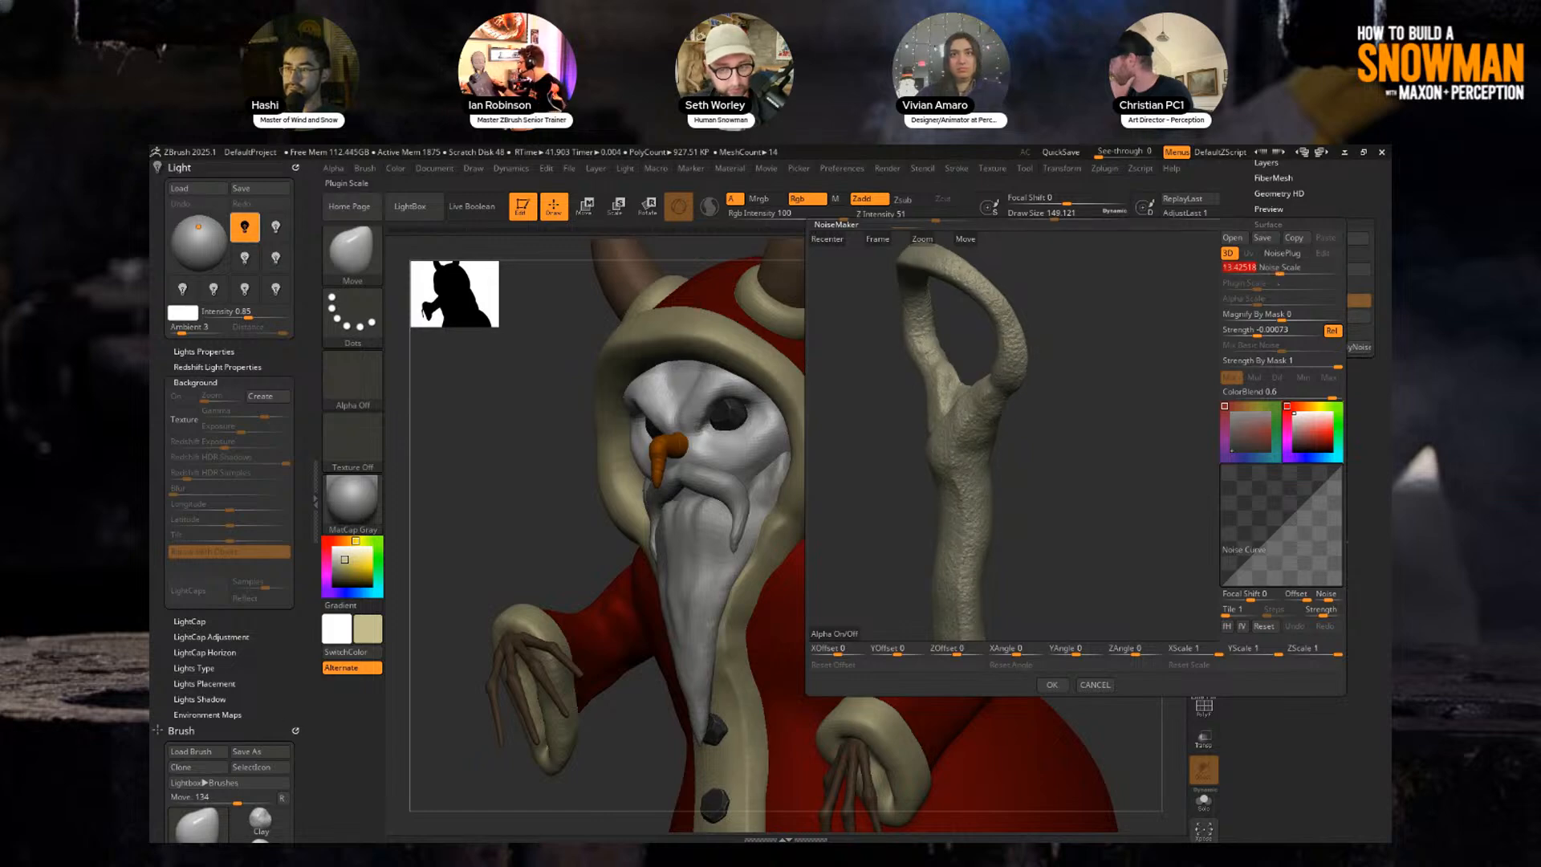
left_click(1285, 272)
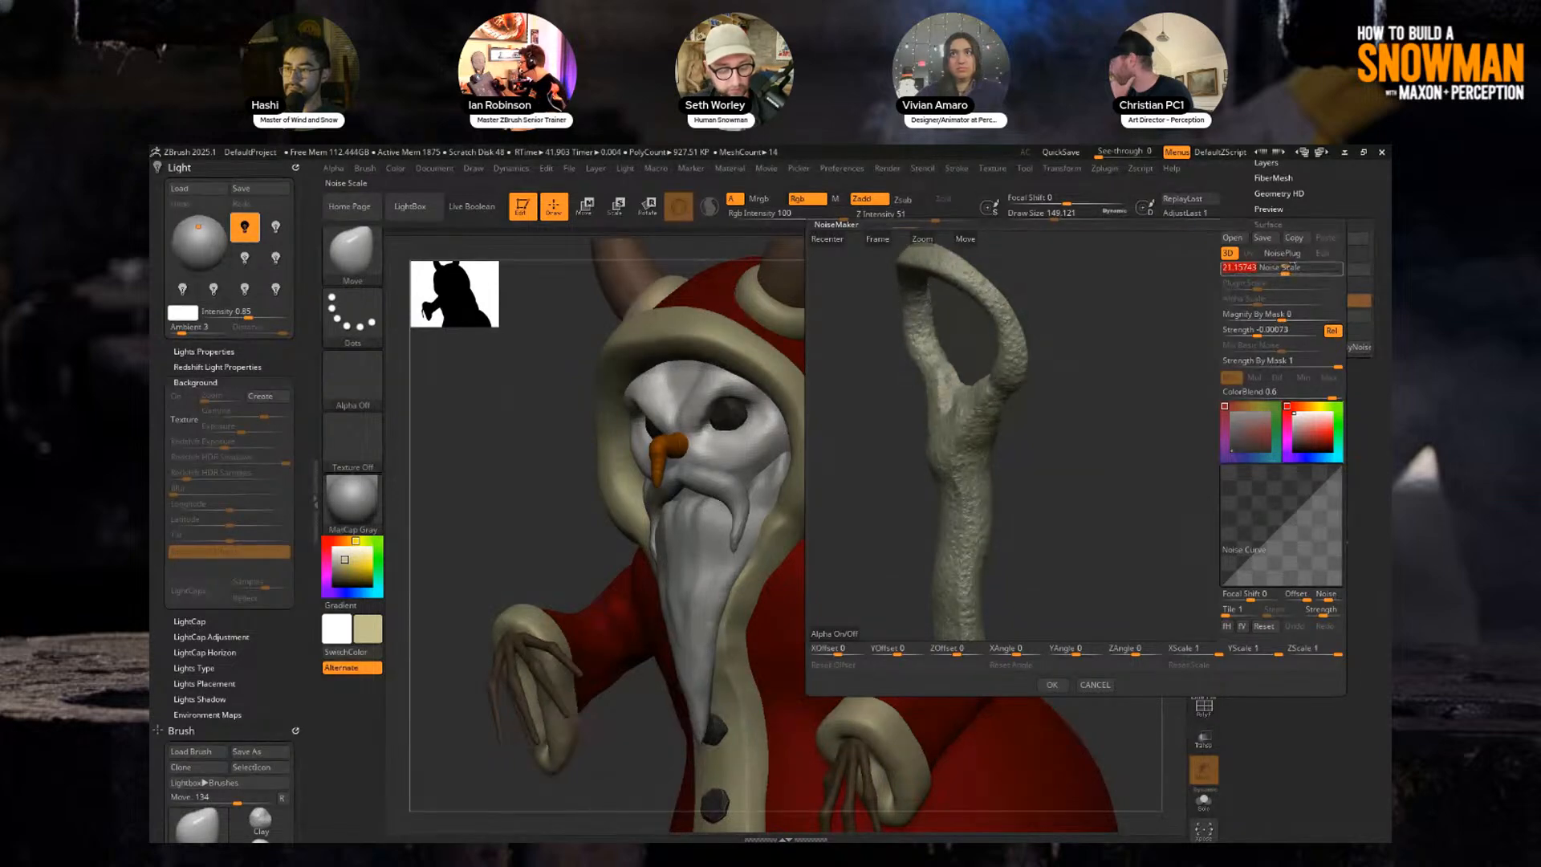
left_click_drag(1284, 269, 1286, 270)
left_click_drag(1256, 334, 1253, 337)
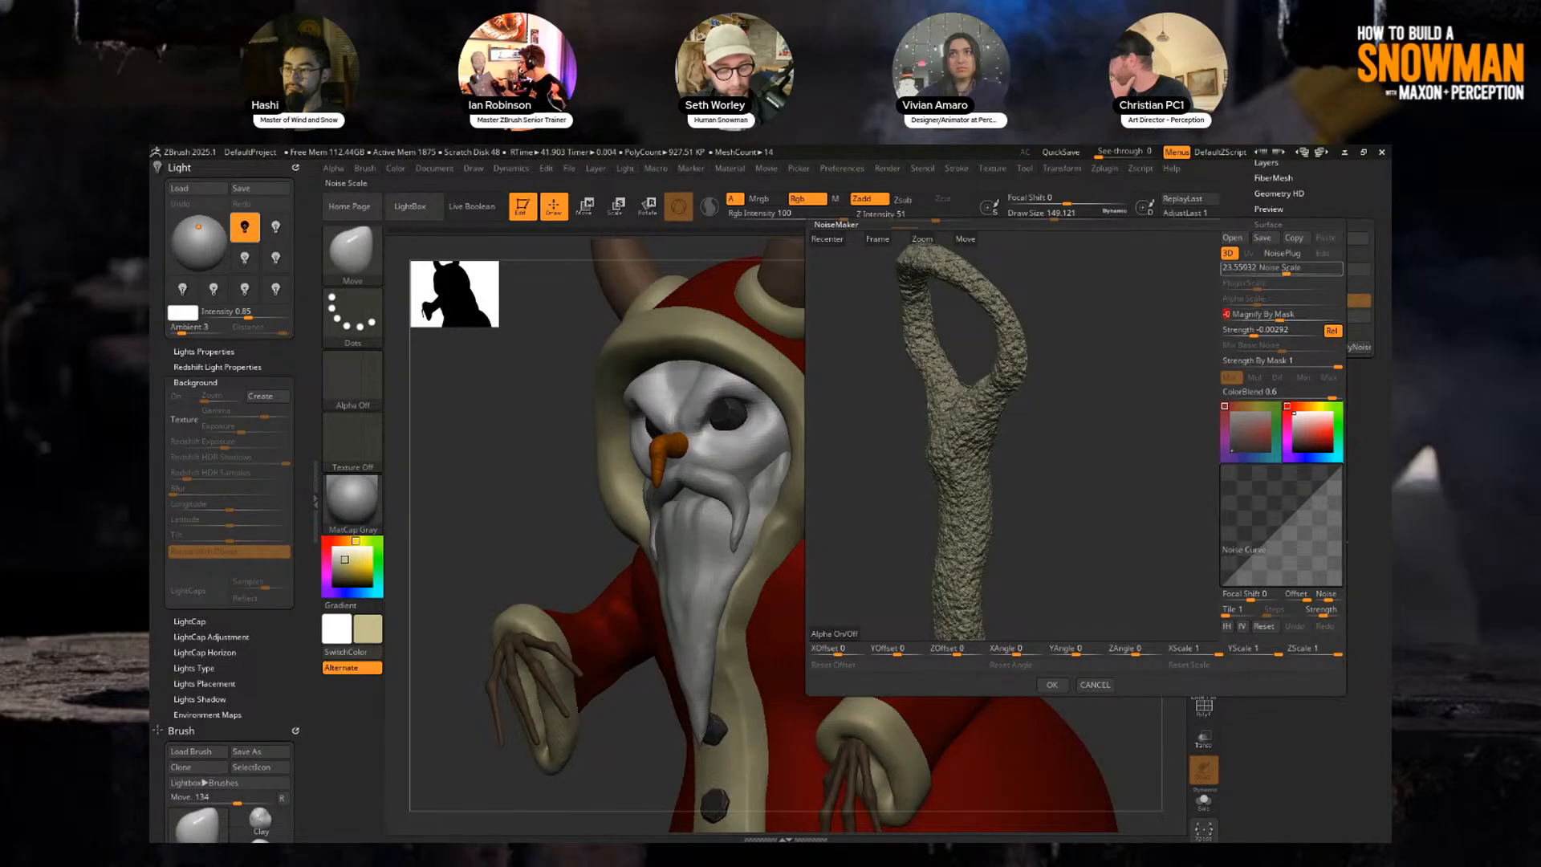
left_click_drag(1286, 270, 1281, 271)
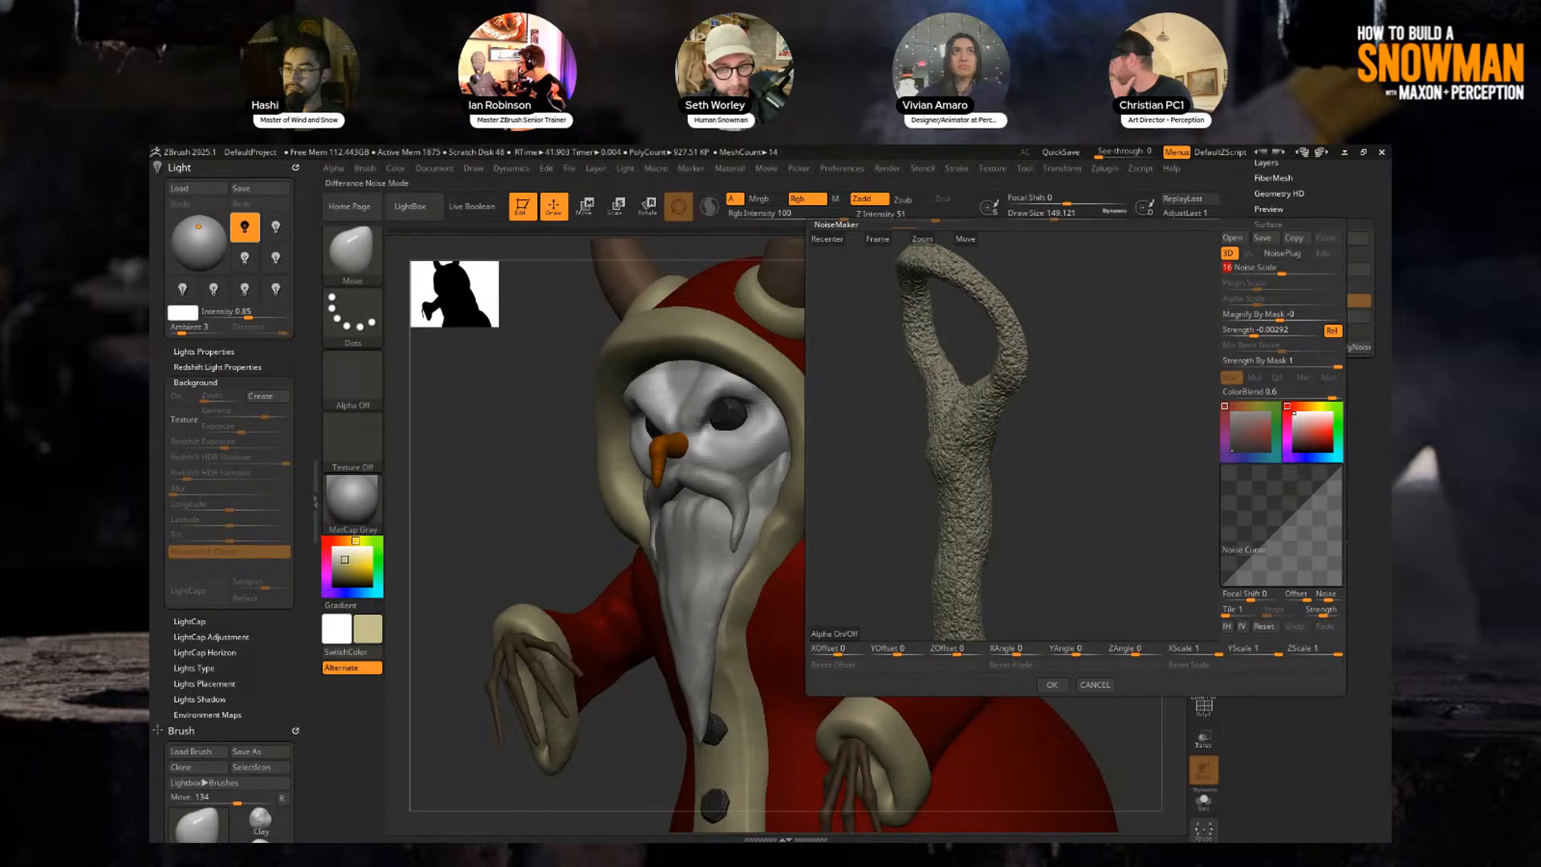
Bend the noise curve with extra points, lower the Noise Scale to about 10.5 and set Strength to -0.00521.
left_click_drag(870, 423, 1059, 479)
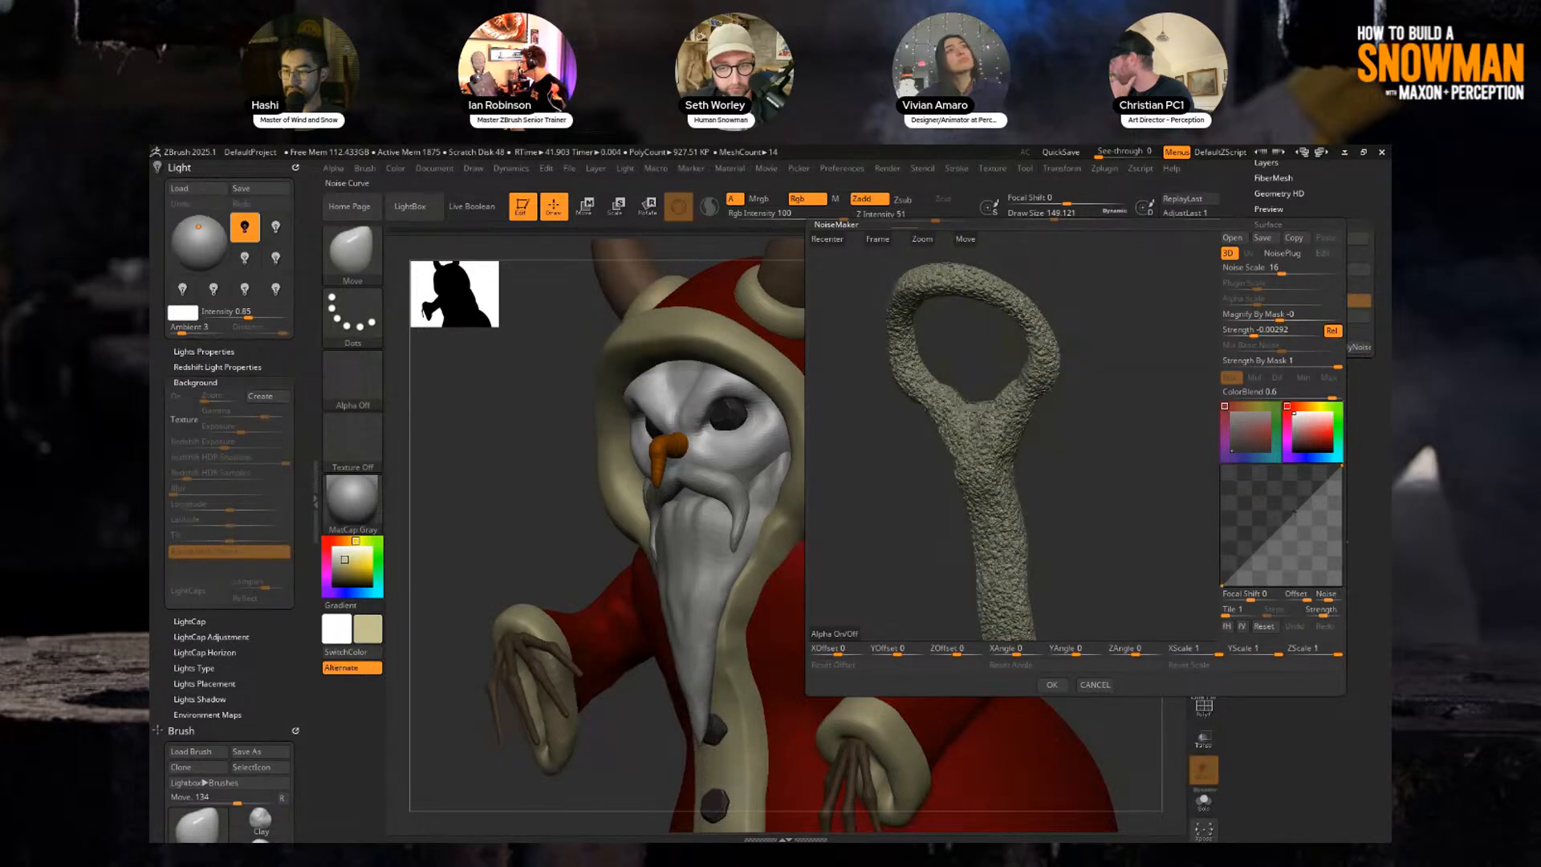
mouse_move(1271, 531)
left_mouse_down()
mouse_move(1277, 479)
mouse_move(1312, 531)
mouse_move(1267, 560)
mouse_move(1308, 527)
mouse_move(1258, 543)
left_mouse_up()
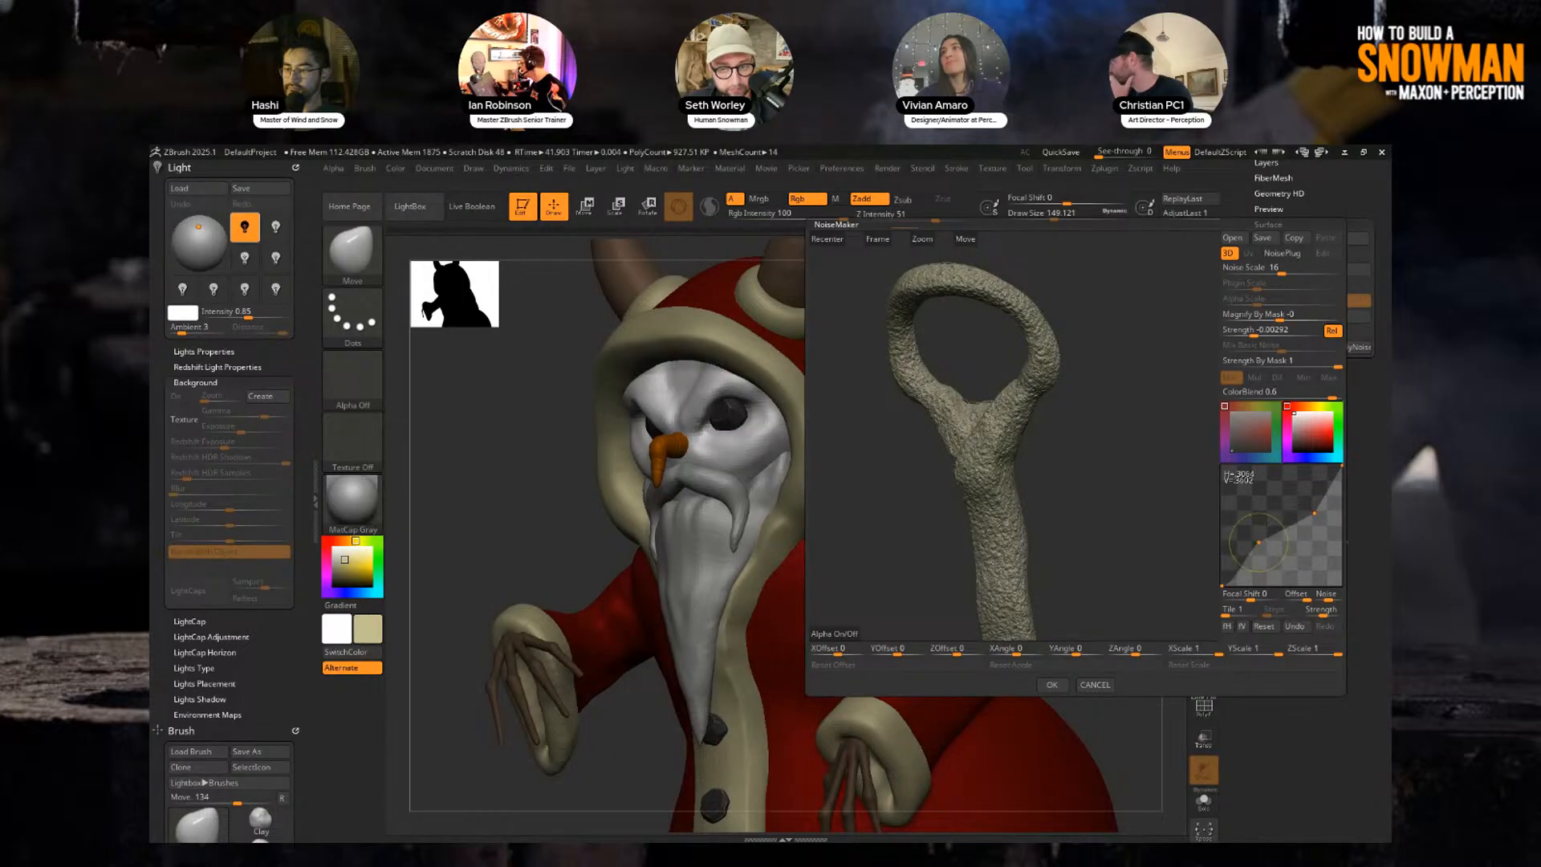
left_click_drag(1253, 333, 1251, 333)
left_click_drag(1281, 271, 1276, 271)
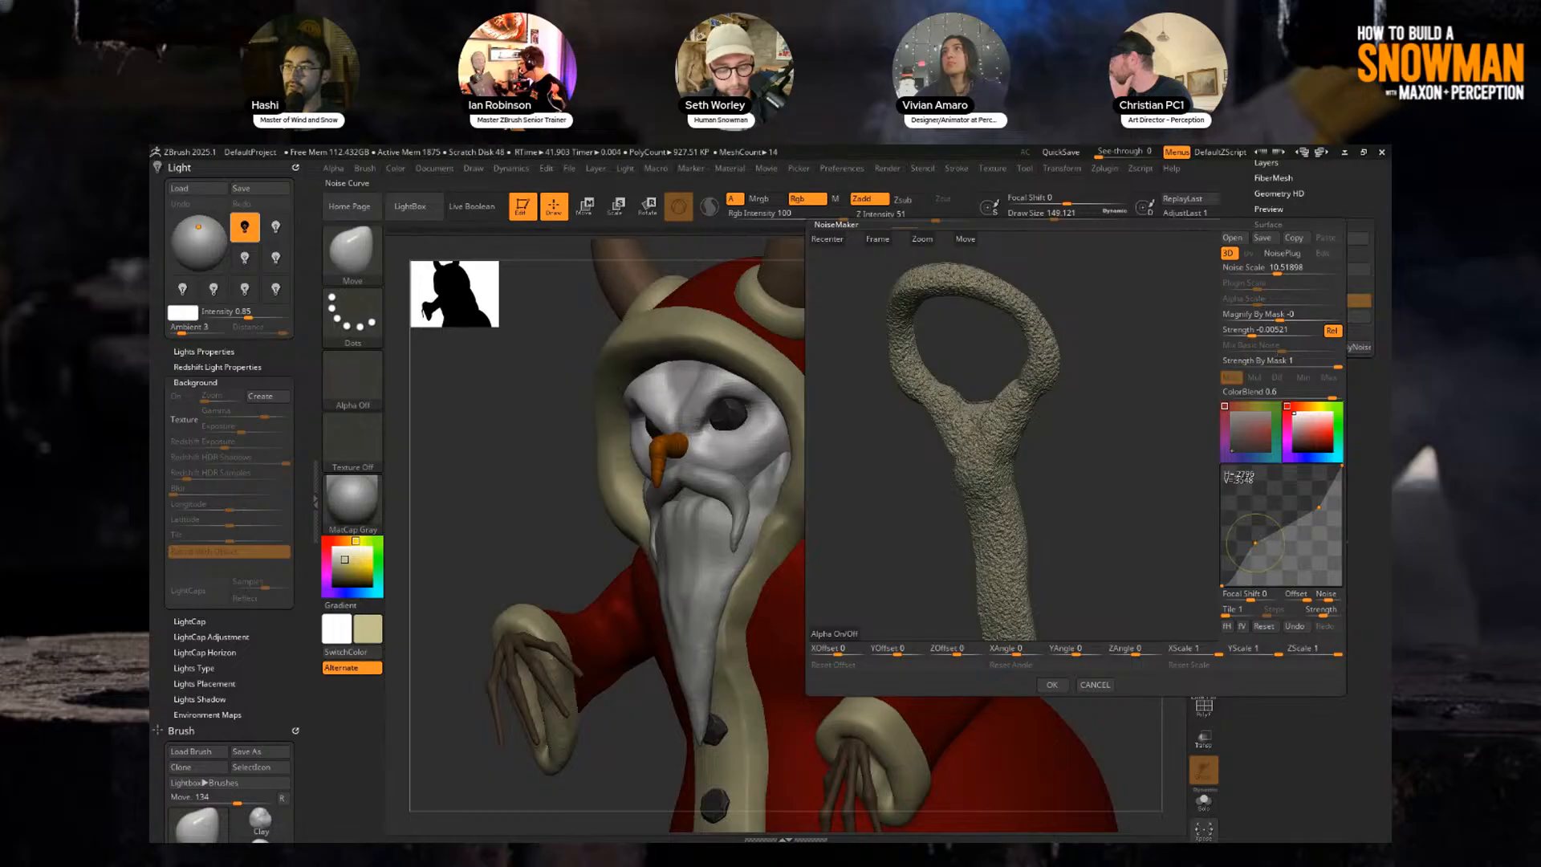
Set the noise ColorBlend to 0 and Strength to -0.00071, fine-tune the Noise Scale, and accept the noise on the trim.
left_click(1271, 330)
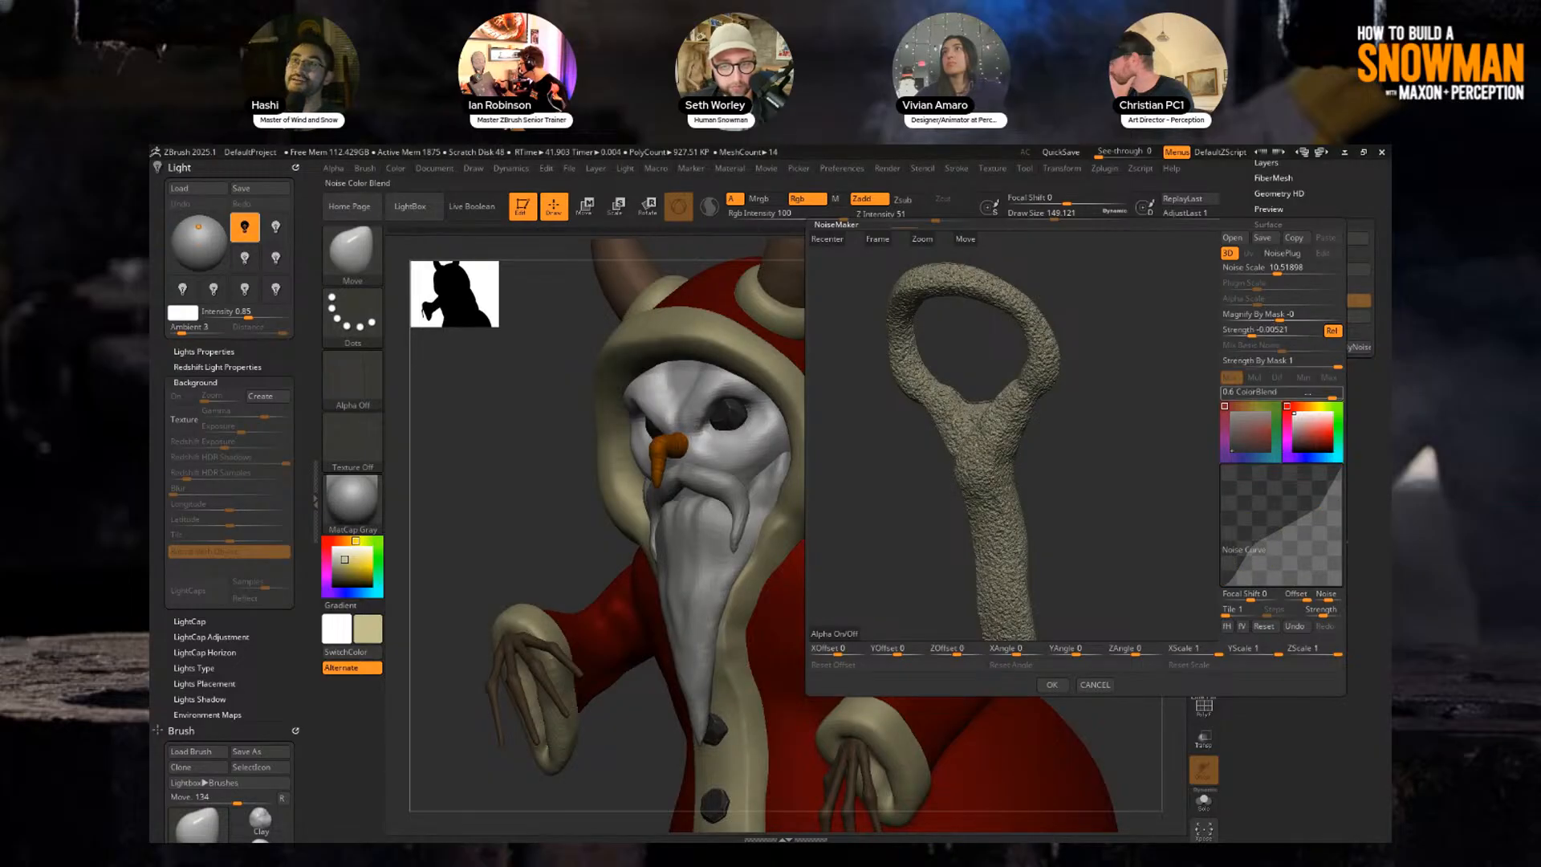
left_click(1283, 394)
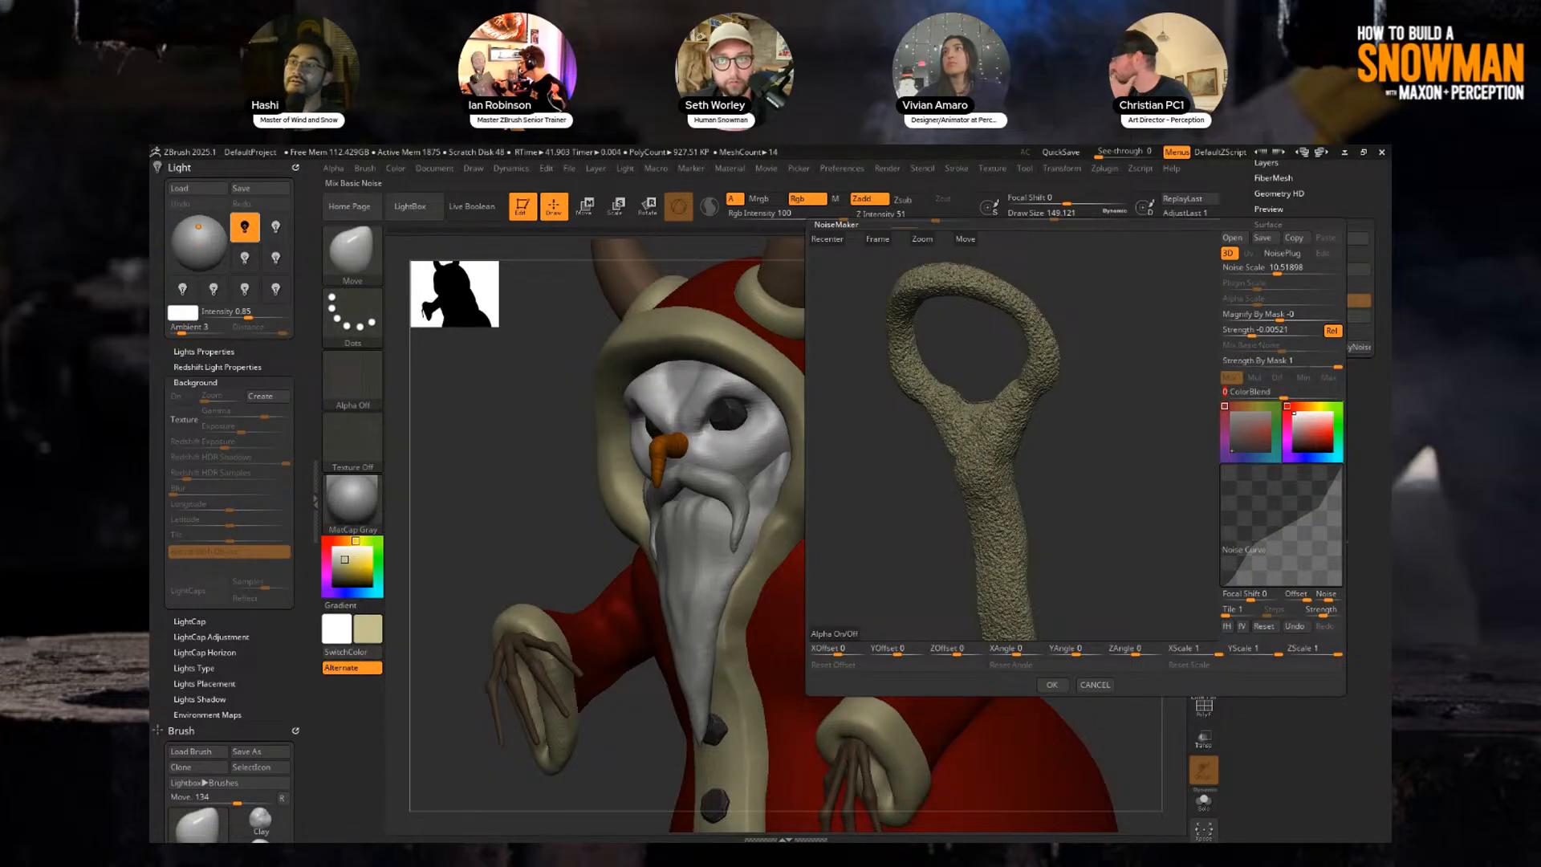
left_click_drag(1251, 331, 1251, 331)
left_click(1258, 331)
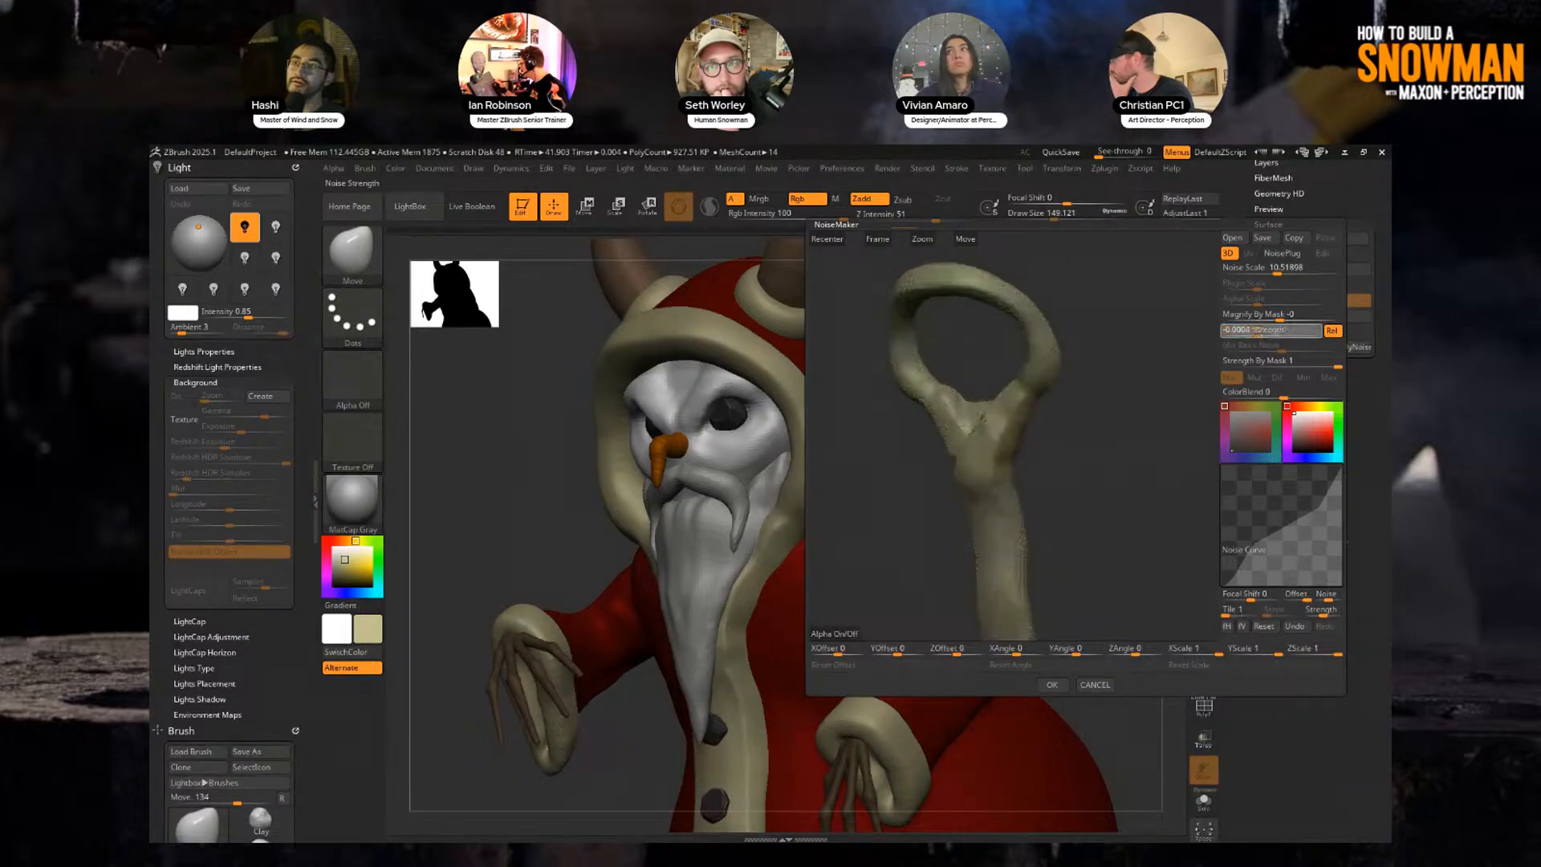
left_click_drag(1277, 270, 1276, 269)
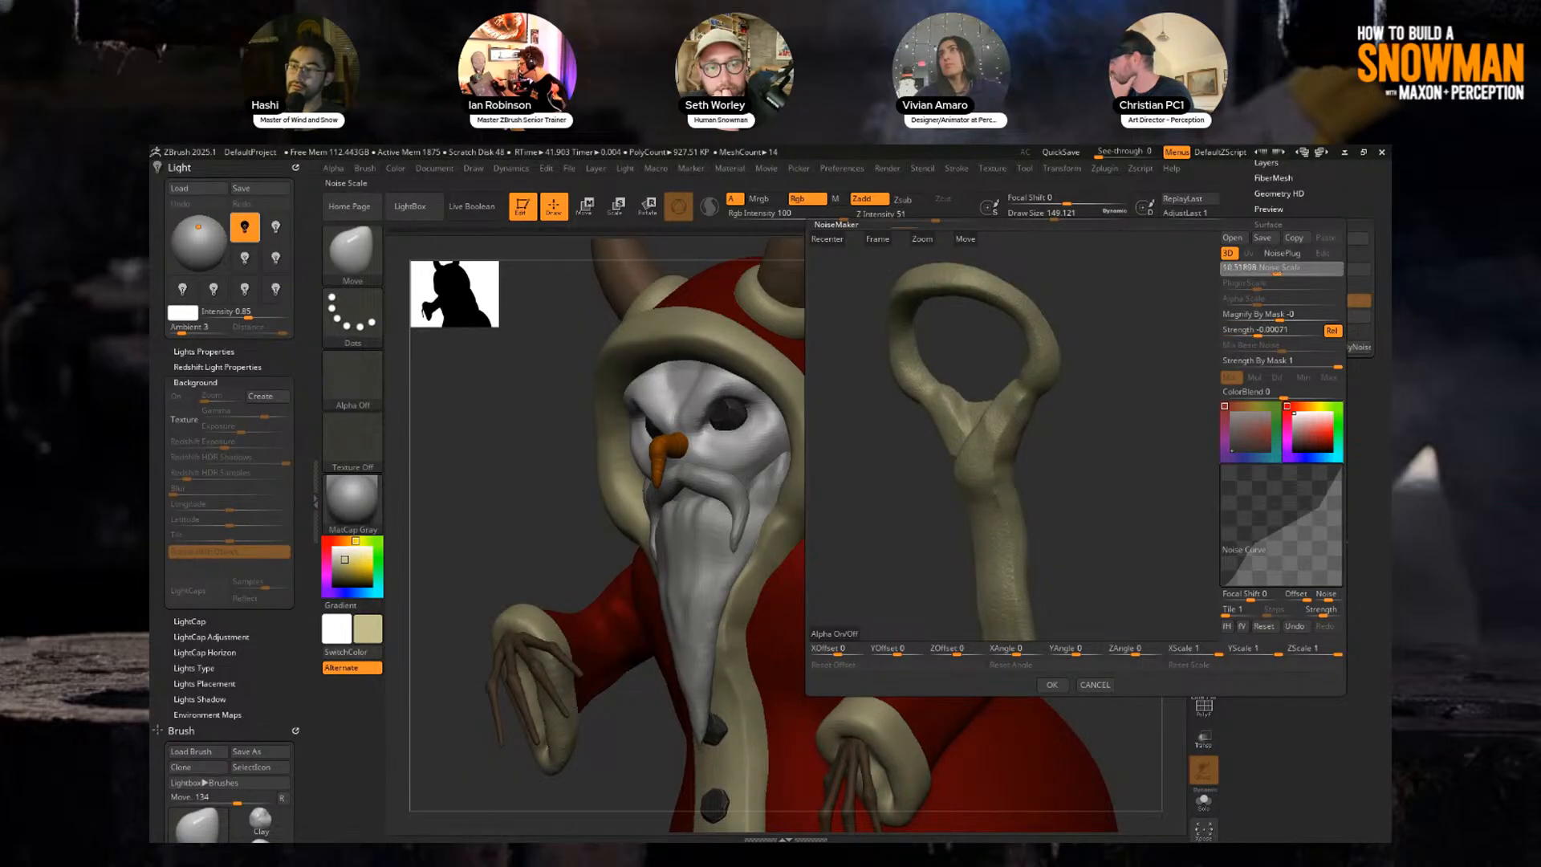
left_click(1052, 684)
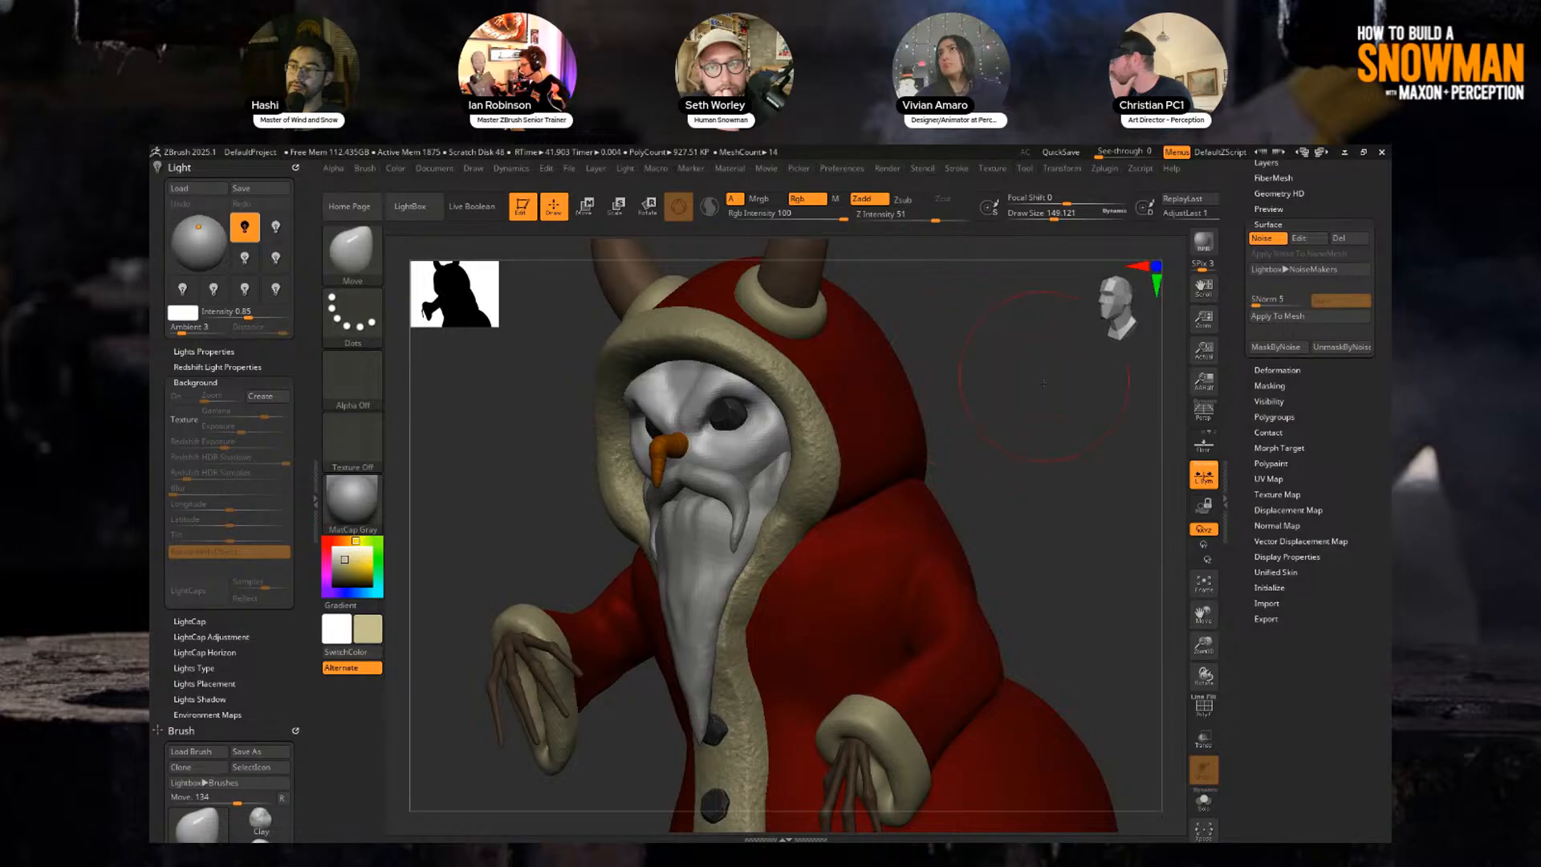
Mask the trim by its noise, center the gizmo on the unmasked areas and push them out into a bumpy fur relief.
left_click_drag(1043, 384, 956, 391)
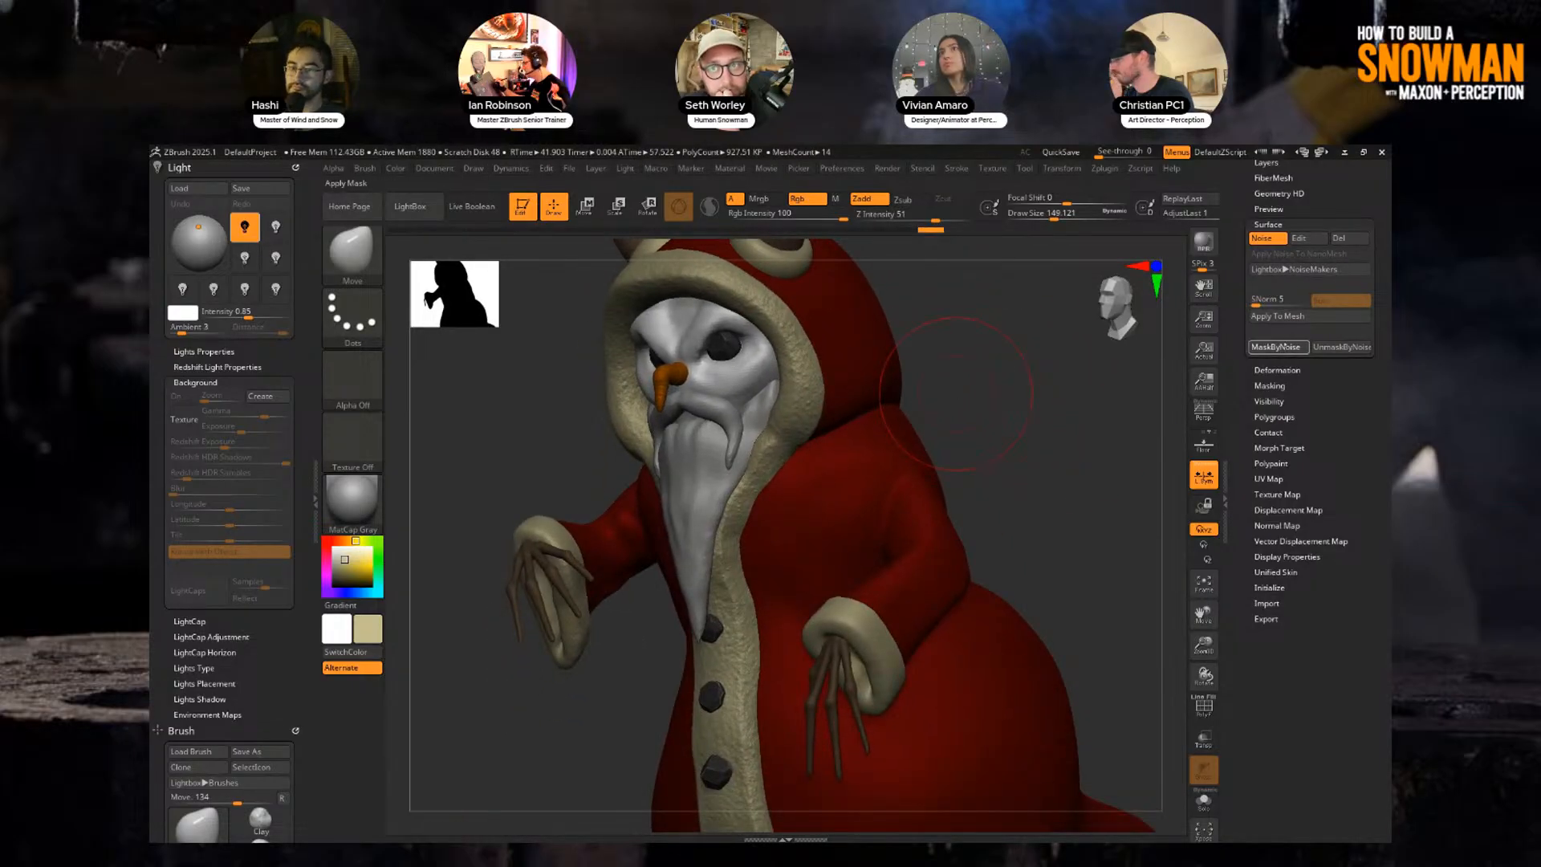
left_click(1276, 347)
key("w")
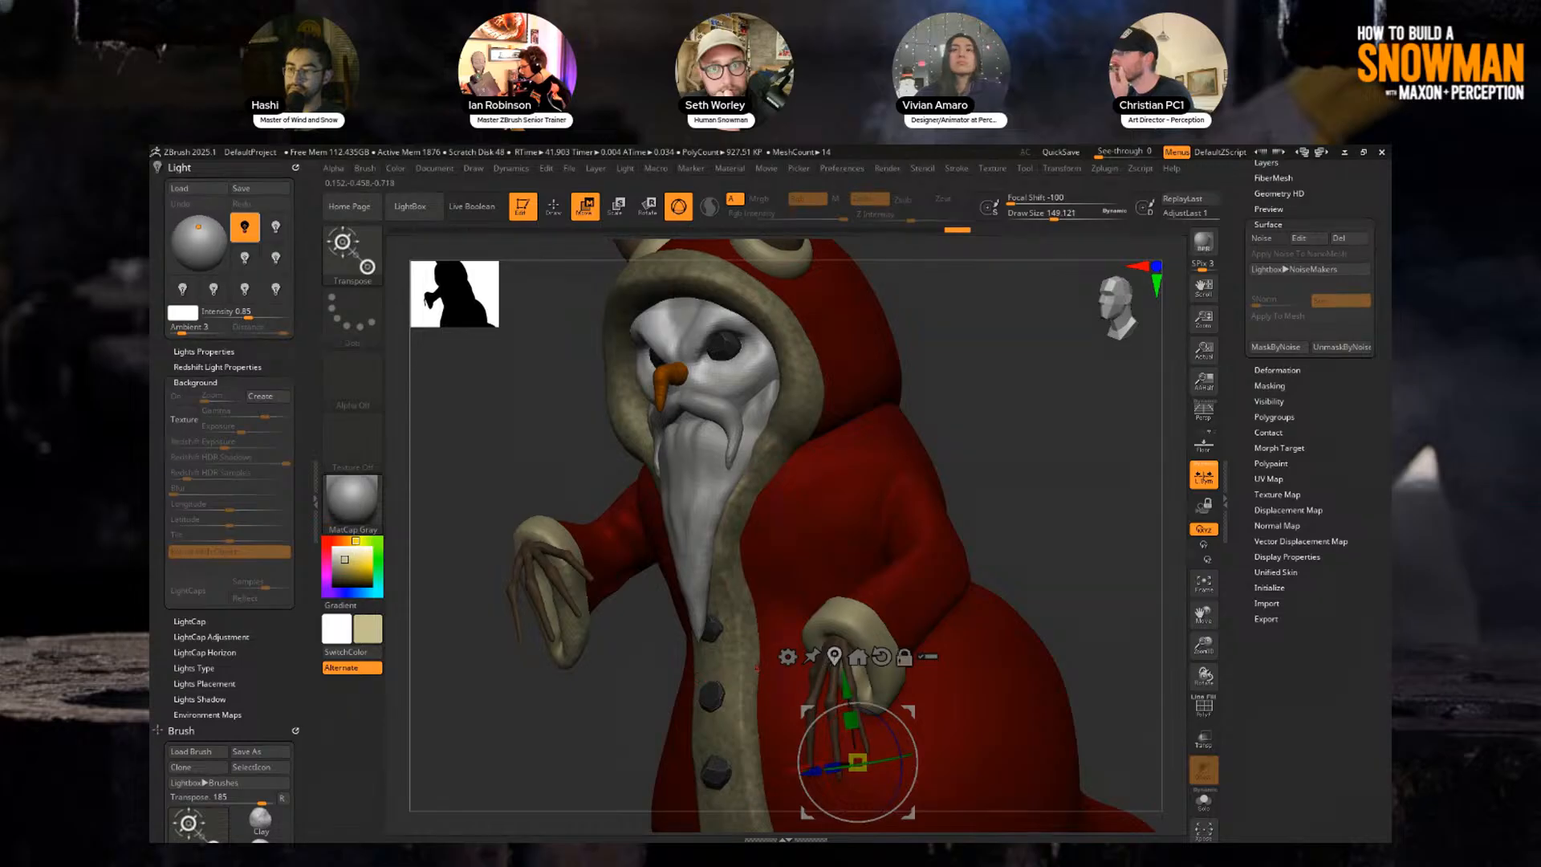
left_click(835, 656, "alt")
left_click_drag(723, 603, 726, 602)
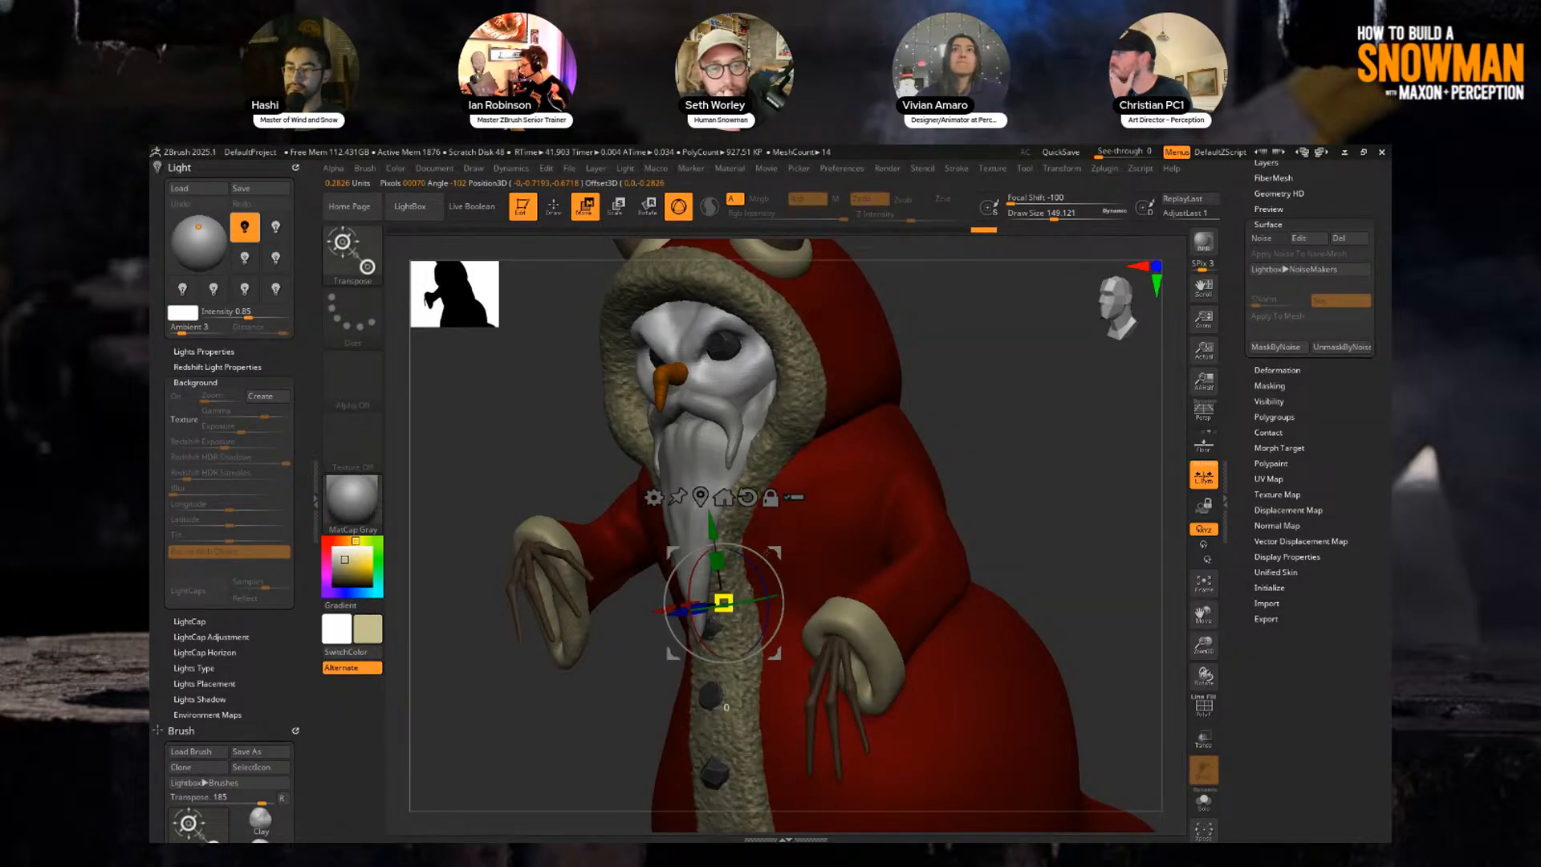
left_click_drag(769, 549, 774, 546)
Return from the gizmo to the Move brush and clear the mask on the trim.
mouse_move(919, 410)
left_mouse_down()
mouse_move(935, 450)
mouse_move(965, 445)
mouse_move(997, 409)
mouse_move(931, 389)
mouse_move(1012, 419)
mouse_move(901, 385)
left_mouse_up()
key("q")
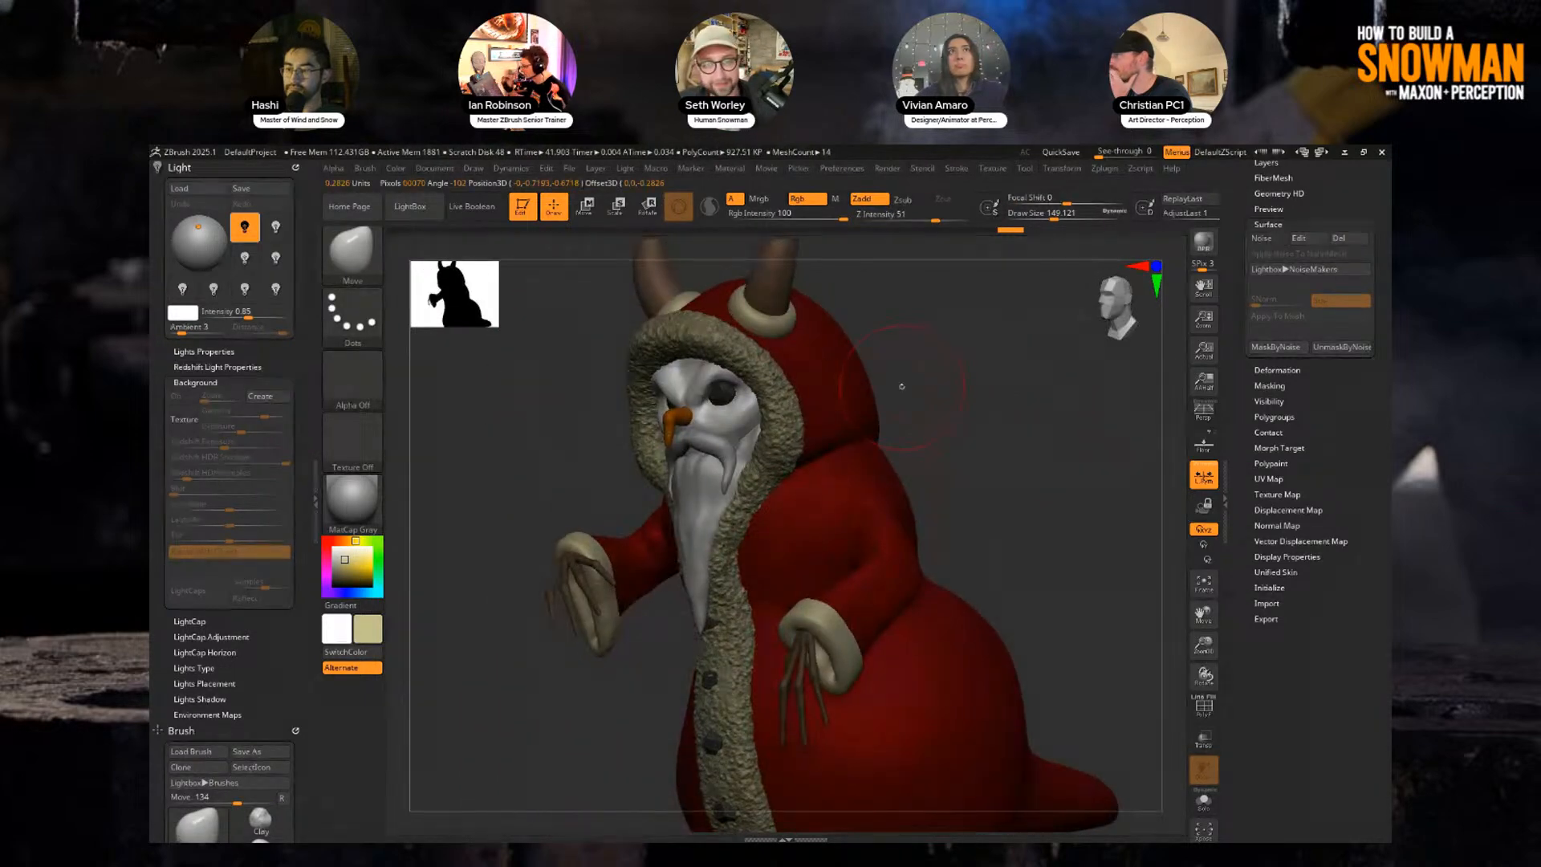
left_click_drag(1003, 400, 1000, 385, "alt")
left_click_drag(991, 366, 1017, 480, "ctrl")
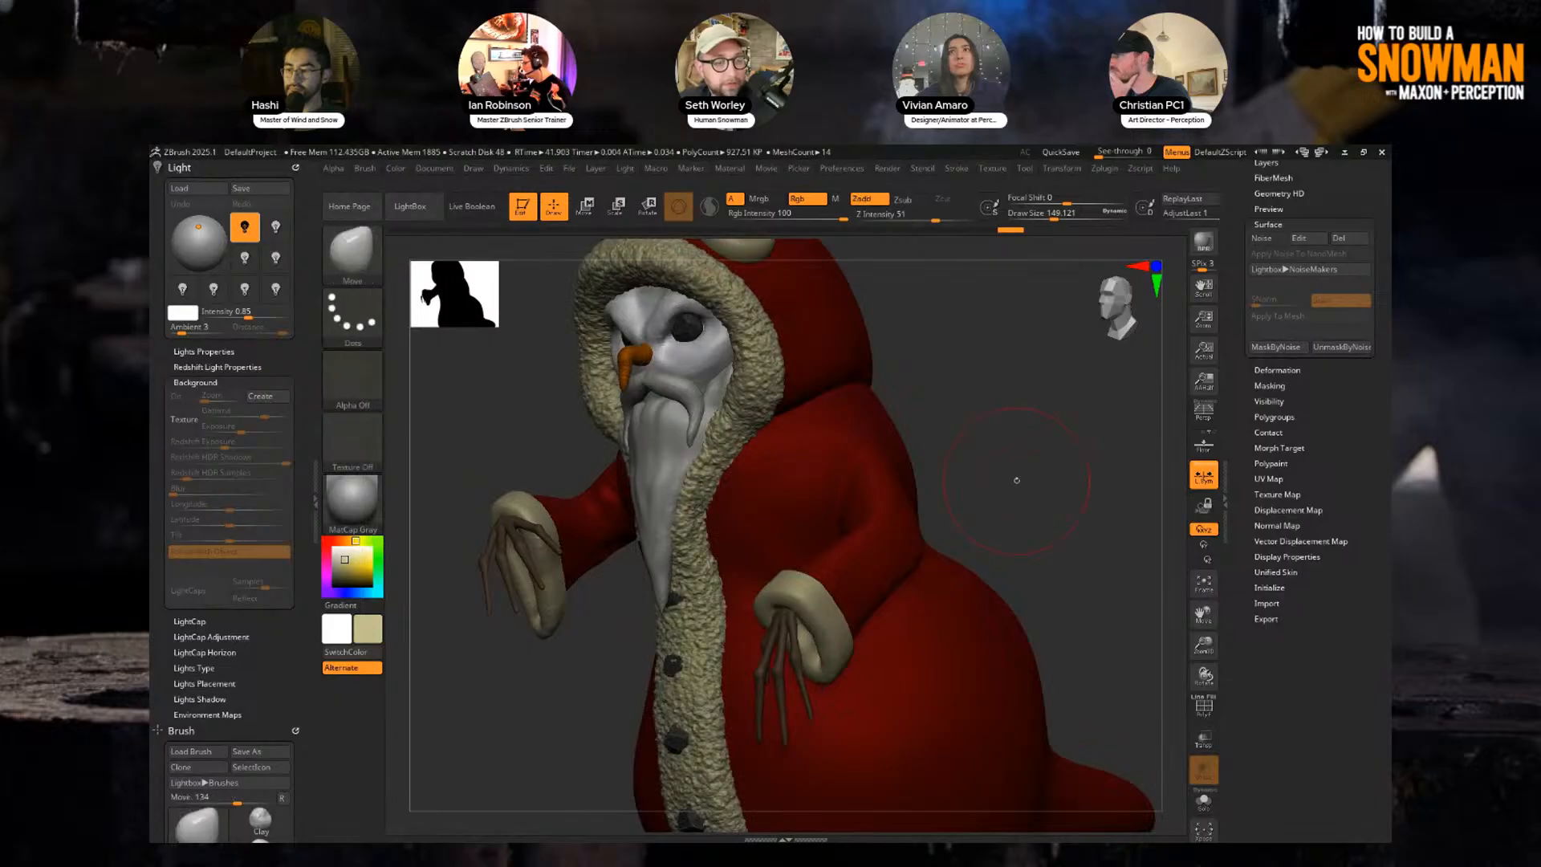
Reactivate the trim's surface noise, copy its settings in NoiseMaker, and select the Extract4 sleeve cuffs.
left_click(1283, 238)
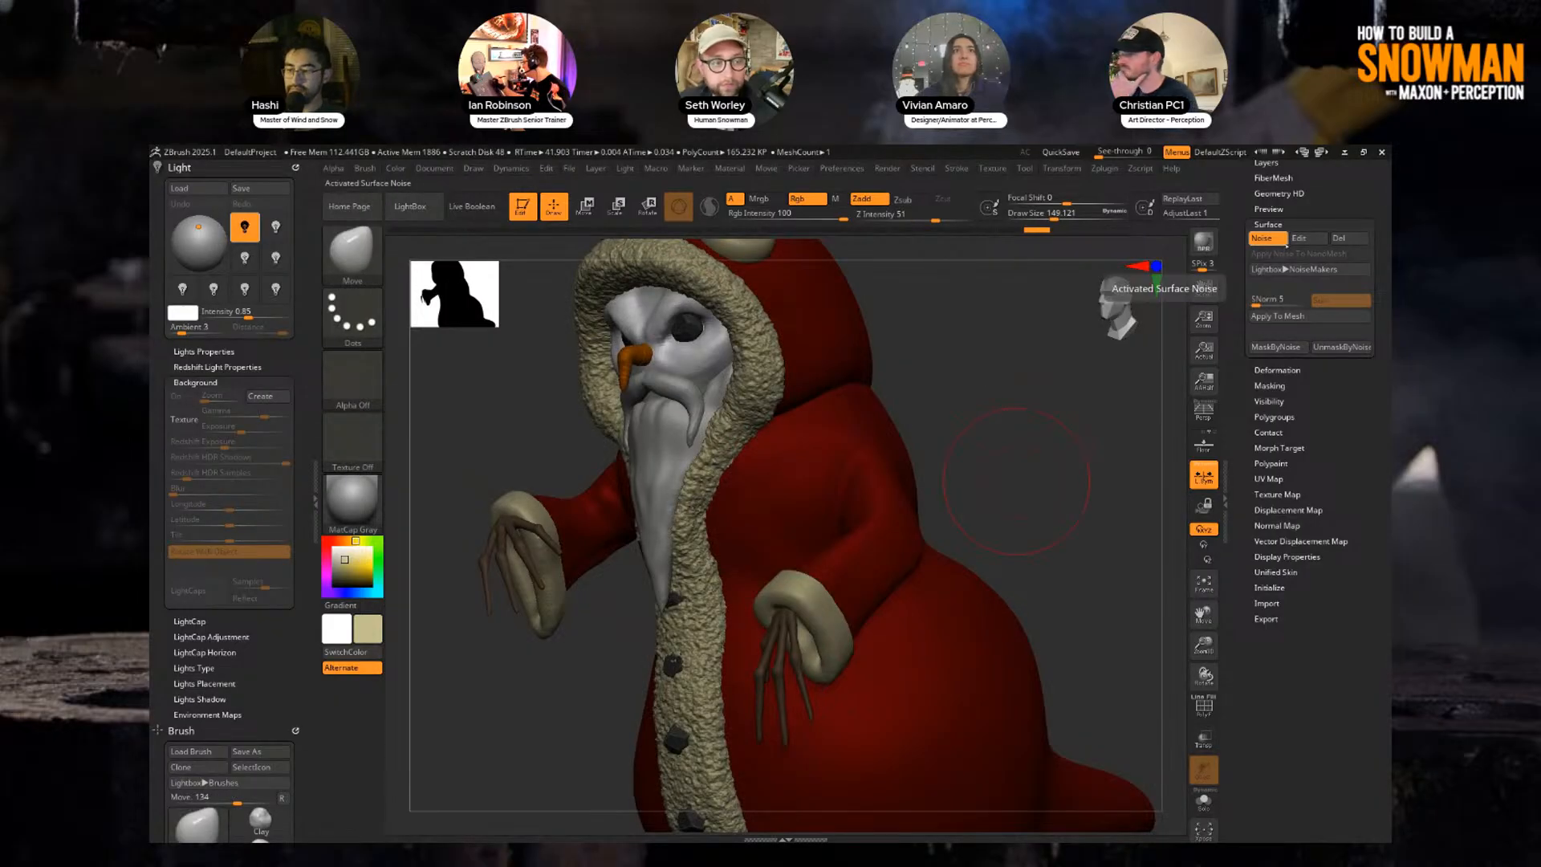
left_click(1299, 238)
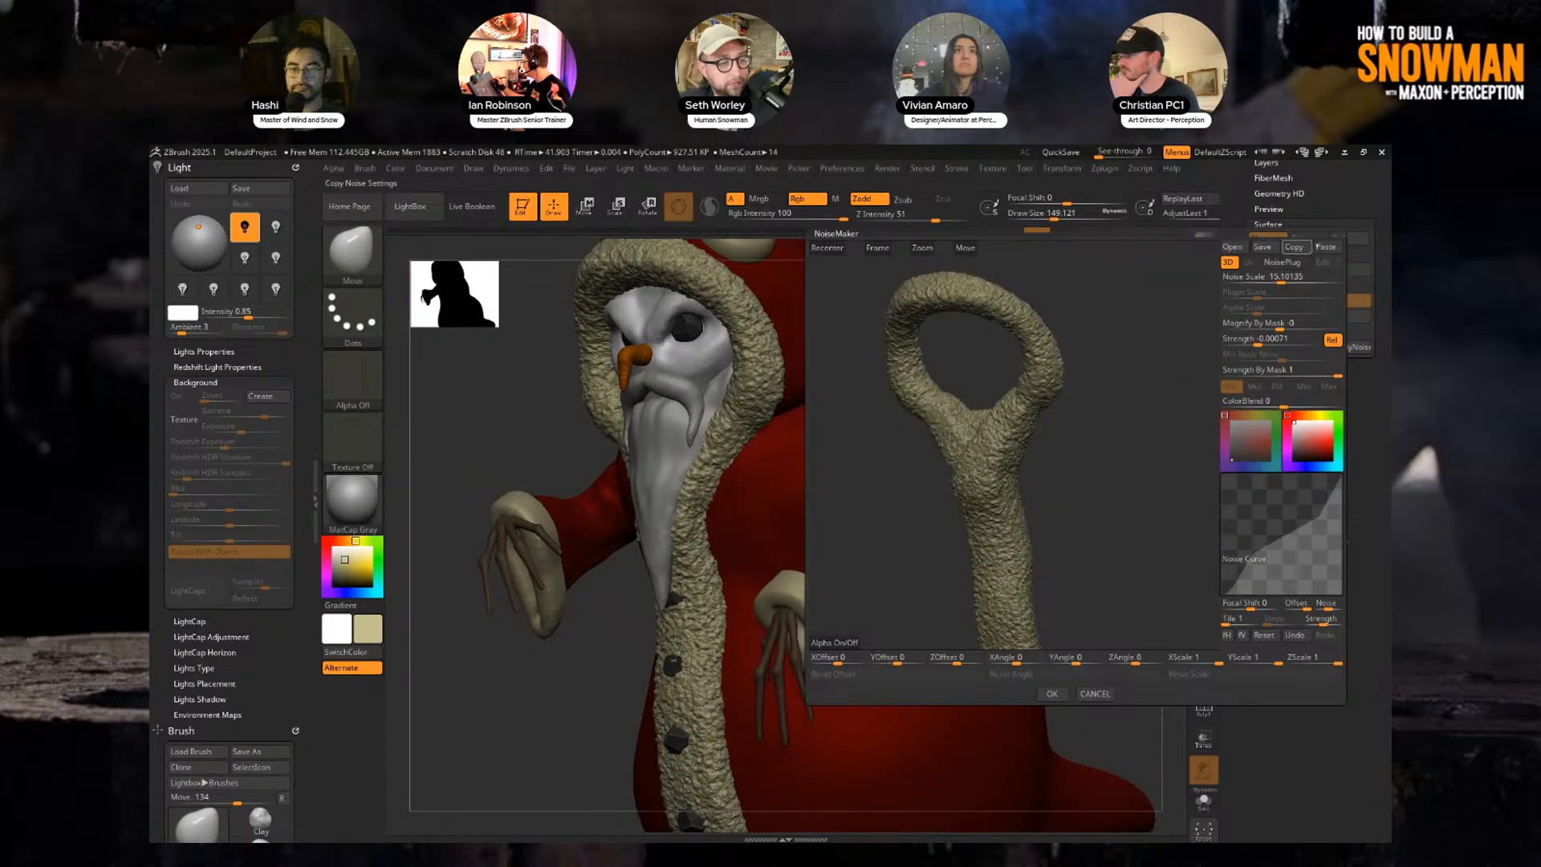
left_click(1052, 693)
left_click(828, 619, "alt")
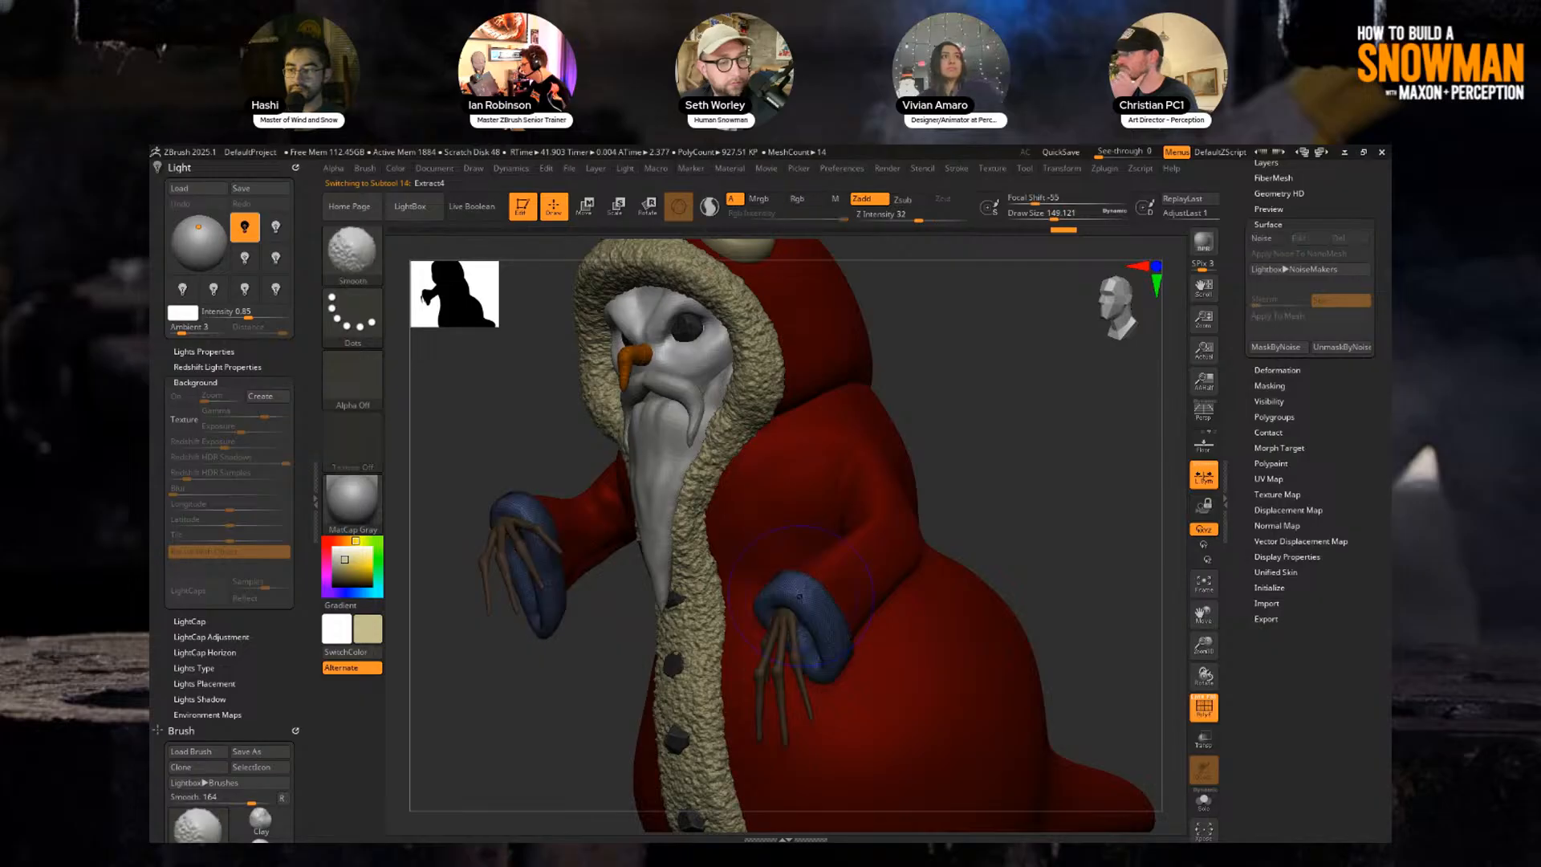
Paste the copied noise onto the sleeve cuffs, then mask by that noise and push the surface out into fur relief.
left_click(1284, 240)
left_click(1326, 249)
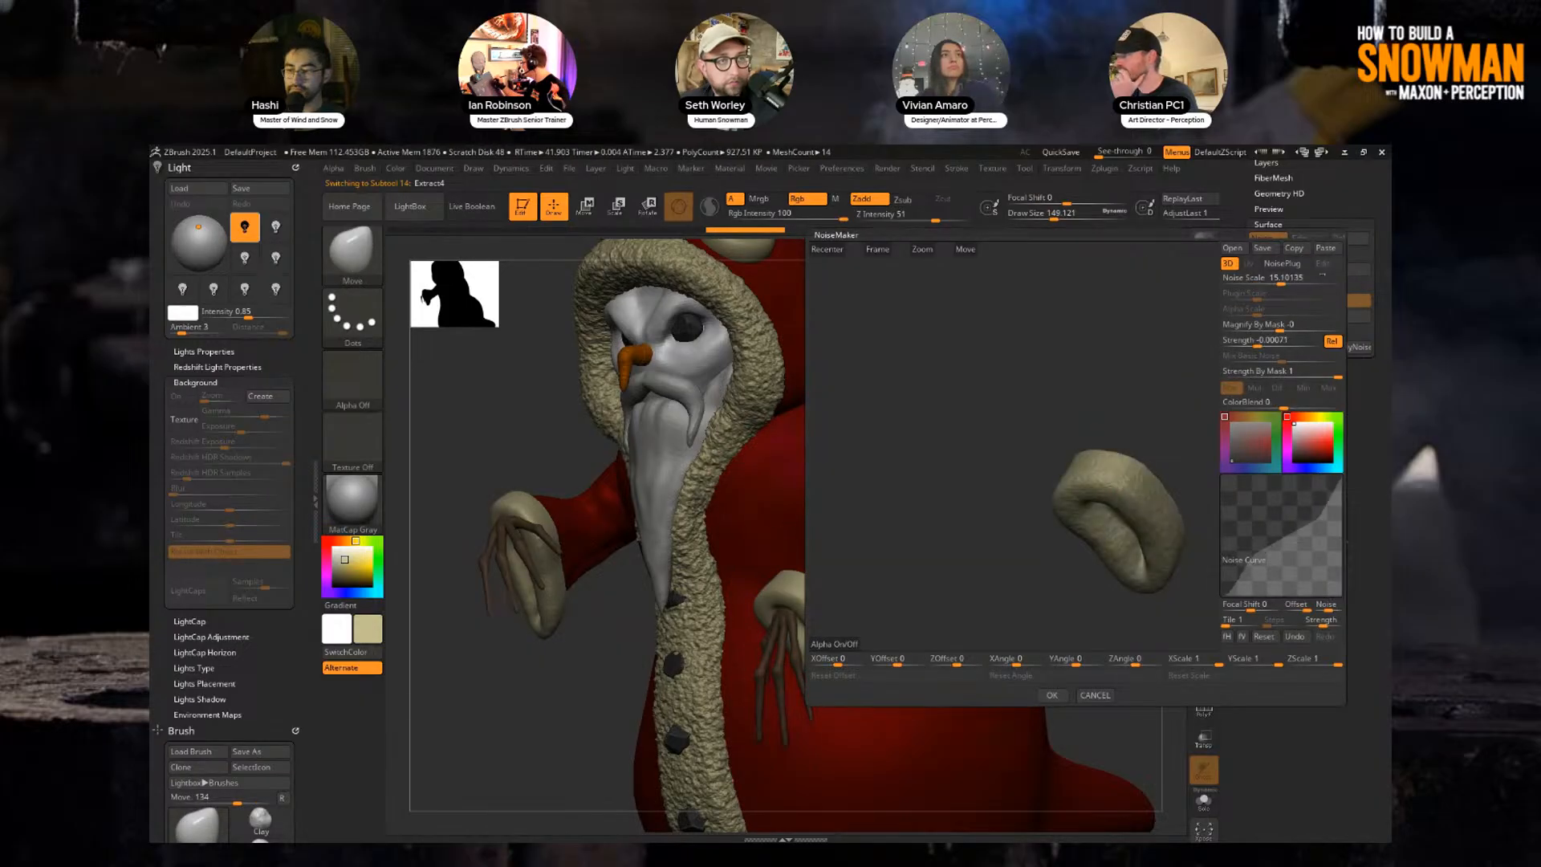
left_click(1052, 695)
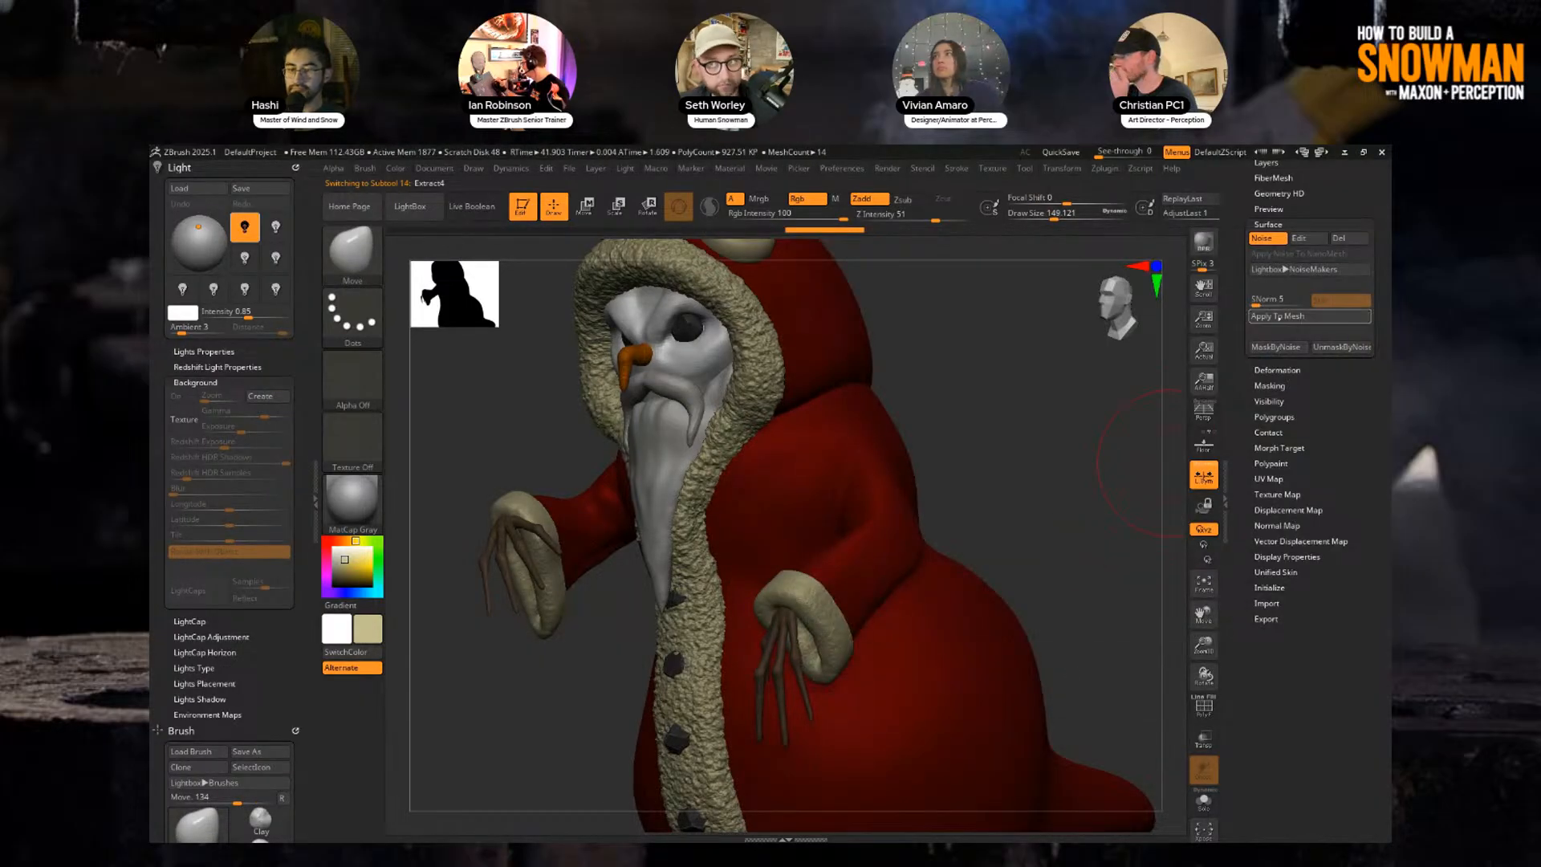
key("w")
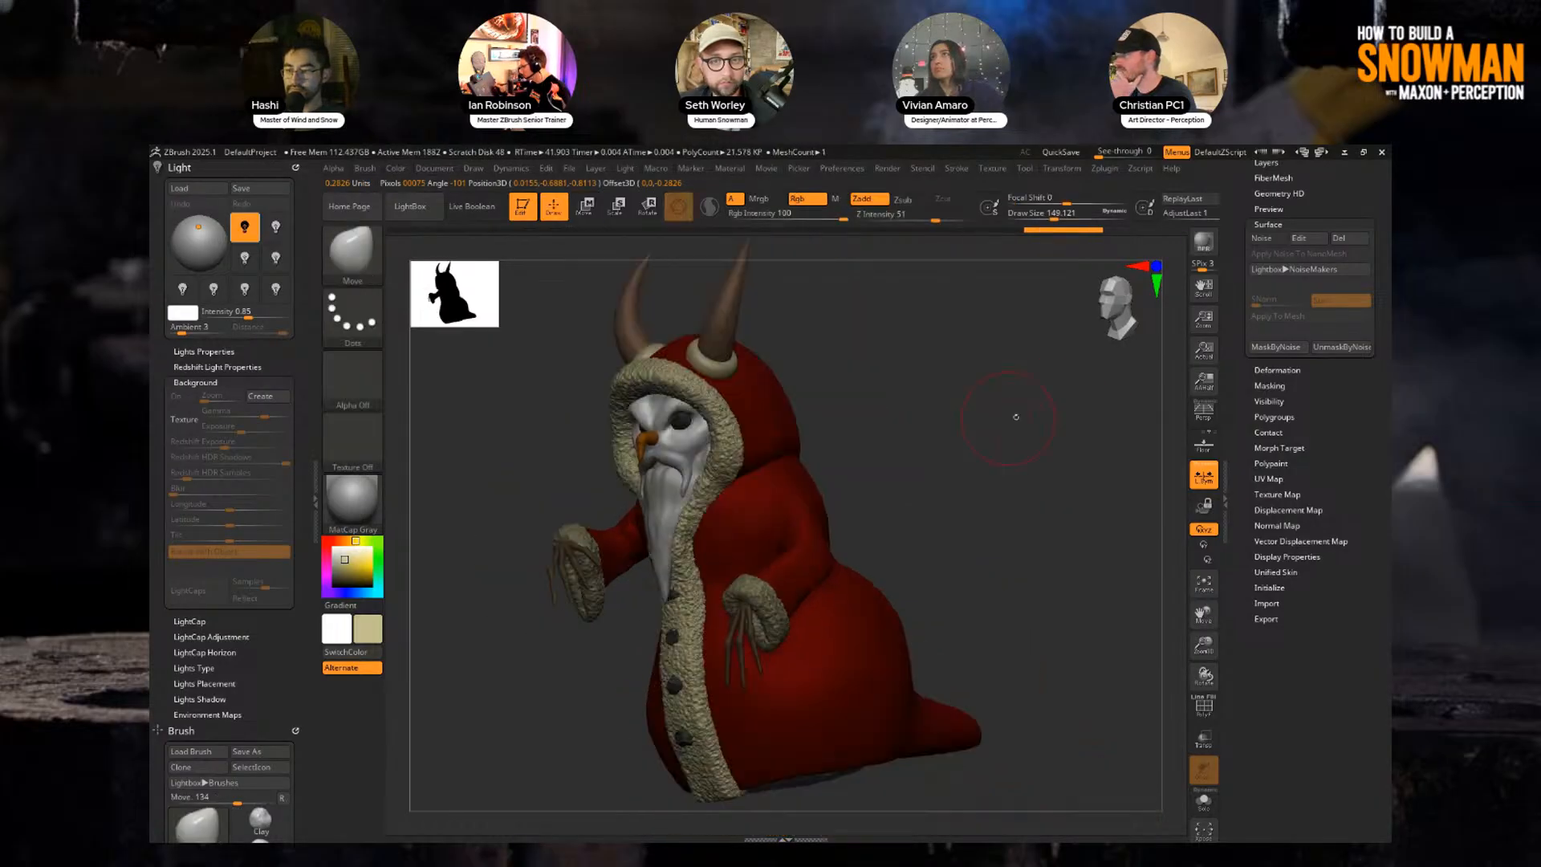
Give the Hood1_1 trims around the horn bases the same pasted noise, mask them by it and push out the fur relief.
mouse_move(706, 418)
left_mouse_down()
mouse_move(937, 420)
mouse_move(919, 401)
mouse_move(928, 382)
mouse_move(899, 434)
mouse_move(875, 442)
left_mouse_up()
left_click(638, 413, "alt")
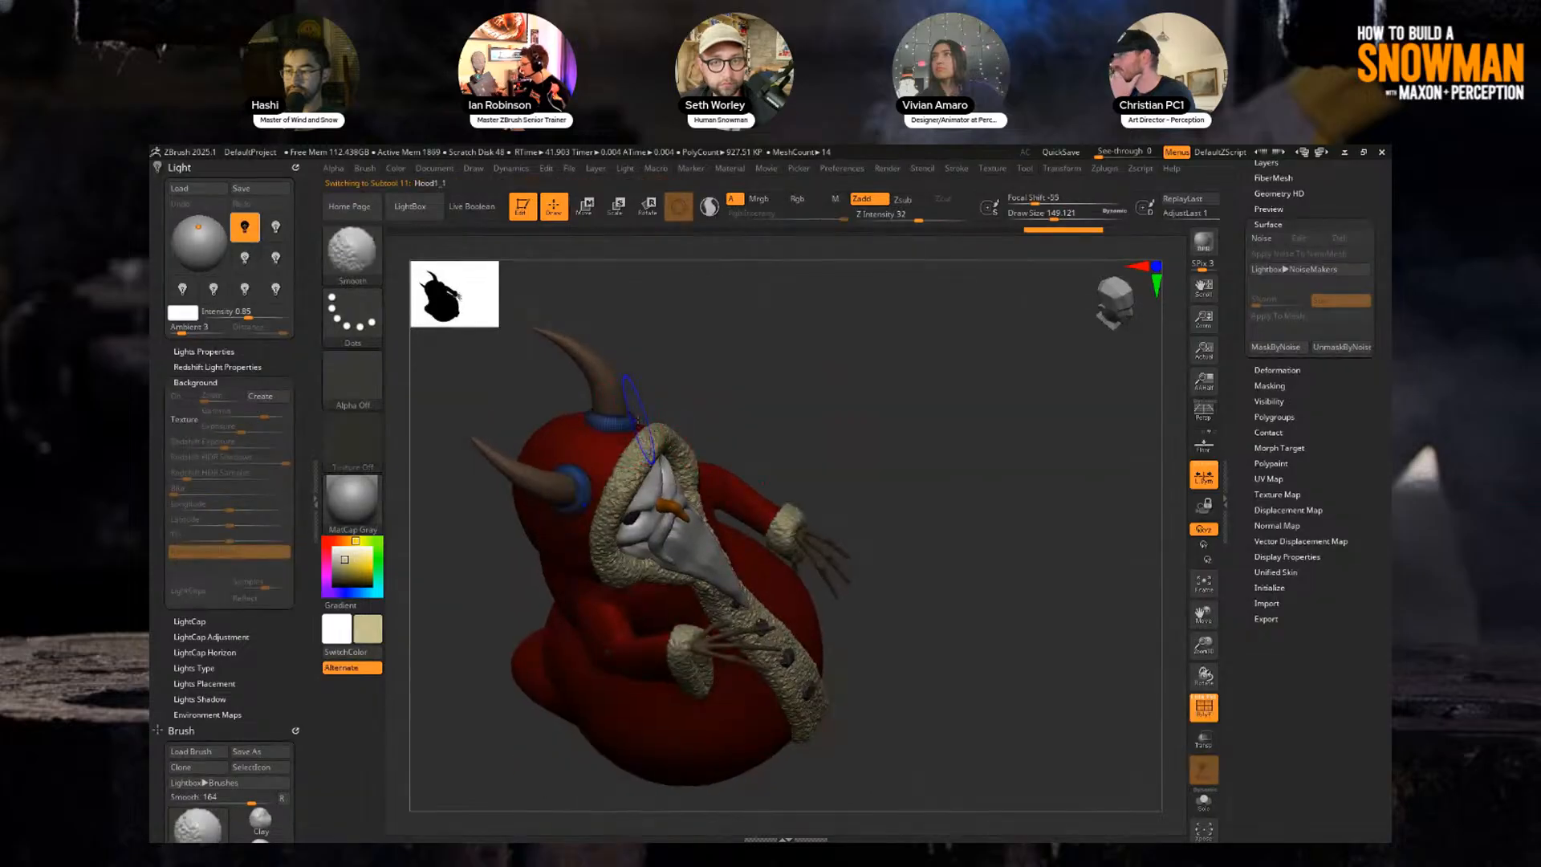
left_click(1276, 238)
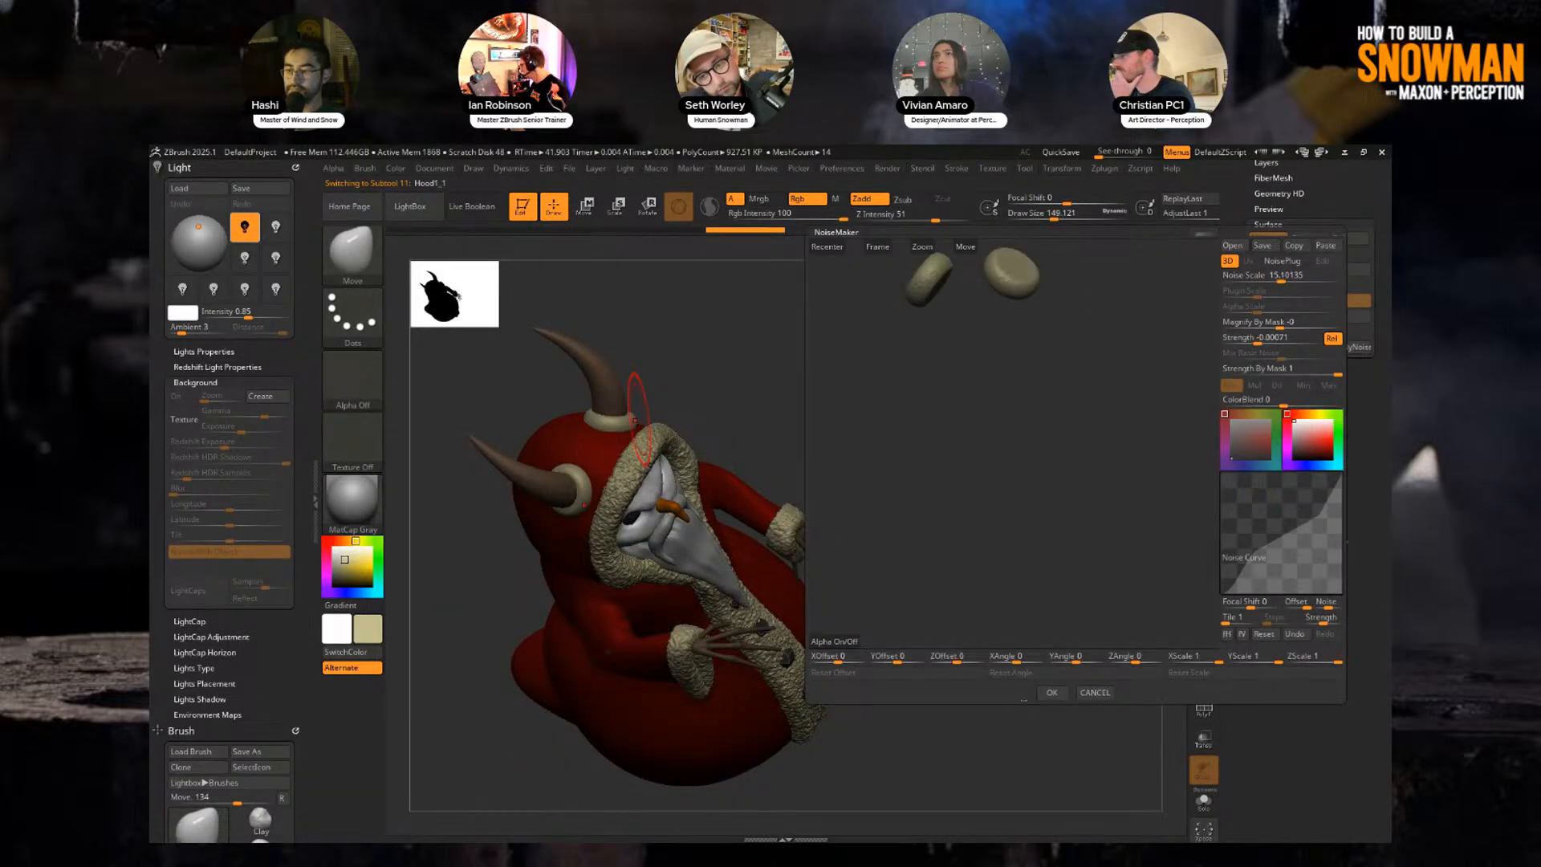
left_click(1051, 692)
left_click_drag(1035, 634, 967, 473)
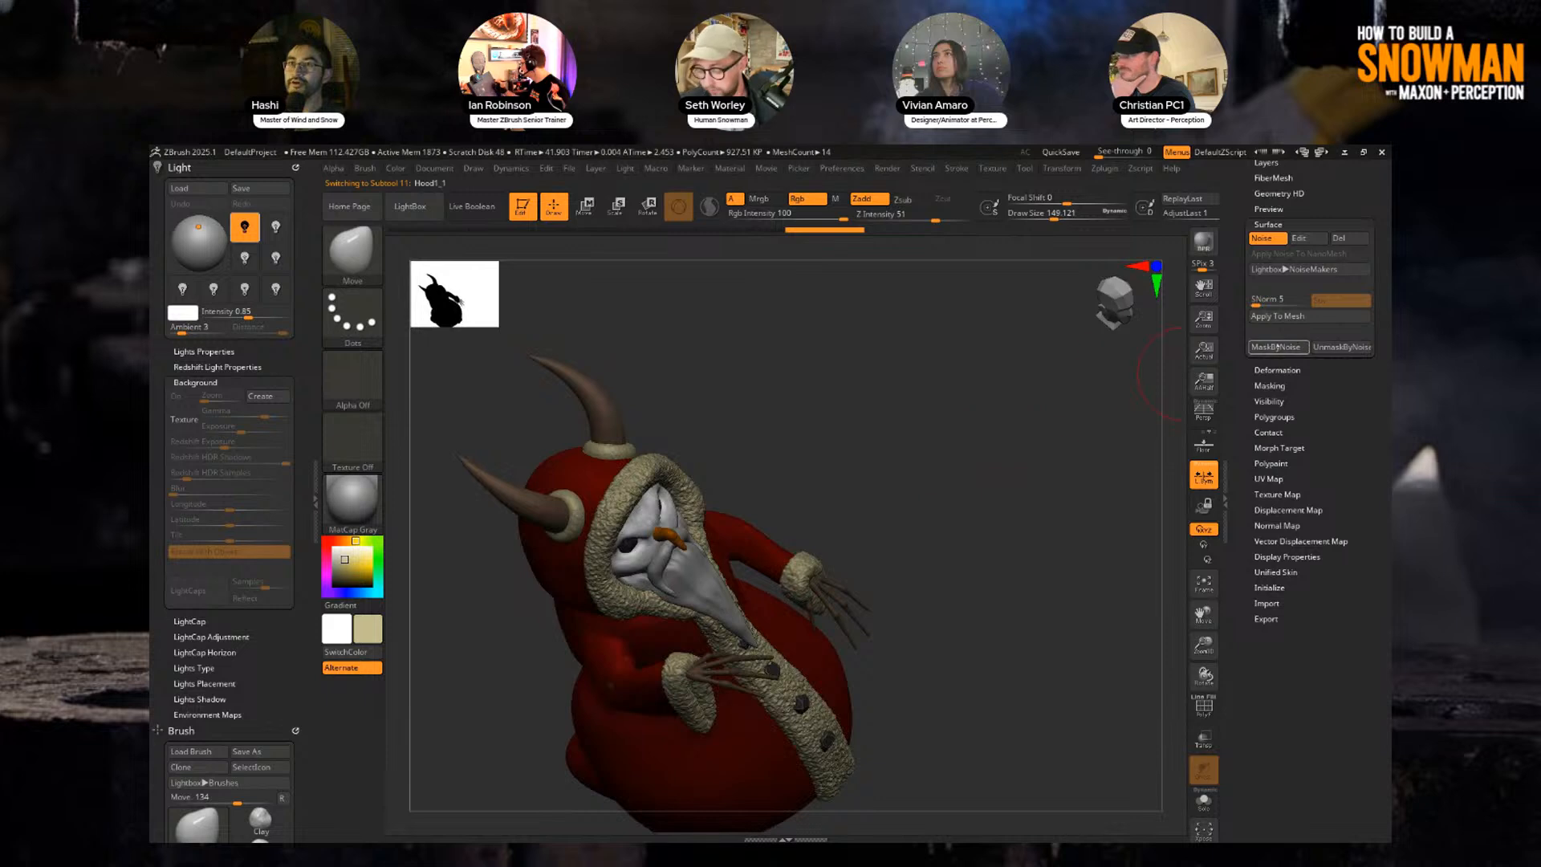
key("w")
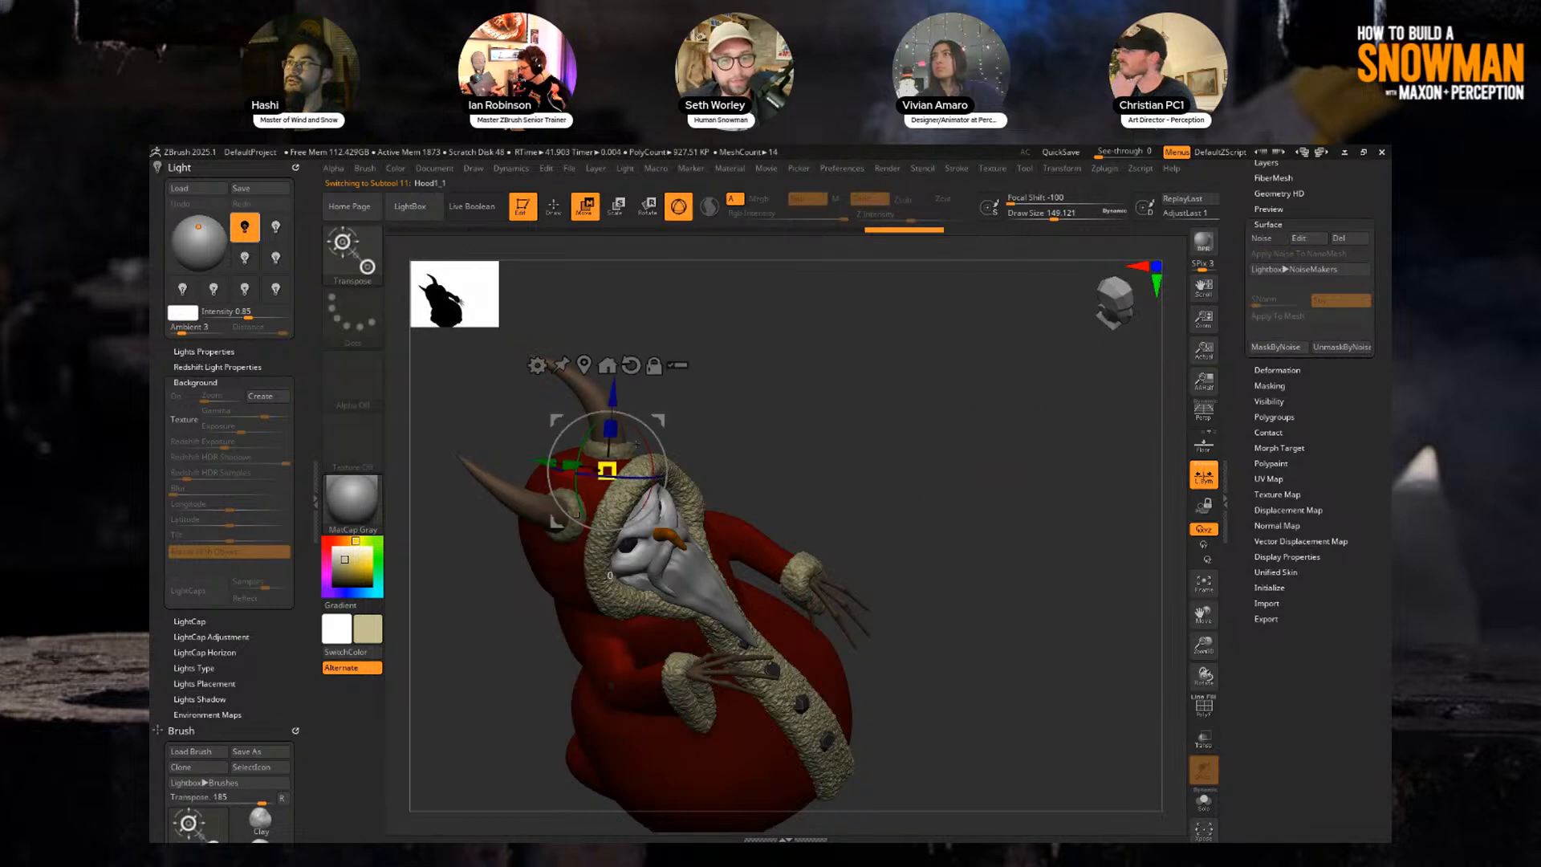
key("q")
Select the sleeve cuffs and inspect the fur trims from the front of the figure.
mouse_move(867, 411)
left_mouse_down()
mouse_move(908, 388)
mouse_move(921, 400)
mouse_move(883, 407)
left_mouse_up()
left_click(718, 634, "alt")
left_click(628, 682, "alt")
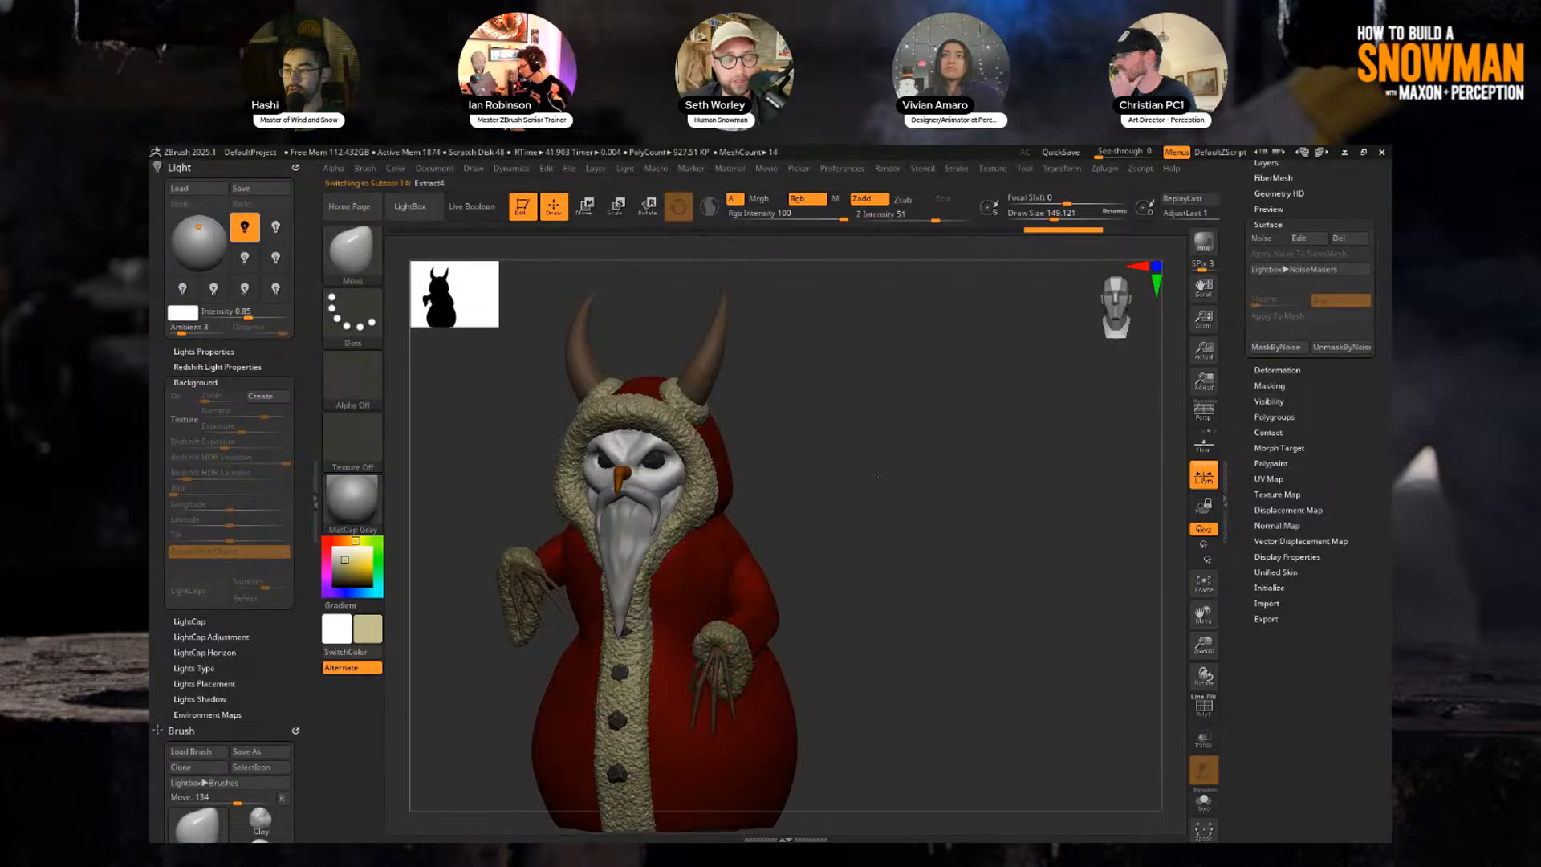
left_click_drag(987, 401, 916, 424)
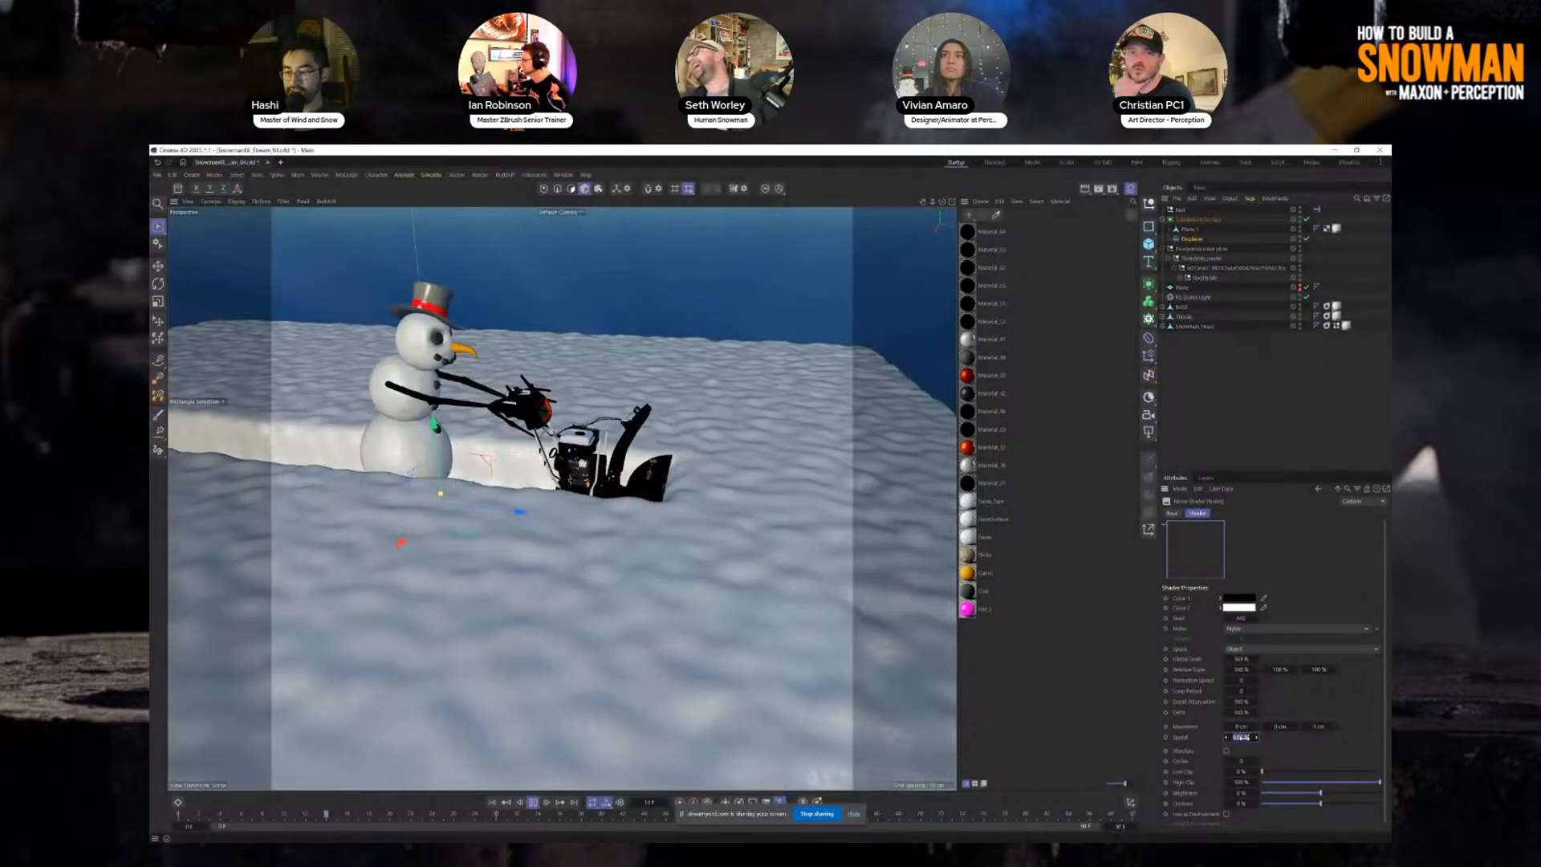
Switch to the Cinema 4D snowblower scene and disable the snow's Displace deformer and Subdivision Surface.
left_click_drag(758, 512, 678, 496, "alt")
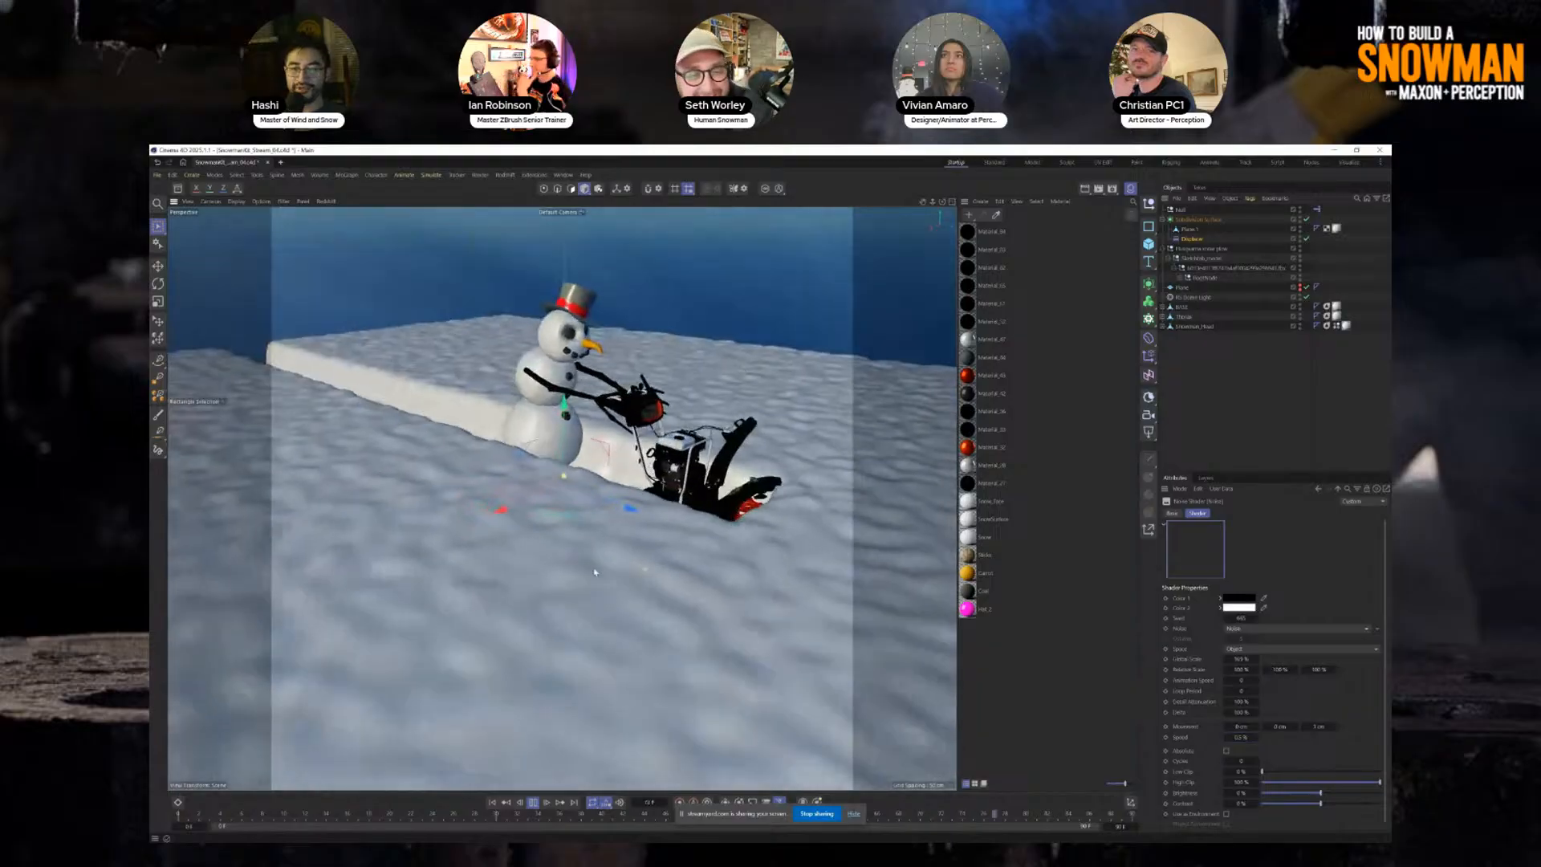
middle_click_drag(678, 496, 446, 500, "alt")
left_click_drag(446, 499, 474, 429, "alt")
right_click_drag(474, 429, 682, 397, "alt")
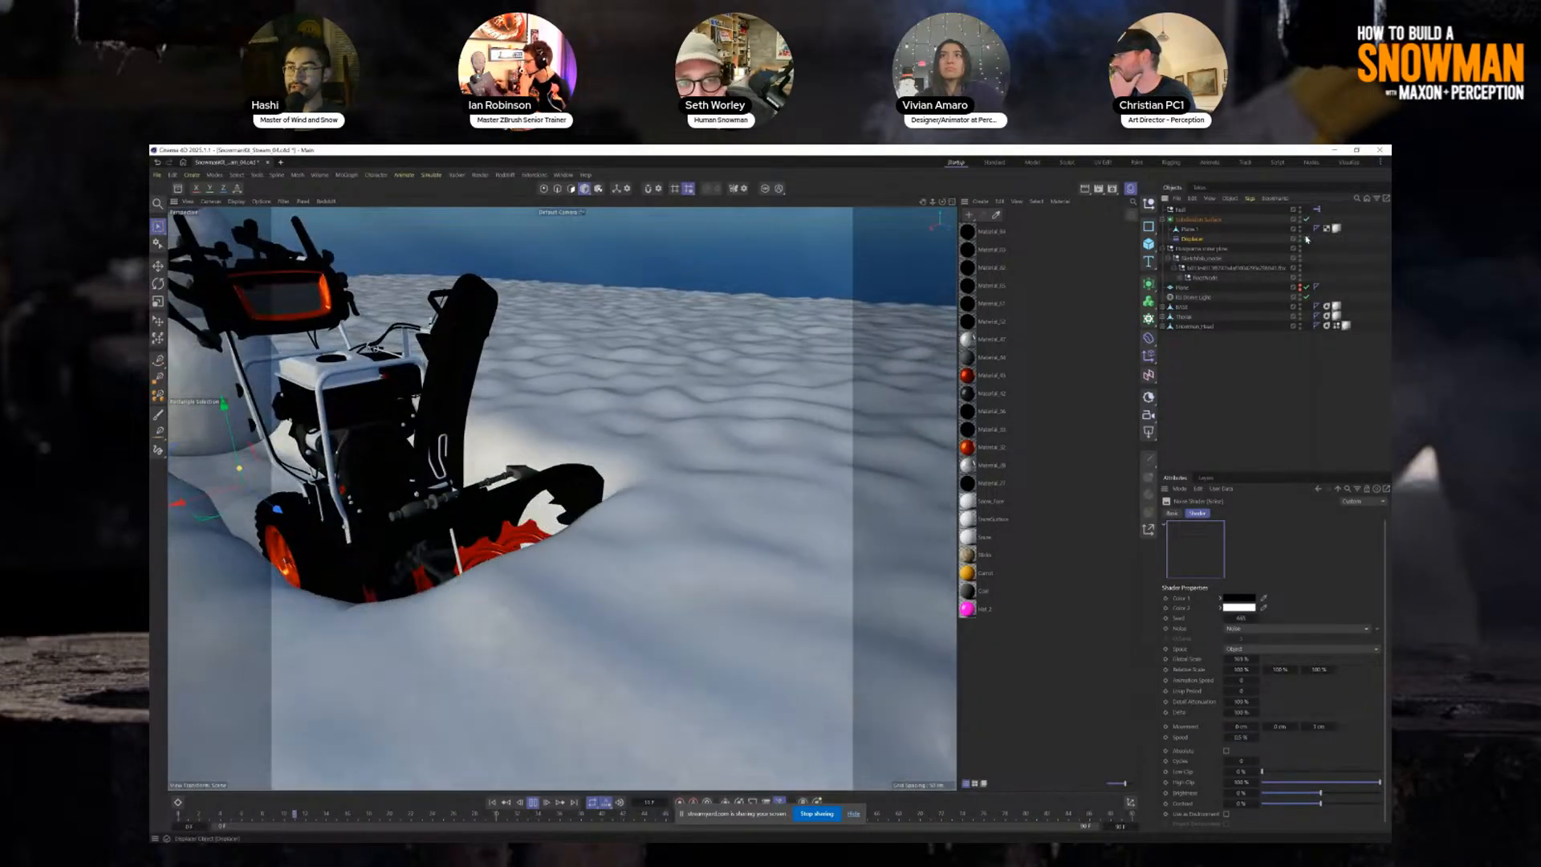
left_click(1306, 238)
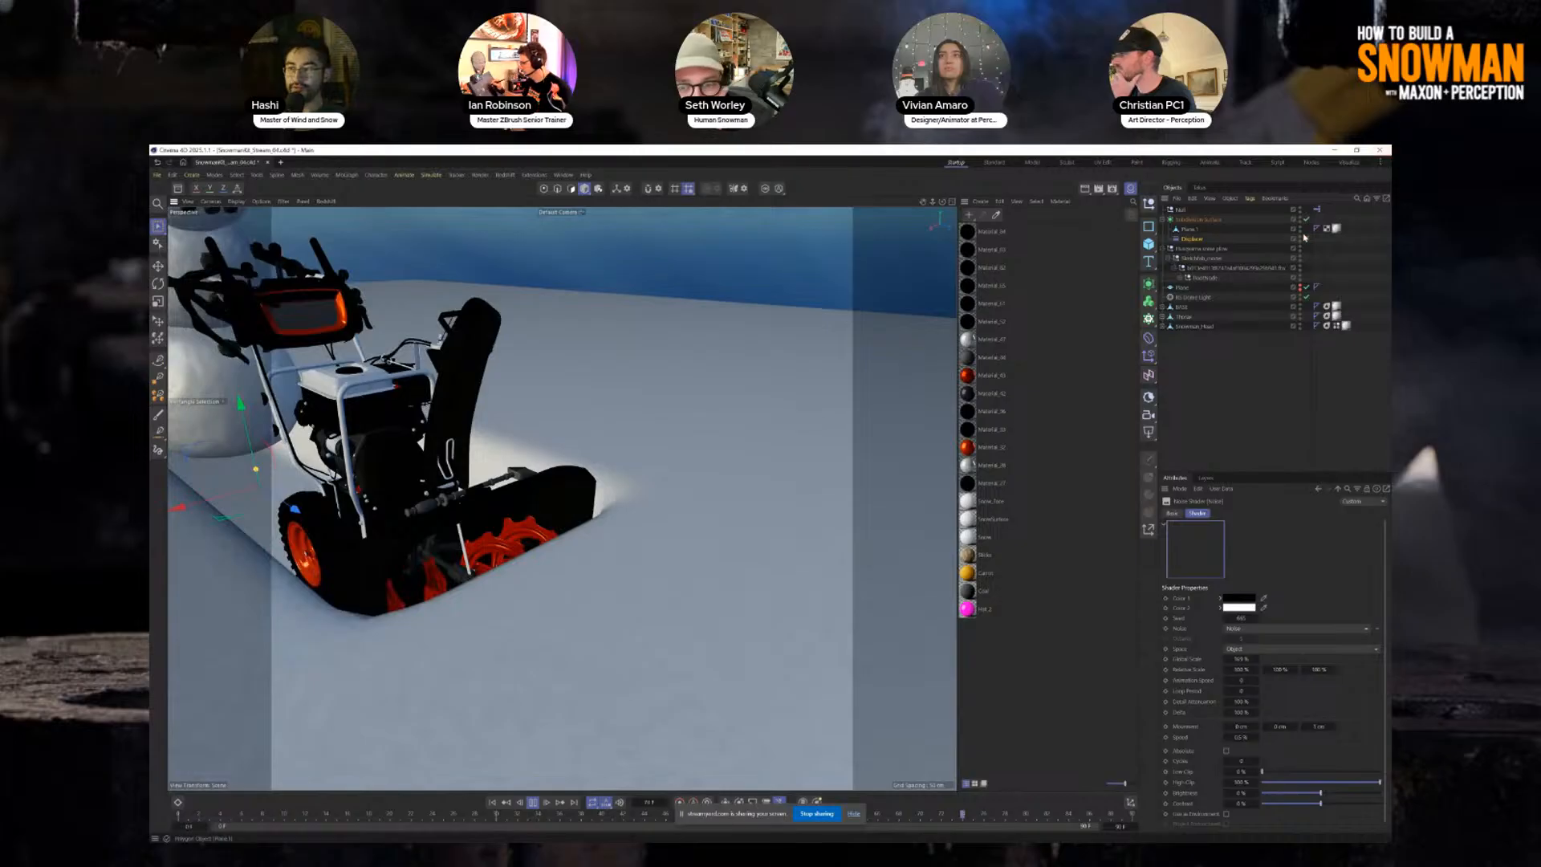
left_click(1307, 220)
right_click_drag(706, 450, 513, 485, "alt")
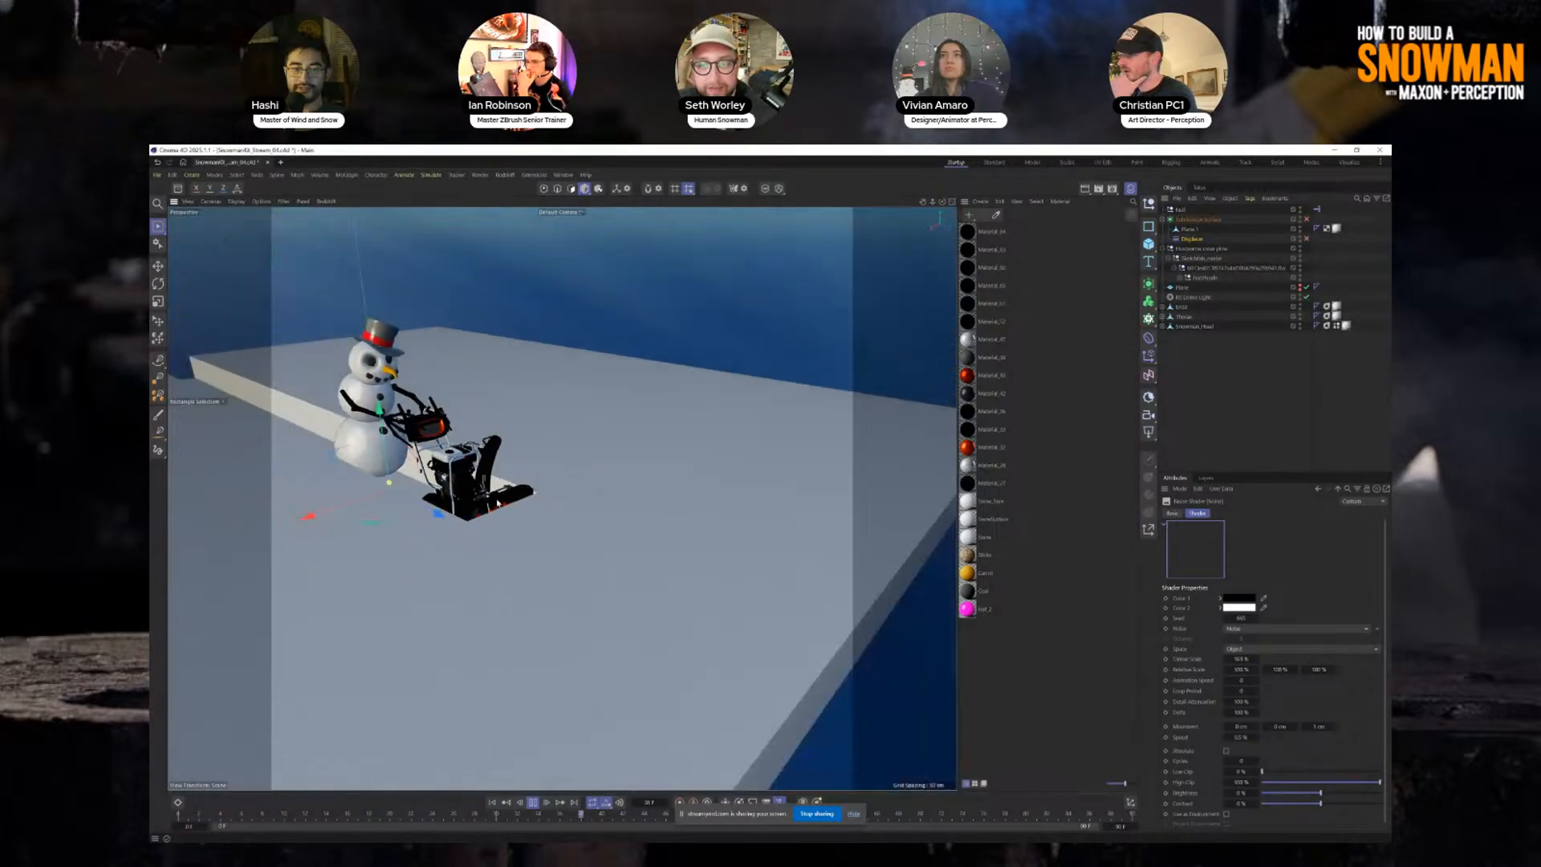
Examine the snow's base mesh with wireframe lines displayed and return to plain Gouraud shading.
left_click_drag(502, 494, 504, 455, "alt")
middle_click_drag(504, 455, 575, 480, "alt")
right_click_drag(574, 480, 626, 469, "alt")
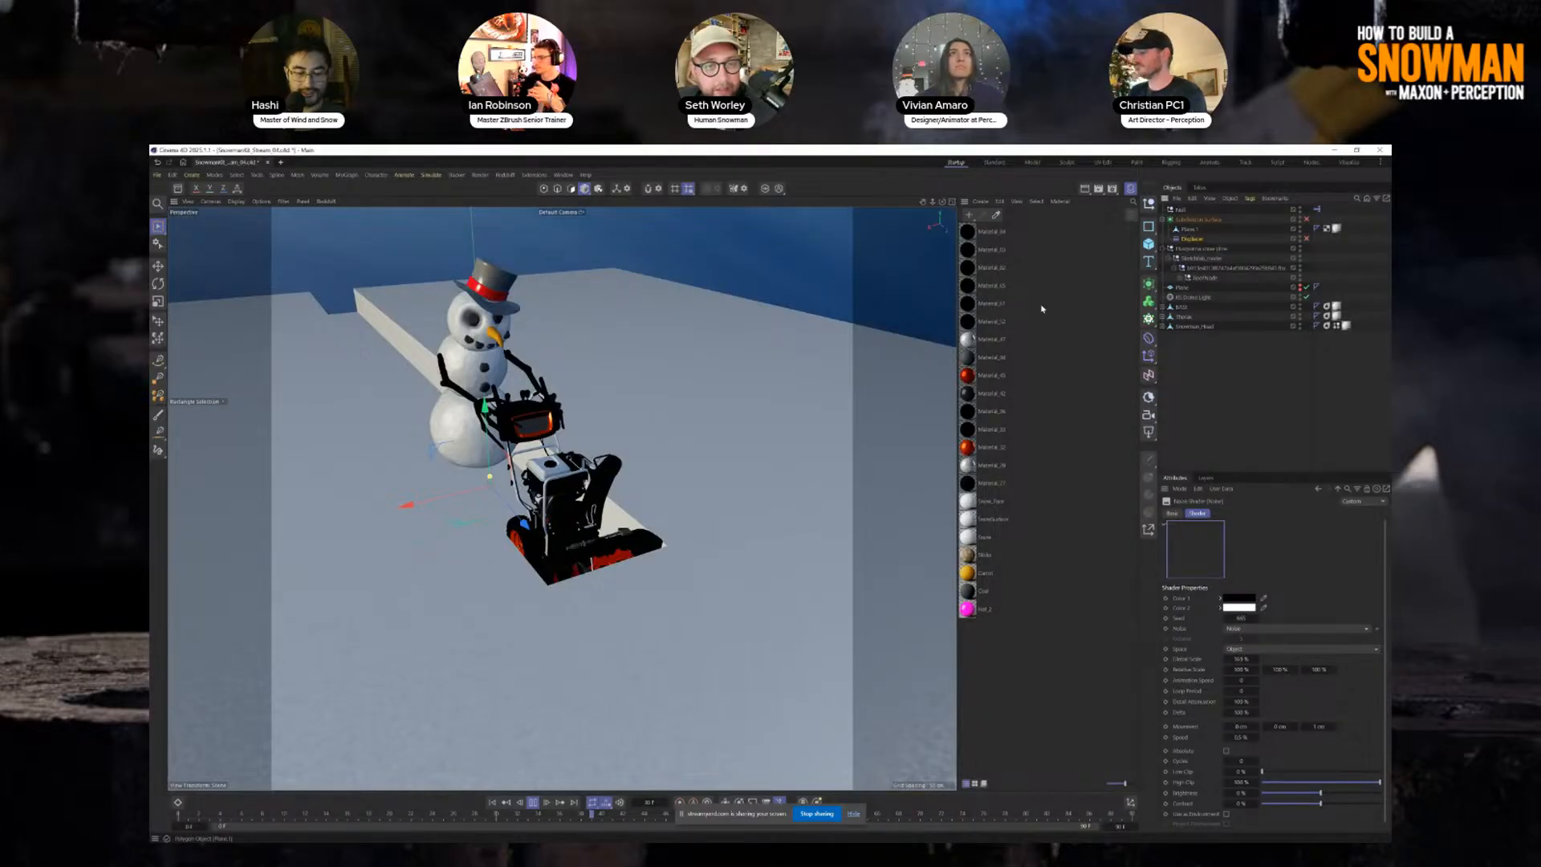
key("n")
key("b")
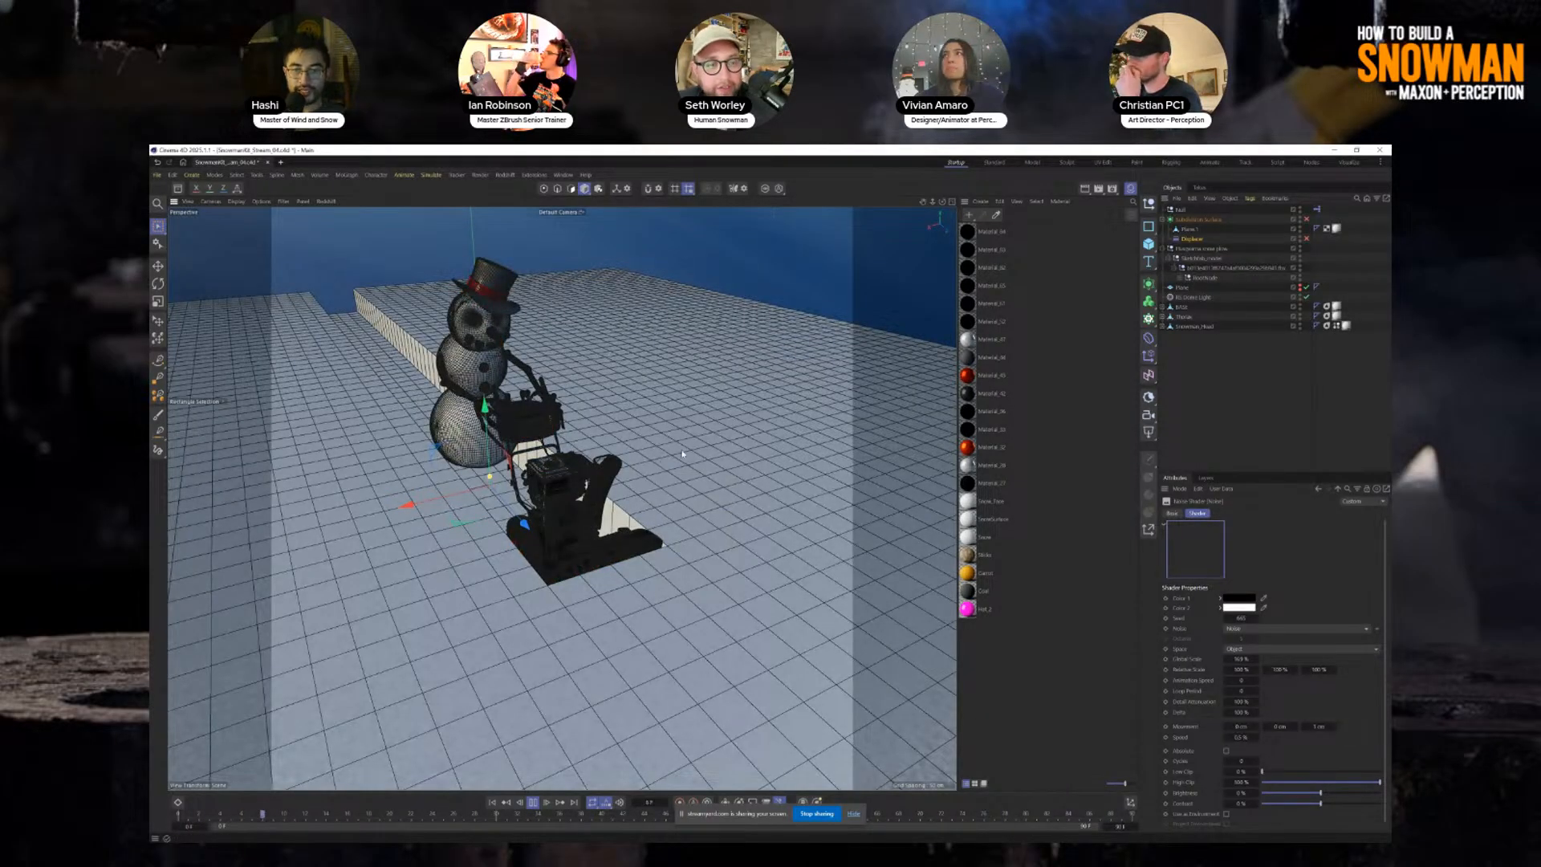
left_click(682, 454)
key("n")
key("a")
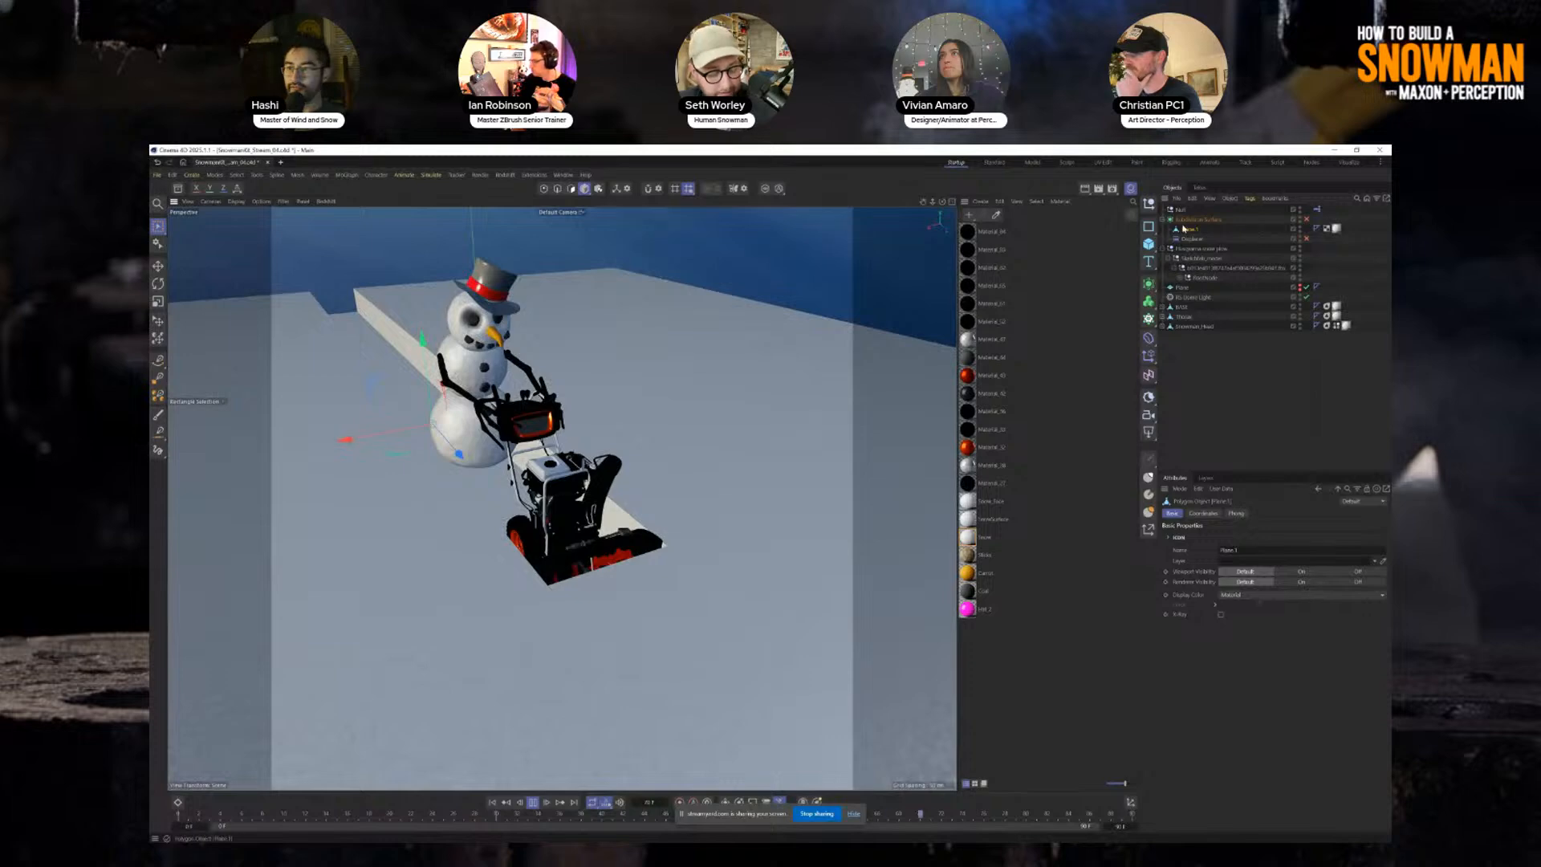
Re-enable the Subdivision Surface on the snow and check the smoothed edges around the snowblower.
left_click(1183, 224)
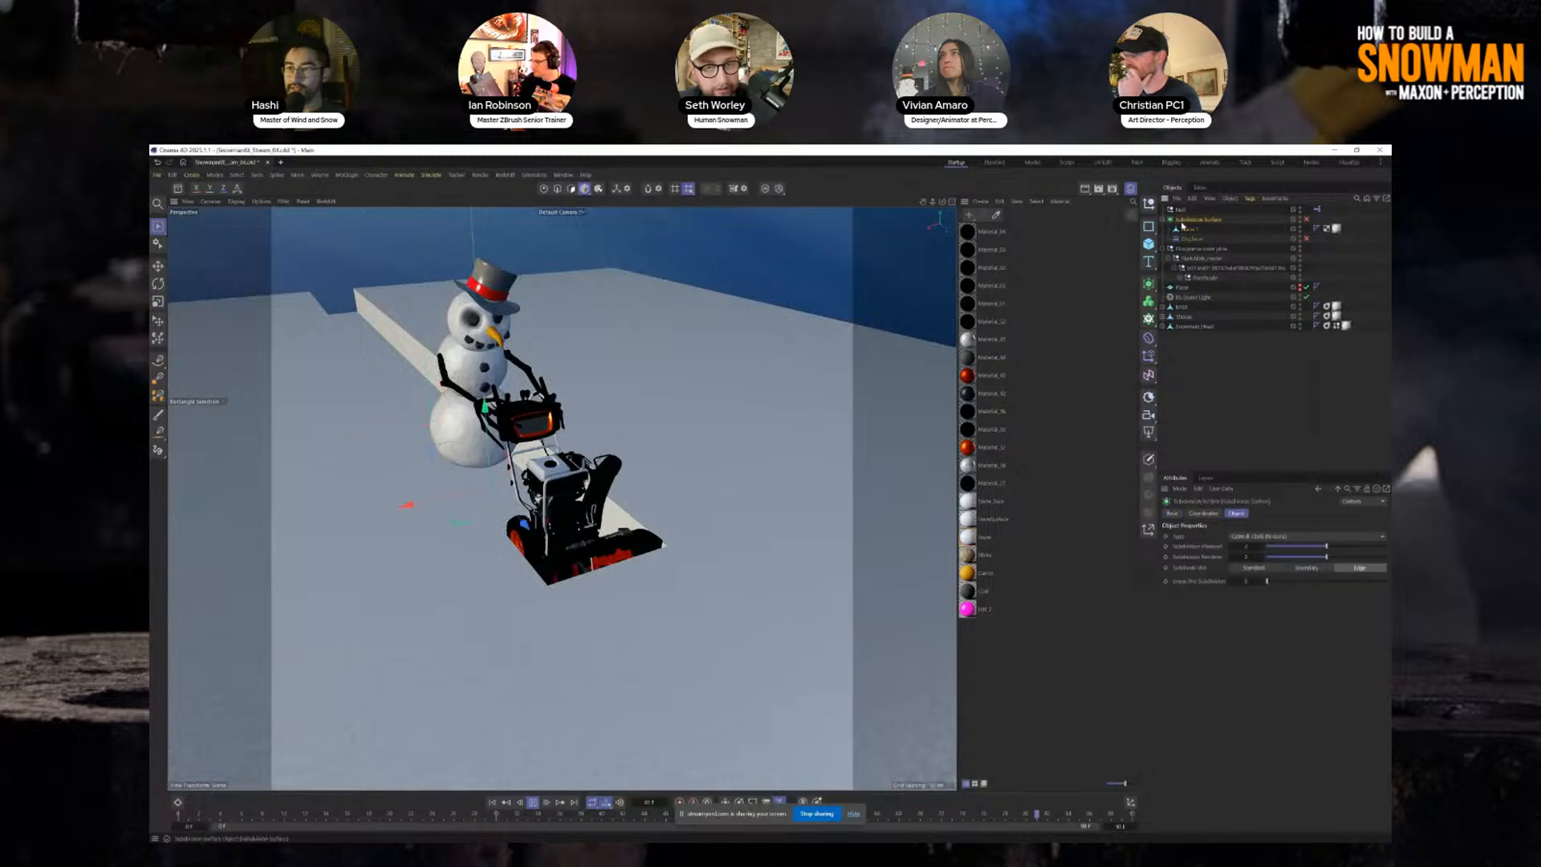
left_click(1306, 220)
right_click_drag(522, 551, 593, 525, "alt")
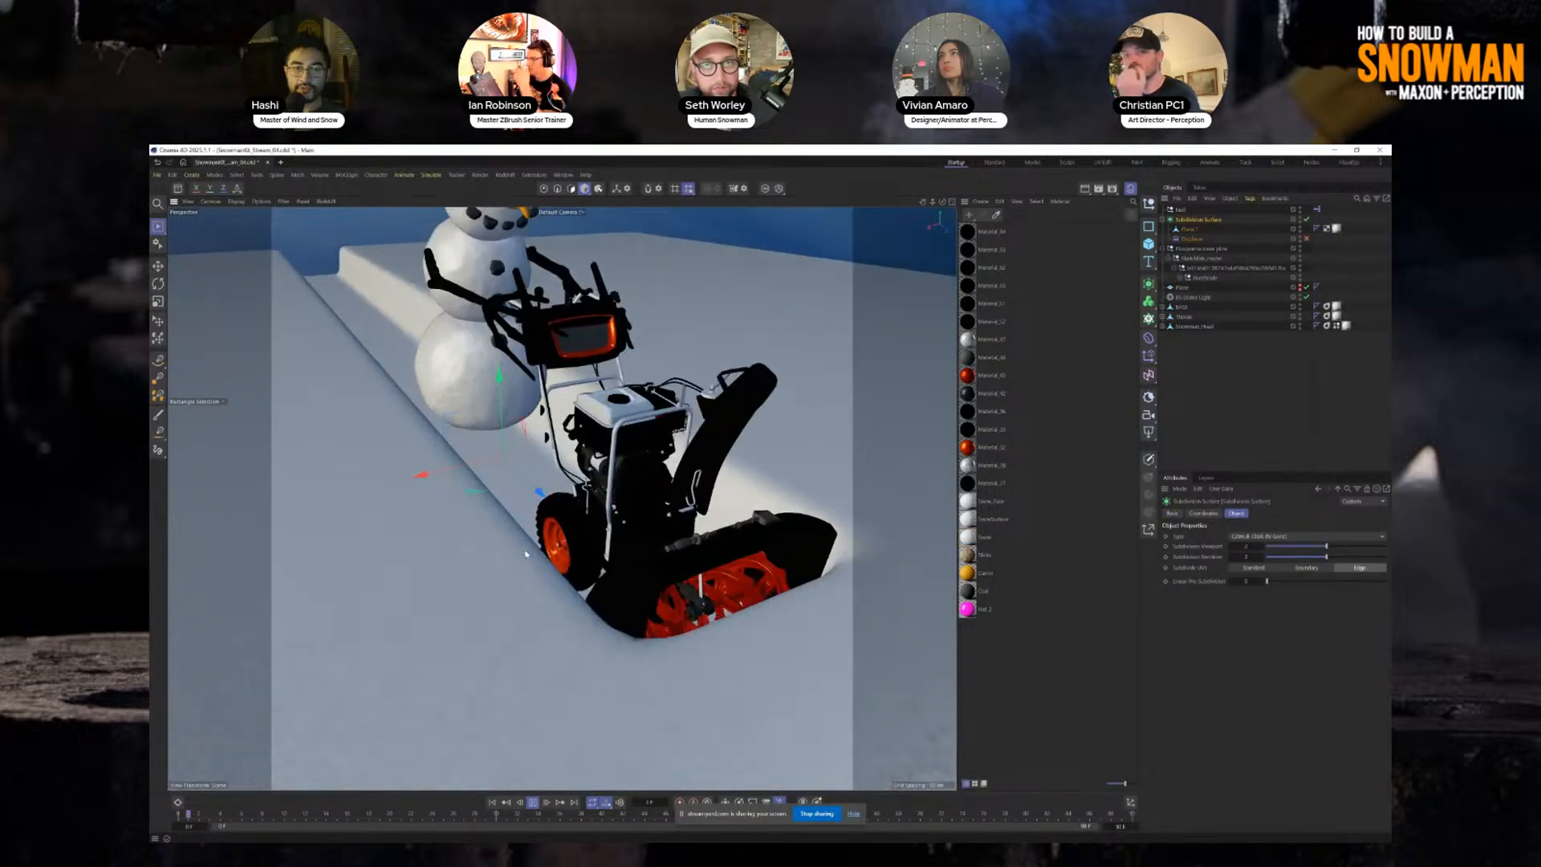
mouse_move(593, 525)
left_mouse_down("alt")
mouse_move(281, 451)
mouse_move(353, 483)
mouse_move(605, 485)
mouse_move(601, 509)
left_mouse_up("alt")
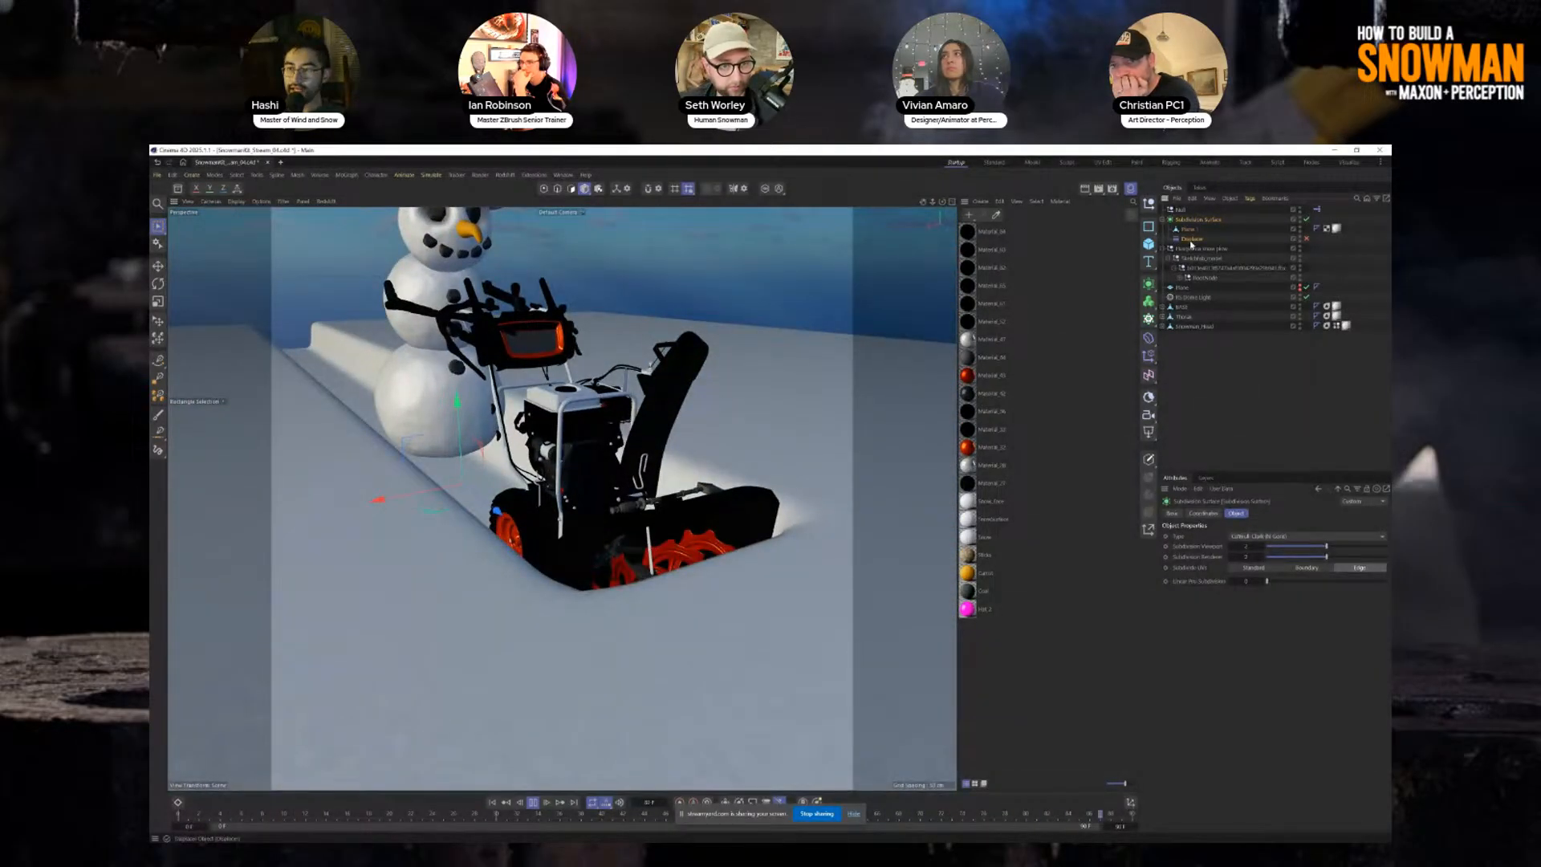
Re-enable the Displace deformer and increase the Global Scale of its Noise shader for larger snow bumps.
left_click(1191, 241)
left_click(1307, 239)
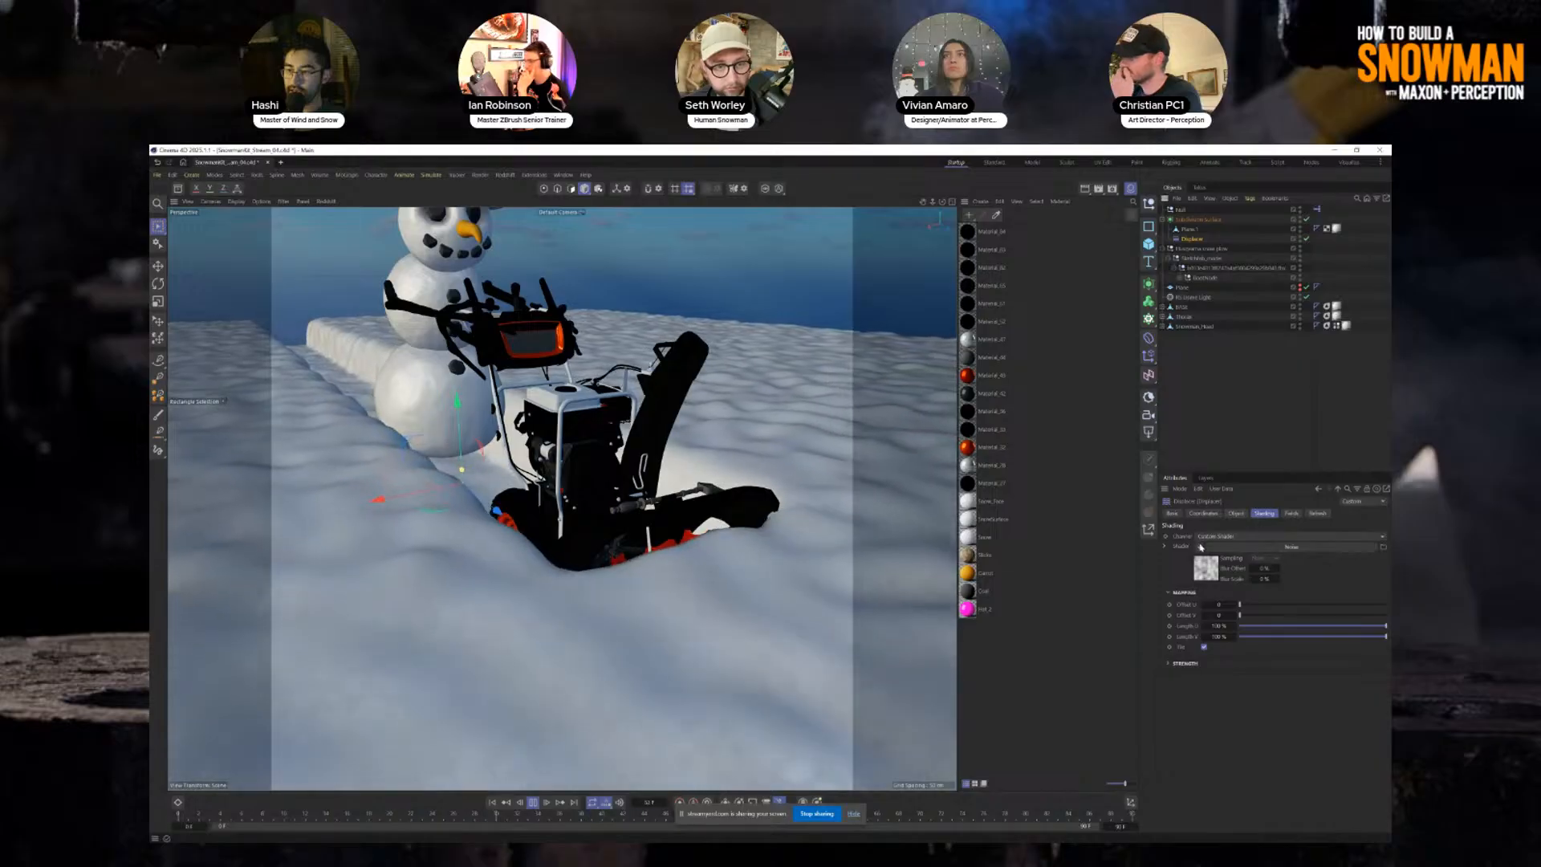
left_click(1239, 547)
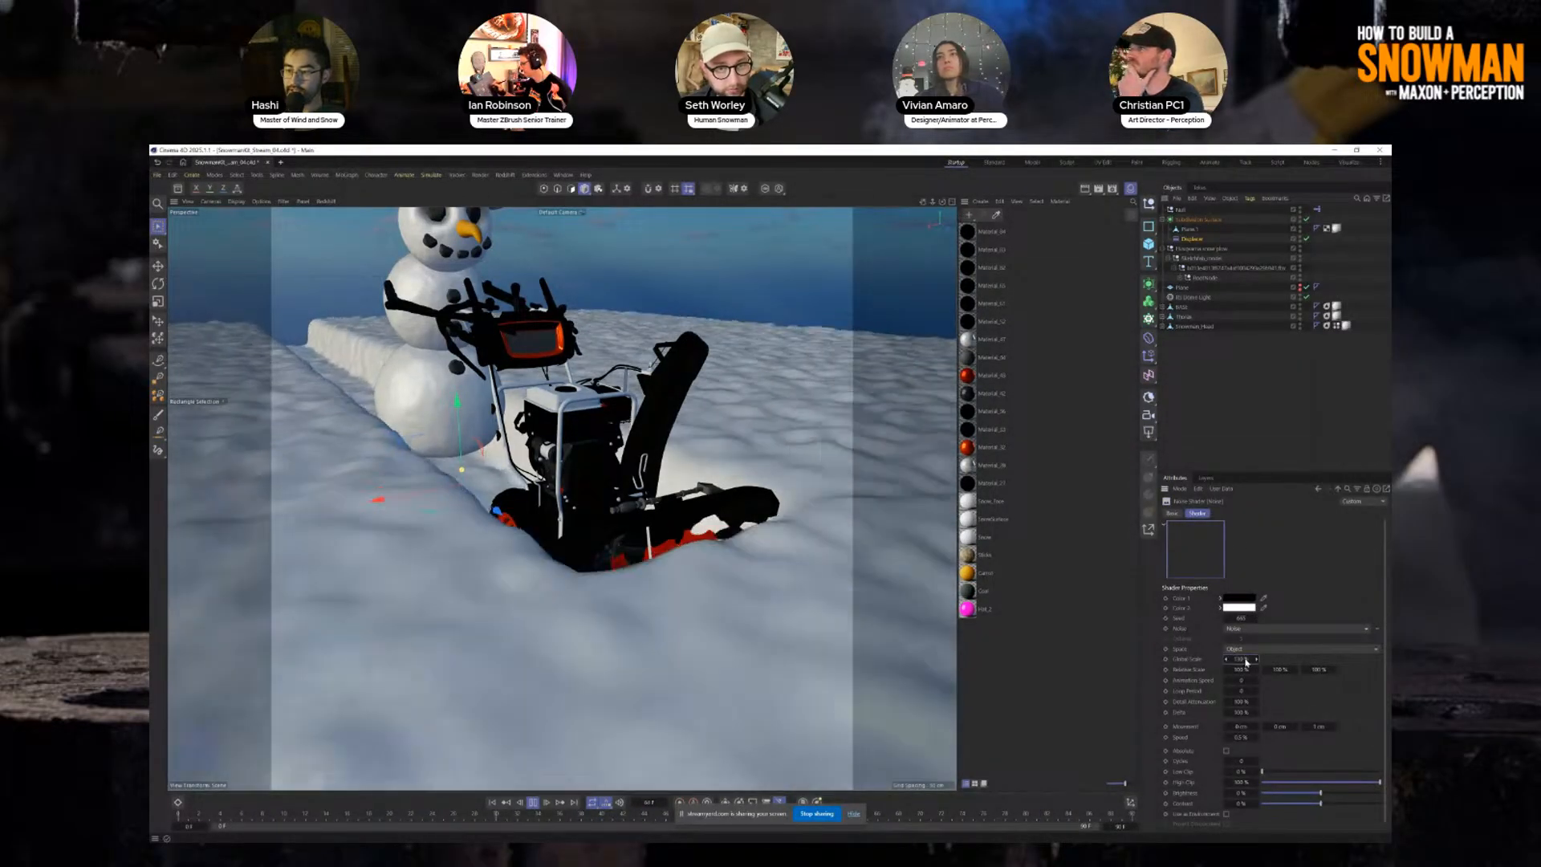
left_click_drag(1241, 659, 1310, 659)
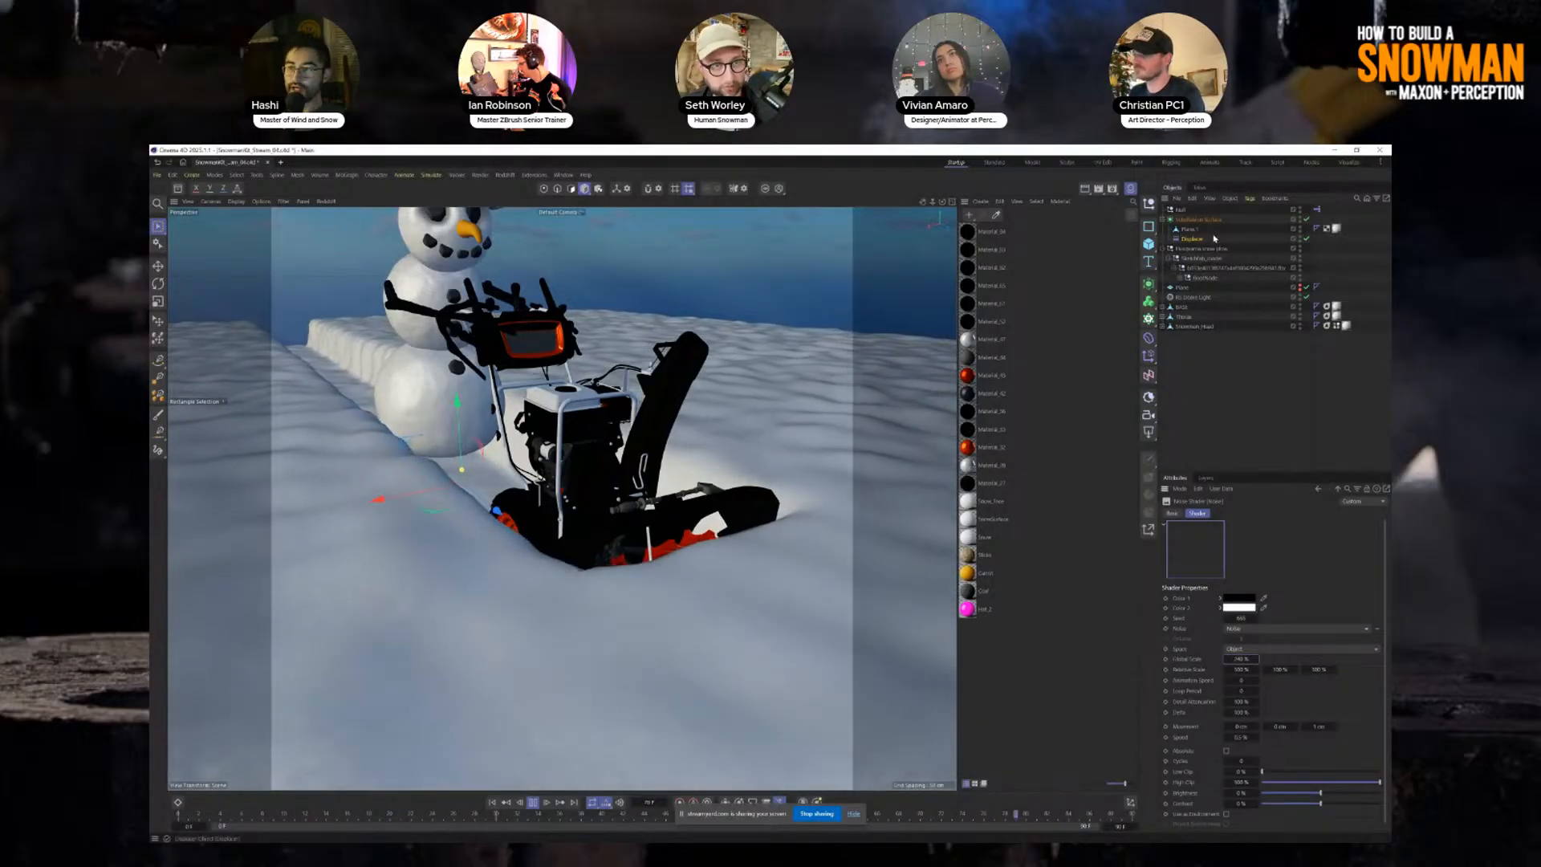
Try nesting the Displace deformer under the snow plane and return it to its place directly under the Subdivision Surface.
left_click(1197, 219)
left_click(1190, 238)
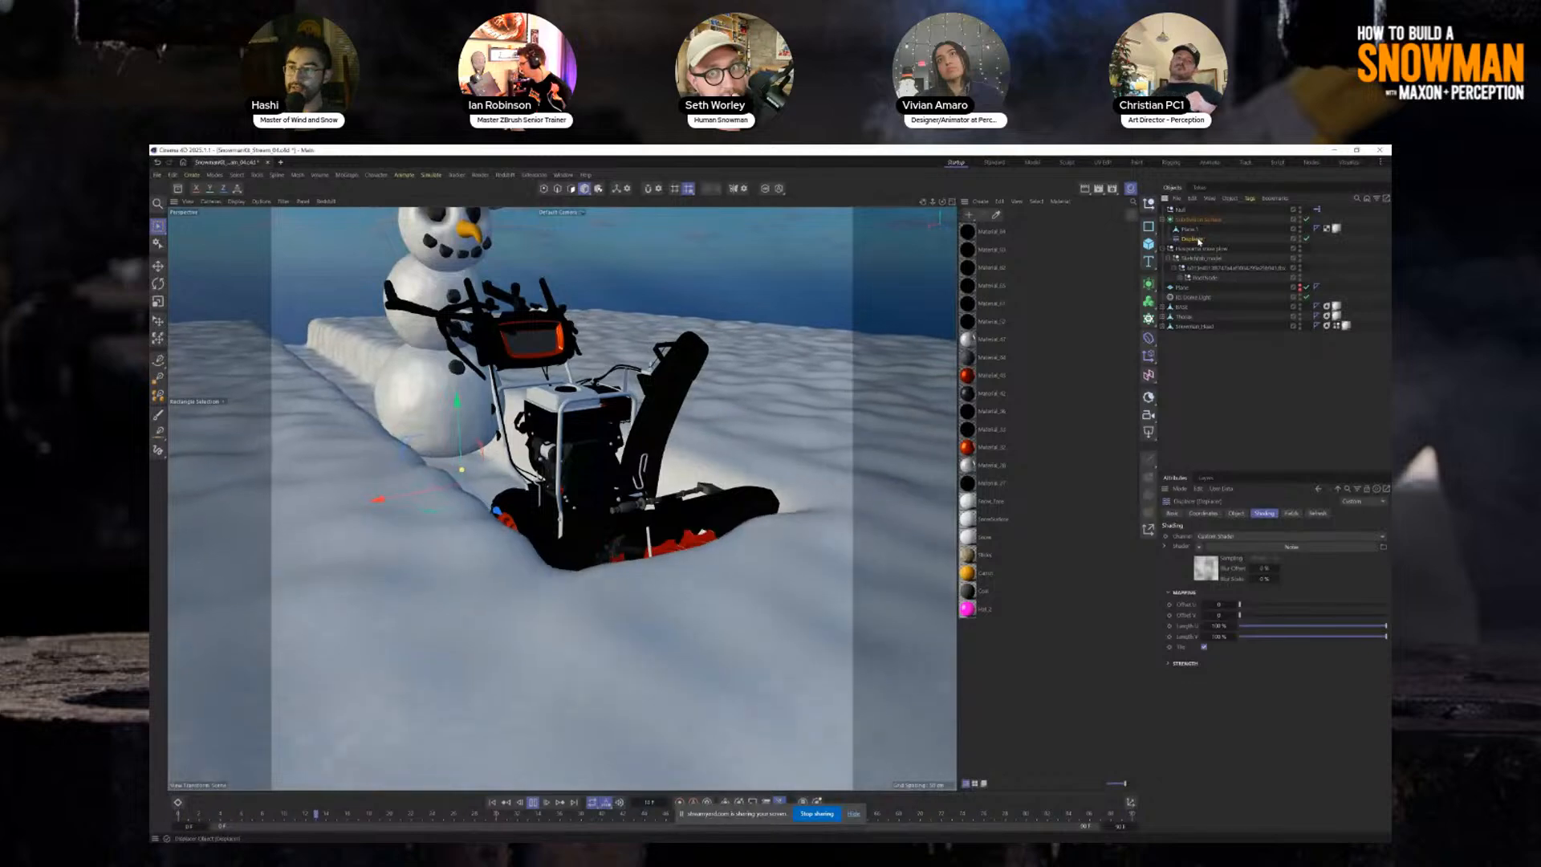
left_click_drag(1193, 239, 1195, 231)
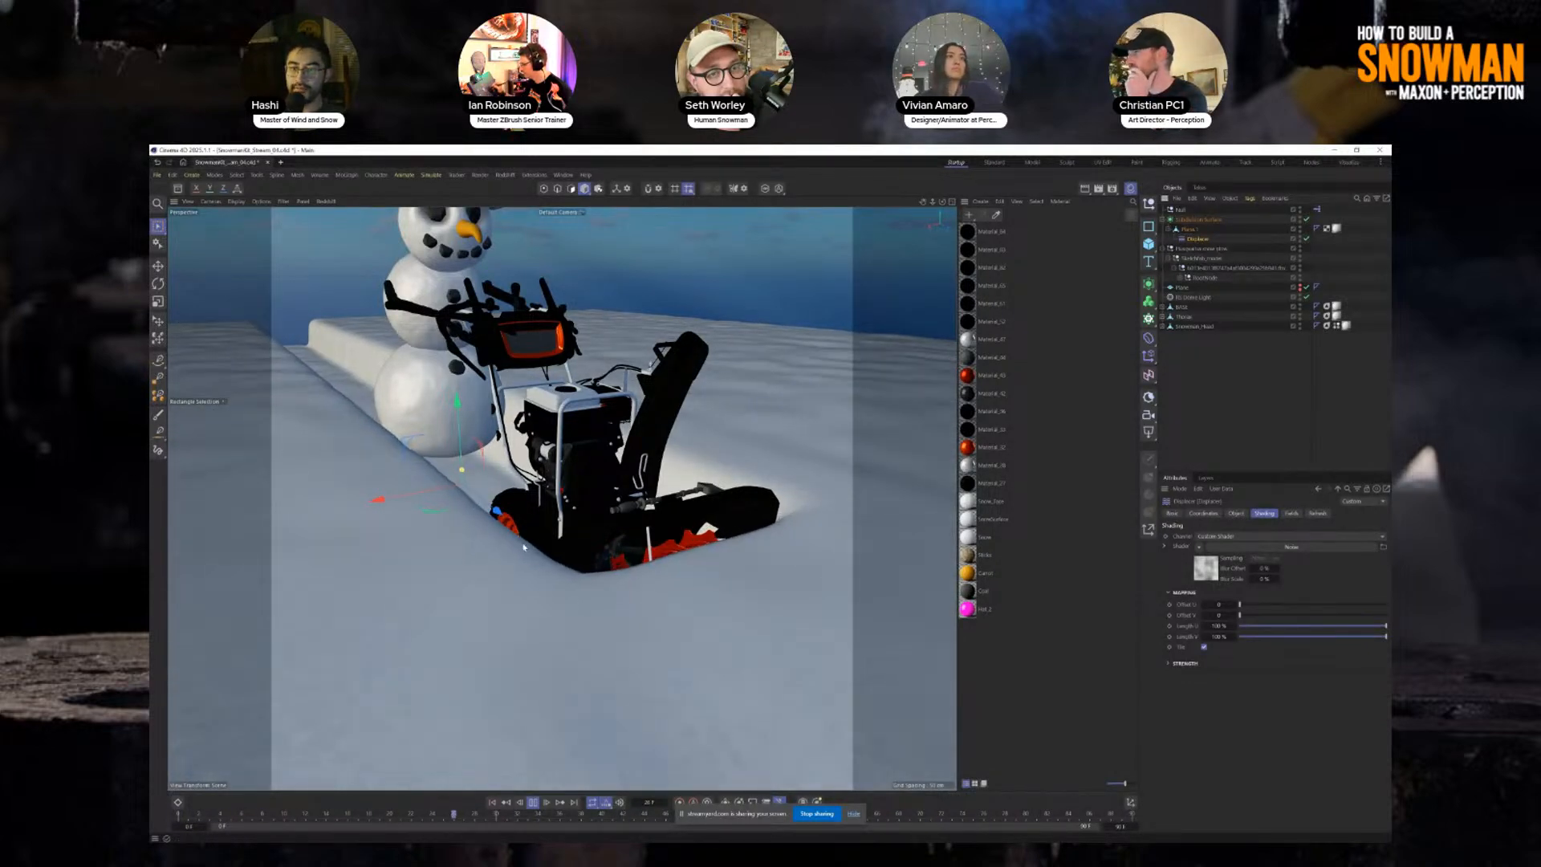
scroll(523, 547, "down", 8)
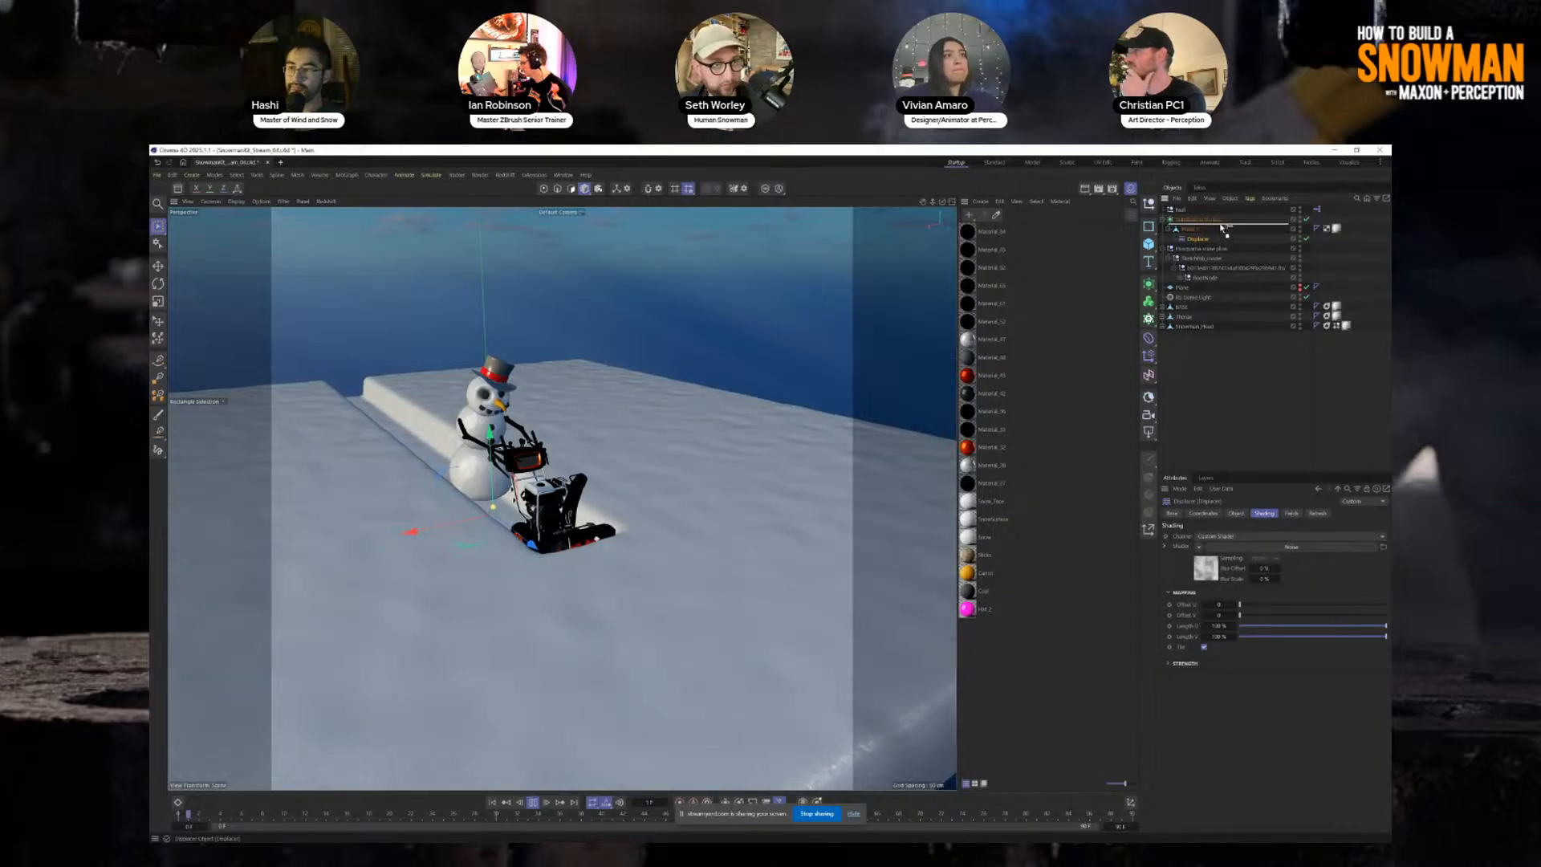
mouse_move(1222, 228)
left_mouse_down()
mouse_move(1190, 242)
mouse_move(1201, 226)
left_mouse_up()
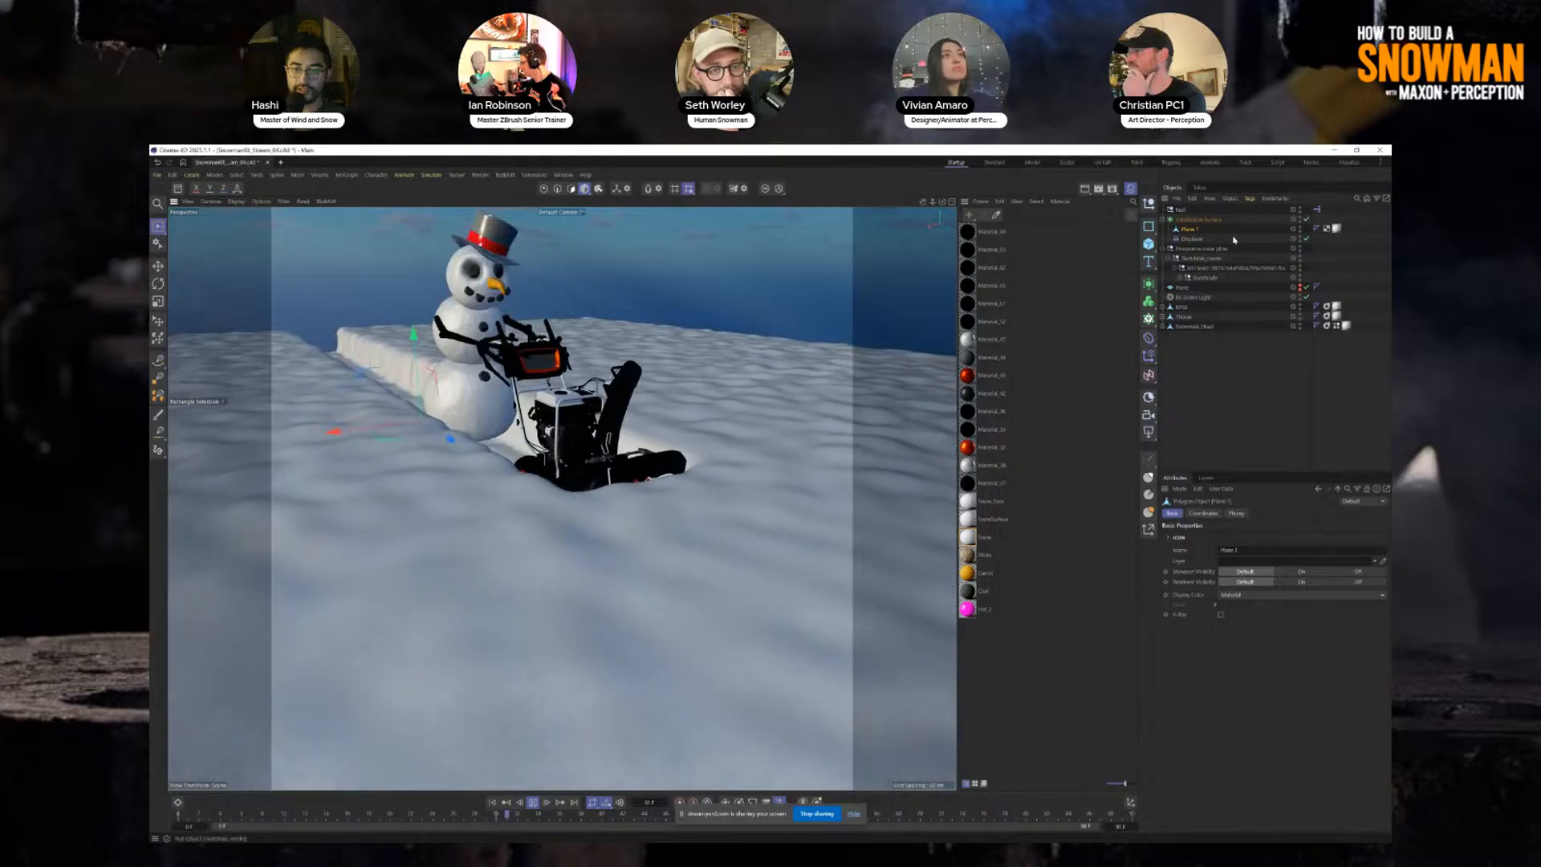
left_click(1194, 220)
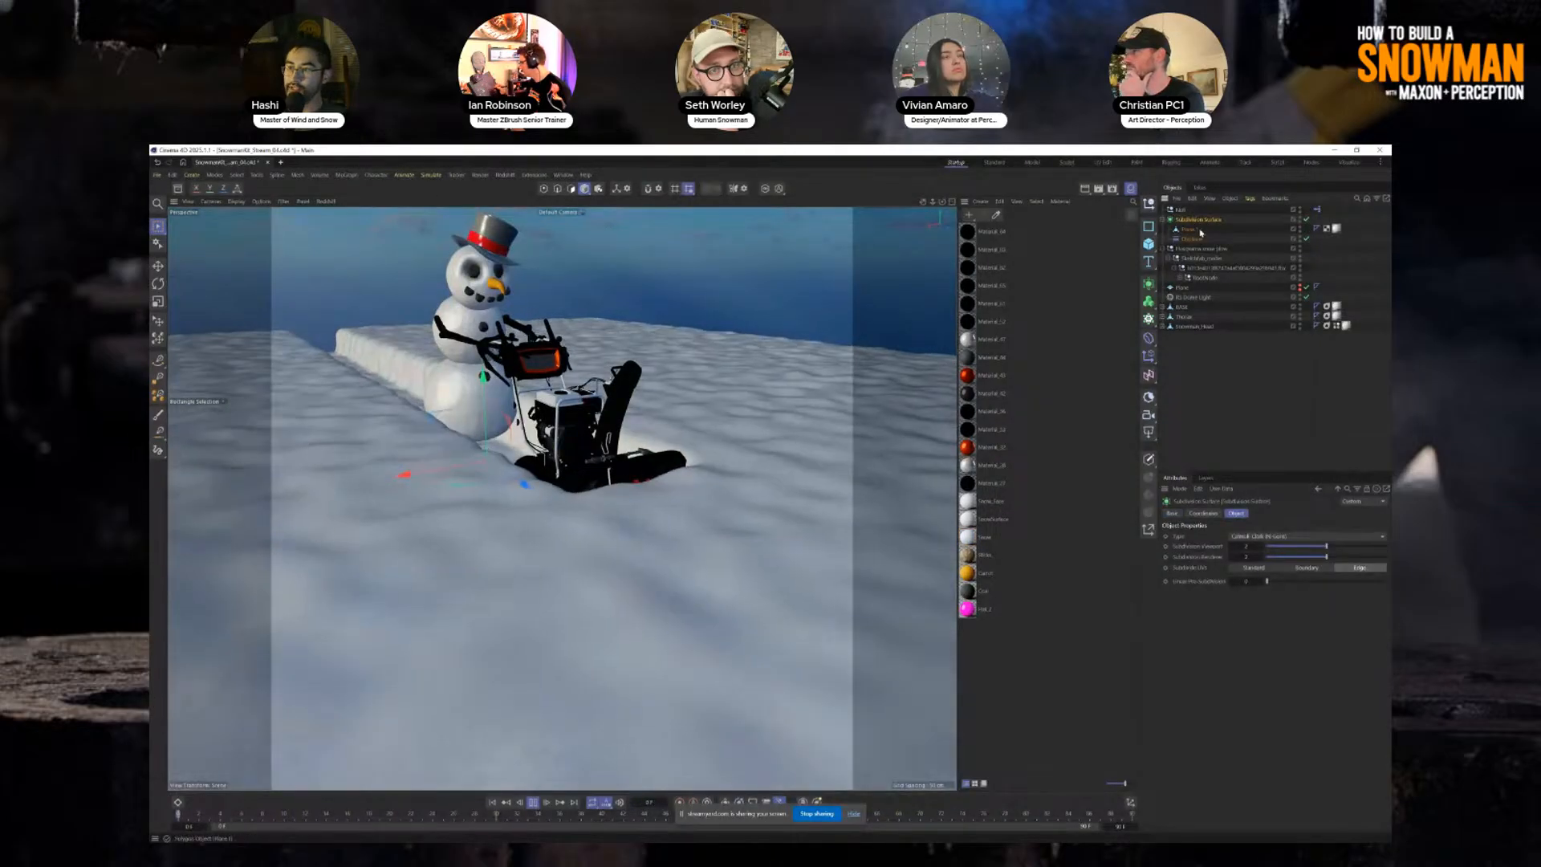
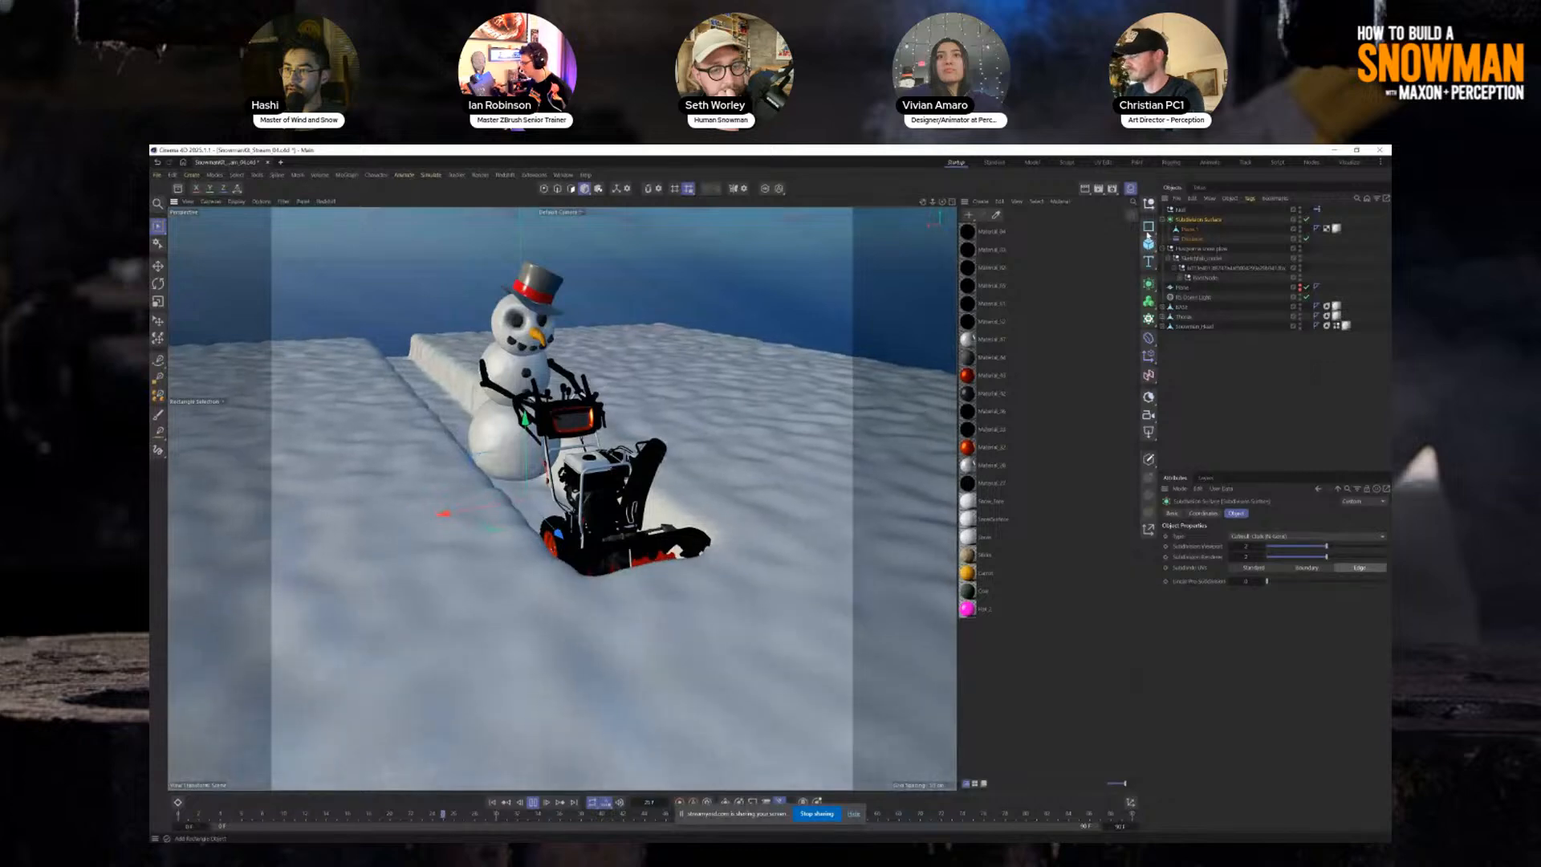
Add a plane primitive and stretch its height along the cleared trench beneath the snowman and snowblower.
left_click(1153, 250)
left_click(1170, 287)
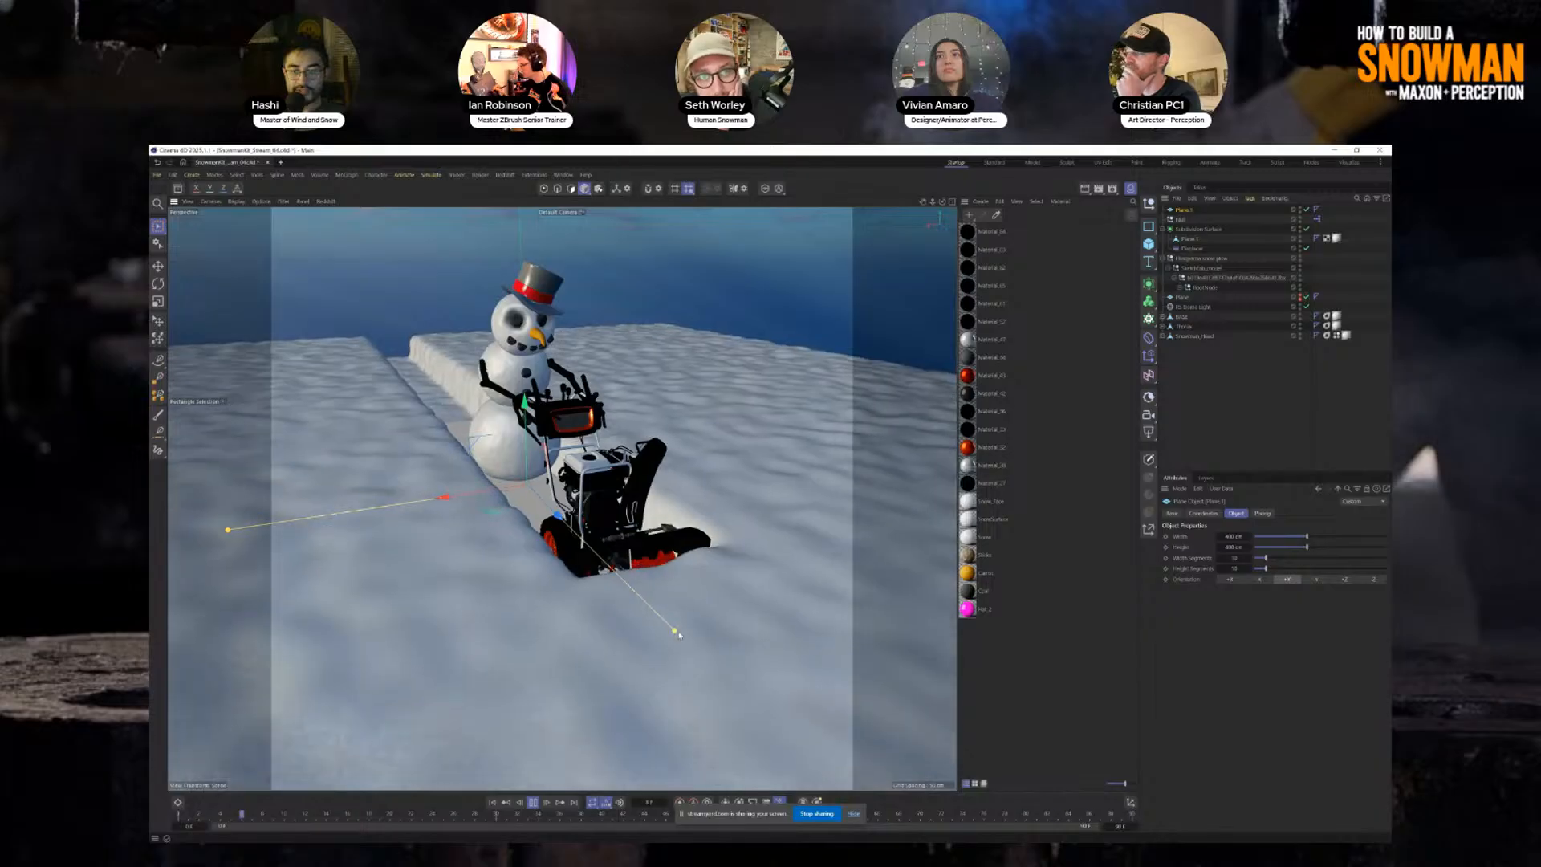
left_click_drag(788, 509, 813, 507)
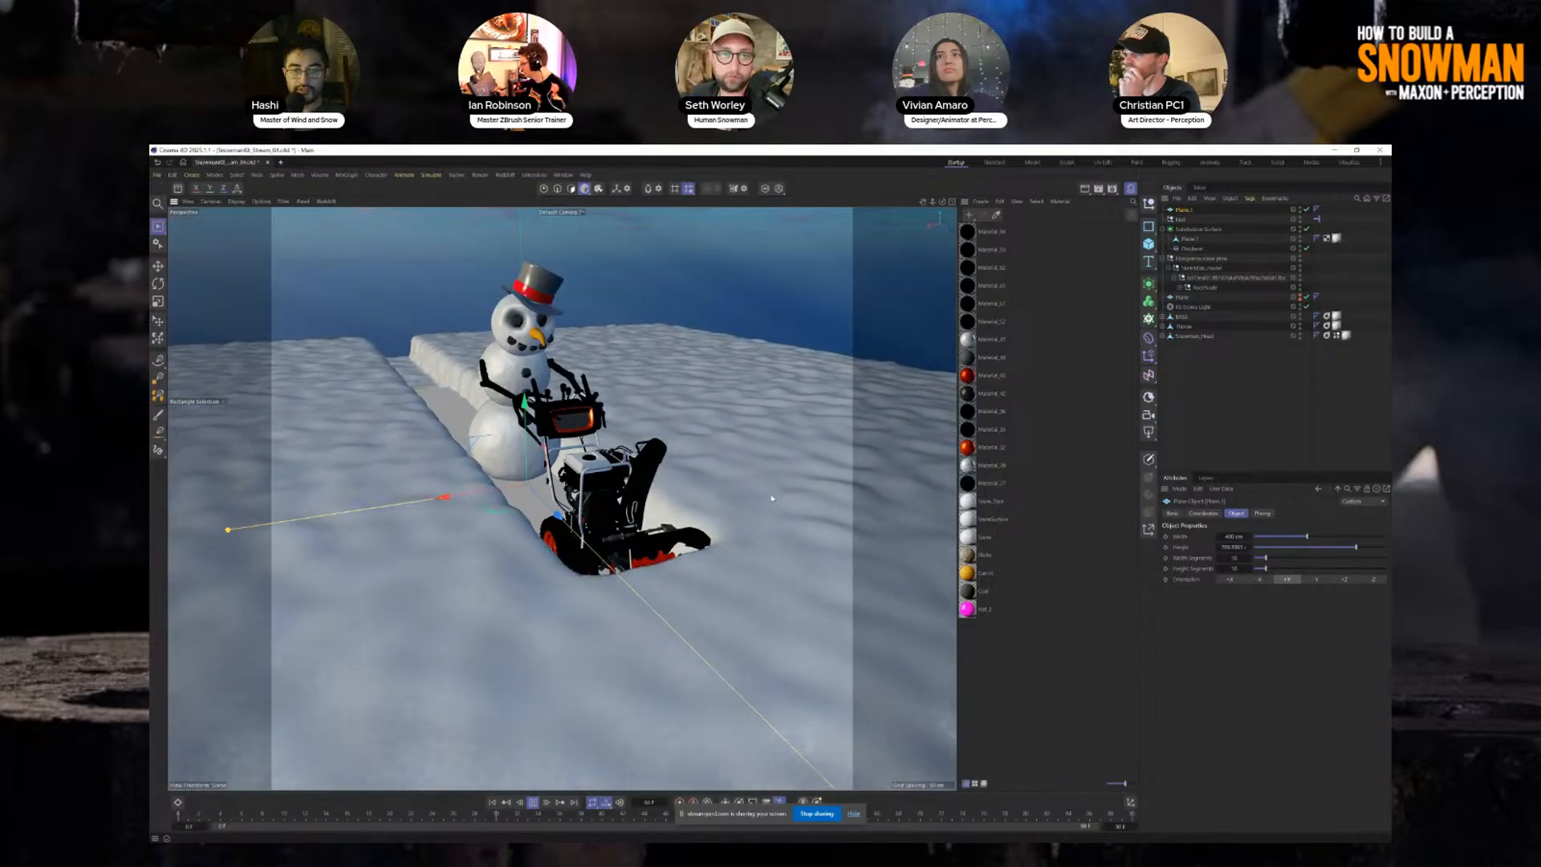
scroll(606, 514, "down", 2)
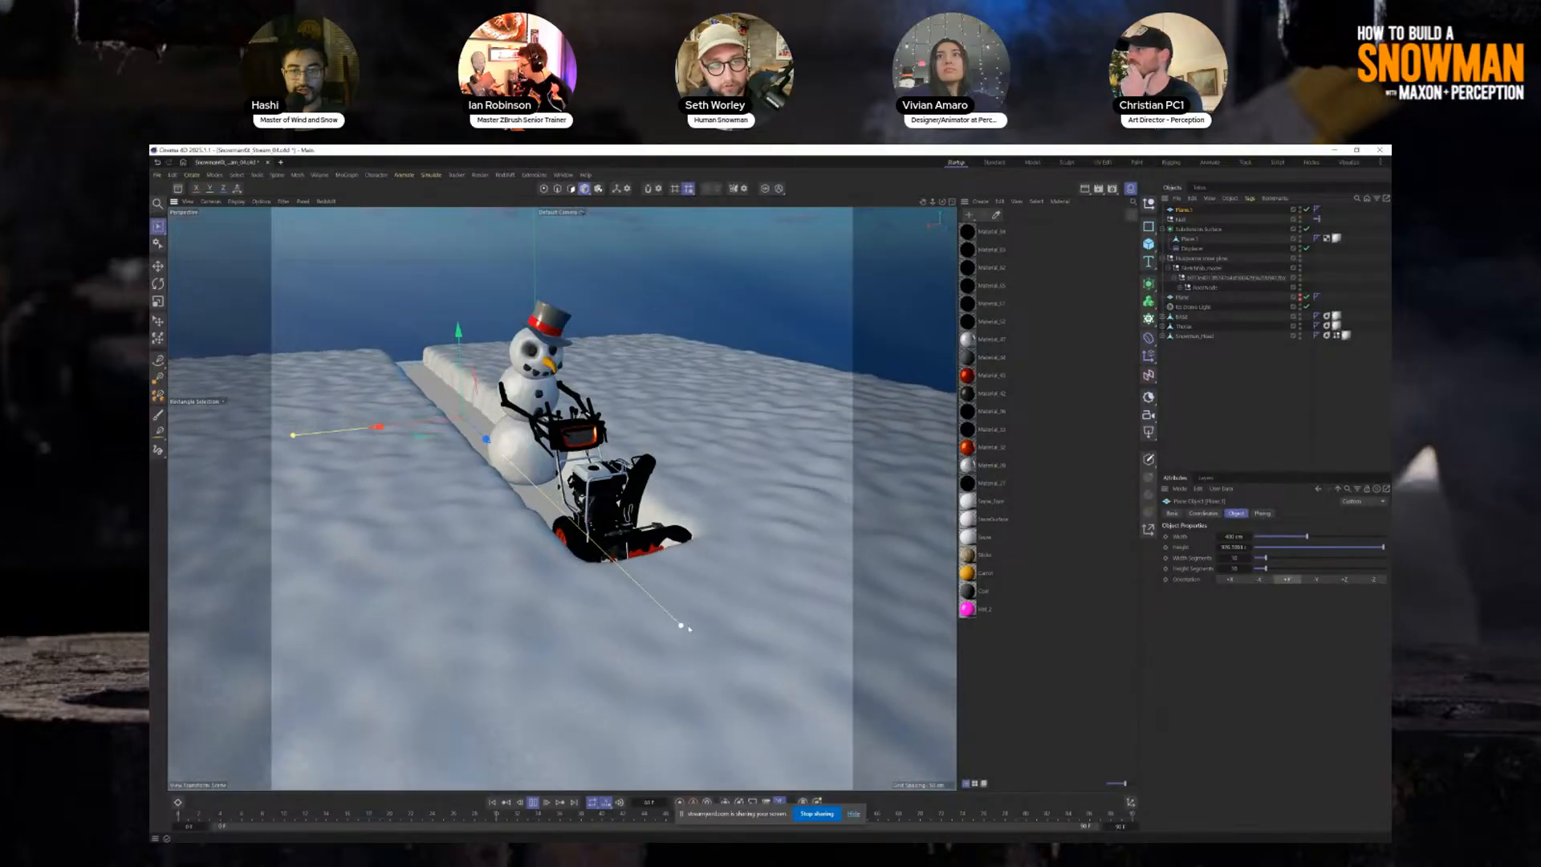
Examine how the added plane fits along the cleared trench and the edges of the snow from several angles.
scroll(594, 519, "up", 1)
middle_click_drag(678, 510, 608, 461, "alt")
left_click_drag(609, 461, 653, 458, "alt")
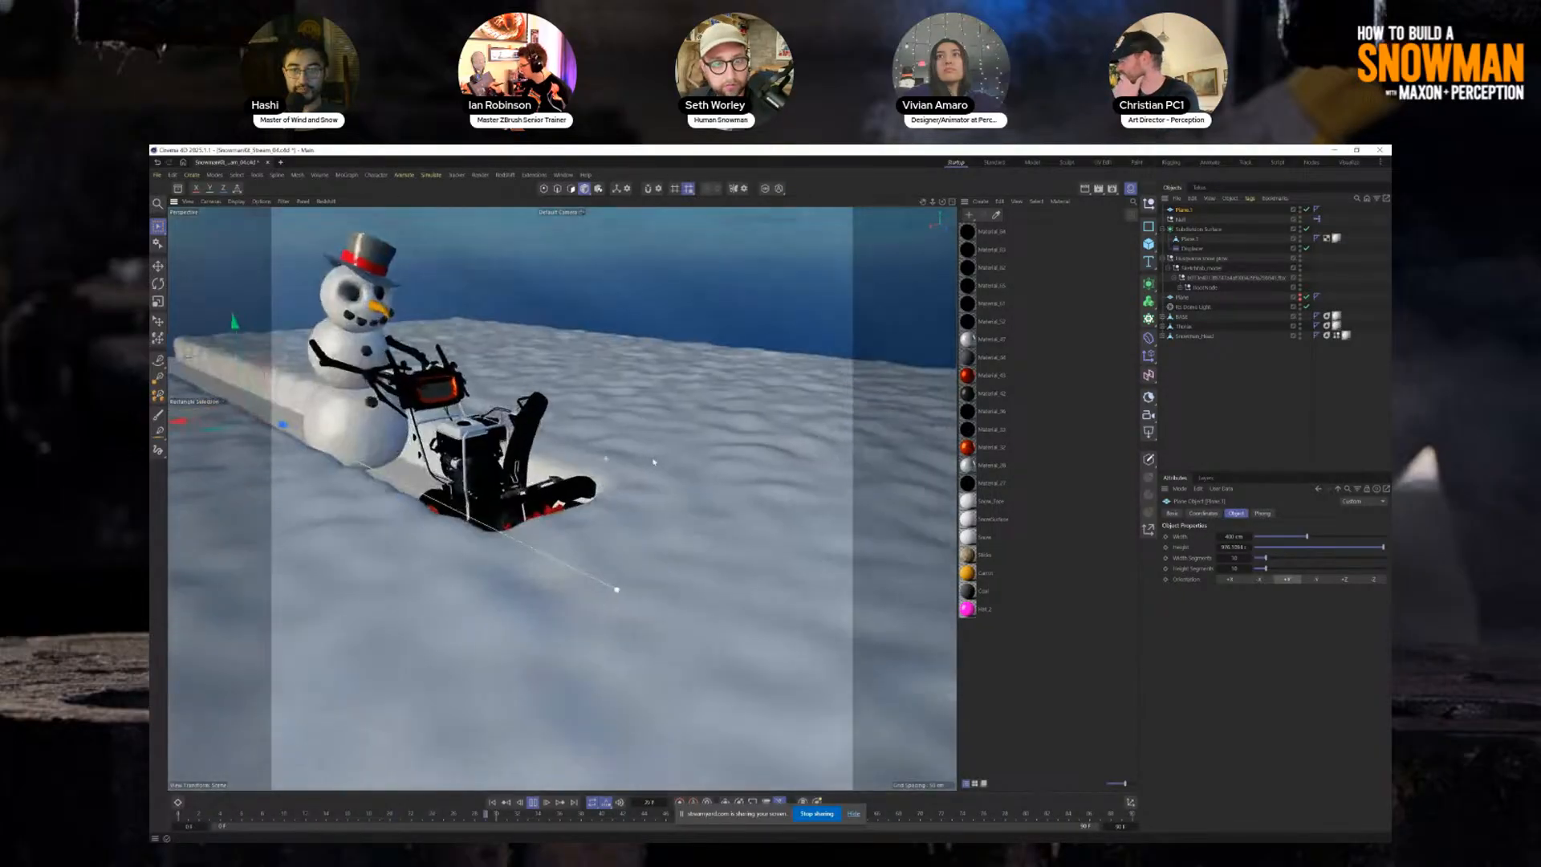
middle_click_drag(653, 458, 722, 457, "alt")
left_click_drag(722, 457, 650, 480, "alt")
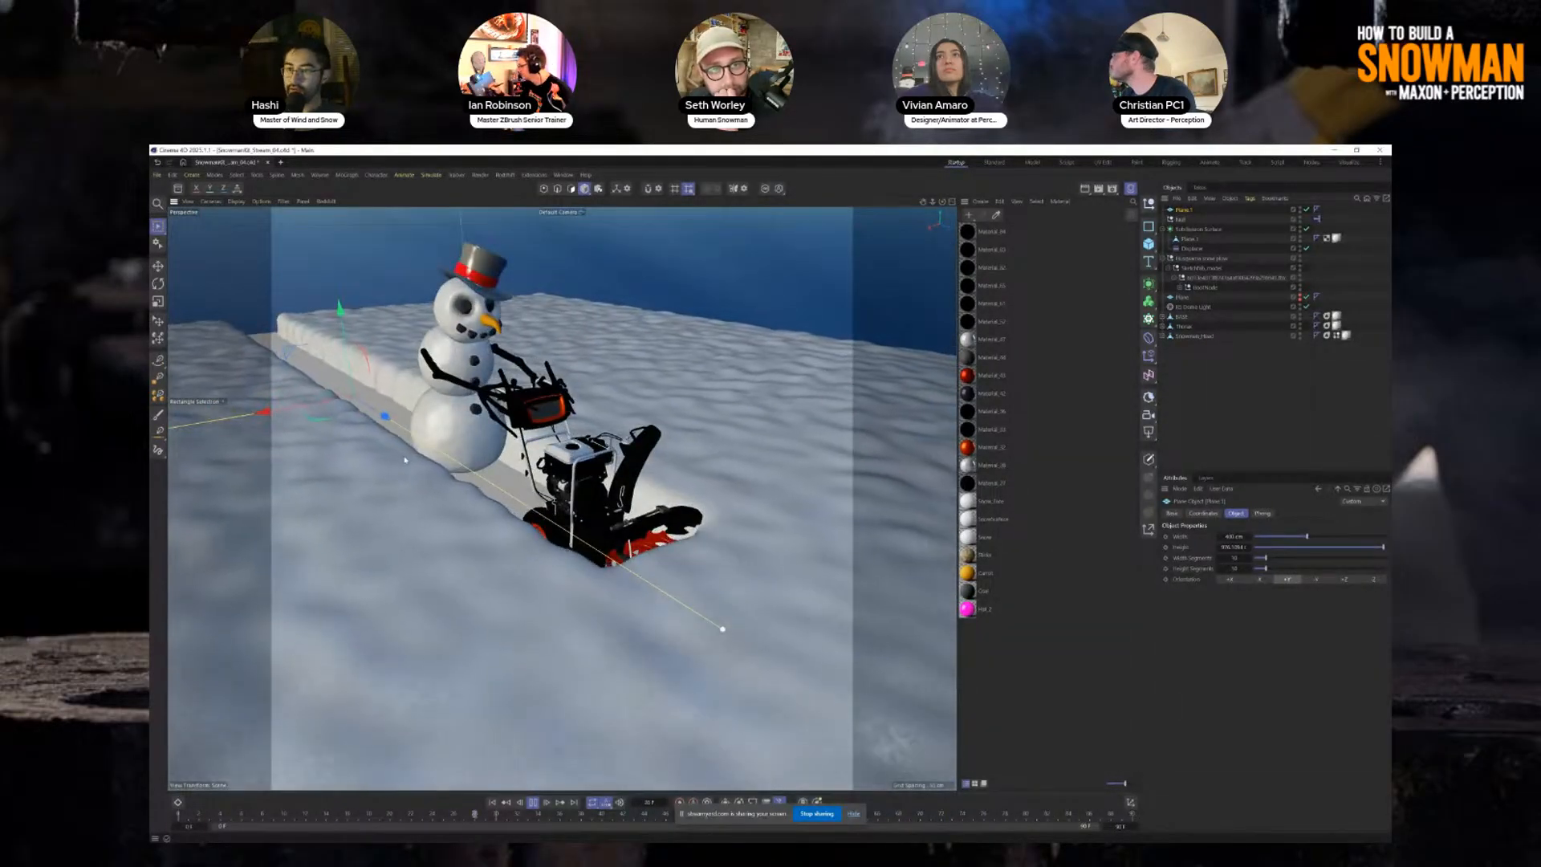
scroll(532, 395, "down", 6)
left_click_drag(532, 396, 694, 398, "alt")
middle_click_drag(693, 398, 713, 502, "alt")
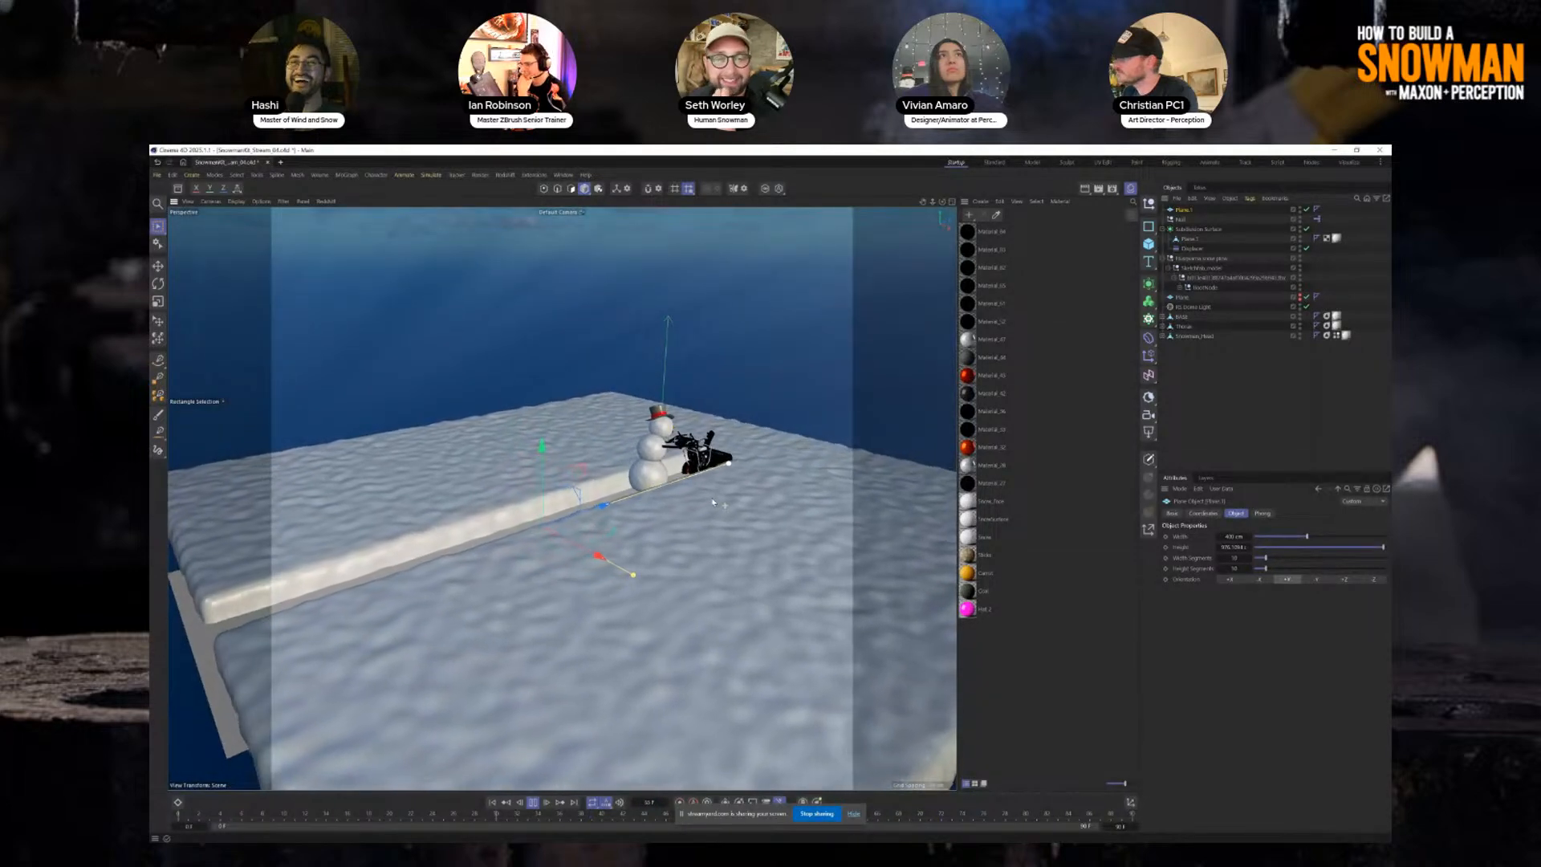
left_click_drag(712, 502, 482, 504, "alt")
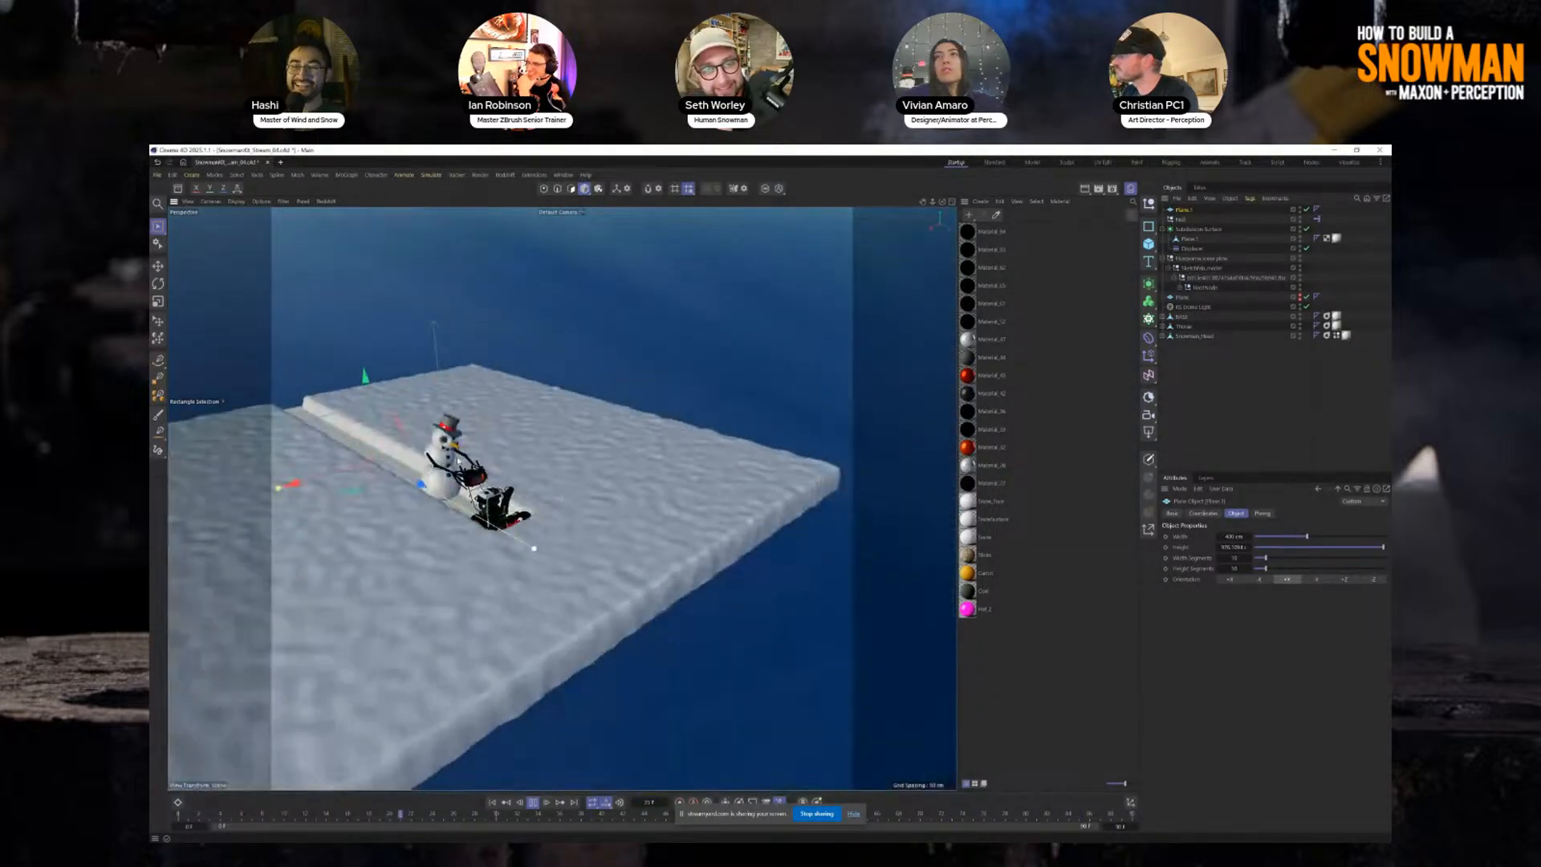
Add a Basic Emitter for particles and move it up beside the snowblower's front end.
scroll(468, 447, "up", 4)
left_click_drag(468, 448, 478, 394, "alt")
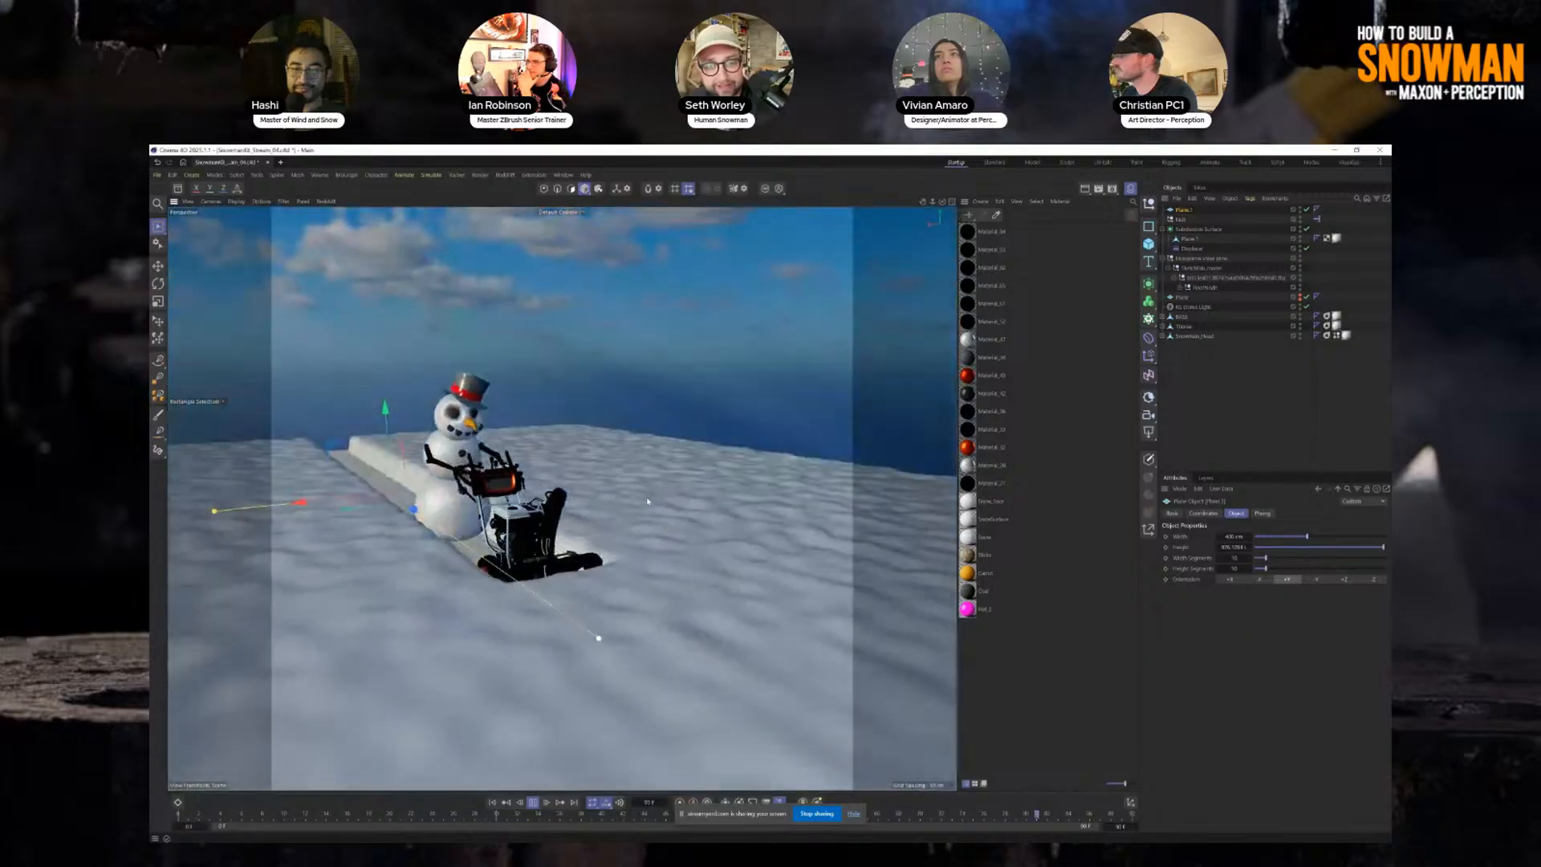
scroll(478, 393, "up", 4)
left_click(431, 175)
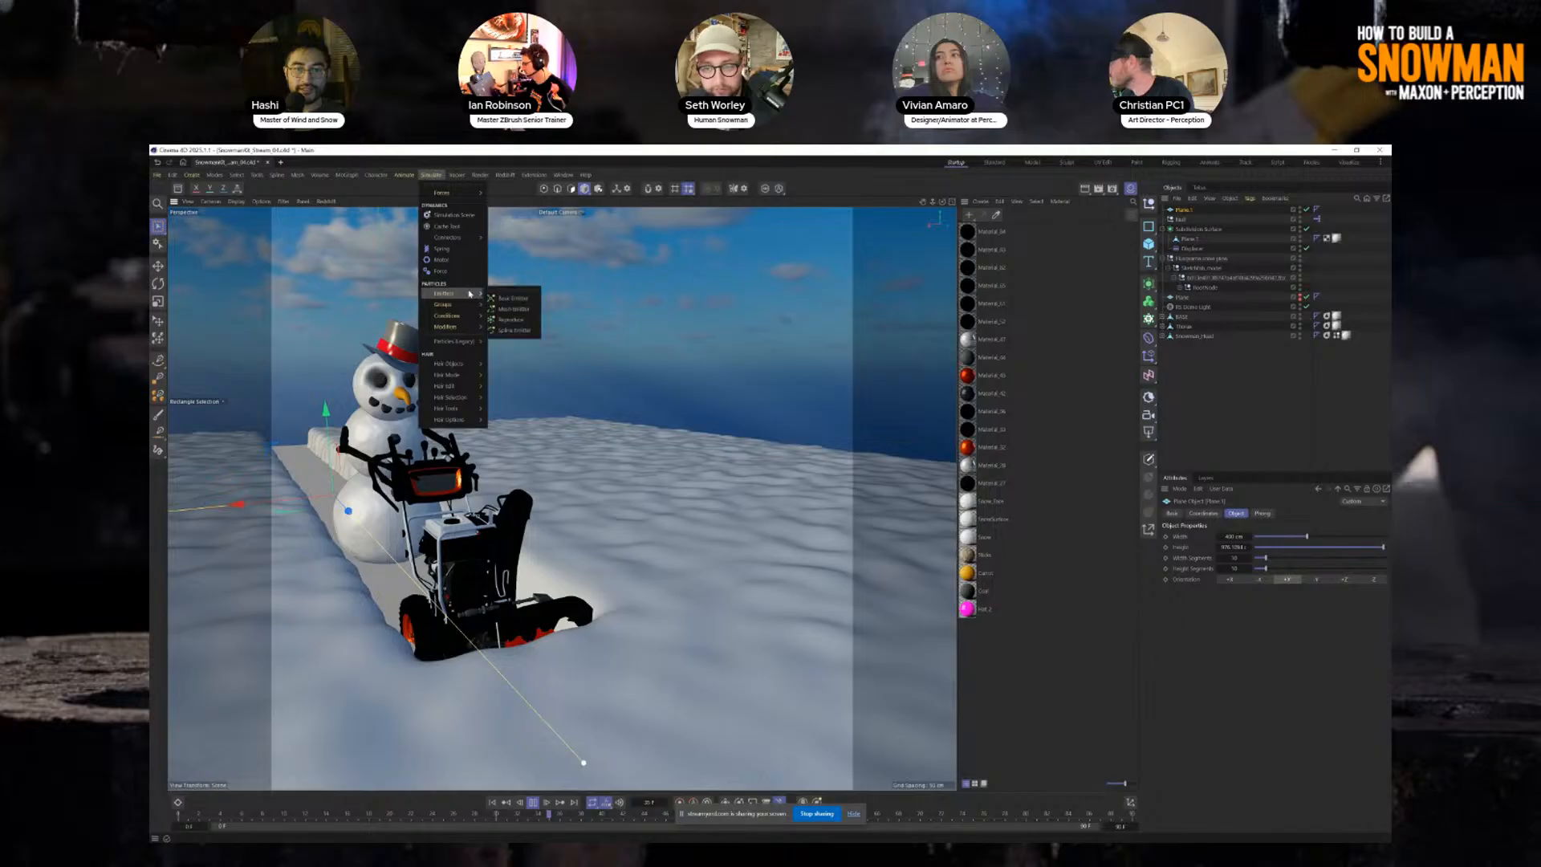
left_click(503, 299)
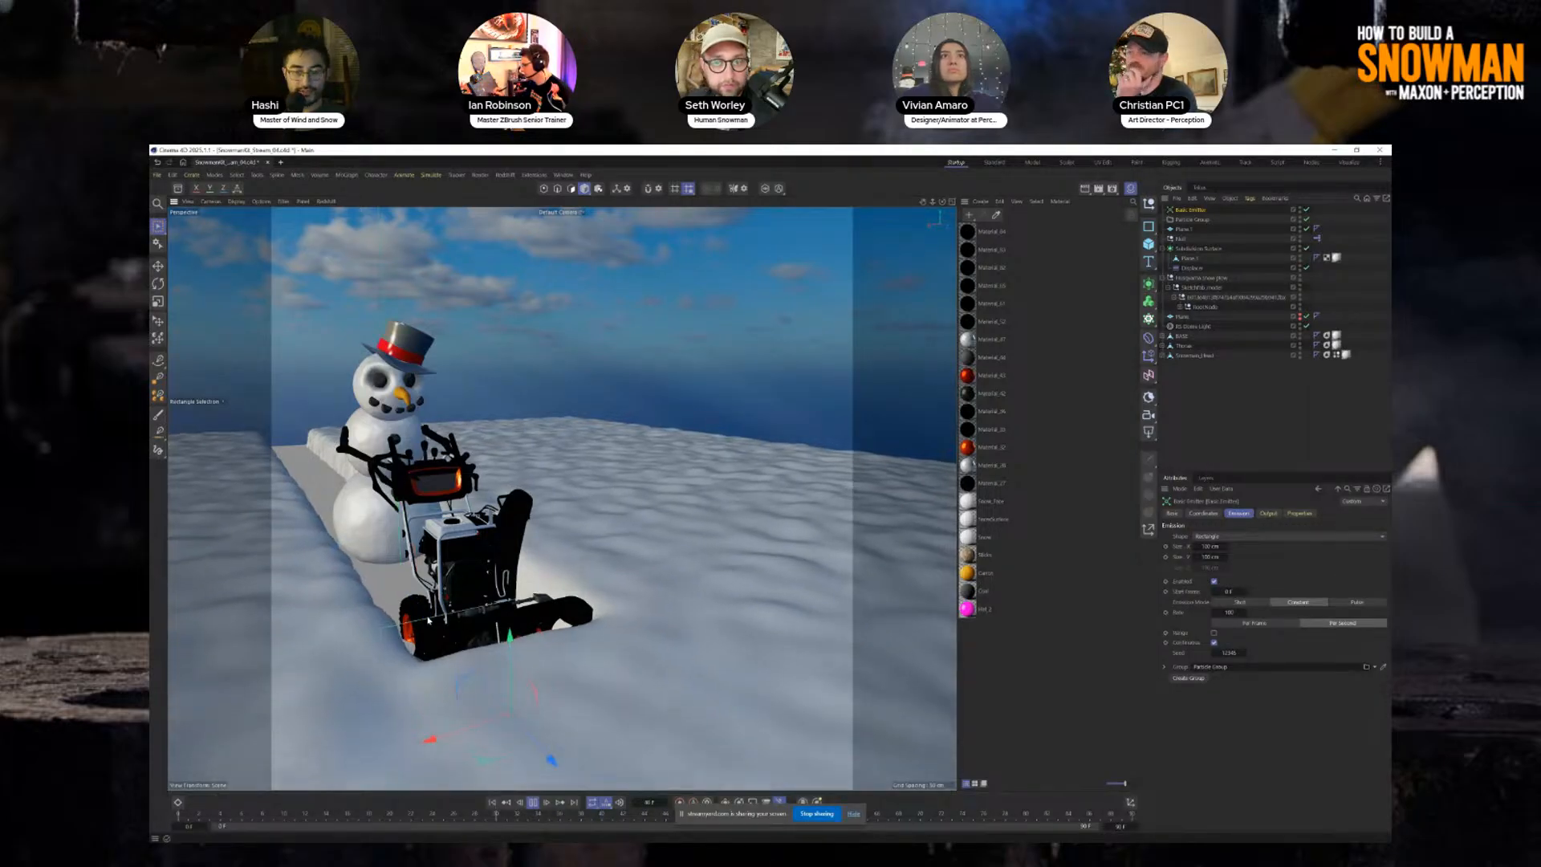
left_click_drag(509, 638, 619, 499)
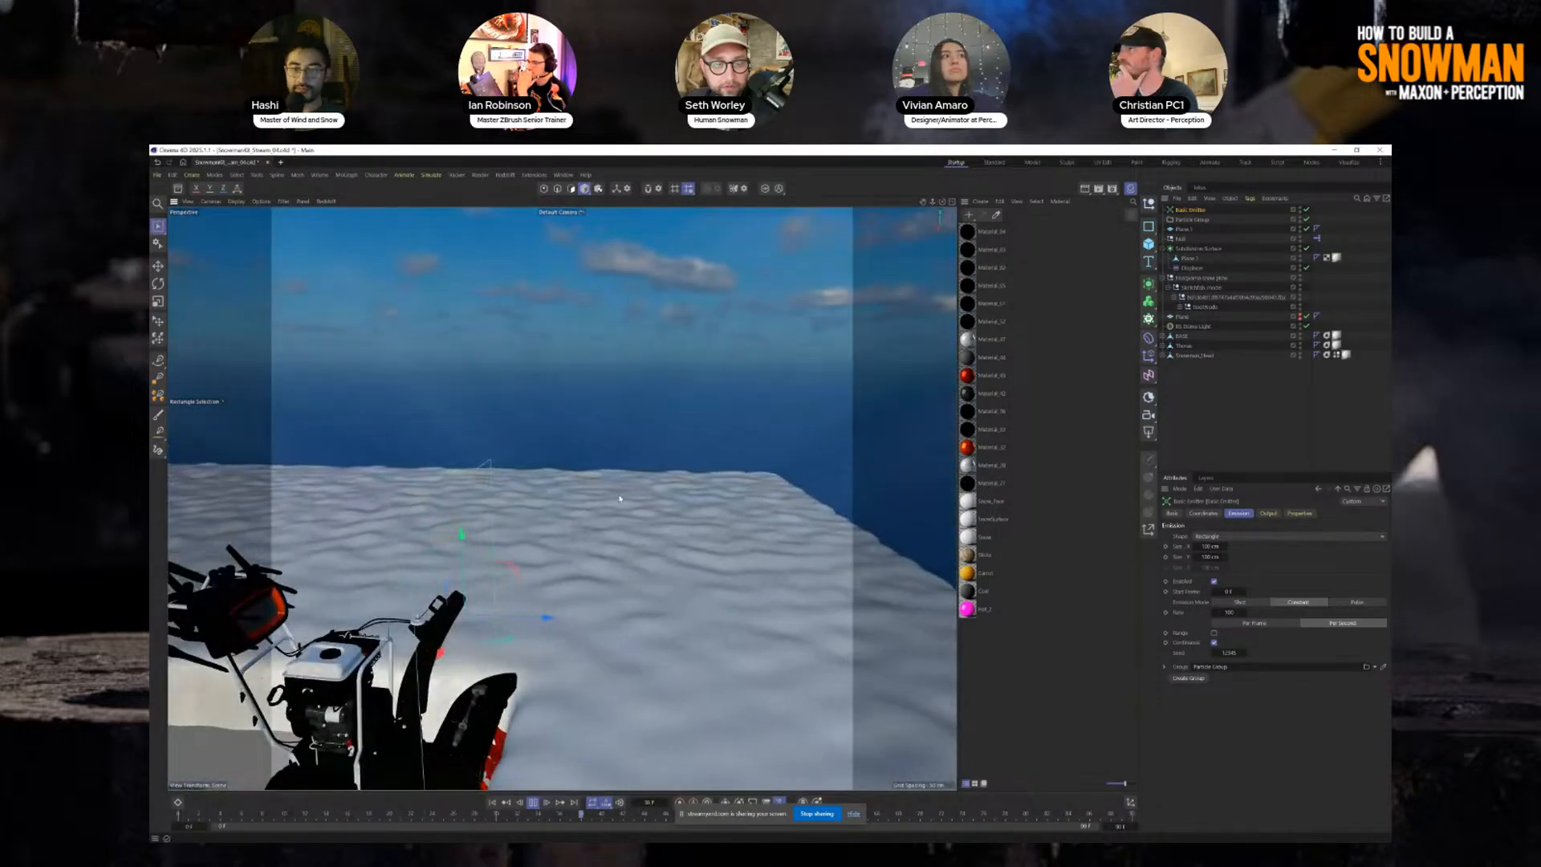
middle_click_drag(620, 499, 602, 443, "alt")
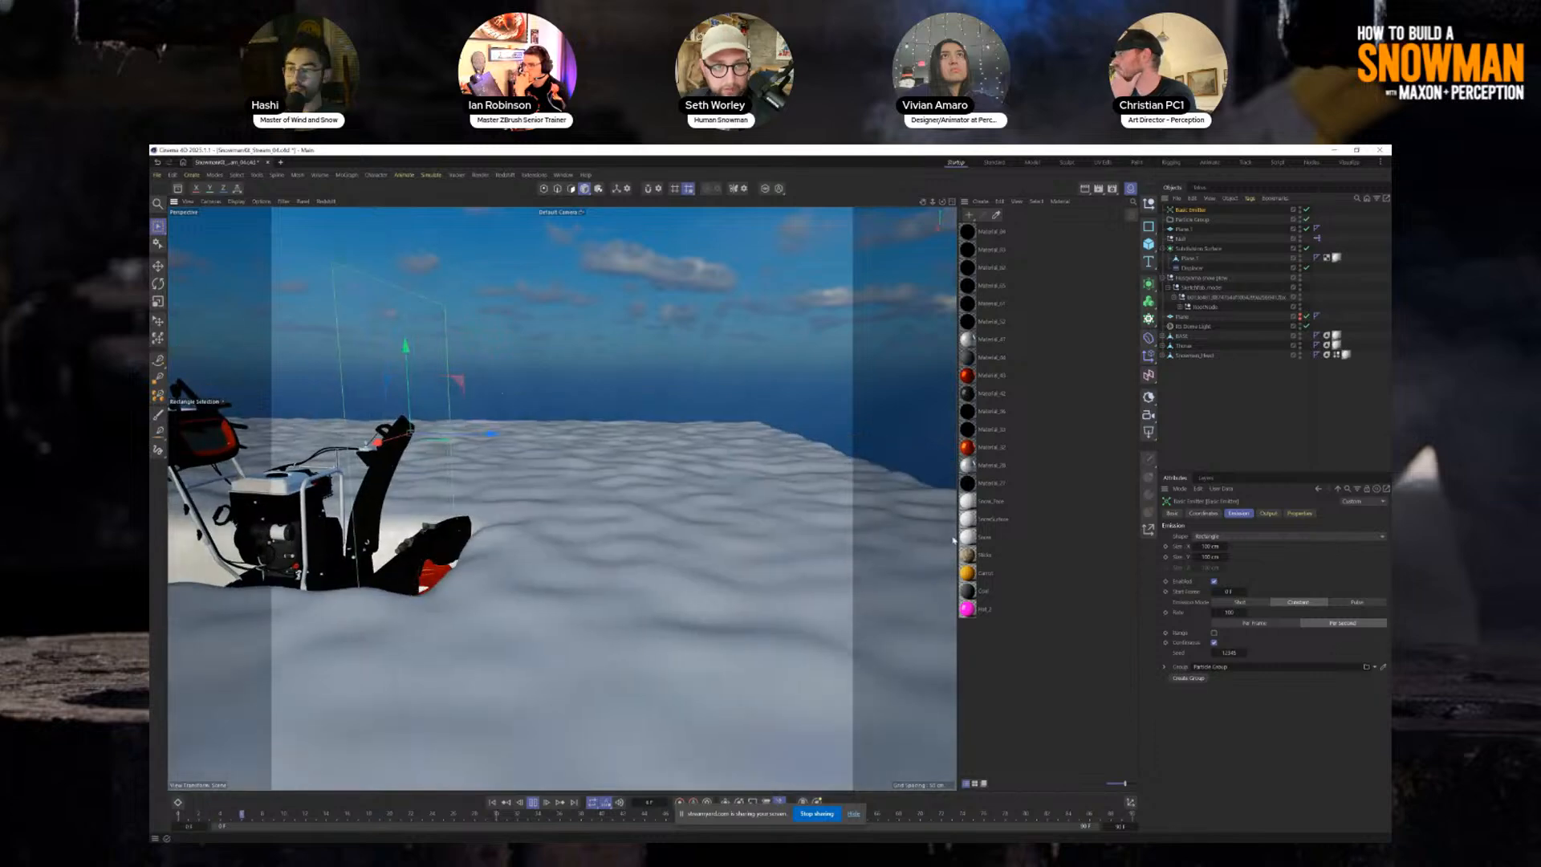
Increase the draw size of the Particle Group so the emitted particles display larger.
left_click(1299, 513)
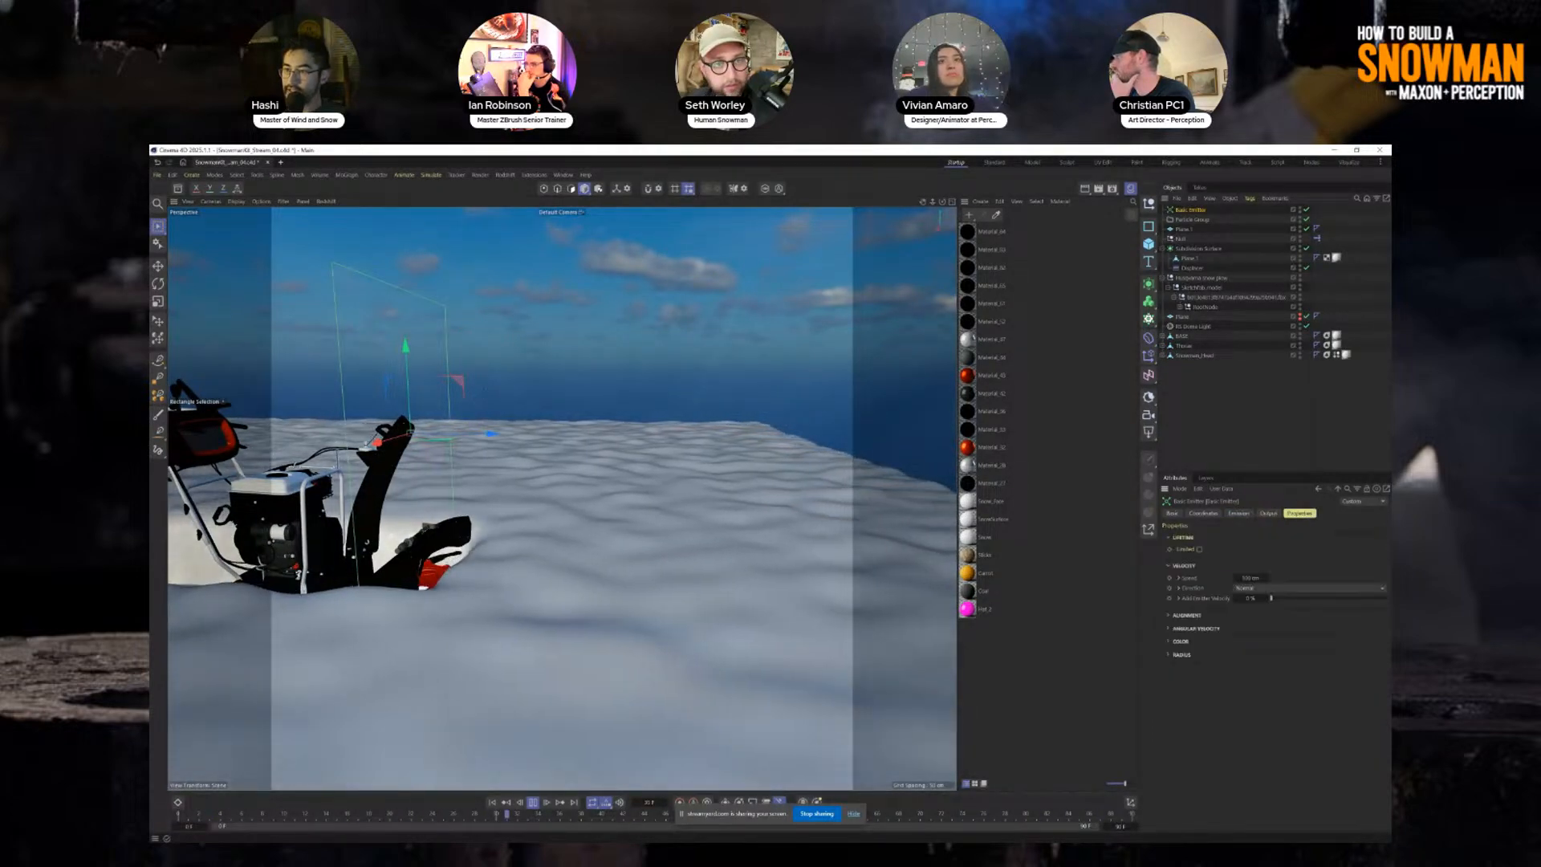
left_click(1193, 219)
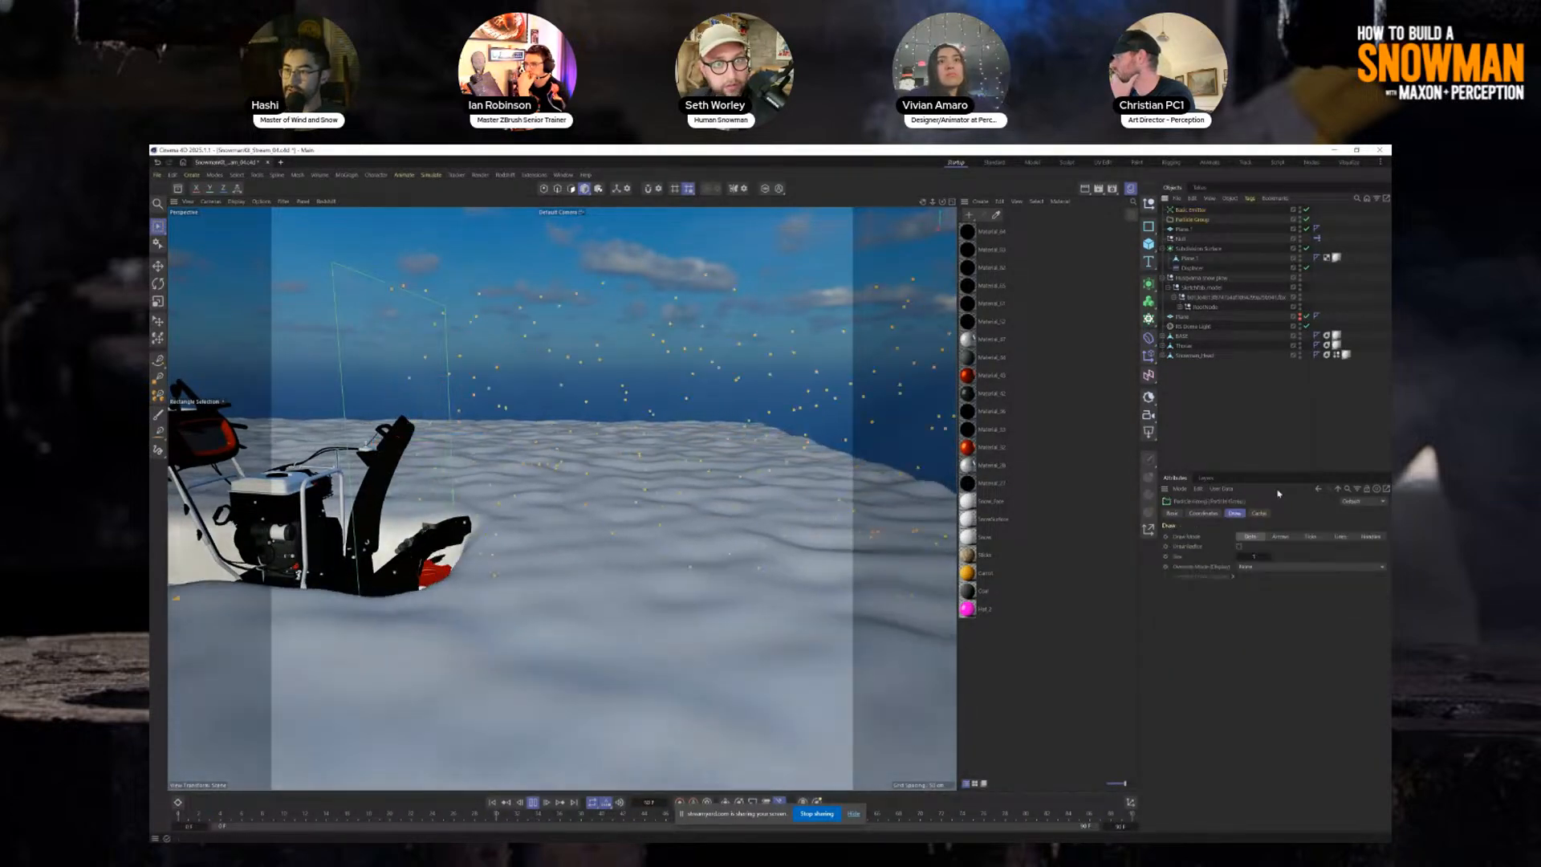
left_click(1269, 557)
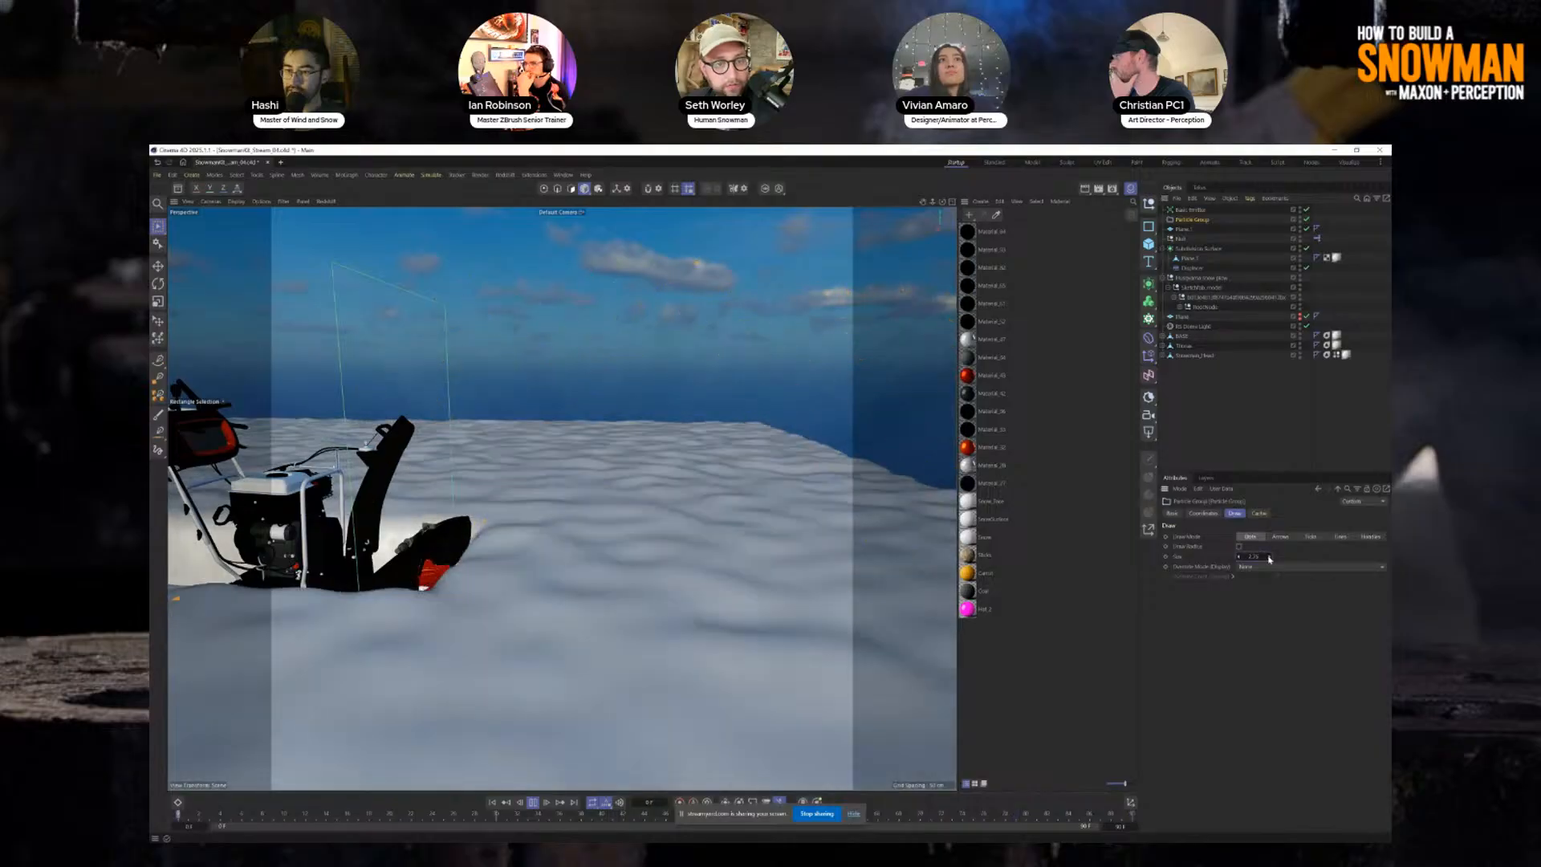
left_click(1259, 513)
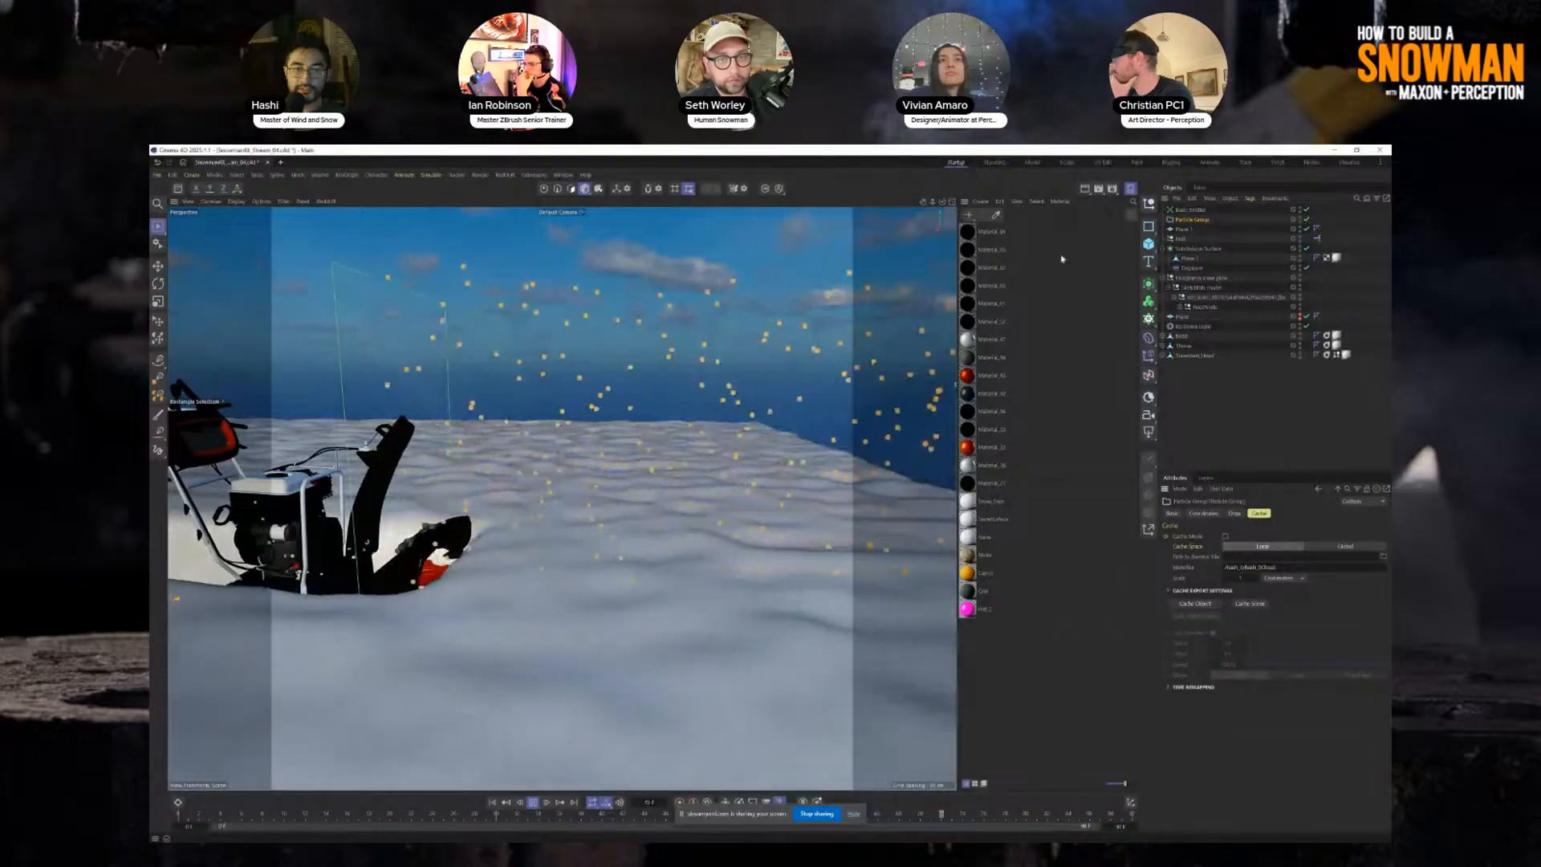
Keep the Basic Emitter's shape as Rectangle and shrink its width and height to suit the snowblower.
left_click(1190, 210)
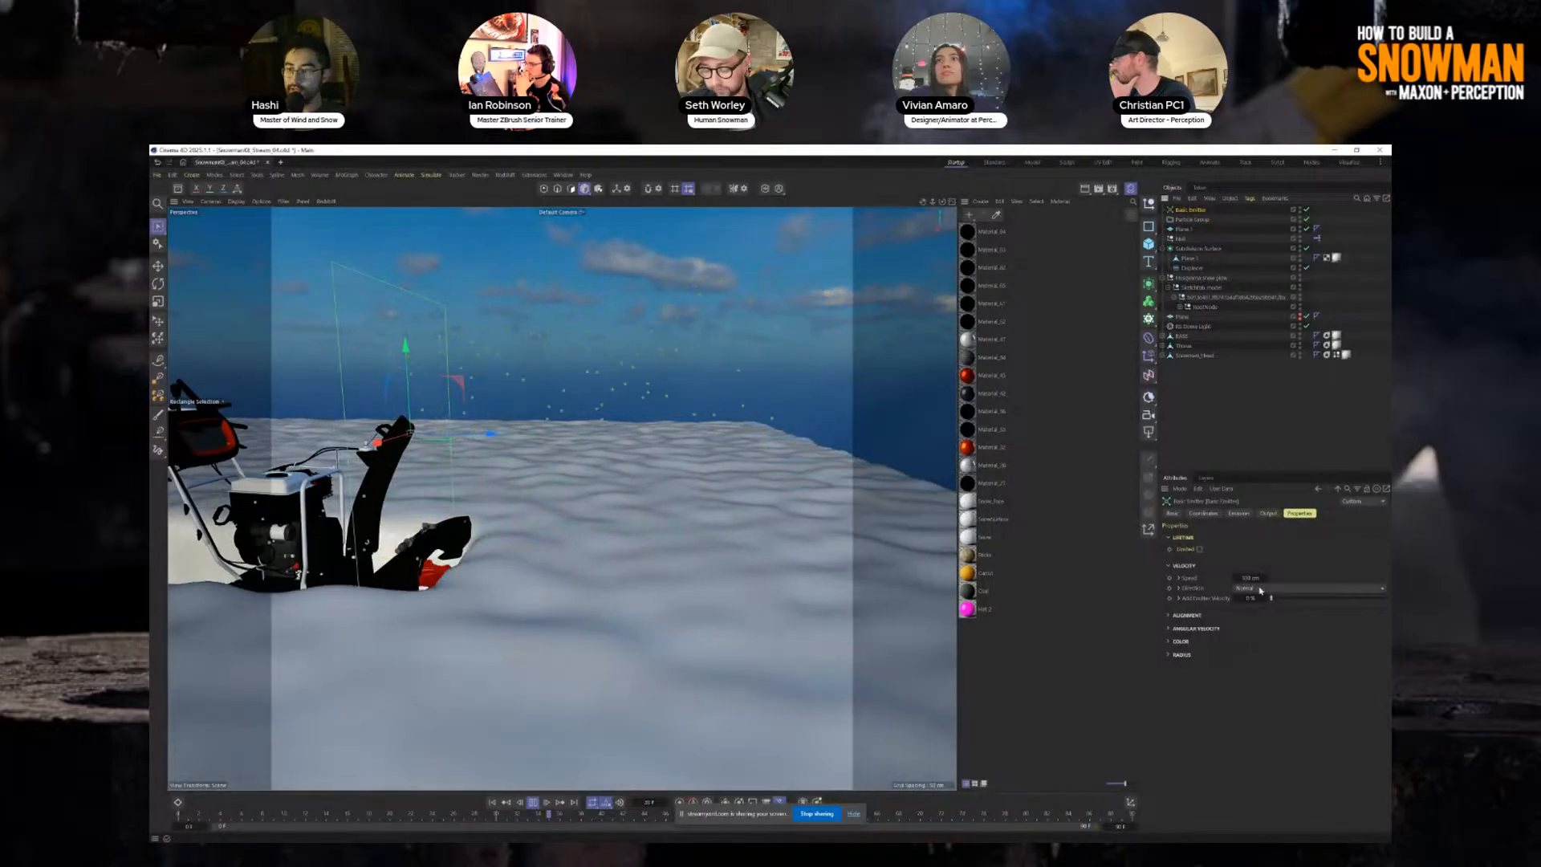
left_click(1236, 512)
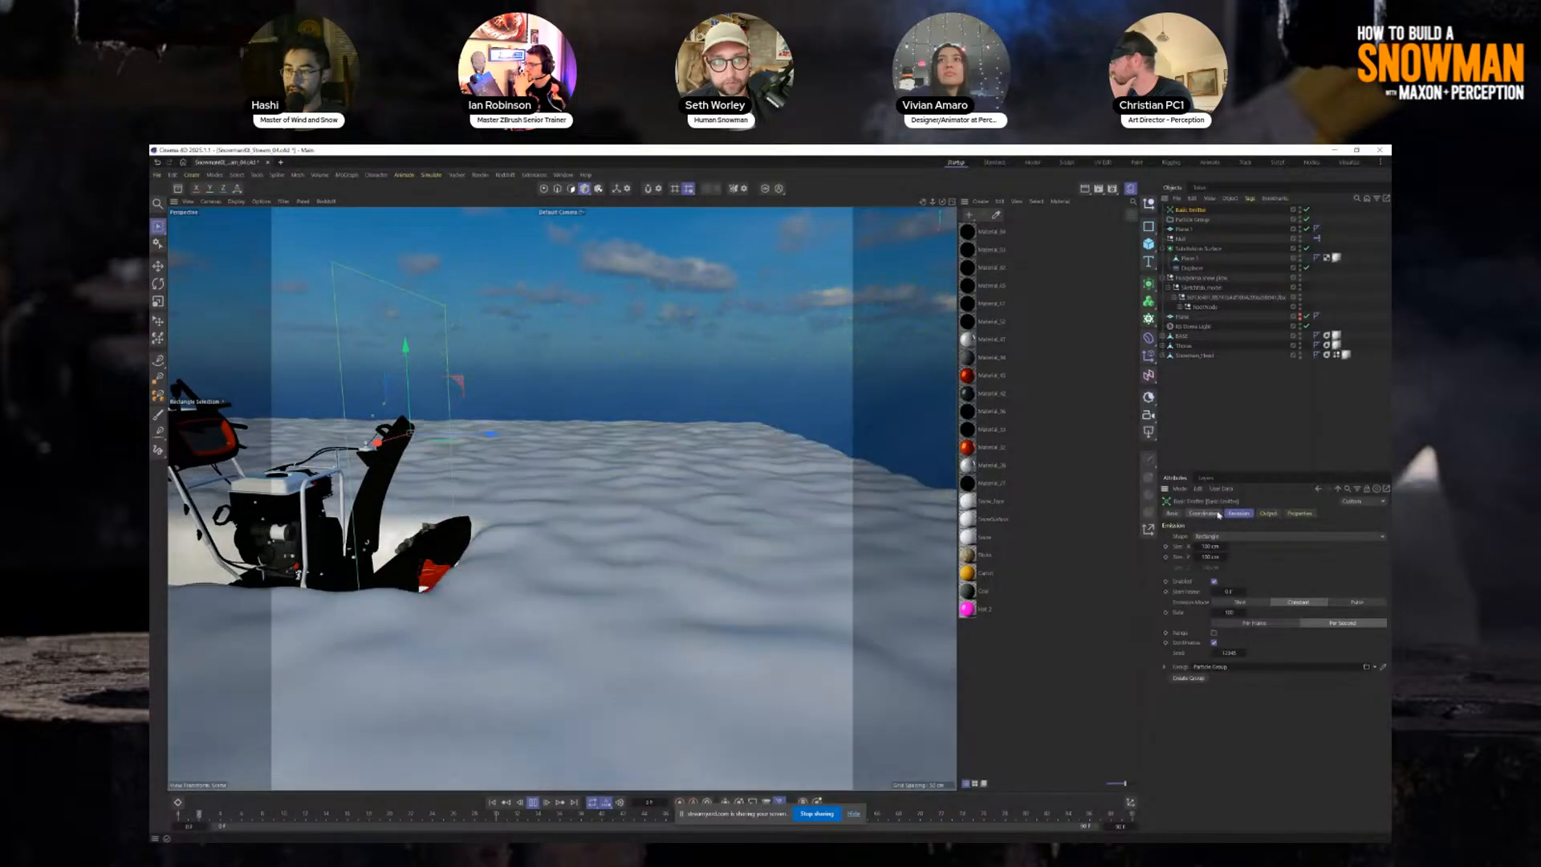
left_click(1219, 536)
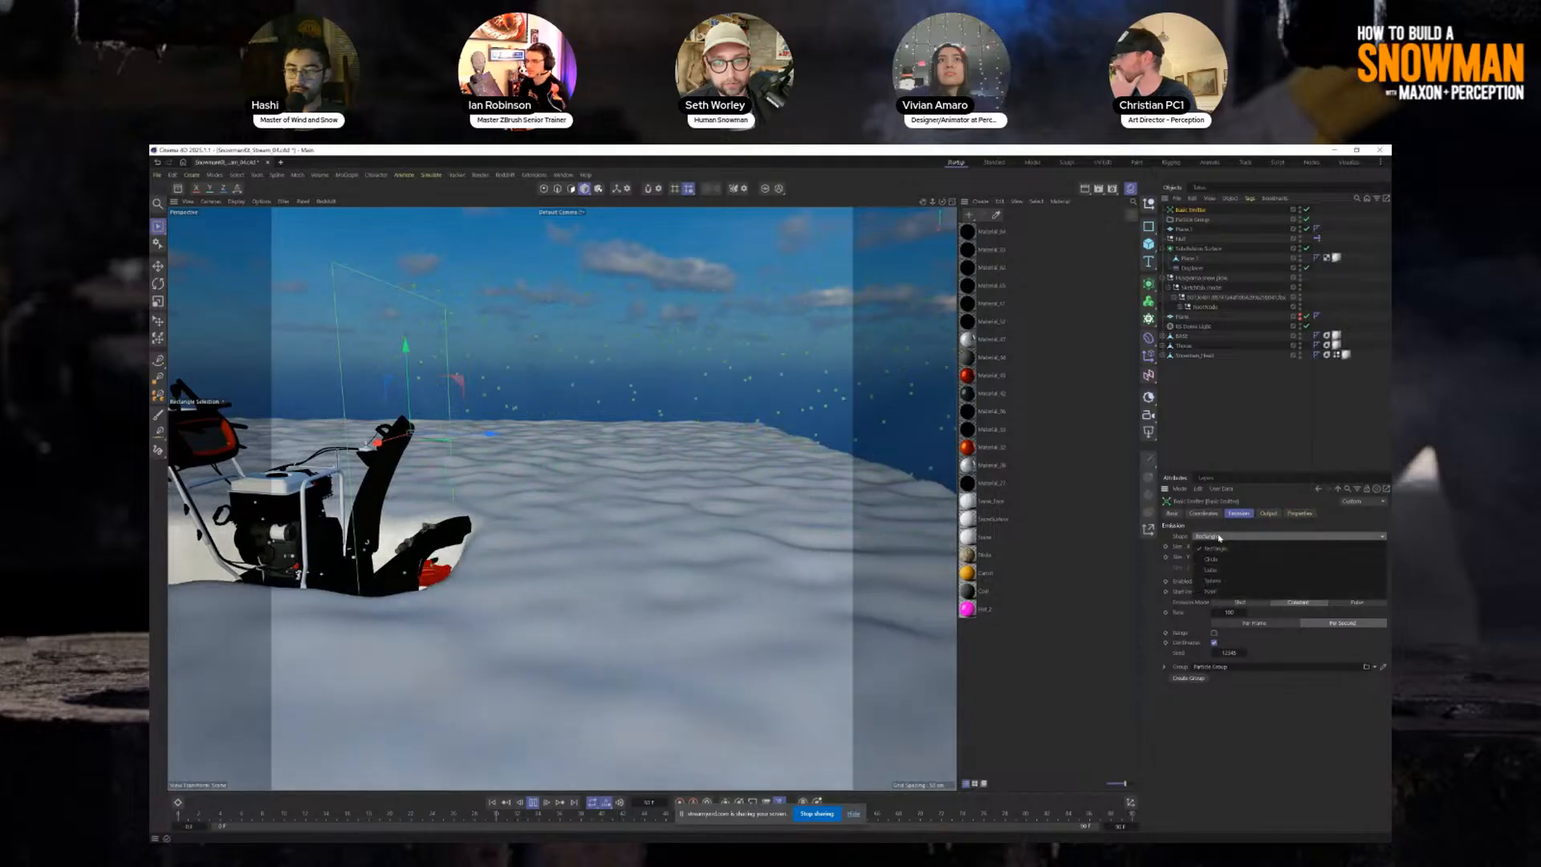
left_click(1215, 548)
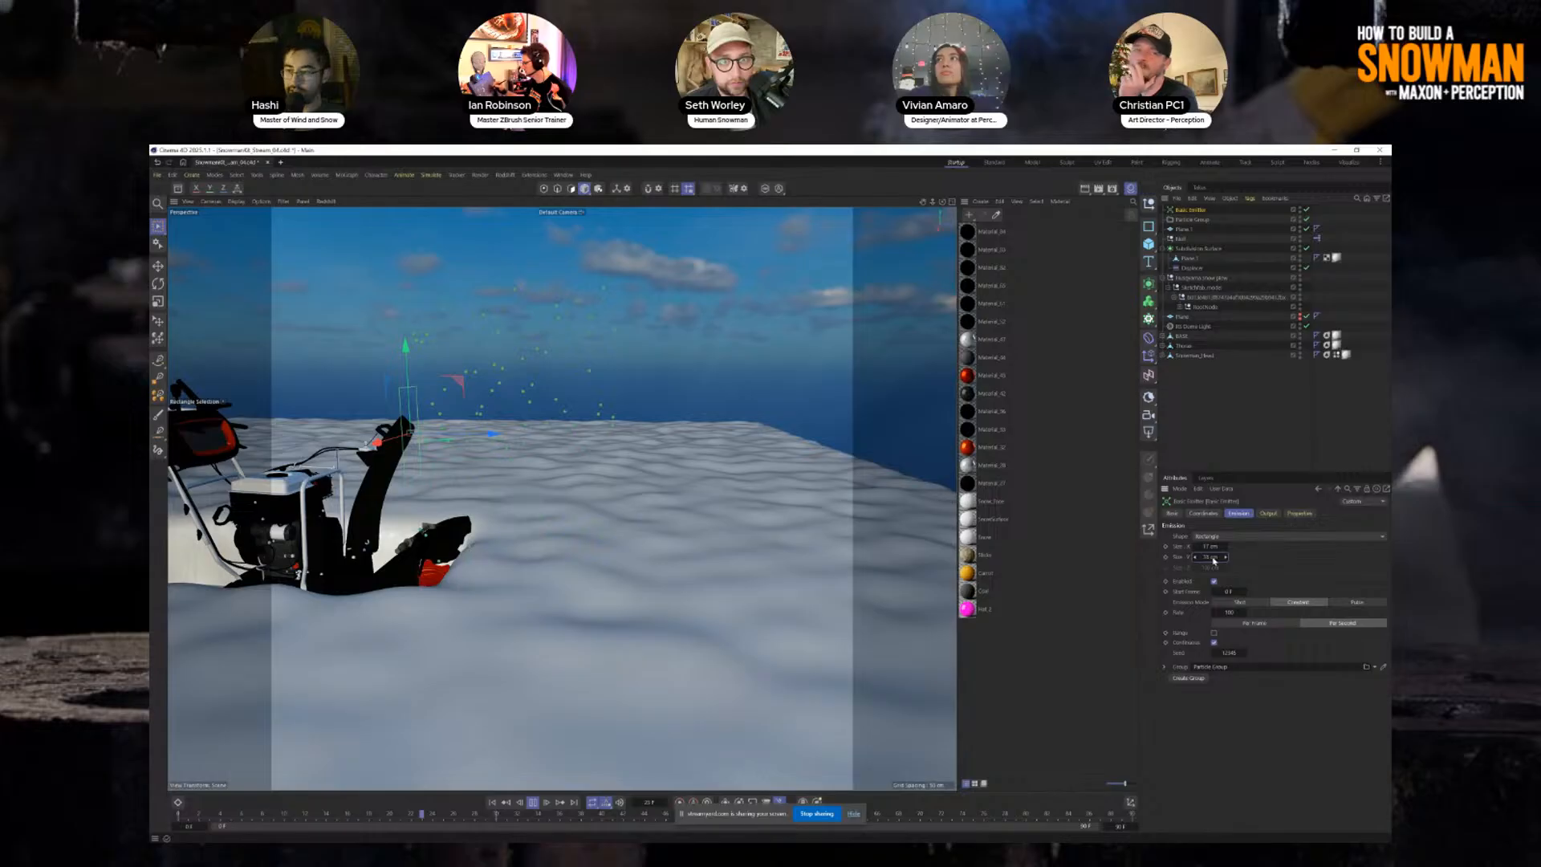
Lower the Basic Emitter into the snowblower's auger housing and rotate it so the particles shoot forward and upward.
middle_click_drag(520, 387, 536, 485, "alt")
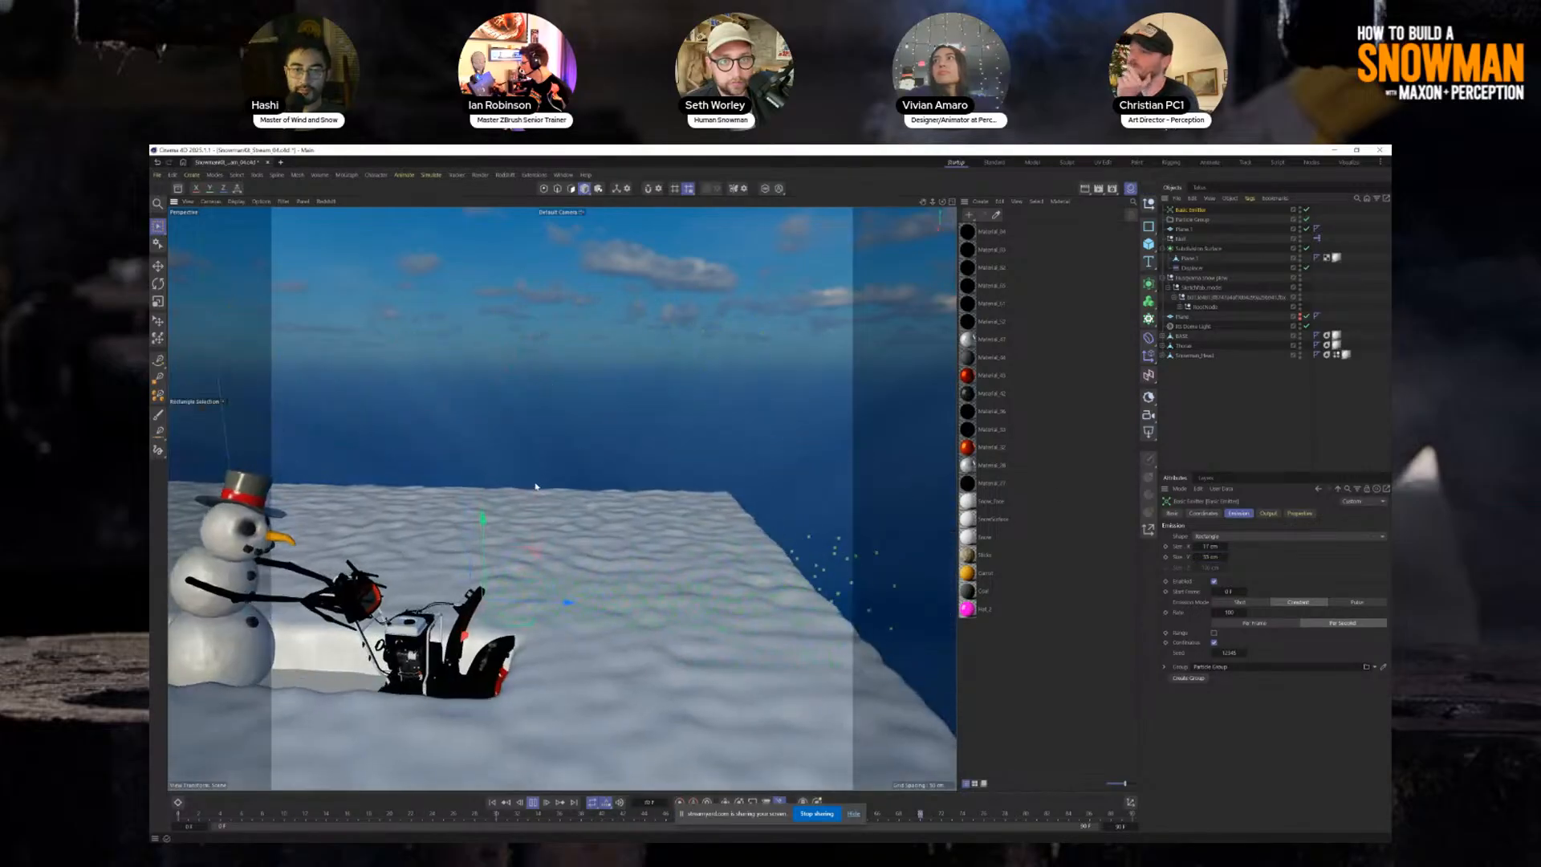
left_click_drag(552, 390, 487, 346, "alt")
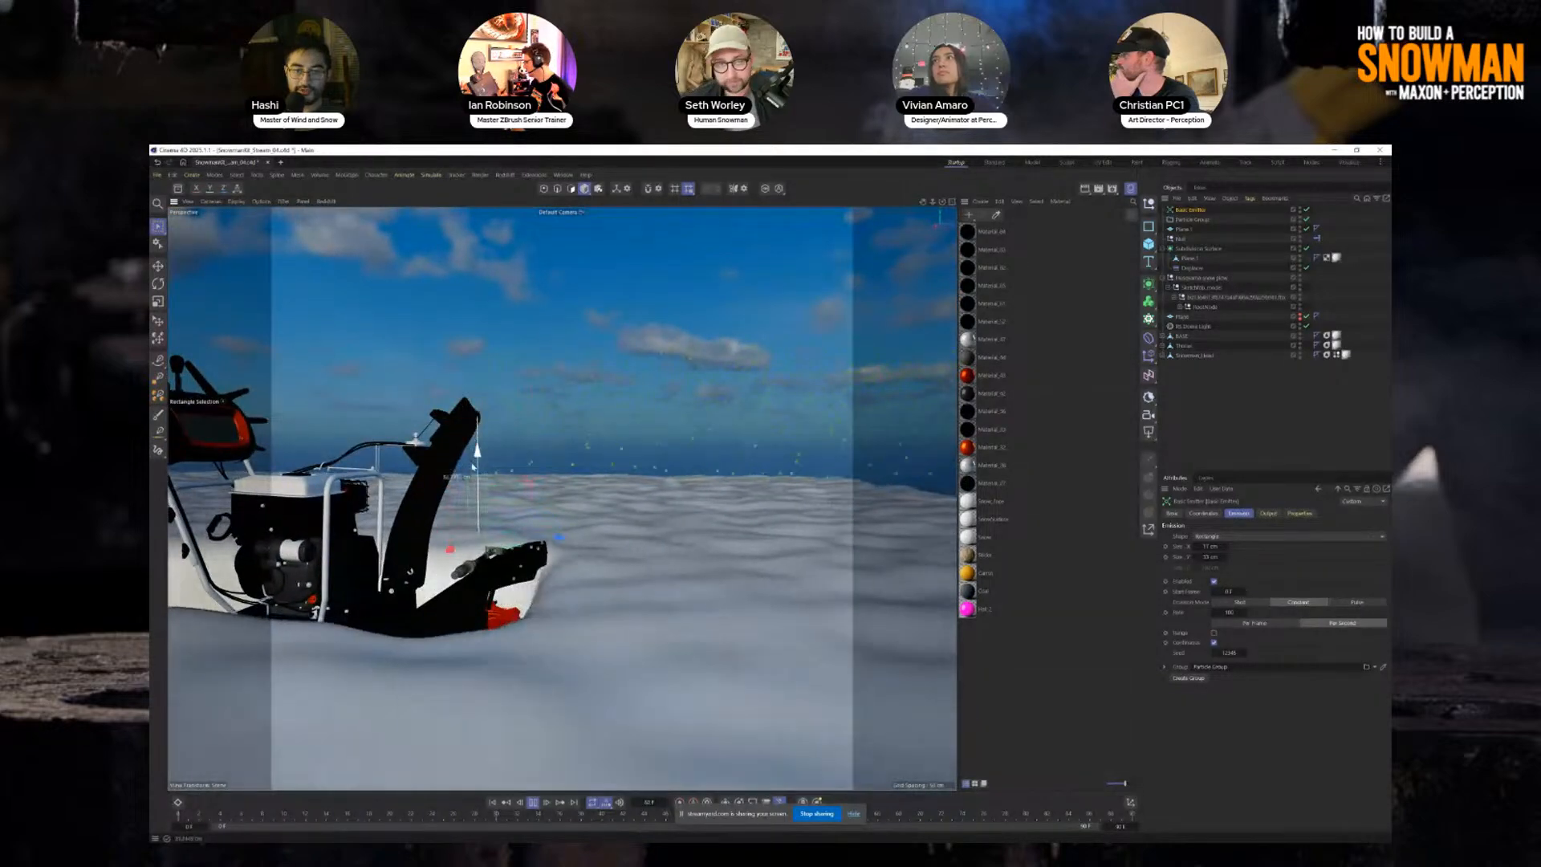
key("r")
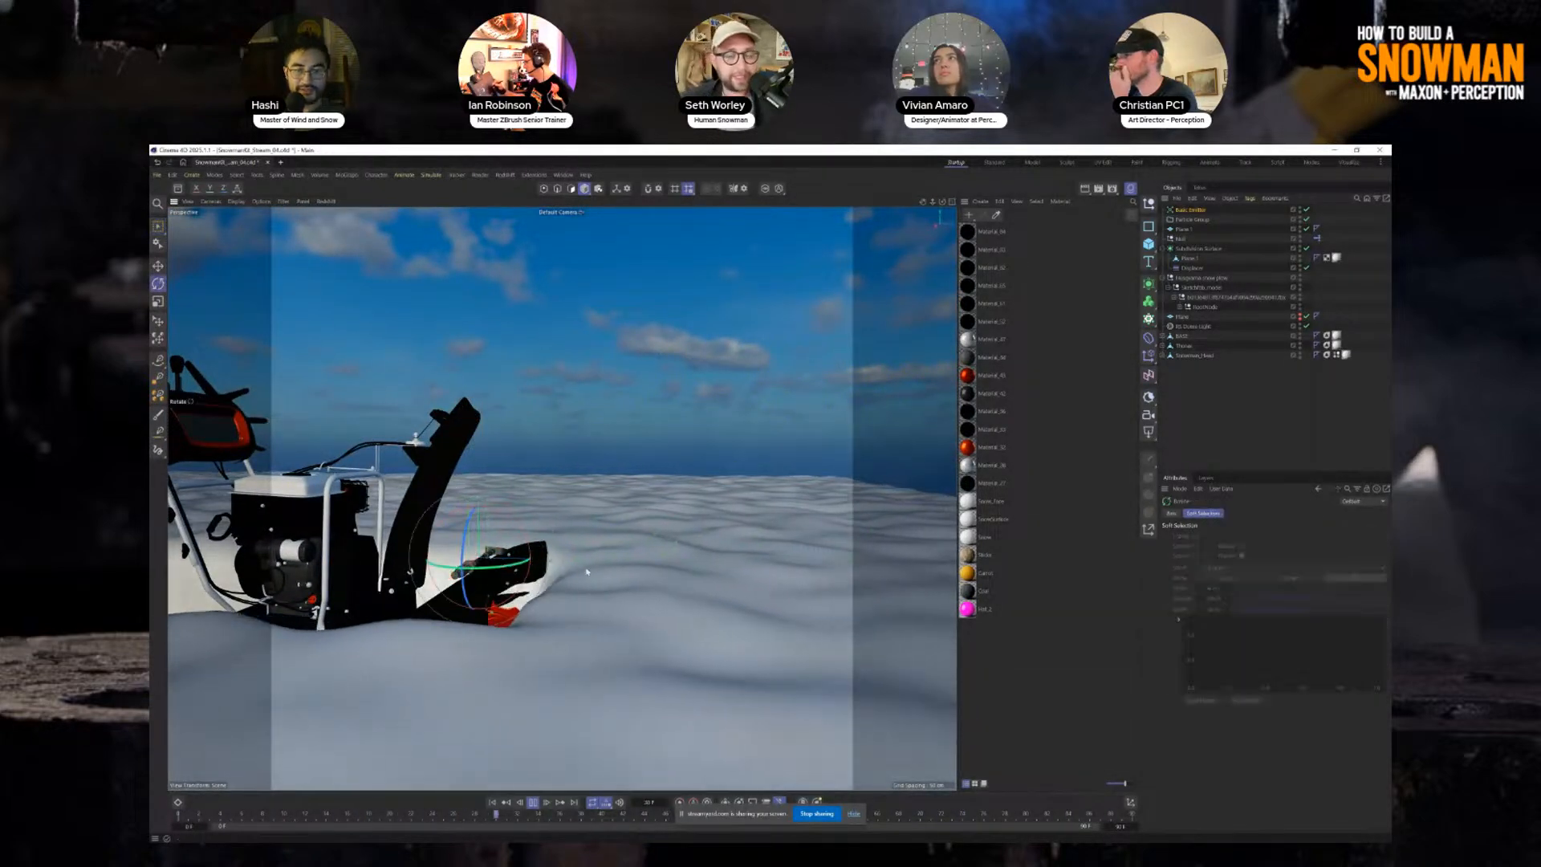
left_click_drag(481, 483, 483, 479)
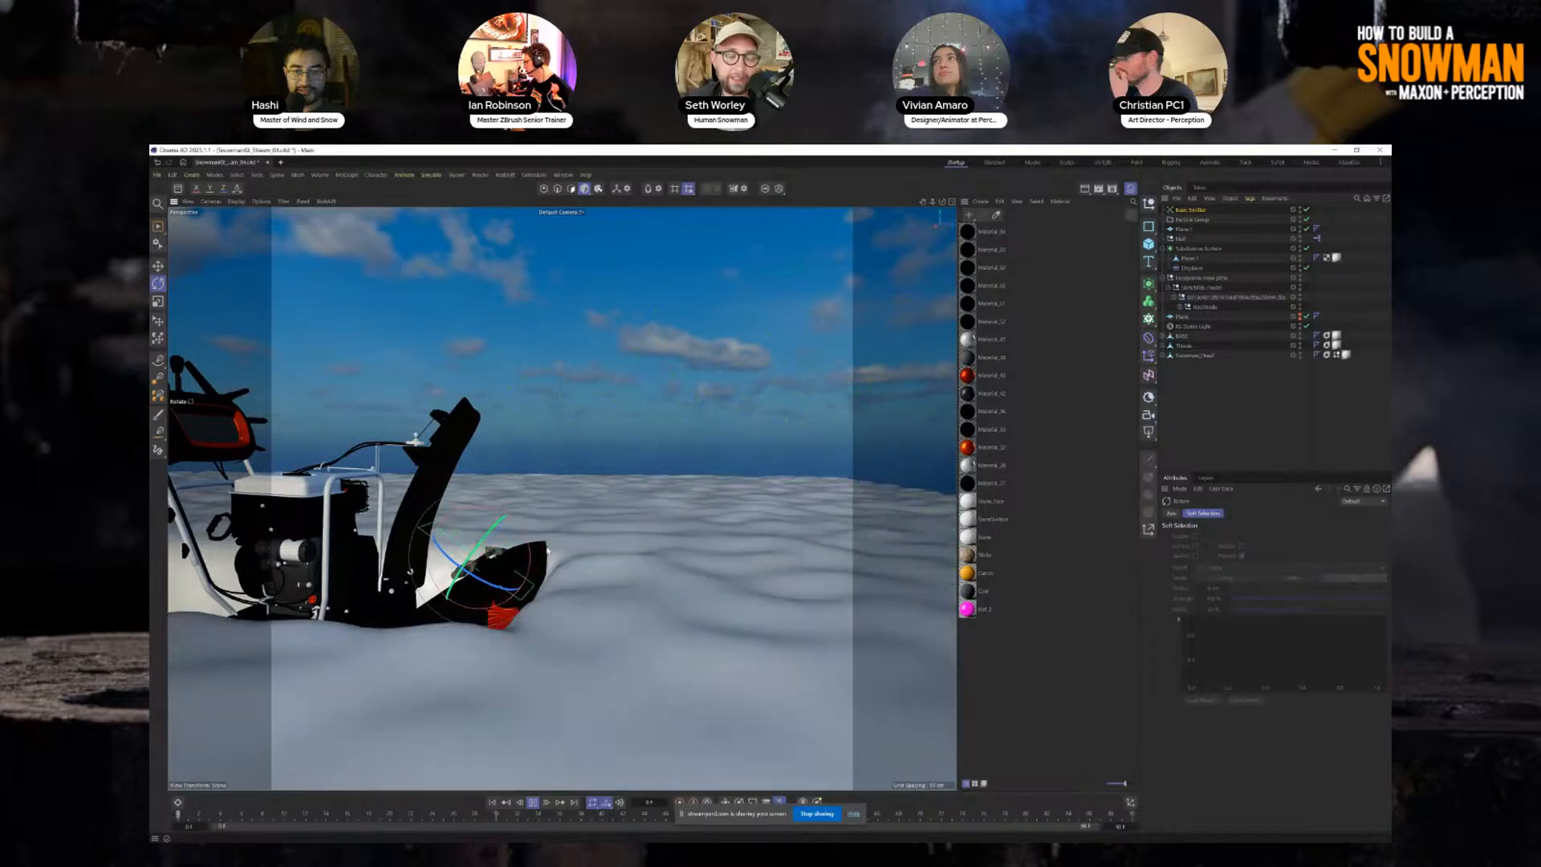
left_click_drag(618, 542, 425, 580, "alt")
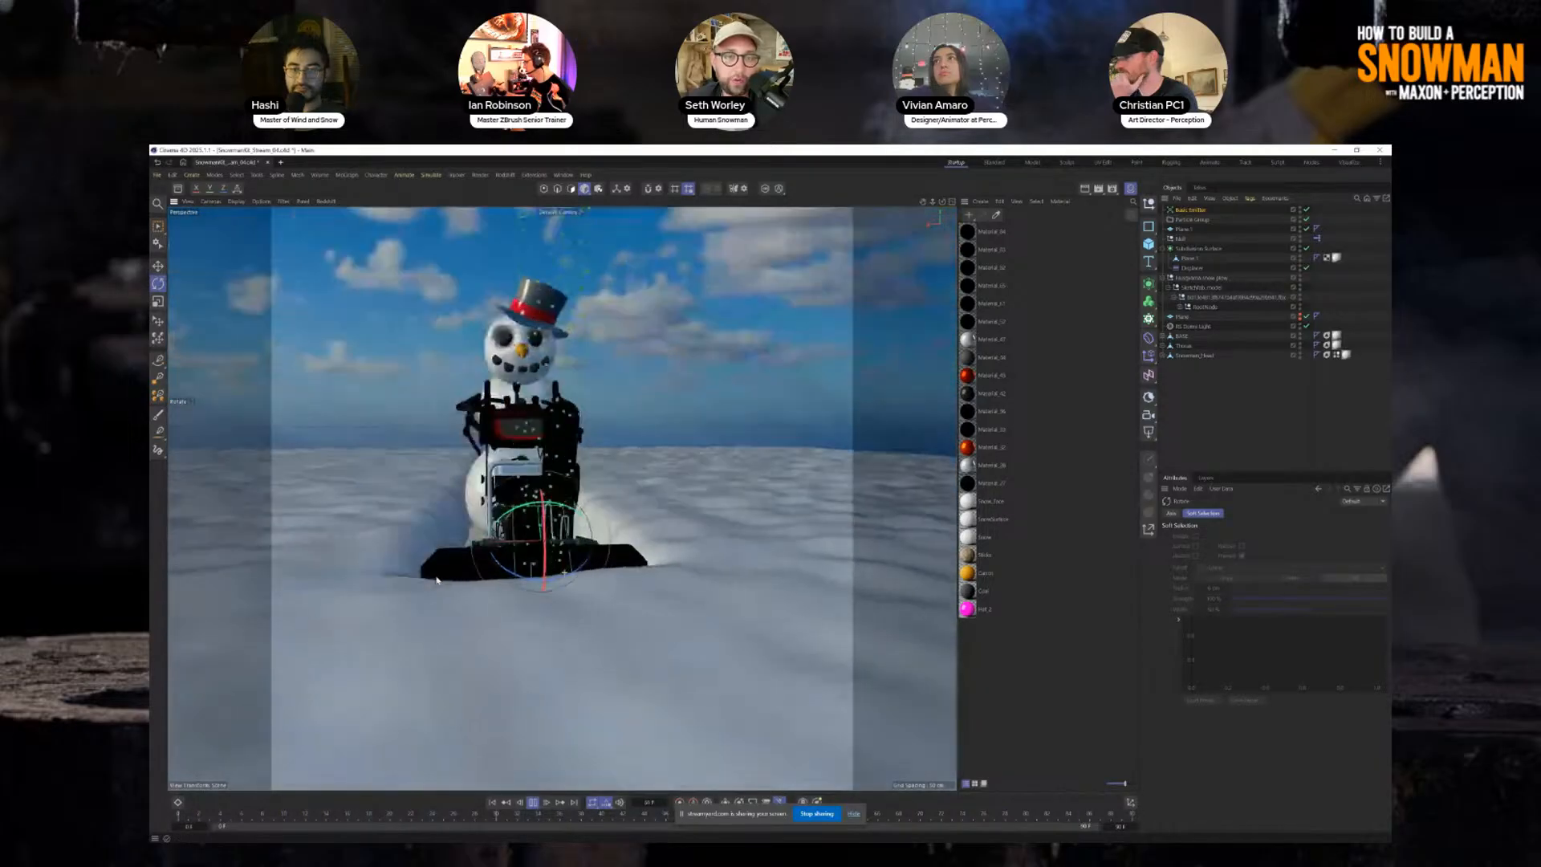
left_click_drag(568, 547, 389, 555, "alt")
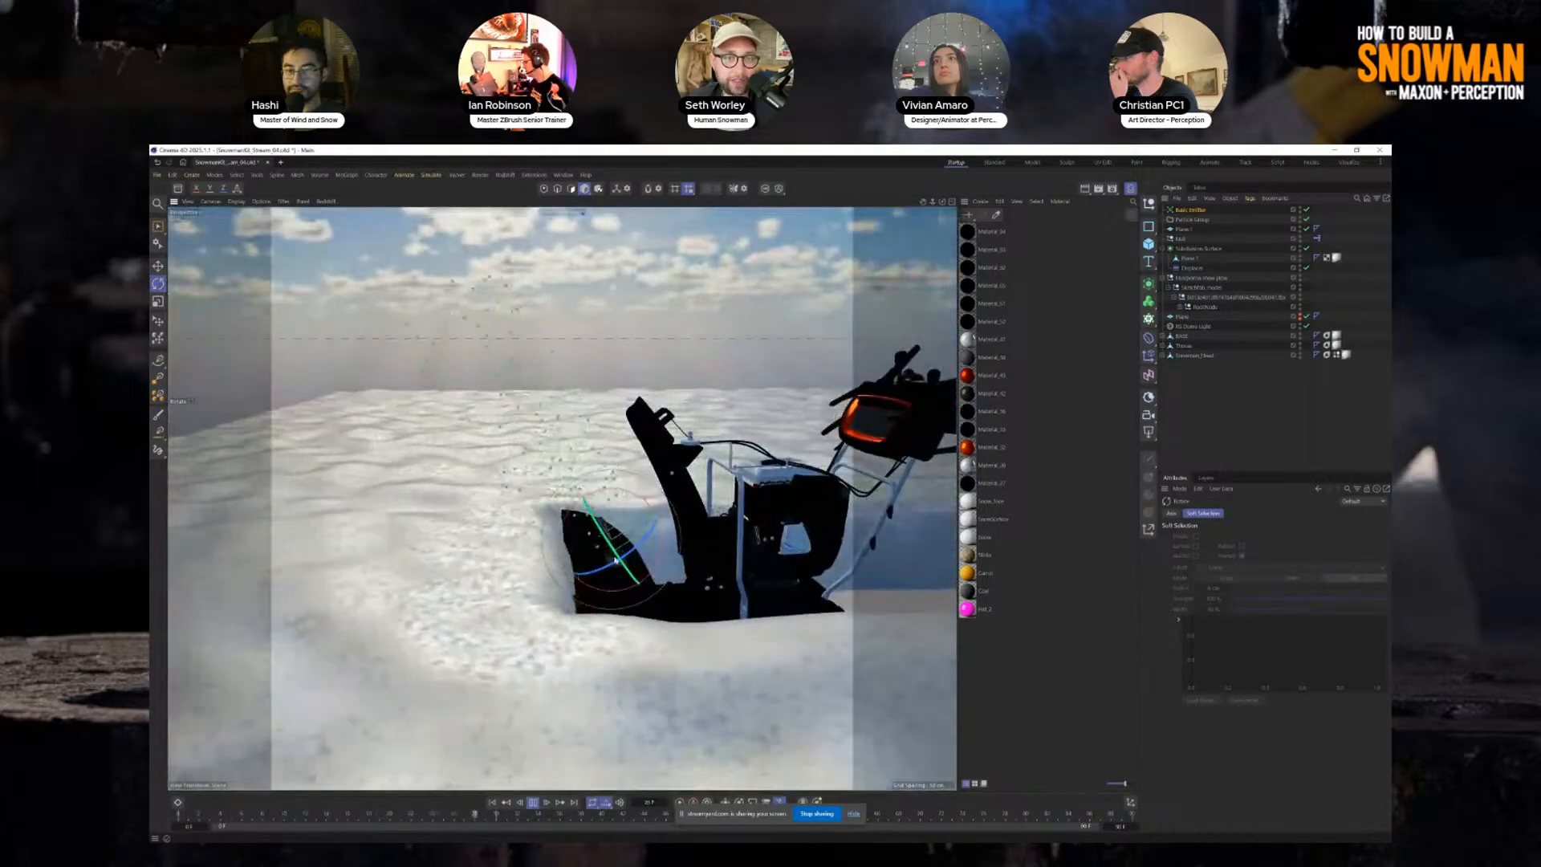
left_click(697, 504)
left_click_drag(698, 504, 834, 451, "alt")
Examine the highlighted particle stream leaving the snowblower from several angles around the snowman.
left_click(1182, 211)
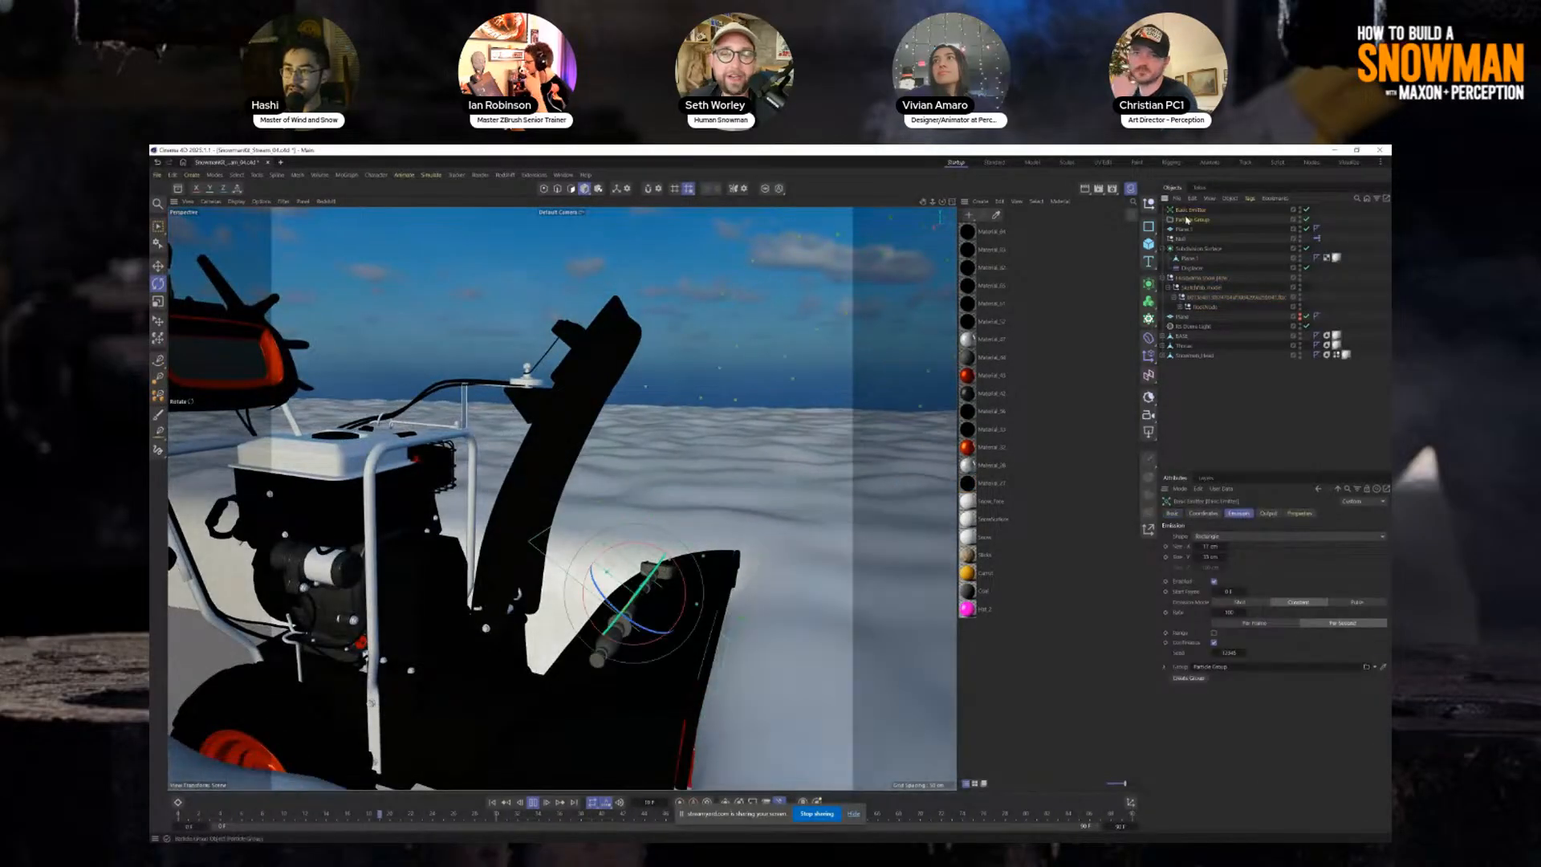
left_click(1189, 219)
scroll(599, 610, "down", 12)
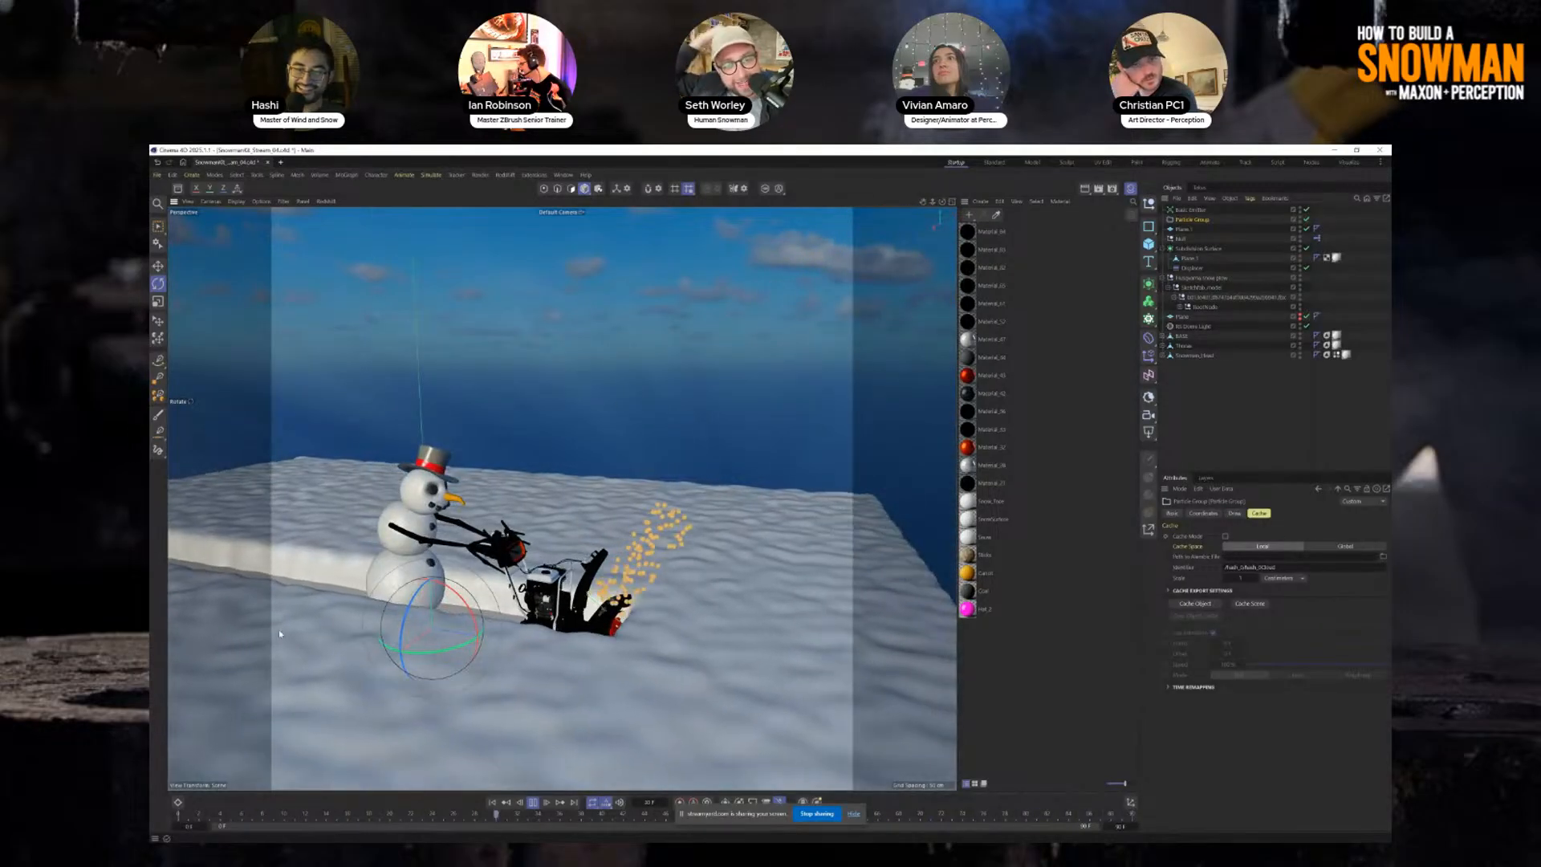
left_click_drag(461, 598, 397, 650, "alt")
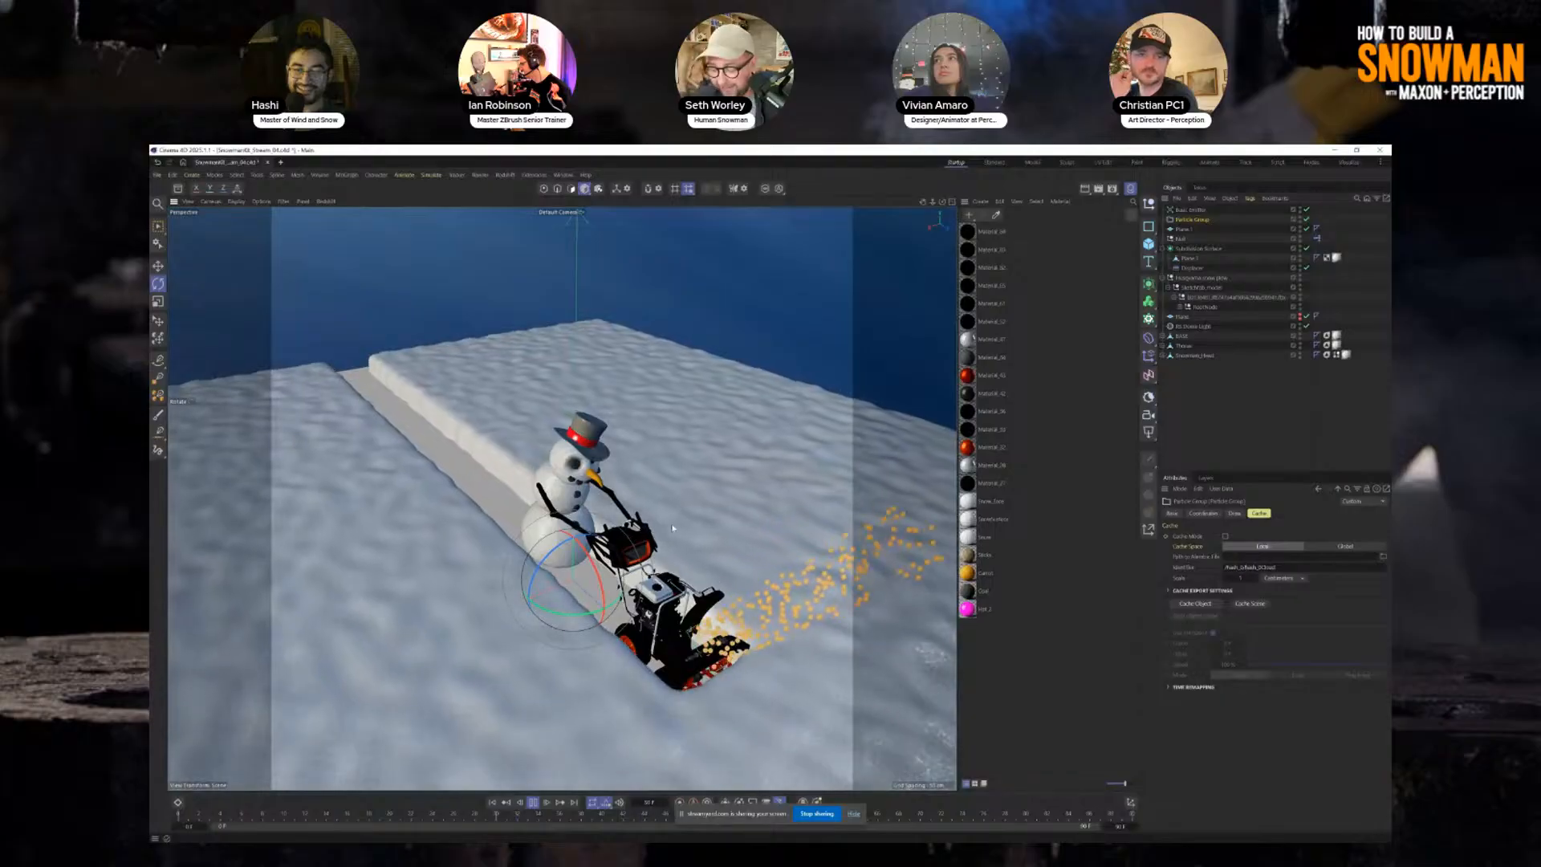
left_click_drag(797, 648, 550, 616, "alt")
left_click(473, 620)
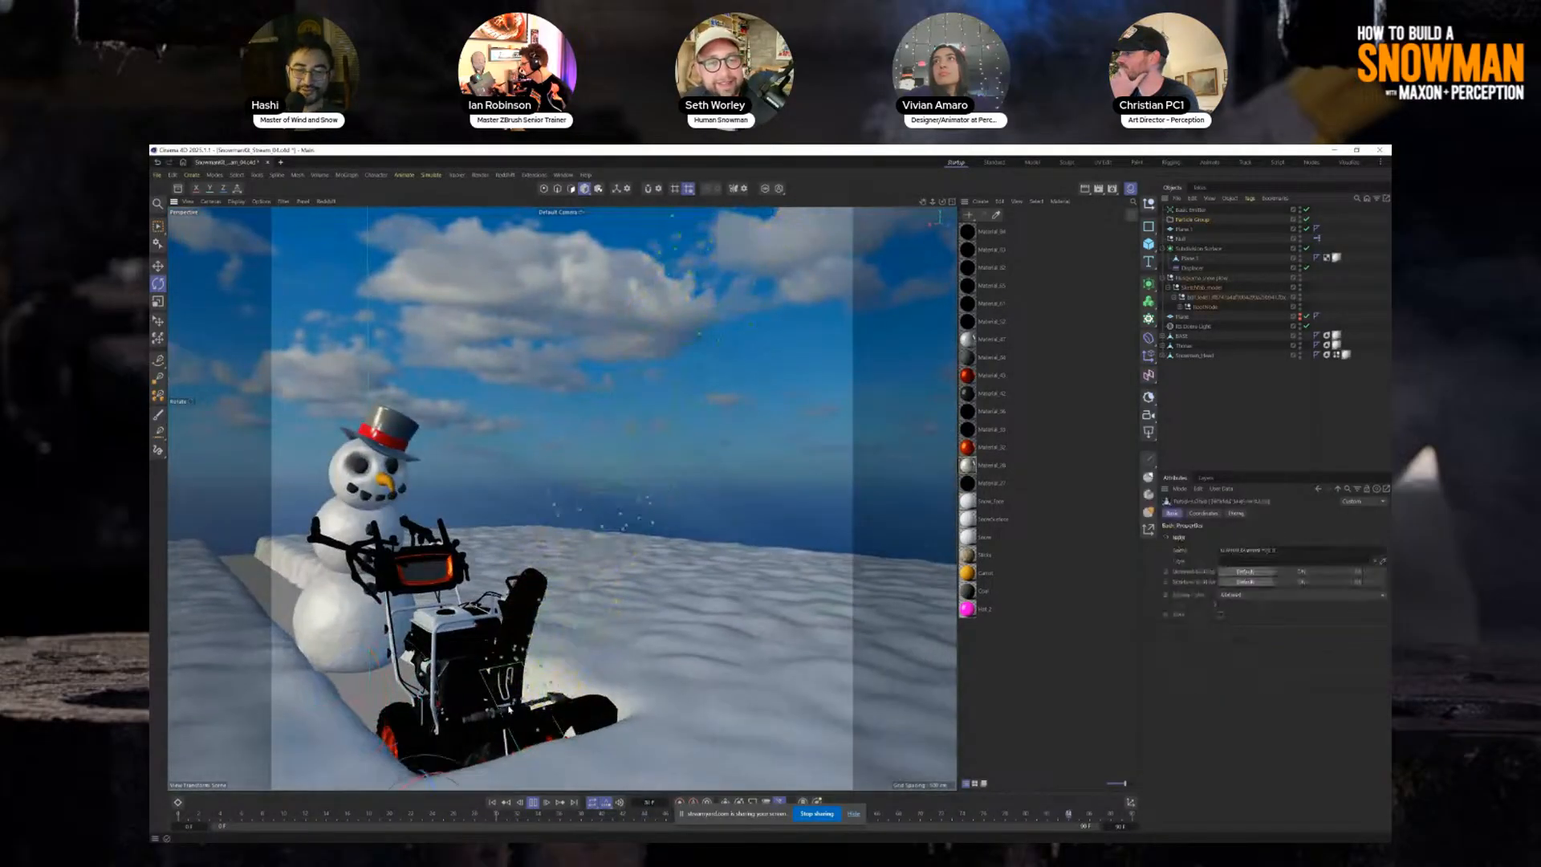
left_click(1197, 416)
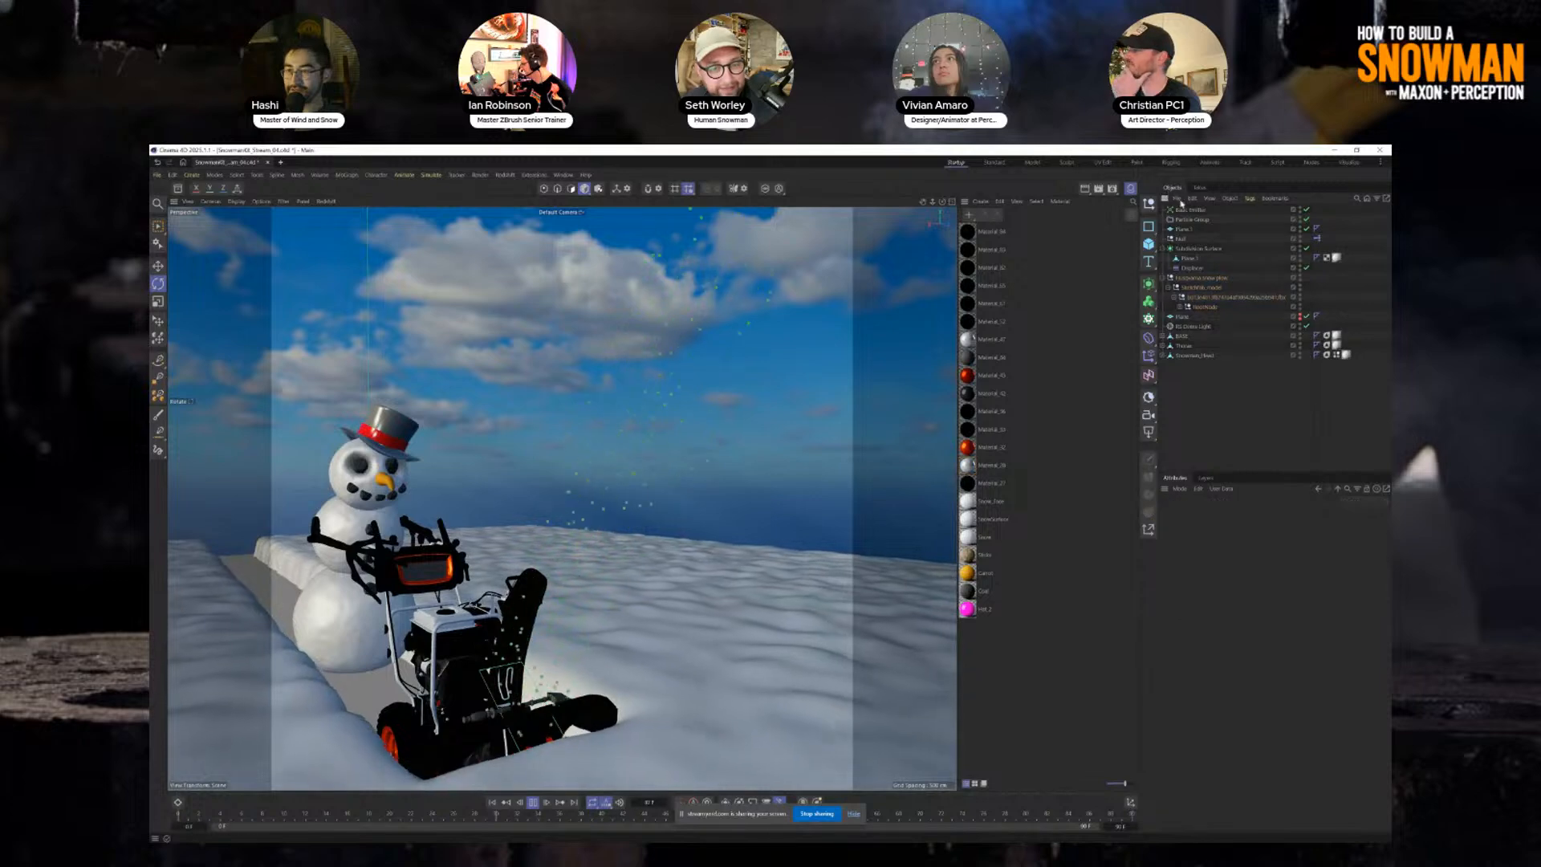
Scale the Basic Emitter inside the snowblower's auger housing.
left_click(1194, 210)
key("t")
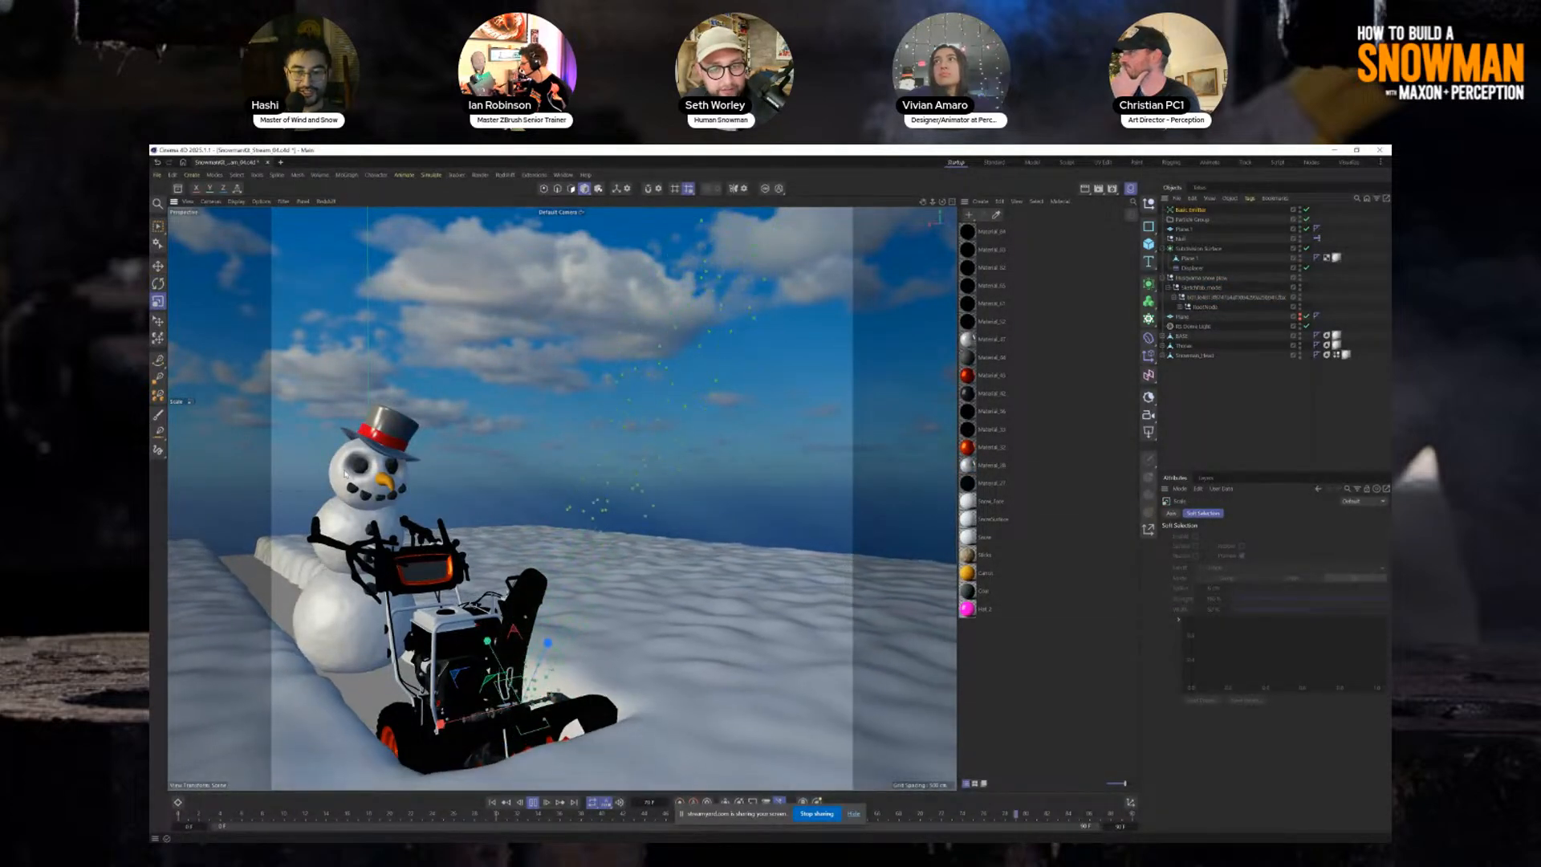
left_click(1188, 210)
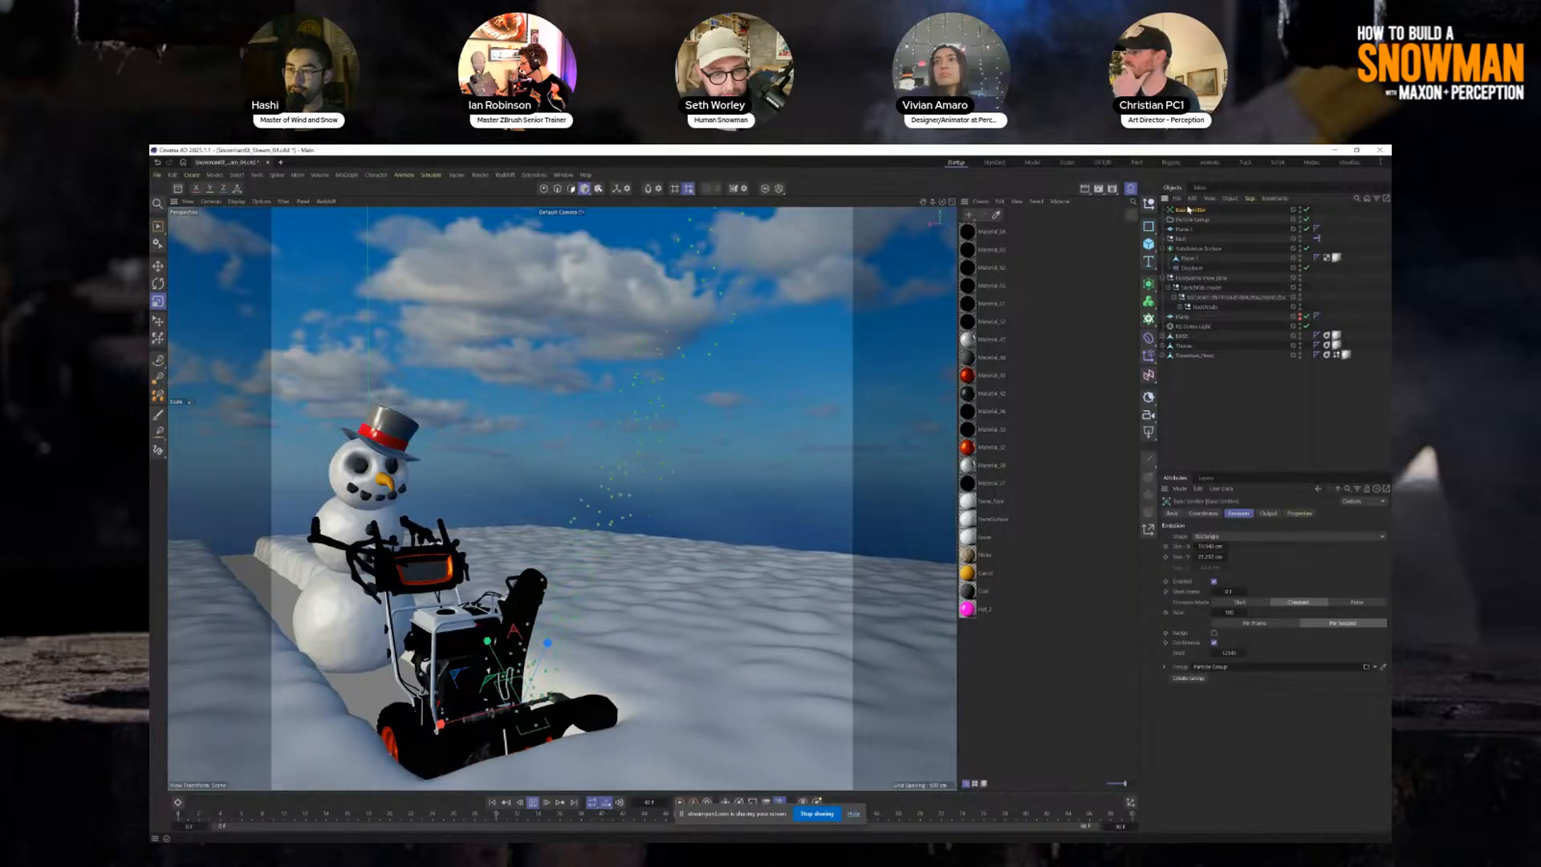
Add a Gravity force to the scene to pull the emitted snow particles down.
left_click(431, 174)
mouse_move(453, 192)
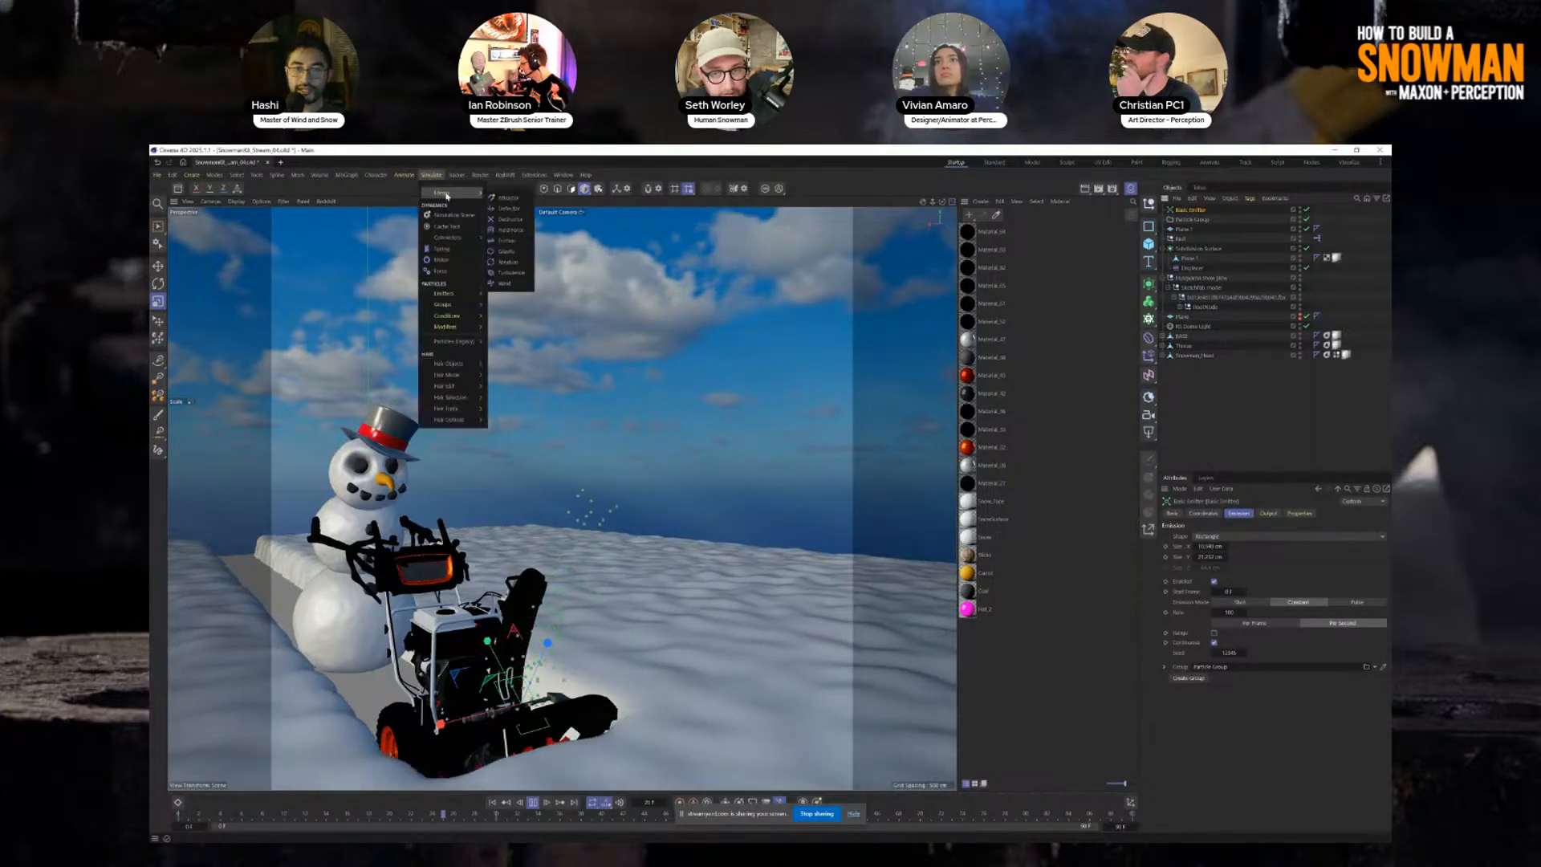
left_click(507, 251)
mouse_move(546, 745)
left_mouse_down("alt")
mouse_move(578, 734)
mouse_move(595, 763)
mouse_move(561, 771)
left_mouse_up("alt")
middle_click_drag(514, 711, 590, 573, "alt")
left_click_drag(590, 573, 555, 561, "alt")
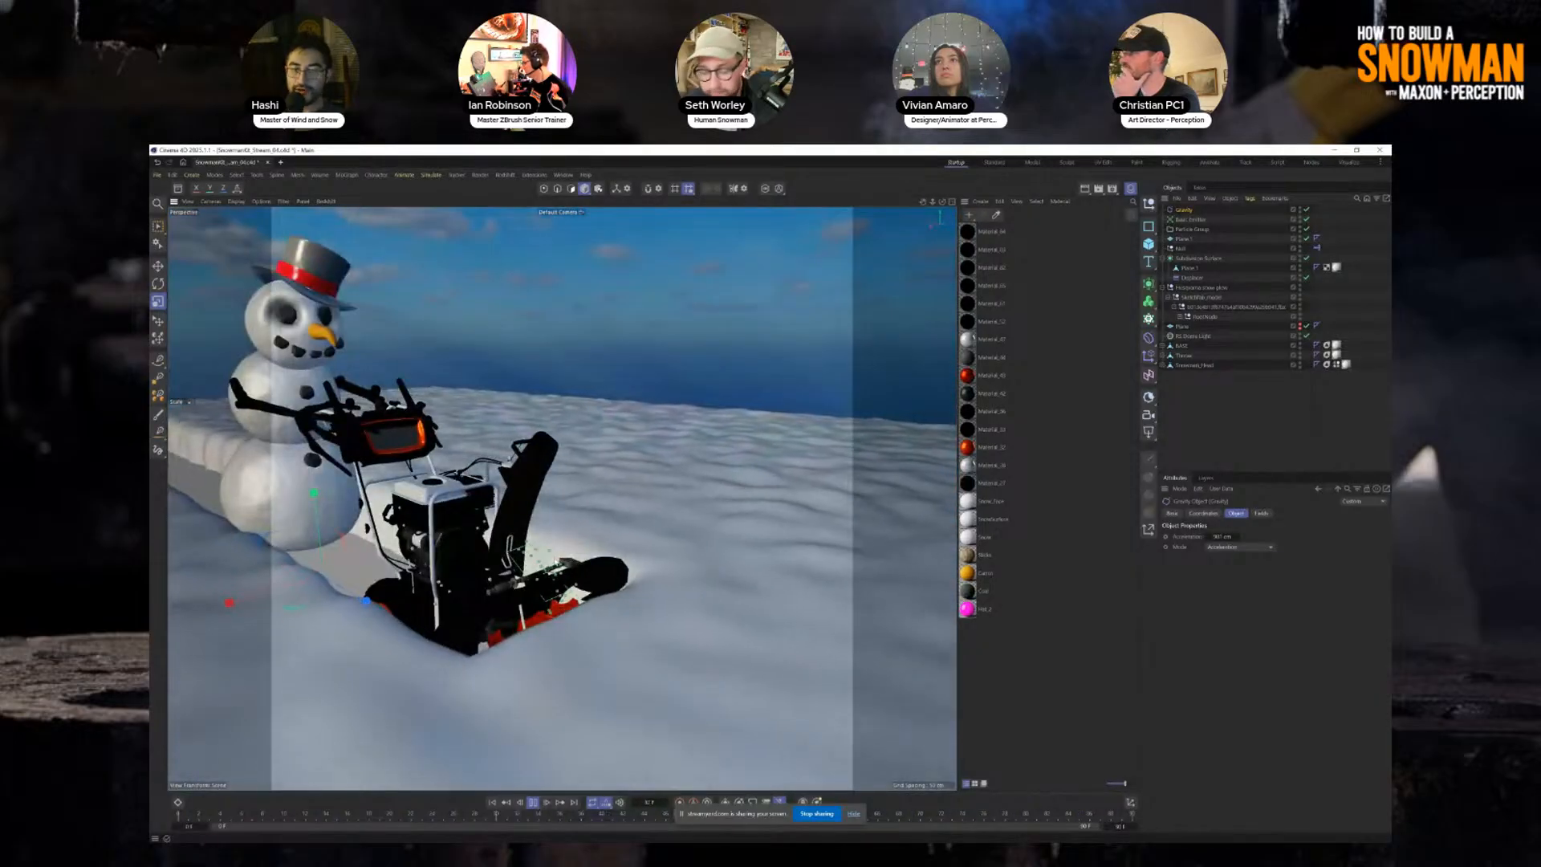
Switch the Basic Emitter's rate to Per Frame and raise it for a much denser particle stream.
left_click(1191, 219)
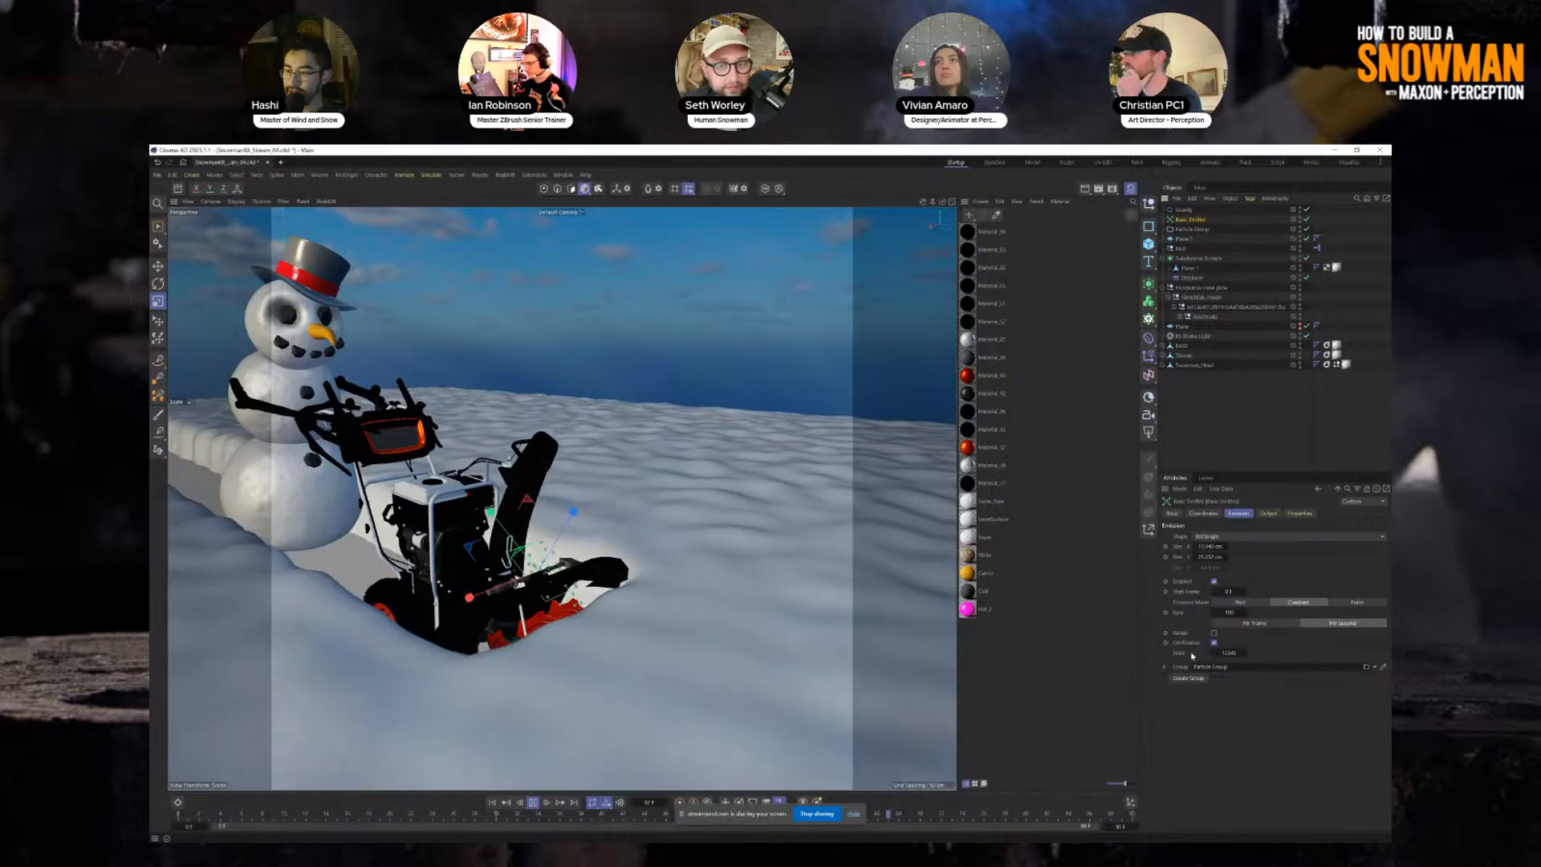
left_click(1208, 514)
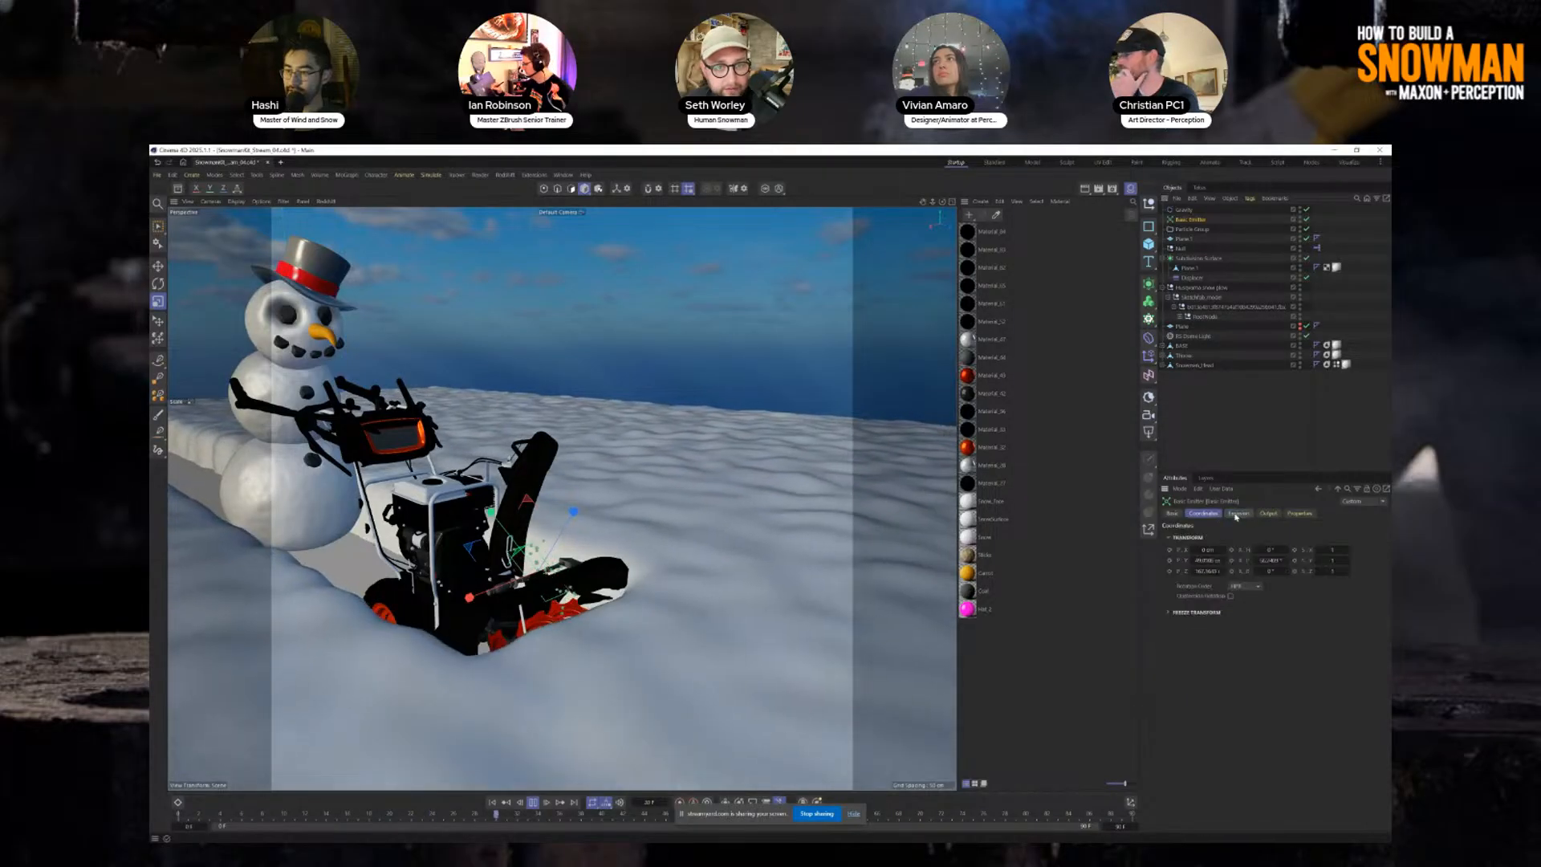
left_click(1242, 515)
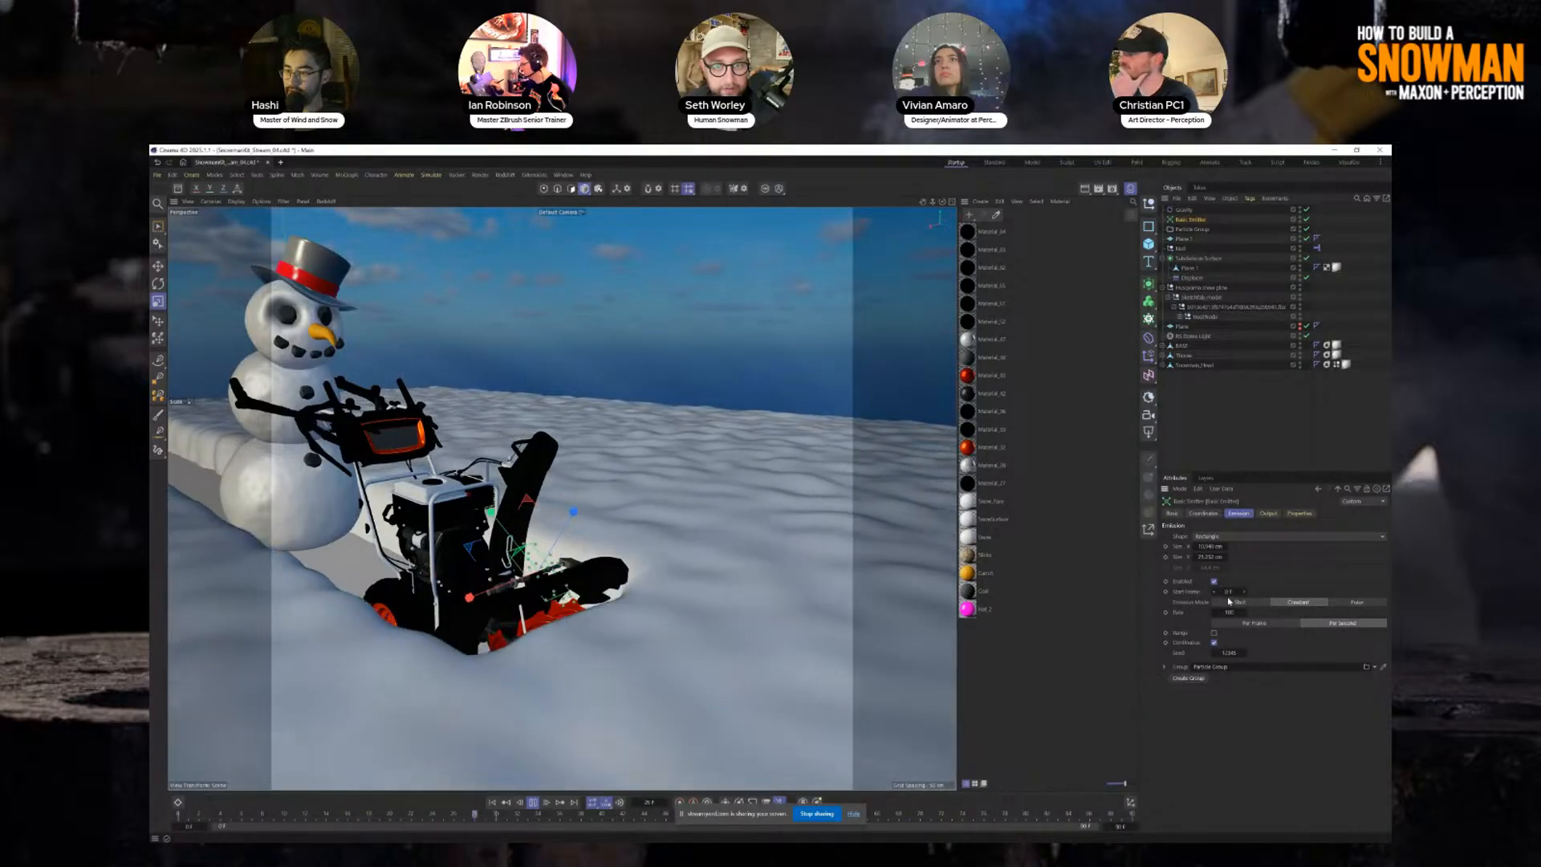
left_click_drag(1221, 612, 1283, 616)
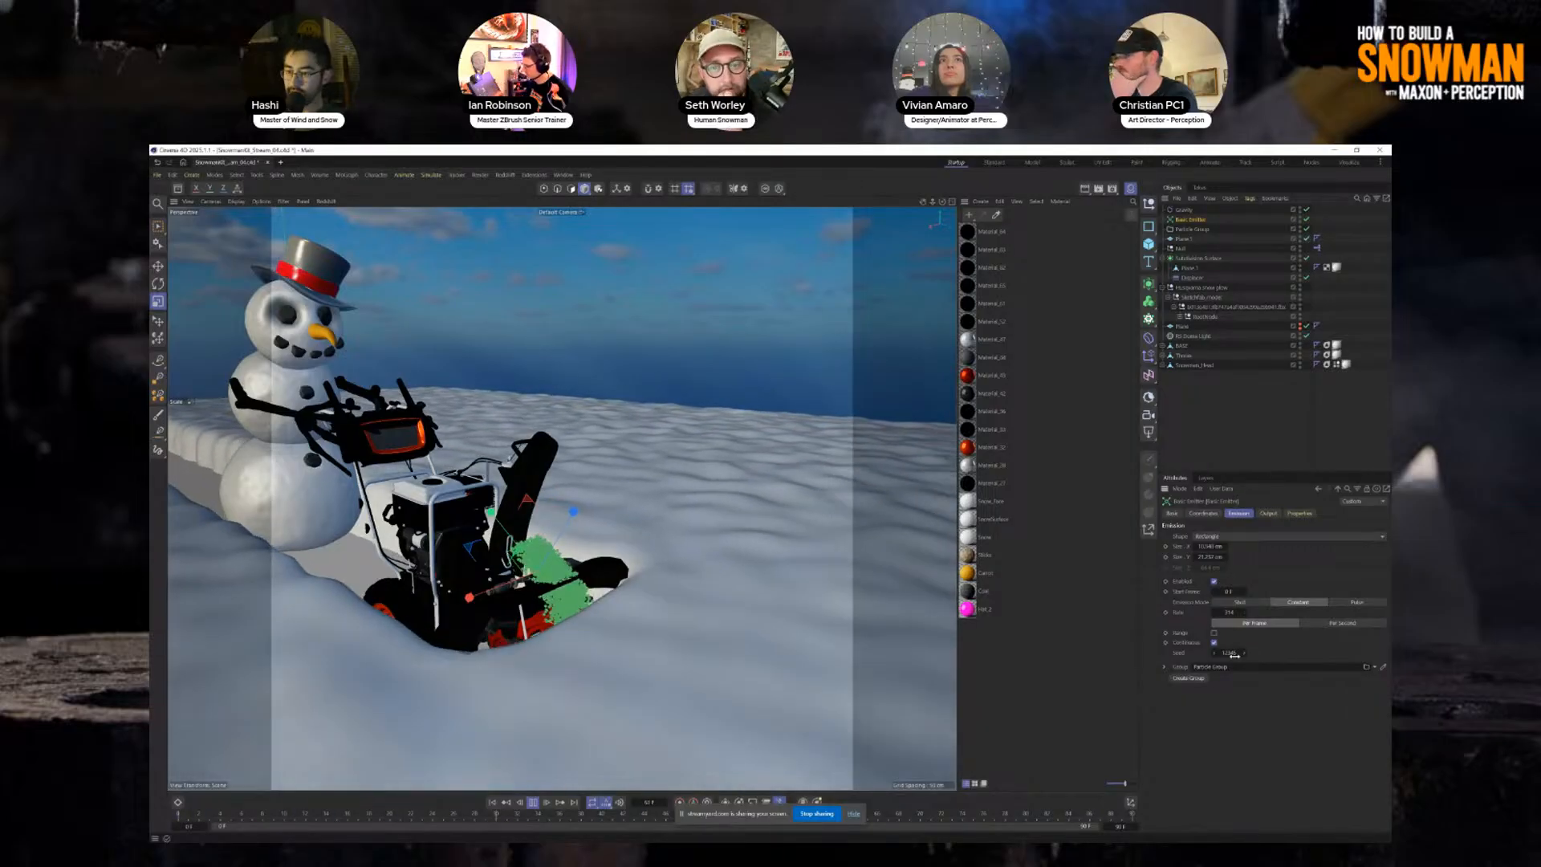
Raise the Basic Emitter's particle speed so the snow is thrown farther from the snowblower.
left_click(1268, 513)
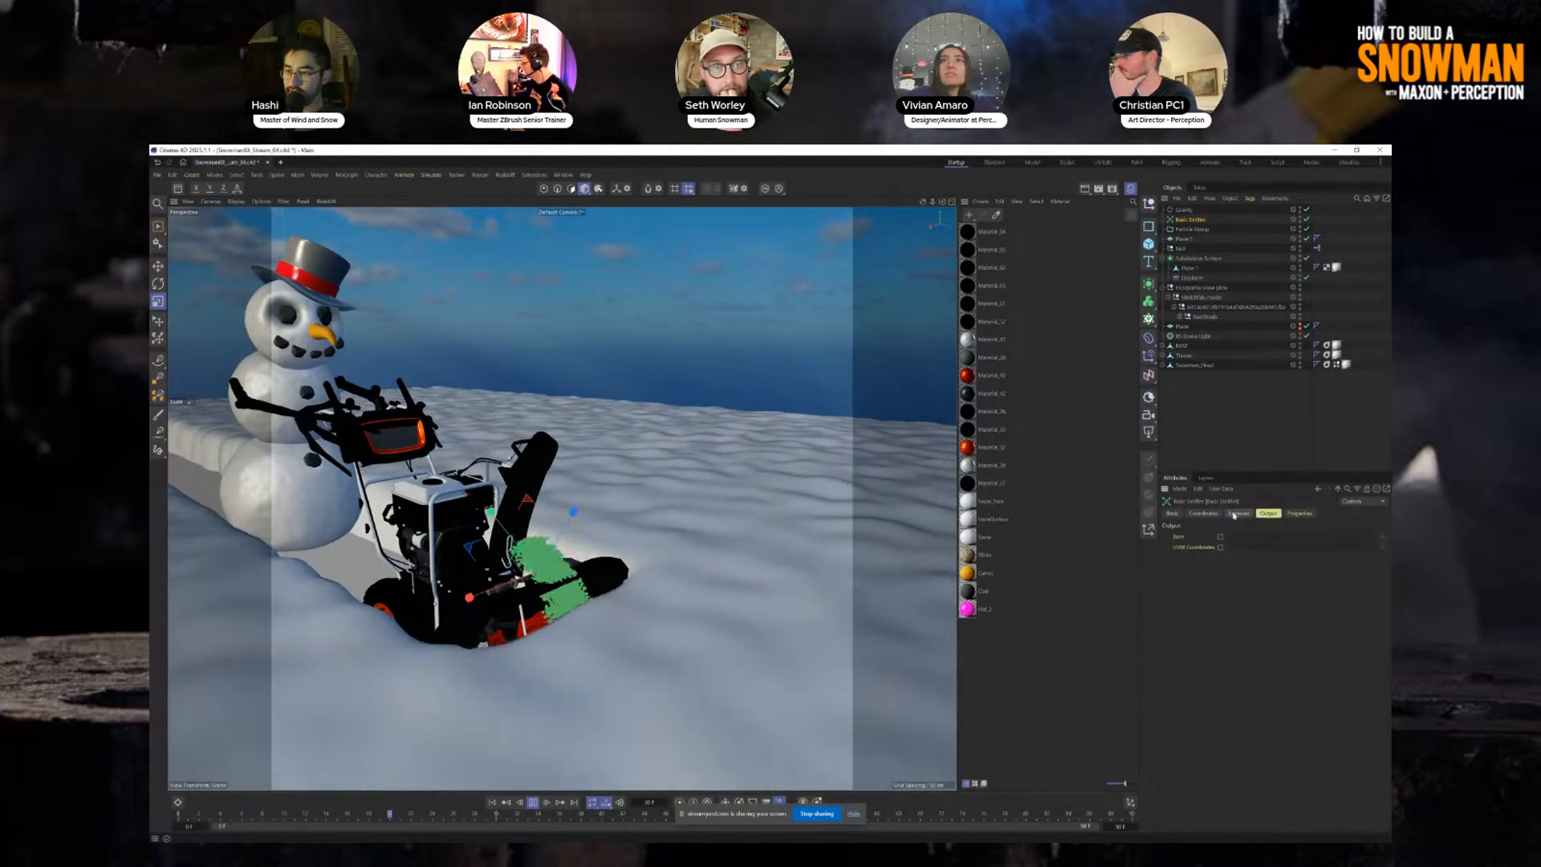
left_click(1300, 513)
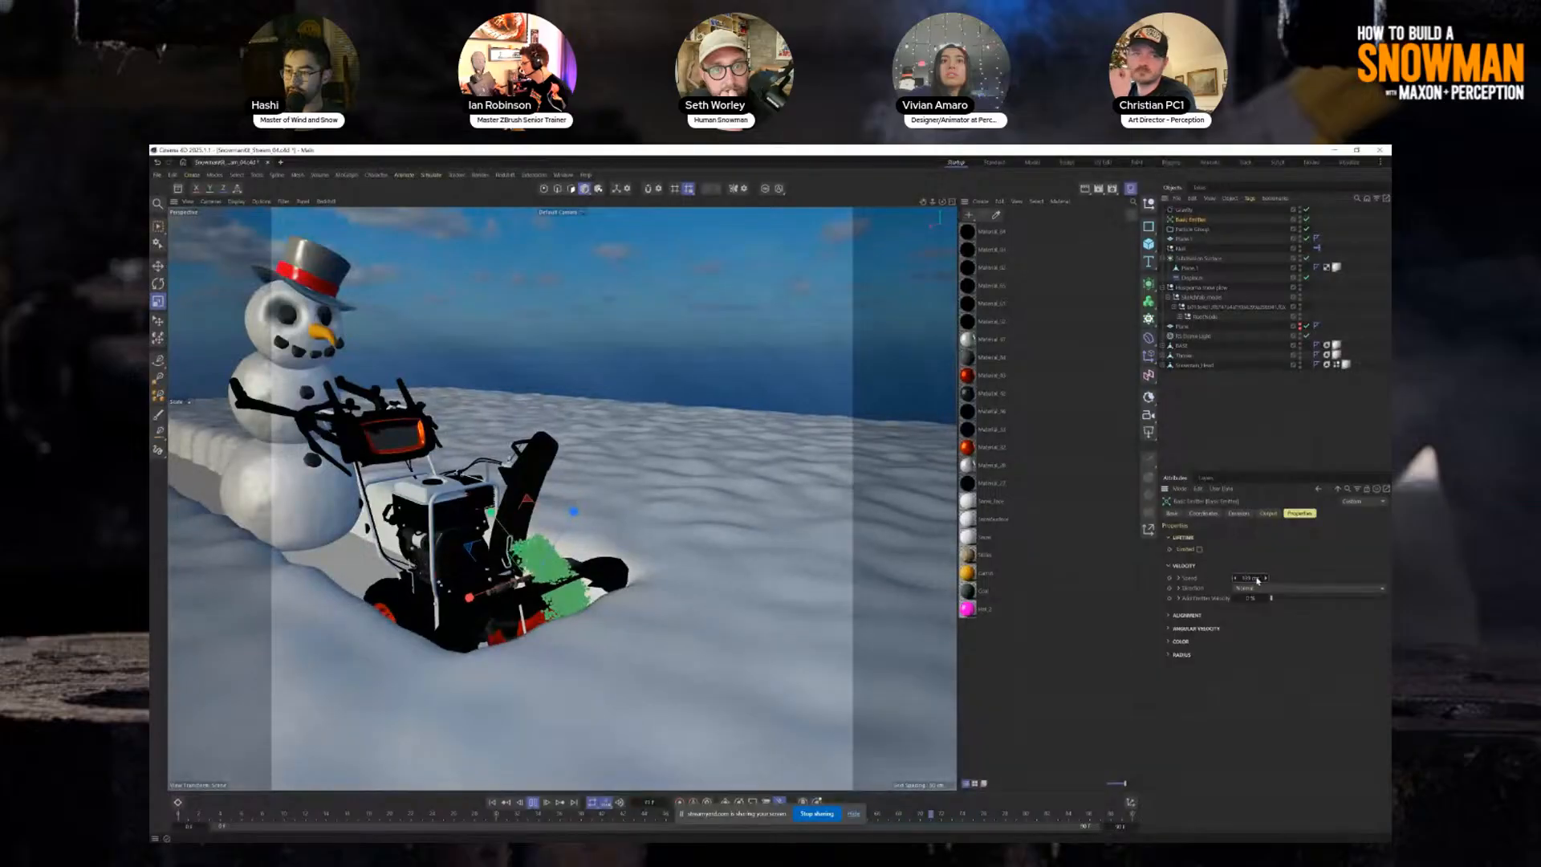
left_click_drag(1253, 580, 1254, 576)
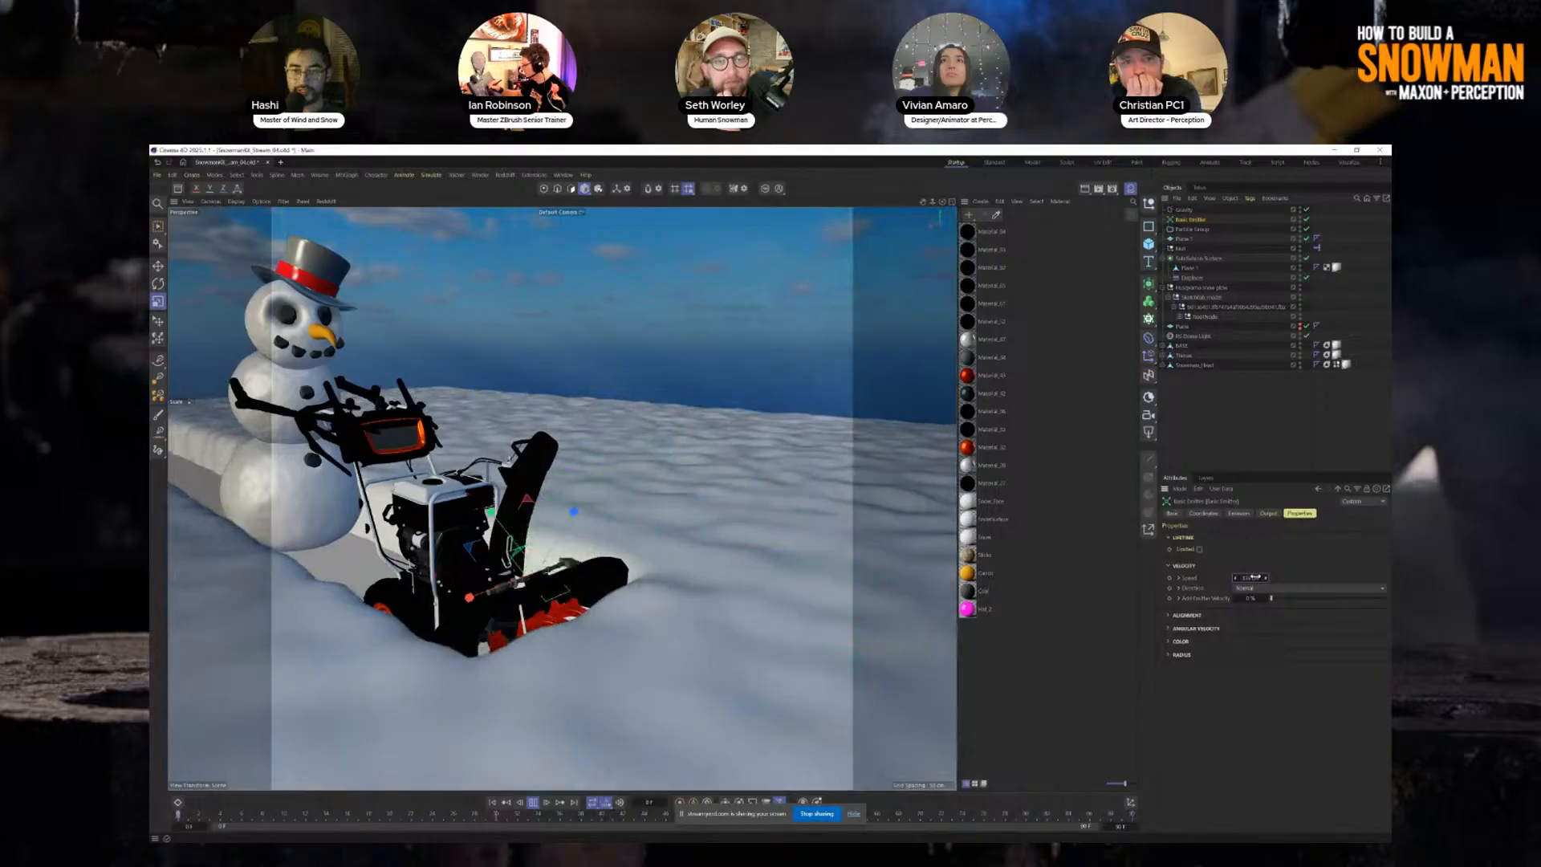
Rotate the Basic Emitter inside the auger housing so the particles arc forward and off to the snowblower's side.
left_click_drag(790, 578, 353, 589, "alt")
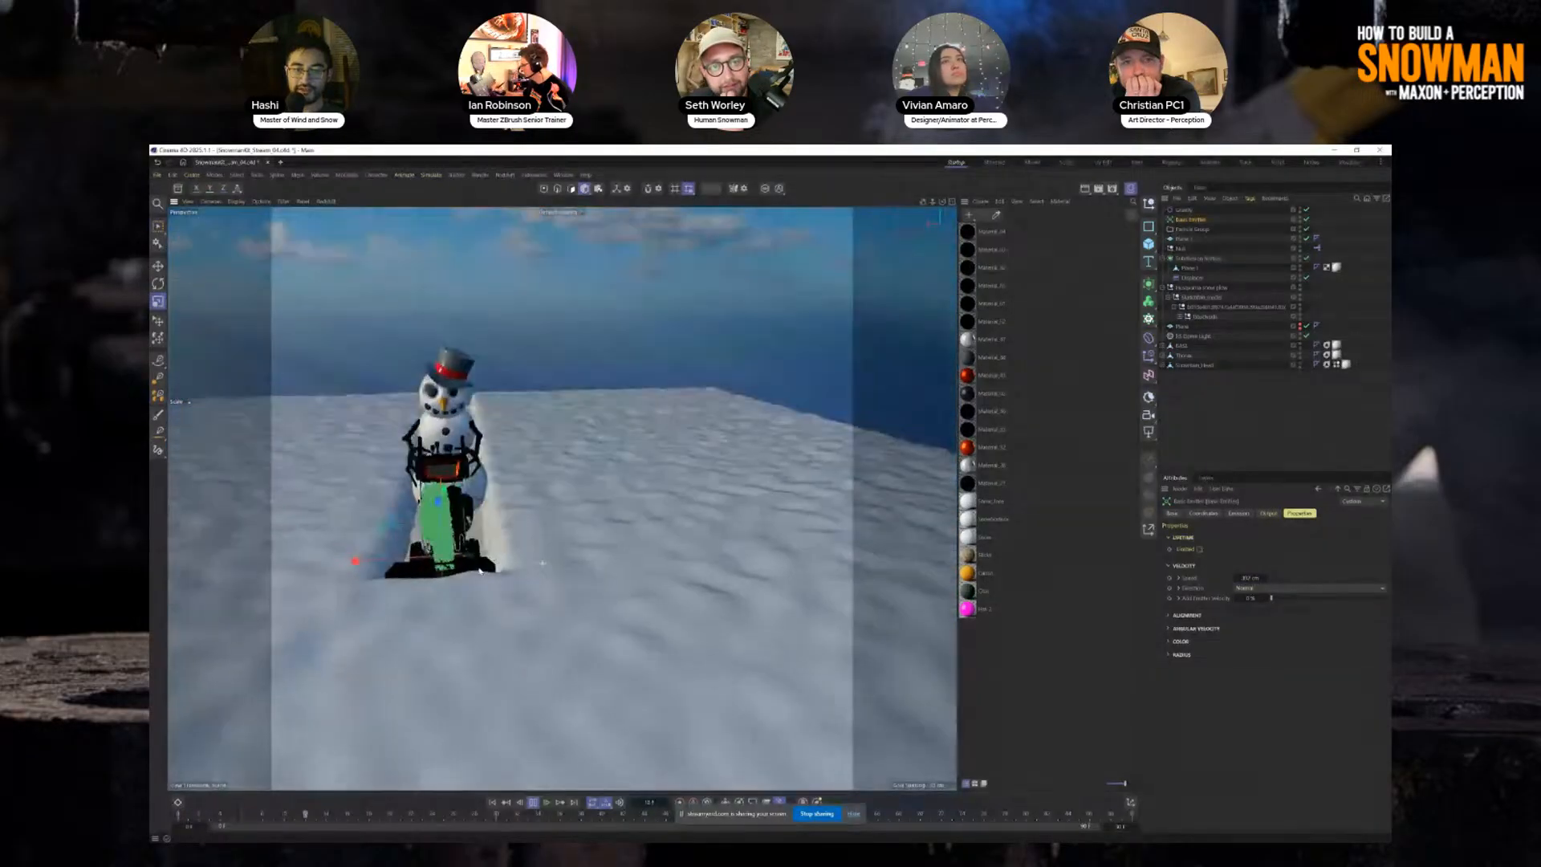
left_click(158, 284)
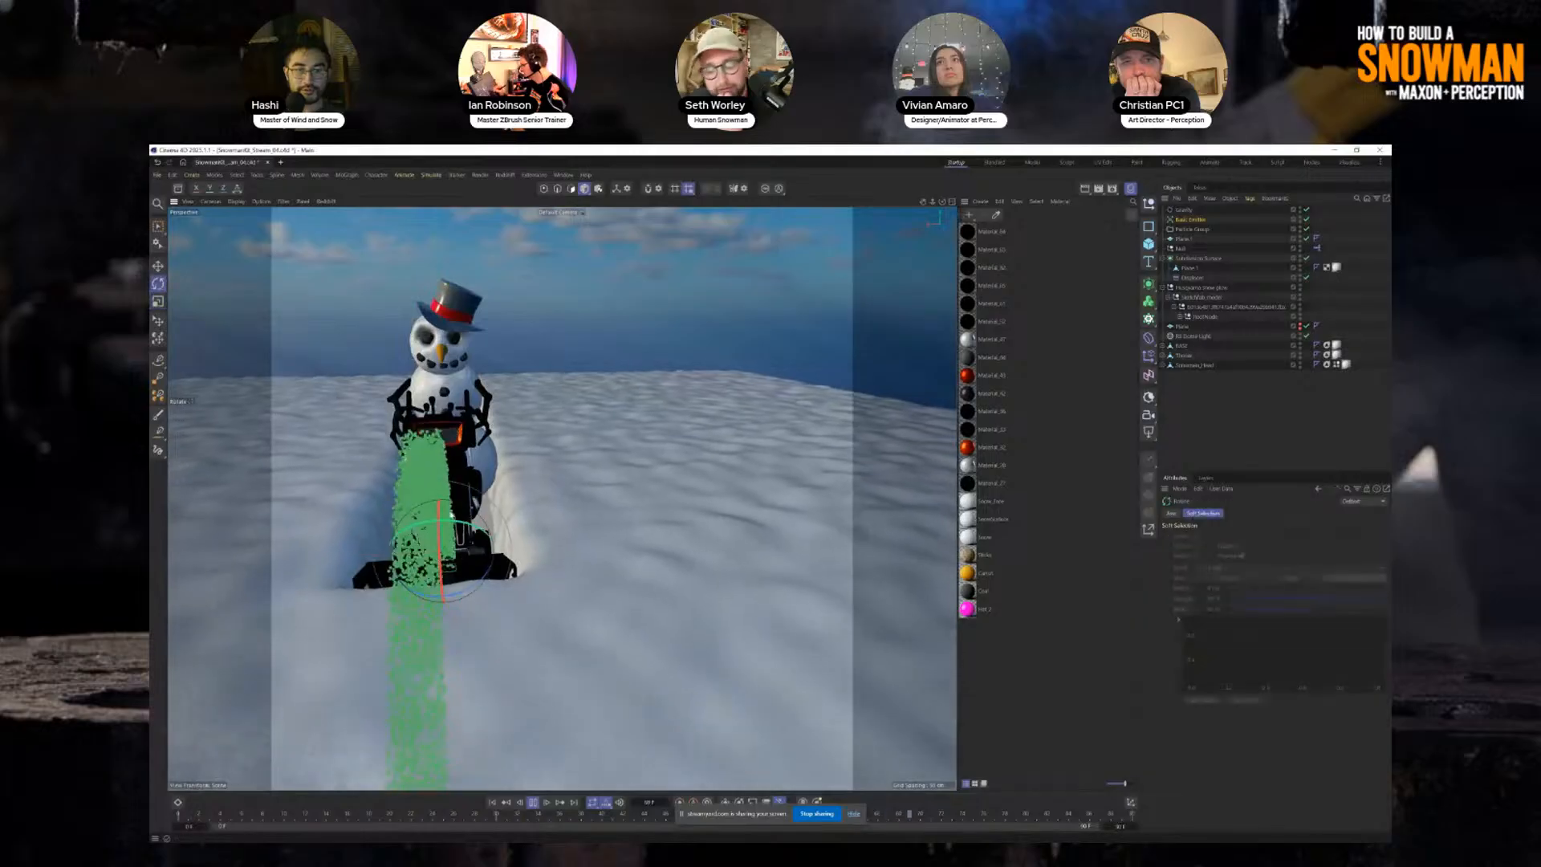
left_click_drag(486, 576, 514, 548)
right_click_drag(514, 549, 554, 553, "alt")
left_click_drag(480, 564, 543, 561, "alt")
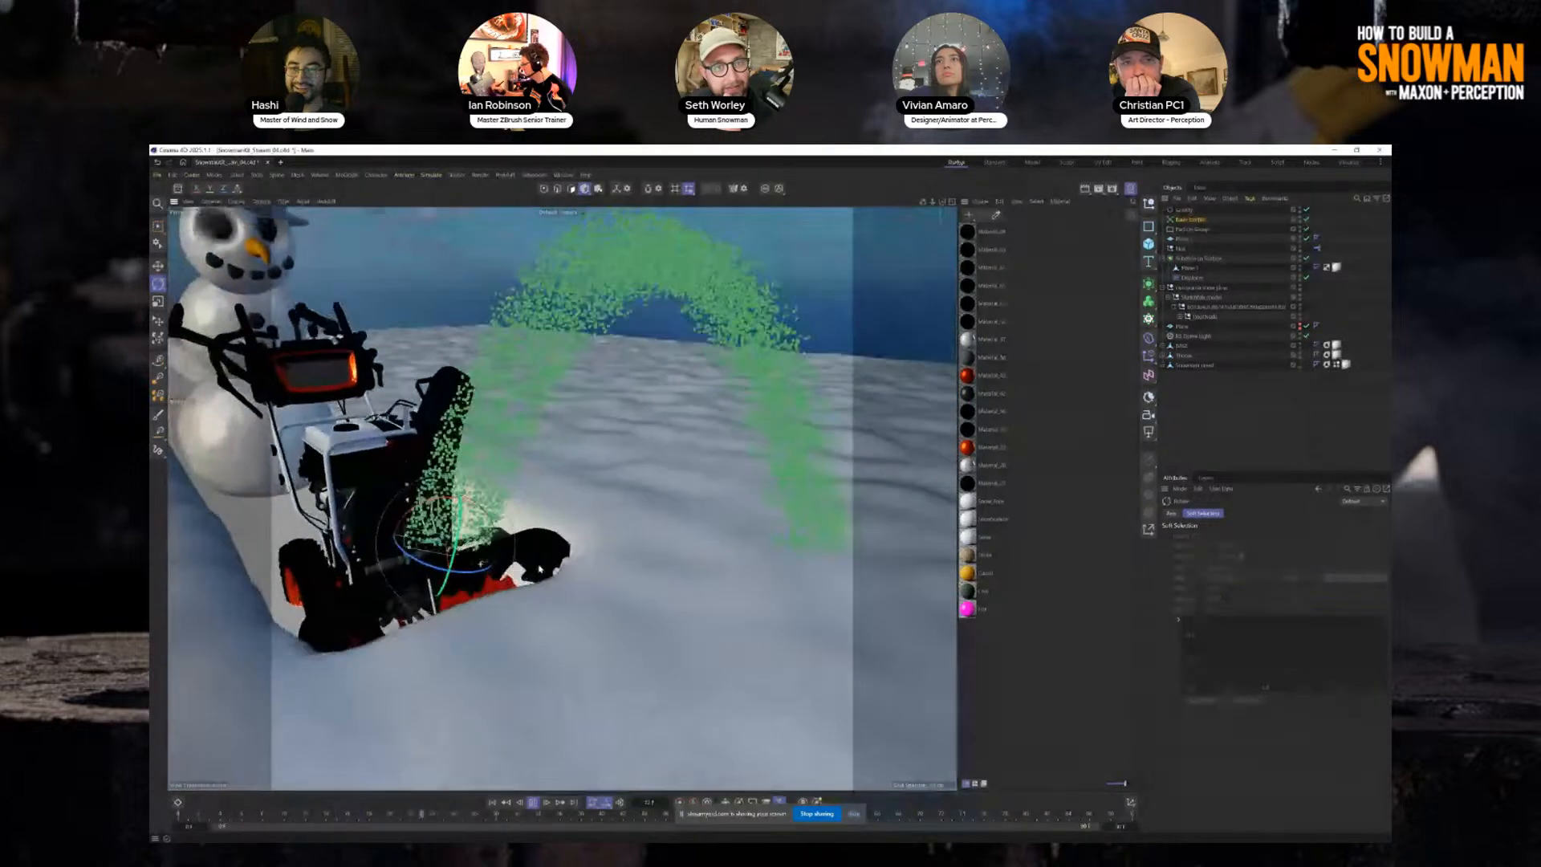
right_click_drag(557, 677, 502, 594, "alt")
left_click_drag(546, 481, 607, 470, "alt")
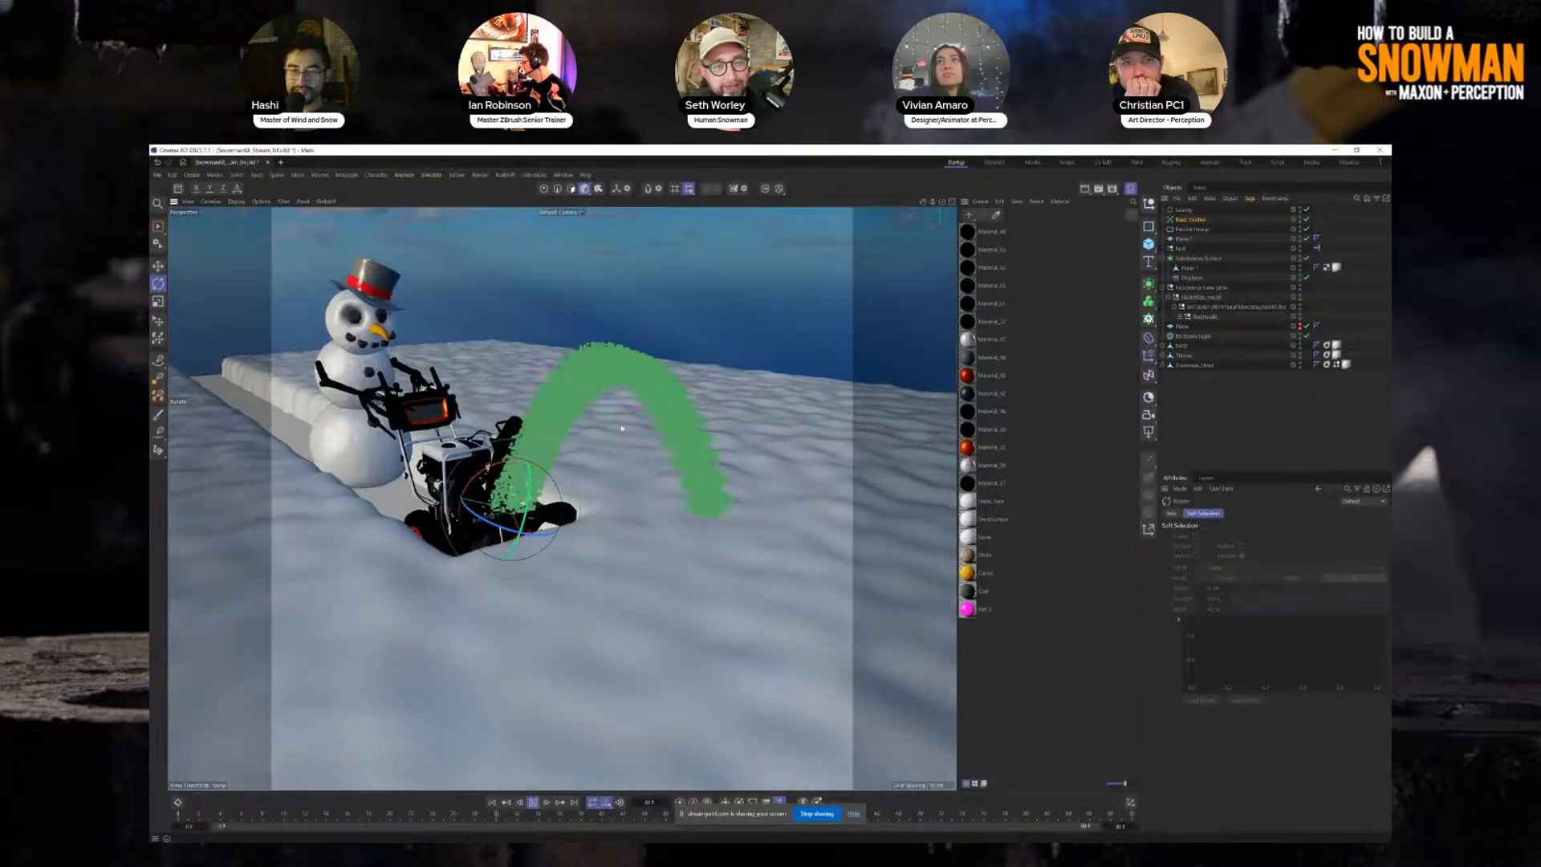
Add a Collide particle modifier to the snowblower scene.
left_click(432, 175)
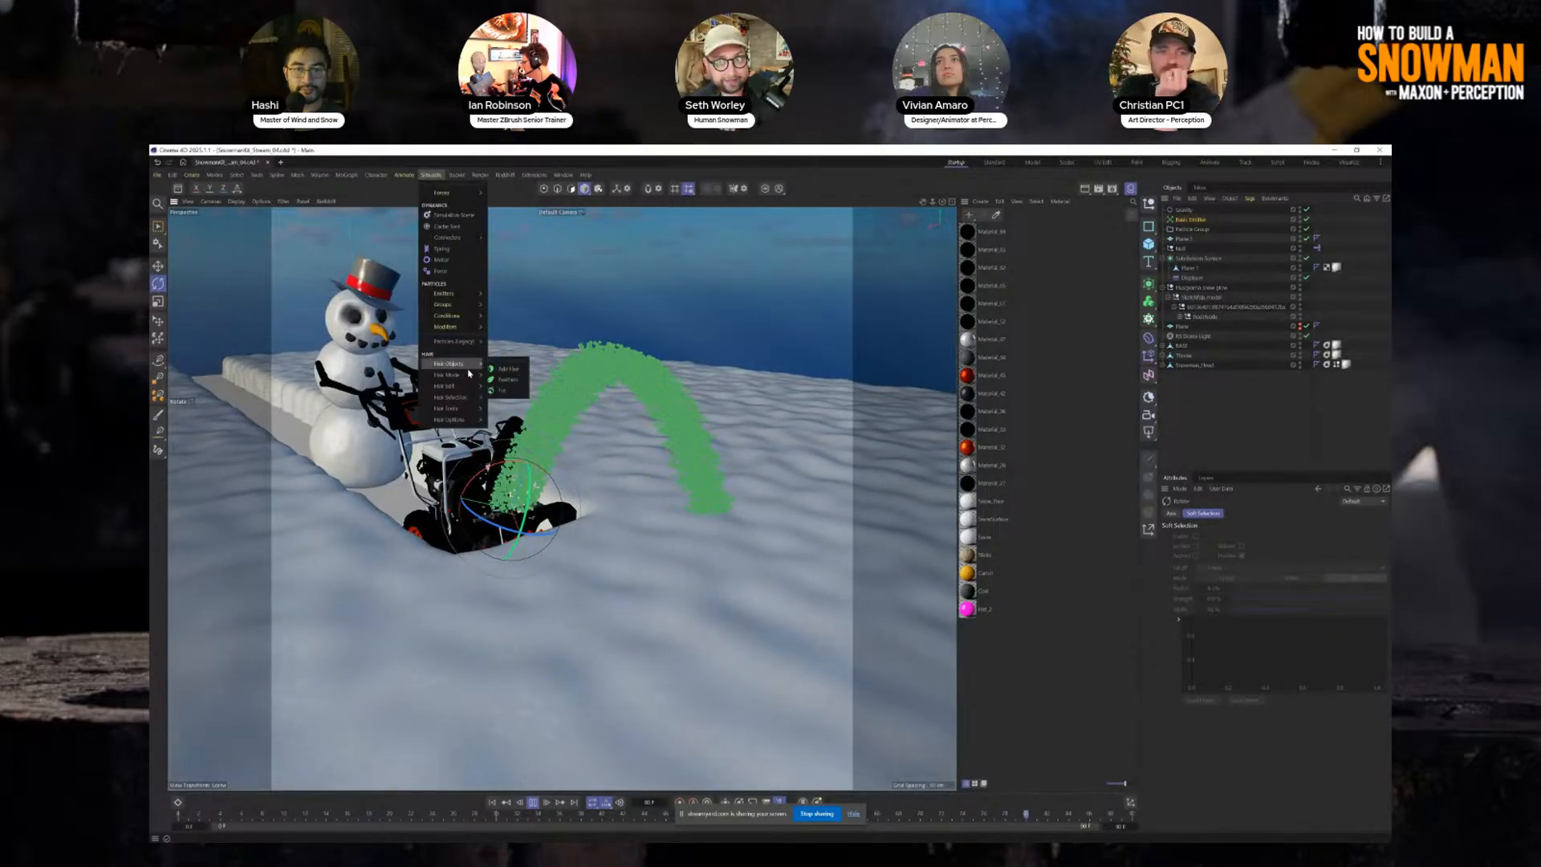
mouse_move(464, 297)
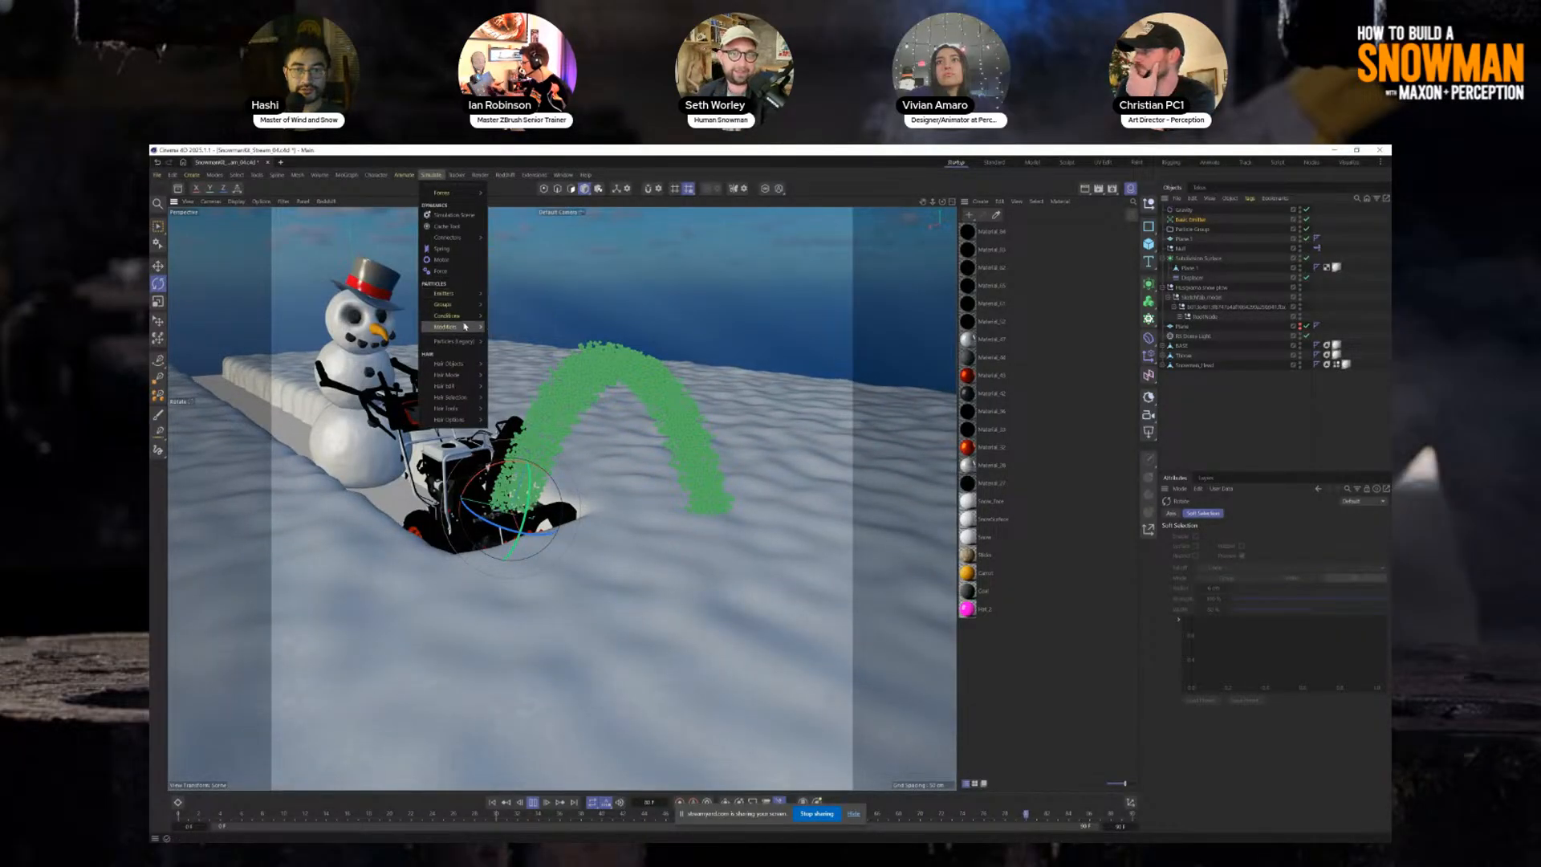
mouse_move(467, 330)
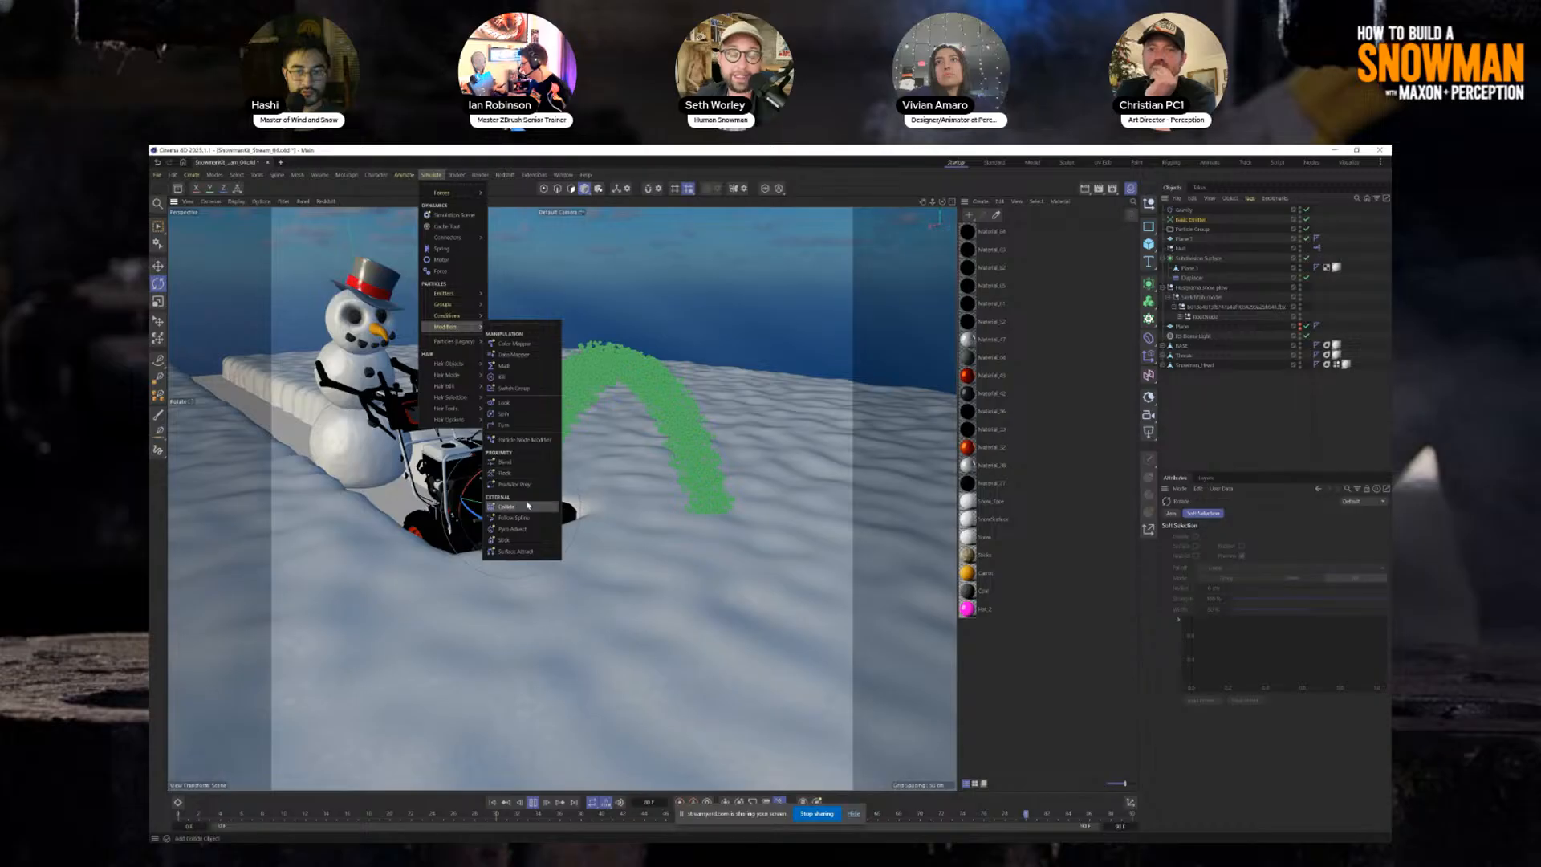
left_click(527, 505)
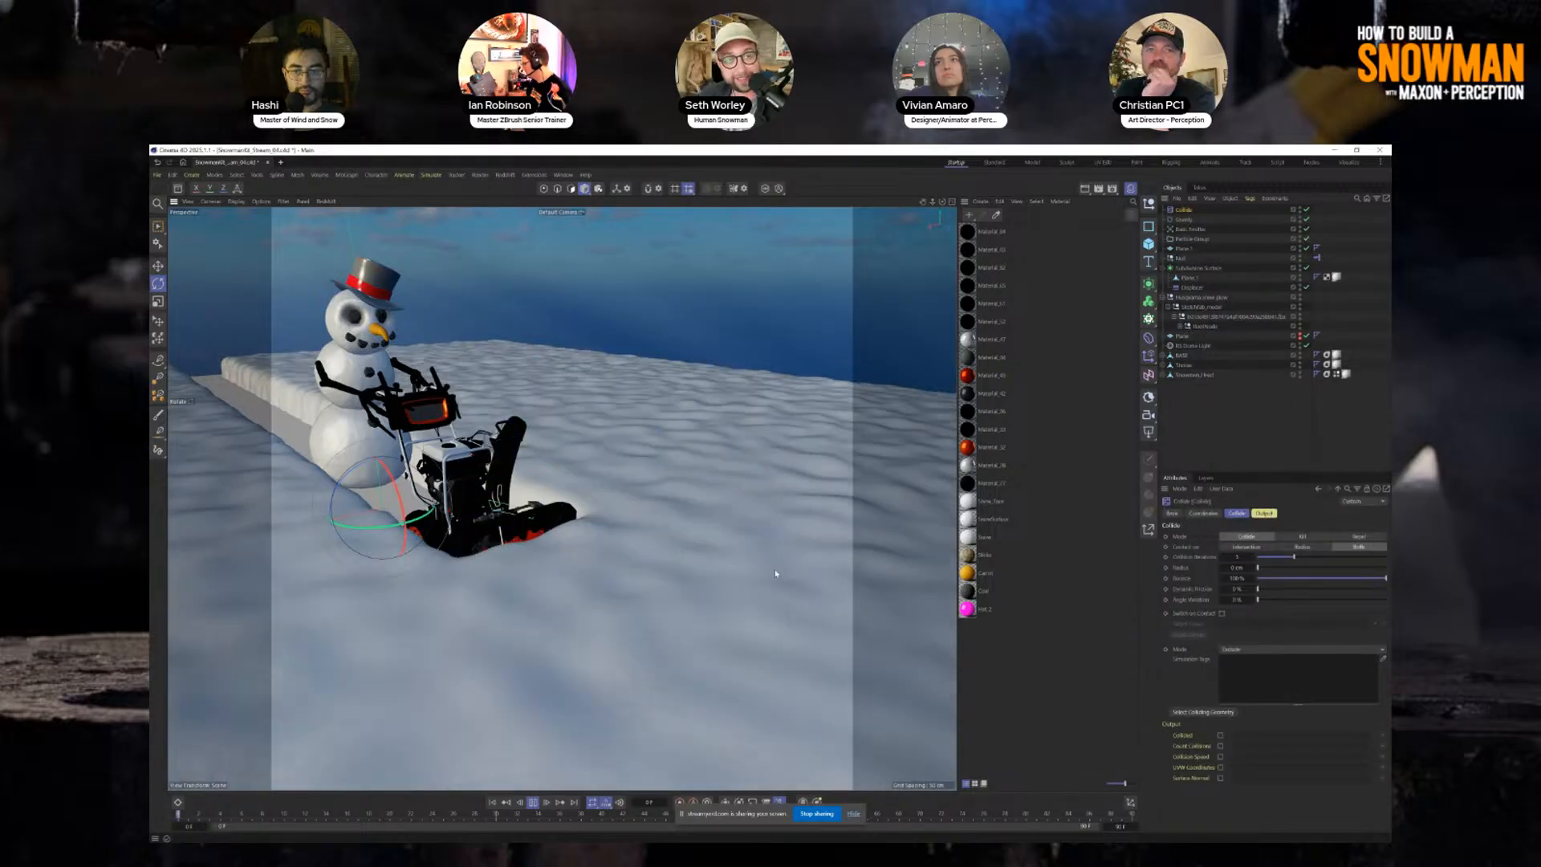
Examine the arc of thrown snow particles from several angles and distances around the snowman.
left_click_drag(622, 531, 680, 549, "alt")
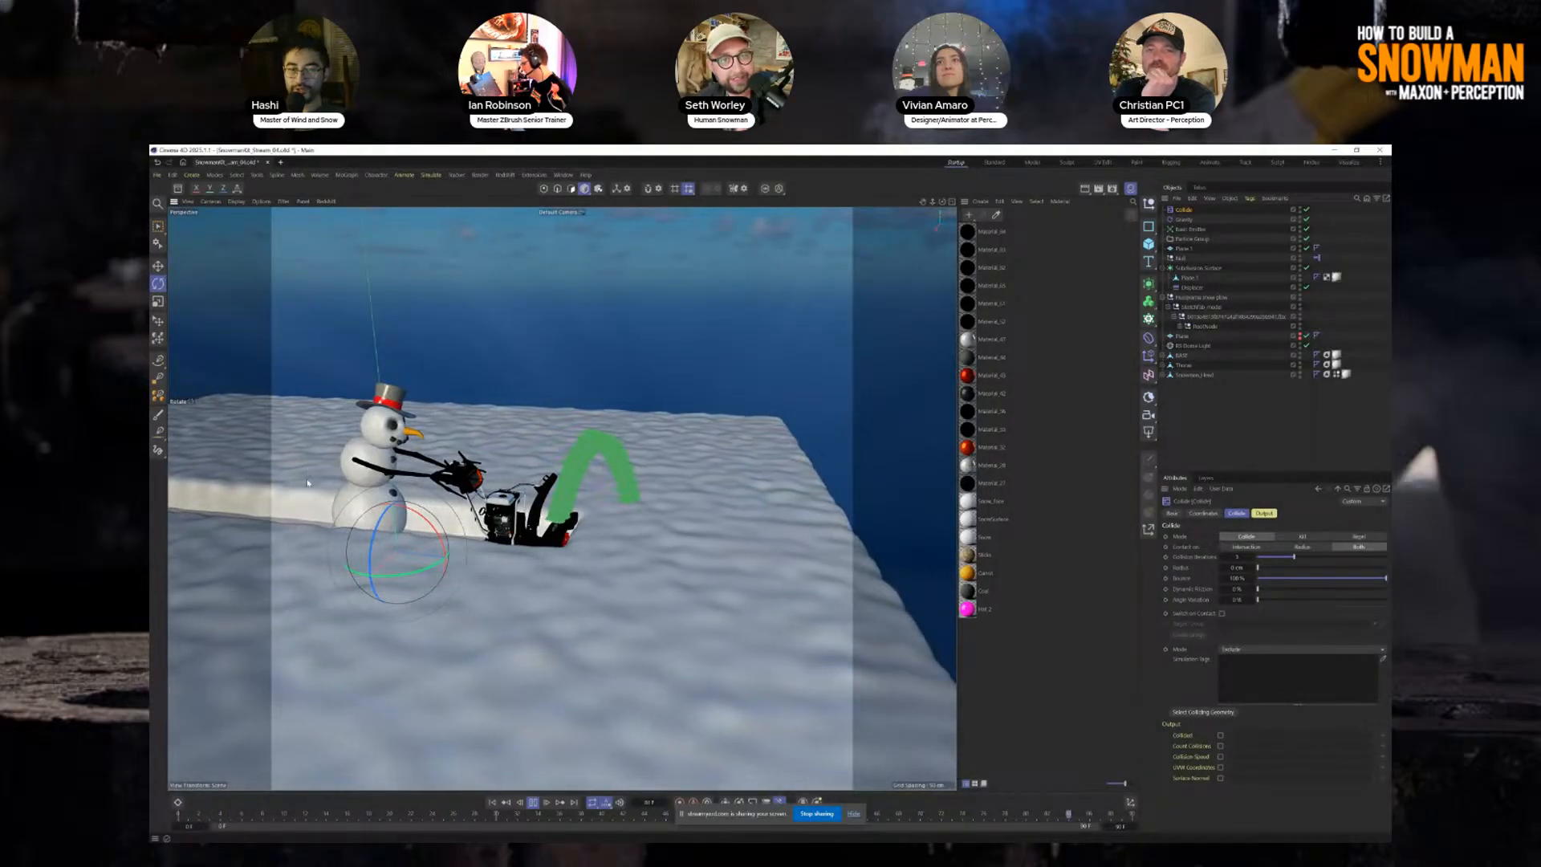
left_click_drag(681, 549, 494, 546, "alt")
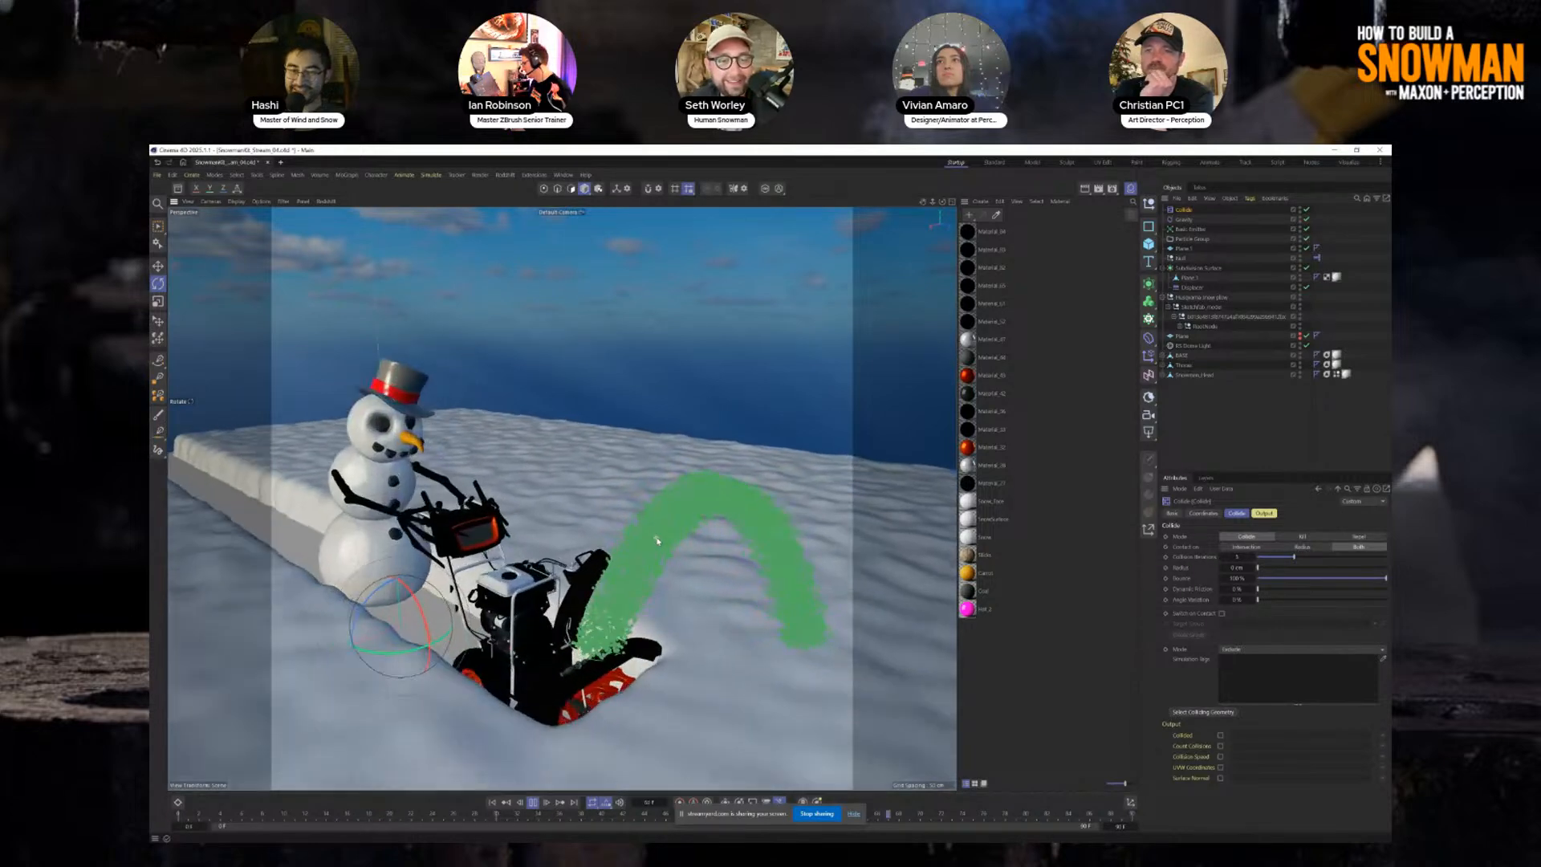
left_click_drag(657, 540, 532, 562, "alt")
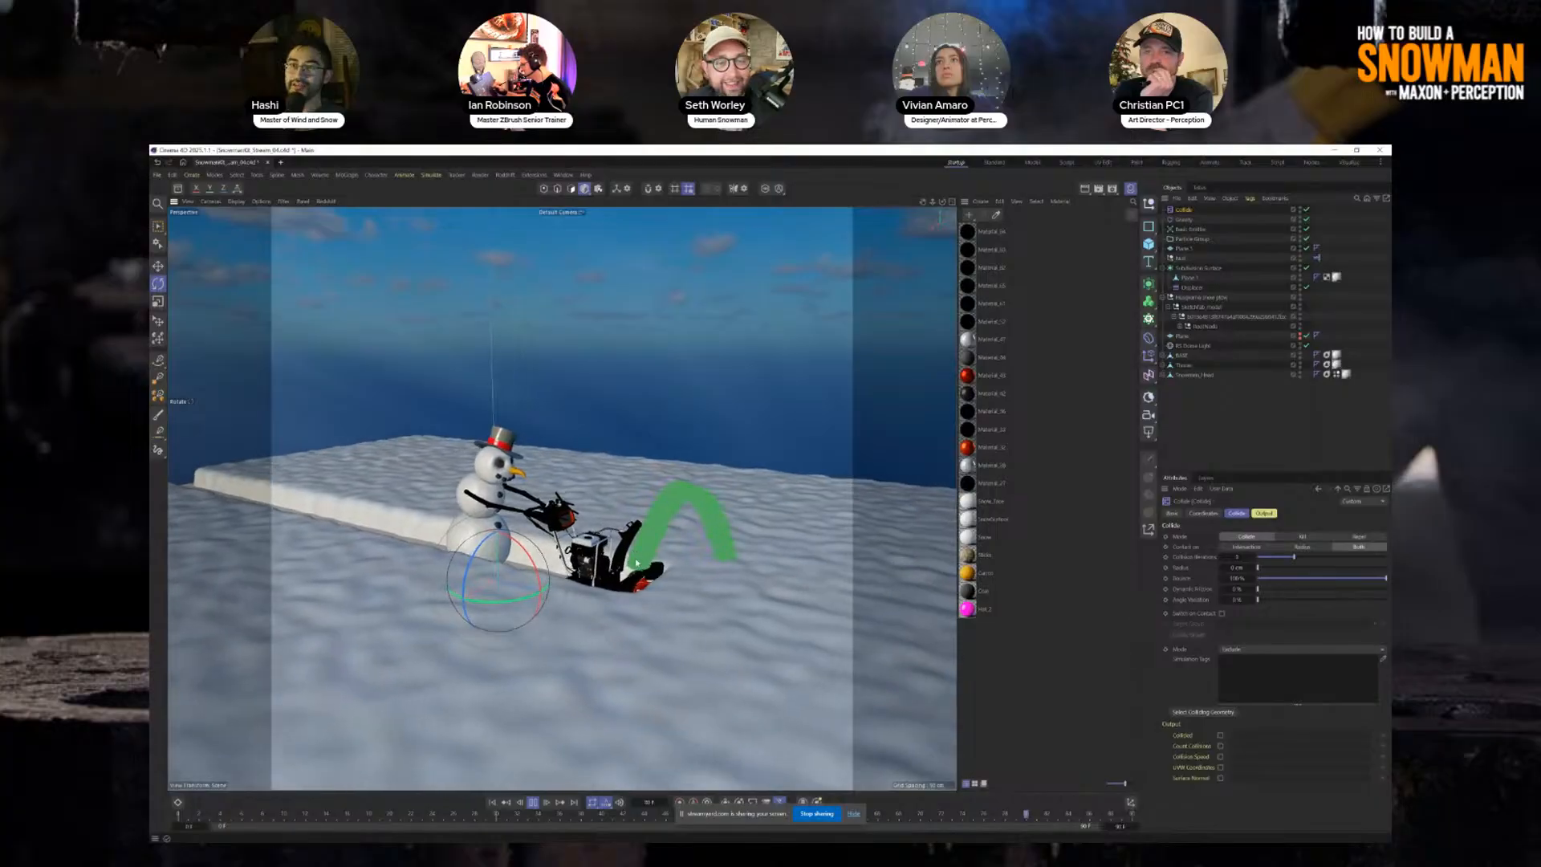
left_click_drag(636, 563, 625, 545, "alt")
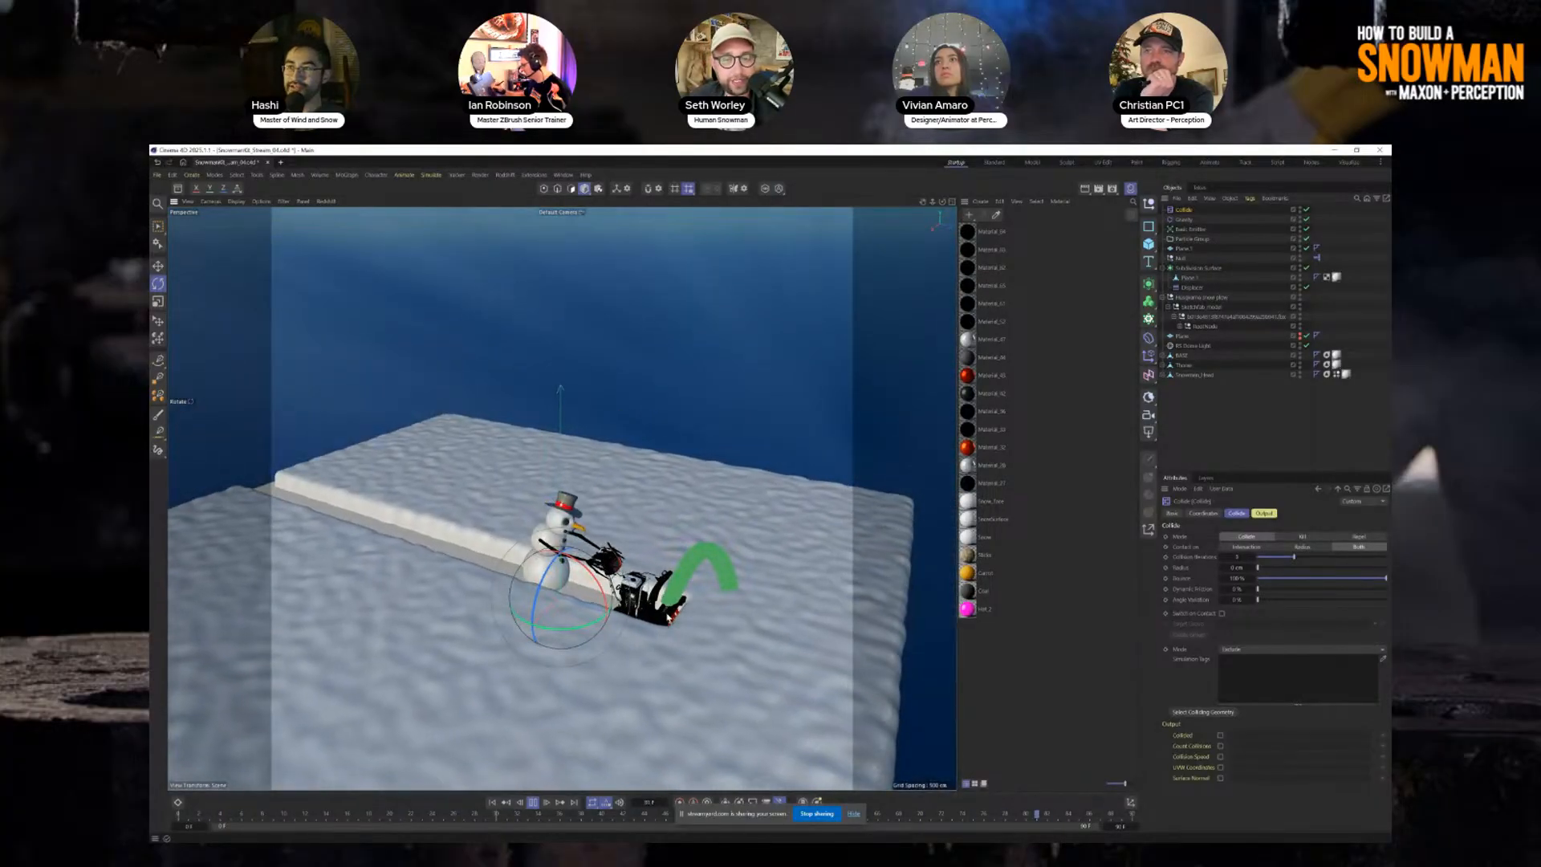
scroll(672, 610, "up", 4)
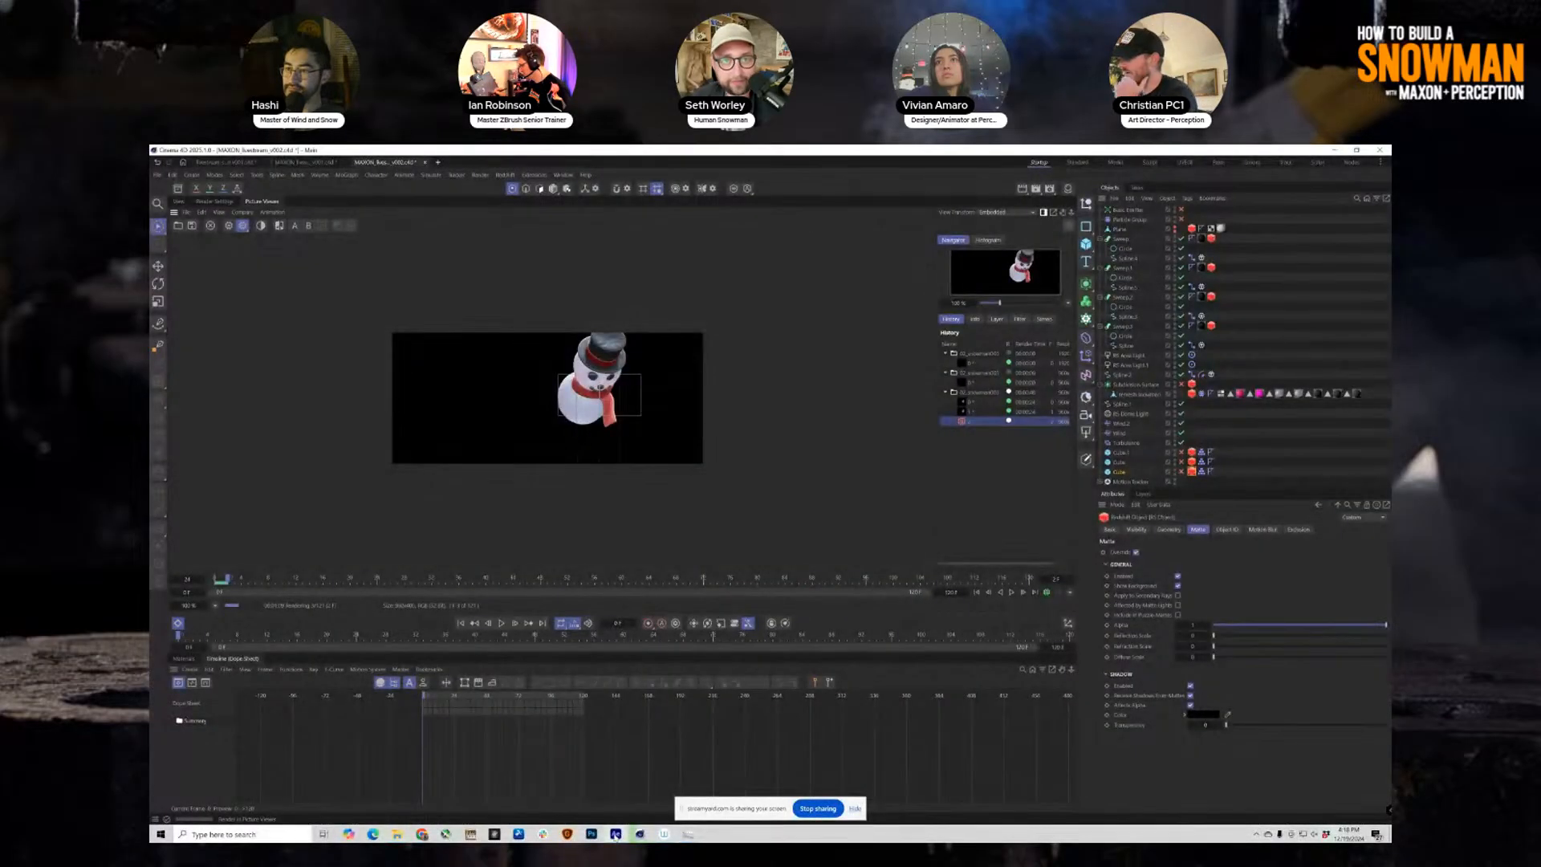
left_click(615, 834)
left_click(174, 168)
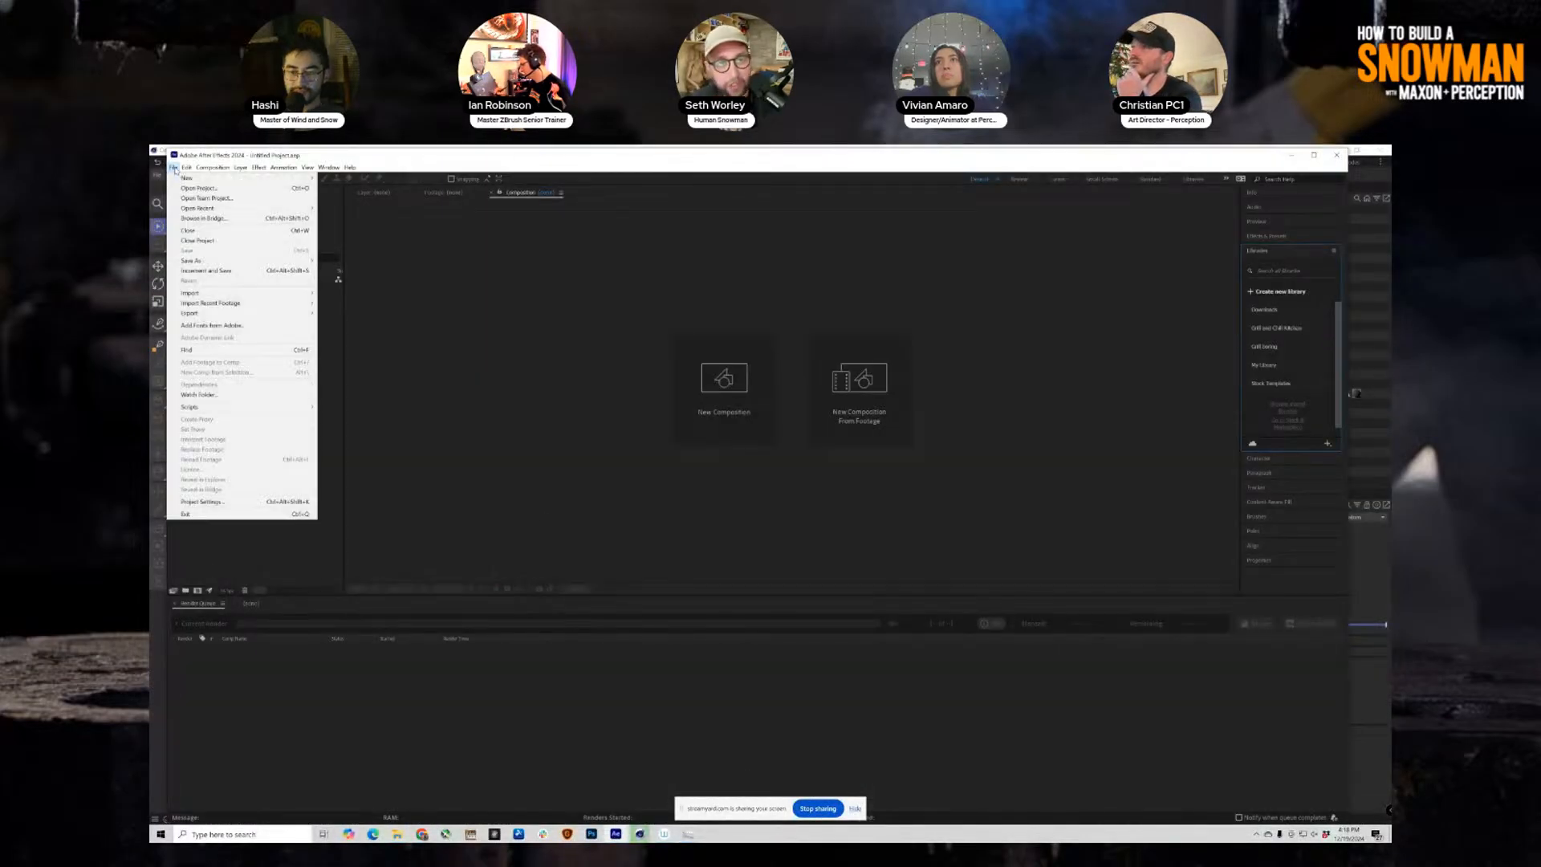
left_click(174, 168)
left_click(151, 526)
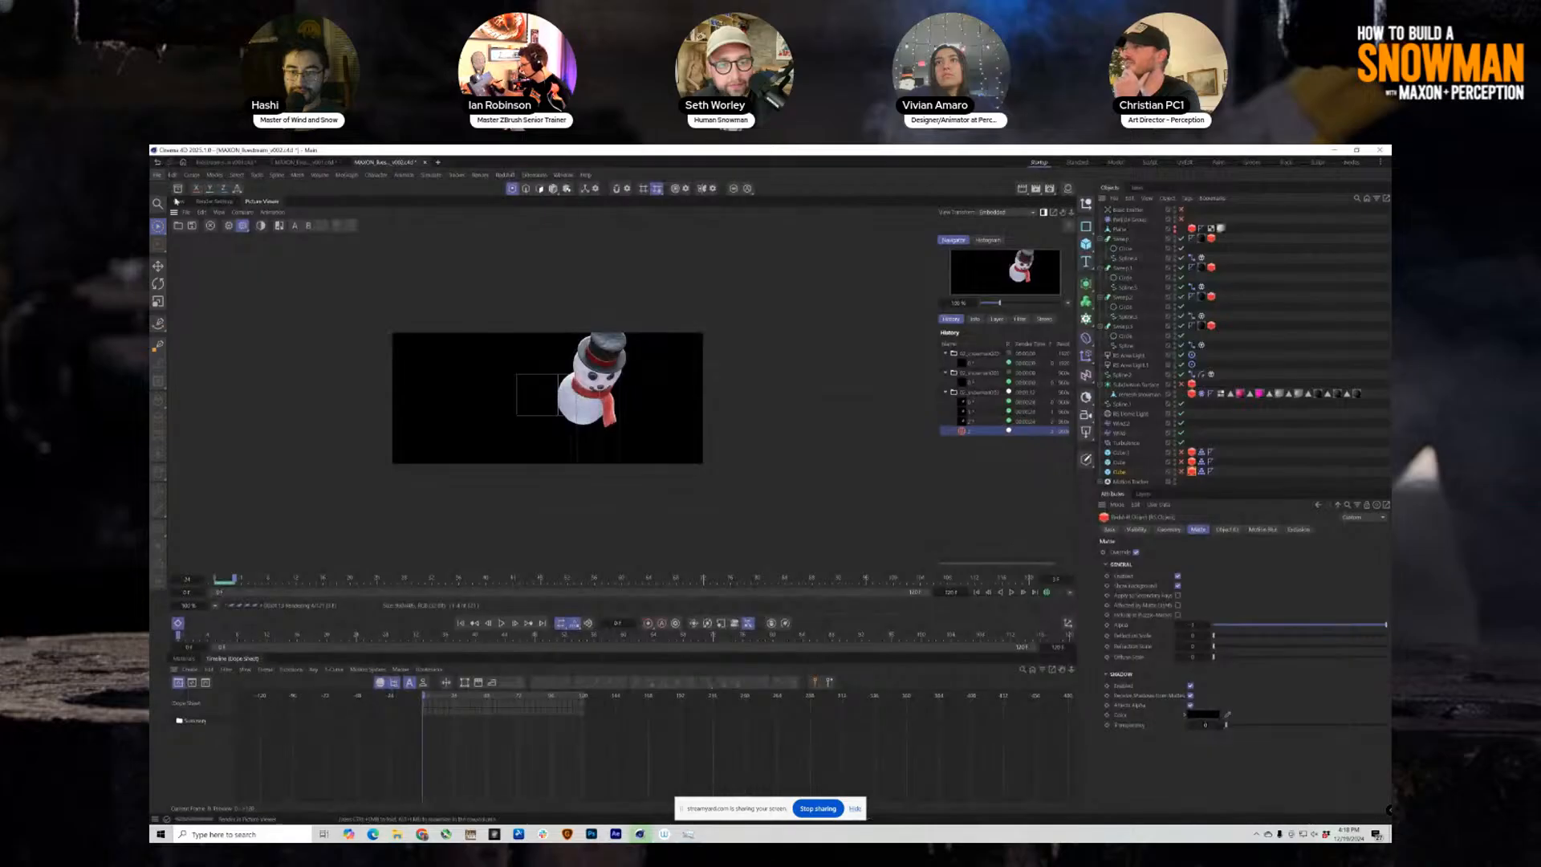
Open the snow material's node graph and examine its transmission, subsurface and coat settings.
left_click(178, 201)
left_click(185, 658)
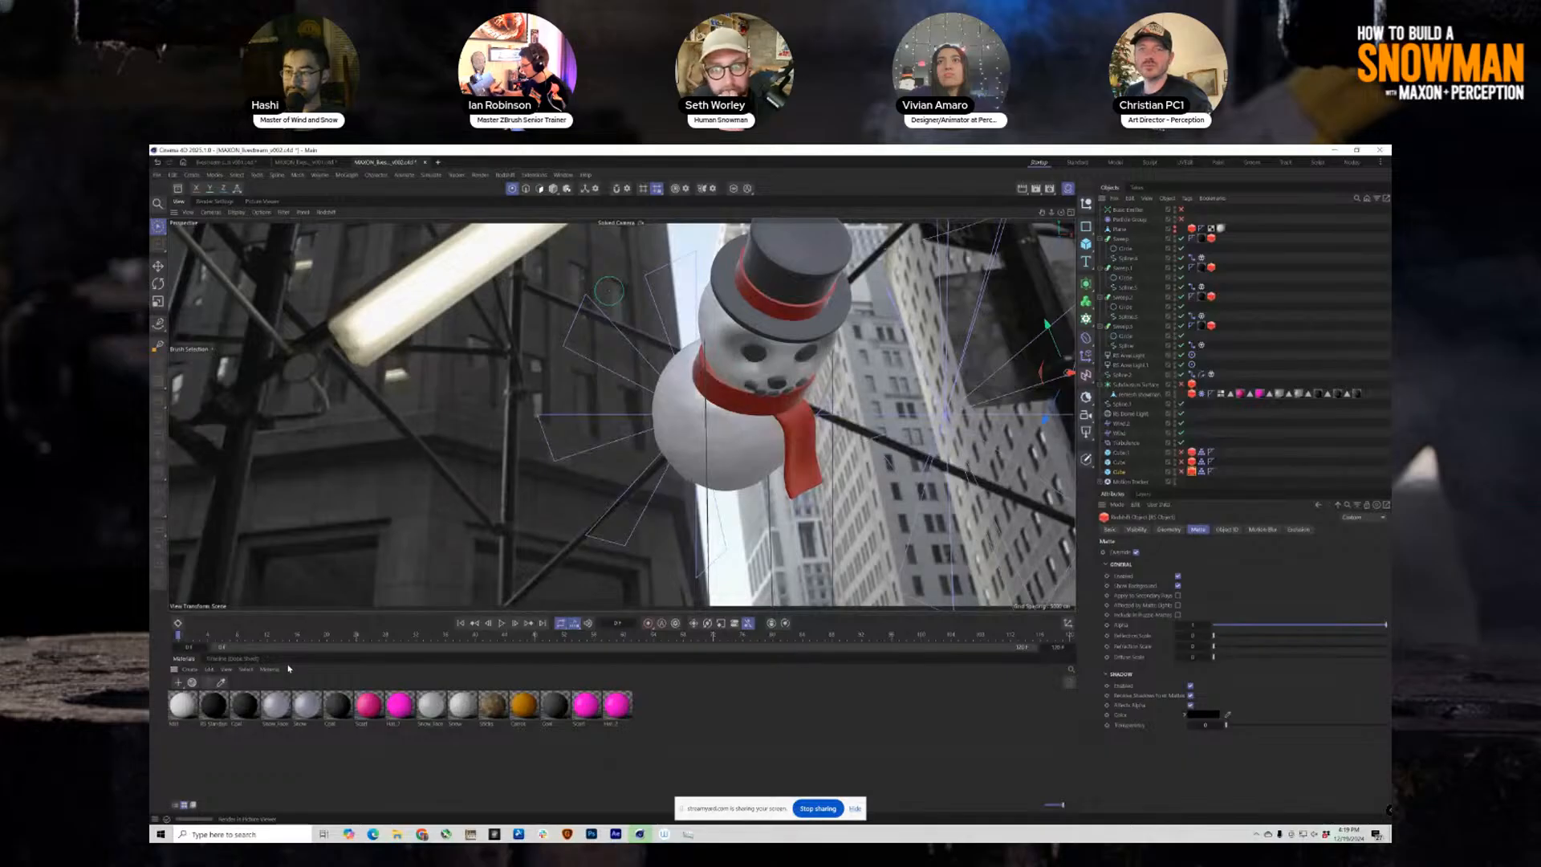
double_click(287, 720)
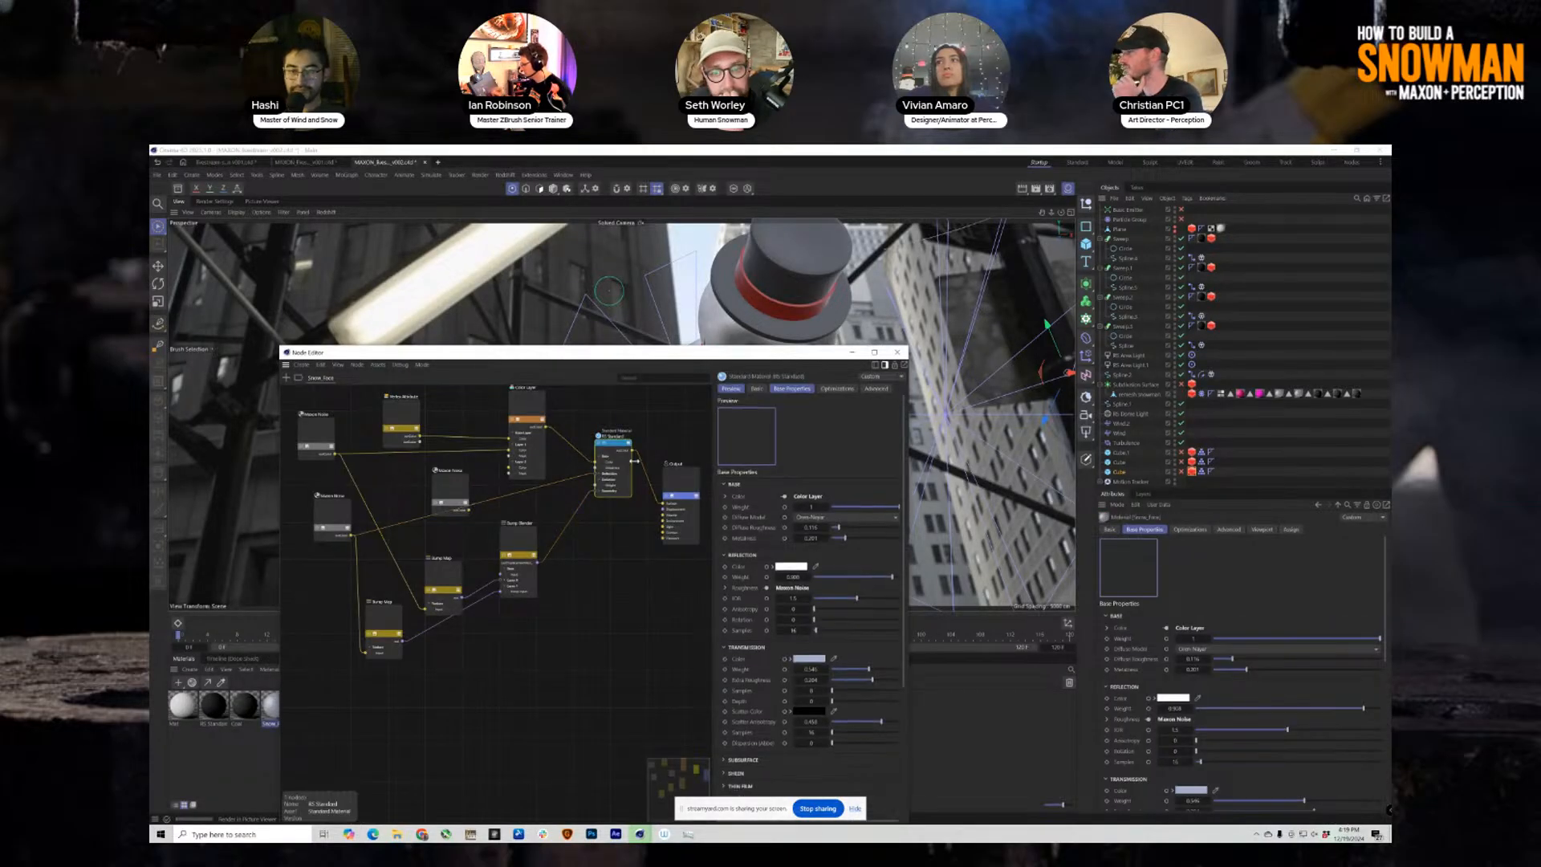
left_click_drag(594, 352, 439, 337)
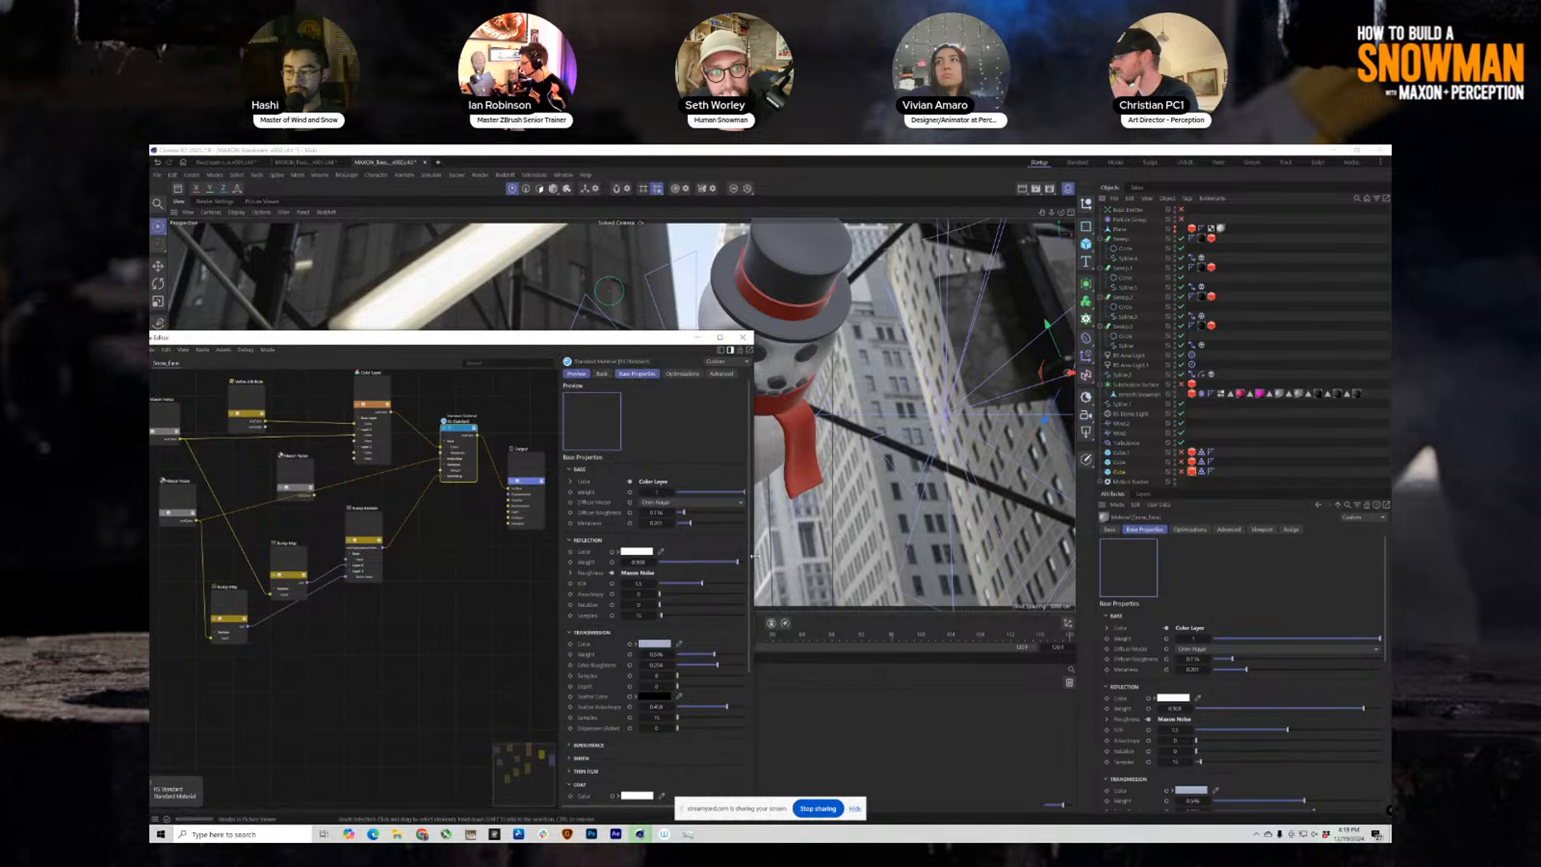
scroll(671, 536, "down", 5)
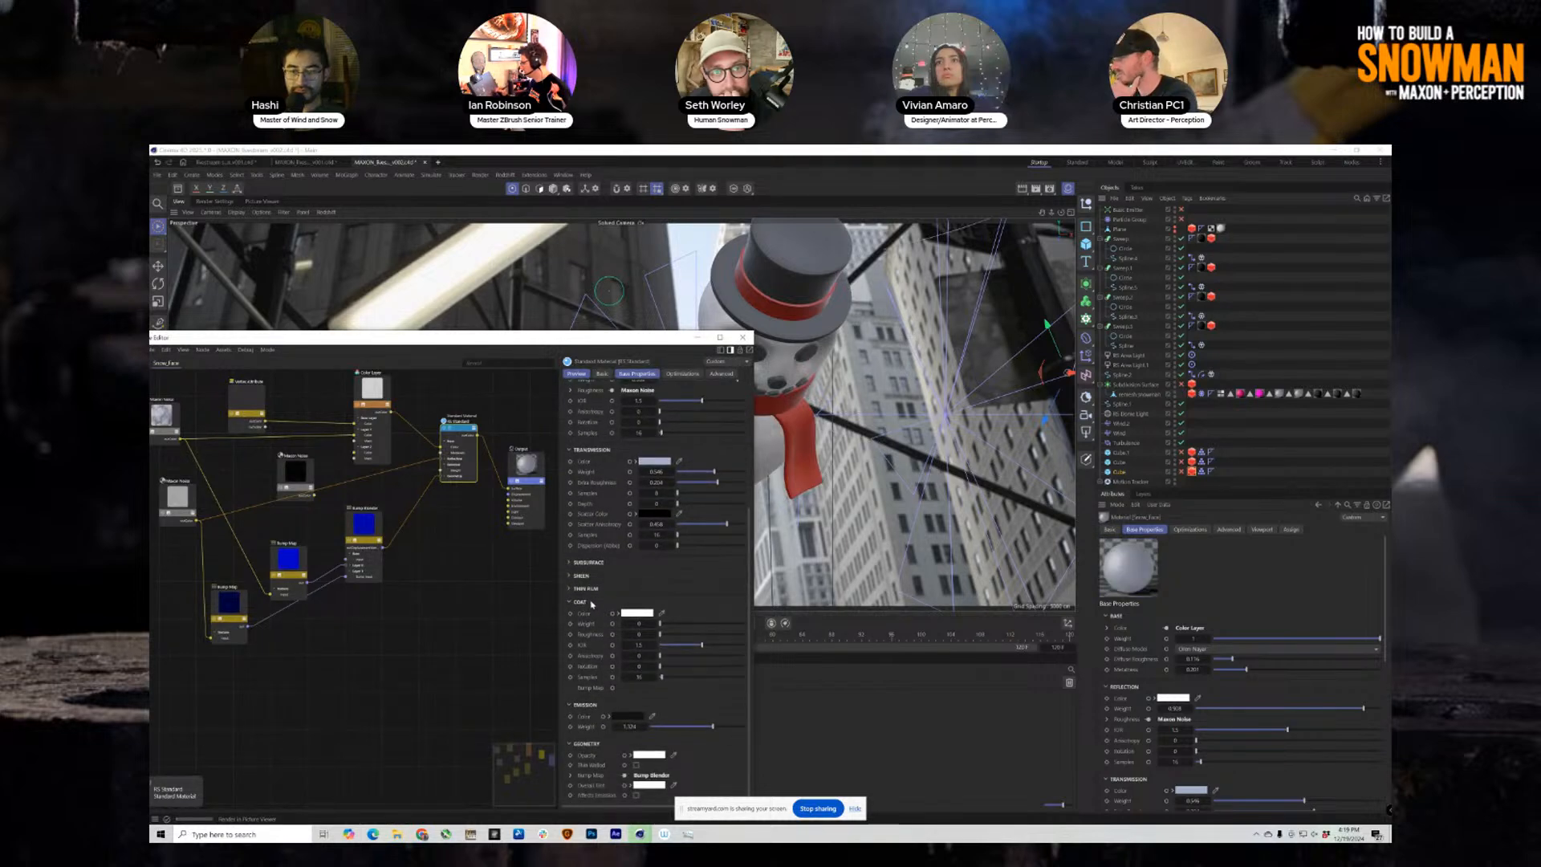
left_click(584, 563)
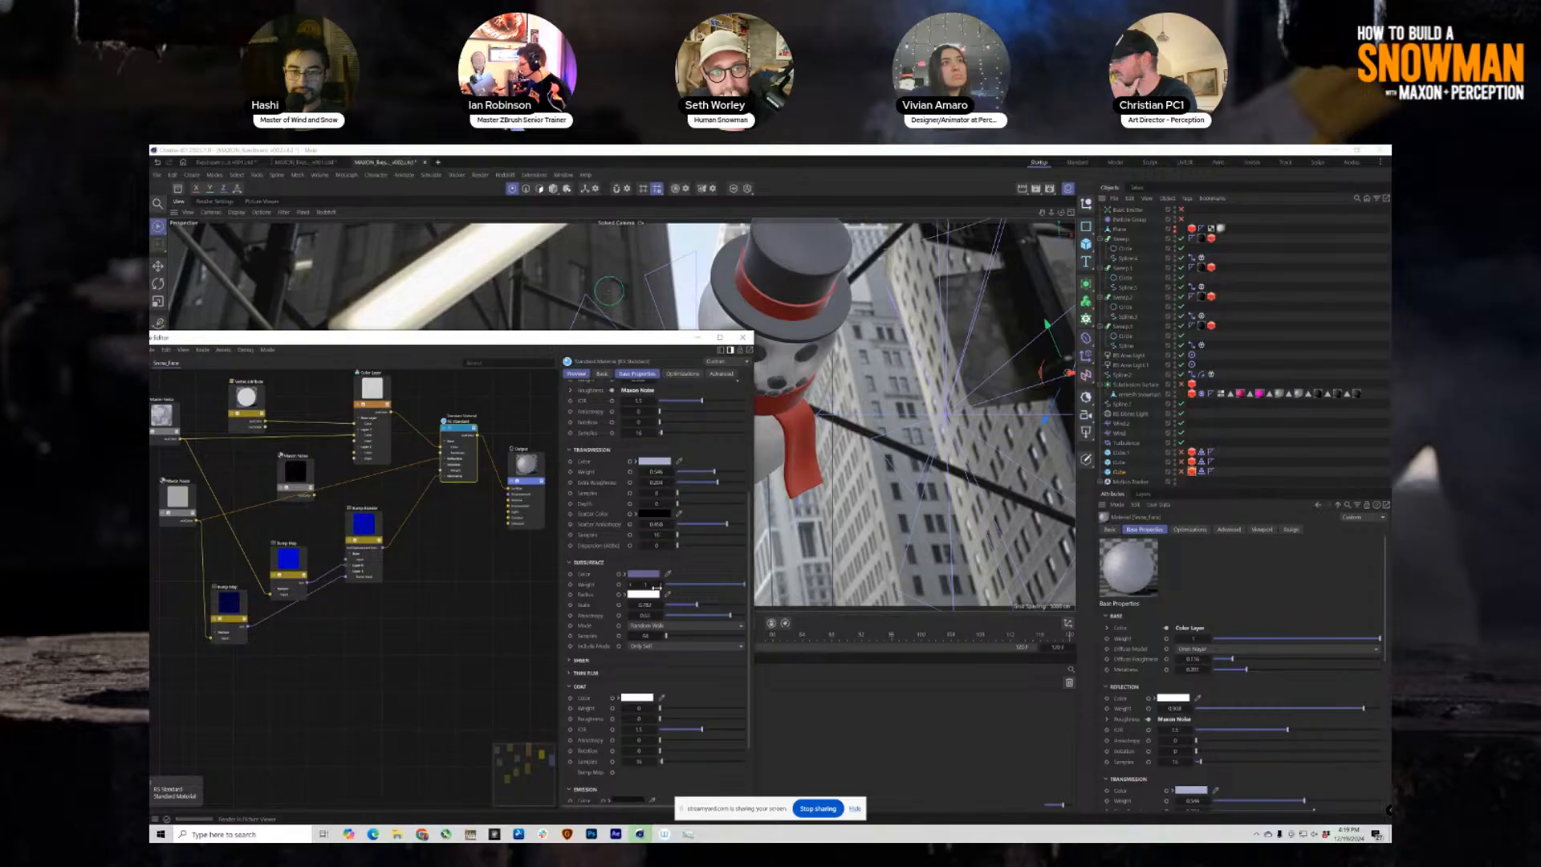
scroll(638, 474, "up", 5)
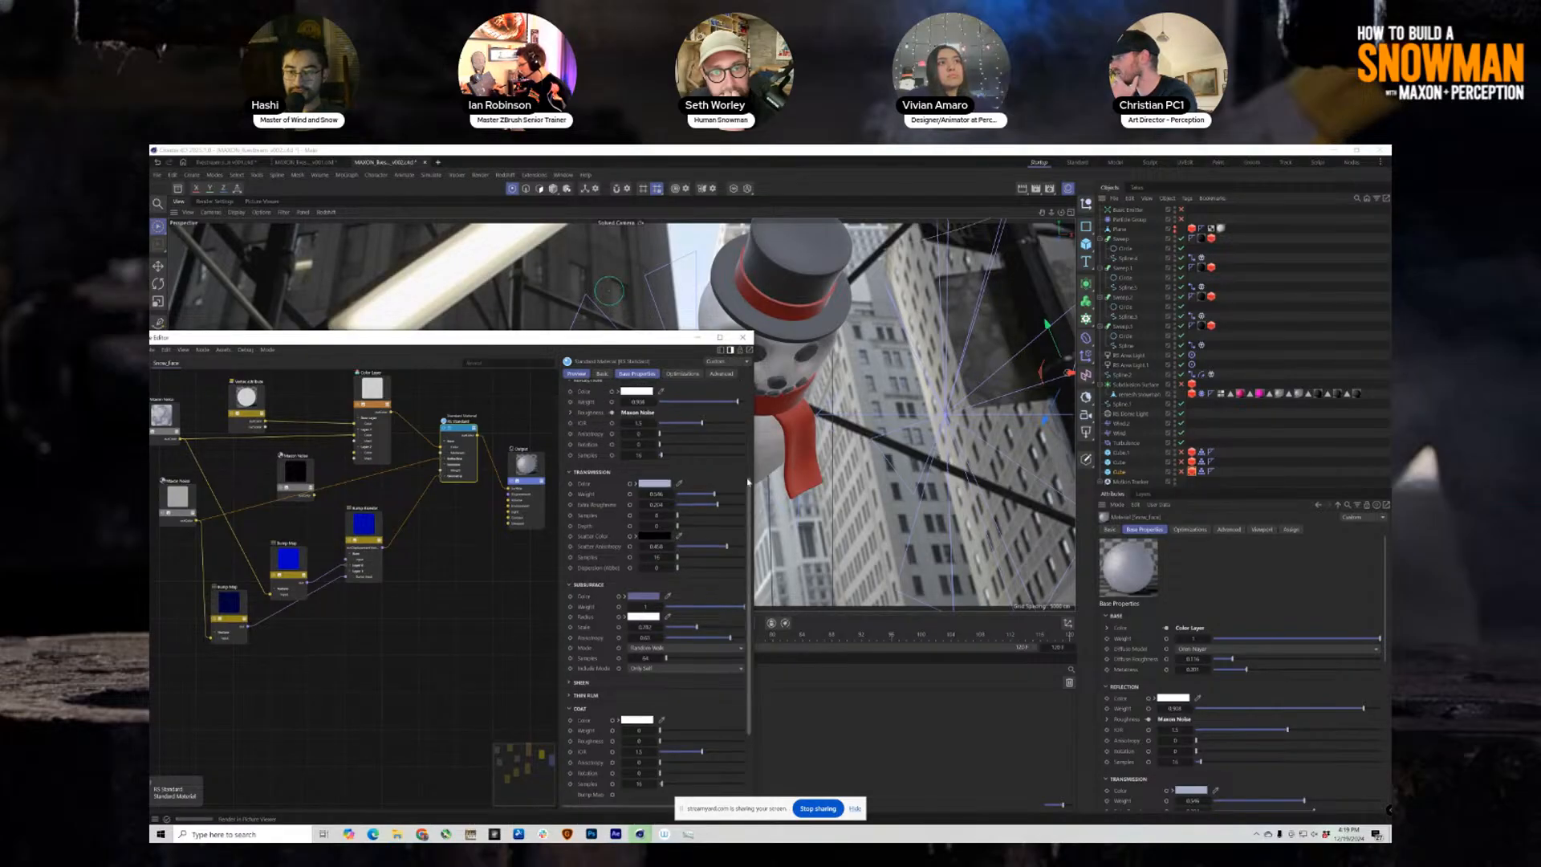
Return to the snowman render in the Picture Viewer and close the Node Editor.
left_click_drag(595, 338, 685, 447)
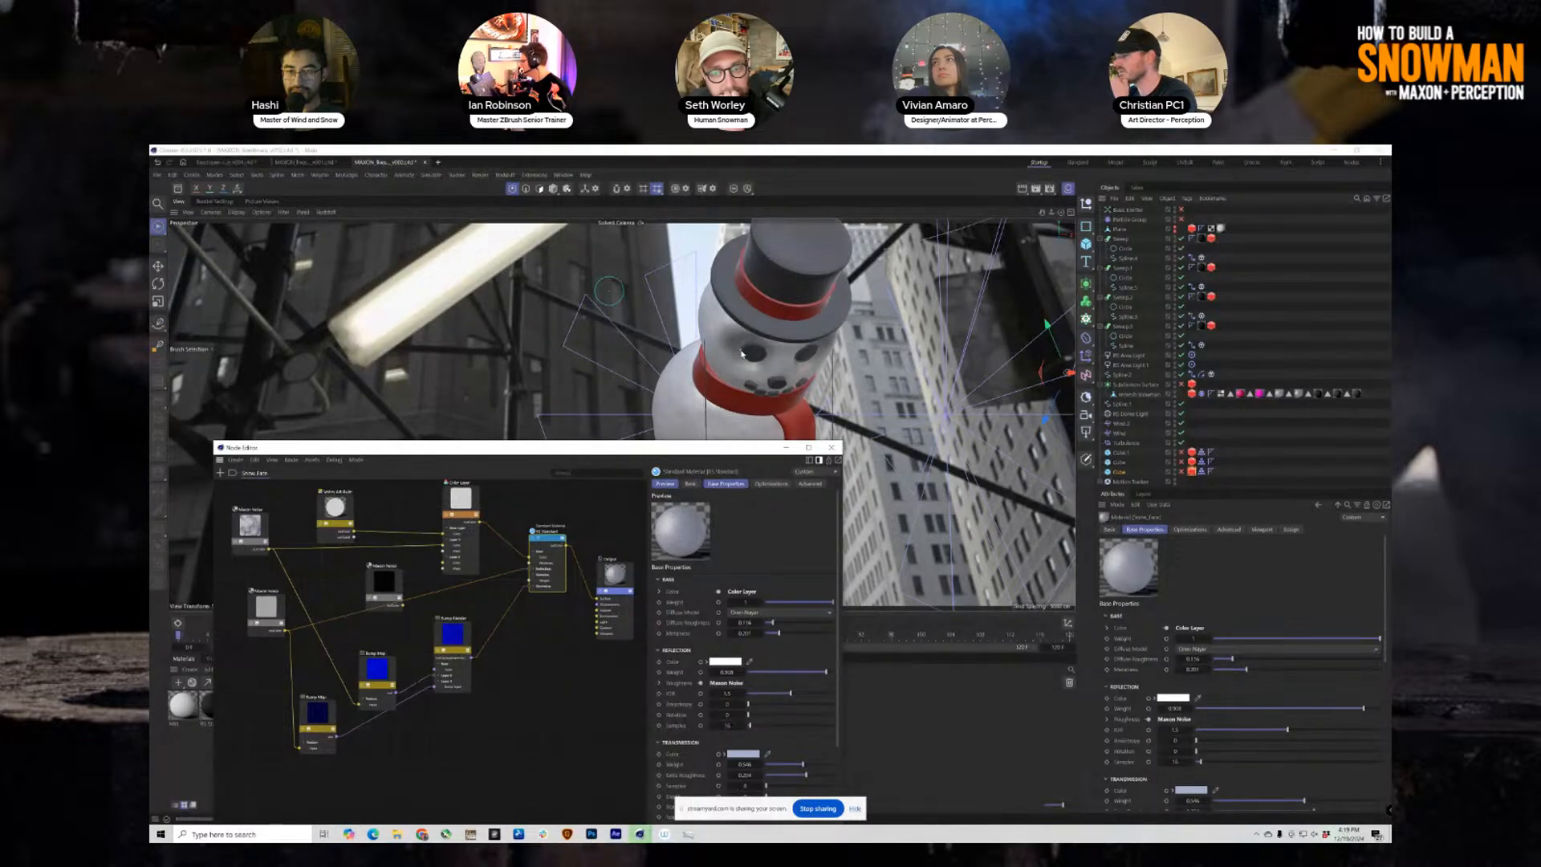
left_click(258, 201)
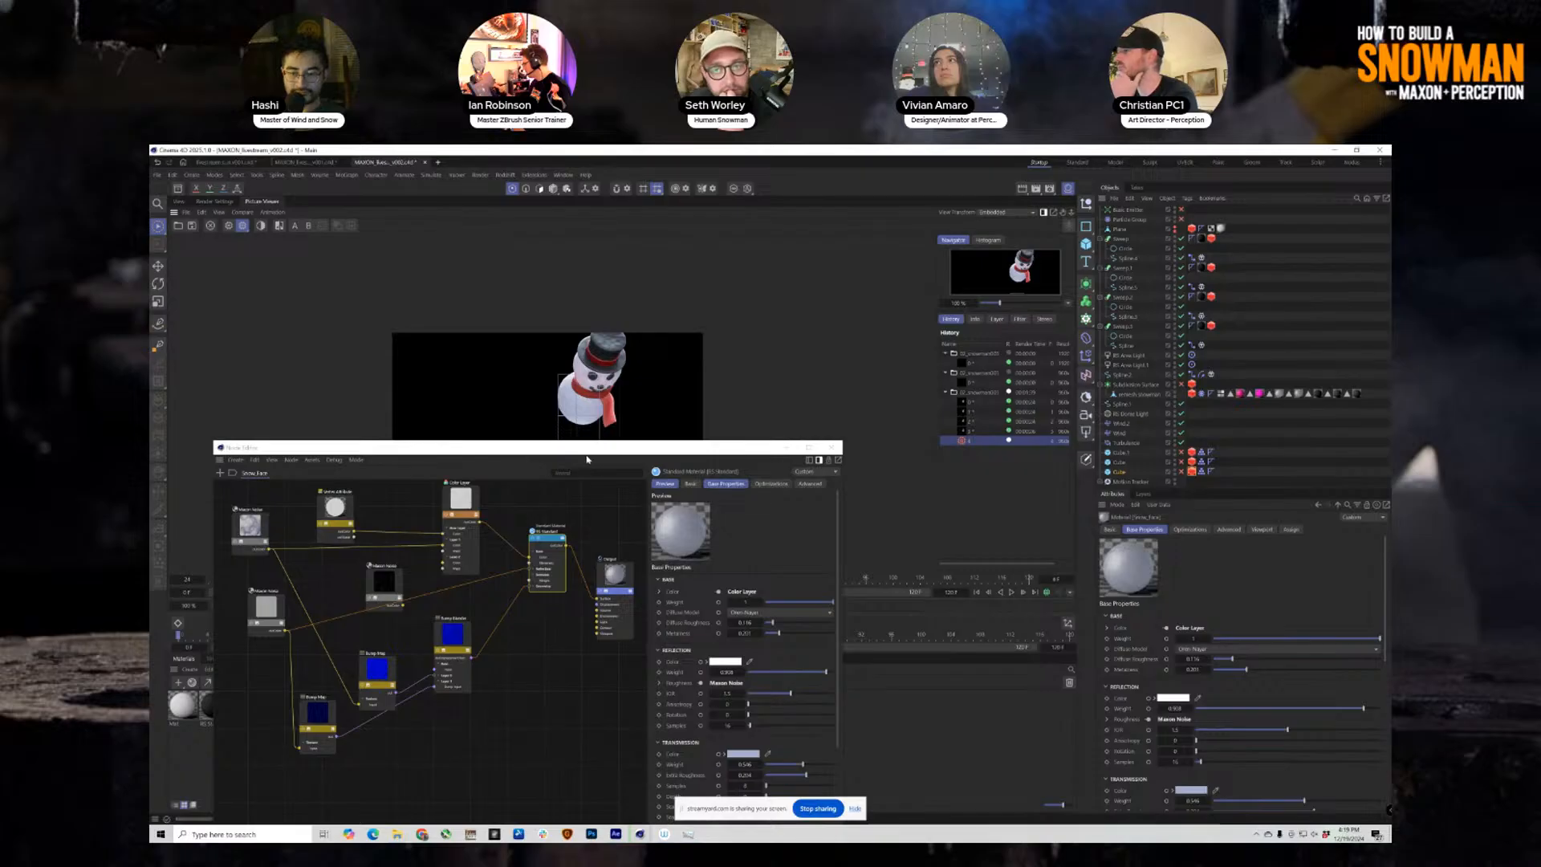
left_click(833, 447)
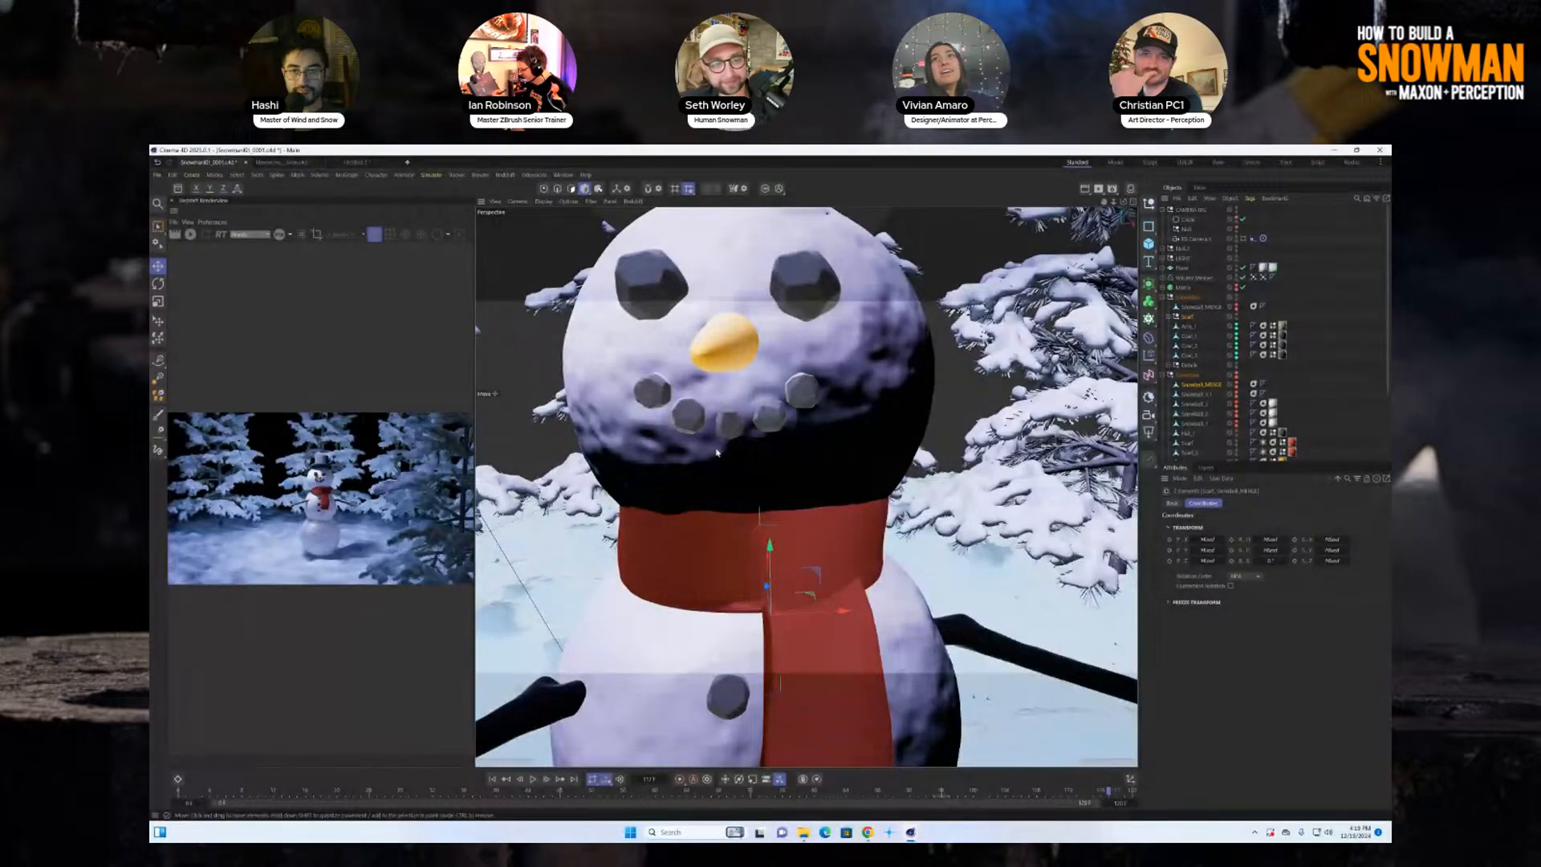
Review the whole snowman in the snowy forest scene and play its assembly animation through the scene camera.
scroll(716, 452, "down", 4)
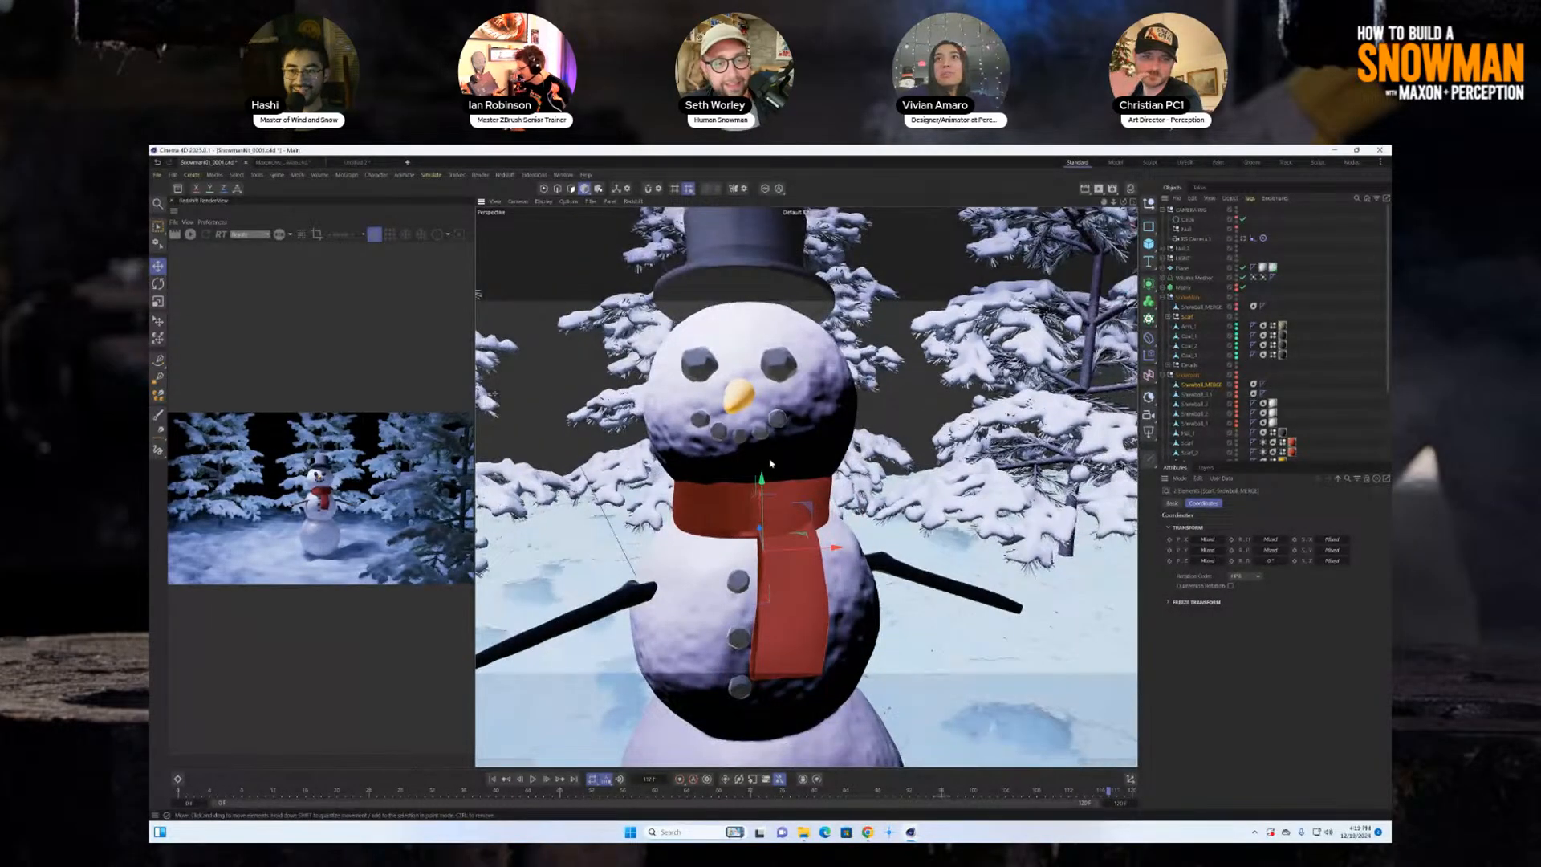
scroll(771, 463, "down", 4)
scroll(754, 498, "down", 5)
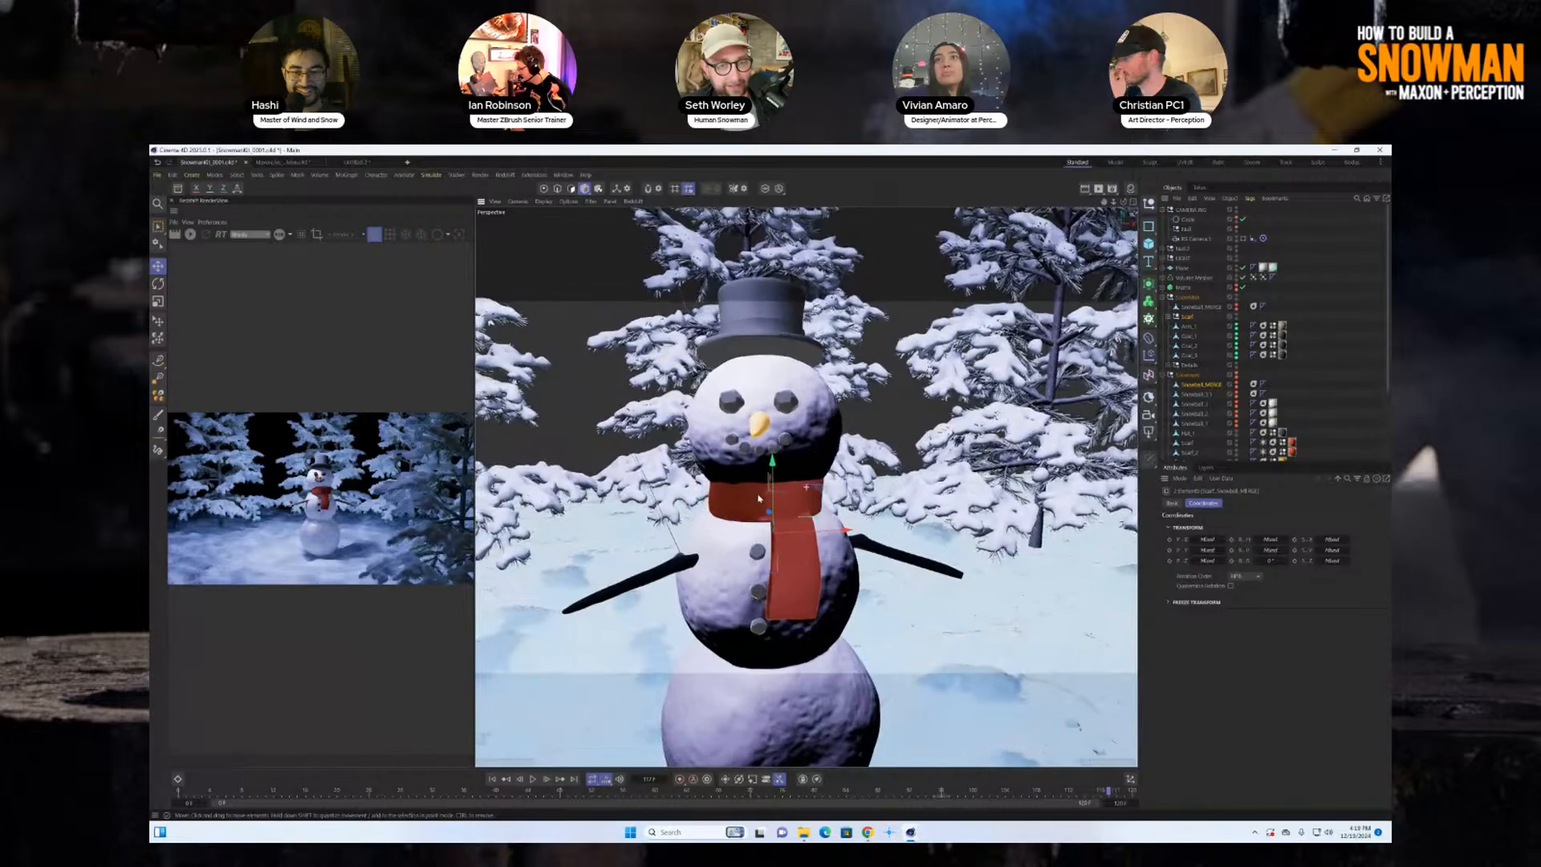
scroll(759, 504, "down", 2)
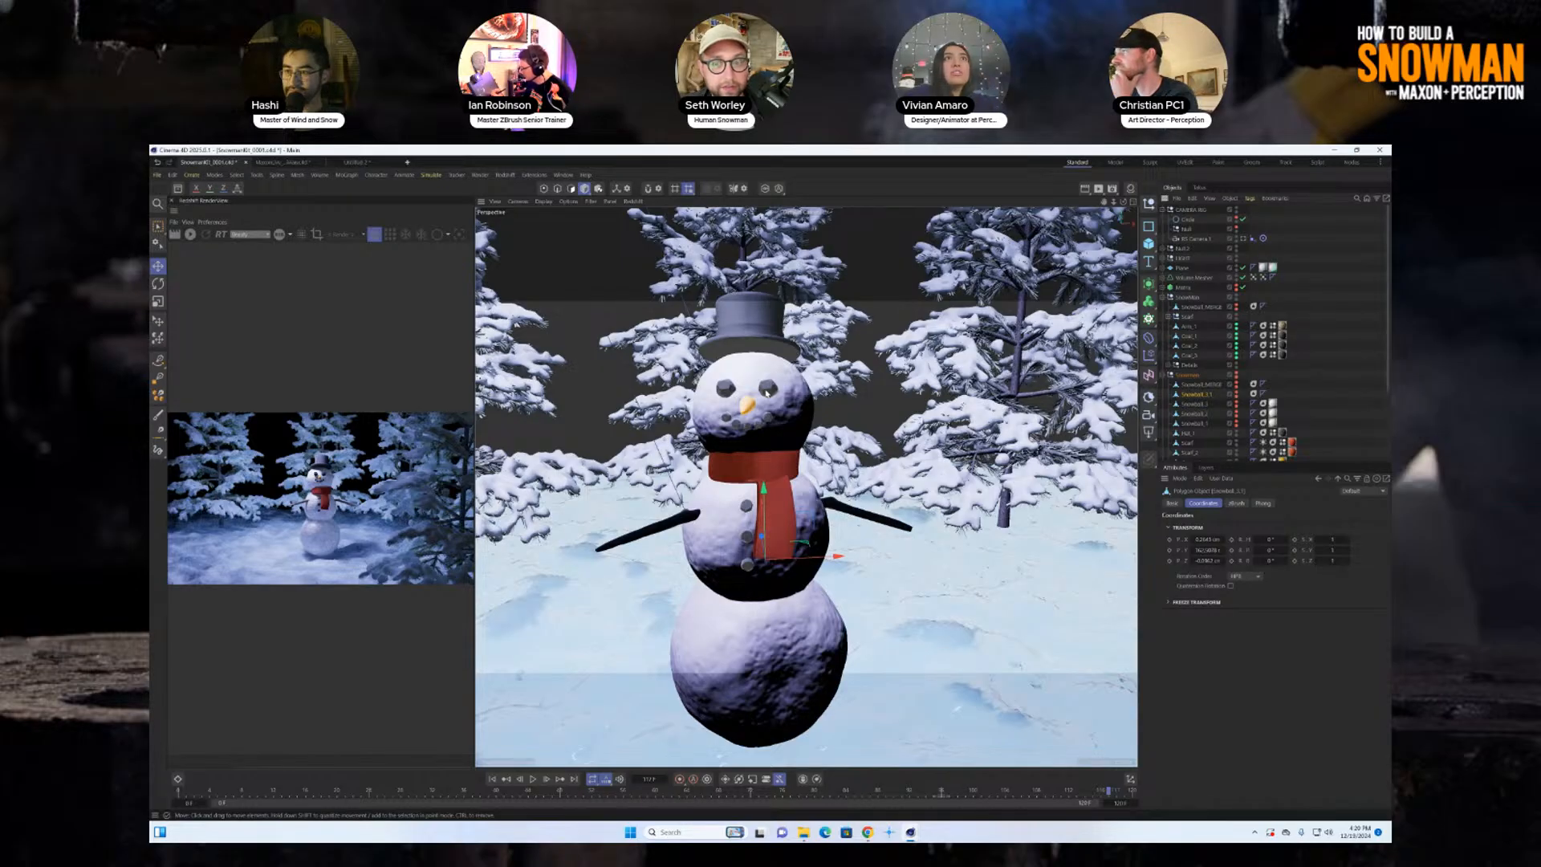
left_click(767, 393)
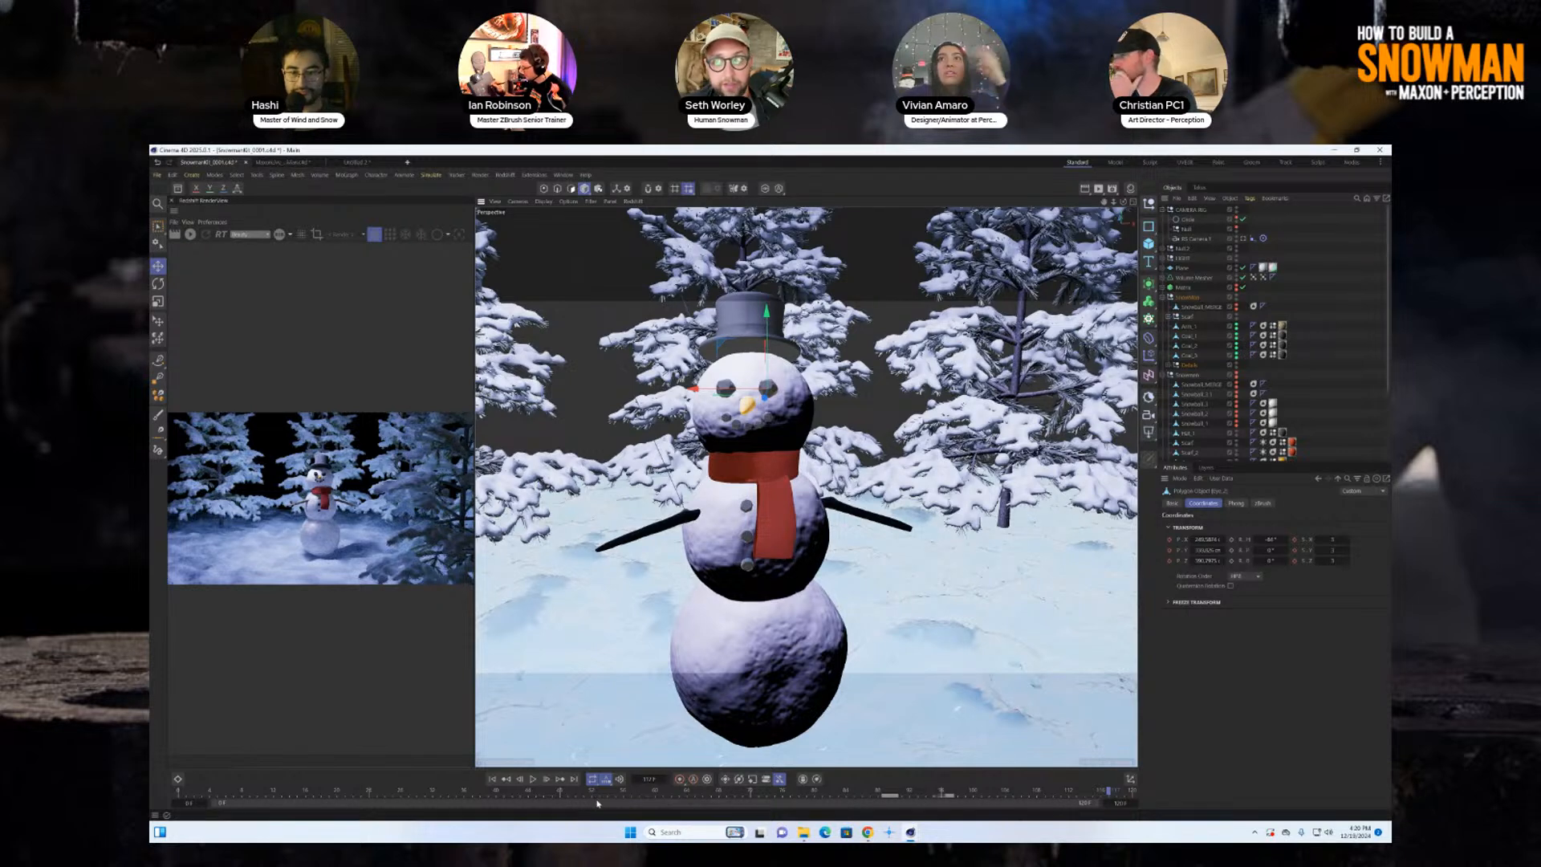
left_click(509, 780)
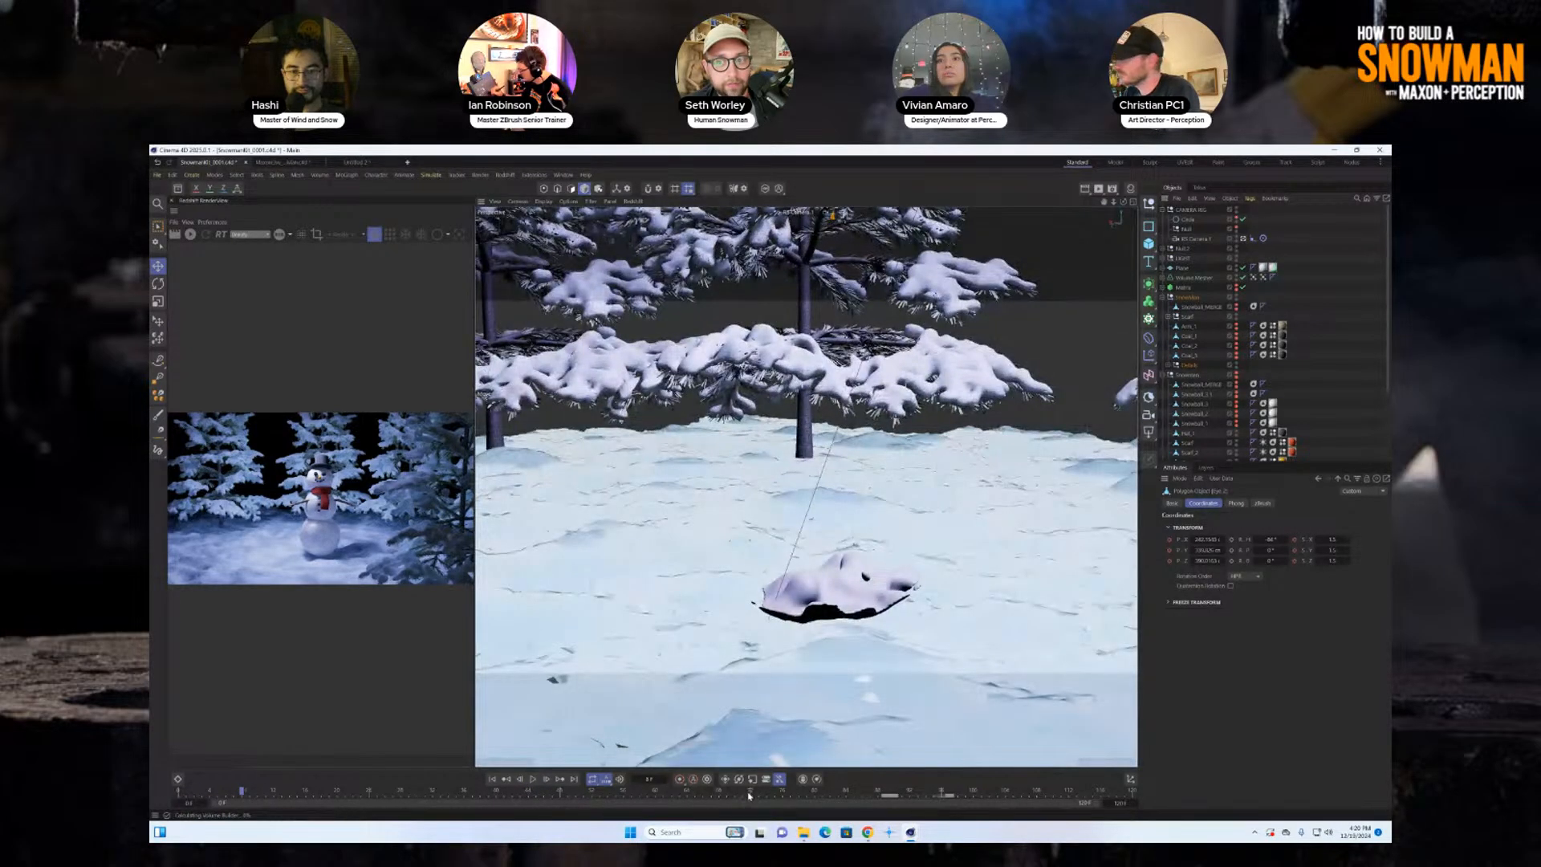
left_click(749, 793)
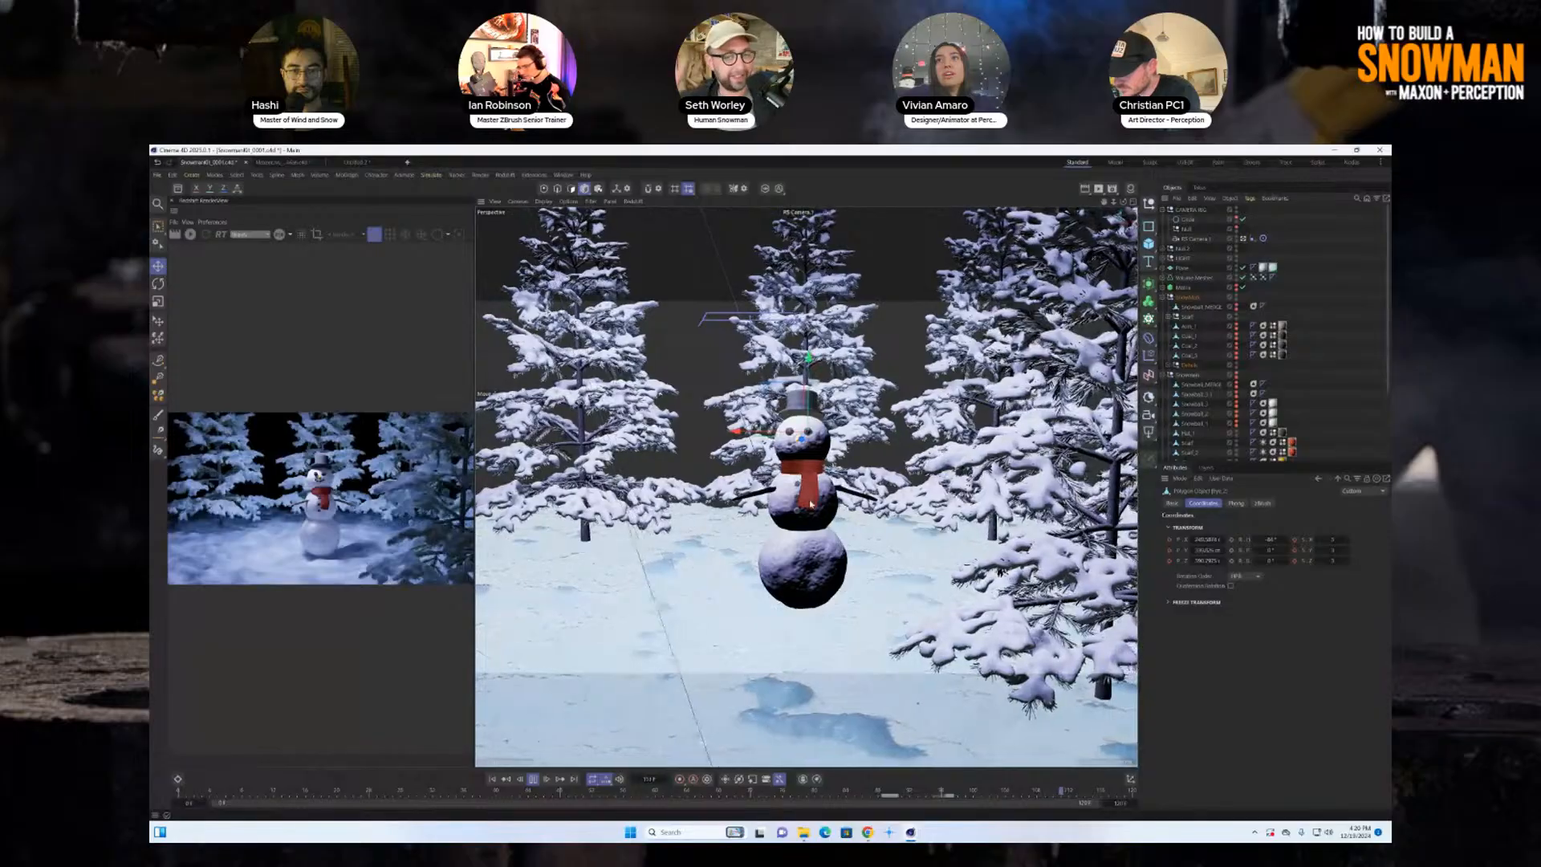
left_click(535, 779)
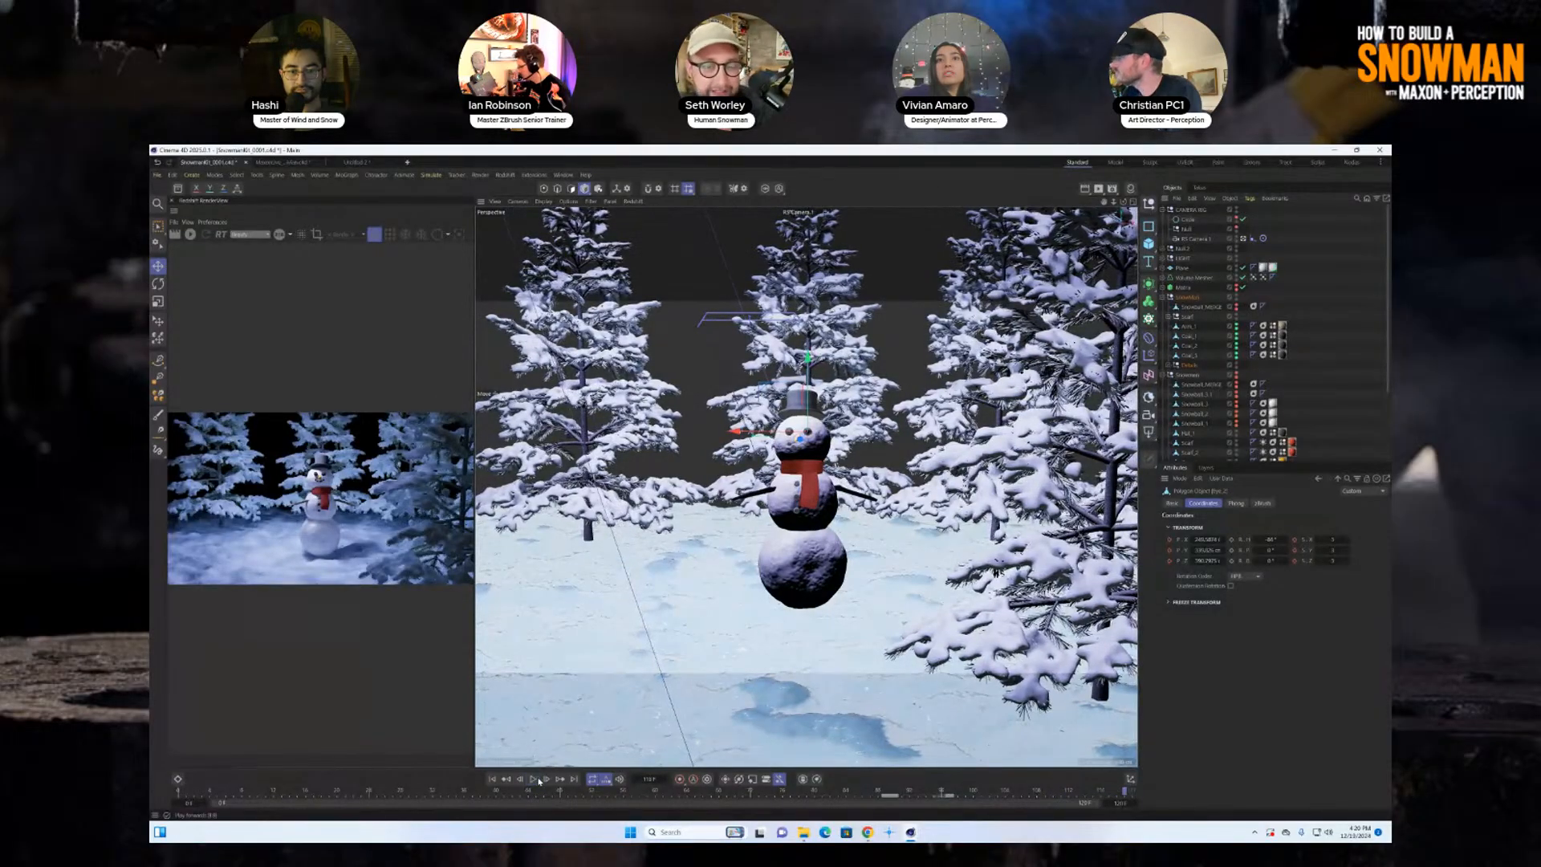
Switch to the Untitled 2 scene, frame the plain snowman and select the scarf band around its neck.
left_click(357, 163)
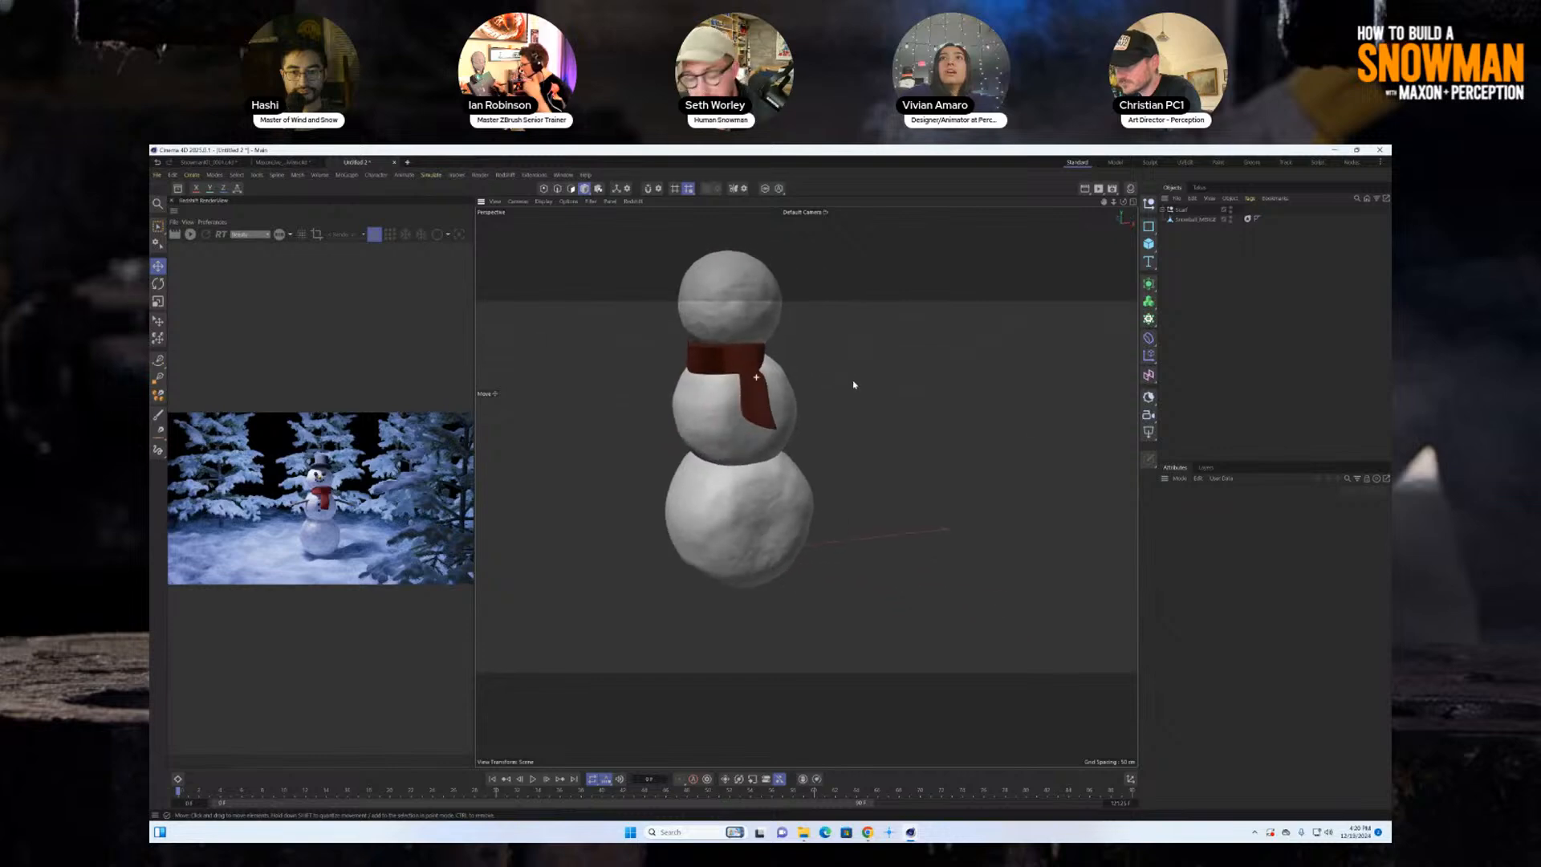
left_click_drag(750, 378, 803, 384, "alt")
middle_click_drag(770, 382, 780, 447, "alt")
right_click_drag(702, 446, 715, 455, "alt")
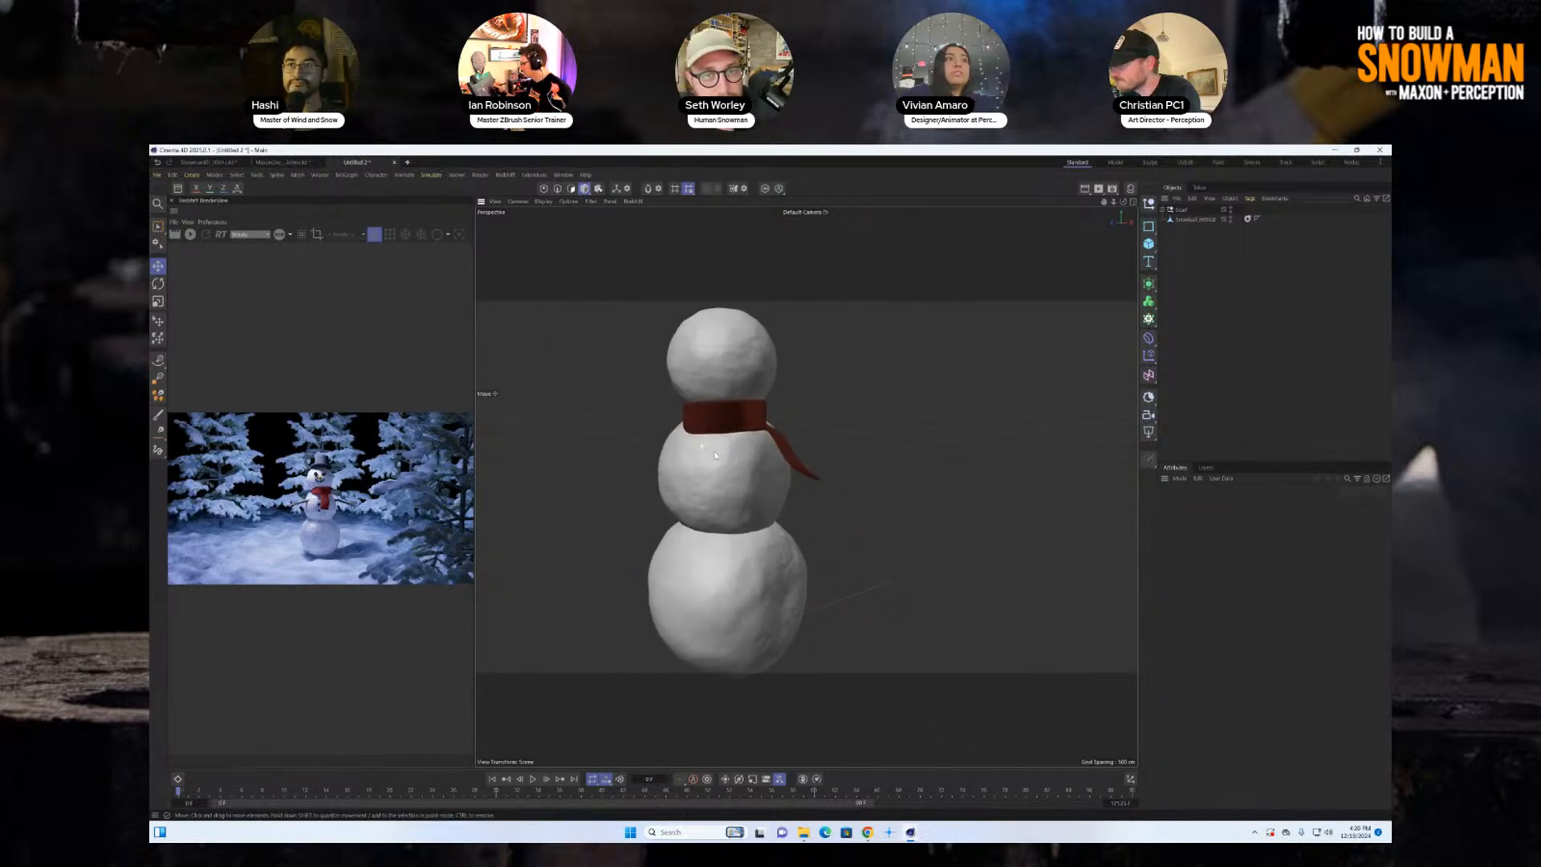
middle_click_drag(715, 455, 727, 445, "alt")
left_click(747, 411)
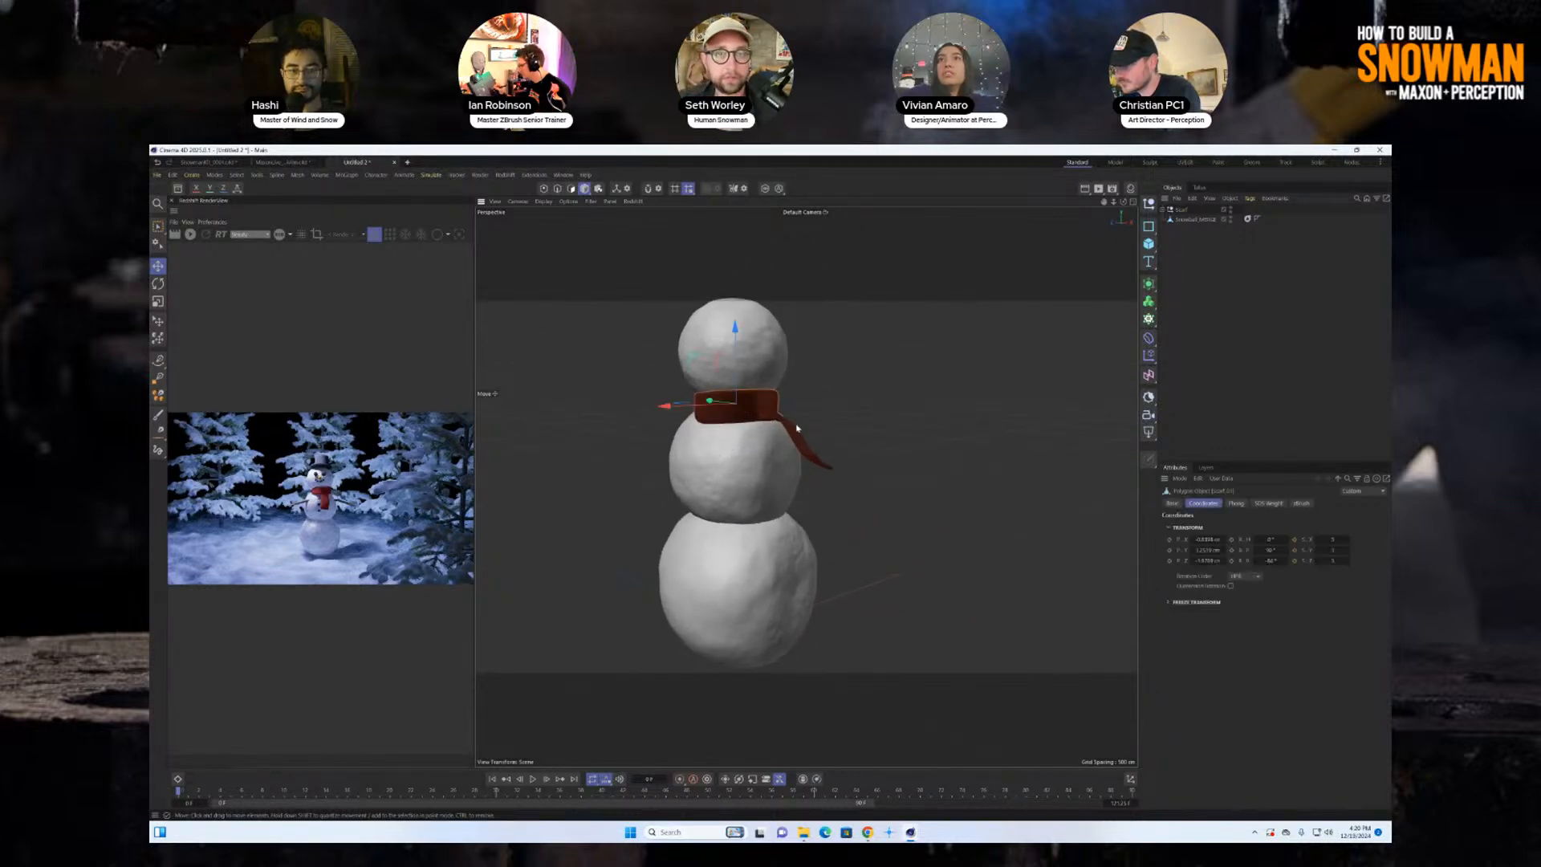
Expand the scarf hierarchy down to the Cloth Simulation group and delete the cloth tag from Scarf_02.
left_click(1163, 209)
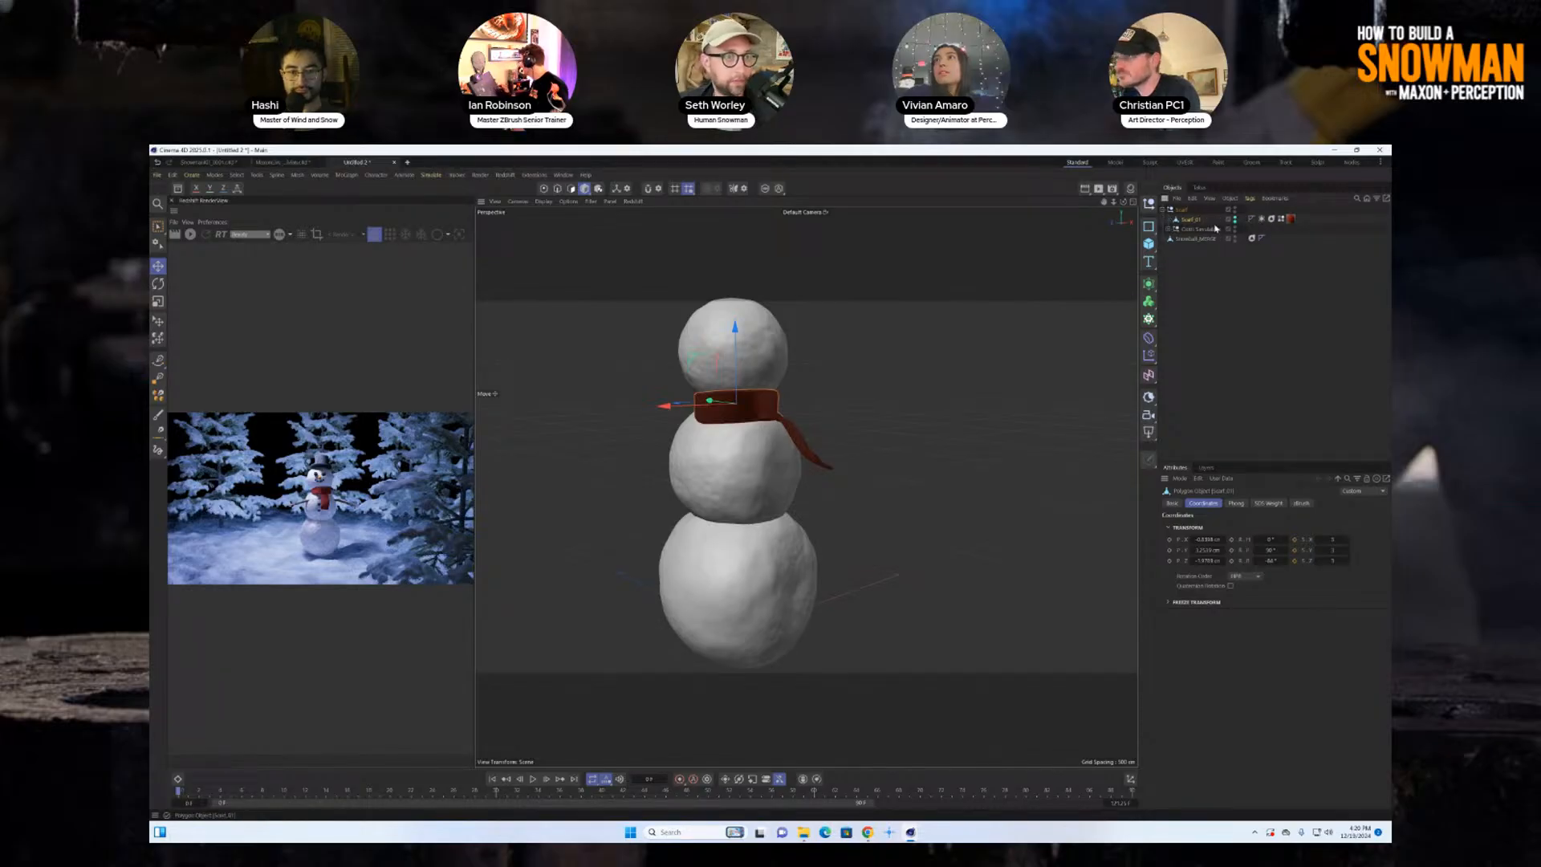
left_click(799, 440)
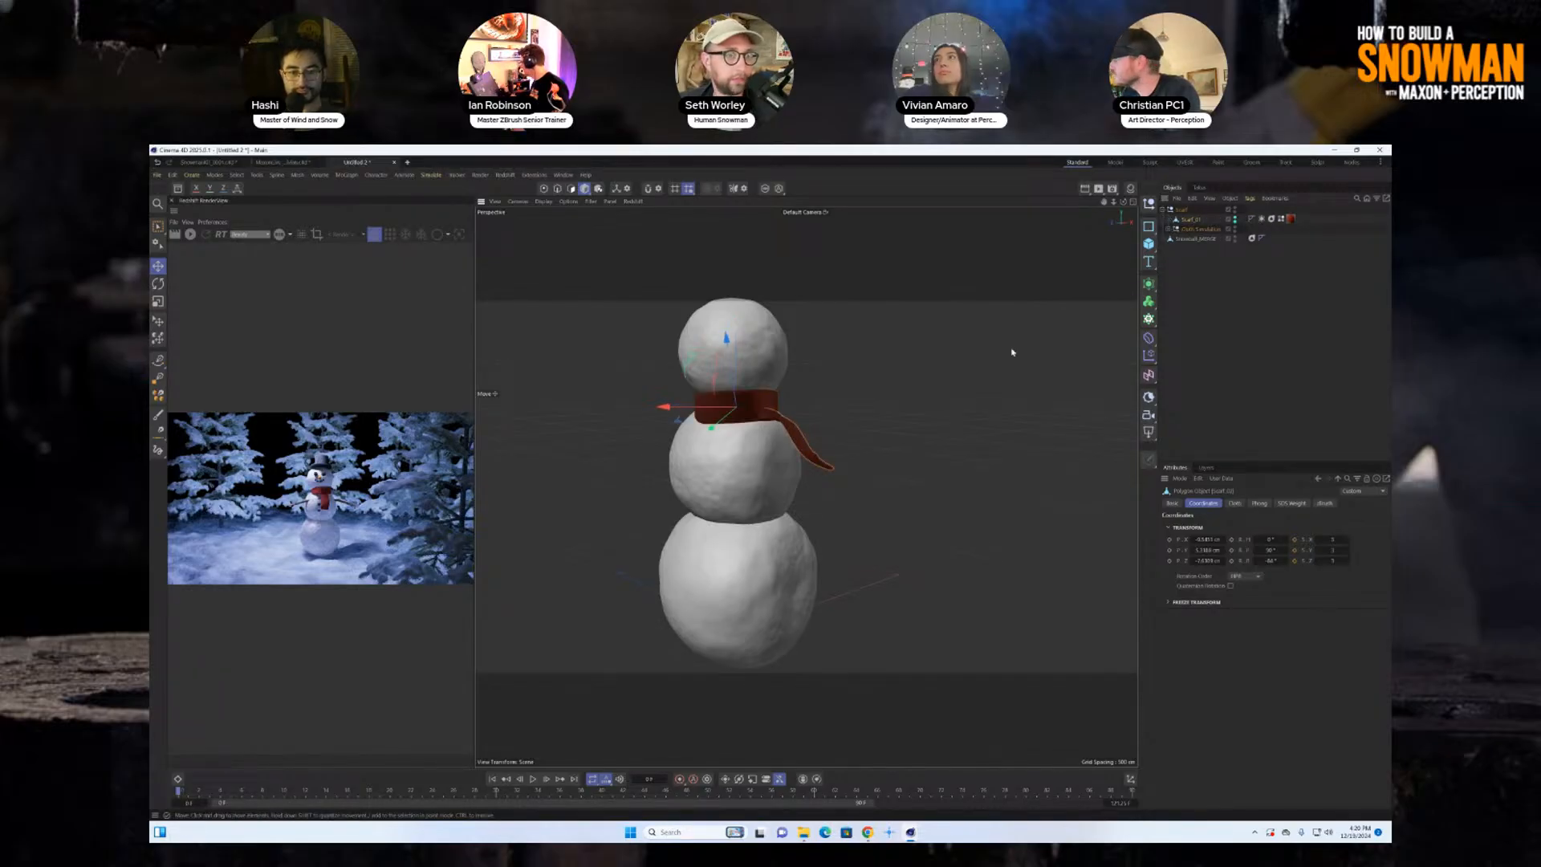
left_click(1168, 230)
left_click(1251, 238)
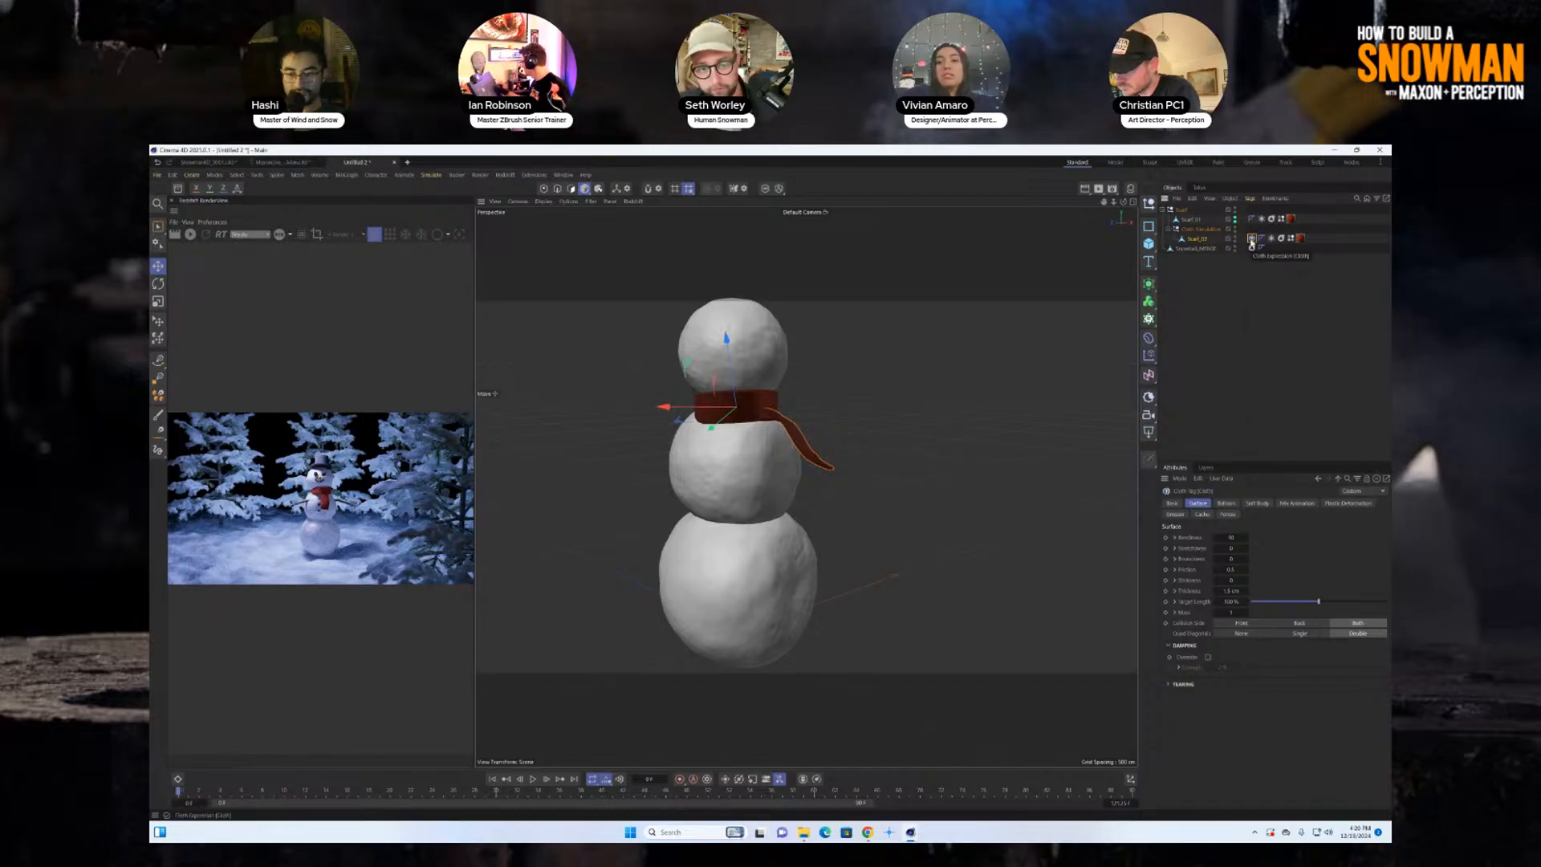
key("Delete")
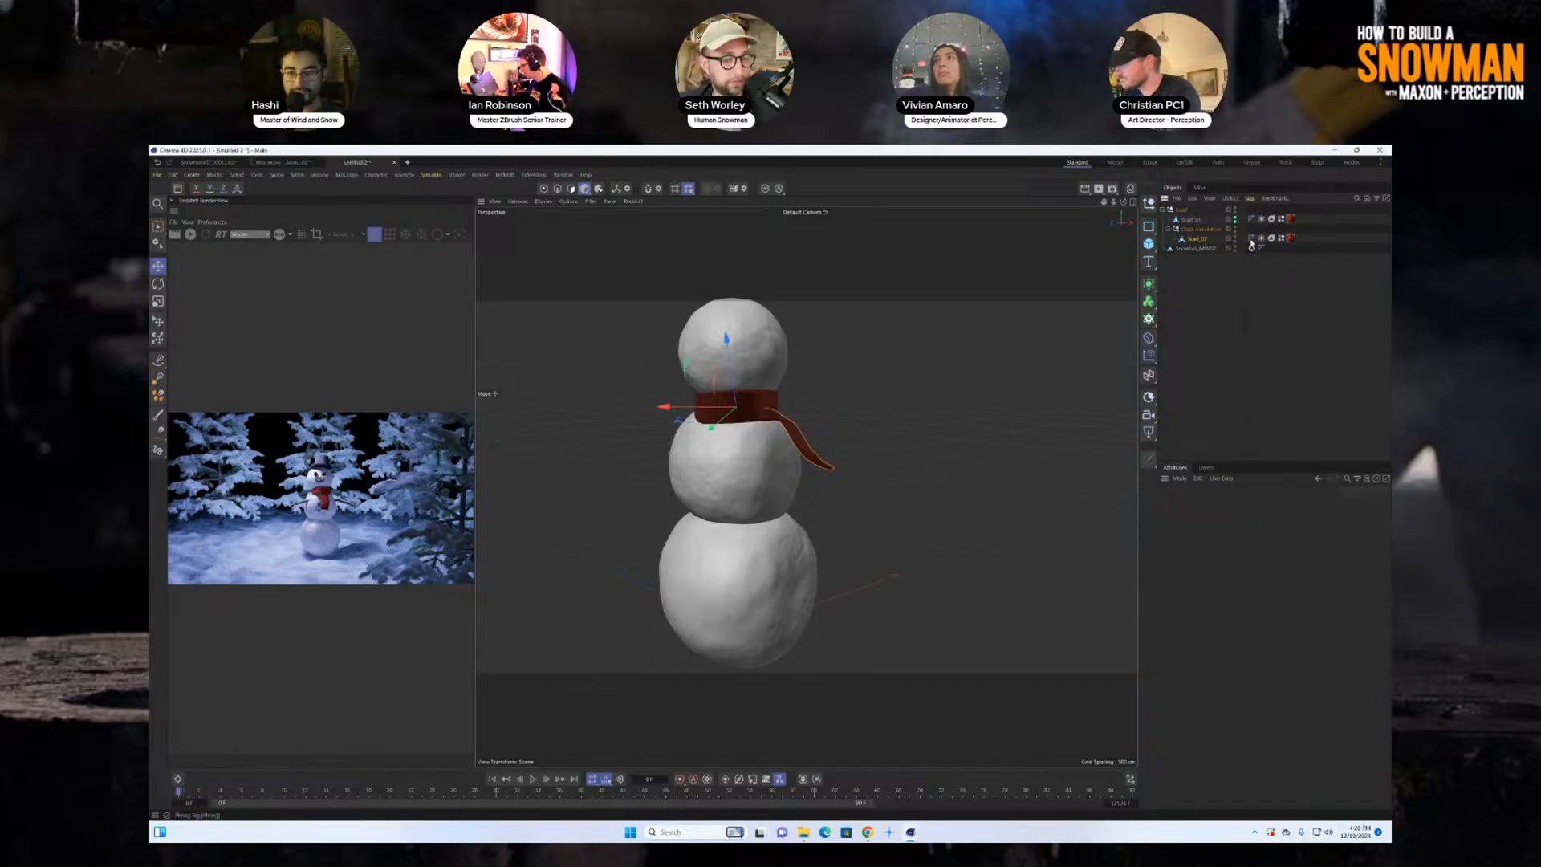
Play the snowman scene from its first frame to check the scarf without its cloth tag.
left_click(492, 780)
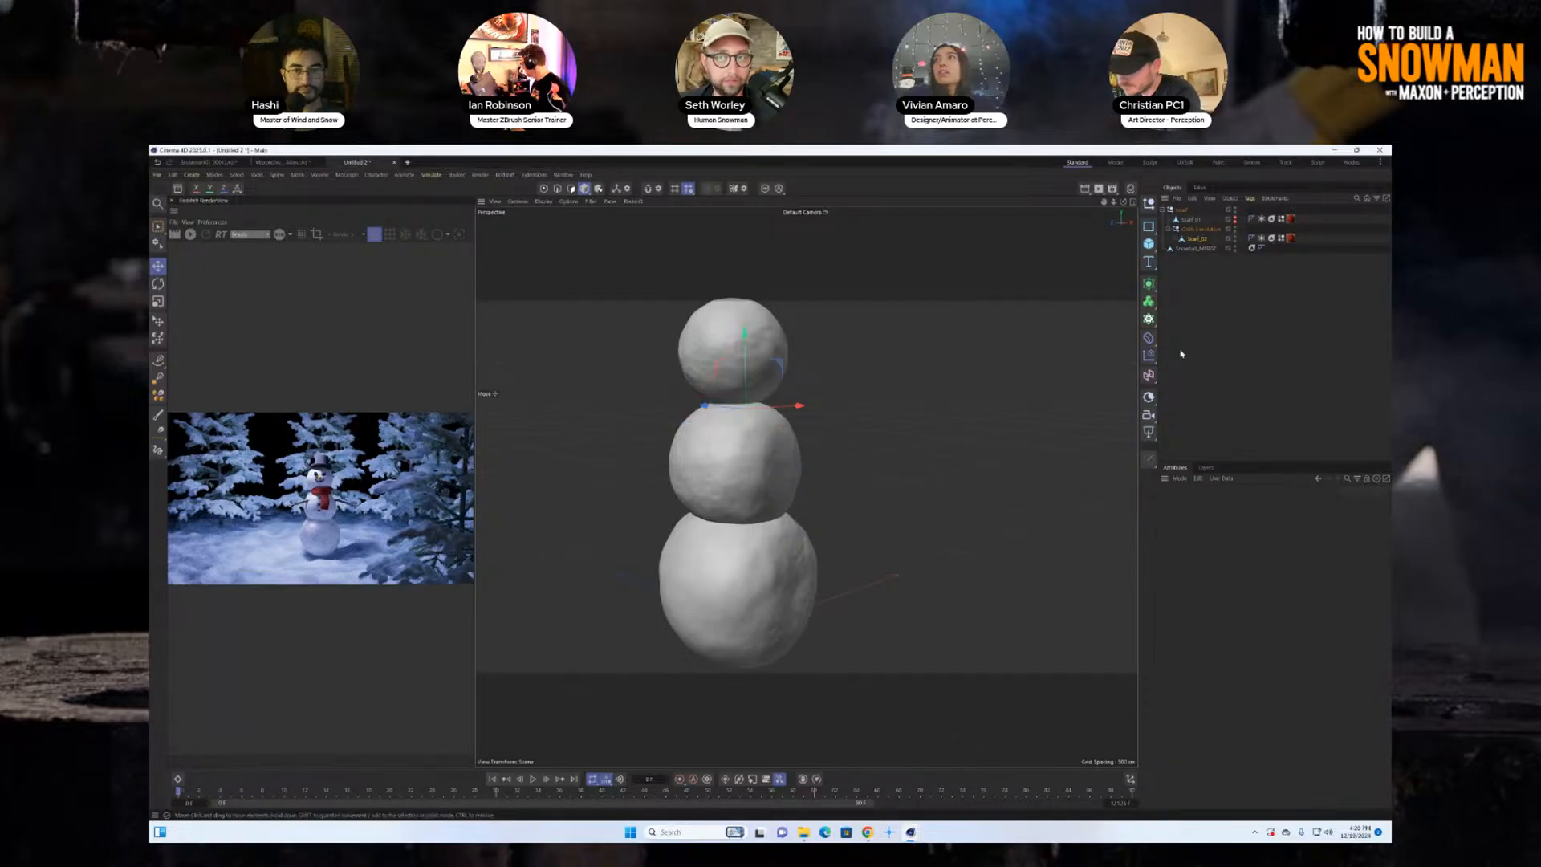
left_click(531, 784)
left_click(492, 781)
left_click(529, 781)
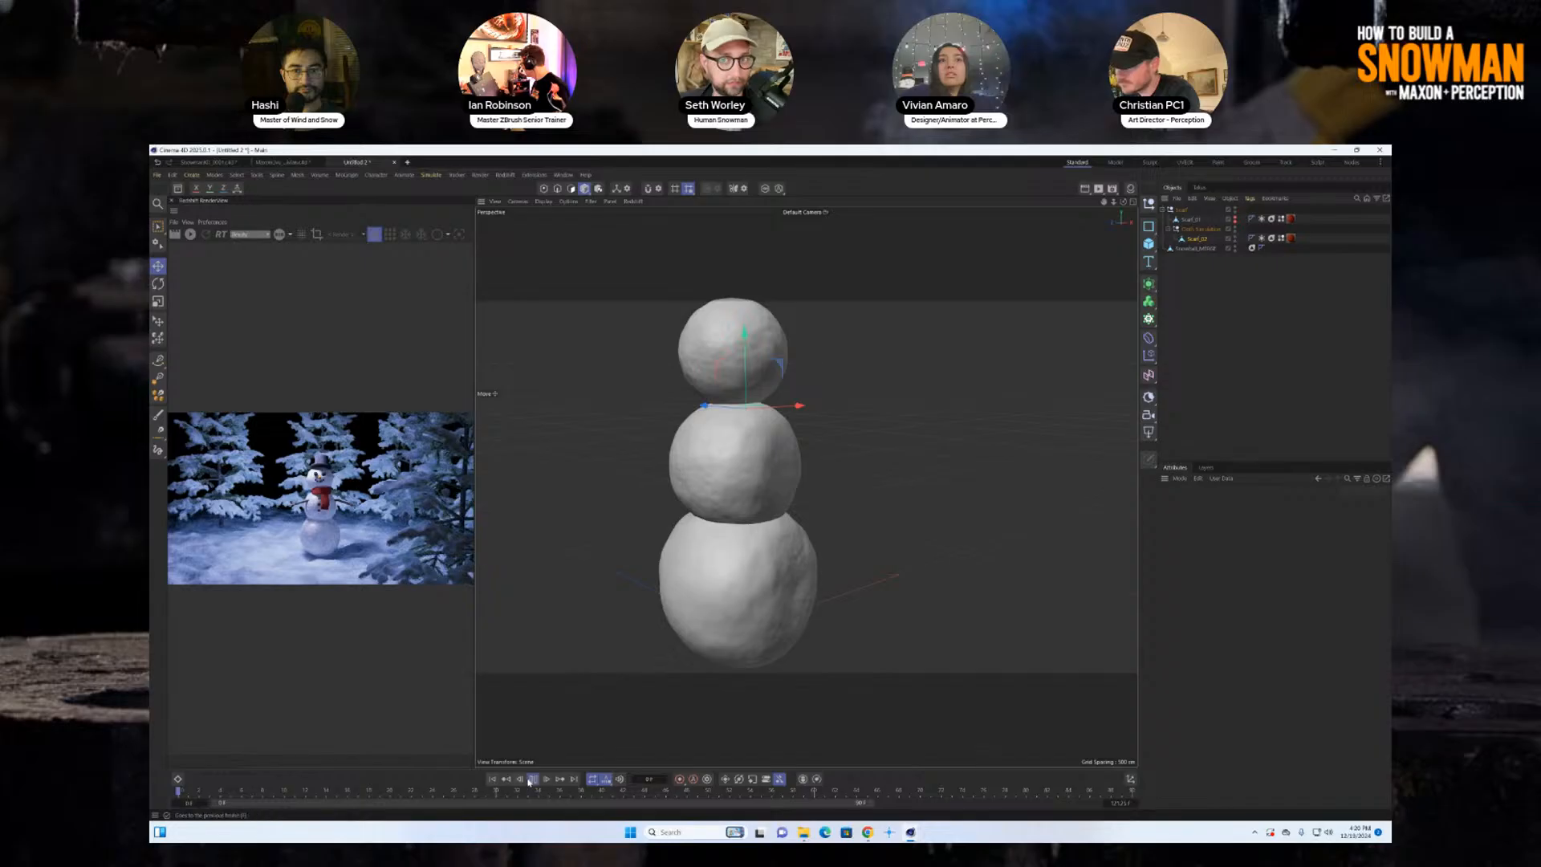
Set the viewport and renderer visibility of both the Cloth Simulation group and Scarf_01 to On.
left_click(1201, 229)
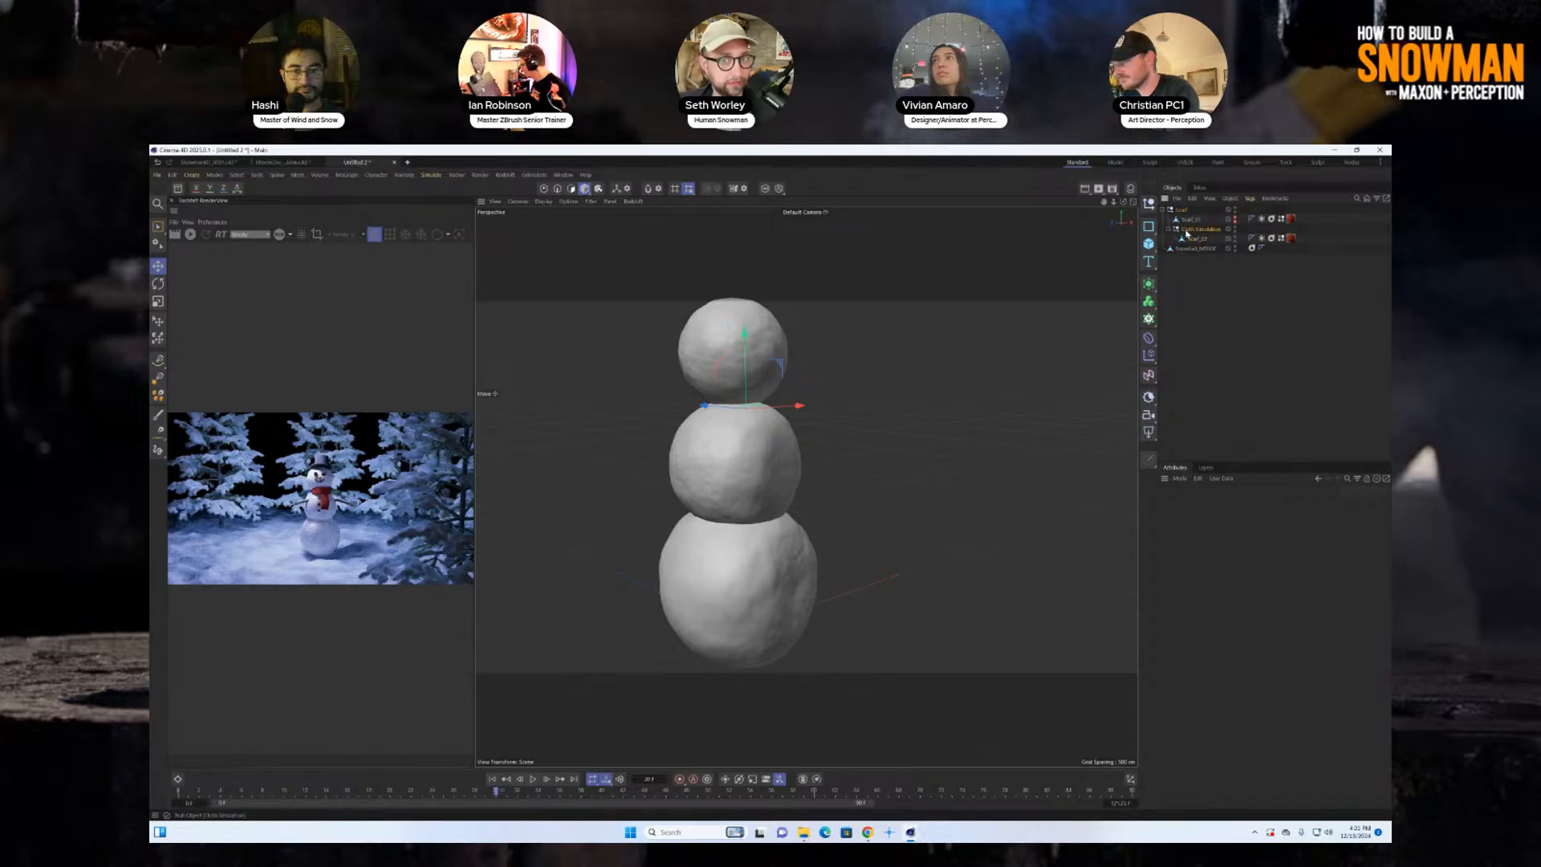
left_click(1174, 504)
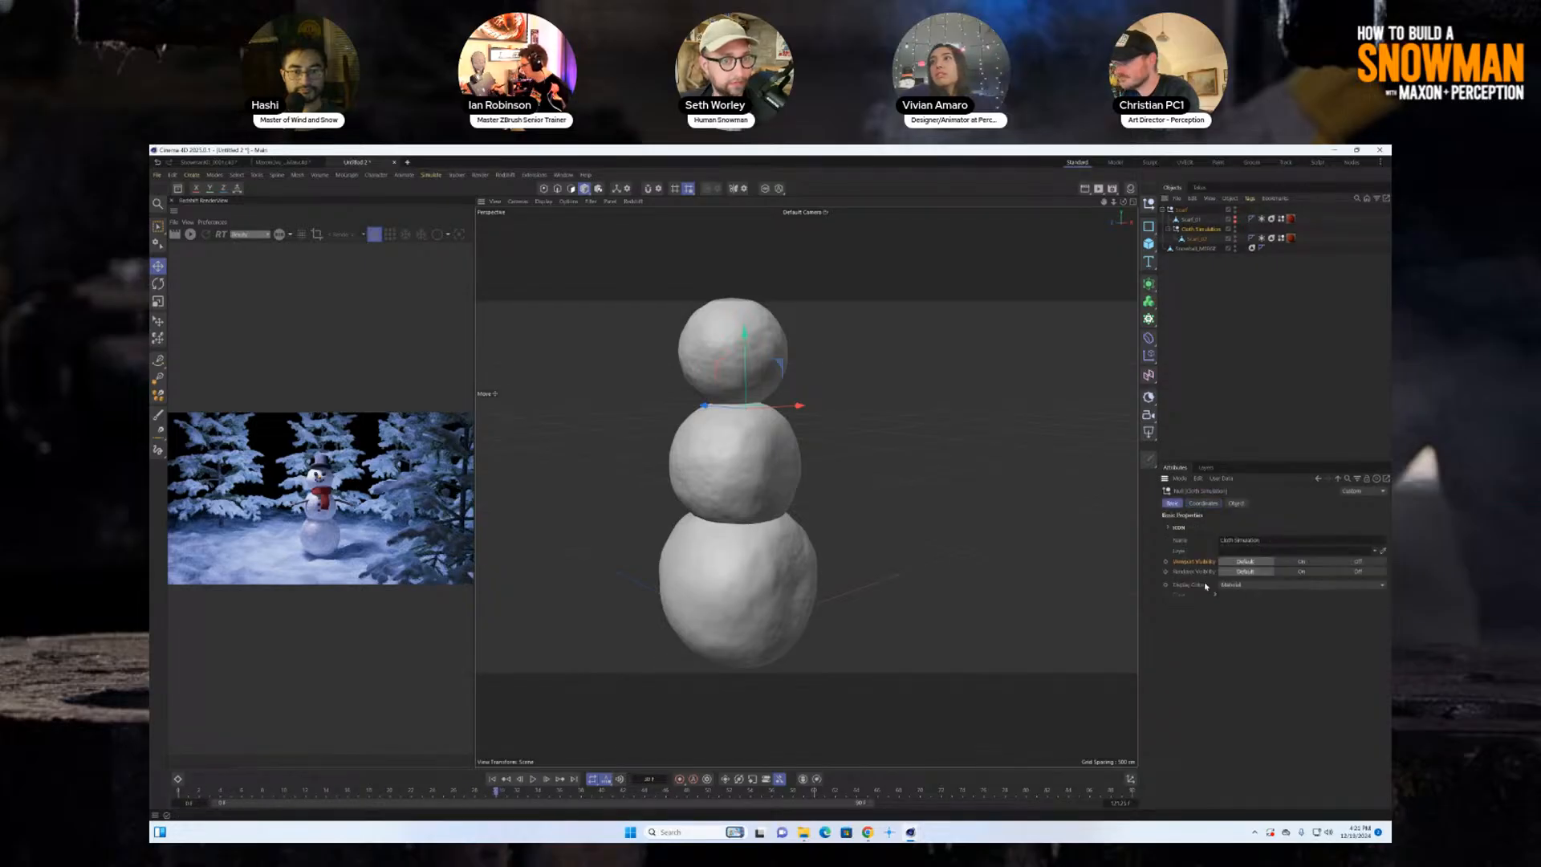
left_click(1301, 561)
left_click(1301, 571)
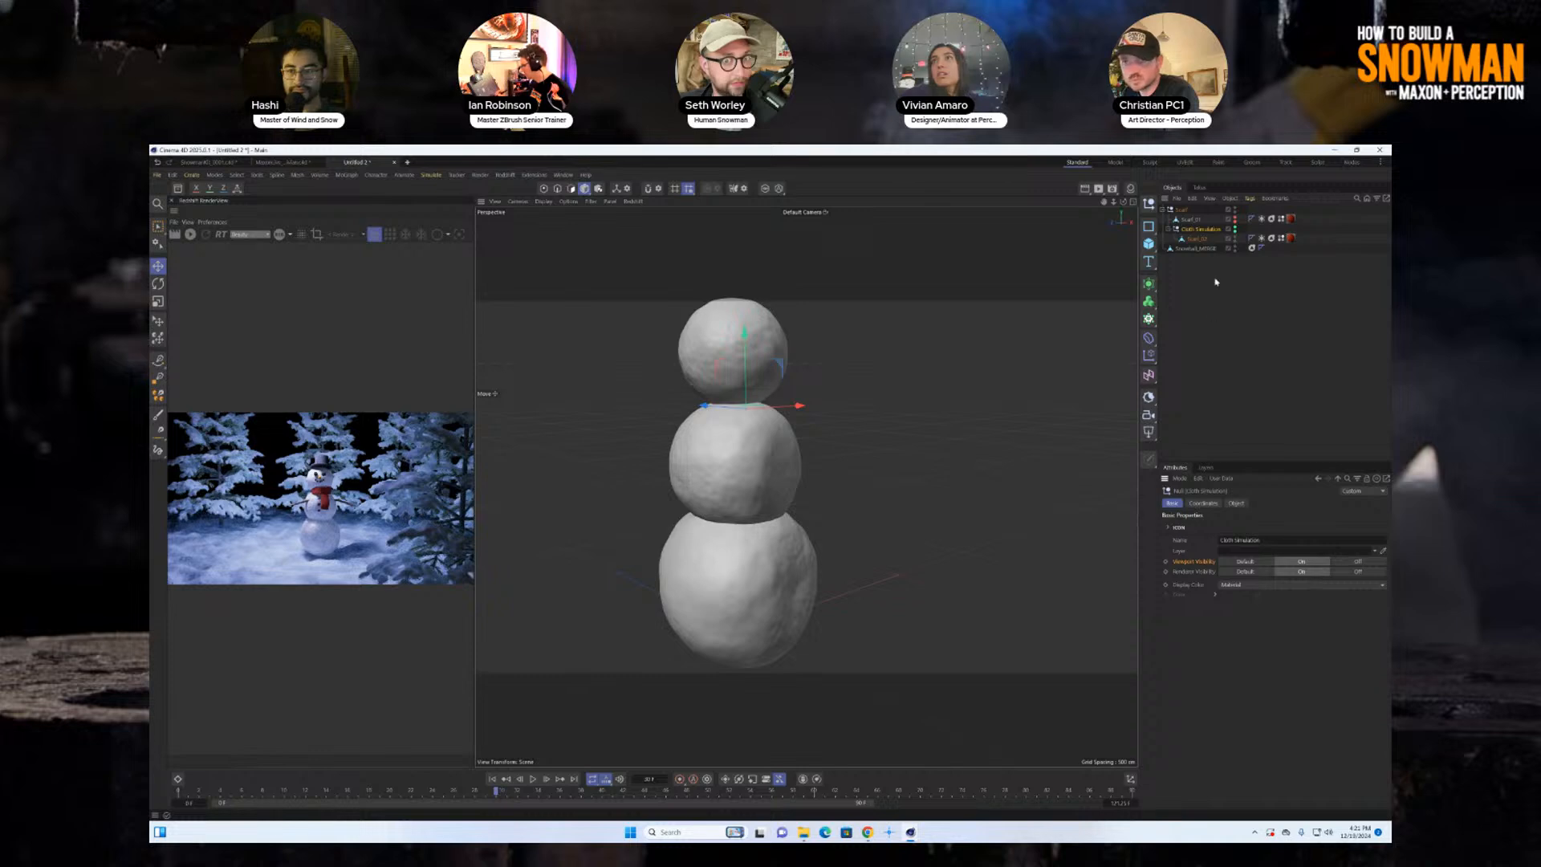
left_click(1190, 220)
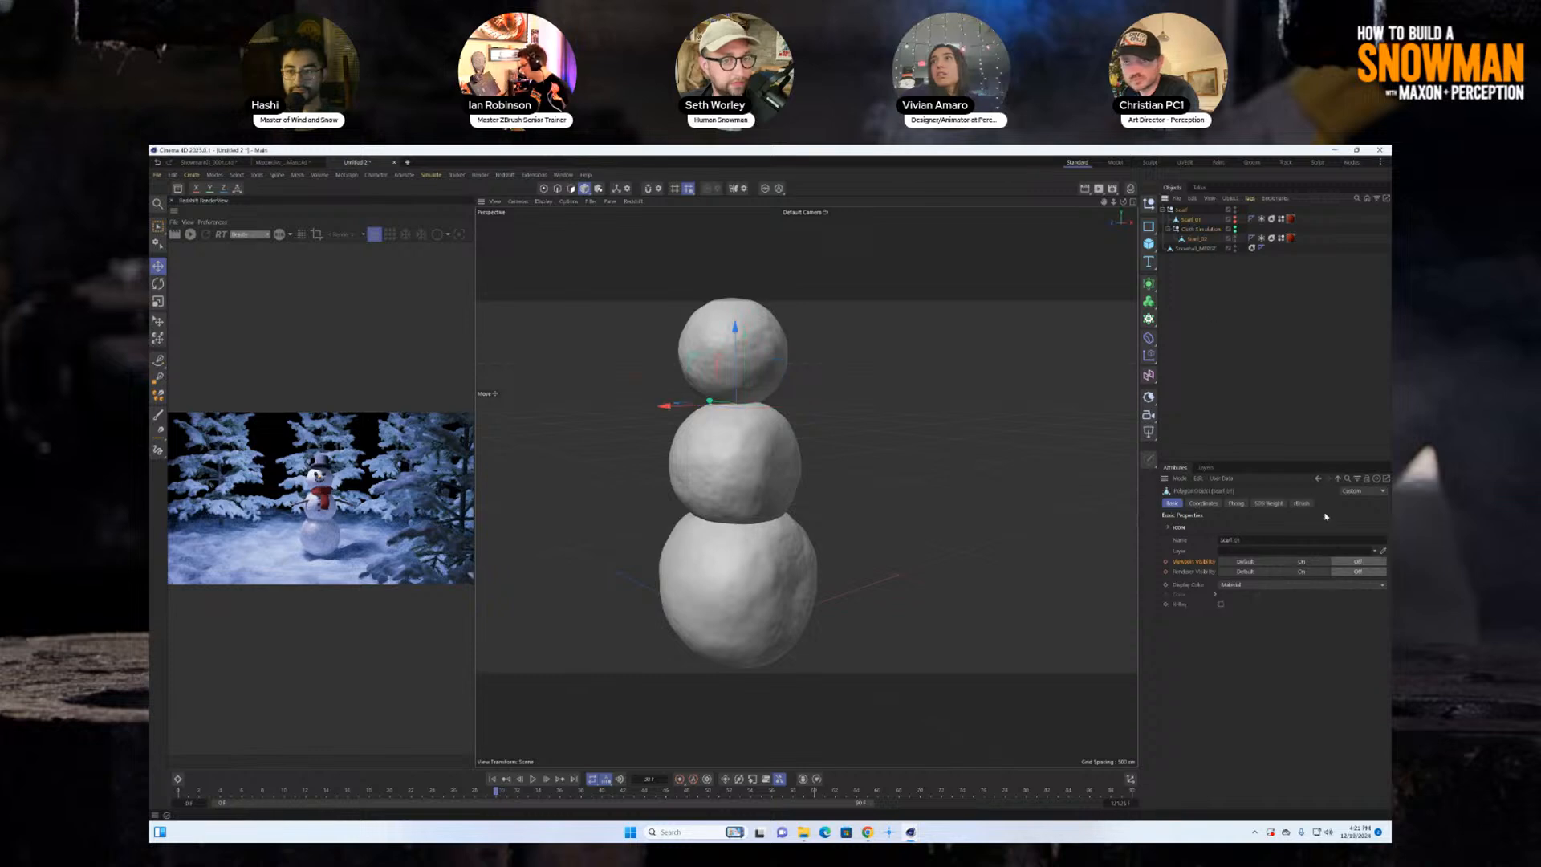
left_click(1300, 561)
left_click(1300, 572)
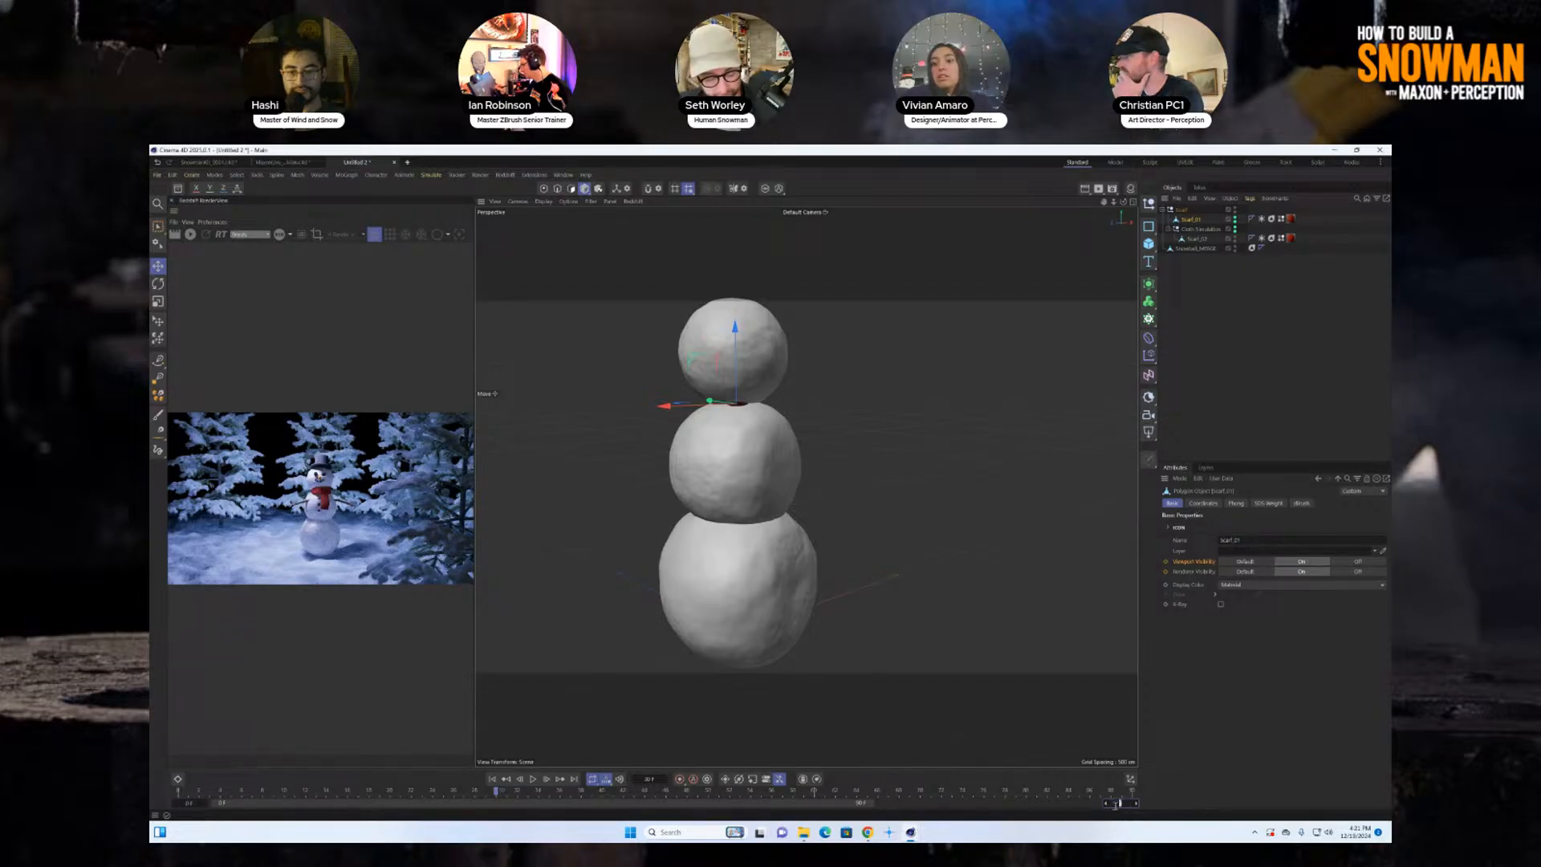
Set the project length to 200 frames and extend the preview range to cover all of it.
key("Return")
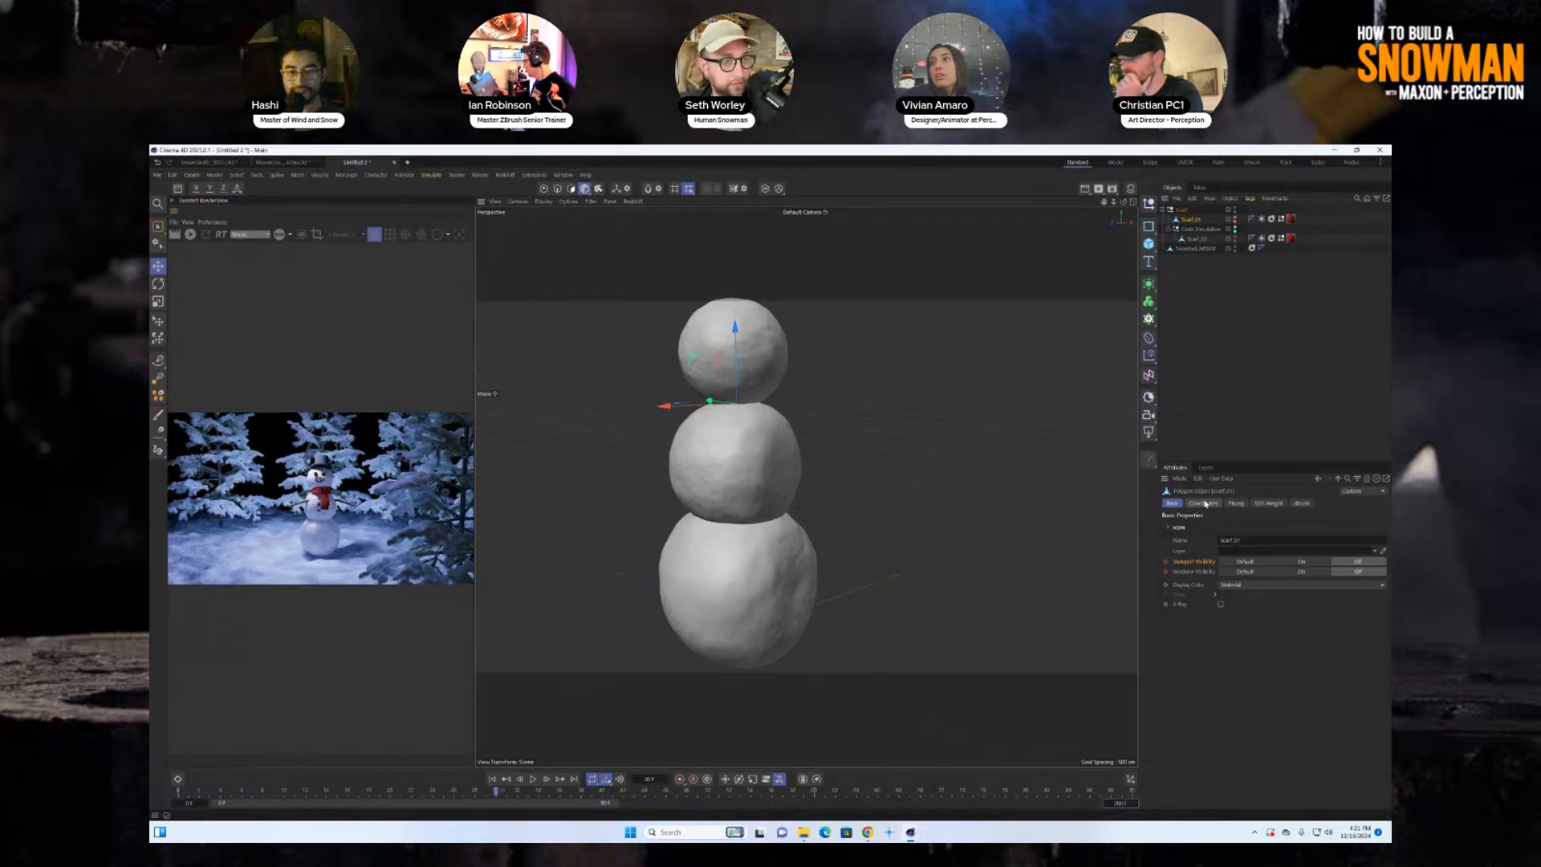
left_click(1203, 503)
right_click(1309, 544)
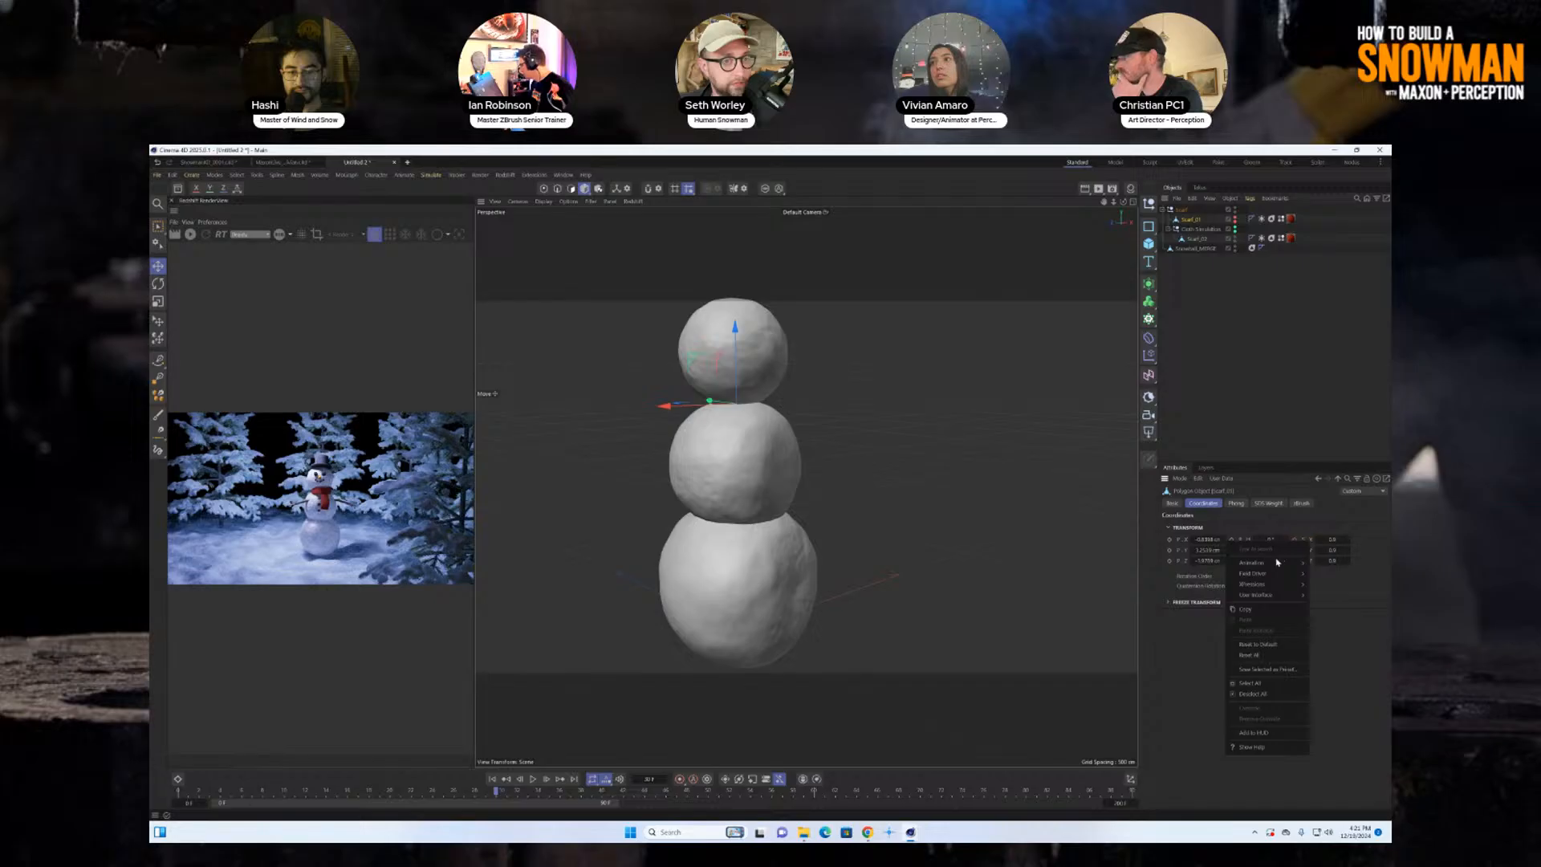
mouse_move(1276, 562)
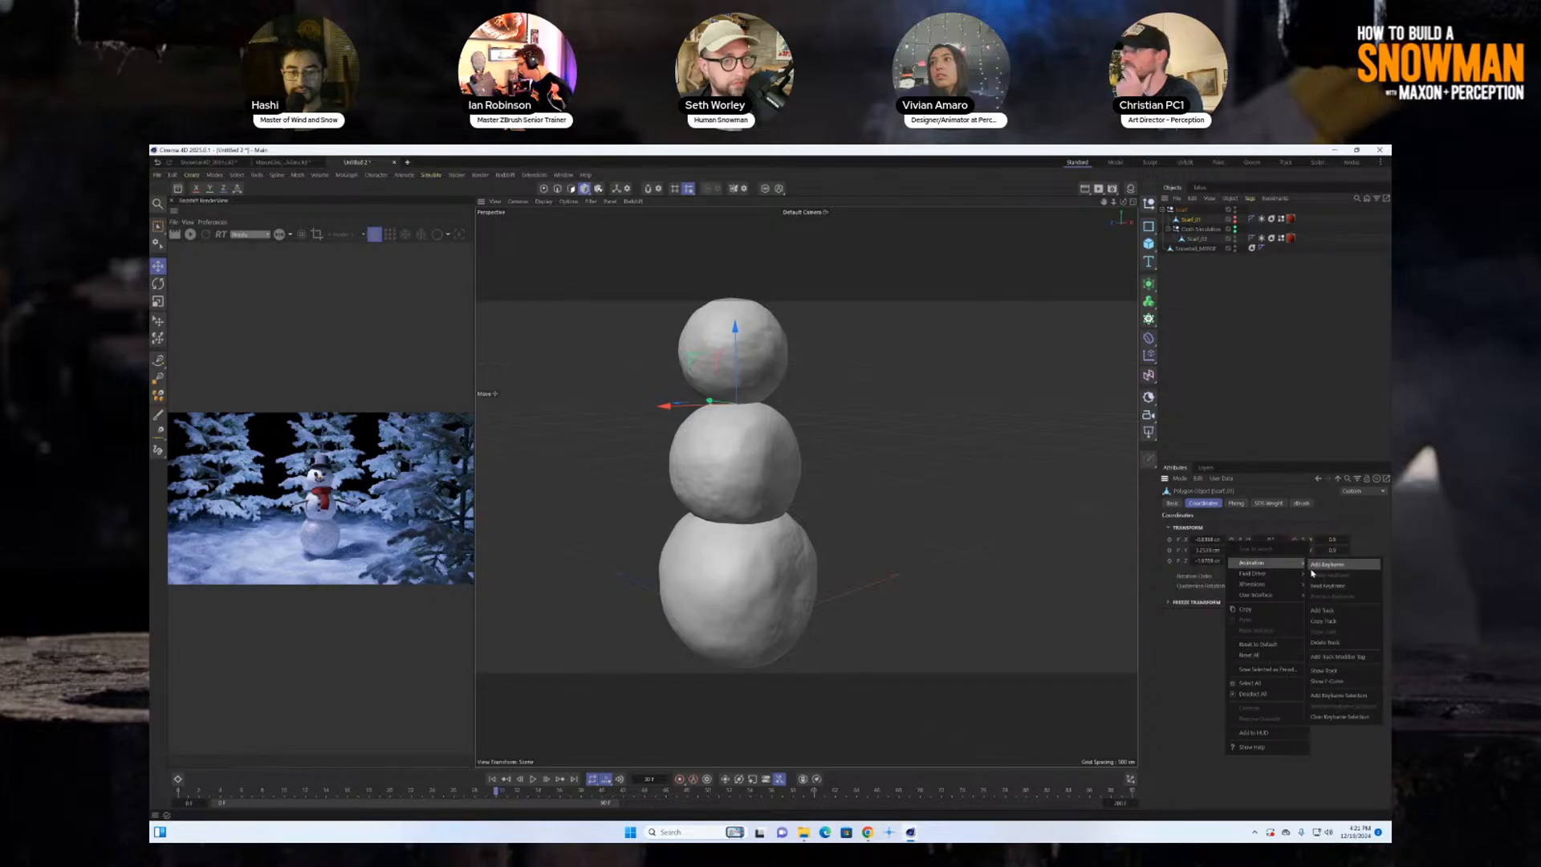
left_click(614, 806)
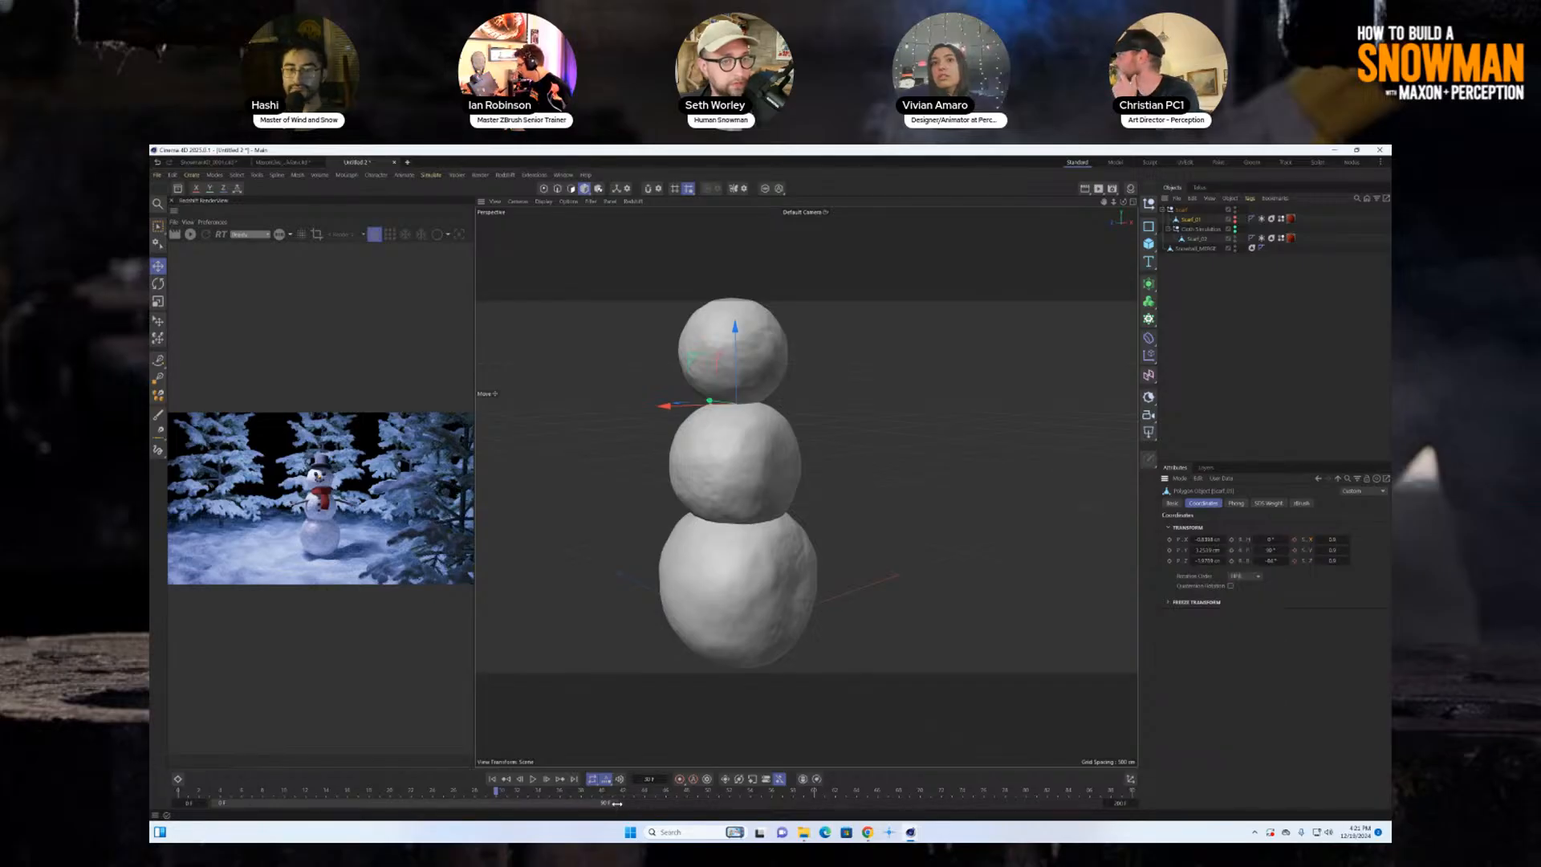
left_click_drag(617, 803, 1101, 805)
Remove the keyframes from Scarf_01 and from the Cloth Simulation group across the whole timeline.
left_click_drag(667, 802, 178, 799)
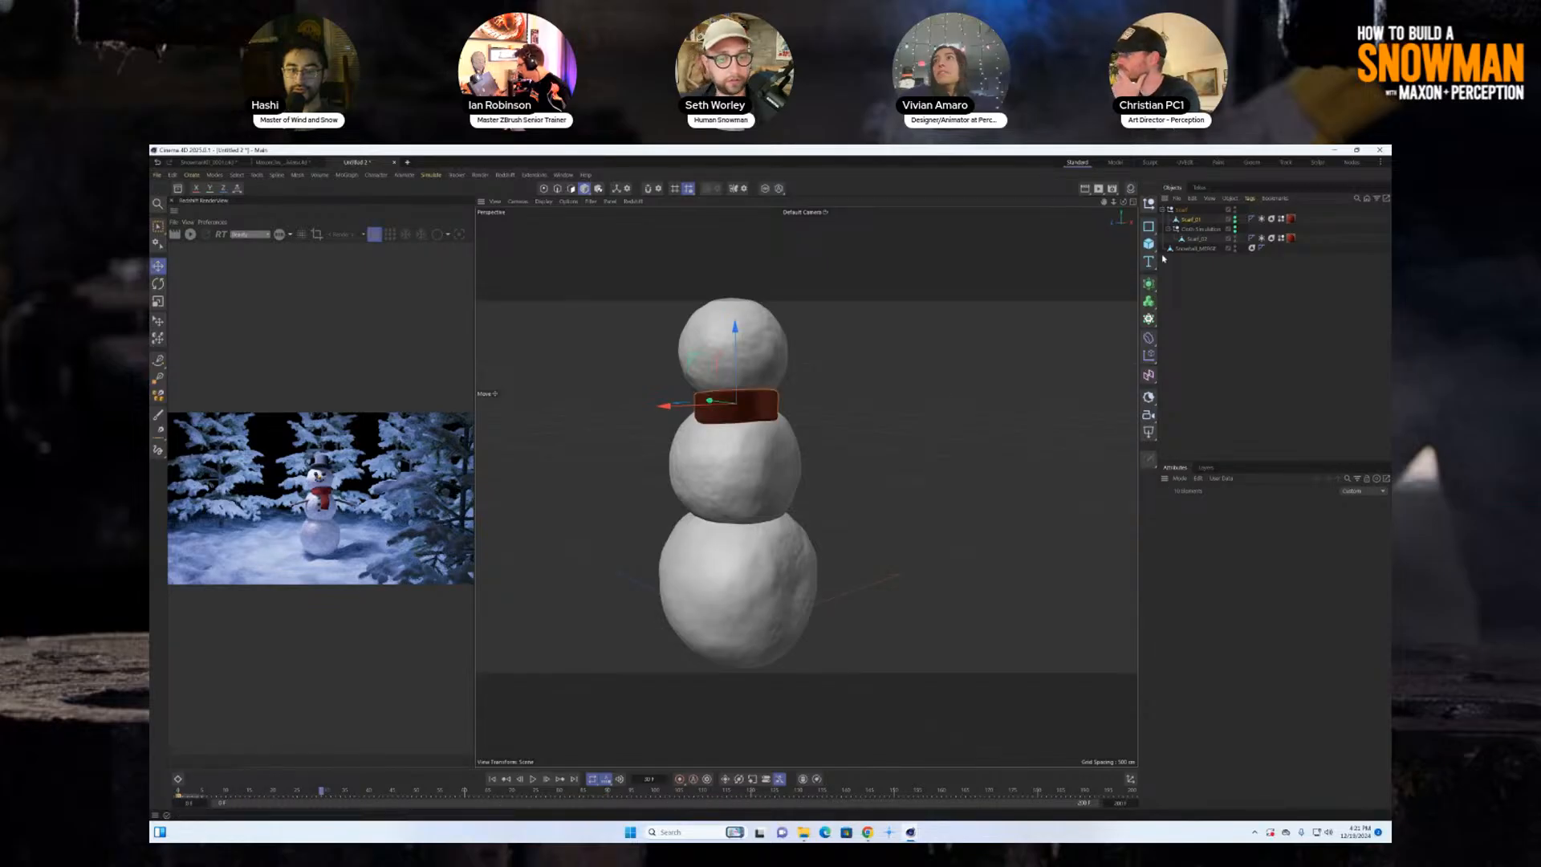
left_click(1197, 240)
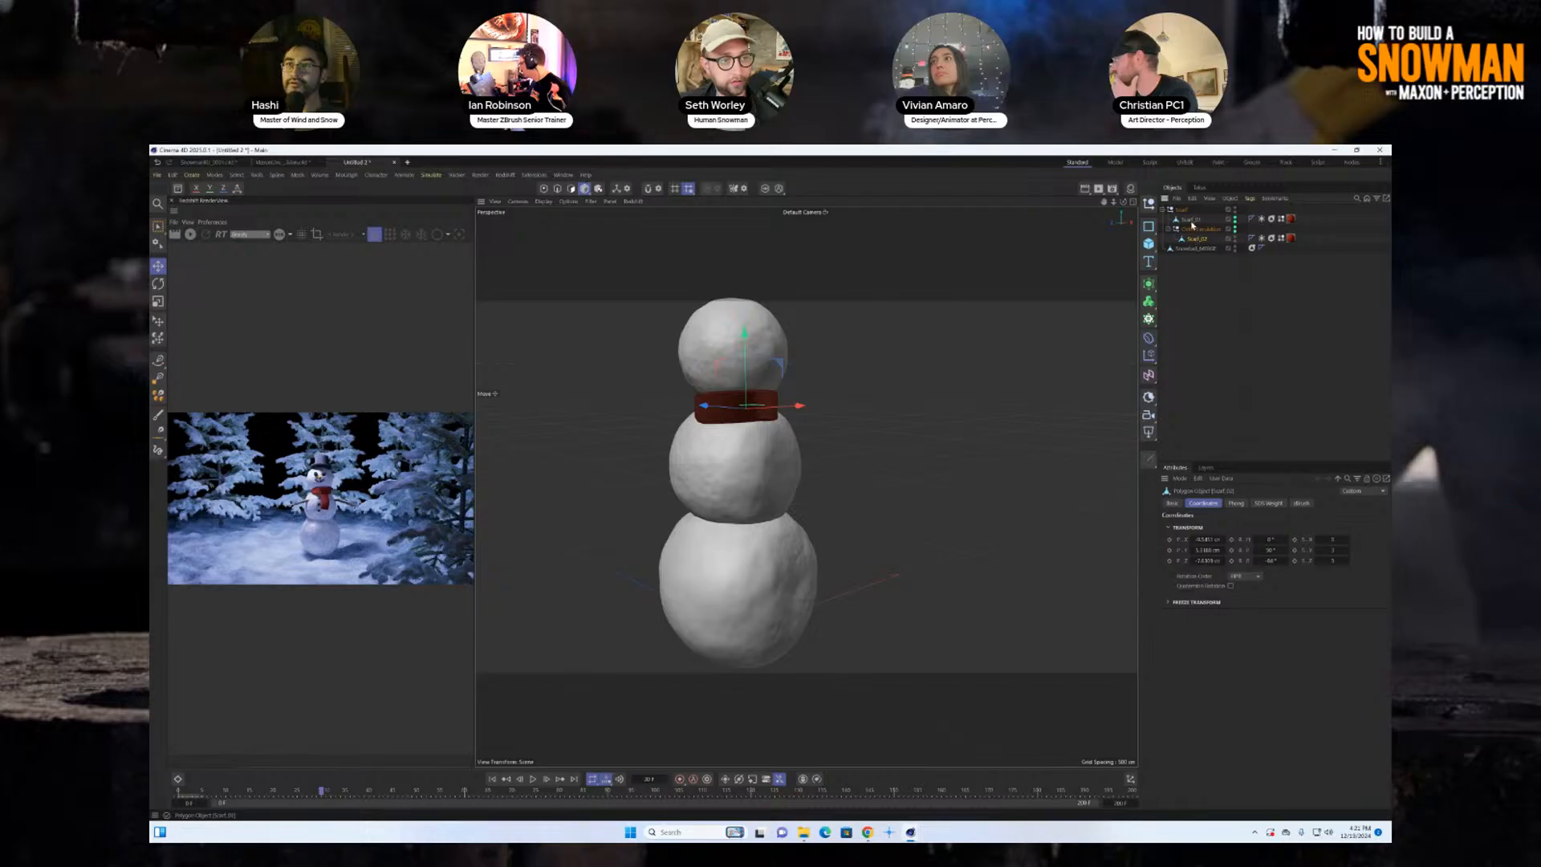
left_click(1191, 220)
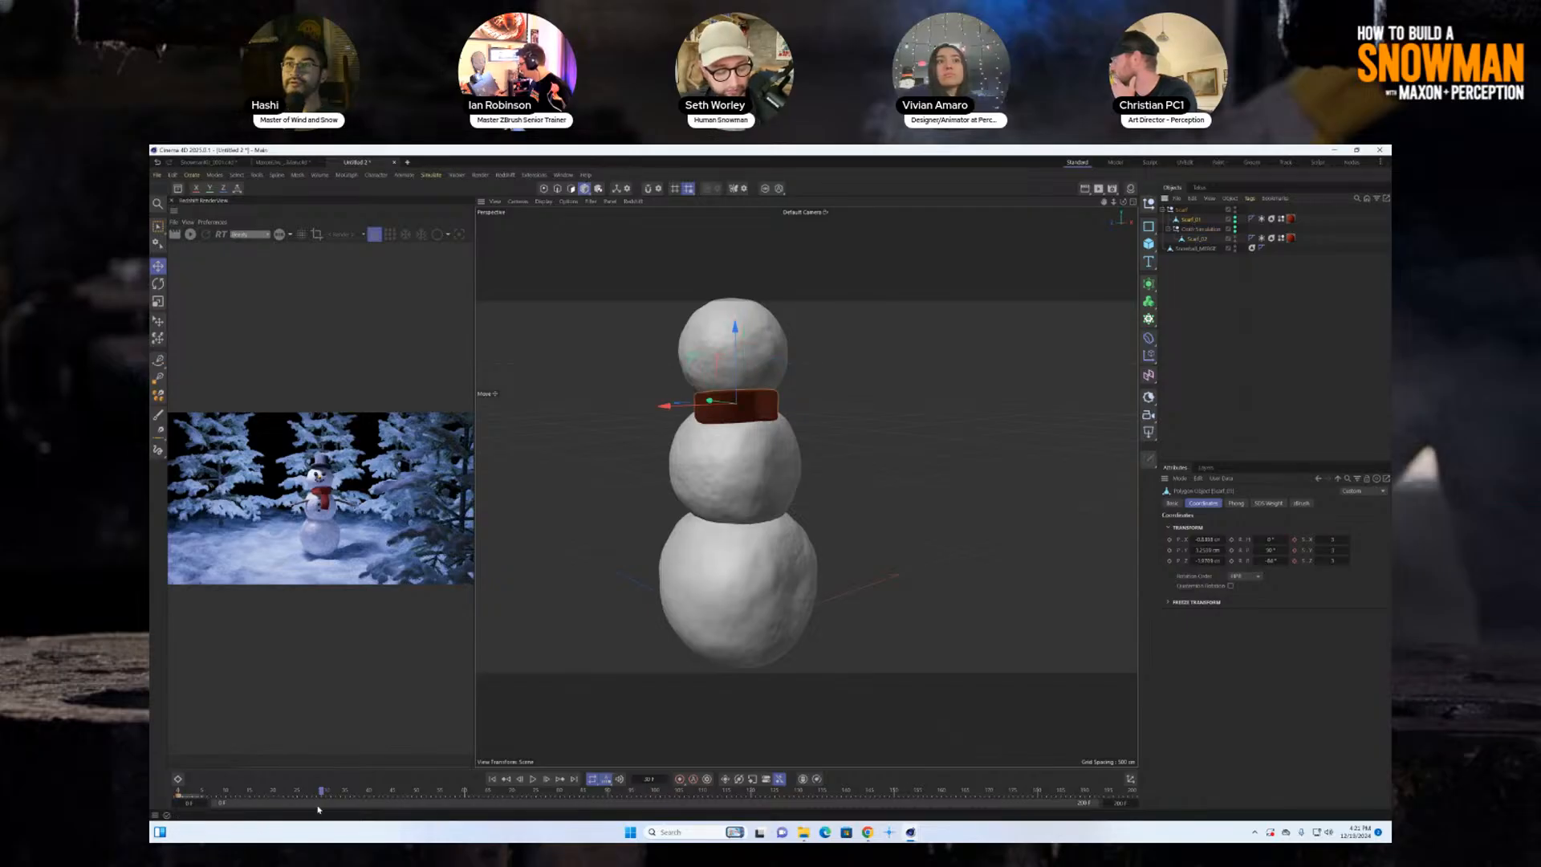
left_click(287, 792)
left_click(1201, 229)
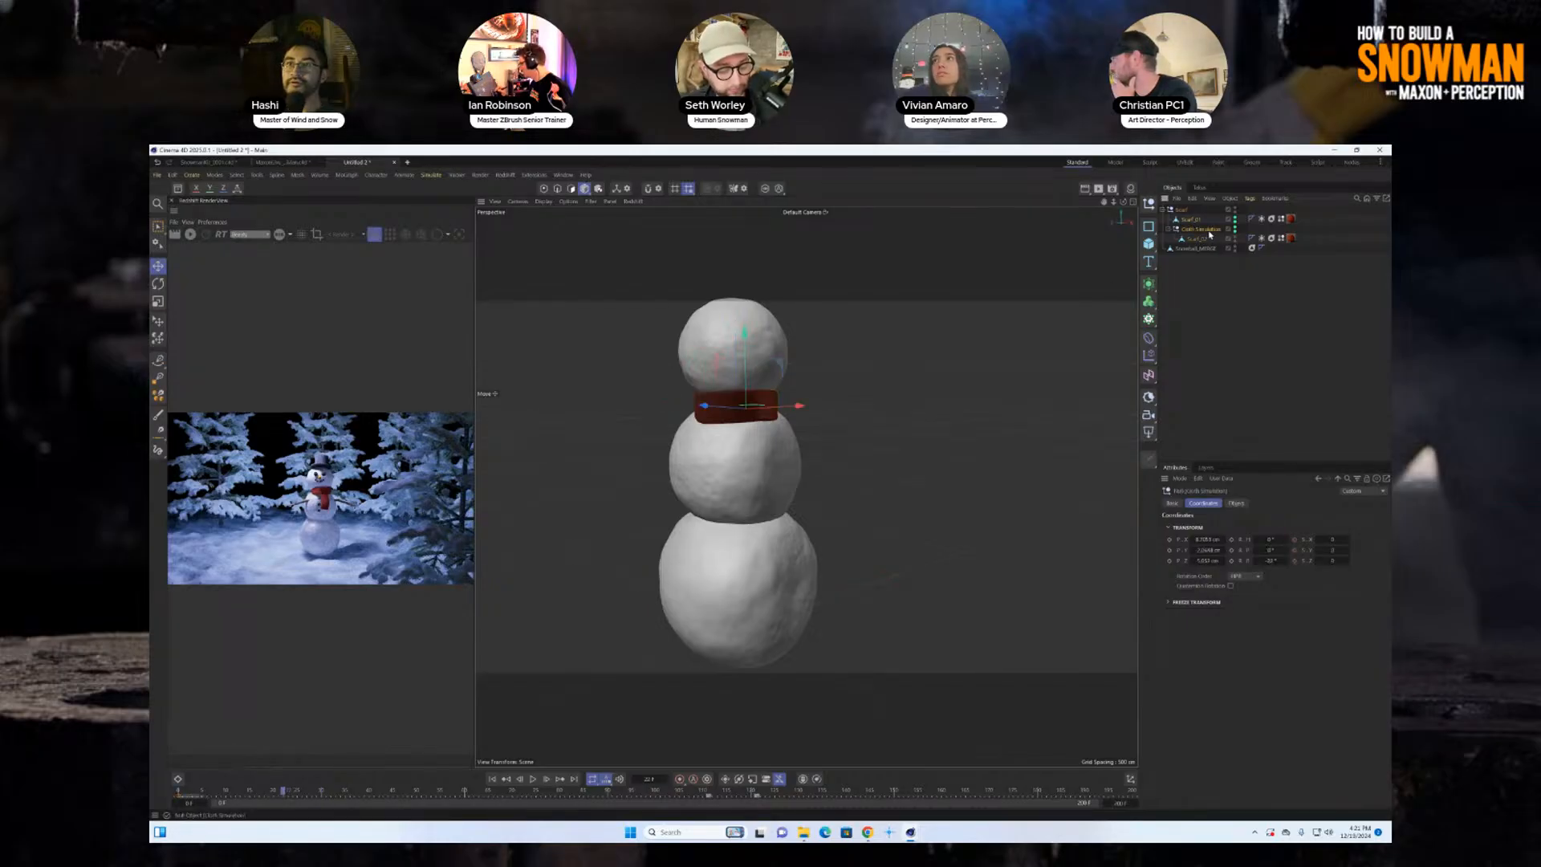
left_click(1173, 503)
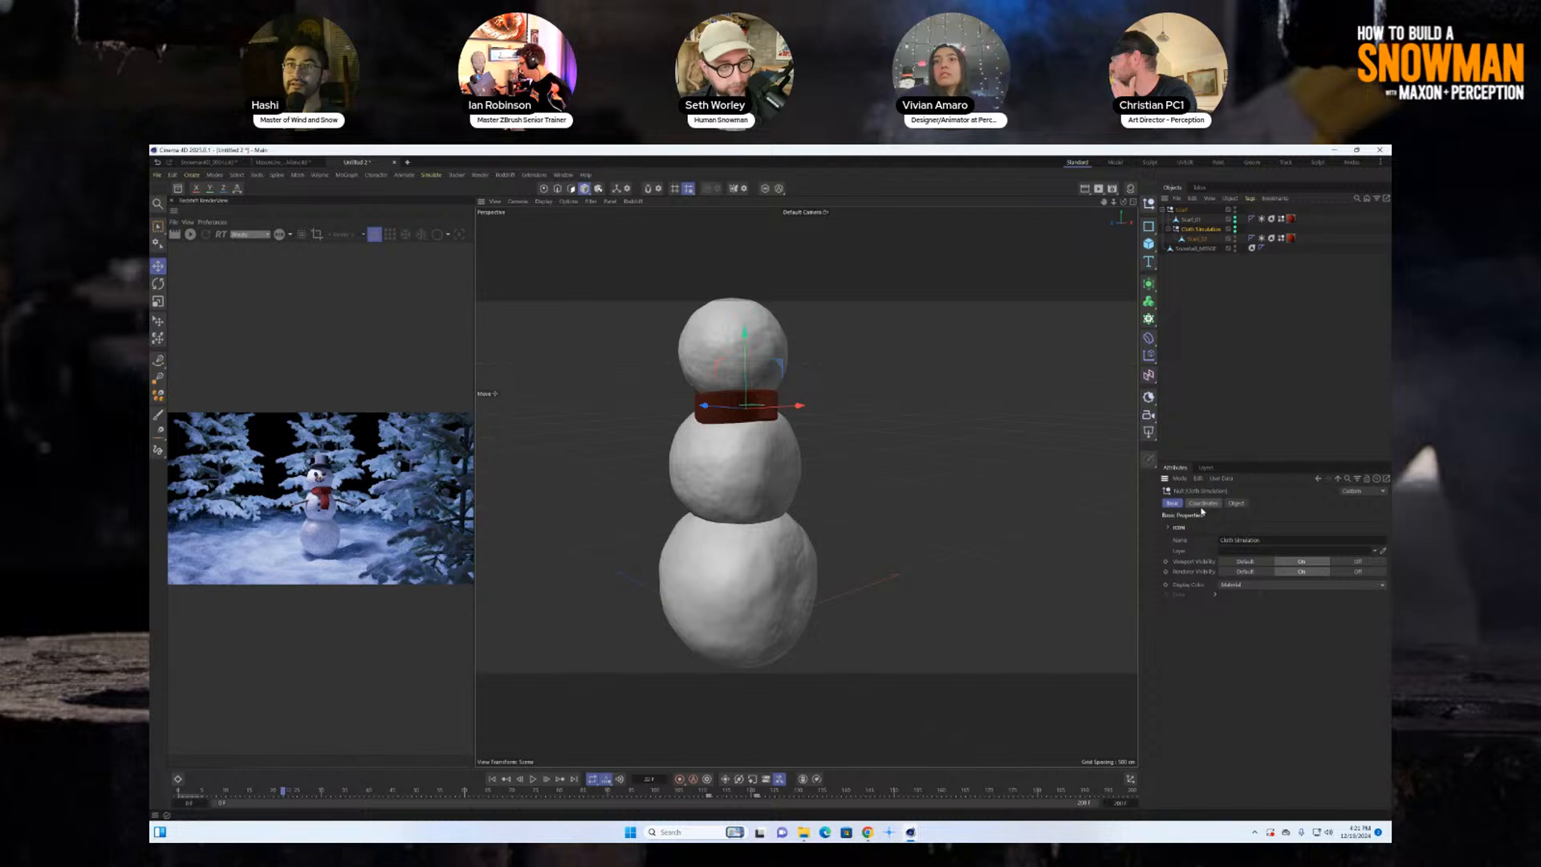
left_click(1202, 504)
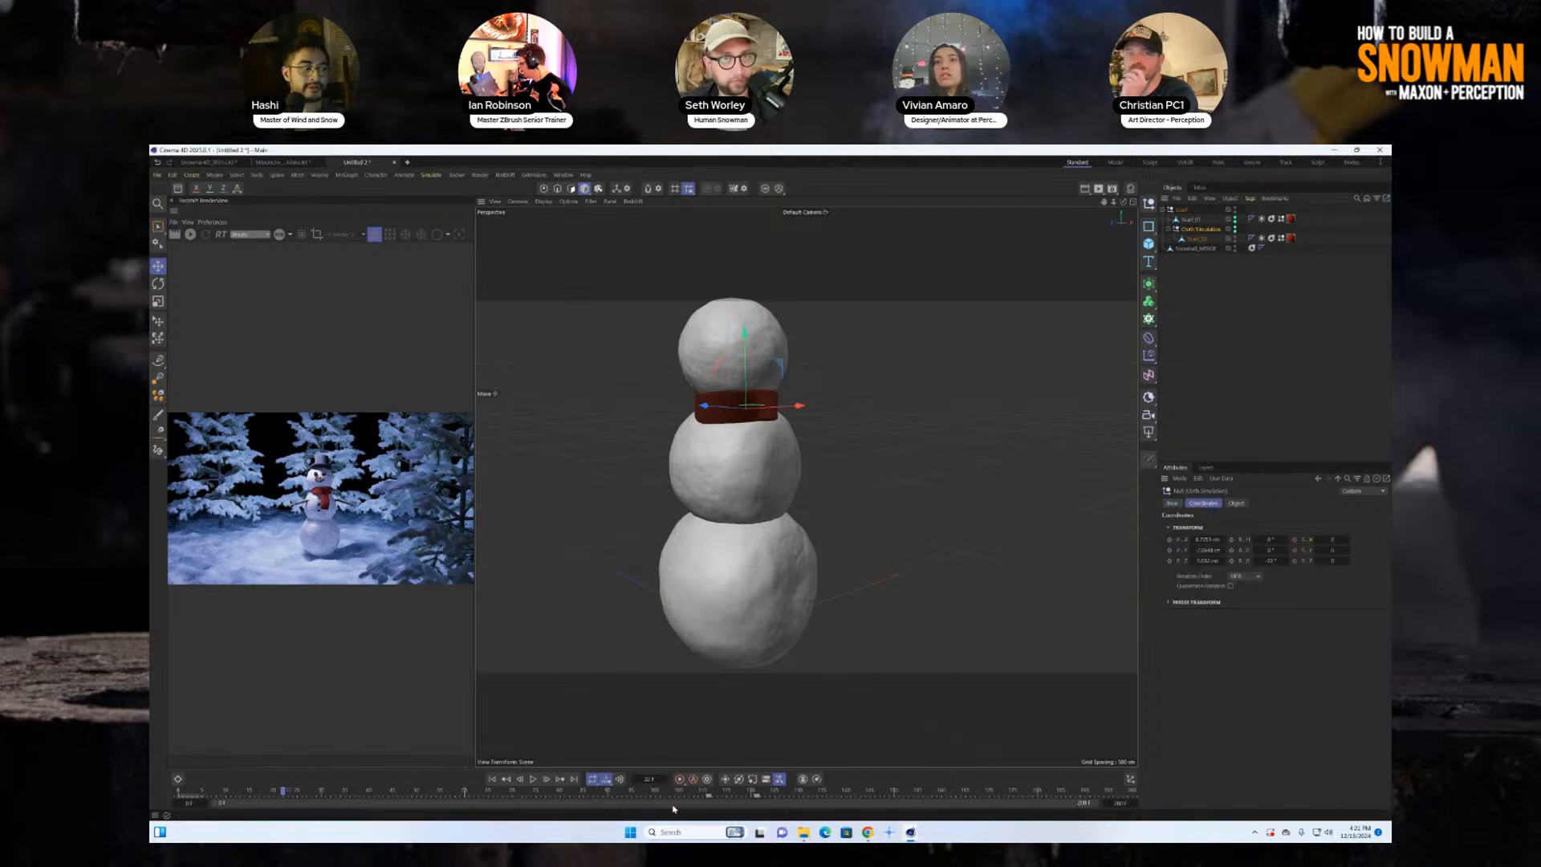
left_click_drag(696, 797, 171, 799)
Examine the scarf band and its hanging tail on the snowman from several angles and distances.
left_click_drag(791, 448, 774, 540, "alt")
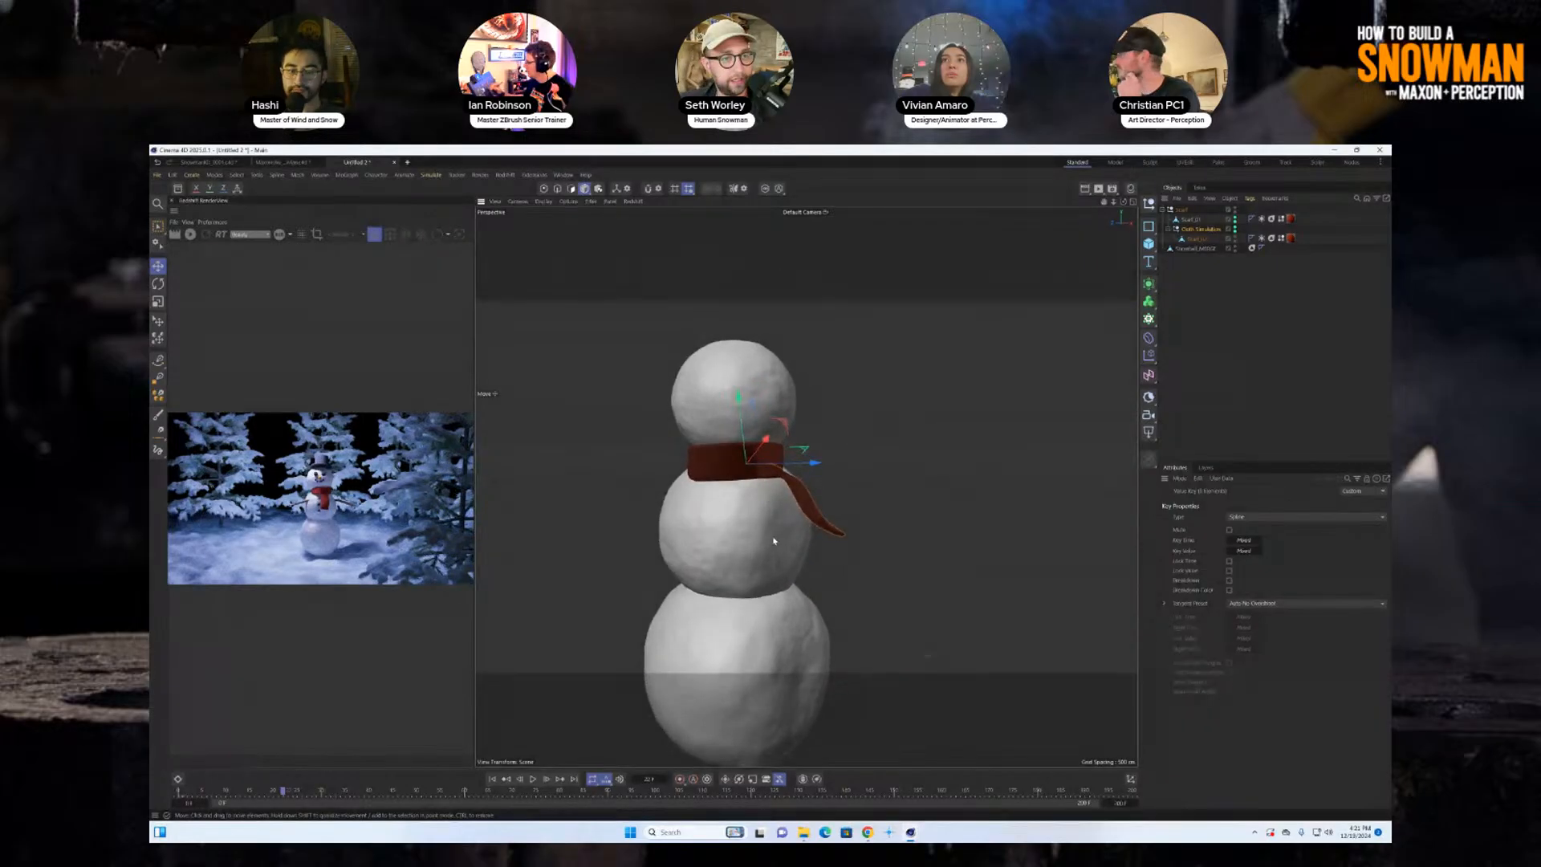
middle_click_drag(774, 540, 803, 475, "alt")
scroll(795, 476, "down", 3)
left_click_drag(790, 475, 769, 470, "alt")
mouse_move(768, 470)
middle_mouse_down("alt")
mouse_move(755, 427)
mouse_move(757, 476)
middle_mouse_up("alt")
left_click_drag(756, 475, 754, 486, "alt")
mouse_move(762, 417)
left_mouse_down("alt")
mouse_move(543, 446)
mouse_move(754, 426)
left_mouse_up("alt")
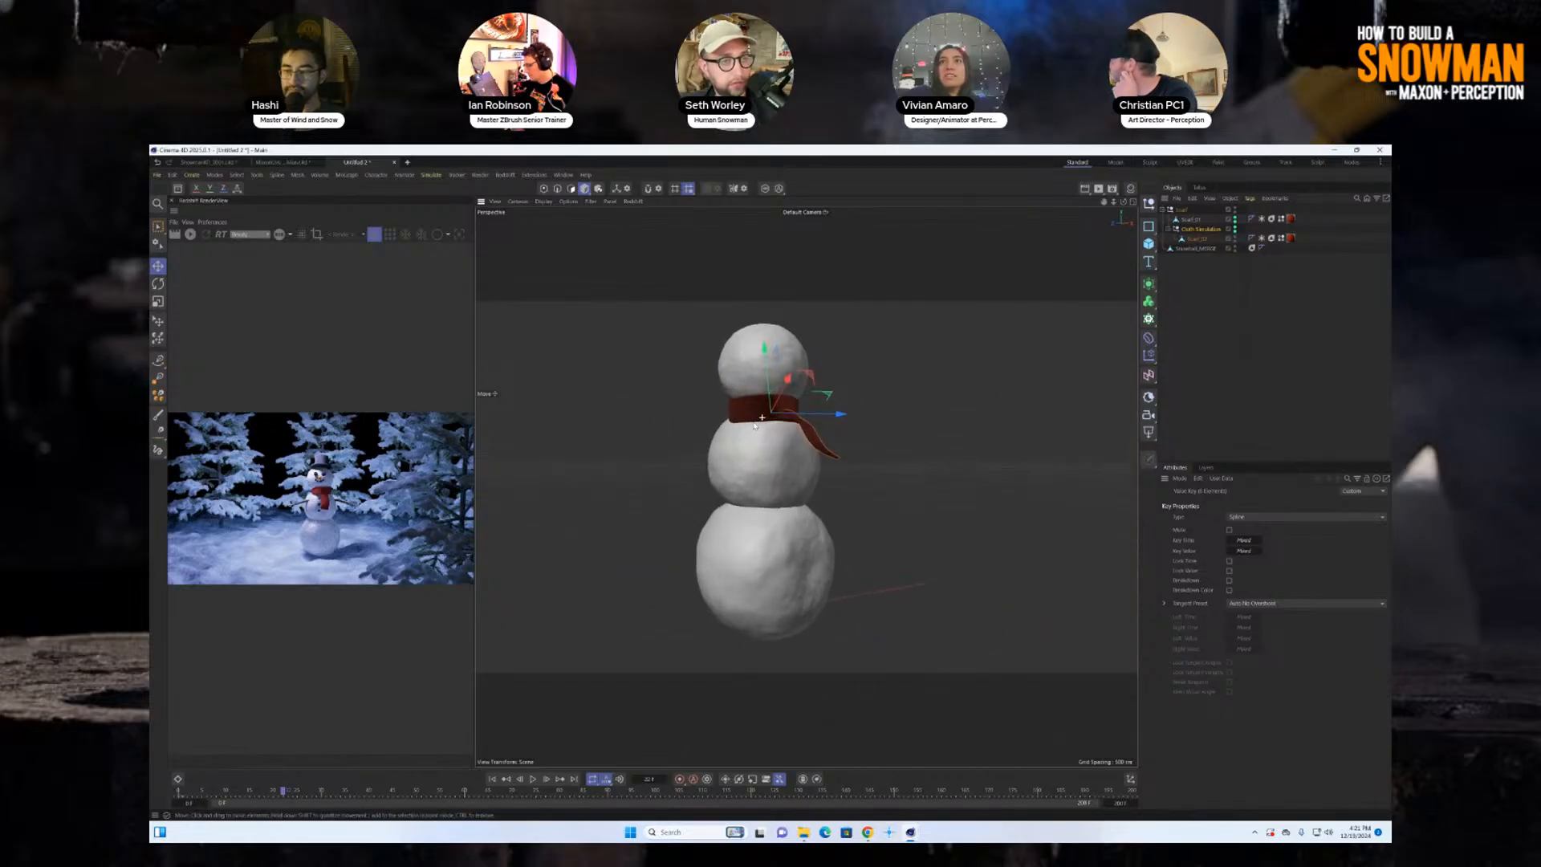
Add a Cloth simulation tag to Scarf_02 at frame 0, play the simulation and rewind to the start.
left_click(275, 792)
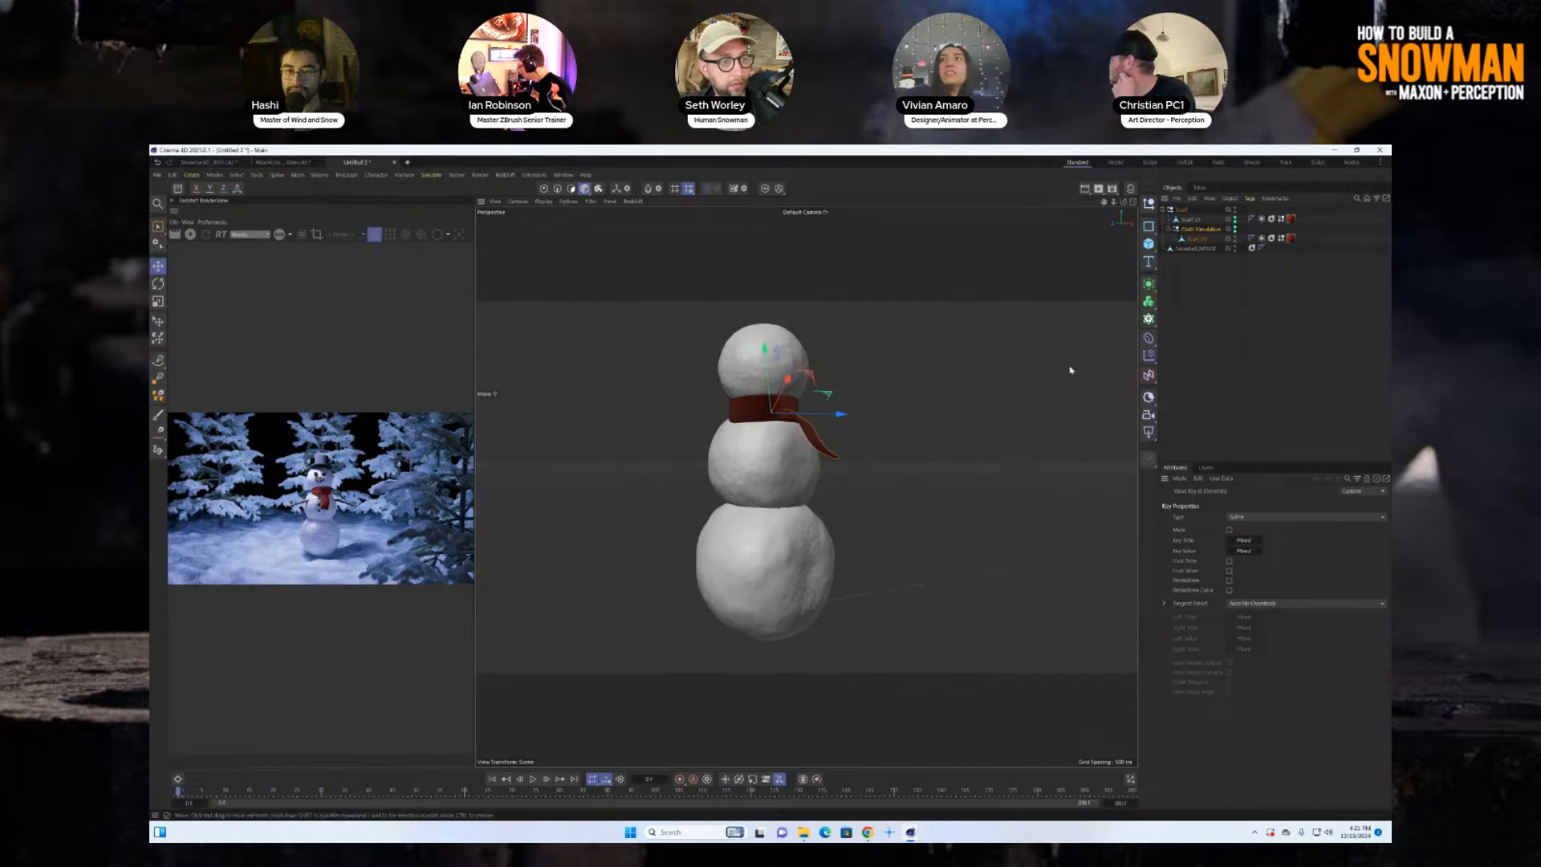
left_click(784, 411)
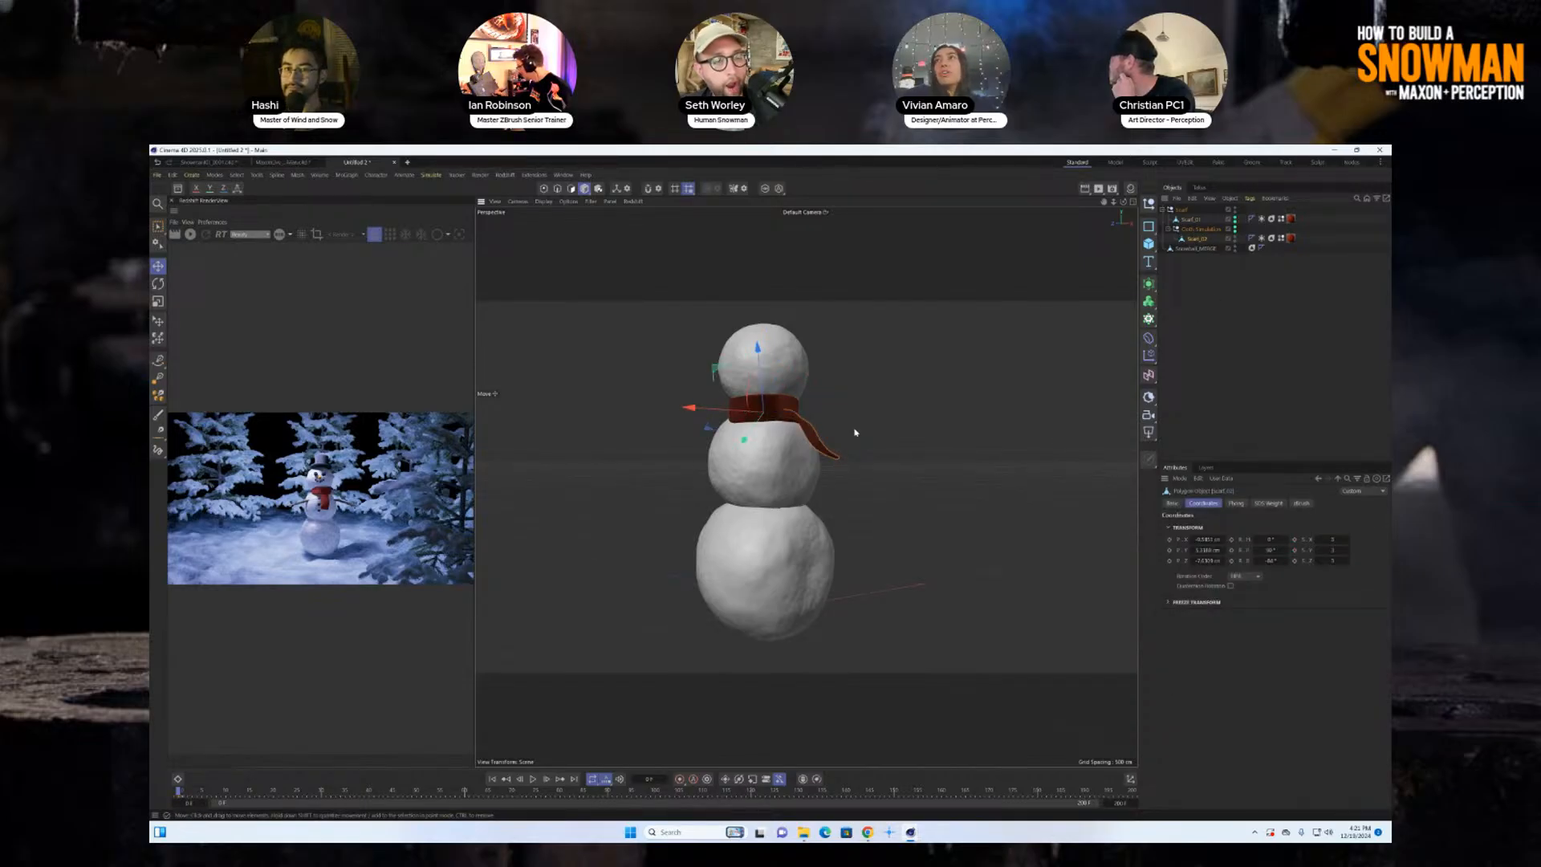
left_click(1248, 199)
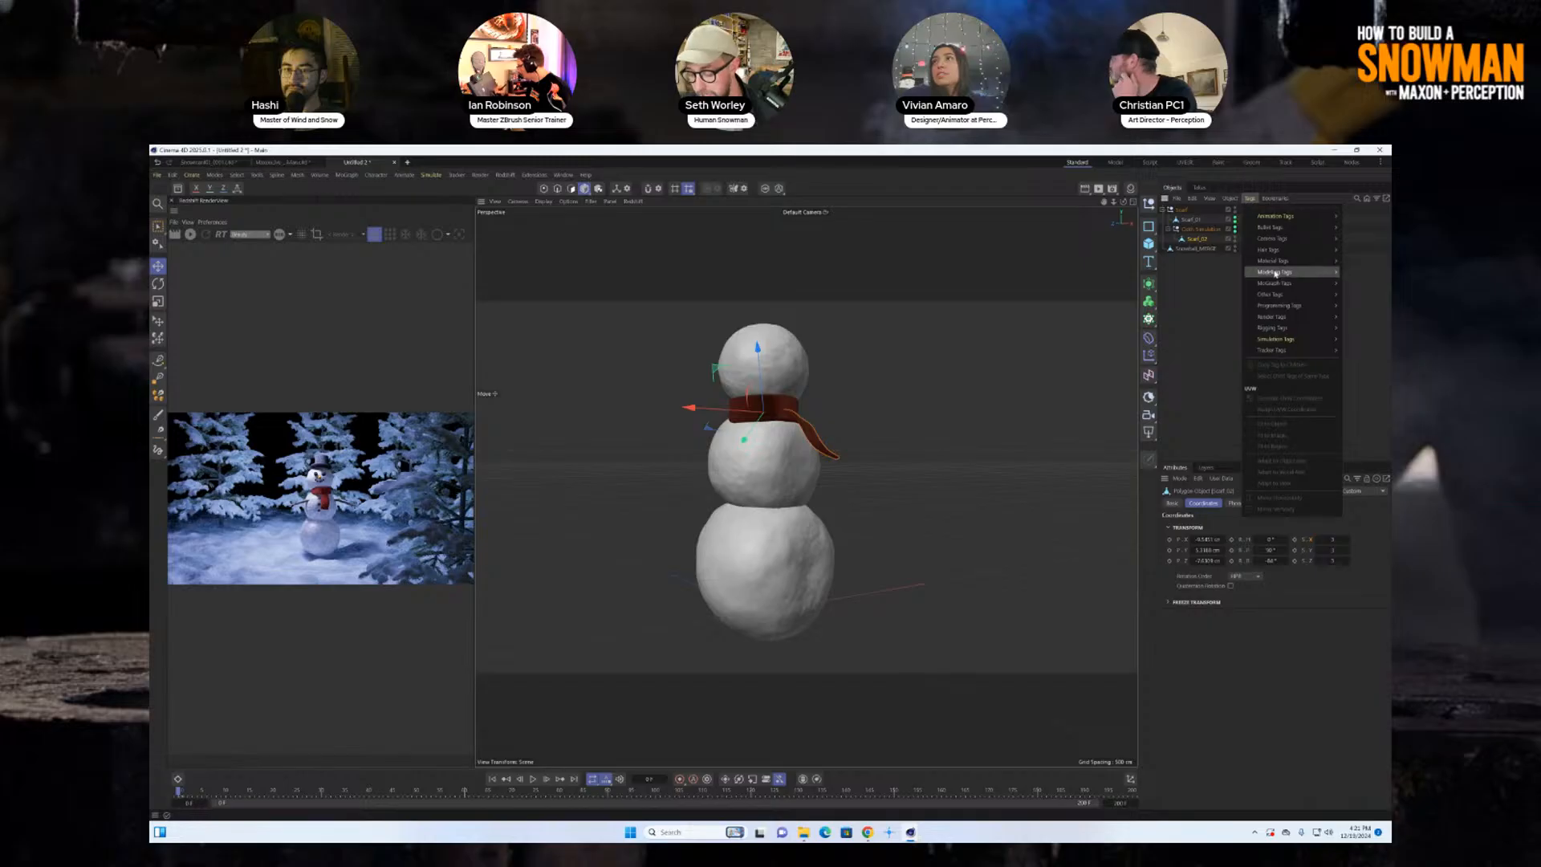
mouse_move(1285, 340)
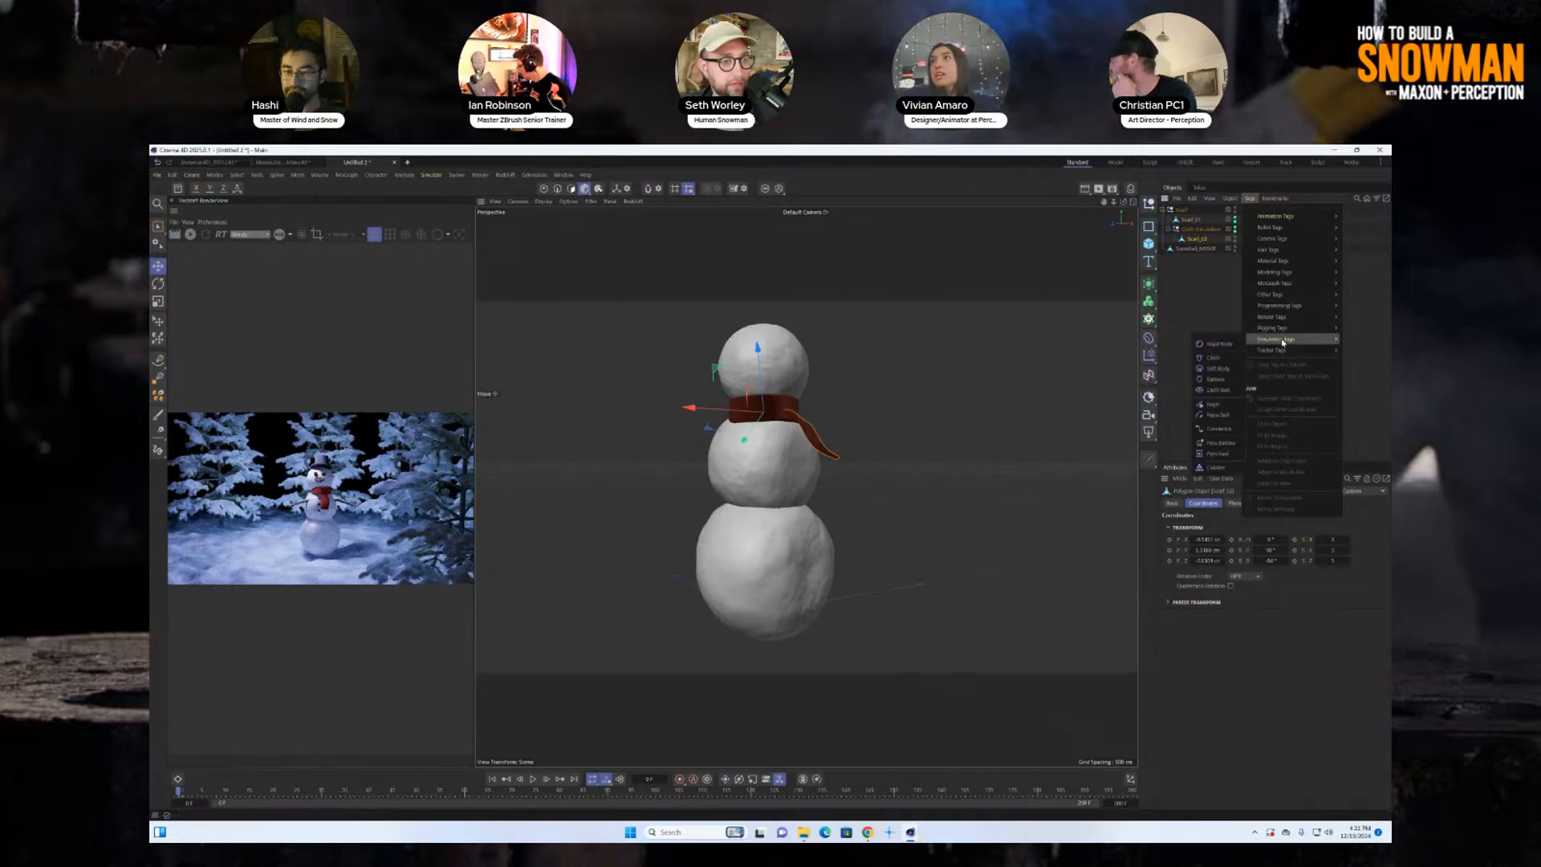
left_click(1211, 358)
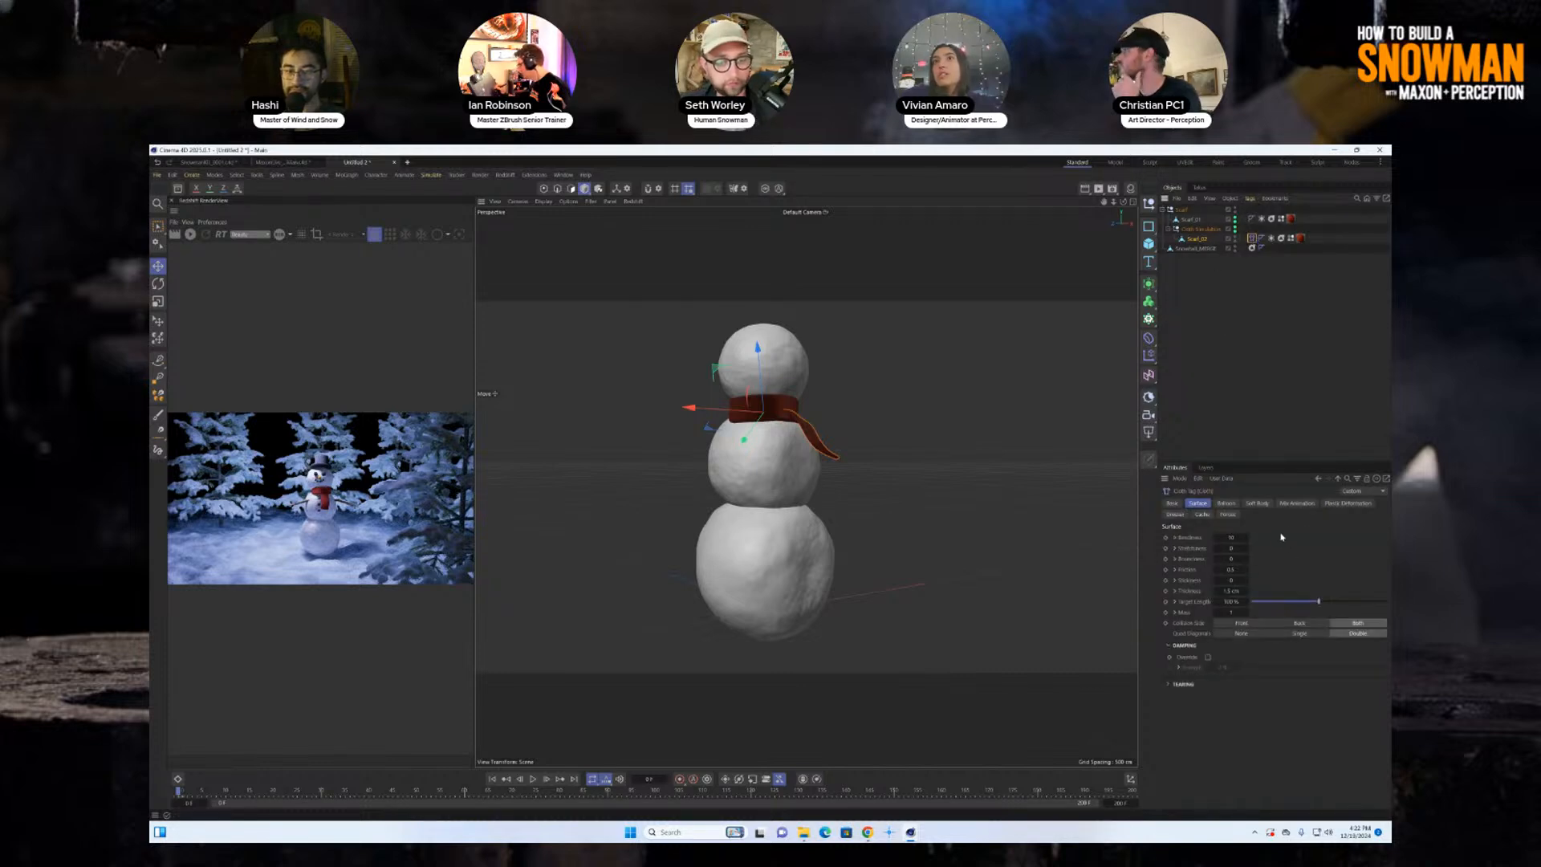
left_click(533, 780)
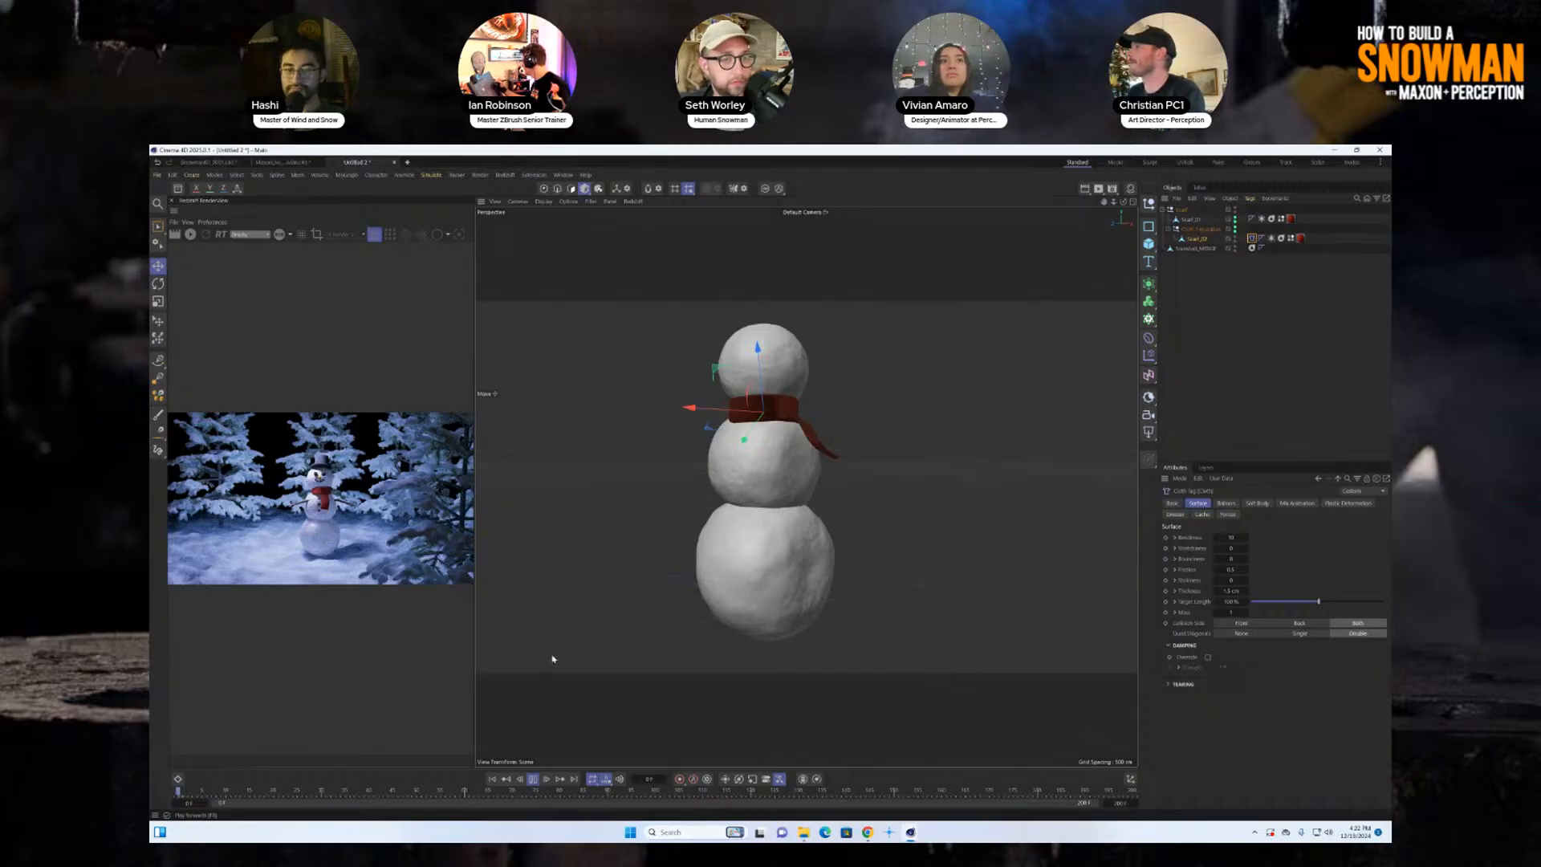
left_click(493, 780)
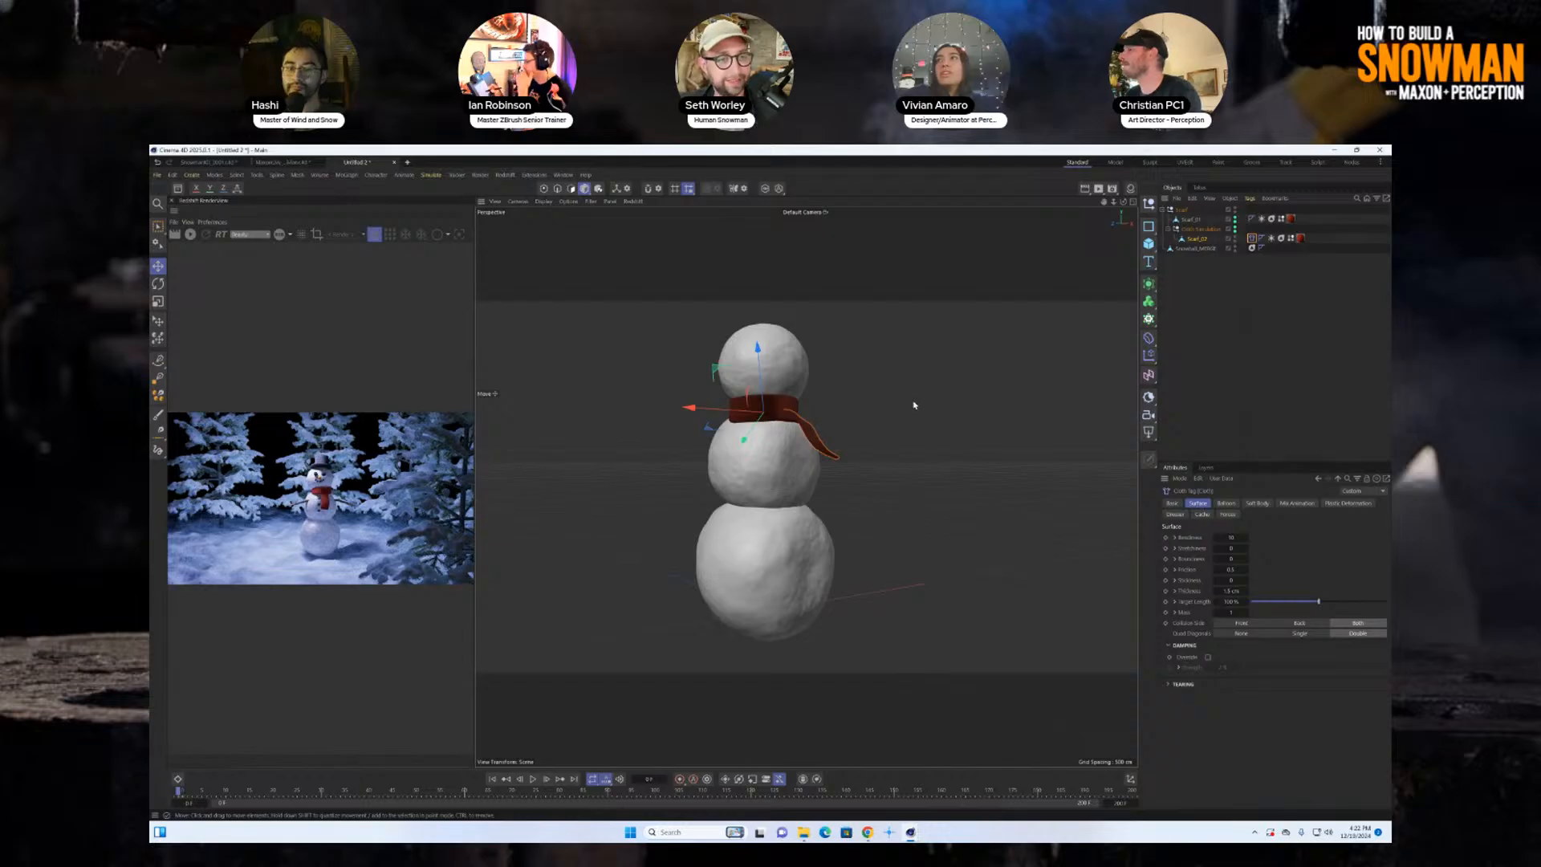
Isolate Scarf_02 in the viewport with solo mode.
left_click(1226, 239)
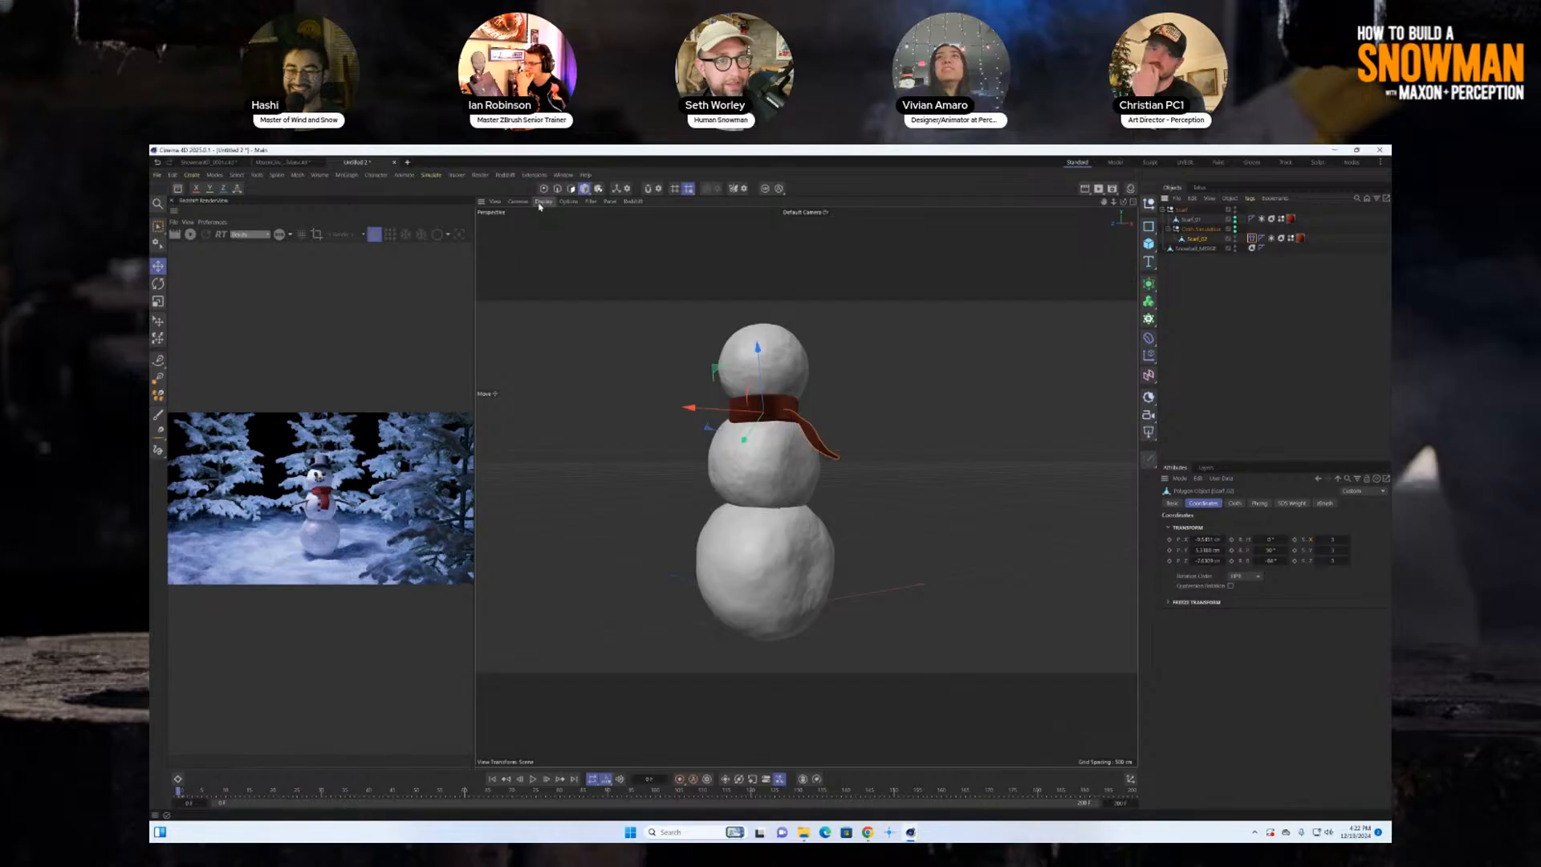
left_click(765, 189)
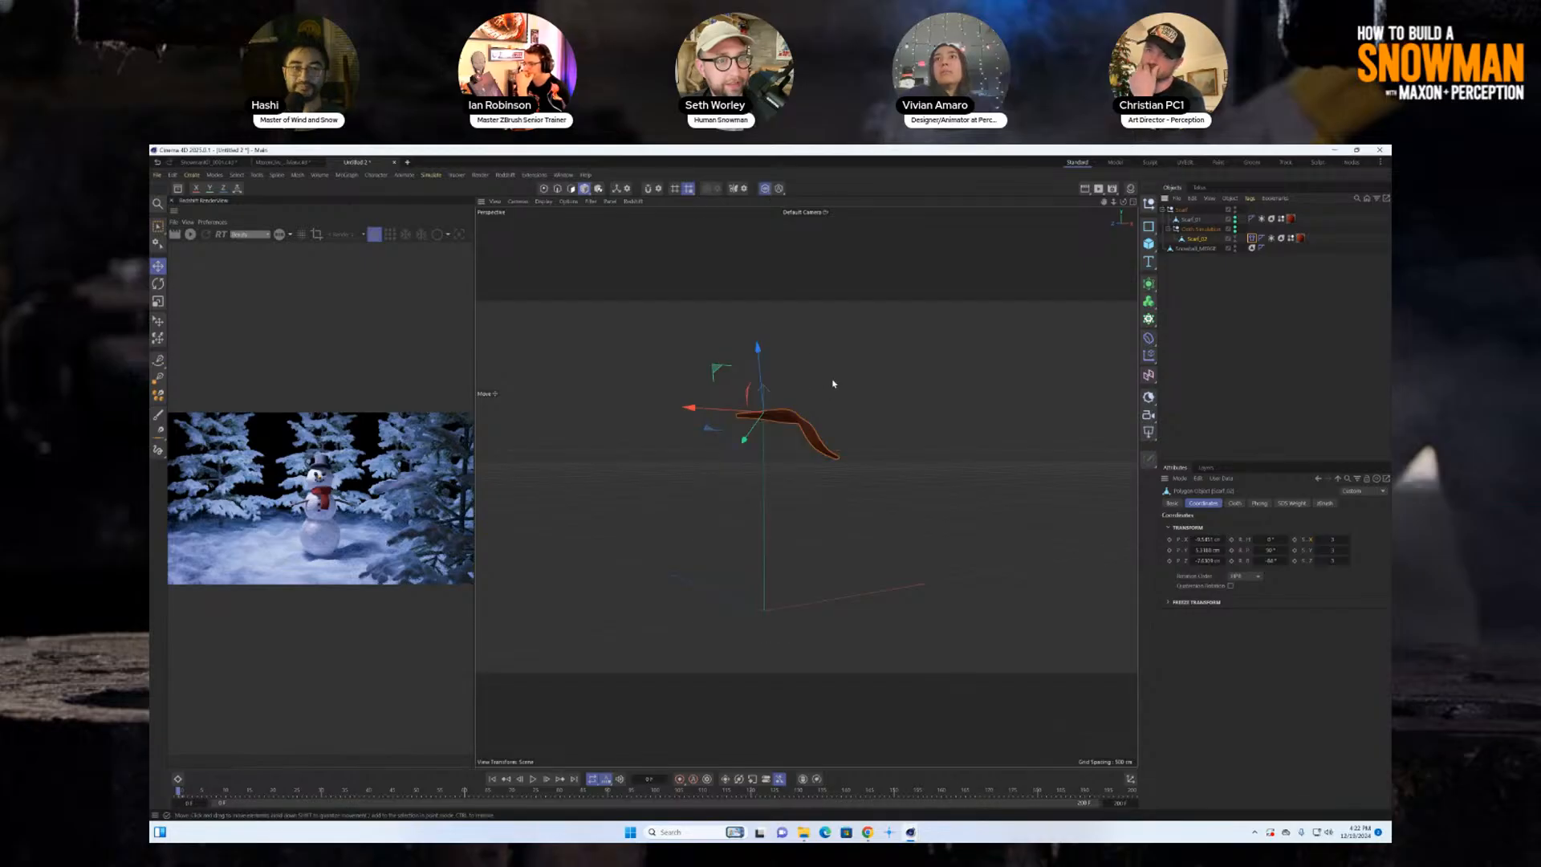
Display Scarf_02 in point mode and set its selected attached-end points as Fix Points in the Cloth tag's Dresser settings.
left_click_drag(787, 469, 786, 496, "alt")
left_click(543, 190)
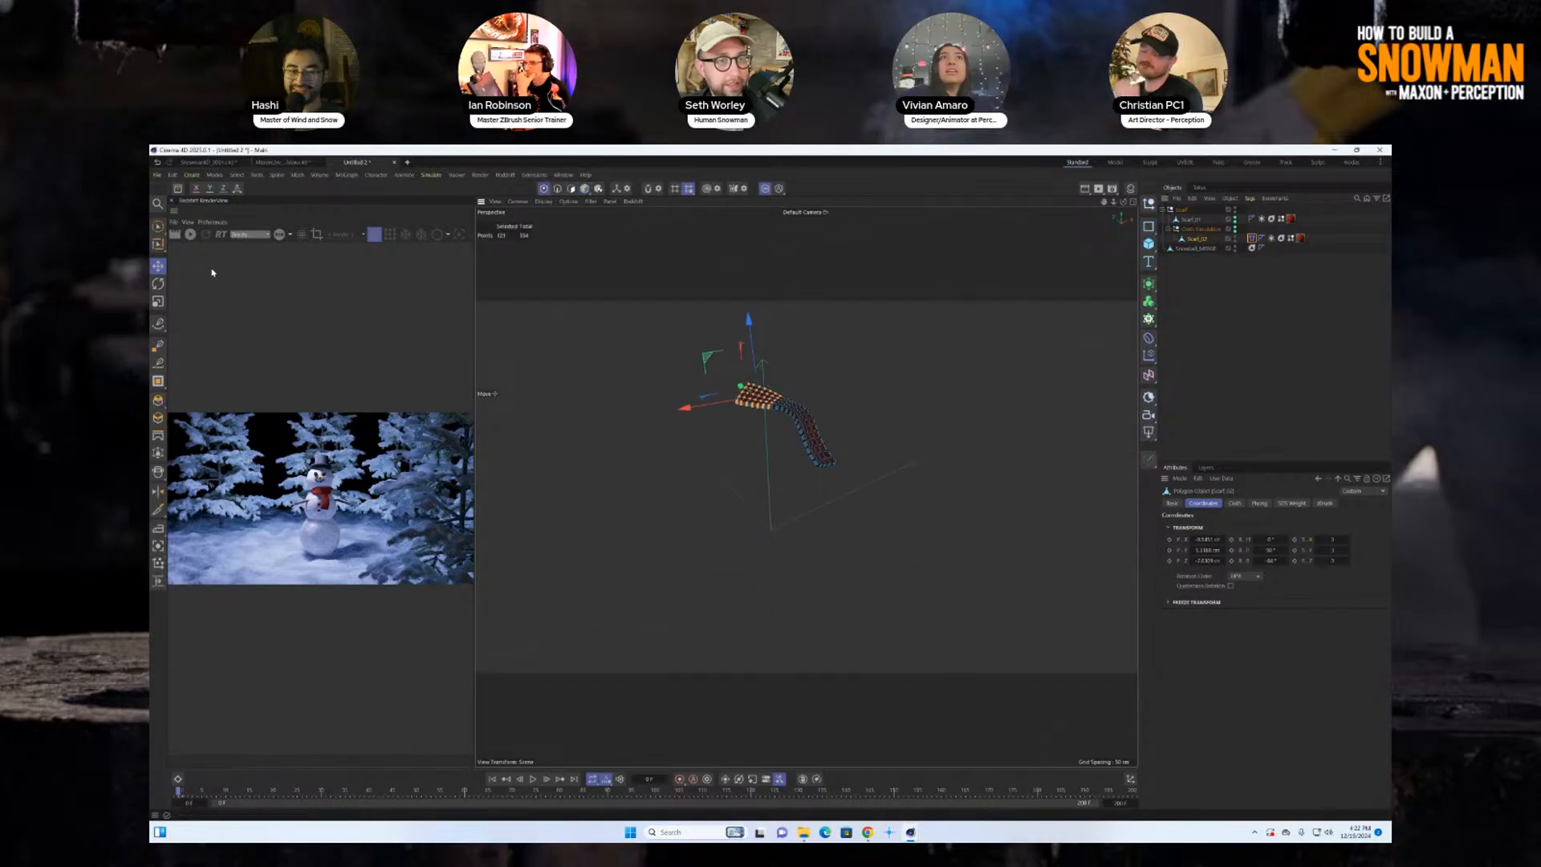
left_click(158, 226)
mouse_move(734, 398)
left_mouse_down("alt")
mouse_move(780, 409)
mouse_move(785, 392)
left_mouse_up("alt")
right_click_drag(785, 391, 847, 401, "alt")
left_click_drag(847, 402, 835, 358, "alt")
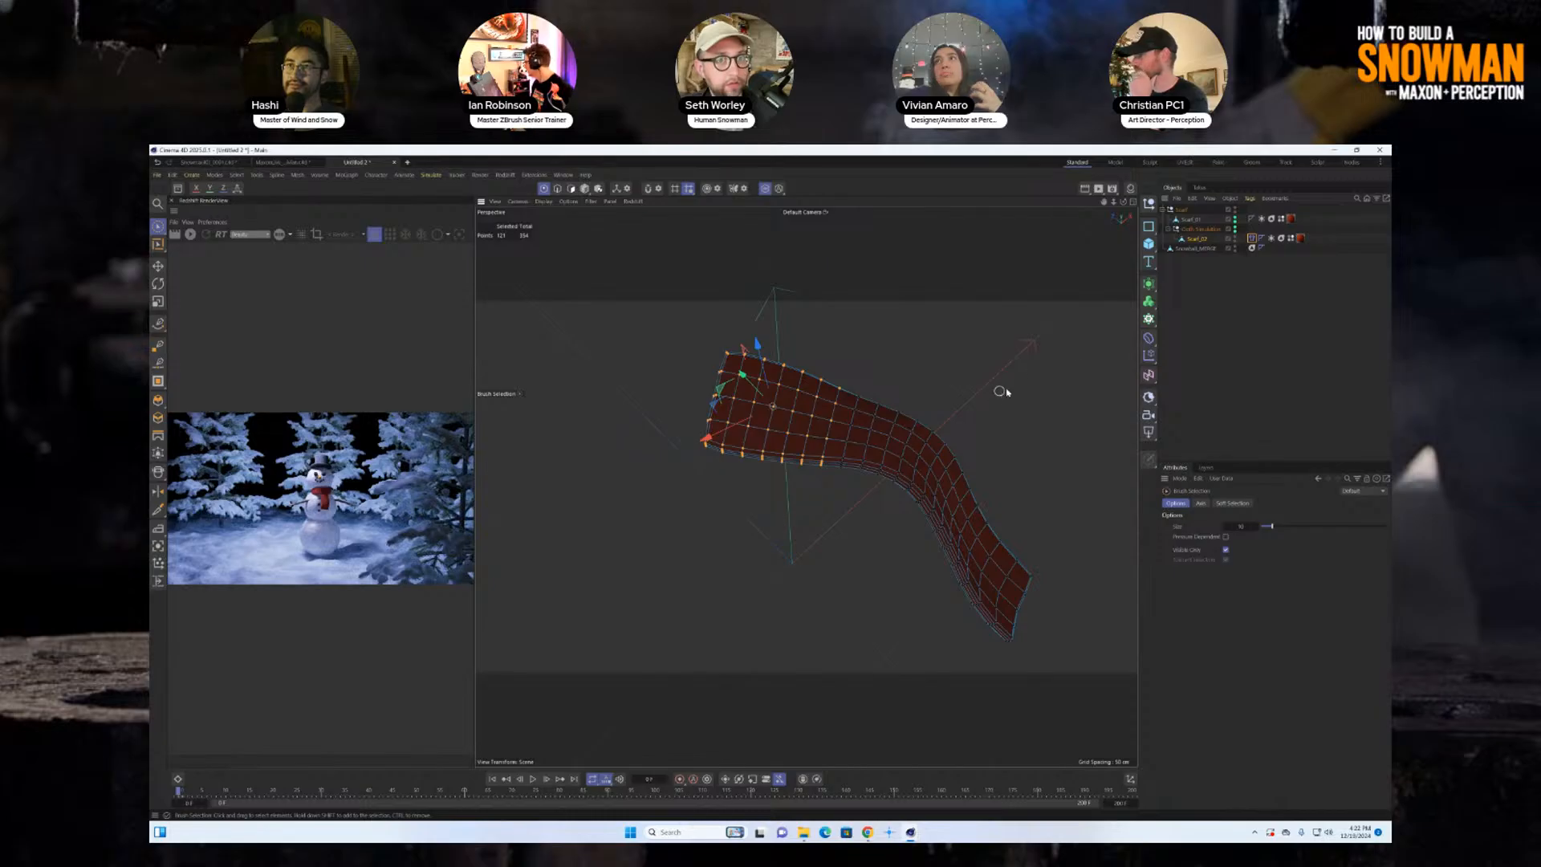
left_click(1252, 238)
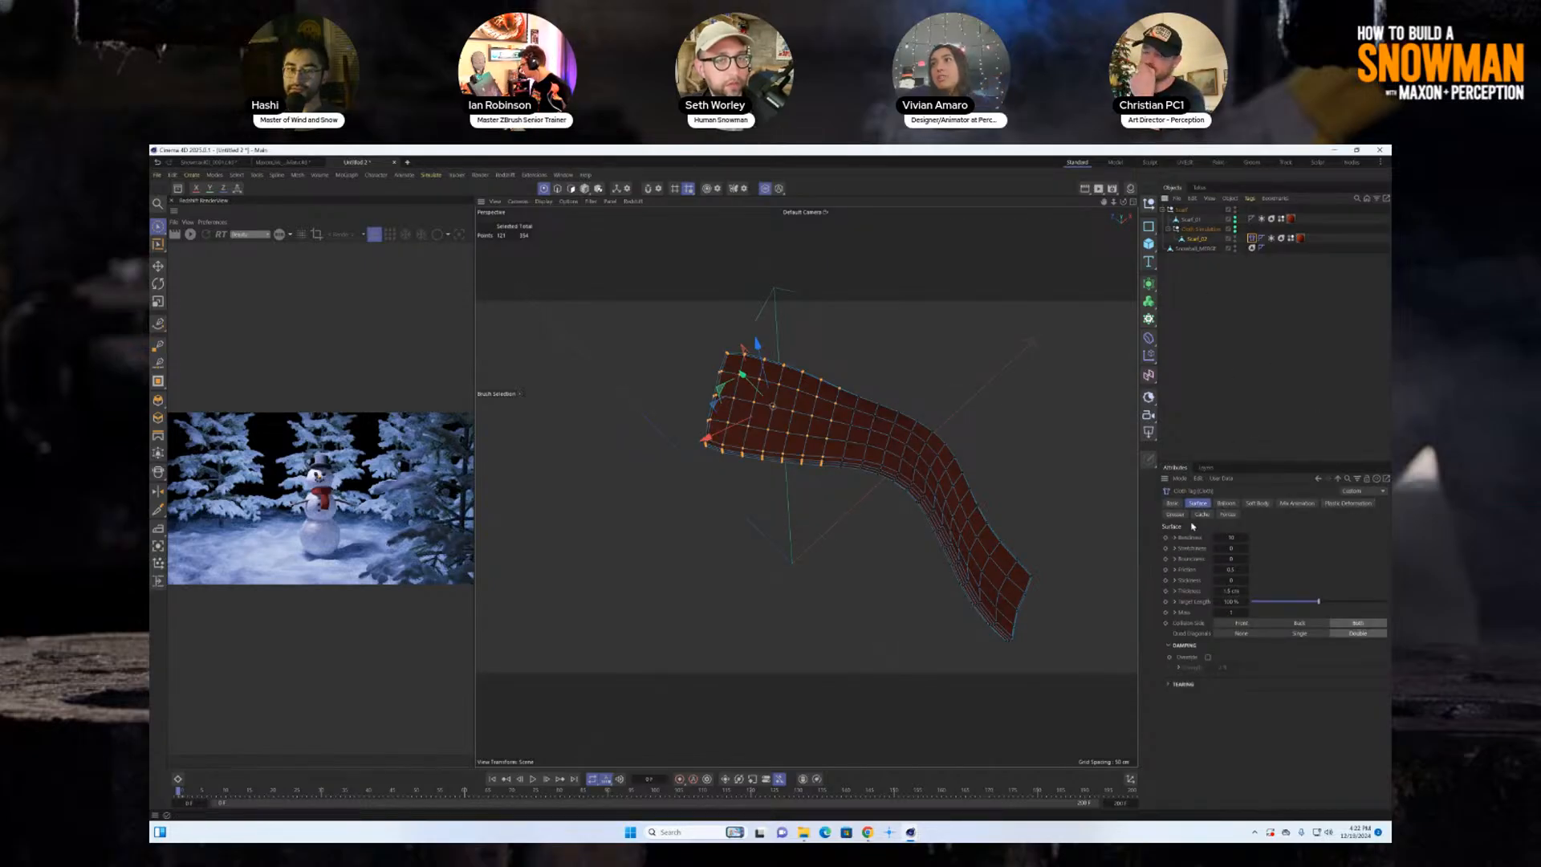
left_click(1228, 516)
left_click(1175, 515)
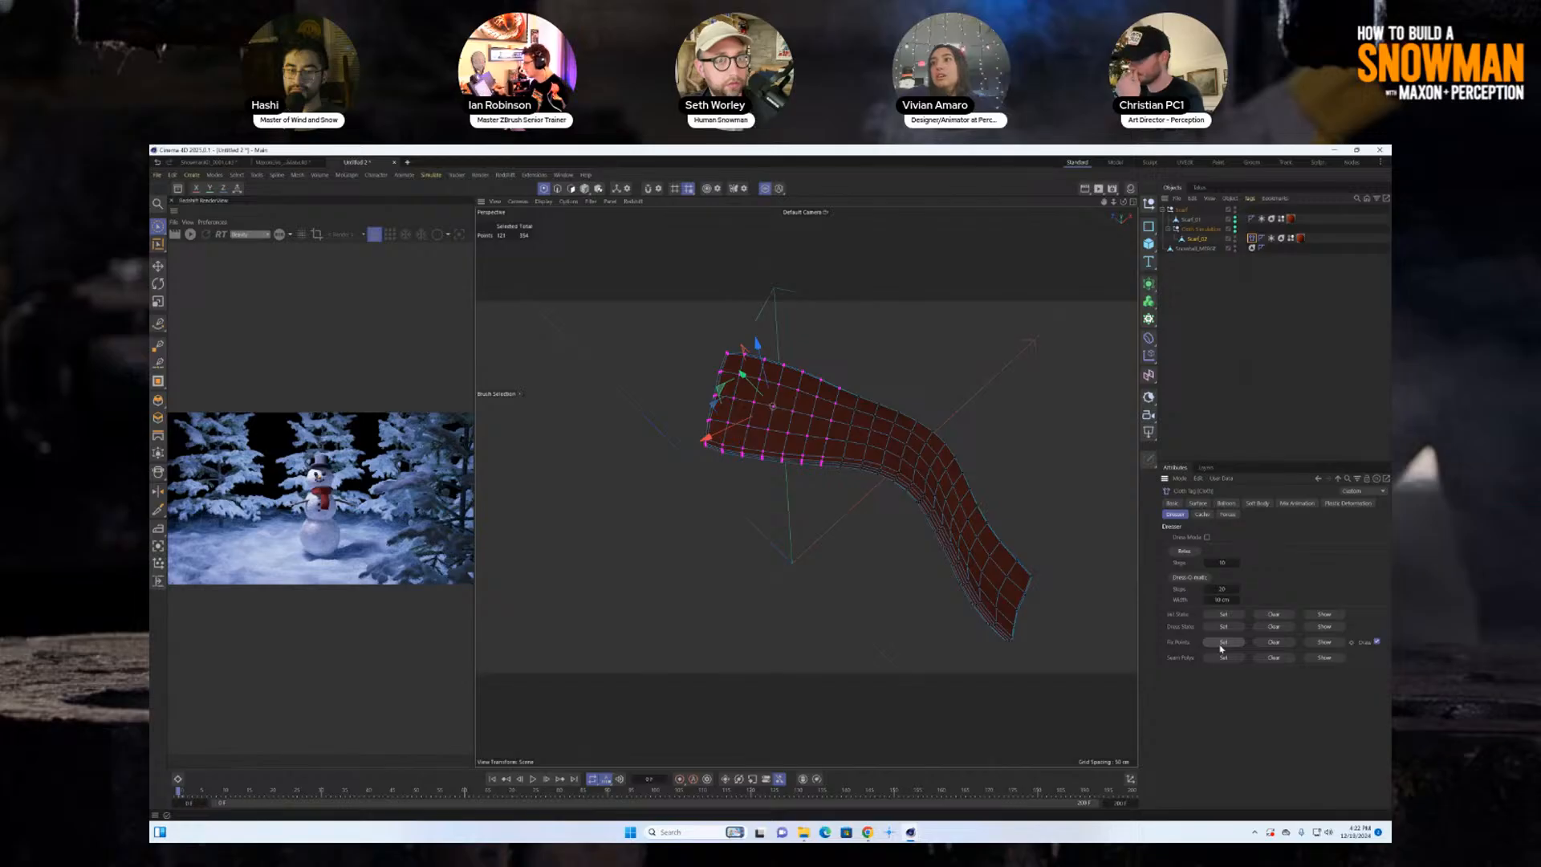
Play the cloth simulation to check the pinned end of the isolated scarf and rewind to the first frame.
left_click(533, 779)
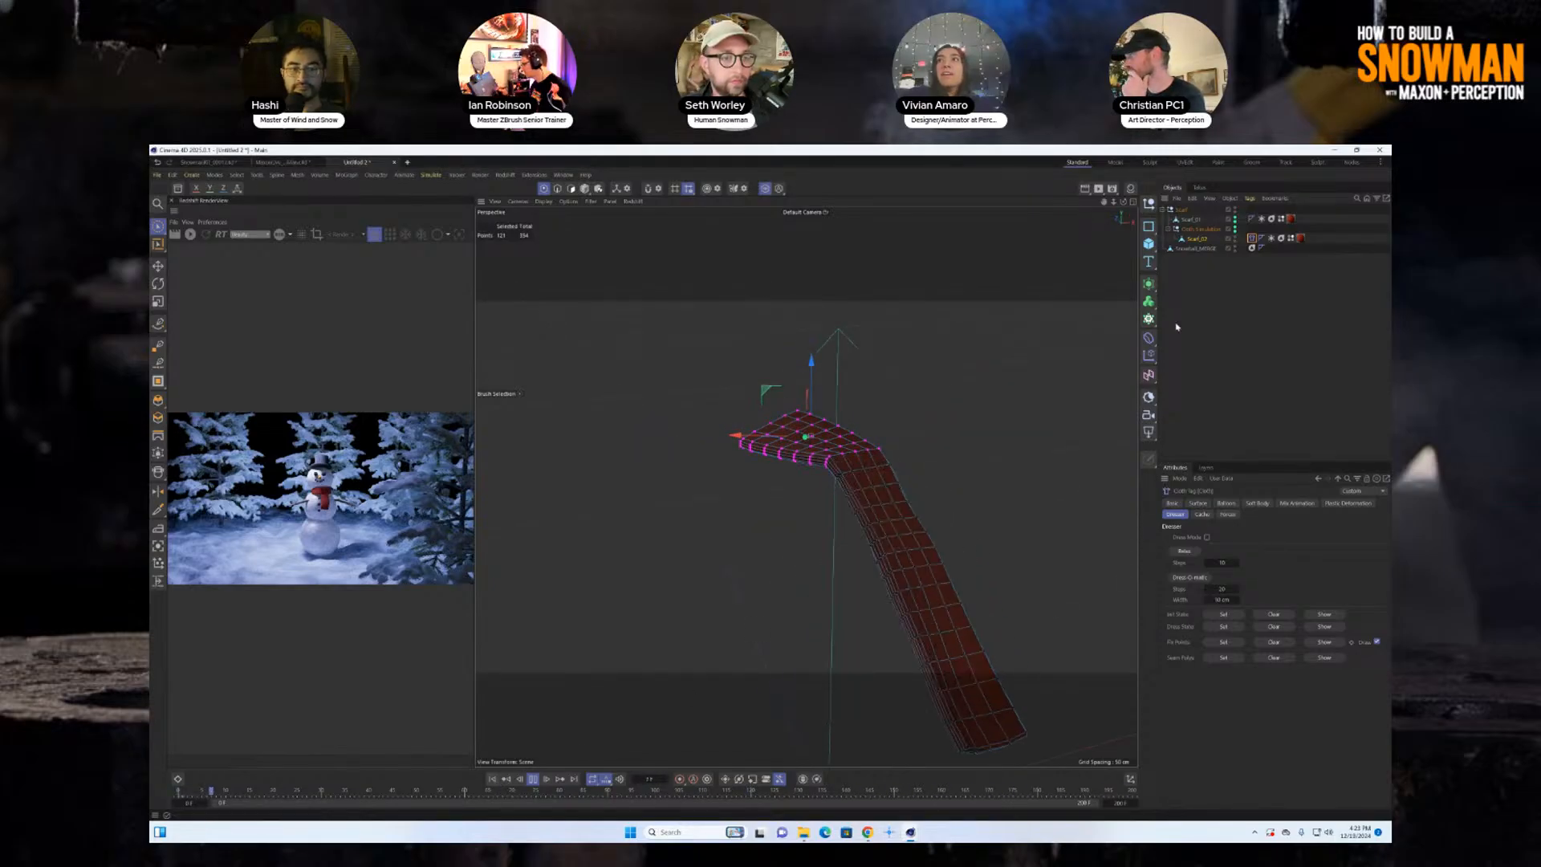
left_click(532, 778)
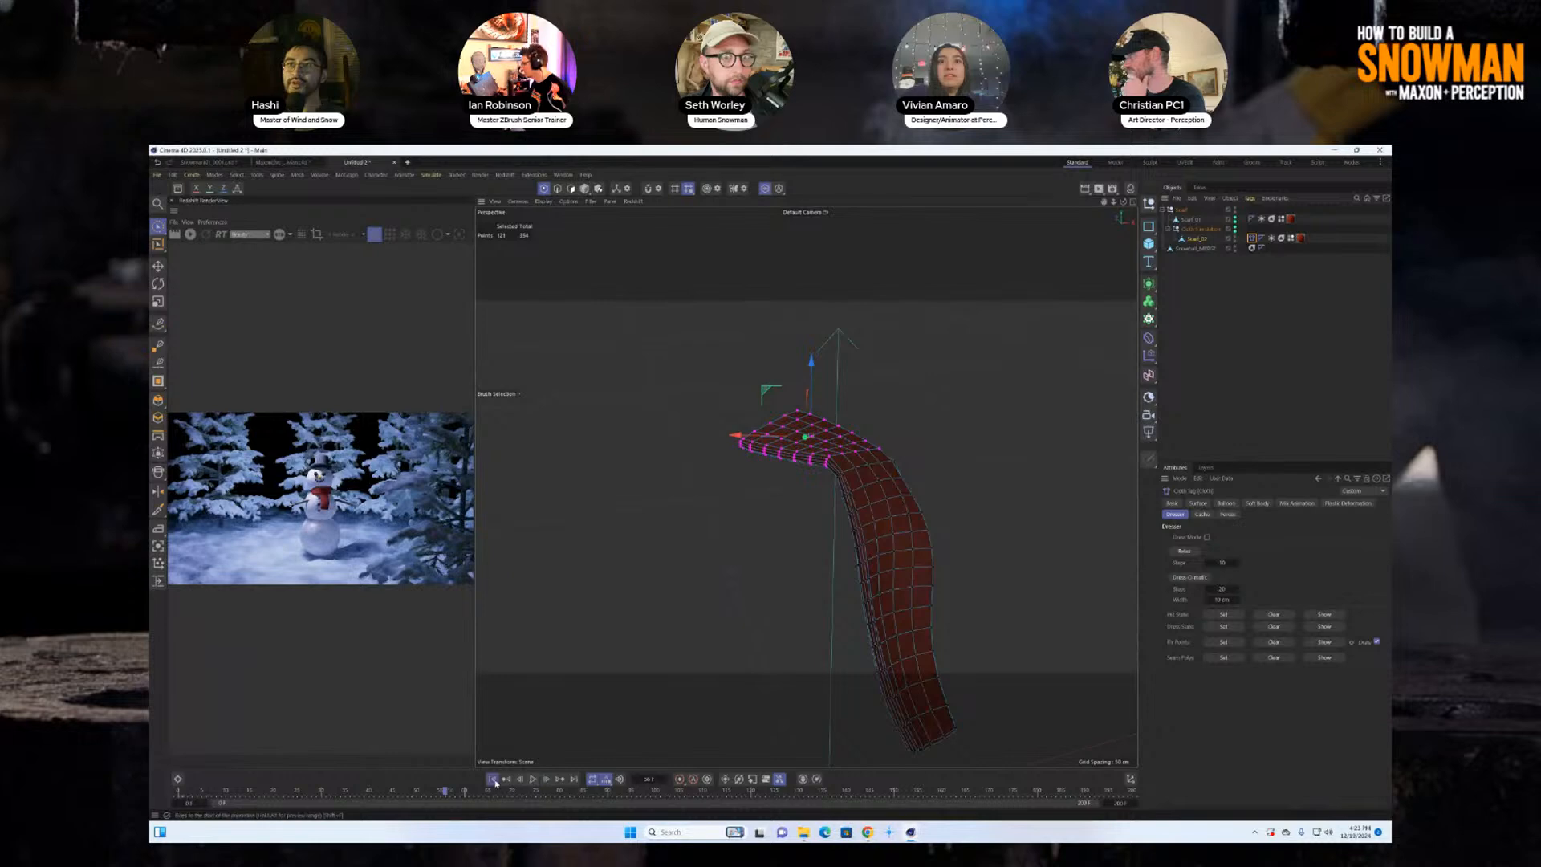
left_click(493, 778)
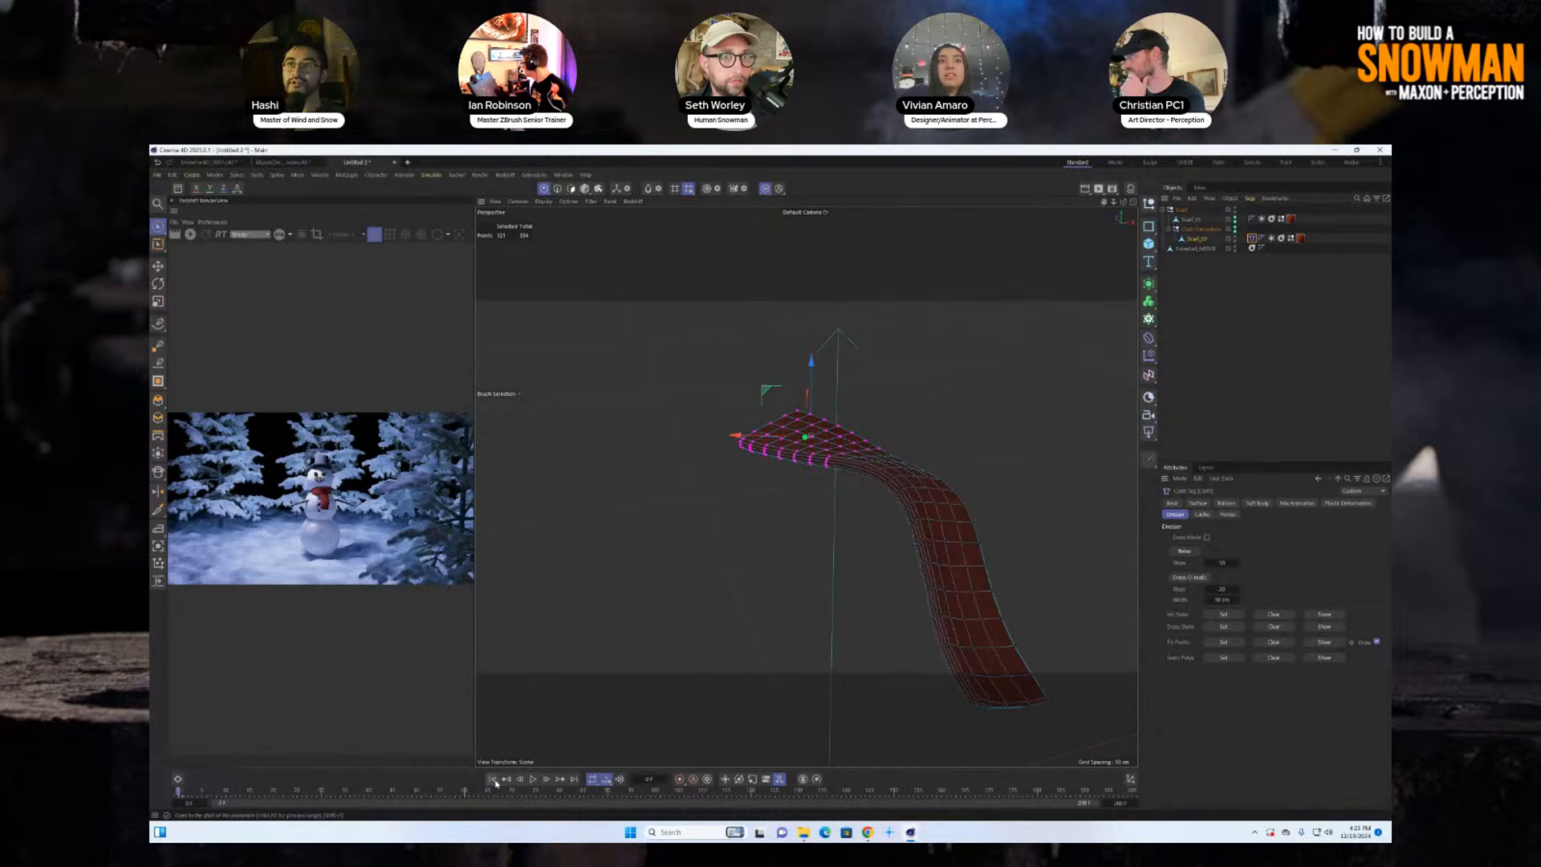
Turn off solo mode, add a Collider tag to the merged snowman mesh, and test the simulation before rewinding to the start.
left_click(1197, 249)
left_click(765, 190)
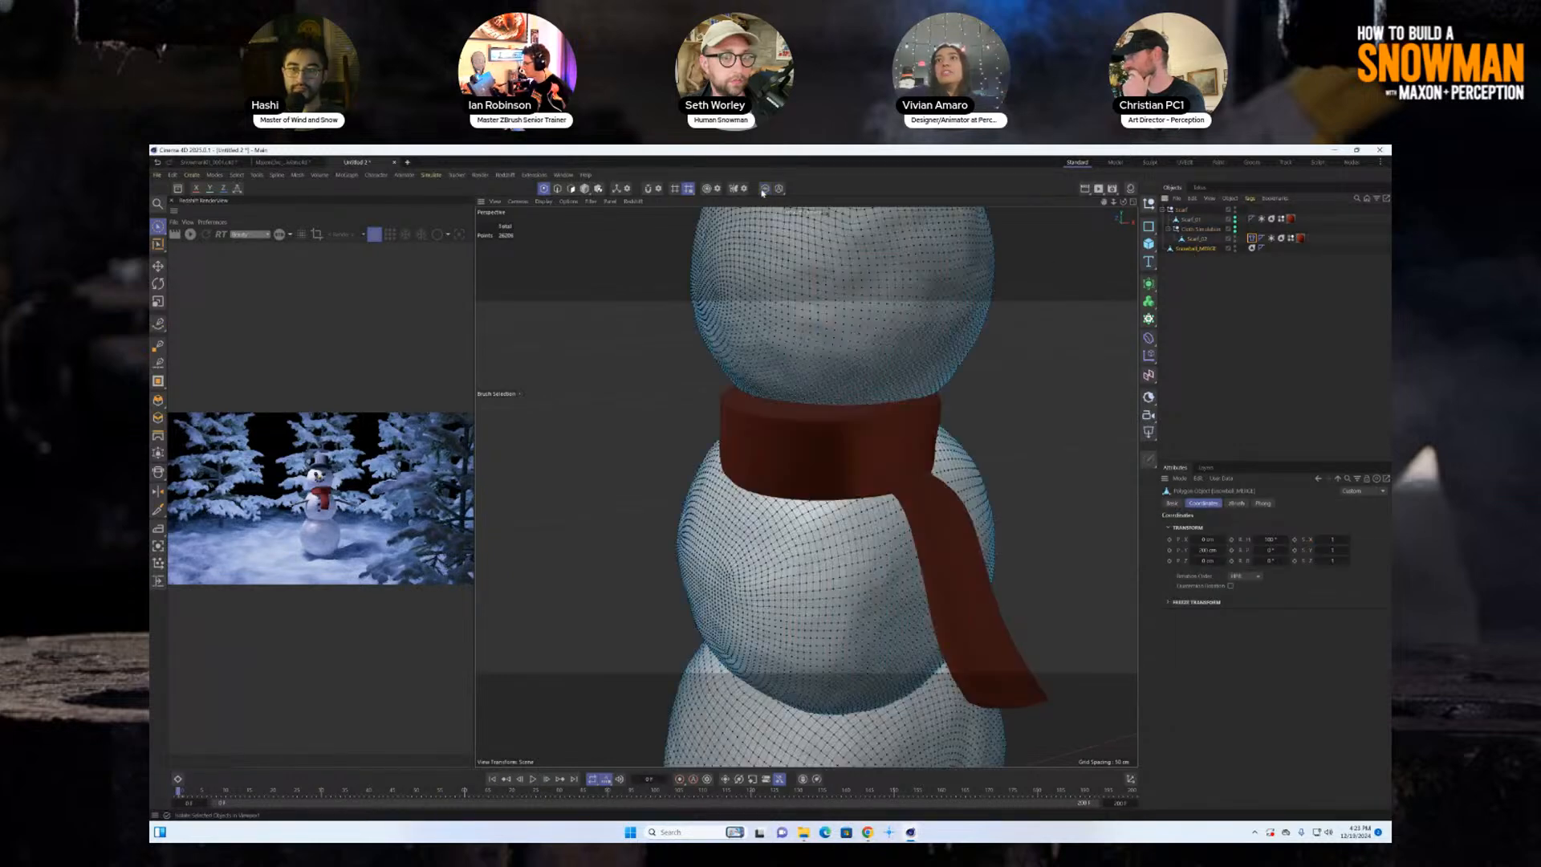
left_click(1249, 199)
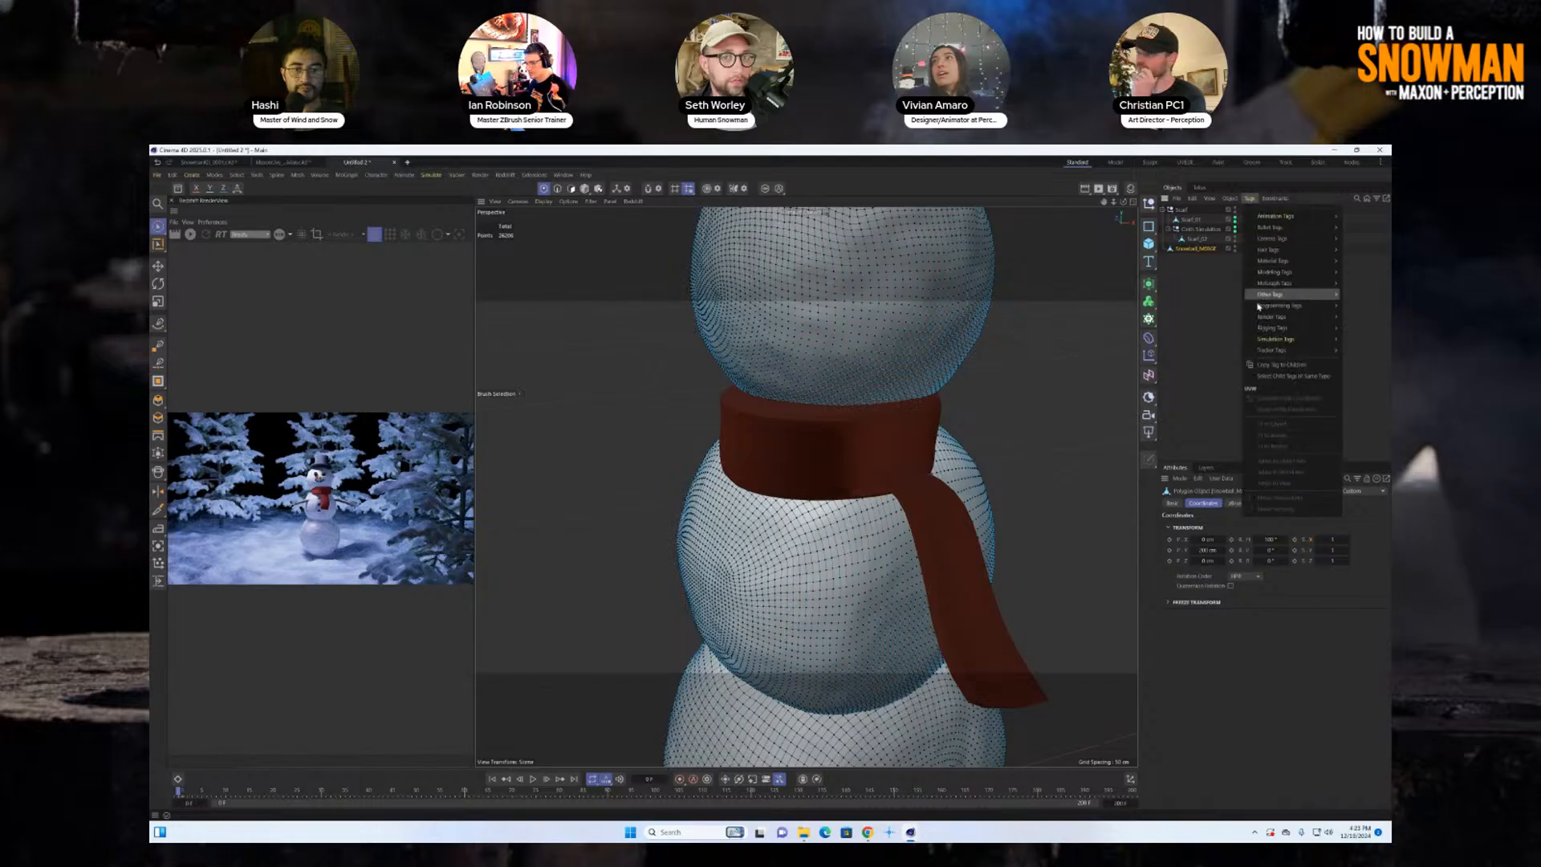
mouse_move(1268, 341)
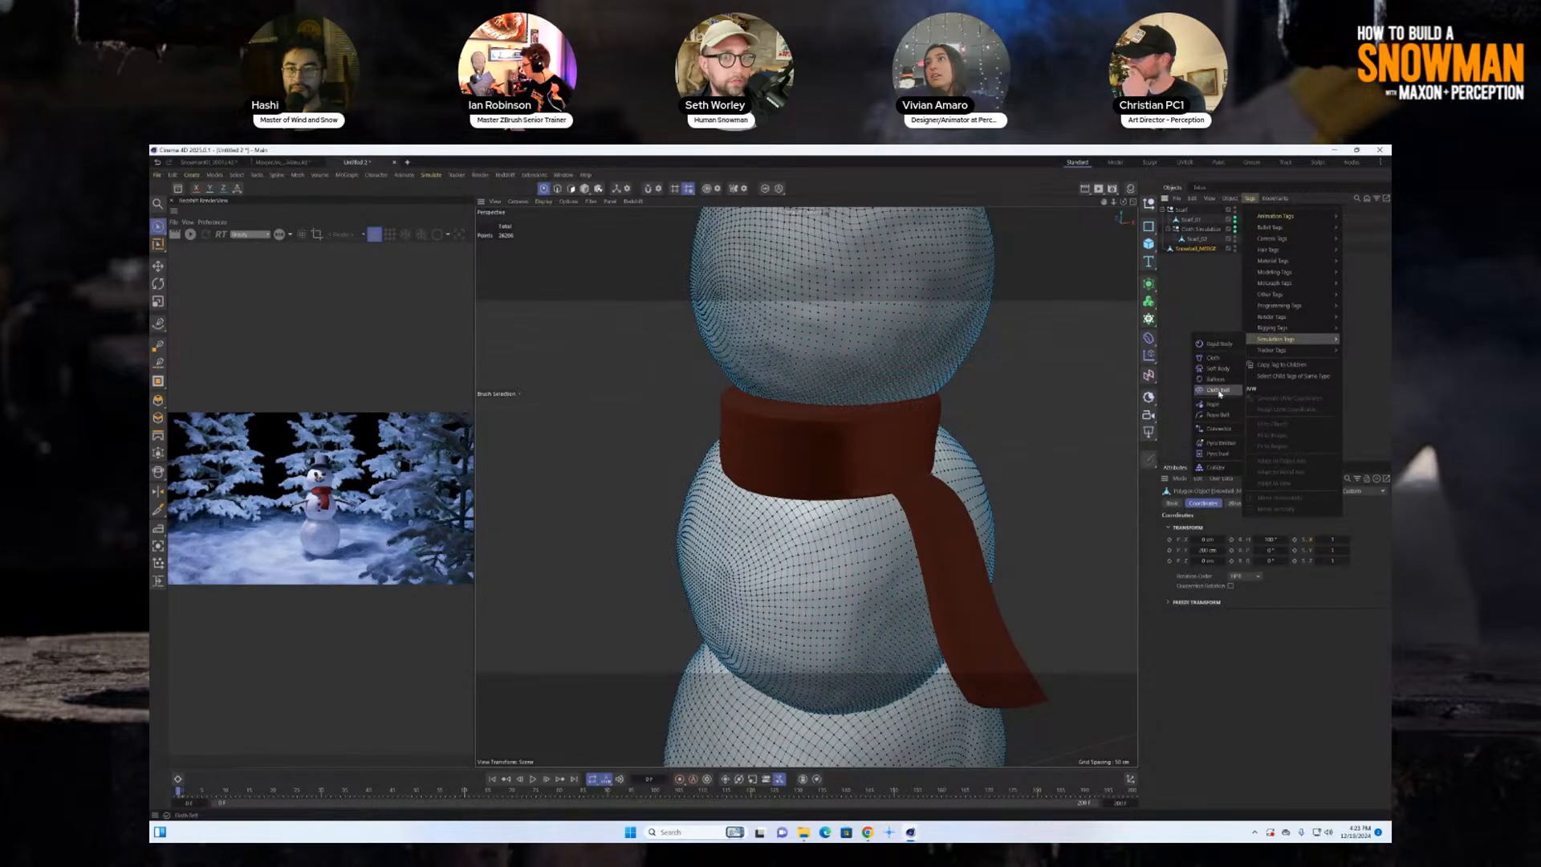
left_click(1215, 467)
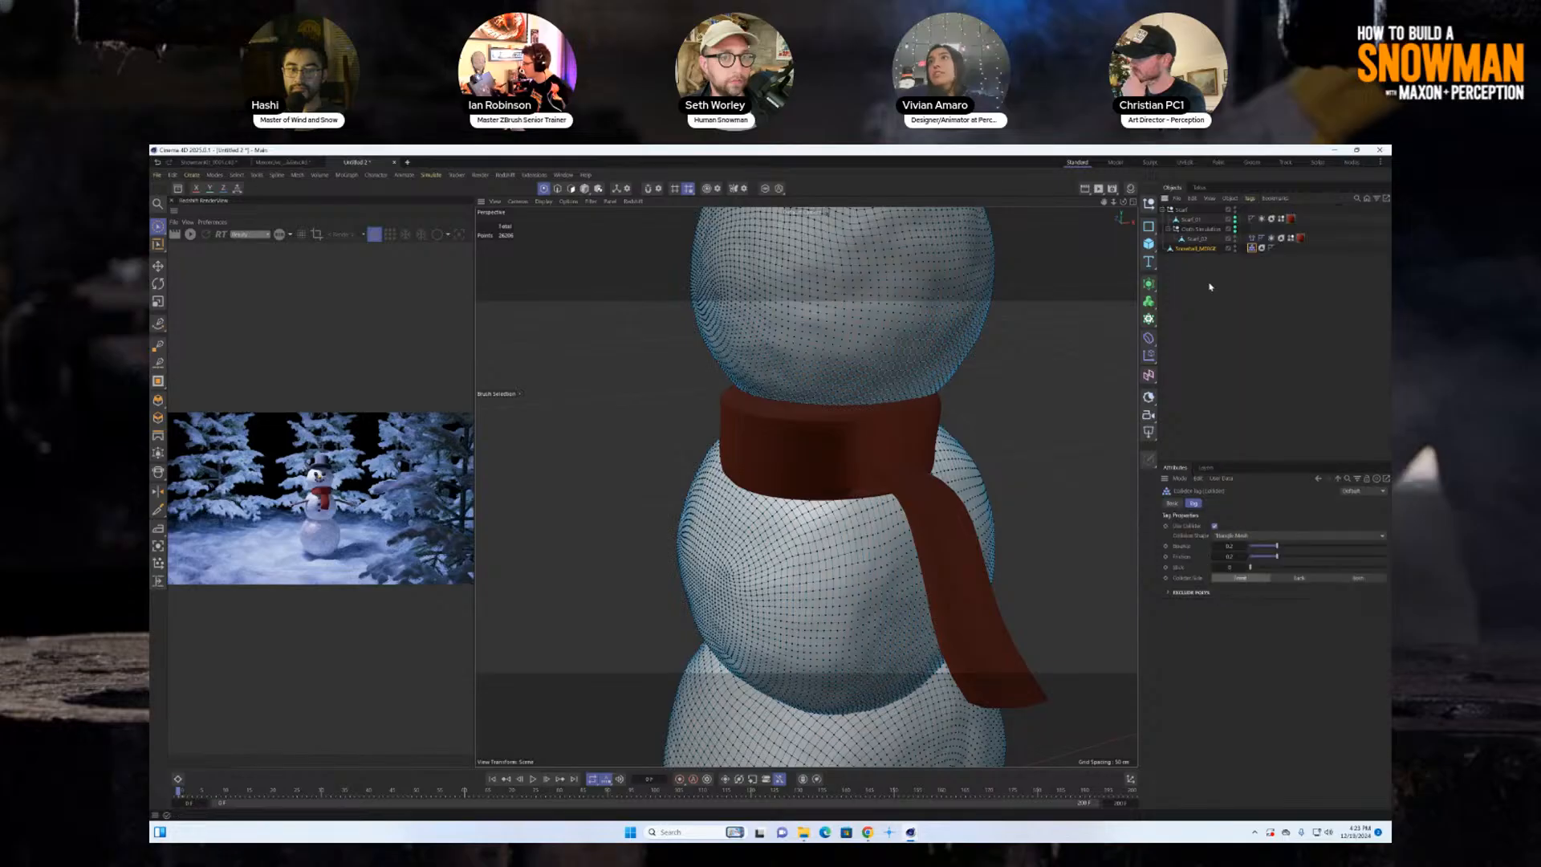
left_click(531, 782)
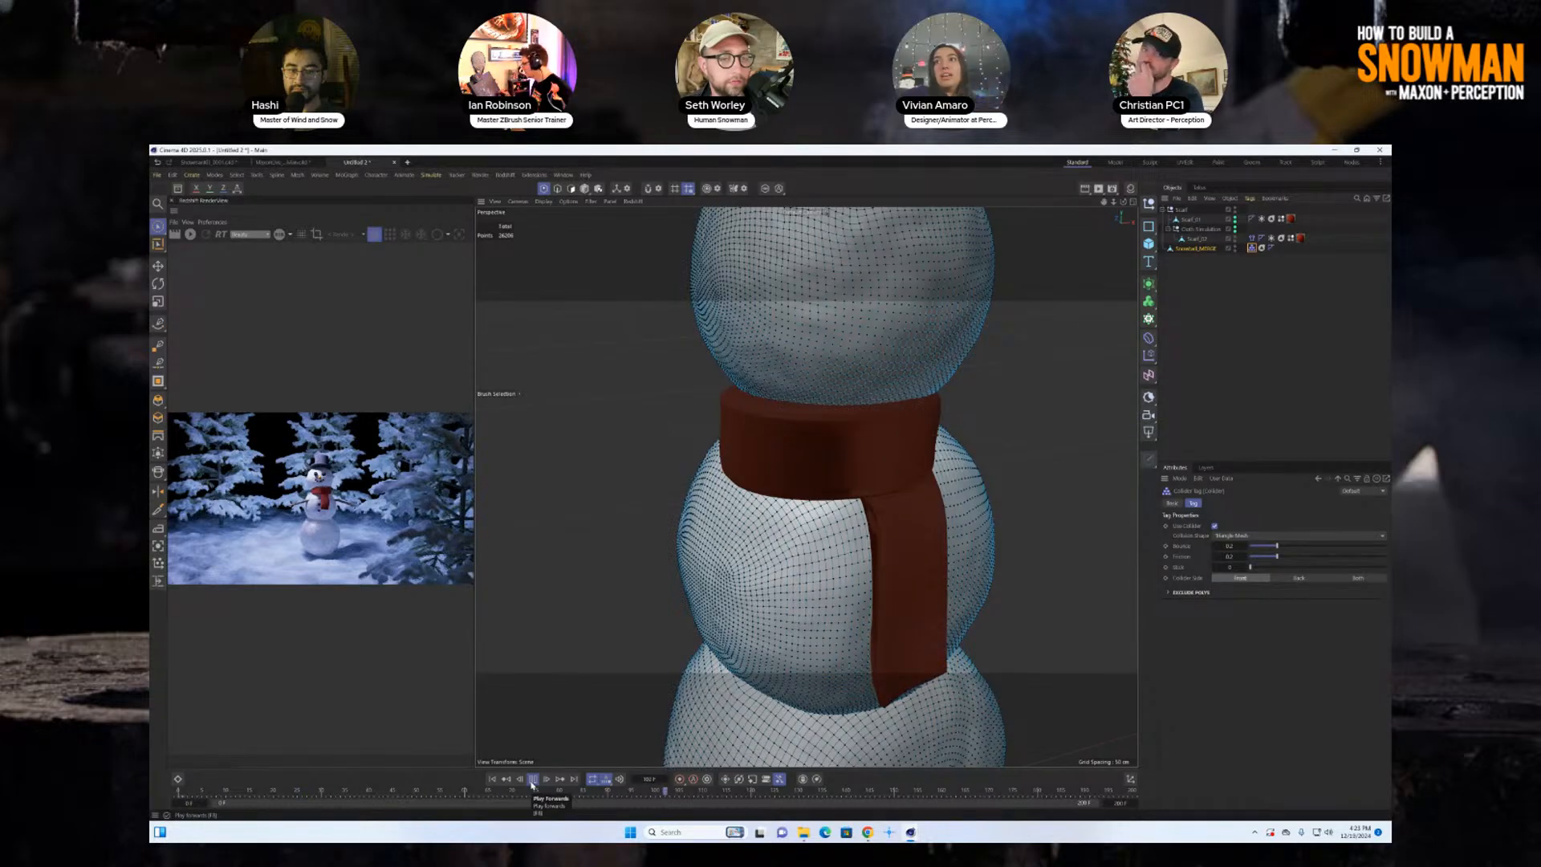
left_click(492, 781)
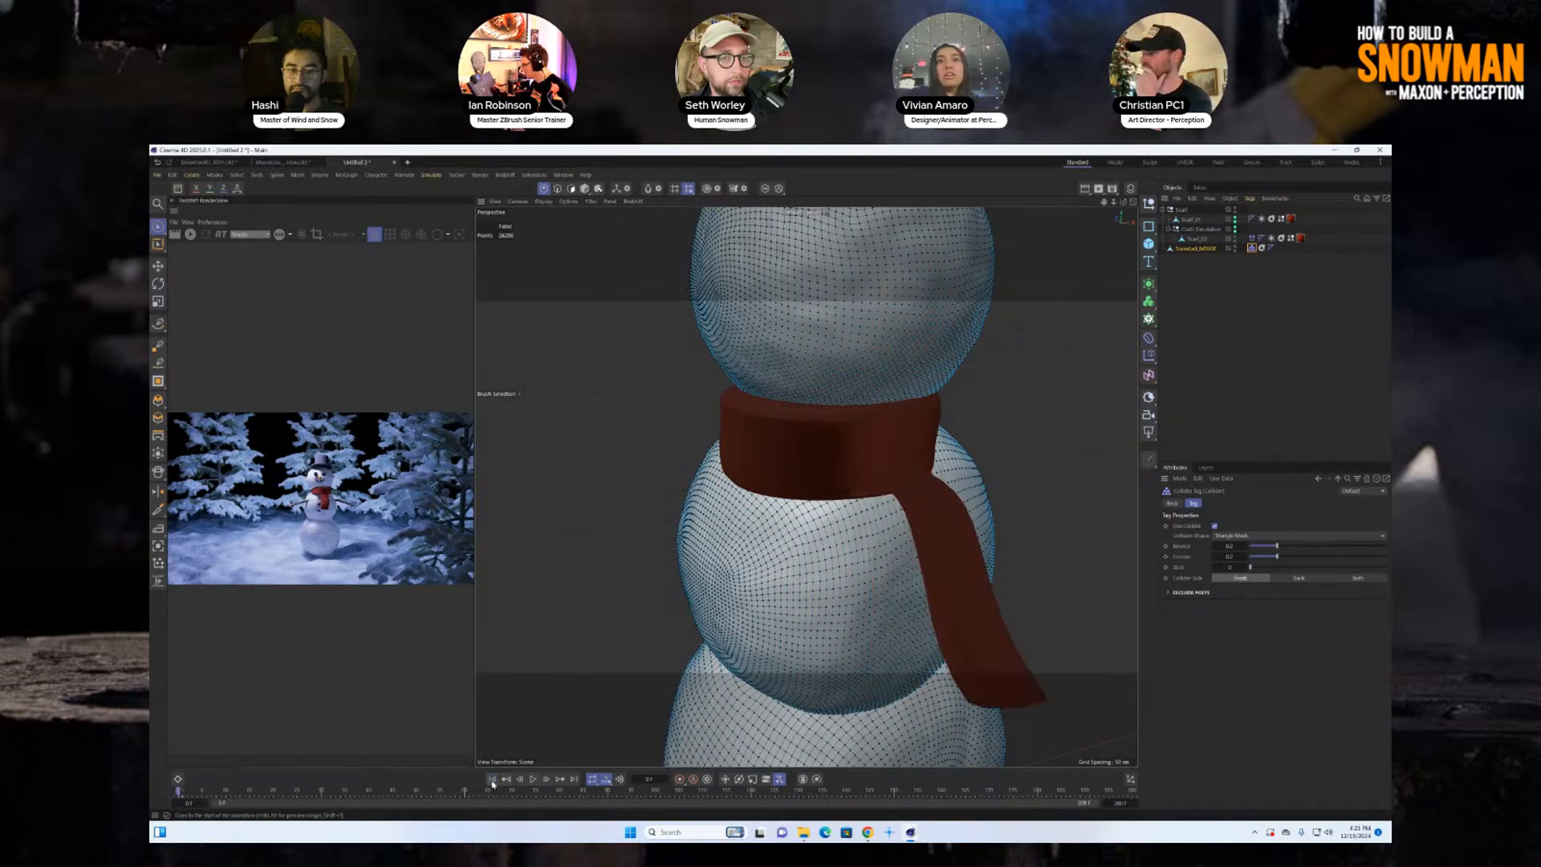
Switch to the forest snowman document and widen the render preview beside the viewport.
left_click(207, 163)
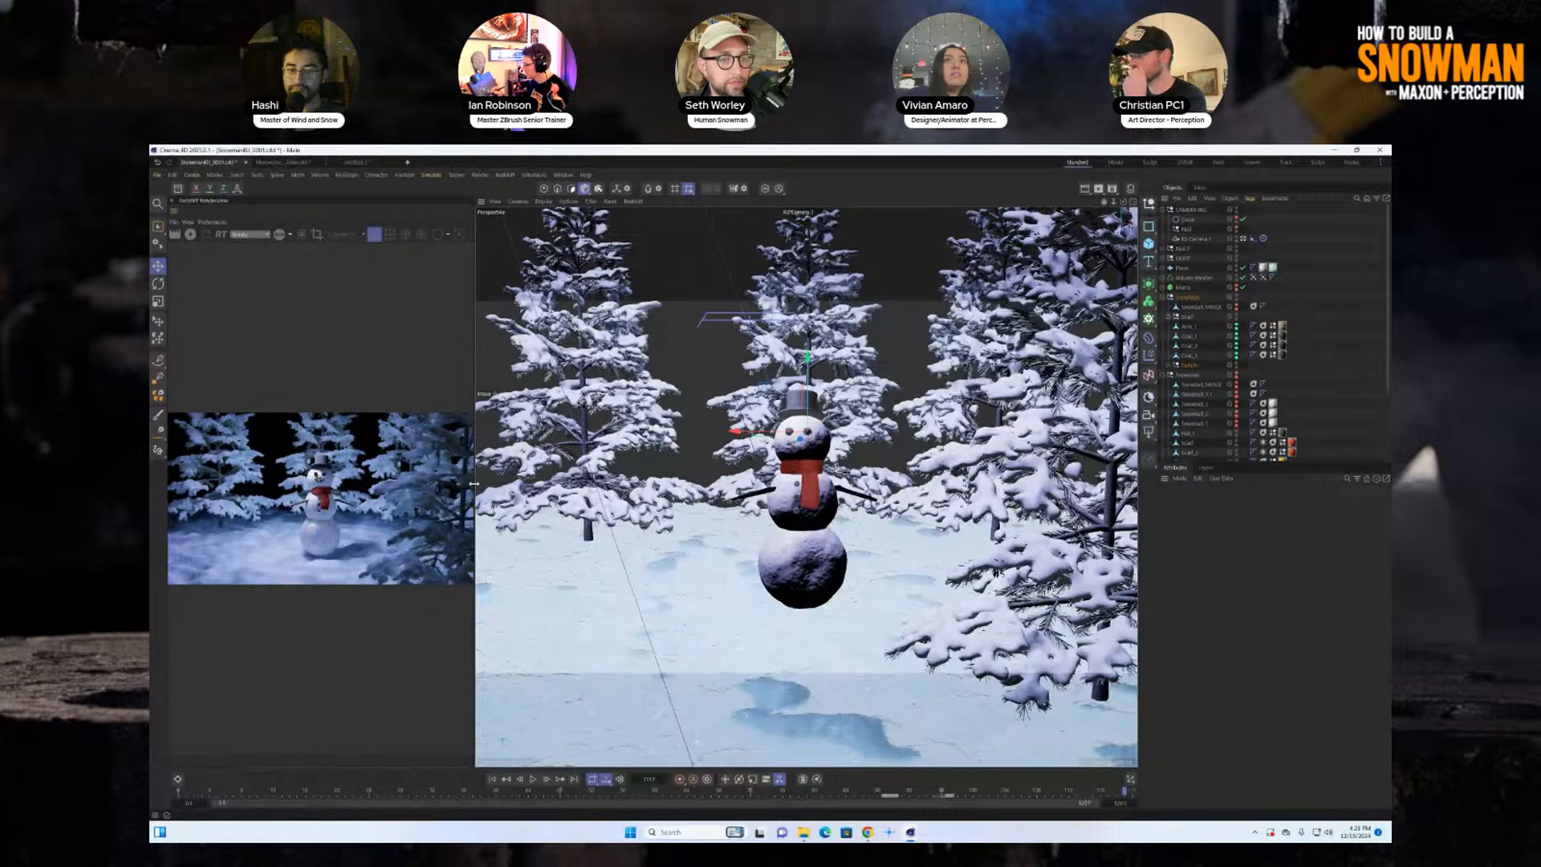
left_click_drag(471, 488, 573, 488)
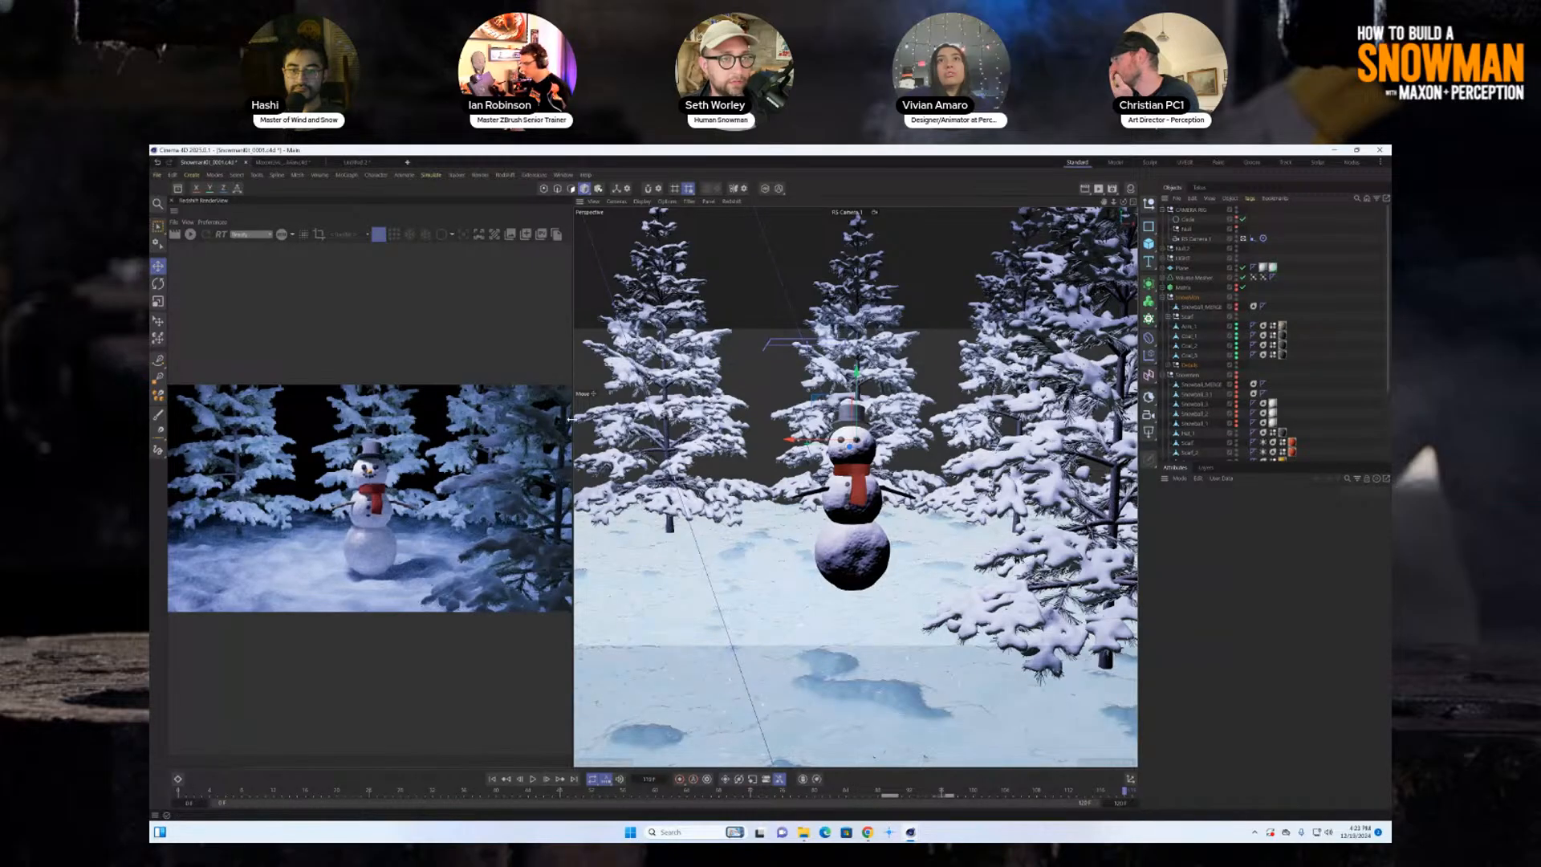
left_click_drag(575, 424, 530, 423)
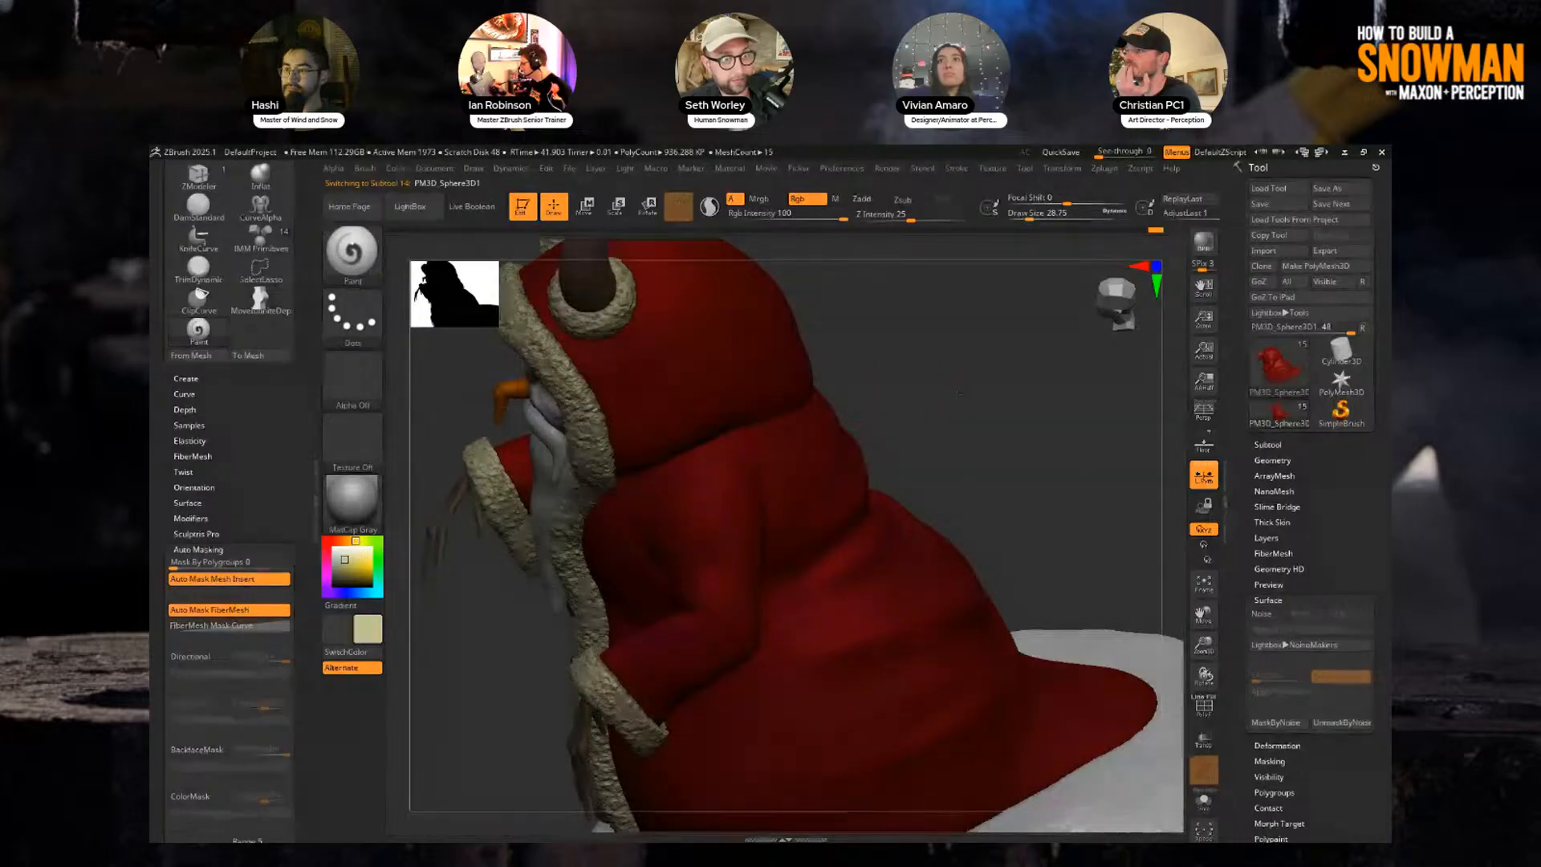
In ZBrush, paint a cream rectangular patch outline on the upper sleeve of the red coat with a draw size of about 18.
mouse_move(860, 403)
left_mouse_down("alt")
mouse_move(953, 398)
mouse_move(881, 422)
left_mouse_up("alt")
key("s")
mouse_move(787, 479)
left_mouse_down()
mouse_move(748, 479)
mouse_move(692, 566)
mouse_move(751, 569)
left_mouse_up()
right_click_drag(768, 551, 706, 536)
left_click_drag(747, 459, 753, 572)
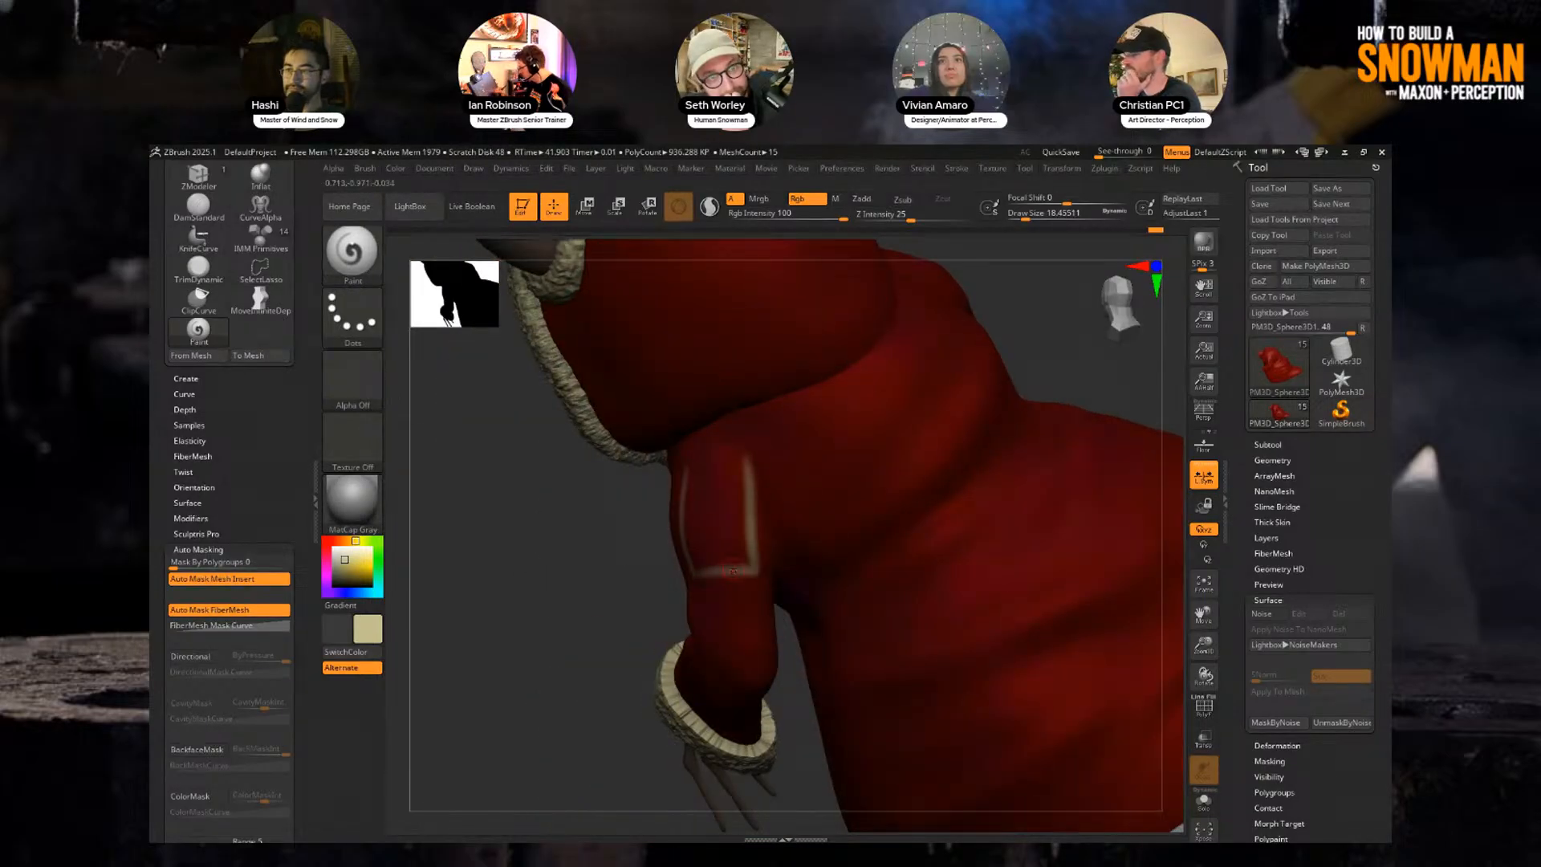
right_click_drag(733, 570, 633, 588)
left_click_drag(708, 470, 672, 468)
mouse_move(970, 309)
right_mouse_down("ctrl")
mouse_move(942, 417)
mouse_move(1032, 393)
mouse_move(932, 367)
mouse_move(929, 385)
right_mouse_up("ctrl")
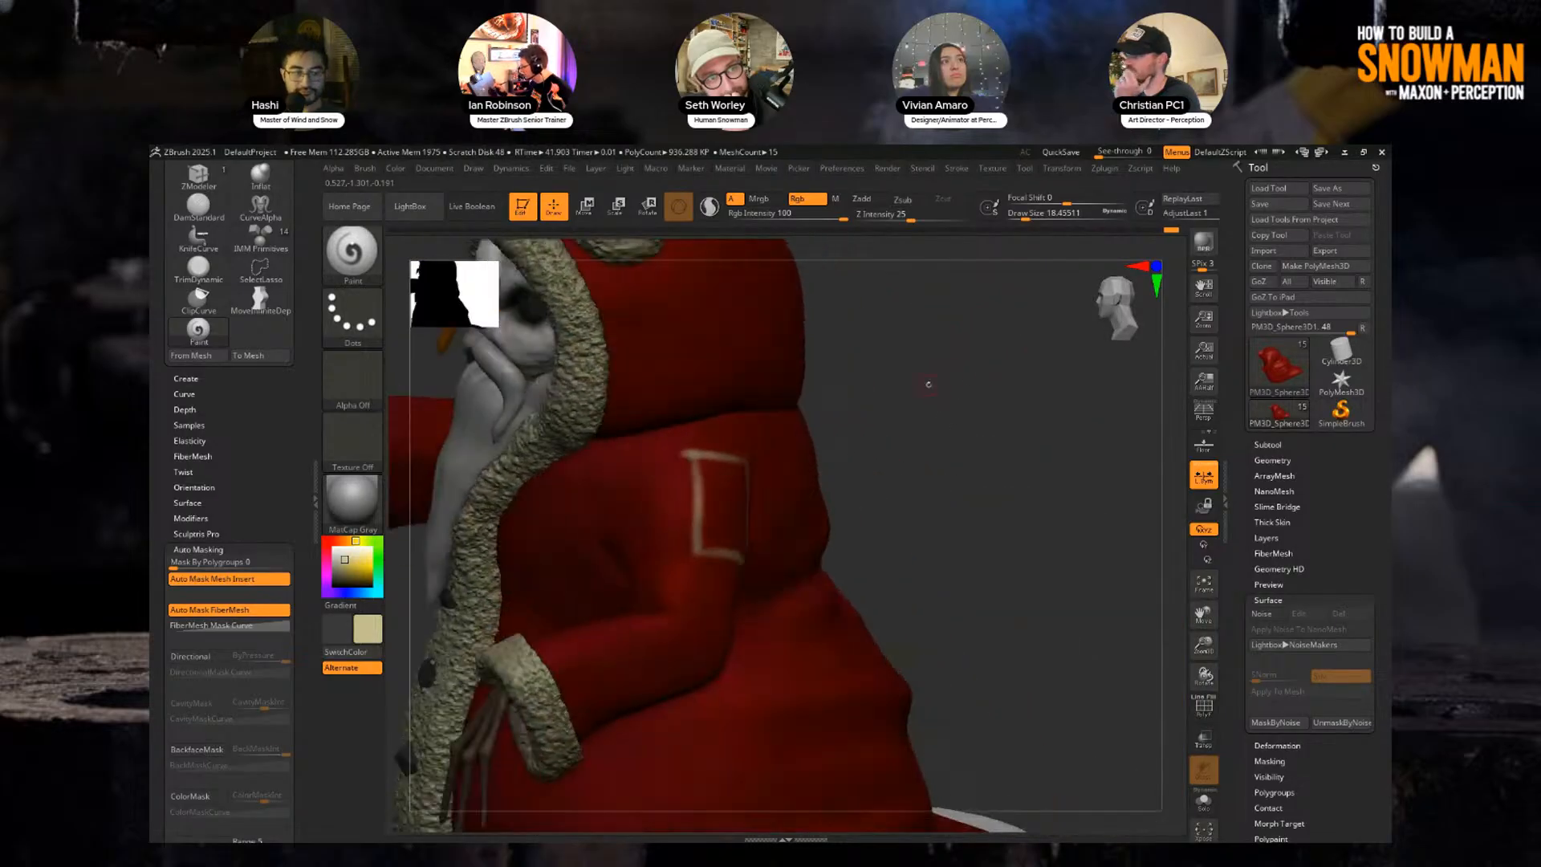
left_click_drag(690, 466, 696, 547)
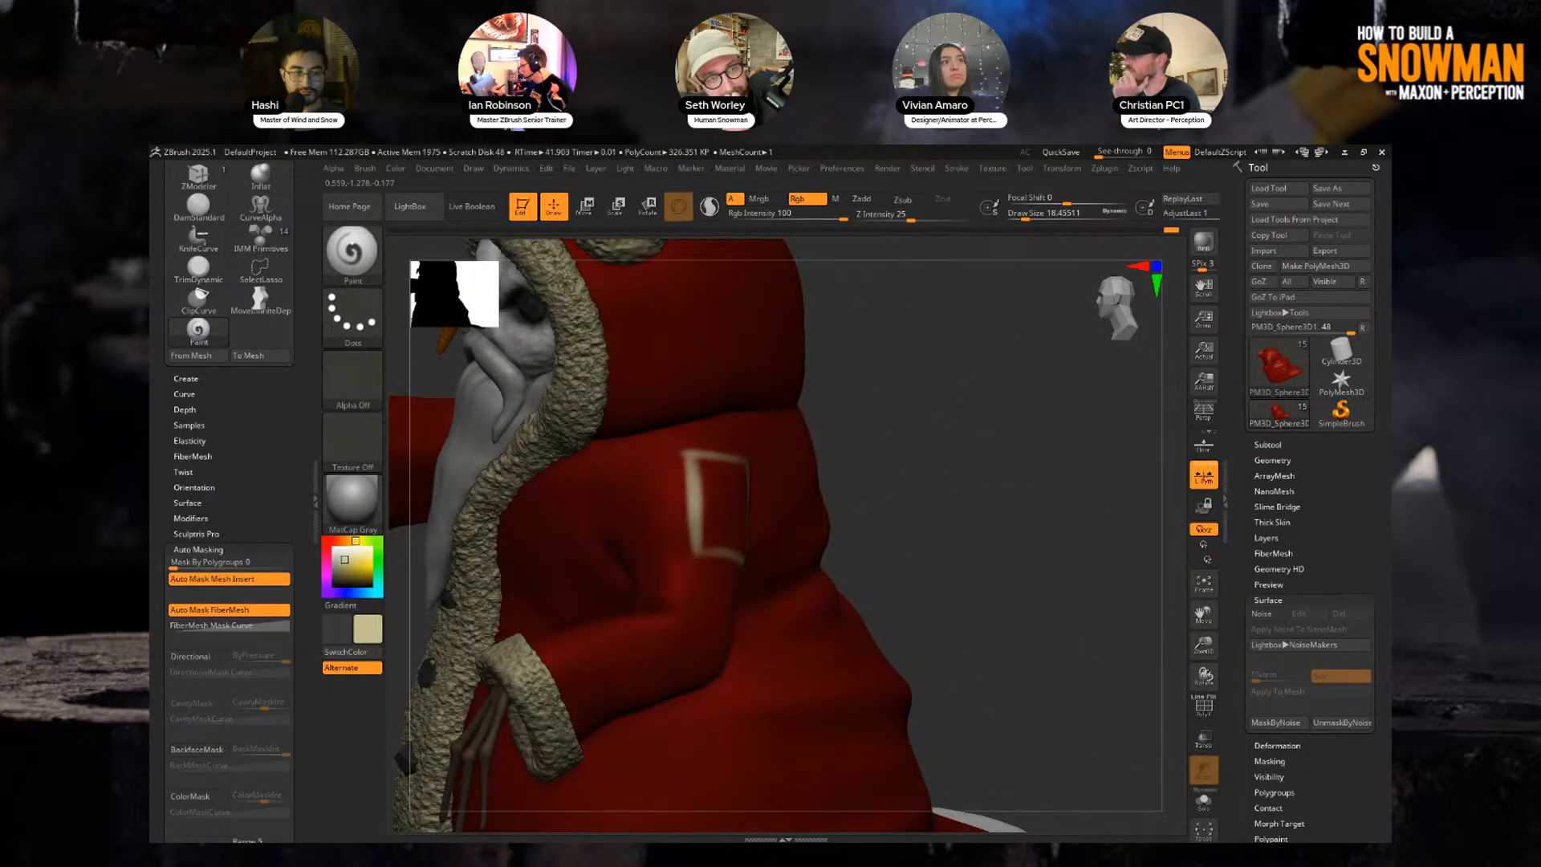
right_click_drag(955, 482, 854, 510)
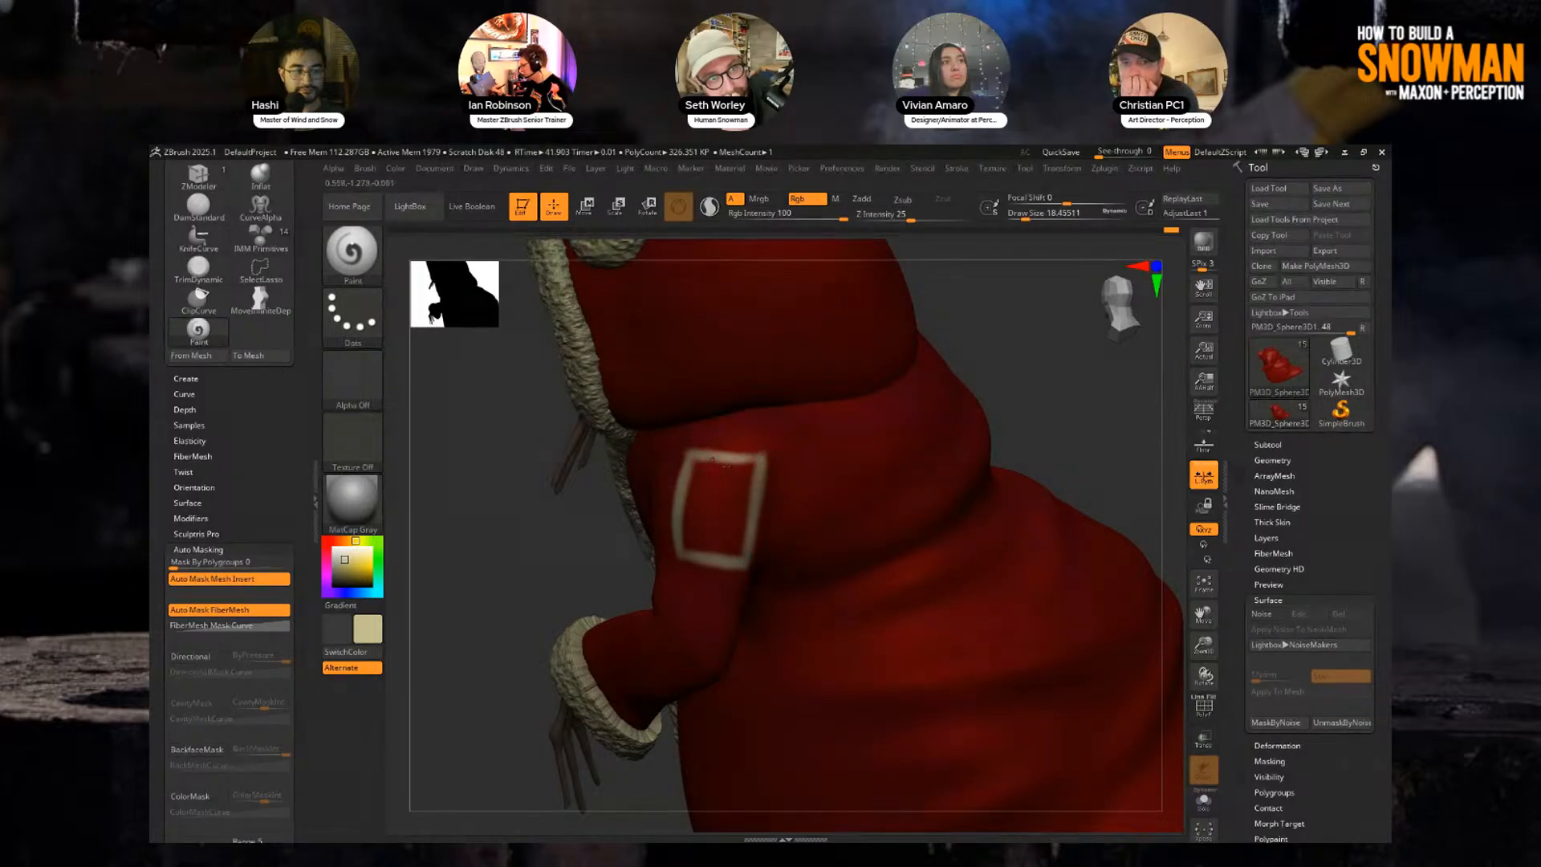
Paint a second cream rectangular patch outline on the coat's lower side beneath the patched sleeve, redoing the first strokes.
right_click_drag(1041, 369, 962, 412, "ctrl")
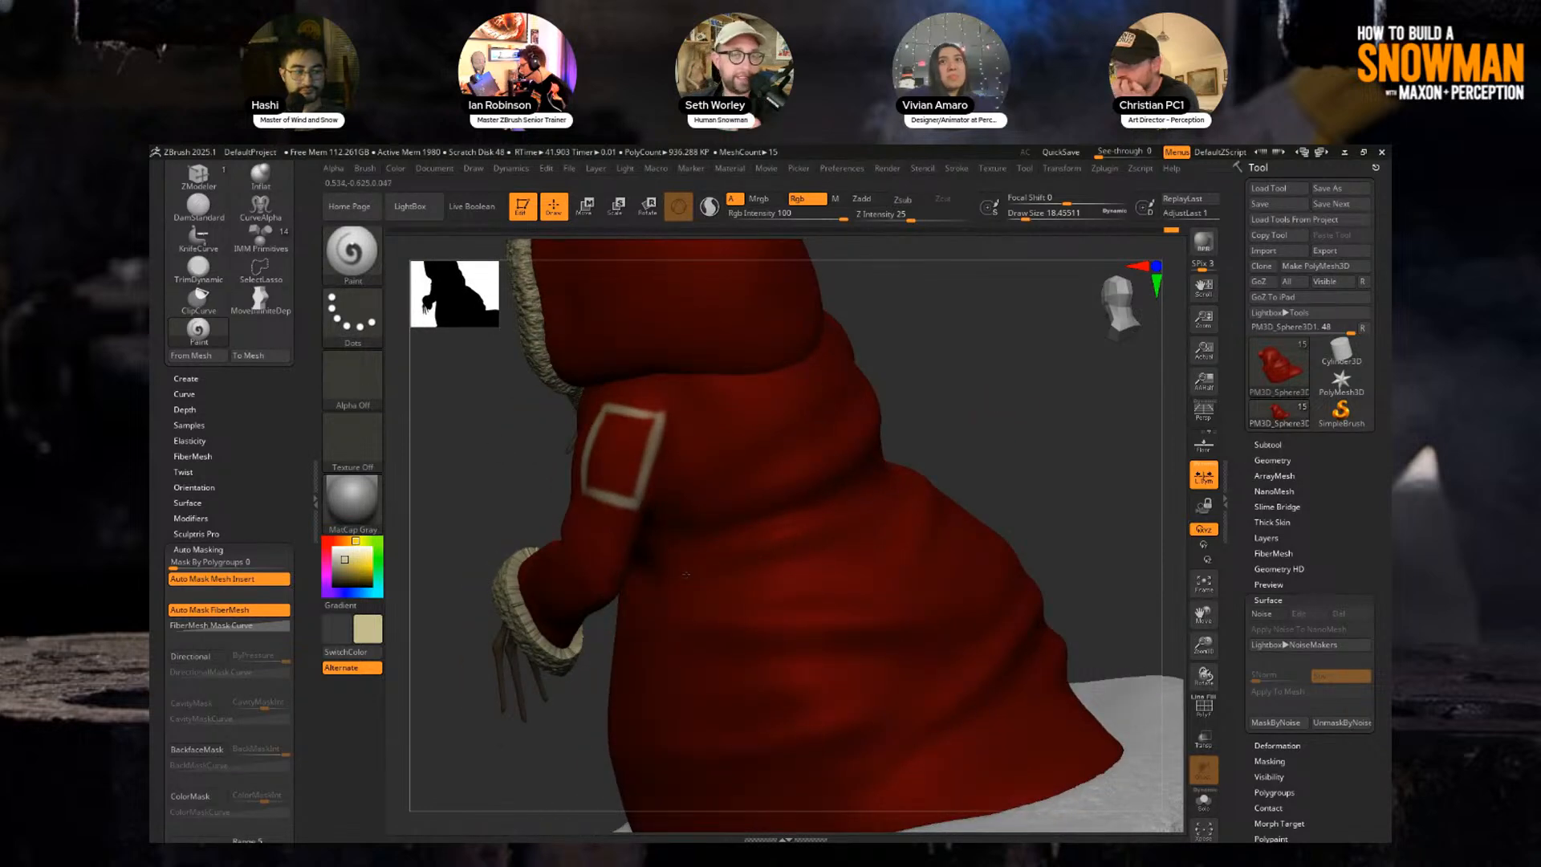
left_click_drag(686, 572, 670, 677)
mouse_move(981, 427)
right_mouse_down("alt")
mouse_move(964, 389)
mouse_move(923, 385)
right_mouse_up("alt")
left_click_drag(668, 531, 790, 492)
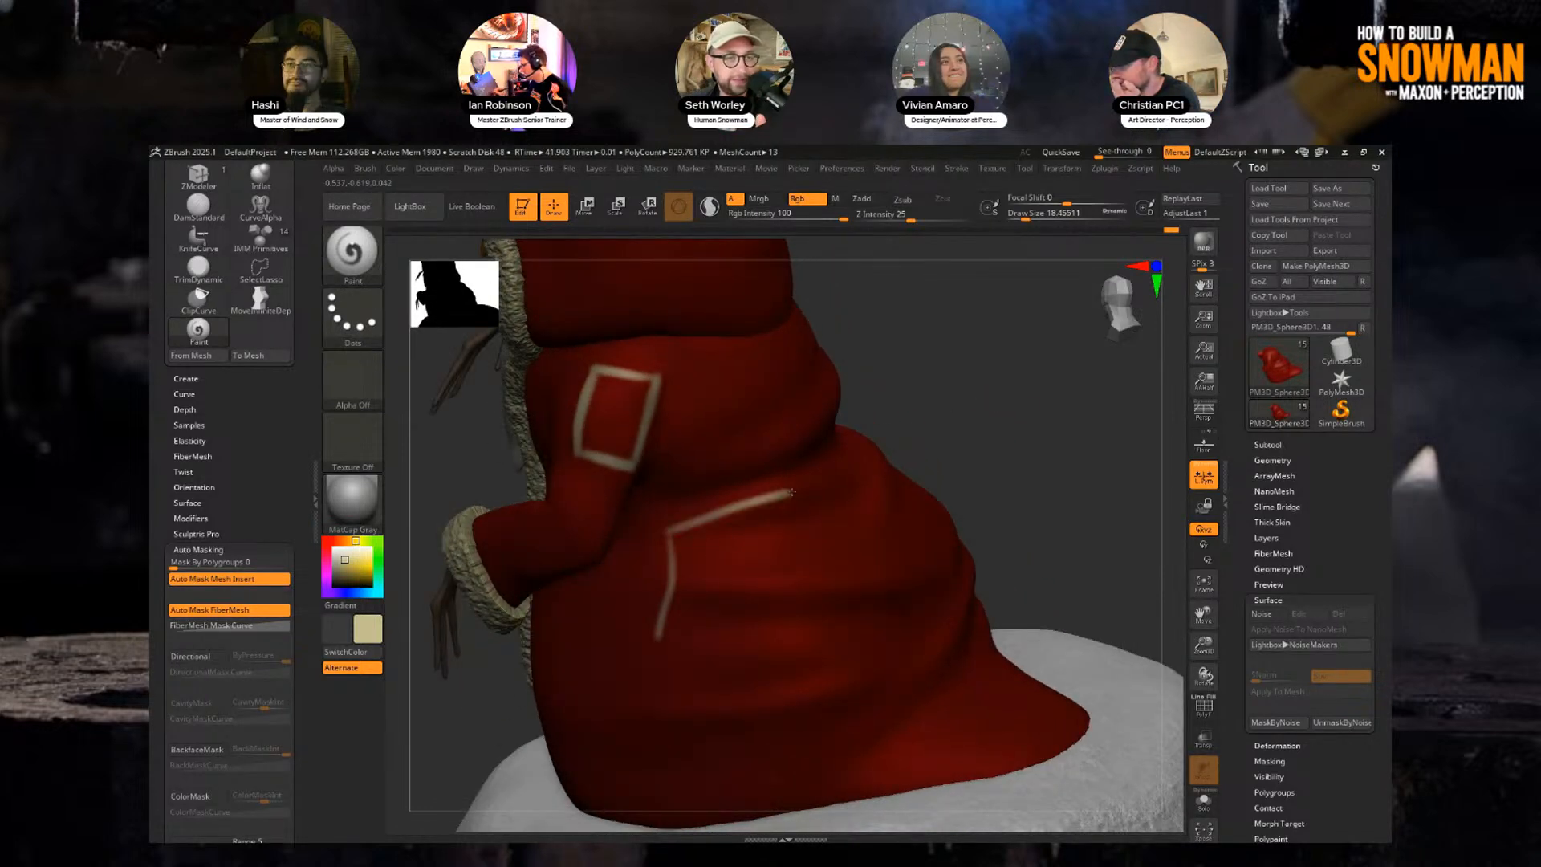
key("ctrl+z")
key("ctrl+z")
left_click_drag(684, 536, 701, 652)
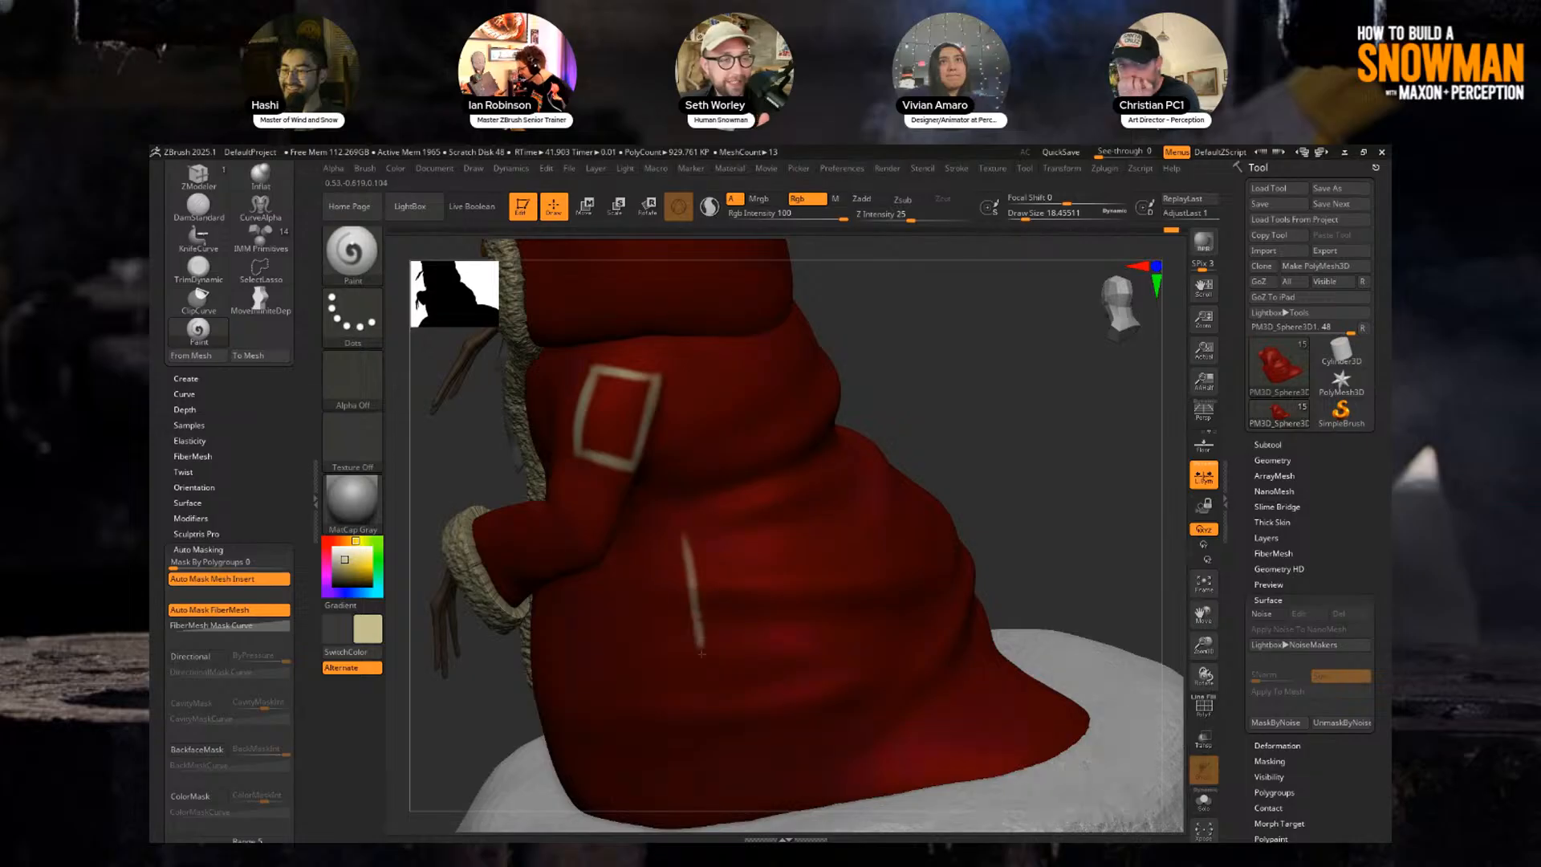
mouse_move(687, 535)
left_mouse_down()
mouse_move(790, 511)
mouse_move(819, 635)
mouse_move(700, 654)
left_mouse_up()
left_click_drag(1009, 437, 915, 417)
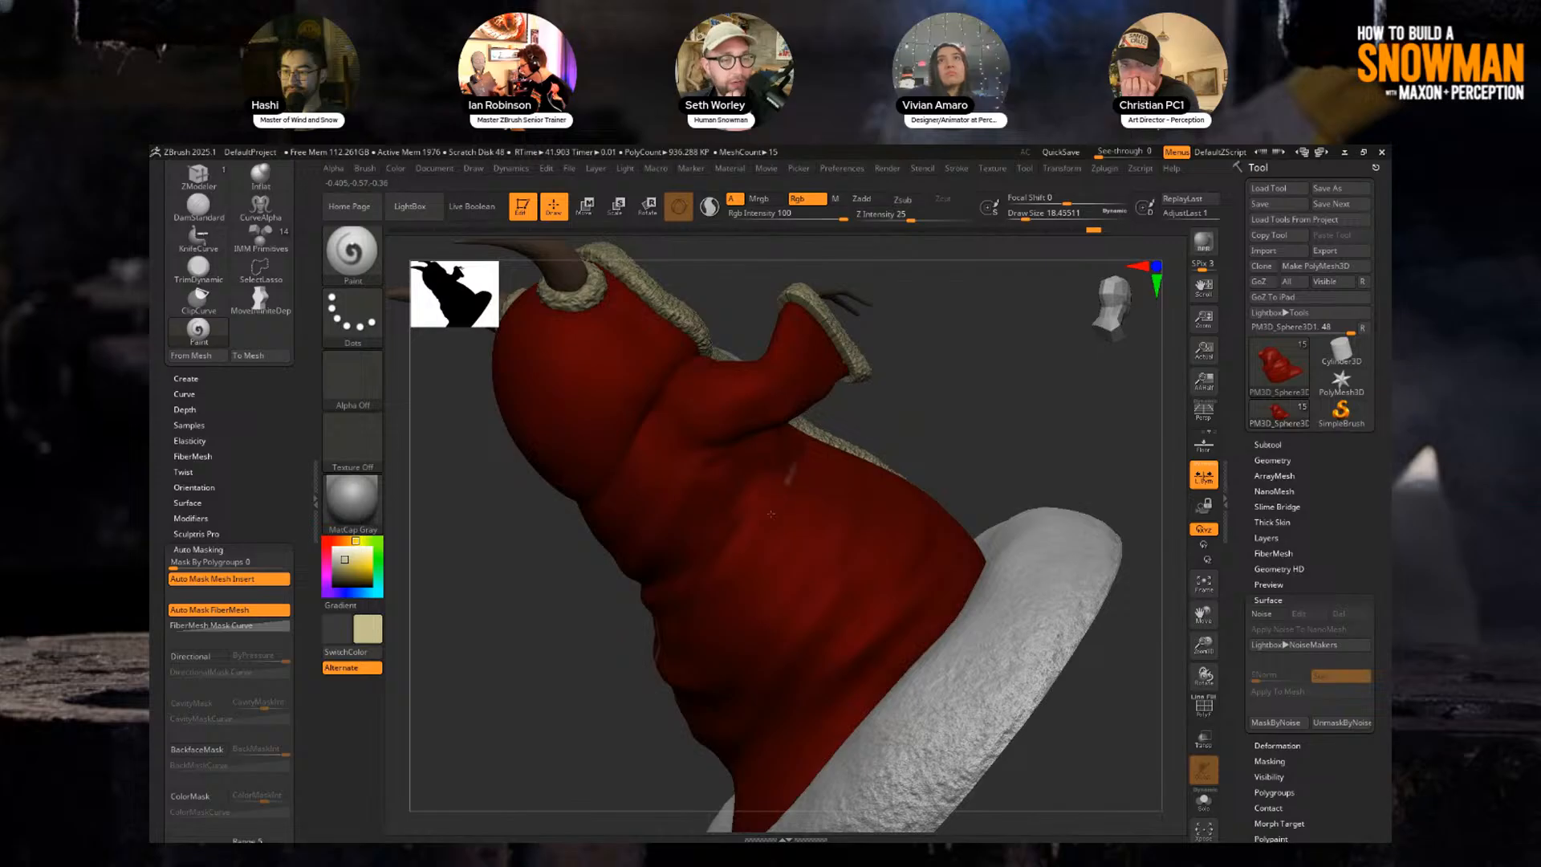
Try several cream strokes for a rectangular patch outline on the opposite side of the coat's skirt.
mouse_move(770, 514)
left_mouse_down()
mouse_move(730, 581)
mouse_move(818, 666)
left_mouse_up()
right_click_drag(831, 642, 795, 634)
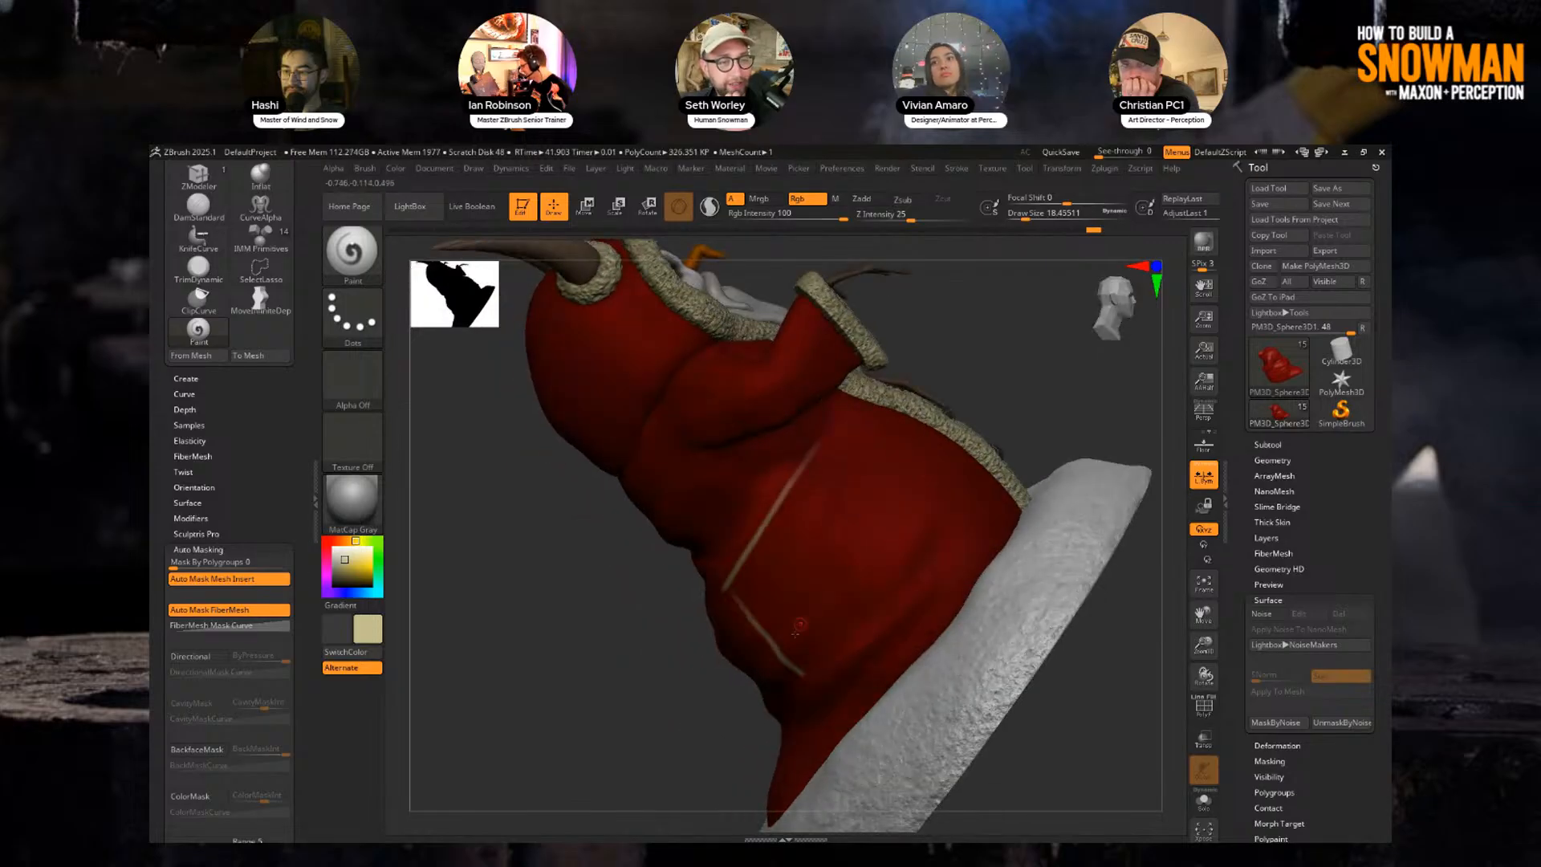
key("ctrl+z")
left_click_drag(817, 454, 883, 546)
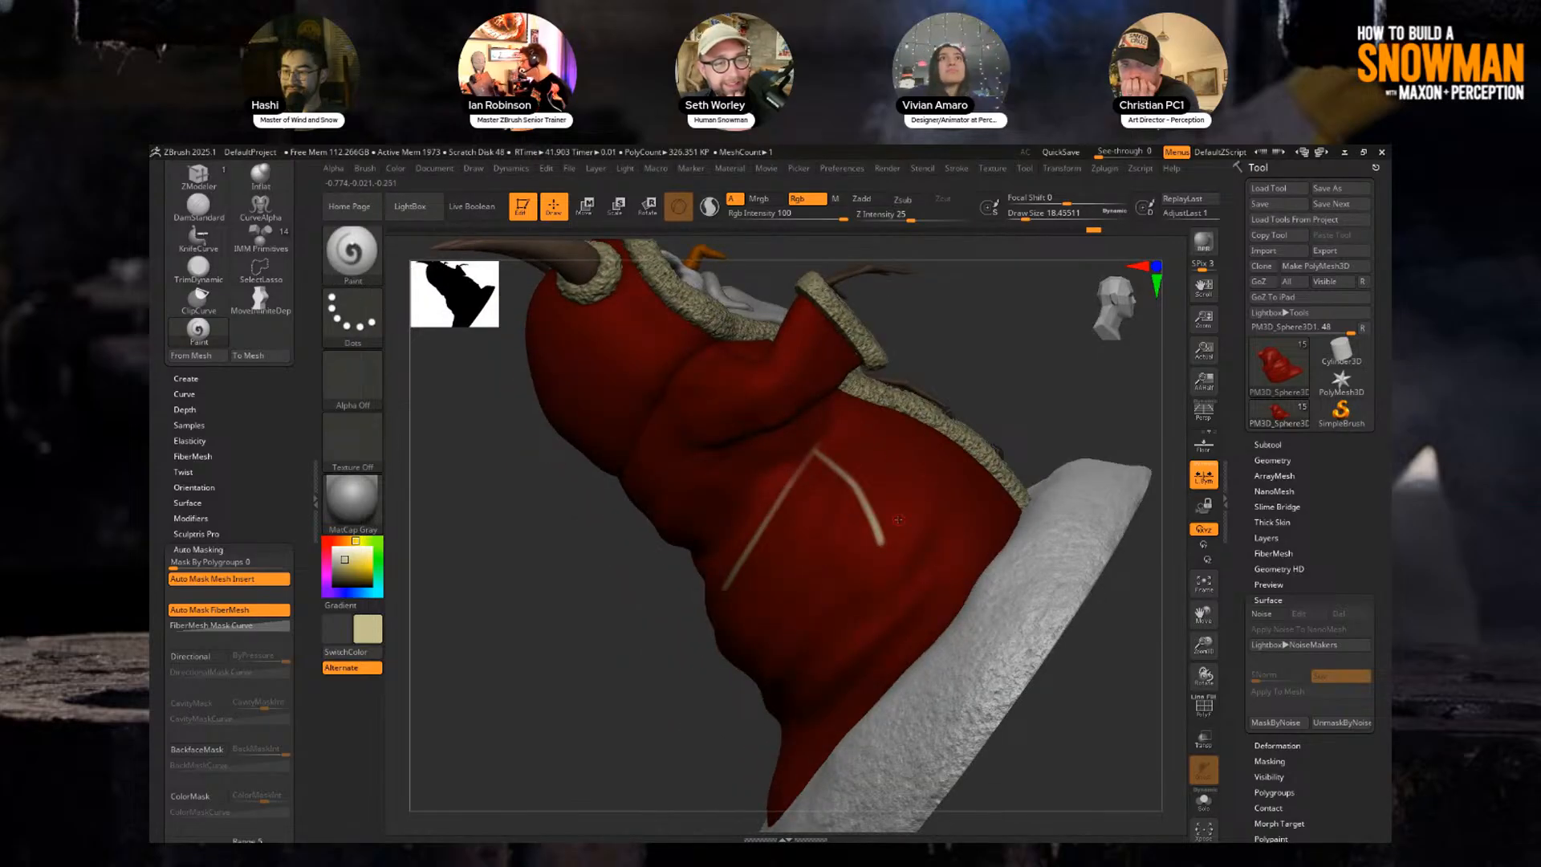
left_click_drag(995, 381, 976, 378)
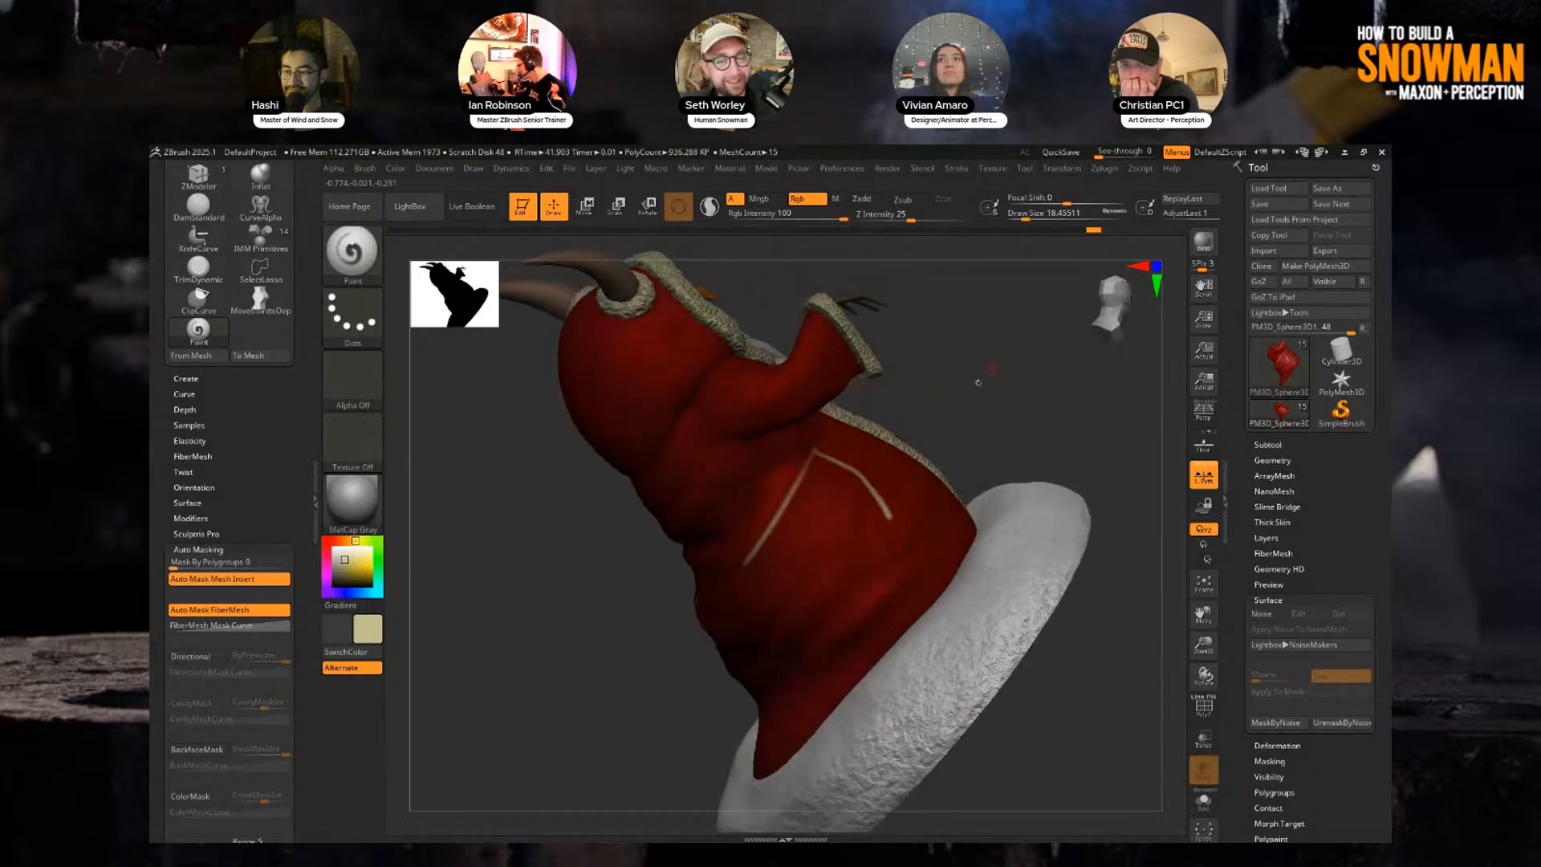
key("ctrl+z")
key("ctrl+z")
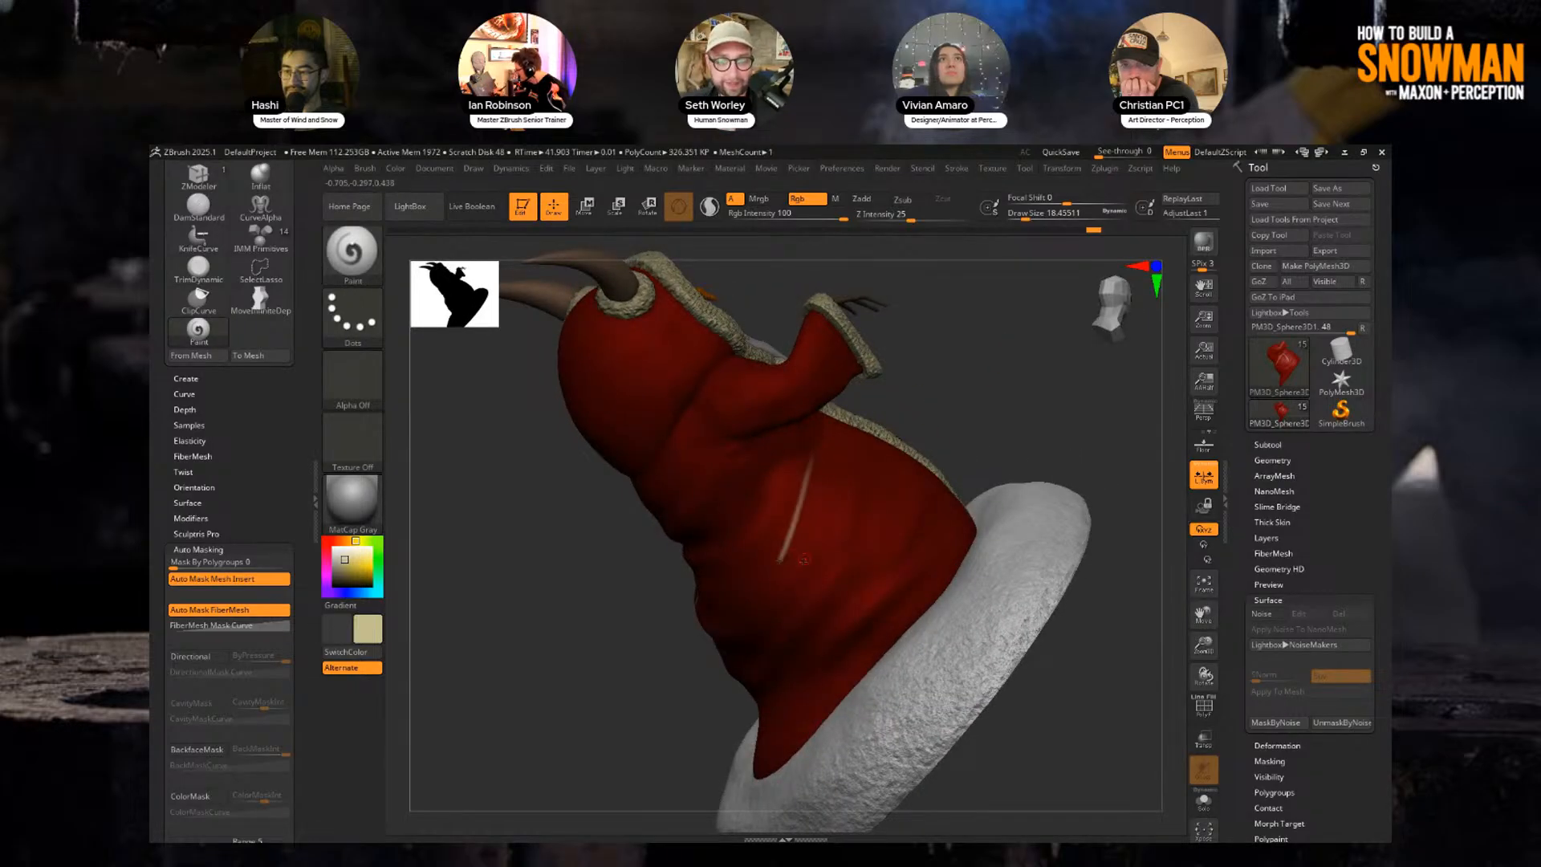
left_click_drag(943, 431, 885, 478)
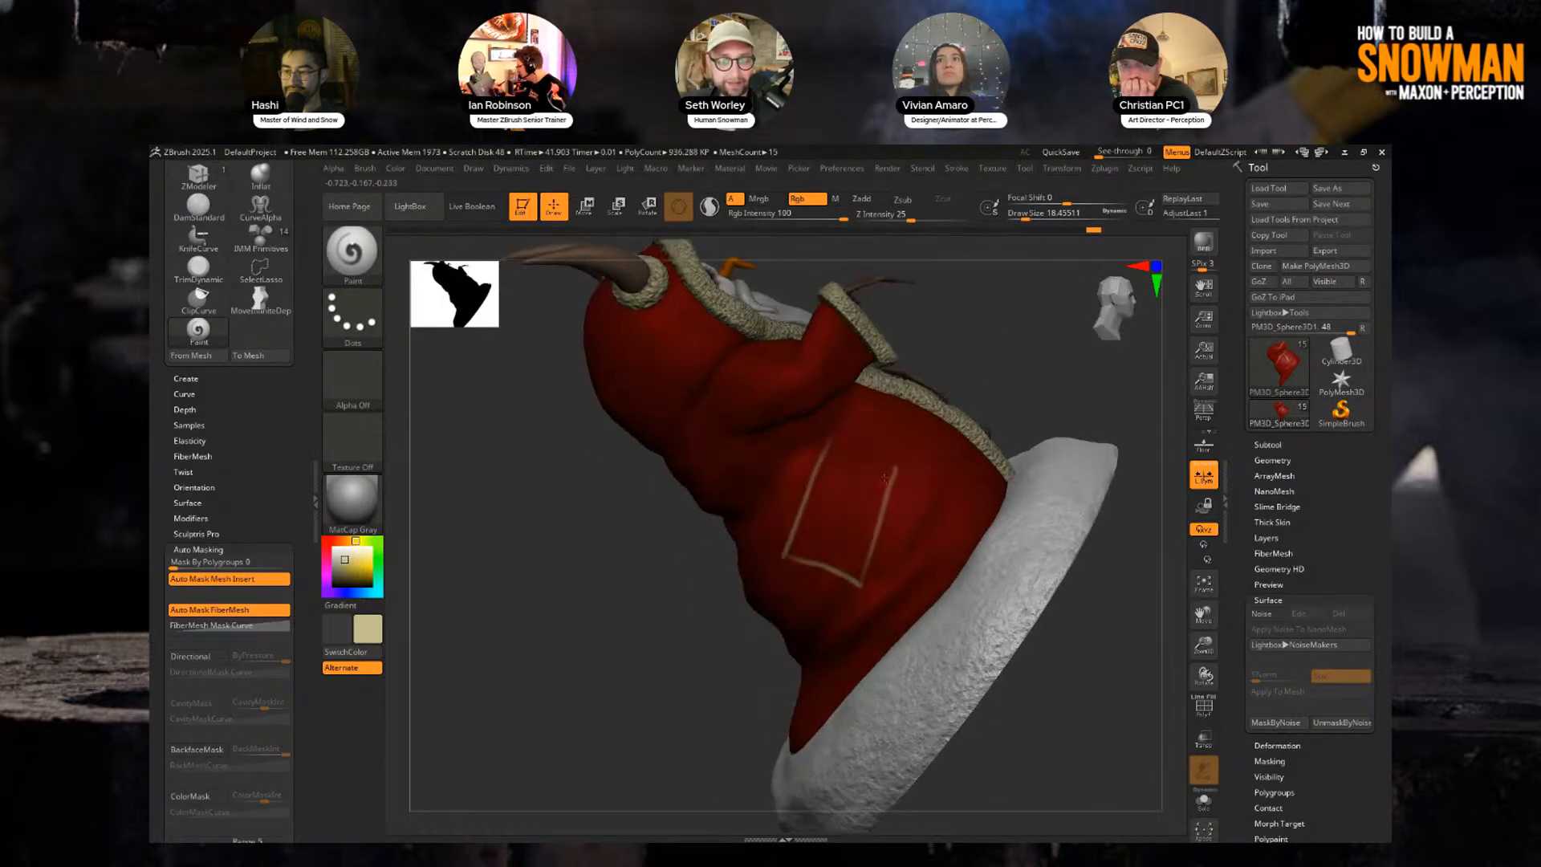
Undo all the painted patch outlines on the coat's skirt and sleeve.
mouse_move(927, 371)
left_mouse_down()
mouse_move(1018, 344)
mouse_move(956, 365)
mouse_move(955, 383)
mouse_move(1003, 345)
mouse_move(997, 382)
mouse_move(923, 371)
mouse_move(1022, 351)
mouse_move(925, 372)
mouse_move(901, 427)
left_mouse_up()
key("ctrl+z")
key("ctrl+z")
key("ctrl+z")
key("ctrl+z")
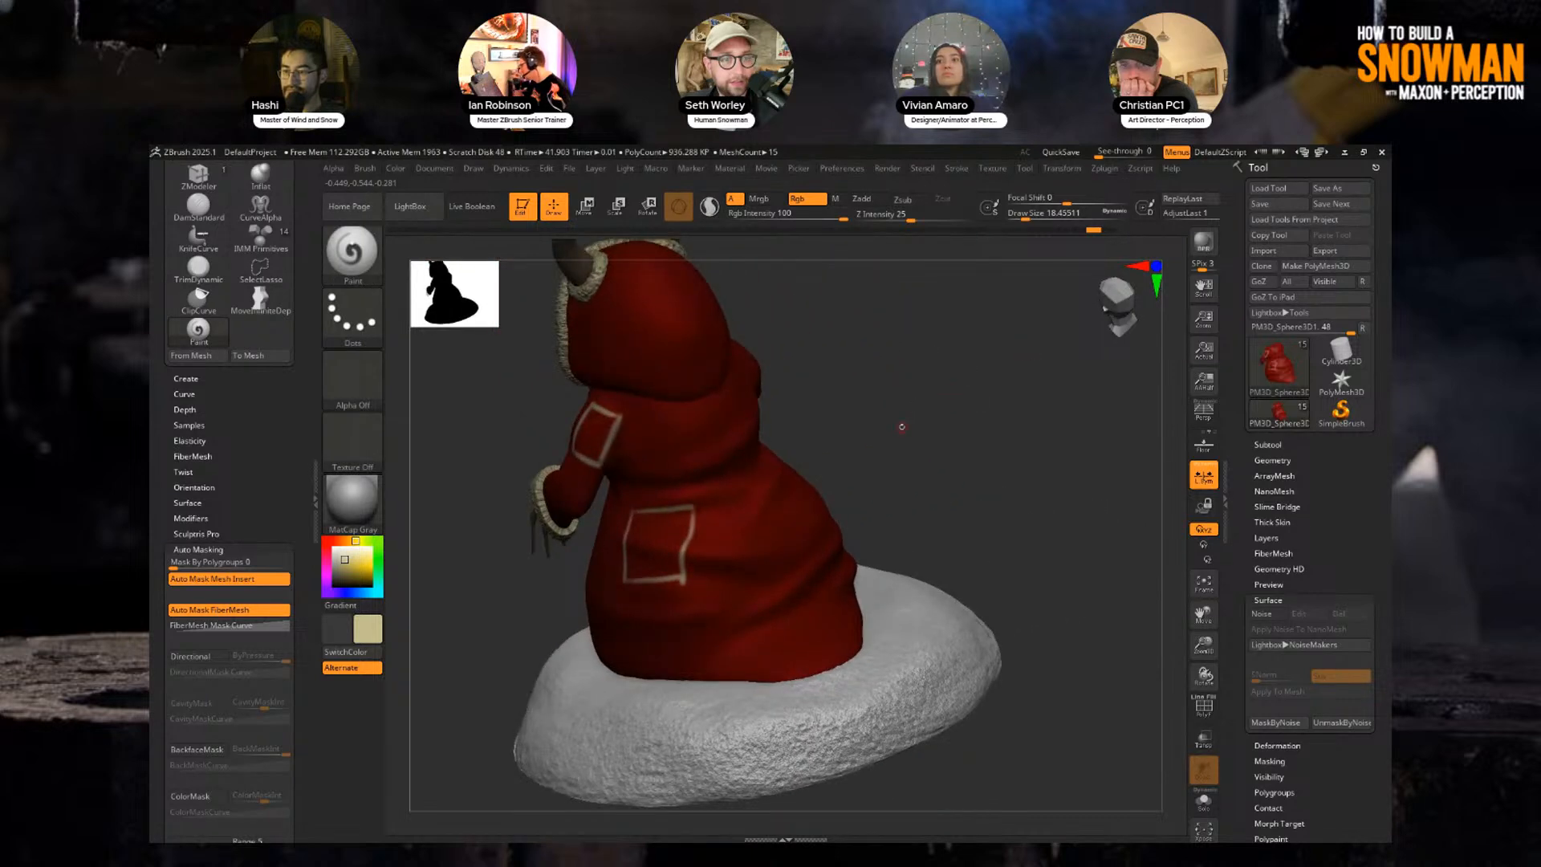
left_click_drag(1003, 353, 923, 326)
key("ctrl+z")
key("ctrl+z")
key("ctrl+z")
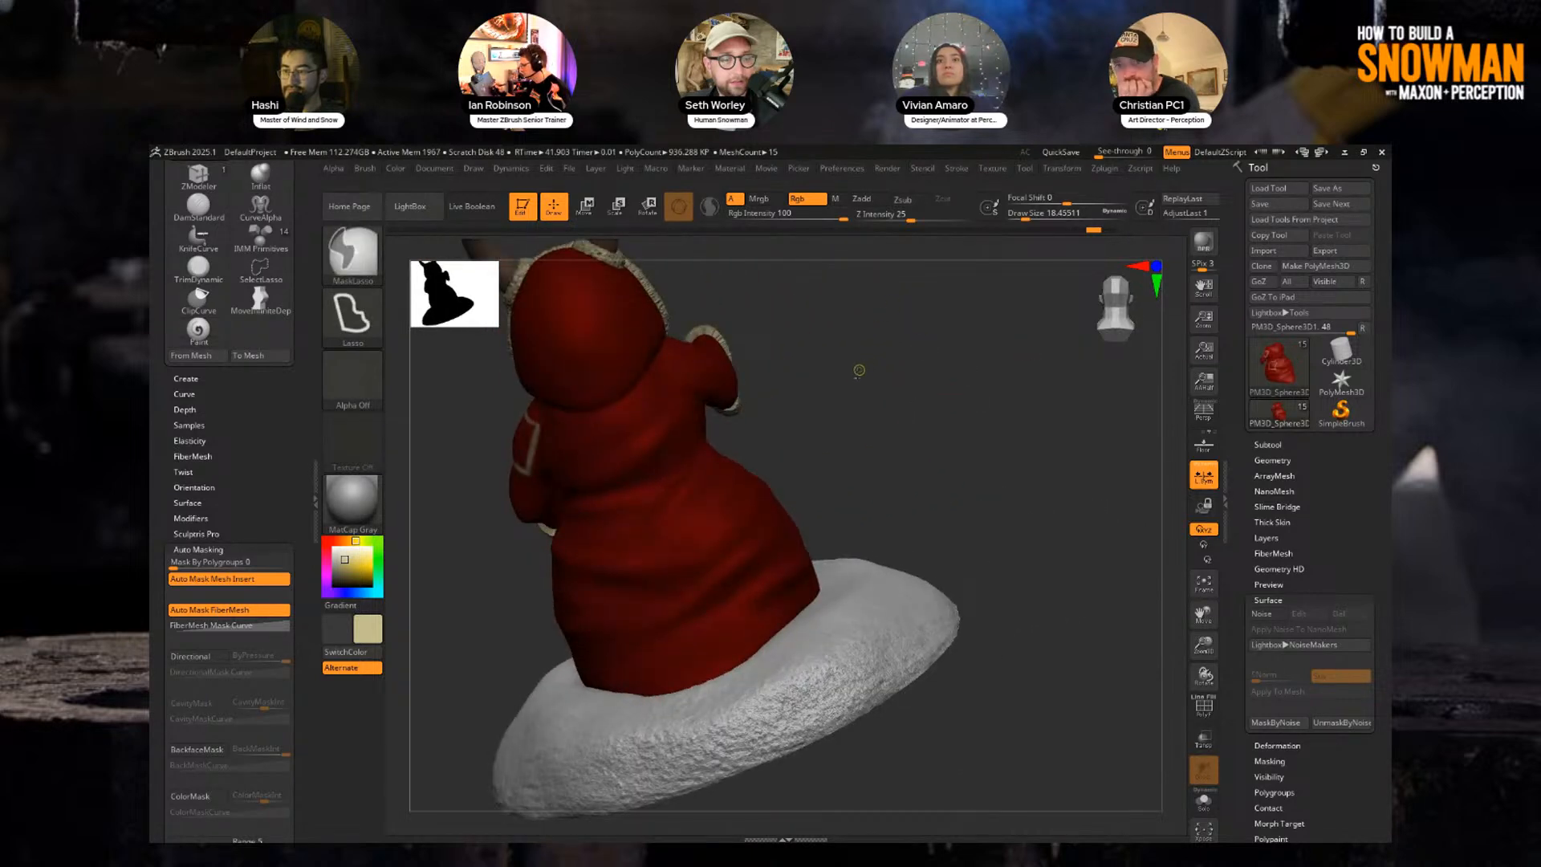
key("ctrl+z")
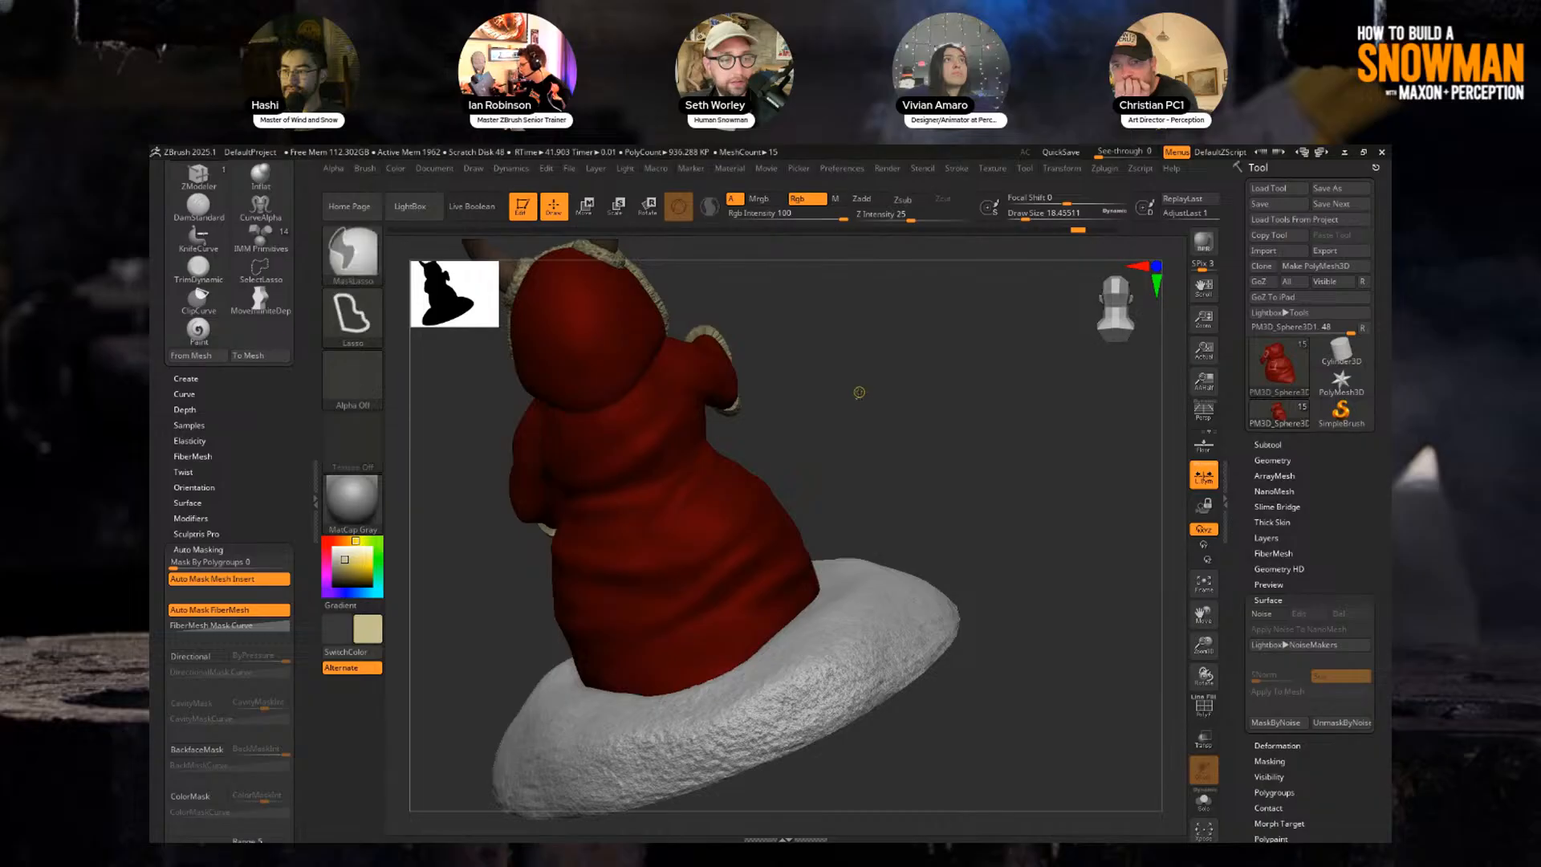
Choose the IMM PrimitivesH brush and insert a PolySphere at the upper back of the red coat.
key("b")
key("i")
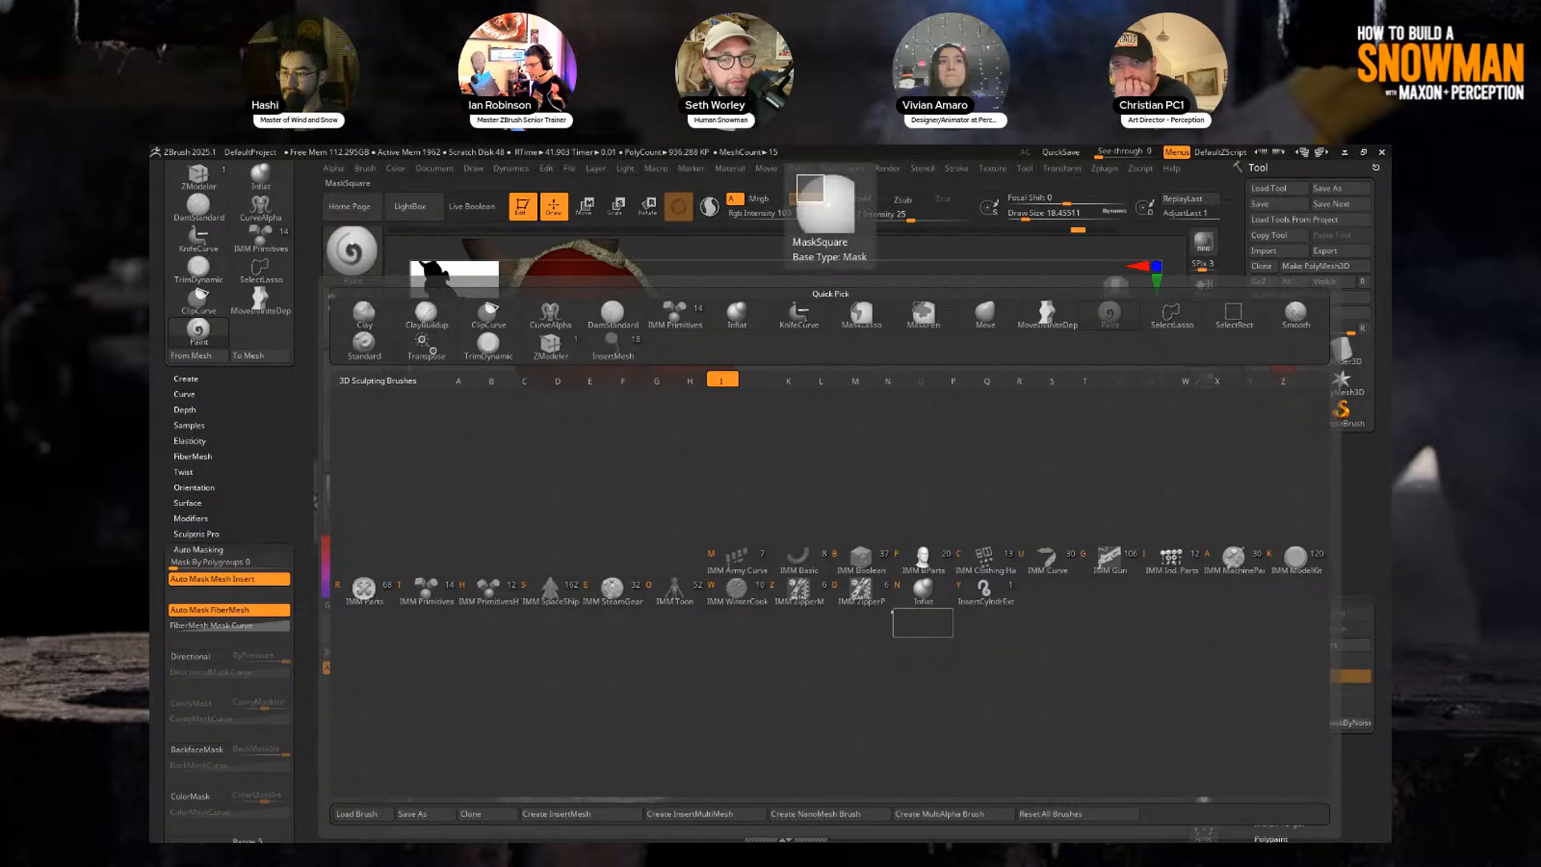
left_click(493, 597)
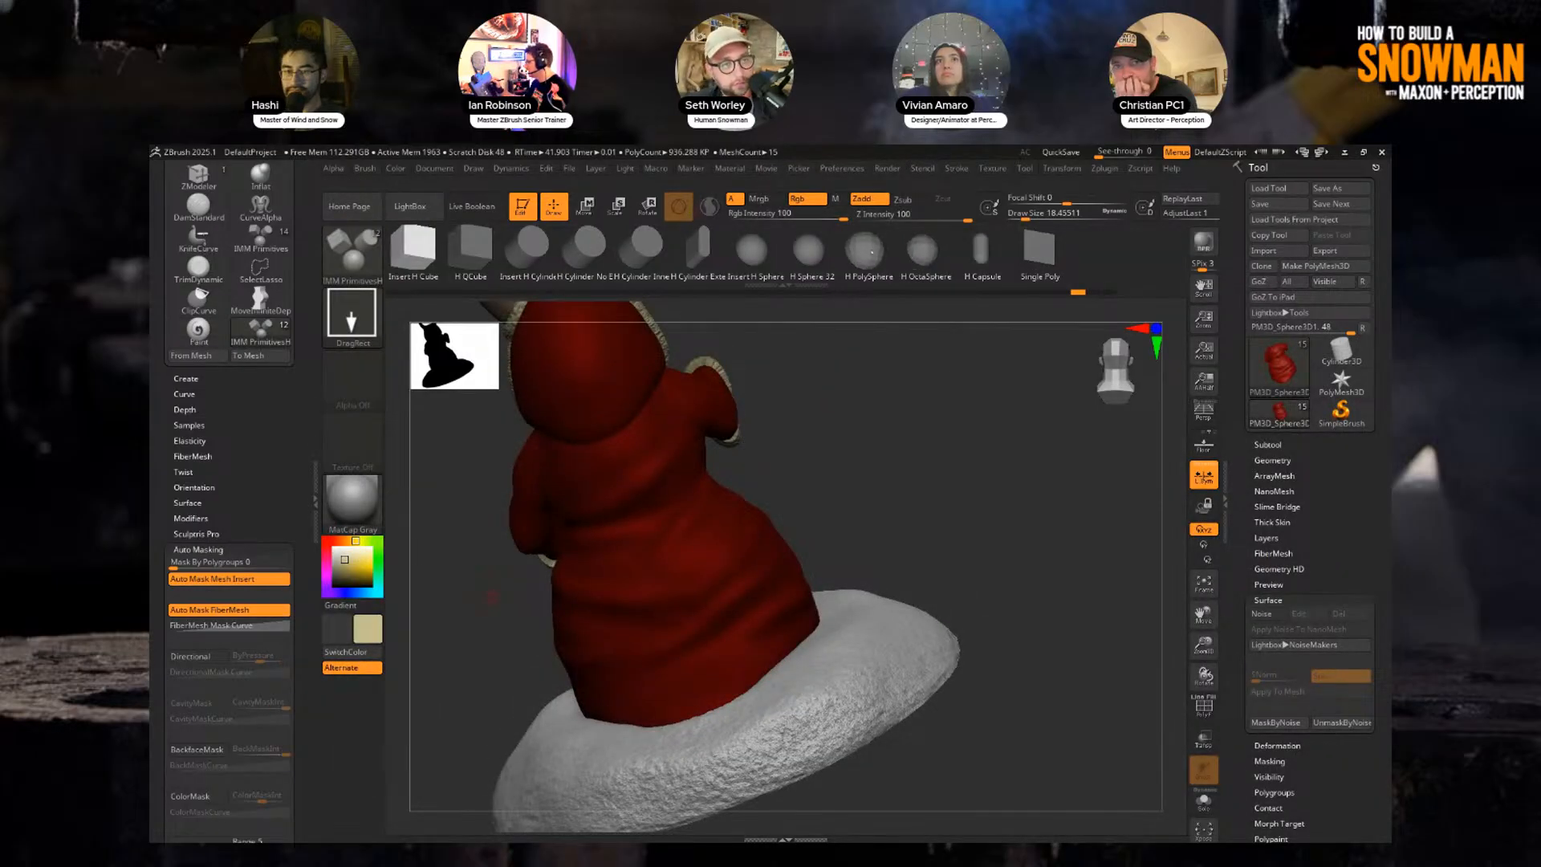
left_click_drag(824, 416, 882, 455)
right_click_drag(882, 455, 886, 514, "ctrl")
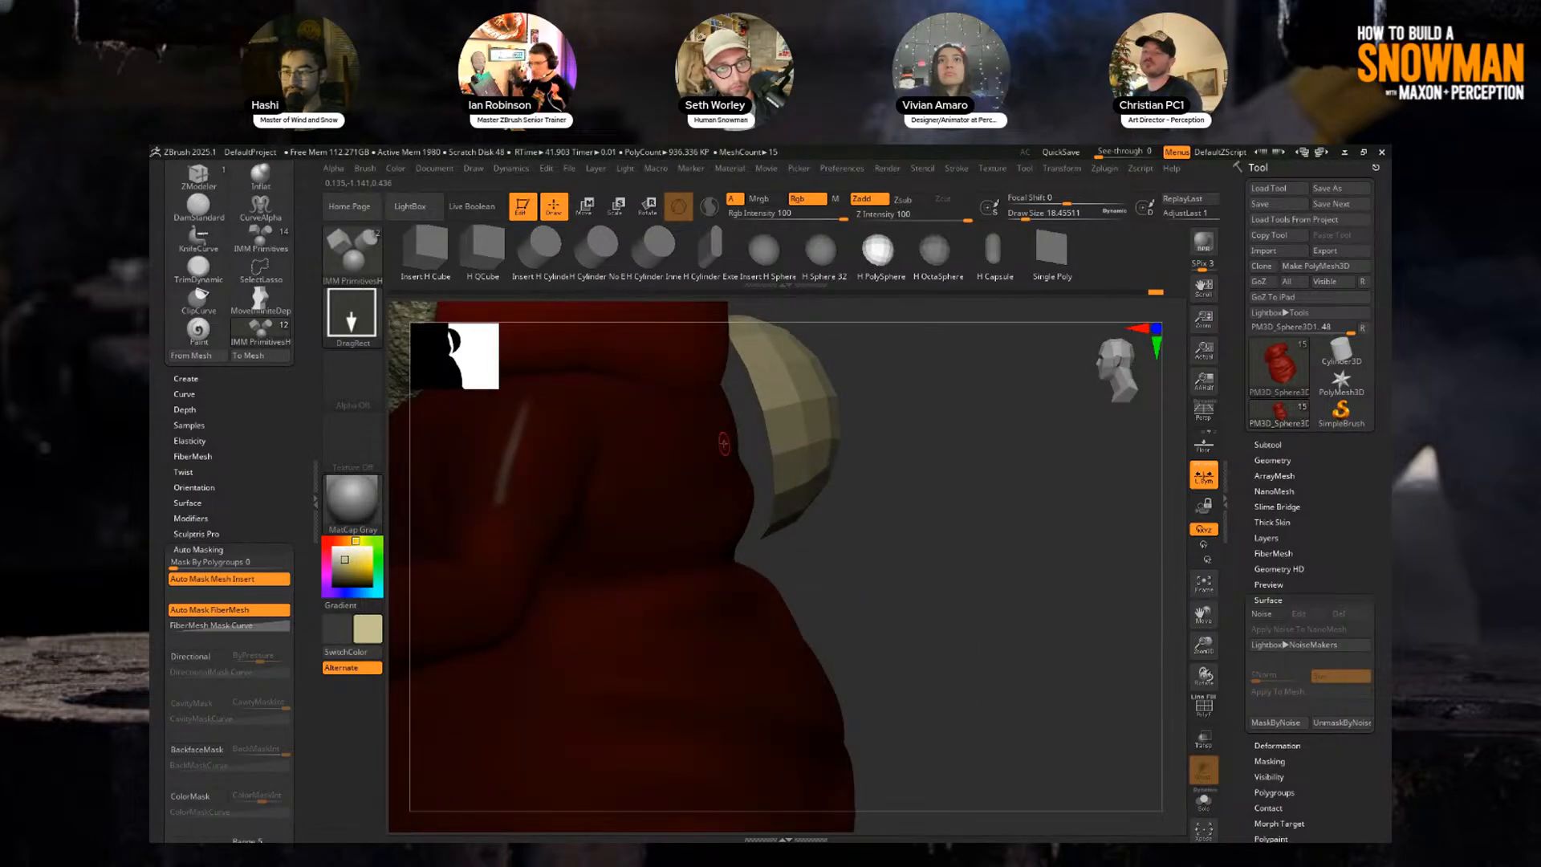
Undo the inserted PolySphere and insert a Single Poly square on the coat's side behind the sleeve.
key("ctrl+z")
left_click(1052, 252)
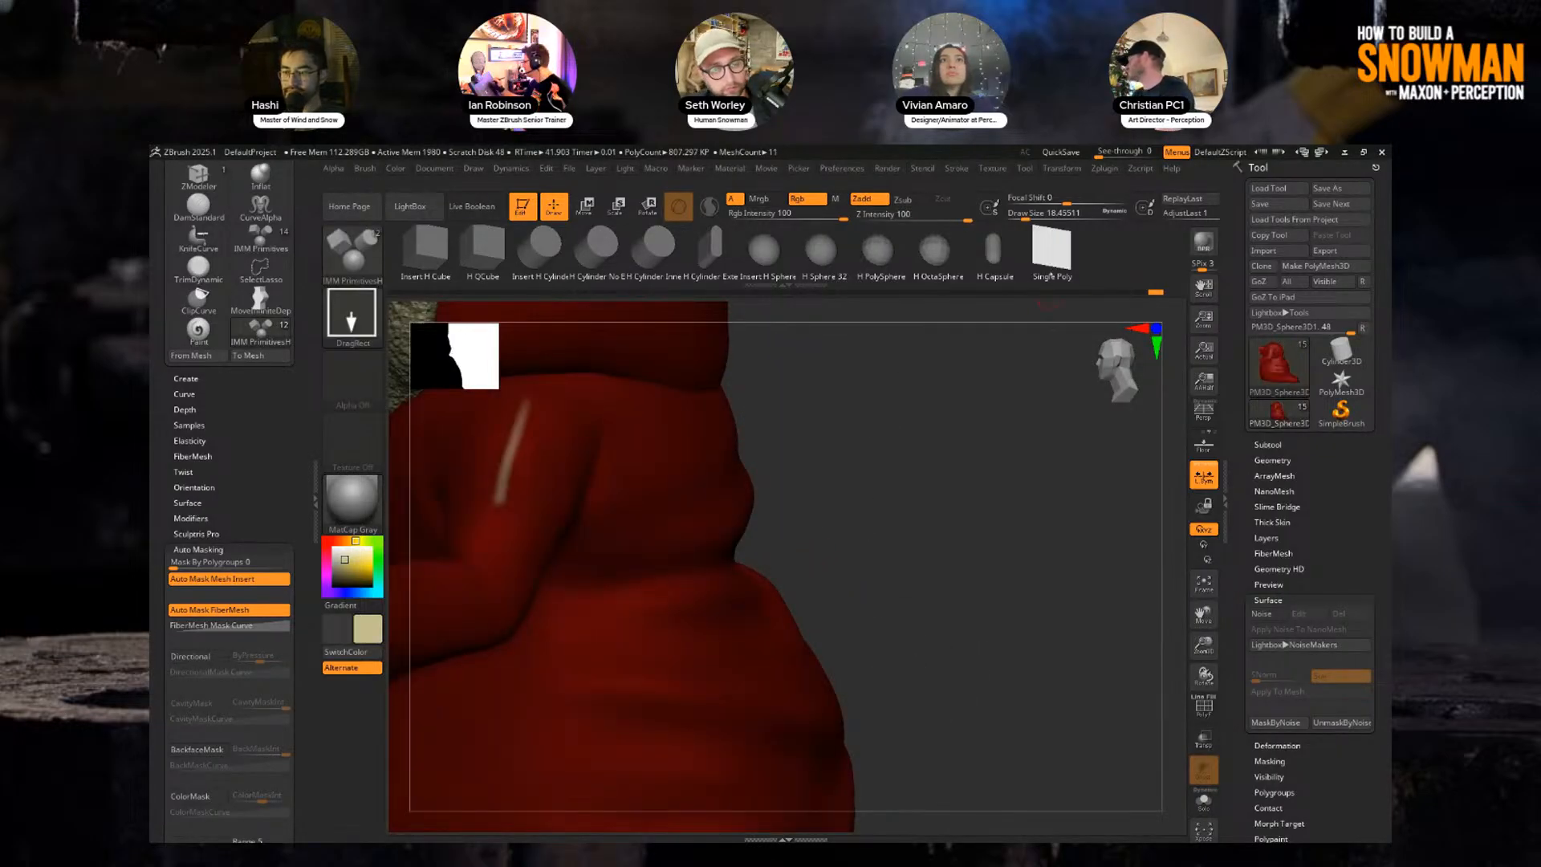
right_click_drag(871, 461, 820, 425, "ctrl")
left_click_drag(640, 550, 647, 585)
Rotate and shift the inserted square so it lies flat against the side of the coat below the sleeve.
right_click_drag(918, 446, 883, 437)
key("w")
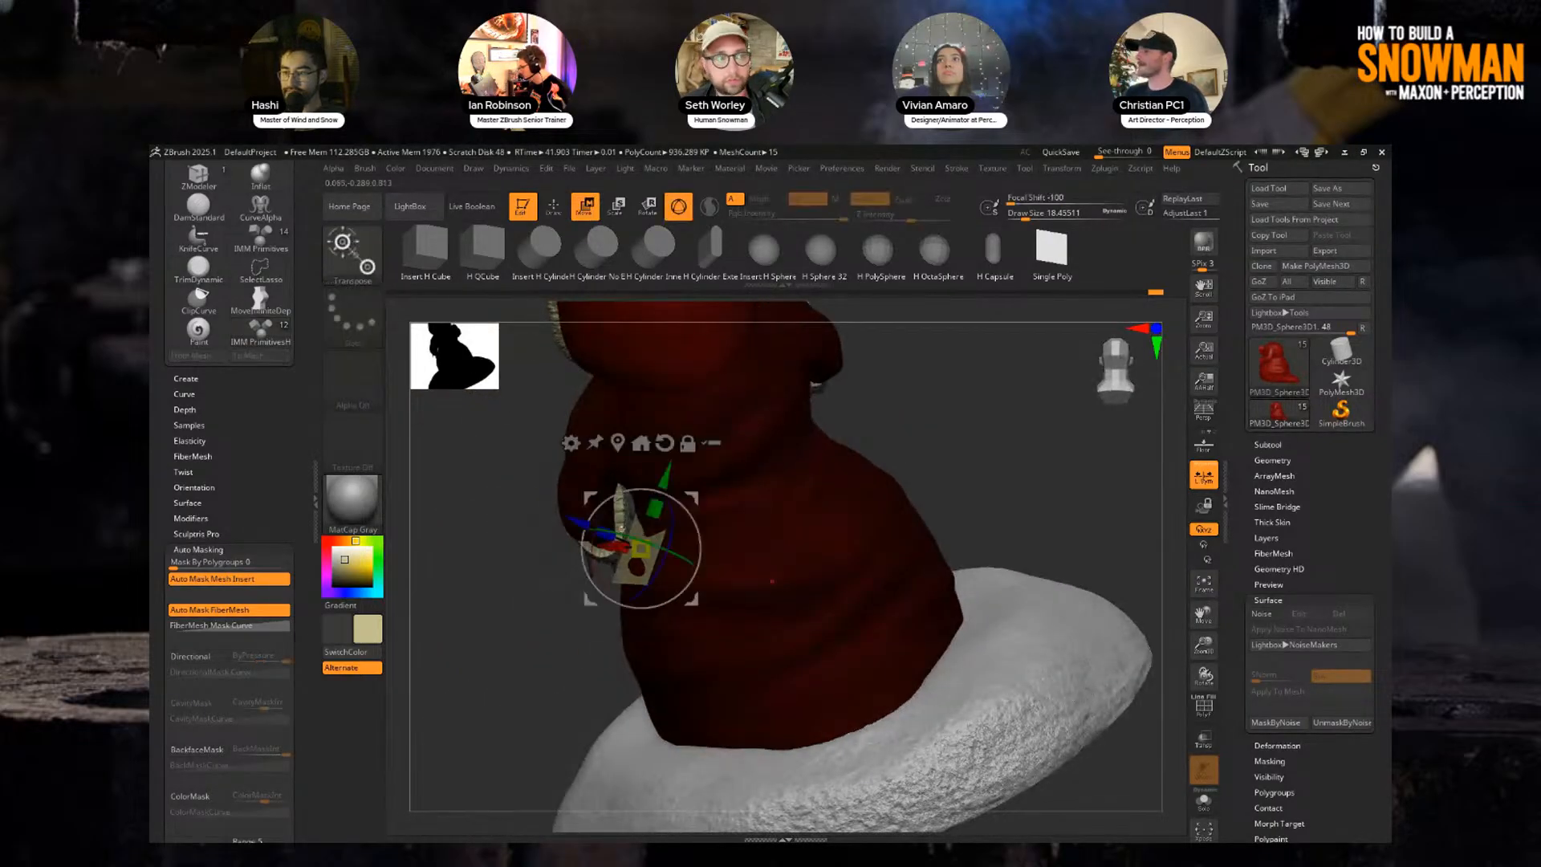
mouse_move(572, 519)
left_mouse_down()
mouse_move(584, 549)
mouse_move(643, 550)
mouse_move(576, 537)
left_mouse_up()
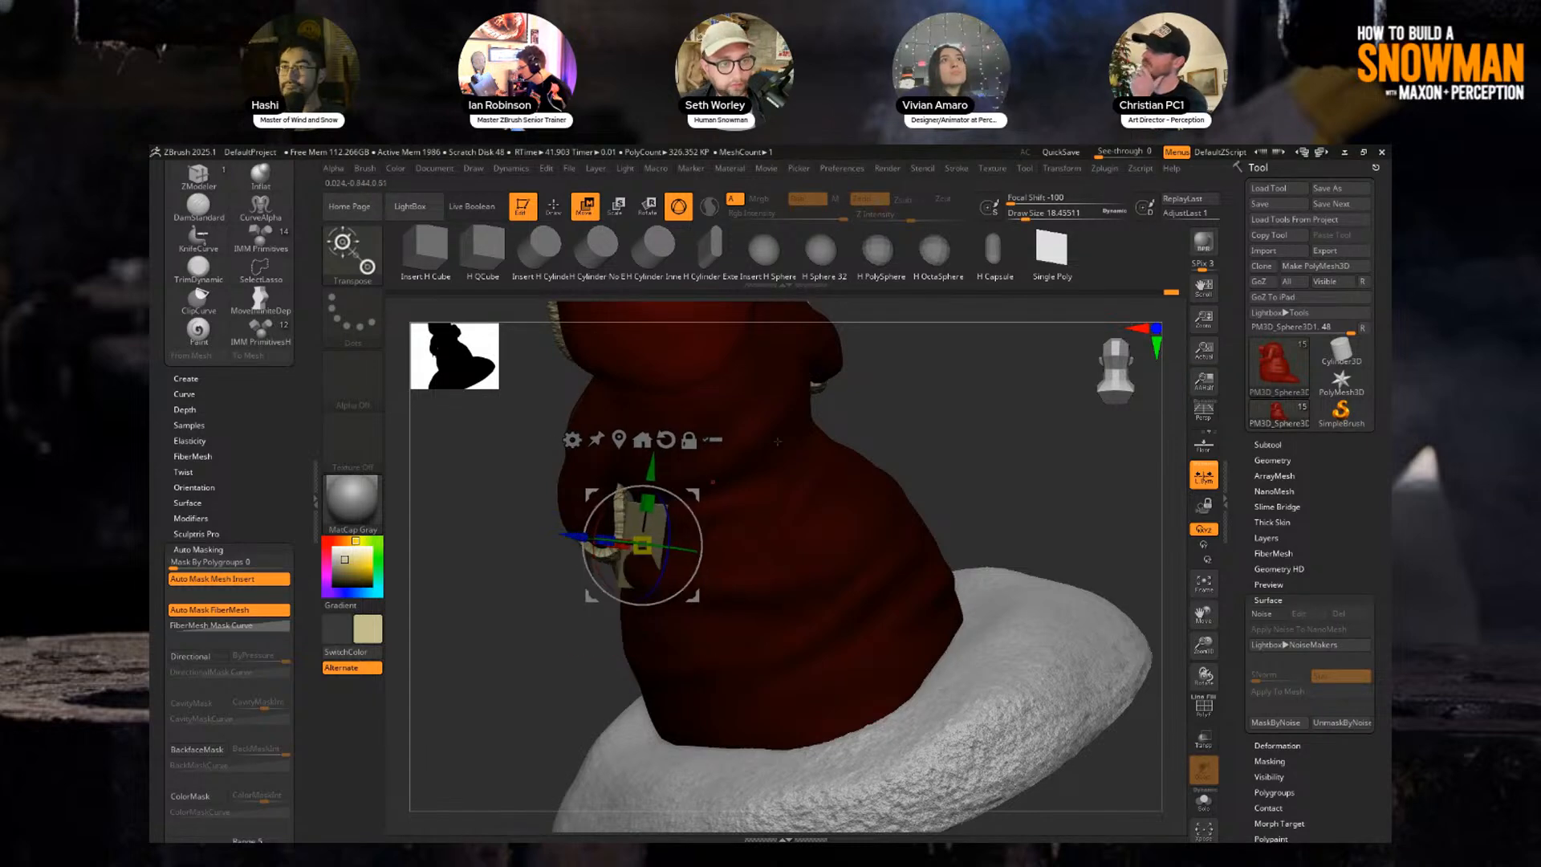
key("q")
right_click_drag(582, 533, 655, 508)
key("w")
left_click_drag(645, 524, 643, 512)
key("q")
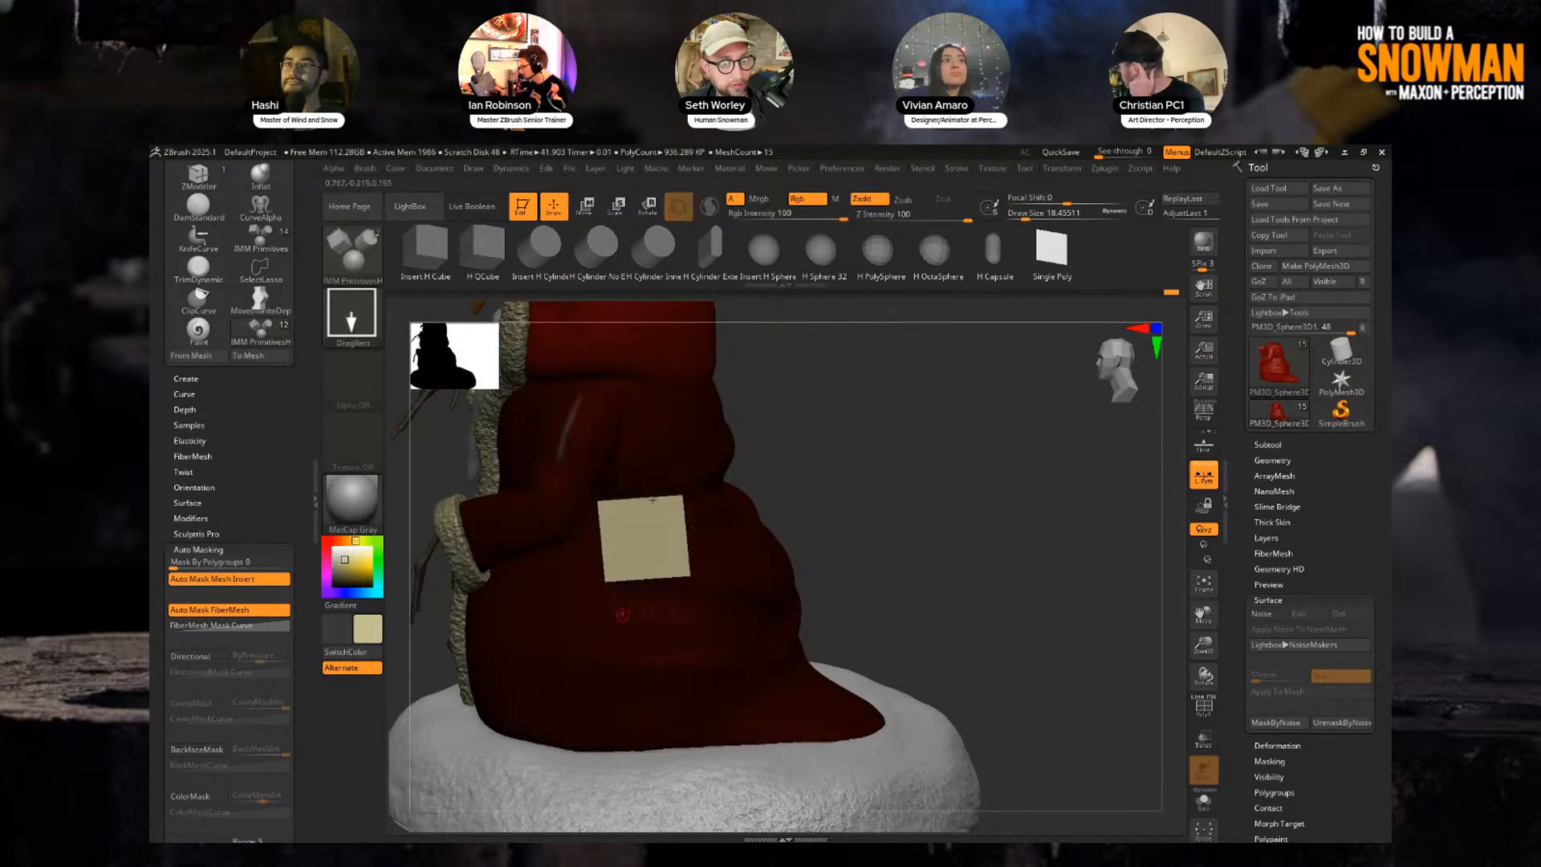
Split the unmasked points so the cream square becomes a separate subtool from the coat.
mouse_move(898, 369)
right_mouse_down("ctrl")
mouse_move(898, 420)
mouse_move(881, 375)
right_mouse_up("ctrl")
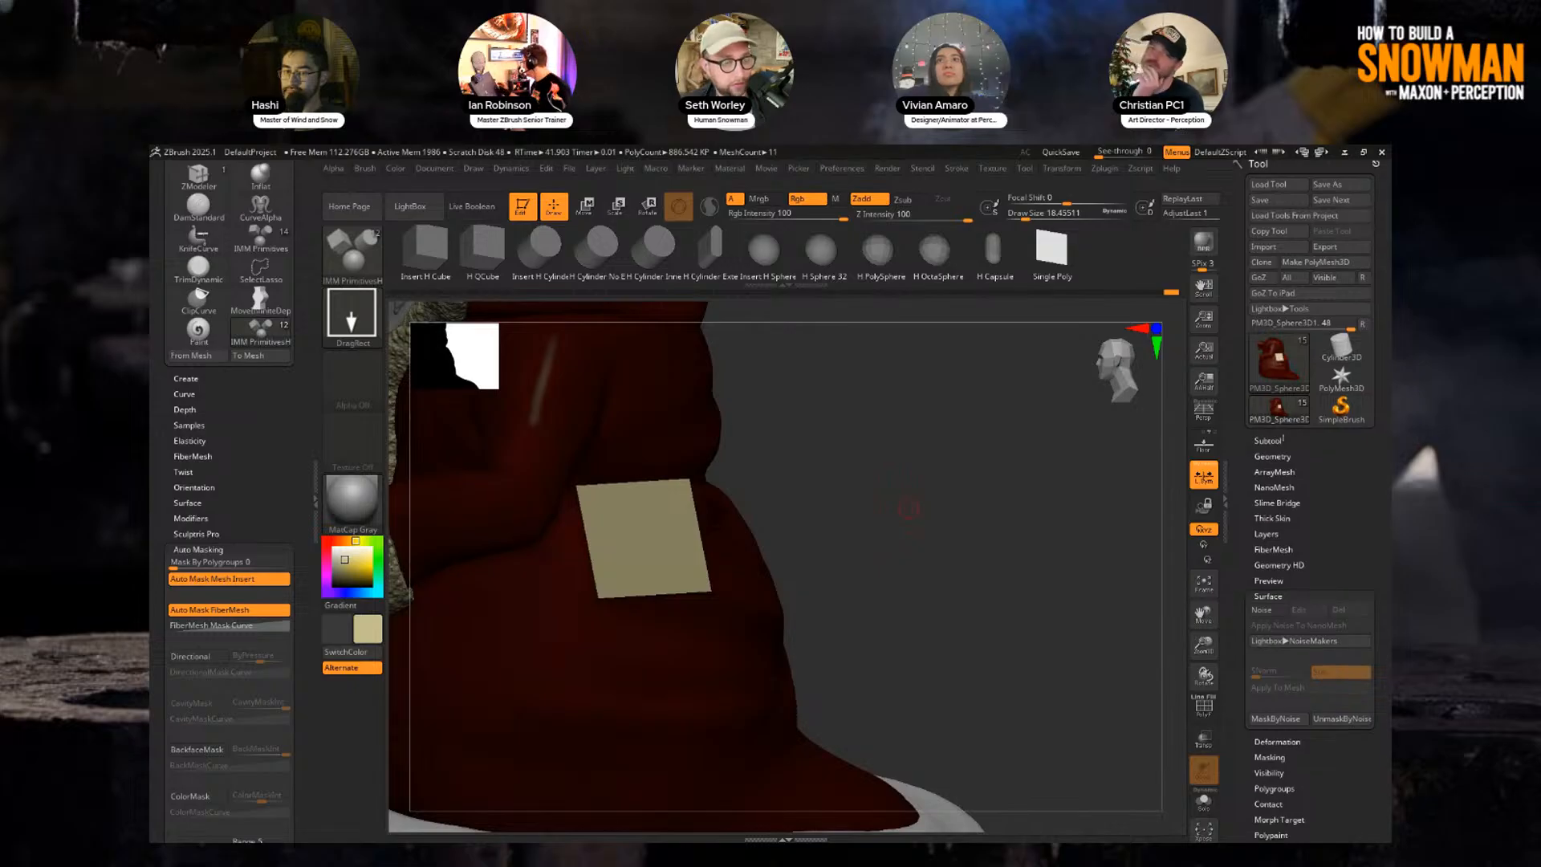
left_click(1269, 445)
left_click(1259, 626)
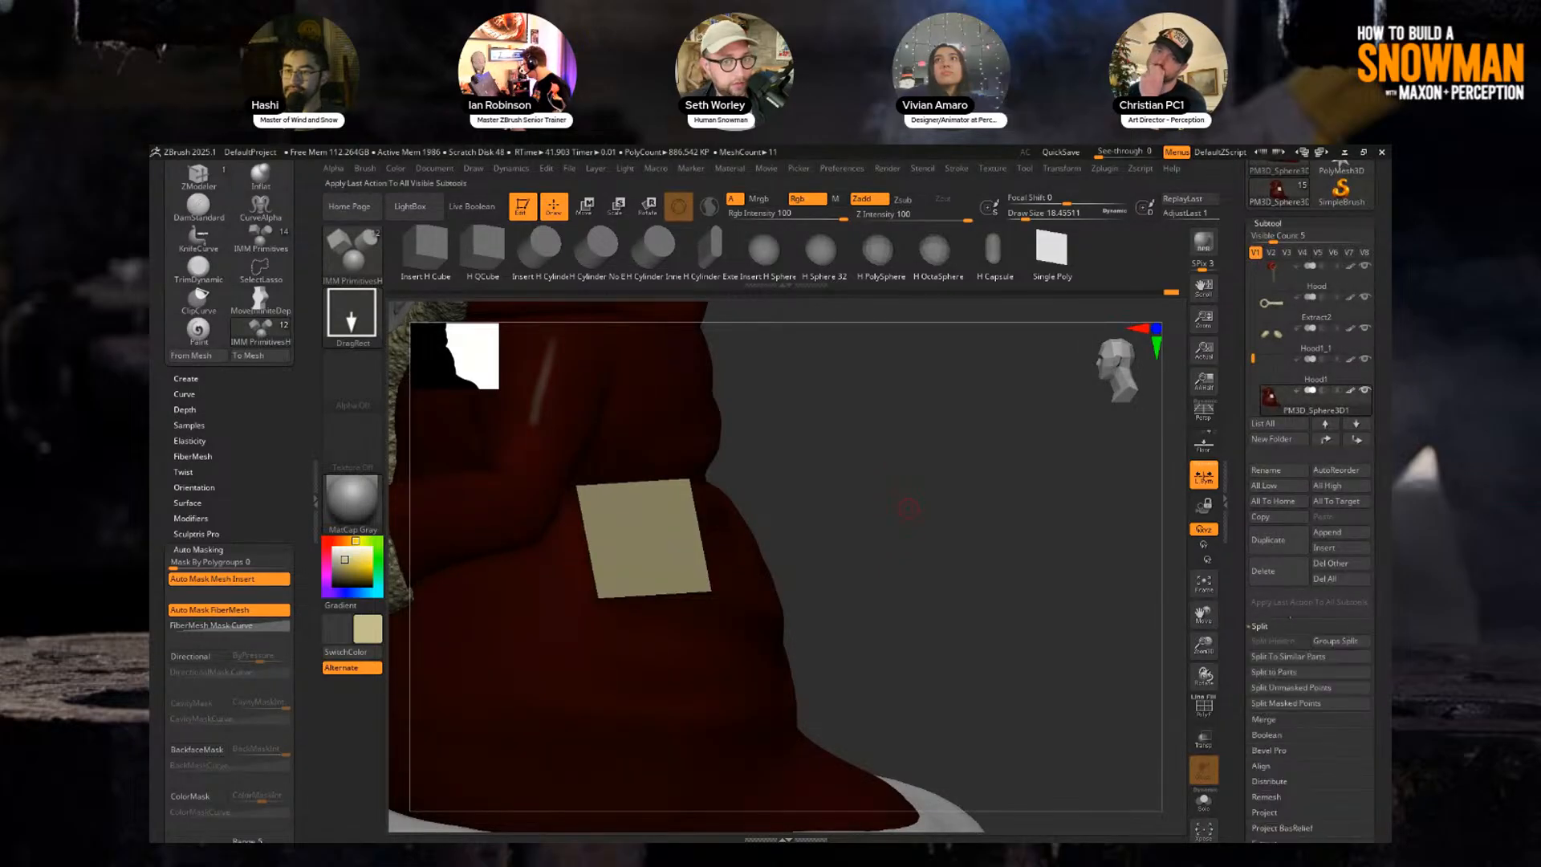
left_click(1297, 687)
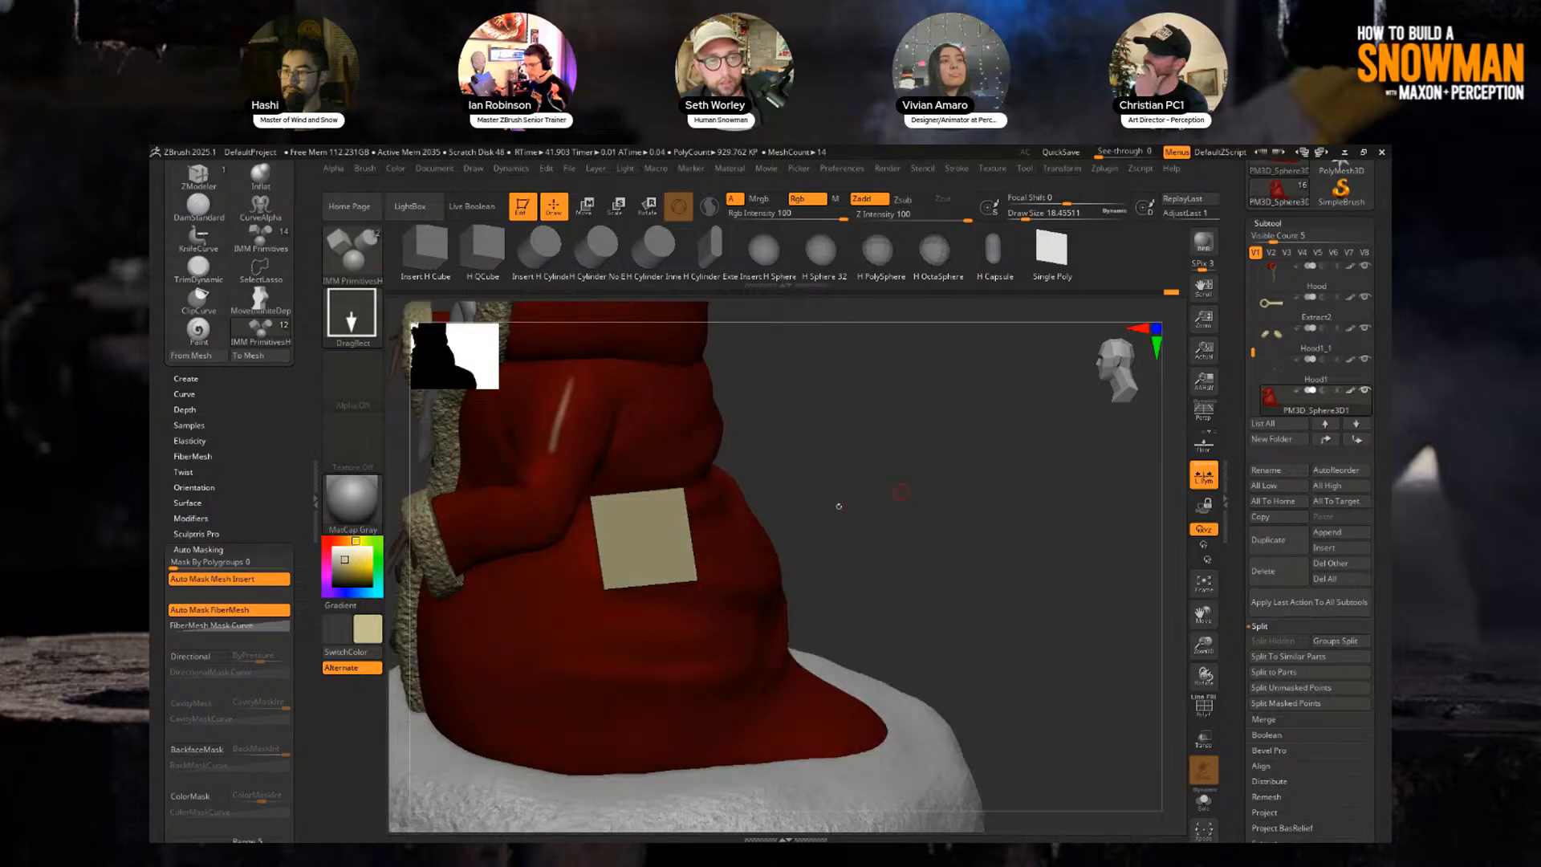
Choose the MatchMaker brush and set its draw size to about 182.
key("b")
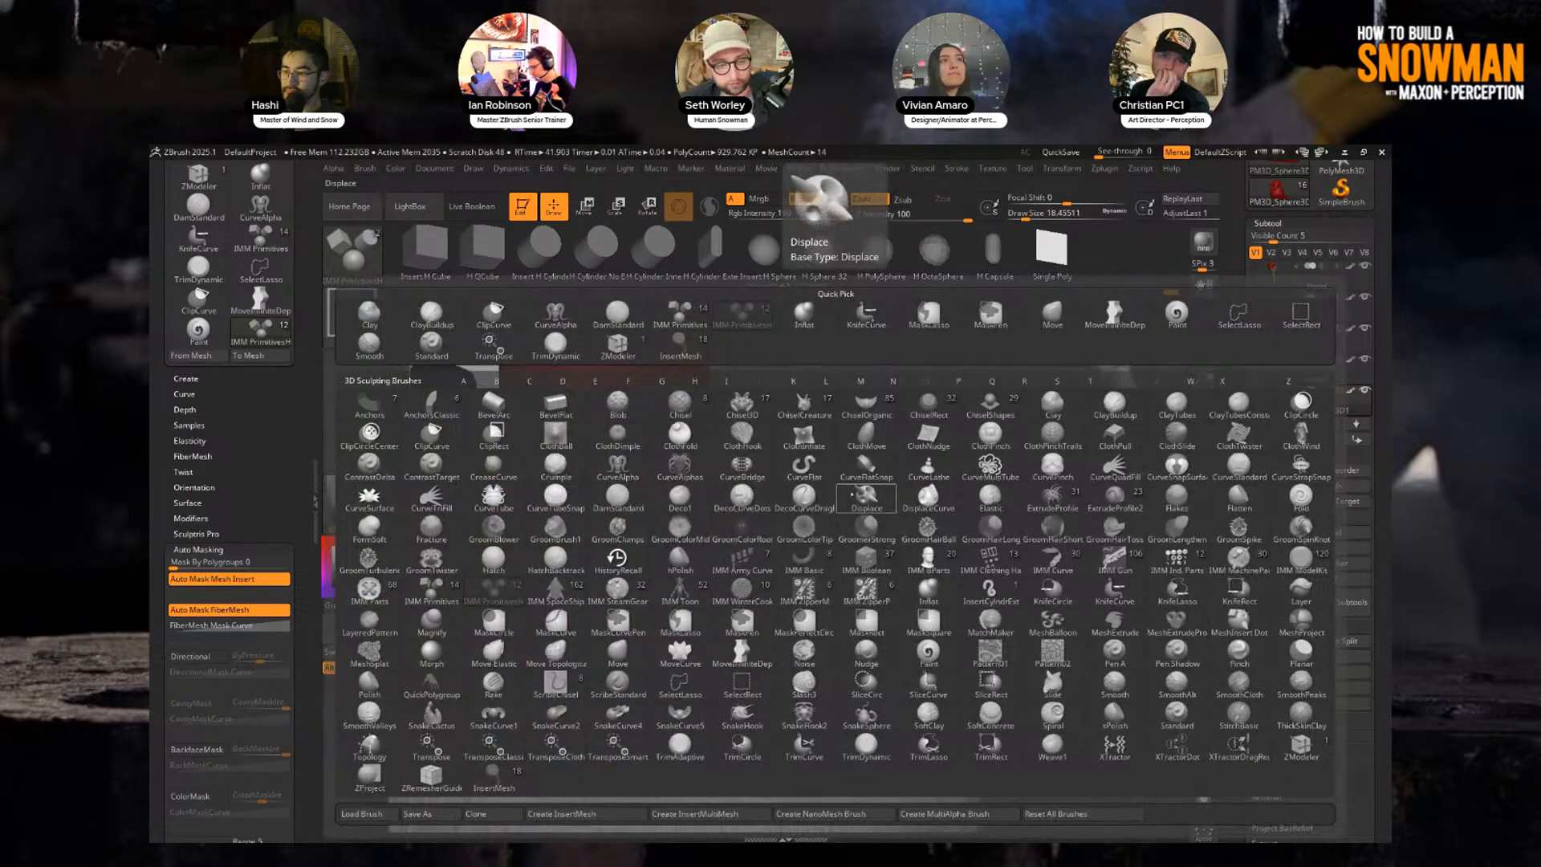
key("m")
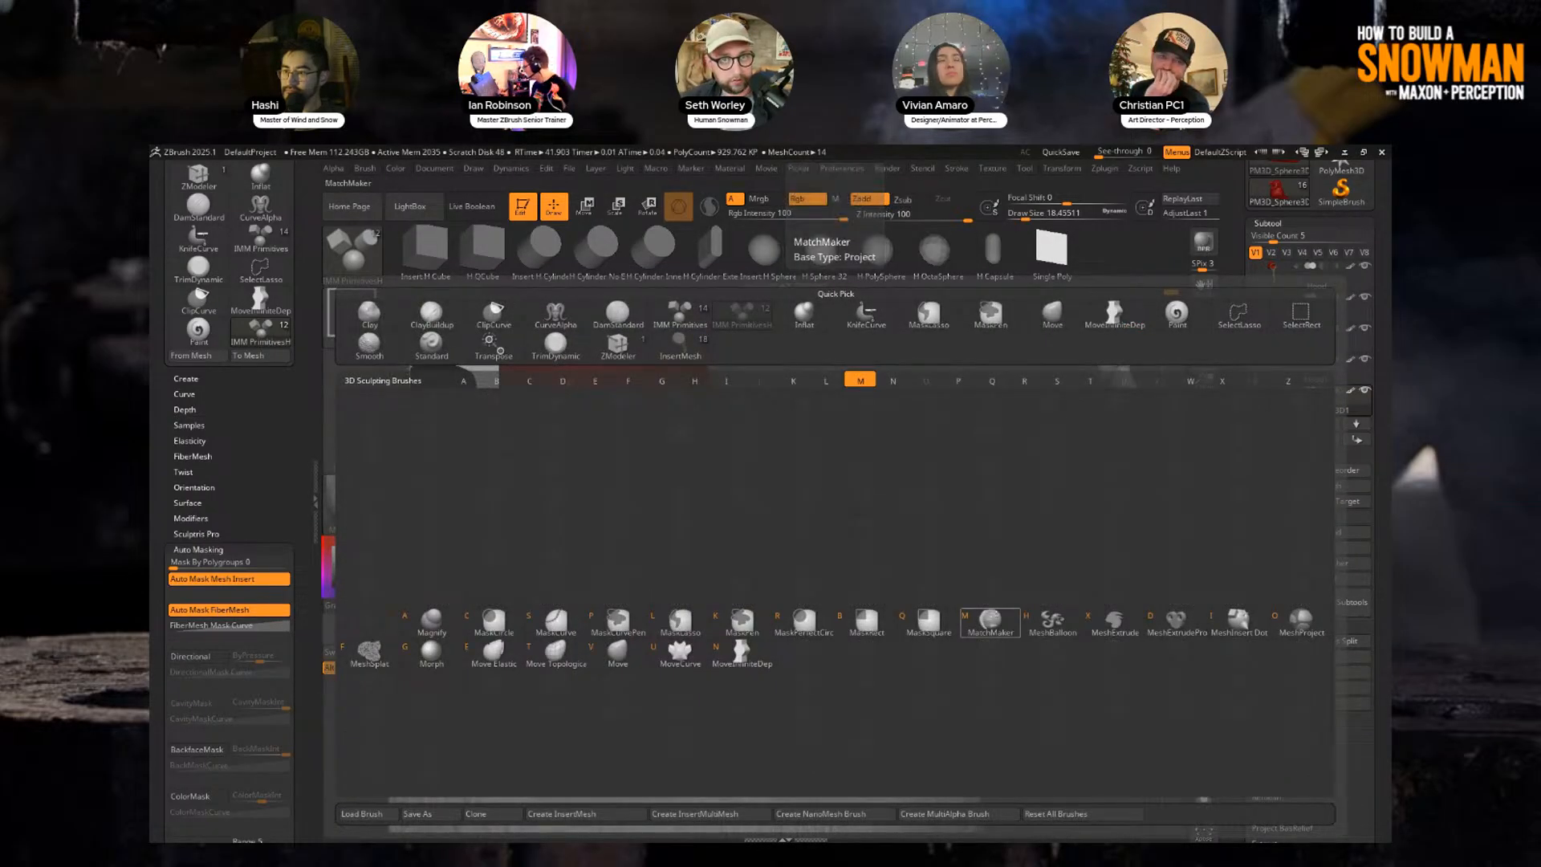
key("m")
key("s")
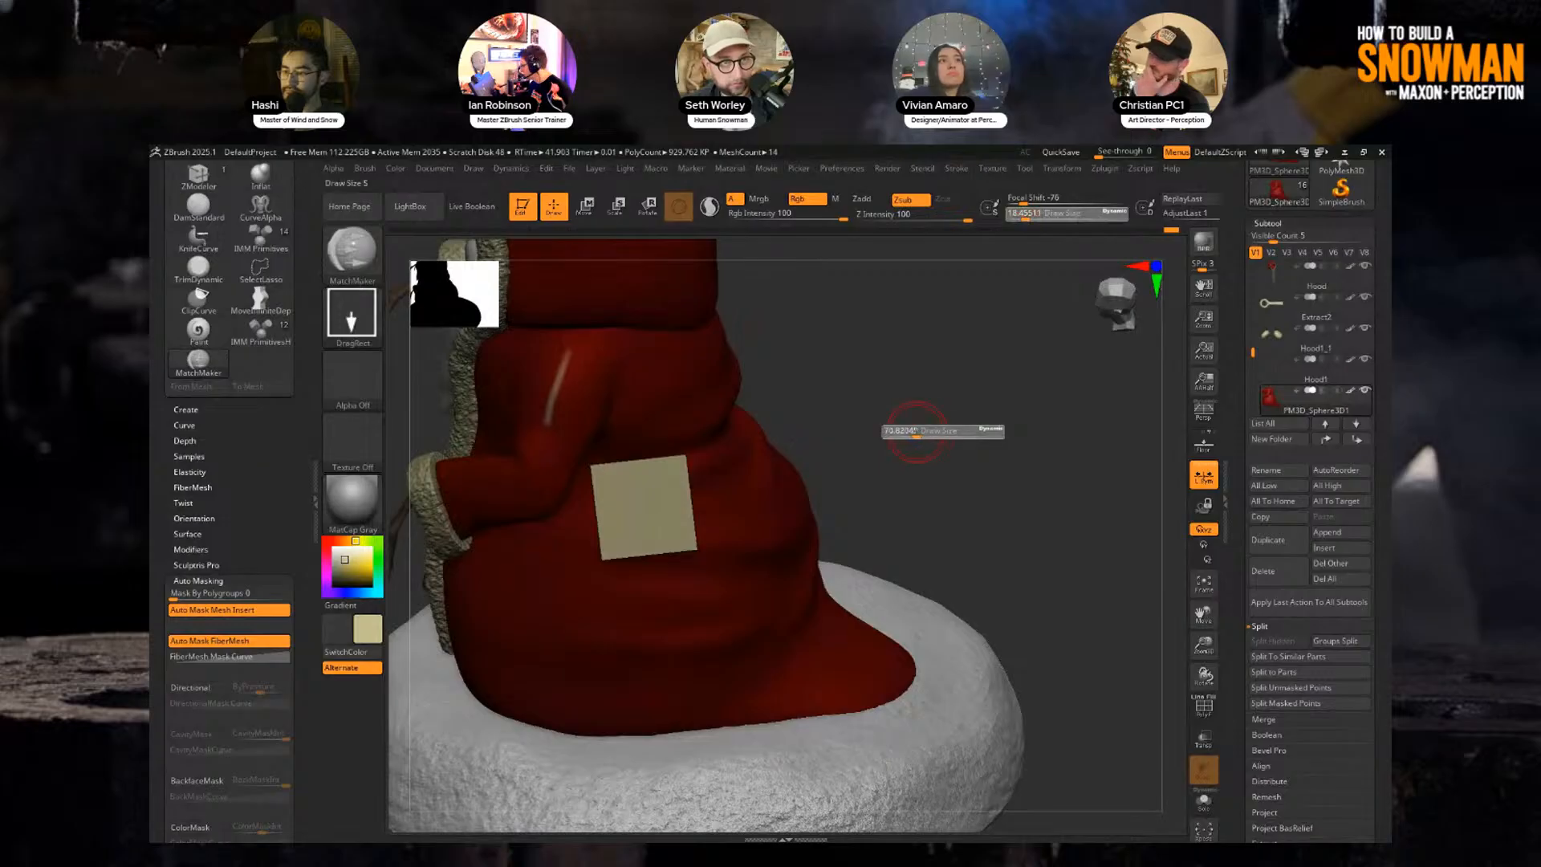
left_click_drag(933, 431, 935, 431)
Try a MatchMaker stroke on the coat around the square patch and undo it.
left_click_drag(640, 497, 659, 639)
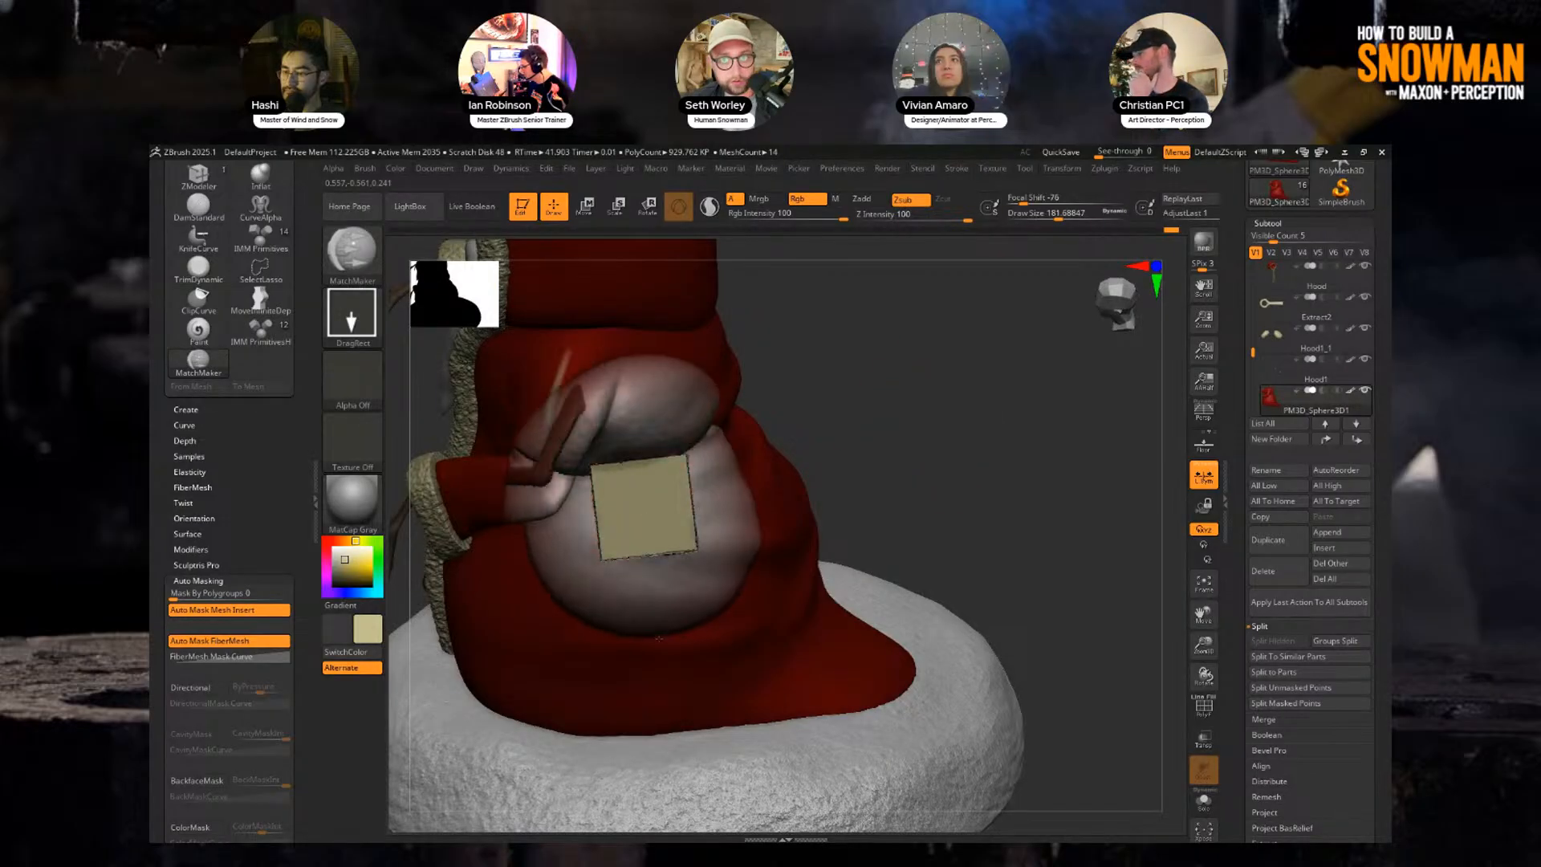
left_click_drag(876, 417, 901, 378)
key("ctrl+z")
Make the square patch the active subtool and check its polygons with the wireframe display.
left_click_drag(822, 431, 741, 455, "alt")
key("shift+f")
key("shift+f")
left_click(670, 491, "alt")
key("shift+f")
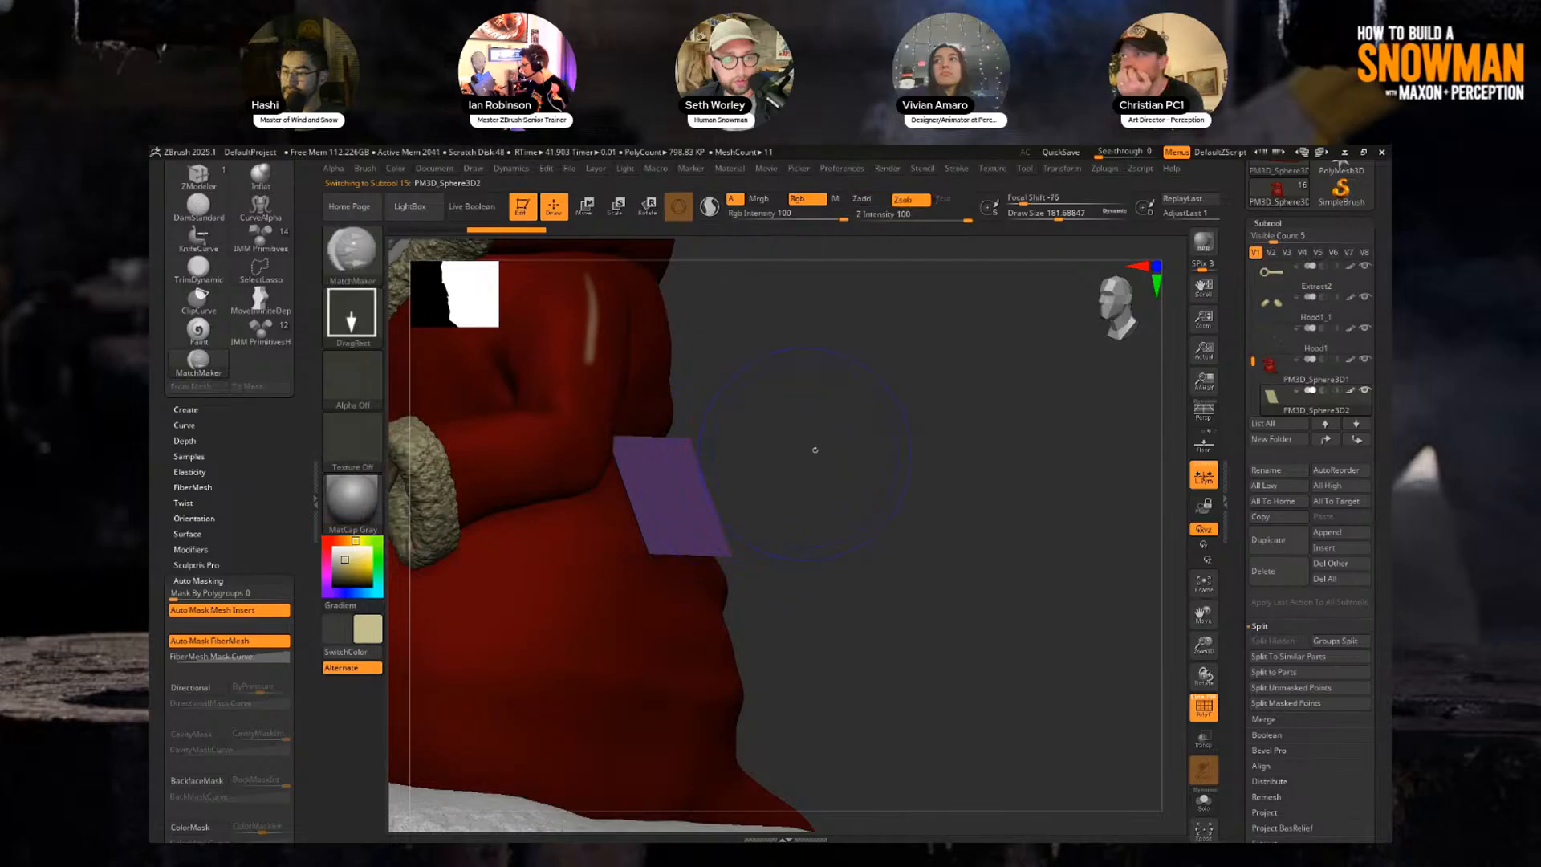
key("shift+f")
left_click_drag(855, 421, 789, 451, "alt")
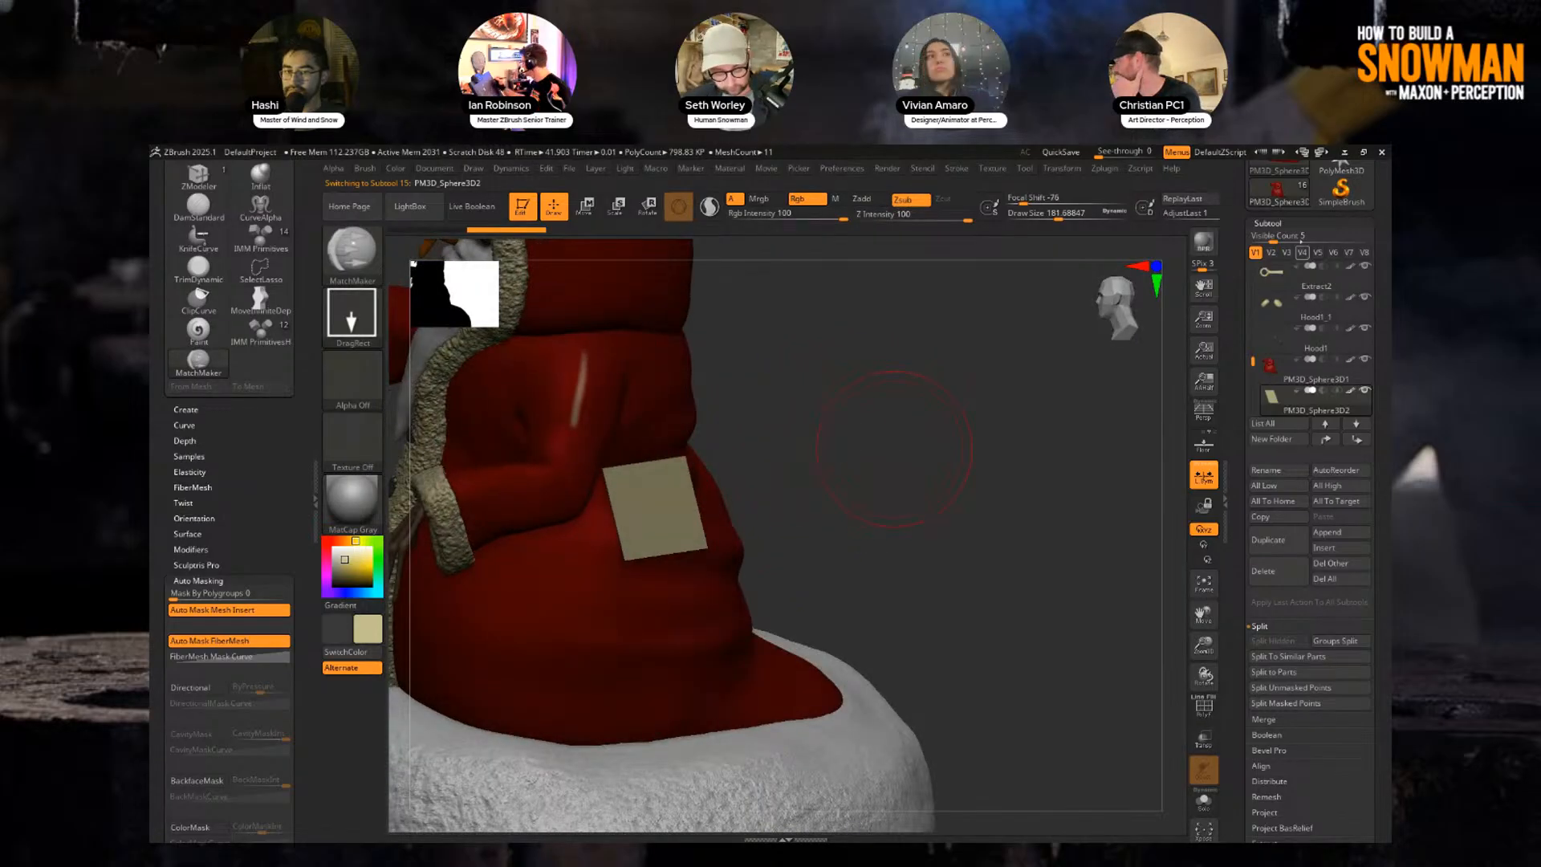
Divide the square patch to subdivision level 3 with smoothing (Smt) off and delete its lower levels.
left_click(1268, 224)
left_click(1272, 239)
key("shift+f")
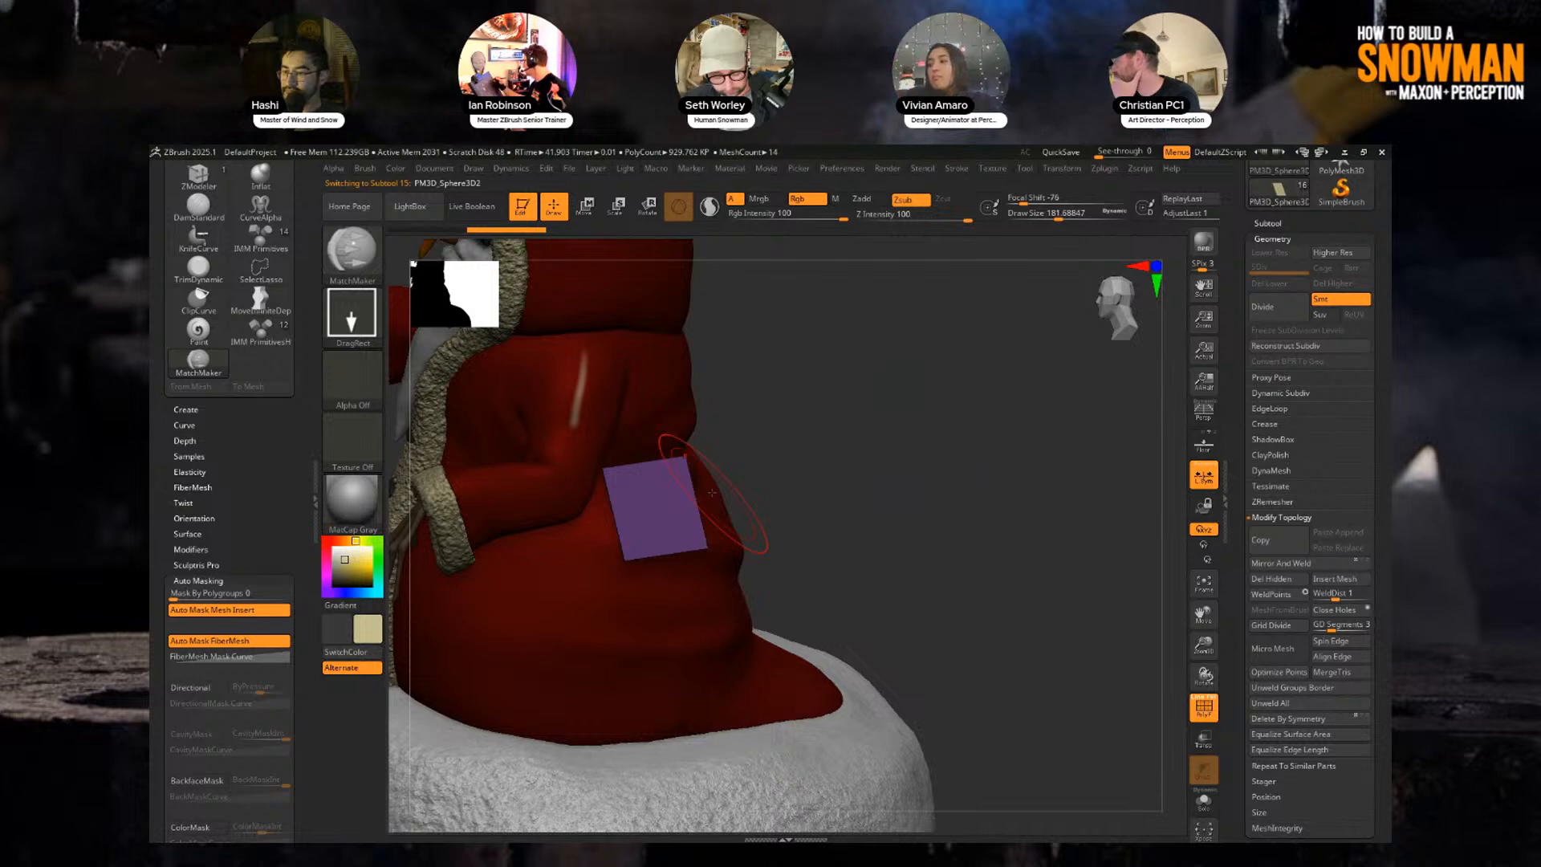
left_click(1340, 298)
left_click(1278, 307)
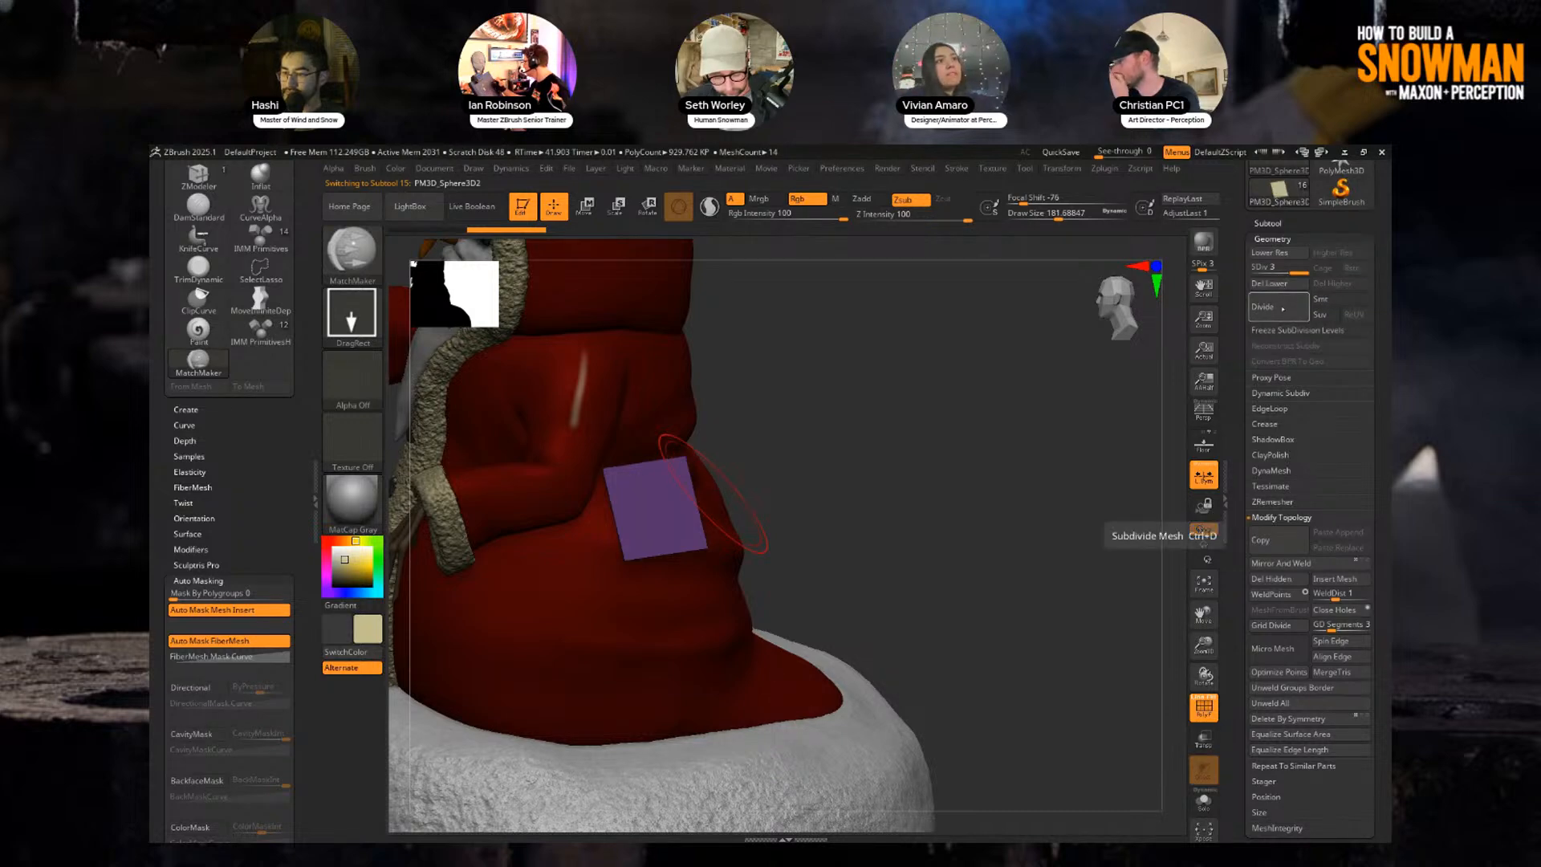
left_click(1283, 283)
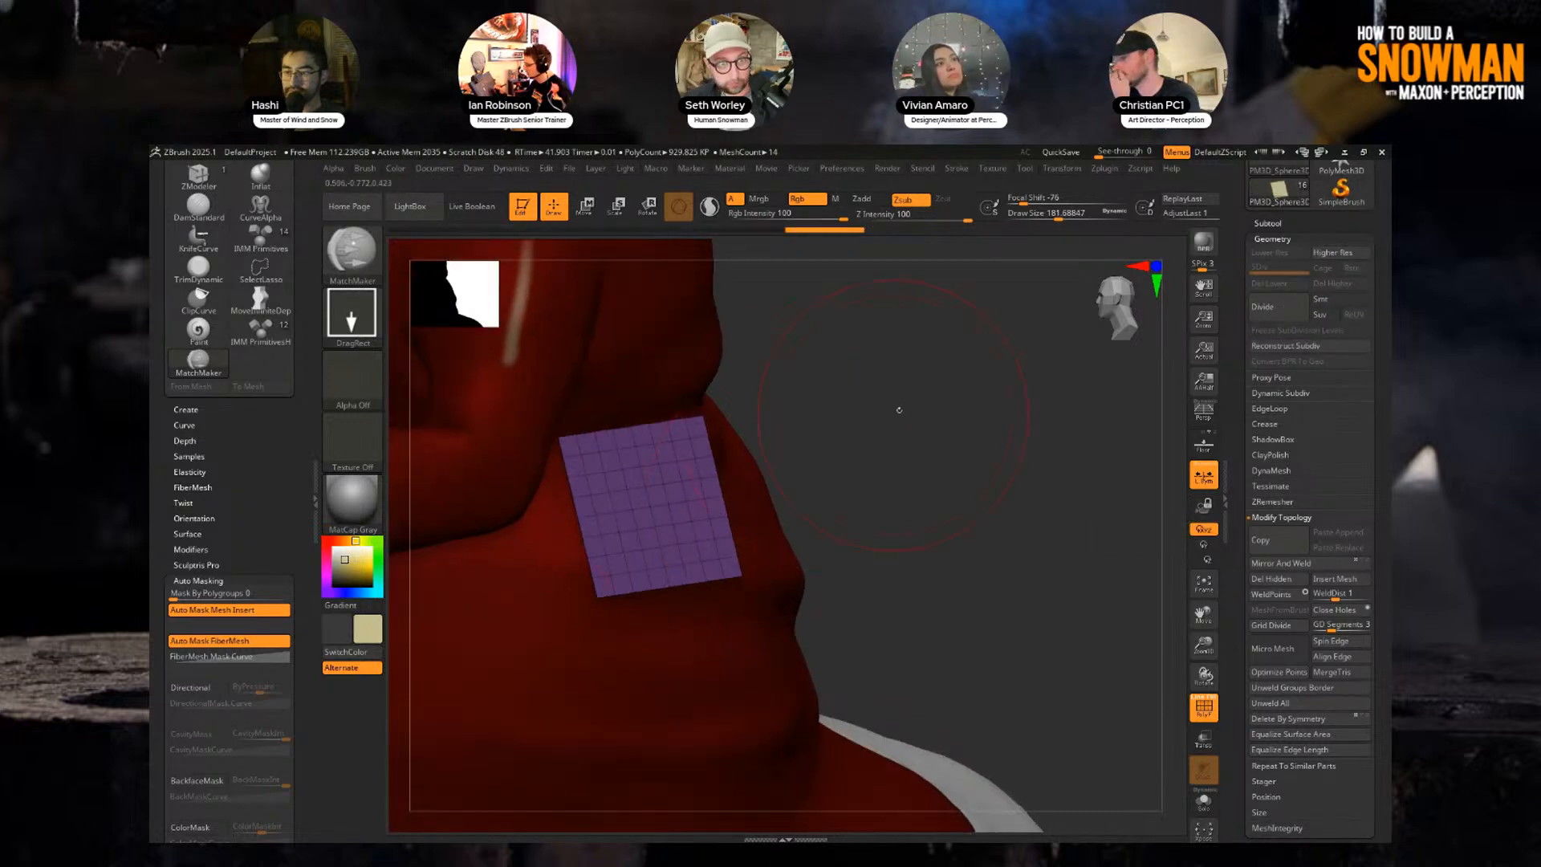
Try wrapping the divided patch onto the coat with several MatchMaker strokes while Rgb is on, undoing the results.
left_click_drag(814, 405, 831, 427)
key("s")
left_click_drag(648, 483, 695, 638)
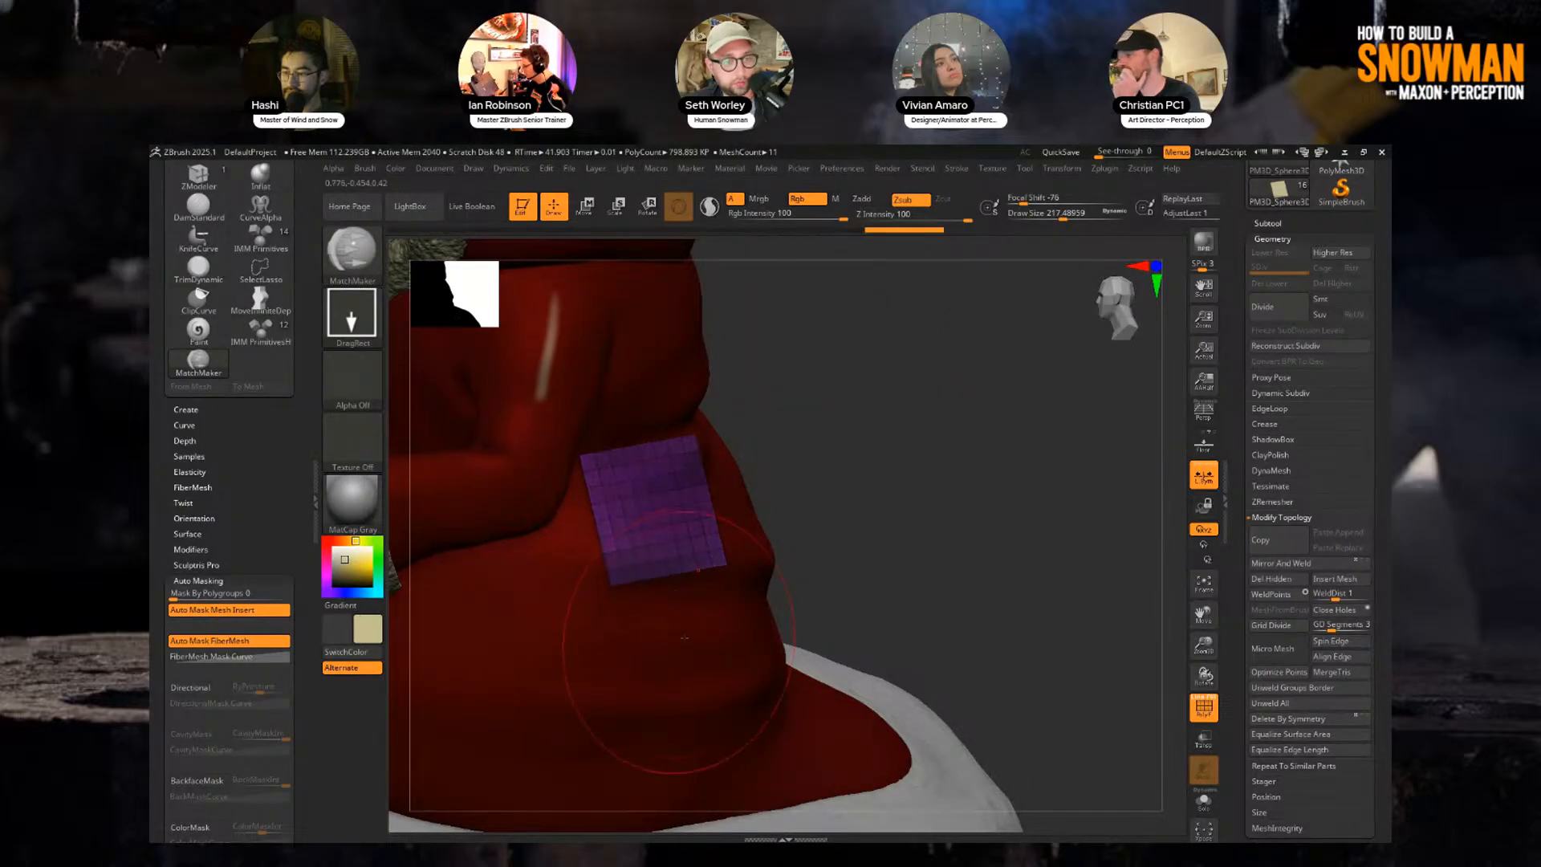
mouse_move(826, 440)
left_mouse_down()
mouse_move(922, 434)
mouse_move(731, 491)
left_mouse_up()
left_click_drag(588, 642, 722, 634)
key("ctrl+z")
left_click_drag(945, 416, 935, 425)
left_click_drag(651, 497, 691, 533)
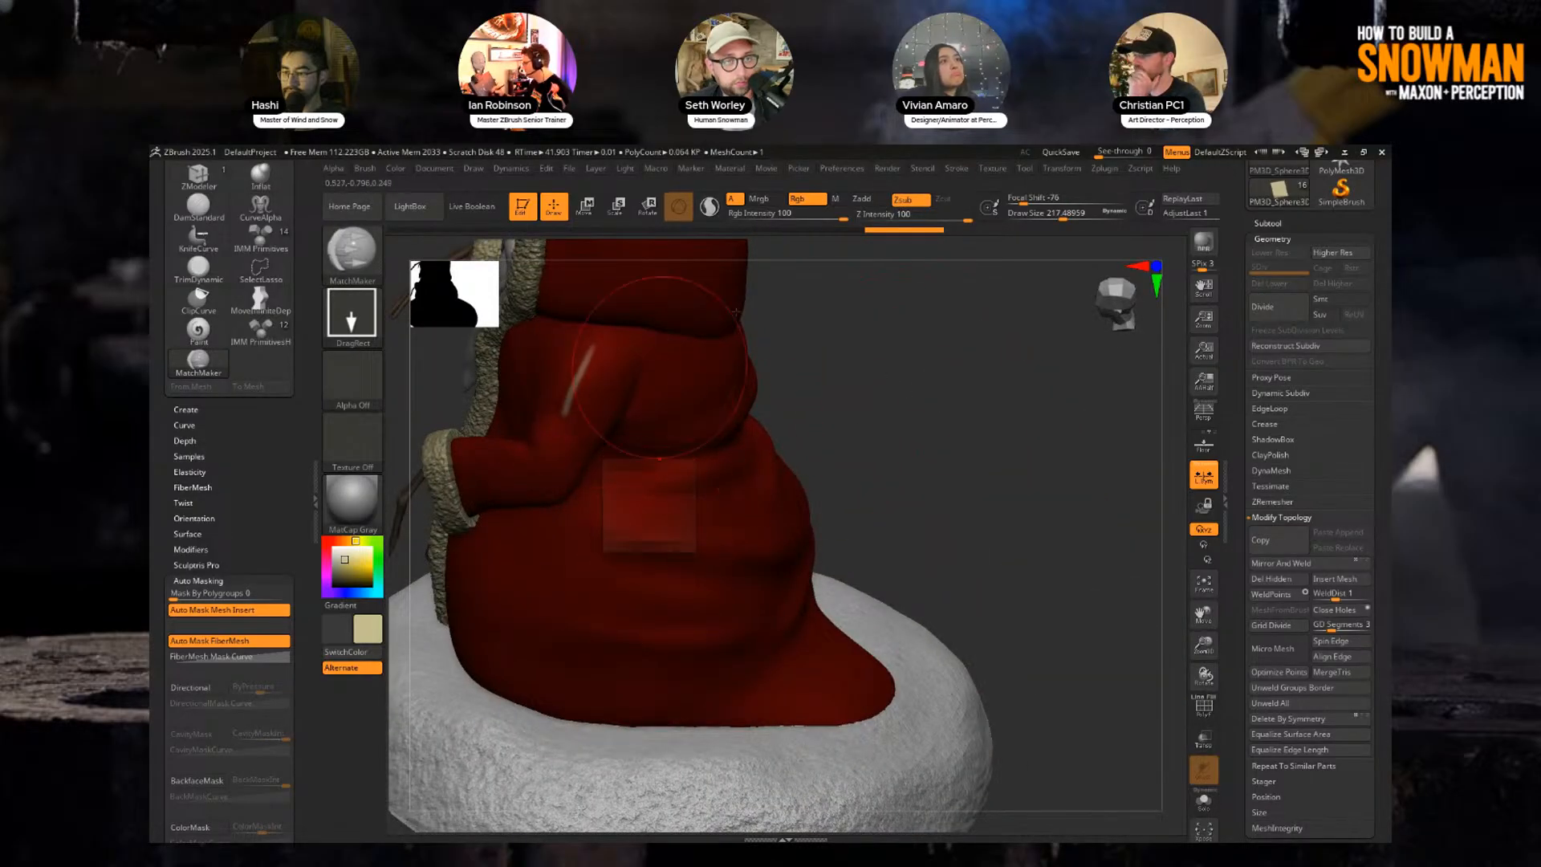
key("ctrl+z")
Wrap the patch onto the coat folds using MatchMaker with Rgb off, repositioning the patch between the two passes.
left_click(807, 199)
left_click_drag(650, 504, 641, 665)
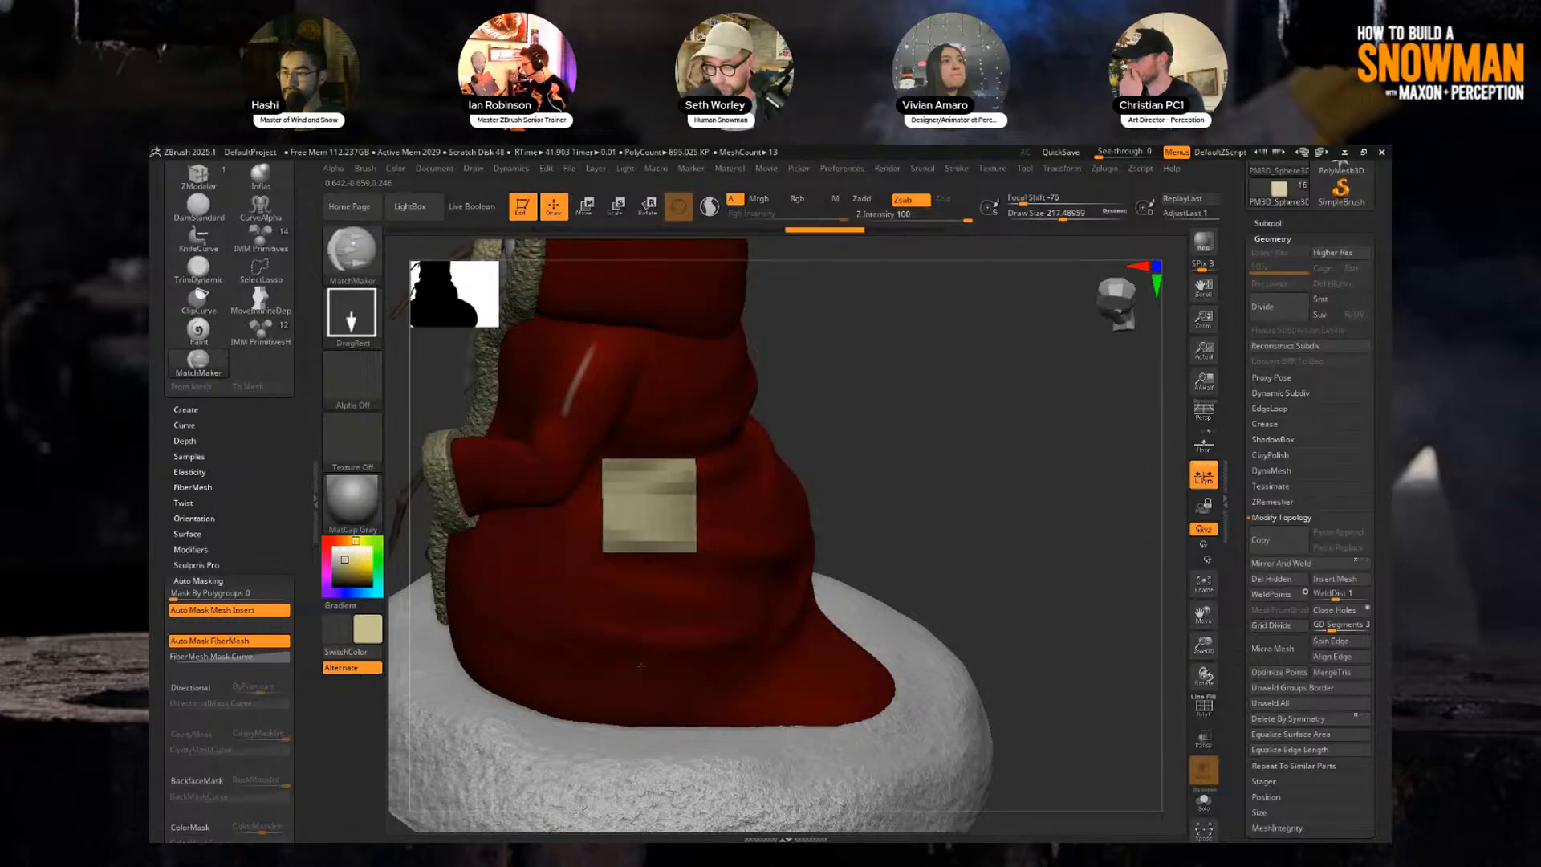
left_click_drag(882, 434, 1071, 406)
key("w")
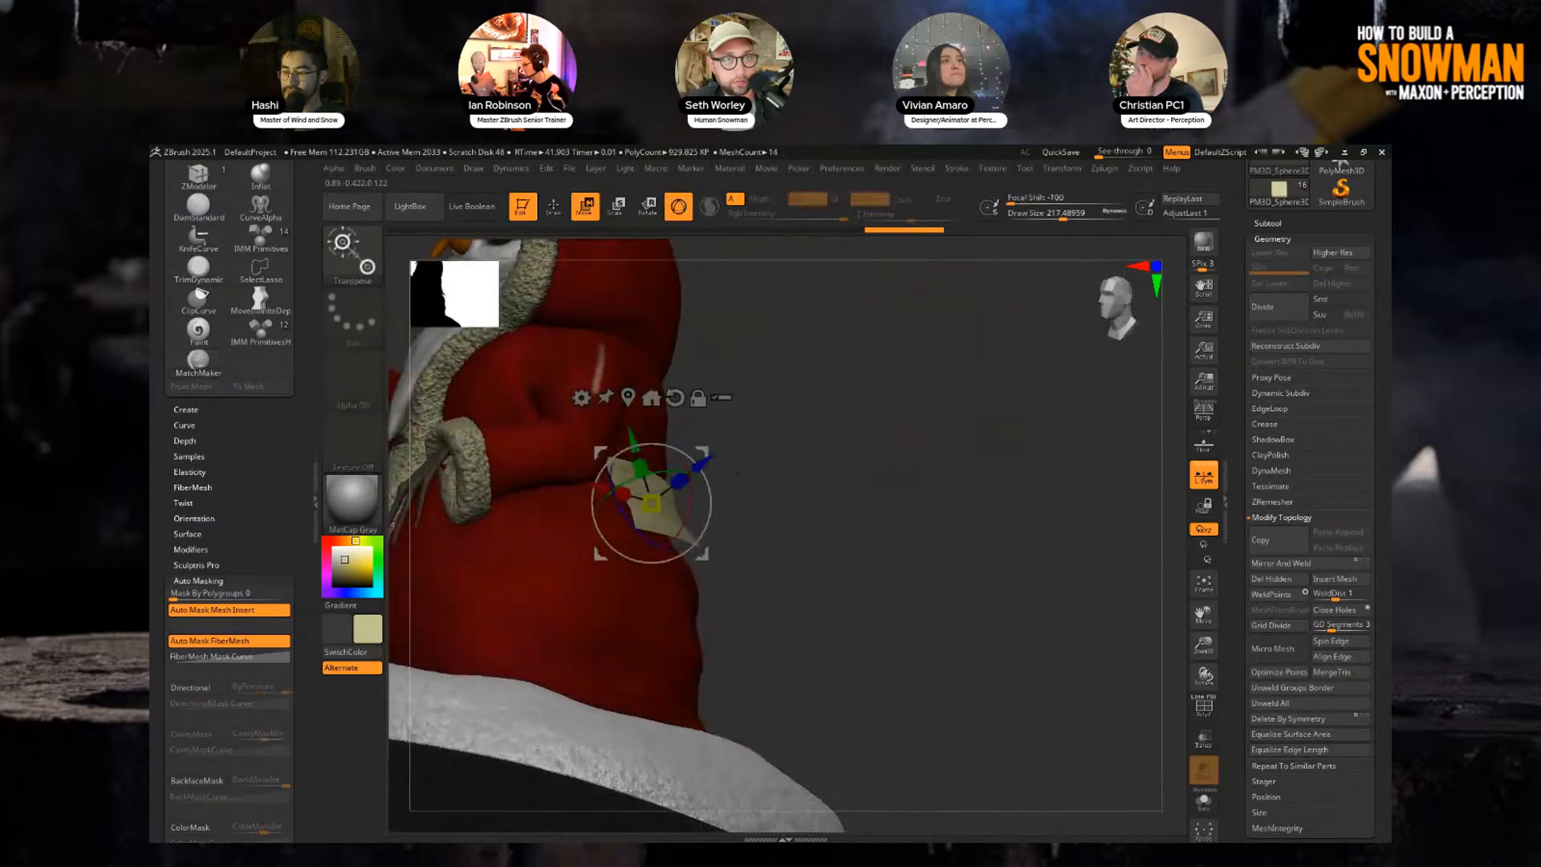
left_click_drag(693, 484, 638, 486)
key("q")
mouse_move(923, 449)
left_mouse_down()
mouse_move(835, 481)
mouse_move(762, 554)
mouse_move(754, 541)
left_mouse_up()
left_click_drag(640, 515, 610, 732)
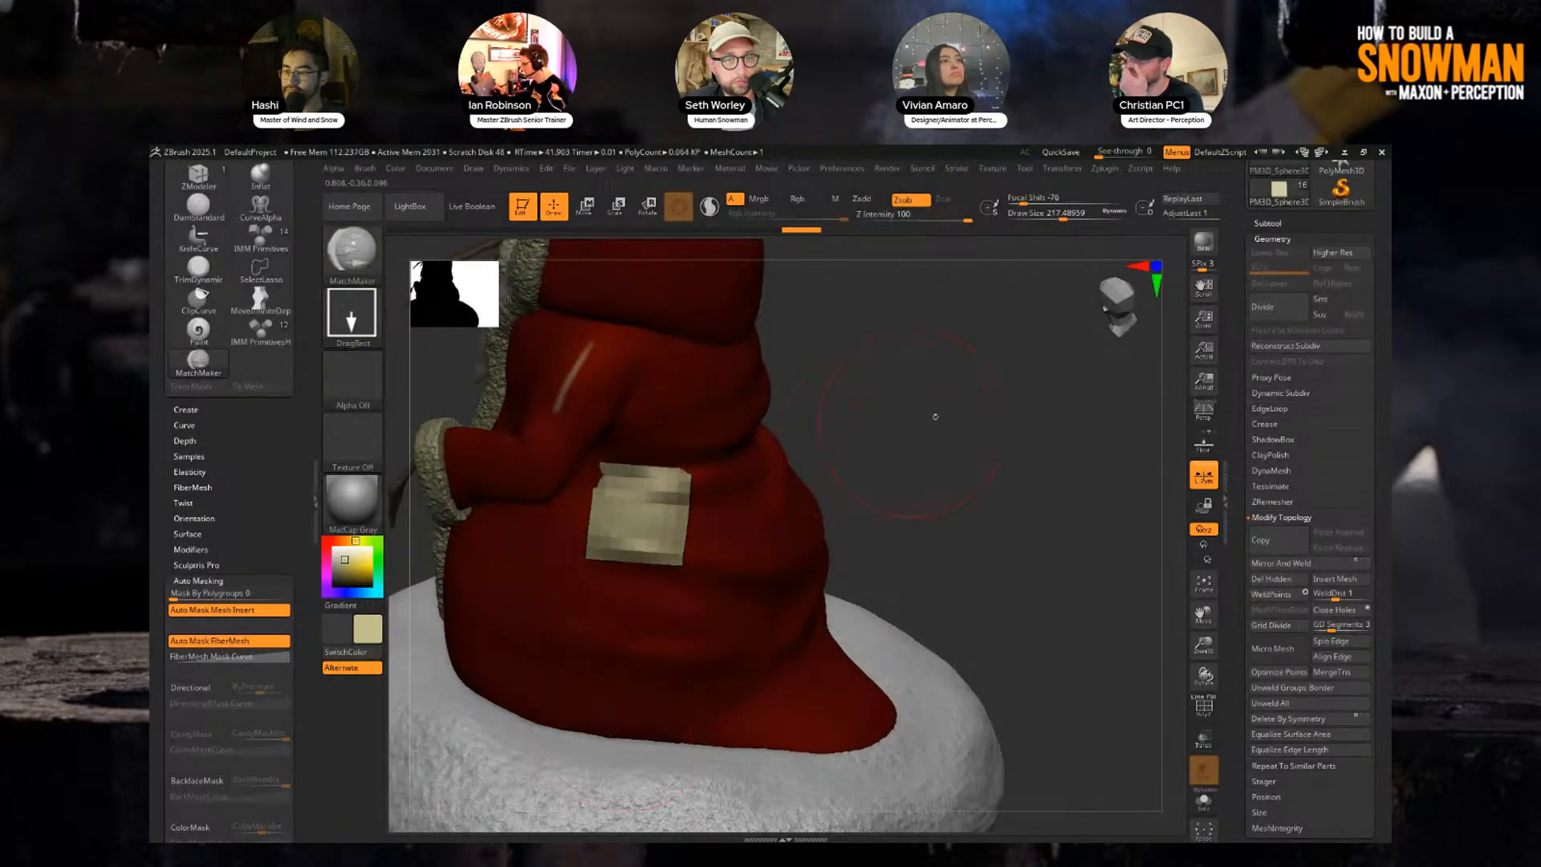
mouse_move(935, 417)
left_mouse_down()
mouse_move(898, 393)
mouse_move(891, 405)
mouse_move(910, 419)
mouse_move(902, 385)
mouse_move(895, 405)
mouse_move(928, 413)
mouse_move(912, 405)
left_mouse_up()
Pull the patch closer to the coat's folds using the Move brush at a draw size of about 311.
key("w")
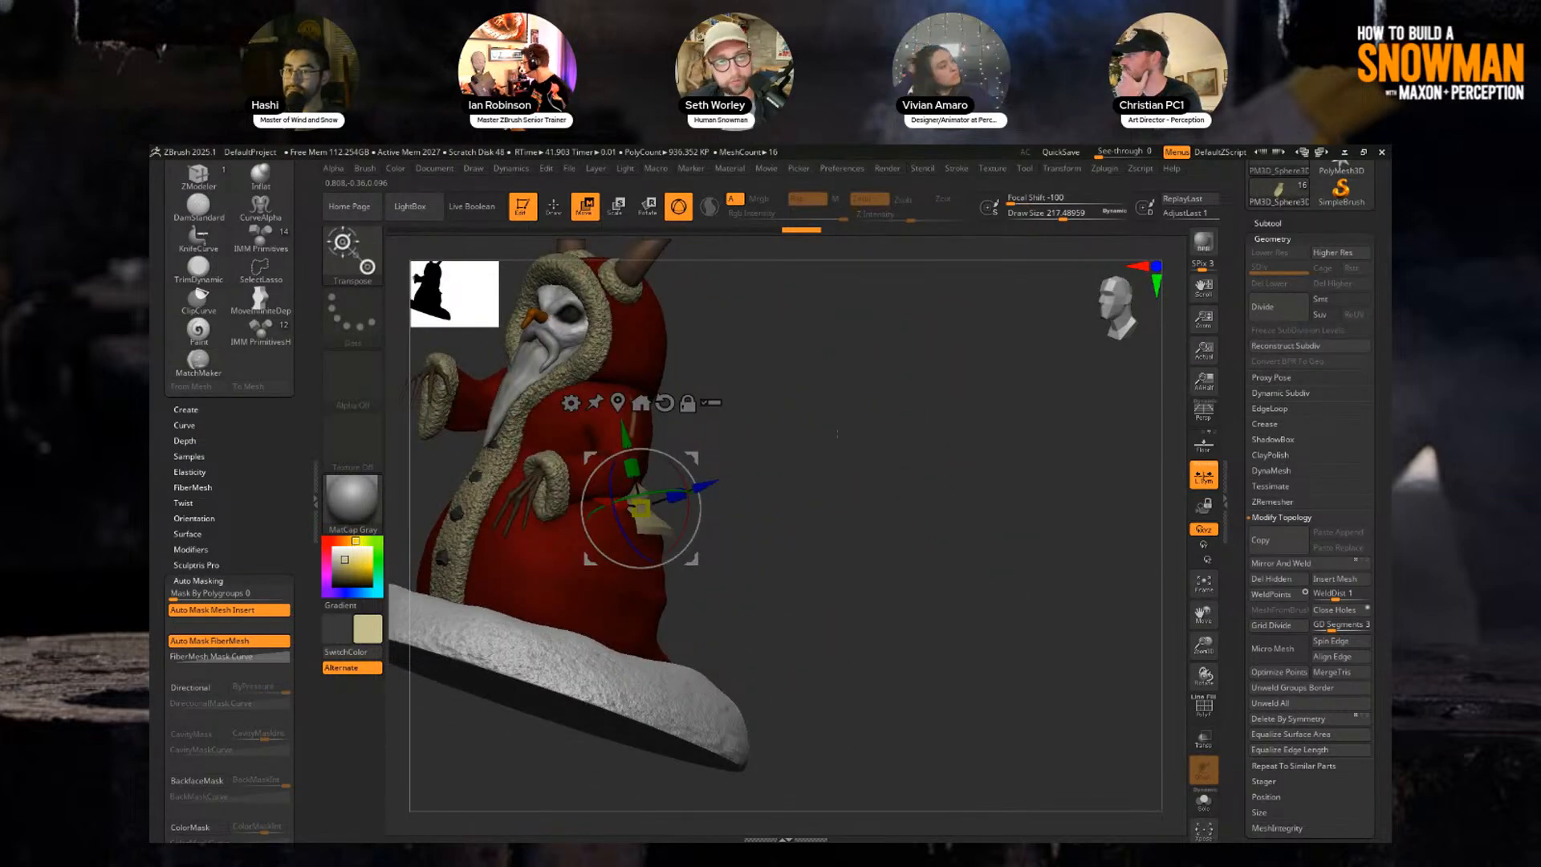
key("q")
mouse_move(903, 469)
left_mouse_down()
mouse_move(886, 453)
mouse_move(870, 489)
left_mouse_up()
key("b")
key("m")
key("v")
key("s")
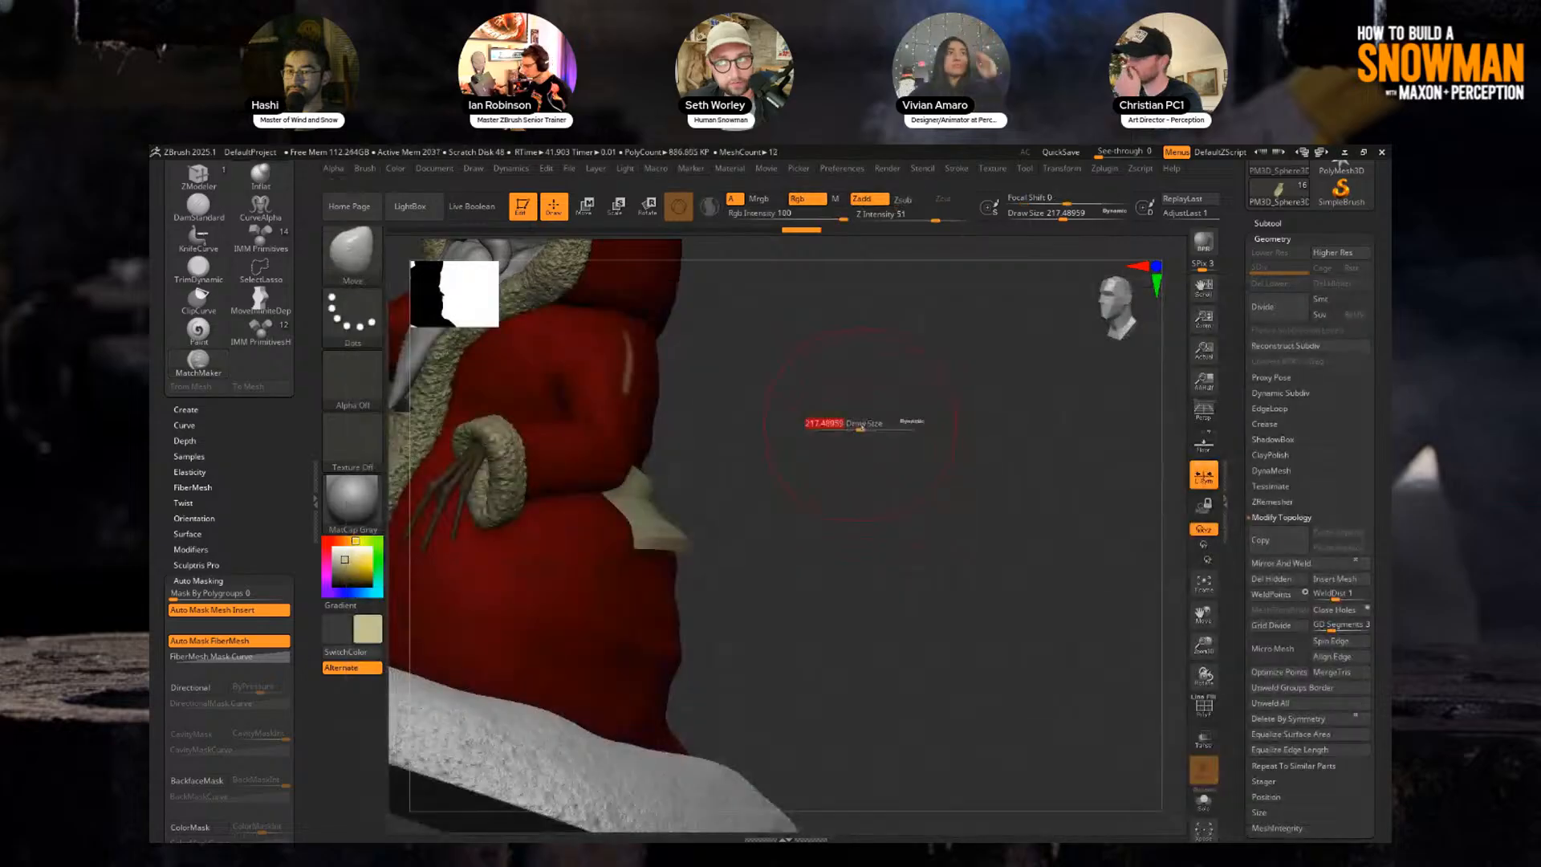
mouse_move(861, 426)
left_mouse_down()
mouse_move(811, 430)
mouse_move(866, 441)
left_mouse_up()
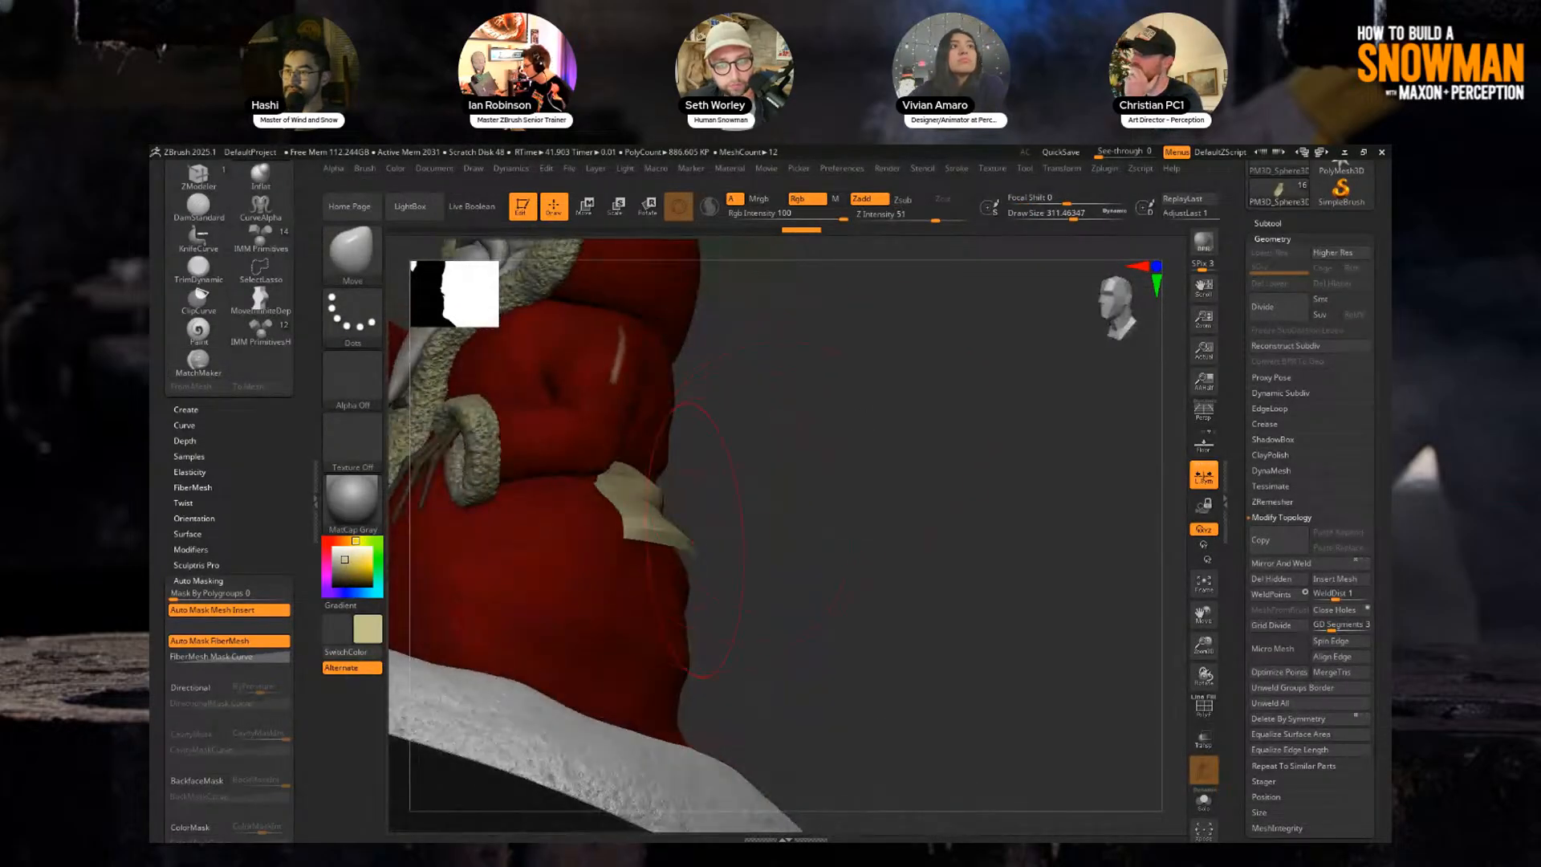
left_click_drag(669, 544, 664, 559)
left_click_drag(811, 485, 826, 484)
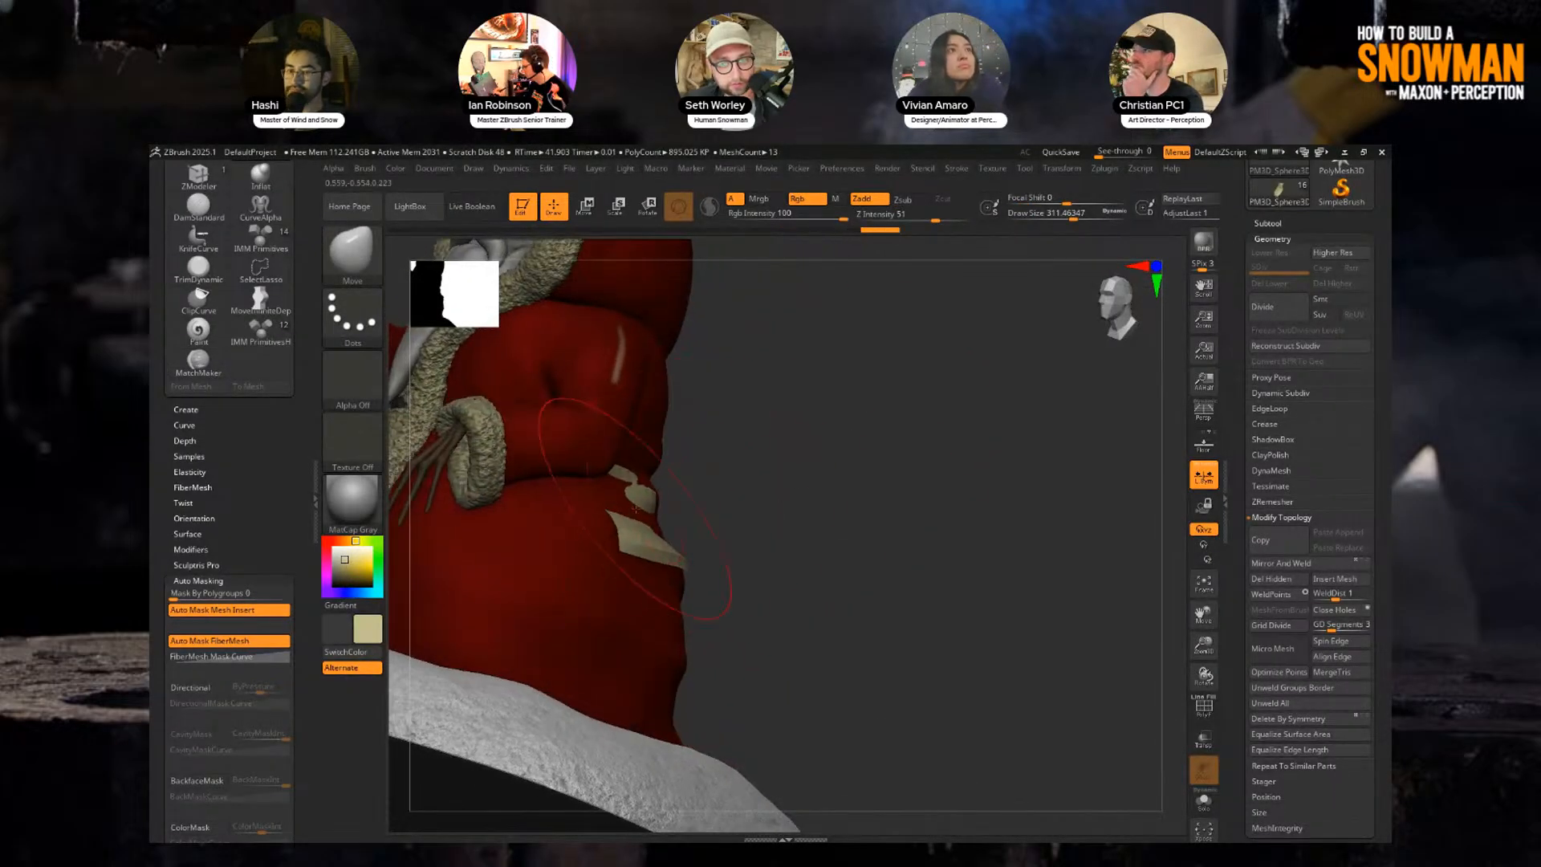
left_click_drag(658, 513, 650, 511)
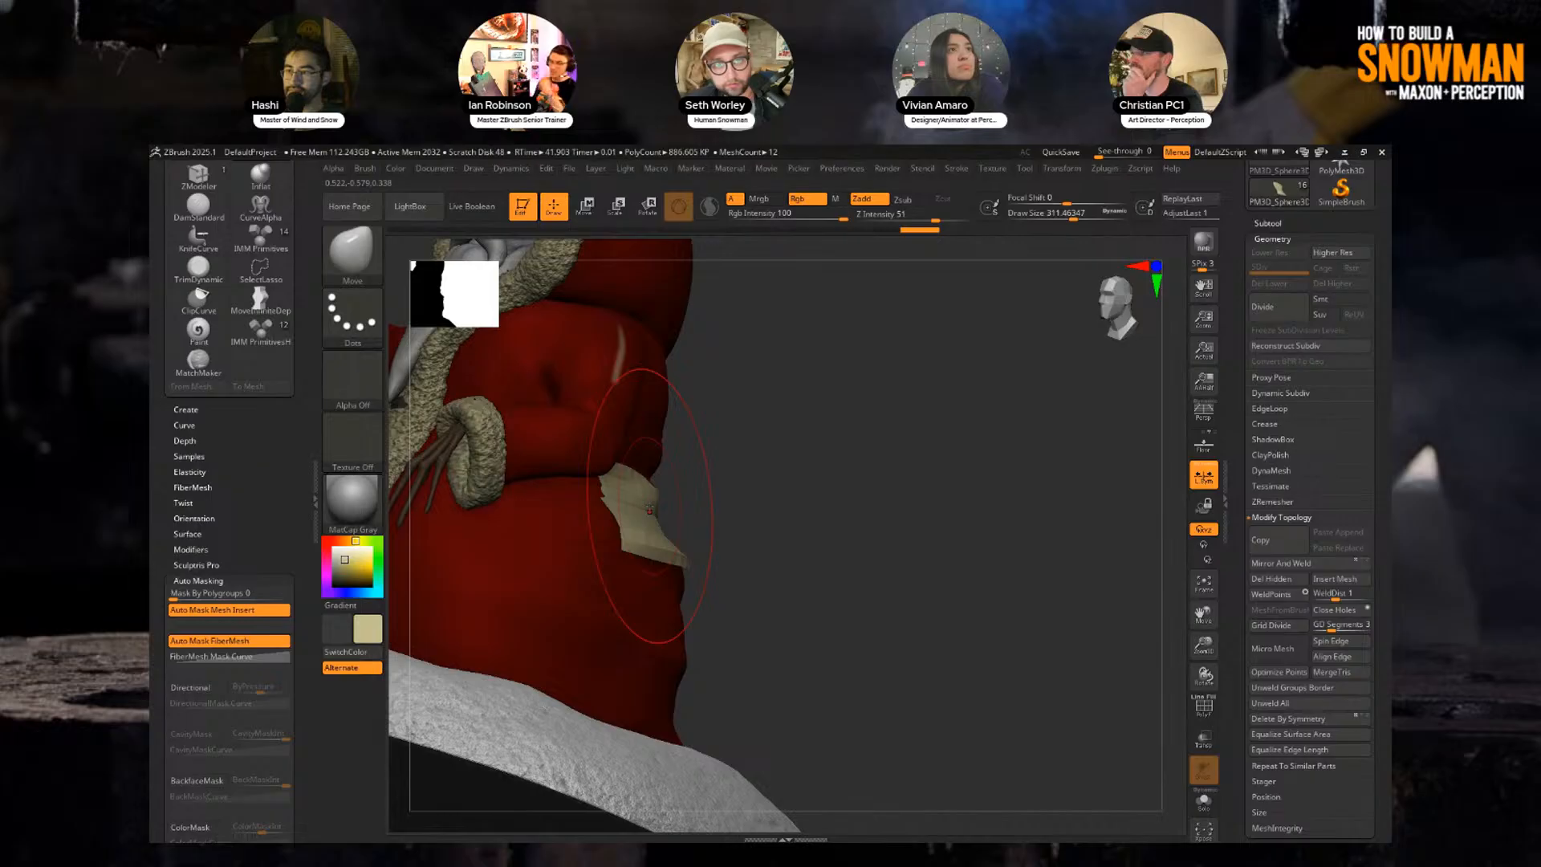
left_click_drag(1100, 419, 955, 429)
left_click_drag(632, 477, 658, 485)
Reduce the Move brush's draw size to about 136 and make the snowman's head the active subtool.
mouse_move(899, 430)
left_mouse_down()
mouse_move(965, 397)
mouse_move(776, 442)
mouse_move(694, 422)
left_mouse_up()
key("s")
left_click(962, 397)
key("s")
left_click(781, 430)
left_click_drag(847, 429, 875, 393)
left_click_drag(867, 393, 936, 388)
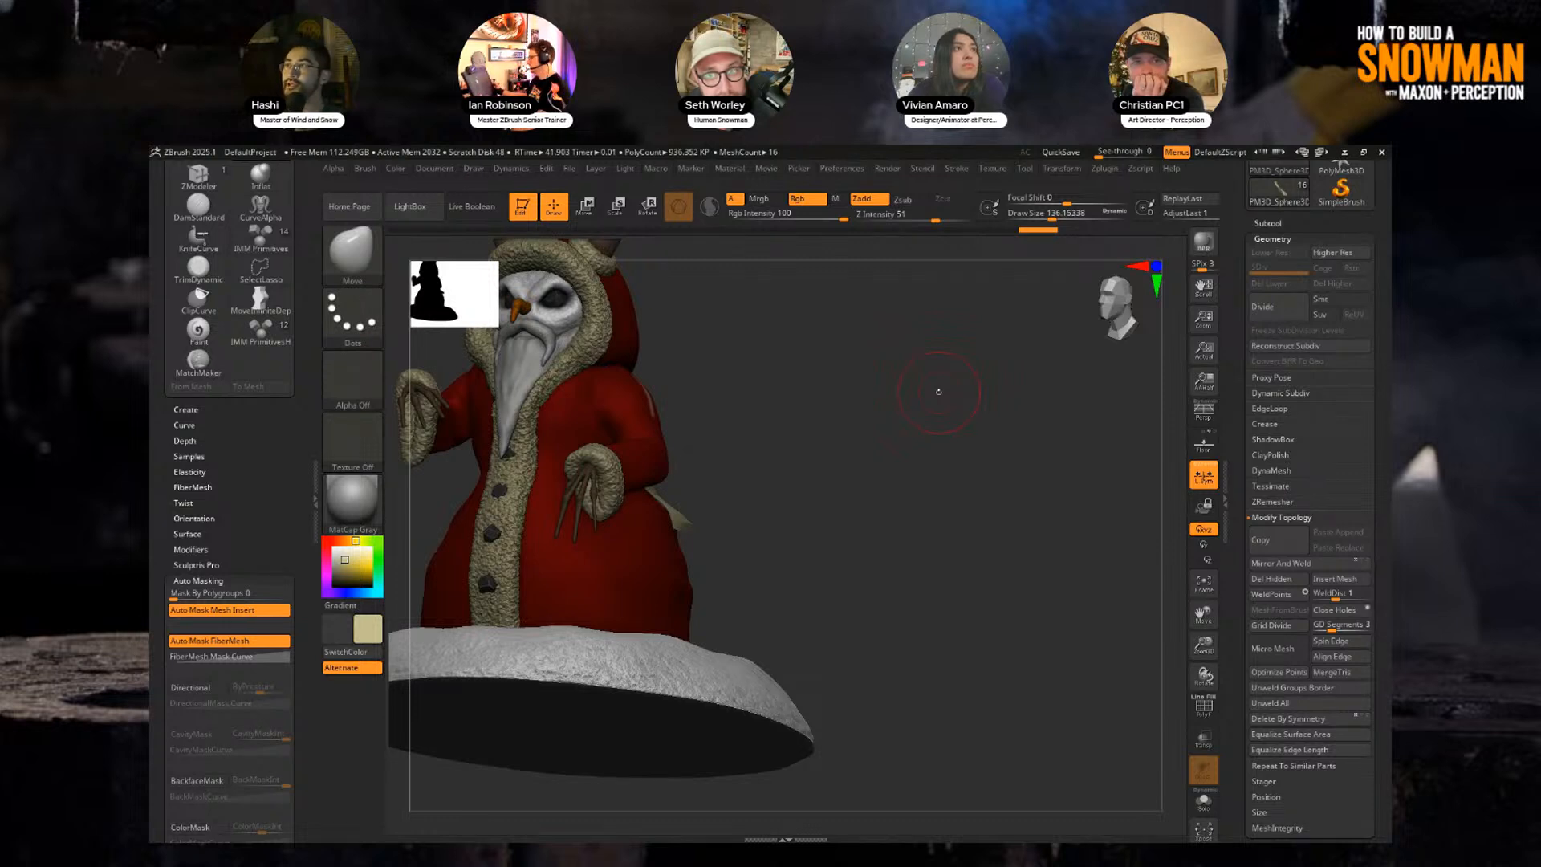
left_click_drag(939, 392, 948, 435)
left_click_drag(870, 368, 945, 485)
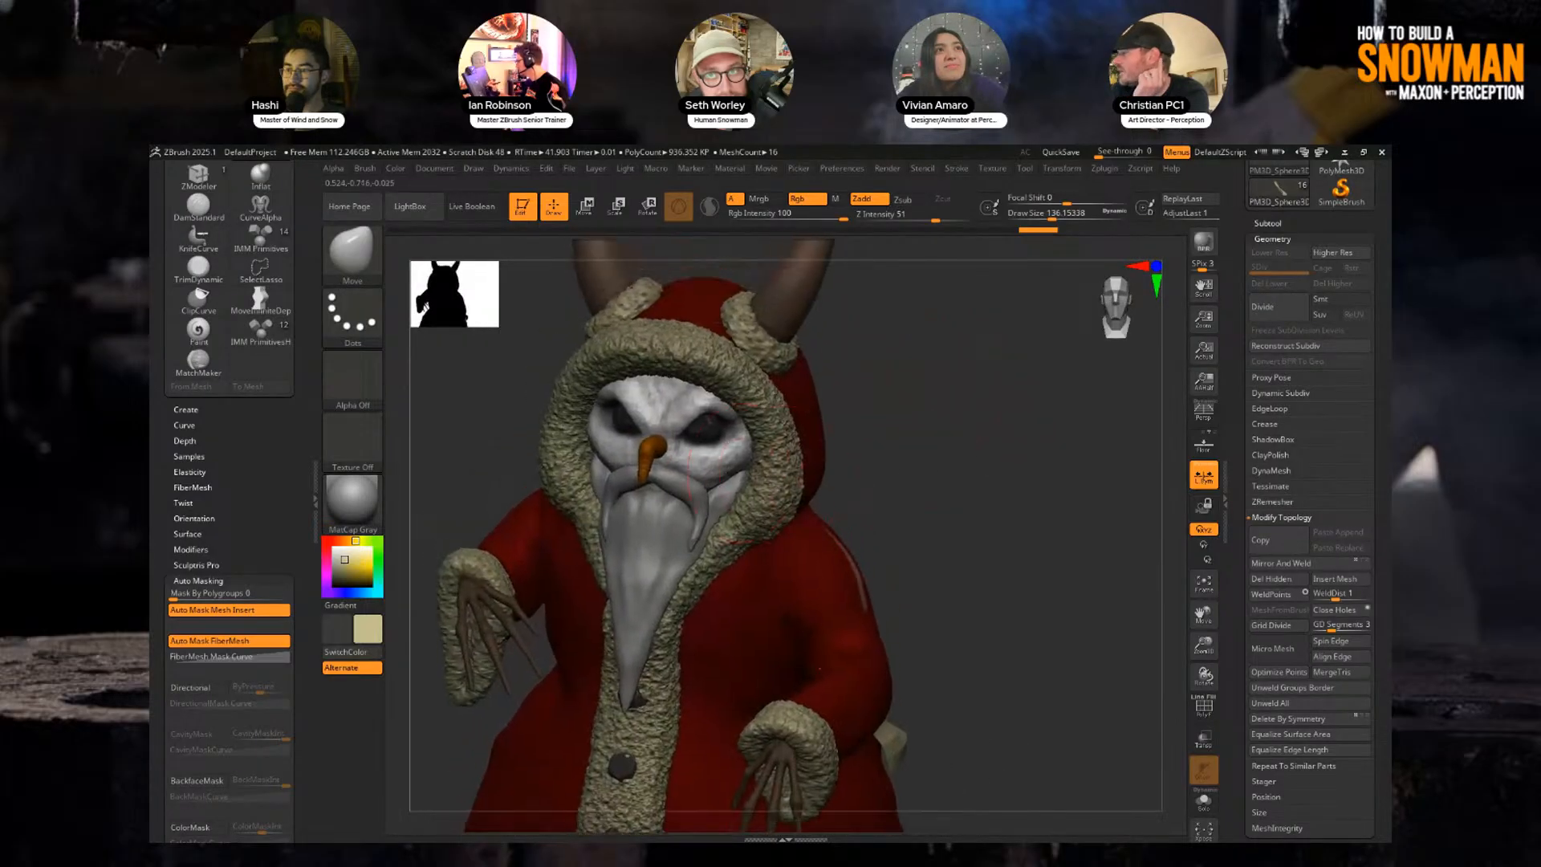
left_click(731, 488, "alt")
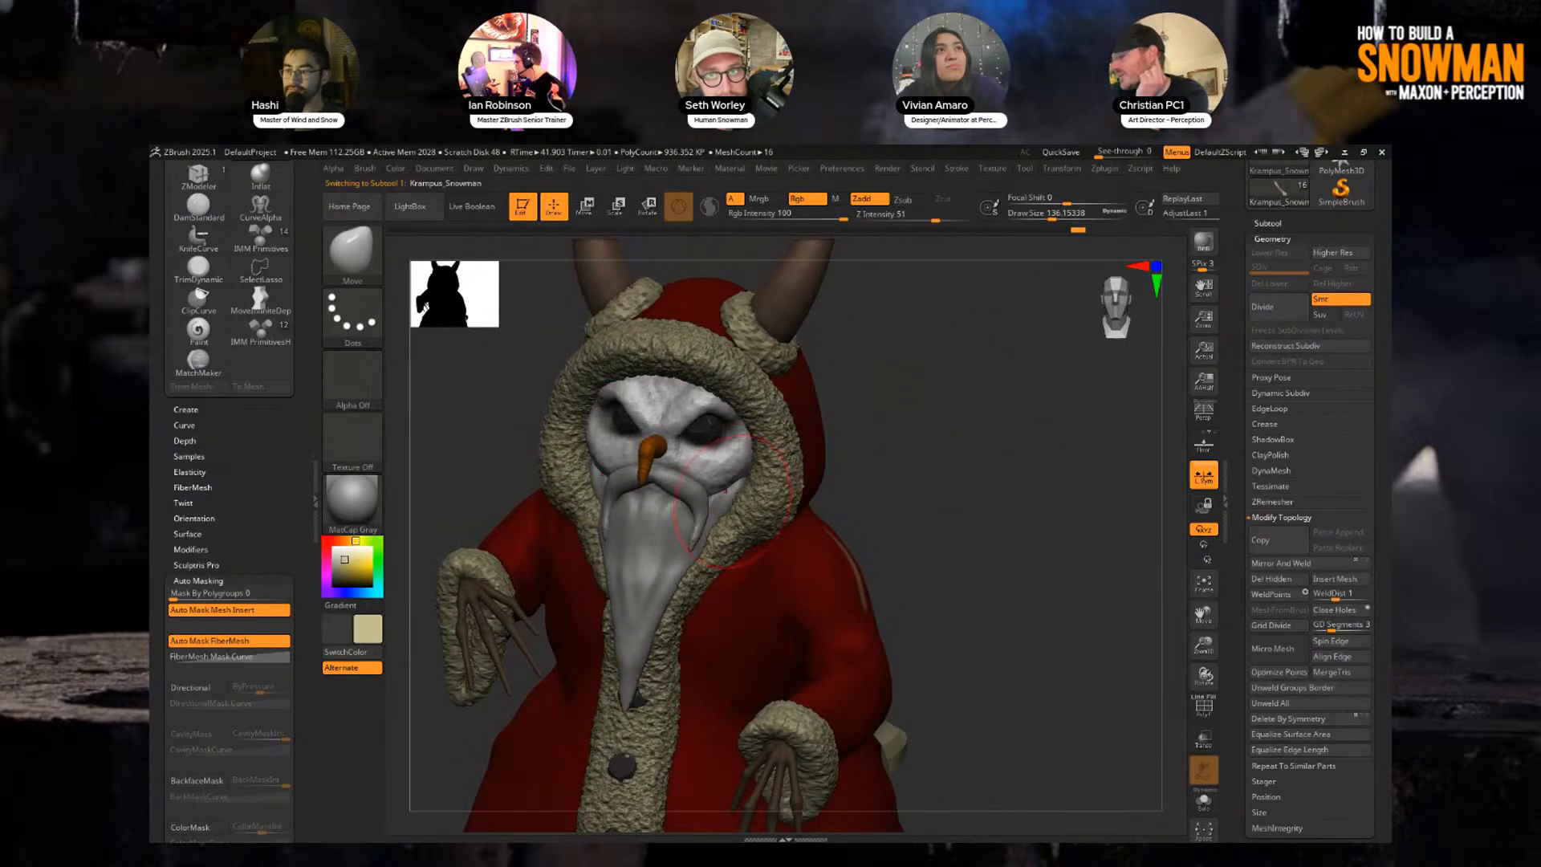
left_click_drag(896, 424, 727, 489)
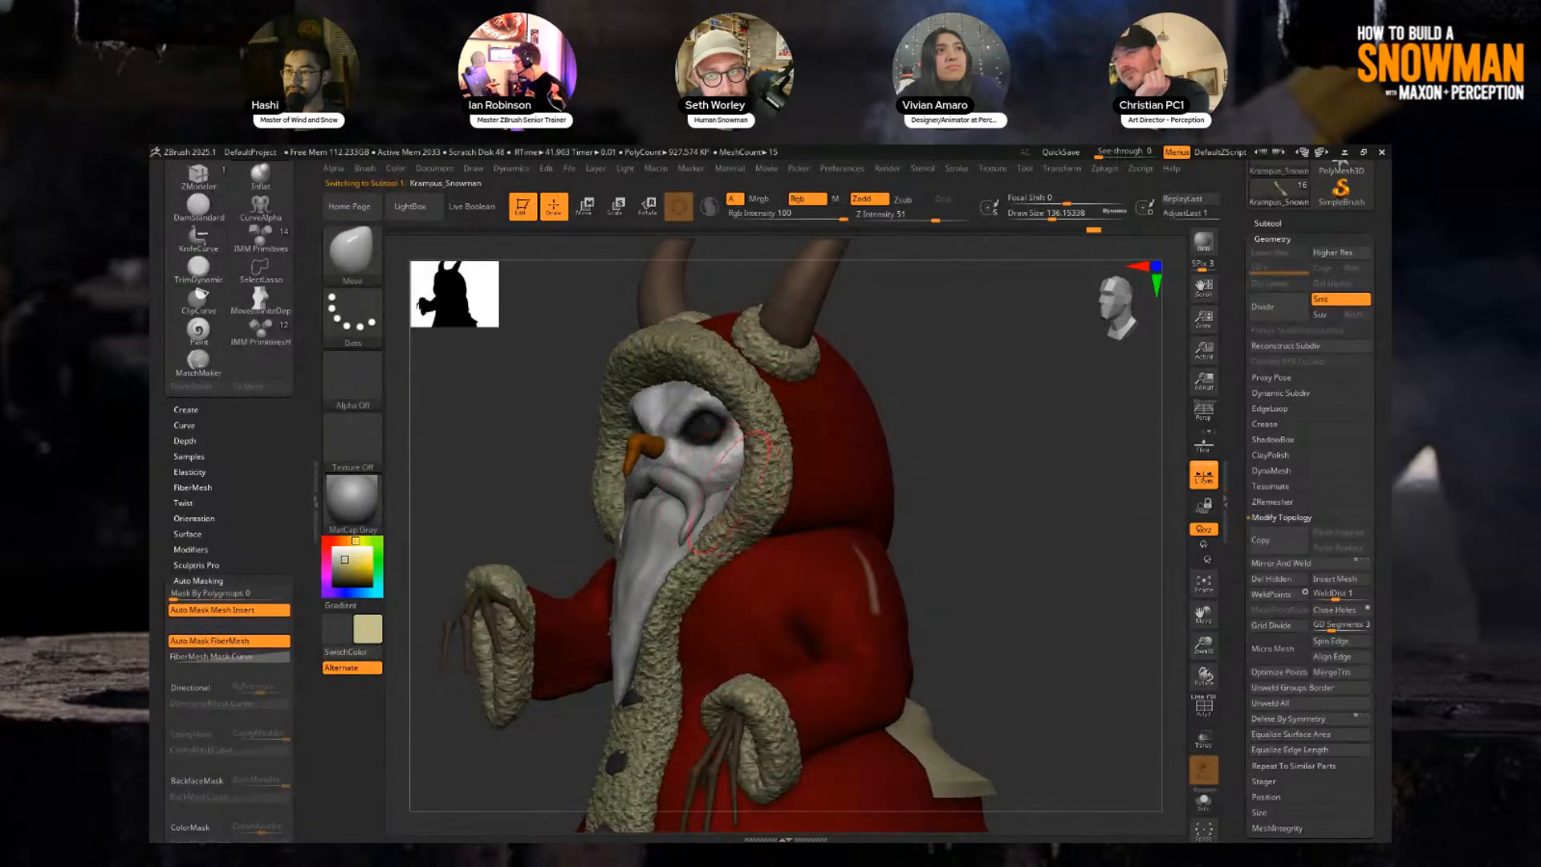
mouse_move(736, 470)
right_mouse_down()
mouse_move(681, 480)
mouse_move(746, 496)
mouse_move(678, 512)
mouse_move(658, 482)
right_mouse_up()
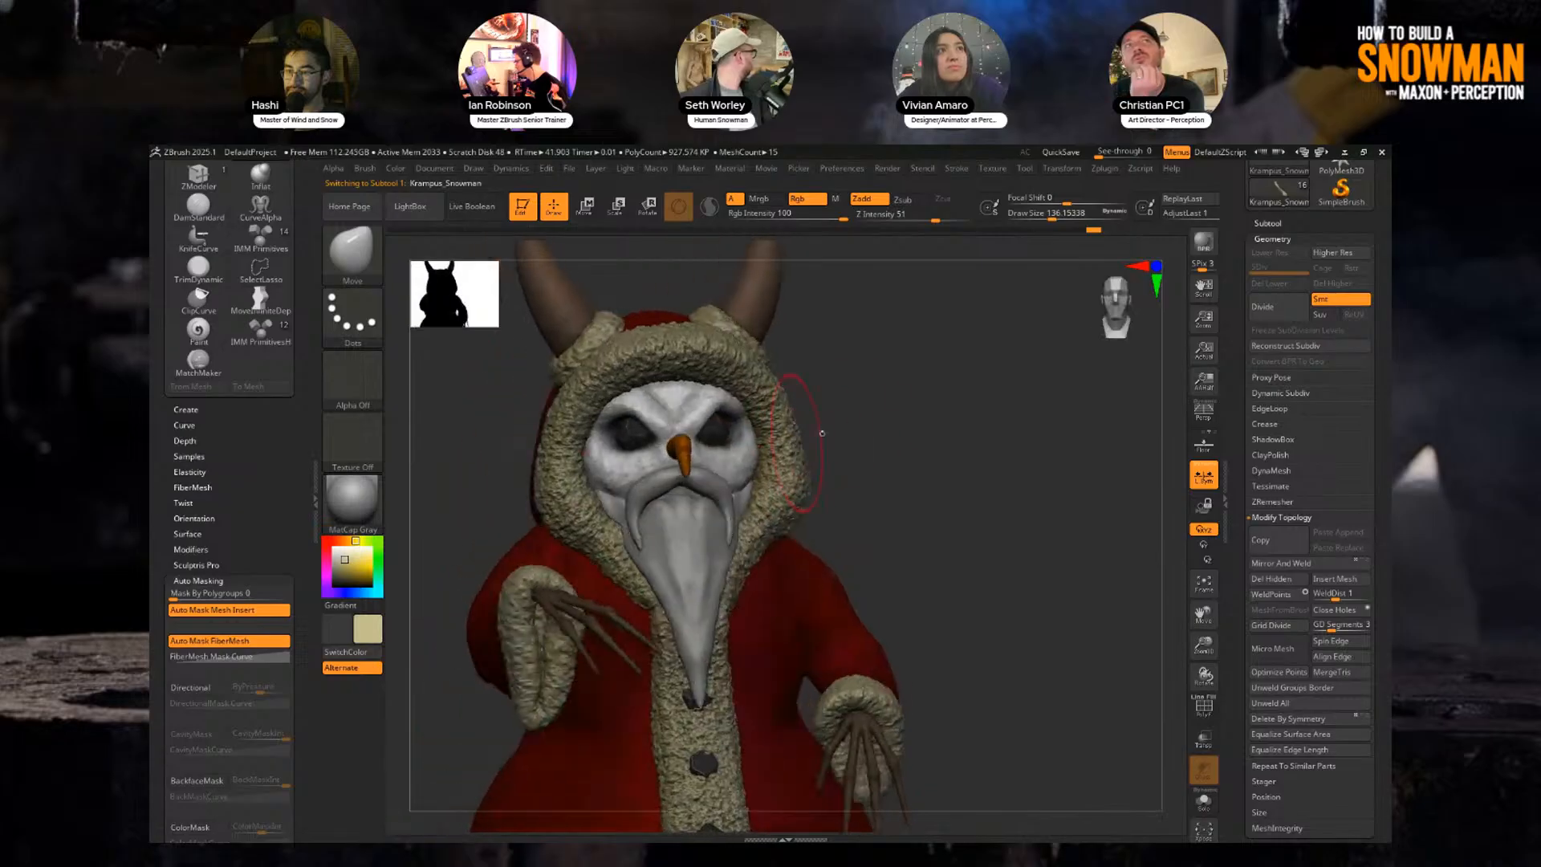
Make the snowman's moustache the active subtool and reduce the Move brush's draw size to about 68.
key("s")
left_click_drag(869, 428, 851, 429)
right_click_drag(715, 491, 695, 496)
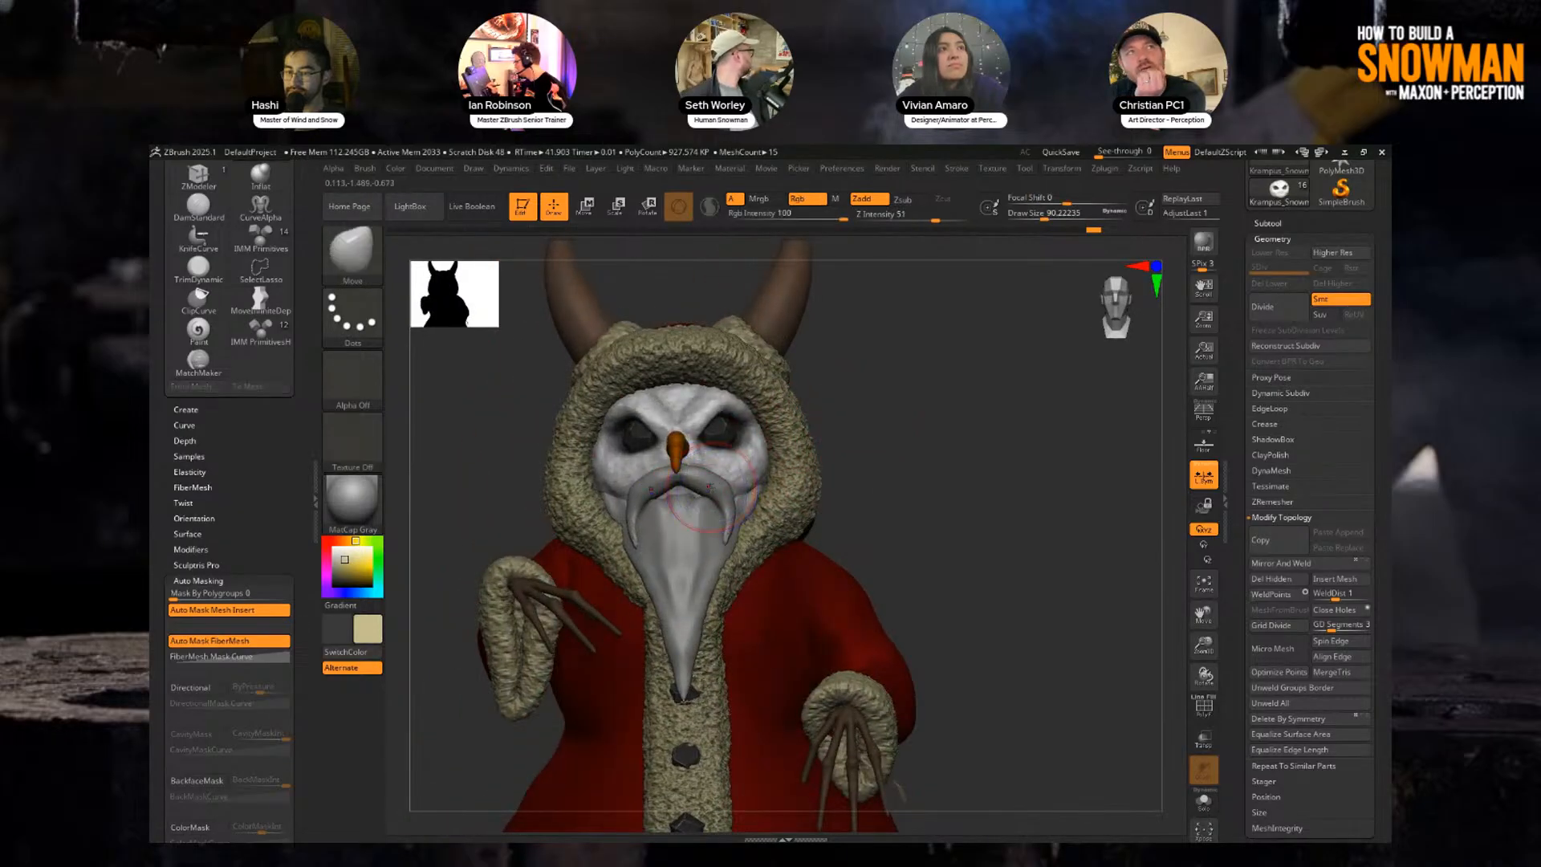
left_click(708, 481, "alt")
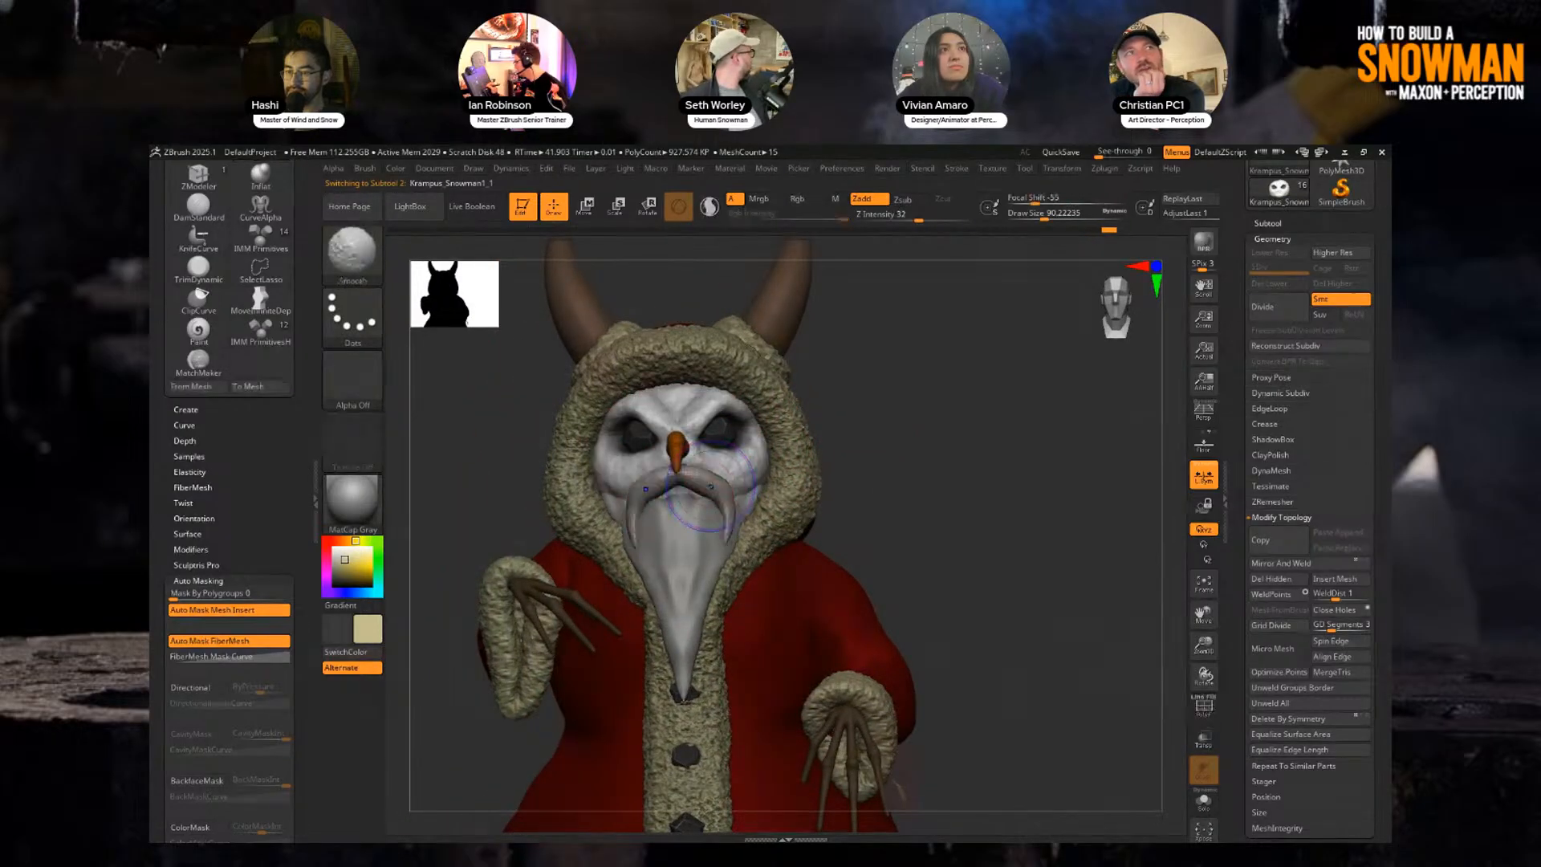
key("s")
left_click_drag(705, 486, 701, 485)
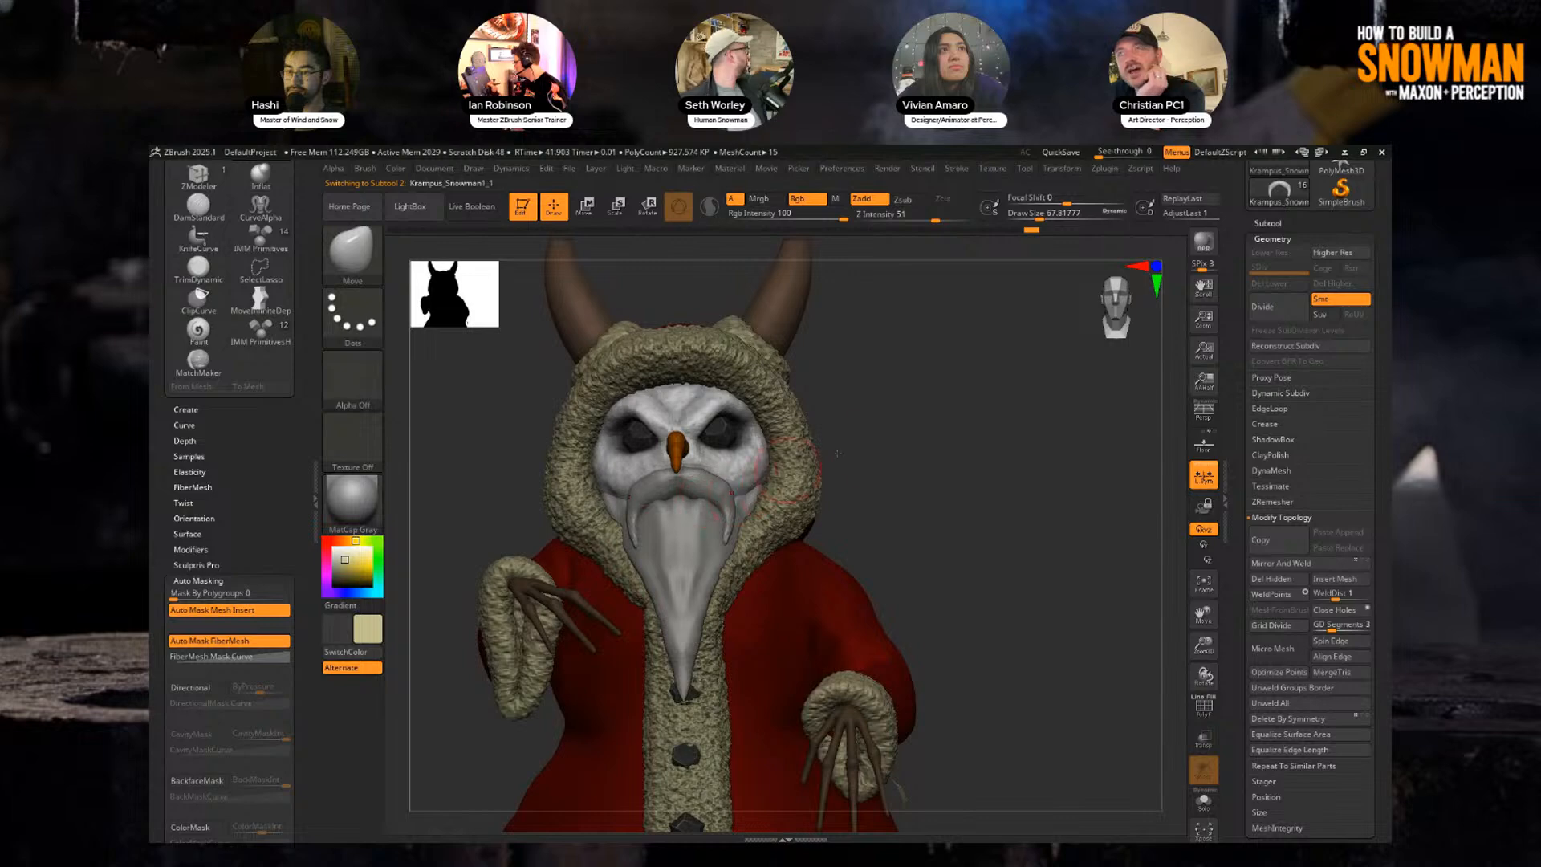
Nudge both sides of the moustache against the face with Move brush strokes, working from several viewing angles.
left_click_drag(838, 453, 720, 516)
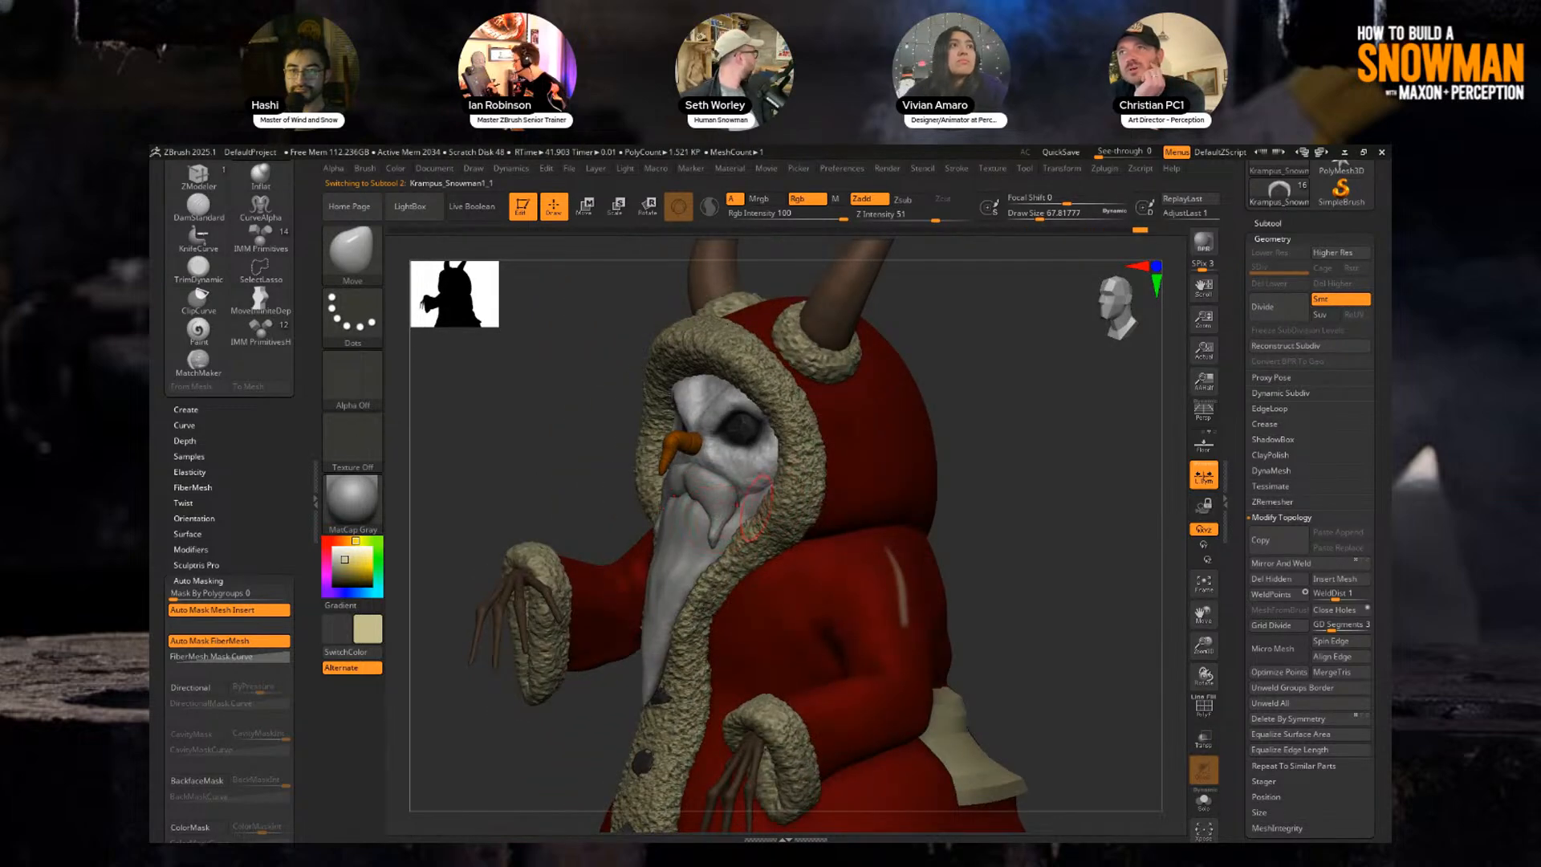
left_click_drag(602, 465, 901, 450)
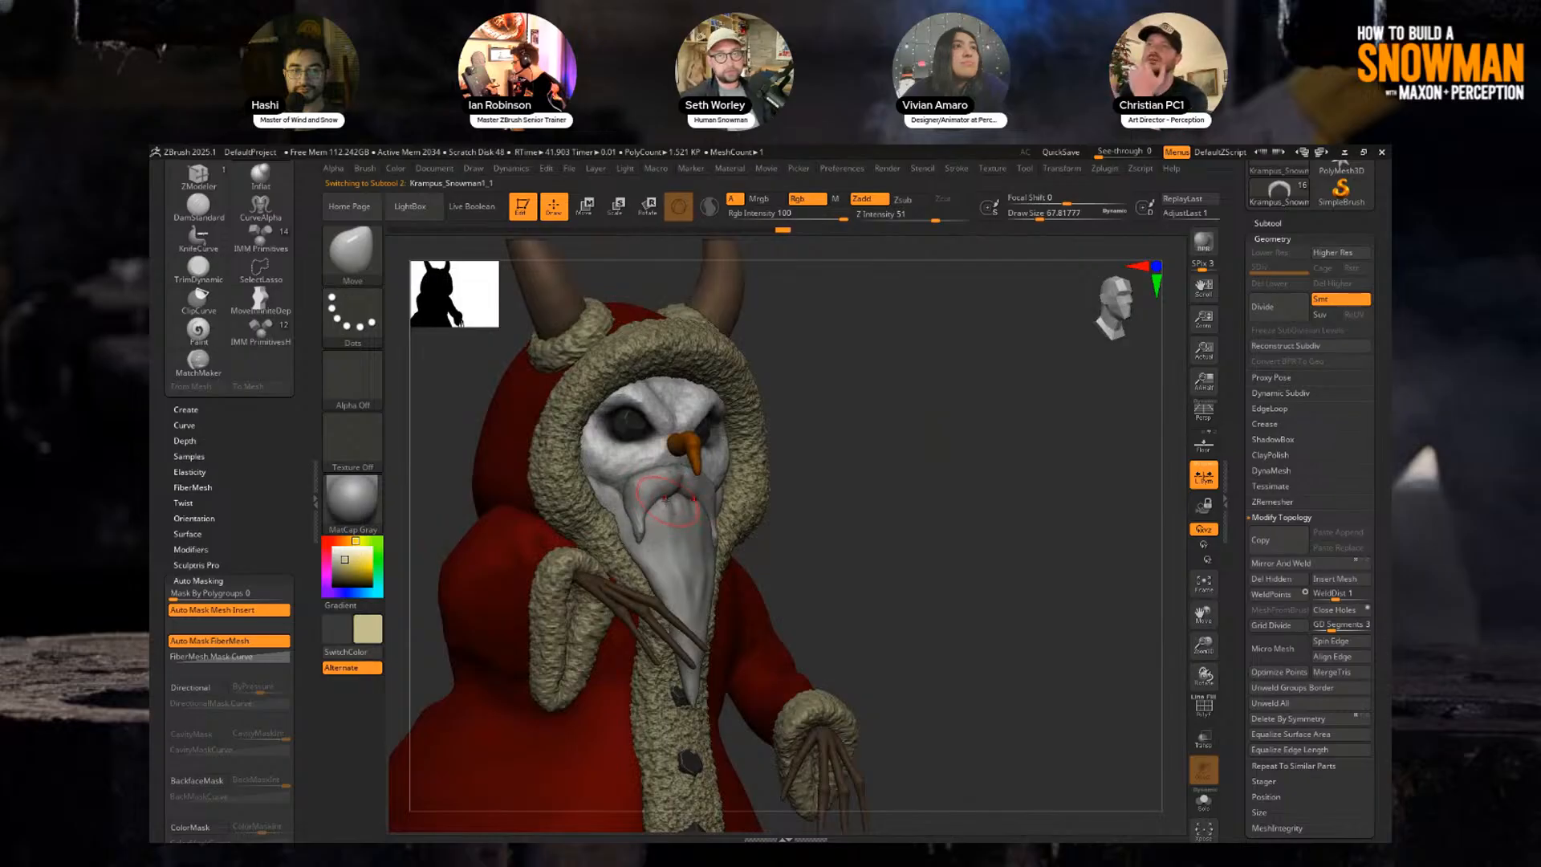
left_click_drag(645, 523, 640, 538)
left_click_drag(825, 464, 915, 473)
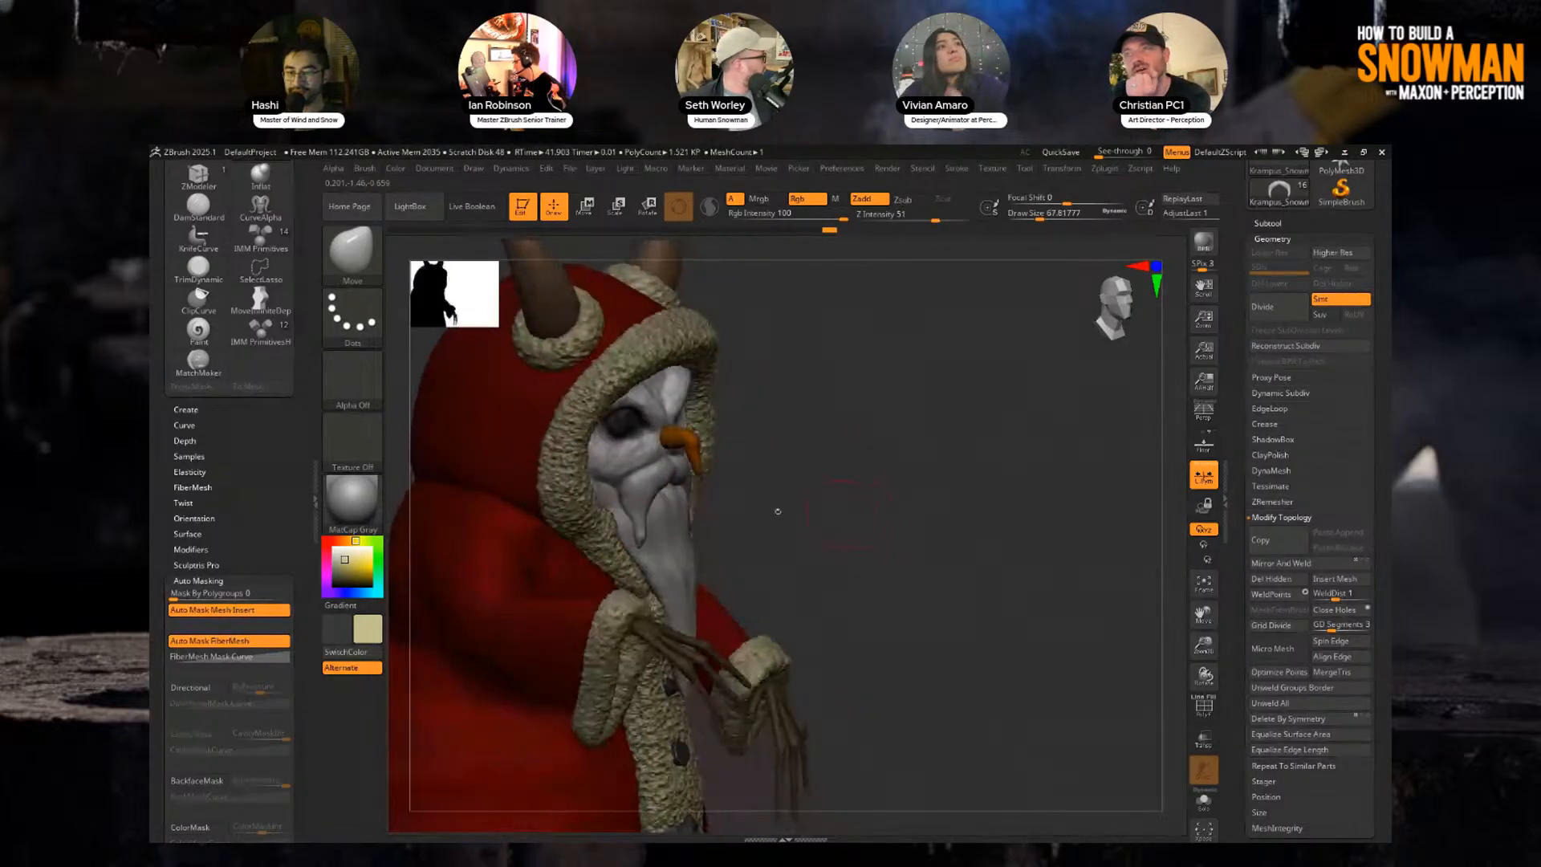
left_click_drag(631, 530, 635, 531)
mouse_move(808, 471)
left_mouse_down()
mouse_move(726, 496)
mouse_move(720, 472)
left_mouse_up()
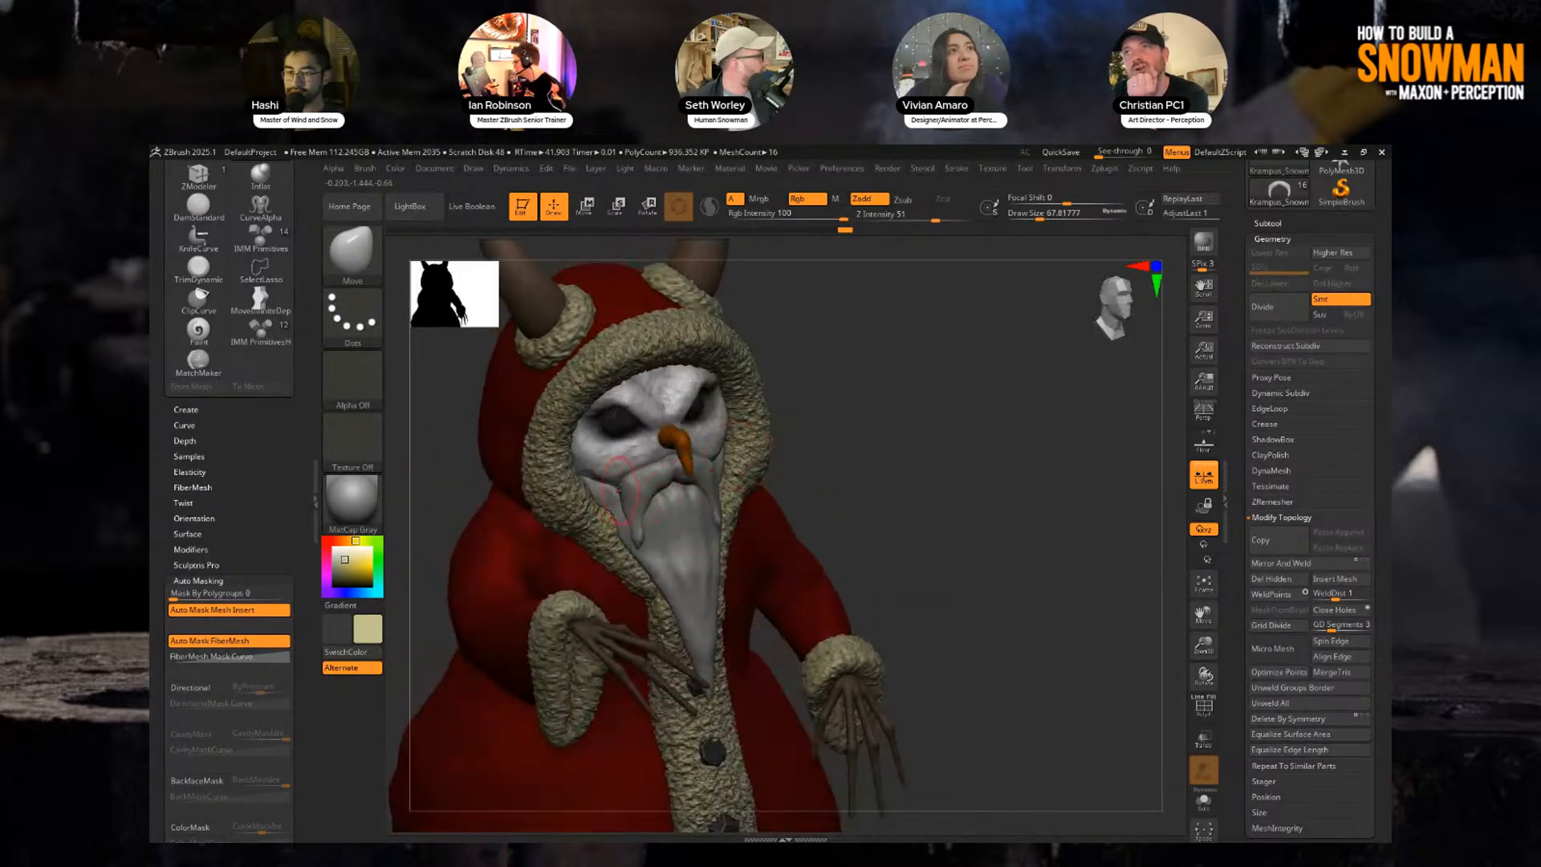
left_click_drag(907, 450, 806, 451)
left_click_drag(707, 461, 703, 455)
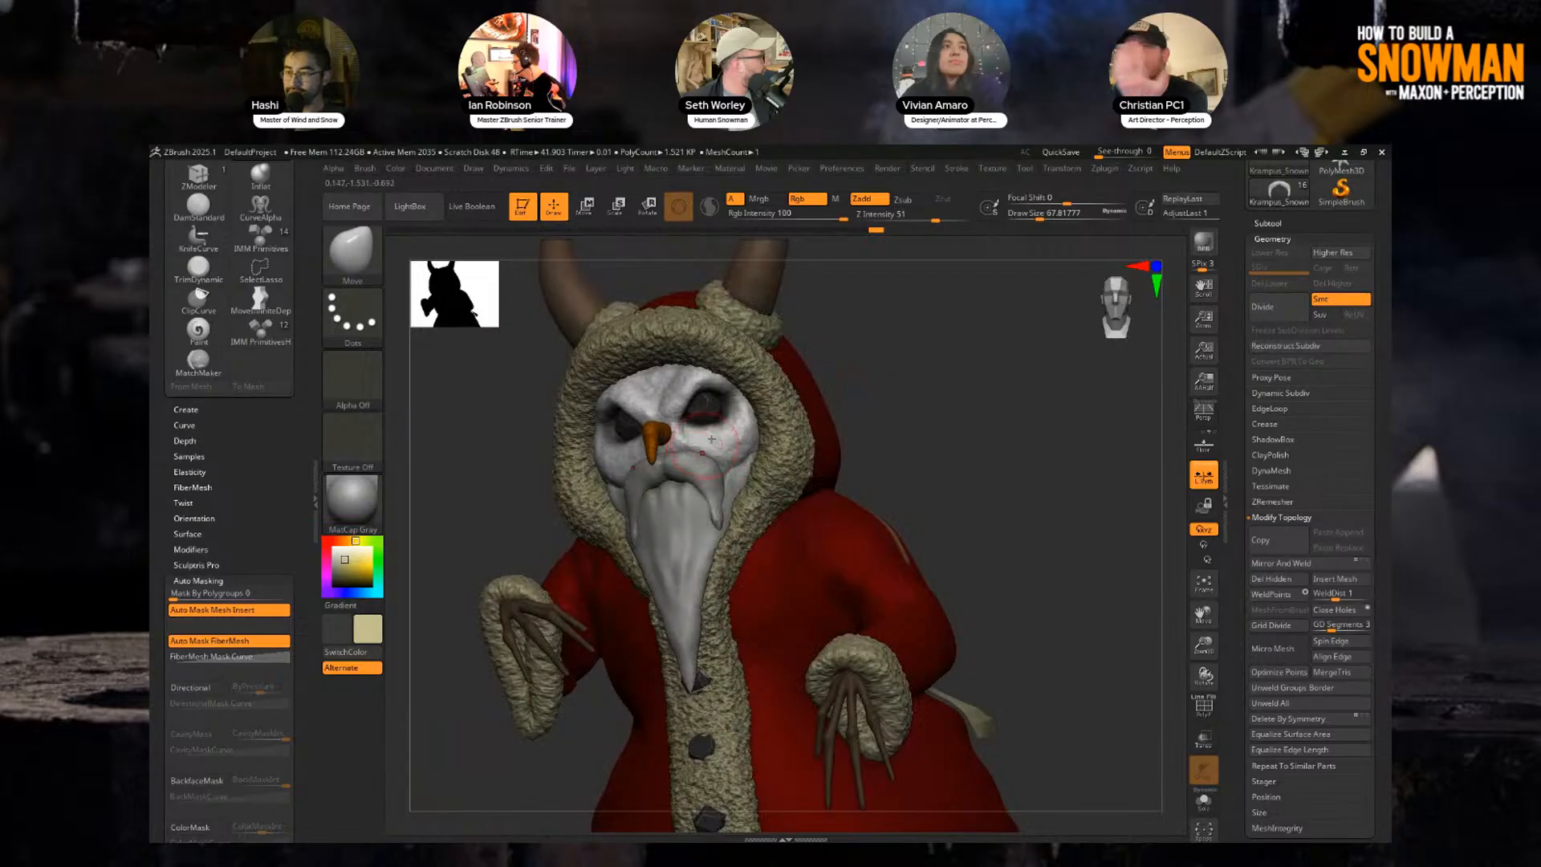
Save the Krampus snowman tool to disk.
mouse_move(959, 397)
left_mouse_down()
mouse_move(931, 391)
mouse_move(1005, 422)
left_mouse_up()
left_click_drag(1243, 276, 1245, 498)
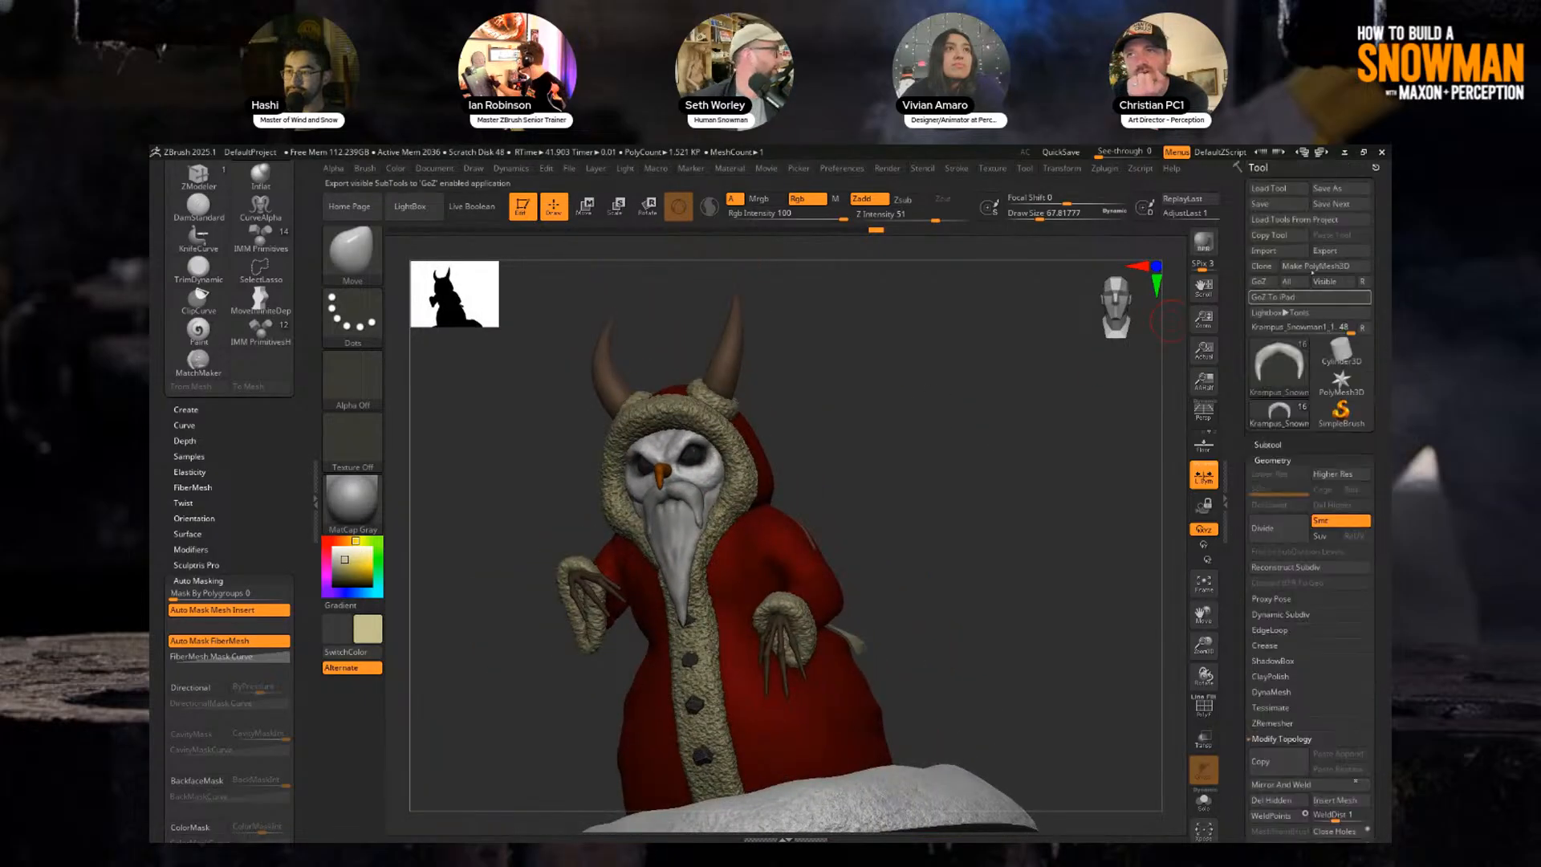
left_click(1283, 204)
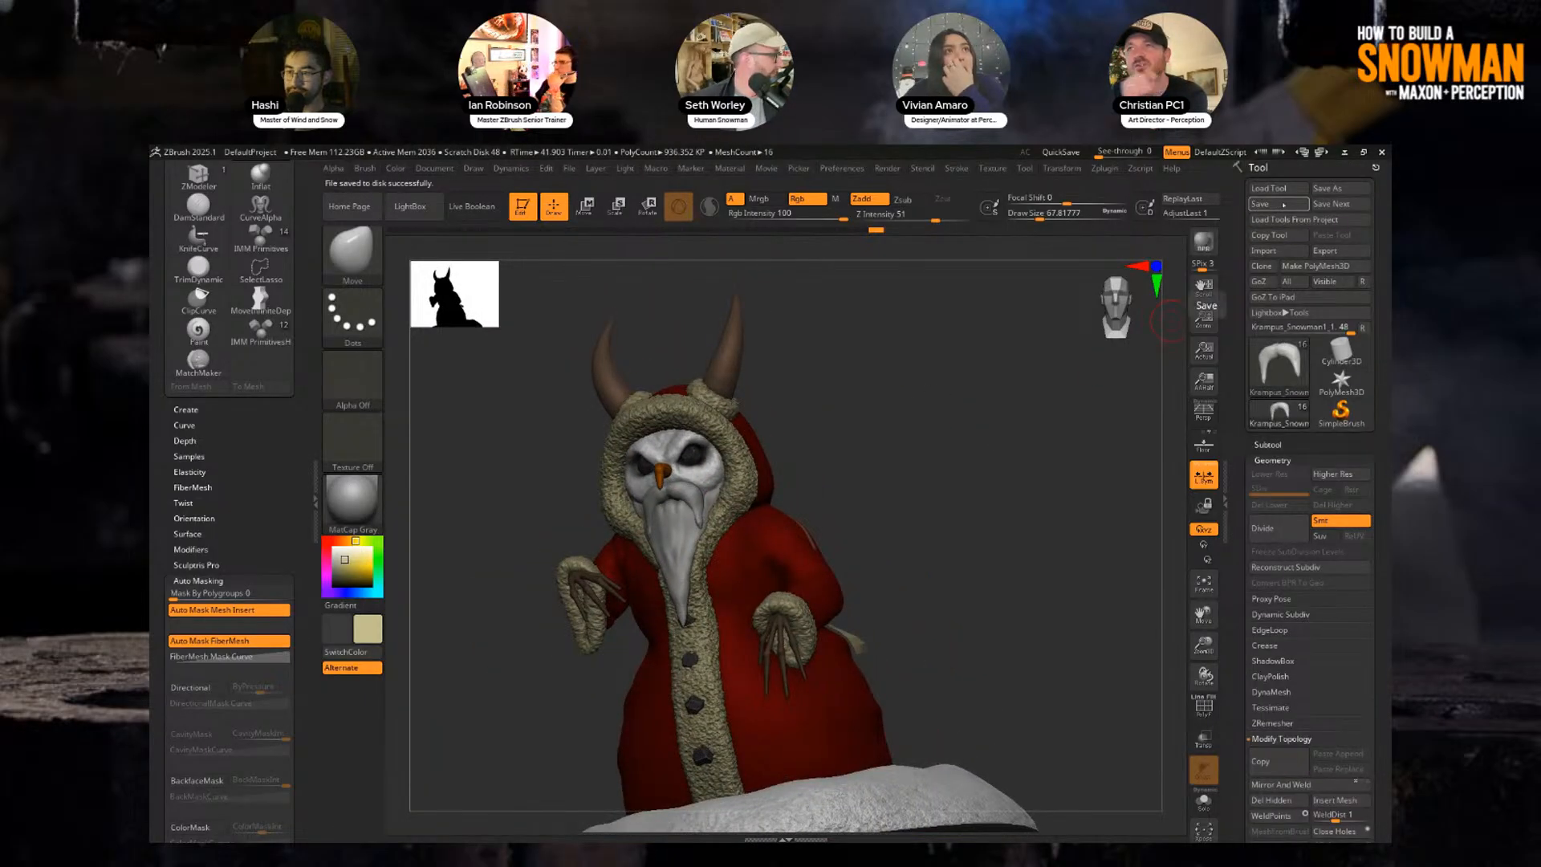
left_click_drag(926, 454, 936, 499)
key("b")
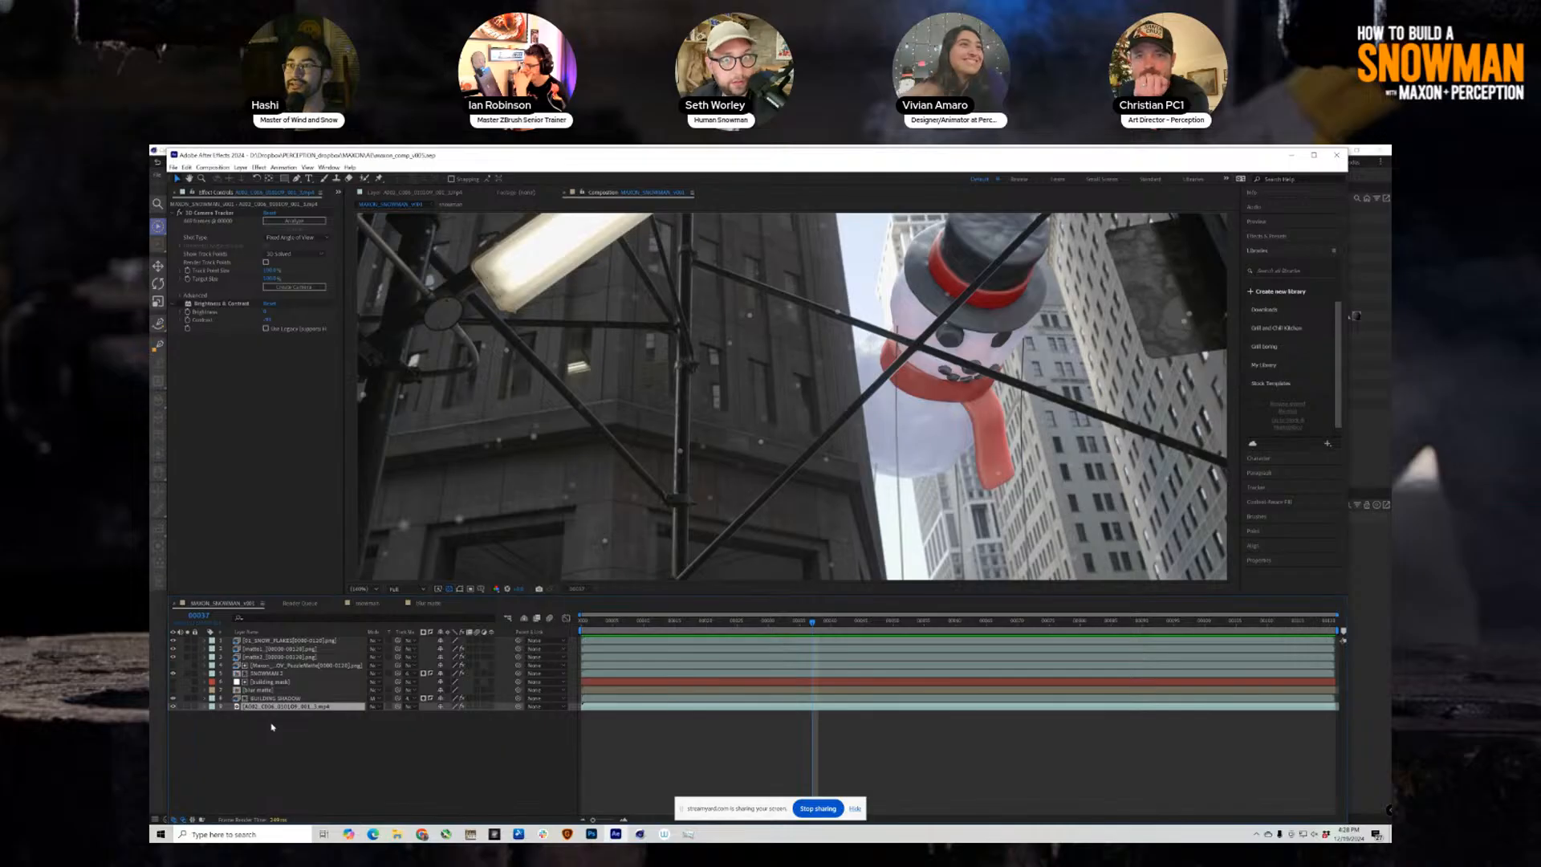
Preview the snowman balloon street composite in After Effects.
key("space")
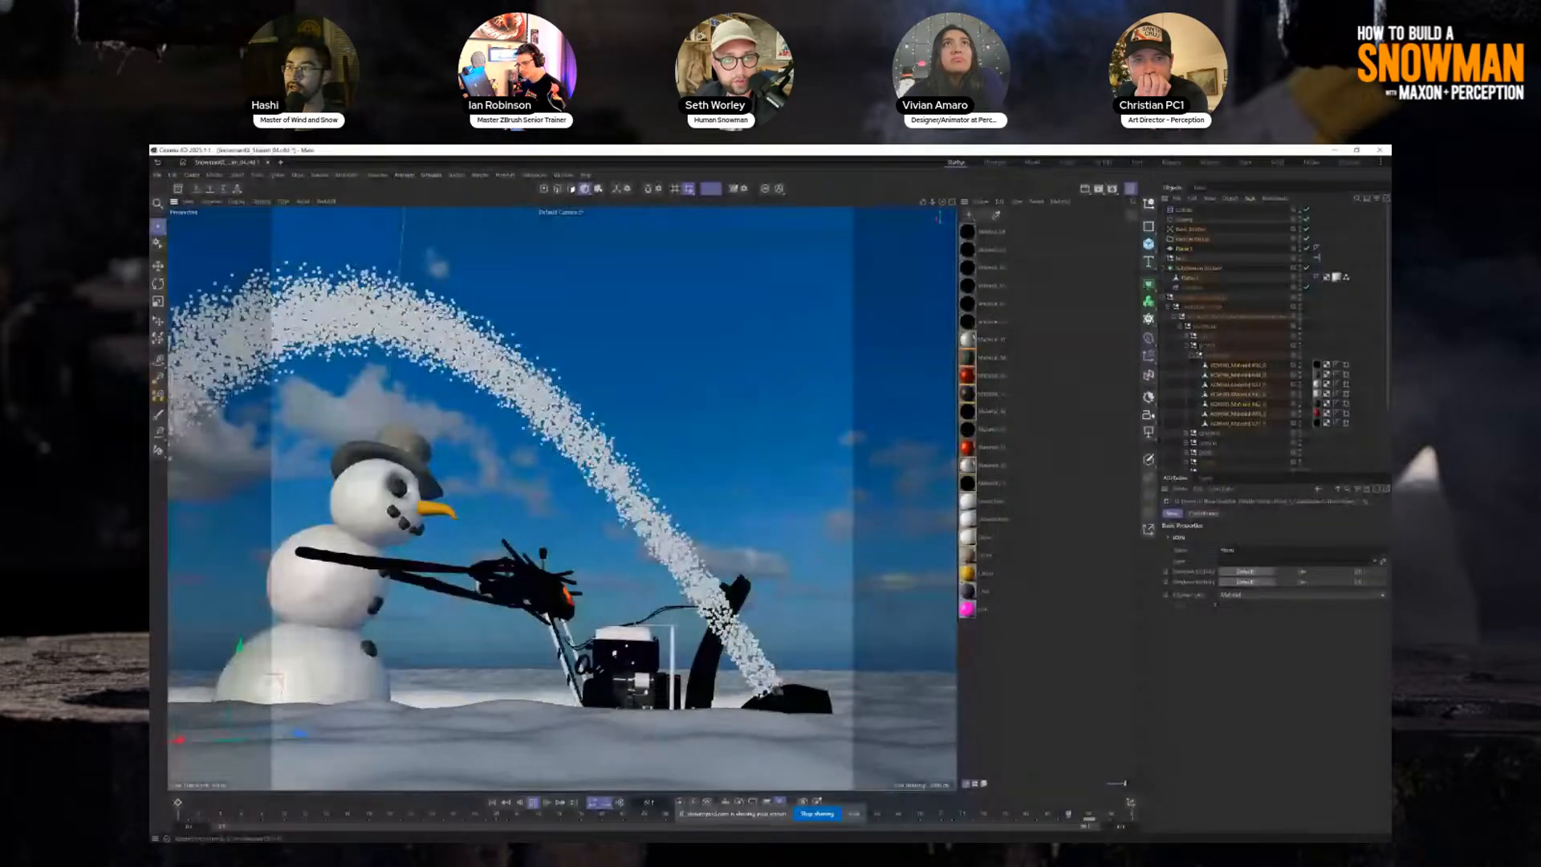
Inspect the Basic Emitter's properties and emission settings in Cinema 4D's snow blower scene, and rewind the stopped animation to its start.
left_click(1262, 468)
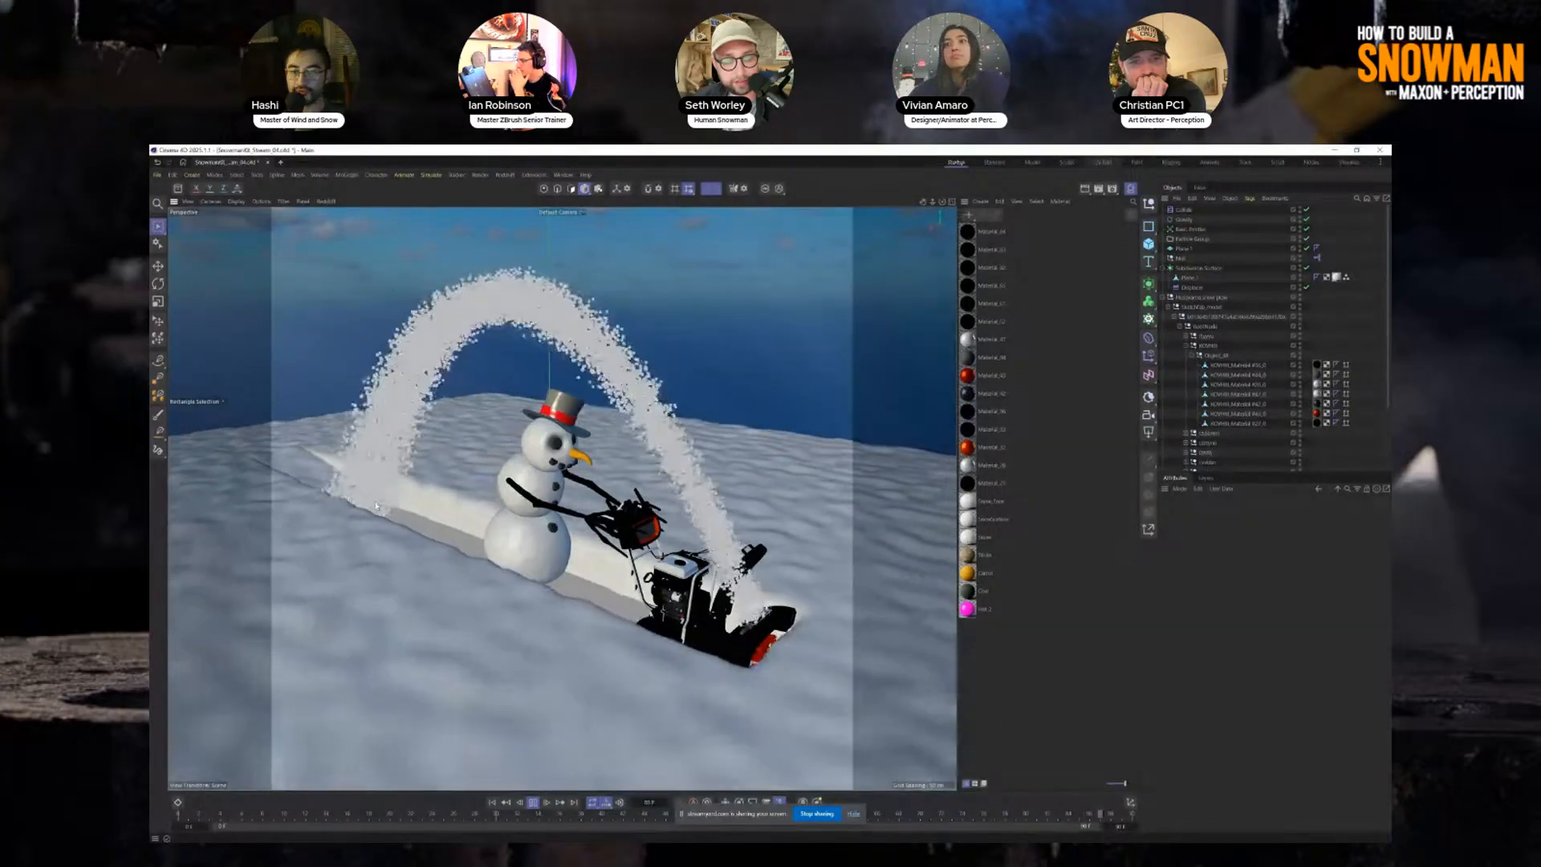
left_click(1188, 229)
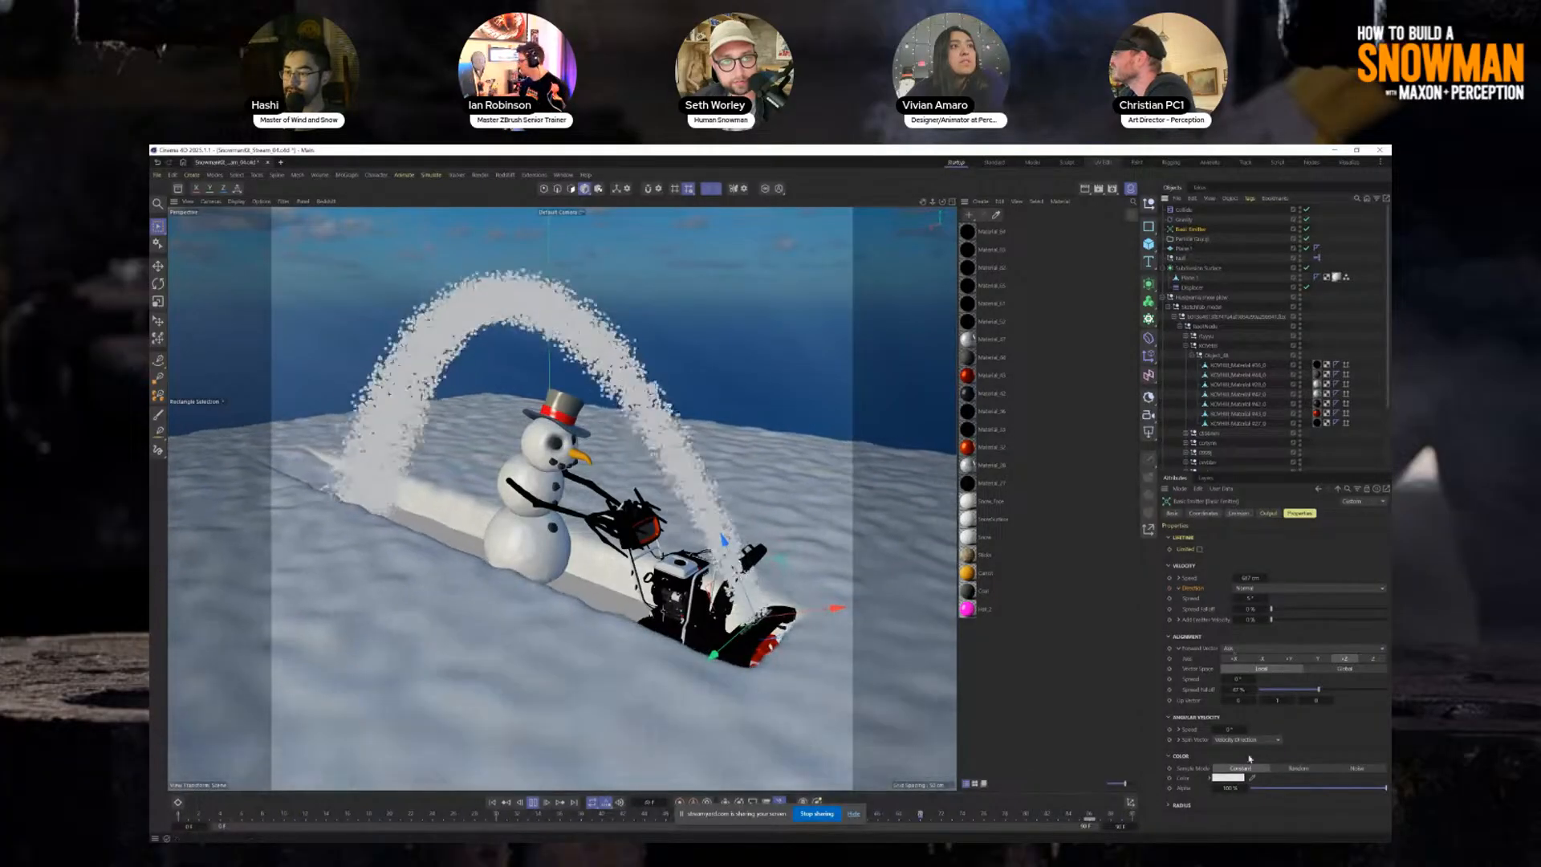
left_click(1204, 513)
left_click(1238, 512)
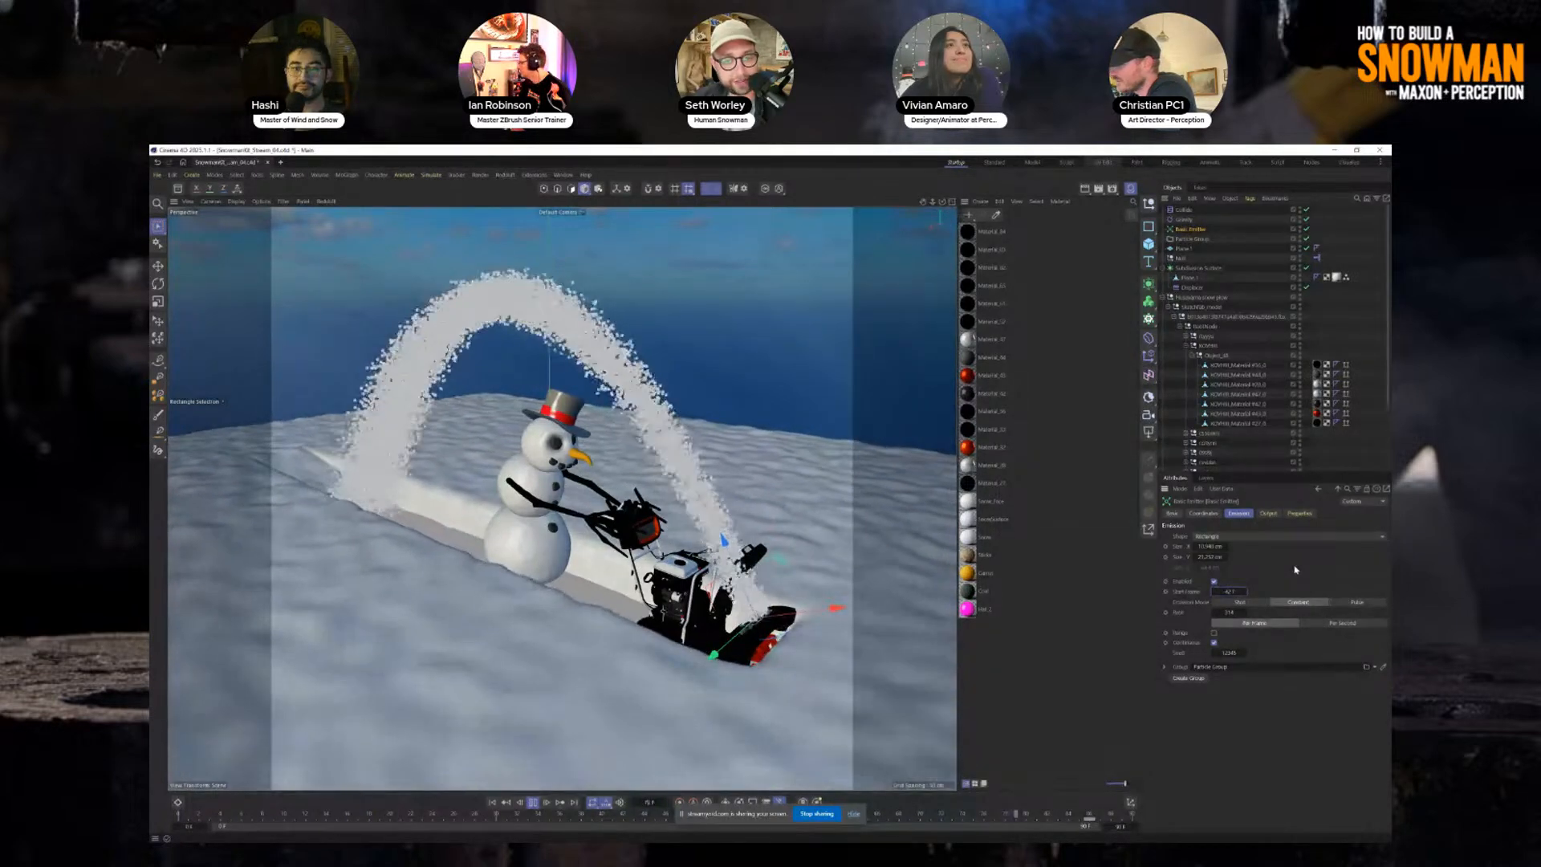
left_click(533, 803)
left_click(494, 803)
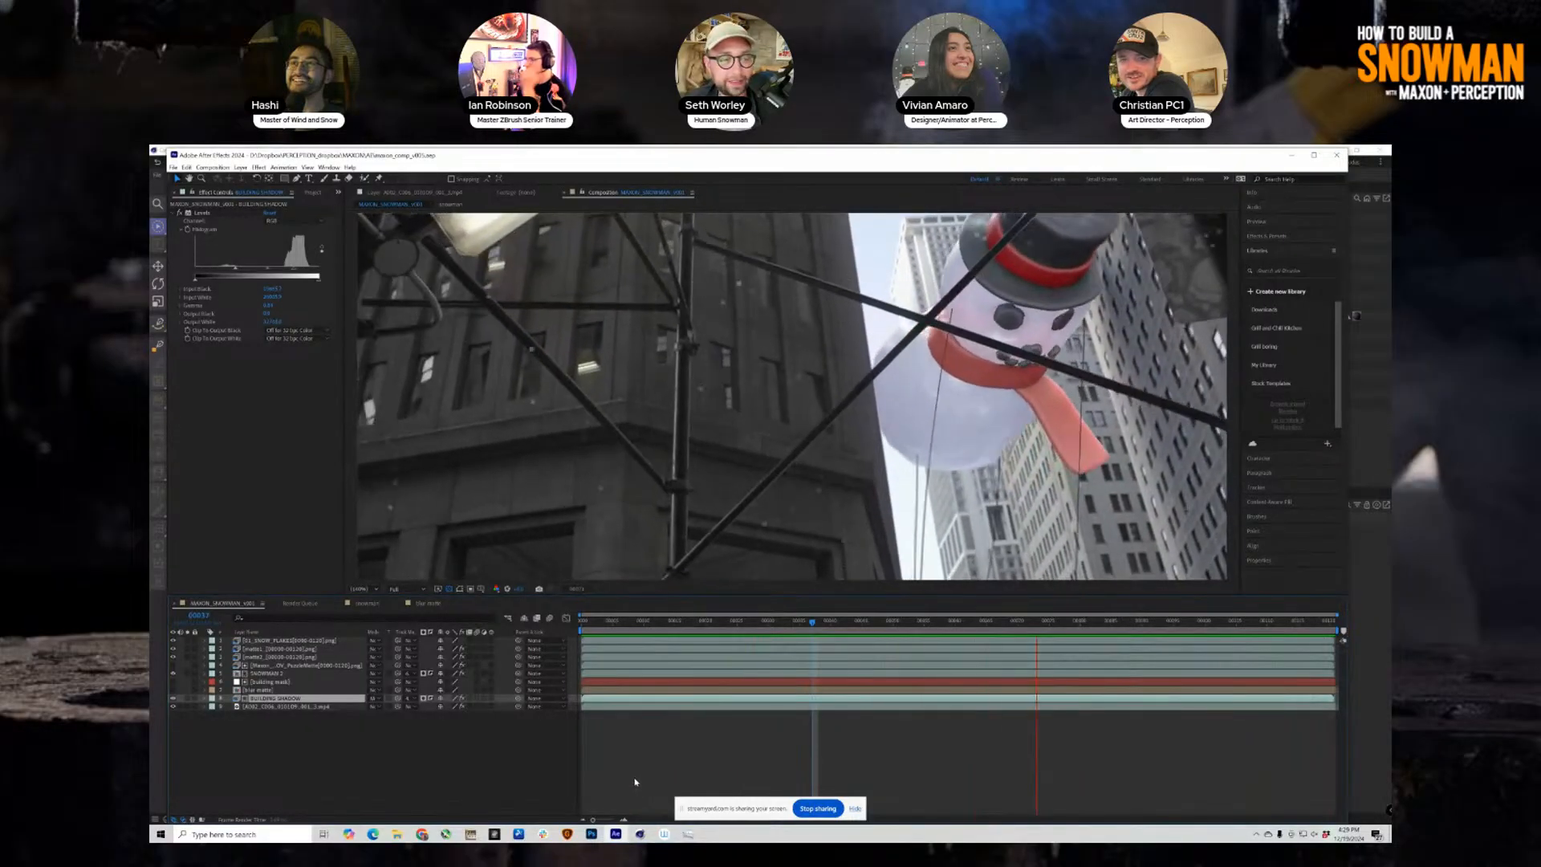
Switch to Cinema 4D to inspect the falling-snow scene's Basic Emitter emission settings, and return to After Effects.
left_click(640, 834)
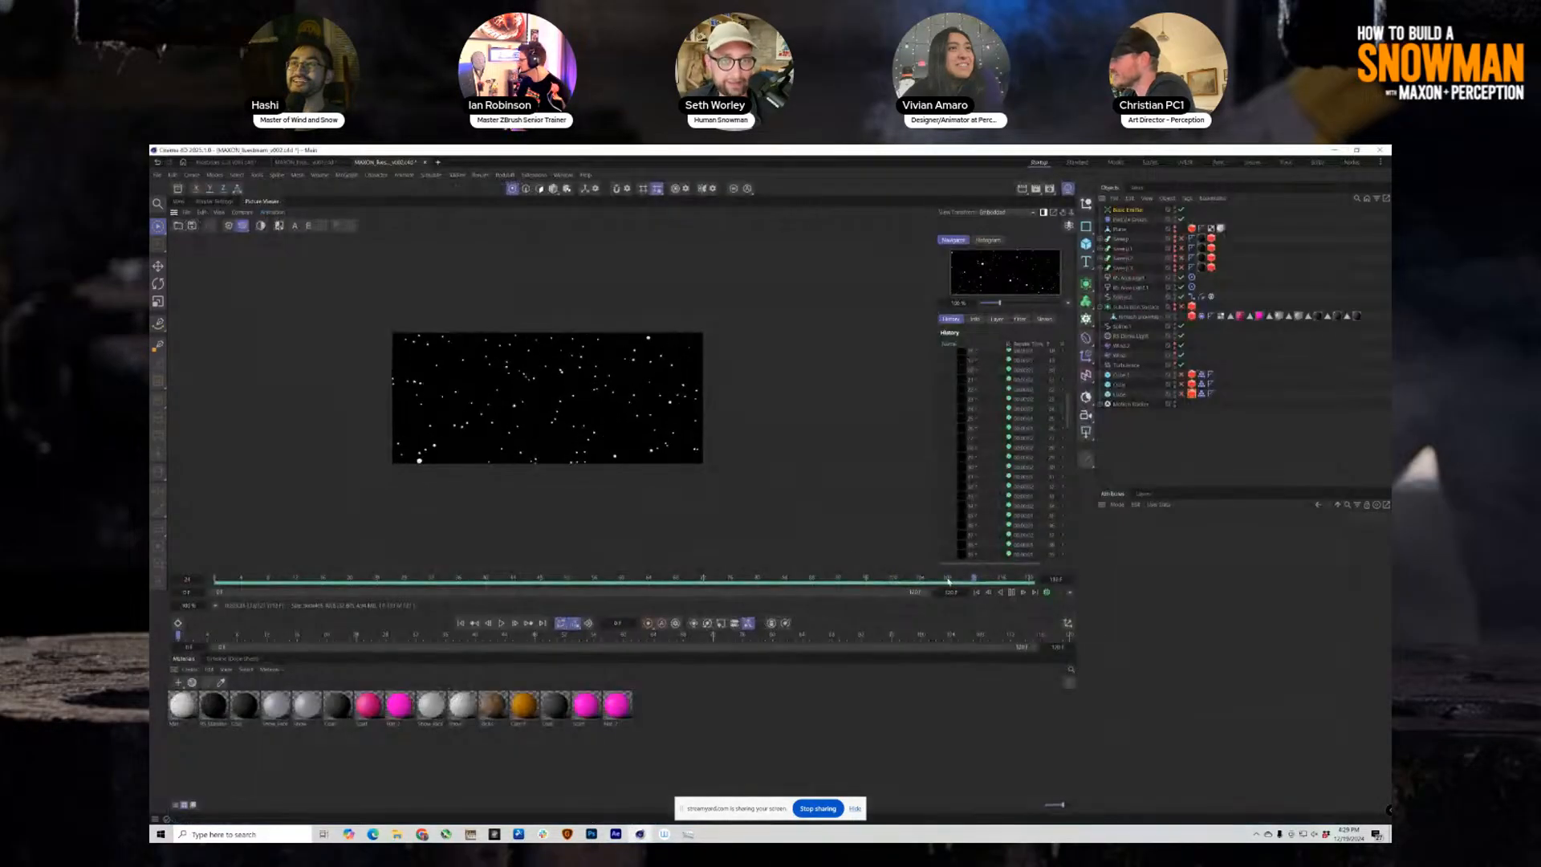
left_click(1143, 208)
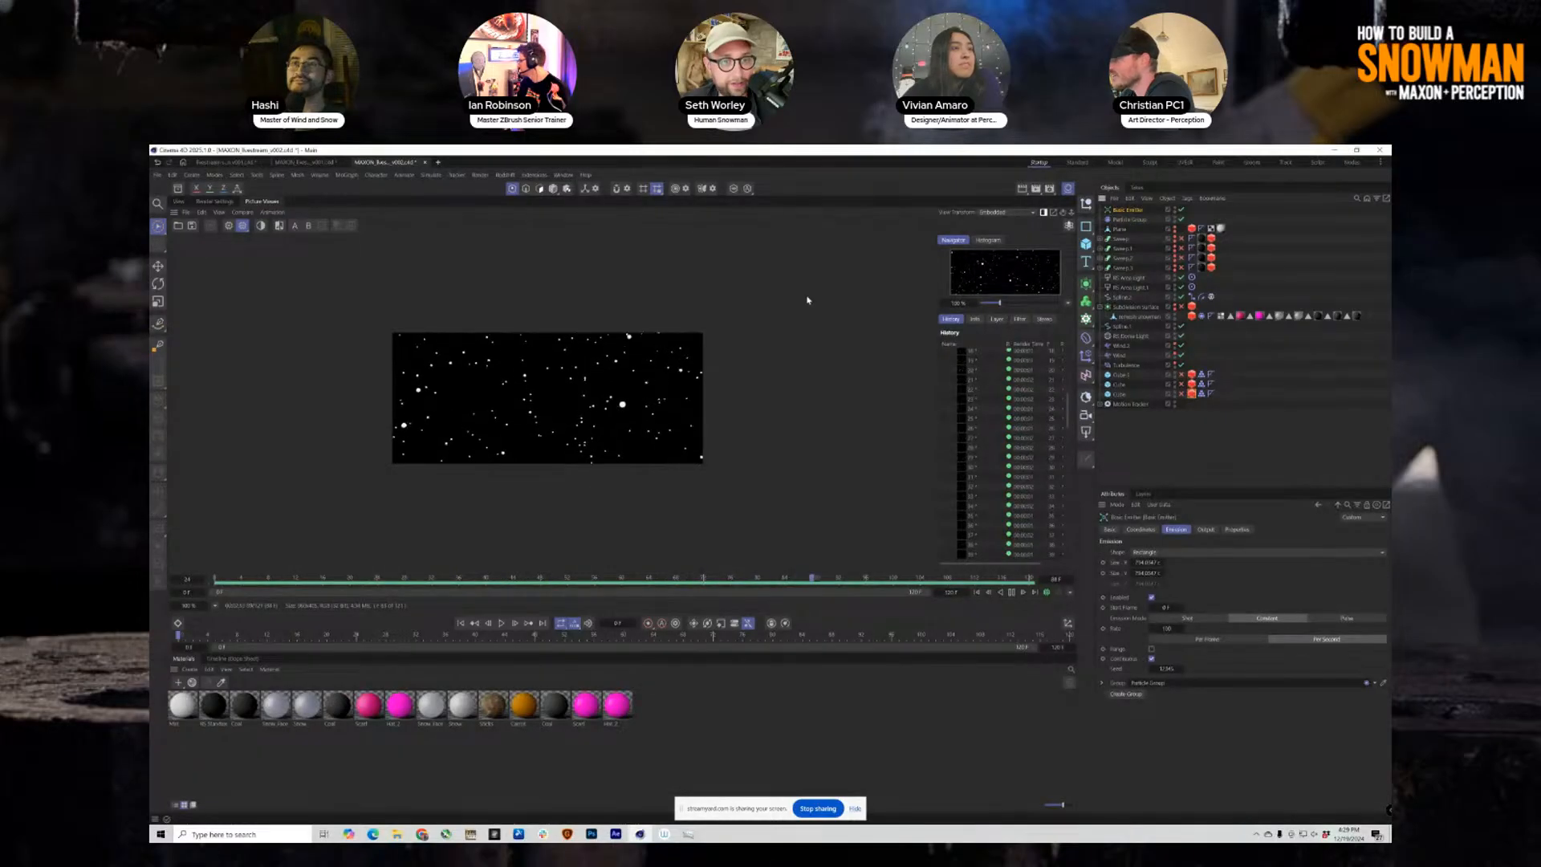
left_click(615, 834)
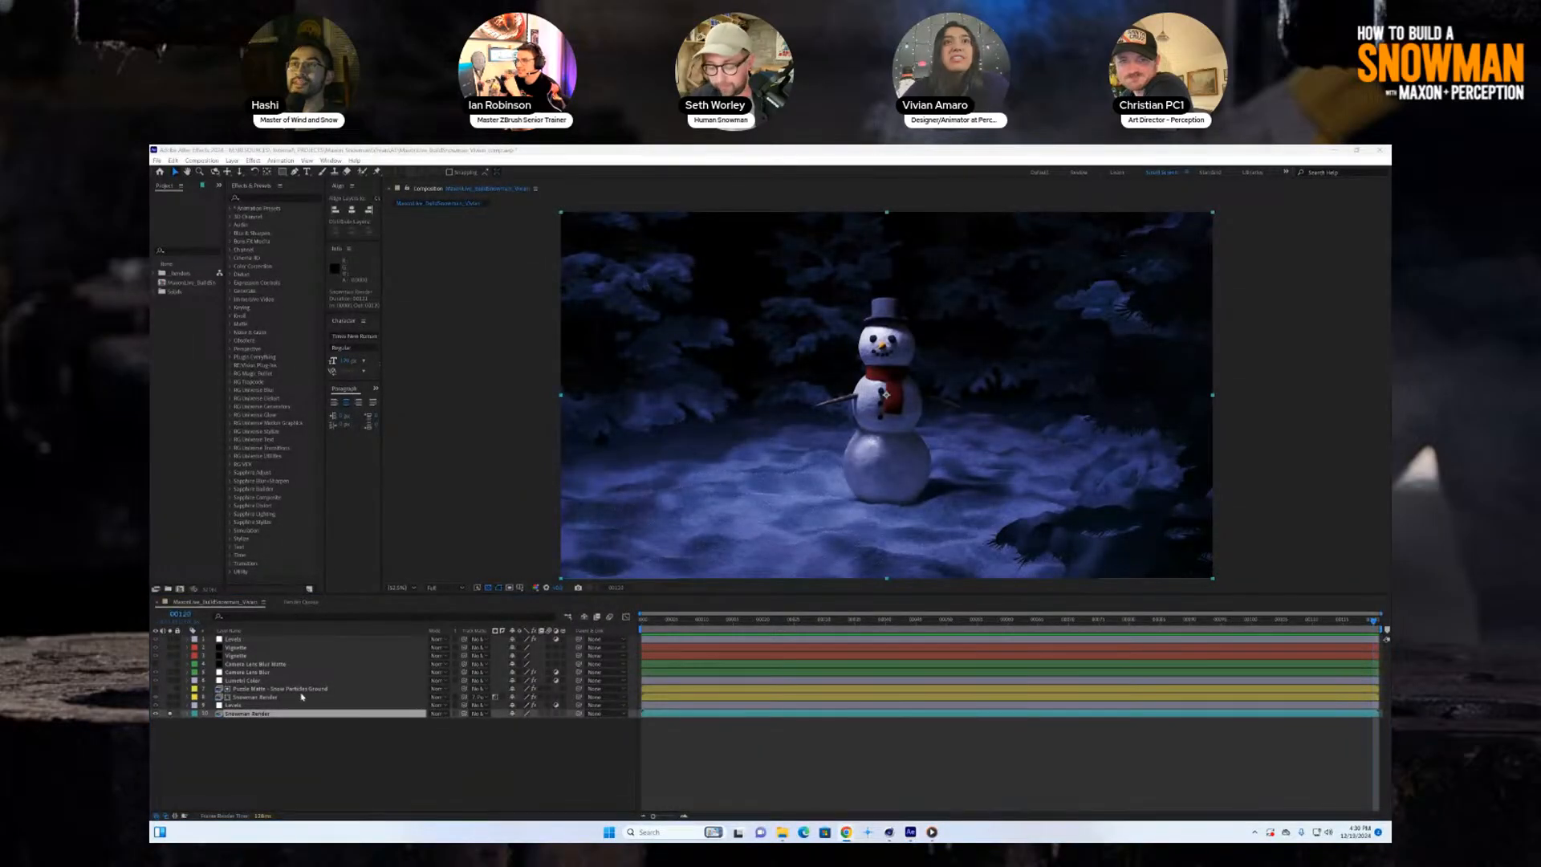
Play back the soloed raw Snowman Render layer in the night forest composition.
left_click(247, 697)
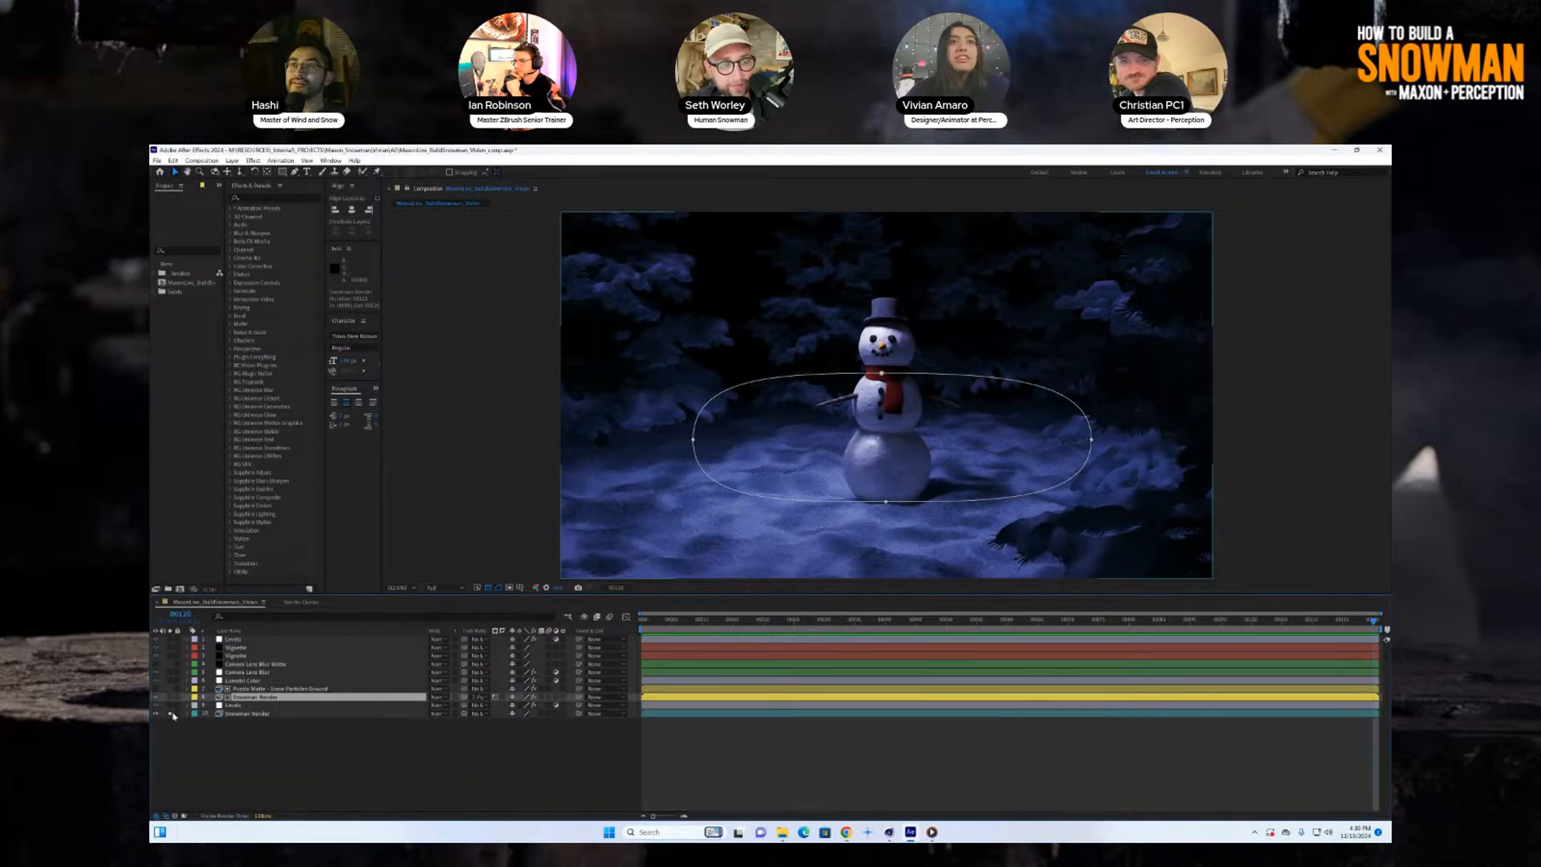
left_click(171, 713)
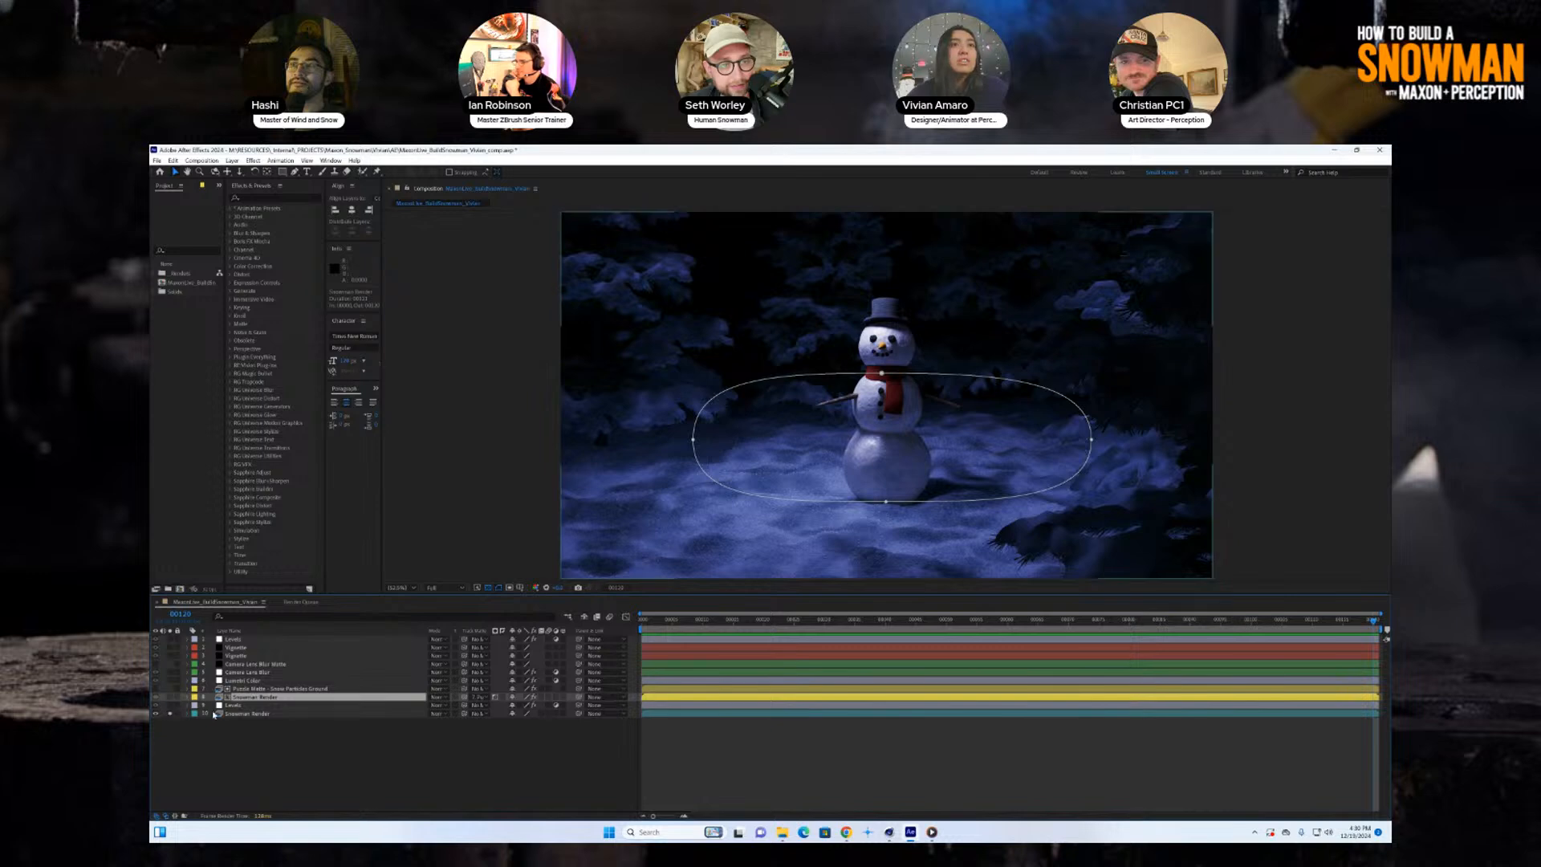
left_click(228, 714)
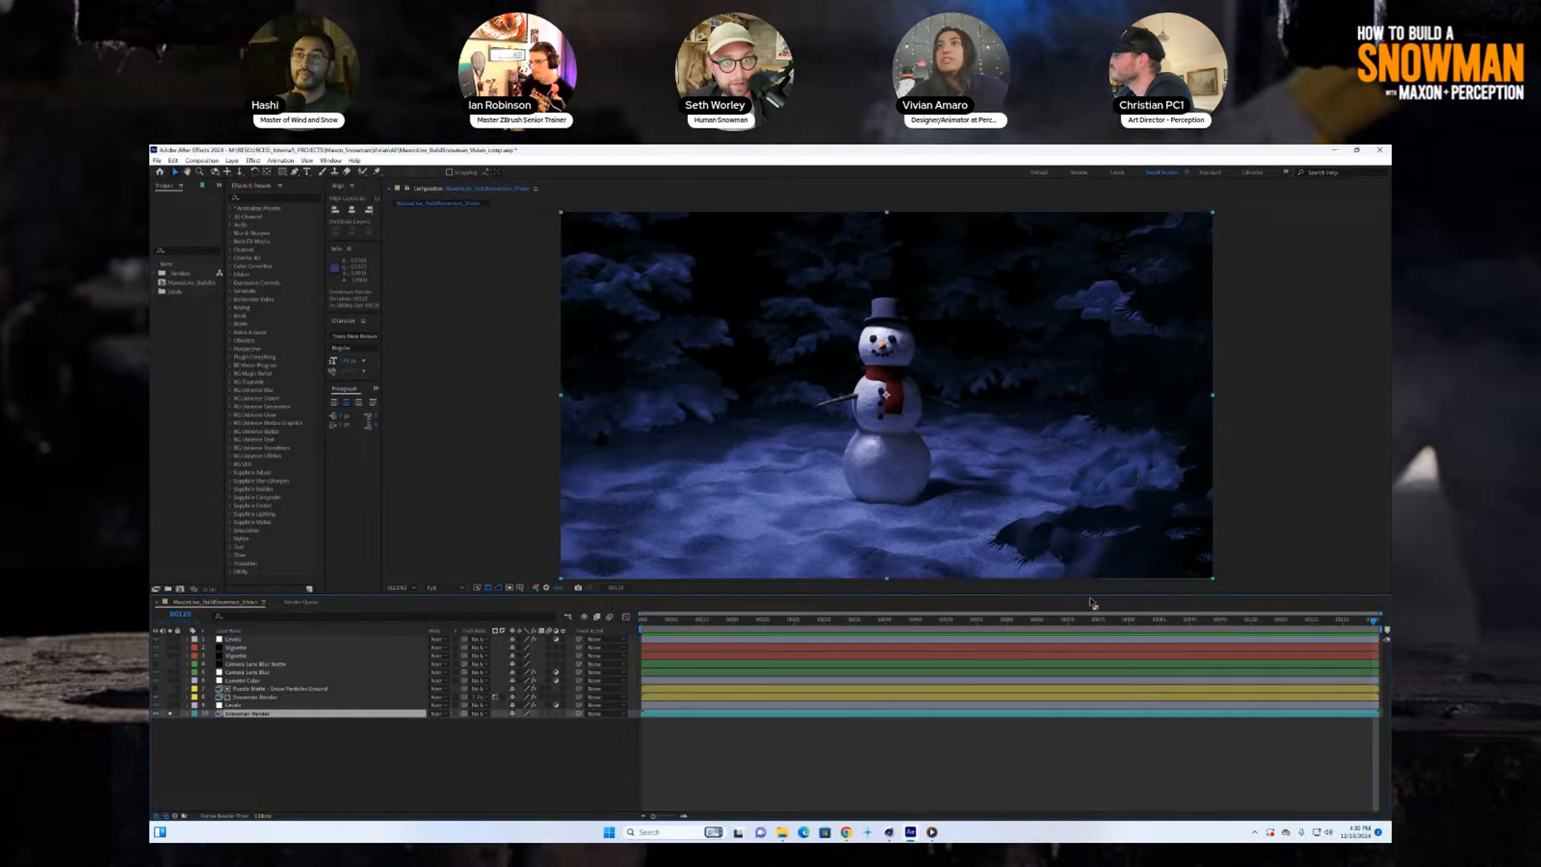
key("space")
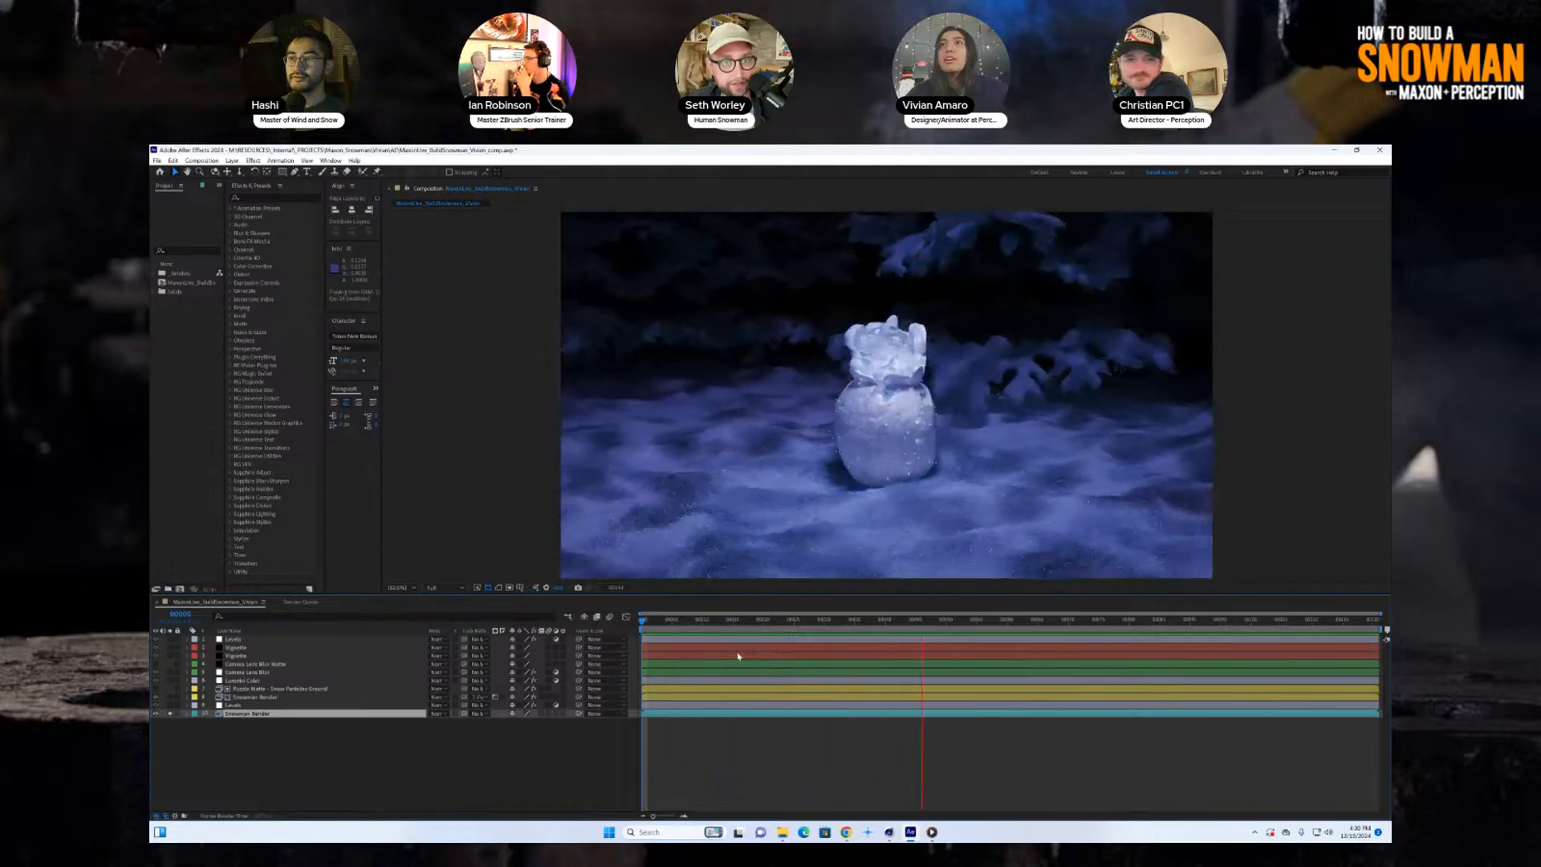
key("space")
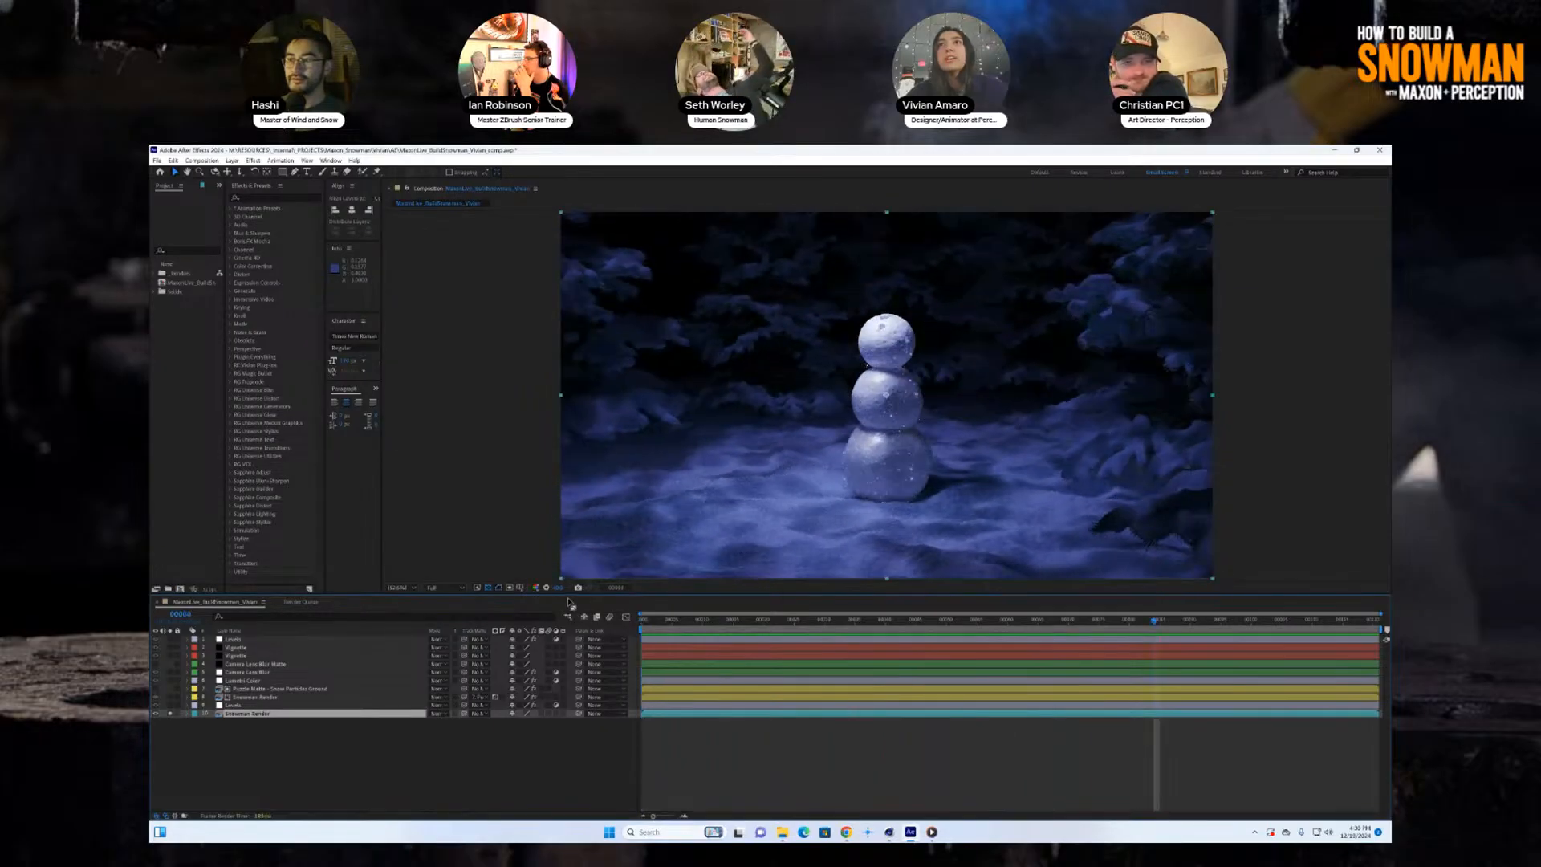
key("space")
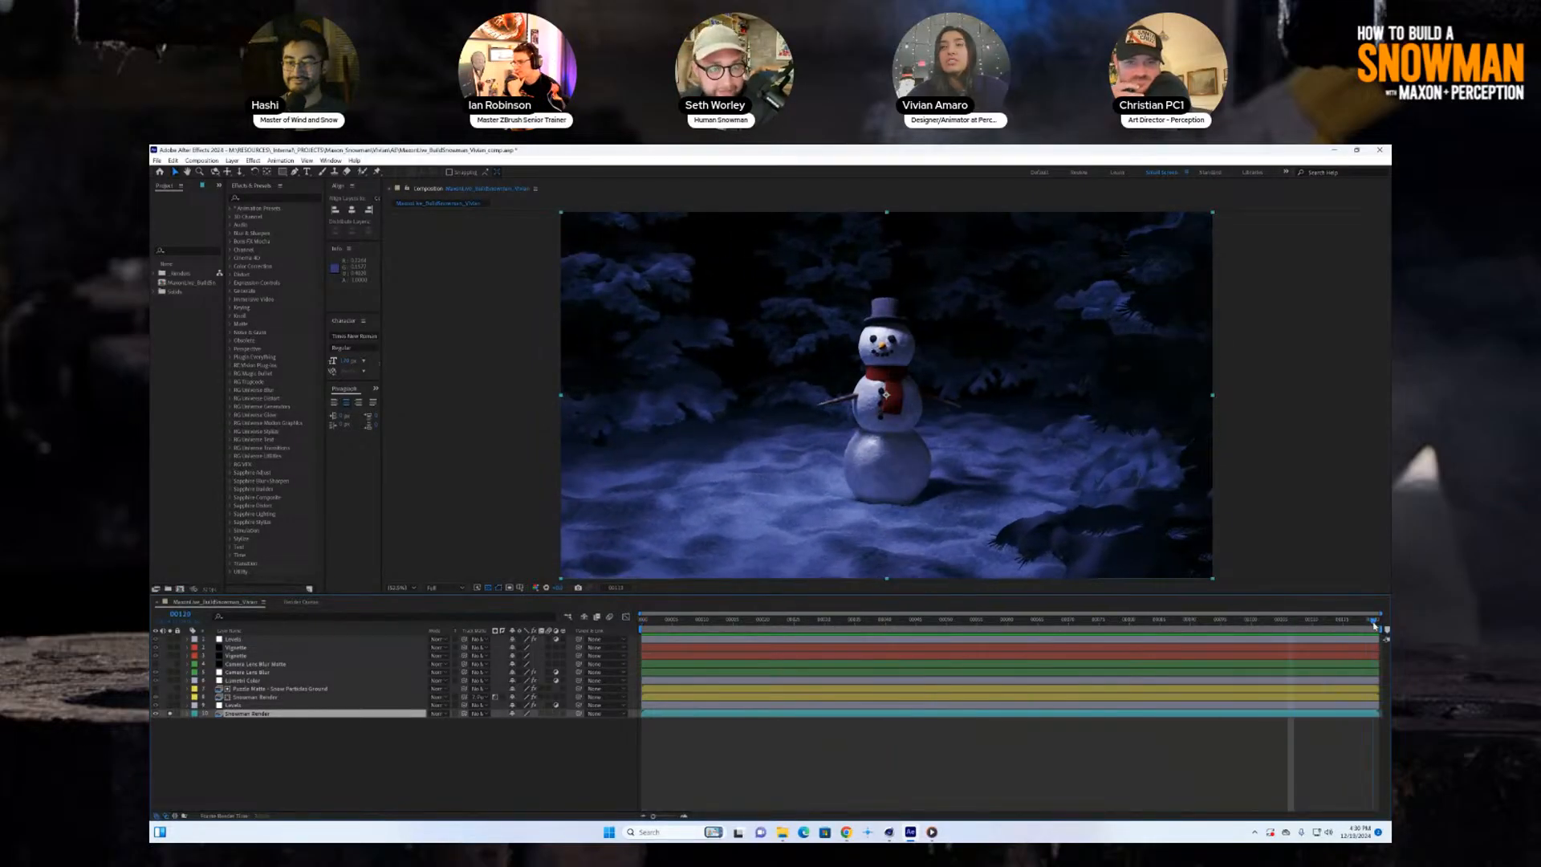
Compare the grade by soloing the Levels, Vignette and Lumetri Color layers over the render, and restore the full composite.
left_click(170, 714)
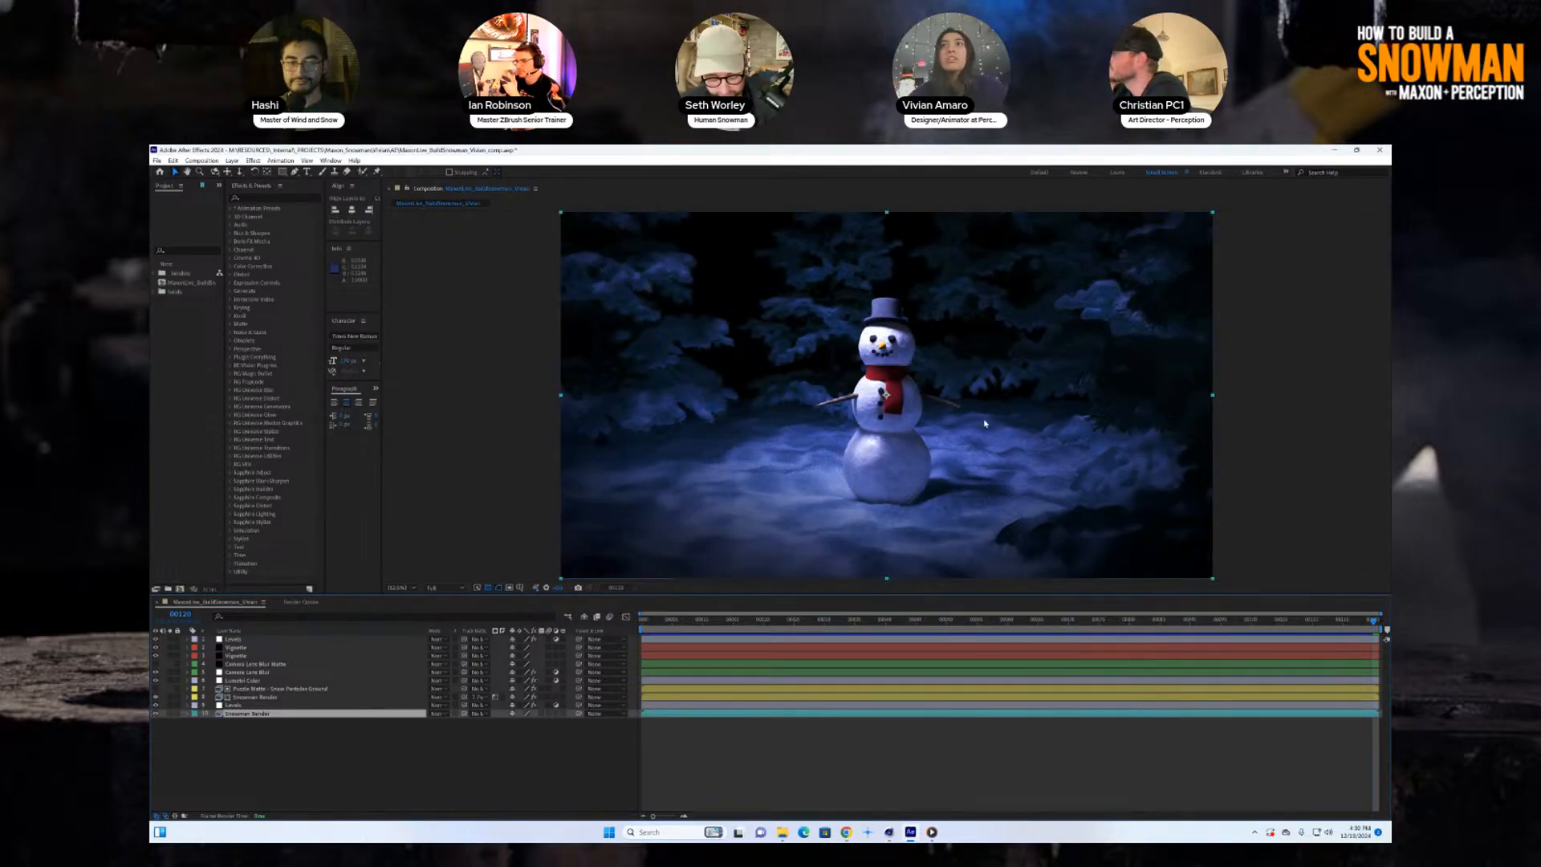
left_click(233, 705)
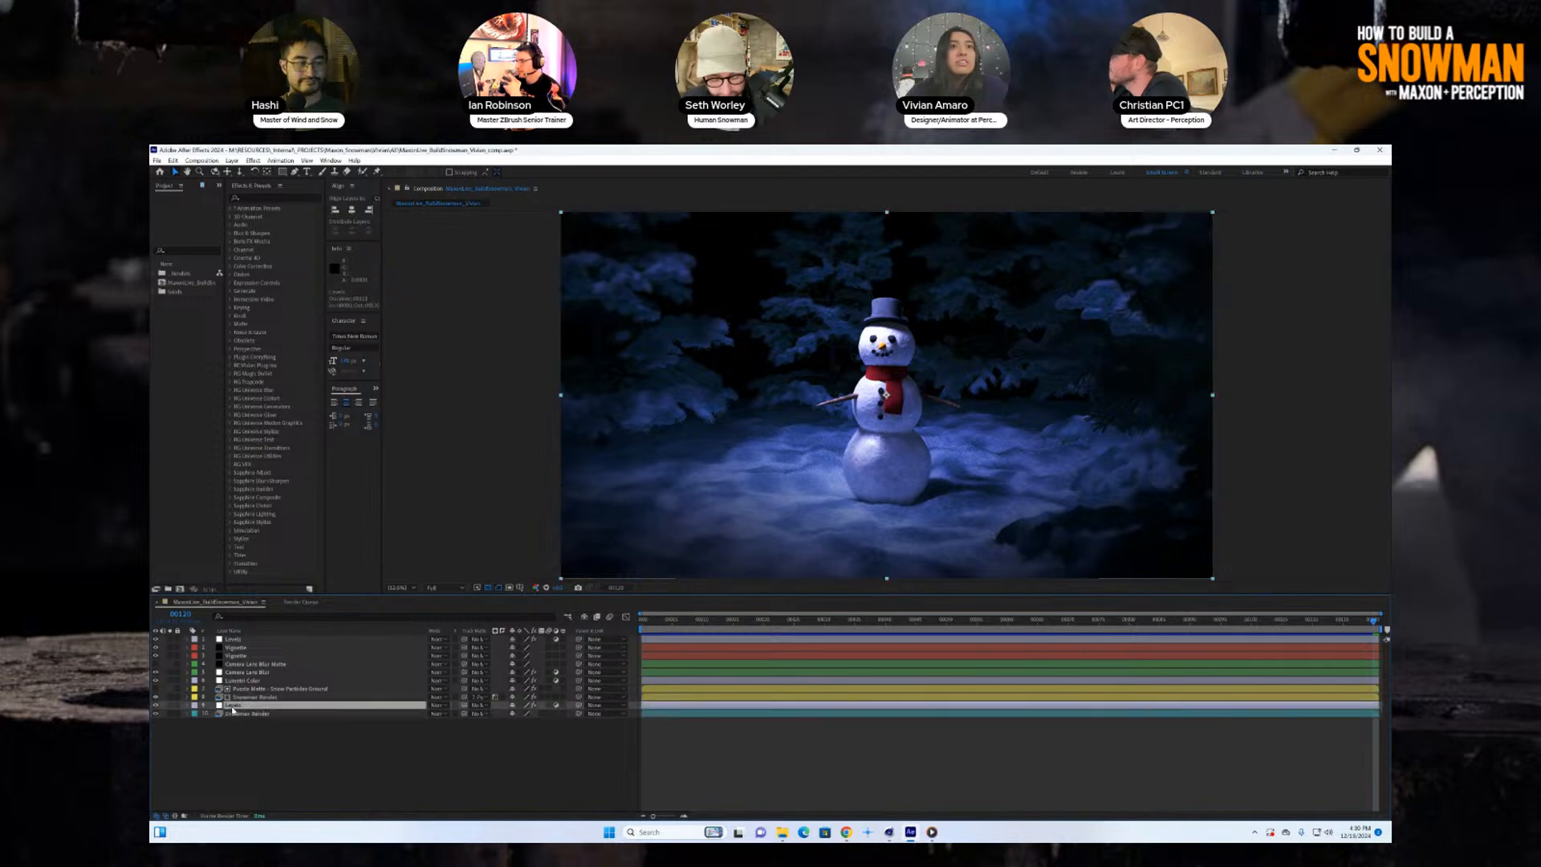
left_click(170, 705)
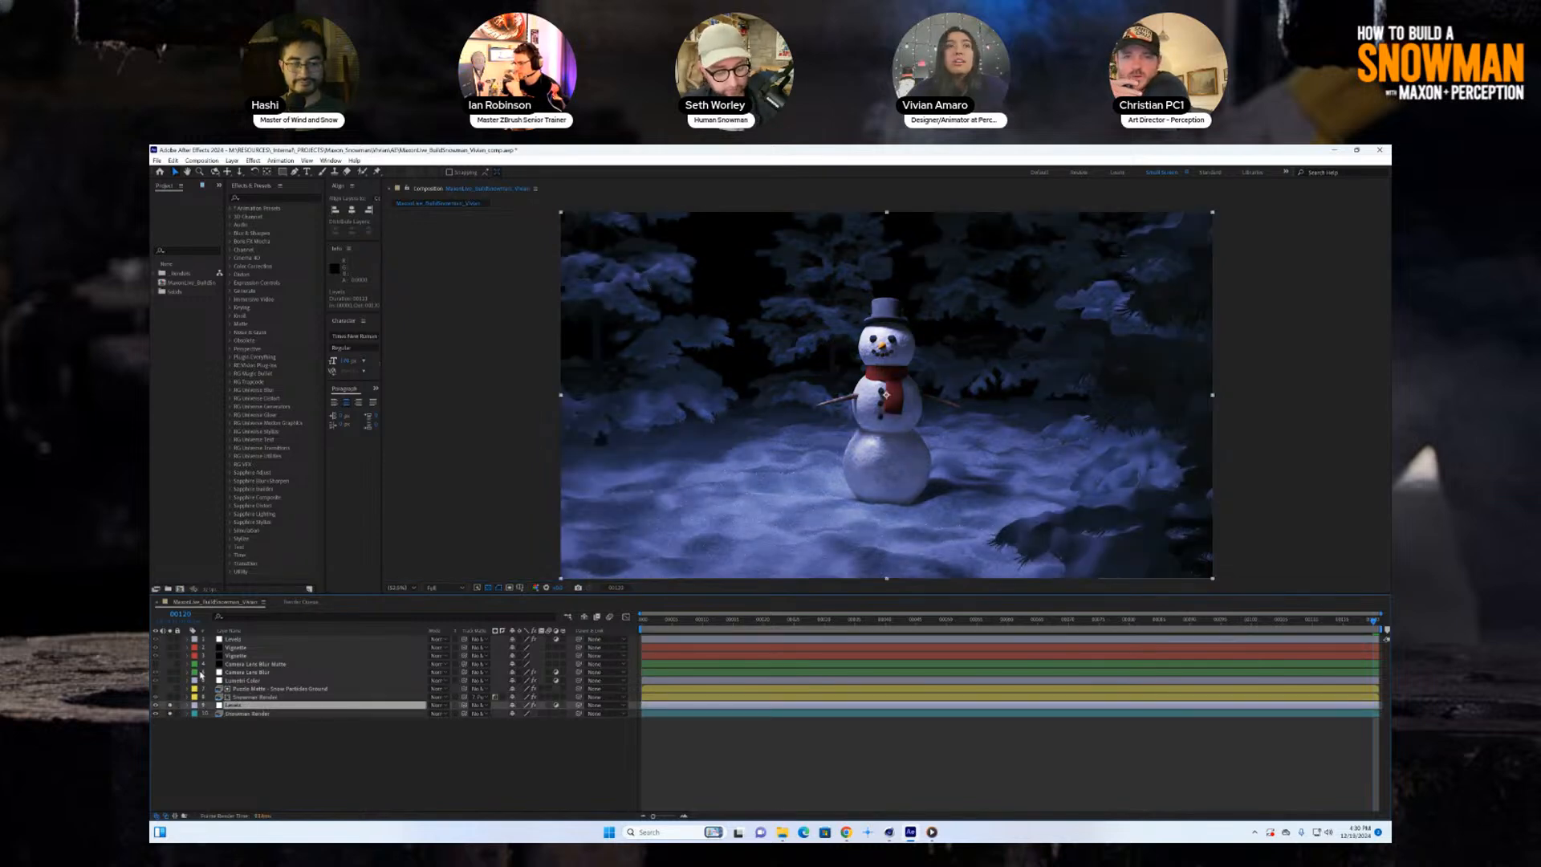
left_click(178, 655)
left_click(170, 657)
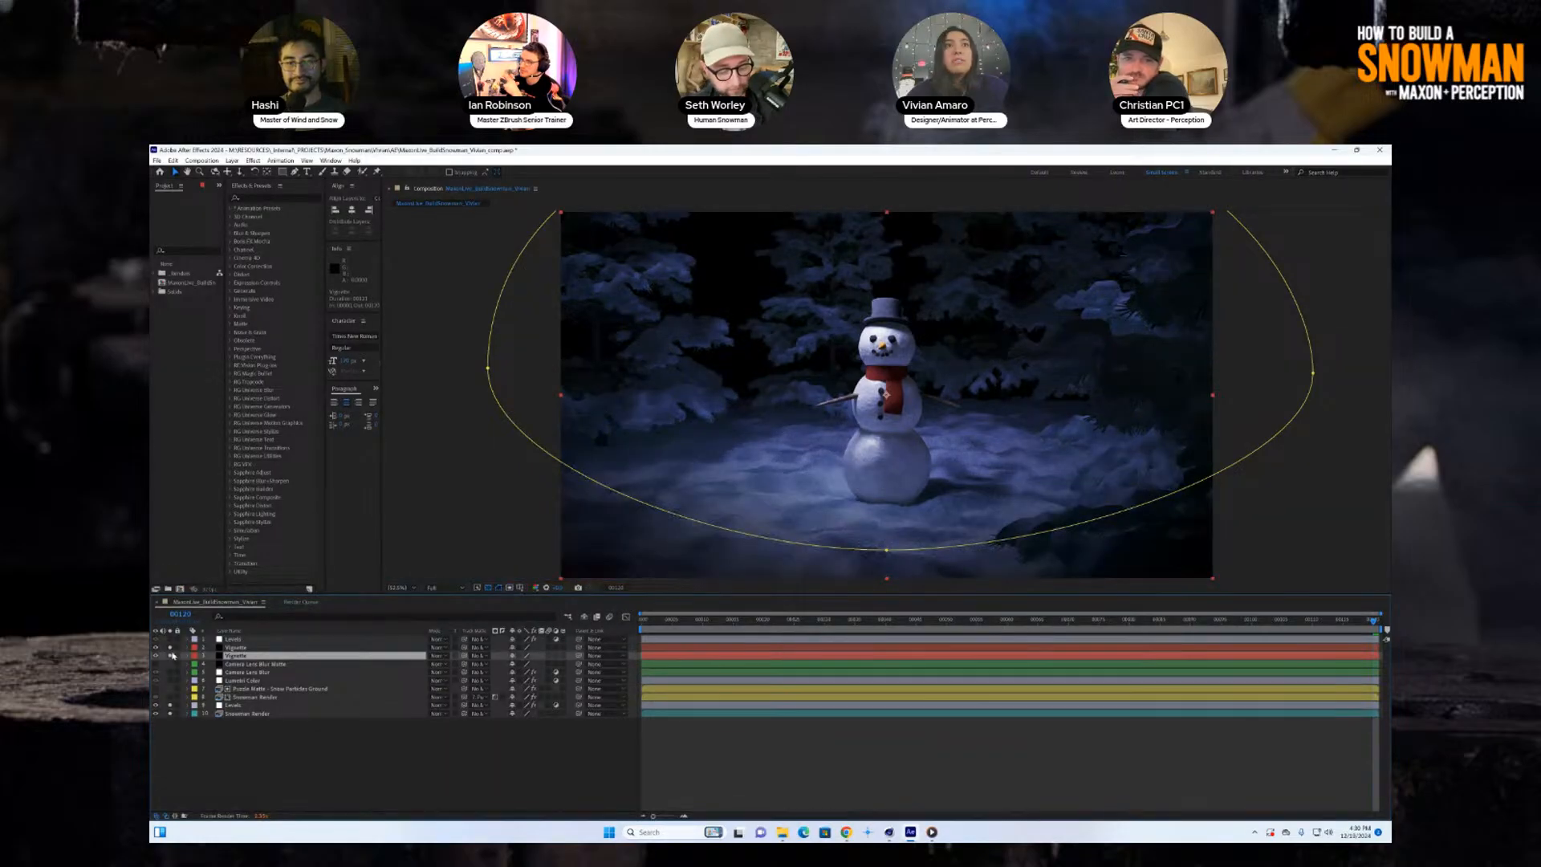
left_click(241, 680)
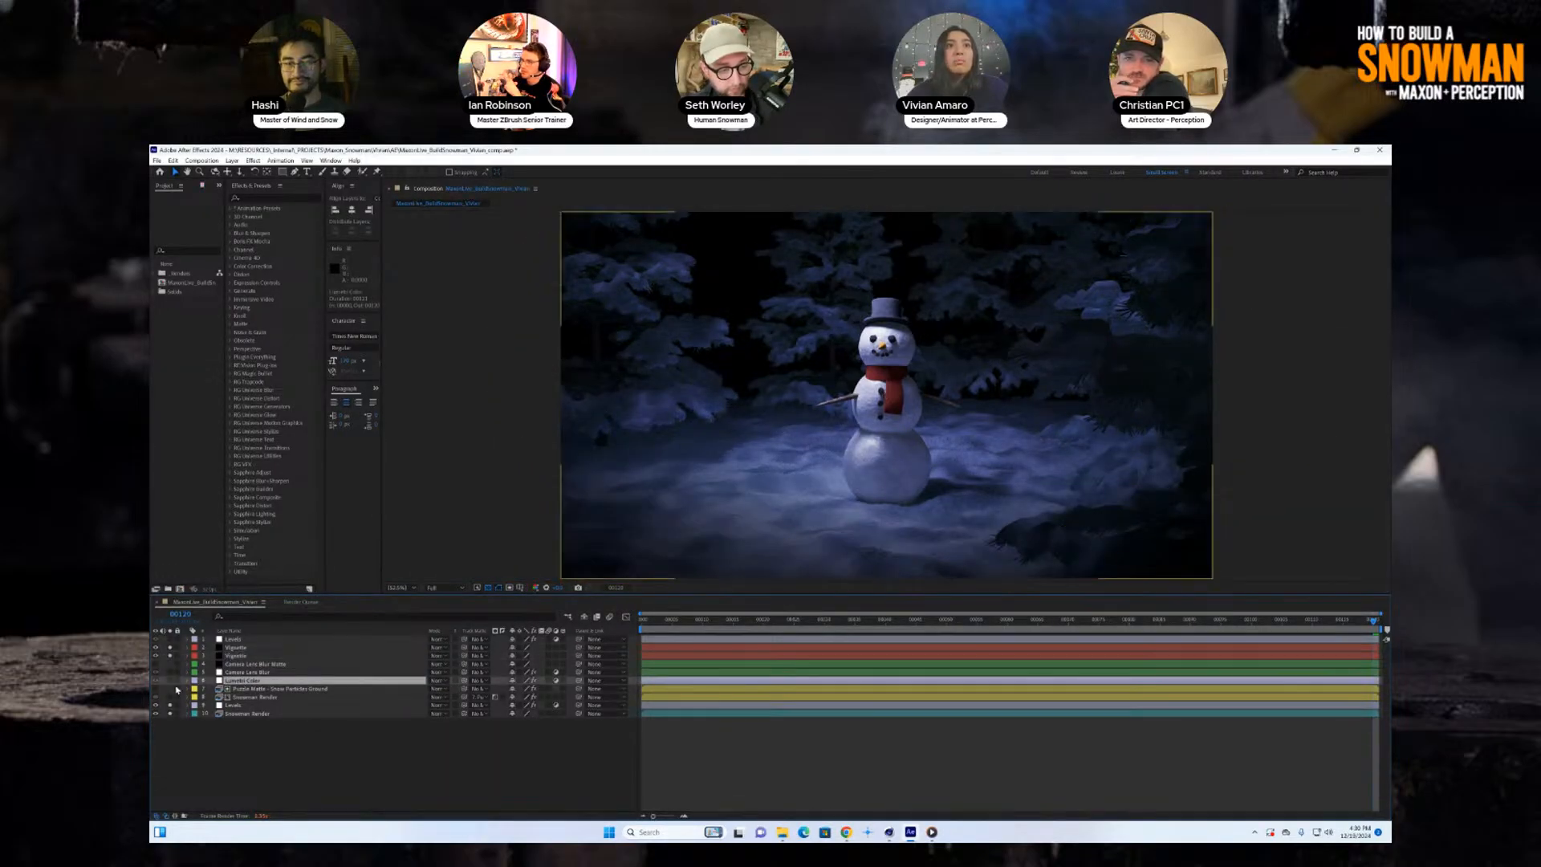
left_click(170, 681)
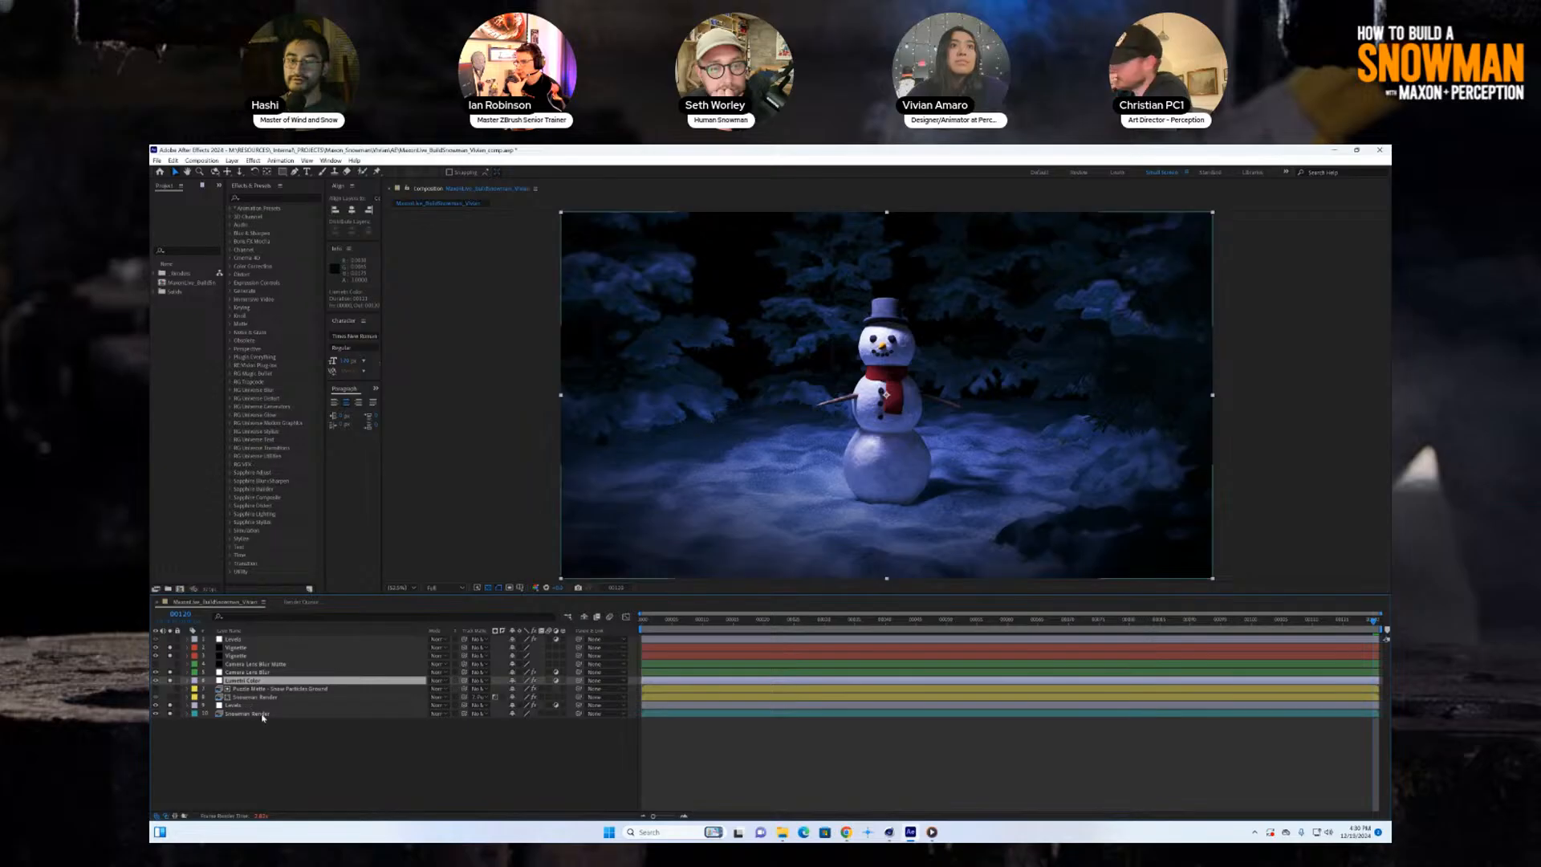
left_click_drag(170, 648, 170, 655)
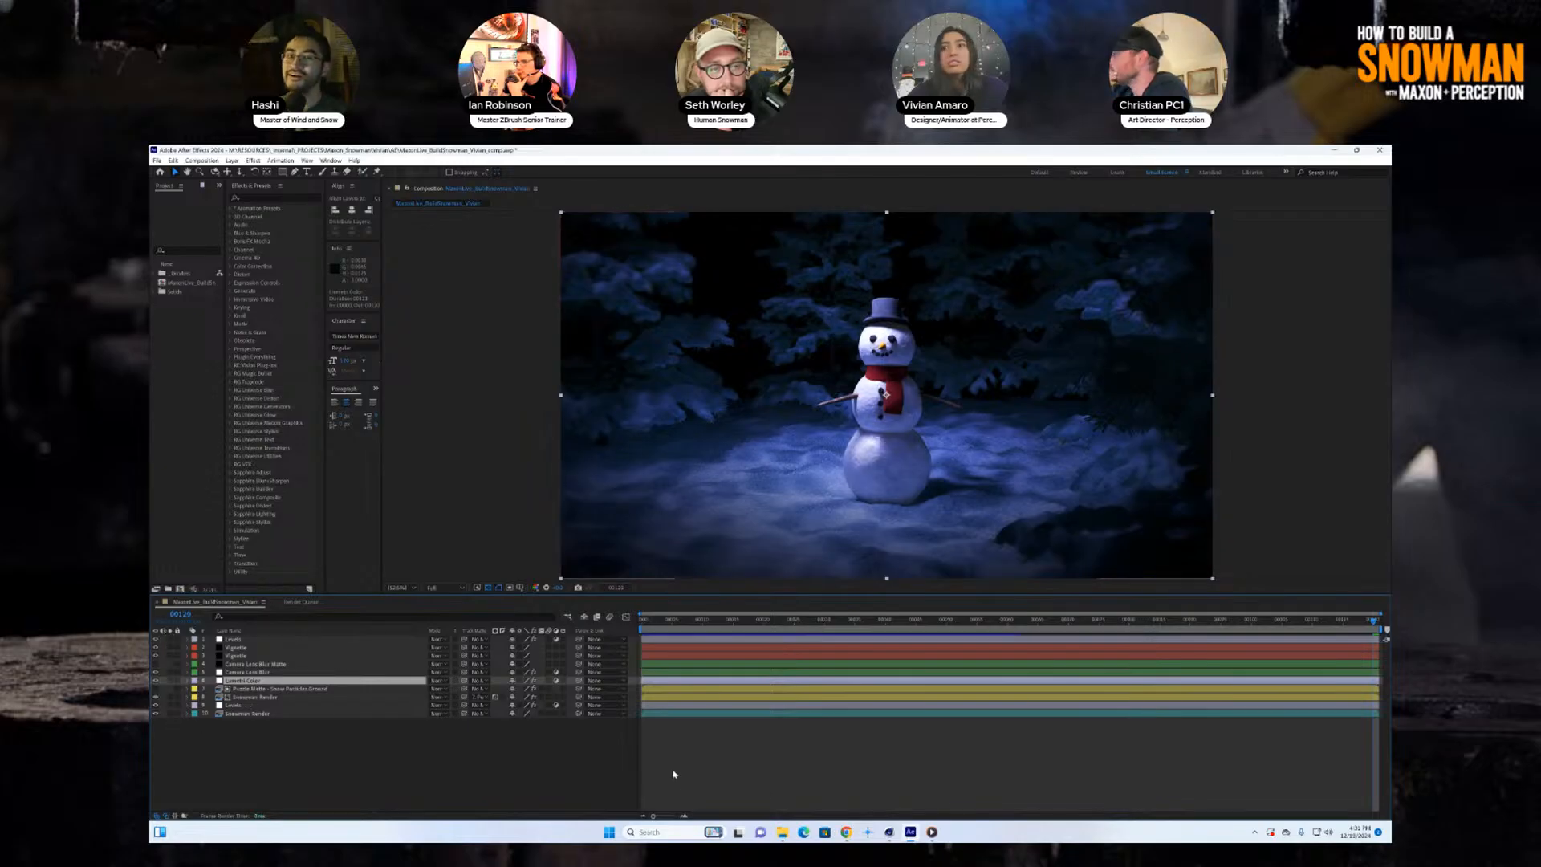
Switch to Media Player and review the rendered snowman clip, scrubbing back to its beginning and replaying it.
left_click(931, 832)
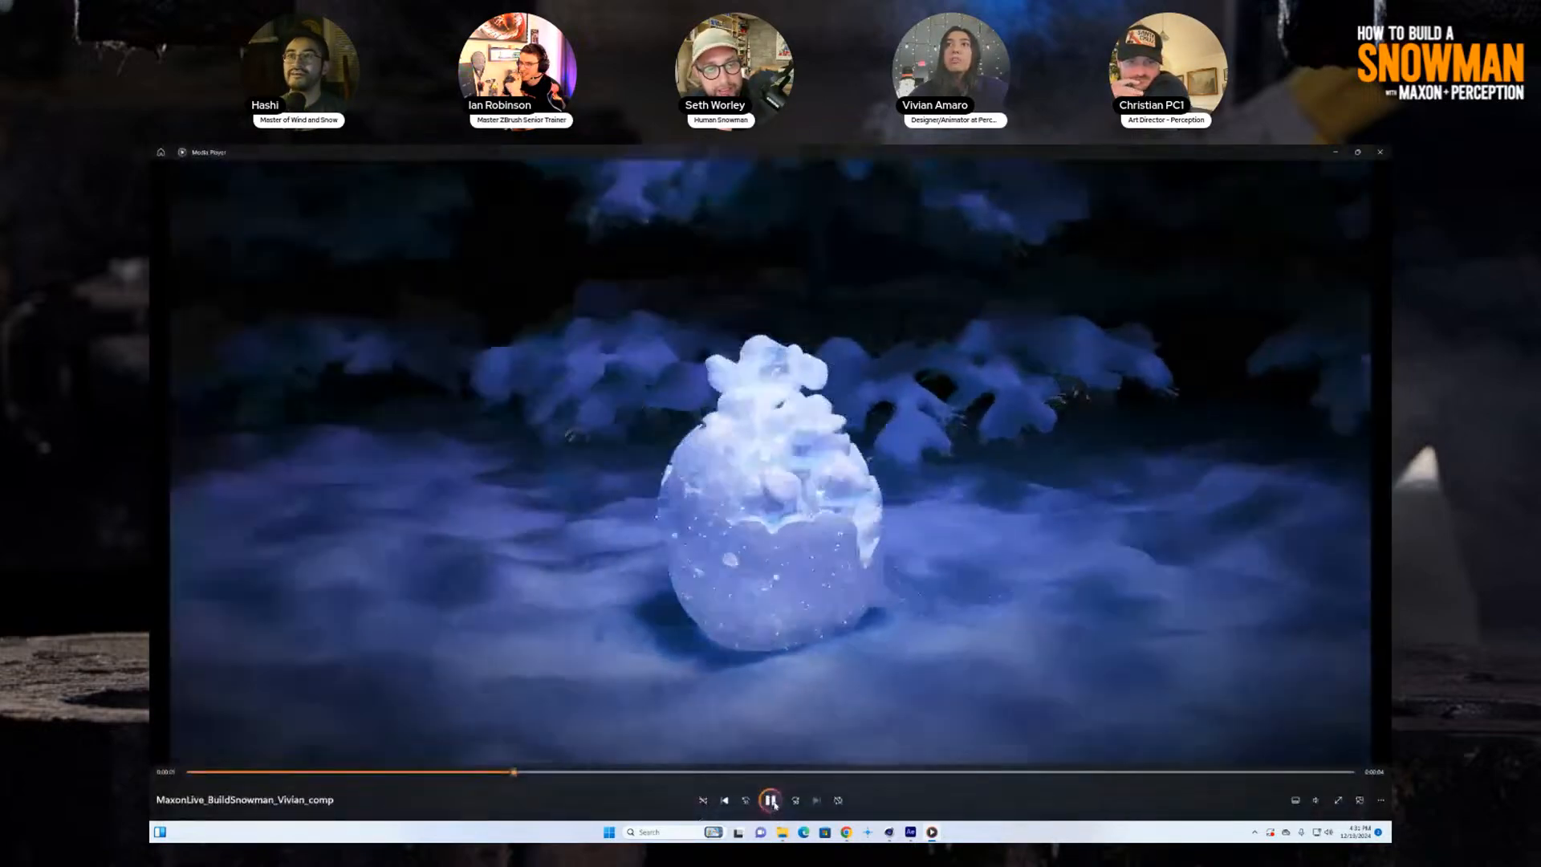
left_click(776, 806)
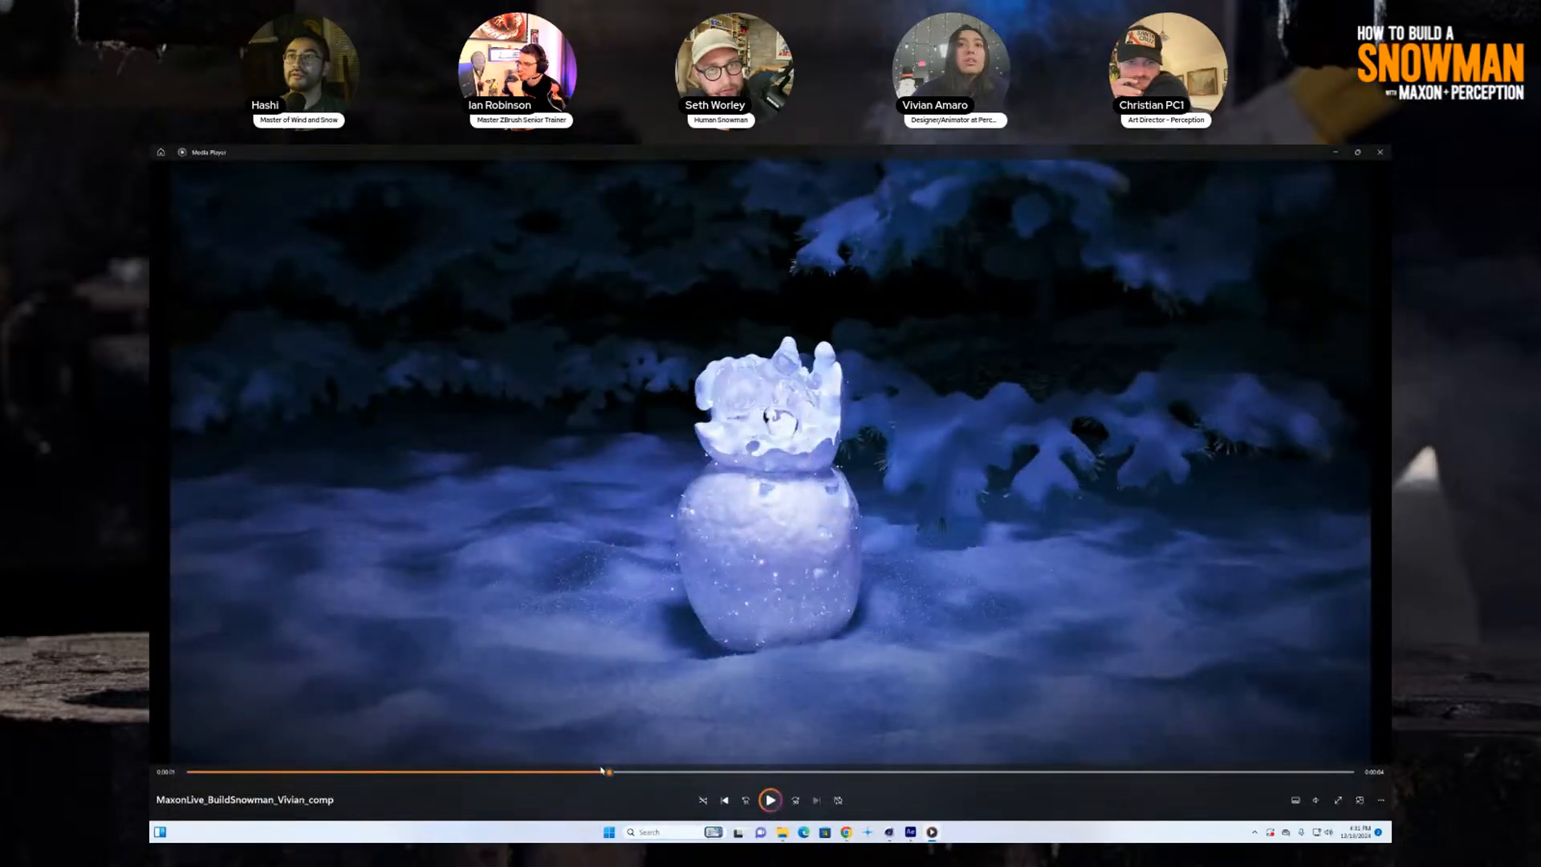
left_click_drag(598, 774, 368, 778)
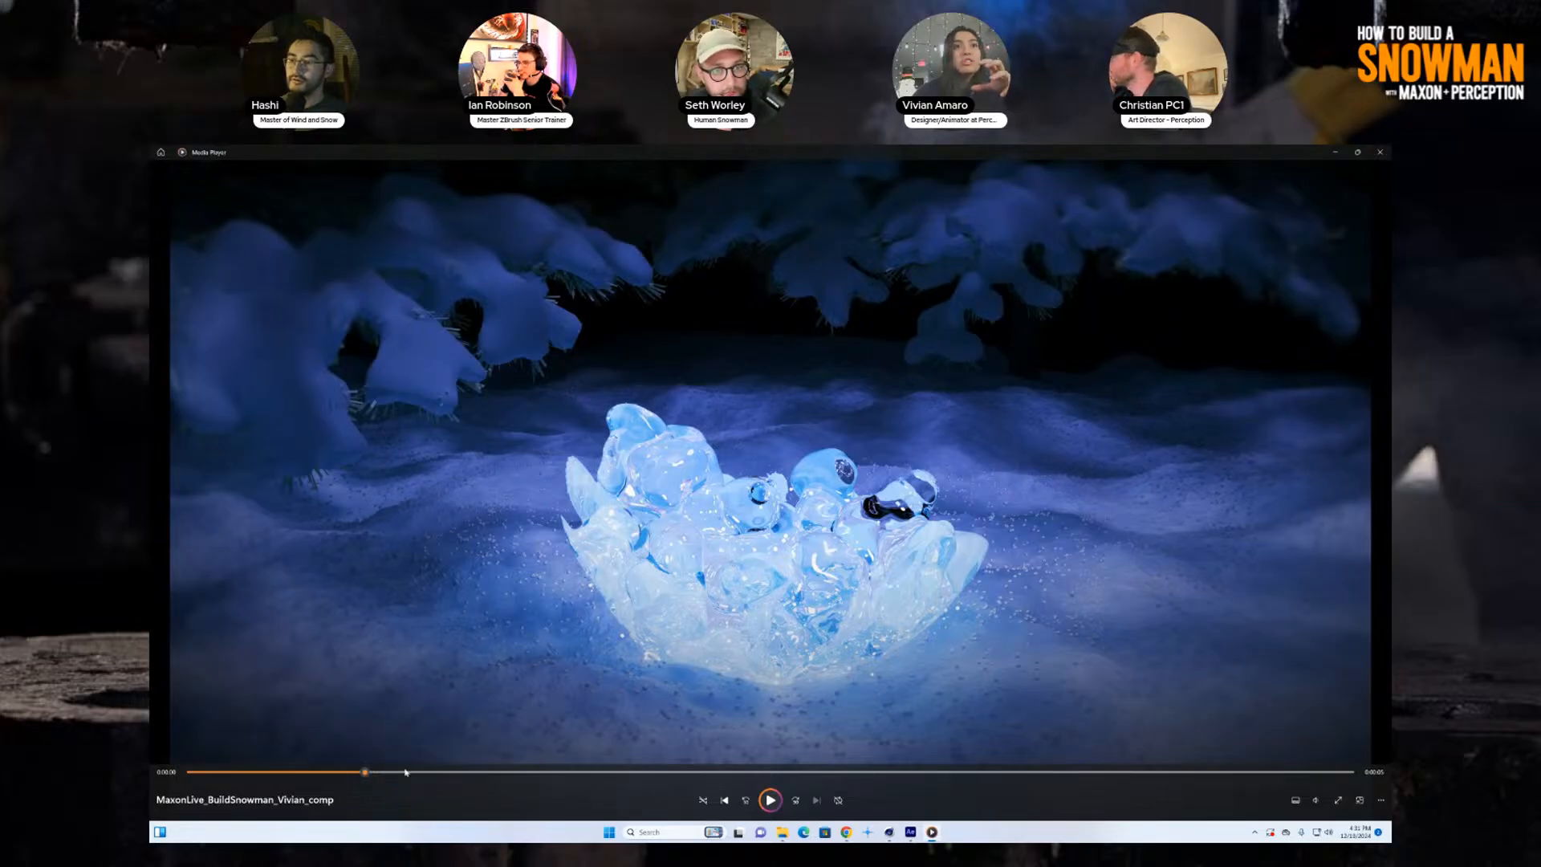
left_click_drag(327, 776, 192, 776)
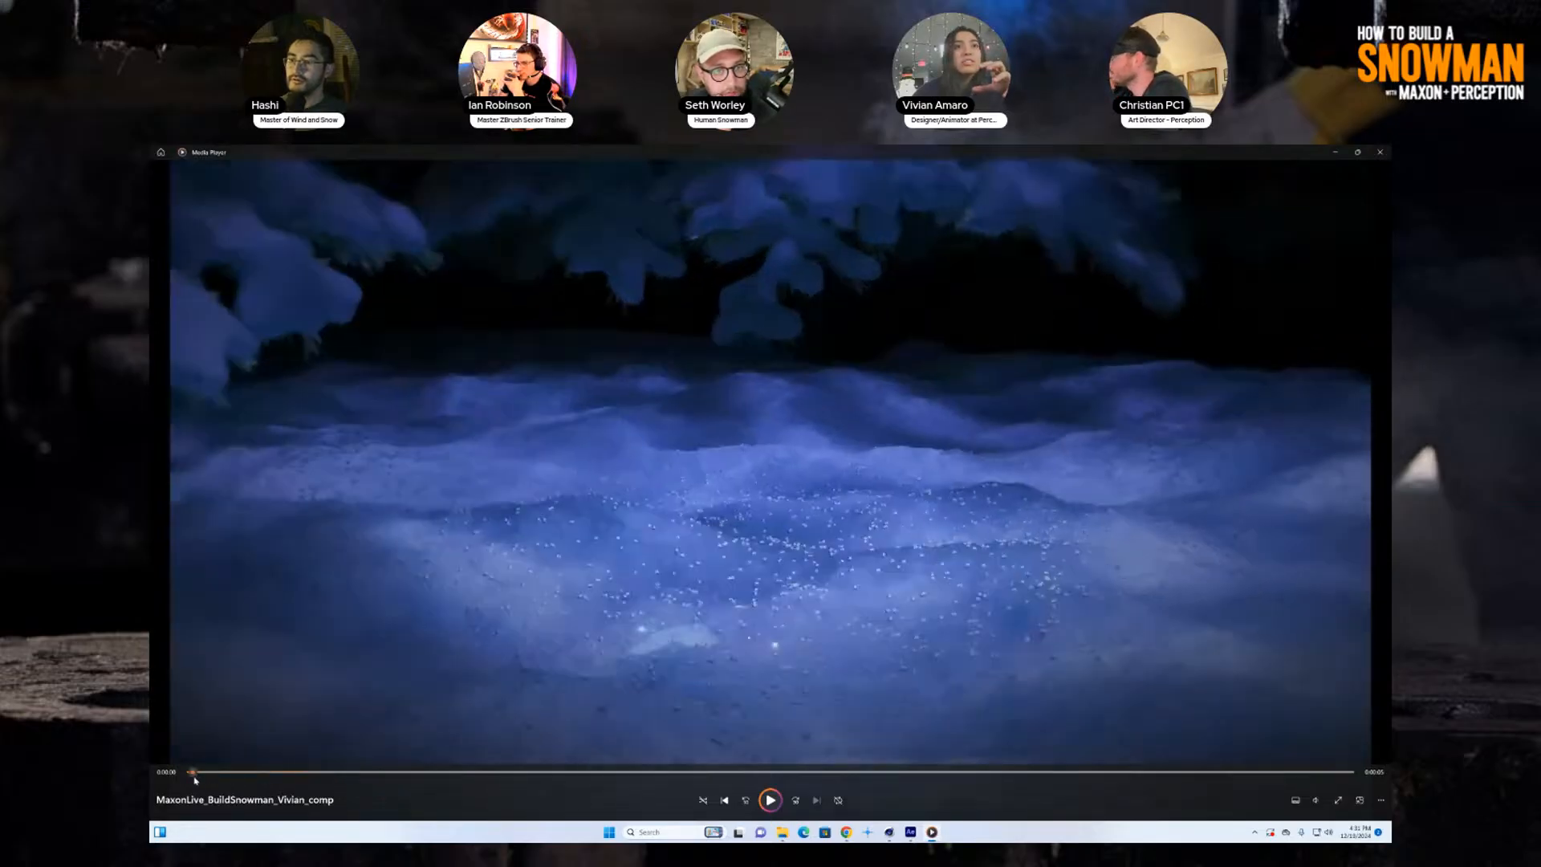
left_click(771, 800)
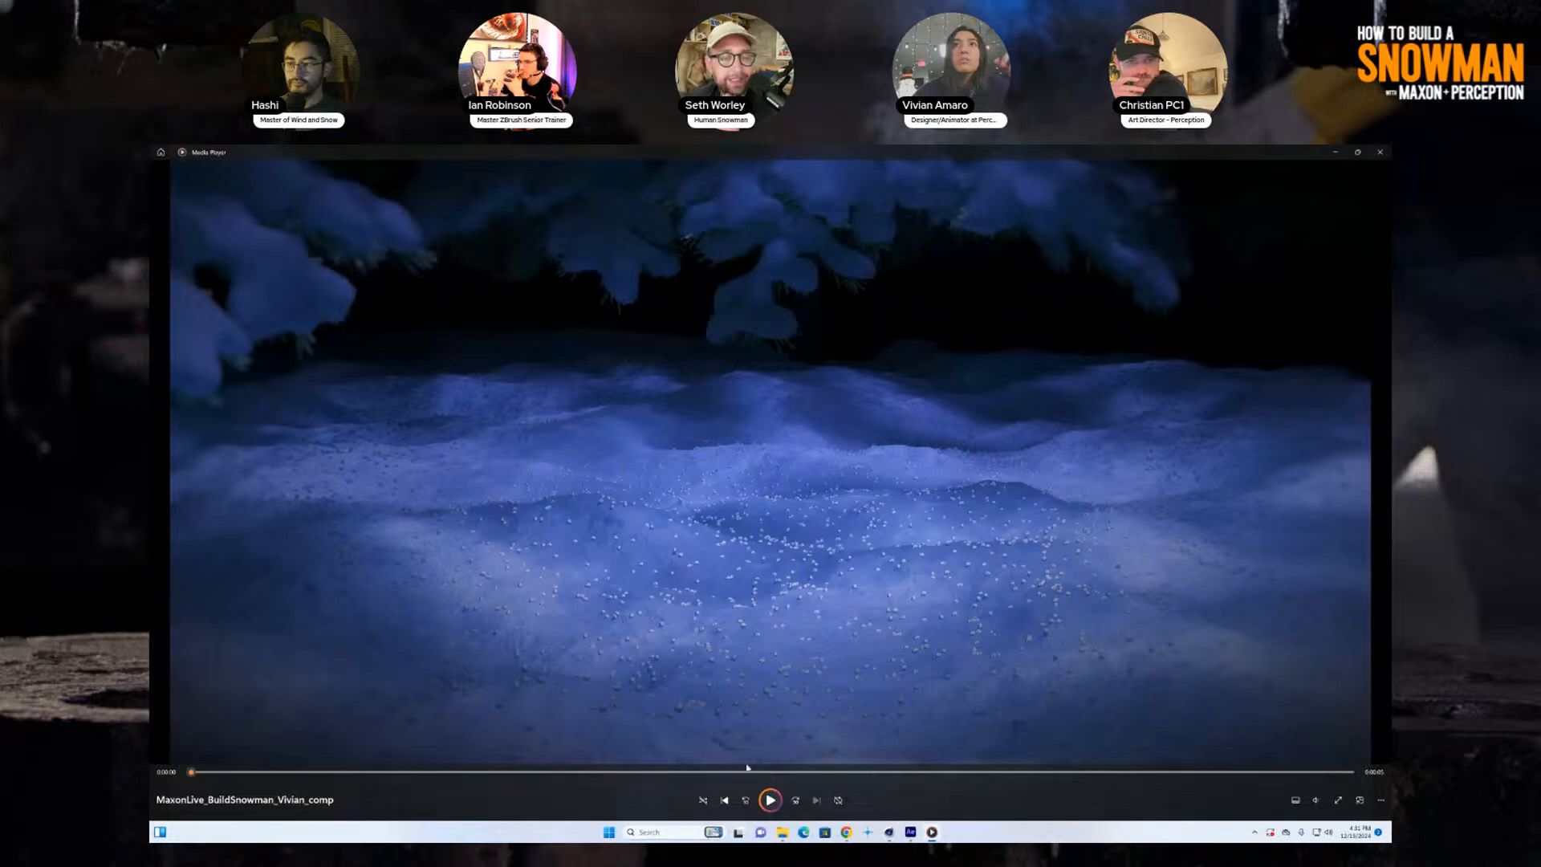
left_click(771, 800)
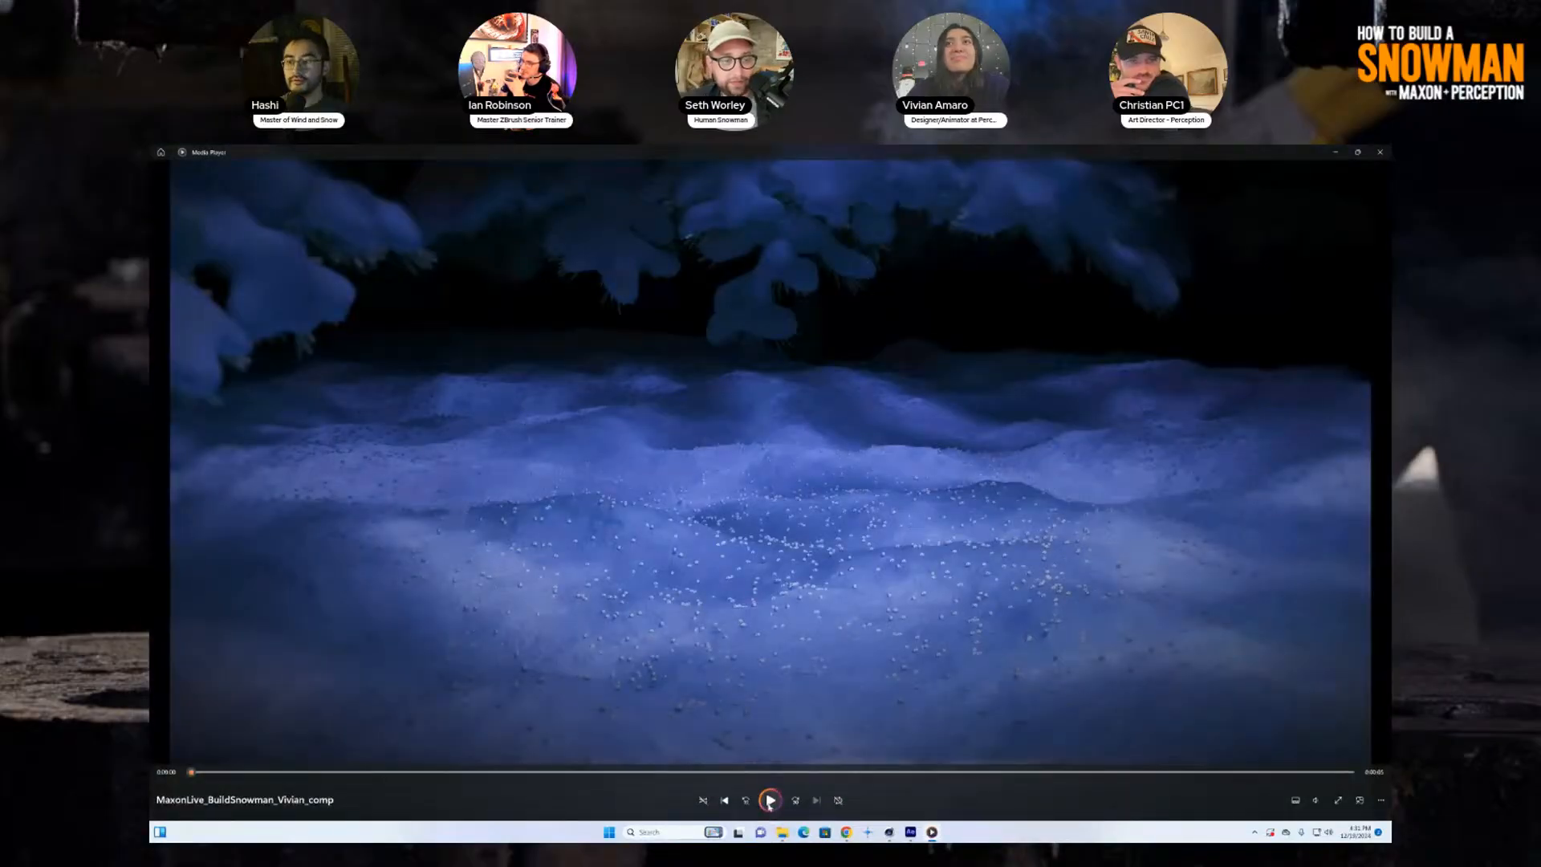
left_click(769, 801)
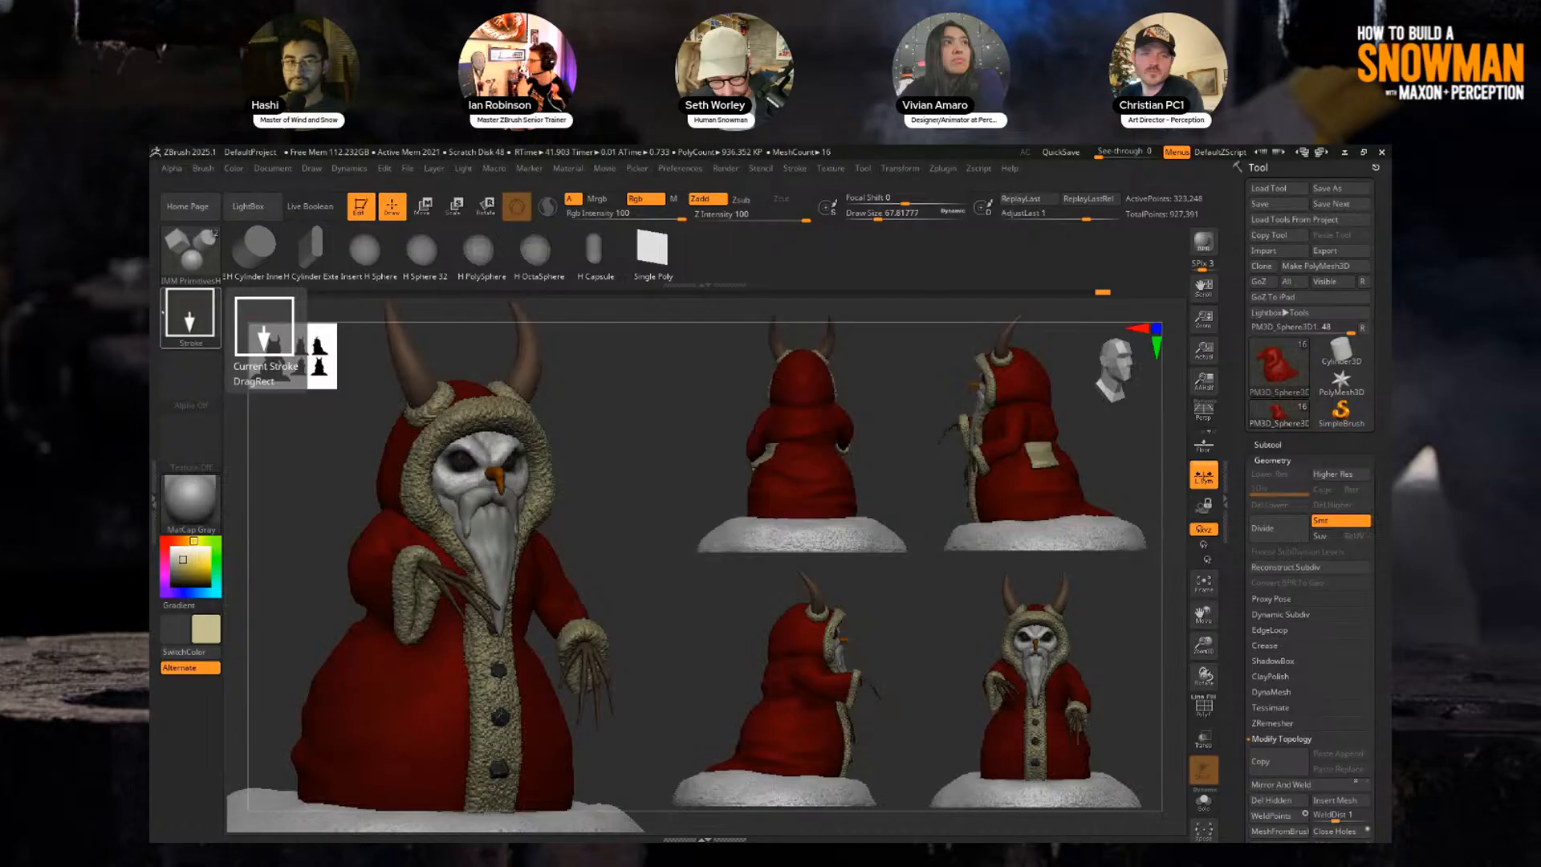
Open the sculpting brush library in ZBrush.
left_click(189, 250)
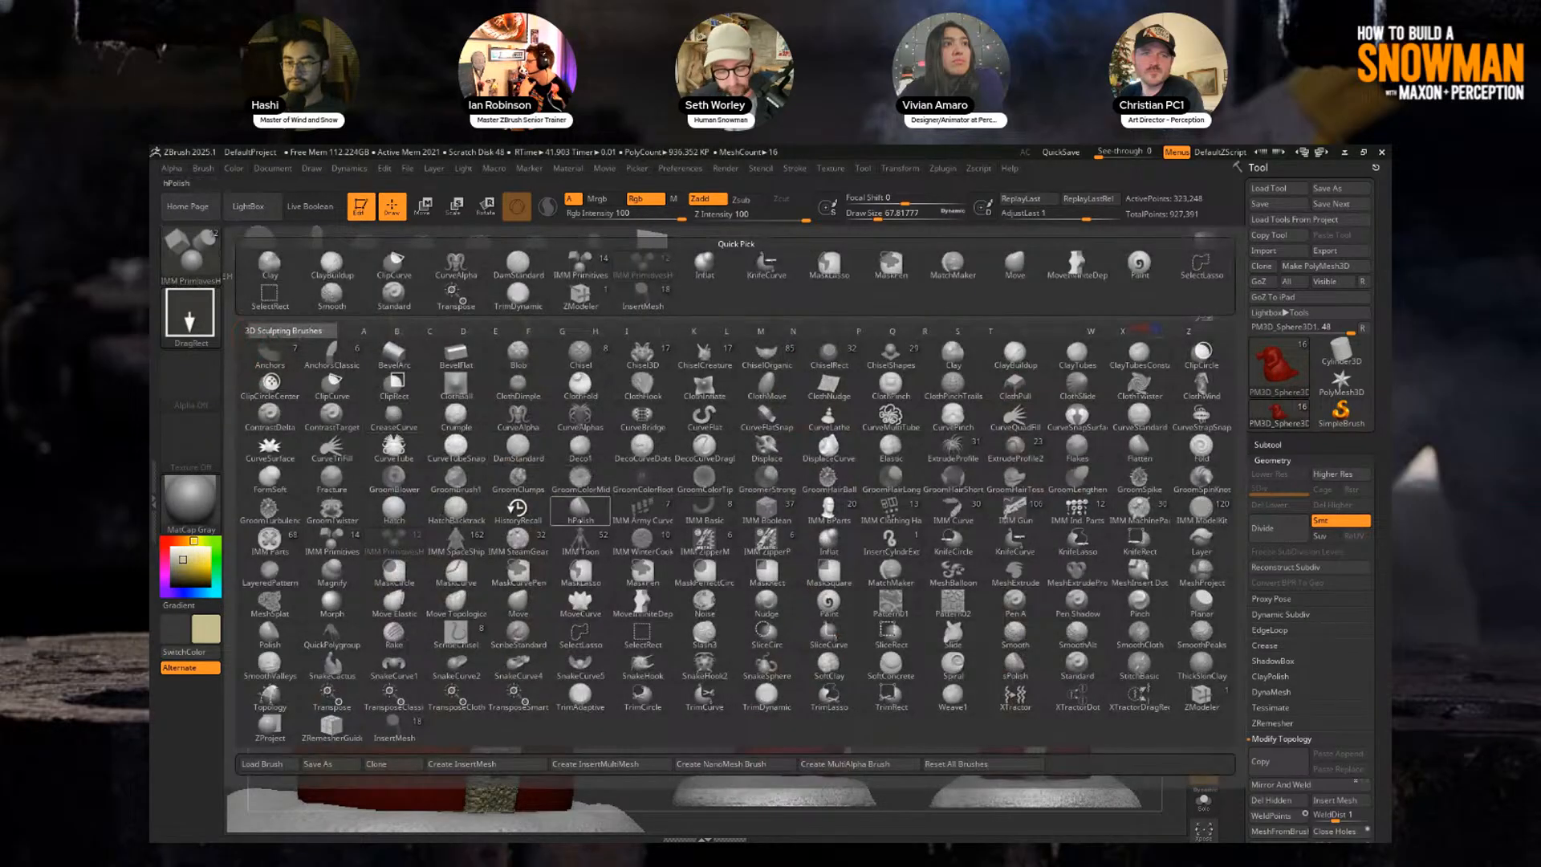